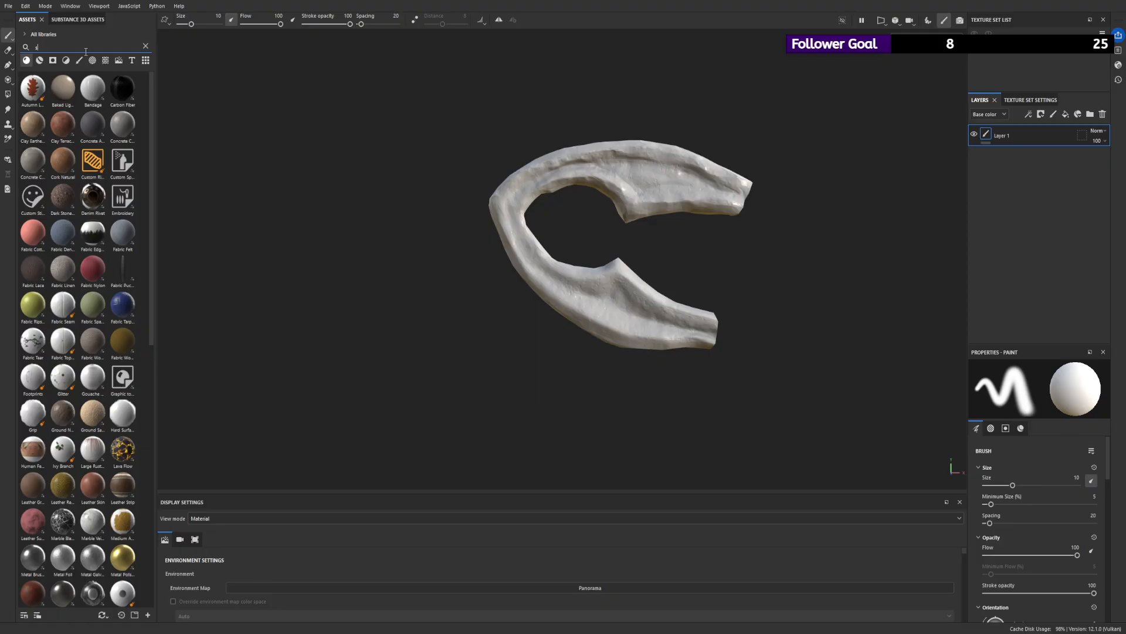
- Find the Tomb_stone_2 smart material in the asset library, add it to the layer stack and delete Layer 1
{"action": "type", "text": "tomb"}
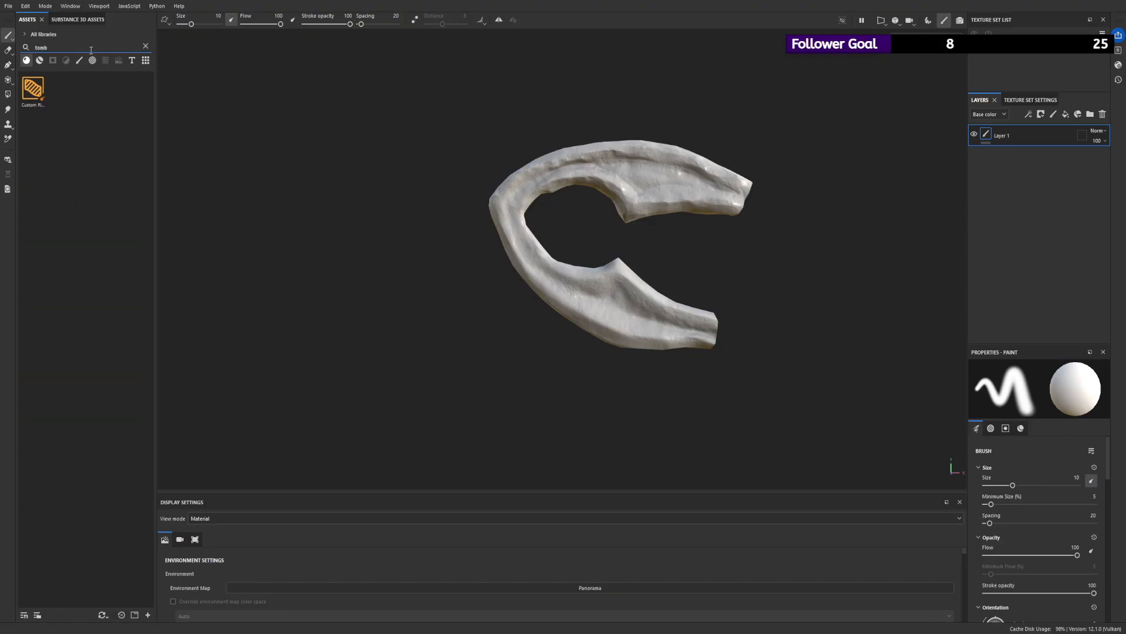
{"action": "left_click", "coordinate": [40, 60]}
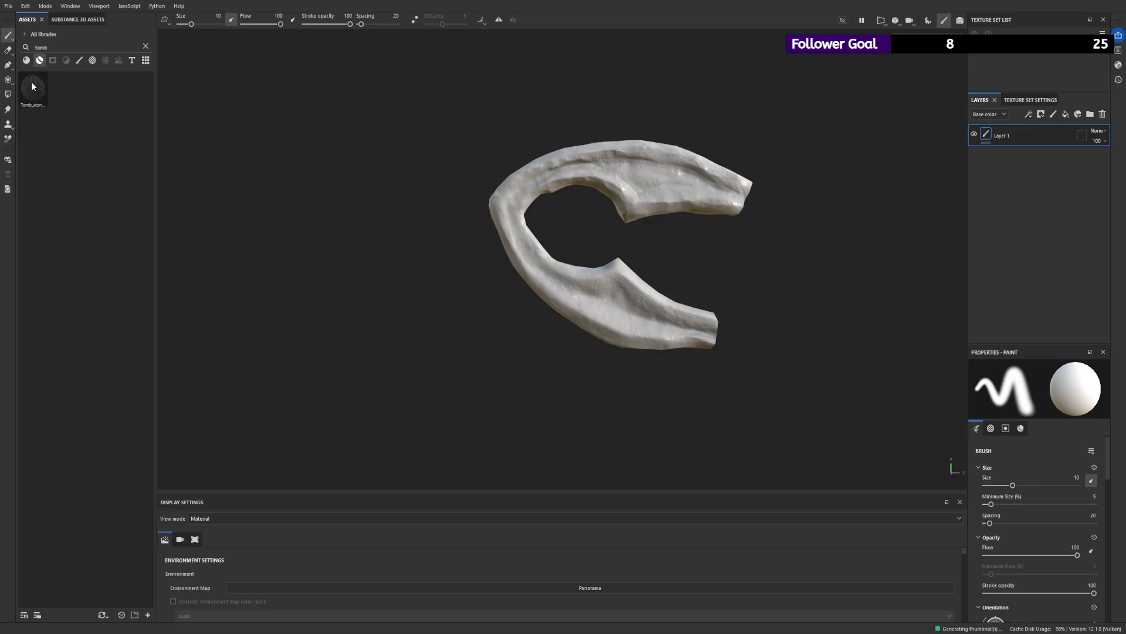
{"action": "left_click_drag", "start_coordinate": [30, 83], "coordinate": [1005, 161]}
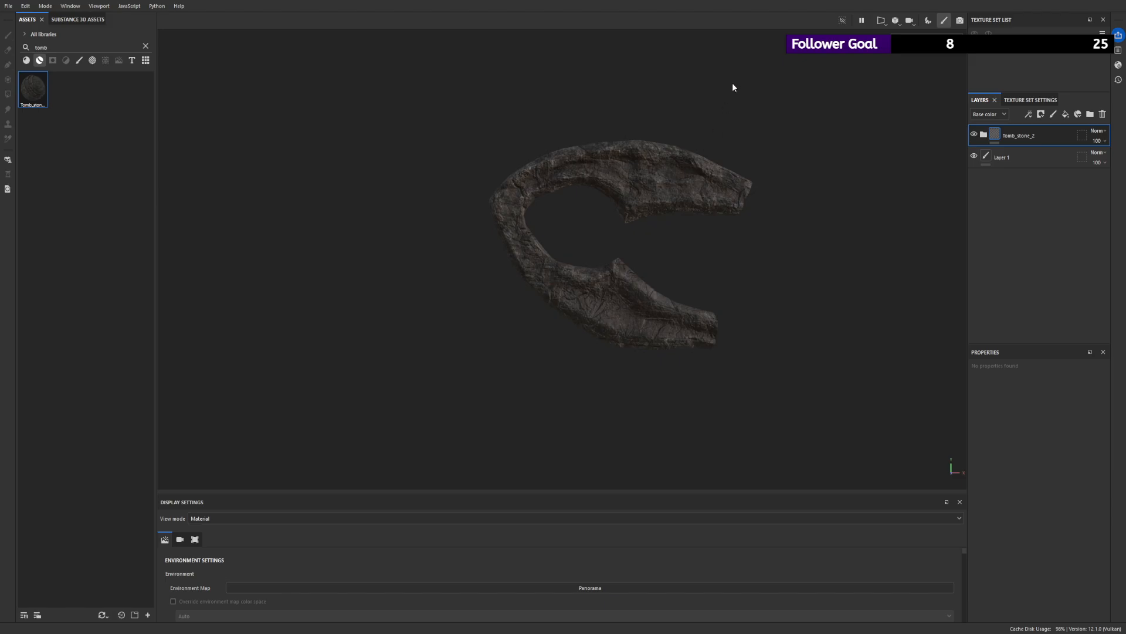
{"action": "left_click", "coordinate": [1044, 155]}
{"action": "key", "text": "Delete"}
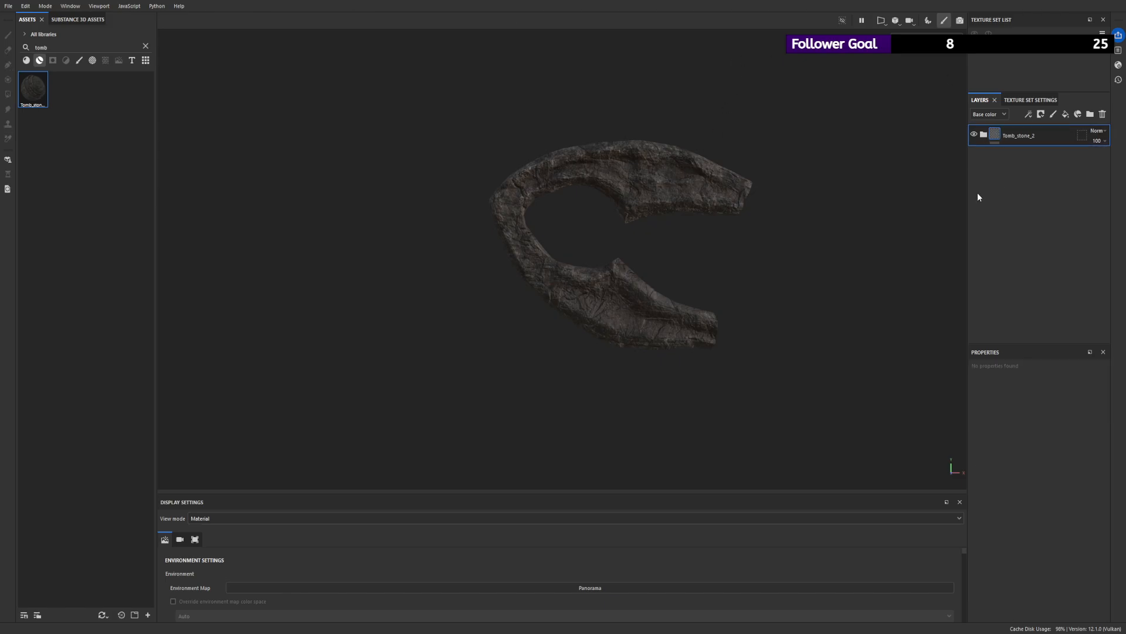
- Expand the Tomb_stone_2 folder and temporarily show its Stonepillar folder to examine the effect on the mesh
{"action": "left_click", "coordinate": [984, 135]}
{"action": "scroll", "coordinate": [746, 188], "scroll_direction": "down", "scroll_amount": 3}
{"action": "scroll", "coordinate": [671, 198], "scroll_direction": "up", "scroll_amount": 1}
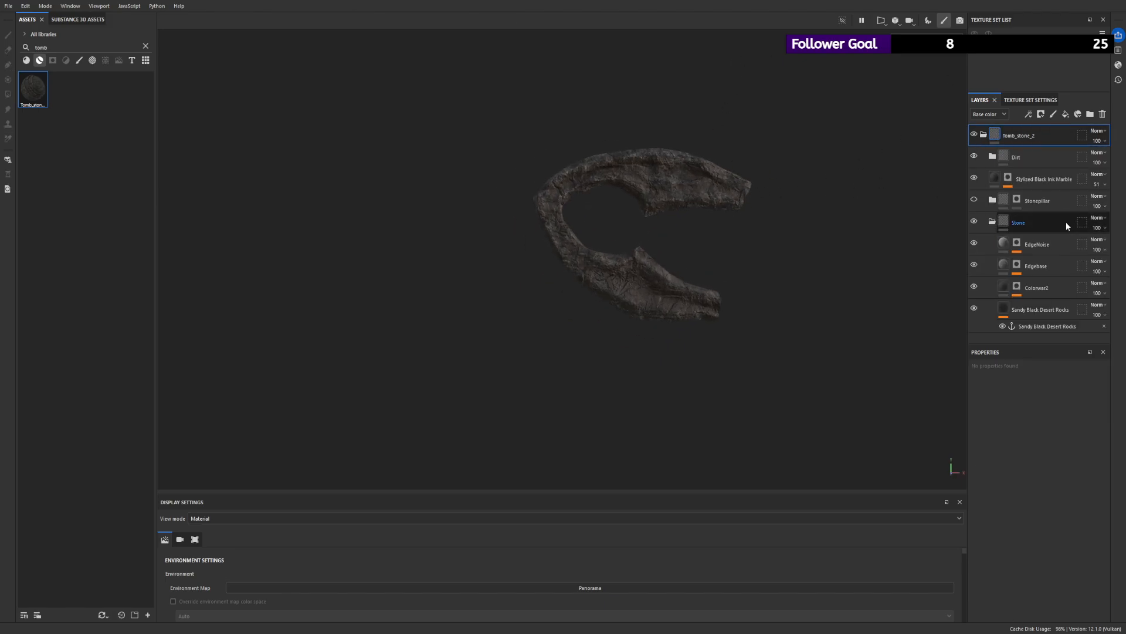
{"action": "left_click", "coordinate": [1030, 201]}
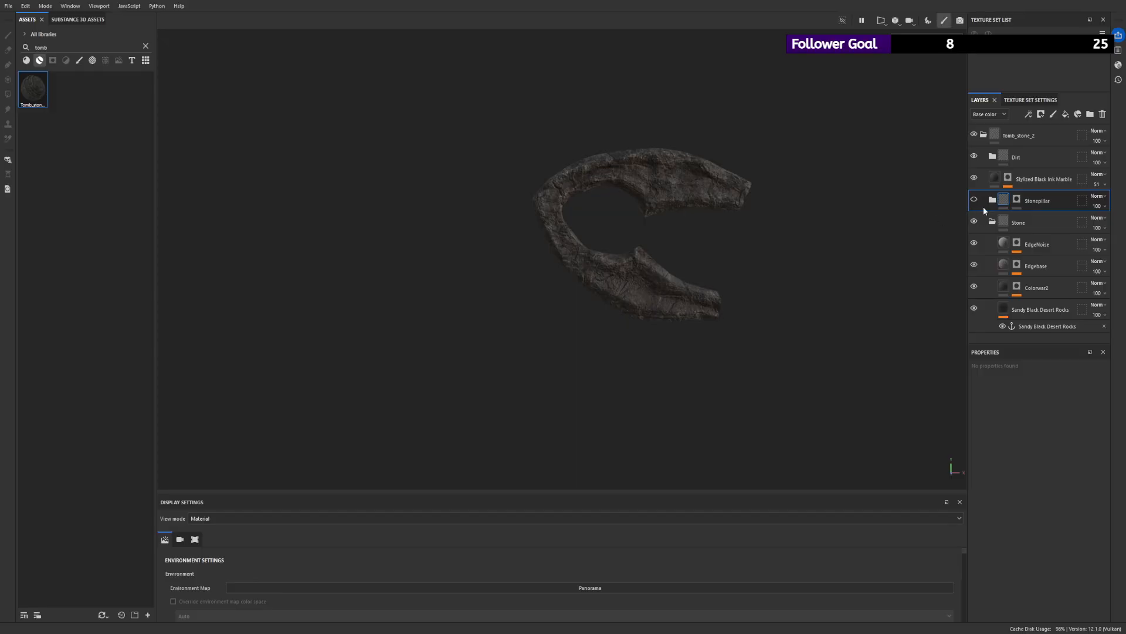
{"action": "left_click_drag", "start_coordinate": [756, 190], "coordinate": [675, 170], "text": "alt"}
{"action": "scroll", "coordinate": [757, 205], "scroll_direction": "up", "scroll_amount": 3}
{"action": "left_click_drag", "start_coordinate": [657, 258], "coordinate": [1040, 249], "text": "alt"}
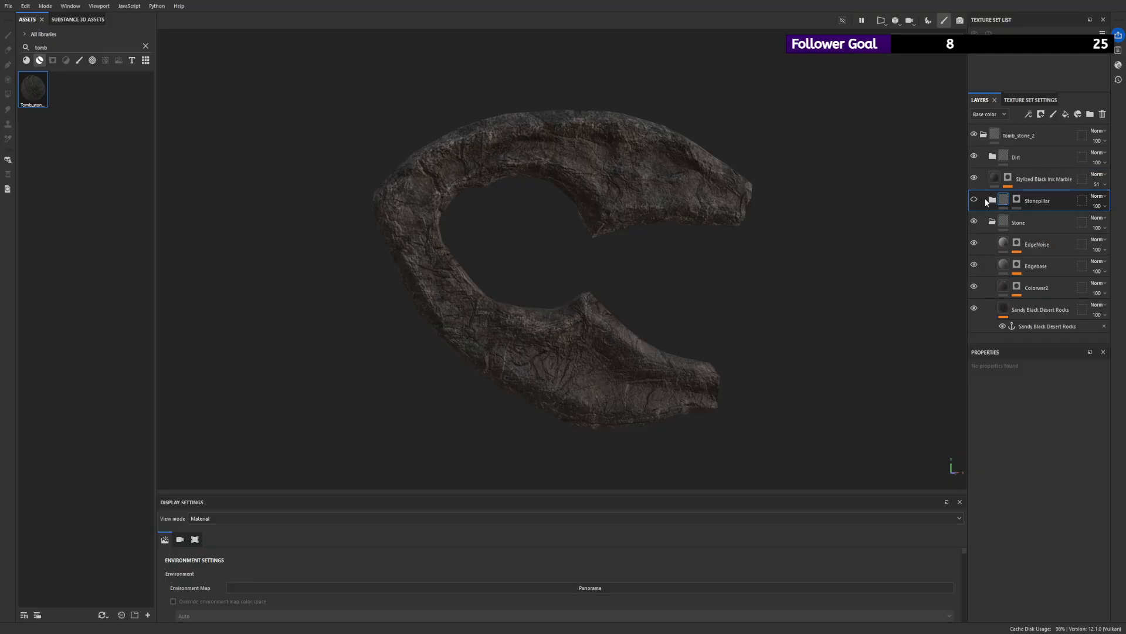
{"action": "scroll", "coordinate": [661, 234], "scroll_direction": "up", "scroll_amount": 5}
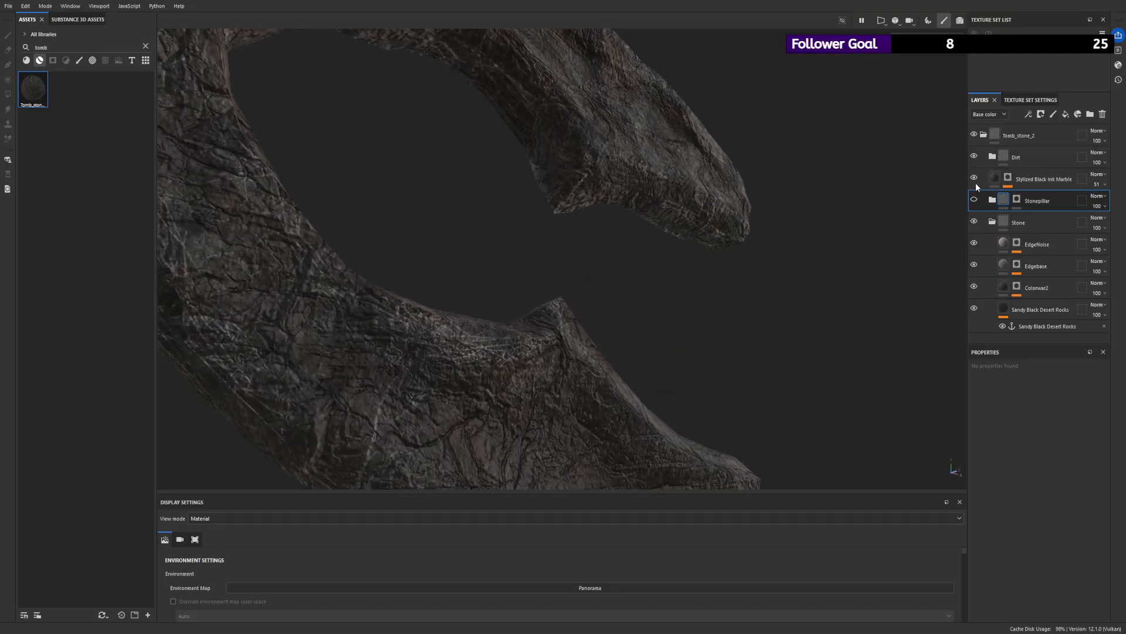
- Hide the Stylized Black Ink Marble layer and examine the stone surface around the mesh
{"action": "left_click", "coordinate": [974, 177]}
{"action": "scroll", "coordinate": [432, 166], "scroll_direction": "down", "scroll_amount": 5}
{"action": "mouse_move", "coordinate": [432, 166]}
{"action": "left_mouse_down", "text": "alt"}
{"action": "mouse_move", "coordinate": [528, 182]}
{"action": "mouse_move", "coordinate": [666, 179]}
{"action": "mouse_move", "coordinate": [485, 151]}
{"action": "mouse_move", "coordinate": [646, 262]}
{"action": "mouse_move", "coordinate": [621, 143]}
{"action": "mouse_move", "coordinate": [774, 234]}
{"action": "mouse_move", "coordinate": [575, 194]}
{"action": "mouse_move", "coordinate": [555, 276]}
{"action": "mouse_move", "coordinate": [706, 234]}
{"action": "left_mouse_up", "text": "alt"}
{"action": "scroll", "coordinate": [621, 143], "scroll_direction": "up", "scroll_amount": 4}
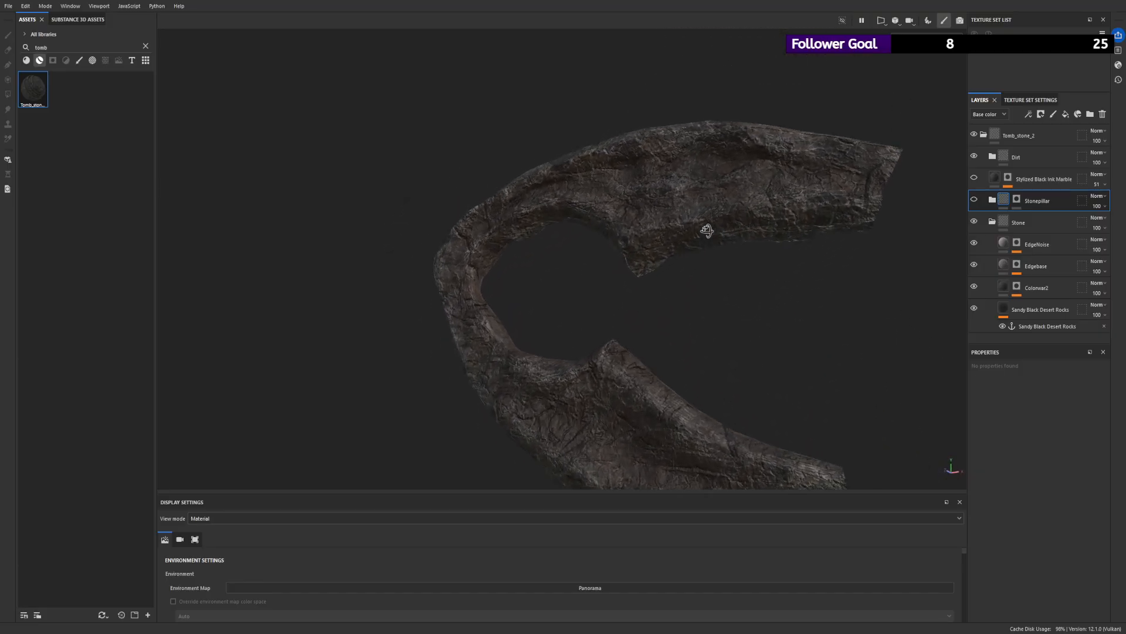
{"action": "scroll", "coordinate": [707, 234], "scroll_direction": "up", "scroll_amount": 3}
{"action": "left_click_drag", "start_coordinate": [696, 284], "coordinate": [587, 307], "text": "alt"}
{"action": "scroll", "coordinate": [743, 197], "scroll_direction": "down", "scroll_amount": 4}
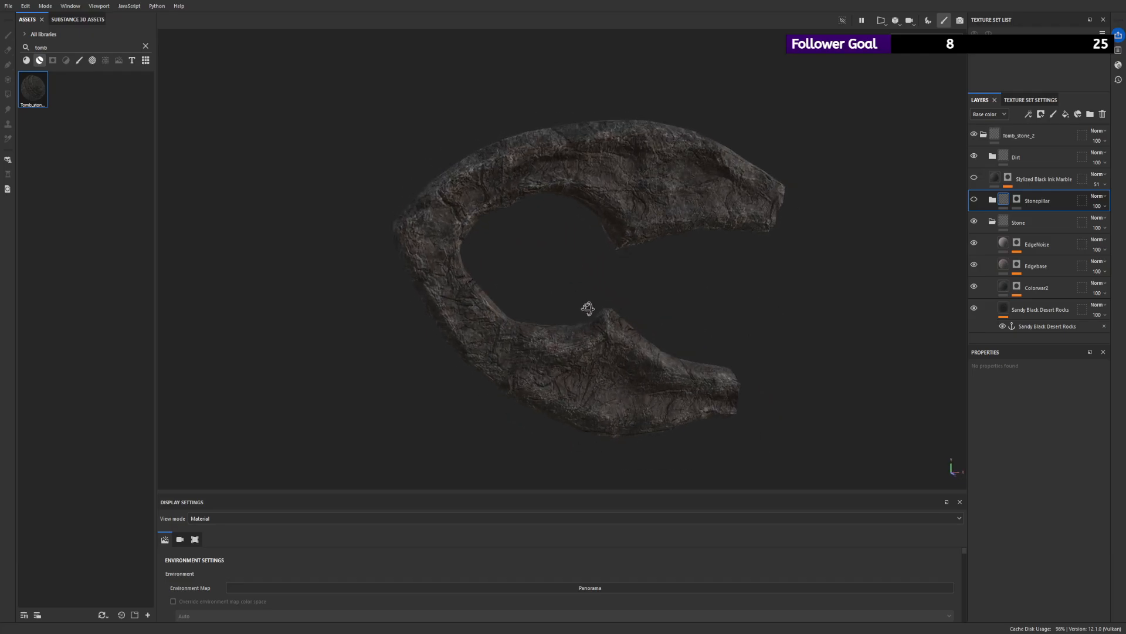
- Hide the Dirt folder and the EdgeNoise and Edgebase layers, and toggle Colorwar2 to compare its effect on the base rock
{"action": "left_click", "coordinate": [1008, 306]}
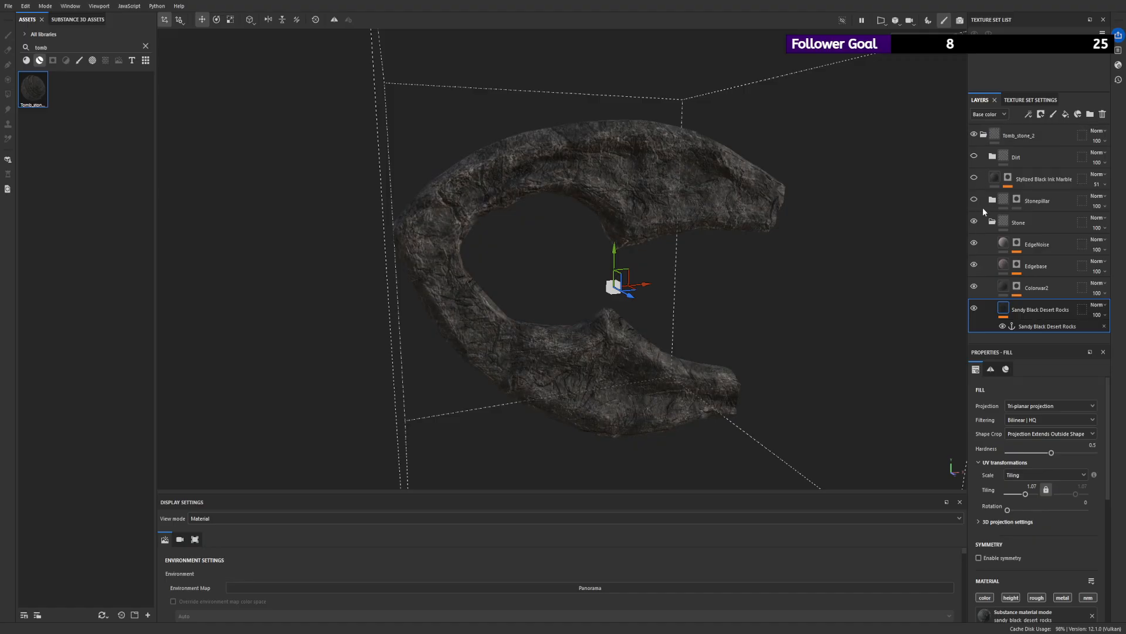
{"action": "left_click", "coordinate": [975, 265]}
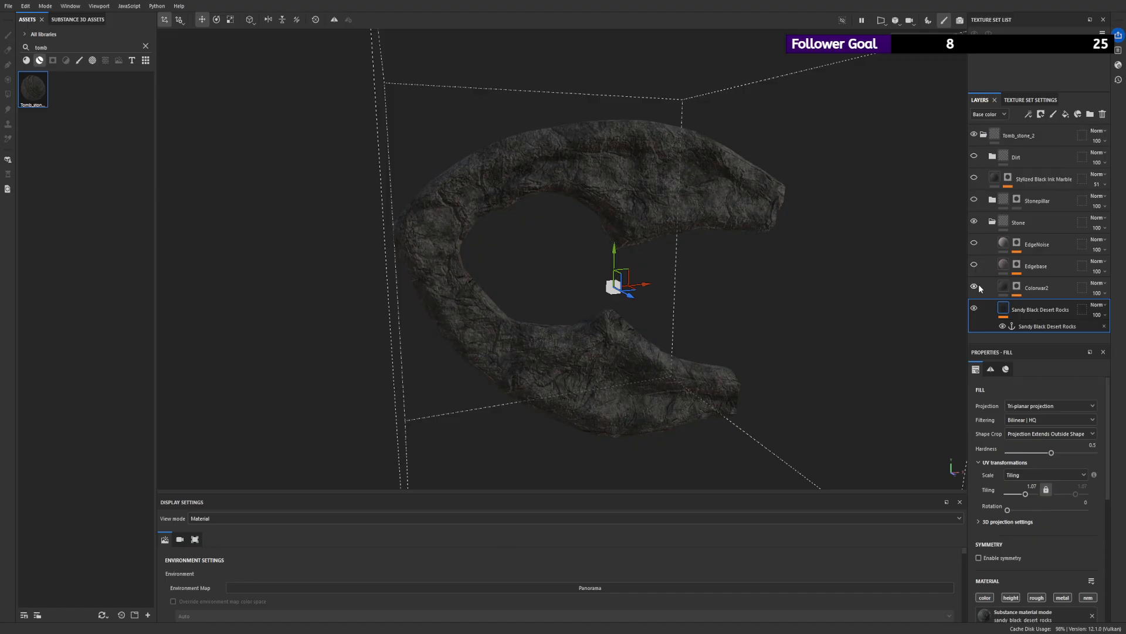
{"action": "left_click", "coordinate": [976, 287]}
{"action": "left_click_drag", "start_coordinate": [757, 232], "coordinate": [666, 214], "text": "alt"}
{"action": "left_click_drag", "start_coordinate": [862, 251], "coordinate": [755, 282], "text": "alt"}
{"action": "left_click", "coordinate": [975, 287]}
{"action": "left_click", "coordinate": [976, 286]}
{"action": "left_click", "coordinate": [975, 286]}
- Show the Edgebase layer and set the Wear Level of its mask's Metal Edge Wear generator to 0.75
{"action": "left_click", "coordinate": [973, 264]}
{"action": "left_click", "coordinate": [974, 265]}
{"action": "left_click", "coordinate": [1017, 264]}
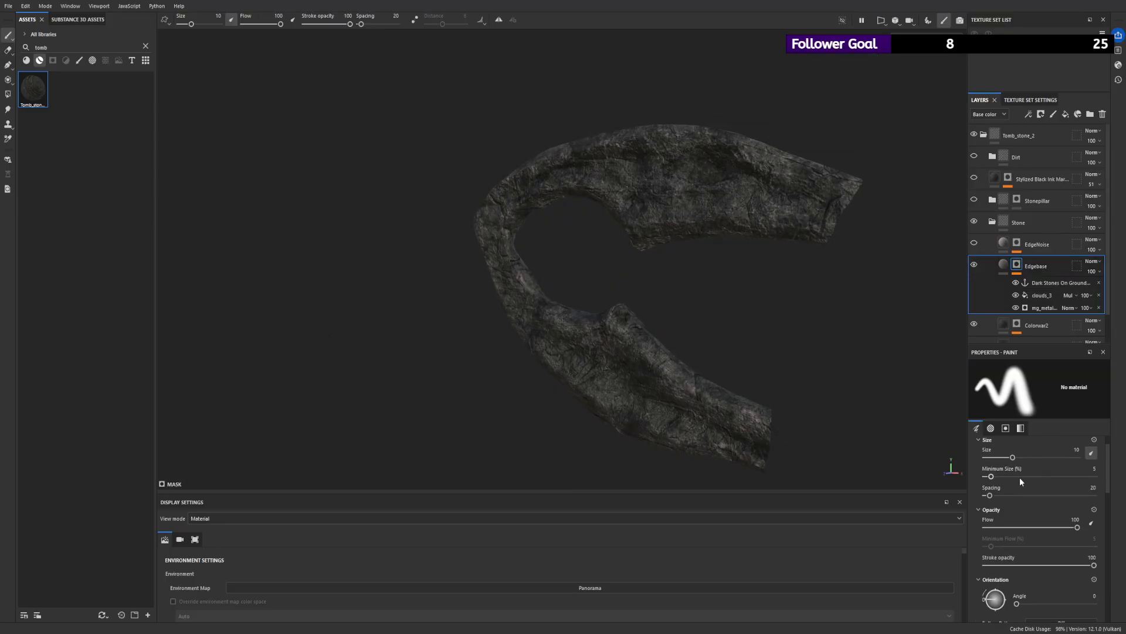
{"action": "left_click", "coordinate": [1041, 295]}
{"action": "left_click", "coordinate": [1045, 308]}
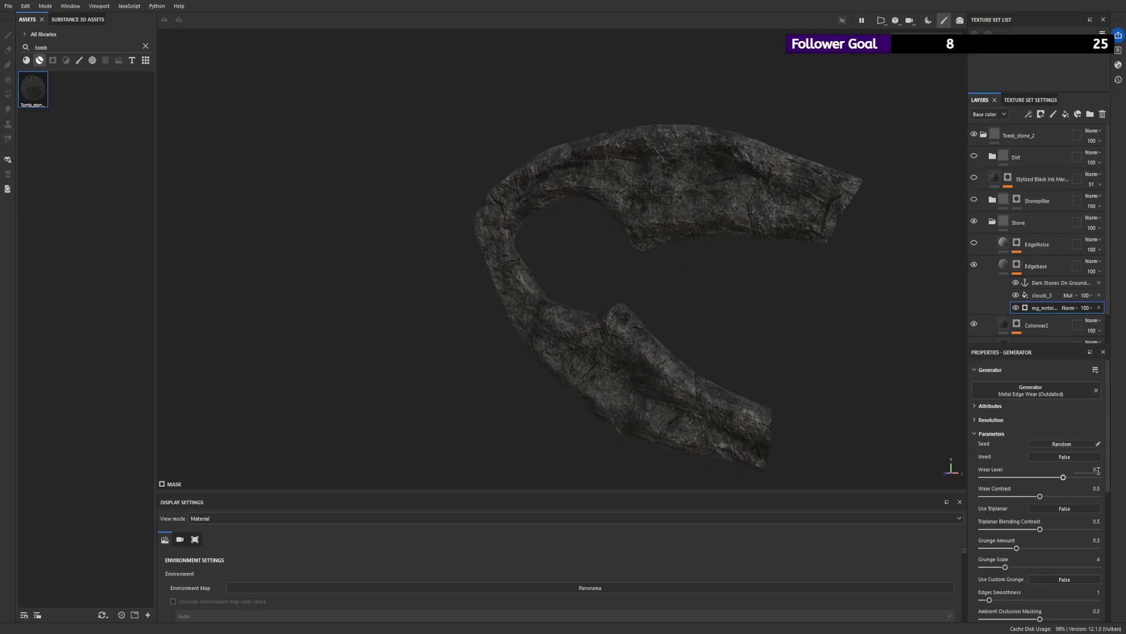
{"action": "scroll", "coordinate": [766, 292], "scroll_direction": "up", "scroll_amount": 3}
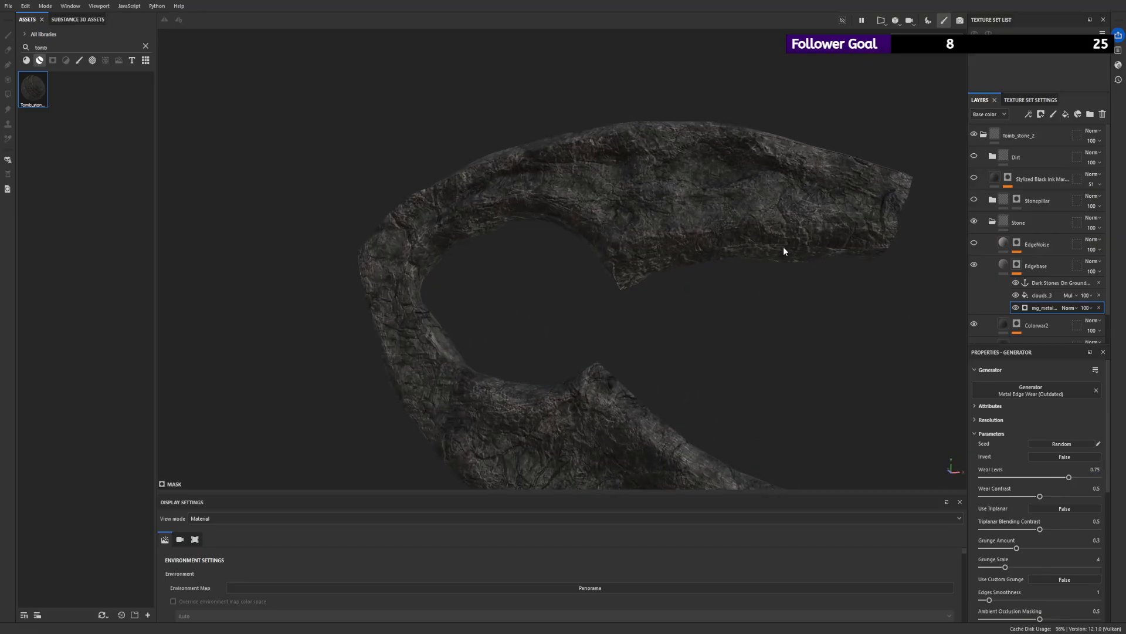
{"action": "scroll", "coordinate": [797, 254], "scroll_direction": "down", "scroll_amount": 2}
- Show the EdgeNoise layer, add a Levels effect on top of its mask and set the midtone to about 1.38
{"action": "left_click", "coordinate": [1042, 295]}
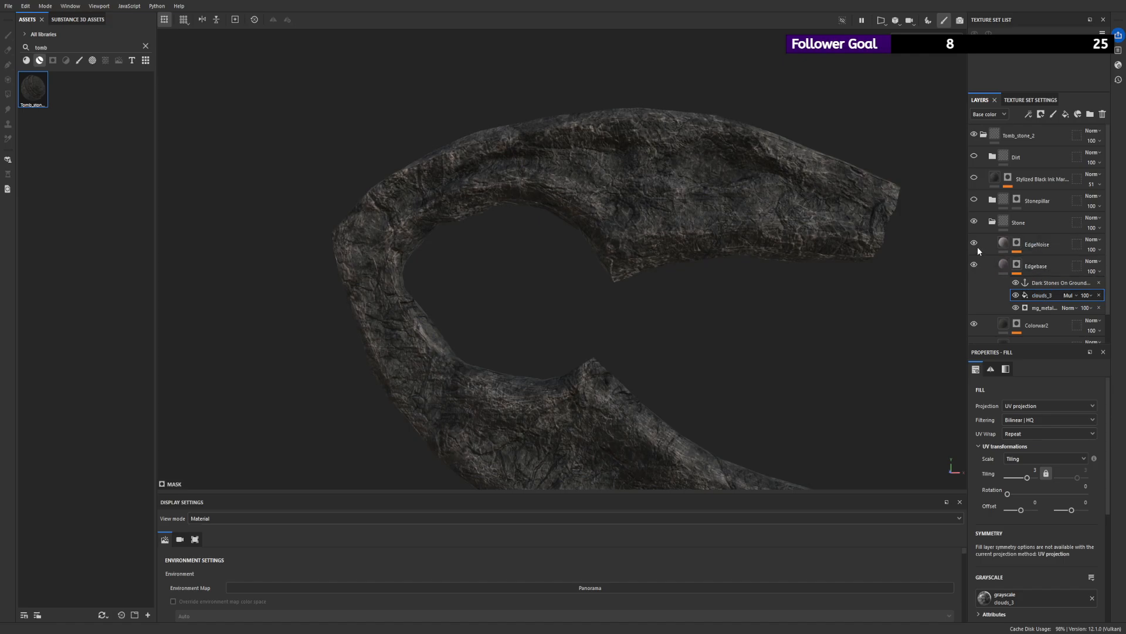
{"action": "left_click", "coordinate": [1018, 244]}
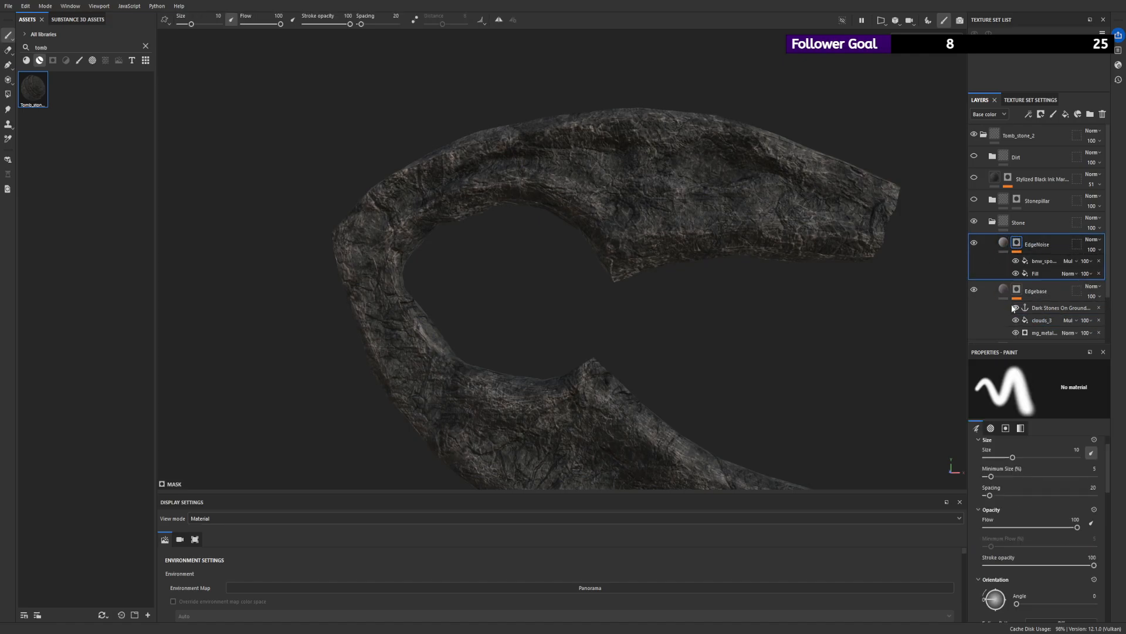
{"action": "left_click", "coordinate": [1034, 262]}
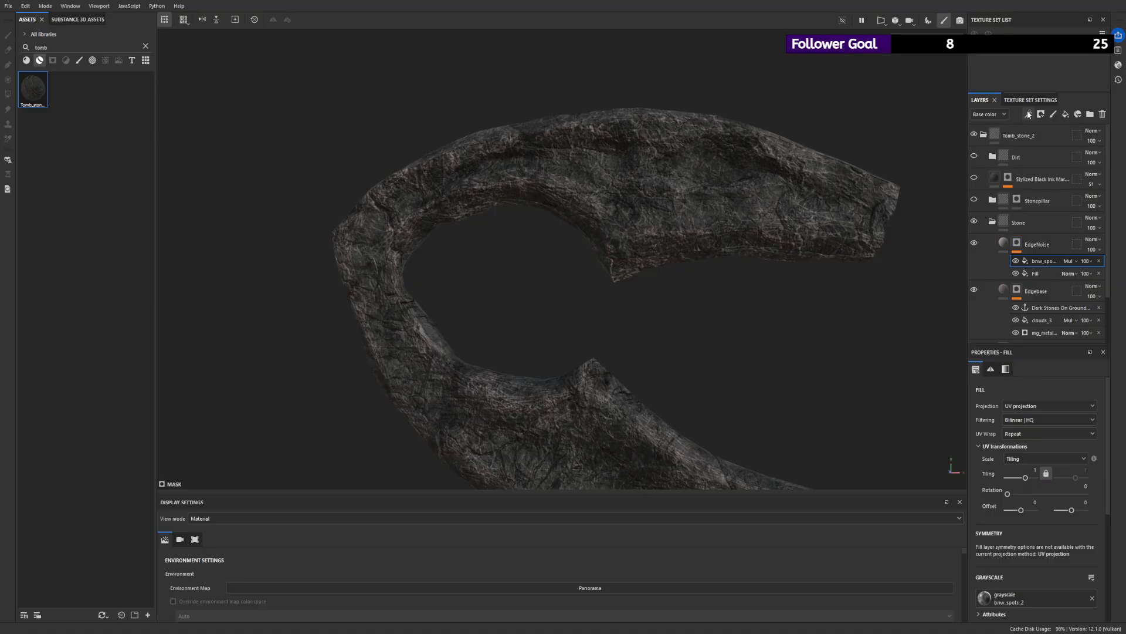
{"action": "left_click", "coordinate": [1058, 161]}
{"action": "left_click_drag", "start_coordinate": [749, 188], "coordinate": [784, 188], "text": "alt"}
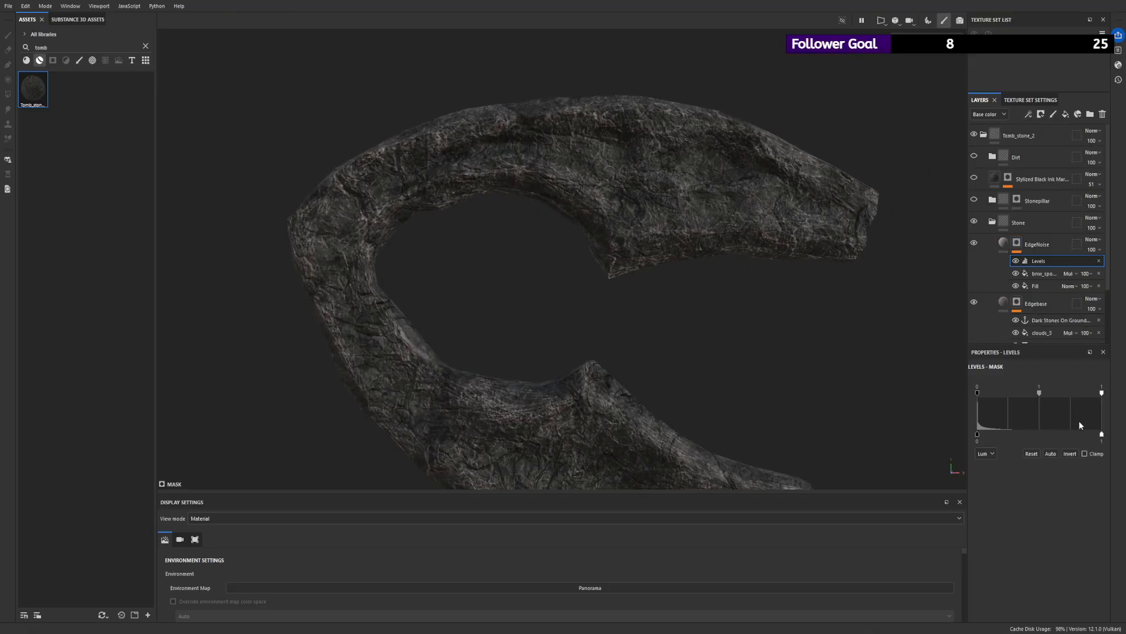
{"action": "left_click_drag", "start_coordinate": [1040, 393], "coordinate": [1068, 396]}
{"action": "right_click_drag", "start_coordinate": [746, 321], "coordinate": [516, 170], "text": "alt"}
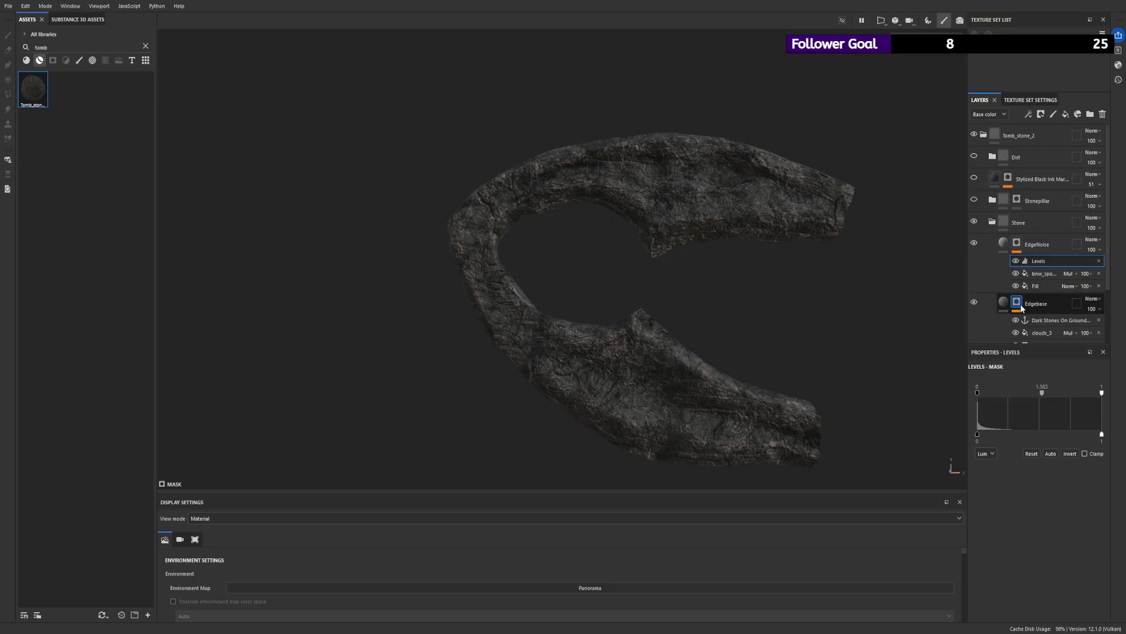
{"action": "left_click", "coordinate": [974, 244]}
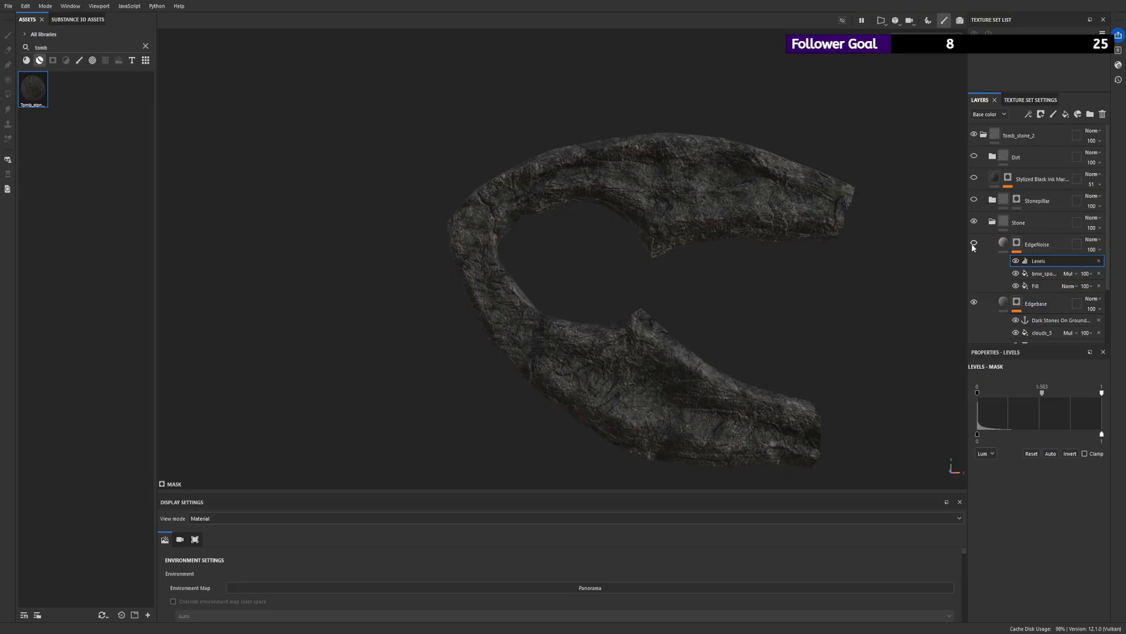
- Add a Levels effect above clouds_3 in the Edgebase mask and set its midtone to about 1.37
{"action": "left_click", "coordinate": [1036, 303]}
{"action": "left_click", "coordinate": [1042, 333]}
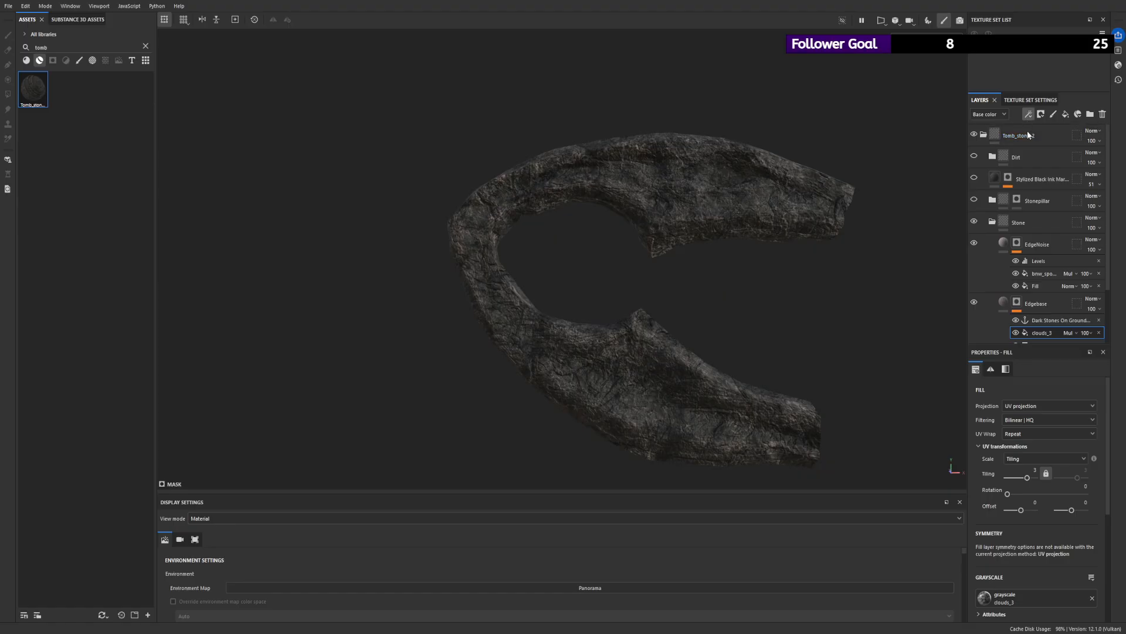
{"action": "left_click", "coordinate": [1043, 168]}
{"action": "left_click_drag", "start_coordinate": [1041, 395], "coordinate": [1044, 394]}
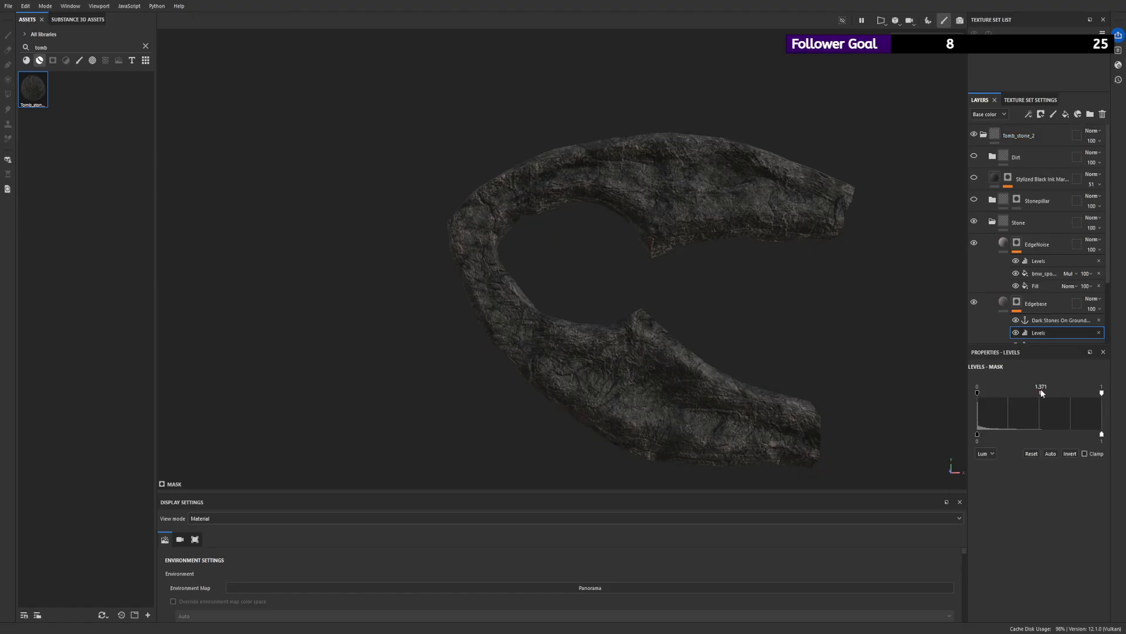
{"action": "left_click_drag", "start_coordinate": [825, 282], "coordinate": [525, 204], "text": "alt"}
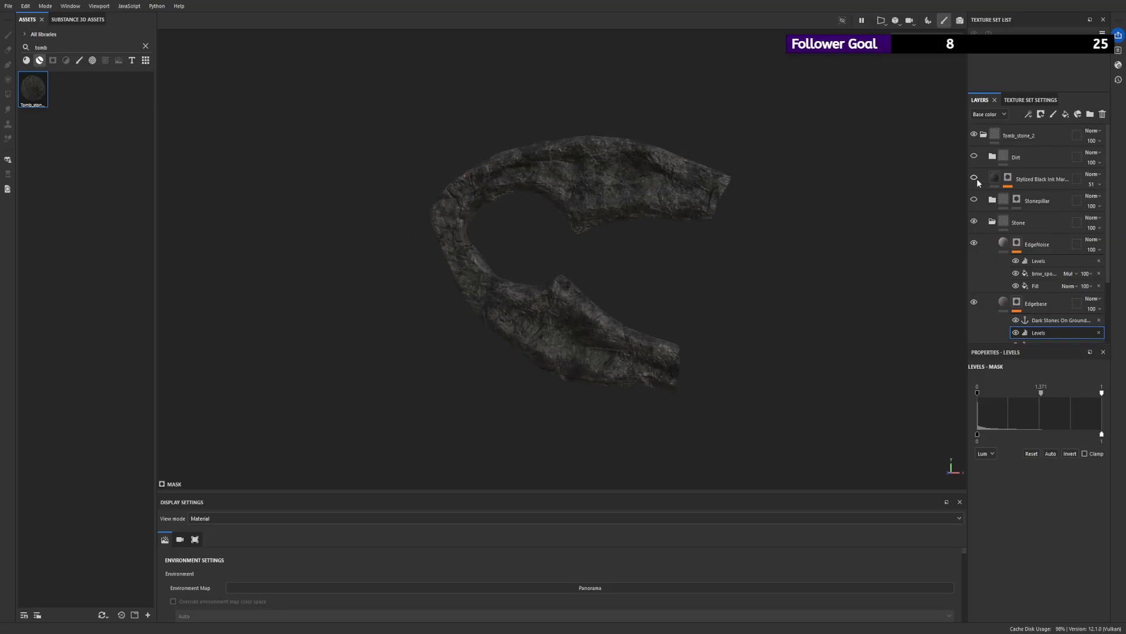
- Show the Stylized Black Ink Marble layer and fill its mask black across the whole mesh with Polygon Fill
{"action": "left_click_drag", "start_coordinate": [569, 258], "coordinate": [650, 239], "text": "alt"}
{"action": "left_click", "coordinate": [1008, 178], "text": "alt"}
{"action": "scroll", "coordinate": [669, 312], "scroll_direction": "up", "scroll_amount": 3}
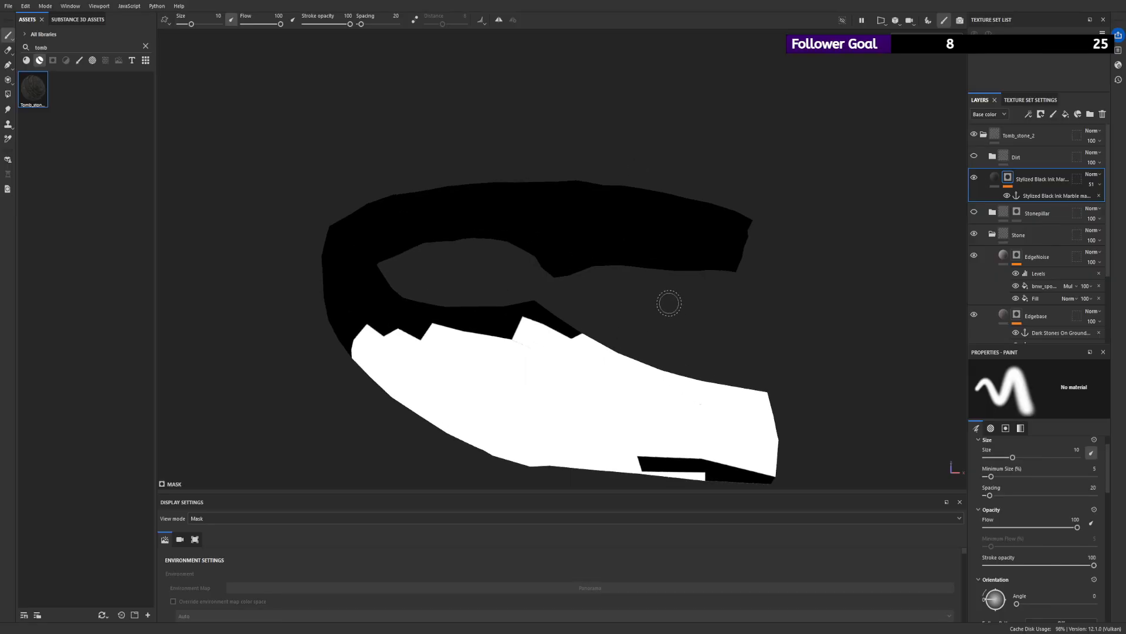
{"action": "scroll", "coordinate": [669, 312], "scroll_direction": "down", "scroll_amount": 3}
{"action": "left_click_drag", "start_coordinate": [563, 270], "coordinate": [484, 246], "text": "alt"}
{"action": "left_click", "coordinate": [11, 96]}
{"action": "key", "text": "x"}
{"action": "left_click_drag", "start_coordinate": [292, 152], "coordinate": [942, 490]}
- Fill the row of polygons along the inner edge of the mesh's lower arm white in the marble layer's mask
{"action": "left_click_drag", "start_coordinate": [758, 352], "coordinate": [671, 158], "text": "alt"}
{"action": "right_click_drag", "start_coordinate": [637, 308], "coordinate": [632, 318], "text": "alt"}
{"action": "left_click_drag", "start_coordinate": [632, 317], "coordinate": [563, 392], "text": "alt"}
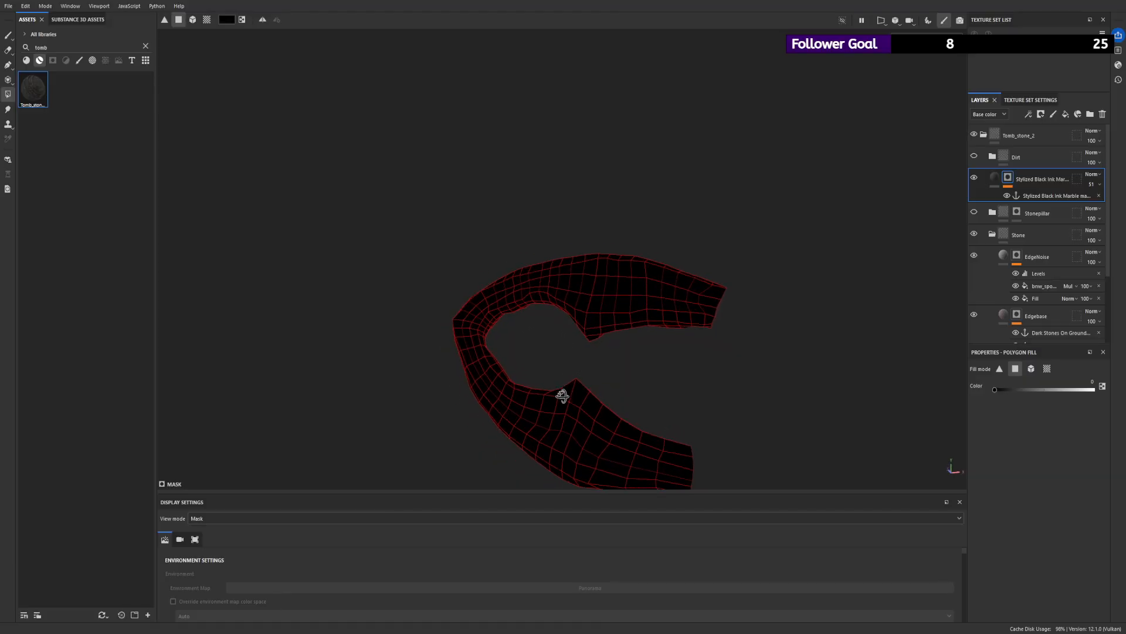
{"action": "key", "text": "x"}
{"action": "left_click", "coordinate": [674, 443]}
{"action": "left_click", "coordinate": [648, 435]}
{"action": "left_click", "coordinate": [606, 416]}
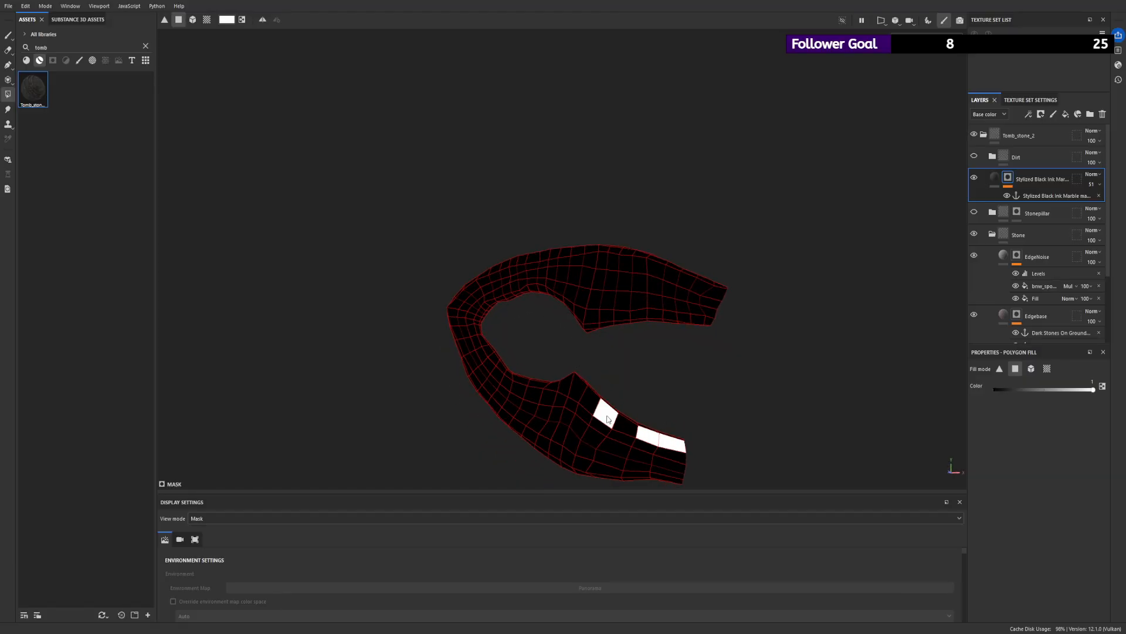
{"action": "left_click", "coordinate": [628, 422]}
{"action": "right_click_drag", "start_coordinate": [670, 317], "coordinate": [719, 465], "text": "alt"}
{"action": "left_click", "coordinate": [549, 433]}
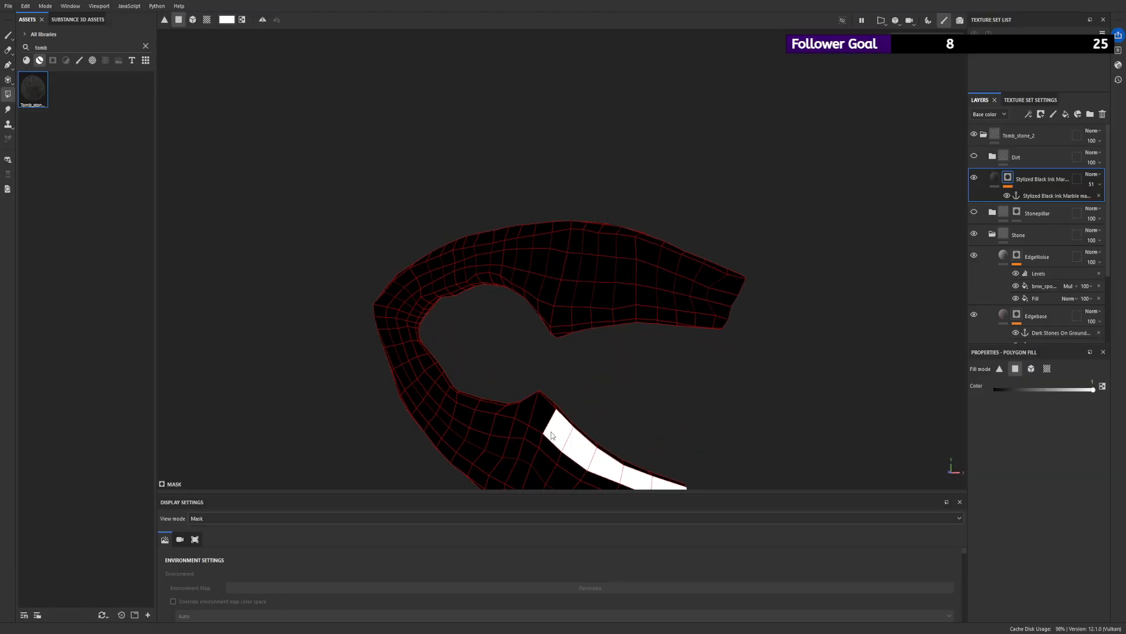
{"action": "left_click", "coordinate": [539, 416]}
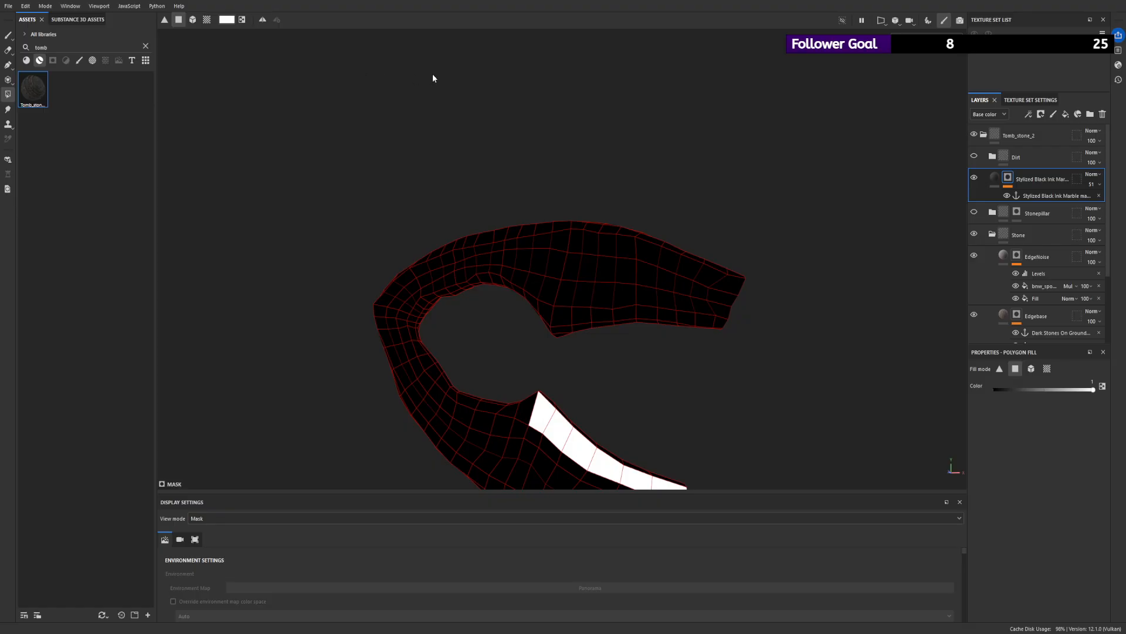
- Switch to the 2D UV view and fill the remaining polygons white to make that strip continuous along its UV island
{"action": "key", "text": "F3"}
{"action": "left_click_drag", "start_coordinate": [690, 114], "coordinate": [672, 252]}
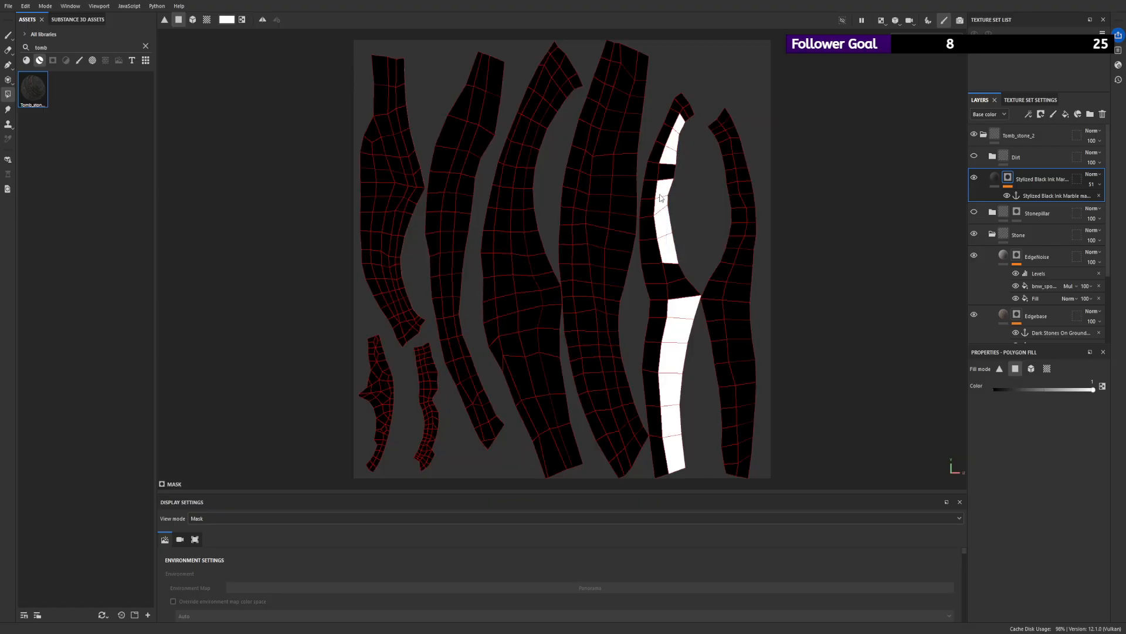
{"action": "left_click", "coordinate": [666, 176]}
{"action": "left_click", "coordinate": [675, 272]}
{"action": "left_click", "coordinate": [683, 286]}
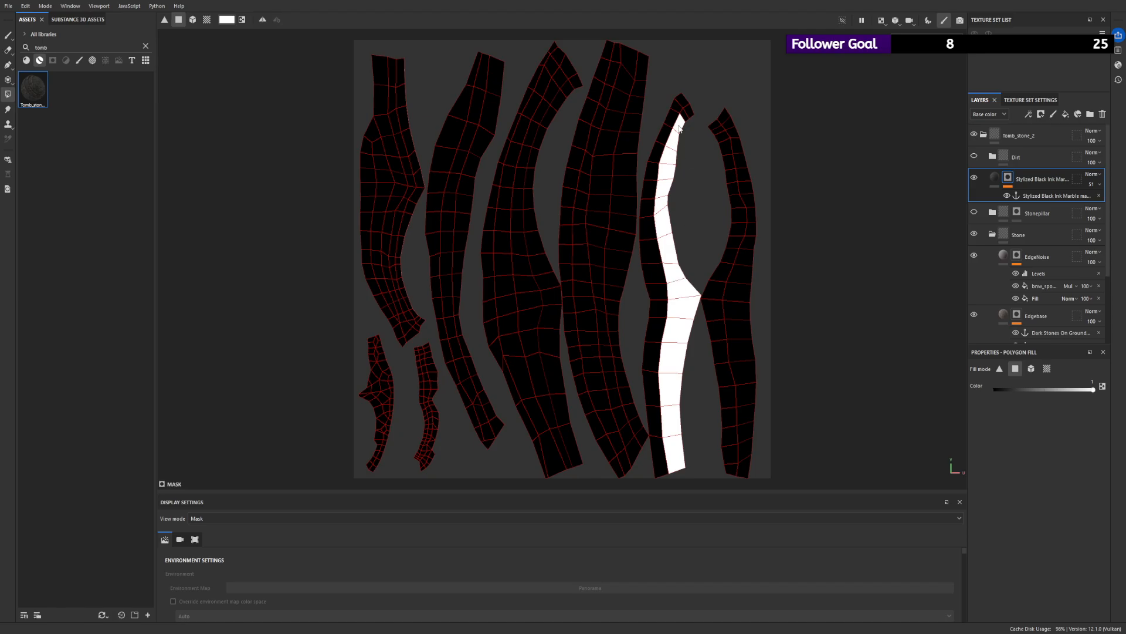
- Fill the matching strip of polygons white on the neighbouring long UV island, clearing the stray polygons to black
{"action": "left_click_drag", "start_coordinate": [707, 143], "coordinate": [732, 253]}
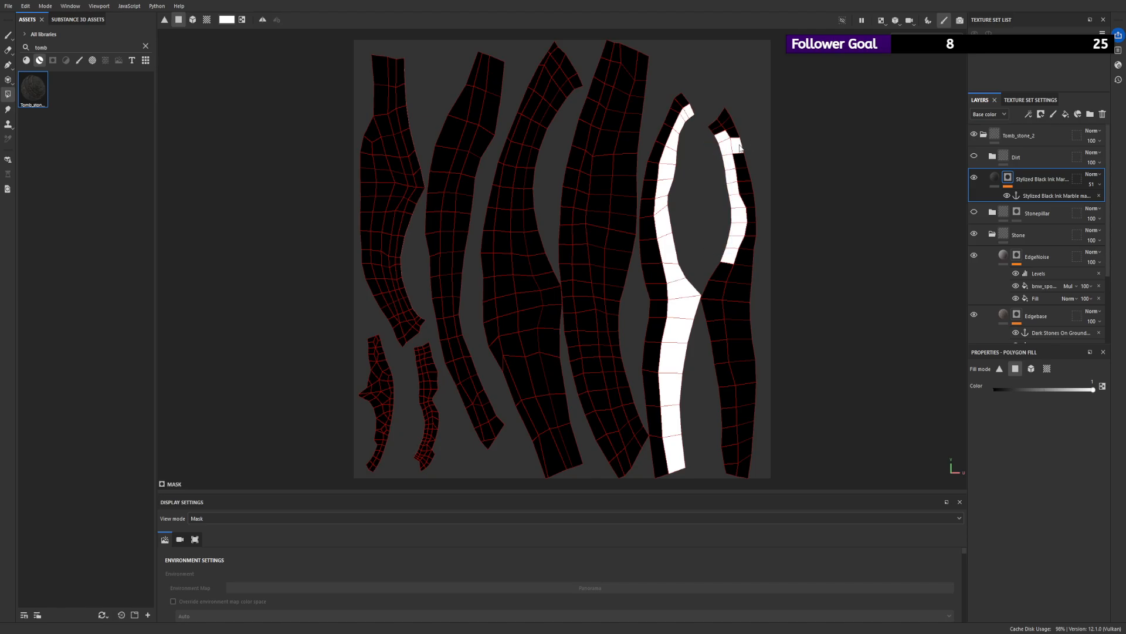
{"action": "left_click", "coordinate": [741, 148]}
{"action": "key", "text": "x"}
{"action": "left_click", "coordinate": [720, 132]}
{"action": "left_click_drag", "start_coordinate": [711, 275], "coordinate": [726, 475]}
- Select the Stylized Black Ink Marble fill and hide the Stone folder to examine the marble layer on its own
{"action": "left_click", "coordinate": [993, 179]}
{"action": "mouse_move", "coordinate": [647, 215]}
{"action": "left_mouse_down", "text": "alt"}
{"action": "mouse_move", "coordinate": [622, 256]}
{"action": "mouse_move", "coordinate": [667, 239]}
{"action": "mouse_move", "coordinate": [614, 234]}
{"action": "mouse_move", "coordinate": [662, 226]}
{"action": "left_mouse_up", "text": "alt"}
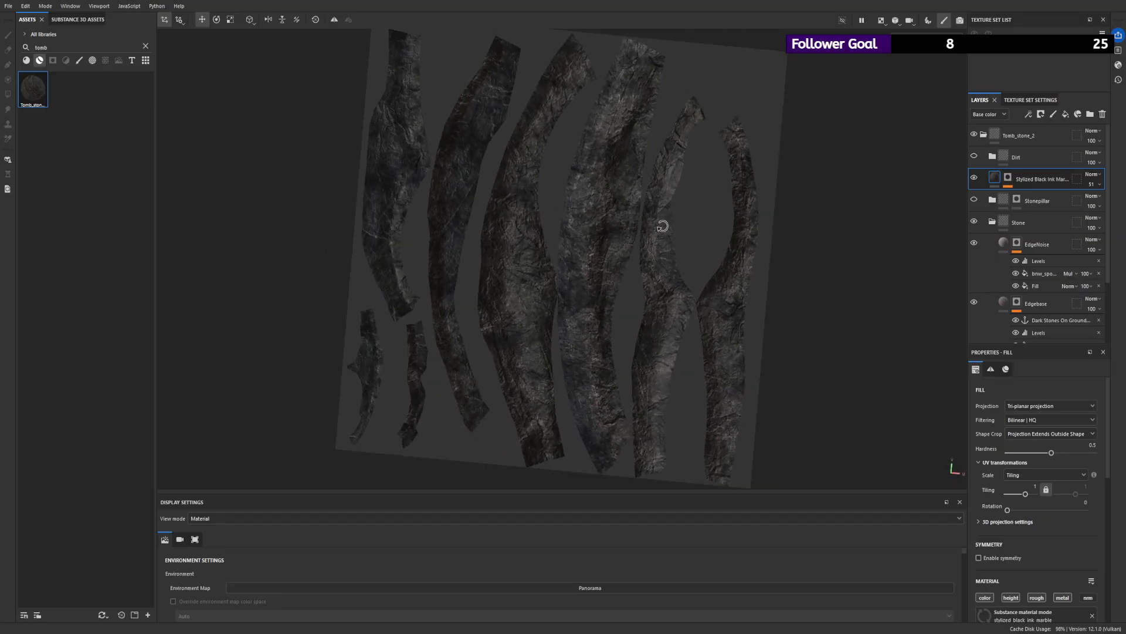
{"action": "left_click", "coordinate": [974, 178]}
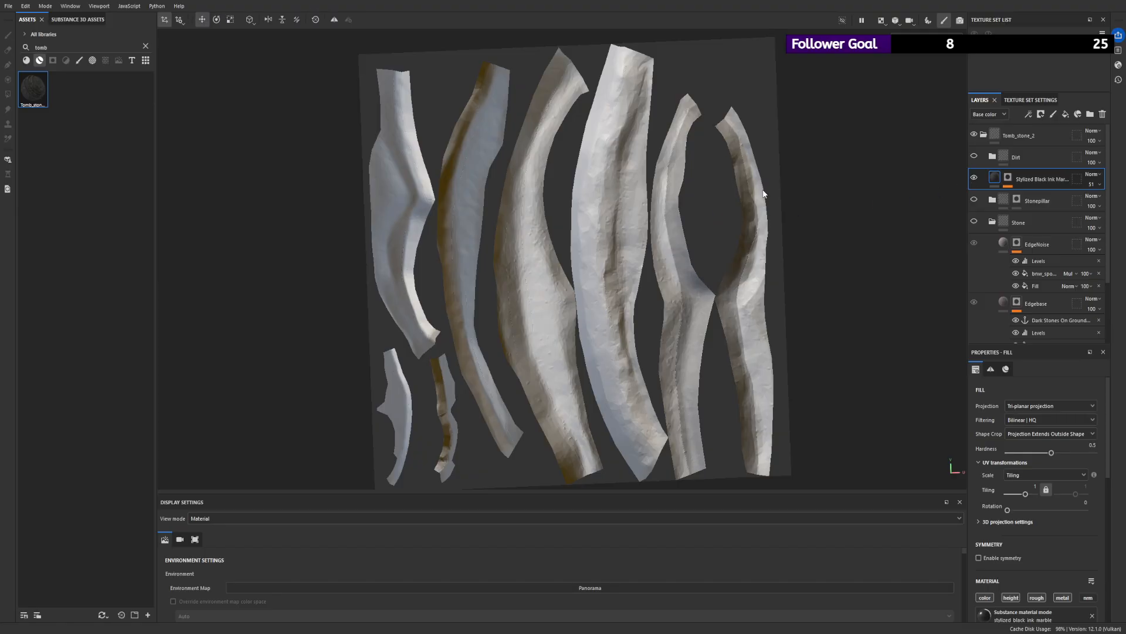
- Return to the 3D view and make the Stone folder visible again, leaving Stonepillar hidden
{"action": "key", "text": "F2"}
{"action": "left_click_drag", "start_coordinate": [764, 191], "coordinate": [963, 164], "text": "alt"}
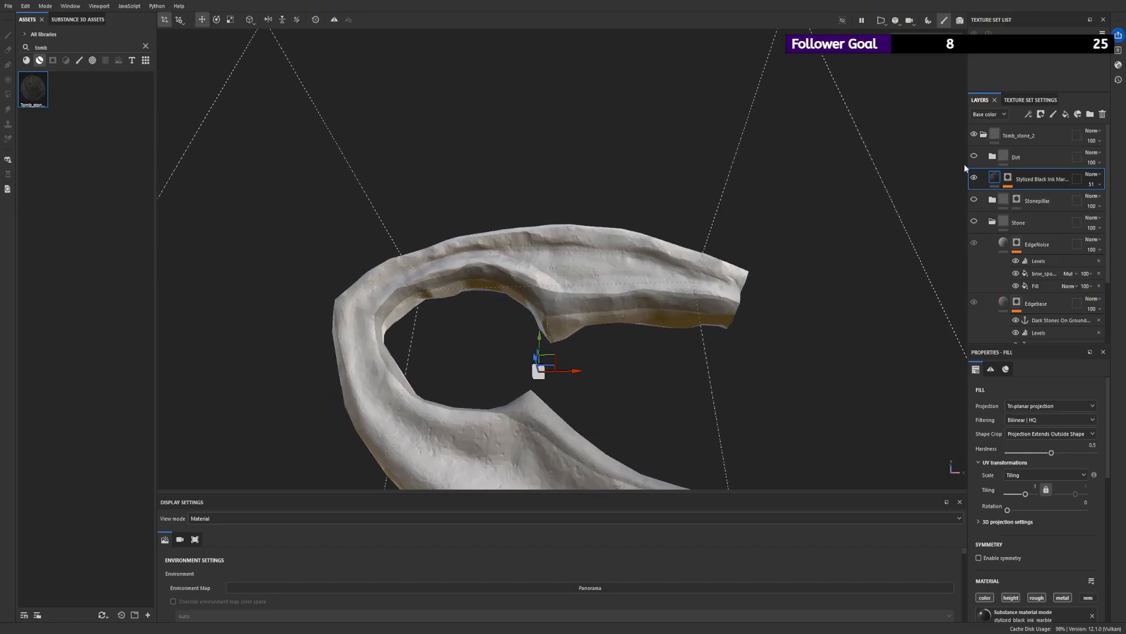
{"action": "left_click", "coordinate": [974, 200]}
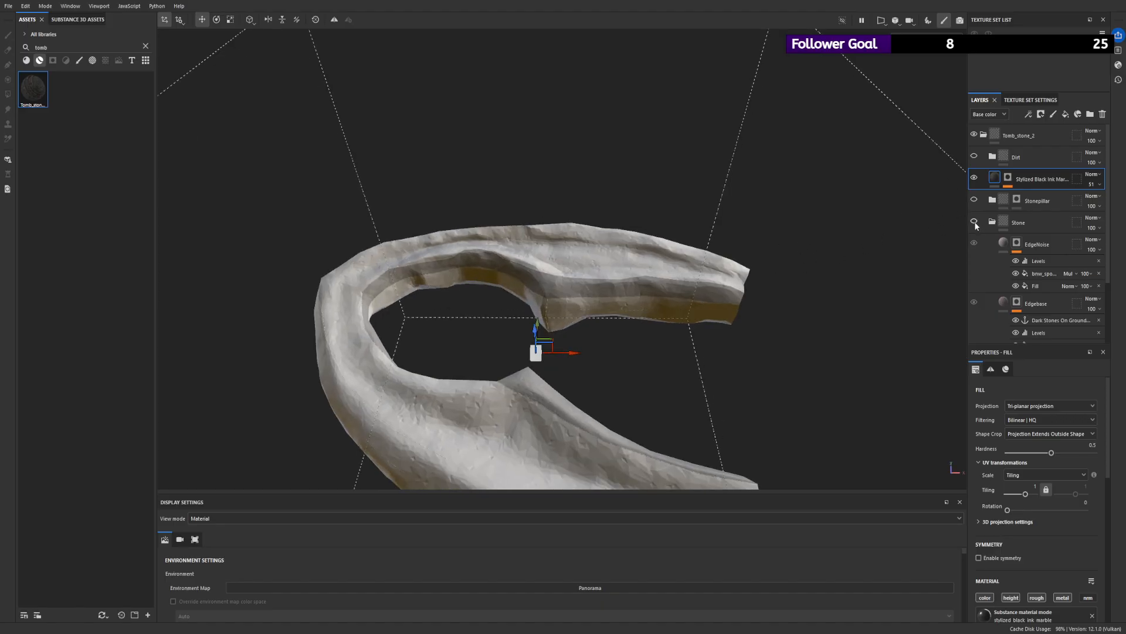
{"action": "left_click_drag", "start_coordinate": [653, 228], "coordinate": [734, 247], "text": "alt"}
{"action": "scroll", "coordinate": [661, 287], "scroll_direction": "up", "scroll_amount": 3}
- Compare the mesh with and without the Stylized Black Ink Marble layer and examine the layer's mask and material parameters
{"action": "left_click", "coordinate": [974, 178]}
{"action": "left_click", "coordinate": [974, 178]}
{"action": "left_click_drag", "start_coordinate": [716, 247], "coordinate": [663, 220], "text": "alt"}
{"action": "left_click", "coordinate": [1008, 177]}
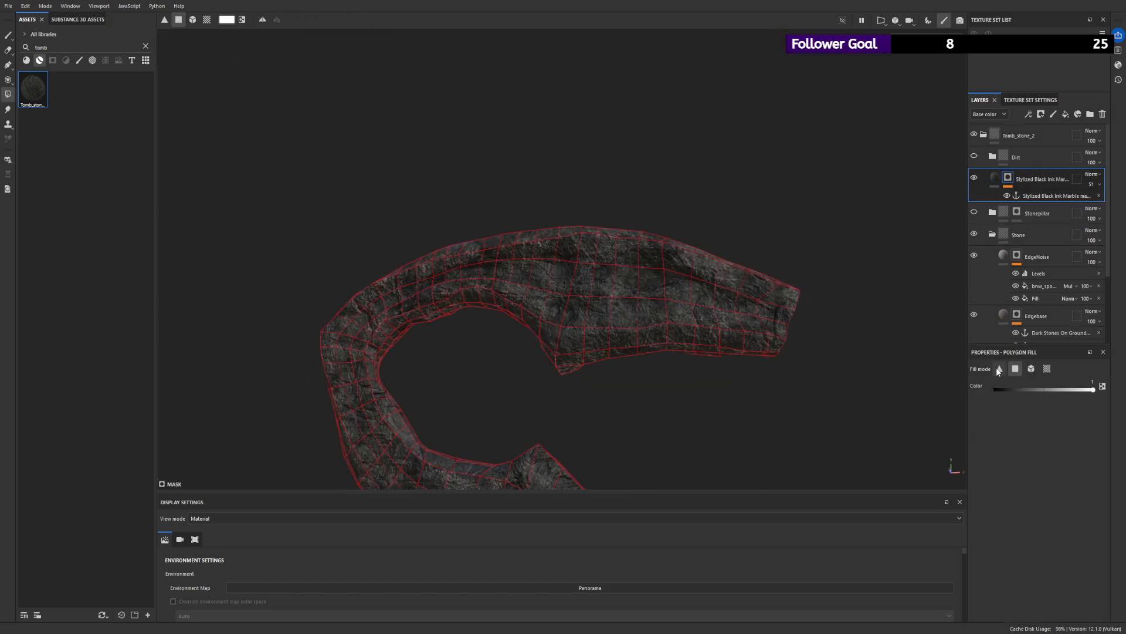
{"action": "left_click", "coordinate": [996, 178]}
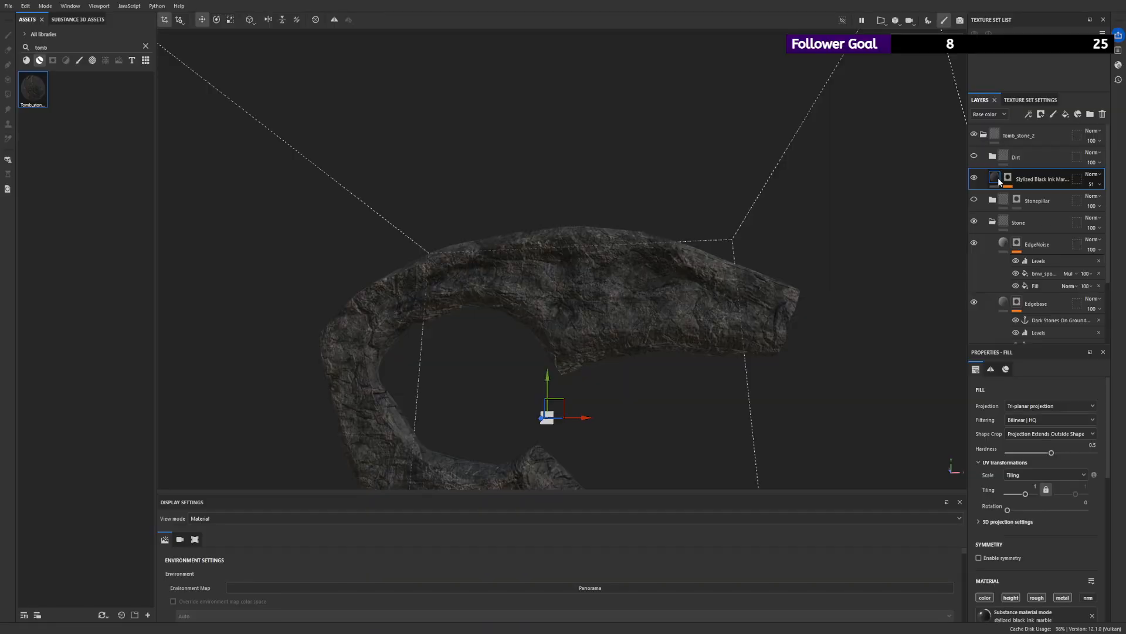
{"action": "scroll", "coordinate": [1037, 498], "scroll_direction": "down", "scroll_amount": 3}
{"action": "scroll", "coordinate": [1036, 498], "scroll_direction": "down", "scroll_amount": 3}
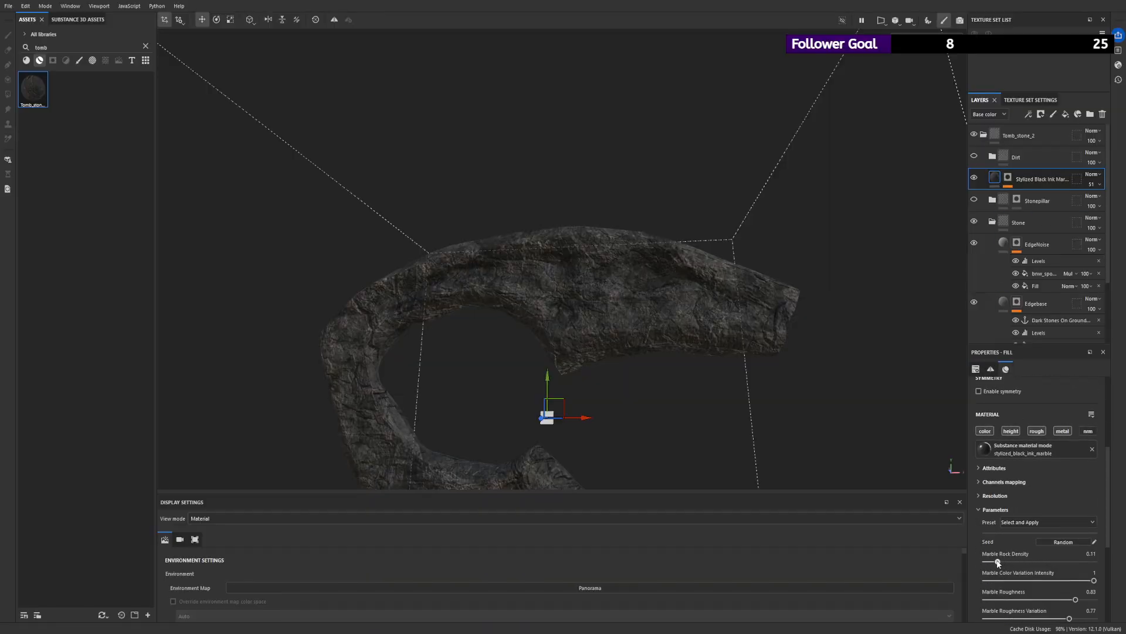
{"action": "scroll", "coordinate": [596, 259], "scroll_direction": "up", "scroll_amount": 3}
- Add a paint effect to the marble layer's mask and activate the Paint brush at size 10
{"action": "left_click", "coordinate": [1008, 177]}
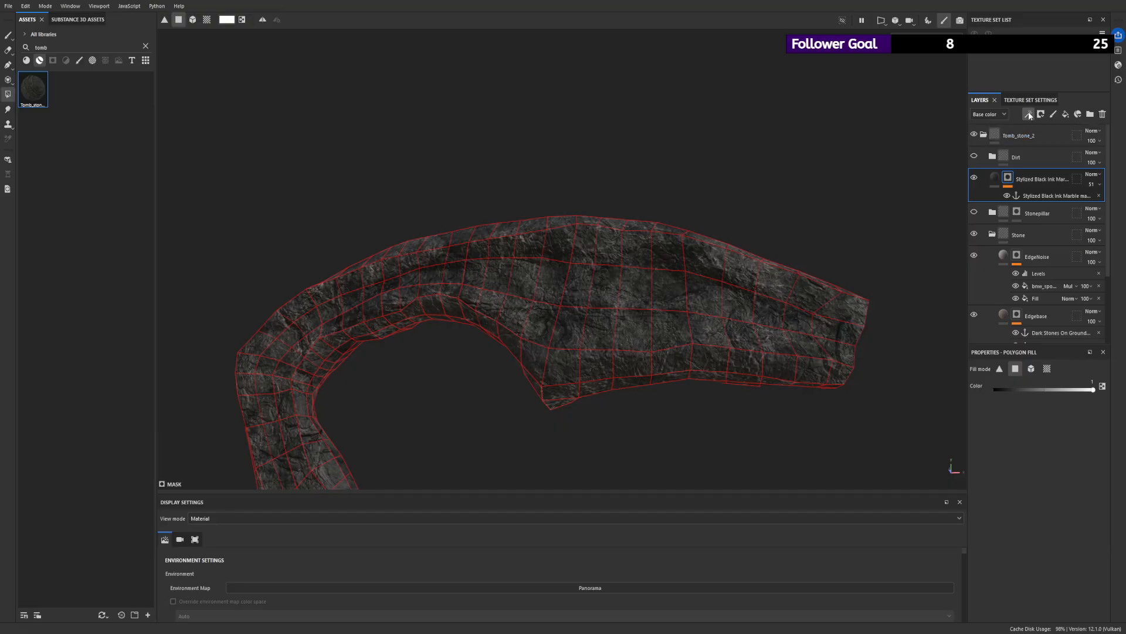
{"action": "left_click", "coordinate": [1047, 146]}
{"action": "scroll", "coordinate": [669, 219], "scroll_direction": "down", "scroll_amount": 2}
{"action": "left_click_drag", "start_coordinate": [669, 219], "coordinate": [670, 240], "text": "alt"}
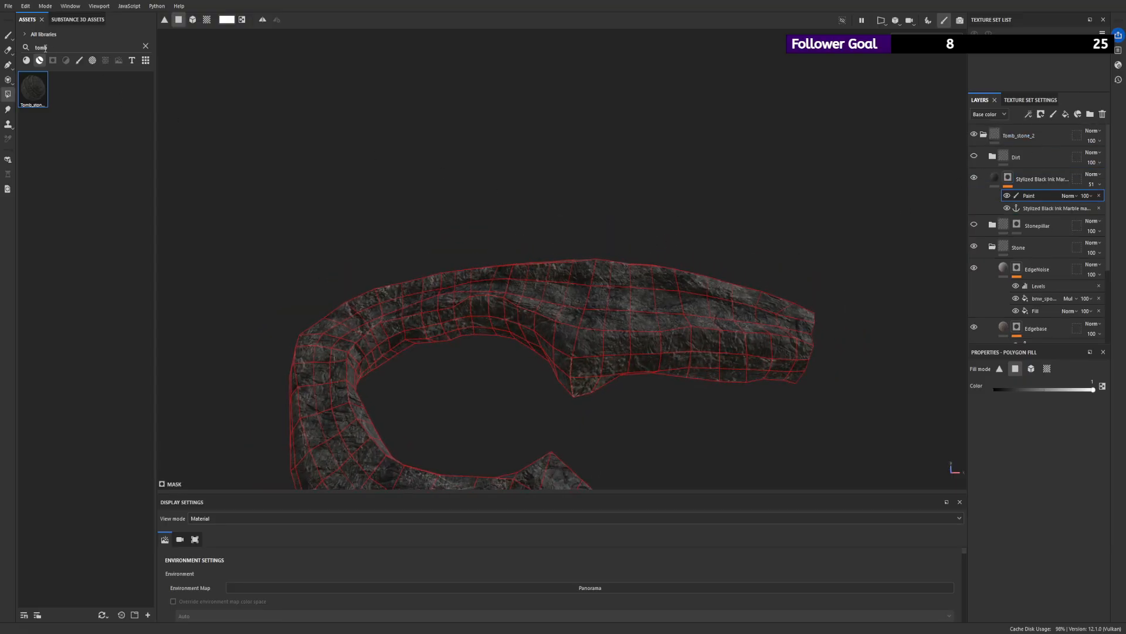
{"action": "left_click", "coordinate": [8, 34]}
{"action": "left_click_drag", "start_coordinate": [244, 158], "coordinate": [608, 330], "text": "alt"}
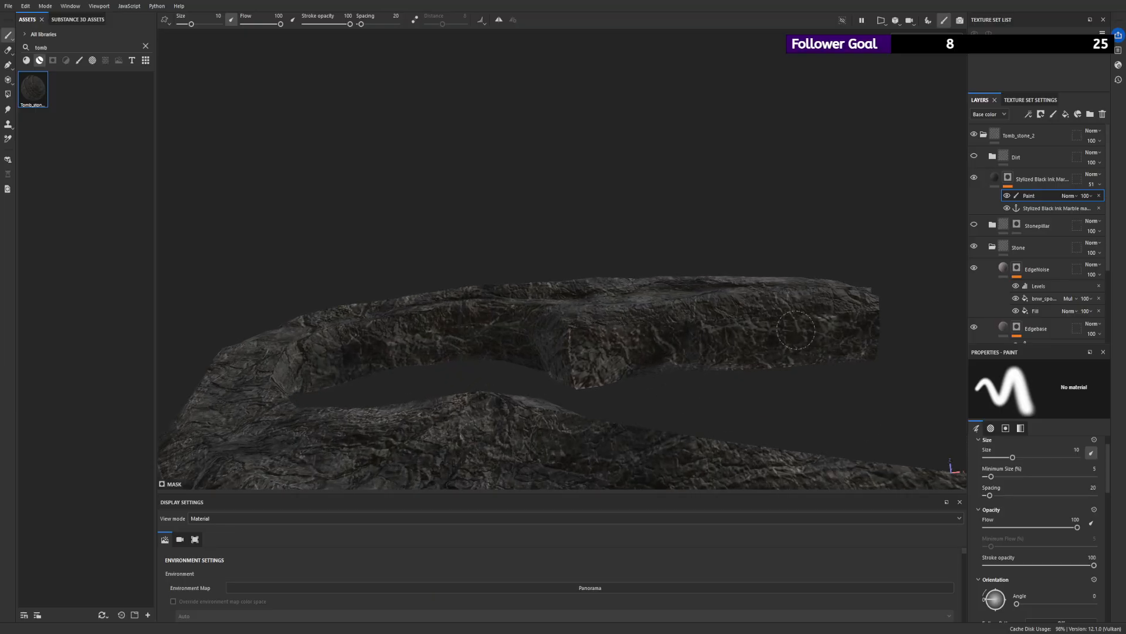
{"action": "left_click", "coordinate": [8, 94]}
{"action": "left_click", "coordinate": [7, 35]}
- Paint in the marble layer's mask along the inner edges of the curved mesh with the size 10 brush
{"action": "left_click_drag", "start_coordinate": [556, 331], "coordinate": [651, 390], "text": "alt"}
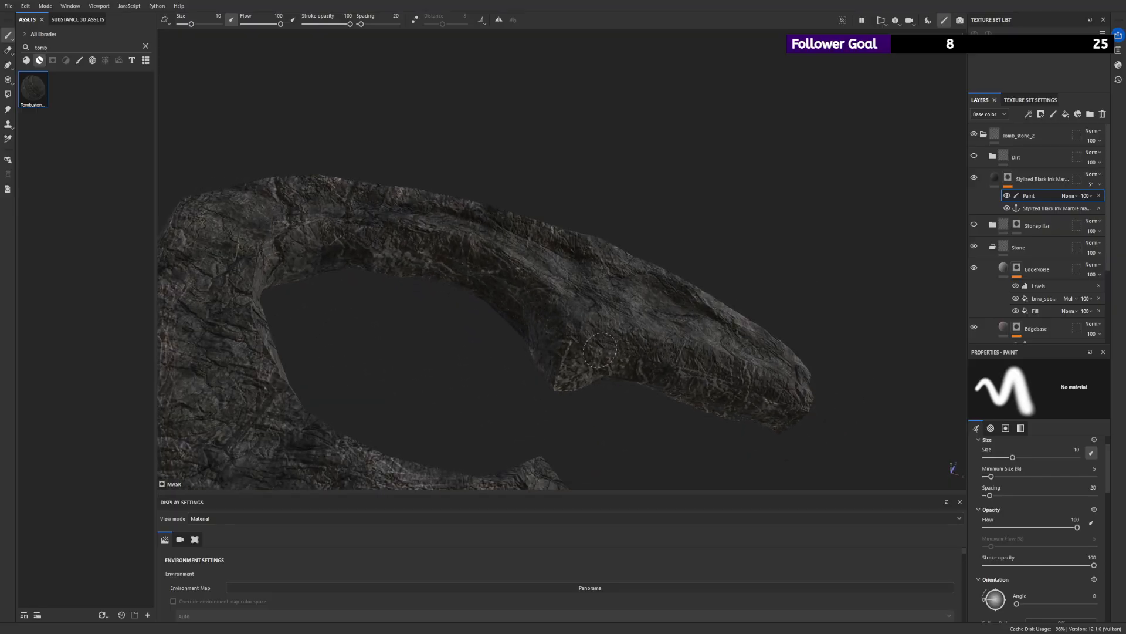
{"action": "mouse_move", "coordinate": [458, 262]}
{"action": "left_mouse_down", "text": "alt"}
{"action": "mouse_move", "coordinate": [436, 251]}
{"action": "mouse_move", "coordinate": [337, 299]}
{"action": "left_mouse_up", "text": "alt"}
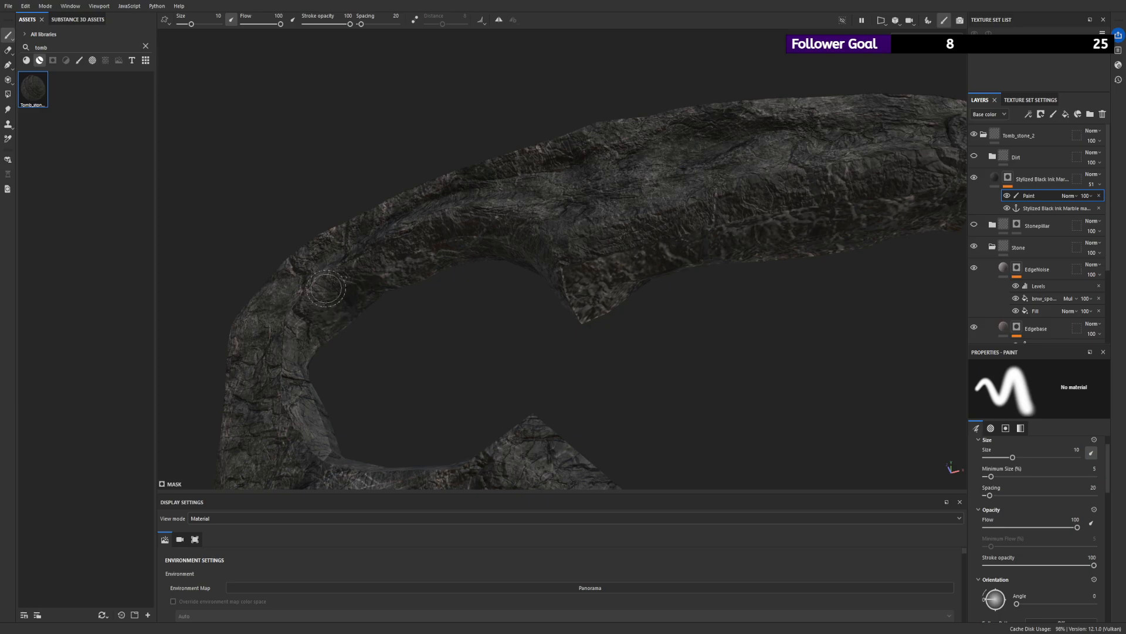
{"action": "left_click_drag", "start_coordinate": [352, 402], "coordinate": [350, 441], "text": "alt"}
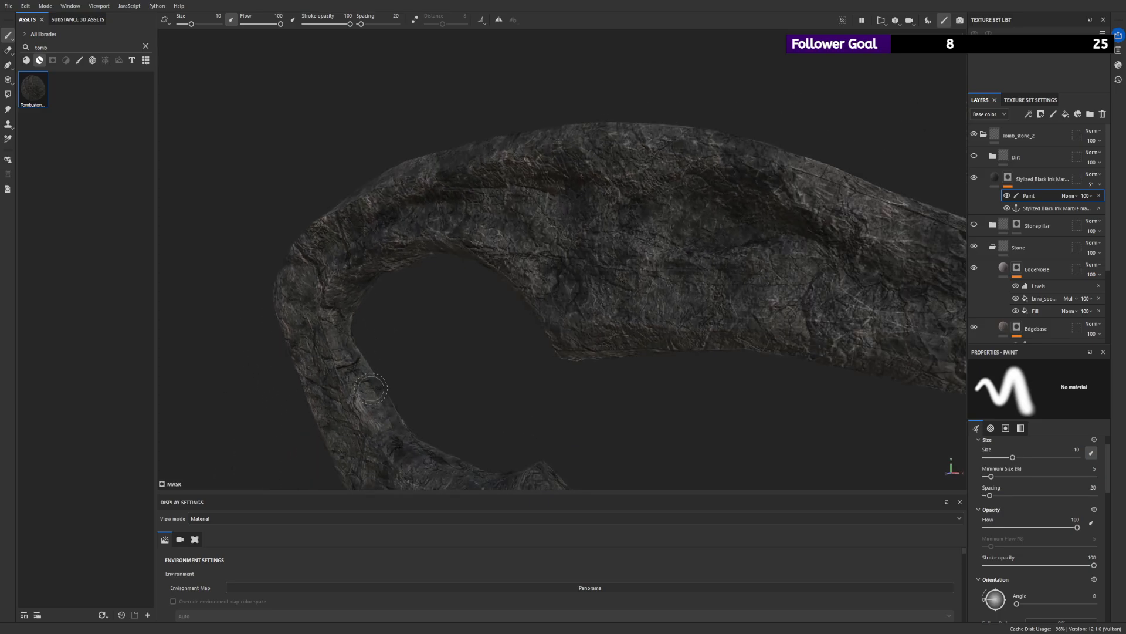
{"action": "left_click_drag", "start_coordinate": [484, 444], "coordinate": [455, 416], "text": "alt"}
{"action": "left_click_drag", "start_coordinate": [547, 439], "coordinate": [507, 431], "text": "alt"}
{"action": "left_click_drag", "start_coordinate": [628, 415], "coordinate": [643, 433], "text": "alt"}
{"action": "key", "text": "f"}
{"action": "right_click_drag", "start_coordinate": [628, 339], "coordinate": [718, 350], "text": "alt"}
{"action": "left_click_drag", "start_coordinate": [653, 352], "coordinate": [590, 371], "text": "alt"}
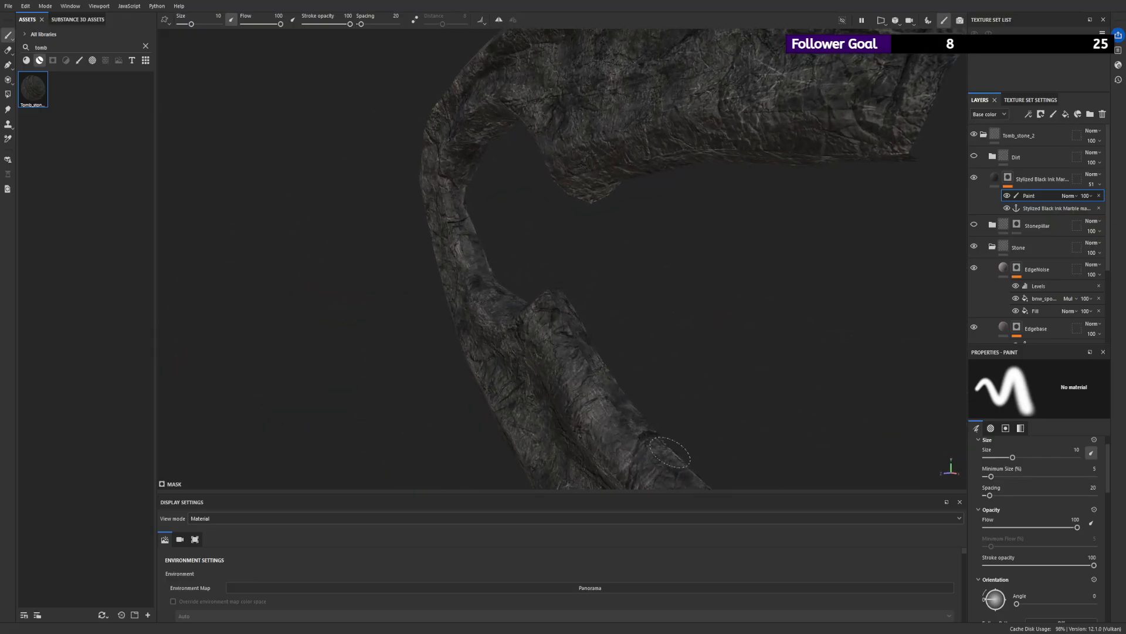
{"action": "right_click_drag", "start_coordinate": [764, 459], "coordinate": [490, 335], "text": "alt"}
{"action": "left_click_drag", "start_coordinate": [490, 334], "coordinate": [612, 428], "text": "alt"}
{"action": "left_click_drag", "start_coordinate": [624, 358], "coordinate": [806, 305], "text": "alt"}
{"action": "right_click_drag", "start_coordinate": [806, 305], "coordinate": [563, 200], "text": "alt"}
- Show and expand the Dirt folder, hiding its Dirtdispersing layer to isolate the Dirt fill
{"action": "left_click", "coordinate": [974, 156]}
{"action": "right_click_drag", "start_coordinate": [593, 151], "coordinate": [671, 176], "text": "alt"}
{"action": "left_click_drag", "start_coordinate": [672, 176], "coordinate": [741, 156], "text": "alt"}
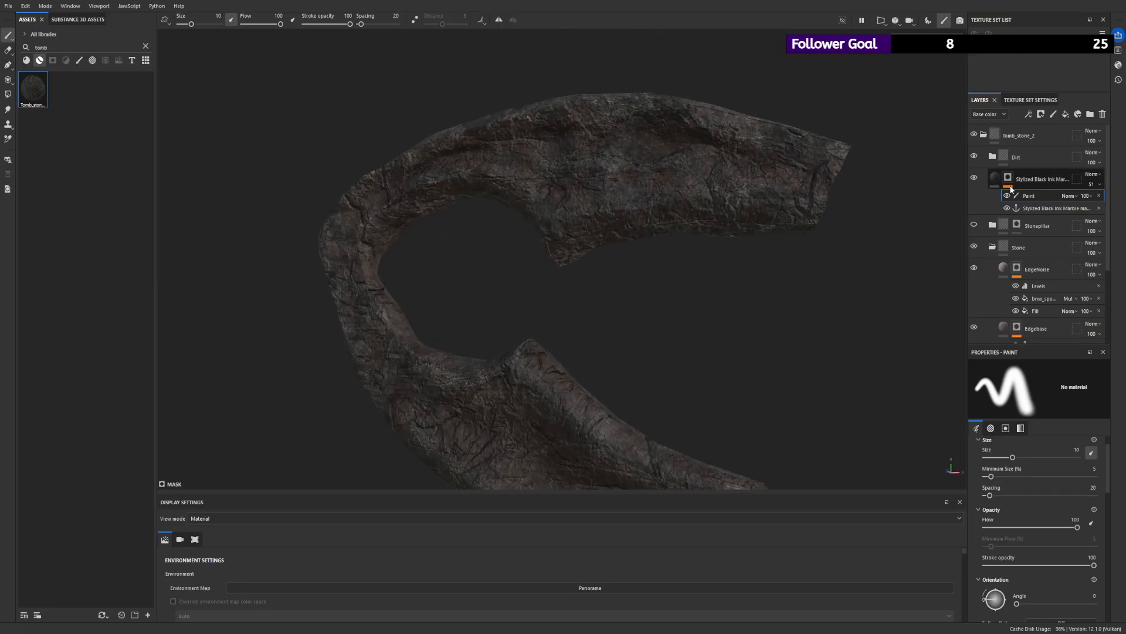
{"action": "left_click", "coordinate": [992, 156]}
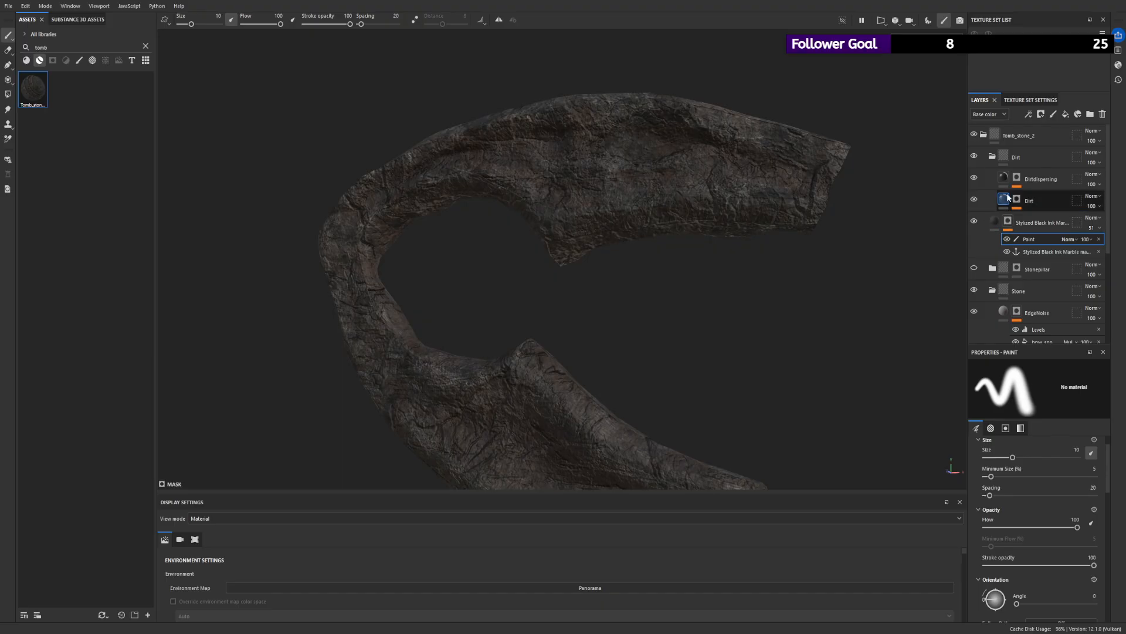
{"action": "left_click", "coordinate": [981, 203]}
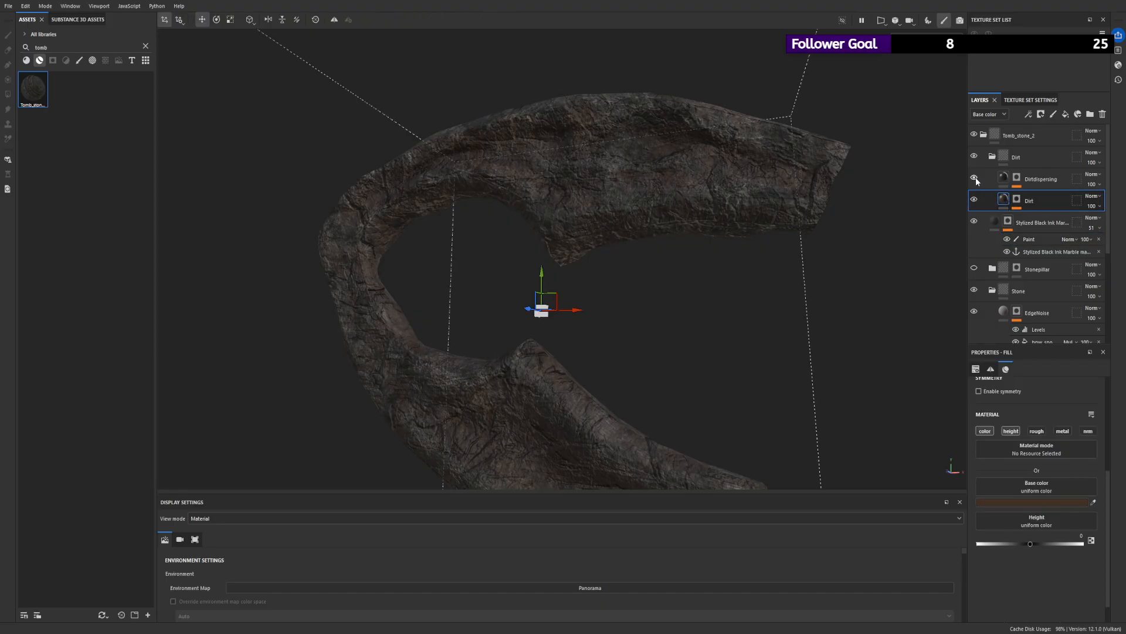
{"action": "left_click", "coordinate": [977, 198]}
{"action": "left_click", "coordinate": [978, 198]}
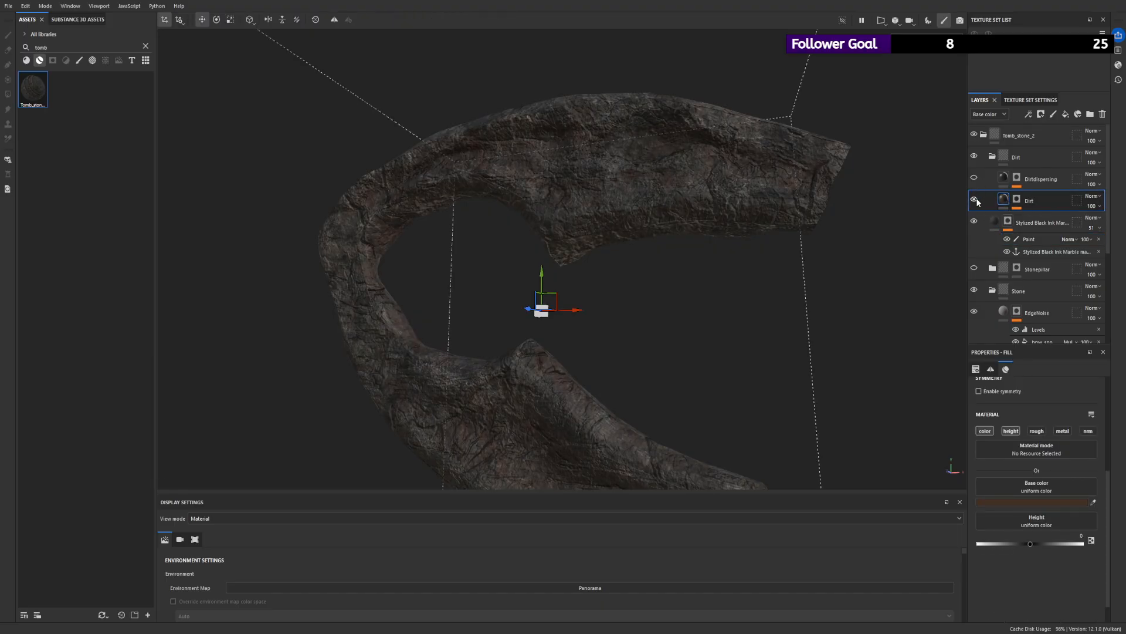
- Set the tiling of the 3D Perlin noise fill in the Dirt layer's mask to 2
{"action": "left_click", "coordinate": [1017, 199]}
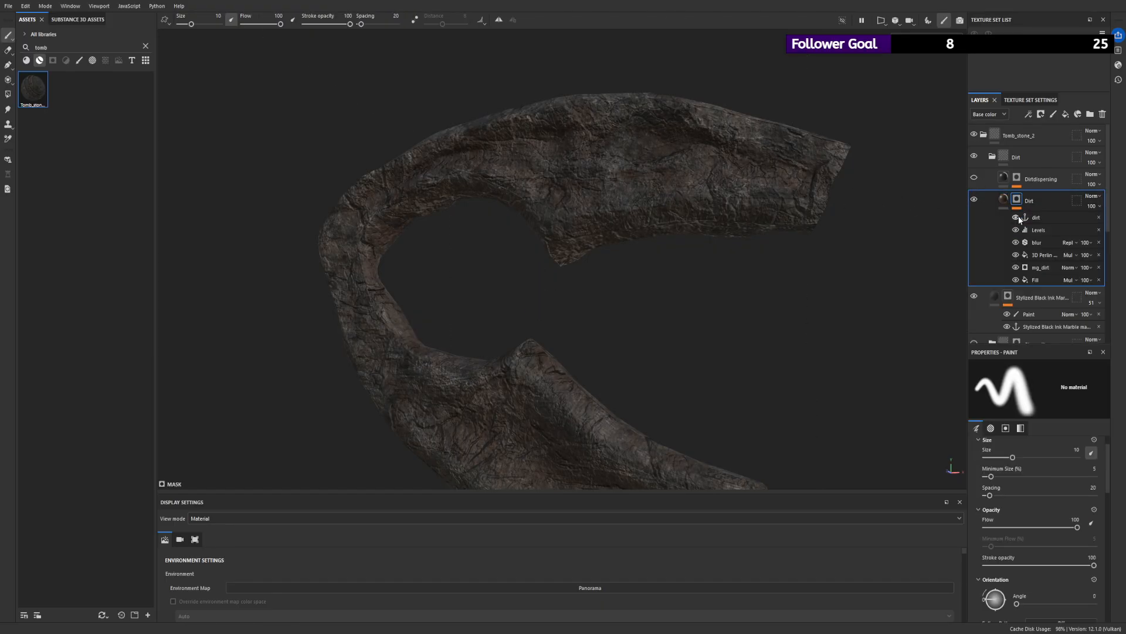
{"action": "left_click", "coordinate": [1044, 267]}
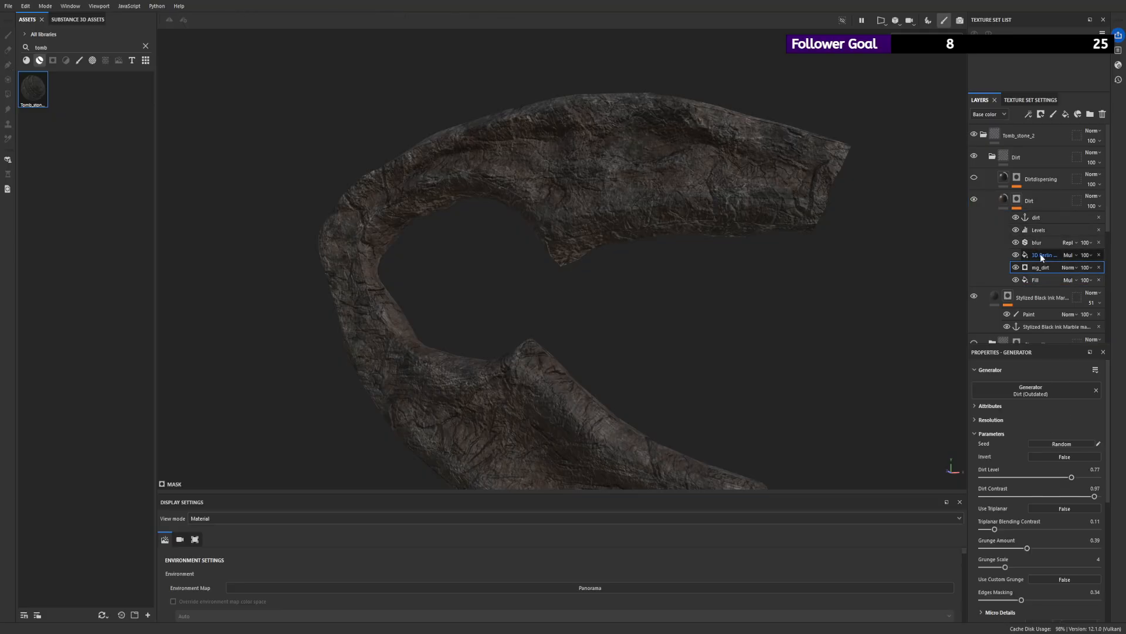
{"action": "left_click", "coordinate": [1040, 255]}
{"action": "scroll", "coordinate": [1054, 435], "scroll_direction": "up", "scroll_amount": 2}
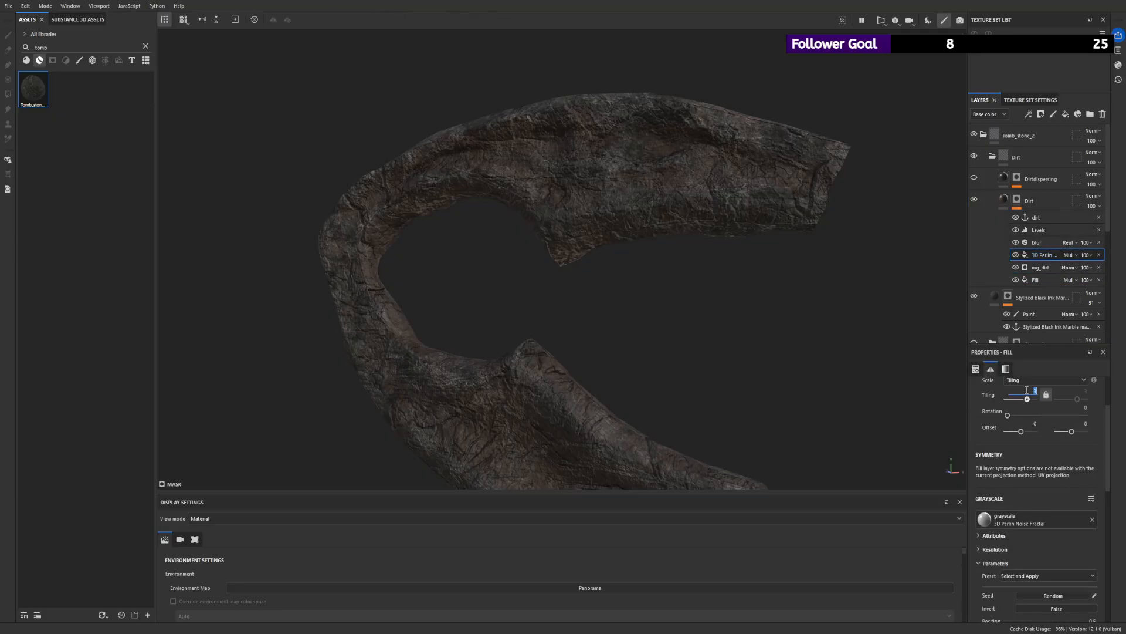
{"action": "type", "text": "2"}
{"action": "key", "text": "Return"}
- Move the midtone of the Levels in the Dirt layer's mask to about the middle of the histogram
{"action": "left_click", "coordinate": [1037, 231]}
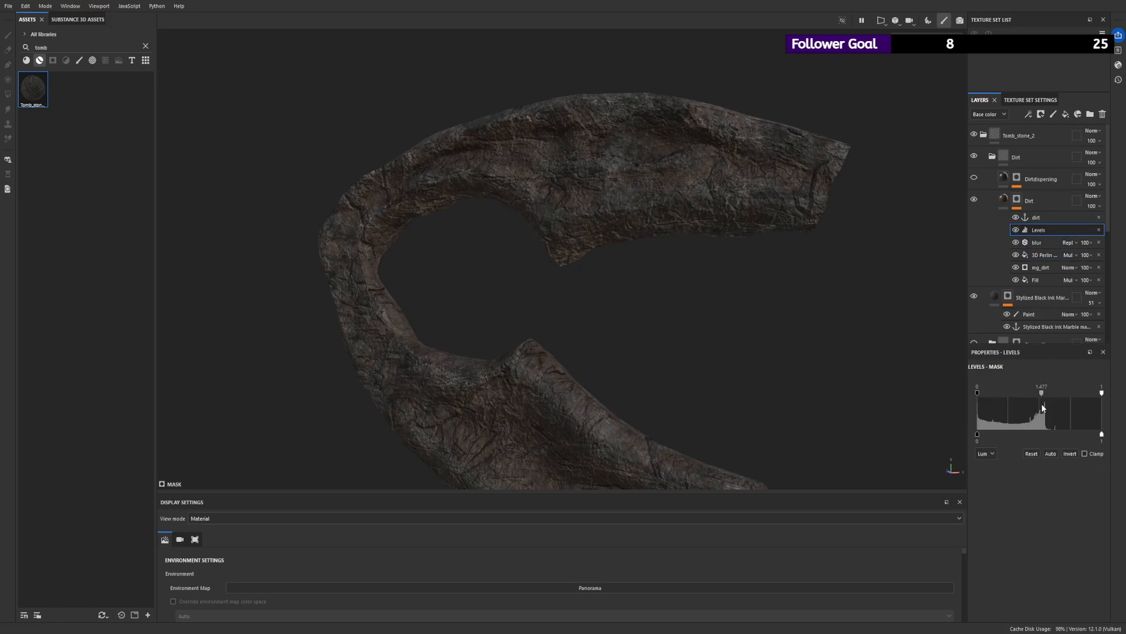
{"action": "left_click_drag", "start_coordinate": [1005, 394], "coordinate": [1043, 397]}
{"action": "left_click_drag", "start_coordinate": [771, 290], "coordinate": [473, 138], "text": "alt"}
- Show the Dirtdispersing layer and lower the Levels midtone in its mask to near the black end, comparing with the layer off
{"action": "left_click", "coordinate": [974, 177]}
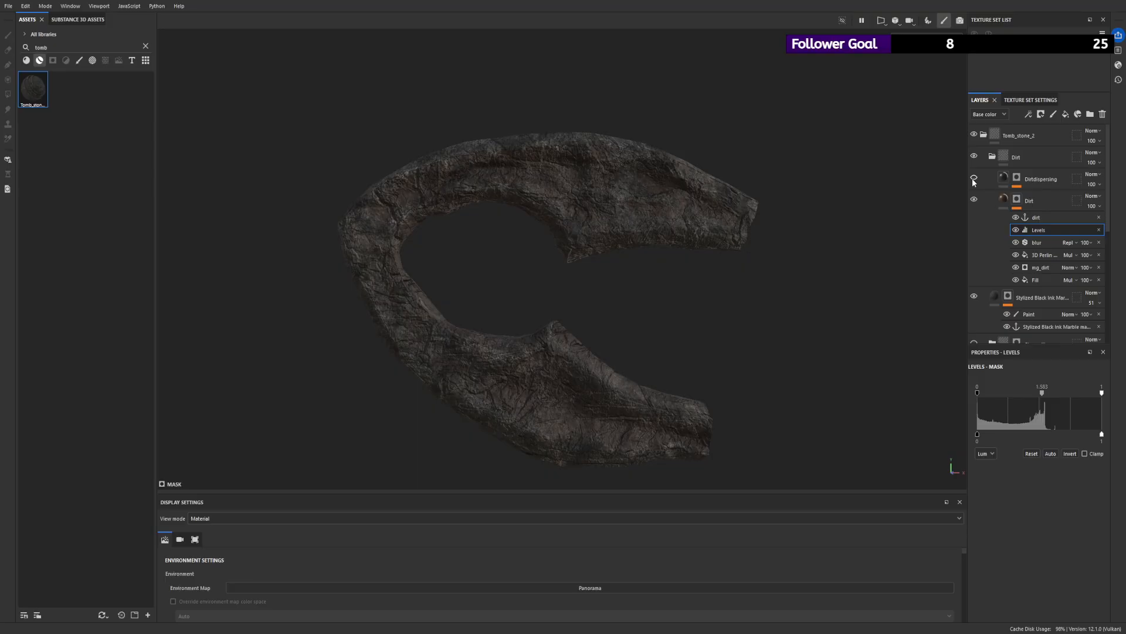
{"action": "right_click_drag", "start_coordinate": [666, 173], "coordinate": [812, 262], "text": "alt"}
{"action": "left_click", "coordinate": [1015, 183]}
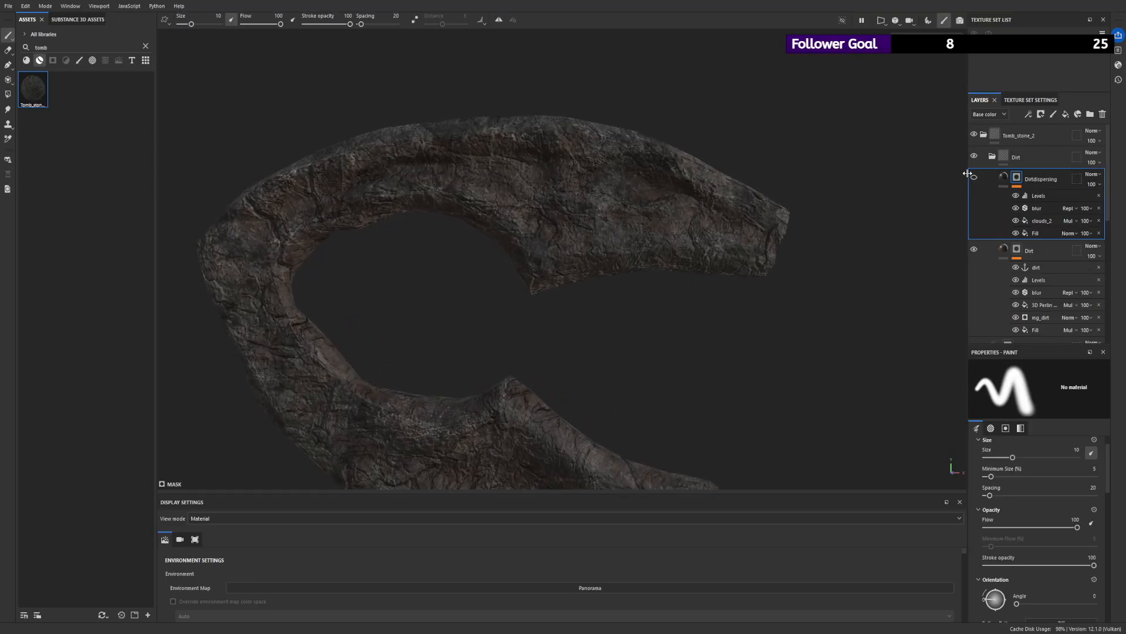
{"action": "left_click", "coordinate": [1035, 196]}
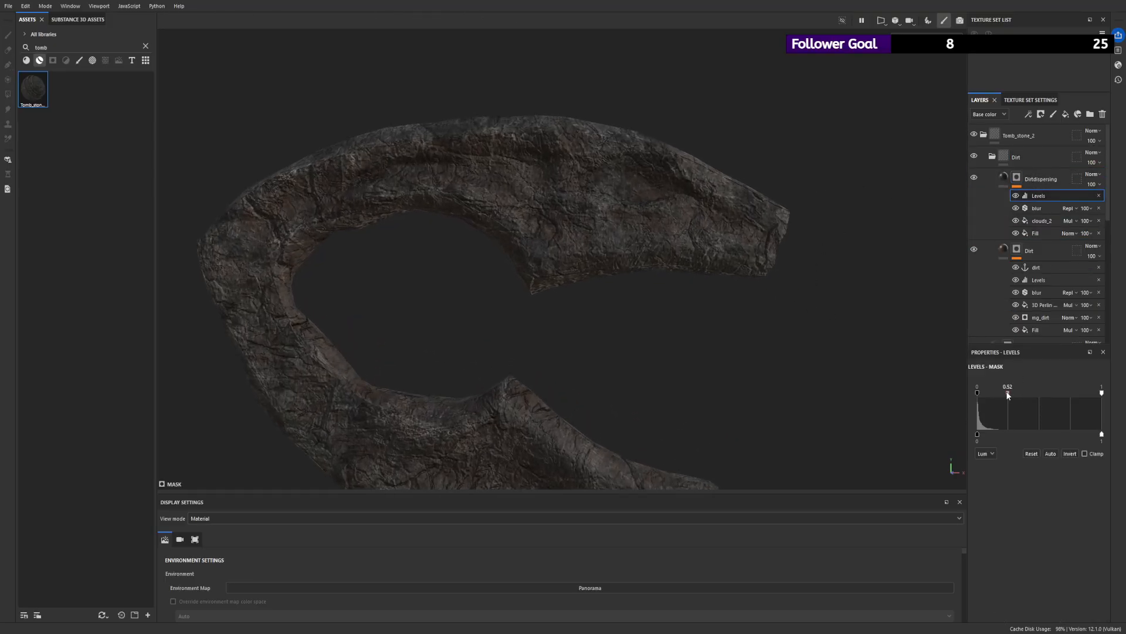
{"action": "mouse_move", "coordinate": [1001, 395]}
{"action": "left_mouse_down"}
{"action": "mouse_move", "coordinate": [875, 399]}
{"action": "mouse_move", "coordinate": [983, 403]}
{"action": "mouse_move", "coordinate": [978, 411]}
{"action": "left_mouse_up"}
{"action": "left_click_drag", "start_coordinate": [780, 375], "coordinate": [704, 352], "text": "alt"}
{"action": "right_click_drag", "start_coordinate": [704, 352], "coordinate": [903, 422], "text": "alt"}
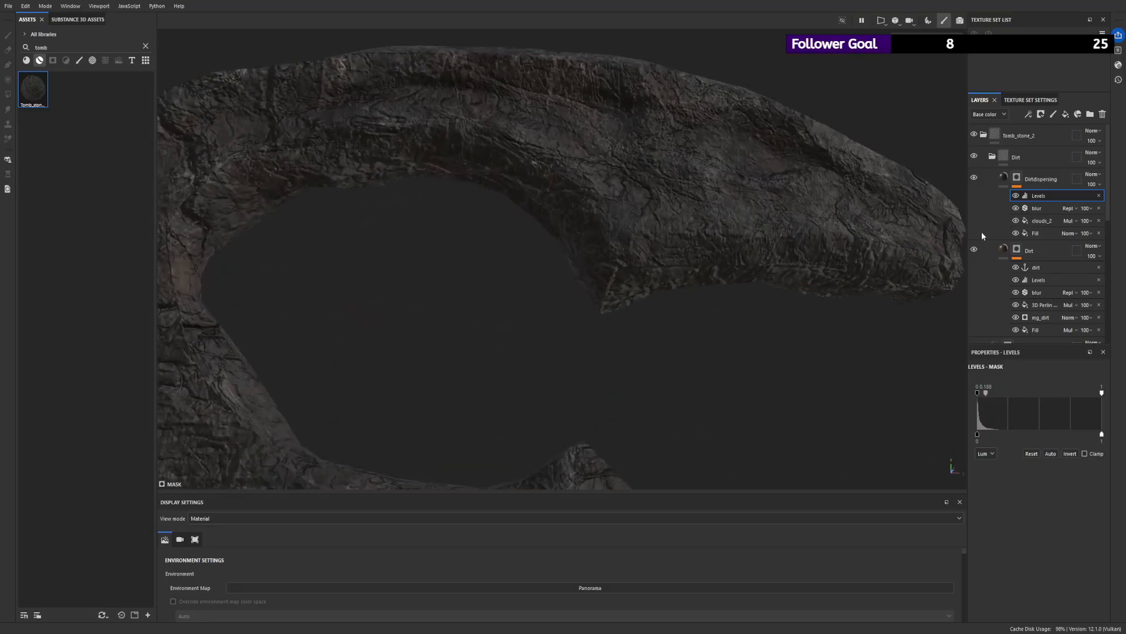
{"action": "left_click", "coordinate": [975, 176]}
{"action": "left_click", "coordinate": [975, 176]}
{"action": "left_click_drag", "start_coordinate": [748, 190], "coordinate": [915, 228], "text": "alt"}
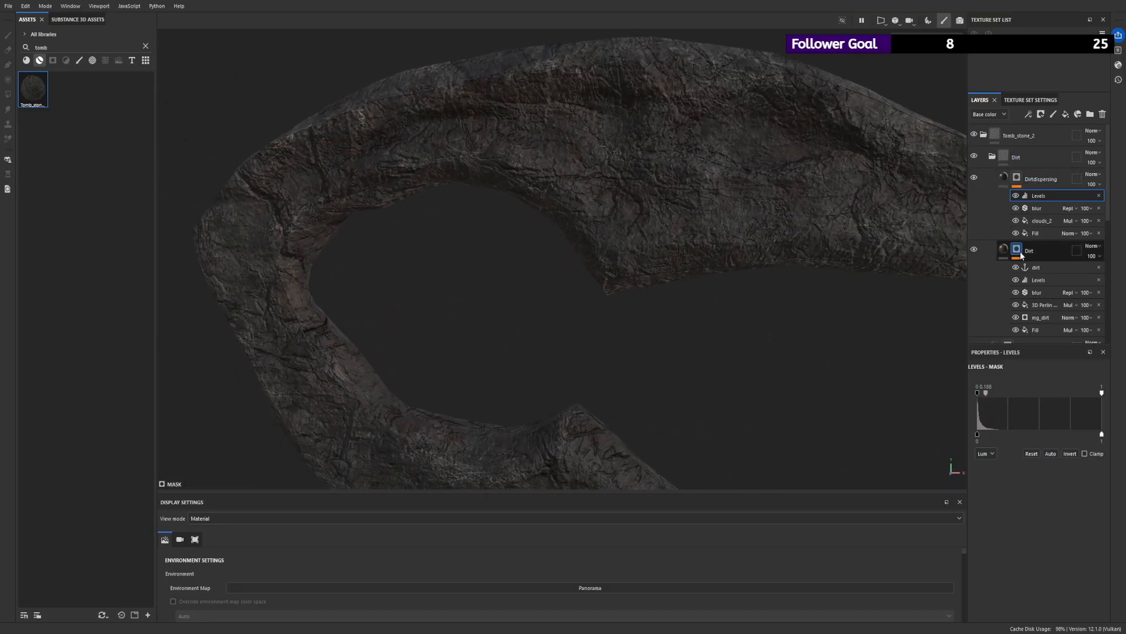
- Inspect the mesh, collapse the Dirt and Tomb_stone_2 folders, and compare the mesh with and without the whole material
{"action": "right_click_drag", "start_coordinate": [921, 180], "coordinate": [487, 110], "text": "alt"}
{"action": "left_click_drag", "start_coordinate": [488, 111], "coordinate": [746, 194], "text": "alt"}
{"action": "right_click_drag", "start_coordinate": [746, 194], "coordinate": [623, 219], "text": "alt"}
{"action": "left_click_drag", "start_coordinate": [624, 219], "coordinate": [669, 166], "text": "alt"}
{"action": "right_click_drag", "start_coordinate": [669, 166], "coordinate": [747, 230], "text": "alt"}
{"action": "left_click_drag", "start_coordinate": [747, 229], "coordinate": [773, 229], "text": "alt"}
{"action": "left_click", "coordinate": [992, 157]}
{"action": "left_click", "coordinate": [983, 134]}
{"action": "left_click", "coordinate": [975, 135]}
{"action": "left_click", "coordinate": [975, 135]}
- Frame the whole curved mesh for a final check and save the project
{"action": "key", "text": "f"}
{"action": "right_click_drag", "start_coordinate": [847, 210], "coordinate": [548, 226], "text": "alt"}
{"action": "left_click_drag", "start_coordinate": [548, 227], "coordinate": [545, 188], "text": "alt"}
{"action": "key", "text": "ctrl+s"}
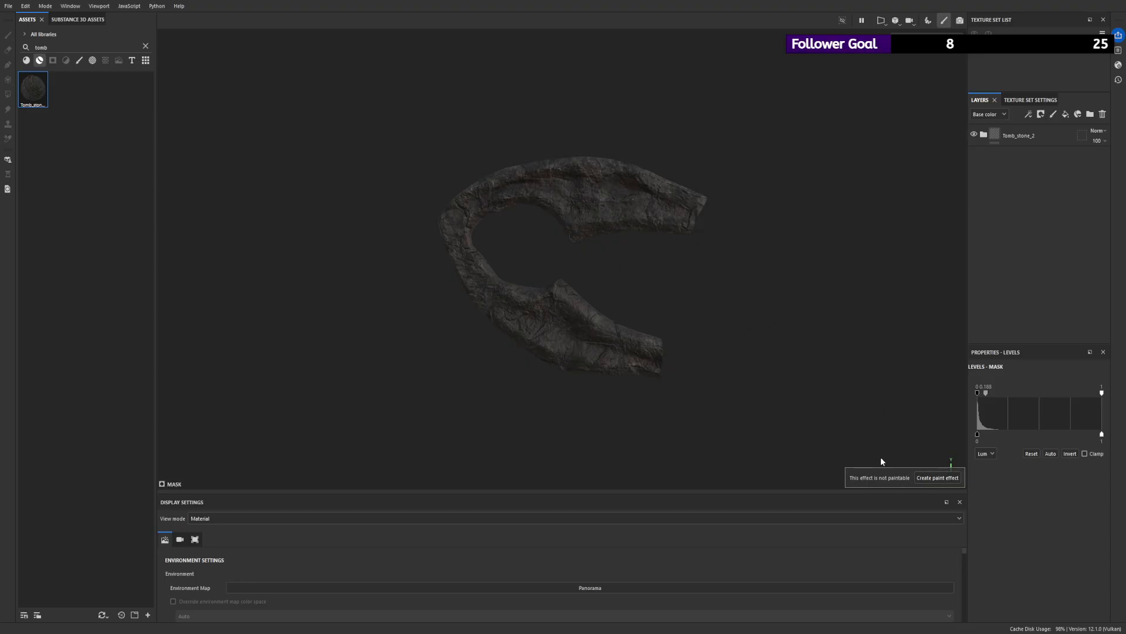
{"action": "left_click_drag", "start_coordinate": [643, 273], "coordinate": [590, 244], "text": "alt"}
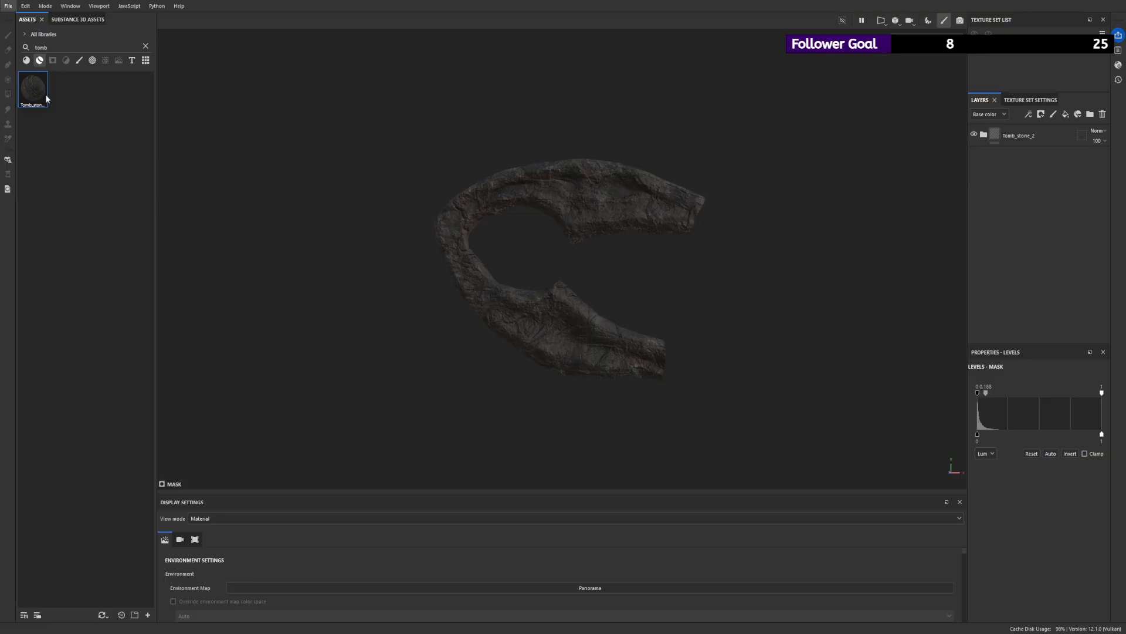
{"action": "left_click", "coordinate": [35, 142]}
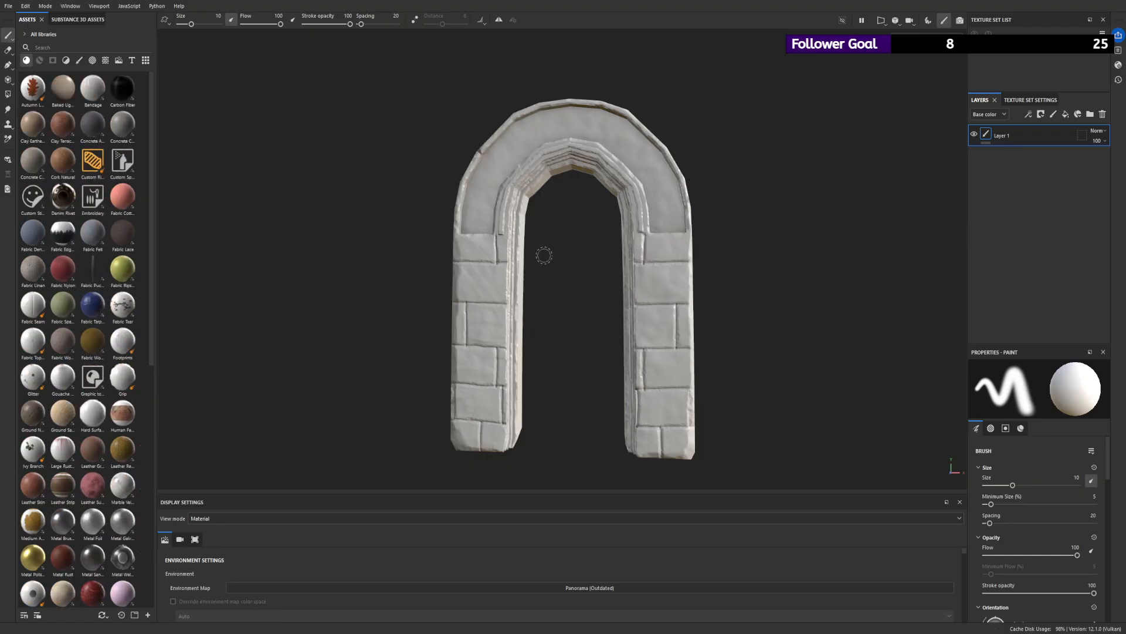
- Delete the arch project's default paint layer and add the Tomb_stone_2 smart material, found by searching for "tomb"
{"action": "left_click_drag", "start_coordinate": [543, 252], "coordinate": [579, 267], "text": "alt"}
{"action": "key", "text": "Delete"}
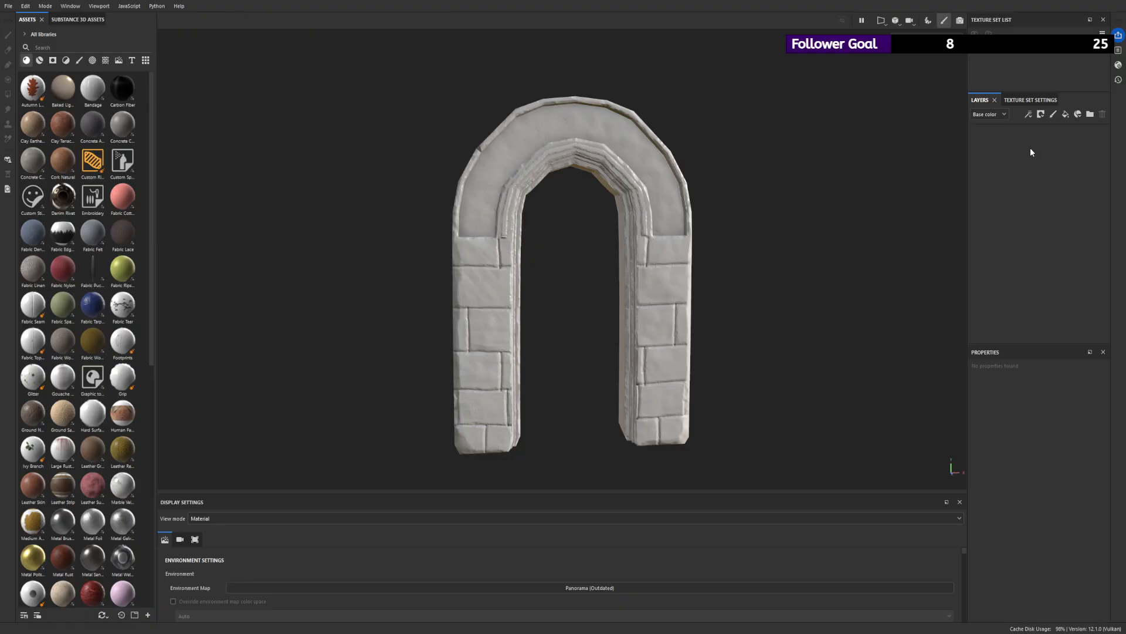
{"action": "left_click", "coordinate": [39, 59]}
{"action": "type", "text": "omb"}
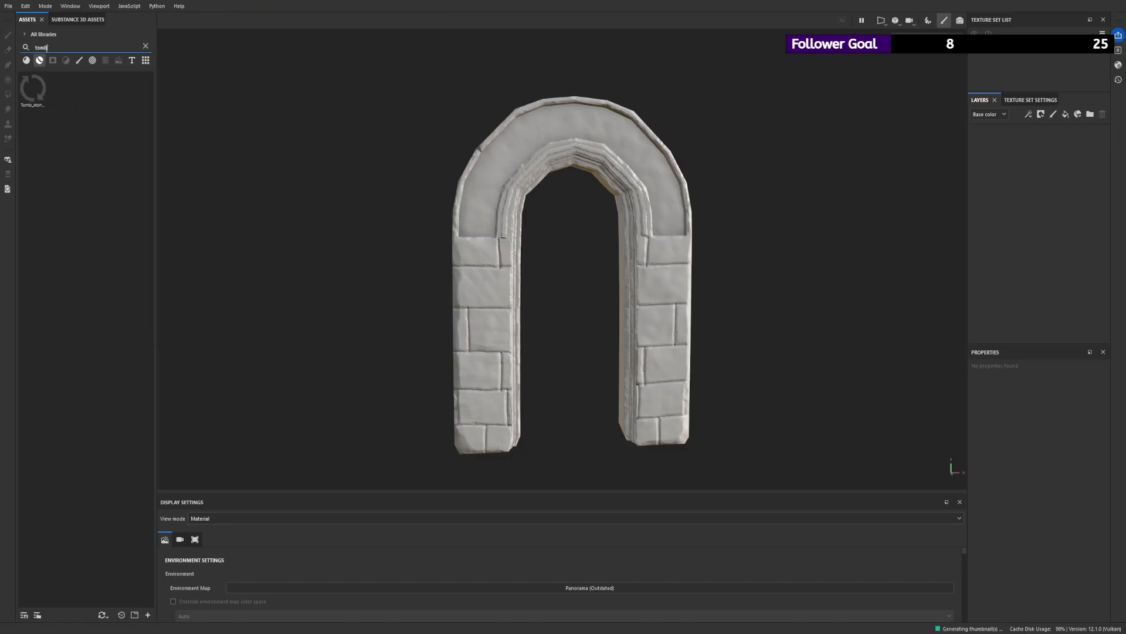
{"action": "left_click_drag", "start_coordinate": [33, 89], "coordinate": [976, 134]}
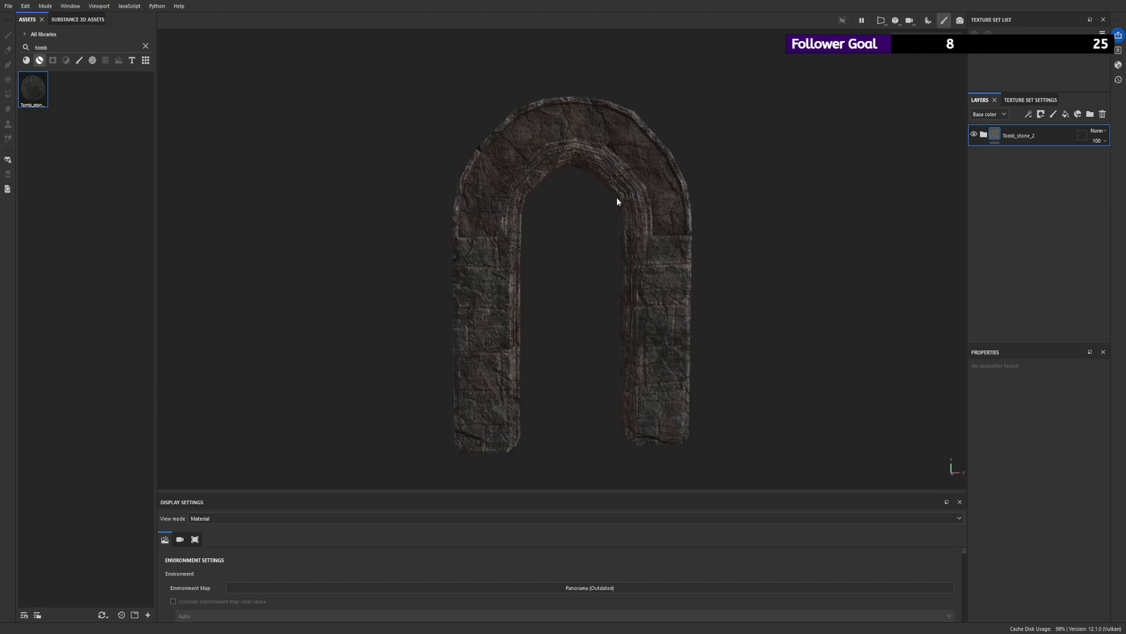
- Examine the textured arch from several angles, check it in the Normal view mode, and return to the Material view
{"action": "right_click_drag", "start_coordinate": [617, 198], "coordinate": [460, 163], "text": "alt"}
{"action": "left_click_drag", "start_coordinate": [461, 163], "coordinate": [553, 160], "text": "alt"}
{"action": "right_click_drag", "start_coordinate": [553, 160], "coordinate": [961, 393], "text": "alt"}
{"action": "left_click_drag", "start_coordinate": [961, 397], "coordinate": [576, 200], "text": "alt"}
{"action": "key", "text": "b"}
{"action": "right_click_drag", "start_coordinate": [577, 200], "coordinate": [726, 362], "text": "alt"}
{"action": "left_click_drag", "start_coordinate": [726, 362], "coordinate": [657, 281], "text": "alt"}
{"action": "right_click_drag", "start_coordinate": [657, 281], "coordinate": [358, 185], "text": "alt"}
{"action": "left_click_drag", "start_coordinate": [358, 184], "coordinate": [363, 229], "text": "alt"}
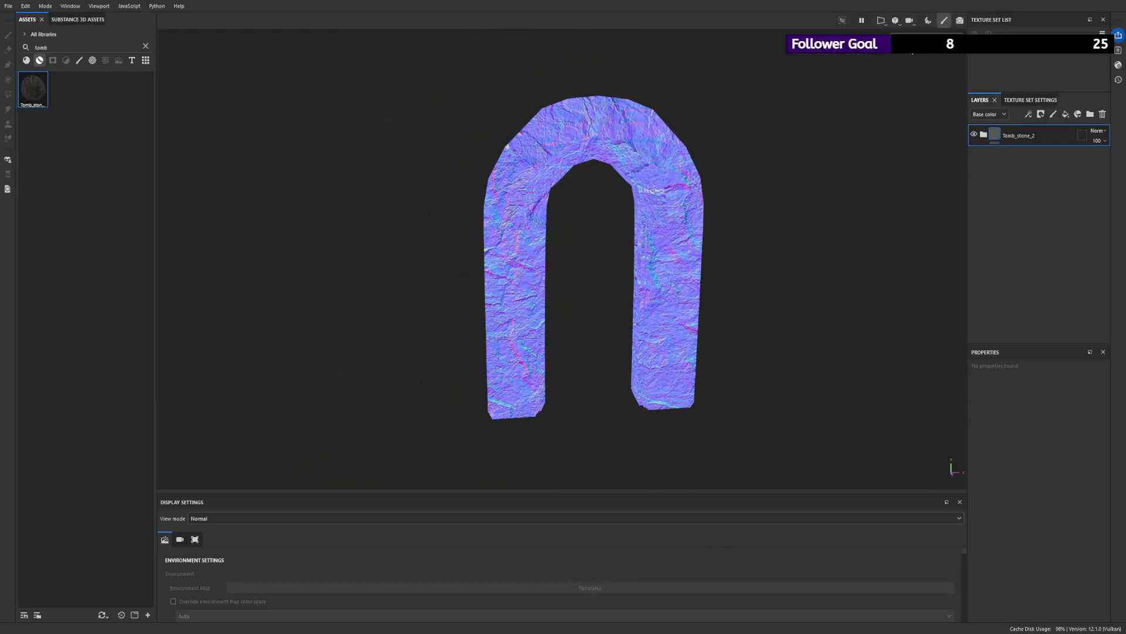
{"action": "key", "text": "m"}
- Expand the Tomb_stone_2 folder, hide the Stylized Black Ink Marble layer, and select the Sandy Black Desert Rocks fill
{"action": "left_click", "coordinate": [984, 135]}
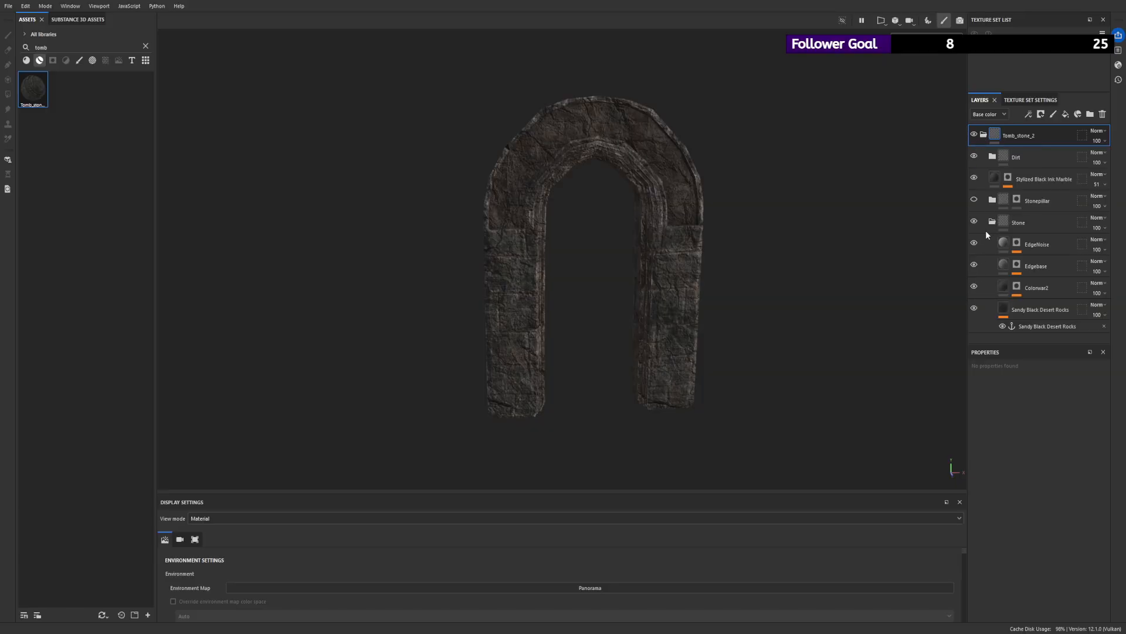
{"action": "left_click", "coordinate": [974, 178]}
{"action": "right_click_drag", "start_coordinate": [783, 370], "coordinate": [783, 388], "text": "alt"}
{"action": "mouse_move", "coordinate": [783, 388]}
{"action": "left_mouse_down", "text": "alt"}
{"action": "mouse_move", "coordinate": [749, 239]}
{"action": "mouse_move", "coordinate": [773, 232]}
{"action": "mouse_move", "coordinate": [375, 319]}
{"action": "mouse_move", "coordinate": [822, 349]}
{"action": "left_mouse_up", "text": "alt"}
{"action": "left_click", "coordinate": [974, 178]}
{"action": "left_click", "coordinate": [973, 178]}
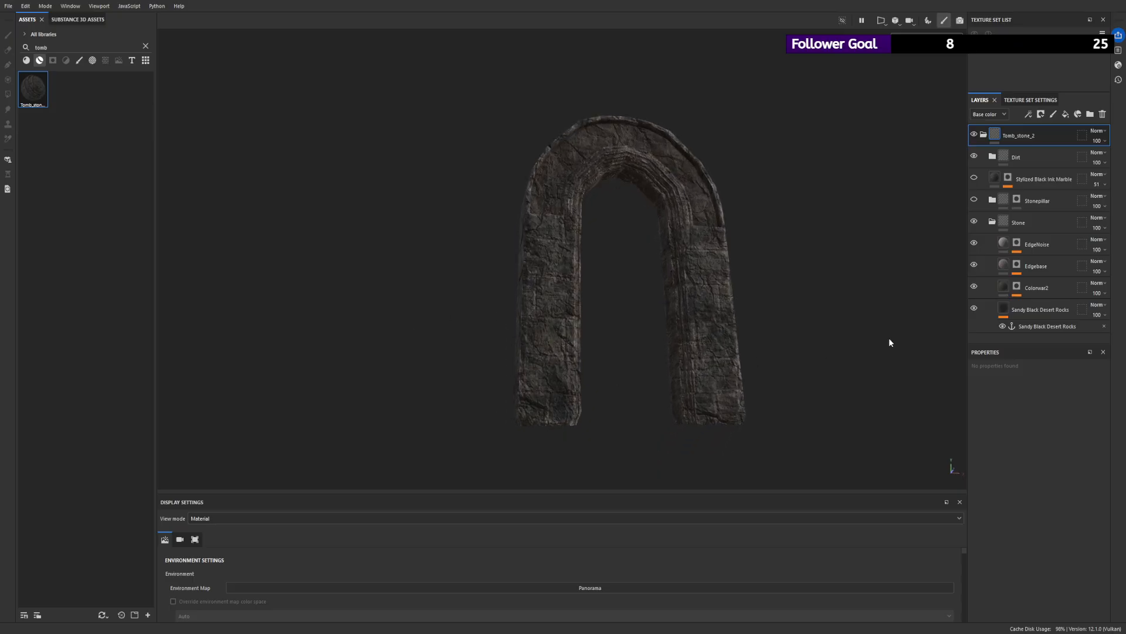
{"action": "left_click", "coordinate": [1001, 309]}
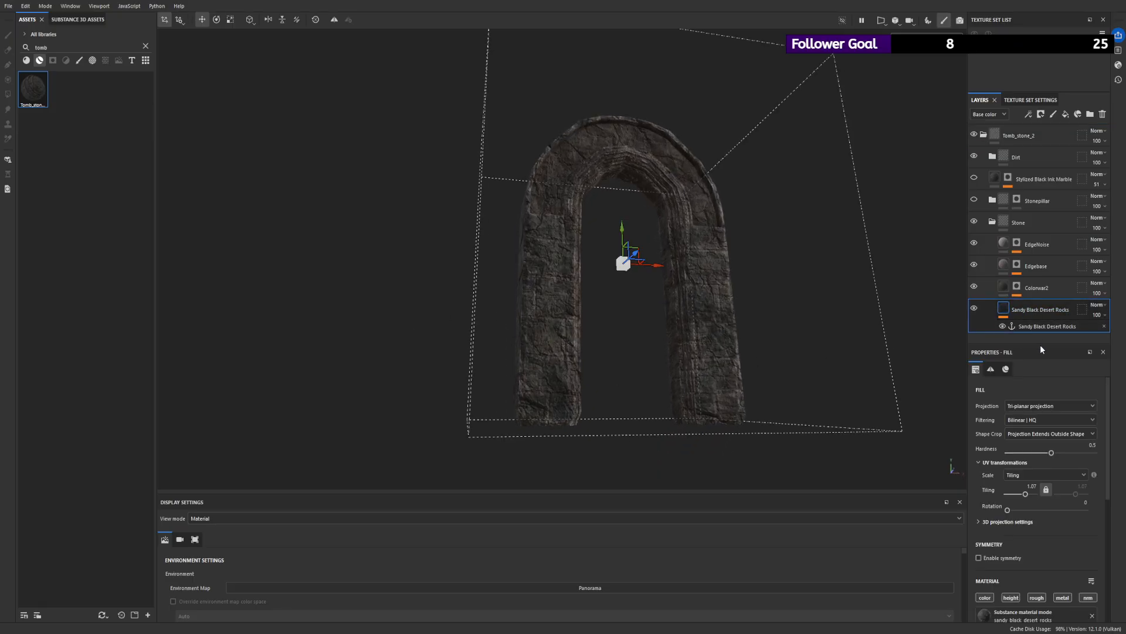
- Disable the height channel of the Sandy Black Desert Rocks fill and review its material parameters on the arch
{"action": "scroll", "coordinate": [1050, 445], "scroll_direction": "down", "scroll_amount": 6}
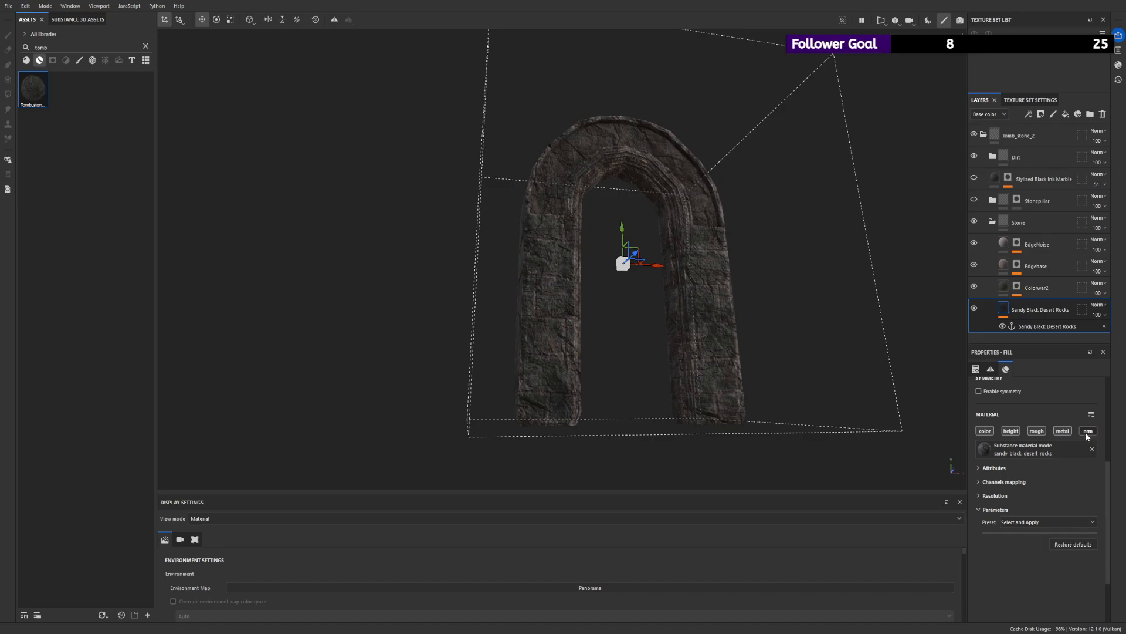
{"action": "scroll", "coordinate": [585, 311], "scroll_direction": "up", "scroll_amount": 3}
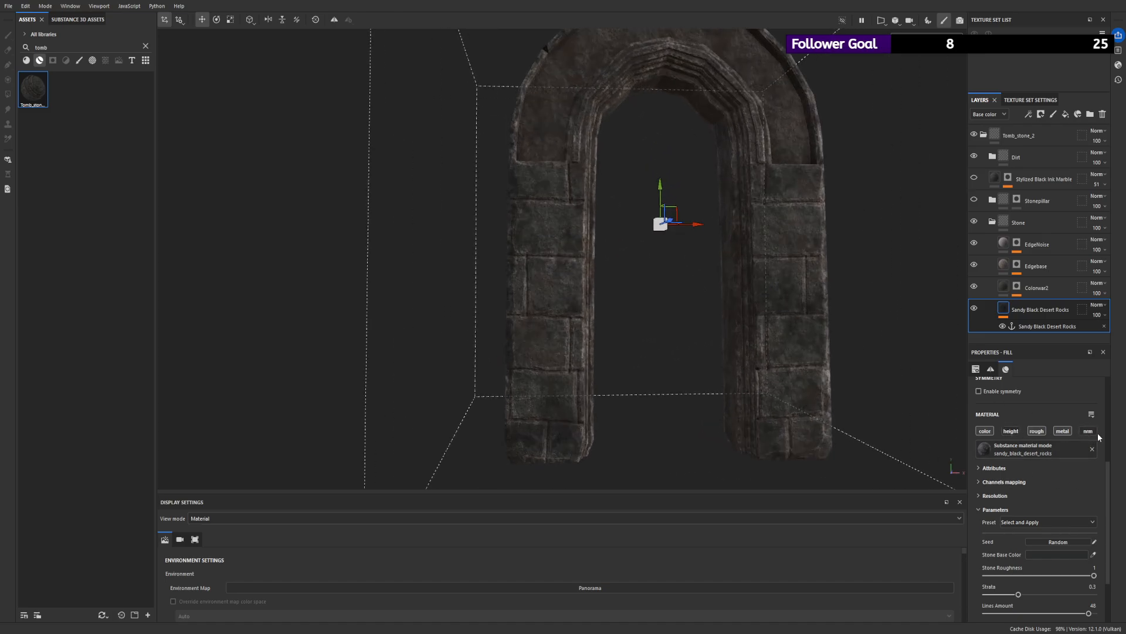
{"action": "left_click_drag", "start_coordinate": [757, 344], "coordinate": [695, 293], "text": "alt"}
{"action": "scroll", "coordinate": [1058, 496], "scroll_direction": "down", "scroll_amount": 3}
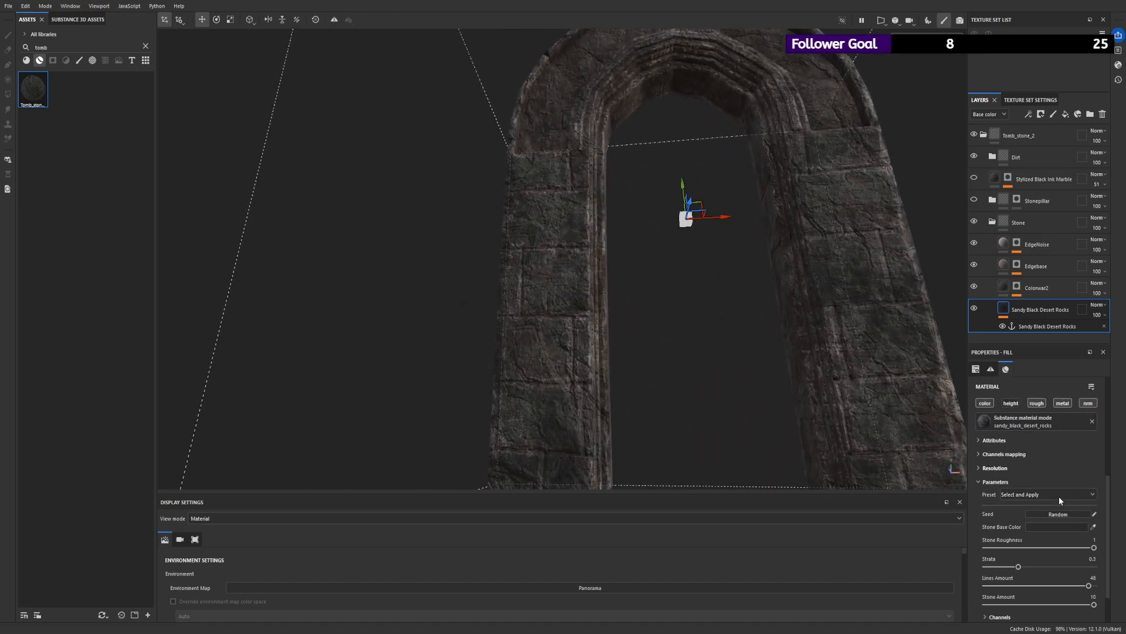
{"action": "scroll", "coordinate": [1022, 517], "scroll_direction": "up", "scroll_amount": 1}
{"action": "scroll", "coordinate": [1021, 518], "scroll_direction": "down", "scroll_amount": 1}
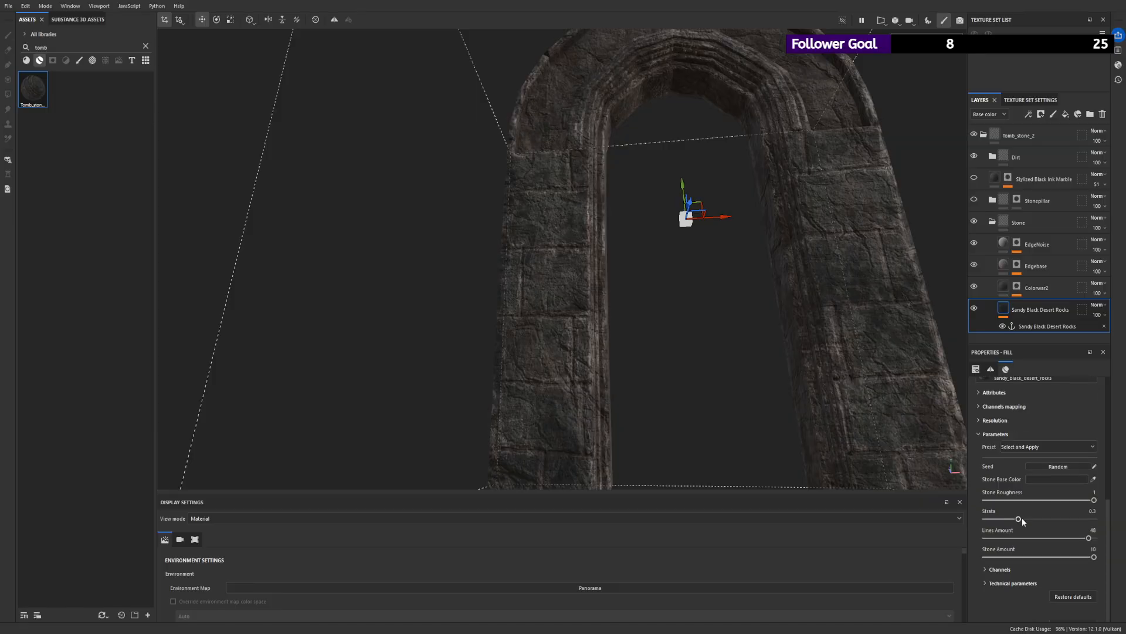
{"action": "scroll", "coordinate": [1033, 464], "scroll_direction": "up", "scroll_amount": 1}
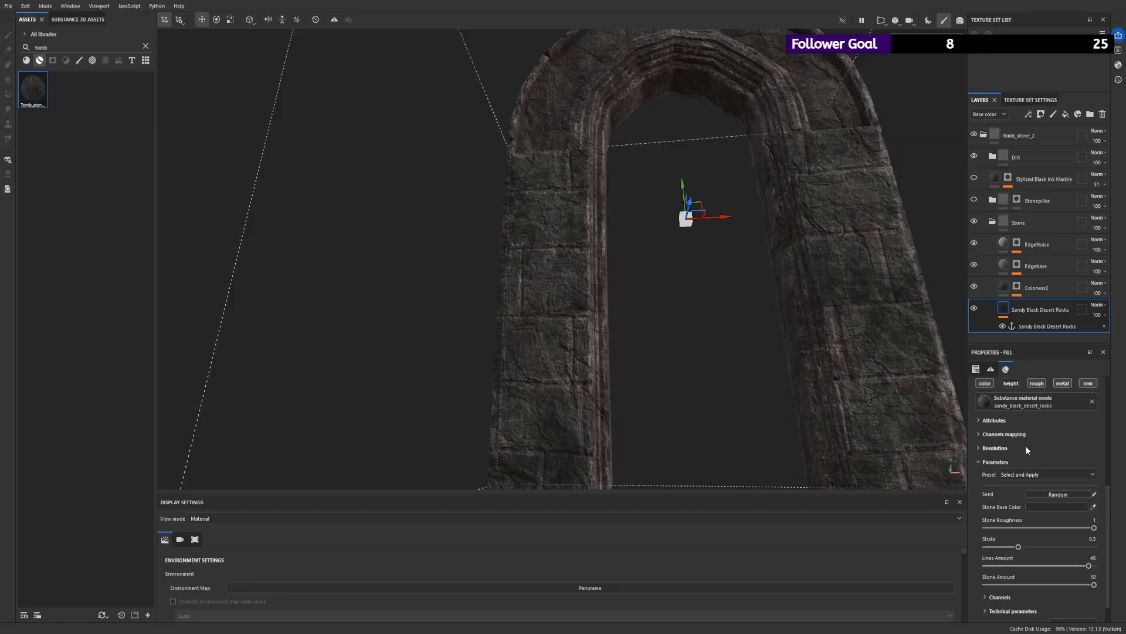
- Compare the arch with and without Colorvar2 and set that fill's Roughness 3 to 0.91
{"action": "left_click", "coordinate": [974, 286]}
{"action": "left_click", "coordinate": [974, 286]}
{"action": "left_click", "coordinate": [1016, 286]}
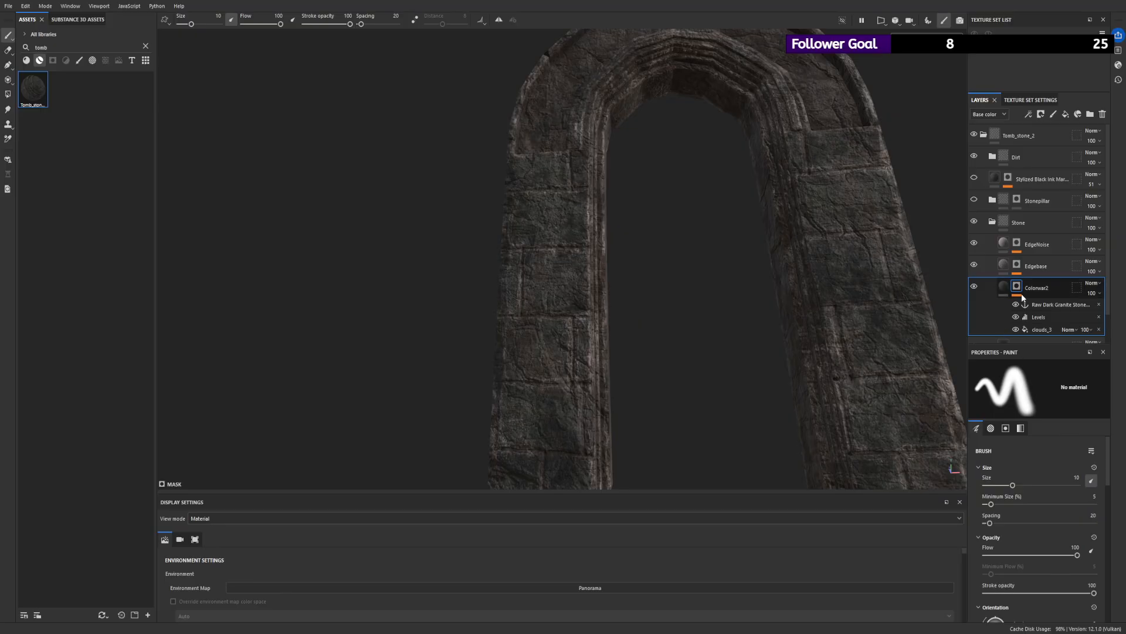
{"action": "left_click", "coordinate": [1024, 296]}
{"action": "scroll", "coordinate": [1021, 451], "scroll_direction": "down", "scroll_amount": 4}
{"action": "scroll", "coordinate": [1018, 469], "scroll_direction": "down", "scroll_amount": 5}
{"action": "scroll", "coordinate": [1018, 492], "scroll_direction": "down", "scroll_amount": 2}
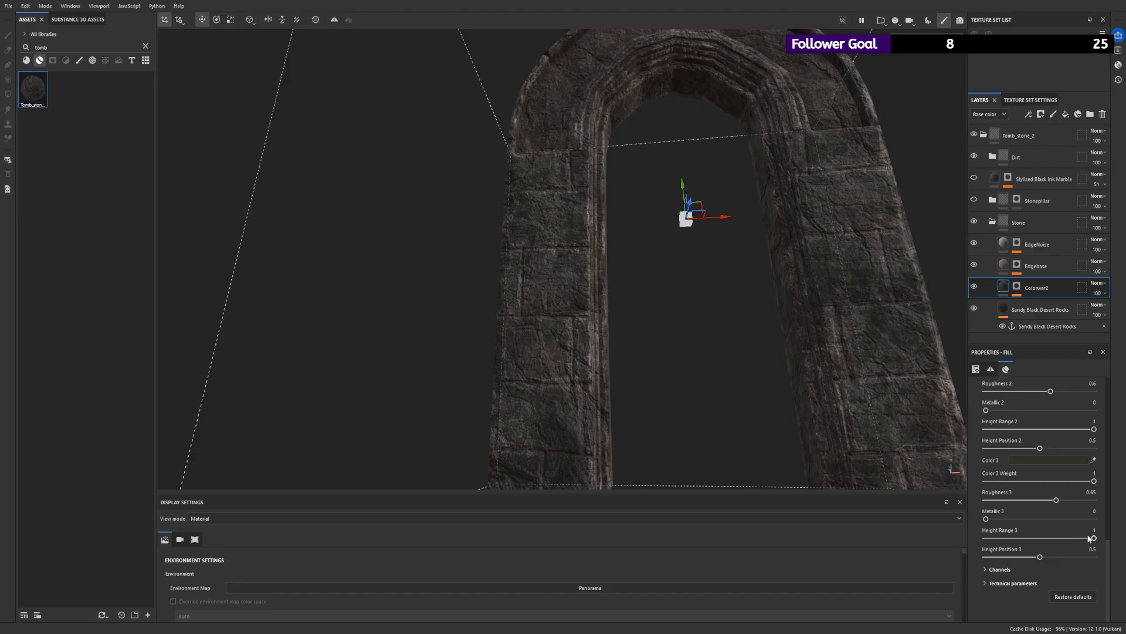
{"action": "left_click_drag", "start_coordinate": [1056, 500], "coordinate": [1084, 500]}
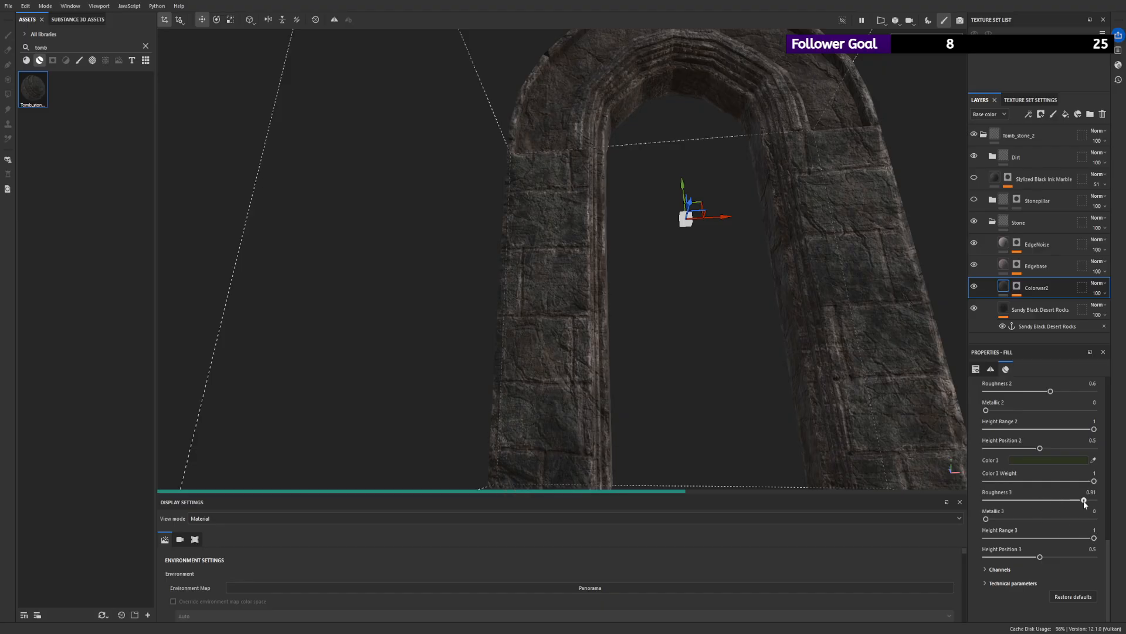
{"action": "left_click_drag", "start_coordinate": [815, 302], "coordinate": [804, 363], "text": "alt"}
{"action": "scroll", "coordinate": [805, 363], "scroll_direction": "down", "scroll_amount": 5}
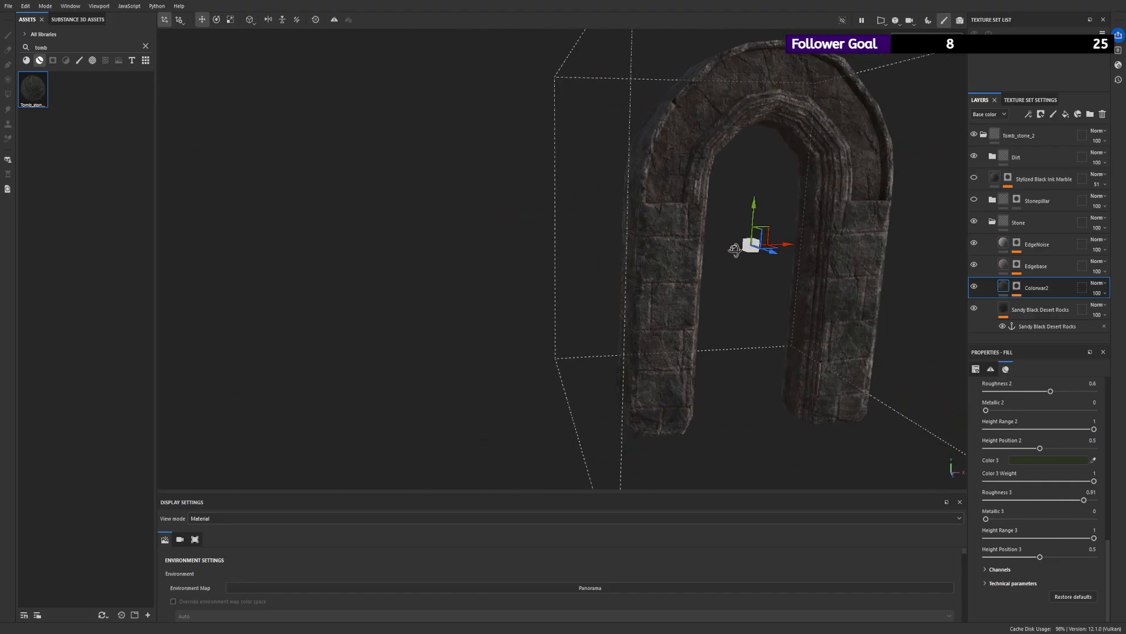
- Adjust the midtone of the Levels on the Colorvar2 mask to about 2.75 and hide the Dirt folder
{"action": "left_click", "coordinate": [1017, 286]}
{"action": "left_click", "coordinate": [1040, 316]}
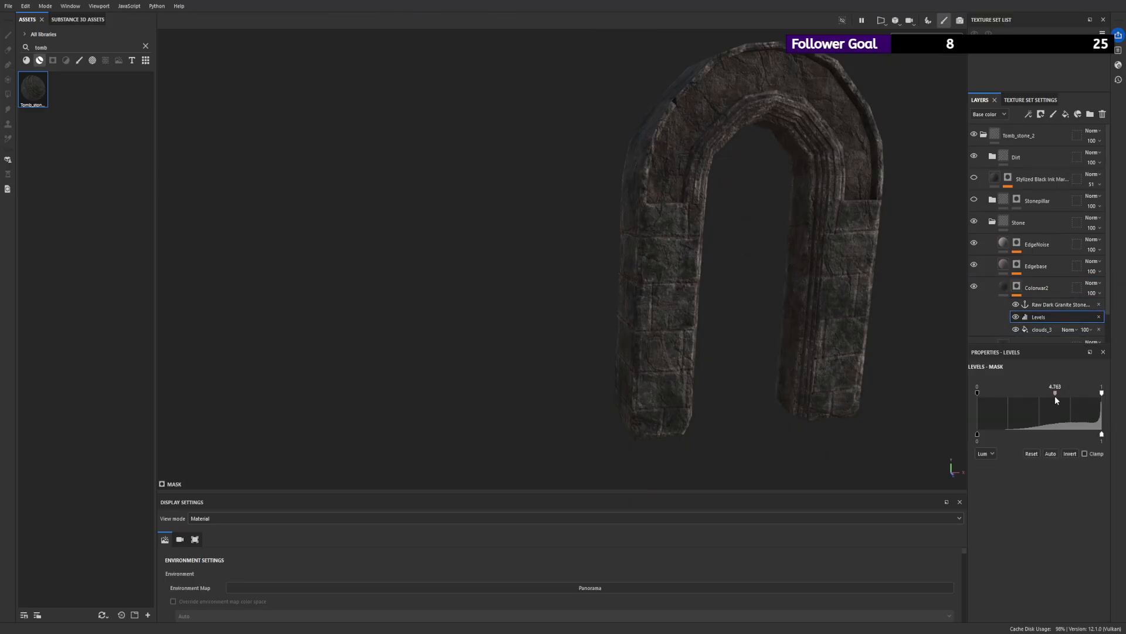
{"action": "key", "text": "f"}
{"action": "scroll", "coordinate": [518, 235], "scroll_direction": "down", "scroll_amount": 3}
{"action": "left_click_drag", "start_coordinate": [517, 235], "coordinate": [870, 289], "text": "alt"}
{"action": "mouse_move", "coordinate": [1054, 392]}
{"action": "left_mouse_down"}
{"action": "mouse_move", "coordinate": [1090, 397]}
{"action": "mouse_move", "coordinate": [1016, 403]}
{"action": "mouse_move", "coordinate": [1038, 405]}
{"action": "left_mouse_up"}
{"action": "left_click_drag", "start_coordinate": [728, 272], "coordinate": [811, 281], "text": "alt"}
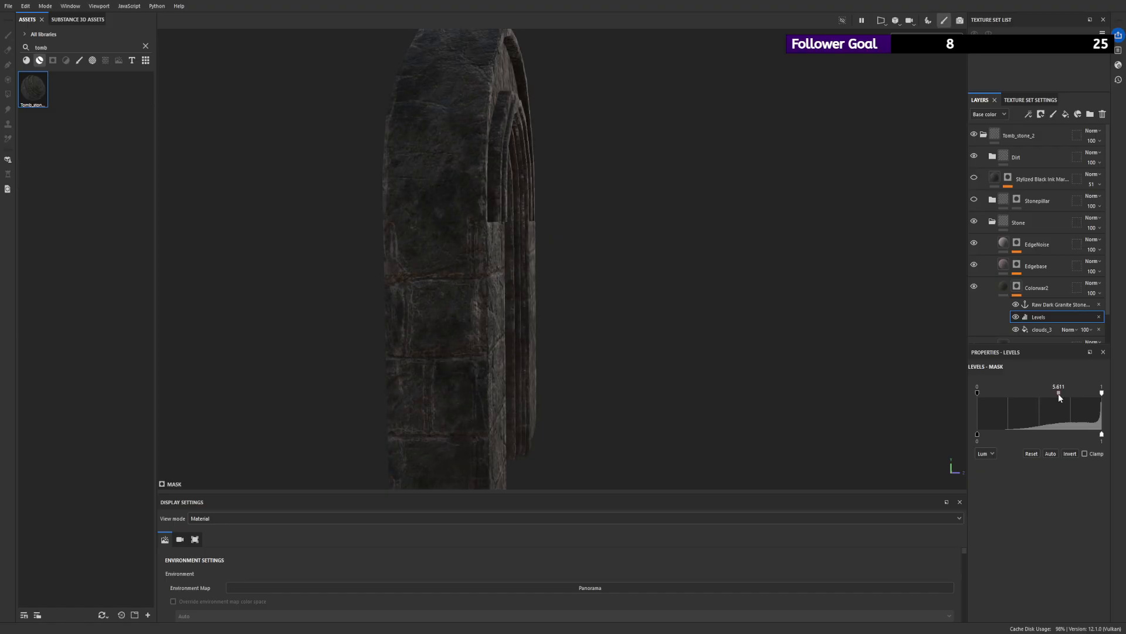
{"action": "left_click_drag", "start_coordinate": [1050, 399], "coordinate": [1050, 399]}
{"action": "left_click_drag", "start_coordinate": [581, 244], "coordinate": [368, 284], "text": "alt"}
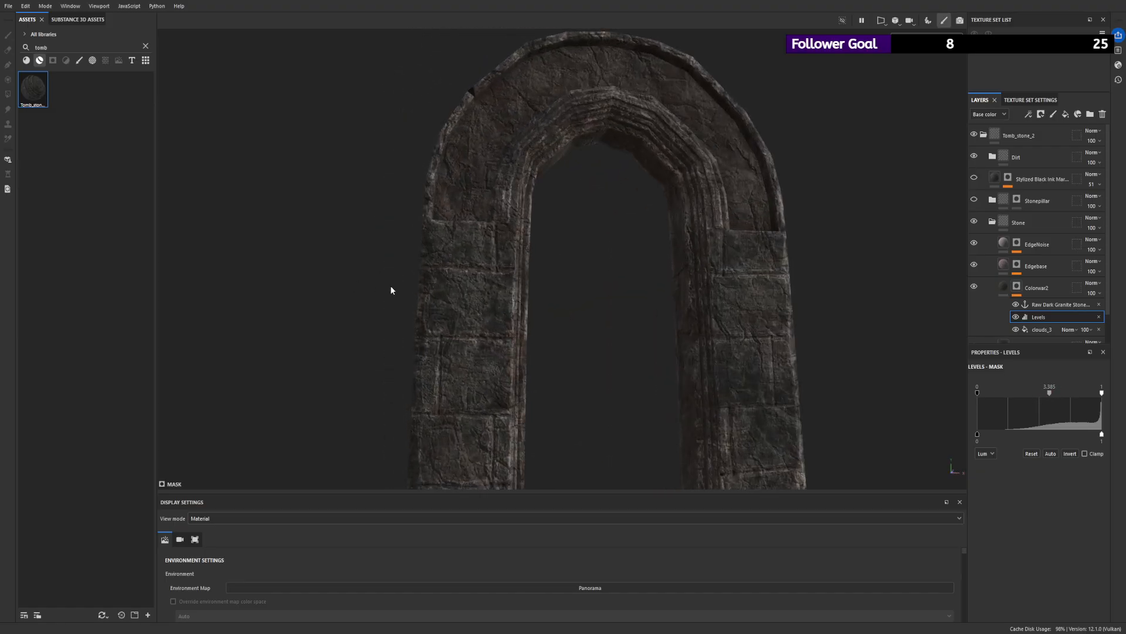
{"action": "right_click_drag", "start_coordinate": [369, 284], "coordinate": [404, 291], "text": "alt"}
{"action": "left_click_drag", "start_coordinate": [403, 291], "coordinate": [616, 317], "text": "alt"}
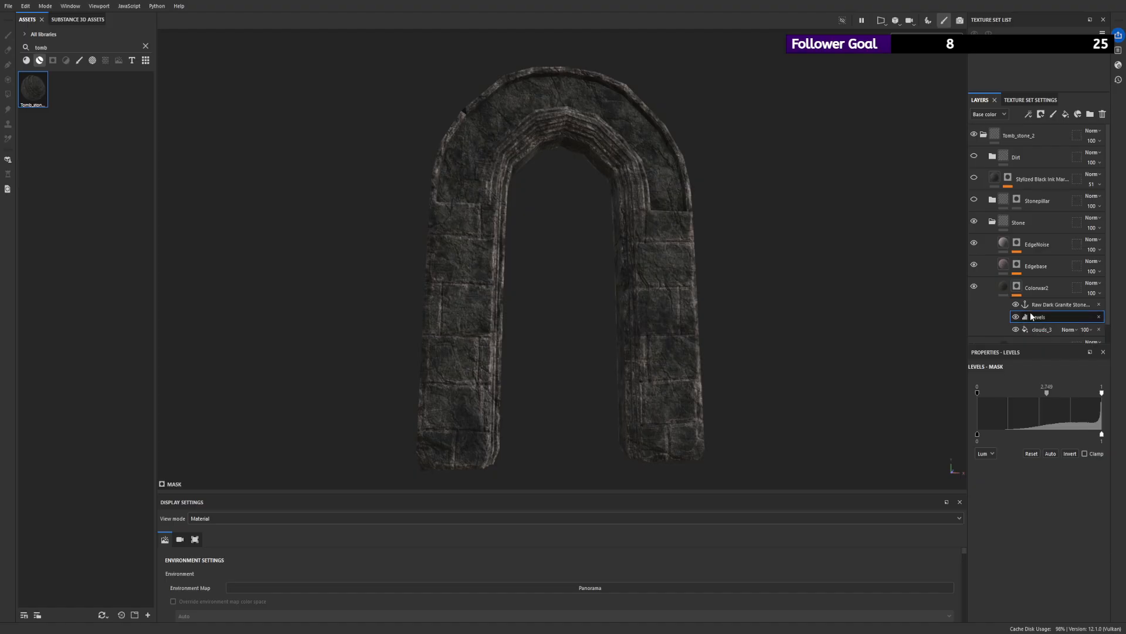
- Set the balance of the clouds_3 fill in the Colorvar2 mask to 0.8, checking the arch from several angles
{"action": "left_click", "coordinate": [1039, 330]}
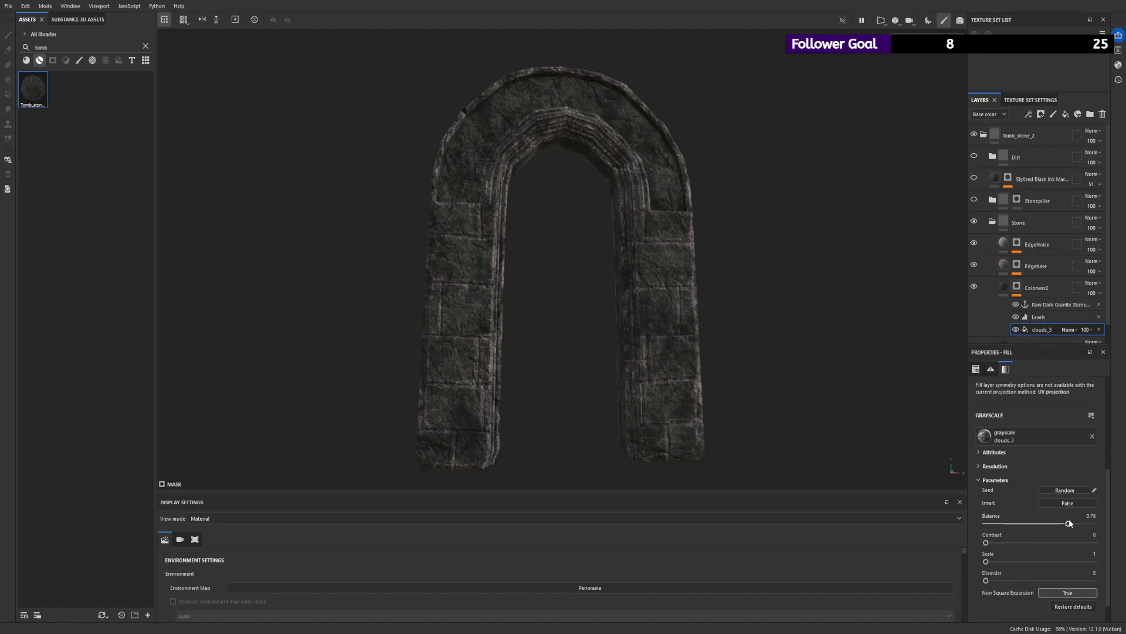
{"action": "mouse_move", "coordinate": [1059, 524]}
{"action": "left_mouse_down"}
{"action": "mouse_move", "coordinate": [1075, 526]}
{"action": "mouse_move", "coordinate": [1057, 526]}
{"action": "mouse_move", "coordinate": [1066, 529]}
{"action": "left_mouse_up"}
{"action": "right_click_drag", "start_coordinate": [707, 324], "coordinate": [505, 284], "text": "alt"}
{"action": "left_click_drag", "start_coordinate": [505, 284], "coordinate": [566, 292], "text": "alt"}
{"action": "left_click_drag", "start_coordinate": [1074, 524], "coordinate": [1073, 524]}
{"action": "left_click_drag", "start_coordinate": [677, 284], "coordinate": [675, 241], "text": "alt"}
{"action": "right_click_drag", "start_coordinate": [648, 279], "coordinate": [704, 293], "text": "alt"}
- Compare the arch without EdgeNoise and Edgebase, then add Levels to the EdgeNoise mask with the midtone at about 4.02
{"action": "left_click", "coordinate": [975, 245]}
{"action": "left_click", "coordinate": [974, 244]}
{"action": "left_click", "coordinate": [978, 266]}
{"action": "left_click", "coordinate": [978, 266]}
{"action": "left_click", "coordinate": [975, 243]}
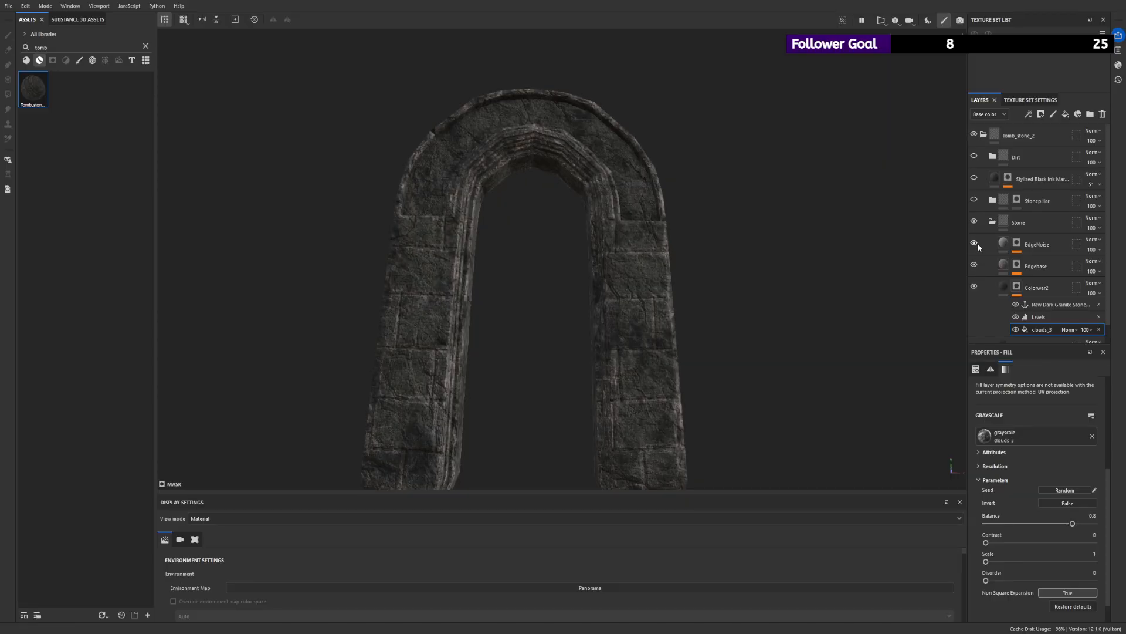
{"action": "left_click", "coordinate": [1017, 246]}
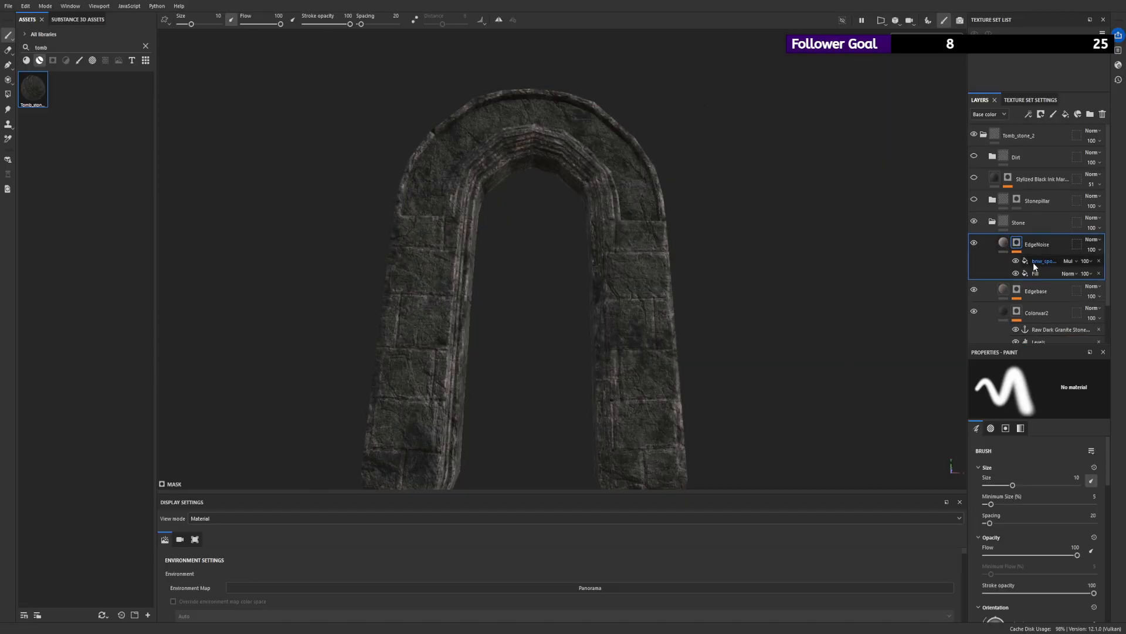
{"action": "left_click", "coordinate": [1029, 115]}
{"action": "left_click", "coordinate": [1050, 157]}
{"action": "left_click_drag", "start_coordinate": [1041, 399], "coordinate": [1051, 399]}
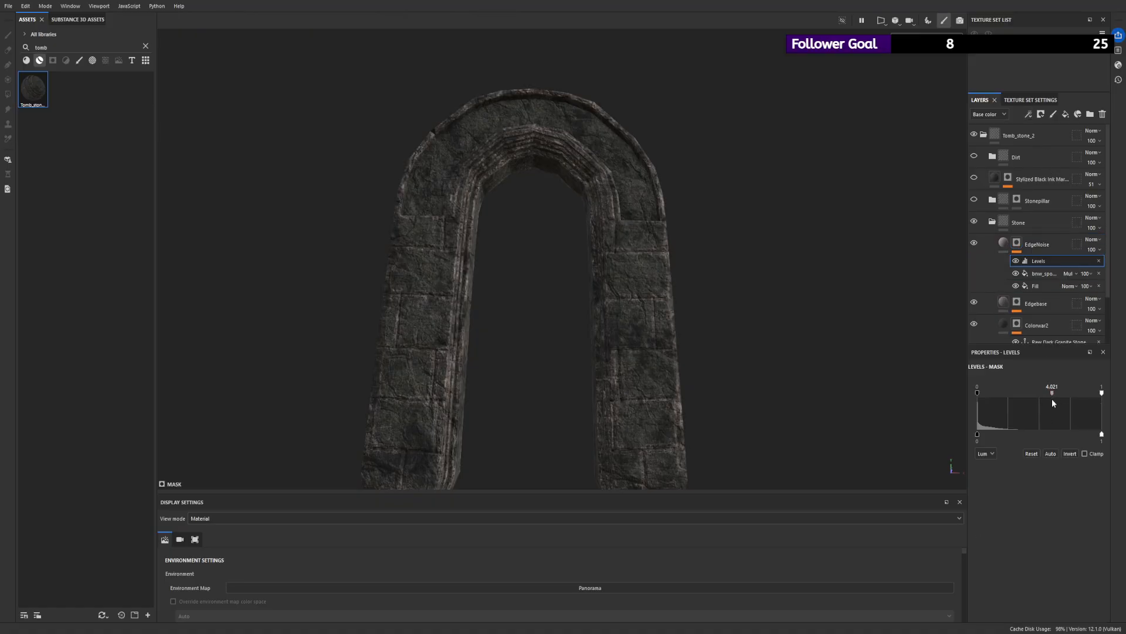
- Add Levels to the Edgebase mask and raise the midtone slightly
{"action": "left_click", "coordinate": [1018, 301]}
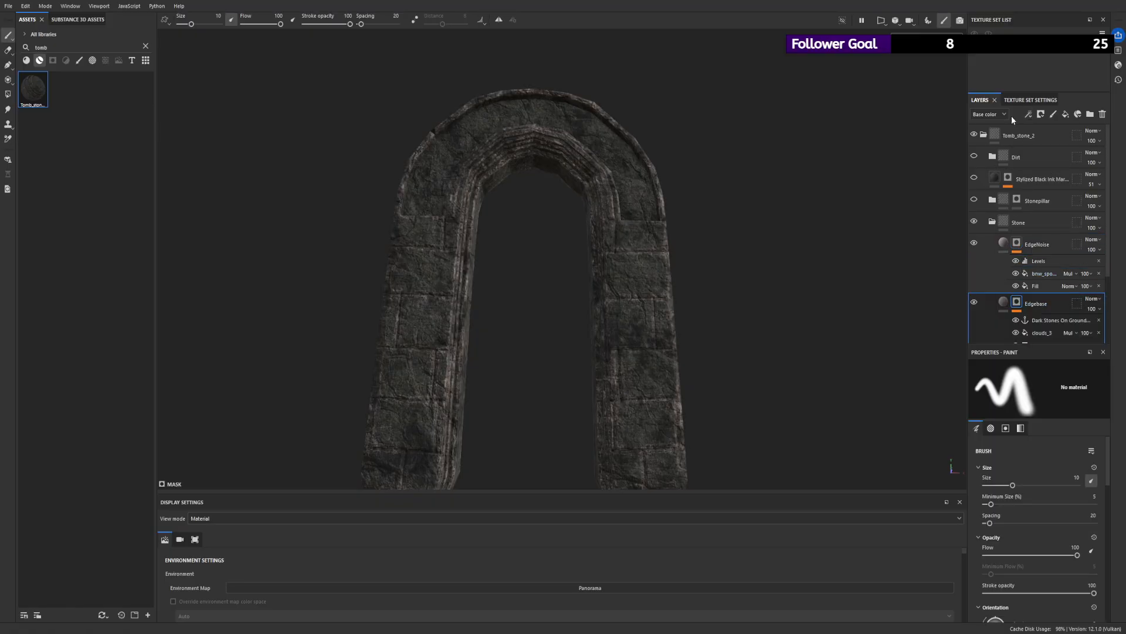
{"action": "left_click", "coordinate": [1055, 160]}
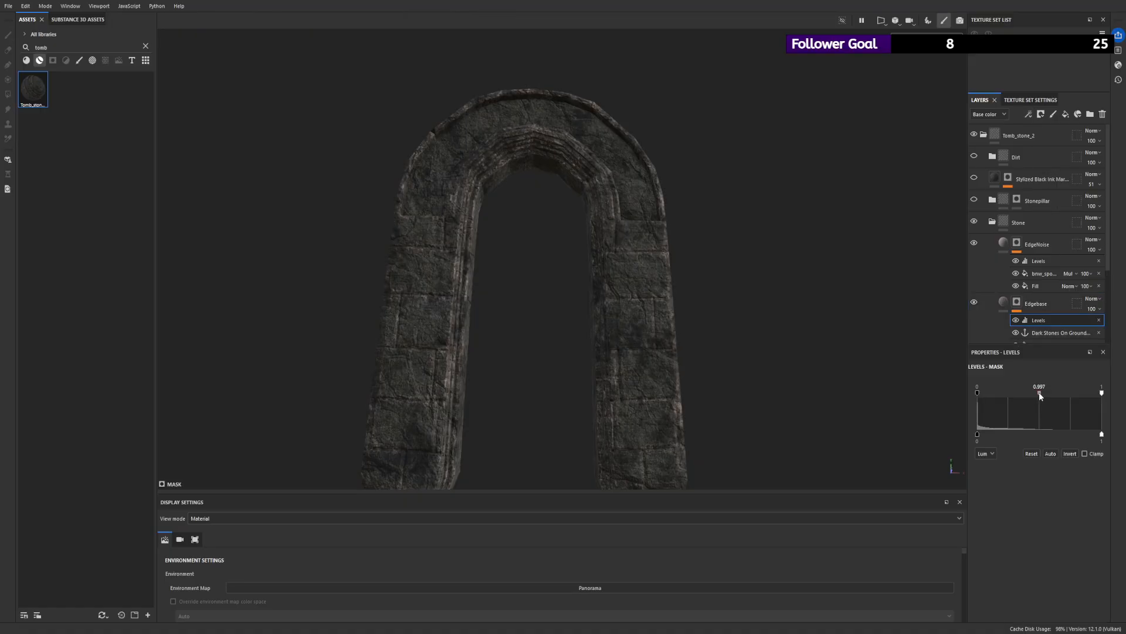
{"action": "scroll", "coordinate": [426, 166], "scroll_direction": "down", "scroll_amount": 4}
{"action": "left_click_drag", "start_coordinate": [1041, 396], "coordinate": [1043, 396]}
{"action": "left_click_drag", "start_coordinate": [844, 301], "coordinate": [690, 281], "text": "alt"}
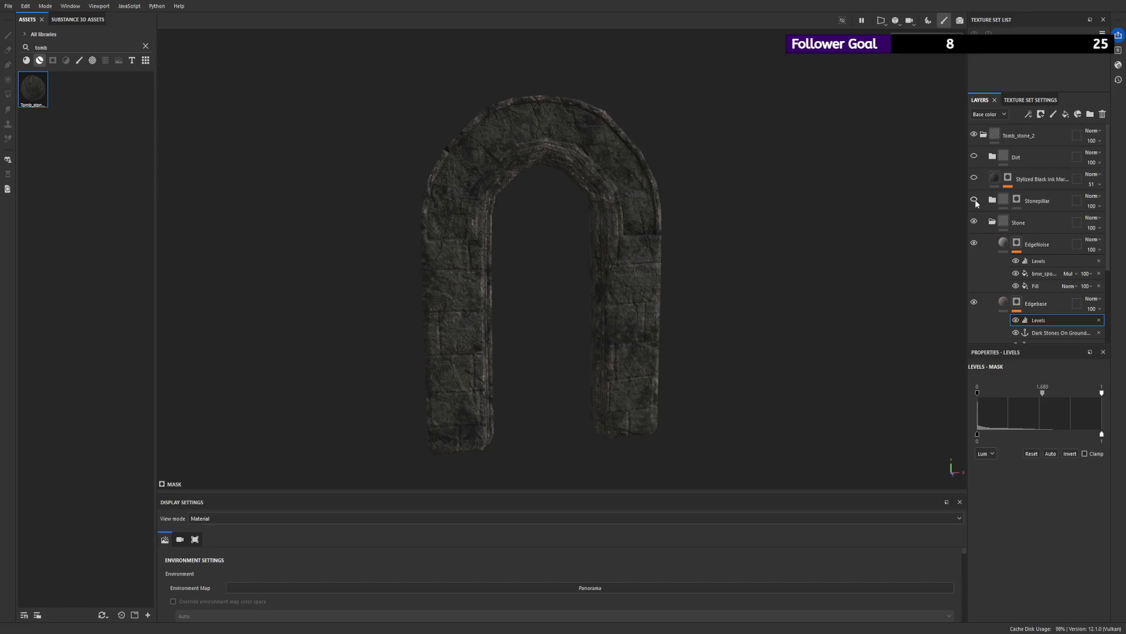
- Show the Stonepillar folder, collapse the Stone folder, and expand Stonepillar
{"action": "scroll", "coordinate": [751, 397], "scroll_direction": "up", "scroll_amount": 3}
{"action": "left_click_drag", "start_coordinate": [751, 397], "coordinate": [557, 236], "text": "alt"}
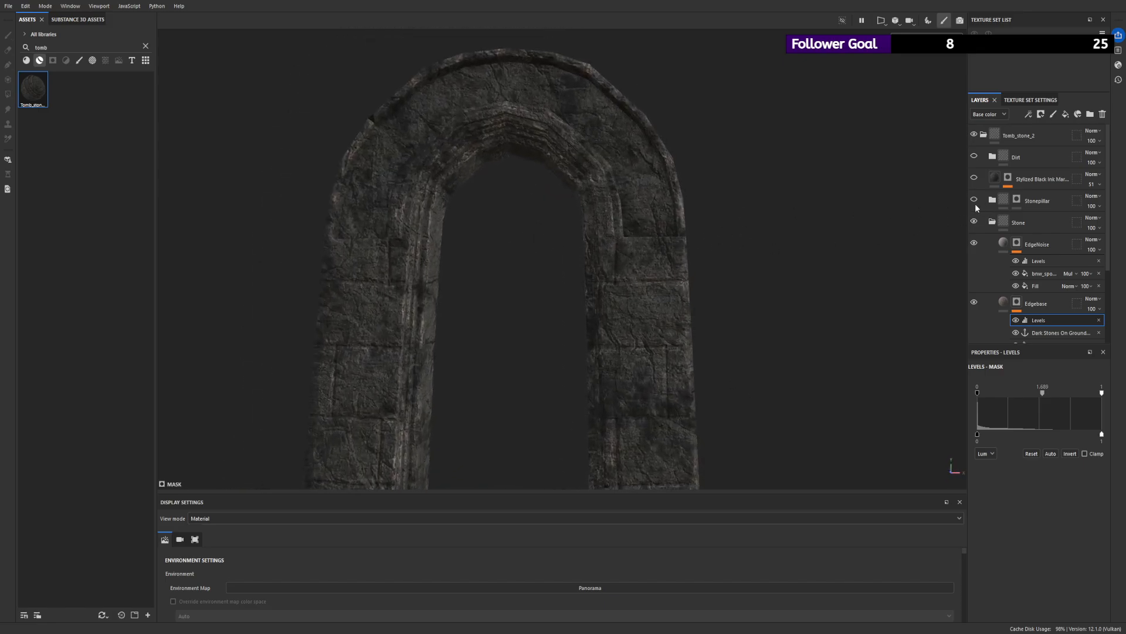
{"action": "left_click_drag", "start_coordinate": [731, 253], "coordinate": [810, 268], "text": "alt"}
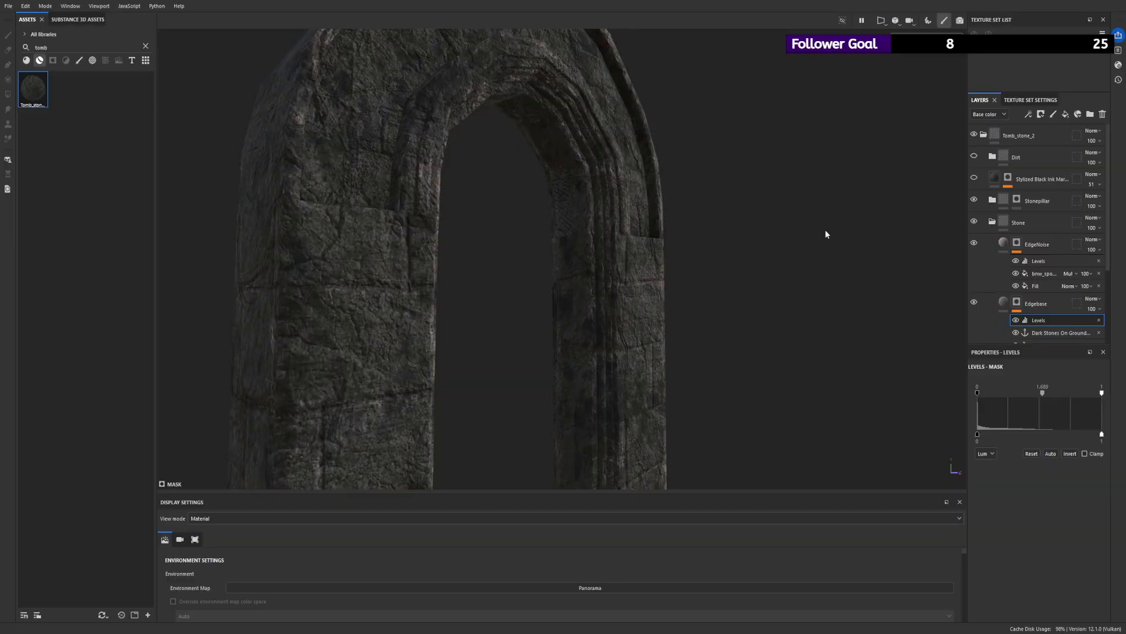
{"action": "left_click", "coordinate": [1017, 243]}
{"action": "left_click", "coordinate": [993, 223]}
{"action": "left_click", "coordinate": [992, 222]}
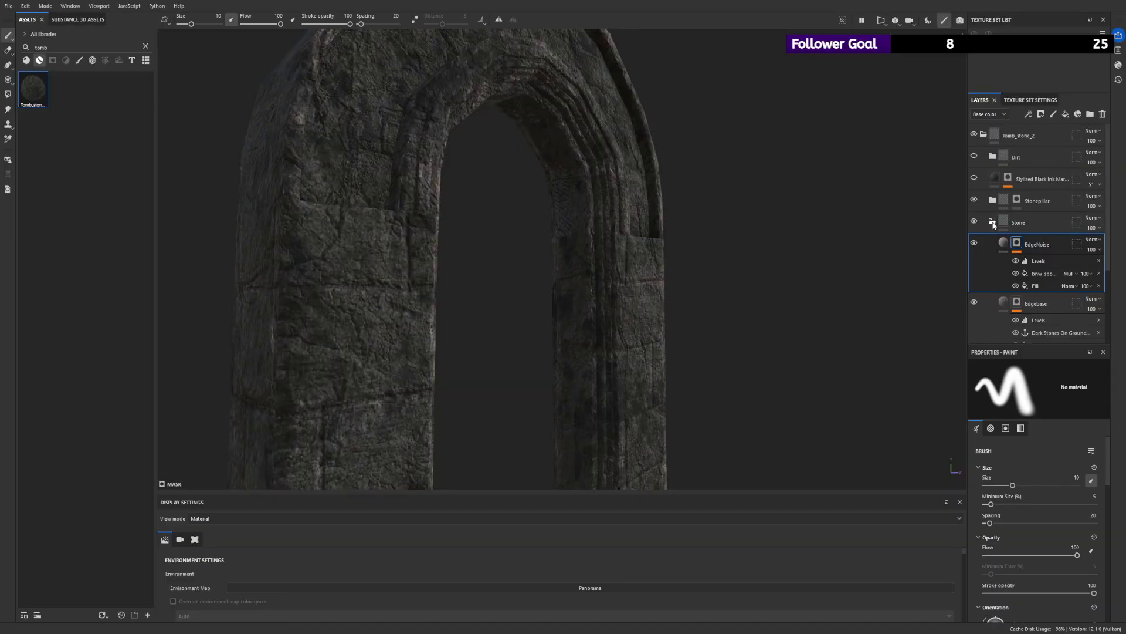
{"action": "left_click", "coordinate": [993, 222]}
{"action": "left_click", "coordinate": [993, 200]}
- Polygon-fill the two straight legs of the arch white in the Stonepillar folder's mask
{"action": "left_click", "coordinate": [1017, 200]}
{"action": "left_click", "coordinate": [1017, 200], "text": "alt"}
{"action": "scroll", "coordinate": [563, 226], "scroll_direction": "down", "scroll_amount": 3}
{"action": "left_click_drag", "start_coordinate": [554, 226], "coordinate": [603, 221], "text": "alt"}
{"action": "left_click", "coordinate": [8, 94]}
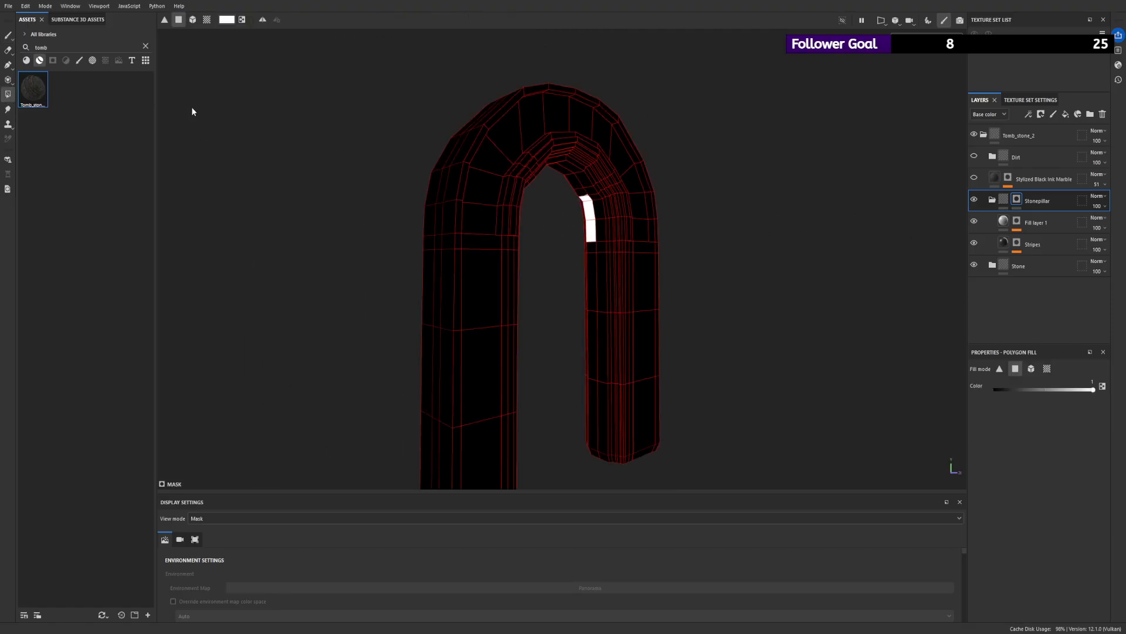
{"action": "left_click_drag", "start_coordinate": [569, 196], "coordinate": [380, 253]}
{"action": "left_click_drag", "start_coordinate": [424, 143], "coordinate": [522, 262]}
{"action": "right_click_drag", "start_coordinate": [523, 264], "coordinate": [510, 294], "text": "alt"}
{"action": "key", "text": "x"}
{"action": "left_click_drag", "start_coordinate": [365, 272], "coordinate": [869, 497]}
{"action": "left_click_drag", "start_coordinate": [679, 332], "coordinate": [1087, 303], "text": "alt"}
- Polygon-fill the curved upper part of the arch black in the Stonepillar mask
{"action": "left_click_drag", "start_coordinate": [477, 99], "coordinate": [758, 216]}
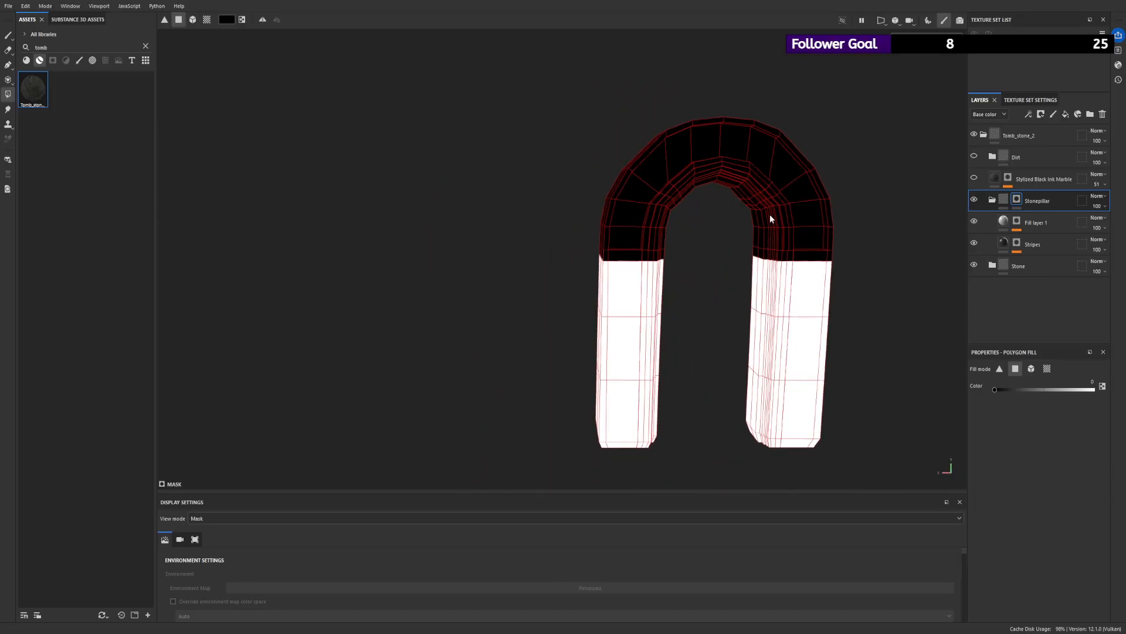
{"action": "right_click_drag", "start_coordinate": [758, 216], "coordinate": [704, 201], "text": "alt"}
{"action": "key", "text": "x"}
{"action": "left_click_drag", "start_coordinate": [533, 150], "coordinate": [883, 223]}
{"action": "key", "text": "x"}
{"action": "left_click_drag", "start_coordinate": [533, 130], "coordinate": [920, 251]}
{"action": "left_click_drag", "start_coordinate": [920, 251], "coordinate": [759, 319], "text": "alt"}
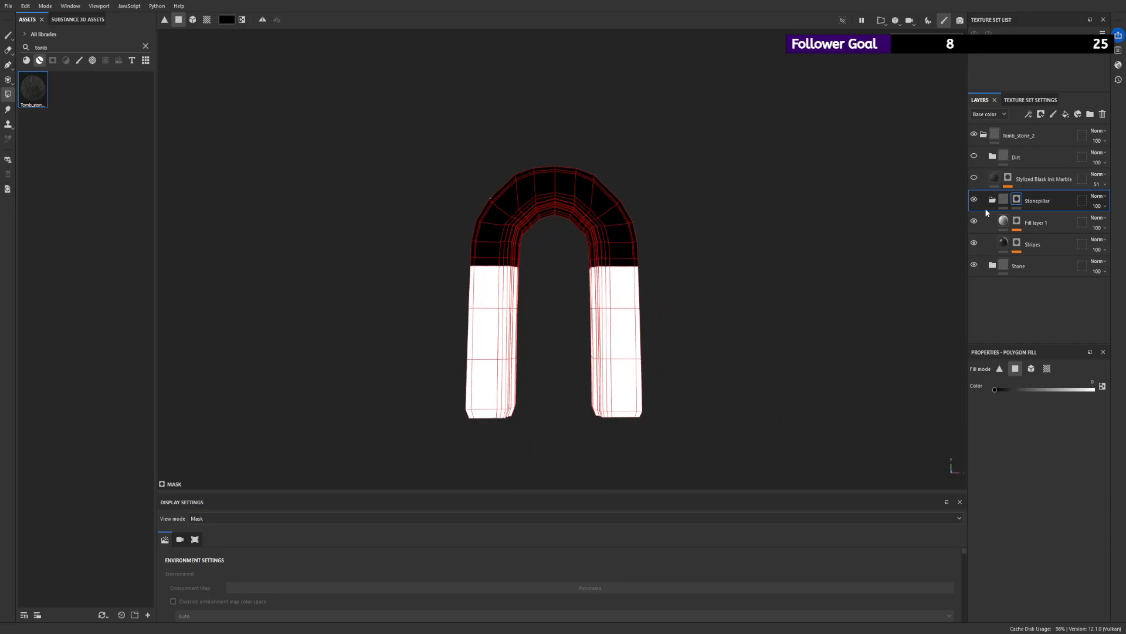
- Return to the Material view and disable the height and color channels of the Stripes fill
{"action": "left_click", "coordinate": [1003, 200]}
{"action": "right_click_drag", "start_coordinate": [789, 413], "coordinate": [789, 452], "text": "alt"}
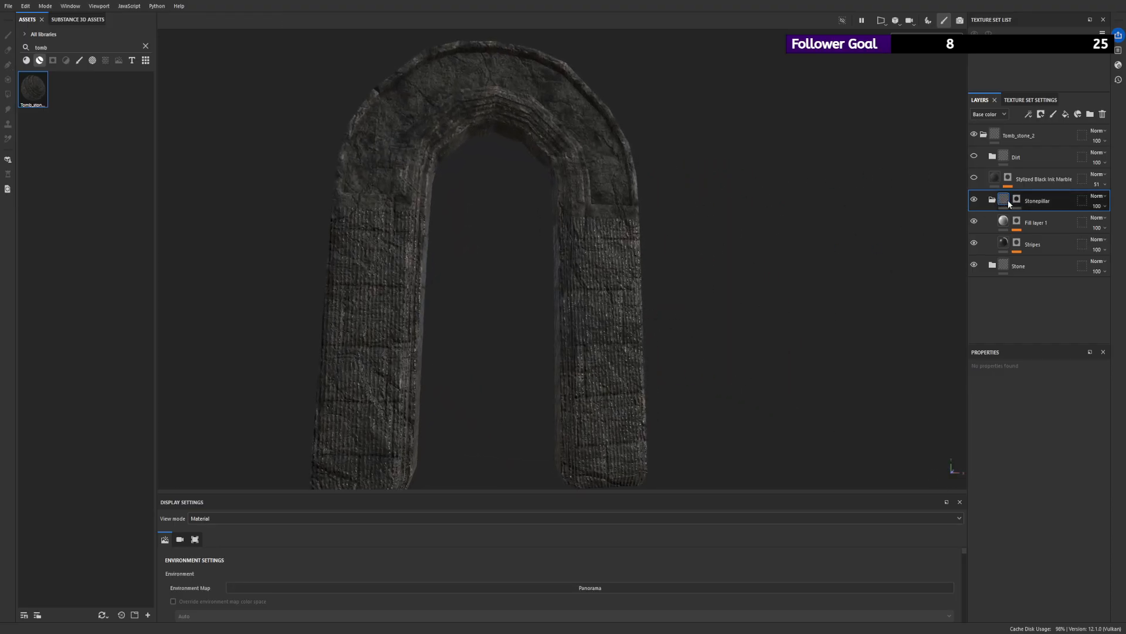
{"action": "left_click", "coordinate": [1017, 242]}
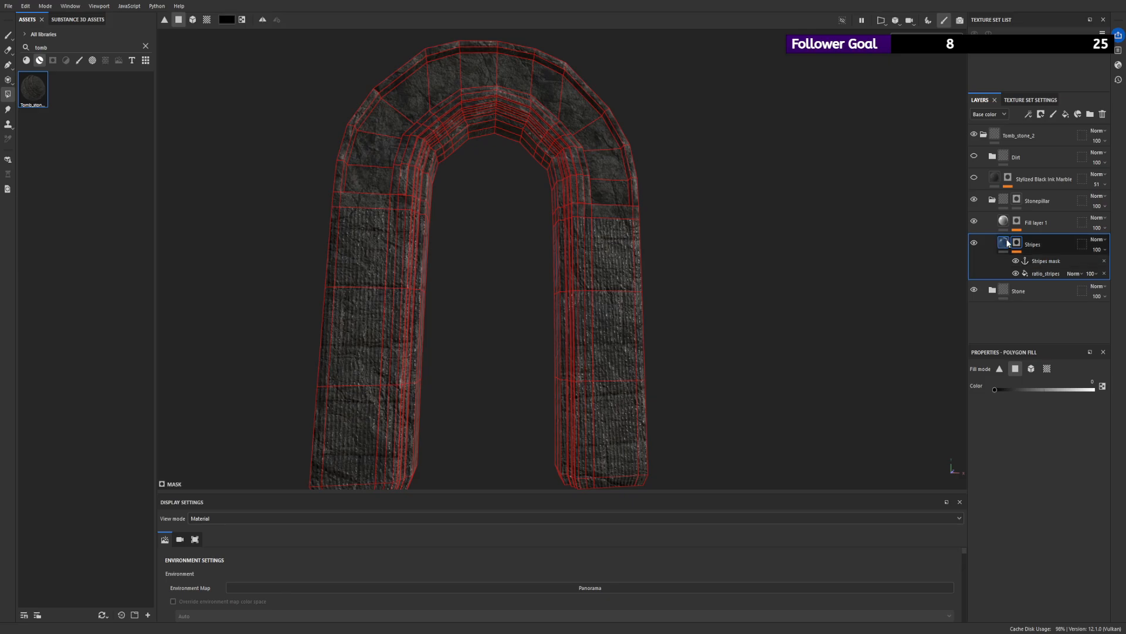
{"action": "left_click", "coordinate": [1004, 243]}
{"action": "left_click", "coordinate": [1011, 459]}
{"action": "left_click_drag", "start_coordinate": [736, 307], "coordinate": [701, 299], "text": "alt"}
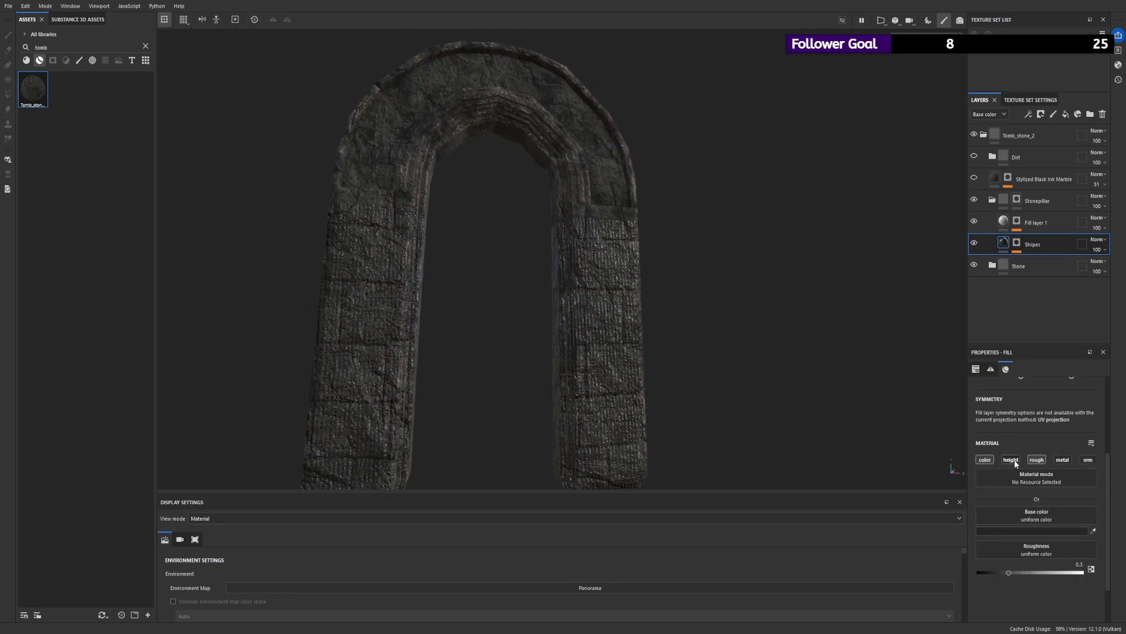
{"action": "left_click", "coordinate": [986, 460]}
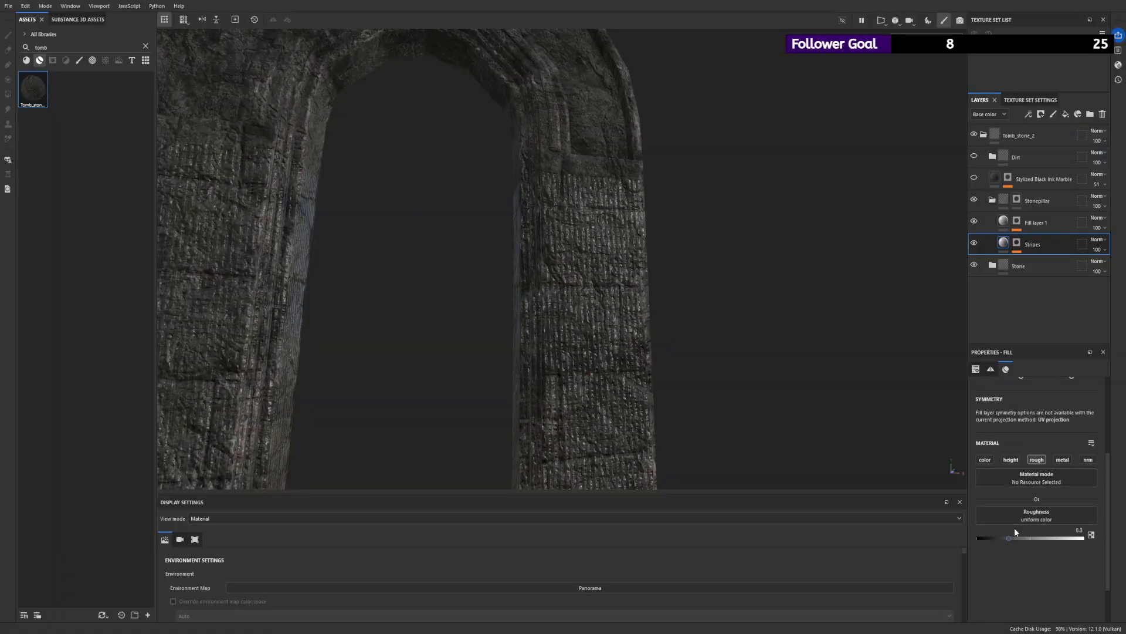
- Set the roughness of the Stripes fill to about 0.85 and check the legs of the arch
{"action": "left_click_drag", "start_coordinate": [1012, 537], "coordinate": [1077, 541]}
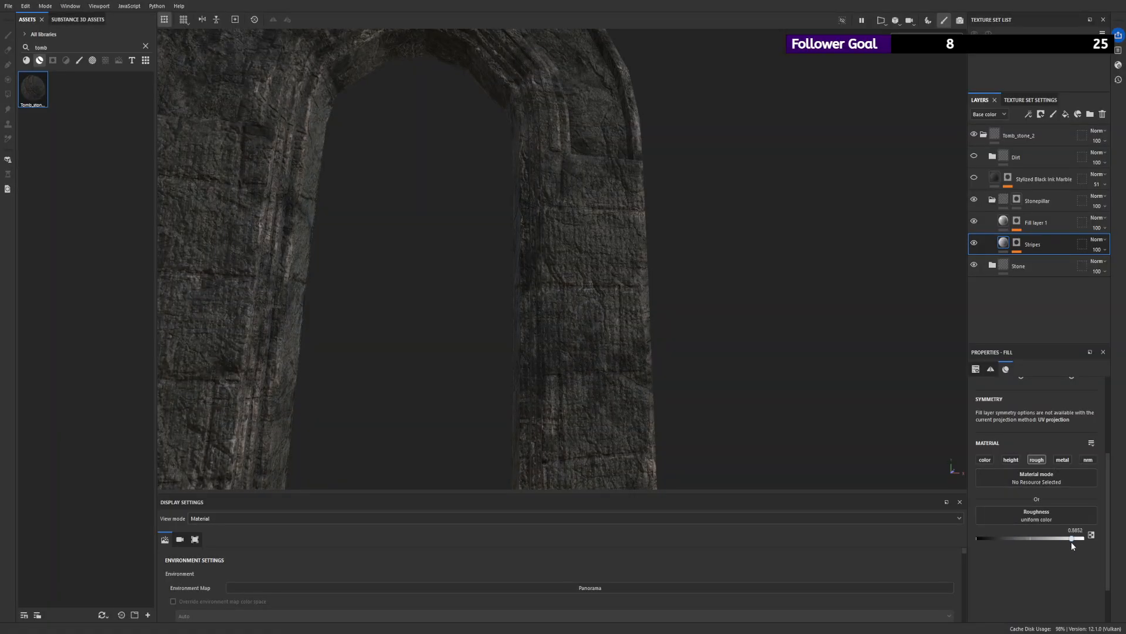
{"action": "scroll", "coordinate": [528, 259], "scroll_direction": "down", "scroll_amount": 5}
{"action": "left_click_drag", "start_coordinate": [513, 252], "coordinate": [506, 257], "text": "alt"}
{"action": "scroll", "coordinate": [697, 339], "scroll_direction": "up", "scroll_amount": 2}
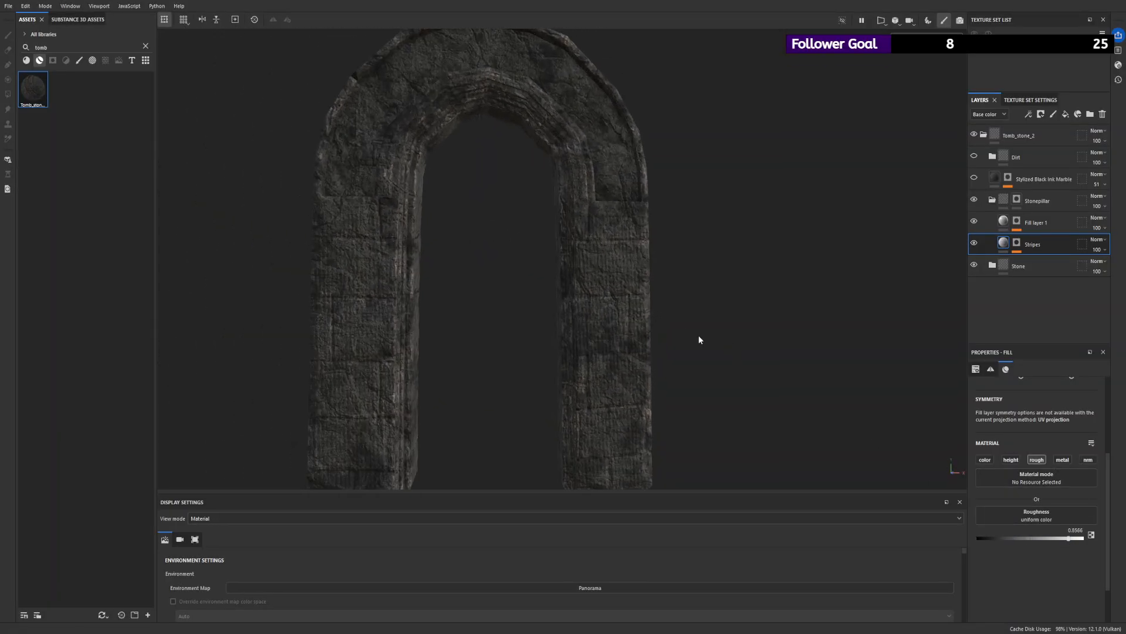
- Set the height of Fill layer 1 in the Stonepillar folder to -0.0738 and frame the whole arch
{"action": "left_click", "coordinate": [974, 221]}
{"action": "left_click", "coordinate": [1006, 224]}
{"action": "left_click", "coordinate": [1017, 225]}
{"action": "left_click", "coordinate": [1005, 223]}
{"action": "left_click", "coordinate": [1017, 221]}
{"action": "left_click", "coordinate": [1003, 222]}
{"action": "left_click", "coordinate": [1022, 536]}
{"action": "left_click_drag", "start_coordinate": [1023, 536], "coordinate": [1027, 538]}
{"action": "key", "text": "f"}
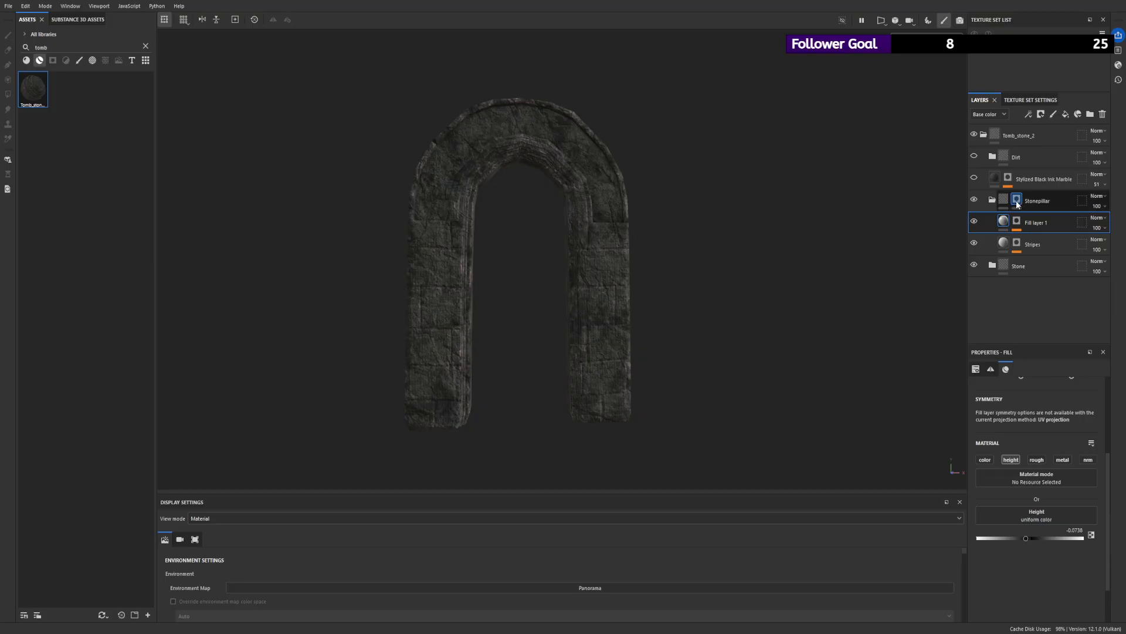
- Set the balance of the clouds_3 fill in the Fill layer 1 mask to 0.23
{"action": "left_click", "coordinate": [1017, 221]}
{"action": "left_click", "coordinate": [1039, 239]}
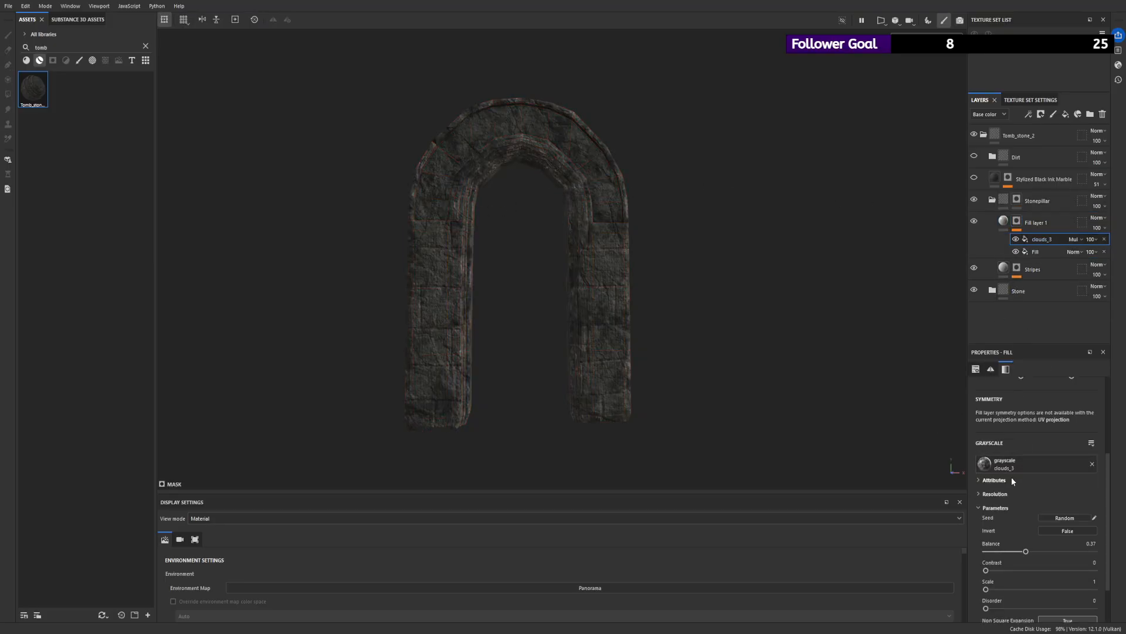
{"action": "left_click_drag", "start_coordinate": [1029, 555], "coordinate": [1008, 555]}
{"action": "scroll", "coordinate": [630, 291], "scroll_direction": "up", "scroll_amount": 4}
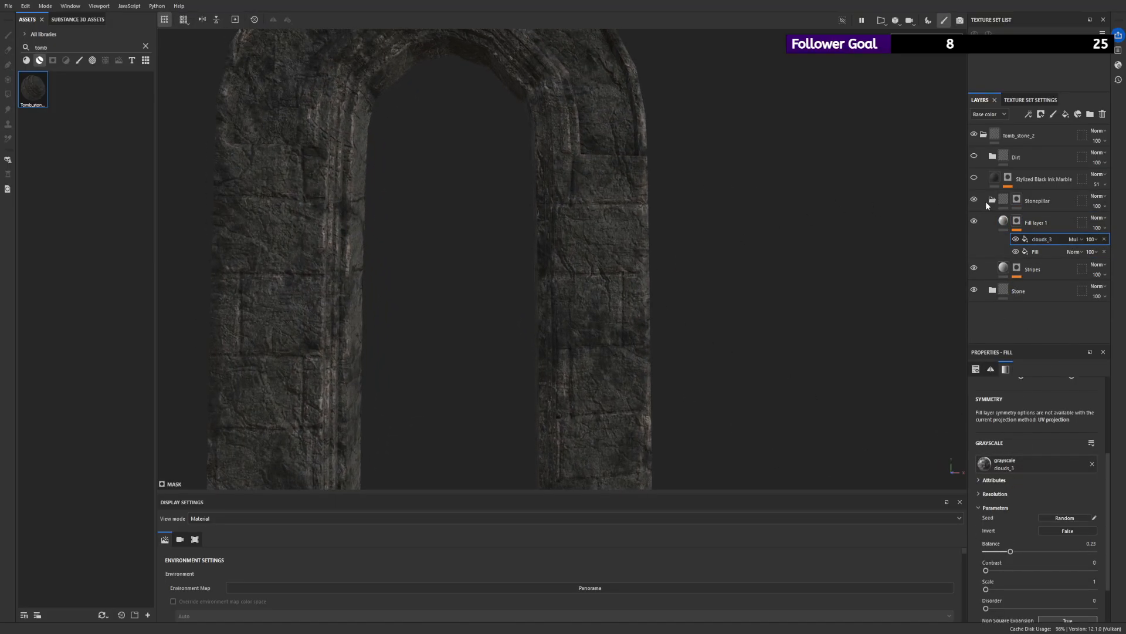
- Inspect the masks of Fill layer 1 and the Stonepillar folder on the arch, and return to the Fill layer 1 material
{"action": "left_click", "coordinate": [1017, 220], "text": "alt"}
{"action": "scroll", "coordinate": [528, 221], "scroll_direction": "down", "scroll_amount": 3}
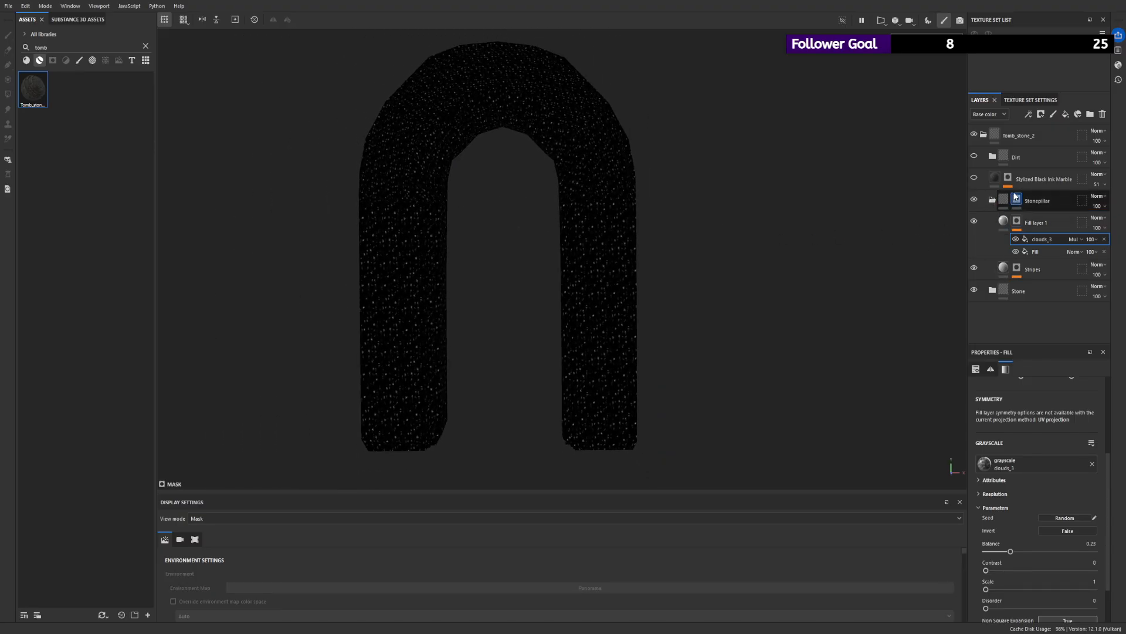
{"action": "left_click", "coordinate": [1016, 200]}
{"action": "key", "text": "4"}
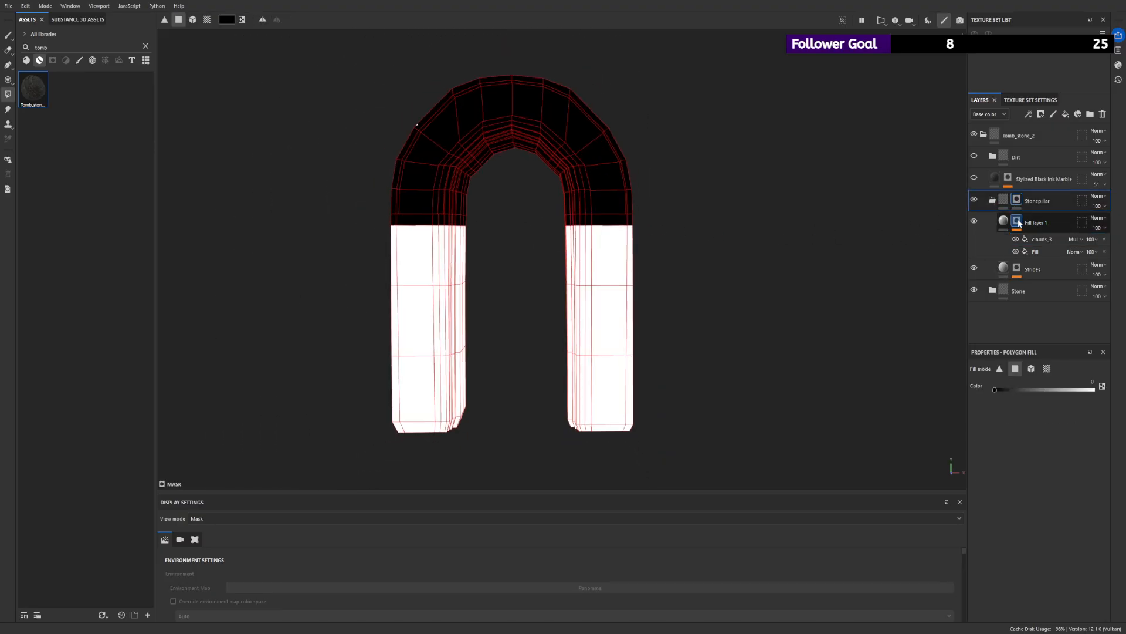
{"action": "left_click", "coordinate": [1017, 222]}
{"action": "left_click", "coordinate": [1003, 221]}
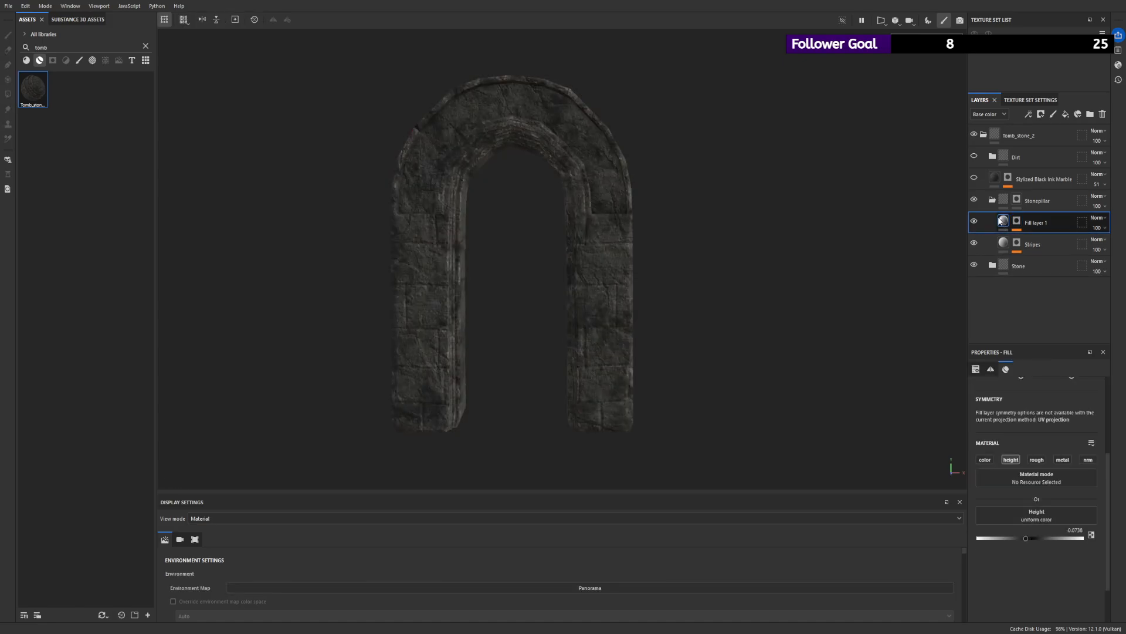
{"action": "scroll", "coordinate": [699, 232], "scroll_direction": "up", "scroll_amount": 3}
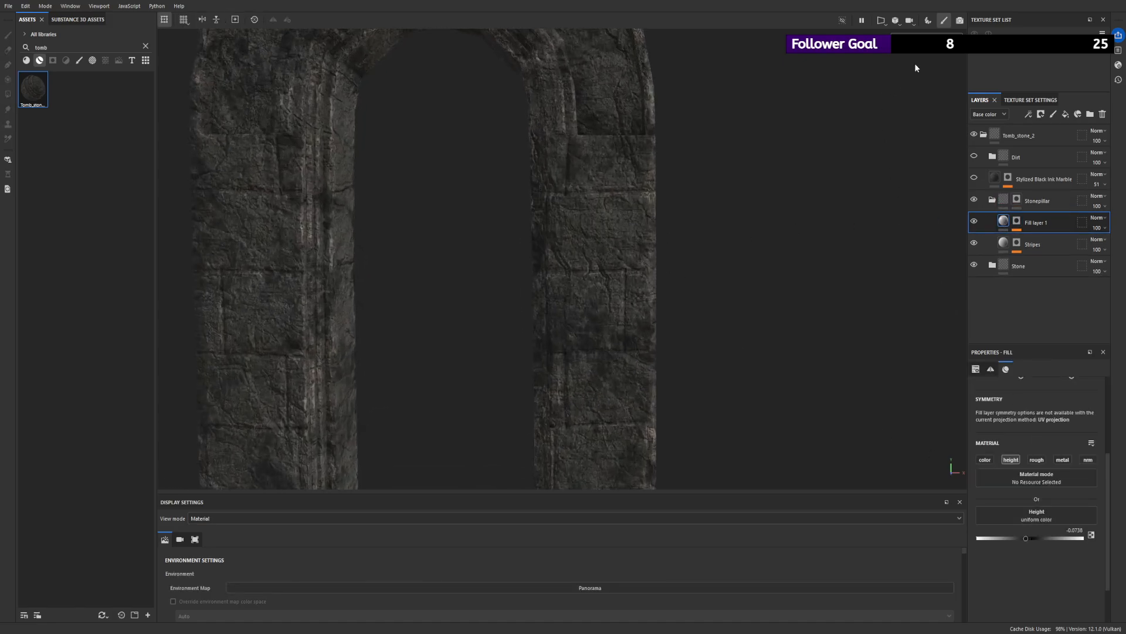
- Examine the arch's legs in the Roughness channel view and return to the Material view
{"action": "key", "text": "c"}
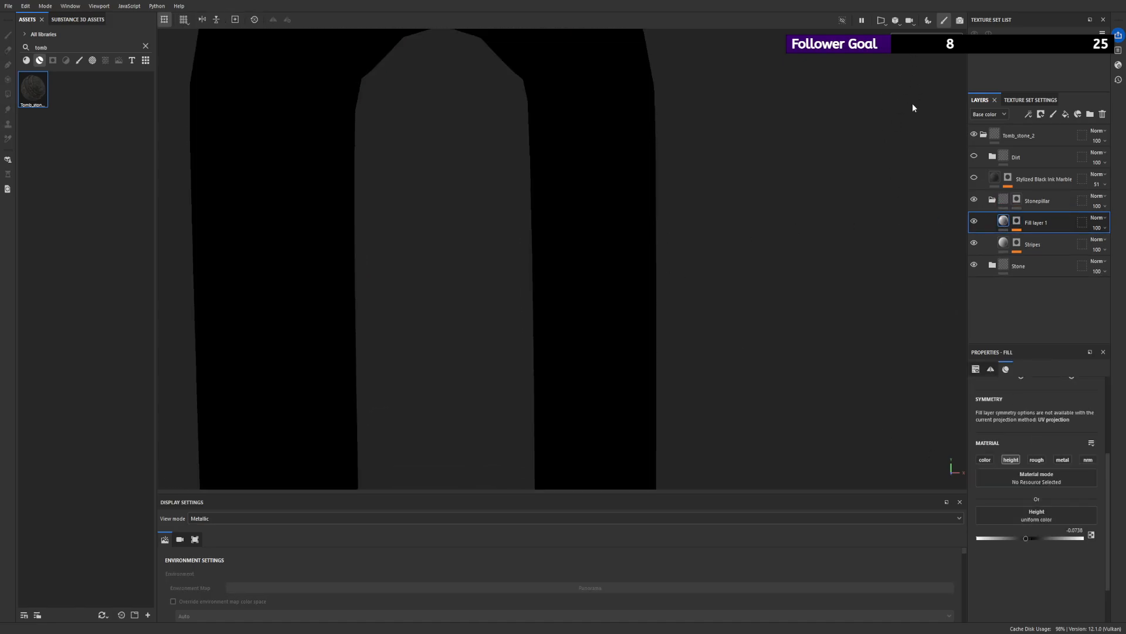
{"action": "key", "text": "c"}
{"action": "scroll", "coordinate": [558, 209], "scroll_direction": "down", "scroll_amount": 2}
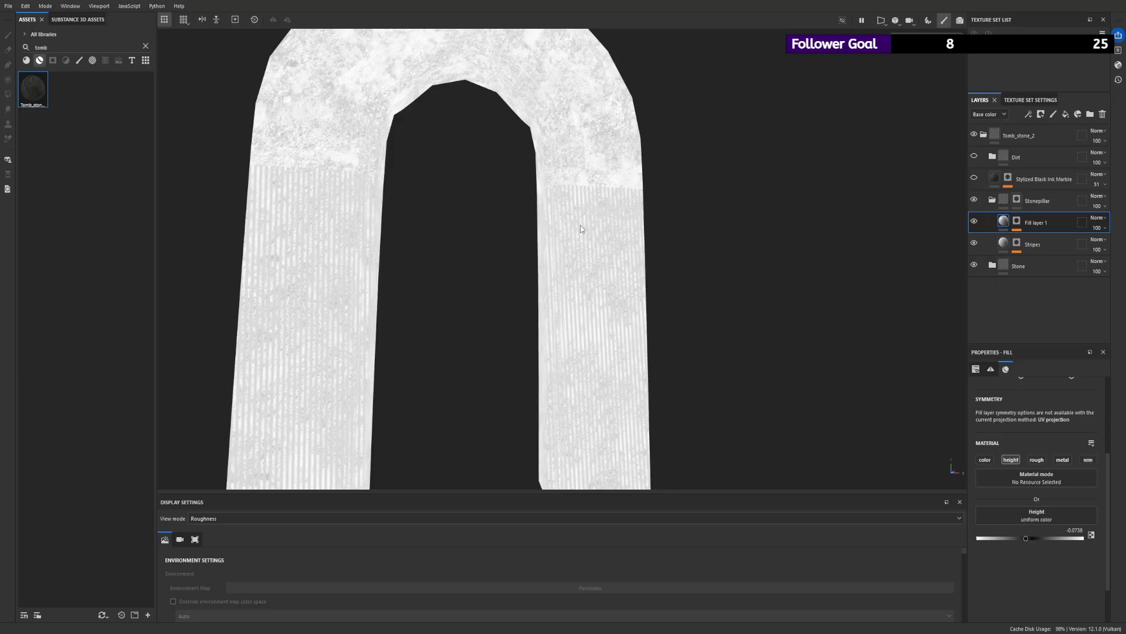
{"action": "left_click_drag", "start_coordinate": [581, 229], "coordinate": [427, 246], "text": "alt"}
{"action": "key", "text": "m"}
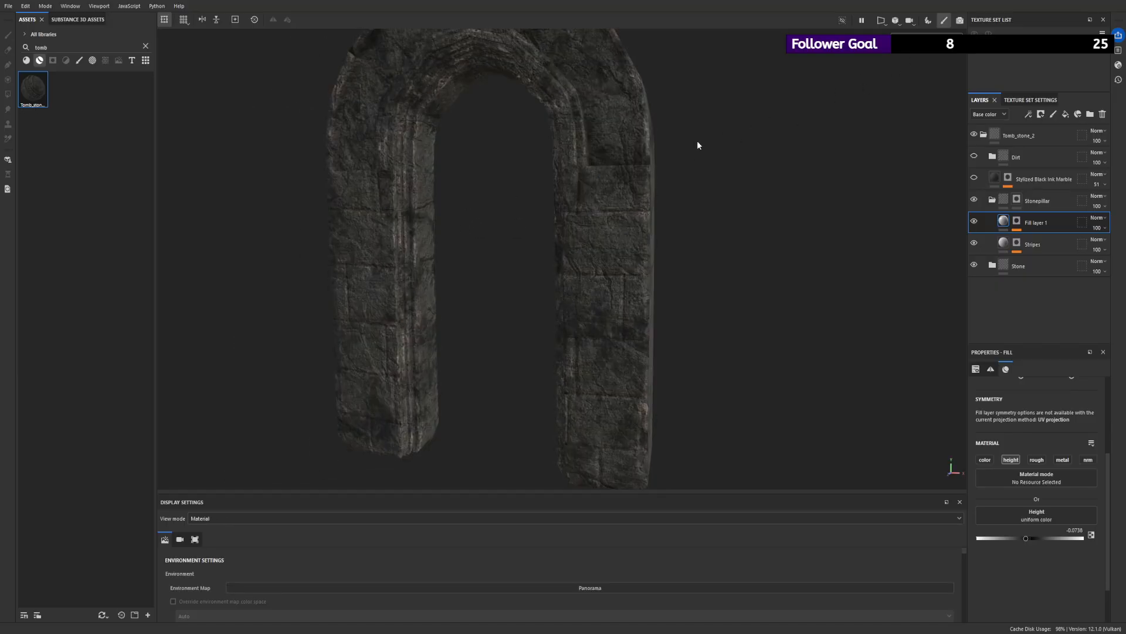
{"action": "left_click_drag", "start_coordinate": [709, 138], "coordinate": [856, 75], "text": "alt"}
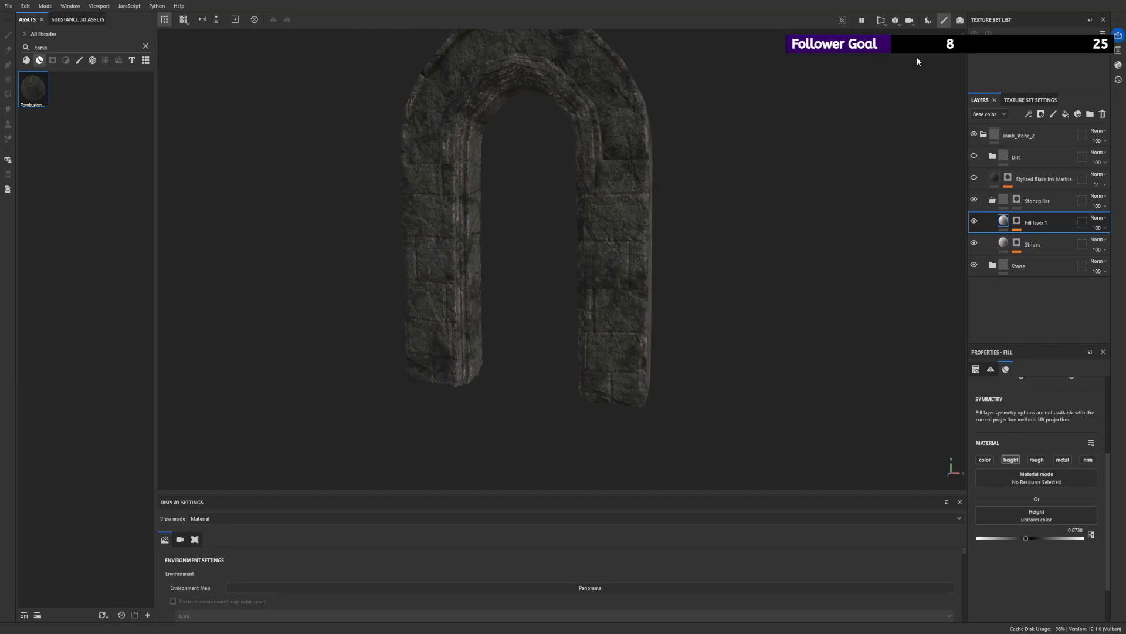
- Collapse the Stonepillar folder, make the Stylized Black Ink Marble layer visible and compare the arch with and without it
{"action": "left_click", "coordinate": [993, 199]}
{"action": "left_click", "coordinate": [974, 179]}
{"action": "left_click_drag", "start_coordinate": [698, 305], "coordinate": [657, 210], "text": "alt"}
{"action": "mouse_move", "coordinate": [657, 210]}
{"action": "right_mouse_down", "text": "alt"}
{"action": "mouse_move", "coordinate": [713, 365]}
{"action": "mouse_move", "coordinate": [817, 369]}
{"action": "right_mouse_up", "text": "alt"}
{"action": "left_click", "coordinate": [975, 157]}
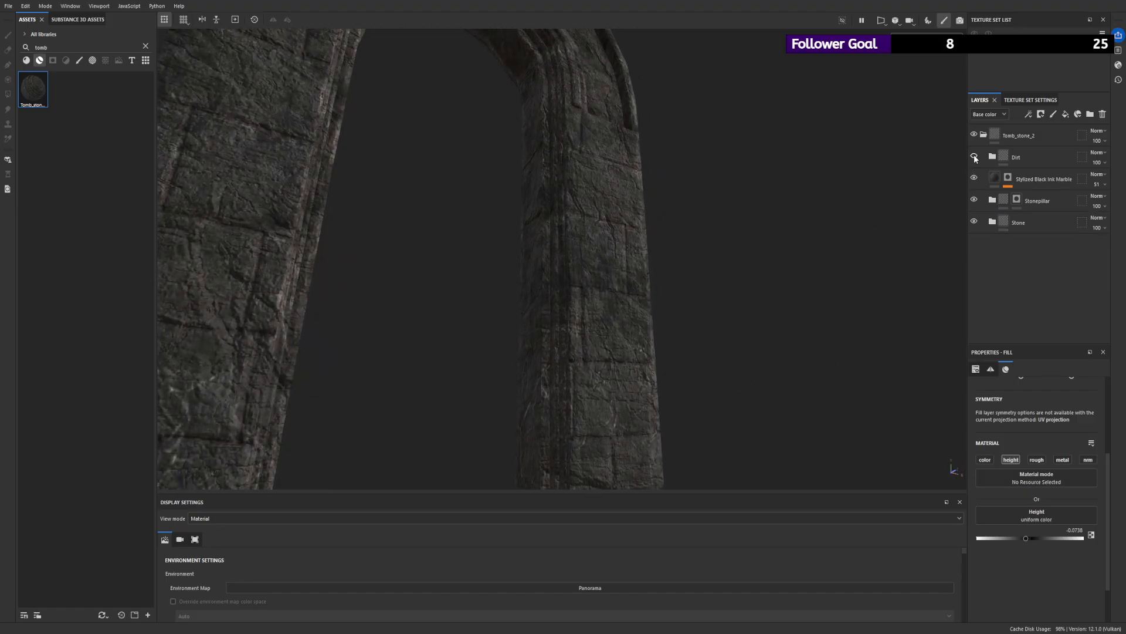
{"action": "left_click", "coordinate": [975, 179]}
{"action": "left_click", "coordinate": [974, 179]}
{"action": "left_click", "coordinate": [974, 179]}
{"action": "right_click_drag", "start_coordinate": [637, 287], "coordinate": [421, 334], "text": "alt"}
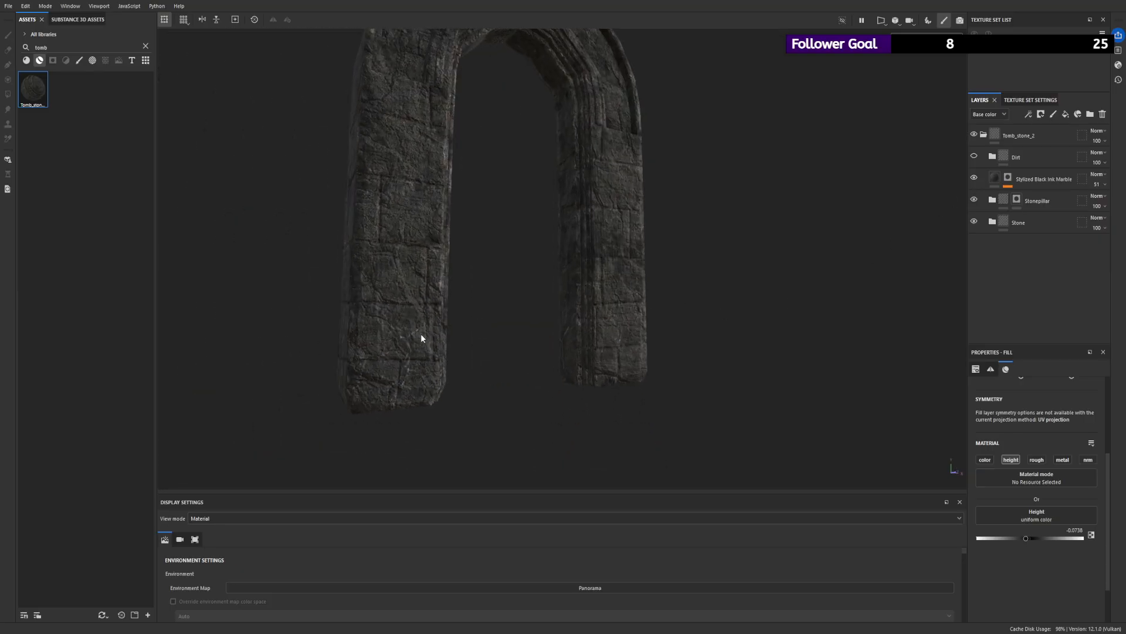
- Disable the color and height channels of the Stylized Black Ink Marble fill and enable its nrm channel
{"action": "left_click", "coordinate": [998, 180]}
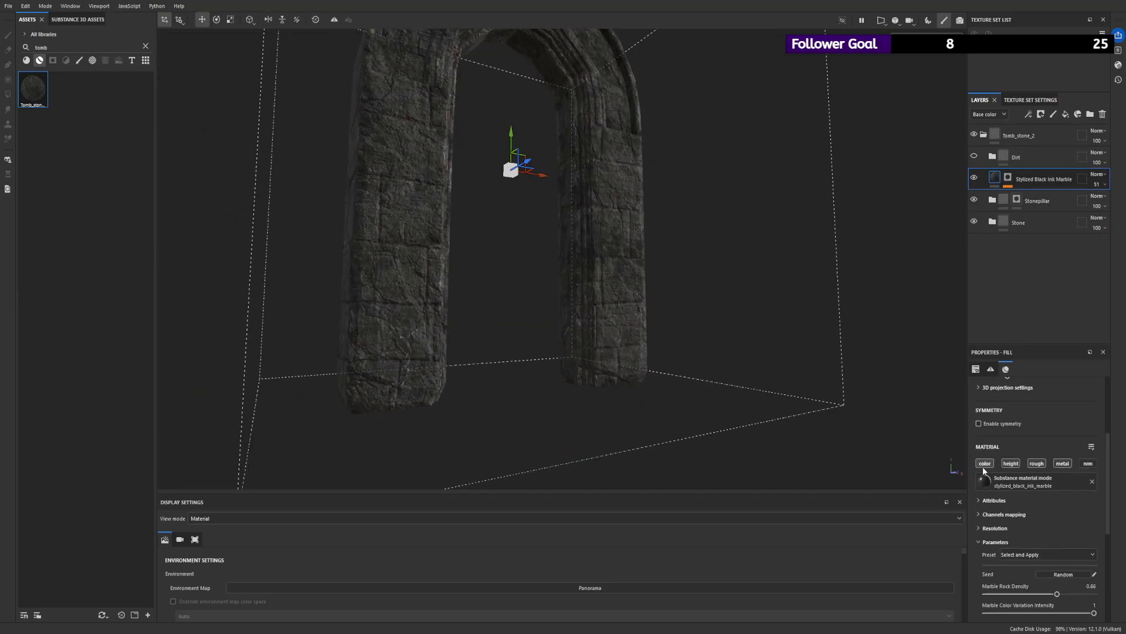
{"action": "left_click_drag", "start_coordinate": [548, 309], "coordinate": [531, 358], "text": "alt"}
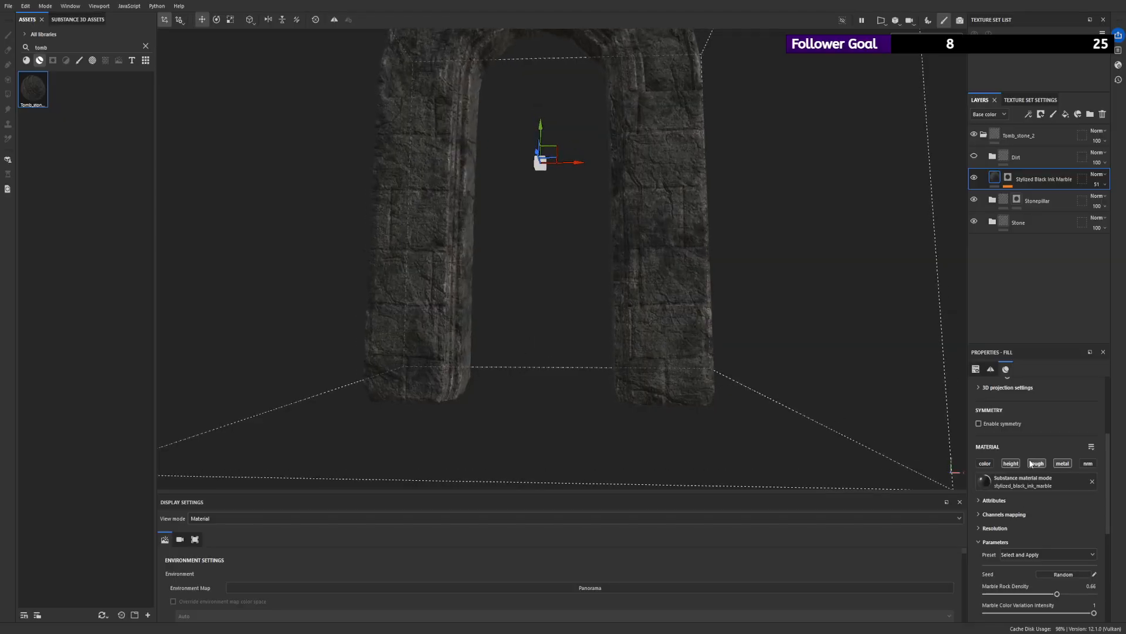
{"action": "scroll", "coordinate": [1018, 472], "scroll_direction": "down", "scroll_amount": 4}
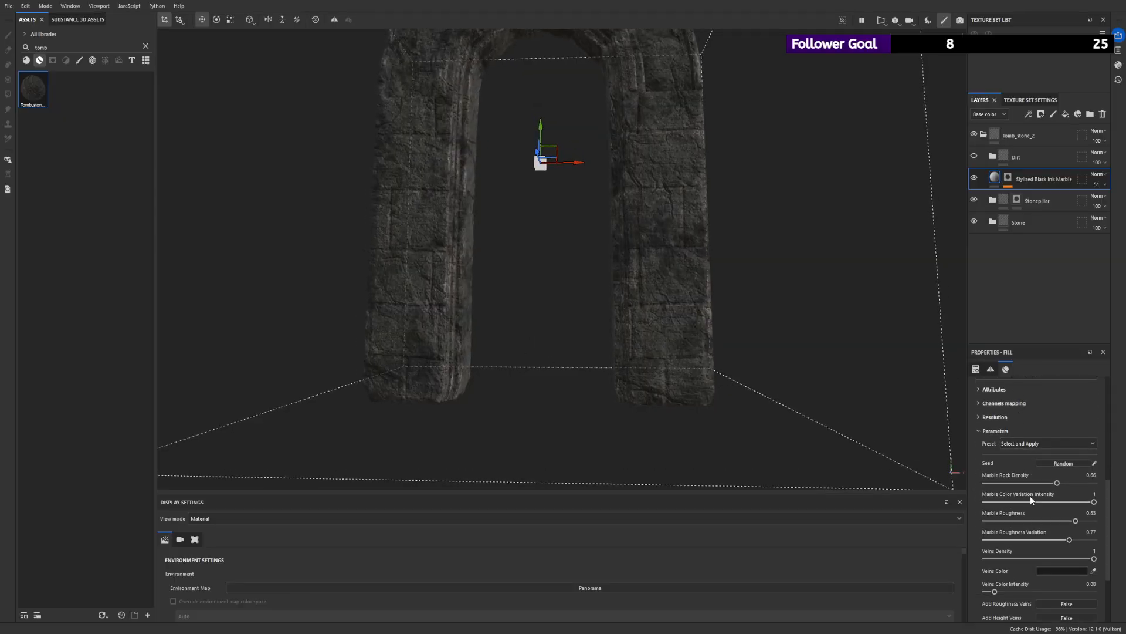
{"action": "left_click_drag", "start_coordinate": [644, 335], "coordinate": [530, 379], "text": "alt"}
{"action": "scroll", "coordinate": [1054, 498], "scroll_direction": "down", "scroll_amount": 1}
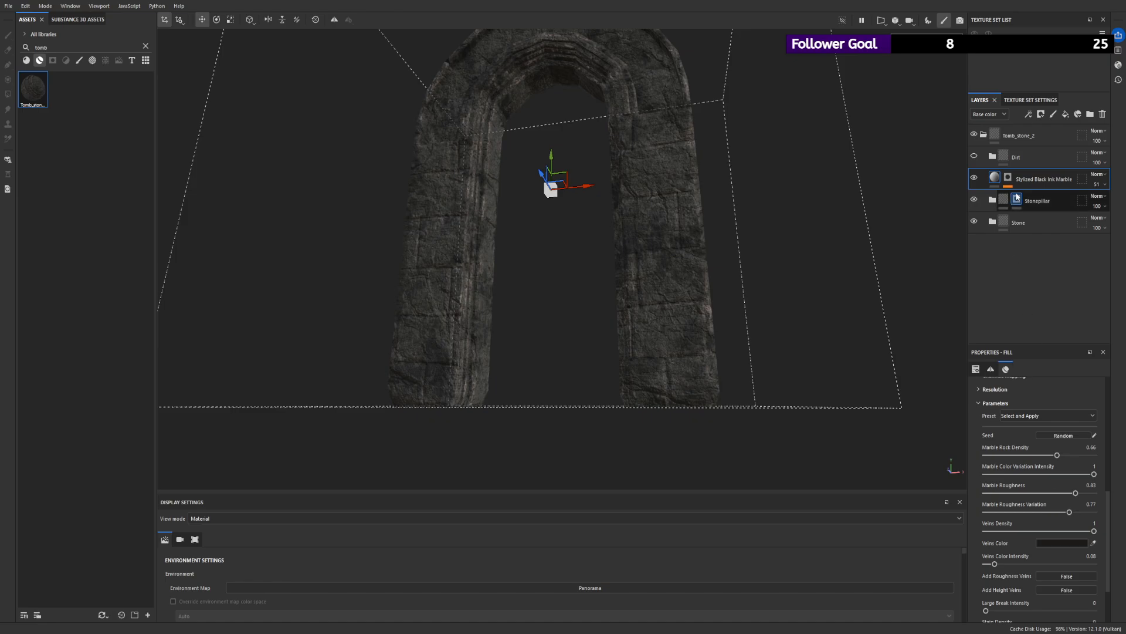
- Set the marble fill's Marble Rock Density to 0.03 and Marble Color Variation Intensity to 0.24, checking the arch in the Normal view
{"action": "mouse_move", "coordinate": [1055, 456]}
{"action": "left_mouse_down"}
{"action": "mouse_move", "coordinate": [1038, 456]}
{"action": "mouse_move", "coordinate": [1069, 459]}
{"action": "mouse_move", "coordinate": [1036, 458]}
{"action": "mouse_move", "coordinate": [1063, 457]}
{"action": "left_mouse_up"}
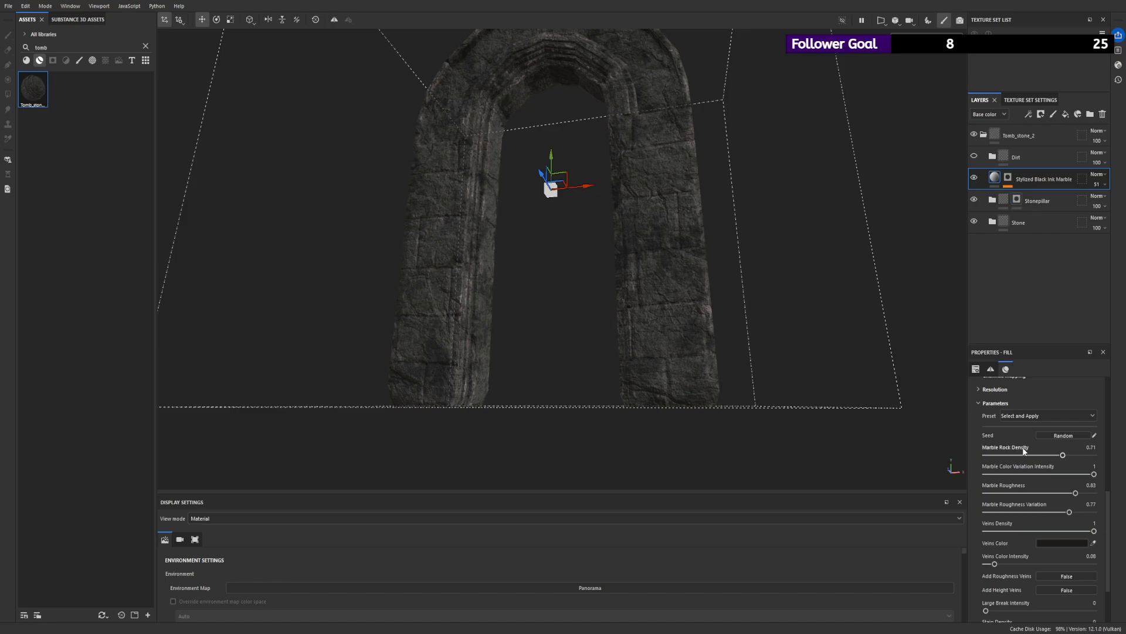
{"action": "scroll", "coordinate": [715, 373], "scroll_direction": "up", "scroll_amount": 3}
{"action": "scroll", "coordinate": [714, 373], "scroll_direction": "up", "scroll_amount": 1}
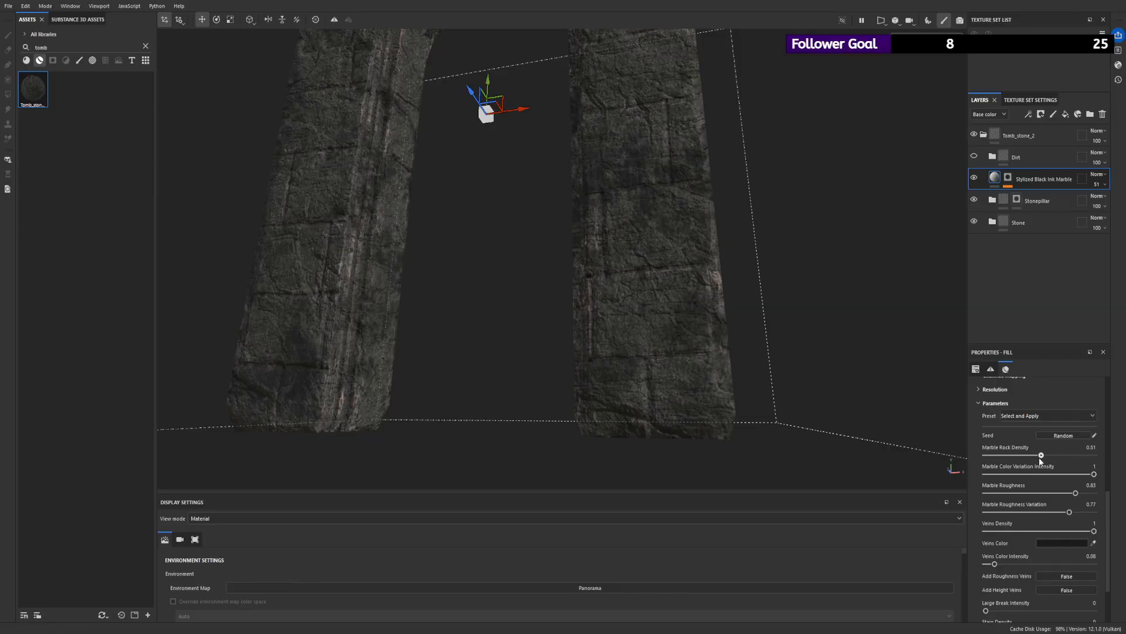
{"action": "left_click_drag", "start_coordinate": [1003, 456], "coordinate": [1010, 456]}
{"action": "scroll", "coordinate": [1027, 455], "scroll_direction": "up", "scroll_amount": 3}
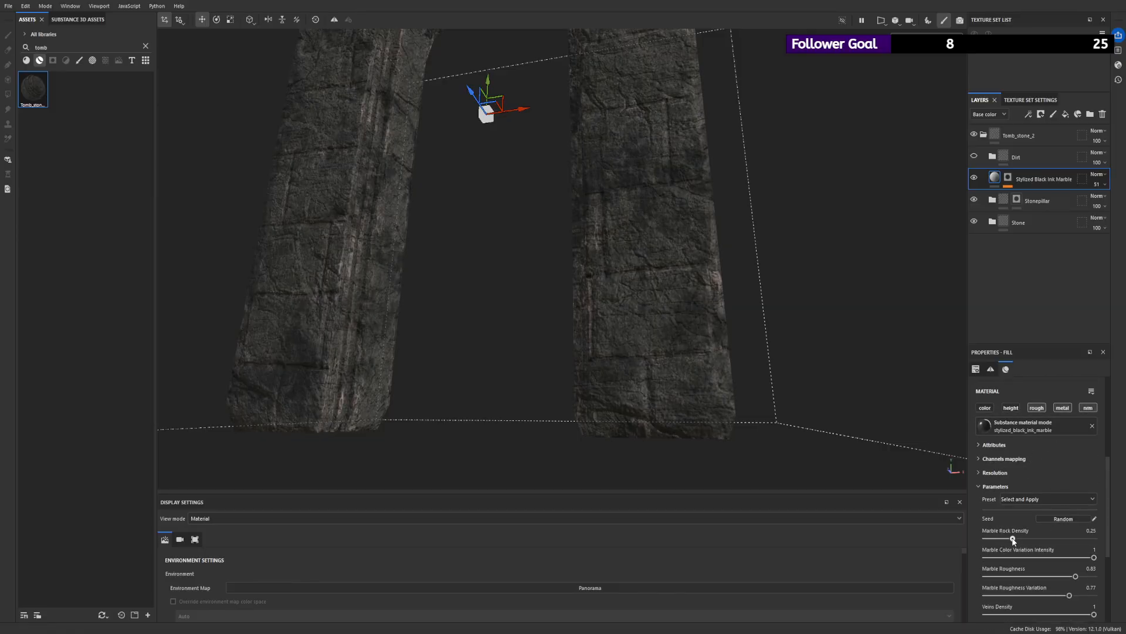
{"action": "left_click_drag", "start_coordinate": [1013, 539], "coordinate": [996, 539]}
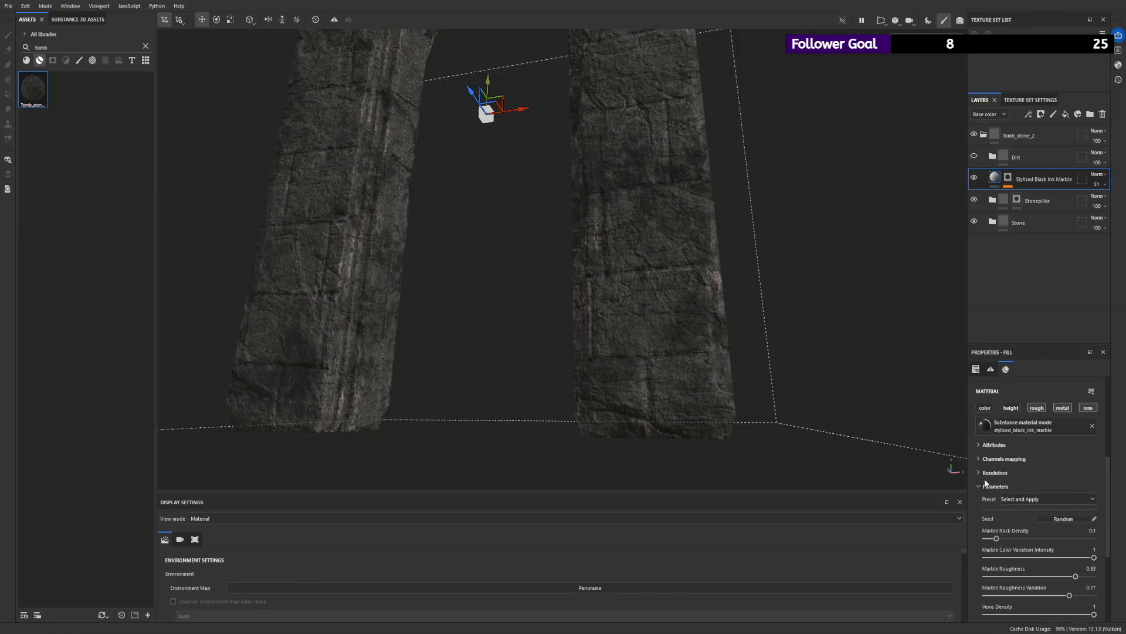
{"action": "left_click", "coordinate": [919, 116]}
{"action": "mouse_move", "coordinate": [997, 538]}
{"action": "left_mouse_down"}
{"action": "mouse_move", "coordinate": [1067, 539]}
{"action": "mouse_move", "coordinate": [989, 538]}
{"action": "left_mouse_up"}
{"action": "left_click_drag", "start_coordinate": [593, 246], "coordinate": [696, 37], "text": "alt"}
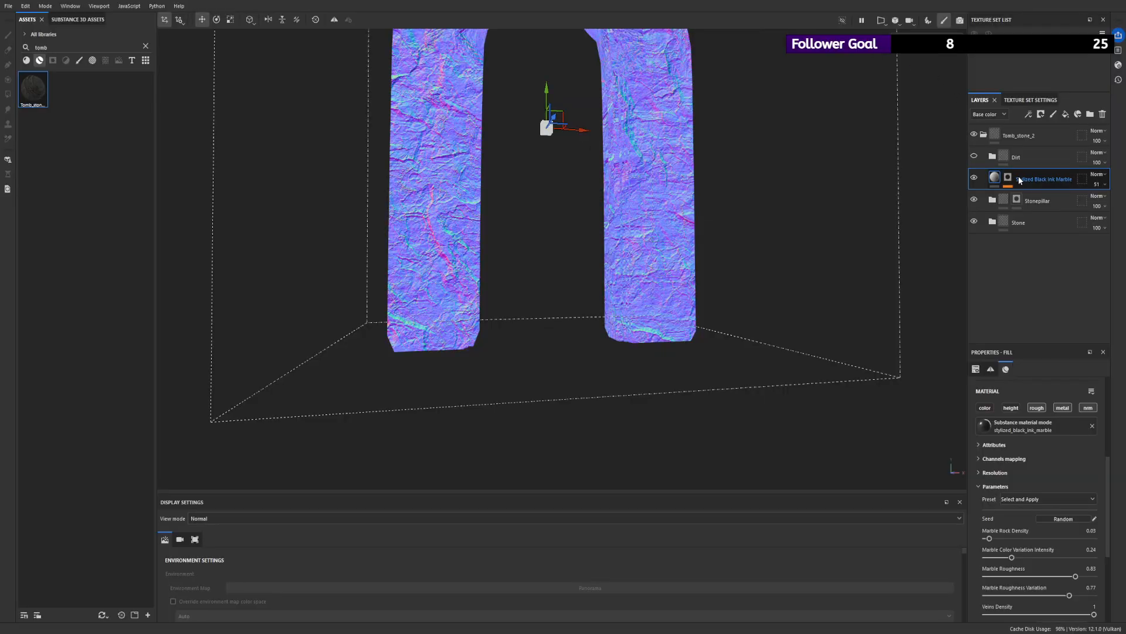
- Show and expand the Dirt folder, return to the Material view and compare the arch with the Dirt layer on and off
{"action": "left_click", "coordinate": [992, 156]}
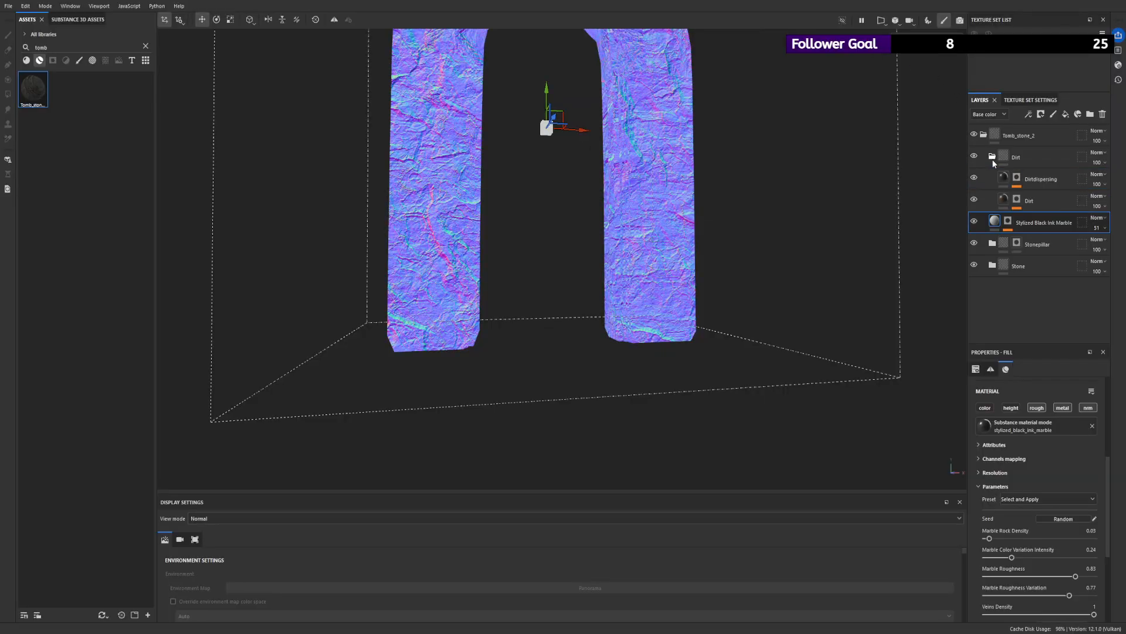
{"action": "left_click", "coordinate": [1033, 200]}
{"action": "key", "text": "m"}
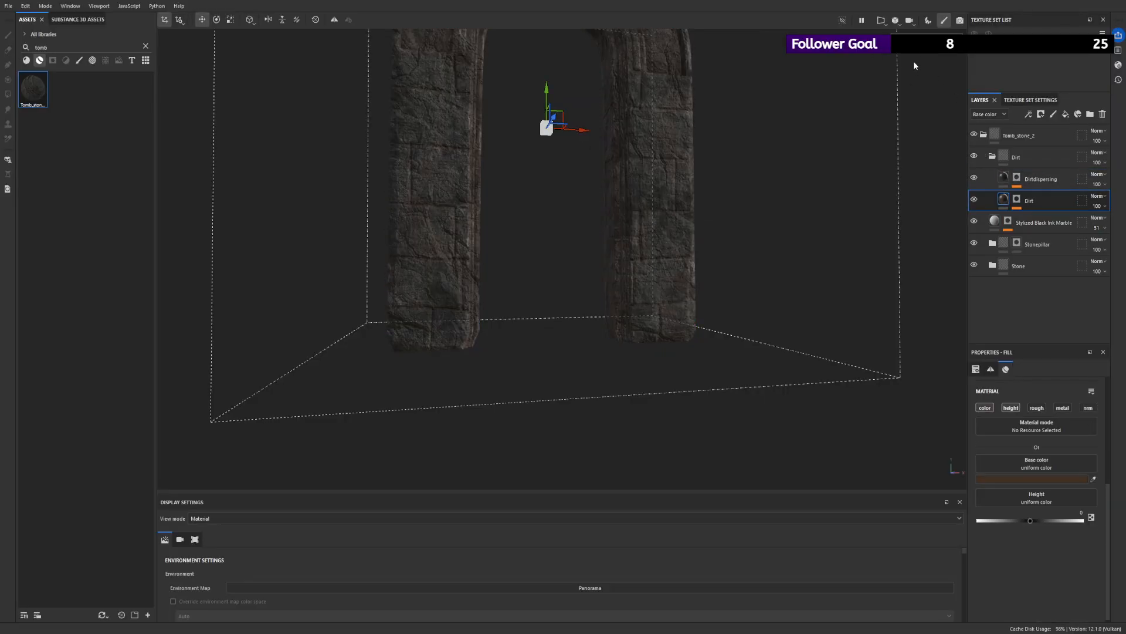
{"action": "left_click_drag", "start_coordinate": [592, 146], "coordinate": [433, 159], "text": "alt"}
{"action": "middle_click_drag", "start_coordinate": [432, 159], "coordinate": [426, 277], "text": "alt"}
{"action": "left_click_drag", "start_coordinate": [426, 276], "coordinate": [491, 293], "text": "alt"}
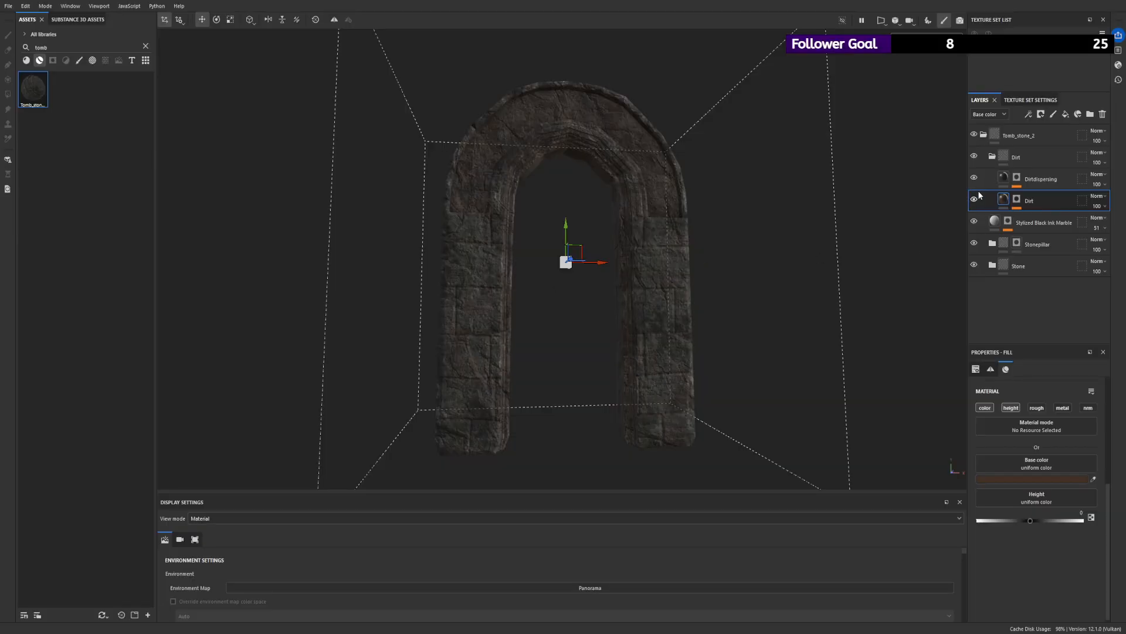
{"action": "left_click_drag", "start_coordinate": [452, 157], "coordinate": [722, 185], "text": "alt"}
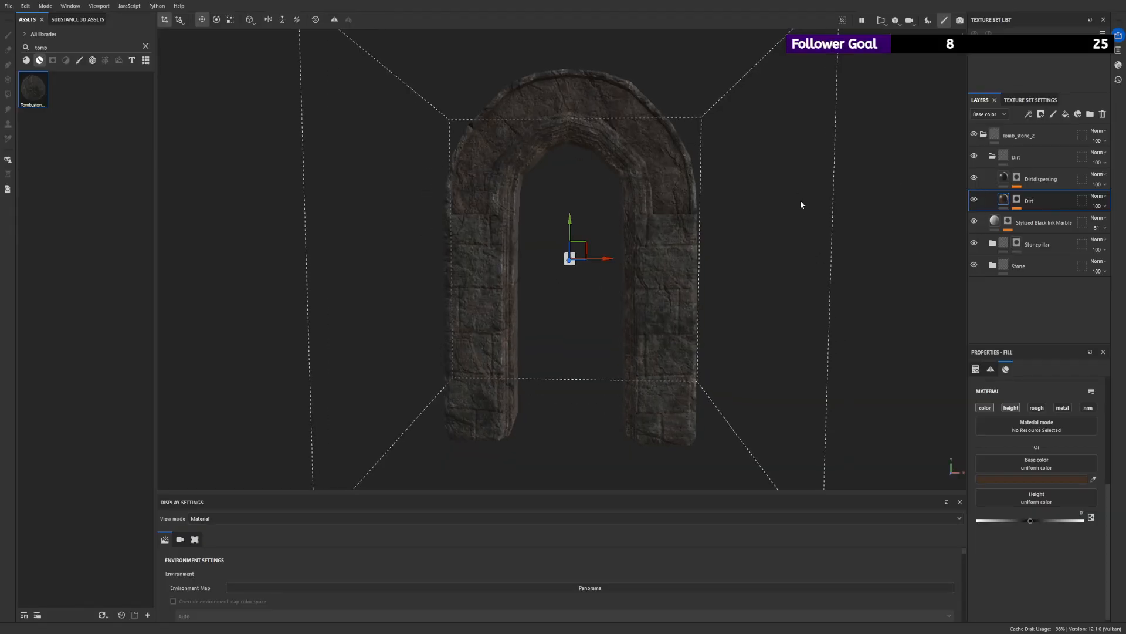
{"action": "left_click", "coordinate": [974, 200]}
{"action": "left_click", "coordinate": [974, 200]}
- Add a Paint effect above the Levels in the Dirt layer's mask
{"action": "left_click", "coordinate": [1017, 199]}
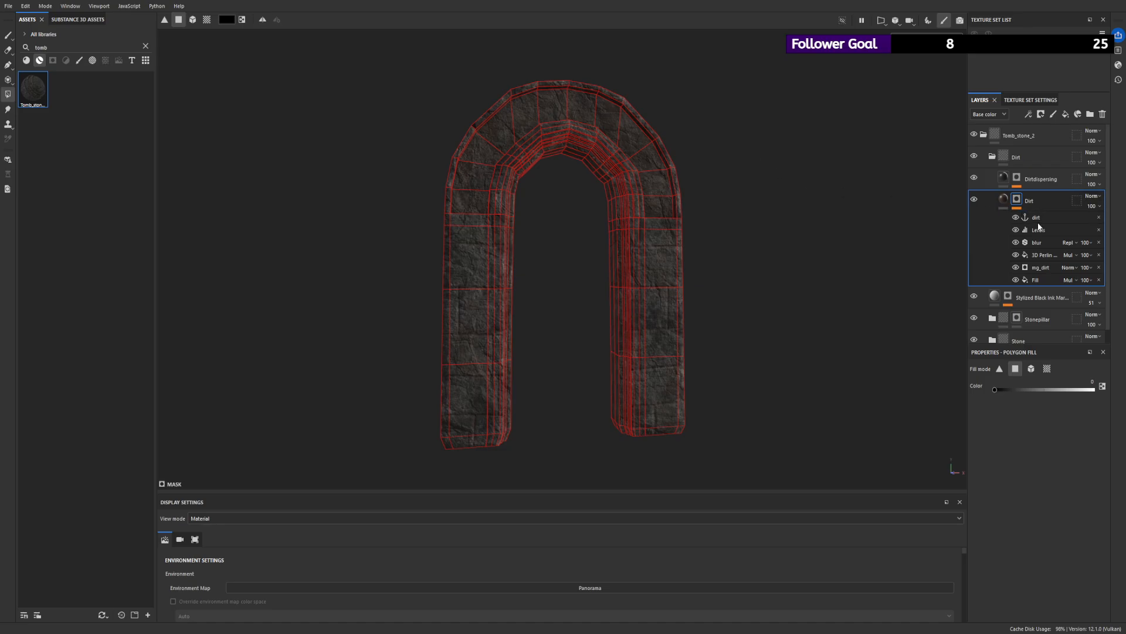
{"action": "left_click", "coordinate": [1042, 227]}
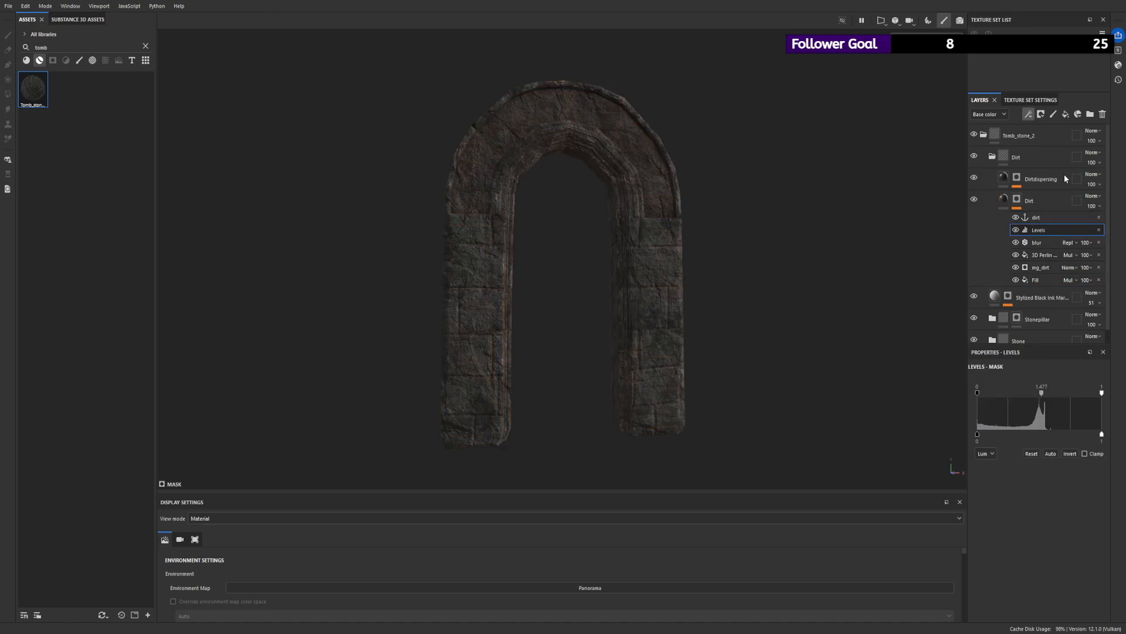
{"action": "key", "text": "4"}
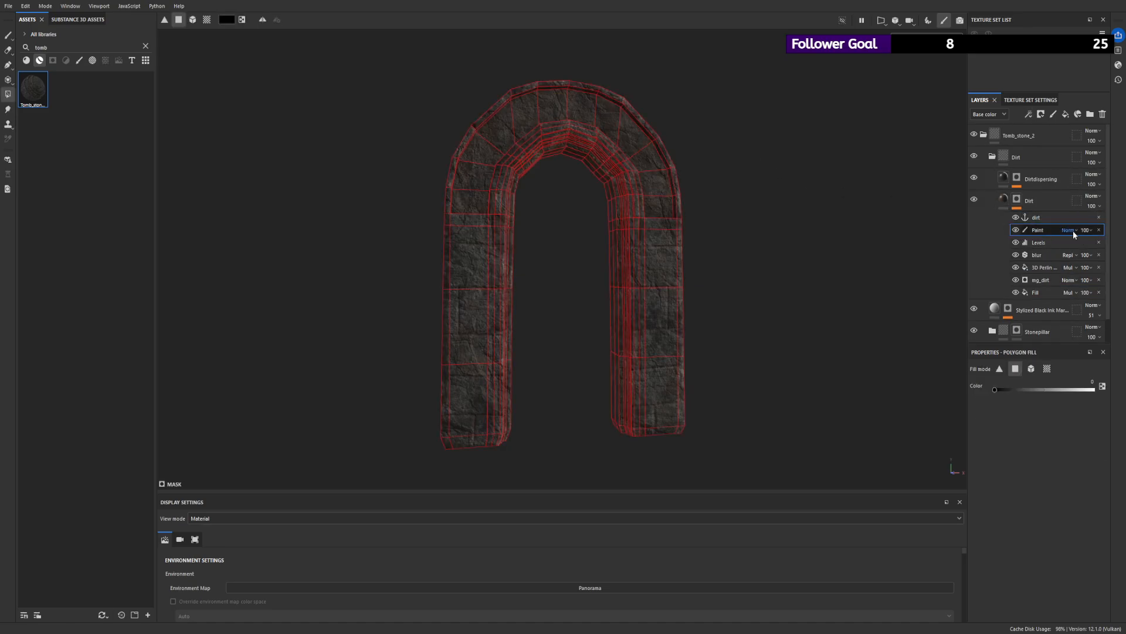
{"action": "left_click_drag", "start_coordinate": [799, 176], "coordinate": [756, 170], "text": "alt"}
{"action": "right_click_drag", "start_coordinate": [463, 101], "coordinate": [571, 151], "text": "alt"}
- Paint strokes on the Dirt mask over the upper part of the arch with a size 10 brush
{"action": "left_click", "coordinate": [8, 36]}
{"action": "right_click_drag", "start_coordinate": [433, 130], "coordinate": [511, 152], "text": "alt"}
{"action": "left_click_drag", "start_coordinate": [516, 154], "coordinate": [557, 161], "text": "alt"}
{"action": "left_click_drag", "start_coordinate": [355, 242], "coordinate": [370, 189]}
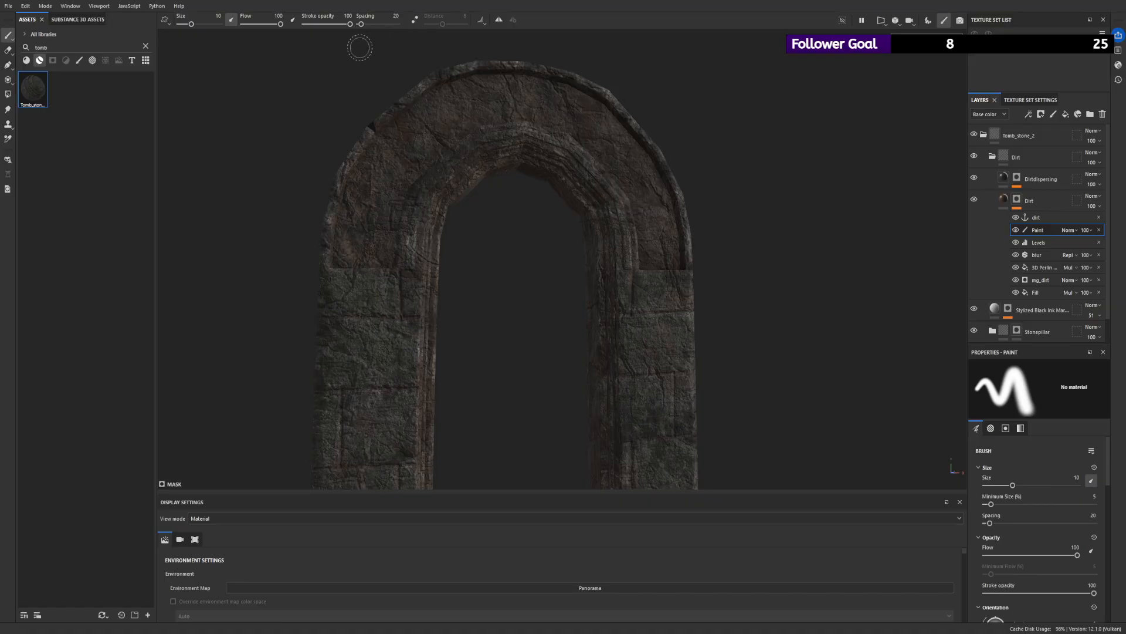
- Lower the Paint effect's opacity to 27, try a Multiply Blur Directional filter above it and delete the filter
{"action": "left_click_drag", "start_coordinate": [1101, 243], "coordinate": [1092, 244]}
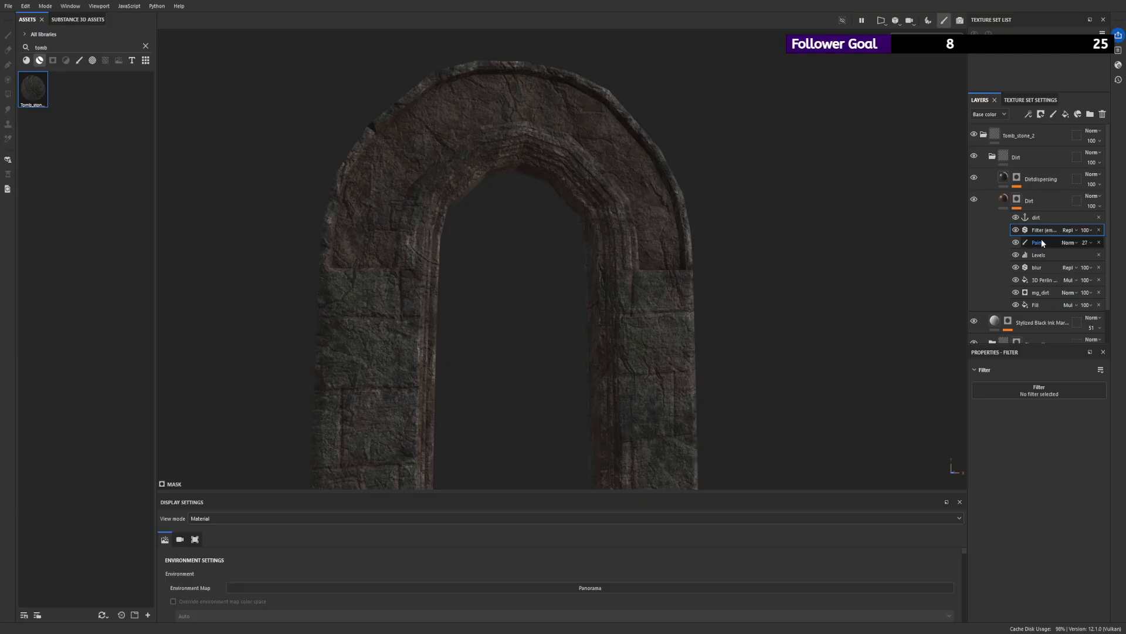
{"action": "left_click", "coordinate": [1082, 286]}
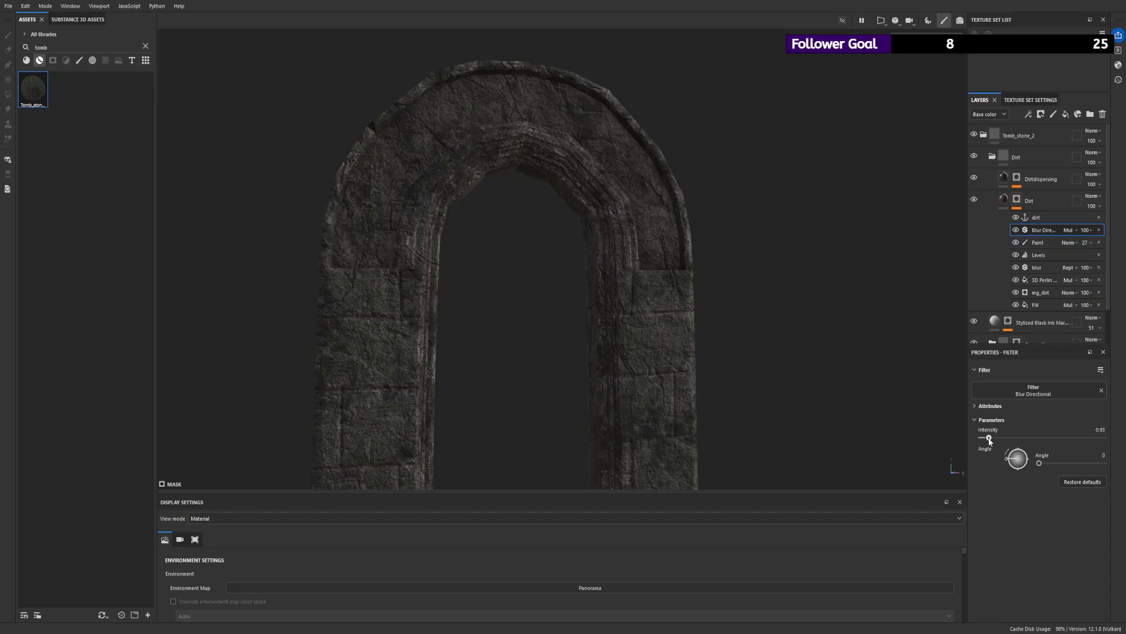
{"action": "left_click", "coordinate": [1051, 243]}
{"action": "scroll", "coordinate": [939, 264], "scroll_direction": "down", "scroll_amount": 3}
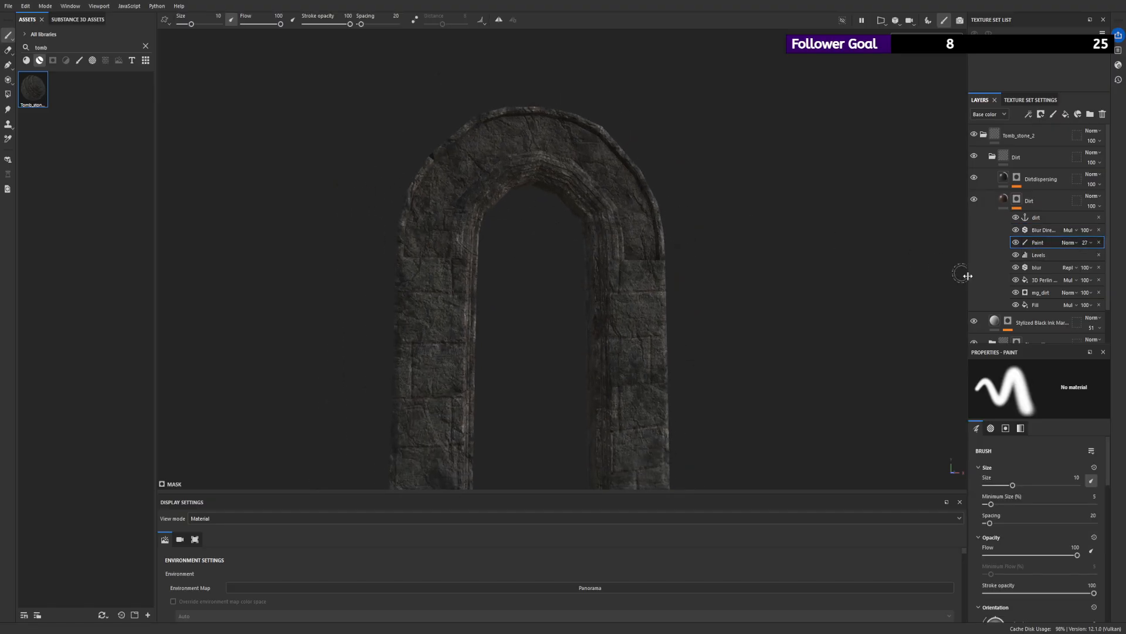
{"action": "left_click", "coordinate": [1043, 230]}
{"action": "left_click", "coordinate": [1098, 230]}
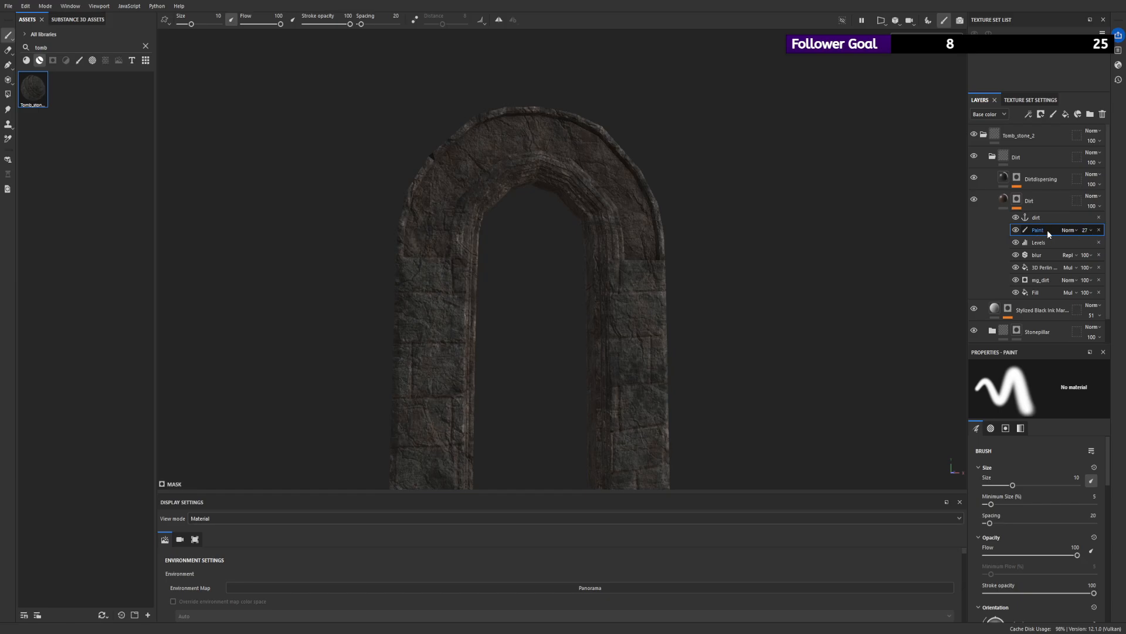
- Set the opacity of the Paint effect in the Dirt mask to 76 and check the whole arch
{"action": "scroll", "coordinate": [425, 226], "scroll_direction": "up", "scroll_amount": 3}
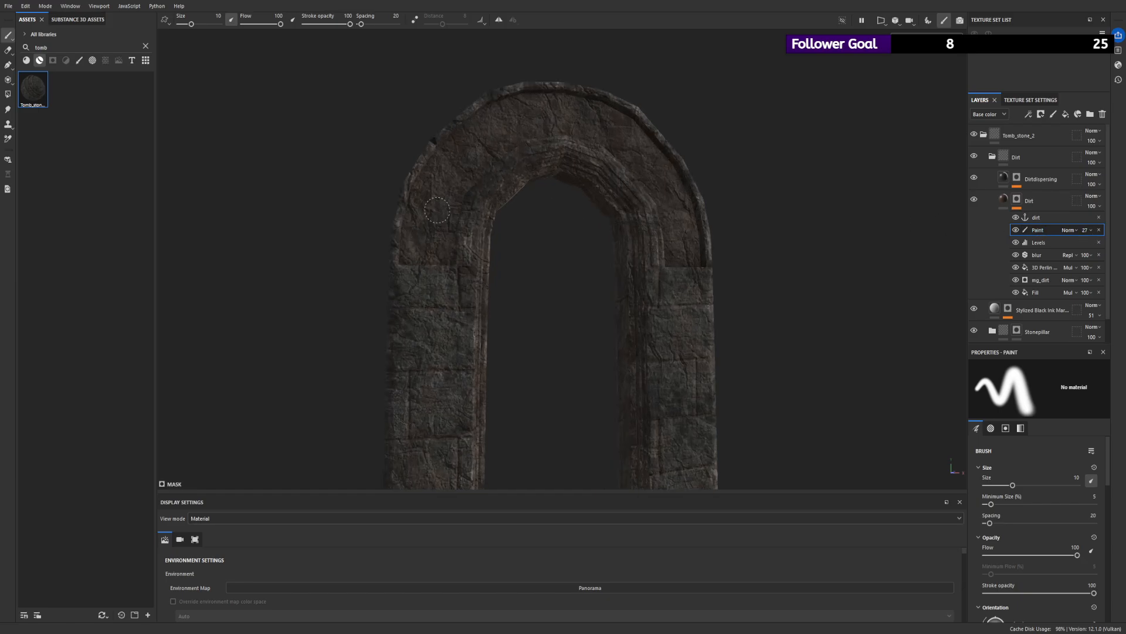
{"action": "scroll", "coordinate": [500, 135], "scroll_direction": "up", "scroll_amount": 2}
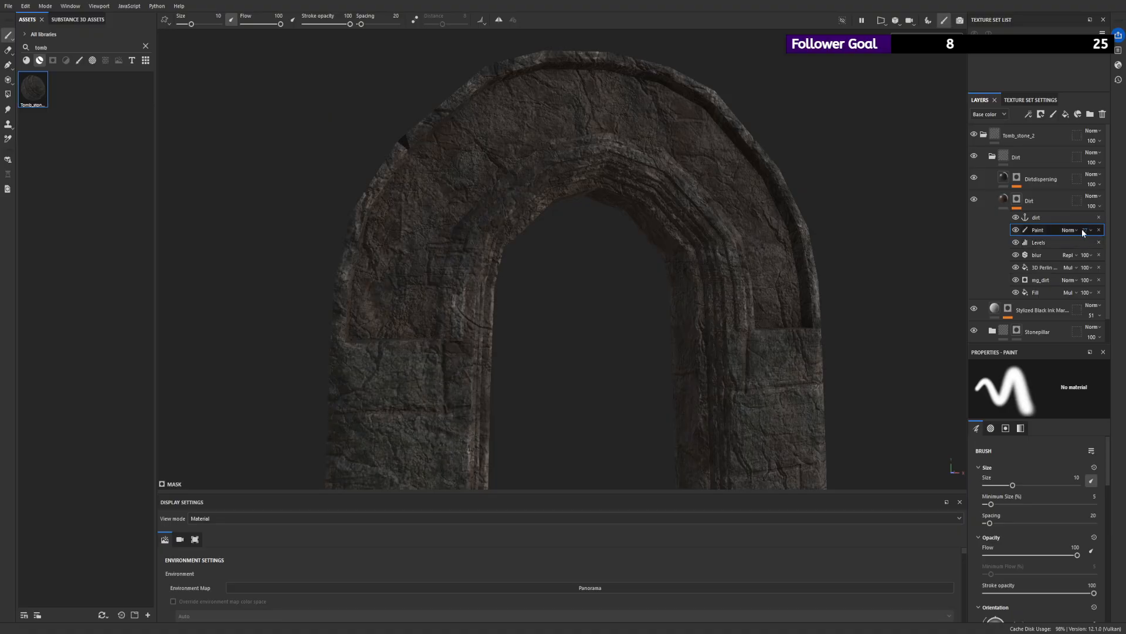
{"action": "left_click_drag", "start_coordinate": [1107, 253], "coordinate": [1111, 254]}
{"action": "mouse_move", "coordinate": [690, 153]}
{"action": "left_mouse_down", "text": "alt"}
{"action": "mouse_move", "coordinate": [437, 150]}
{"action": "mouse_move", "coordinate": [442, 253]}
{"action": "mouse_move", "coordinate": [194, 100]}
{"action": "left_mouse_up", "text": "alt"}
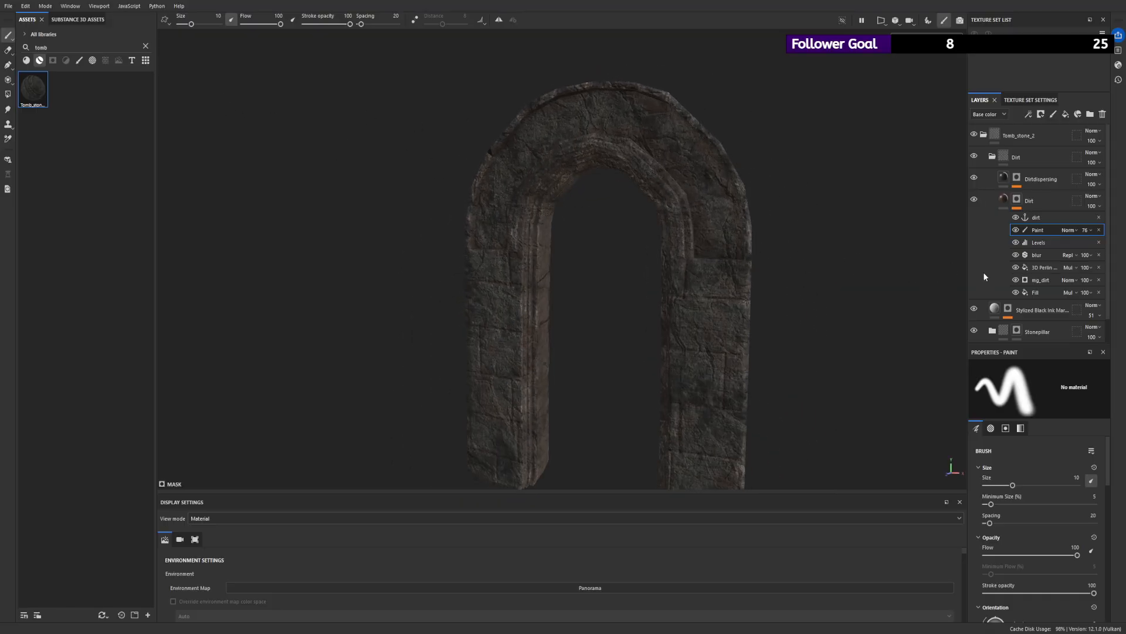
- Hide the 3D Perlin Noise Fractal fill in the Dirt mask and check the dirt on the arch
{"action": "left_click", "coordinate": [1020, 267]}
{"action": "left_click", "coordinate": [1017, 266]}
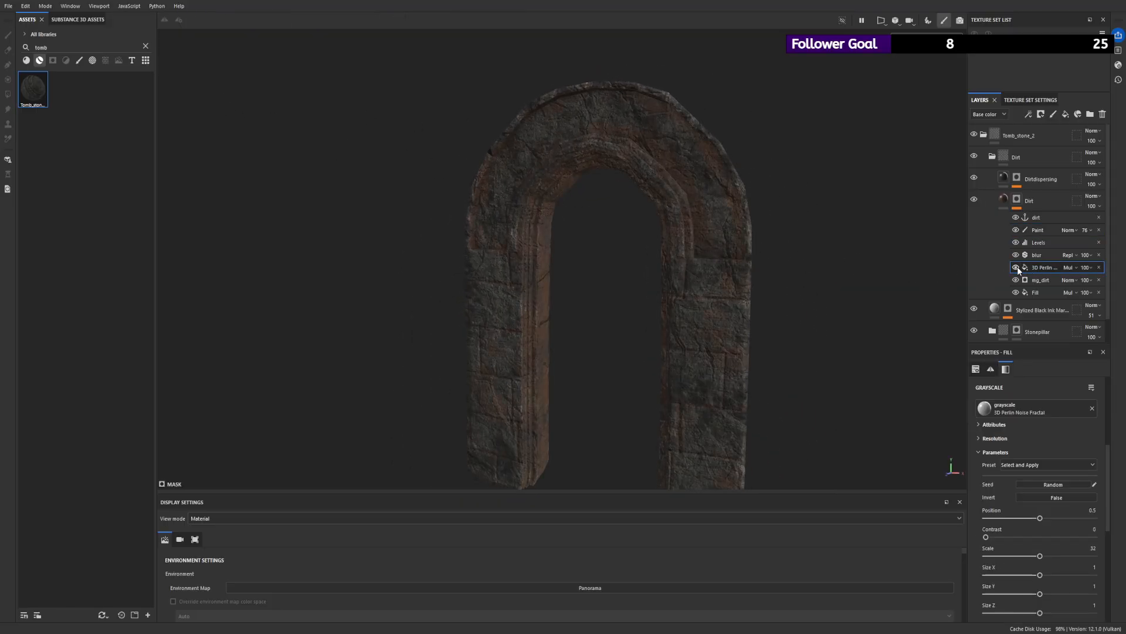
{"action": "left_click_drag", "start_coordinate": [695, 164], "coordinate": [645, 174], "text": "alt"}
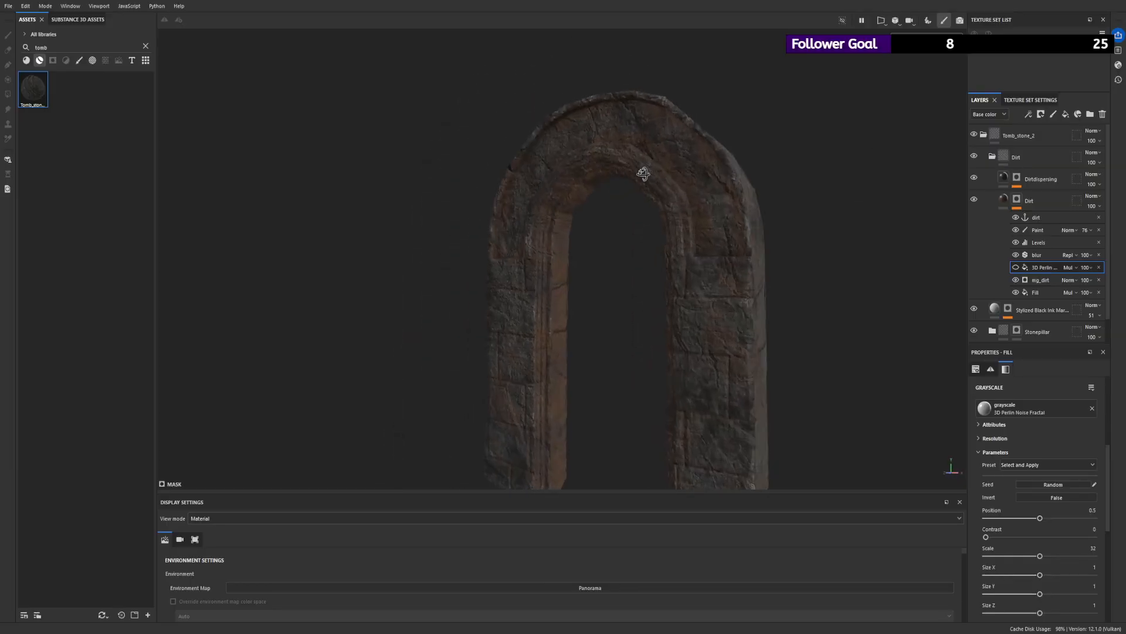
- Show the 3D Perlin Noise Fractal fill in the Dirt mask again and adjust its Position to about 0.54
{"action": "left_click", "coordinate": [1017, 267]}
{"action": "left_click_drag", "start_coordinate": [581, 238], "coordinate": [568, 270], "text": "alt"}
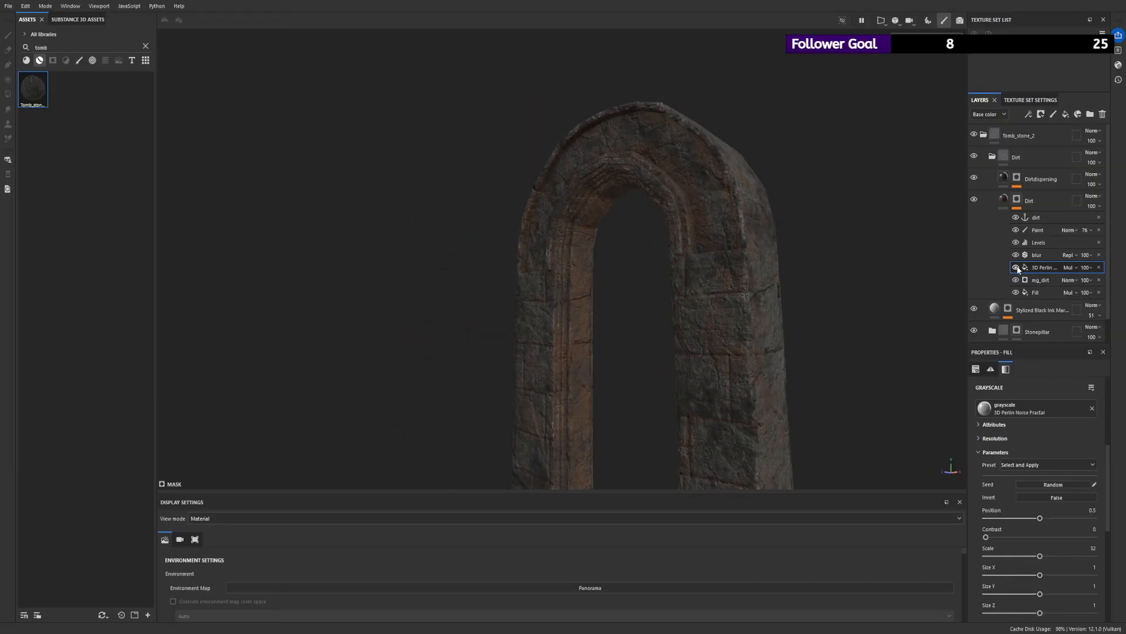
{"action": "scroll", "coordinate": [800, 212], "scroll_direction": "up", "scroll_amount": 3}
{"action": "left_click_drag", "start_coordinate": [1041, 519], "coordinate": [1055, 521]}
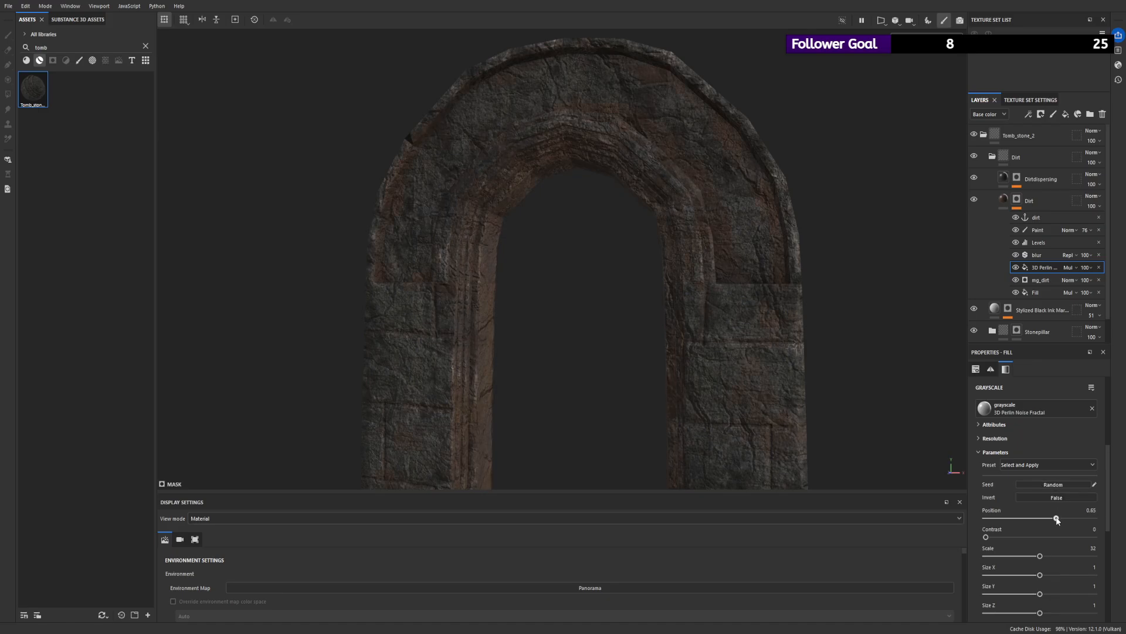
{"action": "scroll", "coordinate": [746, 375], "scroll_direction": "down", "scroll_amount": 3}
{"action": "left_click_drag", "start_coordinate": [450, 261], "coordinate": [604, 266], "text": "alt"}
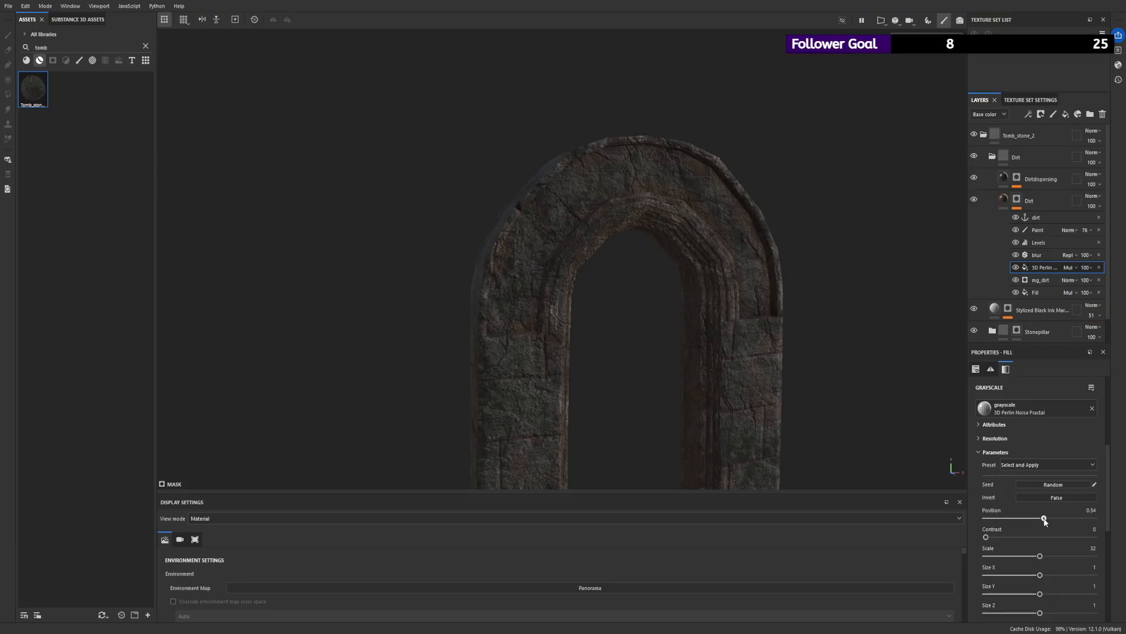
{"action": "left_click_drag", "start_coordinate": [663, 240], "coordinate": [490, 216], "text": "alt"}
{"action": "mouse_move", "coordinate": [698, 264]}
{"action": "right_mouse_down", "text": "alt"}
{"action": "mouse_move", "coordinate": [815, 294]}
{"action": "mouse_move", "coordinate": [880, 287]}
{"action": "right_mouse_up", "text": "alt"}
- Select the Dirt mask's Paint effect and examine the dirt on the arch's top, inner faces and pillars from several sides
{"action": "left_click", "coordinate": [1046, 232]}
{"action": "right_click_drag", "start_coordinate": [727, 232], "coordinate": [763, 235], "text": "alt"}
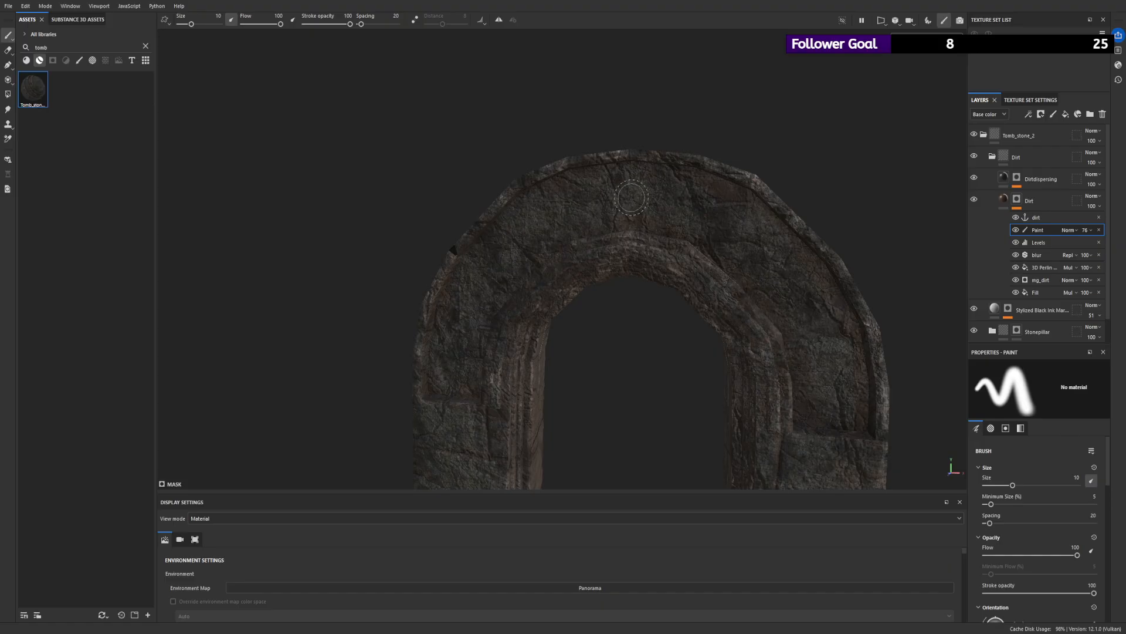
{"action": "left_click_drag", "start_coordinate": [635, 197], "coordinate": [741, 212], "text": "alt"}
{"action": "left_click_drag", "start_coordinate": [675, 201], "coordinate": [616, 200], "text": "alt"}
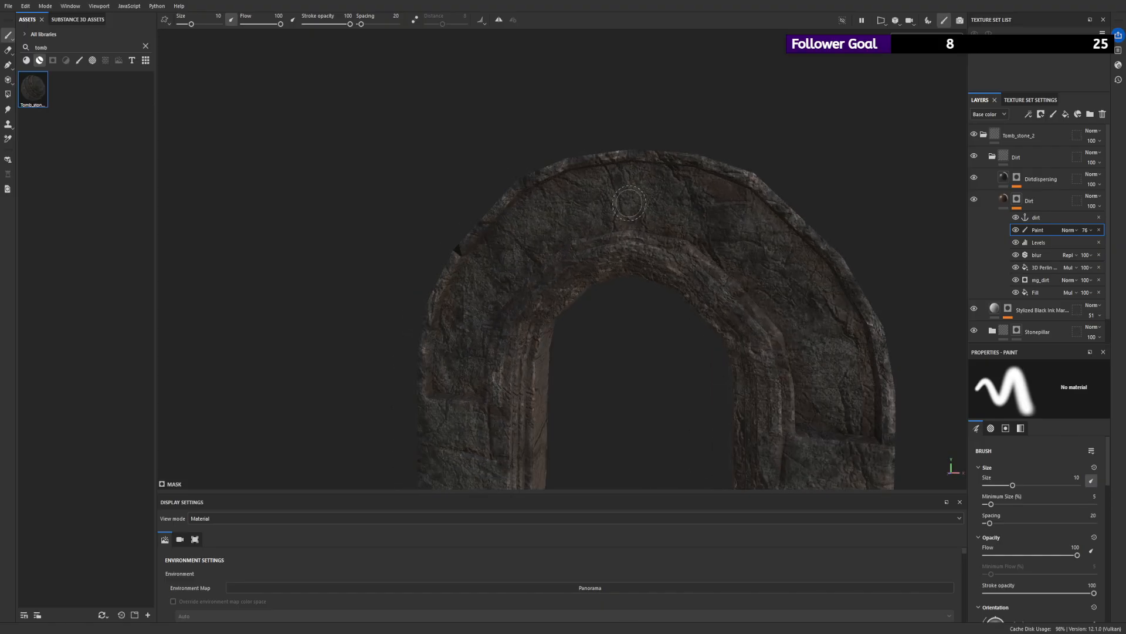
{"action": "mouse_move", "coordinate": [524, 250]}
{"action": "left_mouse_down", "text": "alt"}
{"action": "mouse_move", "coordinate": [540, 226]}
{"action": "mouse_move", "coordinate": [456, 328]}
{"action": "mouse_move", "coordinate": [571, 370]}
{"action": "mouse_move", "coordinate": [466, 391]}
{"action": "left_mouse_up", "text": "alt"}
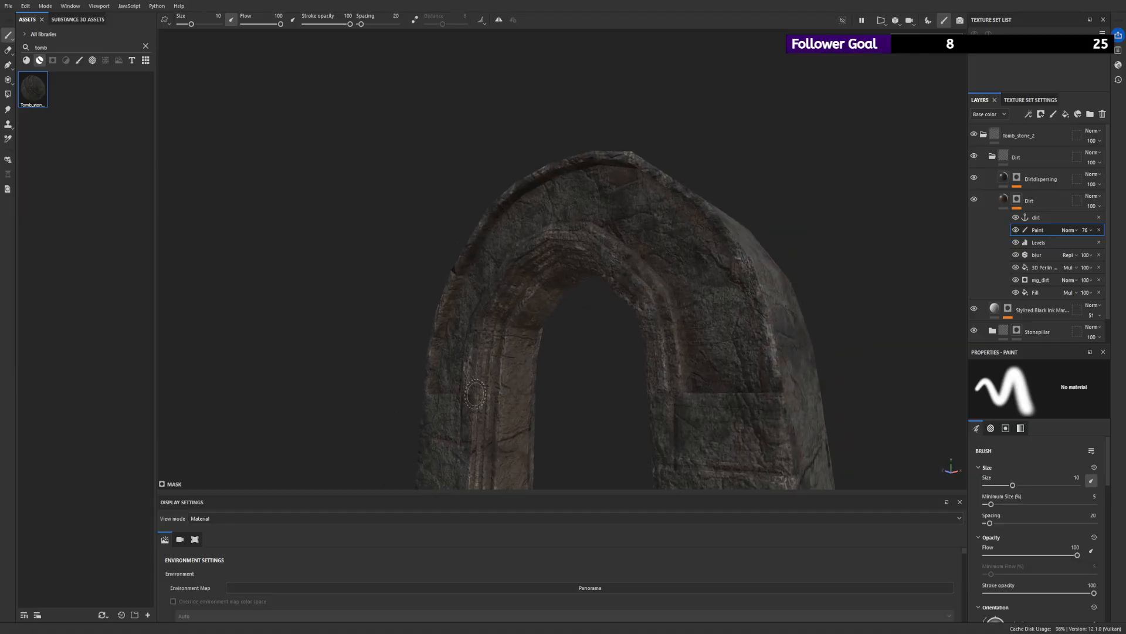
{"action": "right_click_drag", "start_coordinate": [591, 412], "coordinate": [510, 404], "text": "alt"}
{"action": "middle_click_drag", "start_coordinate": [493, 423], "coordinate": [470, 299], "text": "alt"}
{"action": "left_click_drag", "start_coordinate": [470, 299], "coordinate": [592, 282], "text": "alt"}
{"action": "right_click_drag", "start_coordinate": [592, 282], "coordinate": [850, 509], "text": "alt"}
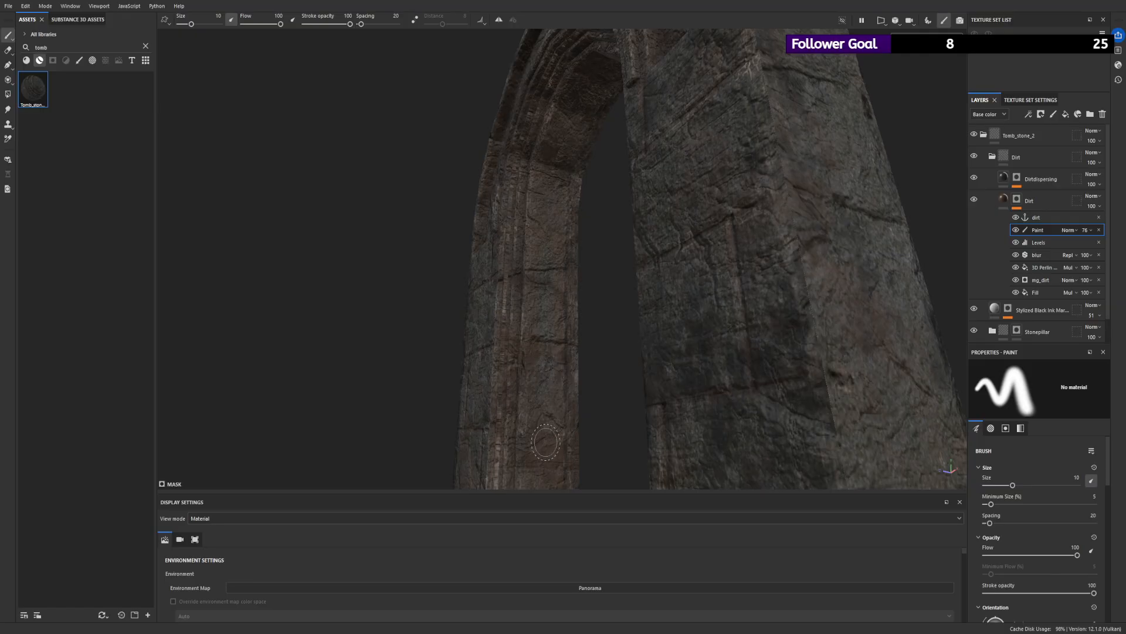
{"action": "mouse_move", "coordinate": [579, 118]}
{"action": "left_mouse_down", "text": "alt"}
{"action": "mouse_move", "coordinate": [615, 92]}
{"action": "mouse_move", "coordinate": [675, 88]}
{"action": "mouse_move", "coordinate": [695, 72]}
{"action": "mouse_move", "coordinate": [675, 79]}
{"action": "left_mouse_up", "text": "alt"}
{"action": "left_click_drag", "start_coordinate": [766, 100], "coordinate": [766, 88], "text": "alt"}
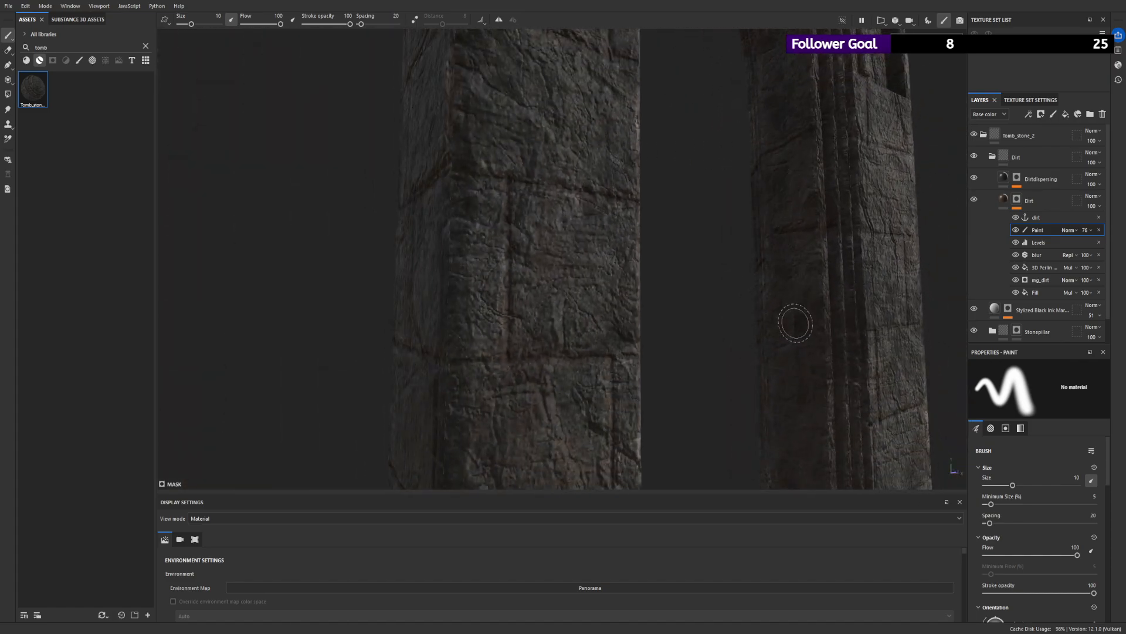
{"action": "mouse_move", "coordinate": [794, 487]}
{"action": "left_mouse_down", "text": "alt"}
{"action": "mouse_move", "coordinate": [810, 384]}
{"action": "mouse_move", "coordinate": [828, 424]}
{"action": "left_mouse_up", "text": "alt"}
{"action": "left_click_drag", "start_coordinate": [887, 308], "coordinate": [763, 298], "text": "alt"}
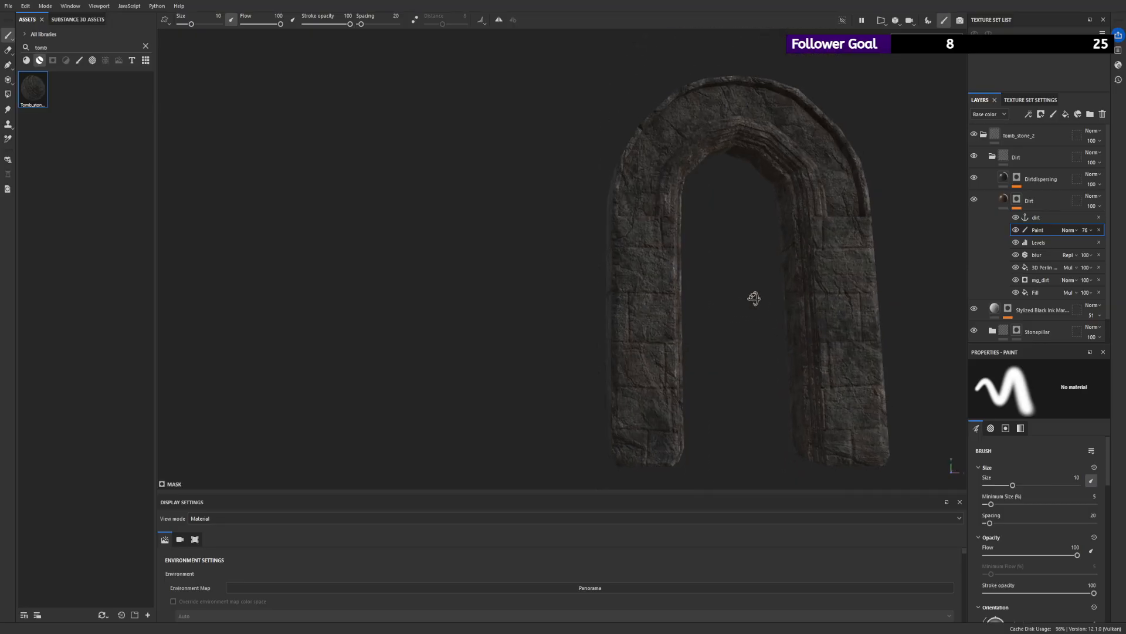
{"action": "right_click_drag", "start_coordinate": [763, 298], "coordinate": [1051, 460], "text": "alt"}
{"action": "mouse_move", "coordinate": [881, 237]}
{"action": "left_mouse_down", "text": "alt"}
{"action": "mouse_move", "coordinate": [913, 259]}
{"action": "mouse_move", "coordinate": [869, 241]}
{"action": "left_mouse_up", "text": "alt"}
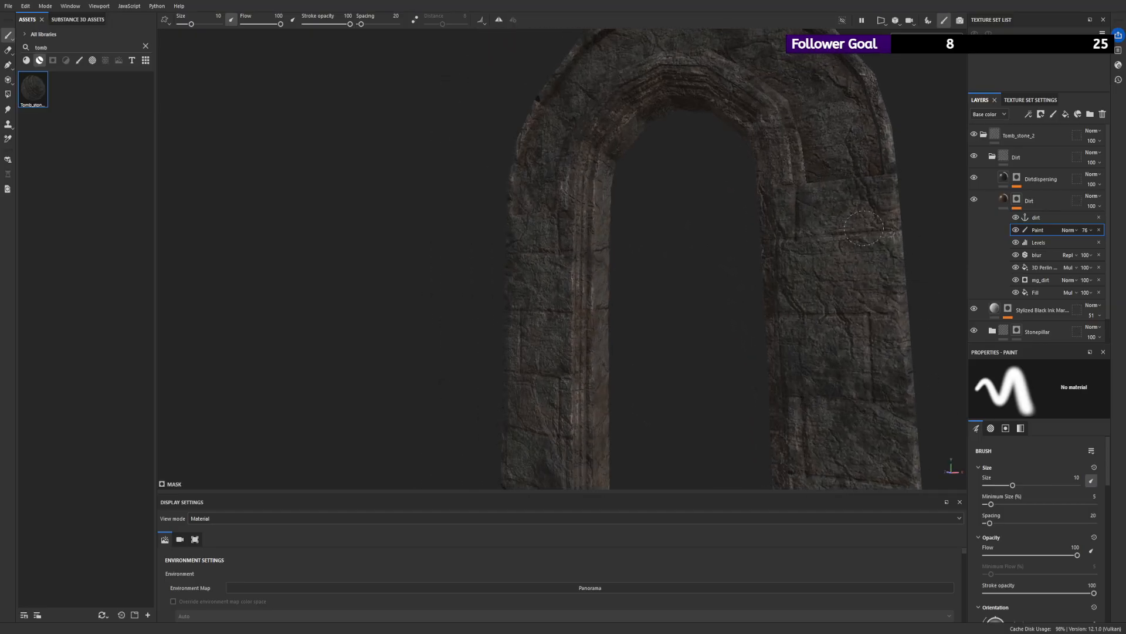
{"action": "mouse_move", "coordinate": [642, 184]}
{"action": "left_mouse_down", "text": "alt"}
{"action": "mouse_move", "coordinate": [739, 176]}
{"action": "mouse_move", "coordinate": [571, 244]}
{"action": "left_mouse_up", "text": "alt"}
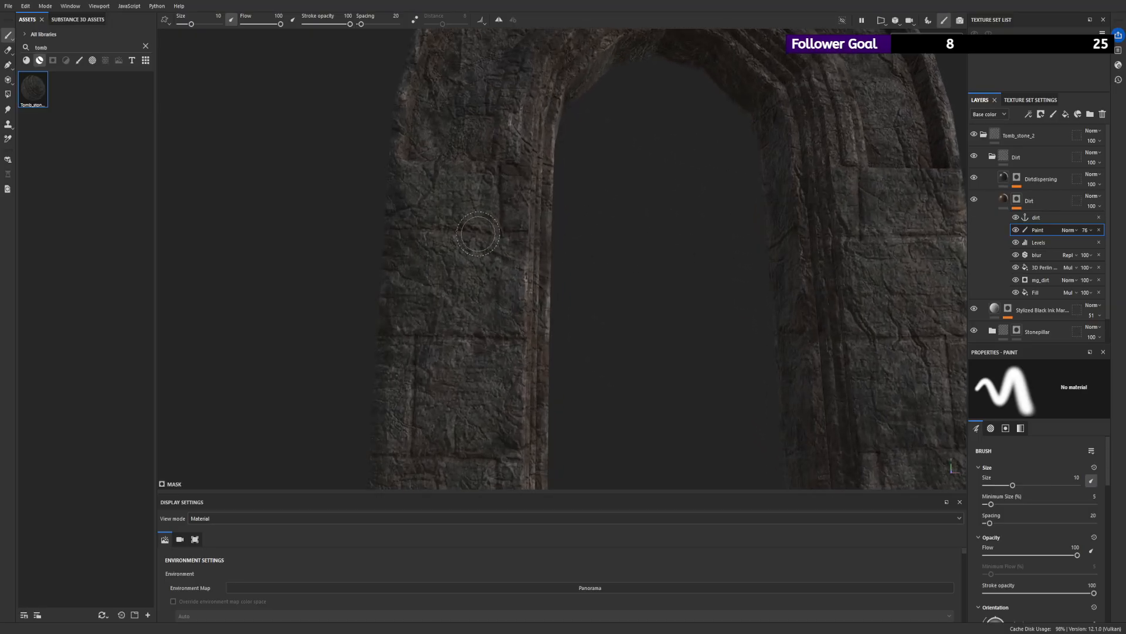
- Reduce the brush size to 0.74 for the Dirt mask's Paint effect and check the joints between the pillar stones
{"action": "left_click_drag", "start_coordinate": [191, 24], "coordinate": [182, 24]}
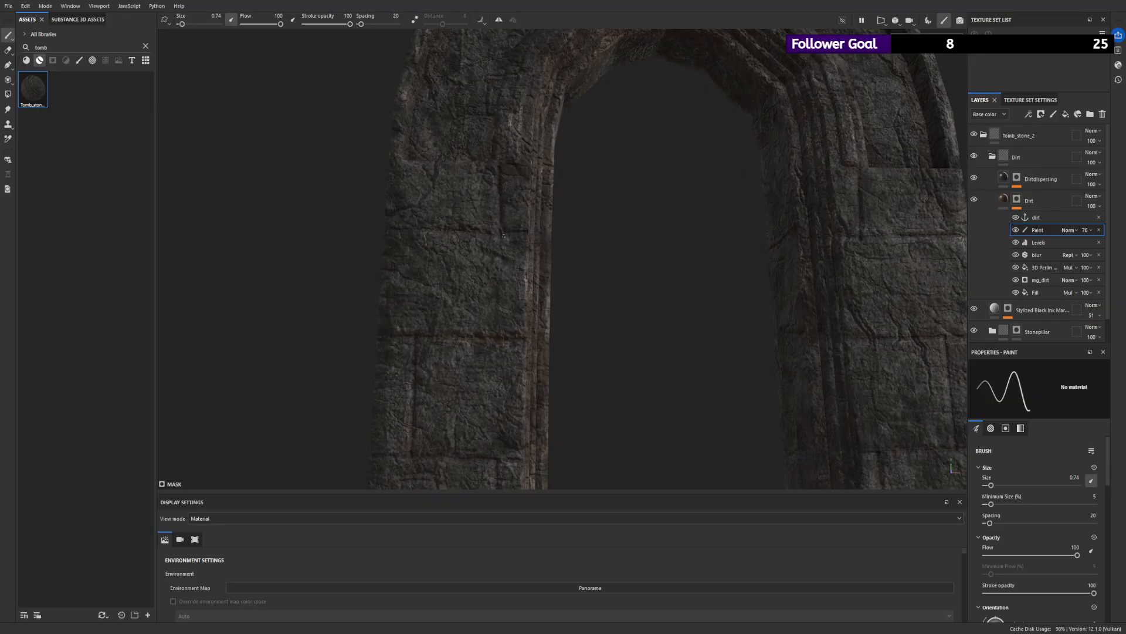
{"action": "left_click_drag", "start_coordinate": [779, 257], "coordinate": [695, 253], "text": "alt"}
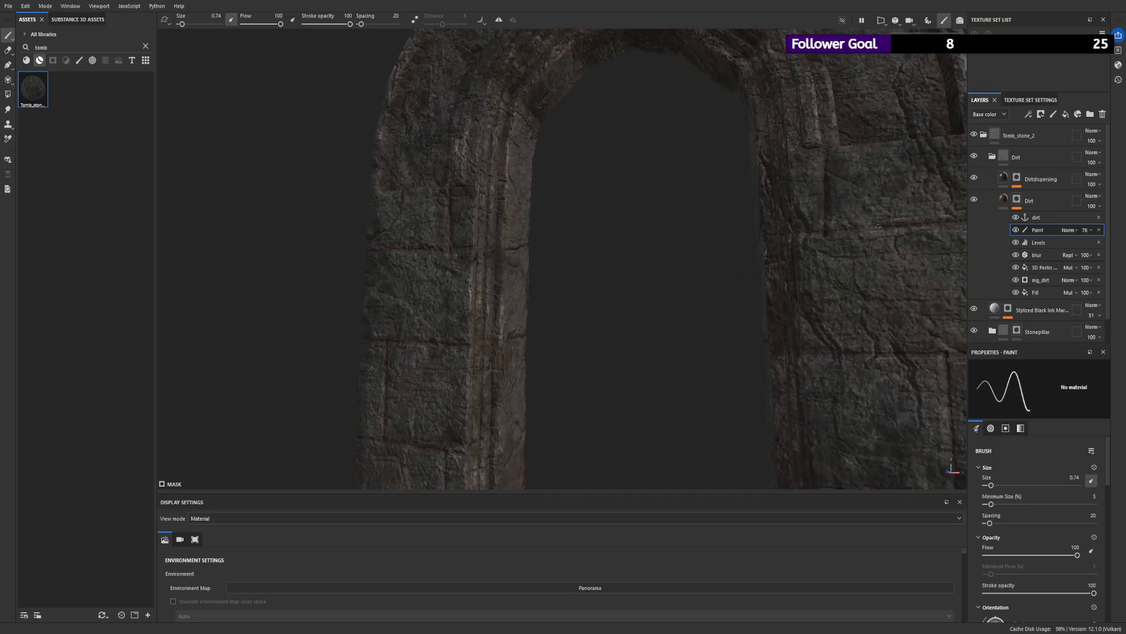
{"action": "left_click_drag", "start_coordinate": [912, 229], "coordinate": [674, 253], "text": "alt"}
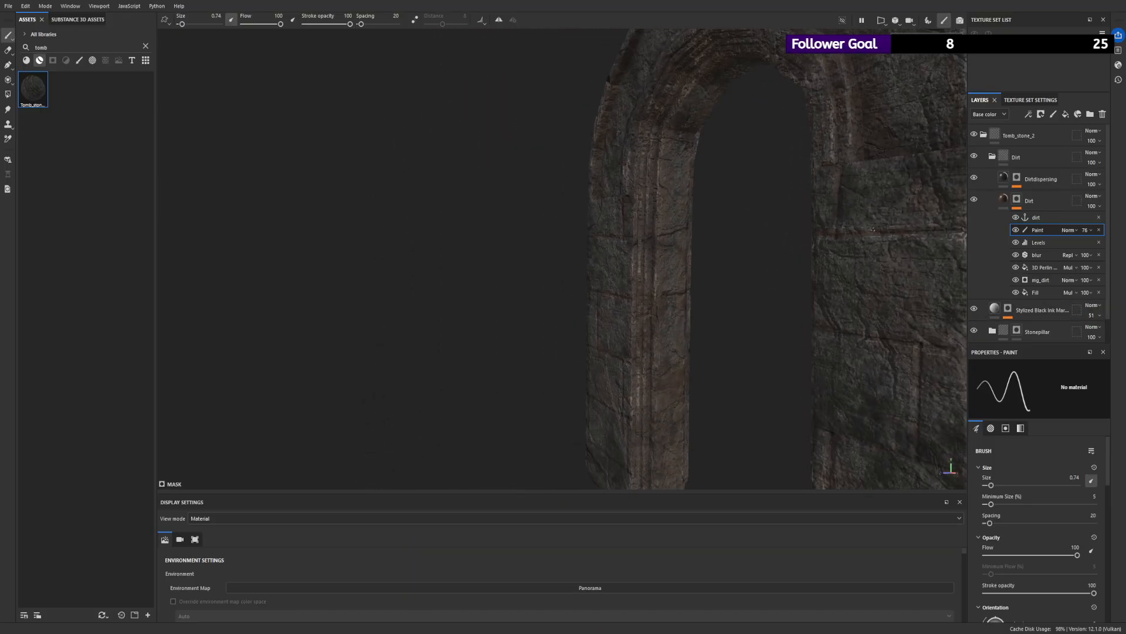
{"action": "left_click_drag", "start_coordinate": [962, 234], "coordinate": [896, 242], "text": "alt"}
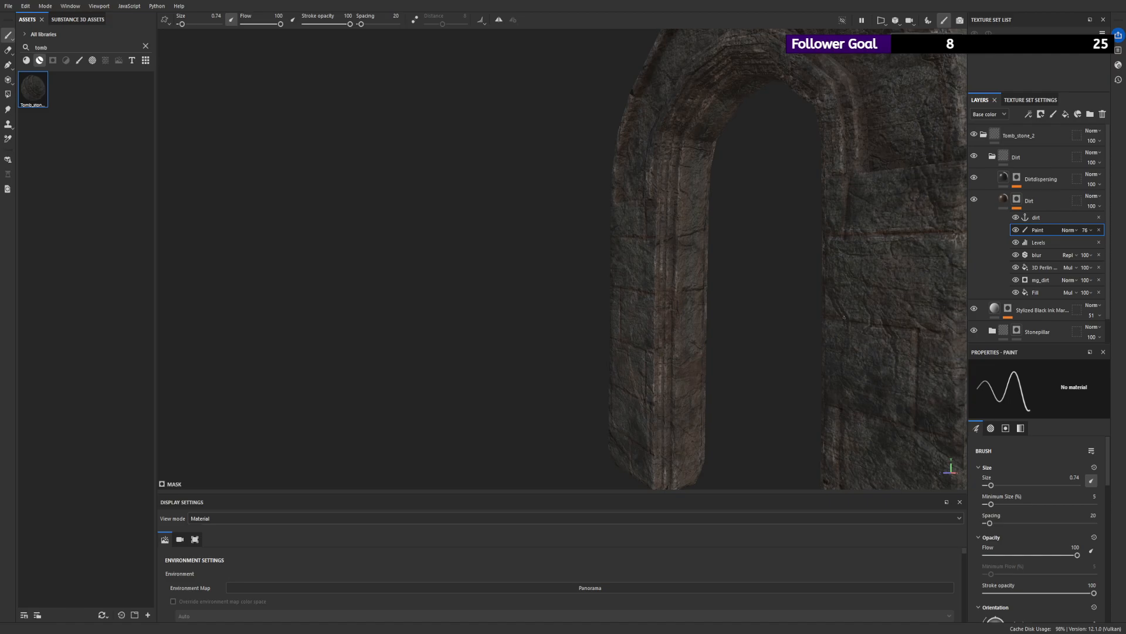
{"action": "left_click_drag", "start_coordinate": [927, 322], "coordinate": [853, 329], "text": "alt"}
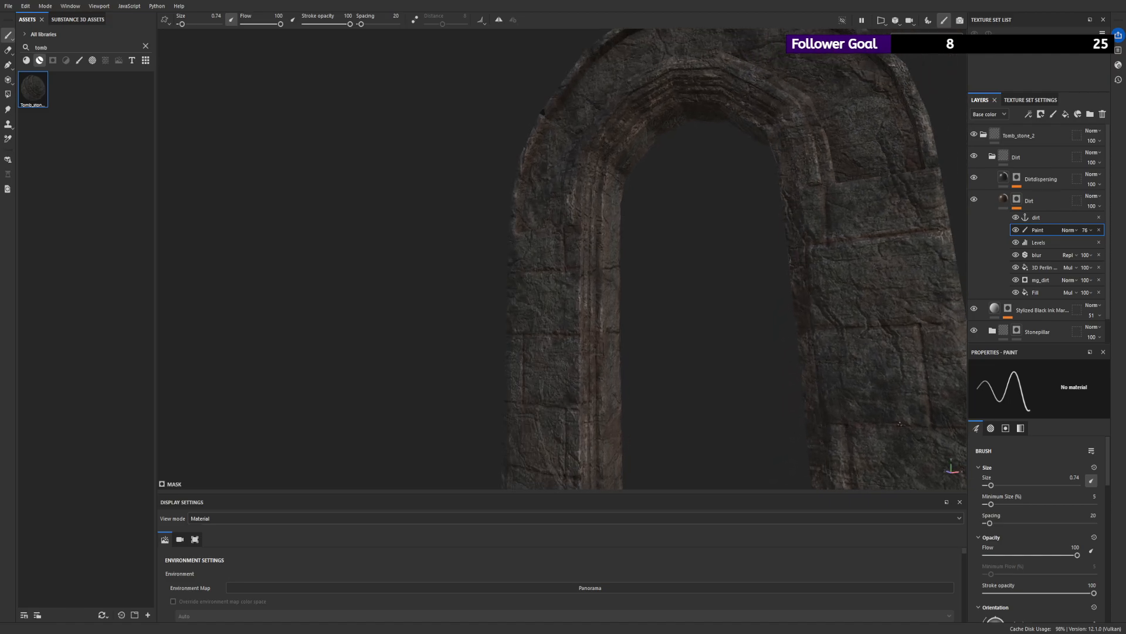
- Examine the dirt distribution over the whole arch, both from a distance and close up on the inner moldings
{"action": "key", "text": "f"}
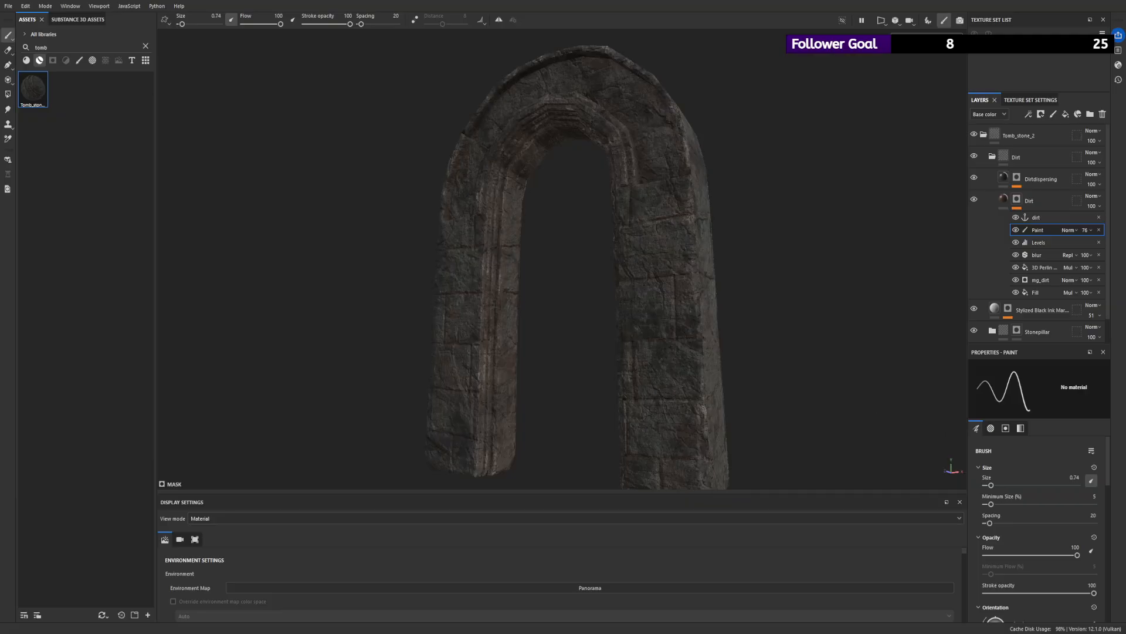
{"action": "scroll", "coordinate": [634, 358], "scroll_direction": "up", "scroll_amount": 2}
{"action": "left_click_drag", "start_coordinate": [627, 369], "coordinate": [779, 375], "text": "alt"}
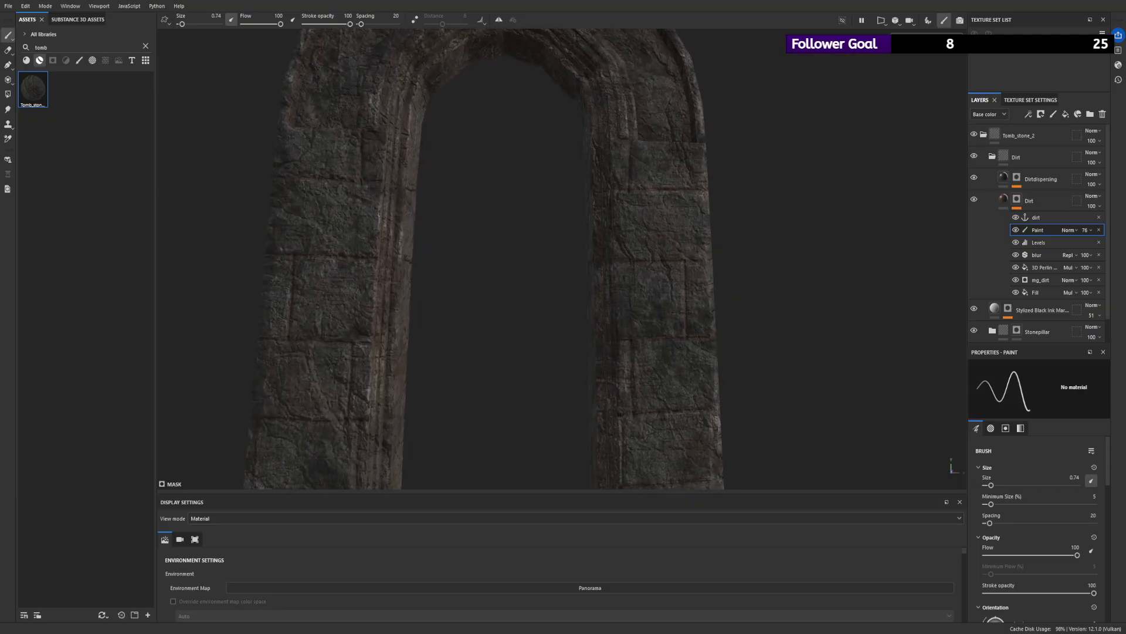
{"action": "scroll", "coordinate": [610, 305], "scroll_direction": "down", "scroll_amount": 2}
{"action": "left_click_drag", "start_coordinate": [646, 305], "coordinate": [594, 298], "text": "alt"}
{"action": "scroll", "coordinate": [610, 293], "scroll_direction": "down", "scroll_amount": 2}
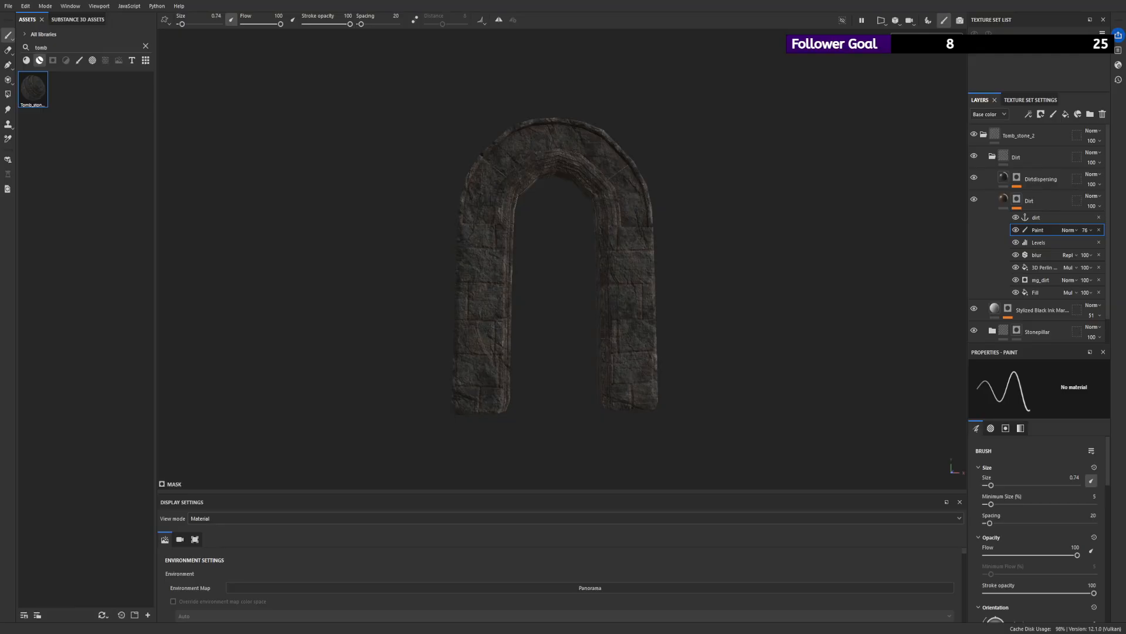
{"action": "left_click_drag", "start_coordinate": [533, 262], "coordinate": [569, 176], "text": "alt"}
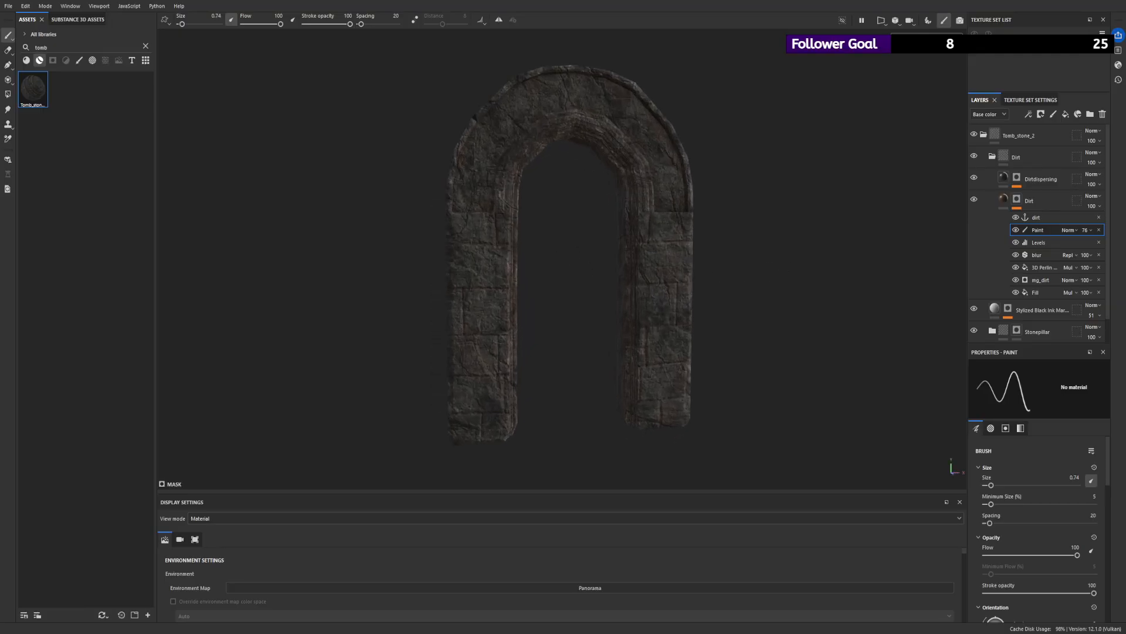
{"action": "right_click_drag", "start_coordinate": [496, 128], "coordinate": [692, 329], "text": "alt"}
{"action": "left_click_drag", "start_coordinate": [505, 241], "coordinate": [531, 258], "text": "alt"}
{"action": "right_click_drag", "start_coordinate": [531, 258], "coordinate": [622, 404], "text": "alt"}
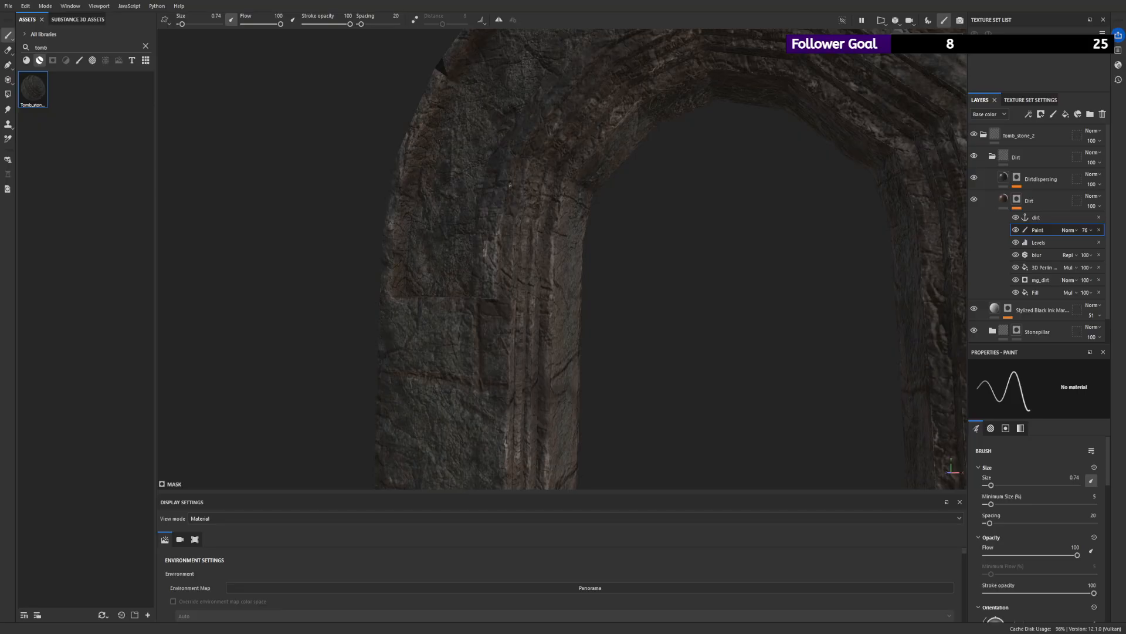
{"action": "left_click_drag", "start_coordinate": [529, 146], "coordinate": [624, 224], "text": "alt"}
{"action": "right_click_drag", "start_coordinate": [623, 224], "coordinate": [485, 151], "text": "alt"}
{"action": "left_click_drag", "start_coordinate": [485, 150], "coordinate": [547, 196], "text": "alt"}
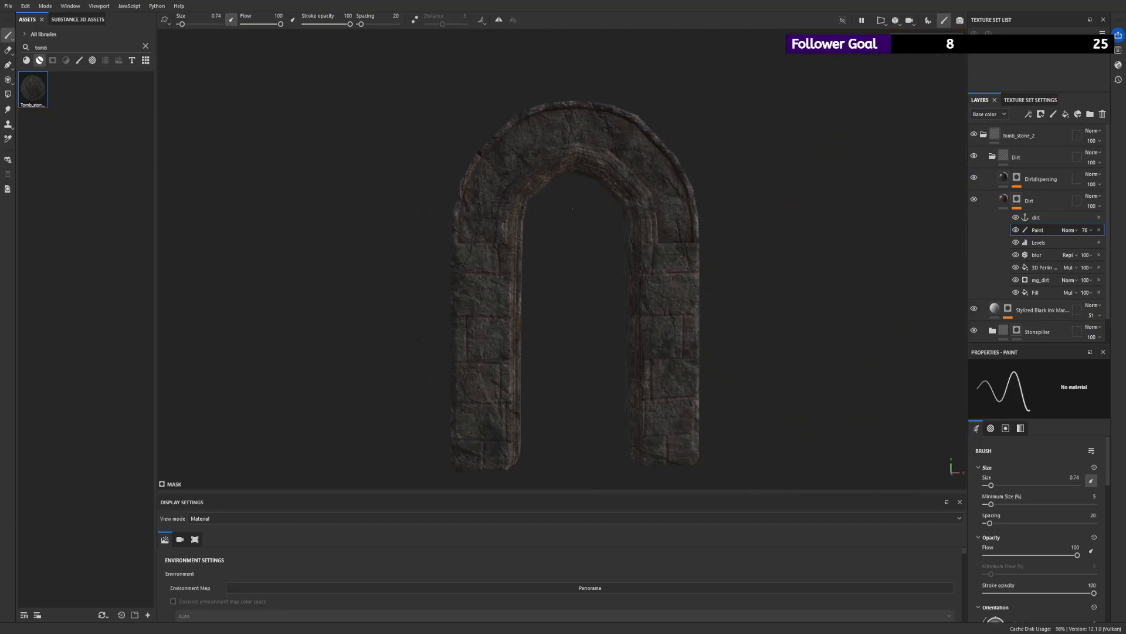
{"action": "right_click_drag", "start_coordinate": [547, 196], "coordinate": [512, 178], "text": "alt"}
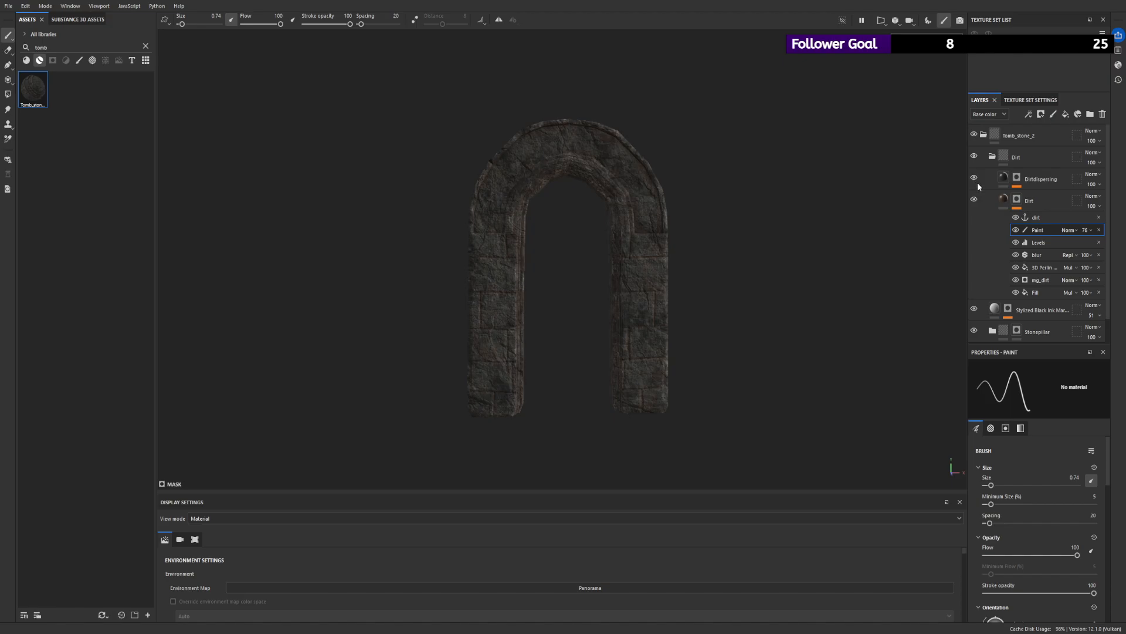
- Readjust the midpoint of the Levels effect in the Dirt layer's mask, trying strong and weak dirt coverage on the arch
{"action": "left_click", "coordinate": [999, 181]}
{"action": "left_click", "coordinate": [1036, 196]}
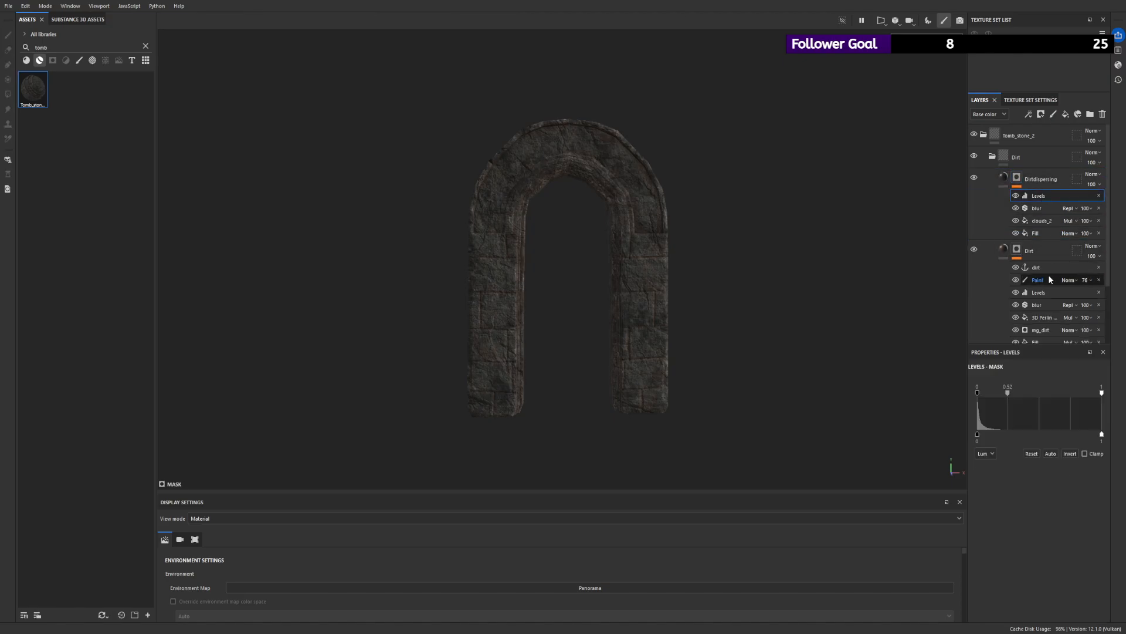
{"action": "left_click", "coordinate": [1048, 293]}
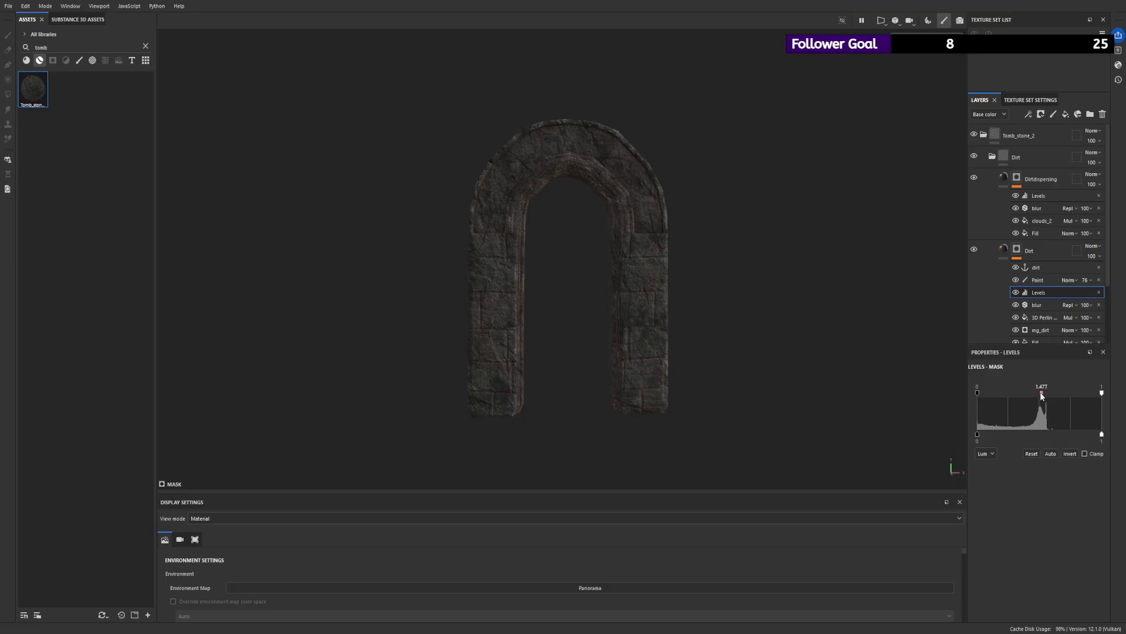
{"action": "left_click_drag", "start_coordinate": [1042, 392], "coordinate": [970, 391]}
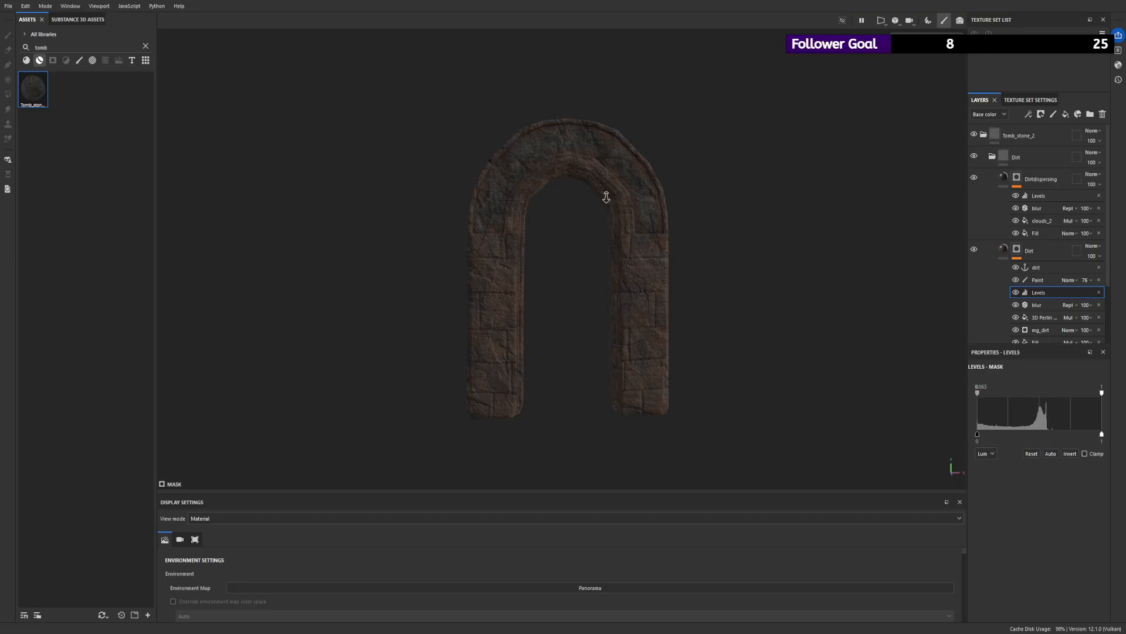
{"action": "right_click_drag", "start_coordinate": [602, 189], "coordinate": [650, 335], "text": "alt"}
{"action": "left_click_drag", "start_coordinate": [650, 335], "coordinate": [674, 338], "text": "alt"}
{"action": "scroll", "coordinate": [696, 329], "scroll_direction": "down", "scroll_amount": 4}
{"action": "right_click_drag", "start_coordinate": [674, 337], "coordinate": [615, 293], "text": "alt"}
{"action": "left_click_drag", "start_coordinate": [616, 294], "coordinate": [651, 303], "text": "alt"}
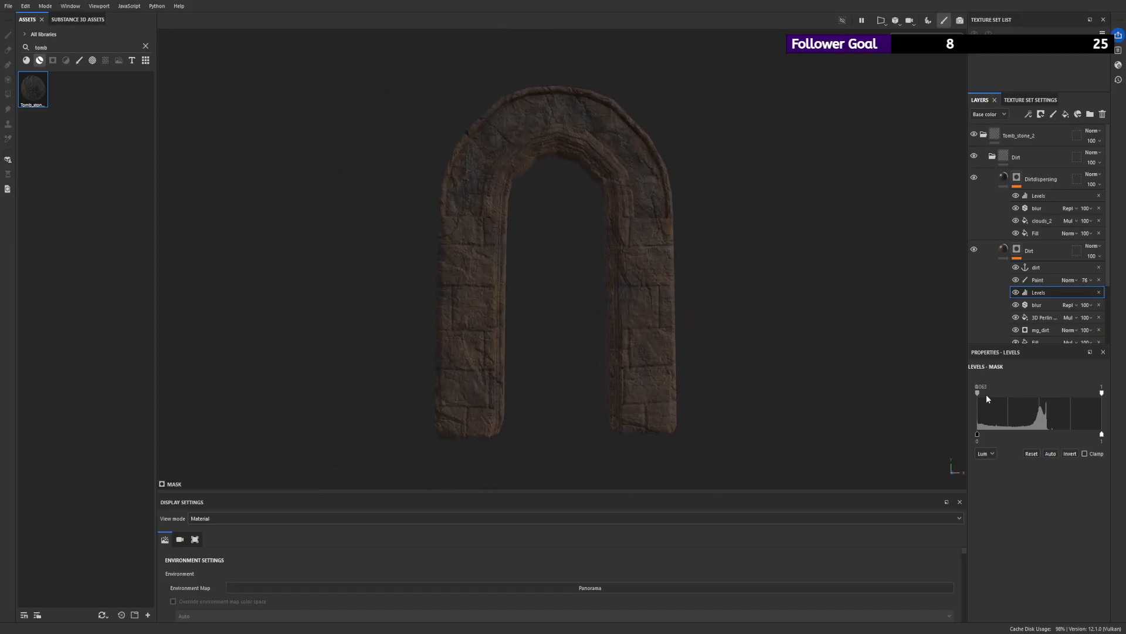
{"action": "left_click_drag", "start_coordinate": [1008, 400], "coordinate": [976, 397]}
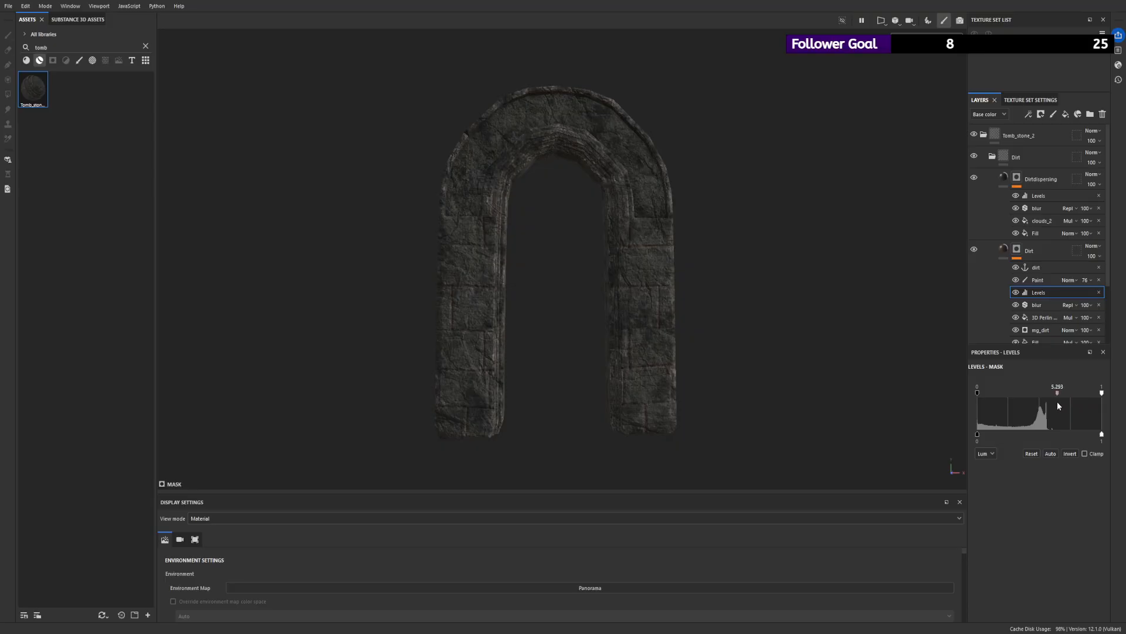
{"action": "mouse_move", "coordinate": [1047, 405]}
{"action": "left_mouse_down"}
{"action": "mouse_move", "coordinate": [963, 399]}
{"action": "mouse_move", "coordinate": [1045, 404]}
{"action": "left_mouse_up"}
- Fine-tune the midpoint of the Levels effect in the Dirtdispersing layer's mask
{"action": "left_click", "coordinate": [1039, 195]}
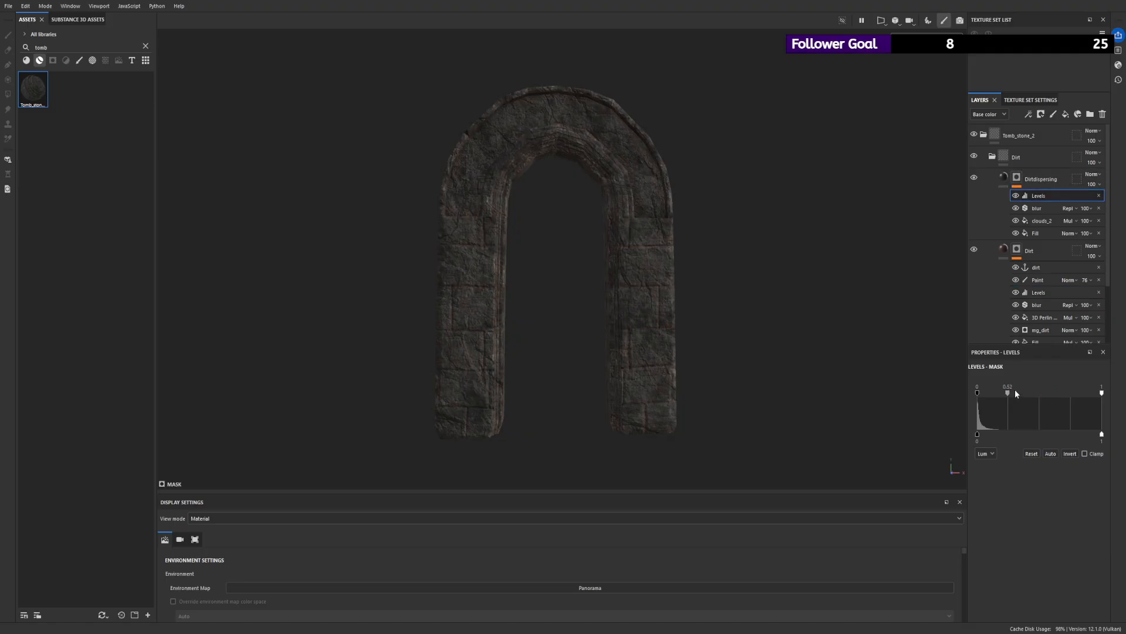
{"action": "mouse_move", "coordinate": [1007, 393]}
{"action": "left_mouse_down"}
{"action": "mouse_move", "coordinate": [970, 392]}
{"action": "mouse_move", "coordinate": [1023, 400]}
{"action": "left_mouse_up"}
{"action": "left_click_drag", "start_coordinate": [999, 398], "coordinate": [1009, 394]}
{"action": "scroll", "coordinate": [860, 306], "scroll_direction": "down", "scroll_amount": 3}
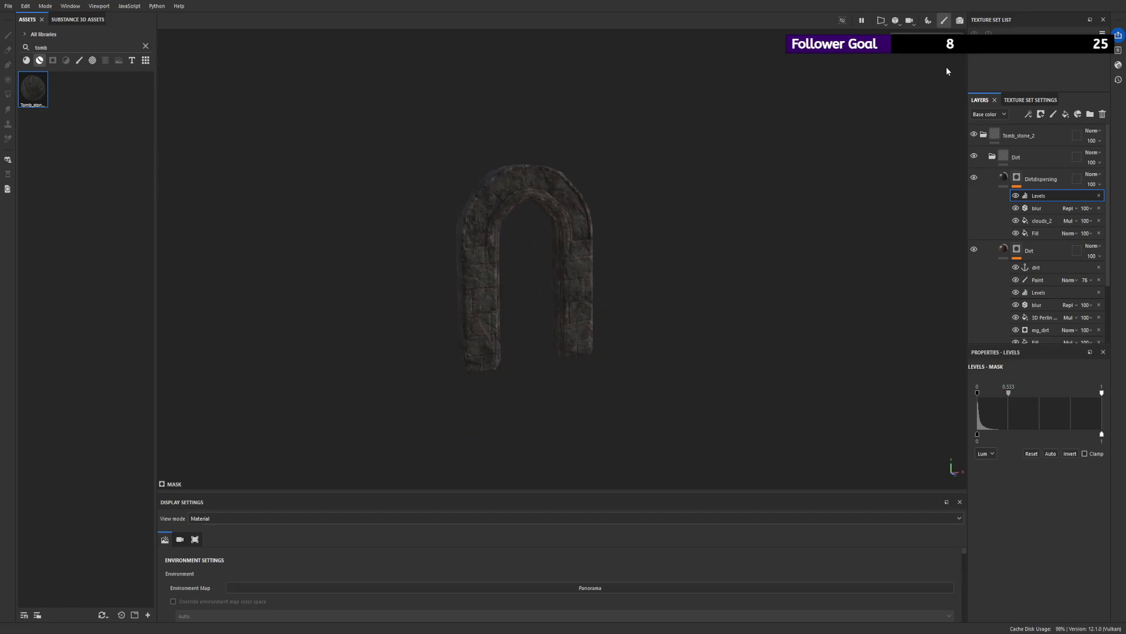
- Collapse the Dirt folder and delete the Stylized Black Ink Marble layer
{"action": "left_click", "coordinate": [992, 156]}
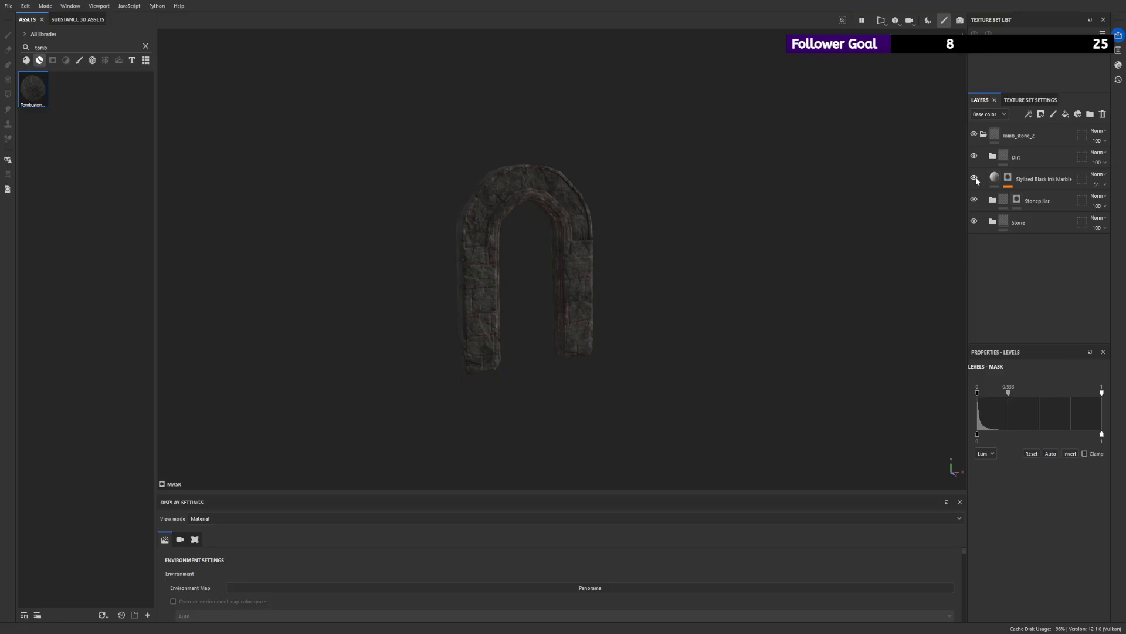
{"action": "left_click", "coordinate": [1023, 177]}
{"action": "key", "text": "Delete"}
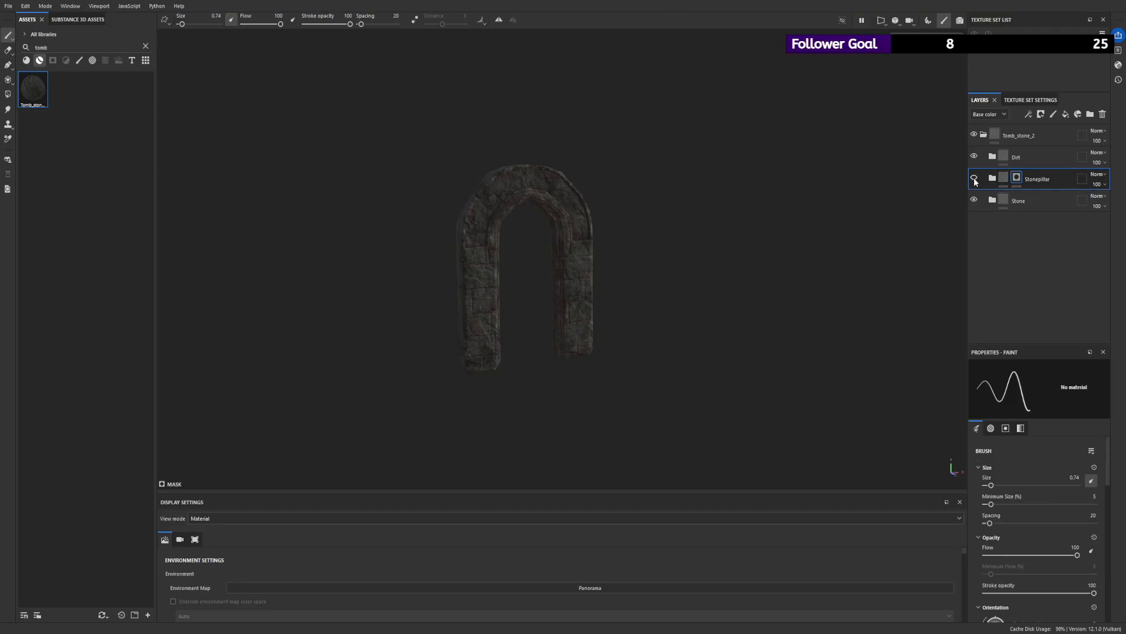
- Delete the Stonepillar folder from the Tomb_stone_2 material and check the stone surface of the arch
{"action": "right_click_drag", "start_coordinate": [713, 246], "coordinate": [828, 287], "text": "alt"}
{"action": "left_click_drag", "start_coordinate": [827, 287], "coordinate": [810, 290], "text": "alt"}
{"action": "right_click_drag", "start_coordinate": [809, 289], "coordinate": [875, 304], "text": "alt"}
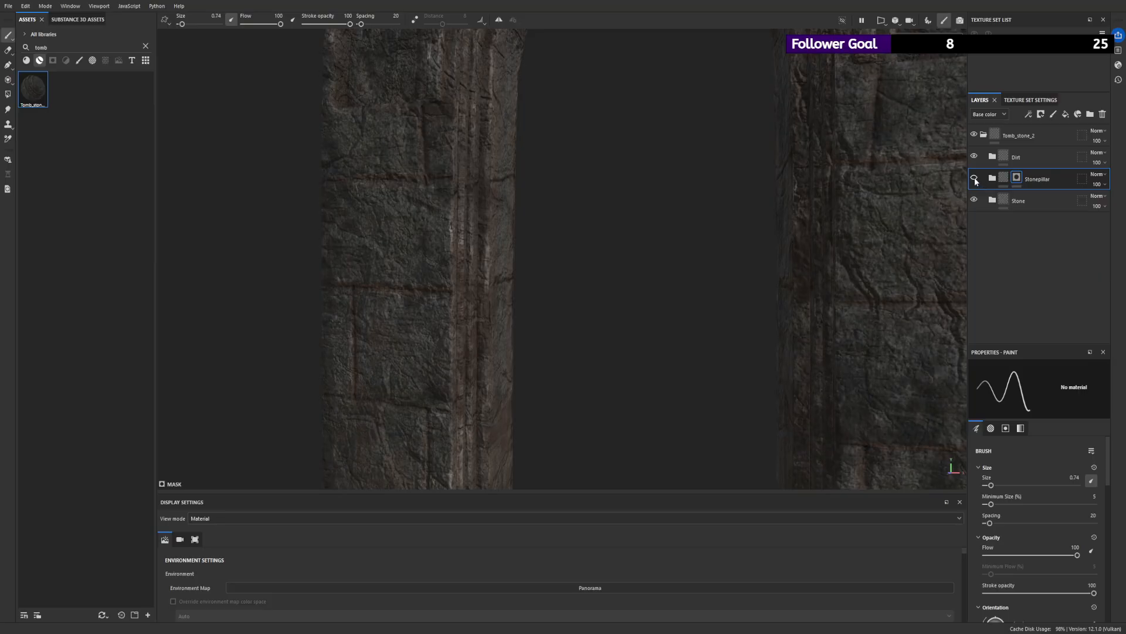
{"action": "left_click", "coordinate": [1025, 179]}
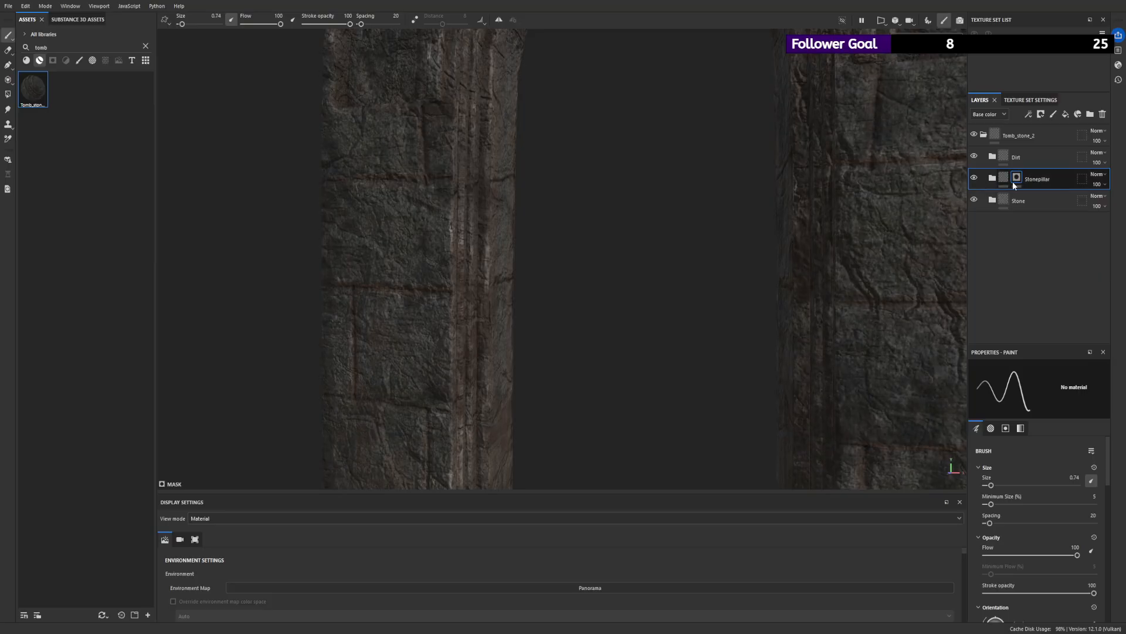
{"action": "key", "text": "Delete"}
{"action": "right_click_drag", "start_coordinate": [663, 181], "coordinate": [558, 83], "text": "alt"}
{"action": "right_click_drag", "start_coordinate": [619, 223], "coordinate": [574, 184], "text": "alt"}
{"action": "left_click_drag", "start_coordinate": [573, 183], "coordinate": [604, 184], "text": "alt"}
- Collapse the Tomb_stone_2 folder, save the project and check the arch from the front
{"action": "left_click", "coordinate": [1011, 136]}
{"action": "left_click", "coordinate": [984, 134]}
{"action": "key", "text": "ctrl+s"}
{"action": "left_click_drag", "start_coordinate": [715, 142], "coordinate": [639, 166], "text": "alt"}
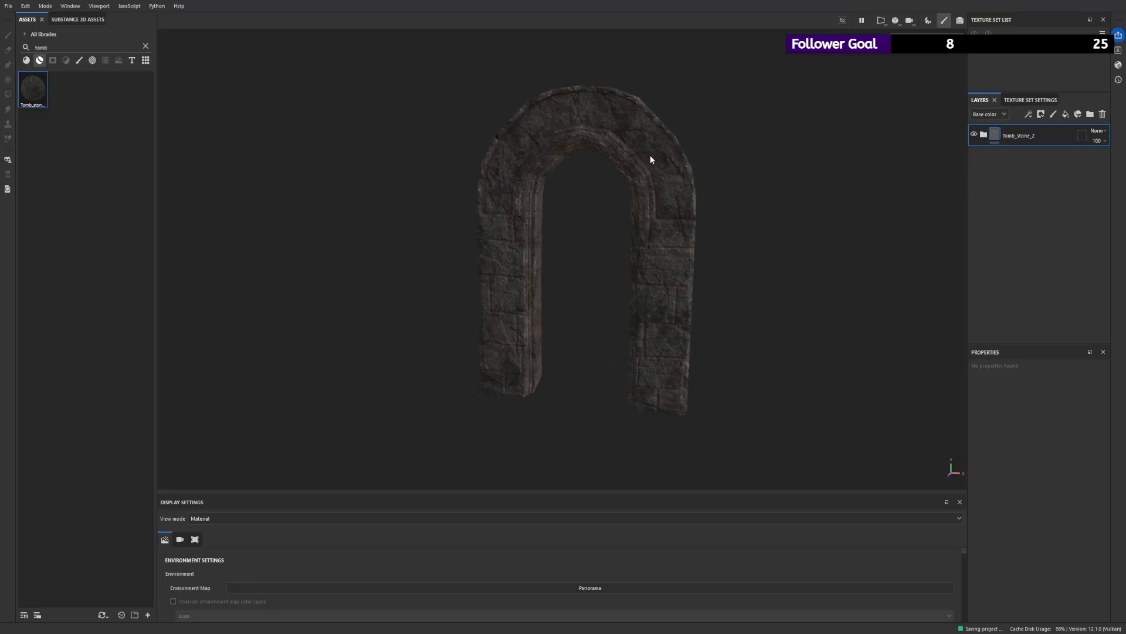
{"action": "left_click", "coordinate": [7, 7]}
{"action": "left_click", "coordinate": [186, 146]}
{"action": "left_click_drag", "start_coordinate": [671, 149], "coordinate": [709, 162], "text": "alt"}
{"action": "right_click_drag", "start_coordinate": [710, 162], "coordinate": [609, 168], "text": "alt"}
{"action": "left_click_drag", "start_coordinate": [608, 168], "coordinate": [578, 165], "text": "alt"}
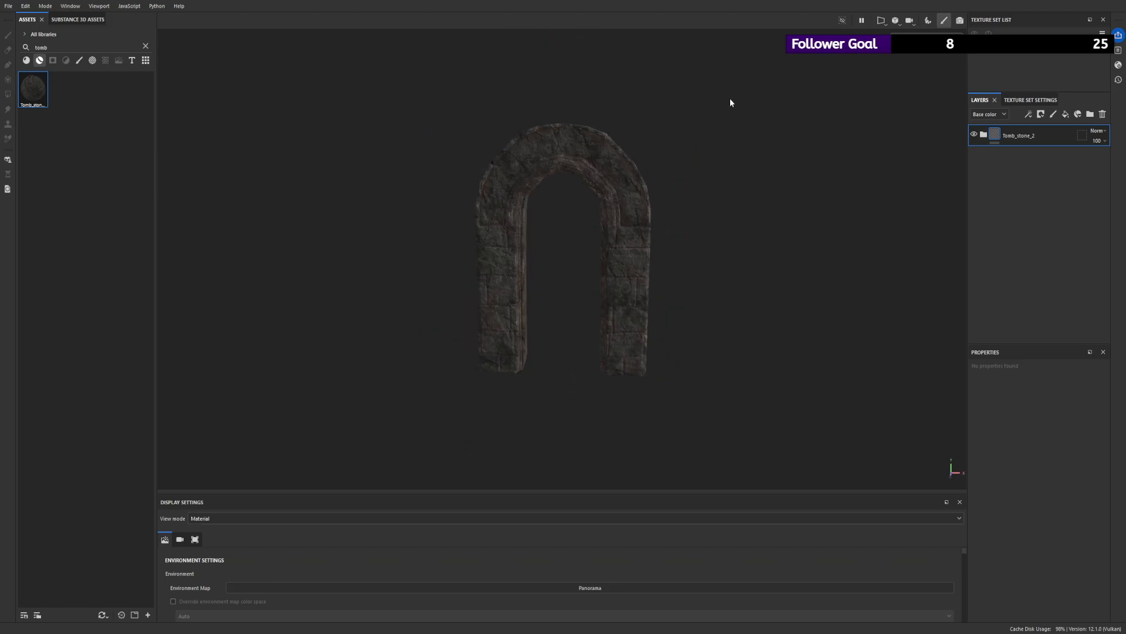
- Switch between the 2D and 3D view layouts and examine the textured arch from different angles
{"action": "key", "text": "F3"}
{"action": "key", "text": "F2"}
{"action": "key", "text": "F1"}
{"action": "key", "text": "F2"}
{"action": "right_click_drag", "start_coordinate": [658, 206], "coordinate": [539, 190], "text": "alt"}
{"action": "left_click_drag", "start_coordinate": [539, 191], "coordinate": [528, 188], "text": "alt"}
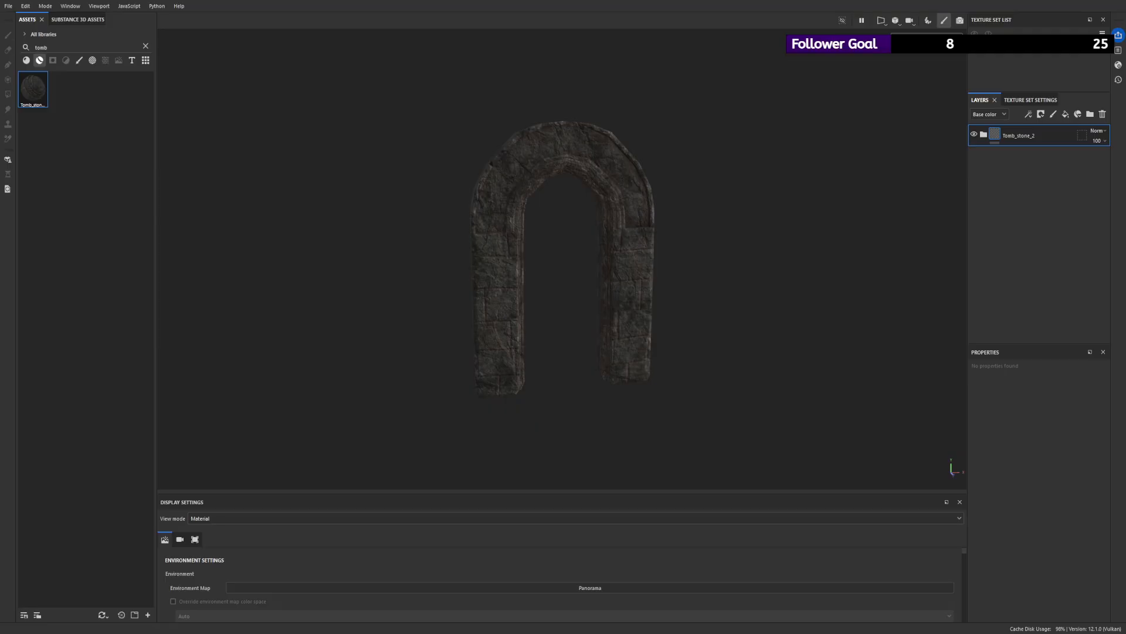
{"action": "left_click_drag", "start_coordinate": [741, 118], "coordinate": [664, 154], "text": "alt"}
{"action": "right_click_drag", "start_coordinate": [664, 153], "coordinate": [503, 153], "text": "alt"}
{"action": "left_click_drag", "start_coordinate": [504, 154], "coordinate": [538, 179], "text": "alt"}
{"action": "left_click_drag", "start_coordinate": [681, 148], "coordinate": [911, 62], "text": "alt"}
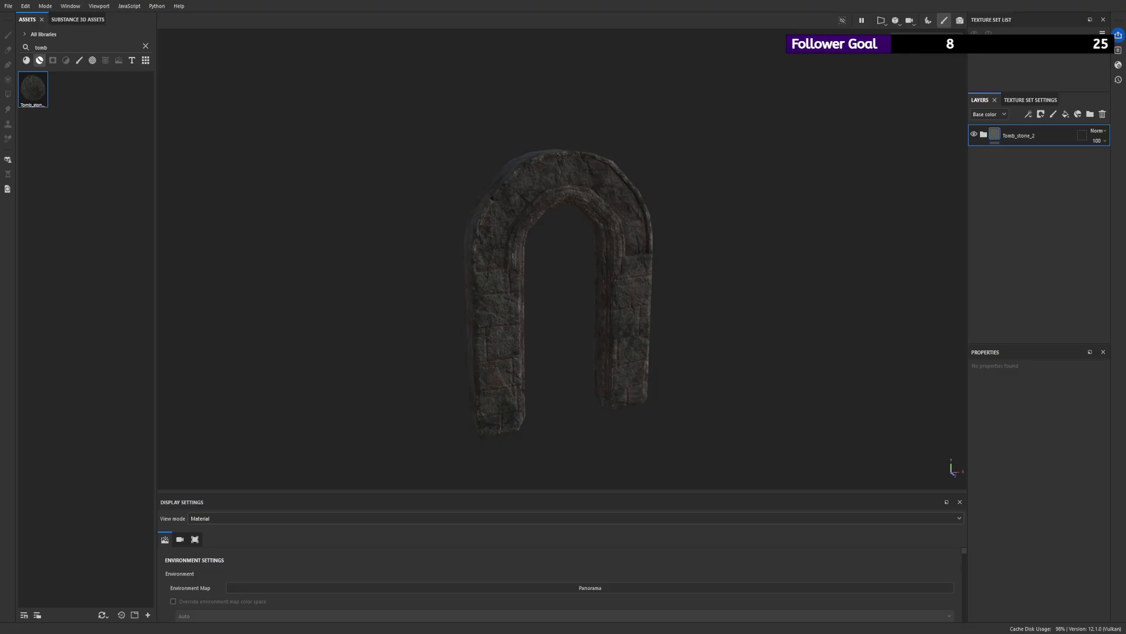
- Save the arch project and look over the tall untextured mesh with the slanted top in the next project
{"action": "key", "text": "ctrl+s"}
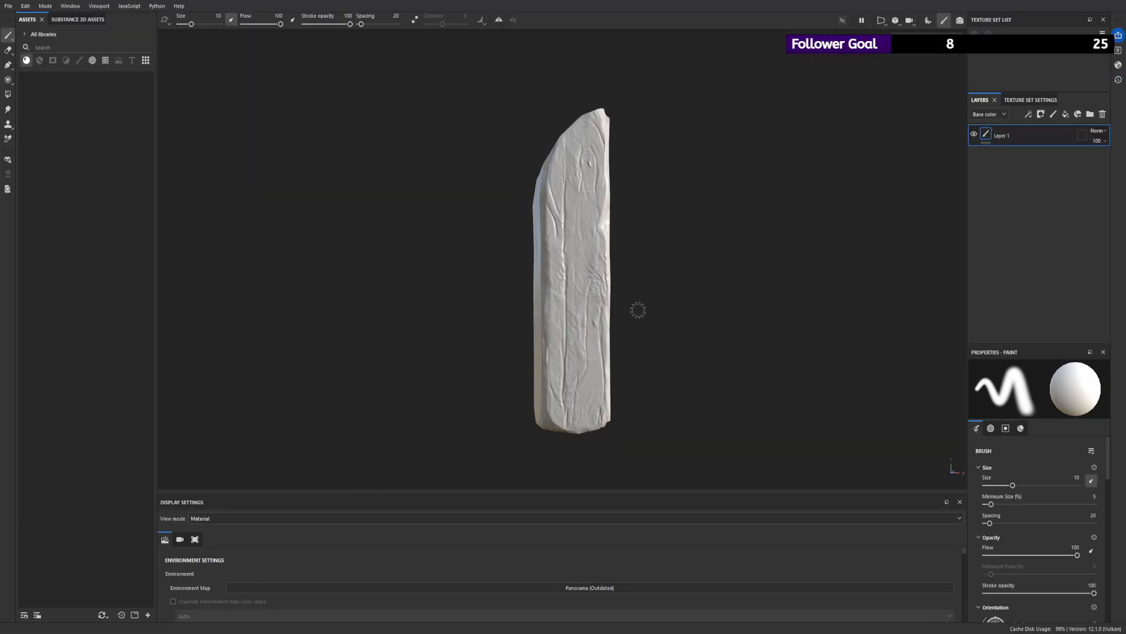
{"action": "left_click_drag", "start_coordinate": [636, 311], "coordinate": [479, 363], "text": "alt"}
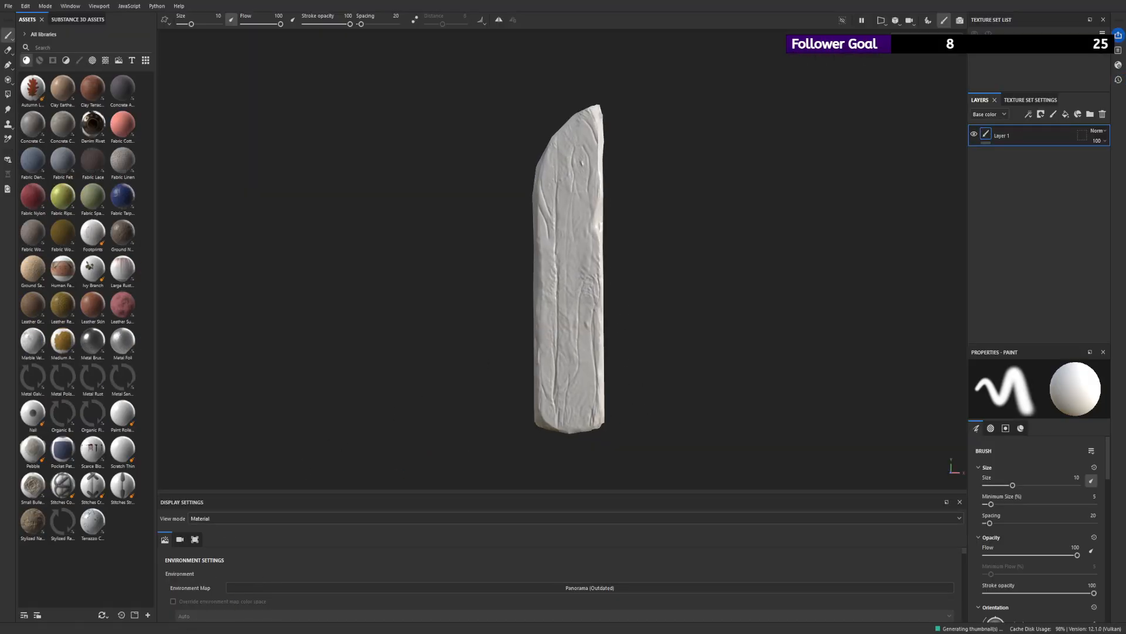
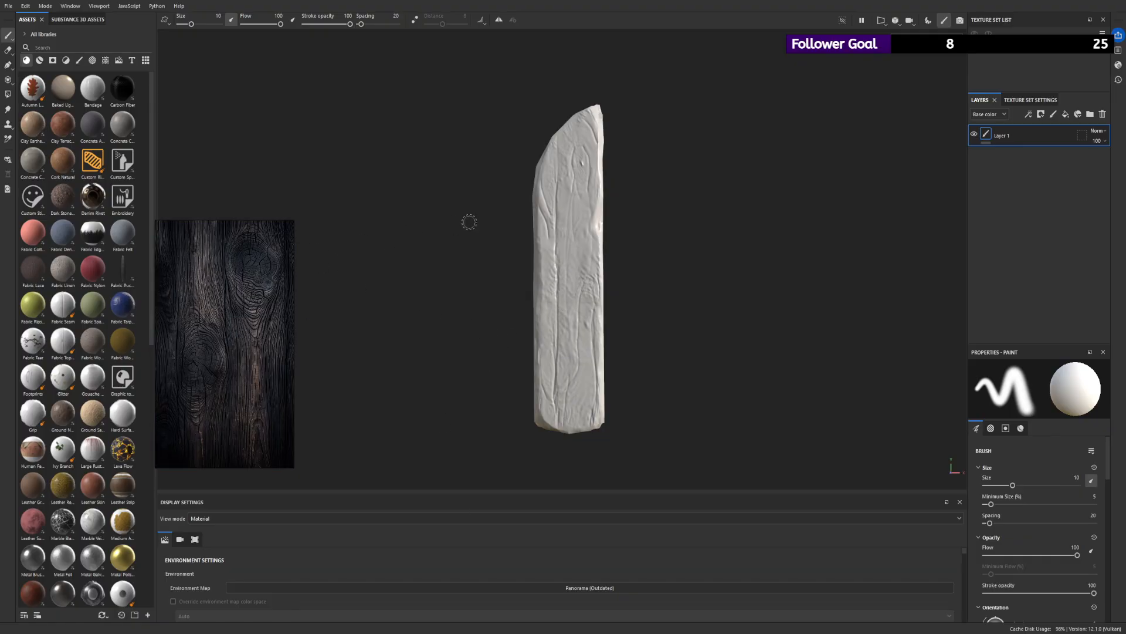
- Look over the tall untextured mesh from a few angles and search the smart materials for "wood"
{"action": "left_click_drag", "start_coordinate": [468, 223], "coordinate": [528, 239], "text": "alt"}
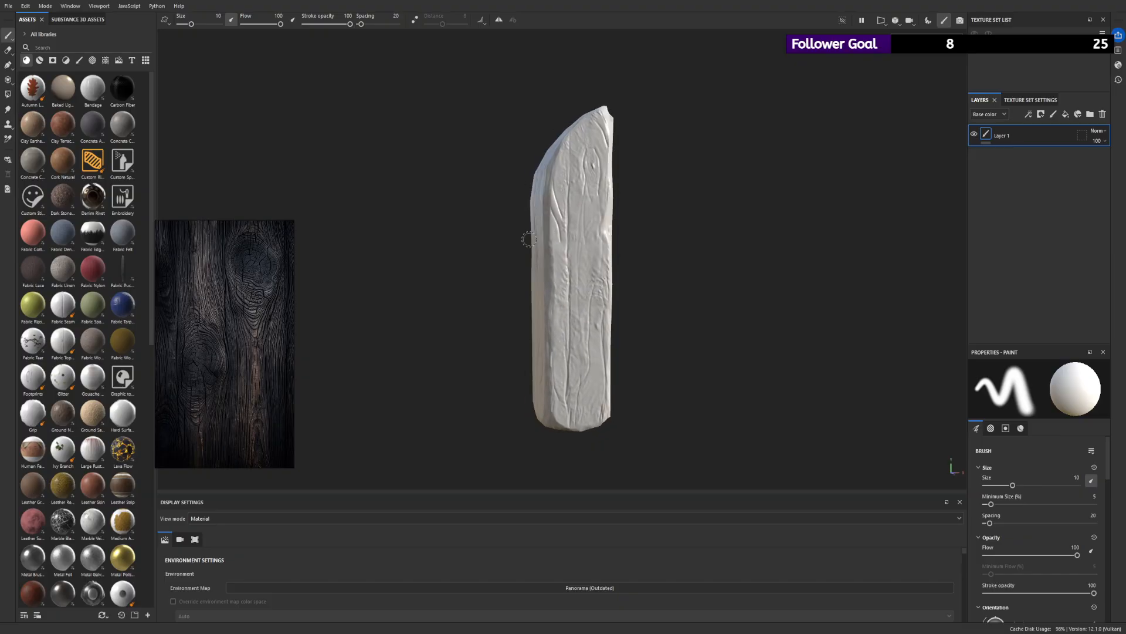
{"action": "mouse_move", "coordinate": [528, 239]}
{"action": "right_mouse_down", "text": "alt"}
{"action": "mouse_move", "coordinate": [646, 307]}
{"action": "mouse_move", "coordinate": [392, 245]}
{"action": "right_mouse_up", "text": "alt"}
{"action": "mouse_move", "coordinate": [392, 244]}
{"action": "left_mouse_down", "text": "alt"}
{"action": "mouse_move", "coordinate": [552, 243]}
{"action": "mouse_move", "coordinate": [327, 196]}
{"action": "mouse_move", "coordinate": [612, 111]}
{"action": "mouse_move", "coordinate": [567, 150]}
{"action": "mouse_move", "coordinate": [762, 176]}
{"action": "mouse_move", "coordinate": [575, 256]}
{"action": "mouse_move", "coordinate": [502, 188]}
{"action": "left_mouse_up", "text": "alt"}
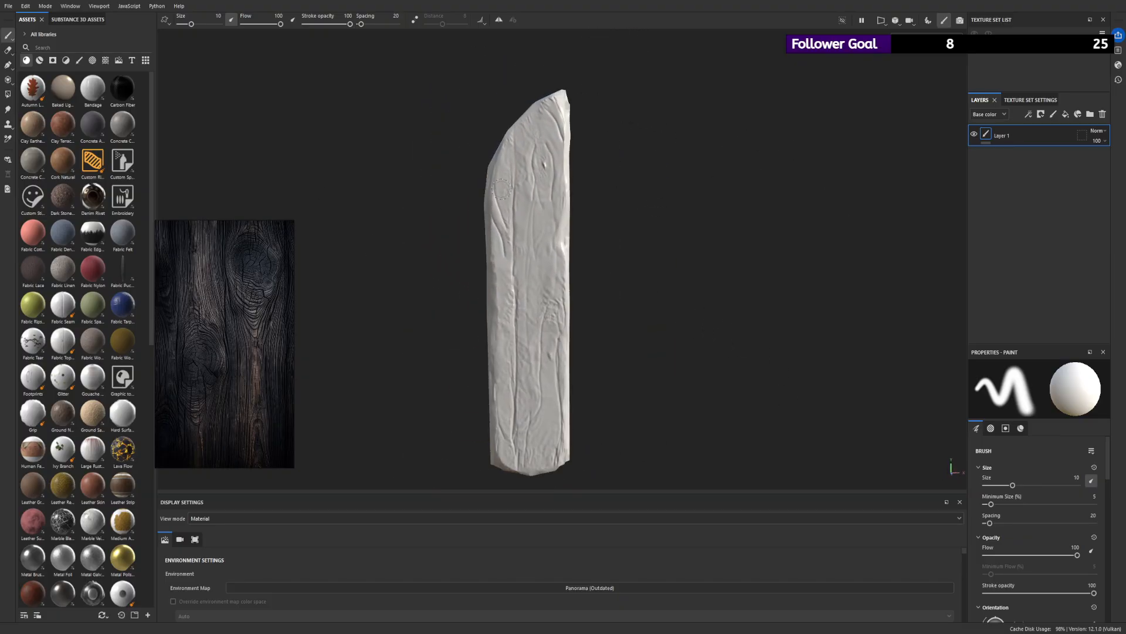
{"action": "left_click", "coordinate": [39, 60]}
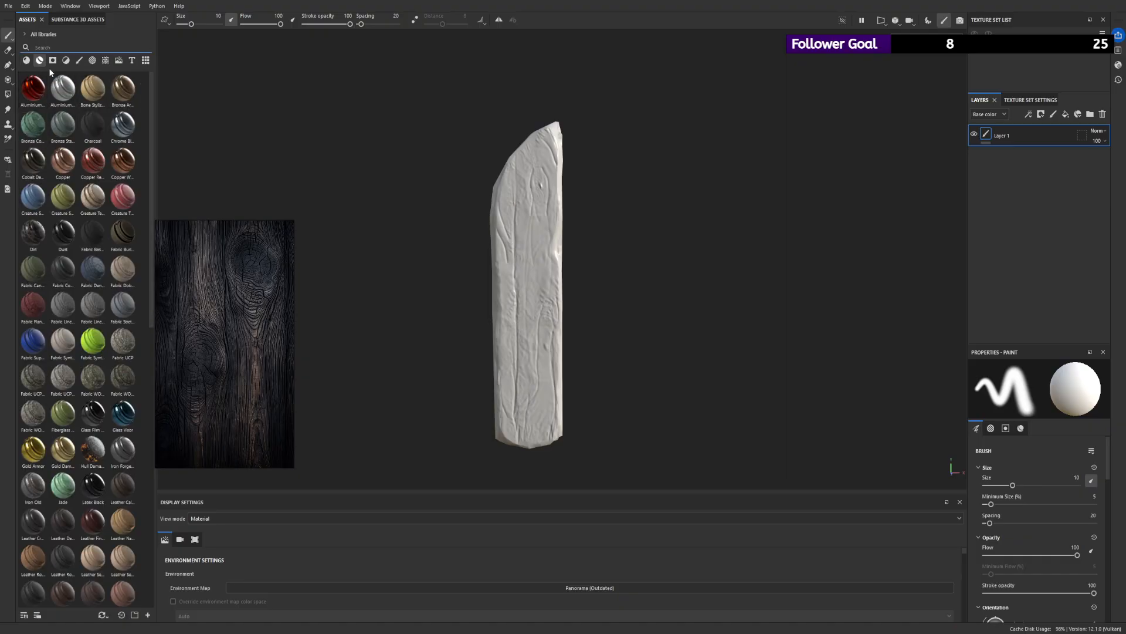
{"action": "type", "text": "wood"}
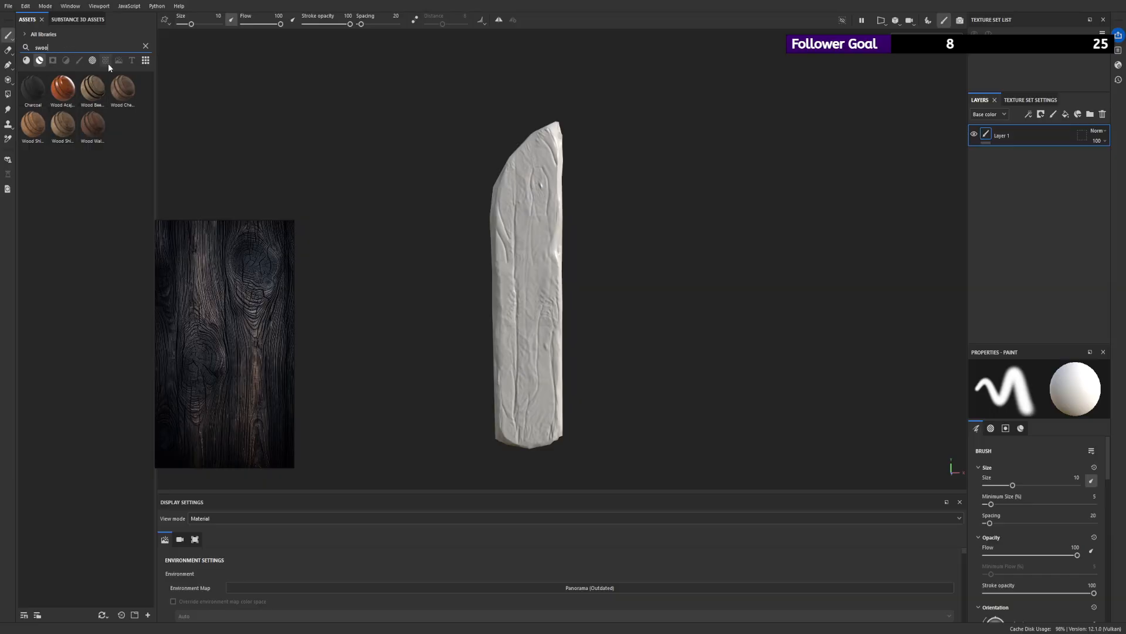
- Clear the smart material search and search the regular materials for "wood" instead
{"action": "left_click", "coordinate": [145, 46]}
{"action": "left_click", "coordinate": [27, 60]}
{"action": "left_click", "coordinate": [47, 46]}
{"action": "type", "text": "b"}
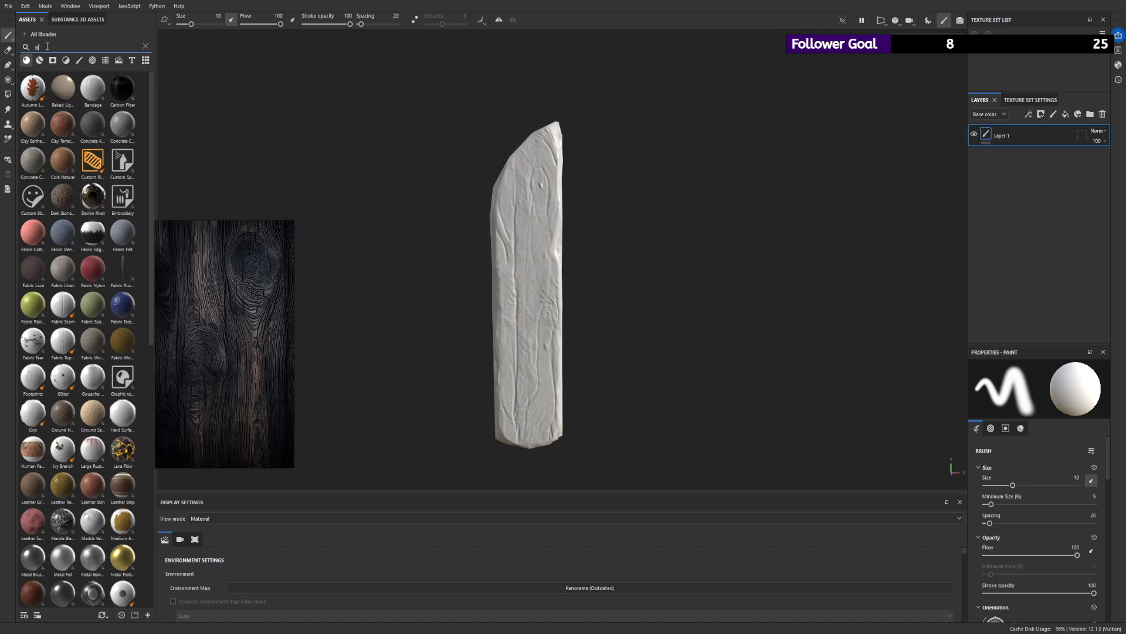
{"action": "type", "text": "ood"}
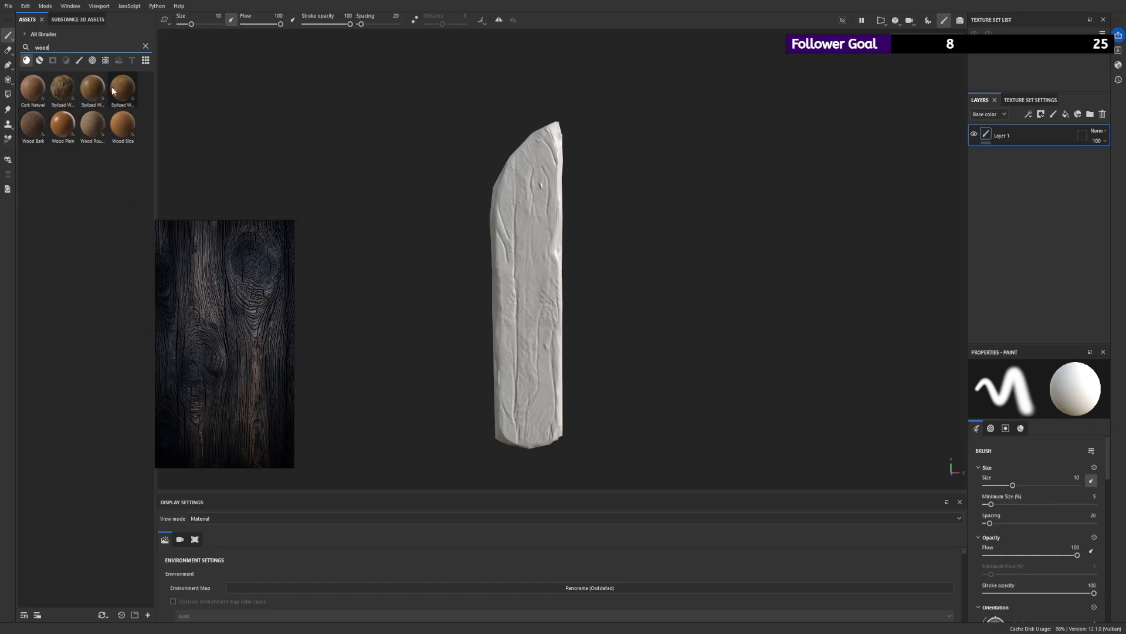
{"action": "left_click", "coordinate": [146, 47]}
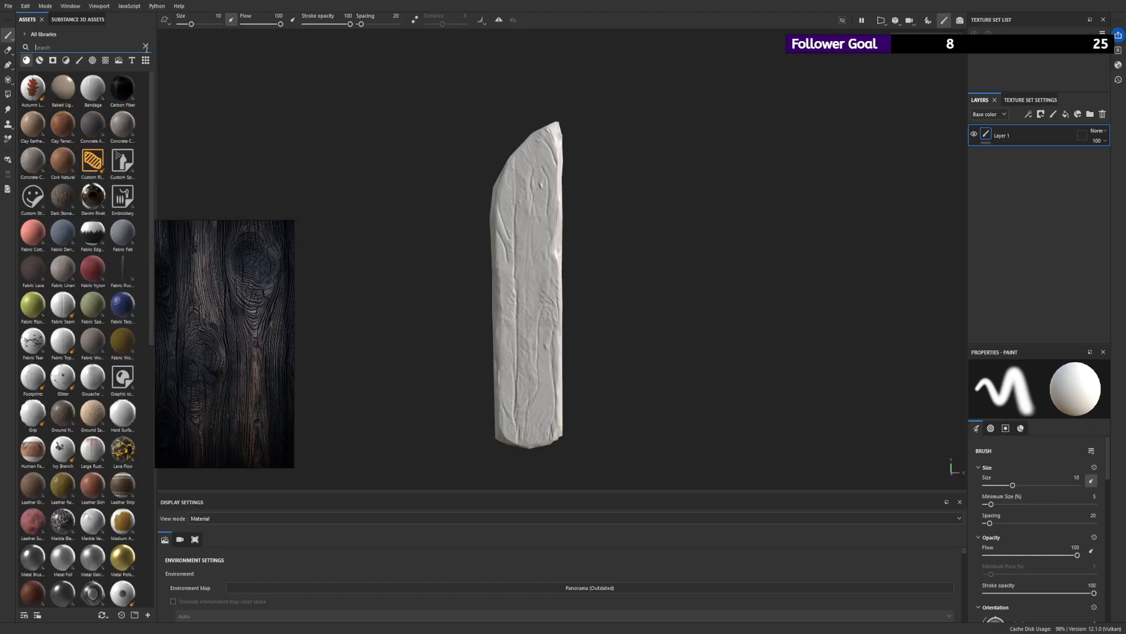
{"action": "type", "text": "bark"}
{"action": "key", "text": "BackSpace"}
{"action": "key", "text": "BackSpace"}
{"action": "key", "text": "BackSpace"}
{"action": "key", "text": "BackSpace"}
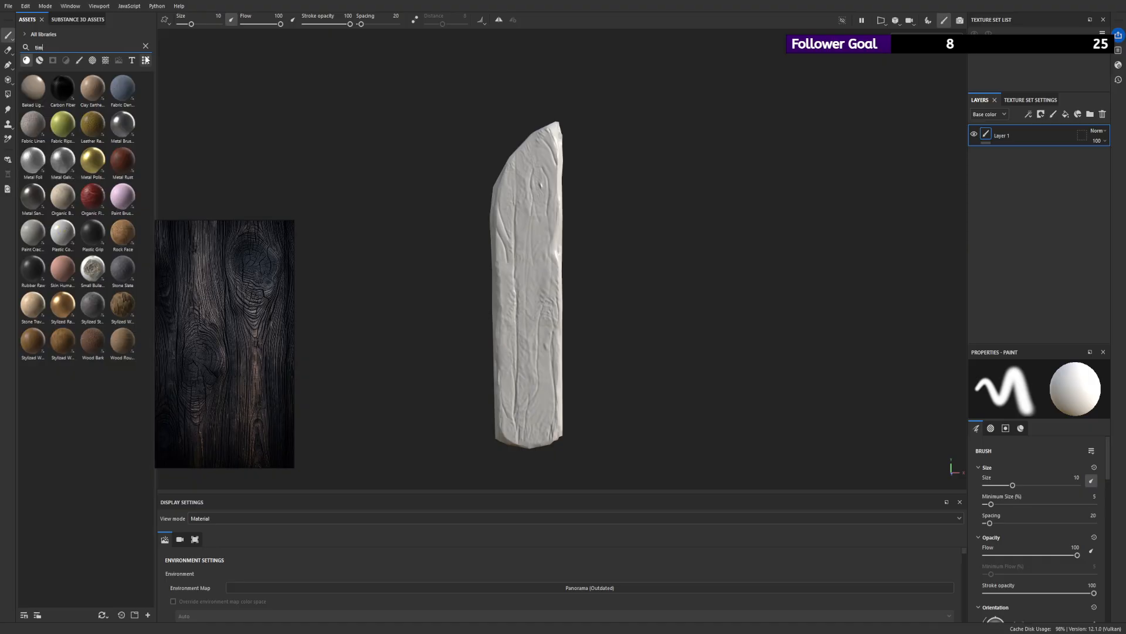
{"action": "type", "text": "wood"}
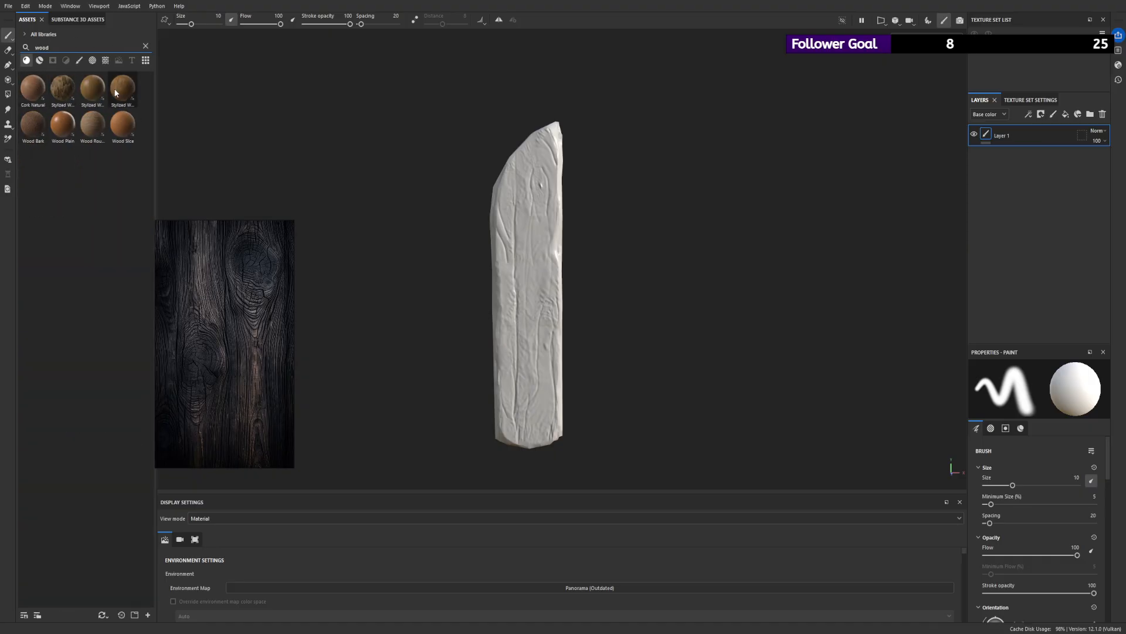
- Try the Stylized Wood Rough and Wood Bark materials on the mesh, undoing each one
{"action": "left_click_drag", "start_coordinate": [120, 91], "coordinate": [532, 251]}
{"action": "mouse_move", "coordinate": [432, 216]}
{"action": "left_mouse_down", "text": "alt"}
{"action": "mouse_move", "coordinate": [671, 201]}
{"action": "mouse_move", "coordinate": [452, 211]}
{"action": "left_mouse_up", "text": "alt"}
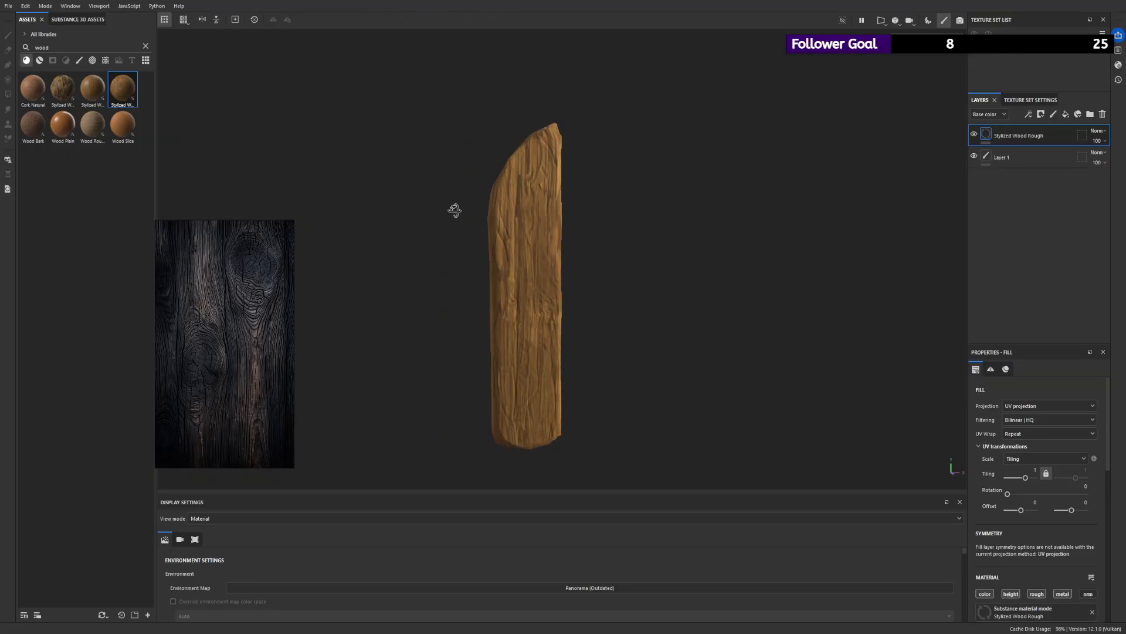
{"action": "key", "text": "ctrl+z"}
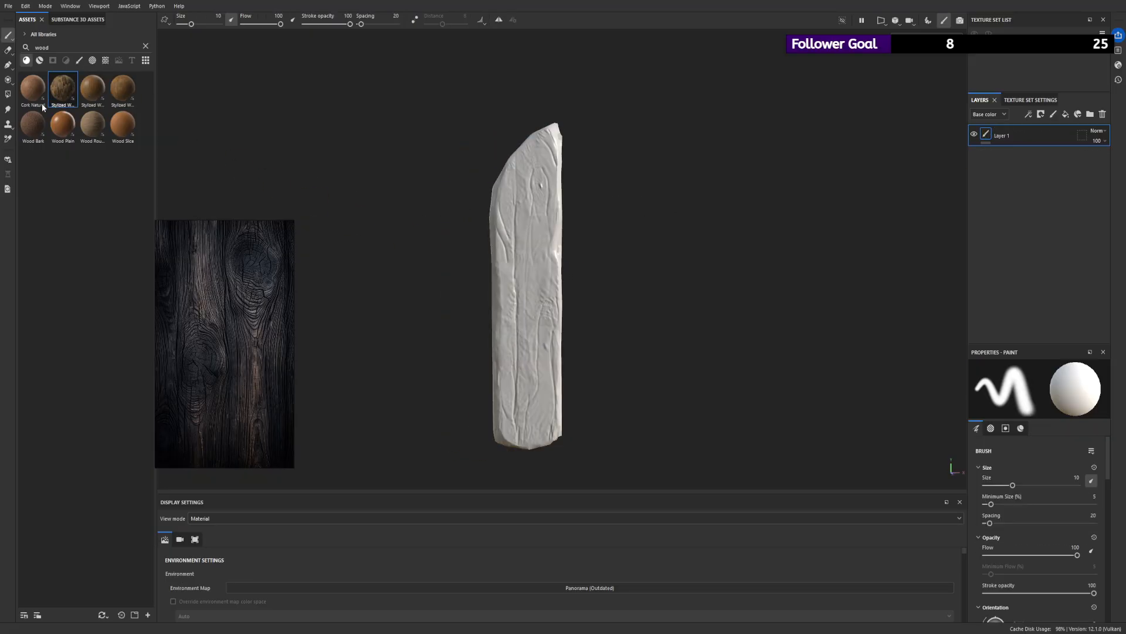
{"action": "left_click_drag", "start_coordinate": [34, 123], "coordinate": [545, 249]}
{"action": "key", "text": "ctrl+z"}
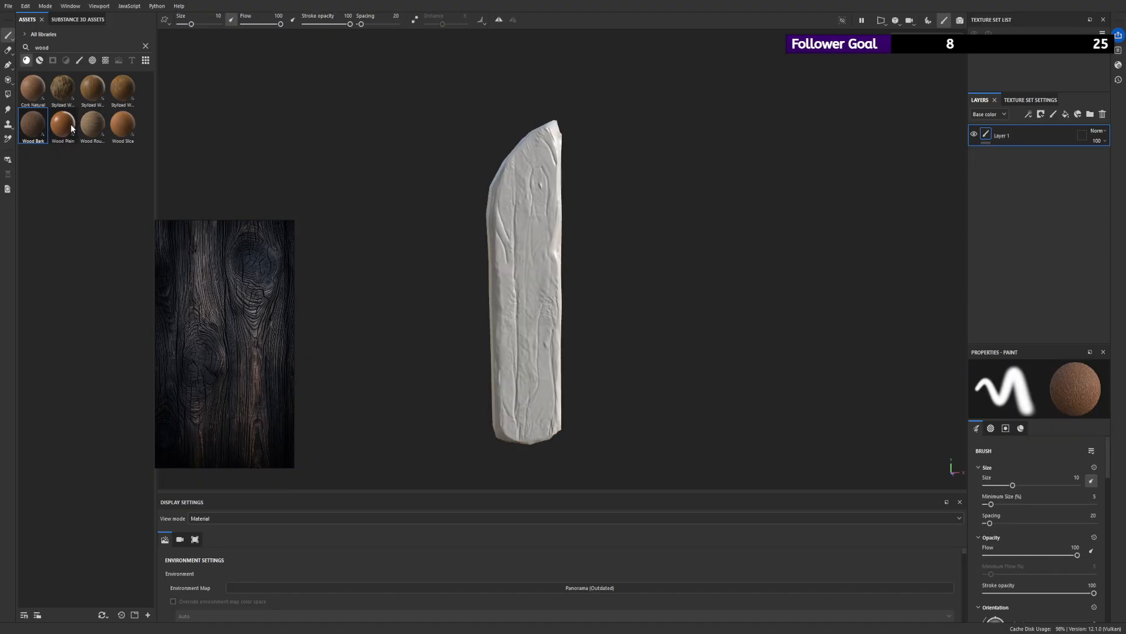
- Apply the Wood Rough material to the mesh as a fill layer and delete the empty Layer 1
{"action": "left_click_drag", "start_coordinate": [90, 126], "coordinate": [524, 267]}
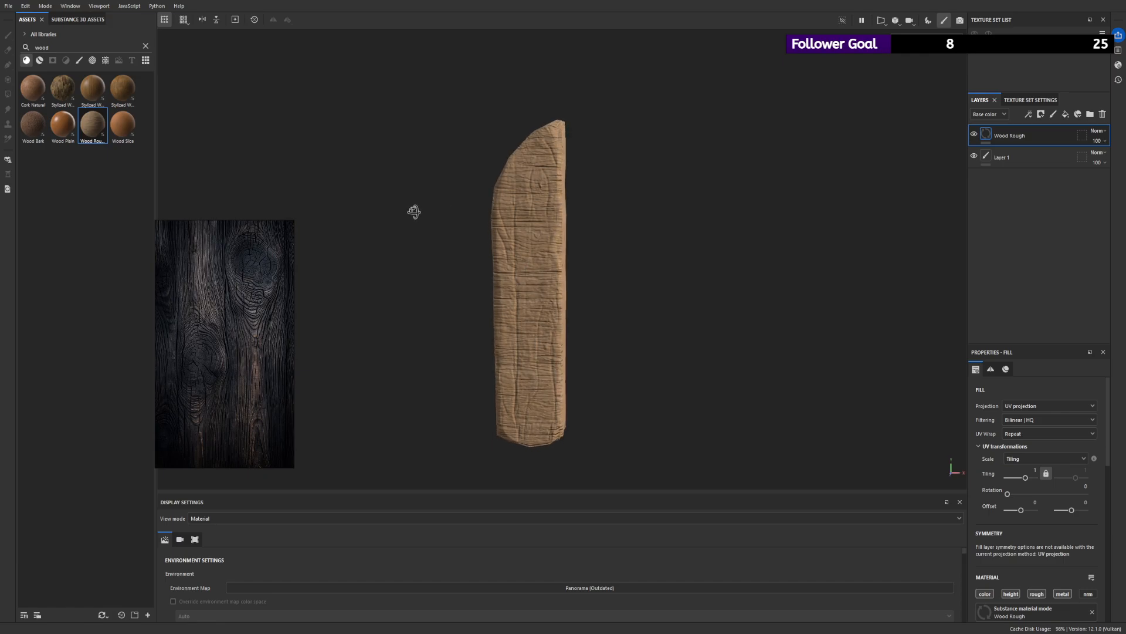
{"action": "left_click", "coordinate": [1002, 157]}
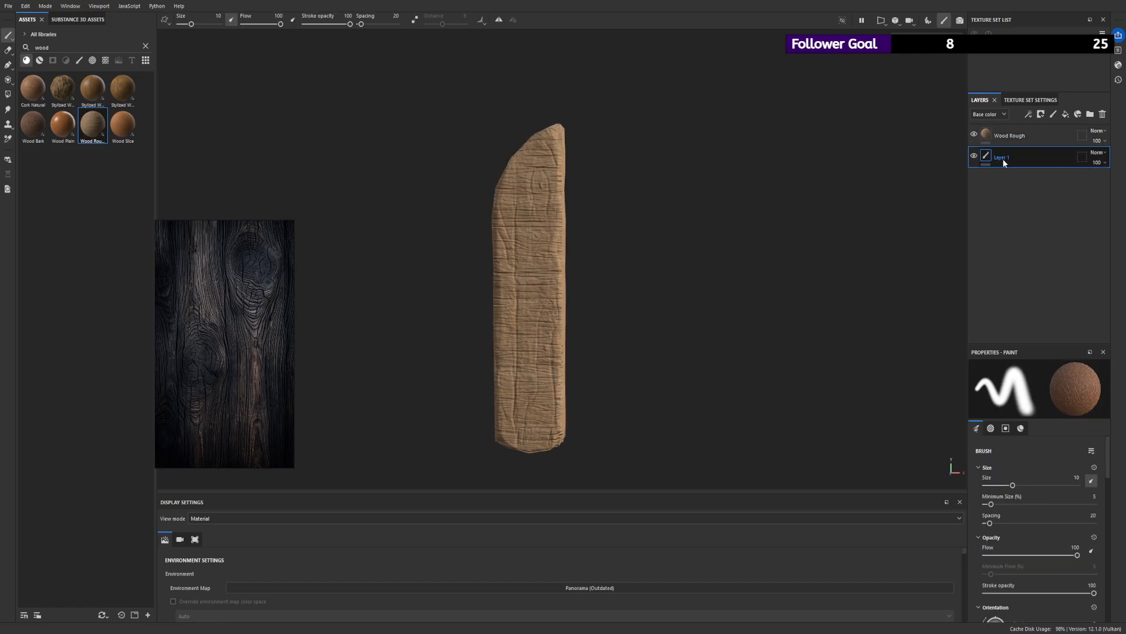
{"action": "key", "text": "Delete"}
- Set the Wood Rough fill's UV rotation to 90 and check the grain direction along the plank
{"action": "scroll", "coordinate": [1006, 480], "scroll_direction": "down", "scroll_amount": 1}
{"action": "scroll", "coordinate": [1007, 480], "scroll_direction": "down", "scroll_amount": 3}
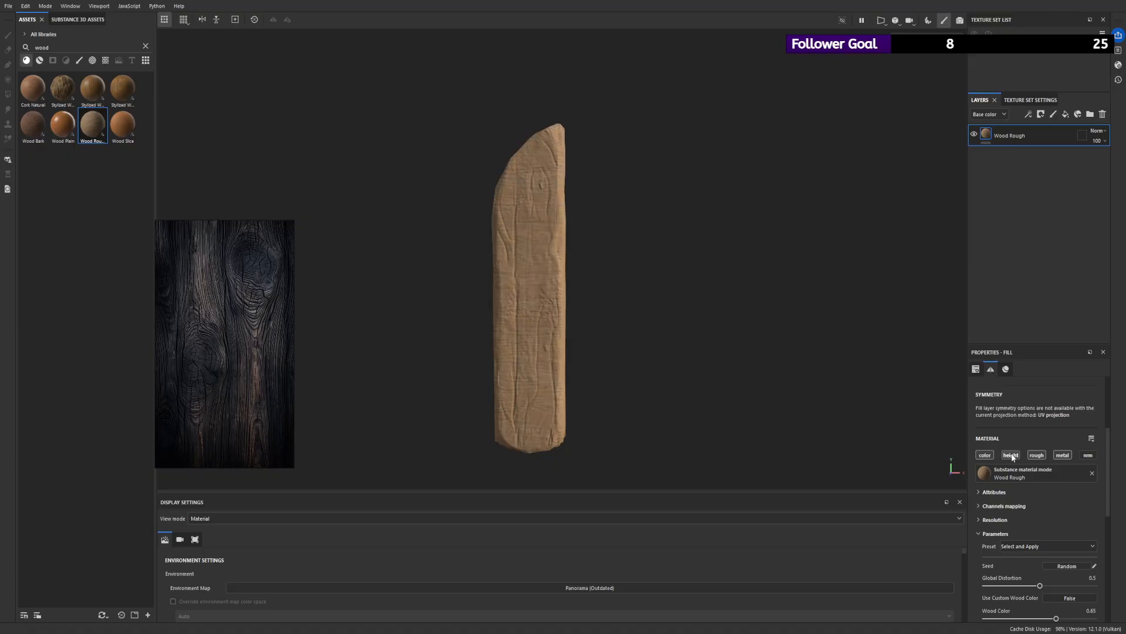
{"action": "scroll", "coordinate": [1021, 516], "scroll_direction": "down", "scroll_amount": 1}
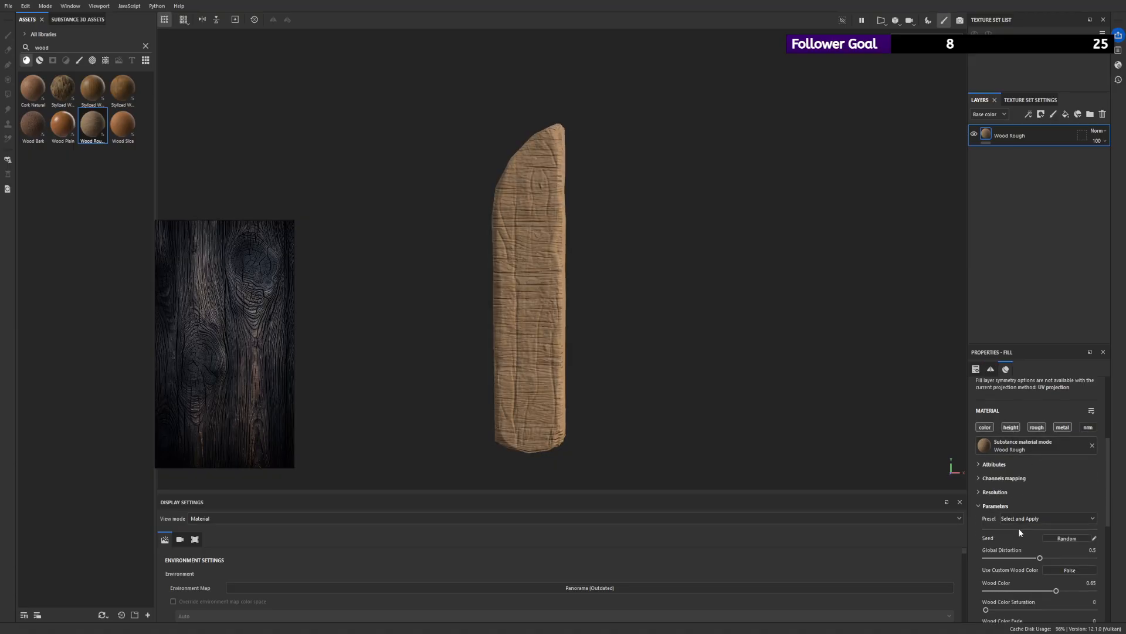
{"action": "scroll", "coordinate": [1020, 519], "scroll_direction": "up", "scroll_amount": 4}
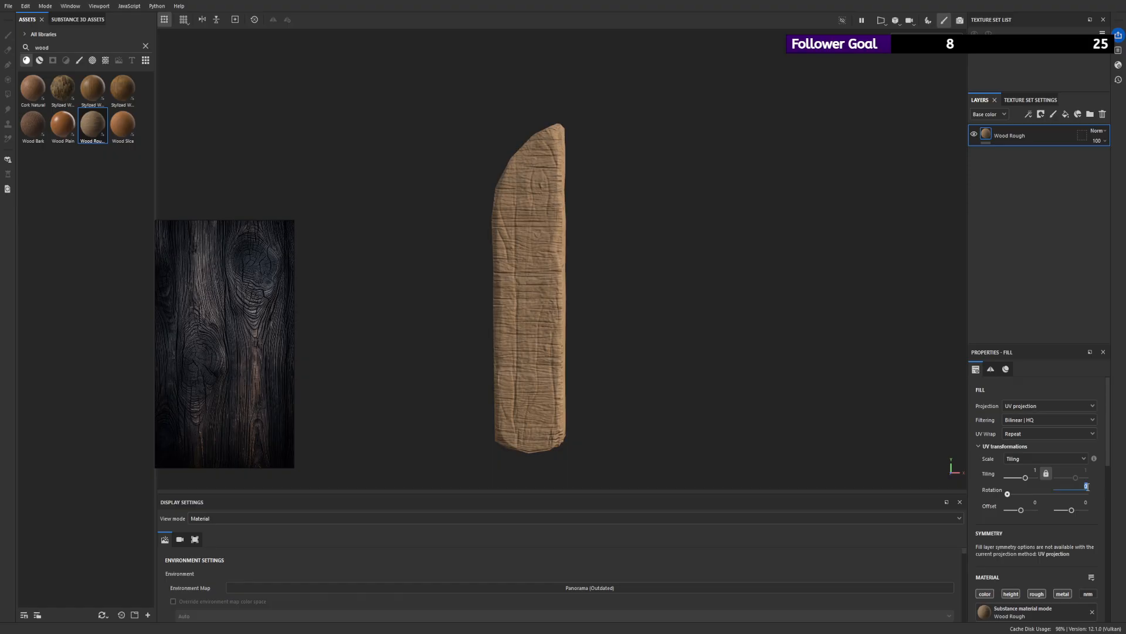
{"action": "type", "text": "90"}
{"action": "key", "text": "Return"}
{"action": "left_click_drag", "start_coordinate": [555, 200], "coordinate": [578, 203], "text": "alt"}
{"action": "right_click_drag", "start_coordinate": [578, 202], "coordinate": [762, 447], "text": "alt"}
{"action": "mouse_move", "coordinate": [652, 294]}
{"action": "left_mouse_down", "text": "alt"}
{"action": "mouse_move", "coordinate": [608, 291]}
{"action": "mouse_move", "coordinate": [626, 301]}
{"action": "mouse_move", "coordinate": [660, 292]}
{"action": "left_mouse_up", "text": "alt"}
{"action": "right_click_drag", "start_coordinate": [621, 280], "coordinate": [560, 226], "text": "alt"}
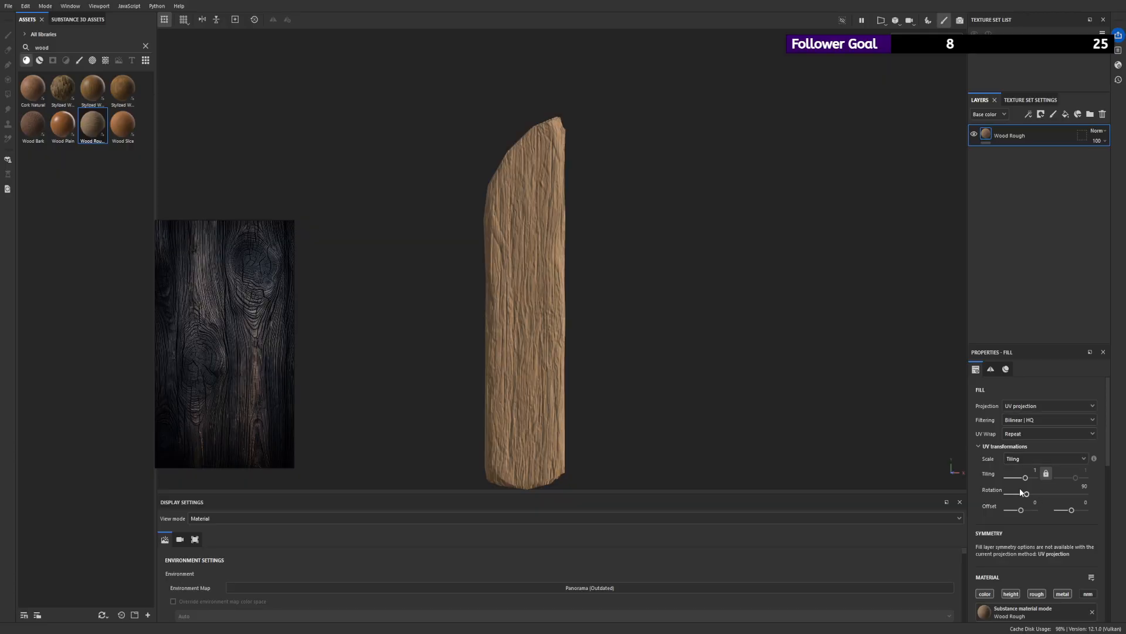
- Try a tiling of 0.07 on the Wood Rough fill and return it to 1
{"action": "scroll", "coordinate": [1019, 488], "scroll_direction": "down", "scroll_amount": 3}
{"action": "double_click", "coordinate": [1022, 417]}
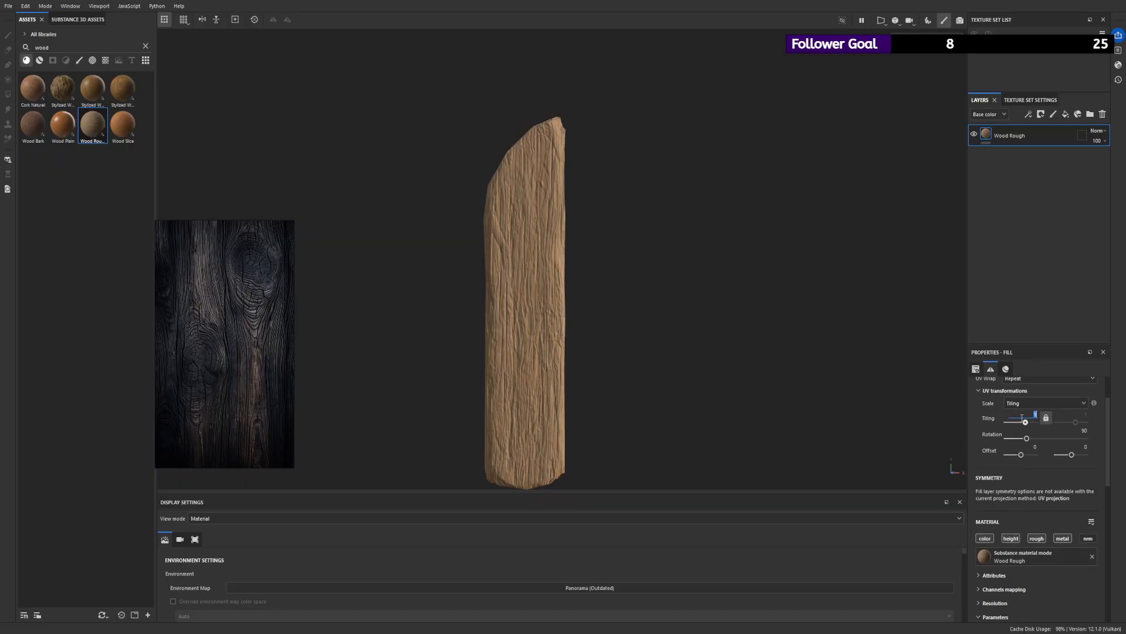
{"action": "type", "text": "0.07"}
{"action": "key", "text": "Return"}
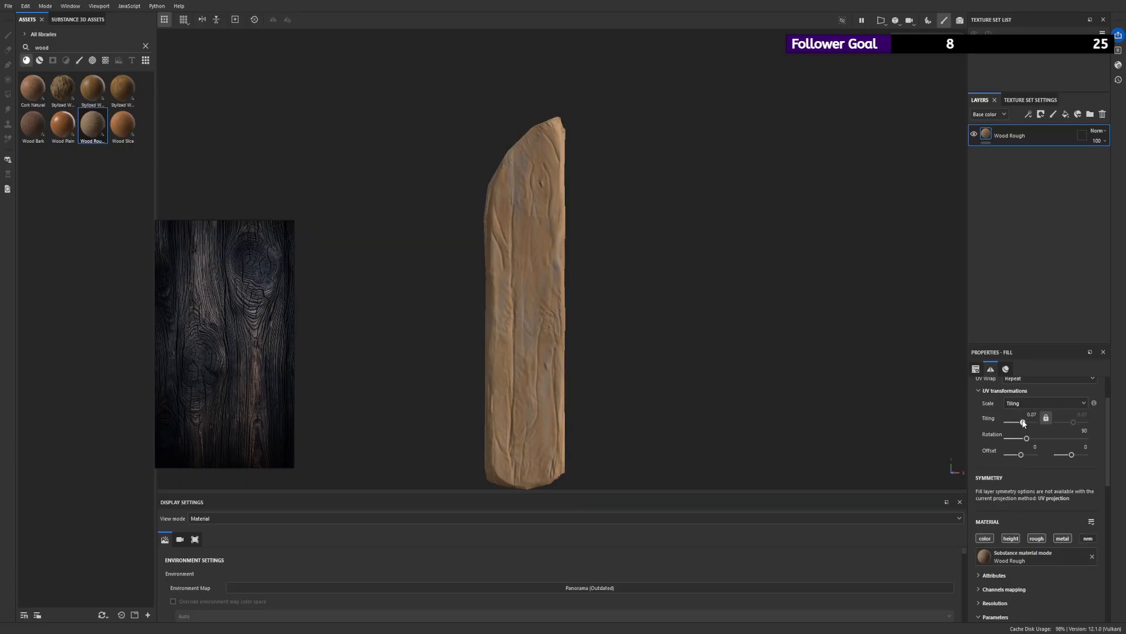
{"action": "left_click_drag", "start_coordinate": [1023, 423], "coordinate": [1023, 422]}
{"action": "left_click_drag", "start_coordinate": [686, 270], "coordinate": [537, 290], "text": "alt"}
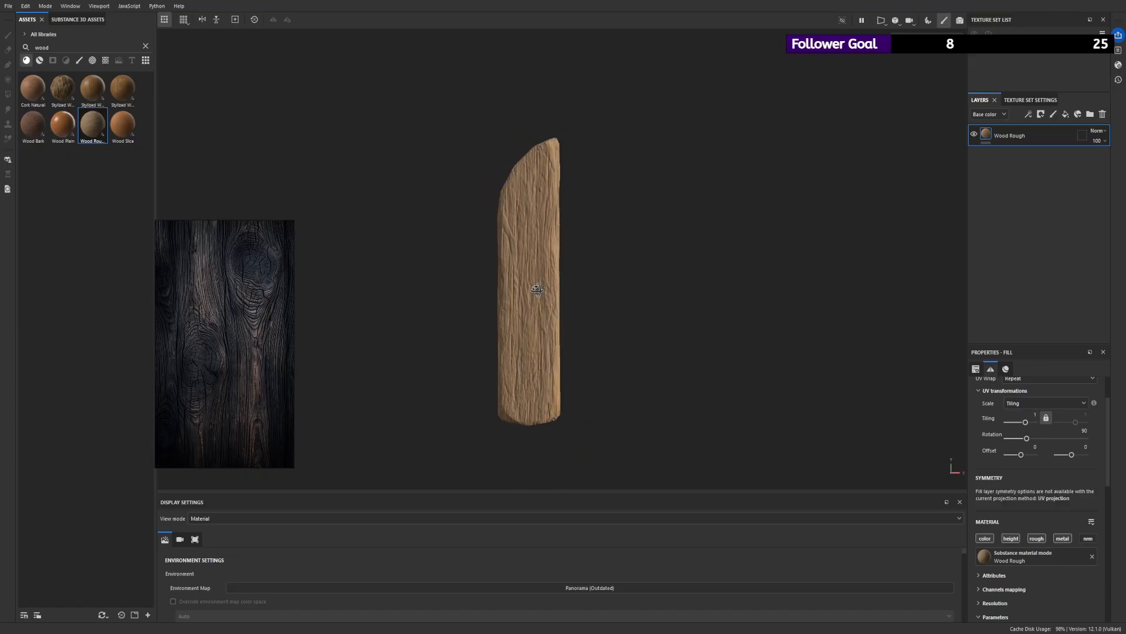
- Set the Wood Rough material's Wood Color Saturation to 0.5 and turn off the fill's metal channel
{"action": "scroll", "coordinate": [1016, 521], "scroll_direction": "down", "scroll_amount": 3}
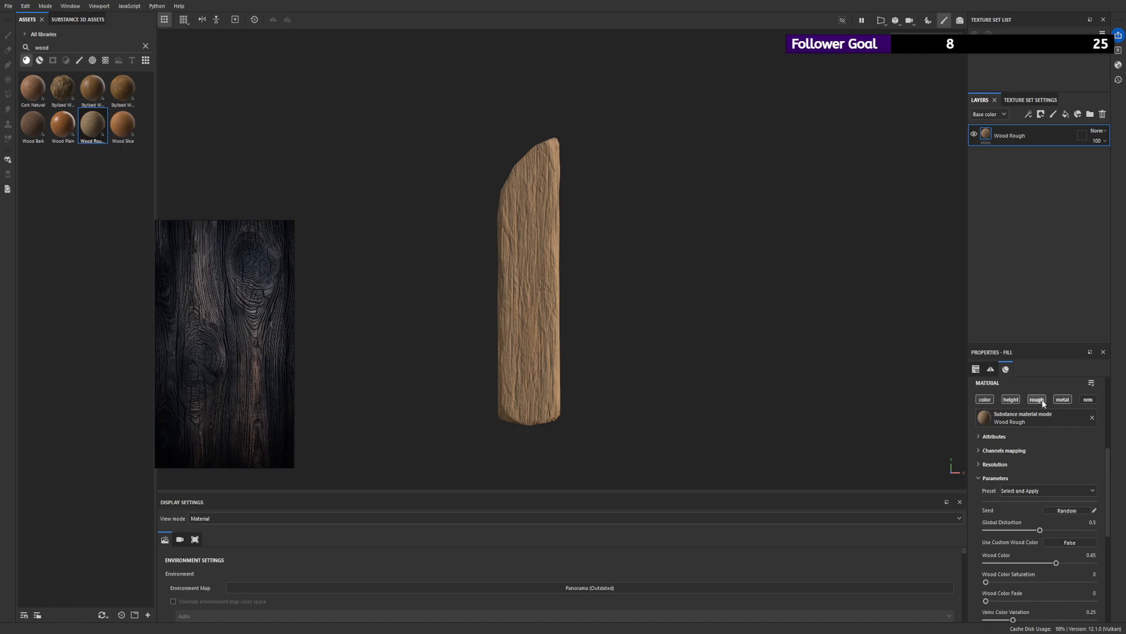
{"action": "scroll", "coordinate": [1023, 499], "scroll_direction": "down", "scroll_amount": 1}
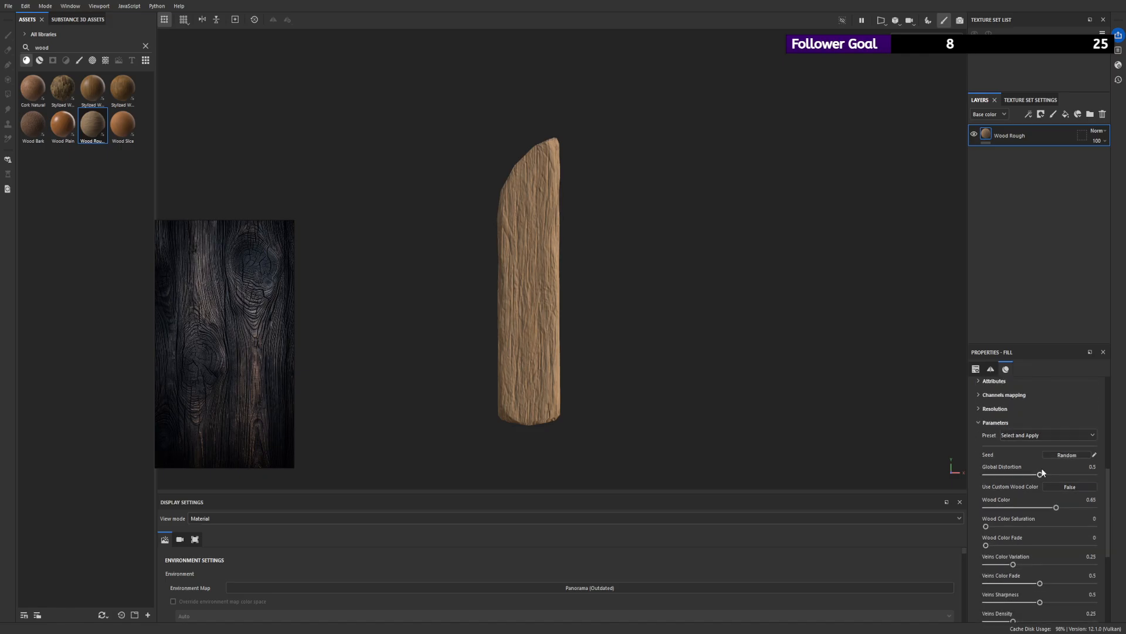
{"action": "left_click_drag", "start_coordinate": [988, 525], "coordinate": [1040, 525]}
{"action": "scroll", "coordinate": [1016, 500], "scroll_direction": "down", "scroll_amount": 1}
{"action": "scroll", "coordinate": [1016, 500], "scroll_direction": "down", "scroll_amount": 3}
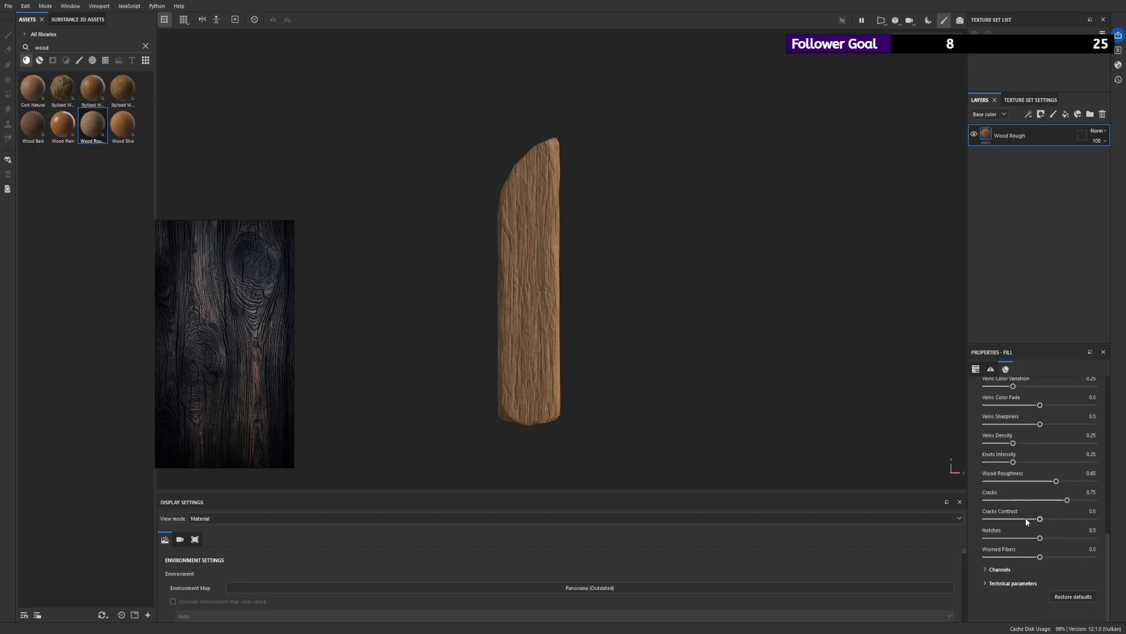
{"action": "scroll", "coordinate": [1011, 531], "scroll_direction": "up", "scroll_amount": 4}
{"action": "scroll", "coordinate": [1013, 464], "scroll_direction": "up", "scroll_amount": 1}
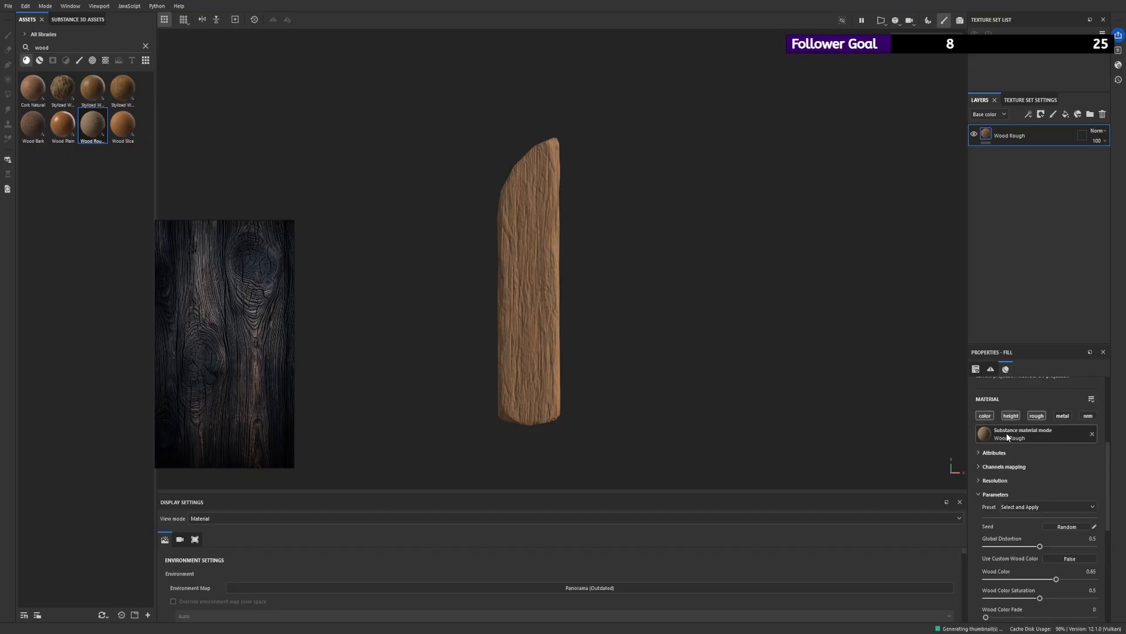
{"action": "scroll", "coordinate": [1006, 474], "scroll_direction": "down", "scroll_amount": 1}
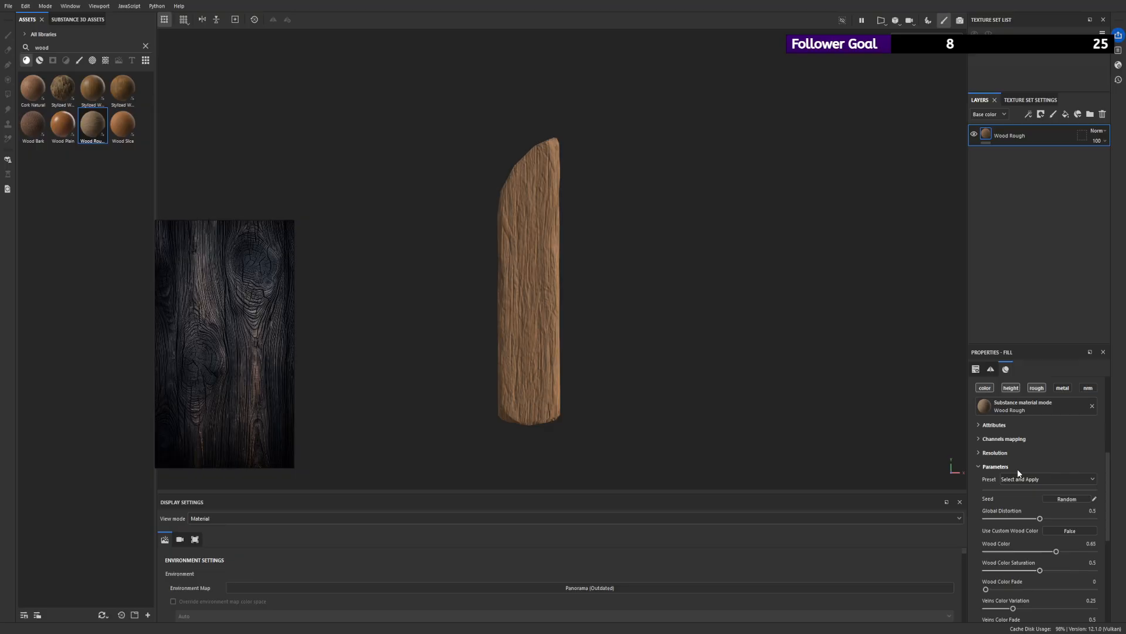
- Turn off the Wood Rough fill's color channel and examine the bare grain relief on the plank
{"action": "left_click", "coordinate": [985, 390]}
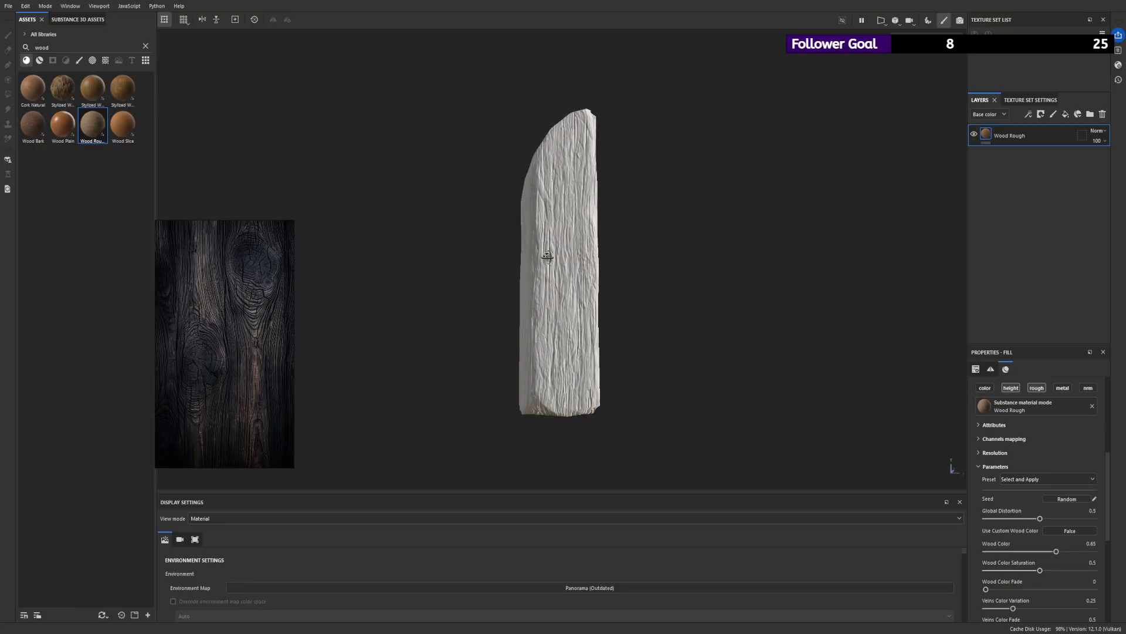
{"action": "left_click_drag", "start_coordinate": [547, 257], "coordinate": [531, 278], "text": "alt"}
{"action": "left_click", "coordinate": [983, 388]}
{"action": "left_click", "coordinate": [984, 387]}
{"action": "scroll", "coordinate": [1032, 470], "scroll_direction": "down", "scroll_amount": 3}
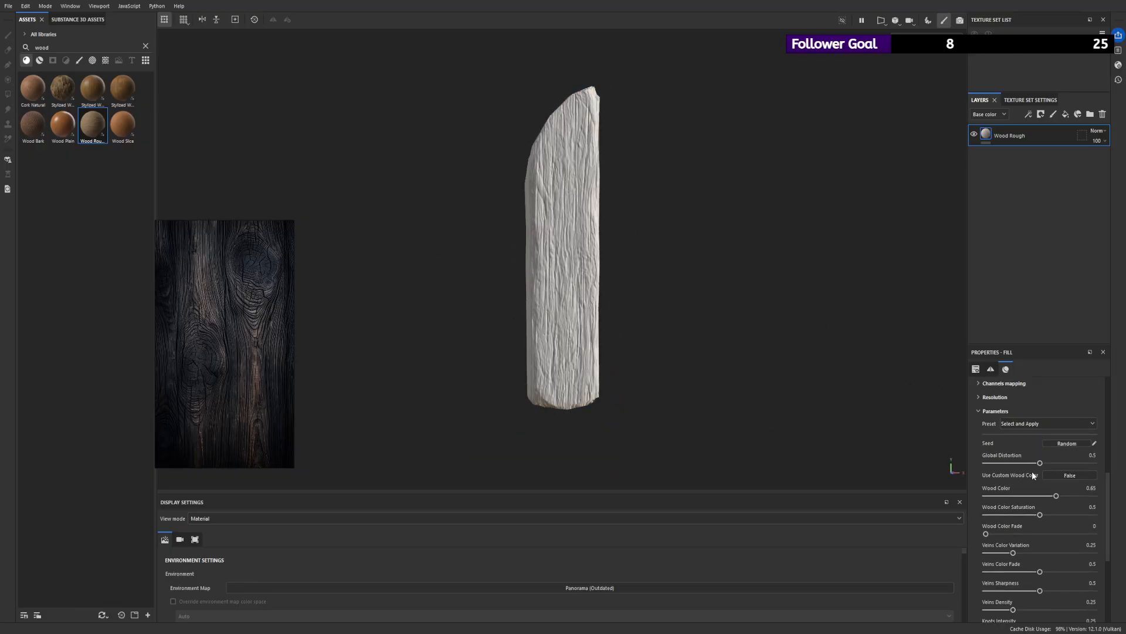
- Set the Wood Color to 0.85 and turn the color channel back on, fine-tuning the shade
{"action": "mouse_move", "coordinate": [1057, 467]}
{"action": "left_mouse_down"}
{"action": "mouse_move", "coordinate": [1094, 469]}
{"action": "mouse_move", "coordinate": [1079, 469]}
{"action": "left_mouse_up"}
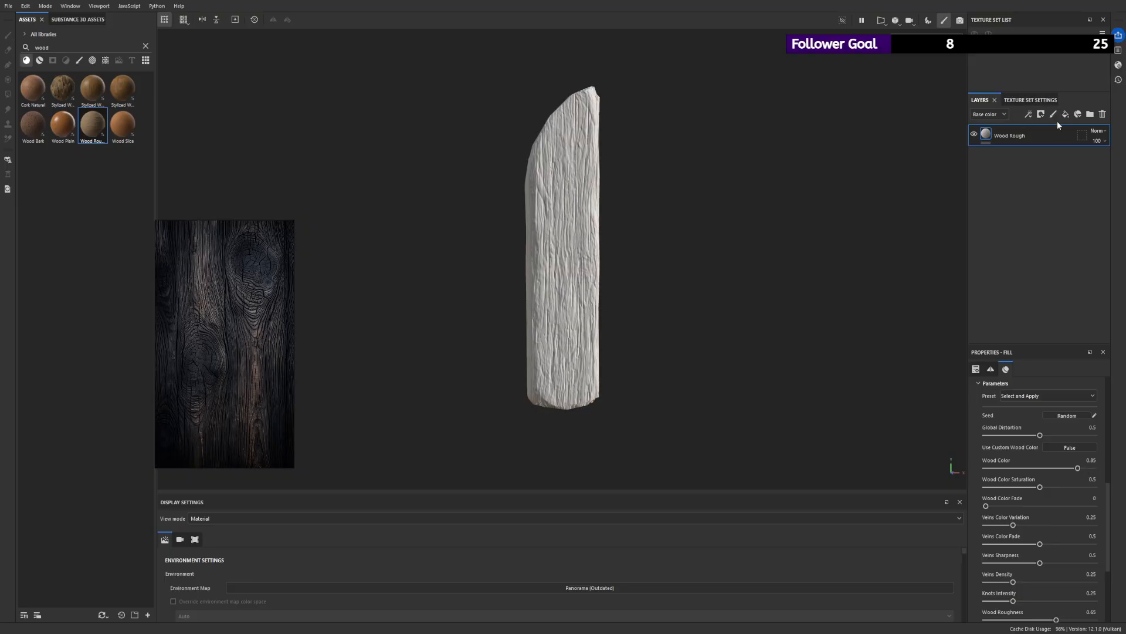
{"action": "scroll", "coordinate": [1034, 421], "scroll_direction": "up", "scroll_amount": 3}
{"action": "left_click", "coordinate": [990, 417]}
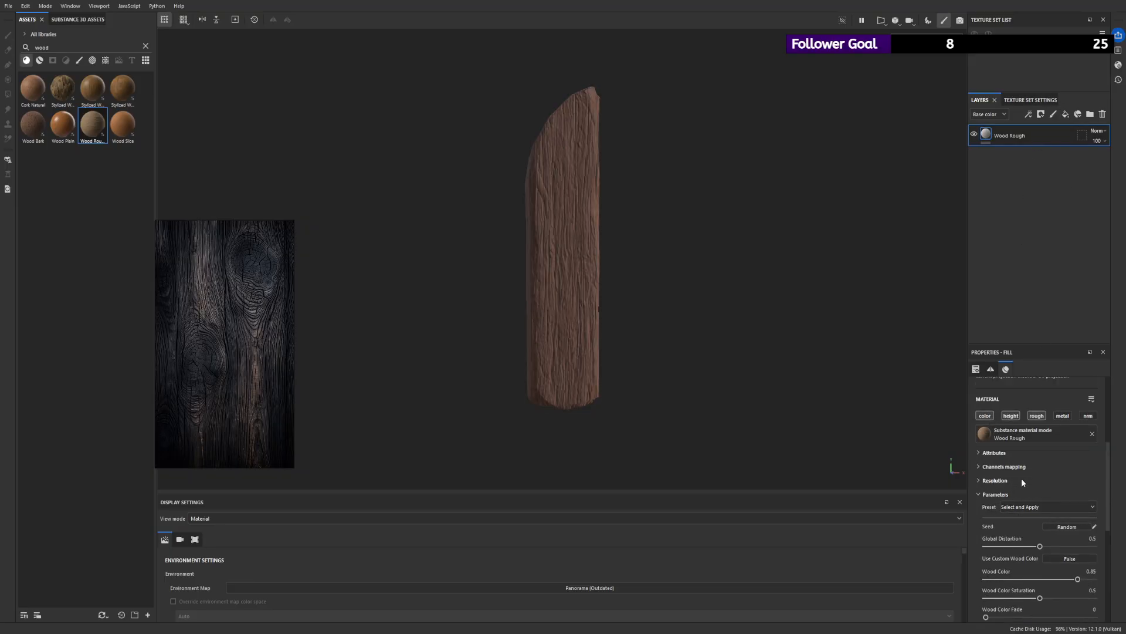
{"action": "mouse_move", "coordinate": [1091, 552]}
{"action": "left_mouse_down"}
{"action": "mouse_move", "coordinate": [947, 543]}
{"action": "mouse_move", "coordinate": [1085, 553]}
{"action": "left_mouse_up"}
- Enable the custom wood color, set it to a dark brown and compare the plank with the dark wood reference
{"action": "left_click", "coordinate": [1068, 531]}
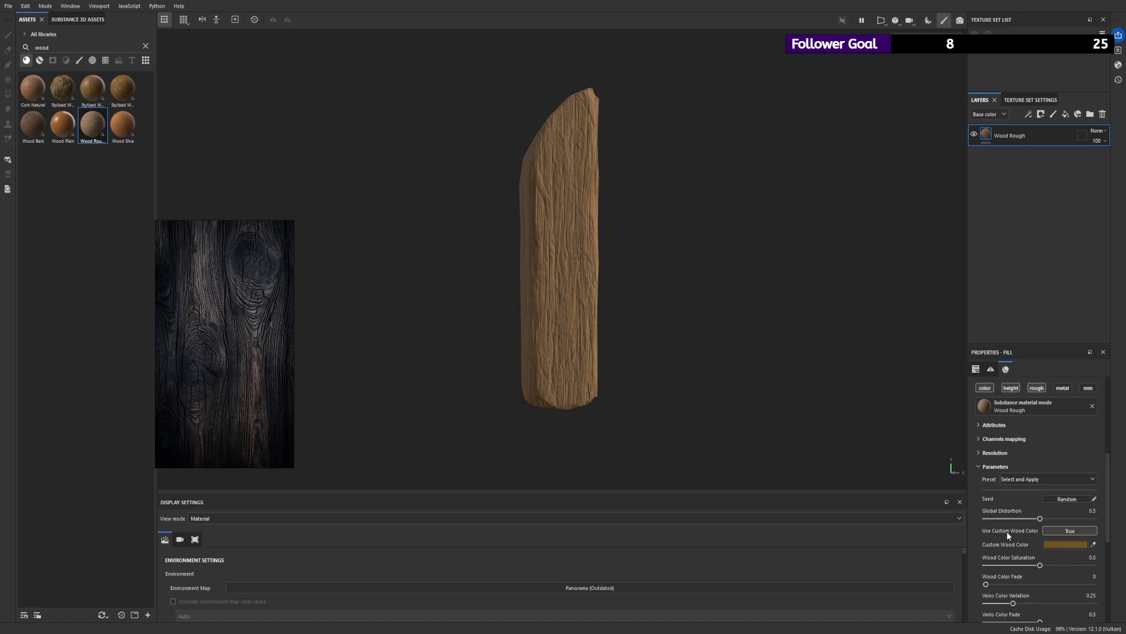
{"action": "mouse_move", "coordinate": [1013, 542]}
{"action": "left_mouse_down"}
{"action": "mouse_move", "coordinate": [1017, 569]}
{"action": "mouse_move", "coordinate": [997, 559]}
{"action": "left_mouse_up"}
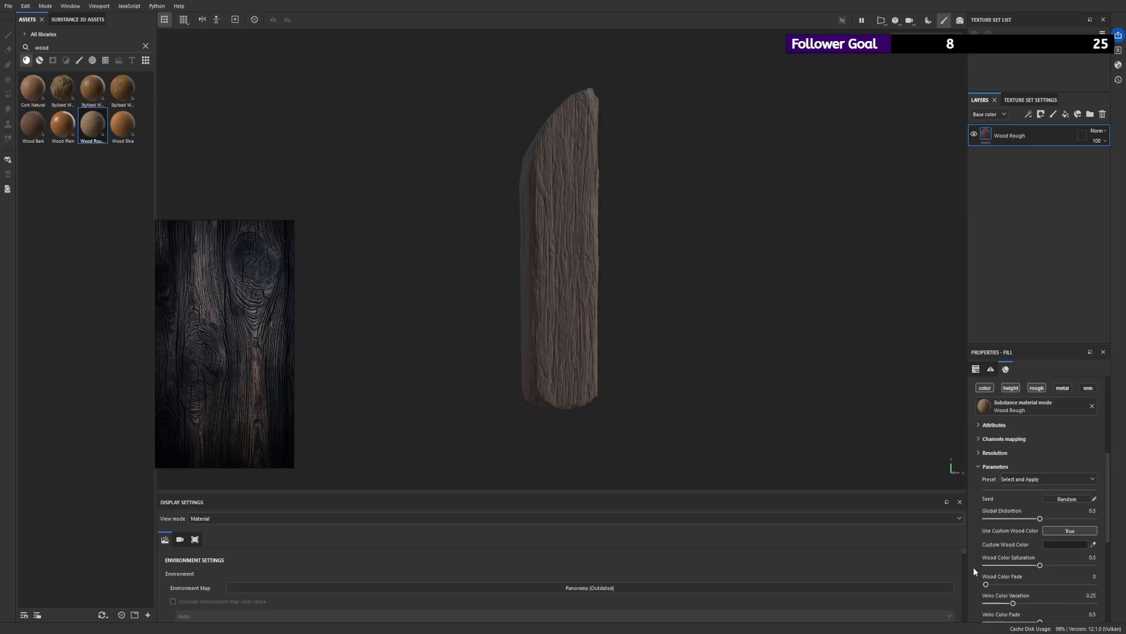
{"action": "right_click_drag", "start_coordinate": [585, 257], "coordinate": [706, 403], "text": "alt"}
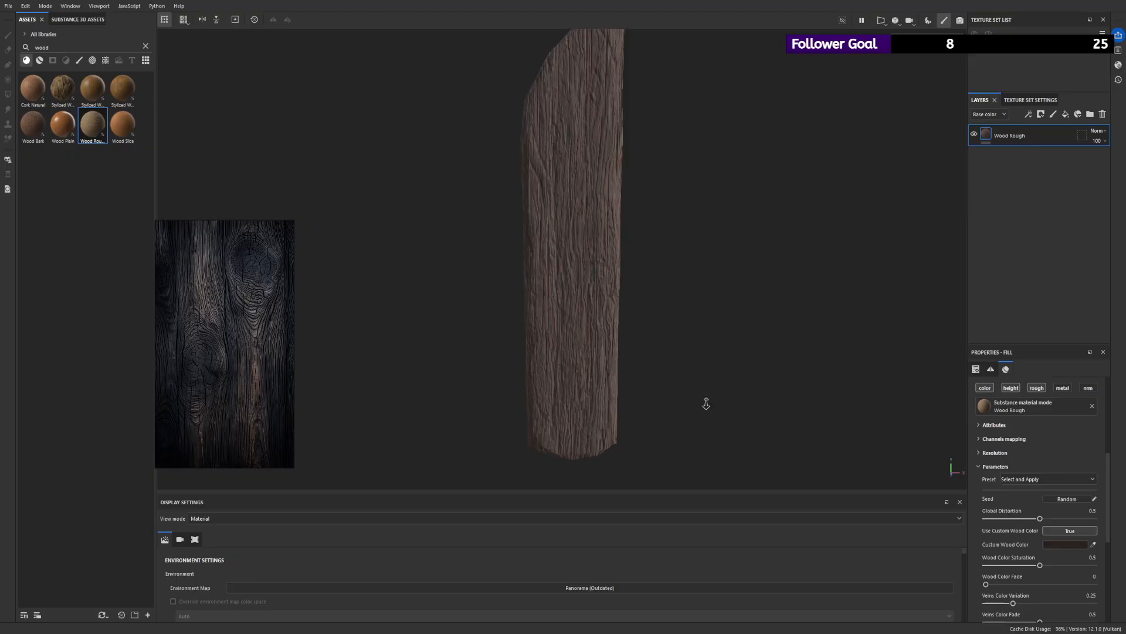
{"action": "left_click_drag", "start_coordinate": [706, 402], "coordinate": [590, 297], "text": "alt"}
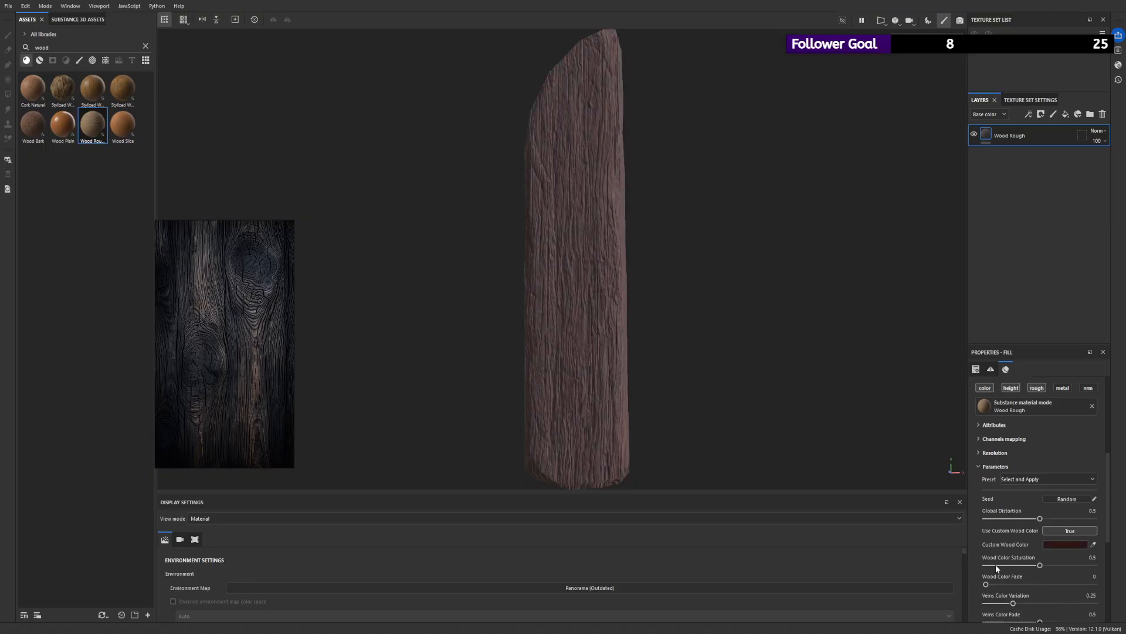
- Deepen the Custom Wood Color to a near-black reddish brown and check the plank from several angles
{"action": "left_click_drag", "start_coordinate": [904, 340], "coordinate": [784, 287], "text": "alt"}
{"action": "right_click_drag", "start_coordinate": [674, 271], "coordinate": [563, 219], "text": "alt"}
{"action": "left_click_drag", "start_coordinate": [563, 219], "coordinate": [546, 221], "text": "alt"}
{"action": "left_click_drag", "start_coordinate": [727, 290], "coordinate": [642, 249], "text": "alt"}
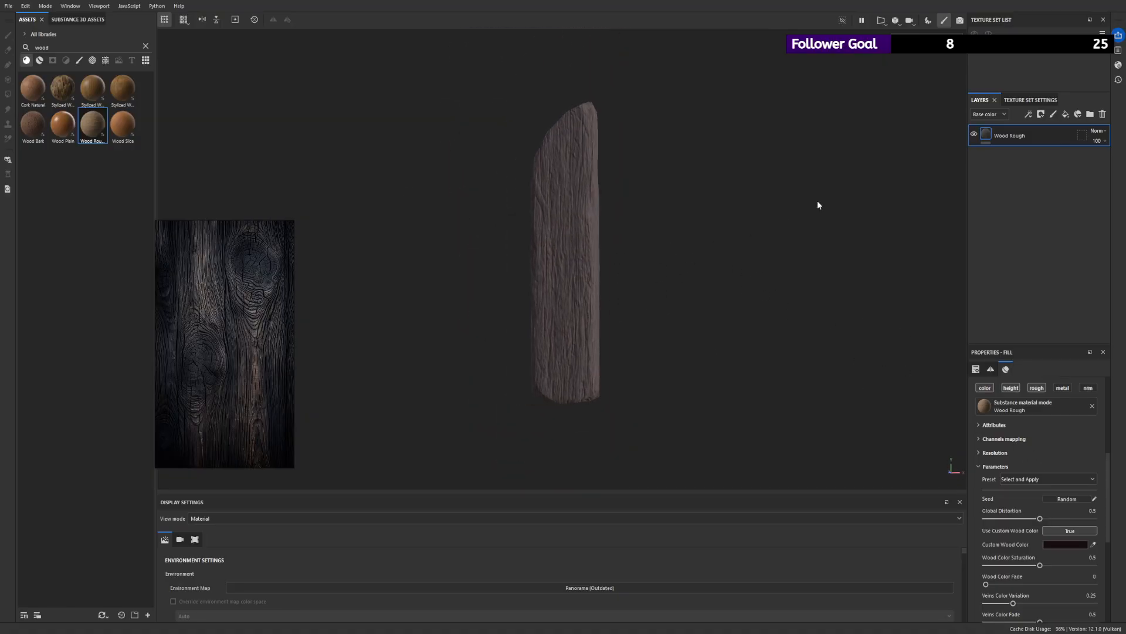
- Turn off the Wood Rough fill's color channel again and inspect the uncolored grain relief up close
{"action": "left_click_drag", "start_coordinate": [637, 167], "coordinate": [703, 162], "text": "alt"}
{"action": "left_click", "coordinate": [986, 389]}
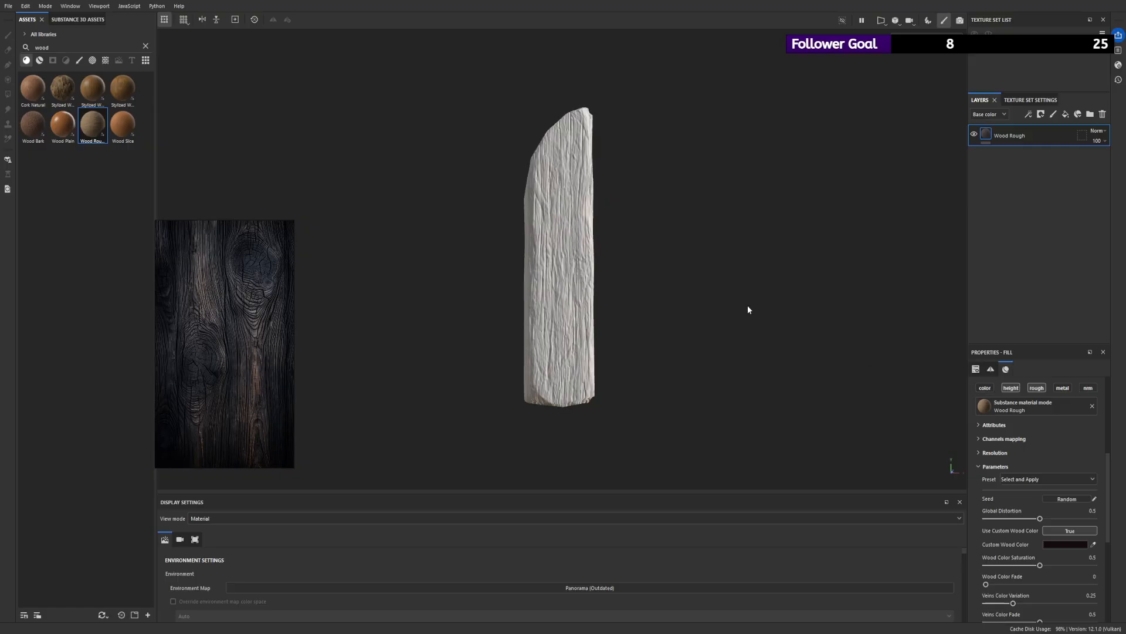
{"action": "left_click_drag", "start_coordinate": [746, 309], "coordinate": [626, 272], "text": "alt"}
{"action": "right_click_drag", "start_coordinate": [626, 272], "coordinate": [741, 469], "text": "alt"}
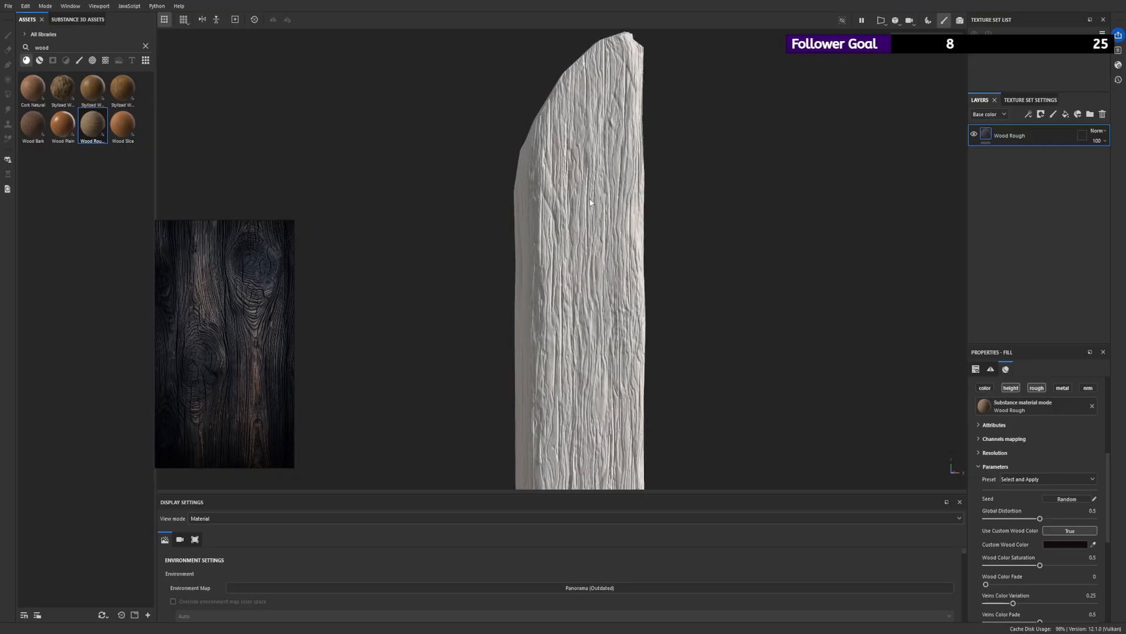
- Enable the normal channel on the Wood Rough fill, disable its height channel and check the plank's surface
{"action": "left_click", "coordinate": [1091, 392]}
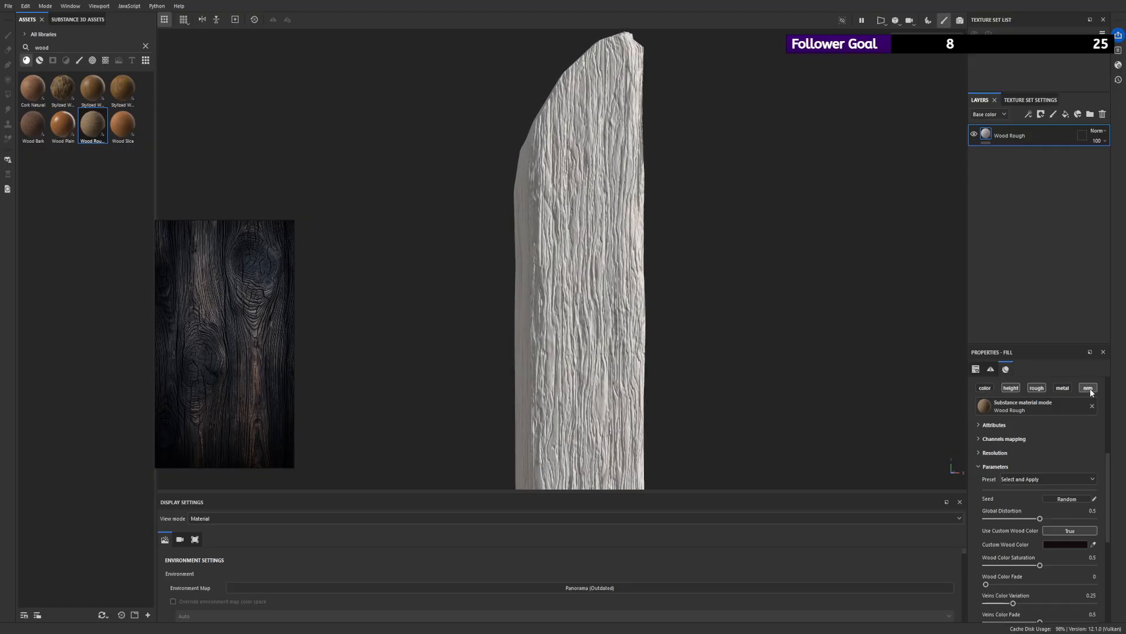
{"action": "left_click", "coordinate": [1011, 389]}
{"action": "left_click_drag", "start_coordinate": [675, 272], "coordinate": [727, 267], "text": "alt"}
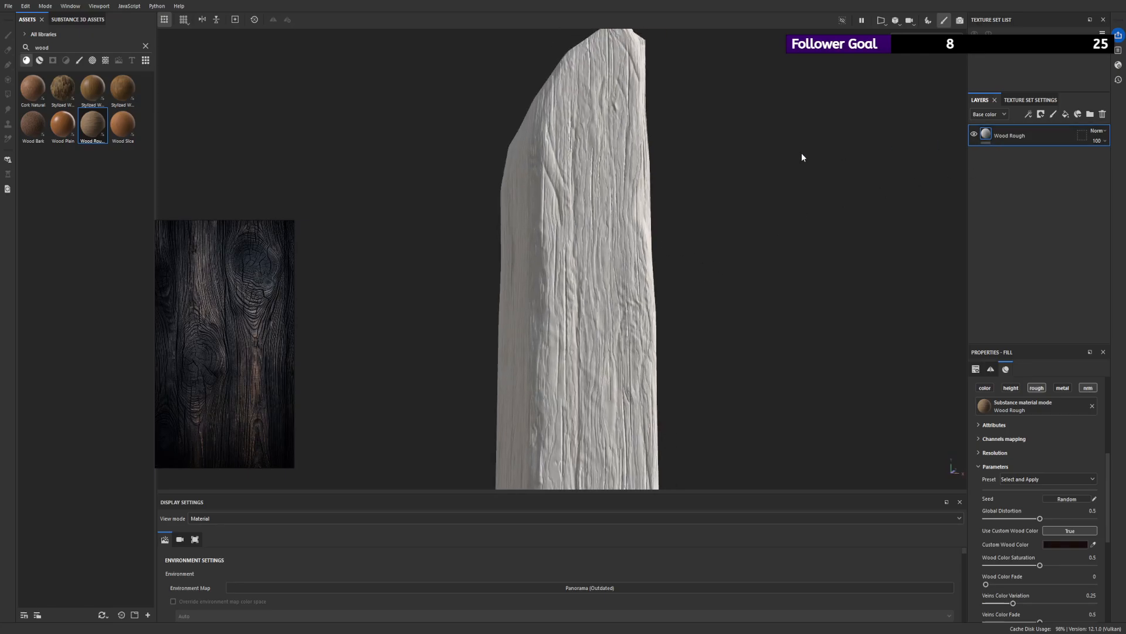
{"action": "left_click_drag", "start_coordinate": [801, 153], "coordinate": [938, 329], "text": "alt"}
- Set the Wood Rough parameters Cracks to 1, Wood Roughness to 0.87 and Cracks Contrast to 0.61
{"action": "scroll", "coordinate": [1030, 536], "scroll_direction": "down", "scroll_amount": 1}
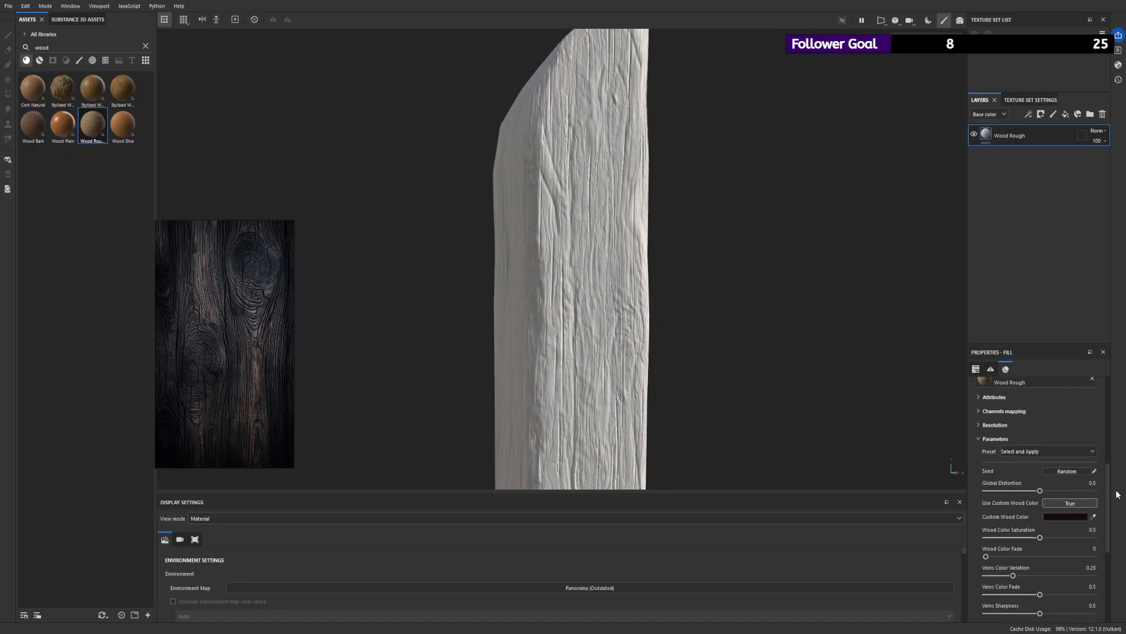
{"action": "left_click_drag", "start_coordinate": [1110, 500], "coordinate": [1109, 571]}
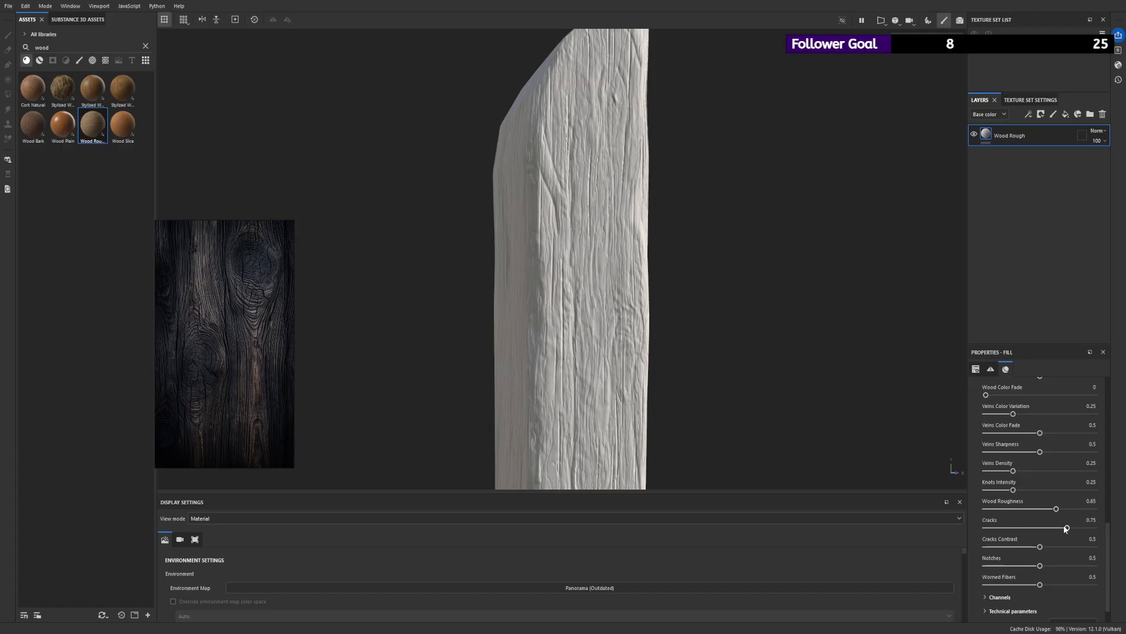
{"action": "left_click_drag", "start_coordinate": [1066, 528], "coordinate": [1080, 509]}
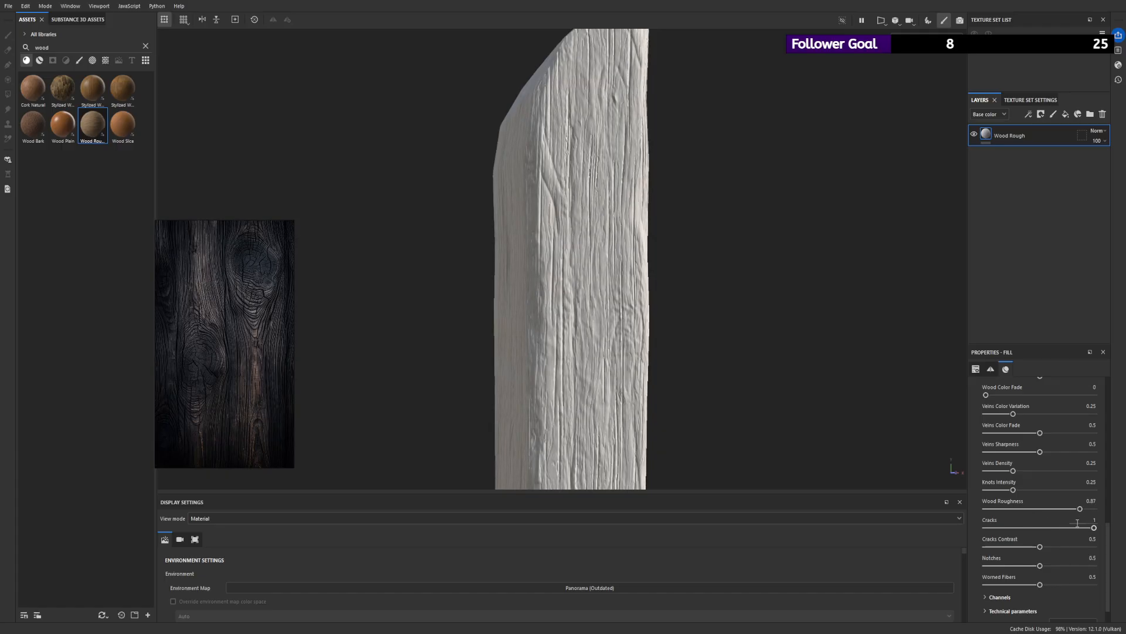
{"action": "mouse_move", "coordinate": [1043, 552]}
{"action": "left_mouse_down"}
{"action": "mouse_move", "coordinate": [1009, 547]}
{"action": "mouse_move", "coordinate": [1096, 555]}
{"action": "mouse_move", "coordinate": [1060, 557]}
{"action": "left_mouse_up"}
{"action": "left_click_drag", "start_coordinate": [796, 366], "coordinate": [694, 348], "text": "alt"}
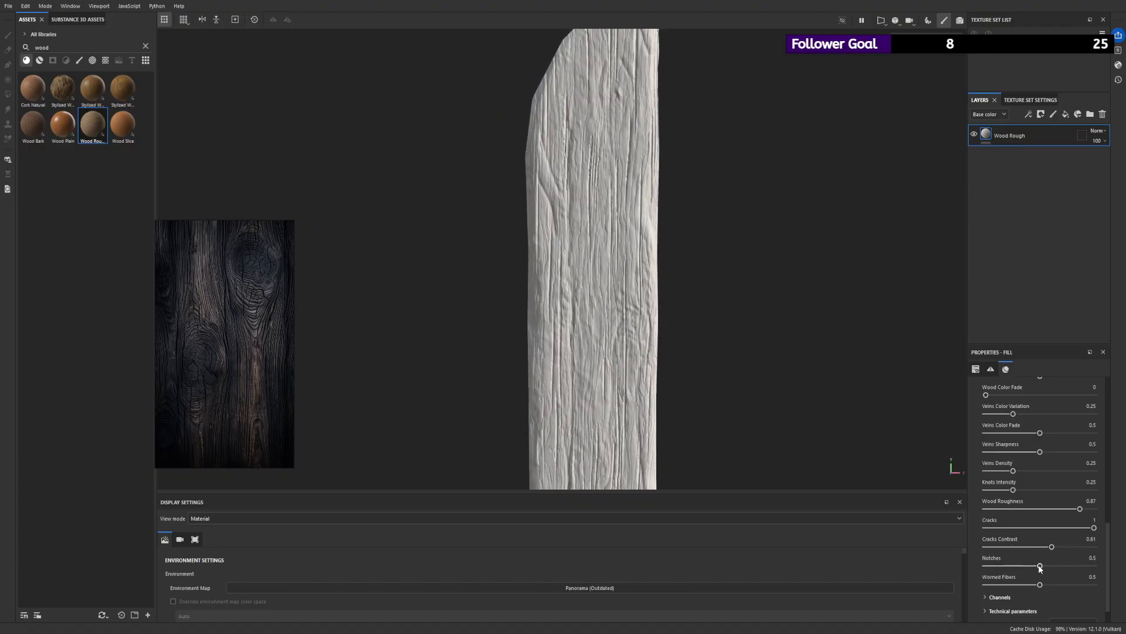
- Set Notches to 0.28 and Worned Fibers to 0.67, checking the whole plank
{"action": "left_click_drag", "start_coordinate": [1040, 565], "coordinate": [1016, 568]}
{"action": "left_click_drag", "start_coordinate": [1083, 585], "coordinate": [1058, 587]}
{"action": "right_click_drag", "start_coordinate": [622, 222], "coordinate": [349, 200], "text": "alt"}
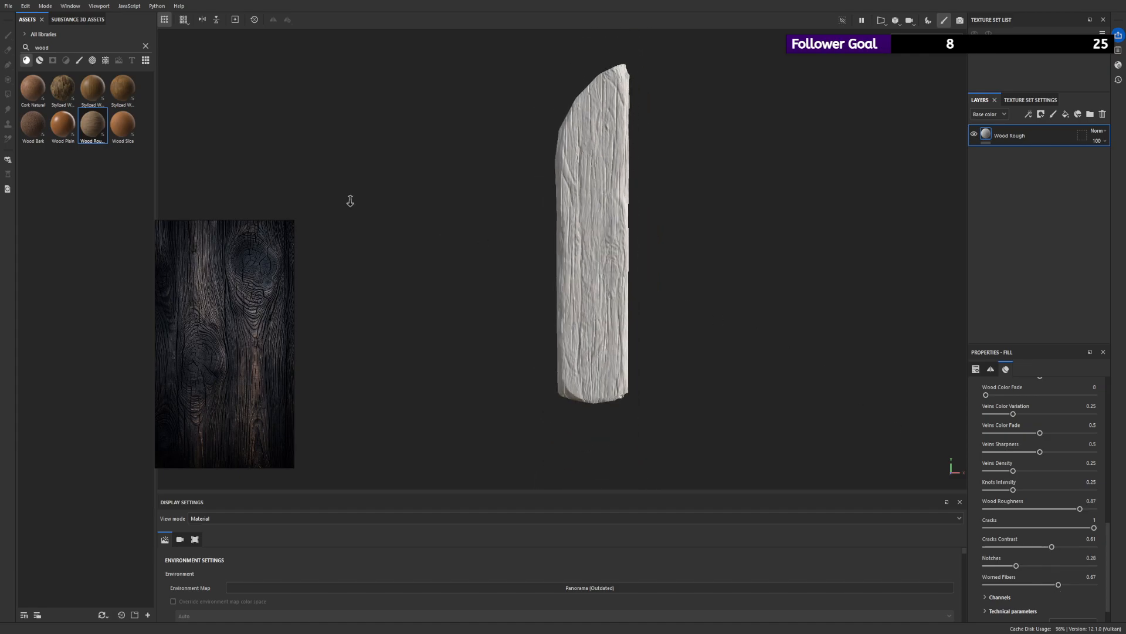
{"action": "left_click_drag", "start_coordinate": [350, 199], "coordinate": [634, 206], "text": "alt"}
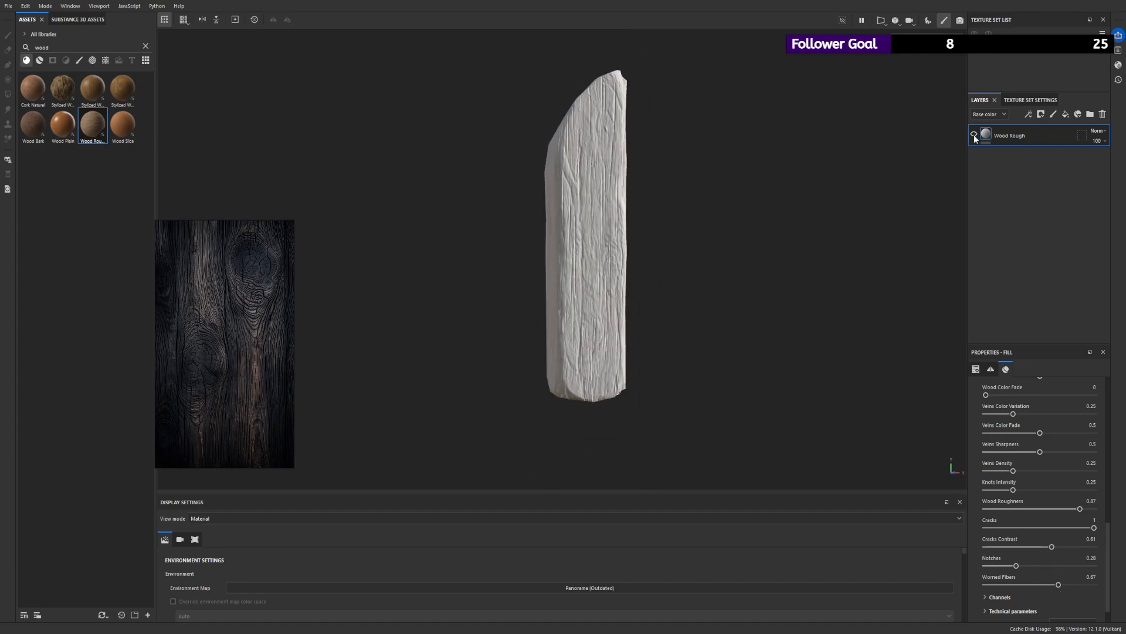
- Toggle the Wood Rough layer's visibility to compare the plank with and without the grain, and examine the relief closely
{"action": "left_click", "coordinate": [974, 135]}
{"action": "left_click", "coordinate": [974, 135]}
{"action": "left_click", "coordinate": [974, 135]}
{"action": "left_click", "coordinate": [974, 135]}
{"action": "right_click_drag", "start_coordinate": [616, 293], "coordinate": [704, 274], "text": "alt"}
{"action": "left_click_drag", "start_coordinate": [704, 275], "coordinate": [700, 175], "text": "alt"}
{"action": "right_click_drag", "start_coordinate": [700, 176], "coordinate": [692, 372], "text": "alt"}
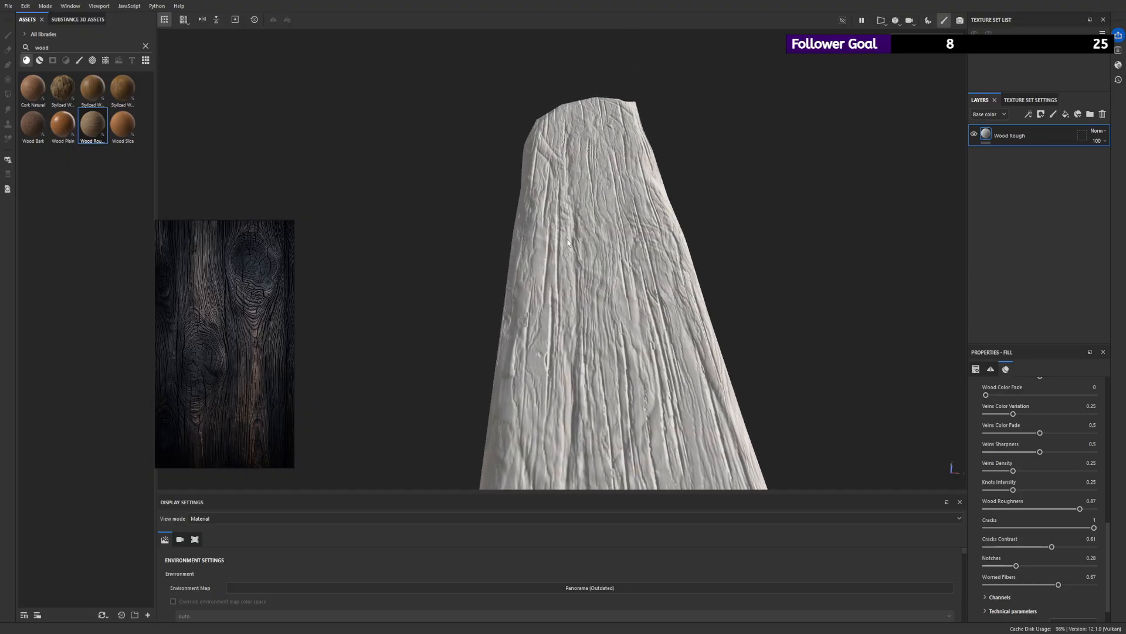
{"action": "right_click_drag", "start_coordinate": [567, 243], "coordinate": [389, 121], "text": "alt"}
{"action": "left_click_drag", "start_coordinate": [390, 120], "coordinate": [531, 252], "text": "alt"}
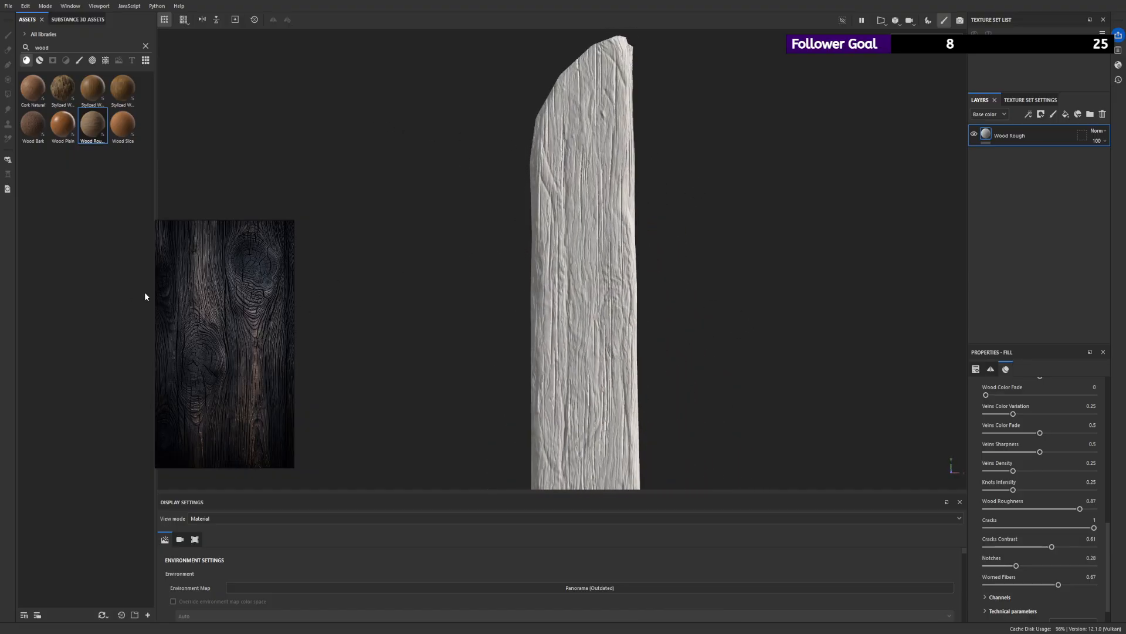
- Reposition the dark wood reference image lower beside the plank and examine the grain on the plank's side faces
{"action": "left_click_drag", "start_coordinate": [207, 374], "coordinate": [170, 401]}
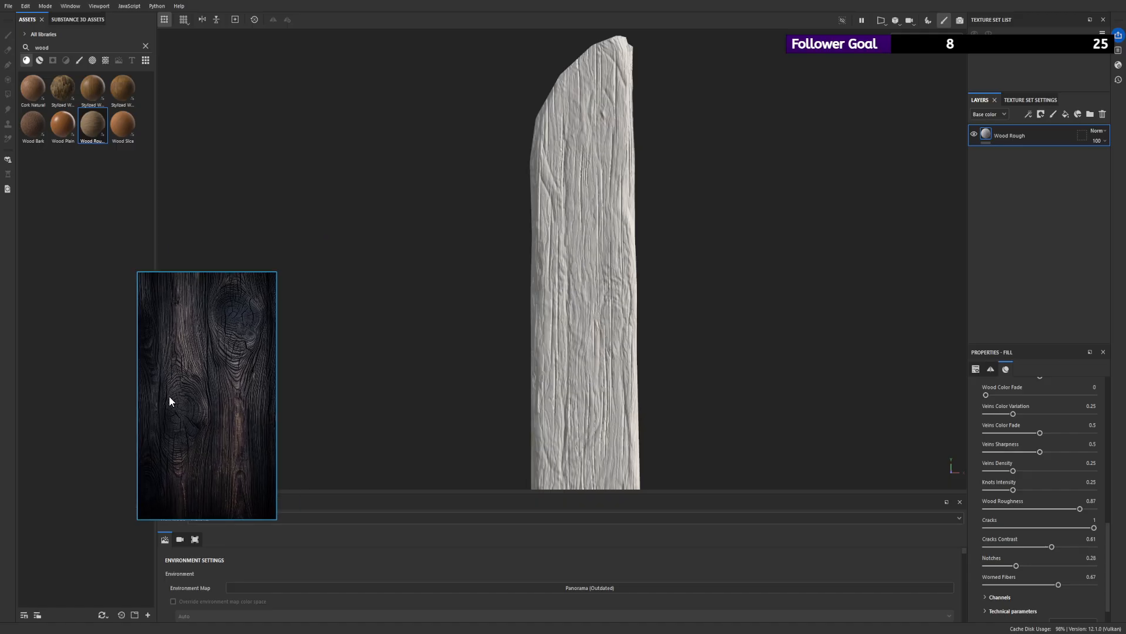
{"action": "left_click_drag", "start_coordinate": [630, 379], "coordinate": [754, 322], "text": "alt"}
{"action": "left_click_drag", "start_coordinate": [550, 186], "coordinate": [801, 272], "text": "alt"}
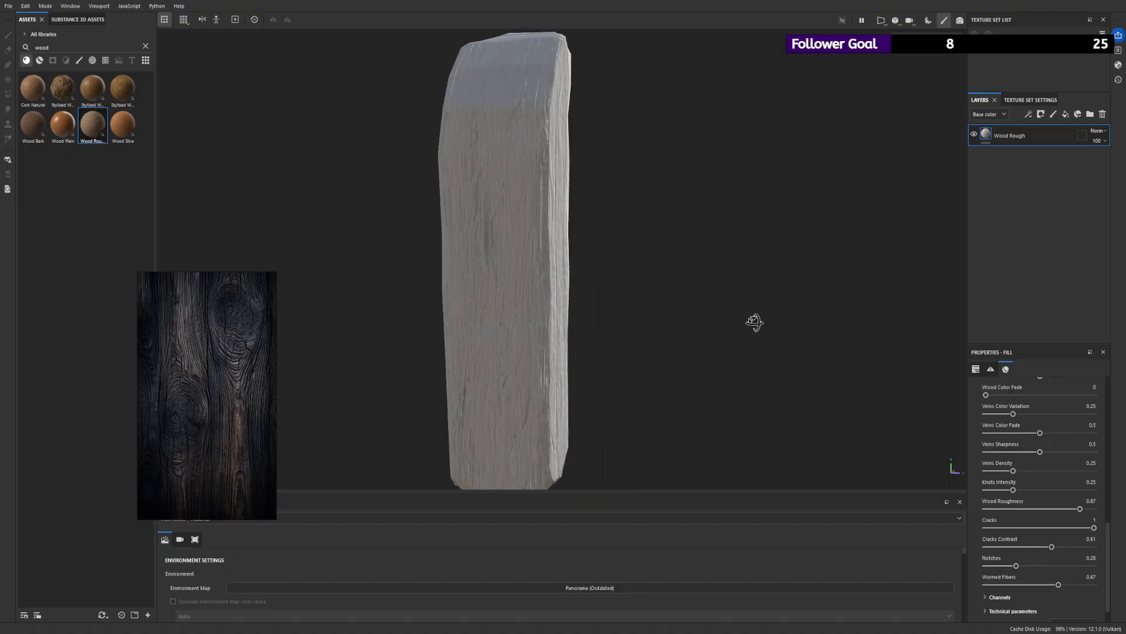
{"action": "left_click_drag", "start_coordinate": [754, 322], "coordinate": [202, 182], "text": "alt"}
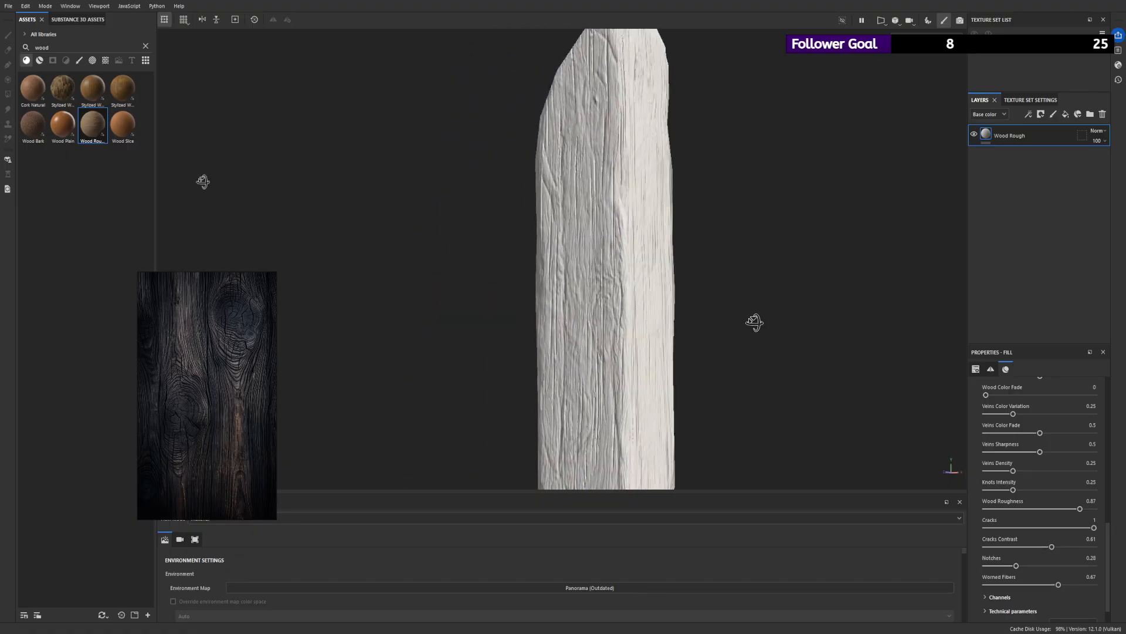
{"action": "left_click_drag", "start_coordinate": [733, 217], "coordinate": [767, 242], "text": "alt"}
{"action": "scroll", "coordinate": [767, 242], "scroll_direction": "down", "scroll_amount": 4}
{"action": "left_click_drag", "start_coordinate": [587, 191], "coordinate": [618, 187], "text": "alt"}
- Inspect the plank in single-channel views, including the normal and base color channels, and return to the material view
{"action": "key", "text": "c"}
{"action": "mouse_move", "coordinate": [572, 190]}
{"action": "left_mouse_down", "text": "alt"}
{"action": "mouse_move", "coordinate": [652, 206]}
{"action": "mouse_move", "coordinate": [566, 209]}
{"action": "left_mouse_up", "text": "alt"}
{"action": "scroll", "coordinate": [565, 209], "scroll_direction": "up", "scroll_amount": 3}
{"action": "left_click_drag", "start_coordinate": [725, 346], "coordinate": [751, 349], "text": "alt"}
{"action": "scroll", "coordinate": [752, 349], "scroll_direction": "down", "scroll_amount": 4}
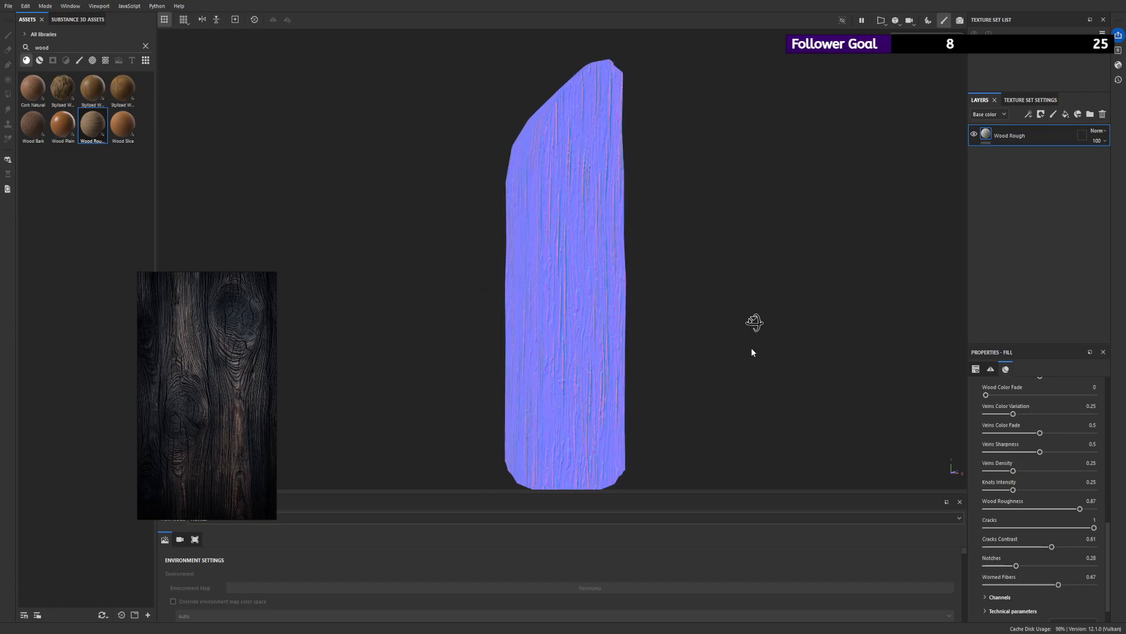
{"action": "left_click_drag", "start_coordinate": [572, 303], "coordinate": [535, 261], "text": "alt"}
{"action": "left_click_drag", "start_coordinate": [603, 191], "coordinate": [796, 134], "text": "alt"}
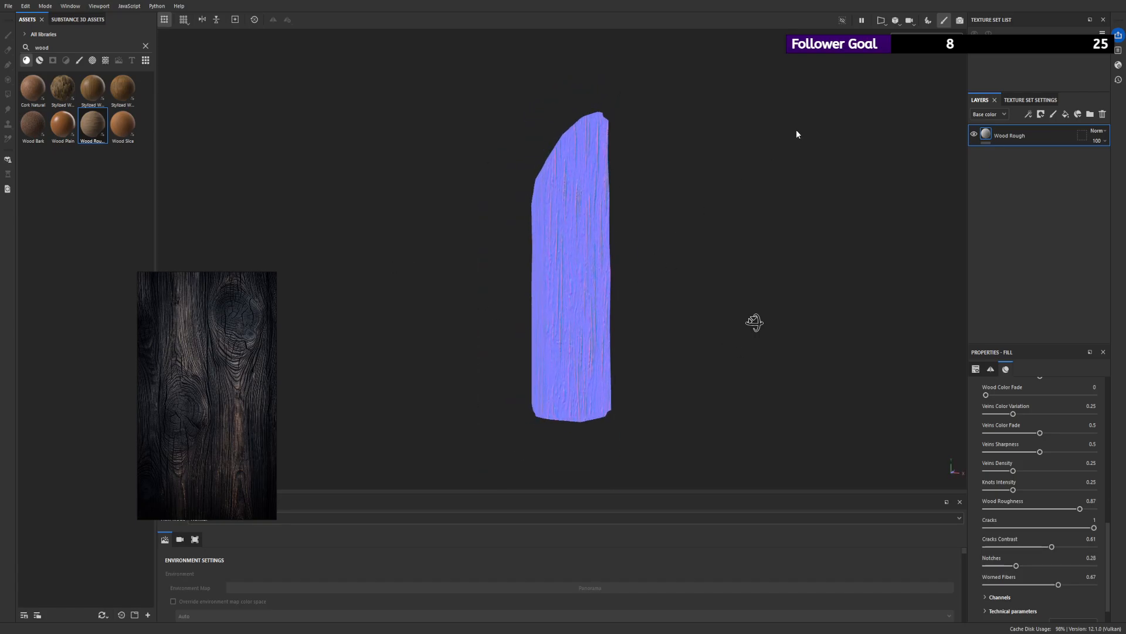
{"action": "left_click", "coordinate": [907, 68]}
{"action": "left_click_drag", "start_coordinate": [581, 234], "coordinate": [561, 244], "text": "alt"}
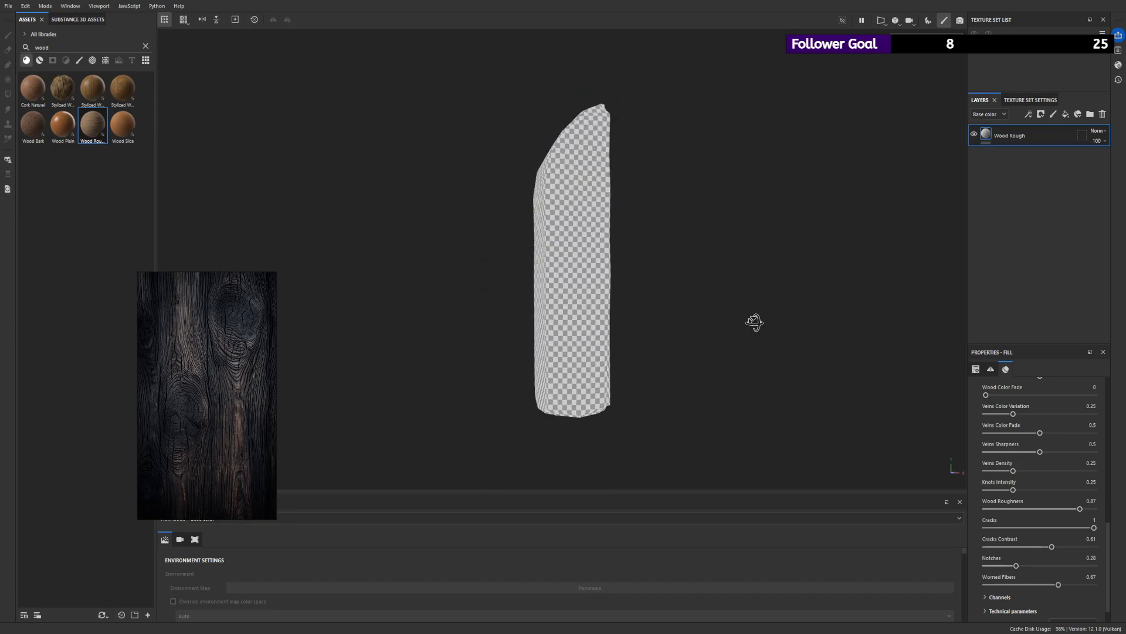
{"action": "key", "text": "m"}
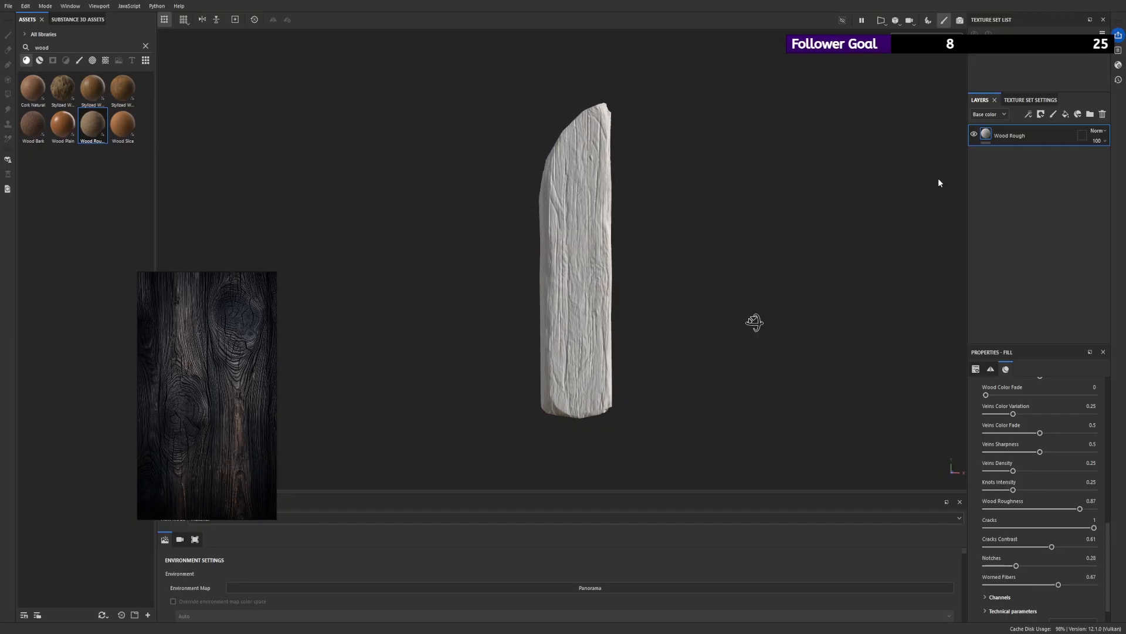
- Add a black mask with a fill effect to the Wood Rough layer and place an anchor point above that fill
{"action": "scroll", "coordinate": [1017, 462], "scroll_direction": "up", "scroll_amount": 4}
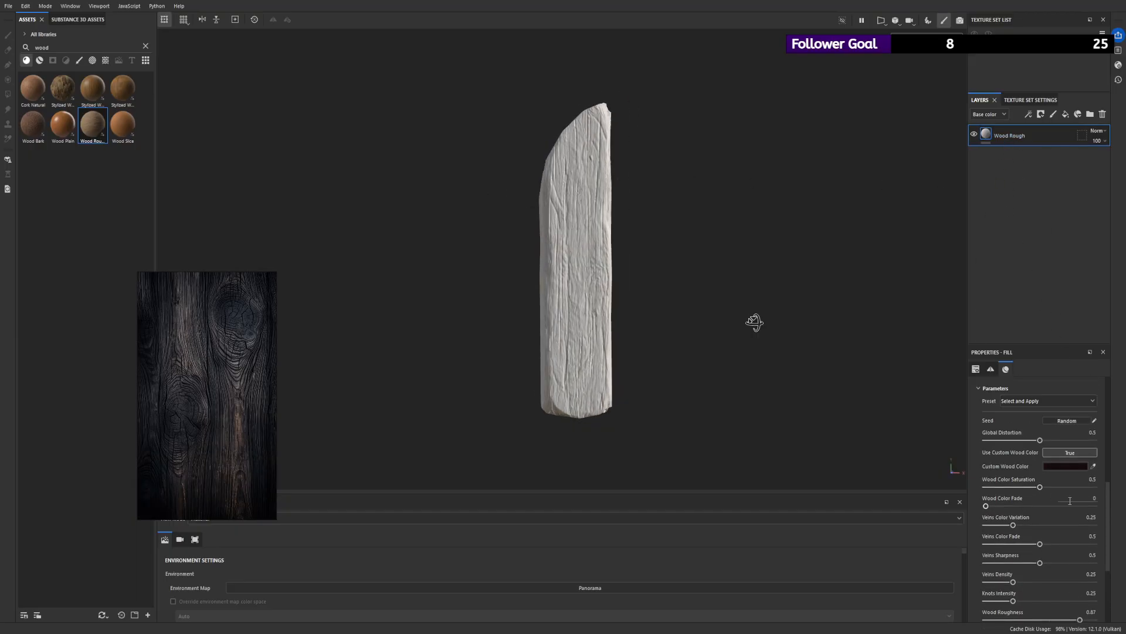
{"action": "scroll", "coordinate": [1106, 499], "scroll_direction": "up", "scroll_amount": 5}
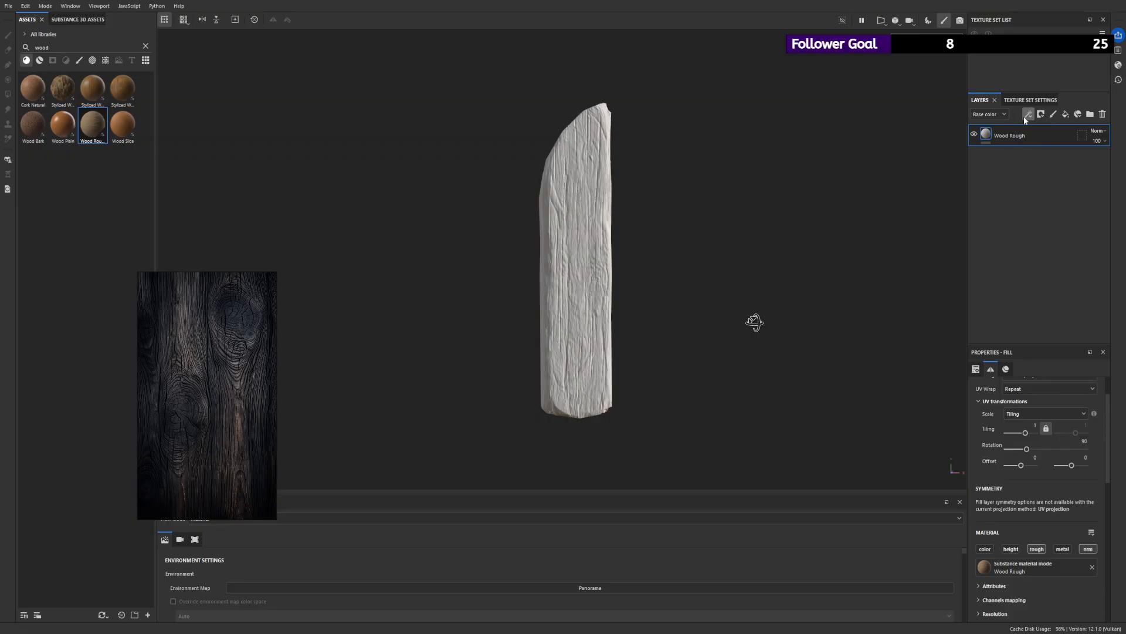
{"action": "left_click", "coordinate": [1050, 135]}
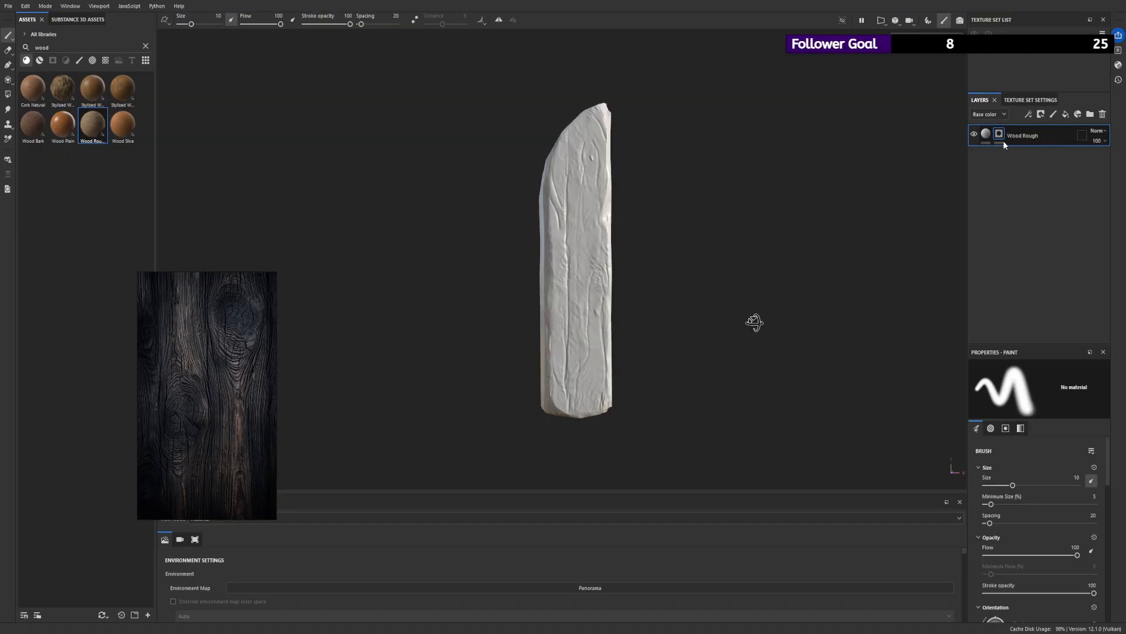
{"action": "left_click", "coordinate": [1049, 157]}
{"action": "left_click_drag", "start_coordinate": [672, 185], "coordinate": [645, 173], "text": "alt"}
{"action": "left_click", "coordinate": [1028, 115]}
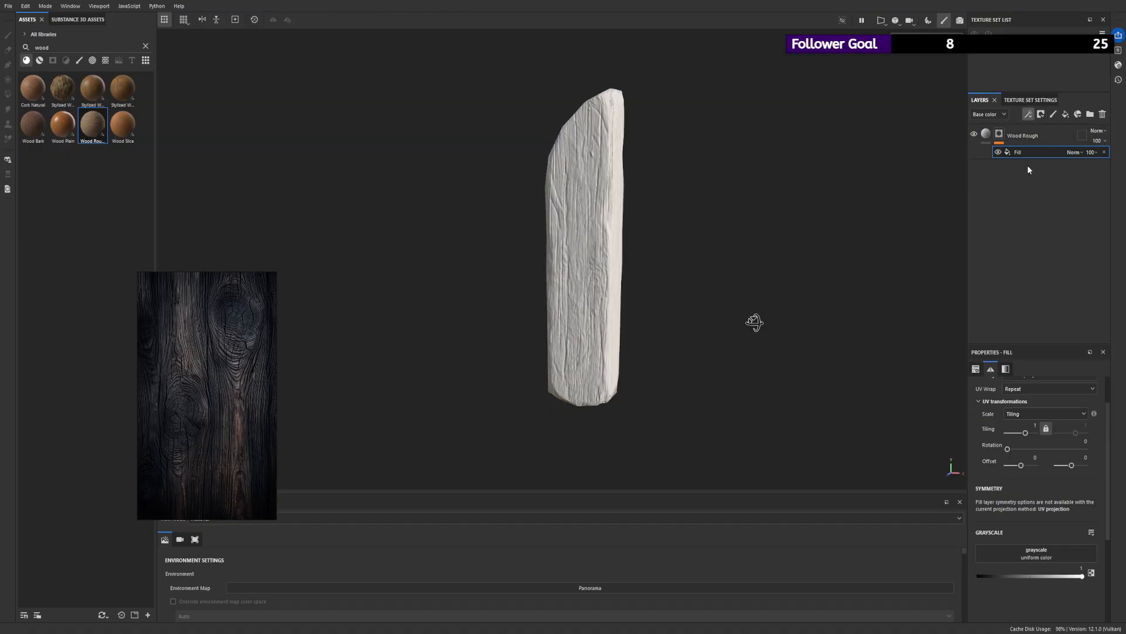
{"action": "left_click", "coordinate": [1034, 203]}
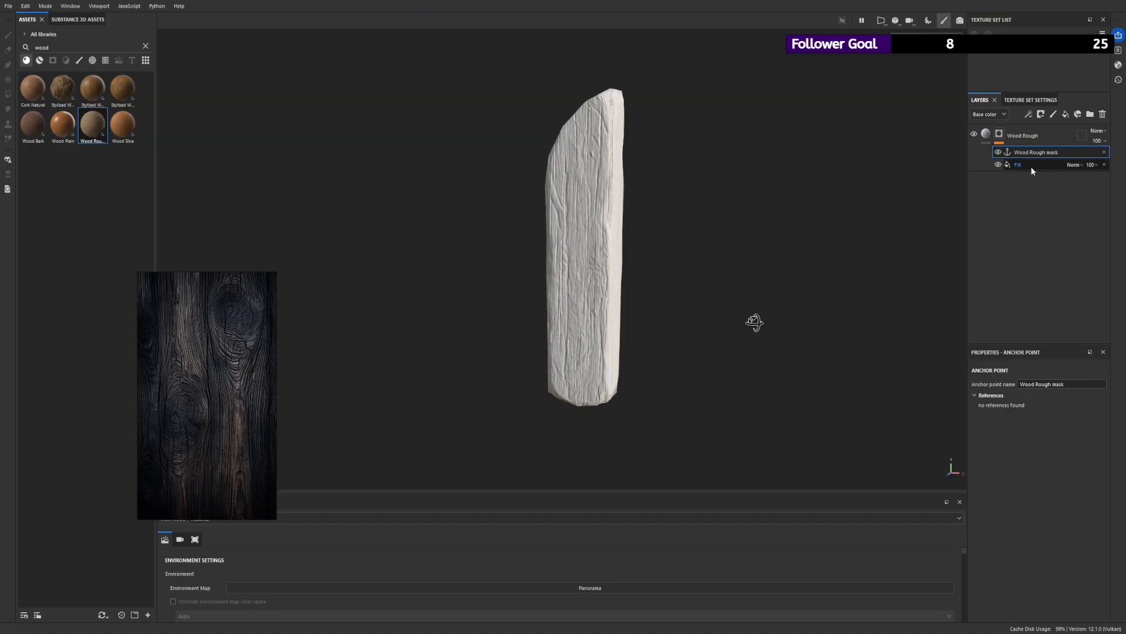
- Name the Wood Rough mask's anchor point "Normal map"
{"action": "triple_click", "coordinate": [1050, 384]}
{"action": "type", "text": "H"}
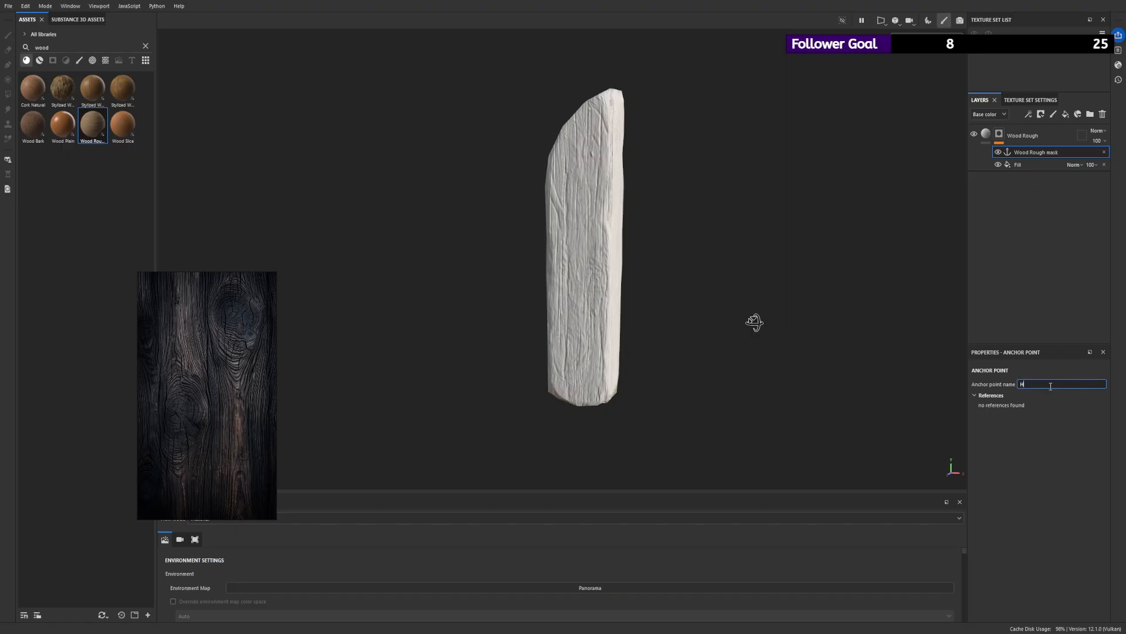
{"action": "type", "text": "Normal"}
{"action": "type", "text": "map"}
{"action": "key", "text": "Return"}
- Rename the anchor point in the Wood Rough mask as Stripes
{"action": "double_click", "coordinate": [1024, 152]}
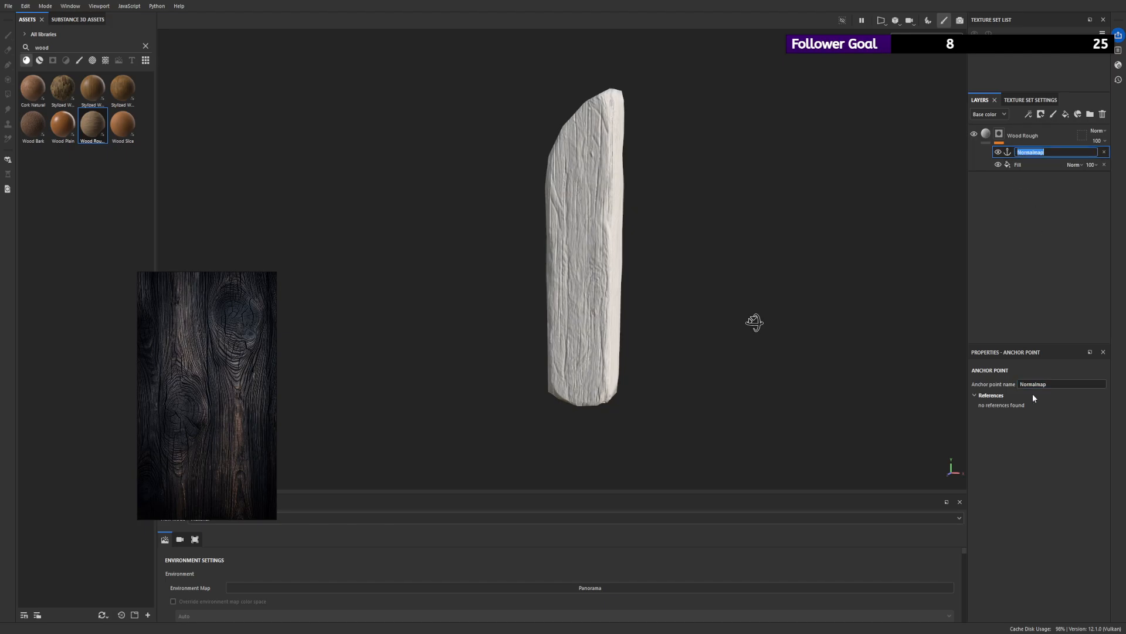
{"action": "type", "text": "stripes"}
{"action": "key", "text": "Return"}
{"action": "left_click_drag", "start_coordinate": [704, 166], "coordinate": [582, 173], "text": "alt"}
{"action": "scroll", "coordinate": [582, 173], "scroll_direction": "down", "scroll_amount": 2}
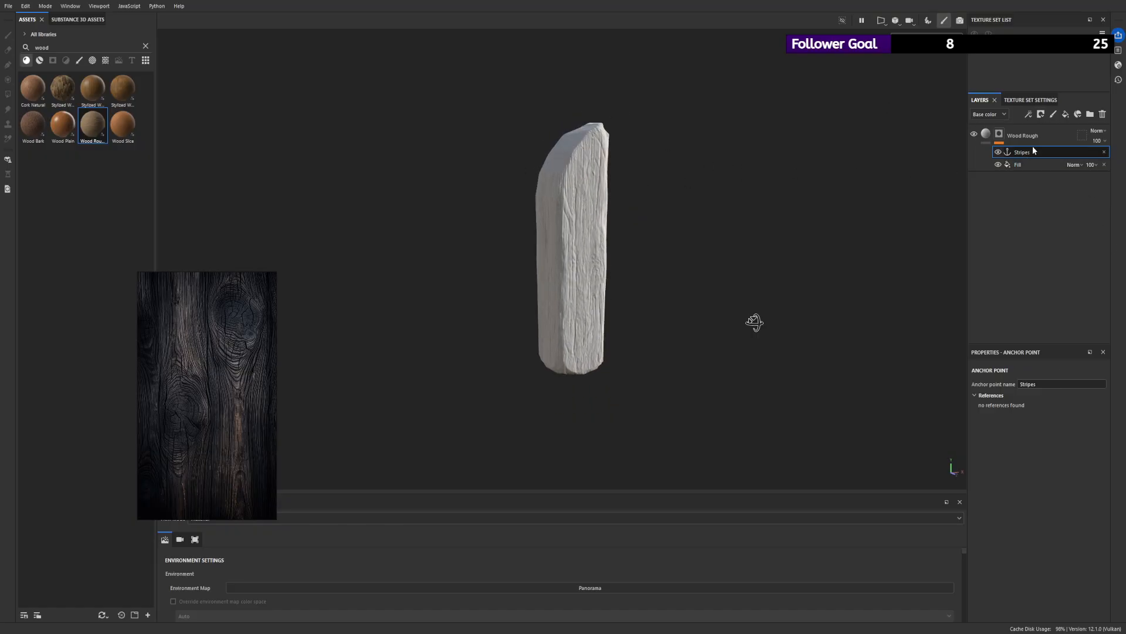
- Add a fill layer above Wood Rough and set its base color to a near-black reddish brown
{"action": "left_click", "coordinate": [1057, 136]}
{"action": "left_click", "coordinate": [1066, 115]}
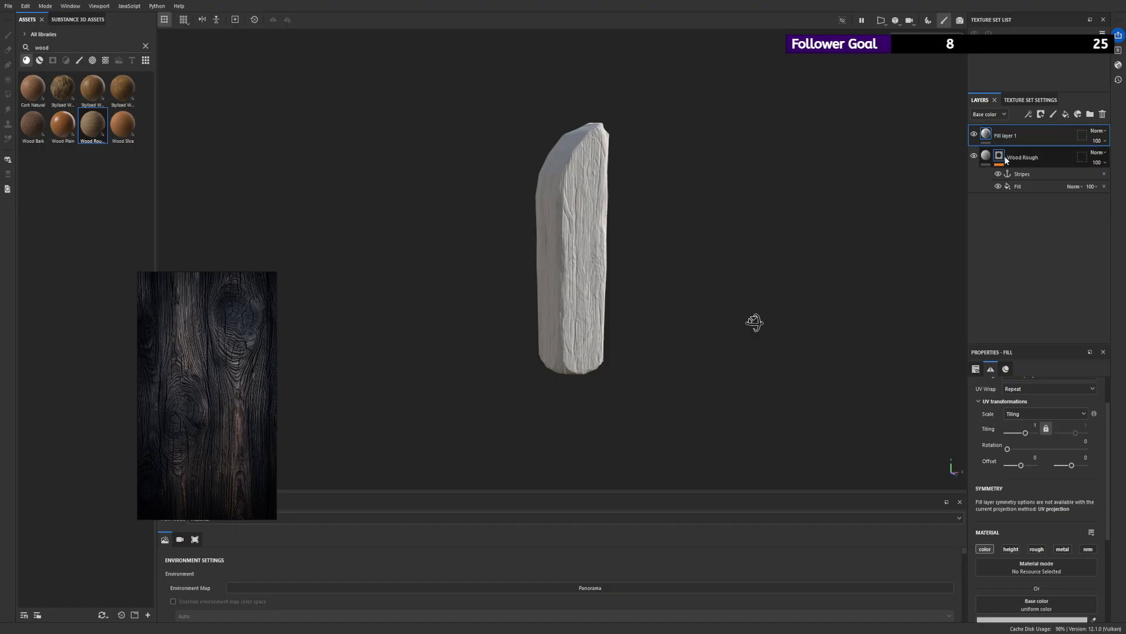
{"action": "left_click_drag", "start_coordinate": [712, 255], "coordinate": [596, 263], "text": "alt"}
{"action": "right_click_drag", "start_coordinate": [596, 263], "coordinate": [663, 289], "text": "alt"}
{"action": "left_click_drag", "start_coordinate": [663, 289], "coordinate": [537, 258], "text": "alt"}
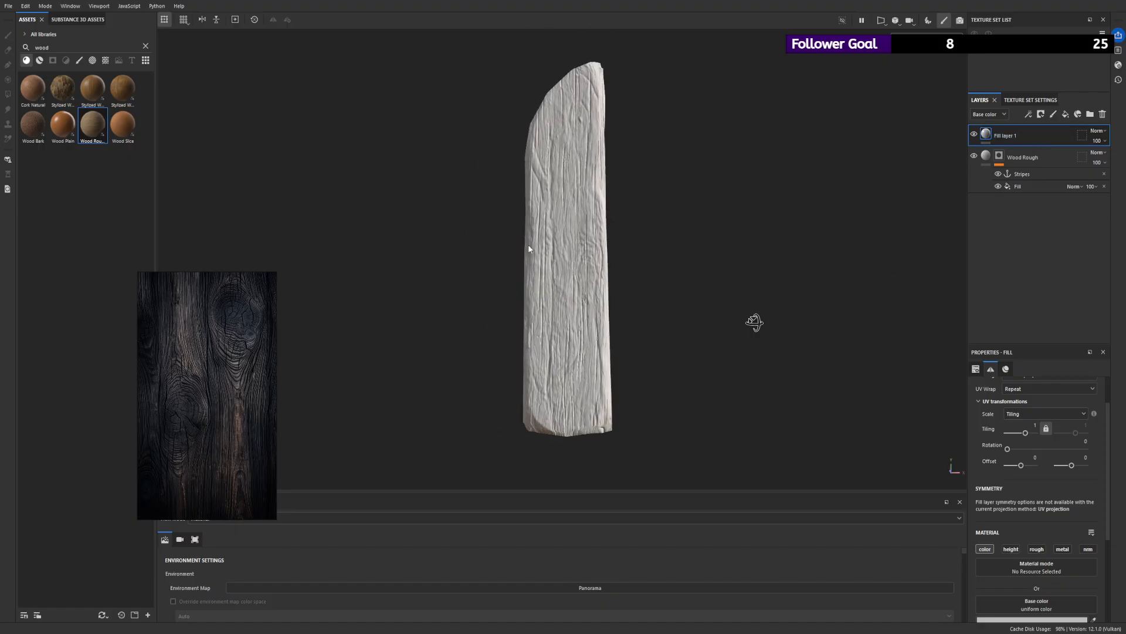
{"action": "scroll", "coordinate": [1024, 544], "scroll_direction": "down", "scroll_amount": 1}
{"action": "left_click", "coordinate": [1018, 593]}
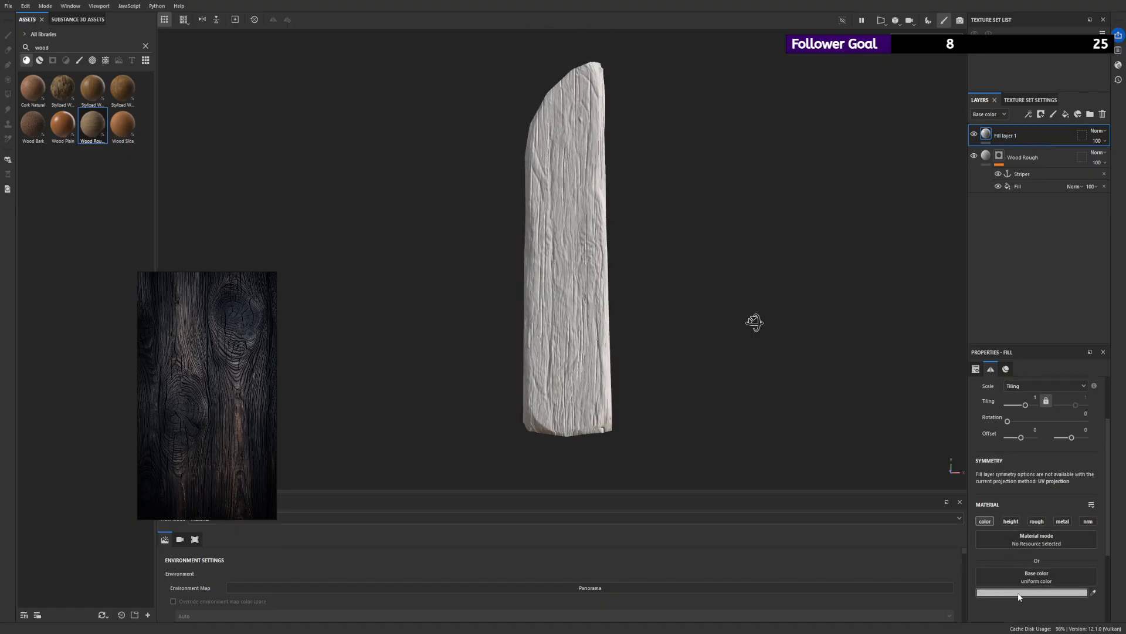
{"action": "left_click_drag", "start_coordinate": [981, 504], "coordinate": [1021, 564]}
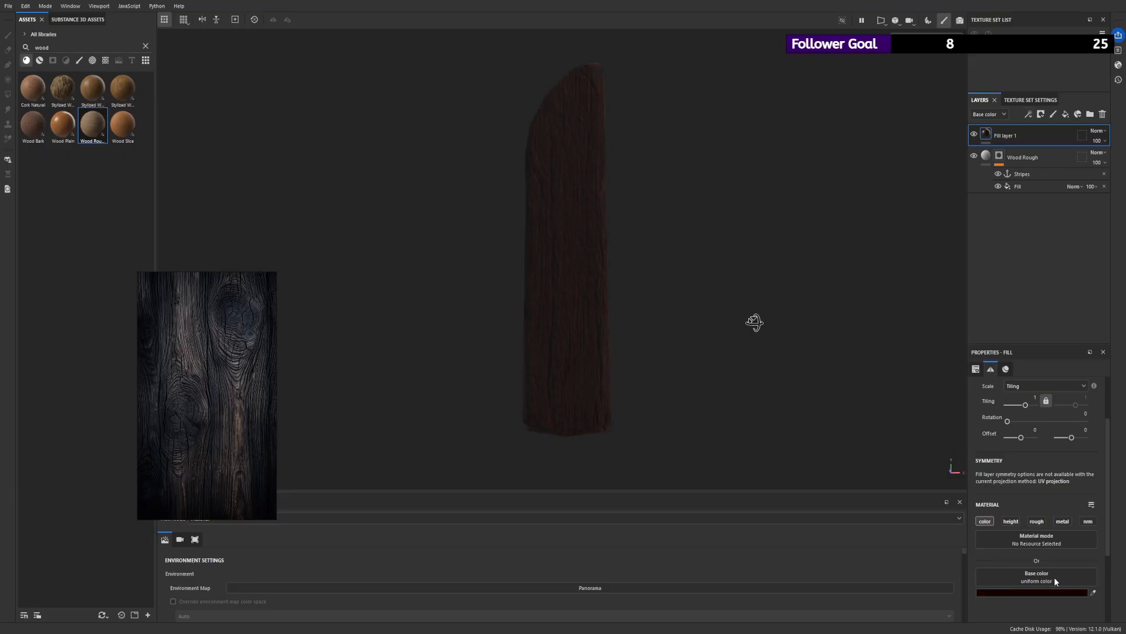
{"action": "left_click_drag", "start_coordinate": [912, 441], "coordinate": [546, 206], "text": "alt"}
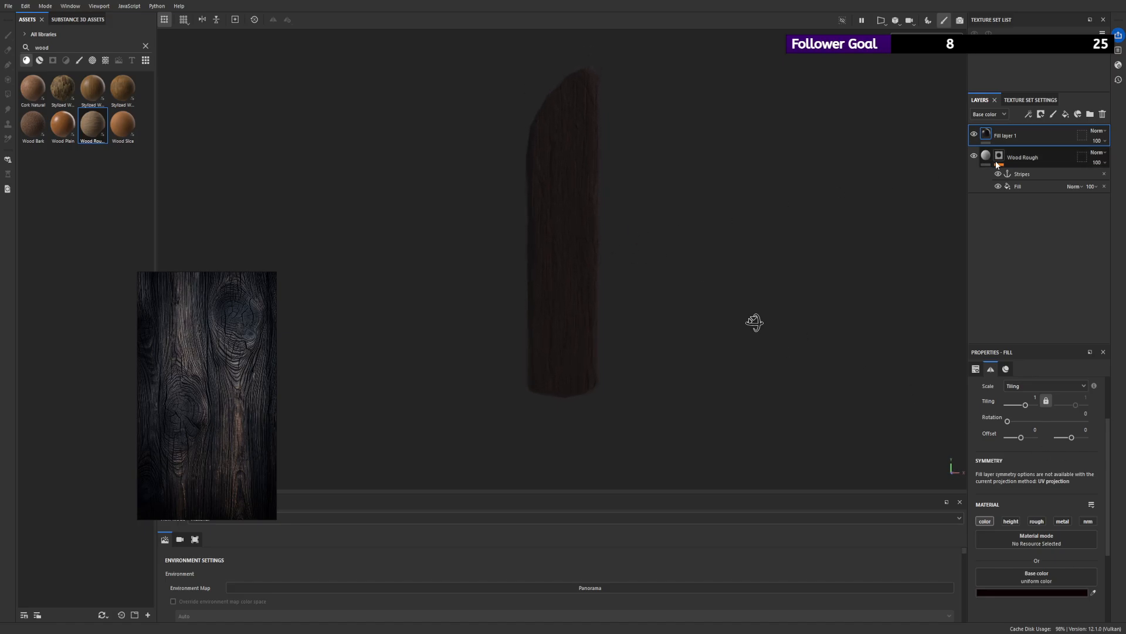
- Add a second fill layer on top with a black mask, trying and removing a fill effect in that mask
{"action": "left_click", "coordinate": [1066, 114]}
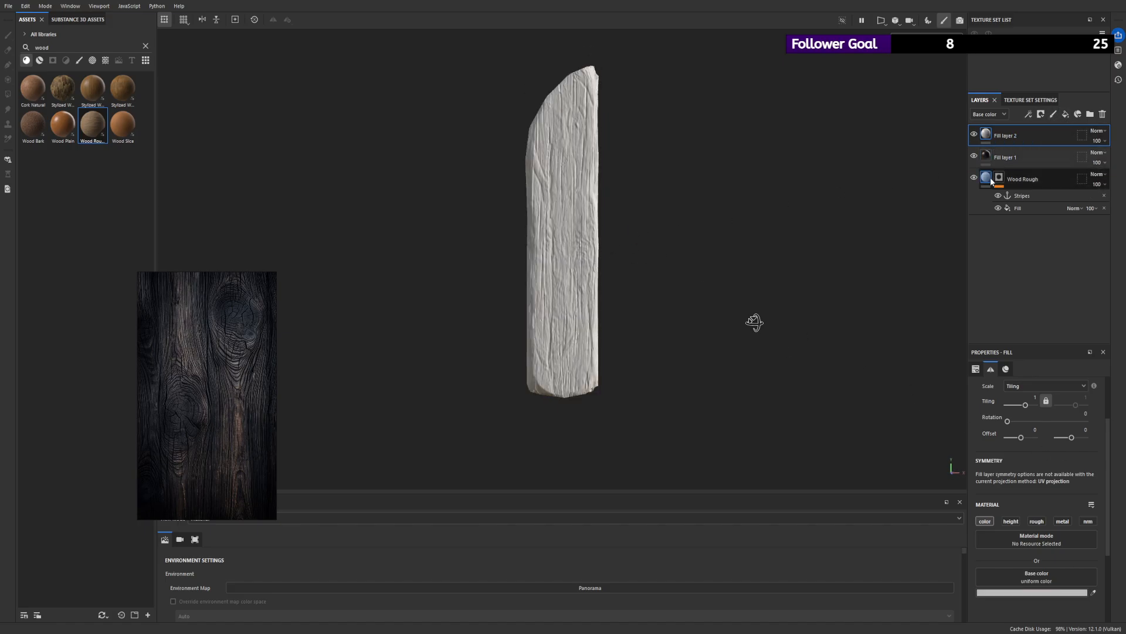
{"action": "left_click_drag", "start_coordinate": [636, 115], "coordinate": [658, 164], "text": "alt"}
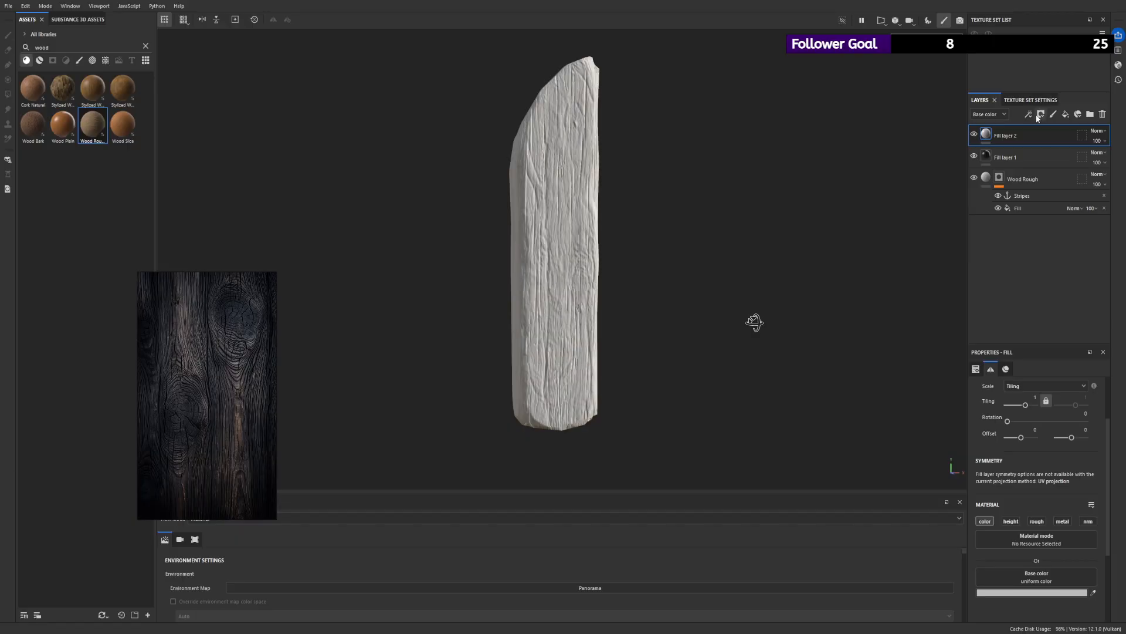
{"action": "left_click", "coordinate": [1041, 113]}
{"action": "left_click", "coordinate": [987, 140]}
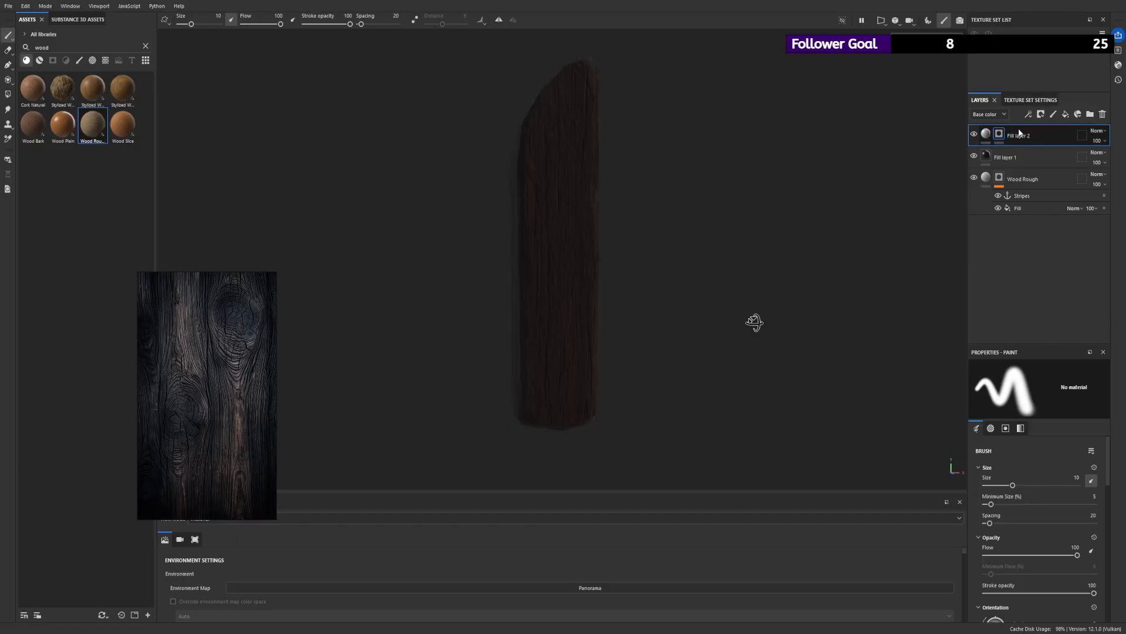
{"action": "left_click", "coordinate": [1052, 153]}
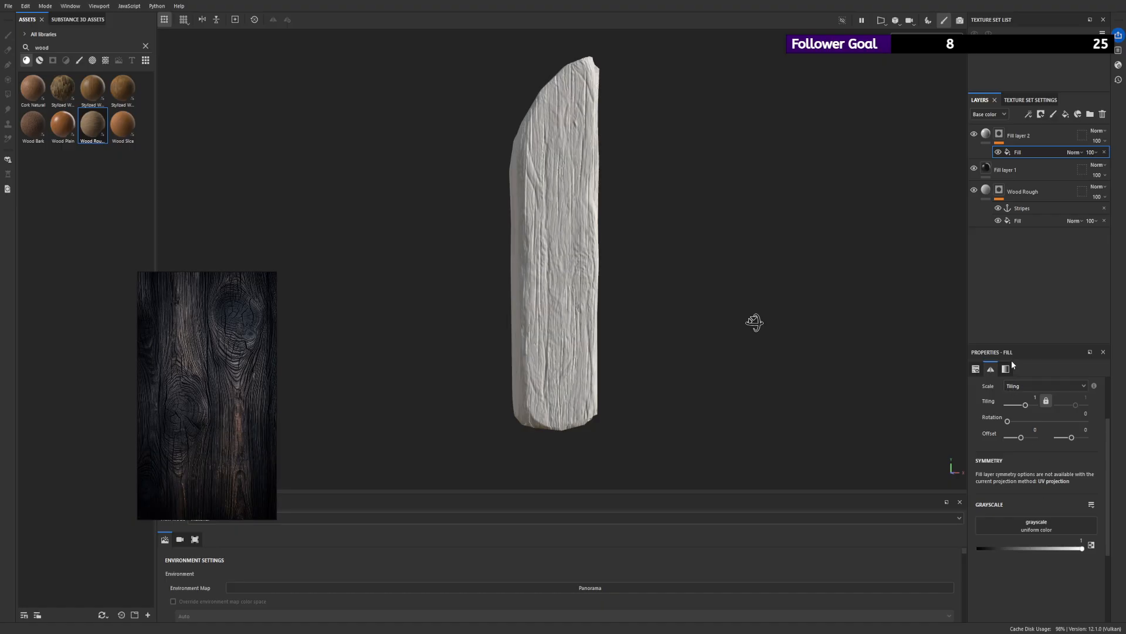
{"action": "left_click", "coordinate": [1104, 153]}
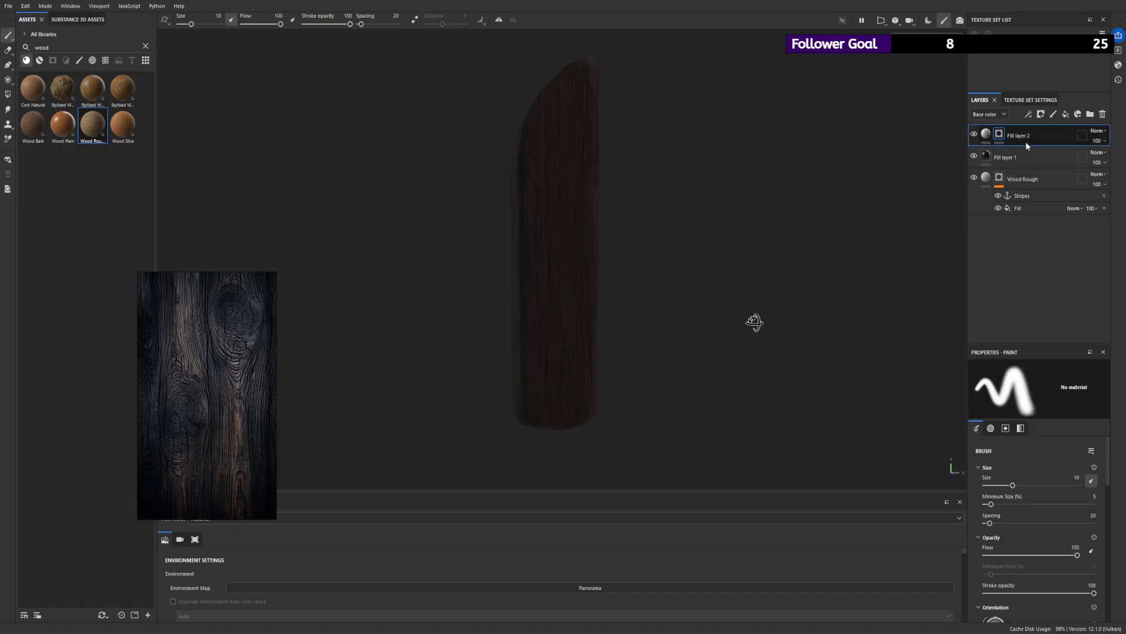
- Step back to Fill layer 2 without its mask and give the layer a dark red base color
{"action": "key", "text": "ctrl+z"}
{"action": "key", "text": "ctrl+z"}
{"action": "key", "text": "ctrl+z"}
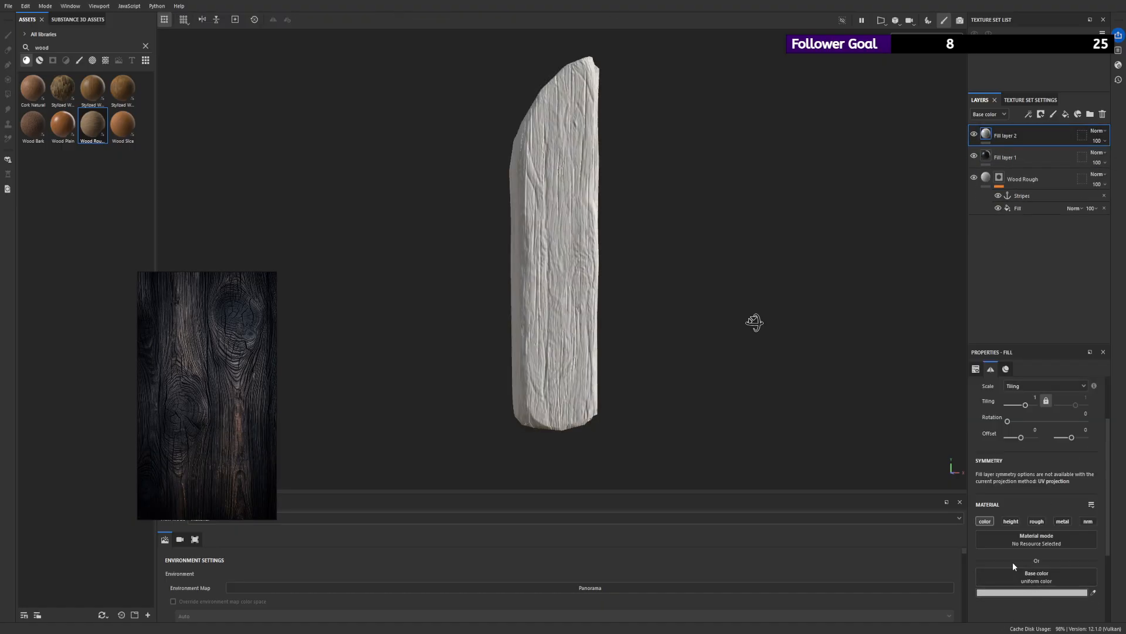
{"action": "key", "text": "ctrl+z"}
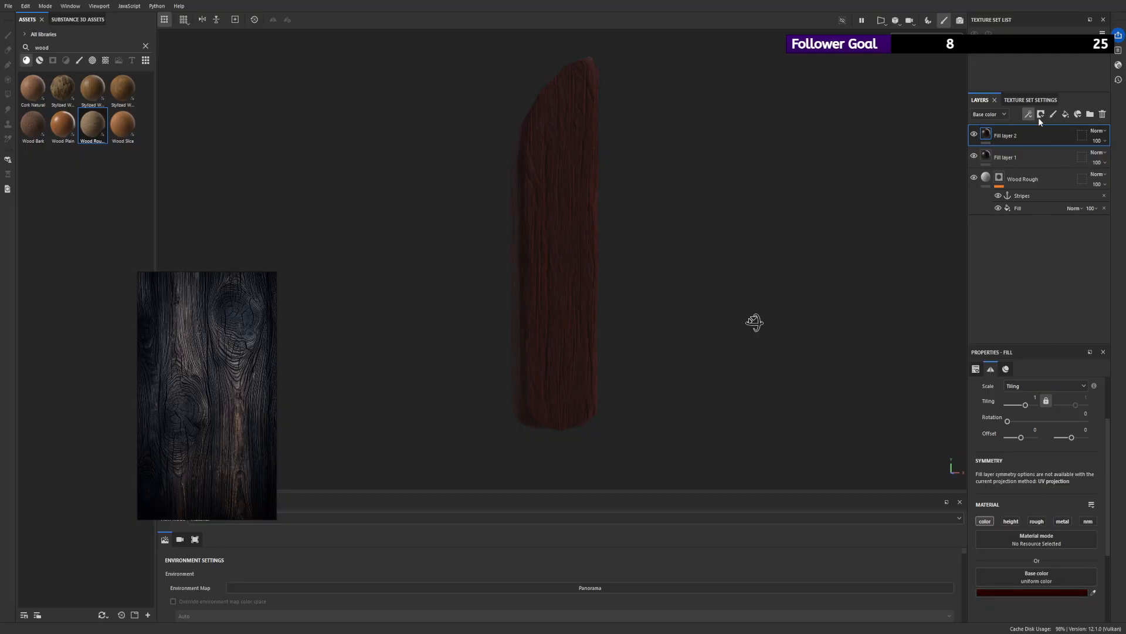
- Try a fill effect on Fill layer 2's content with the Stripes anchor point as its base color
{"action": "left_click", "coordinate": [1037, 149]}
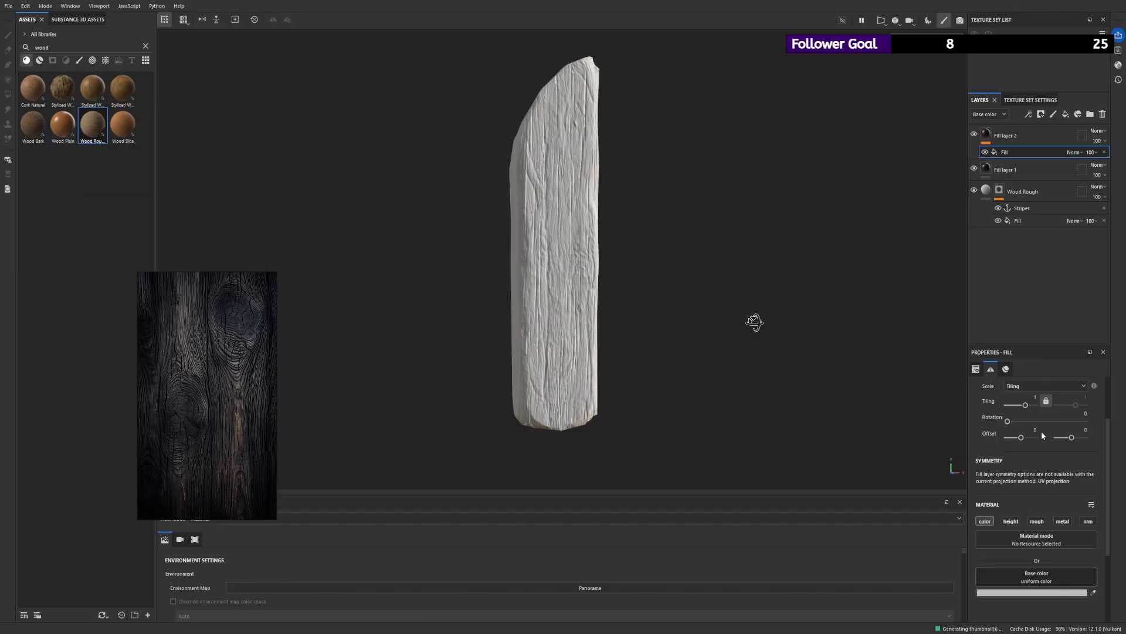
{"action": "left_click_drag", "start_coordinate": [1021, 208], "coordinate": [1036, 577]}
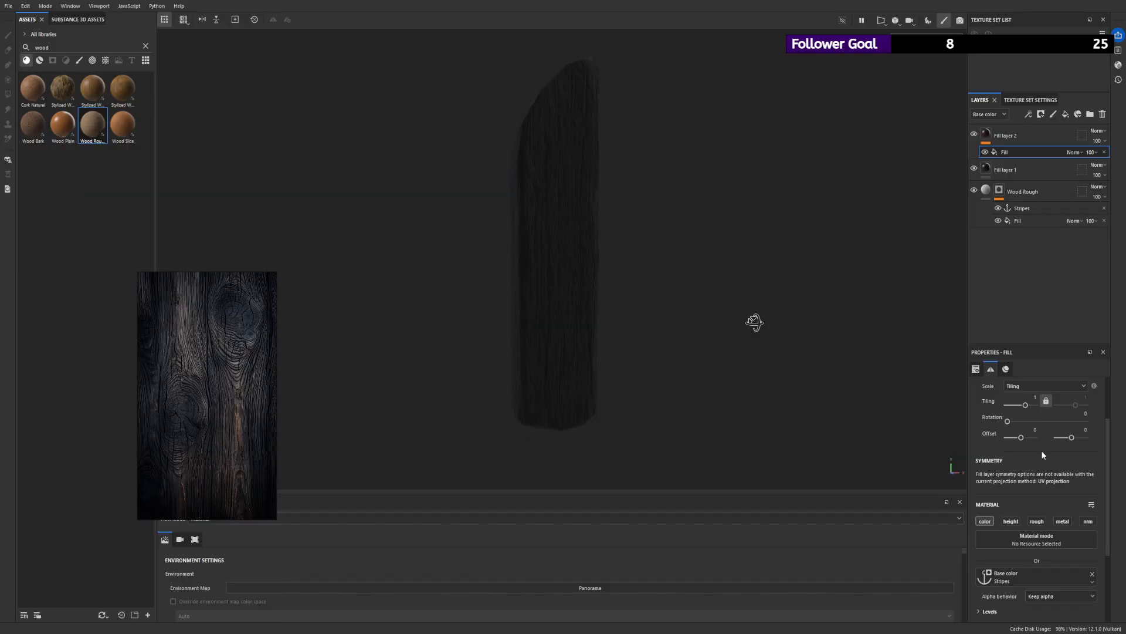
{"action": "mouse_move", "coordinate": [736, 280]}
{"action": "left_mouse_down", "text": "alt"}
{"action": "mouse_move", "coordinate": [767, 274]}
{"action": "mouse_move", "coordinate": [727, 278]}
{"action": "left_mouse_up", "text": "alt"}
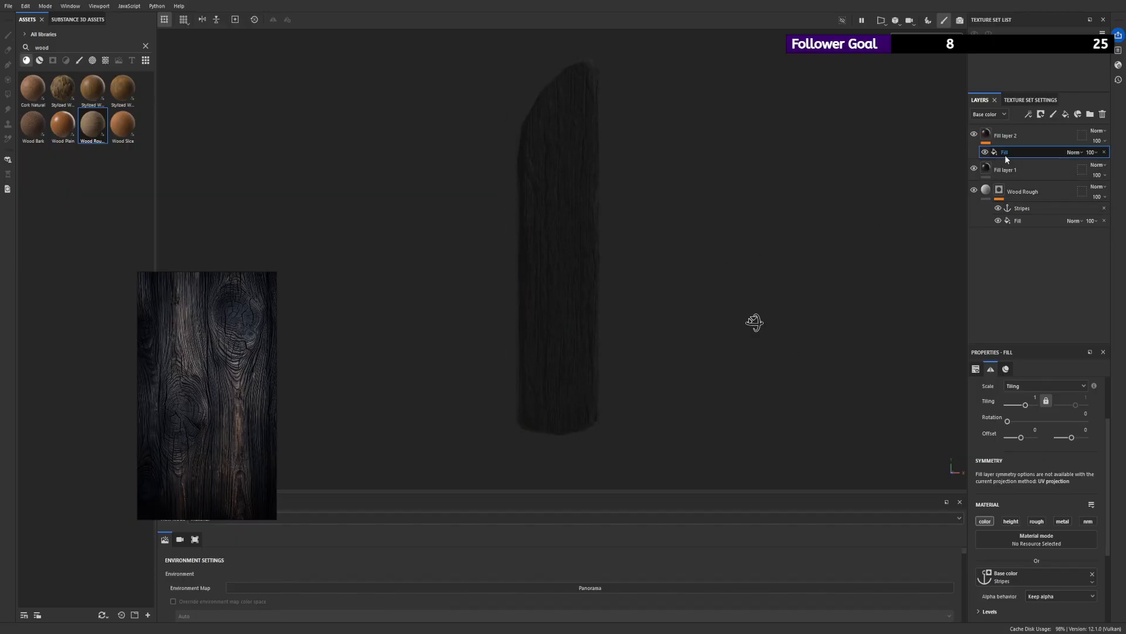
- Try blending modes such as Divide, Subtract and Multiply on Fill layer 2's fill effect, and delete the effect
{"action": "left_click", "coordinate": [1083, 211]}
{"action": "scroll", "coordinate": [622, 224], "scroll_direction": "up", "scroll_amount": 2}
{"action": "left_click_drag", "start_coordinate": [619, 223], "coordinate": [660, 230], "text": "alt"}
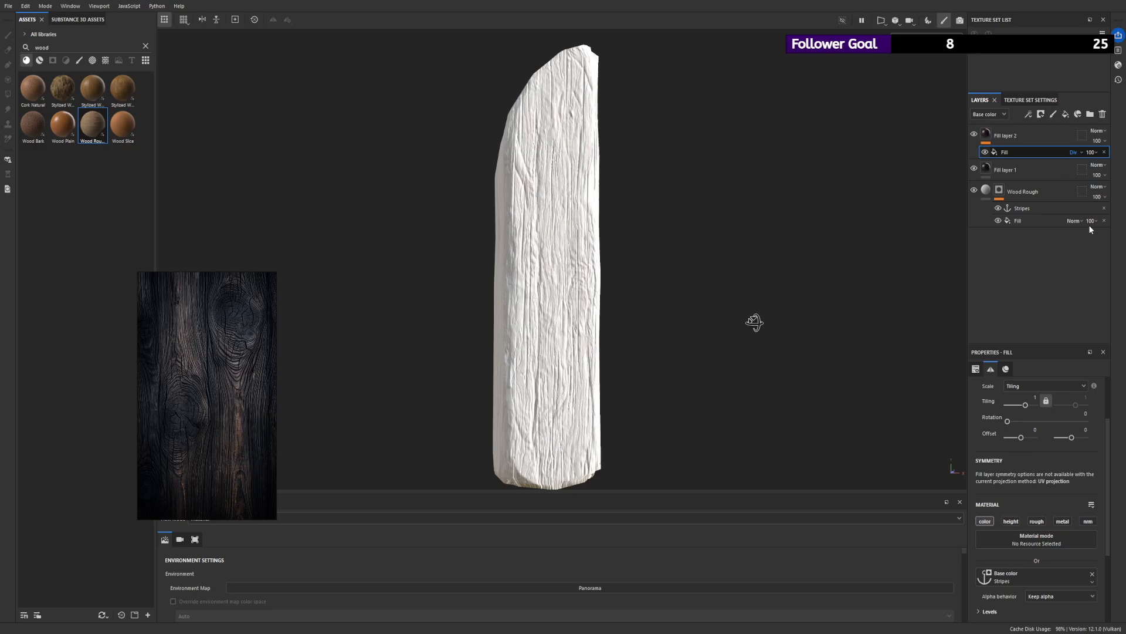
{"action": "left_click", "coordinate": [1076, 263]}
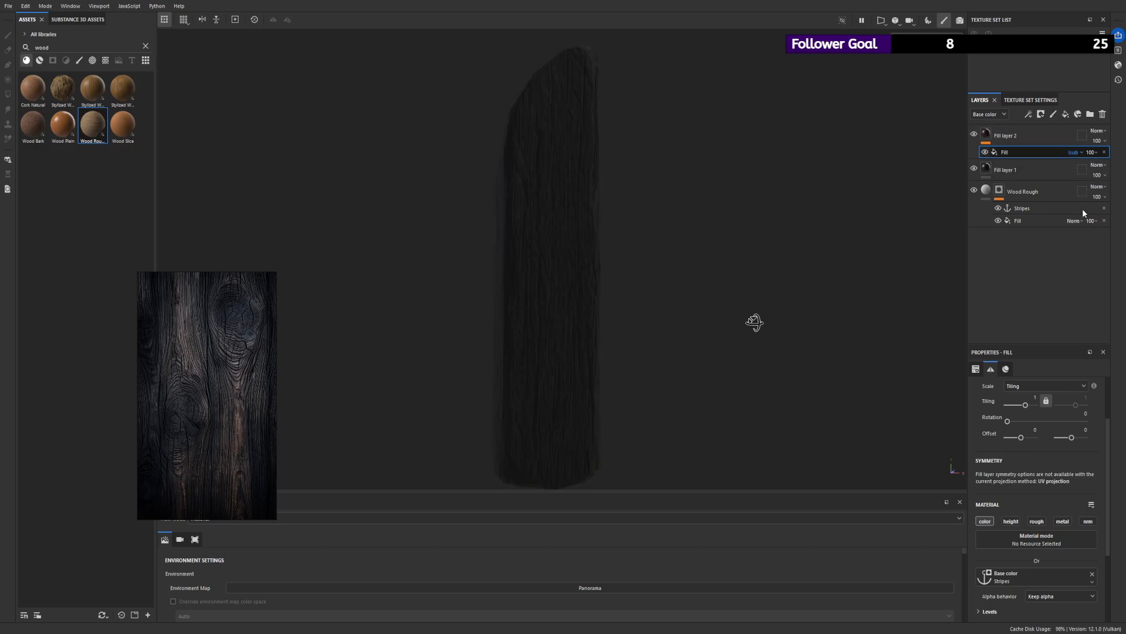
{"action": "left_click", "coordinate": [1077, 255]}
{"action": "scroll", "coordinate": [693, 237], "scroll_direction": "up", "scroll_amount": 1}
{"action": "mouse_move", "coordinate": [694, 236]}
{"action": "left_mouse_down", "text": "alt"}
{"action": "mouse_move", "coordinate": [756, 256]}
{"action": "mouse_move", "coordinate": [687, 251]}
{"action": "left_mouse_up", "text": "alt"}
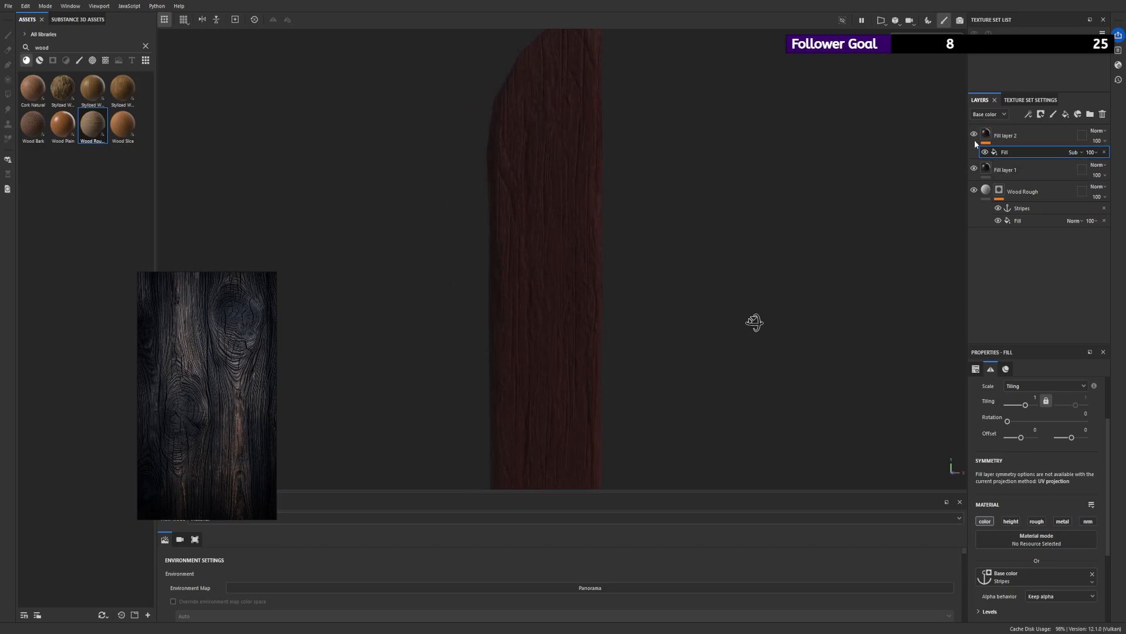
{"action": "left_click", "coordinate": [1078, 204]}
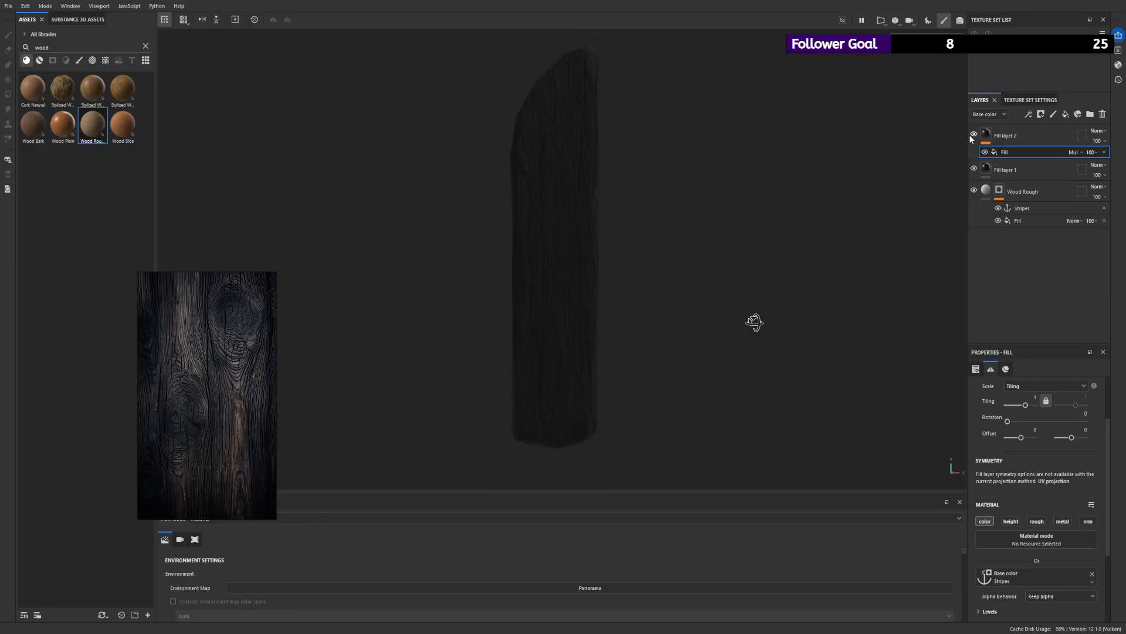
{"action": "left_click", "coordinate": [1104, 152]}
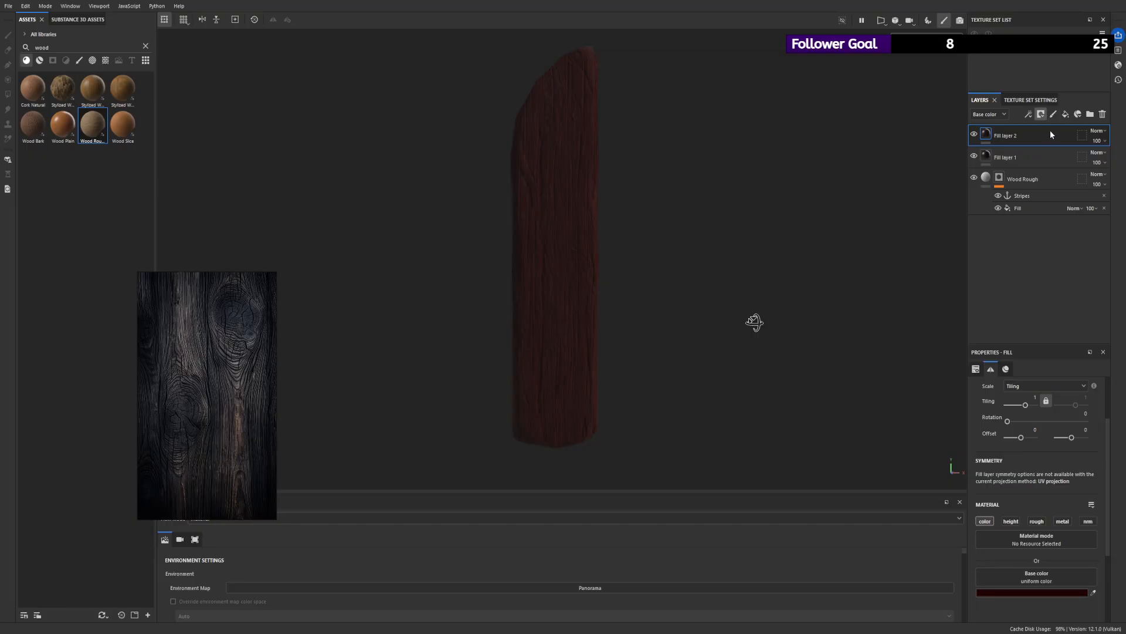
- Give Fill layer 2 a mask with a fill effect and toggle the Wood Rough layer's visibility to compare
{"action": "left_click", "coordinate": [1029, 115]}
{"action": "left_click", "coordinate": [1051, 146]}
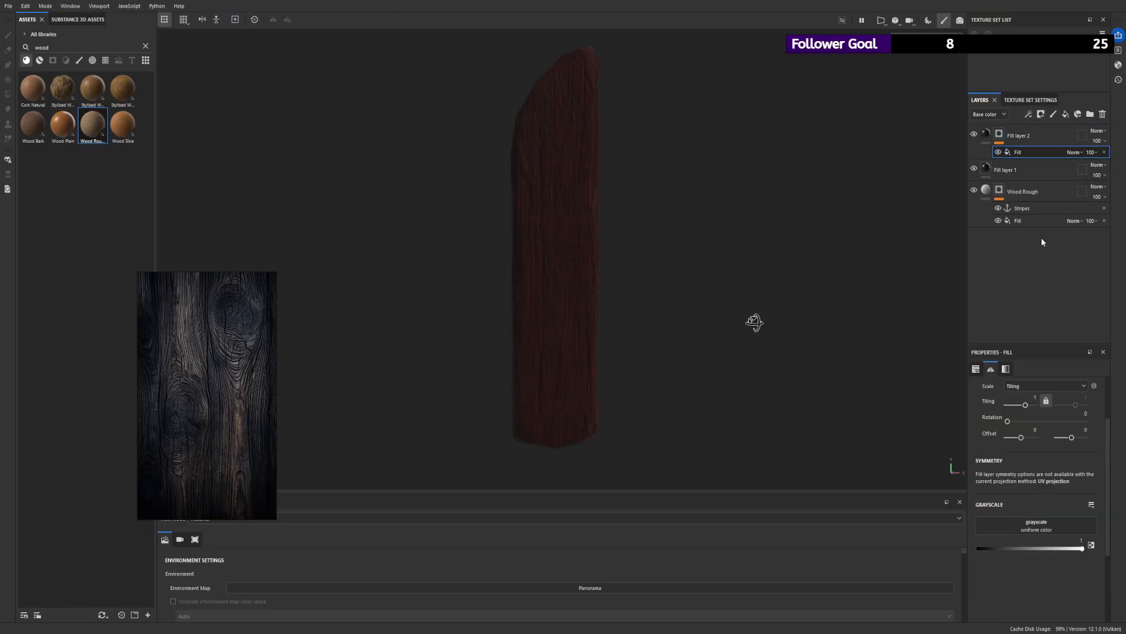
{"action": "left_click", "coordinate": [979, 192]}
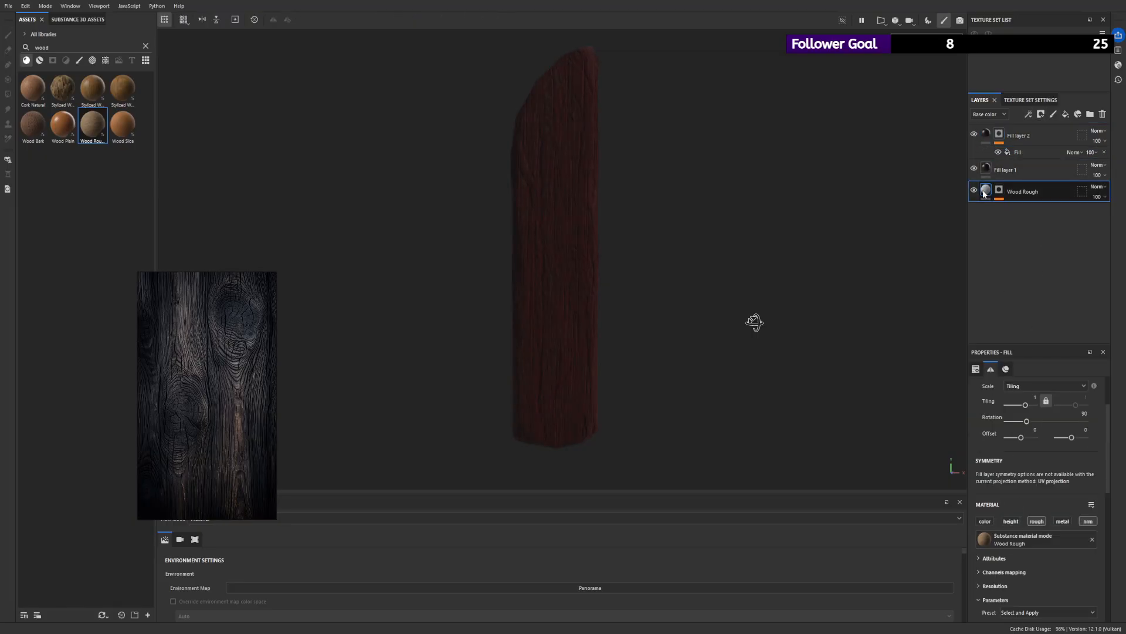
{"action": "left_click", "coordinate": [977, 189]}
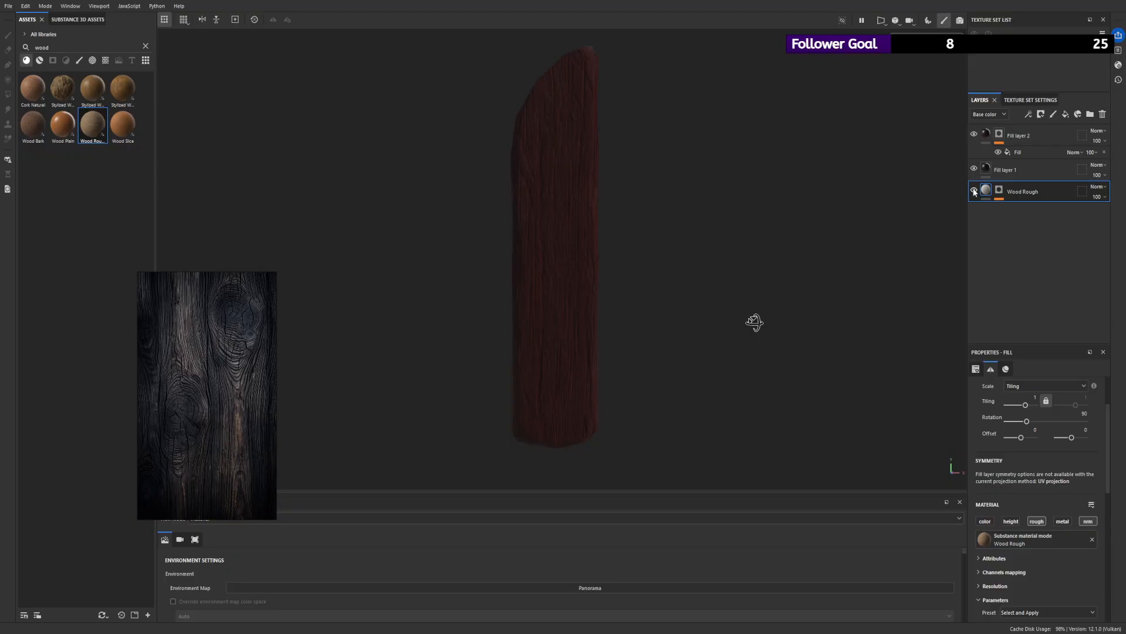
{"action": "left_click", "coordinate": [976, 189]}
{"action": "left_click", "coordinate": [976, 190]}
- Enable the roughness channel on Fill layer 2, set it to 0.8156 and compare the plank with the layer hidden
{"action": "left_click", "coordinate": [988, 136]}
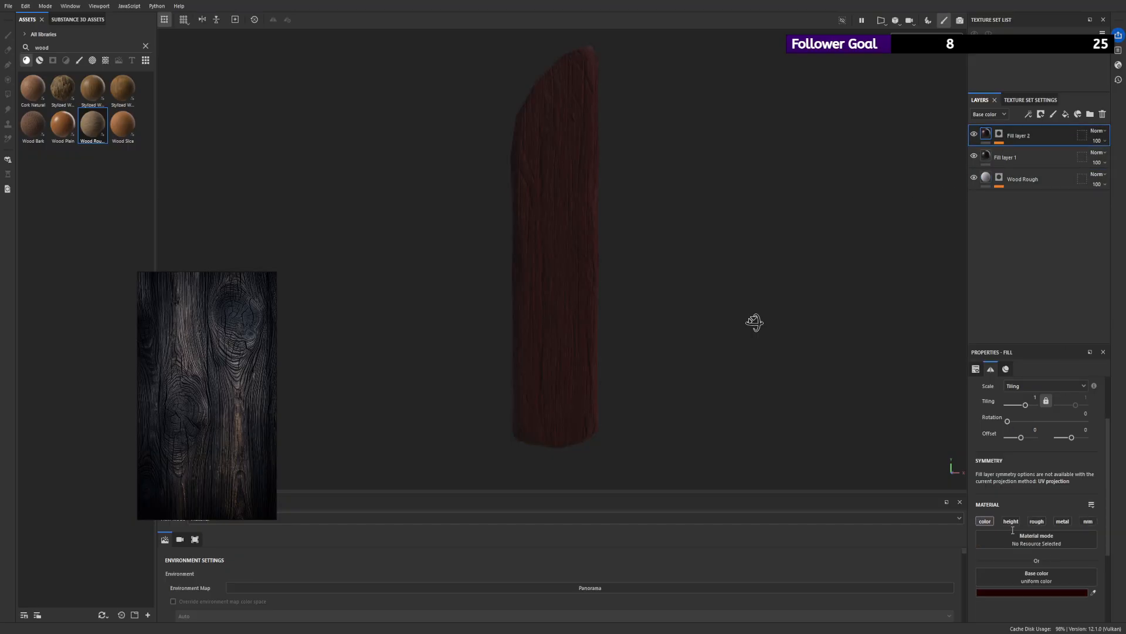
{"action": "left_click", "coordinate": [1036, 521]}
{"action": "scroll", "coordinate": [1009, 563], "scroll_direction": "down", "scroll_amount": 1}
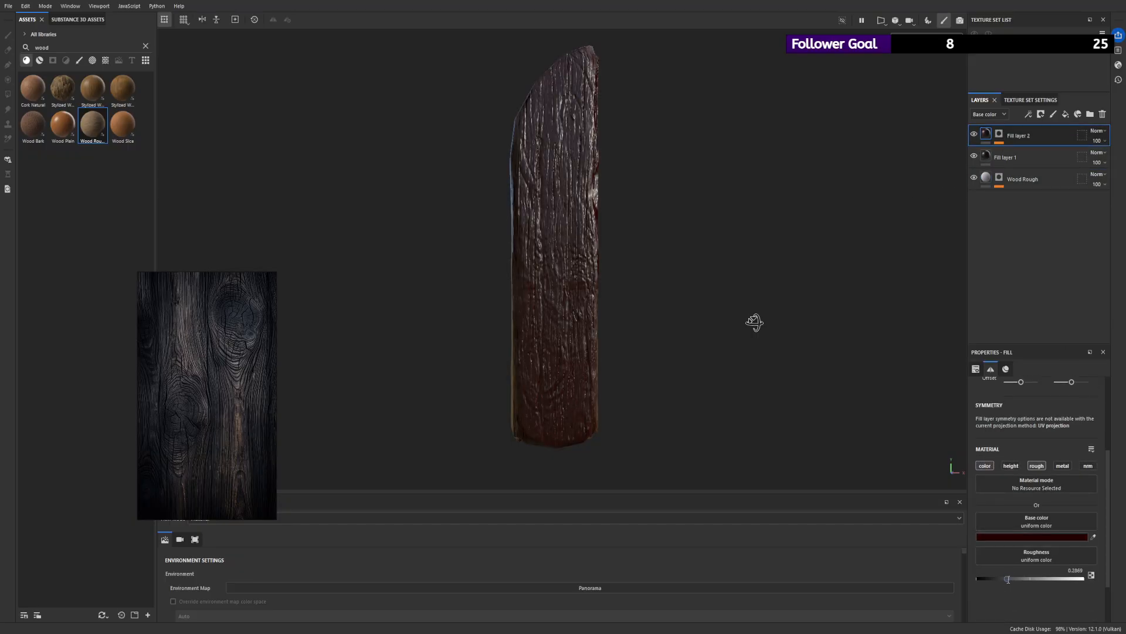
{"action": "left_click_drag", "start_coordinate": [1008, 579], "coordinate": [1064, 579]}
{"action": "left_click", "coordinate": [973, 135]}
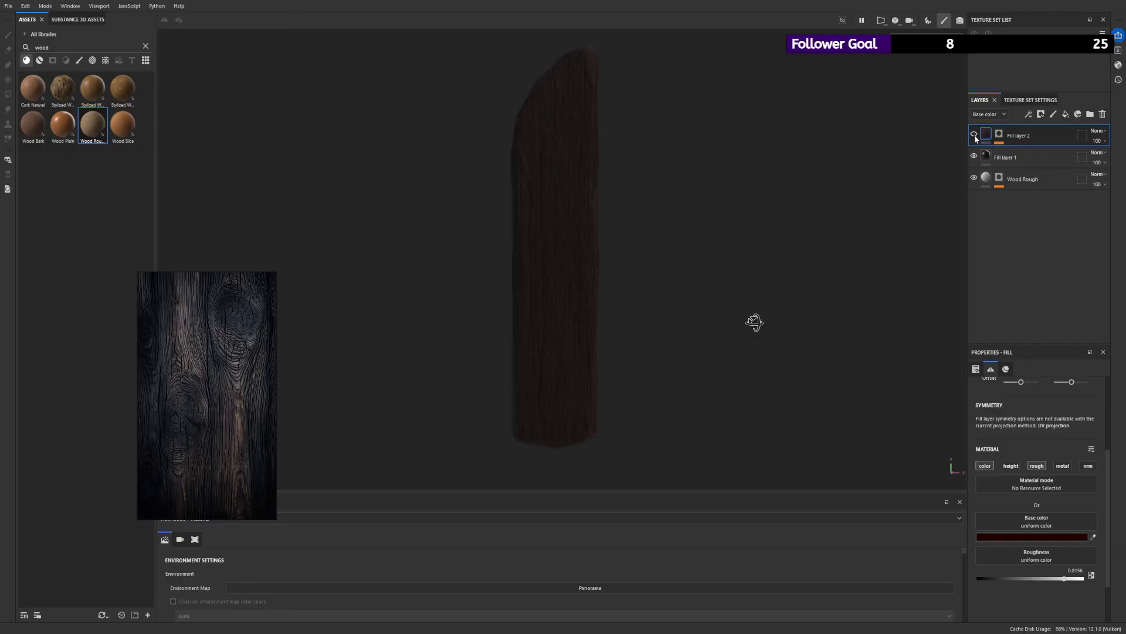
{"action": "left_click", "coordinate": [974, 135]}
{"action": "left_click_drag", "start_coordinate": [735, 156], "coordinate": [789, 132], "text": "alt"}
- Set Fill layer 1's roughness to 0.8238 and enable its metallic channel at 0.1352
{"action": "left_click", "coordinate": [984, 157]}
{"action": "left_click", "coordinate": [984, 157]}
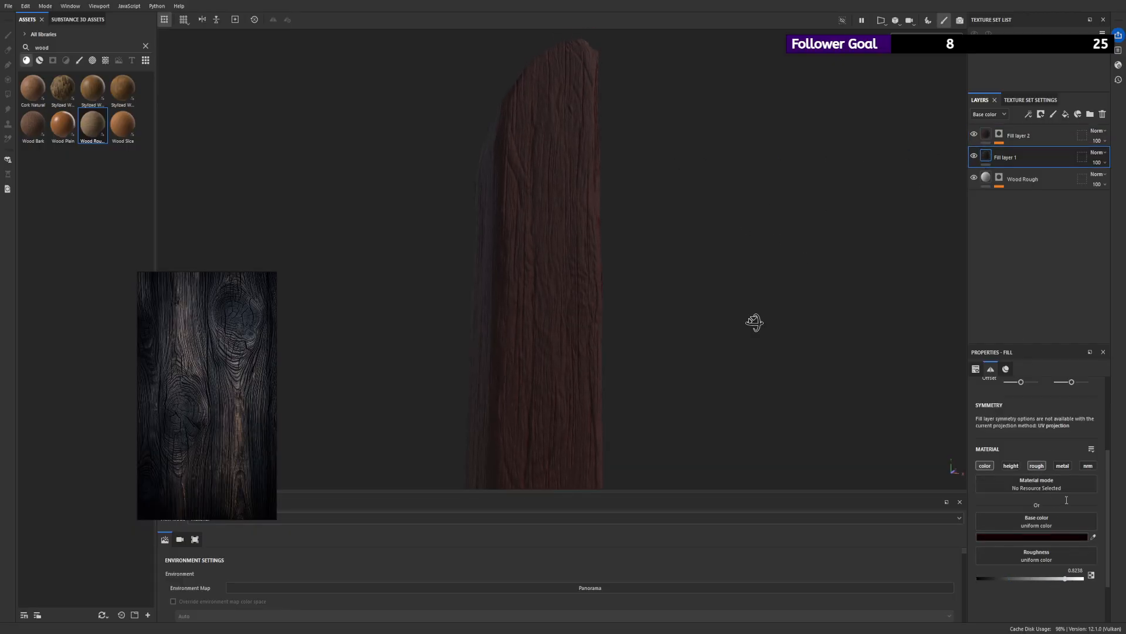
{"action": "left_click", "coordinate": [1063, 465]}
{"action": "left_click_drag", "start_coordinate": [979, 617], "coordinate": [990, 618]}
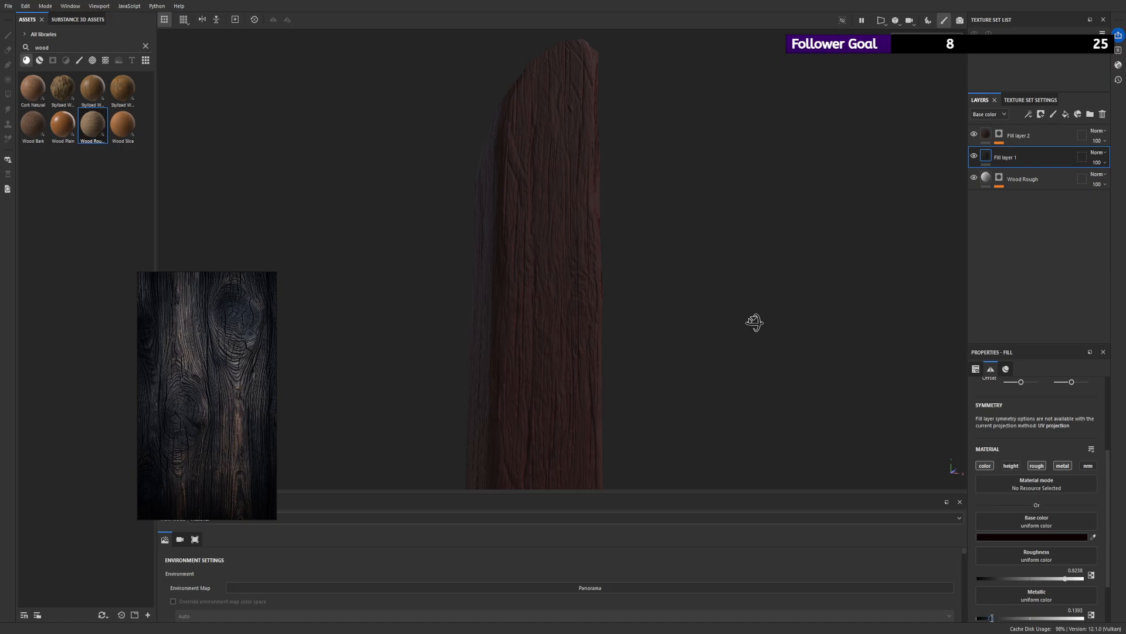
{"action": "scroll", "coordinate": [491, 264], "scroll_direction": "down", "scroll_amount": 3}
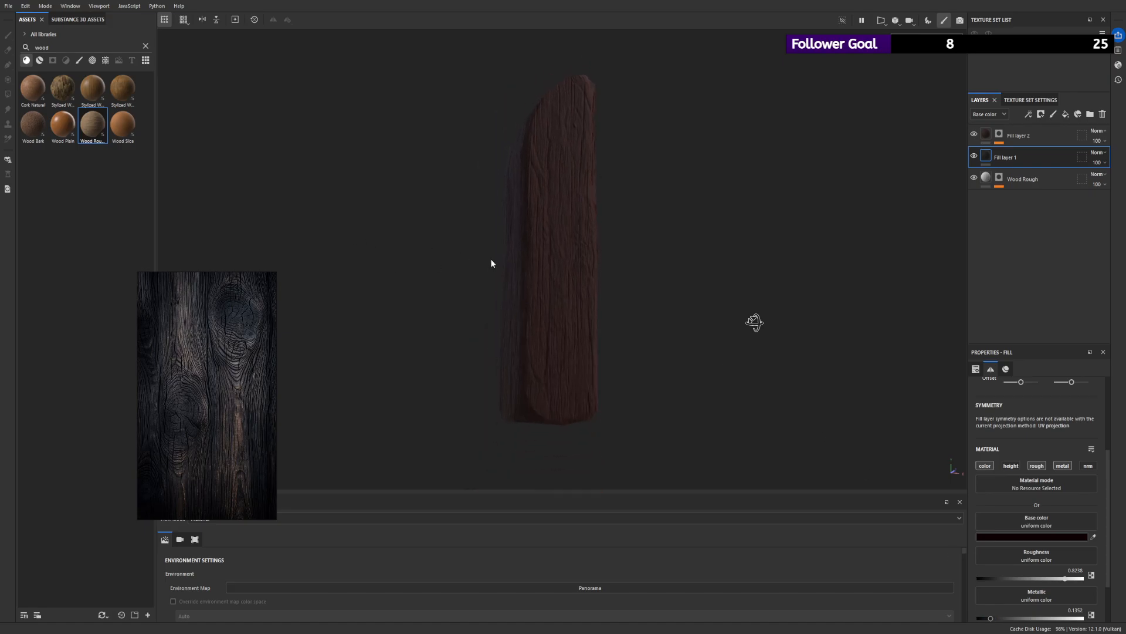
{"action": "left_click", "coordinate": [973, 135]}
- Use the BnW Spots 3 pattern as the grayscale of the fill effect in Fill layer 2's mask
{"action": "left_click", "coordinate": [1000, 134]}
{"action": "left_click", "coordinate": [1018, 152]}
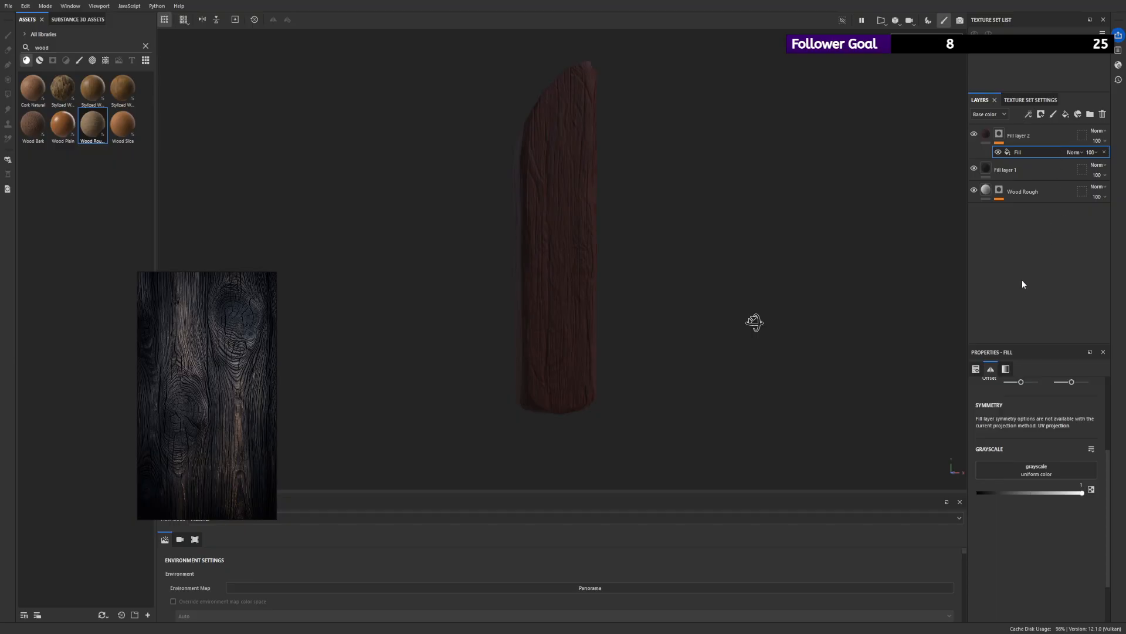
{"action": "left_click", "coordinate": [1052, 514]}
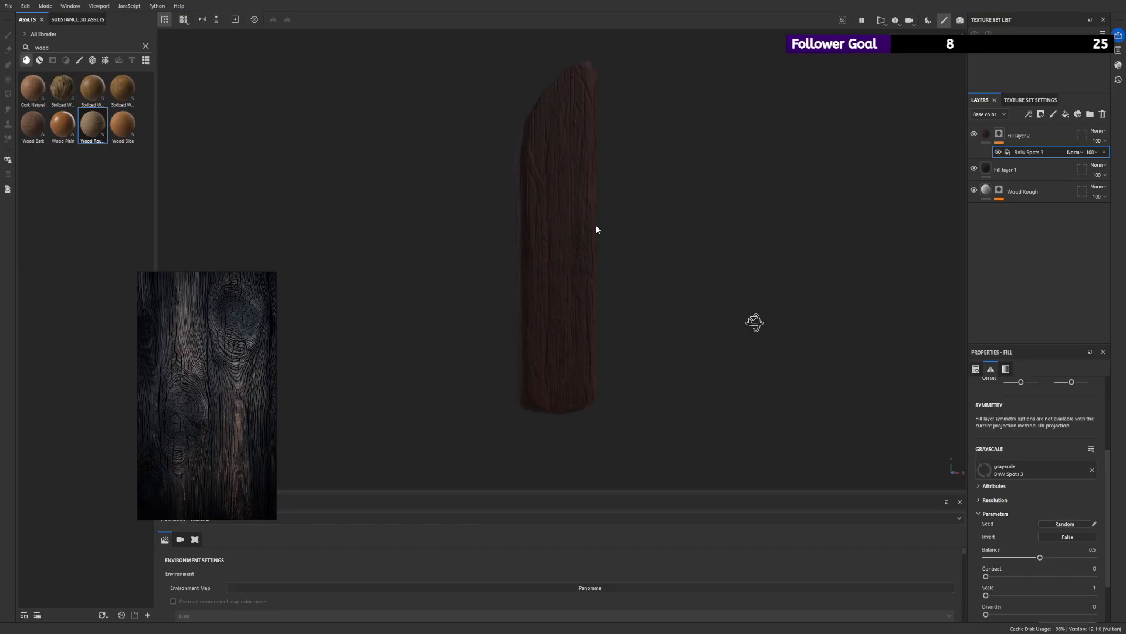
{"action": "left_click_drag", "start_coordinate": [525, 167], "coordinate": [633, 234], "text": "alt"}
{"action": "scroll", "coordinate": [1060, 469], "scroll_direction": "up", "scroll_amount": 3}
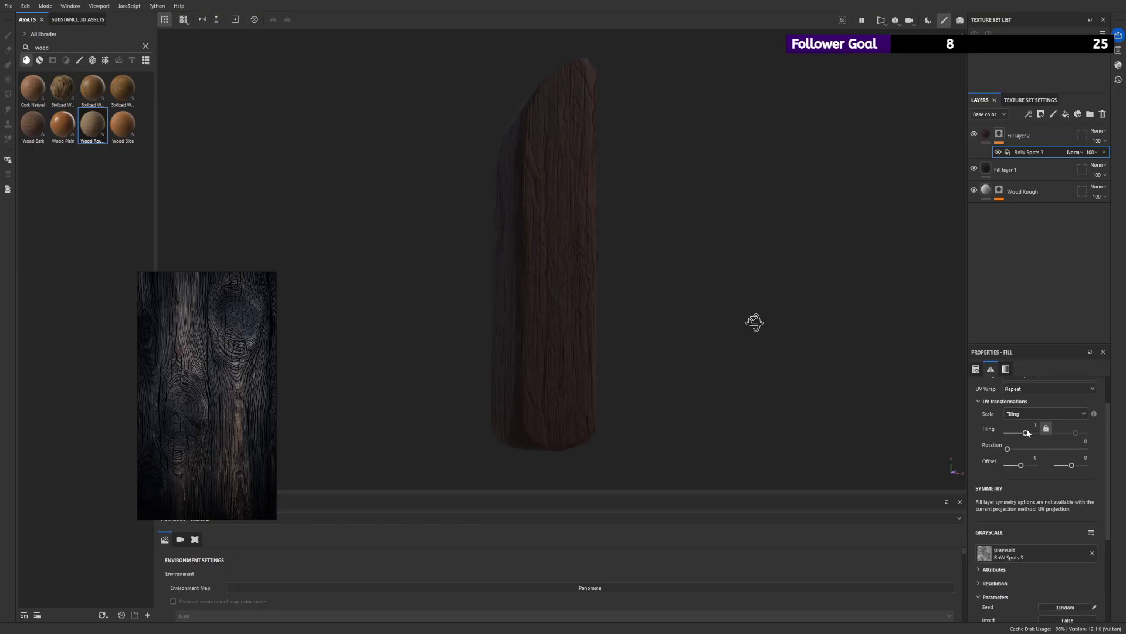
- Adjust the tiling of the BnW Spots 3 mask fill while viewing the mask, and set its balance to 0.78
{"action": "left_click_drag", "start_coordinate": [1027, 433], "coordinate": [1034, 433]}
{"action": "left_click", "coordinate": [1000, 134], "text": "alt"}
{"action": "right_click_drag", "start_coordinate": [689, 263], "coordinate": [712, 411], "text": "alt"}
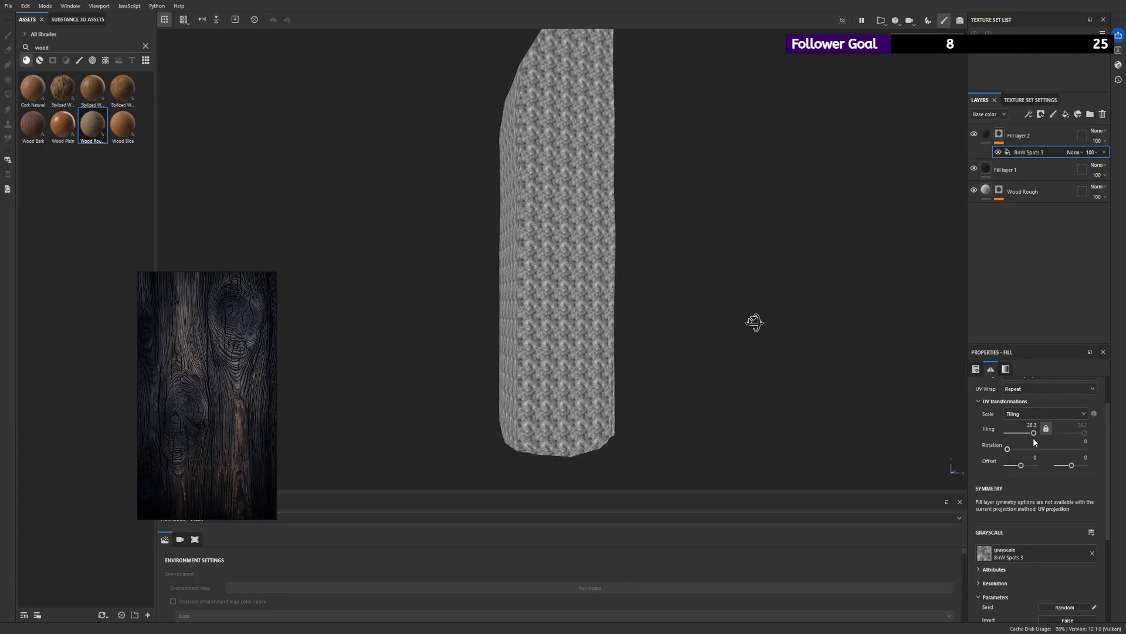
{"action": "left_click_drag", "start_coordinate": [1033, 432], "coordinate": [1028, 433]}
{"action": "scroll", "coordinate": [1057, 530], "scroll_direction": "down", "scroll_amount": 2}
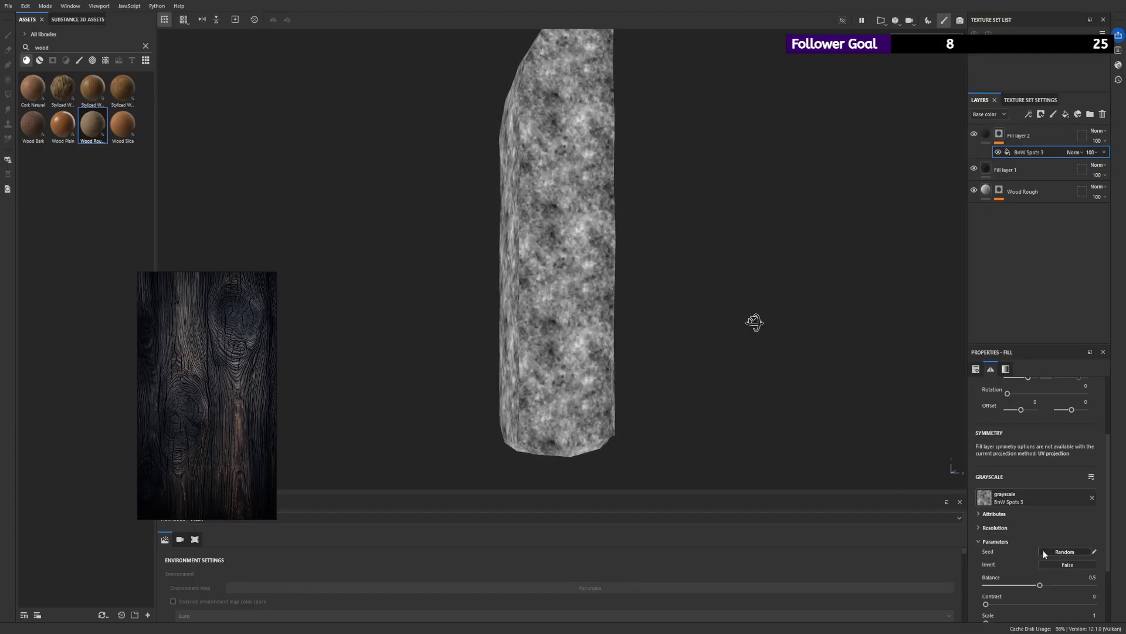
{"action": "left_click_drag", "start_coordinate": [1040, 585], "coordinate": [1070, 584]}
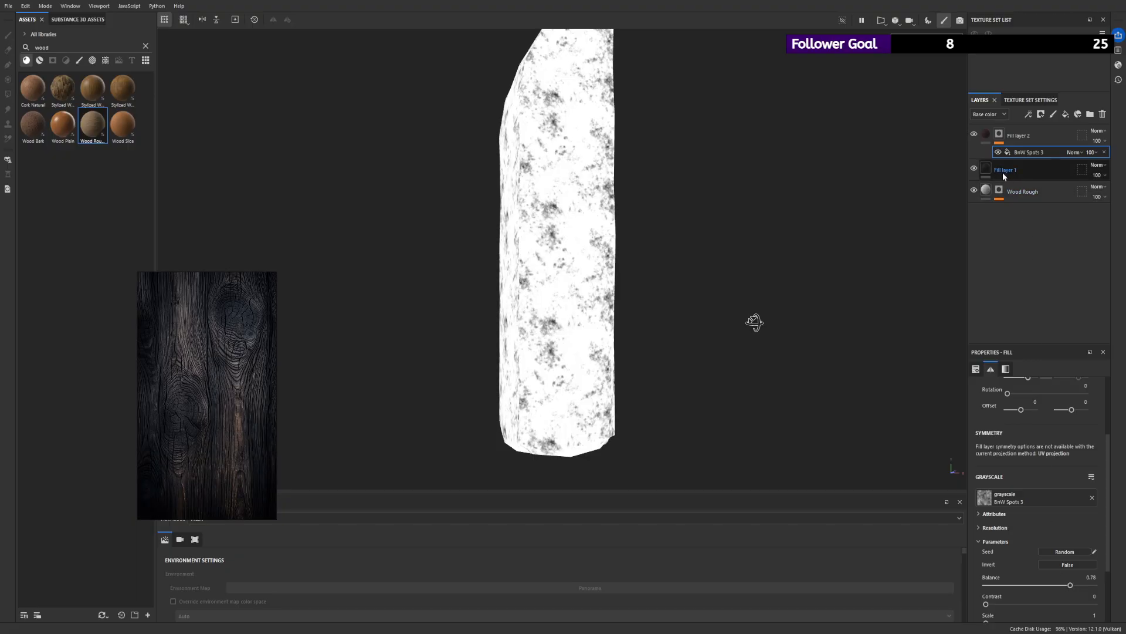
- Toggle Fill layer 2's visibility to judge the effect of its spotted mask on the plank
{"action": "left_click", "coordinate": [985, 136]}
{"action": "right_click_drag", "start_coordinate": [698, 176], "coordinate": [660, 197], "text": "alt"}
{"action": "left_click", "coordinate": [975, 135]}
{"action": "left_click", "coordinate": [974, 136]}
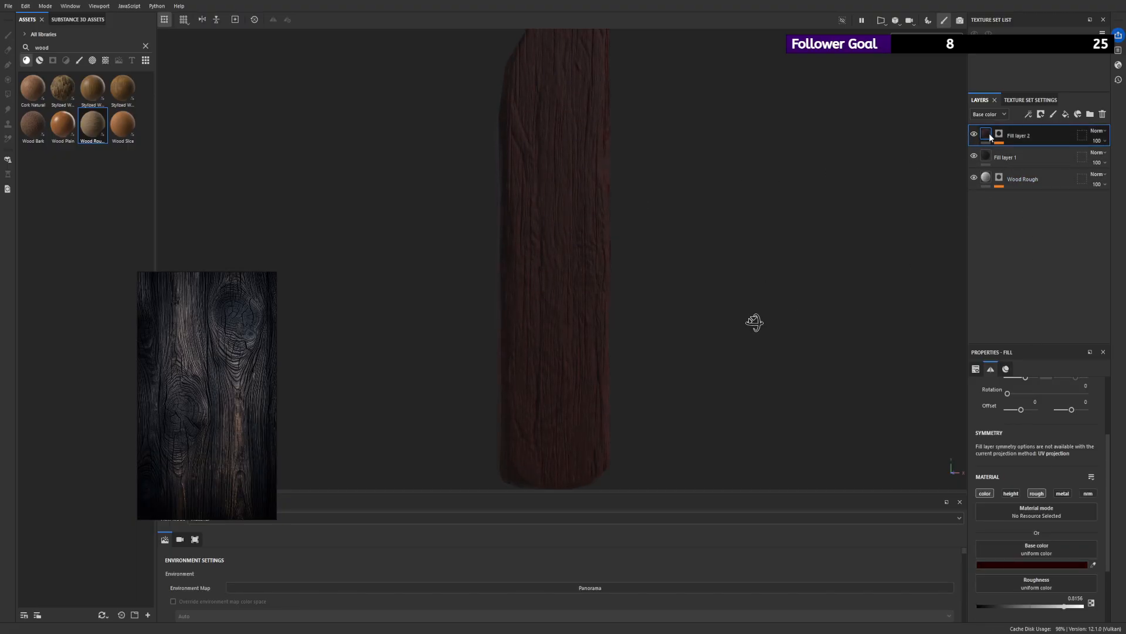
- Replace the pattern in Fill layer 2's mask with Grunge Leak Spots, reduce its tiling and set its balance to 0.35
{"action": "left_click", "coordinate": [999, 135]}
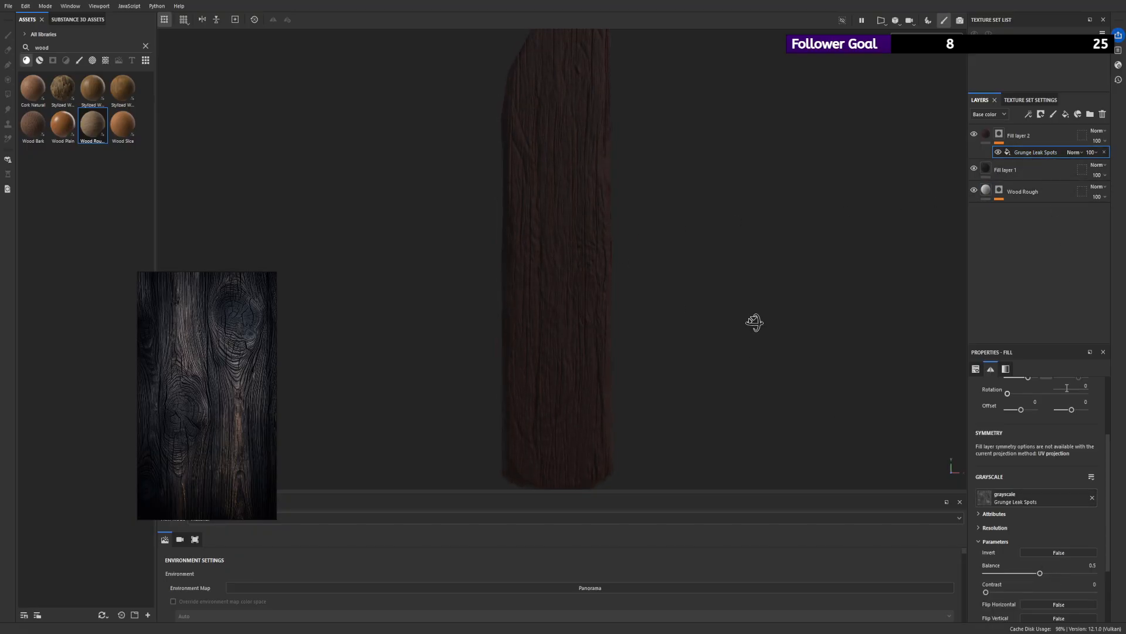
{"action": "scroll", "coordinate": [1045, 469], "scroll_direction": "up", "scroll_amount": 1}
{"action": "left_click_drag", "start_coordinate": [1029, 405], "coordinate": [1025, 405]}
{"action": "scroll", "coordinate": [1035, 498], "scroll_direction": "down", "scroll_amount": 1}
{"action": "scroll", "coordinate": [1034, 497], "scroll_direction": "down", "scroll_amount": 1}
{"action": "left_click_drag", "start_coordinate": [1051, 547], "coordinate": [1025, 550]}
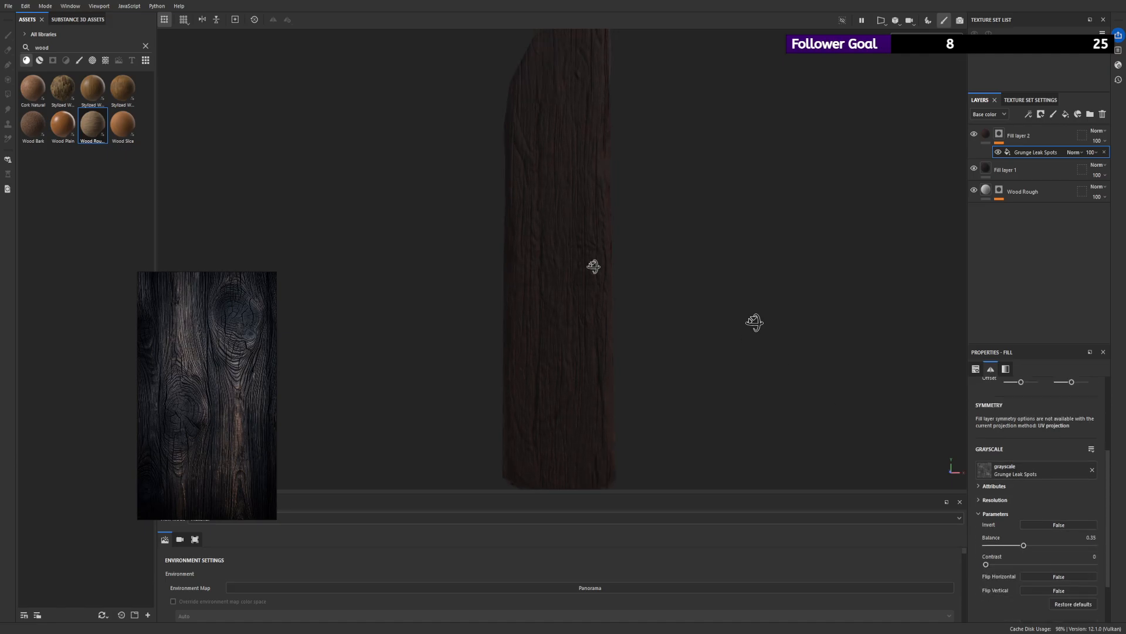
- Set the contrast of the Grunge Leak Spots mask fill to 0.33 and check the plank's surface
{"action": "left_click_drag", "start_coordinate": [593, 264], "coordinate": [598, 226], "text": "alt"}
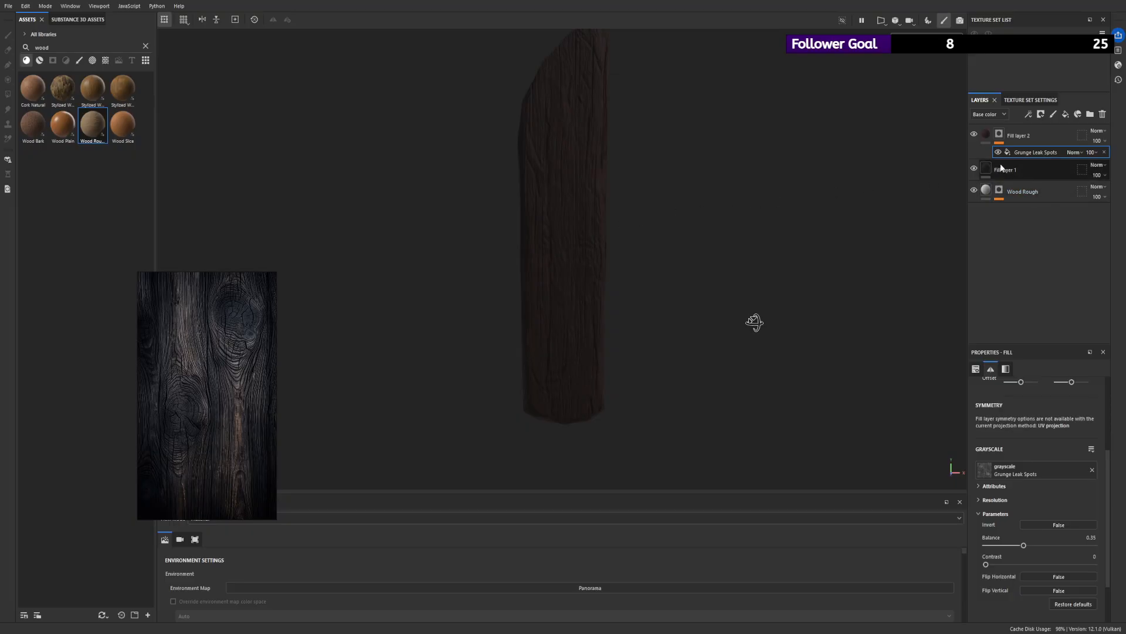
{"action": "left_click_drag", "start_coordinate": [993, 565], "coordinate": [1053, 565]}
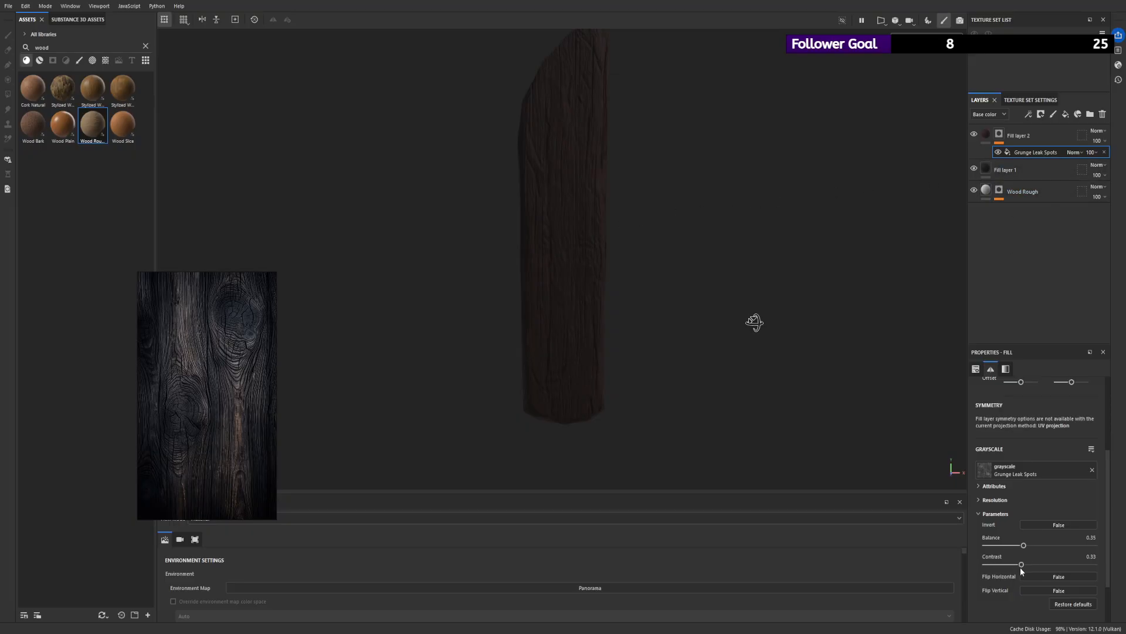
{"action": "scroll", "coordinate": [622, 278], "scroll_direction": "up", "scroll_amount": 2}
{"action": "left_click_drag", "start_coordinate": [622, 278], "coordinate": [645, 287], "text": "alt"}
{"action": "scroll", "coordinate": [645, 286], "scroll_direction": "down", "scroll_amount": 2}
- Compare the plank with Fill layer 2 hidden and shown, and examine its color from several angles against the reference
{"action": "left_click", "coordinate": [986, 135]}
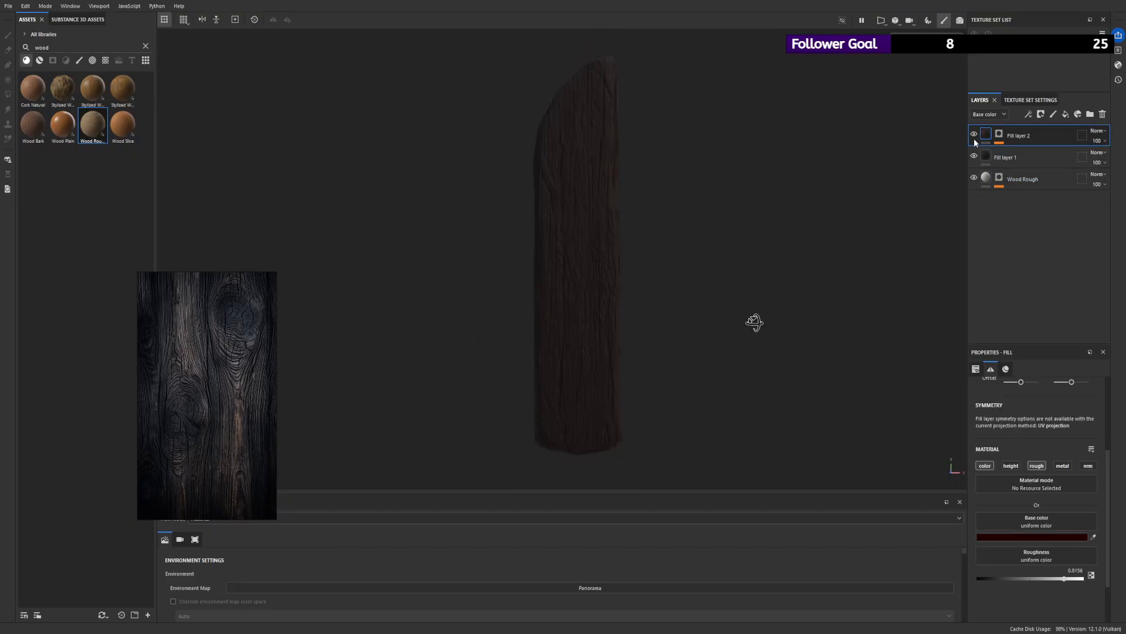
{"action": "left_click", "coordinate": [973, 136]}
{"action": "left_click", "coordinate": [974, 136]}
{"action": "right_click_drag", "start_coordinate": [704, 259], "coordinate": [278, 222], "text": "alt"}
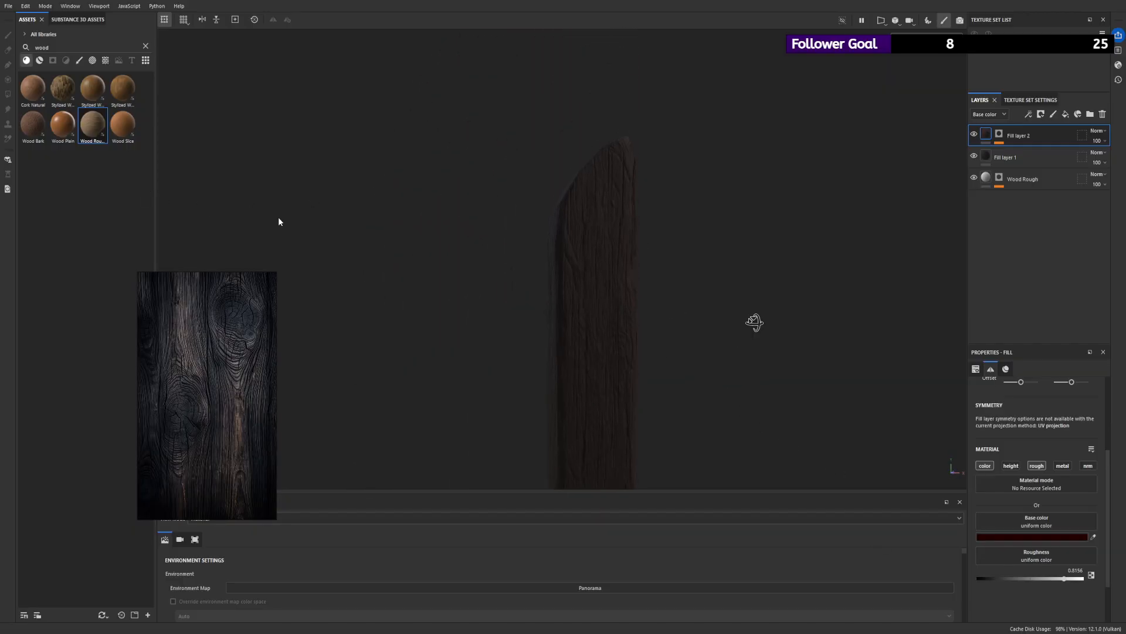
{"action": "right_click_drag", "start_coordinate": [677, 302], "coordinate": [505, 269], "text": "alt"}
{"action": "middle_click_drag", "start_coordinate": [505, 269], "coordinate": [460, 222], "text": "alt"}
{"action": "right_click_drag", "start_coordinate": [460, 222], "coordinate": [407, 243], "text": "alt"}
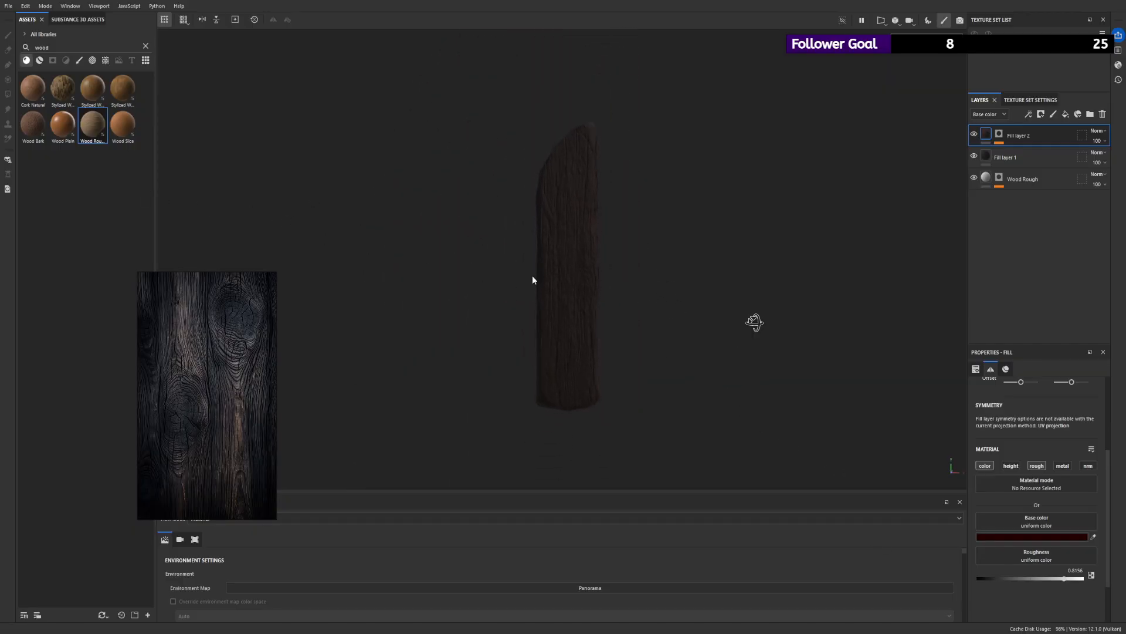
{"action": "scroll", "coordinate": [608, 240], "scroll_direction": "up", "scroll_amount": 2}
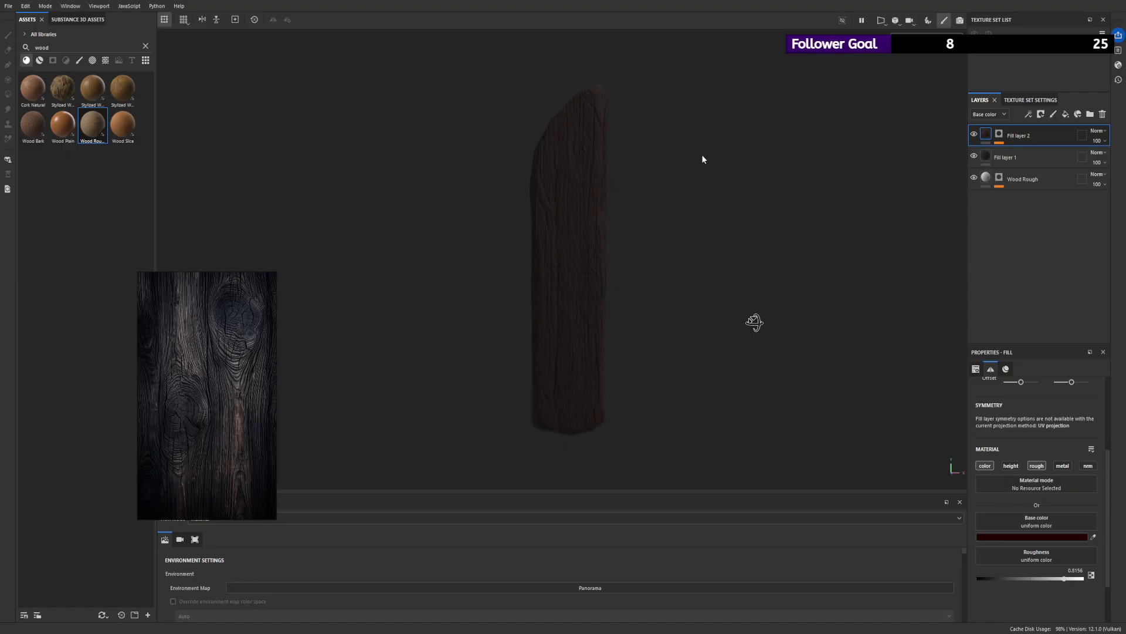
- Add a new fill layer above Fill layer 2
{"action": "left_click", "coordinate": [1040, 114]}
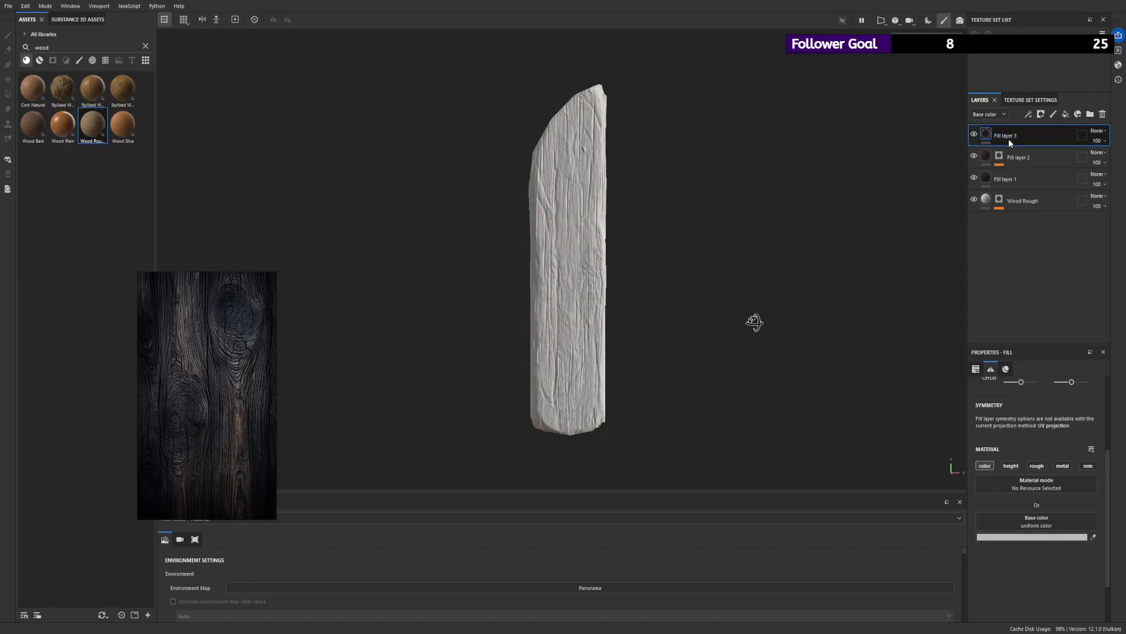
- Try masking Fill layer 1 with a 3D Perlin Noise fill at increased tiling, and remove that fill and mask
{"action": "left_click", "coordinate": [1033, 179]}
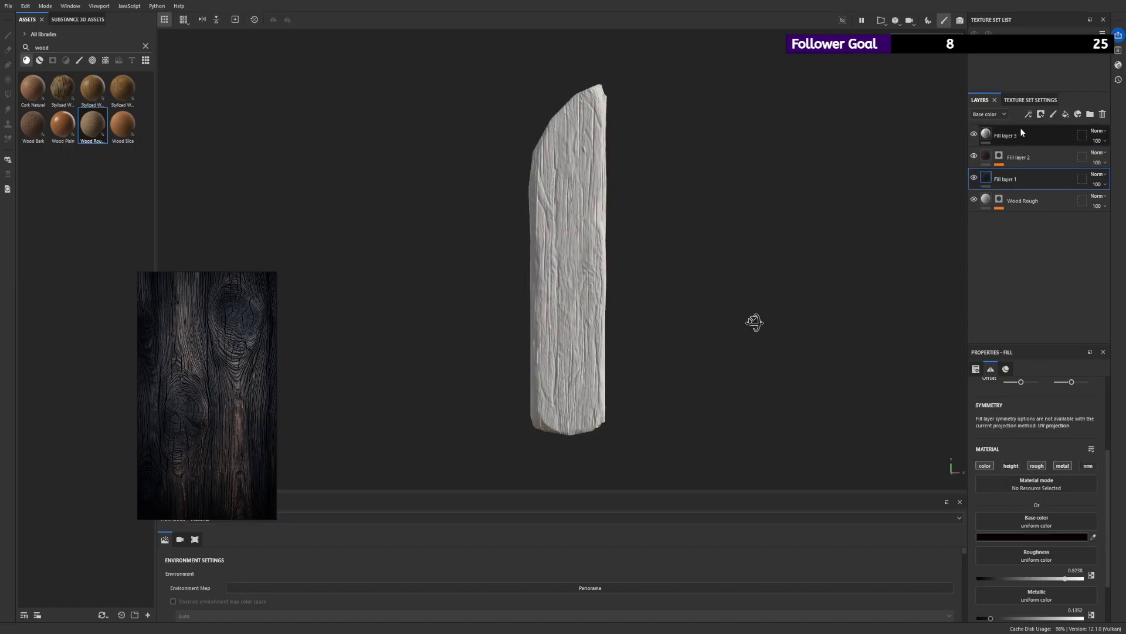
{"action": "left_click", "coordinate": [1005, 177]}
{"action": "left_click", "coordinate": [1040, 114]}
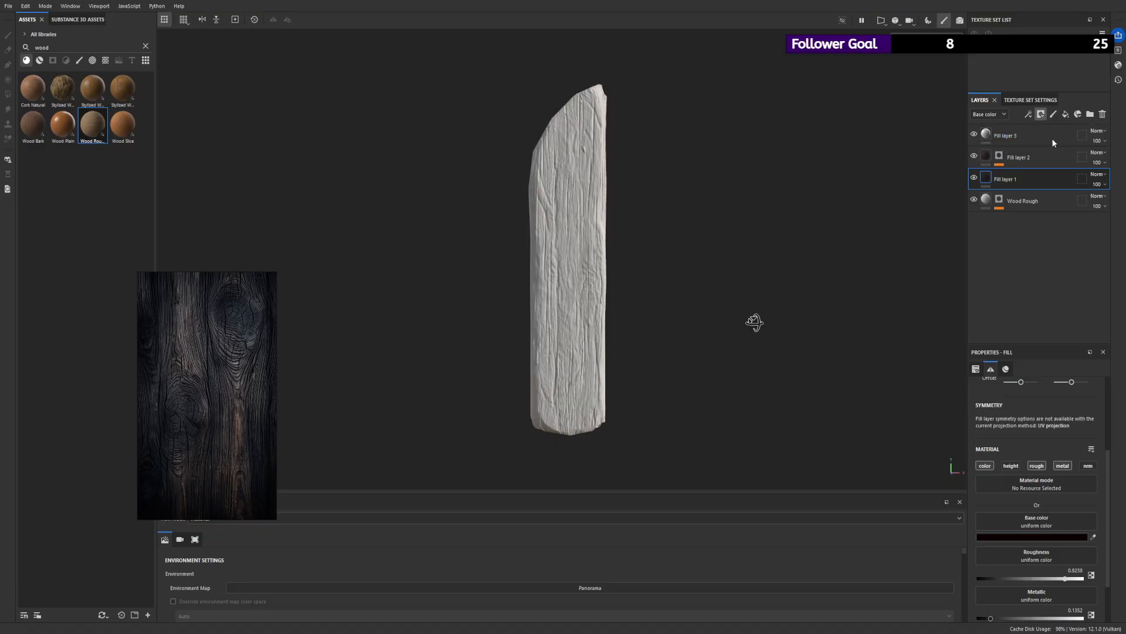
{"action": "left_click", "coordinate": [1052, 140]}
{"action": "left_click", "coordinate": [1030, 115]}
{"action": "left_click", "coordinate": [1048, 154]}
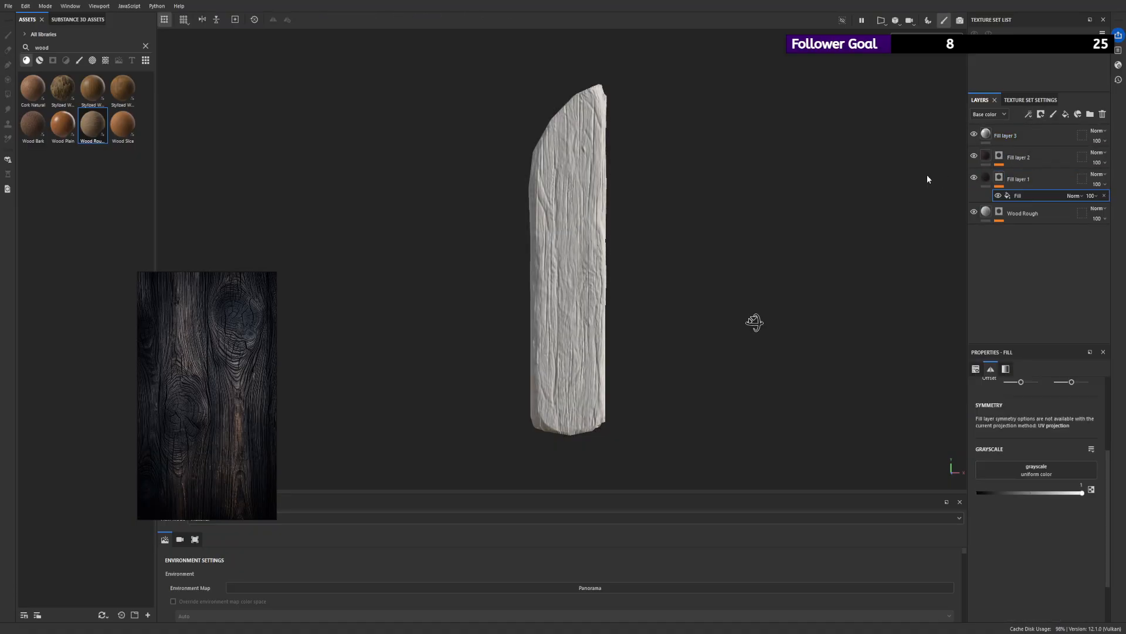
{"action": "left_click_drag", "start_coordinate": [614, 170], "coordinate": [680, 174], "text": "alt"}
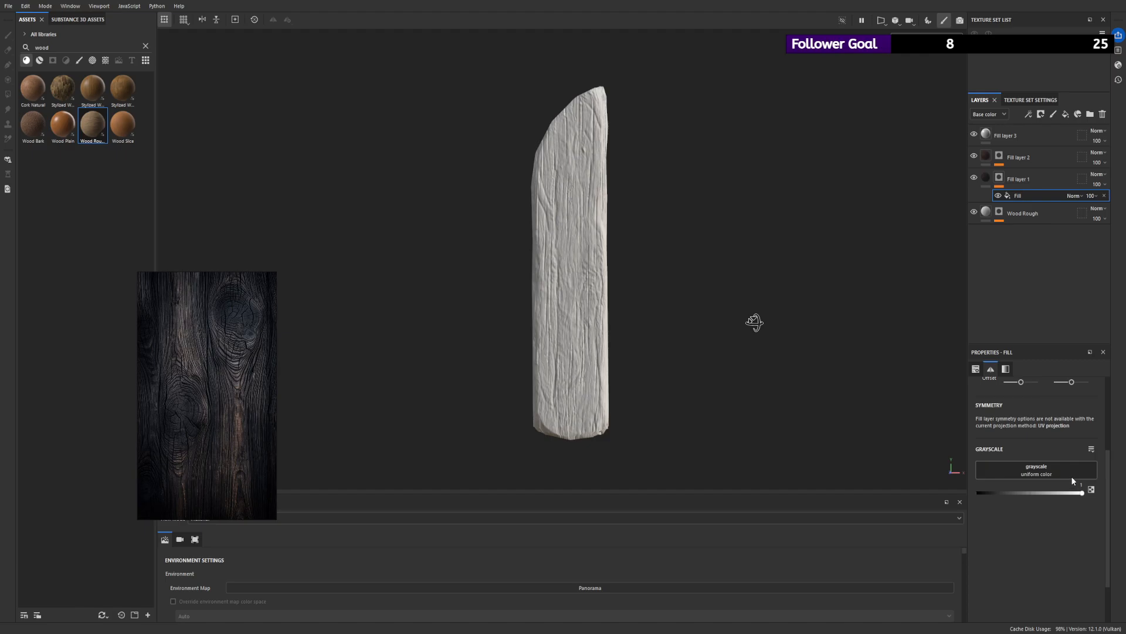
{"action": "left_click", "coordinate": [999, 178], "text": "alt"}
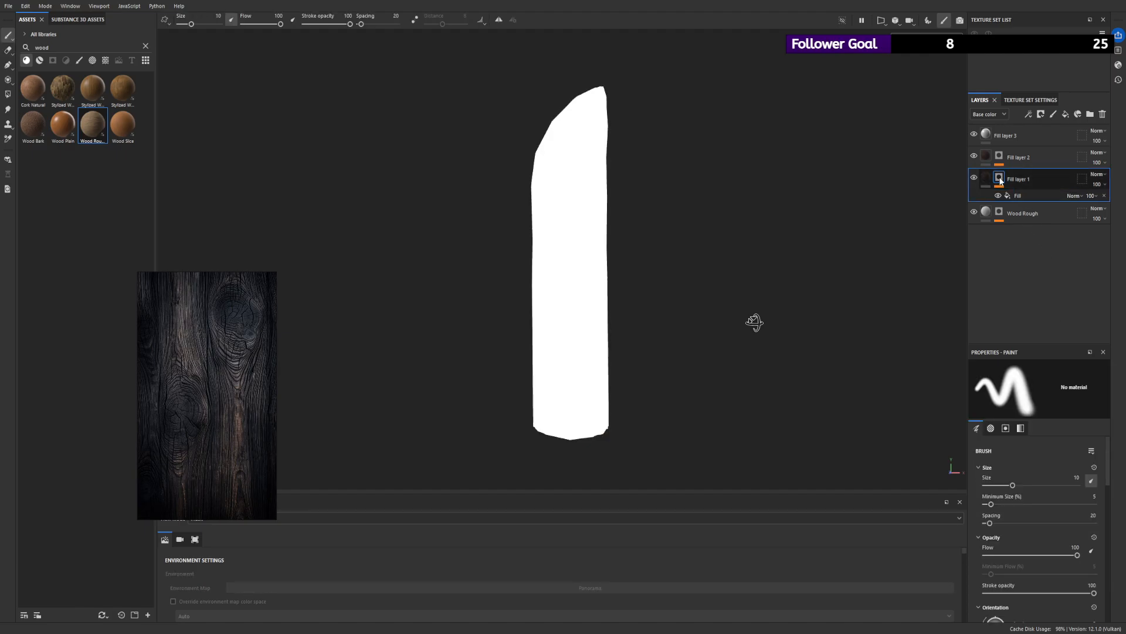
{"action": "left_click", "coordinate": [1000, 179], "text": "alt"}
{"action": "left_click", "coordinate": [1015, 195]}
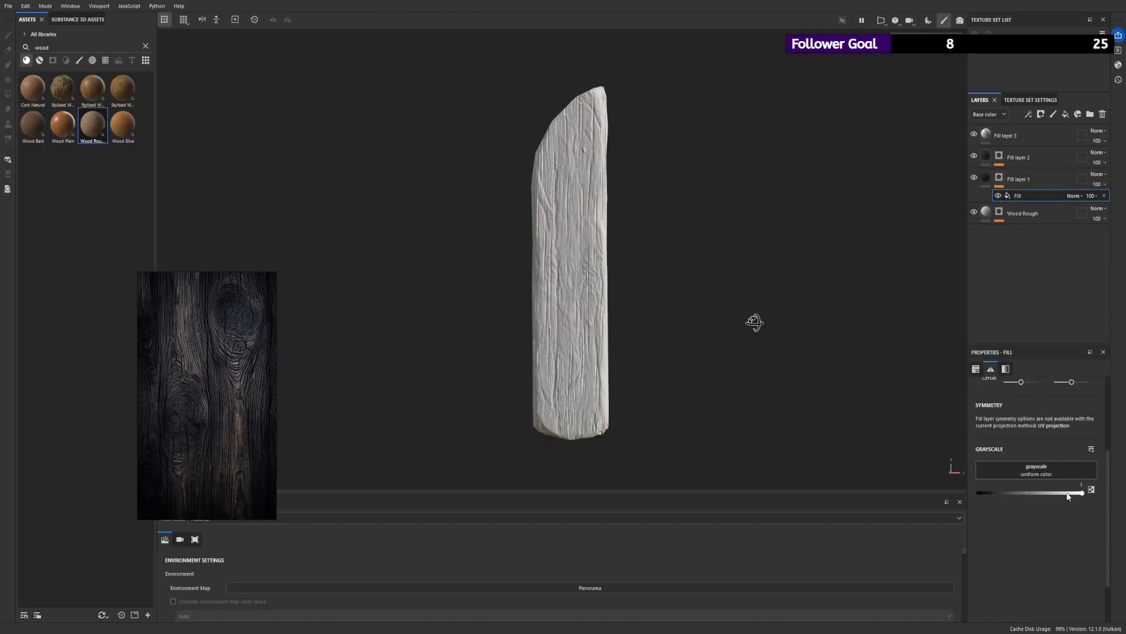
{"action": "scroll", "coordinate": [622, 237], "scroll_direction": "up", "scroll_amount": 2}
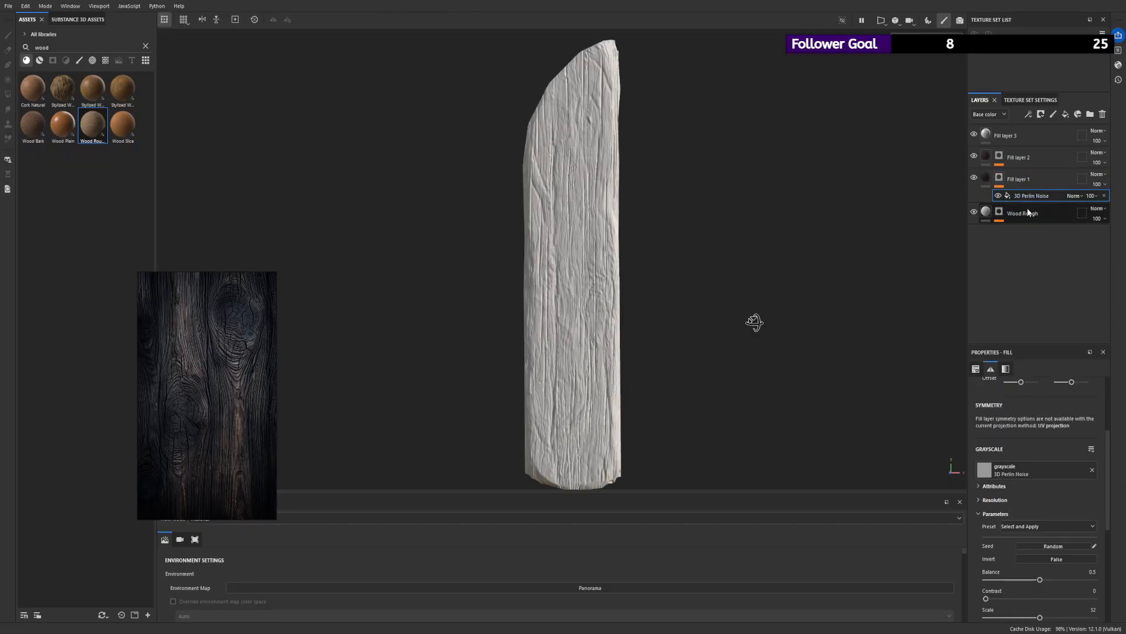
{"action": "scroll", "coordinate": [1016, 438], "scroll_direction": "up", "scroll_amount": 1}
{"action": "scroll", "coordinate": [1017, 441], "scroll_direction": "up", "scroll_amount": 1}
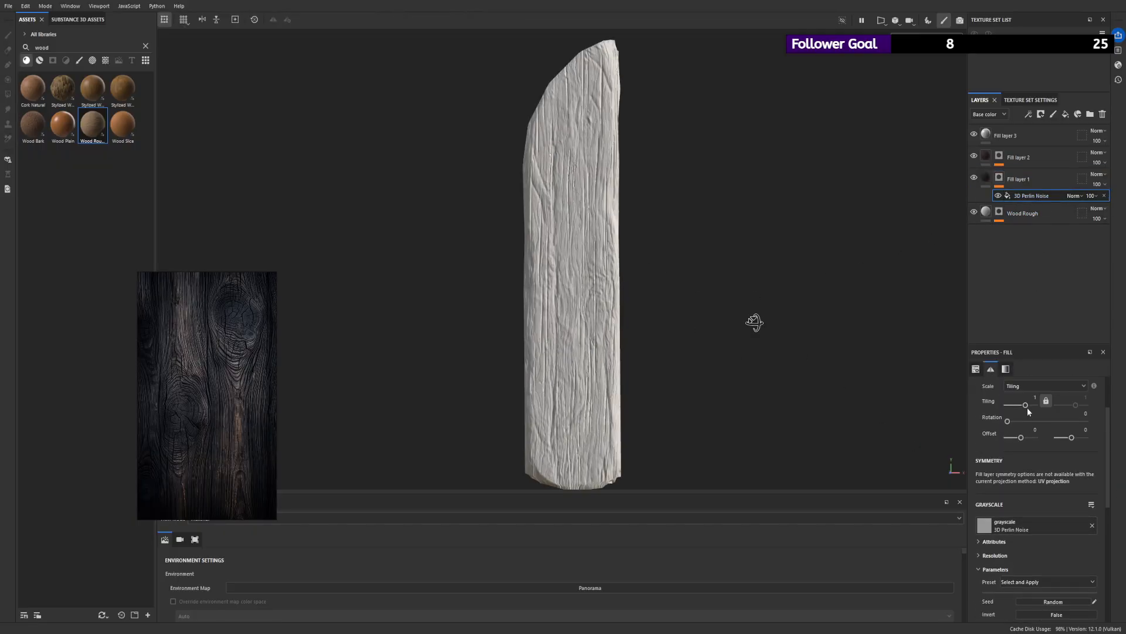
{"action": "left_click", "coordinate": [1103, 198]}
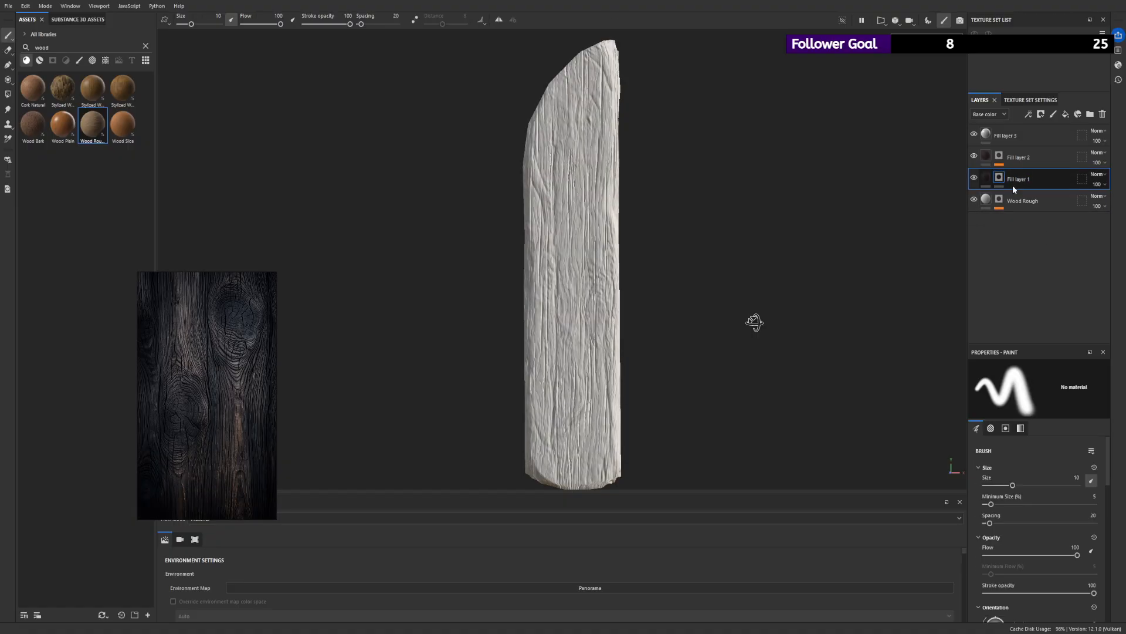
{"action": "left_click", "coordinate": [1012, 184]}
- Add an anchor point to Fill layer 1 and rename the layer Basecolor
{"action": "left_click", "coordinate": [1028, 116]}
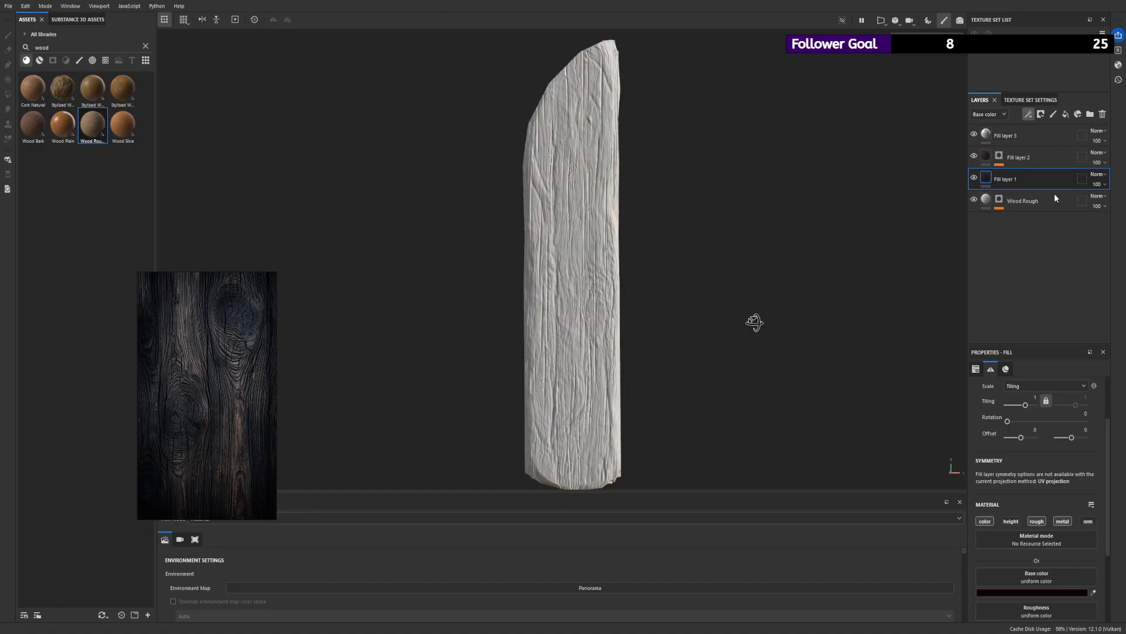
{"action": "left_click", "coordinate": [1054, 194]}
{"action": "left_click", "coordinate": [1007, 179]}
{"action": "double_click", "coordinate": [1008, 180]}
{"action": "type", "text": "Bas"}
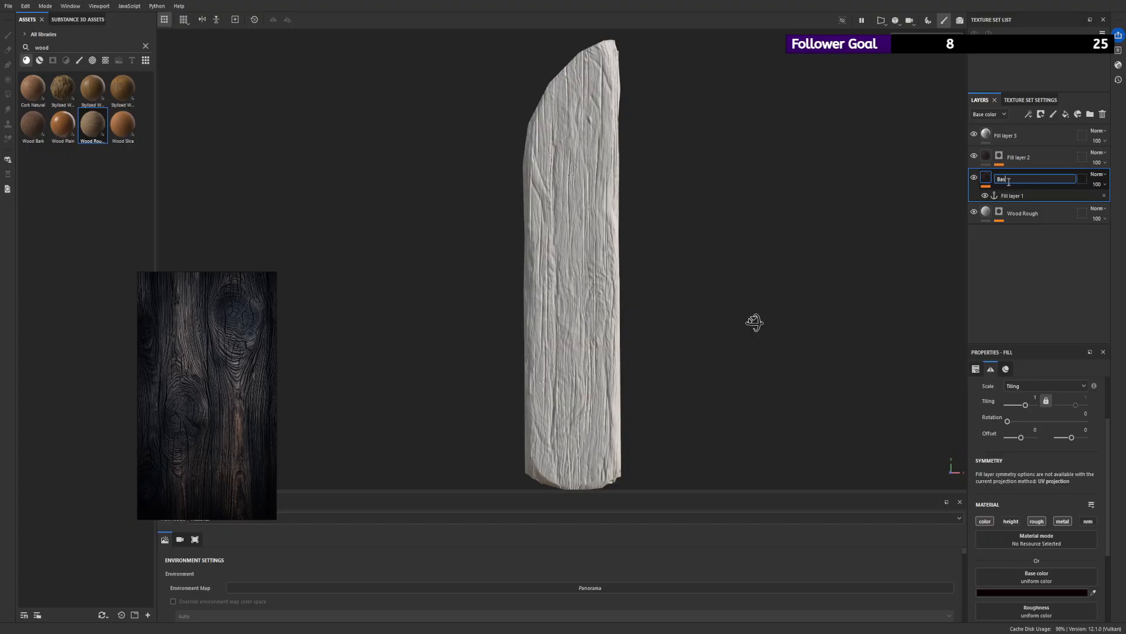
{"action": "type", "text": "ecolor"}
{"action": "key", "text": "Return"}
- Rename Fill layer 2 as Colorvar
{"action": "left_click", "coordinate": [1002, 156]}
{"action": "double_click", "coordinate": [1012, 158]}
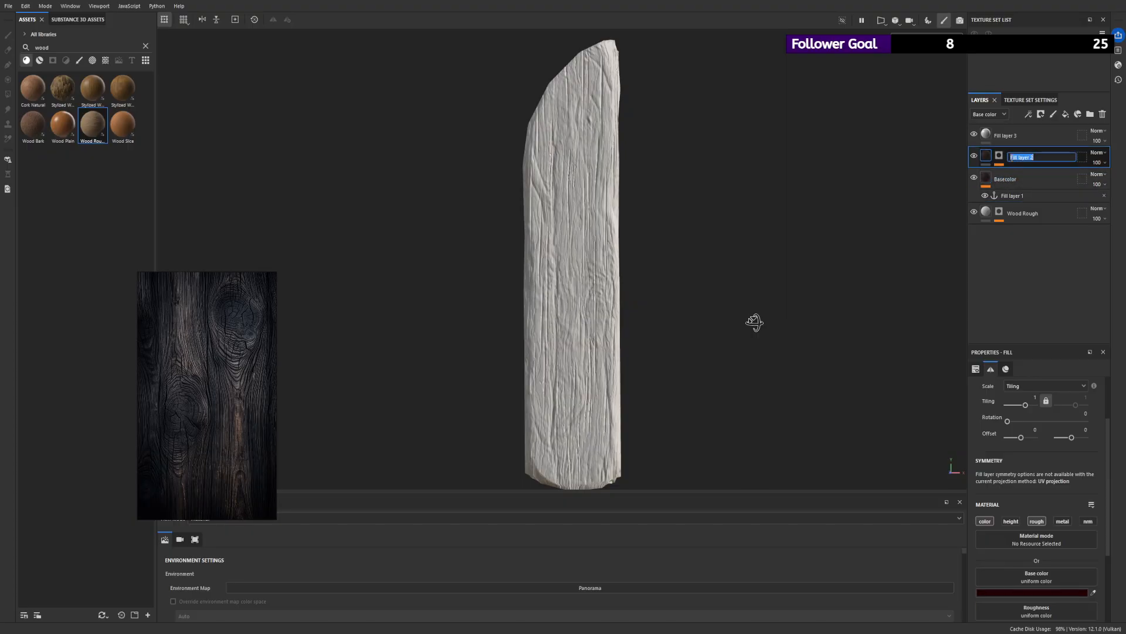
{"action": "type", "text": "R"}
{"action": "type", "text": "olorvar"}
{"action": "key", "text": "Return"}
- Add an anchor point to the Colorvar layer's mask and rename the Basecolor layer's anchor point to Basecolor
{"action": "left_click", "coordinate": [1001, 156]}
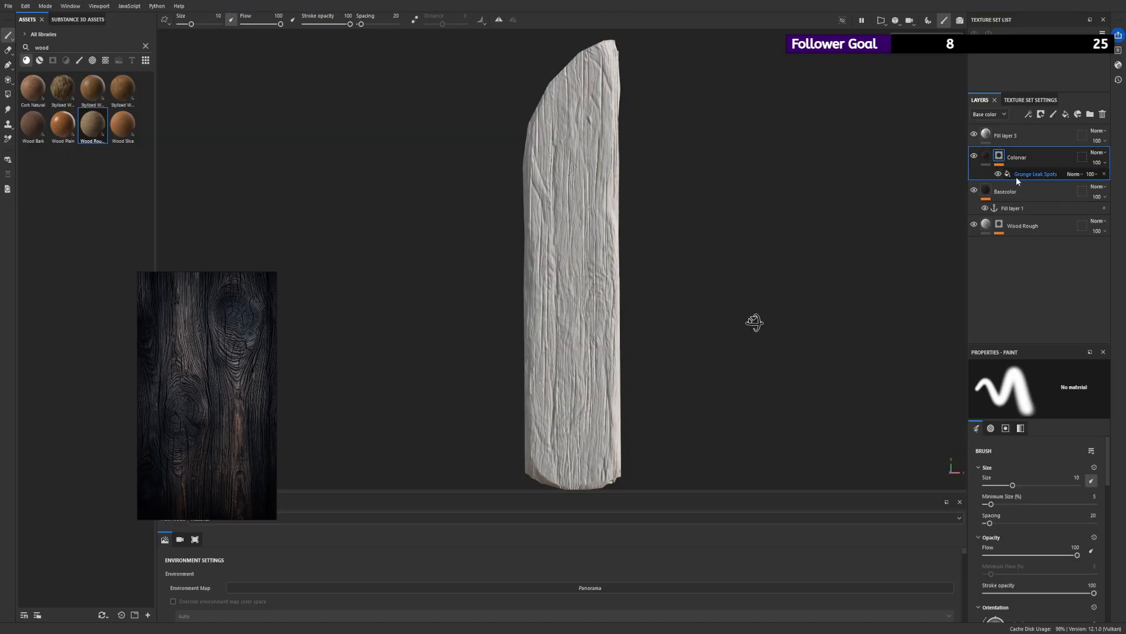
{"action": "left_click", "coordinate": [1065, 193]}
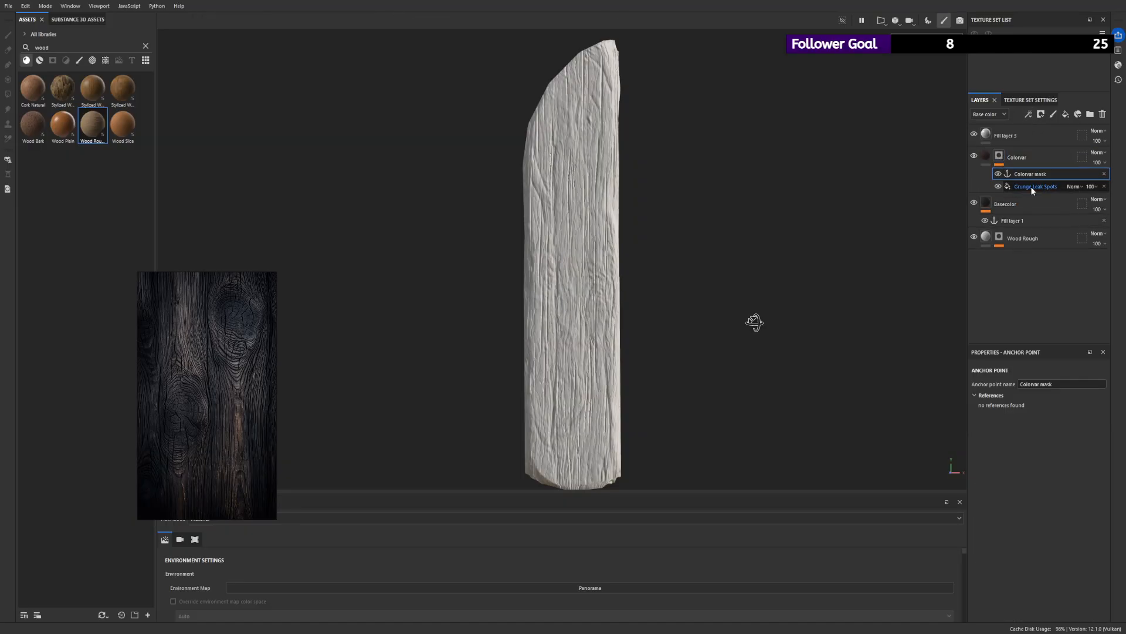
{"action": "double_click", "coordinate": [1017, 221]}
{"action": "type", "text": "B"}
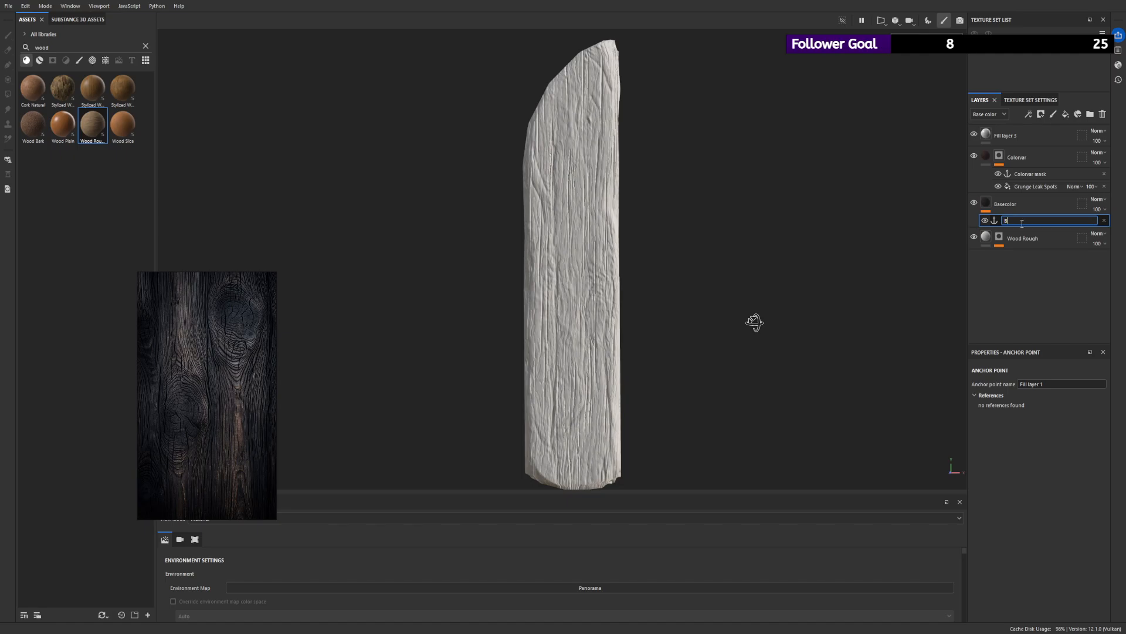
{"action": "type", "text": "asecolor"}
{"action": "key", "text": "Return"}
- Add a black mask to Fill layer 3 and reselect the layer's fill
{"action": "left_click", "coordinate": [991, 134]}
{"action": "left_click", "coordinate": [1043, 114]}
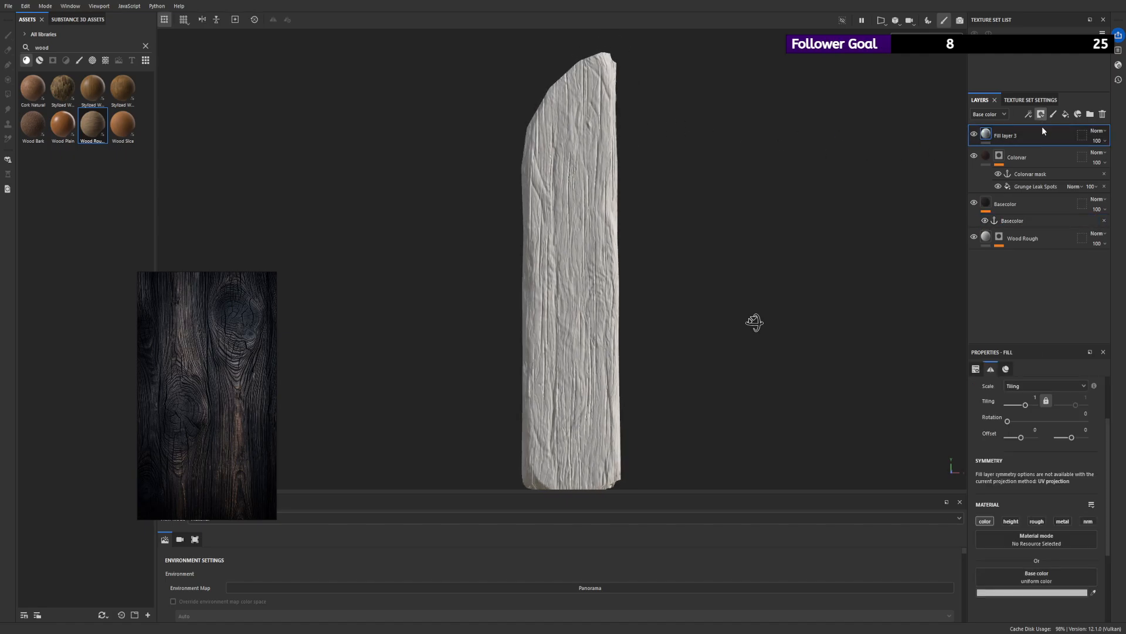
{"action": "left_click", "coordinate": [1041, 125]}
{"action": "left_click", "coordinate": [988, 135]}
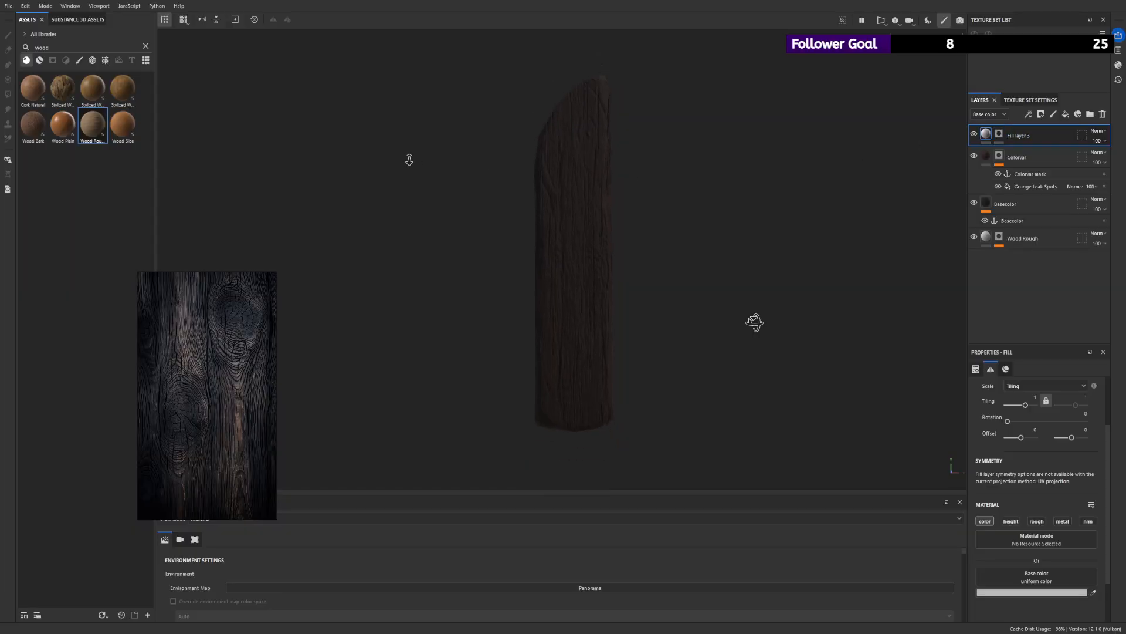
- Rename Fill layer 3 as Colorvar2 and give it a muted olive base color
{"action": "double_click", "coordinate": [1018, 136]}
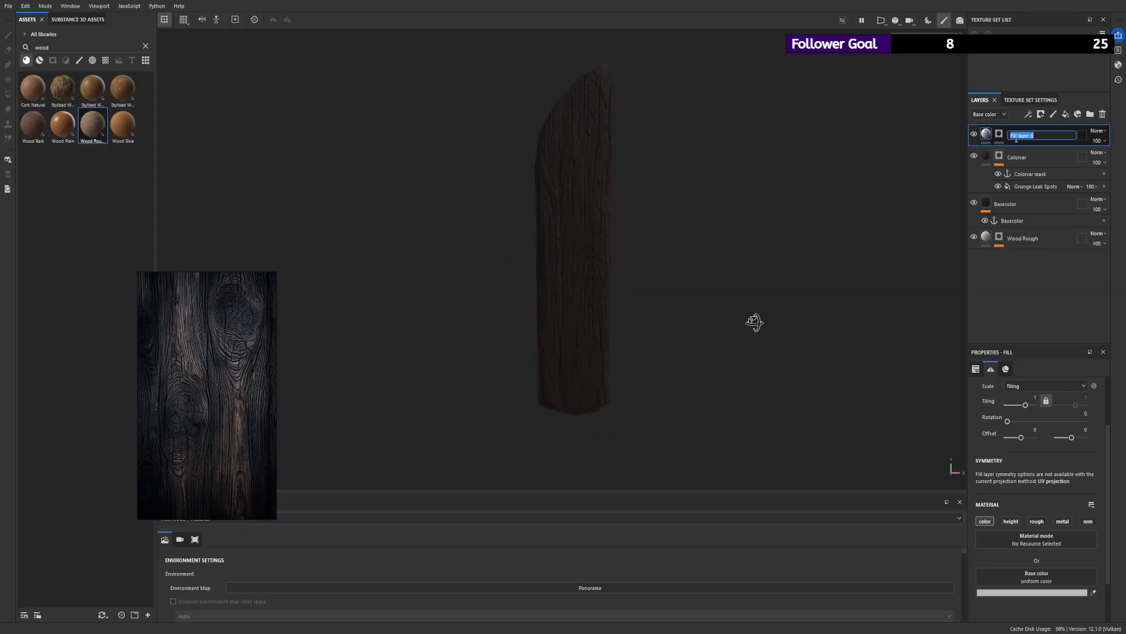
{"action": "type", "text": "Cu"}
{"action": "type", "text": "lorvar2"}
{"action": "key", "text": "Return"}
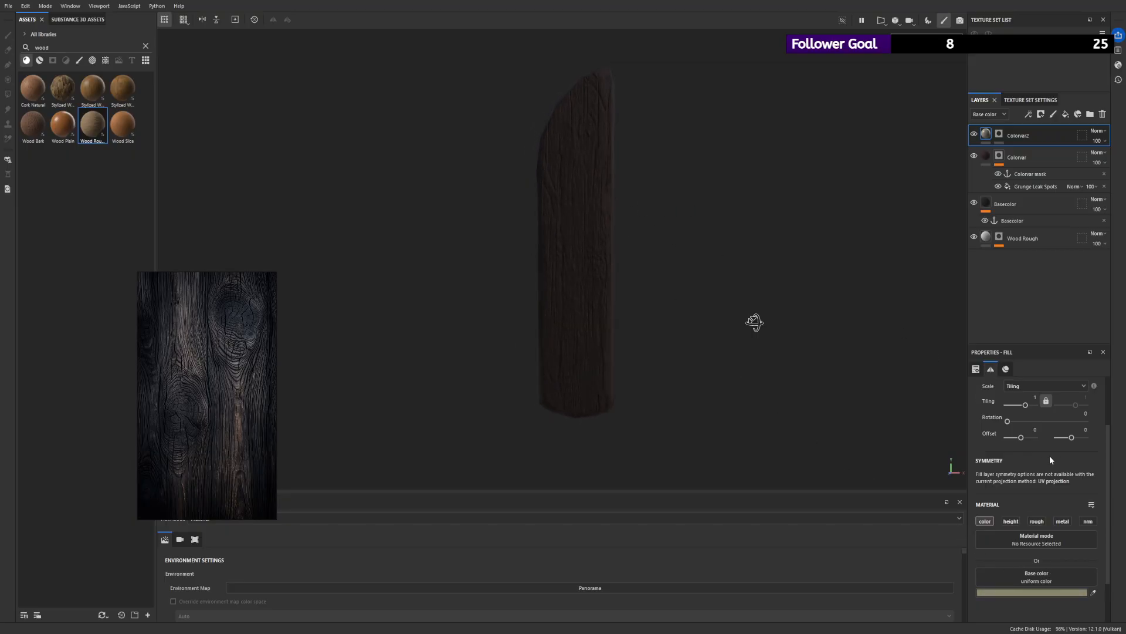
- Add a fill to Colorvar2's mask and link its grayscale to the Colorvar mask anchor point
{"action": "left_click", "coordinate": [999, 134]}
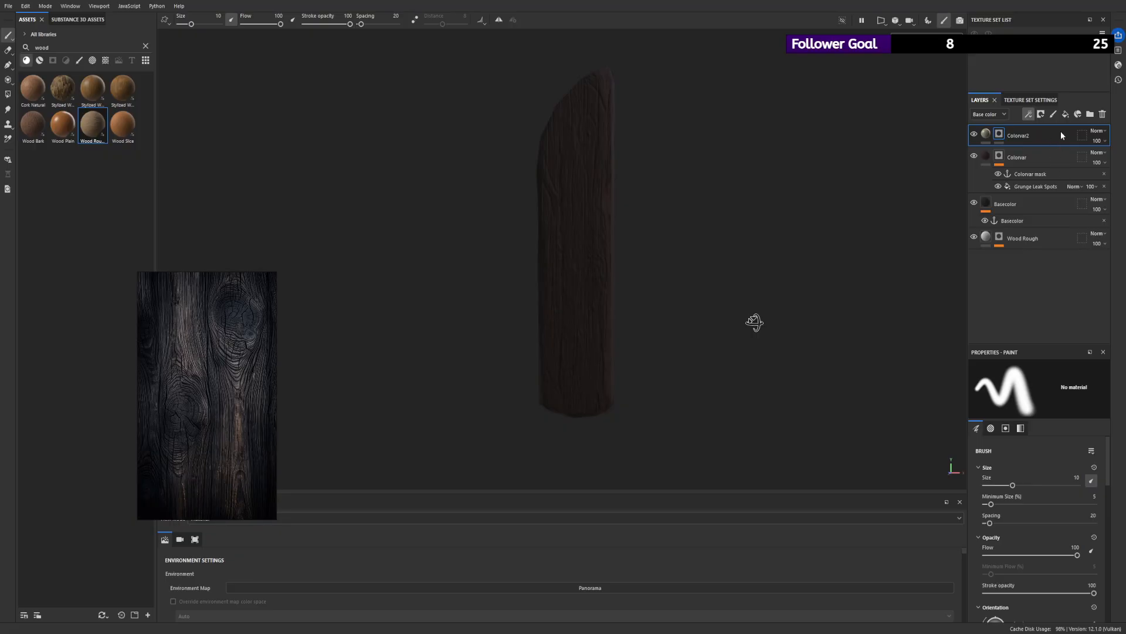
{"action": "left_click", "coordinate": [1058, 151]}
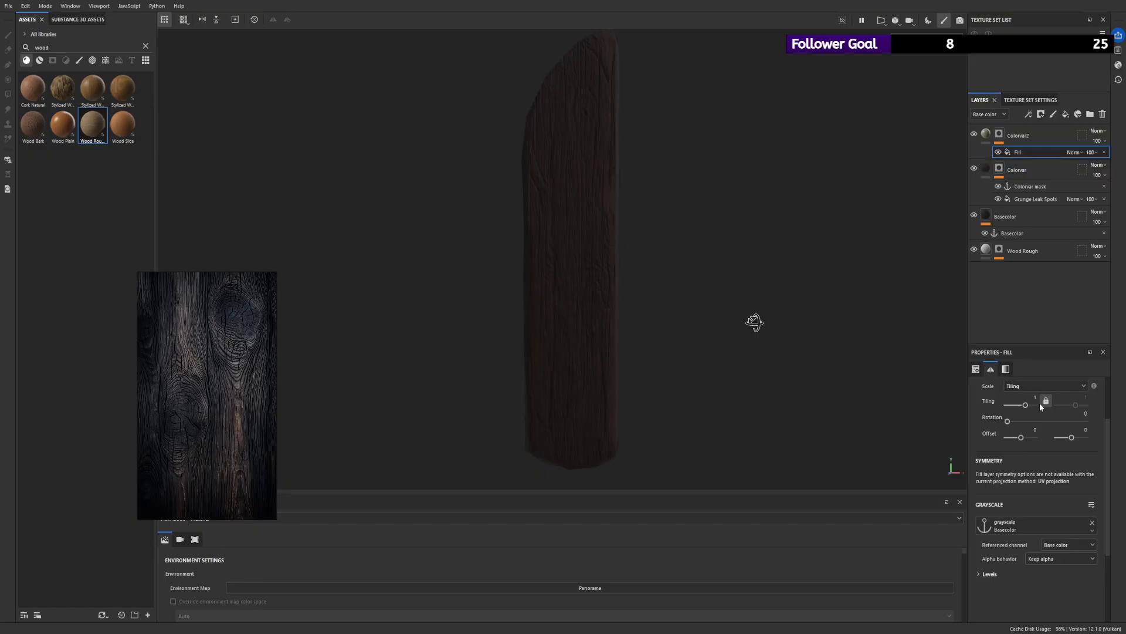
{"action": "left_click", "coordinate": [1032, 525]}
{"action": "left_click", "coordinate": [1022, 411]}
{"action": "scroll", "coordinate": [698, 241], "scroll_direction": "up", "scroll_amount": 1}
{"action": "left_click_drag", "start_coordinate": [697, 239], "coordinate": [621, 217], "text": "alt"}
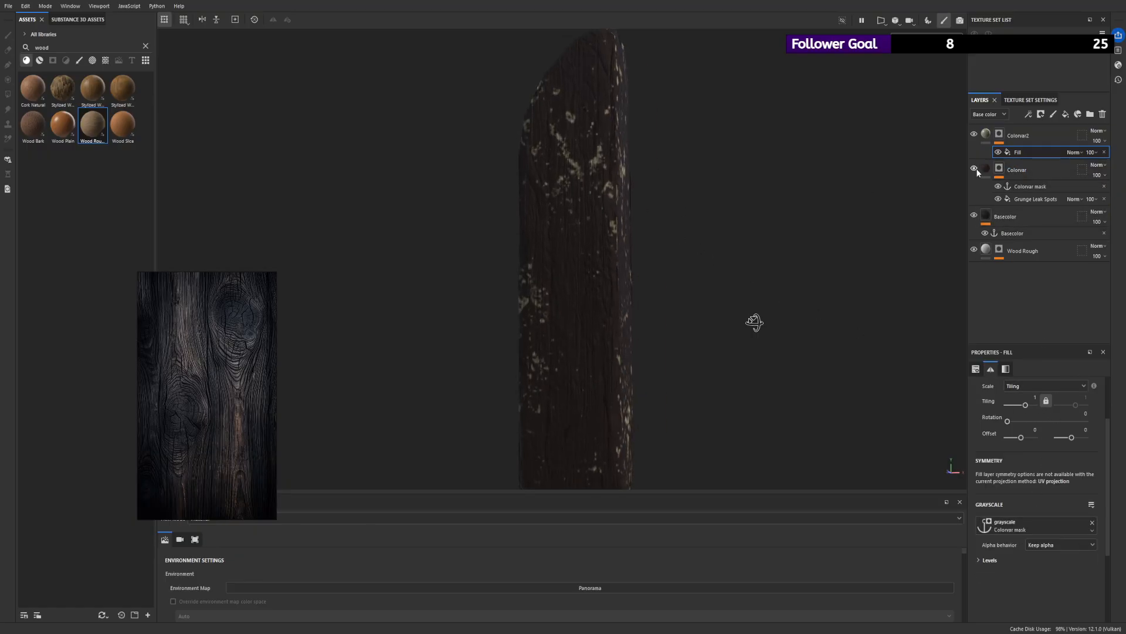
- Try Subtract as the blend mode of Colorvar2's mask fill, and set it to Divide instead
{"action": "left_click", "coordinate": [1091, 256]}
{"action": "scroll", "coordinate": [720, 181], "scroll_direction": "down", "scroll_amount": 1}
{"action": "left_click_drag", "start_coordinate": [720, 181], "coordinate": [783, 183], "text": "alt"}
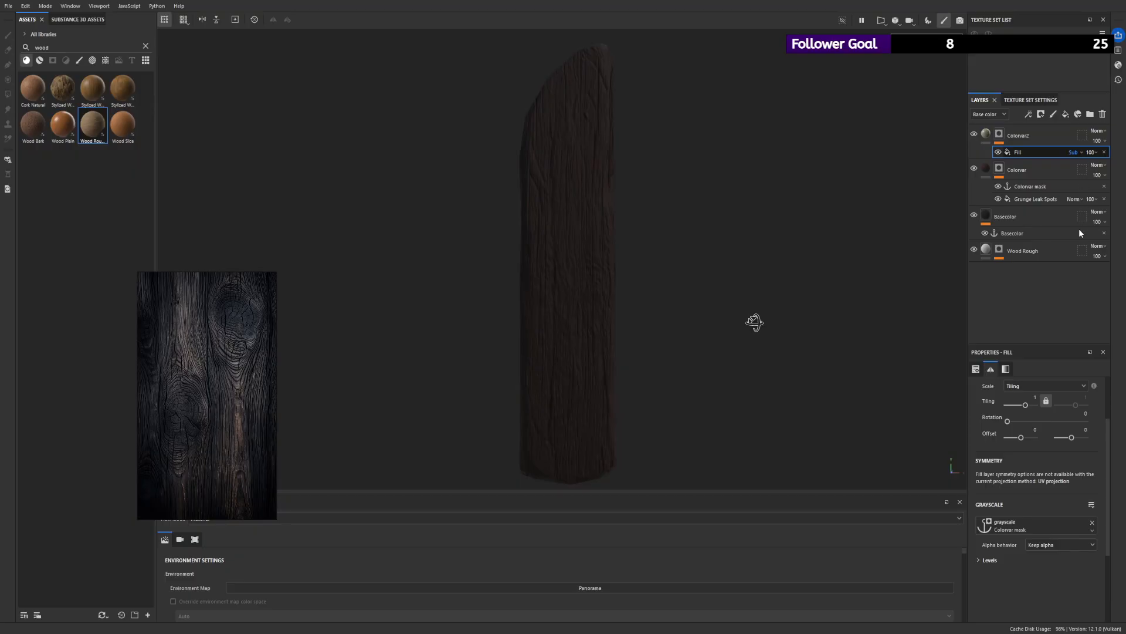
{"action": "left_click", "coordinate": [1079, 213]}
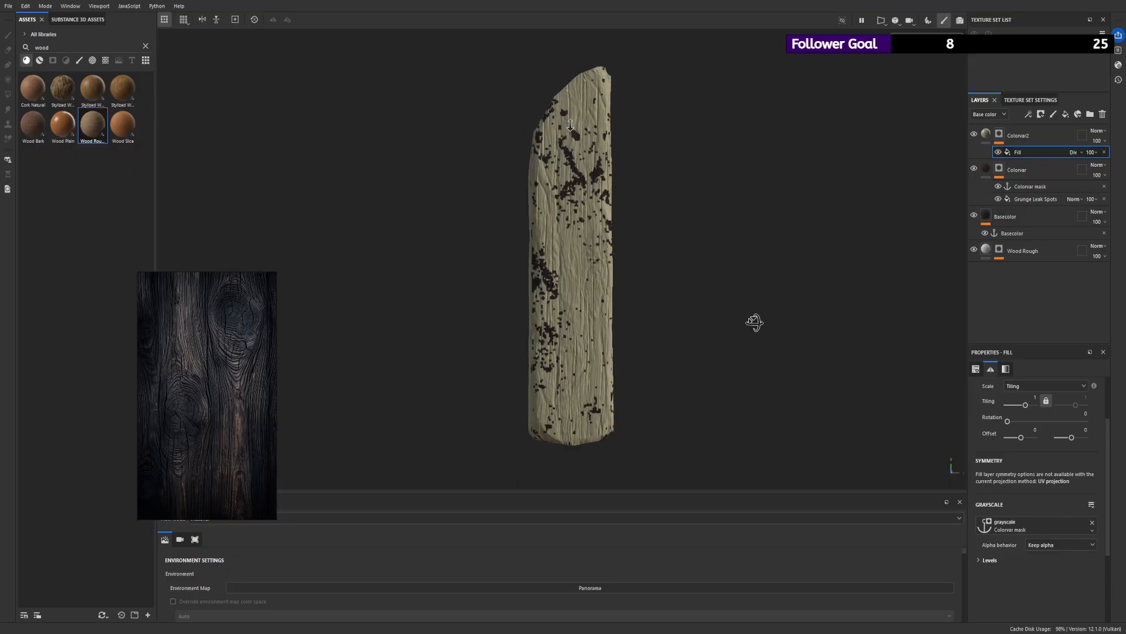
- Add a second fill above the first in Colorvar2's mask and set its blend mode to Multiply
{"action": "left_click", "coordinate": [1031, 148]}
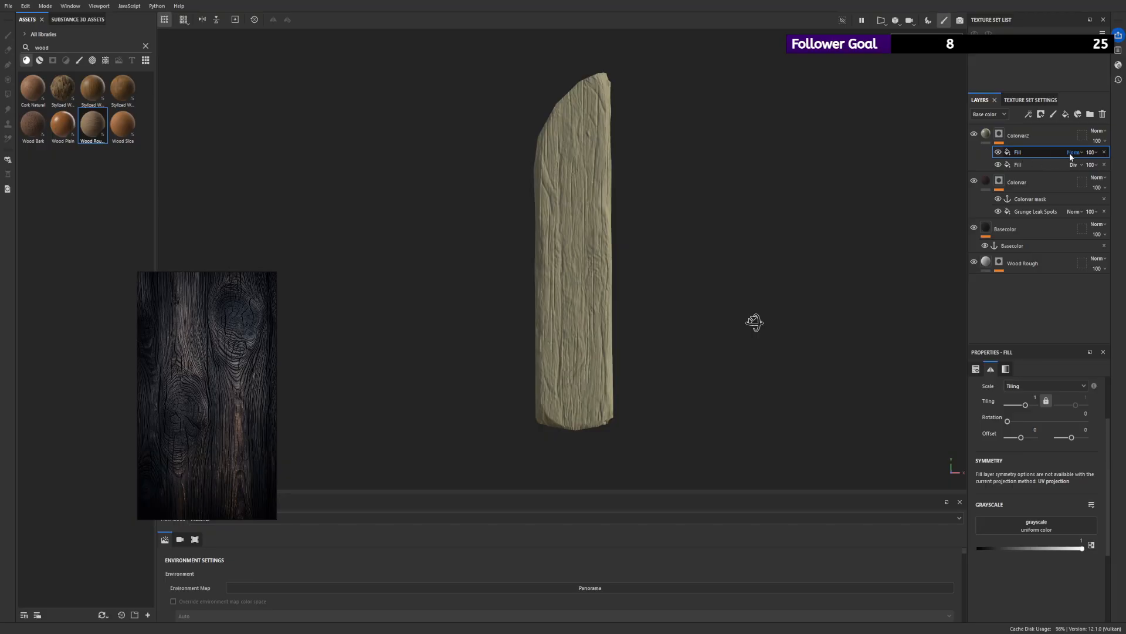
{"action": "left_click", "coordinate": [1084, 212]}
{"action": "left_click_drag", "start_coordinate": [793, 219], "coordinate": [772, 224], "text": "alt"}
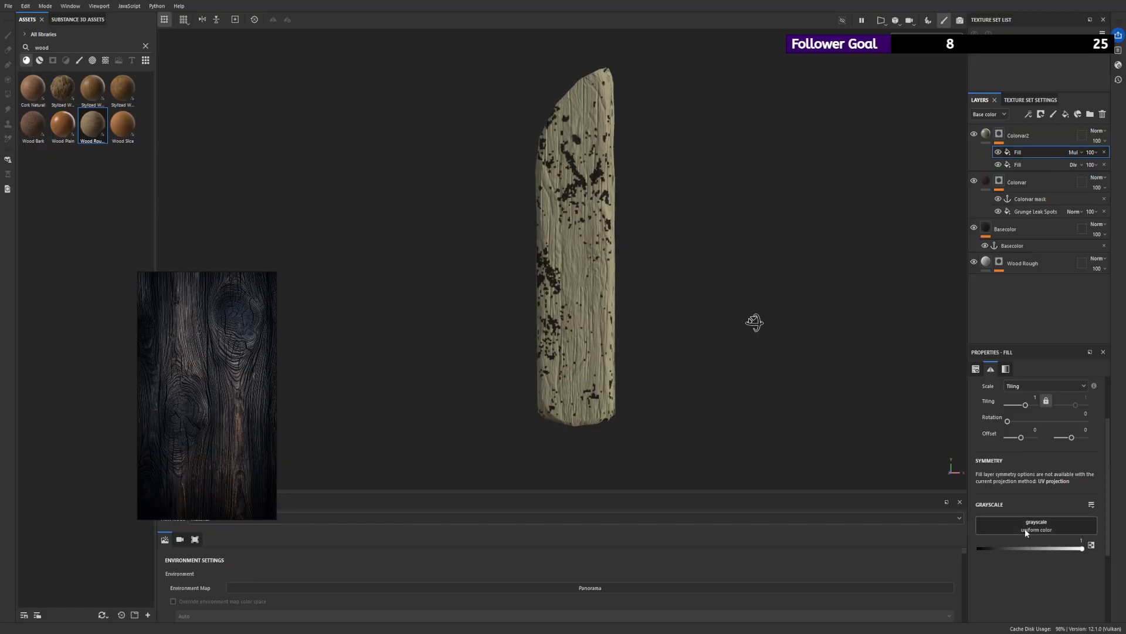
- Assign 3D Ridged Noise Fractal to the Multiply fill in Colorvar2's mask and set its tiling to 3
{"action": "left_click", "coordinate": [1058, 430]}
{"action": "left_click_drag", "start_coordinate": [790, 332], "coordinate": [742, 242], "text": "alt"}
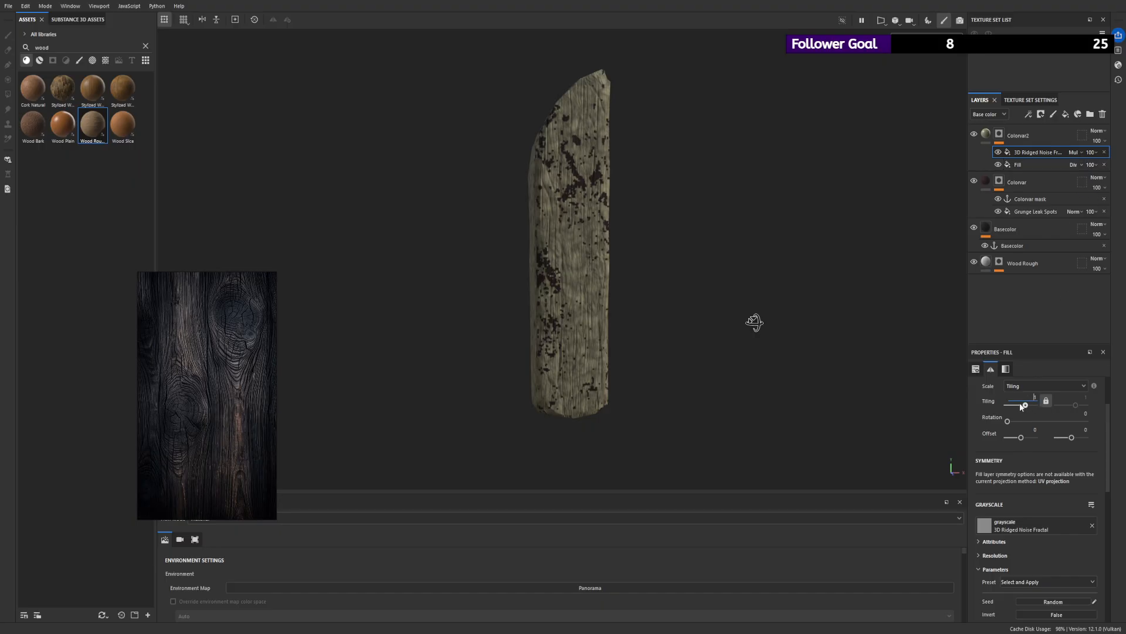
{"action": "type", "text": "3"}
{"action": "key", "text": "Return"}
{"action": "scroll", "coordinate": [1053, 519], "scroll_direction": "down", "scroll_amount": 5}
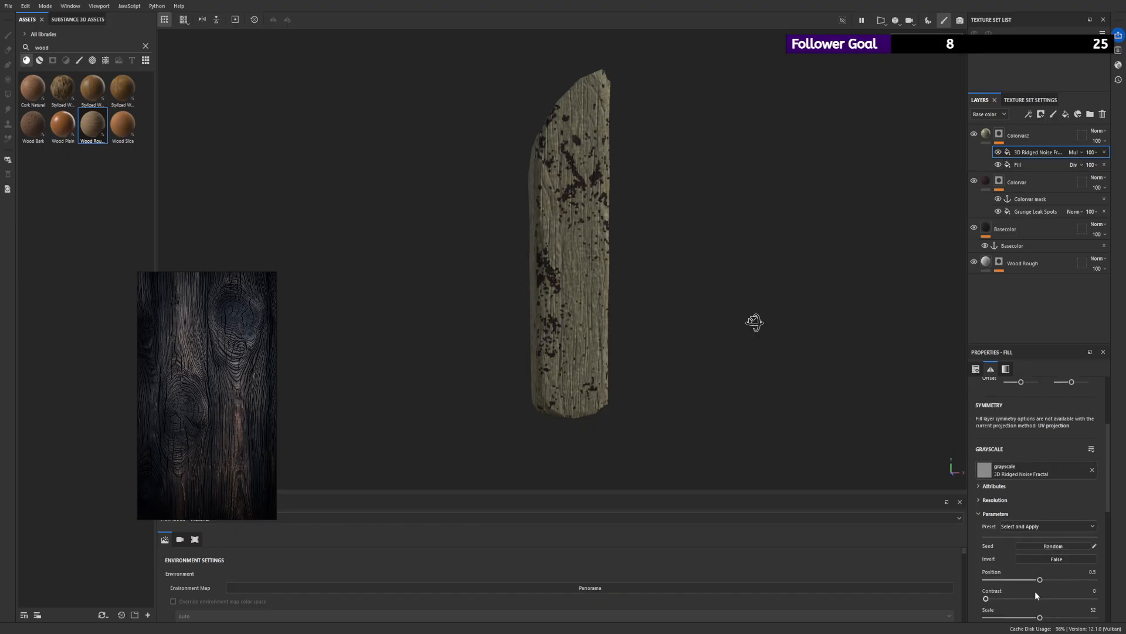
- Invert the 3D Ridged Noise Fractal and set its position to 0.62 and contrast to 0.78
{"action": "left_click_drag", "start_coordinate": [990, 481], "coordinate": [1071, 488]}
{"action": "left_click", "coordinate": [1056, 448]}
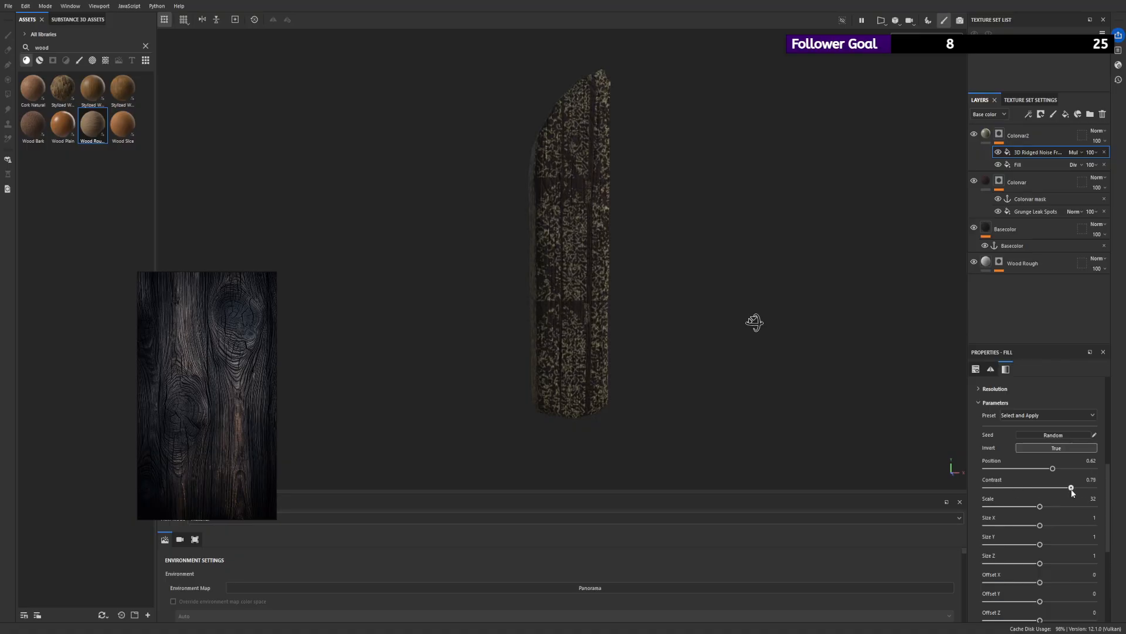
{"action": "scroll", "coordinate": [428, 169], "scroll_direction": "down", "scroll_amount": 3}
{"action": "left_click_drag", "start_coordinate": [429, 169], "coordinate": [551, 191], "text": "alt"}
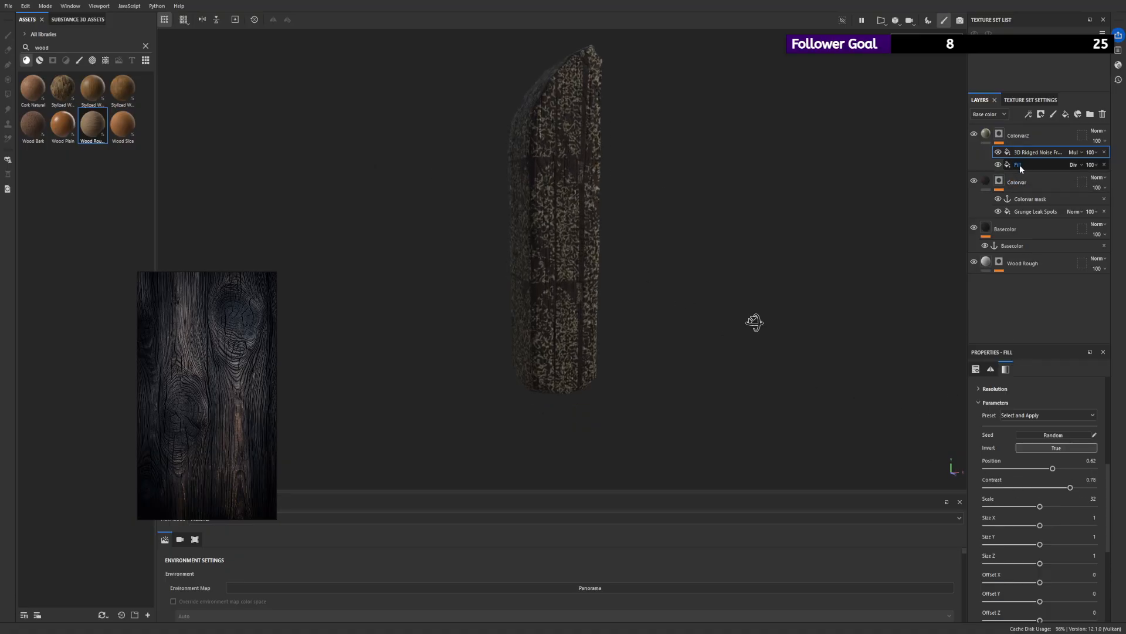
{"action": "scroll", "coordinate": [1050, 486], "scroll_direction": "down", "scroll_amount": 2}
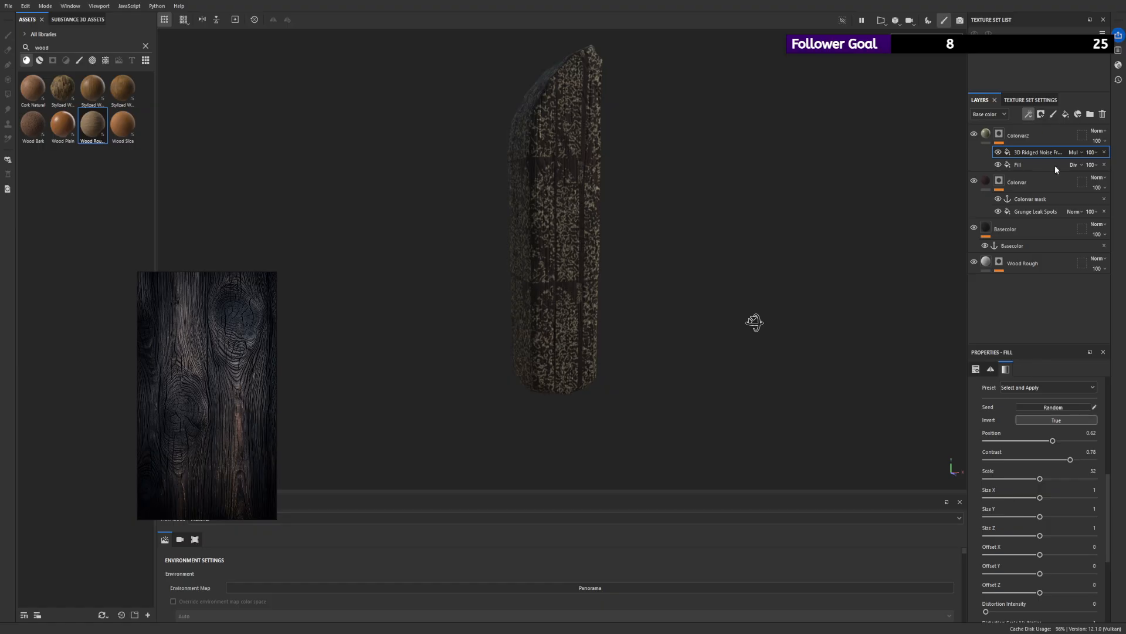
- Add a Blur Directional filter above the noise in Colorvar2's mask, with intensity 5.33 and its angle along the plank's length
{"action": "left_click", "coordinate": [1055, 180]}
{"action": "left_click", "coordinate": [1017, 391]}
{"action": "left_click", "coordinate": [1020, 462]}
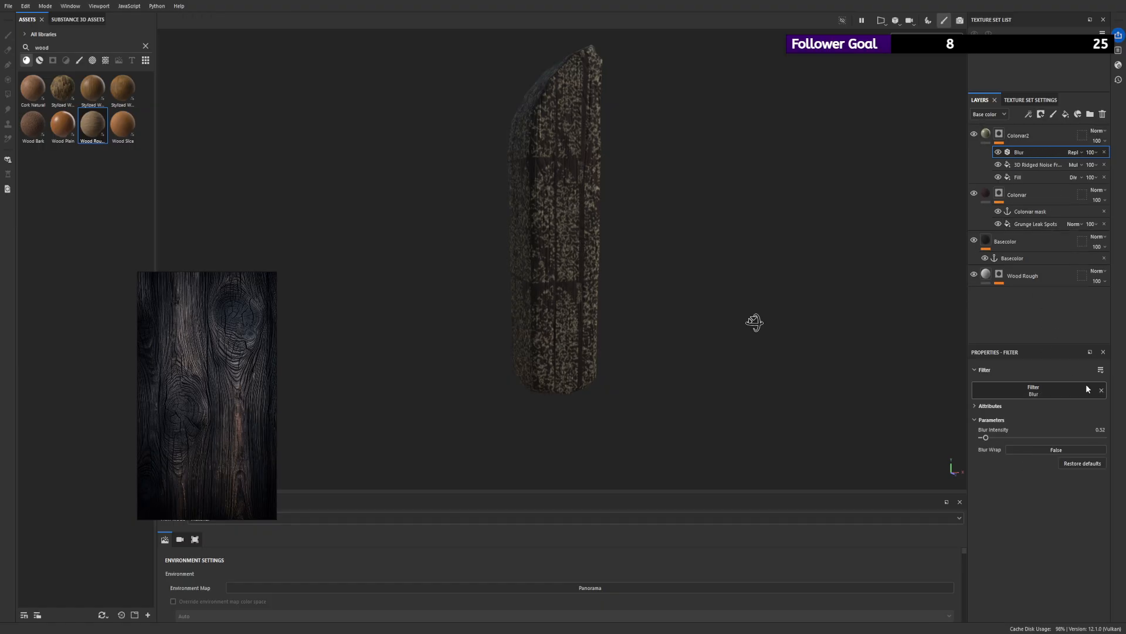
{"action": "left_click", "coordinate": [1083, 385]}
{"action": "left_click", "coordinate": [1034, 448]}
{"action": "left_click_drag", "start_coordinate": [991, 437], "coordinate": [1054, 465]}
{"action": "scroll", "coordinate": [546, 197], "scroll_direction": "down", "scroll_amount": 2}
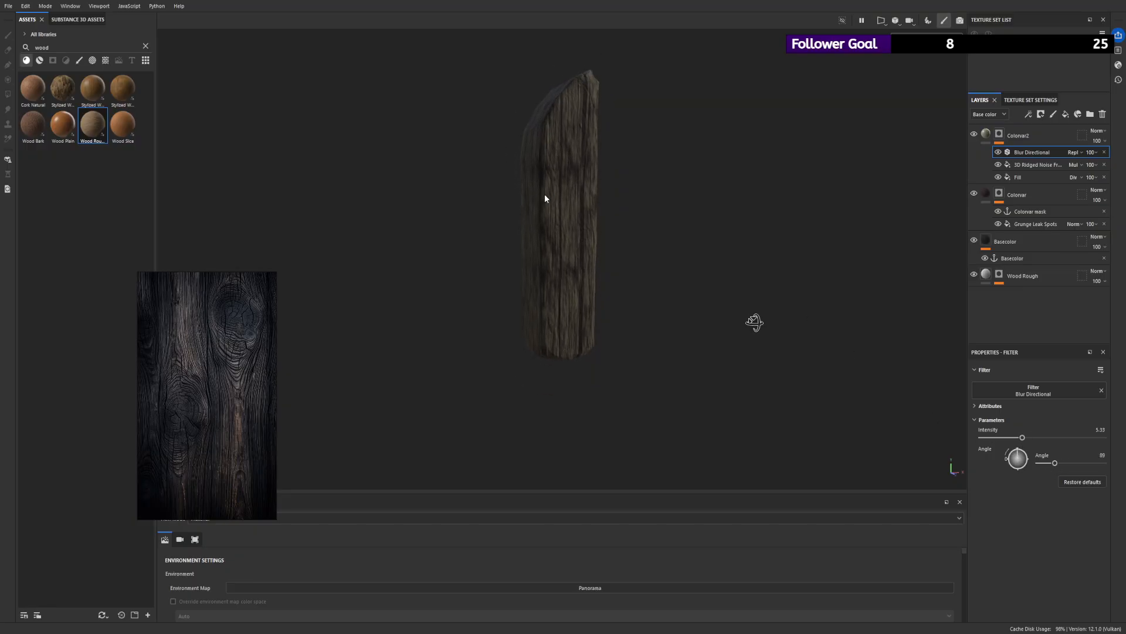
- Set the 3D Ridged Noise Fractal in Colorvar2's mask to position 0.64, contrast 0.88 and scale 26.8
{"action": "left_click_drag", "start_coordinate": [546, 197], "coordinate": [639, 204], "text": "alt"}
{"action": "right_click_drag", "start_coordinate": [639, 203], "coordinate": [740, 209], "text": "alt"}
{"action": "left_click", "coordinate": [1030, 171]}
{"action": "left_click", "coordinate": [1031, 167]}
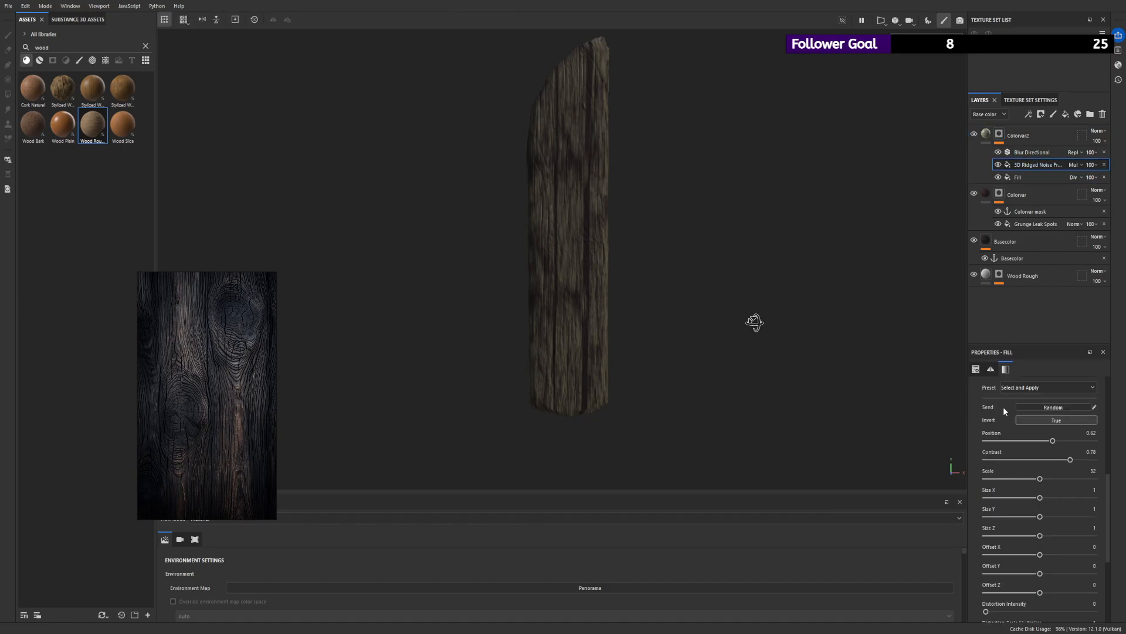
{"action": "left_click_drag", "start_coordinate": [1052, 441], "coordinate": [1076, 461]}
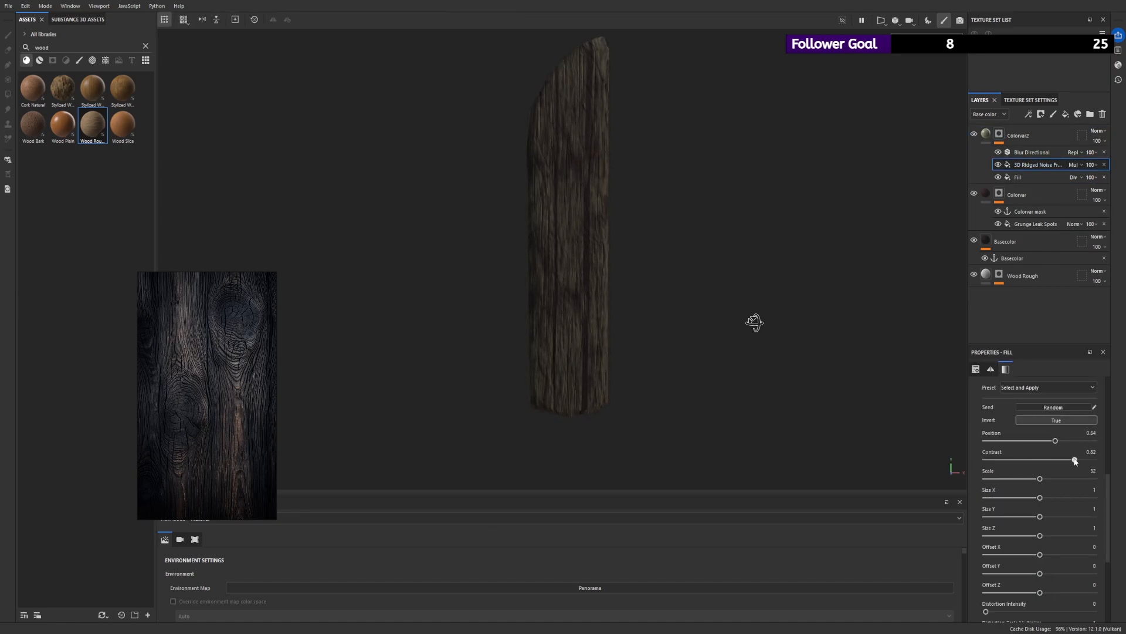
{"action": "scroll", "coordinate": [763, 182], "scroll_direction": "down", "scroll_amount": 2}
{"action": "left_click_drag", "start_coordinate": [757, 171], "coordinate": [543, 163], "text": "alt"}
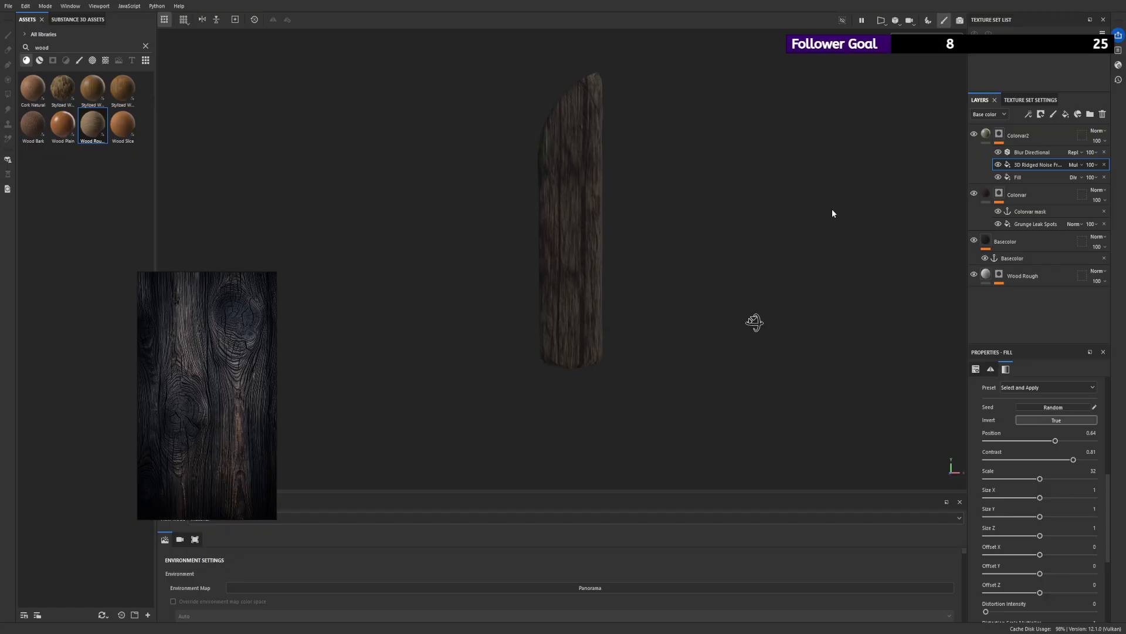
{"action": "left_click_drag", "start_coordinate": [1073, 459], "coordinate": [1032, 483]}
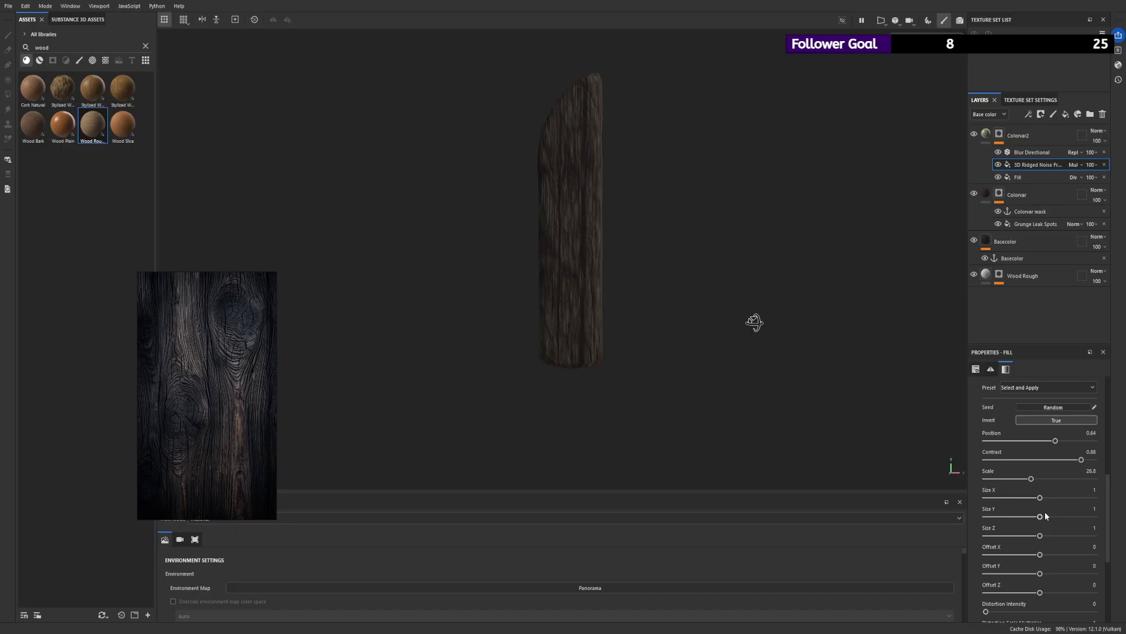
- Give the 3D Ridged Noise Fractal distortion intensity 0.27, distortion scale multiplier 1.37, roughness 1.27 and lacunarity 2.39
{"action": "scroll", "coordinate": [1048, 515], "scroll_direction": "down", "scroll_amount": 2}
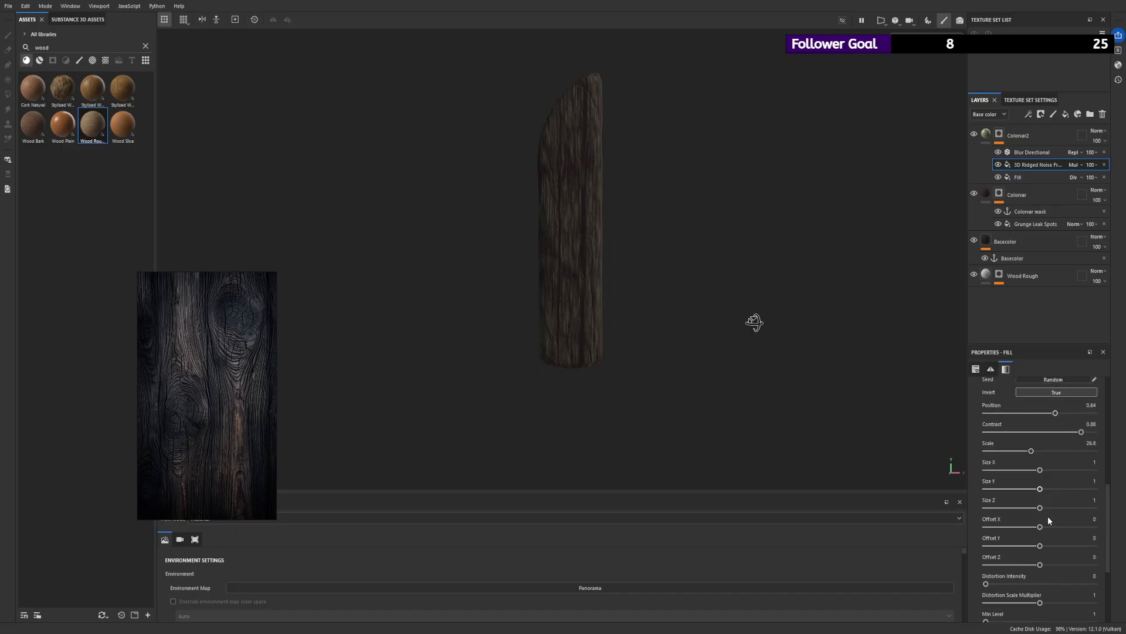
{"action": "left_click_drag", "start_coordinate": [991, 557], "coordinate": [1016, 560]}
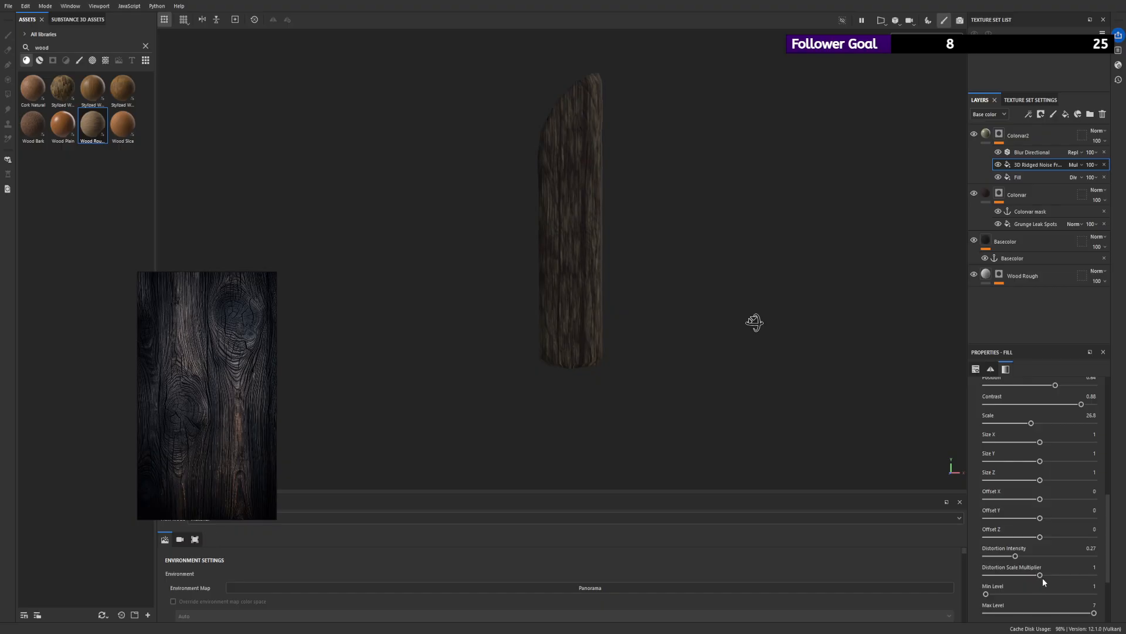
{"action": "left_click", "coordinate": [1064, 576]}
{"action": "scroll", "coordinate": [1057, 575], "scroll_direction": "down", "scroll_amount": 3}
{"action": "left_click_drag", "start_coordinate": [1031, 568], "coordinate": [1054, 551]}
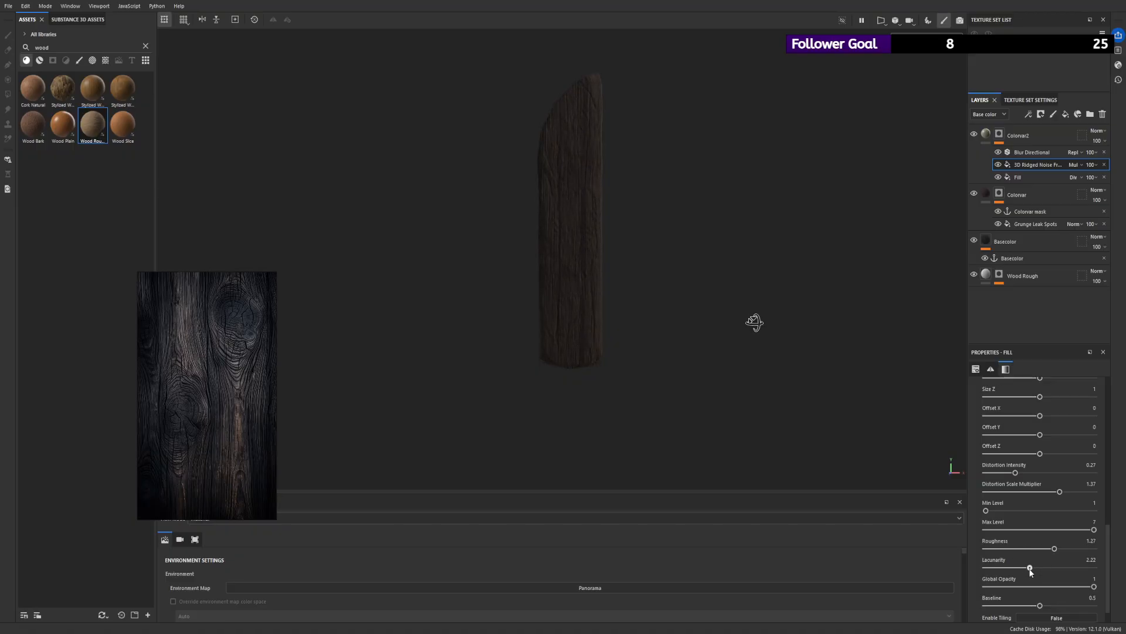
{"action": "left_click", "coordinate": [1036, 569]}
- Lower the 3D Ridged Noise Fractal's global opacity to 0.95 and check the plank from another angle
{"action": "scroll", "coordinate": [1036, 570], "scroll_direction": "down", "scroll_amount": 1}
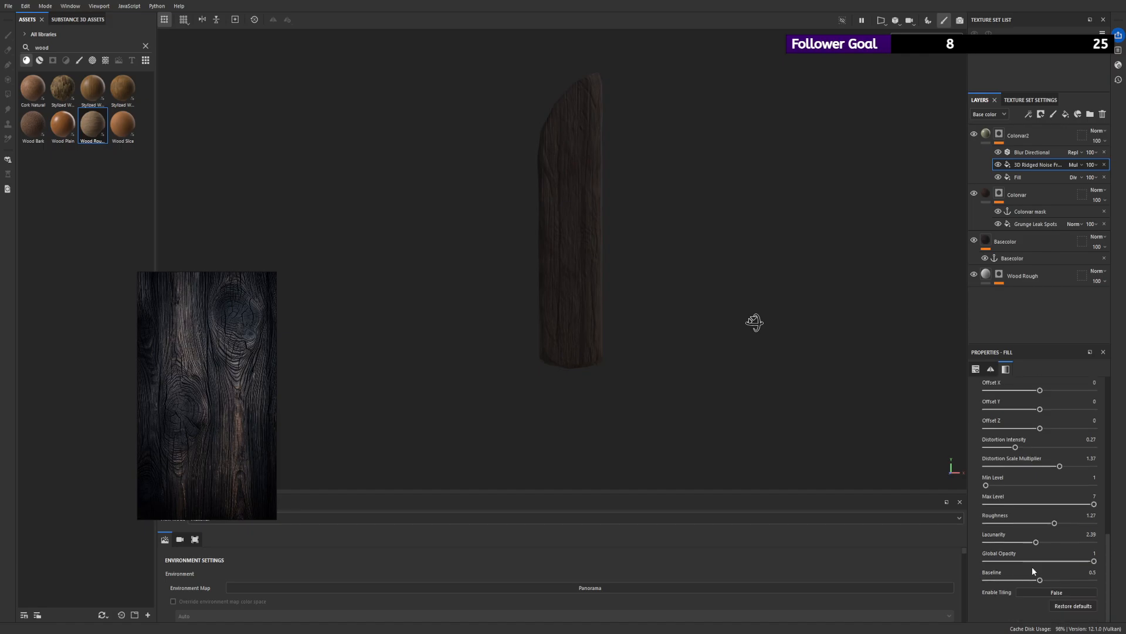
{"action": "left_click", "coordinate": [1047, 561]}
{"action": "mouse_move", "coordinate": [1048, 562]}
{"action": "left_mouse_down"}
{"action": "mouse_move", "coordinate": [1090, 562]}
{"action": "mouse_move", "coordinate": [1008, 580]}
{"action": "mouse_move", "coordinate": [1042, 581]}
{"action": "left_mouse_up"}
{"action": "left_click_drag", "start_coordinate": [554, 203], "coordinate": [593, 211], "text": "alt"}
{"action": "right_click_drag", "start_coordinate": [606, 195], "coordinate": [663, 194], "text": "alt"}
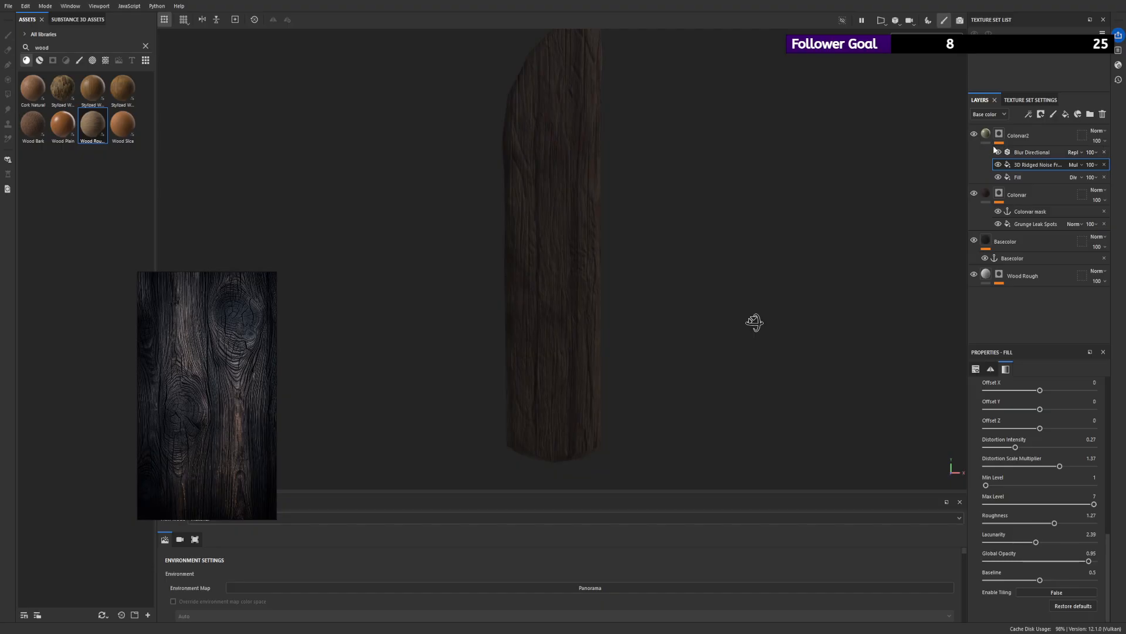
- In Colorvar2's mask, set the Blur Directional intensity to 8 and the 3D Ridged Noise Fractal's scale to 15.09
{"action": "left_click", "coordinate": [1033, 152]}
{"action": "left_click_drag", "start_coordinate": [1024, 440], "coordinate": [1053, 444]}
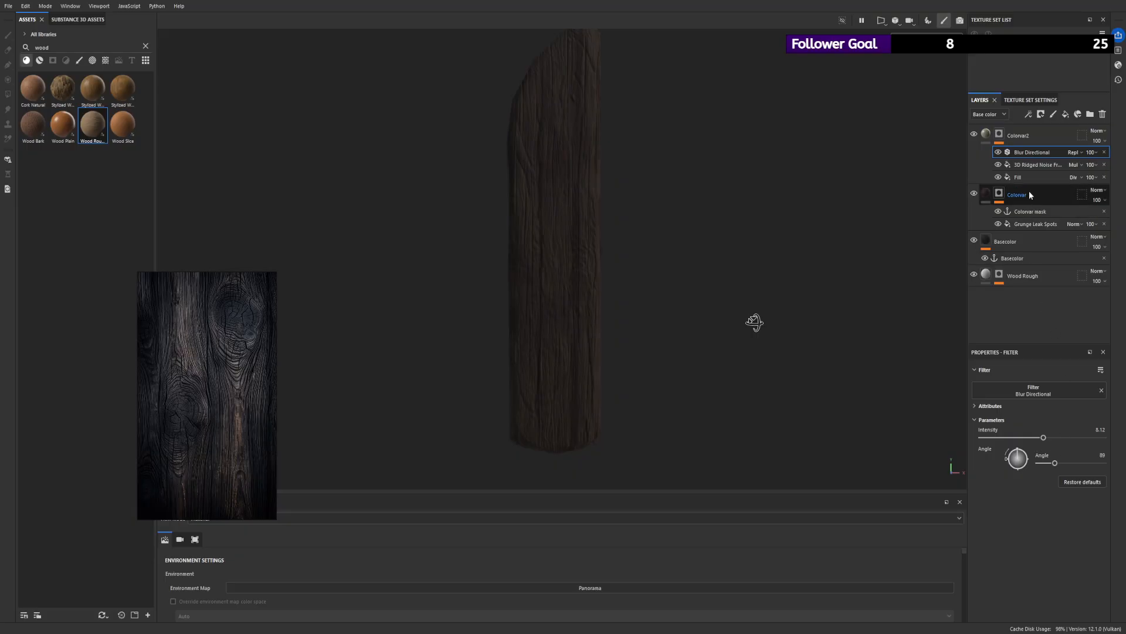
{"action": "left_click", "coordinate": [1030, 165]}
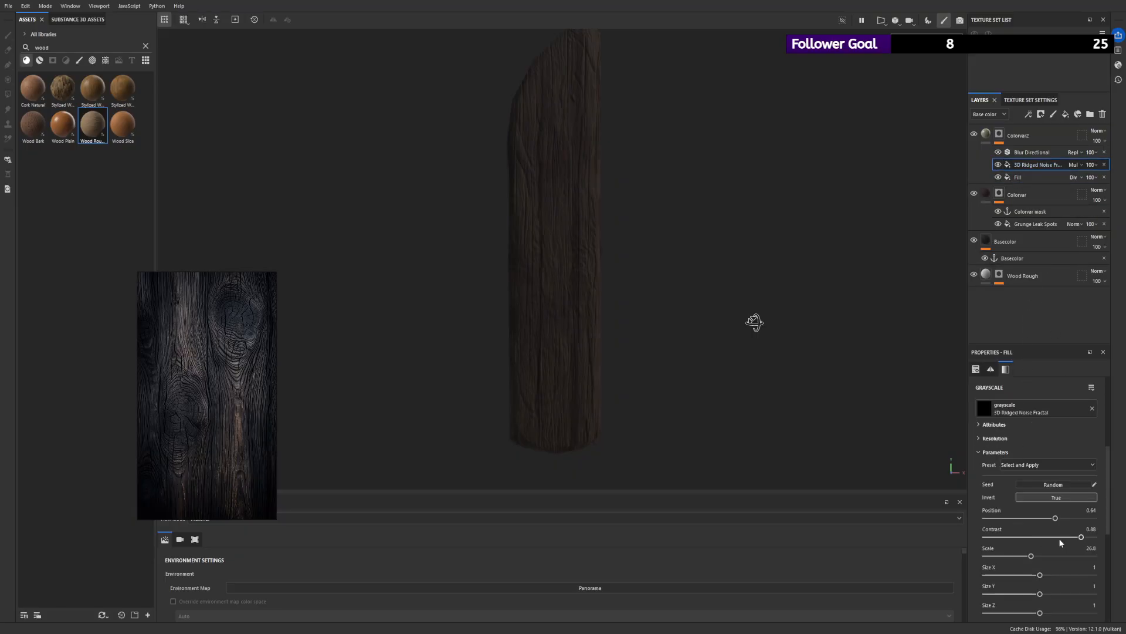
{"action": "scroll", "coordinate": [1050, 544], "scroll_direction": "down", "scroll_amount": 1}
{"action": "mouse_move", "coordinate": [1032, 531]}
{"action": "left_mouse_down"}
{"action": "mouse_move", "coordinate": [987, 533]}
{"action": "mouse_move", "coordinate": [1090, 532]}
{"action": "mouse_move", "coordinate": [1012, 535]}
{"action": "left_mouse_up"}
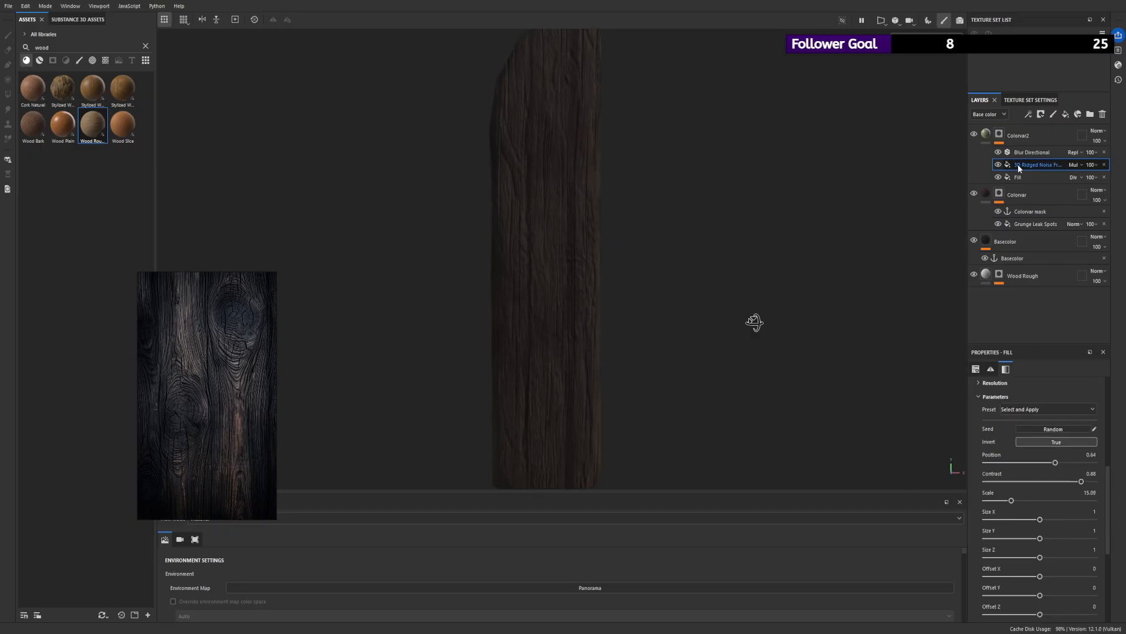
{"action": "left_click", "coordinate": [1033, 152]}
{"action": "left_click_drag", "start_coordinate": [1043, 439], "coordinate": [979, 446]}
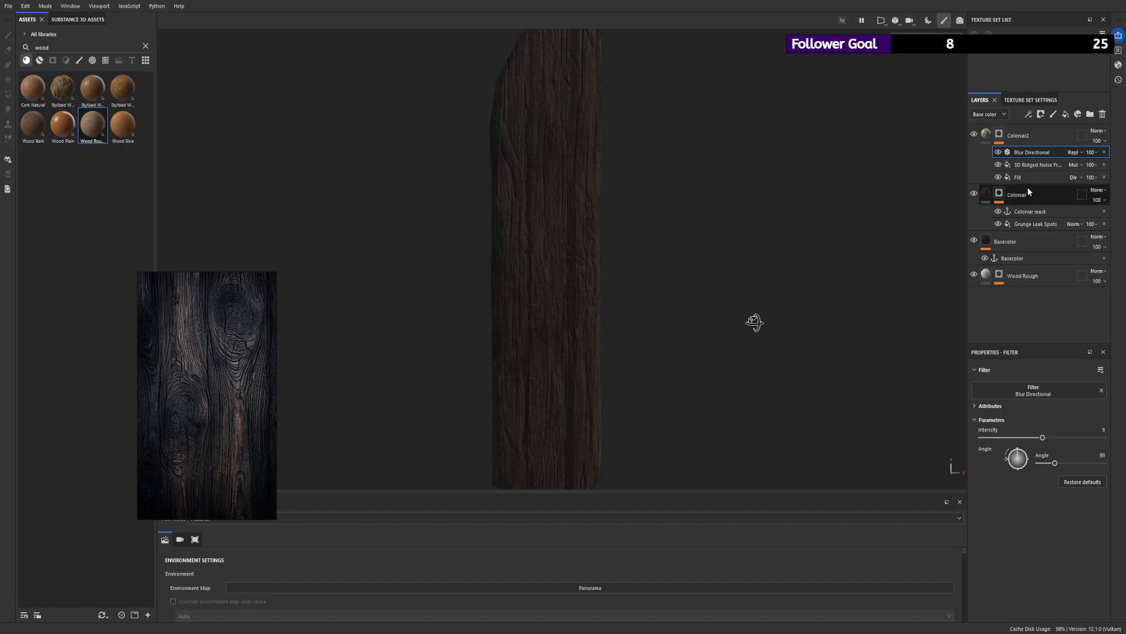
- Try a distortion intensity of 0.34 on the 3D Ridged Noise Fractal in Colorvar2's mask
{"action": "left_click", "coordinate": [1030, 163]}
{"action": "mouse_move", "coordinate": [1015, 578]}
{"action": "left_mouse_down"}
{"action": "mouse_move", "coordinate": [1001, 579]}
{"action": "mouse_move", "coordinate": [1026, 578]}
{"action": "left_mouse_up"}
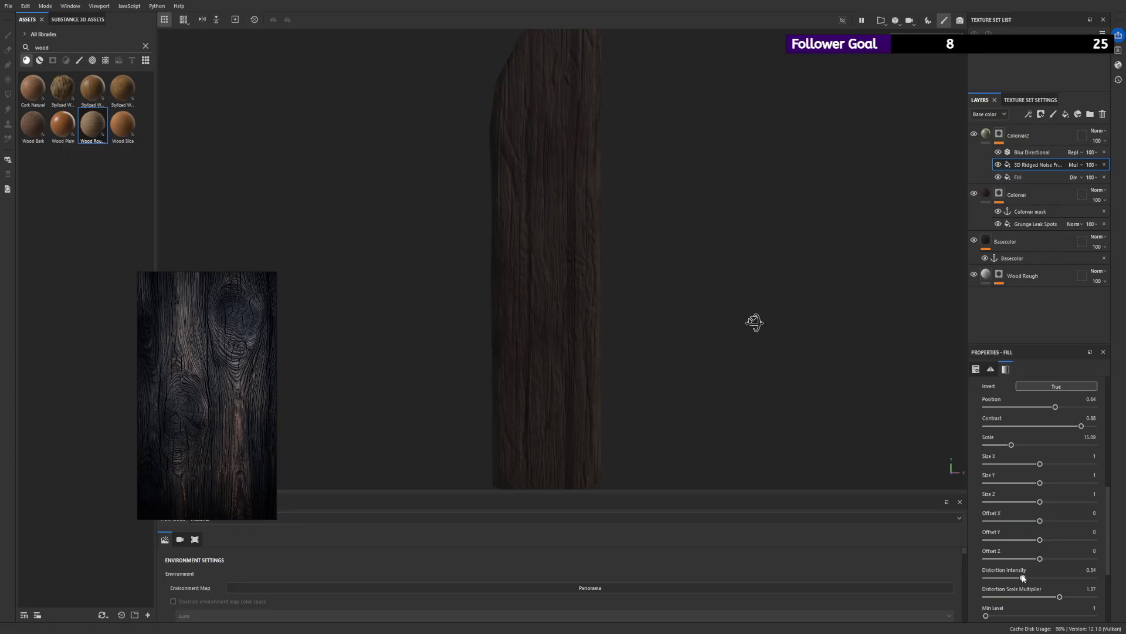
{"action": "scroll", "coordinate": [438, 135], "scroll_direction": "down", "scroll_amount": 4}
{"action": "left_click_drag", "start_coordinate": [438, 135], "coordinate": [490, 170], "text": "alt"}
{"action": "scroll", "coordinate": [596, 141], "scroll_direction": "down", "scroll_amount": 3}
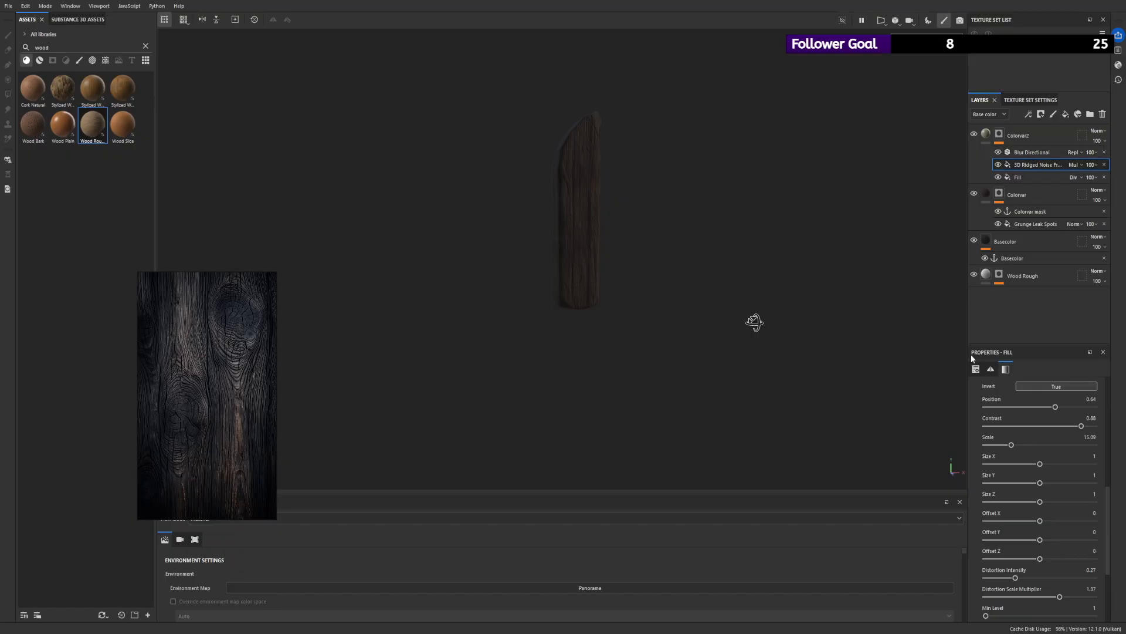
{"action": "scroll", "coordinate": [1027, 438], "scroll_direction": "up", "scroll_amount": 5}
{"action": "scroll", "coordinate": [1027, 437], "scroll_direction": "down", "scroll_amount": 3}
{"action": "scroll", "coordinate": [1029, 436], "scroll_direction": "up", "scroll_amount": 4}
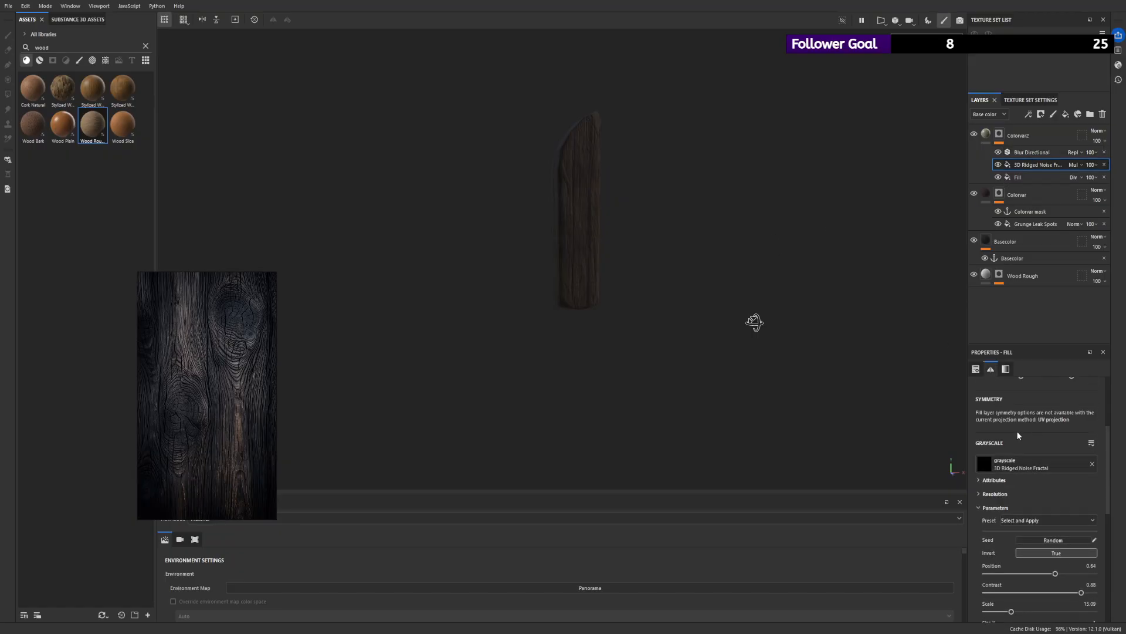
{"action": "scroll", "coordinate": [596, 188], "scroll_direction": "up", "scroll_amount": 3}
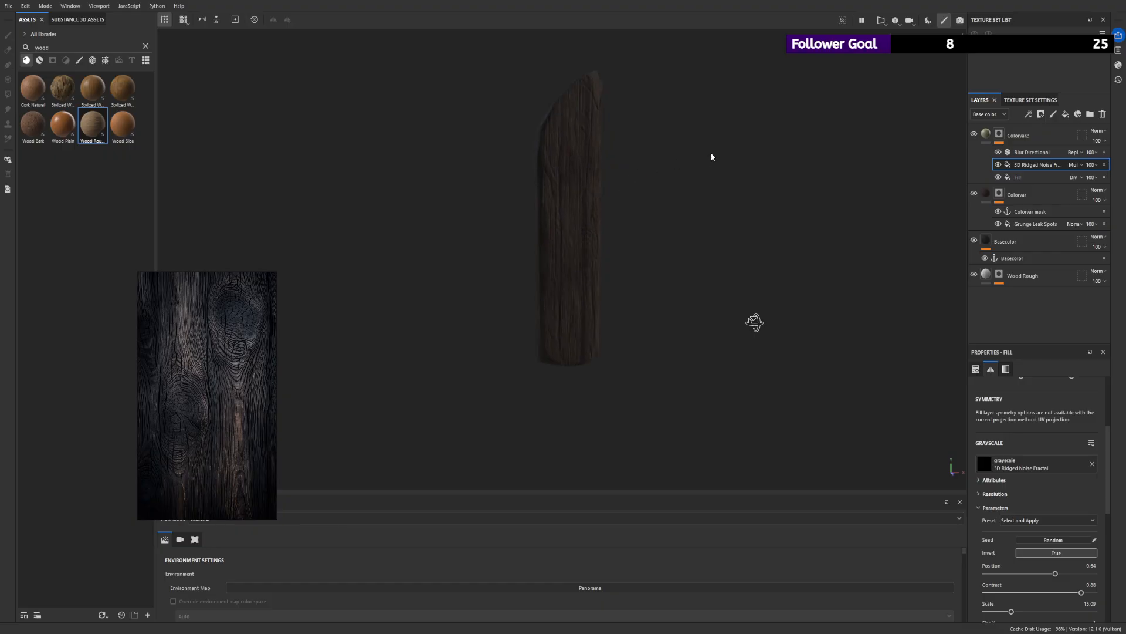
- Add a Warp filter above the Blur Directional in Colorvar2's mask, with intensity 0.518
{"action": "left_click", "coordinate": [1027, 152]}
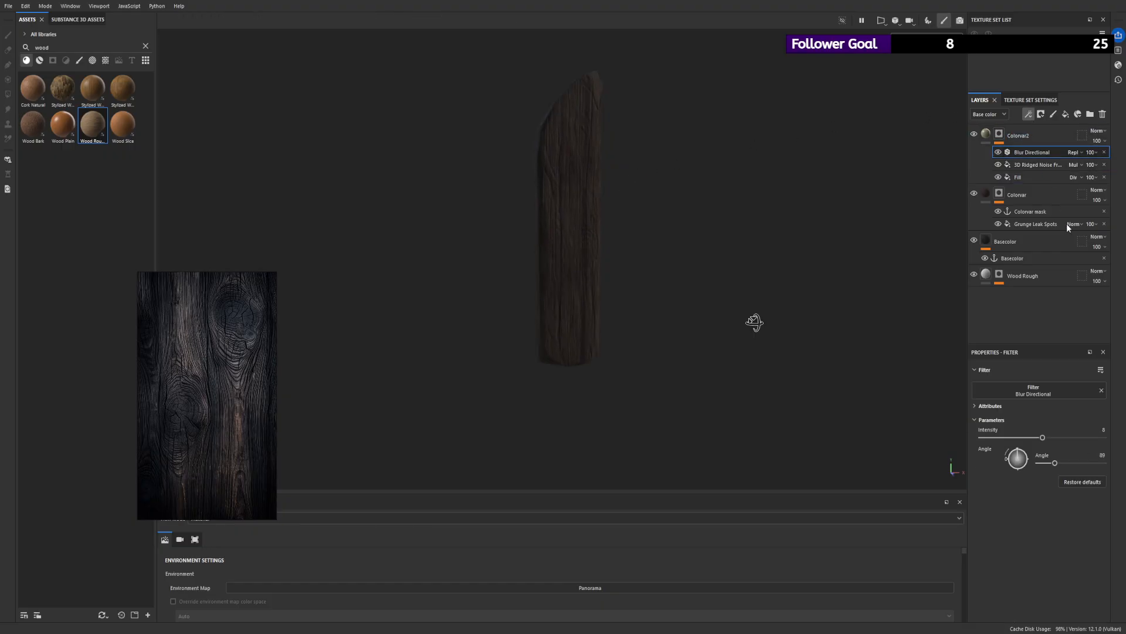
{"action": "left_click", "coordinate": [1055, 188]}
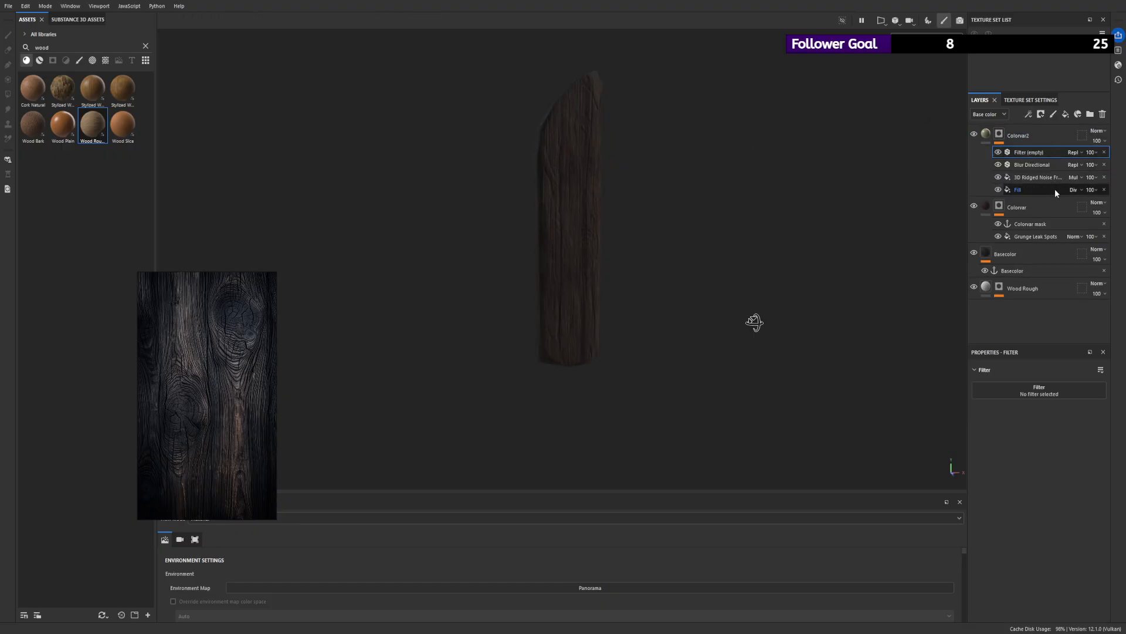
{"action": "left_click", "coordinate": [1036, 389]}
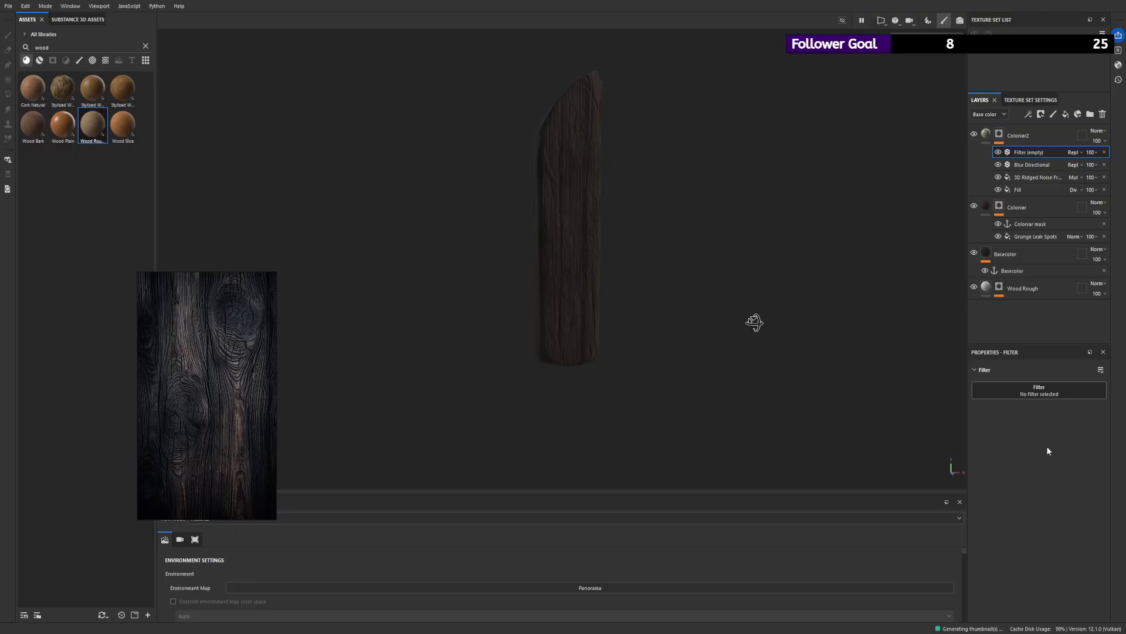
{"action": "left_click", "coordinate": [1033, 507]}
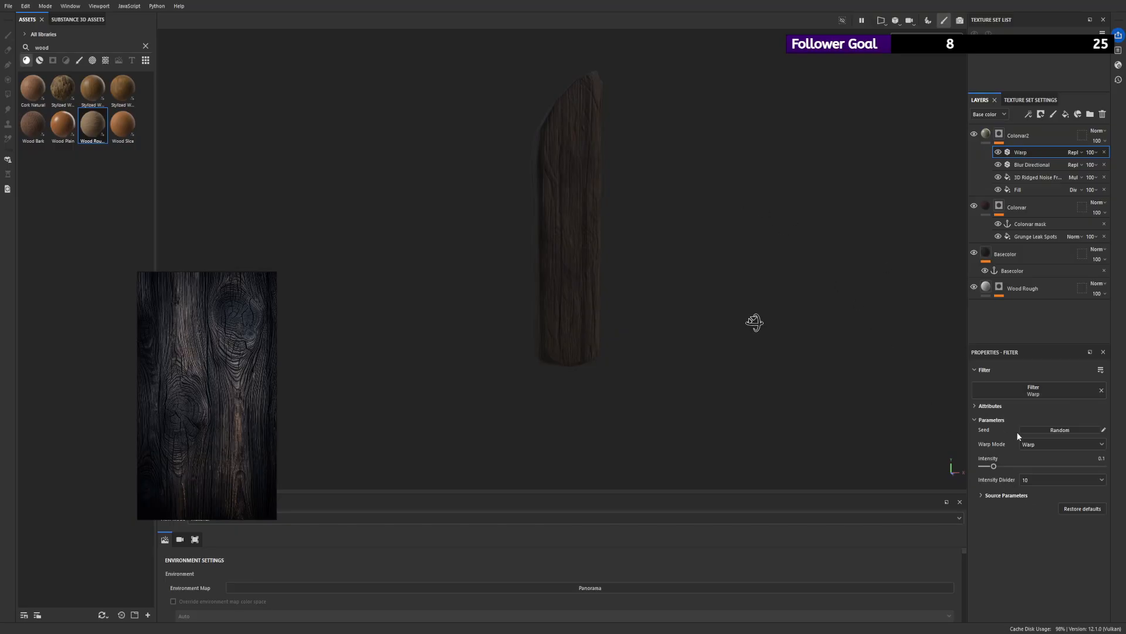
{"action": "left_click_drag", "start_coordinate": [994, 467], "coordinate": [1036, 467]}
{"action": "scroll", "coordinate": [962, 174], "scroll_direction": "up", "scroll_amount": 3}
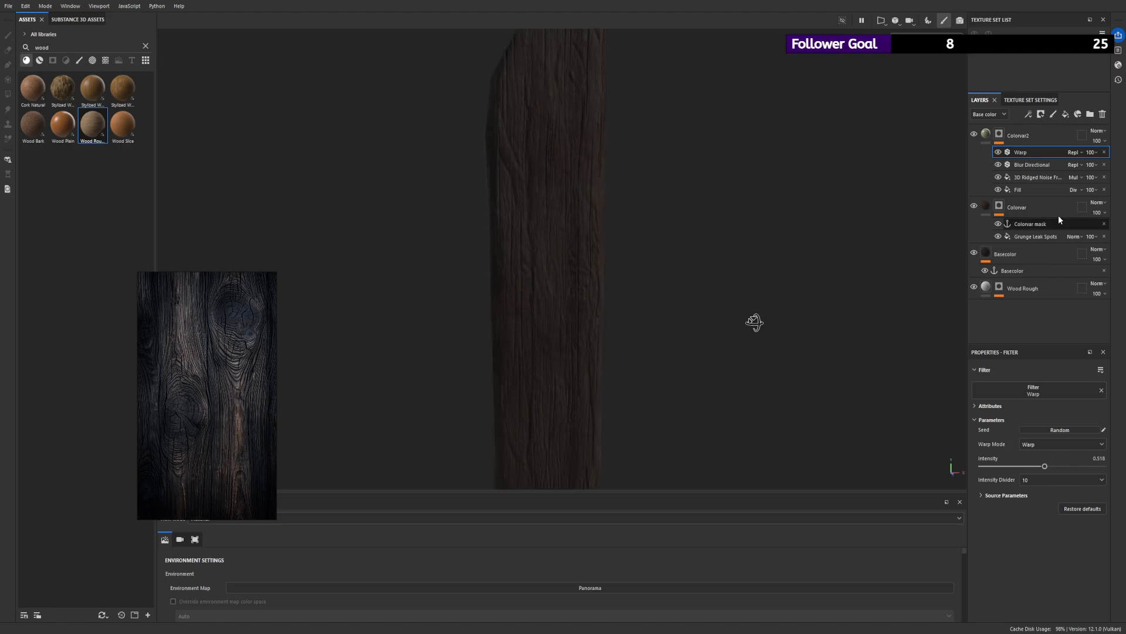
- Compare the warp with the Blur Directional hidden, and set the Warp intensity to 0.707 and its intensity divider to 100
{"action": "left_click", "coordinate": [998, 164]}
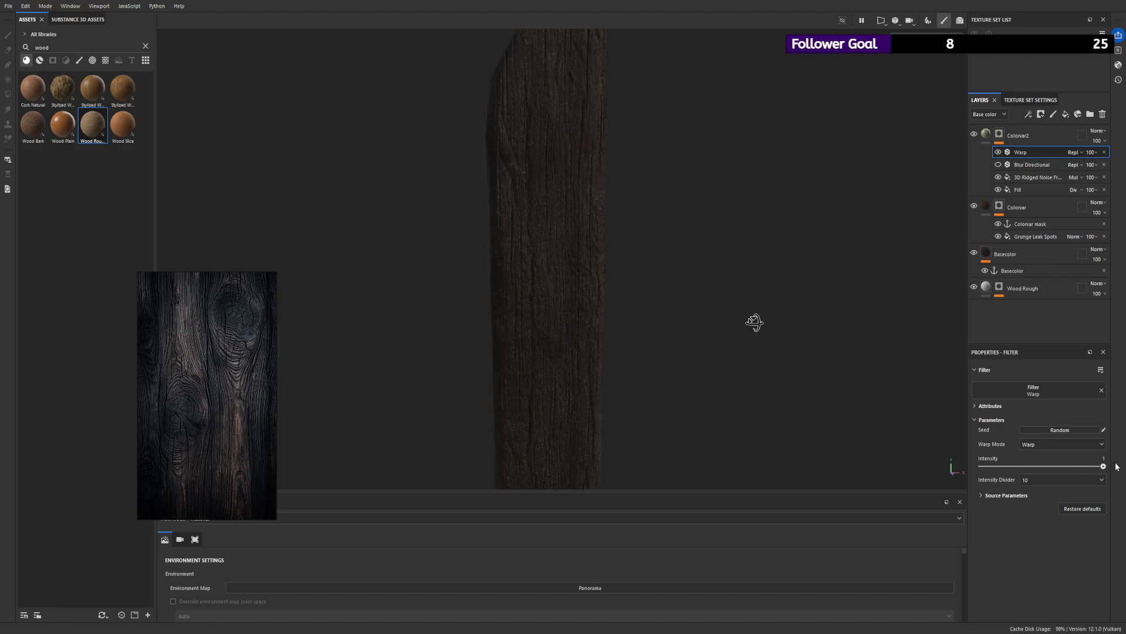
{"action": "left_click_drag", "start_coordinate": [1117, 466], "coordinate": [1068, 466]}
{"action": "scroll", "coordinate": [595, 189], "scroll_direction": "down", "scroll_amount": 2}
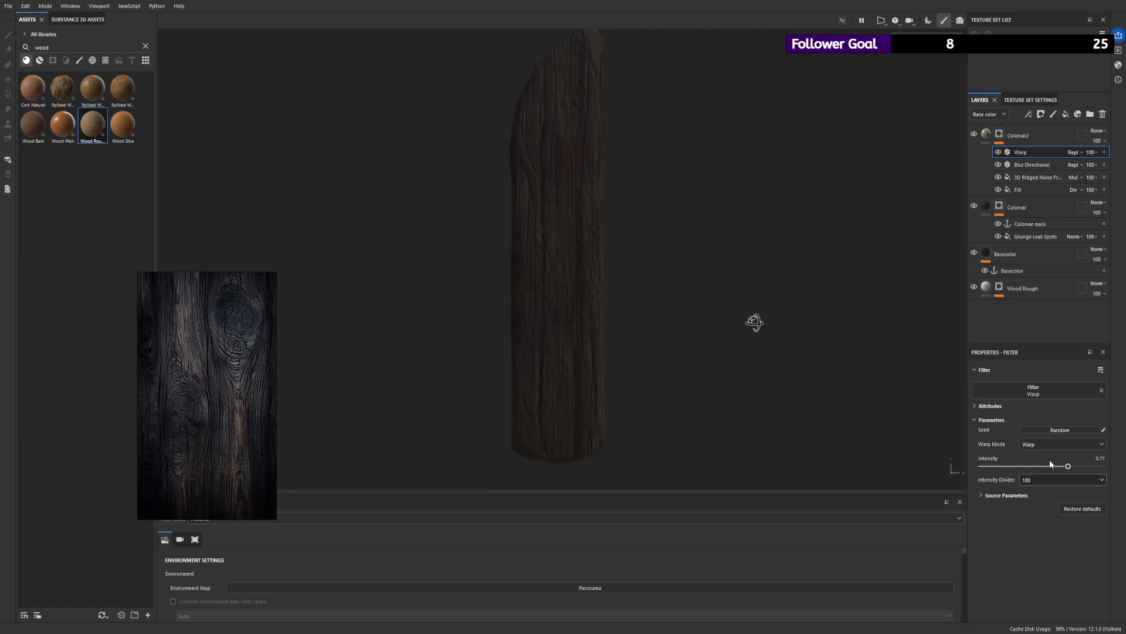
{"action": "left_click_drag", "start_coordinate": [1069, 467], "coordinate": [1112, 474]}
- Try the Directional Warp mode with an adjusted angle on the Warp filter
{"action": "left_click", "coordinate": [1052, 466]}
{"action": "mouse_move", "coordinate": [1054, 509]}
{"action": "left_mouse_down"}
{"action": "mouse_move", "coordinate": [1086, 510]}
{"action": "mouse_move", "coordinate": [1067, 508]}
{"action": "left_mouse_up"}
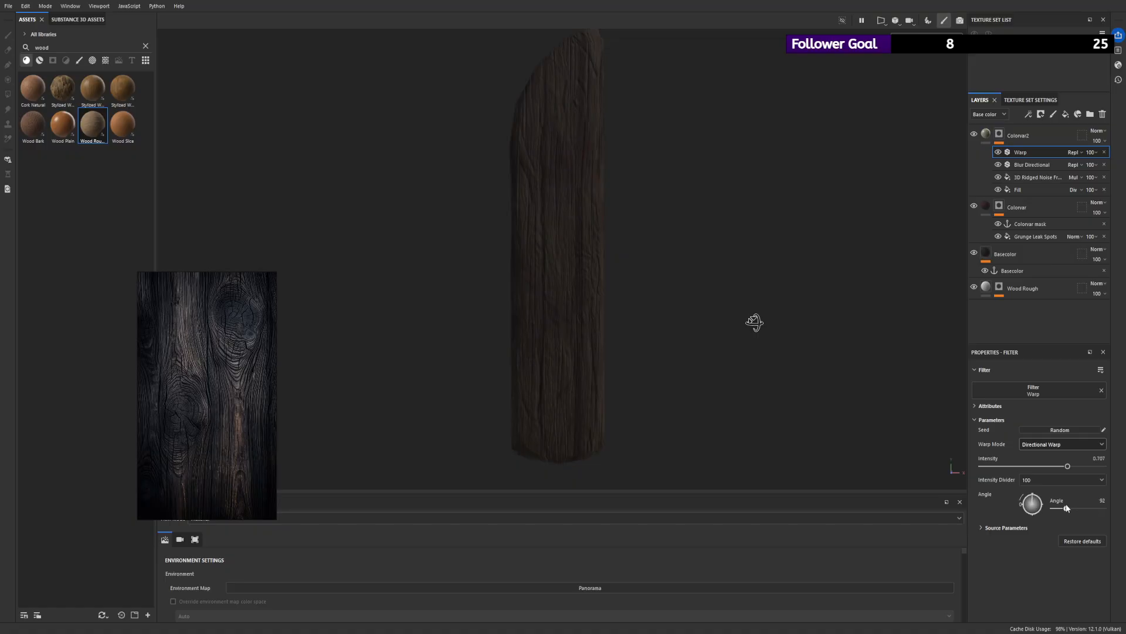
{"action": "left_click", "coordinate": [1054, 445]}
{"action": "left_click", "coordinate": [1040, 455]}
- Add a Levels adjustment above the Warp in Colorvar2's mask, with midtone 1.015 and white point about 0.39
{"action": "scroll", "coordinate": [504, 171], "scroll_direction": "down", "scroll_amount": 2}
{"action": "left_click_drag", "start_coordinate": [505, 171], "coordinate": [258, 186], "text": "alt"}
{"action": "right_click_drag", "start_coordinate": [604, 276], "coordinate": [719, 305], "text": "alt"}
{"action": "left_click_drag", "start_coordinate": [718, 305], "coordinate": [465, 183], "text": "alt"}
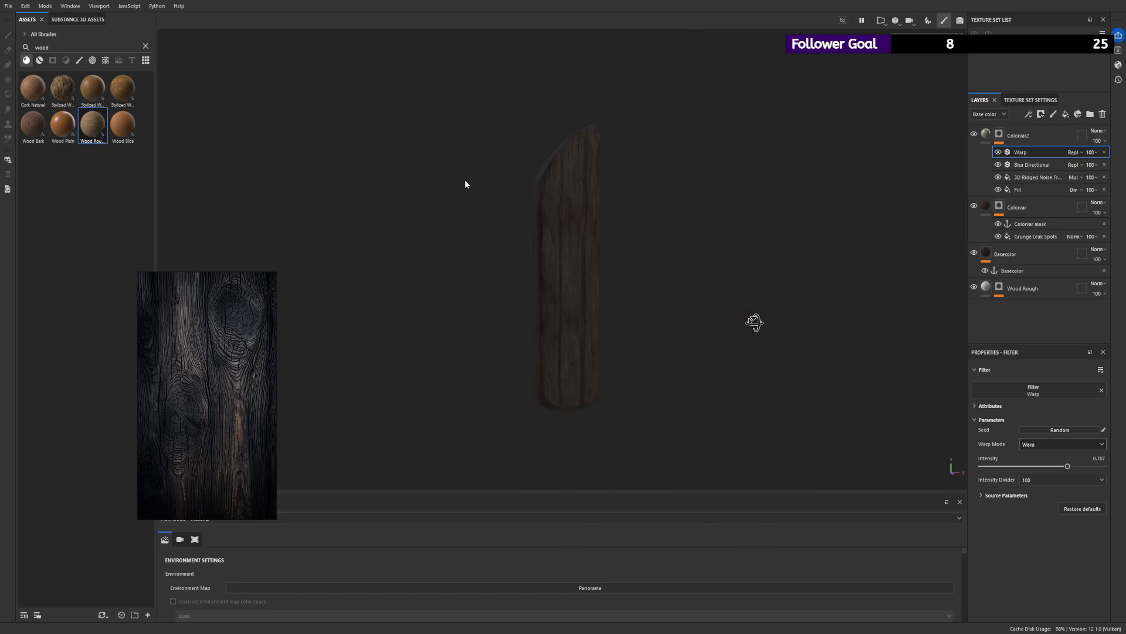
{"action": "left_click", "coordinate": [1043, 157]}
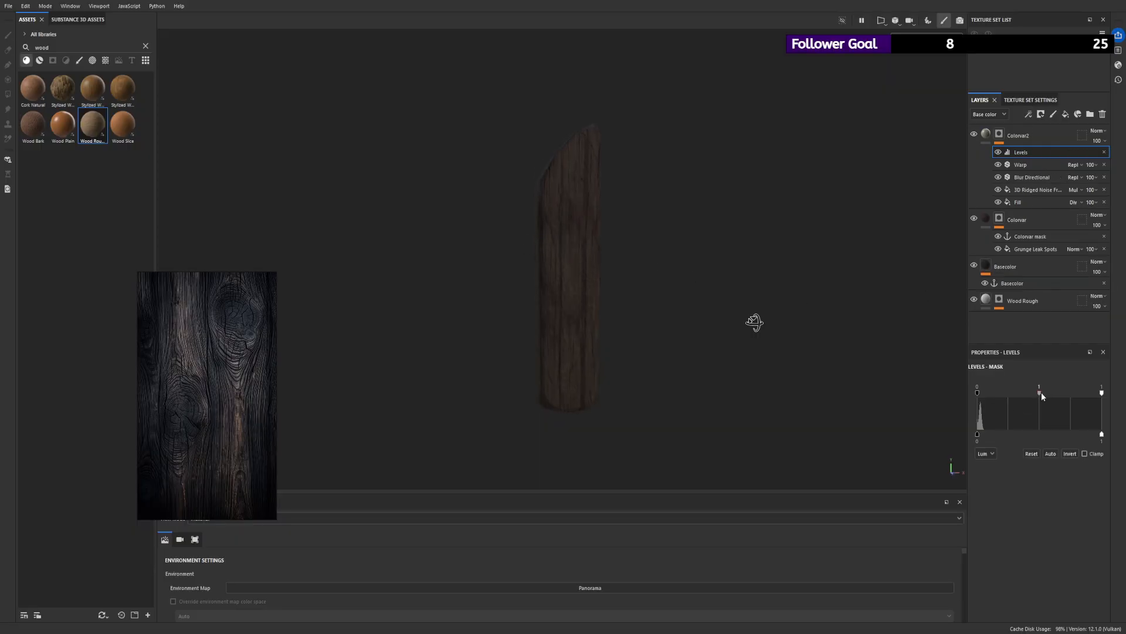
{"action": "left_click_drag", "start_coordinate": [1041, 392], "coordinate": [1004, 396]}
{"action": "scroll", "coordinate": [802, 382], "scroll_direction": "up", "scroll_amount": 4}
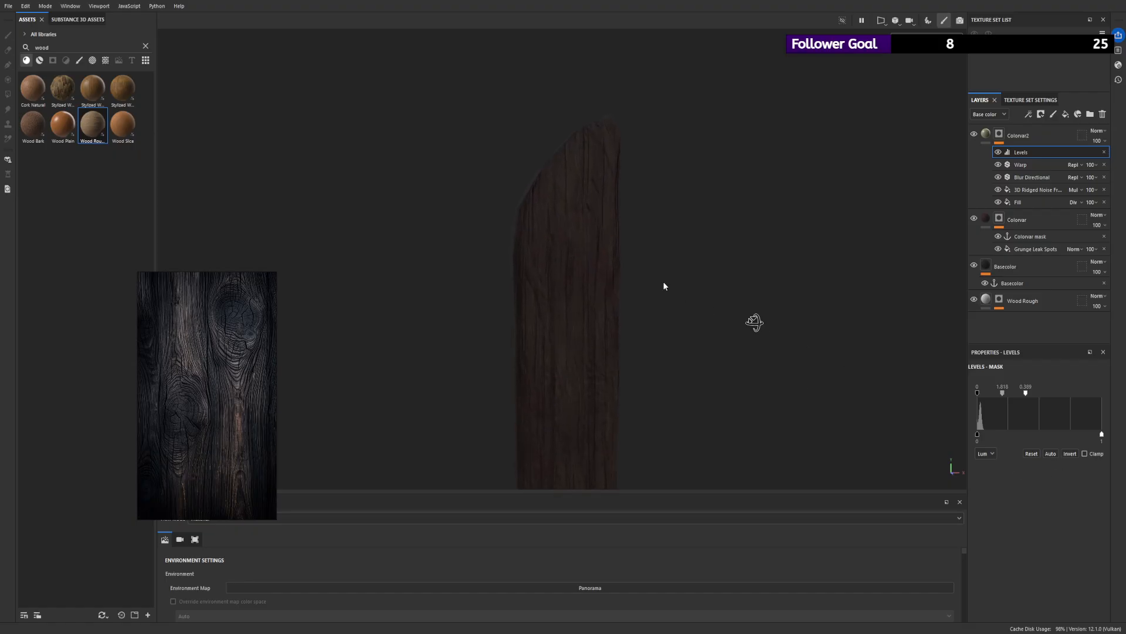
{"action": "mouse_move", "coordinate": [651, 274]}
{"action": "left_mouse_down", "text": "alt"}
{"action": "mouse_move", "coordinate": [646, 226]}
{"action": "mouse_move", "coordinate": [663, 258]}
{"action": "left_mouse_up", "text": "alt"}
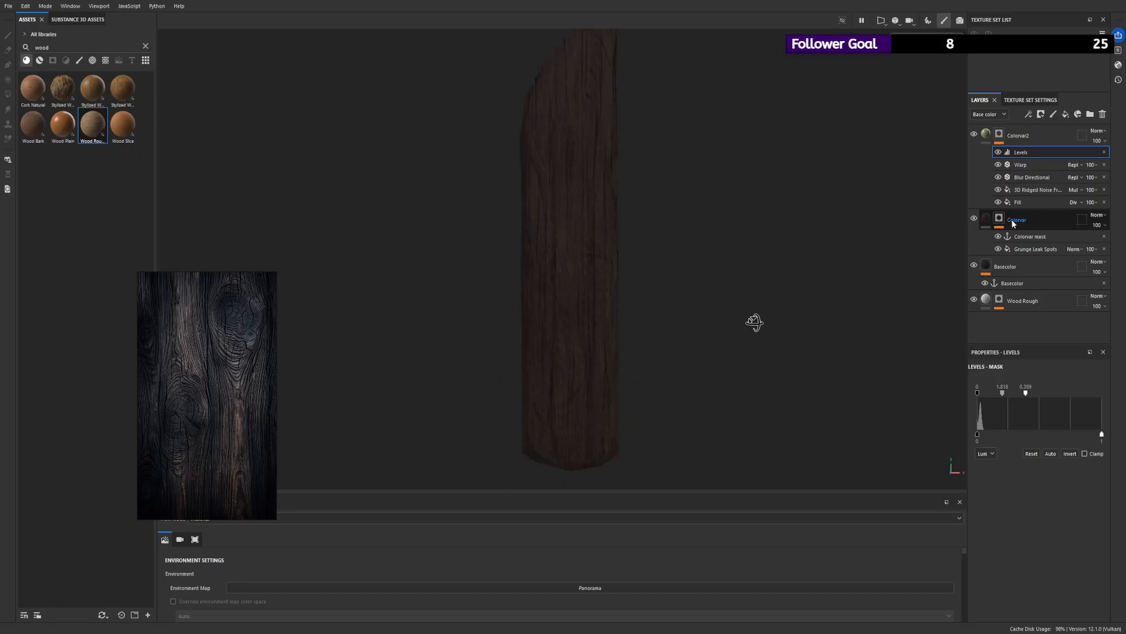
- Add a Blur Directional filter above Grunge Leak Spots in Colorvar's mask, with intensity about 0.9 and its angle along the plank's length
{"action": "left_click", "coordinate": [1033, 248]}
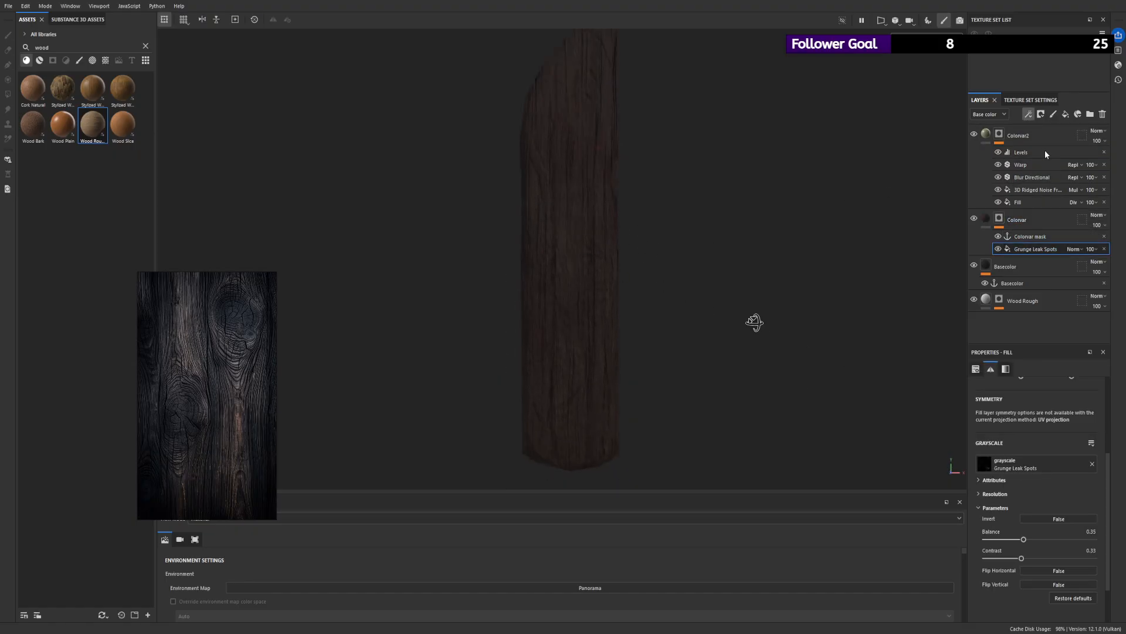
{"action": "left_click", "coordinate": [1055, 178]}
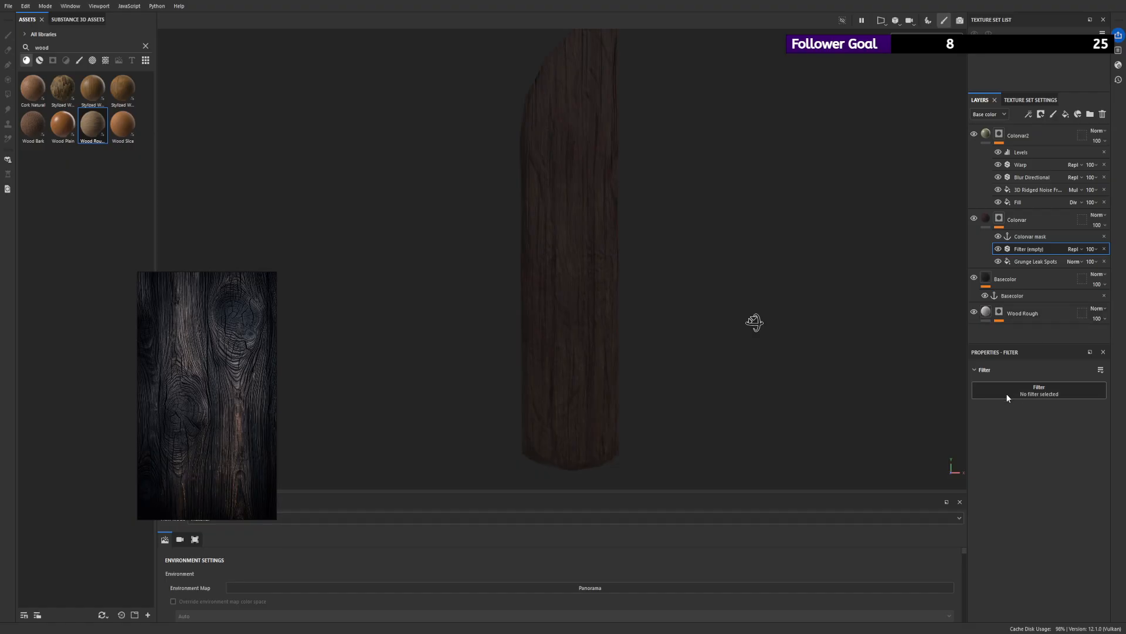
{"action": "left_click", "coordinate": [1048, 454]}
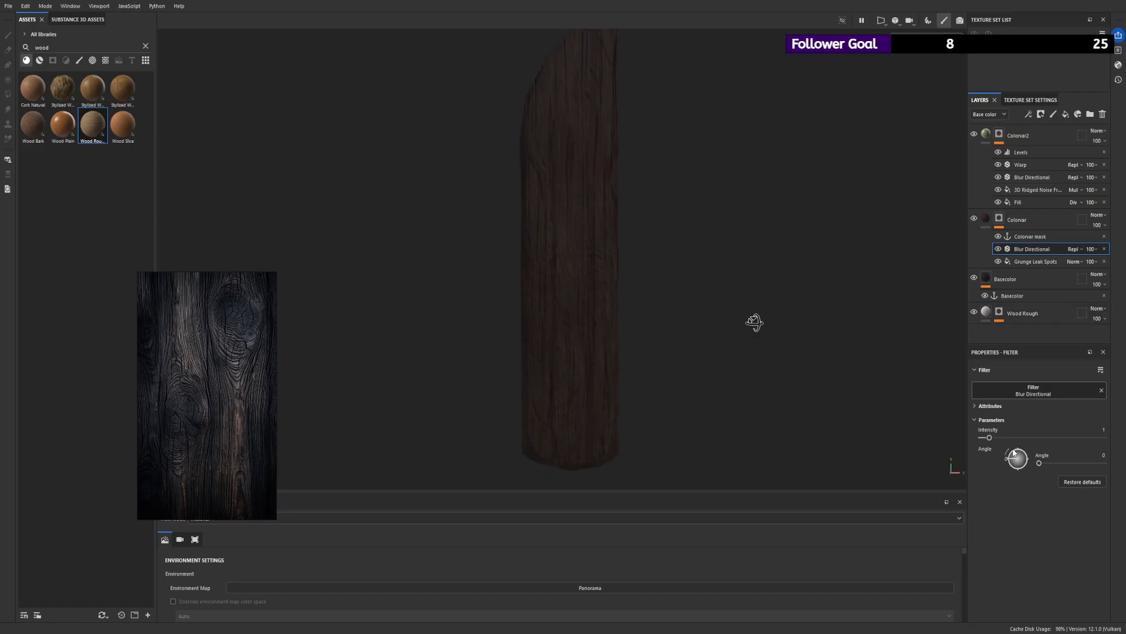
{"action": "left_click_drag", "start_coordinate": [1039, 463], "coordinate": [1055, 463]}
{"action": "mouse_move", "coordinate": [991, 437]}
{"action": "left_mouse_down"}
{"action": "mouse_move", "coordinate": [1054, 444]}
{"action": "mouse_move", "coordinate": [982, 448]}
{"action": "left_mouse_up"}
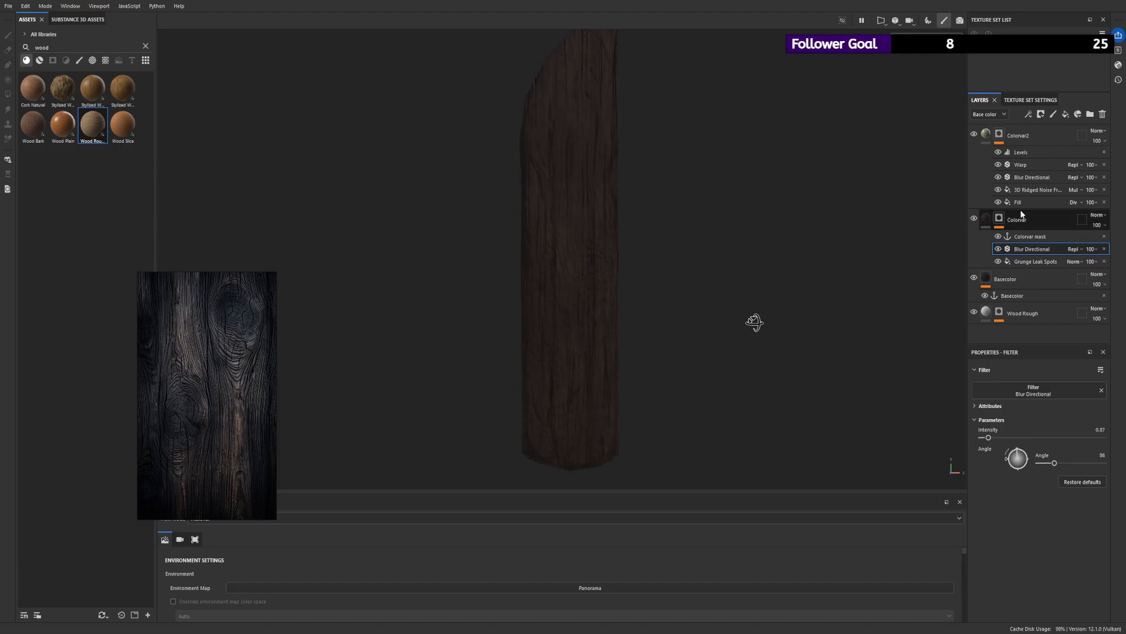
- Add a Levels adjustment above the Blur Directional in Colorvar's mask and set its midtone to 0.791
{"action": "left_click", "coordinate": [1061, 160]}
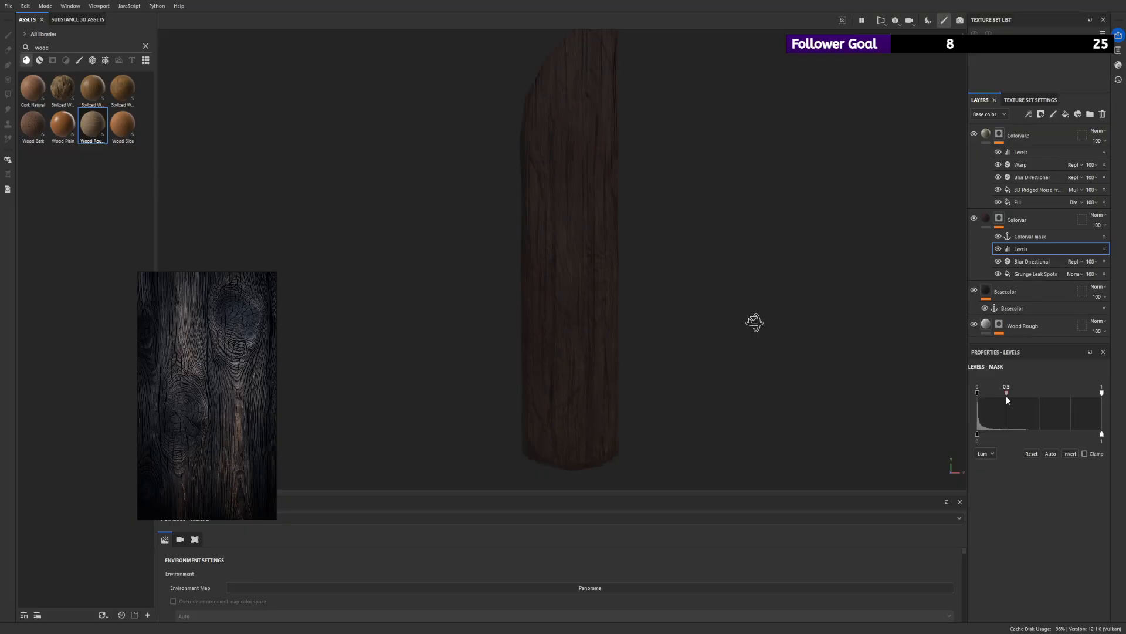
{"action": "right_click_drag", "start_coordinate": [646, 234], "coordinate": [267, 89], "text": "alt"}
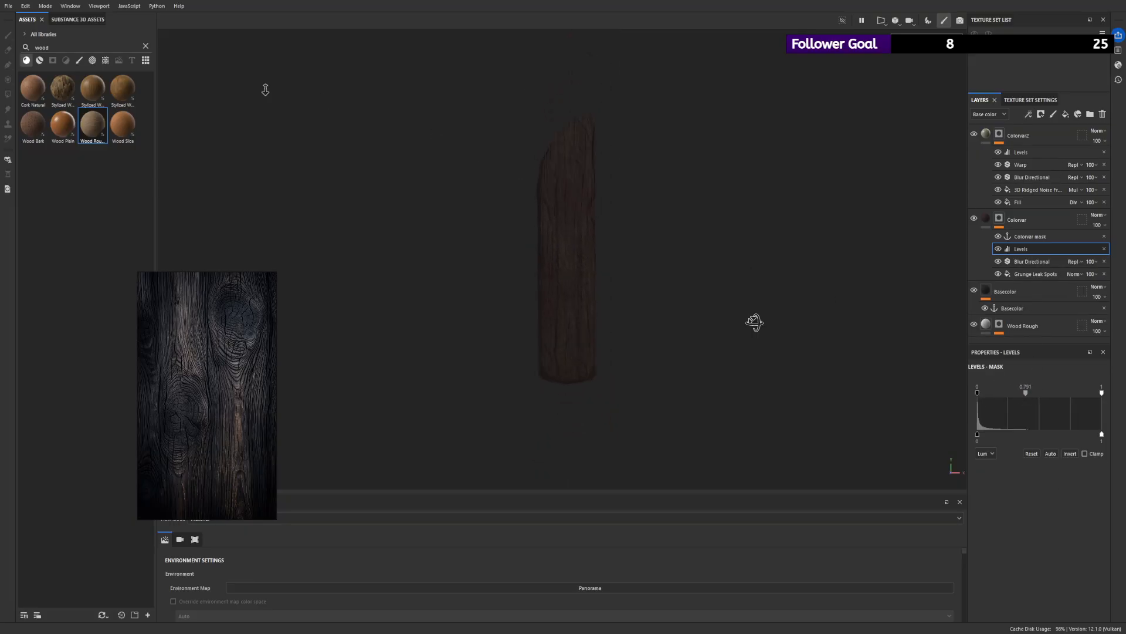
- Change the Colorvar layer's base color to a desaturated dark reddish gray
{"action": "left_click_drag", "start_coordinate": [528, 129], "coordinate": [510, 149], "text": "alt"}
{"action": "right_click_drag", "start_coordinate": [698, 199], "coordinate": [374, 126], "text": "alt"}
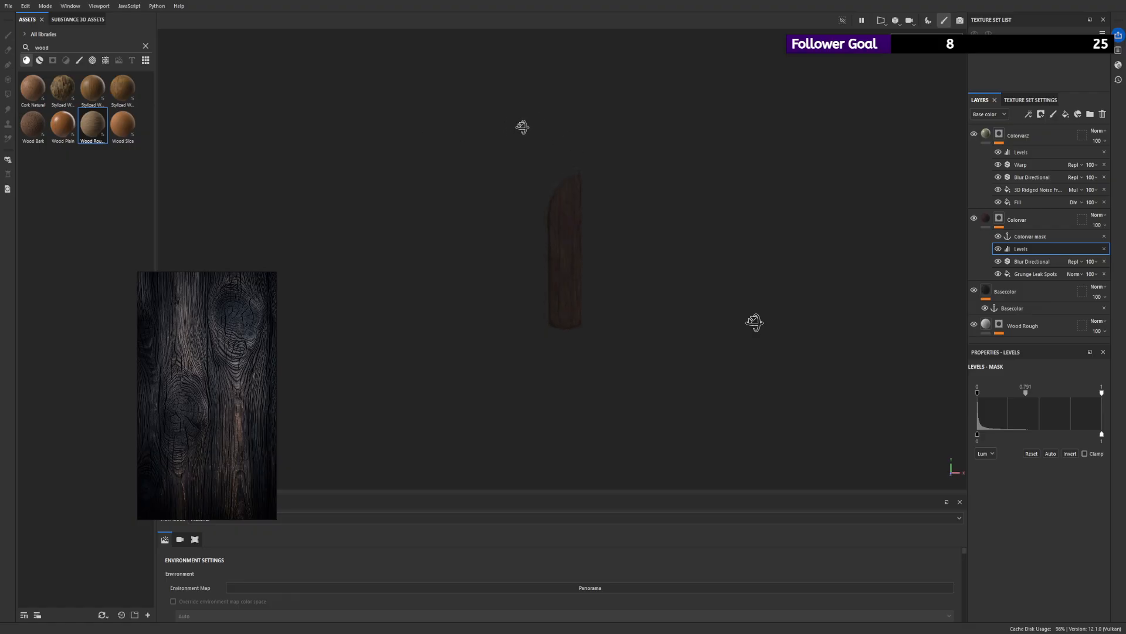
{"action": "right_click_drag", "start_coordinate": [579, 101], "coordinate": [701, 209], "text": "alt"}
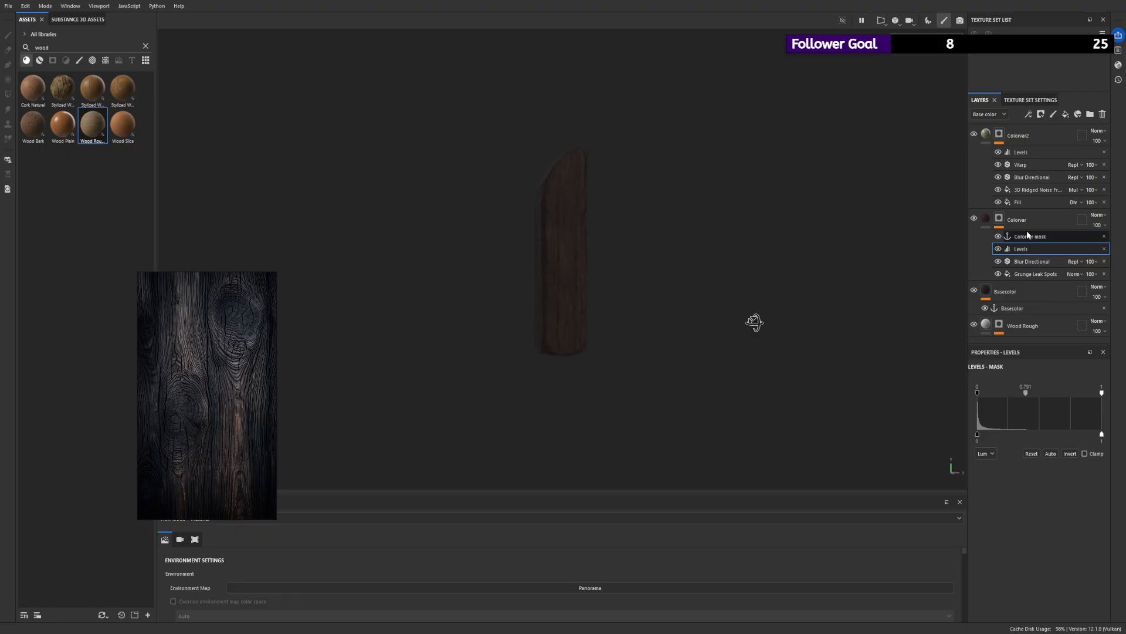
{"action": "left_click", "coordinate": [988, 220]}
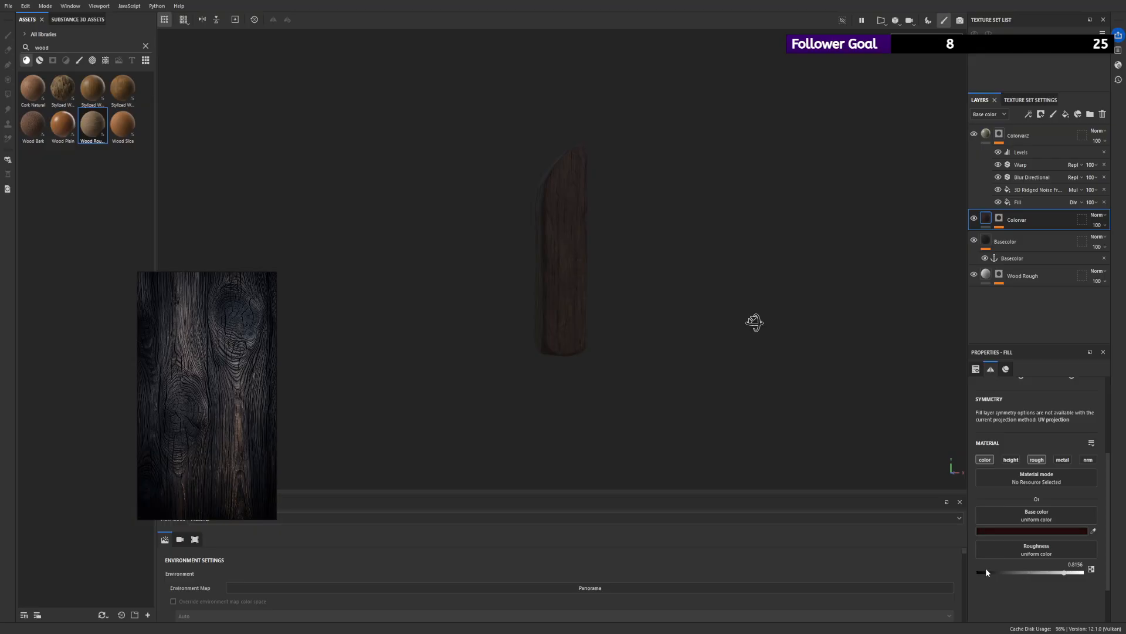
{"action": "left_click_drag", "start_coordinate": [986, 569], "coordinate": [952, 569]}
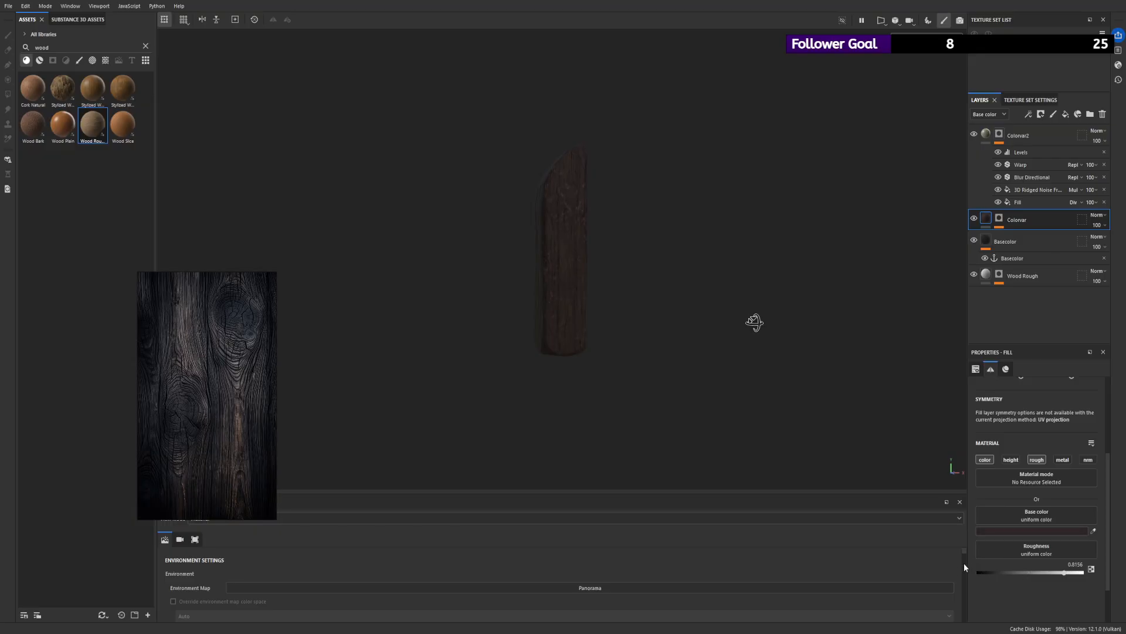
{"action": "scroll", "coordinate": [681, 278], "scroll_direction": "up", "scroll_amount": 1}
- Change the Colorvar2 layer's base color to a neutral medium-light gray
{"action": "left_click", "coordinate": [986, 134]}
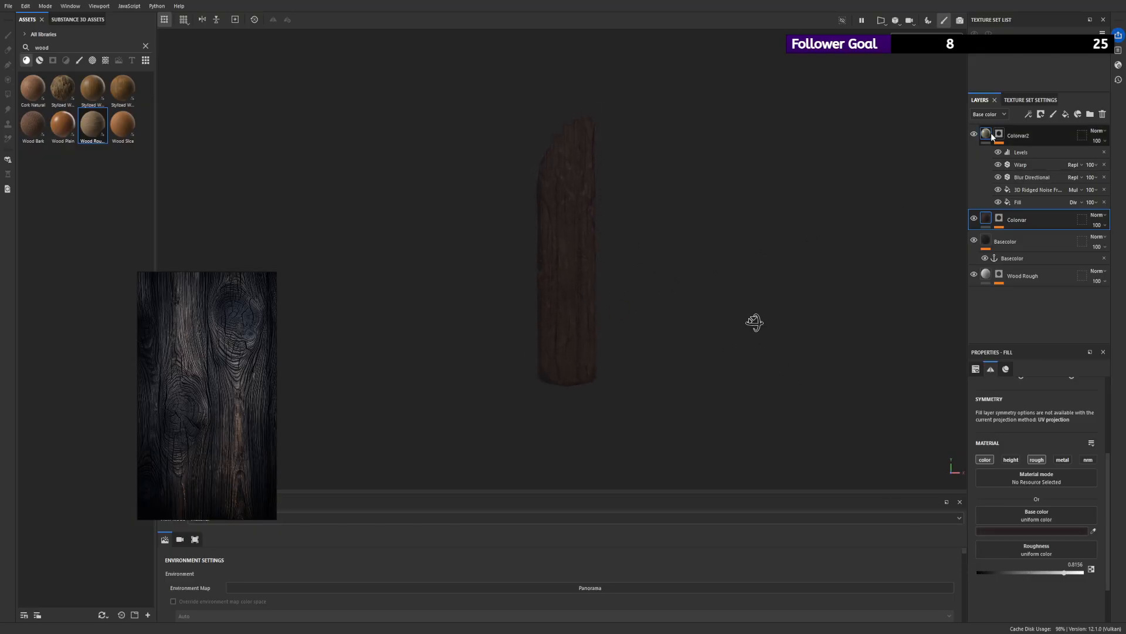
{"action": "left_click", "coordinate": [1008, 535]}
{"action": "left_click_drag", "start_coordinate": [973, 535], "coordinate": [896, 520]}
{"action": "left_click_drag", "start_coordinate": [626, 194], "coordinate": [705, 255], "text": "alt"}
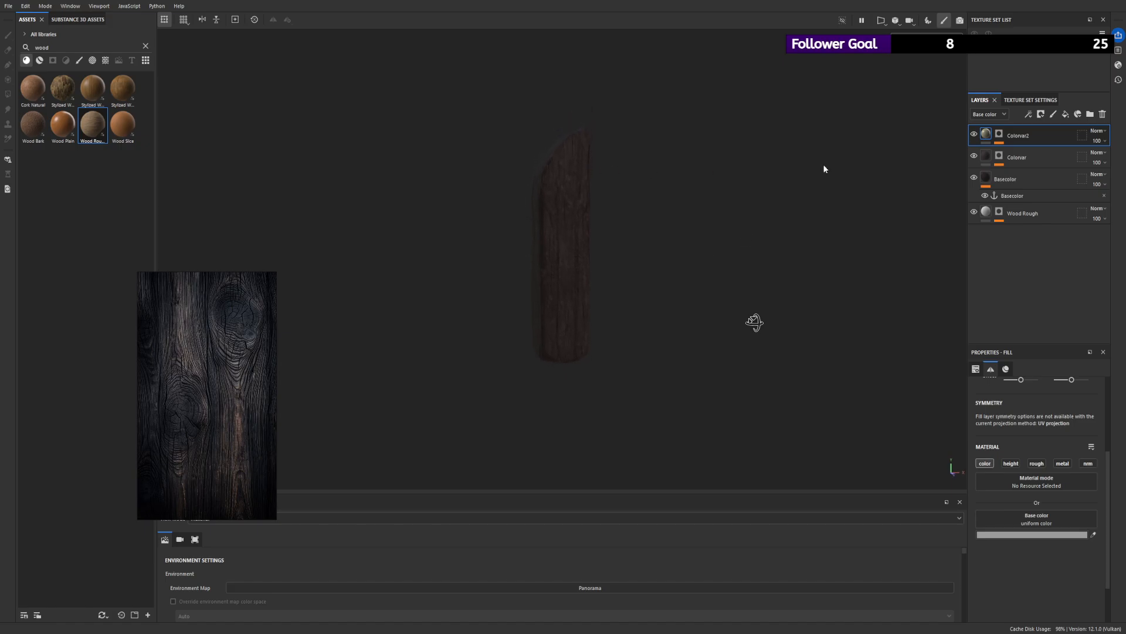
- Desaturate and darken the Basecolor layer's base color to a near-black
{"action": "left_click", "coordinate": [992, 180]}
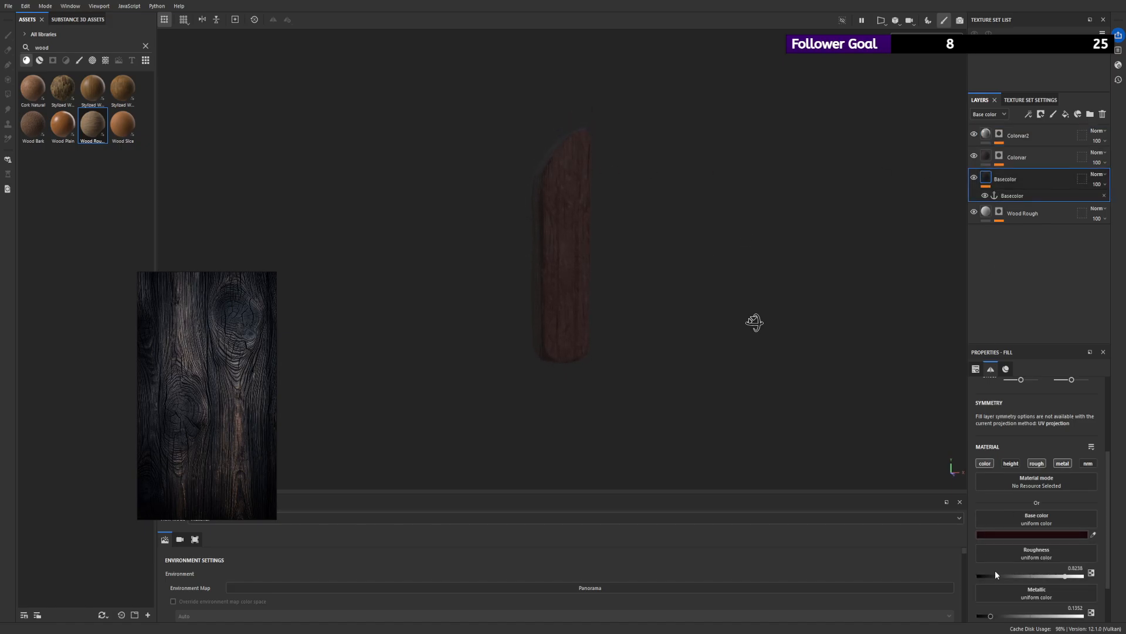
{"action": "left_click_drag", "start_coordinate": [995, 571], "coordinate": [972, 569]}
{"action": "right_click_drag", "start_coordinate": [659, 304], "coordinate": [681, 326], "text": "alt"}
{"action": "mouse_move", "coordinate": [675, 319]}
{"action": "left_mouse_down", "text": "alt"}
{"action": "mouse_move", "coordinate": [640, 306]}
{"action": "mouse_move", "coordinate": [656, 315]}
{"action": "left_mouse_up", "text": "alt"}
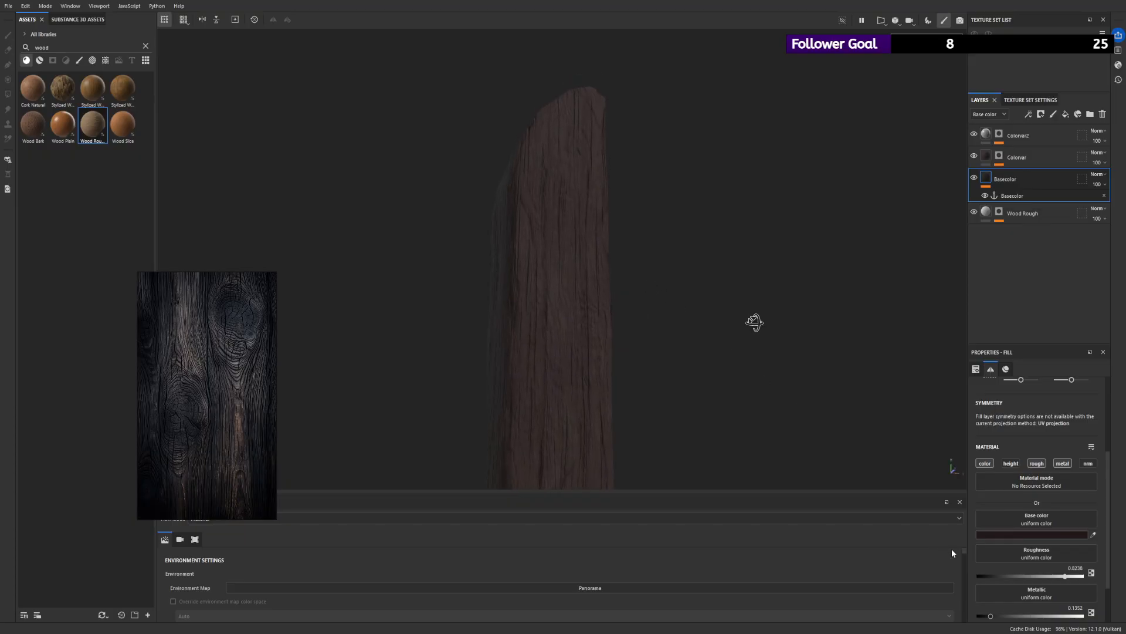
{"action": "left_click_drag", "start_coordinate": [976, 568], "coordinate": [980, 585]}
{"action": "left_click_drag", "start_coordinate": [980, 573], "coordinate": [974, 581]}
- Inspect the recolored plank from several angles against the dark wood reference
{"action": "right_click_drag", "start_coordinate": [657, 298], "coordinate": [529, 251], "text": "alt"}
{"action": "left_click_drag", "start_coordinate": [529, 251], "coordinate": [399, 235], "text": "alt"}
{"action": "right_click_drag", "start_coordinate": [399, 235], "coordinate": [318, 152], "text": "alt"}
{"action": "left_click_drag", "start_coordinate": [318, 152], "coordinate": [512, 186], "text": "alt"}
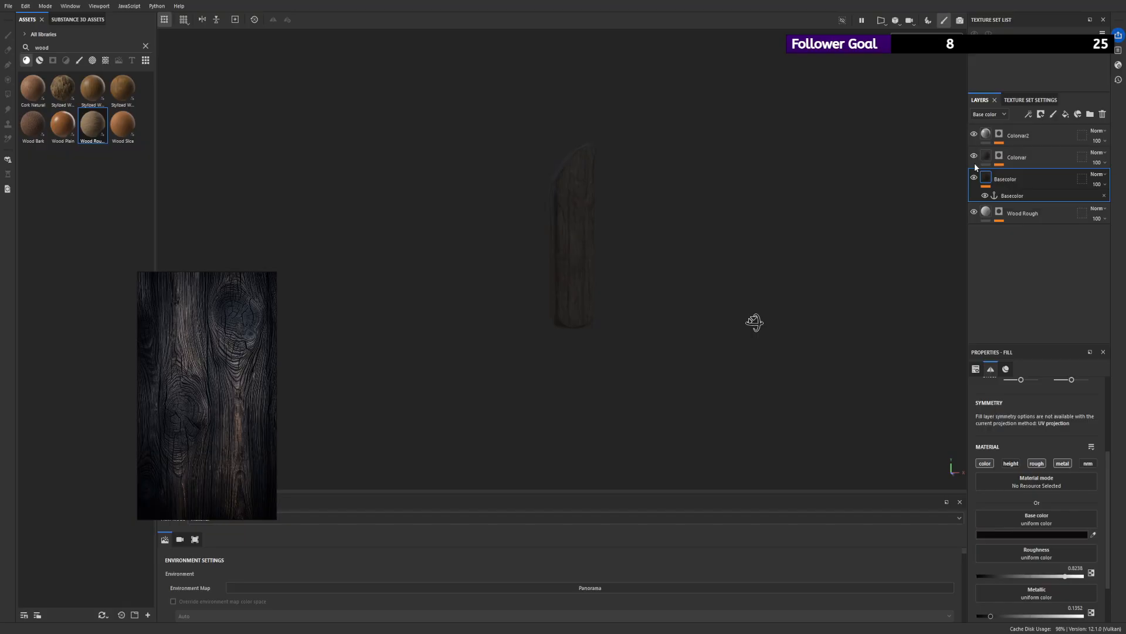
{"action": "right_click_drag", "start_coordinate": [581, 179], "coordinate": [510, 173], "text": "alt"}
{"action": "left_click_drag", "start_coordinate": [510, 173], "coordinate": [531, 192], "text": "alt"}
{"action": "right_click_drag", "start_coordinate": [560, 200], "coordinate": [706, 309], "text": "alt"}
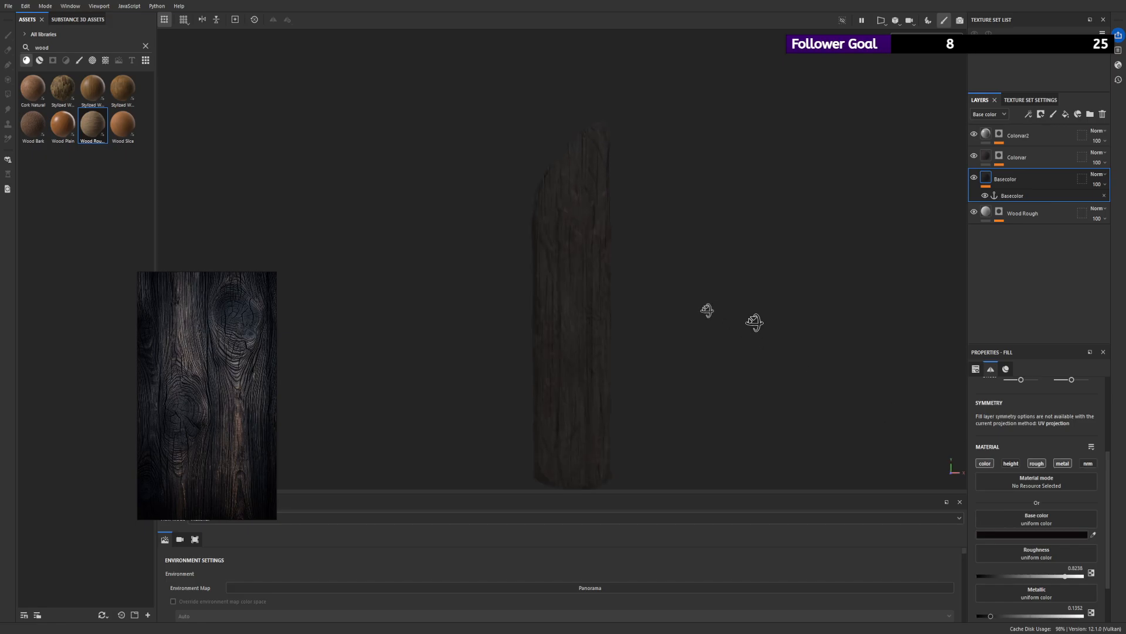
{"action": "left_click_drag", "start_coordinate": [707, 309], "coordinate": [688, 286], "text": "alt"}
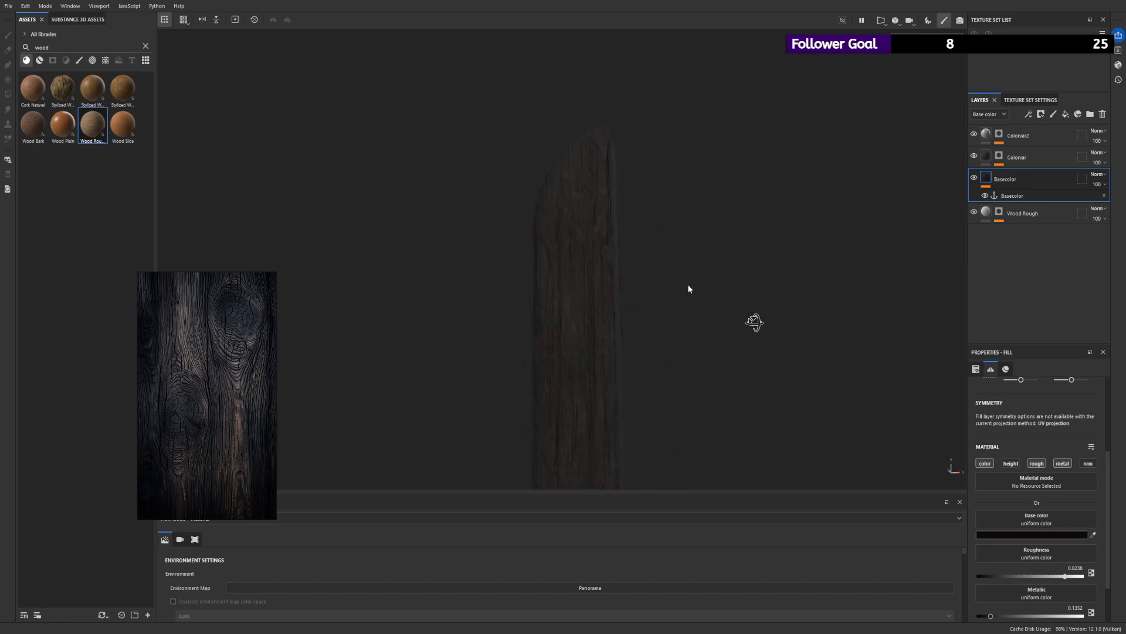
- Examine the plank with the color layers and Wood Rough hidden, and compare it with all layers shown
{"action": "left_click", "coordinate": [974, 134]}
{"action": "left_click", "coordinate": [975, 157]}
{"action": "left_click", "coordinate": [975, 178]}
{"action": "right_click_drag", "start_coordinate": [584, 241], "coordinate": [525, 208], "text": "alt"}
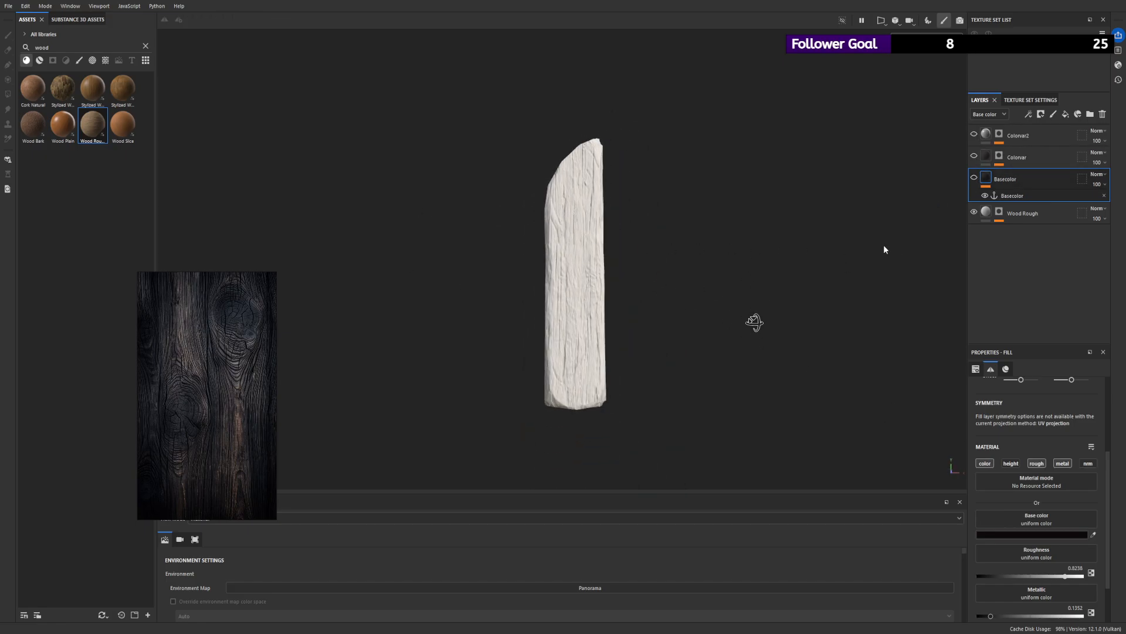
{"action": "left_click", "coordinate": [975, 214]}
{"action": "right_click_drag", "start_coordinate": [684, 249], "coordinate": [751, 272], "text": "alt"}
{"action": "left_click_drag", "start_coordinate": [751, 272], "coordinate": [812, 245], "text": "alt"}
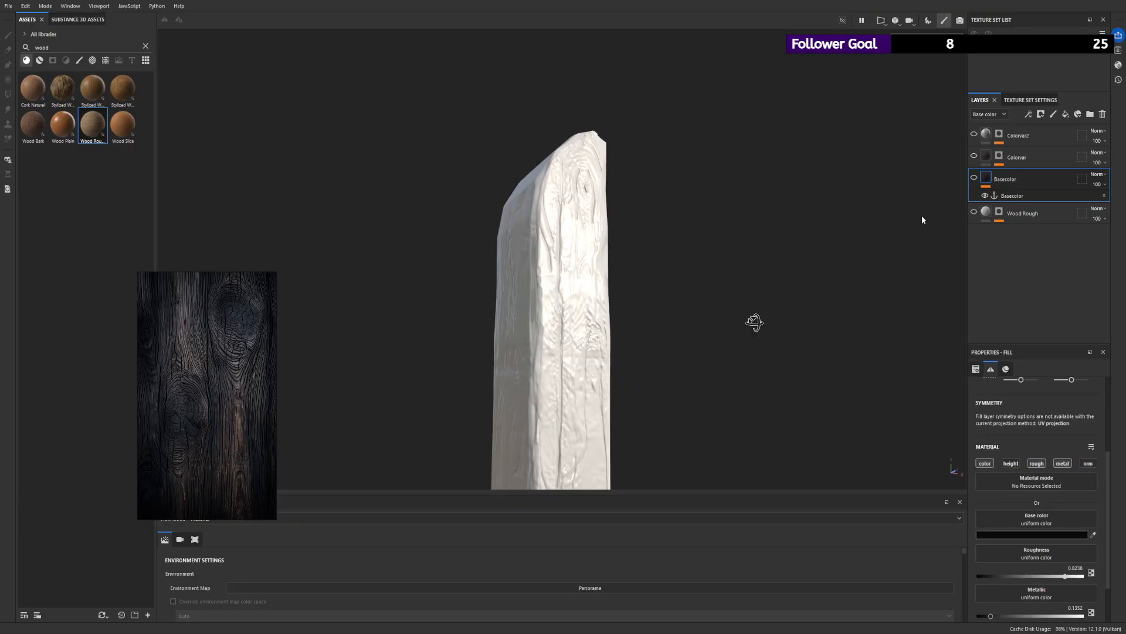
{"action": "right_click_drag", "start_coordinate": [745, 250], "coordinate": [687, 247], "text": "alt"}
{"action": "left_click_drag", "start_coordinate": [686, 246], "coordinate": [493, 269], "text": "alt"}
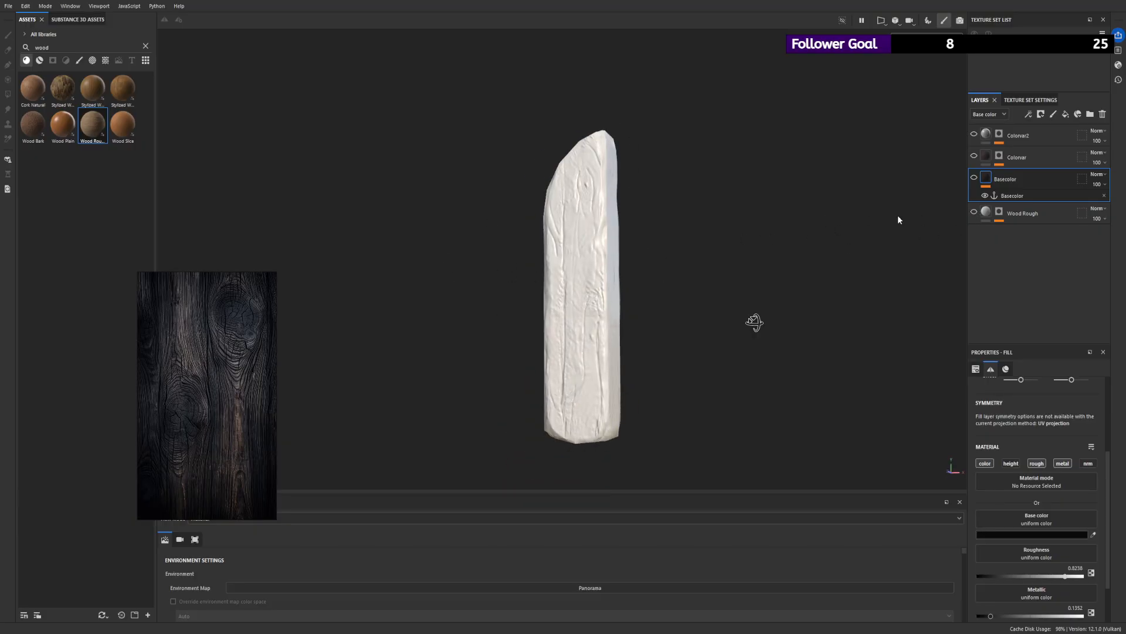
{"action": "left_click", "coordinate": [973, 178]}
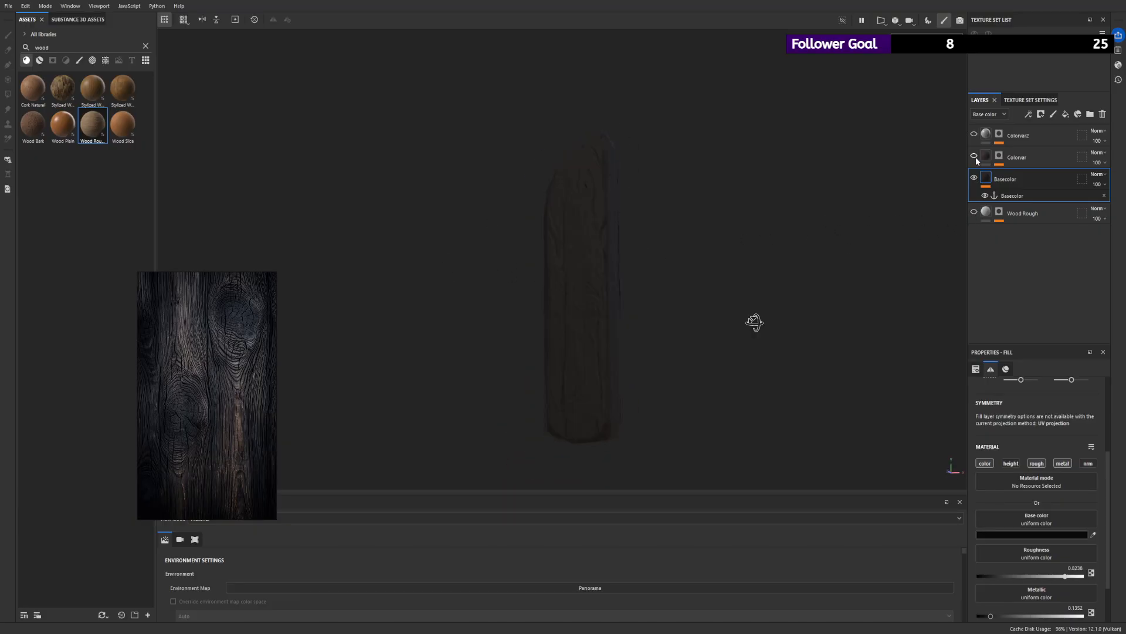
{"action": "left_click", "coordinate": [974, 135]}
{"action": "right_click_drag", "start_coordinate": [672, 226], "coordinate": [716, 237], "text": "alt"}
{"action": "left_click_drag", "start_coordinate": [716, 236], "coordinate": [794, 223], "text": "alt"}
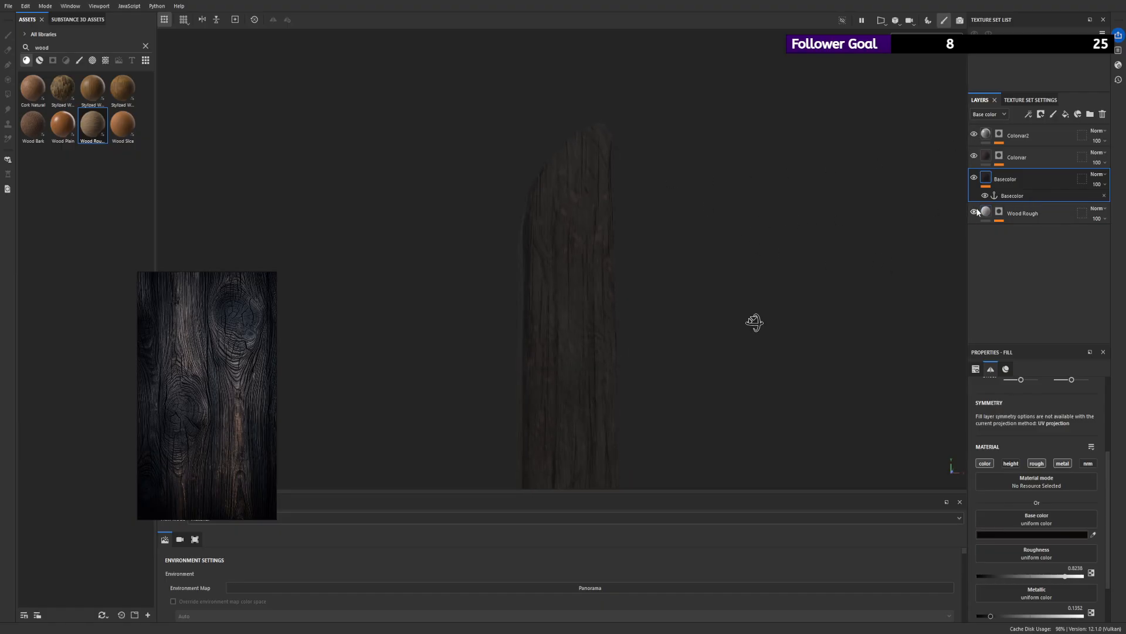
- Try the Wood Rough layer at the top of the layer stack, above Colorvar2
{"action": "left_click_drag", "start_coordinate": [1015, 214], "coordinate": [1016, 129]}
{"action": "right_click_drag", "start_coordinate": [557, 182], "coordinate": [439, 176], "text": "alt"}
{"action": "right_click_drag", "start_coordinate": [556, 239], "coordinate": [663, 272], "text": "alt"}
{"action": "left_click_drag", "start_coordinate": [662, 273], "coordinate": [702, 286], "text": "alt"}
{"action": "mouse_move", "coordinate": [1028, 136]}
{"action": "left_mouse_down"}
{"action": "mouse_move", "coordinate": [1028, 234]}
{"action": "mouse_move", "coordinate": [1020, 134]}
{"action": "left_mouse_up"}
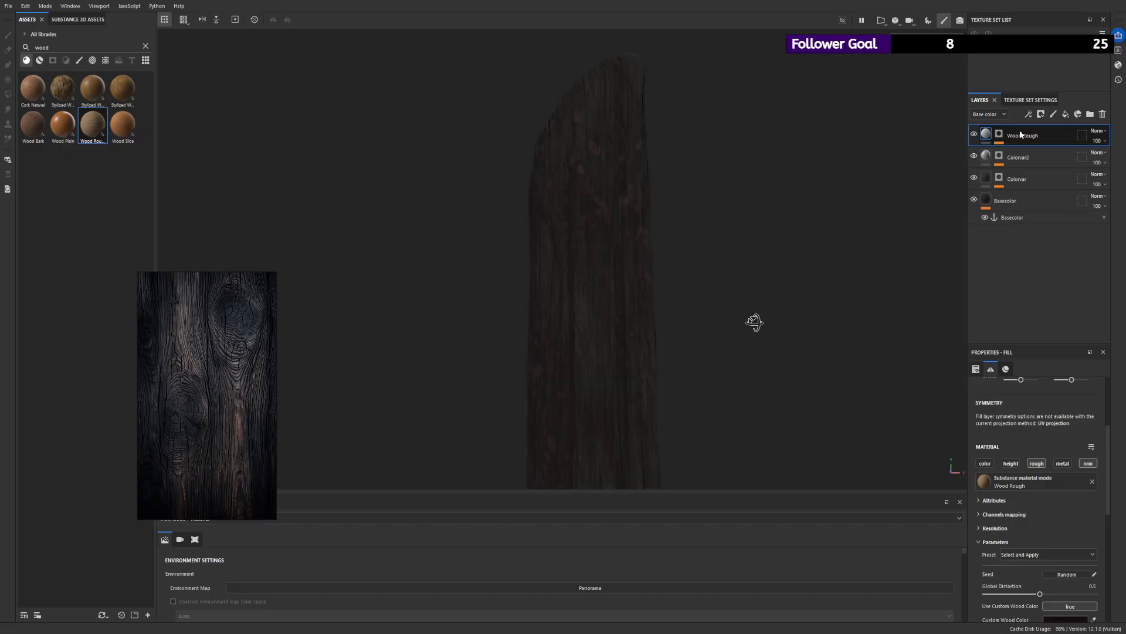
{"action": "right_click_drag", "start_coordinate": [780, 135], "coordinate": [340, 108], "text": "alt"}
{"action": "left_click_drag", "start_coordinate": [339, 108], "coordinate": [484, 174], "text": "alt"}
- Check Wood Rough's effect by toggling its visibility and reviewing its material channels and parameters
{"action": "left_click", "coordinate": [975, 134]}
{"action": "left_click", "coordinate": [974, 133]}
{"action": "scroll", "coordinate": [1032, 512], "scroll_direction": "down", "scroll_amount": 4}
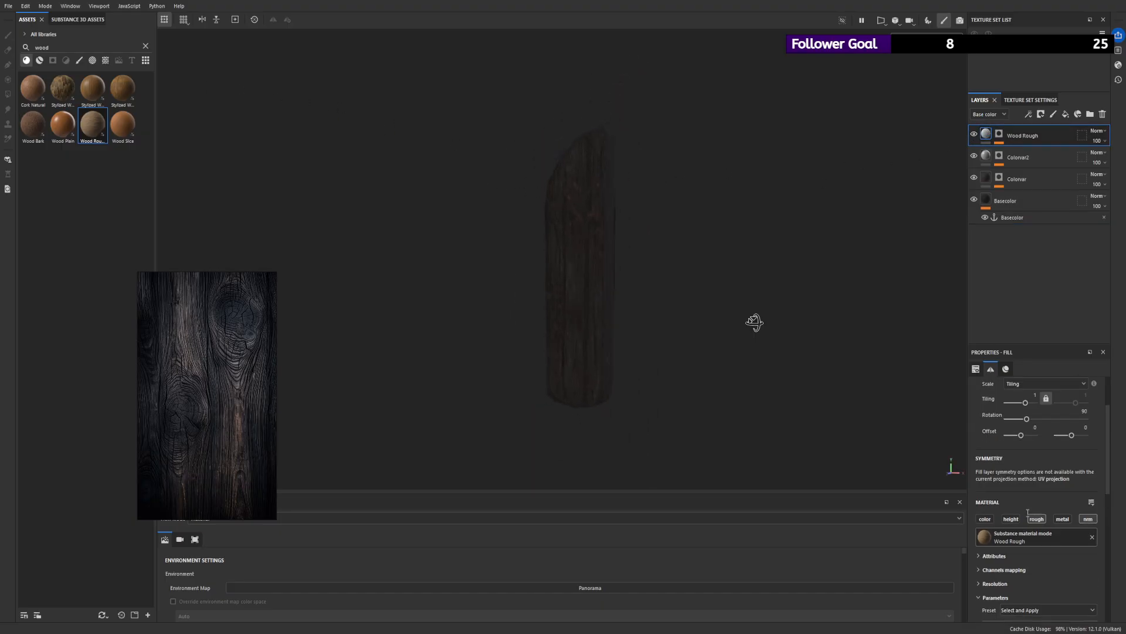
{"action": "scroll", "coordinate": [1032, 512], "scroll_direction": "down", "scroll_amount": 1}
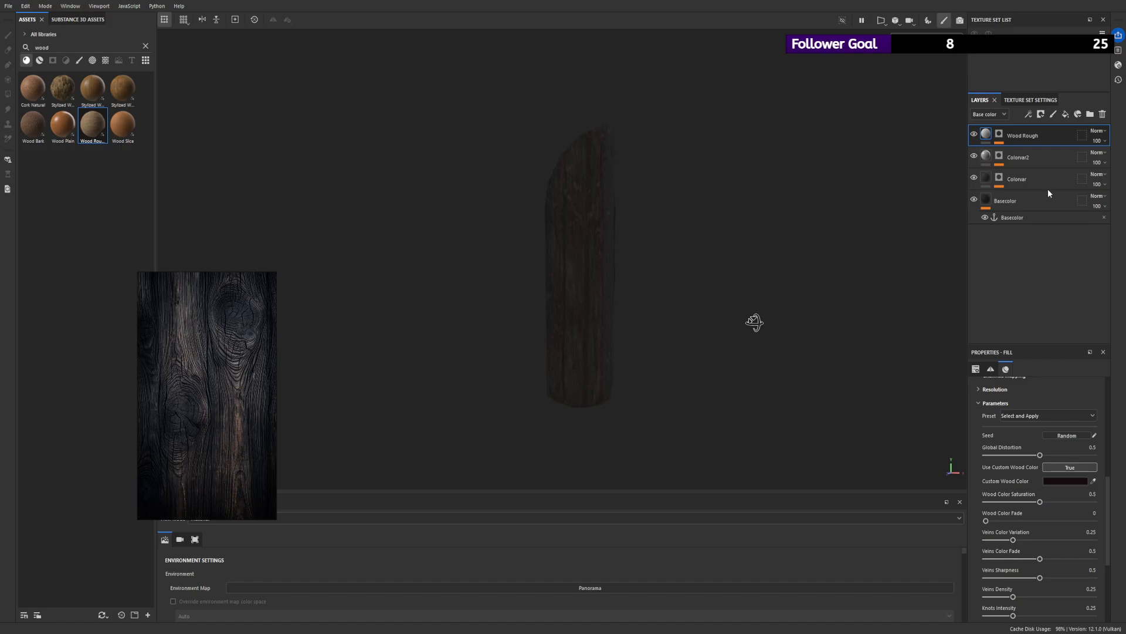
{"action": "mouse_move", "coordinate": [976, 133]}
{"action": "left_mouse_down"}
{"action": "mouse_move", "coordinate": [997, 249]}
{"action": "mouse_move", "coordinate": [993, 128]}
{"action": "left_mouse_up"}
{"action": "scroll", "coordinate": [1049, 449], "scroll_direction": "up", "scroll_amount": 2}
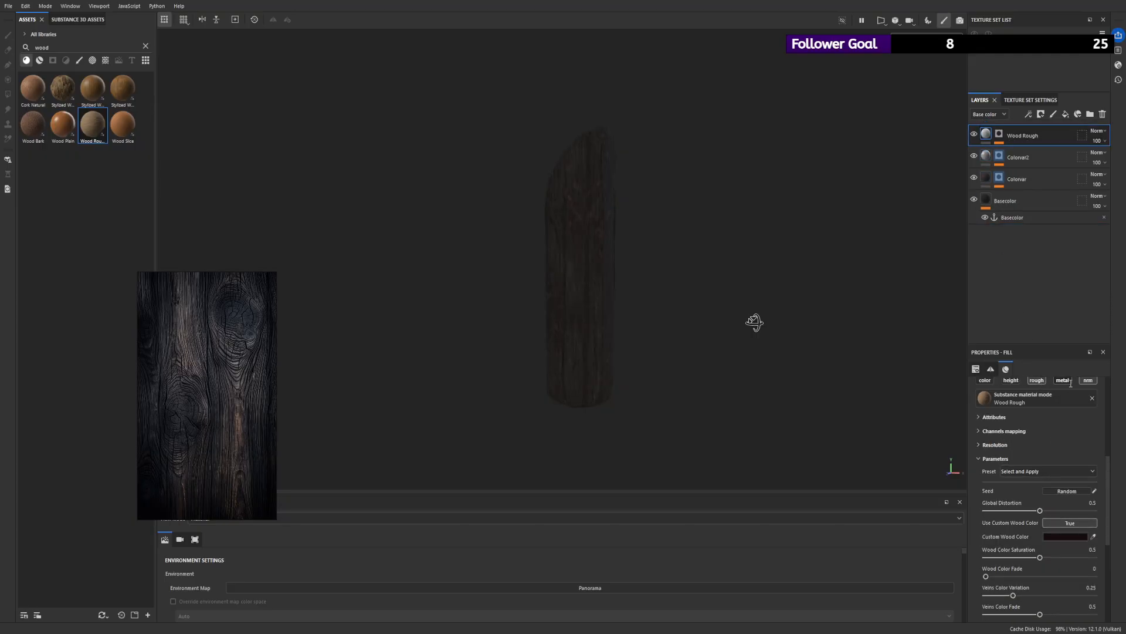
{"action": "left_click", "coordinate": [1037, 380]}
- Move Wood Rough back beneath Basecolor and disable its roughness channel
{"action": "left_click_drag", "start_coordinate": [1023, 135], "coordinate": [1023, 227]}
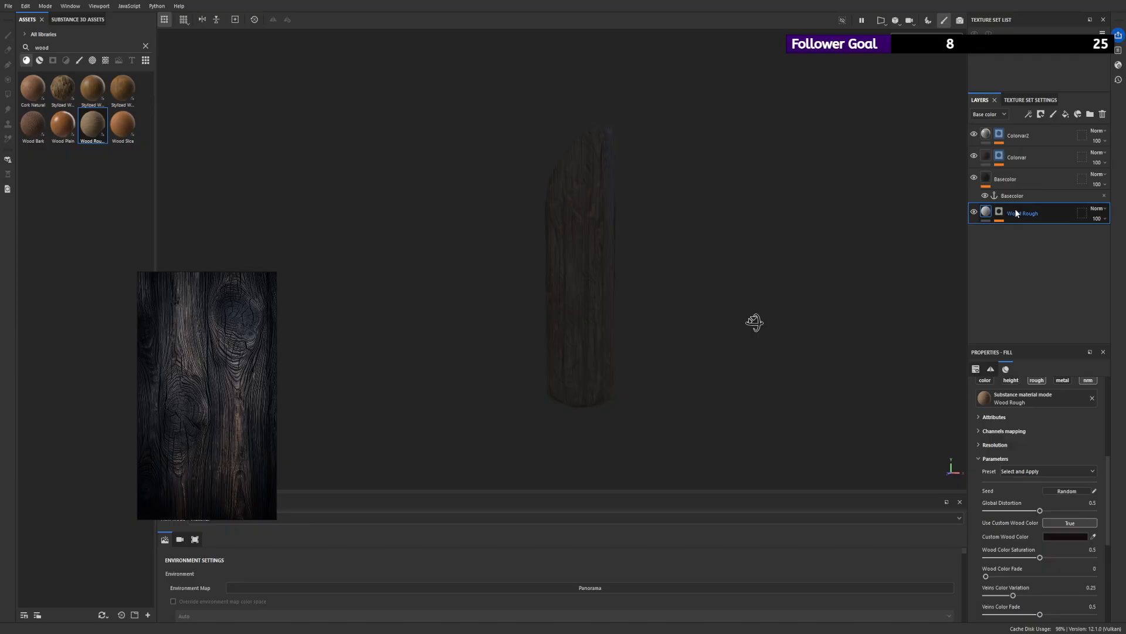
{"action": "scroll", "coordinate": [766, 313], "scroll_direction": "up", "scroll_amount": 3}
{"action": "left_click_drag", "start_coordinate": [767, 313], "coordinate": [821, 316], "text": "alt"}
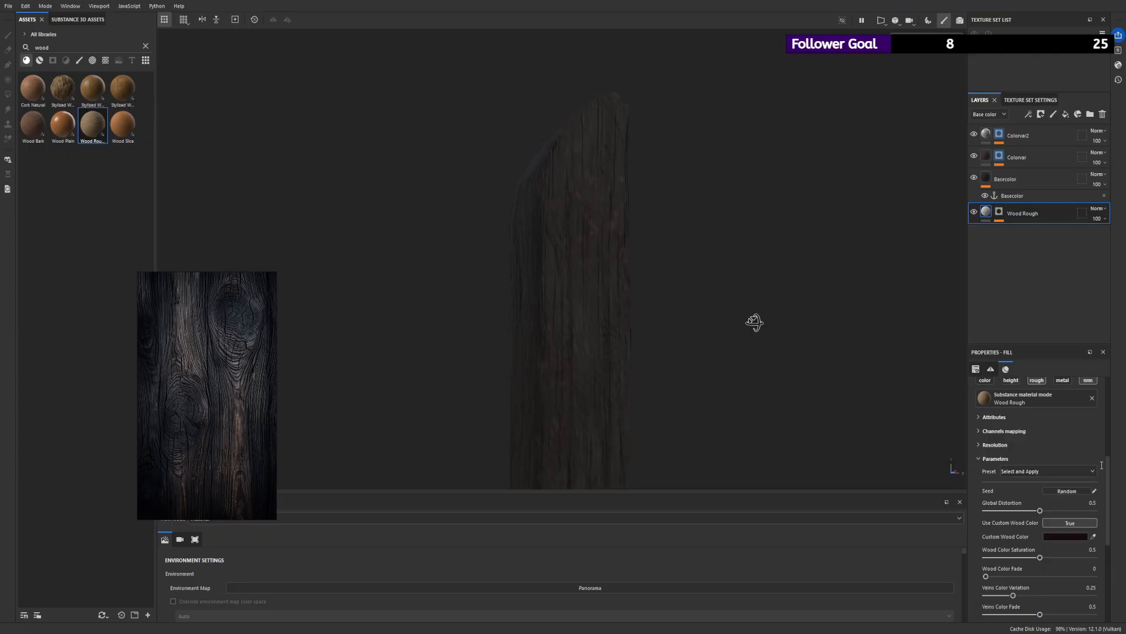
{"action": "left_click", "coordinate": [1038, 382]}
{"action": "scroll", "coordinate": [822, 339], "scroll_direction": "up", "scroll_amount": 3}
{"action": "left_click_drag", "start_coordinate": [823, 340], "coordinate": [931, 227], "text": "alt"}
{"action": "scroll", "coordinate": [546, 171], "scroll_direction": "down", "scroll_amount": 3}
{"action": "left_click_drag", "start_coordinate": [546, 171], "coordinate": [452, 196], "text": "alt"}
{"action": "right_click_drag", "start_coordinate": [452, 197], "coordinate": [385, 212], "text": "alt"}
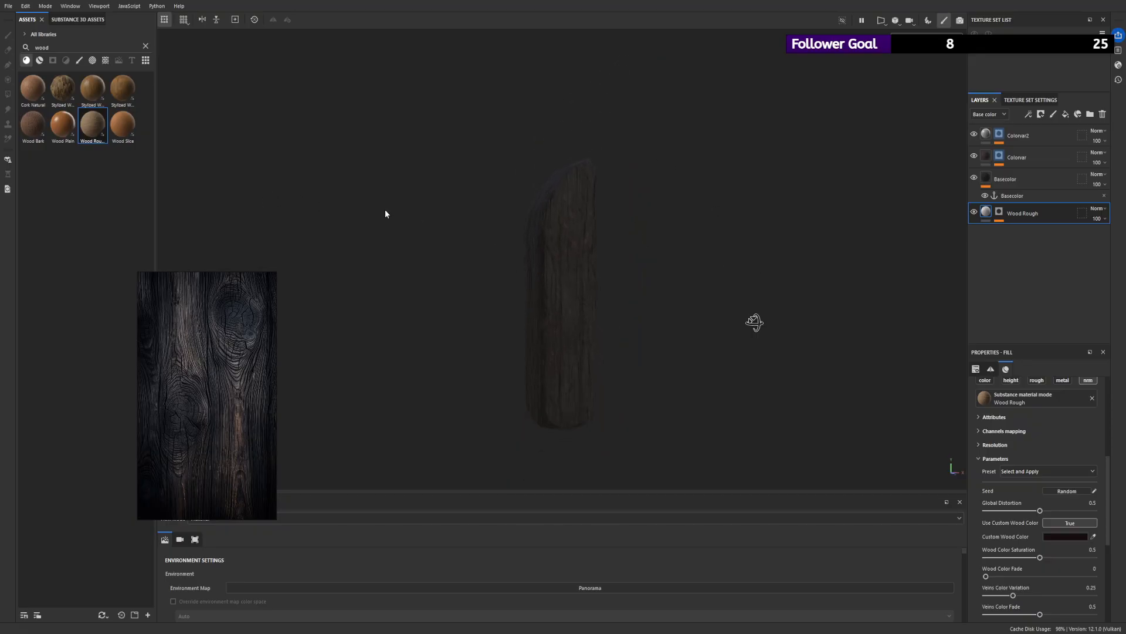
{"action": "left_click_drag", "start_coordinate": [757, 311], "coordinate": [705, 295], "text": "alt"}
{"action": "right_click_drag", "start_coordinate": [705, 295], "coordinate": [727, 306], "text": "alt"}
- Add a fill layer above Colorvar2 and name it Rough
{"action": "left_click", "coordinate": [1040, 114]}
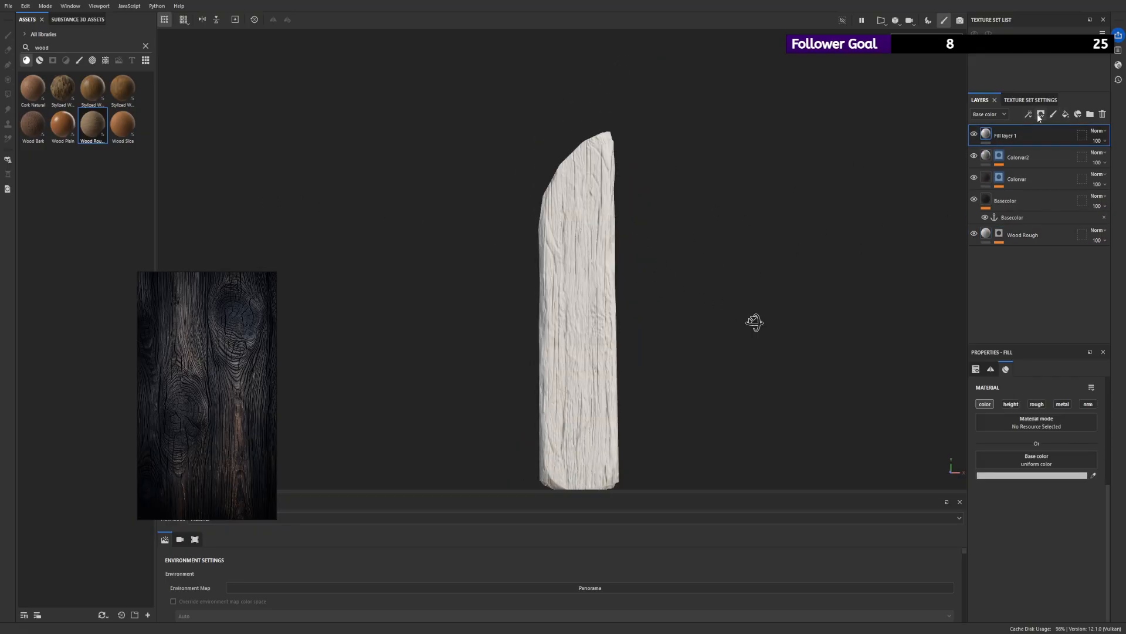
{"action": "double_click", "coordinate": [1005, 136]}
{"action": "type", "text": "T"}
{"action": "type", "text": "ough"}
{"action": "key", "text": "Return"}
- Limit the Rough layer to the roughness channel at 0.2131 and give it a black mask
{"action": "left_click", "coordinate": [1037, 404]}
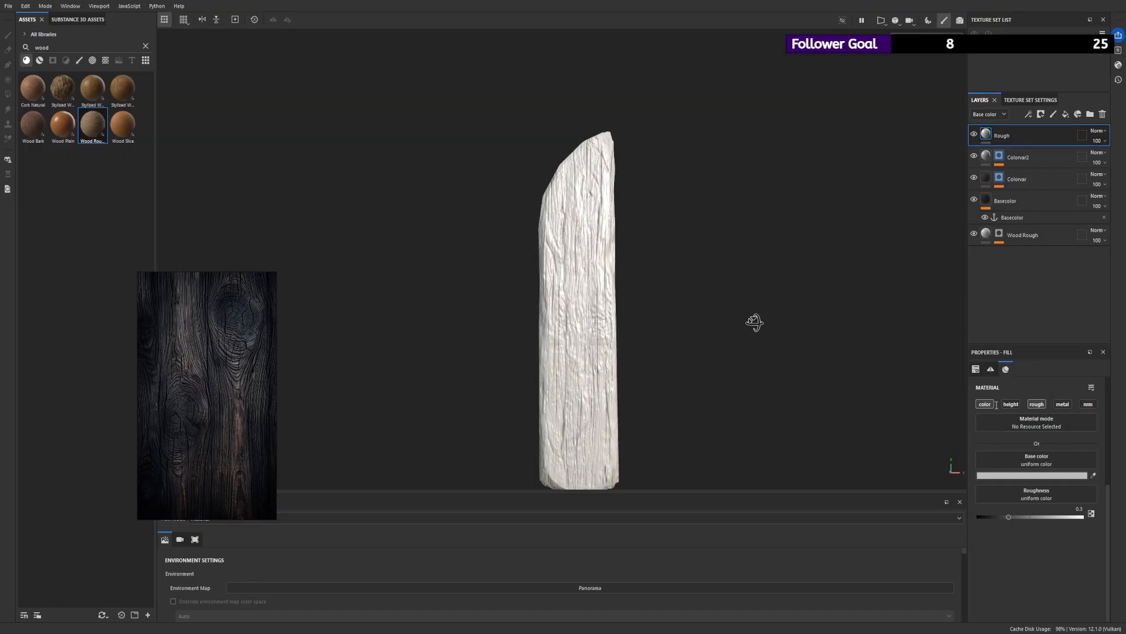
{"action": "left_click", "coordinate": [986, 405]}
{"action": "left_click_drag", "start_coordinate": [1009, 482], "coordinate": [999, 482]}
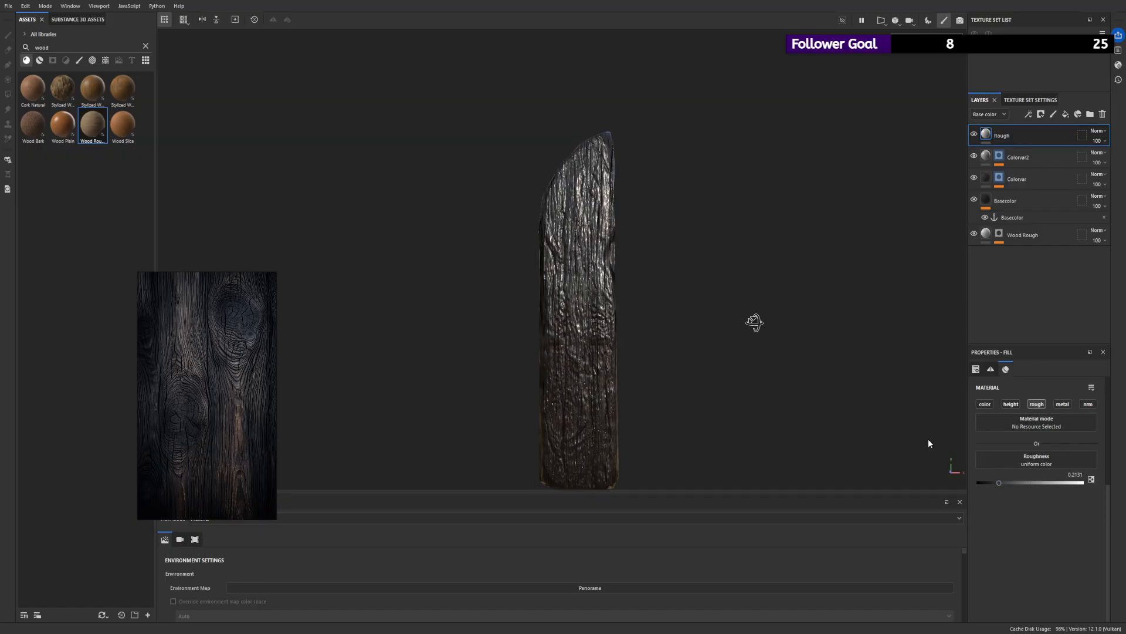
{"action": "left_click_drag", "start_coordinate": [698, 329], "coordinate": [672, 326], "text": "alt"}
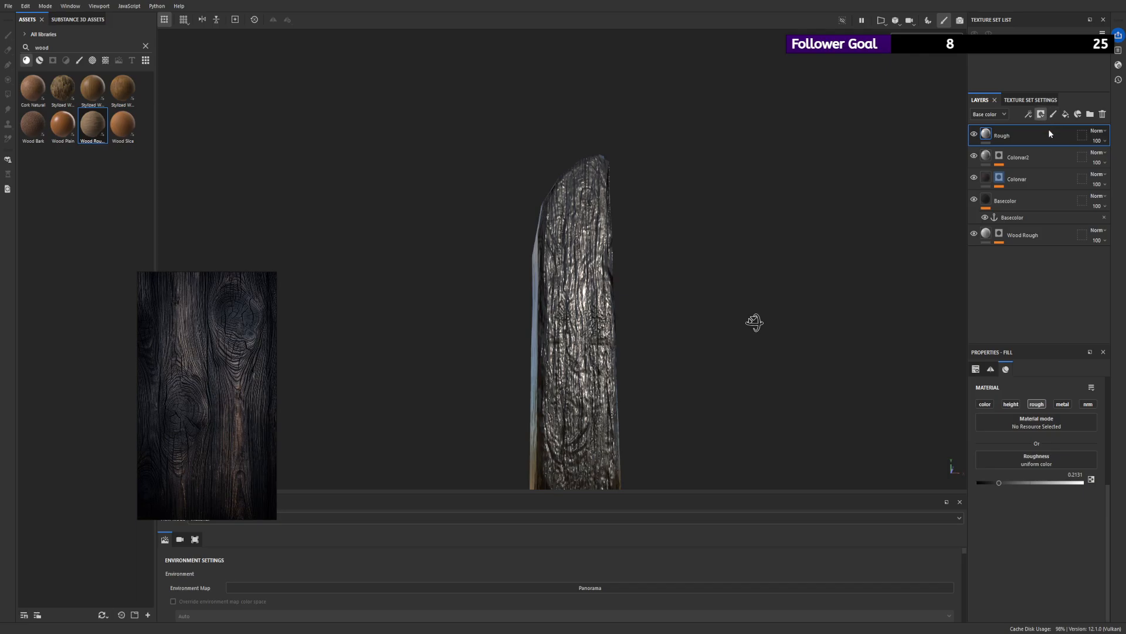
{"action": "left_click", "coordinate": [1050, 133]}
{"action": "scroll", "coordinate": [825, 227], "scroll_direction": "down", "scroll_amount": 2}
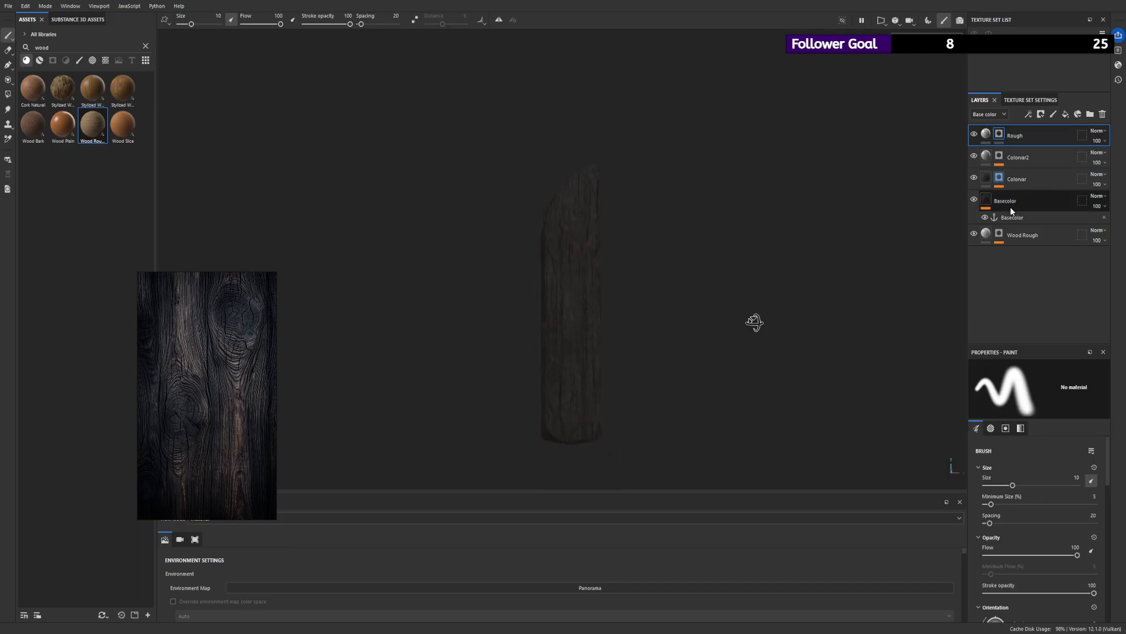
- Add an anchor point above the Levels in Colorvar2's mask
{"action": "left_click", "coordinate": [999, 156]}
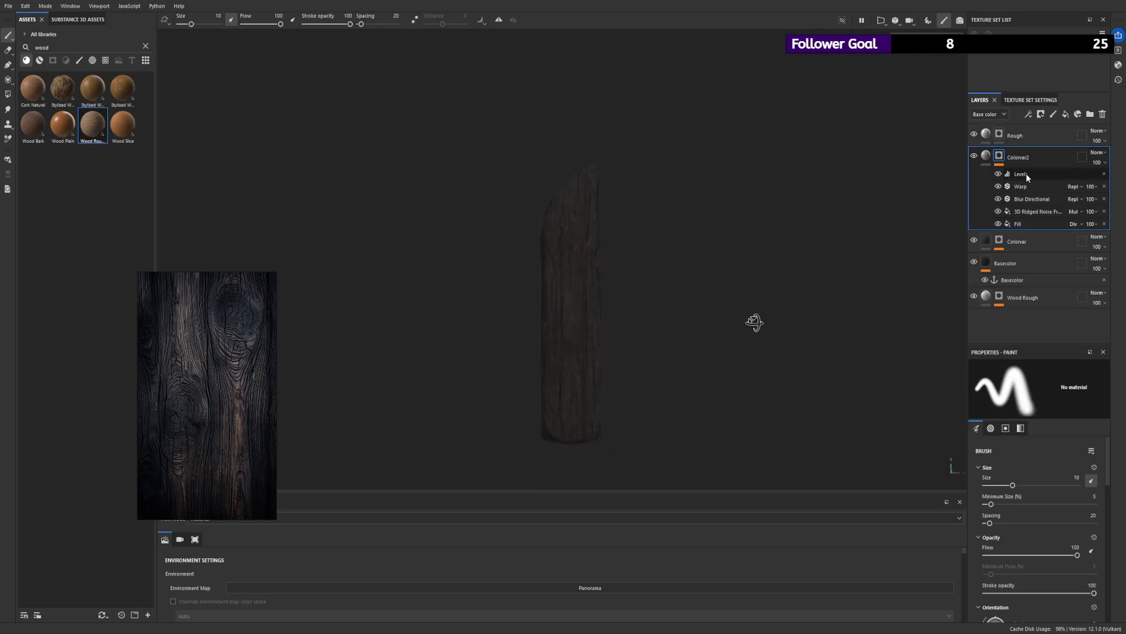
{"action": "left_click", "coordinate": [1027, 174]}
{"action": "left_click", "coordinate": [1019, 165]}
{"action": "left_click", "coordinate": [1035, 206]}
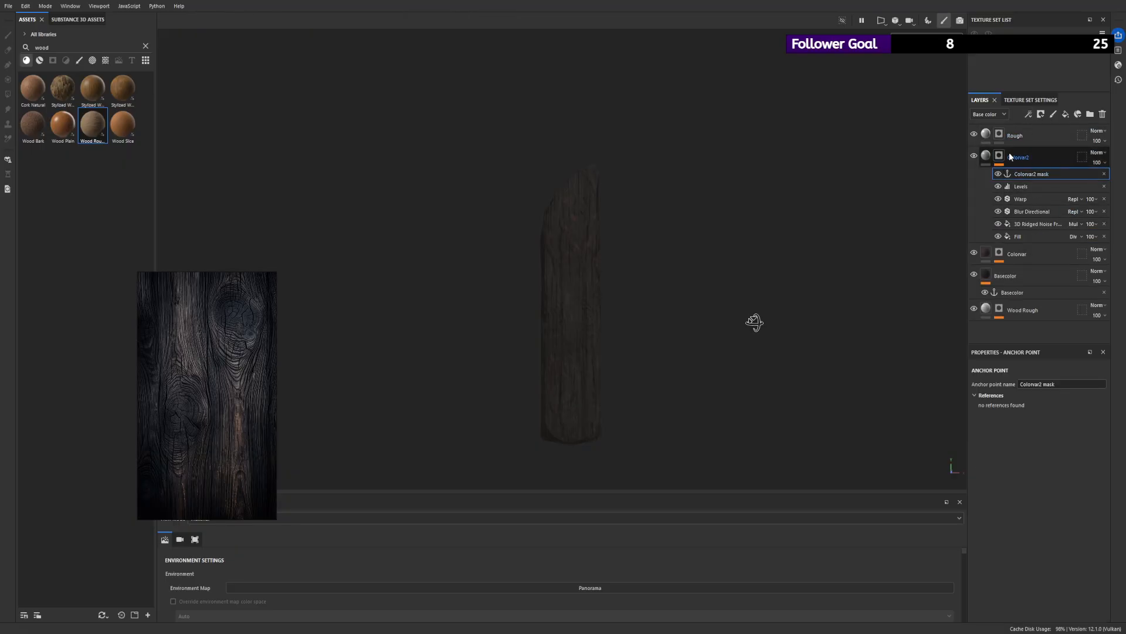
- Examine Colorvar2's mask and compare the plank with that layer's visibility switched off and on
{"action": "left_click", "coordinate": [999, 135]}
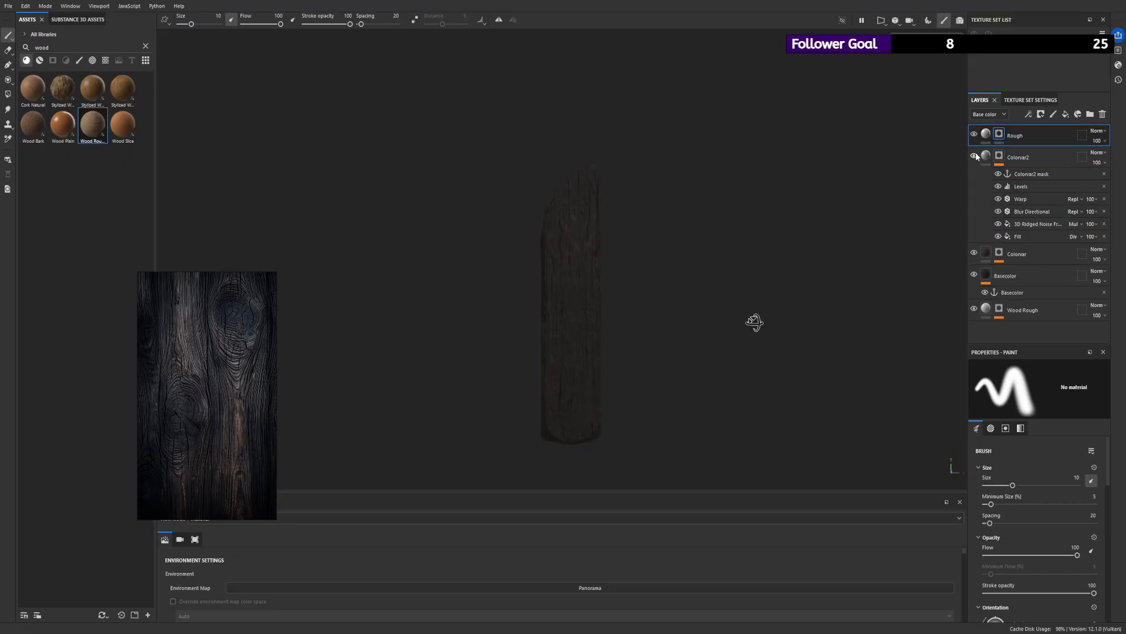
{"action": "left_click", "coordinate": [999, 155], "text": "alt"}
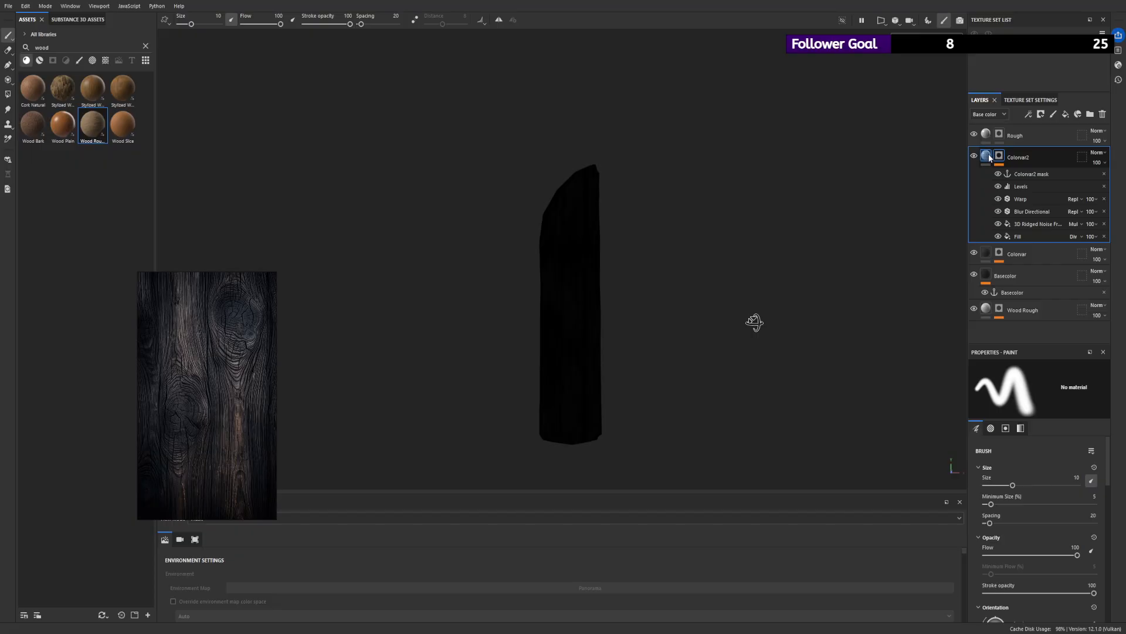
{"action": "left_click", "coordinate": [984, 156]}
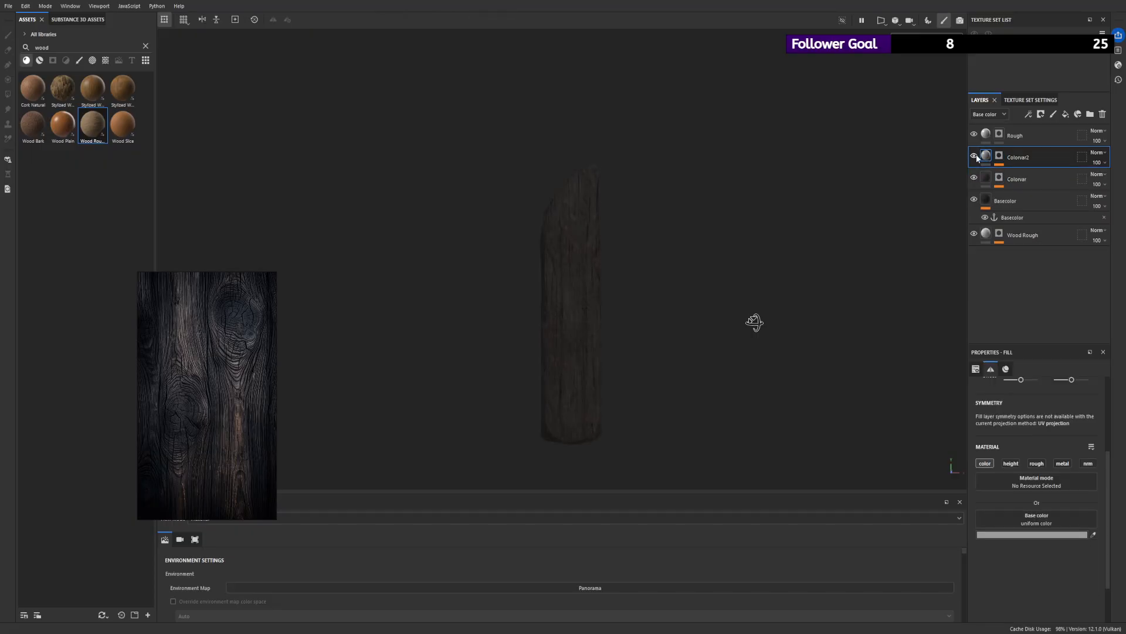
{"action": "left_click_drag", "start_coordinate": [604, 192], "coordinate": [599, 284], "text": "alt"}
{"action": "scroll", "coordinate": [568, 269], "scroll_direction": "up", "scroll_amount": 3}
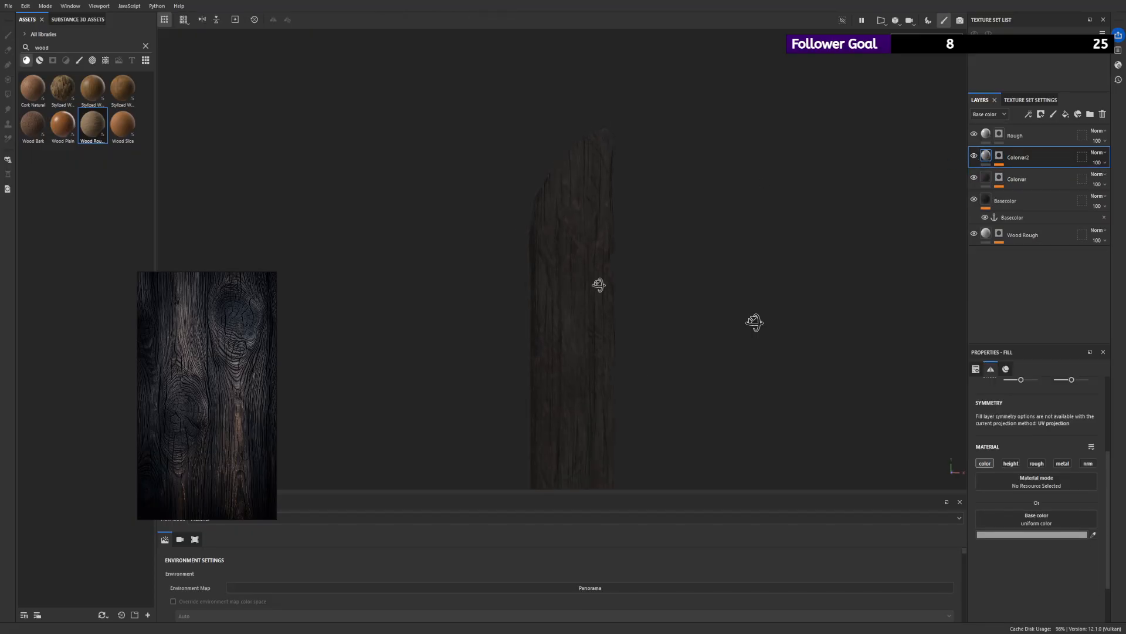
{"action": "left_click", "coordinate": [975, 157]}
{"action": "left_click", "coordinate": [974, 157]}
{"action": "left_click", "coordinate": [974, 157]}
{"action": "left_click", "coordinate": [974, 157]}
{"action": "left_click", "coordinate": [974, 157]}
- Add a Dirt generator to the Rough layer's mask
{"action": "left_click", "coordinate": [998, 137]}
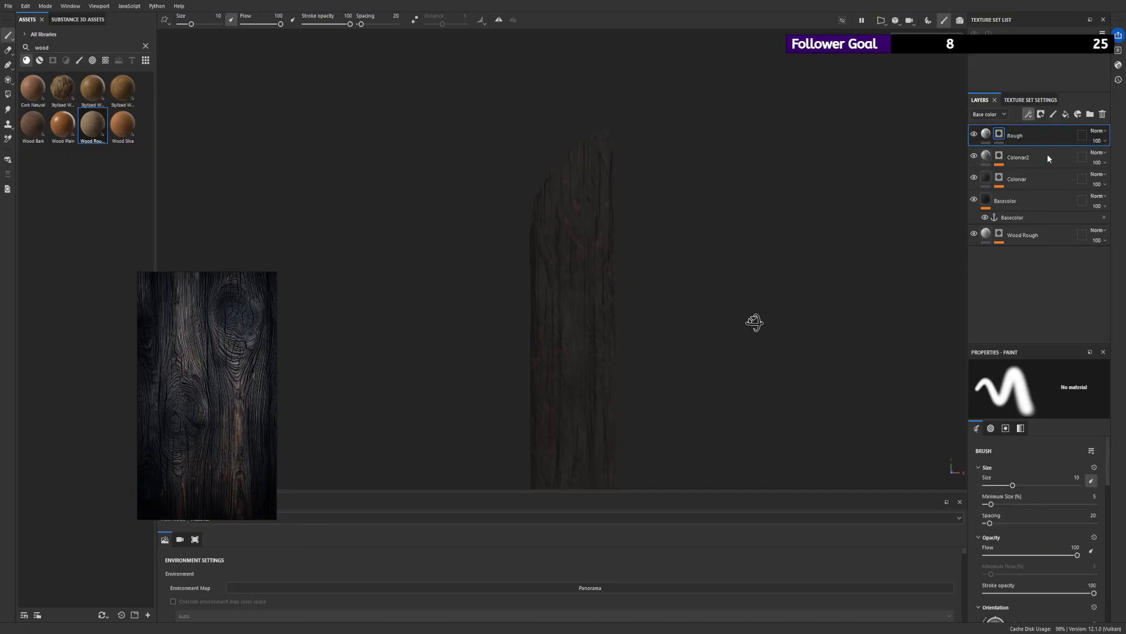
{"action": "left_click", "coordinate": [1063, 126]}
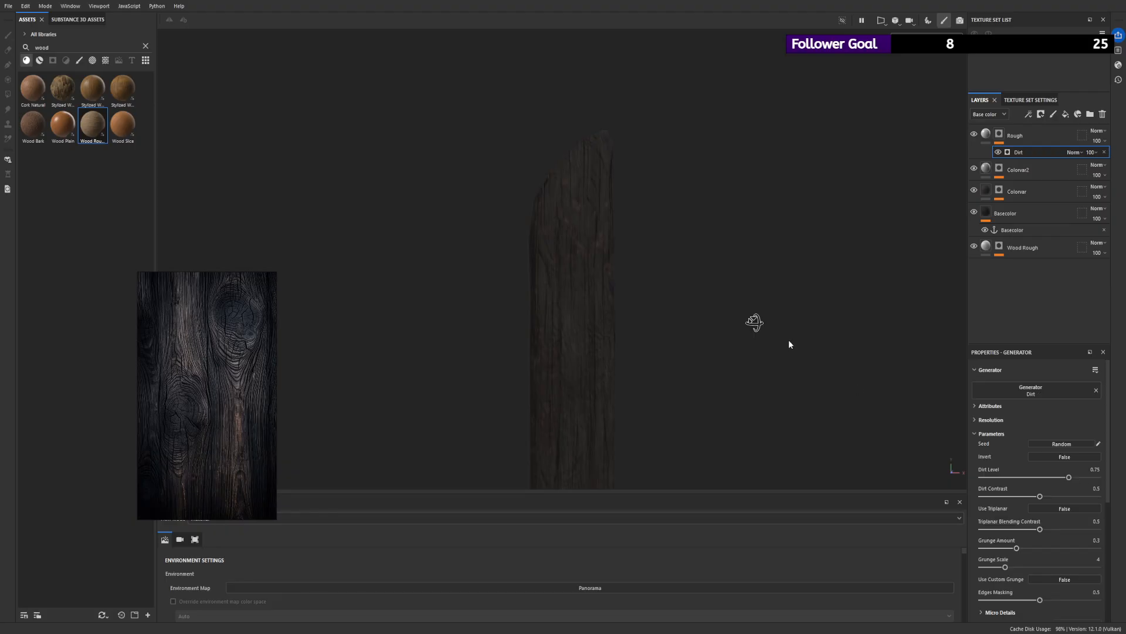
- Set the Dirt generator's Dirt Level to 0.78 in the Rough layer's mask
{"action": "scroll", "coordinate": [621, 244], "scroll_direction": "up", "scroll_amount": 2}
{"action": "left_click_drag", "start_coordinate": [580, 185], "coordinate": [590, 175], "text": "alt"}
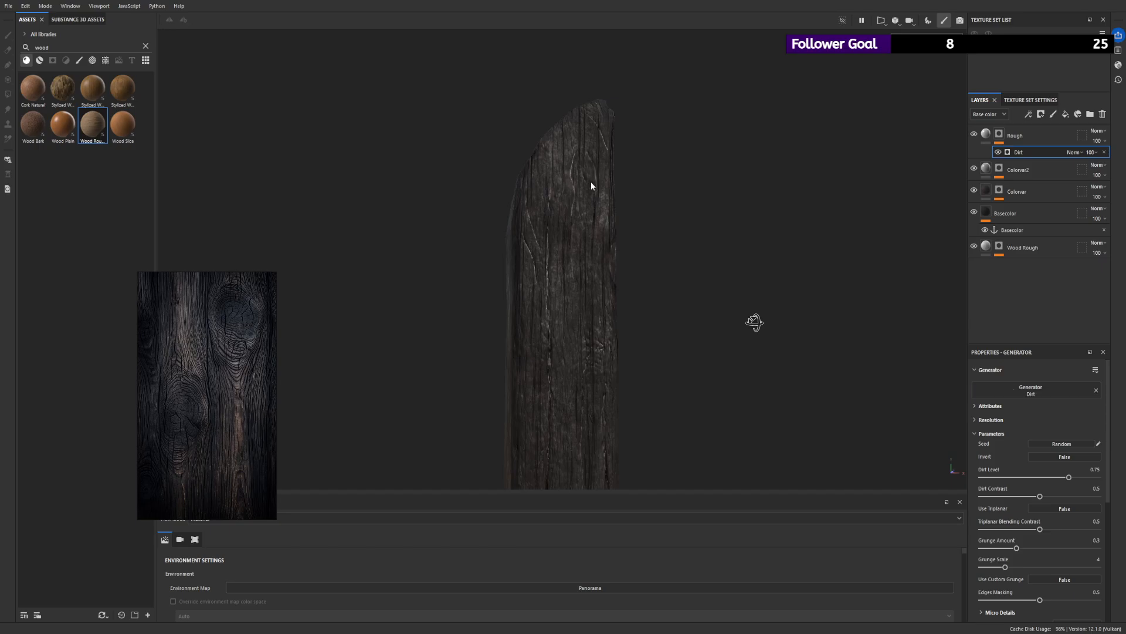
{"action": "left_click_drag", "start_coordinate": [767, 172], "coordinate": [647, 229], "text": "alt"}
{"action": "left_click", "coordinate": [999, 137]}
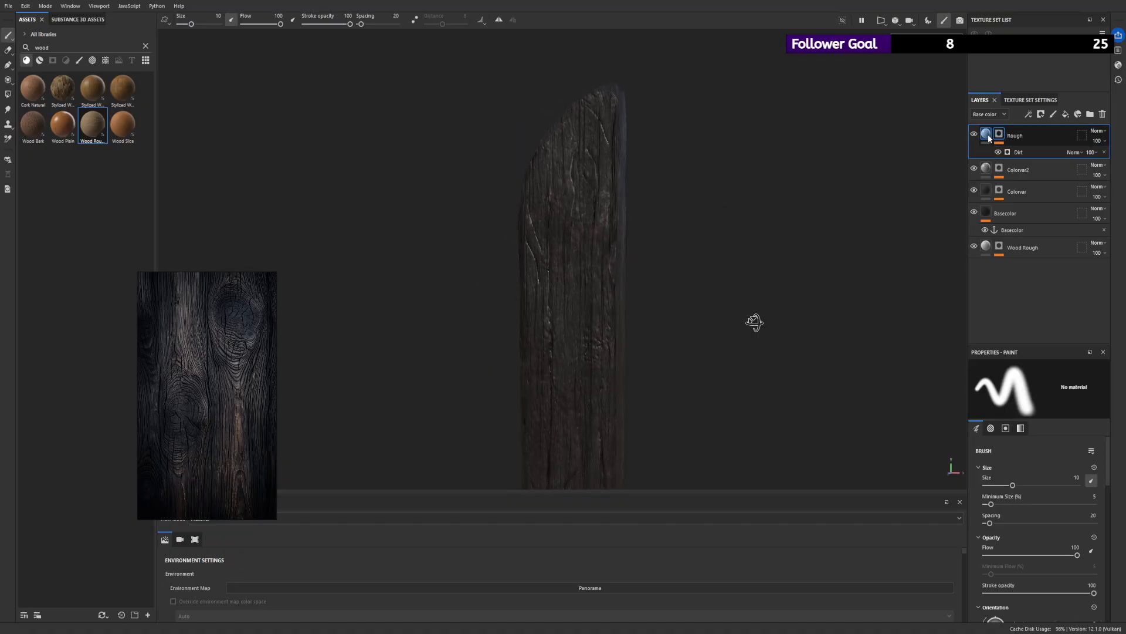
{"action": "left_click", "coordinate": [1022, 153]}
{"action": "left_click_drag", "start_coordinate": [717, 332], "coordinate": [741, 336], "text": "alt"}
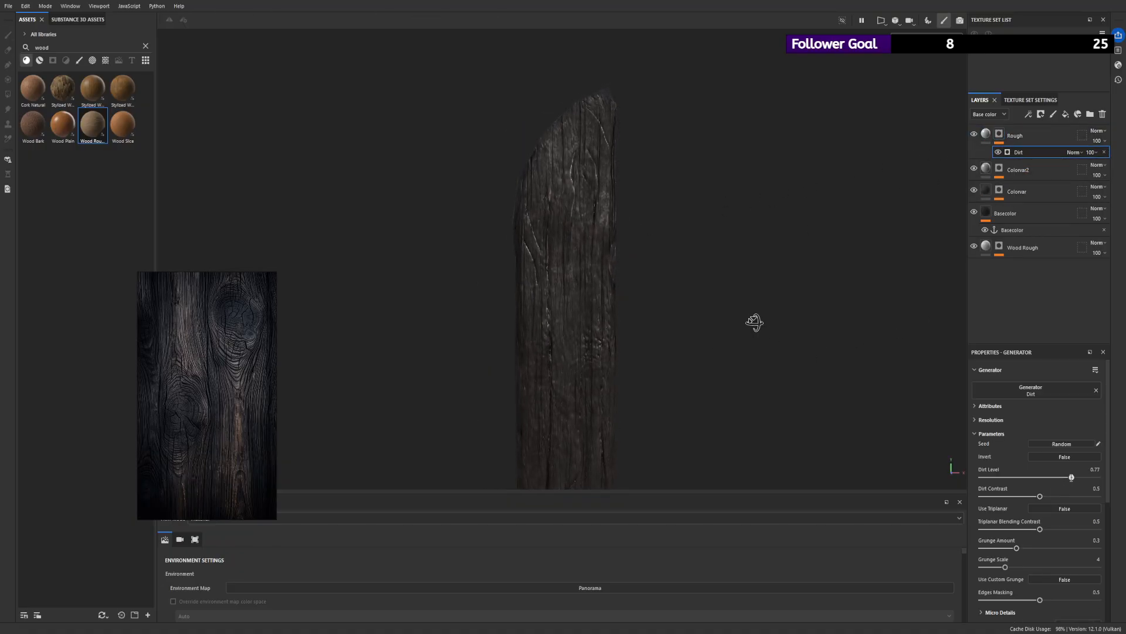
{"action": "left_click_drag", "start_coordinate": [1066, 476], "coordinate": [1073, 476]}
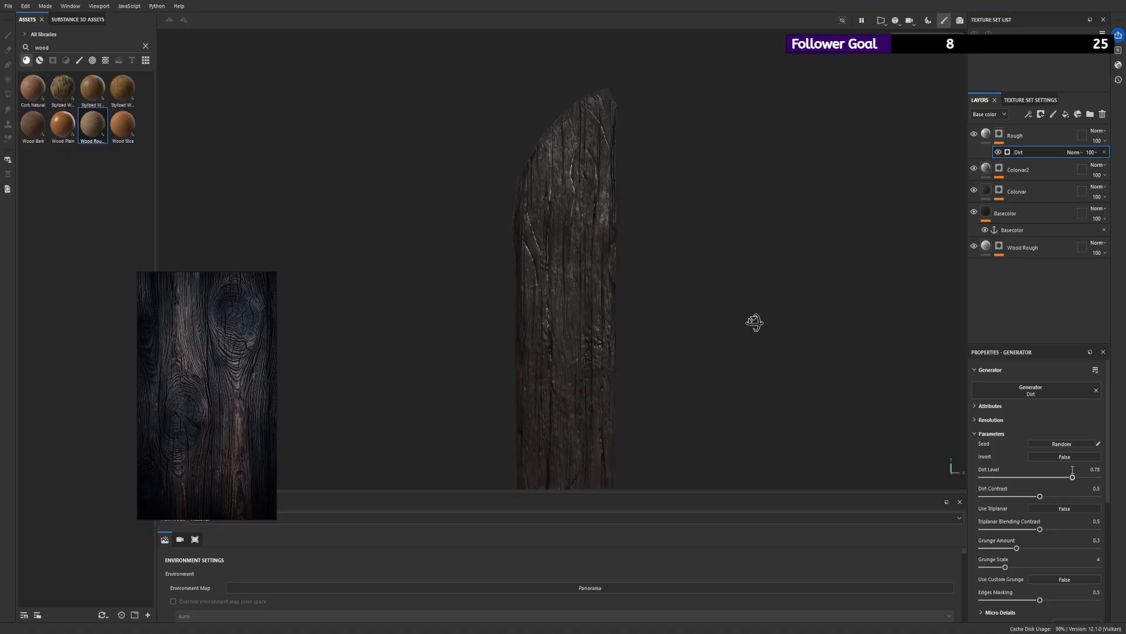
- Display the Rough layer's mask and set the Dirt generator's Dirt Level to 0.71 and Dirt Contrast to 1
{"action": "left_click", "coordinate": [999, 134], "text": "alt"}
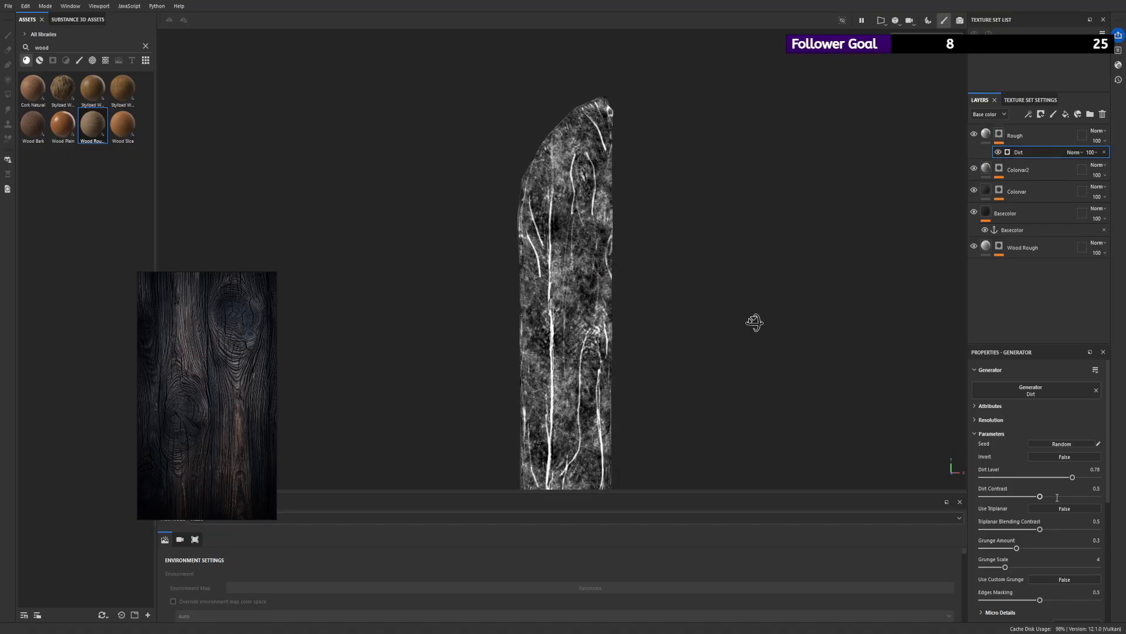
{"action": "left_click_drag", "start_coordinate": [1072, 476], "coordinate": [1065, 476]}
{"action": "scroll", "coordinate": [675, 321], "scroll_direction": "down", "scroll_amount": 3}
{"action": "left_click_drag", "start_coordinate": [460, 241], "coordinate": [553, 233], "text": "alt"}
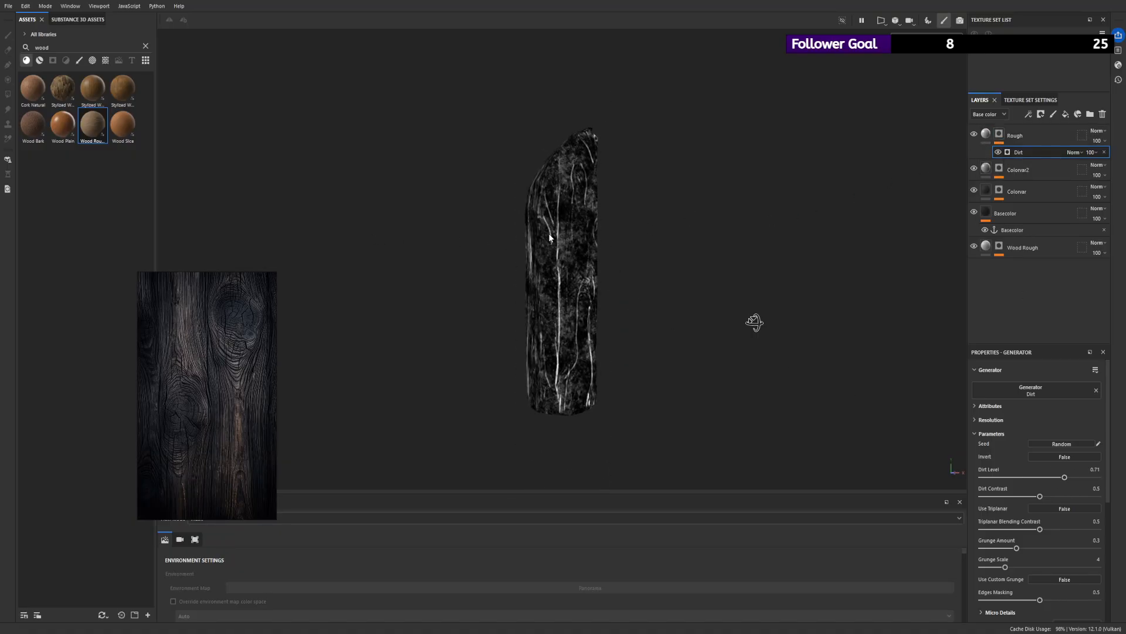
{"action": "scroll", "coordinate": [614, 329], "scroll_direction": "up", "scroll_amount": 2}
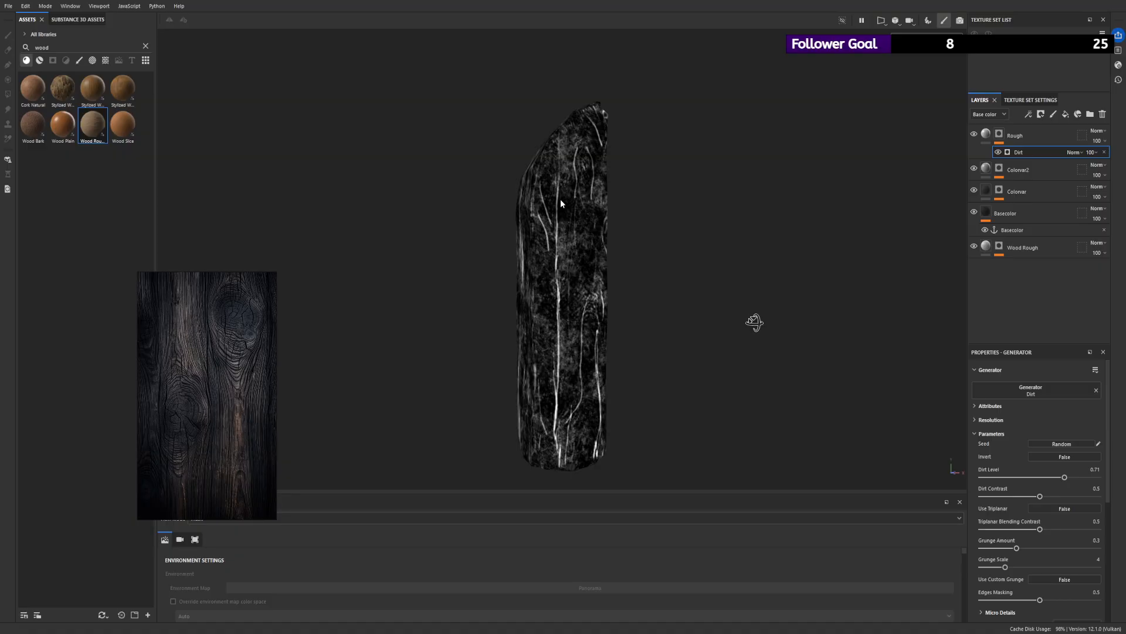
{"action": "left_click_drag", "start_coordinate": [1039, 496], "coordinate": [1098, 495]}
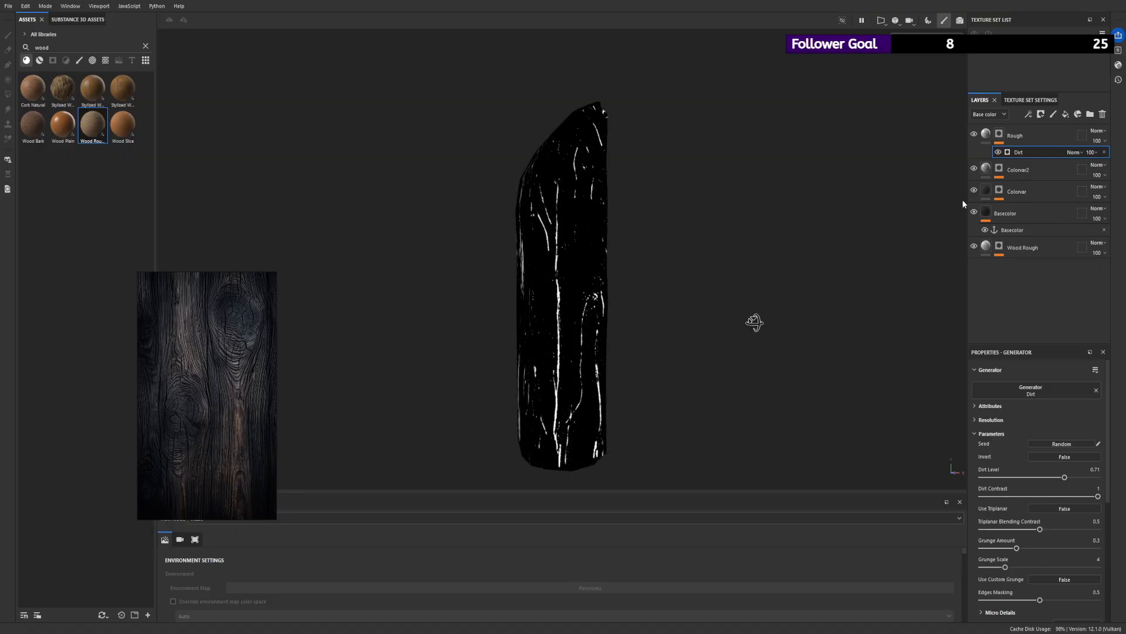
{"action": "left_click_drag", "start_coordinate": [626, 230], "coordinate": [604, 243], "text": "alt"}
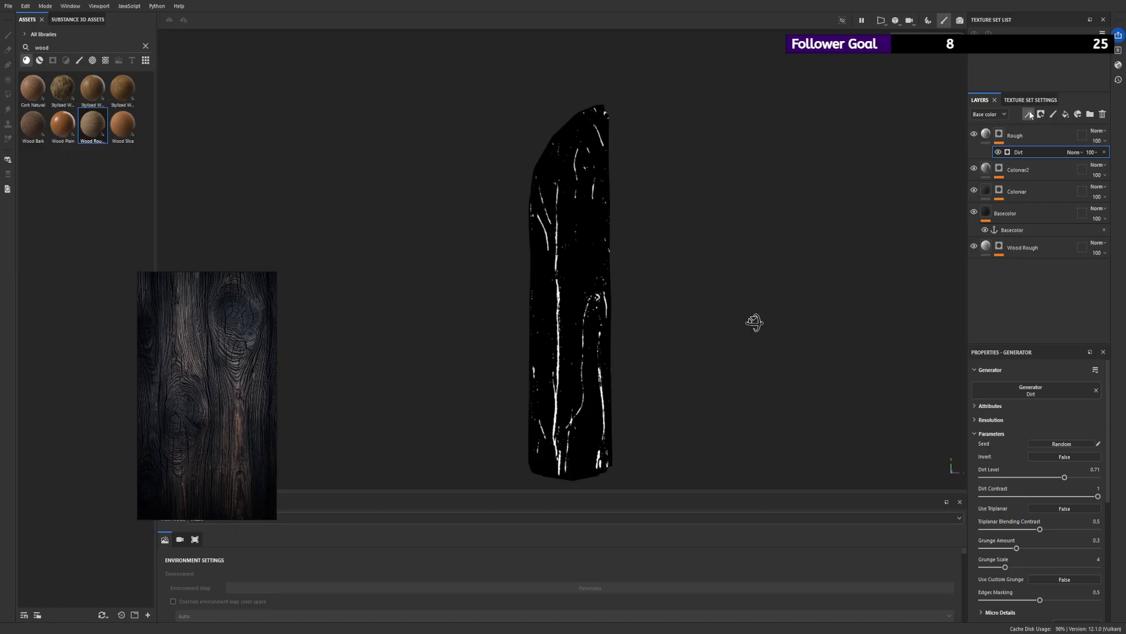
- Add a Warp filter above the Dirt generator in the Rough layer's mask and set its intensity to 0.391
{"action": "left_click", "coordinate": [1061, 183]}
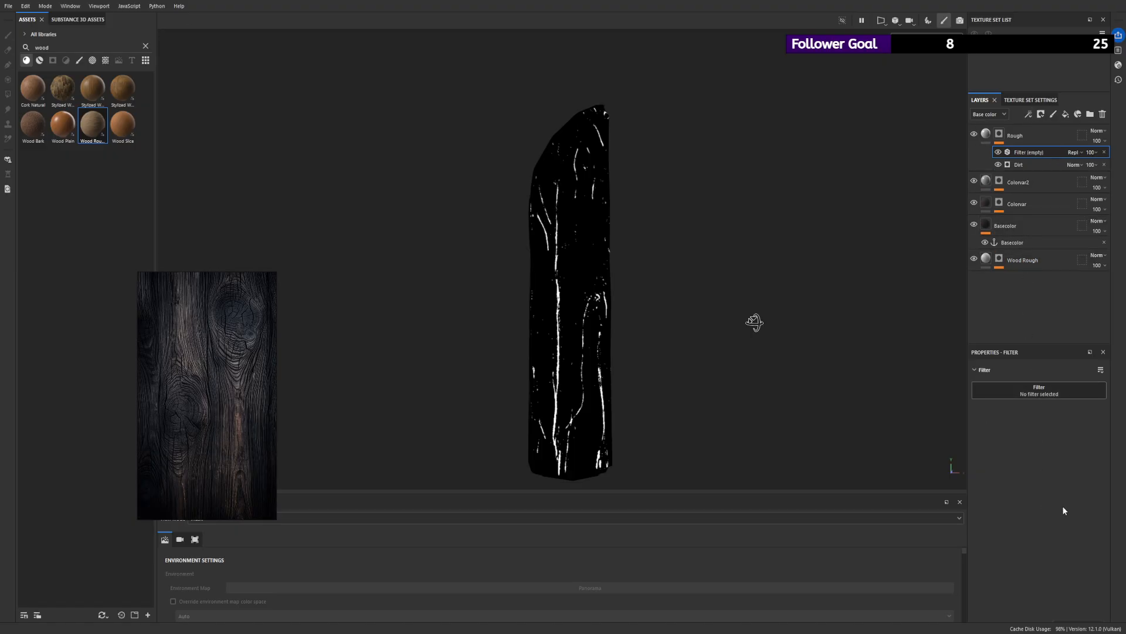
{"action": "left_click_drag", "start_coordinate": [706, 307], "coordinate": [729, 302], "text": "alt"}
{"action": "left_click_drag", "start_coordinate": [991, 465], "coordinate": [1019, 464]}
{"action": "left_click_drag", "start_coordinate": [704, 346], "coordinate": [659, 361], "text": "alt"}
{"action": "right_click_drag", "start_coordinate": [660, 361], "coordinate": [684, 419], "text": "alt"}
{"action": "left_click_drag", "start_coordinate": [1023, 465], "coordinate": [1030, 467]}
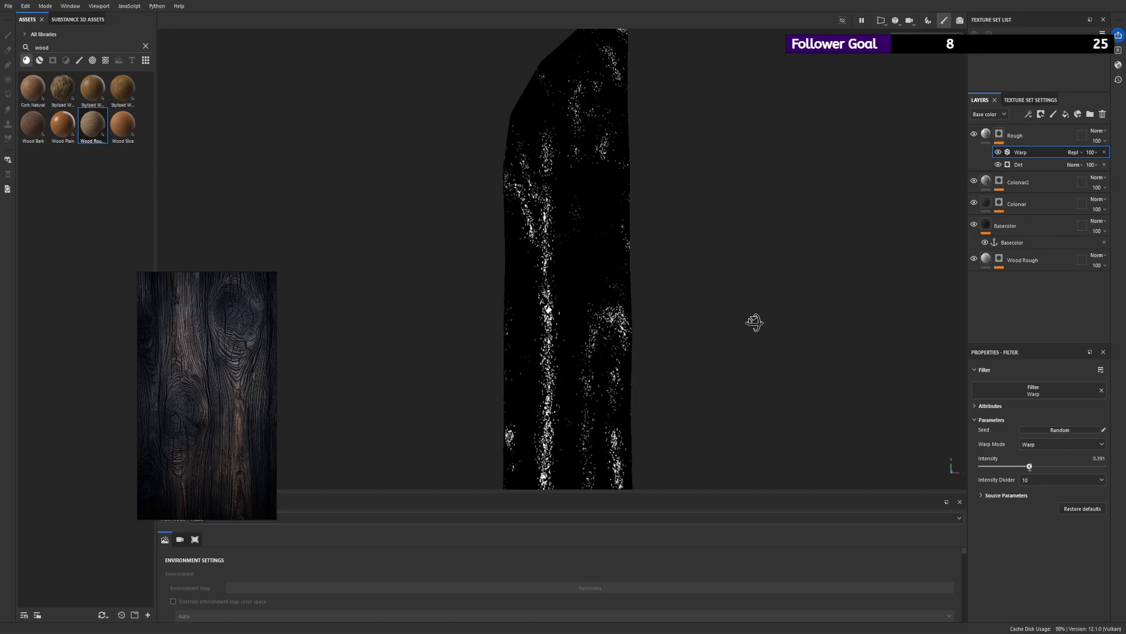
{"action": "right_click_drag", "start_coordinate": [860, 402], "coordinate": [843, 359], "text": "alt"}
- Set the Rough layer's roughness value to 1
{"action": "left_click", "coordinate": [986, 134]}
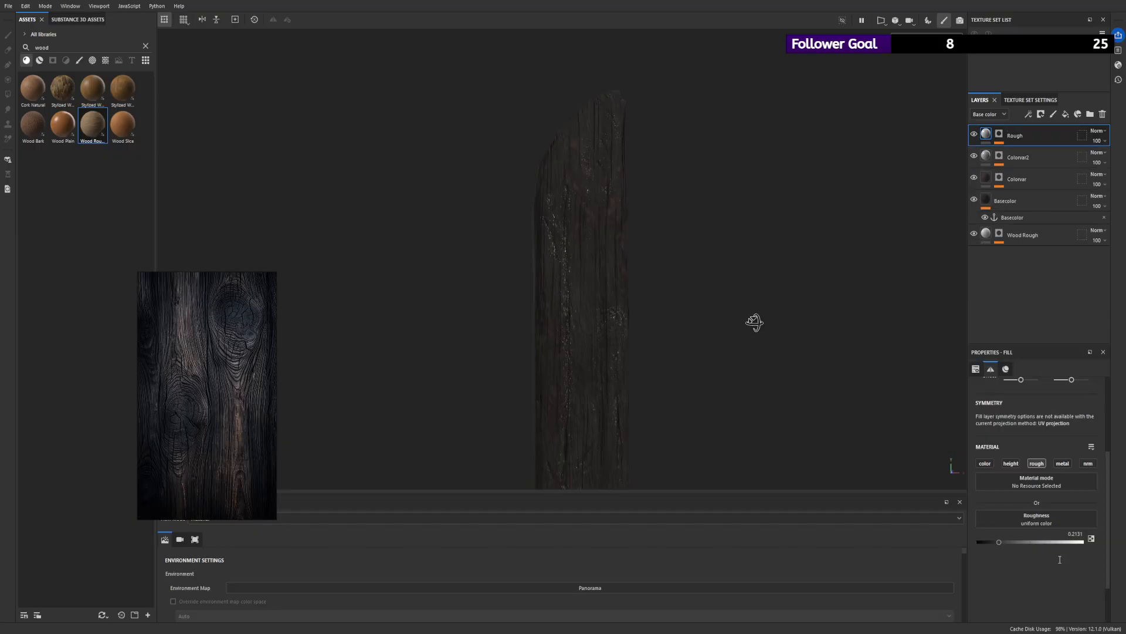
{"action": "left_click_drag", "start_coordinate": [1003, 543], "coordinate": [1115, 541]}
{"action": "right_click_drag", "start_coordinate": [673, 270], "coordinate": [749, 387], "text": "alt"}
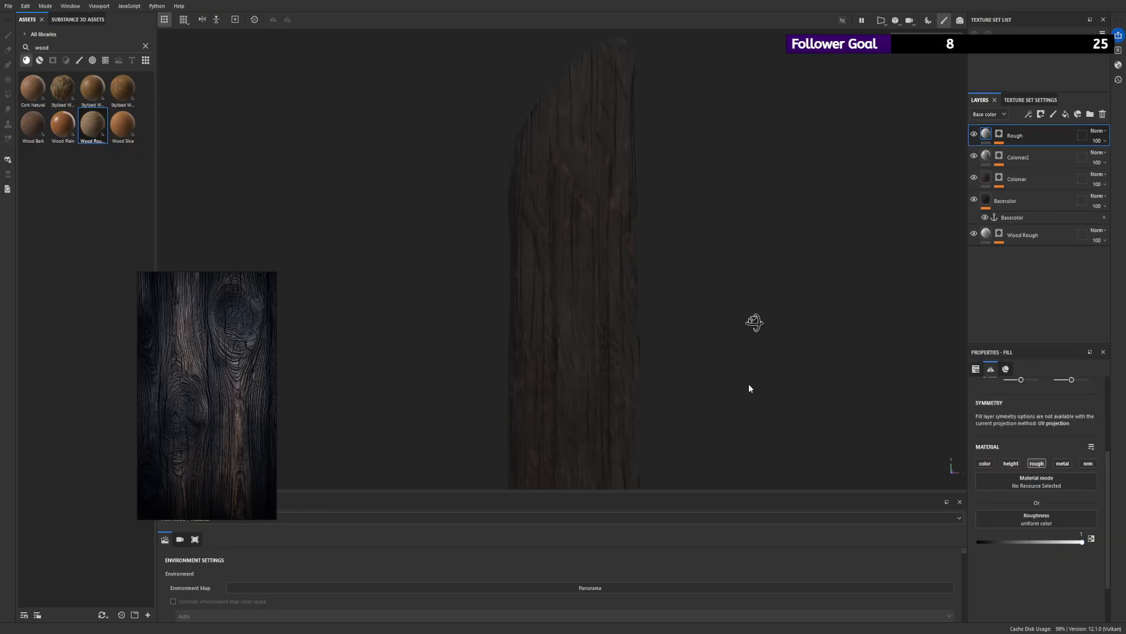
{"action": "mouse_move", "coordinate": [749, 387]}
{"action": "left_mouse_down", "text": "alt"}
{"action": "mouse_move", "coordinate": [747, 276]}
{"action": "mouse_move", "coordinate": [787, 370]}
{"action": "mouse_move", "coordinate": [762, 376]}
{"action": "left_mouse_up", "text": "alt"}
{"action": "right_click_drag", "start_coordinate": [561, 227], "coordinate": [622, 311], "text": "alt"}
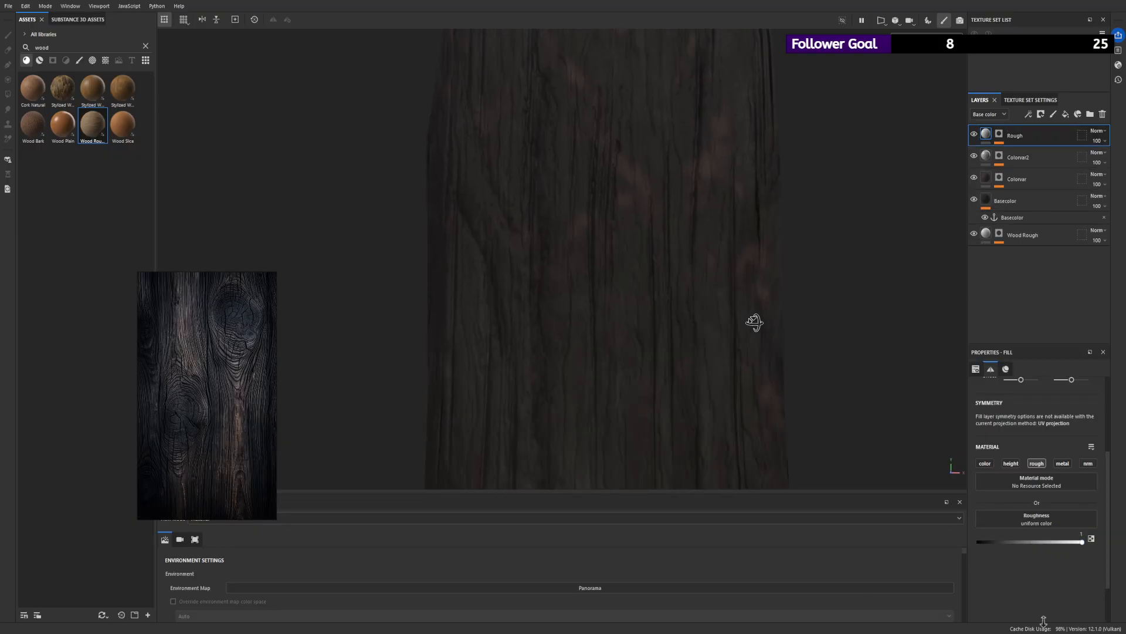
{"action": "left_click_drag", "start_coordinate": [621, 311], "coordinate": [550, 176], "text": "alt"}
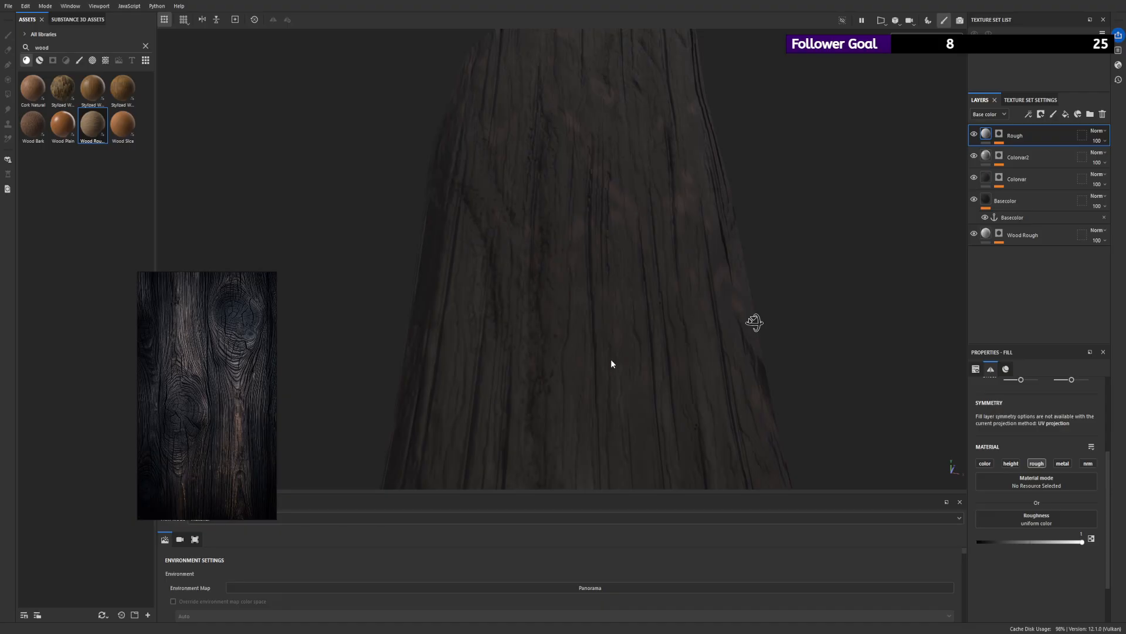
- Compare the plank's surface with the Rough layer's visibility switched off and on
{"action": "scroll", "coordinate": [611, 361], "scroll_direction": "down", "scroll_amount": 3}
{"action": "left_click", "coordinate": [974, 134]}
{"action": "left_click", "coordinate": [976, 134]}
{"action": "left_click", "coordinate": [975, 134]}
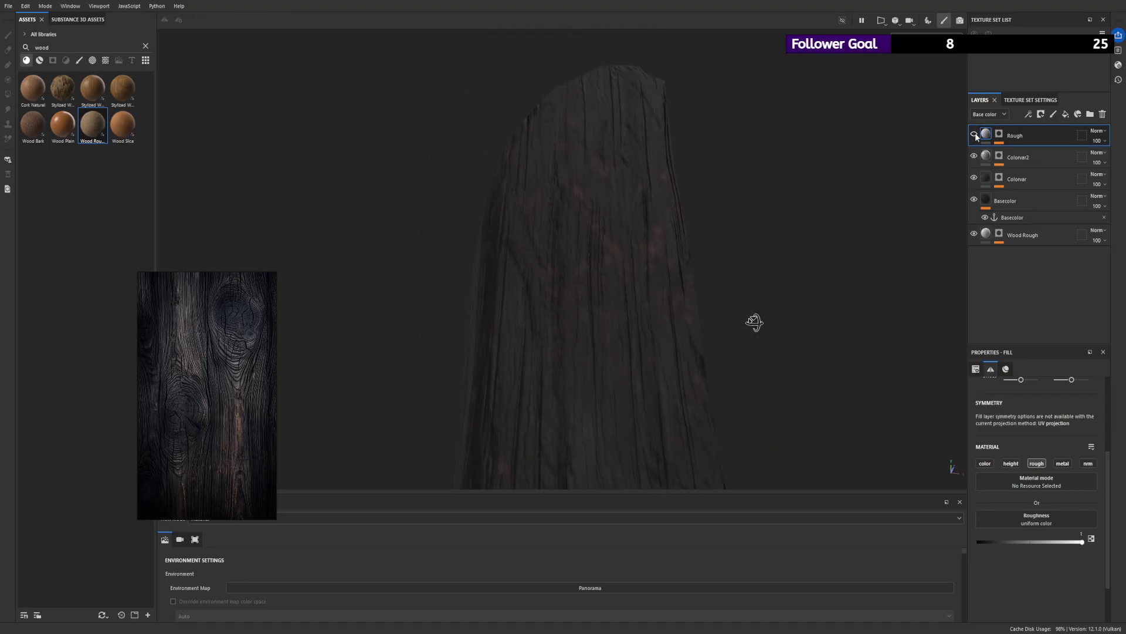
{"action": "left_click", "coordinate": [975, 135]}
{"action": "right_click_drag", "start_coordinate": [487, 199], "coordinate": [349, 139], "text": "alt"}
{"action": "left_click_drag", "start_coordinate": [350, 139], "coordinate": [548, 226], "text": "alt"}
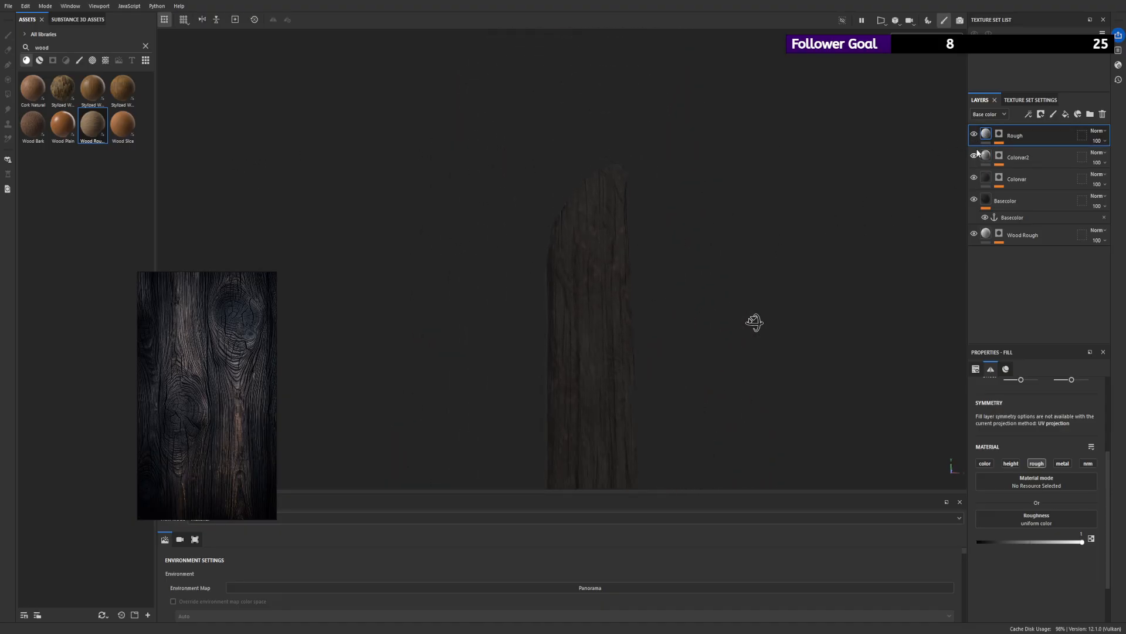
- Select the Warp filter in the Rough layer's mask and inspect the plank's surface up close, from several sides and under rotated lighting
{"action": "left_click", "coordinate": [999, 134]}
{"action": "left_click", "coordinate": [1020, 152]}
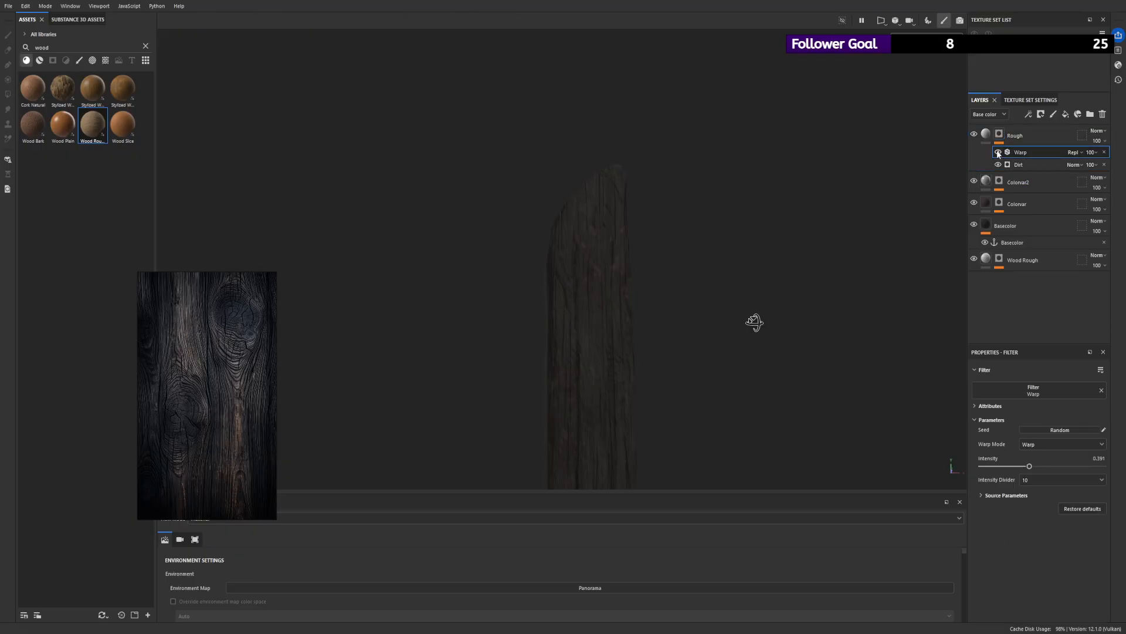
{"action": "scroll", "coordinate": [585, 294], "scroll_direction": "up", "scroll_amount": 6}
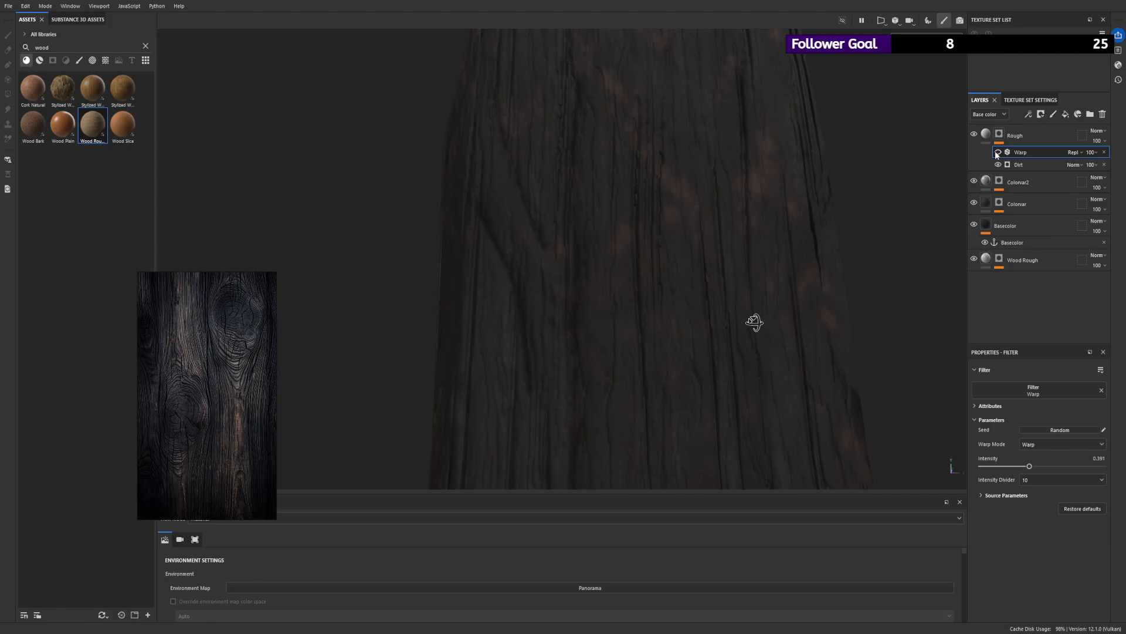
{"action": "scroll", "coordinate": [695, 286], "scroll_direction": "down", "scroll_amount": 6}
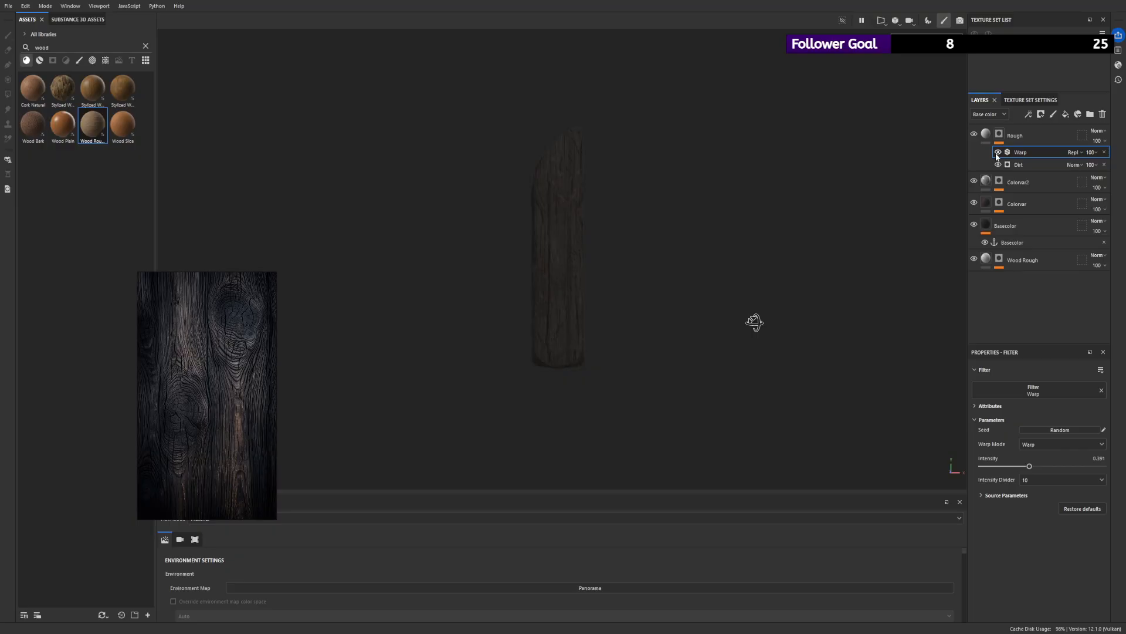
{"action": "left_click_drag", "start_coordinate": [576, 195], "coordinate": [961, 223], "text": "alt"}
{"action": "scroll", "coordinate": [748, 320], "scroll_direction": "up", "scroll_amount": 3}
{"action": "left_click_drag", "start_coordinate": [748, 321], "coordinate": [623, 240], "text": "alt"}
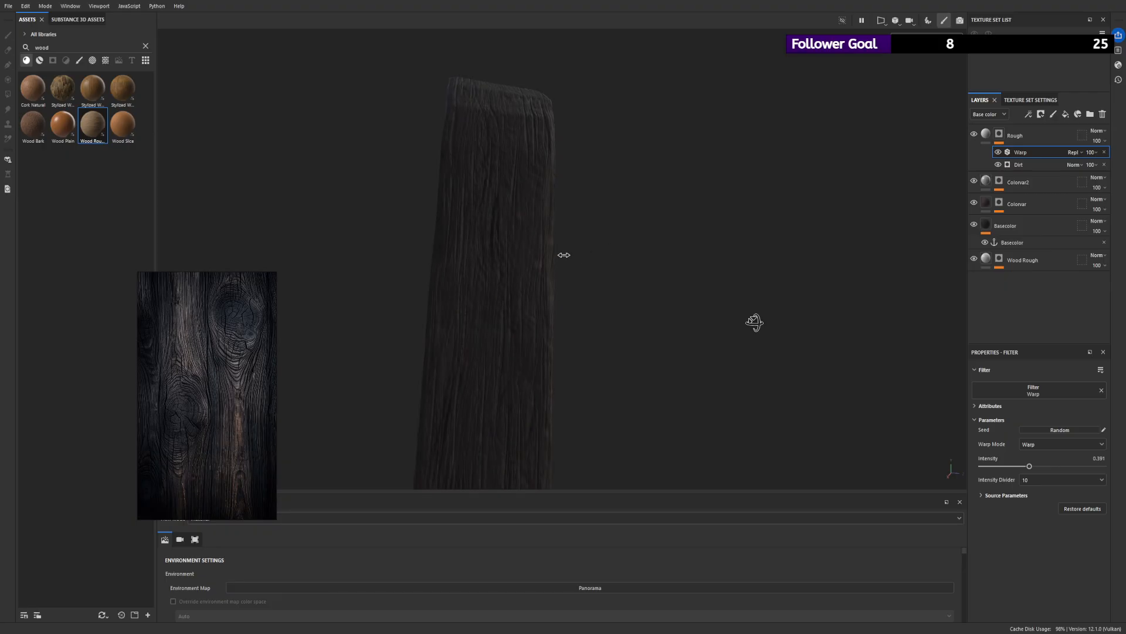
{"action": "right_click_drag", "start_coordinate": [563, 255], "coordinate": [621, 263], "text": "shift"}
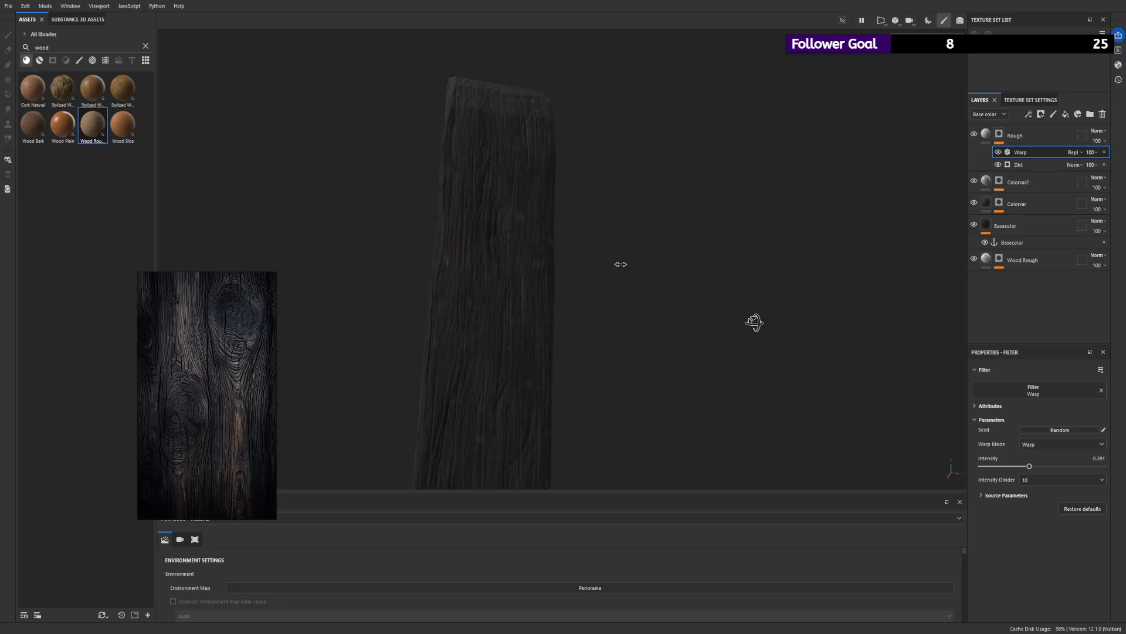
{"action": "left_click_drag", "start_coordinate": [593, 271], "coordinate": [639, 253], "text": "alt"}
{"action": "scroll", "coordinate": [377, 346], "scroll_direction": "down", "scroll_amount": 3}
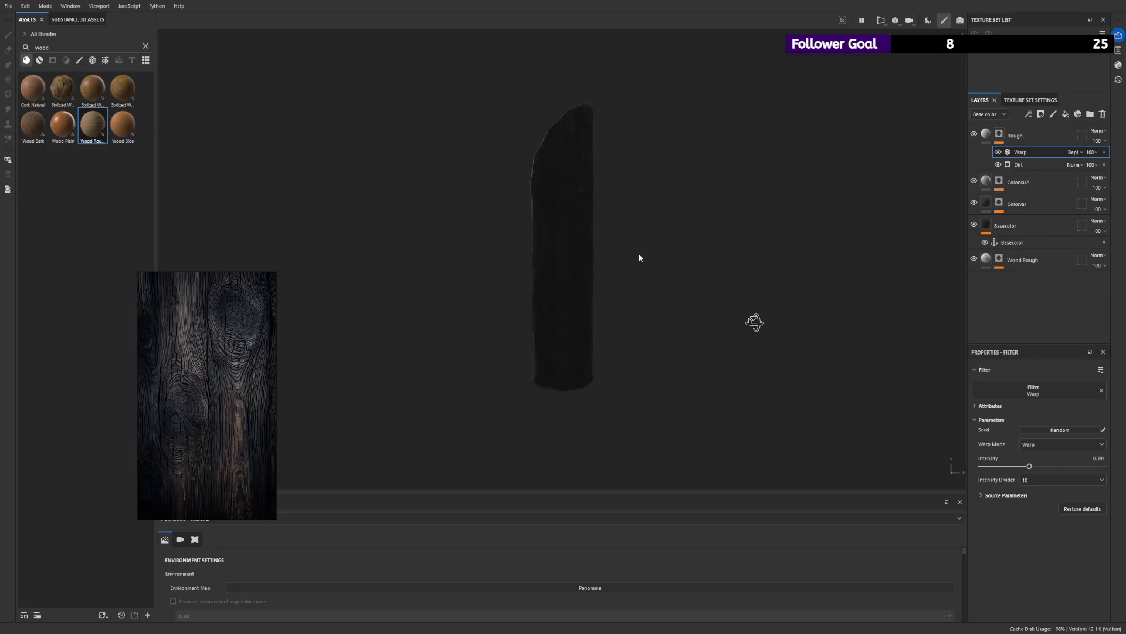
{"action": "mouse_move", "coordinate": [638, 253]}
{"action": "right_mouse_down", "text": "shift"}
{"action": "mouse_move", "coordinate": [558, 250]}
{"action": "mouse_move", "coordinate": [622, 260]}
{"action": "right_mouse_up", "text": "shift"}
{"action": "right_click_drag", "start_coordinate": [663, 193], "coordinate": [594, 203], "text": "shift"}
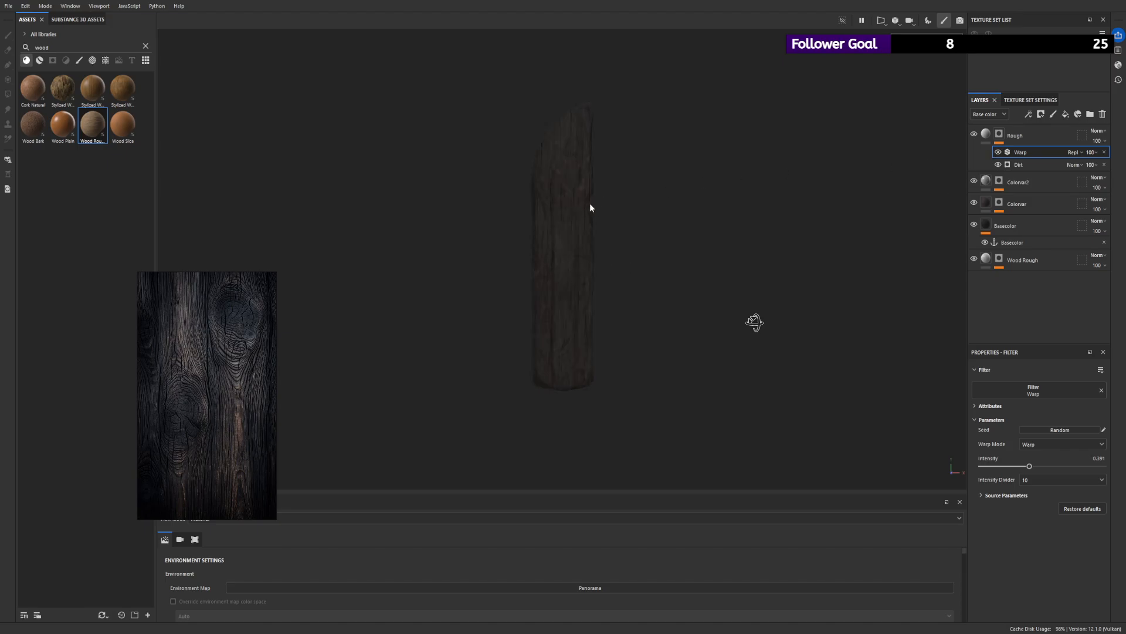
{"action": "left_click_drag", "start_coordinate": [589, 204], "coordinate": [594, 230], "text": "alt"}
{"action": "right_click_drag", "start_coordinate": [684, 206], "coordinate": [652, 302], "text": "alt"}
{"action": "right_click_drag", "start_coordinate": [604, 214], "coordinate": [558, 162], "text": "alt"}
{"action": "left_click_drag", "start_coordinate": [558, 161], "coordinate": [588, 165], "text": "alt"}
{"action": "right_click_drag", "start_coordinate": [588, 165], "coordinate": [573, 188], "text": "alt"}
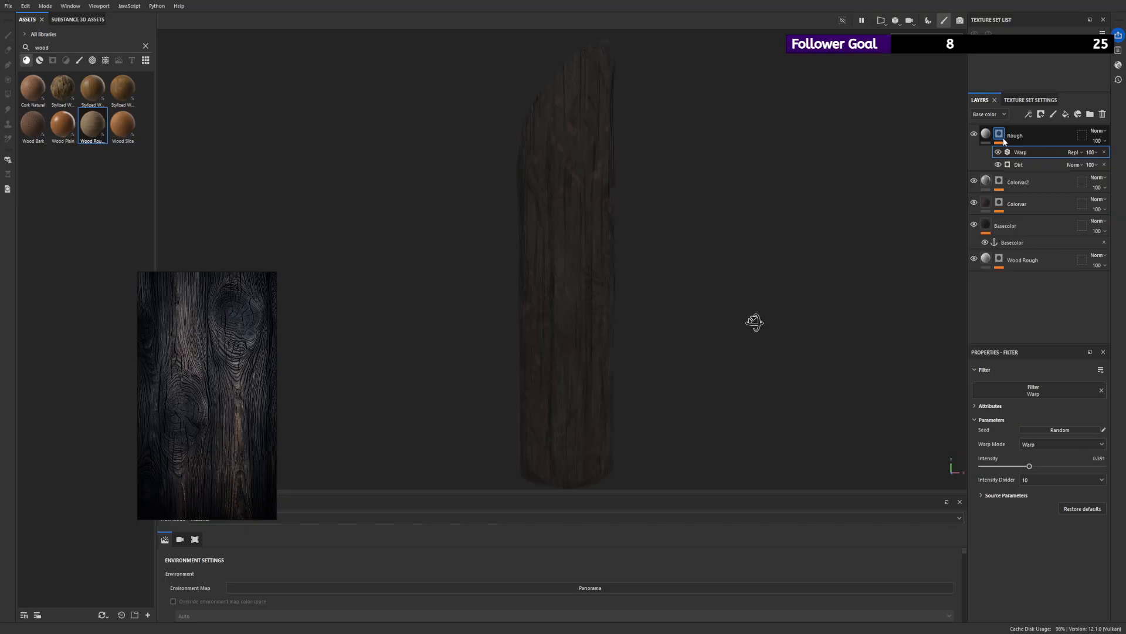
- Add a new fill layer above the Rough layer and give it a black mask
{"action": "left_click", "coordinate": [1051, 136]}
{"action": "left_click", "coordinate": [1066, 116]}
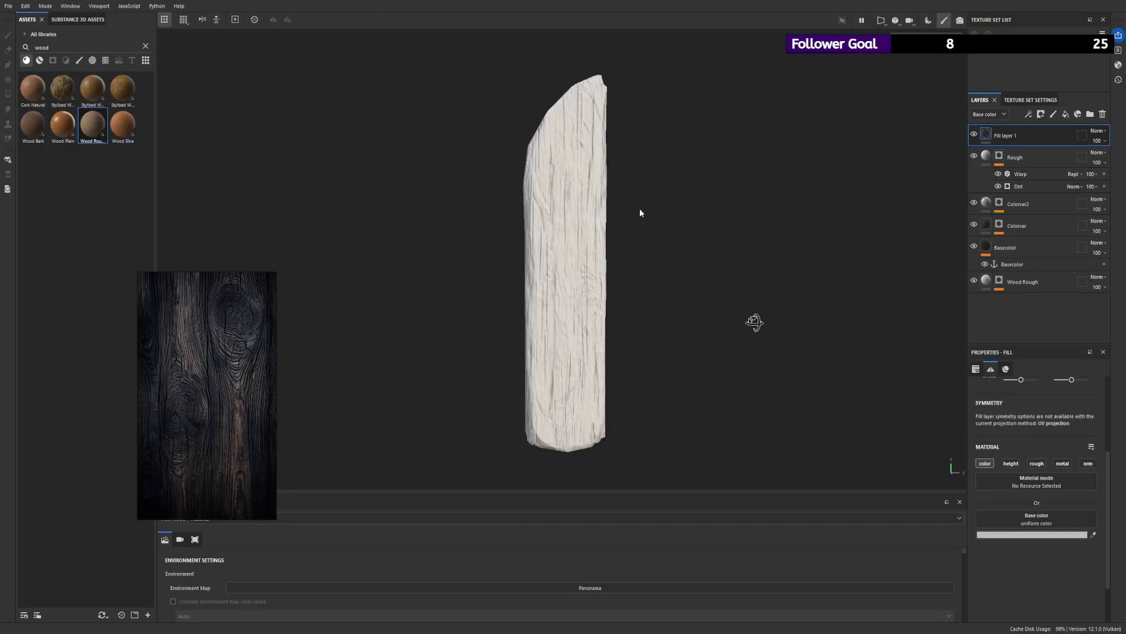
{"action": "right_click_drag", "start_coordinate": [639, 213], "coordinate": [589, 183], "text": "alt"}
{"action": "mouse_move", "coordinate": [588, 183]}
{"action": "left_mouse_down", "text": "alt"}
{"action": "mouse_move", "coordinate": [607, 181]}
{"action": "mouse_move", "coordinate": [585, 184]}
{"action": "left_mouse_up", "text": "alt"}
{"action": "left_click", "coordinate": [1041, 115]}
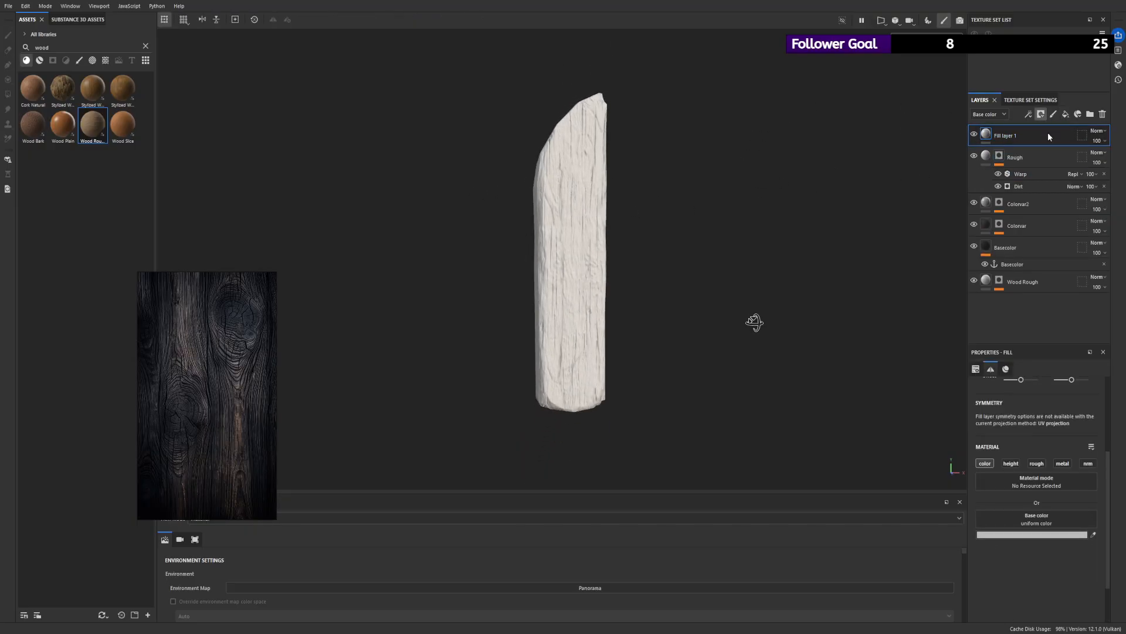
{"action": "left_click", "coordinate": [1025, 136]}
{"action": "left_click", "coordinate": [999, 133]}
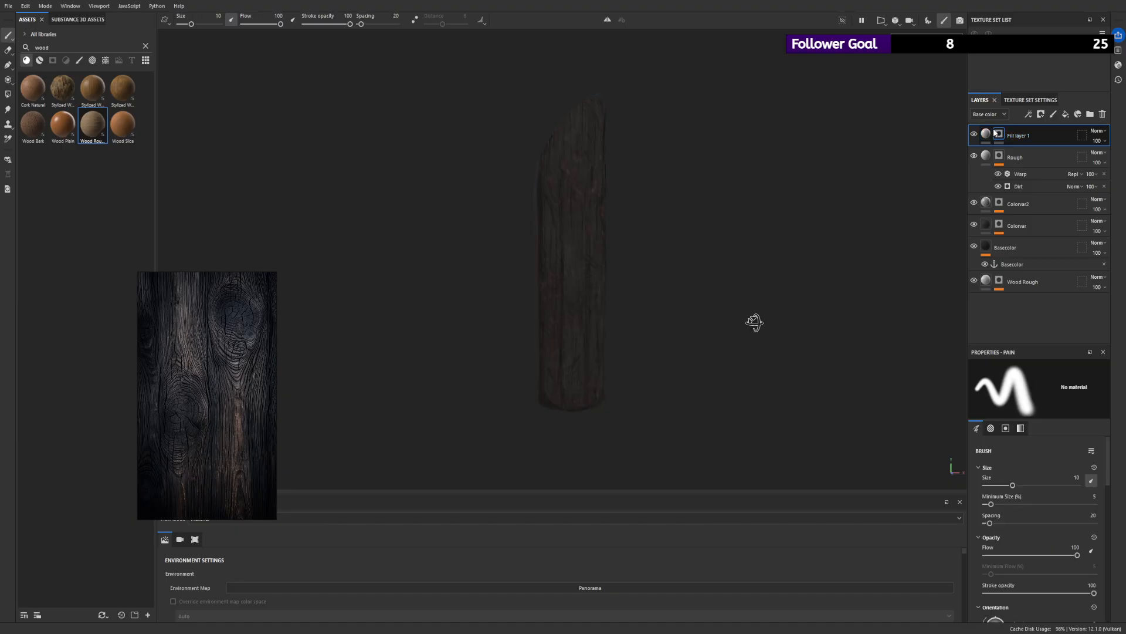
- Add a Metal Edge Wear generator to the new mask with Wear Level 0.56, Wear Contrast 1, Triplanar Blending Contrast 0.27, Grunge Amount 0.08 and Grunge Scale 9
{"action": "left_click", "coordinate": [1028, 113]}
{"action": "left_click", "coordinate": [1040, 132]}
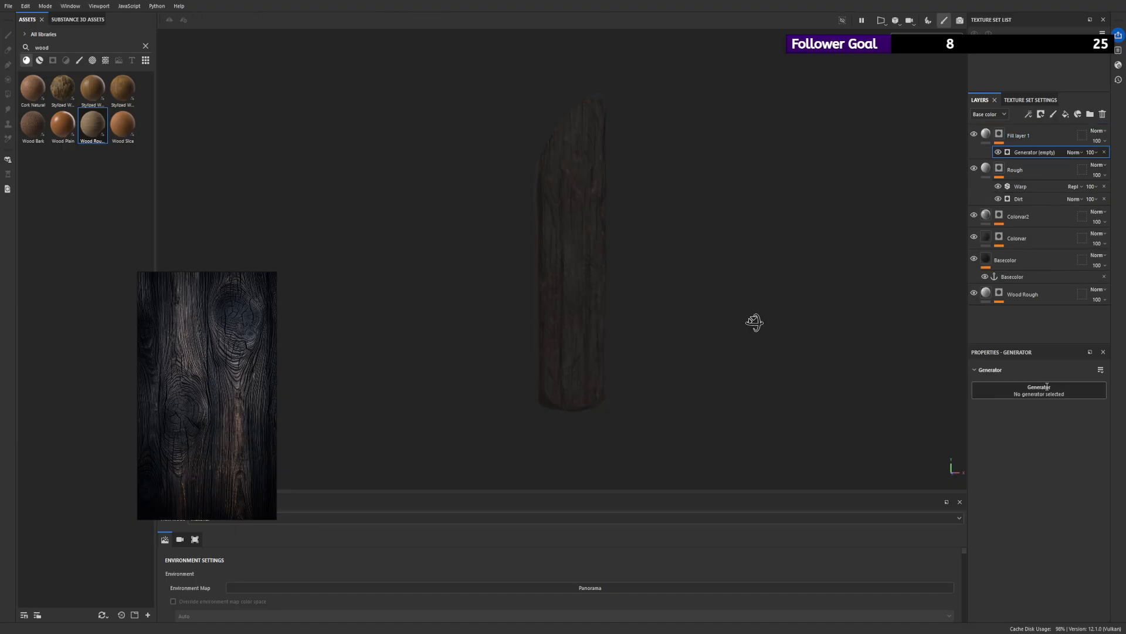
{"action": "left_click", "coordinate": [1078, 472]}
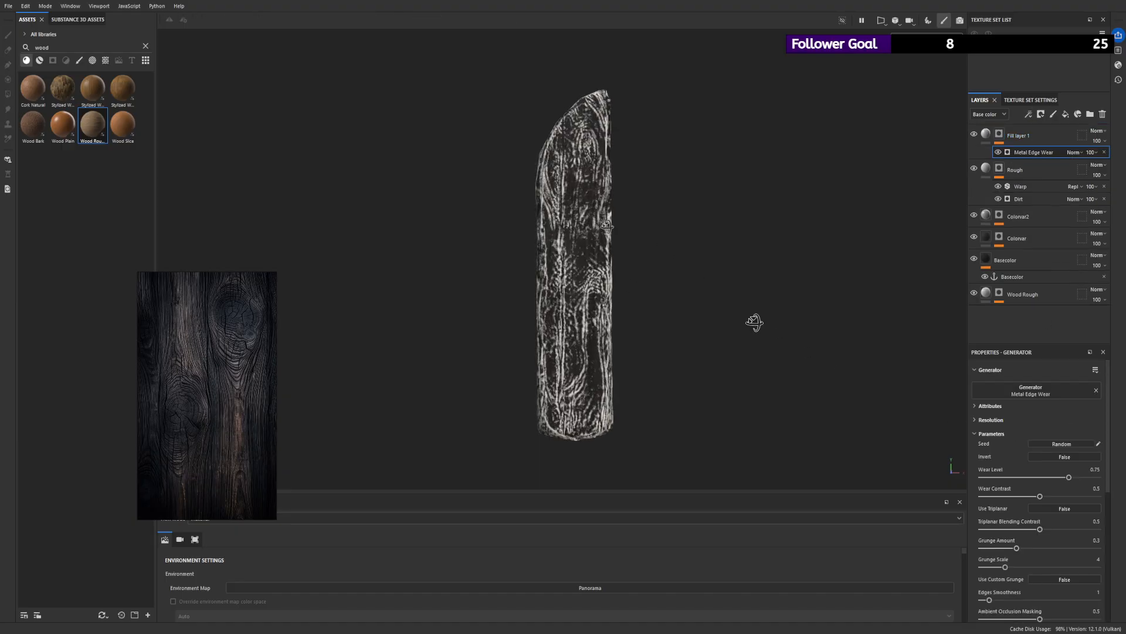
{"action": "mouse_move", "coordinate": [1040, 497]}
{"action": "left_mouse_down"}
{"action": "mouse_move", "coordinate": [979, 497]}
{"action": "mouse_move", "coordinate": [1099, 496]}
{"action": "mouse_move", "coordinate": [1033, 477]}
{"action": "mouse_move", "coordinate": [1047, 477]}
{"action": "left_mouse_up"}
{"action": "mouse_move", "coordinate": [1017, 547]}
{"action": "left_mouse_down"}
{"action": "mouse_move", "coordinate": [1032, 547]}
{"action": "mouse_move", "coordinate": [990, 547]}
{"action": "mouse_move", "coordinate": [1030, 529]}
{"action": "mouse_move", "coordinate": [998, 529]}
{"action": "mouse_move", "coordinate": [1013, 529]}
{"action": "left_mouse_up"}
{"action": "left_click_drag", "start_coordinate": [1005, 567], "coordinate": [1044, 567]}
- Refine the edge wear with Edges Smoothness 4.55, Ambient Occlusion Masking 0.77, Grunge Amount 0.23 and Curvature Weight 1
{"action": "scroll", "coordinate": [1046, 556], "scroll_direction": "down", "scroll_amount": 2}
{"action": "scroll", "coordinate": [1046, 556], "scroll_direction": "down", "scroll_amount": 1}
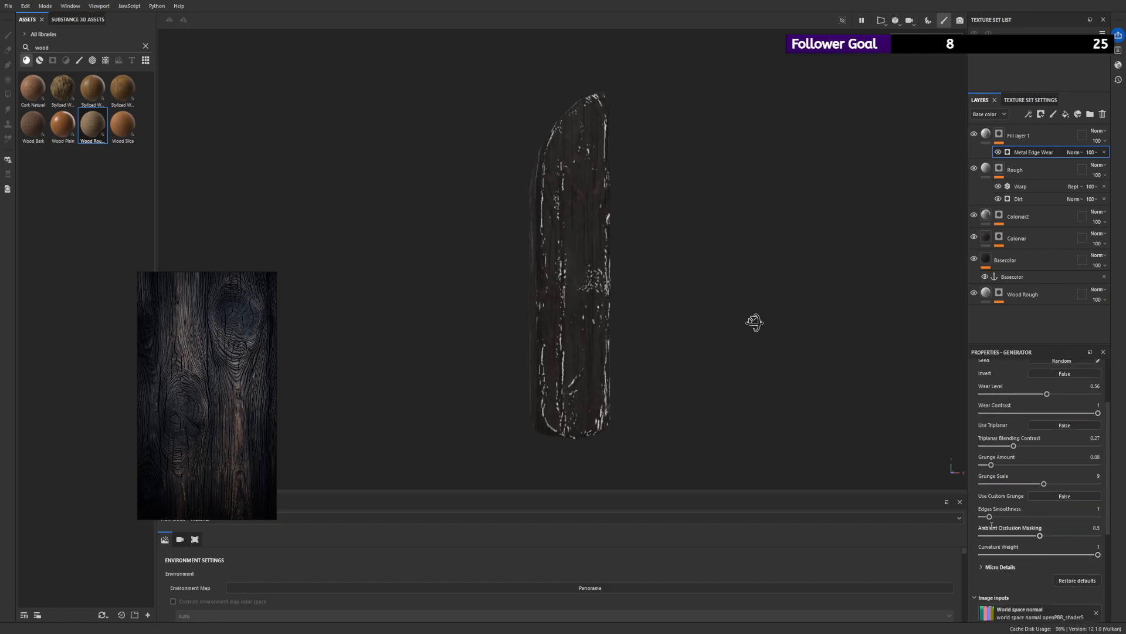
{"action": "left_click_drag", "start_coordinate": [989, 516], "coordinate": [1123, 555]}
{"action": "left_click_drag", "start_coordinate": [996, 464], "coordinate": [1072, 465]}
{"action": "left_click_drag", "start_coordinate": [1019, 555], "coordinate": [1121, 552]}
{"action": "left_click_drag", "start_coordinate": [1072, 465], "coordinate": [1008, 464]}
{"action": "mouse_move", "coordinate": [1098, 555]}
{"action": "left_mouse_down"}
{"action": "mouse_move", "coordinate": [1066, 555]}
{"action": "mouse_move", "coordinate": [1100, 554]}
{"action": "left_mouse_up"}
{"action": "left_click_drag", "start_coordinate": [780, 376], "coordinate": [852, 313], "text": "alt"}
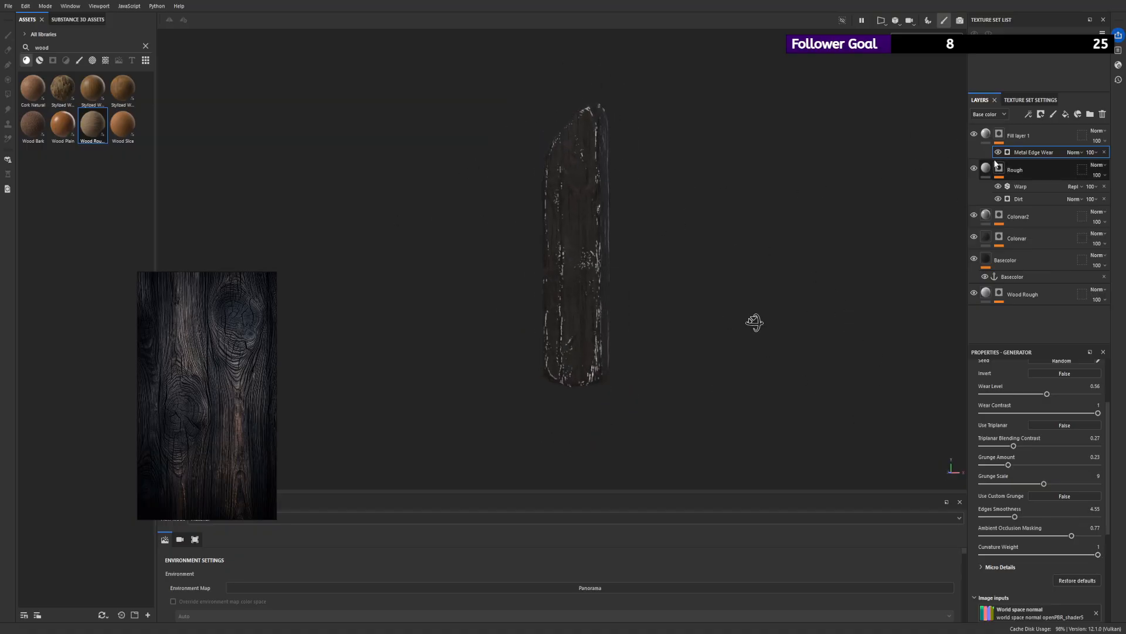
- Enable the roughness and metallic channels on the edge wear fill layer and set its metallic value to about 0.48
{"action": "left_click", "coordinate": [988, 136]}
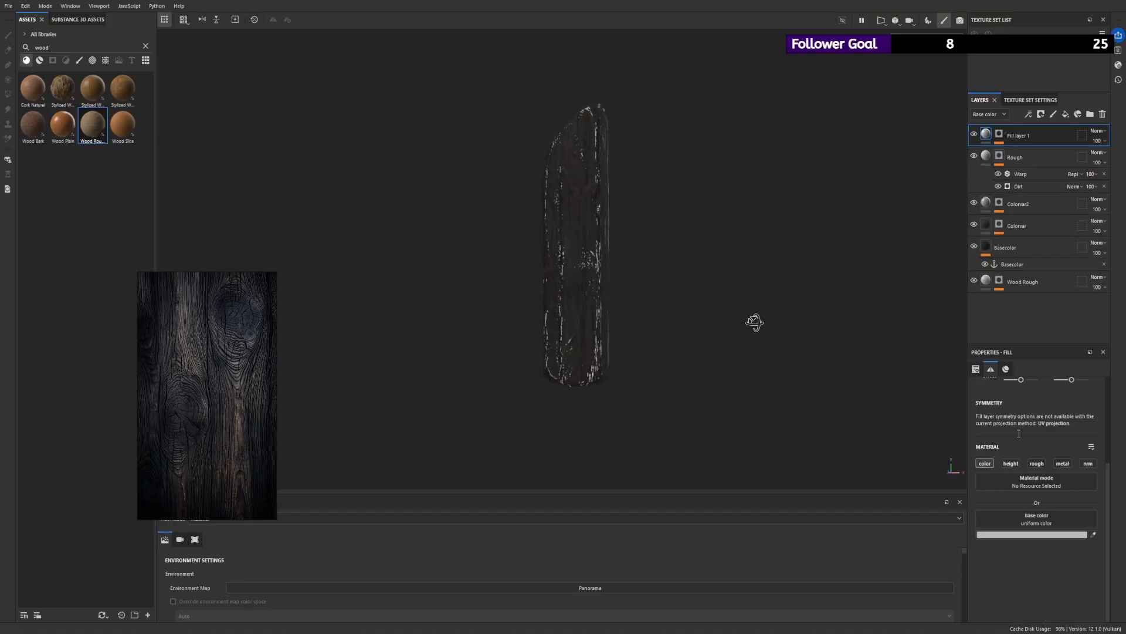
{"action": "left_click", "coordinate": [1037, 463]}
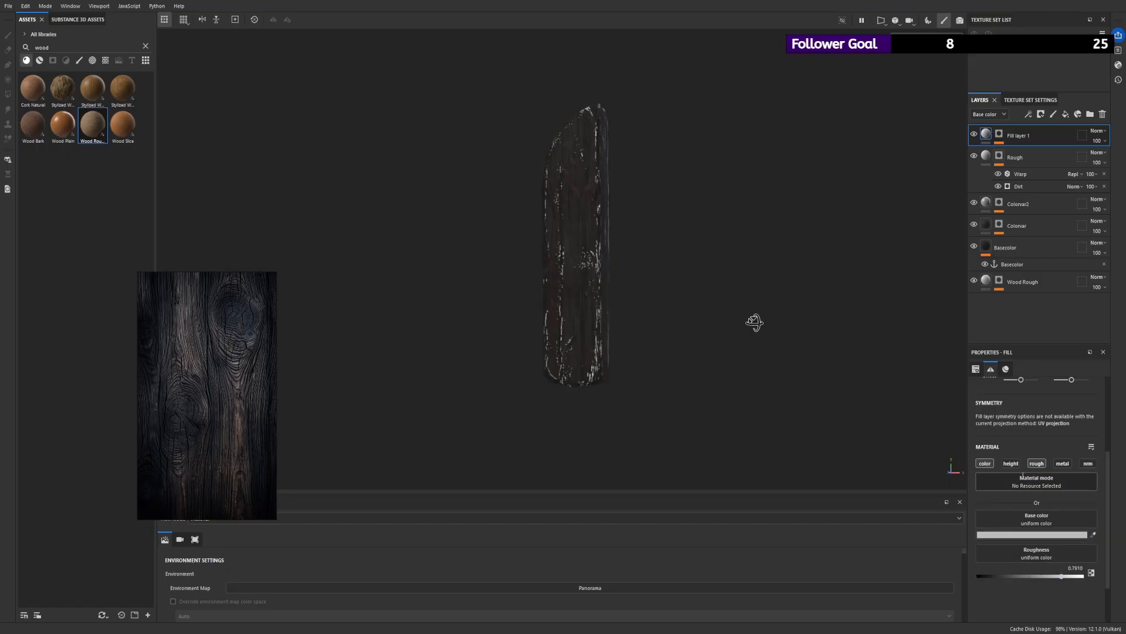
{"action": "left_click", "coordinate": [1063, 462]}
{"action": "left_click", "coordinate": [1009, 615]}
{"action": "left_click_drag", "start_coordinate": [1010, 611], "coordinate": [1030, 611]}
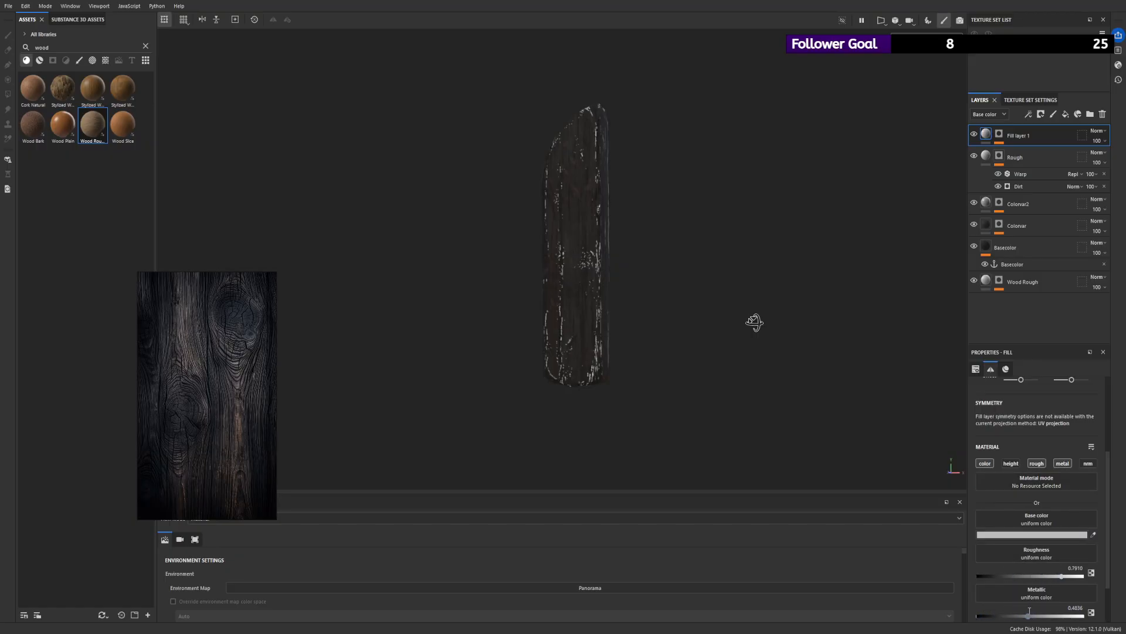
- Set the edge wear fill's roughness to about 0.71 and metallic to about 0.49, and enable its normal channel
{"action": "left_click_drag", "start_coordinate": [1062, 575], "coordinate": [1053, 576]}
{"action": "right_click_drag", "start_coordinate": [662, 327], "coordinate": [700, 279], "text": "alt"}
{"action": "mouse_move", "coordinate": [692, 252]}
{"action": "left_mouse_down", "text": "alt"}
{"action": "mouse_move", "coordinate": [721, 234]}
{"action": "mouse_move", "coordinate": [704, 251]}
{"action": "left_mouse_up", "text": "alt"}
{"action": "right_click_drag", "start_coordinate": [739, 264], "coordinate": [596, 214], "text": "alt"}
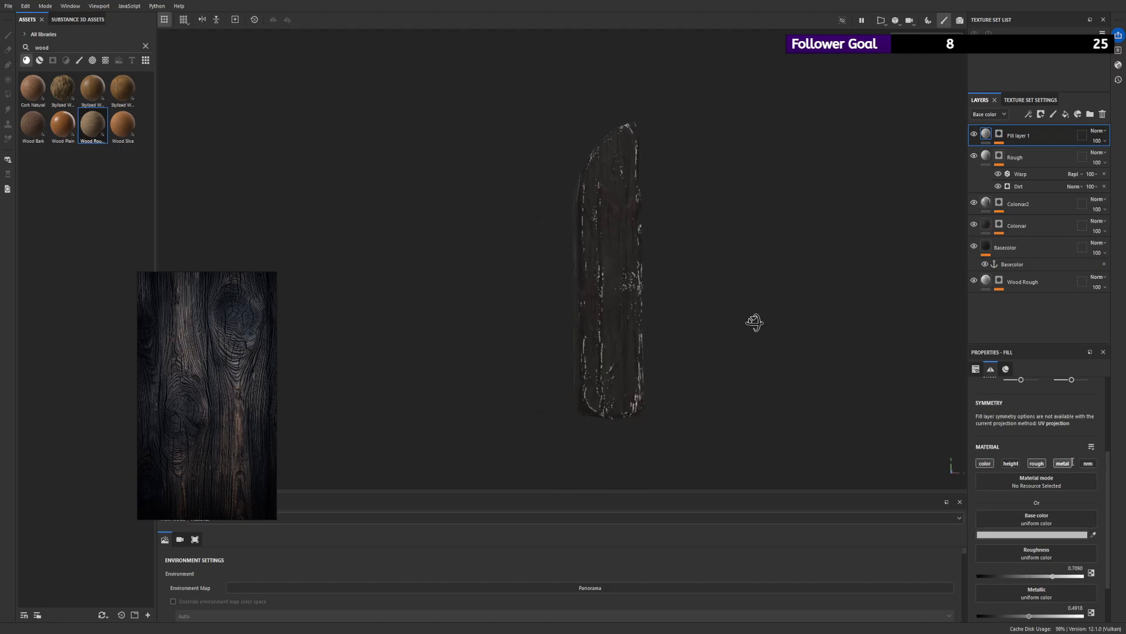
{"action": "right_click_drag", "start_coordinate": [663, 326], "coordinate": [698, 293], "text": "alt"}
{"action": "left_click_drag", "start_coordinate": [698, 294], "coordinate": [694, 226], "text": "alt"}
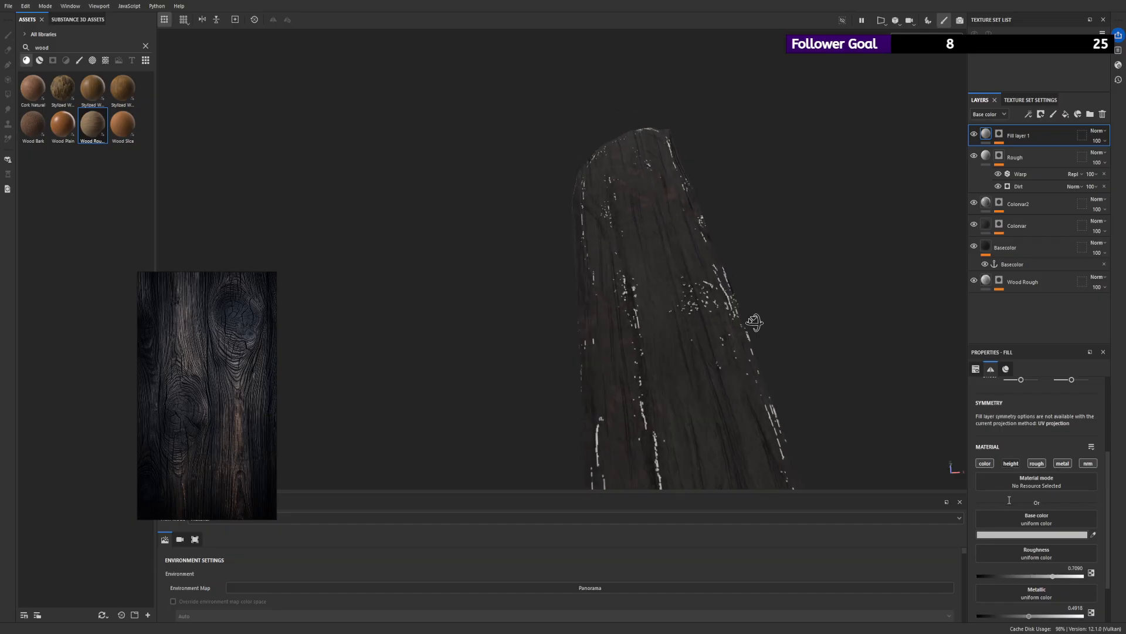
{"action": "scroll", "coordinate": [1011, 503], "scroll_direction": "down", "scroll_amount": 3}
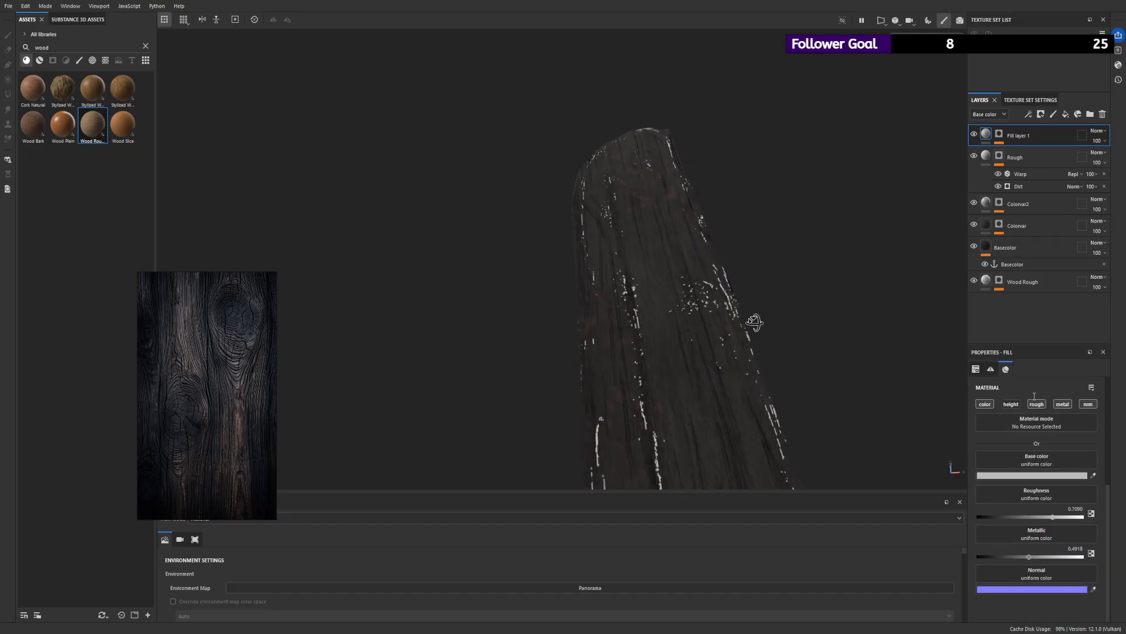
- Check the edge wear mask on the plank and darken the fill's base color to a very dark grey
{"action": "left_click", "coordinate": [999, 134], "text": "alt"}
{"action": "left_click_drag", "start_coordinate": [553, 226], "coordinate": [578, 278], "text": "alt"}
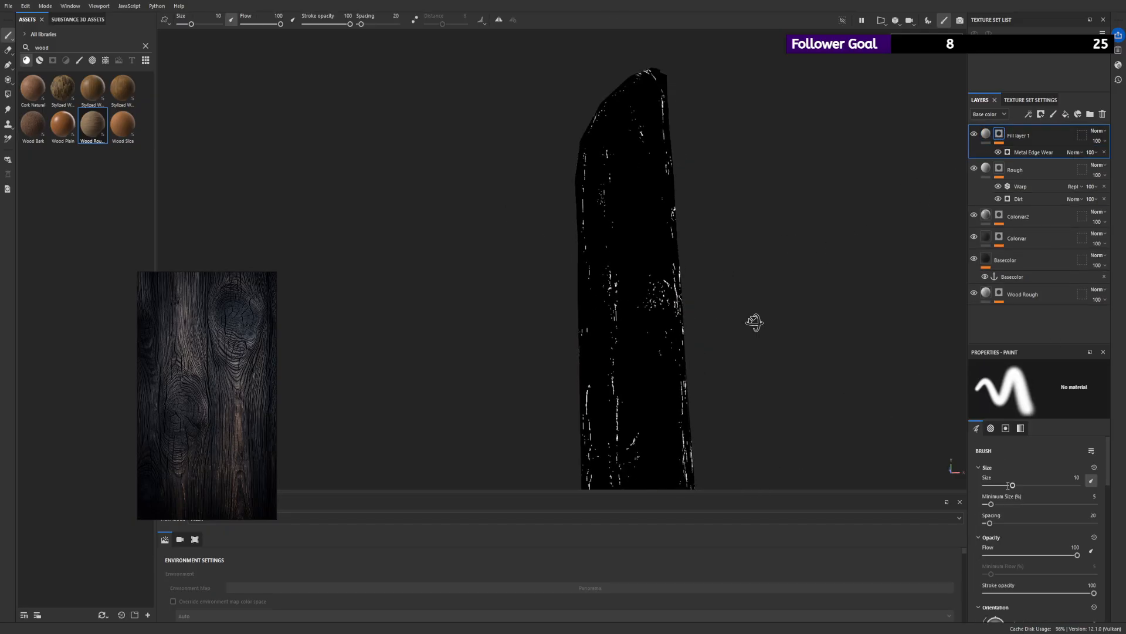
{"action": "left_click", "coordinate": [985, 134]}
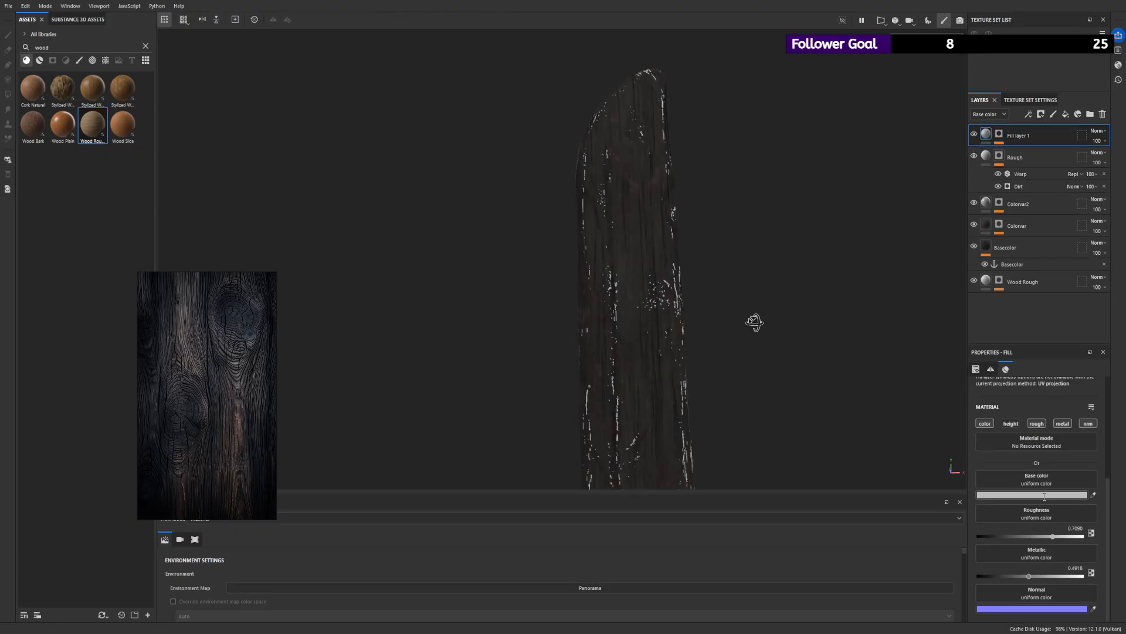
{"action": "scroll", "coordinate": [1056, 516], "scroll_direction": "up", "scroll_amount": 1}
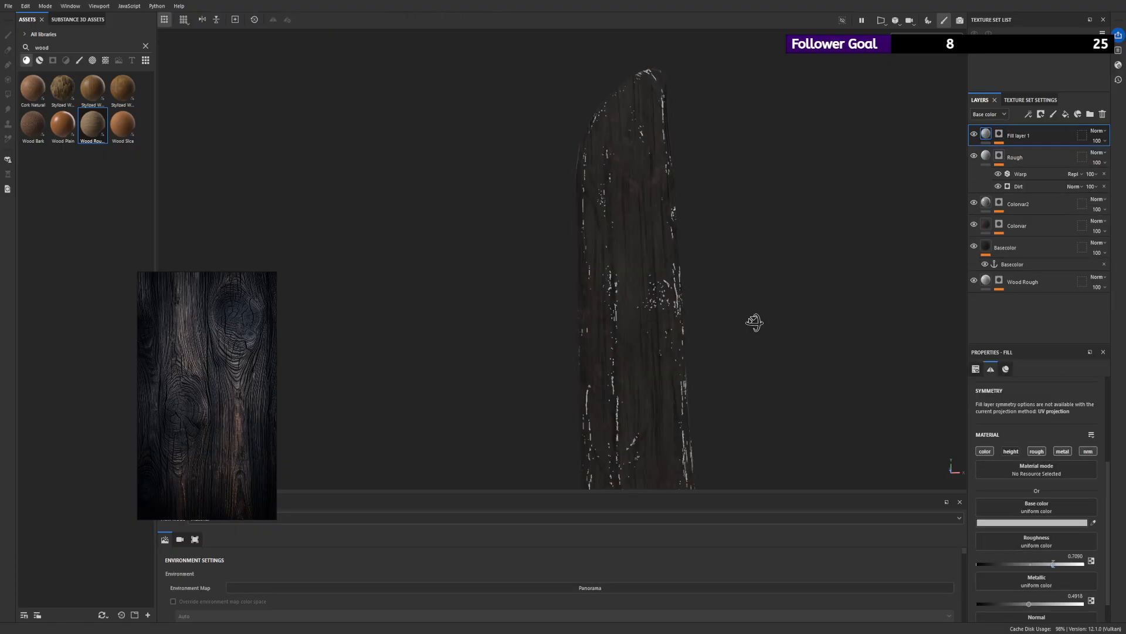
{"action": "left_click_drag", "start_coordinate": [940, 554], "coordinate": [935, 559]}
{"action": "scroll", "coordinate": [249, 186], "scroll_direction": "down", "scroll_amount": 4}
{"action": "left_click_drag", "start_coordinate": [249, 189], "coordinate": [739, 242], "text": "alt"}
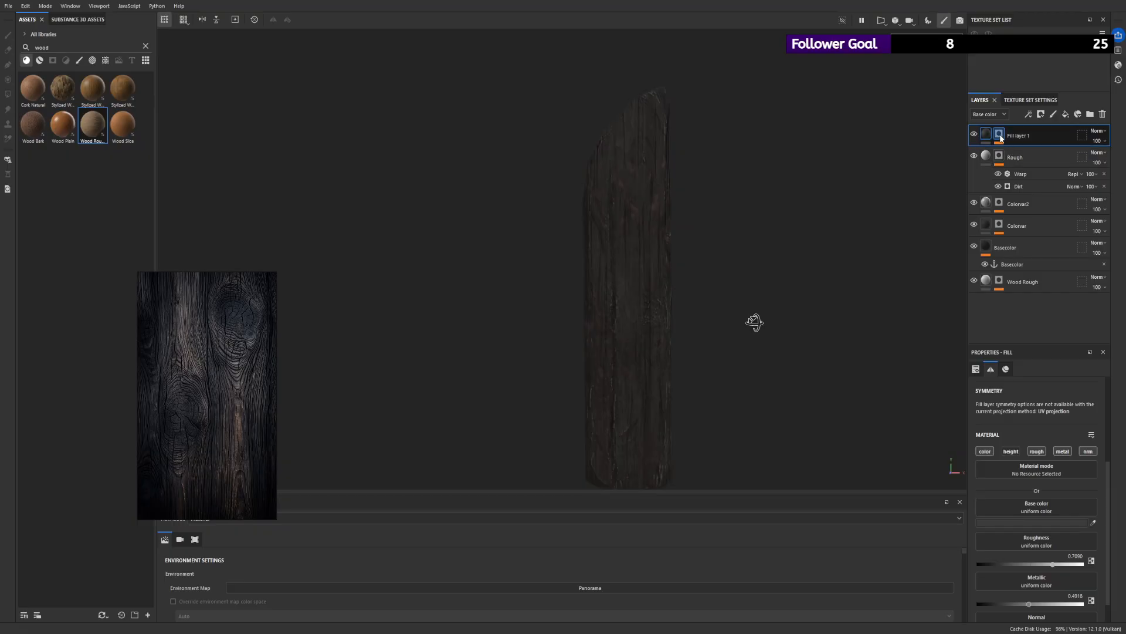
{"action": "left_click_drag", "start_coordinate": [775, 282], "coordinate": [831, 258], "text": "alt"}
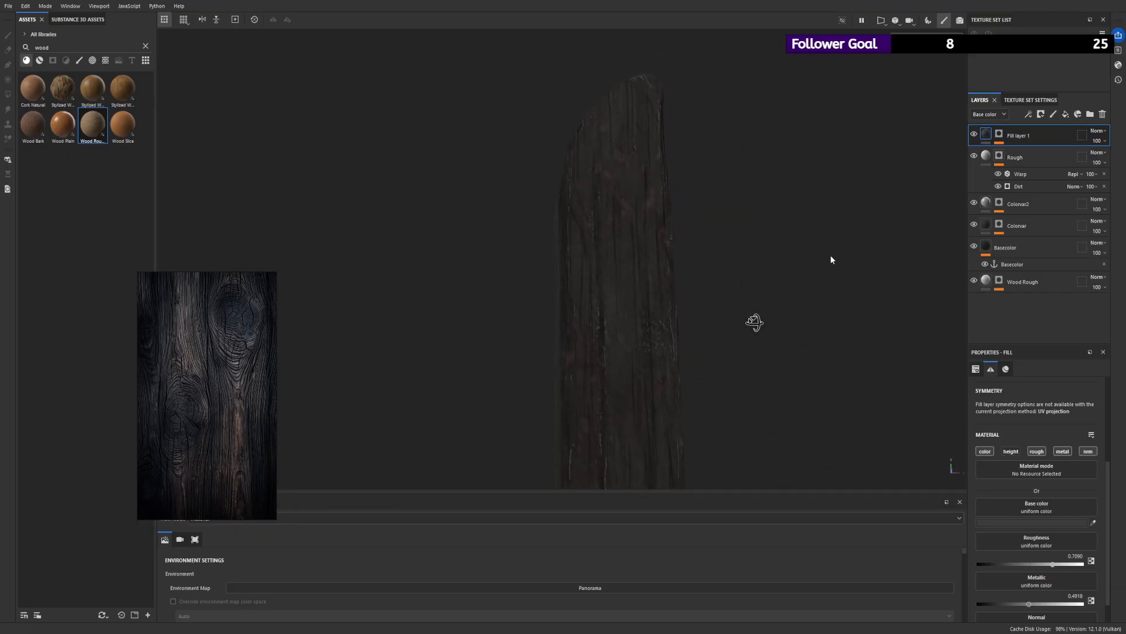
- Rename the edge wear fill layer as Edgevalue
{"action": "left_click", "coordinate": [1000, 135]}
{"action": "double_click", "coordinate": [1018, 136]}
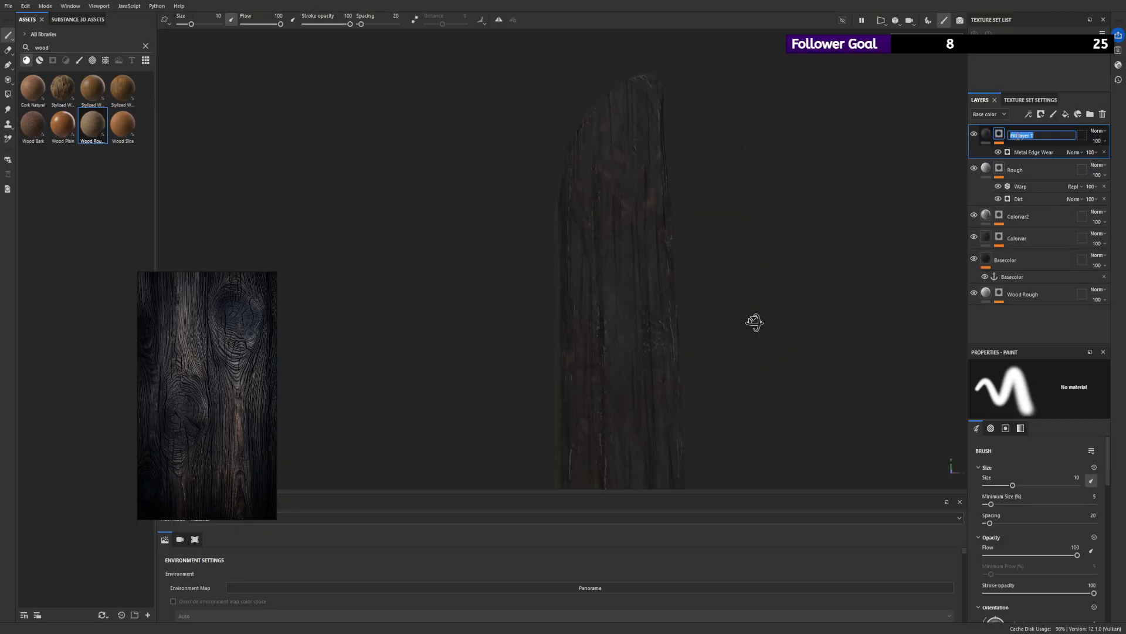
{"action": "type", "text": "Edgevalue"}
{"action": "key", "text": "Return"}
{"action": "scroll", "coordinate": [392, 194], "scroll_direction": "down", "scroll_amount": 3}
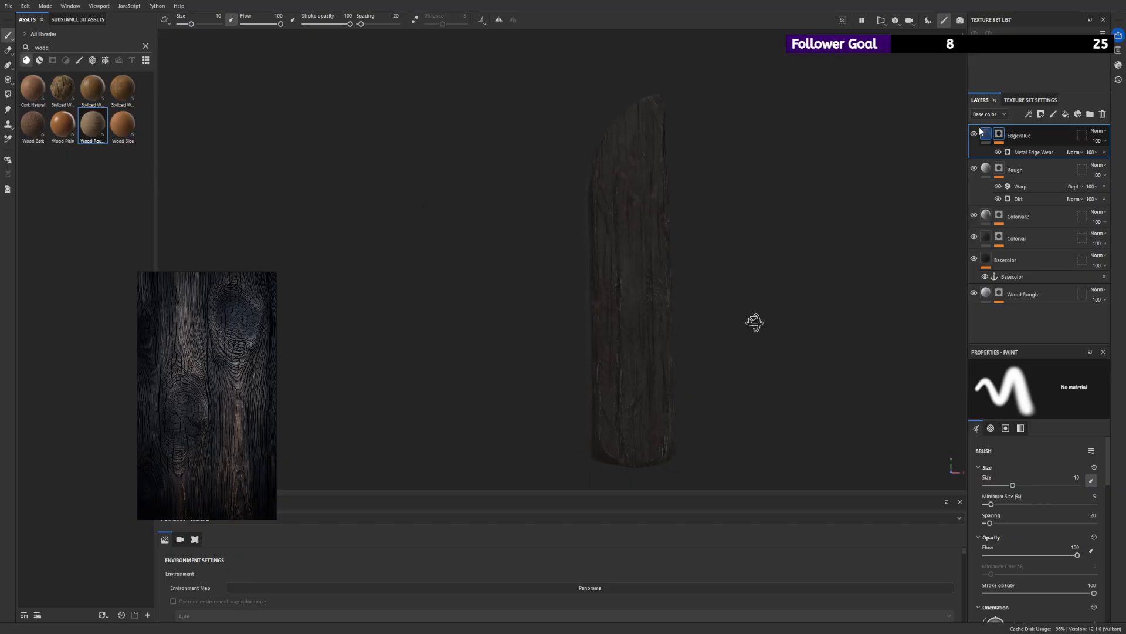
- Add a 3D Perlin Noise Fractal fill above Metal Edge Wear in the Edgevalue mask and set its blending to Multiply
{"action": "left_click", "coordinate": [1021, 150]}
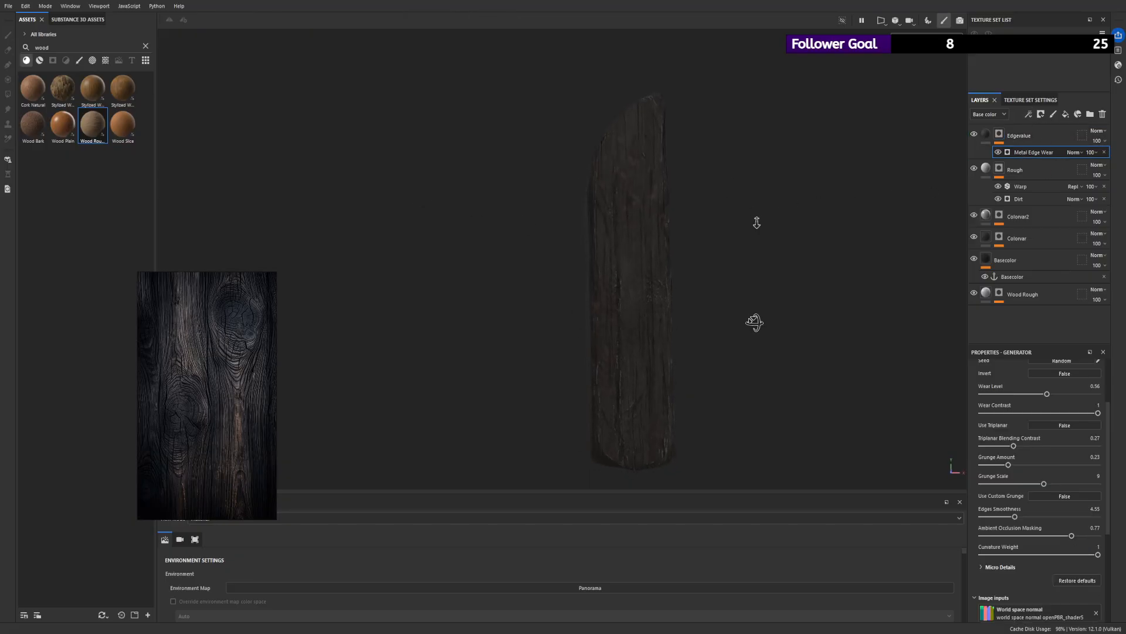
{"action": "scroll", "coordinate": [754, 221], "scroll_direction": "up", "scroll_amount": 3}
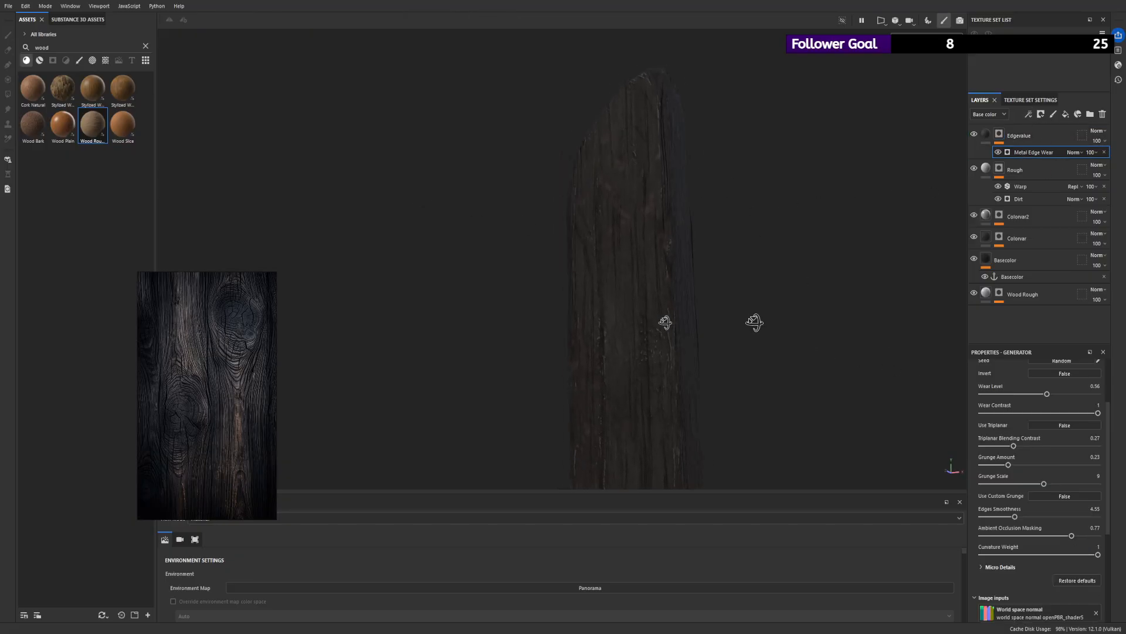
{"action": "left_click", "coordinate": [1053, 155]}
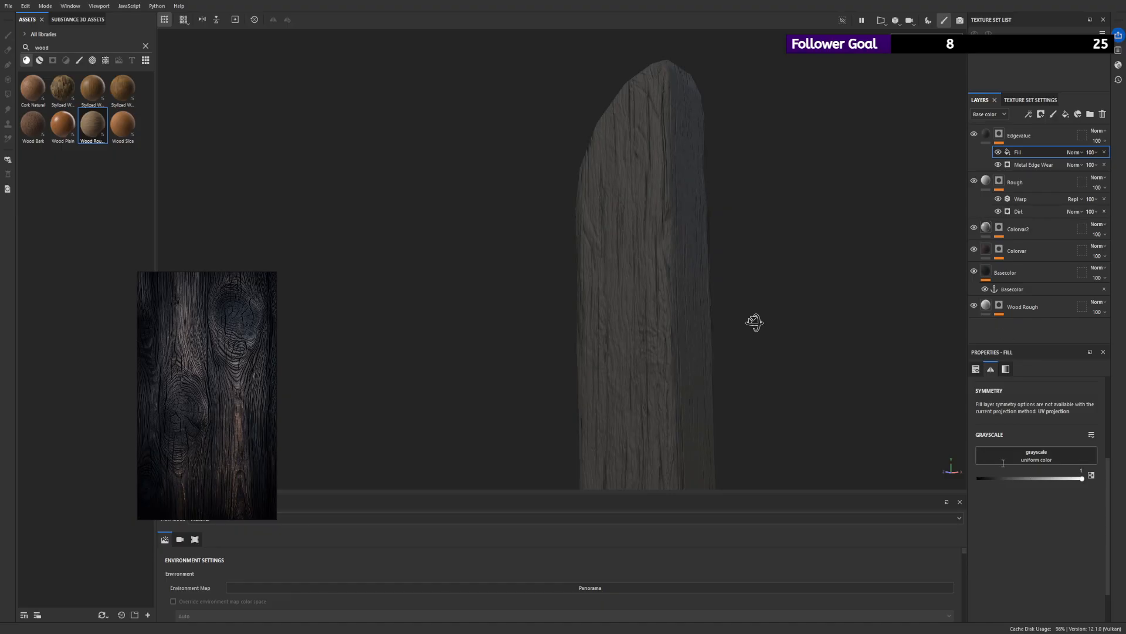
{"action": "left_click_drag", "start_coordinate": [742, 397], "coordinate": [709, 307], "text": "alt"}
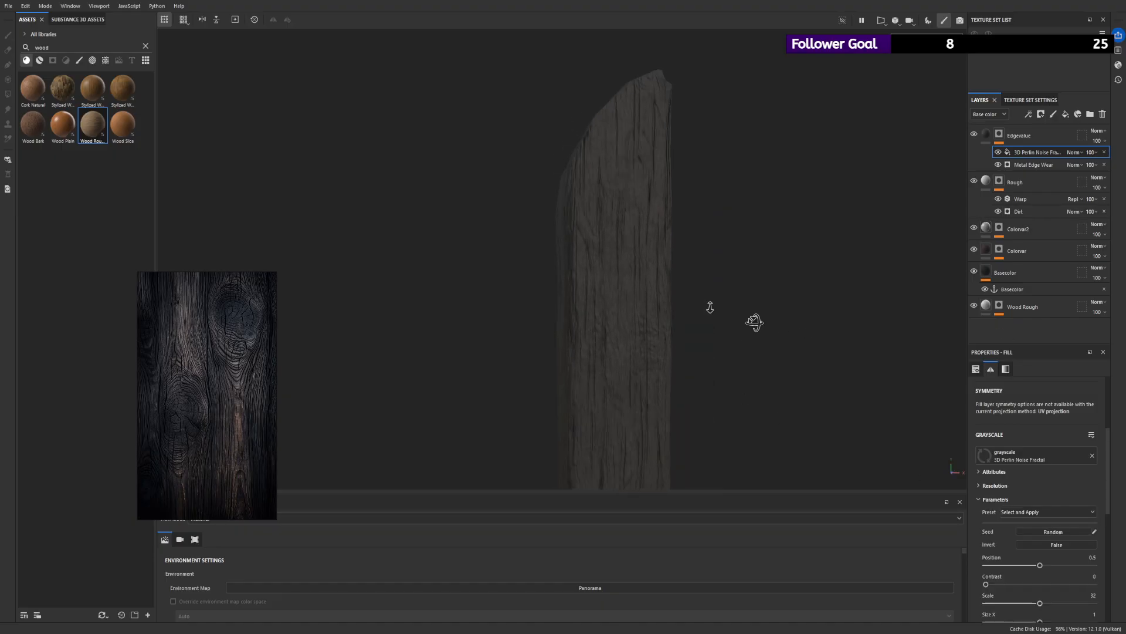
{"action": "scroll", "coordinate": [710, 307], "scroll_direction": "down", "scroll_amount": 2}
{"action": "left_click", "coordinate": [1082, 188]}
{"action": "left_click_drag", "start_coordinate": [745, 253], "coordinate": [710, 264], "text": "alt"}
- Raise the Metal Edge Wear generator's Wear Level to 0.66 while viewing the mask and inspect the plank's edges
{"action": "left_click", "coordinate": [1024, 164]}
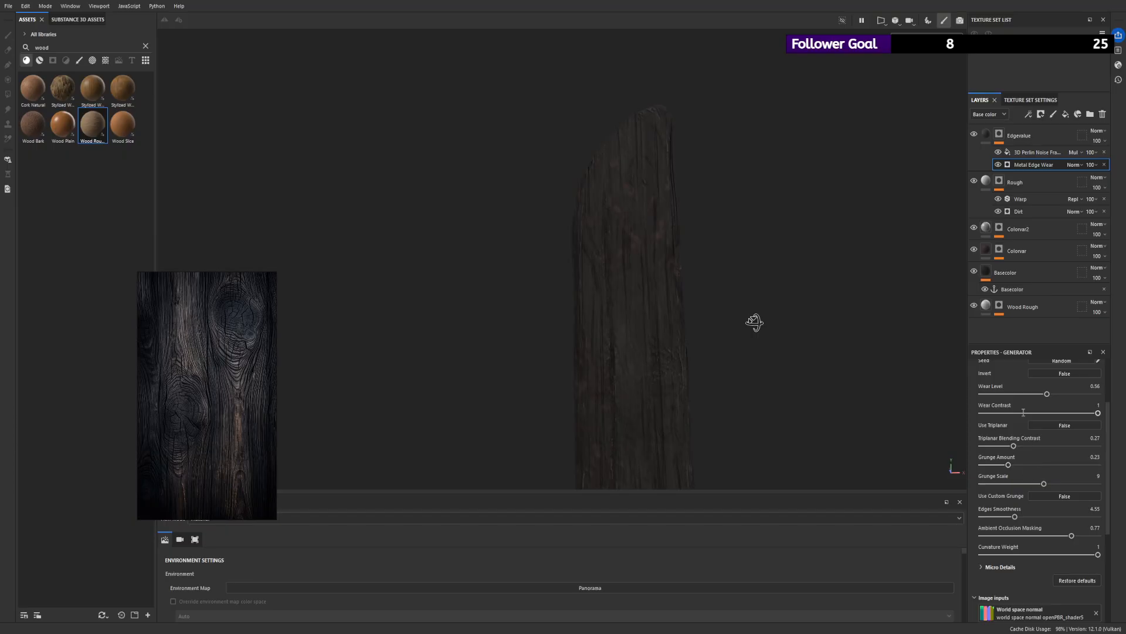
{"action": "left_click", "coordinate": [999, 134], "text": "alt"}
{"action": "scroll", "coordinate": [1040, 467], "scroll_direction": "up", "scroll_amount": 3}
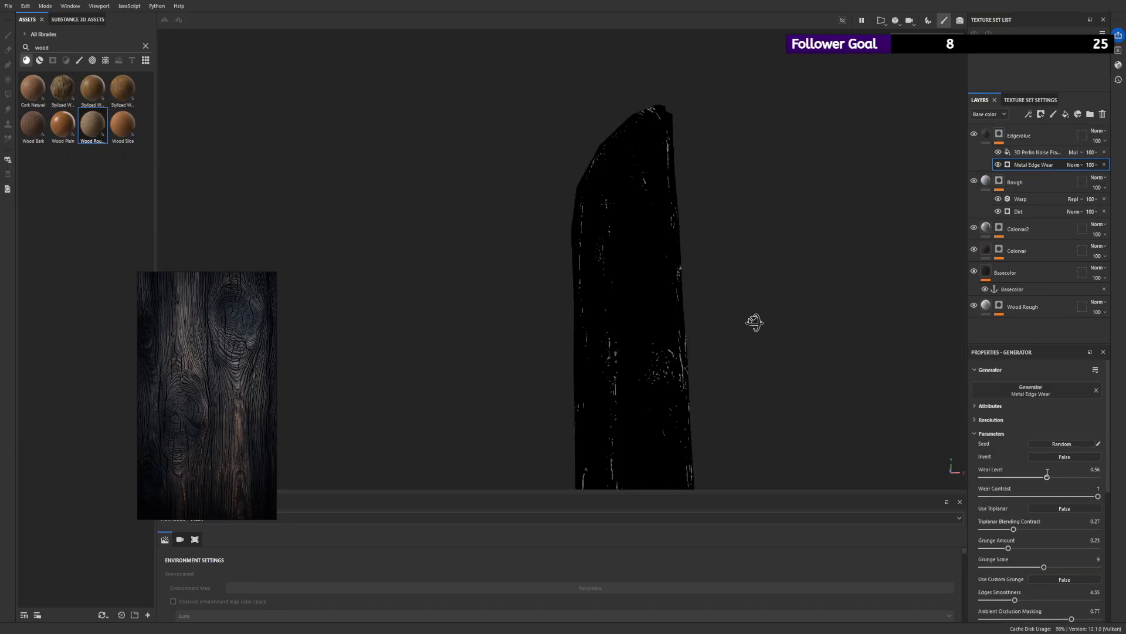
{"action": "mouse_move", "coordinate": [1047, 472]}
{"action": "left_mouse_down"}
{"action": "mouse_move", "coordinate": [1069, 473]}
{"action": "mouse_move", "coordinate": [1058, 475]}
{"action": "left_mouse_up"}
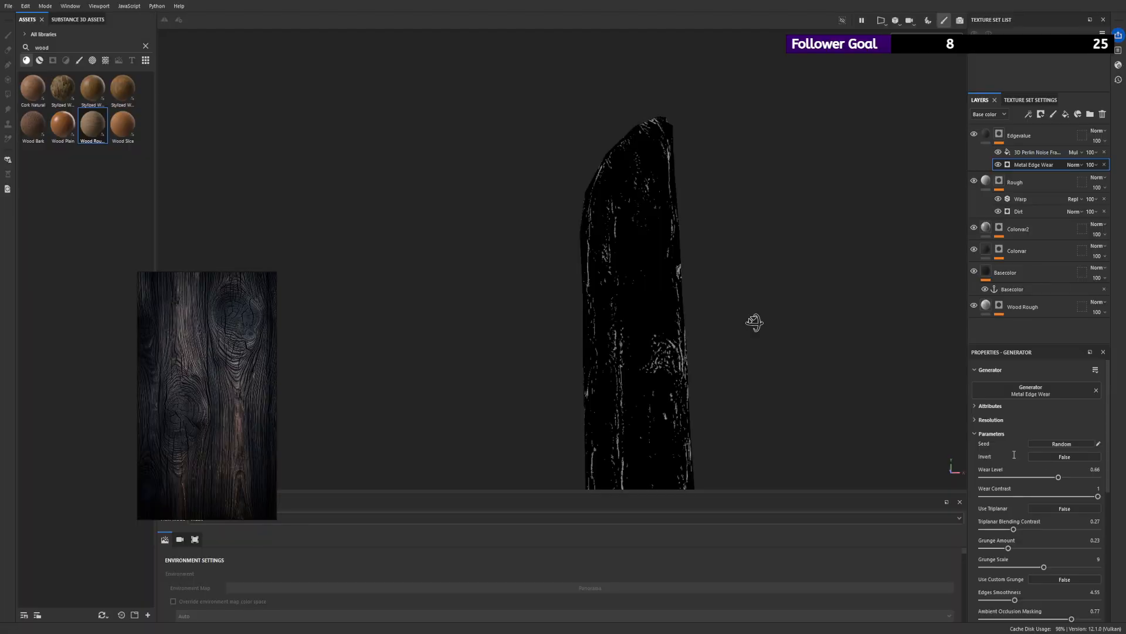
{"action": "left_click_drag", "start_coordinate": [626, 368], "coordinate": [852, 332], "text": "alt"}
{"action": "right_click_drag", "start_coordinate": [852, 332], "coordinate": [433, 319], "text": "alt"}
{"action": "left_click_drag", "start_coordinate": [432, 319], "coordinate": [727, 310], "text": "alt"}
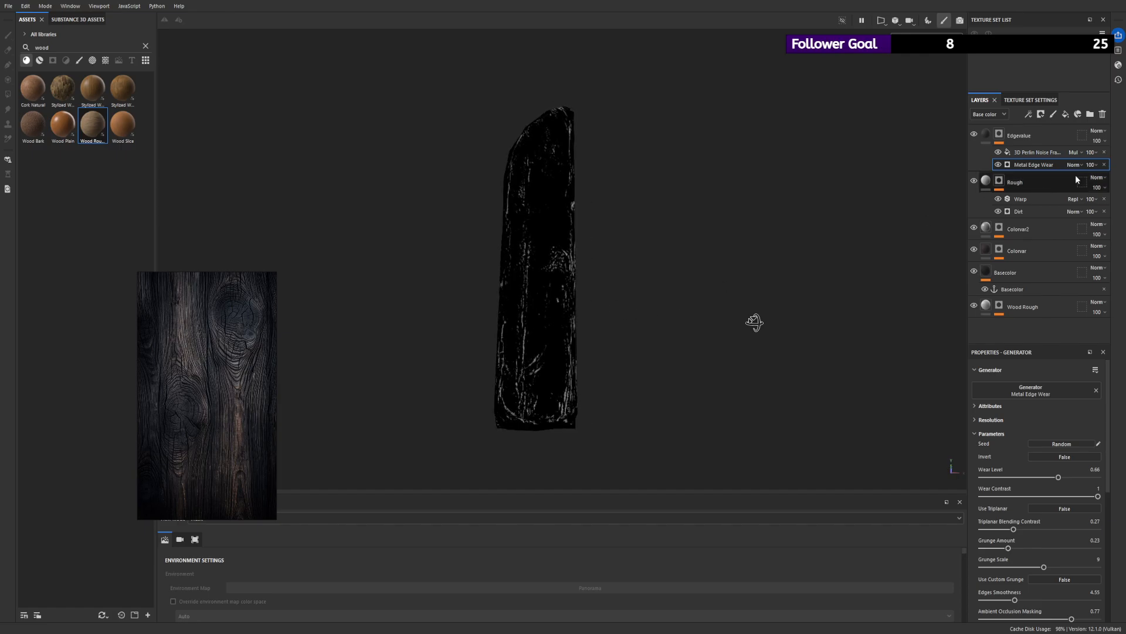
- Set the 3D Perlin Noise Fractal's Position to 0.49 and Contrast to 0.67
{"action": "left_click", "coordinate": [1052, 153]}
{"action": "left_click_drag", "start_coordinate": [1040, 565], "coordinate": [1058, 584]}
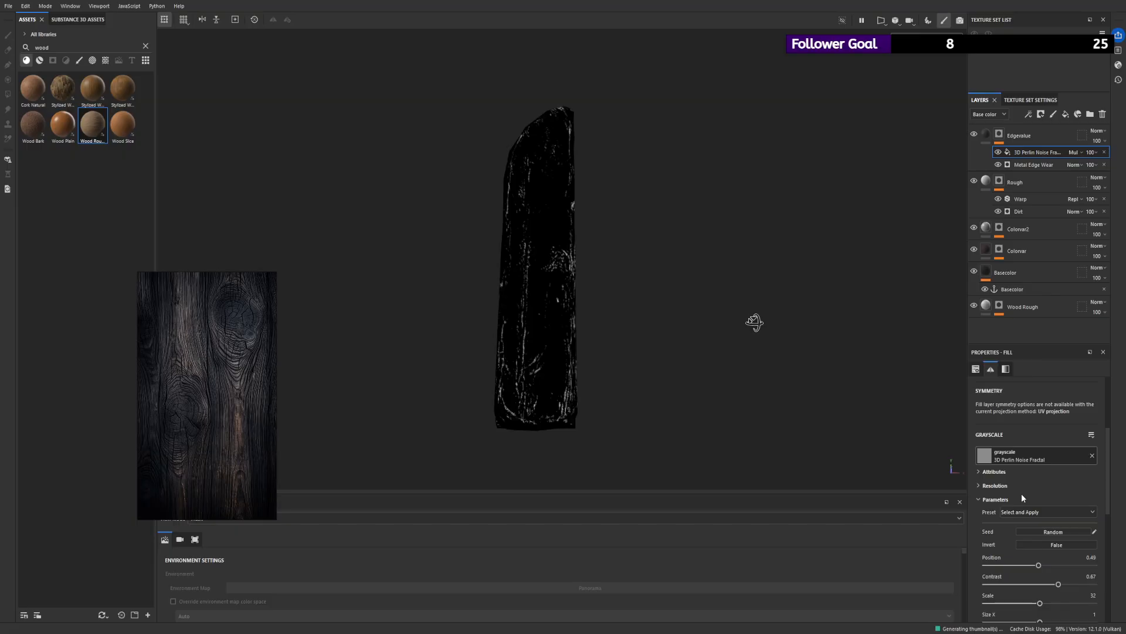
- Undo the noise changes back to the Clouds 2 fill blended with Multiply in the Edgevalue mask
{"action": "key", "text": "ctrl+z"}
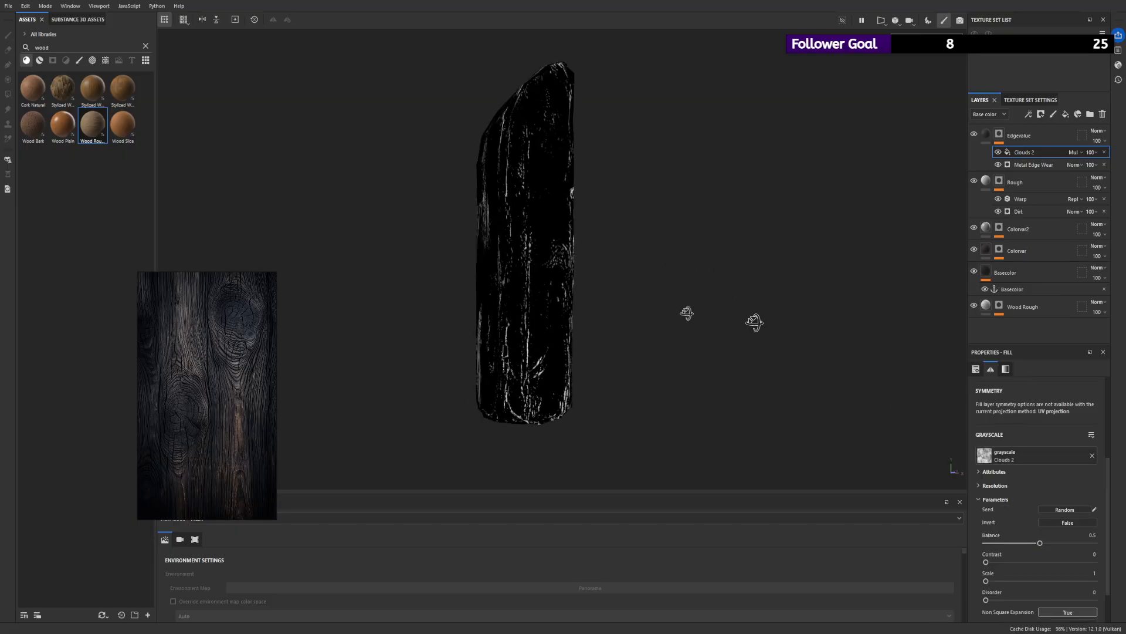
{"action": "key", "text": "ctrl+z"}
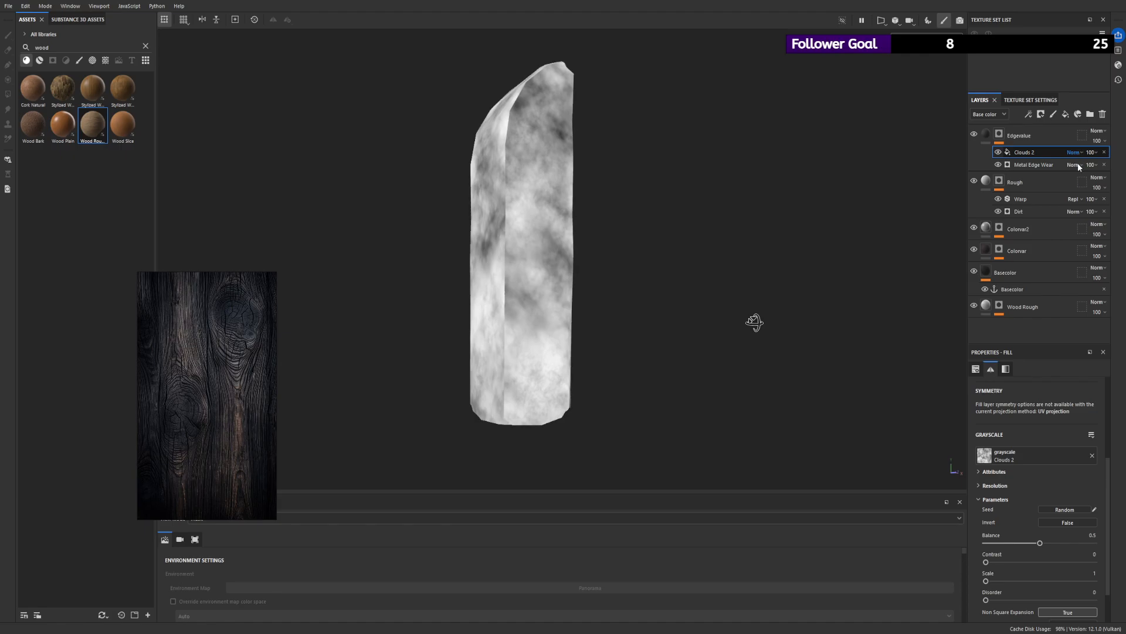
{"action": "key", "text": "ctrl+y"}
- Set the Clouds 2 fill's Balance to 0.26 and Contrast to 0.72, and check the edge wear in the material view
{"action": "mouse_move", "coordinate": [1042, 544]}
{"action": "left_mouse_down"}
{"action": "mouse_move", "coordinate": [1073, 543]}
{"action": "mouse_move", "coordinate": [1002, 543]}
{"action": "mouse_move", "coordinate": [1012, 543]}
{"action": "left_mouse_up"}
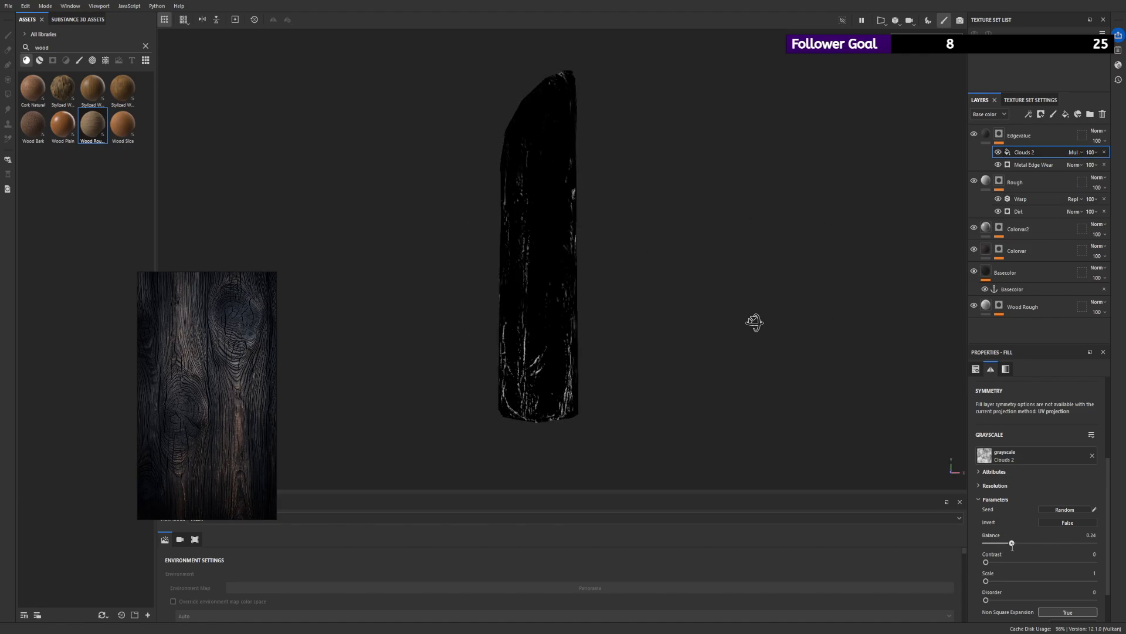
{"action": "left_click_drag", "start_coordinate": [899, 453], "coordinate": [768, 236], "text": "alt"}
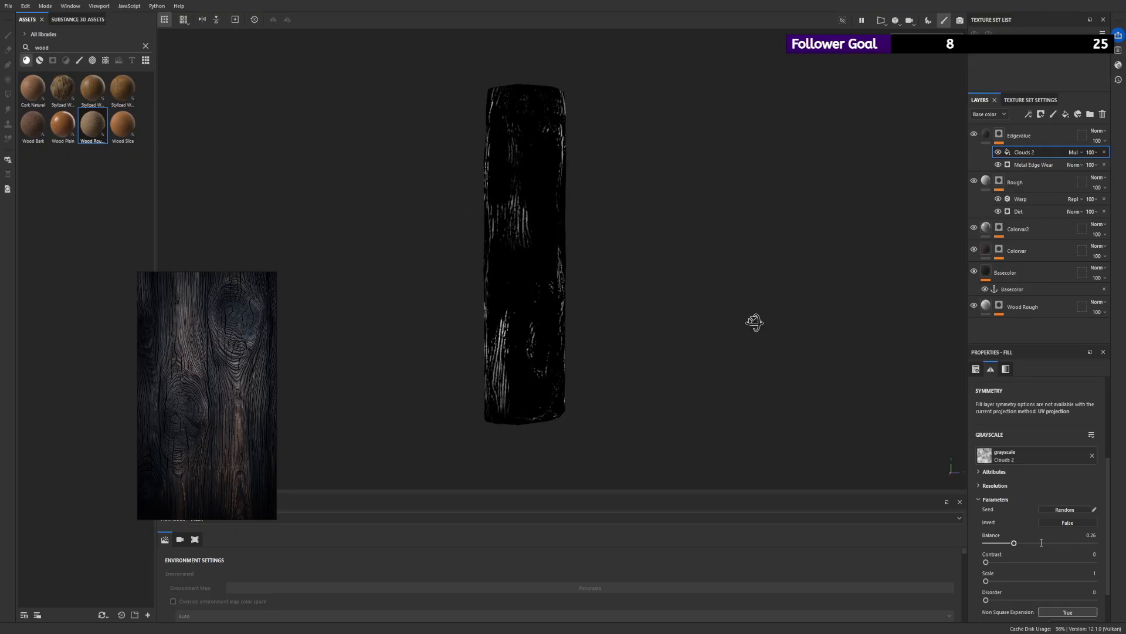
{"action": "left_click_drag", "start_coordinate": [985, 562], "coordinate": [1063, 562]}
{"action": "left_click_drag", "start_coordinate": [756, 364], "coordinate": [352, 318], "text": "alt"}
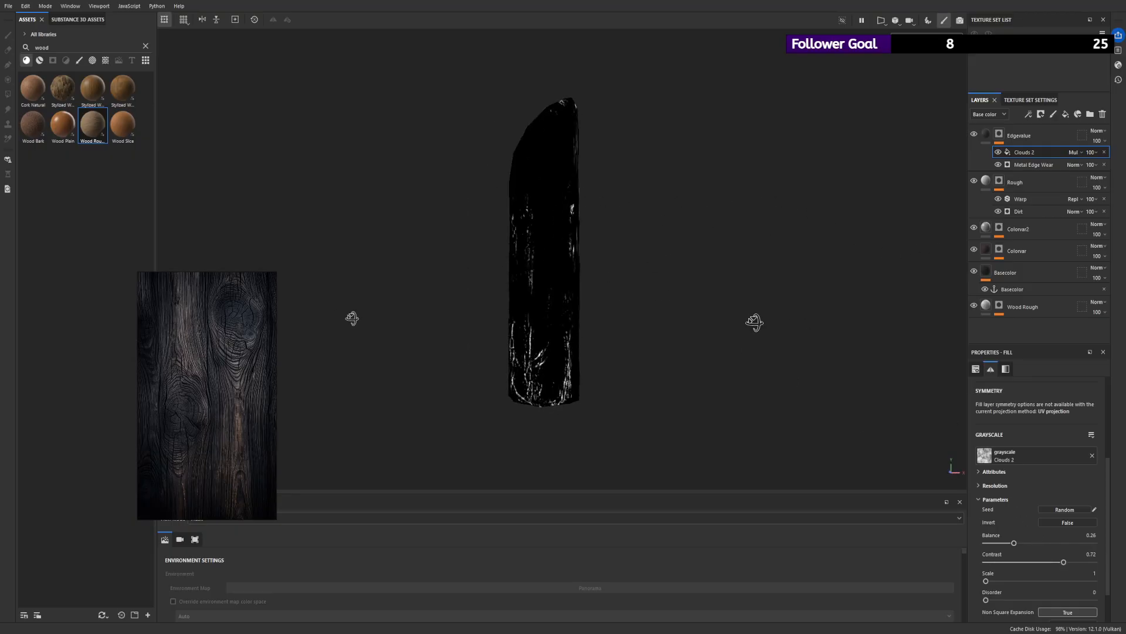
{"action": "left_click", "coordinate": [990, 135]}
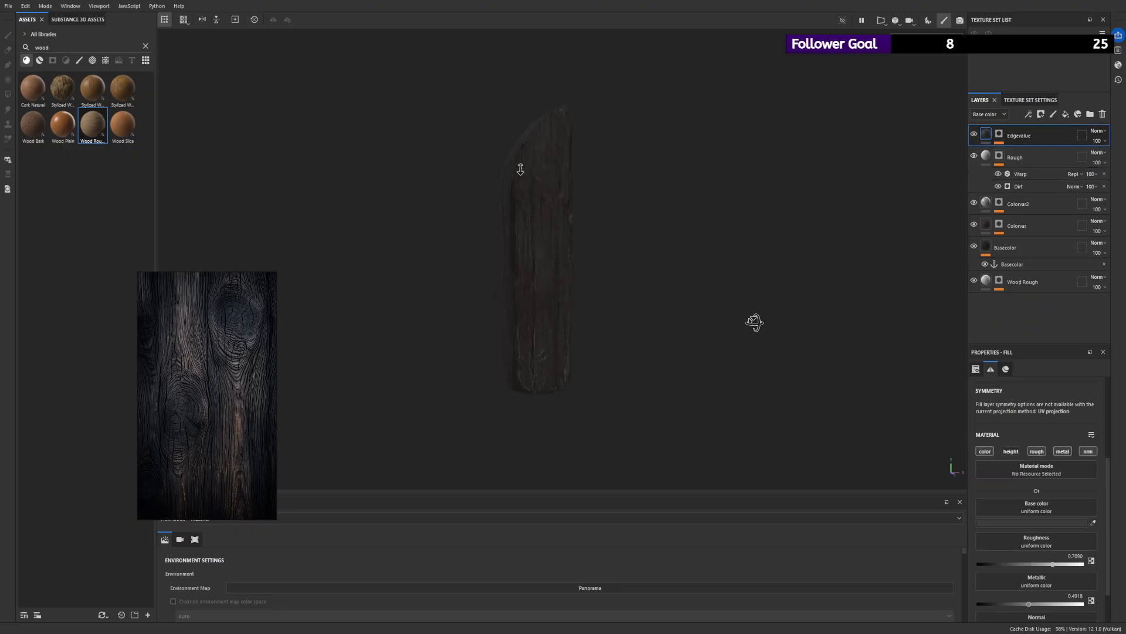
{"action": "right_click_drag", "start_coordinate": [520, 170], "coordinate": [563, 269], "text": "alt"}
{"action": "left_click_drag", "start_coordinate": [563, 269], "coordinate": [596, 256], "text": "alt"}
{"action": "right_click_drag", "start_coordinate": [635, 333], "coordinate": [473, 336], "text": "alt"}
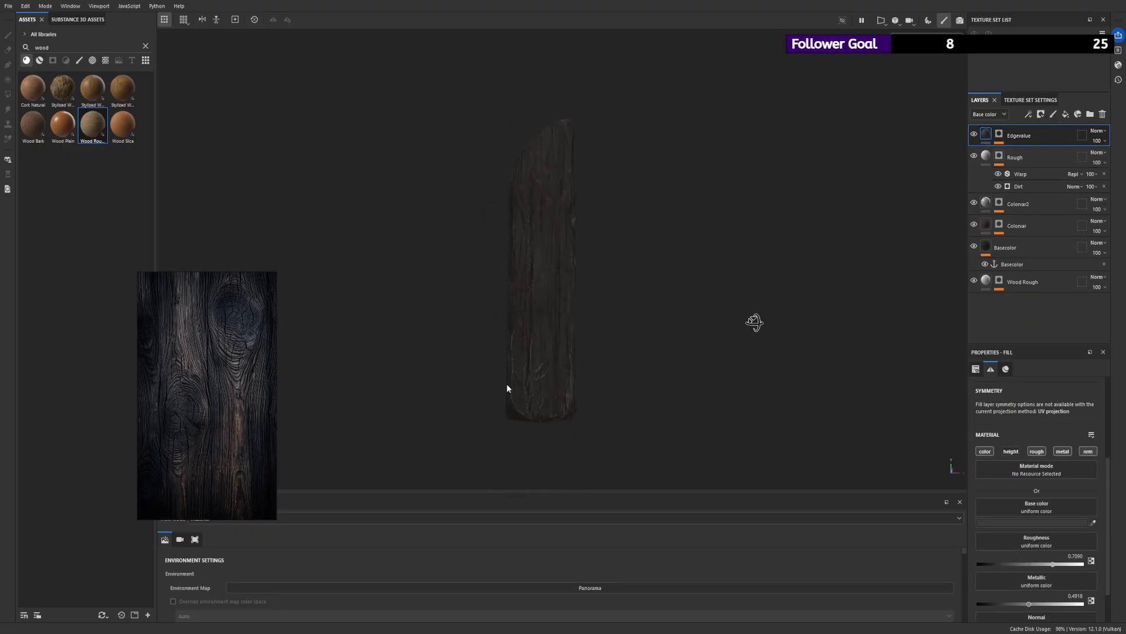
{"action": "left_click_drag", "start_coordinate": [508, 387], "coordinate": [566, 385], "text": "alt"}
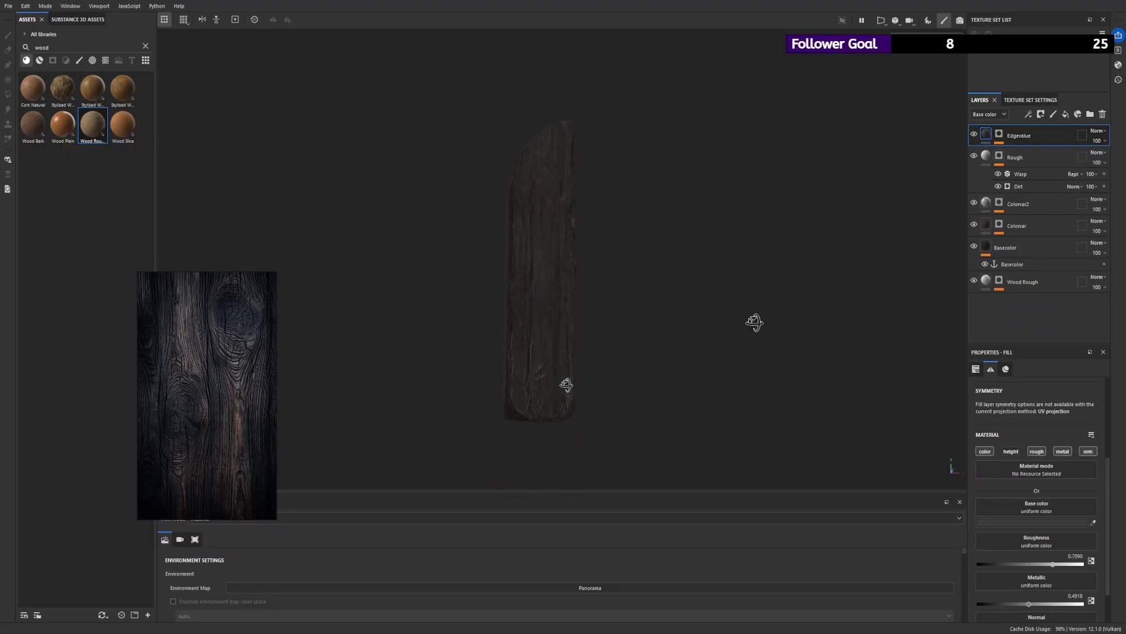
- Add a Blur Directional filter above Clouds 2 in the Edgevalue mask with Intensity 2.09 and an angle of roughly 90 degrees
{"action": "left_click", "coordinate": [999, 135]}
{"action": "left_click", "coordinate": [1027, 152]}
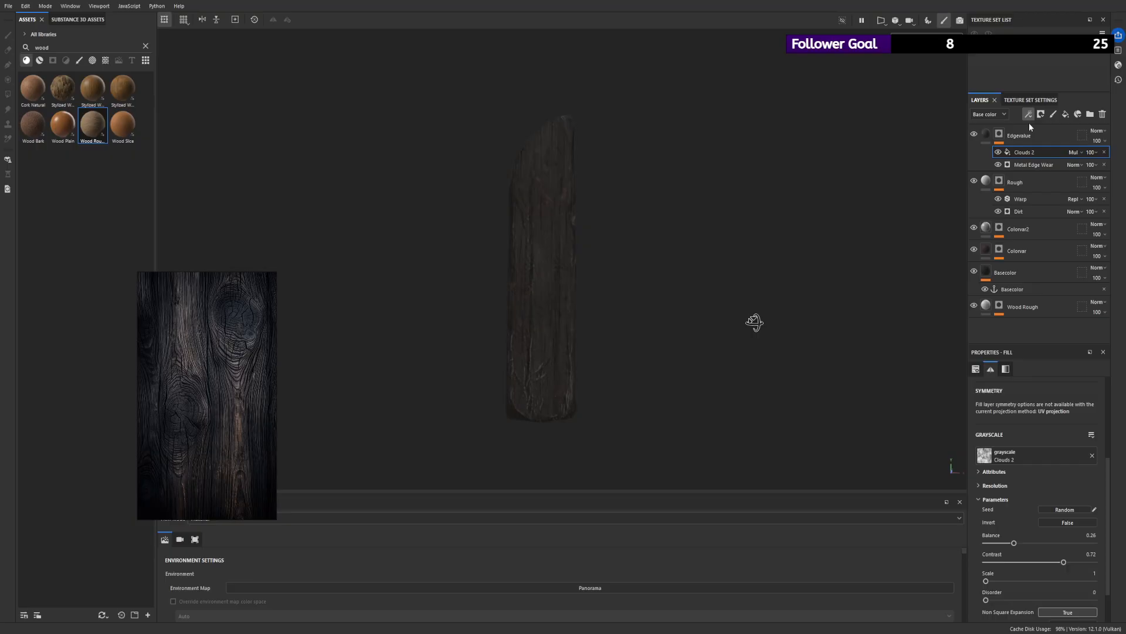
{"action": "left_click", "coordinate": [1063, 177]}
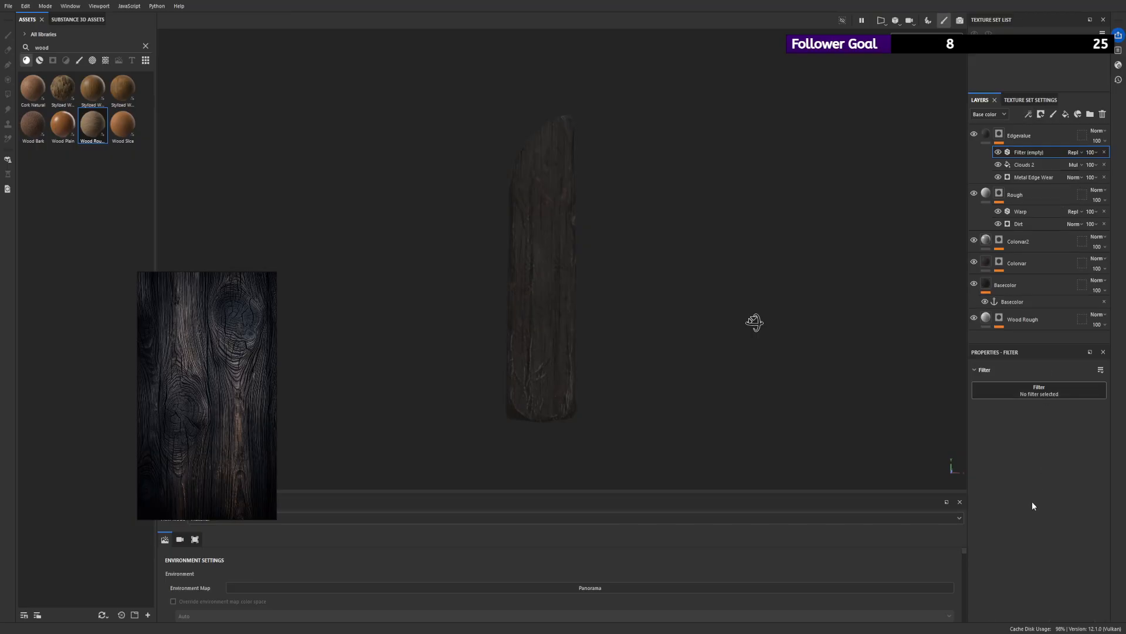
{"action": "left_click", "coordinate": [1040, 459]}
{"action": "scroll", "coordinate": [601, 287], "scroll_direction": "up", "scroll_amount": 3}
{"action": "left_click_drag", "start_coordinate": [1052, 465], "coordinate": [1055, 466]}
{"action": "mouse_move", "coordinate": [990, 436]}
{"action": "left_mouse_down"}
{"action": "mouse_move", "coordinate": [1008, 437]}
{"action": "mouse_move", "coordinate": [998, 437]}
{"action": "left_mouse_up"}
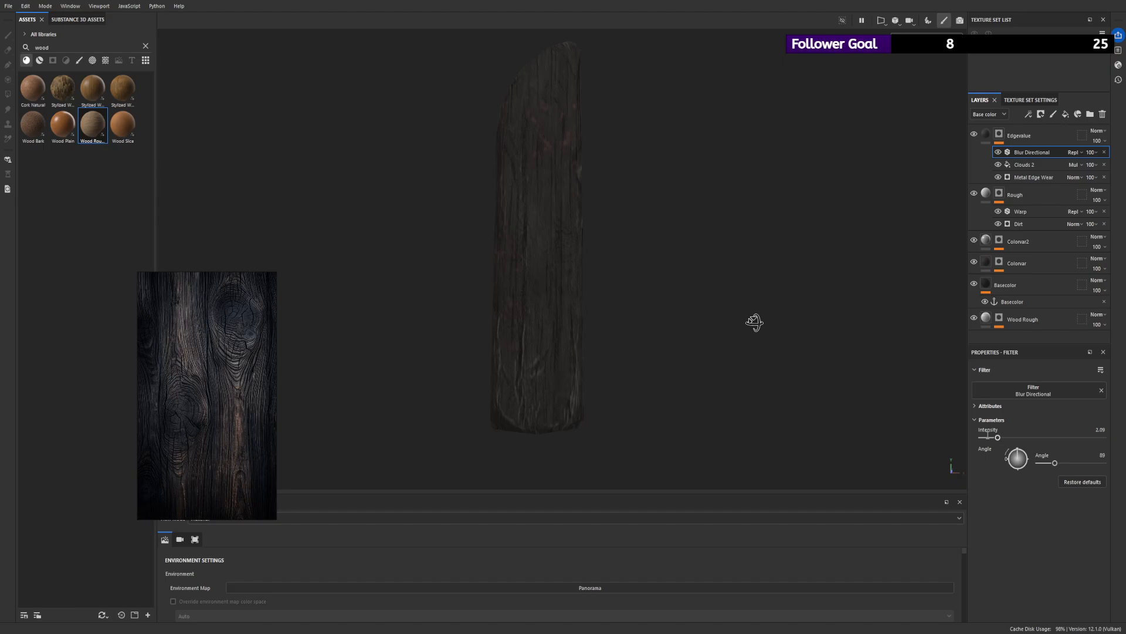
{"action": "scroll", "coordinate": [592, 229], "scroll_direction": "down", "scroll_amount": 3}
{"action": "mouse_move", "coordinate": [578, 217]}
{"action": "left_mouse_down", "text": "alt"}
{"action": "mouse_move", "coordinate": [603, 207]}
{"action": "mouse_move", "coordinate": [581, 208]}
{"action": "left_mouse_up", "text": "alt"}
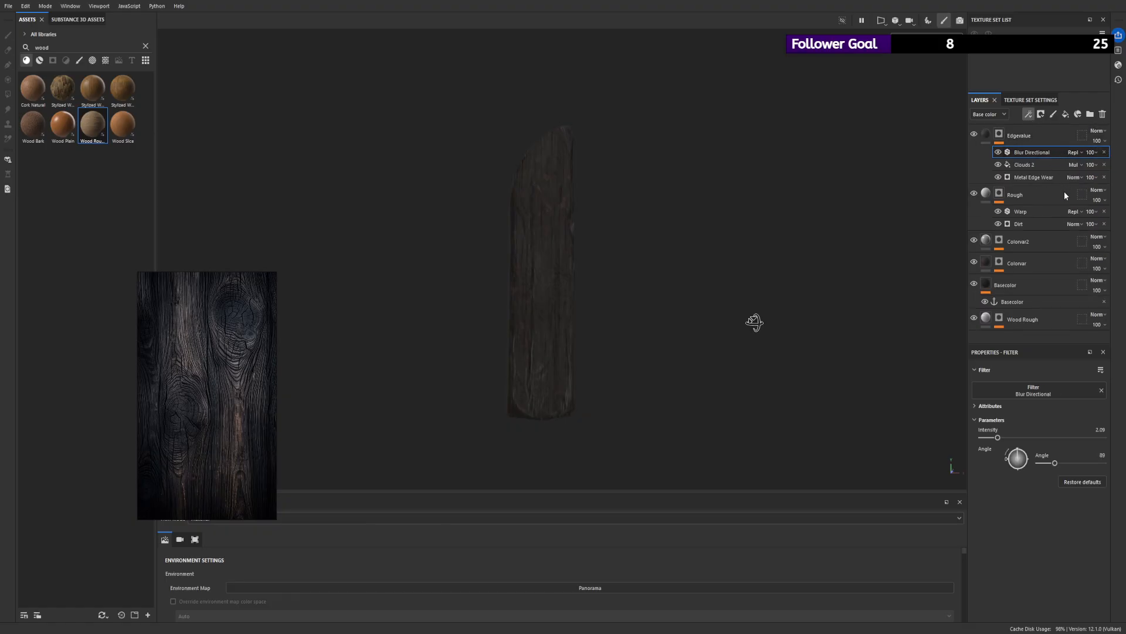
- Add a Levels adjustment above Blur Directional in the Edgevalue mask, set its midpoint to 0.997 and inspect the plank
{"action": "left_click", "coordinate": [1072, 160]}
{"action": "mouse_move", "coordinate": [1038, 392]}
{"action": "left_mouse_down"}
{"action": "mouse_move", "coordinate": [980, 395]}
{"action": "mouse_move", "coordinate": [1062, 396]}
{"action": "mouse_move", "coordinate": [1042, 403]}
{"action": "left_mouse_up"}
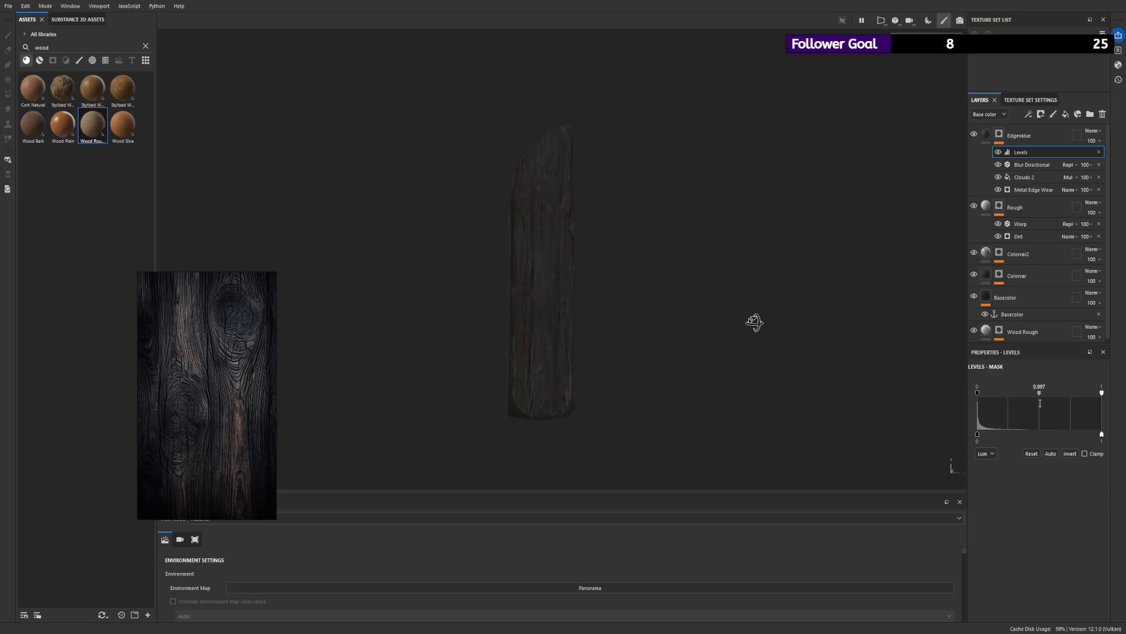
{"action": "left_click_drag", "start_coordinate": [611, 262], "coordinate": [666, 356], "text": "alt"}
{"action": "left_click_drag", "start_coordinate": [572, 397], "coordinate": [528, 194], "text": "alt"}
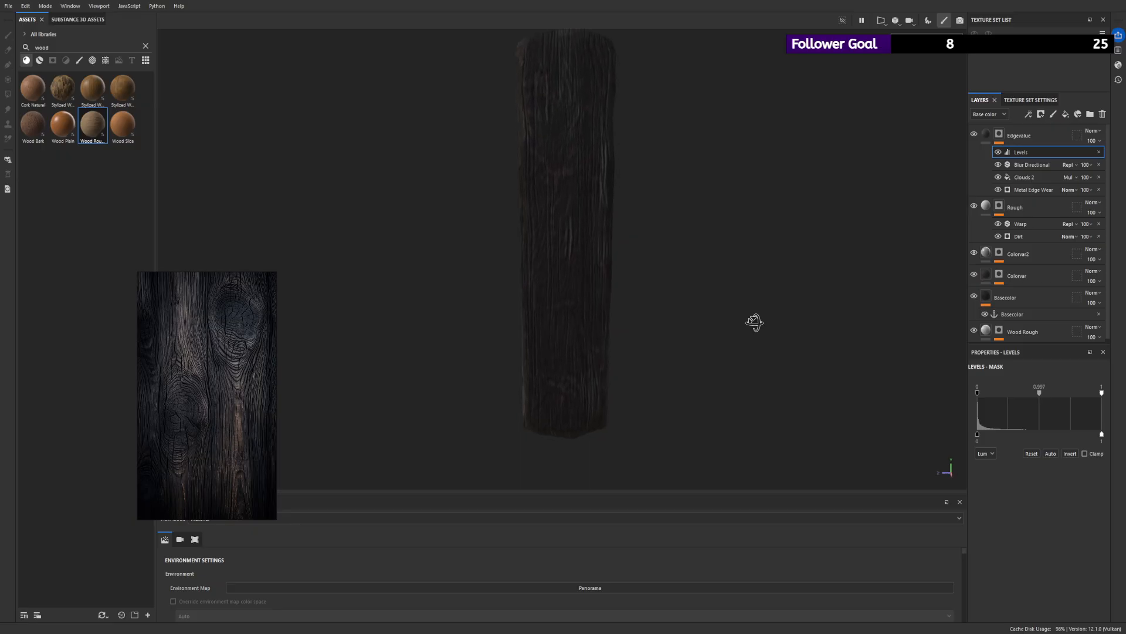
{"action": "left_click_drag", "start_coordinate": [731, 233], "coordinate": [692, 164], "text": "alt"}
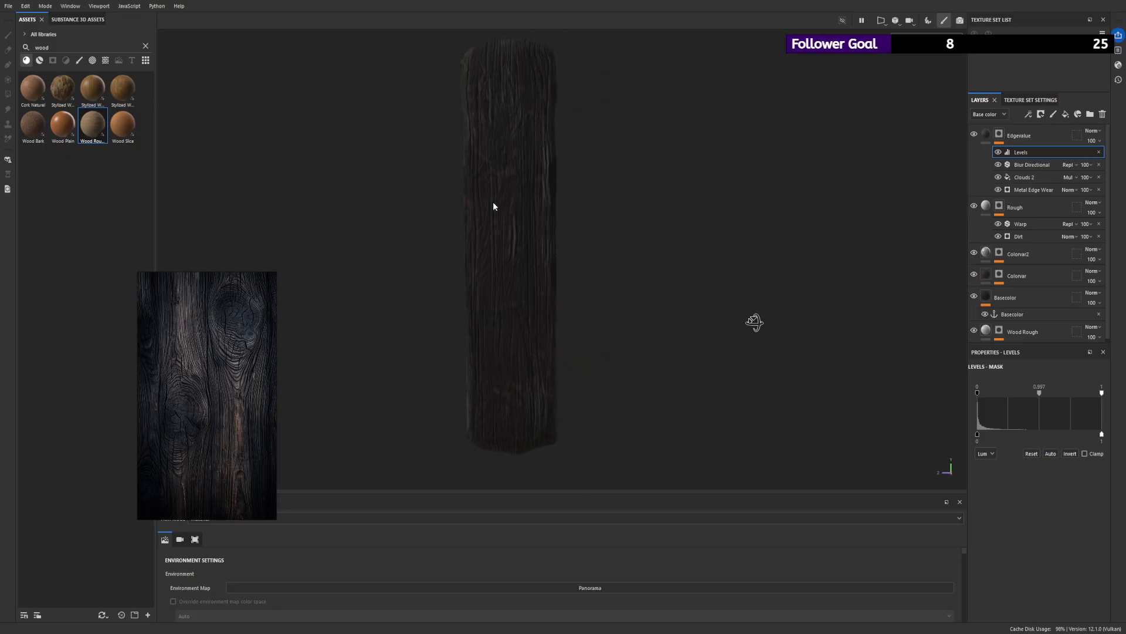
{"action": "left_click_drag", "start_coordinate": [493, 201], "coordinate": [951, 201], "text": "alt"}
{"action": "left_click_drag", "start_coordinate": [421, 159], "coordinate": [616, 83], "text": "alt"}
{"action": "left_click_drag", "start_coordinate": [628, 201], "coordinate": [642, 120], "text": "alt"}
{"action": "left_click_drag", "start_coordinate": [557, 262], "coordinate": [707, 289], "text": "alt"}
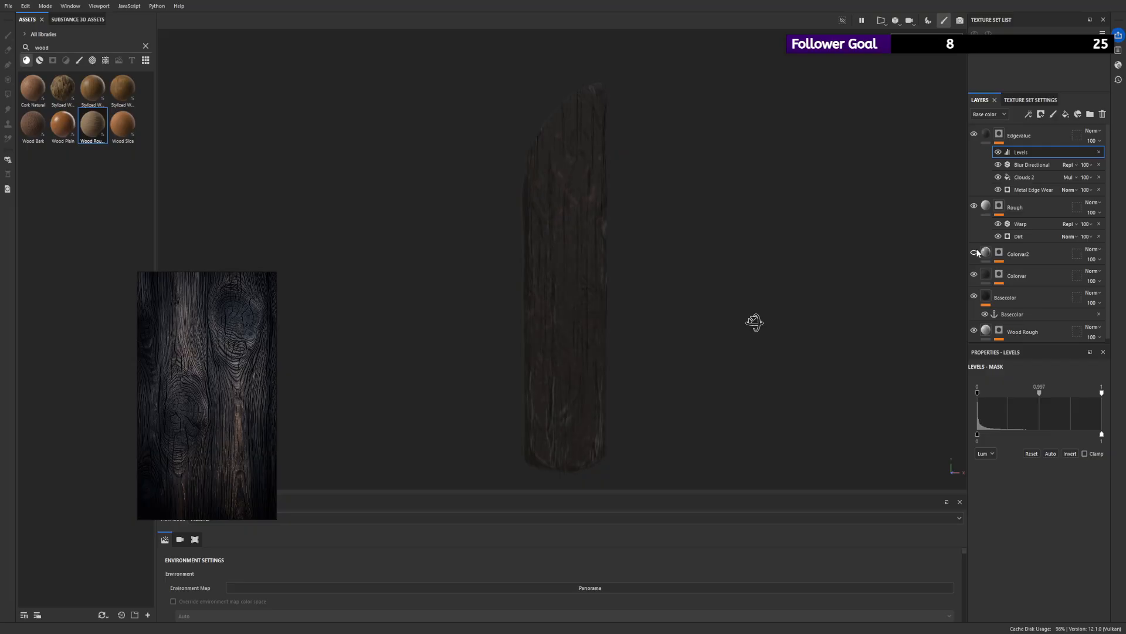
- Add a Warp filter above Blur Directional in the Colorvar mask and set its Intensity to 0.348
{"action": "left_click", "coordinate": [983, 272]}
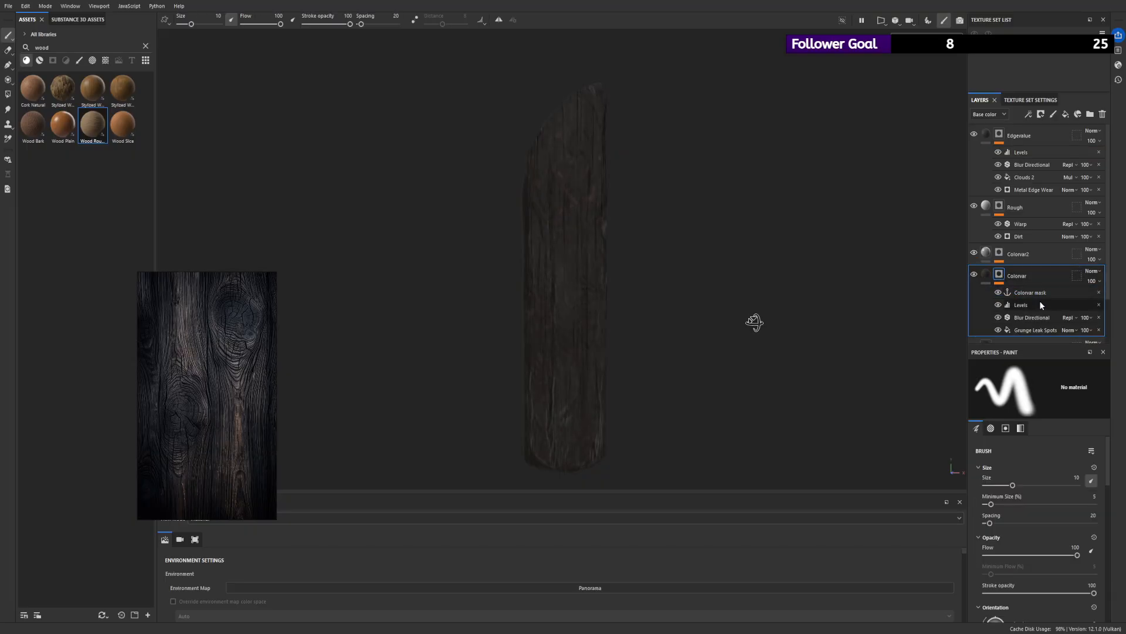
{"action": "left_click", "coordinate": [1034, 318]}
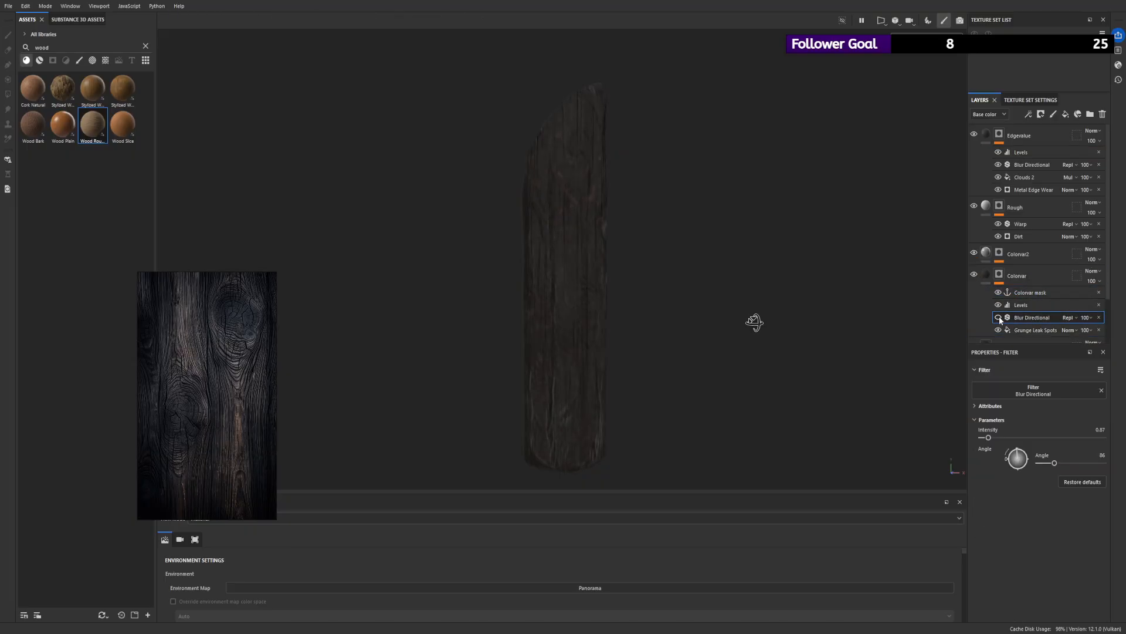
{"action": "right_click_drag", "start_coordinate": [755, 346], "coordinate": [777, 385], "text": "alt"}
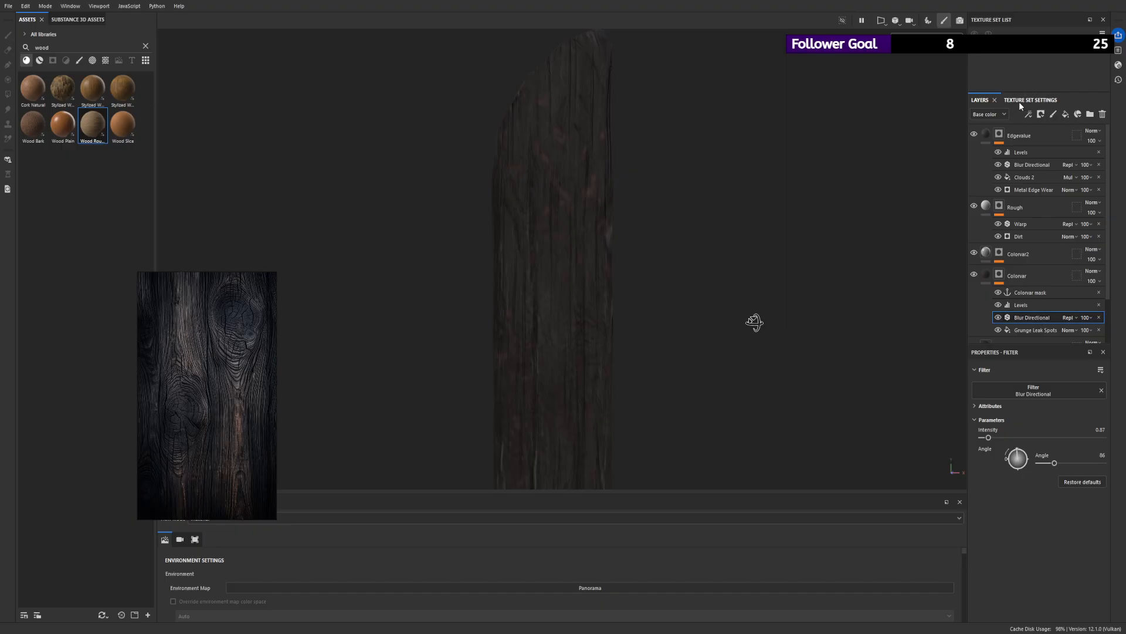
{"action": "left_click", "coordinate": [1051, 197]}
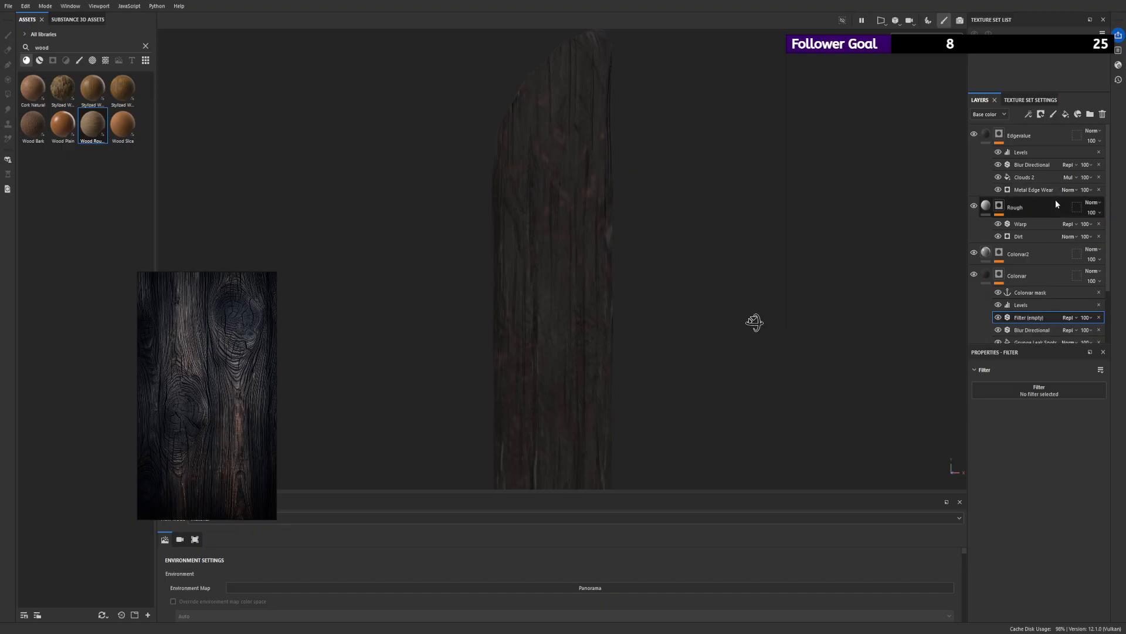
{"action": "left_click", "coordinate": [1026, 390]}
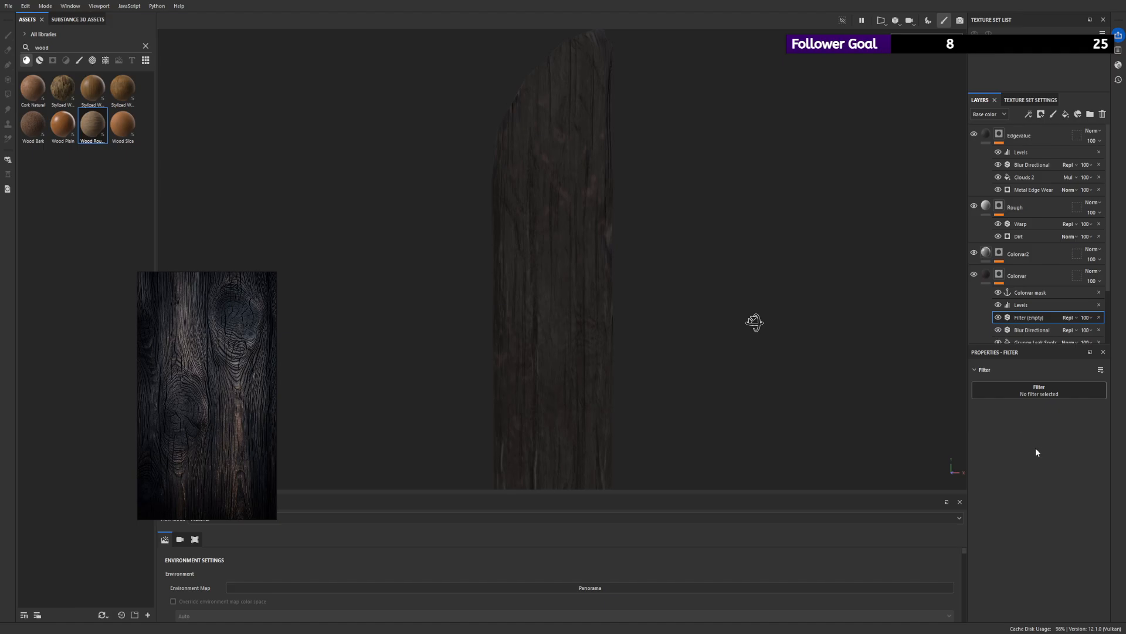
{"action": "right_click_drag", "start_coordinate": [641, 339], "coordinate": [668, 375], "text": "alt"}
{"action": "left_click_drag", "start_coordinate": [998, 468], "coordinate": [1026, 467]}
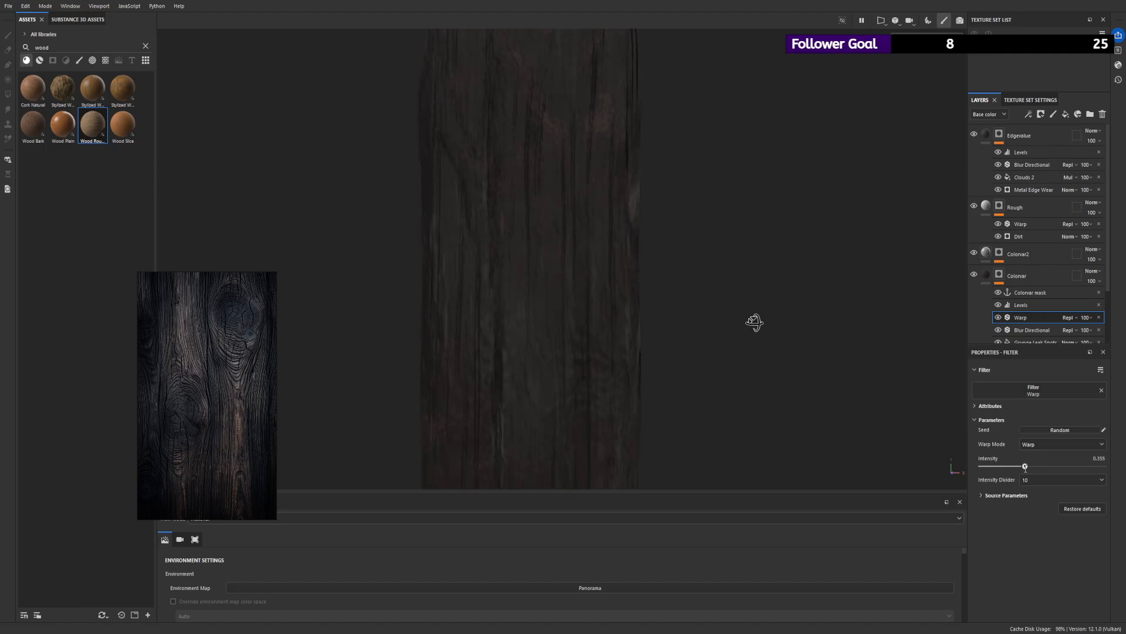
- Toggle the Colorvar mask's Warp filter to compare its effect and examine the plank's color variation from several angles
{"action": "right_click_drag", "start_coordinate": [586, 235], "coordinate": [365, 147], "text": "alt"}
{"action": "left_click_drag", "start_coordinate": [522, 191], "coordinate": [549, 205], "text": "alt"}
{"action": "right_click_drag", "start_coordinate": [549, 205], "coordinate": [460, 174], "text": "alt"}
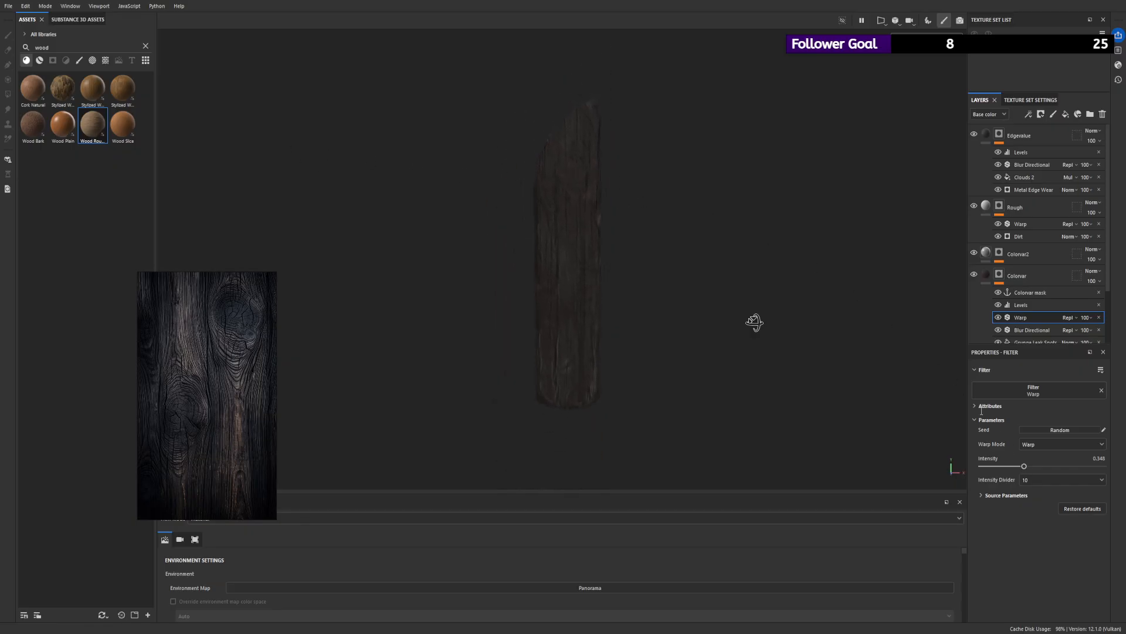
{"action": "left_click", "coordinate": [999, 317]}
{"action": "right_click_drag", "start_coordinate": [663, 196], "coordinate": [510, 141], "text": "alt"}
{"action": "mouse_move", "coordinate": [511, 141]}
{"action": "left_mouse_down", "text": "alt"}
{"action": "mouse_move", "coordinate": [691, 110]}
{"action": "mouse_move", "coordinate": [530, 143]}
{"action": "left_mouse_up", "text": "alt"}
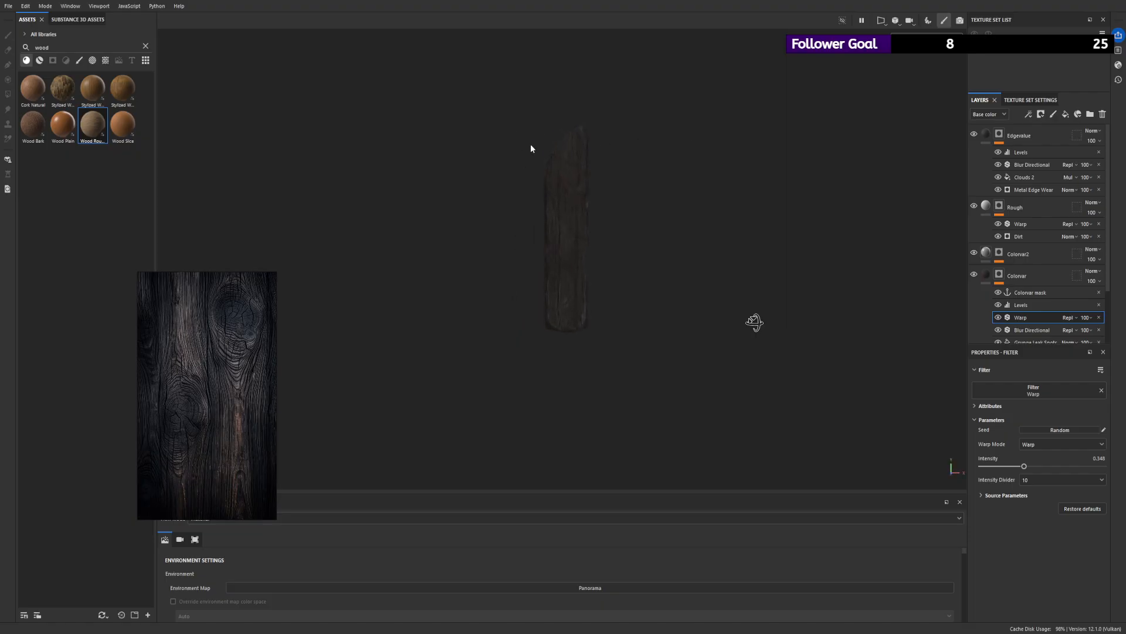
{"action": "right_click_drag", "start_coordinate": [531, 143], "coordinate": [733, 246], "text": "alt"}
{"action": "left_click_drag", "start_coordinate": [581, 176], "coordinate": [697, 249], "text": "alt"}
{"action": "scroll", "coordinate": [626, 224], "scroll_direction": "up", "scroll_amount": 4}
{"action": "left_click_drag", "start_coordinate": [578, 231], "coordinate": [723, 193], "text": "alt"}
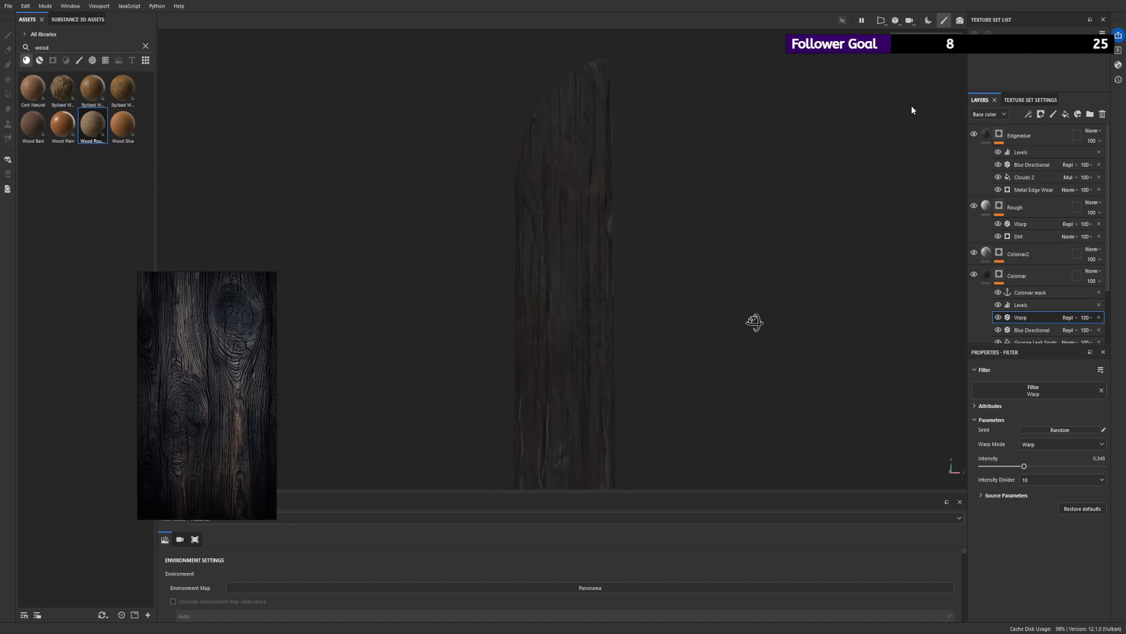
- Compare the plank with the Wood Rough layer hidden and shown, checking mesh map, single-channel and material views
{"action": "key", "text": "b"}
{"action": "right_click_drag", "start_coordinate": [731, 233], "coordinate": [727, 263], "text": "alt"}
{"action": "left_click_drag", "start_coordinate": [685, 250], "coordinate": [754, 322], "text": "alt"}
{"action": "key", "text": "m"}
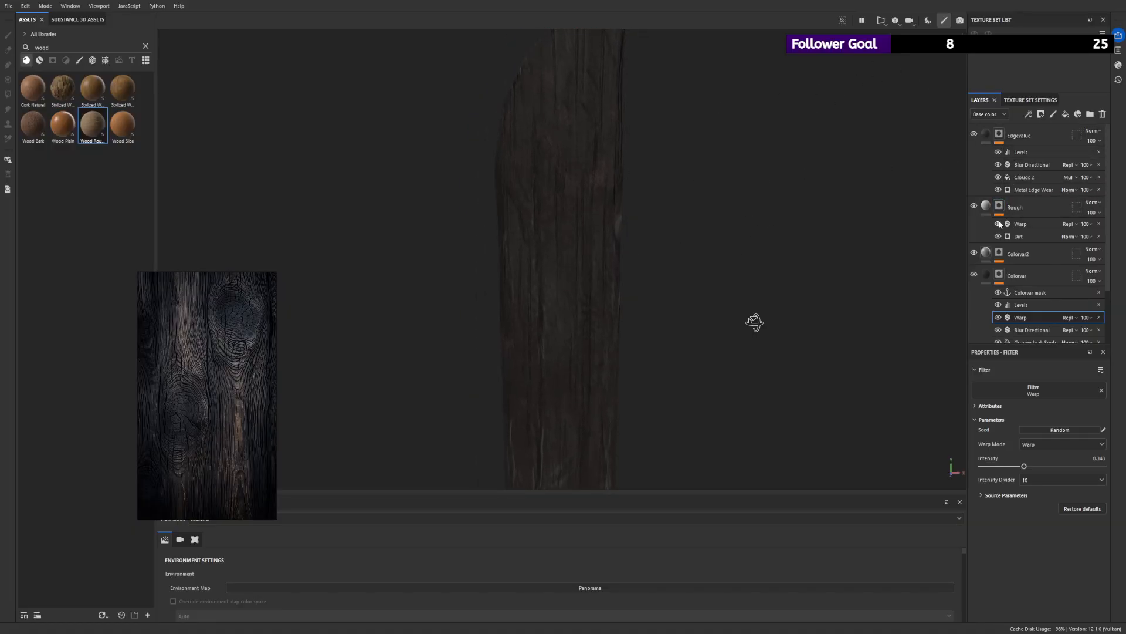
{"action": "scroll", "coordinate": [1008, 253], "scroll_direction": "down", "scroll_amount": 2}
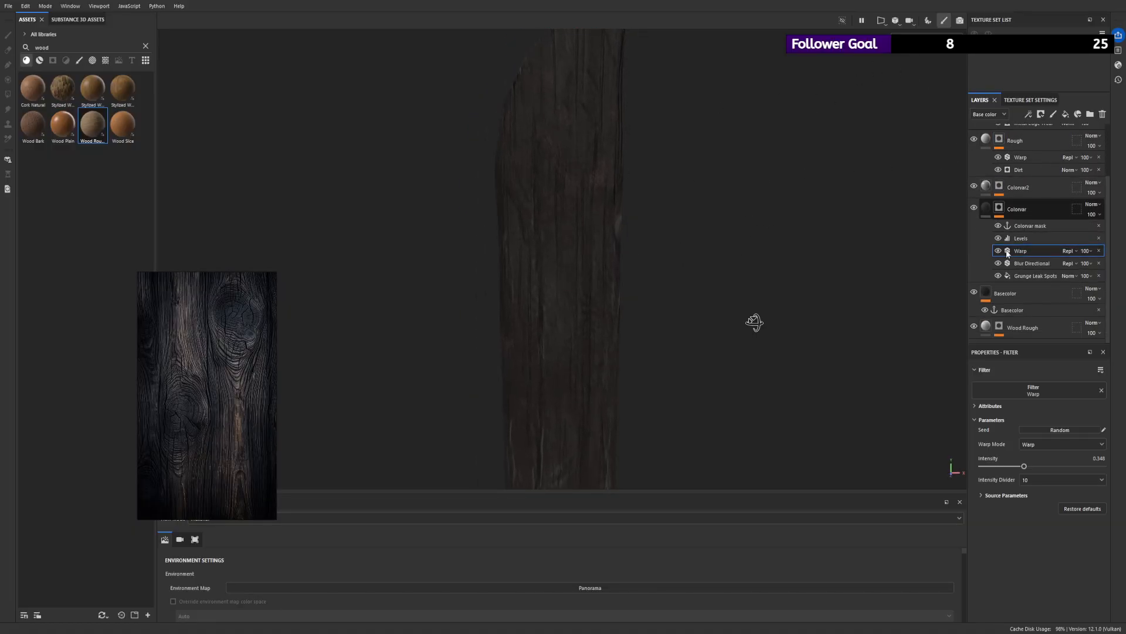
{"action": "left_click", "coordinate": [972, 327]}
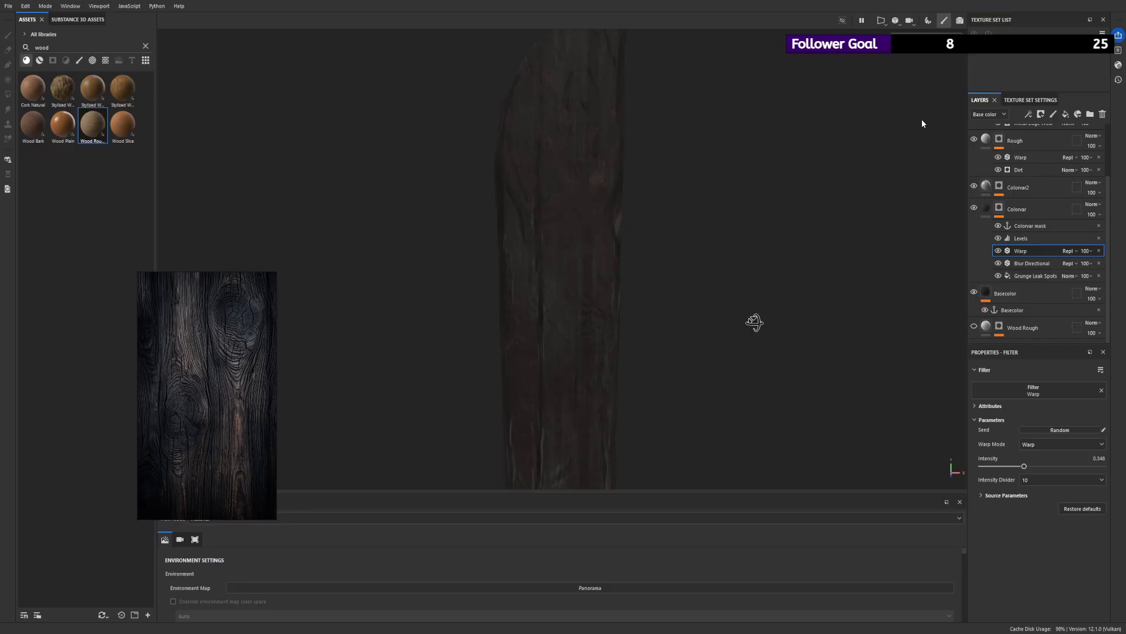
{"action": "key", "text": "c"}
{"action": "left_click_drag", "start_coordinate": [712, 140], "coordinate": [740, 59], "text": "alt"}
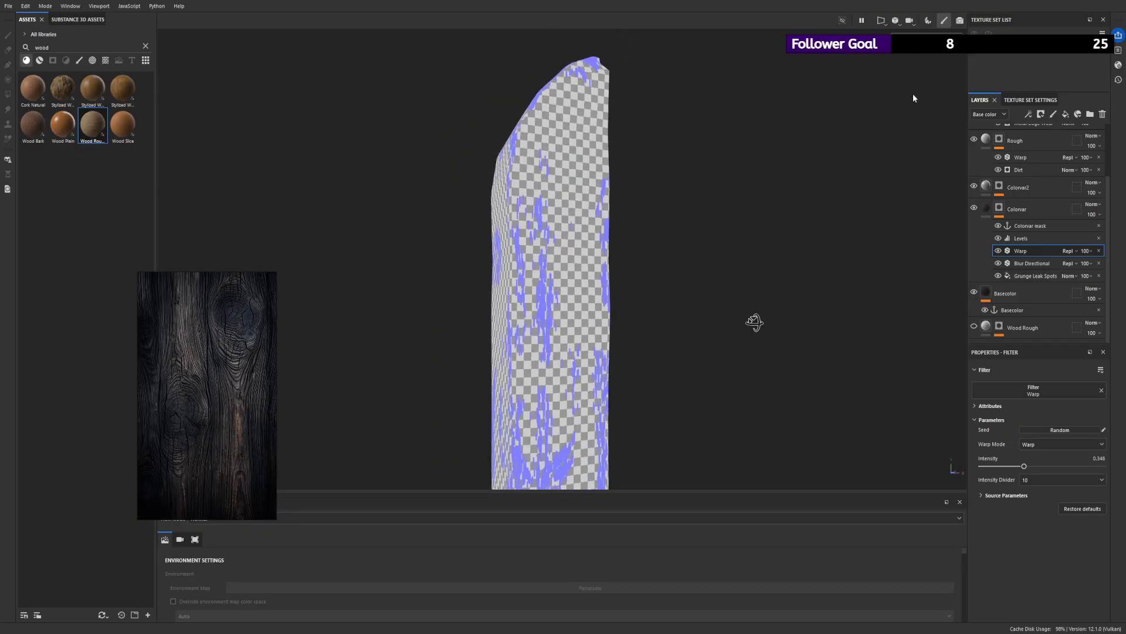
{"action": "key", "text": "m"}
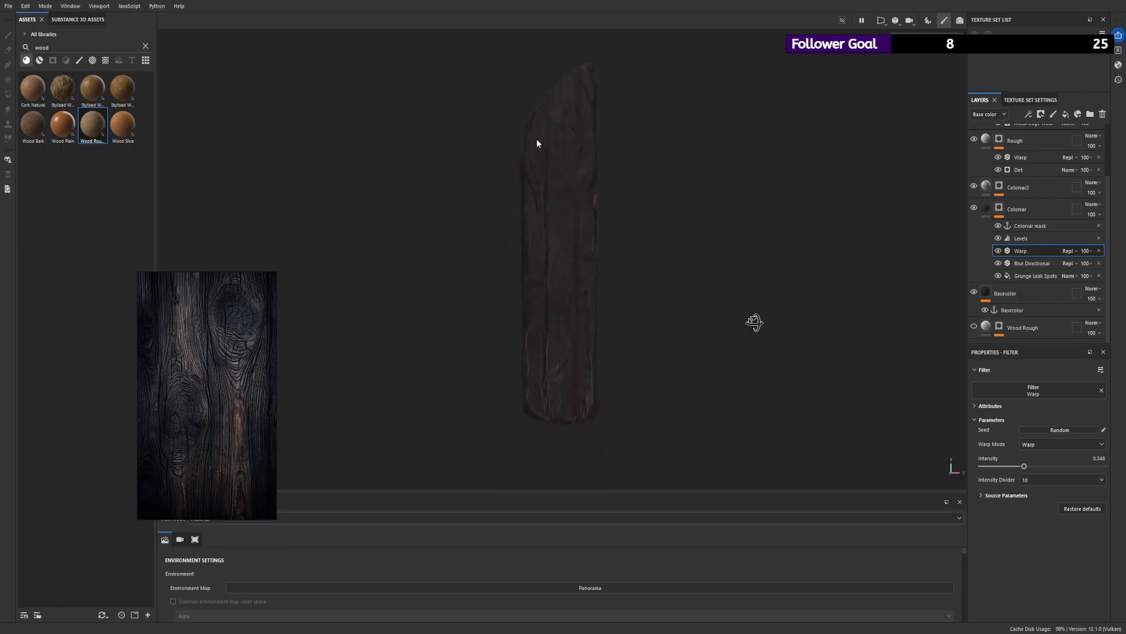
{"action": "left_click", "coordinate": [976, 328]}
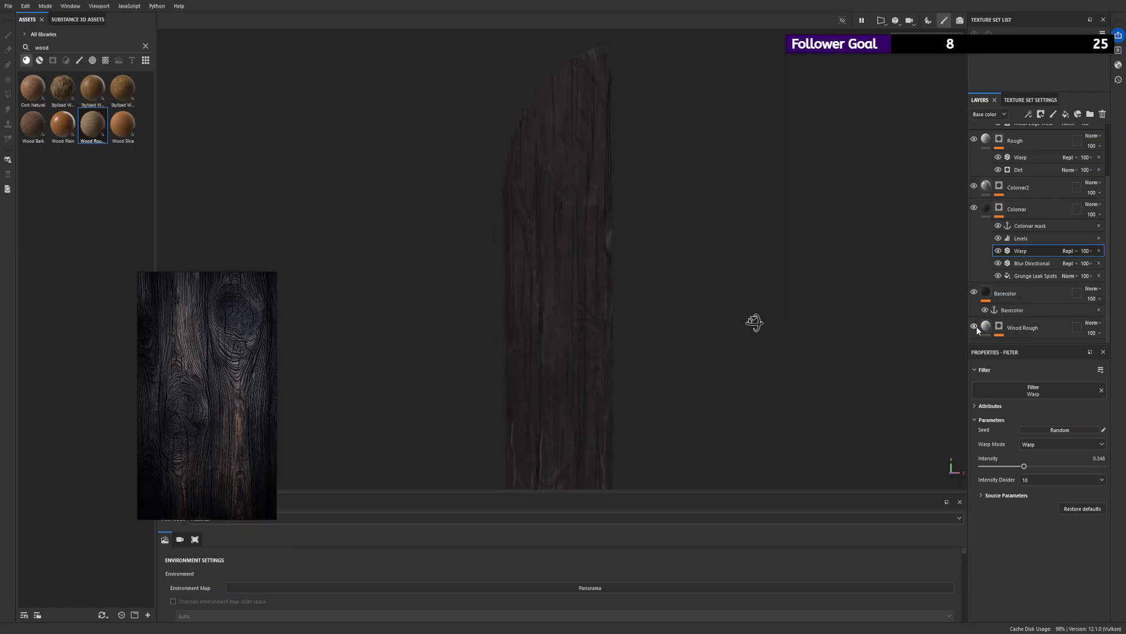
- Examine the plank's wood surface and edges from several angles and distances with the Wood Rough layer enabled
{"action": "right_click_drag", "start_coordinate": [564, 196], "coordinate": [467, 191], "text": "alt"}
{"action": "left_click_drag", "start_coordinate": [663, 187], "coordinate": [715, 187], "text": "alt"}
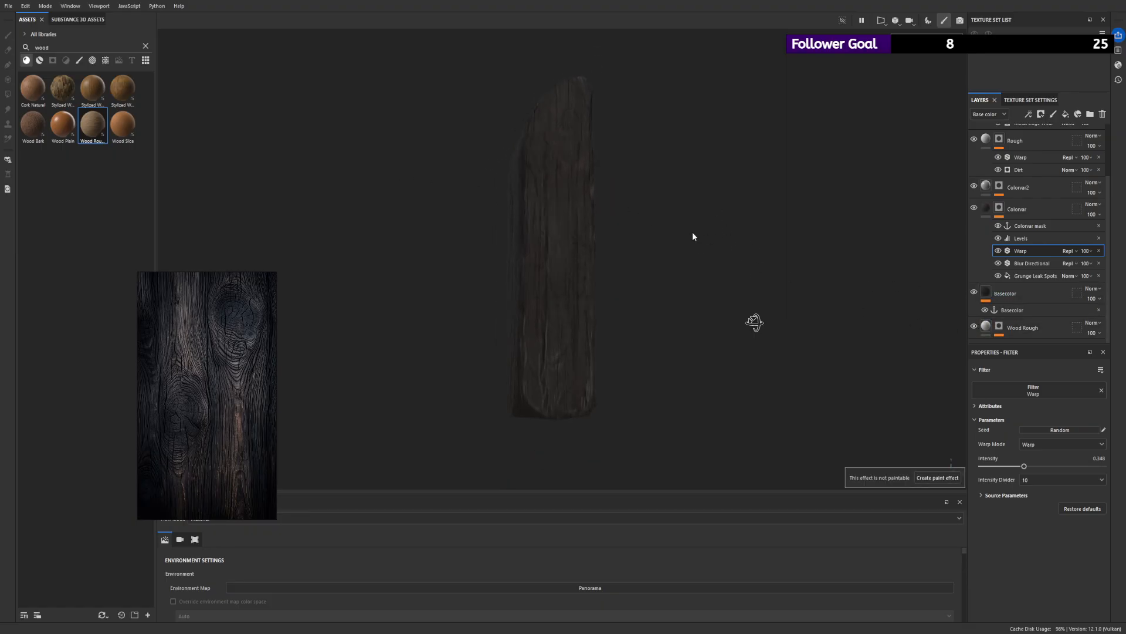
{"action": "left_click_drag", "start_coordinate": [684, 258], "coordinate": [573, 247], "text": "alt"}
{"action": "right_click_drag", "start_coordinate": [573, 246], "coordinate": [545, 338], "text": "alt"}
{"action": "left_click_drag", "start_coordinate": [391, 210], "coordinate": [577, 293], "text": "alt"}
{"action": "right_click_drag", "start_coordinate": [577, 293], "coordinate": [771, 491], "text": "alt"}
{"action": "left_click_drag", "start_coordinate": [674, 375], "coordinate": [633, 360], "text": "alt"}
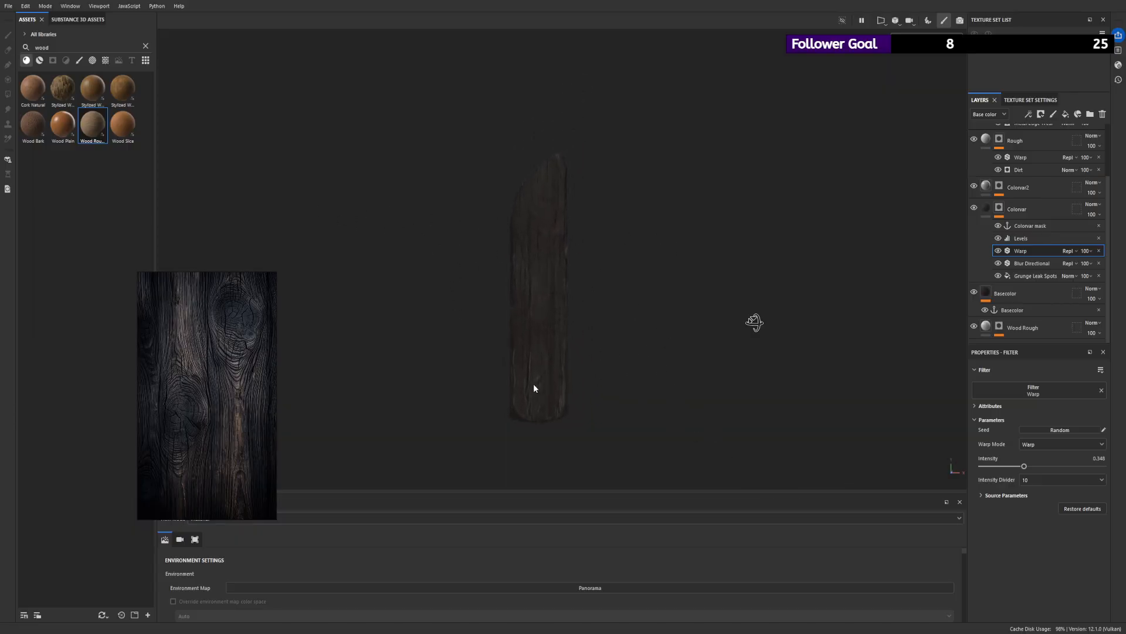
- Set the midpoint of the Edgevalue mask's Levels adjustment to 0.97 while checking the plank's edges
{"action": "scroll", "coordinate": [1022, 153], "scroll_direction": "up", "scroll_amount": 3}
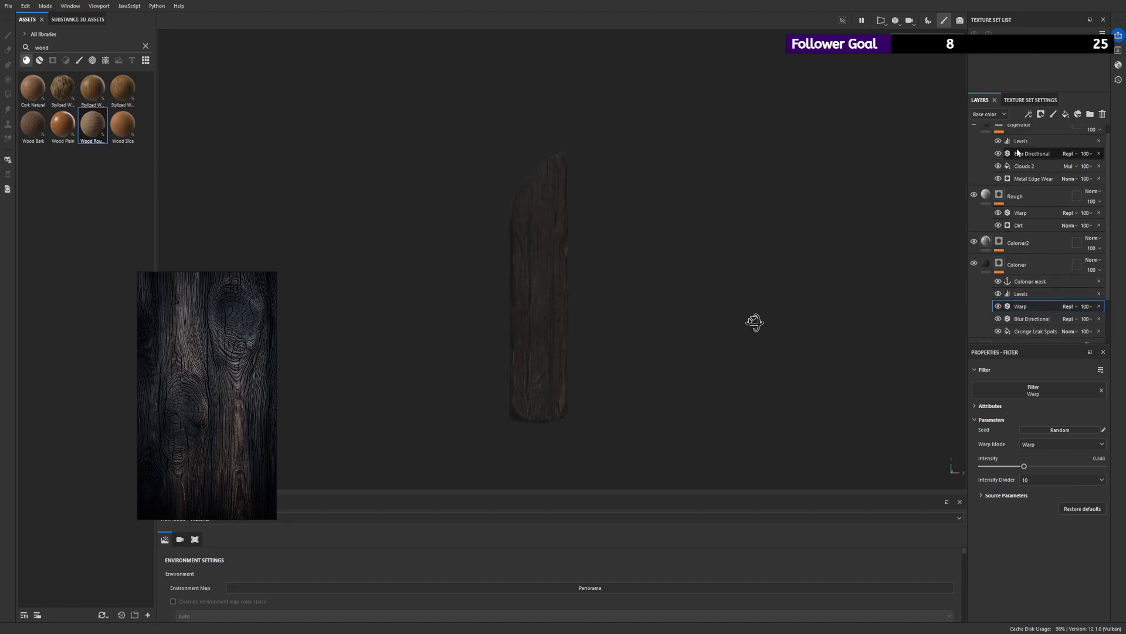
{"action": "scroll", "coordinate": [1019, 156], "scroll_direction": "up", "scroll_amount": 1}
{"action": "left_click", "coordinate": [1019, 154]}
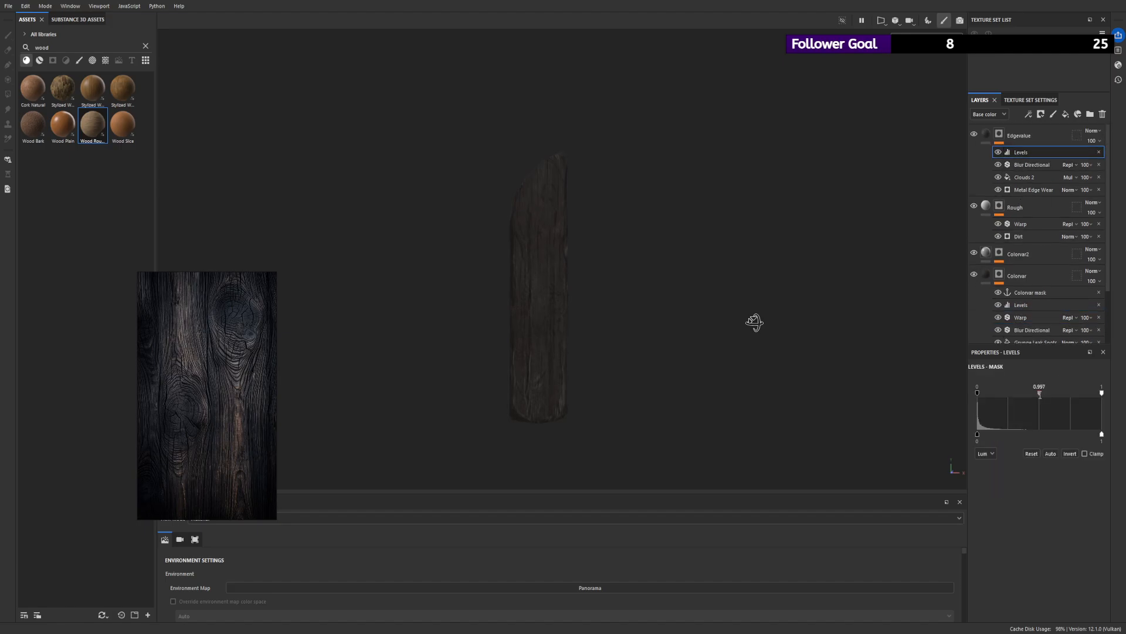
{"action": "left_click_drag", "start_coordinate": [1044, 396], "coordinate": [1043, 395]}
{"action": "right_click_drag", "start_coordinate": [587, 294], "coordinate": [432, 202], "text": "alt"}
{"action": "mouse_move", "coordinate": [431, 202]}
{"action": "left_mouse_down", "text": "alt"}
{"action": "mouse_move", "coordinate": [609, 202]}
{"action": "mouse_move", "coordinate": [420, 221]}
{"action": "left_mouse_up", "text": "alt"}
{"action": "right_click_drag", "start_coordinate": [420, 221], "coordinate": [743, 375], "text": "alt"}
{"action": "left_click_drag", "start_coordinate": [1035, 396], "coordinate": [1037, 396]}
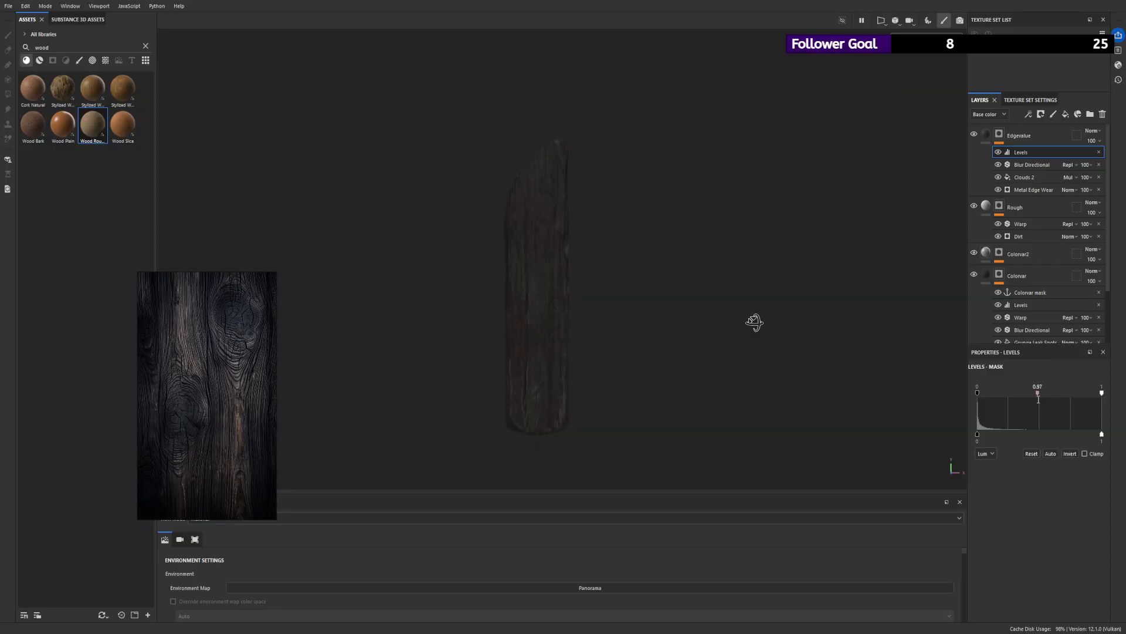
- Lower the Contrast of the Clouds 2 fill in the Edgevalue mask while checking the mask on the plank's edges
{"action": "left_click", "coordinate": [1019, 178]}
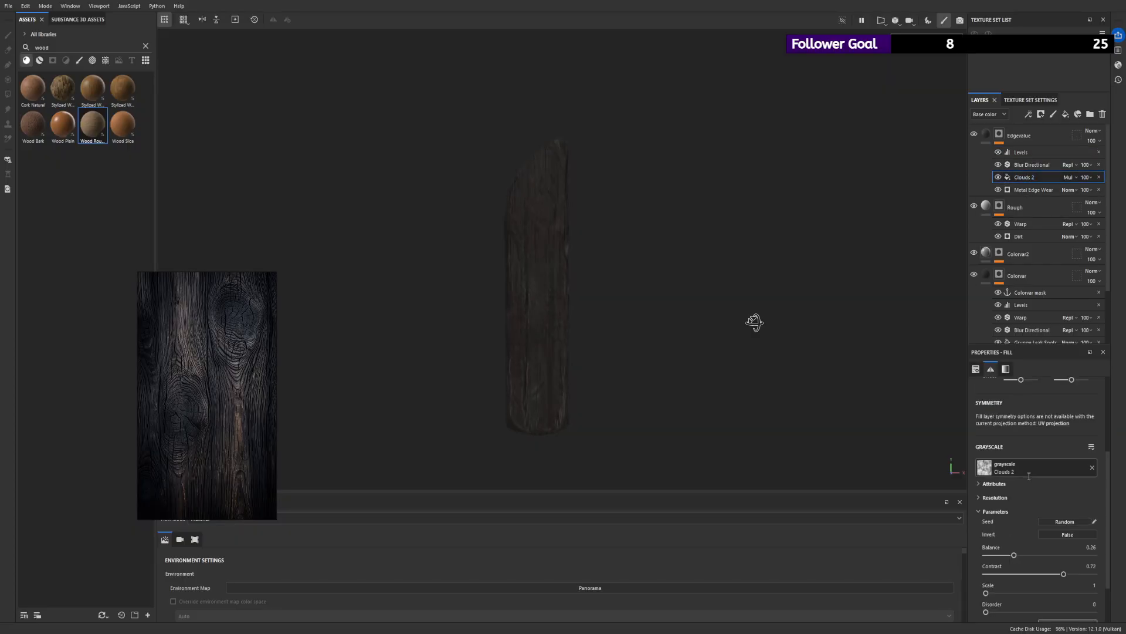
{"action": "left_click_drag", "start_coordinate": [1064, 574], "coordinate": [1090, 575]}
{"action": "left_click", "coordinate": [999, 135], "text": "alt"}
{"action": "left_click_drag", "start_coordinate": [693, 322], "coordinate": [918, 325], "text": "alt"}
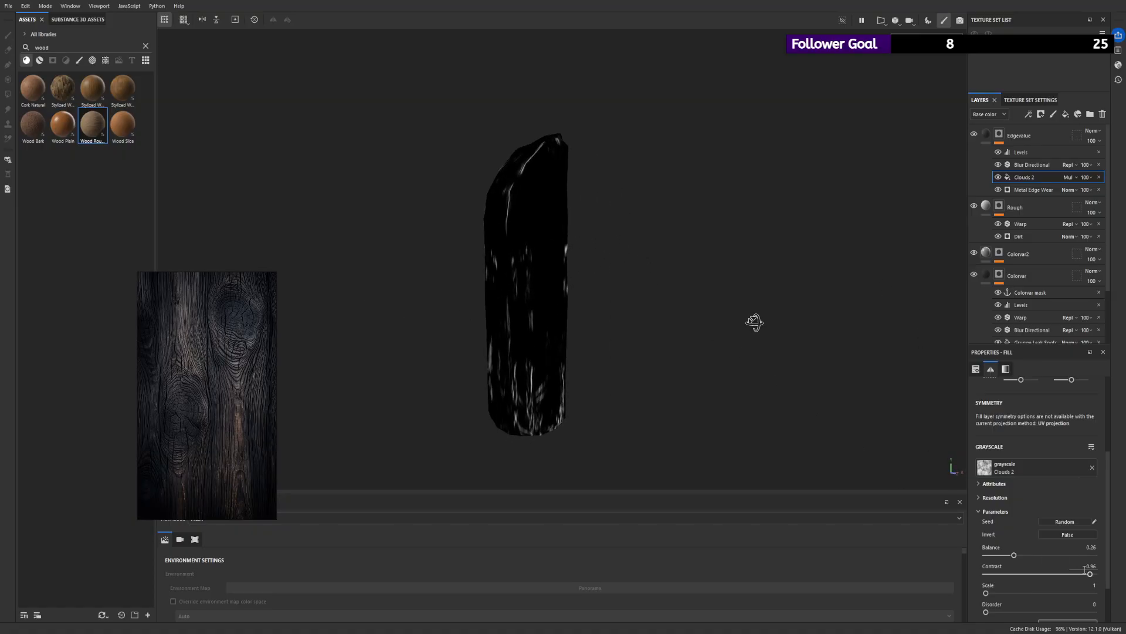
{"action": "left_click_drag", "start_coordinate": [1089, 573], "coordinate": [1012, 574]}
{"action": "left_click_drag", "start_coordinate": [686, 312], "coordinate": [666, 299], "text": "alt"}
- Set the midpoint of the Edgevalue mask's Levels adjustment to about 1.2 and check the plank's edges from several angles
{"action": "left_click", "coordinate": [1028, 152]}
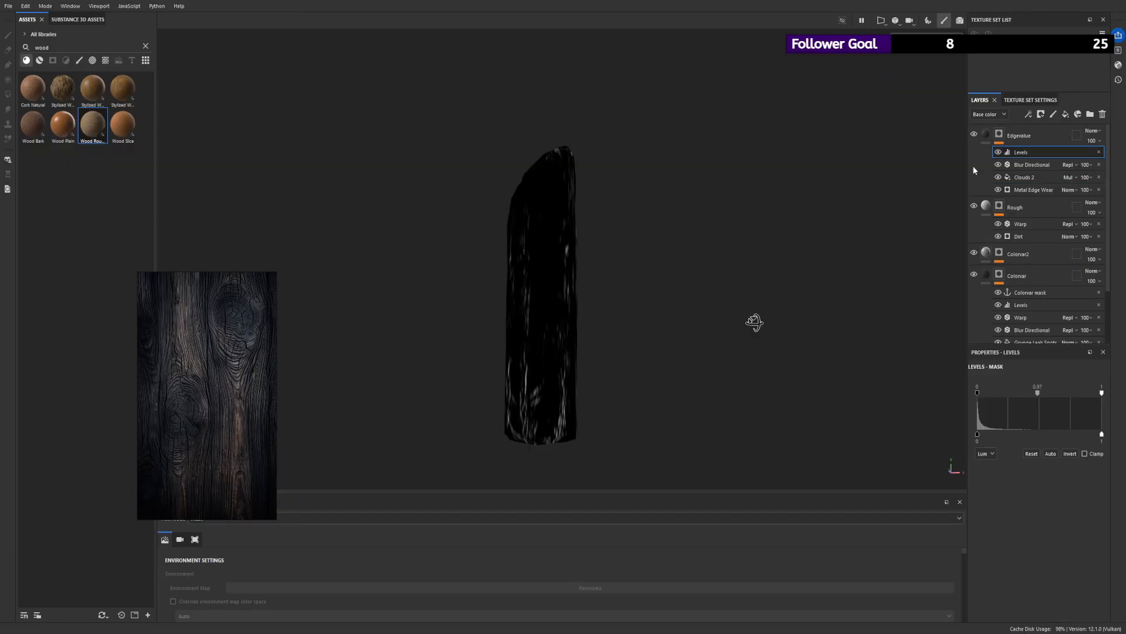
{"action": "left_click", "coordinate": [965, 139]}
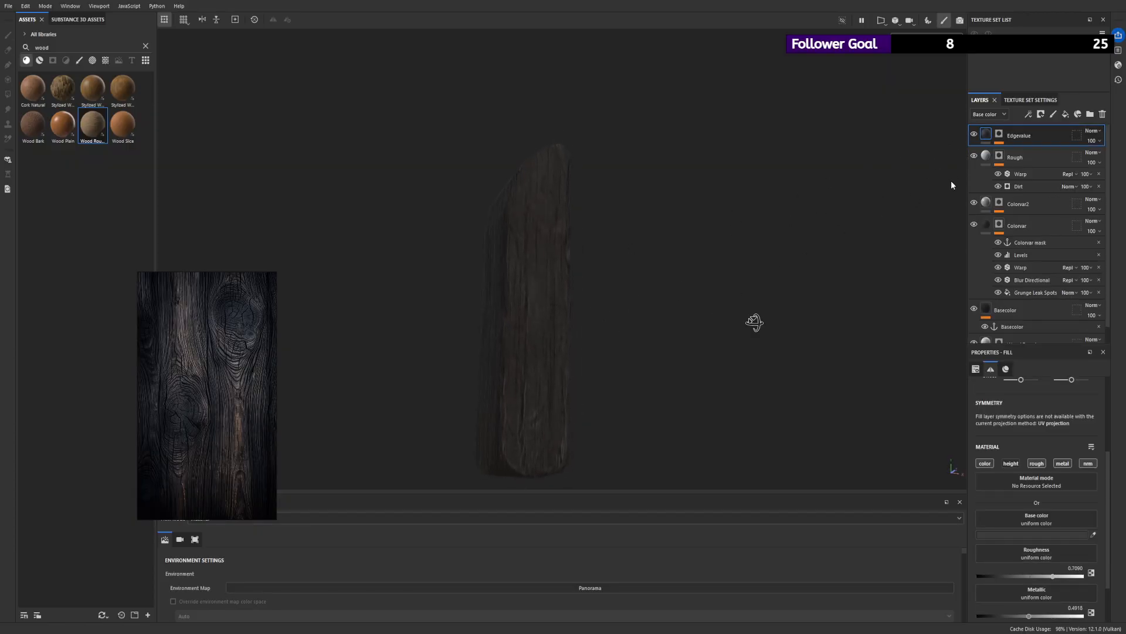
{"action": "left_click", "coordinate": [999, 135]}
{"action": "left_click", "coordinate": [1036, 152]}
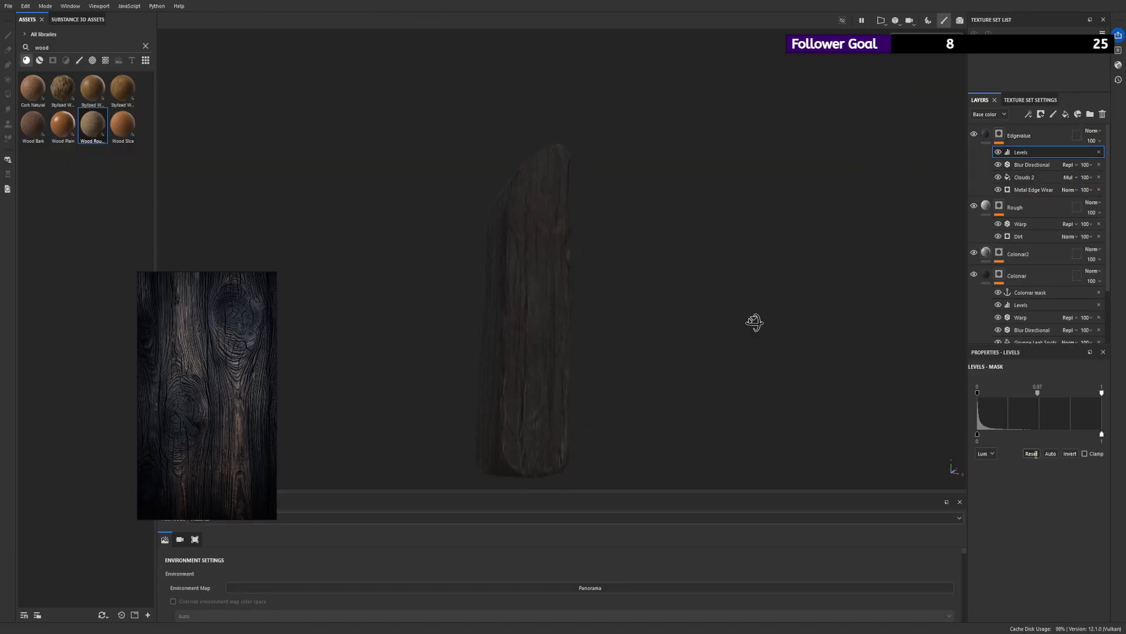
{"action": "mouse_move", "coordinate": [1039, 394]}
{"action": "left_mouse_down"}
{"action": "mouse_move", "coordinate": [1066, 394]}
{"action": "mouse_move", "coordinate": [1005, 403]}
{"action": "mouse_move", "coordinate": [1040, 404]}
{"action": "left_mouse_up"}
{"action": "scroll", "coordinate": [762, 329], "scroll_direction": "down", "scroll_amount": 4}
{"action": "left_click_drag", "start_coordinate": [598, 276], "coordinate": [445, 279], "text": "alt+shift"}
{"action": "scroll", "coordinate": [459, 271], "scroll_direction": "up", "scroll_amount": 4}
{"action": "left_click_drag", "start_coordinate": [663, 274], "coordinate": [700, 280], "text": "alt+shift"}
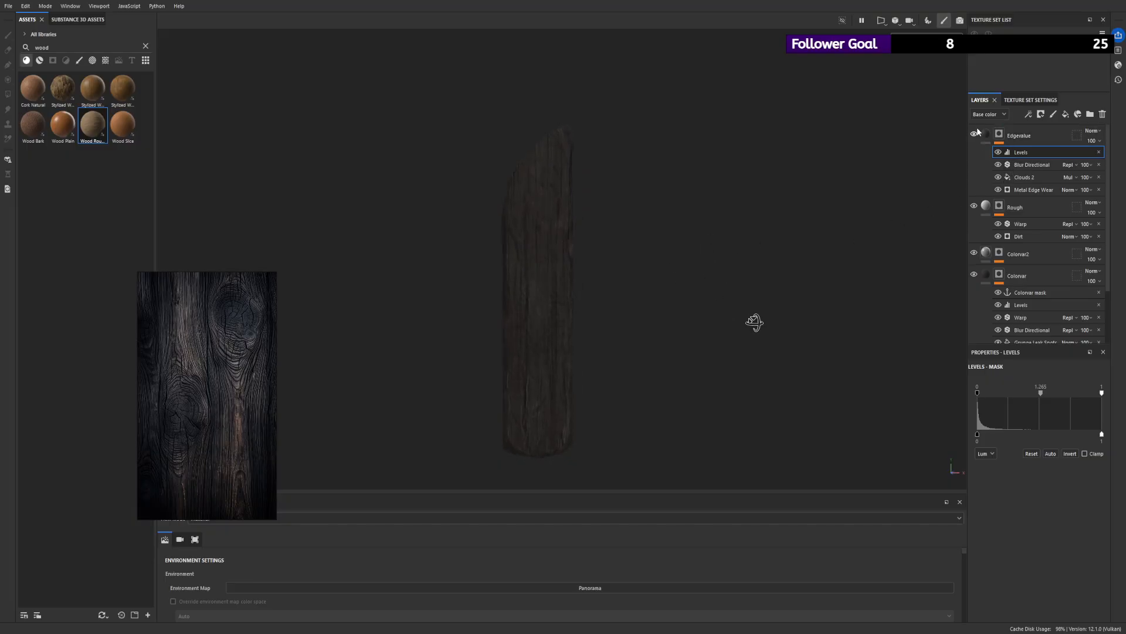
- Create a layer folder directly above Colorvar2 and name it Base
{"action": "left_click", "coordinate": [1040, 138]}
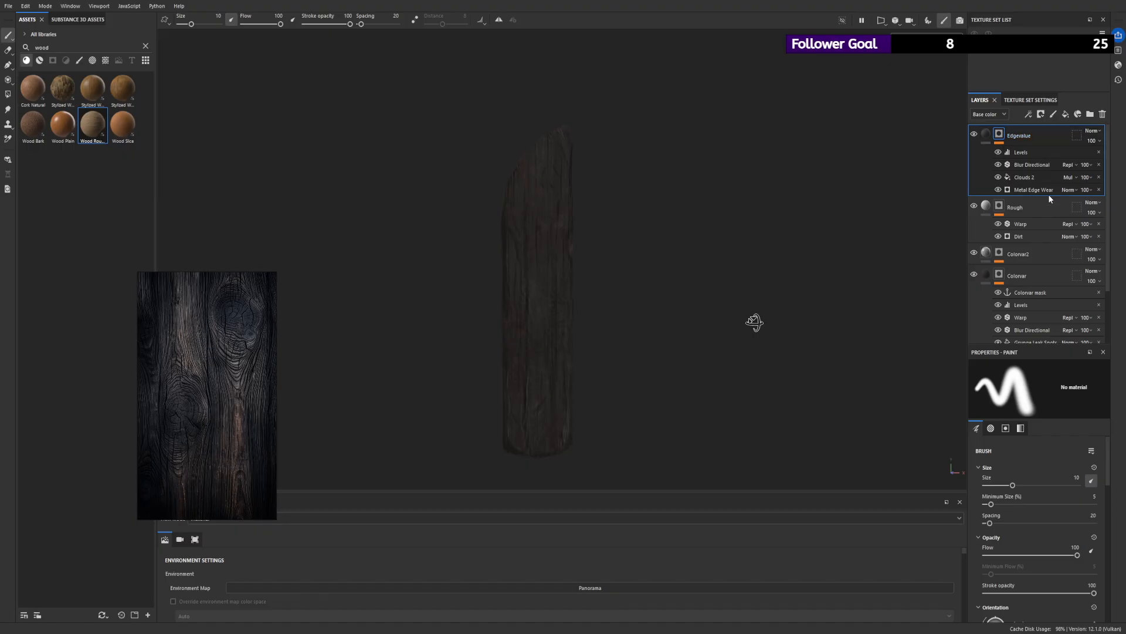
{"action": "scroll", "coordinate": [1048, 197], "scroll_direction": "down", "scroll_amount": 2}
{"action": "scroll", "coordinate": [1050, 201], "scroll_direction": "up", "scroll_amount": 1}
{"action": "scroll", "coordinate": [1050, 200], "scroll_direction": "down", "scroll_amount": 2}
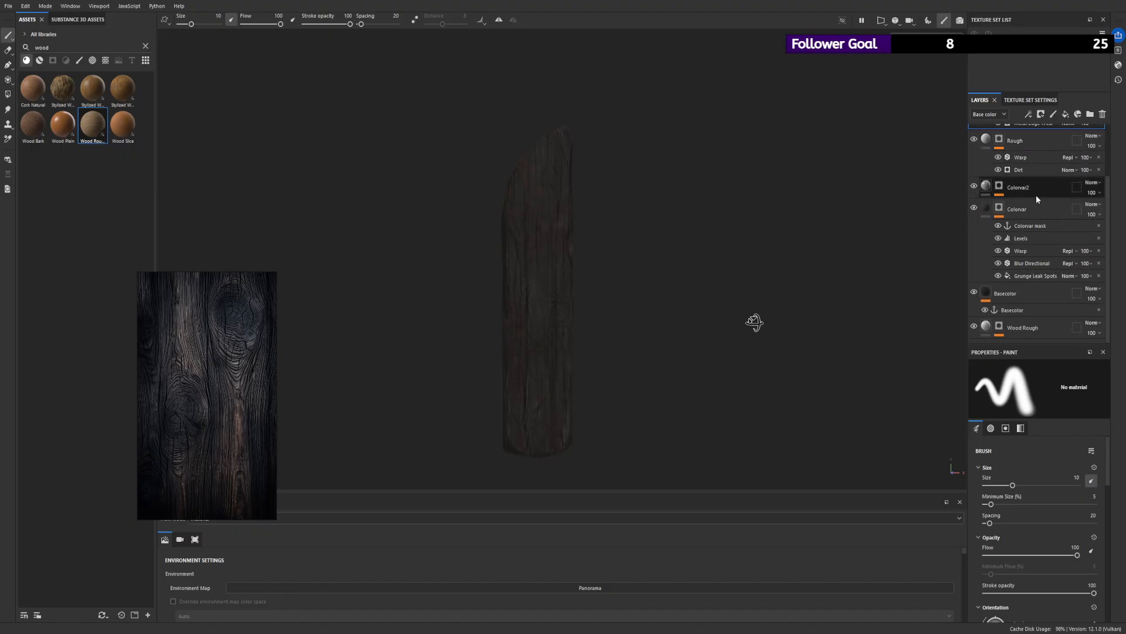
{"action": "scroll", "coordinate": [1020, 283], "scroll_direction": "up", "scroll_amount": 1}
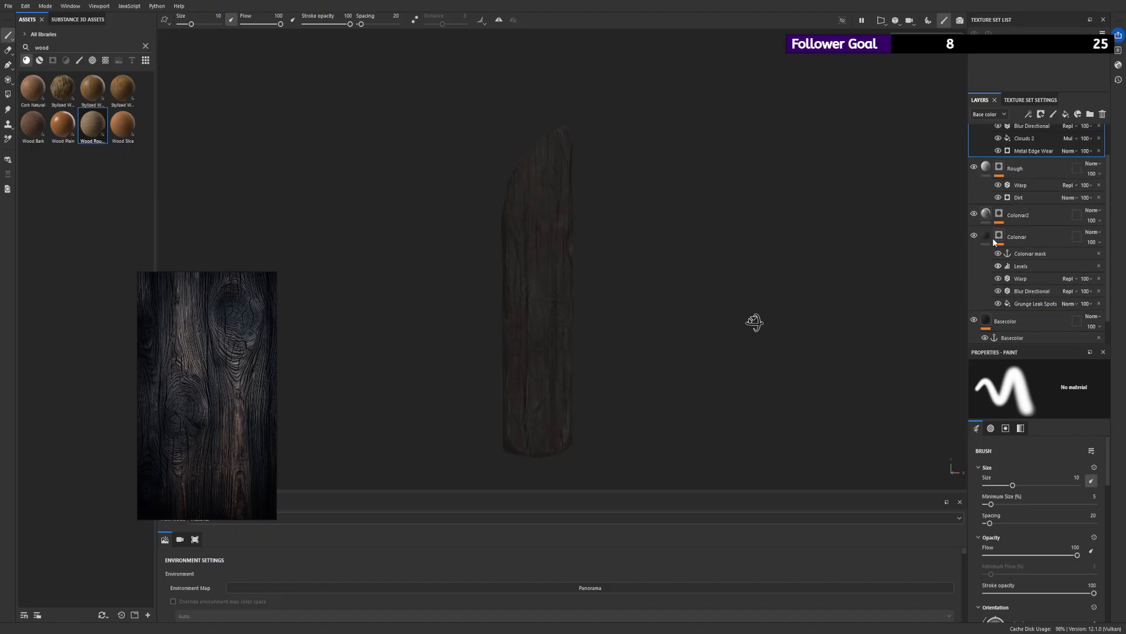
{"action": "scroll", "coordinate": [997, 246], "scroll_direction": "up", "scroll_amount": 1}
{"action": "left_click", "coordinate": [1020, 245]}
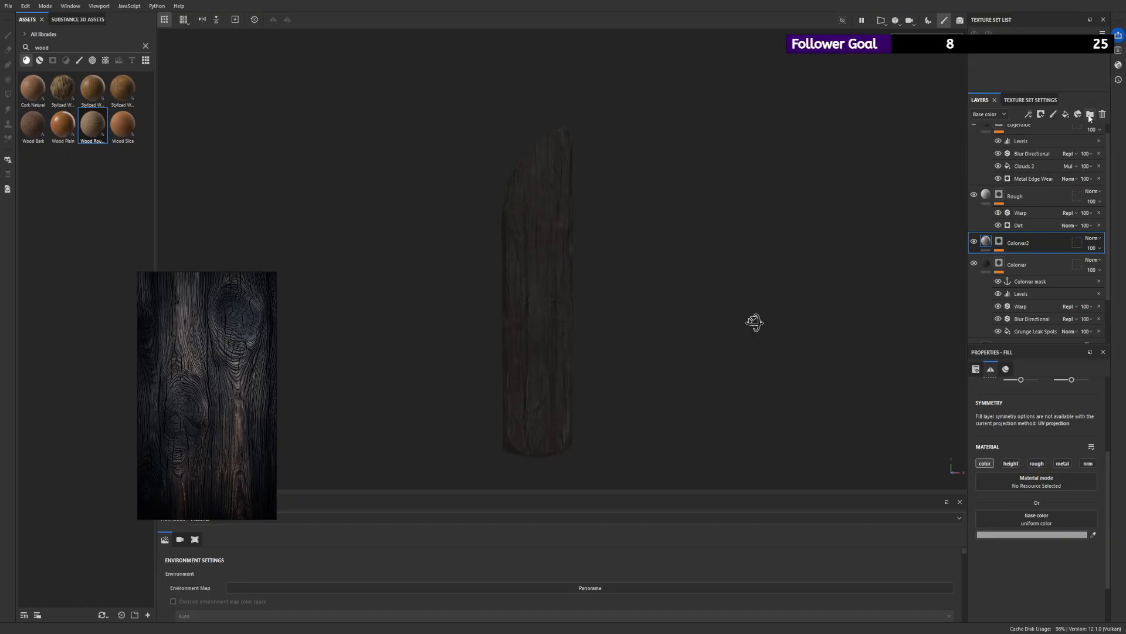
{"action": "left_click", "coordinate": [1090, 113]}
{"action": "double_click", "coordinate": [1015, 242]}
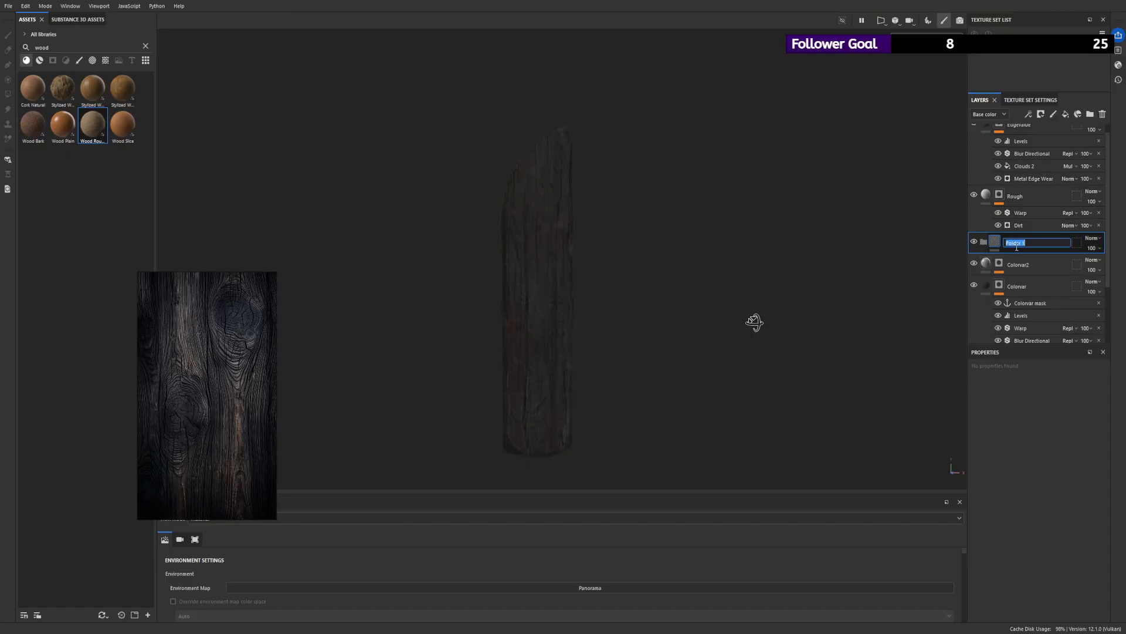
{"action": "type", "text": "Base"}
- Move the layers from Colorvar2 down to Wood Rough into the Base folder and collapse the folder
{"action": "left_click", "coordinate": [1009, 258]}
{"action": "scroll", "coordinate": [1032, 268], "scroll_direction": "down", "scroll_amount": 2}
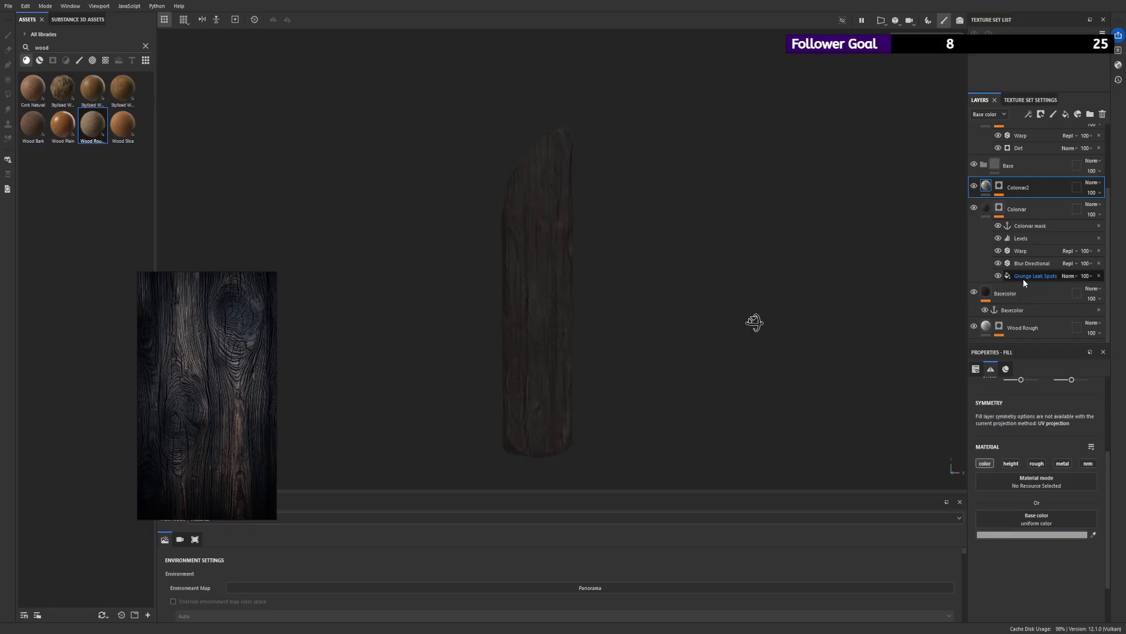
{"action": "left_click", "coordinate": [1012, 325], "text": "shift"}
{"action": "left_click_drag", "start_coordinate": [1002, 187], "coordinate": [991, 167]}
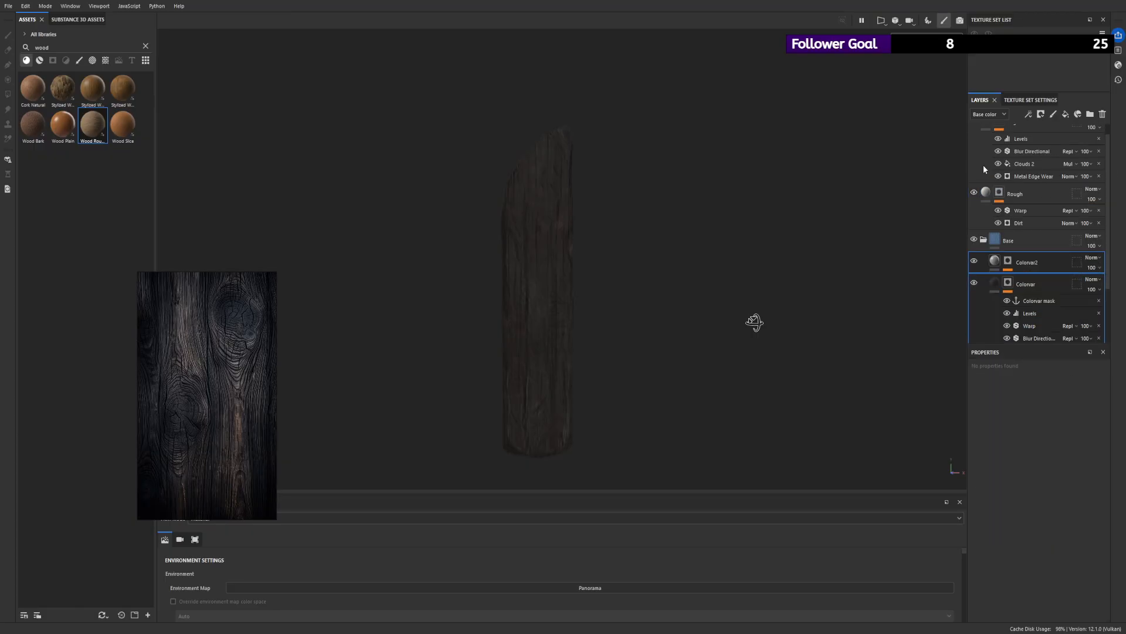
{"action": "left_click", "coordinate": [984, 240]}
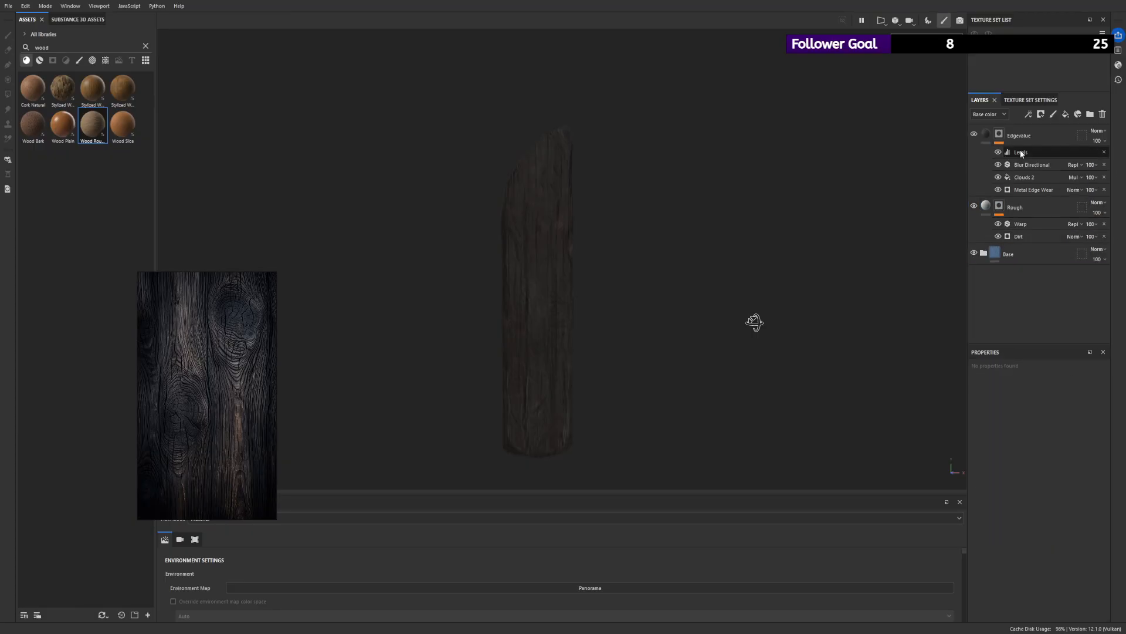
{"action": "left_click", "coordinate": [1030, 136]}
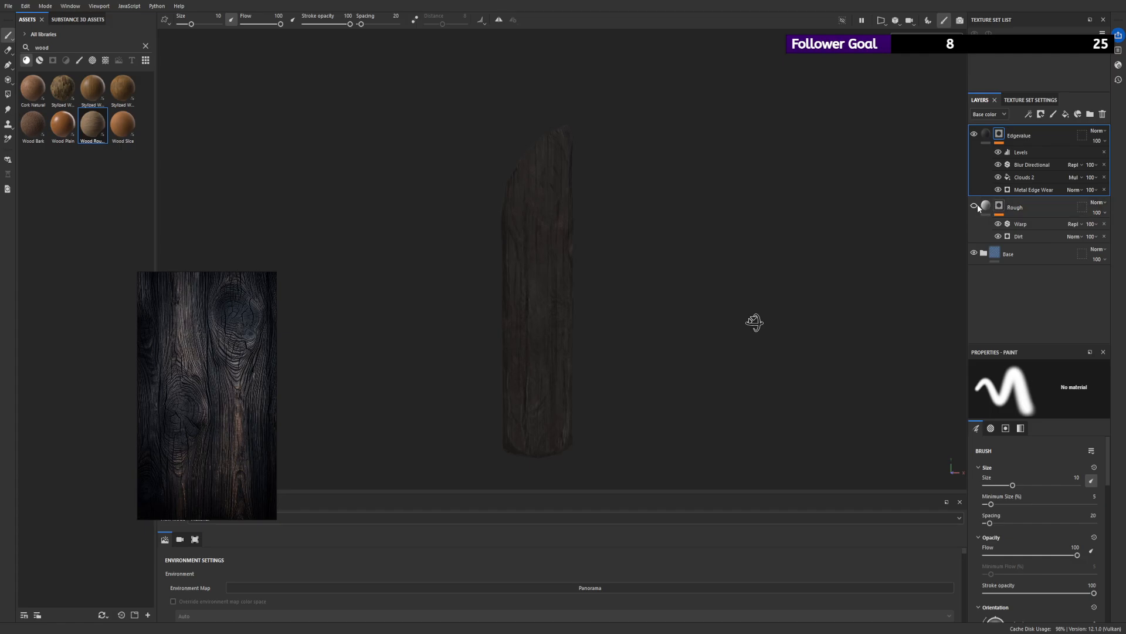
{"action": "left_click", "coordinate": [1062, 115]}
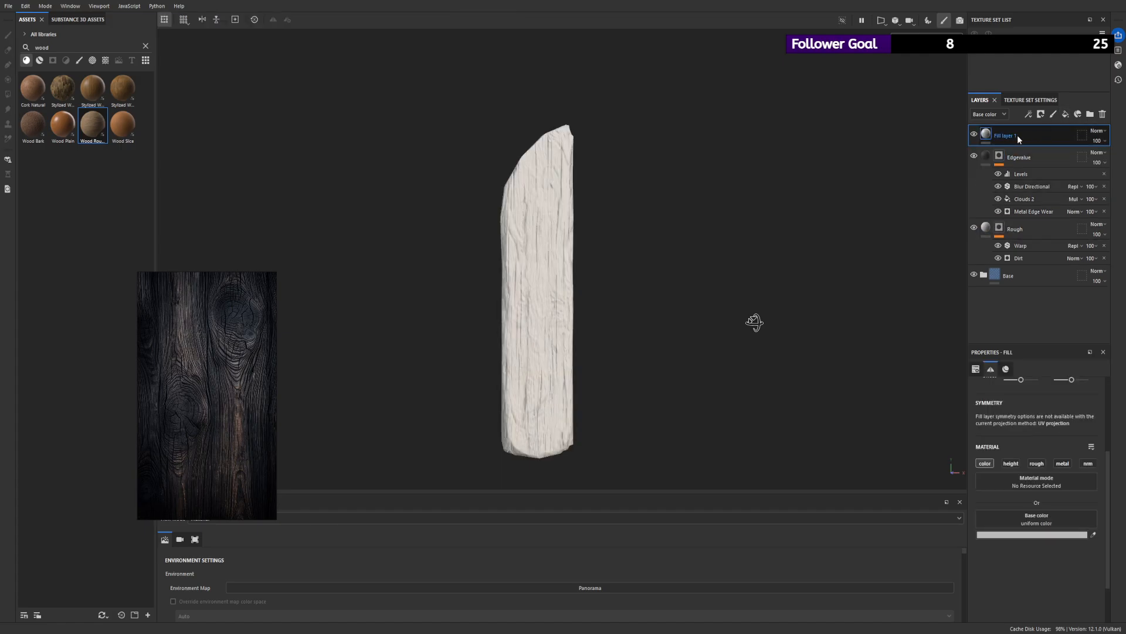
{"action": "key", "text": "ctrl+z"}
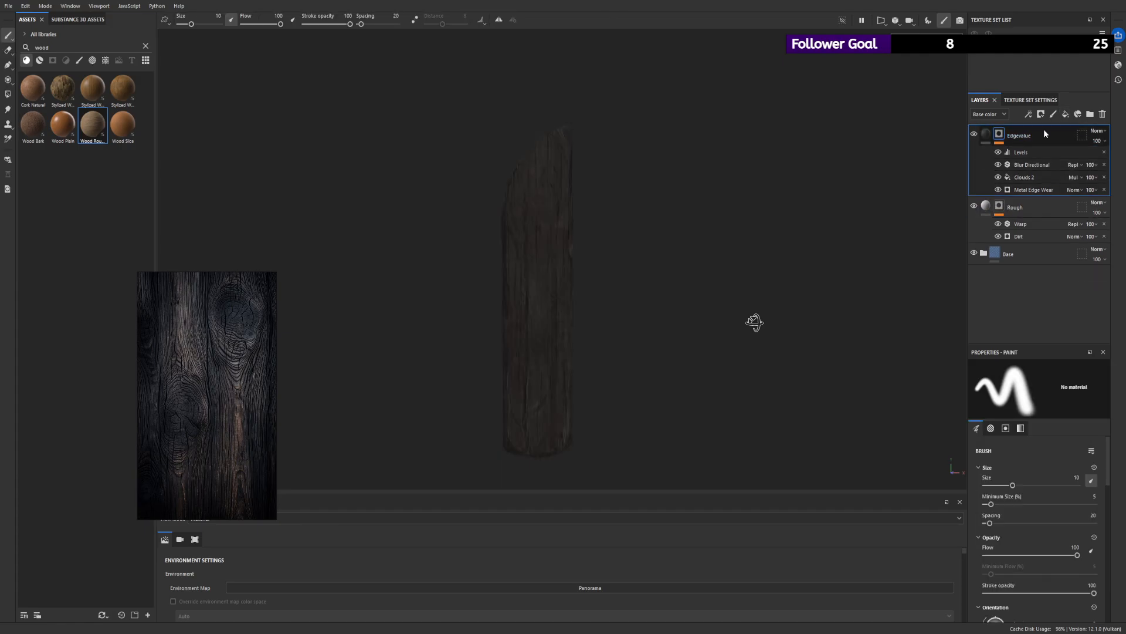
- Create a layer folder above Edgevalue and name it Subfolder
{"action": "left_click", "coordinate": [1090, 114]}
{"action": "double_click", "coordinate": [1013, 134]}
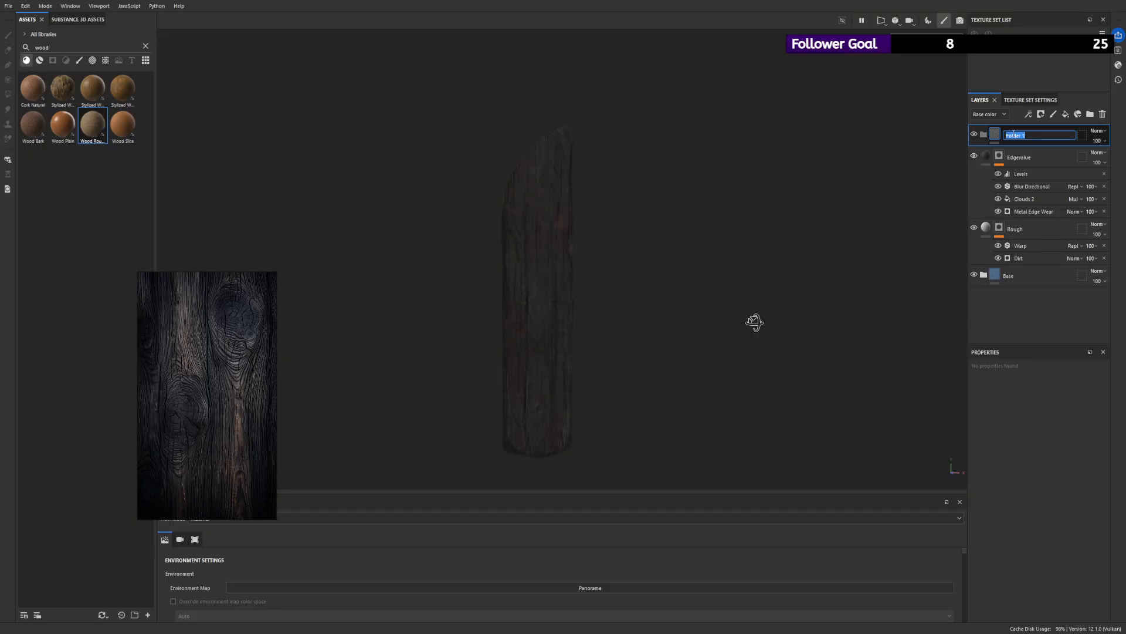
{"action": "type", "text": "E"}
{"action": "type", "text": "Subfolder"}
{"action": "key", "text": "Return"}
- Move the Edgevalue and Rough layers into Subfolder
{"action": "left_click", "coordinate": [1020, 157]}
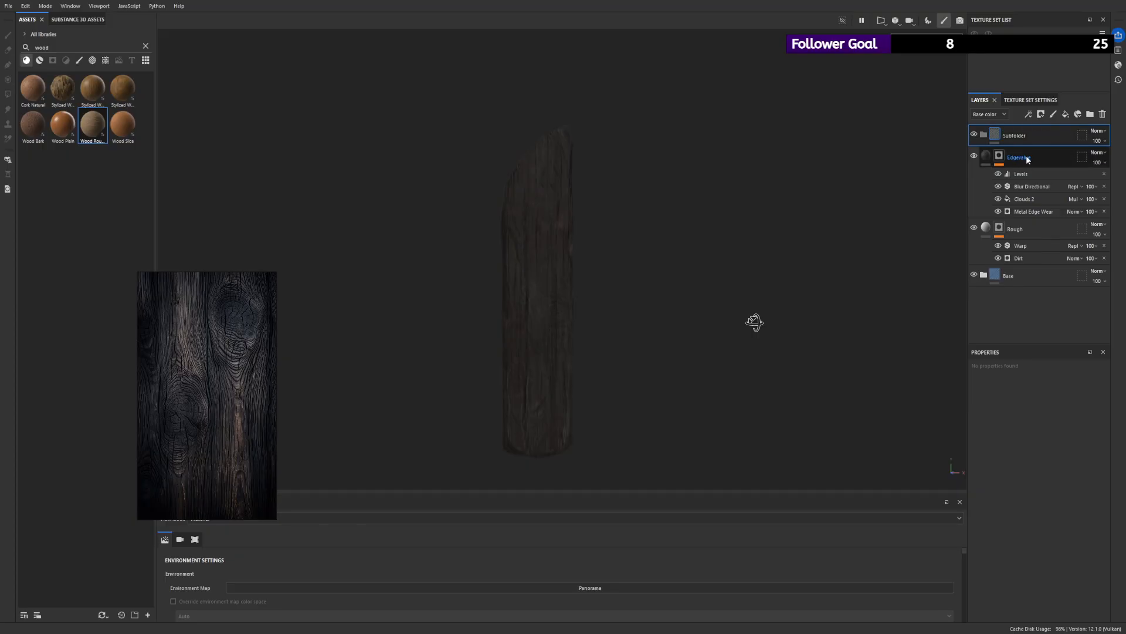
{"action": "left_click", "coordinate": [1015, 228], "text": "shift"}
{"action": "left_click_drag", "start_coordinate": [1022, 156], "coordinate": [1011, 139]}
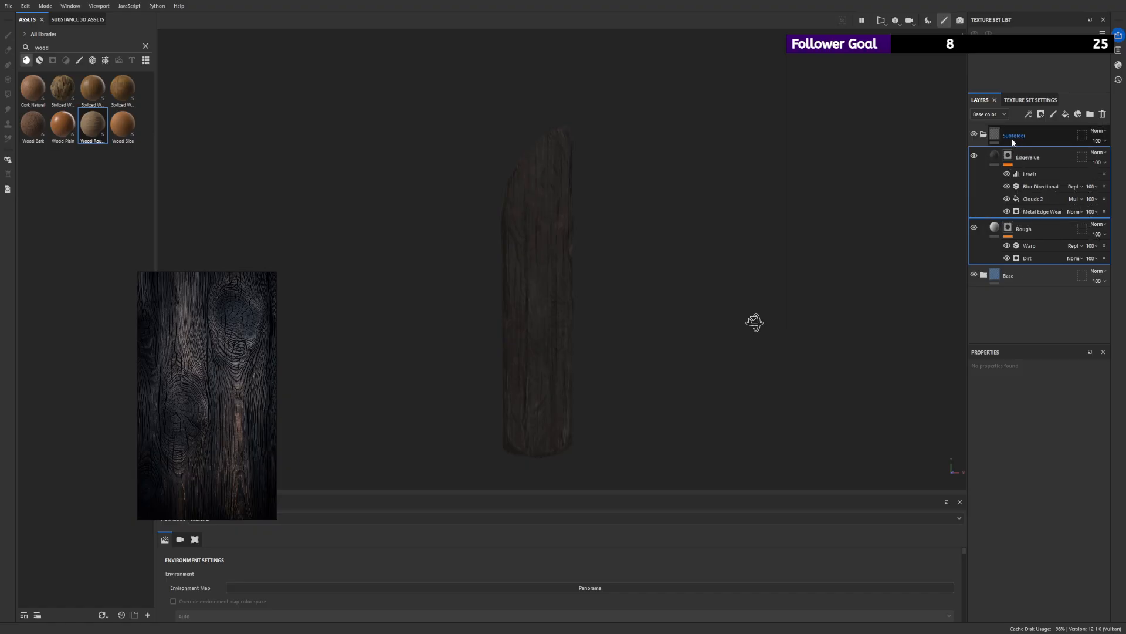
- Add a fill layer above Edgevalue inside Subfolder and give it a black mask, discarding the empty generator
{"action": "left_click", "coordinate": [1063, 138]}
{"action": "left_click", "coordinate": [1066, 115]}
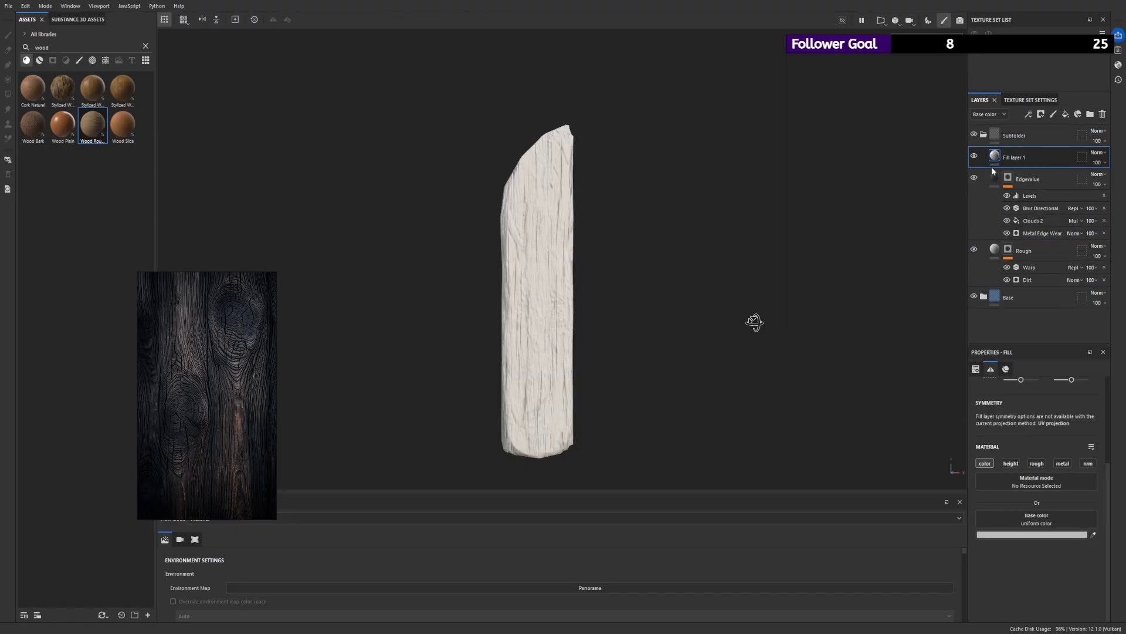
{"action": "left_click", "coordinate": [1041, 115]}
{"action": "left_click", "coordinate": [1050, 135]}
{"action": "left_click", "coordinate": [1052, 127]}
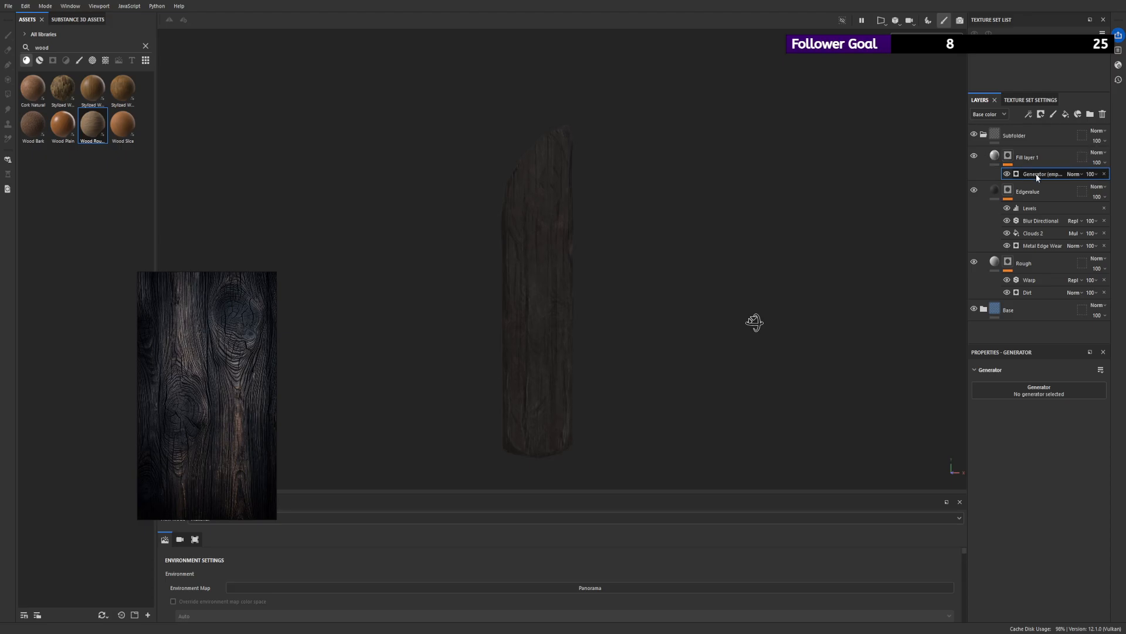
{"action": "left_click", "coordinate": [1105, 174]}
- Add an anchor point to the Rough layer's mask and return to the material view
{"action": "scroll", "coordinate": [599, 209], "scroll_direction": "up", "scroll_amount": 2}
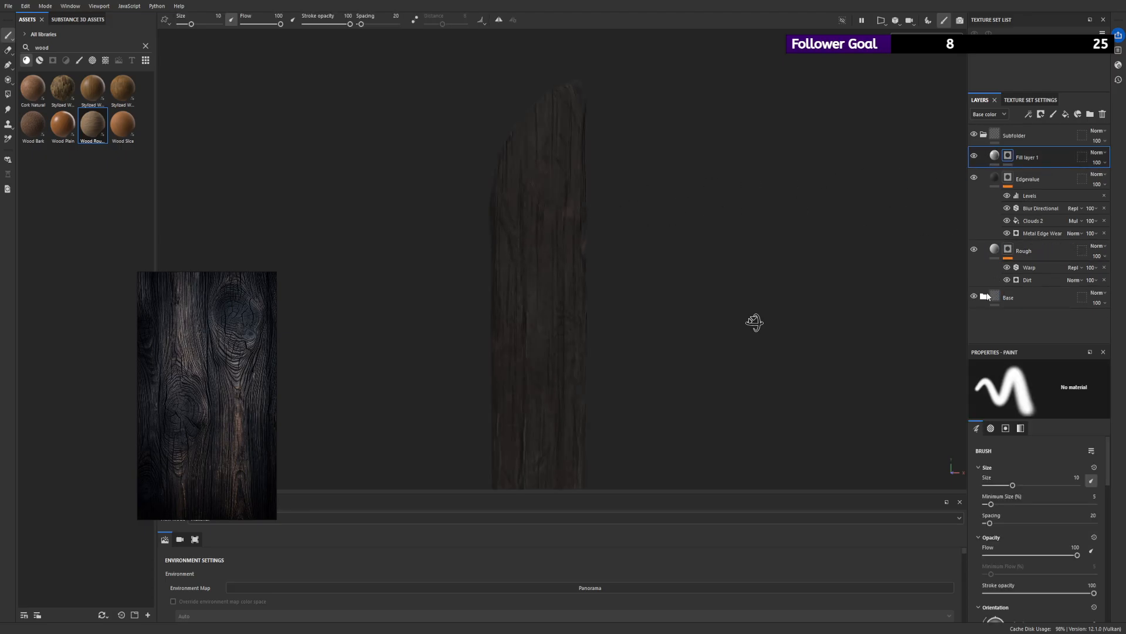
{"action": "left_click", "coordinate": [984, 296]}
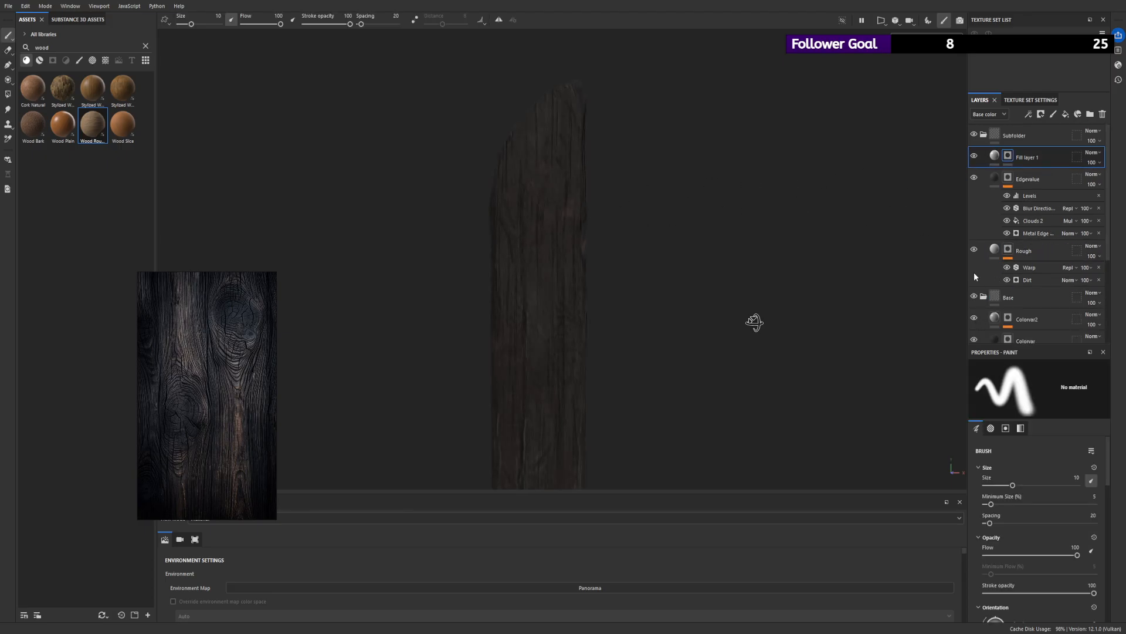
{"action": "left_click", "coordinate": [1009, 249], "text": "alt"}
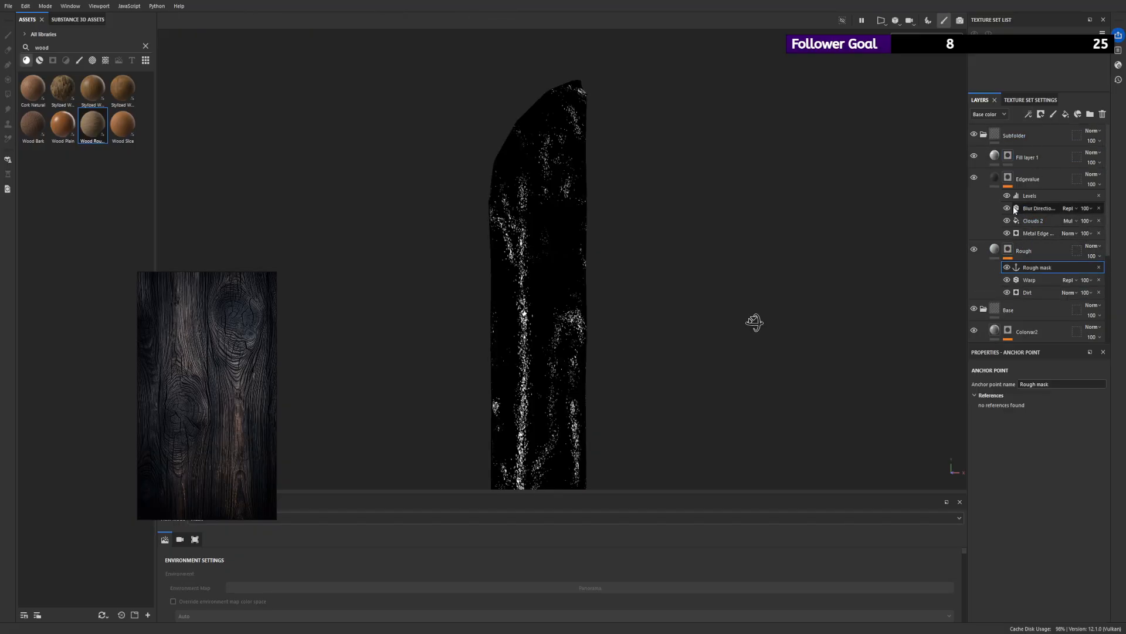
{"action": "left_click", "coordinate": [982, 157]}
{"action": "key", "text": "1"}
- Add a fill effect to Fill layer 1's mask and place a Dirt generator beneath it
{"action": "left_click", "coordinate": [1007, 156]}
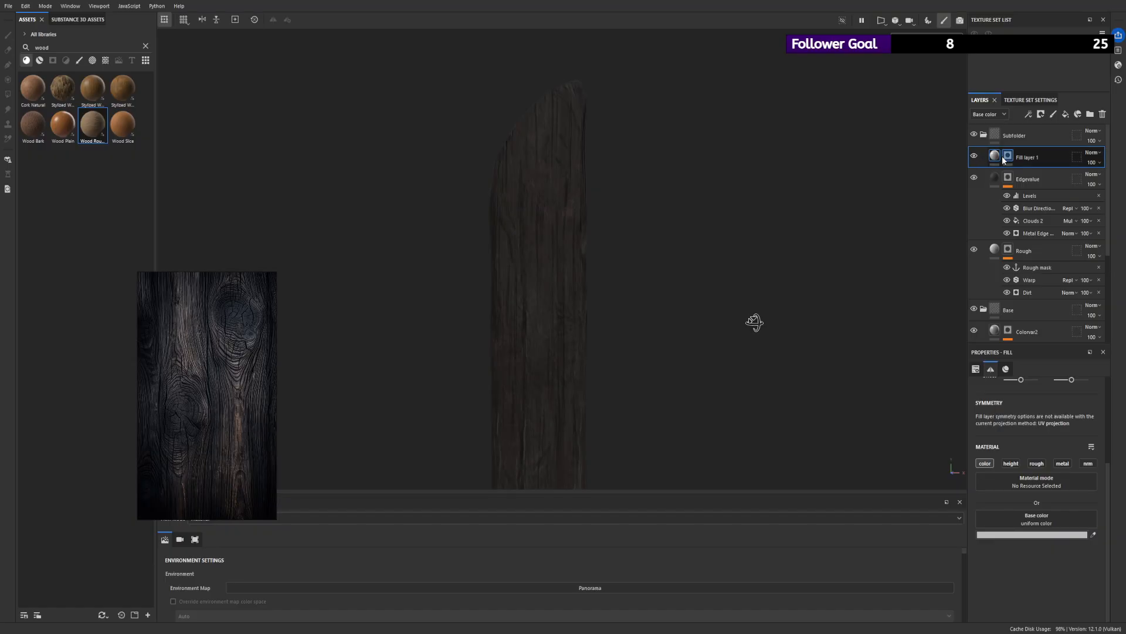
{"action": "left_click", "coordinate": [1038, 160]}
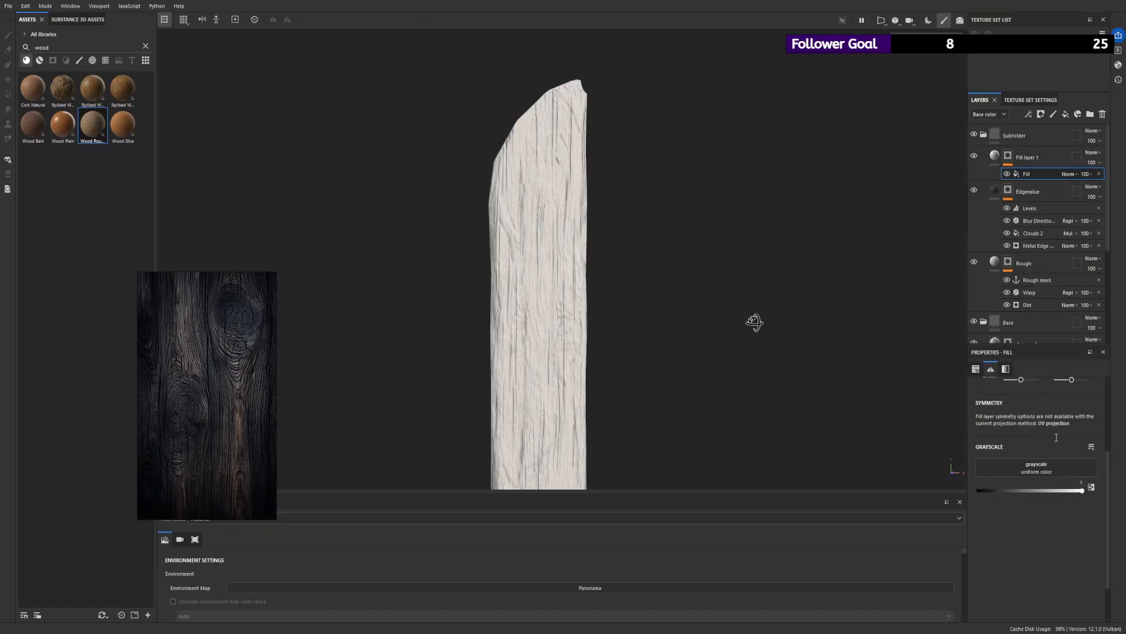
{"action": "left_click", "coordinate": [1051, 134]}
{"action": "mouse_move", "coordinate": [1029, 177]}
{"action": "left_mouse_down"}
{"action": "mouse_move", "coordinate": [1026, 196]}
{"action": "mouse_move", "coordinate": [1031, 188]}
{"action": "left_mouse_up"}
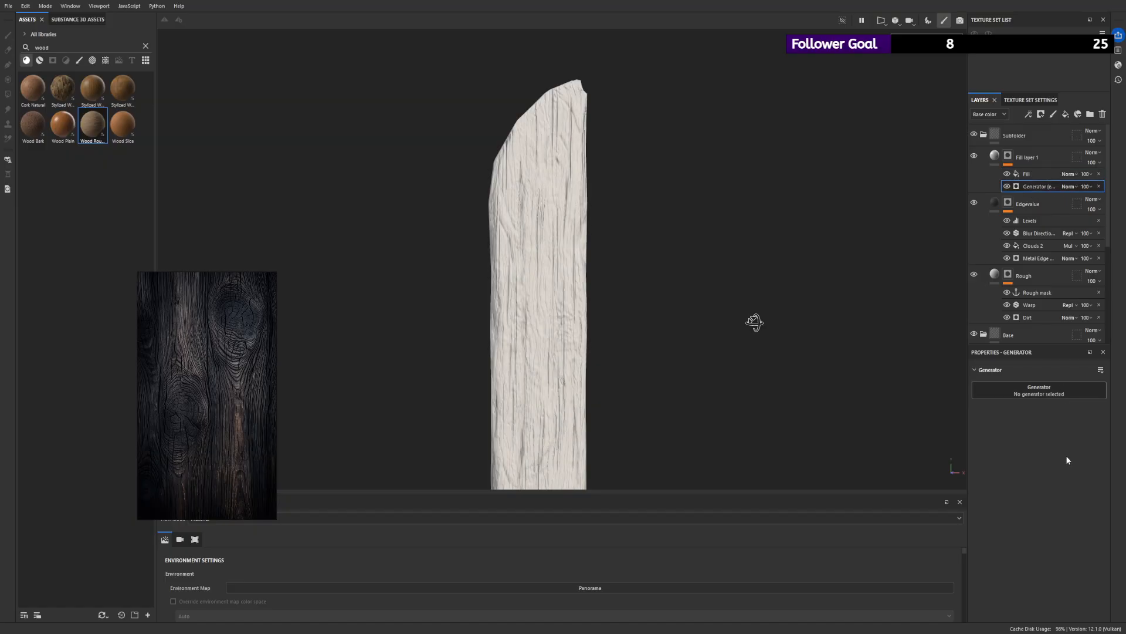
{"action": "left_click_drag", "start_coordinate": [543, 281], "coordinate": [546, 269], "text": "alt"}
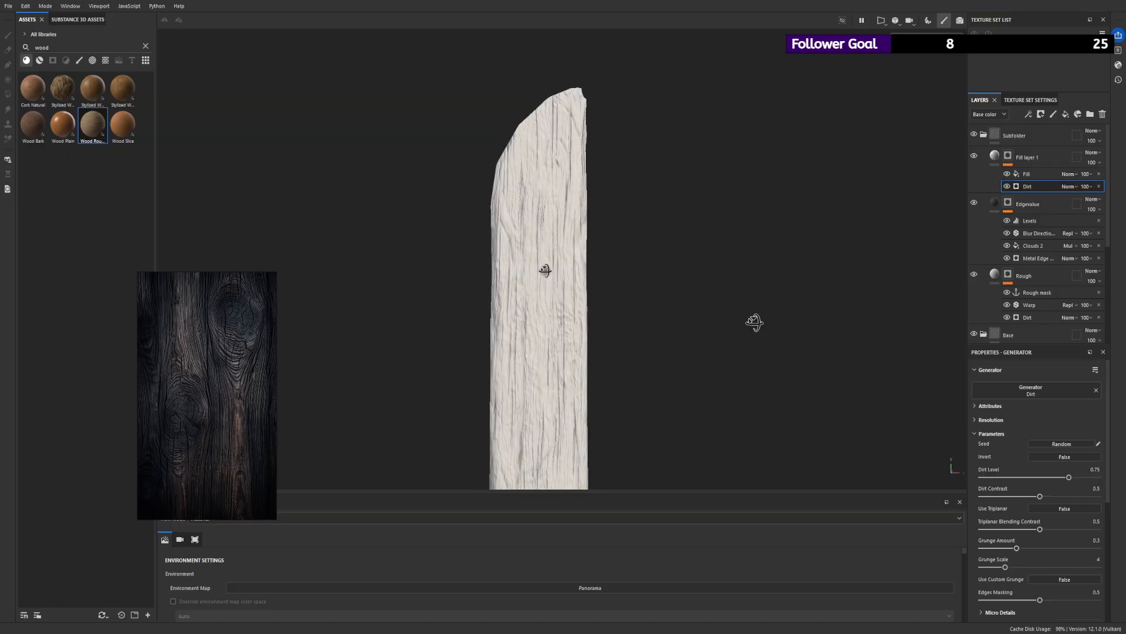
- View Fill layer 1's mask on the plank and compare it with the fill effect hidden and shown
{"action": "left_click", "coordinate": [1008, 156], "text": "alt"}
{"action": "left_click_drag", "start_coordinate": [795, 215], "coordinate": [694, 237], "text": "alt"}
{"action": "left_click", "coordinate": [1007, 174]}
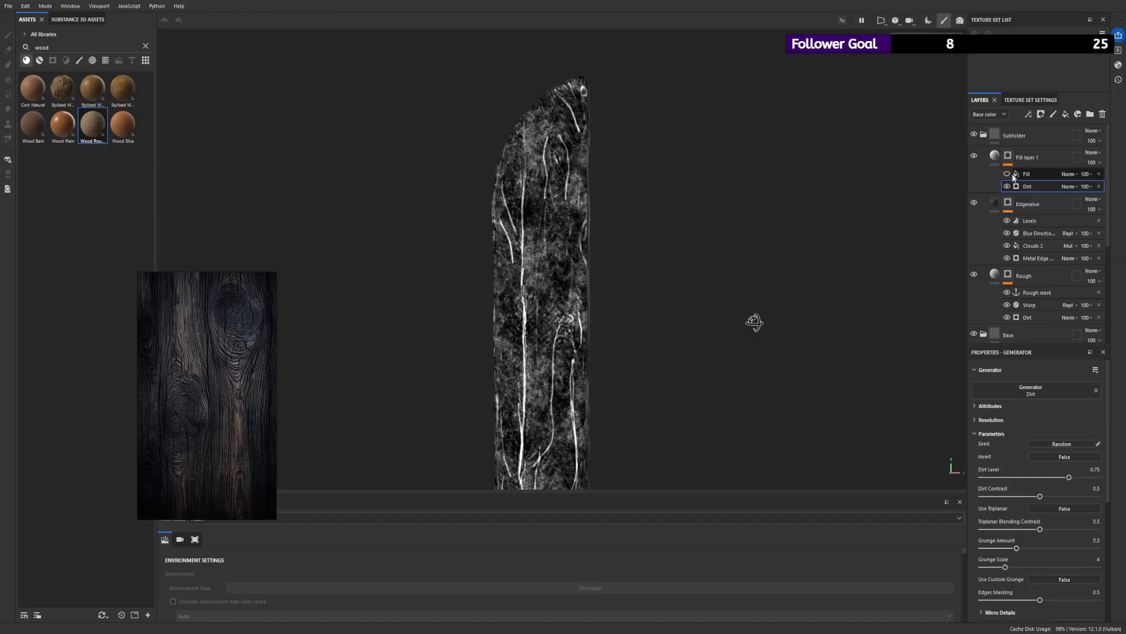
{"action": "left_click", "coordinate": [1007, 174]}
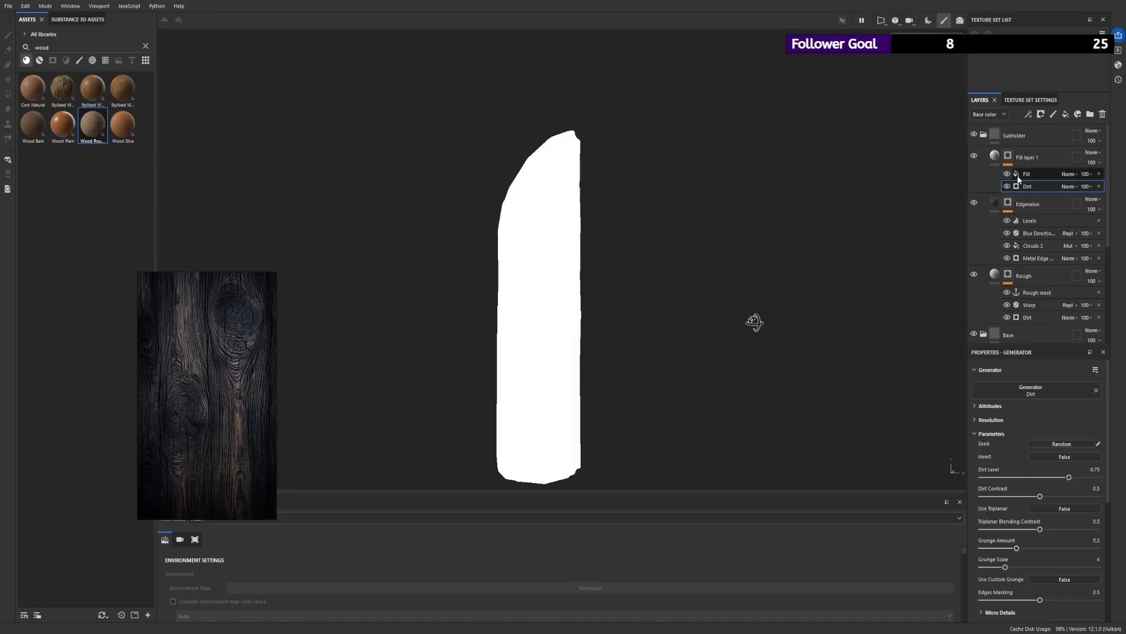
- Use the Rough mask anchor point as the grayscale source of the fill effect in Fill layer 1's mask
{"action": "left_click", "coordinate": [1030, 175]}
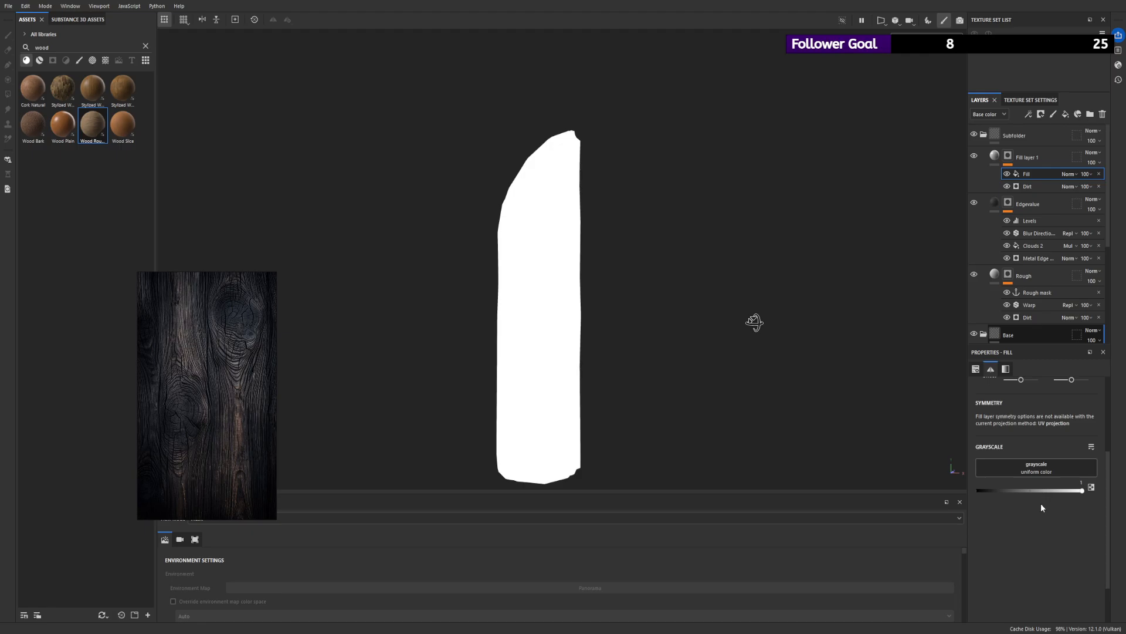
{"action": "left_click", "coordinate": [1035, 523]}
{"action": "left_click_drag", "start_coordinate": [530, 253], "coordinate": [604, 235], "text": "alt"}
{"action": "scroll", "coordinate": [604, 235], "scroll_direction": "down", "scroll_amount": 1}
- Place the Dirt generator above the fill effect, set its blend mode to Multiply, and check the mask around the plank
{"action": "left_click_drag", "start_coordinate": [1025, 174], "coordinate": [1039, 188]}
{"action": "right_click_drag", "start_coordinate": [516, 204], "coordinate": [671, 340], "text": "alt"}
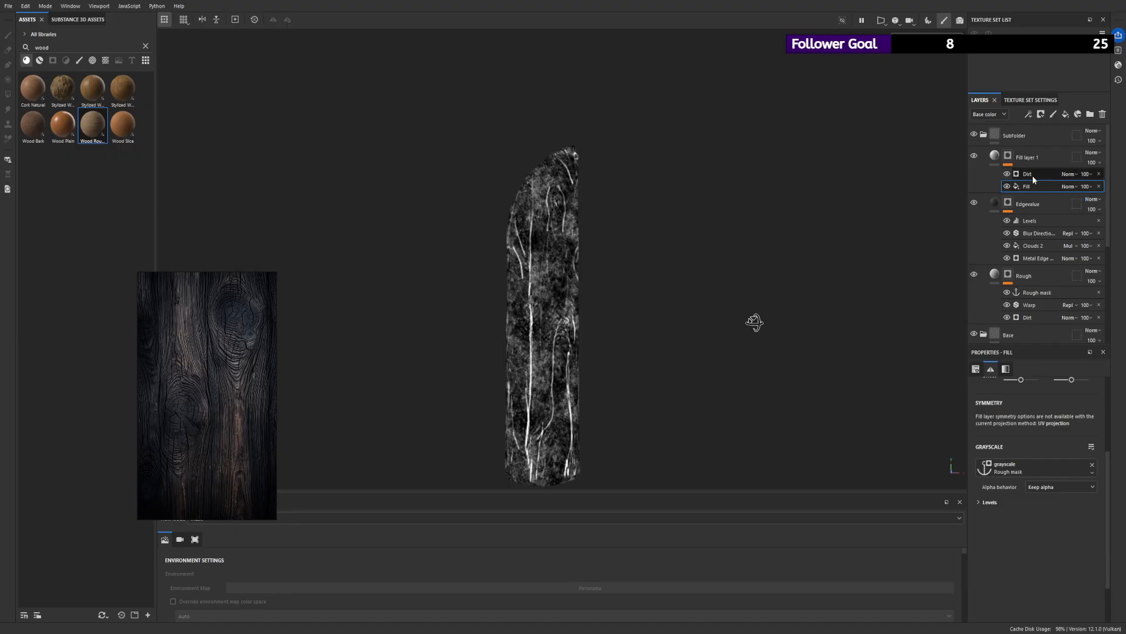
{"action": "left_click", "coordinate": [1078, 219]}
{"action": "scroll", "coordinate": [657, 249], "scroll_direction": "up", "scroll_amount": 2}
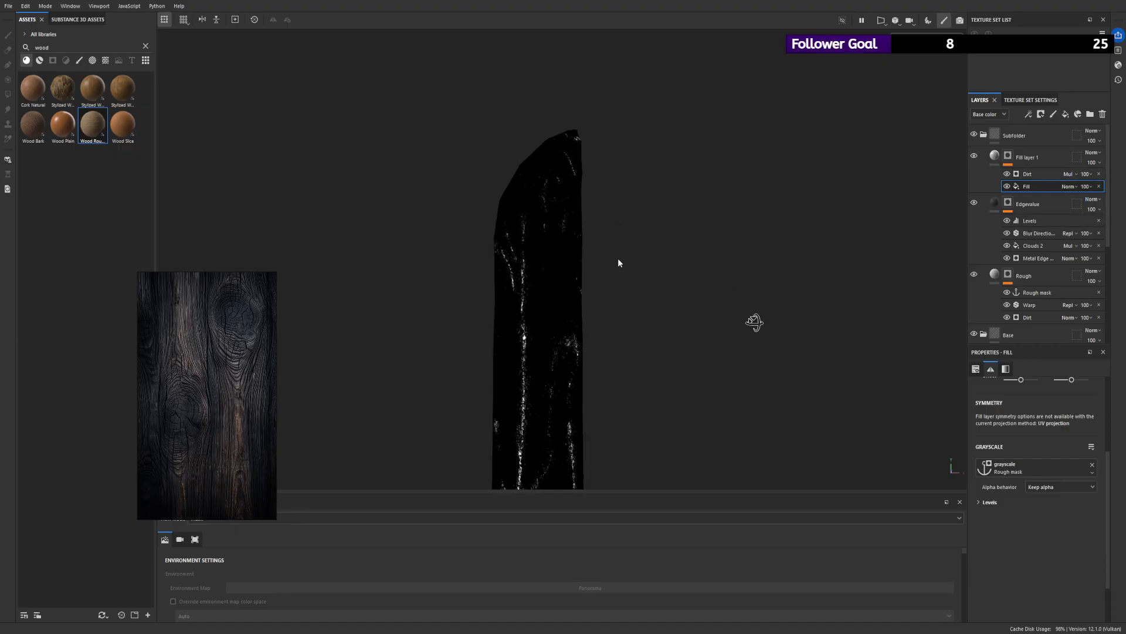
{"action": "left_click_drag", "start_coordinate": [618, 258], "coordinate": [909, 250], "text": "alt"}
{"action": "right_click_drag", "start_coordinate": [704, 221], "coordinate": [401, 227], "text": "alt"}
{"action": "left_click_drag", "start_coordinate": [401, 227], "coordinate": [434, 248], "text": "alt"}
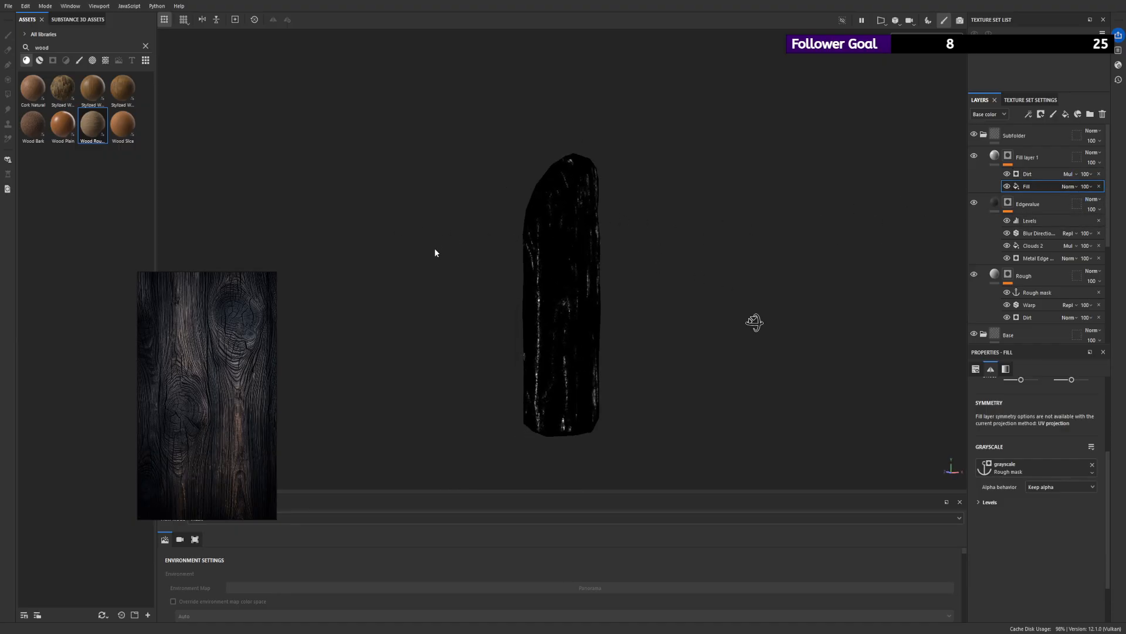
- Compare Fill layer 1's mask with the Dirt generator hidden and shown, and delete the generator from the mask
{"action": "right_click_drag", "start_coordinate": [434, 248], "coordinate": [603, 319], "text": "alt"}
{"action": "left_click_drag", "start_coordinate": [604, 319], "coordinate": [652, 314], "text": "alt"}
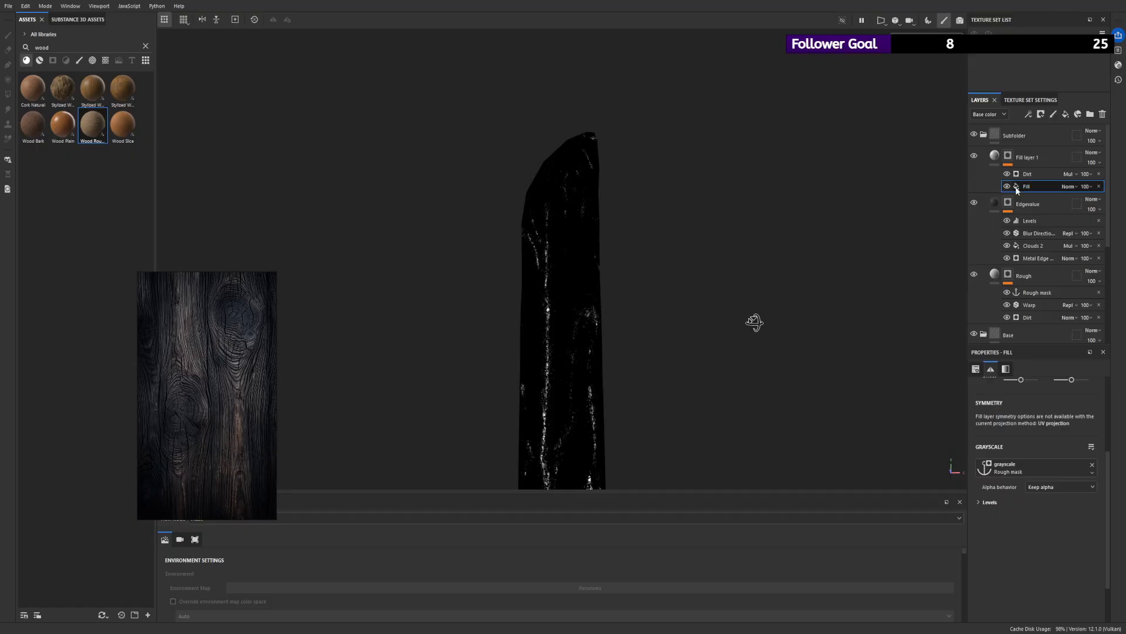
{"action": "left_click", "coordinate": [1007, 174]}
{"action": "left_click", "coordinate": [1007, 174]}
{"action": "left_click", "coordinate": [1007, 174]}
{"action": "left_click", "coordinate": [1008, 174]}
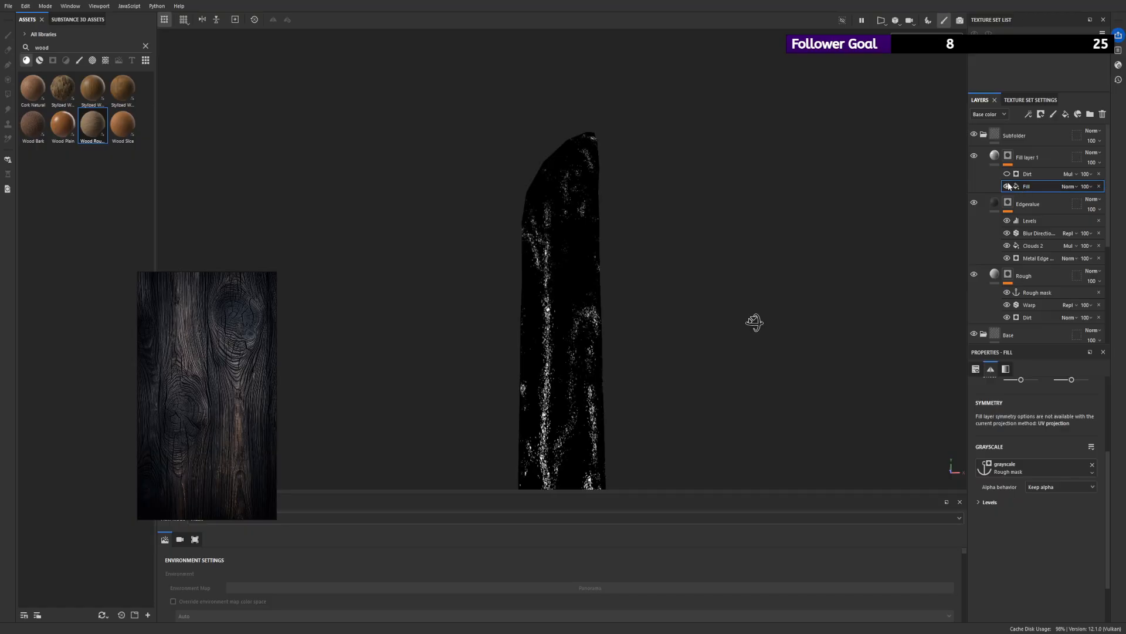
{"action": "left_click", "coordinate": [1008, 174]}
{"action": "left_click", "coordinate": [1007, 175]}
{"action": "left_click", "coordinate": [1007, 174]}
{"action": "left_click", "coordinate": [1007, 174]}
{"action": "left_click", "coordinate": [1099, 174]}
{"action": "left_click_drag", "start_coordinate": [623, 178], "coordinate": [628, 235], "text": "alt"}
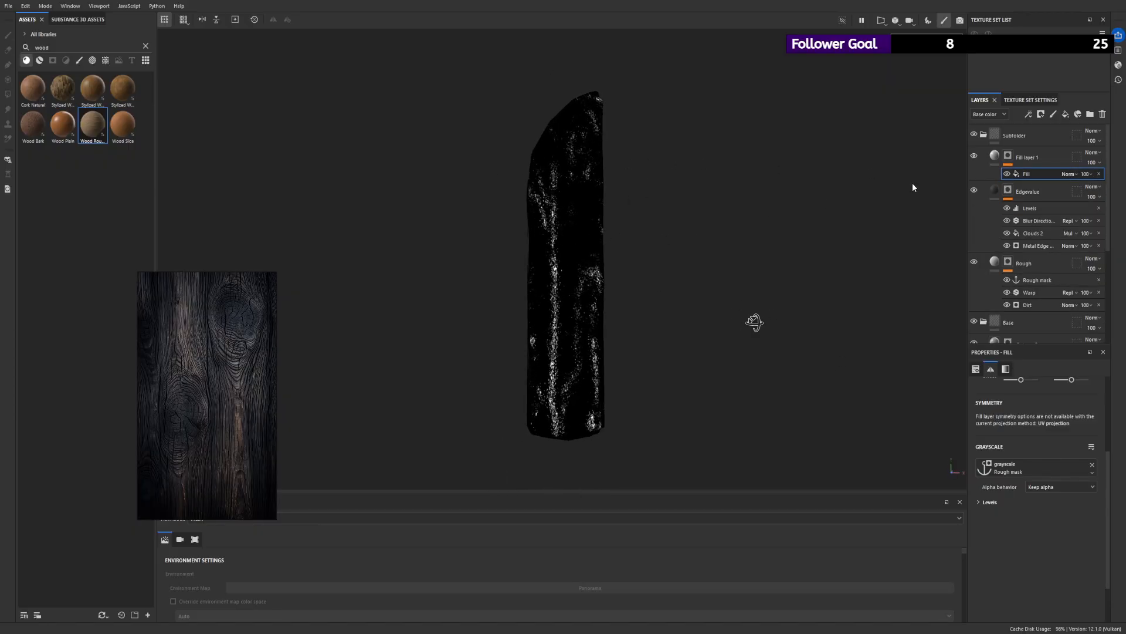
- Set Fill layer 1's base color to a dark reddish brown and check it on the plank
{"action": "left_click", "coordinate": [1031, 163]}
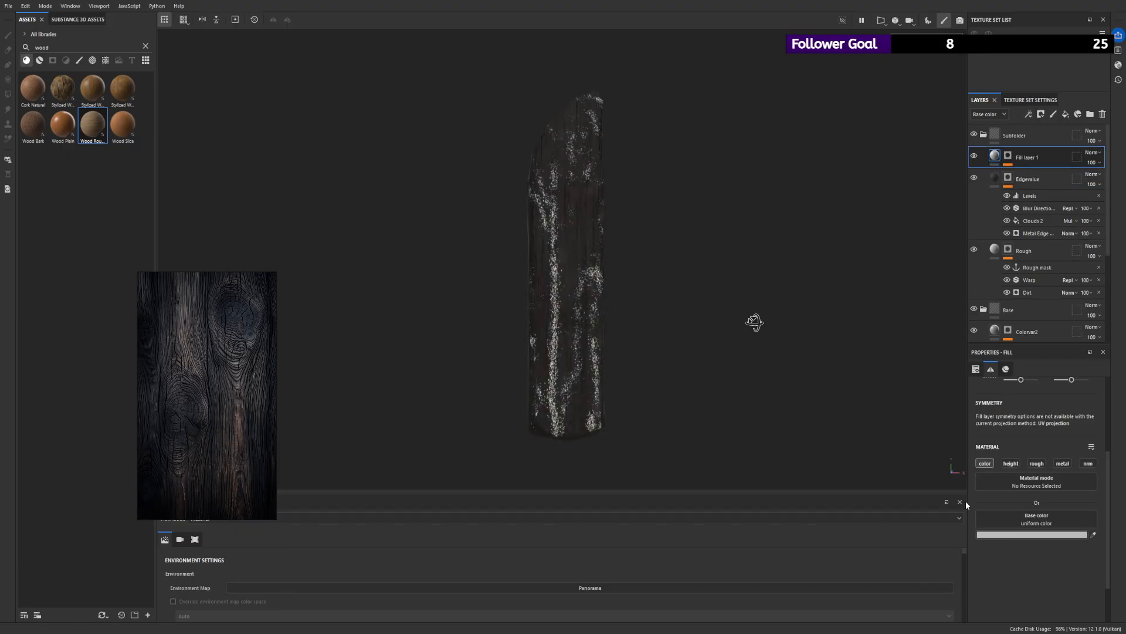
{"action": "left_click", "coordinate": [952, 521]}
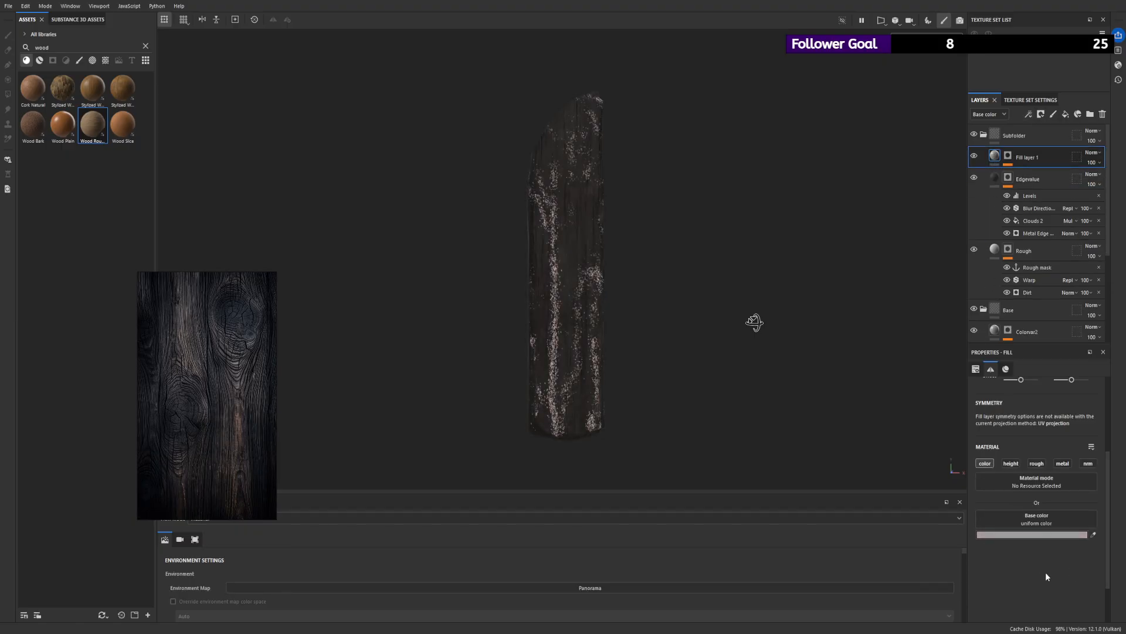
{"action": "left_click_drag", "start_coordinate": [1046, 574], "coordinate": [968, 566]}
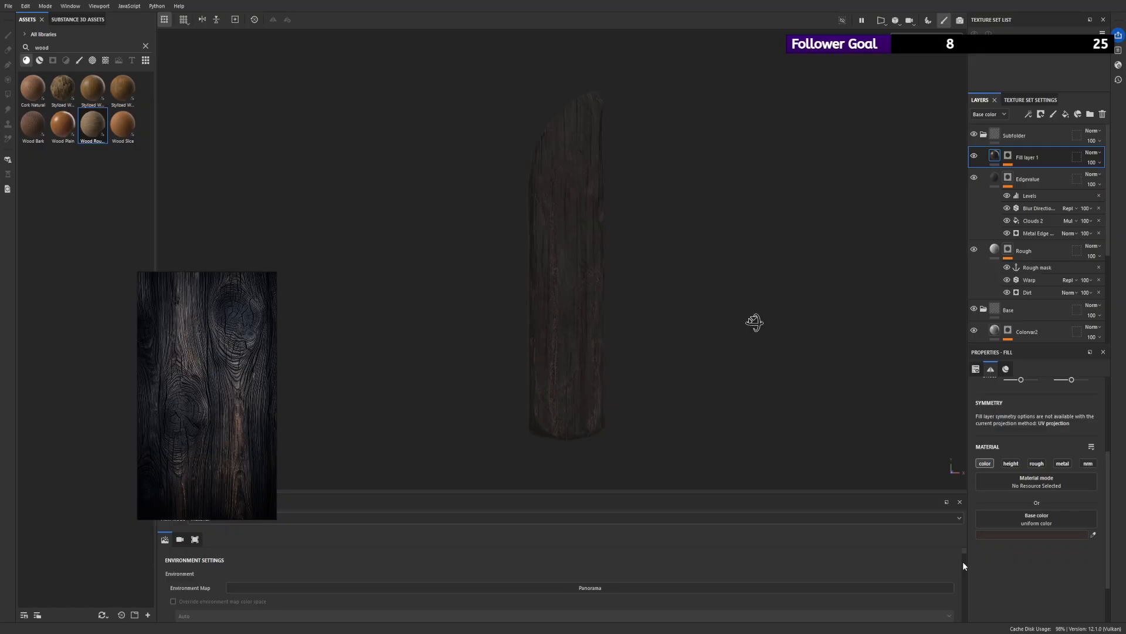
{"action": "mouse_move", "coordinate": [608, 320]}
{"action": "right_mouse_down", "text": "alt"}
{"action": "mouse_move", "coordinate": [570, 304]}
{"action": "mouse_move", "coordinate": [685, 326]}
{"action": "right_mouse_up", "text": "alt"}
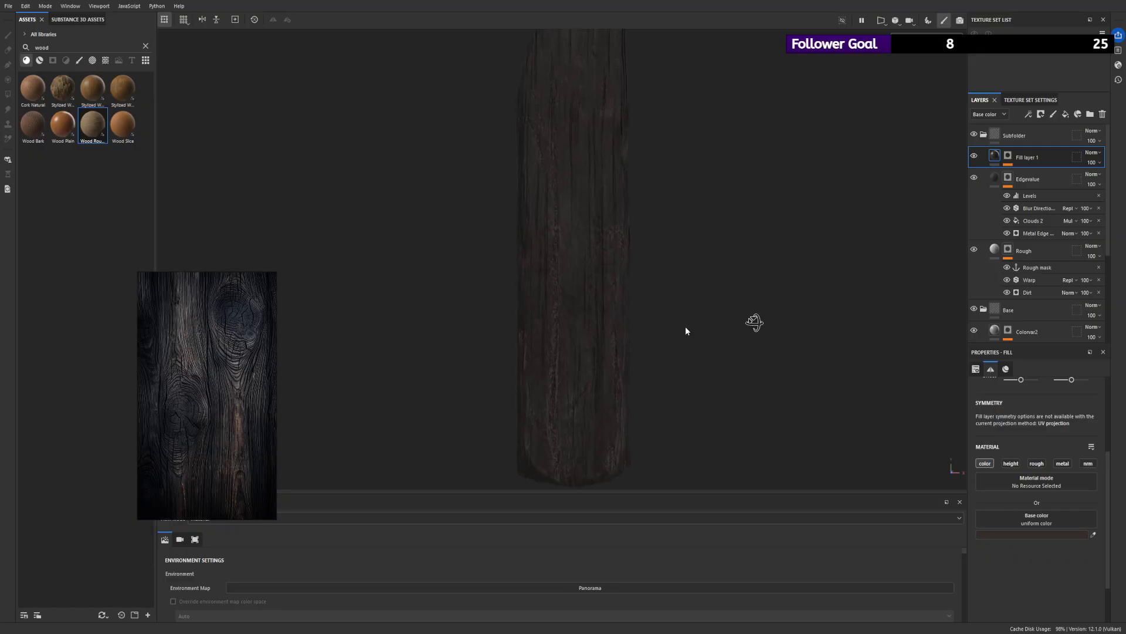
- Add a second fill effect to Fill layer 1's mask, using Clouds 3 as its grayscale and Multiply as its blend mode
{"action": "left_click", "coordinate": [1008, 156]}
{"action": "left_click", "coordinate": [1027, 174]}
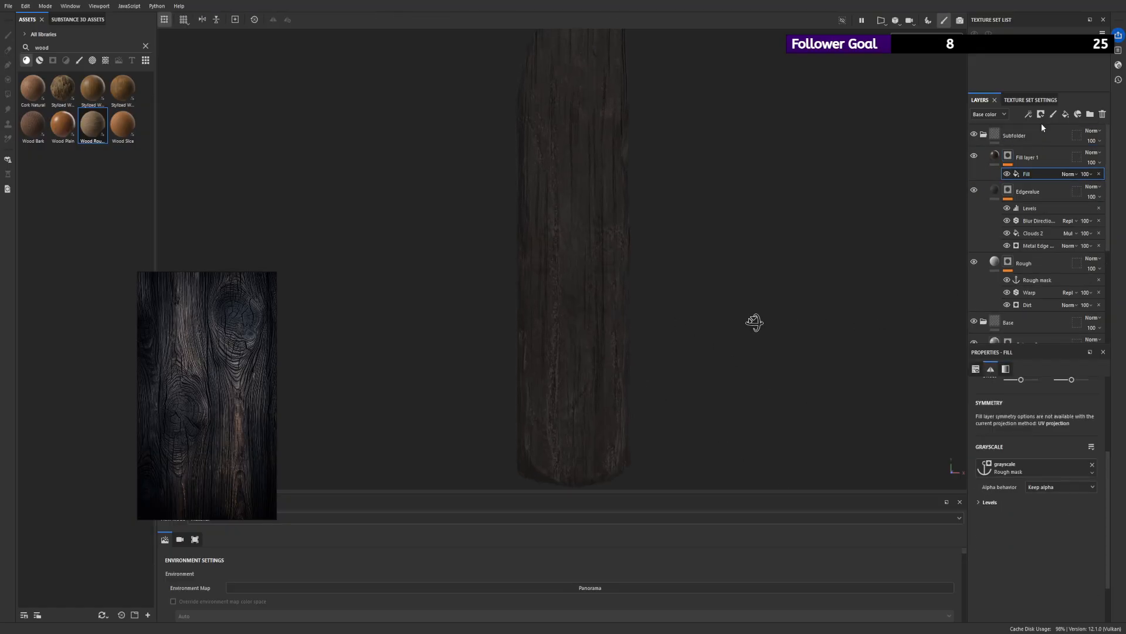
{"action": "left_click", "coordinate": [1065, 114]}
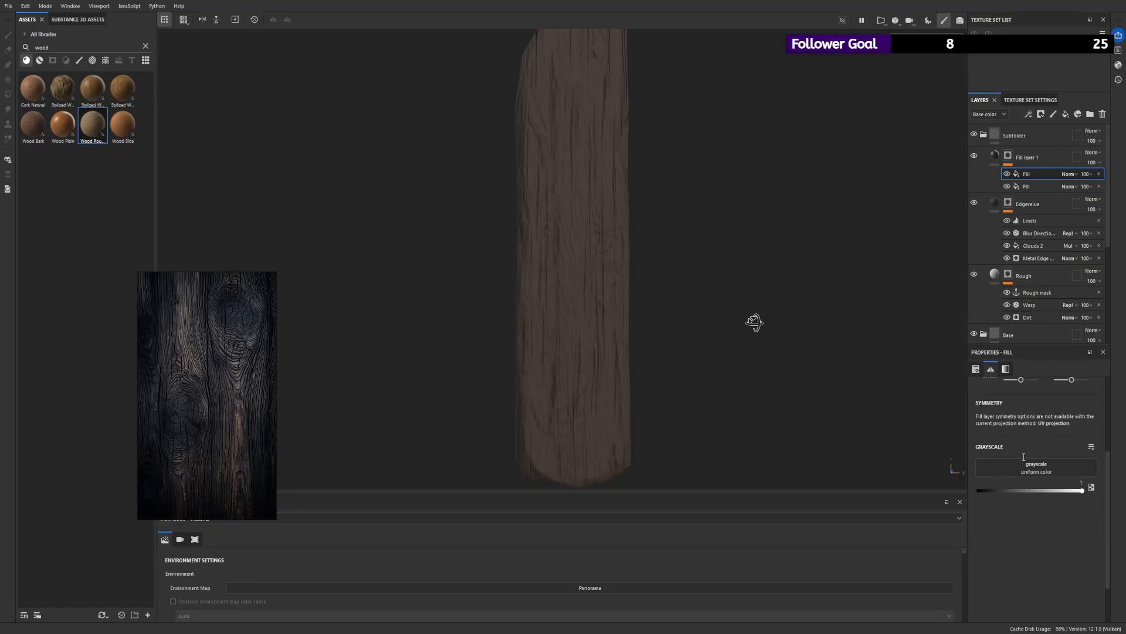
{"action": "left_click", "coordinate": [1039, 504]}
{"action": "left_click_drag", "start_coordinate": [734, 292], "coordinate": [728, 325], "text": "alt"}
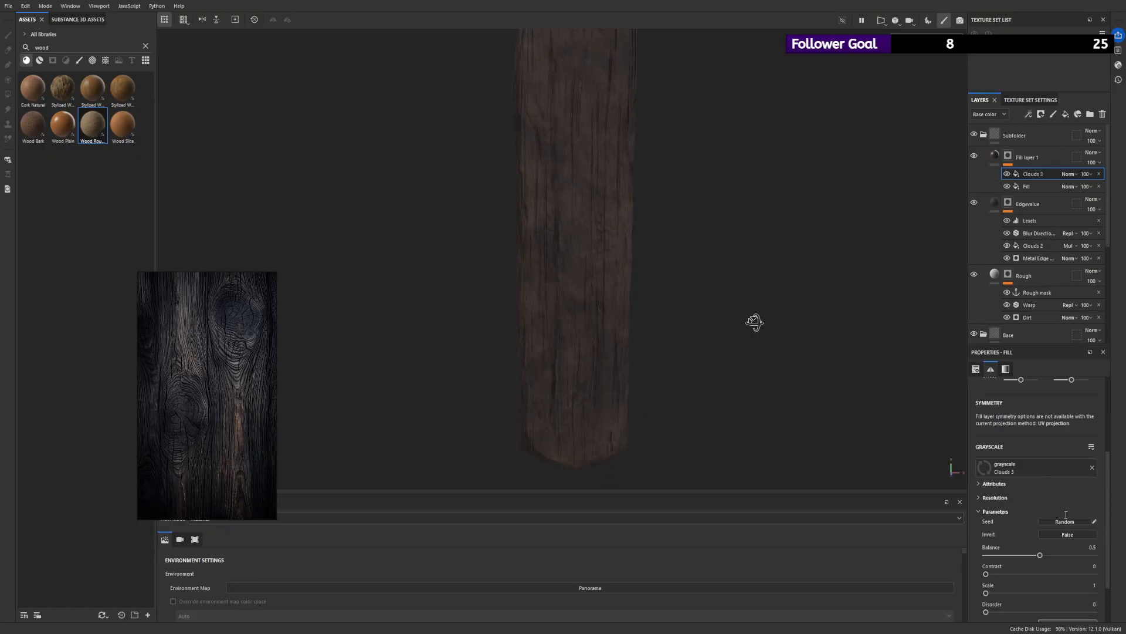
{"action": "left_click", "coordinate": [1070, 174]}
{"action": "left_click", "coordinate": [1068, 227]}
- Display Fill layer 1's mask and set the Clouds 3 fill's balance to 0.65 and contrast to 0.54
{"action": "left_click_drag", "start_coordinate": [577, 186], "coordinate": [598, 123], "text": "alt"}
{"action": "left_click", "coordinate": [1008, 157], "text": "alt"}
{"action": "left_click_drag", "start_coordinate": [692, 217], "coordinate": [631, 246], "text": "alt"}
{"action": "left_click_drag", "start_coordinate": [1039, 554], "coordinate": [1053, 574]}
{"action": "left_click_drag", "start_coordinate": [1027, 554], "coordinate": [1038, 555]}
{"action": "mouse_move", "coordinate": [1053, 574]}
{"action": "left_mouse_down"}
{"action": "mouse_move", "coordinate": [1024, 574]}
{"action": "mouse_move", "coordinate": [1078, 574]}
{"action": "mouse_move", "coordinate": [993, 574]}
{"action": "mouse_move", "coordinate": [1082, 574]}
{"action": "mouse_move", "coordinate": [1039, 555]}
{"action": "mouse_move", "coordinate": [1078, 555]}
{"action": "mouse_move", "coordinate": [1057, 557]}
{"action": "left_mouse_up"}
{"action": "right_click_drag", "start_coordinate": [592, 252], "coordinate": [493, 242], "text": "alt"}
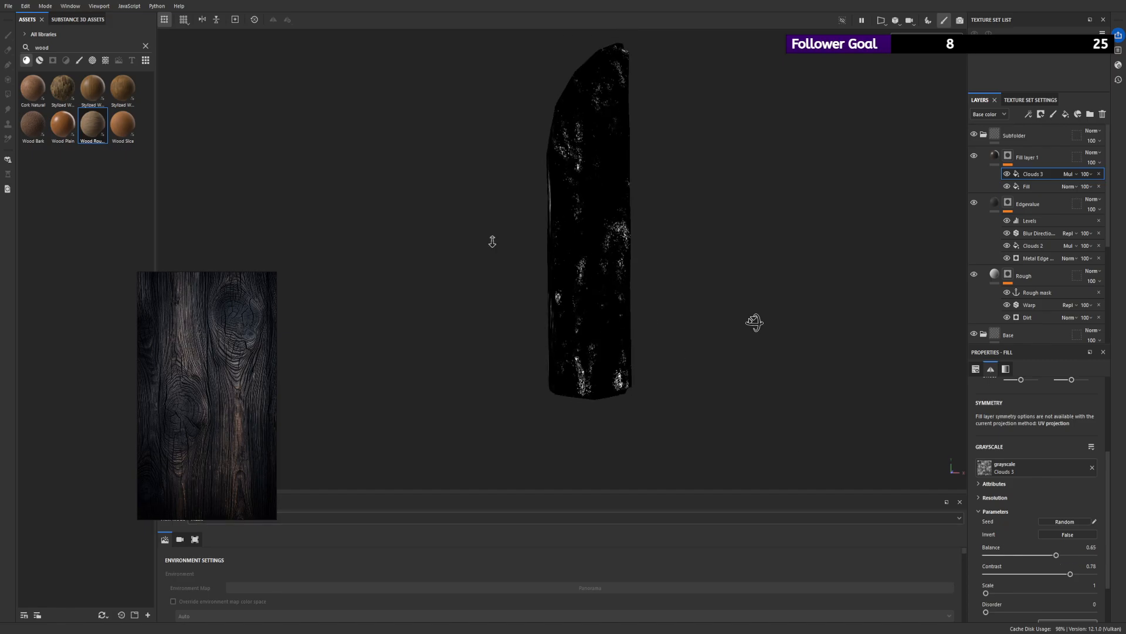
{"action": "left_click_drag", "start_coordinate": [493, 242], "coordinate": [755, 322], "text": "alt"}
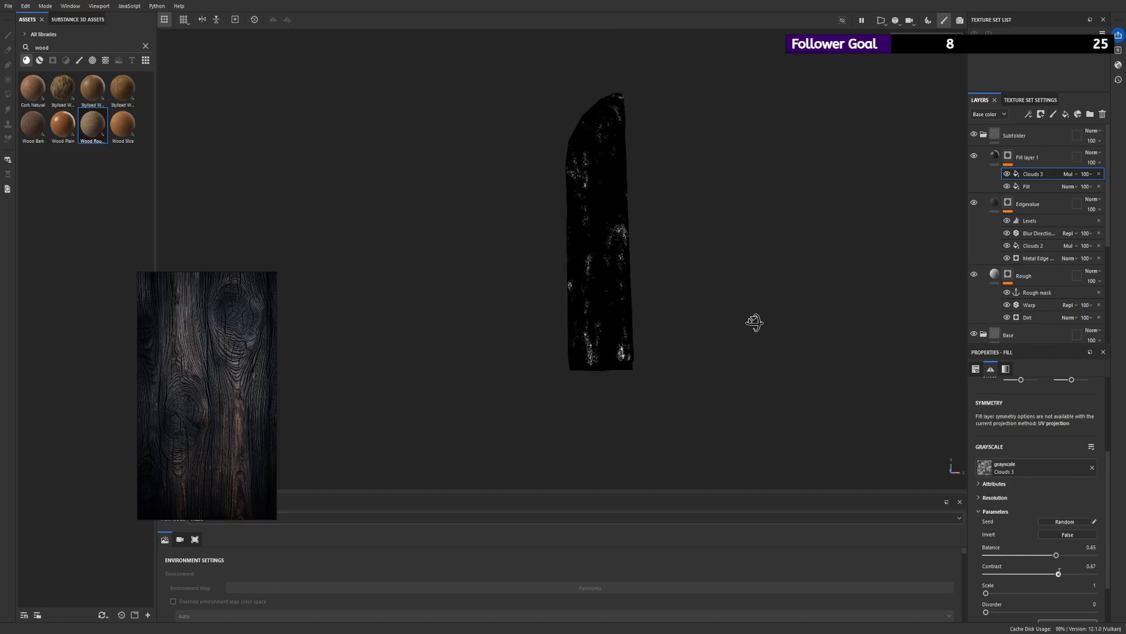
{"action": "left_click_drag", "start_coordinate": [1059, 568], "coordinate": [1050, 568]}
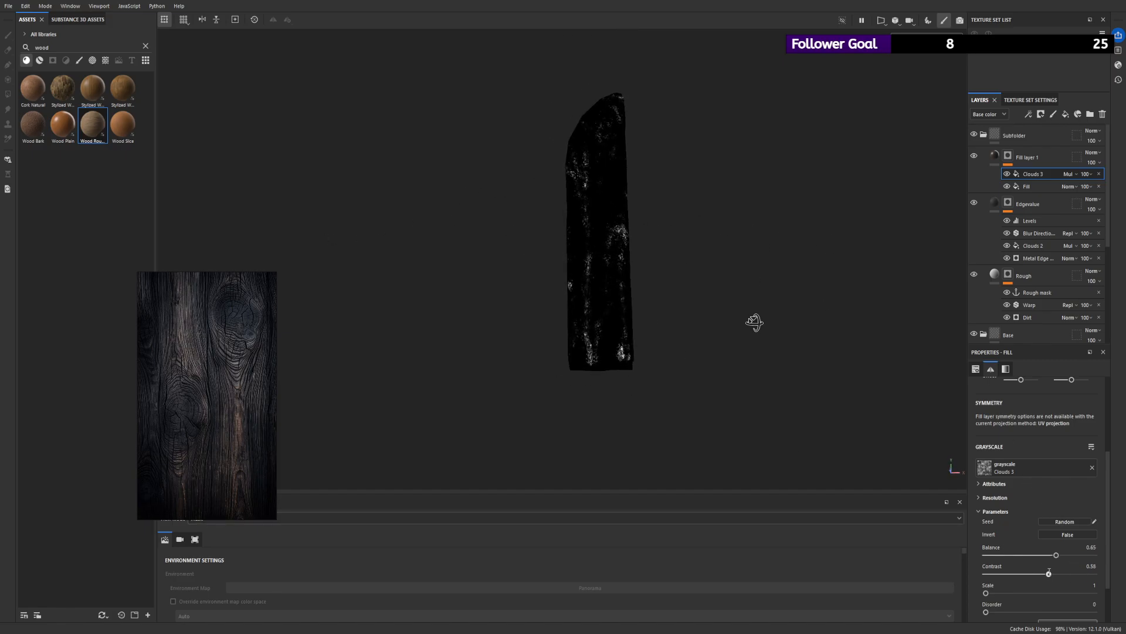
- Compare the plank's material with Fill layer 1 hidden and shown
{"action": "left_click", "coordinate": [999, 164]}
{"action": "right_click_drag", "start_coordinate": [698, 179], "coordinate": [892, 475], "text": "alt"}
{"action": "left_click_drag", "start_coordinate": [716, 250], "coordinate": [932, 159], "text": "alt"}
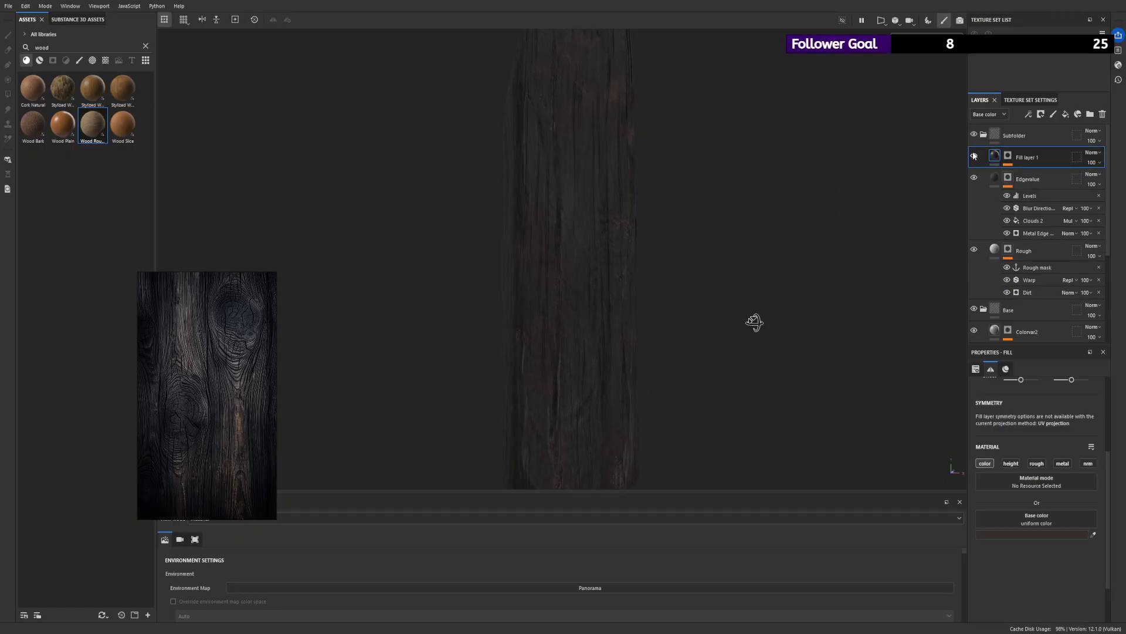
{"action": "left_click", "coordinate": [974, 155]}
{"action": "left_click", "coordinate": [973, 156]}
{"action": "left_click", "coordinate": [974, 156]}
{"action": "left_click_drag", "start_coordinate": [836, 229], "coordinate": [789, 223], "text": "alt"}
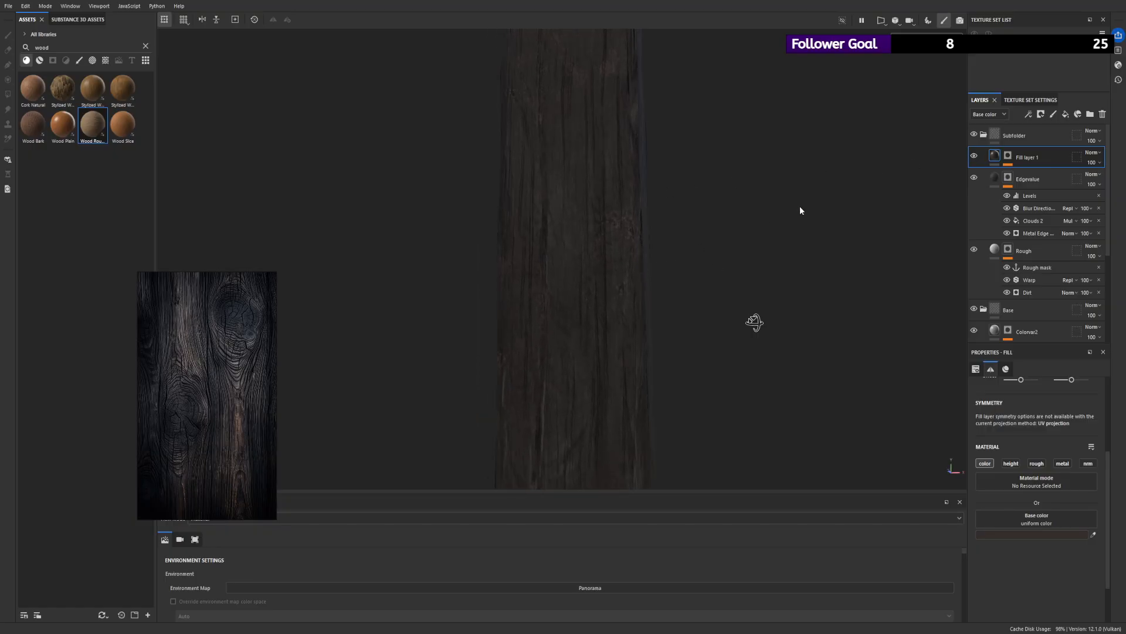
- Soften the Clouds 3 fill in Fill layer 1's mask with a balance of 0.46 and a contrast of 0.09
{"action": "left_click", "coordinate": [1008, 155]}
{"action": "left_click", "coordinate": [1032, 175]}
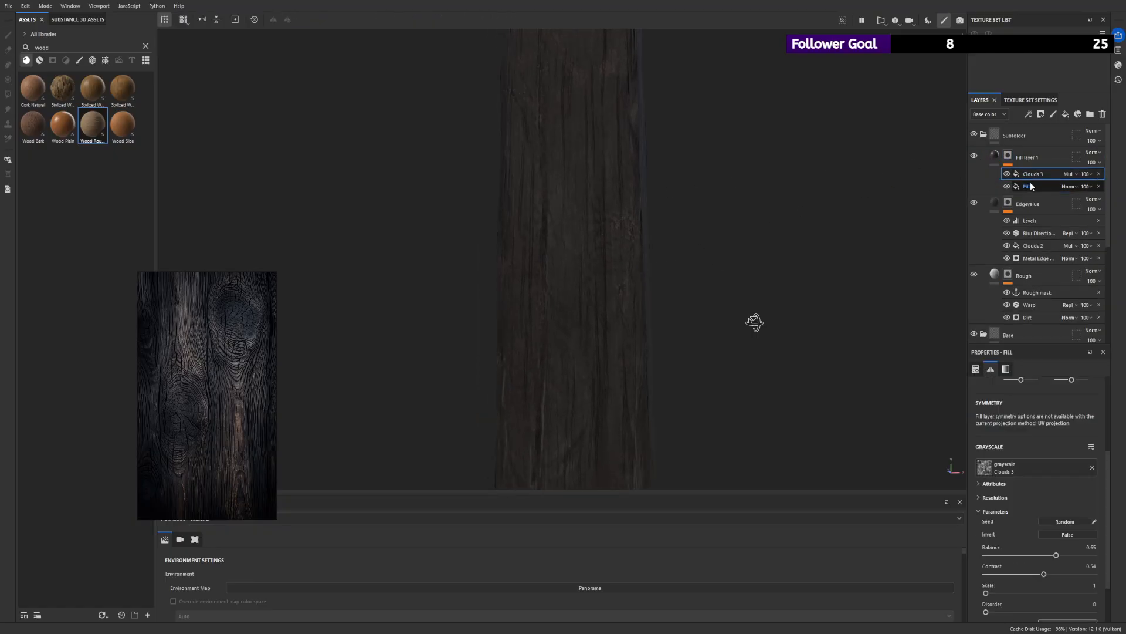
{"action": "left_click", "coordinate": [1028, 186]}
{"action": "left_click", "coordinate": [1033, 173]}
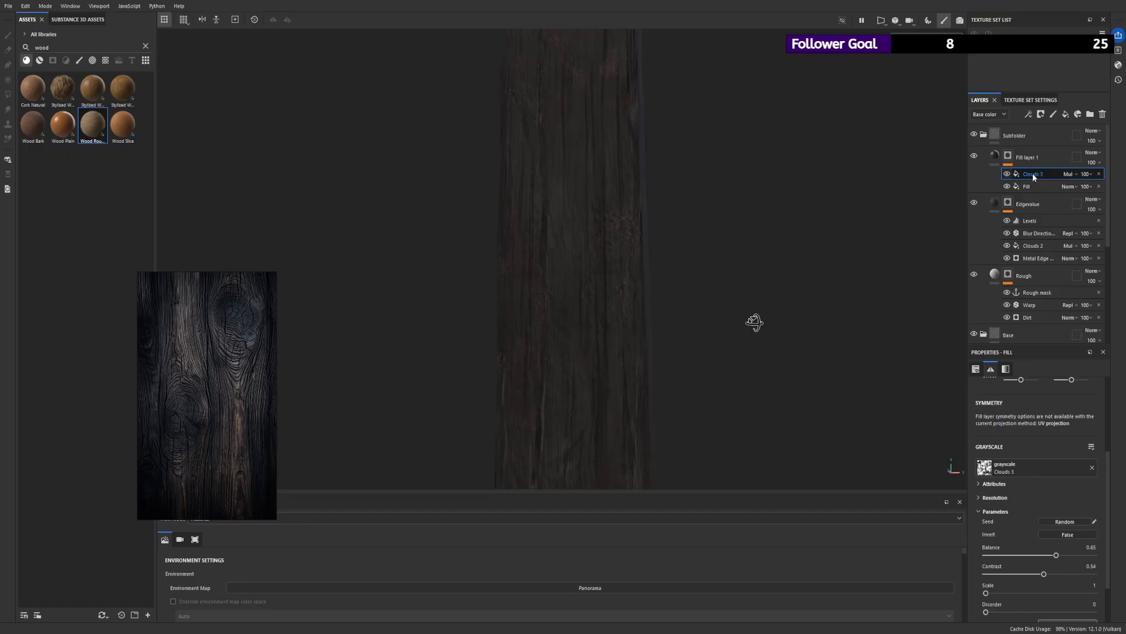
{"action": "left_click", "coordinate": [1008, 155], "text": "alt"}
{"action": "mouse_move", "coordinate": [1055, 554]}
{"action": "left_mouse_down"}
{"action": "mouse_move", "coordinate": [1085, 555]}
{"action": "mouse_move", "coordinate": [1072, 554]}
{"action": "left_mouse_up"}
{"action": "left_click_drag", "start_coordinate": [679, 282], "coordinate": [797, 305], "text": "alt"}
{"action": "mouse_move", "coordinate": [1047, 566]}
{"action": "left_mouse_down"}
{"action": "mouse_move", "coordinate": [995, 566]}
{"action": "mouse_move", "coordinate": [1001, 555]}
{"action": "mouse_move", "coordinate": [1026, 556]}
{"action": "mouse_move", "coordinate": [1006, 573]}
{"action": "mouse_move", "coordinate": [1050, 555]}
{"action": "mouse_move", "coordinate": [1038, 555]}
{"action": "left_mouse_up"}
{"action": "right_click_drag", "start_coordinate": [663, 259], "coordinate": [336, 216], "text": "alt"}
{"action": "left_click_drag", "start_coordinate": [724, 267], "coordinate": [685, 271], "text": "alt"}
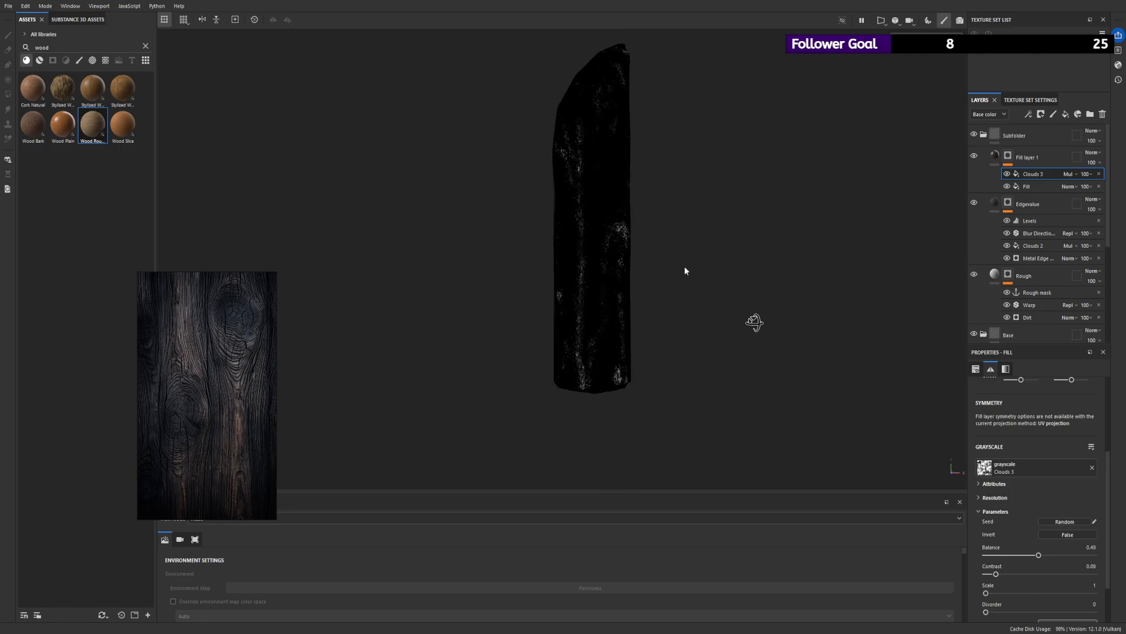
{"action": "left_click", "coordinate": [1033, 555]}
- Raise the Clouds 3 fill's tiling and set its balance to 0.29
{"action": "scroll", "coordinate": [1023, 483], "scroll_direction": "up", "scroll_amount": 2}
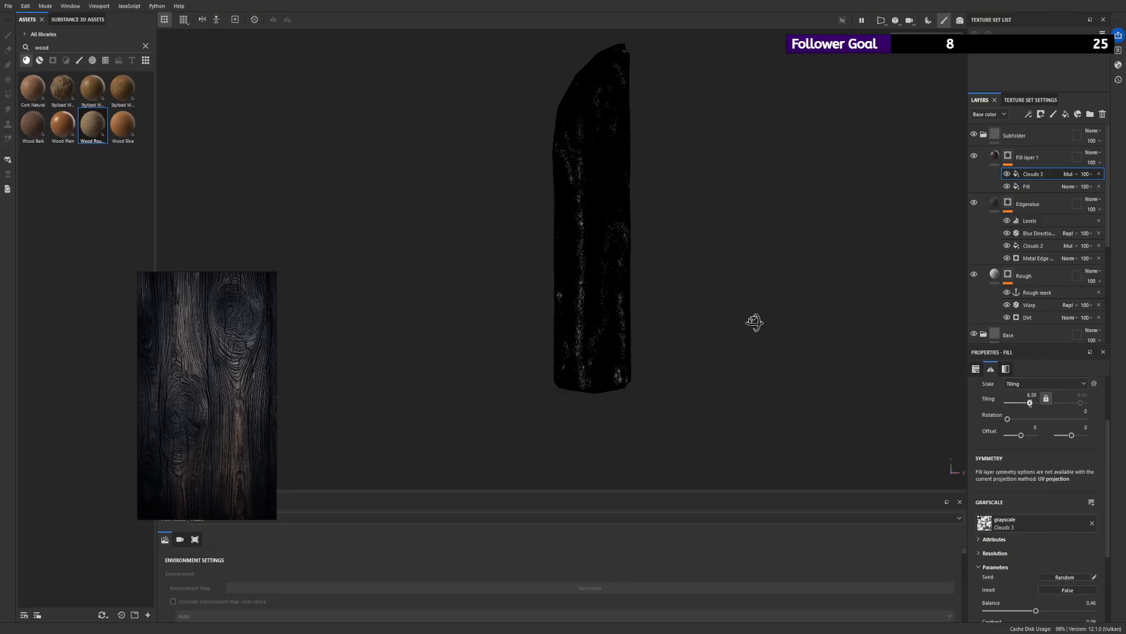
{"action": "left_click", "coordinate": [1028, 403]}
{"action": "scroll", "coordinate": [1032, 562], "scroll_direction": "down", "scroll_amount": 1}
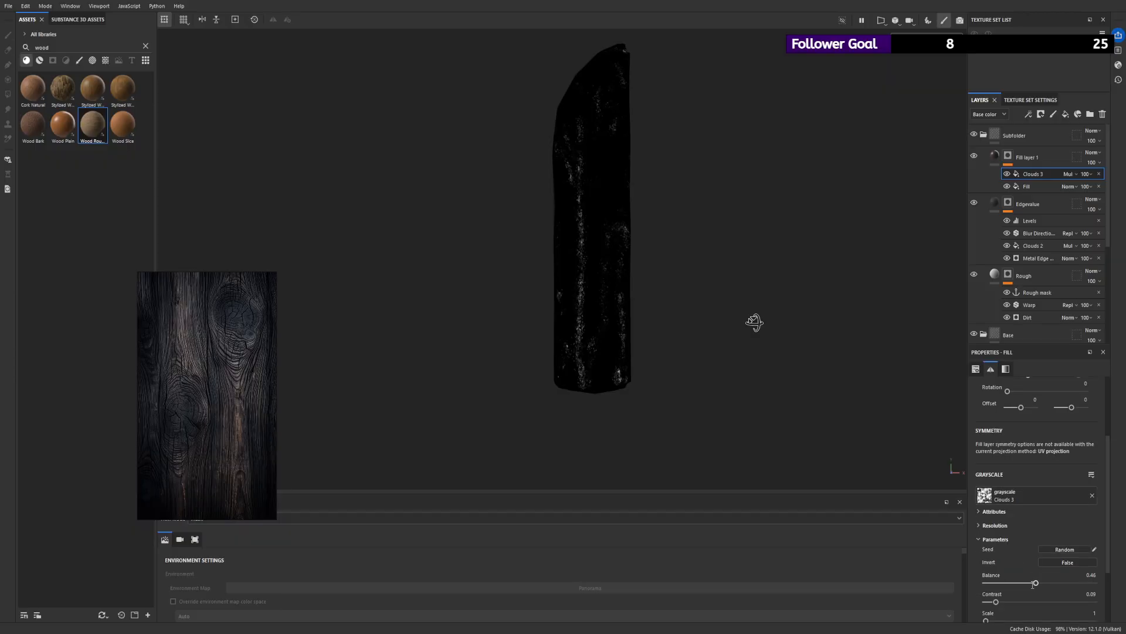
{"action": "left_click_drag", "start_coordinate": [1036, 582], "coordinate": [1010, 583]}
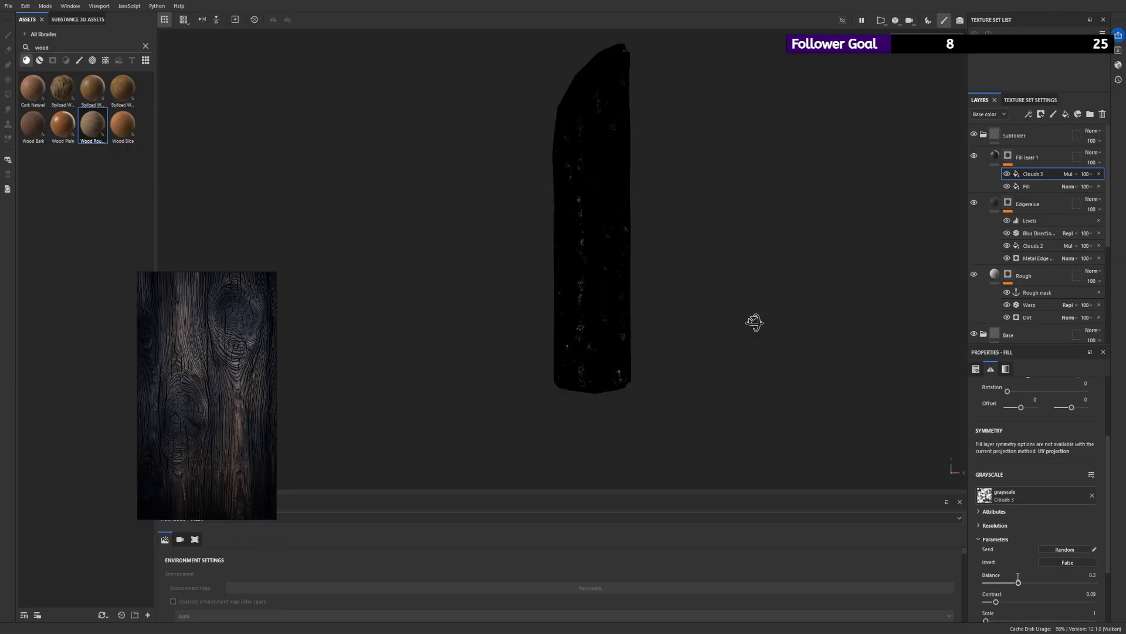
{"action": "left_click_drag", "start_coordinate": [587, 277], "coordinate": [706, 303], "text": "alt"}
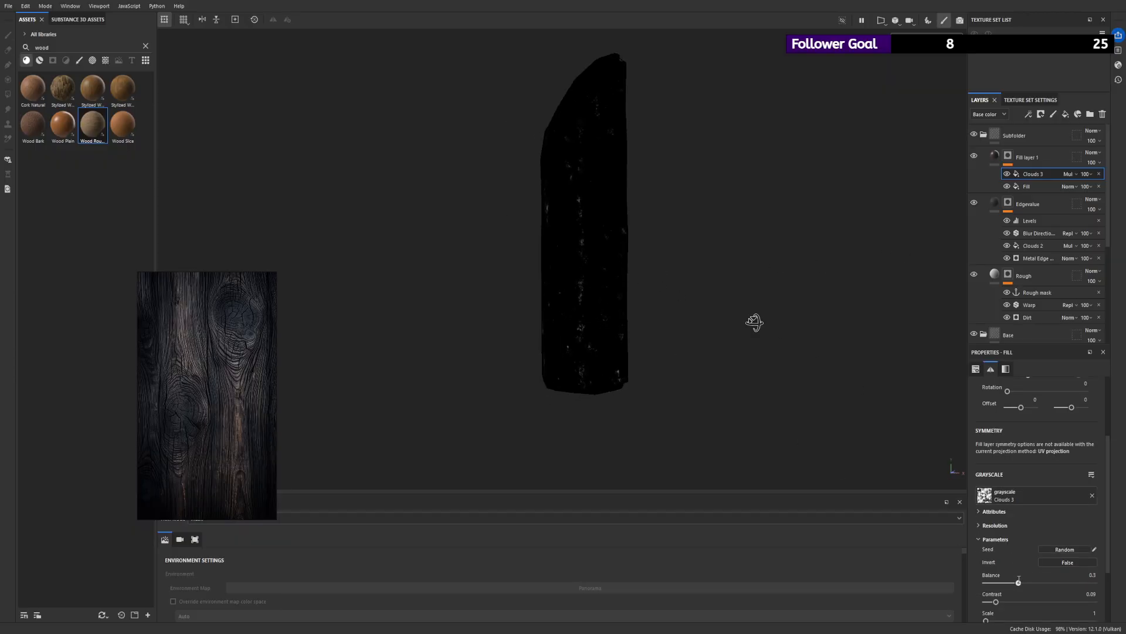
{"action": "left_click_drag", "start_coordinate": [911, 485], "coordinate": [819, 237], "text": "alt"}
{"action": "left_click_drag", "start_coordinate": [886, 192], "coordinate": [727, 199], "text": "alt"}
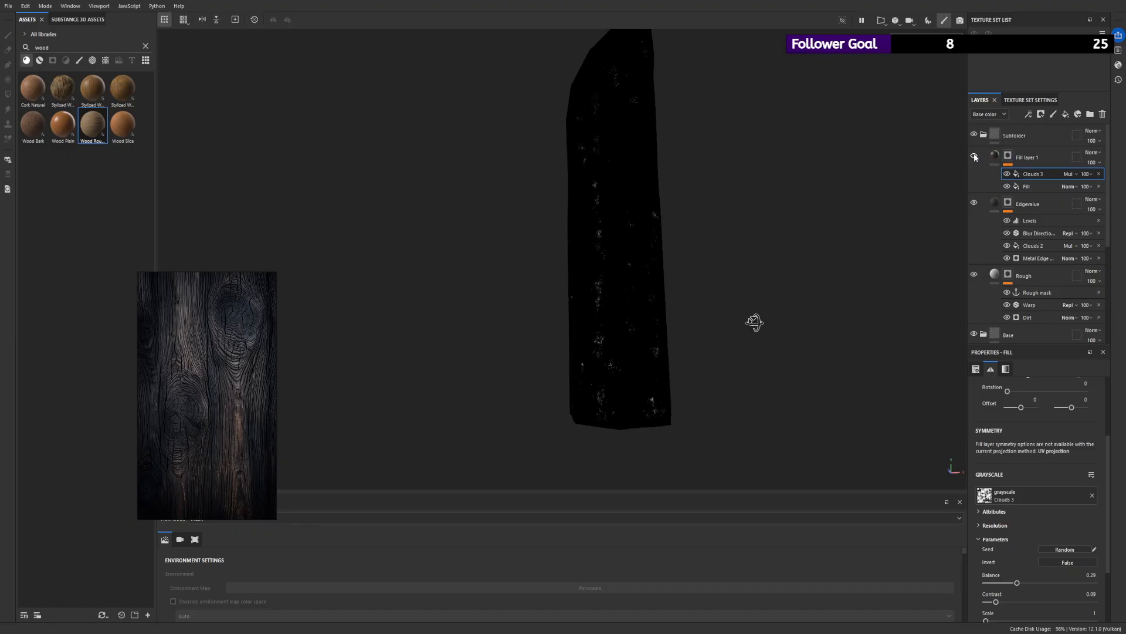
- Inspect Fill layer 1 on the plank, enable its roughness channel, and set the roughness to 1
{"action": "left_click", "coordinate": [995, 156]}
{"action": "scroll", "coordinate": [661, 169], "scroll_direction": "up", "scroll_amount": 2}
{"action": "left_click_drag", "start_coordinate": [661, 170], "coordinate": [740, 200], "text": "alt"}
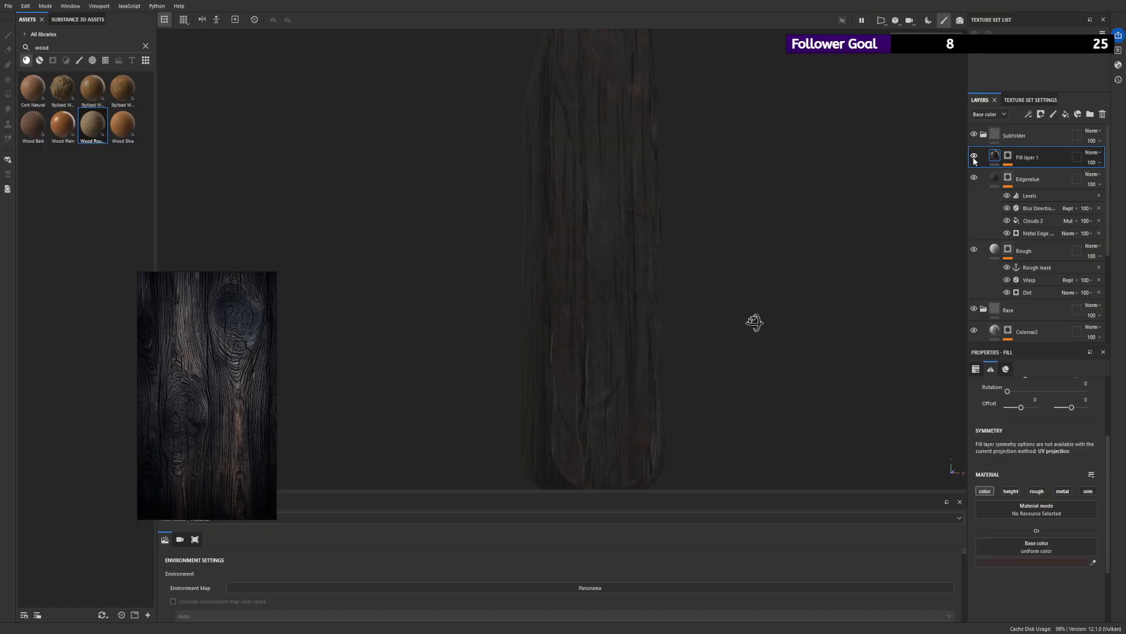
{"action": "scroll", "coordinate": [647, 172], "scroll_direction": "up", "scroll_amount": 2}
{"action": "left_click_drag", "start_coordinate": [688, 258], "coordinate": [648, 289], "text": "alt"}
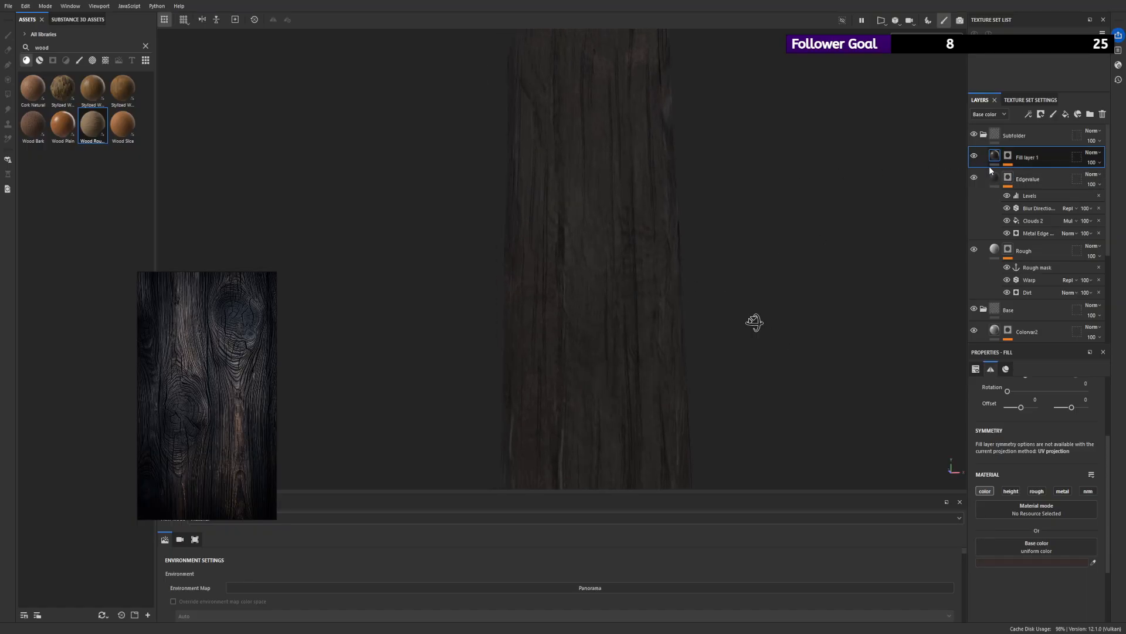
{"action": "left_click", "coordinate": [1033, 491]}
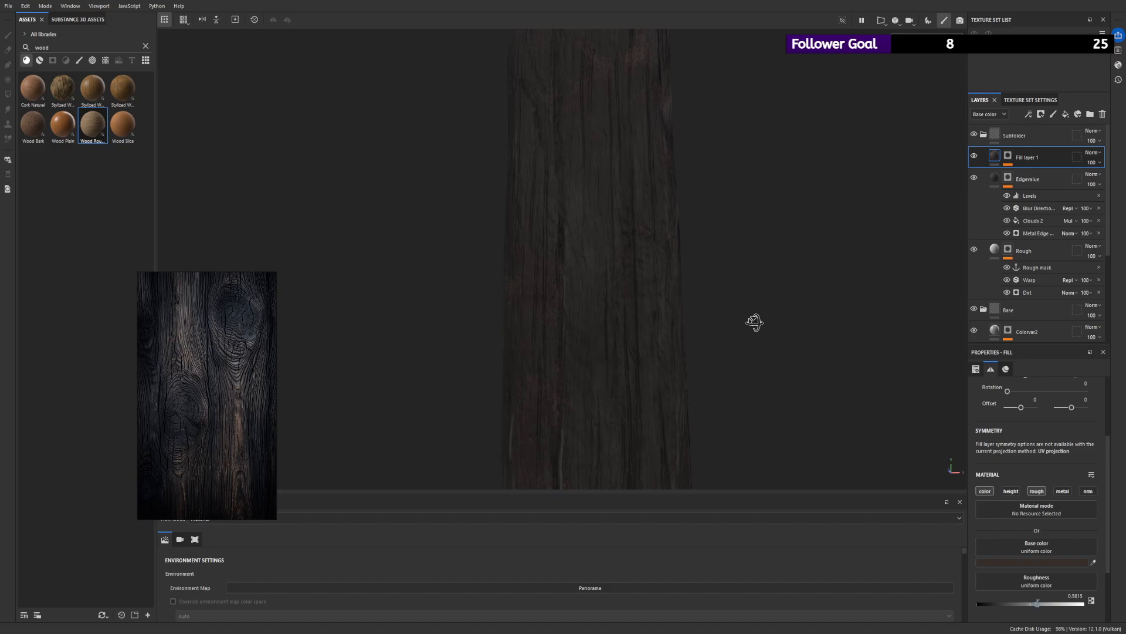
{"action": "scroll", "coordinate": [415, 246], "scroll_direction": "down", "scroll_amount": 2}
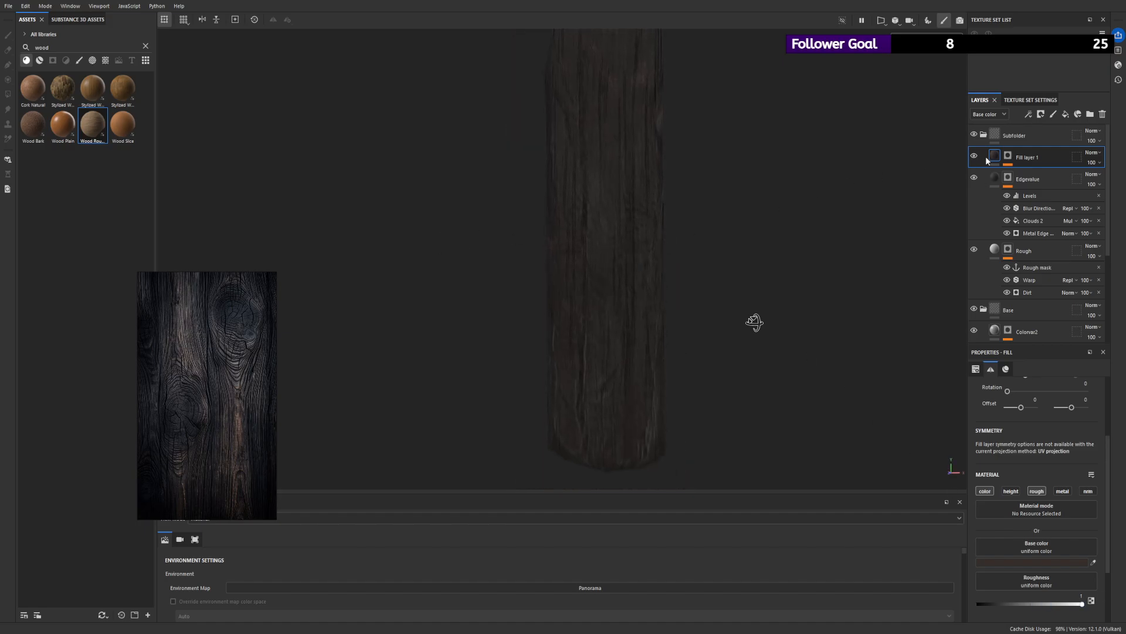
- Add a Blur Directional filter above Clouds 3 in Fill layer 1's mask
{"action": "left_click", "coordinate": [1008, 156]}
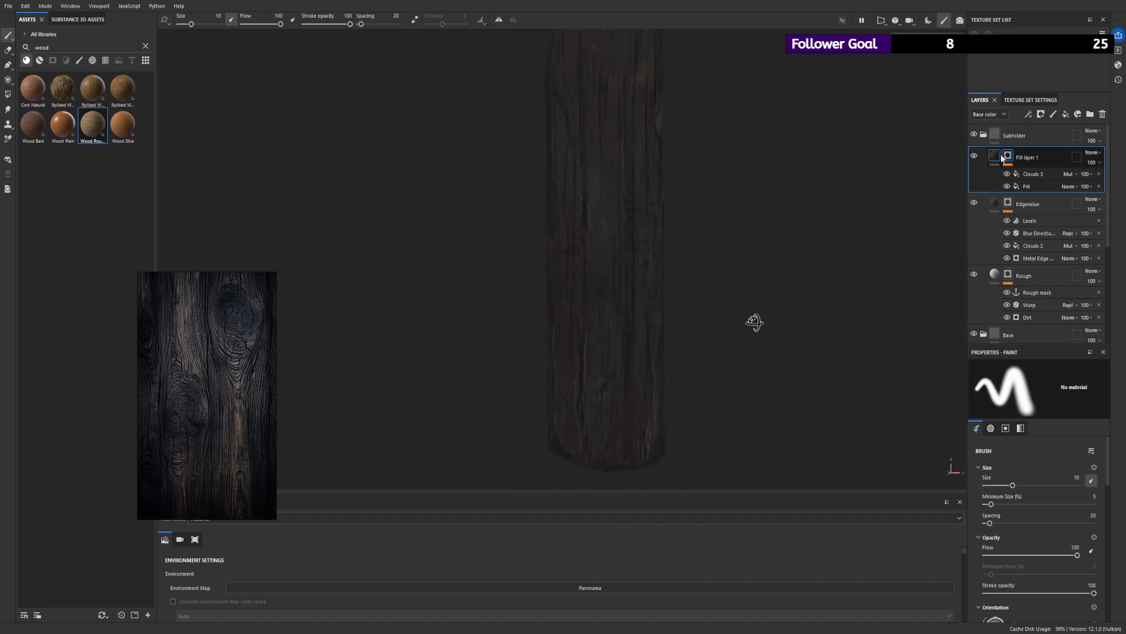
{"action": "left_click", "coordinate": [1028, 171]}
{"action": "left_click", "coordinate": [1021, 101]}
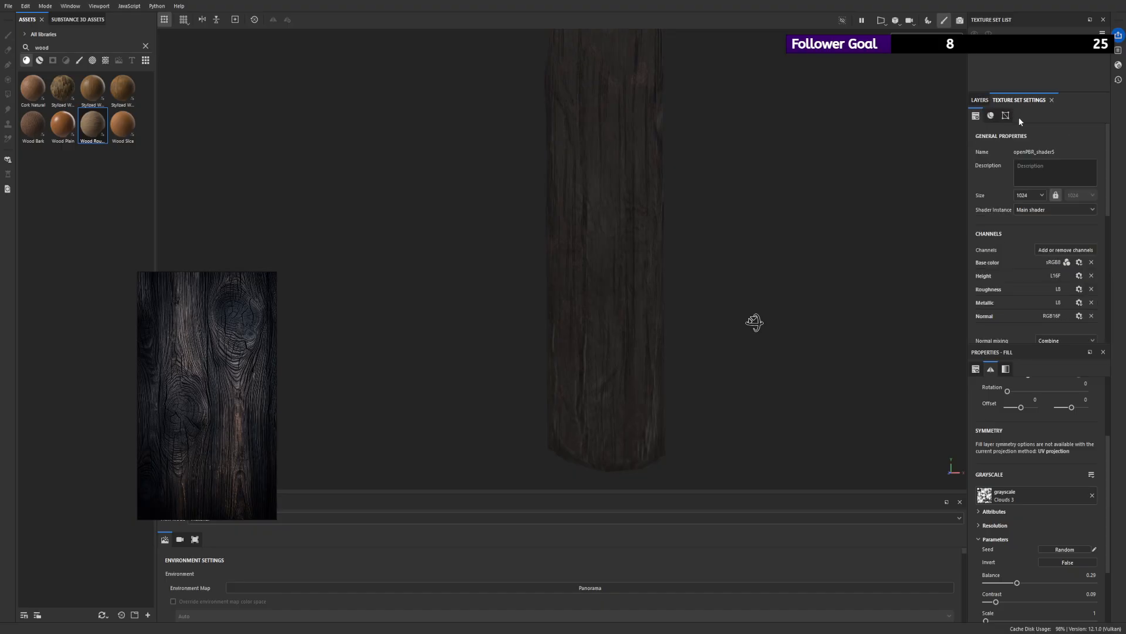
{"action": "left_click", "coordinate": [989, 101]}
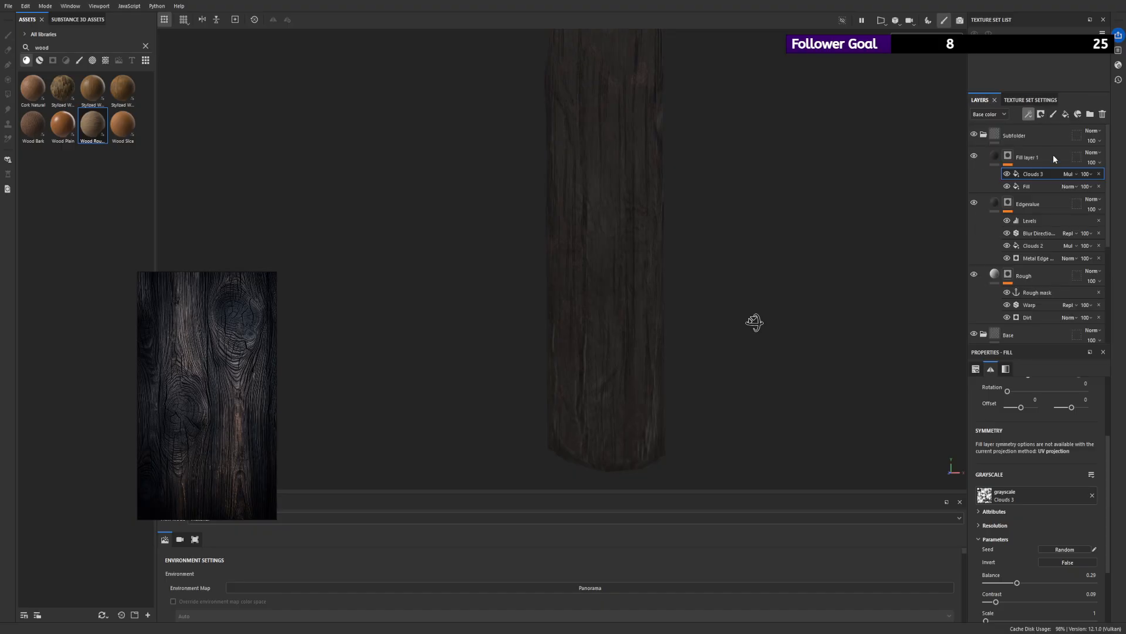
{"action": "left_click", "coordinate": [1059, 178]}
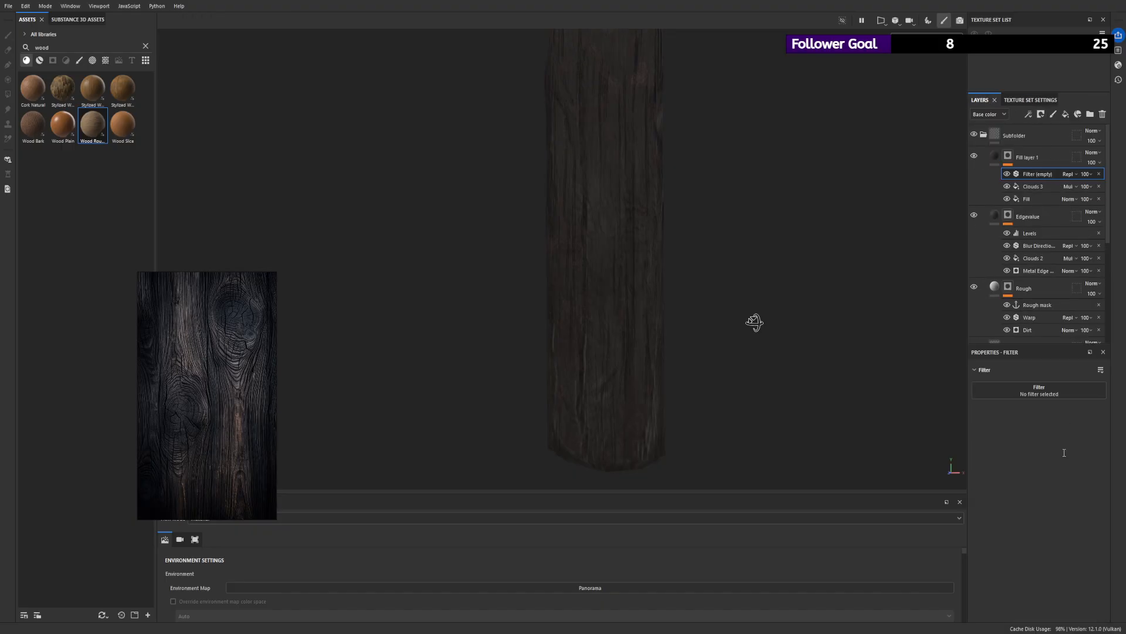
{"action": "left_click", "coordinate": [1031, 449]}
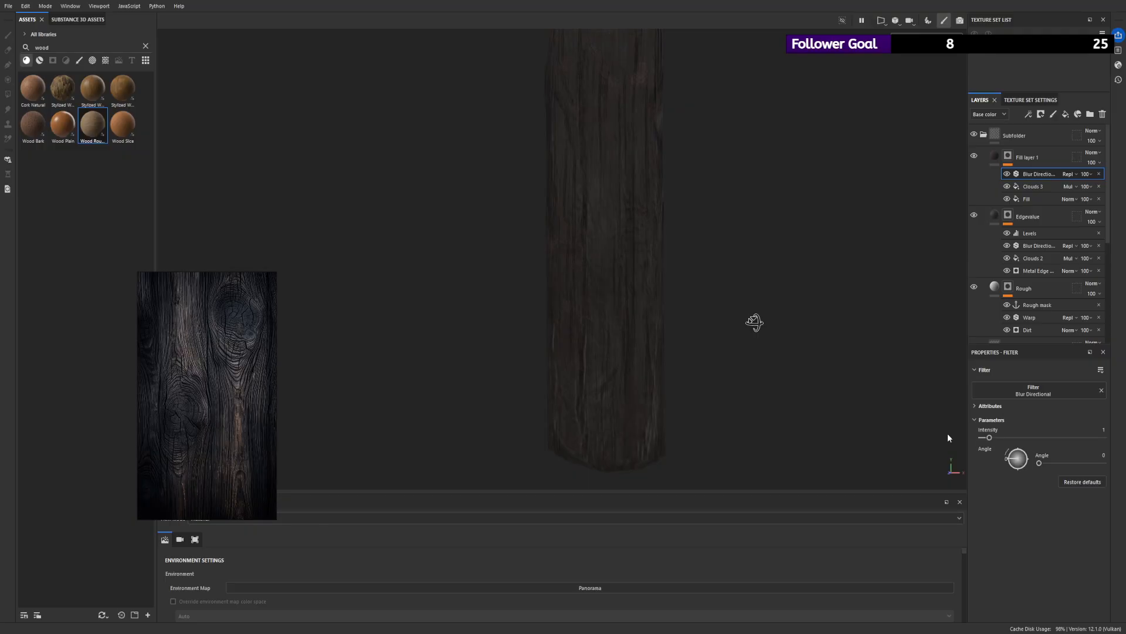
- Set the Blur Directional angle to about 90 and its intensity to about 1.8 while viewing the mask
{"action": "right_click_drag", "start_coordinate": [948, 434], "coordinate": [1071, 489], "text": "alt"}
{"action": "left_click_drag", "start_coordinate": [1049, 458], "coordinate": [1054, 459]}
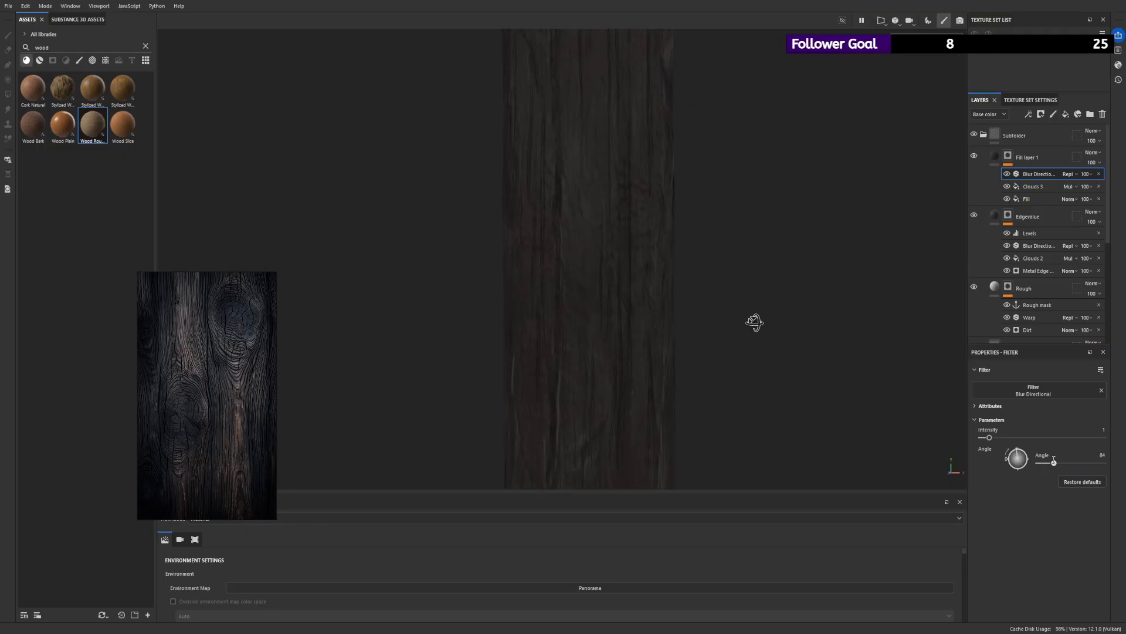
{"action": "left_click_drag", "start_coordinate": [989, 437], "coordinate": [865, 477]}
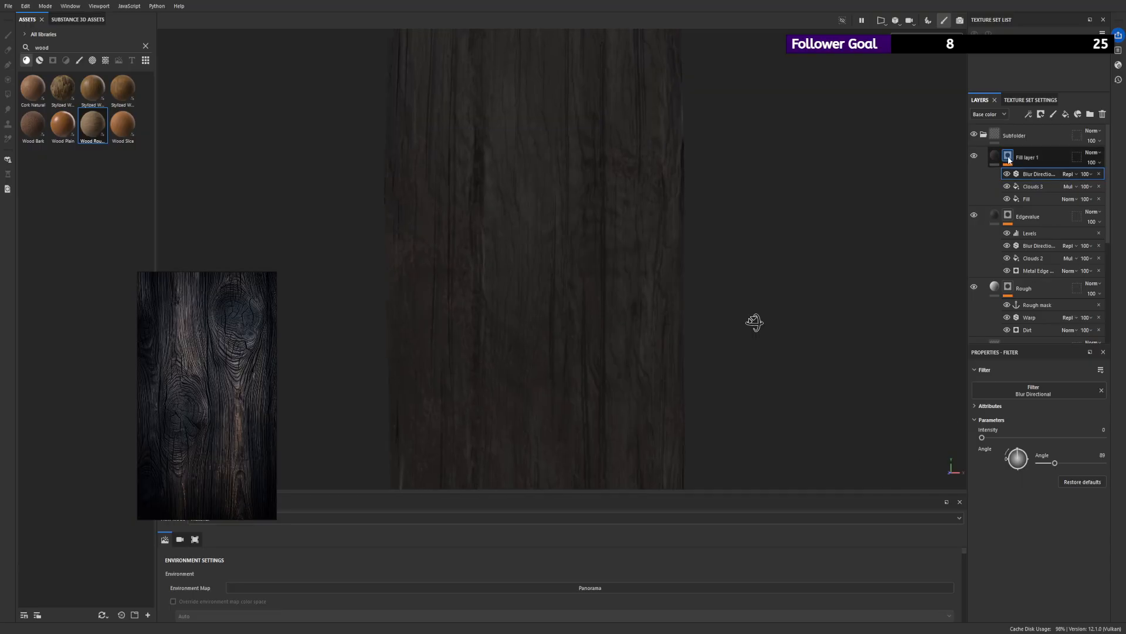
{"action": "left_click", "coordinate": [1008, 156], "text": "alt"}
{"action": "left_click_drag", "start_coordinate": [982, 437], "coordinate": [997, 437]}
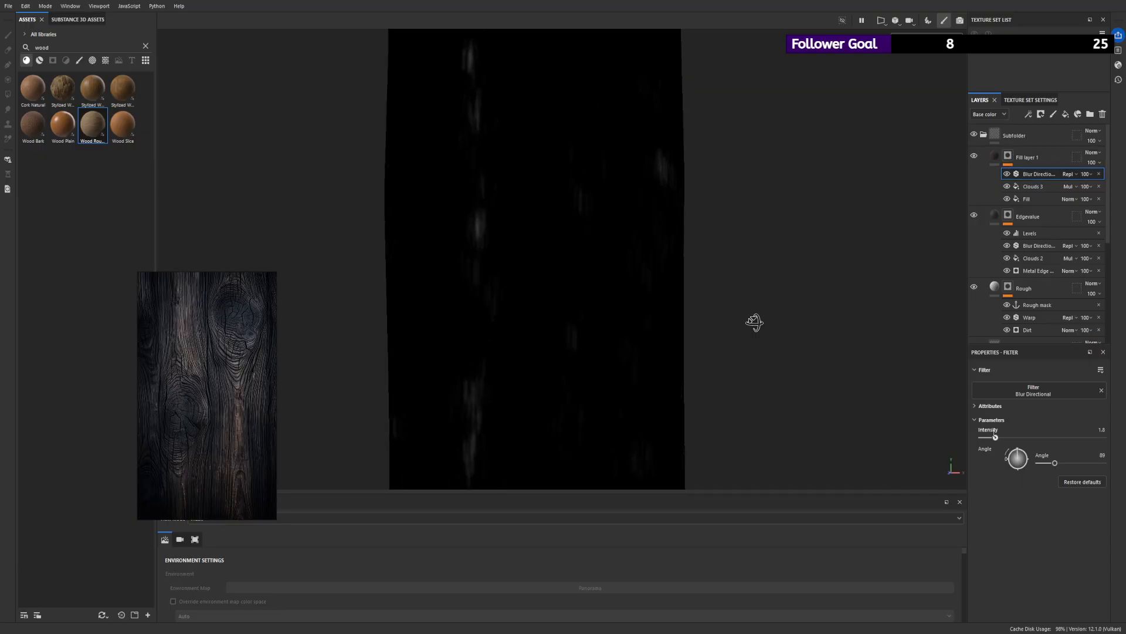
- Set the Blur Directional intensity to 2.55 and examine the mask along the plank
{"action": "right_click_drag", "start_coordinate": [667, 269], "coordinate": [350, 206], "text": "alt"}
{"action": "left_click_drag", "start_coordinate": [350, 206], "coordinate": [557, 234], "text": "alt"}
{"action": "right_click_drag", "start_coordinate": [558, 234], "coordinate": [458, 203], "text": "alt"}
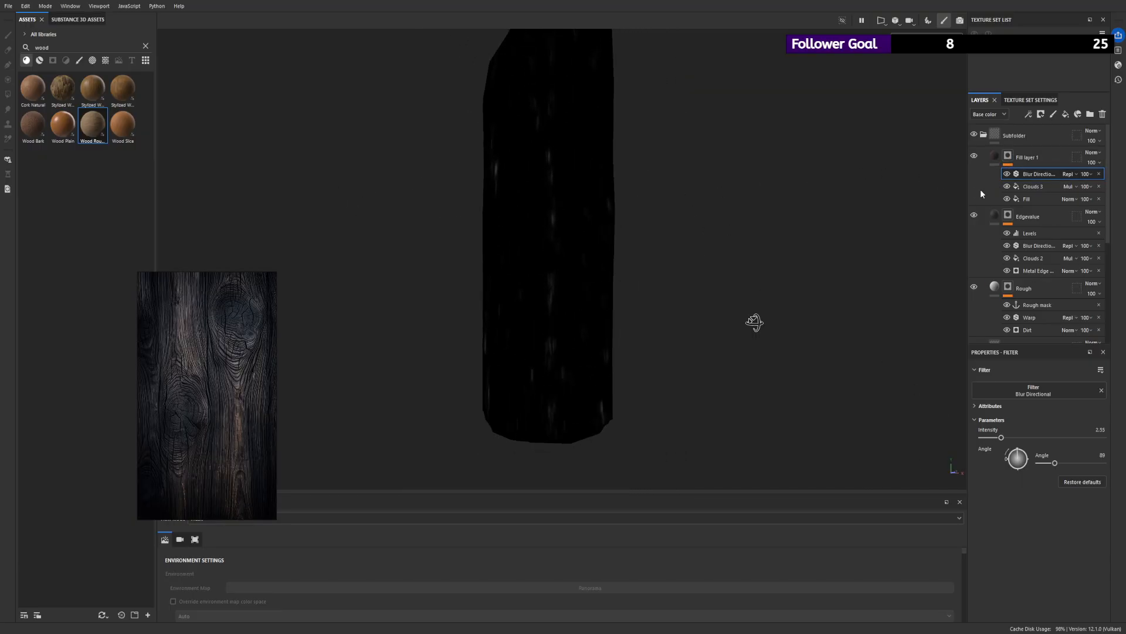
- Lighten Fill layer 1's base color to a muted greyish brown and check it on the plank
{"action": "left_click", "coordinate": [997, 157]}
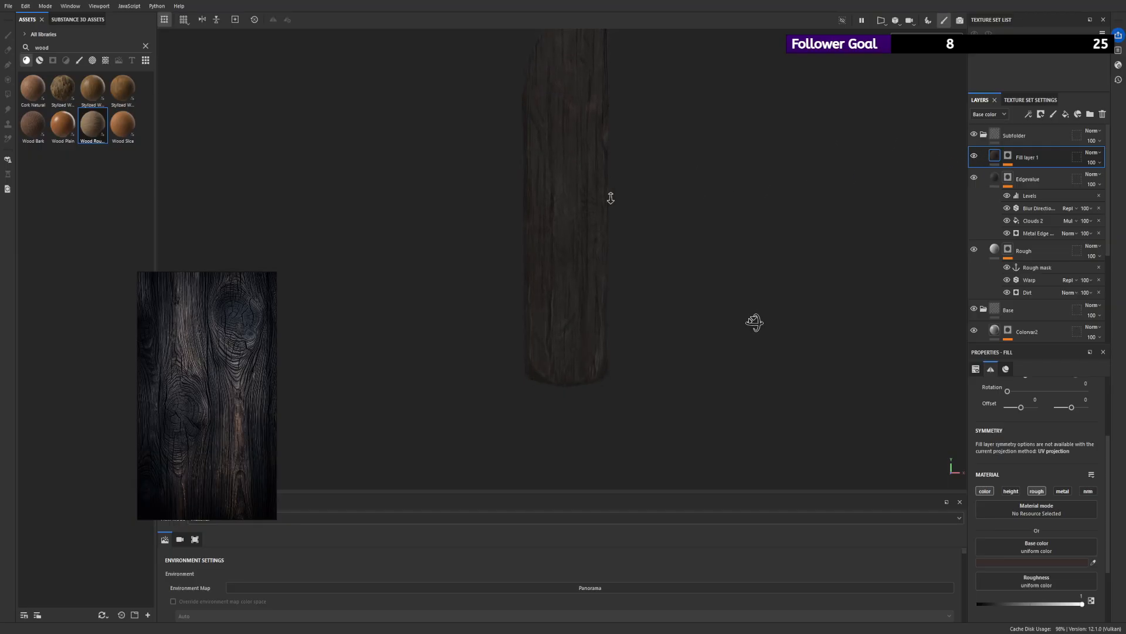
{"action": "right_click_drag", "start_coordinate": [610, 198], "coordinate": [674, 223], "text": "alt"}
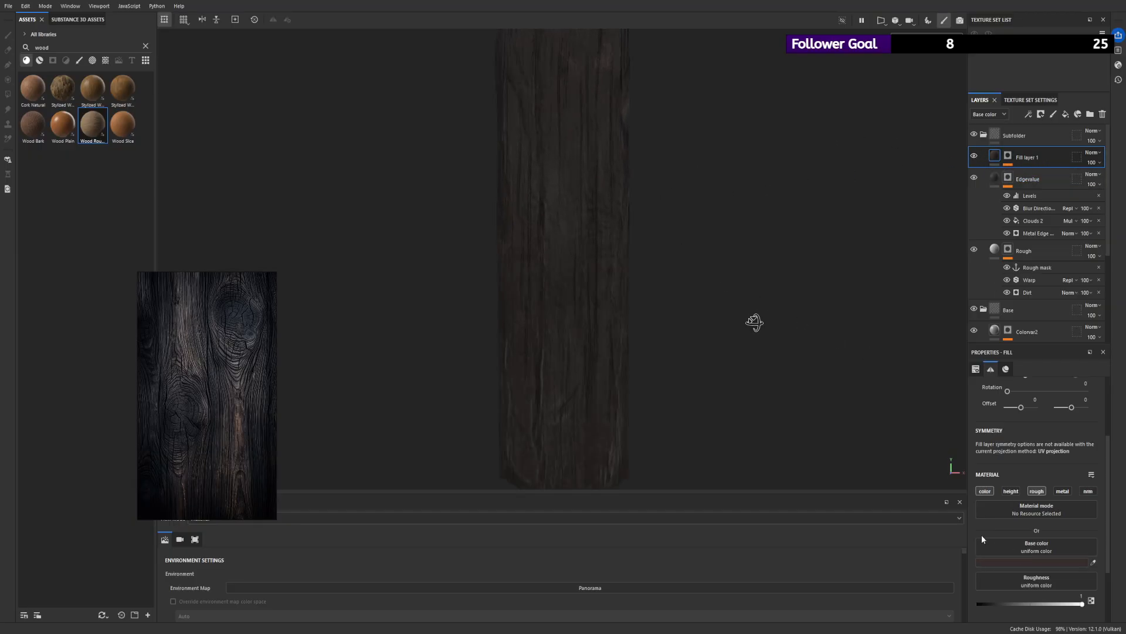
{"action": "left_click", "coordinate": [984, 562]}
{"action": "left_click_drag", "start_coordinate": [961, 558], "coordinate": [959, 544]}
{"action": "right_click_drag", "start_coordinate": [787, 373], "coordinate": [505, 146], "text": "alt"}
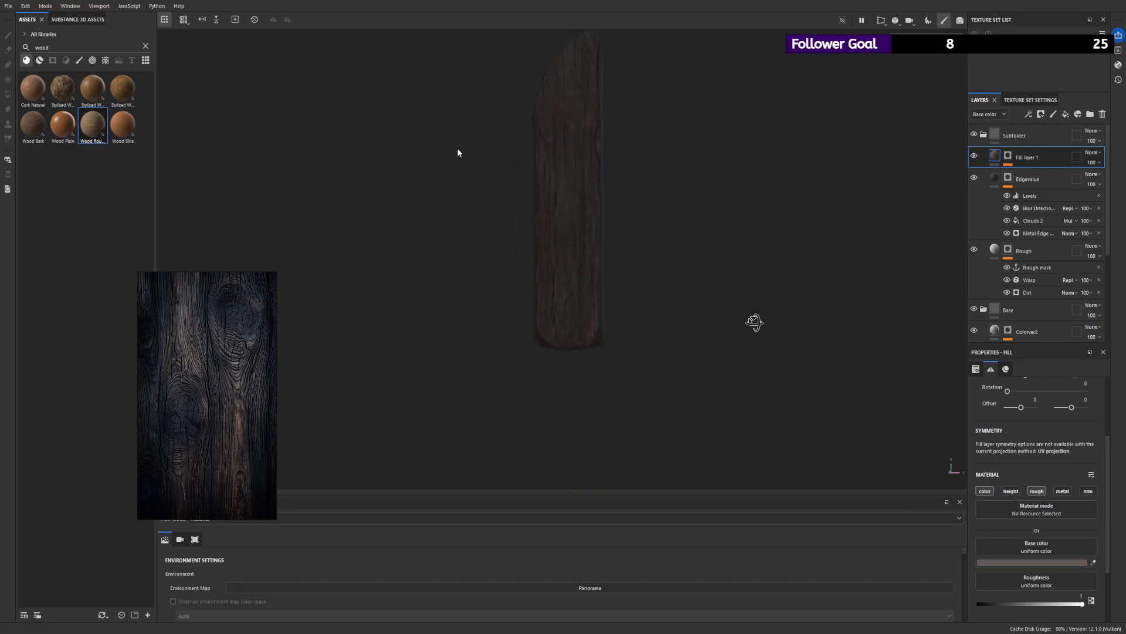
- Rename Fill layer 1 to Dirt
{"action": "left_click", "coordinate": [1008, 156]}
{"action": "double_click", "coordinate": [1021, 156]}
{"action": "type", "text": "Dir"}
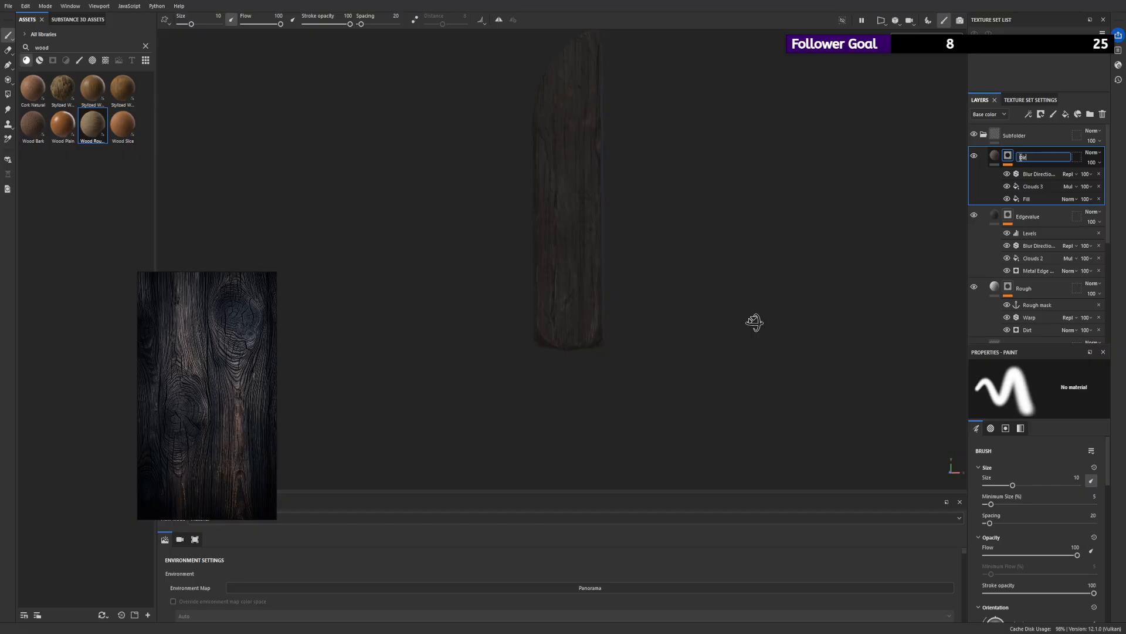
{"action": "type", "text": "t"}
{"action": "key", "text": "Return"}
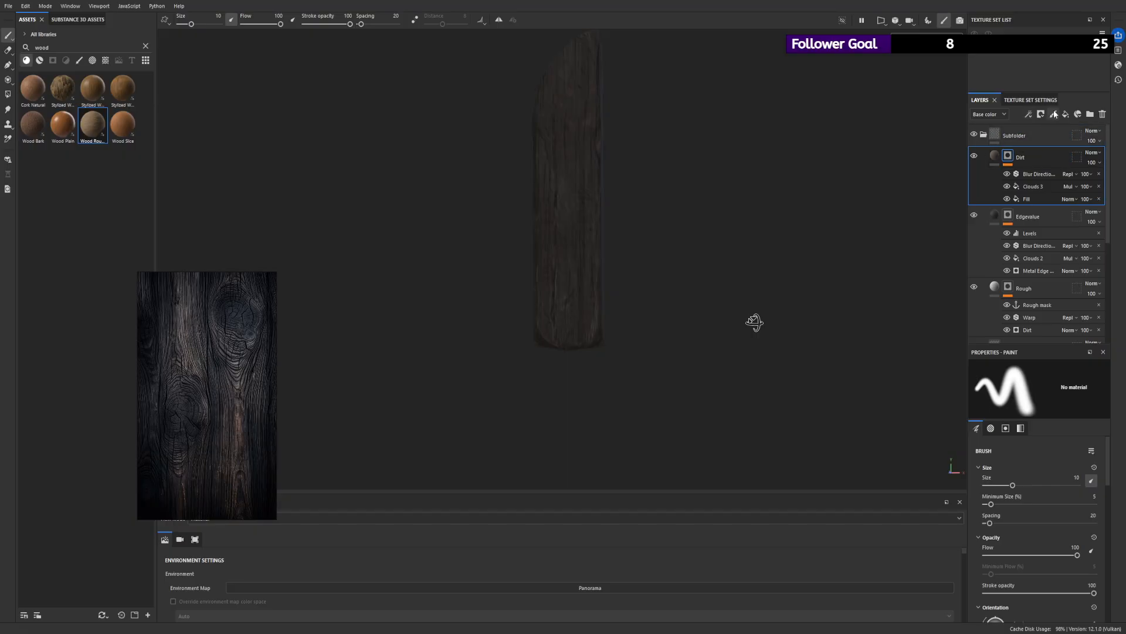
{"action": "left_click", "coordinate": [995, 160]}
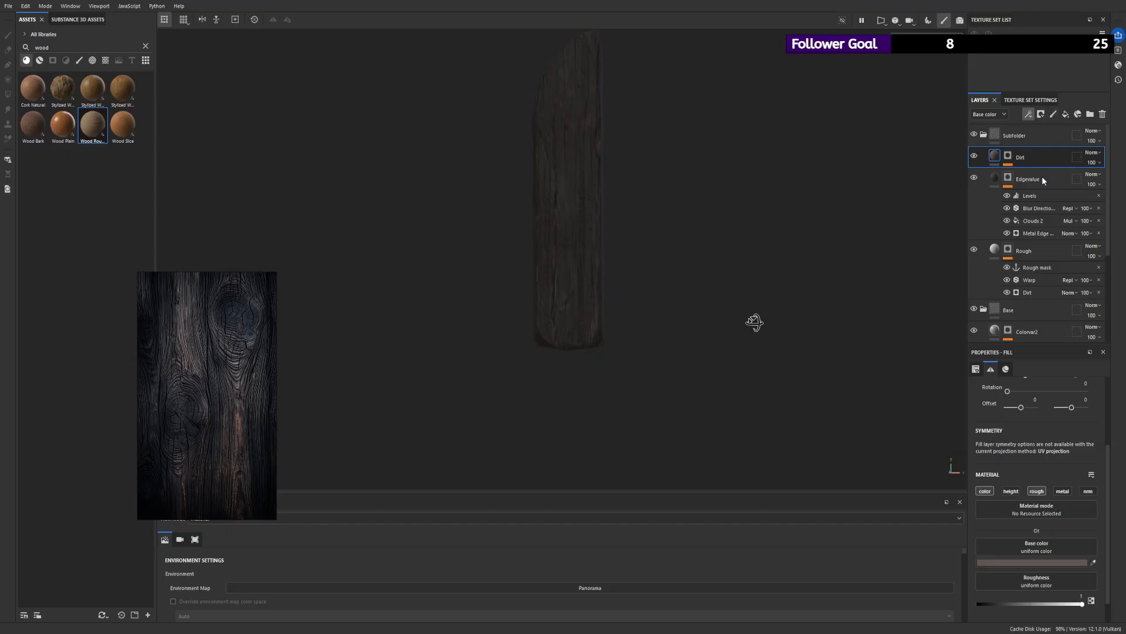
- Search the filter assets for "shar" and add Sharpen as a new filter layer above Dirt
{"action": "left_click", "coordinate": [145, 46]}
{"action": "left_click", "coordinate": [92, 60]}
{"action": "left_click", "coordinate": [92, 47]}
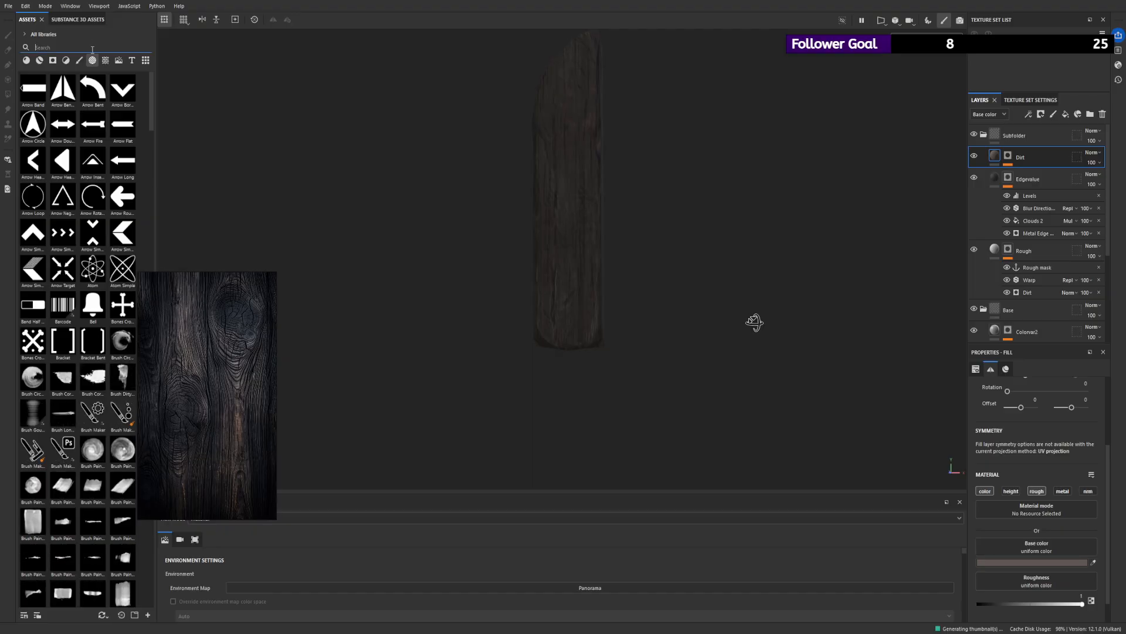
{"action": "type", "text": "shar"}
{"action": "left_click", "coordinate": [78, 59]}
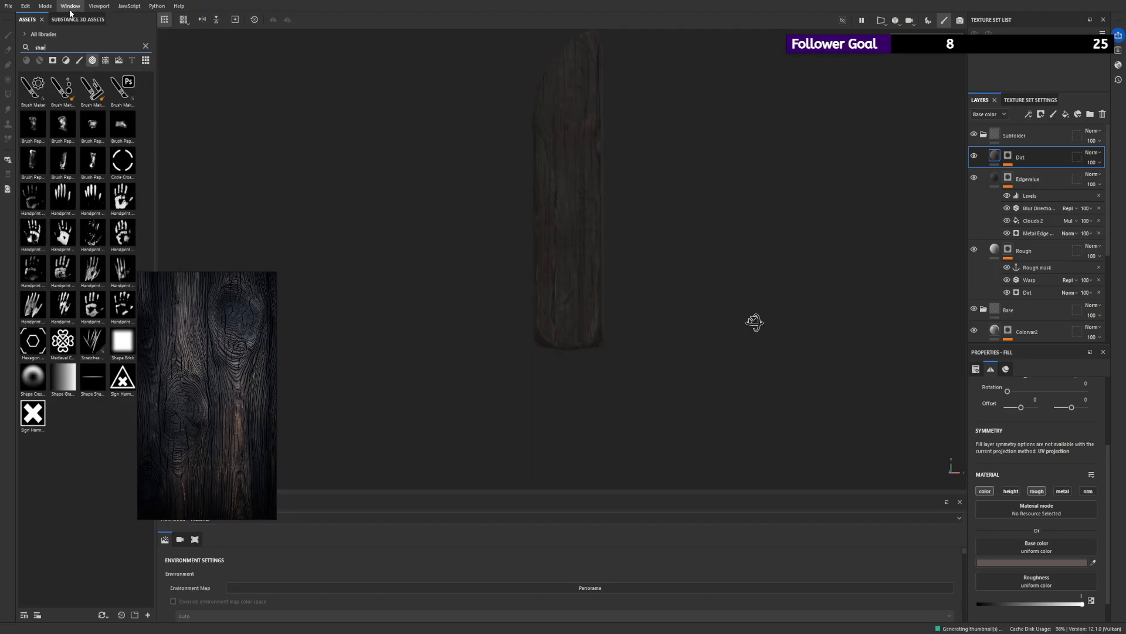
{"action": "left_click", "coordinate": [68, 60]}
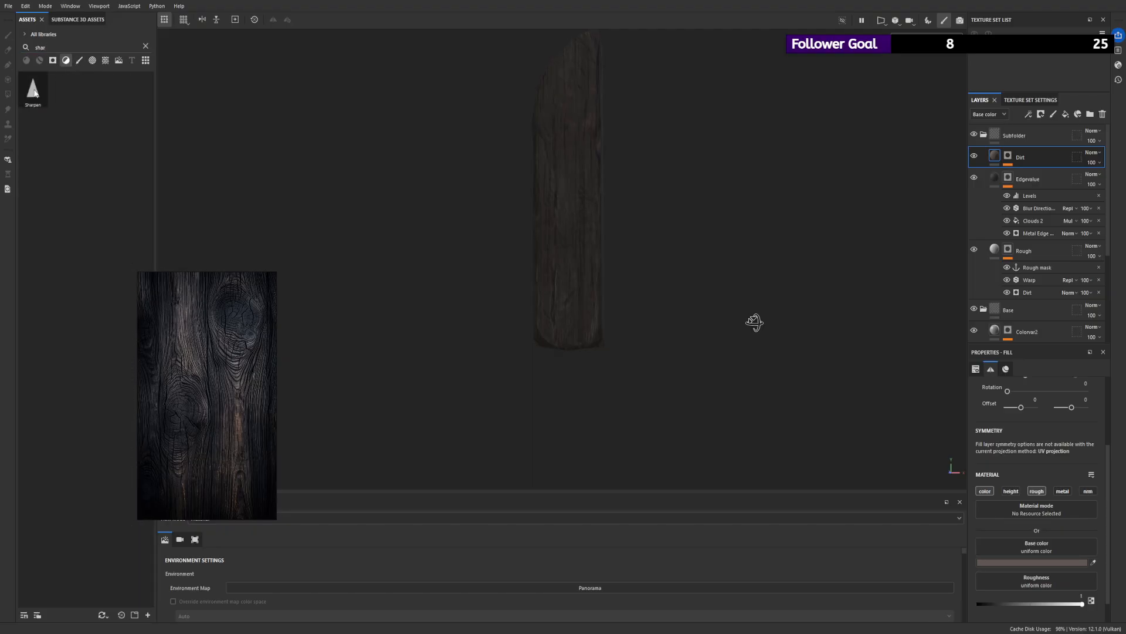
{"action": "mouse_move", "coordinate": [32, 88]}
{"action": "left_mouse_down"}
{"action": "mouse_move", "coordinate": [939, 160]}
{"action": "mouse_move", "coordinate": [1020, 140]}
{"action": "left_mouse_up"}
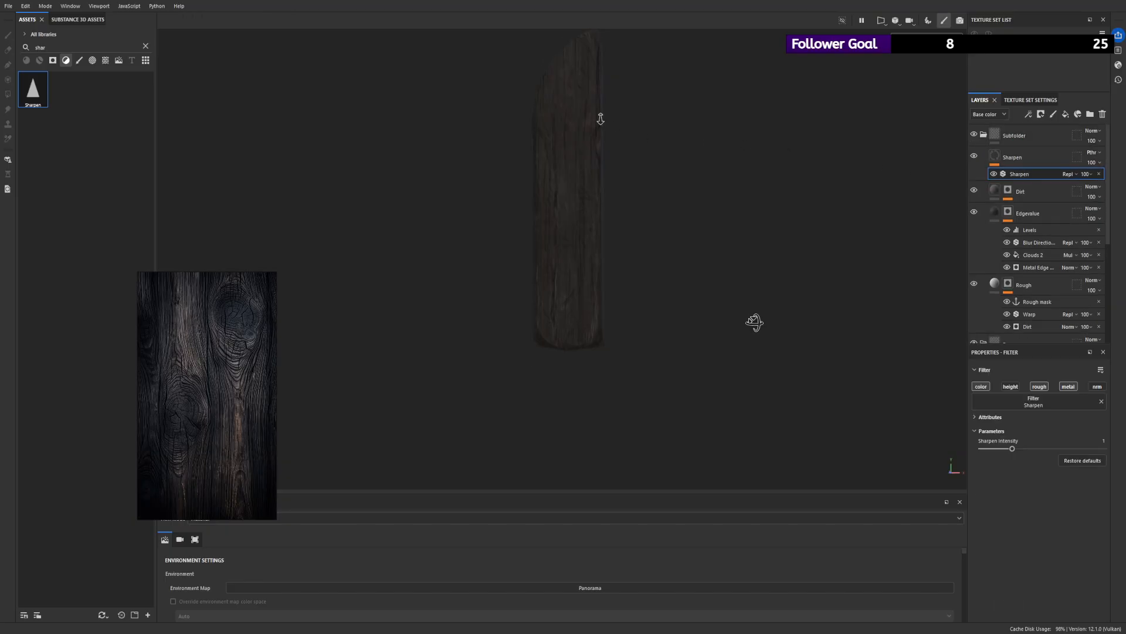
{"action": "left_click_drag", "start_coordinate": [742, 239], "coordinate": [715, 244], "text": "alt"}
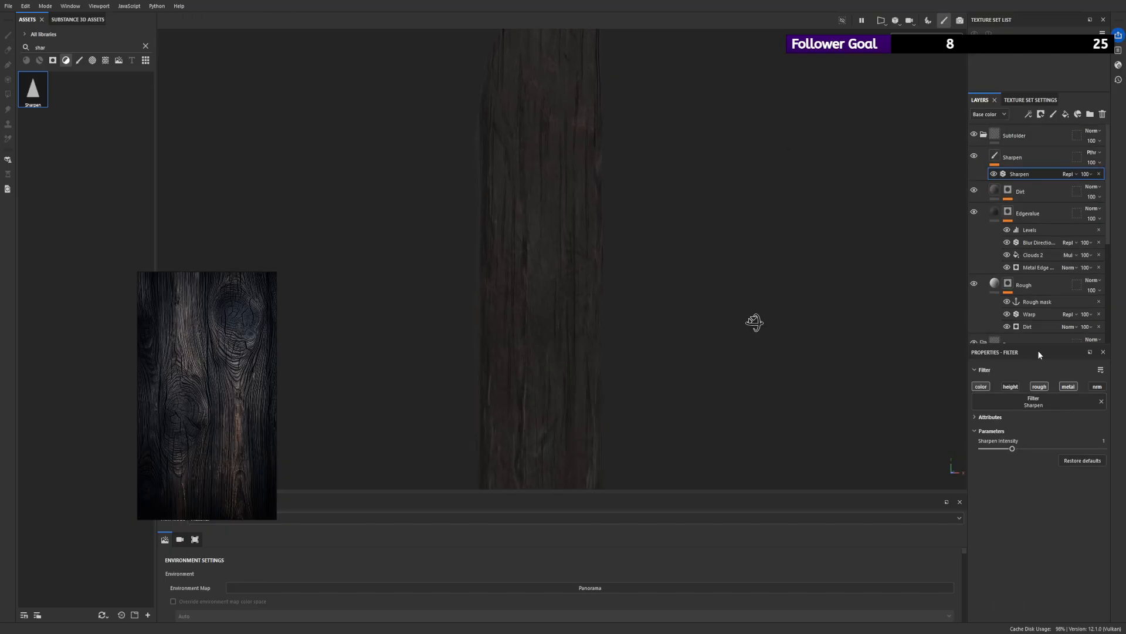
- Limit the Sharpen filter to the normal channel and set its intensity to 3.81
{"action": "left_click", "coordinate": [1097, 386]}
{"action": "left_click_drag", "start_coordinate": [1012, 449], "coordinate": [1089, 448]}
{"action": "right_click_drag", "start_coordinate": [749, 317], "coordinate": [996, 415], "text": "alt"}
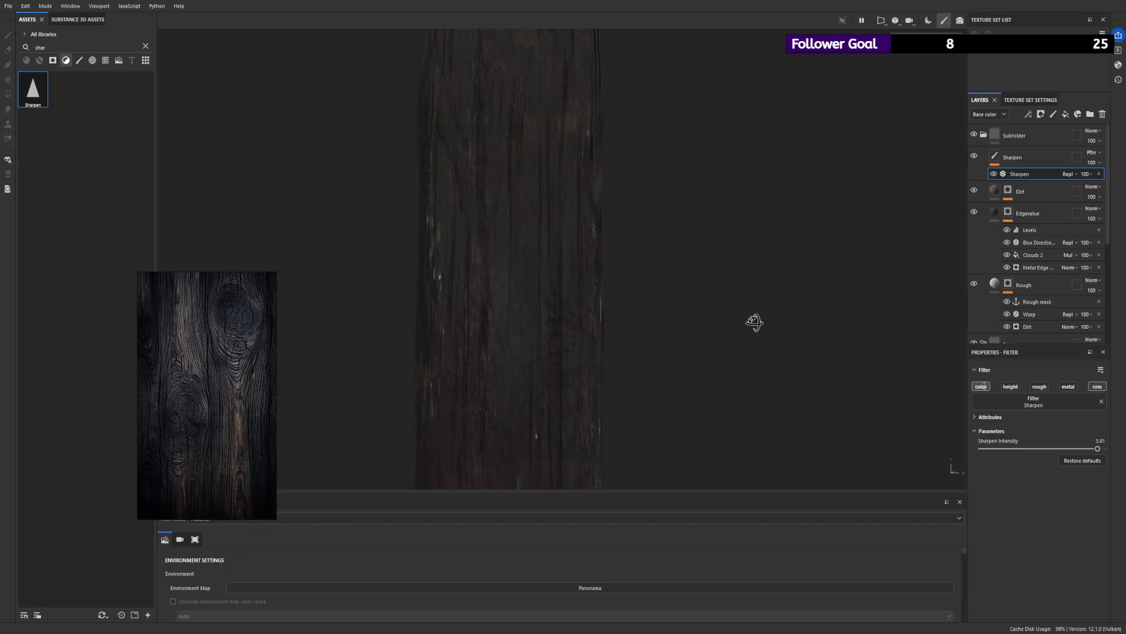
{"action": "left_click", "coordinate": [983, 386]}
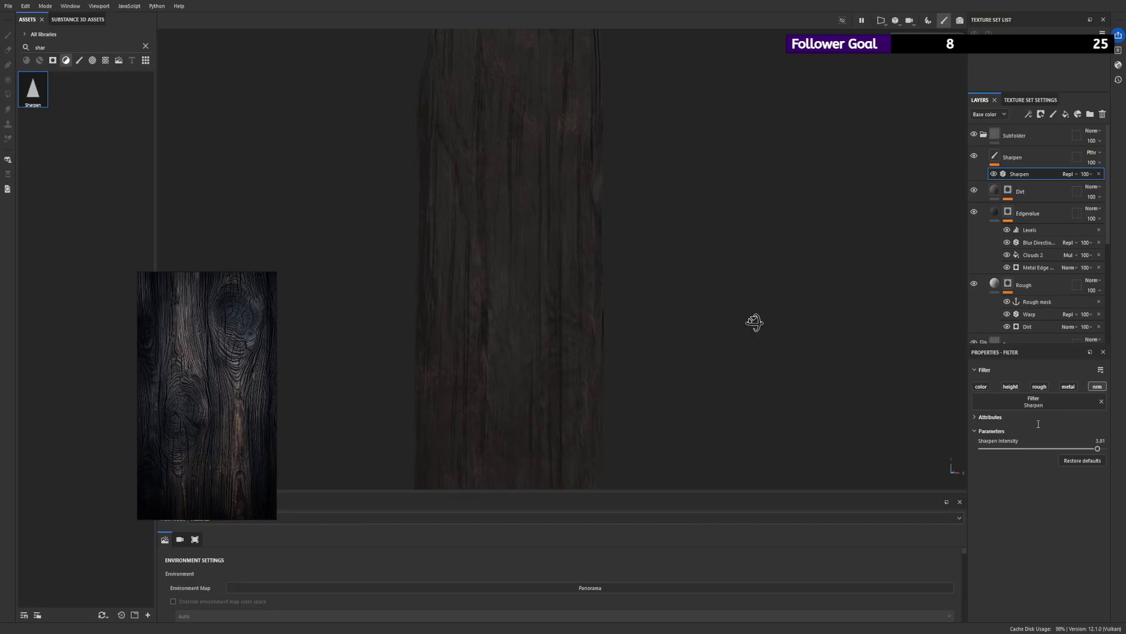
{"action": "left_click", "coordinate": [997, 157]}
{"action": "left_click", "coordinate": [1011, 174]}
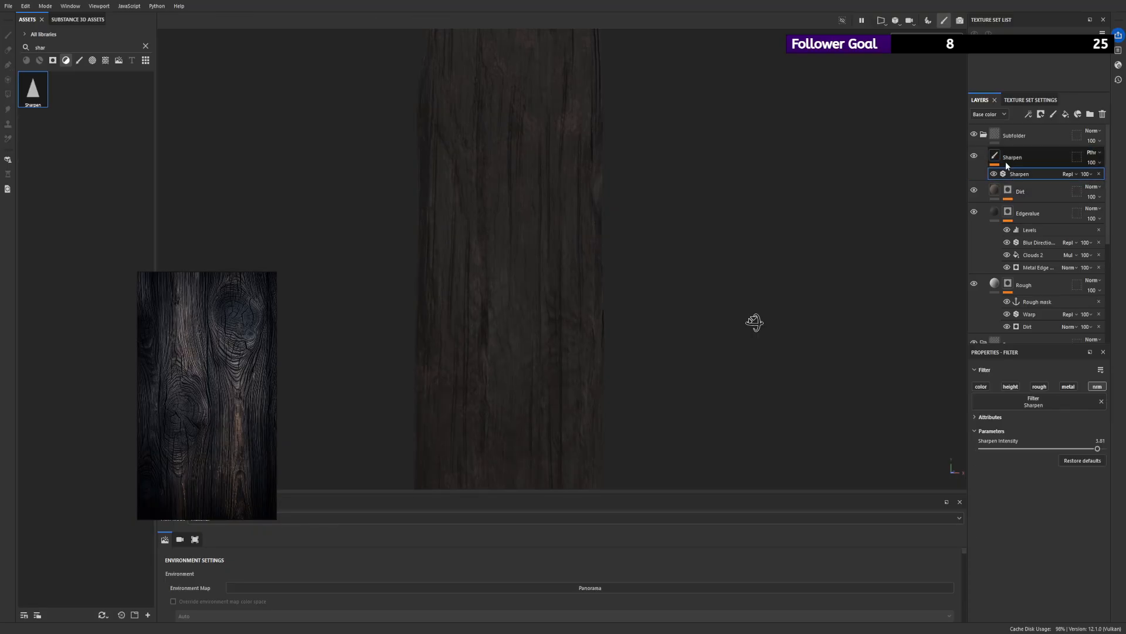
{"action": "mouse_move", "coordinate": [641, 252]}
{"action": "left_mouse_down", "text": "alt"}
{"action": "mouse_move", "coordinate": [632, 291]}
{"action": "mouse_move", "coordinate": [626, 219]}
{"action": "left_mouse_up", "text": "alt"}
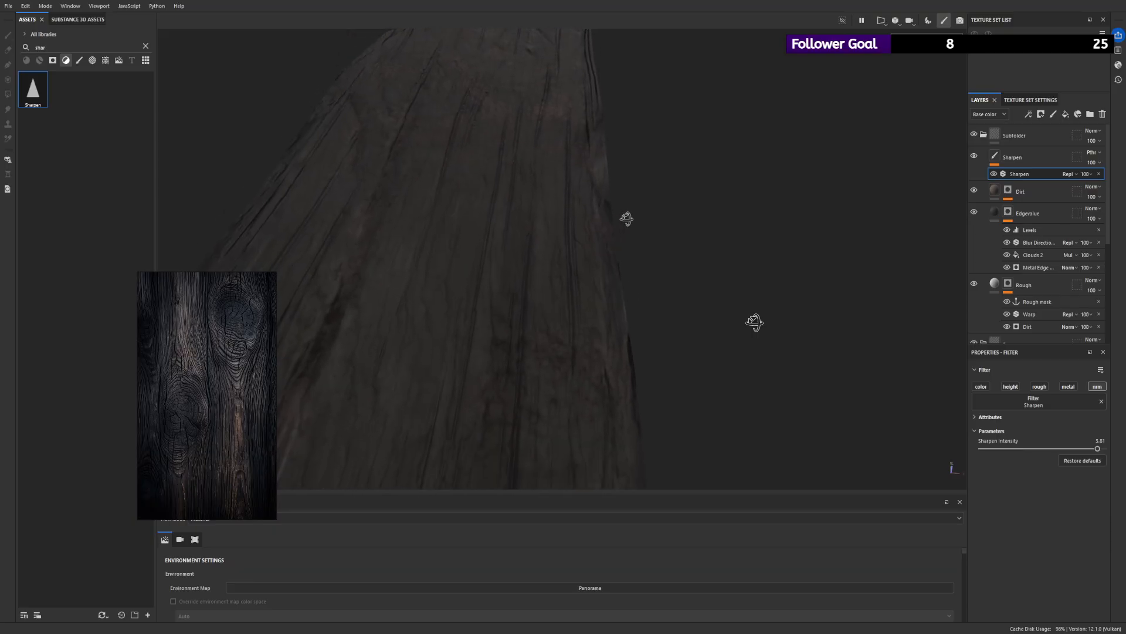
- Add a fill layer with a black mask at the top of Subfolder and delete the Sharpen layer
{"action": "left_click", "coordinate": [1059, 154]}
{"action": "left_click", "coordinate": [1041, 115]}
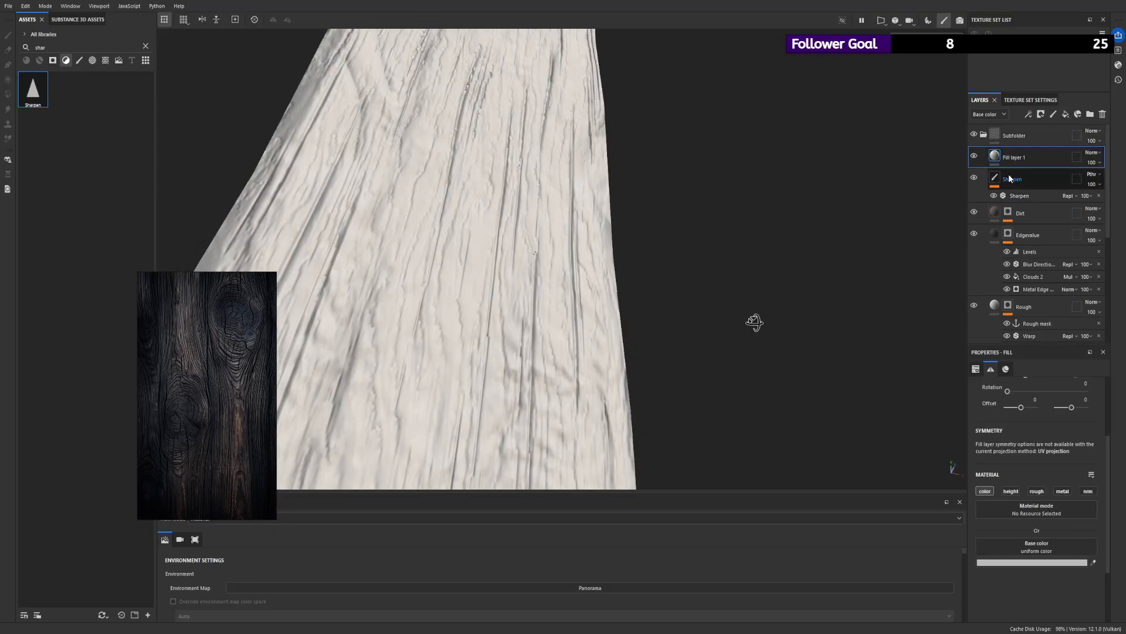
{"action": "left_click", "coordinate": [1051, 139]}
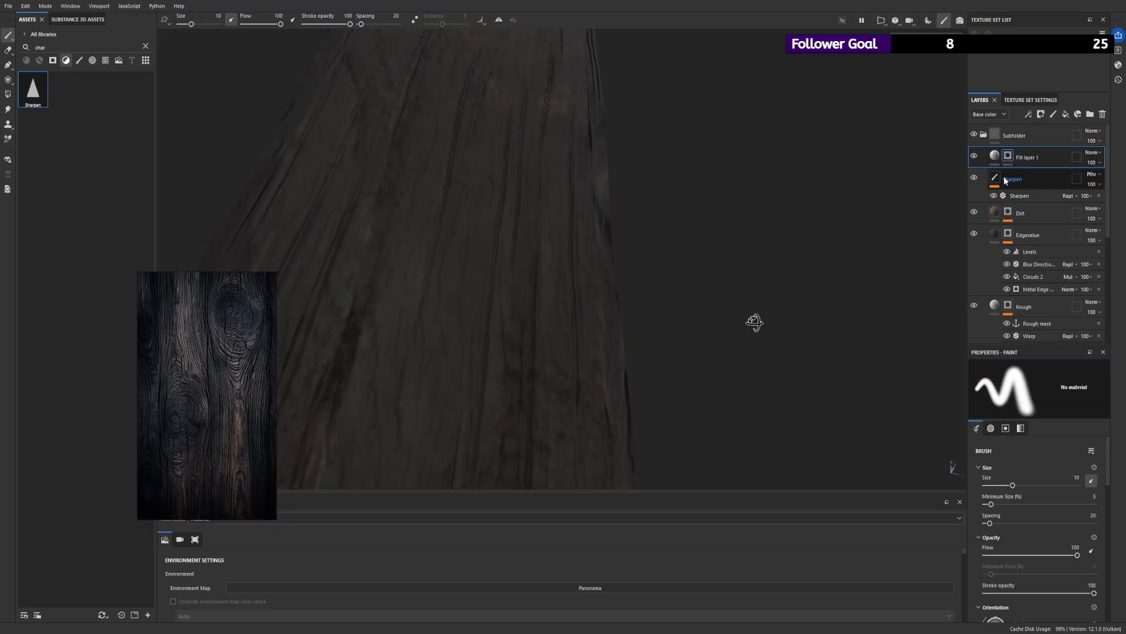
{"action": "left_click", "coordinate": [1032, 176]}
{"action": "mouse_move", "coordinate": [1032, 176]}
{"action": "left_mouse_down"}
{"action": "mouse_move", "coordinate": [1016, 157]}
{"action": "mouse_move", "coordinate": [1019, 179]}
{"action": "left_mouse_up"}
{"action": "key", "text": "Delete"}
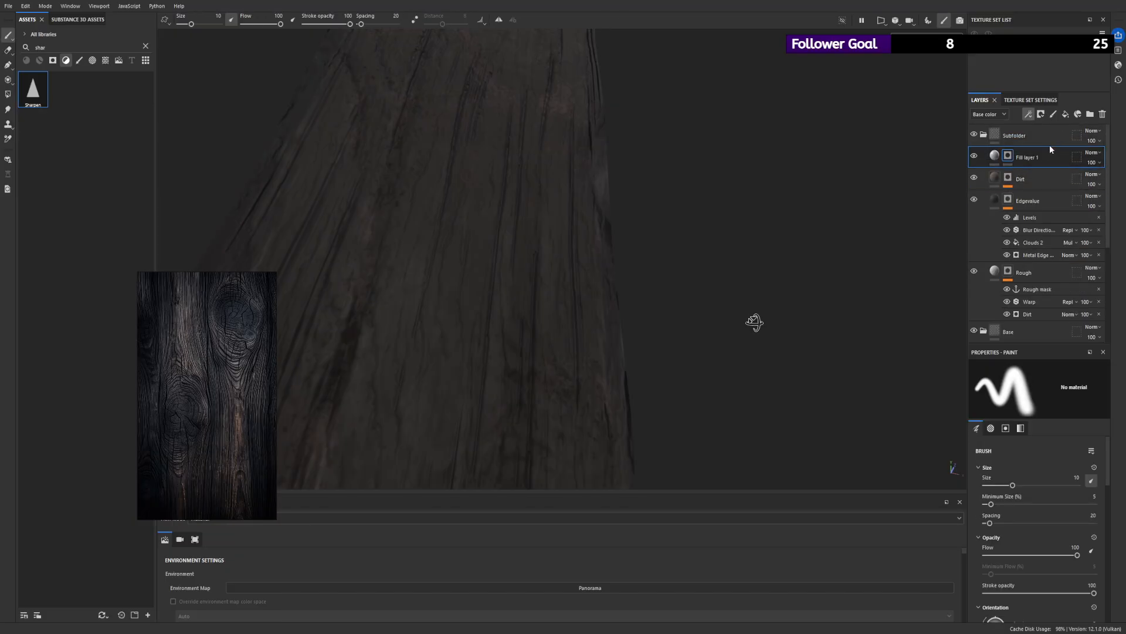
- Add a Sharpen filter to Fill layer 1's mask and limit the layer to height and normal, with a slightly negative height
{"action": "left_click", "coordinate": [1058, 181]}
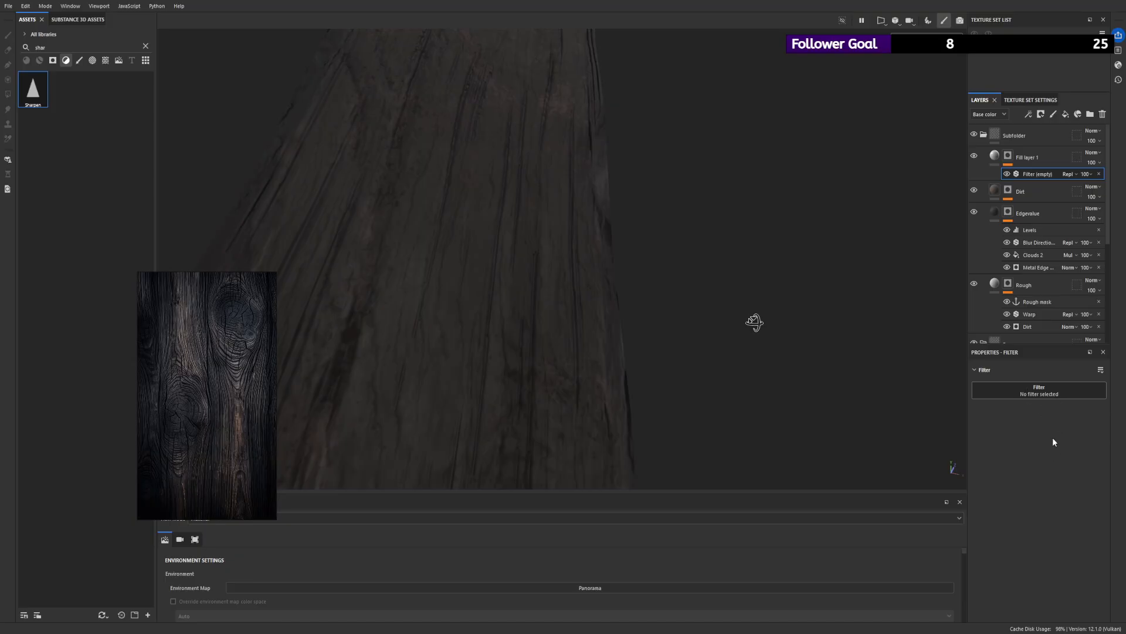
{"action": "left_click_drag", "start_coordinate": [733, 204], "coordinate": [440, 204], "text": "alt"}
{"action": "key", "text": "Delete"}
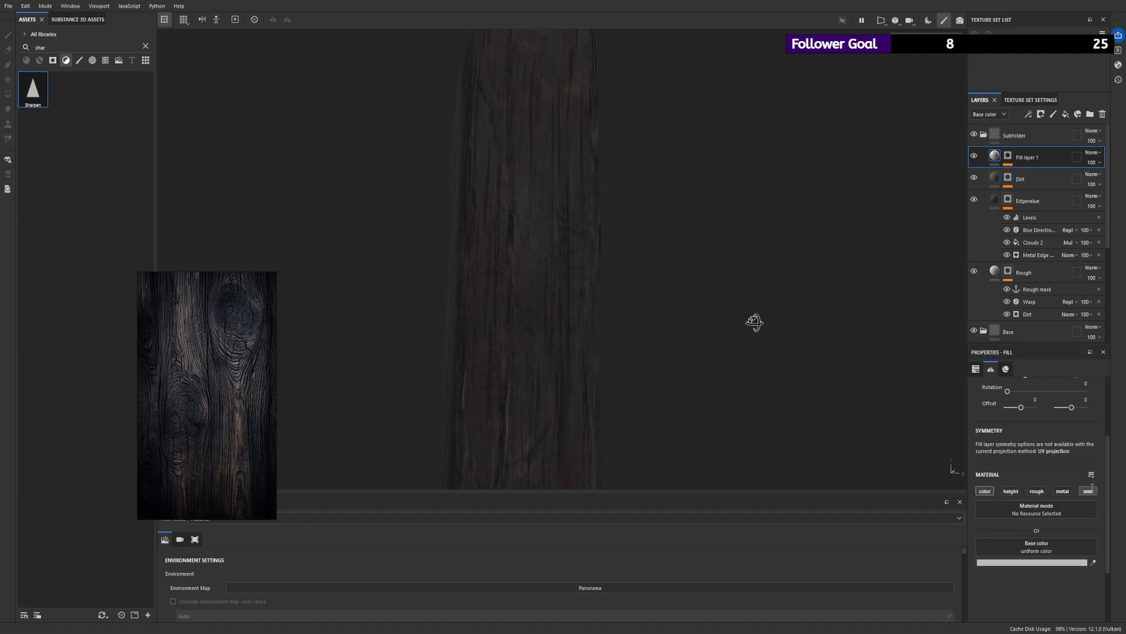
{"action": "left_click", "coordinate": [986, 490]}
{"action": "left_click", "coordinate": [1011, 491]}
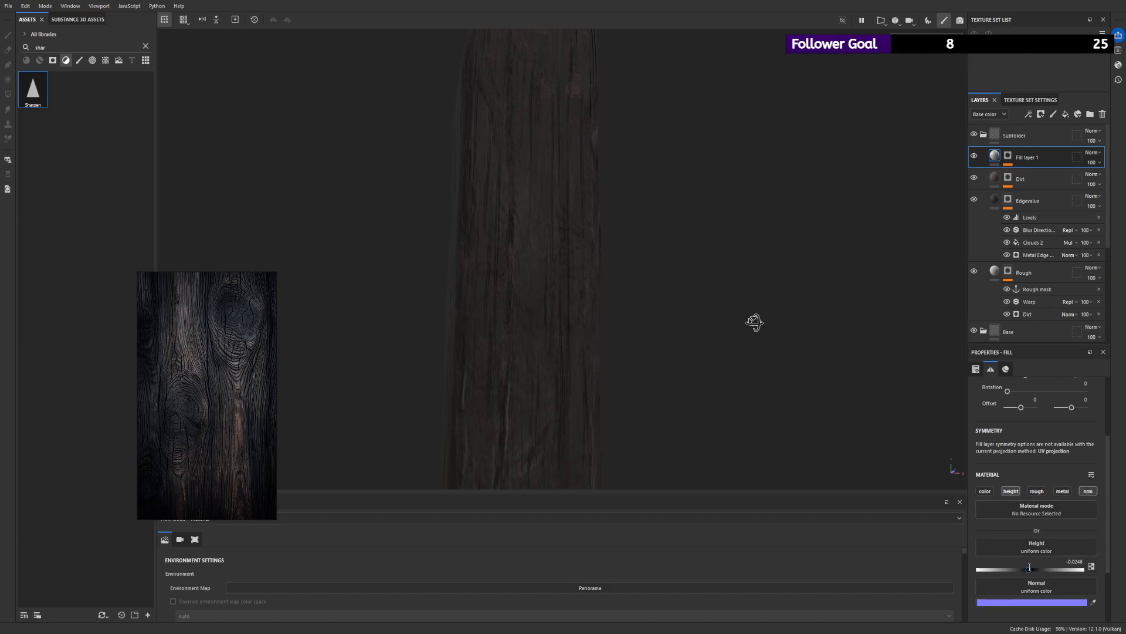
- Raise the Sharpen intensity in Fill layer 1's mask to about 3.8 while viewing the mask
{"action": "left_click", "coordinate": [1010, 157]}
{"action": "left_click", "coordinate": [1035, 172]}
{"action": "left_click", "coordinate": [1005, 159]}
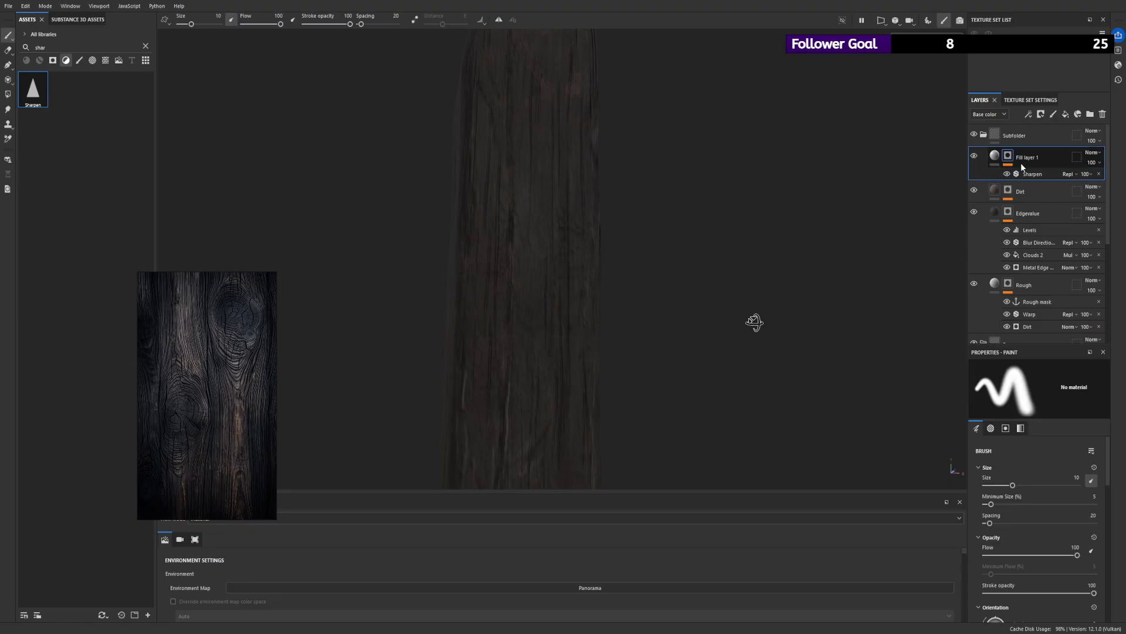
{"action": "left_click", "coordinate": [1027, 175]}
{"action": "scroll", "coordinate": [761, 416], "scroll_direction": "up", "scroll_amount": 4}
{"action": "scroll", "coordinate": [761, 417], "scroll_direction": "up", "scroll_amount": 2}
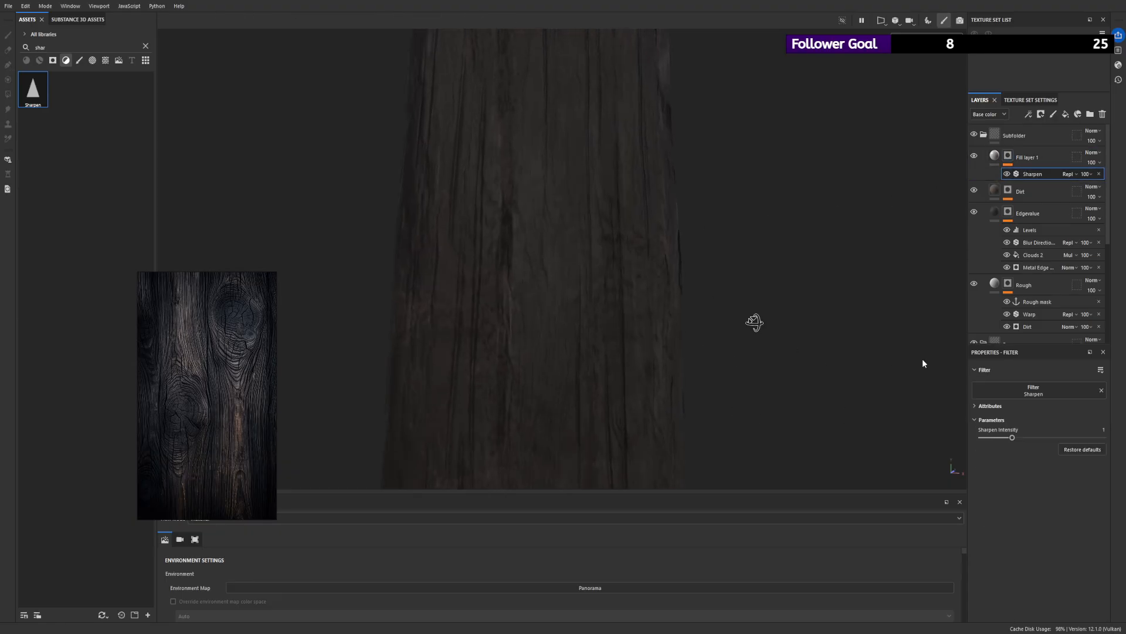
{"action": "left_click", "coordinate": [1010, 155], "text": "alt"}
{"action": "scroll", "coordinate": [461, 170], "scroll_direction": "down", "scroll_amount": 4}
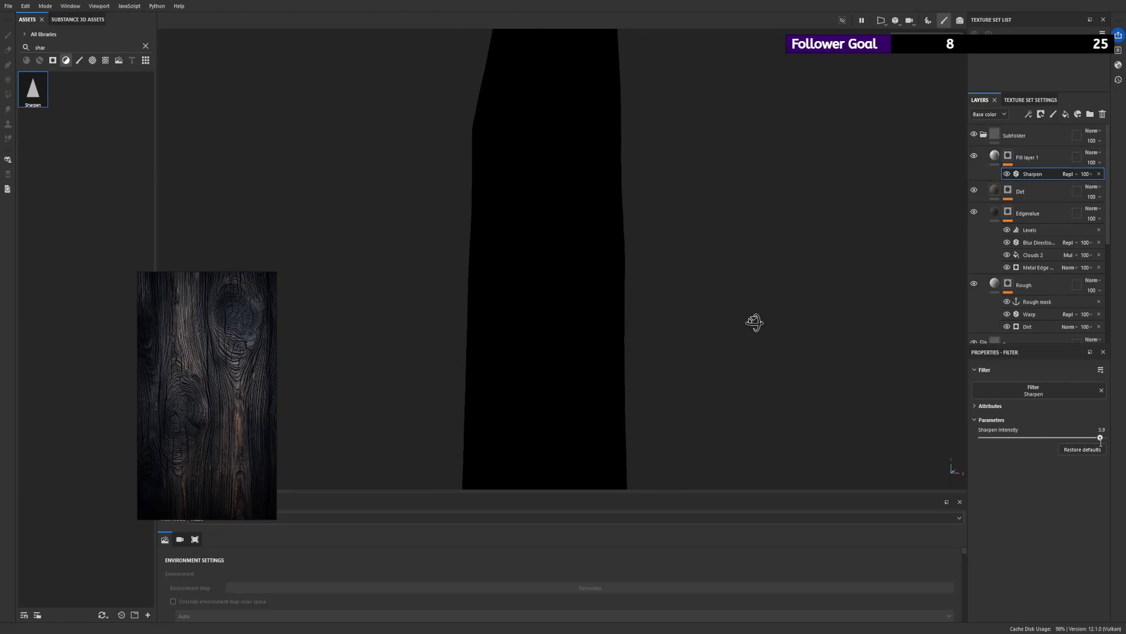
{"action": "left_click", "coordinate": [1016, 163]}
{"action": "left_click", "coordinate": [1018, 163]}
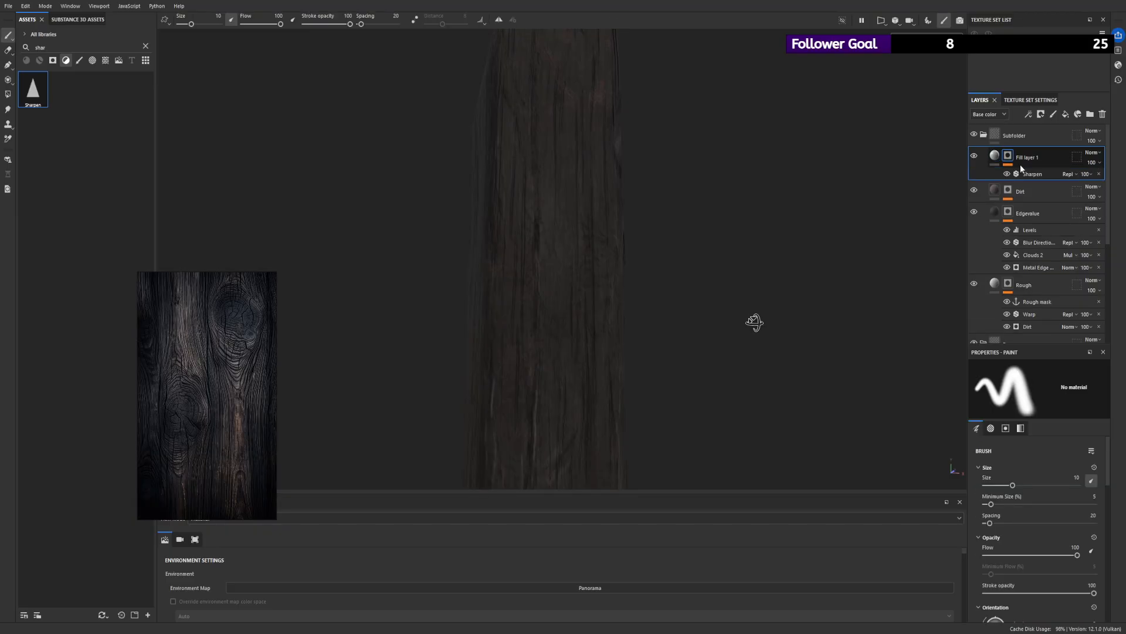
- Try the lowest and highest Sharpen intensities in Fill layer 1's mask while looking at the plank
{"action": "left_click", "coordinate": [1029, 173]}
{"action": "left_click_drag", "start_coordinate": [1051, 436], "coordinate": [942, 446]}
{"action": "right_click_drag", "start_coordinate": [639, 375], "coordinate": [686, 498], "text": "alt"}
{"action": "mouse_move", "coordinate": [983, 438]}
{"action": "left_mouse_down"}
{"action": "mouse_move", "coordinate": [1080, 441]}
{"action": "mouse_move", "coordinate": [948, 445]}
{"action": "mouse_move", "coordinate": [1107, 437]}
{"action": "left_mouse_up"}
{"action": "right_click_drag", "start_coordinate": [880, 281], "coordinate": [856, 169], "text": "alt"}
- Delete Fill layer 1 and add Sharpen as a new filter layer above Dirt
{"action": "left_click", "coordinate": [1011, 158]}
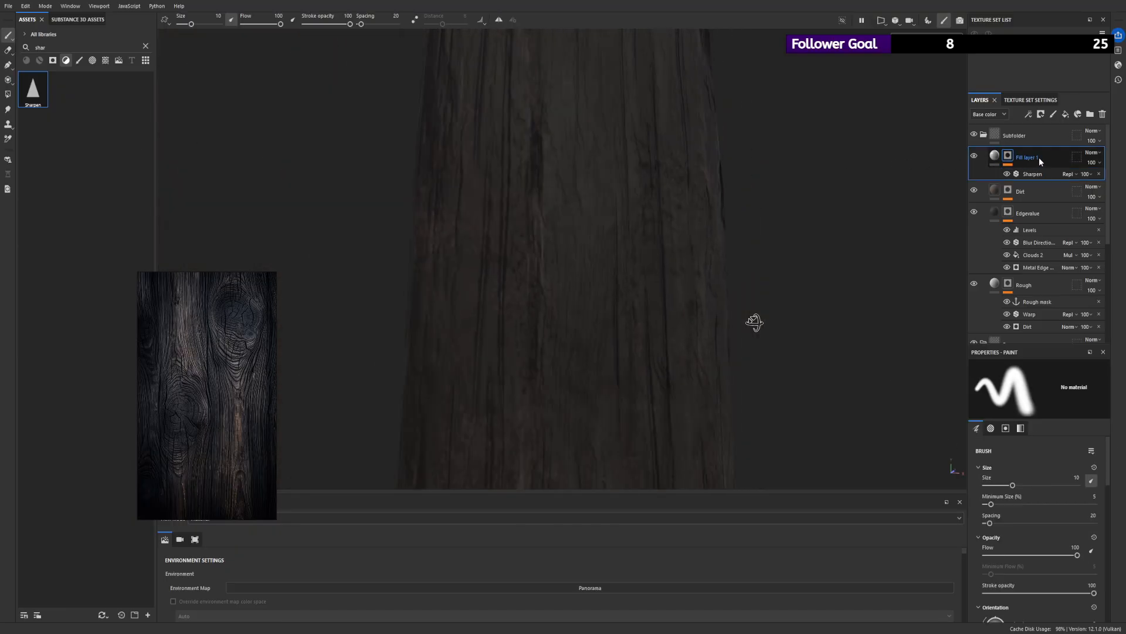
{"action": "key", "text": "Delete"}
{"action": "left_click_drag", "start_coordinate": [43, 89], "coordinate": [999, 156]}
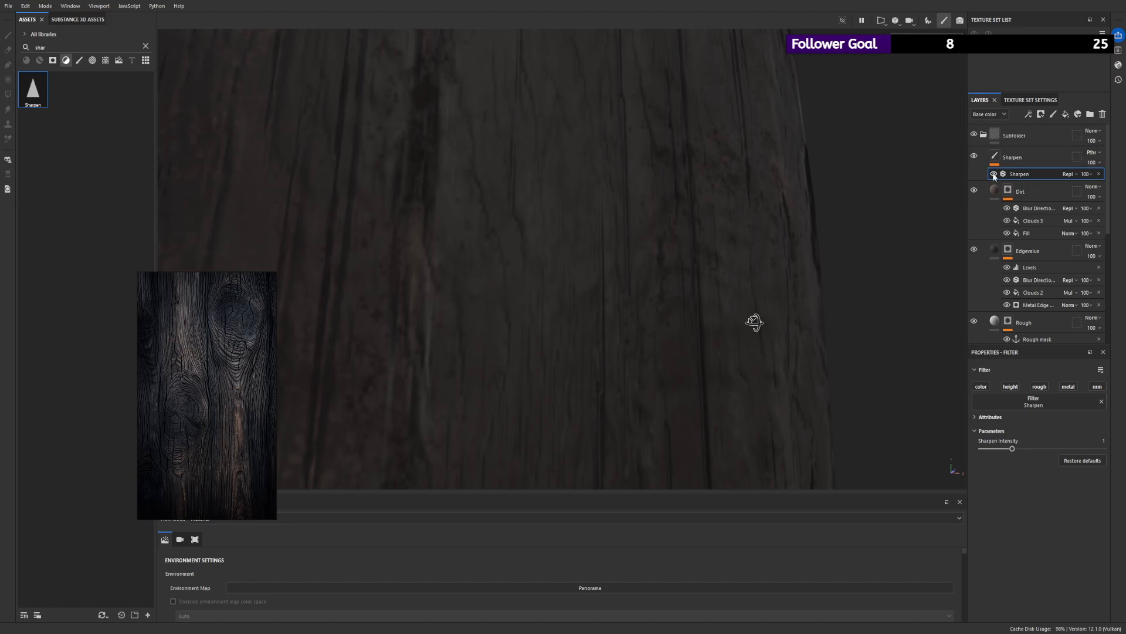
- Try the Sharpen layer with changed channels and a high intensity, and undo those changes
{"action": "left_click", "coordinate": [1098, 388]}
{"action": "left_click_drag", "start_coordinate": [1019, 446], "coordinate": [1102, 448]}
{"action": "key", "text": "ctrl+z"}
{"action": "key", "text": "ctrl+z"}
{"action": "key", "text": "ctrl+z"}
{"action": "key", "text": "ctrl+z"}
- Try Sharpen intensities of 1.94, 0.8 and 1.83, comparing the plank near and far
{"action": "left_click_drag", "start_coordinate": [1013, 449], "coordinate": [1041, 448]}
{"action": "right_click_drag", "start_coordinate": [666, 237], "coordinate": [481, 275], "text": "alt"}
{"action": "left_click_drag", "start_coordinate": [691, 249], "coordinate": [565, 228], "text": "alt+shift"}
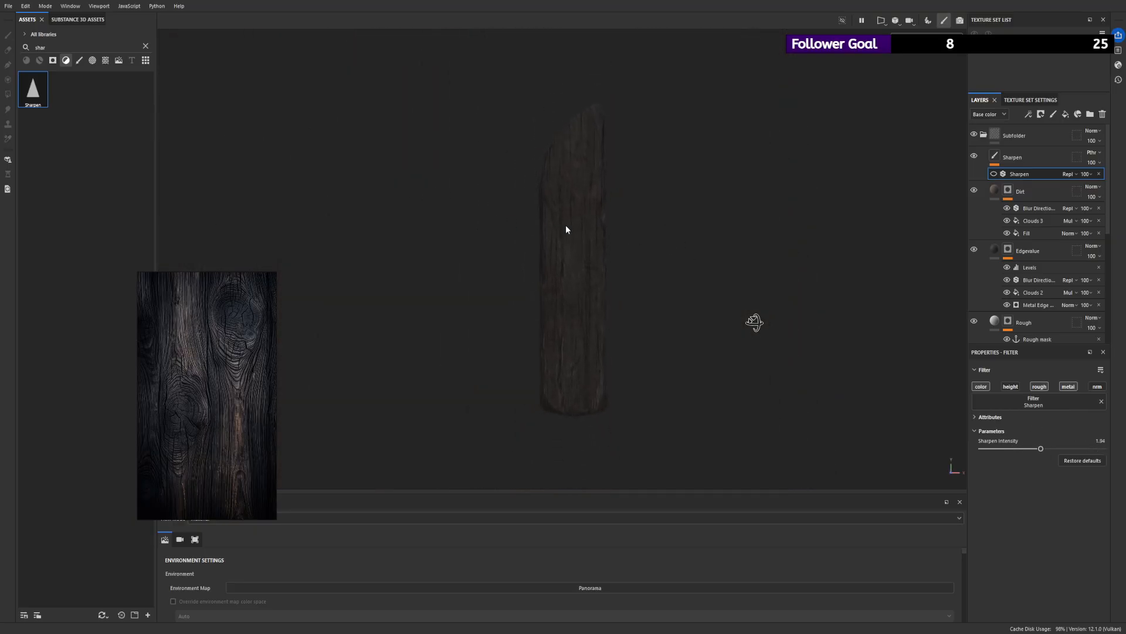
{"action": "right_click_drag", "start_coordinate": [565, 227], "coordinate": [975, 496], "text": "alt"}
{"action": "left_click_drag", "start_coordinate": [1042, 449], "coordinate": [1007, 451]}
{"action": "right_click_drag", "start_coordinate": [592, 279], "coordinate": [1018, 458], "text": "alt"}
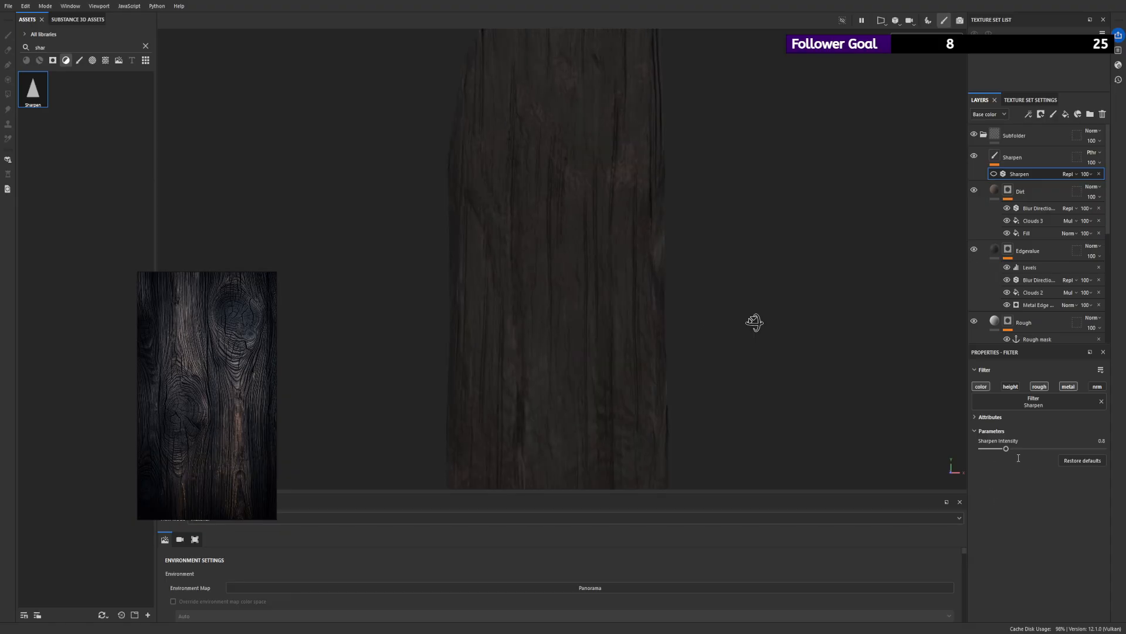
{"action": "left_click_drag", "start_coordinate": [1014, 448], "coordinate": [1038, 449]}
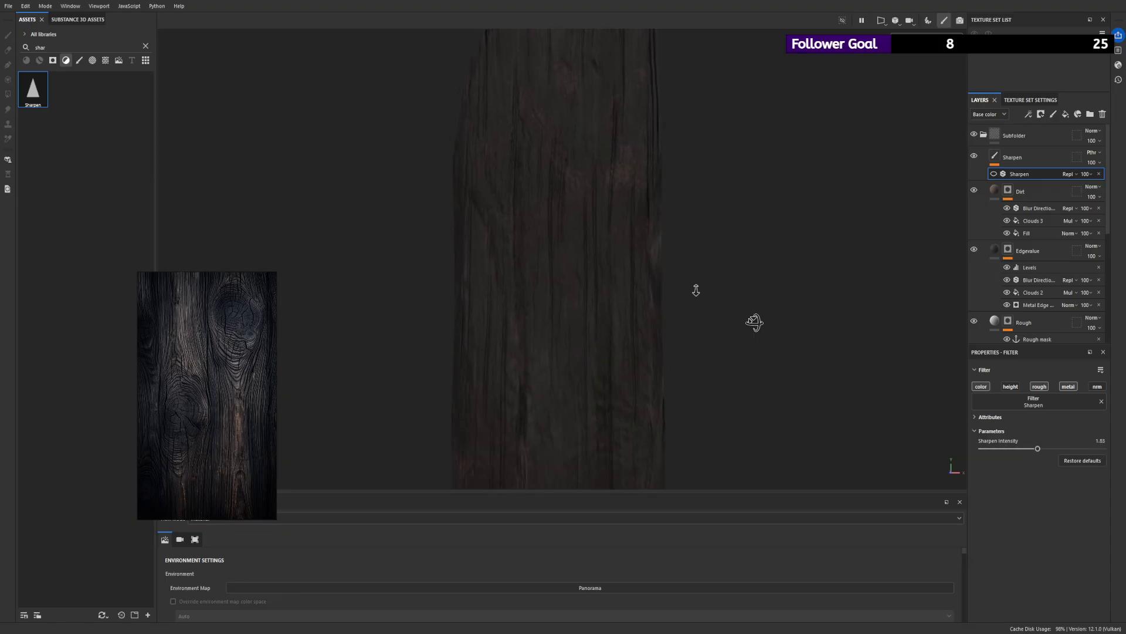
- Make the Sharpen filter visible, keep its color channel enabled, and set its intensity to 0.3
{"action": "left_click", "coordinate": [995, 175]}
{"action": "right_click_drag", "start_coordinate": [558, 237], "coordinate": [616, 273], "text": "alt"}
{"action": "left_click_drag", "start_coordinate": [616, 273], "coordinate": [756, 324], "text": "alt"}
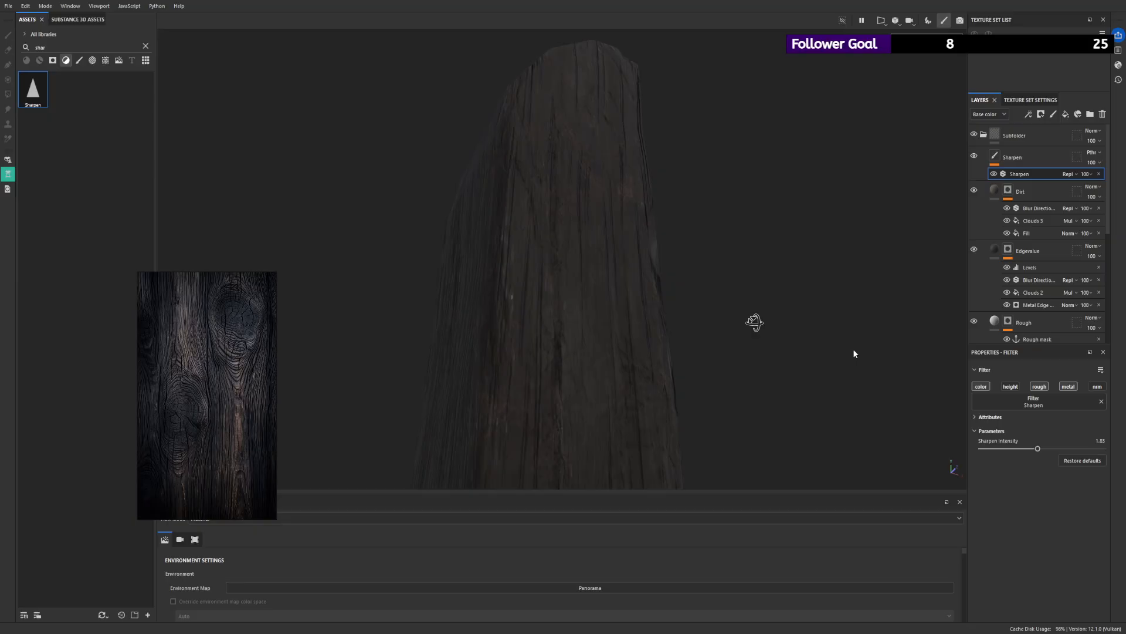
{"action": "mouse_move", "coordinate": [1038, 448]}
{"action": "left_mouse_down"}
{"action": "mouse_move", "coordinate": [1061, 449]}
{"action": "mouse_move", "coordinate": [1014, 441]}
{"action": "mouse_move", "coordinate": [1084, 448]}
{"action": "mouse_move", "coordinate": [1028, 448]}
{"action": "mouse_move", "coordinate": [1063, 448]}
{"action": "mouse_move", "coordinate": [1039, 448]}
{"action": "left_mouse_up"}
{"action": "left_click", "coordinate": [980, 386]}
{"action": "mouse_move", "coordinate": [578, 234]}
{"action": "right_mouse_down", "text": "alt"}
{"action": "mouse_move", "coordinate": [536, 221]}
{"action": "mouse_move", "coordinate": [628, 294]}
{"action": "mouse_move", "coordinate": [556, 284]}
{"action": "mouse_move", "coordinate": [578, 246]}
{"action": "right_mouse_up", "text": "alt"}
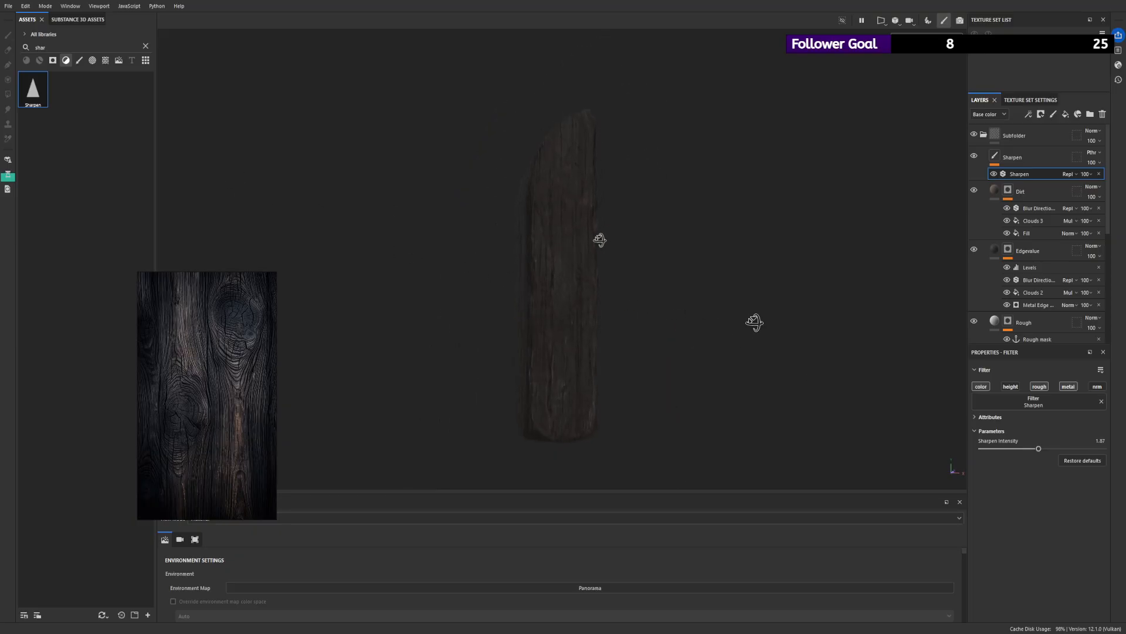
{"action": "left_click_drag", "start_coordinate": [1038, 449], "coordinate": [991, 449]}
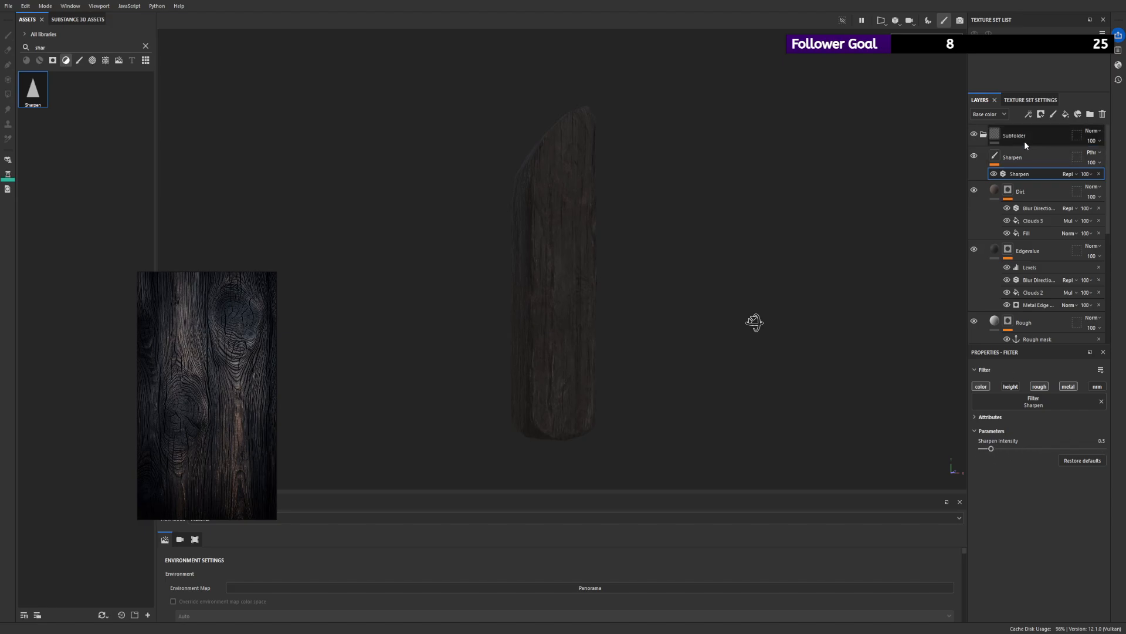
- Move the Sharpen layer above the Subfolder group and collapse that group
{"action": "mouse_move", "coordinate": [1047, 157]}
{"action": "left_mouse_down"}
{"action": "mouse_move", "coordinate": [1068, 168]}
{"action": "mouse_move", "coordinate": [1019, 125]}
{"action": "left_mouse_up"}
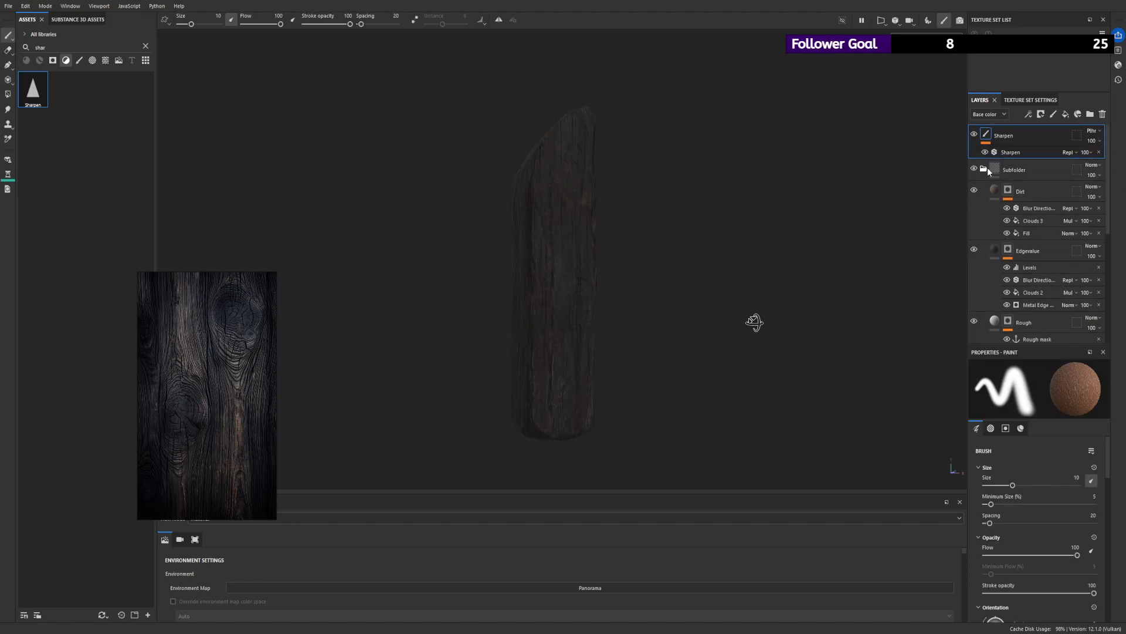
{"action": "left_click", "coordinate": [985, 169]}
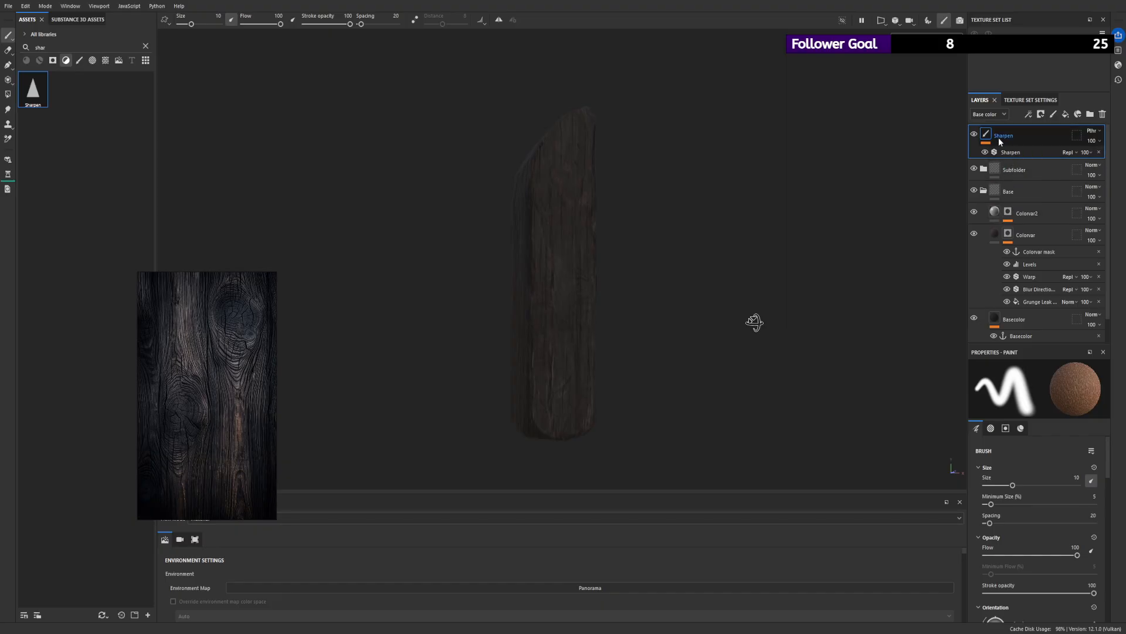
- Limit the Sharpen filter to the normal channel and set its intensity to 0.99
{"action": "scroll", "coordinate": [674, 229], "scroll_direction": "up", "scroll_amount": 2}
{"action": "left_click", "coordinate": [997, 153]}
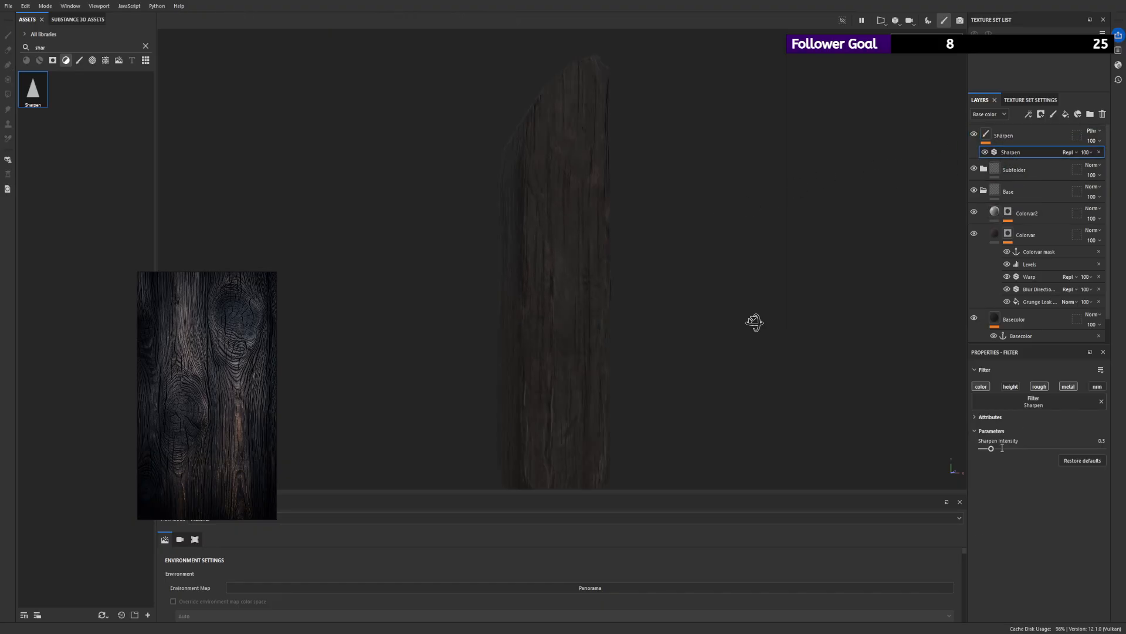
{"action": "mouse_move", "coordinate": [1001, 448]}
{"action": "left_mouse_down"}
{"action": "mouse_move", "coordinate": [1088, 448]}
{"action": "mouse_move", "coordinate": [982, 449]}
{"action": "mouse_move", "coordinate": [1008, 460]}
{"action": "mouse_move", "coordinate": [992, 462]}
{"action": "mouse_move", "coordinate": [1103, 448]}
{"action": "mouse_move", "coordinate": [983, 449]}
{"action": "mouse_move", "coordinate": [1031, 449]}
{"action": "mouse_move", "coordinate": [1008, 448]}
{"action": "left_mouse_up"}
{"action": "left_click", "coordinate": [982, 387]}
{"action": "mouse_move", "coordinate": [1027, 448]}
{"action": "left_mouse_down"}
{"action": "mouse_move", "coordinate": [983, 448]}
{"action": "mouse_move", "coordinate": [1034, 448]}
{"action": "left_mouse_up"}
{"action": "left_click_drag", "start_coordinate": [1043, 447], "coordinate": [1011, 448]}
{"action": "left_click", "coordinate": [1097, 386]}
{"action": "left_click", "coordinate": [1039, 386]}
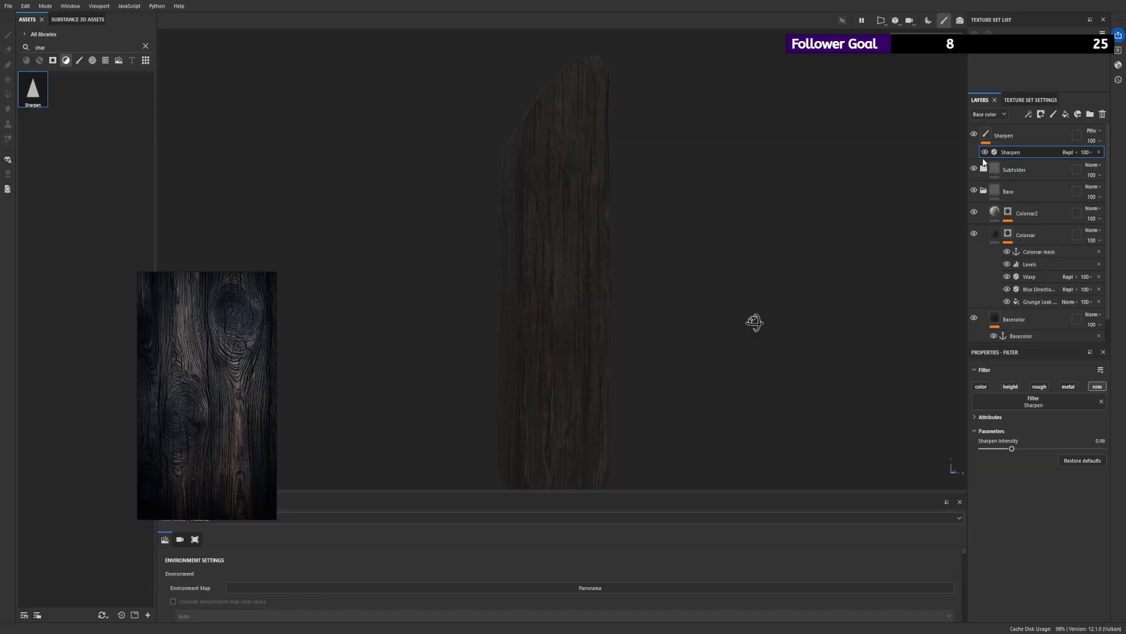
{"action": "left_click_drag", "start_coordinate": [907, 176], "coordinate": [574, 302], "text": "alt"}
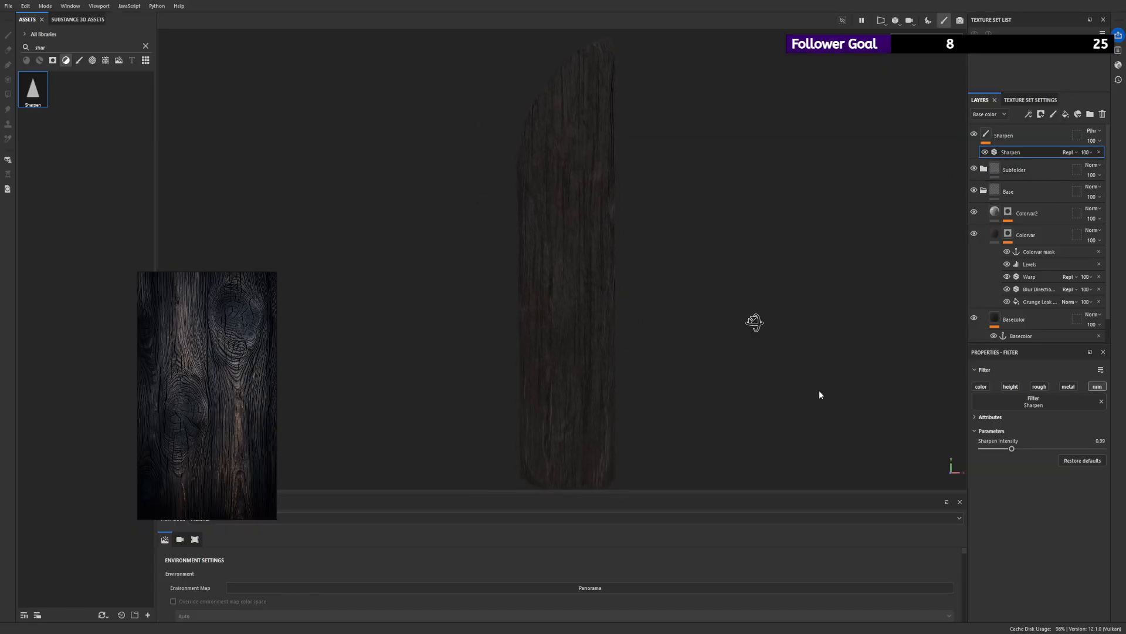
- Add the height channel to the Sharpen filter and compare intensities of 1.41 and 0 on the wood grain
{"action": "mouse_move", "coordinate": [1021, 450]}
{"action": "left_mouse_down"}
{"action": "mouse_move", "coordinate": [1098, 449]}
{"action": "mouse_move", "coordinate": [959, 449]}
{"action": "mouse_move", "coordinate": [1092, 444]}
{"action": "mouse_move", "coordinate": [1000, 448]}
{"action": "mouse_move", "coordinate": [1026, 447]}
{"action": "left_mouse_up"}
{"action": "left_click_drag", "start_coordinate": [908, 392], "coordinate": [755, 321], "text": "alt"}
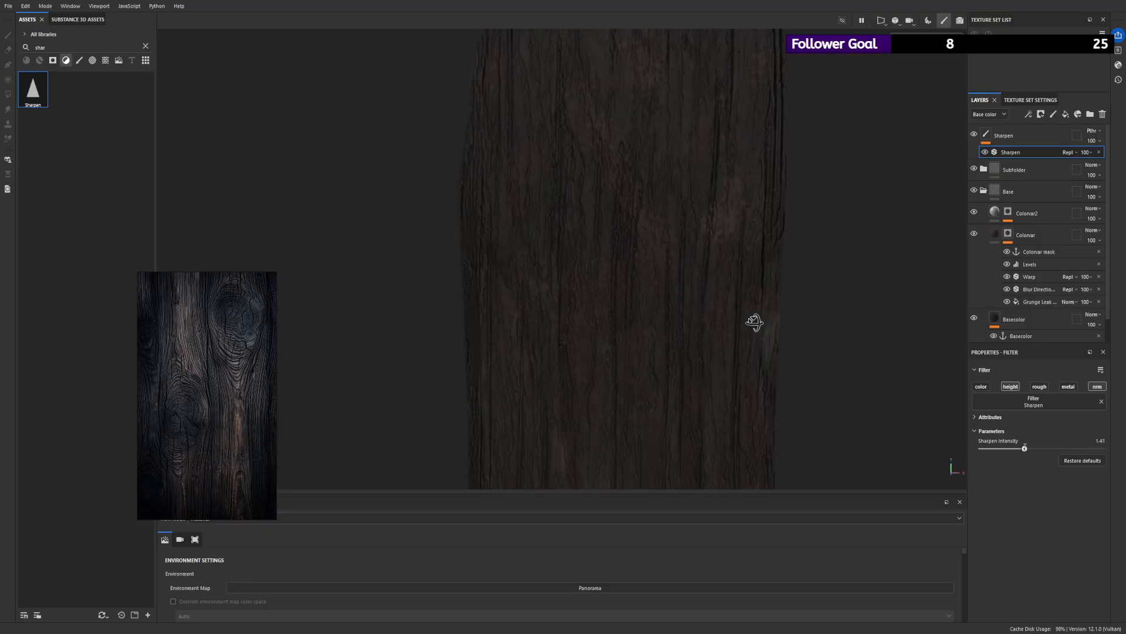
{"action": "left_click_drag", "start_coordinate": [1025, 447], "coordinate": [987, 456]}
{"action": "mouse_move", "coordinate": [684, 191]}
{"action": "left_mouse_down", "text": "alt"}
{"action": "mouse_move", "coordinate": [787, 335]}
{"action": "mouse_move", "coordinate": [711, 186]}
{"action": "mouse_move", "coordinate": [757, 209]}
{"action": "mouse_move", "coordinate": [683, 213]}
{"action": "left_mouse_up", "text": "alt"}
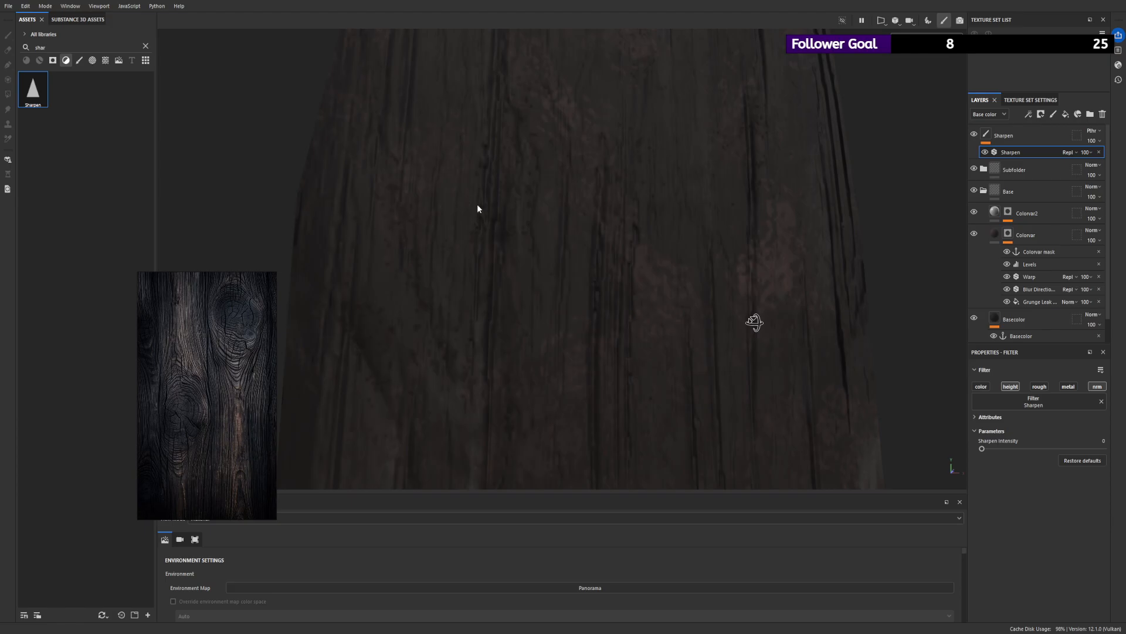
{"action": "right_click_drag", "start_coordinate": [478, 206], "coordinate": [358, 232], "text": "alt"}
{"action": "right_click_drag", "start_coordinate": [494, 276], "coordinate": [276, 219], "text": "alt"}
{"action": "mouse_move", "coordinate": [526, 244]}
{"action": "left_mouse_down", "text": "alt"}
{"action": "mouse_move", "coordinate": [360, 256]}
{"action": "mouse_move", "coordinate": [543, 252]}
{"action": "left_mouse_up", "text": "alt"}
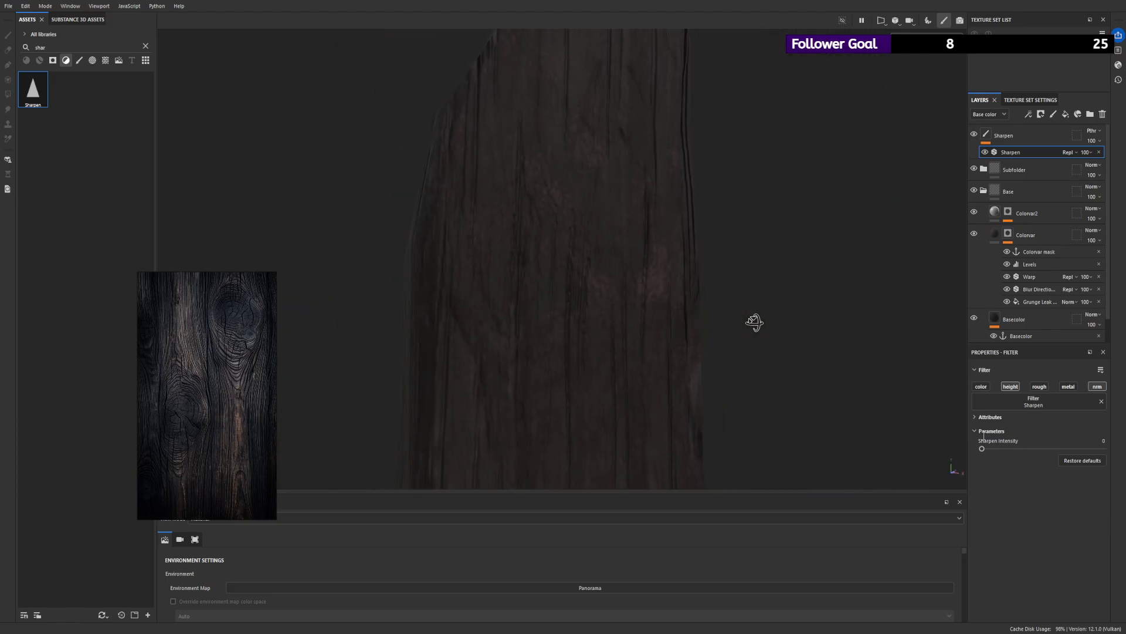
- Try the Sharpen intensity at its extremes of 4 and 0, comparing the plank near and far
{"action": "mouse_move", "coordinate": [983, 448]}
{"action": "left_mouse_down"}
{"action": "mouse_move", "coordinate": [999, 448]}
{"action": "mouse_move", "coordinate": [964, 451]}
{"action": "left_mouse_up"}
{"action": "right_click_drag", "start_coordinate": [663, 296], "coordinate": [316, 169], "text": "alt"}
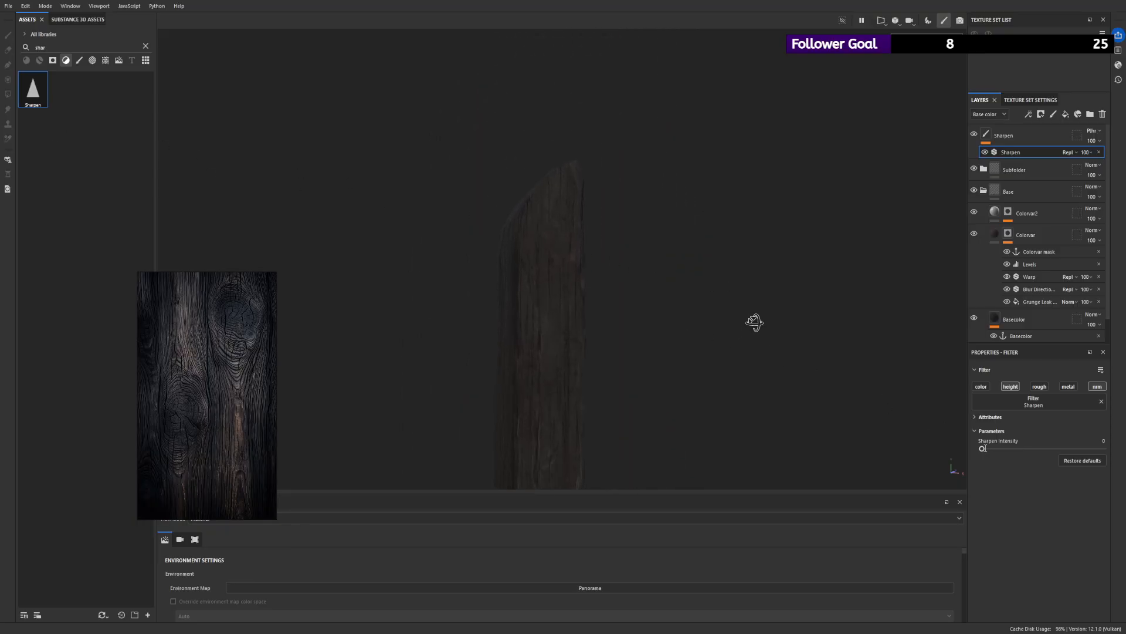
{"action": "left_click_drag", "start_coordinate": [990, 448], "coordinate": [1103, 448]}
{"action": "left_click_drag", "start_coordinate": [611, 230], "coordinate": [670, 243], "text": "alt"}
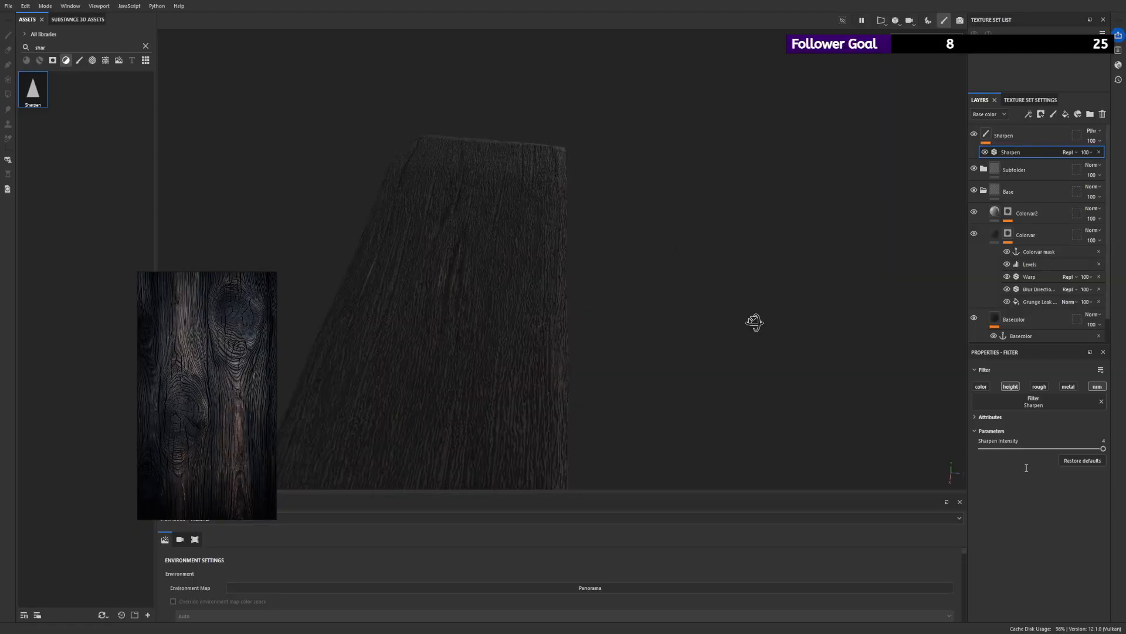
{"action": "left_click", "coordinate": [1029, 448]}
{"action": "left_click_drag", "start_coordinate": [1029, 448], "coordinate": [878, 445]}
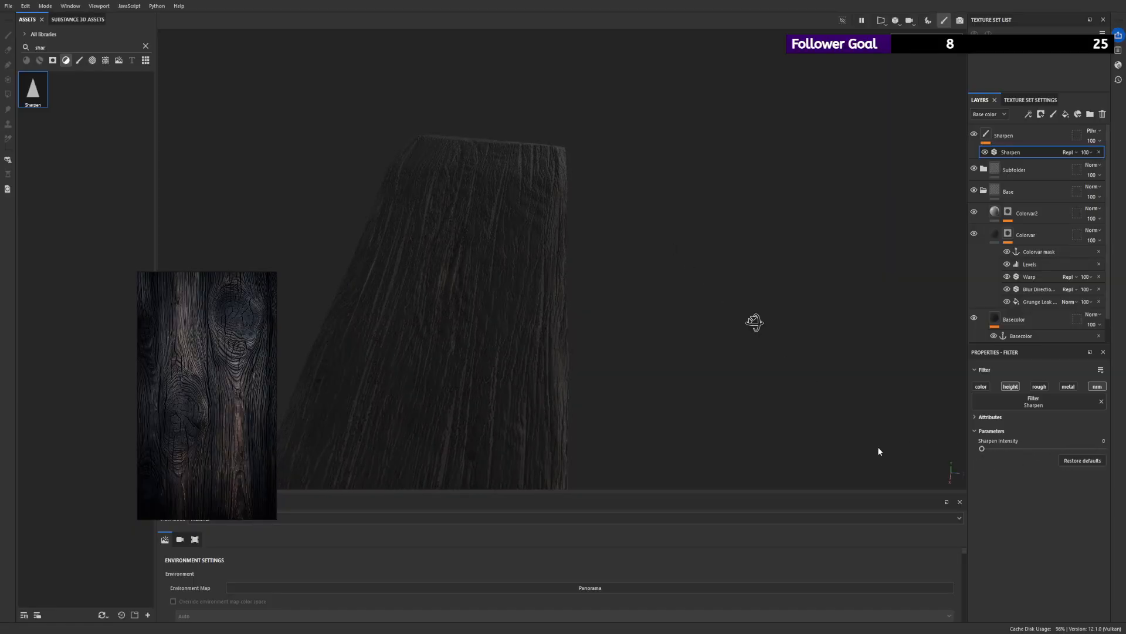
{"action": "left_click_drag", "start_coordinate": [663, 381], "coordinate": [295, 335], "text": "alt"}
{"action": "right_click_drag", "start_coordinate": [295, 335], "coordinate": [766, 403], "text": "alt"}
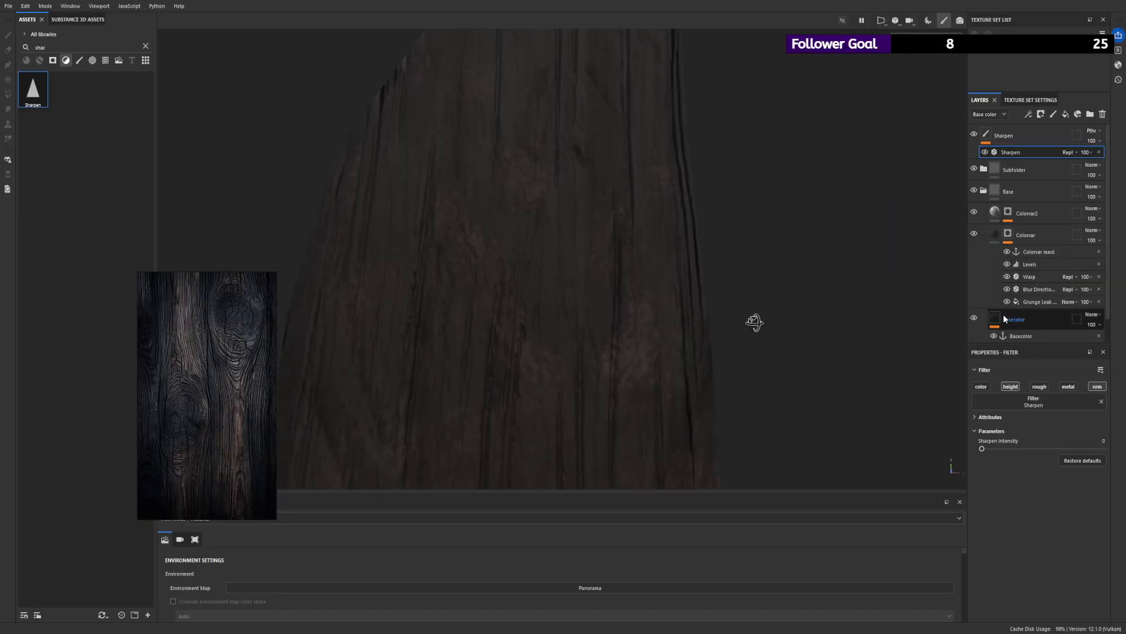
- Check the Wood Rough layer's settings and set the Sharpen filter's intensity to 0.04
{"action": "scroll", "coordinate": [1012, 315], "scroll_direction": "down", "scroll_amount": 2}
{"action": "left_click", "coordinate": [1024, 328]}
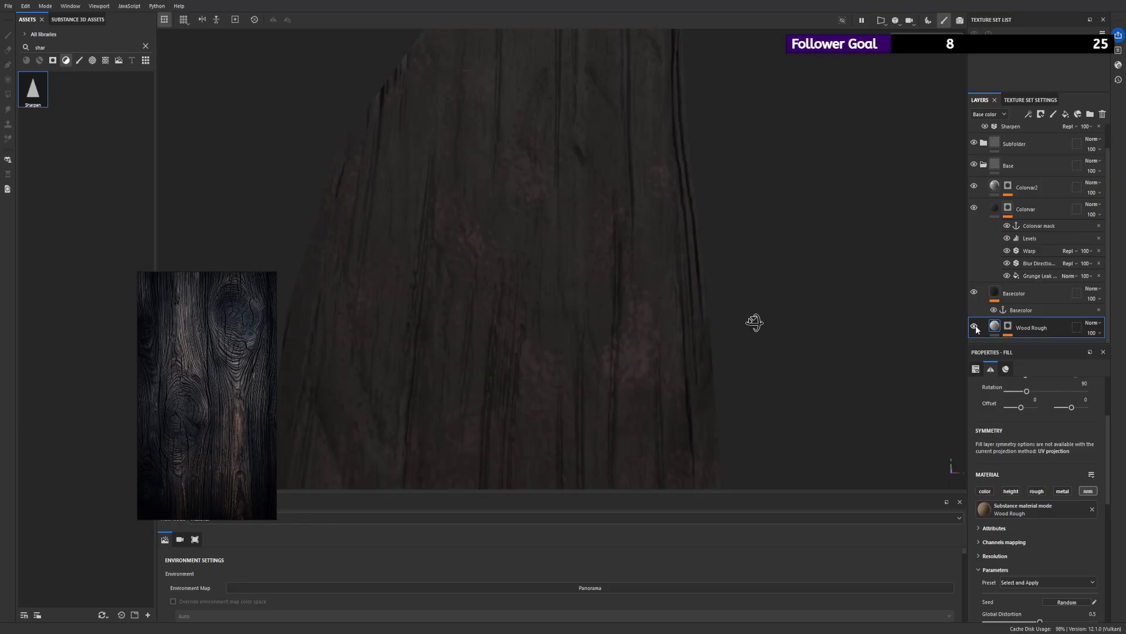
{"action": "scroll", "coordinate": [994, 321], "scroll_direction": "up", "scroll_amount": 1}
{"action": "left_click", "coordinate": [991, 134]}
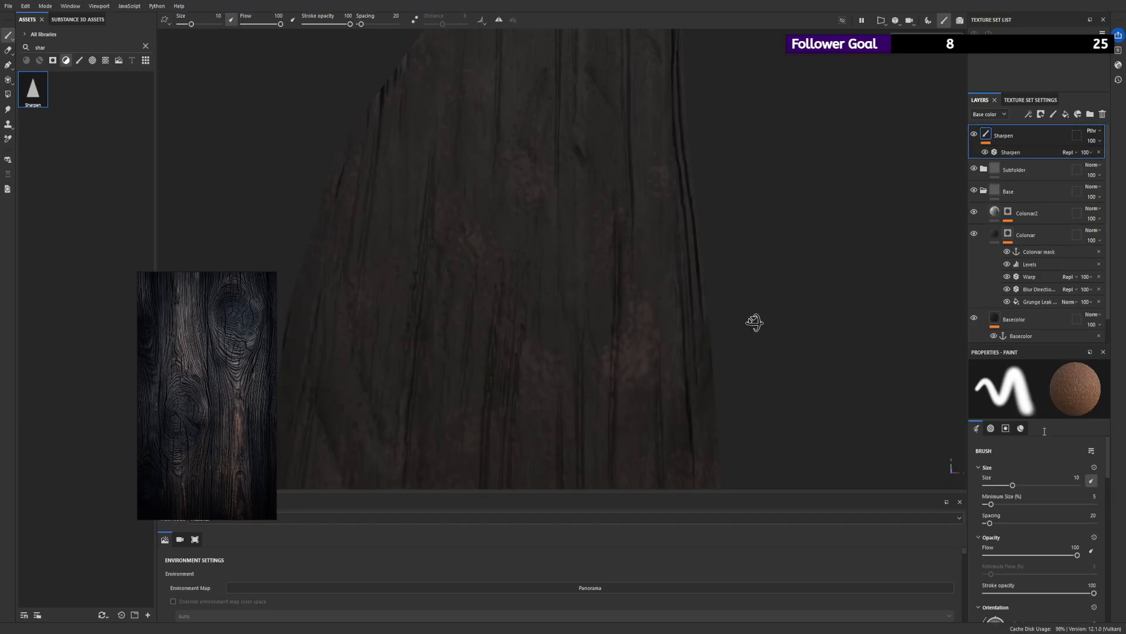
{"action": "left_click", "coordinate": [1014, 153]}
{"action": "mouse_move", "coordinate": [982, 448]}
{"action": "left_mouse_down"}
{"action": "mouse_move", "coordinate": [1024, 449]}
{"action": "mouse_move", "coordinate": [983, 450]}
{"action": "left_mouse_up"}
{"action": "right_click_drag", "start_coordinate": [718, 301], "coordinate": [431, 207], "text": "alt"}
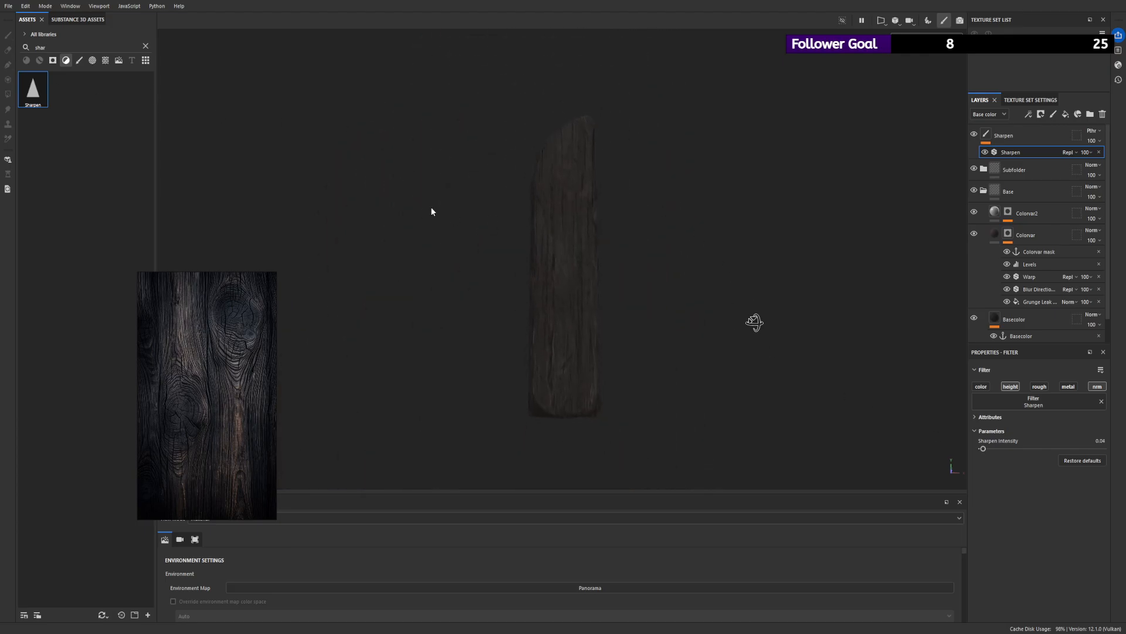
{"action": "left_click_drag", "start_coordinate": [430, 207], "coordinate": [600, 215], "text": "alt"}
{"action": "scroll", "coordinate": [626, 263], "scroll_direction": "up", "scroll_amount": 2}
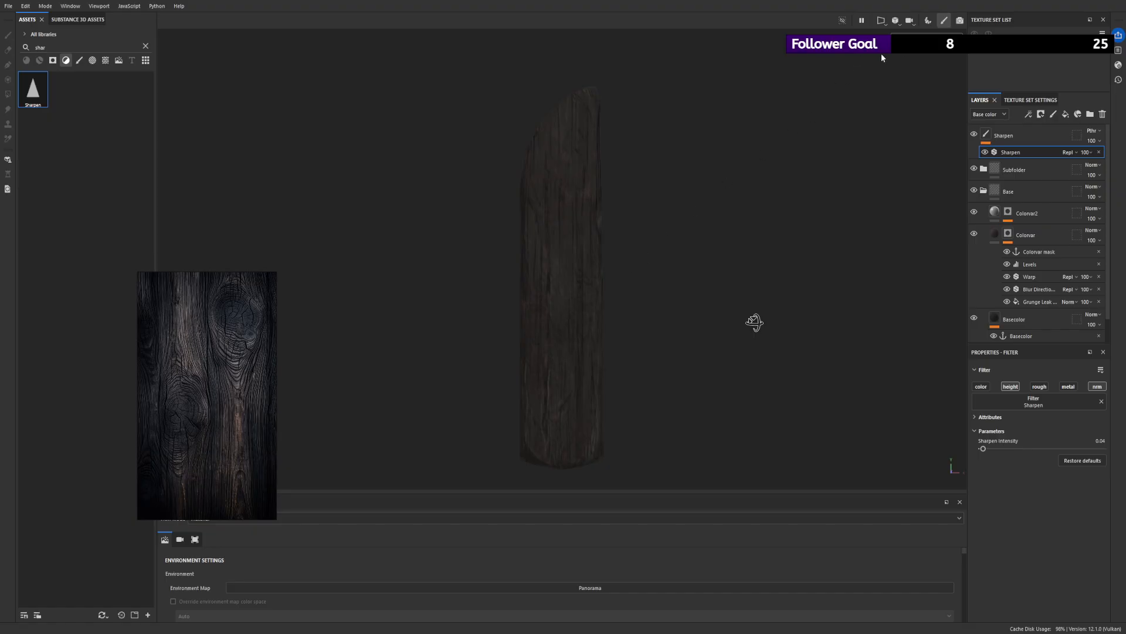
- Inspect the plank's individual texture channels, including the normal map, and return to the full material view
{"action": "left_click_drag", "start_coordinate": [916, 78], "coordinate": [701, 113], "text": "alt"}
{"action": "key", "text": "c"}
{"action": "key", "text": "c"}
{"action": "scroll", "coordinate": [840, 116], "scroll_direction": "up", "scroll_amount": 2}
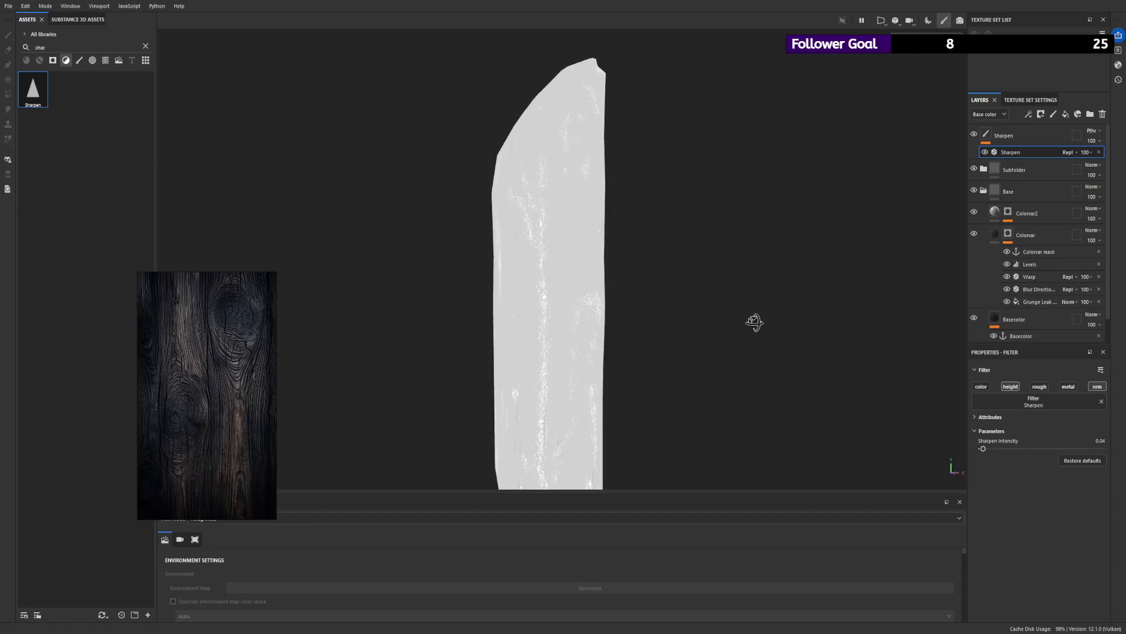
{"action": "key", "text": "c"}
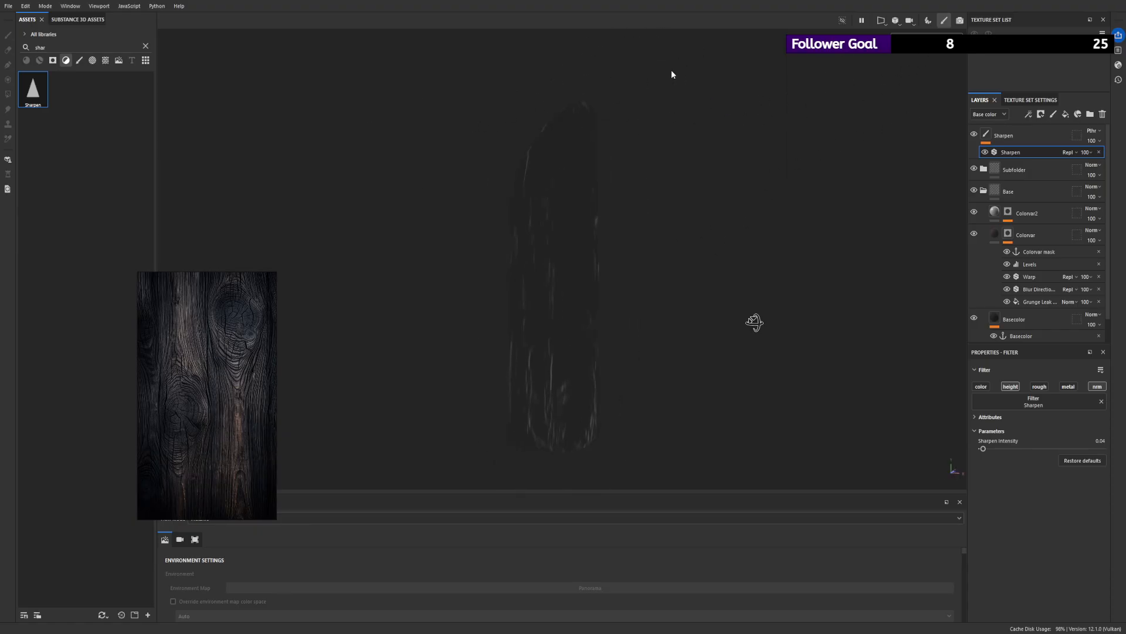
{"action": "key", "text": "c"}
{"action": "right_click_drag", "start_coordinate": [528, 132], "coordinate": [425, 138], "text": "alt"}
{"action": "left_click_drag", "start_coordinate": [425, 139], "coordinate": [571, 206], "text": "alt"}
{"action": "right_click_drag", "start_coordinate": [571, 205], "coordinate": [712, 410], "text": "alt"}
{"action": "left_click_drag", "start_coordinate": [711, 410], "coordinate": [711, 250], "text": "alt"}
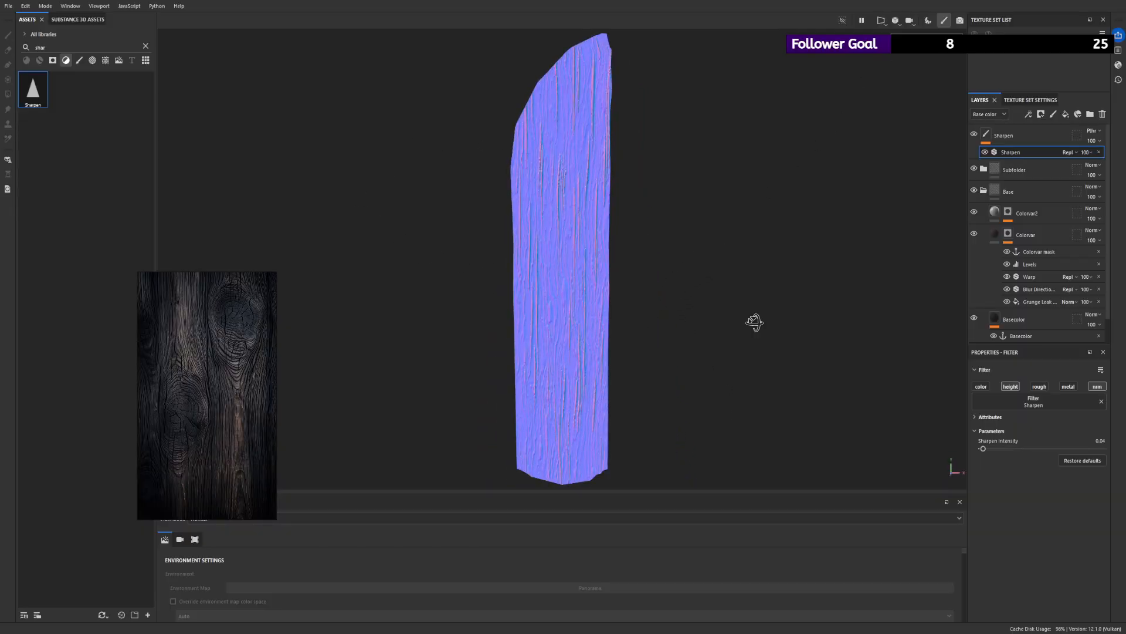
{"action": "key", "text": "m"}
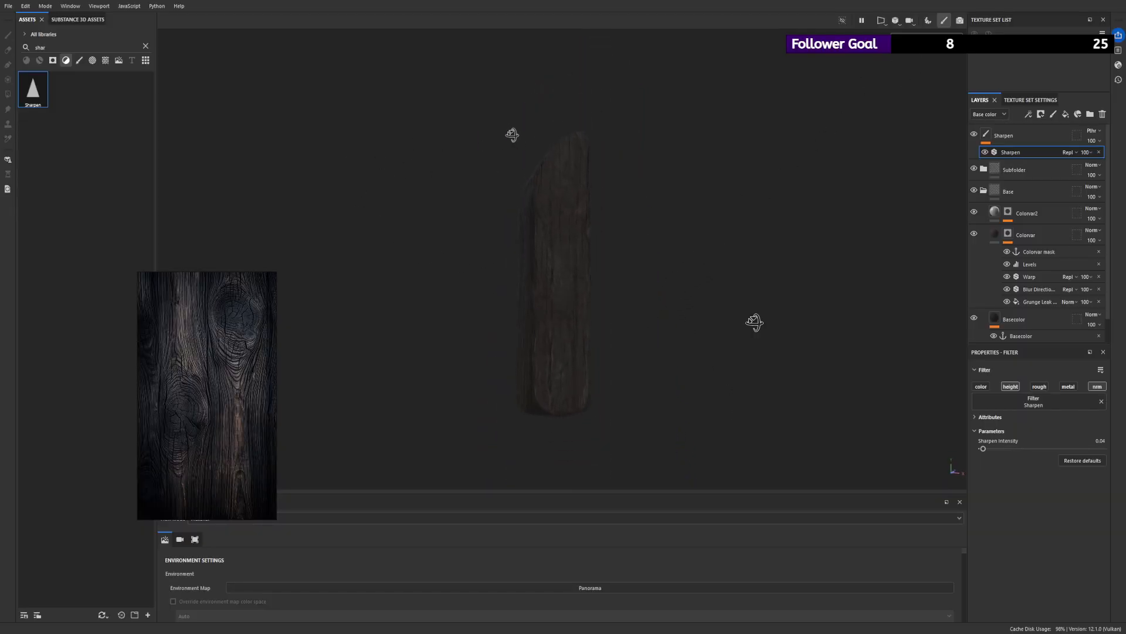
- Examine the lit plank from several angles and distances against the dark wood reference
{"action": "left_click_drag", "start_coordinate": [490, 174], "coordinate": [892, 179], "text": "alt"}
{"action": "left_click_drag", "start_coordinate": [671, 221], "coordinate": [541, 217], "text": "alt"}
{"action": "right_click_drag", "start_coordinate": [552, 210], "coordinate": [702, 392], "text": "alt"}
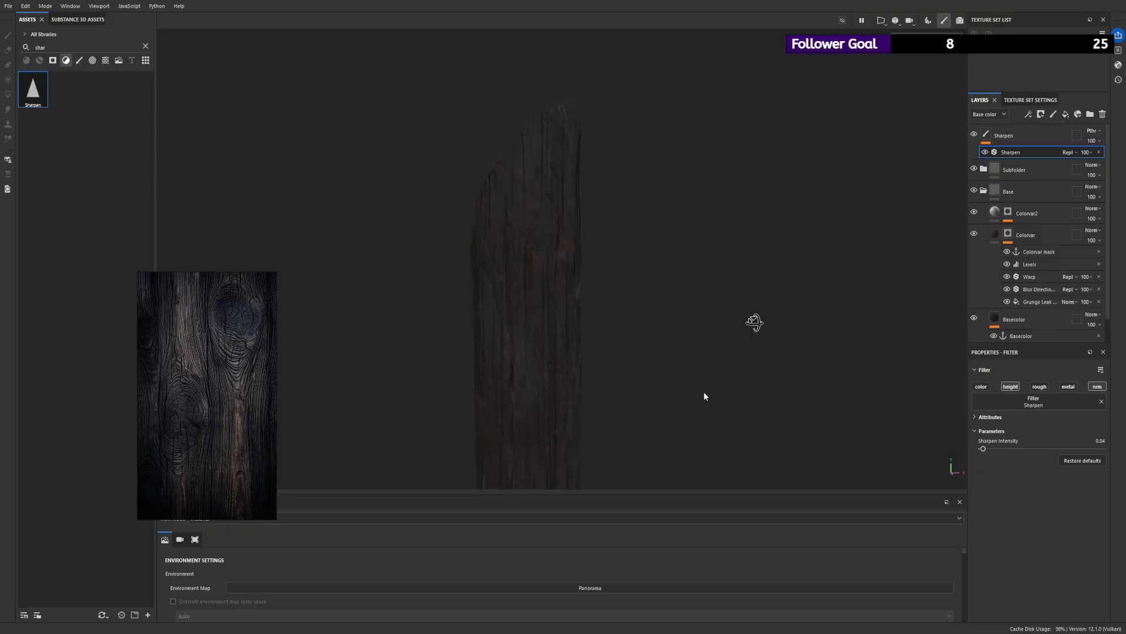
{"action": "left_click_drag", "start_coordinate": [522, 298], "coordinate": [705, 244], "text": "alt"}
{"action": "right_click_drag", "start_coordinate": [704, 241], "coordinate": [498, 226], "text": "alt"}
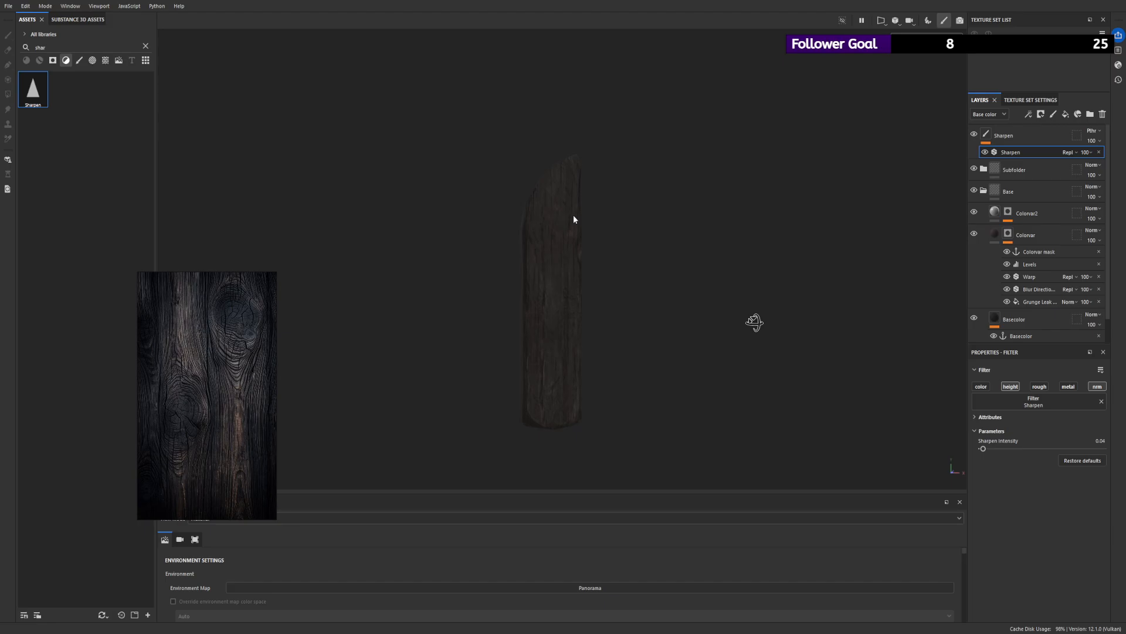
{"action": "right_click_drag", "start_coordinate": [582, 196], "coordinate": [706, 365], "text": "alt"}
{"action": "middle_click_drag", "start_coordinate": [589, 376], "coordinate": [586, 298], "text": "alt"}
{"action": "right_click_drag", "start_coordinate": [730, 326], "coordinate": [684, 308], "text": "alt"}
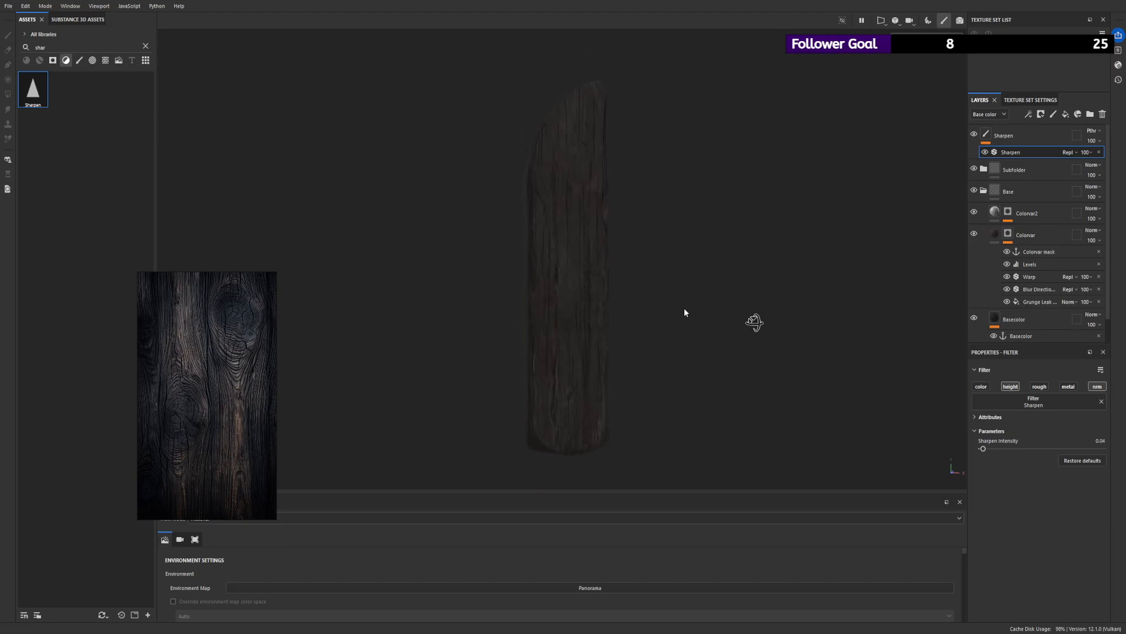
{"action": "left_click_drag", "start_coordinate": [684, 312], "coordinate": [603, 299], "text": "alt"}
{"action": "right_click_drag", "start_coordinate": [734, 274], "coordinate": [627, 252], "text": "alt"}
{"action": "left_click_drag", "start_coordinate": [627, 251], "coordinate": [671, 255], "text": "alt"}
{"action": "right_click_drag", "start_coordinate": [670, 256], "coordinate": [679, 331], "text": "alt"}
{"action": "left_click_drag", "start_coordinate": [599, 280], "coordinate": [565, 289], "text": "alt"}
- Toggle the Basecolor layer's visibility to compare the plank with and without it, leaving the layer visible
{"action": "left_click", "coordinate": [974, 318]}
{"action": "left_click", "coordinate": [974, 318]}
{"action": "left_click", "coordinate": [975, 317]}
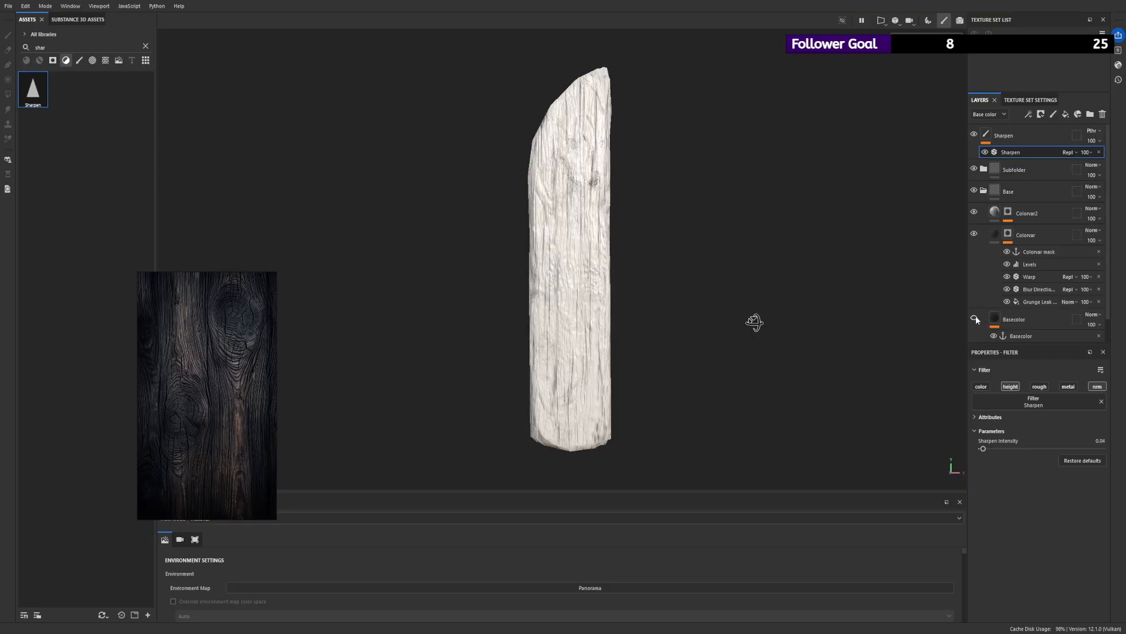
{"action": "left_click", "coordinate": [975, 317]}
{"action": "scroll", "coordinate": [976, 321], "scroll_direction": "down", "scroll_amount": 1}
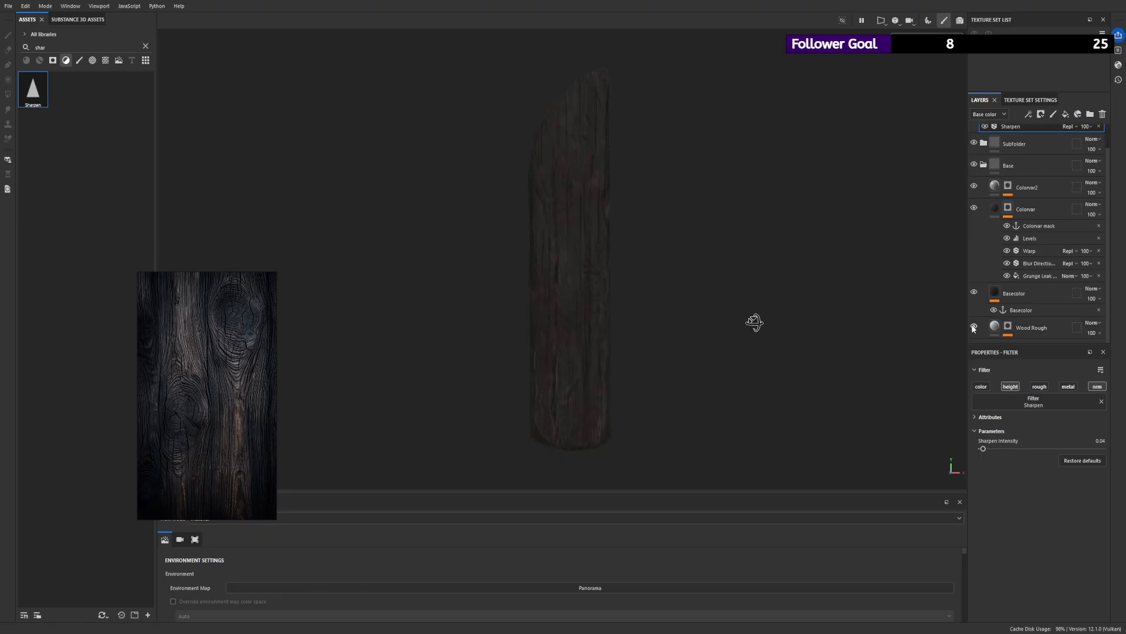
{"action": "left_click_drag", "start_coordinate": [676, 266], "coordinate": [514, 279], "text": "alt"}
{"action": "mouse_move", "coordinate": [586, 217]}
{"action": "right_mouse_down", "text": "alt"}
{"action": "mouse_move", "coordinate": [846, 418]}
{"action": "mouse_move", "coordinate": [573, 220]}
{"action": "right_mouse_up", "text": "alt"}
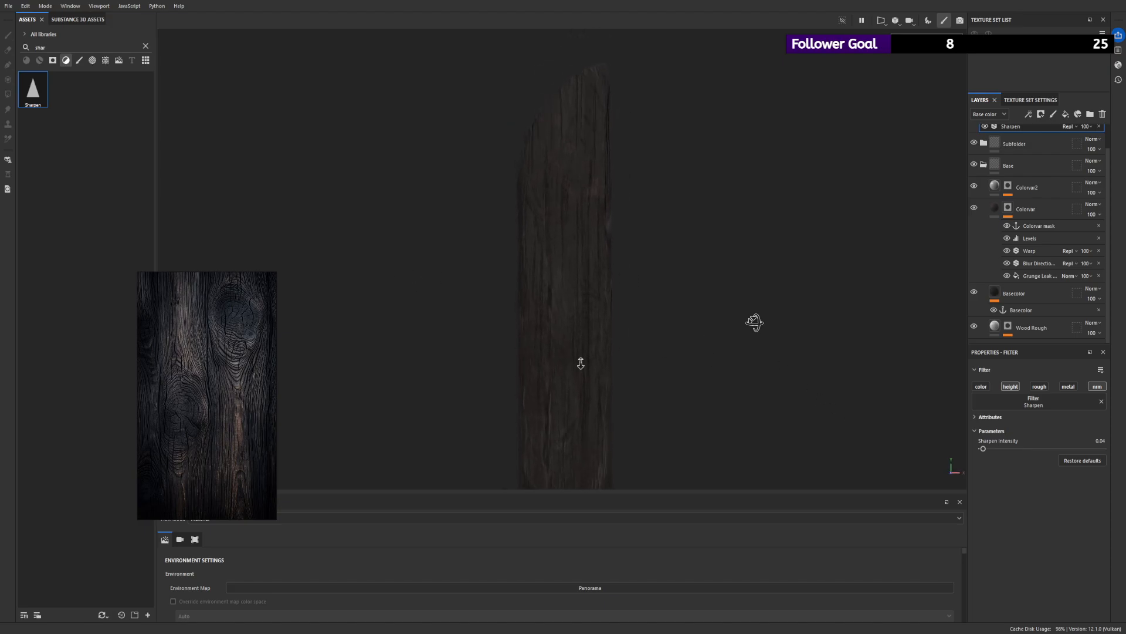
{"action": "right_click_drag", "start_coordinate": [580, 362], "coordinate": [572, 421], "text": "alt"}
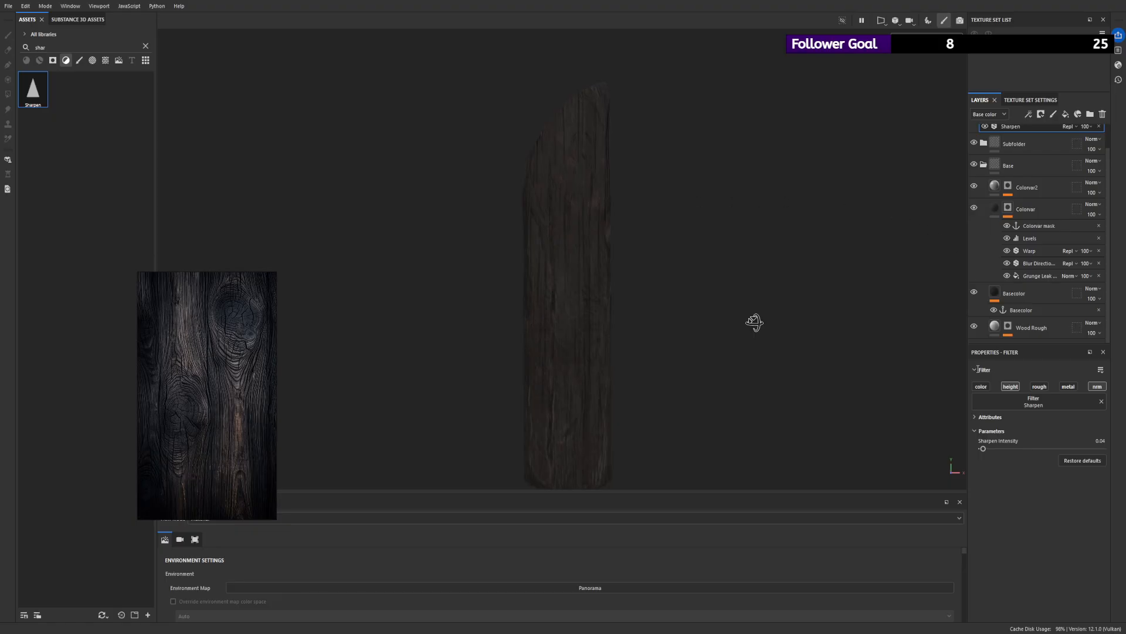
- Compare the plank with and without the Base group, then leave the group hidden and collapsed
{"action": "left_click", "coordinate": [974, 165]}
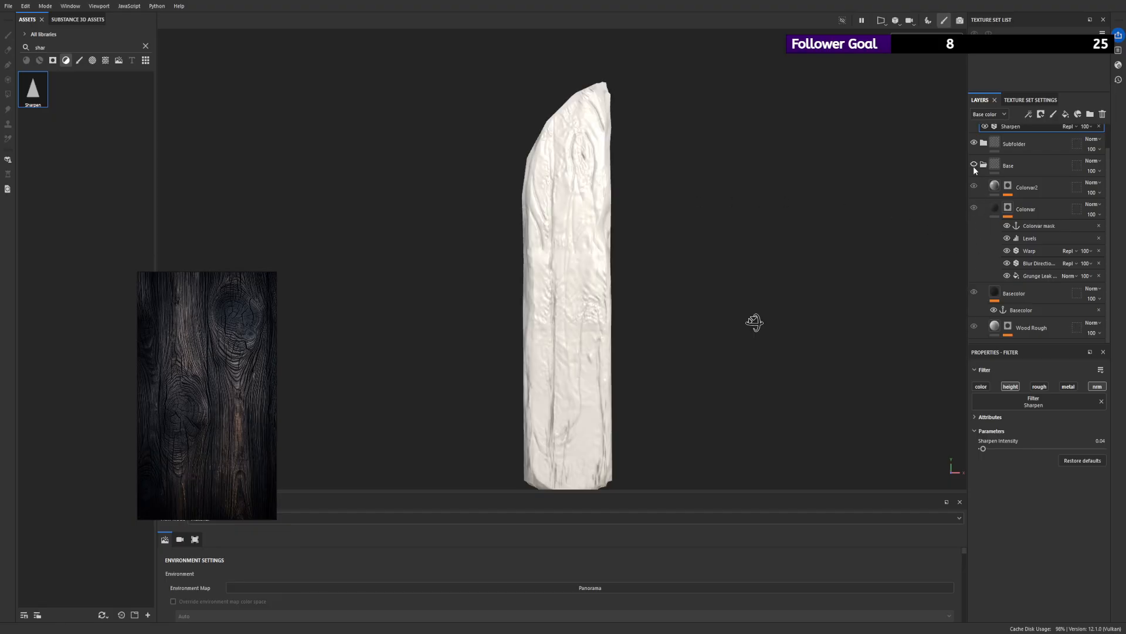
{"action": "left_click", "coordinate": [973, 167]}
{"action": "left_click", "coordinate": [973, 166]}
{"action": "left_click", "coordinate": [973, 166]}
{"action": "left_click", "coordinate": [973, 167]}
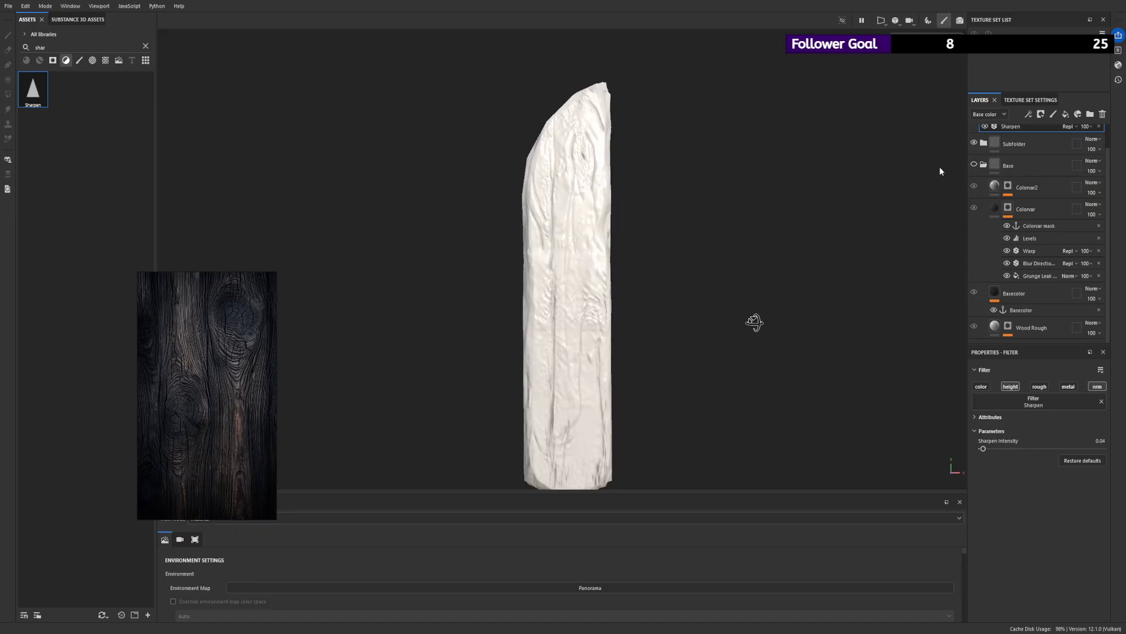
{"action": "left_click", "coordinate": [984, 164]}
{"action": "left_click", "coordinate": [1018, 170]}
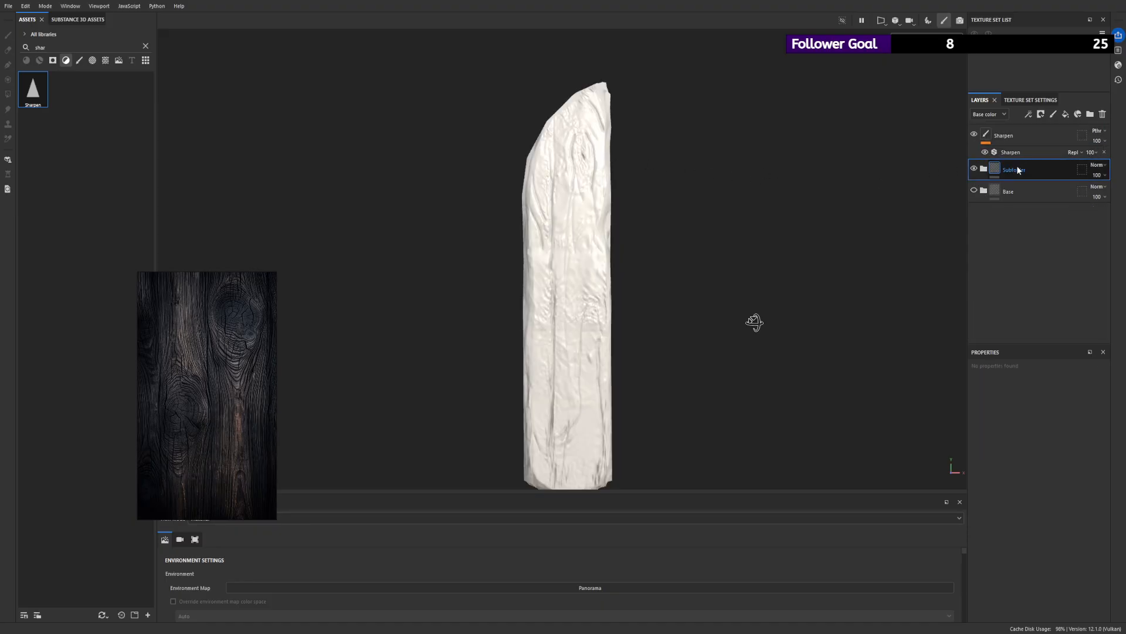
- Add a fill layer above the Sharpen layer and give it a black mask
{"action": "left_click", "coordinate": [1040, 133]}
{"action": "left_click", "coordinate": [1041, 114]}
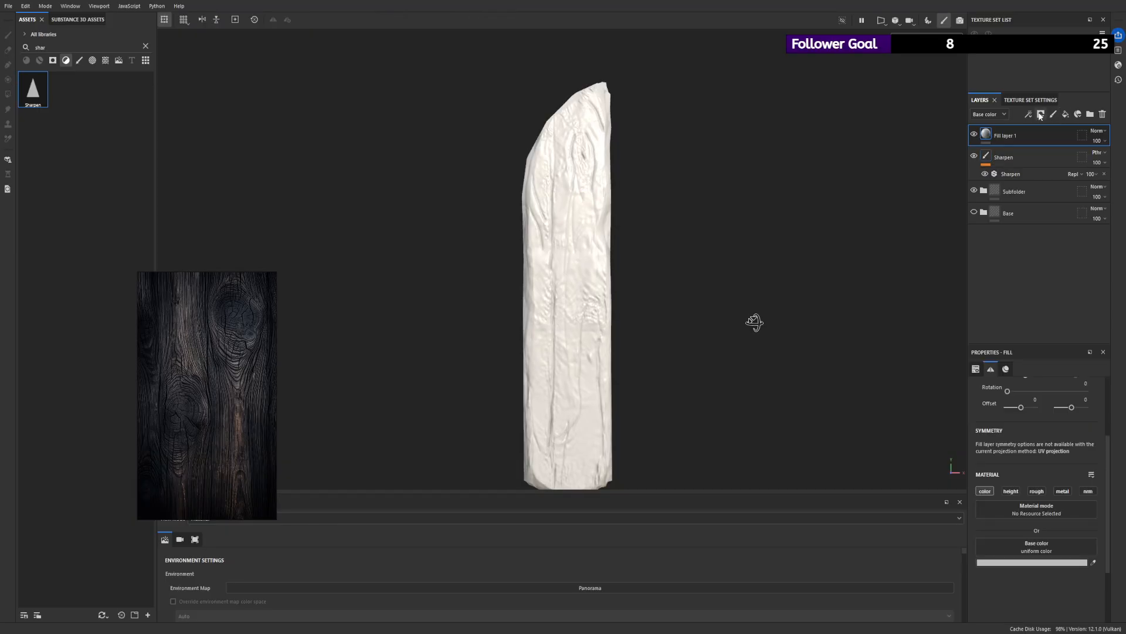
{"action": "left_click", "coordinate": [1047, 138]}
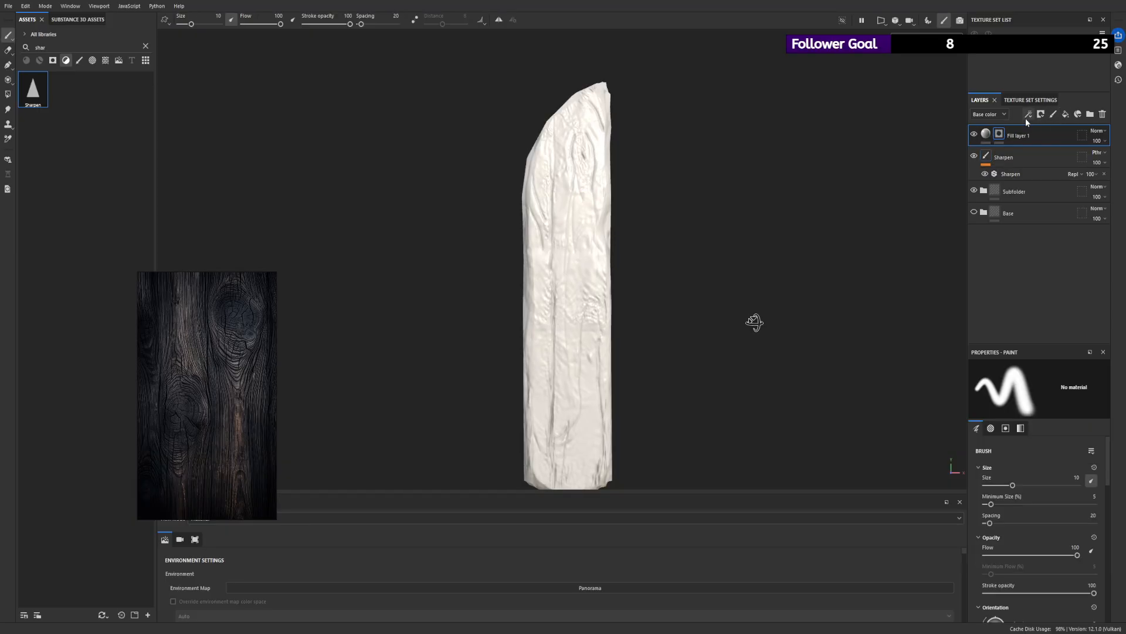
- Try painting a soft vertical patch over the upper knot in the fill layer's mask with a 20.12 brush, and remove the paint effect
{"action": "left_click", "coordinate": [1037, 135]}
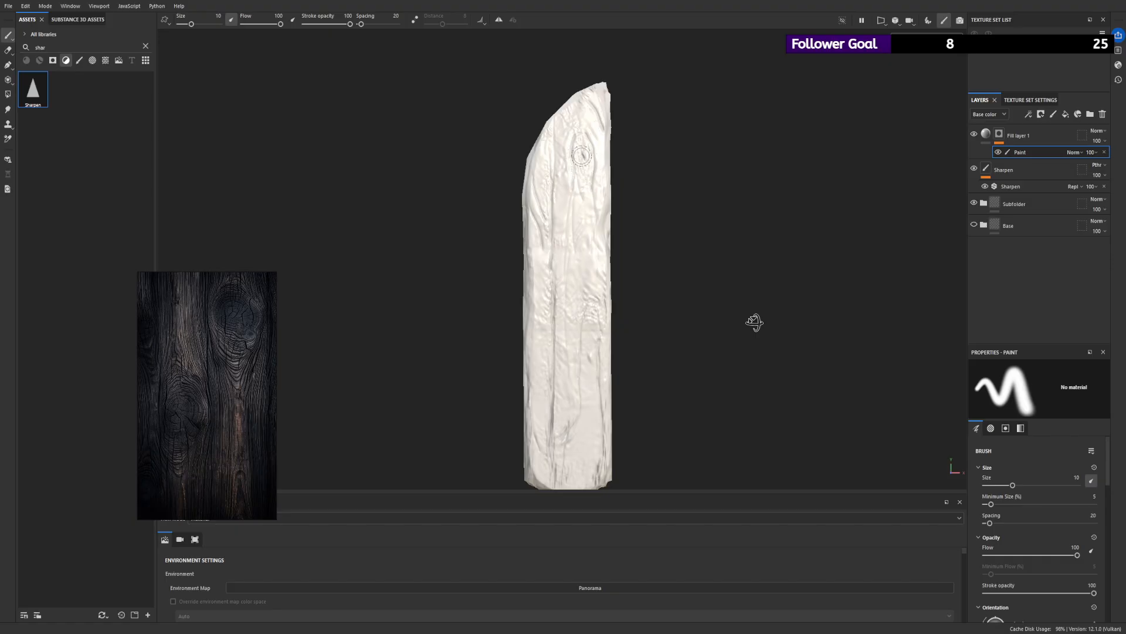
{"action": "mouse_move", "coordinate": [598, 115]}
{"action": "right_mouse_down", "text": "ctrl"}
{"action": "mouse_move", "coordinate": [624, 115]}
{"action": "mouse_move", "coordinate": [604, 115]}
{"action": "right_mouse_up", "text": "ctrl"}
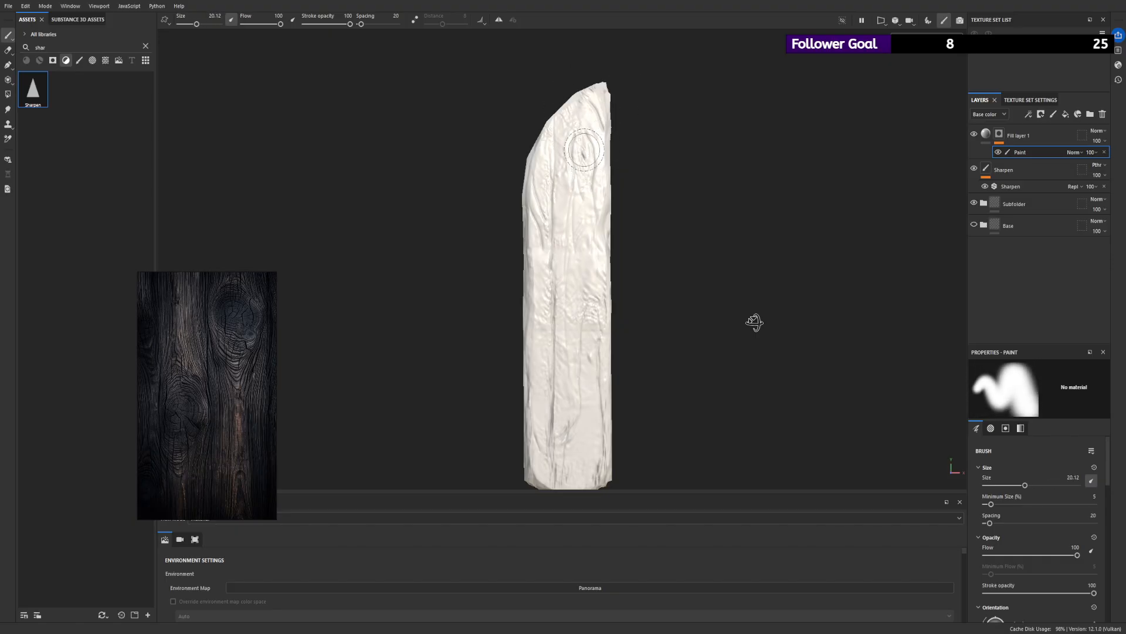
{"action": "left_click", "coordinate": [999, 135], "text": "alt"}
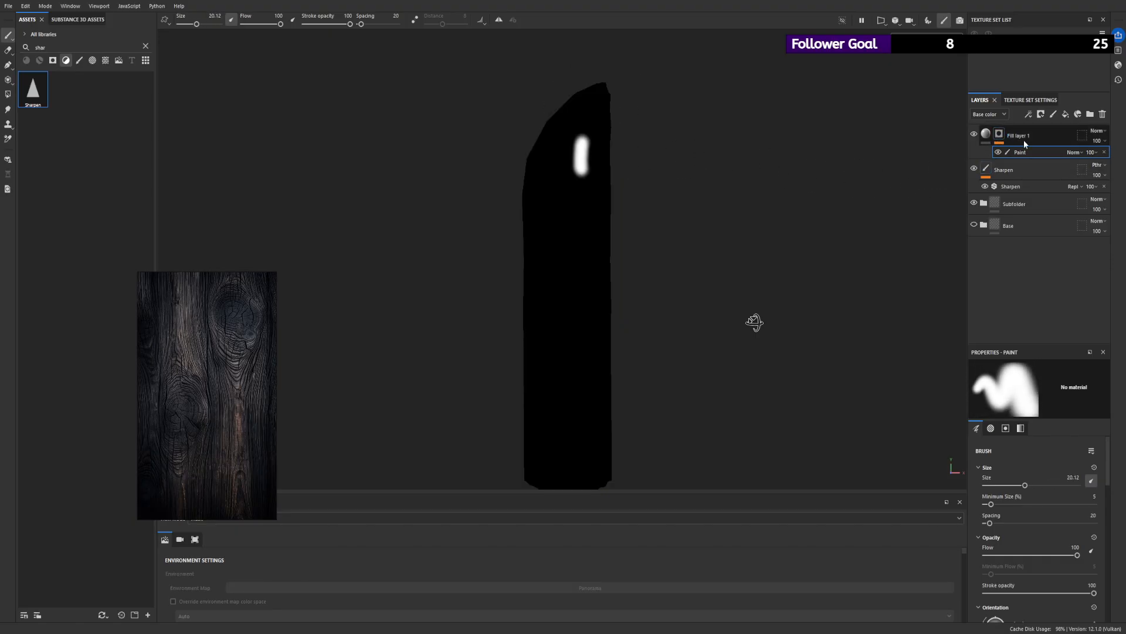
{"action": "left_click", "coordinate": [1104, 152]}
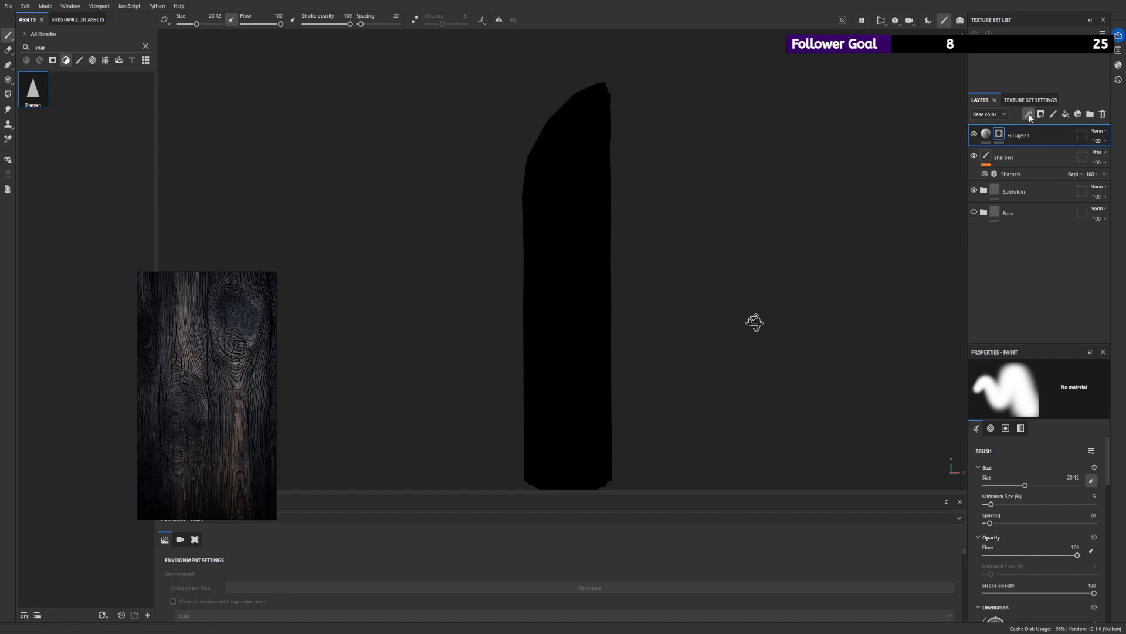
{"action": "mouse_move", "coordinate": [587, 137]}
{"action": "left_mouse_down"}
{"action": "mouse_move", "coordinate": [585, 166]}
{"action": "mouse_move", "coordinate": [587, 146]}
{"action": "left_mouse_up"}
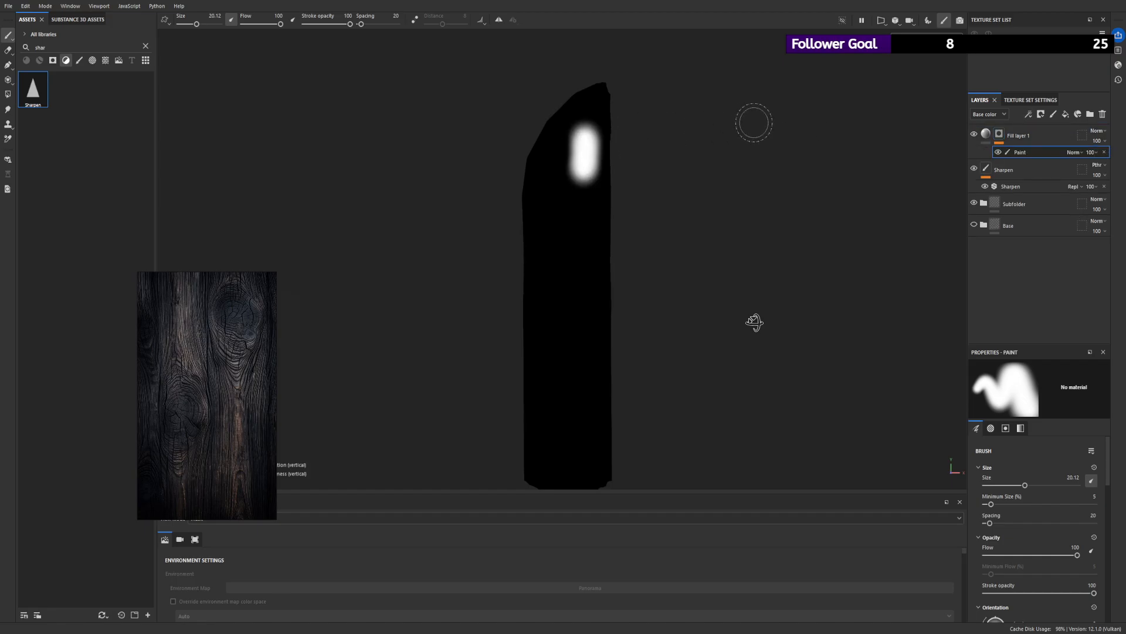
{"action": "key", "text": "ctrl+z"}
{"action": "left_click", "coordinate": [1104, 151]}
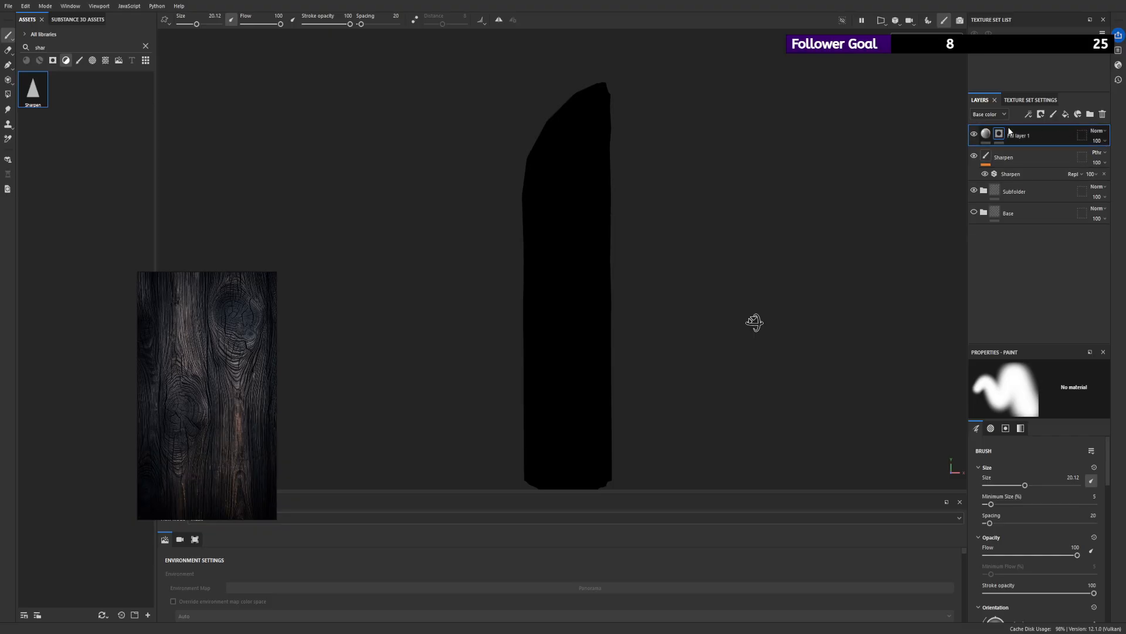
- Paint soft white patches over the knots in the fill layer's mask with the 20.12 brush, covering the upper knot and adjacent faces
{"action": "mouse_move", "coordinate": [583, 131]}
{"action": "left_mouse_down"}
{"action": "mouse_move", "coordinate": [584, 168]}
{"action": "mouse_move", "coordinate": [580, 146]}
{"action": "left_mouse_up"}
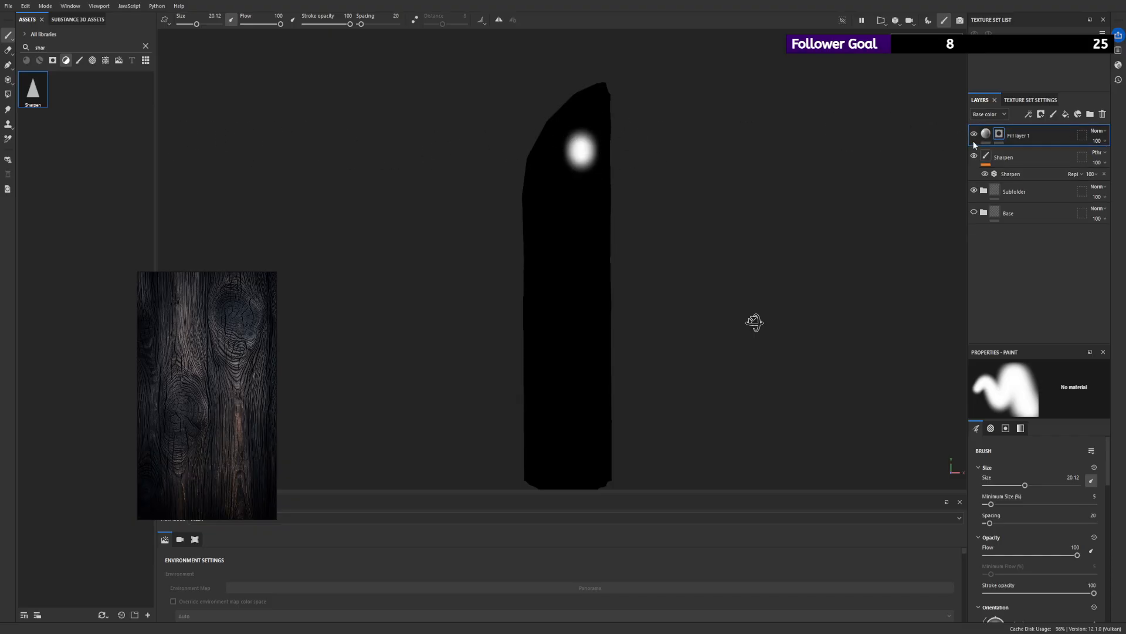
{"action": "left_click", "coordinate": [986, 134]}
{"action": "left_click", "coordinate": [999, 133]}
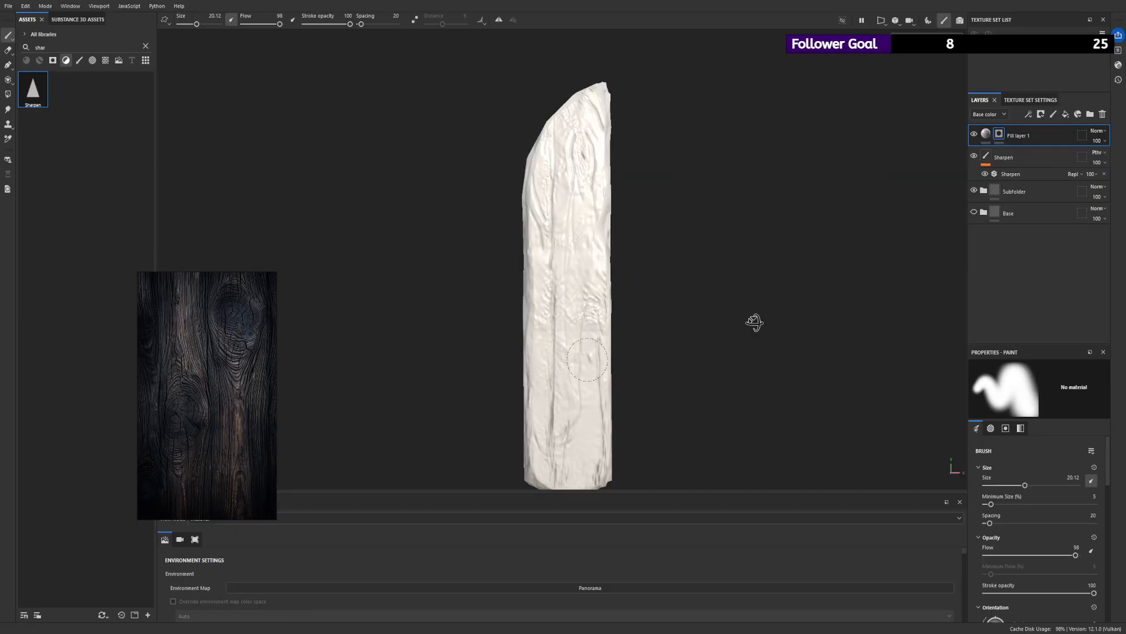
{"action": "mouse_move", "coordinate": [551, 303]}
{"action": "left_mouse_down", "text": "alt"}
{"action": "mouse_move", "coordinate": [833, 292]}
{"action": "mouse_move", "coordinate": [816, 304]}
{"action": "mouse_move", "coordinate": [917, 330]}
{"action": "mouse_move", "coordinate": [755, 322]}
{"action": "left_mouse_up", "text": "alt"}
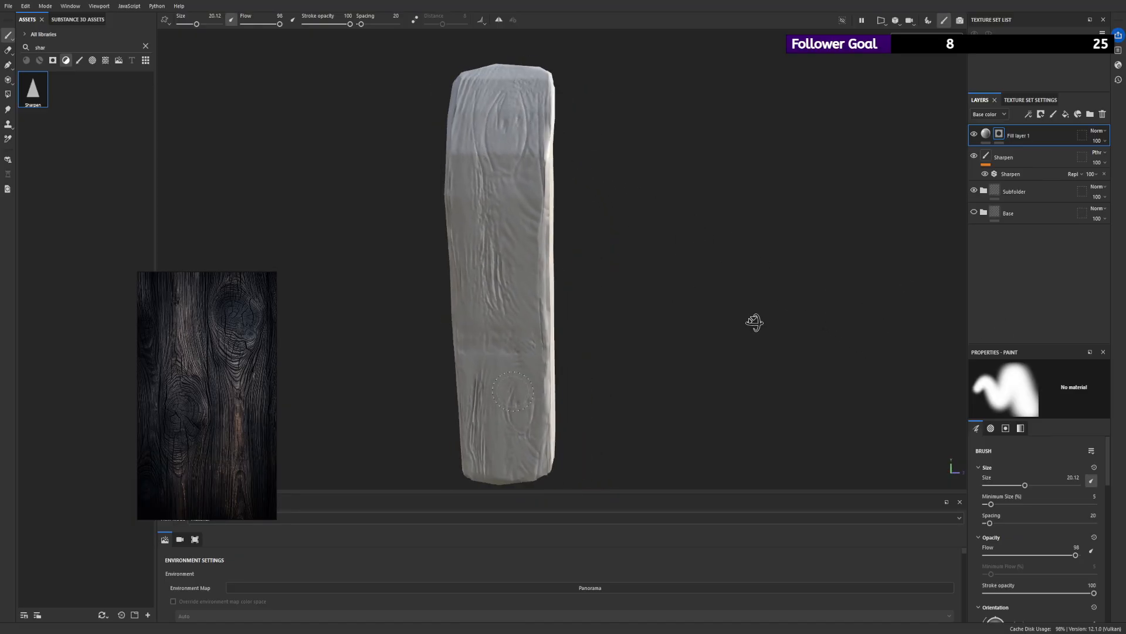
{"action": "left_click", "coordinate": [998, 136], "text": "alt"}
{"action": "left_click_drag", "start_coordinate": [603, 168], "coordinate": [546, 141], "text": "alt"}
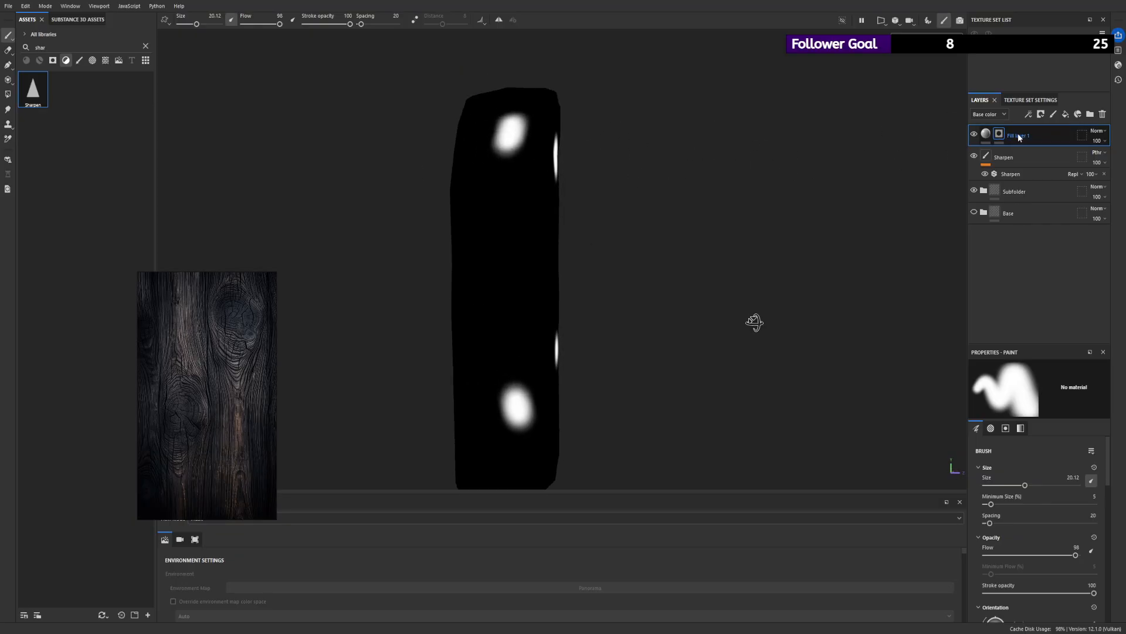
- Go around the plank's remaining faces and paint a mask patch over the knot near the lower corner of the front face
{"action": "left_click", "coordinate": [1019, 136]}
{"action": "left_click_drag", "start_coordinate": [956, 134], "coordinate": [802, 166], "text": "alt"}
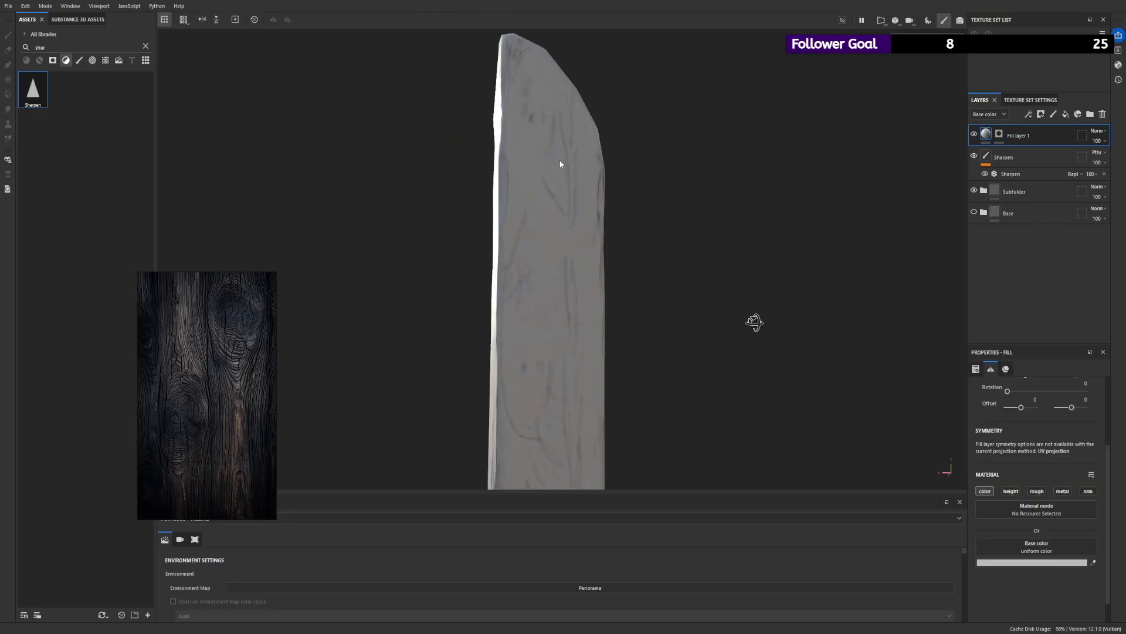
{"action": "left_click", "coordinate": [1000, 136]}
{"action": "key", "text": "1"}
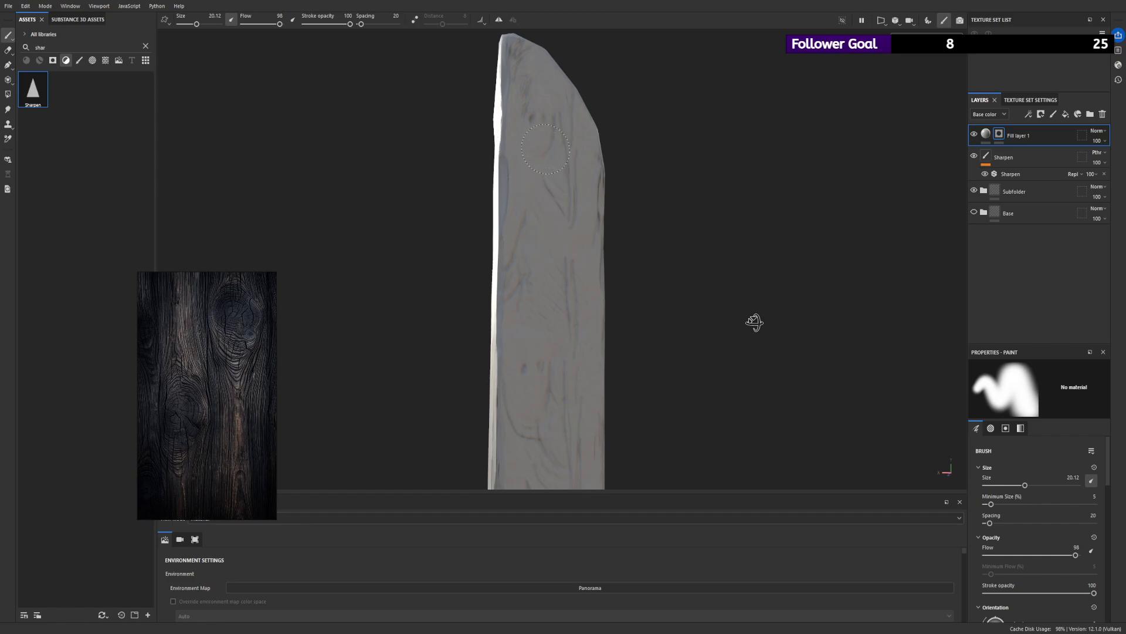
{"action": "right_click_drag", "start_coordinate": [547, 264], "coordinate": [424, 302], "text": "alt"}
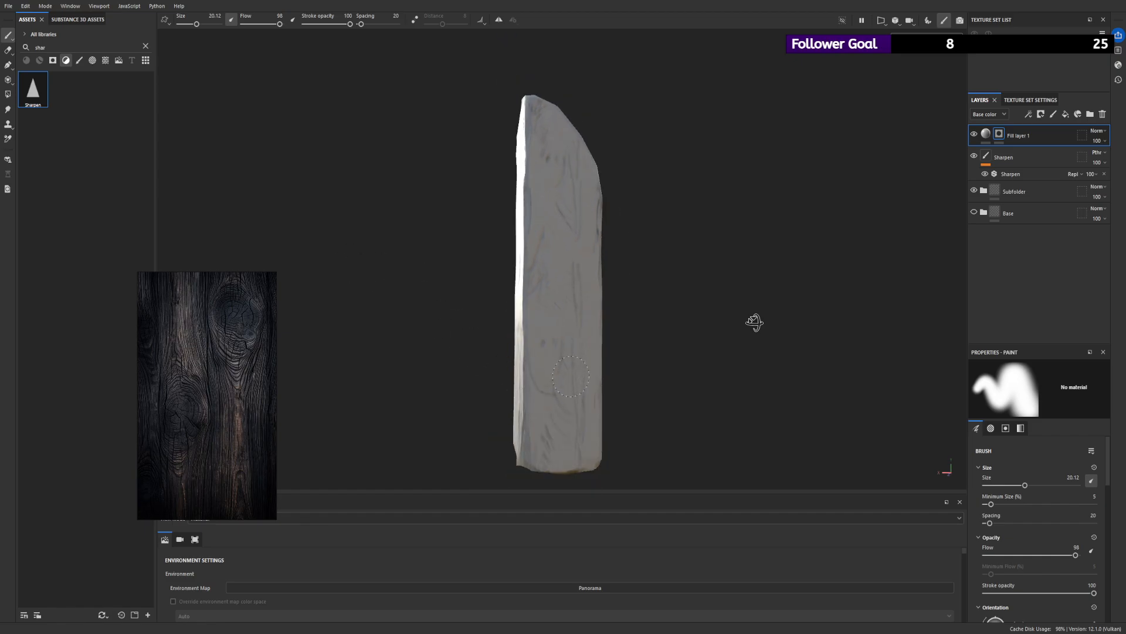
{"action": "mouse_move", "coordinate": [754, 322]}
{"action": "left_mouse_down", "text": "alt"}
{"action": "mouse_move", "coordinate": [698, 342]}
{"action": "mouse_move", "coordinate": [581, 350]}
{"action": "mouse_move", "coordinate": [603, 340]}
{"action": "mouse_move", "coordinate": [515, 375]}
{"action": "left_mouse_up", "text": "alt"}
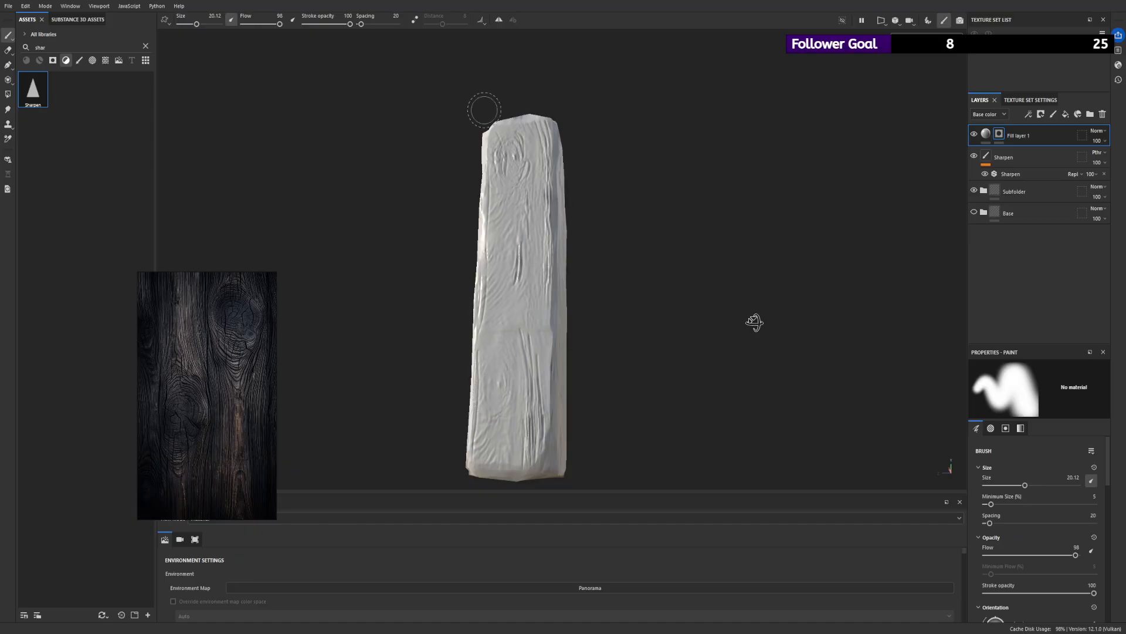
{"action": "left_click_drag", "start_coordinate": [510, 221], "coordinate": [792, 236], "text": "alt"}
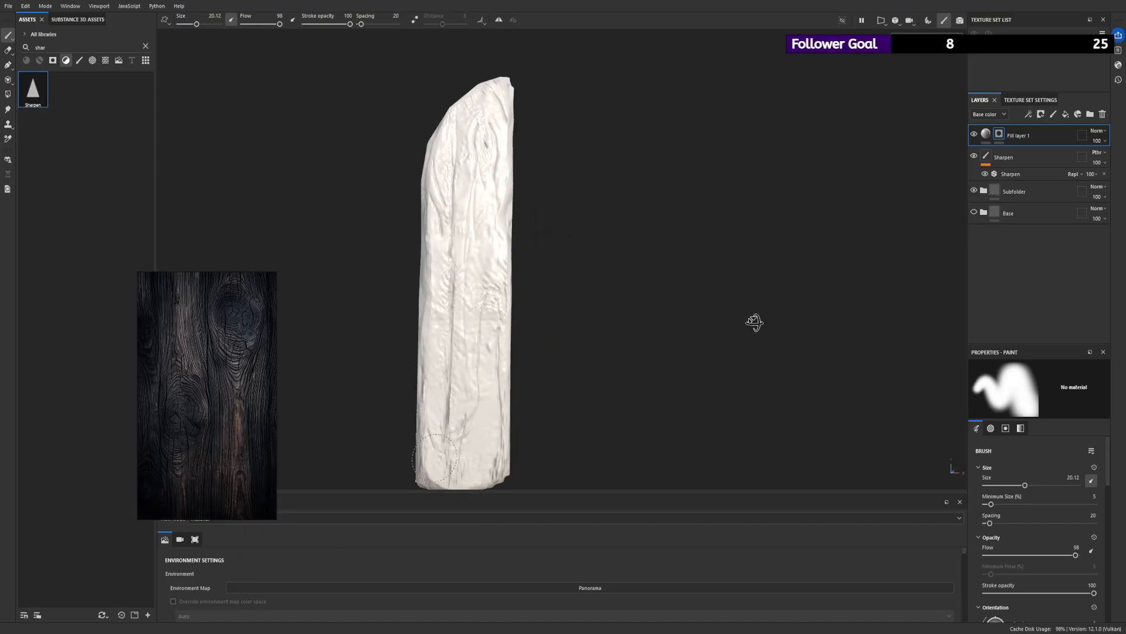
- Try a fill effect in the fill layer's mask and give the layer a near-black brown base colour
{"action": "left_click", "coordinate": [986, 133]}
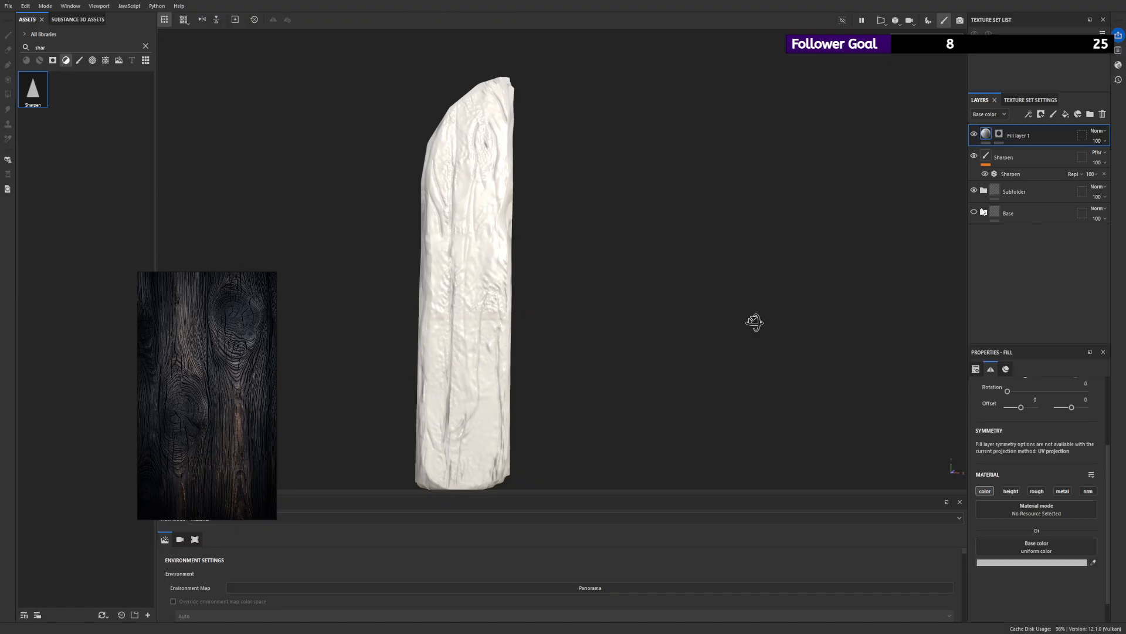
{"action": "left_click", "coordinate": [999, 133]}
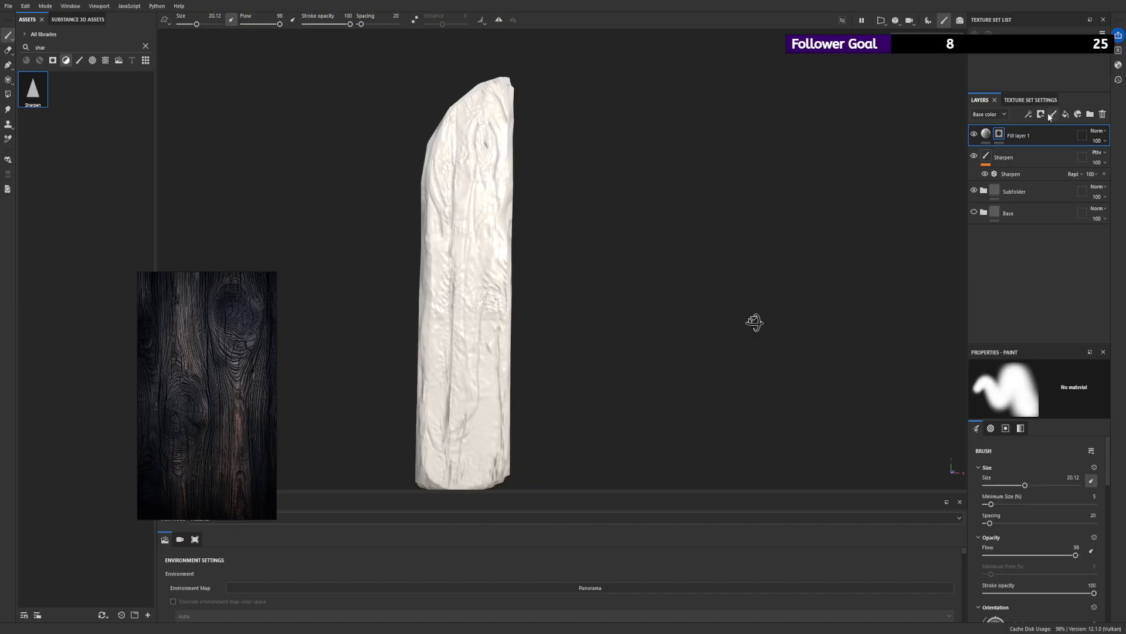
{"action": "left_click", "coordinate": [986, 134]}
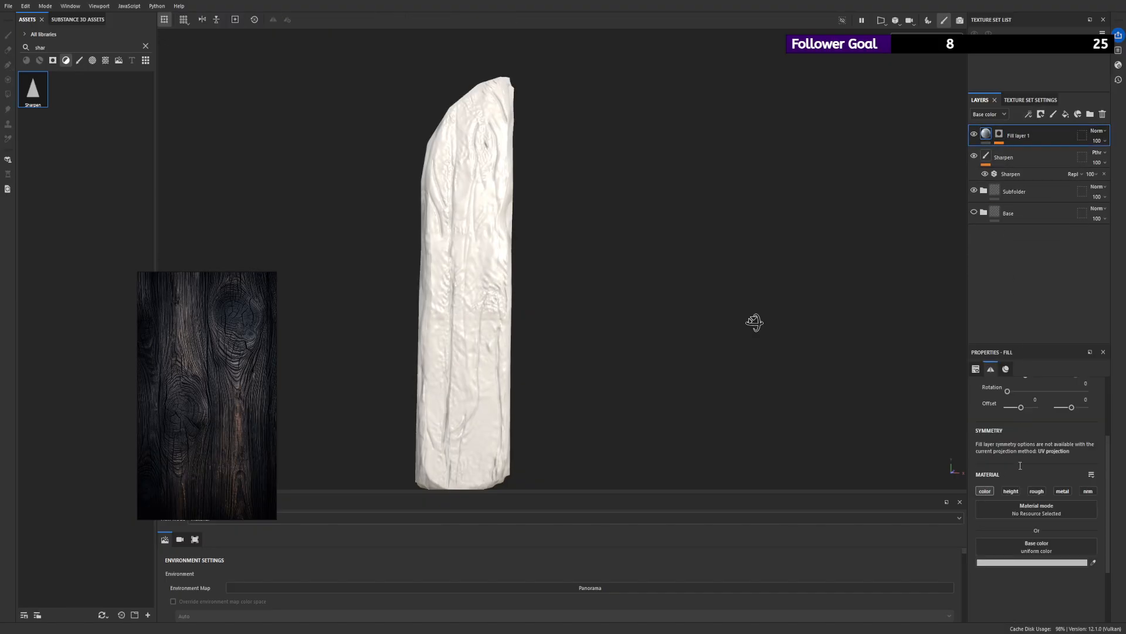
{"action": "mouse_move", "coordinate": [1001, 564]}
{"action": "left_mouse_down"}
{"action": "mouse_move", "coordinate": [920, 571]}
{"action": "mouse_move", "coordinate": [1024, 577]}
{"action": "left_mouse_up"}
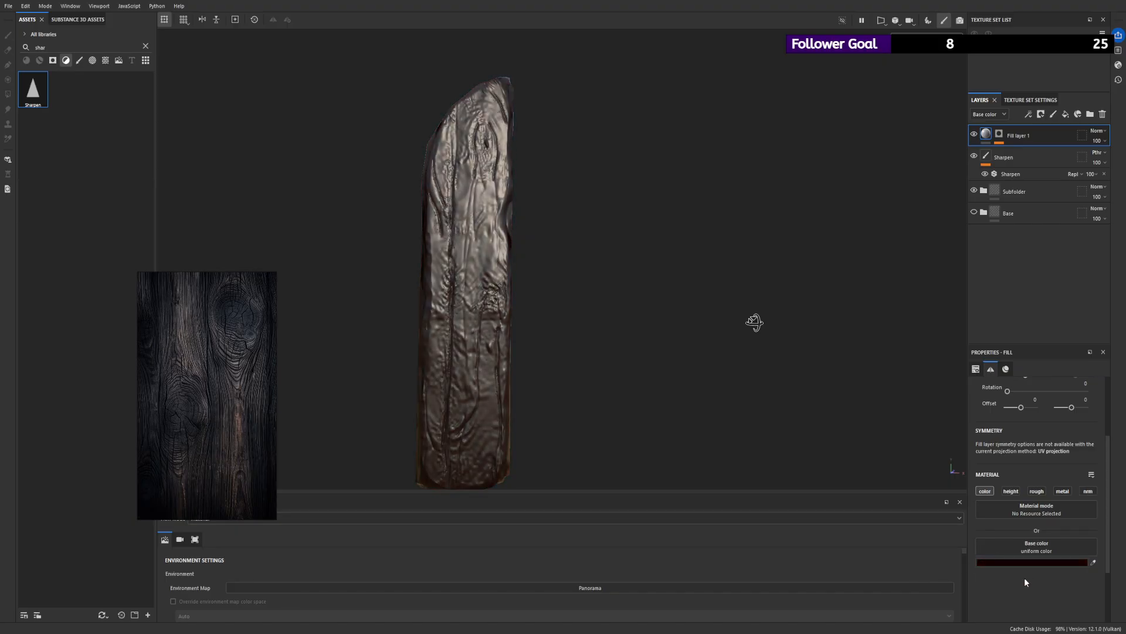
- Remove the fill effect from the fill layer's mask
{"action": "left_click", "coordinate": [999, 135], "text": "alt"}
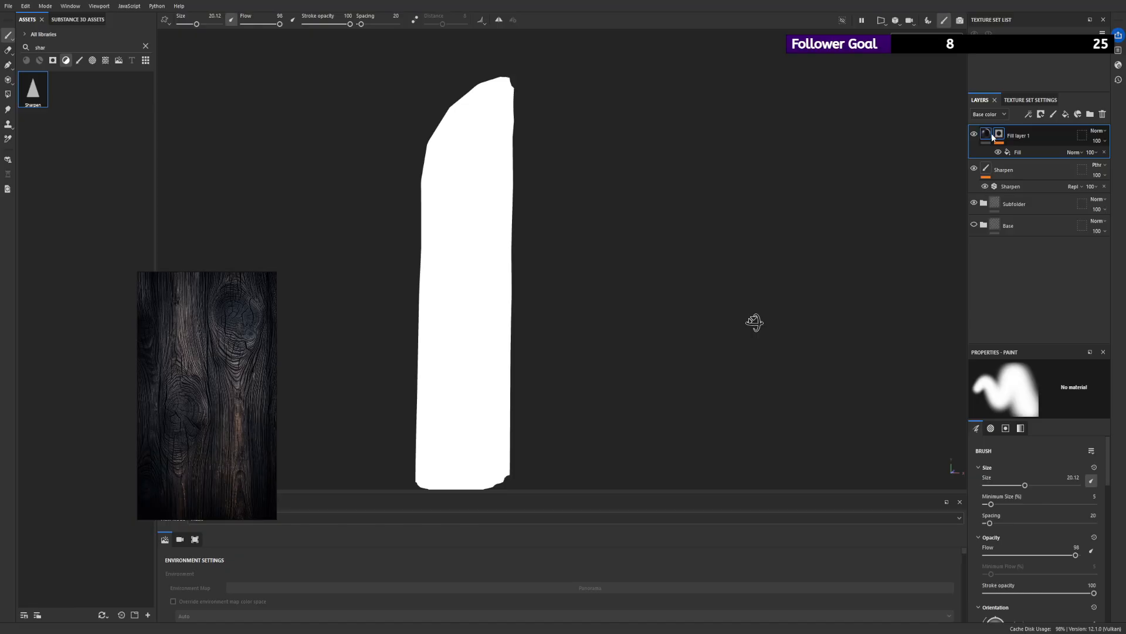
{"action": "left_click", "coordinate": [986, 135]}
{"action": "left_click", "coordinate": [999, 135]}
{"action": "left_click", "coordinate": [1104, 152]}
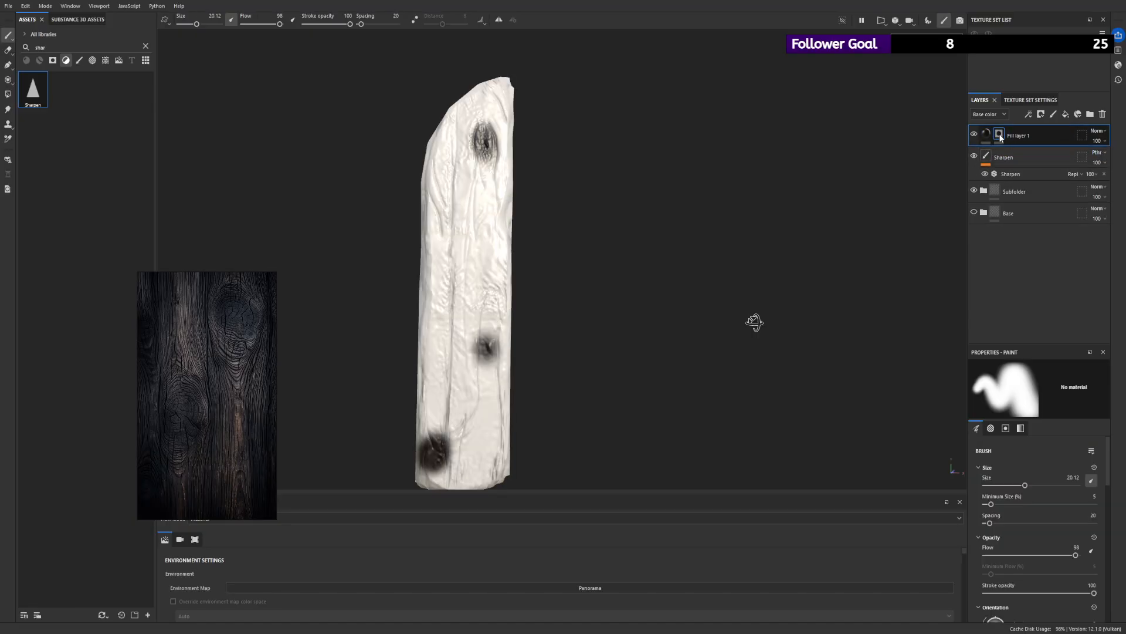
- Compare the plank with and without the fill layer, leave it visible, and examine the darkened knots
{"action": "left_click", "coordinate": [975, 134]}
{"action": "left_click", "coordinate": [976, 136]}
{"action": "right_click_drag", "start_coordinate": [503, 345], "coordinate": [467, 221], "text": "alt"}
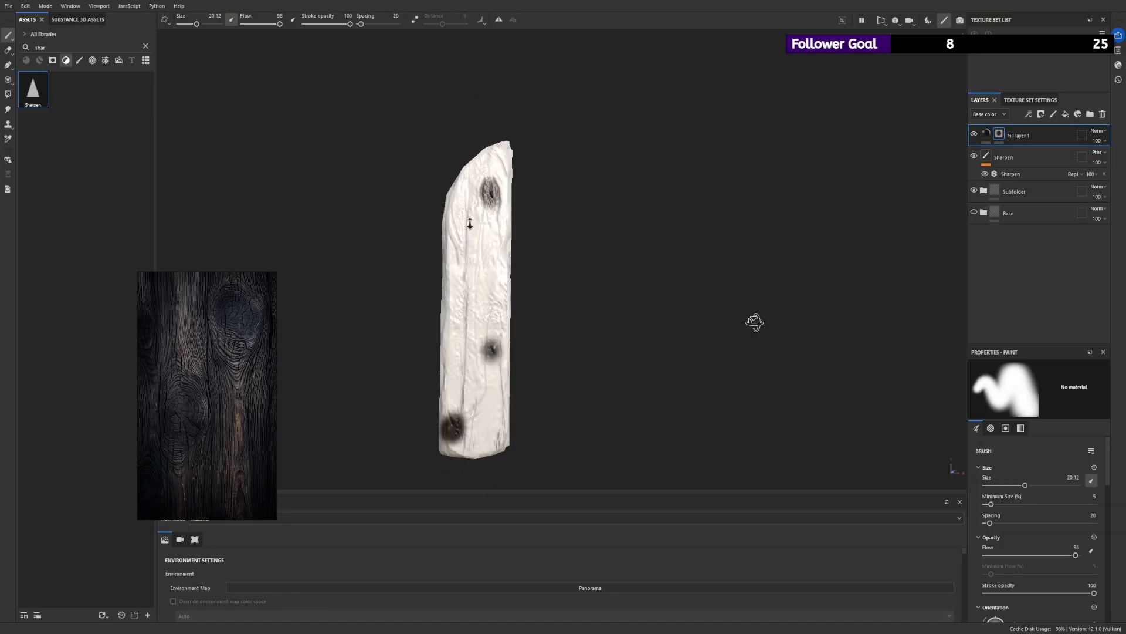
{"action": "left_click_drag", "start_coordinate": [467, 221], "coordinate": [457, 244], "text": "alt"}
{"action": "right_click_drag", "start_coordinate": [458, 244], "coordinate": [735, 445], "text": "alt"}
{"action": "left_click_drag", "start_coordinate": [653, 311], "coordinate": [667, 252], "text": "alt"}
- Try a dark reddish-brown base colour for the fill layer and examine it on the upper knot
{"action": "left_click", "coordinate": [987, 135]}
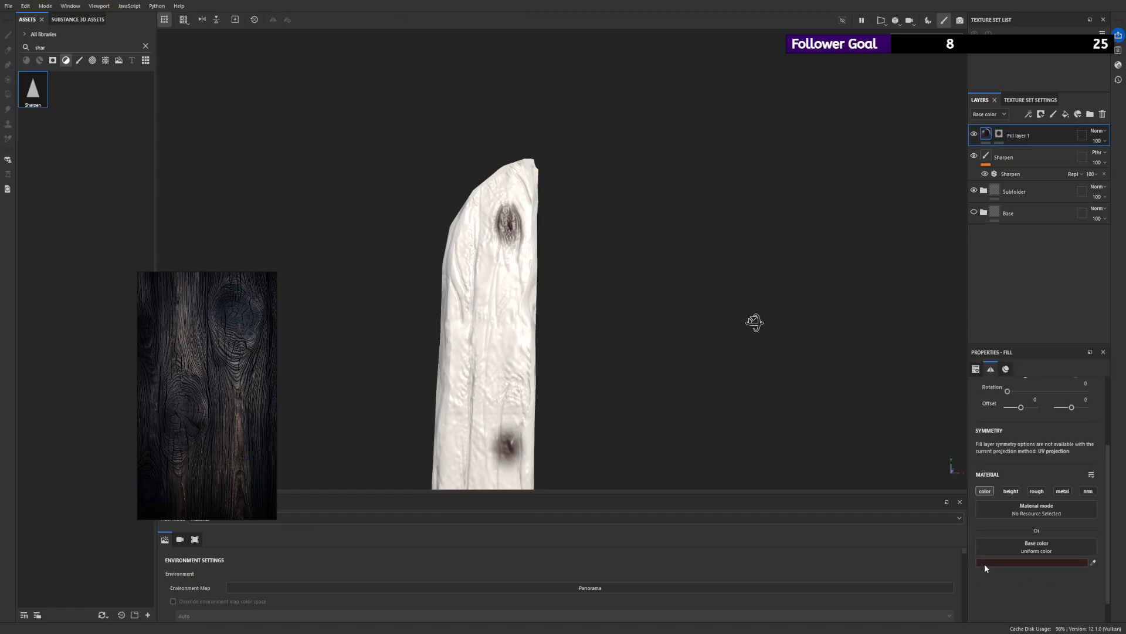
{"action": "right_click_drag", "start_coordinate": [545, 311], "coordinate": [652, 364], "text": "alt"}
{"action": "left_click_drag", "start_coordinate": [651, 364], "coordinate": [679, 402], "text": "alt"}
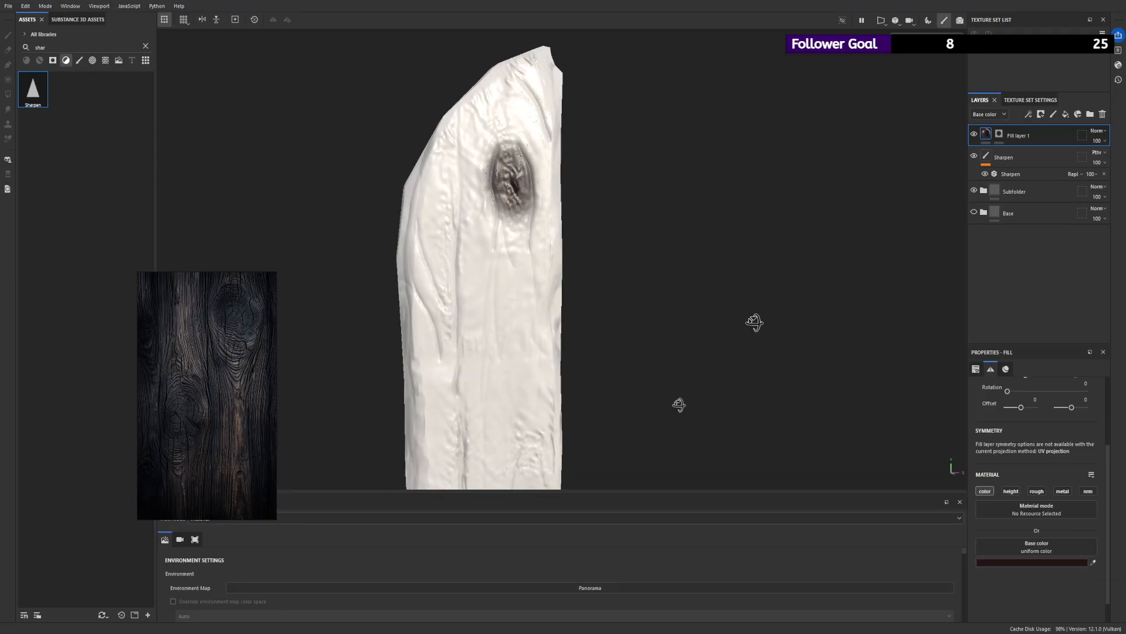
{"action": "right_click_drag", "start_coordinate": [679, 403], "coordinate": [628, 293], "text": "alt"}
- Show the Base group again and darken the fill layer's base colour to a near-black brown against the wood
{"action": "left_click", "coordinate": [974, 212]}
{"action": "right_click_drag", "start_coordinate": [504, 288], "coordinate": [634, 376], "text": "alt"}
{"action": "middle_click_drag", "start_coordinate": [634, 376], "coordinate": [660, 329], "text": "alt"}
{"action": "left_click_drag", "start_coordinate": [660, 328], "coordinate": [637, 324], "text": "alt"}
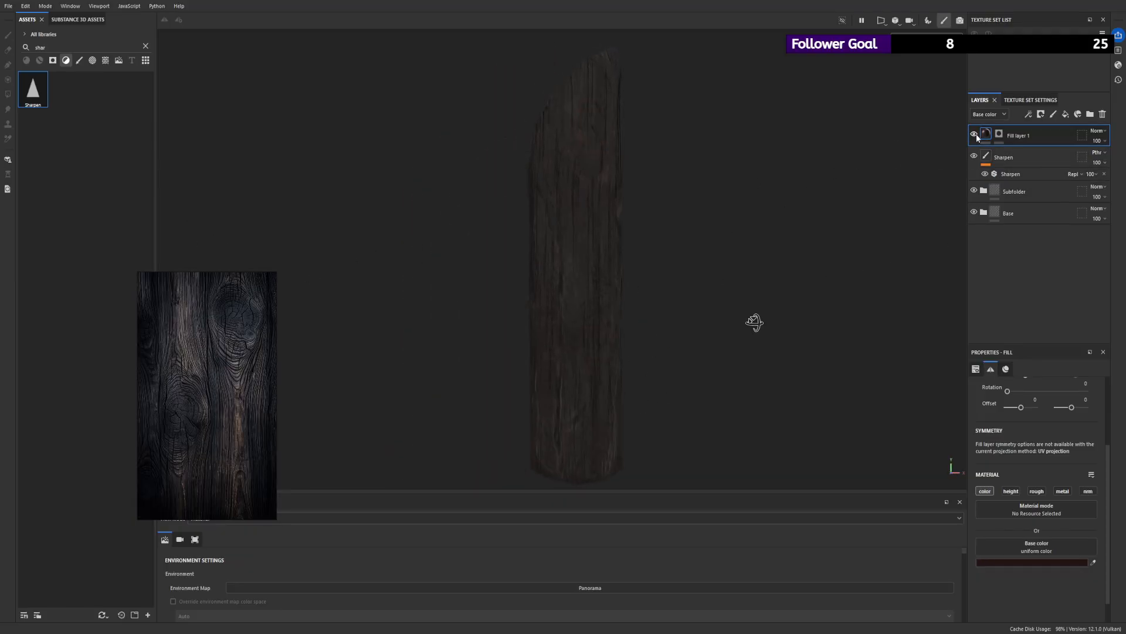
{"action": "left_click_drag", "start_coordinate": [990, 569], "coordinate": [983, 577]}
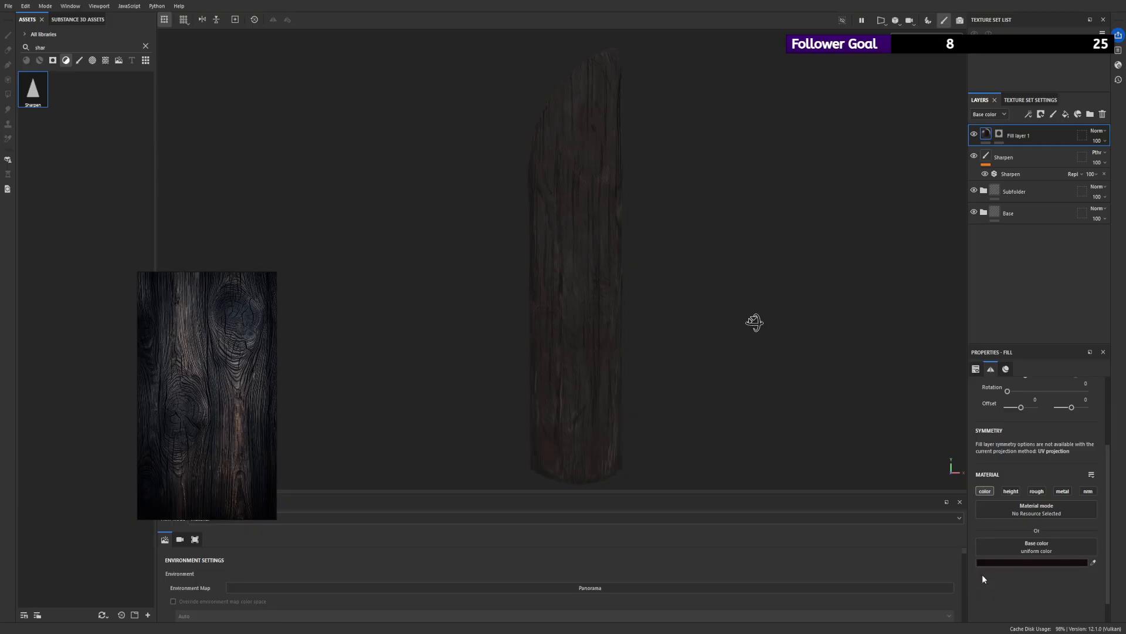
- Add a fill effect to the fill layer's mask and assign the Clouds 2 grayscale texture to it
{"action": "left_click", "coordinate": [999, 134]}
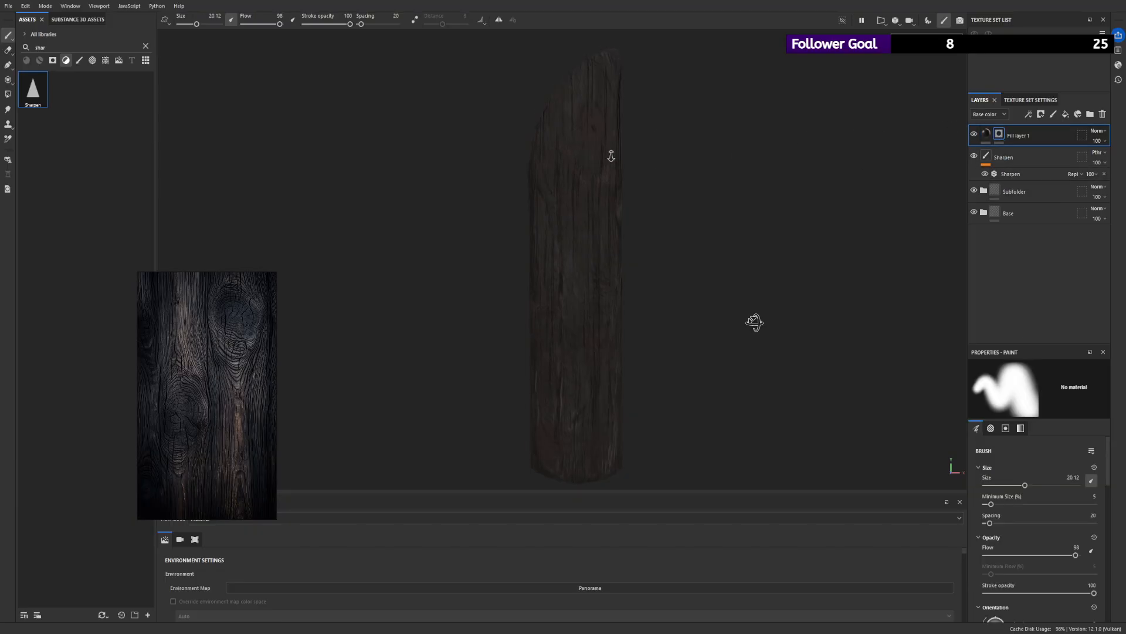
{"action": "left_click", "coordinate": [1060, 150]}
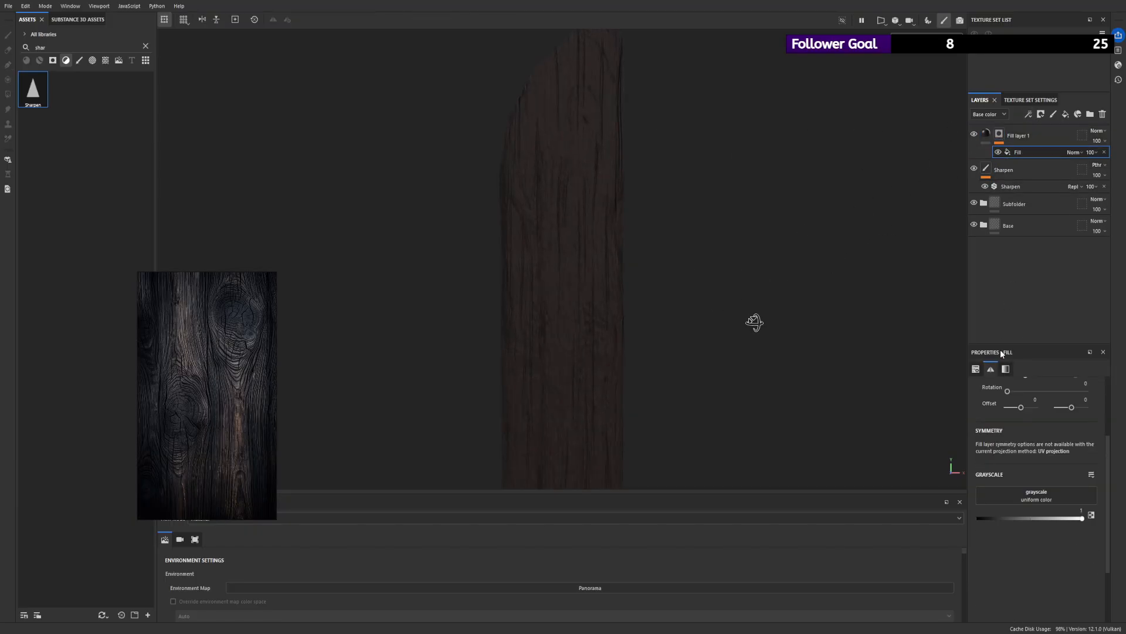
{"action": "left_click", "coordinate": [1031, 535]}
{"action": "left_click_drag", "start_coordinate": [699, 247], "coordinate": [654, 247], "text": "alt"}
- Show the fill layer's mask and set the Clouds 2 effect's blend mode to Overlay
{"action": "left_click", "coordinate": [1078, 152]}
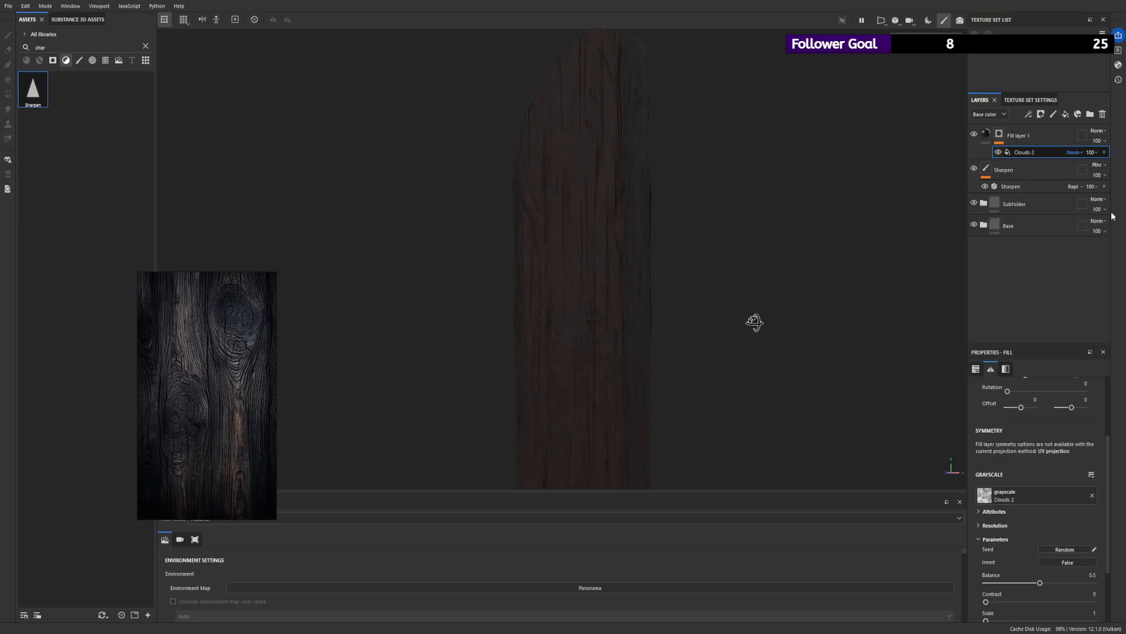
{"action": "left_click", "coordinate": [998, 134]}
{"action": "left_click", "coordinate": [998, 134], "text": "alt"}
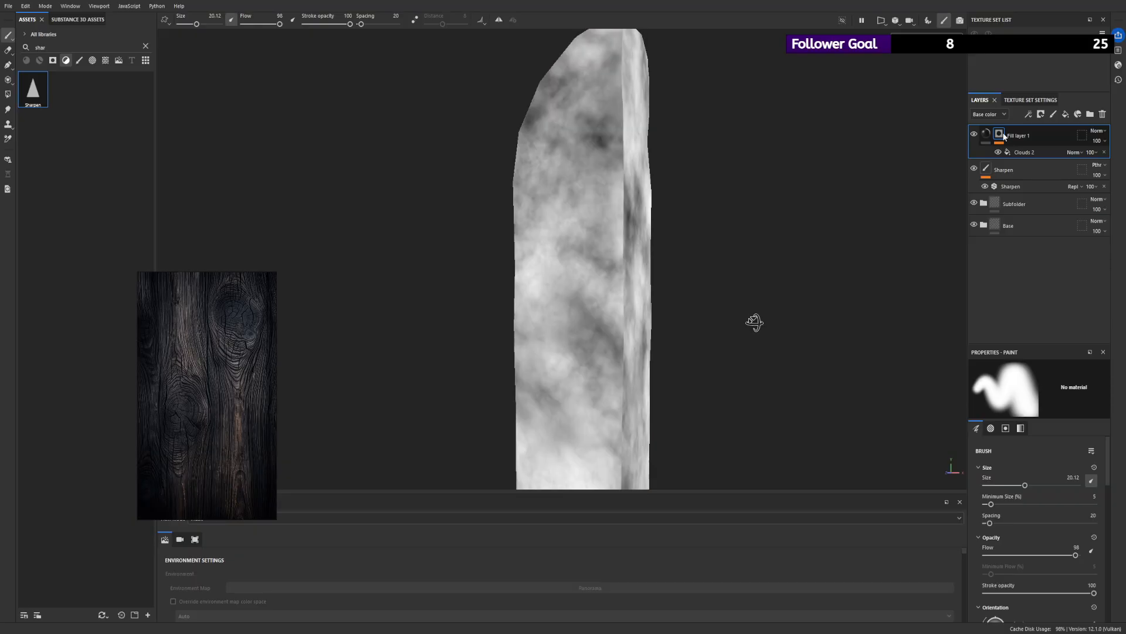
{"action": "left_click", "coordinate": [1085, 167]}
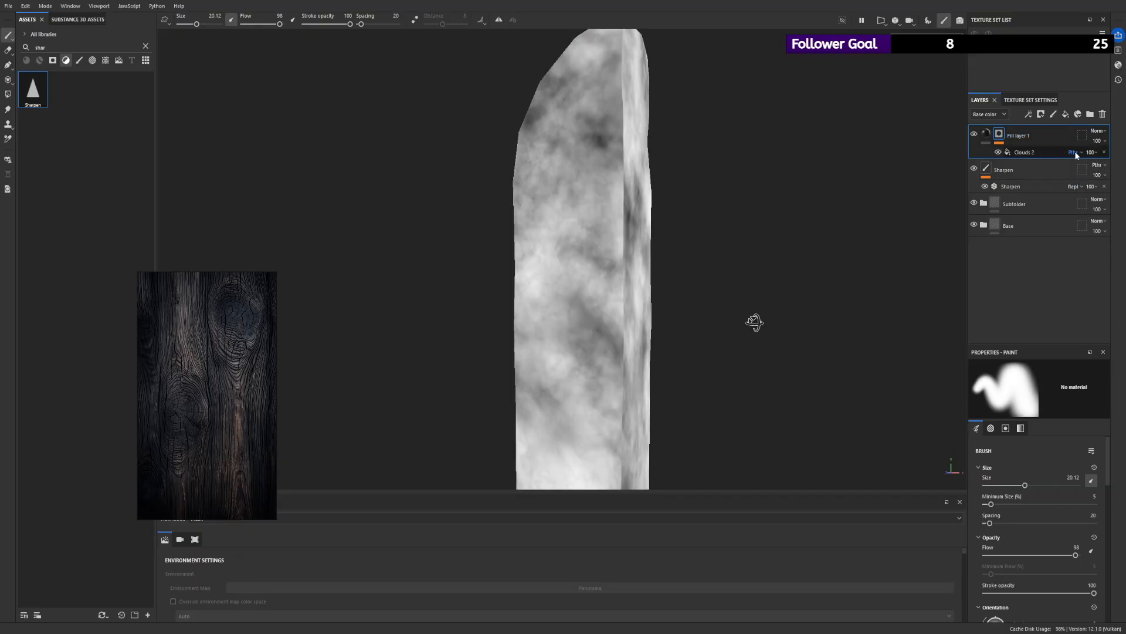
{"action": "left_click", "coordinate": [1079, 188]}
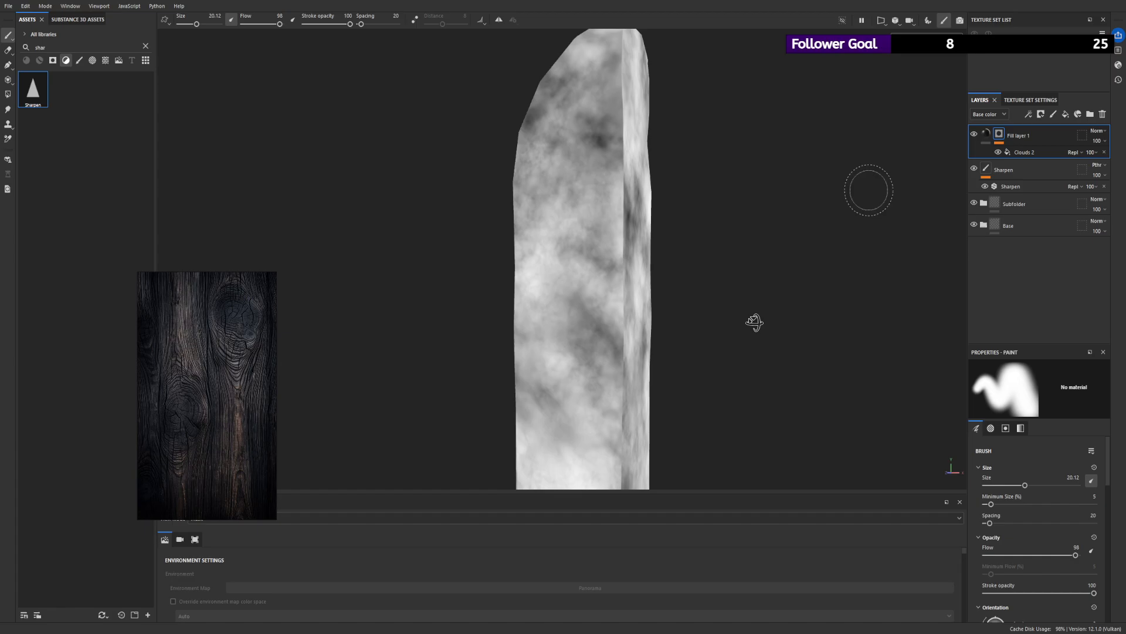
{"action": "left_click", "coordinate": [1068, 153]}
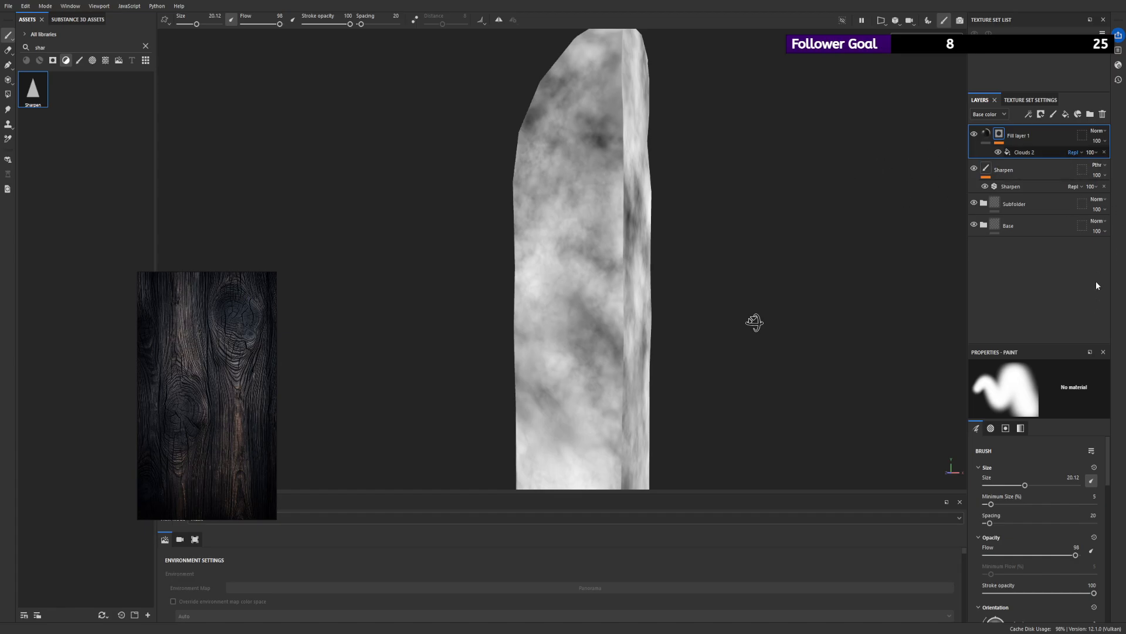
{"action": "left_click", "coordinate": [1087, 304]}
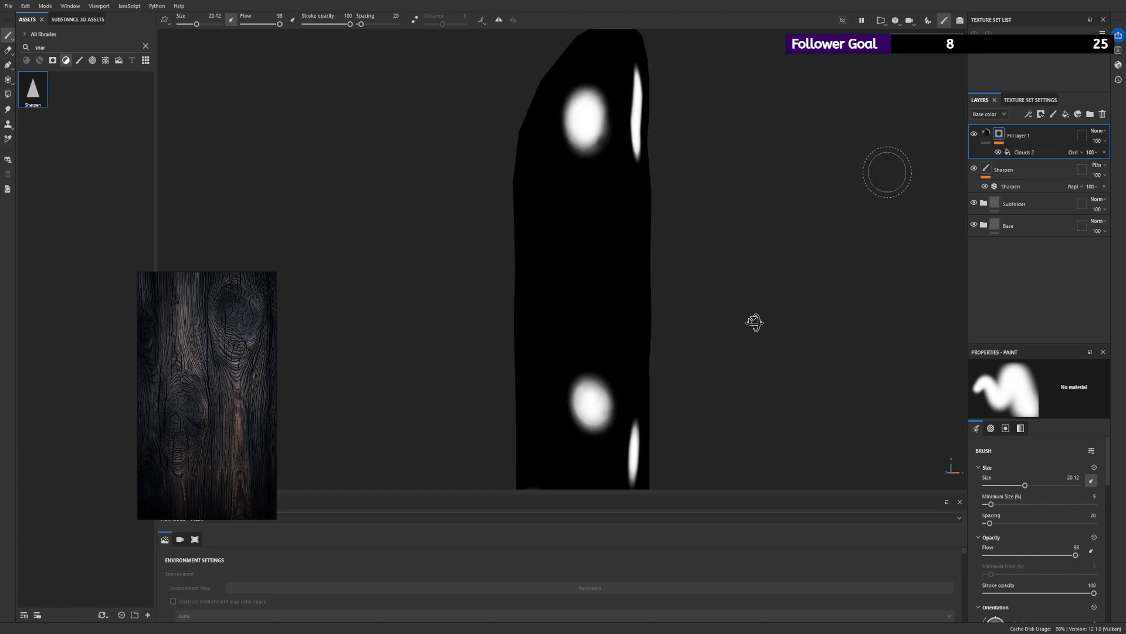
- Set the Clouds 2 balance to 0.48 and contrast to 1, and change the fill layer's base colour to black
{"action": "left_click", "coordinate": [1023, 151]}
{"action": "key", "text": "Delete"}
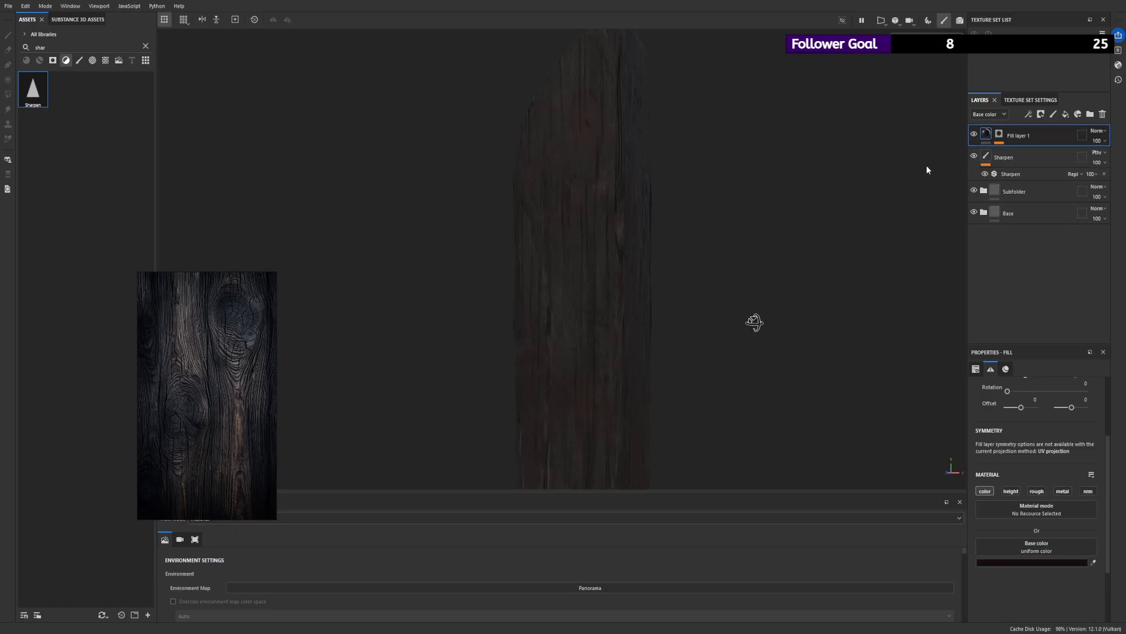
{"action": "key", "text": "ctrl+z"}
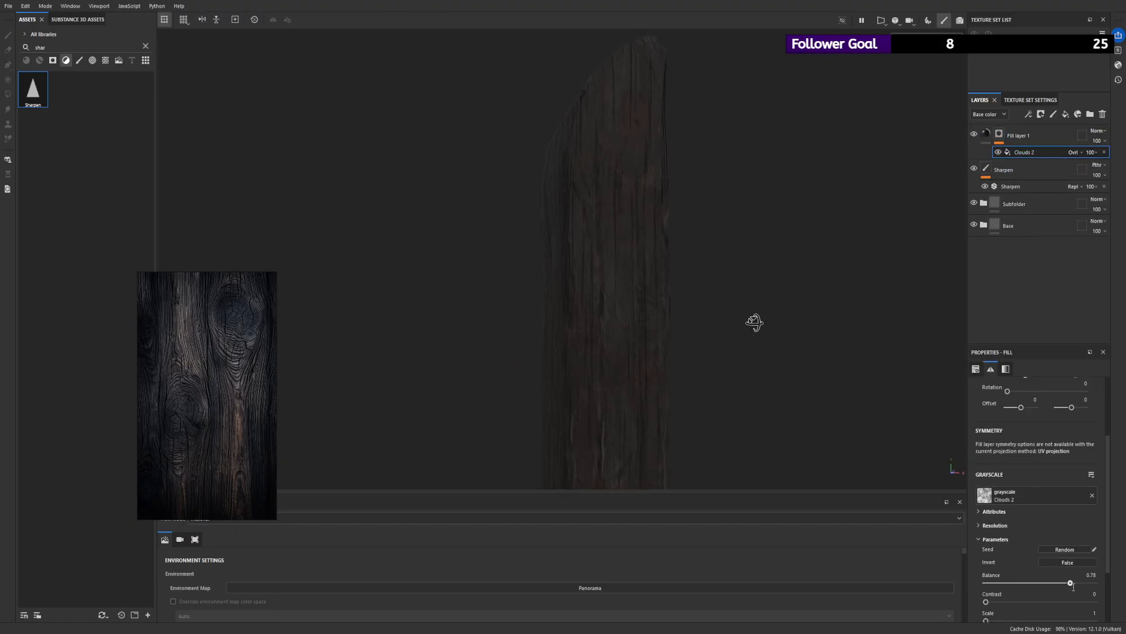
{"action": "mouse_move", "coordinate": [1073, 586]}
{"action": "left_mouse_down"}
{"action": "mouse_move", "coordinate": [985, 584]}
{"action": "mouse_move", "coordinate": [1102, 585]}
{"action": "mouse_move", "coordinate": [1014, 586]}
{"action": "mouse_move", "coordinate": [1093, 601]}
{"action": "mouse_move", "coordinate": [1043, 602]}
{"action": "mouse_move", "coordinate": [1095, 601]}
{"action": "left_mouse_up"}
{"action": "left_click_drag", "start_coordinate": [530, 300], "coordinate": [667, 287], "text": "alt"}
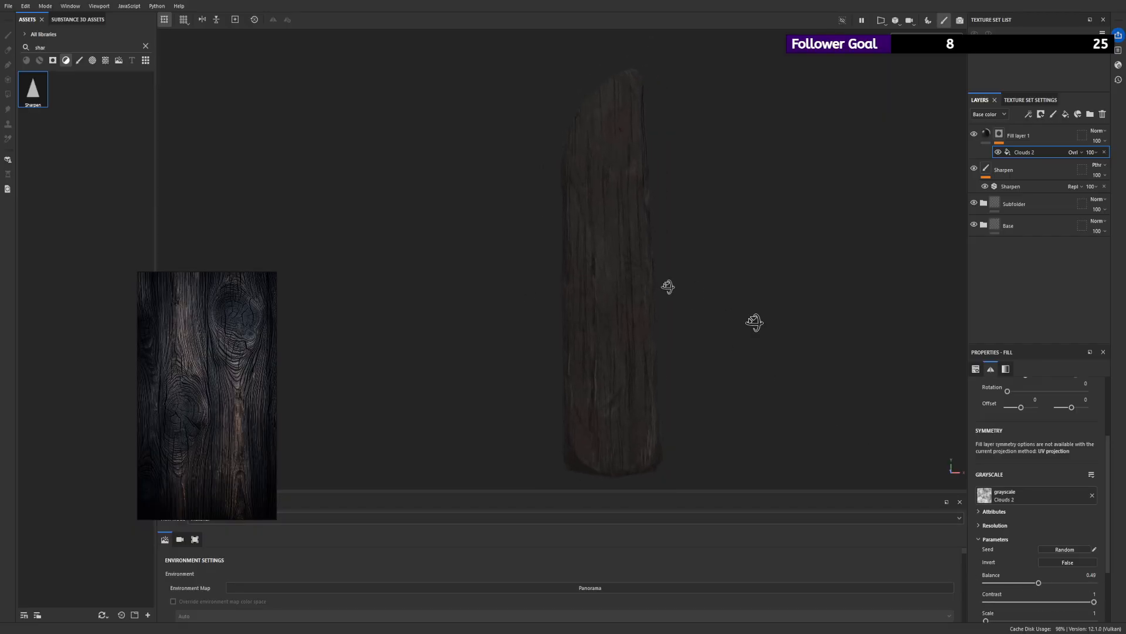
{"action": "left_click", "coordinate": [986, 135]}
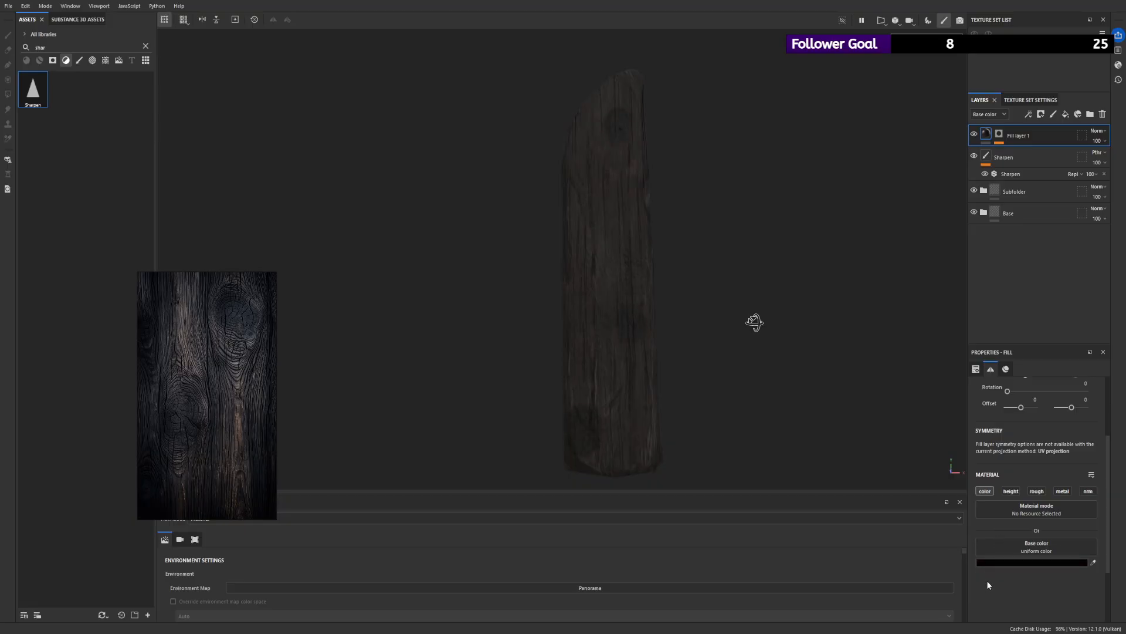
- Add a Blur Directional filter above Clouds 2 in the fill layer's mask and increase its angle
{"action": "left_click", "coordinate": [999, 135]}
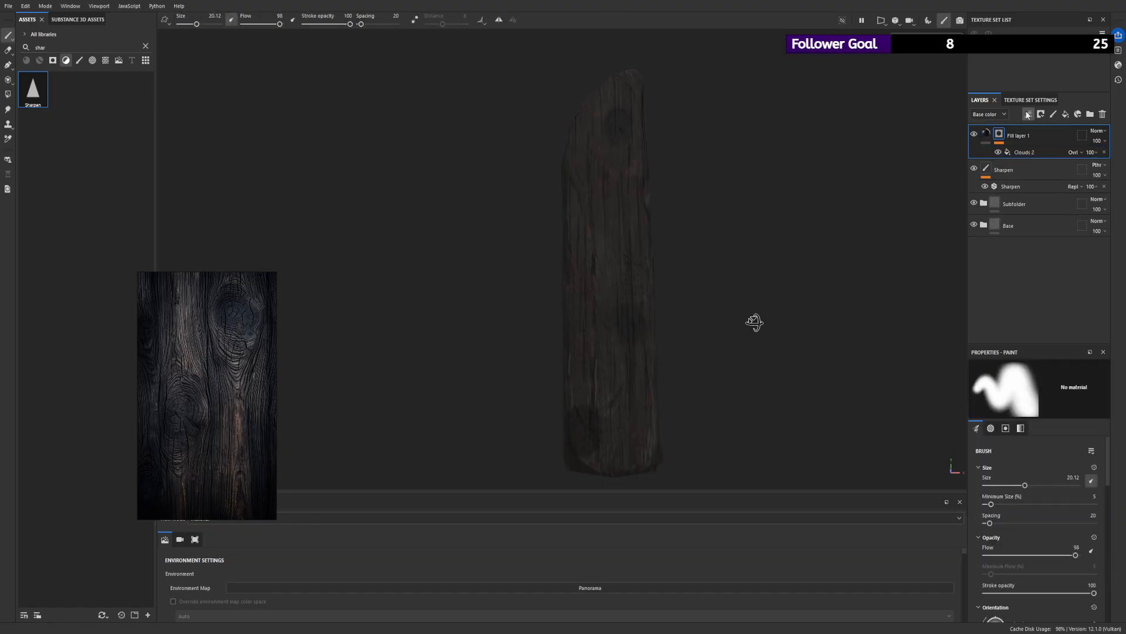
{"action": "left_click", "coordinate": [1048, 178]}
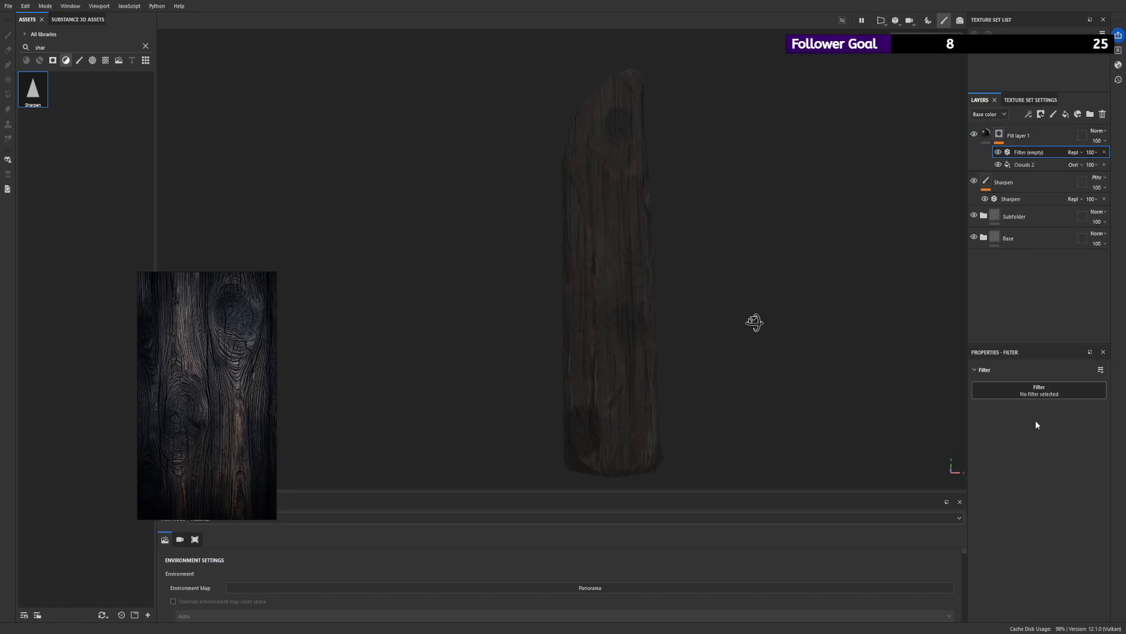
{"action": "left_click", "coordinate": [1033, 452]}
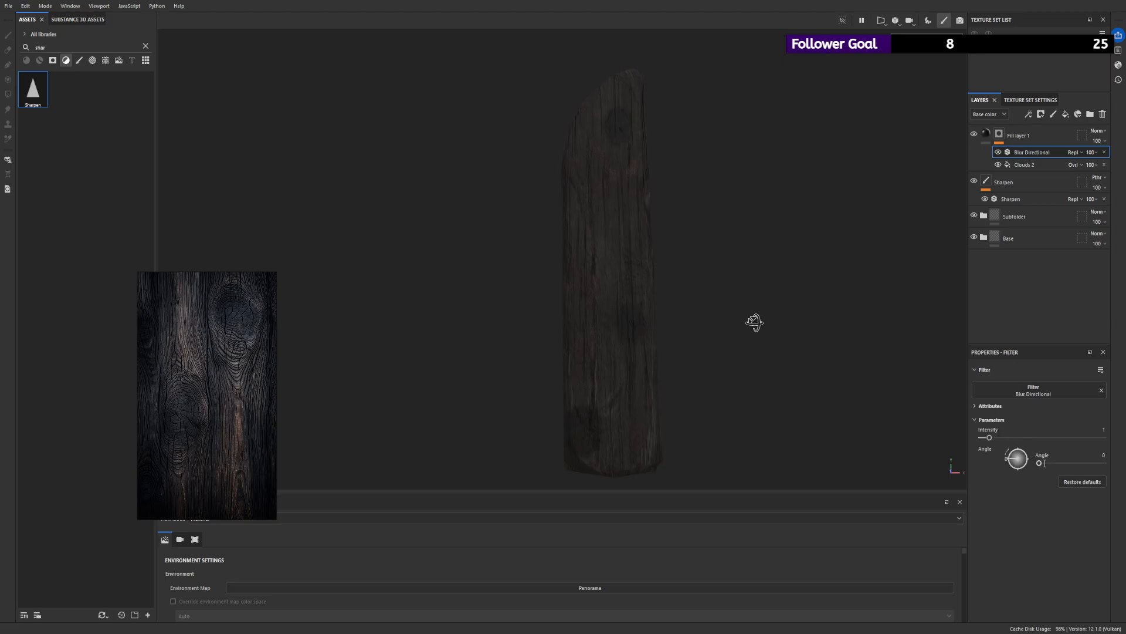
{"action": "left_click_drag", "start_coordinate": [1045, 463], "coordinate": [1055, 465]}
- Add a Warp filter above the Blur Directional in the mask with an intensity of about 0.49
{"action": "left_click", "coordinate": [1070, 178]}
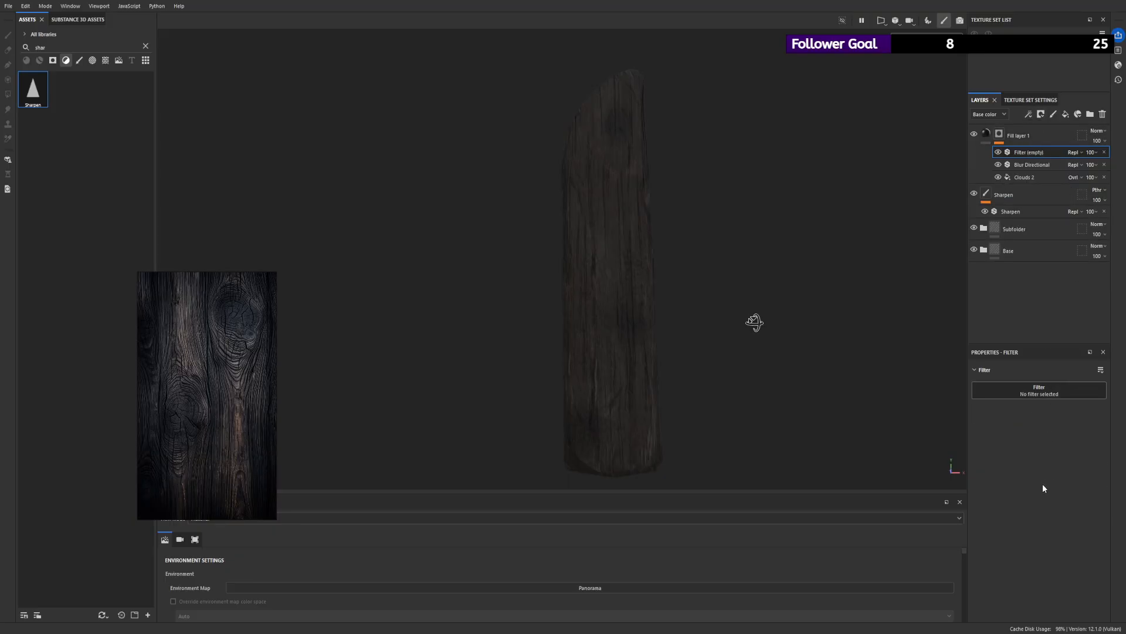
{"action": "left_click", "coordinate": [962, 432]}
{"action": "left_click_drag", "start_coordinate": [1000, 466], "coordinate": [1041, 467]}
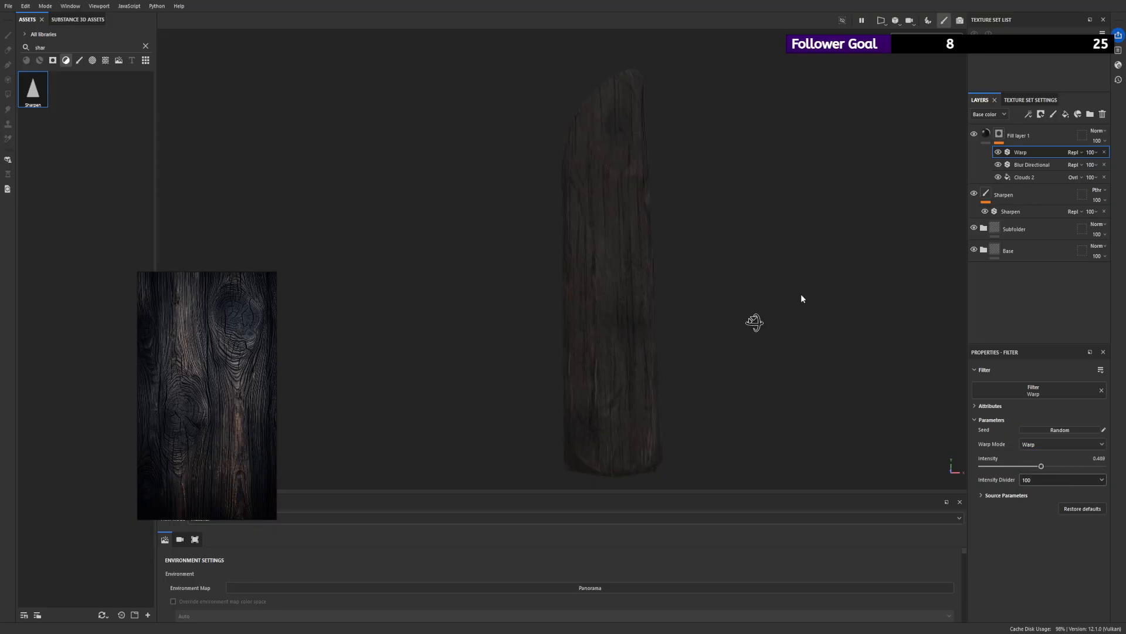
{"action": "scroll", "coordinate": [827, 339], "scroll_direction": "up", "scroll_amount": 3}
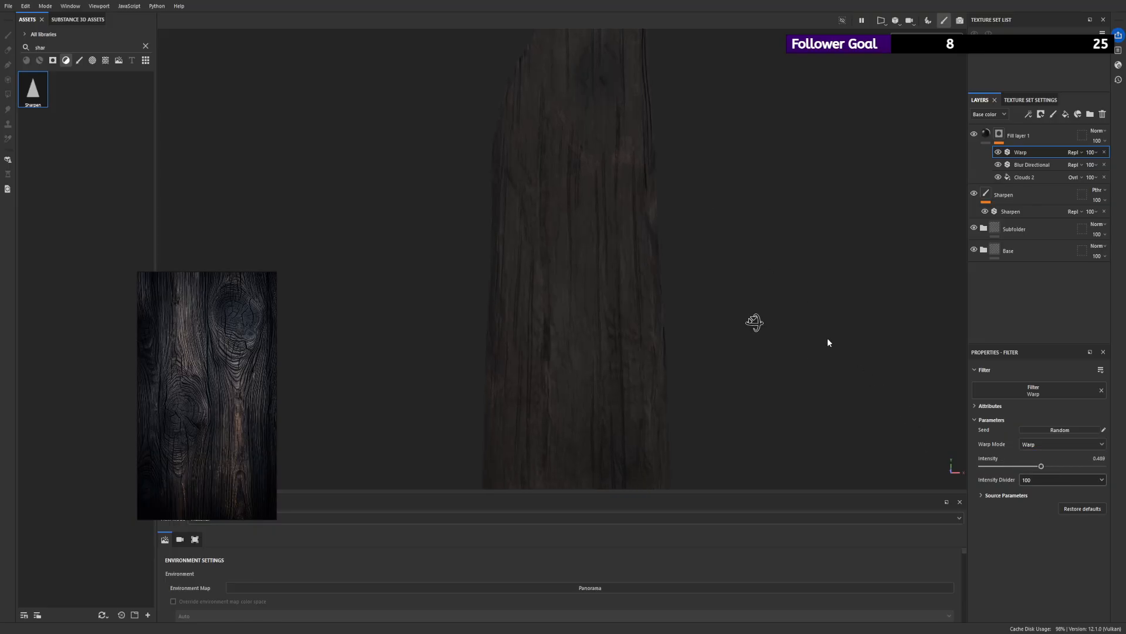
- Try the Directional Warp mode on the mask's Warp filter, including its angle, and return to the Warp mode
{"action": "left_click", "coordinate": [1037, 468]}
{"action": "scroll", "coordinate": [758, 347], "scroll_direction": "down", "scroll_amount": 1}
{"action": "left_click_drag", "start_coordinate": [1054, 508], "coordinate": [1068, 509]}
{"action": "mouse_move", "coordinate": [1042, 467]}
{"action": "left_mouse_down"}
{"action": "mouse_move", "coordinate": [988, 468]}
{"action": "mouse_move", "coordinate": [1042, 475]}
{"action": "left_mouse_up"}
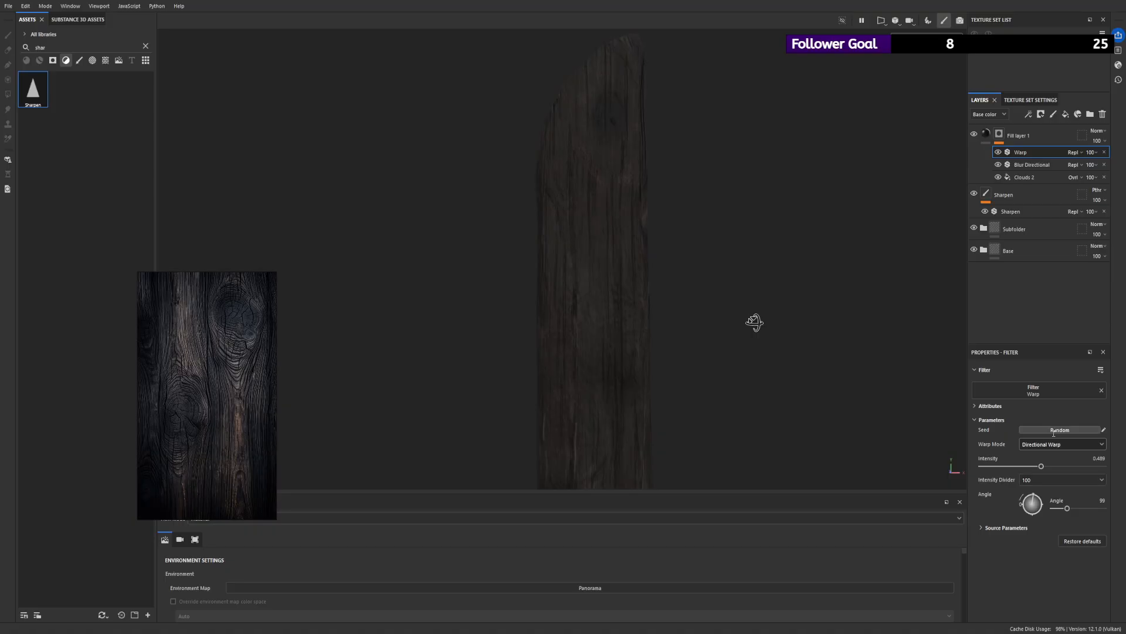
{"action": "left_click", "coordinate": [1051, 457]}
{"action": "scroll", "coordinate": [703, 255], "scroll_direction": "up", "scroll_amount": 3}
- Set the Warp filter's intensity divider to 10 and its intensity to about 0.97
{"action": "mouse_move", "coordinate": [1041, 466]}
{"action": "left_mouse_down"}
{"action": "mouse_move", "coordinate": [980, 467]}
{"action": "mouse_move", "coordinate": [1078, 468]}
{"action": "mouse_move", "coordinate": [1037, 467]}
{"action": "left_mouse_up"}
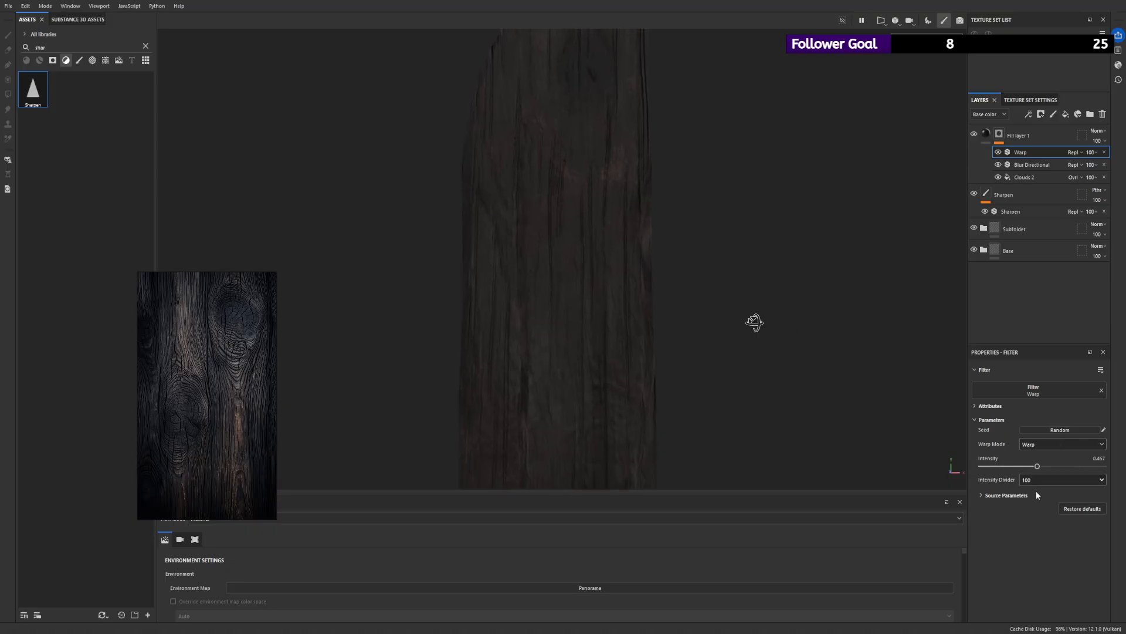
{"action": "scroll", "coordinate": [533, 231], "scroll_direction": "down", "scroll_amount": 4}
{"action": "scroll", "coordinate": [1041, 475], "scroll_direction": "up", "scroll_amount": 2}
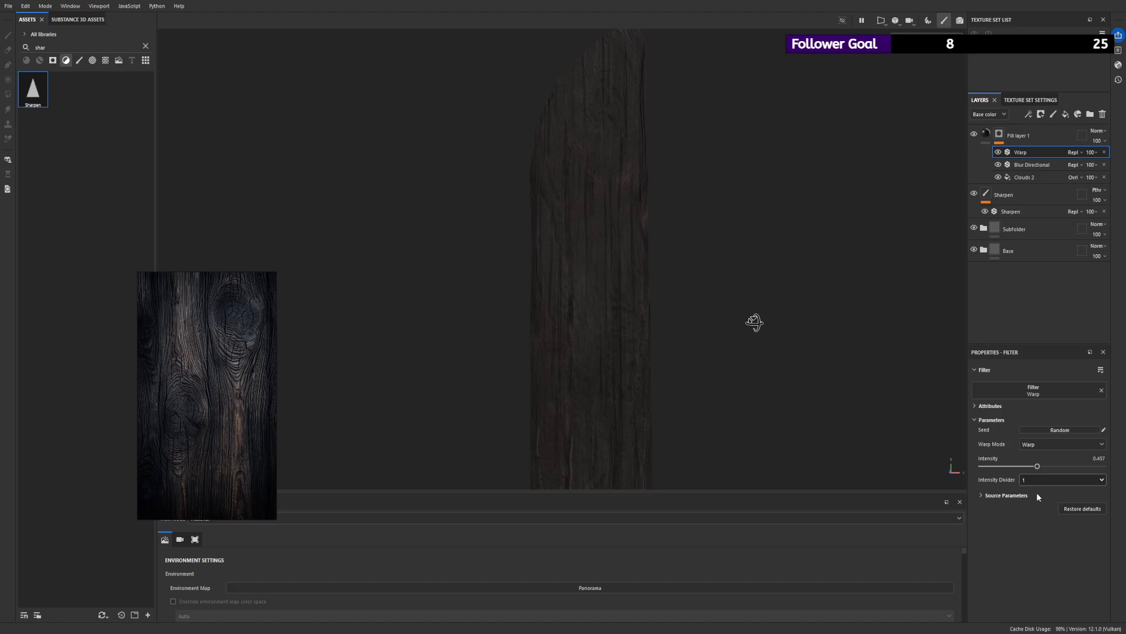
{"action": "left_click_drag", "start_coordinate": [1037, 468], "coordinate": [1099, 468]}
{"action": "right_click_drag", "start_coordinate": [675, 252], "coordinate": [229, 156], "text": "alt"}
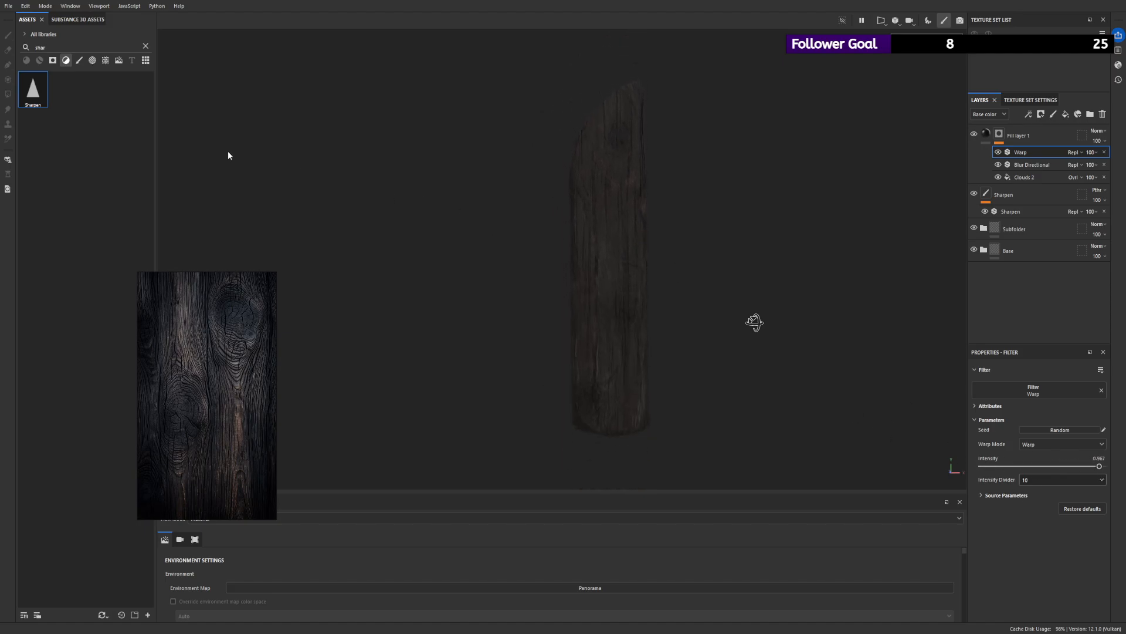
{"action": "right_click_drag", "start_coordinate": [673, 282], "coordinate": [310, 239], "text": "alt"}
{"action": "mouse_move", "coordinate": [581, 259]}
{"action": "left_mouse_down", "text": "alt"}
{"action": "mouse_move", "coordinate": [651, 270]}
{"action": "mouse_move", "coordinate": [734, 257]}
{"action": "mouse_move", "coordinate": [593, 246]}
{"action": "left_mouse_up", "text": "alt"}
{"action": "left_click_drag", "start_coordinate": [665, 235], "coordinate": [674, 256], "text": "alt"}
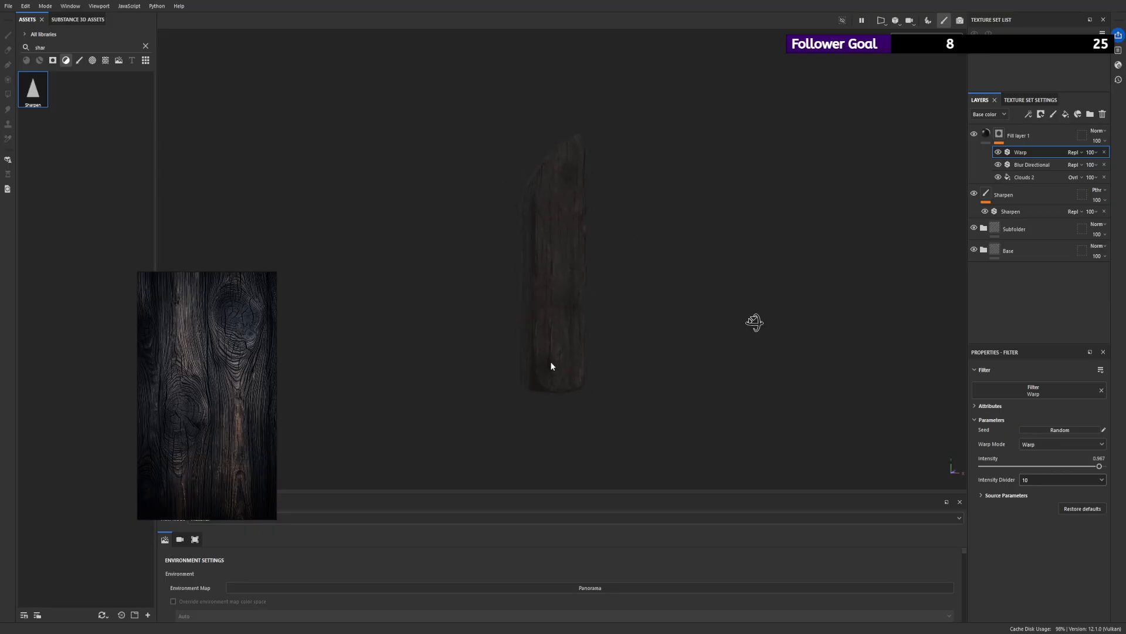
{"action": "right_click_drag", "start_coordinate": [493, 349], "coordinate": [729, 324], "text": "alt"}
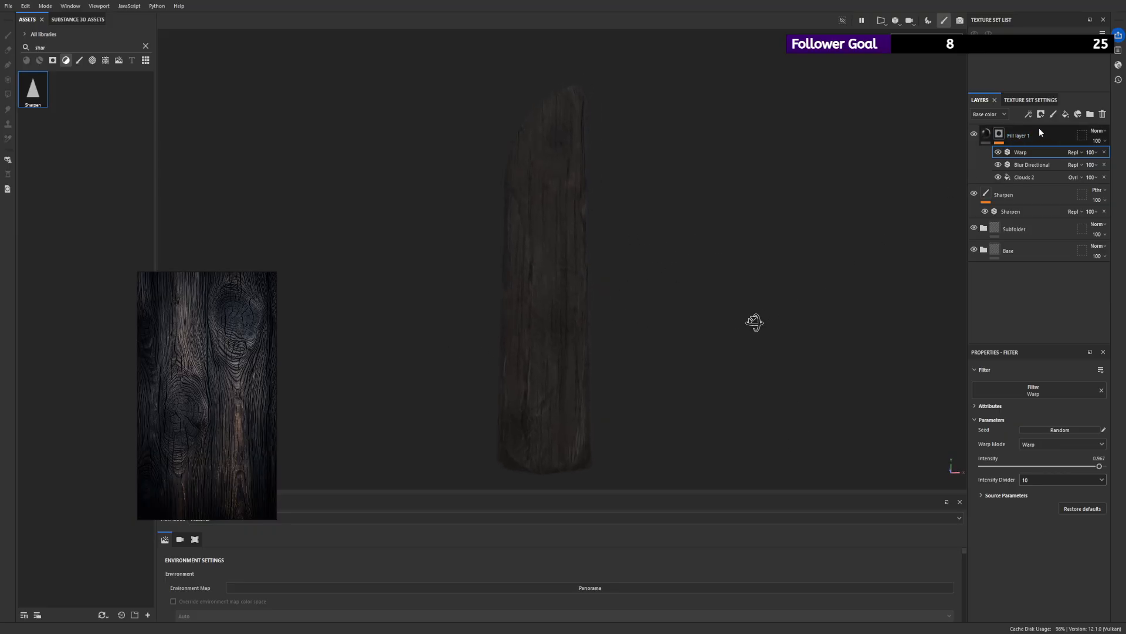
- Increase the intensity of the mask's Blur Directional filter and rename the fill layer as Knotsbase
{"action": "left_click", "coordinate": [1020, 164]}
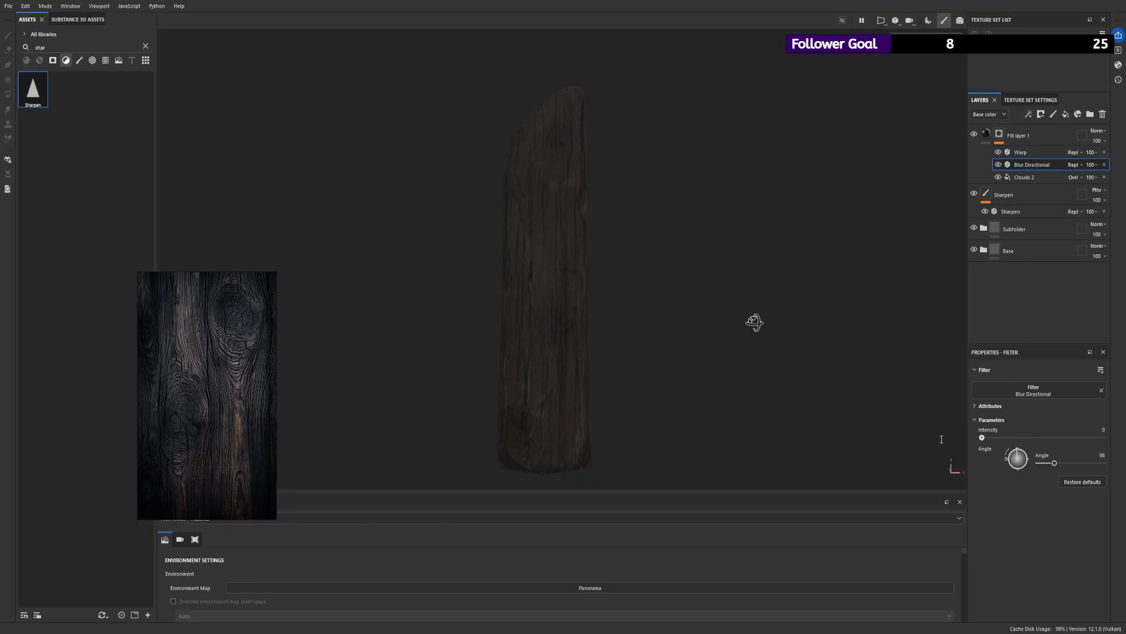
{"action": "left_click_drag", "start_coordinate": [982, 437], "coordinate": [1009, 439]}
{"action": "left_click", "coordinate": [1028, 140]}
{"action": "double_click", "coordinate": [1026, 134]}
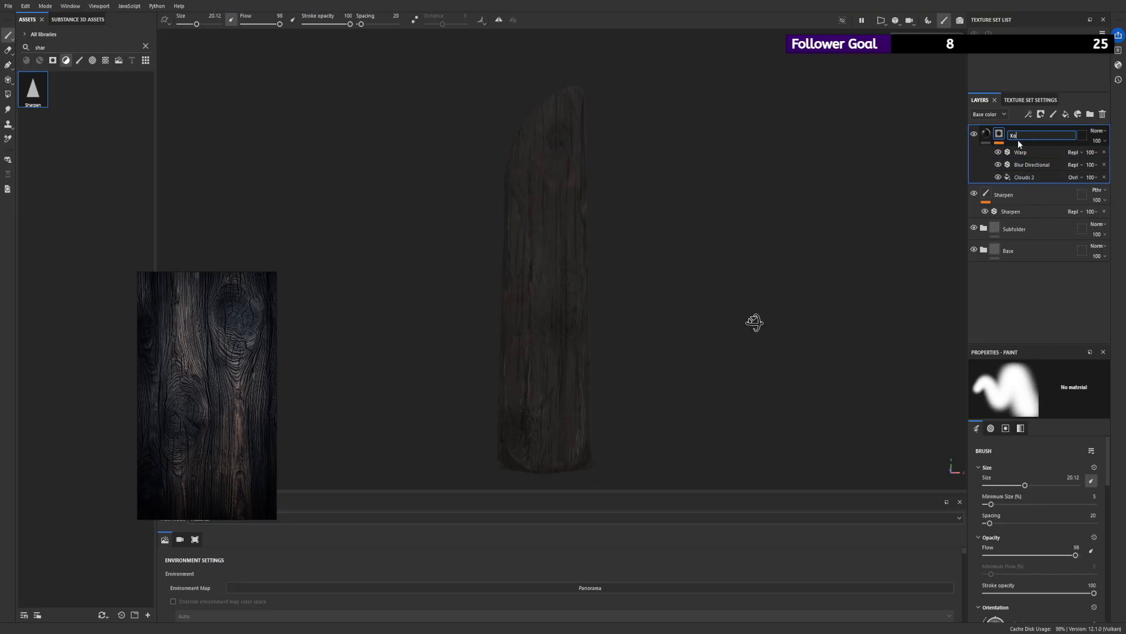
{"action": "type", "text": "Knotsbase"}
{"action": "key", "text": "Return"}
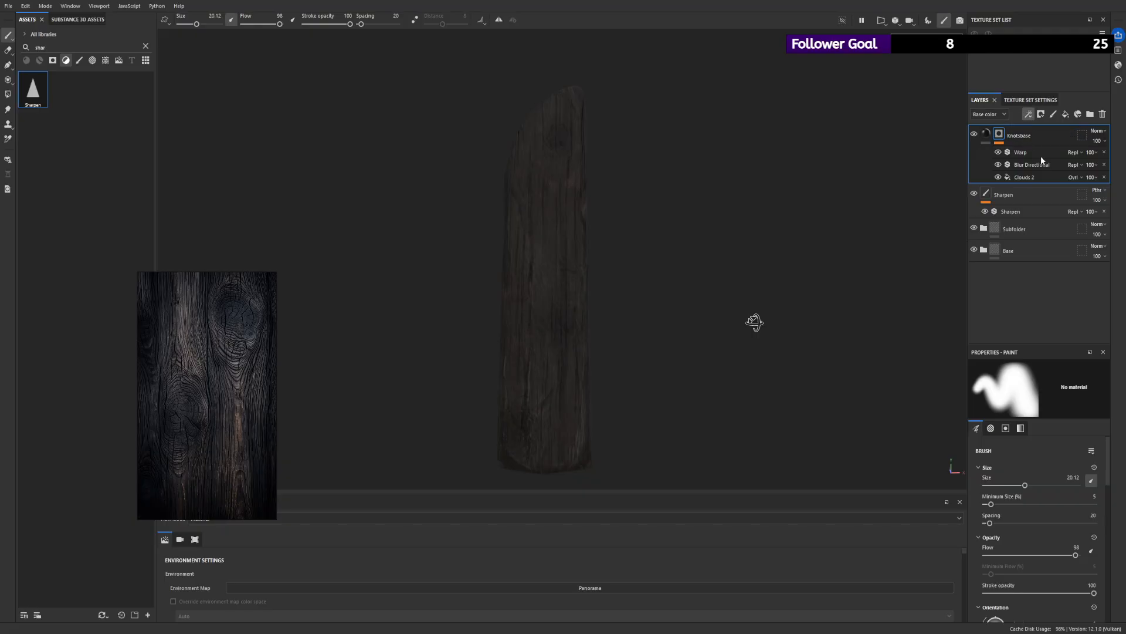
- Add a Levels effect above Warp in the Knotsbase mask and adjust its midtones
{"action": "left_click", "coordinate": [1066, 154]}
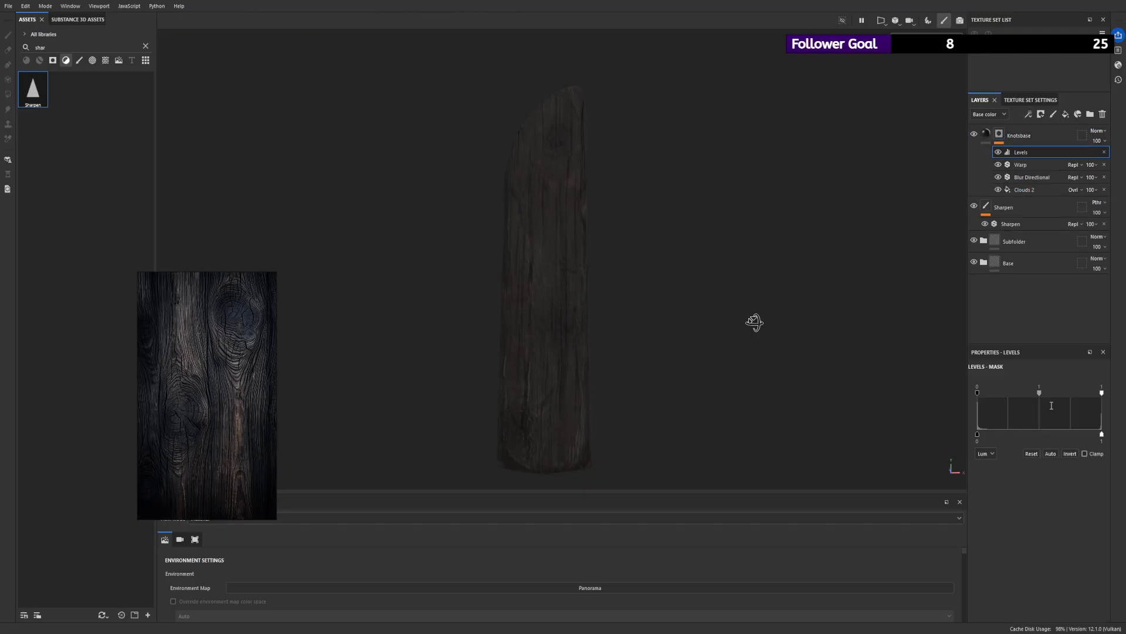
{"action": "mouse_move", "coordinate": [1030, 393]}
{"action": "left_mouse_down"}
{"action": "mouse_move", "coordinate": [981, 393]}
{"action": "mouse_move", "coordinate": [1095, 394]}
{"action": "mouse_move", "coordinate": [981, 397]}
{"action": "mouse_move", "coordinate": [1043, 405]}
{"action": "left_mouse_up"}
{"action": "key", "text": "f"}
- Select the Knotsbase mask for painting and set the brush size to 4.23
{"action": "left_click", "coordinate": [999, 134]}
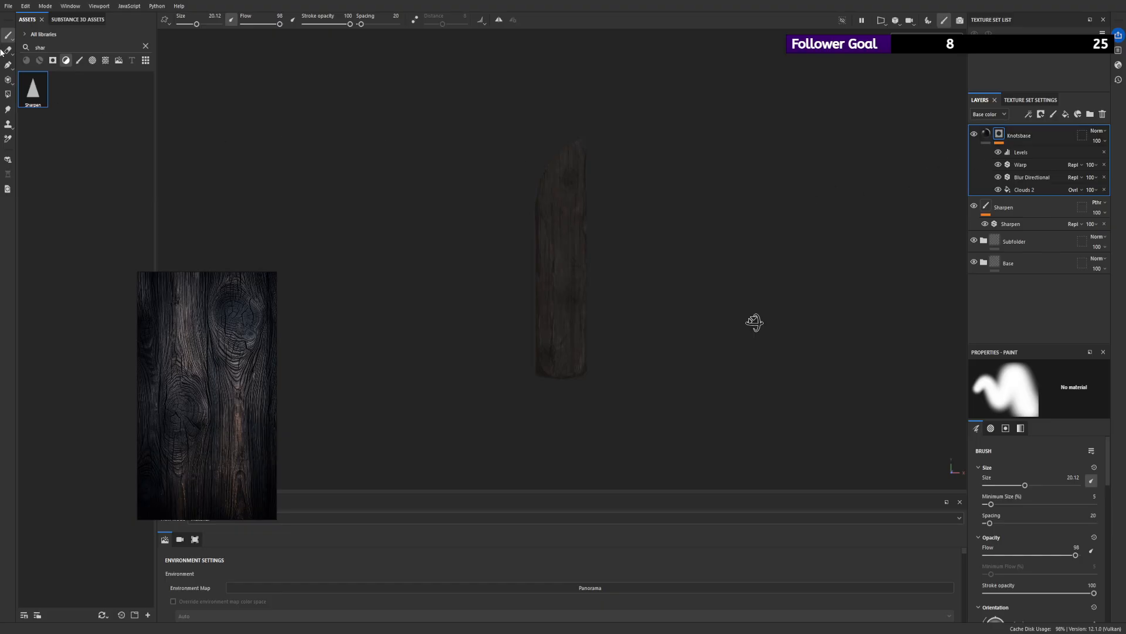
{"action": "scroll", "coordinate": [620, 349], "scroll_direction": "up", "scroll_amount": 3}
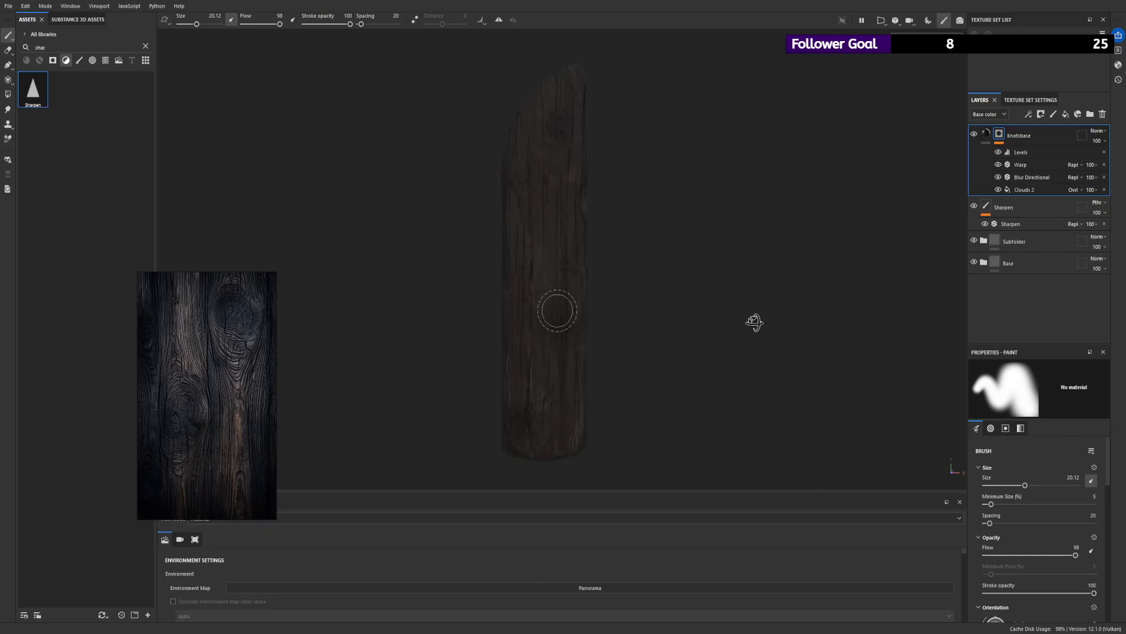
{"action": "left_click_drag", "start_coordinate": [196, 23], "coordinate": [186, 23]}
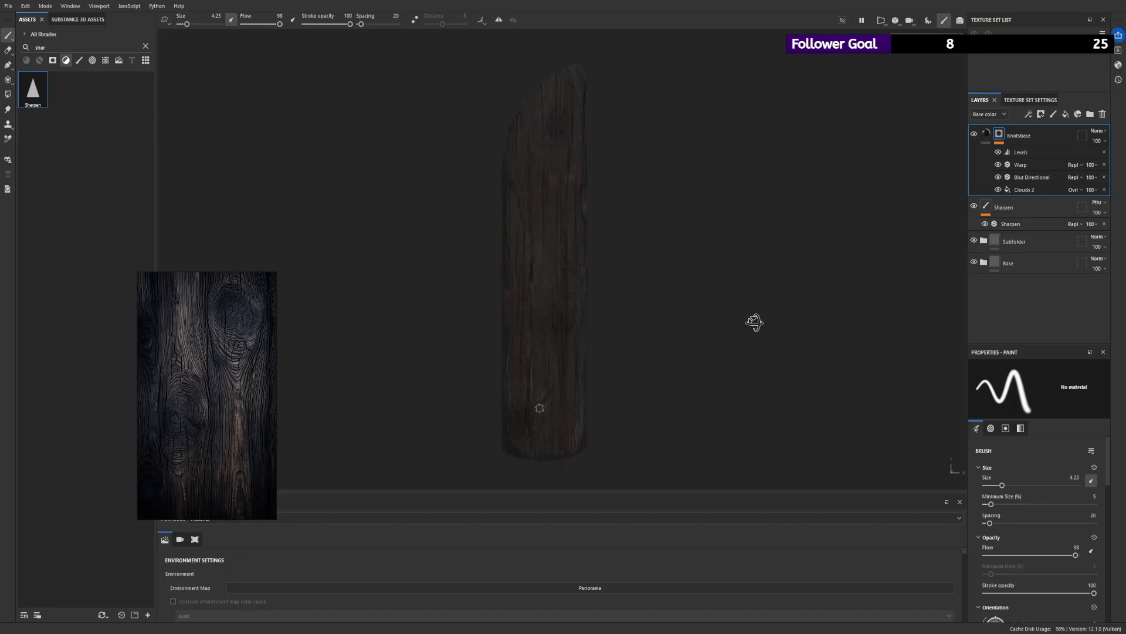
- Display the Knotsbase mask and compare its knots with the textured plank from several sides
{"action": "left_click_drag", "start_coordinate": [510, 411], "coordinate": [525, 417], "text": "alt"}
{"action": "left_click", "coordinate": [999, 134], "text": "alt"}
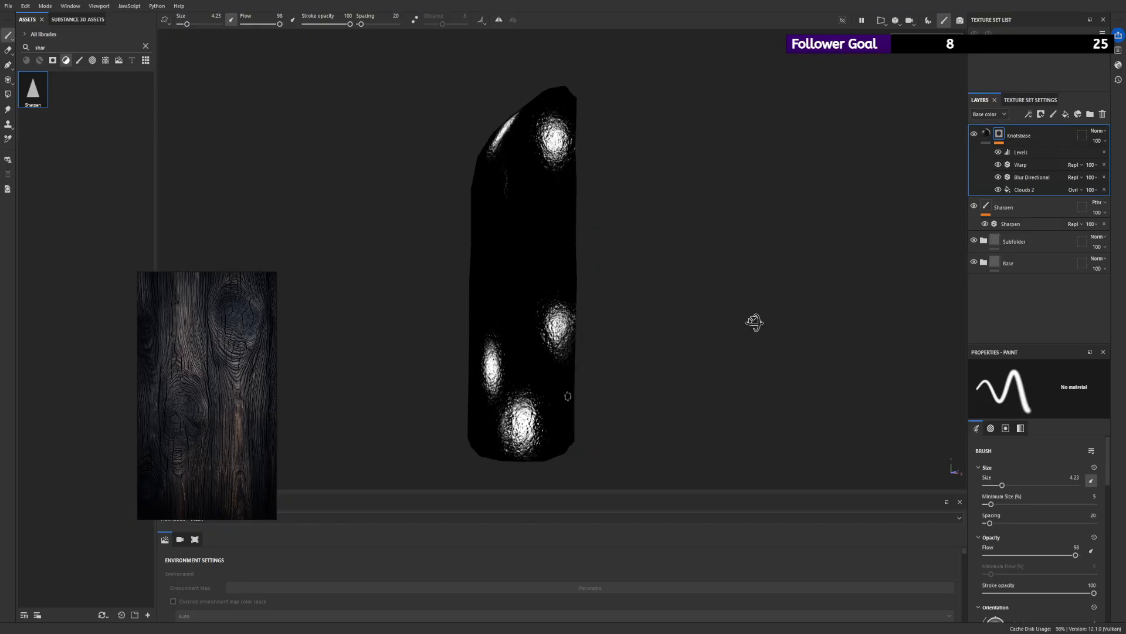
{"action": "mouse_move", "coordinate": [511, 412]}
{"action": "left_mouse_down"}
{"action": "mouse_move", "coordinate": [504, 436]}
{"action": "mouse_move", "coordinate": [539, 431]}
{"action": "left_mouse_up"}
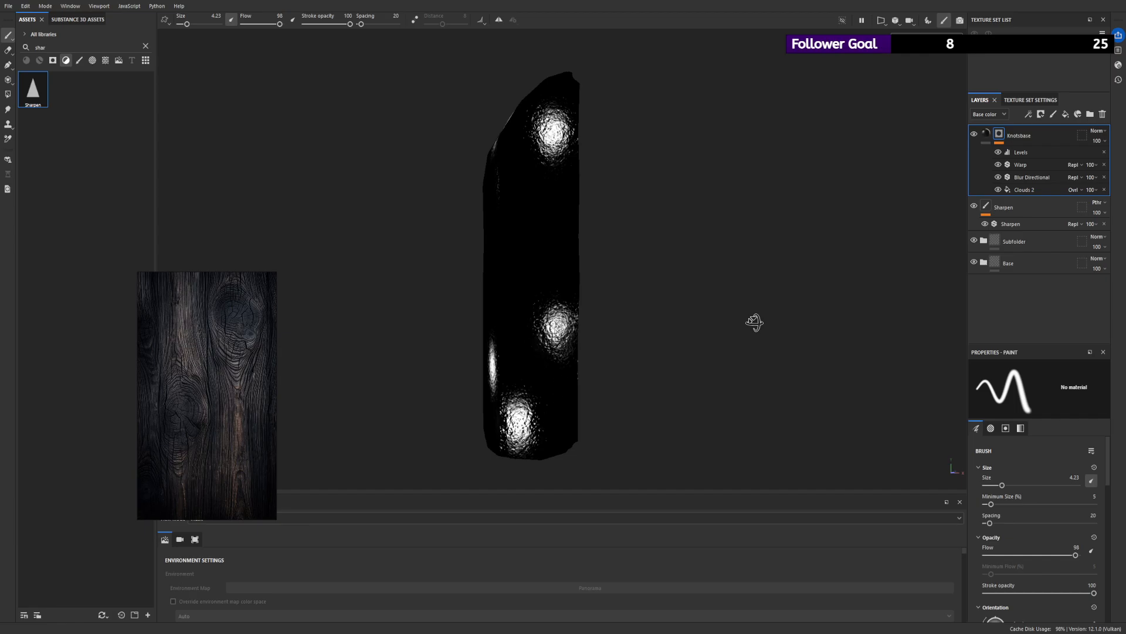
{"action": "left_click_drag", "start_coordinate": [530, 361], "coordinate": [620, 357], "text": "alt"}
{"action": "left_click_drag", "start_coordinate": [469, 355], "coordinate": [543, 352], "text": "alt"}
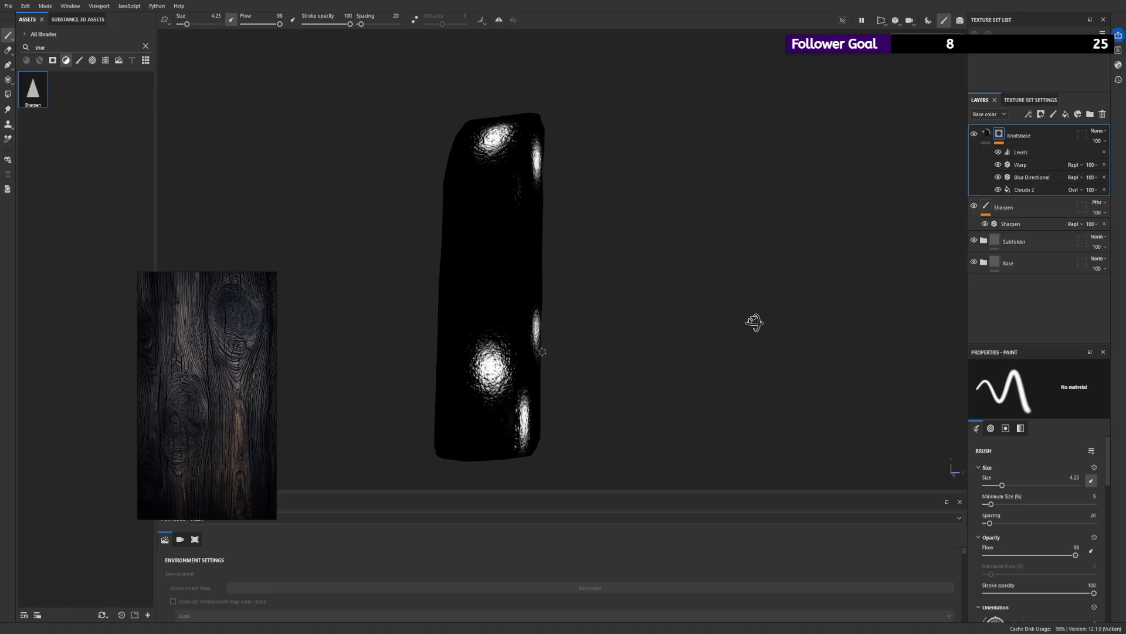
{"action": "left_click", "coordinate": [986, 134]}
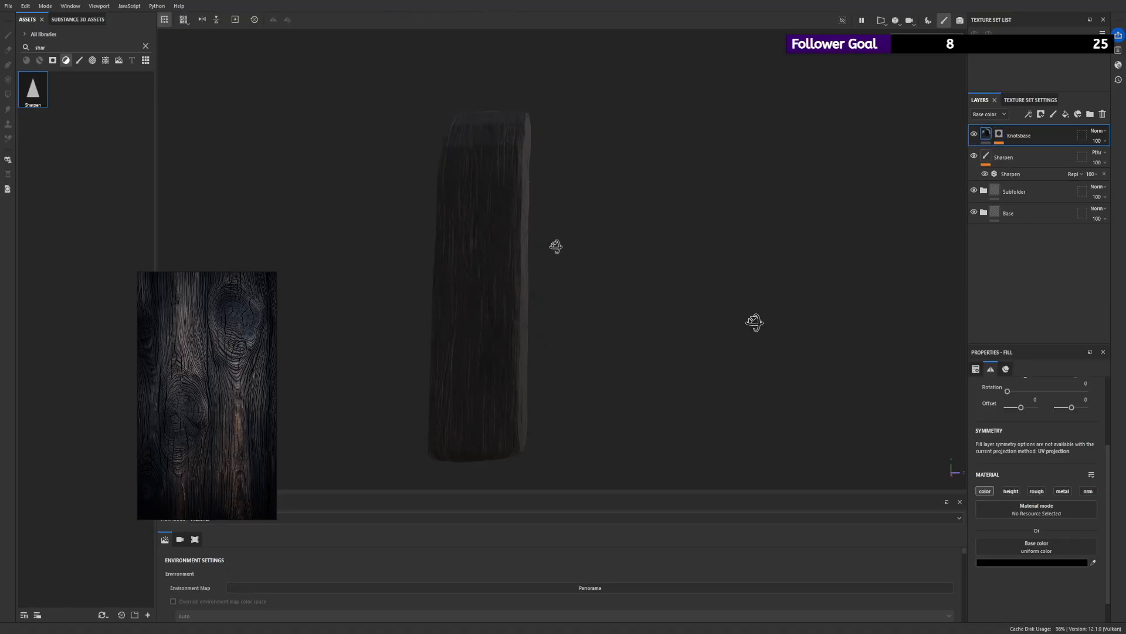
{"action": "left_click", "coordinate": [999, 135]}
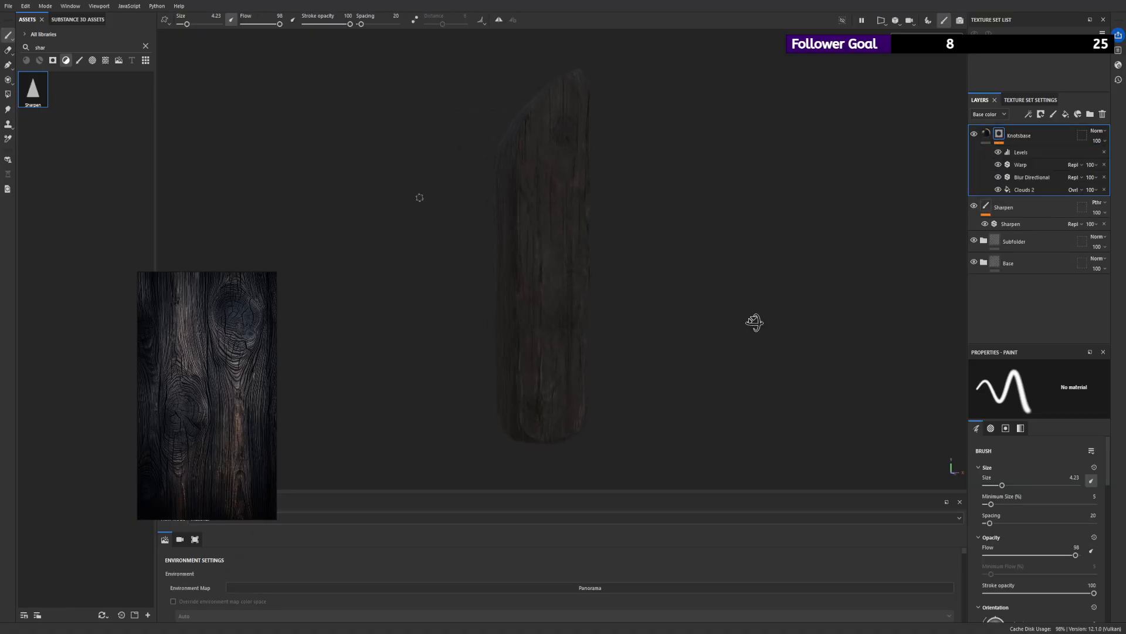
{"action": "left_click", "coordinate": [1002, 135], "text": "alt"}
{"action": "left_click_drag", "start_coordinate": [684, 222], "coordinate": [535, 314], "text": "alt"}
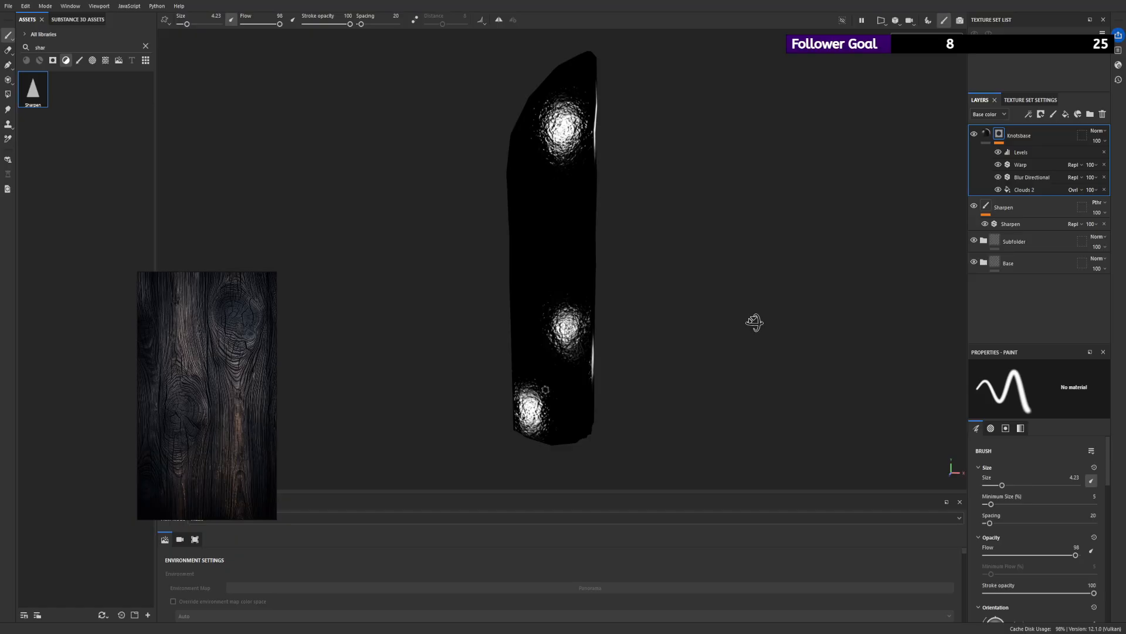
- Extend the upper knot downwards with a short brush stroke in the Knotsbase mask, and return to the material view
{"action": "mouse_move", "coordinate": [545, 203]}
{"action": "left_mouse_down"}
{"action": "mouse_move", "coordinate": [520, 322]}
{"action": "mouse_move", "coordinate": [684, 174]}
{"action": "left_mouse_up"}
{"action": "key", "text": "ctrl+z"}
{"action": "scroll", "coordinate": [574, 162], "scroll_direction": "up", "scroll_amount": 3}
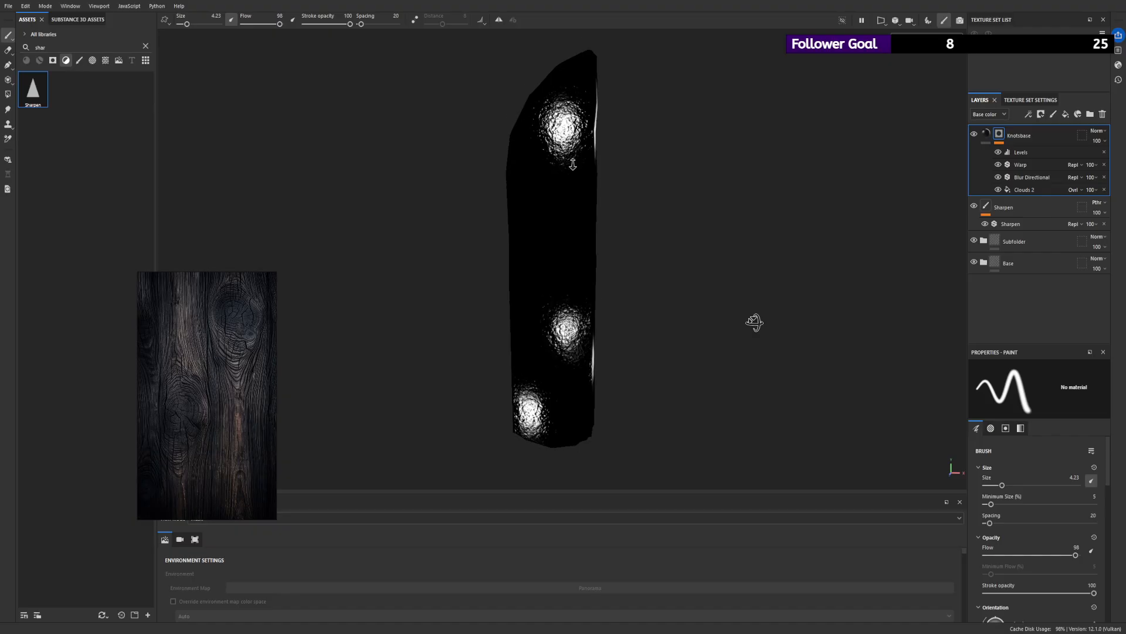
{"action": "left_click_drag", "start_coordinate": [564, 145], "coordinate": [568, 194]}
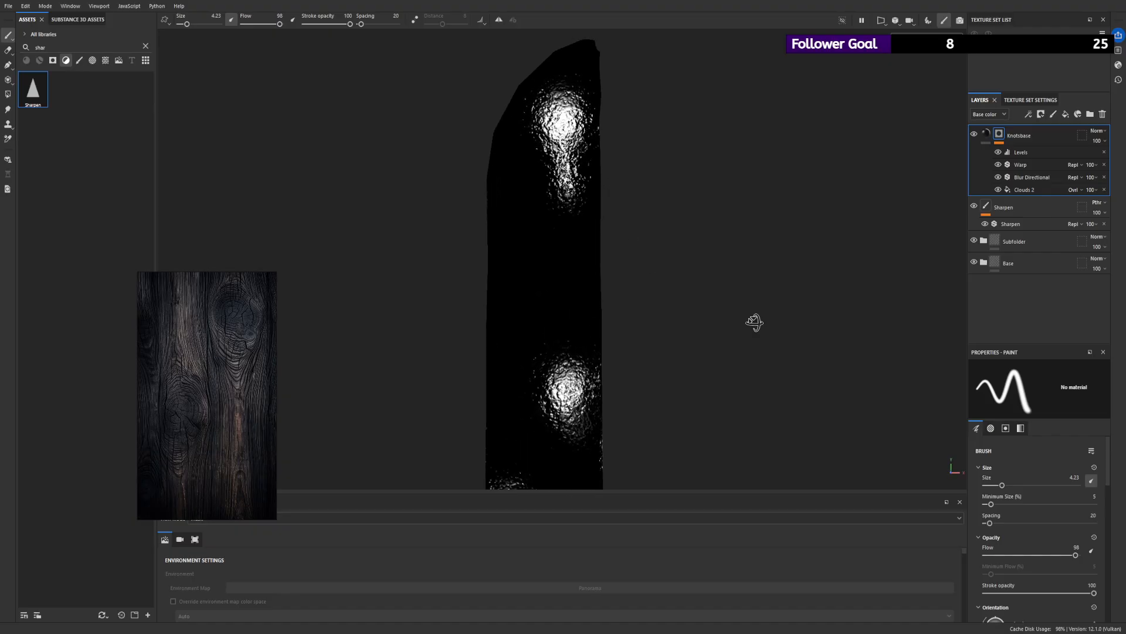
{"action": "scroll", "coordinate": [590, 102], "scroll_direction": "up", "scroll_amount": 2}
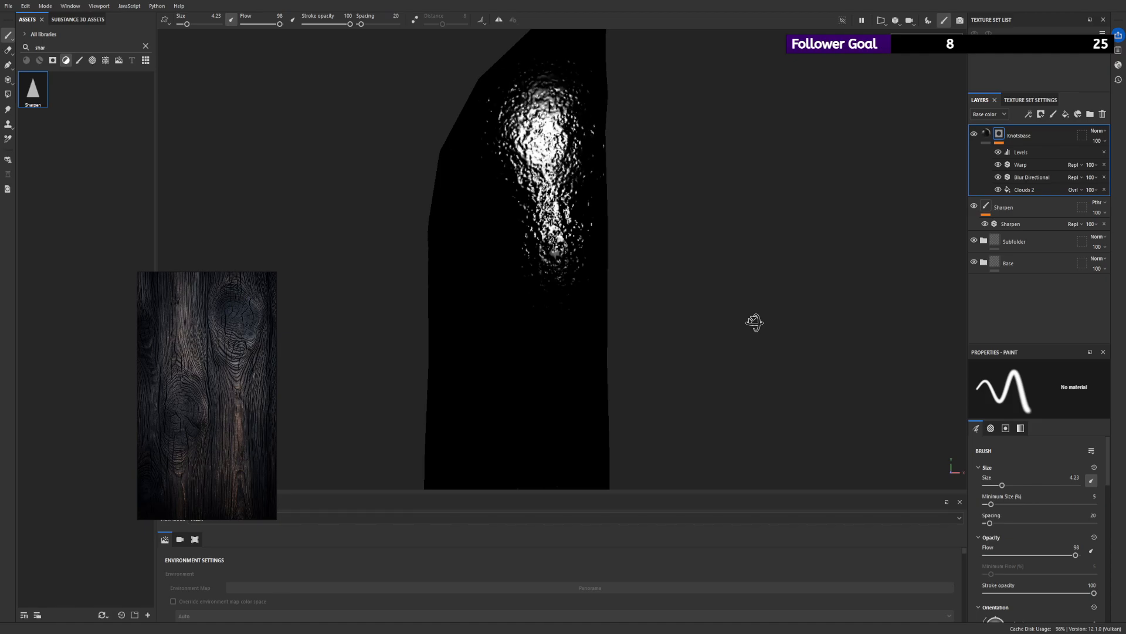
{"action": "left_click_drag", "start_coordinate": [994, 141], "coordinate": [986, 135]}
{"action": "left_click", "coordinate": [986, 134]}
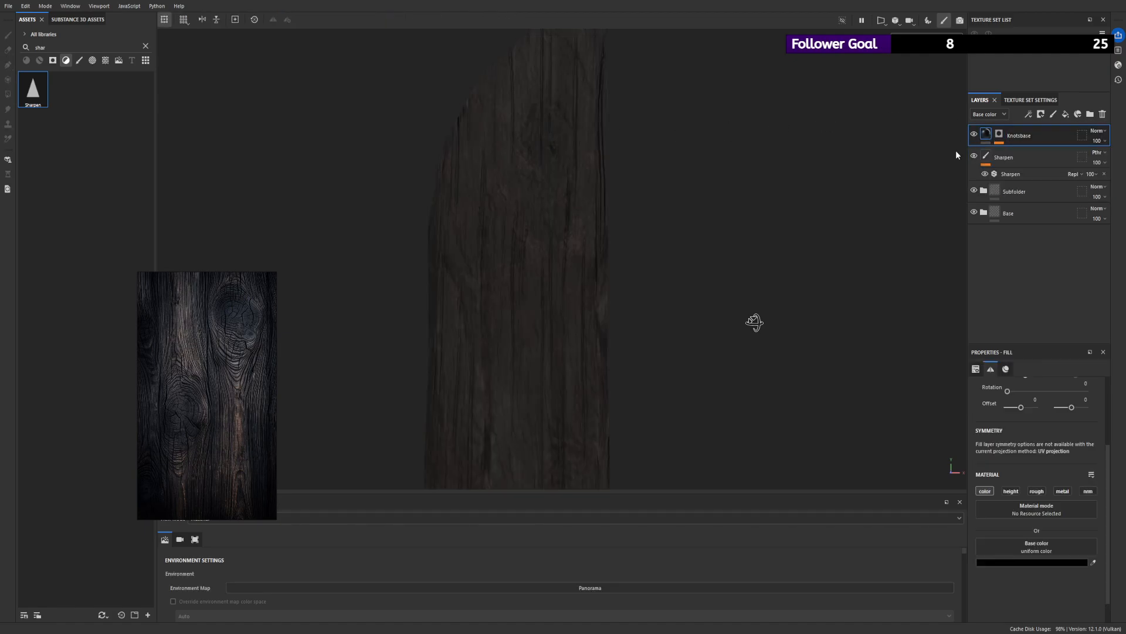
- On another side of the plank, paint the upper knot's tail downwards and the lower knot's tail upwards in the mask
{"action": "right_click_drag", "start_coordinate": [587, 141], "coordinate": [463, 140], "text": "alt"}
{"action": "left_click_drag", "start_coordinate": [464, 141], "coordinate": [434, 154], "text": "alt"}
{"action": "right_click_drag", "start_coordinate": [434, 153], "coordinate": [408, 152], "text": "alt"}
{"action": "left_click_drag", "start_coordinate": [408, 152], "coordinate": [641, 139], "text": "alt"}
{"action": "left_click", "coordinate": [999, 134], "text": "alt"}
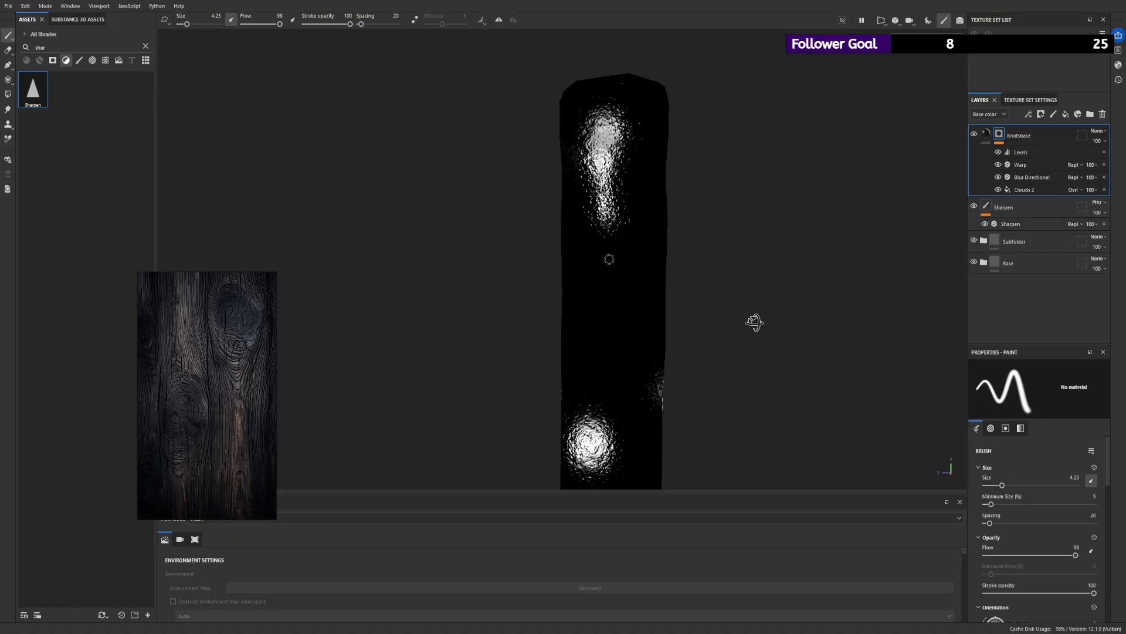
{"action": "mouse_move", "coordinate": [590, 383]}
{"action": "left_mouse_down"}
{"action": "mouse_move", "coordinate": [587, 413]}
{"action": "mouse_move", "coordinate": [592, 345]}
{"action": "left_mouse_up"}
{"action": "right_click_drag", "start_coordinate": [623, 420], "coordinate": [521, 348], "text": "alt"}
{"action": "key", "text": "f"}
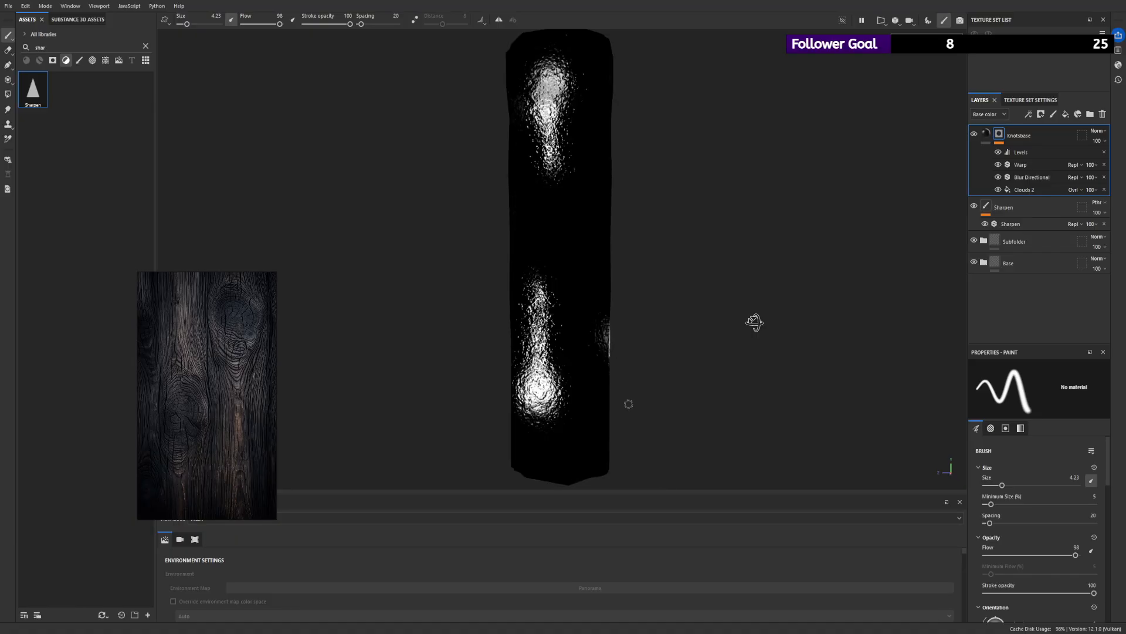
{"action": "right_click_drag", "start_coordinate": [628, 402], "coordinate": [578, 357], "text": "alt"}
{"action": "left_click_drag", "start_coordinate": [541, 291], "coordinate": [524, 428]}
{"action": "left_click_drag", "start_coordinate": [542, 304], "coordinate": [542, 355]}
- Elongate the knots on the plank's remaining sides with short brush strokes in the Knotsbase mask
{"action": "left_click_drag", "start_coordinate": [617, 334], "coordinate": [432, 312], "text": "alt"}
{"action": "left_click_drag", "start_coordinate": [600, 287], "coordinate": [586, 365]}
{"action": "left_click_drag", "start_coordinate": [754, 322], "coordinate": [692, 326], "text": "alt"}
{"action": "left_click_drag", "start_coordinate": [628, 359], "coordinate": [640, 410]}
{"action": "left_click_drag", "start_coordinate": [625, 360], "coordinate": [613, 427]}
{"action": "left_click_drag", "start_coordinate": [605, 388], "coordinate": [611, 411]}
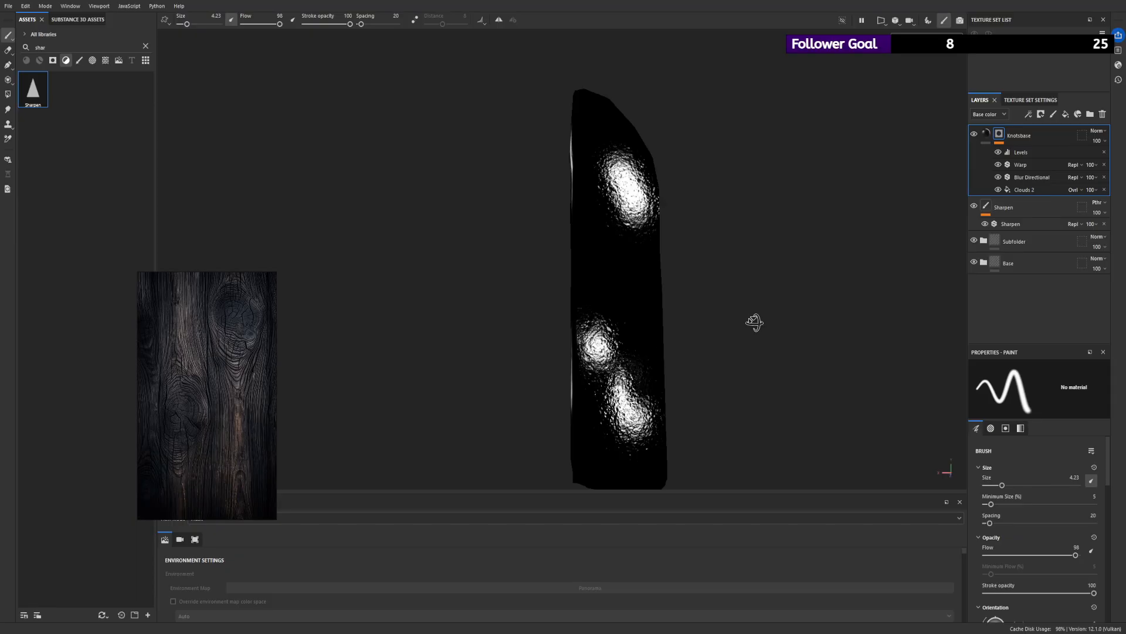
{"action": "mouse_move", "coordinate": [610, 186]}
{"action": "left_mouse_down"}
{"action": "mouse_move", "coordinate": [610, 166]}
{"action": "mouse_move", "coordinate": [635, 162]}
{"action": "mouse_move", "coordinate": [648, 210]}
{"action": "mouse_move", "coordinate": [631, 220]}
{"action": "left_mouse_up"}
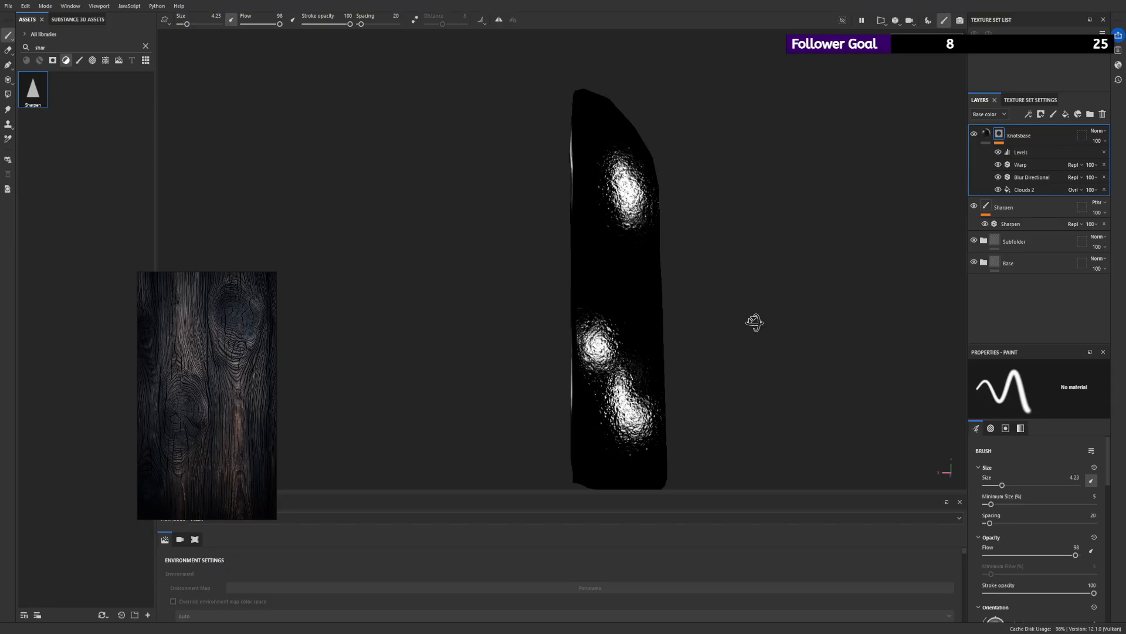
{"action": "mouse_move", "coordinate": [754, 322]}
{"action": "left_mouse_down", "text": "alt"}
{"action": "mouse_move", "coordinate": [704, 317]}
{"action": "mouse_move", "coordinate": [754, 322]}
{"action": "left_mouse_up", "text": "alt"}
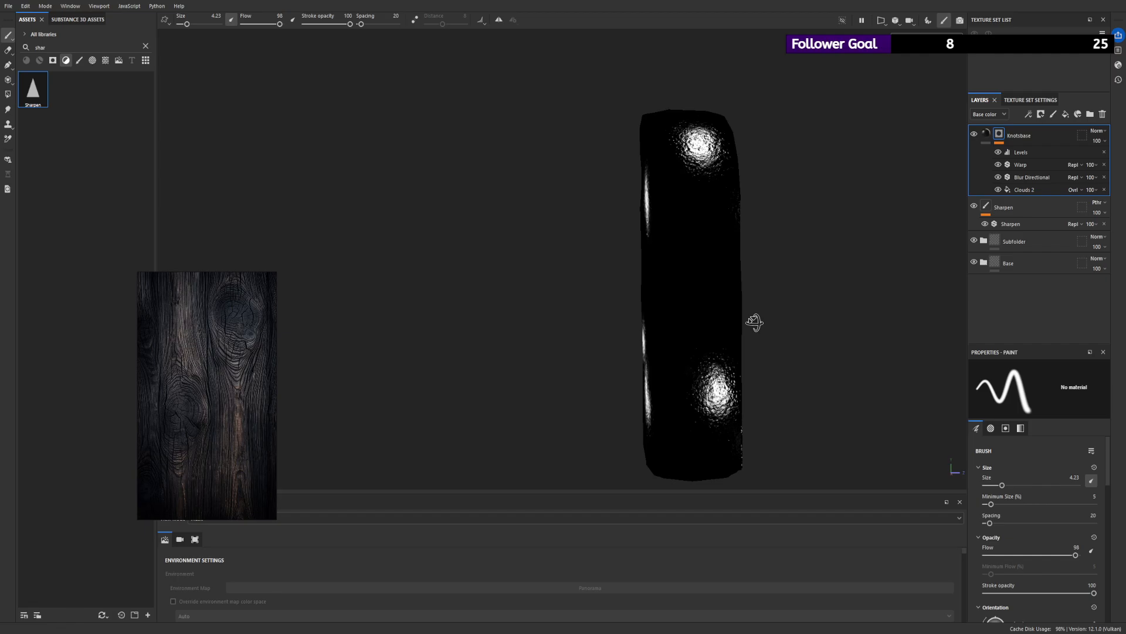
{"action": "left_click_drag", "start_coordinate": [731, 384], "coordinate": [710, 414]}
{"action": "left_click_drag", "start_coordinate": [691, 231], "coordinate": [699, 276], "text": "alt"}
{"action": "mouse_move", "coordinate": [698, 125]}
{"action": "left_mouse_down"}
{"action": "mouse_move", "coordinate": [696, 154]}
{"action": "mouse_move", "coordinate": [716, 88]}
{"action": "mouse_move", "coordinate": [731, 153]}
{"action": "mouse_move", "coordinate": [704, 181]}
{"action": "mouse_move", "coordinate": [511, 159]}
{"action": "mouse_move", "coordinate": [754, 322]}
{"action": "left_mouse_up"}
- Examine the darkened knots on the textured plank from different angles, both close up and at full length
{"action": "left_click", "coordinate": [986, 134]}
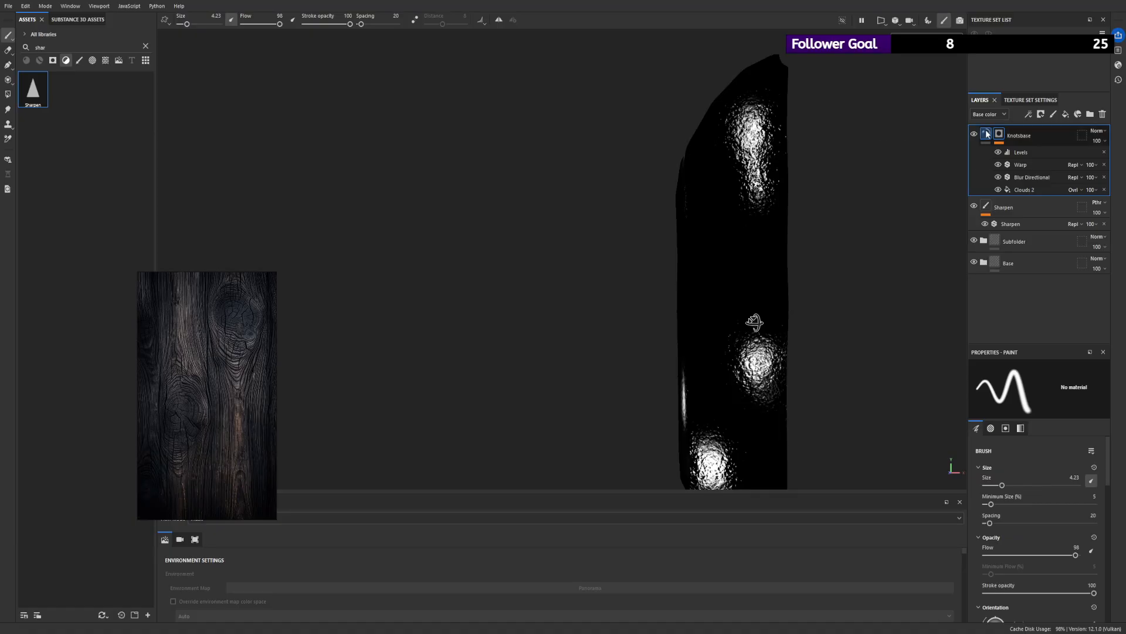
{"action": "left_click_drag", "start_coordinate": [674, 182], "coordinate": [604, 193], "text": "alt"}
{"action": "right_click_drag", "start_coordinate": [696, 199], "coordinate": [294, 168], "text": "alt"}
{"action": "scroll", "coordinate": [588, 215], "scroll_direction": "up", "scroll_amount": 5}
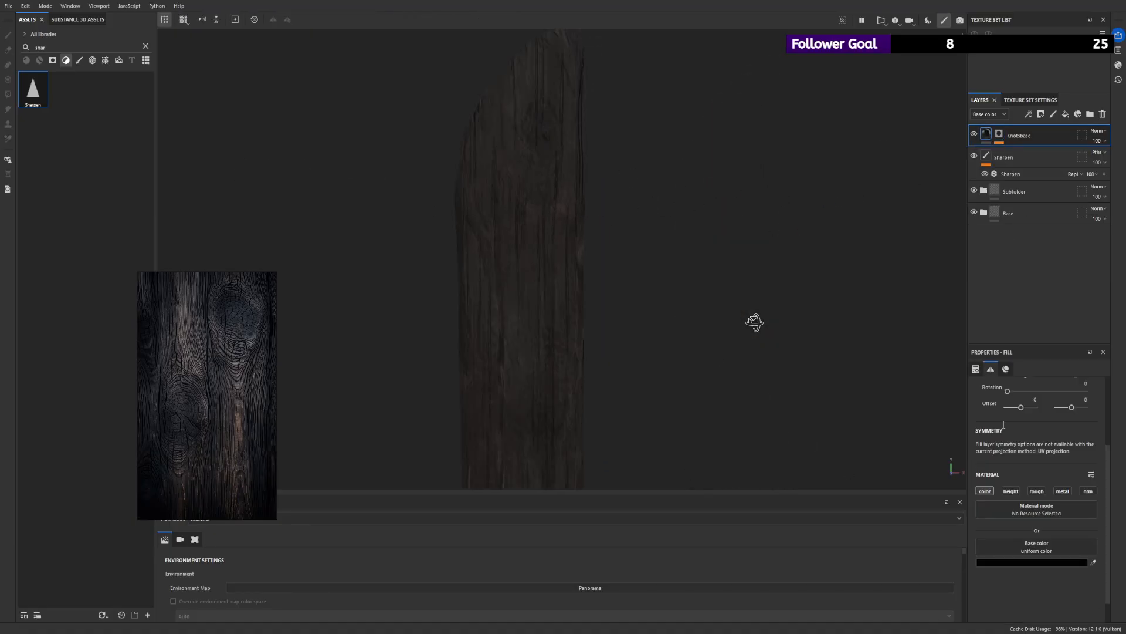
{"action": "left_click", "coordinate": [999, 134]}
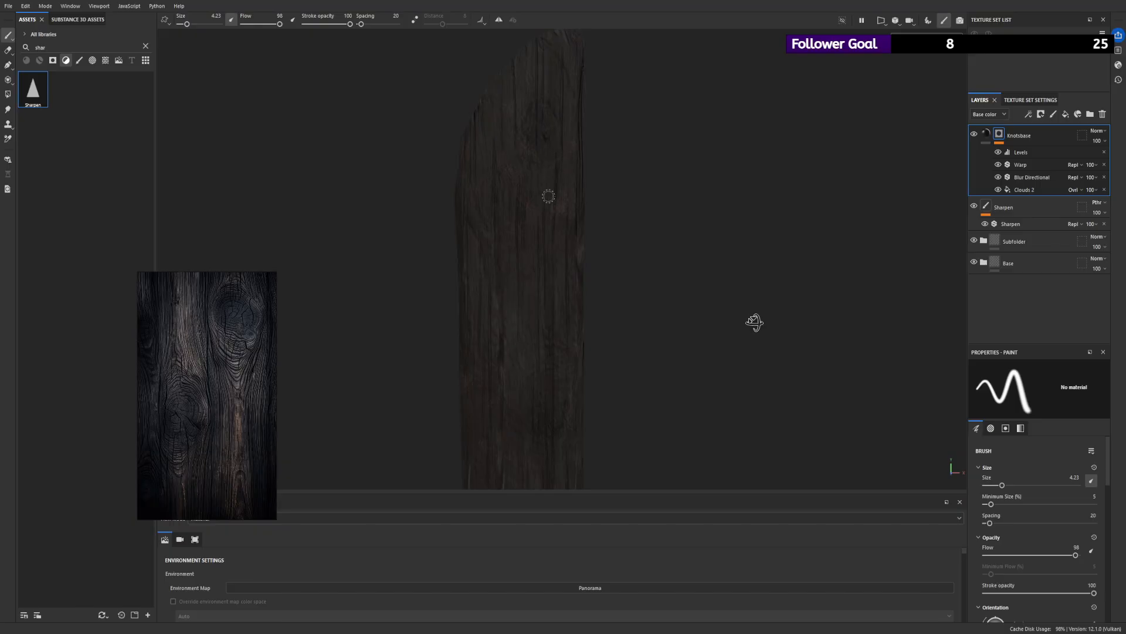
{"action": "scroll", "coordinate": [528, 215], "scroll_direction": "down", "scroll_amount": 3}
{"action": "mouse_move", "coordinate": [513, 232]}
{"action": "left_mouse_down", "text": "alt"}
{"action": "mouse_move", "coordinate": [603, 254]}
{"action": "mouse_move", "coordinate": [590, 225]}
{"action": "left_mouse_up", "text": "alt"}
{"action": "scroll", "coordinate": [586, 258], "scroll_direction": "down", "scroll_amount": 3}
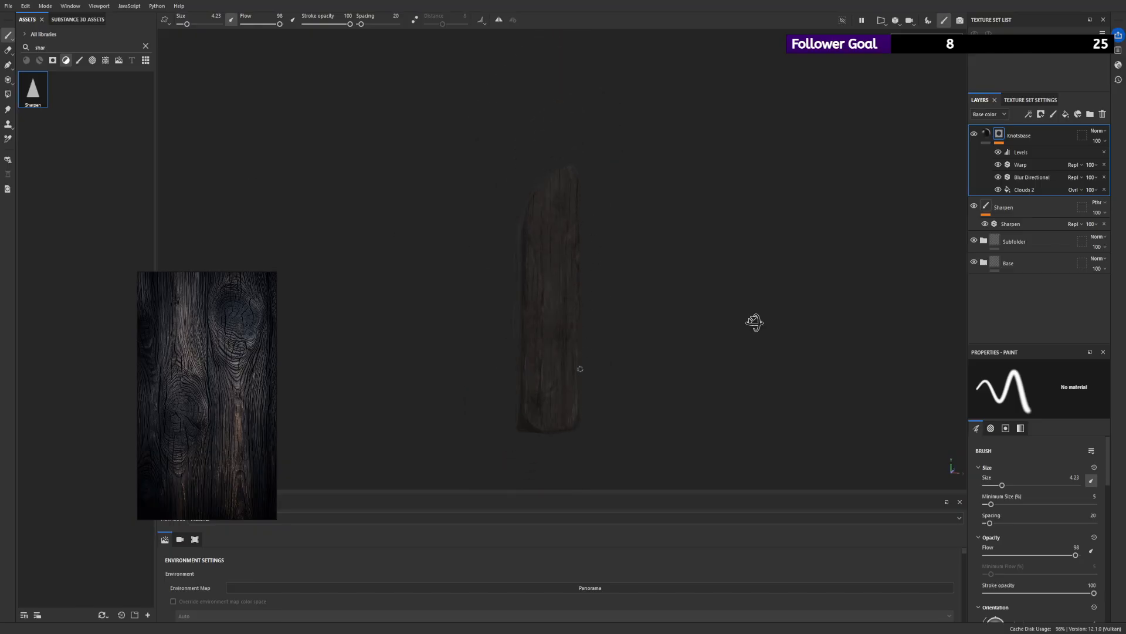
{"action": "right_click_drag", "start_coordinate": [579, 369], "coordinate": [597, 491], "text": "alt"}
{"action": "mouse_move", "coordinate": [607, 346]}
{"action": "left_mouse_down", "text": "alt"}
{"action": "mouse_move", "coordinate": [586, 330]}
{"action": "mouse_move", "coordinate": [578, 348]}
{"action": "mouse_move", "coordinate": [608, 377]}
{"action": "mouse_move", "coordinate": [551, 322]}
{"action": "left_mouse_up", "text": "alt"}
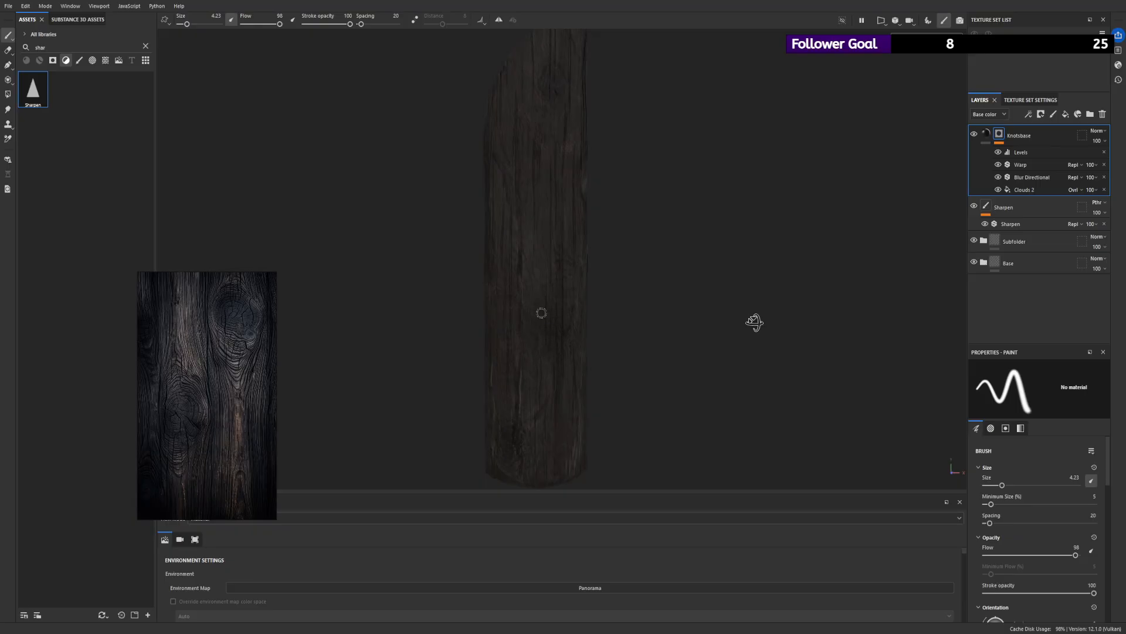
{"action": "right_click_drag", "start_coordinate": [563, 317], "coordinate": [624, 377], "text": "alt"}
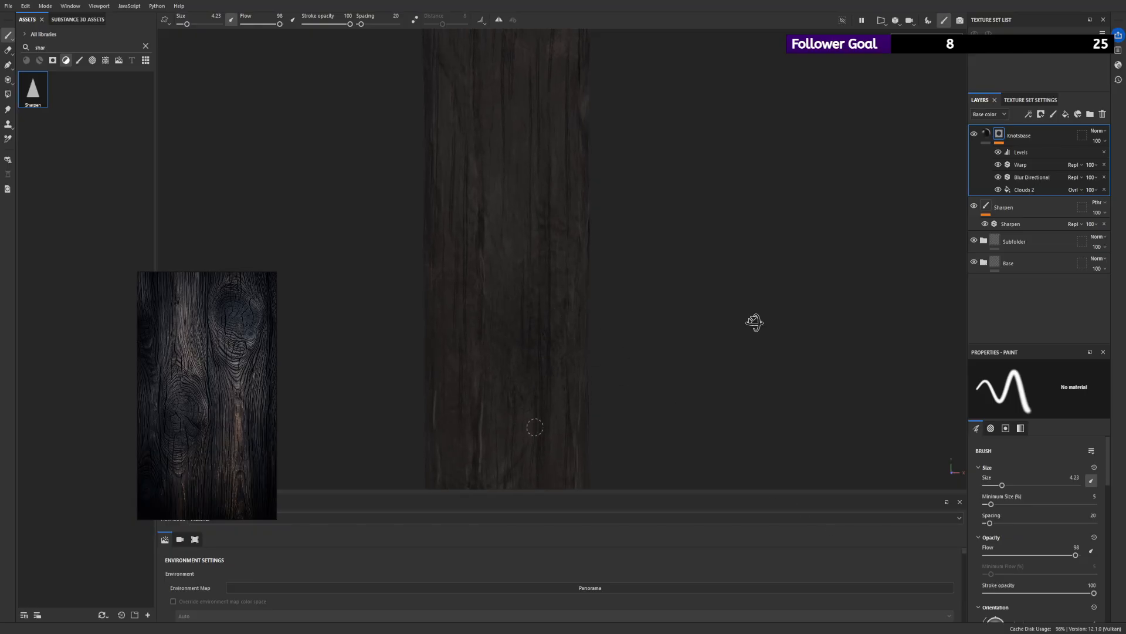
{"action": "mouse_move", "coordinate": [536, 332]}
{"action": "left_mouse_down", "text": "alt"}
{"action": "mouse_move", "coordinate": [498, 360]}
{"action": "mouse_move", "coordinate": [557, 272]}
{"action": "left_mouse_up", "text": "alt"}
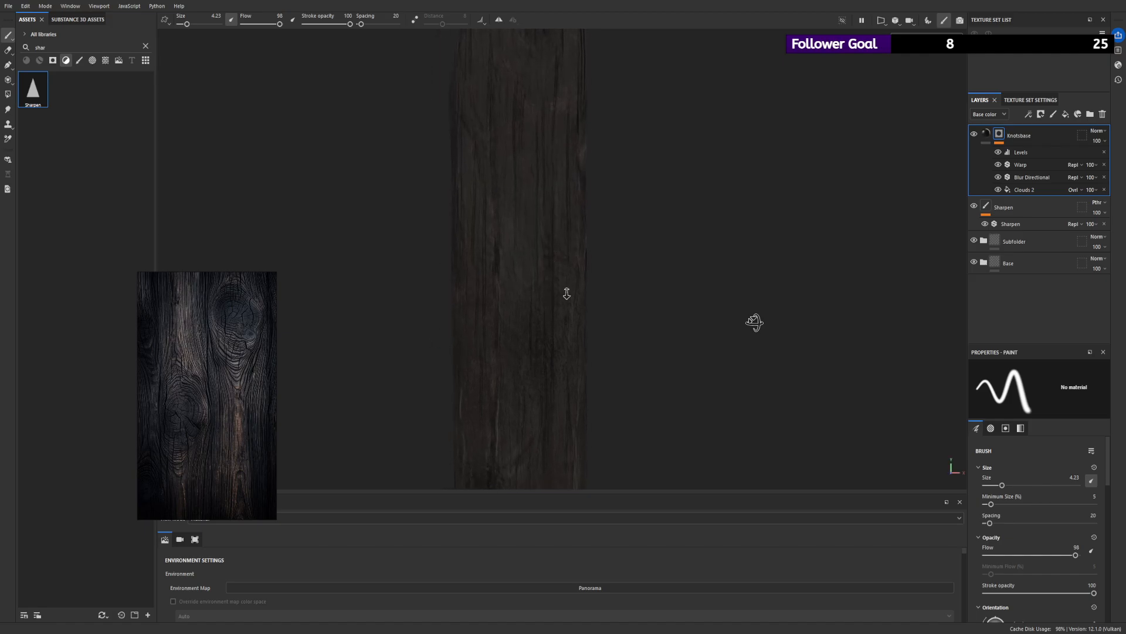
- Paint the upper knot's tail downwards in the Knotsbase mask so it joins the faint patch below it
{"action": "right_click_drag", "start_coordinate": [567, 293], "coordinate": [613, 322], "text": "alt"}
{"action": "right_click_drag", "start_coordinate": [553, 270], "coordinate": [476, 279], "text": "alt"}
{"action": "left_click_drag", "start_coordinate": [476, 279], "coordinate": [558, 273], "text": "alt"}
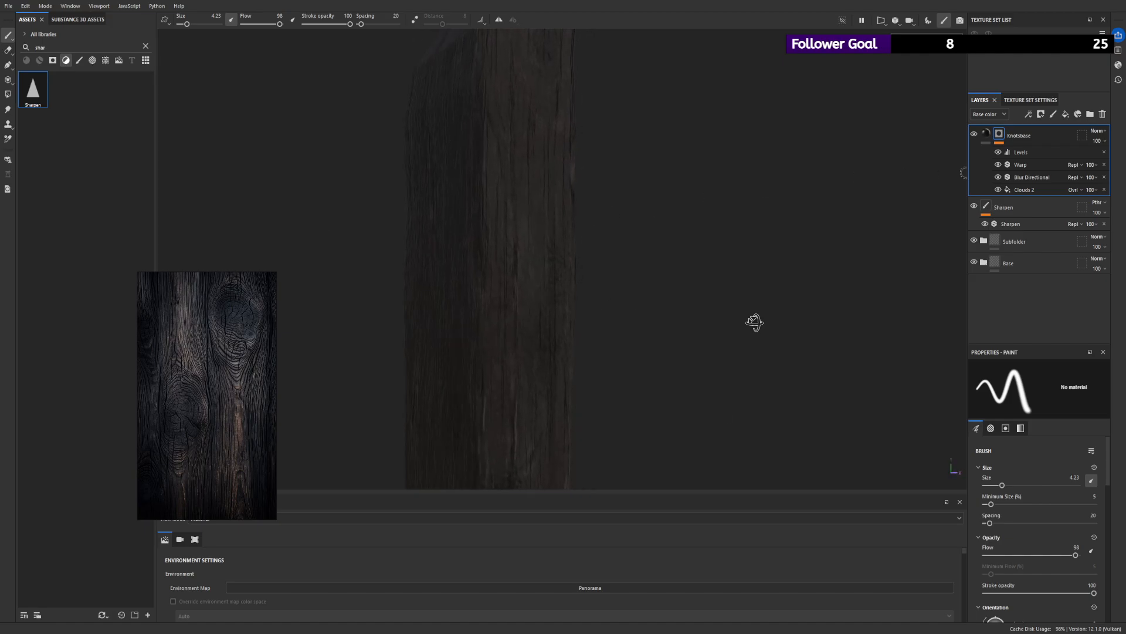
{"action": "left_click", "coordinate": [999, 134], "text": "alt"}
{"action": "left_click_drag", "start_coordinate": [546, 233], "coordinate": [463, 243], "text": "alt"}
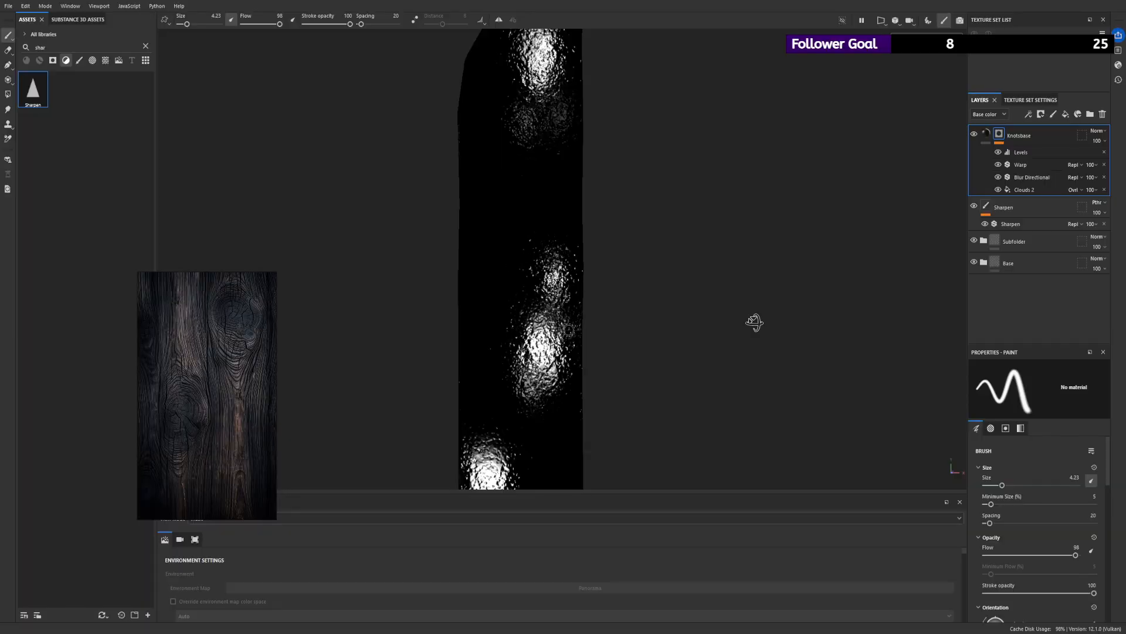
{"action": "scroll", "coordinate": [469, 275], "scroll_direction": "down", "scroll_amount": 4}
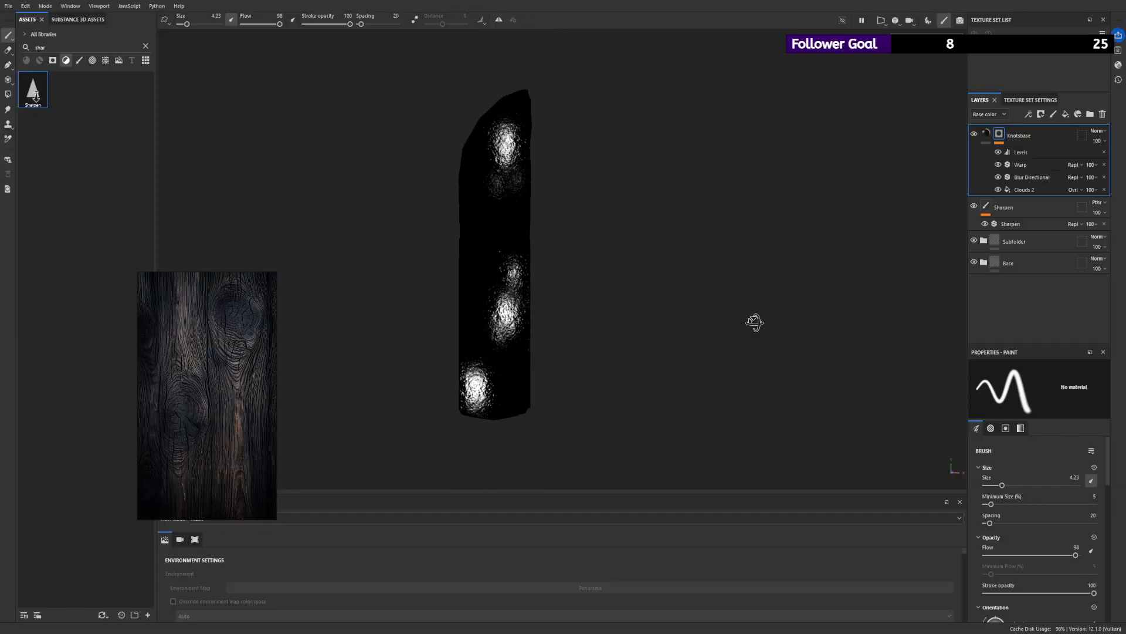
{"action": "scroll", "coordinate": [516, 159], "scroll_direction": "up", "scroll_amount": 5}
{"action": "mouse_move", "coordinate": [477, 118]}
{"action": "left_mouse_down"}
{"action": "mouse_move", "coordinate": [468, 193]}
{"action": "mouse_move", "coordinate": [465, 170]}
{"action": "mouse_move", "coordinate": [468, 193]}
{"action": "mouse_move", "coordinate": [509, 239]}
{"action": "mouse_move", "coordinate": [467, 224]}
{"action": "mouse_move", "coordinate": [482, 214]}
{"action": "left_mouse_up"}
{"action": "key", "text": "x"}
{"action": "key", "text": "x"}
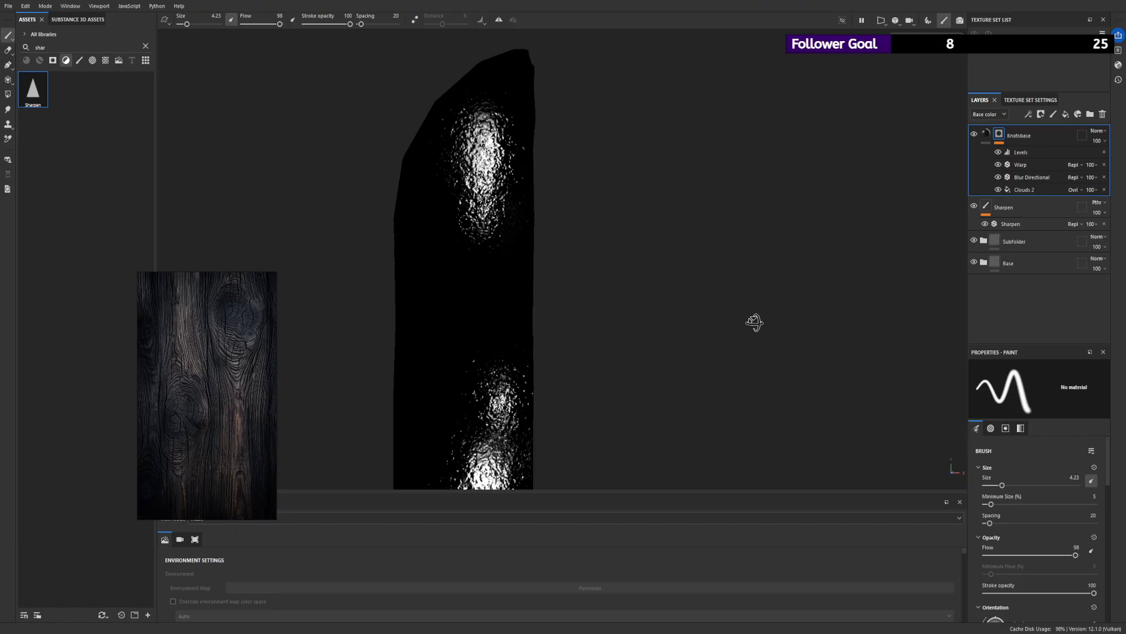
{"action": "mouse_move", "coordinate": [482, 225]}
{"action": "left_mouse_down"}
{"action": "mouse_move", "coordinate": [481, 238]}
{"action": "mouse_move", "coordinate": [471, 230]}
{"action": "left_mouse_up"}
{"action": "key", "text": "x"}
- Return to the Knotsbase fill in the material view, check the plank at full length, and save the project
{"action": "left_click", "coordinate": [985, 134]}
{"action": "scroll", "coordinate": [409, 161], "scroll_direction": "down", "scroll_amount": 4}
{"action": "left_click_drag", "start_coordinate": [409, 160], "coordinate": [539, 164], "text": "alt"}
{"action": "scroll", "coordinate": [624, 188], "scroll_direction": "down", "scroll_amount": 5}
{"action": "key", "text": "ctrl+s"}
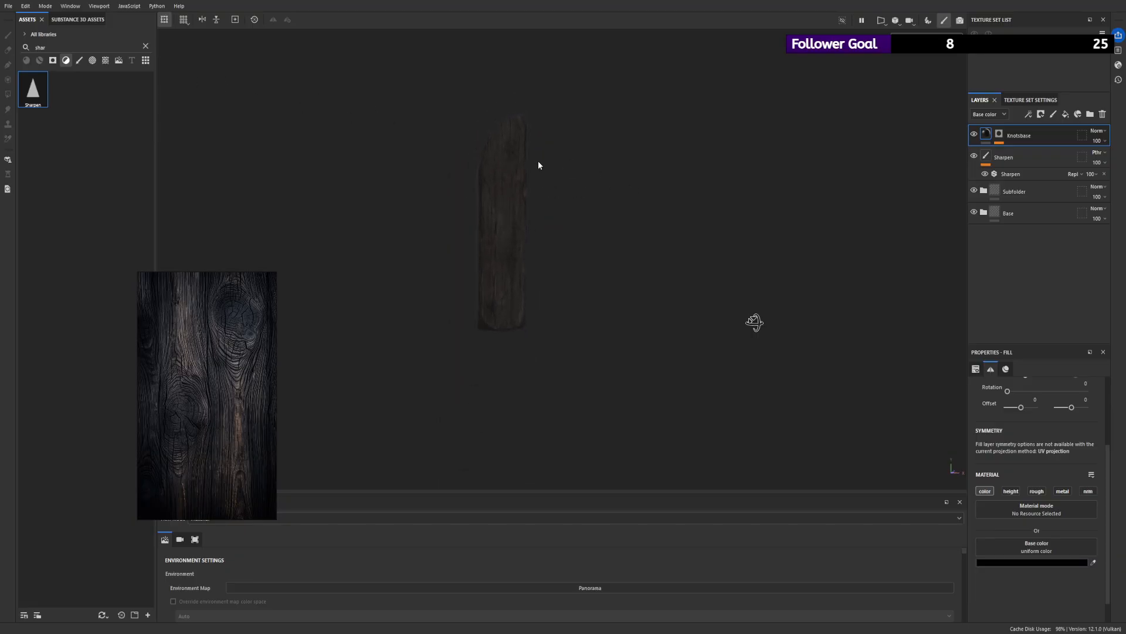
- Try a base color sampled from the middle of the plank for the Knotsbase fill
{"action": "left_click_drag", "start_coordinate": [629, 161], "coordinate": [467, 184], "text": "alt"}
{"action": "right_click_drag", "start_coordinate": [921, 445], "coordinate": [693, 426], "text": "alt"}
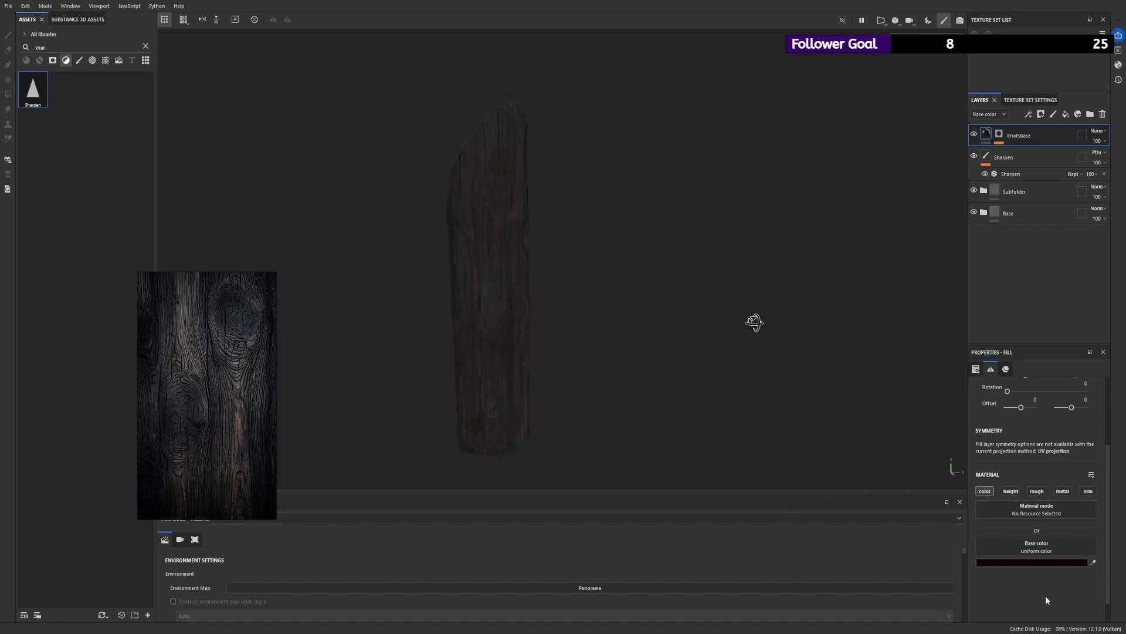
{"action": "left_click", "coordinate": [1093, 562]}
{"action": "left_click", "coordinate": [492, 296]}
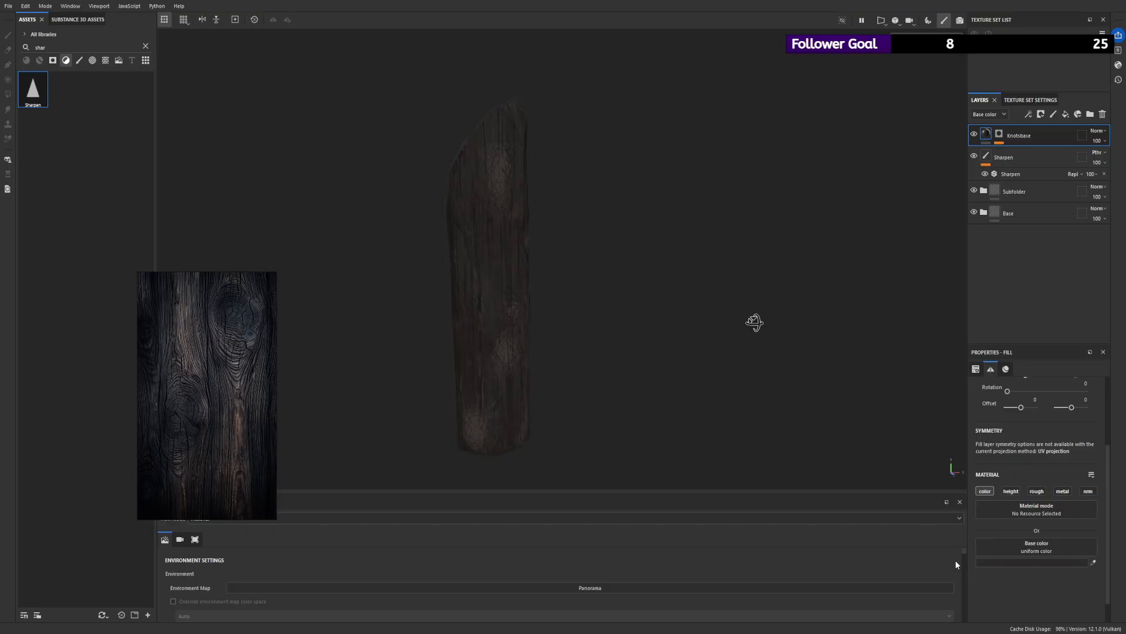
- Undo the sampled color and give the Knotsbase fill a very dark reddish-brown base color
{"action": "key", "text": "ctrl+z"}
{"action": "key", "text": "ctrl+z"}
{"action": "key", "text": "ctrl+y"}
{"action": "left_click_drag", "start_coordinate": [950, 573], "coordinate": [977, 570]}
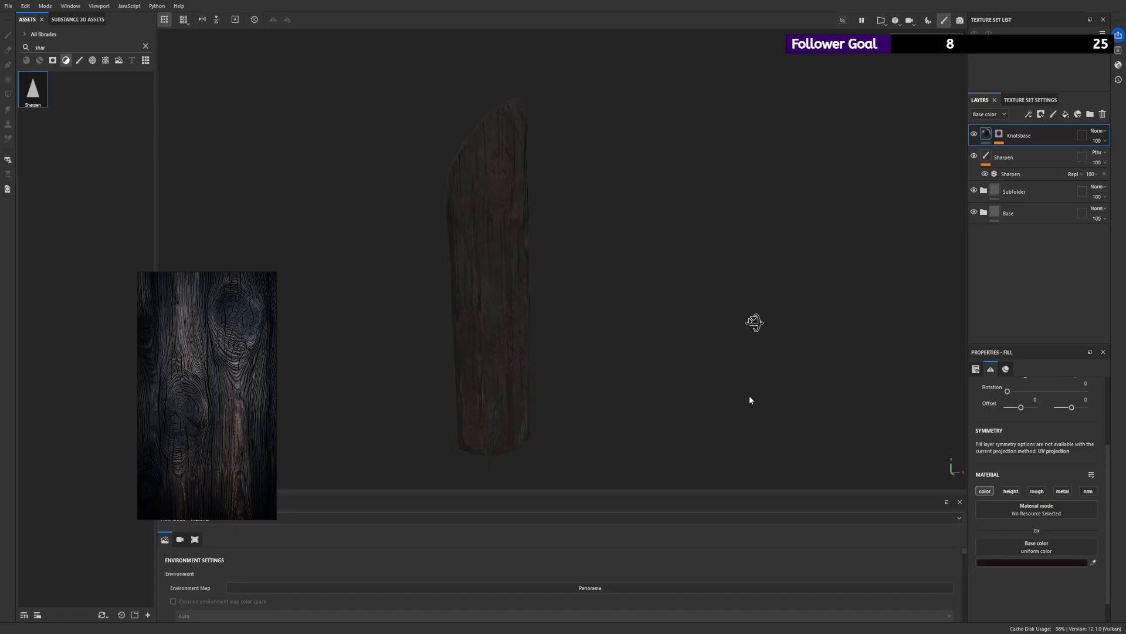
- Move the Knotsbase layer into the Base folder, directly above the Colorvar2 layer
{"action": "right_click_drag", "start_coordinate": [750, 400], "coordinate": [854, 501], "text": "alt"}
{"action": "middle_click_drag", "start_coordinate": [614, 396], "coordinate": [623, 364], "text": "alt"}
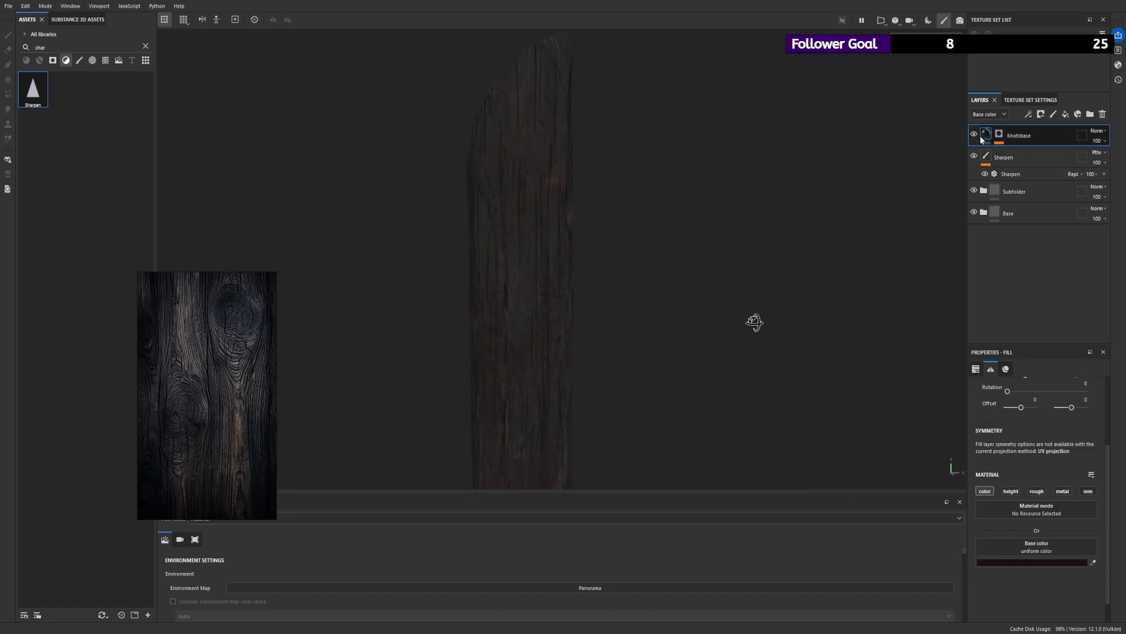
{"action": "left_click", "coordinate": [984, 212]}
{"action": "left_click_drag", "start_coordinate": [986, 135], "coordinate": [989, 230]}
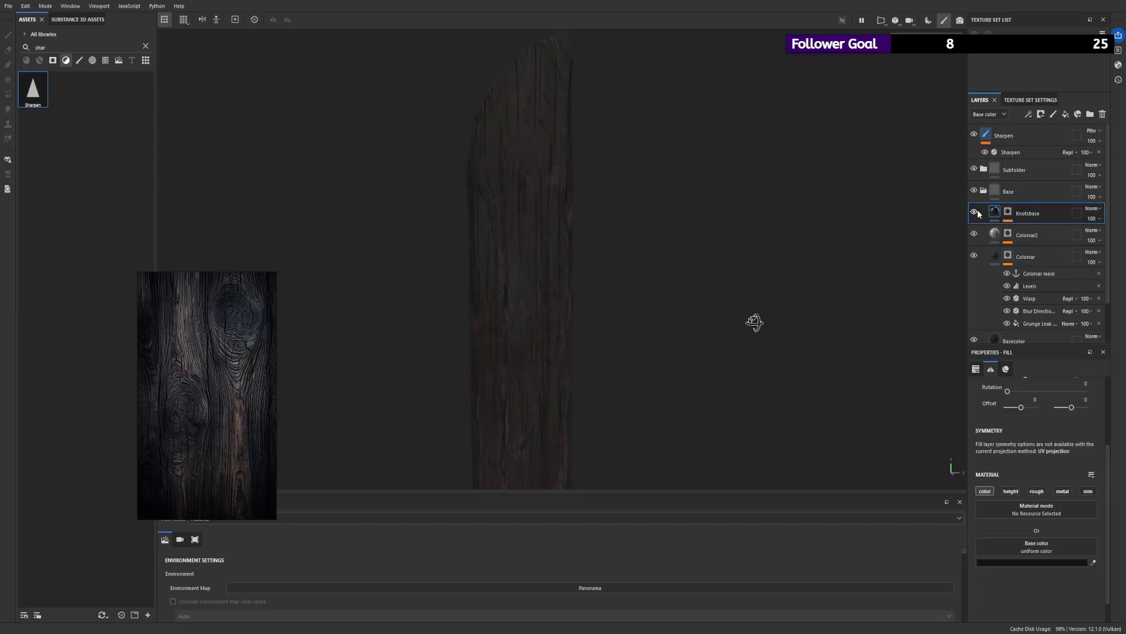
- Compare the plank with the Knotsbase layer hidden and shown, and examine the knots from another angle
{"action": "left_click", "coordinate": [976, 211]}
{"action": "left_click", "coordinate": [975, 212]}
{"action": "scroll", "coordinate": [516, 196], "scroll_direction": "down", "scroll_amount": 3}
{"action": "left_click_drag", "start_coordinate": [516, 196], "coordinate": [703, 342], "text": "alt"}
{"action": "scroll", "coordinate": [703, 343], "scroll_direction": "up", "scroll_amount": 3}
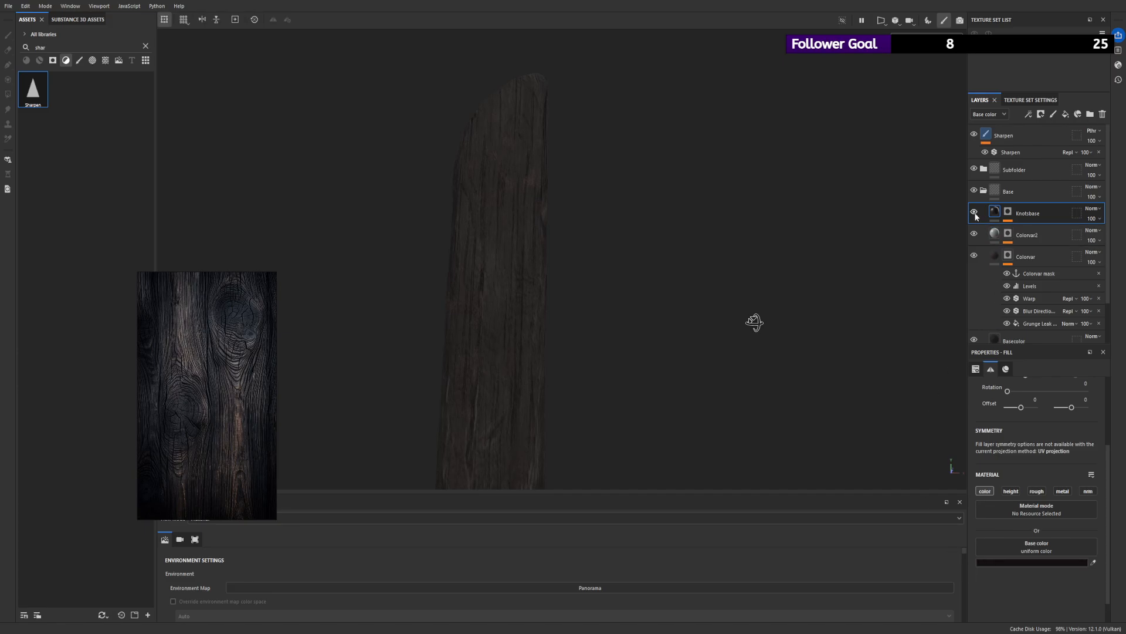
- Darken the Knotsbase fill's base color to near black, checking the plank from several angles
{"action": "scroll", "coordinate": [389, 272], "scroll_direction": "down", "scroll_amount": 5}
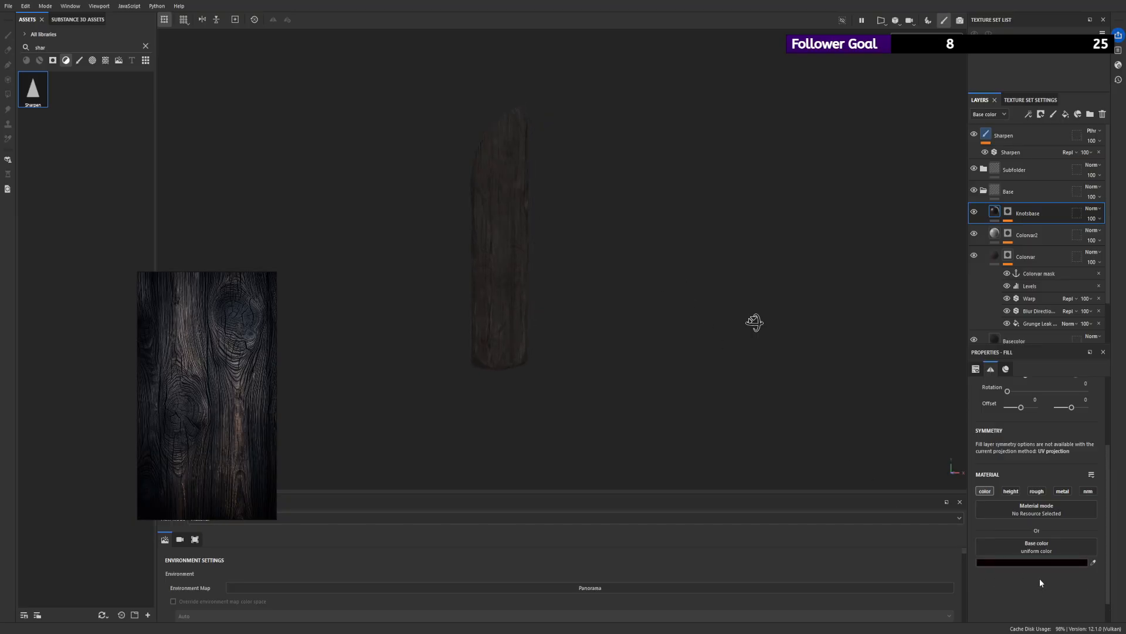
{"action": "right_click_drag", "start_coordinate": [654, 332], "coordinate": [728, 381], "text": "alt"}
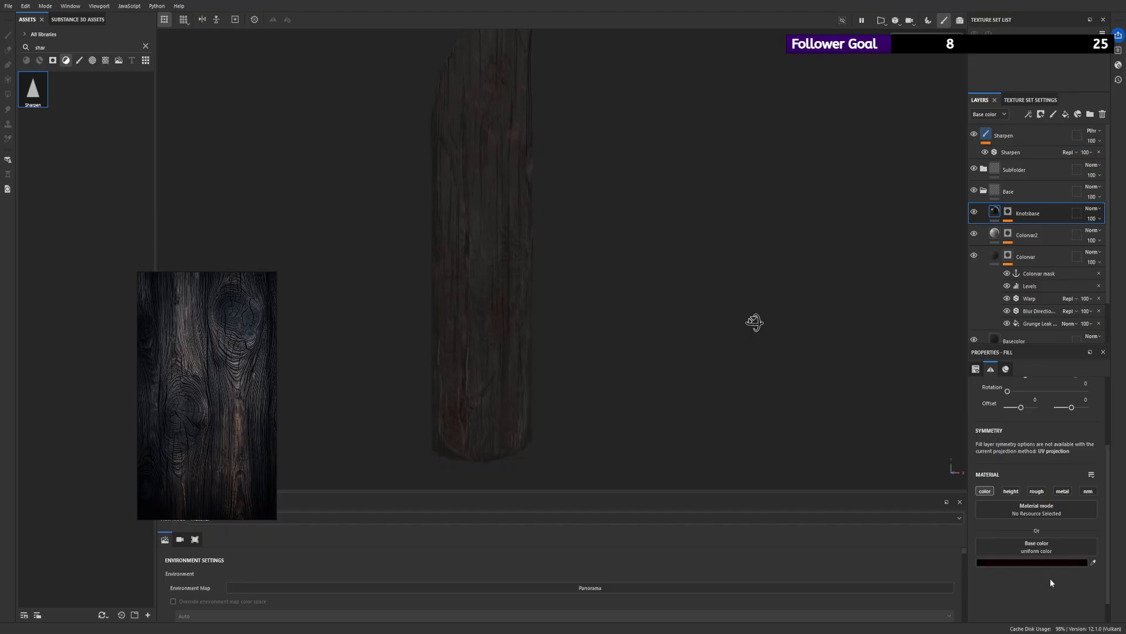
{"action": "right_click_drag", "start_coordinate": [499, 275], "coordinate": [296, 239], "text": "alt"}
{"action": "left_click_drag", "start_coordinate": [297, 239], "coordinate": [613, 227], "text": "alt"}
{"action": "right_click_drag", "start_coordinate": [609, 257], "coordinate": [782, 312], "text": "alt"}
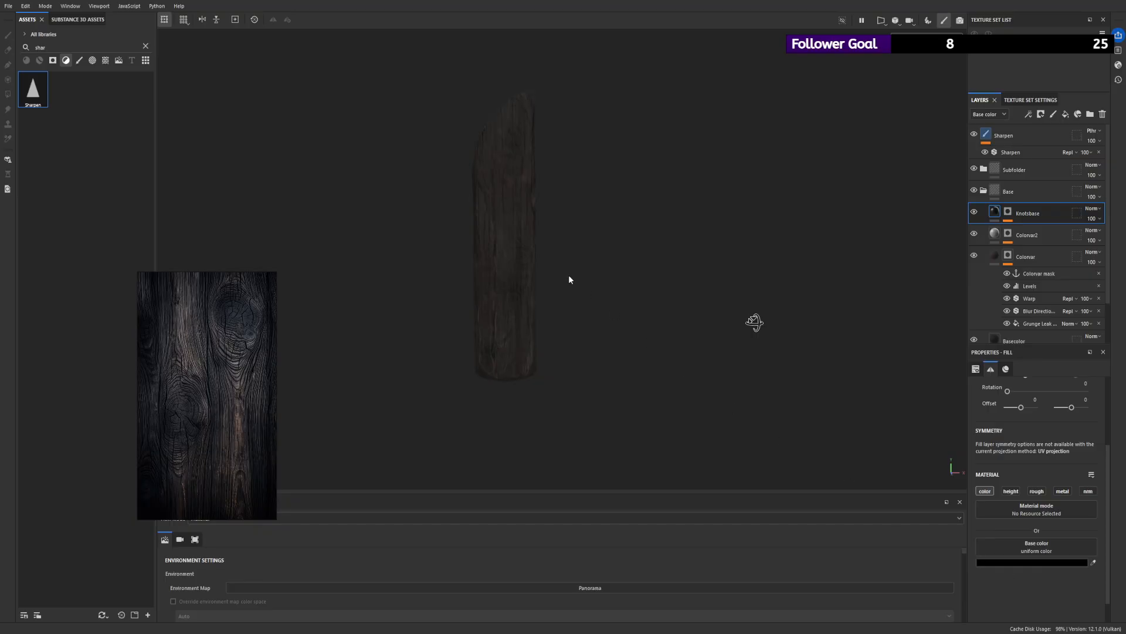
{"action": "right_click_drag", "start_coordinate": [569, 279], "coordinate": [739, 385], "text": "alt"}
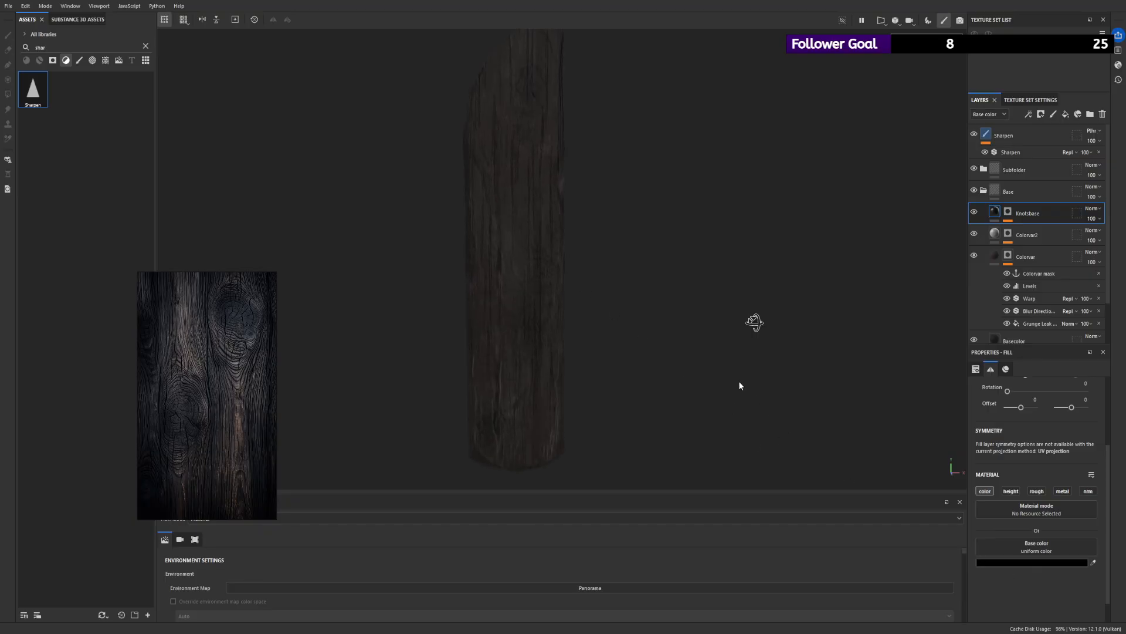
- Examine the plank with the Levels, Warp and Blur Directional effects of the Knotsbase mask hidden
{"action": "left_click", "coordinate": [1009, 213]}
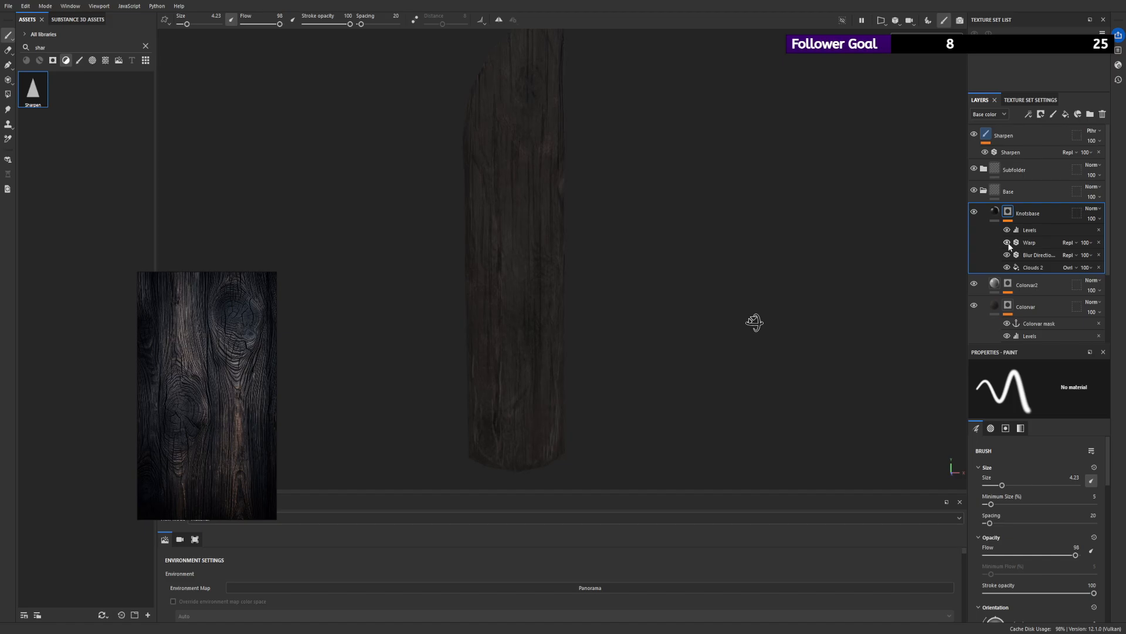
{"action": "right_click_drag", "start_coordinate": [651, 275], "coordinate": [528, 184], "text": "alt"}
{"action": "left_click_drag", "start_coordinate": [528, 185], "coordinate": [513, 173], "text": "alt"}
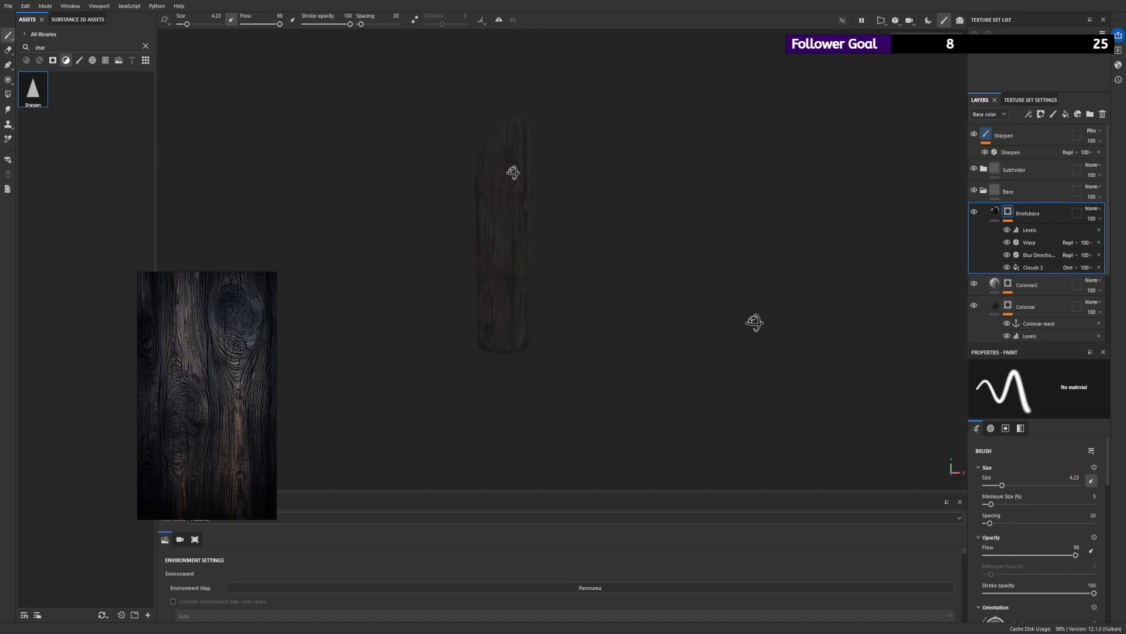
{"action": "left_click", "coordinate": [1007, 242]}
{"action": "left_click_drag", "start_coordinate": [511, 201], "coordinate": [792, 216], "text": "alt"}
{"action": "right_click_drag", "start_coordinate": [792, 216], "coordinate": [806, 369], "text": "alt"}
{"action": "left_click_drag", "start_coordinate": [748, 272], "coordinate": [739, 276], "text": "alt"}
{"action": "right_click_drag", "start_coordinate": [667, 264], "coordinate": [651, 234], "text": "alt"}
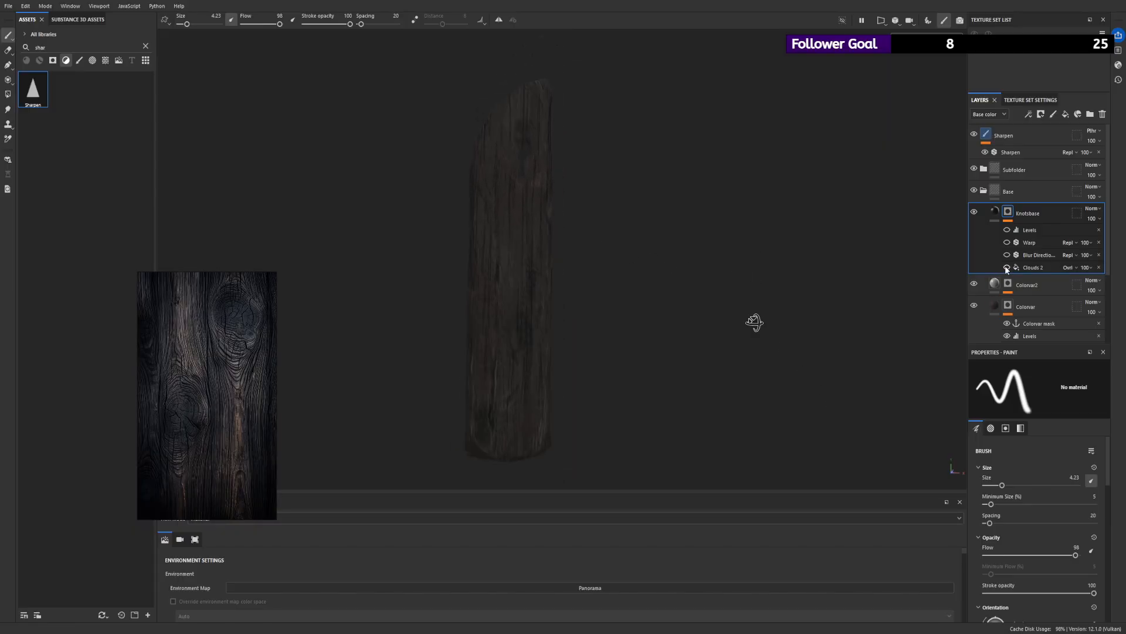
- Show all the Knotsbase mask effects again, including Clouds 2, and inspect the plank from different angles
{"action": "left_click_drag", "start_coordinate": [552, 156], "coordinate": [528, 160], "text": "alt"}
{"action": "left_click", "coordinate": [1008, 243]}
{"action": "left_click_drag", "start_coordinate": [555, 226], "coordinate": [554, 196], "text": "alt"}
{"action": "left_click_drag", "start_coordinate": [1005, 262], "coordinate": [1006, 268]}
{"action": "left_click_drag", "start_coordinate": [1007, 256], "coordinate": [1006, 230]}
{"action": "left_click_drag", "start_coordinate": [661, 167], "coordinate": [709, 196], "text": "alt"}
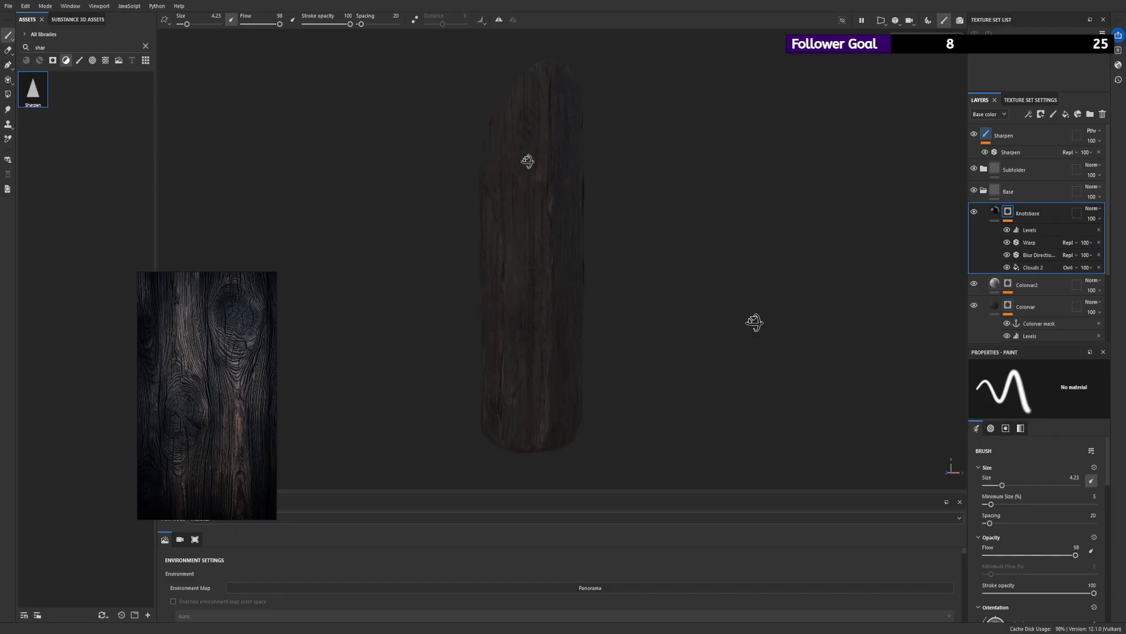
{"action": "left_click_drag", "start_coordinate": [528, 160], "coordinate": [656, 173], "text": "alt"}
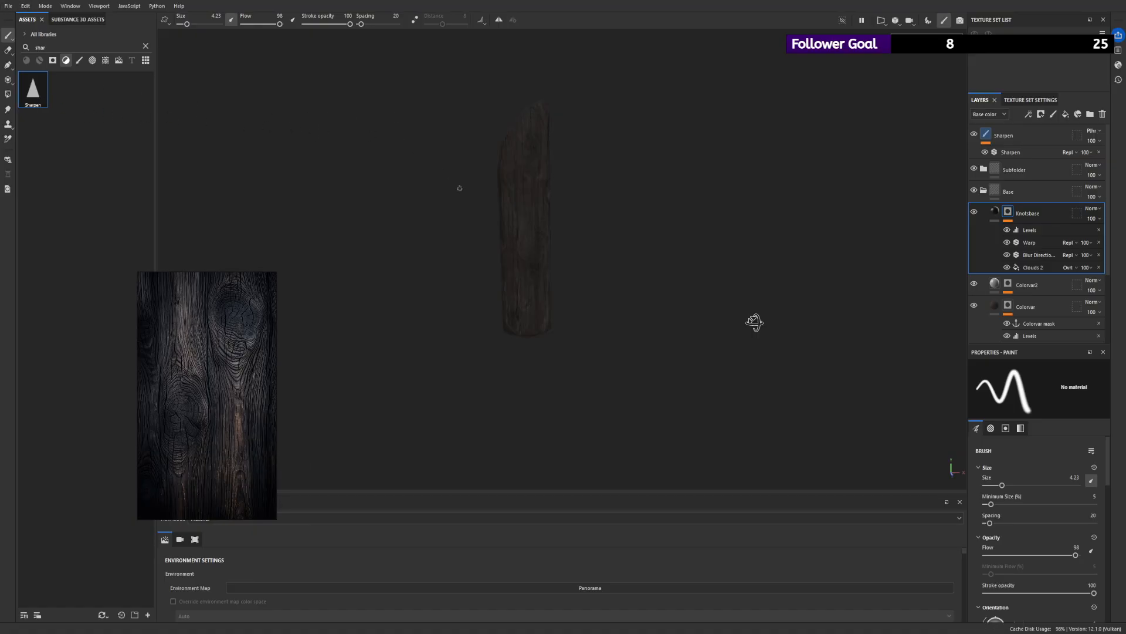
{"action": "mouse_move", "coordinate": [455, 186]}
{"action": "left_mouse_down", "text": "alt"}
{"action": "mouse_move", "coordinate": [510, 184]}
{"action": "mouse_move", "coordinate": [561, 151]}
{"action": "left_mouse_up", "text": "alt"}
{"action": "right_click_drag", "start_coordinate": [591, 182], "coordinate": [530, 195], "text": "shift"}
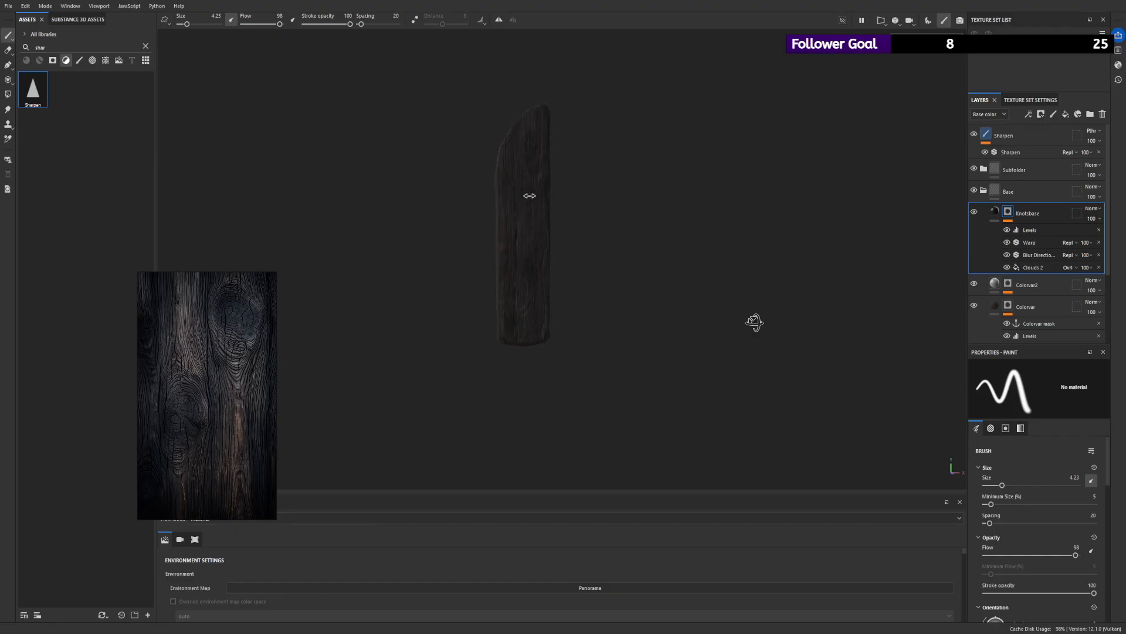
- Add a folder above the Sharpen layer and name it Dark_gate_timber
{"action": "left_click", "coordinate": [10, 9]}
{"action": "left_click", "coordinate": [1031, 136]}
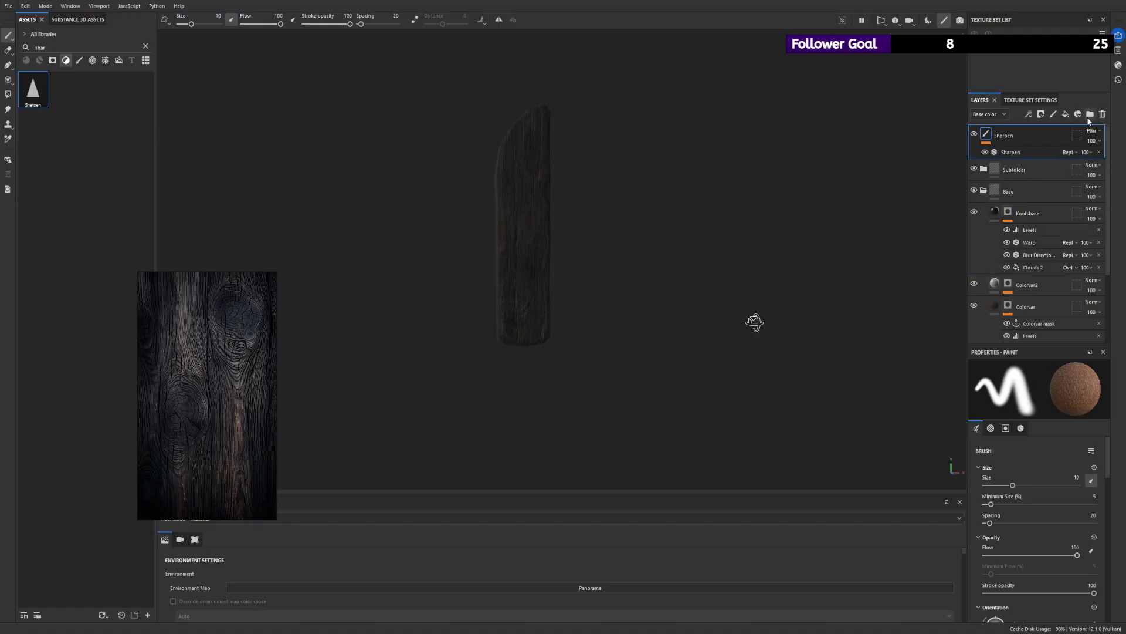
{"action": "left_click", "coordinate": [1090, 114]}
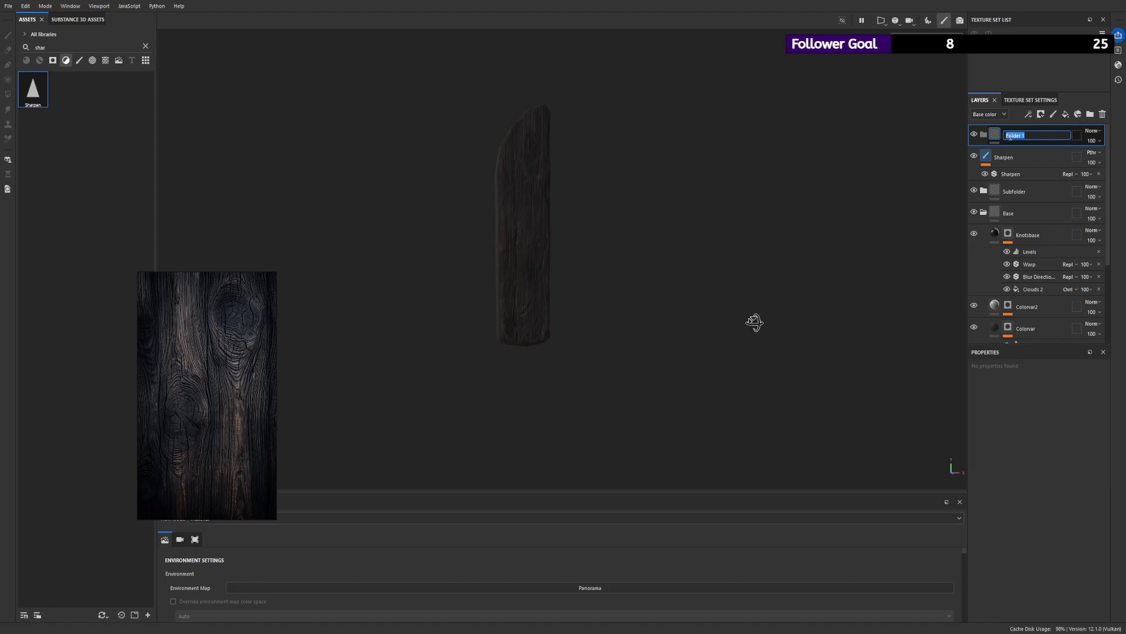
{"action": "type", "text": "G"}
{"action": "key", "text": "BackSpace"}
{"action": "type", "text": "D"}
{"action": "key", "text": "BackSpace"}
{"action": "type", "text": "DarkGa"}
{"action": "key", "text": "BackSpace"}
{"action": "key", "text": "BackSpace"}
{"action": "type", "text": "_gate_timvber"}
{"action": "key", "text": "Return"}
- Move the Sharpen layer and the Subfolder and Base folders into the Dark_gate_timber folder
{"action": "left_click", "coordinate": [1009, 157]}
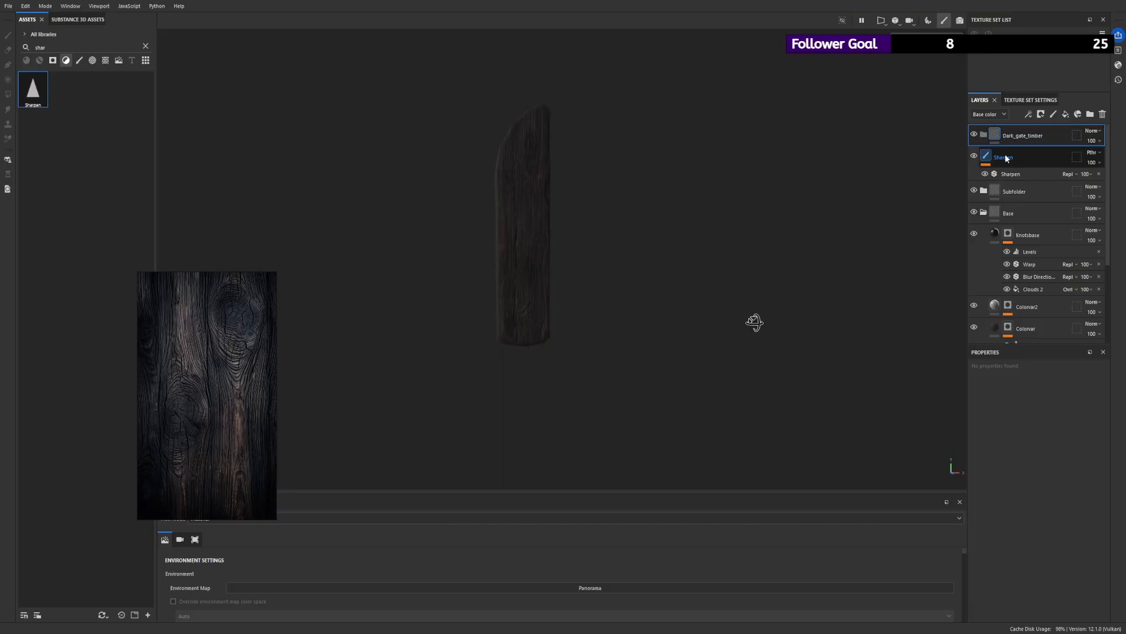
{"action": "left_click_drag", "start_coordinate": [1108, 235], "coordinate": [1107, 326]}
{"action": "scroll", "coordinate": [1029, 276], "scroll_direction": "up", "scroll_amount": 3}
{"action": "left_click", "coordinate": [987, 185]}
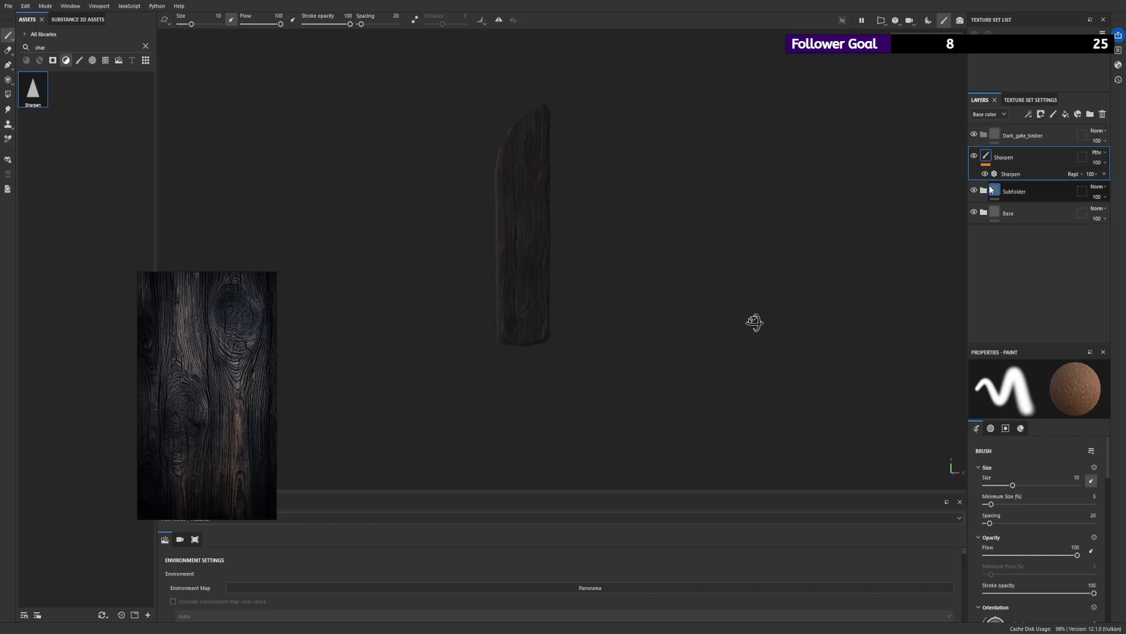
{"action": "left_click", "coordinate": [1029, 212], "text": "shift"}
{"action": "left_click_drag", "start_coordinate": [1022, 156], "coordinate": [1003, 139]}
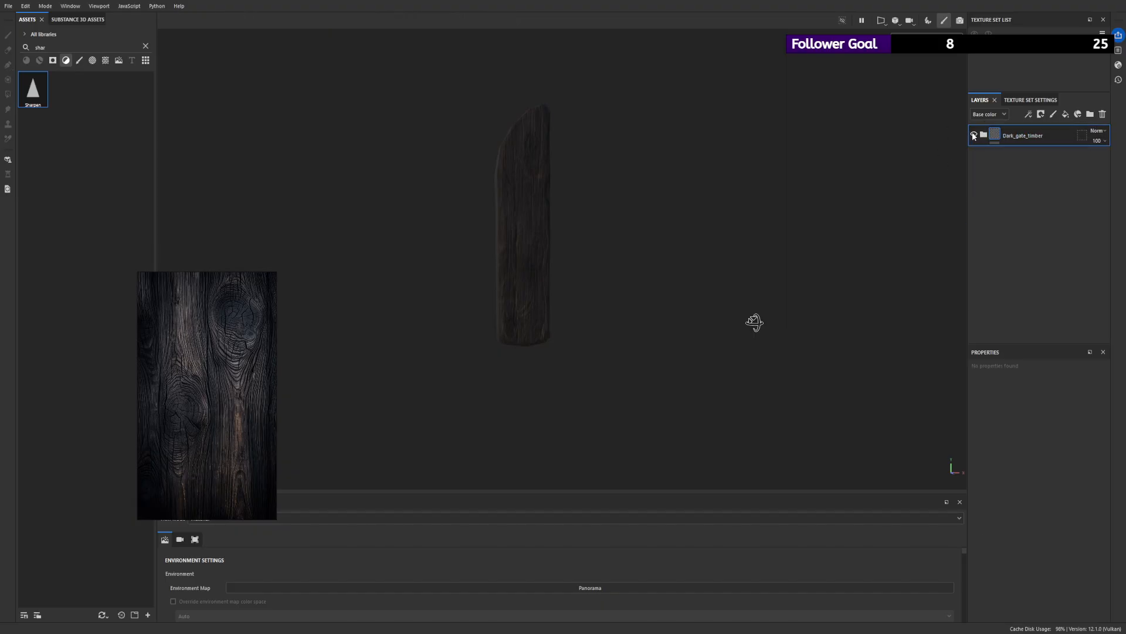
- Create a smart material from the Dark_gate_timber folder and search the smart materials for "gate"
{"action": "left_click", "coordinate": [146, 46]}
{"action": "left_click", "coordinate": [39, 60]}
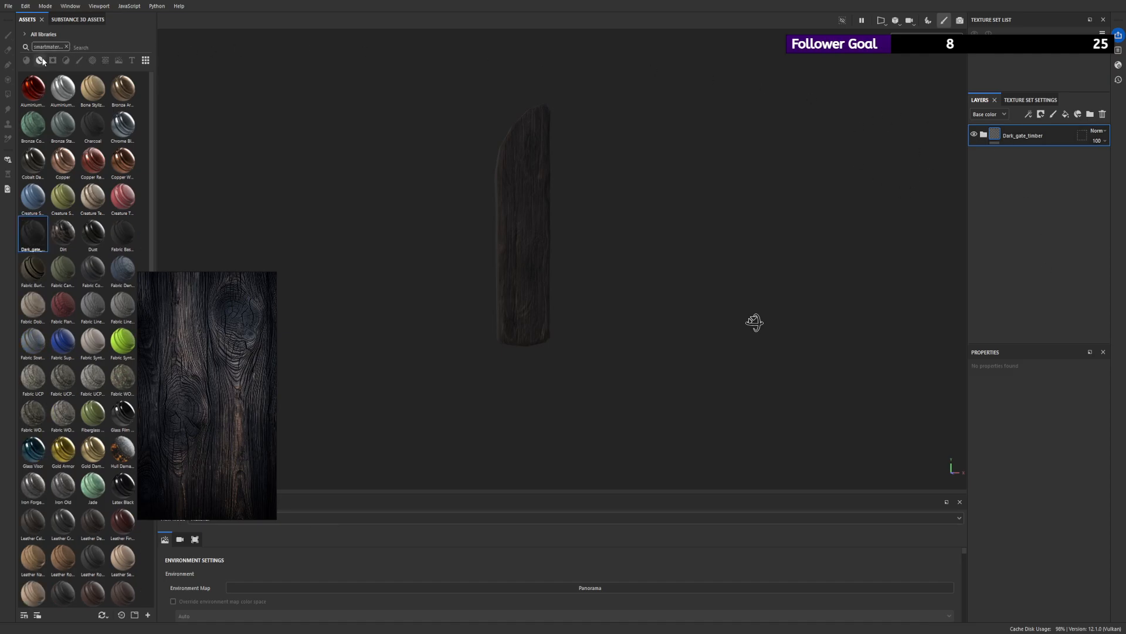
{"action": "left_click", "coordinate": [65, 47]}
{"action": "left_click", "coordinate": [40, 60]}
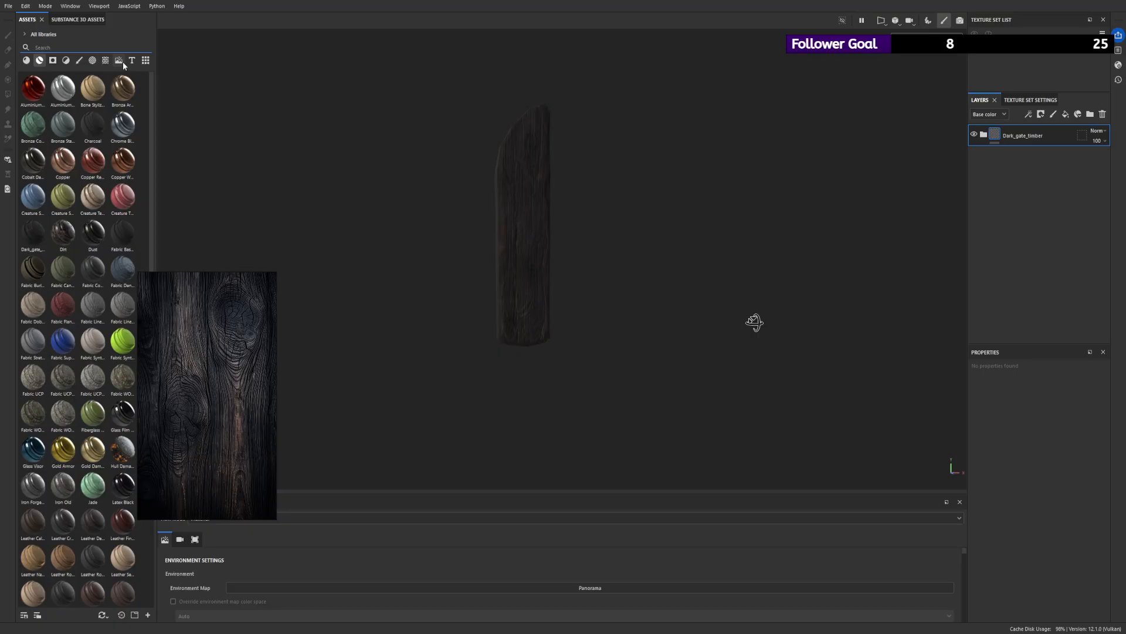
{"action": "type", "text": "gate"}
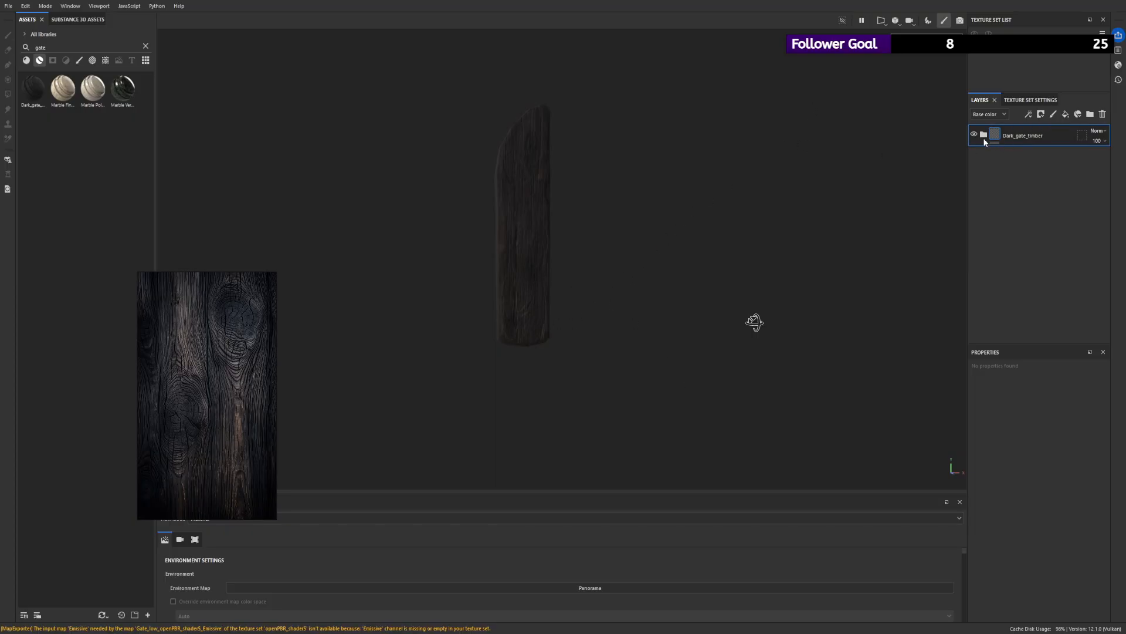
- Try Tri-planar projection on the Basecolor fill layer inside the Base folder and inspect the plank
{"action": "left_click", "coordinate": [991, 214]}
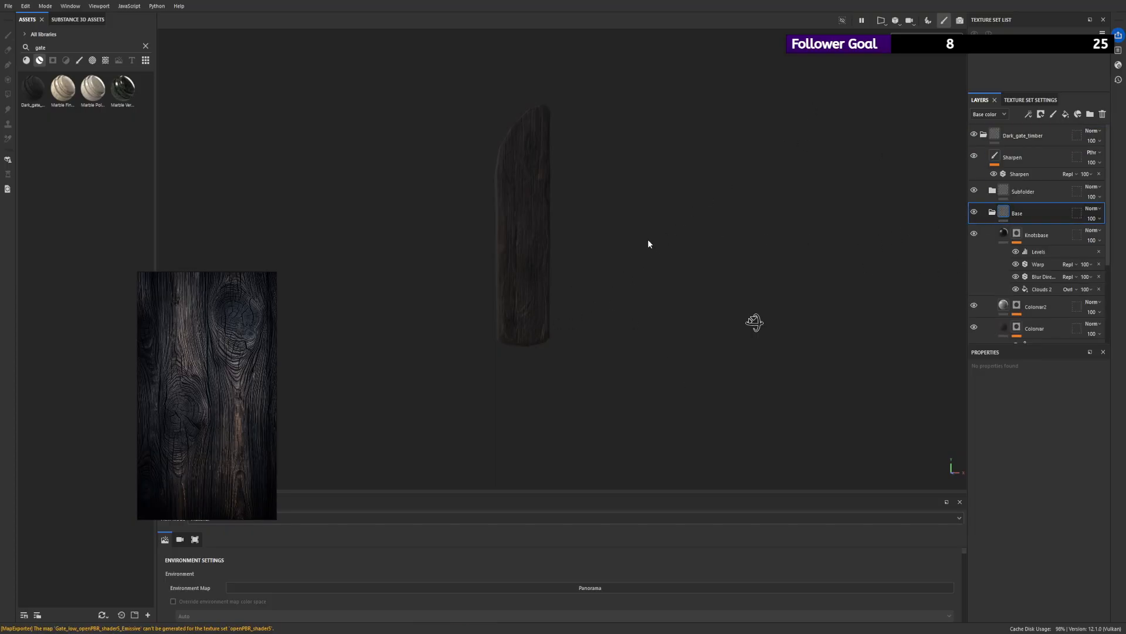
{"action": "scroll", "coordinate": [1072, 321], "scroll_direction": "down", "scroll_amount": 2}
{"action": "scroll", "coordinate": [1072, 318], "scroll_direction": "down", "scroll_amount": 3}
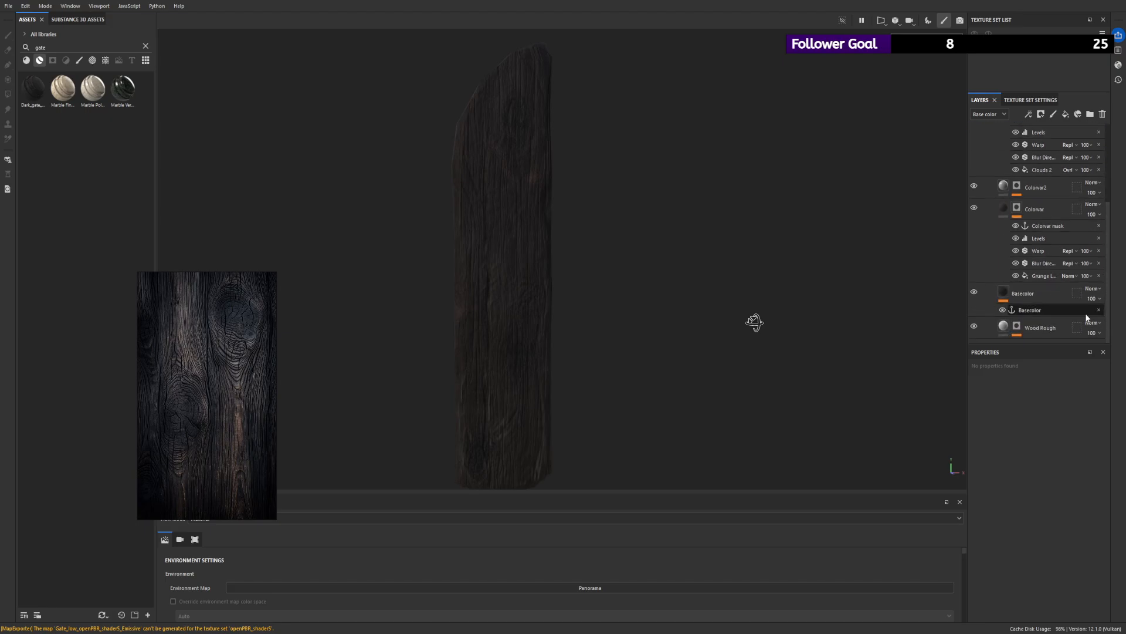
{"action": "left_click", "coordinate": [1056, 293]}
{"action": "scroll", "coordinate": [1024, 455], "scroll_direction": "up", "scroll_amount": 2}
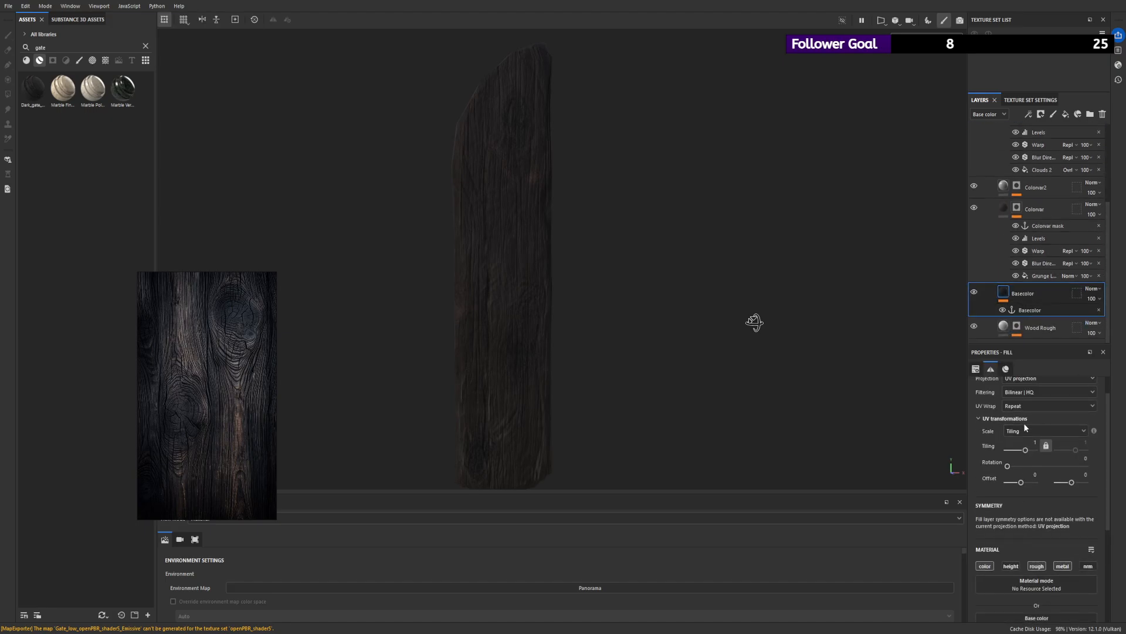
{"action": "scroll", "coordinate": [1024, 426], "scroll_direction": "up", "scroll_amount": 1}
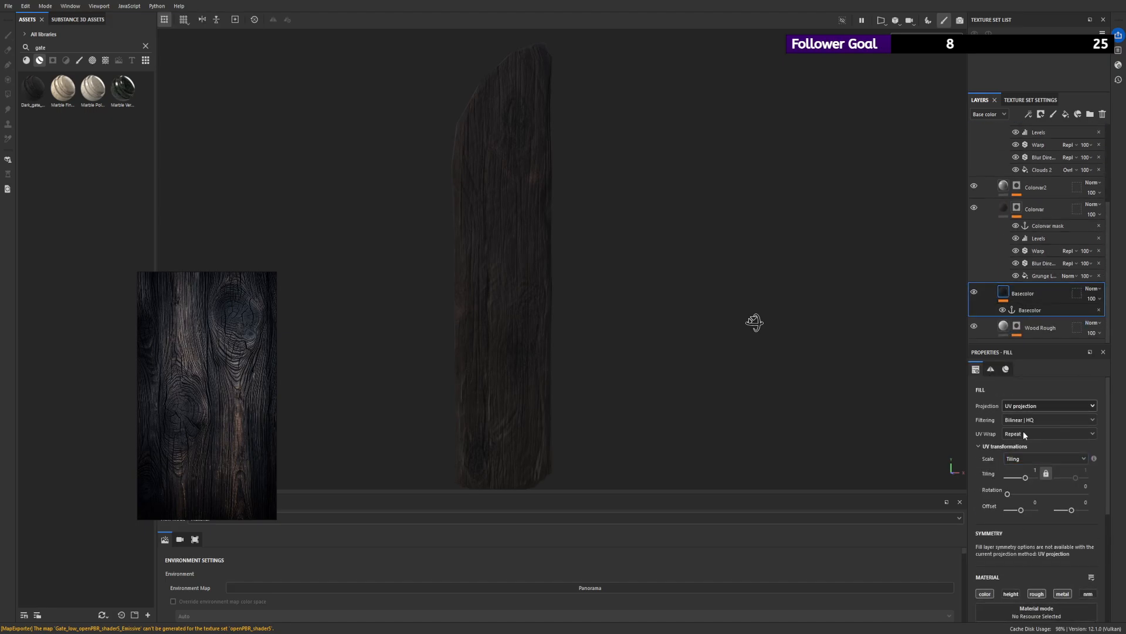
{"action": "left_click", "coordinate": [1023, 431]}
{"action": "right_click_drag", "start_coordinate": [568, 241], "coordinate": [560, 252], "text": "alt"}
{"action": "left_click_drag", "start_coordinate": [563, 241], "coordinate": [576, 260], "text": "alt"}
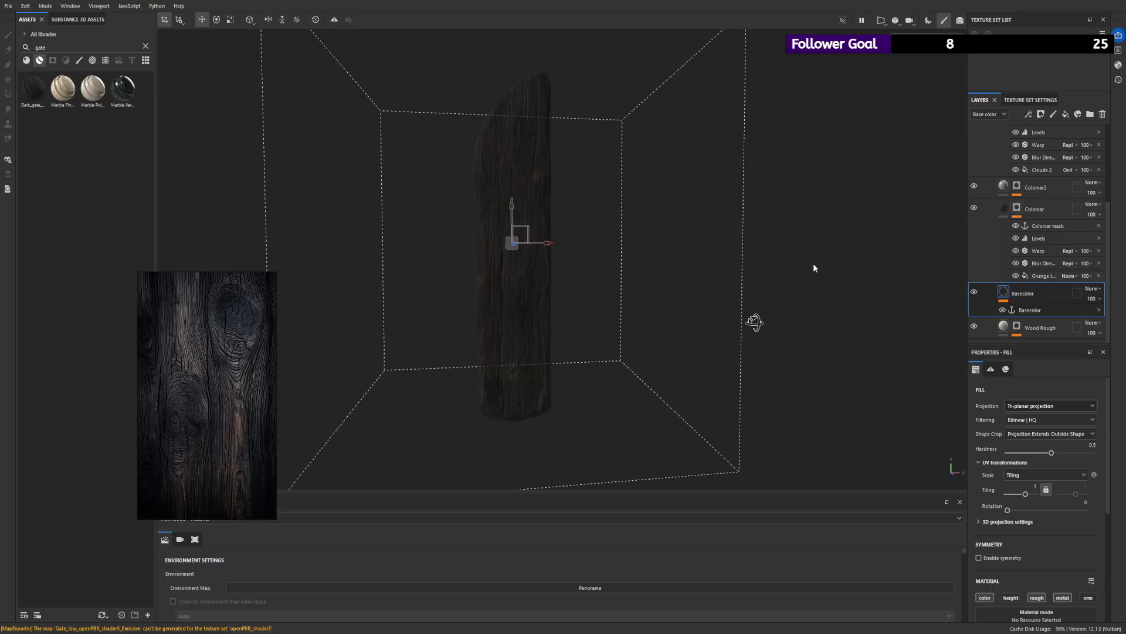
- Compare UV projection with Tri-planar projection on the Basecolor layer, ending on Tri-planar
{"action": "left_click", "coordinate": [1040, 405]}
{"action": "left_click", "coordinate": [1037, 417]}
{"action": "scroll", "coordinate": [512, 193], "scroll_direction": "up", "scroll_amount": 3}
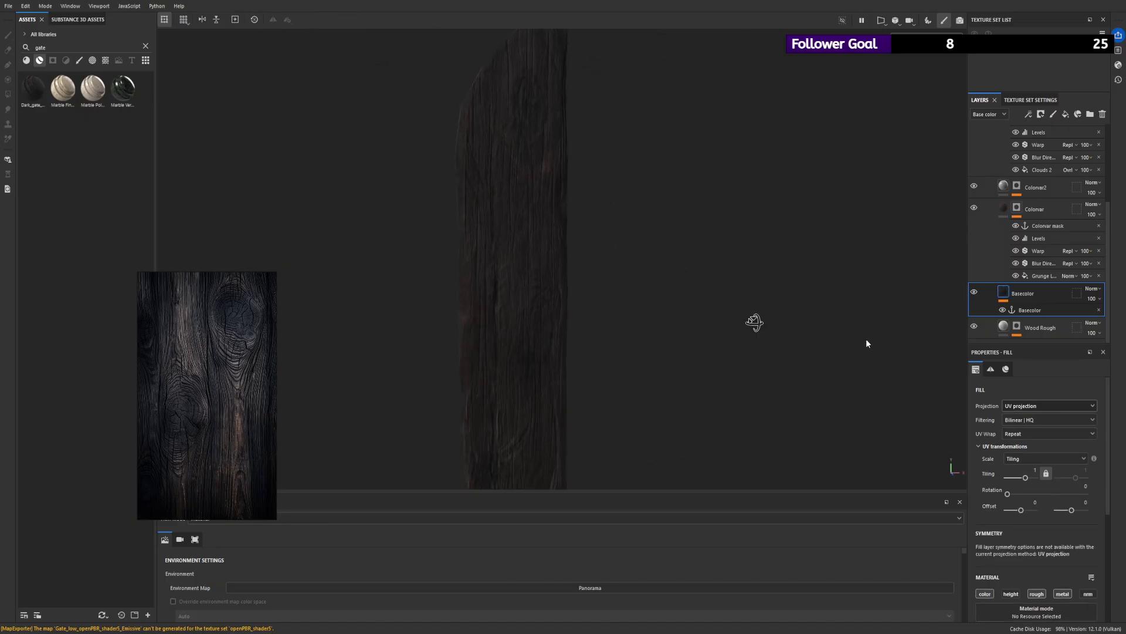
{"action": "left_click", "coordinate": [1040, 406]}
{"action": "left_click", "coordinate": [1025, 430]}
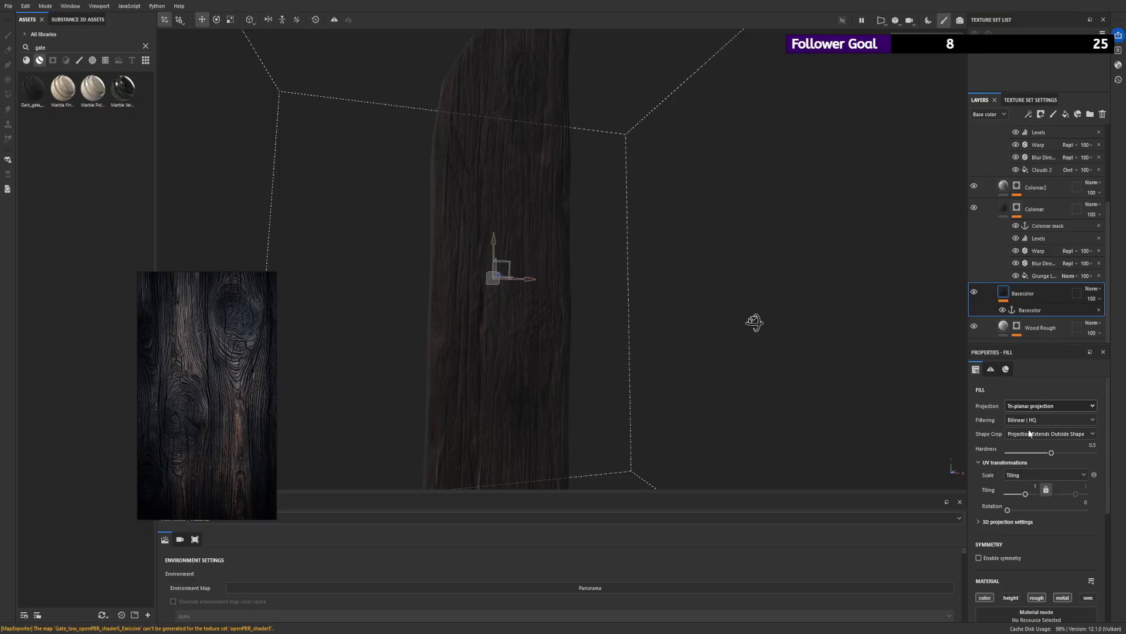
- Try Tri-planar projection on the Wood Rough fill layer and undo it
{"action": "left_click", "coordinate": [1022, 333]}
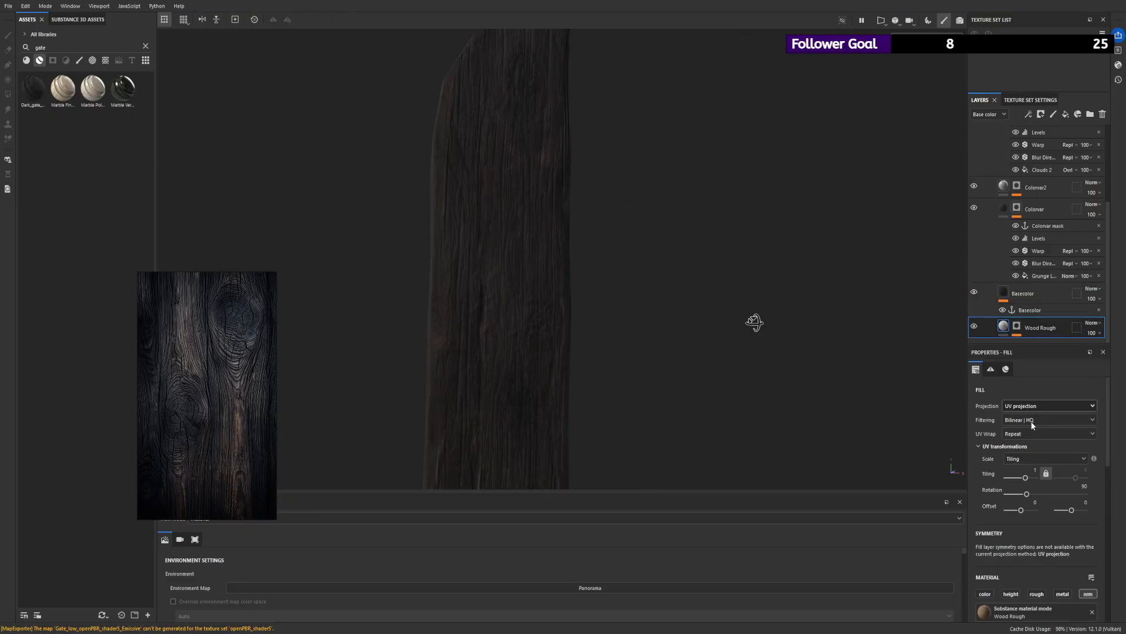
{"action": "left_click", "coordinate": [1022, 435]}
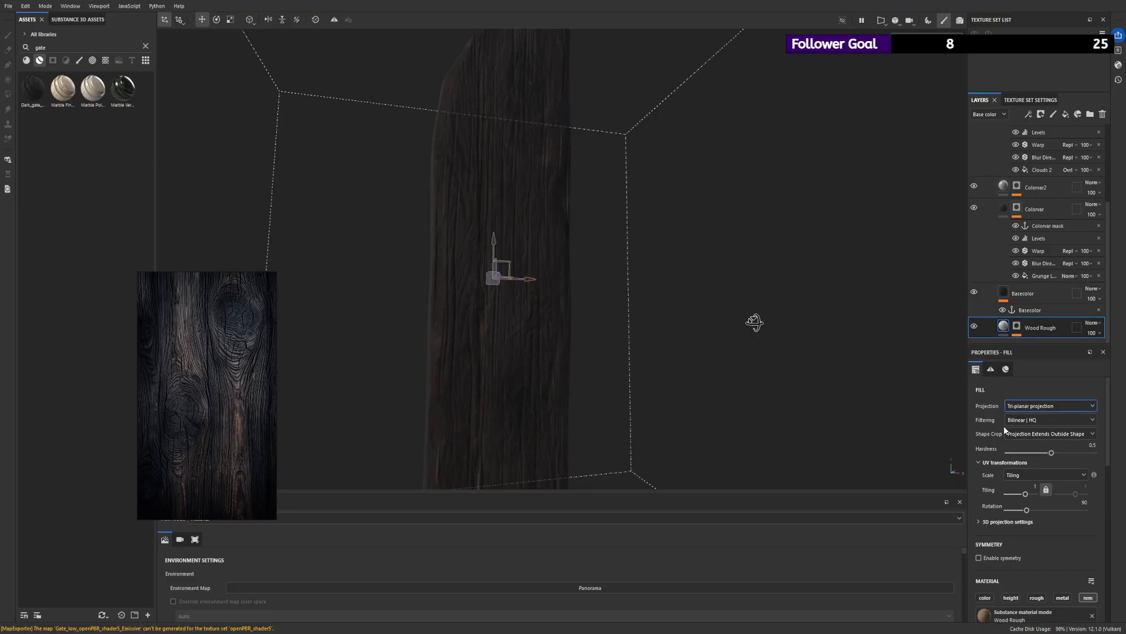
{"action": "key", "text": "ctrl+z"}
- Return the Basecolor fill layer to UV projection
{"action": "left_click", "coordinate": [1033, 296]}
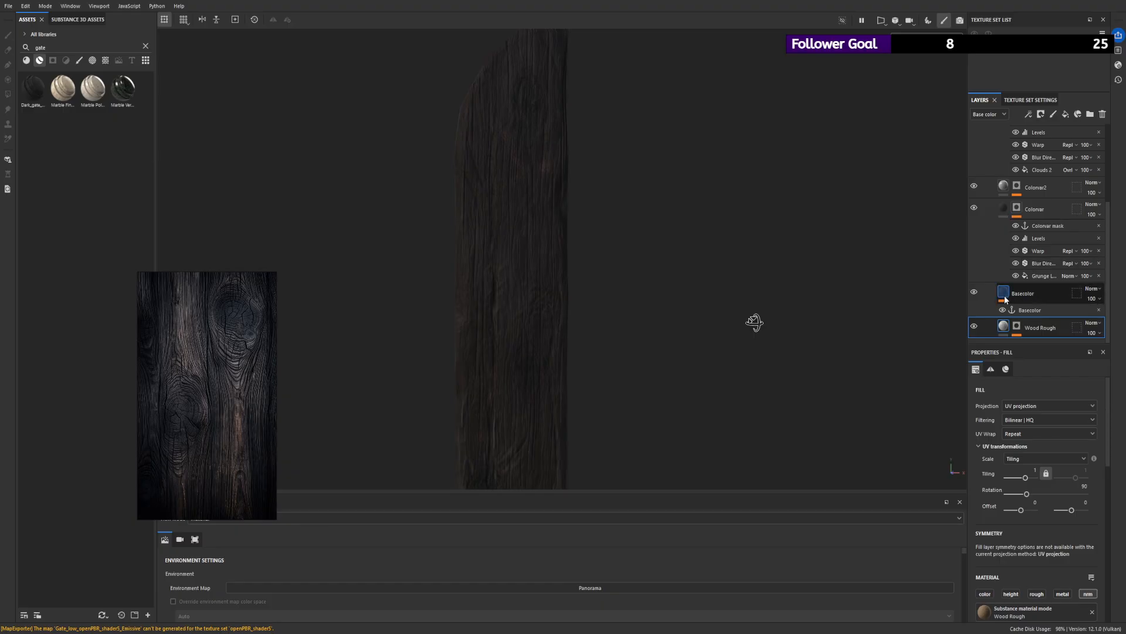
{"action": "left_click", "coordinate": [1026, 406]}
{"action": "left_click", "coordinate": [1026, 423]}
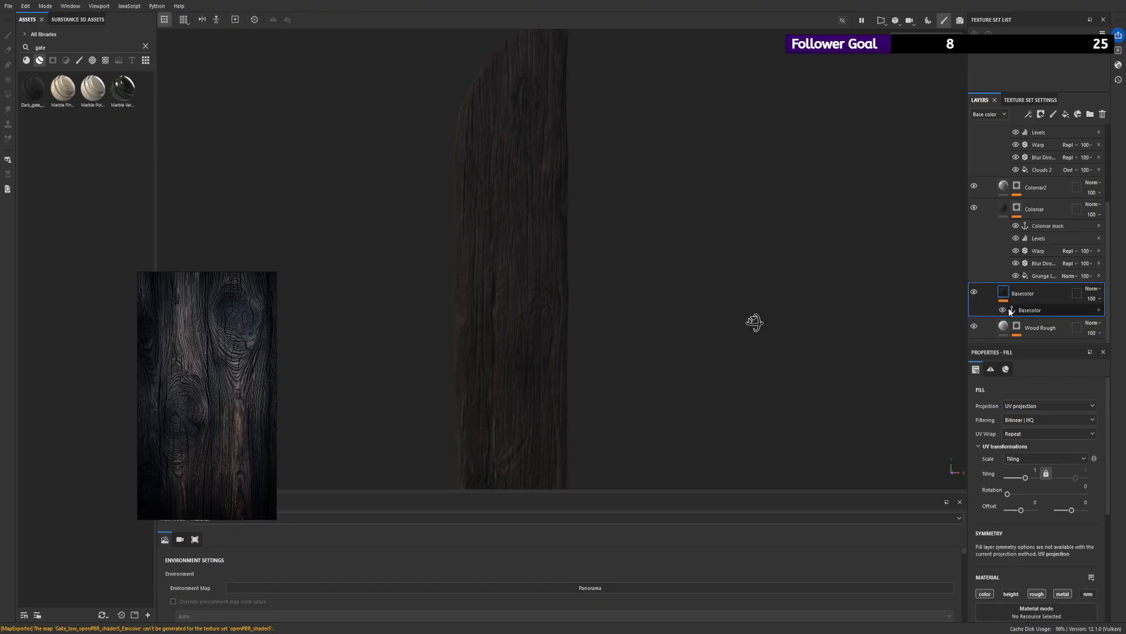
- Examine the wood texture across the UV layout in the 2D view and on the plank in 3D
{"action": "scroll", "coordinate": [596, 243], "scroll_direction": "down", "scroll_amount": 2}
{"action": "left_click_drag", "start_coordinate": [596, 243], "coordinate": [561, 290], "text": "alt"}
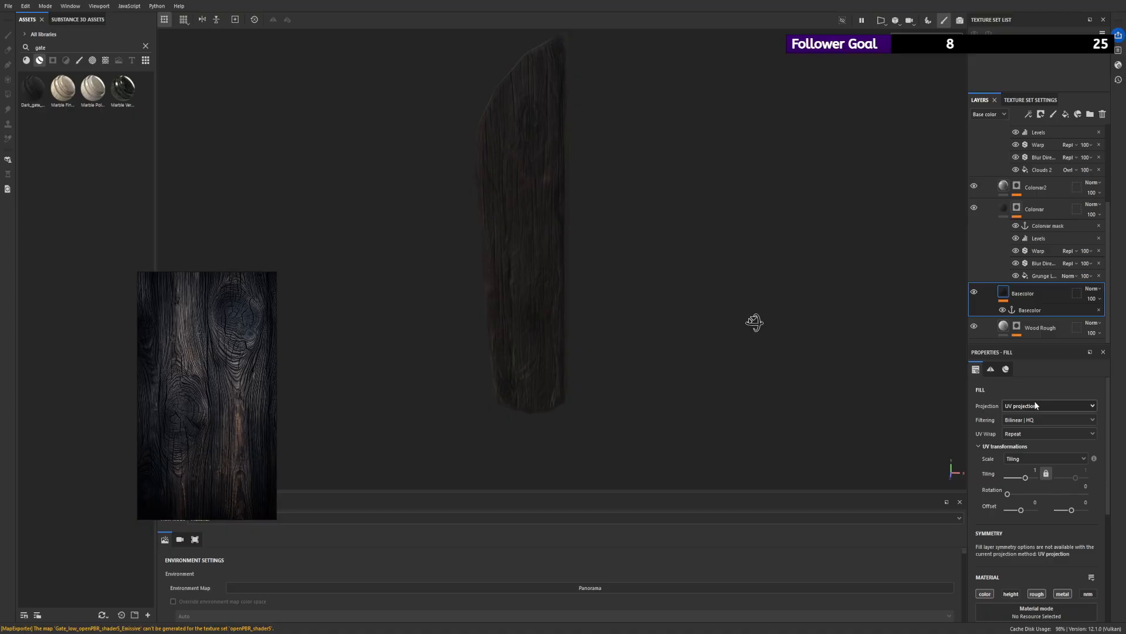
{"action": "key", "text": "F3"}
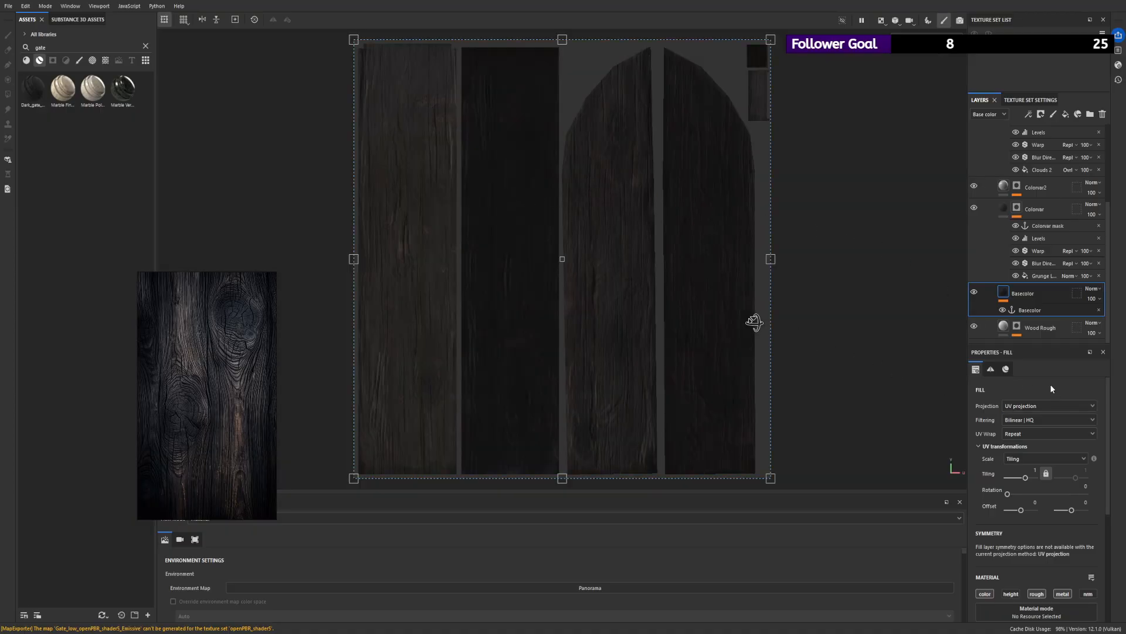
{"action": "key", "text": "F1"}
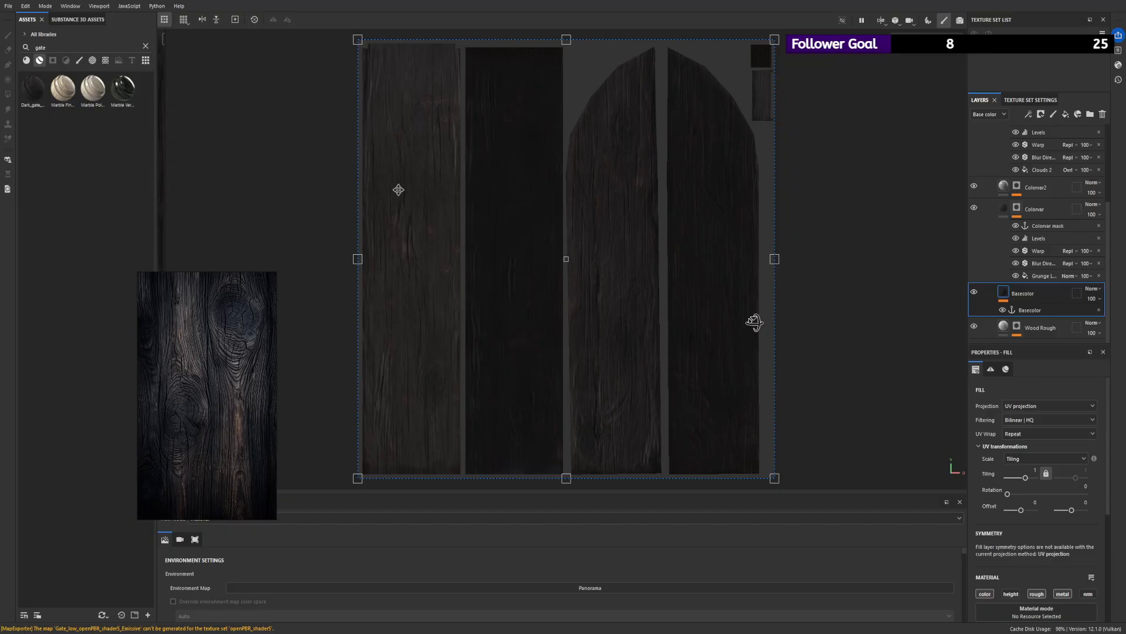
{"action": "key", "text": "F2"}
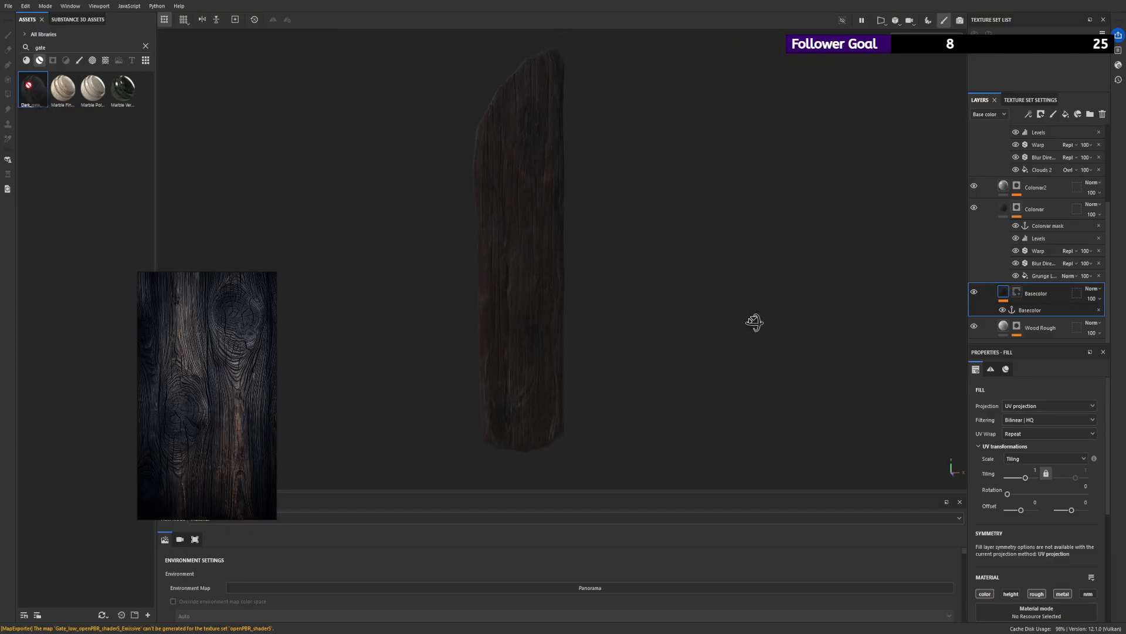
{"action": "left_click_drag", "start_coordinate": [504, 158], "coordinate": [475, 173], "text": "alt"}
{"action": "left_click_drag", "start_coordinate": [548, 233], "coordinate": [550, 188], "text": "alt"}
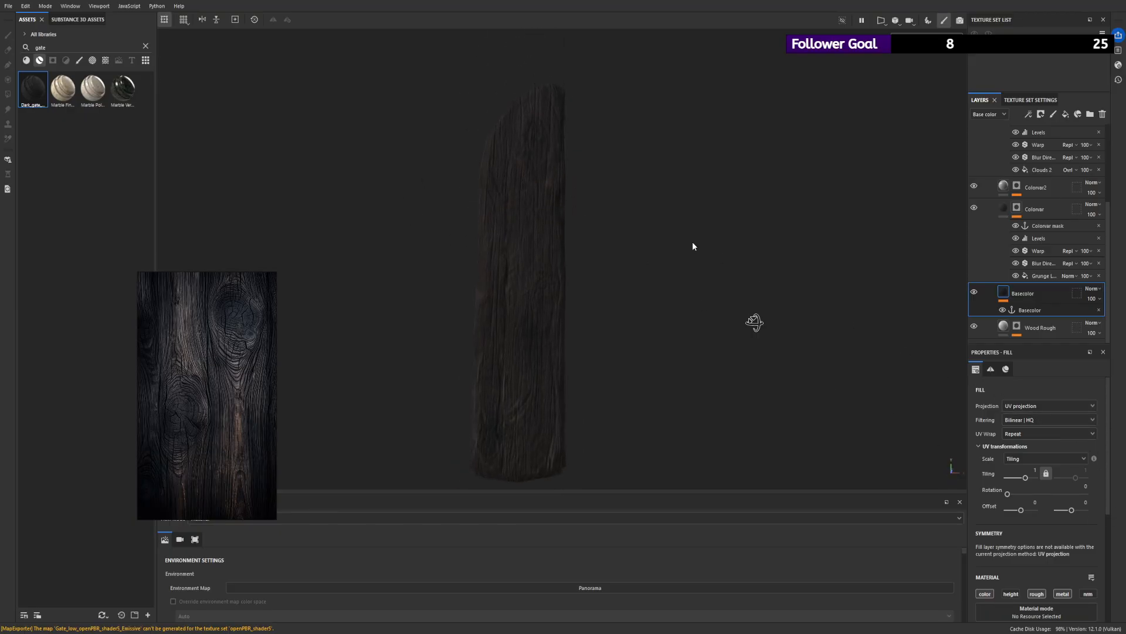
{"action": "left_click_drag", "start_coordinate": [622, 257], "coordinate": [597, 235], "text": "alt"}
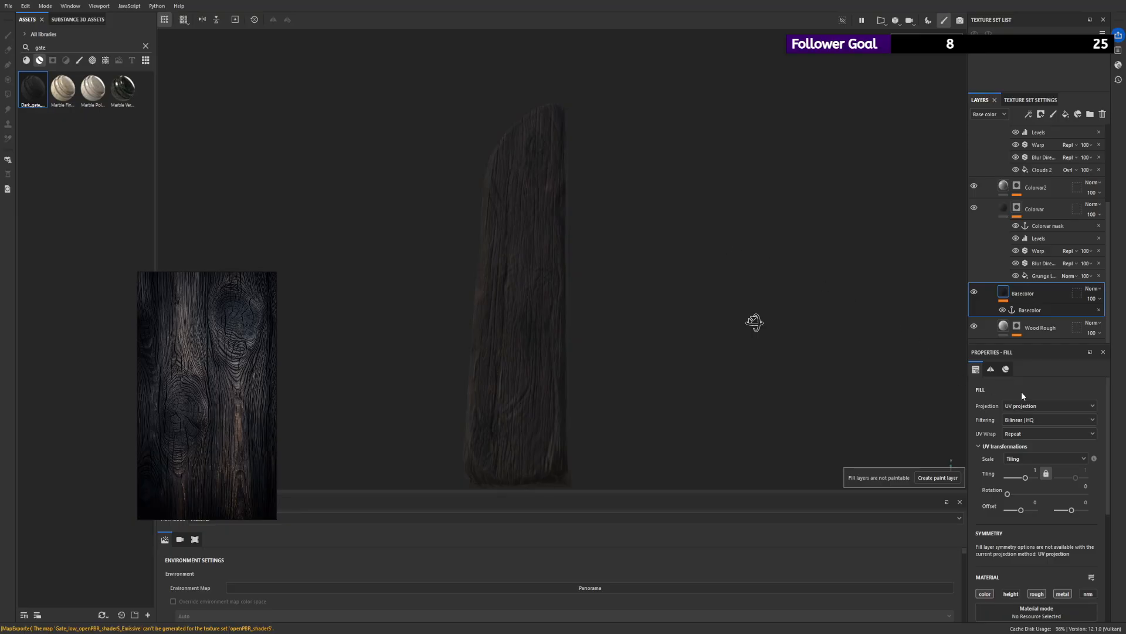
{"action": "left_click", "coordinate": [1040, 328]}
{"action": "scroll", "coordinate": [994, 249], "scroll_direction": "up", "scroll_amount": 10}
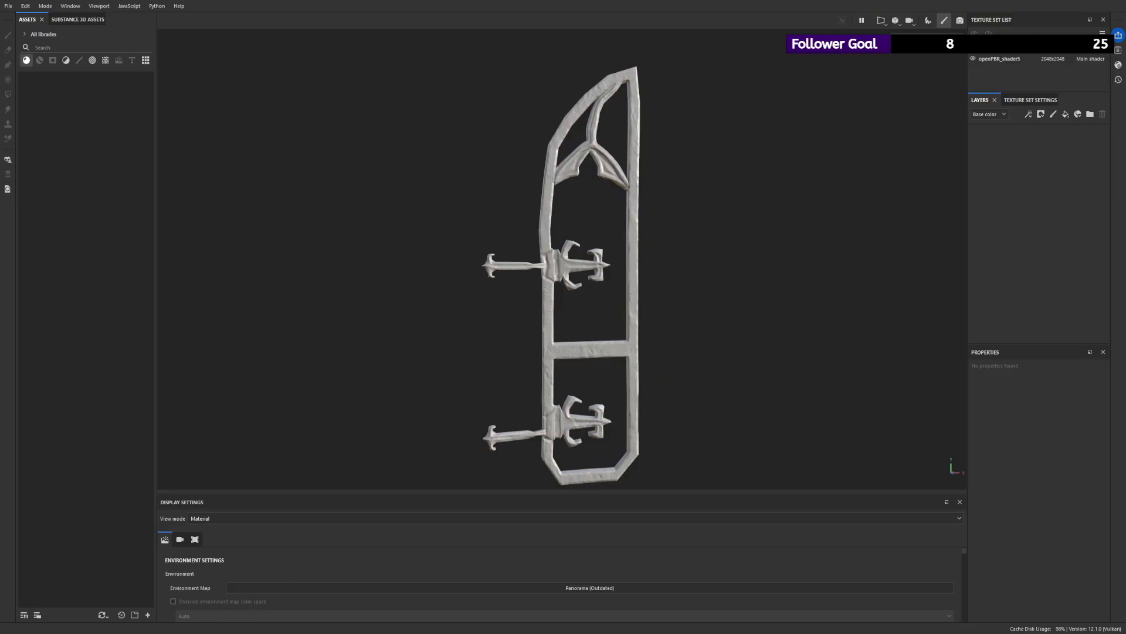
- Look over the metal gate frame and check its mesh map baking setup, ending back in painting mode
{"action": "right_click_drag", "start_coordinate": [561, 212], "coordinate": [554, 263], "text": "alt"}
{"action": "mouse_move", "coordinate": [554, 263]}
{"action": "left_mouse_down", "text": "alt"}
{"action": "mouse_move", "coordinate": [494, 255]}
{"action": "mouse_move", "coordinate": [530, 205]}
{"action": "left_mouse_up", "text": "alt"}
{"action": "left_click", "coordinate": [928, 20]}
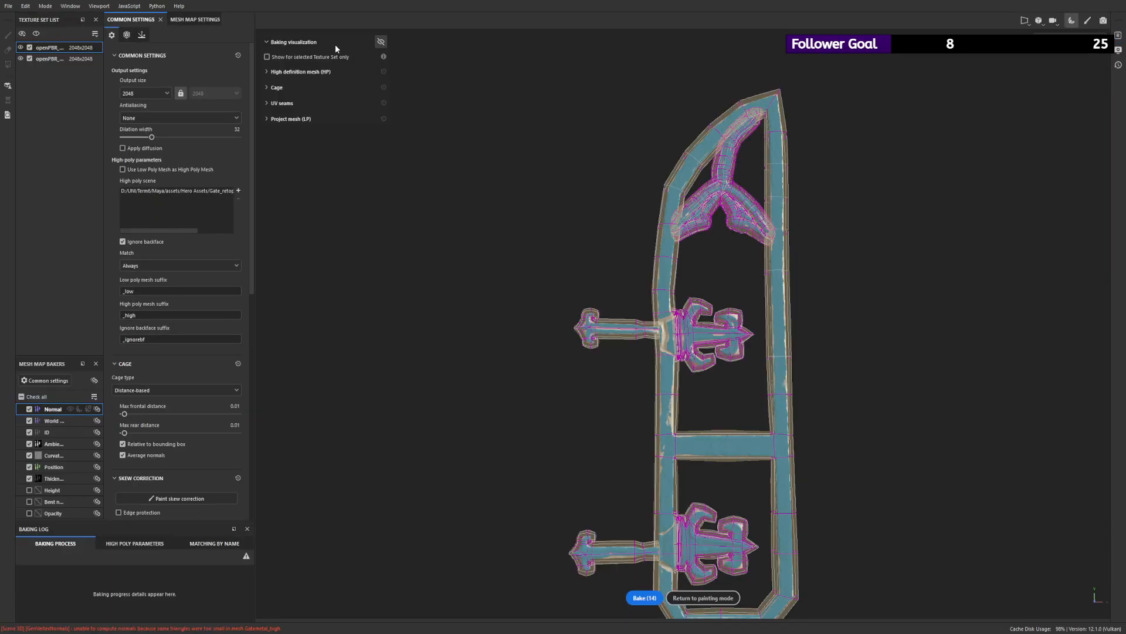
{"action": "mouse_move", "coordinate": [595, 249]}
{"action": "left_mouse_down", "text": "alt"}
{"action": "mouse_move", "coordinate": [593, 307]}
{"action": "mouse_move", "coordinate": [591, 257]}
{"action": "mouse_move", "coordinate": [611, 268]}
{"action": "left_mouse_up", "text": "alt"}
{"action": "left_click", "coordinate": [687, 596]}
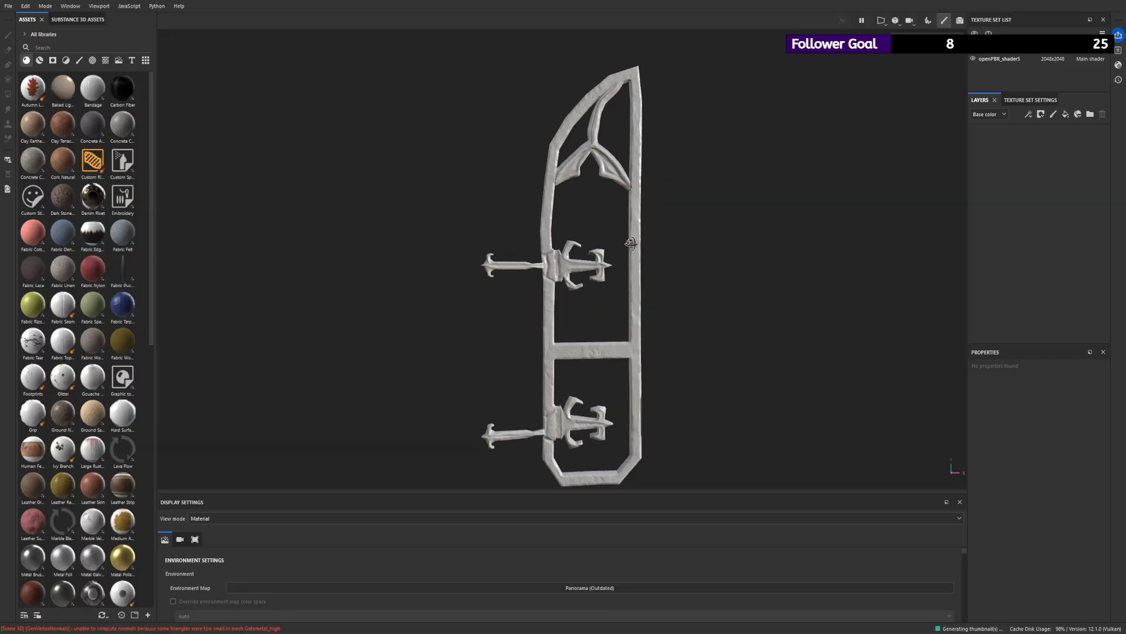
- Show only smart materials in a separate asset browser and limit it to the Your assets library
{"action": "left_click", "coordinate": [39, 60]}
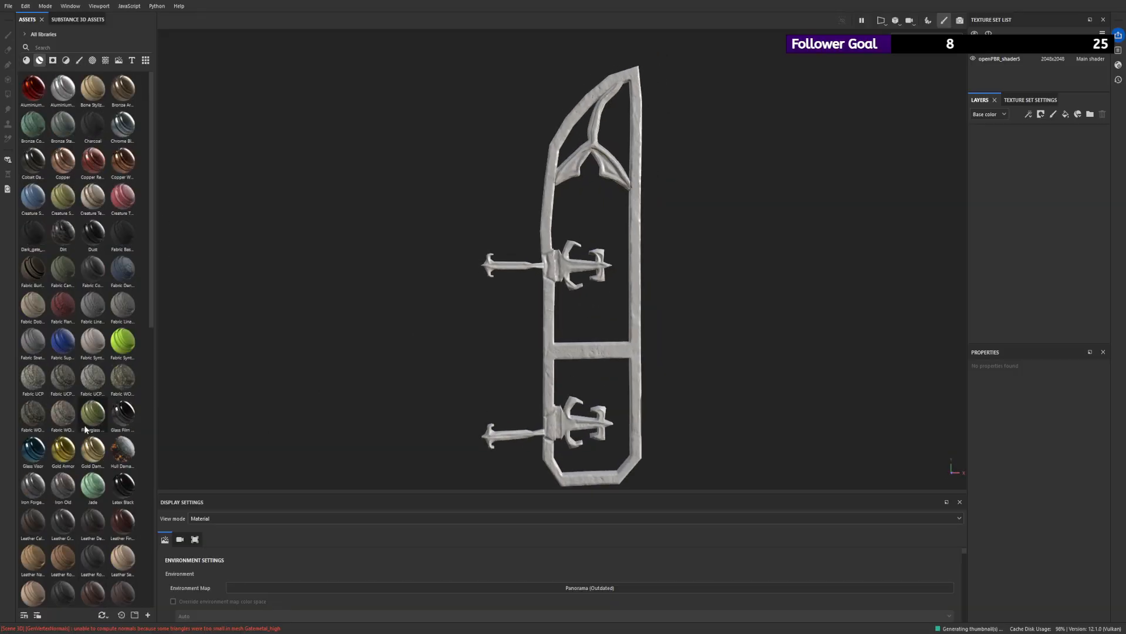
{"action": "left_click", "coordinate": [135, 615]}
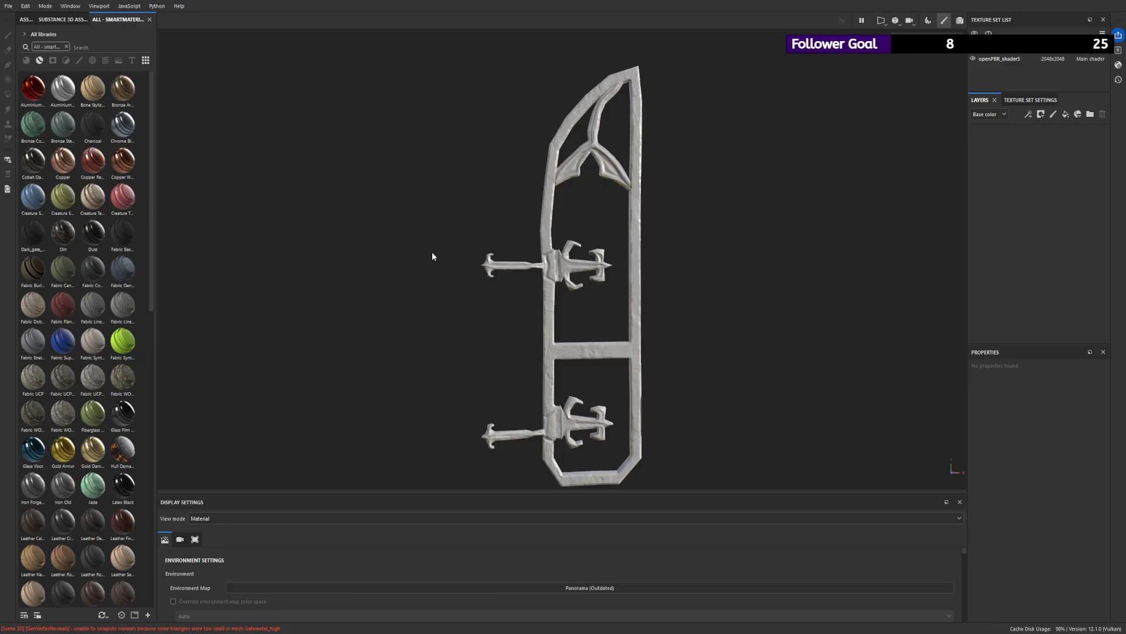
{"action": "left_click", "coordinate": [66, 47]}
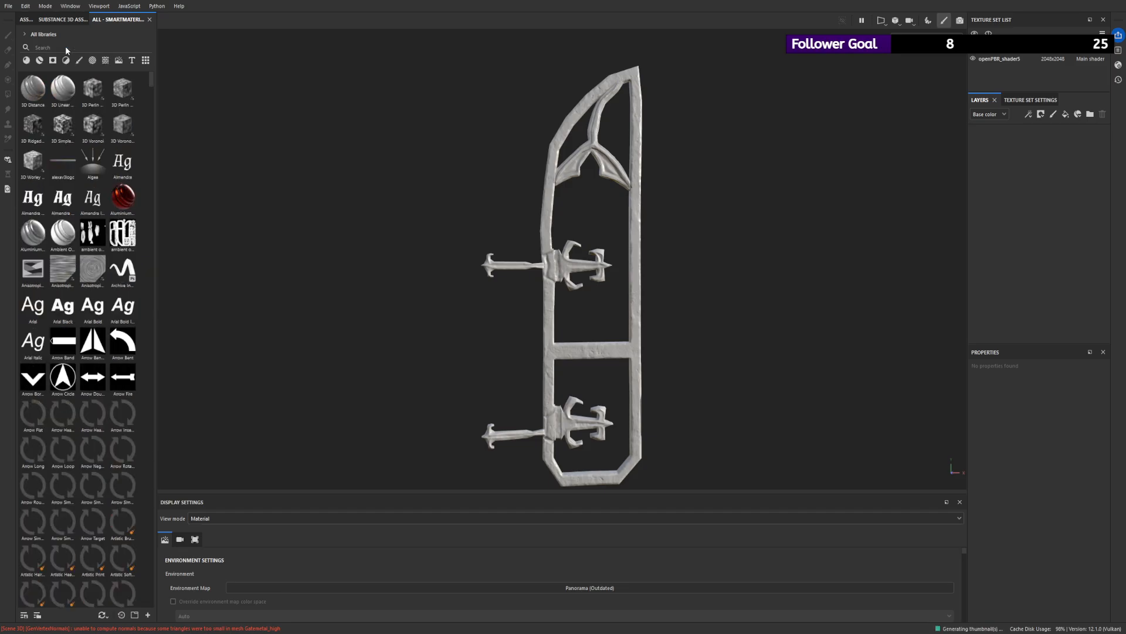
{"action": "left_click", "coordinate": [40, 61]}
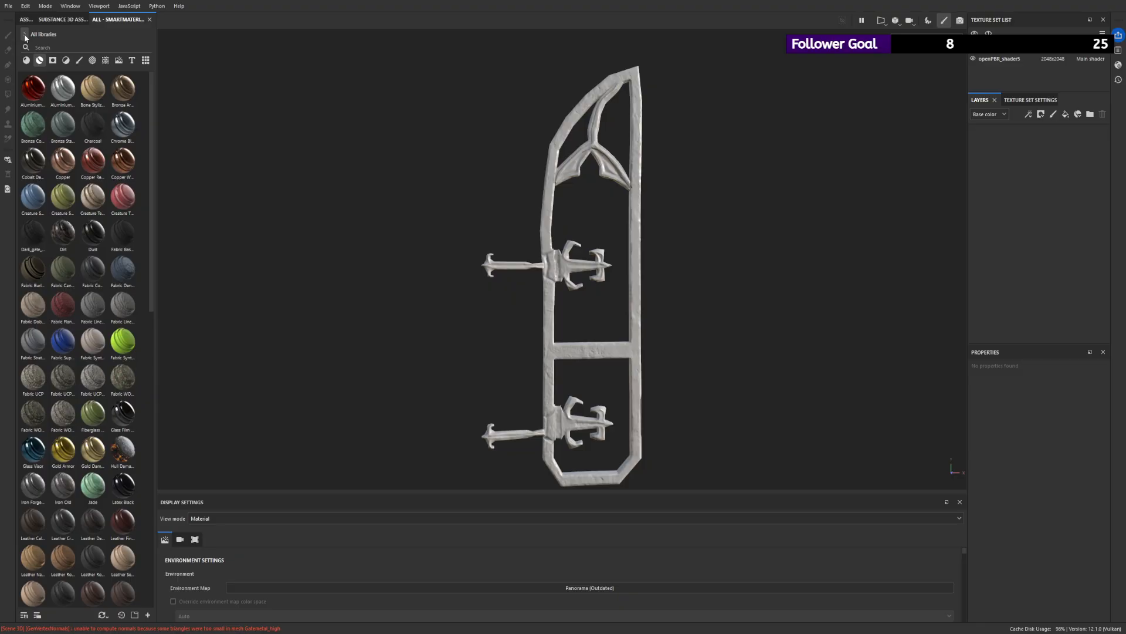
{"action": "left_click", "coordinate": [41, 61]}
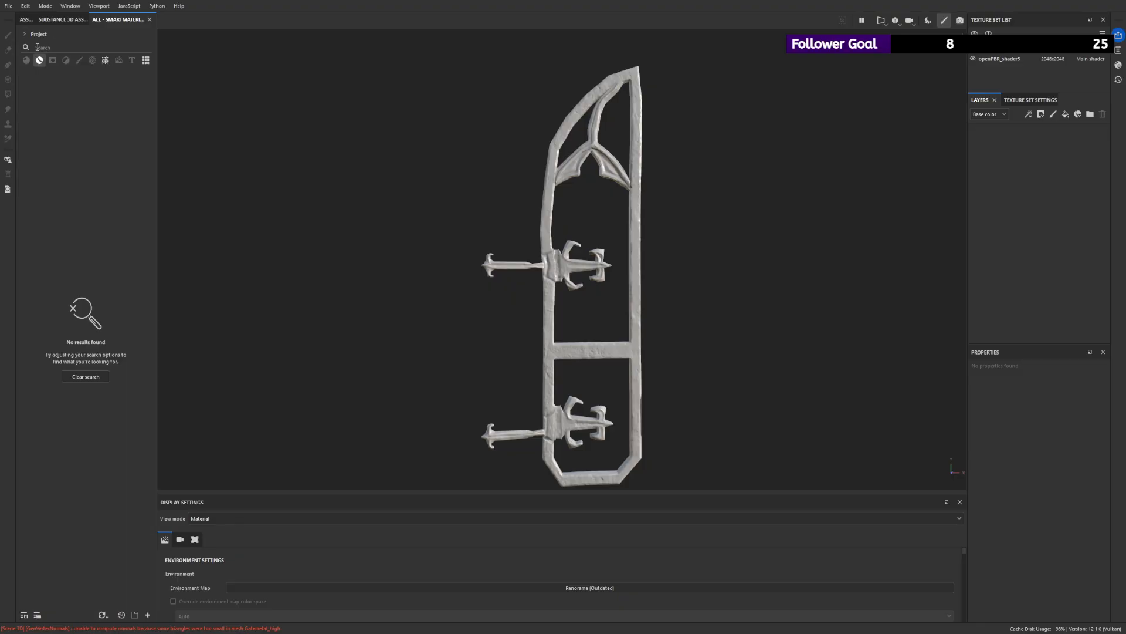
{"action": "left_click", "coordinate": [50, 76]}
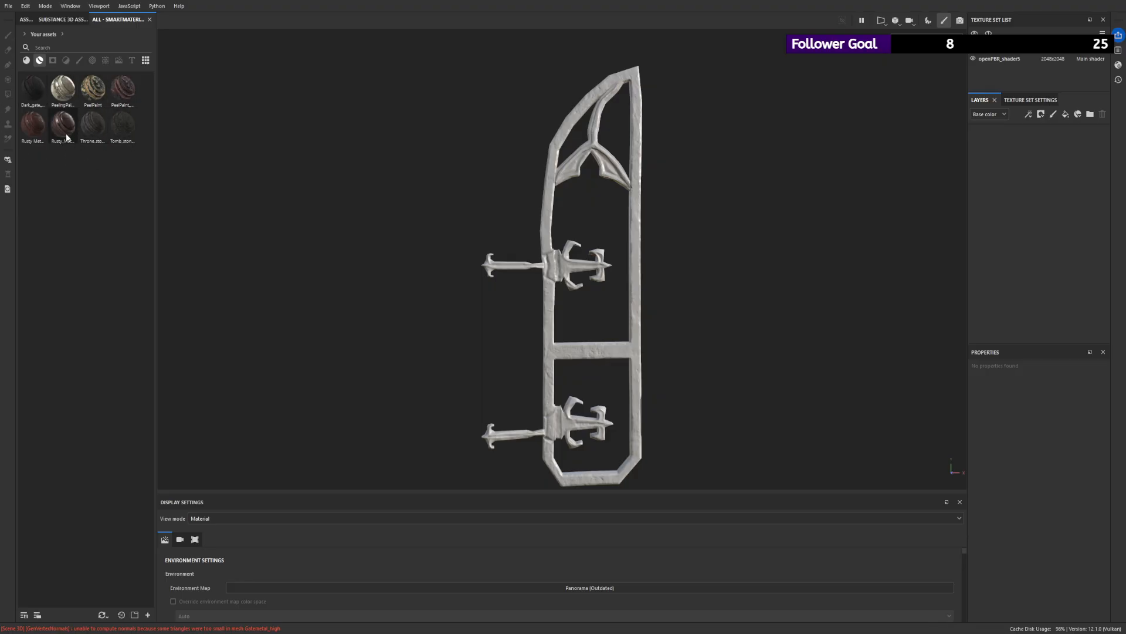
- Try the Rusty Metal_2 smart material on the gate and examine it on the pointed ornament
{"action": "left_click_drag", "start_coordinate": [33, 124], "coordinate": [1026, 136]}
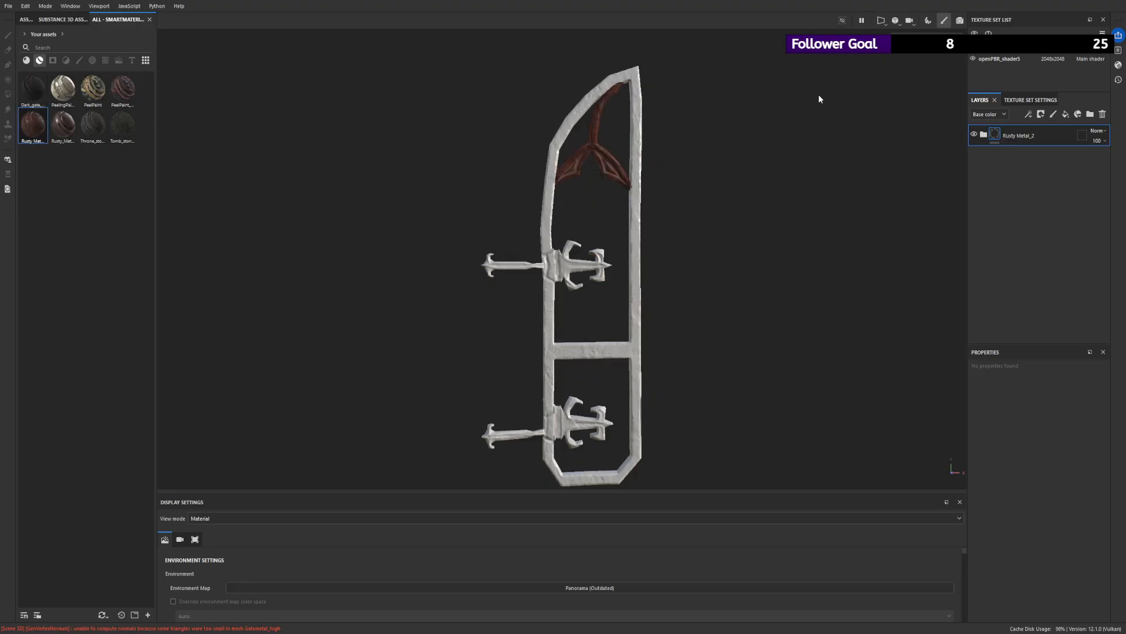
{"action": "left_click_drag", "start_coordinate": [640, 170], "coordinate": [715, 195], "text": "alt"}
{"action": "scroll", "coordinate": [944, 324], "scroll_direction": "up", "scroll_amount": 3}
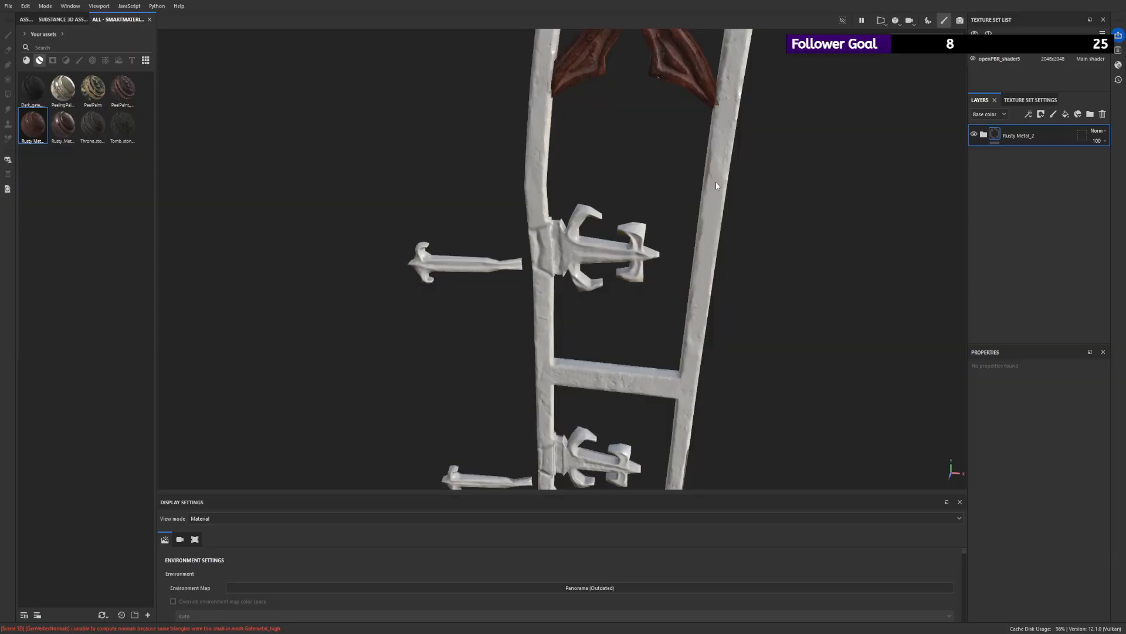
{"action": "scroll", "coordinate": [716, 181], "scroll_direction": "down", "scroll_amount": 3}
{"action": "right_click_drag", "start_coordinate": [663, 150], "coordinate": [792, 270], "text": "alt"}
{"action": "left_click_drag", "start_coordinate": [716, 143], "coordinate": [611, 161], "text": "alt"}
{"action": "scroll", "coordinate": [610, 161], "scroll_direction": "up", "scroll_amount": 2}
- Add the Rusty_Metal_101 smart material for comparison and delete the Rusty Metal_2 group
{"action": "left_click_drag", "start_coordinate": [63, 125], "coordinate": [1043, 136]}
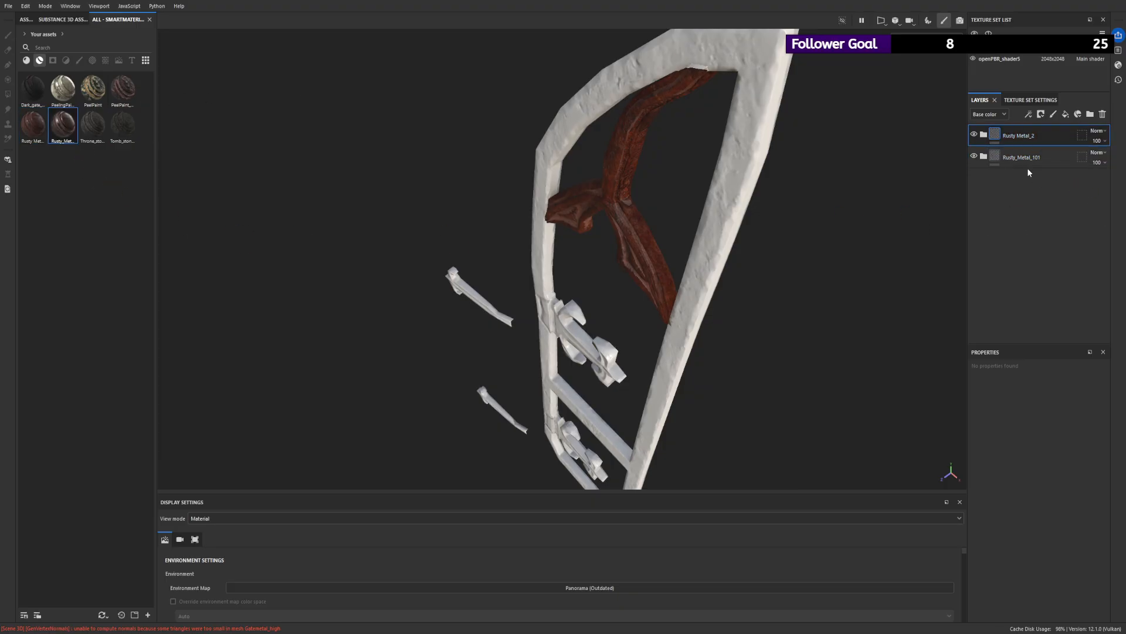
{"action": "left_click", "coordinate": [974, 134]}
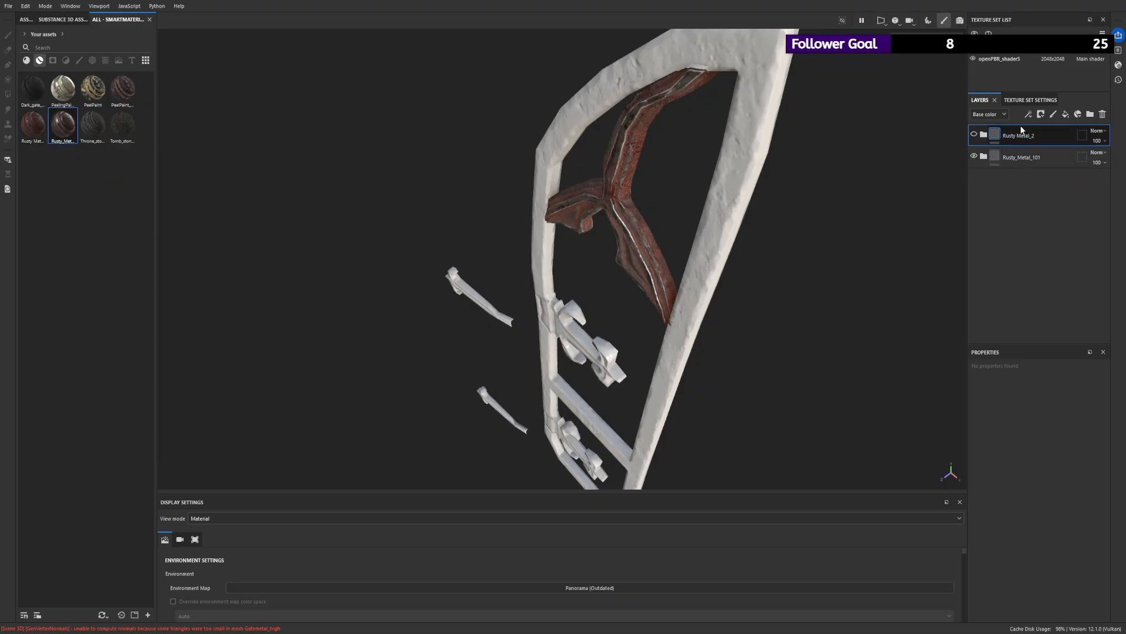
{"action": "key", "text": "Delete"}
- Examine Rusty_Metal_101 up close on the ornament and remove it from the layer stack
{"action": "scroll", "coordinate": [782, 288], "scroll_direction": "up", "scroll_amount": 3}
{"action": "left_click_drag", "start_coordinate": [755, 178], "coordinate": [812, 255], "text": "alt"}
{"action": "left_click_drag", "start_coordinate": [678, 263], "coordinate": [935, 159], "text": "alt"}
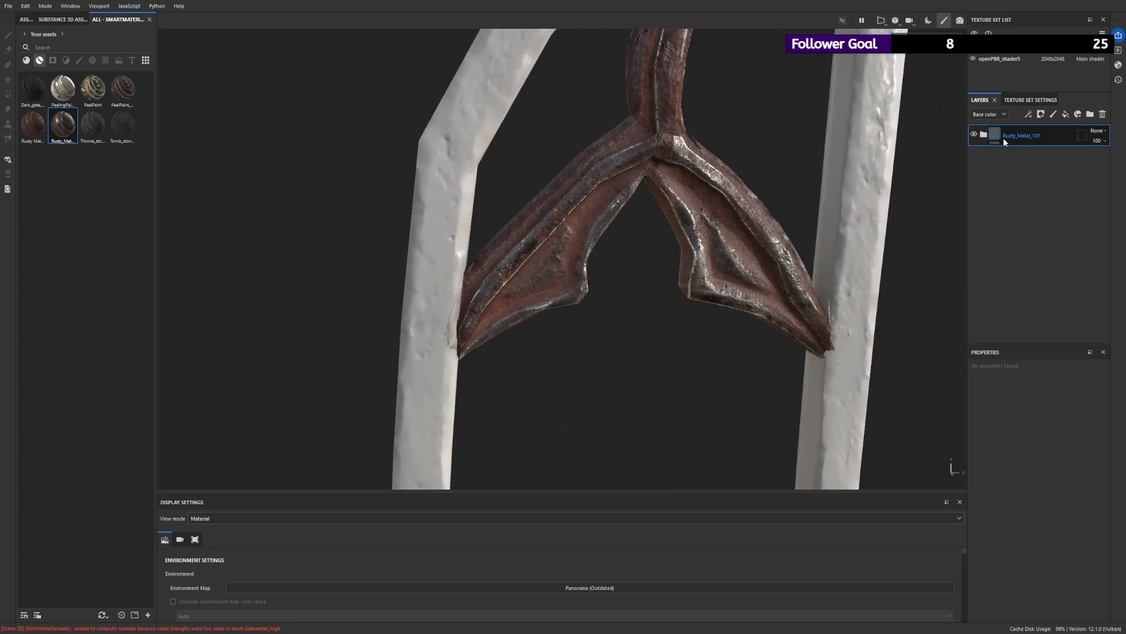
{"action": "key", "text": "Delete"}
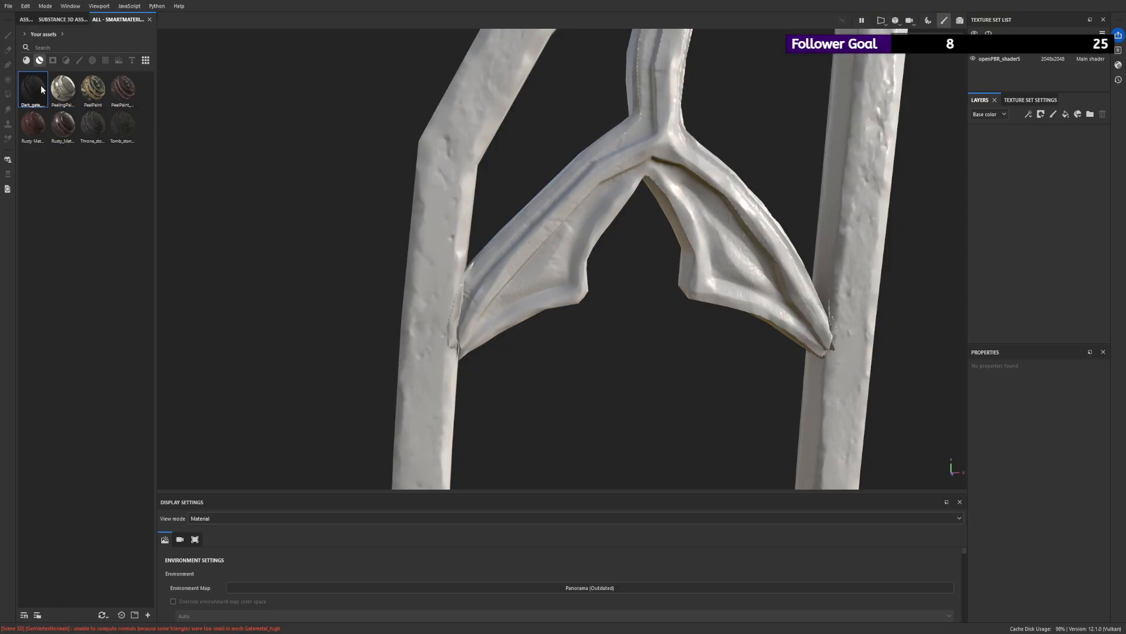
- Add the PeelPaint_RUSTED_1 smart material with PeelPaint above it, and hide the PeelPaint_RUSTED_1 group
{"action": "left_click_drag", "start_coordinate": [123, 88], "coordinate": [1053, 138]}
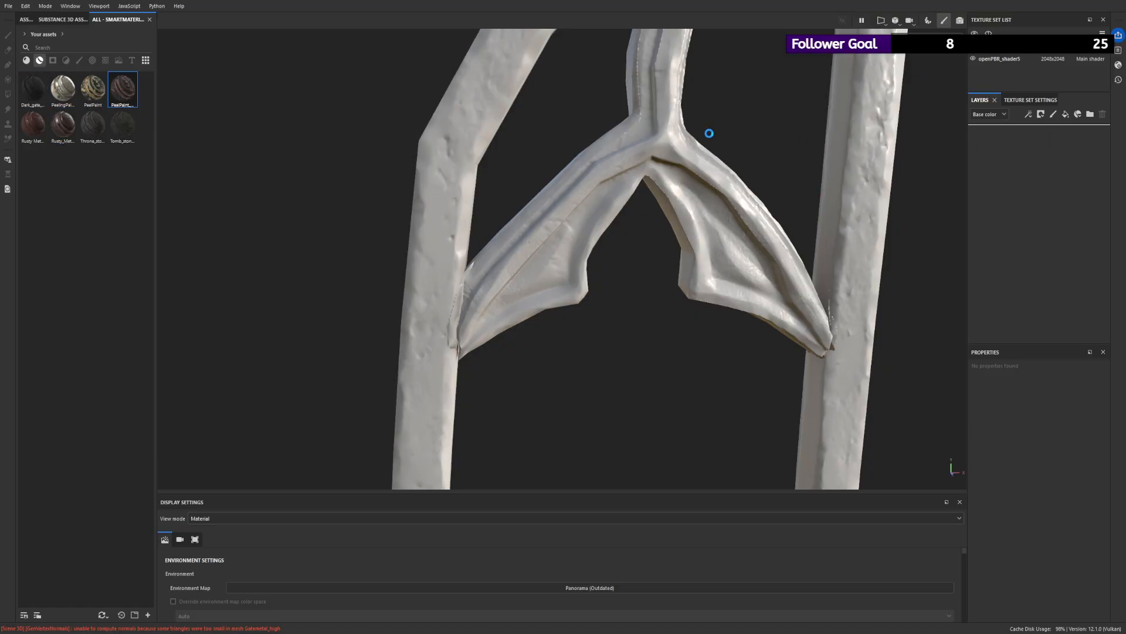
{"action": "left_click_drag", "start_coordinate": [684, 133], "coordinate": [528, 167], "text": "alt"}
{"action": "mouse_move", "coordinate": [92, 88]}
{"action": "left_mouse_down"}
{"action": "mouse_move", "coordinate": [945, 149]}
{"action": "mouse_move", "coordinate": [1012, 125]}
{"action": "left_mouse_up"}
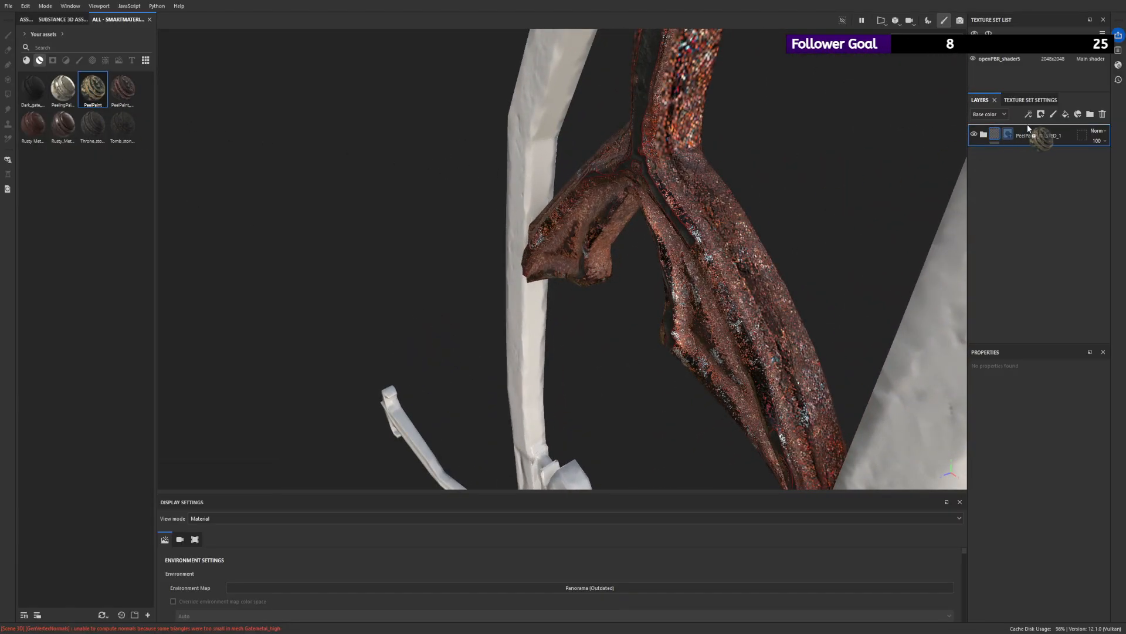
{"action": "left_click", "coordinate": [974, 156]}
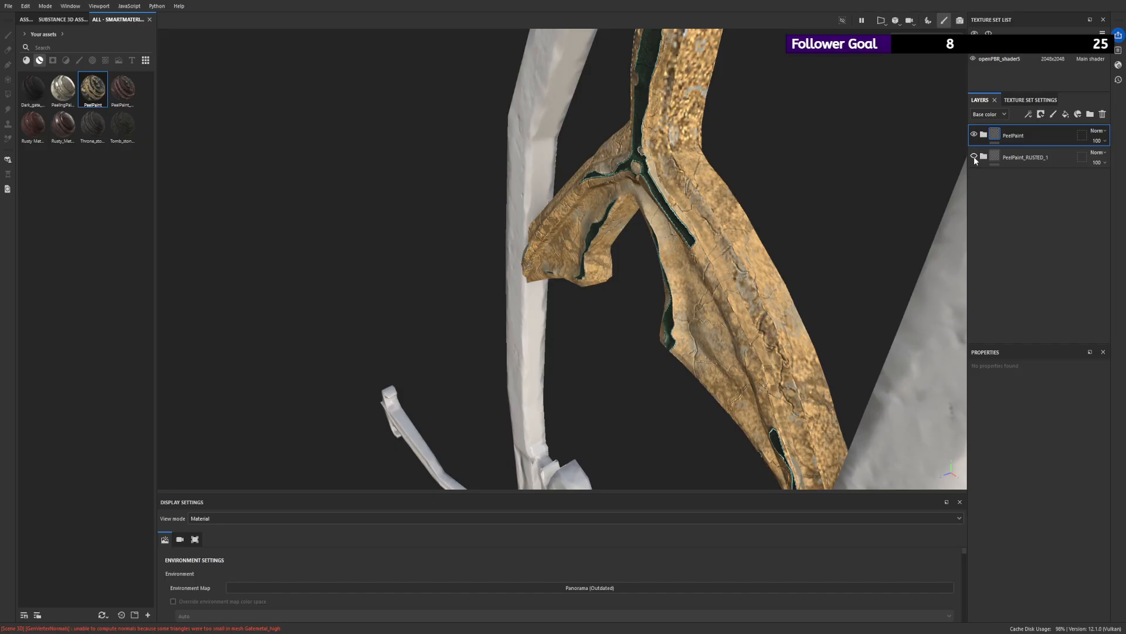
{"action": "left_click_drag", "start_coordinate": [698, 114], "coordinate": [840, 98], "text": "alt"}
{"action": "scroll", "coordinate": [597, 137], "scroll_direction": "down", "scroll_amount": 5}
{"action": "left_click_drag", "start_coordinate": [598, 139], "coordinate": [725, 185], "text": "alt"}
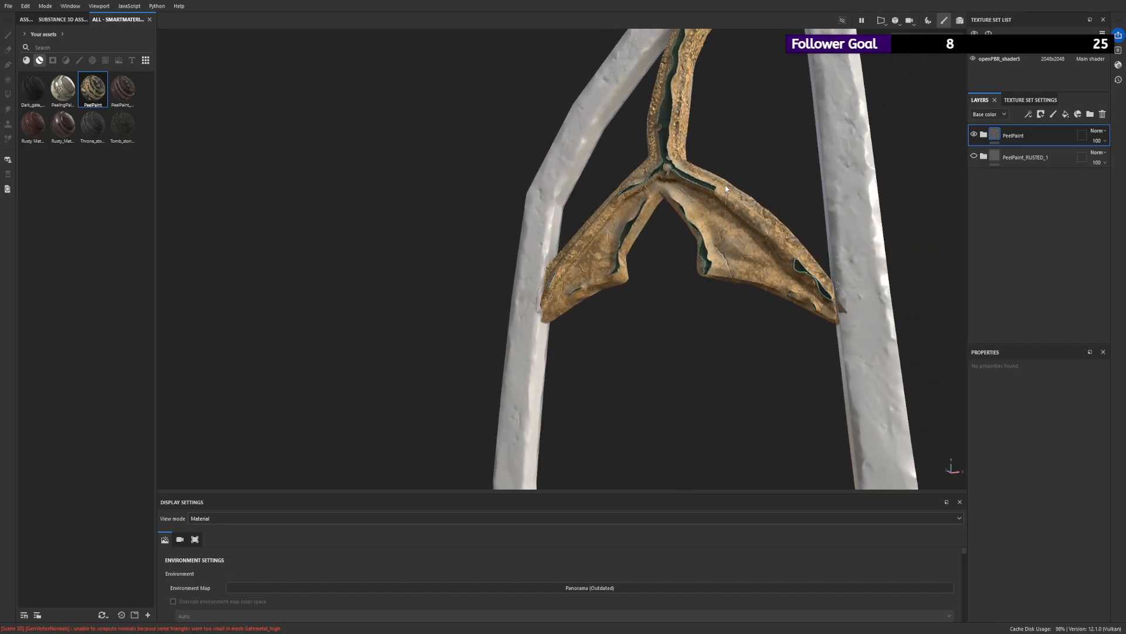
- Expand the PeelPaint group and examine what Peel Edge, Peel and Cracks Inside contribute by toggling their visibility
{"action": "left_click", "coordinate": [985, 136]}
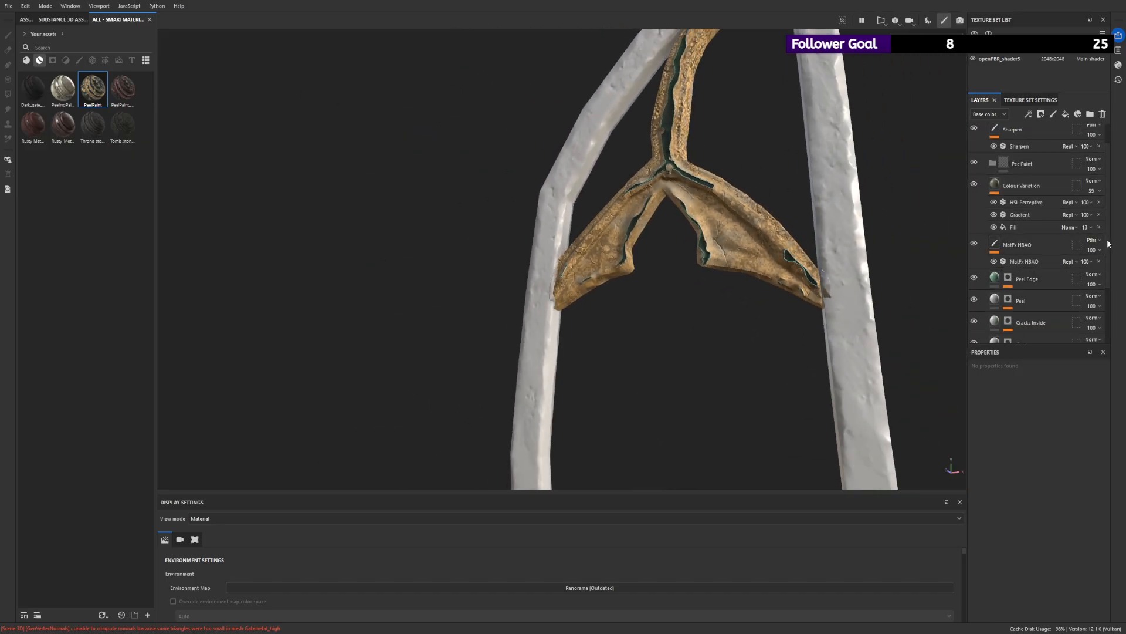
{"action": "scroll", "coordinate": [1108, 243], "scroll_direction": "down", "scroll_amount": 3}
{"action": "left_click", "coordinate": [978, 195]}
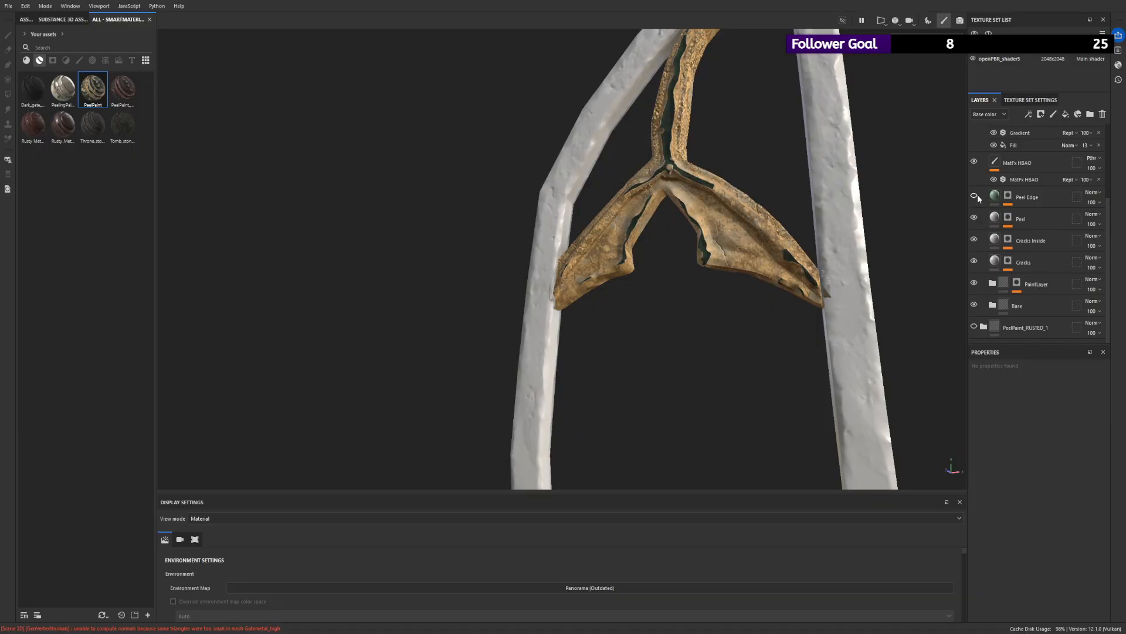
{"action": "left_click", "coordinate": [977, 194]}
{"action": "scroll", "coordinate": [767, 178], "scroll_direction": "up", "scroll_amount": 4}
{"action": "left_click_drag", "start_coordinate": [767, 178], "coordinate": [704, 120], "text": "alt"}
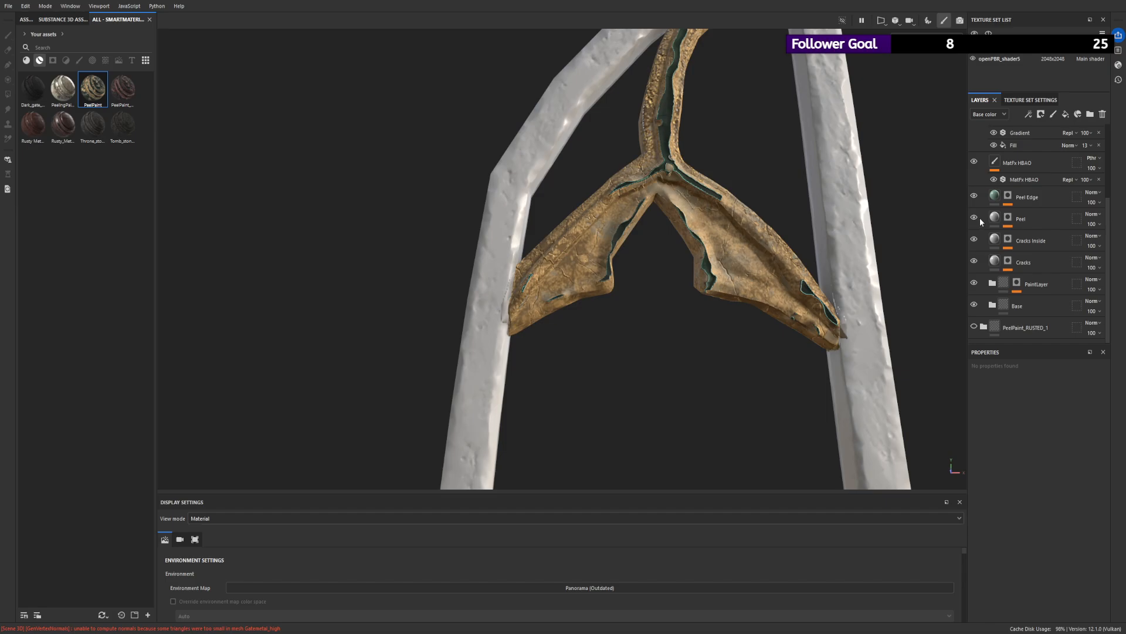
{"action": "left_click", "coordinate": [976, 218]}
{"action": "left_click", "coordinate": [976, 218]}
{"action": "scroll", "coordinate": [748, 171], "scroll_direction": "up", "scroll_amount": 3}
{"action": "left_click_drag", "start_coordinate": [748, 171], "coordinate": [839, 202], "text": "alt"}
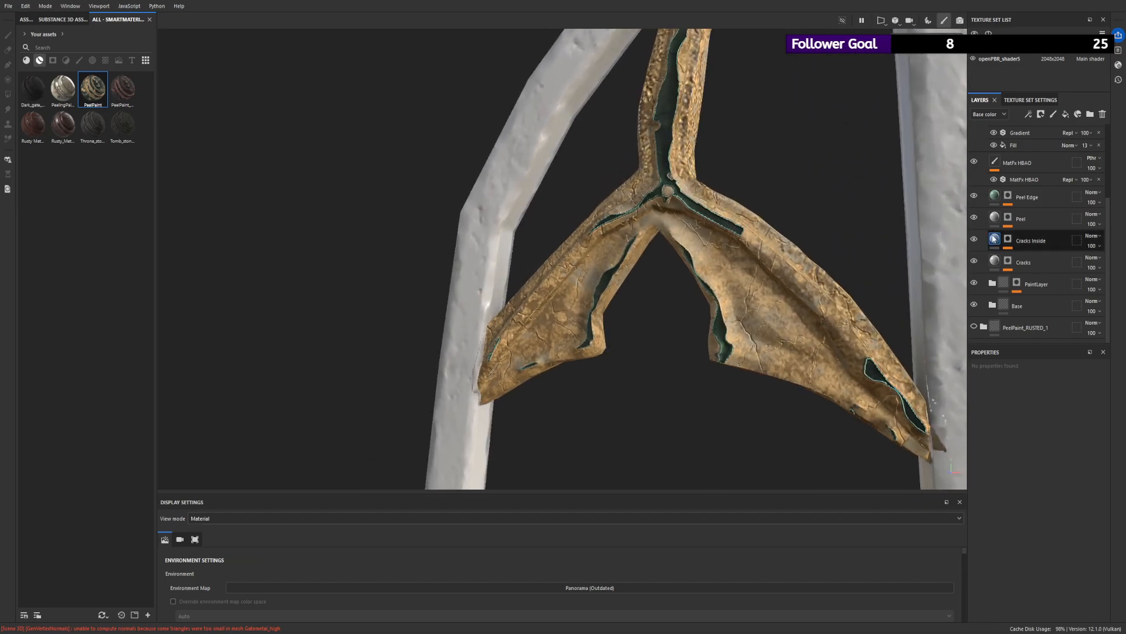
{"action": "left_click", "coordinate": [974, 239]}
{"action": "left_click", "coordinate": [974, 239]}
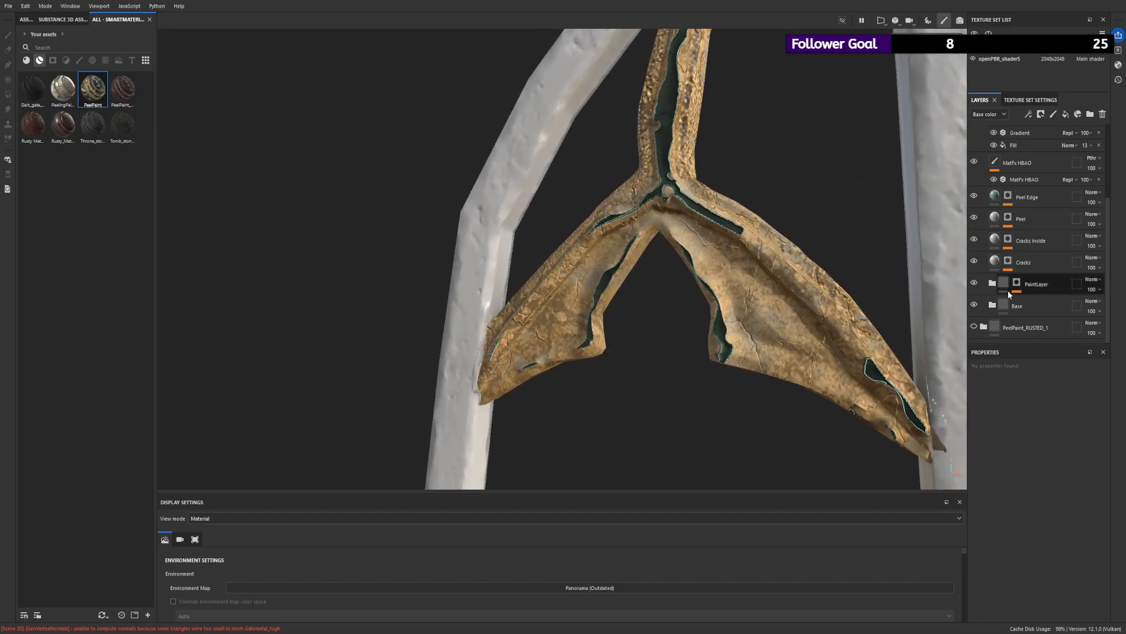
- Expand the PaintLayer group and show the effect stack of its mask
{"action": "scroll", "coordinate": [1009, 294], "scroll_direction": "up", "scroll_amount": 1}
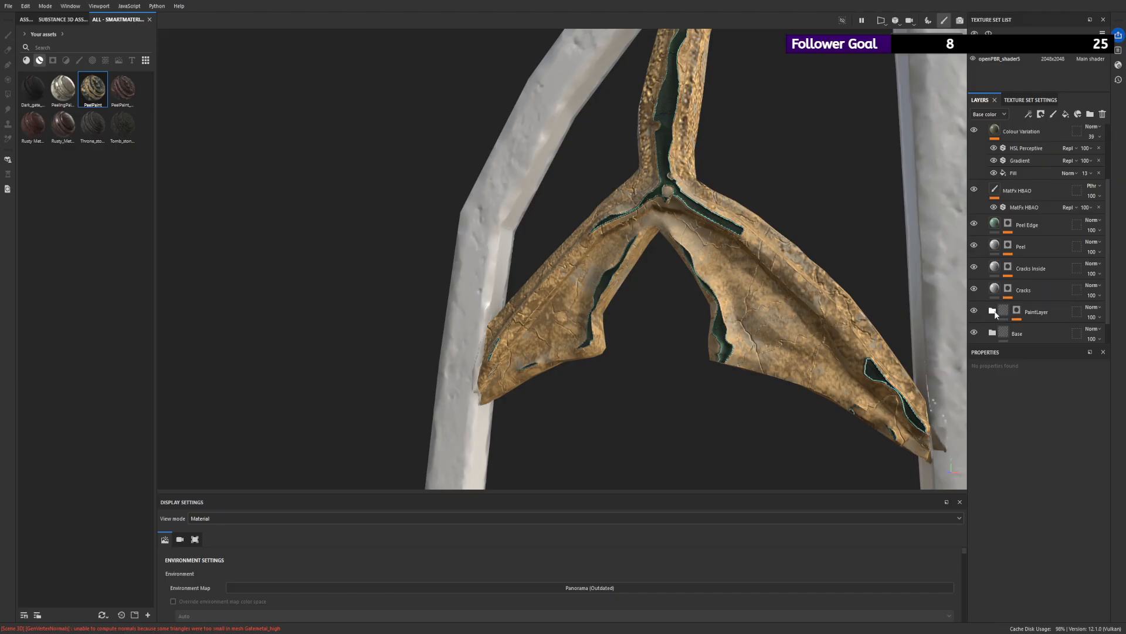
{"action": "left_click", "coordinate": [992, 311]}
{"action": "left_click", "coordinate": [1009, 309]}
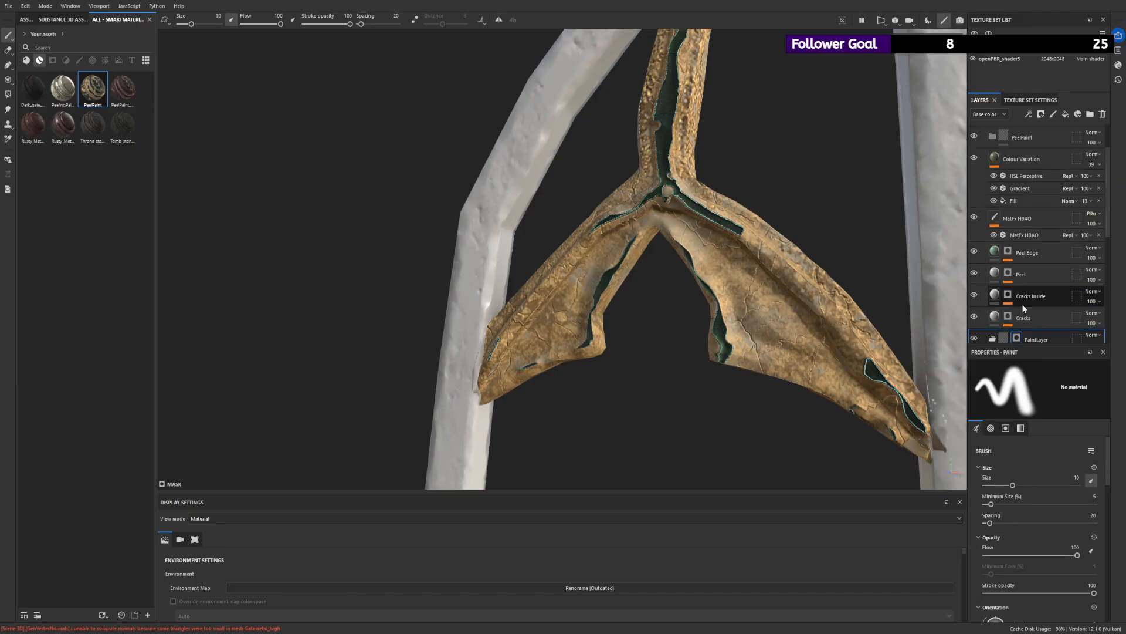
{"action": "scroll", "coordinate": [1023, 300], "scroll_direction": "up", "scroll_amount": 1}
{"action": "scroll", "coordinate": [1037, 284], "scroll_direction": "down", "scroll_amount": 2}
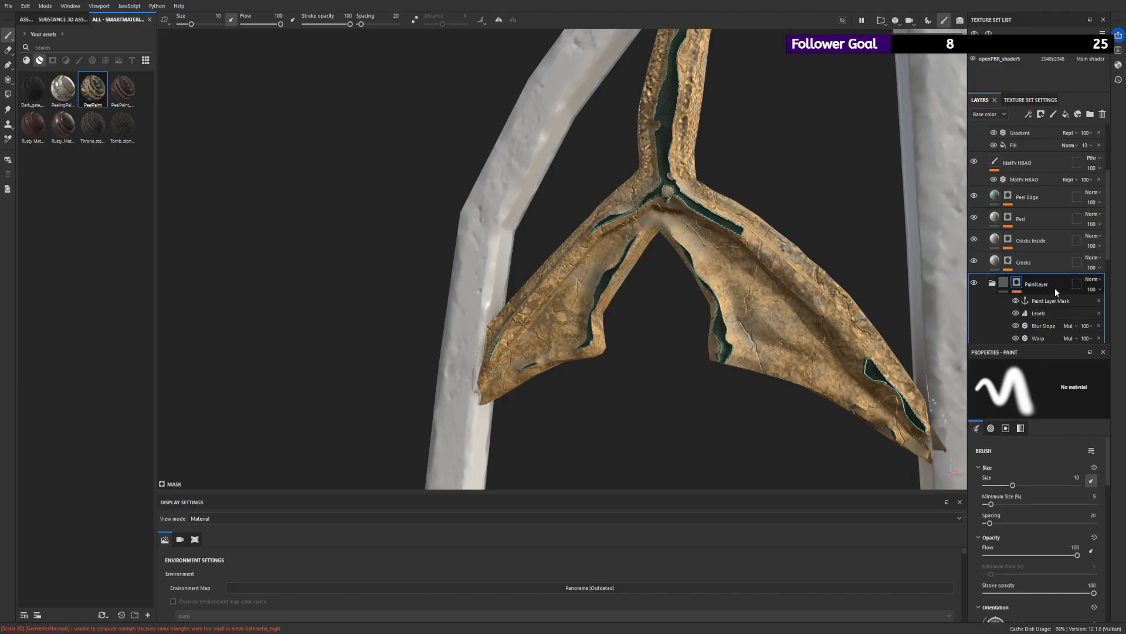
{"action": "scroll", "coordinate": [1055, 289], "scroll_direction": "down", "scroll_amount": 3}
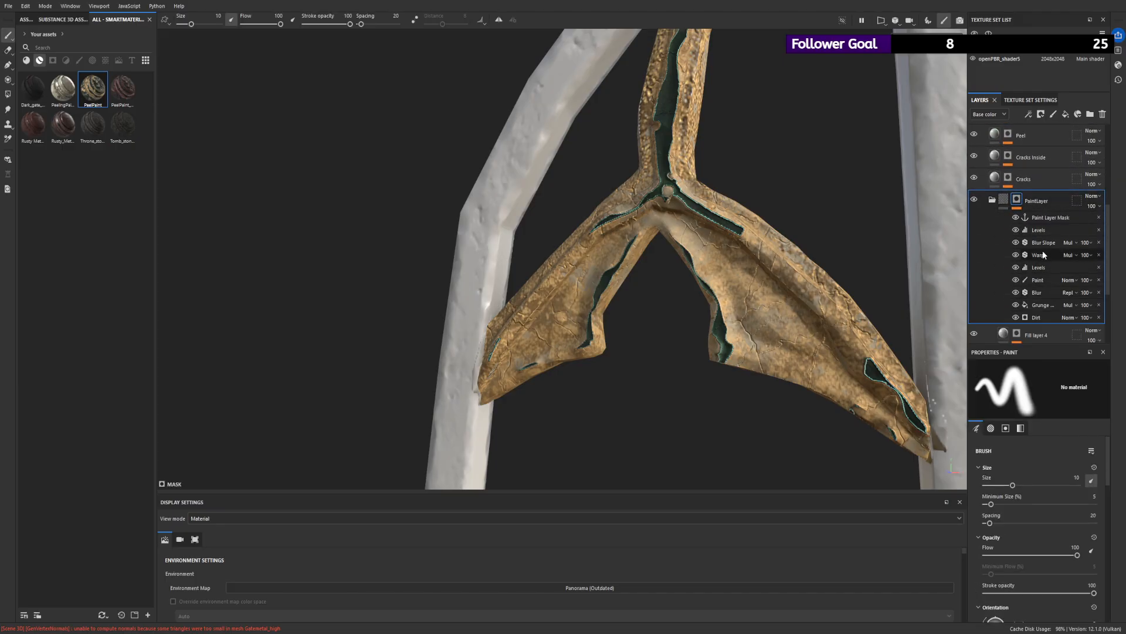
- Try adjusting the Grunge fill's Balance and the Dirt generator's Dirt Level in the PaintLayer mask
{"action": "left_click", "coordinate": [1043, 305]}
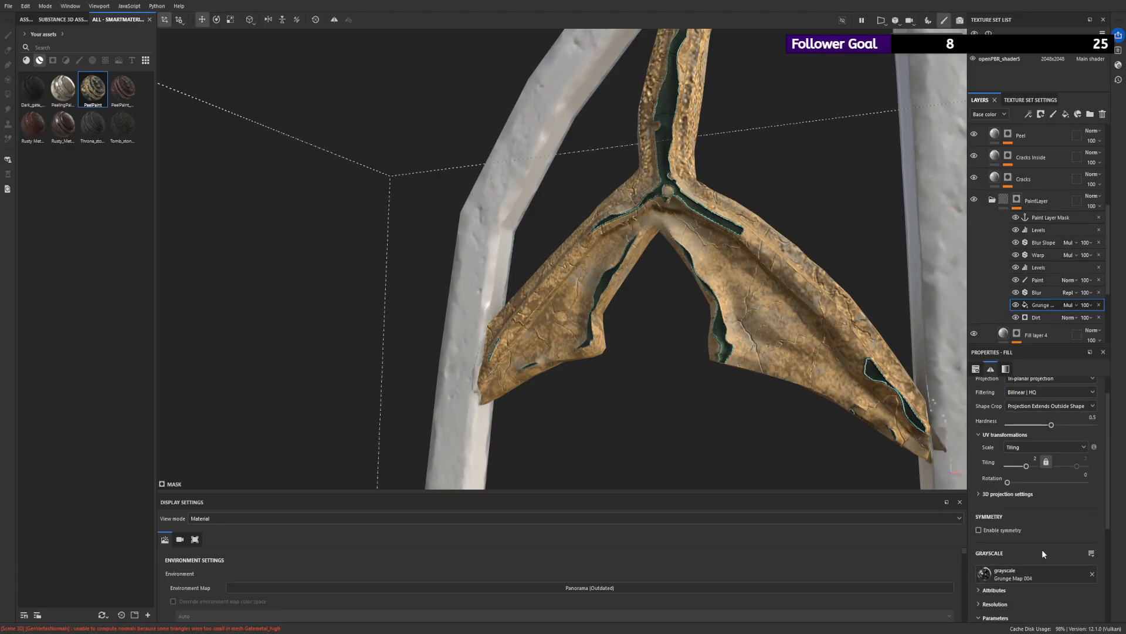
{"action": "scroll", "coordinate": [1027, 528], "scroll_direction": "down", "scroll_amount": 3}
{"action": "left_click_drag", "start_coordinate": [988, 550], "coordinate": [898, 541]}
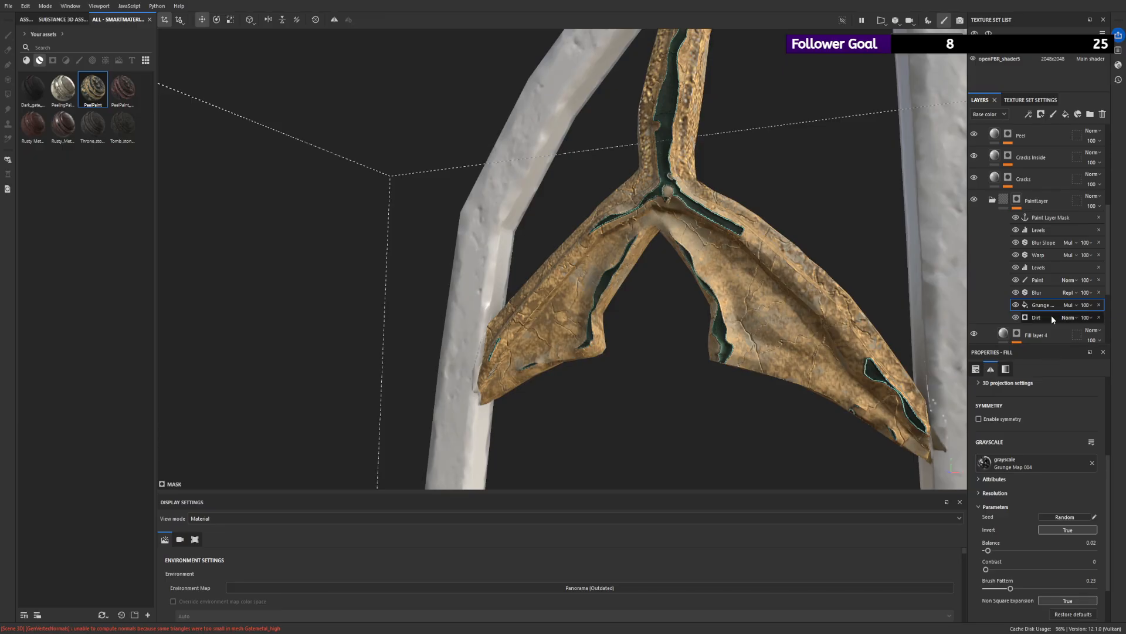
{"action": "left_click", "coordinate": [1046, 267]}
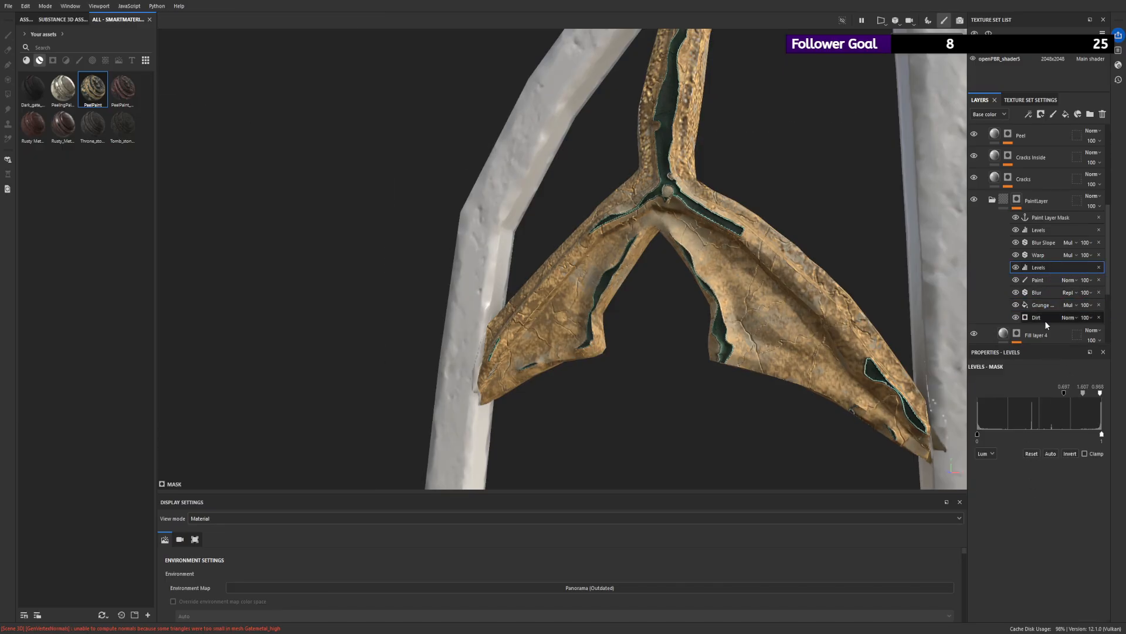
{"action": "mouse_move", "coordinate": [1081, 479]}
{"action": "left_mouse_down"}
{"action": "mouse_move", "coordinate": [1003, 479]}
{"action": "mouse_move", "coordinate": [1065, 484]}
{"action": "left_mouse_up"}
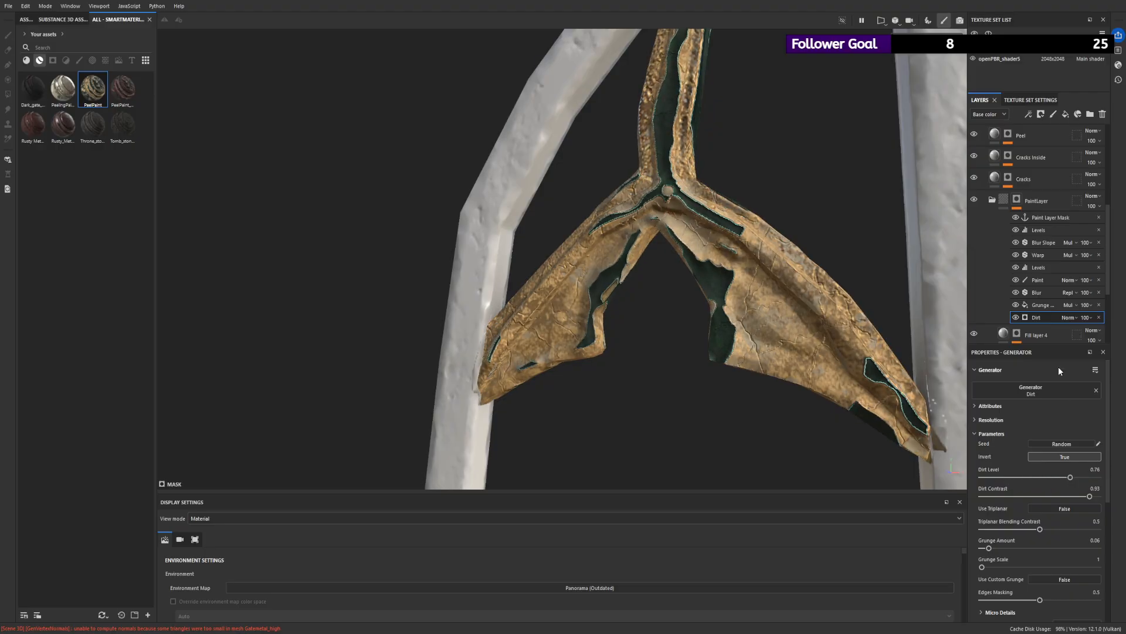
- Paint strokes over both wings in the Paint effect of the PaintLayer mask, using brush sizes 2.29 and 10.59
{"action": "left_click", "coordinate": [1048, 286]}
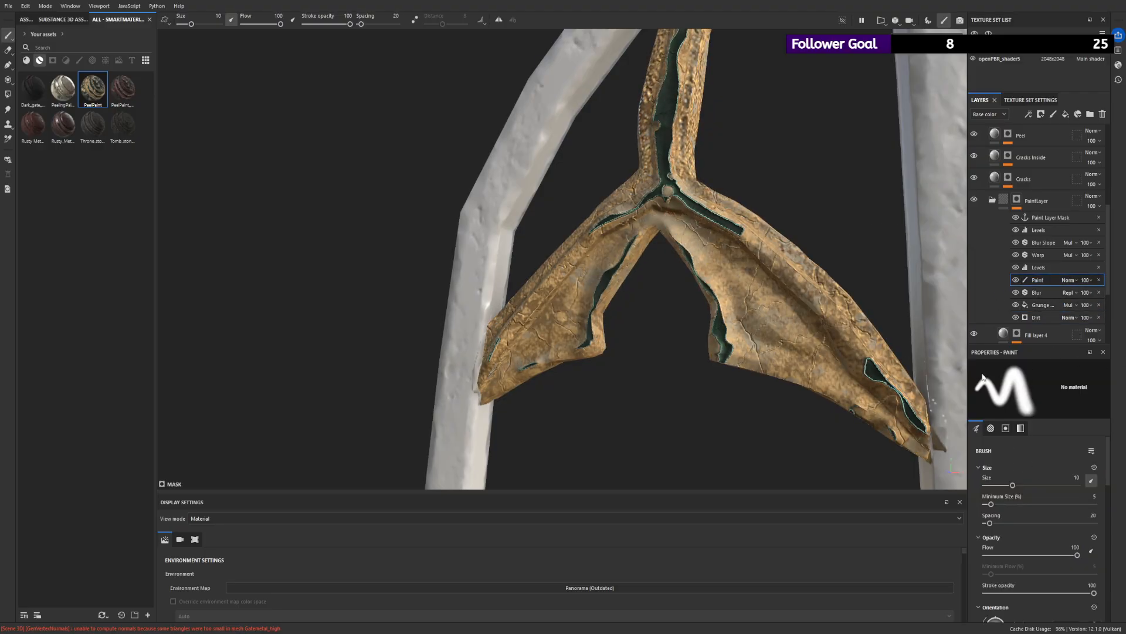
{"action": "left_click_drag", "start_coordinate": [192, 24], "coordinate": [185, 27]}
{"action": "mouse_move", "coordinate": [731, 222]}
{"action": "left_mouse_down"}
{"action": "mouse_move", "coordinate": [865, 355]}
{"action": "mouse_move", "coordinate": [752, 271]}
{"action": "mouse_move", "coordinate": [798, 302]}
{"action": "mouse_move", "coordinate": [757, 254]}
{"action": "mouse_move", "coordinate": [674, 220]}
{"action": "mouse_move", "coordinate": [754, 251]}
{"action": "mouse_move", "coordinate": [765, 270]}
{"action": "mouse_move", "coordinate": [675, 211]}
{"action": "mouse_move", "coordinate": [813, 157]}
{"action": "mouse_move", "coordinate": [669, 191]}
{"action": "mouse_move", "coordinate": [688, 203]}
{"action": "mouse_move", "coordinate": [623, 202]}
{"action": "mouse_move", "coordinate": [555, 261]}
{"action": "left_mouse_up"}
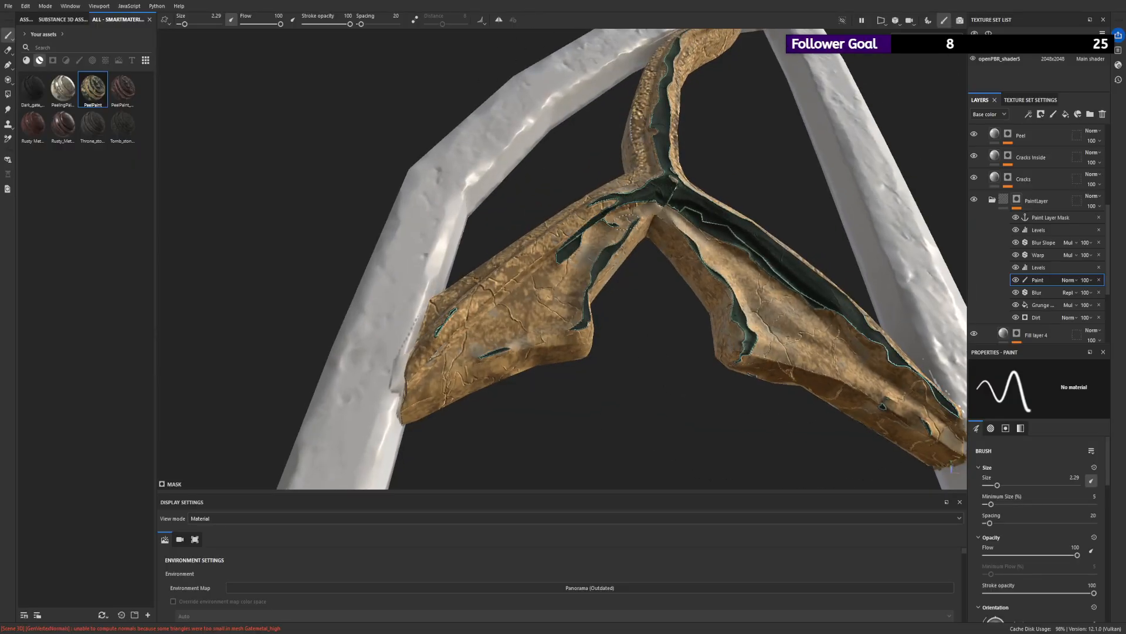
{"action": "left_click_drag", "start_coordinate": [184, 24], "coordinate": [192, 25]}
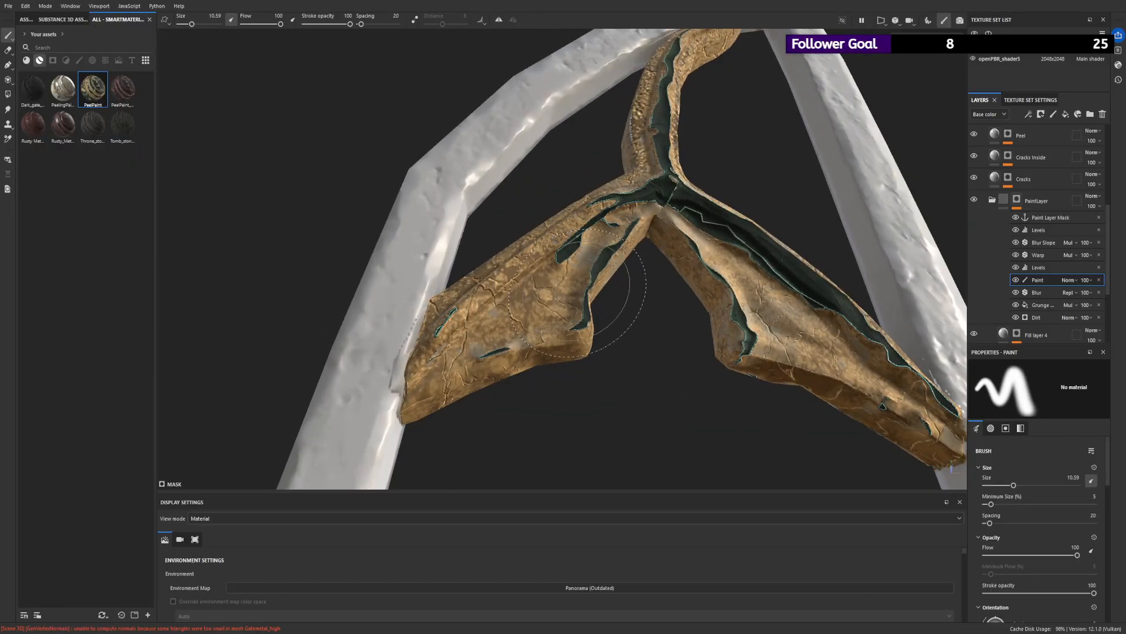
{"action": "mouse_move", "coordinate": [577, 244]}
{"action": "left_mouse_down"}
{"action": "mouse_move", "coordinate": [504, 281]}
{"action": "mouse_move", "coordinate": [625, 191]}
{"action": "mouse_move", "coordinate": [498, 355]}
{"action": "mouse_move", "coordinate": [665, 238]}
{"action": "mouse_move", "coordinate": [636, 267]}
{"action": "left_mouse_up"}
{"action": "mouse_move", "coordinate": [657, 317]}
{"action": "left_mouse_down", "text": "alt"}
{"action": "mouse_move", "coordinate": [589, 177]}
{"action": "mouse_move", "coordinate": [578, 327]}
{"action": "left_mouse_up", "text": "alt"}
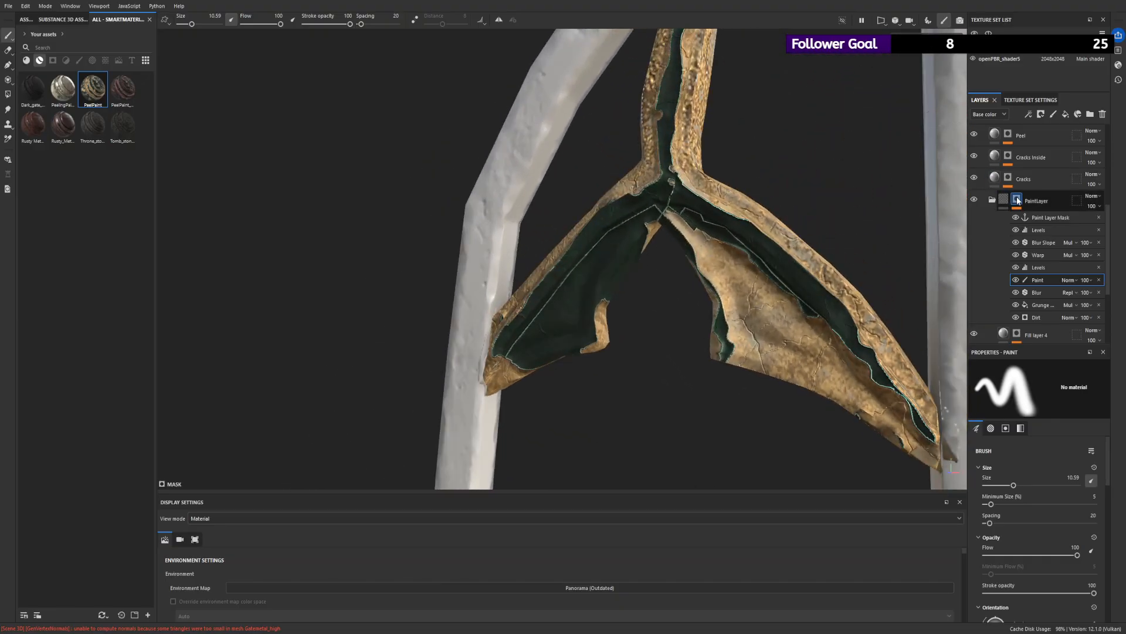
- Delete the PeelPaint group, then make the PeelPaint_RUSTED_1 group visible and expand it
{"action": "scroll", "coordinate": [1037, 166], "scroll_direction": "up", "scroll_amount": 1}
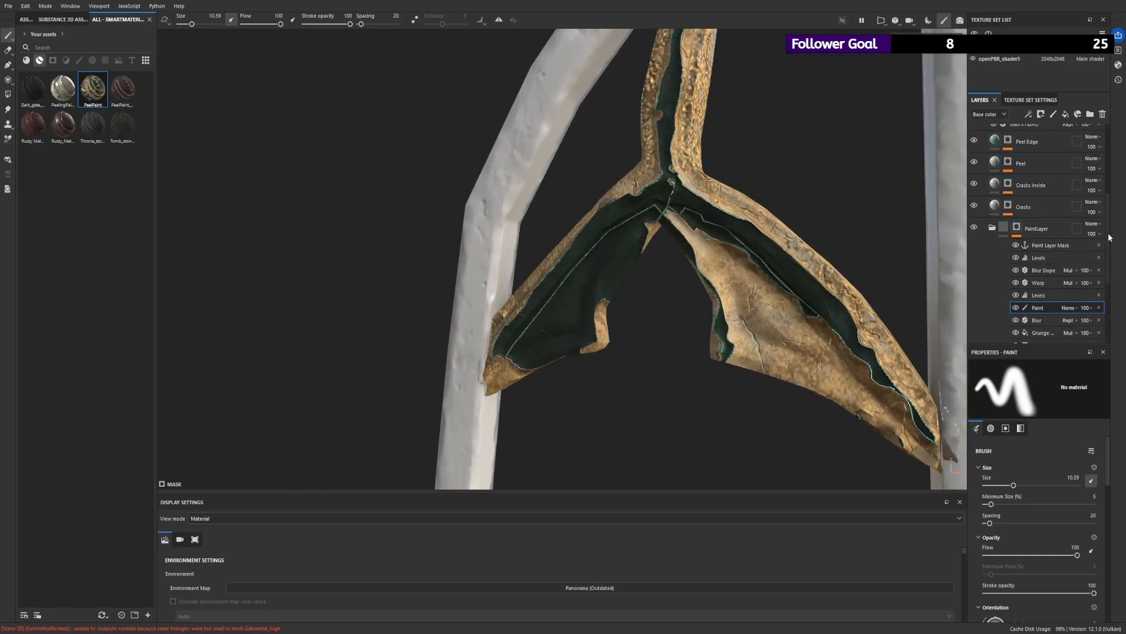
{"action": "scroll", "coordinate": [1021, 235], "scroll_direction": "up", "scroll_amount": 5}
{"action": "left_click", "coordinate": [984, 135]}
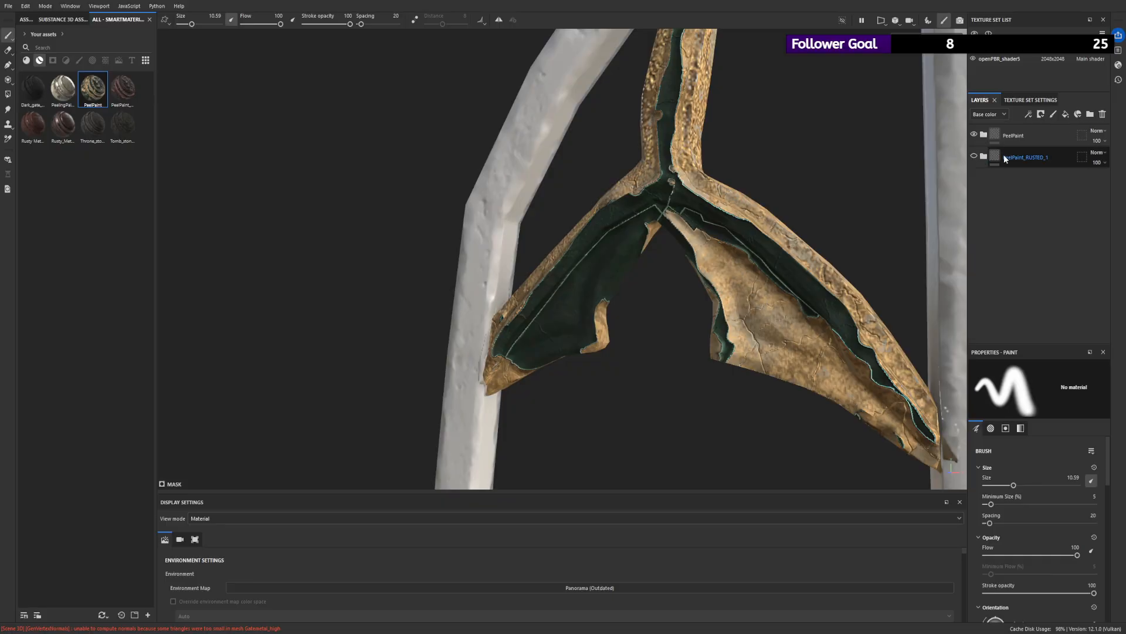
{"action": "left_click", "coordinate": [1016, 139]}
{"action": "left_click_drag", "start_coordinate": [888, 194], "coordinate": [942, 112], "text": "alt"}
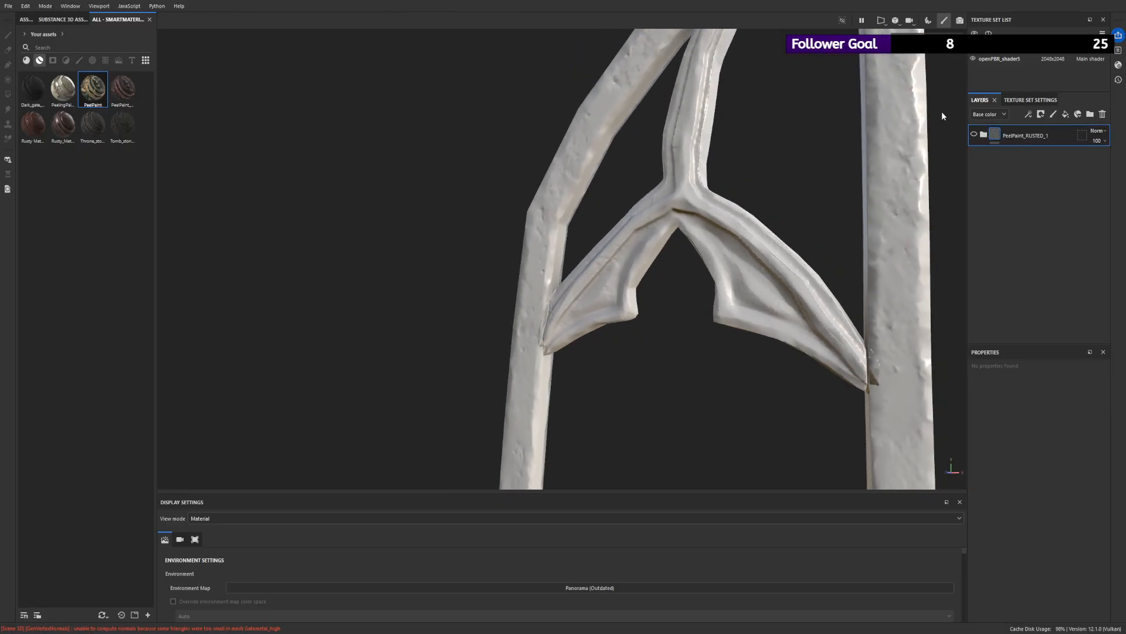
{"action": "left_click", "coordinate": [974, 135]}
{"action": "left_click_drag", "start_coordinate": [812, 173], "coordinate": [984, 245], "text": "alt"}
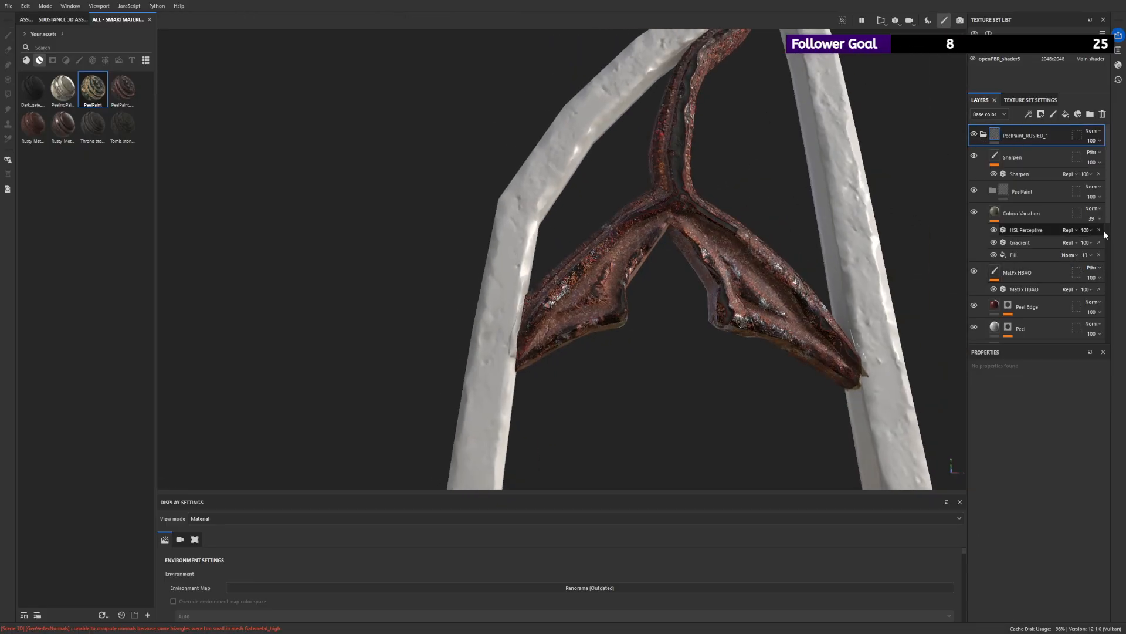
- Examine what the Rusty_Metal_1 group inside Base contributes to the winged ornament by toggling its visibility
{"action": "scroll", "coordinate": [1103, 223], "scroll_direction": "down", "scroll_amount": 5}
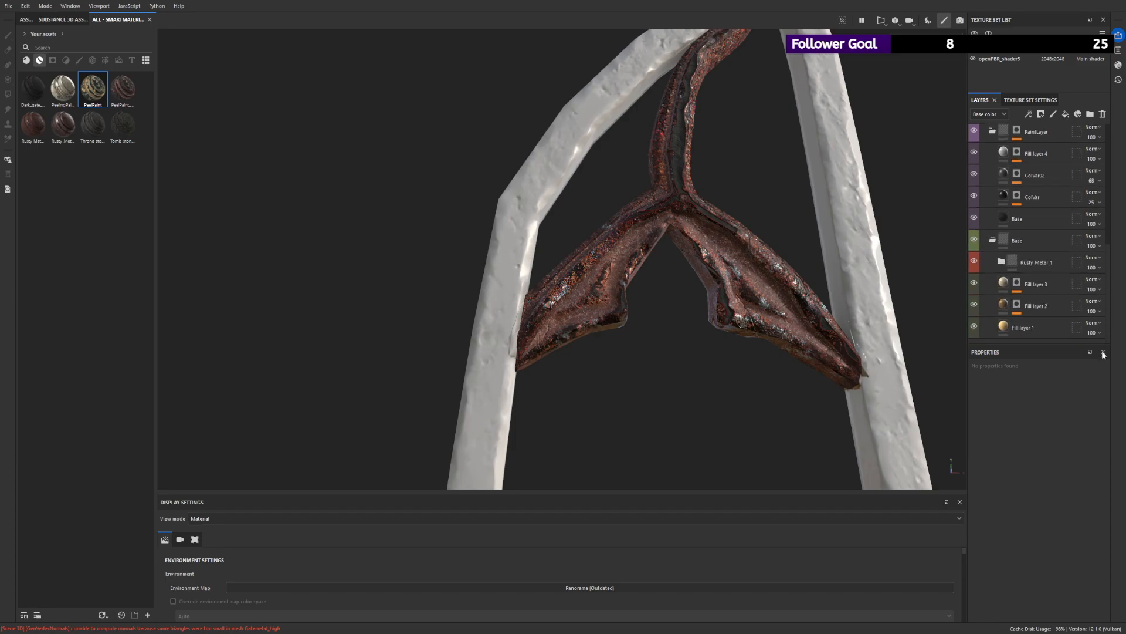
{"action": "scroll", "coordinate": [1079, 281], "scroll_direction": "up", "scroll_amount": 5}
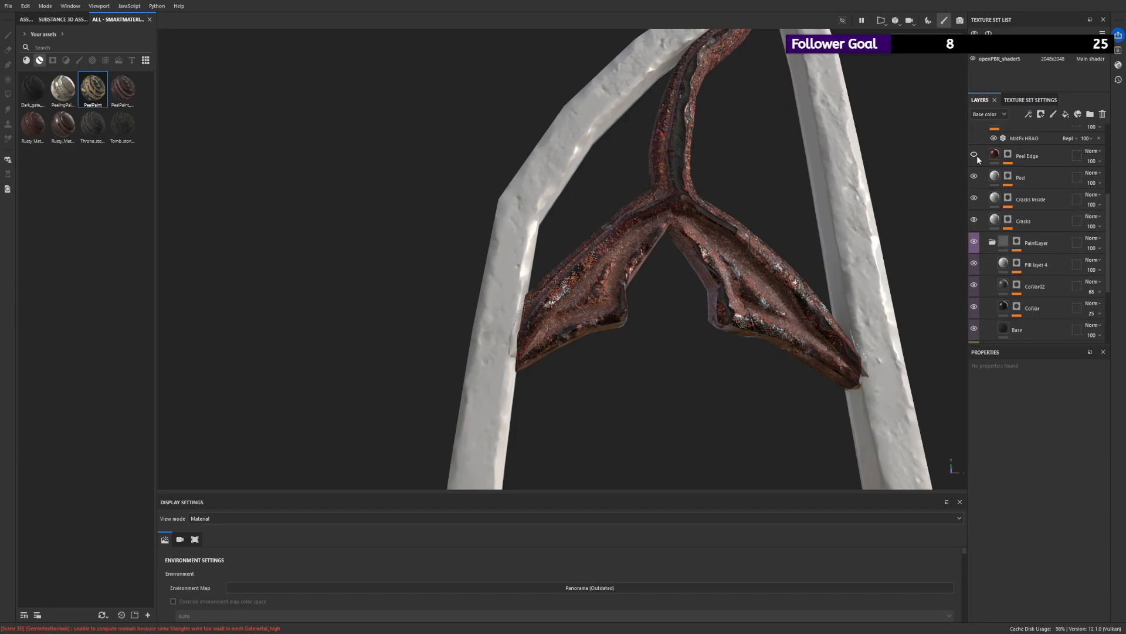
{"action": "scroll", "coordinate": [1033, 255], "scroll_direction": "down", "scroll_amount": 4}
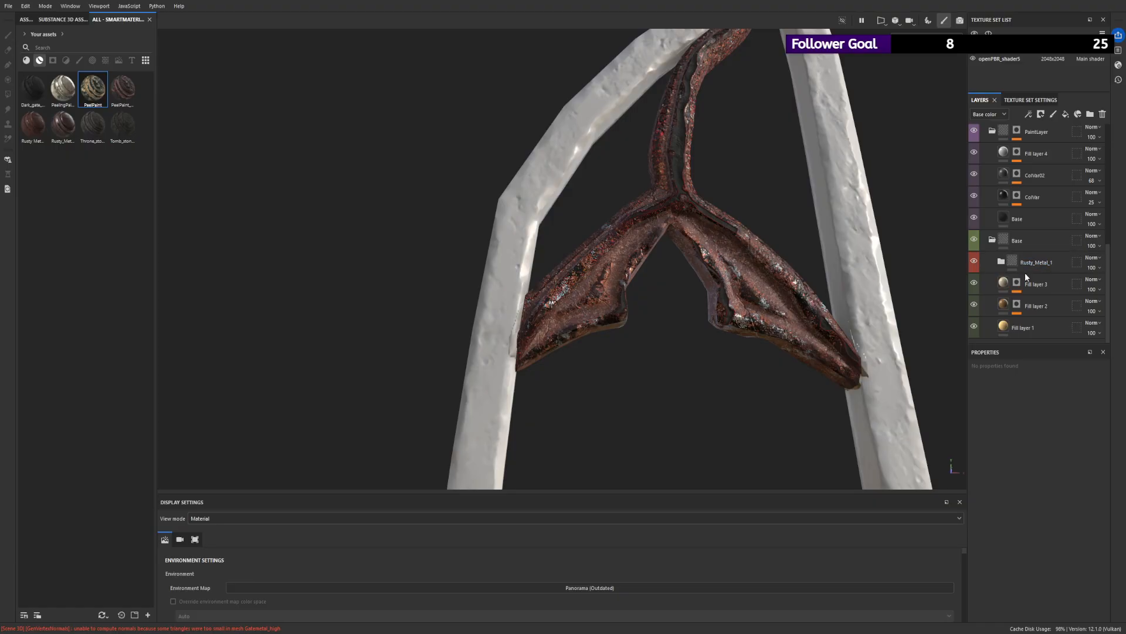
{"action": "left_click", "coordinate": [974, 262]}
{"action": "left_click_drag", "start_coordinate": [706, 201], "coordinate": [923, 234], "text": "alt"}
{"action": "left_click", "coordinate": [972, 262]}
{"action": "scroll", "coordinate": [683, 153], "scroll_direction": "up", "scroll_amount": 5}
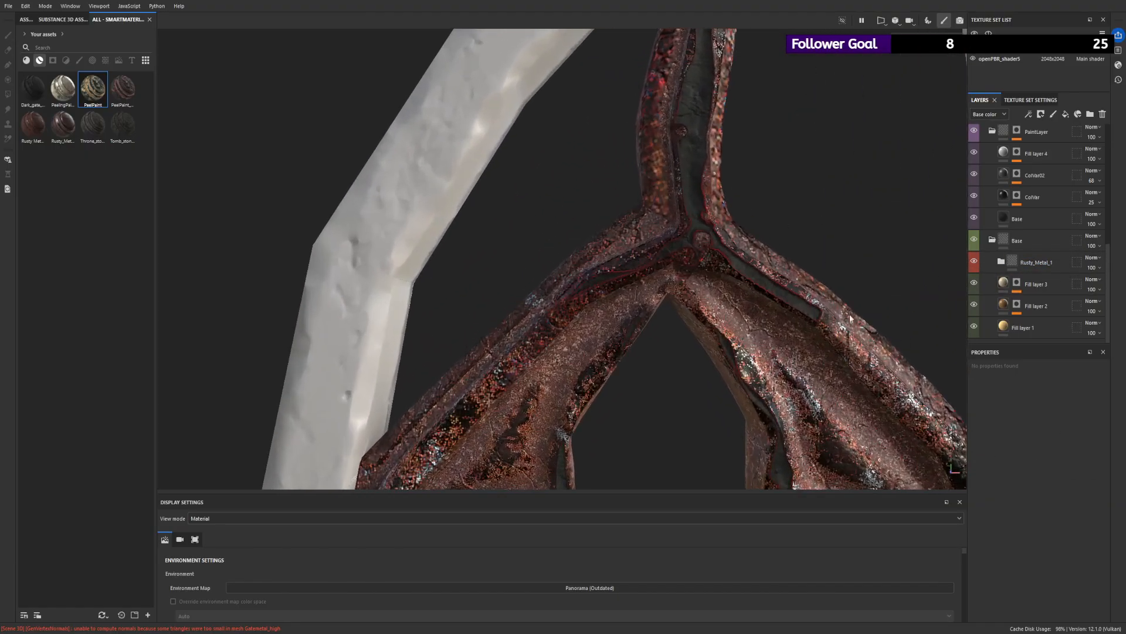
{"action": "left_click_drag", "start_coordinate": [683, 153], "coordinate": [745, 194], "text": "alt"}
{"action": "left_click", "coordinate": [1037, 265]}
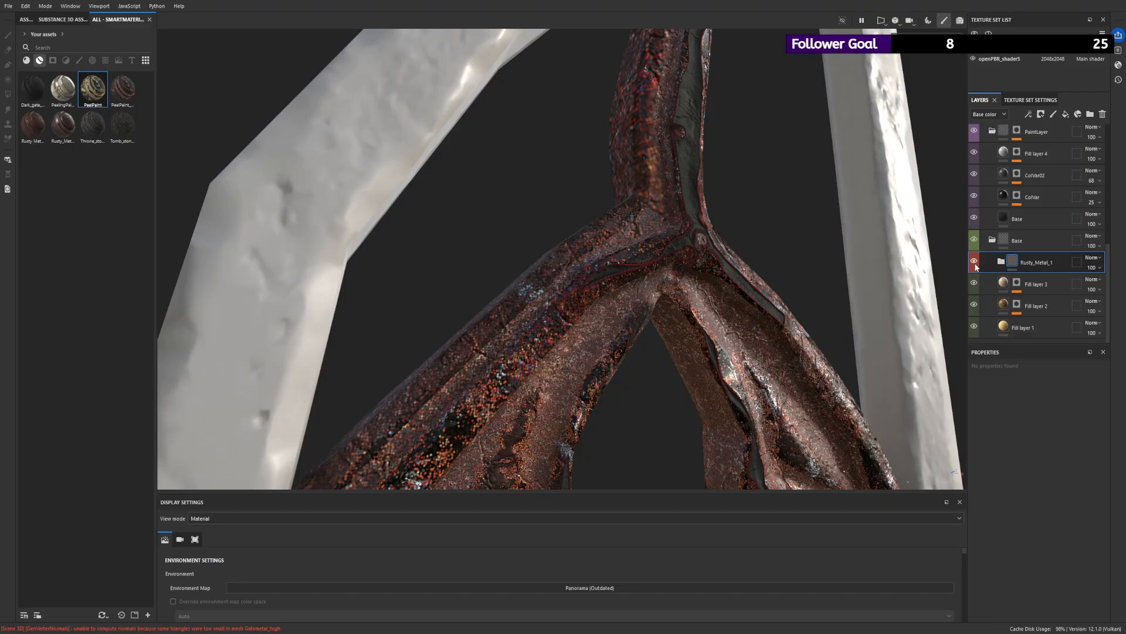
{"action": "left_click", "coordinate": [975, 266]}
{"action": "left_click", "coordinate": [975, 266]}
{"action": "left_click_drag", "start_coordinate": [686, 217], "coordinate": [599, 209], "text": "alt"}
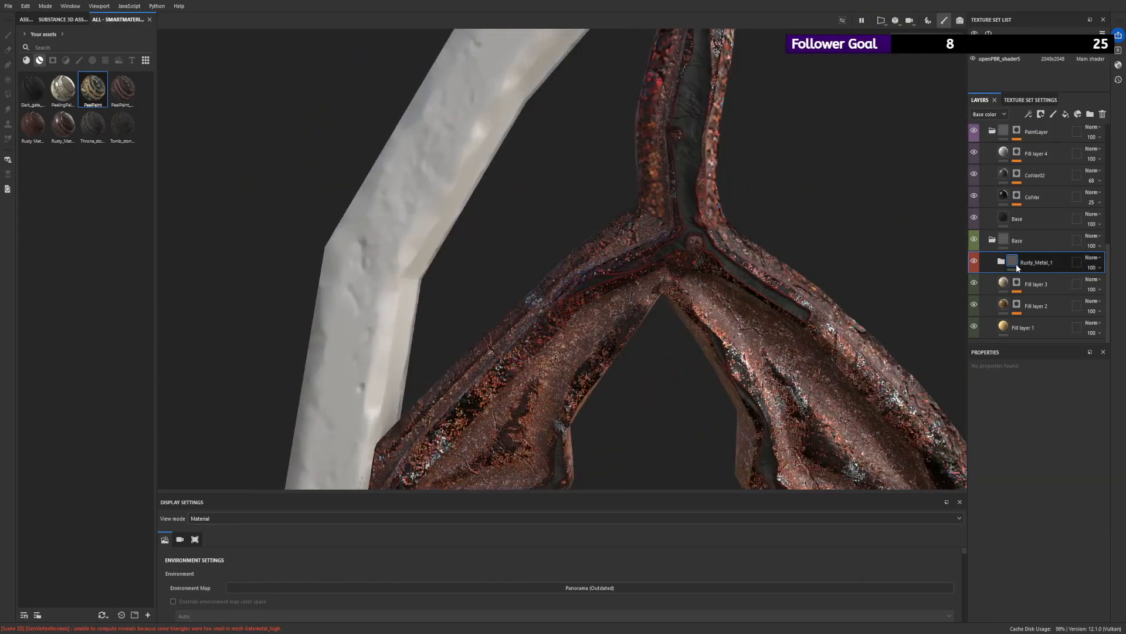
{"action": "right_click_drag", "start_coordinate": [713, 181], "coordinate": [656, 106], "text": "alt"}
{"action": "left_click_drag", "start_coordinate": [656, 105], "coordinate": [613, 74], "text": "alt"}
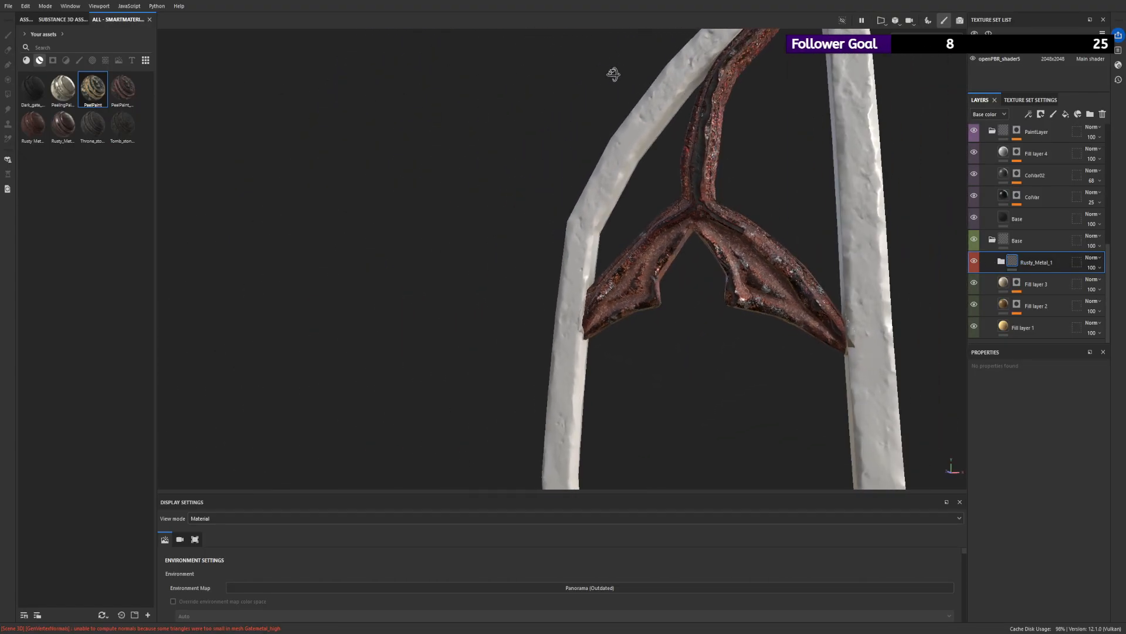
{"action": "right_click_drag", "start_coordinate": [613, 74], "coordinate": [809, 141], "text": "alt"}
{"action": "left_click_drag", "start_coordinate": [703, 277], "coordinate": [703, 227], "text": "alt"}
{"action": "scroll", "coordinate": [1026, 223], "scroll_direction": "up", "scroll_amount": 1}
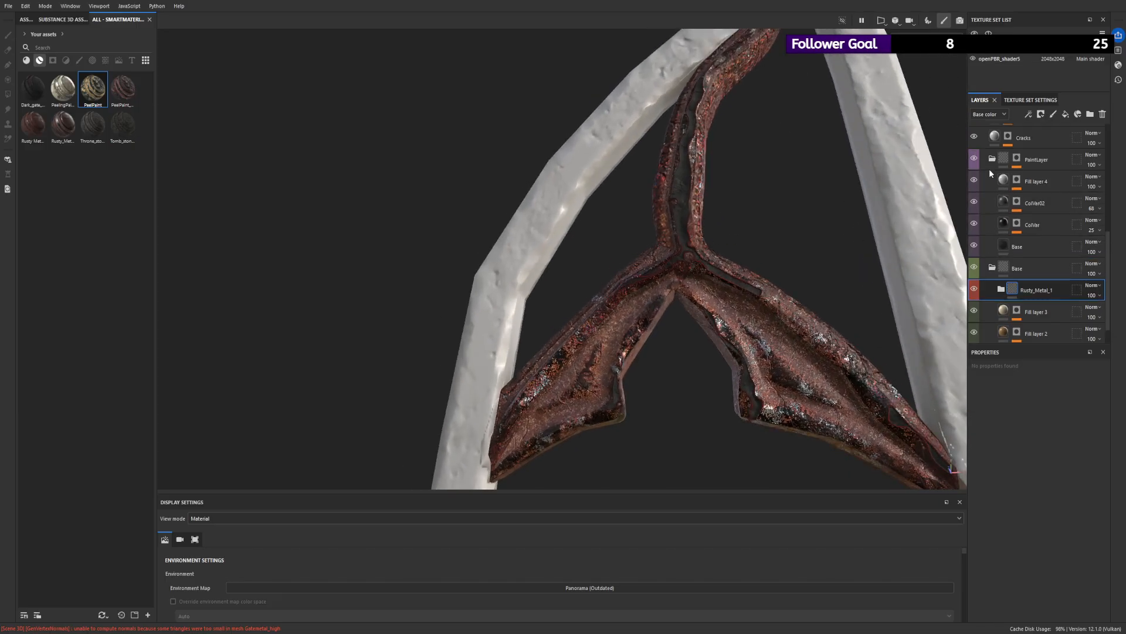
- Toggle the PaintLayer group's visibility, collapse it and examine the rusted surface of the ornament's stem and wings
{"action": "left_click", "coordinate": [975, 158]}
{"action": "left_click", "coordinate": [976, 157]}
{"action": "left_click", "coordinate": [992, 159]}
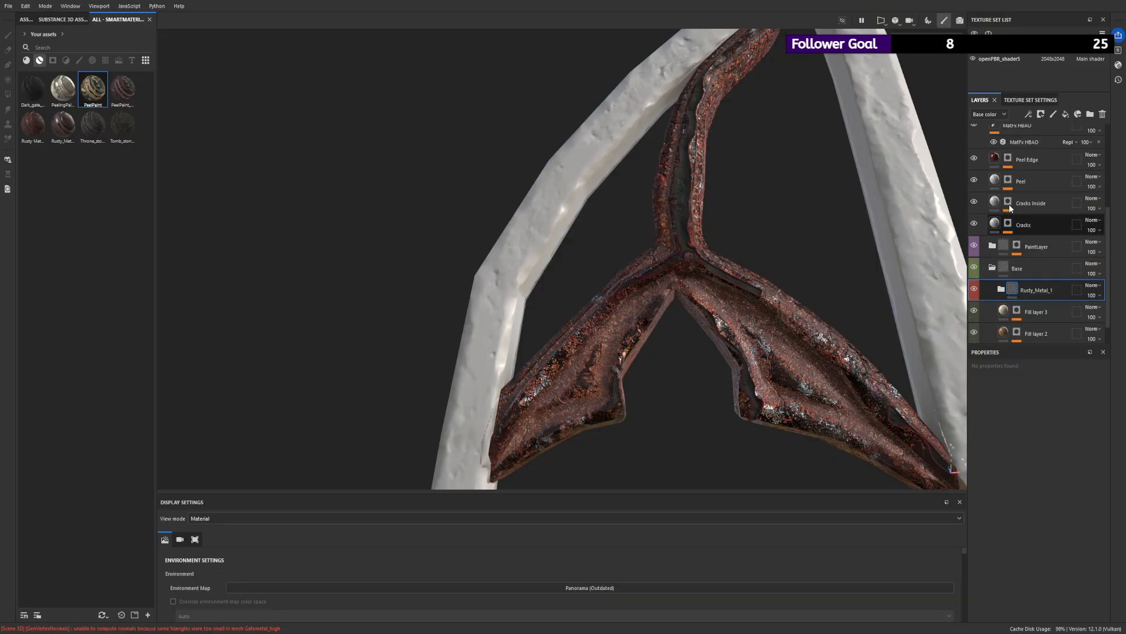
{"action": "scroll", "coordinate": [1009, 209], "scroll_direction": "up", "scroll_amount": 1}
{"action": "left_click_drag", "start_coordinate": [869, 217], "coordinate": [781, 193], "text": "alt"}
{"action": "right_click_drag", "start_coordinate": [781, 194], "coordinate": [650, 151], "text": "alt"}
{"action": "left_click_drag", "start_coordinate": [650, 151], "coordinate": [543, 125], "text": "alt"}
{"action": "right_click_drag", "start_coordinate": [544, 126], "coordinate": [841, 246], "text": "alt"}
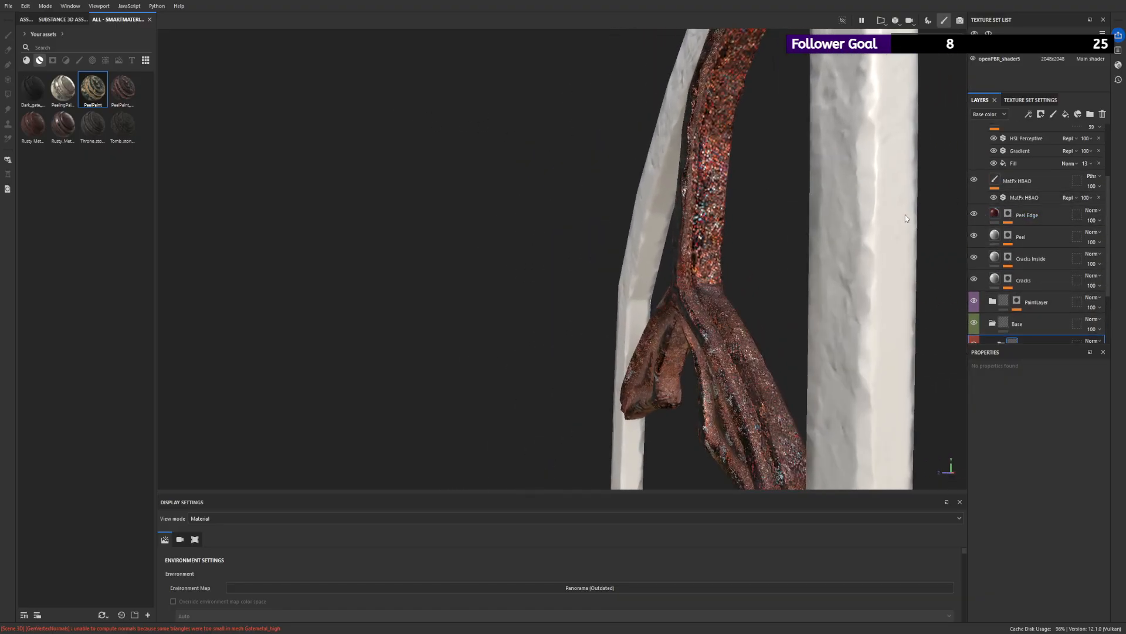
{"action": "left_click_drag", "start_coordinate": [906, 219], "coordinate": [837, 194], "text": "alt"}
{"action": "right_click_drag", "start_coordinate": [837, 193], "coordinate": [832, 342], "text": "alt"}
{"action": "left_click_drag", "start_coordinate": [832, 342], "coordinate": [789, 320], "text": "alt"}
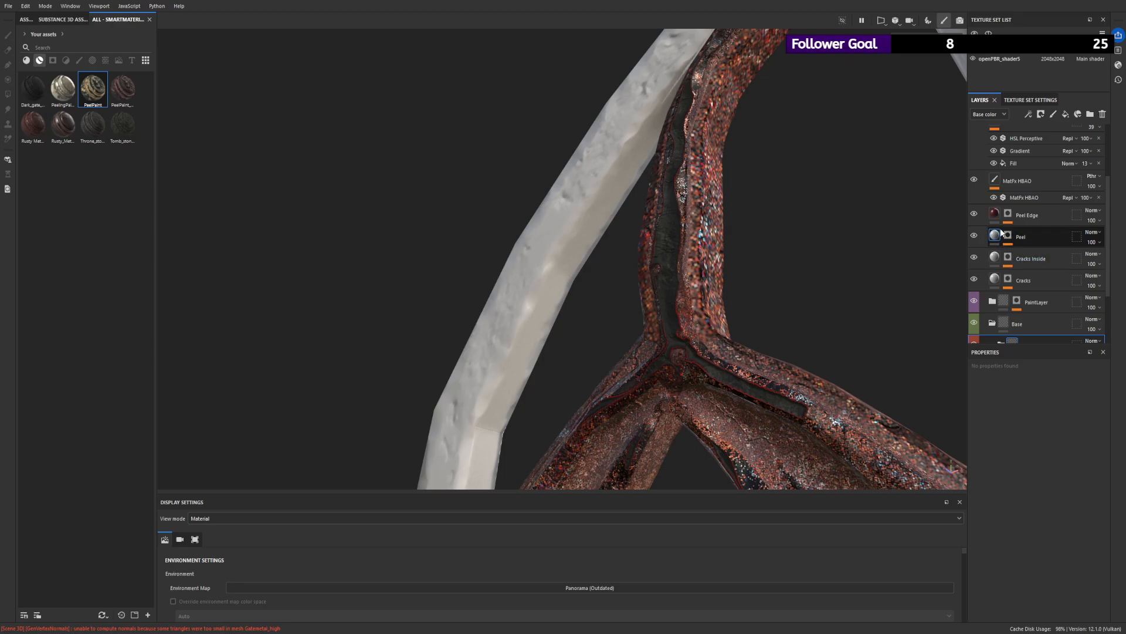
- Expand the rusted material's PaintLayer group and show the effect stack of its mask
{"action": "left_click", "coordinate": [992, 302]}
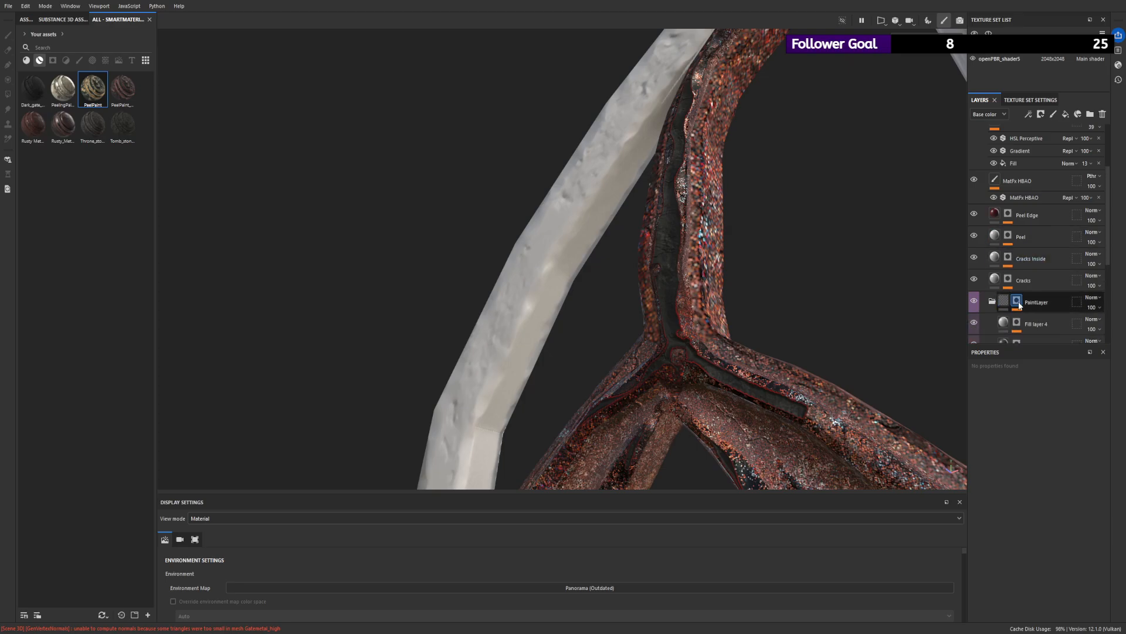
{"action": "scroll", "coordinate": [1021, 305], "scroll_direction": "down", "scroll_amount": 1}
{"action": "left_click", "coordinate": [1019, 275]}
{"action": "left_click_drag", "start_coordinate": [833, 281], "coordinate": [859, 217], "text": "alt"}
{"action": "scroll", "coordinate": [1031, 318], "scroll_direction": "down", "scroll_amount": 3}
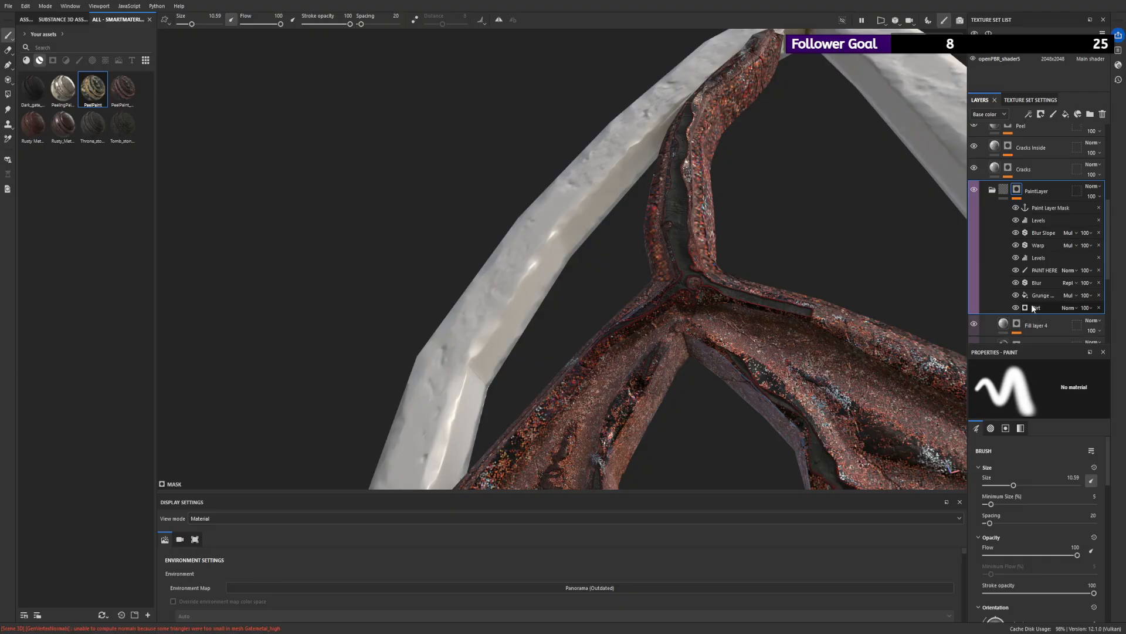
- Set the mask's Dirt generator to Grunge Amount 0.1, Dirt Level 0 and Dirt Contrast 0.1
{"action": "left_click", "coordinate": [1038, 308]}
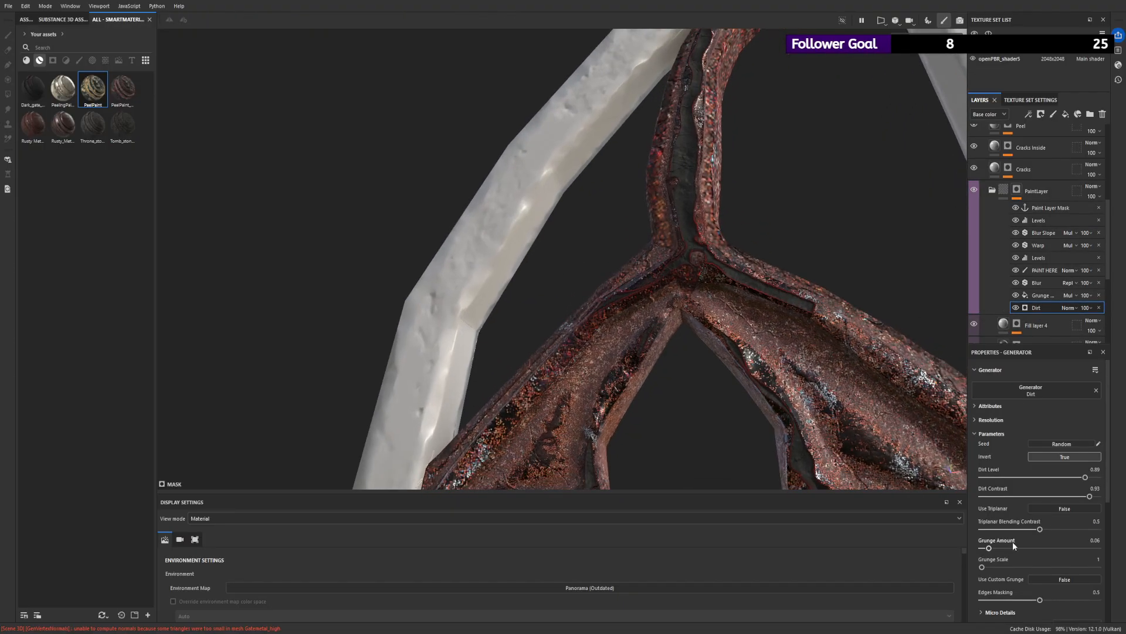
{"action": "left_click_drag", "start_coordinate": [1021, 550], "coordinate": [996, 548]}
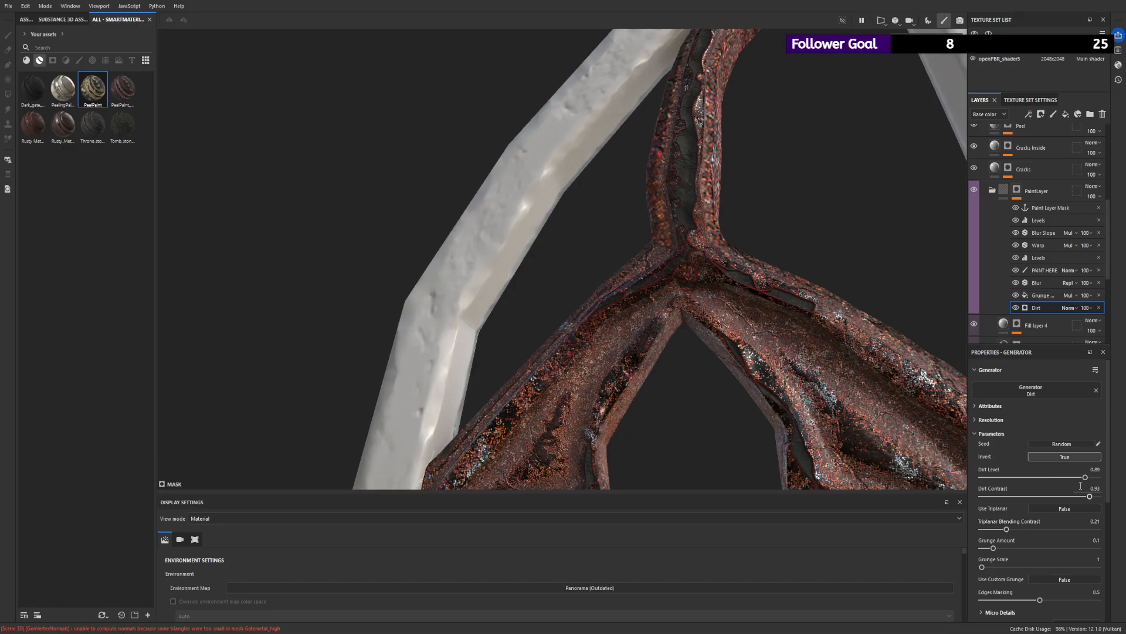
{"action": "left_click_drag", "start_coordinate": [1086, 477], "coordinate": [1002, 478]}
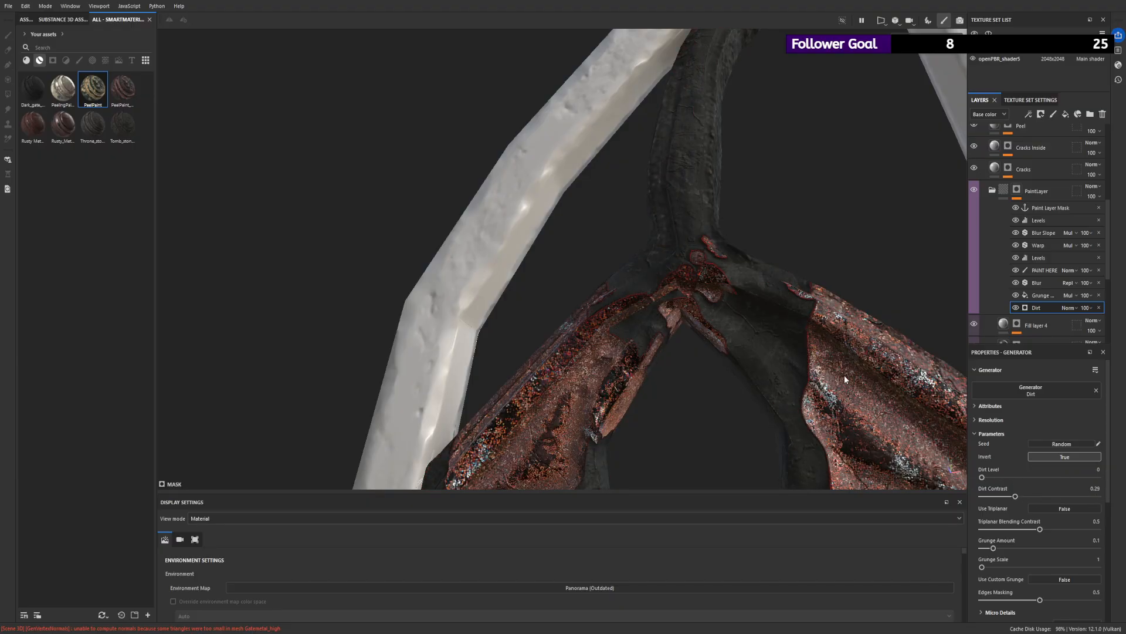
{"action": "left_click_drag", "start_coordinate": [845, 379], "coordinate": [706, 348], "text": "alt"}
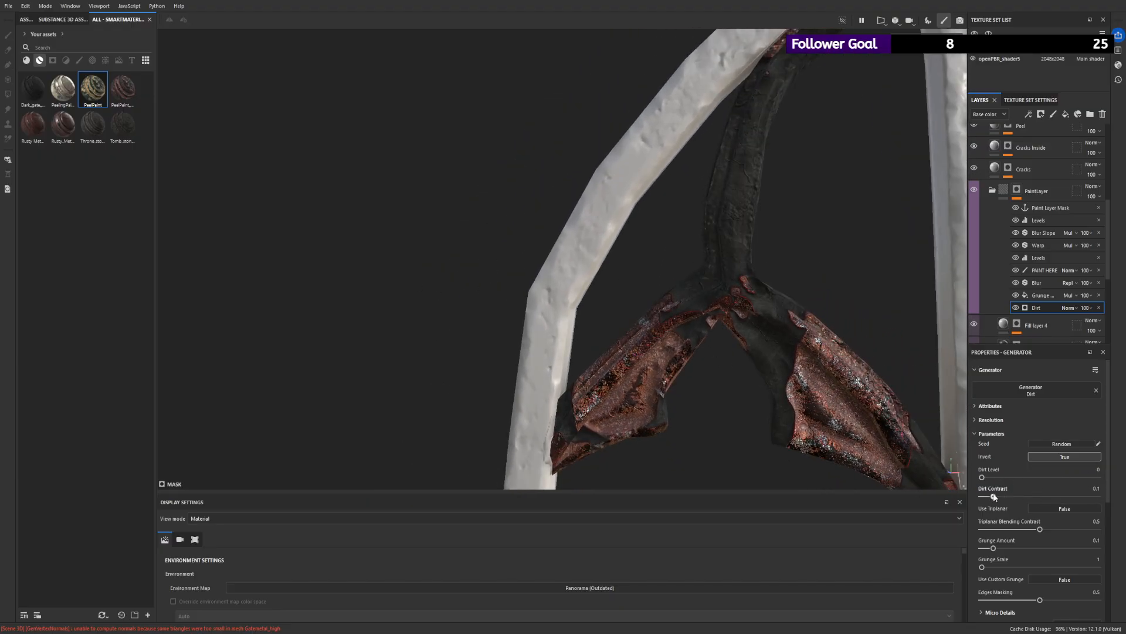
- Display the PaintLayer mask alone and paint over the ornament's wings in its PAINT HERE effect, switching between white and black
{"action": "left_click", "coordinate": [1047, 271]}
{"action": "key", "text": "m"}
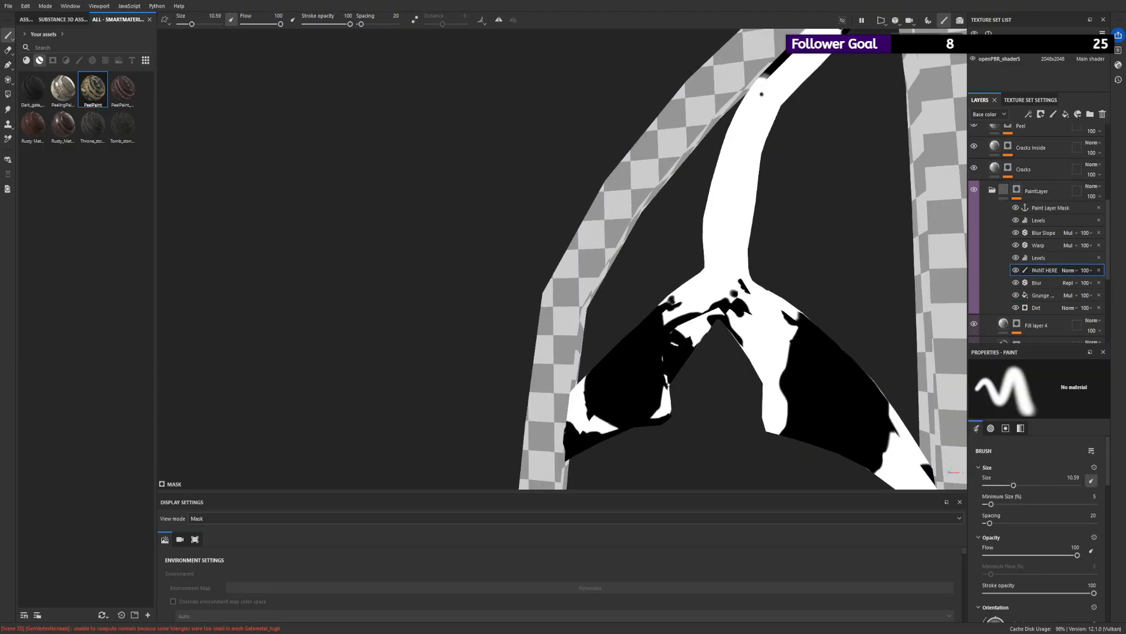
{"action": "left_click_drag", "start_coordinate": [812, 343], "coordinate": [815, 412]}
{"action": "key", "text": "x"}
{"action": "mouse_move", "coordinate": [812, 344]}
{"action": "left_mouse_down"}
{"action": "mouse_move", "coordinate": [814, 403]}
{"action": "mouse_move", "coordinate": [844, 390]}
{"action": "mouse_move", "coordinate": [784, 422]}
{"action": "mouse_move", "coordinate": [798, 299]}
{"action": "mouse_move", "coordinate": [839, 440]}
{"action": "mouse_move", "coordinate": [867, 281]}
{"action": "left_mouse_up"}
{"action": "key", "text": "x"}
{"action": "mouse_move", "coordinate": [903, 419]}
{"action": "left_mouse_down"}
{"action": "mouse_move", "coordinate": [821, 404]}
{"action": "mouse_move", "coordinate": [699, 328]}
{"action": "mouse_move", "coordinate": [684, 385]}
{"action": "mouse_move", "coordinate": [613, 382]}
{"action": "left_mouse_up"}
- Set the brush size to 45.37 and paint the remaining black areas of the winged ornament's mask white
{"action": "left_click_drag", "start_coordinate": [191, 24], "coordinate": [206, 24]}
{"action": "left_click_drag", "start_coordinate": [616, 264], "coordinate": [649, 322], "text": "alt"}
{"action": "left_click", "coordinate": [654, 399]}
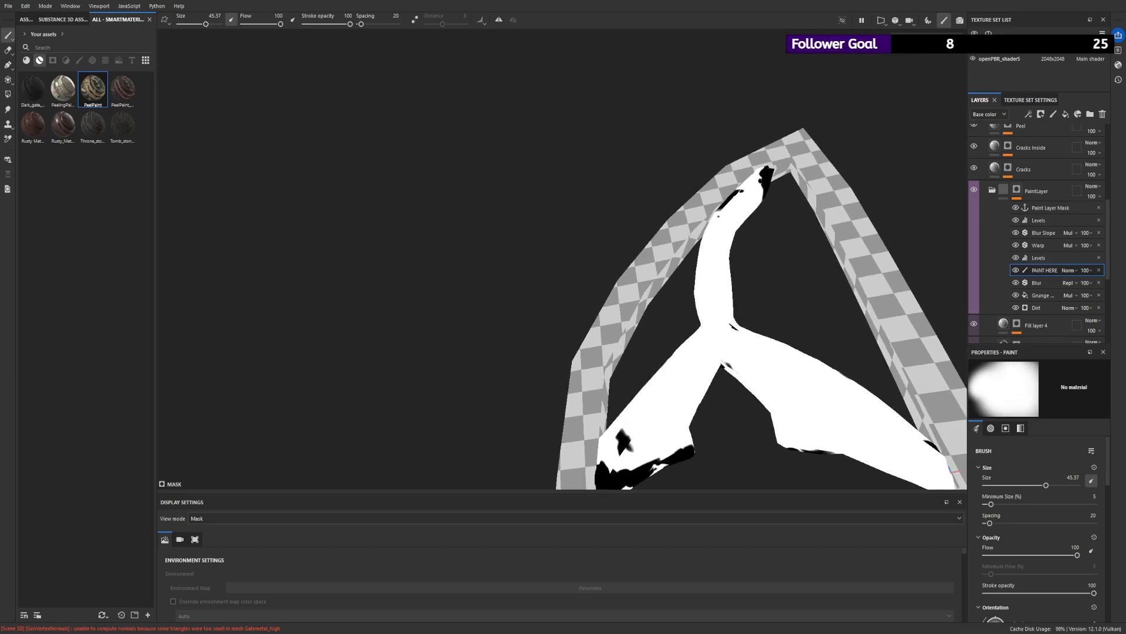
{"action": "mouse_move", "coordinate": [648, 405]}
{"action": "left_mouse_down"}
{"action": "mouse_move", "coordinate": [675, 440]}
{"action": "mouse_move", "coordinate": [617, 437]}
{"action": "left_mouse_up"}
{"action": "mouse_move", "coordinate": [627, 341]}
{"action": "left_mouse_down", "text": "alt"}
{"action": "mouse_move", "coordinate": [762, 206]}
{"action": "mouse_move", "coordinate": [737, 233]}
{"action": "mouse_move", "coordinate": [578, 120]}
{"action": "left_mouse_up", "text": "alt"}
{"action": "left_click_drag", "start_coordinate": [701, 155], "coordinate": [573, 97], "text": "alt"}
{"action": "left_click_drag", "start_coordinate": [573, 96], "coordinate": [511, 88]}
{"action": "mouse_move", "coordinate": [601, 378]}
{"action": "left_mouse_down"}
{"action": "mouse_move", "coordinate": [561, 463]}
{"action": "mouse_move", "coordinate": [642, 466]}
{"action": "left_mouse_up"}
{"action": "mouse_move", "coordinate": [478, 346]}
{"action": "left_mouse_down", "text": "alt"}
{"action": "mouse_move", "coordinate": [460, 355]}
{"action": "mouse_move", "coordinate": [773, 298]}
{"action": "left_mouse_up", "text": "alt"}
{"action": "key", "text": "f"}
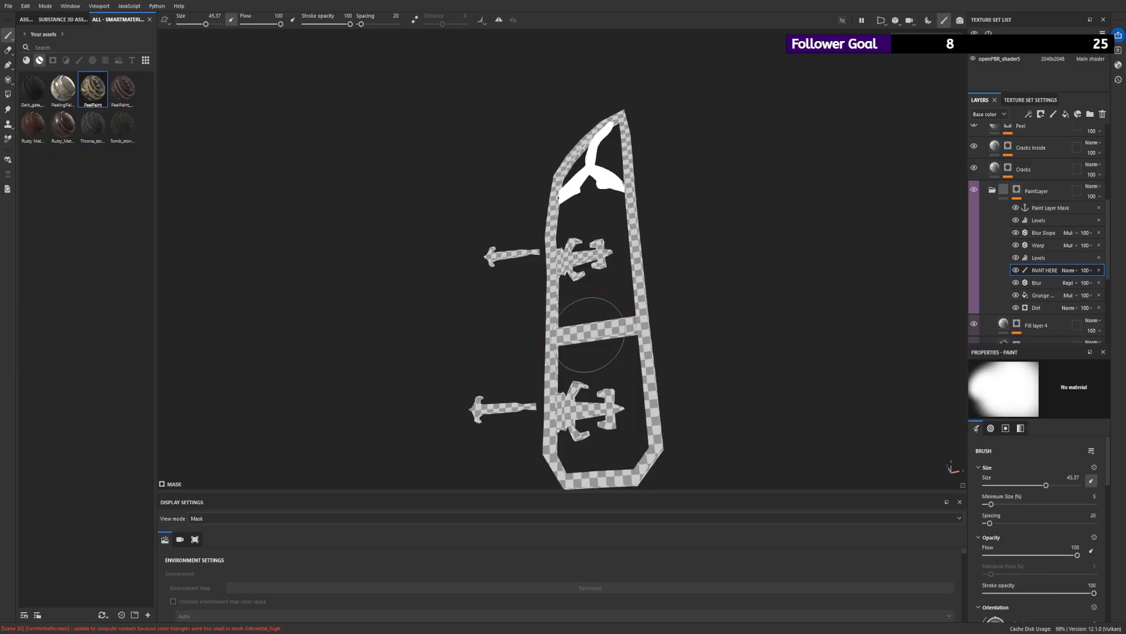
{"action": "scroll", "coordinate": [591, 113], "scroll_direction": "up", "scroll_amount": 5}
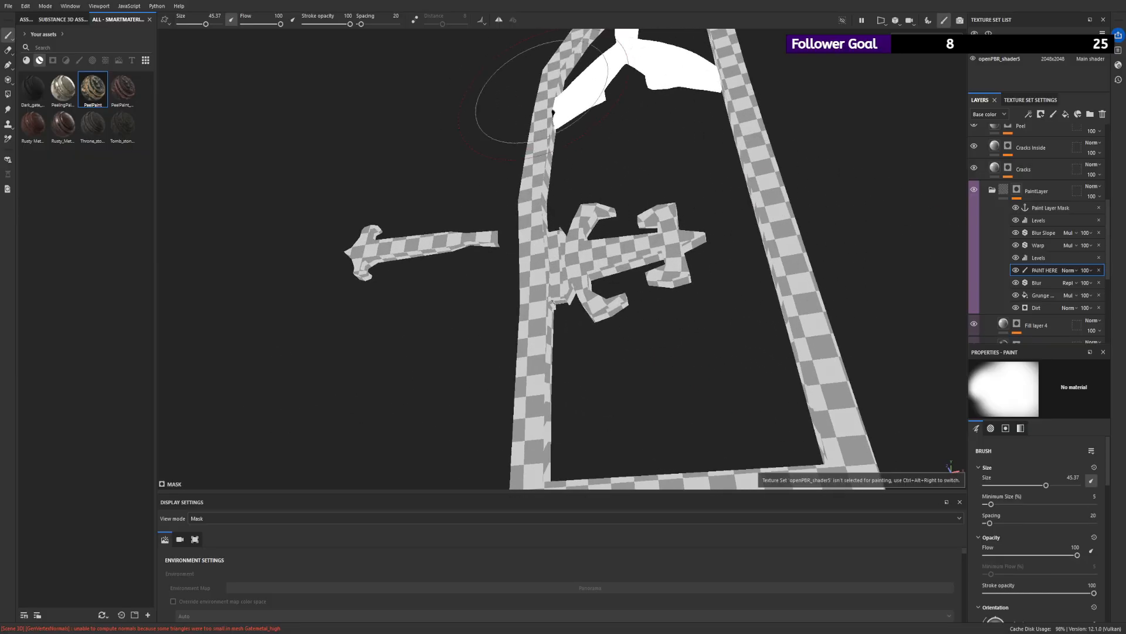
{"action": "mouse_move", "coordinate": [551, 92]}
{"action": "left_mouse_down", "text": "alt"}
{"action": "mouse_move", "coordinate": [712, 89]}
{"action": "mouse_move", "coordinate": [704, 194]}
{"action": "mouse_move", "coordinate": [684, 90]}
{"action": "mouse_move", "coordinate": [523, 125]}
{"action": "mouse_move", "coordinate": [622, 217]}
{"action": "left_mouse_up", "text": "alt"}
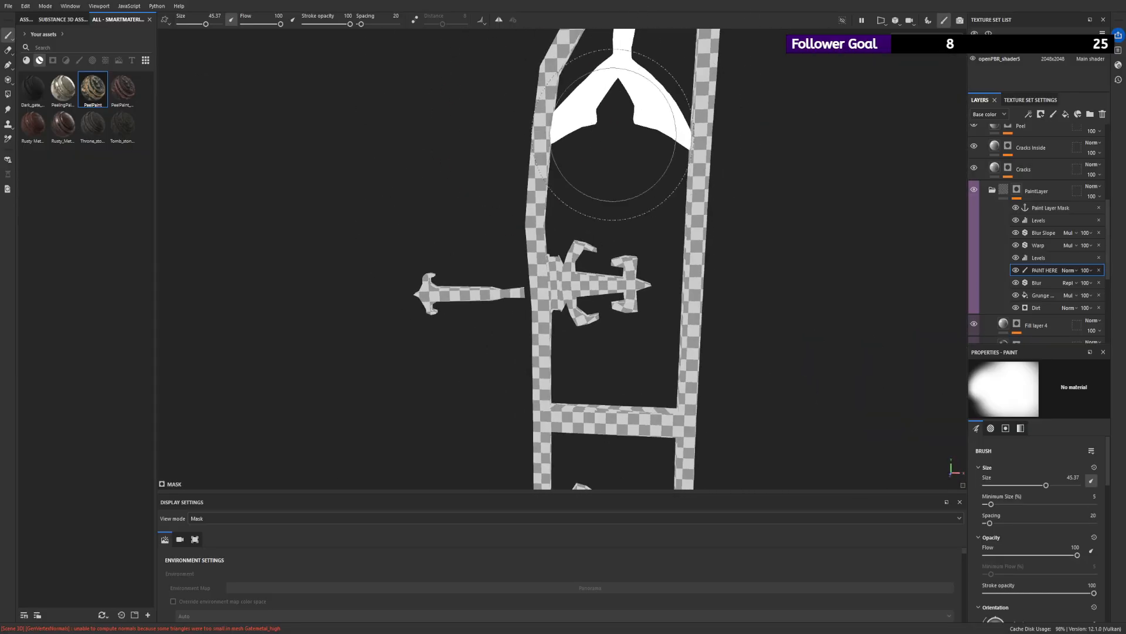
- Return the view to the full material and reopen the effect stack of the PaintLayer mask
{"action": "left_click", "coordinate": [992, 191]}
{"action": "left_click", "coordinate": [1007, 192]}
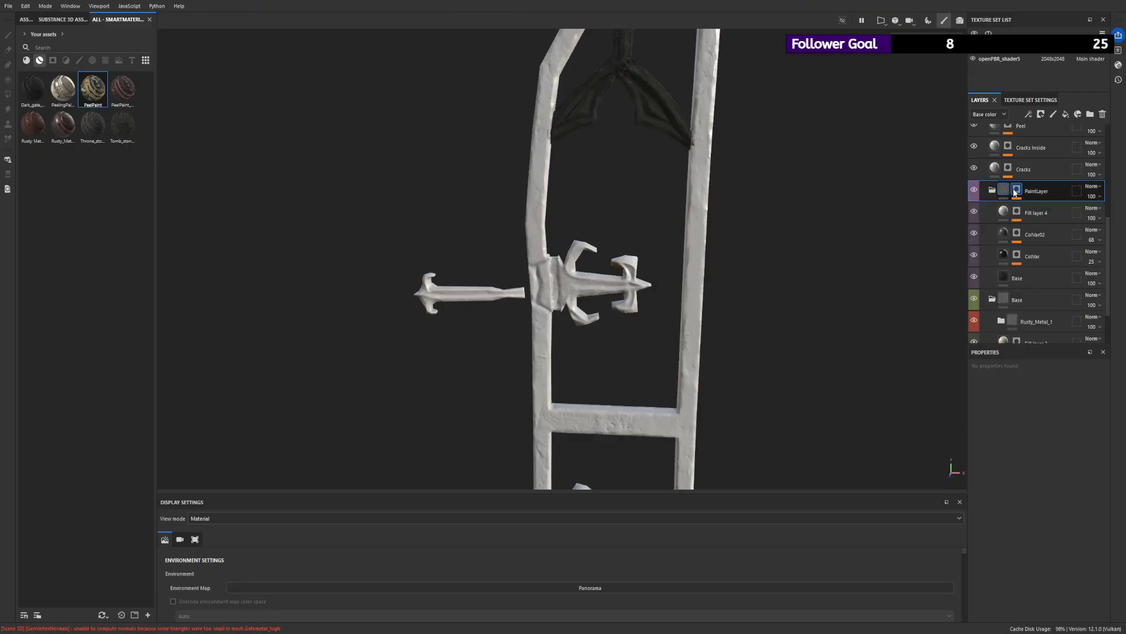
{"action": "left_click", "coordinate": [1016, 191]}
{"action": "mouse_move", "coordinate": [709, 118]}
{"action": "left_mouse_down", "text": "alt"}
{"action": "mouse_move", "coordinate": [674, 90]}
{"action": "mouse_move", "coordinate": [757, 50]}
{"action": "left_mouse_up", "text": "alt"}
{"action": "right_click_drag", "start_coordinate": [757, 50], "coordinate": [676, 92], "text": "alt"}
{"action": "right_click_drag", "start_coordinate": [589, 121], "coordinate": [693, 223], "text": "alt"}
- Set the mask's Dirt generator to Dirt Level 0.75 and Dirt Contrast 0.83
{"action": "left_click", "coordinate": [1050, 307]}
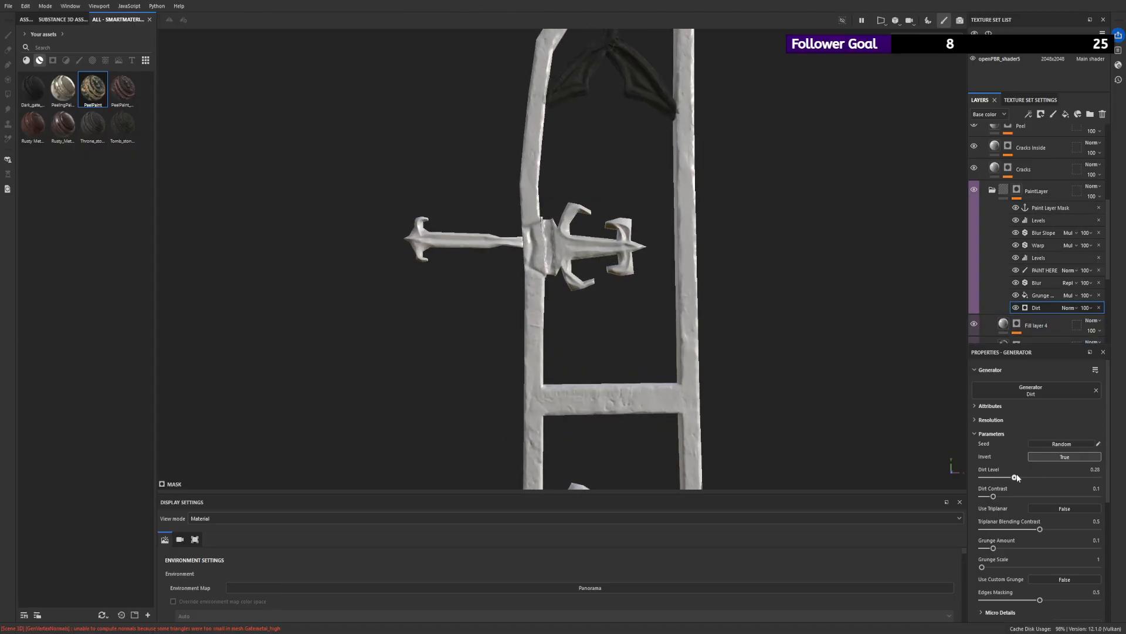
{"action": "right_click_drag", "start_coordinate": [903, 358], "coordinate": [772, 261], "text": "alt"}
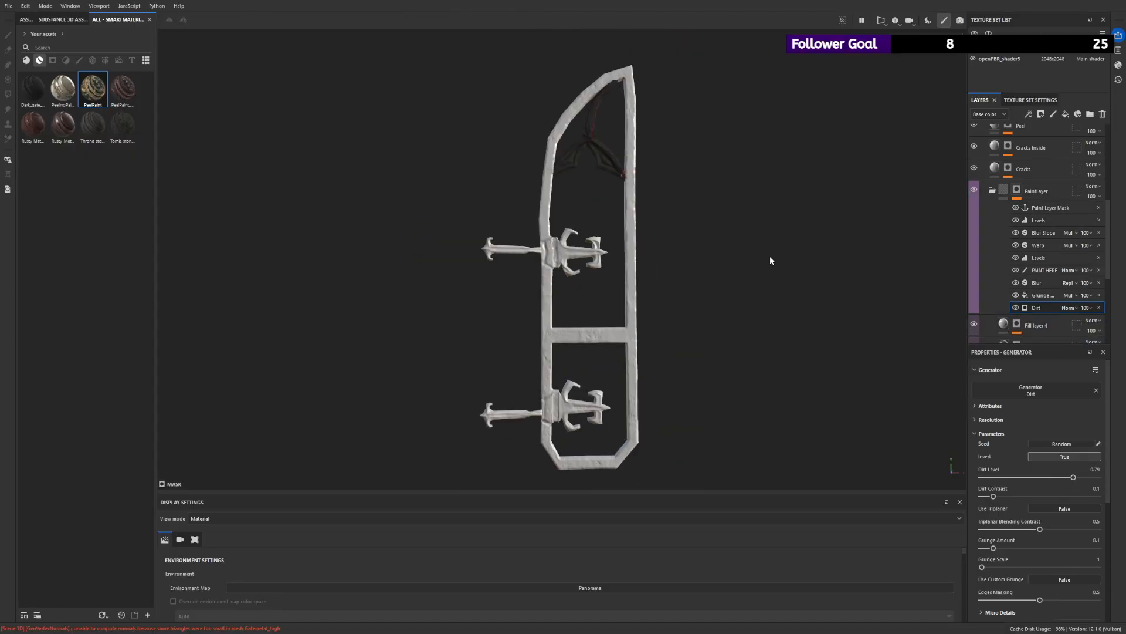
{"action": "left_click_drag", "start_coordinate": [679, 179], "coordinate": [649, 205], "text": "alt"}
{"action": "right_click_drag", "start_coordinate": [636, 129], "coordinate": [846, 365], "text": "alt"}
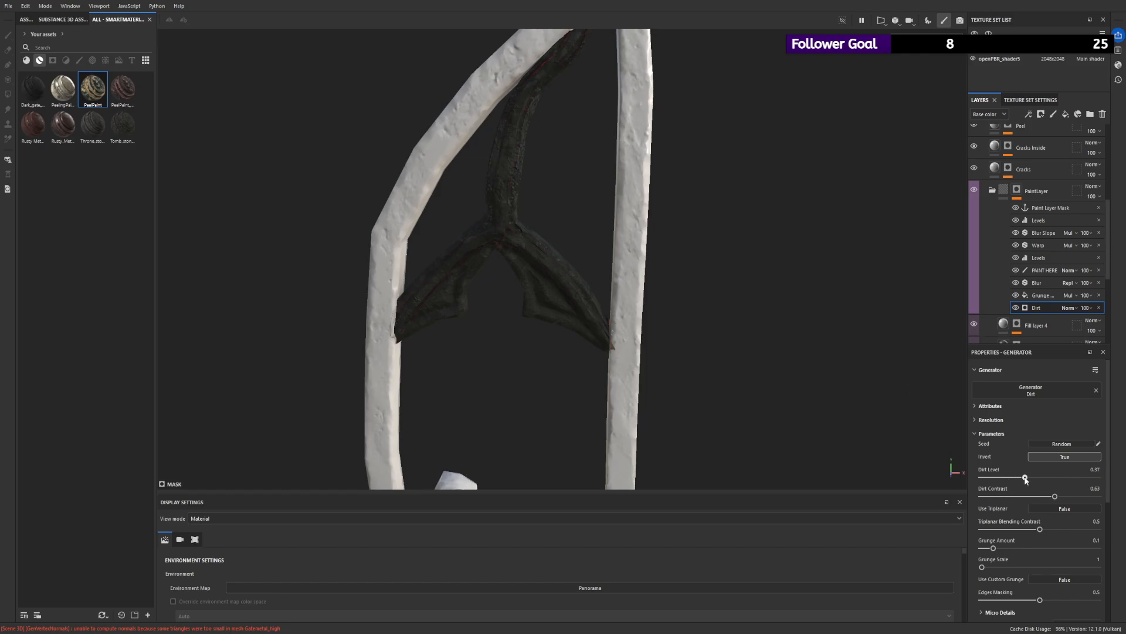
{"action": "right_click_drag", "start_coordinate": [622, 311], "coordinate": [680, 422], "text": "alt"}
{"action": "left_click_drag", "start_coordinate": [680, 422], "coordinate": [558, 263], "text": "alt"}
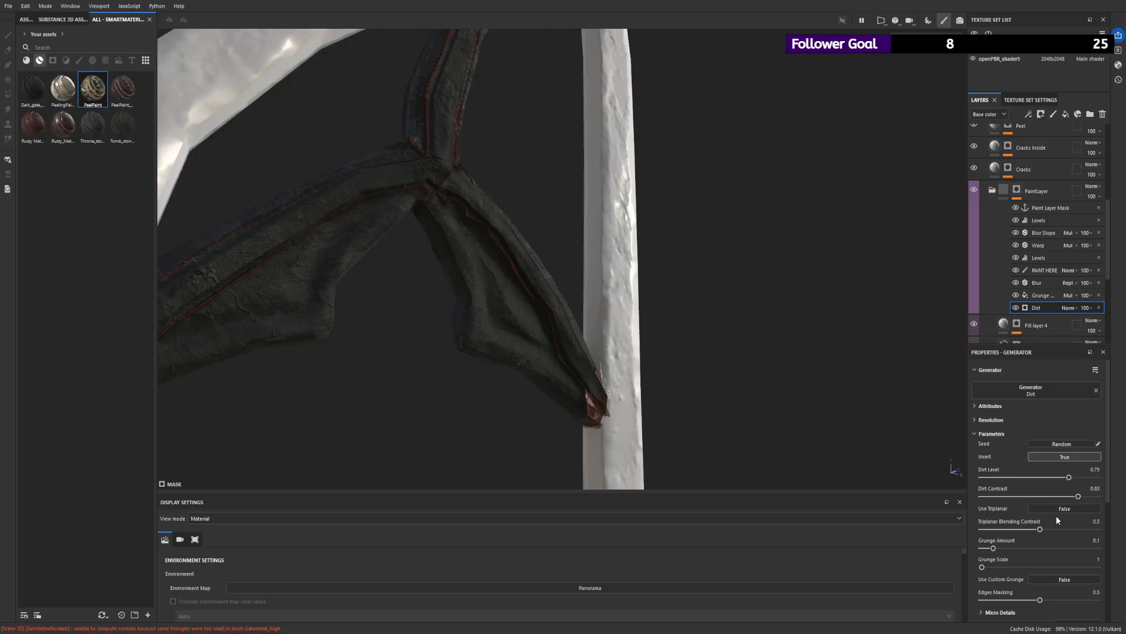
- Set the Dirt generator's Dirt Contrast to 0.8, Triplanar Blending Contrast to 0.63 and Grunge Amount to 0.34, and readjust its Dirt Level
{"action": "left_click_drag", "start_coordinate": [1069, 477], "coordinate": [1124, 489]}
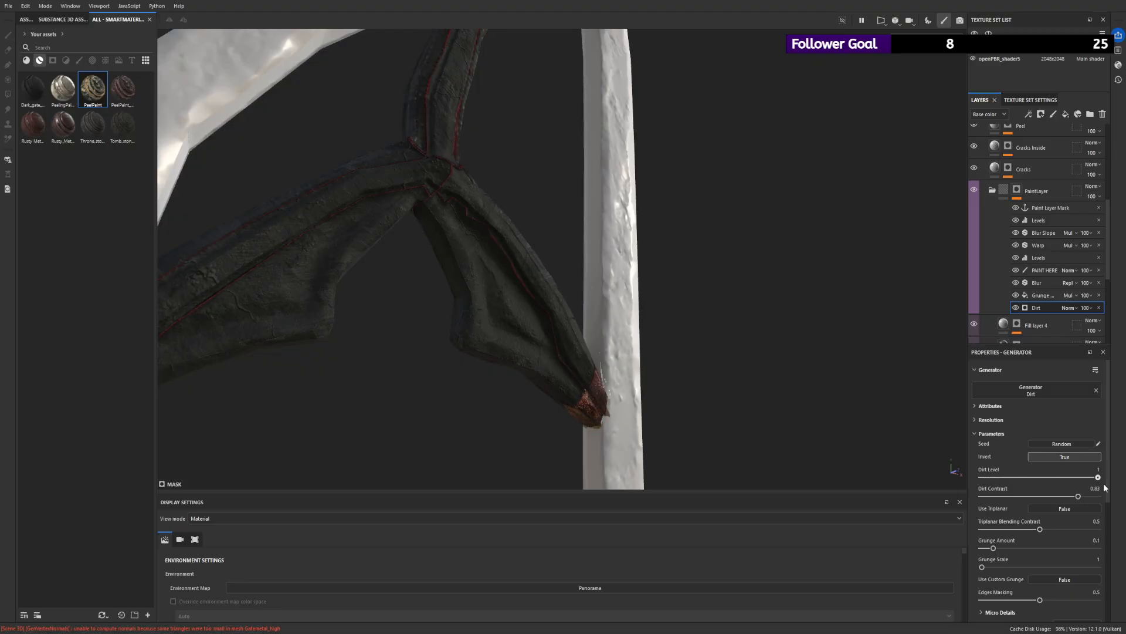
{"action": "left_click_drag", "start_coordinate": [532, 233], "coordinate": [920, 393], "text": "alt"}
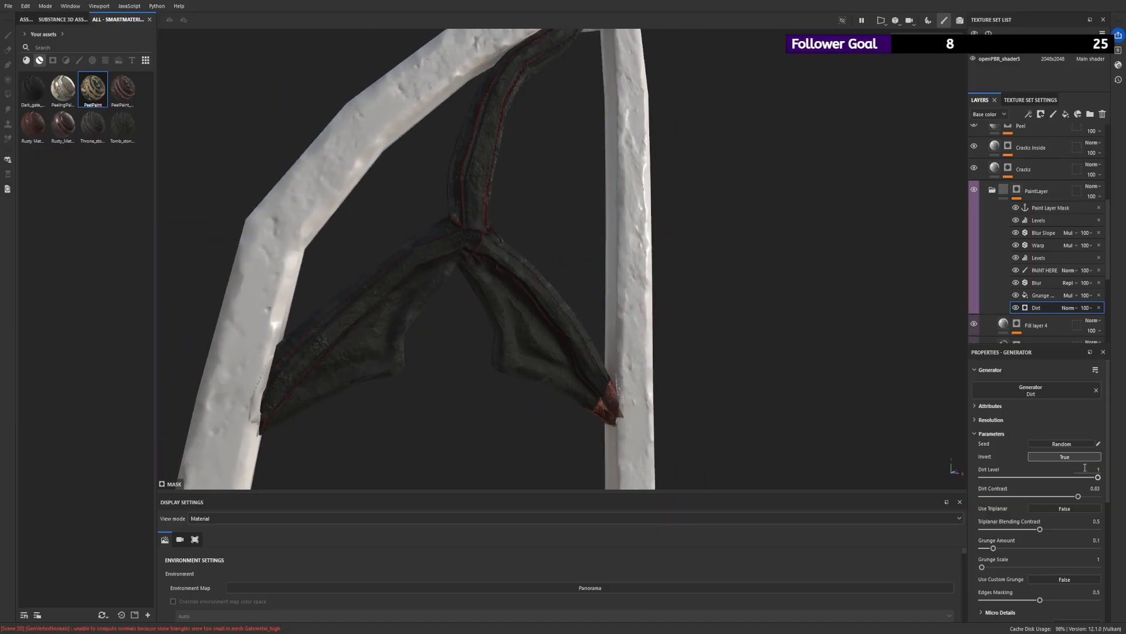
{"action": "mouse_move", "coordinate": [1098, 477]}
{"action": "left_mouse_down"}
{"action": "mouse_move", "coordinate": [971, 479]}
{"action": "mouse_move", "coordinate": [1085, 486]}
{"action": "left_mouse_up"}
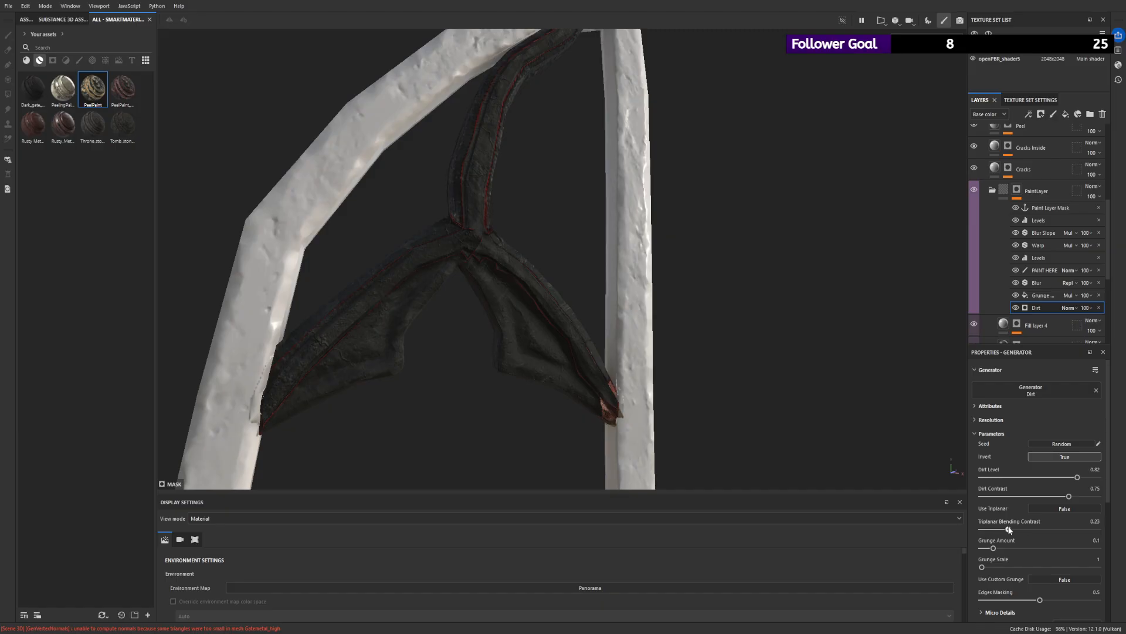
{"action": "left_click_drag", "start_coordinate": [1017, 549], "coordinate": [1074, 552]}
{"action": "left_click_drag", "start_coordinate": [1074, 484], "coordinate": [1064, 487]}
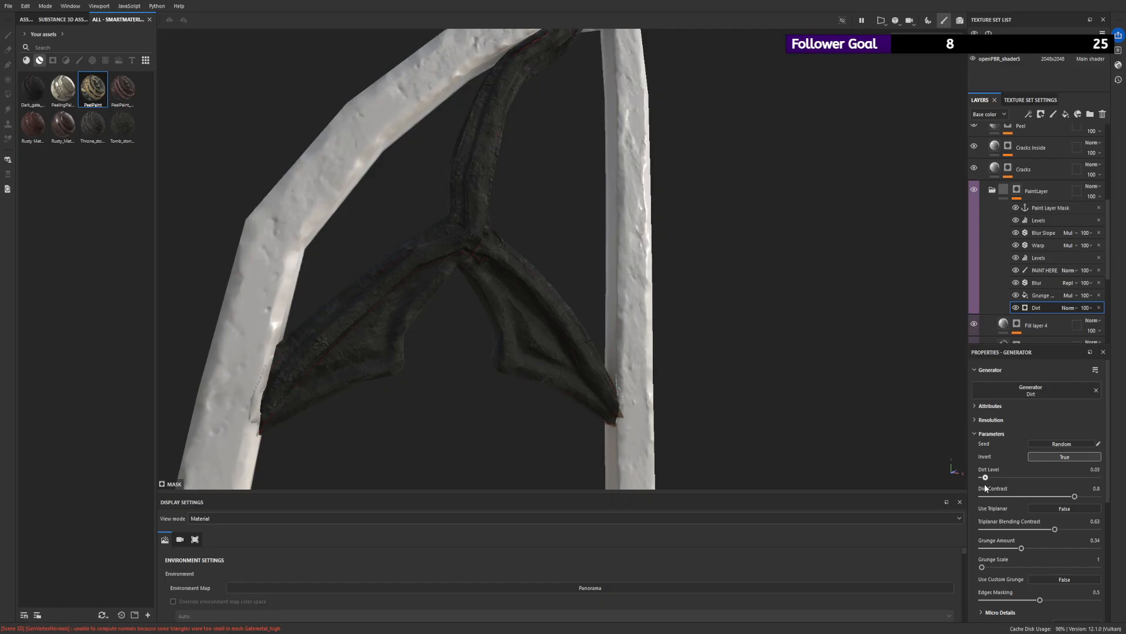
- Check the Grunge, Blur and Levels effects of the PaintLayer mask, trying a midtone shift in the lower Levels and undoing it
{"action": "left_click", "coordinate": [1058, 296]}
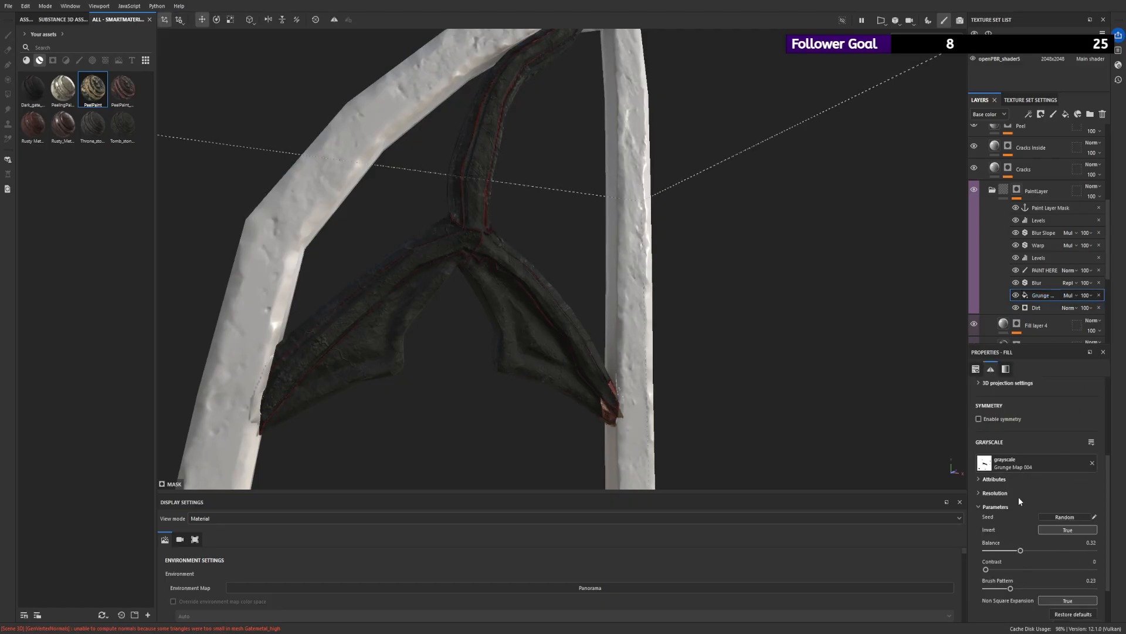
{"action": "left_click", "coordinate": [1056, 280]}
{"action": "left_click", "coordinate": [1050, 257]}
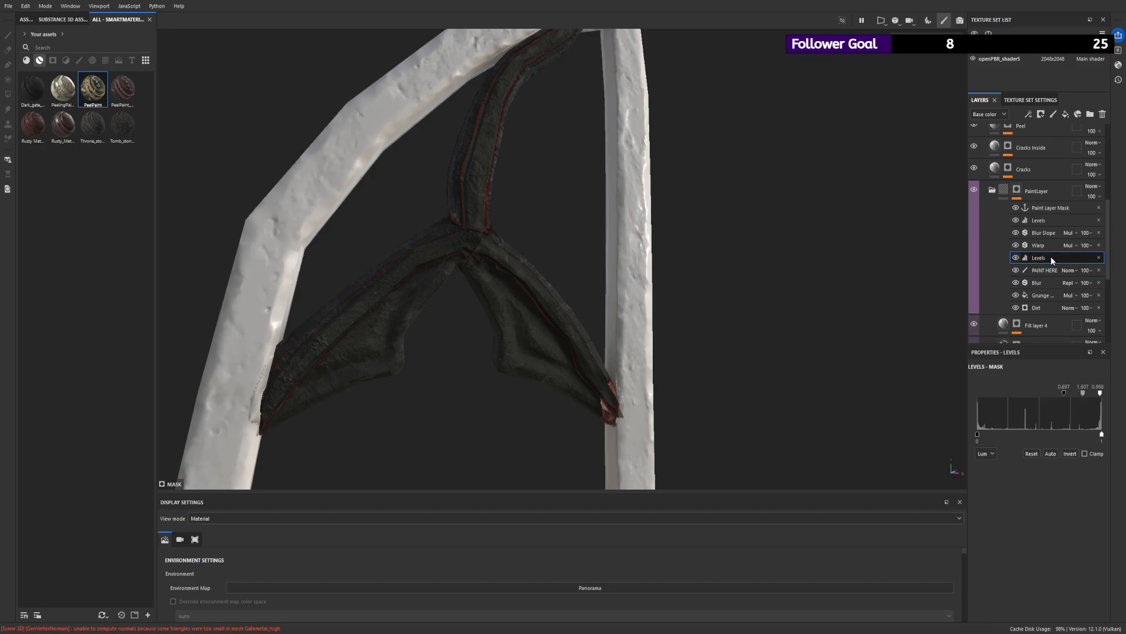
{"action": "left_click_drag", "start_coordinate": [1083, 394], "coordinate": [1068, 395]}
{"action": "key", "text": "ctrl+z"}
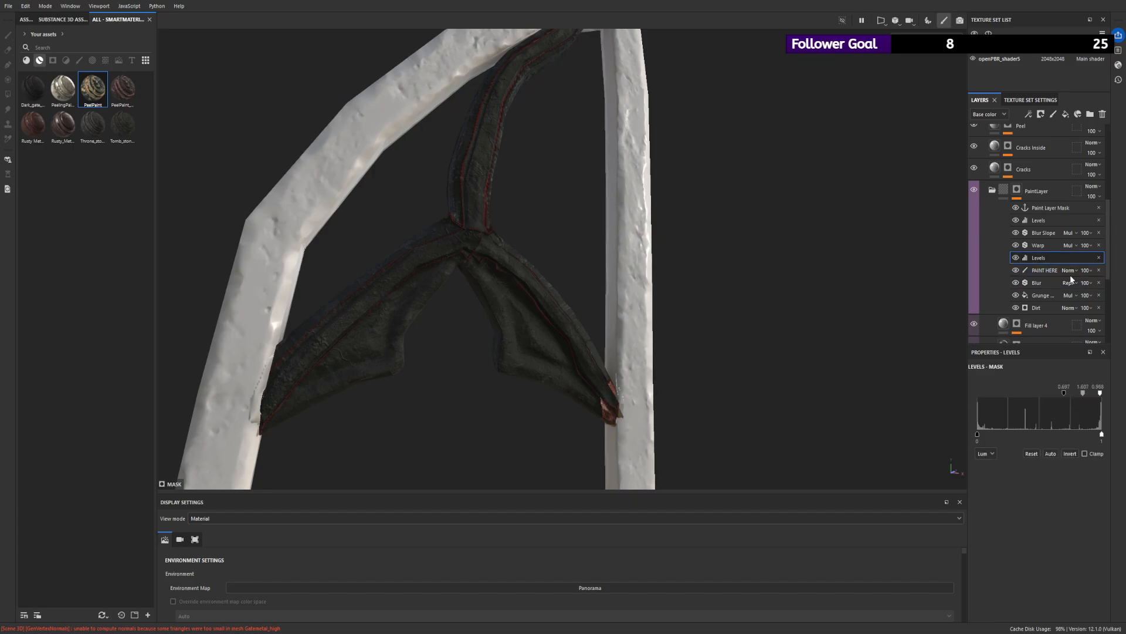
{"action": "left_click", "coordinate": [1043, 221]}
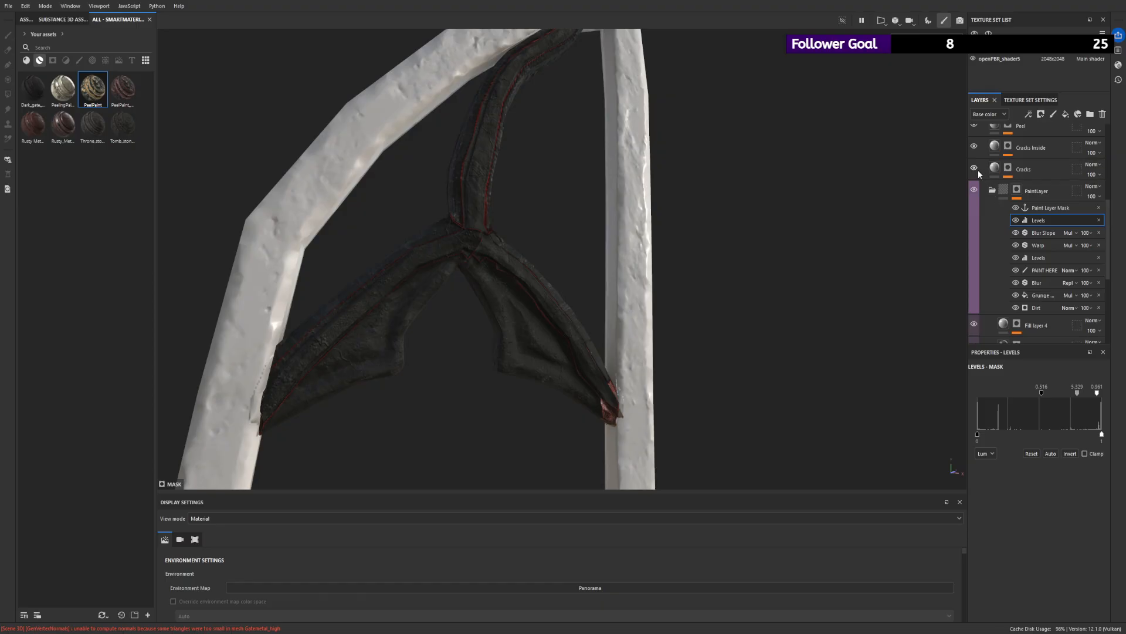
- Set the brush size to 1.97 on the PAINT HERE effect and try strokes on the ornament's wings, undoing them
{"action": "left_click", "coordinate": [1045, 270]}
{"action": "scroll", "coordinate": [666, 311], "scroll_direction": "up", "scroll_amount": 3}
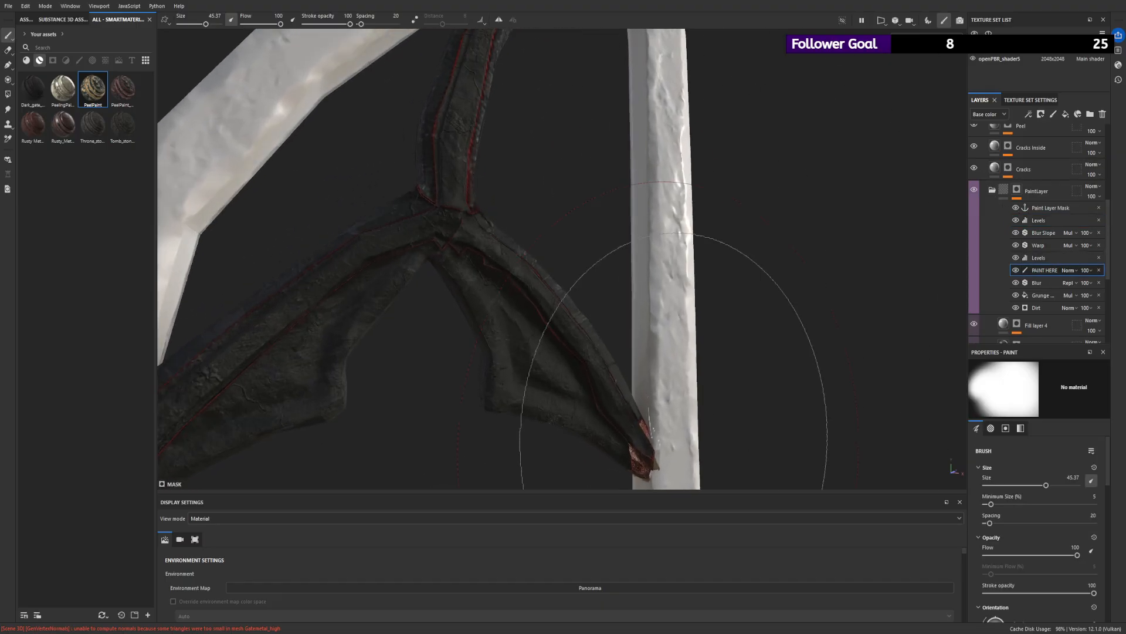
{"action": "left_click_drag", "start_coordinate": [528, 225], "coordinate": [509, 225], "text": "ctrl"}
{"action": "mouse_move", "coordinate": [599, 209]}
{"action": "left_mouse_down", "text": "ctrl"}
{"action": "mouse_move", "coordinate": [556, 208]}
{"action": "mouse_move", "coordinate": [616, 207]}
{"action": "left_mouse_up", "text": "ctrl"}
{"action": "left_click_drag", "start_coordinate": [205, 24], "coordinate": [184, 31]}
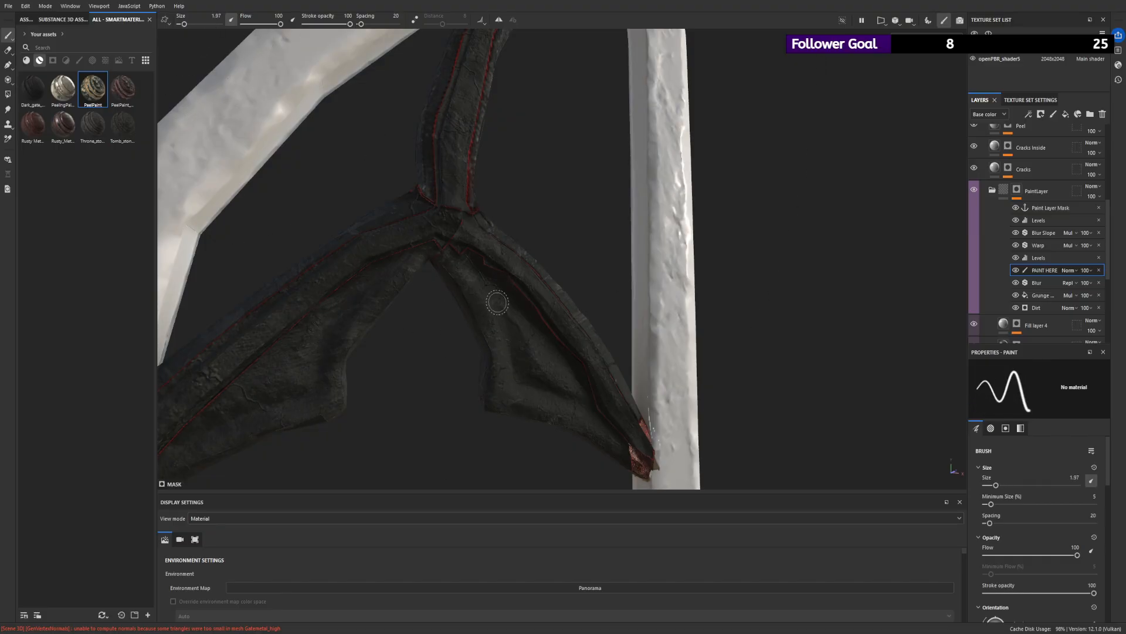
{"action": "mouse_move", "coordinate": [504, 307]}
{"action": "left_mouse_down"}
{"action": "mouse_move", "coordinate": [527, 368]}
{"action": "mouse_move", "coordinate": [514, 315]}
{"action": "mouse_move", "coordinate": [582, 288]}
{"action": "mouse_move", "coordinate": [531, 333]}
{"action": "mouse_move", "coordinate": [572, 402]}
{"action": "mouse_move", "coordinate": [532, 286]}
{"action": "left_mouse_up"}
{"action": "key", "text": "ctrl+z"}
{"action": "key", "text": "ctrl+z"}
{"action": "right_click_drag", "start_coordinate": [537, 264], "coordinate": [402, 231], "text": "alt"}
{"action": "mouse_move", "coordinate": [402, 231]}
{"action": "left_mouse_down", "text": "alt"}
{"action": "mouse_move", "coordinate": [573, 384]}
{"action": "mouse_move", "coordinate": [493, 283]}
{"action": "mouse_move", "coordinate": [682, 219]}
{"action": "mouse_move", "coordinate": [383, 317]}
{"action": "mouse_move", "coordinate": [336, 404]}
{"action": "mouse_move", "coordinate": [302, 297]}
{"action": "left_mouse_up", "text": "alt"}
{"action": "key", "text": "ctrl+z"}
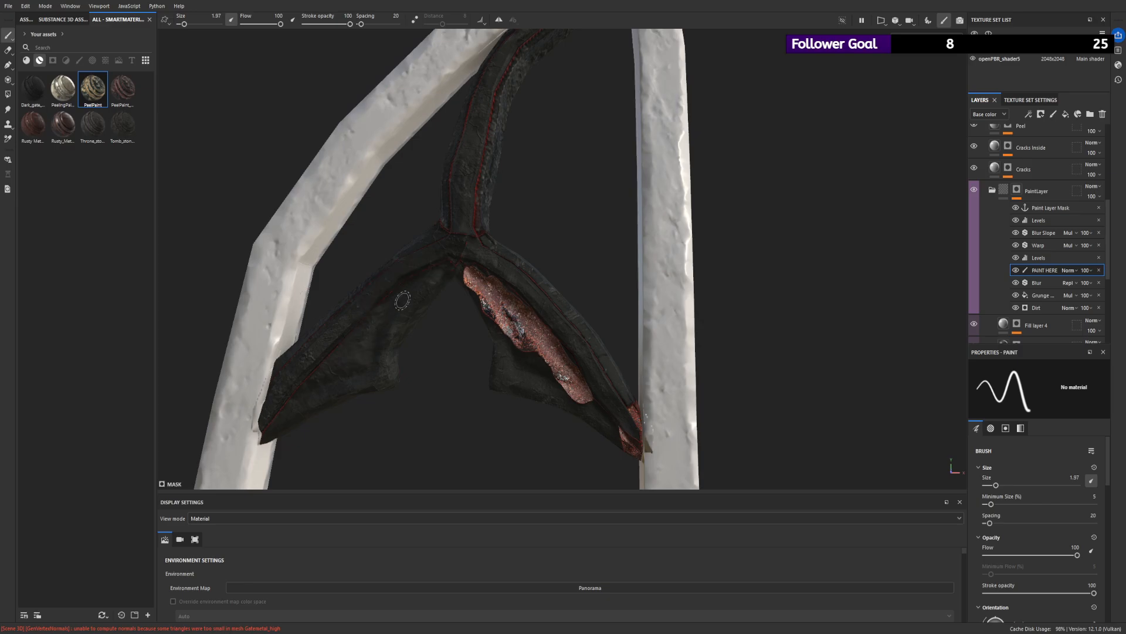
{"action": "key", "text": "ctrl+z"}
- Paint rust strips beneath the upper ribs of both wings in the PAINT HERE effect
{"action": "mouse_move", "coordinate": [503, 296]}
{"action": "left_mouse_down", "text": "alt"}
{"action": "mouse_move", "coordinate": [587, 235]}
{"action": "mouse_move", "coordinate": [509, 289]}
{"action": "mouse_move", "coordinate": [584, 423]}
{"action": "left_mouse_up", "text": "alt"}
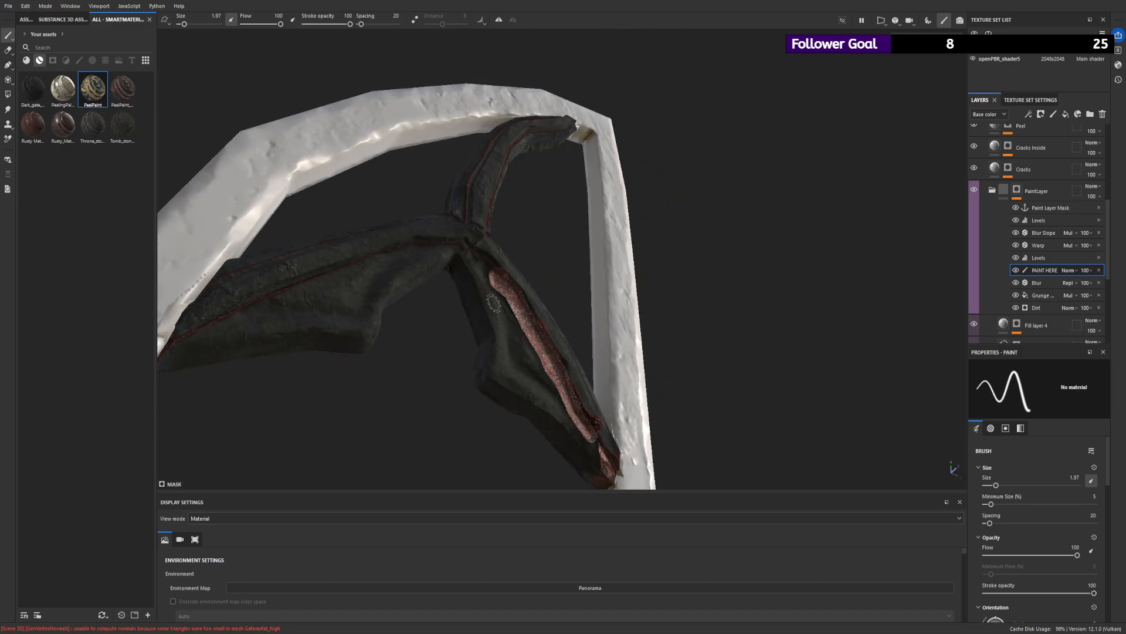
{"action": "mouse_move", "coordinate": [484, 262]}
{"action": "left_mouse_down", "text": "alt"}
{"action": "mouse_move", "coordinate": [520, 269]}
{"action": "mouse_move", "coordinate": [531, 360]}
{"action": "left_mouse_up", "text": "alt"}
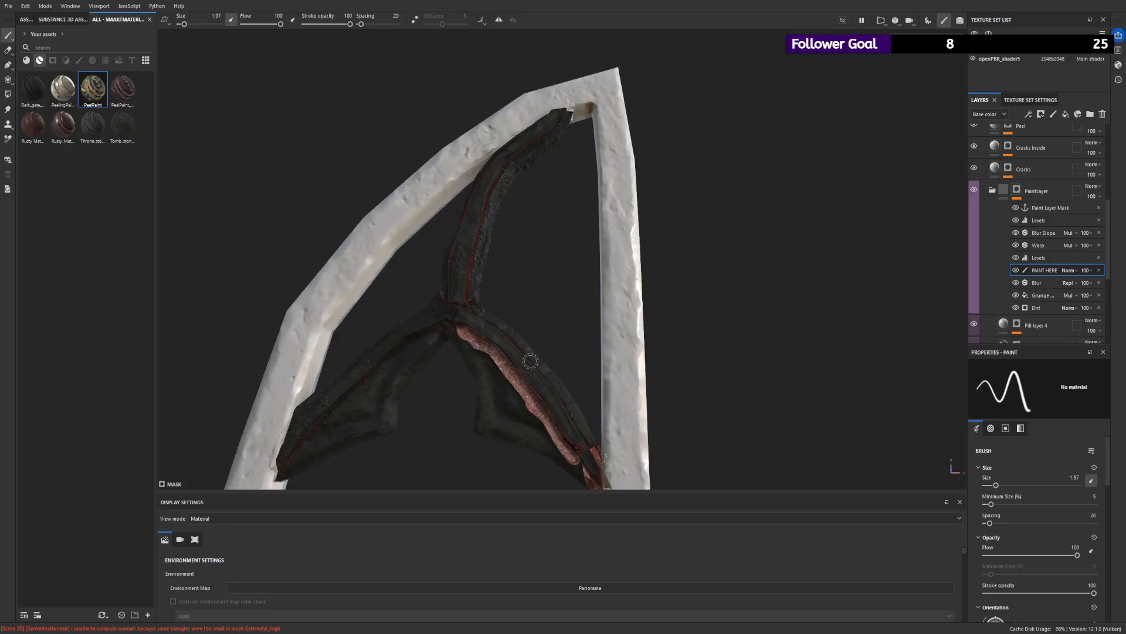
{"action": "mouse_move", "coordinate": [418, 336]}
{"action": "left_mouse_down"}
{"action": "mouse_move", "coordinate": [311, 437]}
{"action": "mouse_move", "coordinate": [413, 358]}
{"action": "left_mouse_up"}
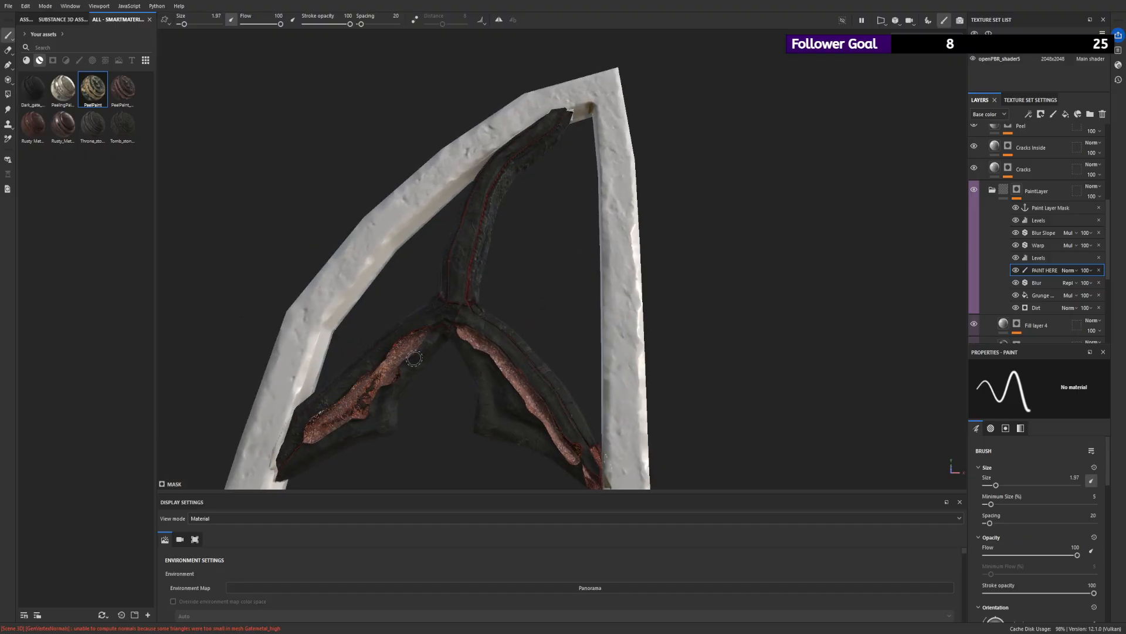
{"action": "left_click_drag", "start_coordinate": [339, 409], "coordinate": [559, 274], "text": "alt"}
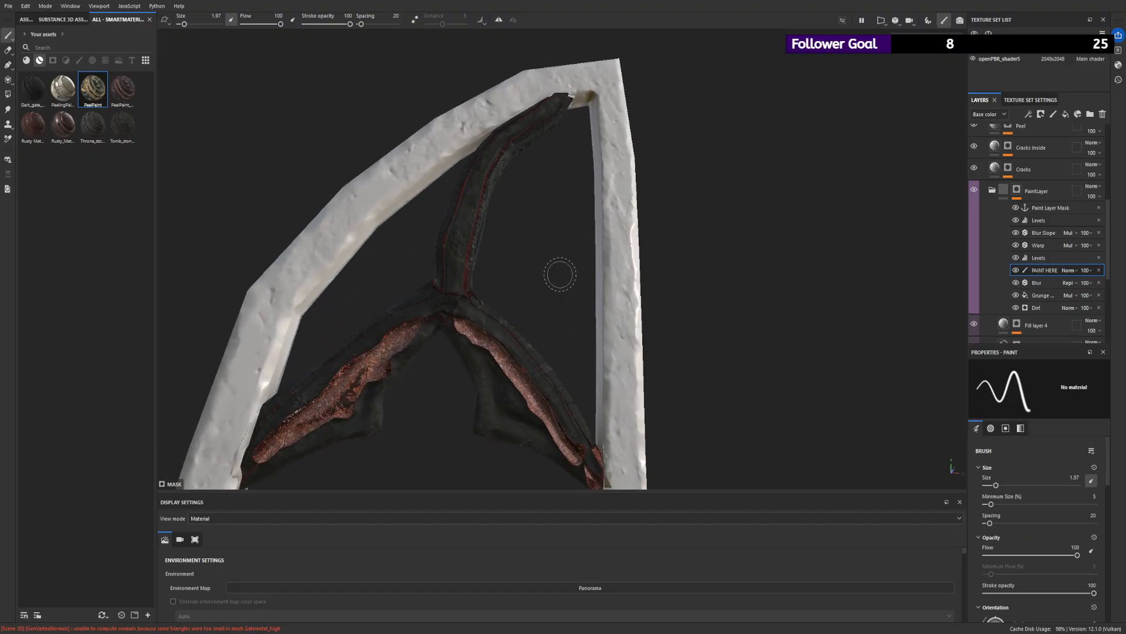
- Try Dirt Level 0 and Dirt Contrast 0.3 in the mask's Dirt generator, and undo these changes together with the painted wing strips
{"action": "left_click", "coordinate": [1038, 307]}
{"action": "left_click_drag", "start_coordinate": [1060, 477], "coordinate": [1015, 481]}
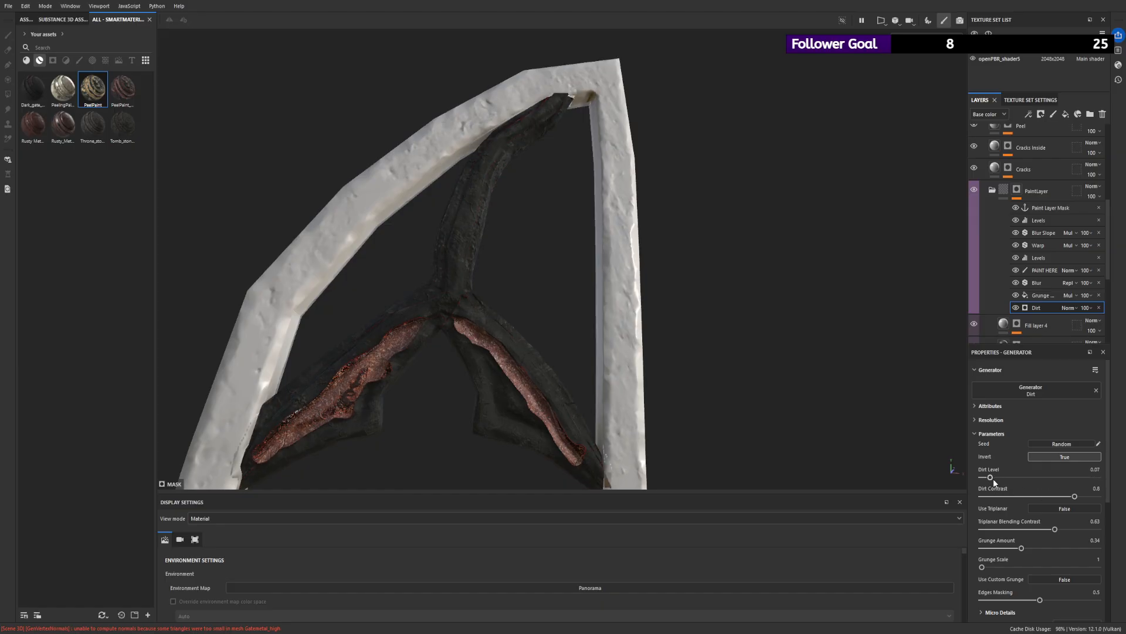
{"action": "left_click_drag", "start_coordinate": [1085, 496], "coordinate": [927, 506]}
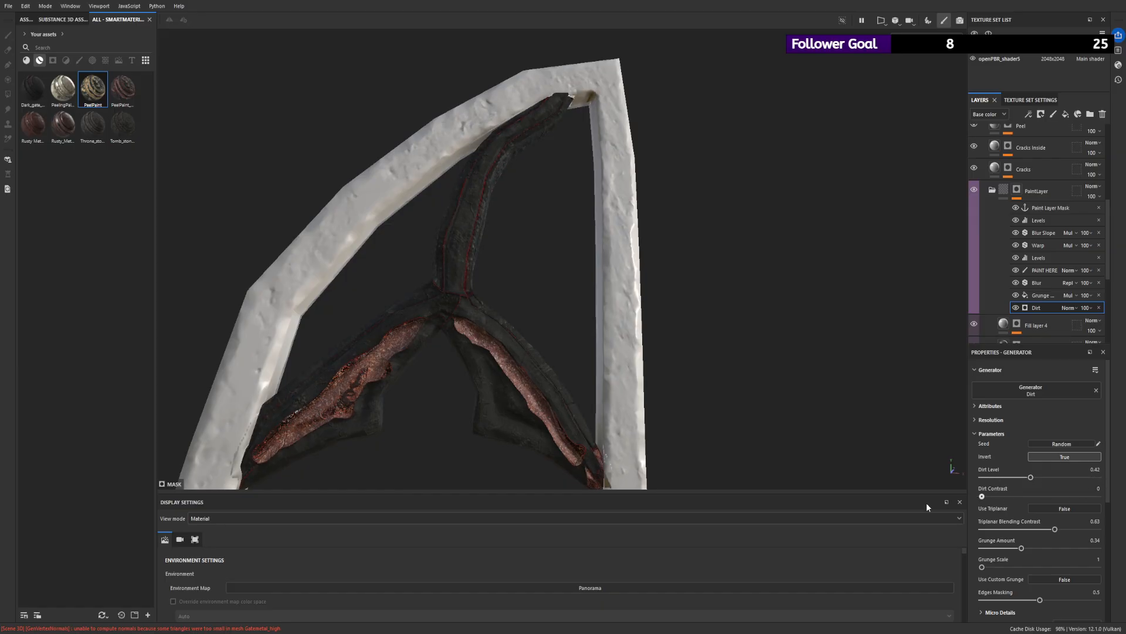
{"action": "left_click_drag", "start_coordinate": [1030, 477], "coordinate": [979, 477]}
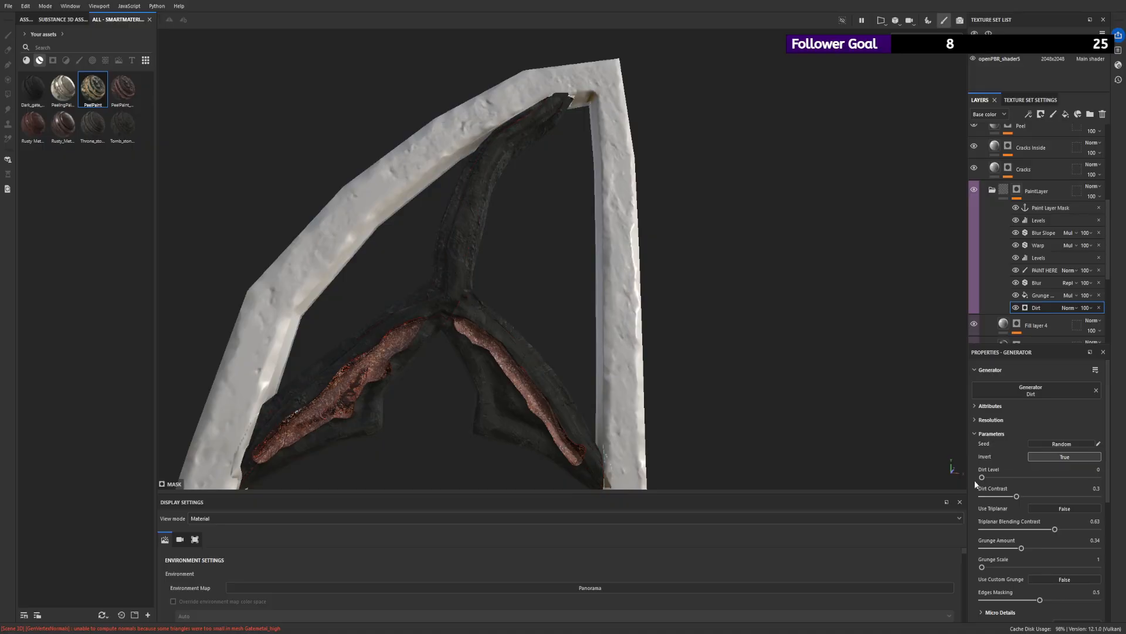
{"action": "left_click_drag", "start_coordinate": [487, 316], "coordinate": [522, 314], "text": "alt"}
{"action": "left_click_drag", "start_coordinate": [997, 479], "coordinate": [1031, 477]}
{"action": "key", "text": "ctrl+z"}
{"action": "key", "text": "ctrl+z"}
{"action": "key", "text": "ctrl+z"}
{"action": "key", "text": "ctrl+z"}
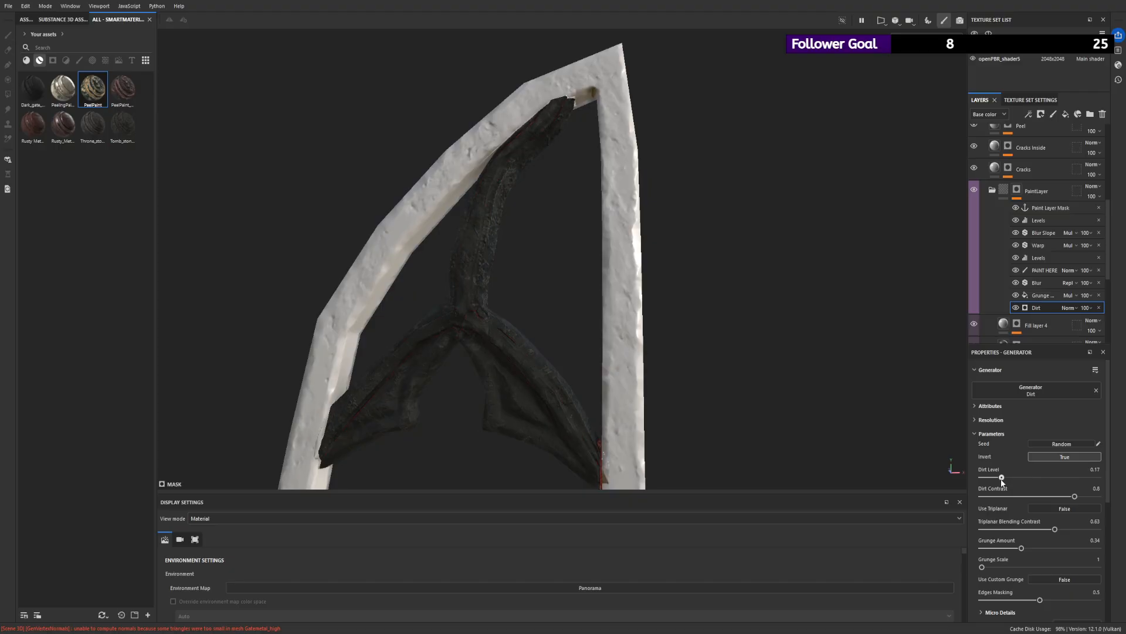
- Set the mask's Dirt generator to Dirt Level 0.51 and Dirt Contrast 0.68, and inspect the wing ribs up close
{"action": "left_click_drag", "start_coordinate": [1059, 477], "coordinate": [1075, 478]}
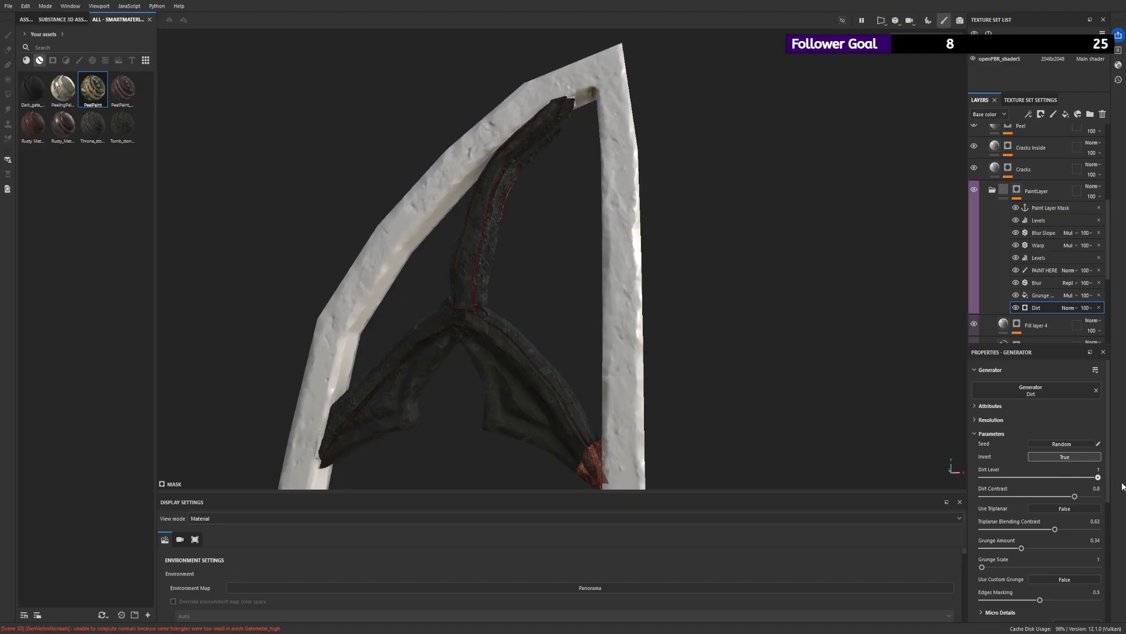
{"action": "left_click_drag", "start_coordinate": [1099, 496], "coordinate": [1007, 497]}
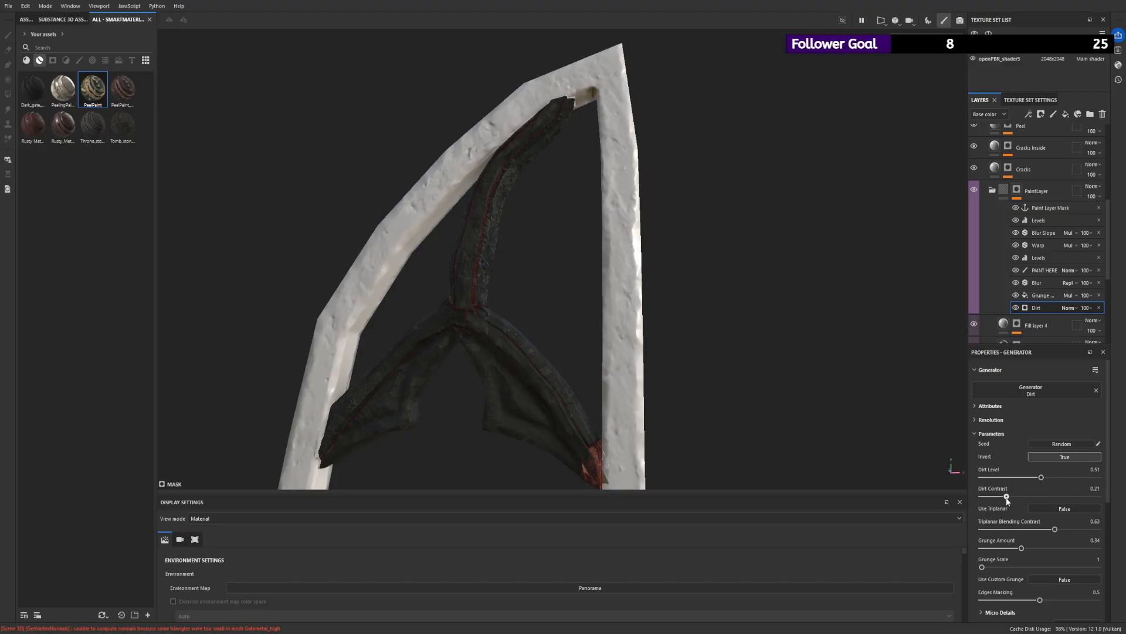
{"action": "right_click_drag", "start_coordinate": [466, 320], "coordinate": [560, 378], "text": "alt"}
{"action": "left_click_drag", "start_coordinate": [578, 346], "coordinate": [449, 329], "text": "alt"}
{"action": "right_click_drag", "start_coordinate": [449, 346], "coordinate": [470, 401], "text": "alt"}
{"action": "left_click_drag", "start_coordinate": [338, 292], "coordinate": [240, 125], "text": "alt"}
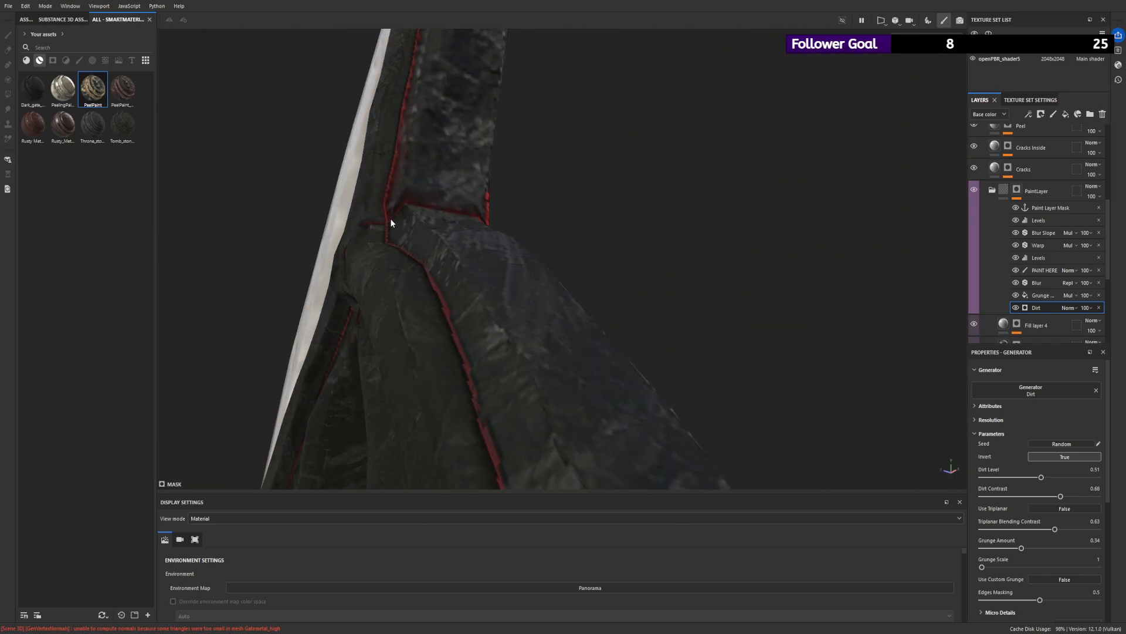
{"action": "left_click_drag", "start_coordinate": [402, 124], "coordinate": [550, 202], "text": "alt"}
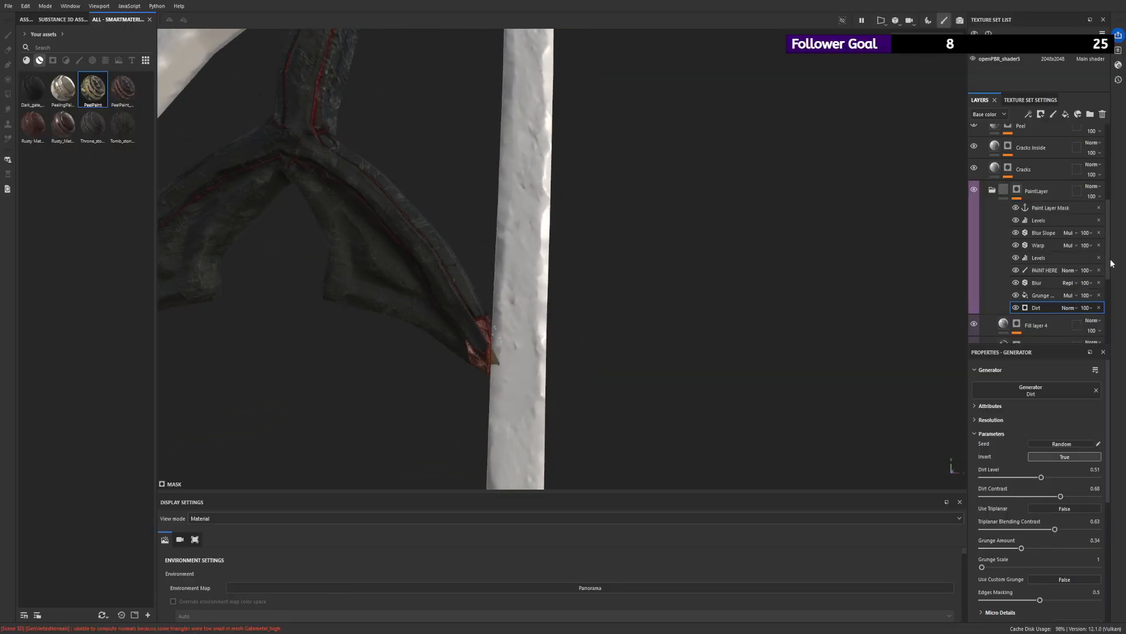
- Enable the metal channel of Fill layer 1 in the Base folder
{"action": "scroll", "coordinate": [1111, 264], "scroll_direction": "down", "scroll_amount": 1}
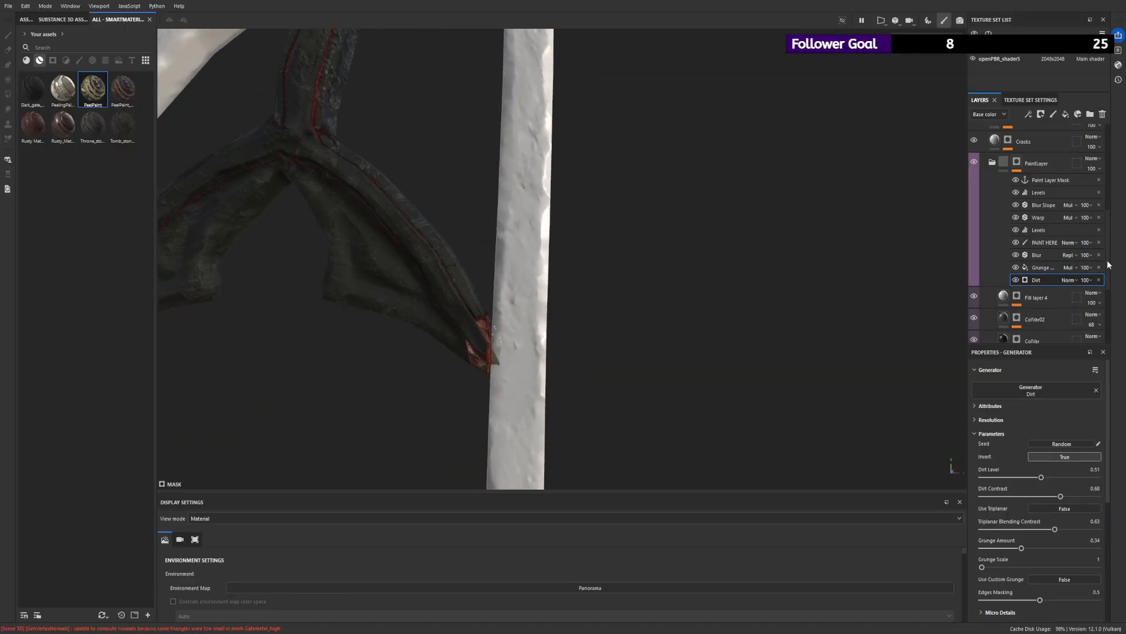
{"action": "scroll", "coordinate": [1109, 265], "scroll_direction": "down", "scroll_amount": 5}
{"action": "left_click", "coordinate": [1036, 327]}
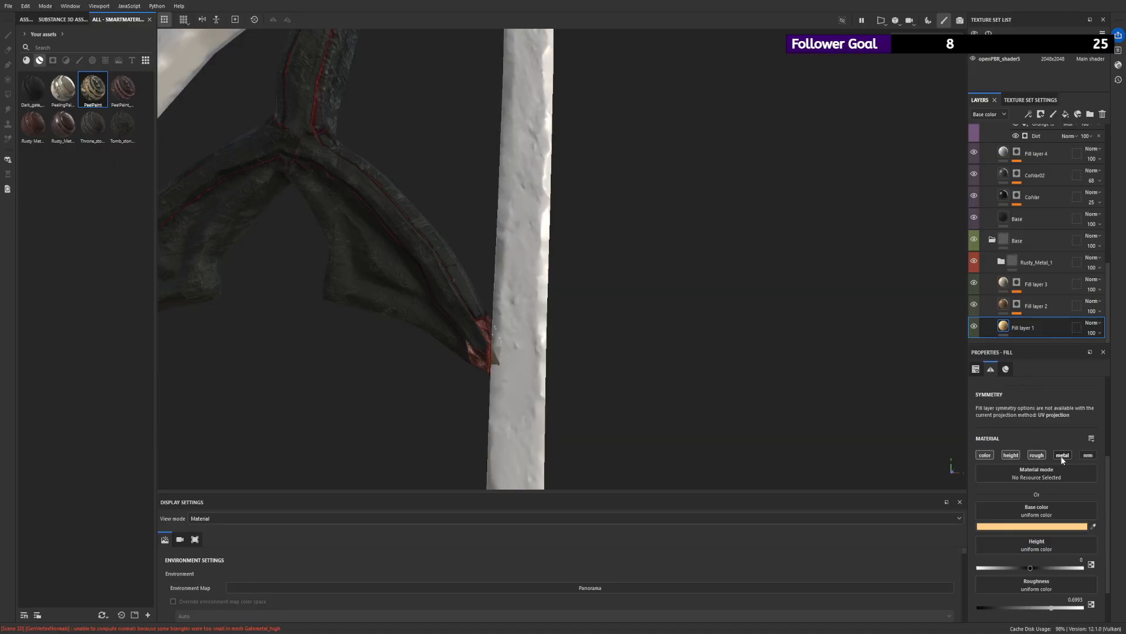
{"action": "scroll", "coordinate": [1062, 460], "scroll_direction": "down", "scroll_amount": 1}
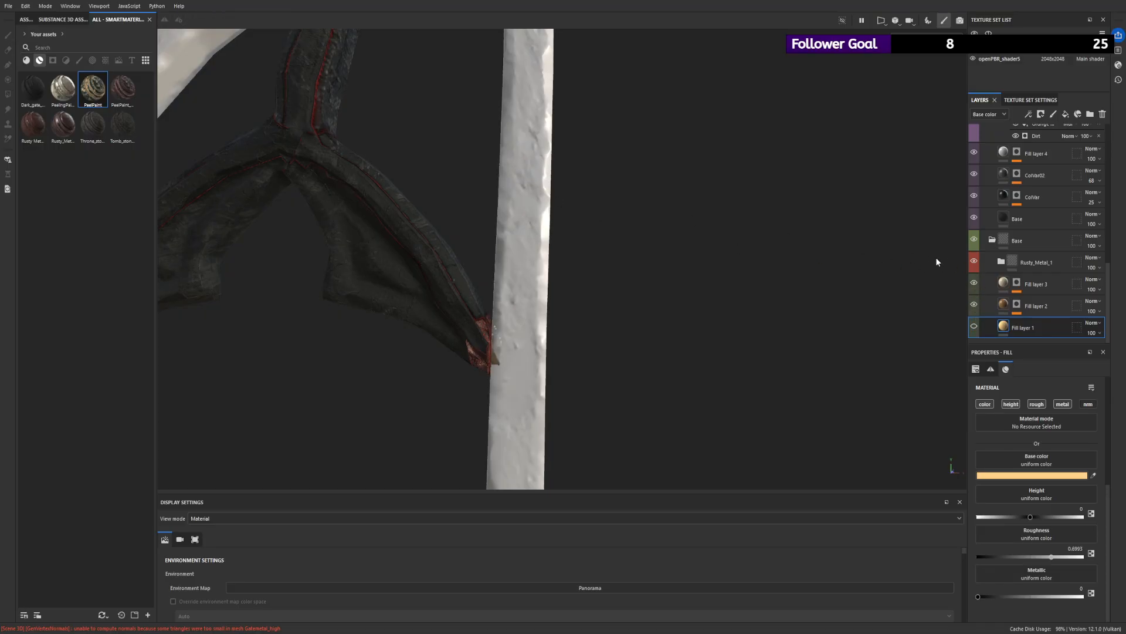
- Toggle the visibility of the Rusty_Metal_1 folder and compare its effect on the wing tip and the whole gate
{"action": "left_click", "coordinate": [975, 259]}
{"action": "left_click", "coordinate": [975, 260]}
{"action": "left_click", "coordinate": [975, 260]}
{"action": "left_click", "coordinate": [974, 260]}
{"action": "left_click", "coordinate": [975, 261]}
{"action": "left_click", "coordinate": [975, 261]}
{"action": "left_click", "coordinate": [975, 261]}
{"action": "left_click", "coordinate": [975, 261]}
{"action": "left_click", "coordinate": [975, 261]}
{"action": "left_click", "coordinate": [975, 262]}
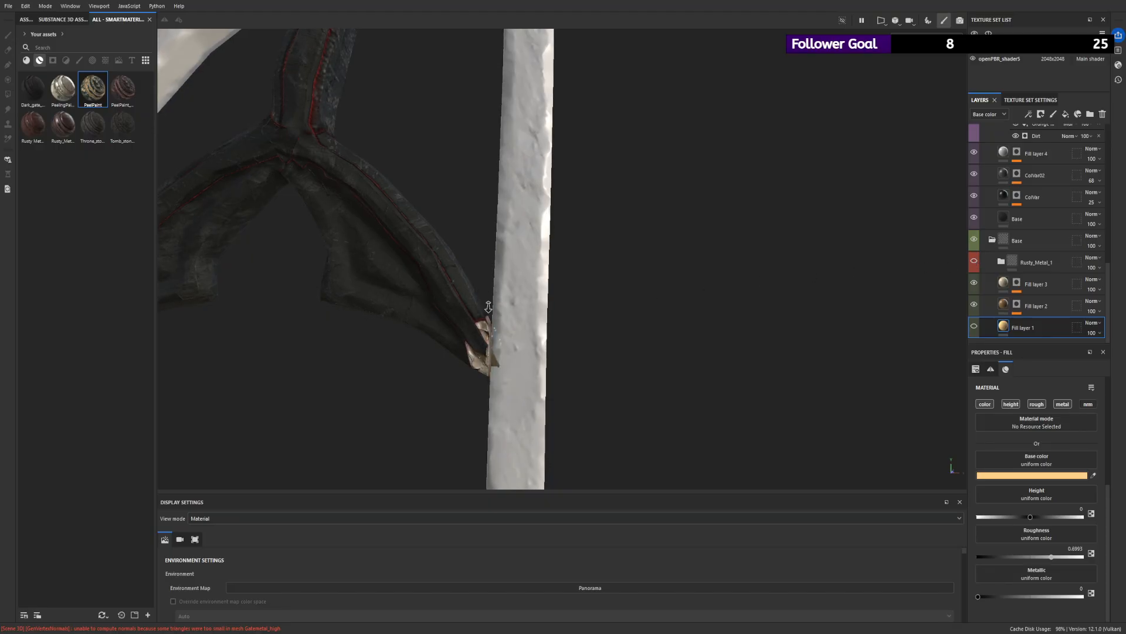
{"action": "right_click_drag", "start_coordinate": [662, 258], "coordinate": [698, 281], "text": "alt"}
{"action": "left_click_drag", "start_coordinate": [698, 281], "coordinate": [691, 321], "text": "alt"}
{"action": "right_click_drag", "start_coordinate": [691, 321], "coordinate": [750, 256], "text": "alt"}
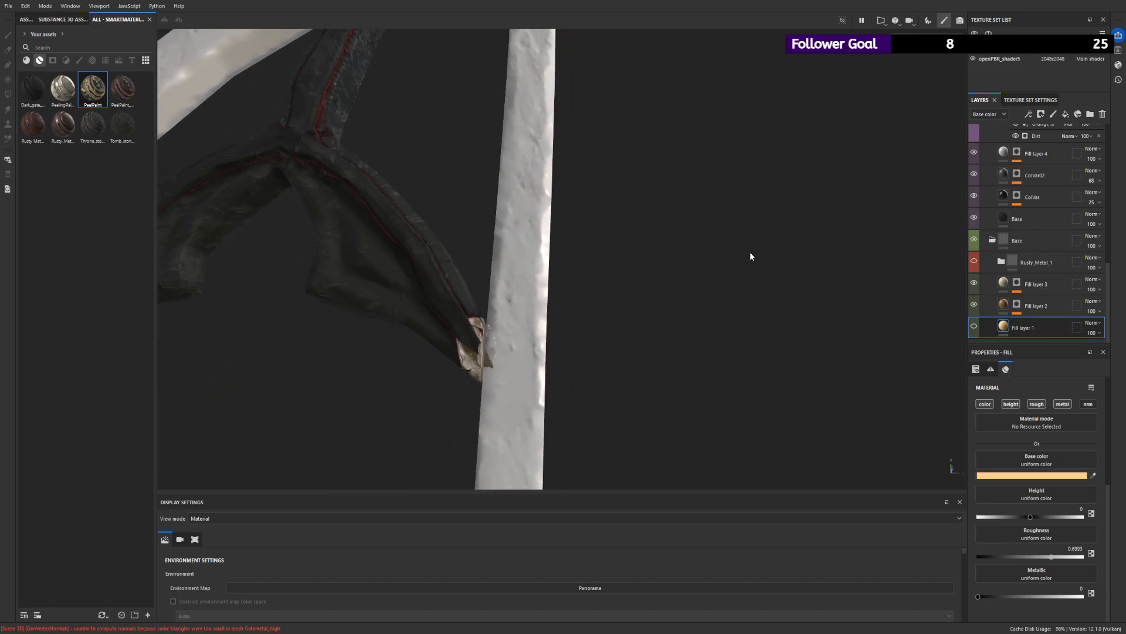
{"action": "key", "text": "f"}
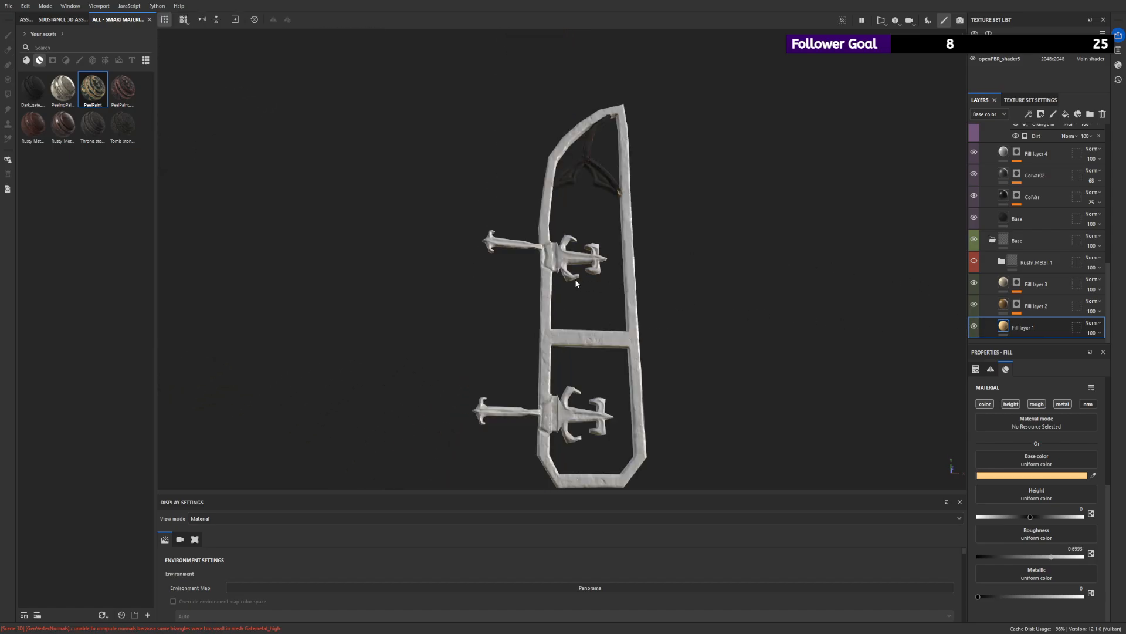
{"action": "left_click_drag", "start_coordinate": [639, 127], "coordinate": [557, 182], "text": "alt"}
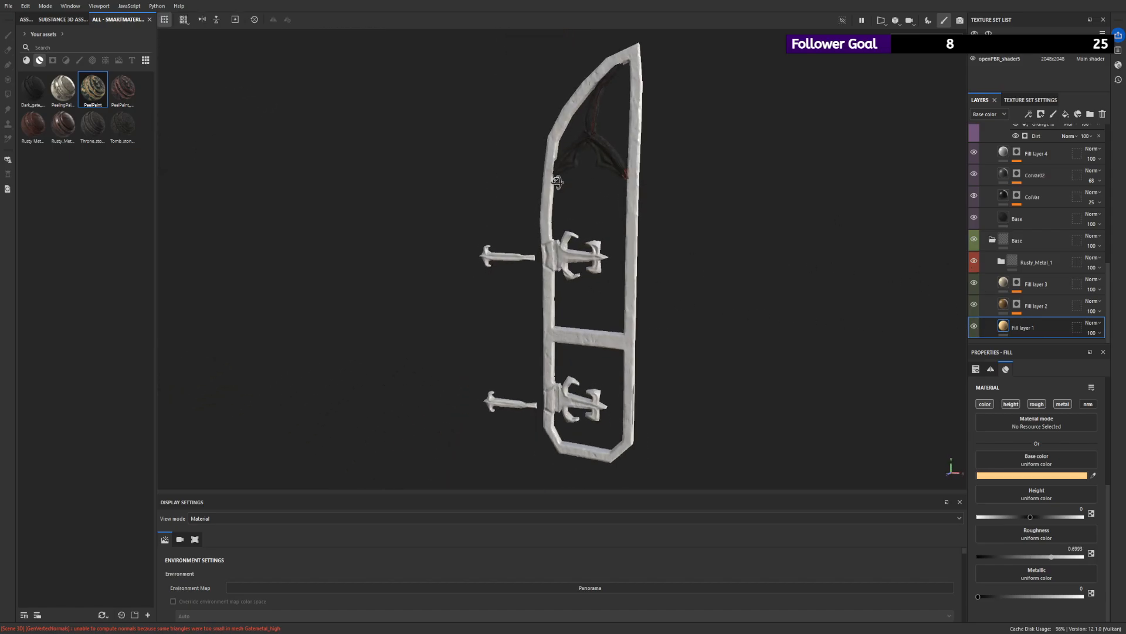
- Apply the PeelPaint_RUSTED_1 smart material to the openPBR_shader5 texture set of the gate frame and hinges
{"action": "left_click", "coordinate": [990, 67]}
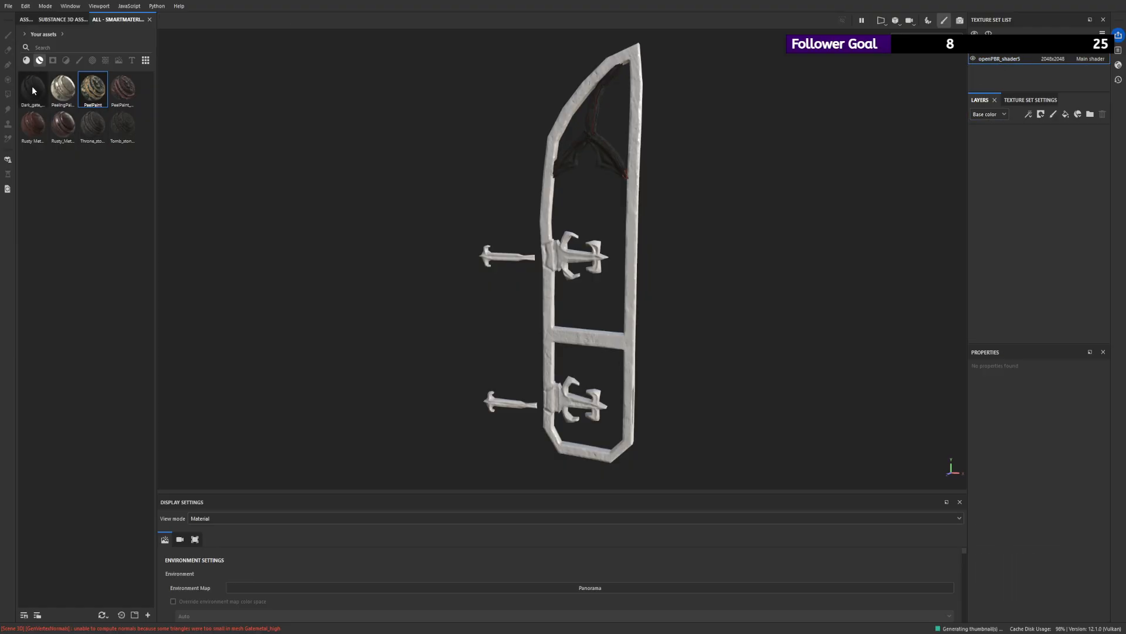
{"action": "left_click_drag", "start_coordinate": [122, 89], "coordinate": [1022, 136]}
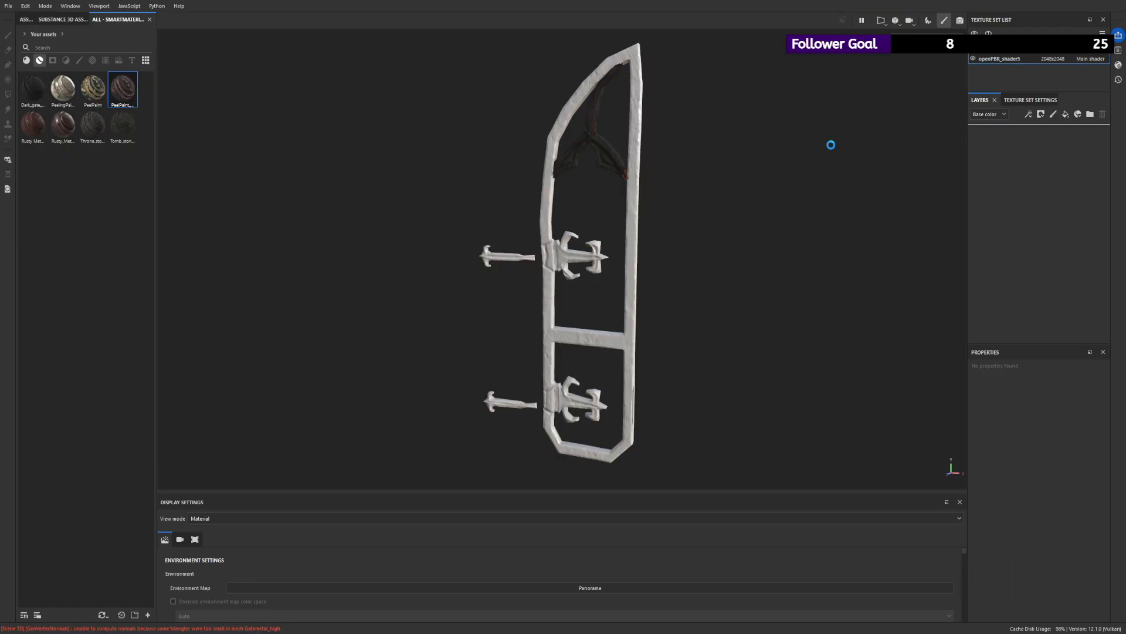
{"action": "left_click_drag", "start_coordinate": [578, 157], "coordinate": [686, 141], "text": "alt"}
{"action": "right_click_drag", "start_coordinate": [686, 141], "coordinate": [655, 277], "text": "alt"}
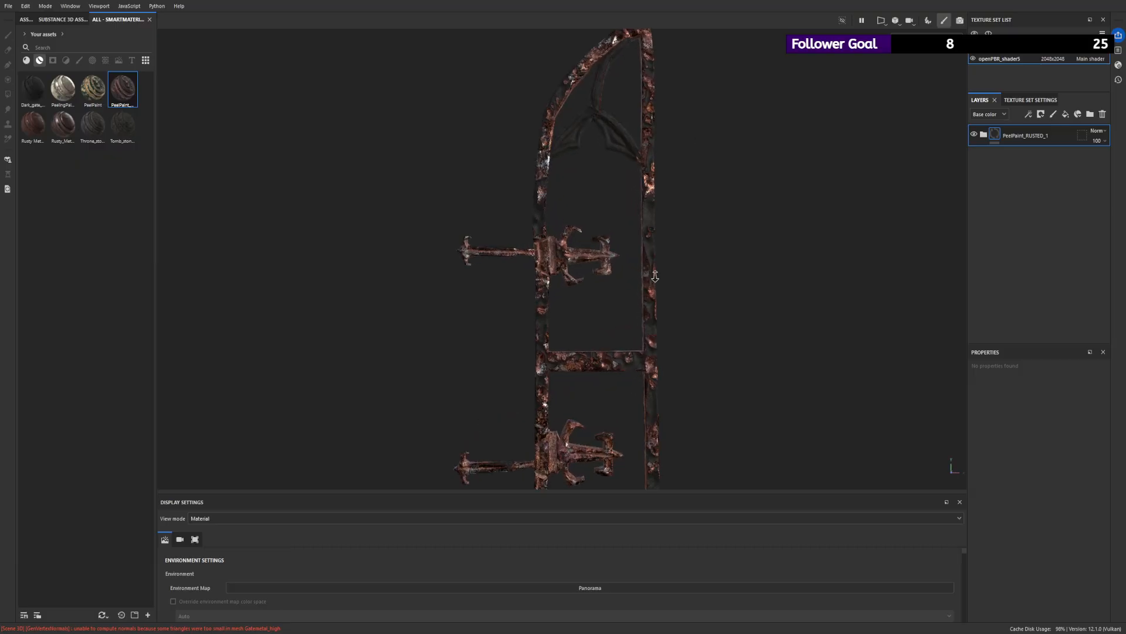
{"action": "left_click_drag", "start_coordinate": [655, 276], "coordinate": [628, 272], "text": "alt"}
{"action": "right_click_drag", "start_coordinate": [628, 271], "coordinate": [569, 144], "text": "alt"}
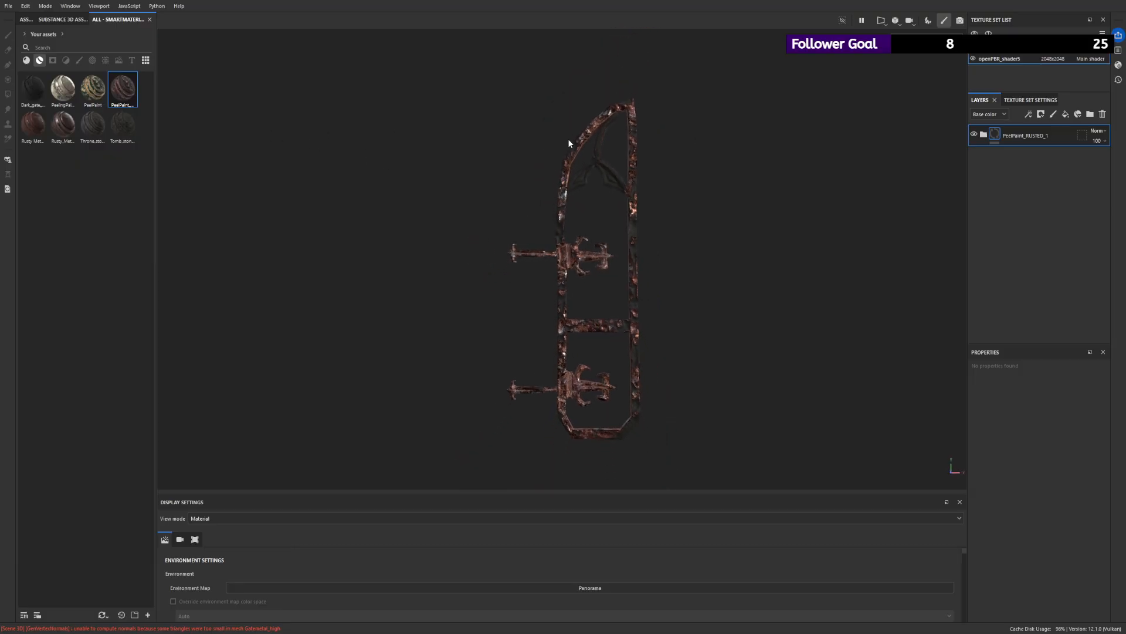
{"action": "left_click_drag", "start_coordinate": [568, 143], "coordinate": [581, 186], "text": "alt"}
{"action": "right_click_drag", "start_coordinate": [580, 186], "coordinate": [607, 200], "text": "alt"}
{"action": "mouse_move", "coordinate": [607, 199]}
{"action": "left_mouse_down", "text": "alt"}
{"action": "mouse_move", "coordinate": [612, 190]}
{"action": "mouse_move", "coordinate": [592, 194]}
{"action": "left_mouse_up", "text": "alt"}
- Expand the PeelPaint_RUSTED_1 layer folders and compare the frame with the Rusty_Metal_1 folder hidden and shown
{"action": "left_click", "coordinate": [984, 134]}
{"action": "scroll", "coordinate": [990, 282], "scroll_direction": "down", "scroll_amount": 1}
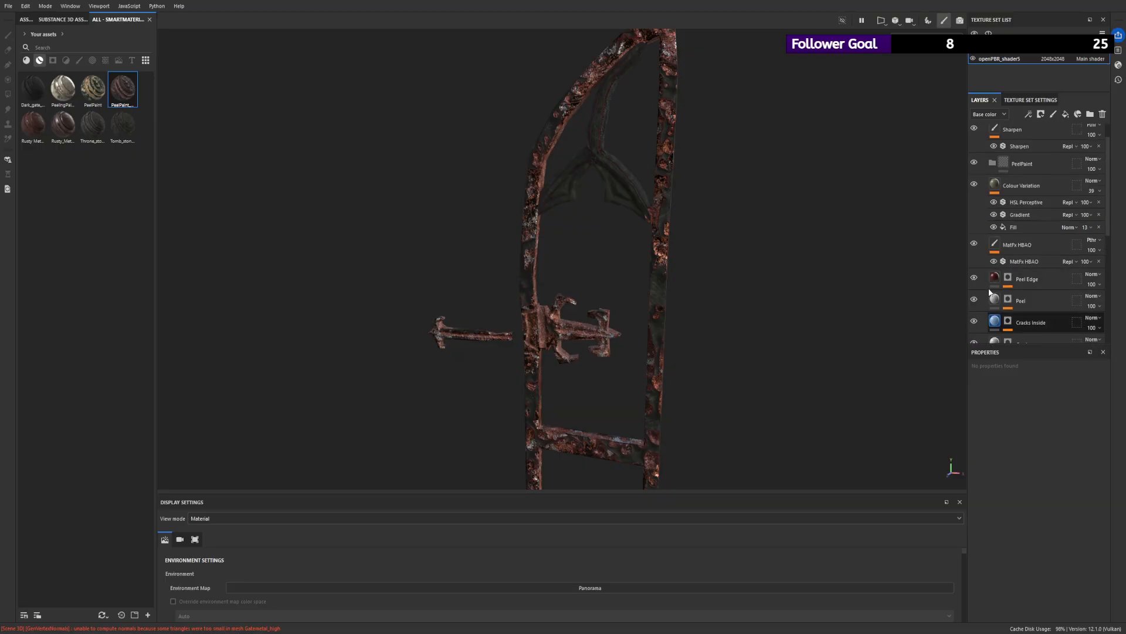
{"action": "scroll", "coordinate": [988, 288], "scroll_direction": "down", "scroll_amount": 4}
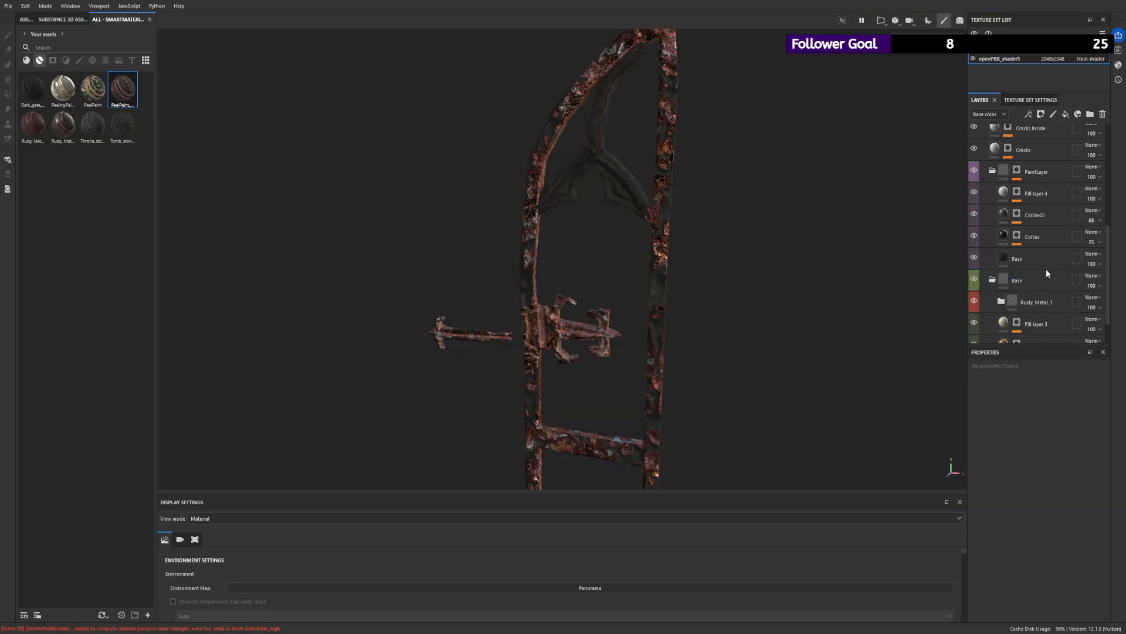
{"action": "left_click", "coordinate": [1061, 280]}
{"action": "scroll", "coordinate": [1038, 281], "scroll_direction": "down", "scroll_amount": 1}
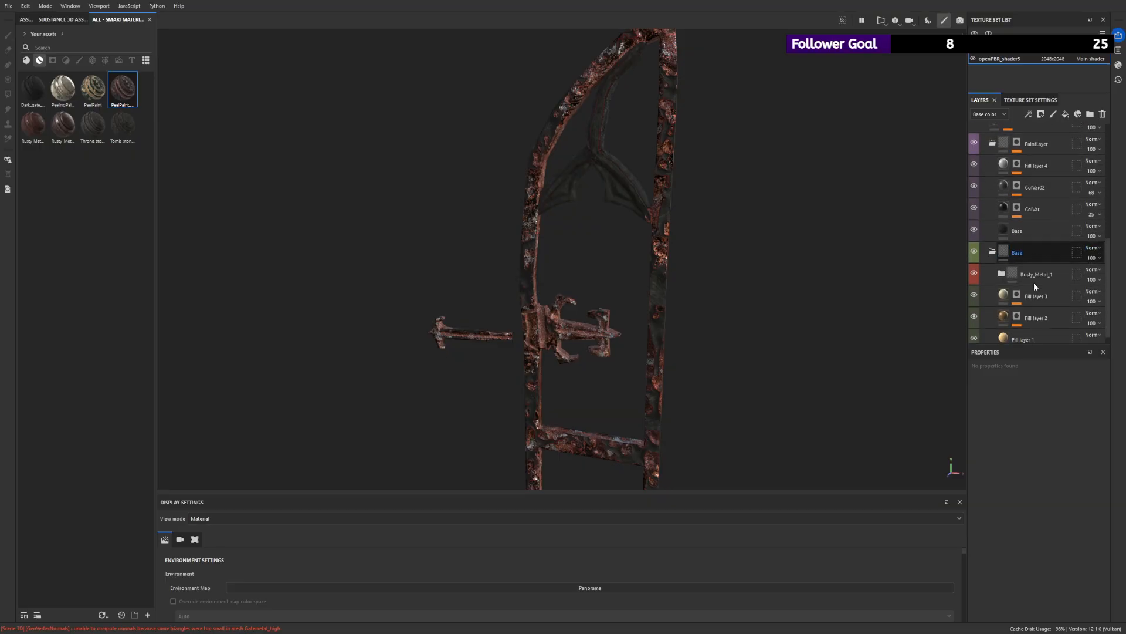
{"action": "left_click", "coordinate": [1002, 273]}
{"action": "scroll", "coordinate": [1015, 278], "scroll_direction": "up", "scroll_amount": 1}
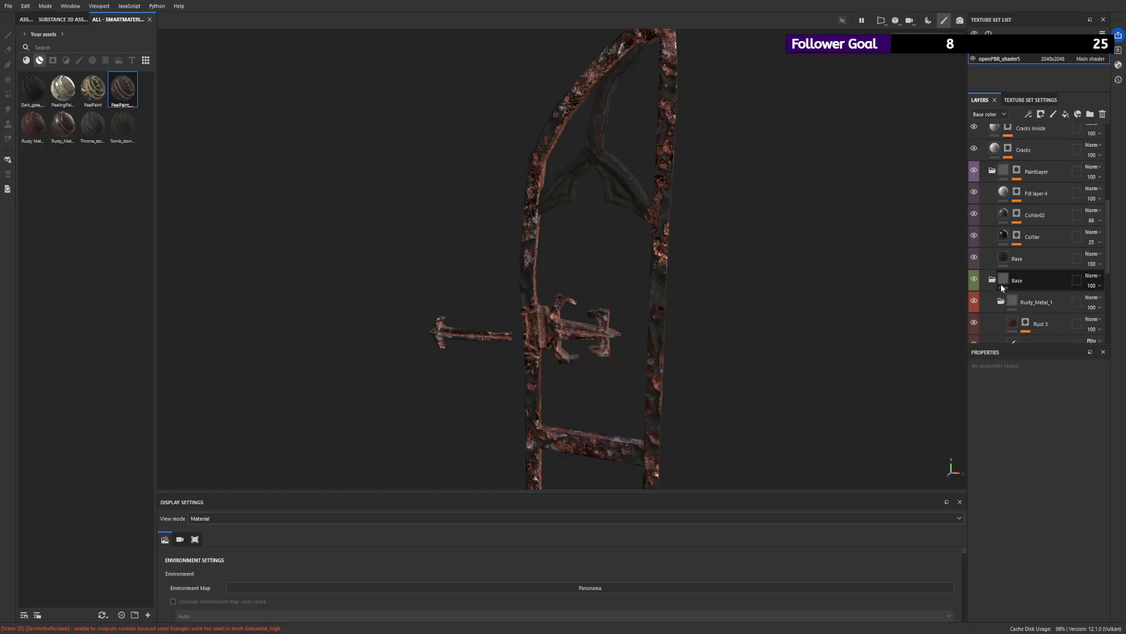
{"action": "left_click", "coordinate": [974, 300]}
{"action": "left_click", "coordinate": [973, 300]}
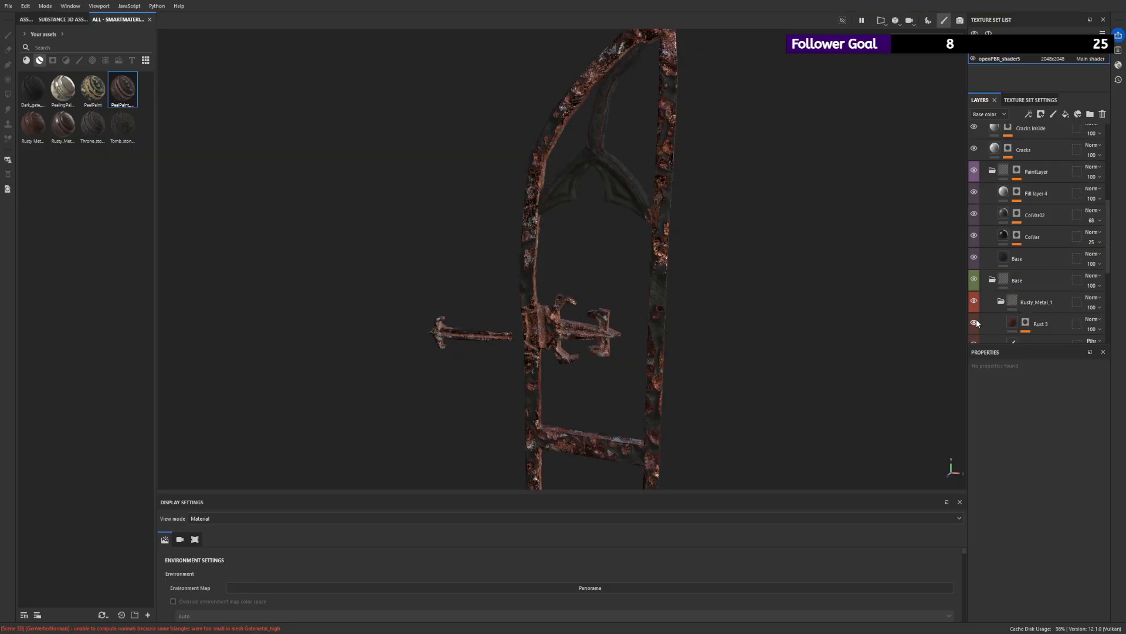
{"action": "scroll", "coordinate": [996, 276], "scroll_direction": "up", "scroll_amount": 2}
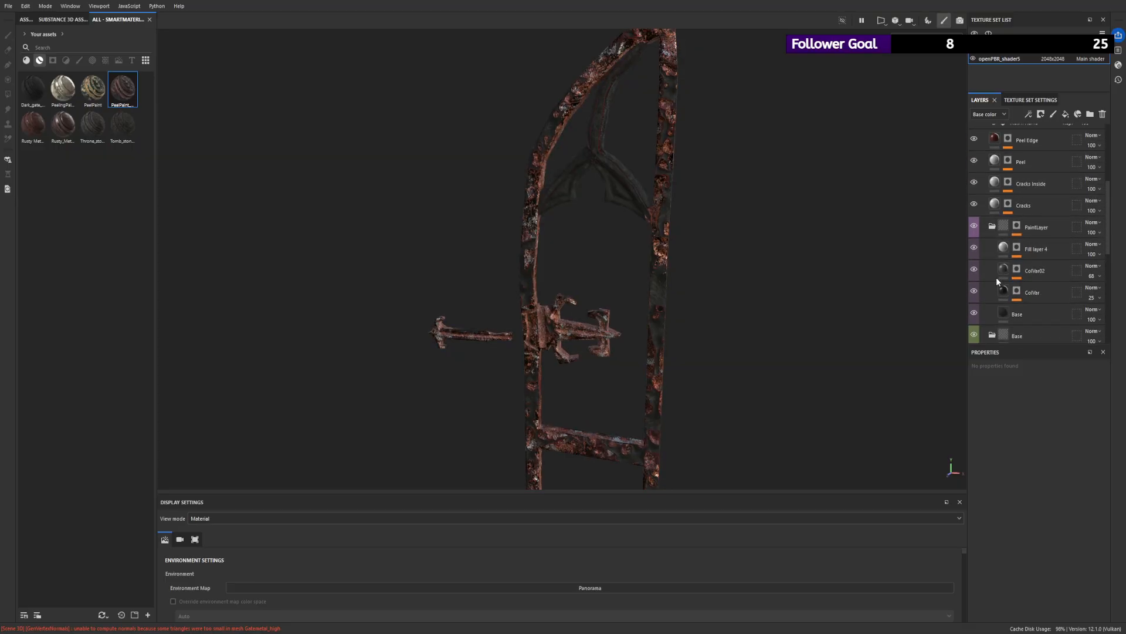
- Set the Dirt generator in the PaintLayer mask to Dirt Level 0.14 and Dirt Contrast 0.09, and check the whole frame
{"action": "left_click", "coordinate": [1008, 271]}
{"action": "left_click", "coordinate": [1016, 227]}
{"action": "scroll", "coordinate": [1017, 266], "scroll_direction": "down", "scroll_amount": 1}
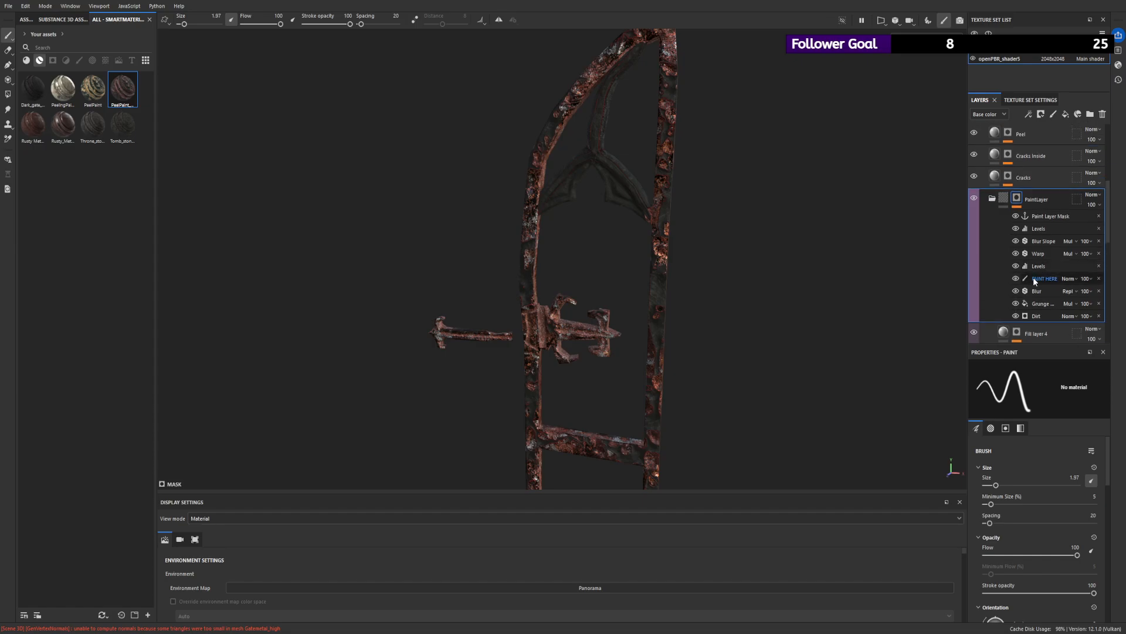
{"action": "left_click", "coordinate": [1036, 316]}
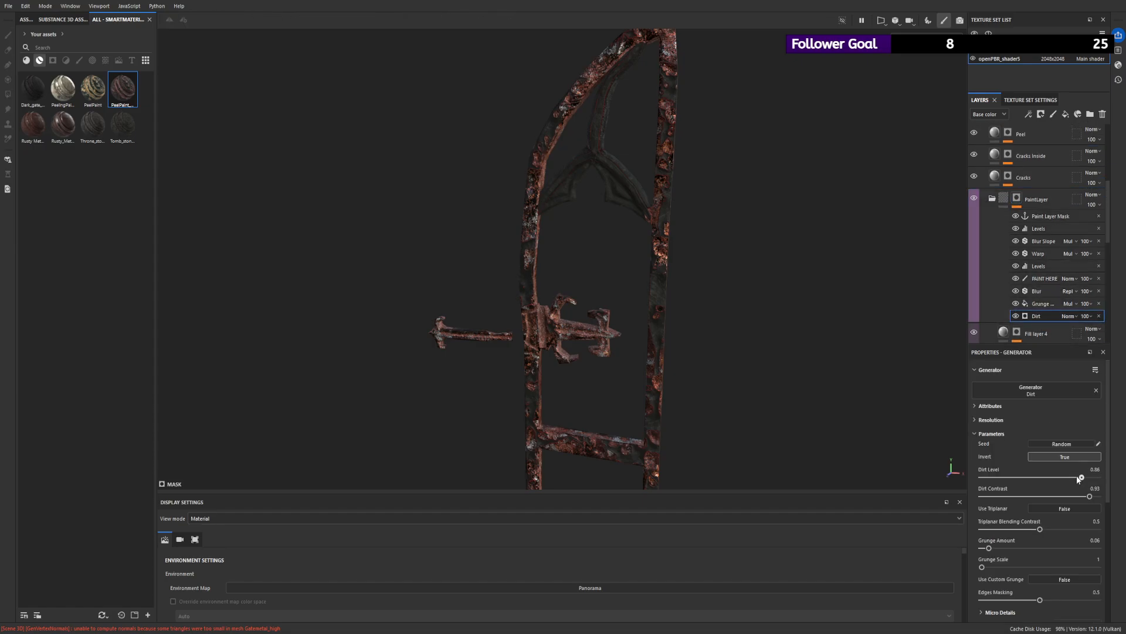
{"action": "left_click_drag", "start_coordinate": [1078, 478], "coordinate": [1022, 485]}
{"action": "left_click_drag", "start_coordinate": [1090, 496], "coordinate": [994, 487]}
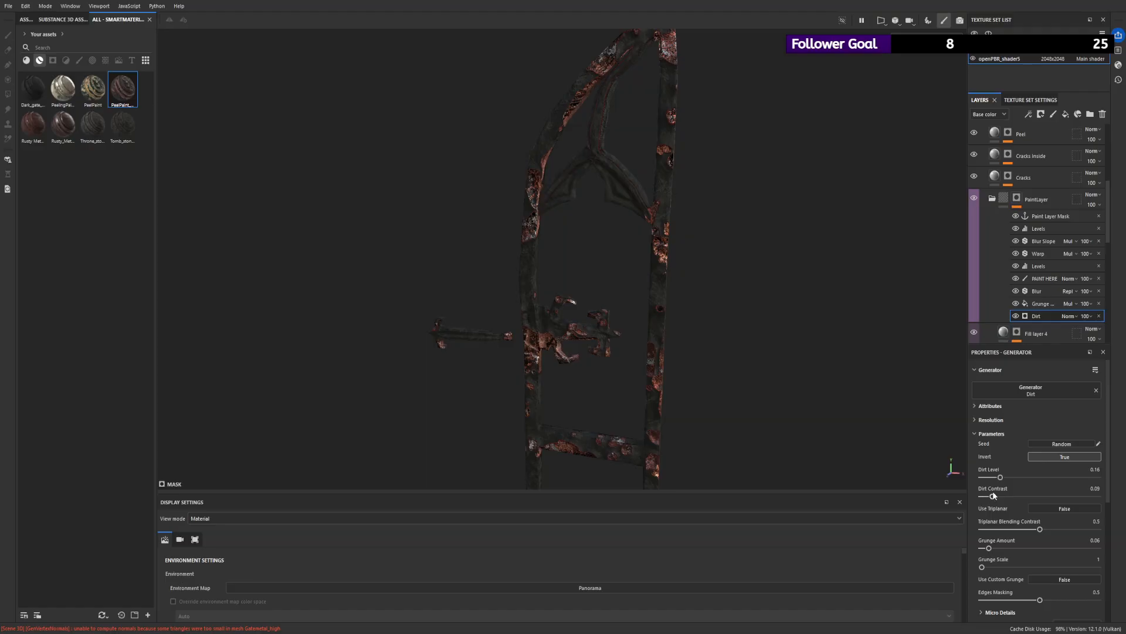
{"action": "right_click_drag", "start_coordinate": [905, 426], "coordinate": [513, 277], "text": "alt"}
{"action": "left_click_drag", "start_coordinate": [513, 276], "coordinate": [516, 234], "text": "alt"}
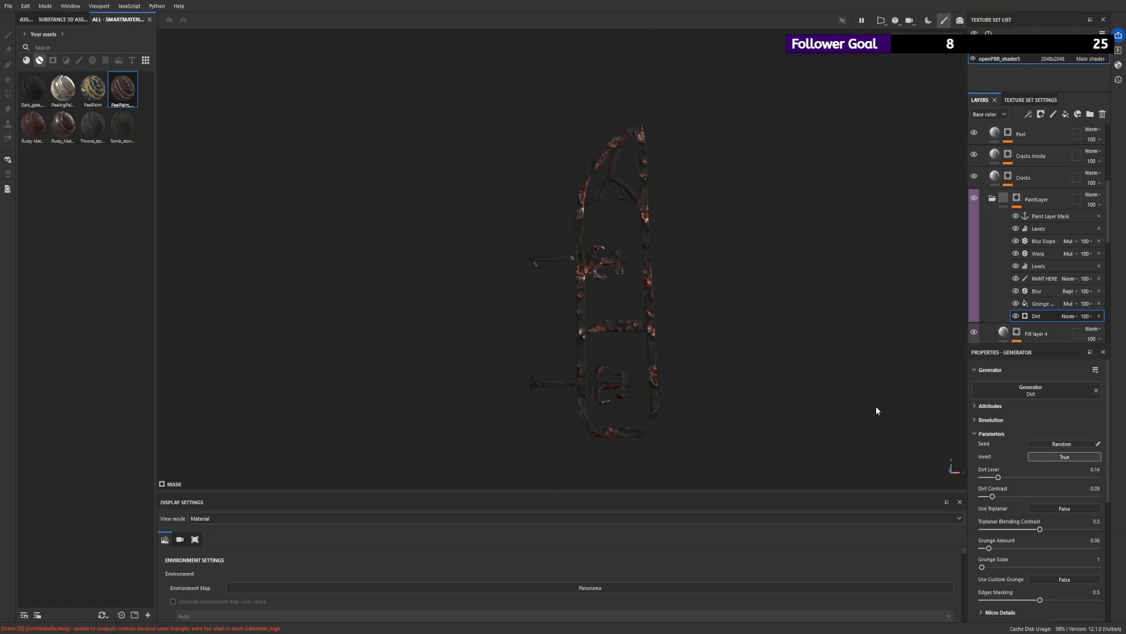
- Paint over the whole frame and hinges from both sides on the mask's PAINT HERE effect, using brush size 100 with the mask displayed
{"action": "left_click", "coordinate": [1050, 279]}
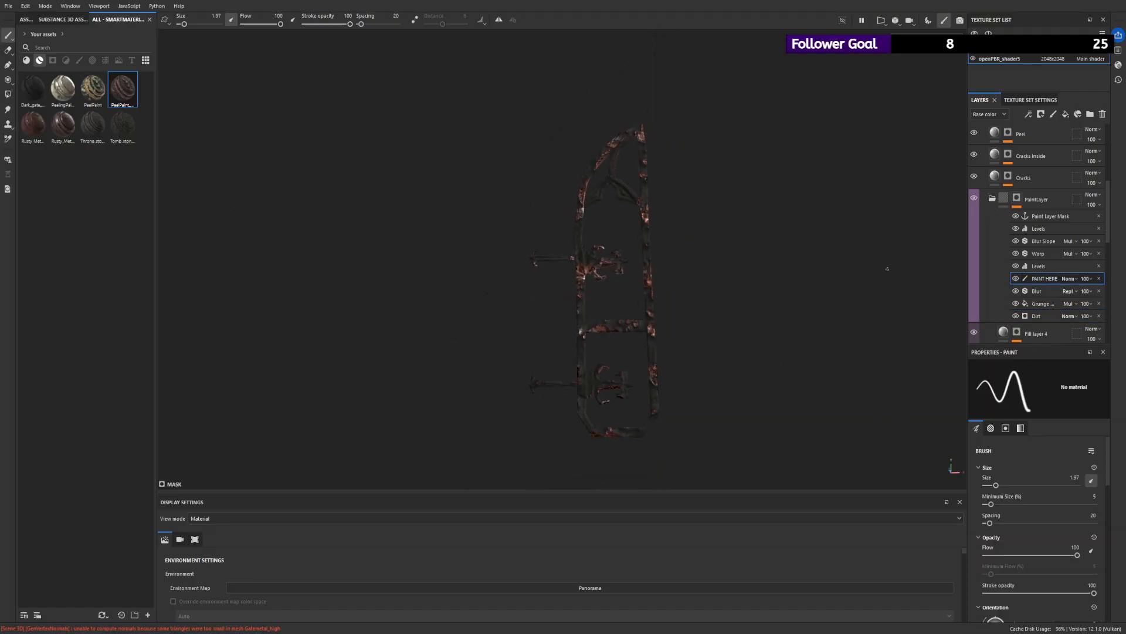
{"action": "left_click_drag", "start_coordinate": [185, 25], "coordinate": [222, 24]}
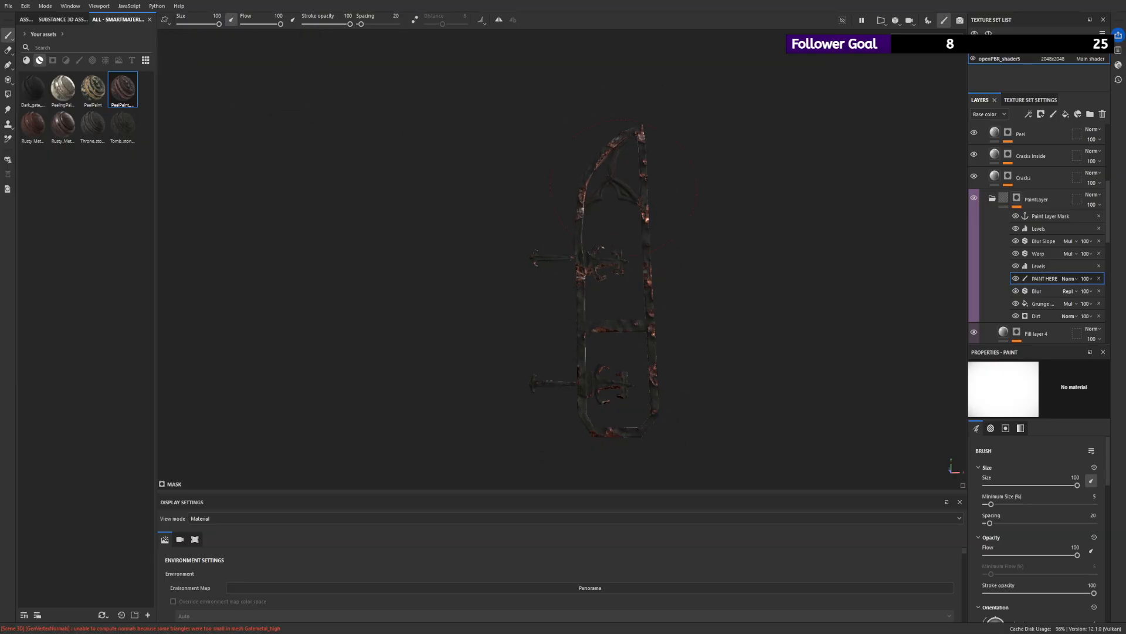
{"action": "left_click", "coordinate": [1016, 279]}
{"action": "left_click", "coordinate": [1016, 279]}
{"action": "left_click", "coordinate": [1017, 199], "text": "alt"}
{"action": "mouse_move", "coordinate": [591, 173]}
{"action": "left_mouse_down"}
{"action": "mouse_move", "coordinate": [586, 229]}
{"action": "mouse_move", "coordinate": [638, 146]}
{"action": "mouse_move", "coordinate": [654, 247]}
{"action": "mouse_move", "coordinate": [631, 174]}
{"action": "mouse_move", "coordinate": [667, 403]}
{"action": "mouse_move", "coordinate": [591, 390]}
{"action": "mouse_move", "coordinate": [578, 407]}
{"action": "left_mouse_up"}
{"action": "left_click_drag", "start_coordinate": [502, 252], "coordinate": [654, 188], "text": "alt"}
{"action": "left_click_drag", "start_coordinate": [639, 305], "coordinate": [691, 270], "text": "alt"}
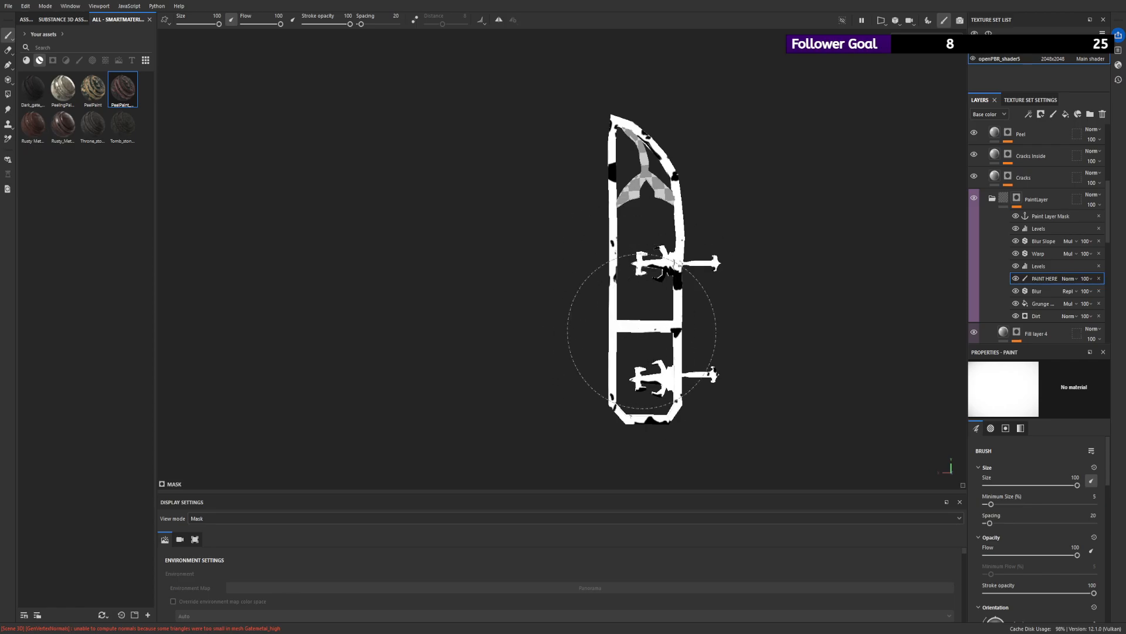
{"action": "mouse_move", "coordinate": [621, 151]}
{"action": "left_mouse_down"}
{"action": "mouse_move", "coordinate": [605, 156]}
{"action": "mouse_move", "coordinate": [636, 264]}
{"action": "mouse_move", "coordinate": [712, 201]}
{"action": "mouse_move", "coordinate": [678, 316]}
{"action": "mouse_move", "coordinate": [608, 414]}
{"action": "mouse_move", "coordinate": [586, 415]}
{"action": "mouse_move", "coordinate": [608, 402]}
{"action": "mouse_move", "coordinate": [589, 420]}
{"action": "left_mouse_up"}
{"action": "mouse_move", "coordinate": [578, 326]}
{"action": "left_mouse_down", "text": "alt"}
{"action": "mouse_move", "coordinate": [707, 254]}
{"action": "mouse_move", "coordinate": [684, 232]}
{"action": "mouse_move", "coordinate": [679, 143]}
{"action": "mouse_move", "coordinate": [727, 117]}
{"action": "mouse_move", "coordinate": [739, 176]}
{"action": "left_mouse_up", "text": "alt"}
- Return to the material view and set the PaintLayer mask's Dirt generator to Dirt Level 0 and Dirt Contrast 0.74
{"action": "left_click", "coordinate": [1036, 302]}
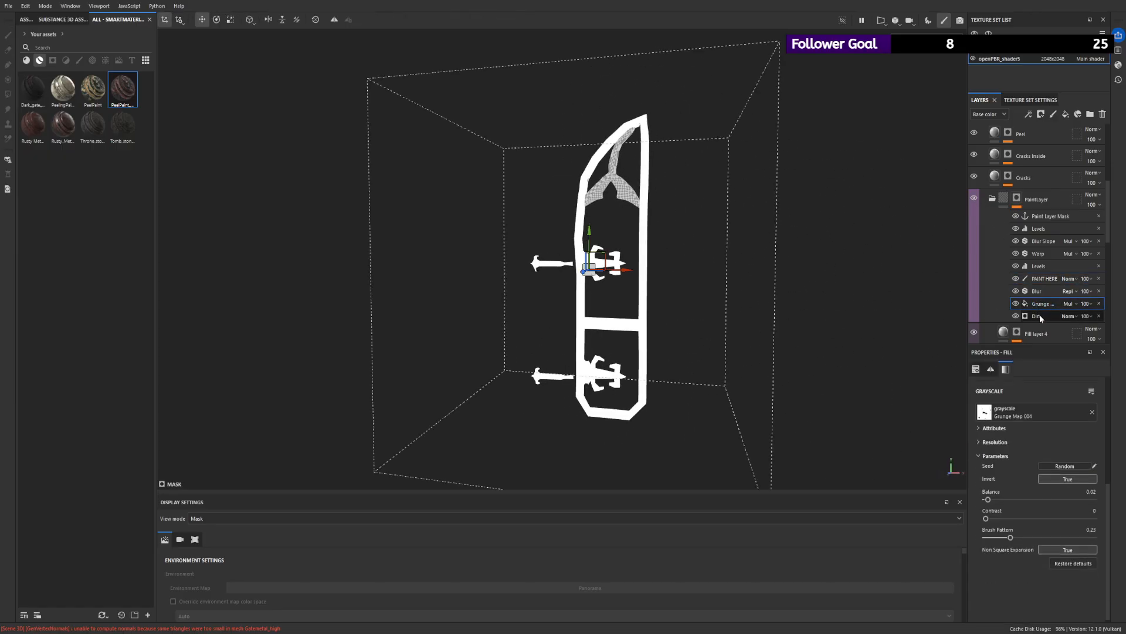
{"action": "left_click", "coordinate": [1040, 321]}
{"action": "left_click", "coordinate": [1002, 194]}
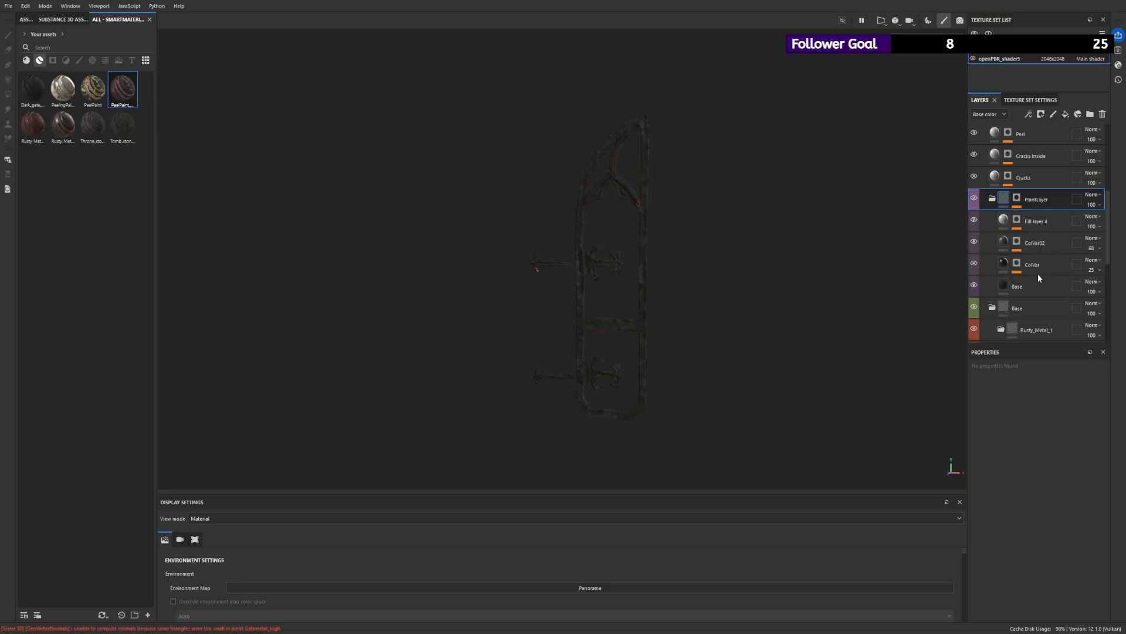
{"action": "left_click", "coordinate": [1016, 199]}
{"action": "left_click", "coordinate": [1037, 316]}
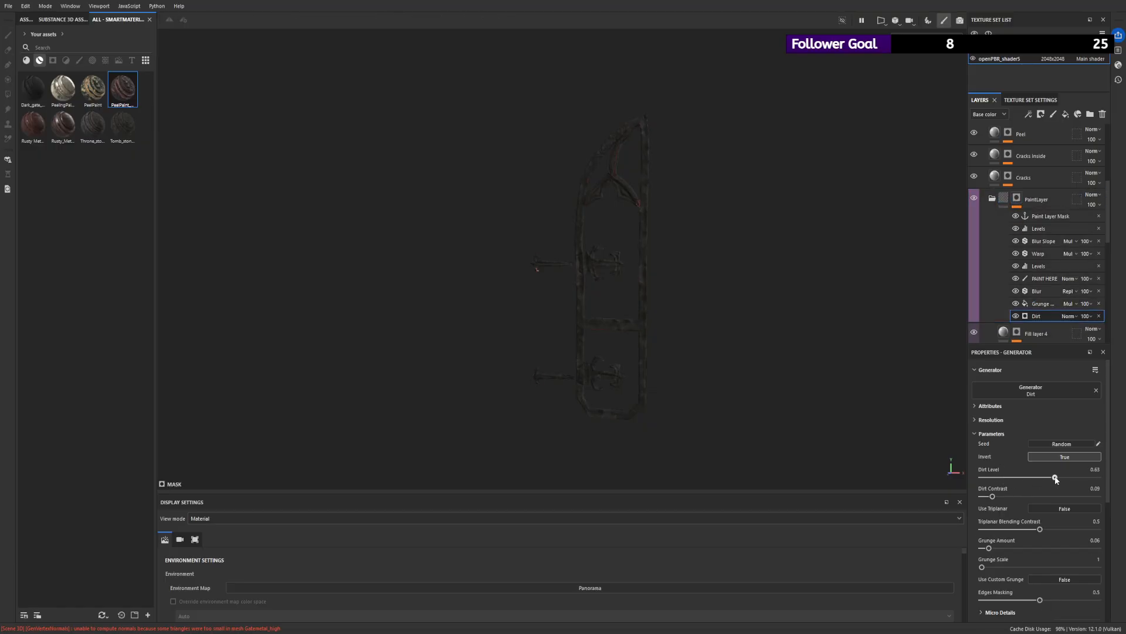
{"action": "mouse_move", "coordinate": [1056, 478]}
{"action": "left_mouse_down"}
{"action": "mouse_move", "coordinate": [1030, 478]}
{"action": "mouse_move", "coordinate": [1104, 483]}
{"action": "mouse_move", "coordinate": [1048, 484]}
{"action": "left_mouse_up"}
{"action": "left_click_drag", "start_coordinate": [1087, 478], "coordinate": [1079, 479]}
{"action": "right_click_drag", "start_coordinate": [665, 222], "coordinate": [649, 292], "text": "alt"}
{"action": "left_click_drag", "start_coordinate": [649, 292], "coordinate": [598, 269], "text": "alt"}
{"action": "right_click_drag", "start_coordinate": [674, 352], "coordinate": [885, 400], "text": "alt"}
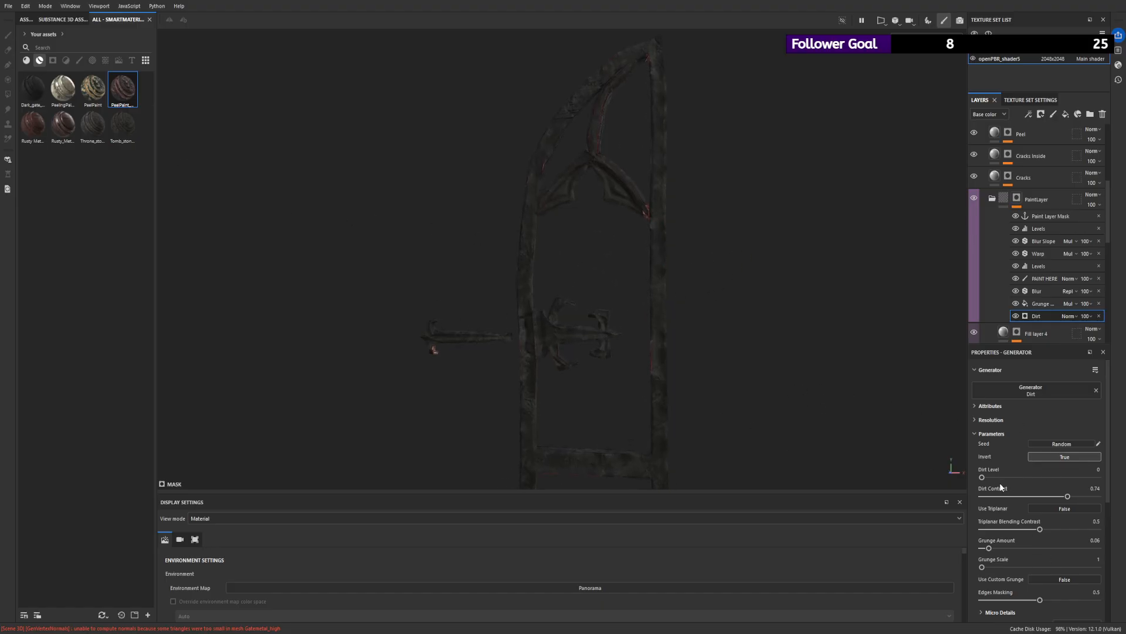
- Set the Dirt generator's Dirt Level to 0.86 and Dirt Contrast to 0.71
{"action": "left_click_drag", "start_coordinate": [1001, 477], "coordinate": [1062, 495]}
{"action": "scroll", "coordinate": [621, 335], "scroll_direction": "down", "scroll_amount": 3}
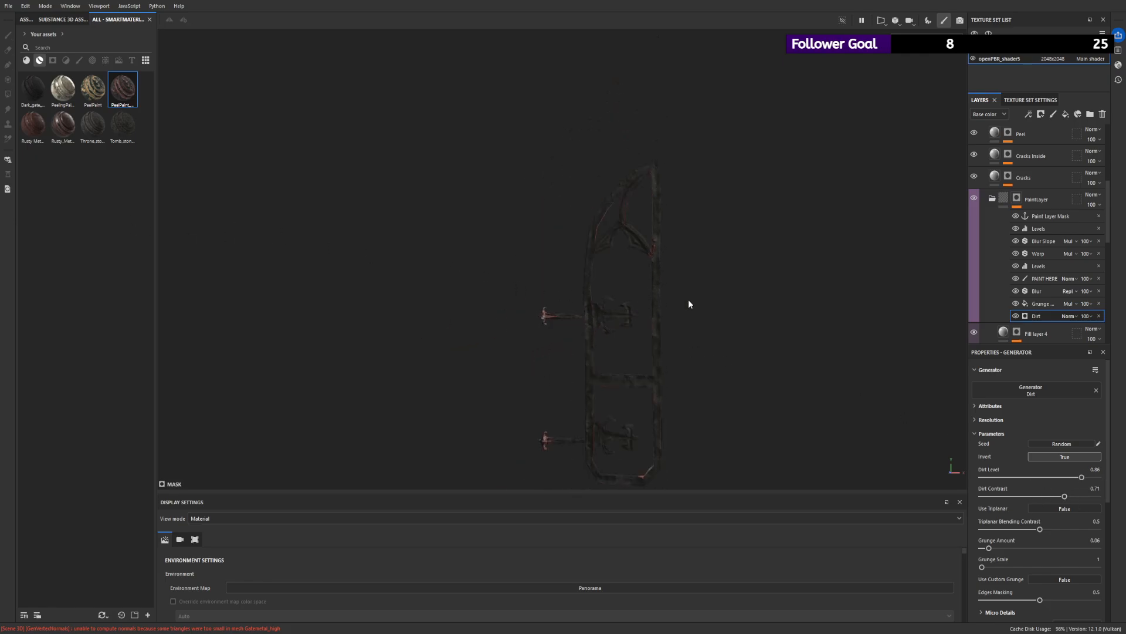
{"action": "scroll", "coordinate": [1021, 319], "scroll_direction": "down", "scroll_amount": 3}
{"action": "scroll", "coordinate": [610, 290], "scroll_direction": "down", "scroll_amount": 2}
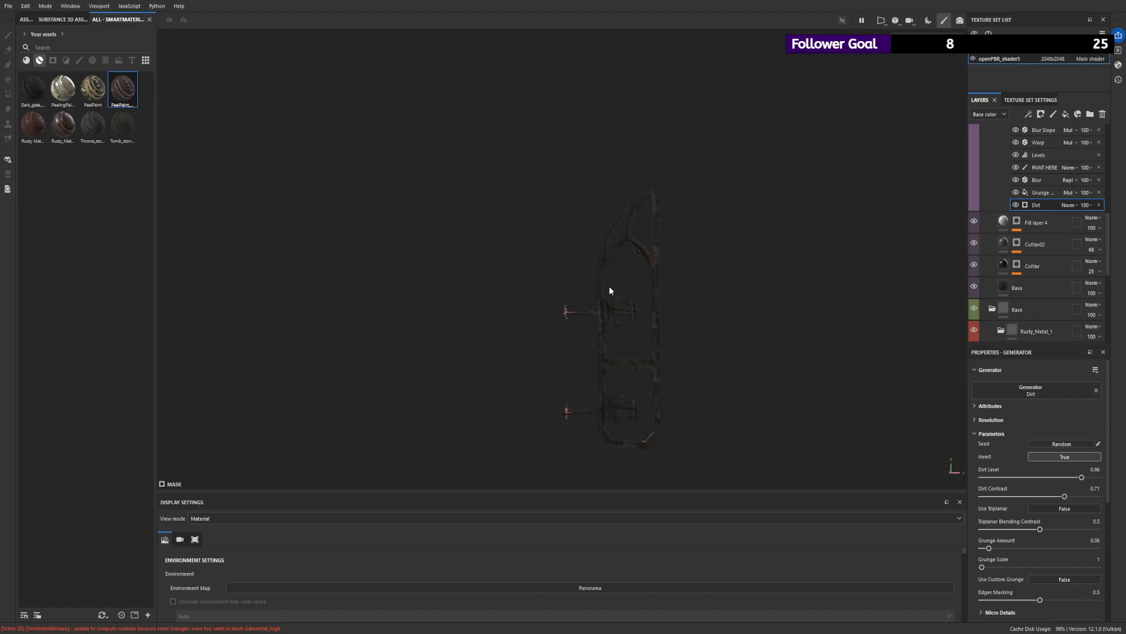
{"action": "left_click_drag", "start_coordinate": [1000, 478], "coordinate": [1089, 490]}
- Set the PaintLayer folder's Base fill to about 0.63 metallic and 0.42 roughness
{"action": "left_click", "coordinate": [1026, 287]}
{"action": "scroll", "coordinate": [654, 318], "scroll_direction": "up", "scroll_amount": 3}
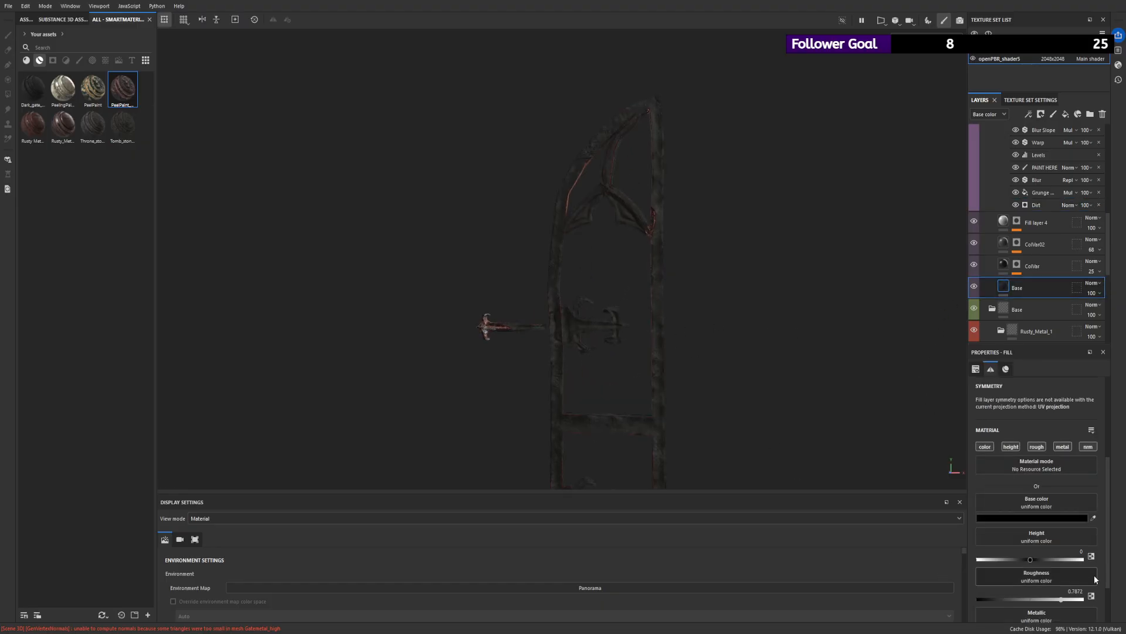
{"action": "scroll", "coordinate": [1063, 561], "scroll_direction": "down", "scroll_amount": 2}
{"action": "left_click_drag", "start_coordinate": [978, 576], "coordinate": [1046, 576]}
{"action": "left_click", "coordinate": [997, 536]}
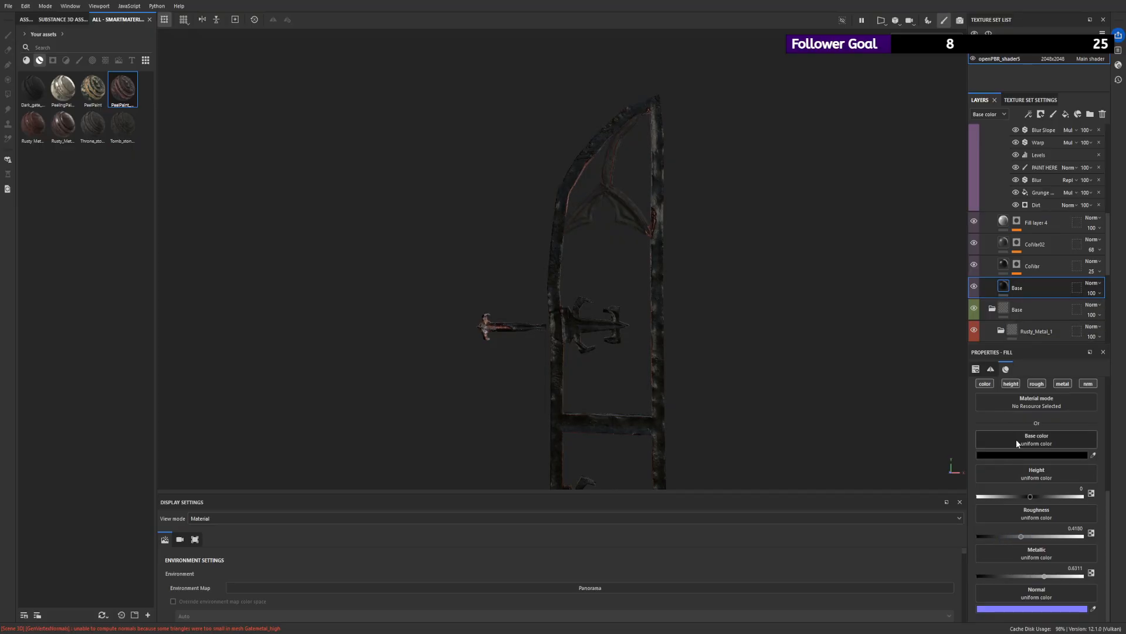
- Enable the metal channel on ColVar, ColVar02 and Fill layer 4, with metallic values of 0.2748, 0.6023 and 0.6270
{"action": "left_click", "coordinate": [1003, 265]}
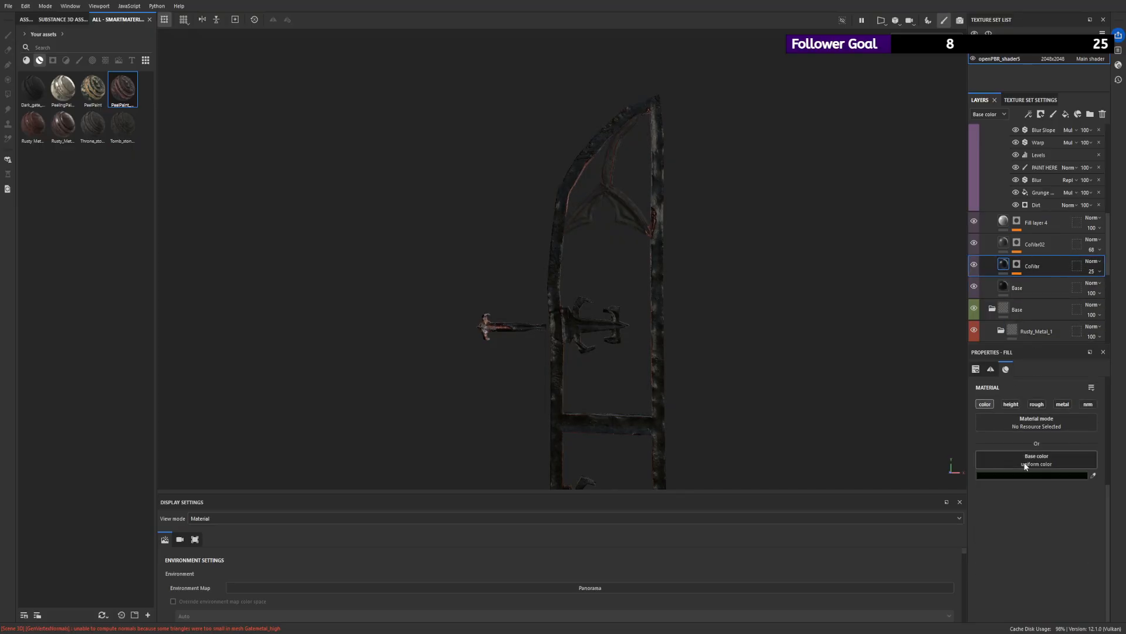
{"action": "left_click", "coordinate": [1062, 404]}
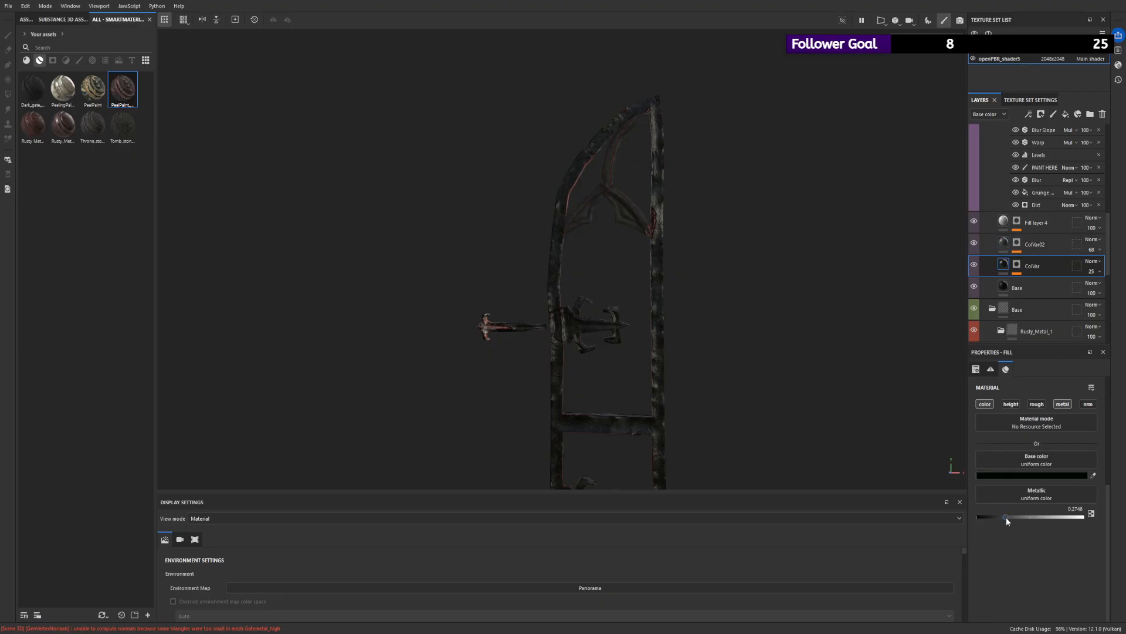
{"action": "left_click", "coordinate": [1033, 244]}
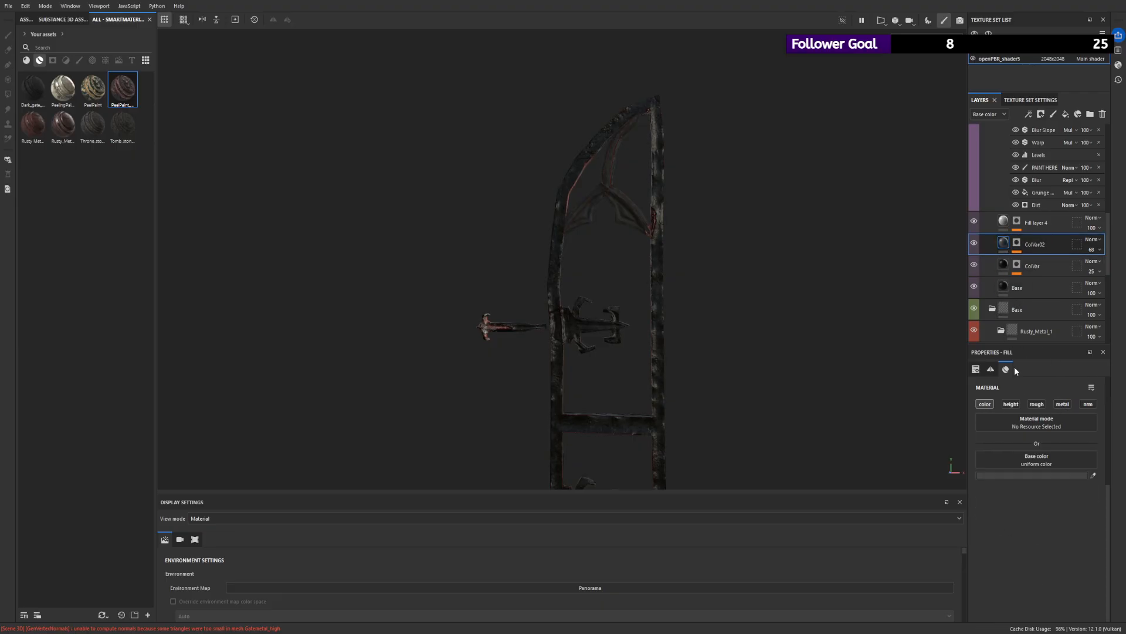
{"action": "left_click", "coordinate": [1062, 404]}
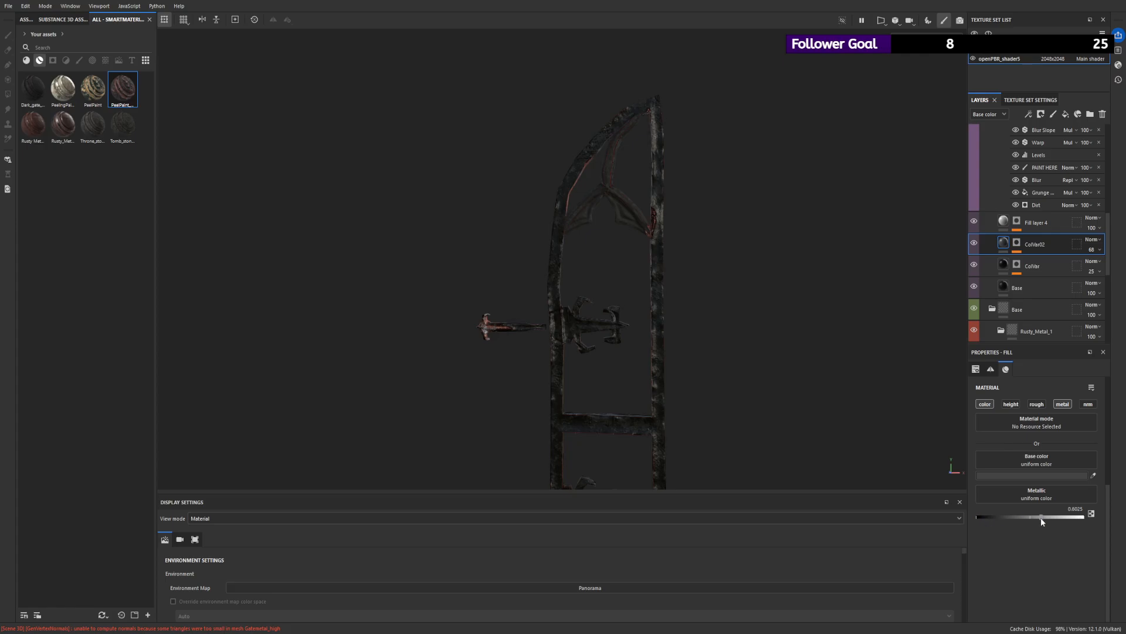
{"action": "left_click", "coordinate": [1036, 223]}
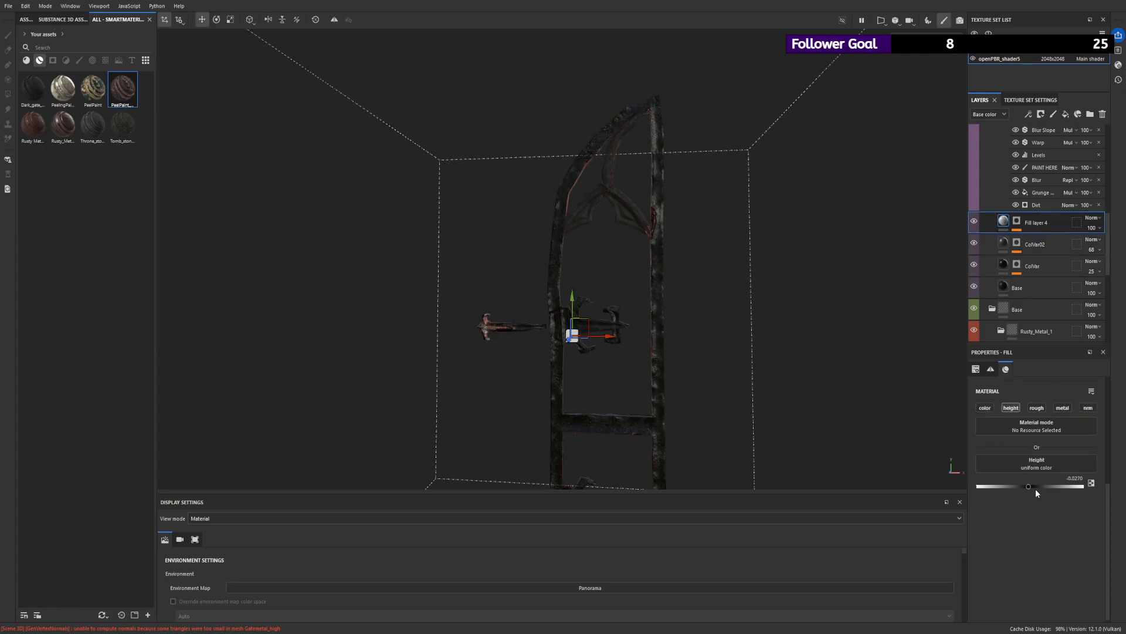
{"action": "left_click", "coordinate": [1063, 407]}
{"action": "left_click_drag", "start_coordinate": [1005, 523], "coordinate": [1044, 530]}
- Examine the metallic paint and remaining rust on the gate frame and hinges from several angles and distances
{"action": "right_click_drag", "start_coordinate": [701, 312], "coordinate": [656, 306], "text": "alt"}
{"action": "left_click_drag", "start_coordinate": [656, 307], "coordinate": [684, 277], "text": "alt"}
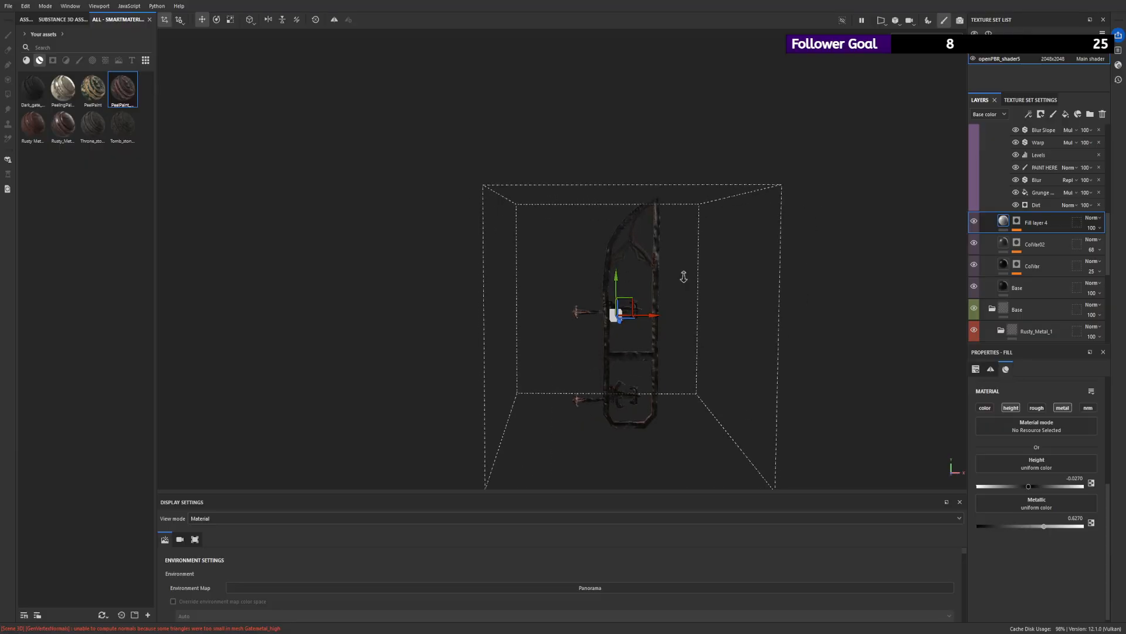
{"action": "right_click_drag", "start_coordinate": [684, 276], "coordinate": [854, 390], "text": "alt"}
{"action": "left_click_drag", "start_coordinate": [854, 390], "coordinate": [767, 334], "text": "alt"}
{"action": "right_click_drag", "start_coordinate": [766, 335], "coordinate": [219, 164], "text": "alt"}
{"action": "left_click_drag", "start_coordinate": [219, 163], "coordinate": [364, 136], "text": "alt"}
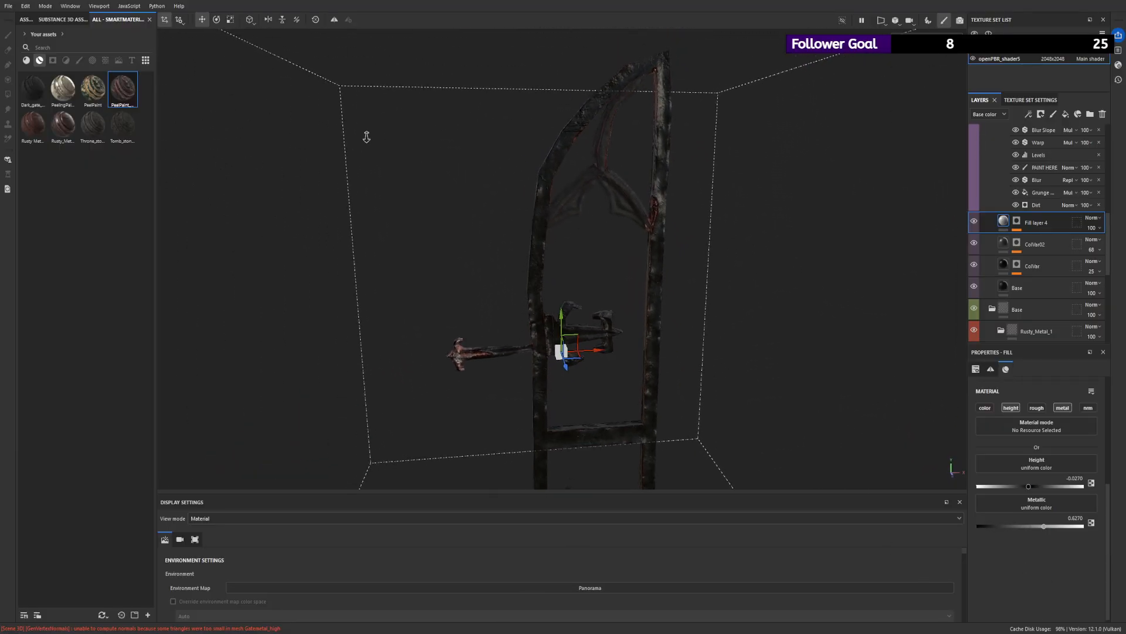
{"action": "right_click_drag", "start_coordinate": [364, 135], "coordinate": [341, 130], "text": "alt"}
{"action": "right_click_drag", "start_coordinate": [675, 176], "coordinate": [684, 194], "text": "alt"}
{"action": "scroll", "coordinate": [1040, 264], "scroll_direction": "up", "scroll_amount": 3}
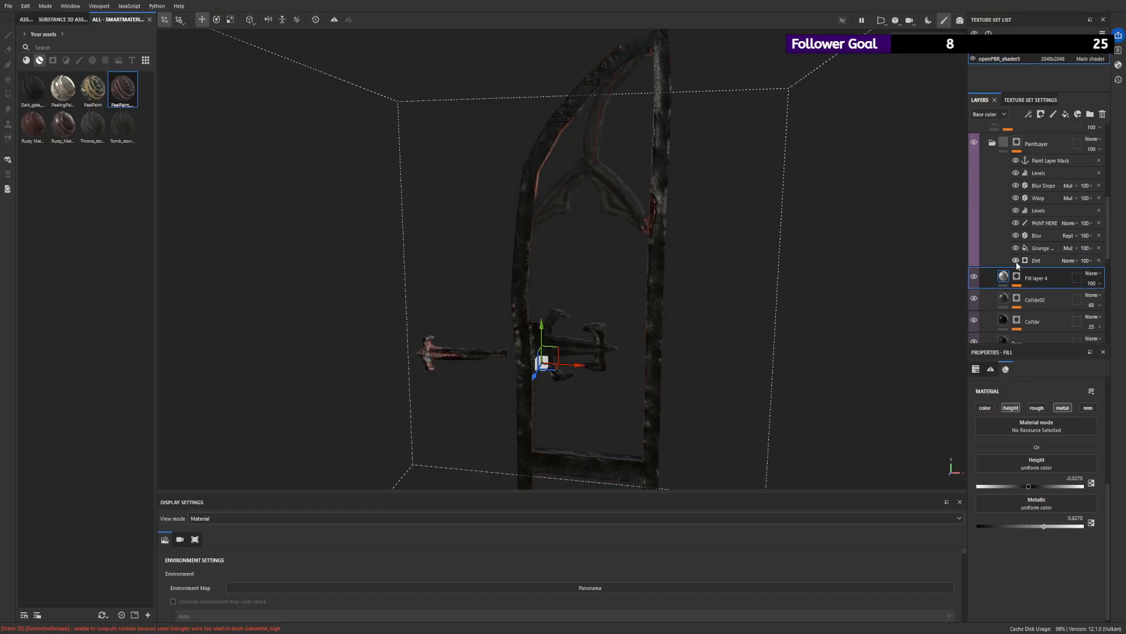
{"action": "right_click_drag", "start_coordinate": [927, 249], "coordinate": [821, 230], "text": "alt"}
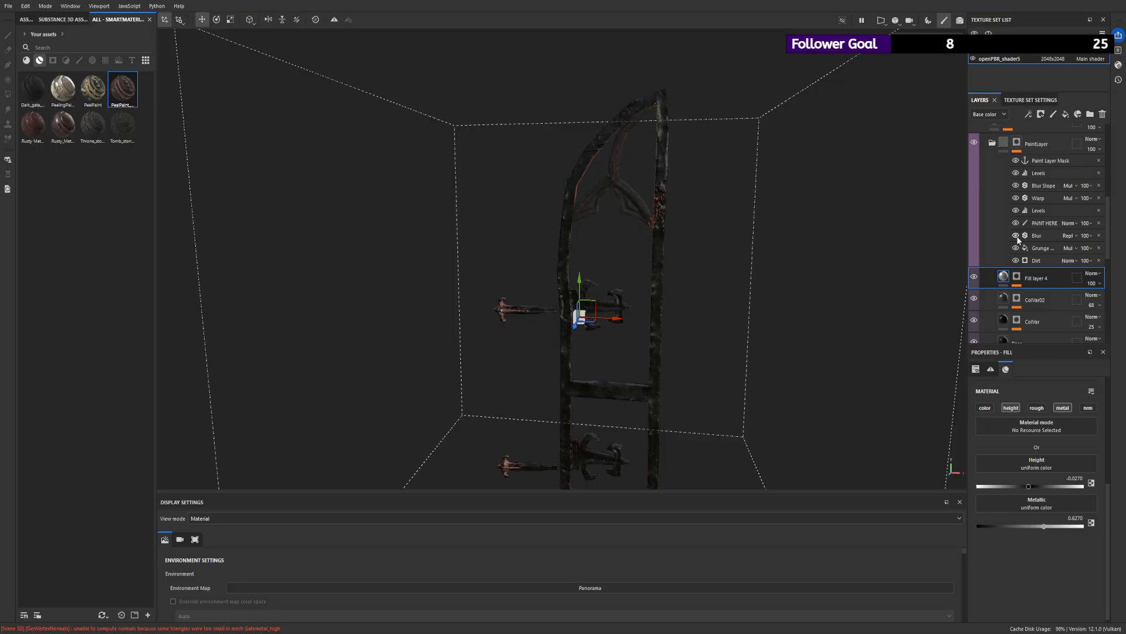
{"action": "left_click_drag", "start_coordinate": [822, 246], "coordinate": [593, 234], "text": "alt"}
{"action": "right_click_drag", "start_coordinate": [593, 234], "coordinate": [252, 224], "text": "alt"}
{"action": "left_click_drag", "start_coordinate": [252, 223], "coordinate": [475, 345], "text": "alt"}
{"action": "right_click_drag", "start_coordinate": [475, 344], "coordinate": [909, 342], "text": "alt"}
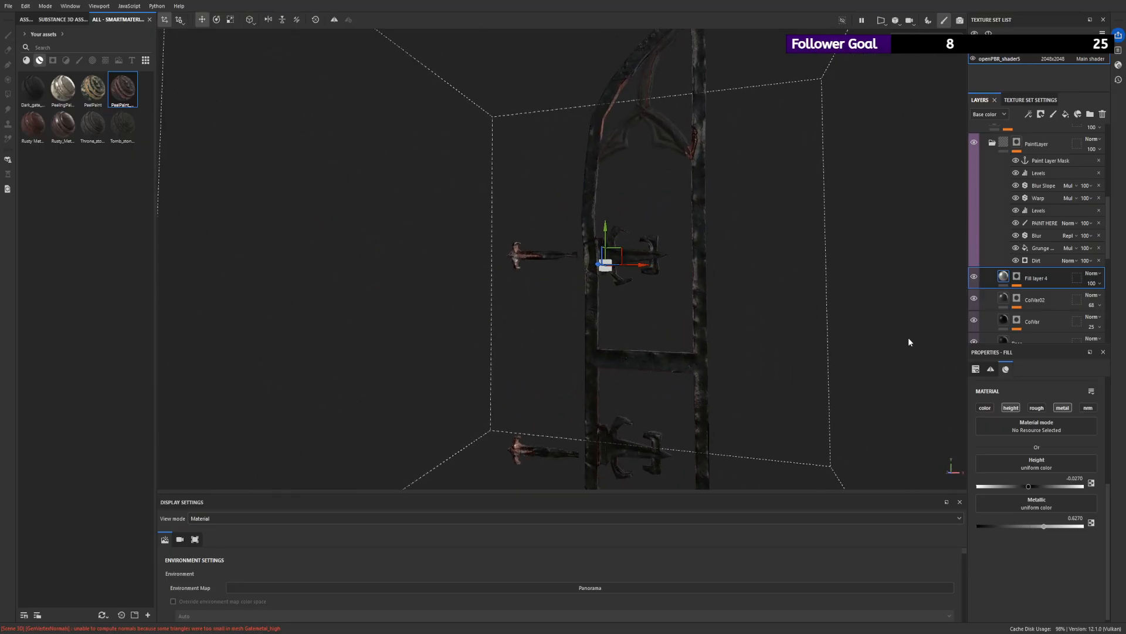
- Select the mask's PAINT HERE effect, reduce the brush size to 0.41, and try a stroke on the upper hinge's cross-piece before undoing it
{"action": "left_click", "coordinate": [1042, 223]}
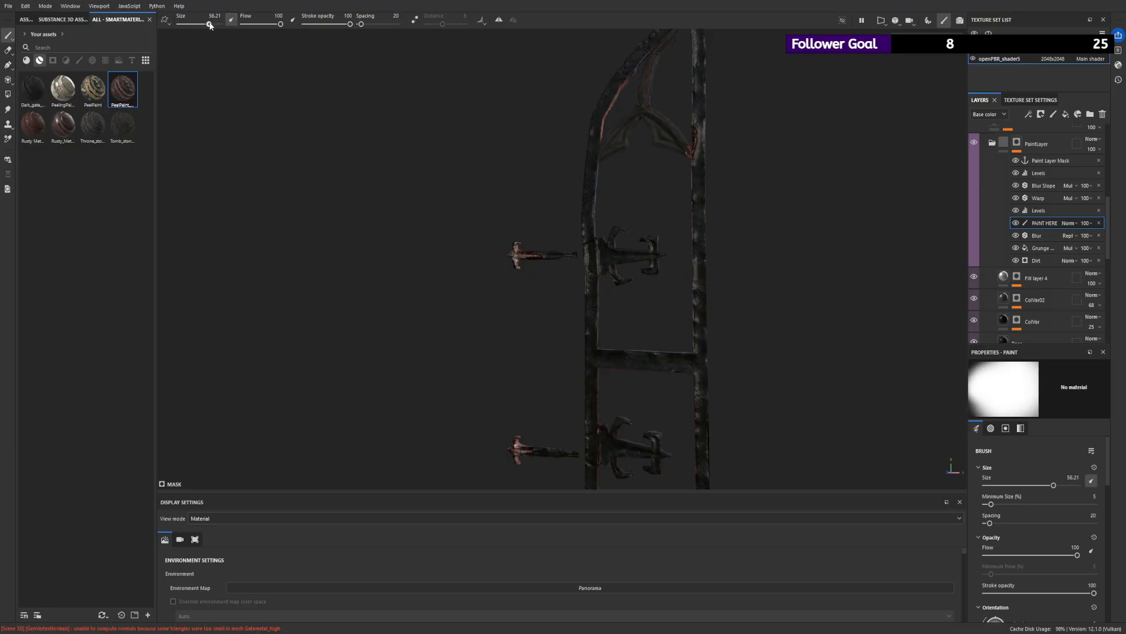
{"action": "left_click_drag", "start_coordinate": [210, 25], "coordinate": [187, 25]}
{"action": "right_click_drag", "start_coordinate": [681, 258], "coordinate": [704, 302], "text": "alt"}
{"action": "left_click_drag", "start_coordinate": [187, 25], "coordinate": [181, 27]}
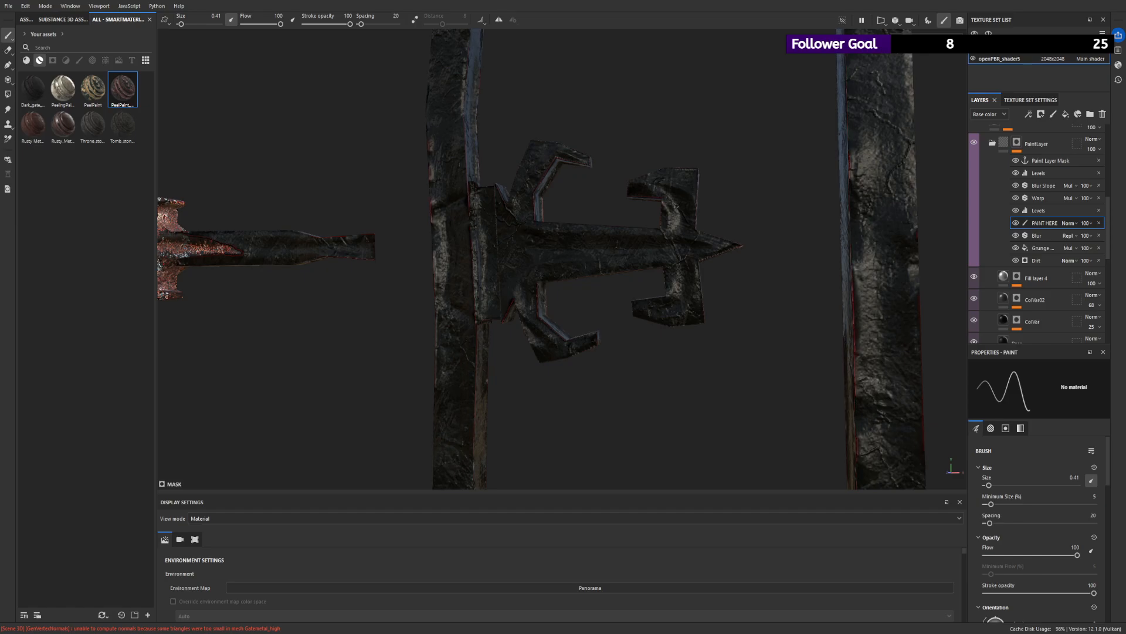
{"action": "mouse_move", "coordinate": [672, 196]}
{"action": "left_mouse_down"}
{"action": "mouse_move", "coordinate": [681, 235]}
{"action": "mouse_move", "coordinate": [666, 253]}
{"action": "left_mouse_up"}
{"action": "key", "text": "ctrl+z"}
- Set the brush to size 0.18 and stroke opacity 48, and try strokes on the hinge's cross-piece and along its central ridge
{"action": "left_click_drag", "start_coordinate": [331, 24], "coordinate": [326, 25]}
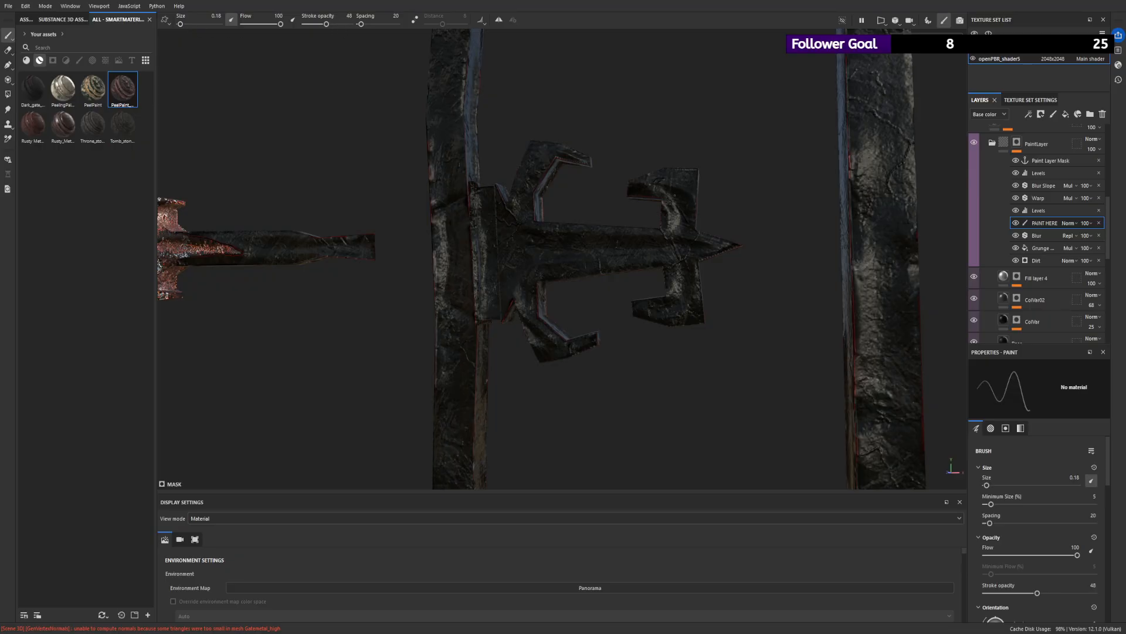
{"action": "mouse_move", "coordinate": [675, 195]}
{"action": "left_mouse_down"}
{"action": "mouse_move", "coordinate": [678, 231]}
{"action": "mouse_move", "coordinate": [667, 241]}
{"action": "left_mouse_up"}
{"action": "key", "text": "ctrl+z"}
{"action": "left_click", "coordinate": [679, 200]}
{"action": "mouse_move", "coordinate": [498, 243]}
{"action": "left_mouse_down"}
{"action": "mouse_move", "coordinate": [649, 250]}
{"action": "mouse_move", "coordinate": [578, 246]}
{"action": "mouse_move", "coordinate": [656, 228]}
{"action": "mouse_move", "coordinate": [818, 241]}
{"action": "left_mouse_up"}
{"action": "key", "text": "ctrl+z"}
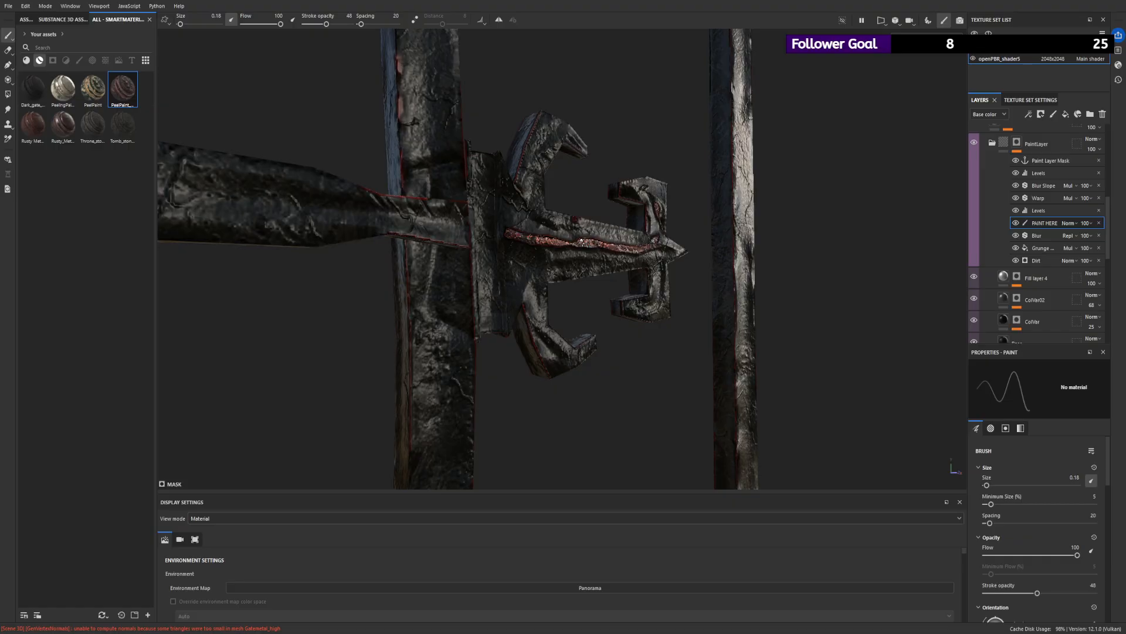
- Undo the rust strokes along the upper hinge's central ridge
{"action": "left_click_drag", "start_coordinate": [626, 285], "coordinate": [511, 283], "text": "alt"}
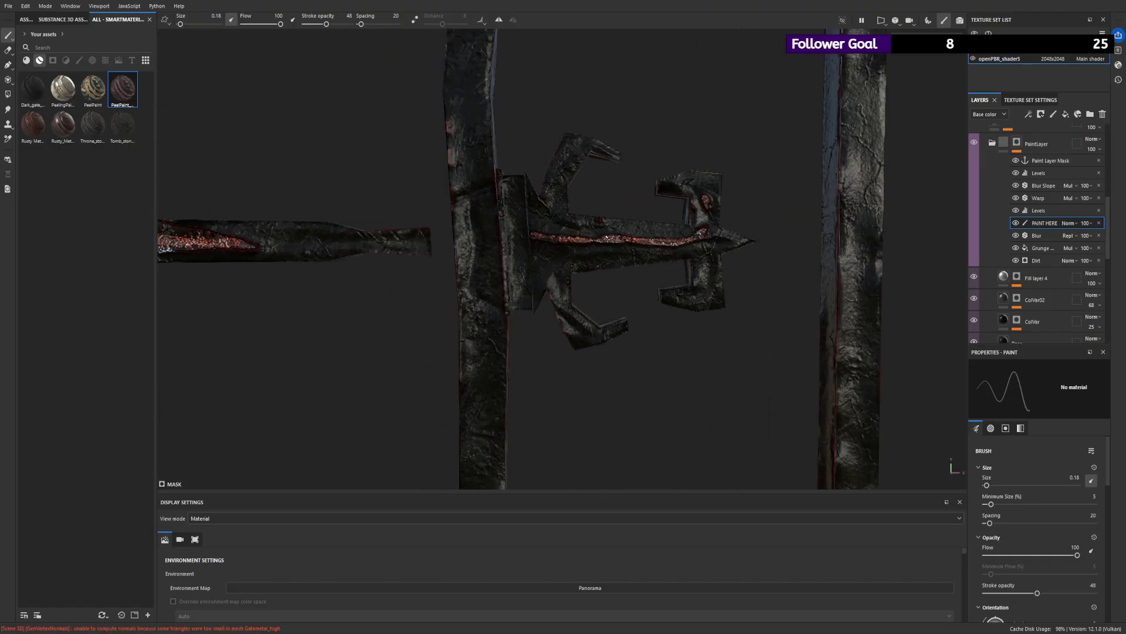
{"action": "key", "text": "ctrl+z"}
{"action": "key", "text": "ctrl+z"}
{"action": "key", "text": "ctrl+z"}
{"action": "key", "text": "ctrl+z"}
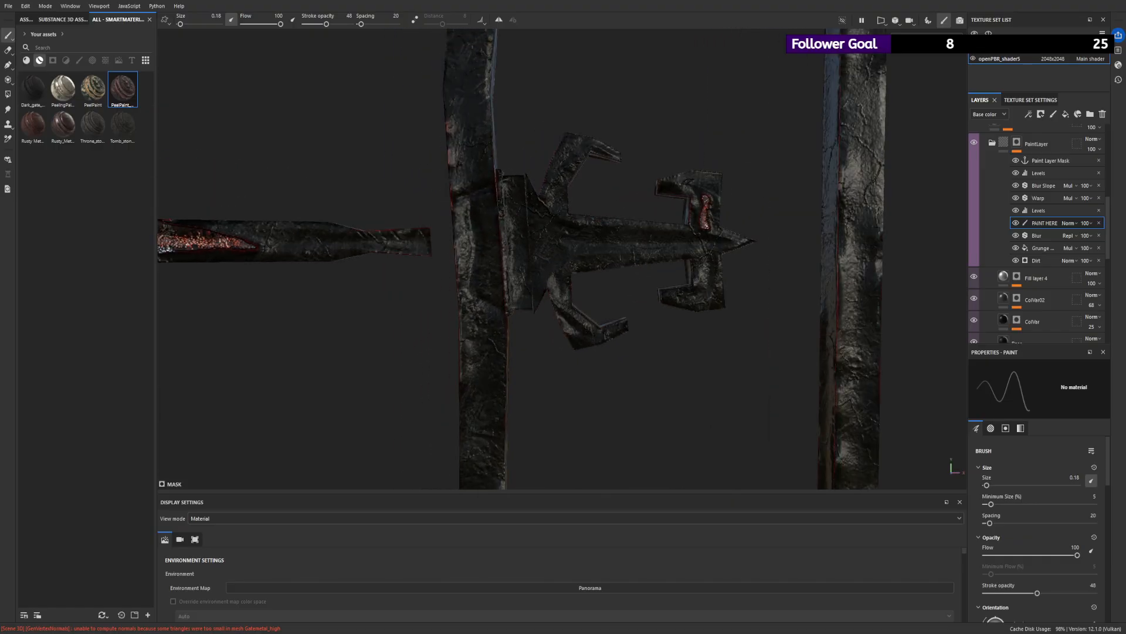
- Paint rust on the lower half of the upper hinge's cross-piece and on its base plate
{"action": "left_click_drag", "start_coordinate": [704, 258], "coordinate": [690, 299]}
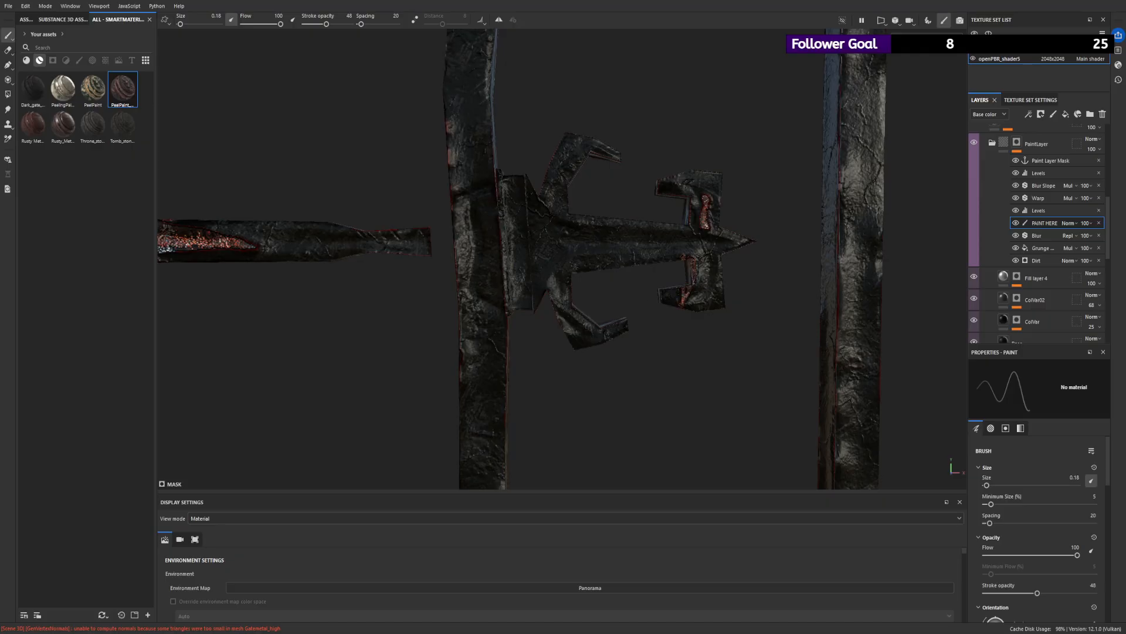
{"action": "scroll", "coordinate": [586, 252], "scroll_direction": "down", "scroll_amount": 3}
{"action": "mouse_move", "coordinate": [528, 228]}
{"action": "left_mouse_down", "text": "alt"}
{"action": "mouse_move", "coordinate": [599, 226]}
{"action": "mouse_move", "coordinate": [537, 268]}
{"action": "left_mouse_up", "text": "alt"}
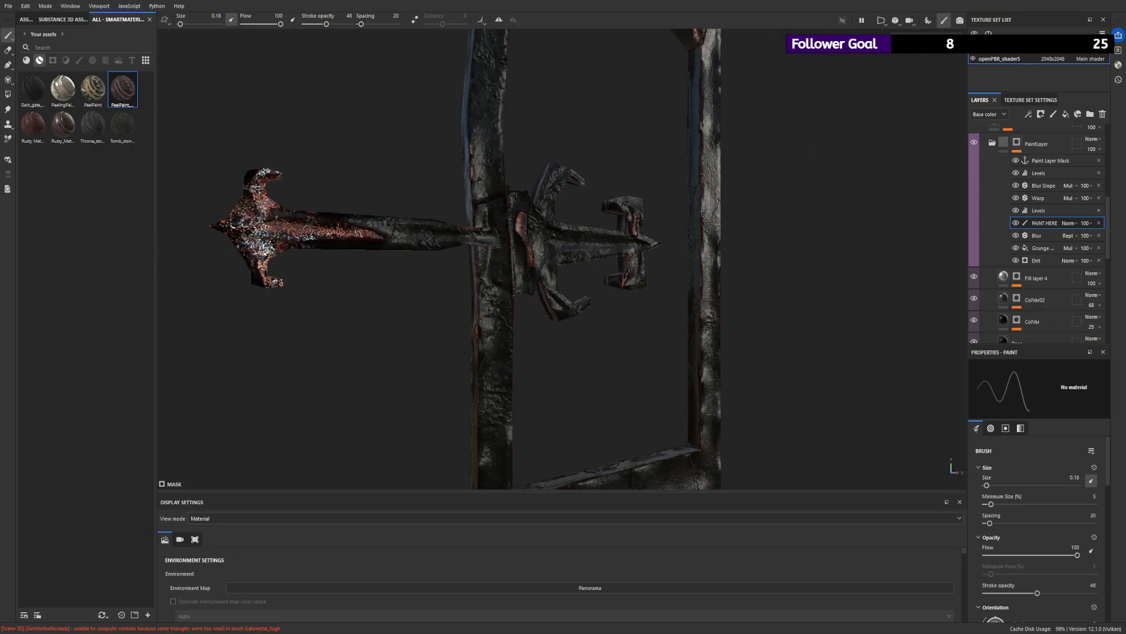
- Set stroke opacity to 100 and brush size to 6.77, and clear the rust from the pointed end of the upper strap
{"action": "left_click_drag", "start_coordinate": [329, 234], "coordinate": [335, 252], "text": "alt"}
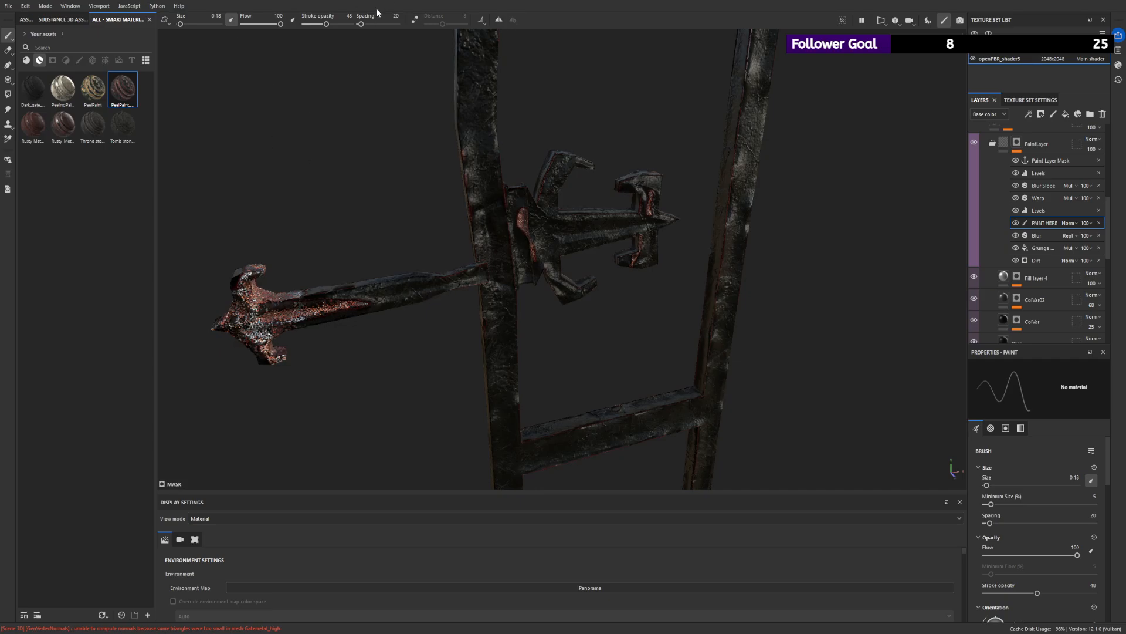
{"action": "left_click_drag", "start_coordinate": [333, 24], "coordinate": [352, 24]}
{"action": "left_click_drag", "start_coordinate": [187, 27], "coordinate": [189, 26]}
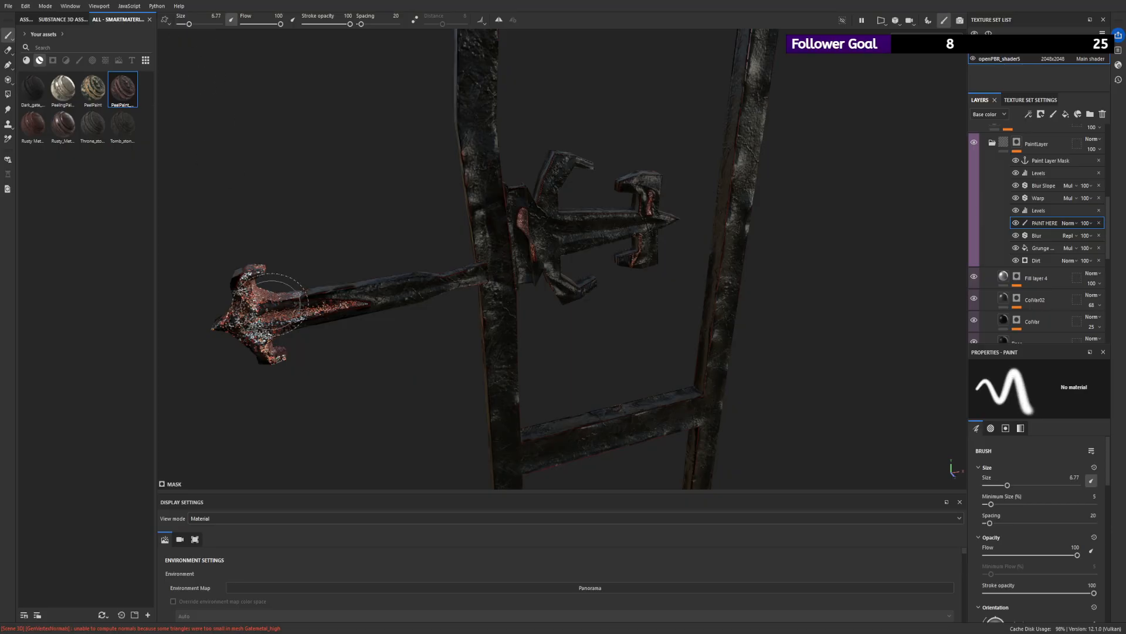
{"action": "mouse_move", "coordinate": [258, 309]}
{"action": "left_mouse_down"}
{"action": "mouse_move", "coordinate": [252, 324]}
{"action": "mouse_move", "coordinate": [228, 292]}
{"action": "mouse_move", "coordinate": [253, 152]}
{"action": "left_mouse_up"}
- Set the brush size to 0.94, break the upper strap's rust into patches, and paint rust on the hinge-side post below it
{"action": "left_click_drag", "start_coordinate": [190, 27], "coordinate": [182, 27]}
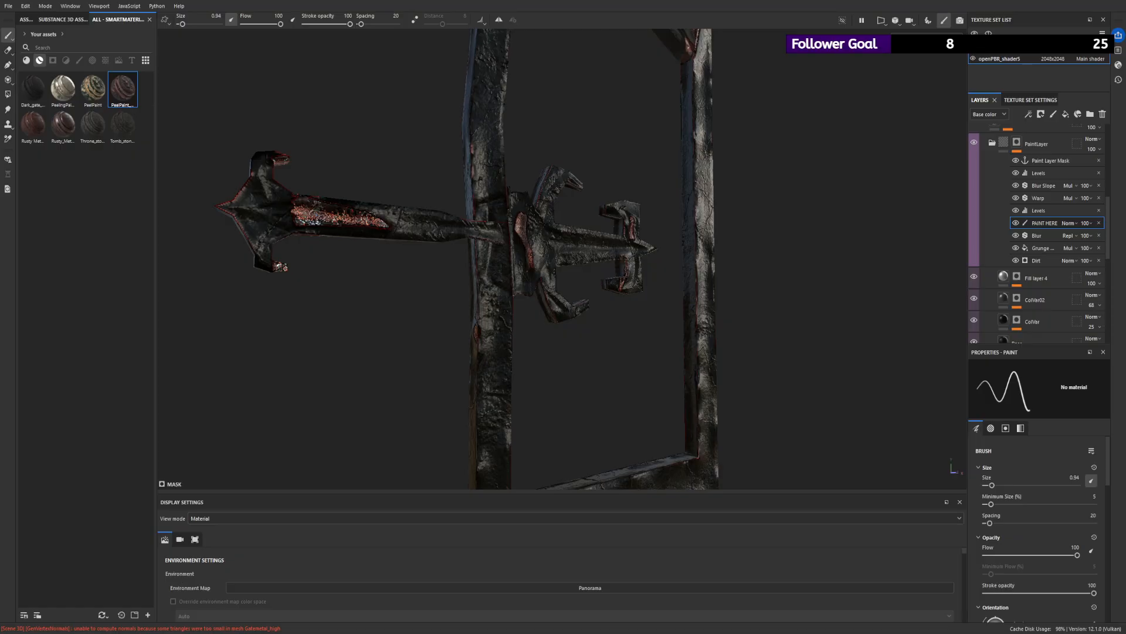
{"action": "mouse_move", "coordinate": [407, 223]}
{"action": "left_mouse_down"}
{"action": "mouse_move", "coordinate": [283, 216]}
{"action": "mouse_move", "coordinate": [405, 220]}
{"action": "left_mouse_up"}
{"action": "key", "text": "ctrl+z"}
{"action": "mouse_move", "coordinate": [333, 227]}
{"action": "left_mouse_down", "text": "alt"}
{"action": "mouse_move", "coordinate": [337, 192]}
{"action": "mouse_move", "coordinate": [330, 201]}
{"action": "mouse_move", "coordinate": [379, 239]}
{"action": "mouse_move", "coordinate": [644, 172]}
{"action": "mouse_move", "coordinate": [605, 156]}
{"action": "left_mouse_up", "text": "alt"}
{"action": "mouse_move", "coordinate": [332, 203]}
{"action": "left_mouse_down", "text": "alt"}
{"action": "mouse_move", "coordinate": [502, 254]}
{"action": "mouse_move", "coordinate": [206, 276]}
{"action": "mouse_move", "coordinate": [465, 284]}
{"action": "mouse_move", "coordinate": [280, 376]}
{"action": "mouse_move", "coordinate": [583, 385]}
{"action": "mouse_move", "coordinate": [234, 249]}
{"action": "mouse_move", "coordinate": [457, 349]}
{"action": "left_mouse_up", "text": "alt"}
{"action": "mouse_move", "coordinate": [405, 309]}
{"action": "left_mouse_down"}
{"action": "mouse_move", "coordinate": [401, 388]}
{"action": "mouse_move", "coordinate": [433, 382]}
{"action": "mouse_move", "coordinate": [404, 358]}
{"action": "left_mouse_up"}
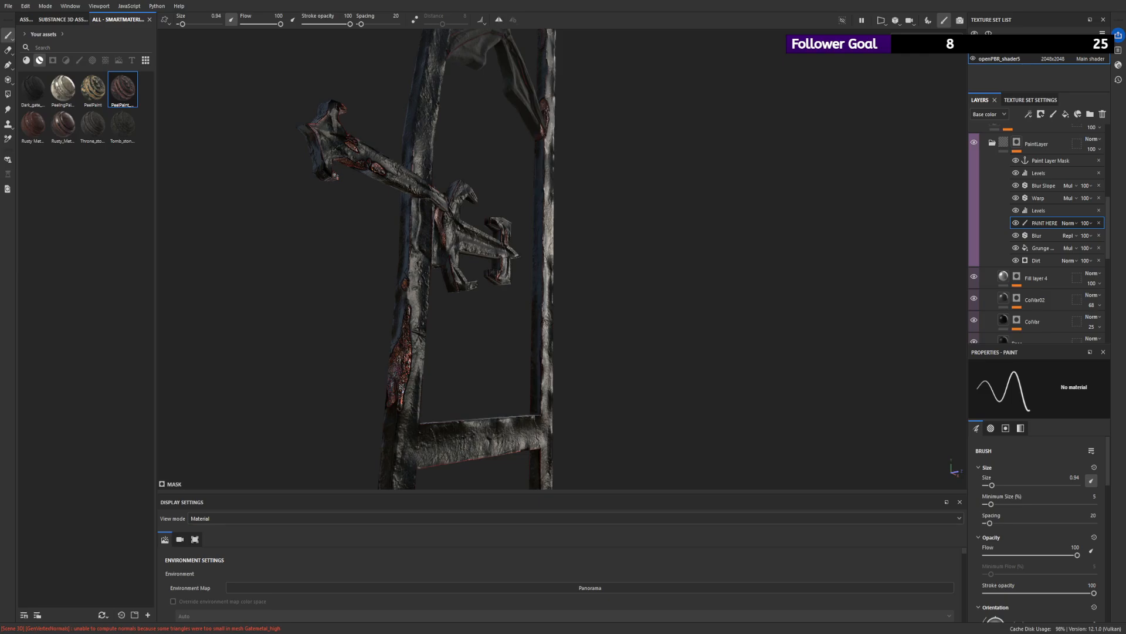
- Paint rust around the corner where the crossbar meets the hinge-side post and along the crossbar's top face
{"action": "left_click_drag", "start_coordinate": [500, 389], "coordinate": [456, 420], "text": "alt"}
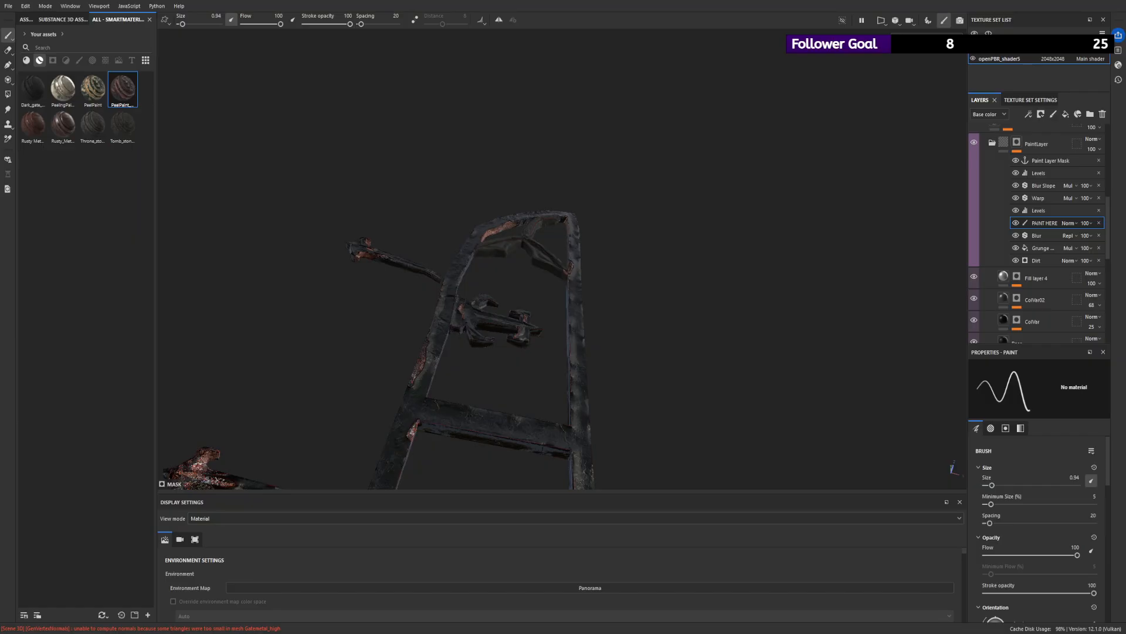
{"action": "left_click_drag", "start_coordinate": [174, 261], "coordinate": [329, 422], "text": "alt"}
{"action": "left_click_drag", "start_coordinate": [575, 374], "coordinate": [568, 414], "text": "alt"}
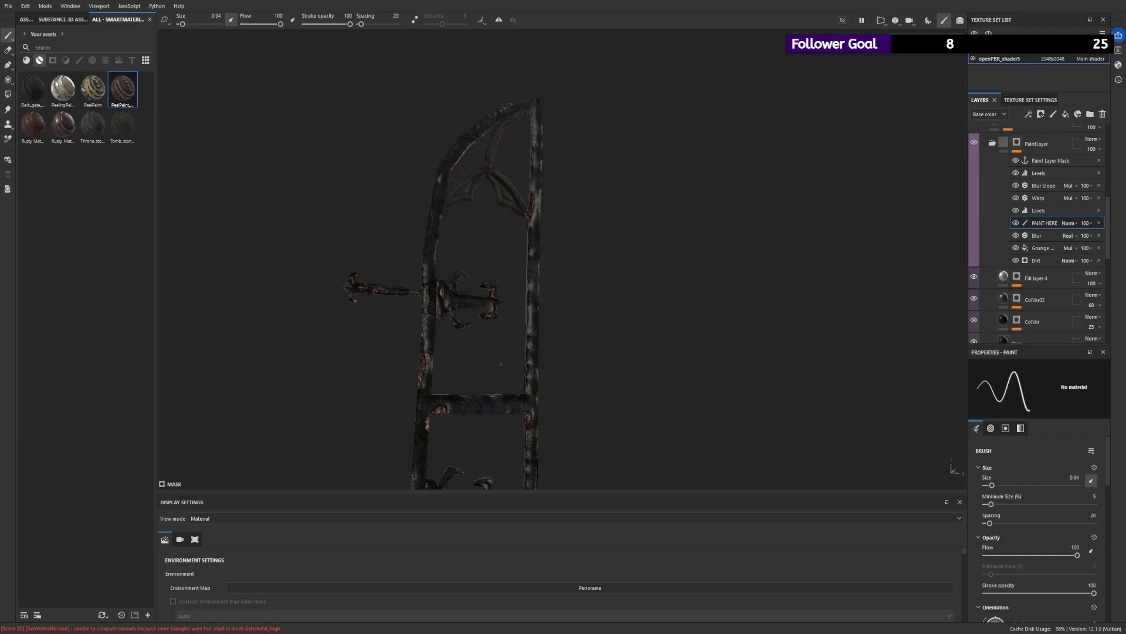
{"action": "left_click_drag", "start_coordinate": [432, 386], "coordinate": [491, 428], "text": "alt"}
{"action": "scroll", "coordinate": [491, 428], "scroll_direction": "up", "scroll_amount": 3}
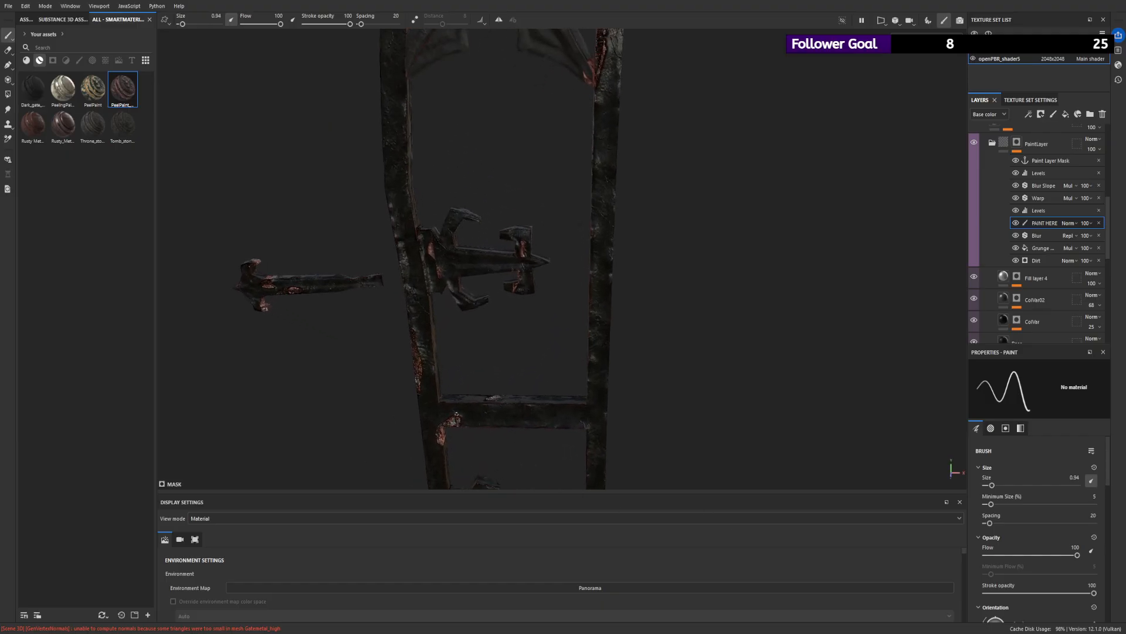
{"action": "left_click_drag", "start_coordinate": [443, 311], "coordinate": [479, 377], "text": "alt"}
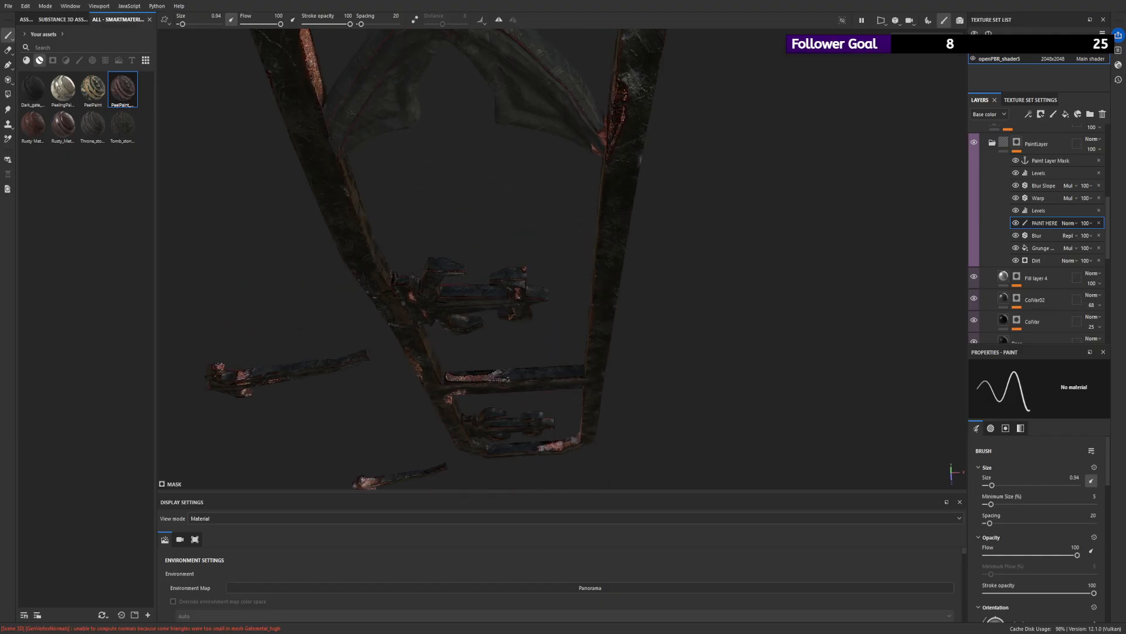
{"action": "left_click_drag", "start_coordinate": [531, 379], "coordinate": [957, 335], "text": "alt"}
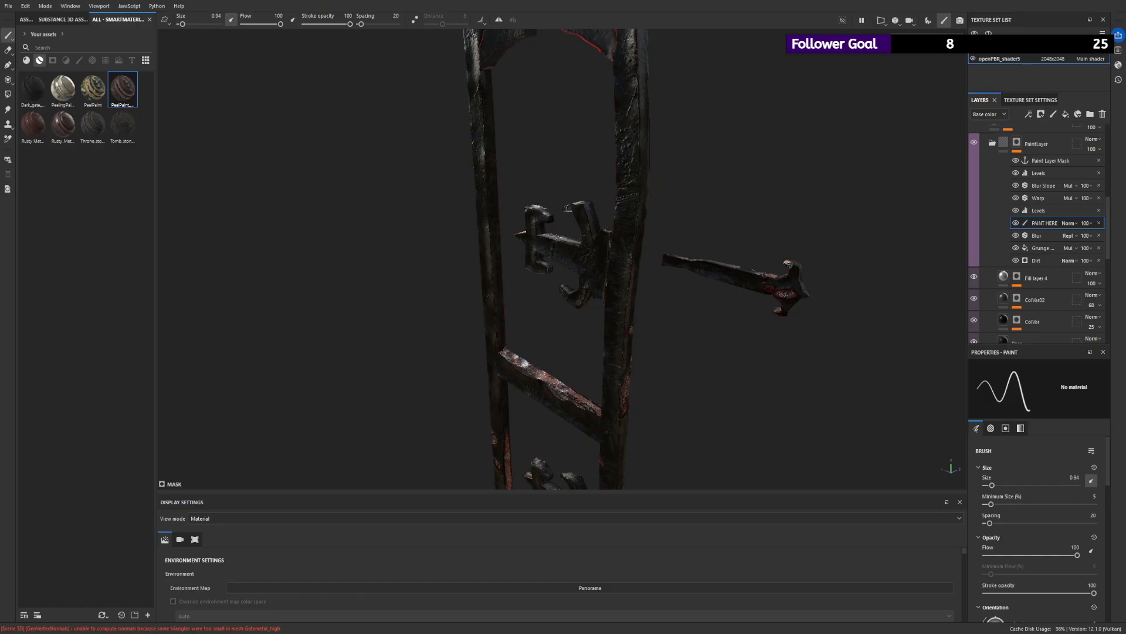
{"action": "left_click_drag", "start_coordinate": [548, 387], "coordinate": [462, 386], "text": "alt"}
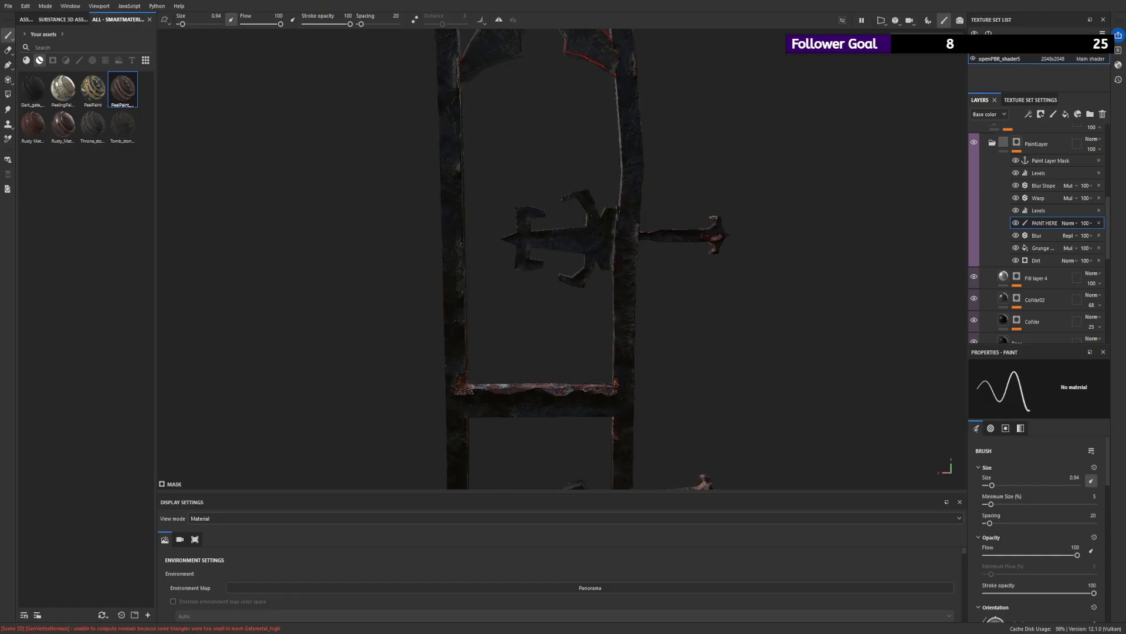
- Enable Lazy Mouse with distance 8, set the brush spacing to 19, and paint rust patches along the frame's bottom bar
{"action": "left_click_drag", "start_coordinate": [494, 282], "coordinate": [555, 256], "text": "alt"}
{"action": "right_click_drag", "start_coordinate": [555, 256], "coordinate": [540, 174], "text": "alt"}
{"action": "left_click_drag", "start_coordinate": [540, 174], "coordinate": [534, 428], "text": "alt"}
{"action": "right_click_drag", "start_coordinate": [566, 379], "coordinate": [724, 420], "text": "alt"}
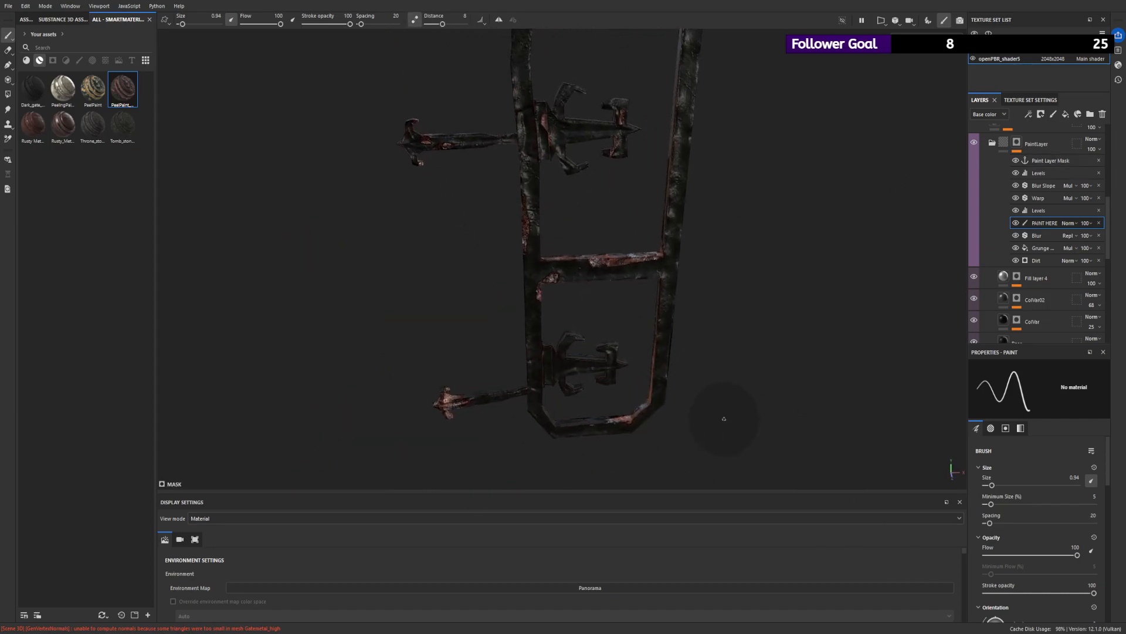
{"action": "left_click_drag", "start_coordinate": [724, 420], "coordinate": [694, 415], "text": "alt"}
{"action": "right_click_drag", "start_coordinate": [694, 414], "coordinate": [614, 392], "text": "alt"}
{"action": "mouse_move", "coordinate": [614, 393]}
{"action": "left_mouse_down", "text": "alt"}
{"action": "mouse_move", "coordinate": [643, 455]}
{"action": "mouse_move", "coordinate": [558, 425]}
{"action": "left_mouse_up", "text": "alt"}
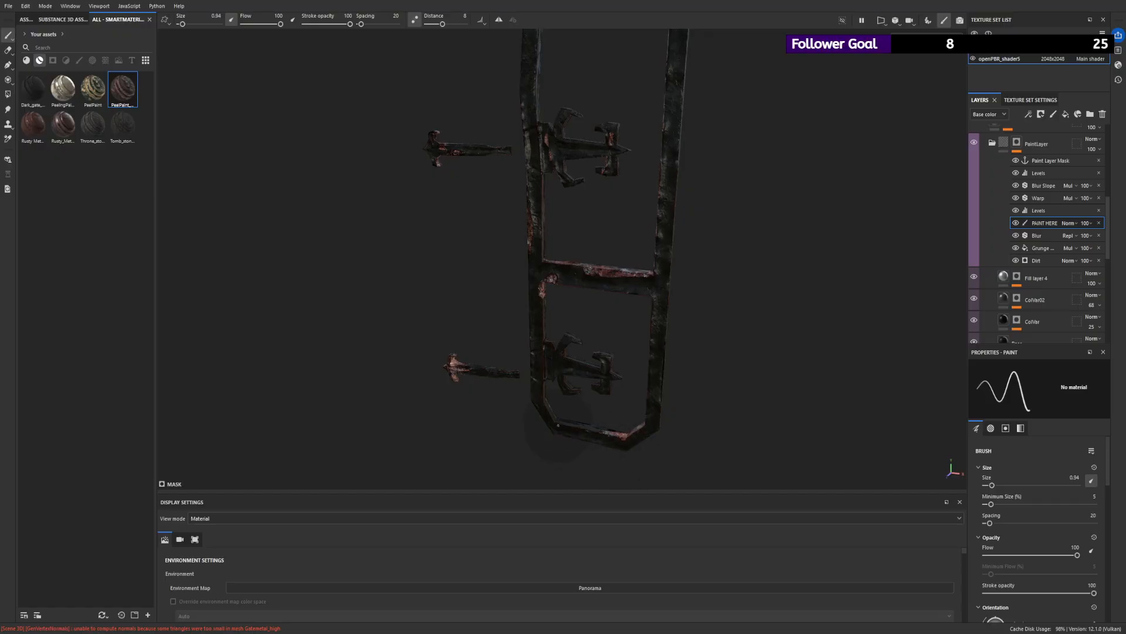
{"action": "right_click_drag", "start_coordinate": [660, 419], "coordinate": [782, 428], "text": "alt"}
{"action": "mouse_move", "coordinate": [782, 427]}
{"action": "left_mouse_down", "text": "alt"}
{"action": "mouse_move", "coordinate": [570, 397]}
{"action": "mouse_move", "coordinate": [477, 368]}
{"action": "left_mouse_up", "text": "alt"}
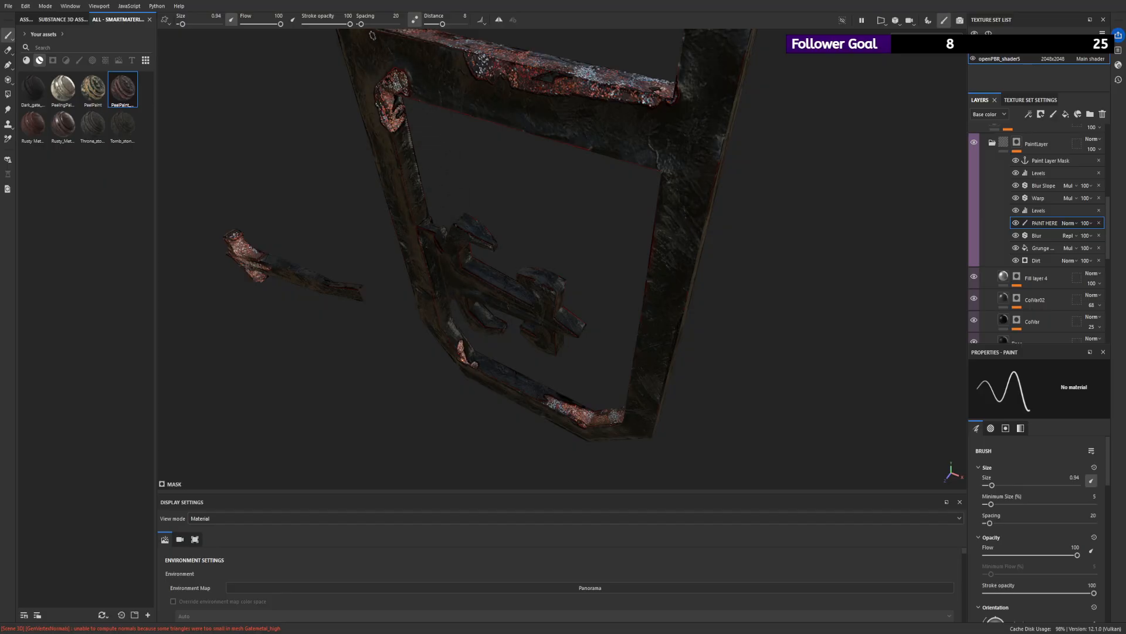
{"action": "left_click_drag", "start_coordinate": [362, 24], "coordinate": [360, 25]}
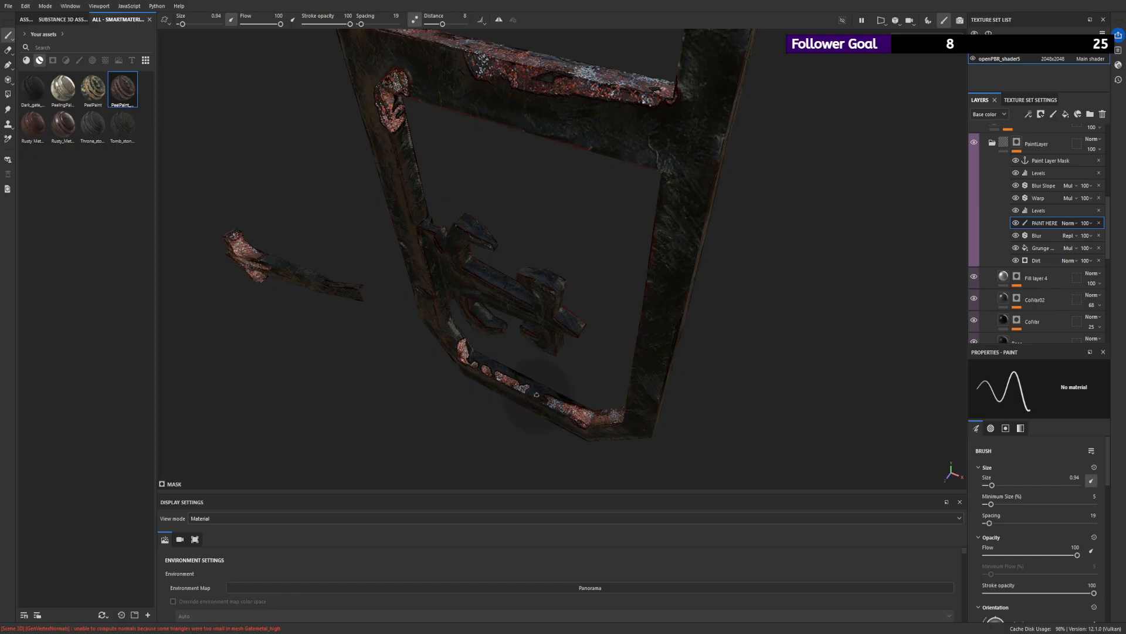
- Display only the base color channel and extend the rust along the bottom bar and up the inner edges of both posts
{"action": "key", "text": "c"}
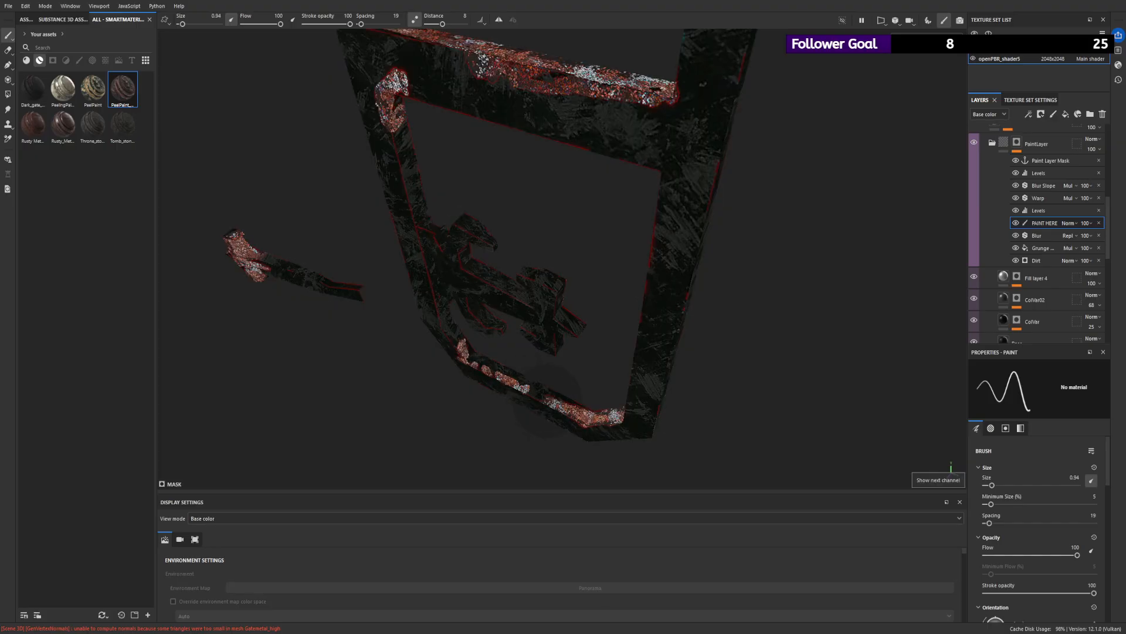
{"action": "scroll", "coordinate": [545, 401], "scroll_direction": "up", "scroll_amount": 4}
{"action": "mouse_move", "coordinate": [534, 403]}
{"action": "left_mouse_down"}
{"action": "mouse_move", "coordinate": [617, 453]}
{"action": "mouse_move", "coordinate": [667, 457]}
{"action": "mouse_move", "coordinate": [628, 457]}
{"action": "left_mouse_up"}
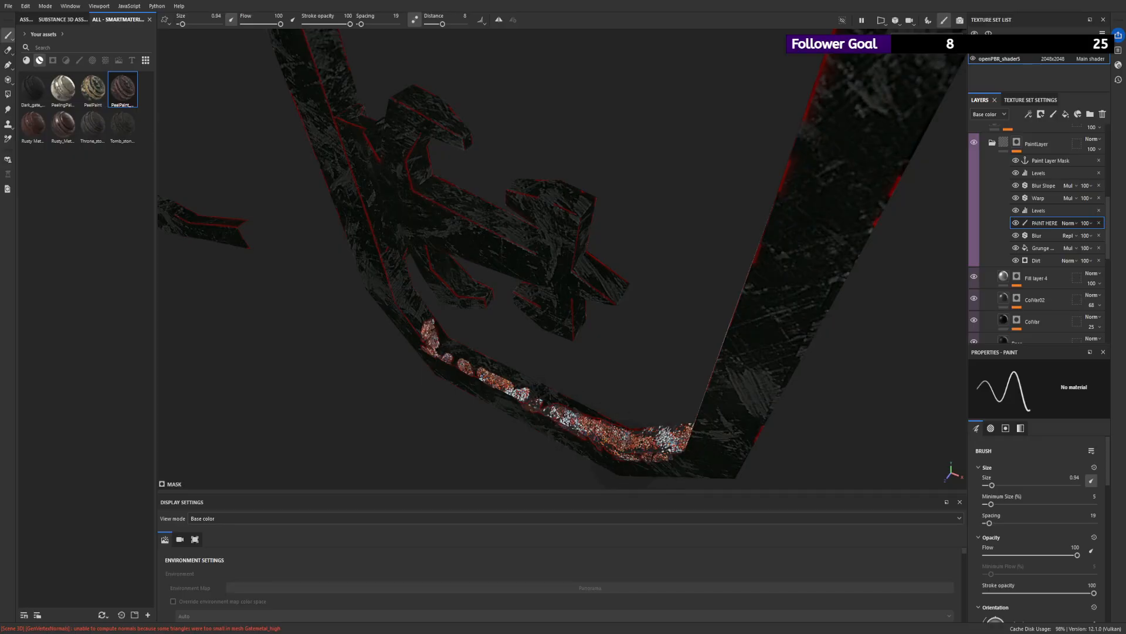
{"action": "mouse_move", "coordinate": [572, 420]}
{"action": "left_mouse_down", "text": "alt"}
{"action": "mouse_move", "coordinate": [576, 390]}
{"action": "mouse_move", "coordinate": [537, 387]}
{"action": "mouse_move", "coordinate": [463, 355]}
{"action": "mouse_move", "coordinate": [582, 420]}
{"action": "mouse_move", "coordinate": [566, 392]}
{"action": "left_mouse_up", "text": "alt"}
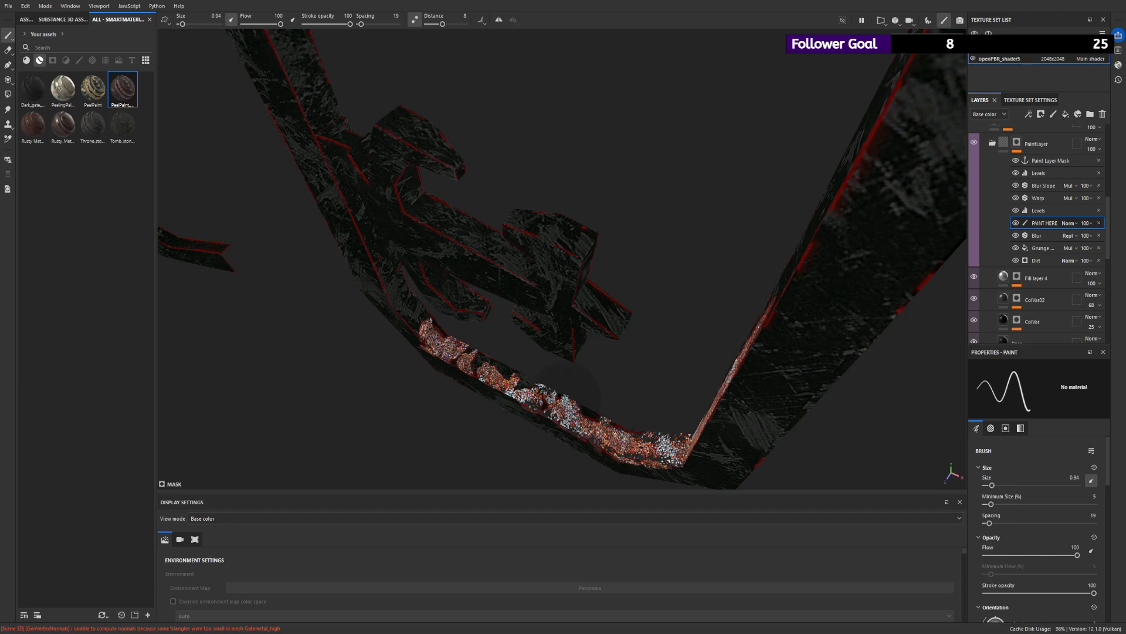
{"action": "mouse_move", "coordinate": [449, 347]}
{"action": "left_mouse_down"}
{"action": "mouse_move", "coordinate": [418, 329]}
{"action": "mouse_move", "coordinate": [555, 268]}
{"action": "left_mouse_up"}
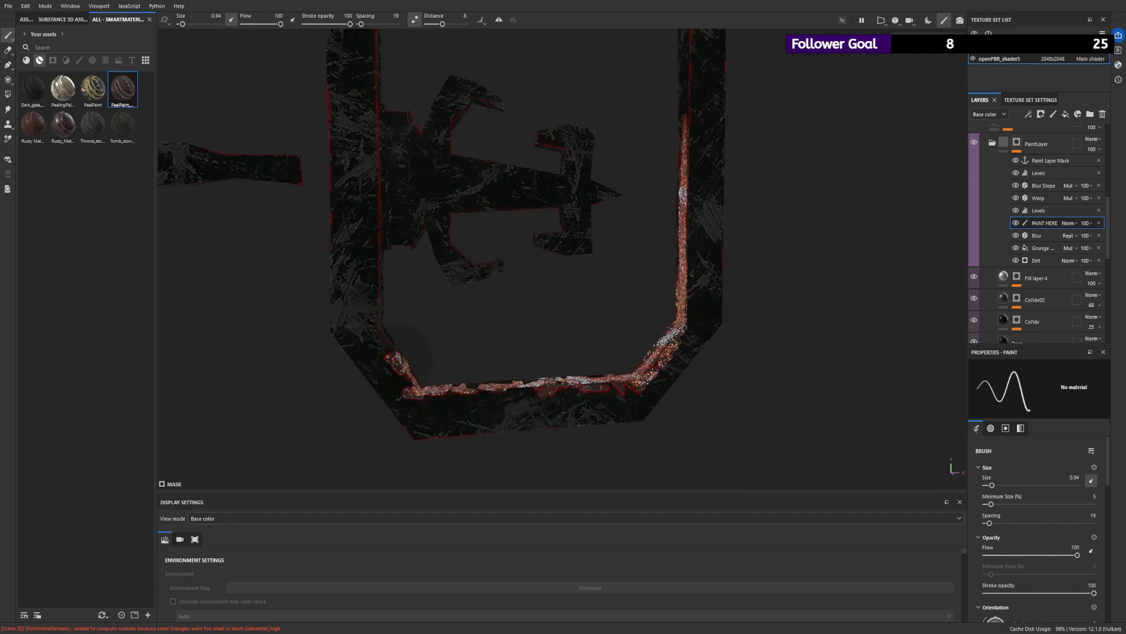
{"action": "mouse_move", "coordinate": [396, 355]}
{"action": "left_mouse_down"}
{"action": "mouse_move", "coordinate": [371, 311]}
{"action": "mouse_move", "coordinate": [372, 261]}
{"action": "left_mouse_up"}
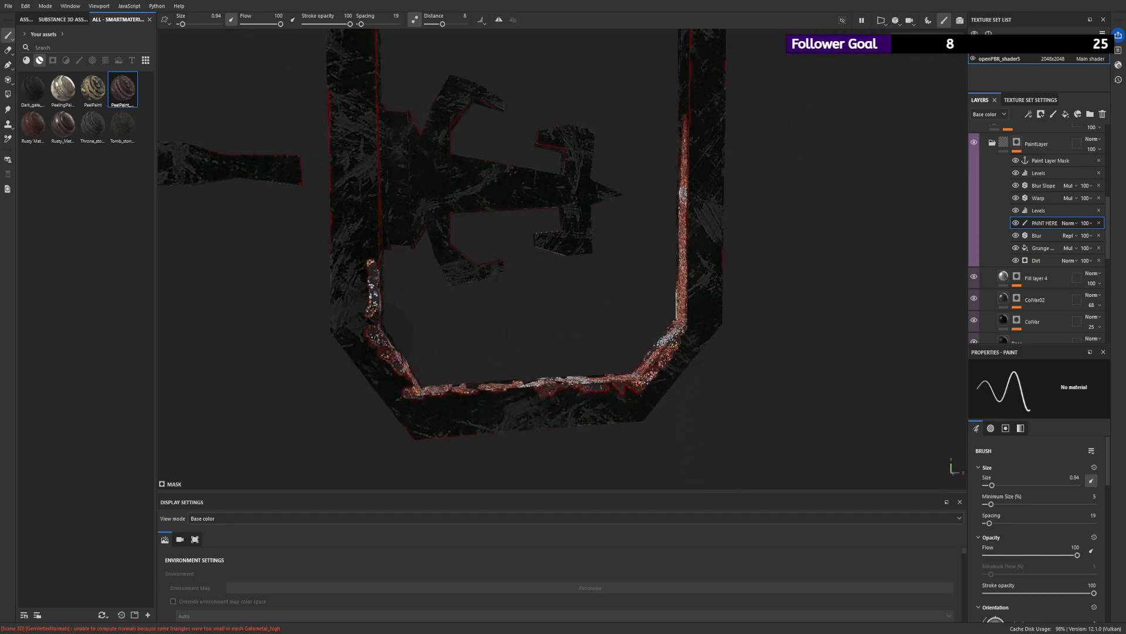
- Extend the rust up the inner edge of the post opposite the hinges, then widen it with brush size 1.97
{"action": "scroll", "coordinate": [504, 352], "scroll_direction": "down", "scroll_amount": 5}
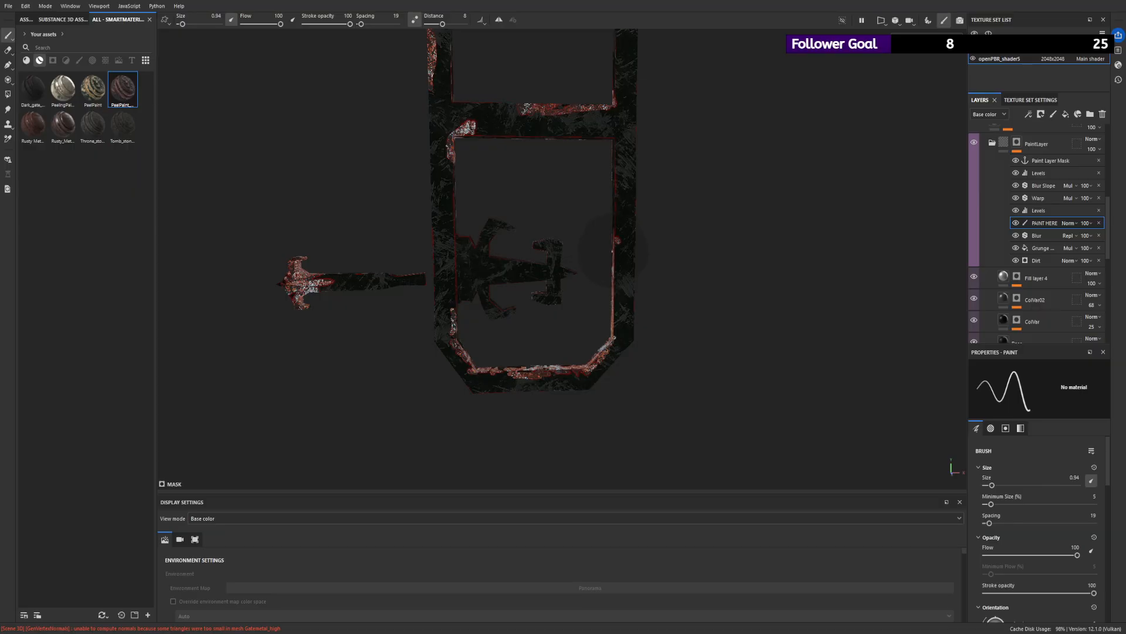
{"action": "left_click_drag", "start_coordinate": [613, 253], "coordinate": [635, 243], "text": "alt"}
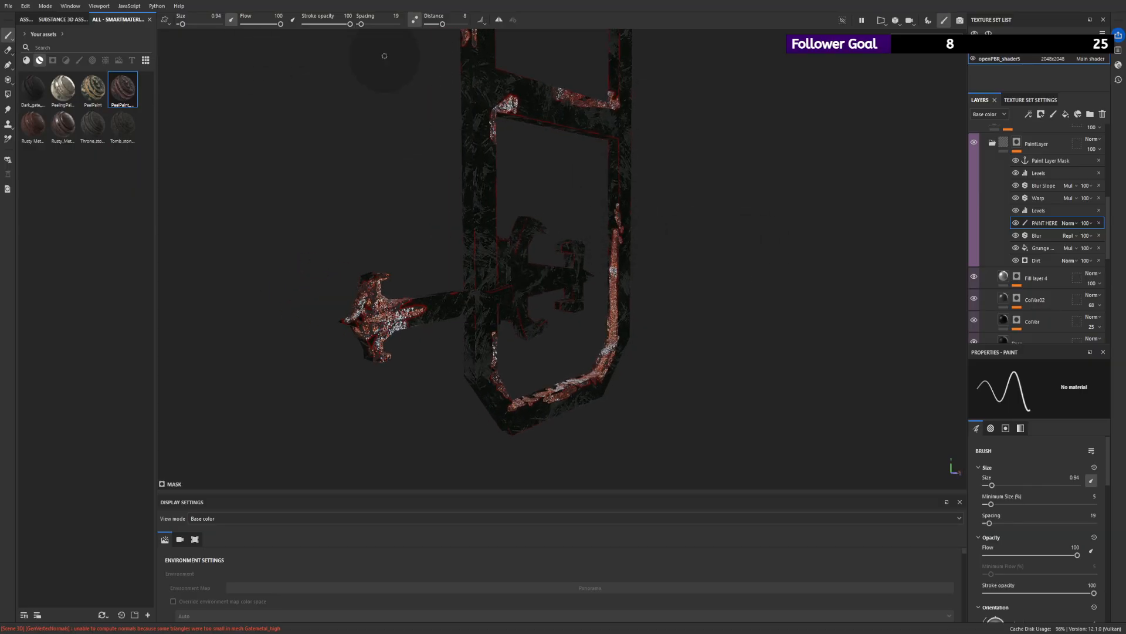
{"action": "scroll", "coordinate": [384, 55], "scroll_direction": "up", "scroll_amount": 5}
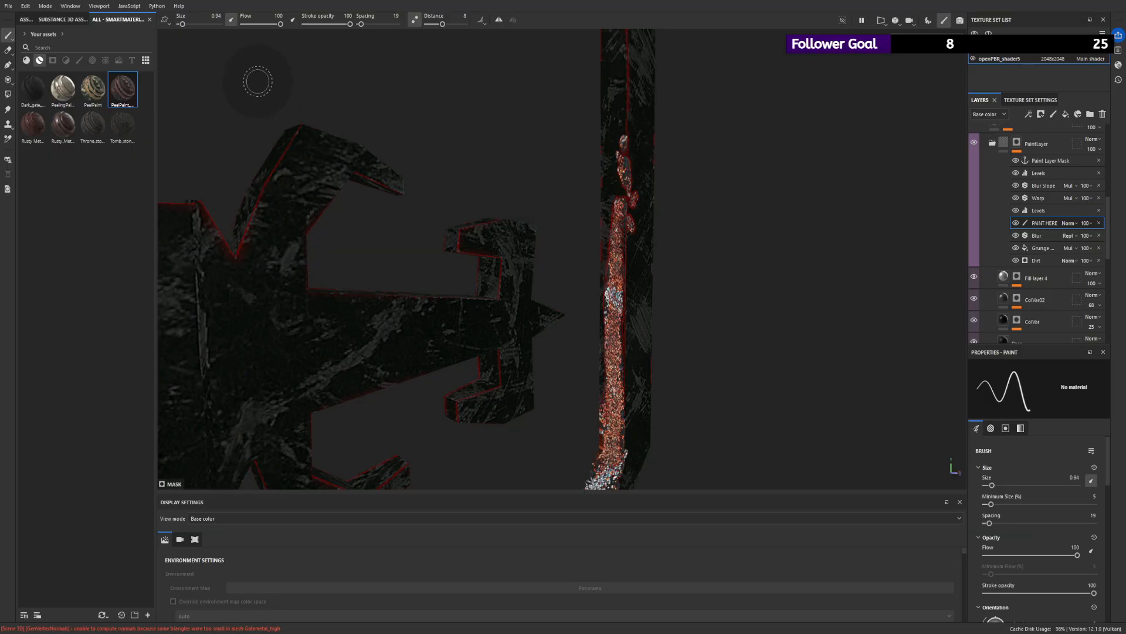
{"action": "left_click_drag", "start_coordinate": [181, 25], "coordinate": [184, 24]}
{"action": "left_click_drag", "start_coordinate": [627, 135], "coordinate": [617, 246]}
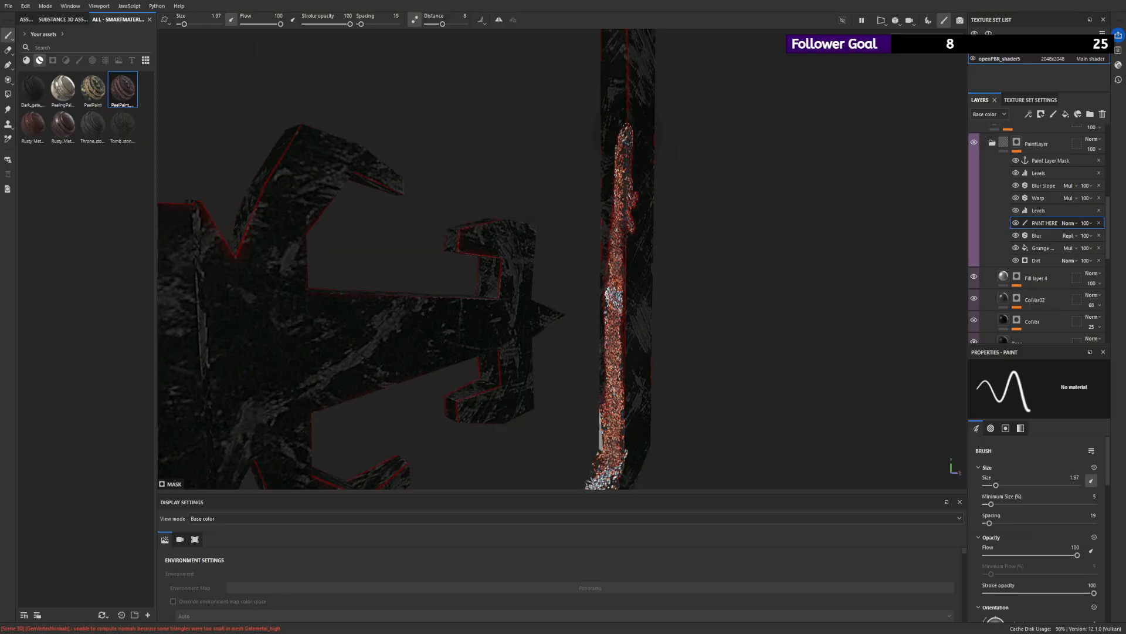
- Paint rust down the hinge-side post's inner face below the crossbar and on the lower hinge's arm and base plate
{"action": "scroll", "coordinate": [641, 247], "scroll_direction": "down", "scroll_amount": 5}
{"action": "scroll", "coordinate": [469, 200], "scroll_direction": "up", "scroll_amount": 5}
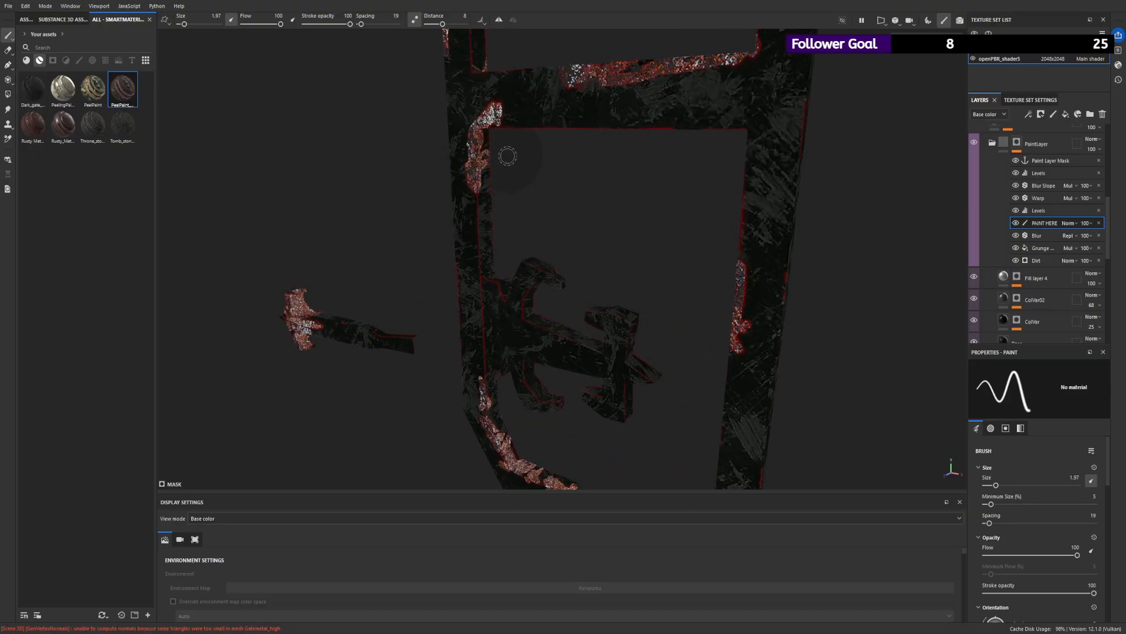
{"action": "scroll", "coordinate": [516, 152], "scroll_direction": "up", "scroll_amount": 3}
{"action": "mouse_move", "coordinate": [454, 138]}
{"action": "left_mouse_down"}
{"action": "mouse_move", "coordinate": [462, 380]}
{"action": "mouse_move", "coordinate": [516, 247]}
{"action": "mouse_move", "coordinate": [593, 116]}
{"action": "mouse_move", "coordinate": [590, 313]}
{"action": "left_mouse_up"}
{"action": "left_click_drag", "start_coordinate": [548, 252], "coordinate": [629, 289], "text": "alt"}
{"action": "left_click_drag", "start_coordinate": [541, 283], "coordinate": [572, 286]}
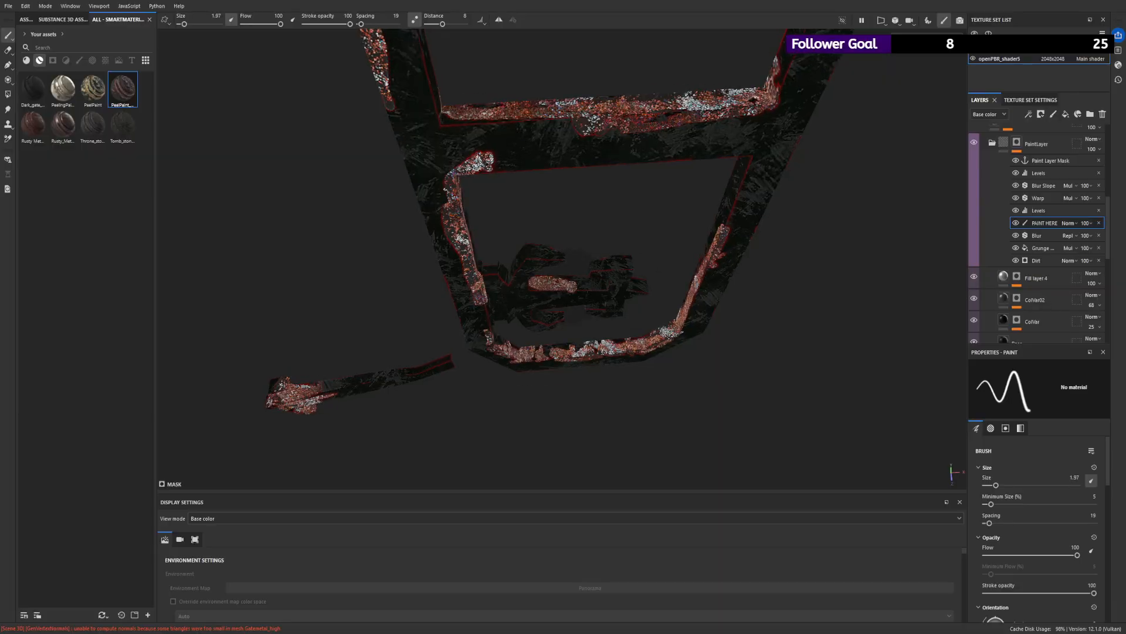
{"action": "left_click_drag", "start_coordinate": [504, 267], "coordinate": [508, 280]}
- Return the viewport to the material display and paint rust on the lower hinge's arm, base plate, cross-piece and claws
{"action": "left_click", "coordinate": [901, 43]}
{"action": "left_click", "coordinate": [907, 59]}
{"action": "right_click_drag", "start_coordinate": [835, 93], "coordinate": [873, 394], "text": "alt"}
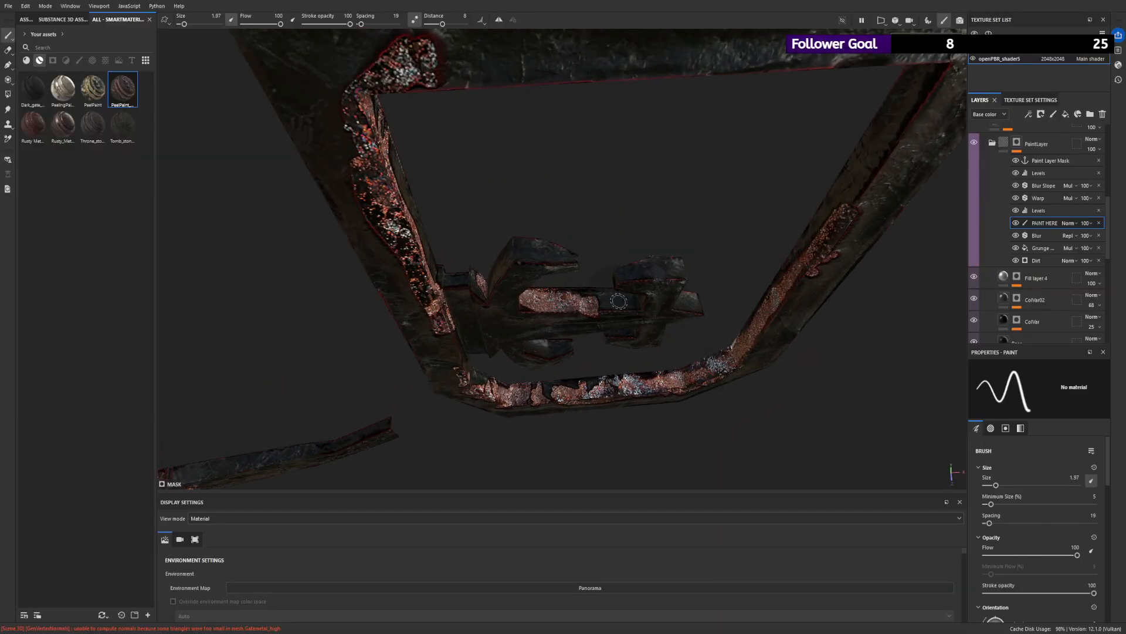
{"action": "mouse_move", "coordinate": [619, 301]}
{"action": "left_mouse_down"}
{"action": "mouse_move", "coordinate": [582, 304]}
{"action": "mouse_move", "coordinate": [626, 306]}
{"action": "left_mouse_up"}
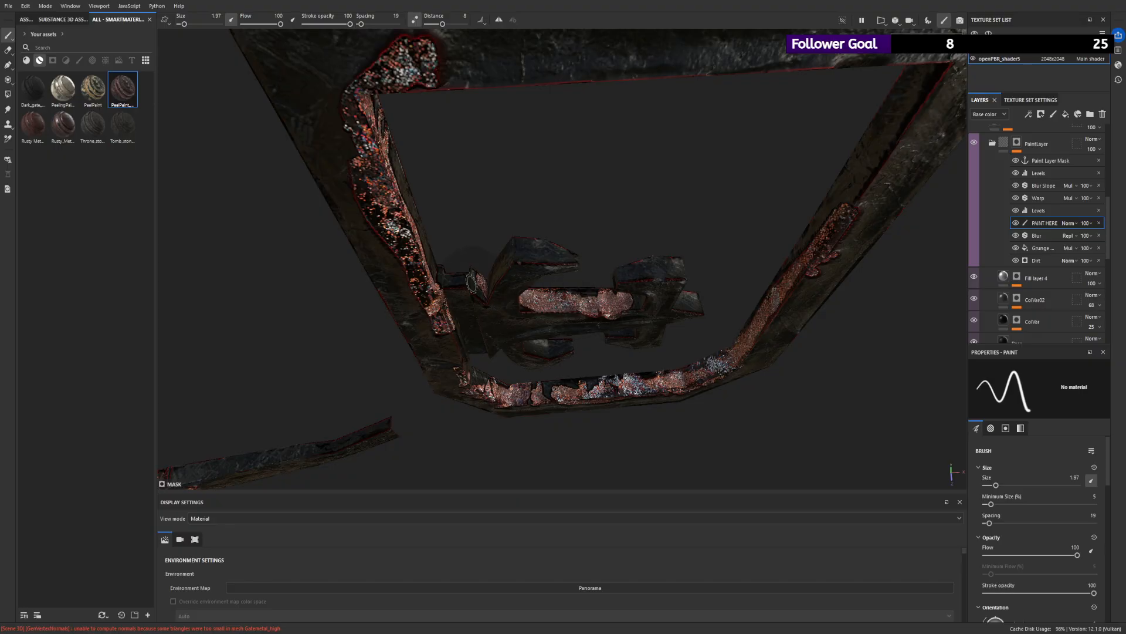
{"action": "left_click_drag", "start_coordinate": [472, 283], "coordinate": [476, 290]}
{"action": "mouse_move", "coordinate": [644, 274]}
{"action": "left_mouse_down"}
{"action": "mouse_move", "coordinate": [656, 271]}
{"action": "mouse_move", "coordinate": [616, 271]}
{"action": "left_mouse_up"}
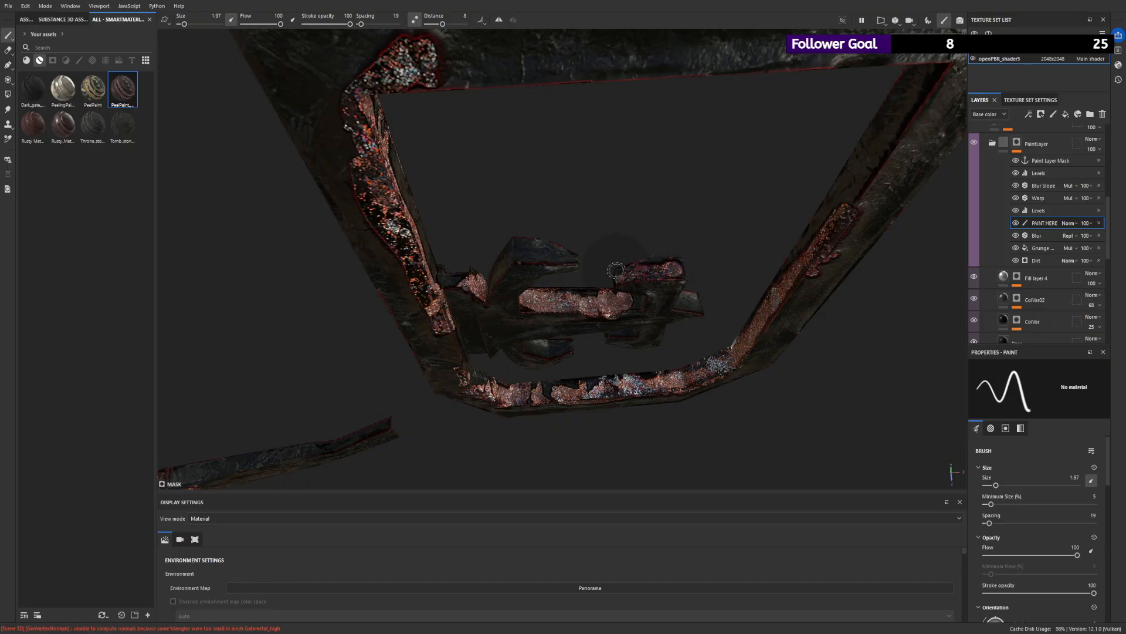
{"action": "mouse_move", "coordinate": [553, 256]}
{"action": "left_mouse_down"}
{"action": "mouse_move", "coordinate": [517, 249]}
{"action": "mouse_move", "coordinate": [495, 273]}
{"action": "left_mouse_up"}
{"action": "mouse_move", "coordinate": [539, 342]}
{"action": "left_mouse_down"}
{"action": "mouse_move", "coordinate": [572, 346]}
{"action": "mouse_move", "coordinate": [528, 350]}
{"action": "mouse_move", "coordinate": [563, 348]}
{"action": "mouse_move", "coordinate": [663, 378]}
{"action": "mouse_move", "coordinate": [727, 435]}
{"action": "mouse_move", "coordinate": [743, 425]}
{"action": "mouse_move", "coordinate": [249, 151]}
{"action": "mouse_move", "coordinate": [638, 73]}
{"action": "left_mouse_up"}
{"action": "left_click", "coordinate": [620, 333]}
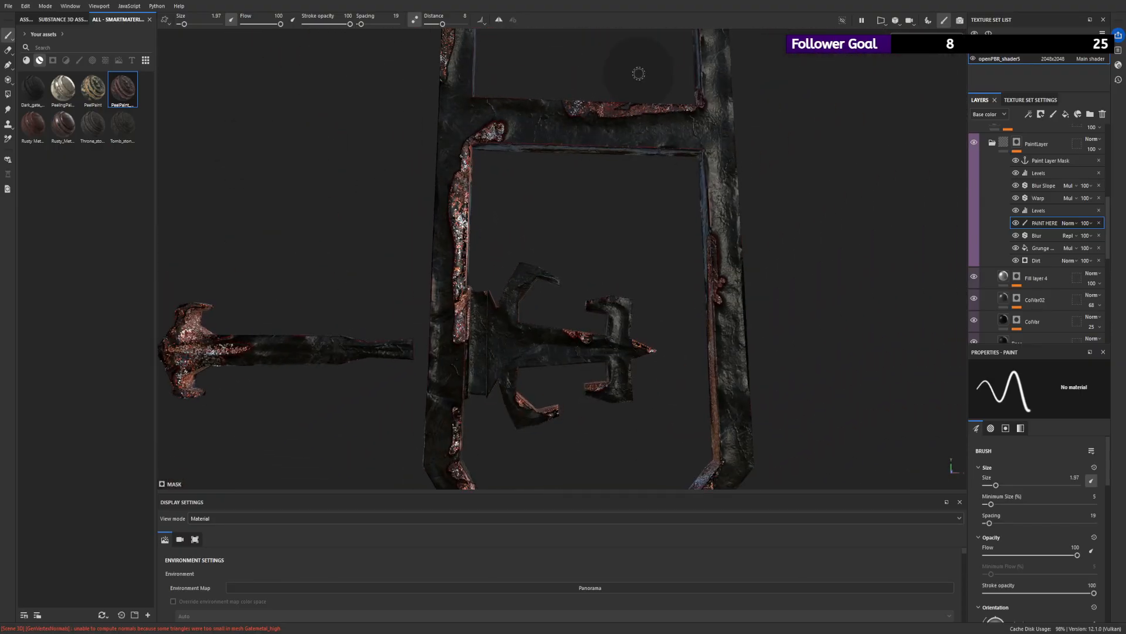
- Examine the painted rust on the gate frame and hinges from several angles and distances
{"action": "scroll", "coordinate": [584, 104], "scroll_direction": "down", "scroll_amount": 4}
{"action": "left_click_drag", "start_coordinate": [585, 104], "coordinate": [524, 291], "text": "alt"}
{"action": "left_click_drag", "start_coordinate": [643, 86], "coordinate": [610, 4], "text": "alt"}
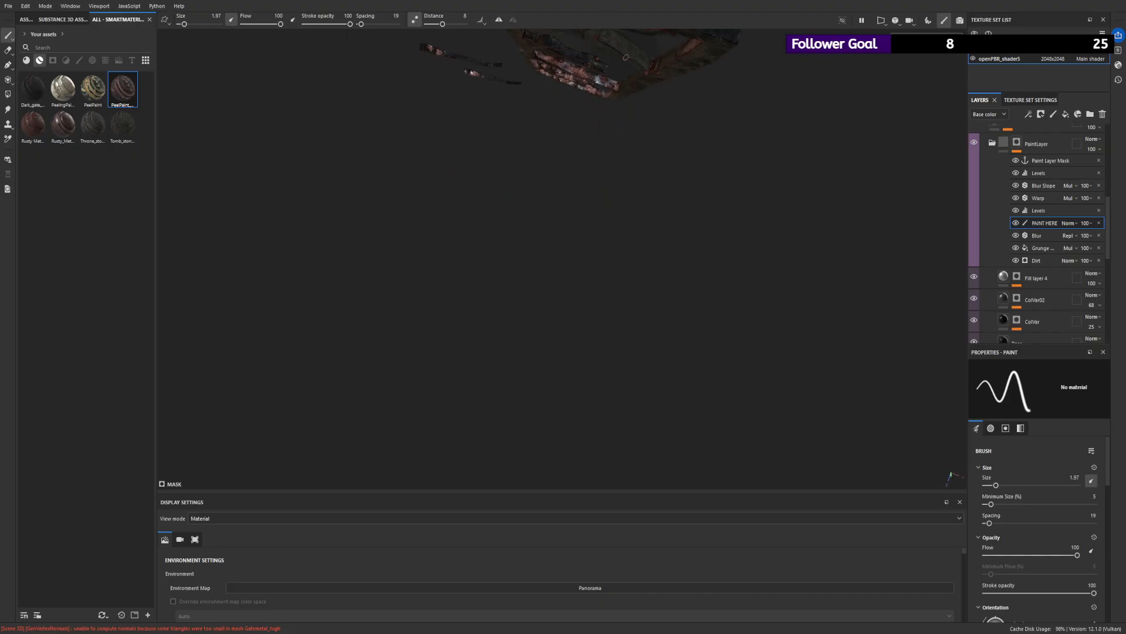
{"action": "key", "text": "f"}
{"action": "left_click_drag", "start_coordinate": [632, 228], "coordinate": [703, 114], "text": "alt"}
{"action": "right_click_drag", "start_coordinate": [704, 113], "coordinate": [736, 241], "text": "alt"}
{"action": "left_click_drag", "start_coordinate": [736, 241], "coordinate": [701, 305], "text": "alt"}
{"action": "right_click_drag", "start_coordinate": [701, 305], "coordinate": [740, 392], "text": "alt"}
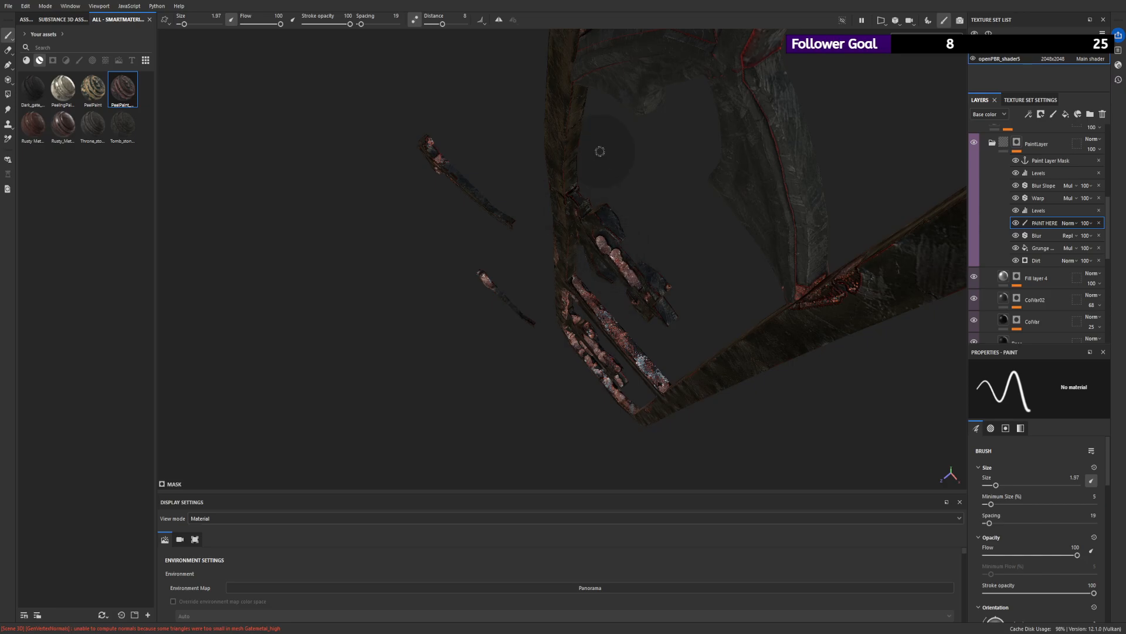
- Paint rust along the upper hinge's arm, base plate, cross-piece and upper claws
{"action": "right_click_drag", "start_coordinate": [600, 151], "coordinate": [659, 156], "text": "alt"}
{"action": "mouse_move", "coordinate": [587, 150]}
{"action": "left_mouse_down"}
{"action": "mouse_move", "coordinate": [666, 214]}
{"action": "mouse_move", "coordinate": [631, 189]}
{"action": "mouse_move", "coordinate": [698, 275]}
{"action": "mouse_move", "coordinate": [772, 329]}
{"action": "mouse_move", "coordinate": [737, 296]}
{"action": "mouse_move", "coordinate": [757, 347]}
{"action": "left_mouse_up"}
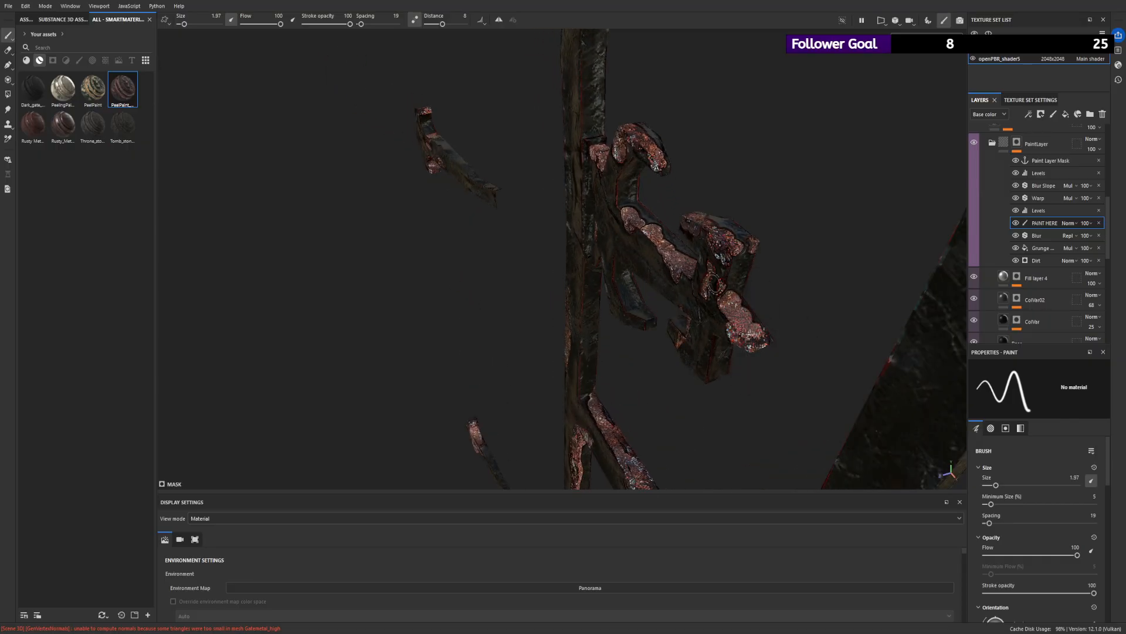
{"action": "mouse_move", "coordinate": [727, 293]}
{"action": "left_mouse_down", "text": "alt"}
{"action": "mouse_move", "coordinate": [759, 314]}
{"action": "mouse_move", "coordinate": [802, 374]}
{"action": "left_mouse_up", "text": "alt"}
{"action": "mouse_move", "coordinate": [719, 293]}
{"action": "left_mouse_down"}
{"action": "mouse_move", "coordinate": [597, 302]}
{"action": "mouse_move", "coordinate": [662, 272]}
{"action": "left_mouse_up"}
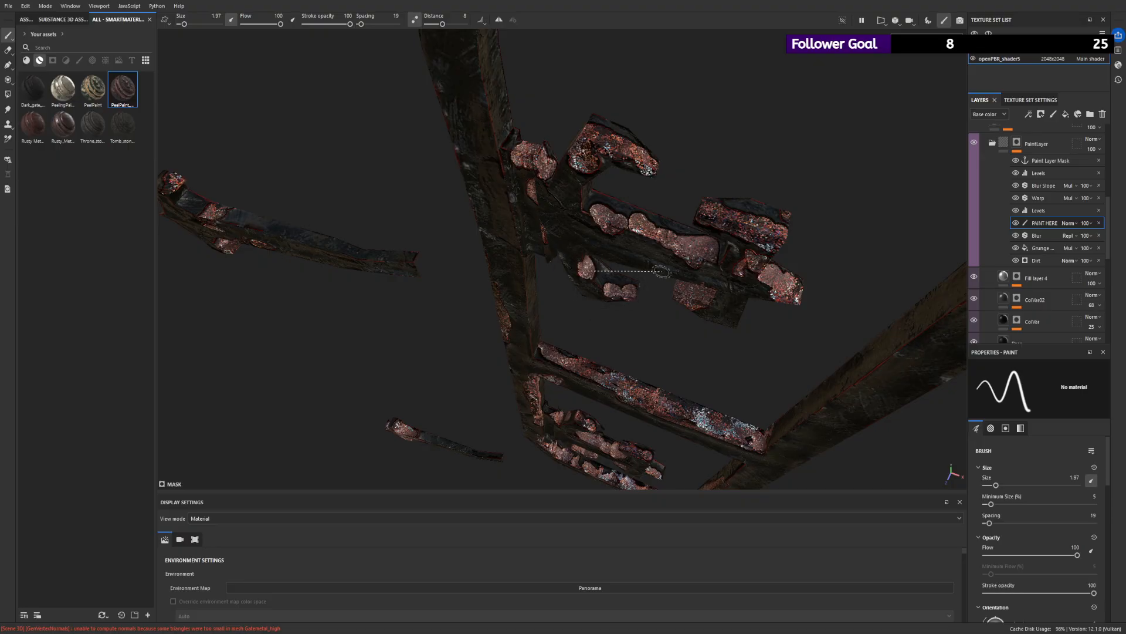
- Paint rust on the upper hinge's lower claws and inner edges, covering both sides of the hinge
{"action": "right_click_drag", "start_coordinate": [662, 272], "coordinate": [636, 259], "text": "shift"}
{"action": "left_click_drag", "start_coordinate": [647, 236], "coordinate": [715, 158], "text": "alt"}
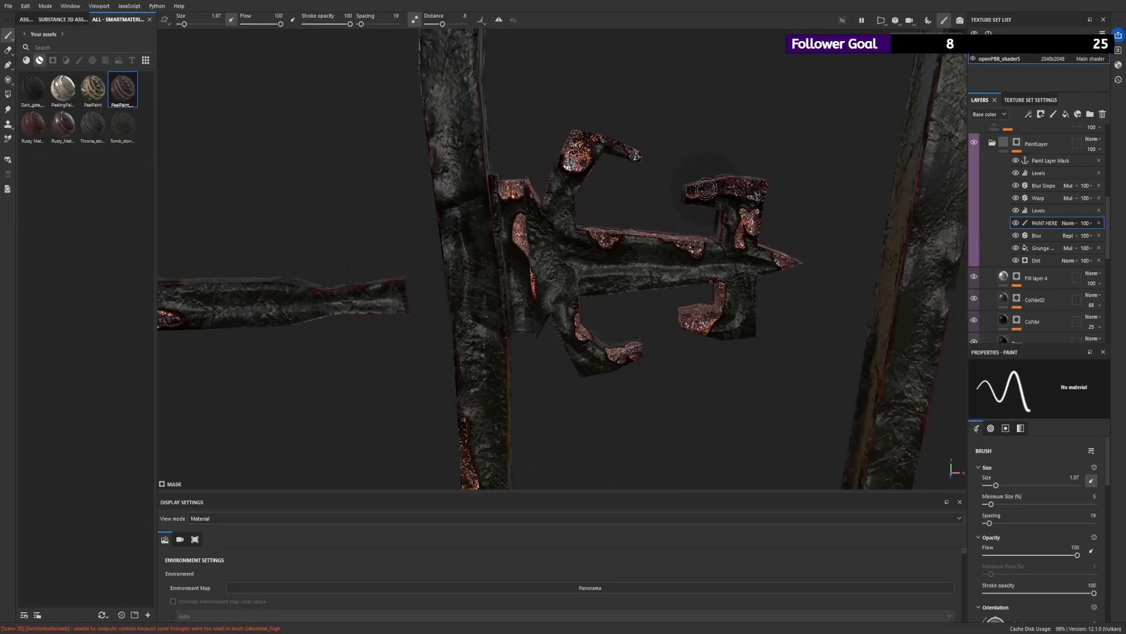
{"action": "left_click_drag", "start_coordinate": [666, 286], "coordinate": [658, 322], "text": "alt"}
{"action": "mouse_move", "coordinate": [589, 311]}
{"action": "left_mouse_down"}
{"action": "mouse_move", "coordinate": [621, 330]}
{"action": "mouse_move", "coordinate": [420, 253]}
{"action": "mouse_move", "coordinate": [610, 254]}
{"action": "mouse_move", "coordinate": [703, 227]}
{"action": "mouse_move", "coordinate": [624, 256]}
{"action": "mouse_move", "coordinate": [703, 205]}
{"action": "left_mouse_up"}
{"action": "mouse_move", "coordinate": [601, 328]}
{"action": "left_mouse_down"}
{"action": "mouse_move", "coordinate": [623, 339]}
{"action": "mouse_move", "coordinate": [695, 323]}
{"action": "mouse_move", "coordinate": [669, 355]}
{"action": "mouse_move", "coordinate": [696, 312]}
{"action": "mouse_move", "coordinate": [676, 359]}
{"action": "left_mouse_up"}
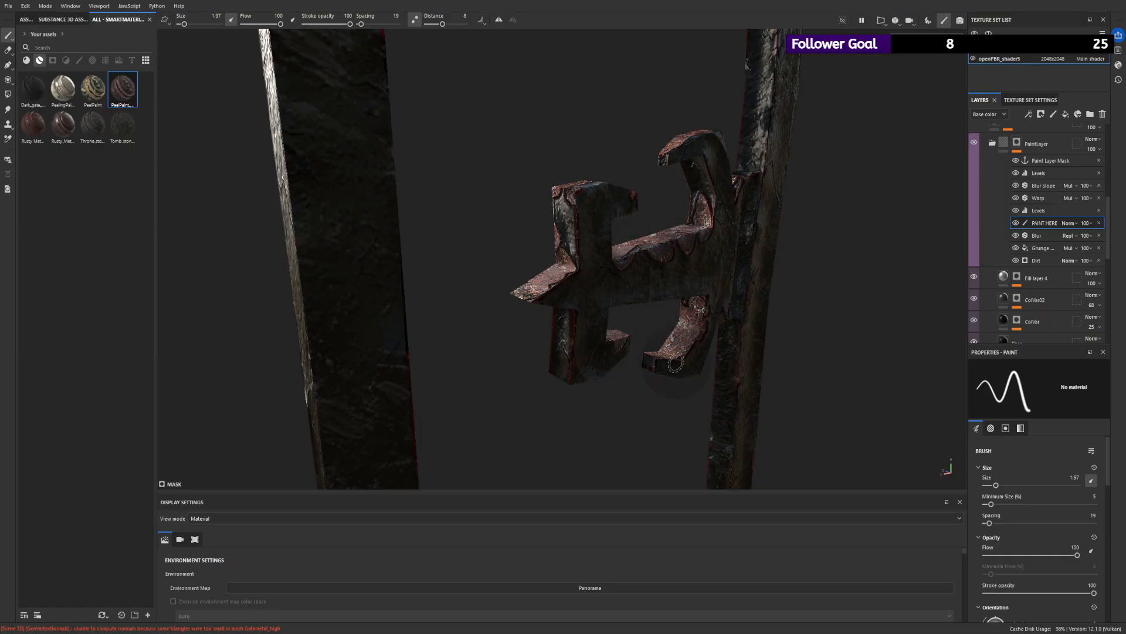
- Set the brush size to 9.89 and thin out the rust on the clawed end of the lower hinge's outer strap
{"action": "scroll", "coordinate": [666, 270], "scroll_direction": "down", "scroll_amount": 5}
{"action": "mouse_move", "coordinate": [196, 229]}
{"action": "left_mouse_down", "text": "alt"}
{"action": "mouse_move", "coordinate": [790, 254]}
{"action": "mouse_move", "coordinate": [139, 151]}
{"action": "mouse_move", "coordinate": [457, 184]}
{"action": "mouse_move", "coordinate": [575, 181]}
{"action": "mouse_move", "coordinate": [528, 255]}
{"action": "left_mouse_up", "text": "alt"}
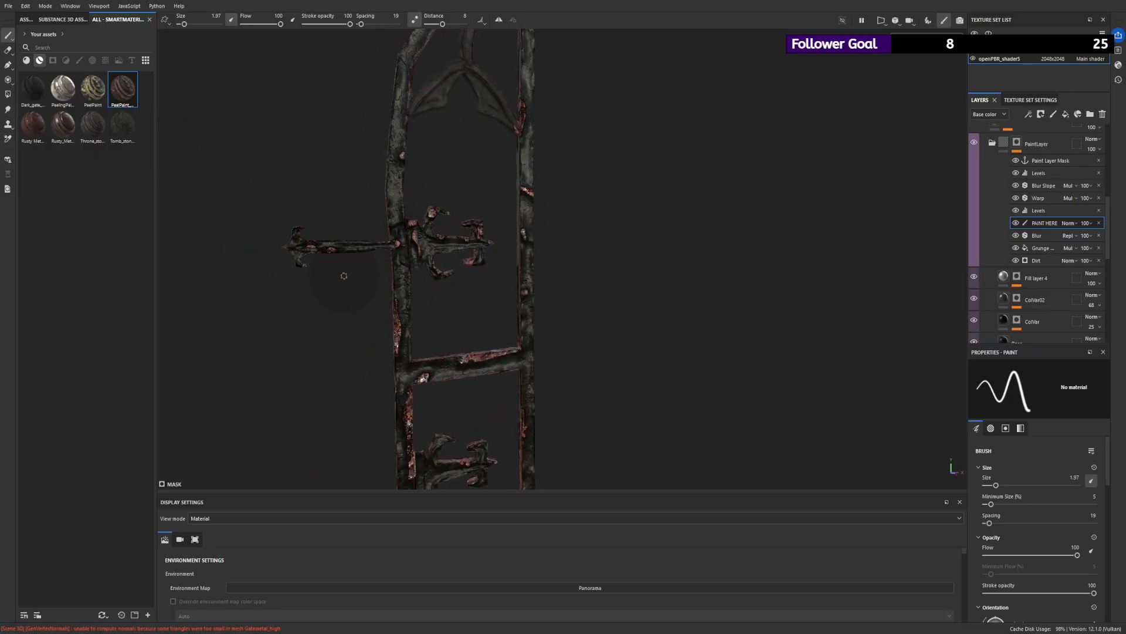
{"action": "left_click_drag", "start_coordinate": [344, 276], "coordinate": [640, 356], "text": "alt"}
{"action": "scroll", "coordinate": [445, 238], "scroll_direction": "up", "scroll_amount": 5}
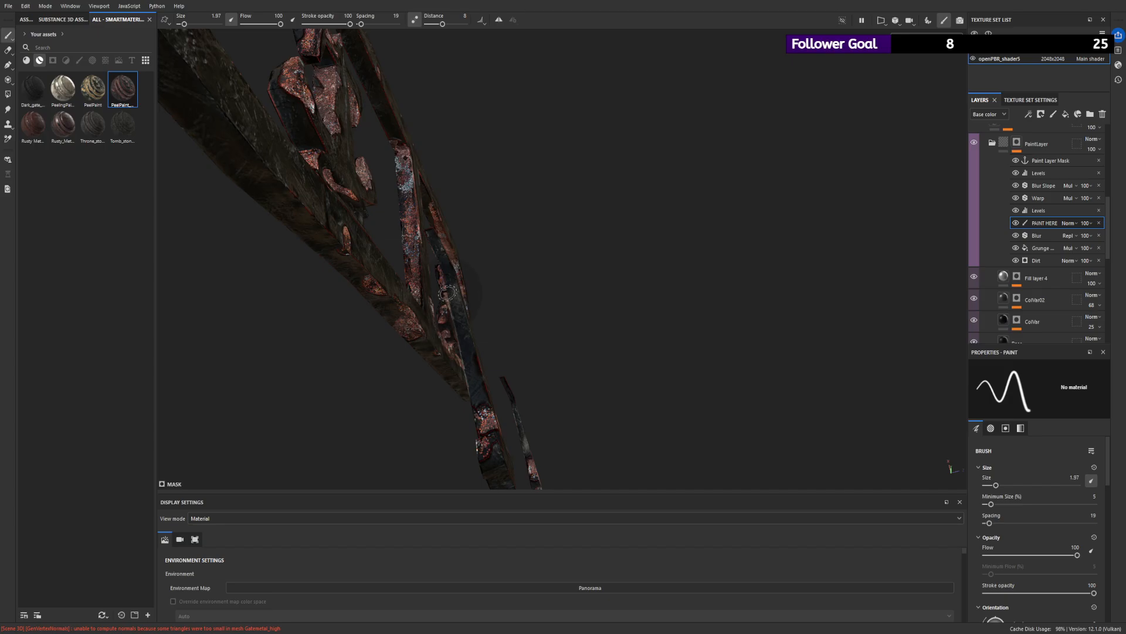
{"action": "left_click_drag", "start_coordinate": [466, 352], "coordinate": [620, 445], "text": "alt"}
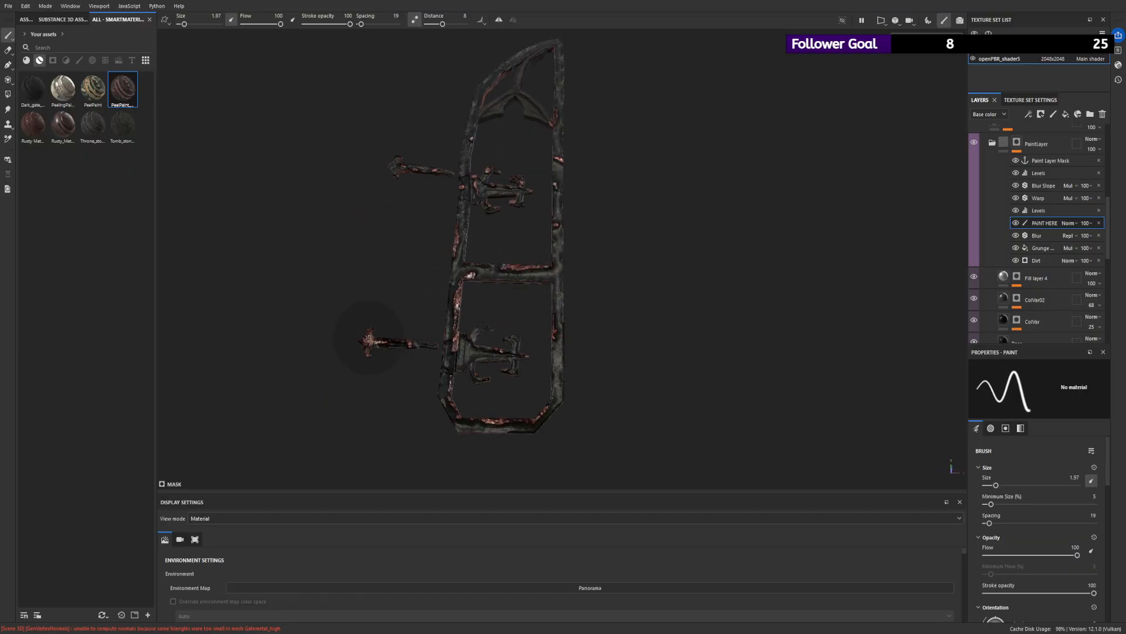
{"action": "scroll", "coordinate": [375, 346], "scroll_direction": "up", "scroll_amount": 3}
{"action": "scroll", "coordinate": [372, 358], "scroll_direction": "up", "scroll_amount": 4}
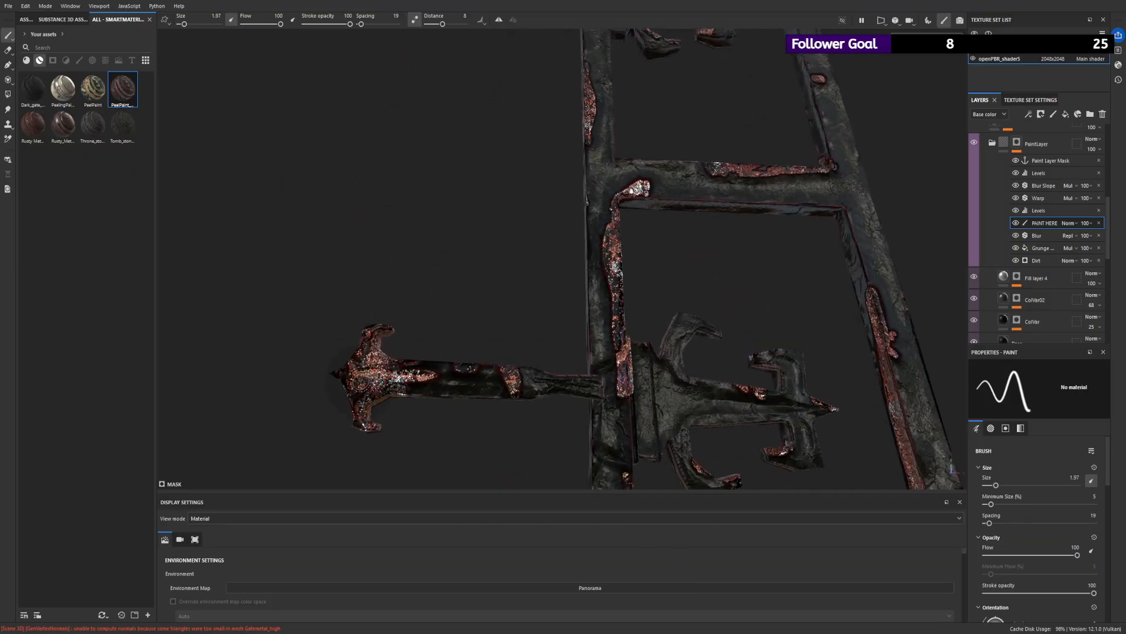
{"action": "mouse_move", "coordinate": [437, 366]}
{"action": "left_mouse_down"}
{"action": "mouse_move", "coordinate": [382, 376]}
{"action": "mouse_move", "coordinate": [375, 341]}
{"action": "mouse_move", "coordinate": [366, 392]}
{"action": "left_mouse_up"}
{"action": "left_click", "coordinate": [192, 25]}
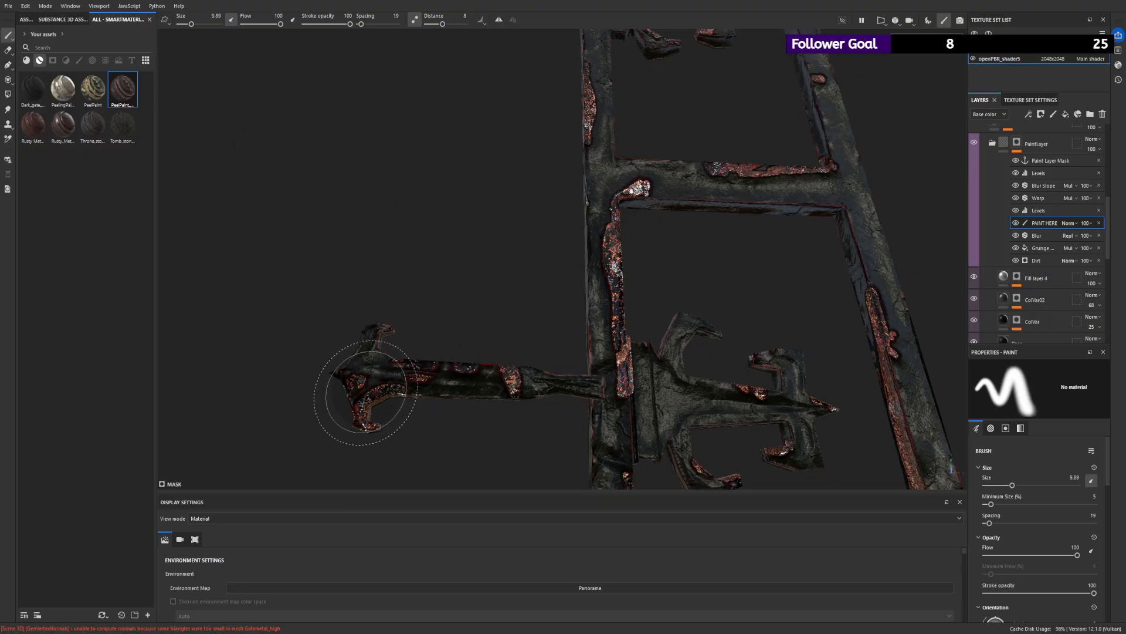
{"action": "right_click_drag", "start_coordinate": [540, 366], "coordinate": [244, 196], "text": "alt"}
{"action": "left_click_drag", "start_coordinate": [244, 196], "coordinate": [516, 225], "text": "alt"}
{"action": "mouse_move", "coordinate": [675, 236]}
{"action": "right_mouse_down", "text": "alt"}
{"action": "mouse_move", "coordinate": [431, 157]}
{"action": "mouse_move", "coordinate": [460, 264]}
{"action": "mouse_move", "coordinate": [637, 345]}
{"action": "right_mouse_up", "text": "alt"}
{"action": "left_click_drag", "start_coordinate": [637, 345], "coordinate": [563, 305], "text": "alt"}
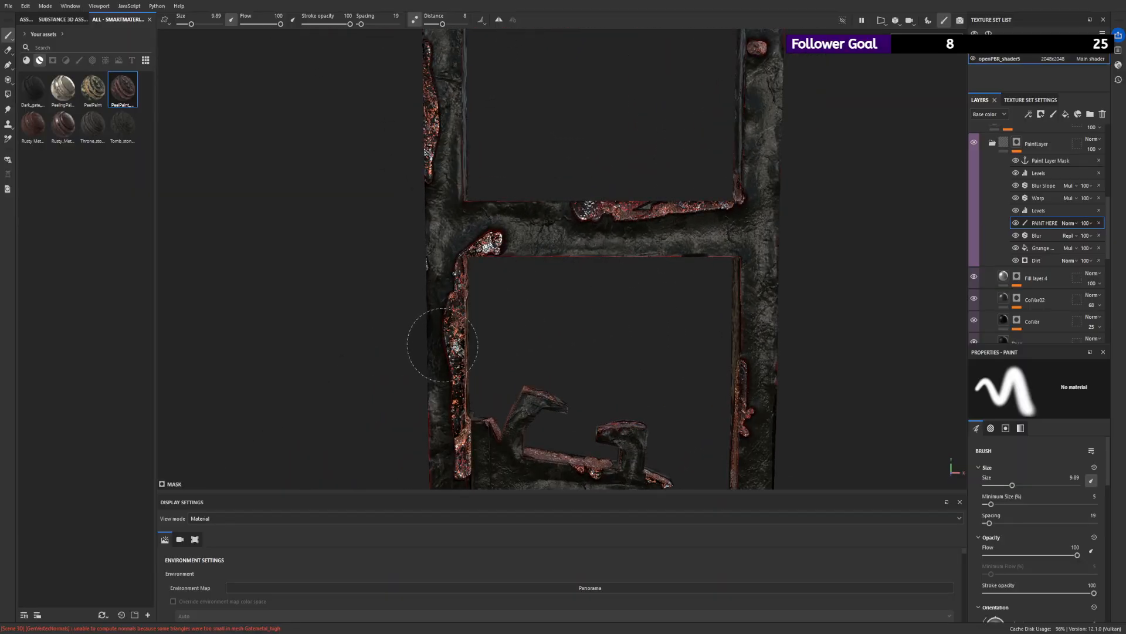
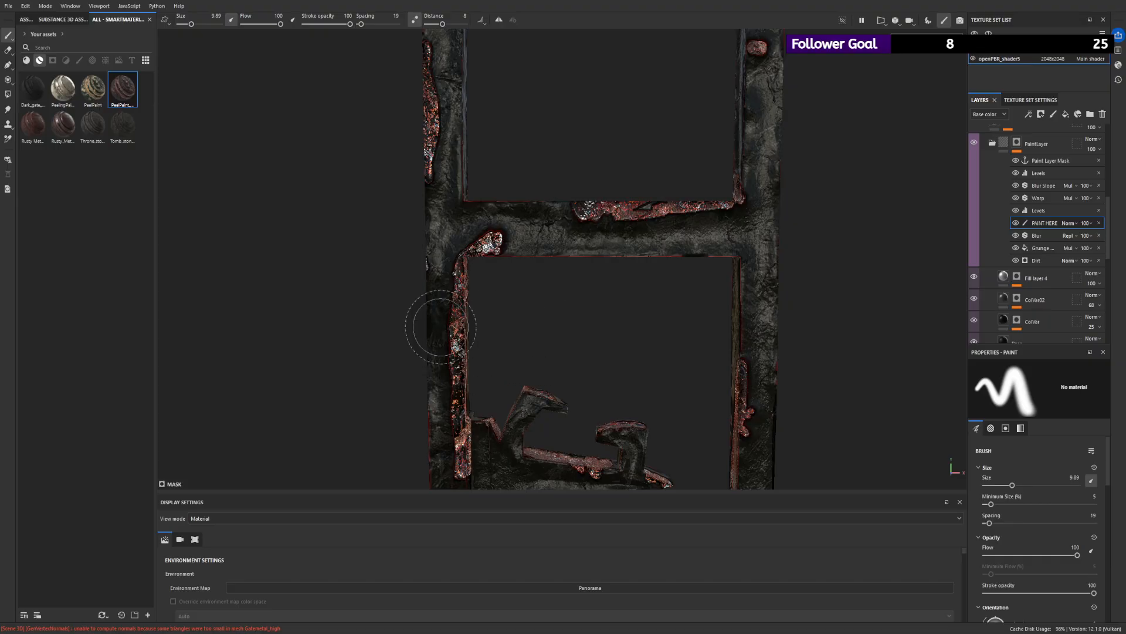
- Brush along the peeled upper edge of the window frame's middle crossbar in the PaintLayer mask
{"action": "right_click_drag", "start_coordinate": [451, 373], "coordinate": [380, 231], "text": "alt"}
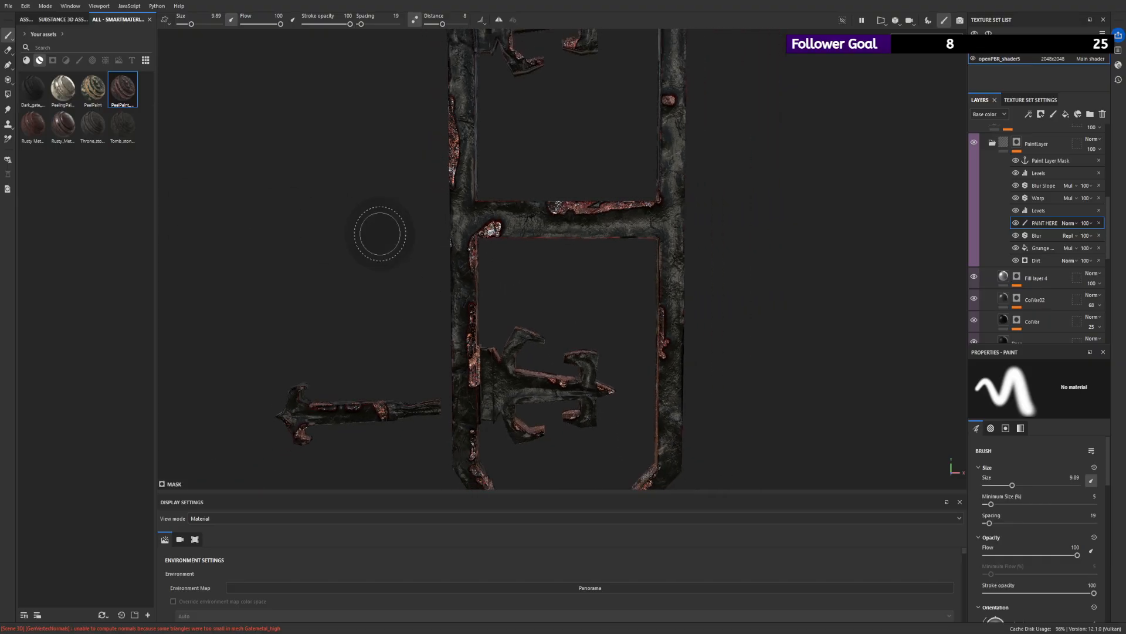
{"action": "left_click_drag", "start_coordinate": [379, 232], "coordinate": [411, 200], "text": "alt"}
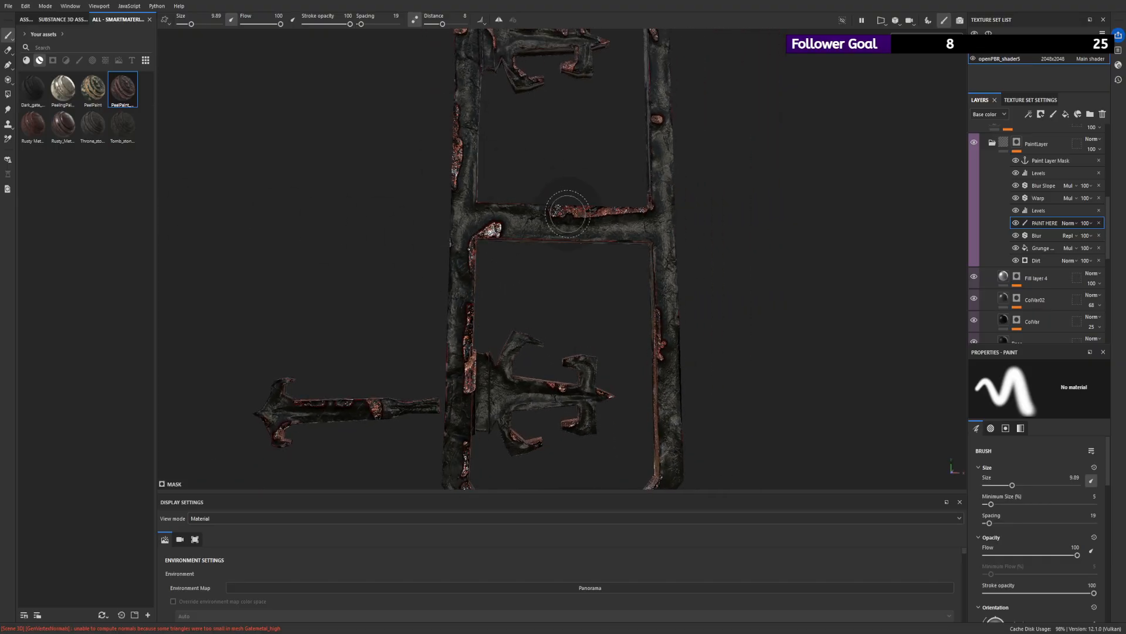
{"action": "left_click_drag", "start_coordinate": [553, 220], "coordinate": [657, 214]}
{"action": "right_click_drag", "start_coordinate": [635, 212], "coordinate": [427, 133], "text": "alt"}
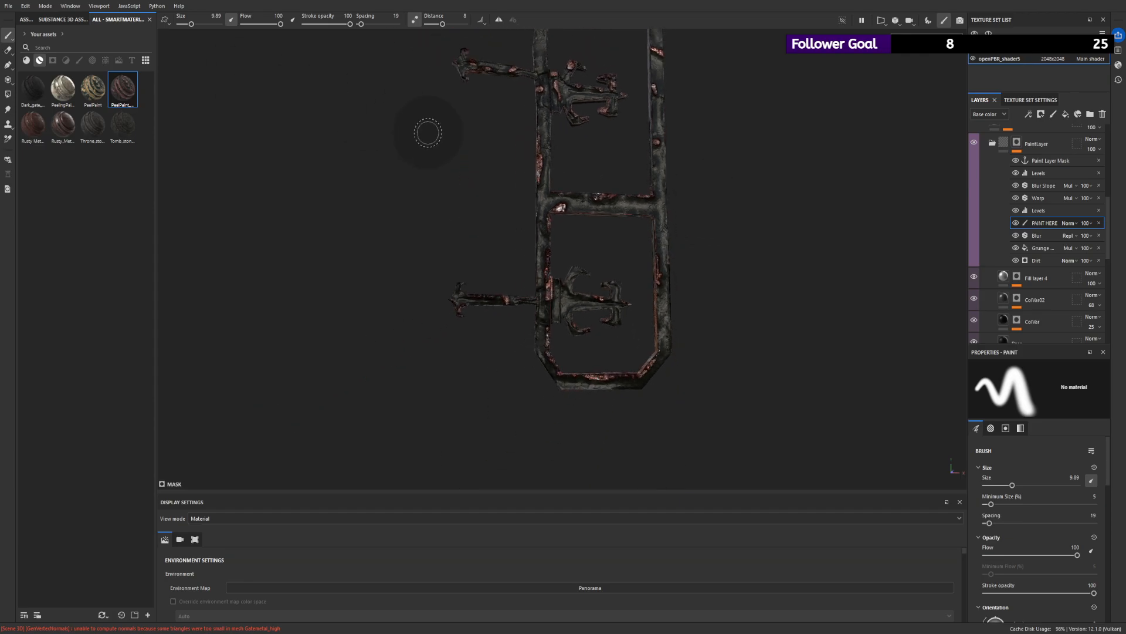
- Set the brush size to 1.97 and dab small peeled-paint spots on the frame's hinge-side post above the upper hinge
{"action": "mouse_move", "coordinate": [428, 133]}
{"action": "left_mouse_down", "text": "alt"}
{"action": "mouse_move", "coordinate": [573, 326]}
{"action": "mouse_move", "coordinate": [591, 387]}
{"action": "left_mouse_up", "text": "alt"}
{"action": "right_click_drag", "start_coordinate": [653, 202], "coordinate": [611, 136], "text": "alt"}
{"action": "left_click_drag", "start_coordinate": [610, 136], "coordinate": [575, 125], "text": "alt"}
{"action": "left_click_drag", "start_coordinate": [628, 92], "coordinate": [545, 86], "text": "alt"}
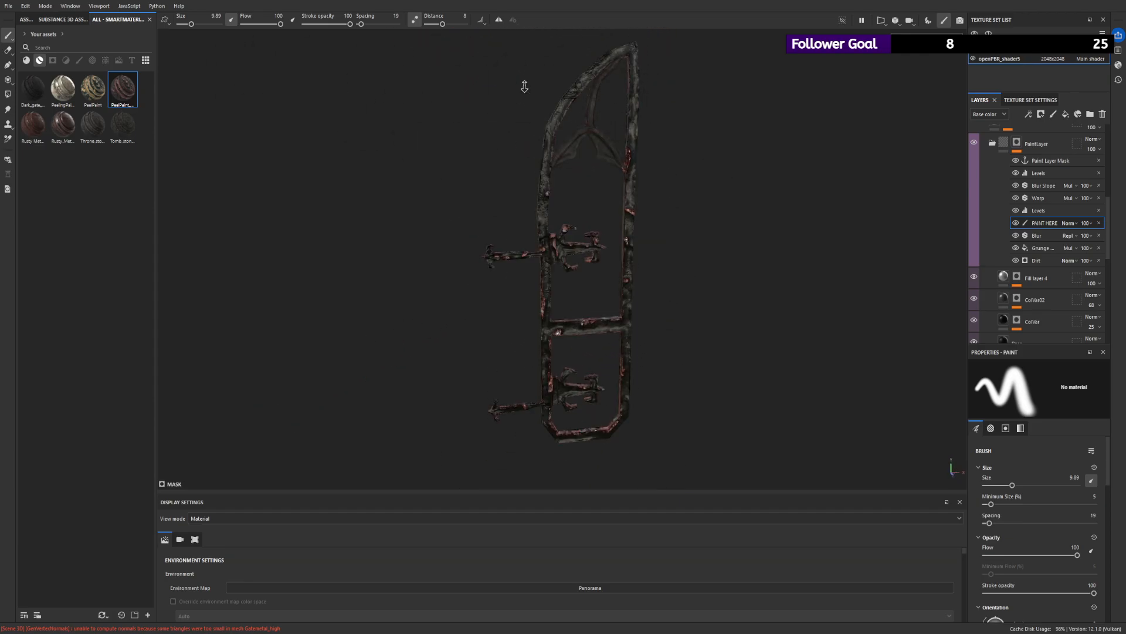
{"action": "right_click_drag", "start_coordinate": [545, 86], "coordinate": [288, 45], "text": "alt"}
{"action": "left_click_drag", "start_coordinate": [191, 24], "coordinate": [184, 24]}
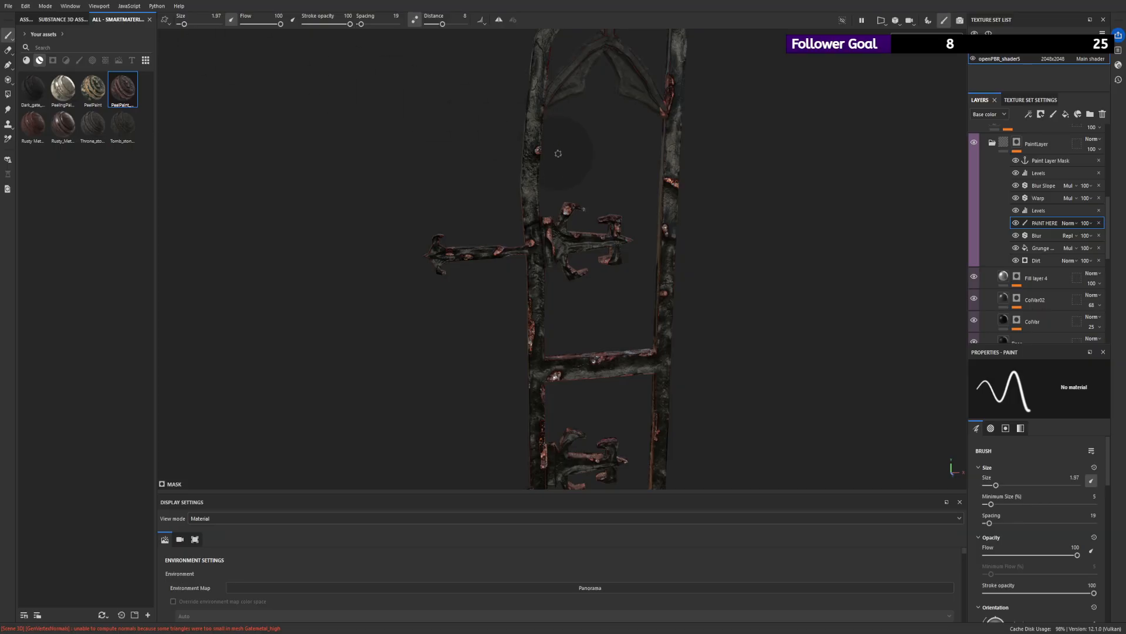
{"action": "left_click_drag", "start_coordinate": [528, 155], "coordinate": [530, 165]}
{"action": "left_click", "coordinate": [530, 190]}
{"action": "right_click_drag", "start_coordinate": [584, 148], "coordinate": [437, 68], "text": "alt"}
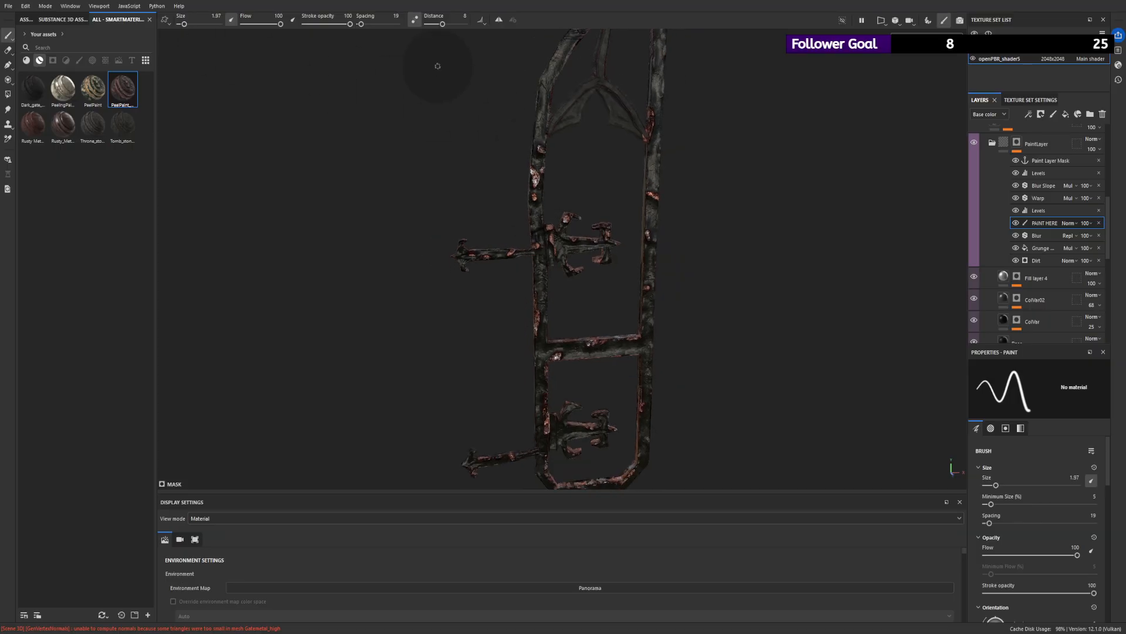
{"action": "left_click_drag", "start_coordinate": [437, 68], "coordinate": [516, 82], "text": "alt"}
{"action": "left_click", "coordinate": [551, 71]}
{"action": "mouse_move", "coordinate": [592, 132]}
{"action": "left_mouse_down", "text": "alt"}
{"action": "mouse_move", "coordinate": [622, 146]}
{"action": "mouse_move", "coordinate": [664, 95]}
{"action": "mouse_move", "coordinate": [562, 89]}
{"action": "left_mouse_up", "text": "alt"}
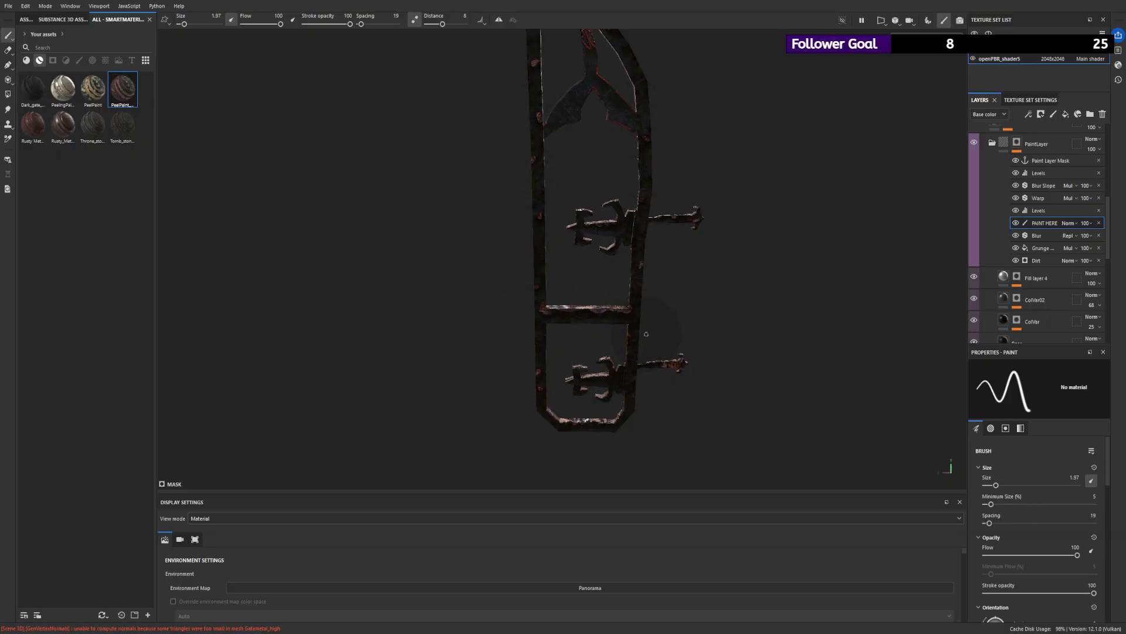
{"action": "left_click_drag", "start_coordinate": [646, 334], "coordinate": [1044, 237], "text": "alt"}
{"action": "right_click_drag", "start_coordinate": [727, 221], "coordinate": [868, 241], "text": "alt"}
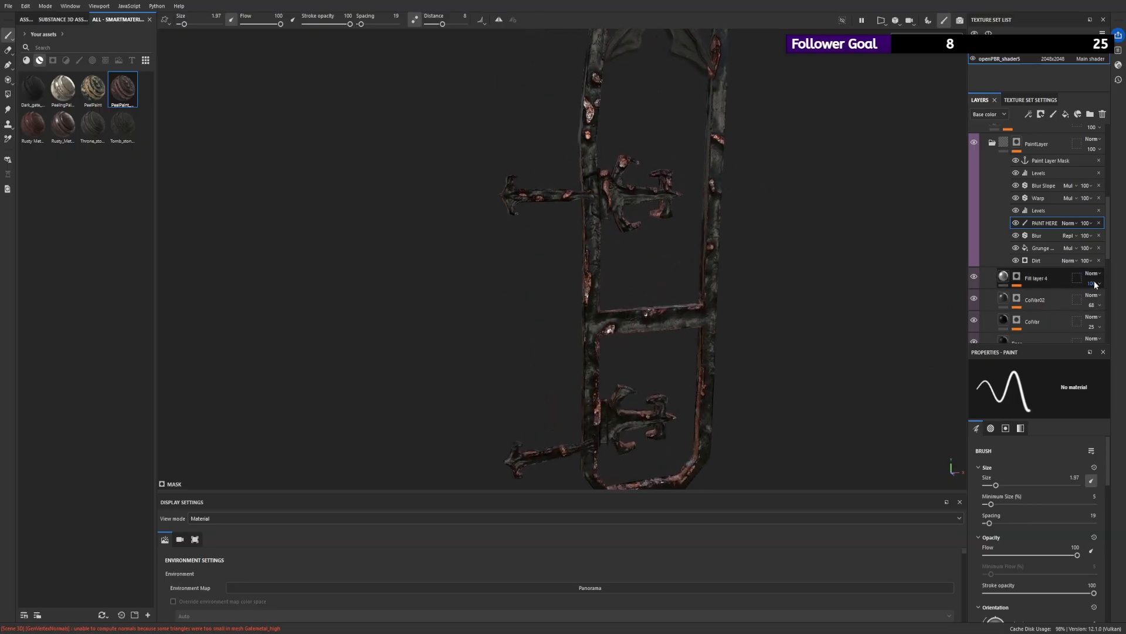
{"action": "left_click", "coordinate": [992, 143]}
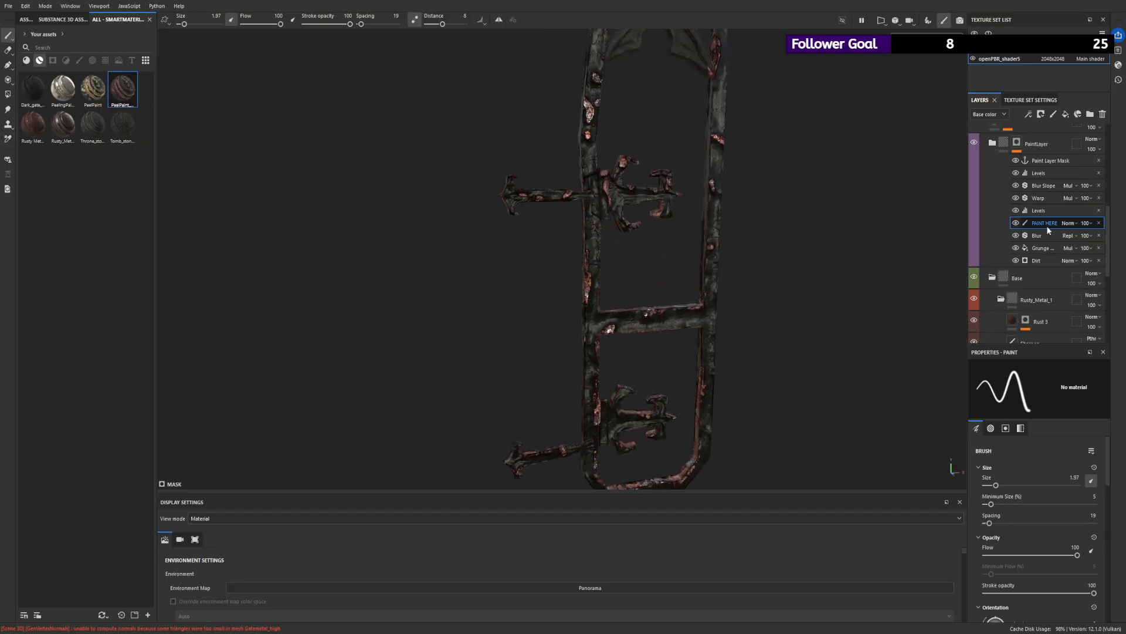
{"action": "left_click", "coordinate": [992, 142]}
{"action": "left_click", "coordinate": [993, 141]}
{"action": "left_click", "coordinate": [993, 141]}
- Try a light pink base color on the Peel Edge fill layer and check the paint edges across the frame
{"action": "scroll", "coordinate": [1011, 261], "scroll_direction": "down", "scroll_amount": 3}
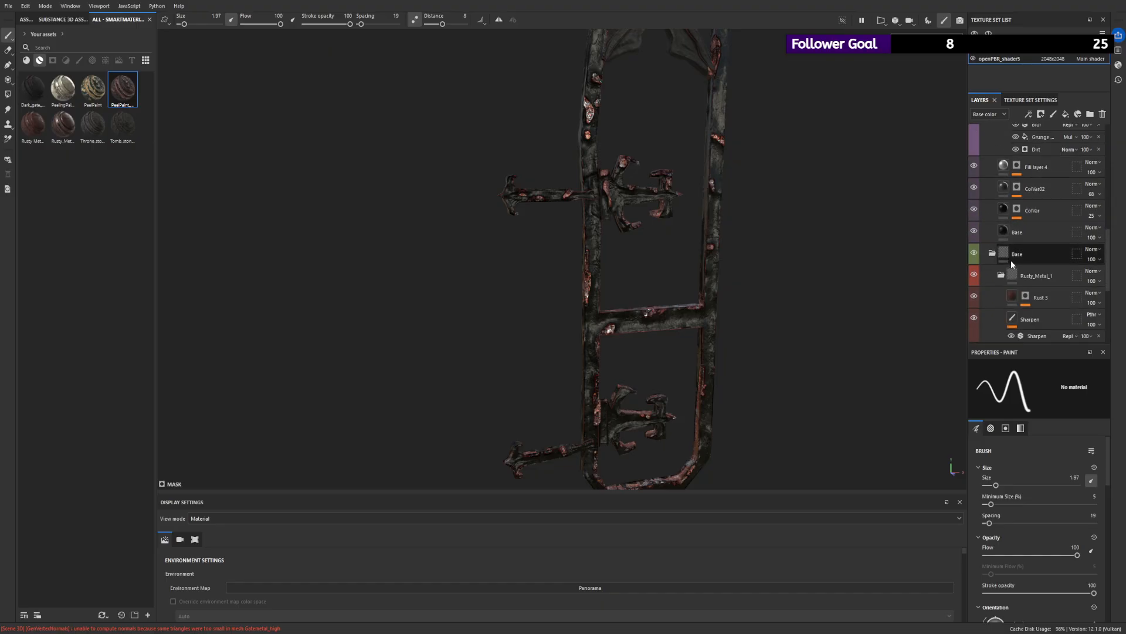
{"action": "scroll", "coordinate": [1003, 253], "scroll_direction": "up", "scroll_amount": 5}
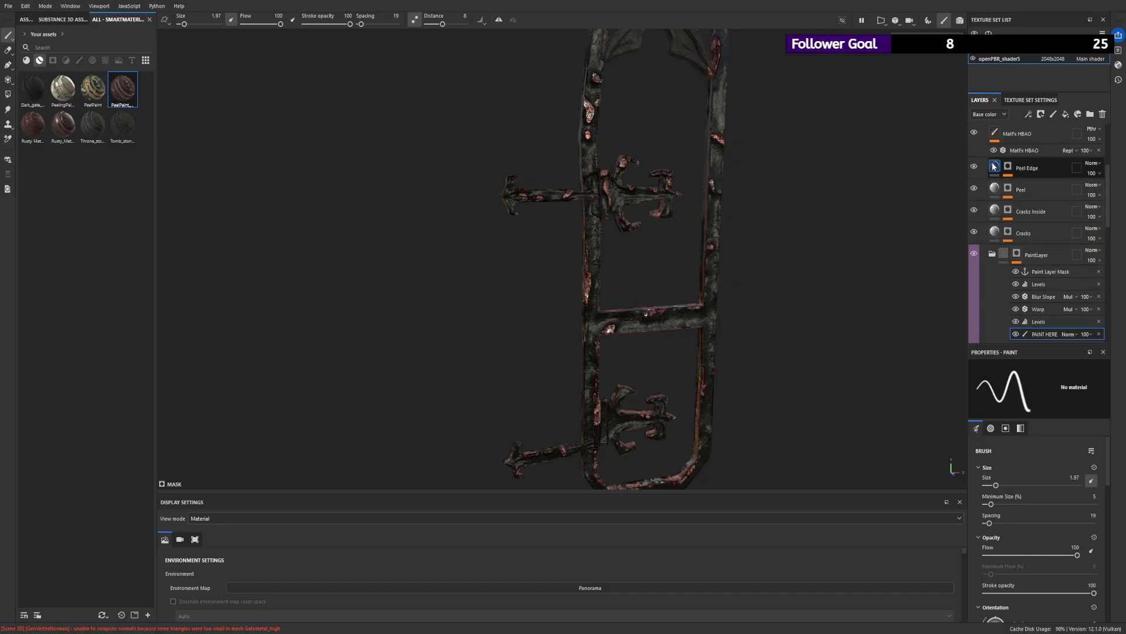
{"action": "left_click", "coordinate": [994, 167]}
{"action": "scroll", "coordinate": [621, 211], "scroll_direction": "up", "scroll_amount": 5}
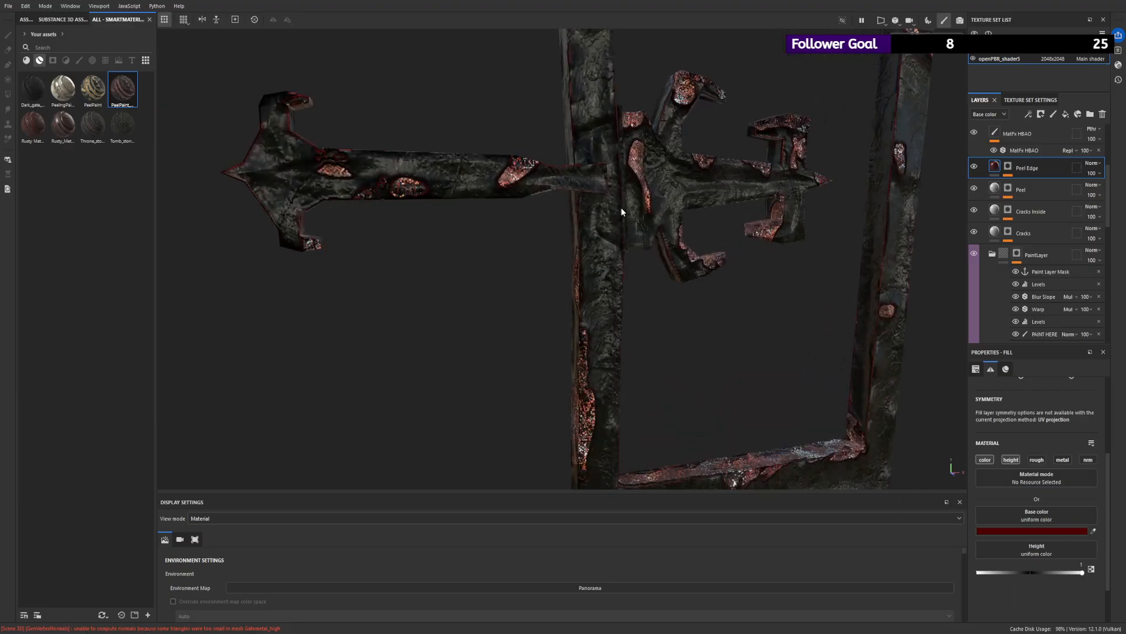
{"action": "scroll", "coordinate": [622, 211], "scroll_direction": "up", "scroll_amount": 3}
{"action": "left_click_drag", "start_coordinate": [1100, 559], "coordinate": [1027, 473]}
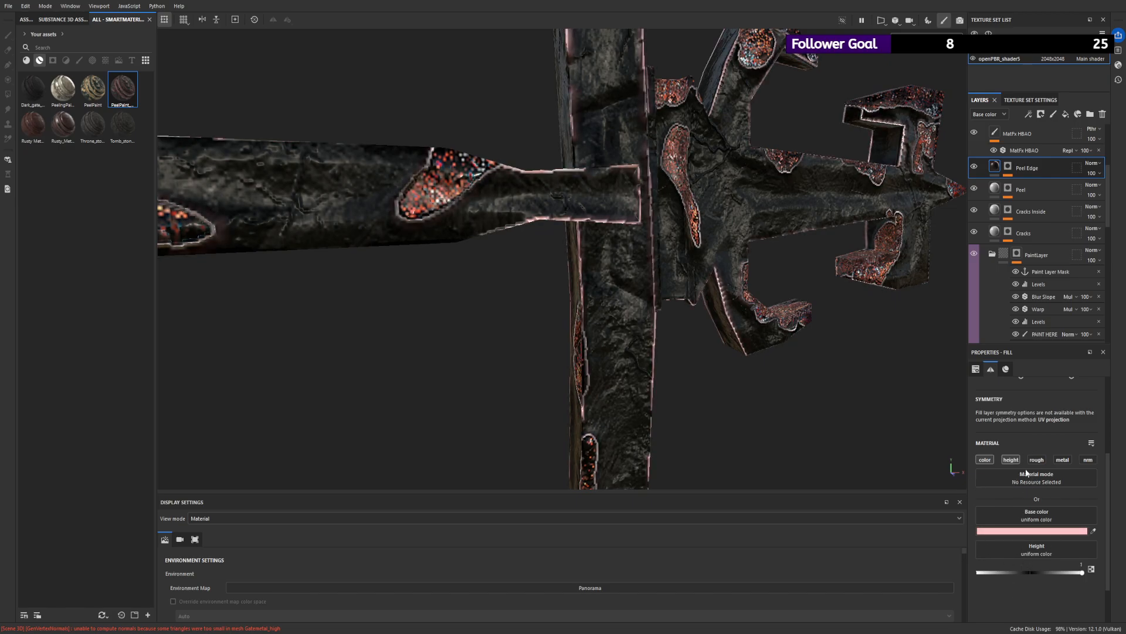
{"action": "scroll", "coordinate": [680, 235], "scroll_direction": "down", "scroll_amount": 5}
{"action": "left_click_drag", "start_coordinate": [681, 234], "coordinate": [571, 240], "text": "alt"}
{"action": "scroll", "coordinate": [570, 239], "scroll_direction": "down", "scroll_amount": 5}
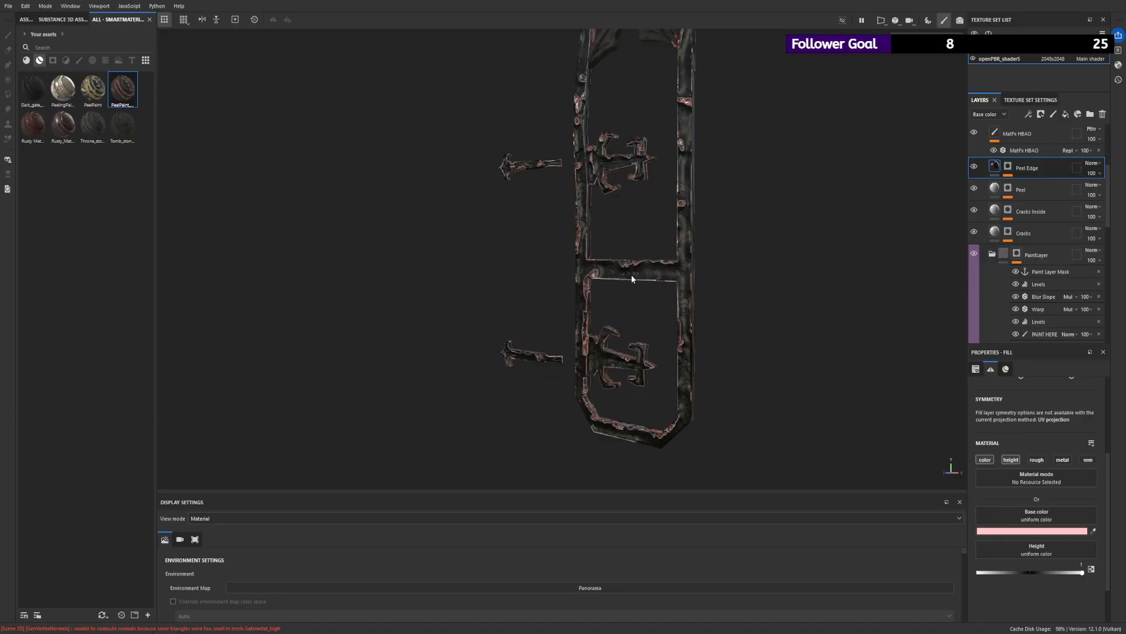
{"action": "scroll", "coordinate": [631, 275], "scroll_direction": "up", "scroll_amount": 4}
- Set the Peel Edge layer's base color to dark grey and compare the frame with the layer hidden and shown
{"action": "left_click_drag", "start_coordinate": [1033, 501], "coordinate": [1004, 552]}
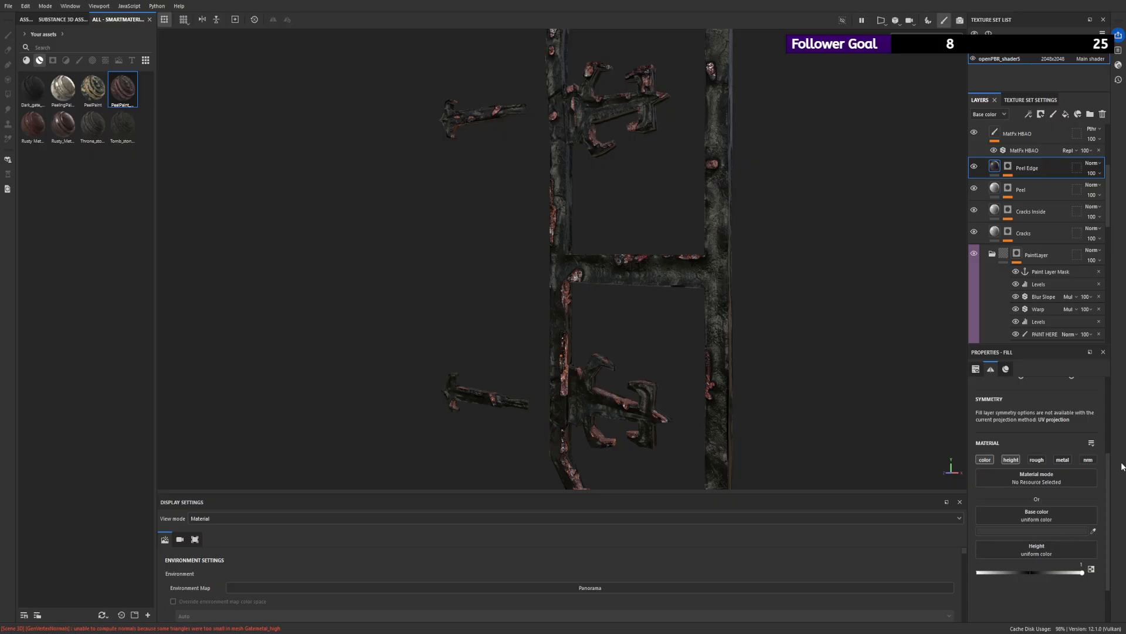
{"action": "scroll", "coordinate": [819, 382], "scroll_direction": "up", "scroll_amount": 3}
{"action": "left_click_drag", "start_coordinate": [781, 299], "coordinate": [818, 287], "text": "alt"}
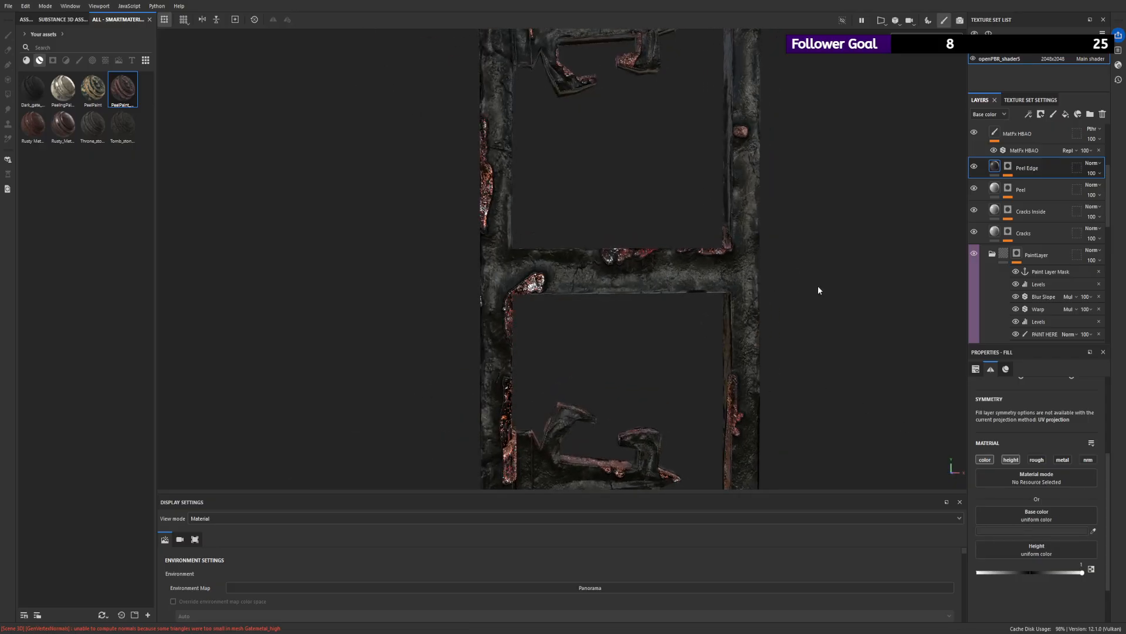
{"action": "left_click", "coordinate": [973, 168]}
{"action": "left_click", "coordinate": [972, 171]}
{"action": "scroll", "coordinate": [845, 207], "scroll_direction": "down", "scroll_amount": 4}
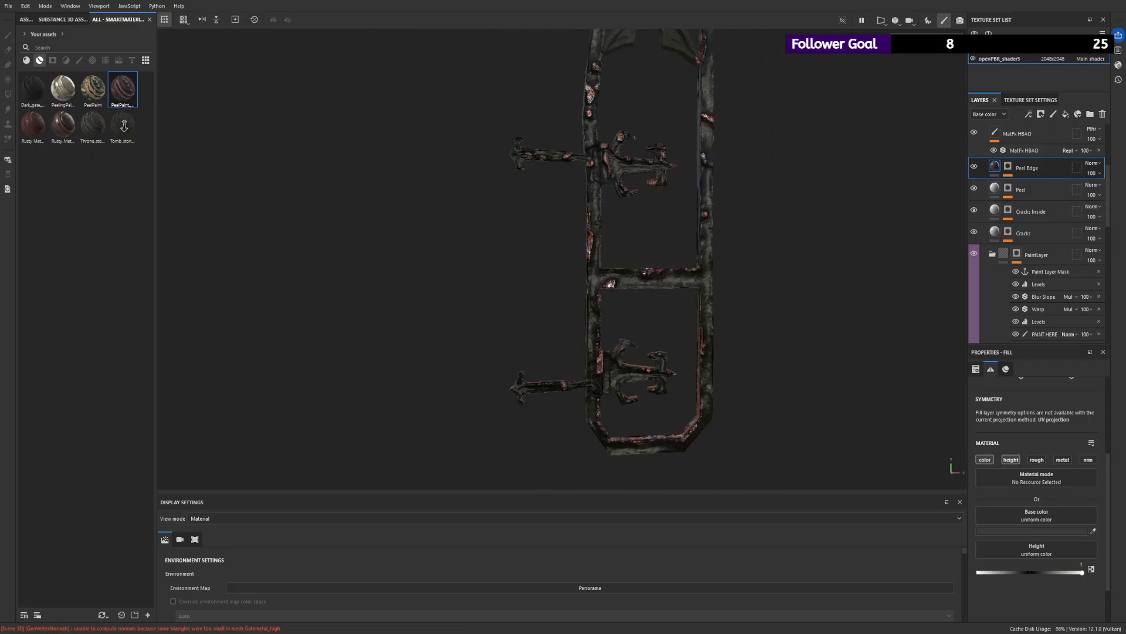
{"action": "scroll", "coordinate": [722, 265], "scroll_direction": "up", "scroll_amount": 3}
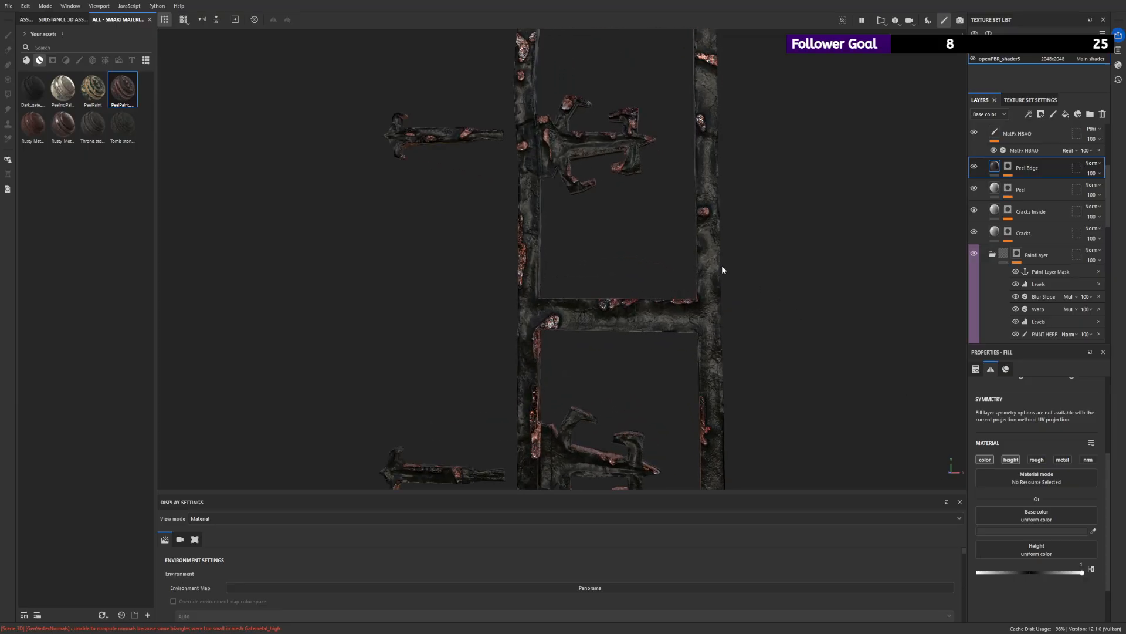
- Compare the frame with the ColVer02 layer hidden and shown, and select that layer to view its fill settings
{"action": "scroll", "coordinate": [1000, 227], "scroll_direction": "down", "scroll_amount": 2}
{"action": "scroll", "coordinate": [1002, 229], "scroll_direction": "down", "scroll_amount": 4}
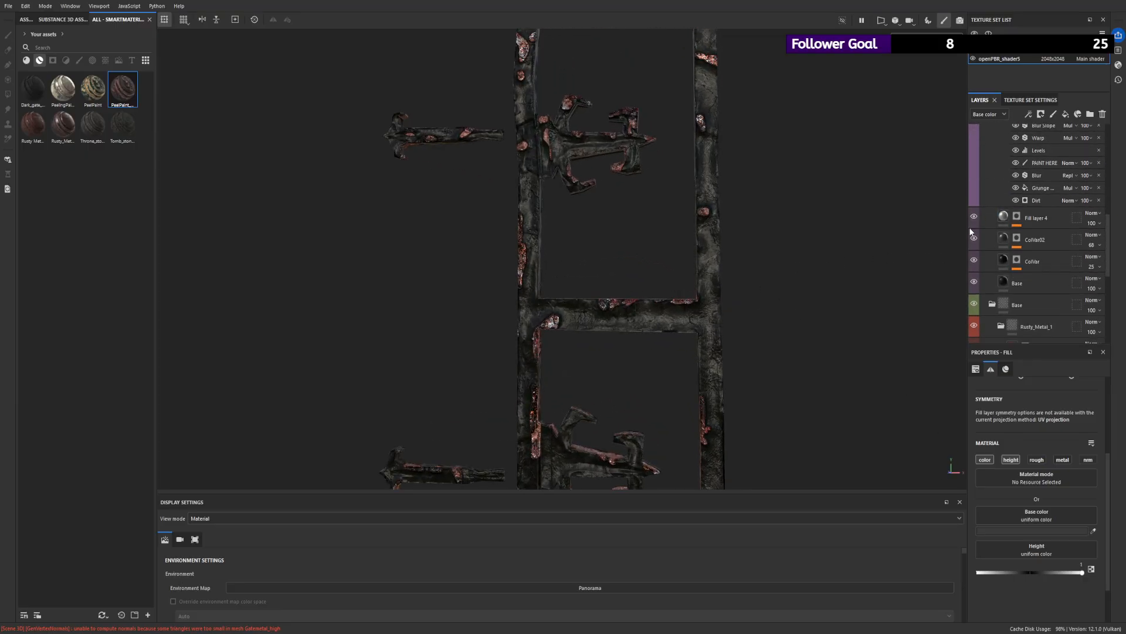
{"action": "left_click", "coordinate": [972, 237]}
{"action": "left_click", "coordinate": [972, 237]}
{"action": "left_click", "coordinate": [1001, 239]}
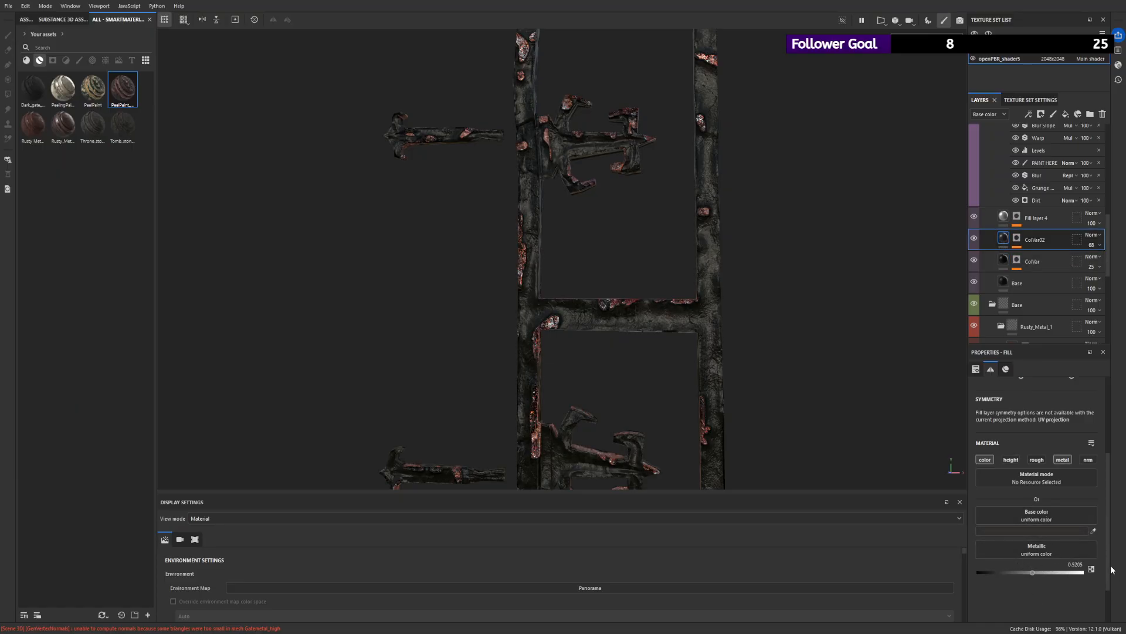
- Adjust the base colors of the paint's Base and color variation fill layers
{"action": "left_click", "coordinate": [1012, 282]}
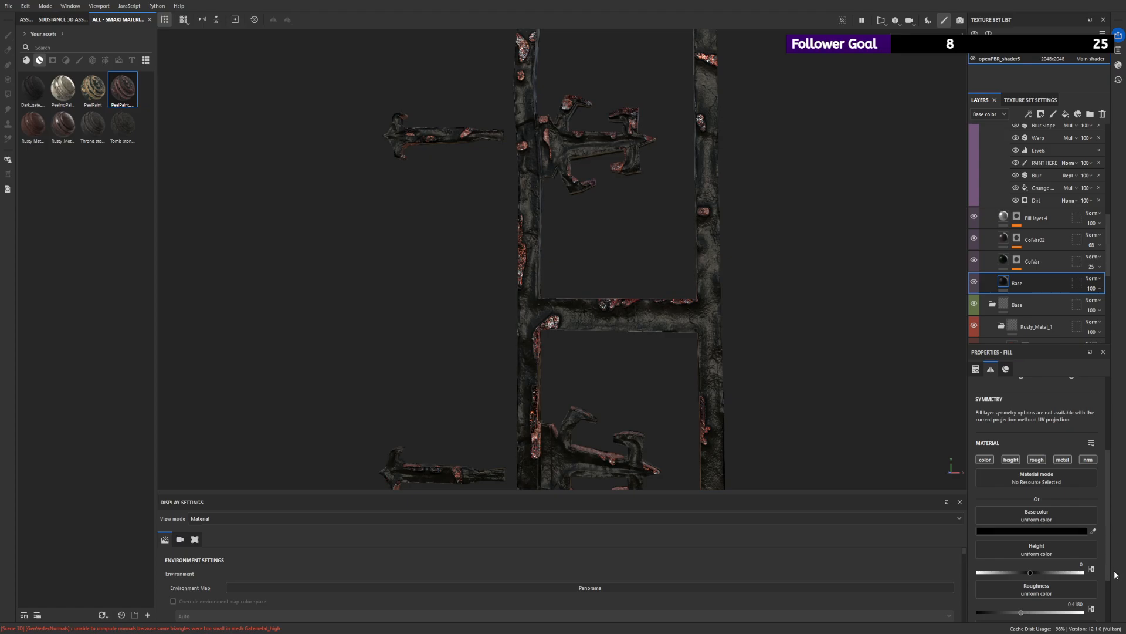
{"action": "left_click_drag", "start_coordinate": [1064, 559], "coordinate": [1106, 573]}
{"action": "left_click", "coordinate": [1004, 261]}
{"action": "left_click_drag", "start_coordinate": [1103, 567], "coordinate": [1058, 579]}
{"action": "left_click", "coordinate": [1005, 238]}
{"action": "right_click_drag", "start_coordinate": [703, 223], "coordinate": [431, 224], "text": "alt"}
- Set the base color of the paint's Base fill layer to a very dark olive
{"action": "left_click", "coordinate": [1004, 282]}
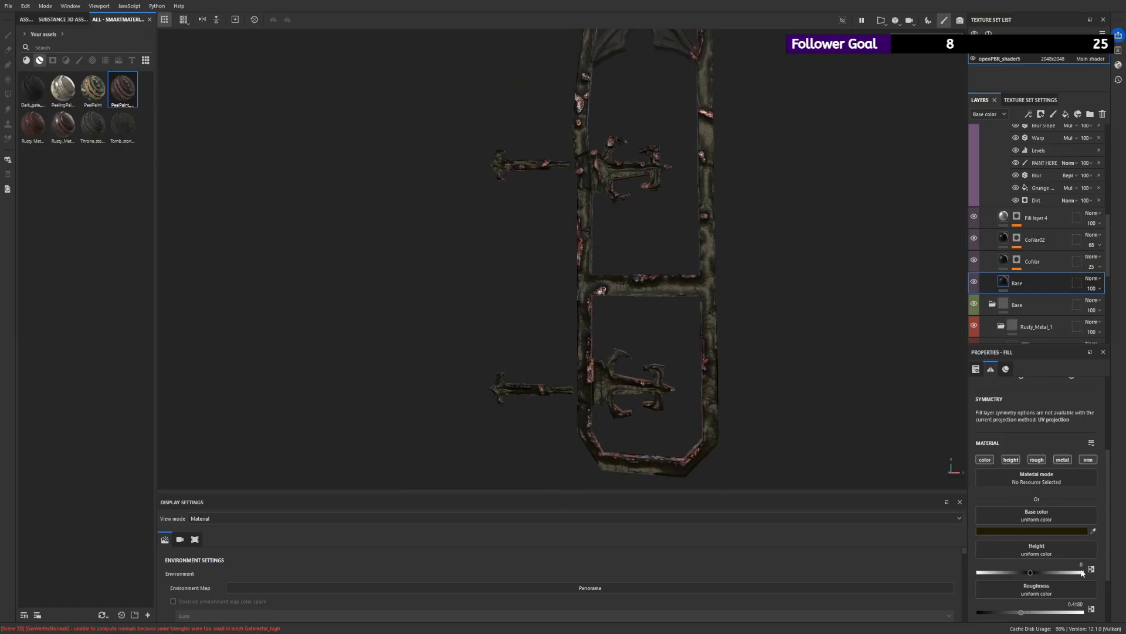
{"action": "right_click_drag", "start_coordinate": [709, 225], "coordinate": [674, 229], "text": "alt"}
{"action": "left_click_drag", "start_coordinate": [674, 229], "coordinate": [742, 249], "text": "alt"}
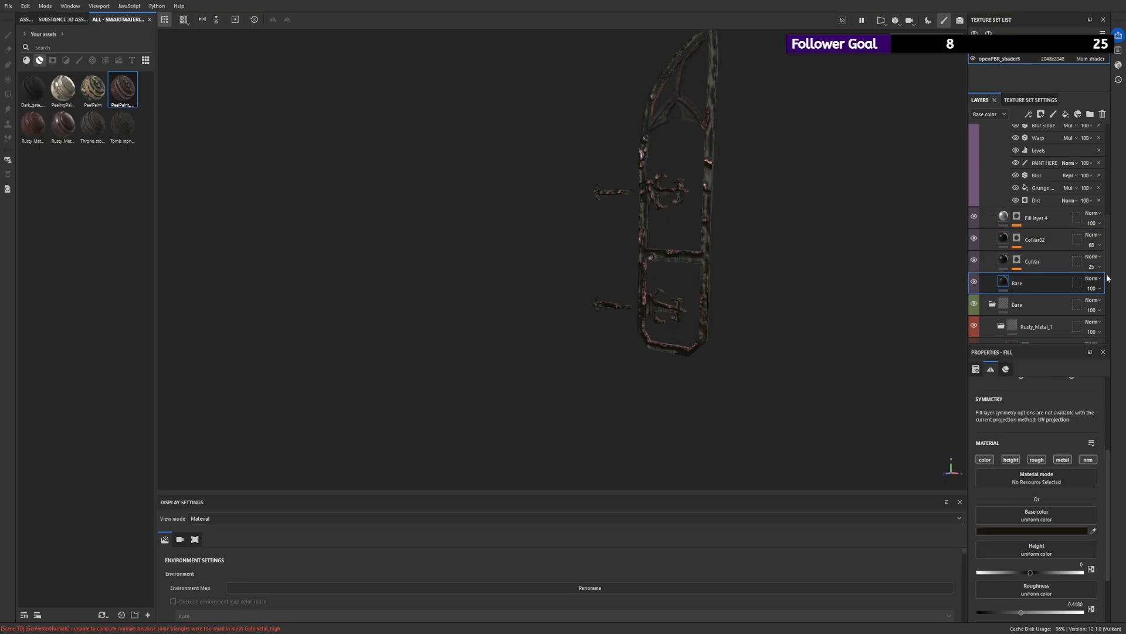
- Hide the Rust 3, Sharpen, Rust 2, Rust and Scratch layers of the Rusty_Metal_1 group
{"action": "scroll", "coordinate": [988, 193], "scroll_direction": "down", "scroll_amount": 5}
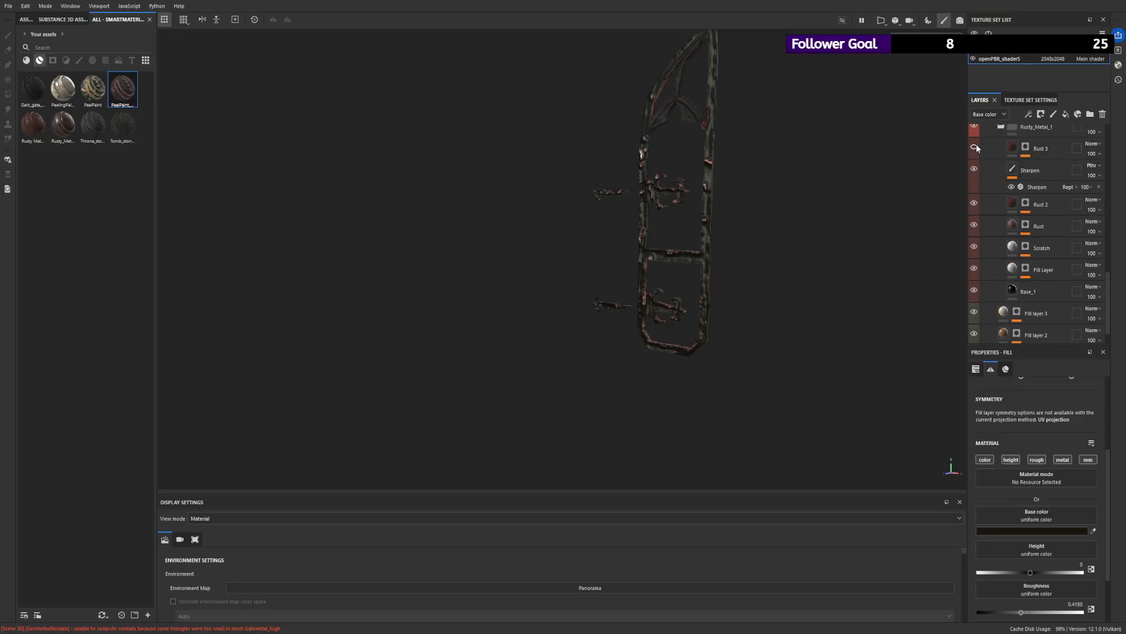
{"action": "scroll", "coordinate": [998, 258], "scroll_direction": "down", "scroll_amount": 1}
{"action": "scroll", "coordinate": [999, 259], "scroll_direction": "up", "scroll_amount": 1}
{"action": "right_click_drag", "start_coordinate": [667, 206], "coordinate": [897, 417], "text": "alt"}
{"action": "left_click_drag", "start_coordinate": [897, 416], "coordinate": [851, 282], "text": "alt"}
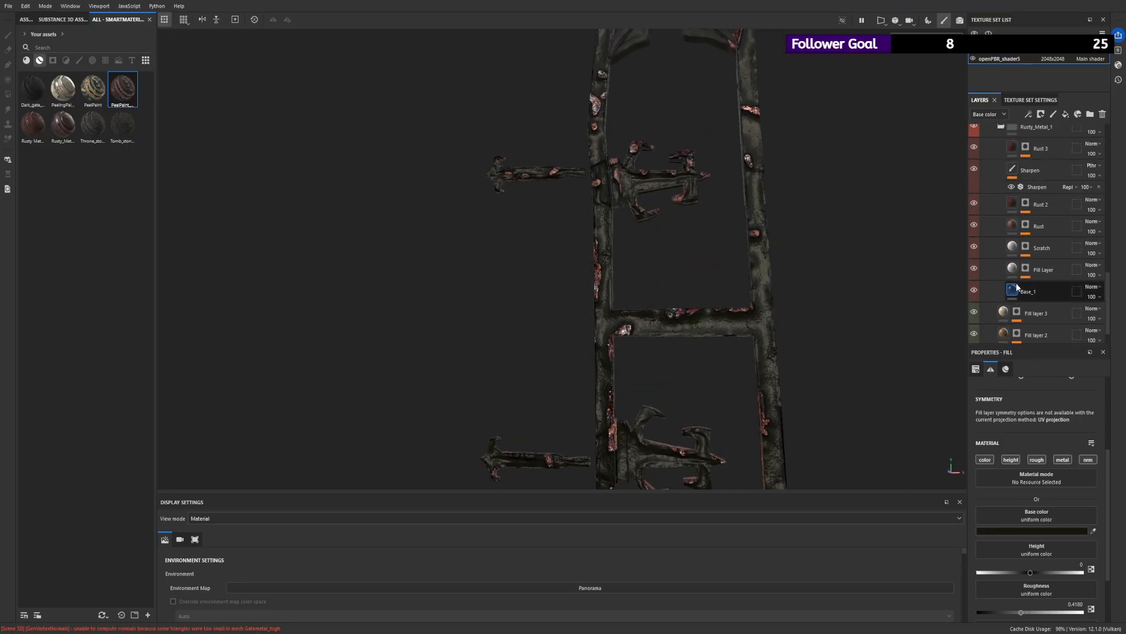
{"action": "left_click", "coordinate": [972, 224]}
{"action": "left_click", "coordinate": [973, 224]}
{"action": "left_click", "coordinate": [974, 147]}
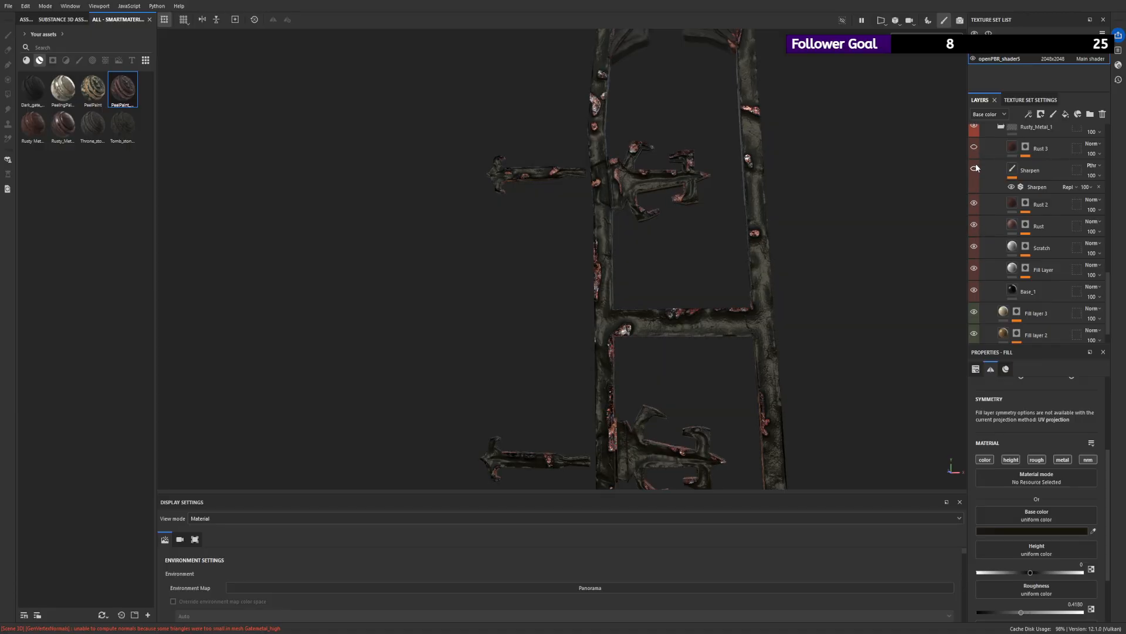
{"action": "left_click", "coordinate": [974, 168]}
{"action": "left_click", "coordinate": [973, 203]}
{"action": "left_click", "coordinate": [972, 225]}
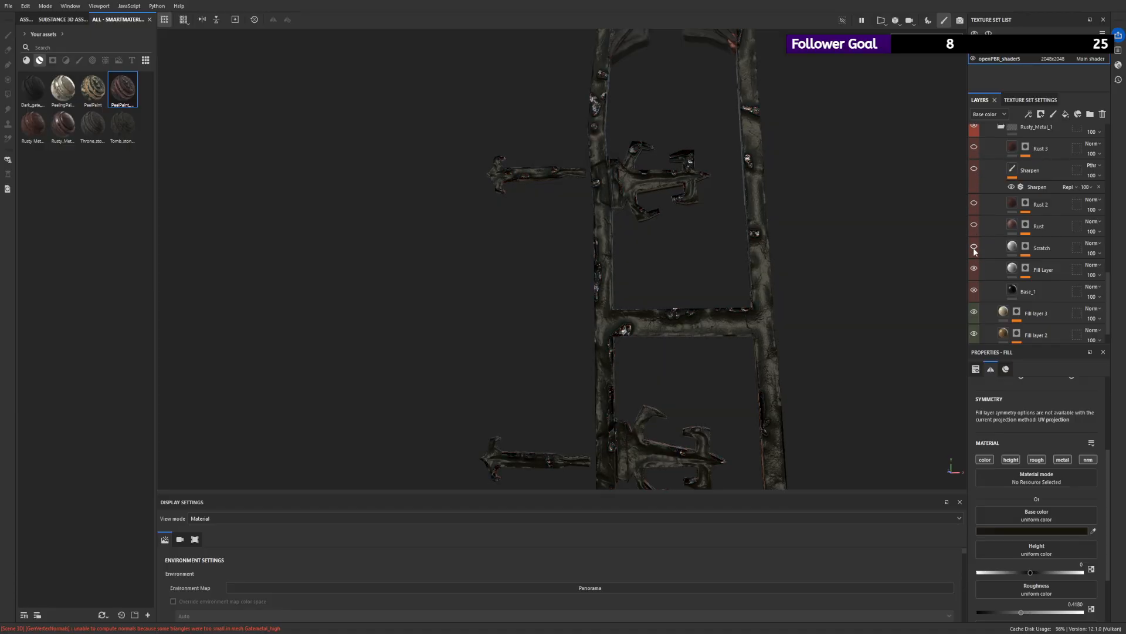
{"action": "left_click", "coordinate": [974, 246]}
- Show the Scratch and Rust layers again and check what Base_1 contributes by hiding and restoring it
{"action": "right_click_drag", "start_coordinate": [792, 314], "coordinate": [832, 297], "text": "alt"}
{"action": "left_click_drag", "start_coordinate": [832, 296], "coordinate": [815, 298], "text": "alt"}
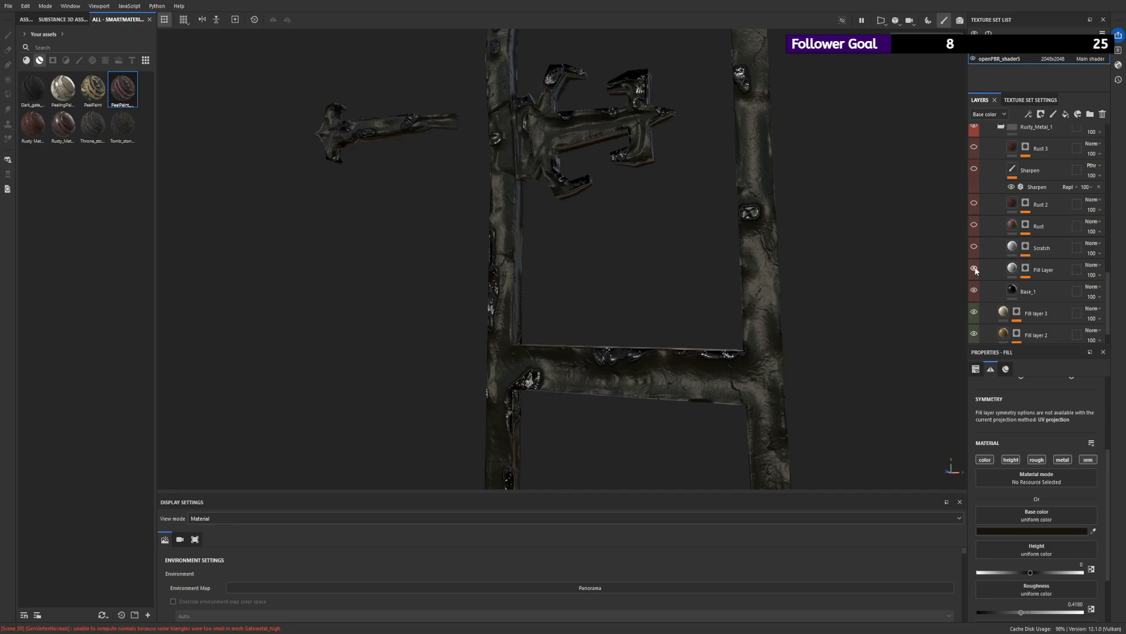
{"action": "left_click", "coordinate": [975, 246]}
{"action": "left_click_drag", "start_coordinate": [733, 238], "coordinate": [948, 224], "text": "alt"}
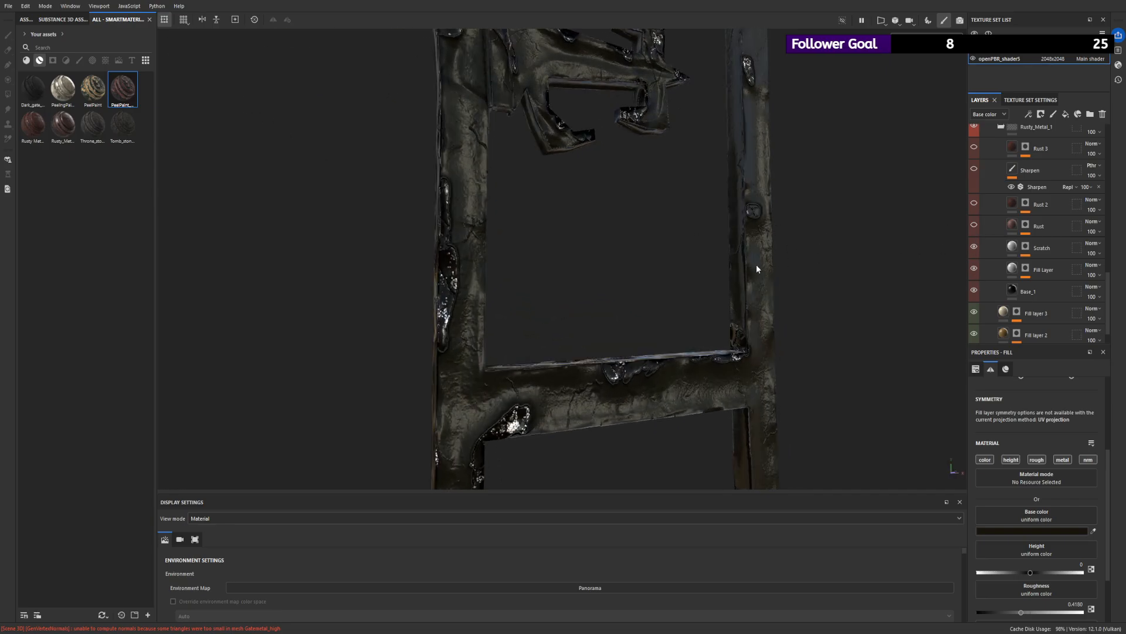
{"action": "left_click_drag", "start_coordinate": [757, 269], "coordinate": [731, 272], "text": "alt"}
{"action": "left_click", "coordinate": [974, 226]}
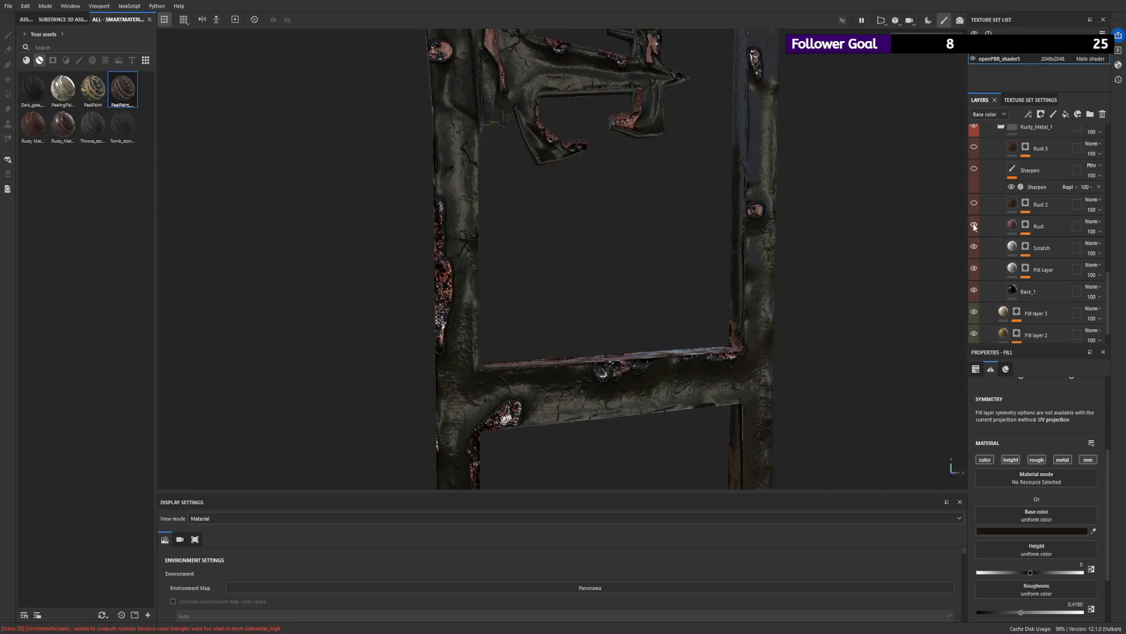
{"action": "left_click", "coordinate": [974, 290]}
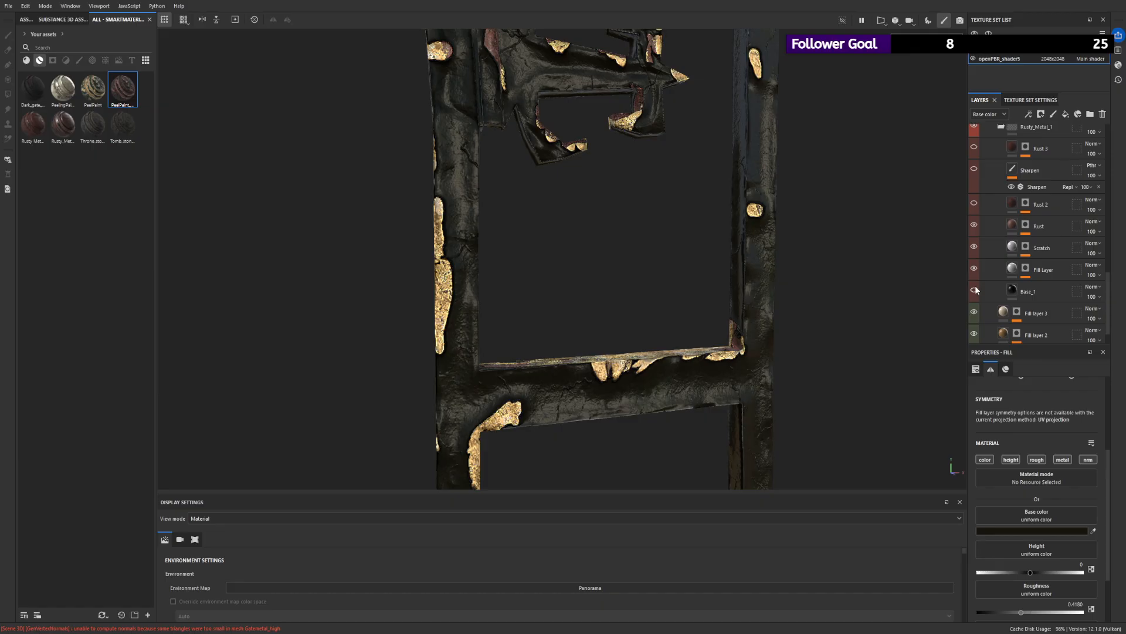
{"action": "left_click", "coordinate": [974, 290]}
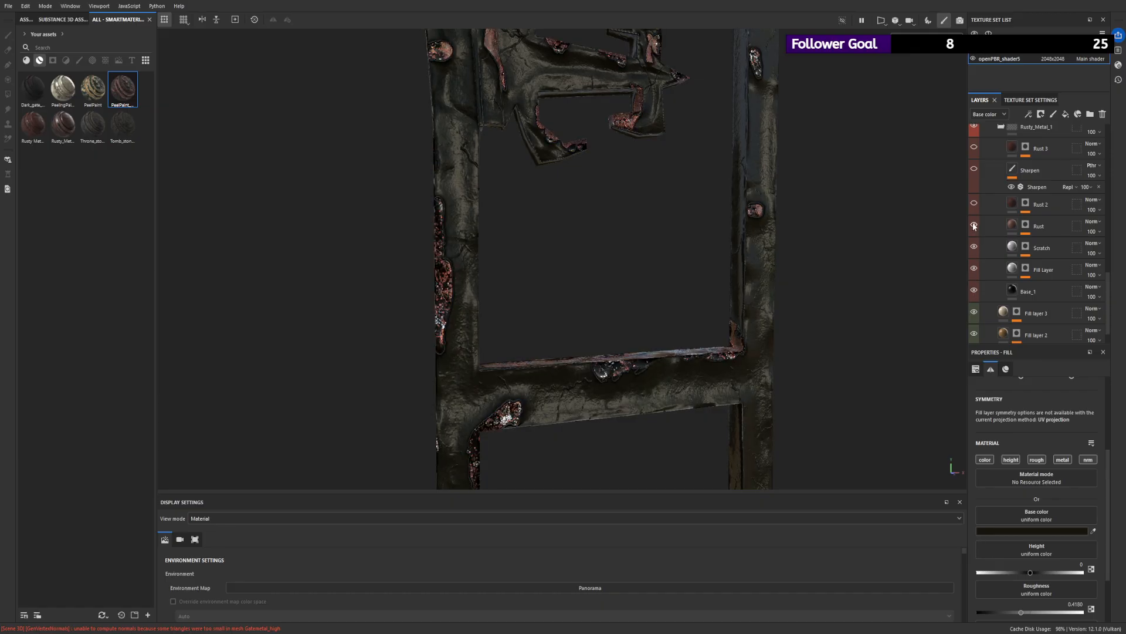
- Set the Rust layer's Rust Color to a muted greyish brown and select the layer's mask
{"action": "left_click", "coordinate": [987, 233]}
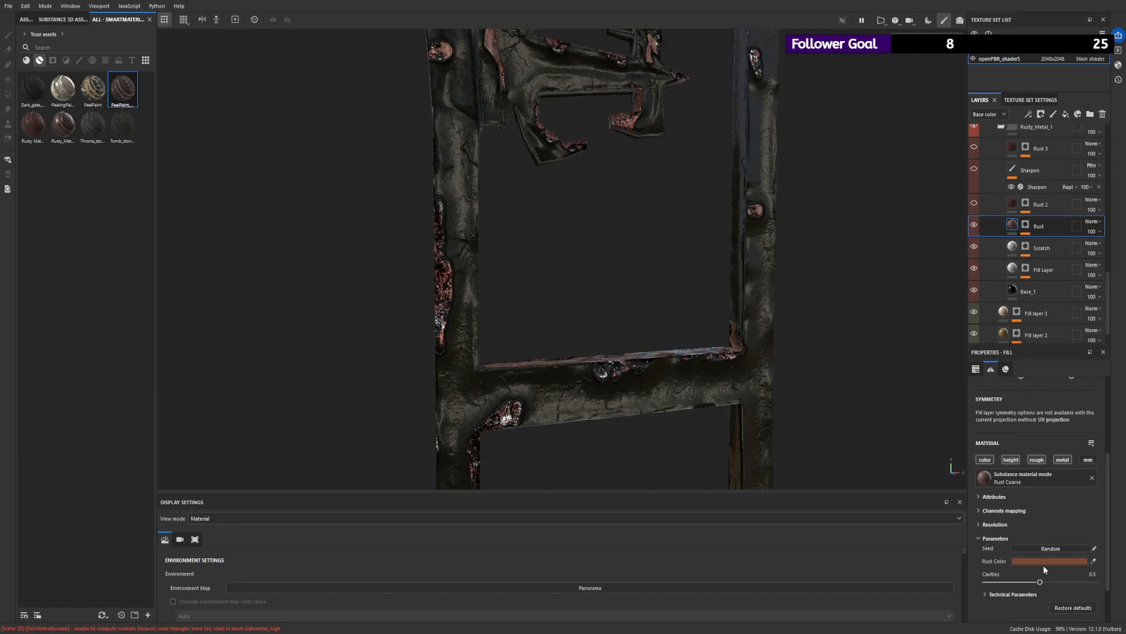
{"action": "key", "text": "ctrl+v"}
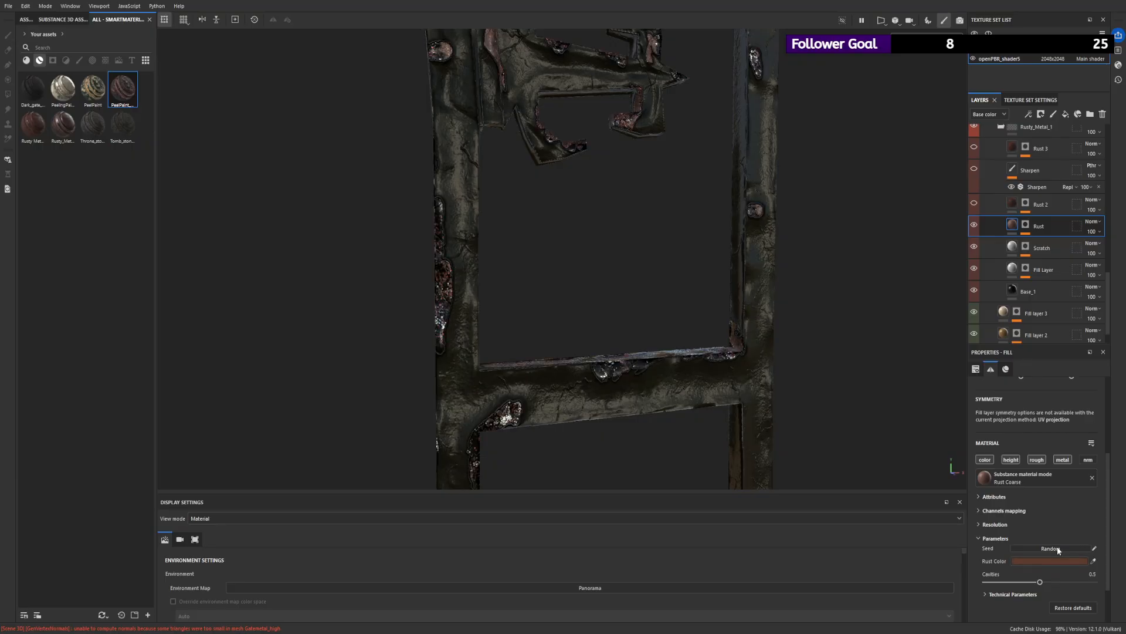
{"action": "key", "text": "ctrl+z"}
{"action": "key", "text": "ctrl+z"}
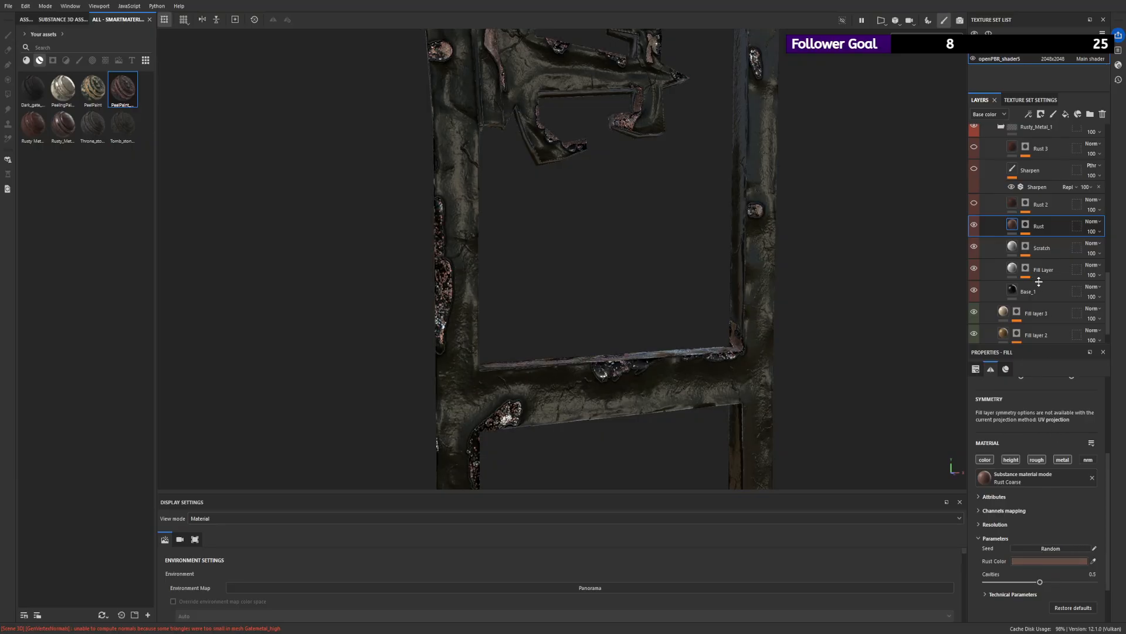
{"action": "left_click", "coordinate": [1026, 227]}
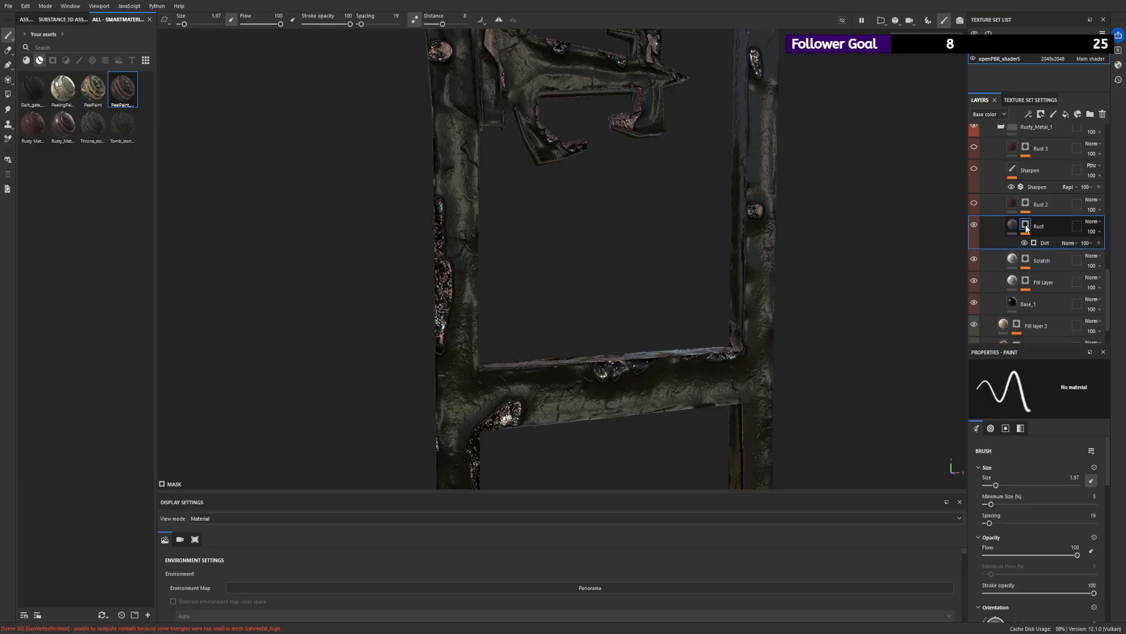
- Add a Warp filter above the Dirt generator in the Rust layer's mask and set its intensity to 0.192
{"action": "left_click", "coordinate": [1043, 242]}
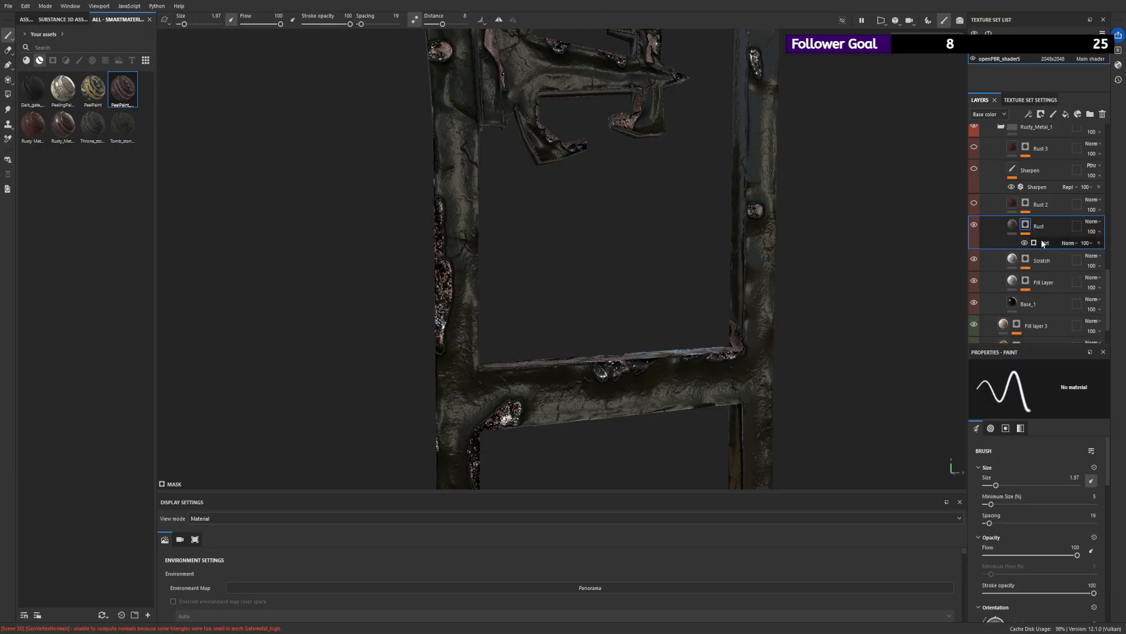
{"action": "left_click", "coordinate": [1049, 183]}
{"action": "left_click", "coordinate": [1025, 394]}
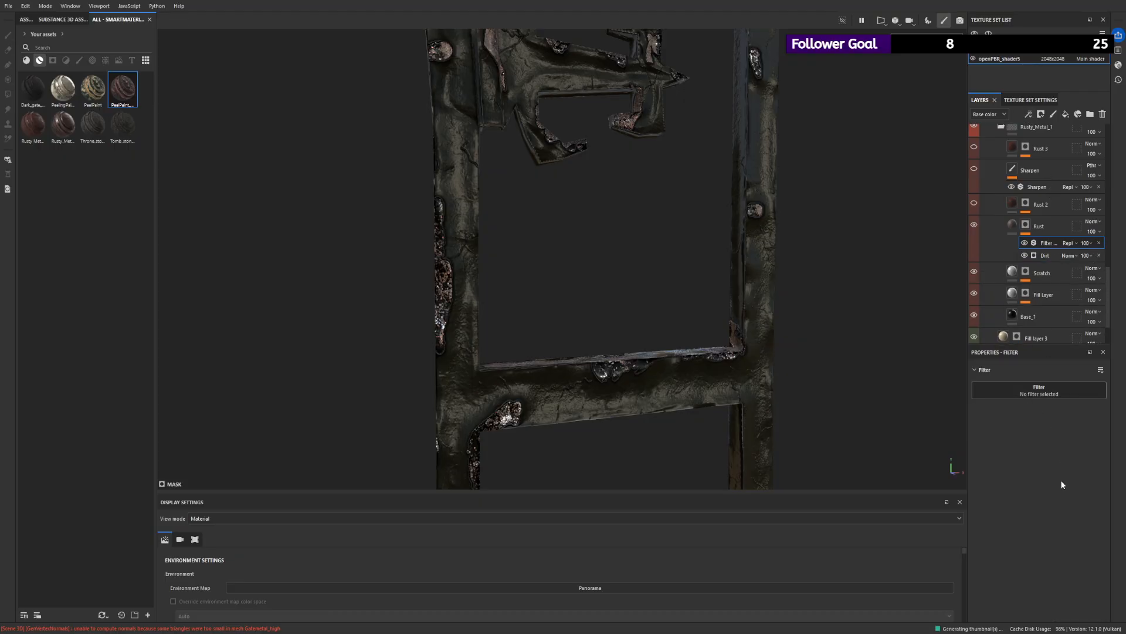
{"action": "left_click", "coordinate": [1040, 506]}
{"action": "left_click_drag", "start_coordinate": [694, 311], "coordinate": [649, 260], "text": "alt"}
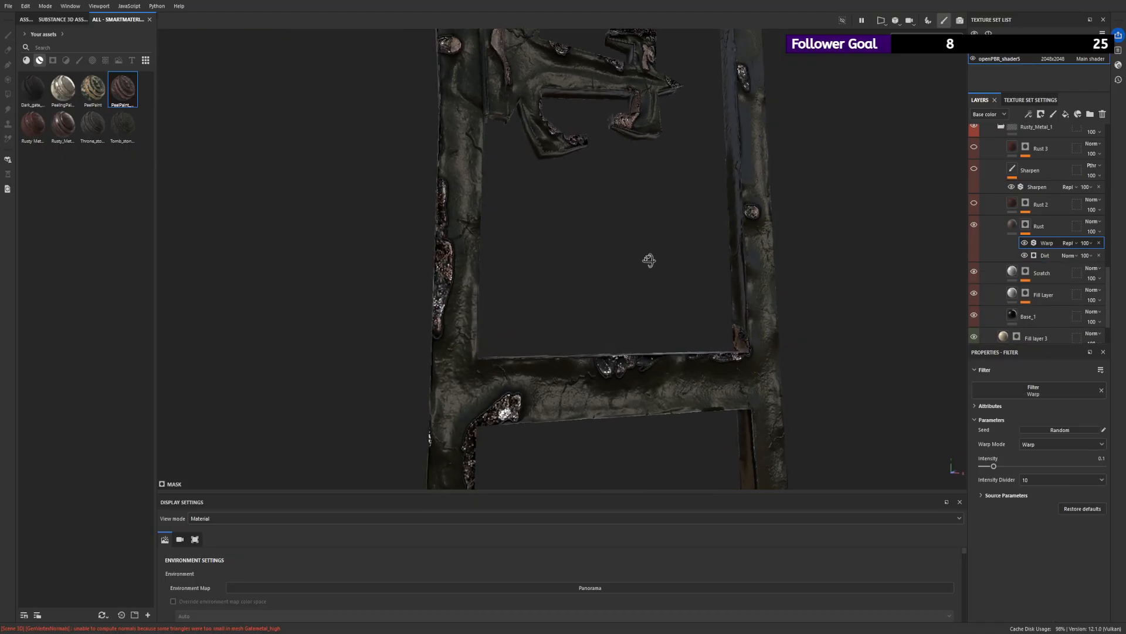
{"action": "left_click_drag", "start_coordinate": [993, 467], "coordinate": [1005, 466]}
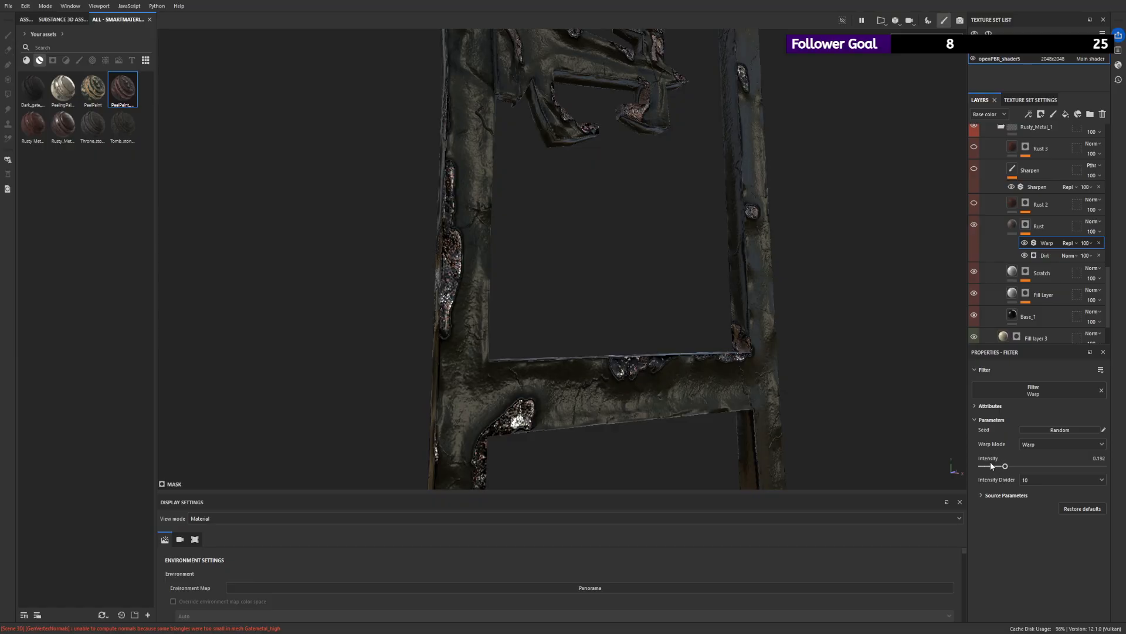
- Compare the frame with the Rust 2 layer on and off up close, and leave the layer shown
{"action": "left_click", "coordinate": [974, 204]}
{"action": "left_click", "coordinate": [974, 203]}
{"action": "left_click", "coordinate": [974, 203]}
{"action": "left_click_drag", "start_coordinate": [675, 202], "coordinate": [786, 198], "text": "alt"}
{"action": "left_click", "coordinate": [975, 205]}
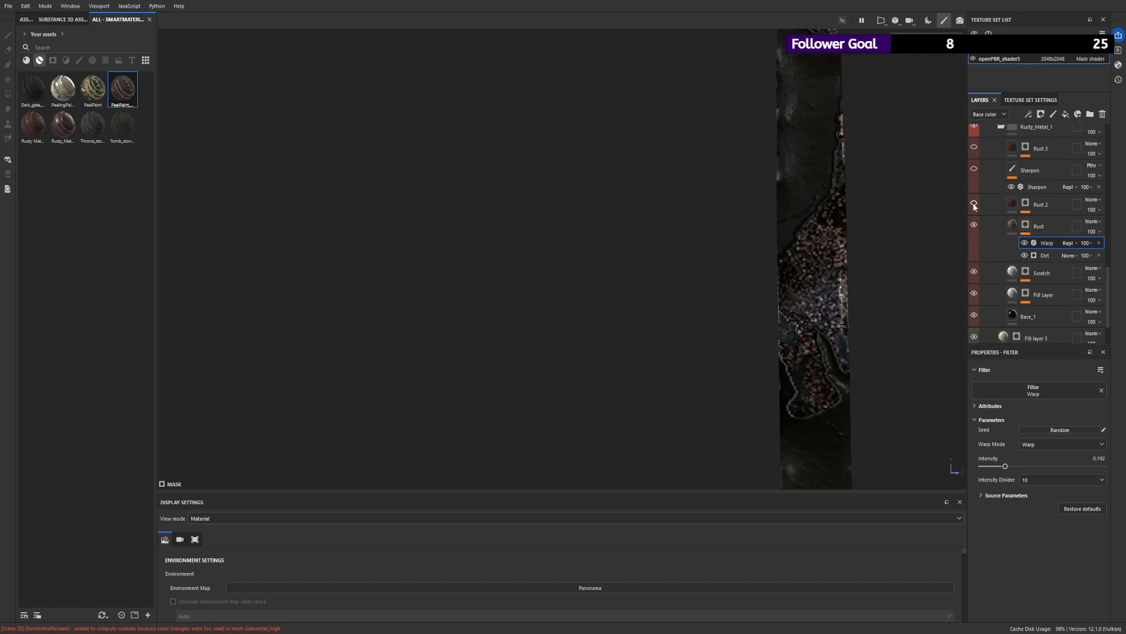
{"action": "left_click", "coordinate": [975, 204]}
{"action": "left_click_drag", "start_coordinate": [915, 213], "coordinate": [651, 210], "text": "alt"}
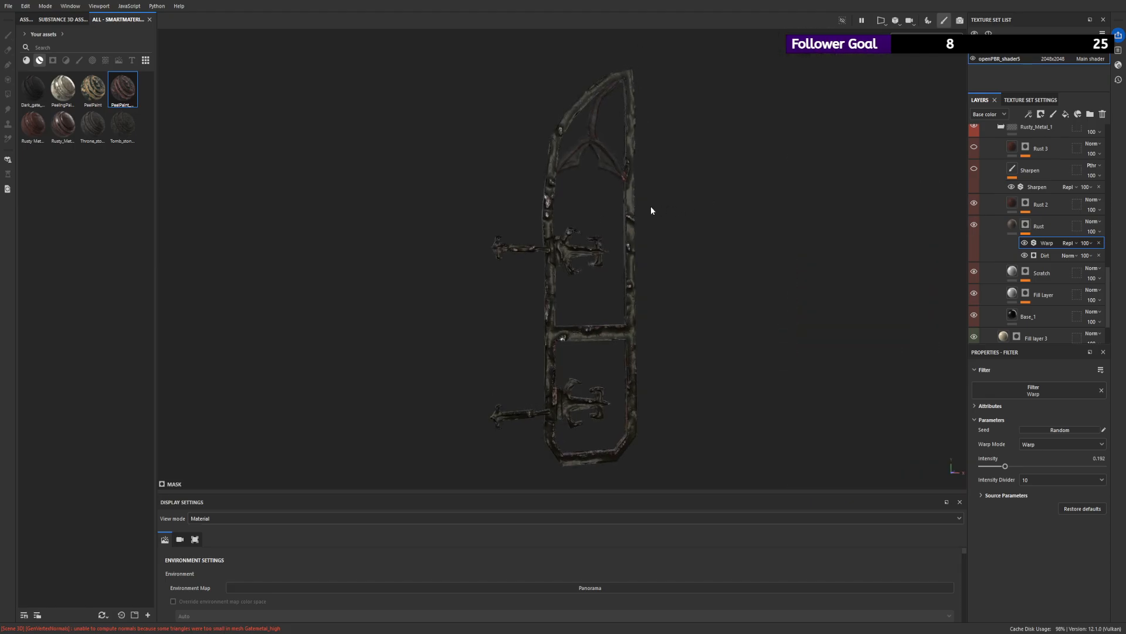
- Compare the frame with and without the Sharpen layer of Rusty_Metal_1, and leave the layer shown
{"action": "scroll", "coordinate": [651, 210], "scroll_direction": "up", "scroll_amount": 2}
{"action": "scroll", "coordinate": [974, 200], "scroll_direction": "up", "scroll_amount": 1}
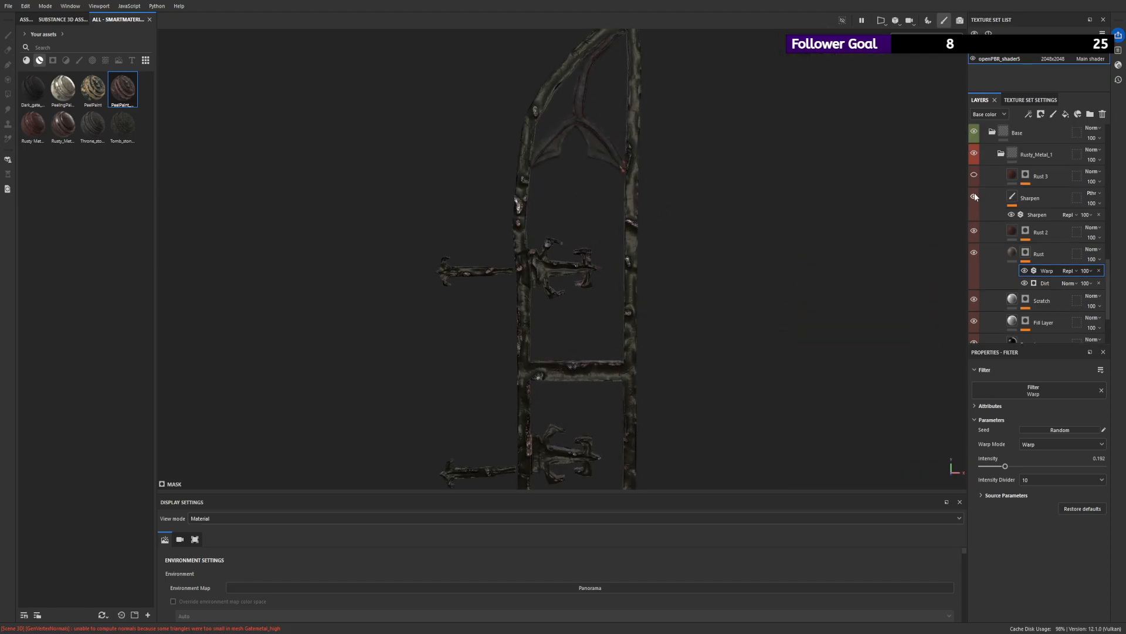
{"action": "left_click", "coordinate": [974, 194]}
{"action": "left_click", "coordinate": [975, 194]}
{"action": "left_click", "coordinate": [975, 194]}
{"action": "scroll", "coordinate": [636, 215], "scroll_direction": "up", "scroll_amount": 4}
{"action": "left_click_drag", "start_coordinate": [639, 220], "coordinate": [696, 212], "text": "alt"}
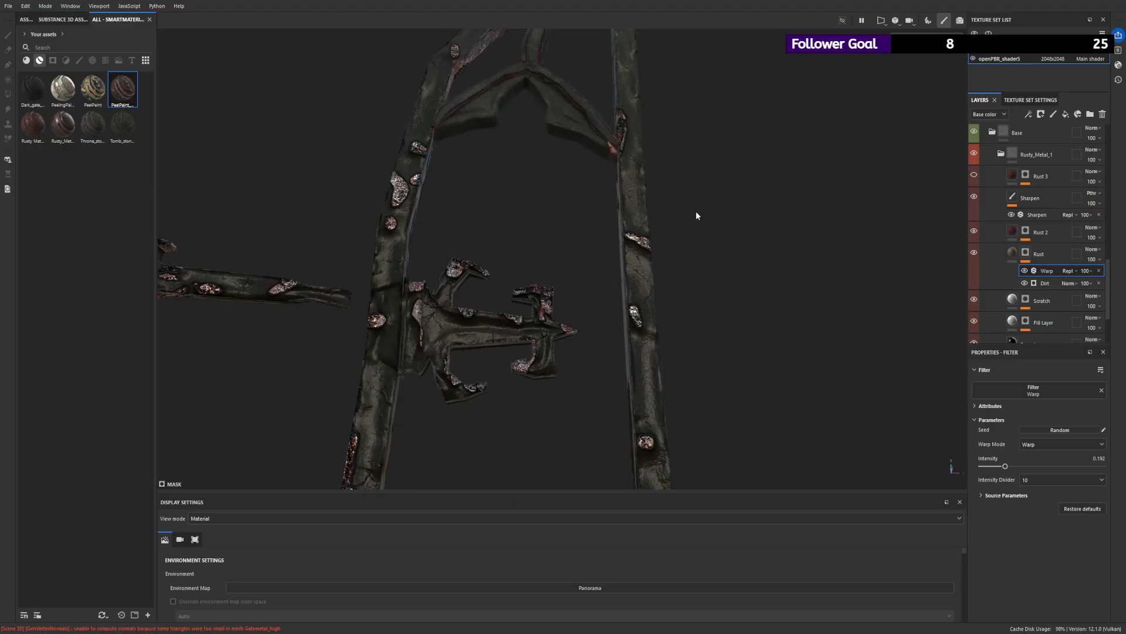
{"action": "left_click", "coordinate": [975, 196]}
{"action": "left_click", "coordinate": [974, 196]}
- Compare the Sharpen filter's color and roughness channels on and off, keep both enabled, and set Sharpen Intensity to 0.03
{"action": "left_click", "coordinate": [1047, 213]}
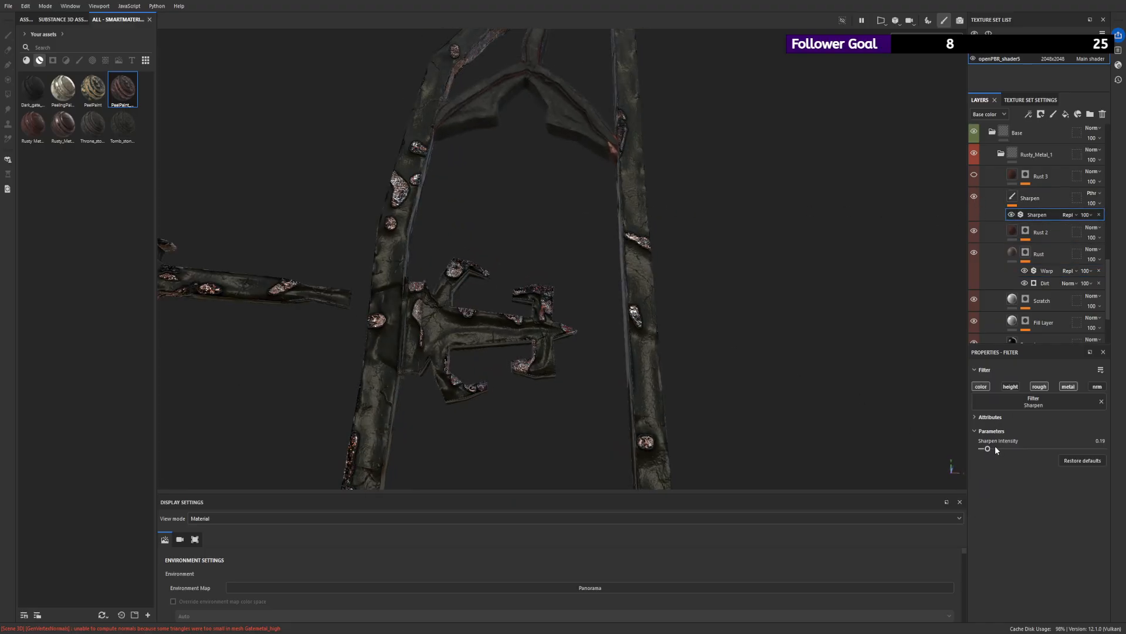
{"action": "mouse_move", "coordinate": [996, 450]}
{"action": "left_mouse_down"}
{"action": "mouse_move", "coordinate": [983, 450]}
{"action": "mouse_move", "coordinate": [1070, 449]}
{"action": "mouse_move", "coordinate": [958, 447]}
{"action": "mouse_move", "coordinate": [986, 452]}
{"action": "left_mouse_up"}
{"action": "left_click", "coordinate": [985, 387]}
{"action": "left_click", "coordinate": [986, 385]}
{"action": "left_click", "coordinate": [987, 385]}
{"action": "left_click", "coordinate": [987, 386]}
{"action": "left_click", "coordinate": [1036, 387]}
{"action": "left_click", "coordinate": [1037, 388]}
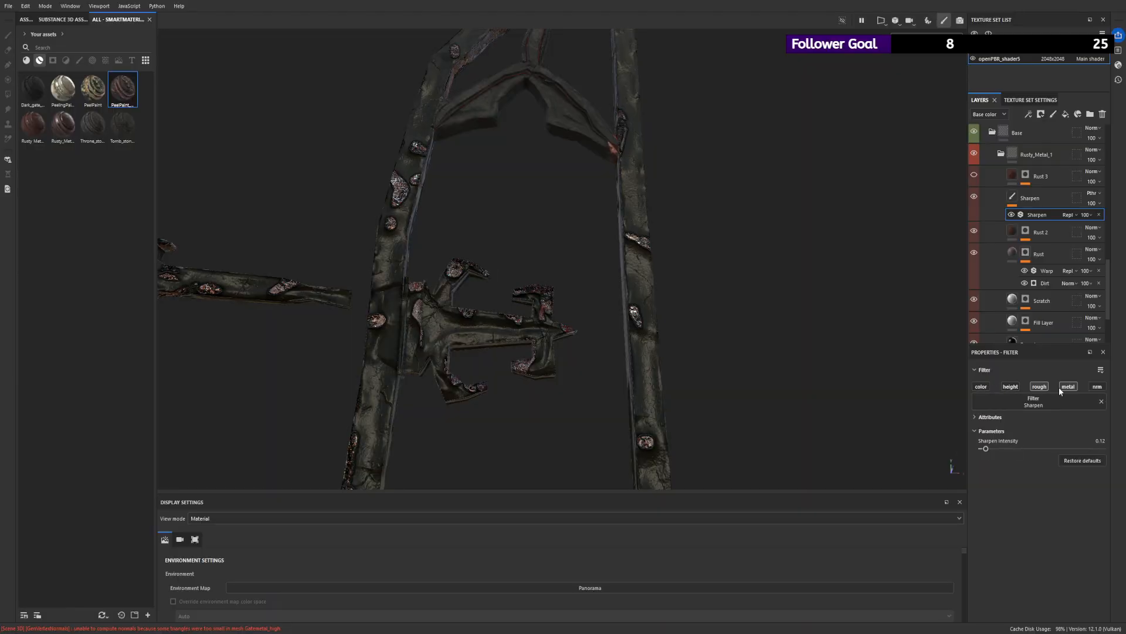
{"action": "left_click", "coordinate": [981, 386]}
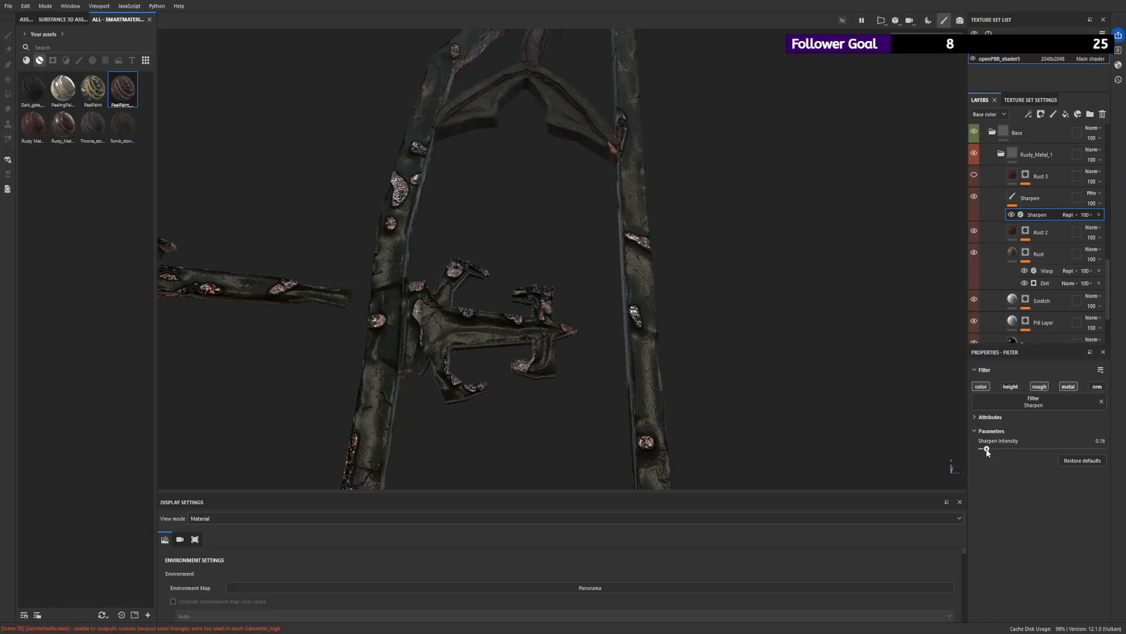
{"action": "left_click_drag", "start_coordinate": [987, 452], "coordinate": [983, 452]}
- Show the Rust 3 layer again and inspect the window frame from several angles
{"action": "left_click_drag", "start_coordinate": [737, 234], "coordinate": [786, 241], "text": "alt"}
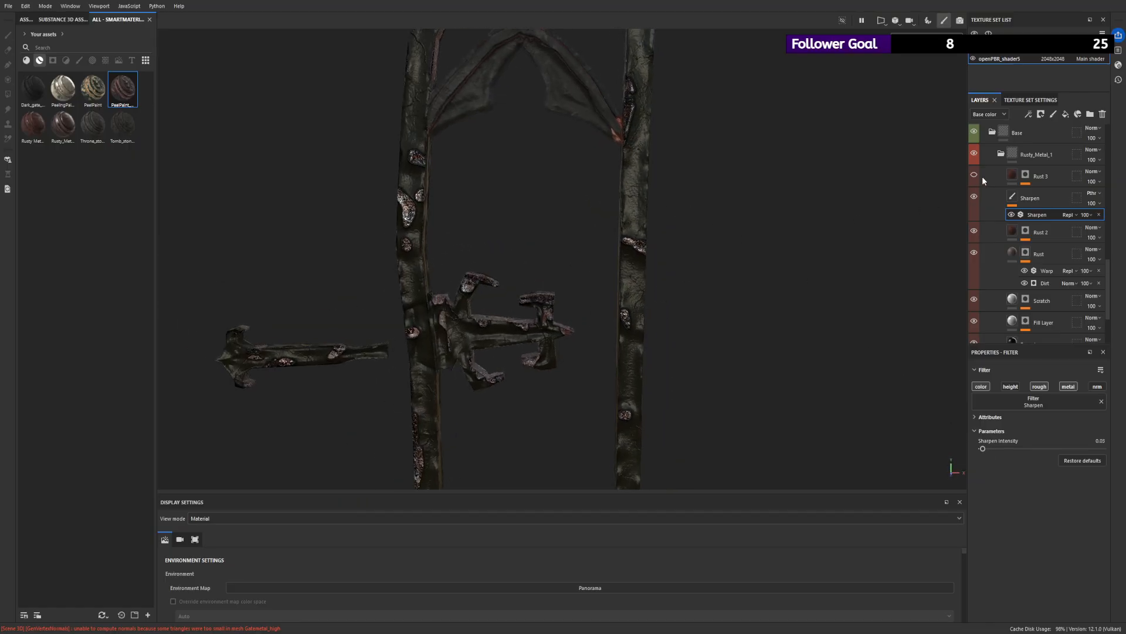
{"action": "left_click_drag", "start_coordinate": [505, 188], "coordinate": [838, 168], "text": "alt"}
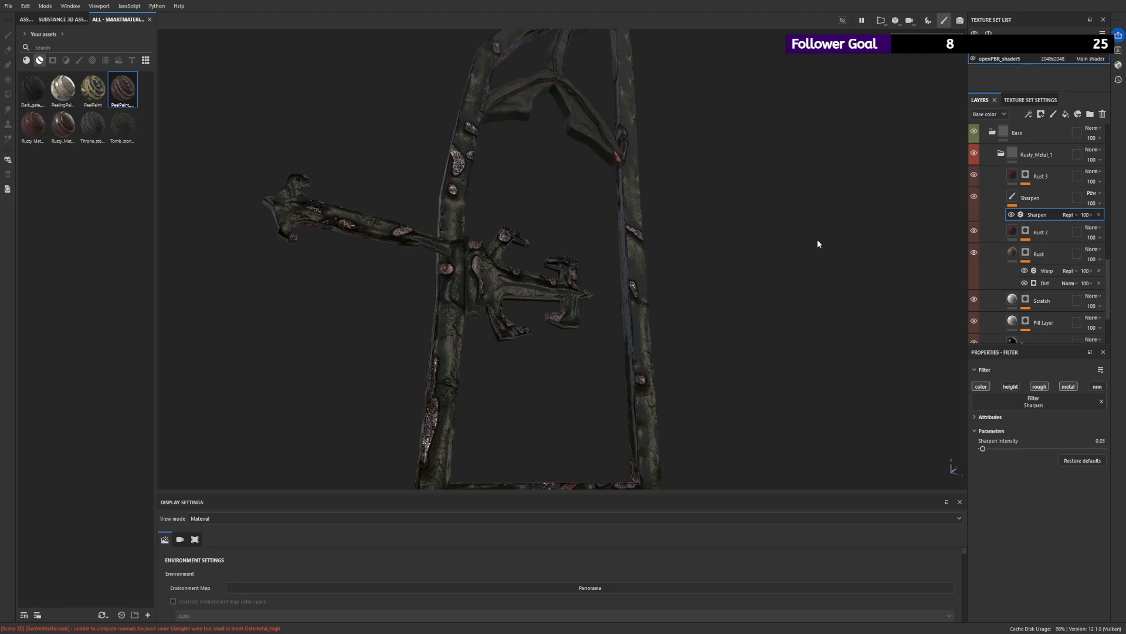
{"action": "left_click_drag", "start_coordinate": [817, 244], "coordinate": [574, 280], "text": "alt"}
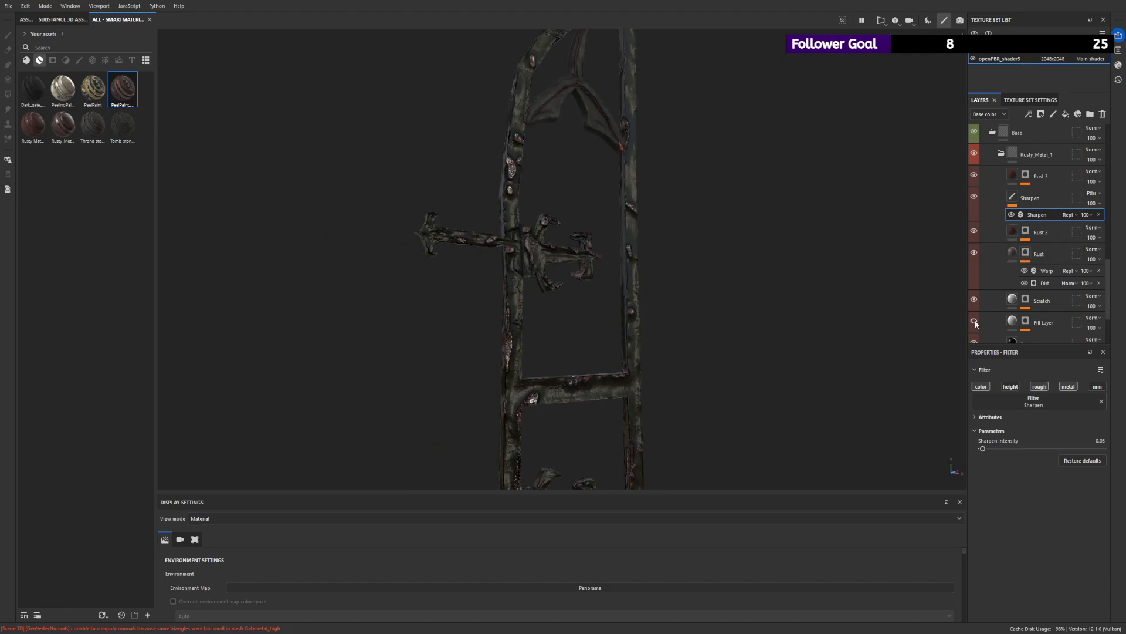
- Rename the Fill Layer above Base_1 as colorwar
{"action": "left_click", "coordinate": [1016, 323]}
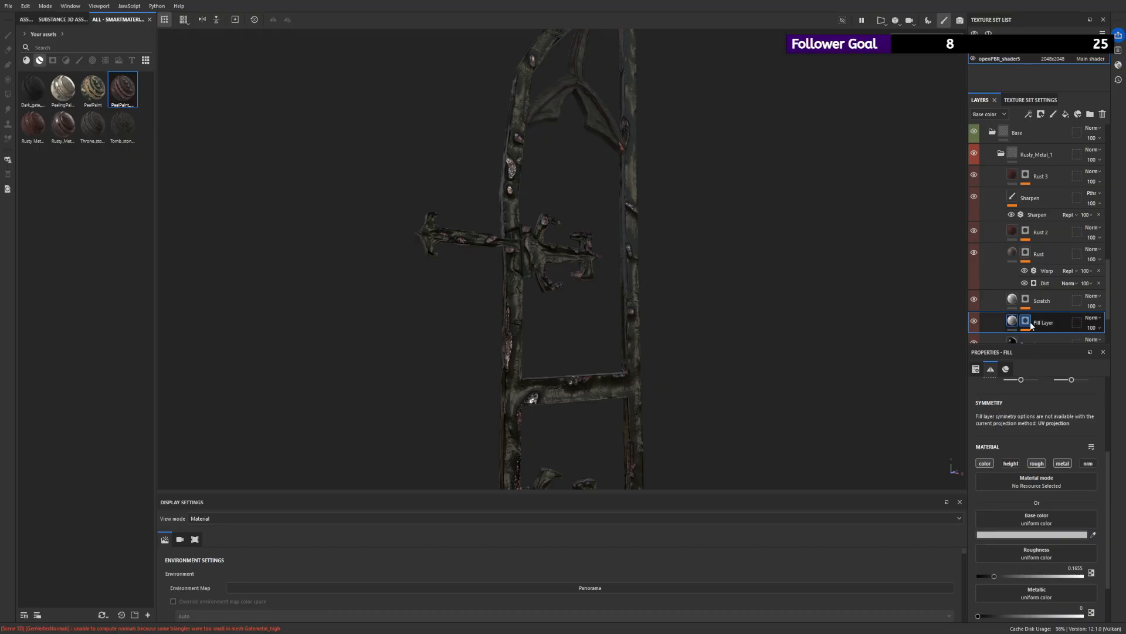
{"action": "scroll", "coordinate": [1040, 316], "scroll_direction": "down", "scroll_amount": 3}
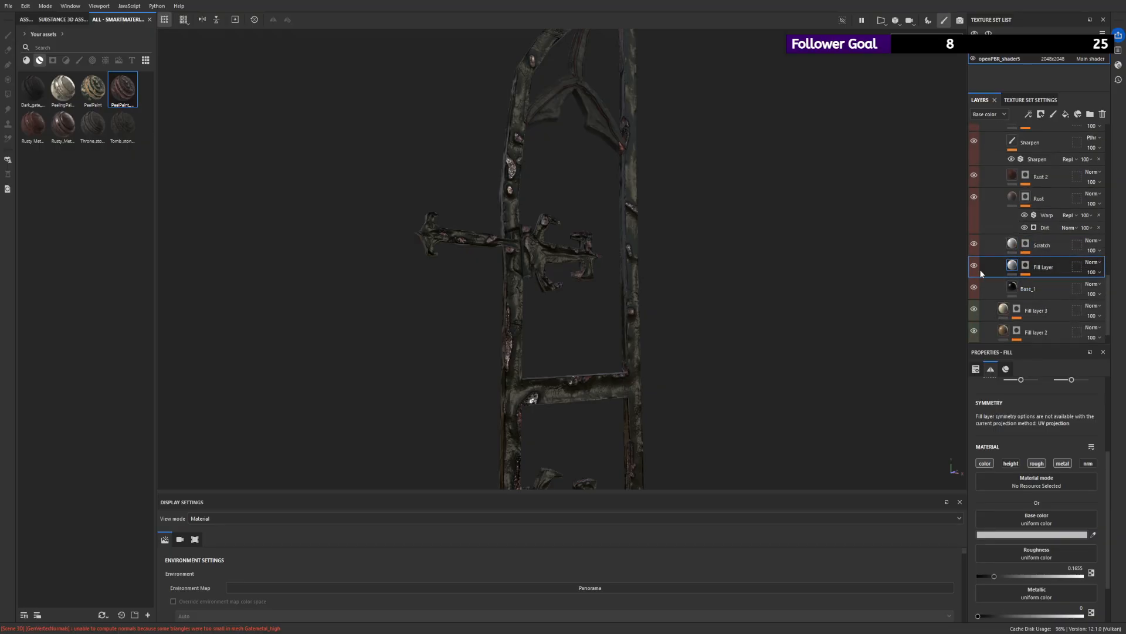
{"action": "double_click", "coordinate": [1043, 267]}
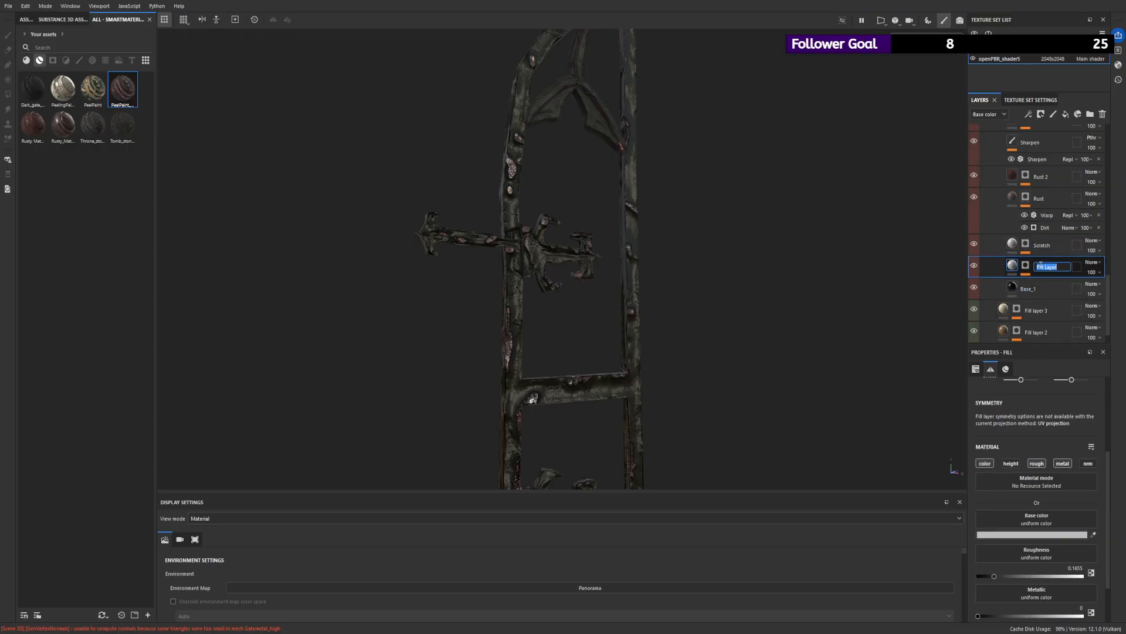
{"action": "type", "text": "d"}
{"action": "type", "text": "olorwar"}
{"action": "key", "text": "Return"}
- Set the colorwar layer's roughness to about 0.65, its metallic to 0.4221 and its base color to a very dark red
{"action": "left_click_drag", "start_coordinate": [897, 397], "coordinate": [952, 490], "text": "alt"}
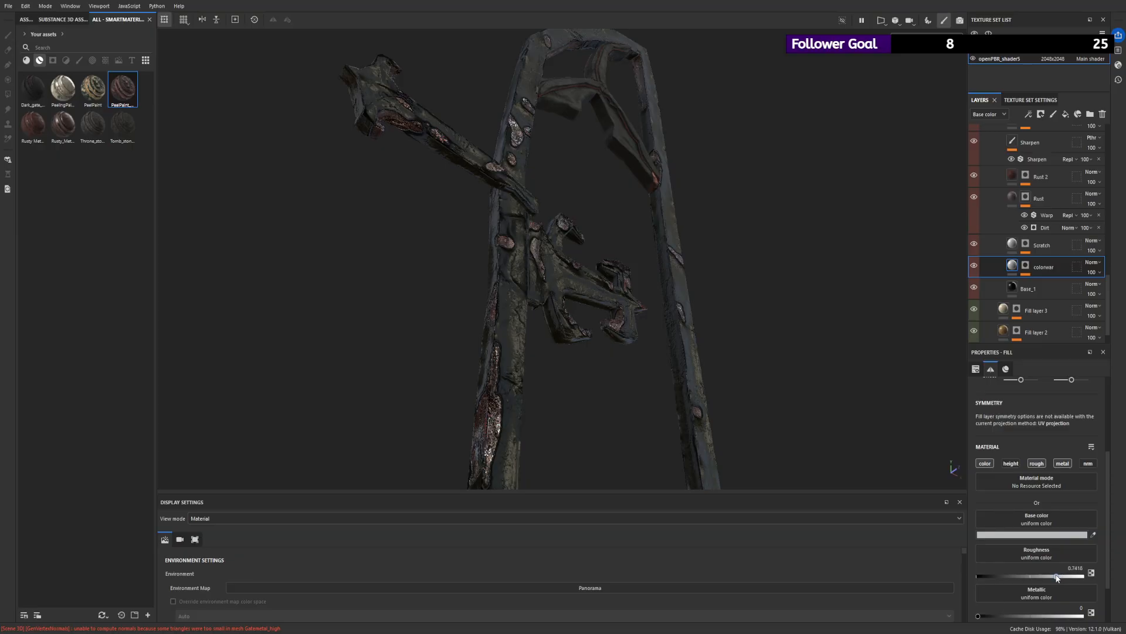
{"action": "left_click_drag", "start_coordinate": [897, 434], "coordinate": [941, 552], "text": "alt"}
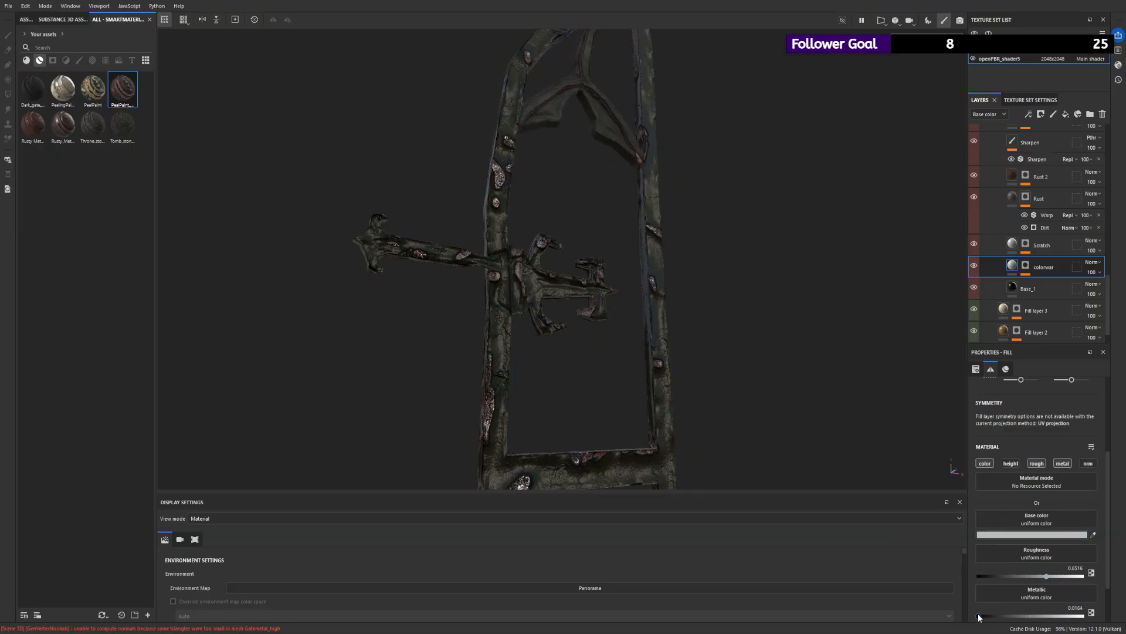
{"action": "left_click_drag", "start_coordinate": [978, 616], "coordinate": [1021, 616]}
{"action": "key", "text": "ctrl+v"}
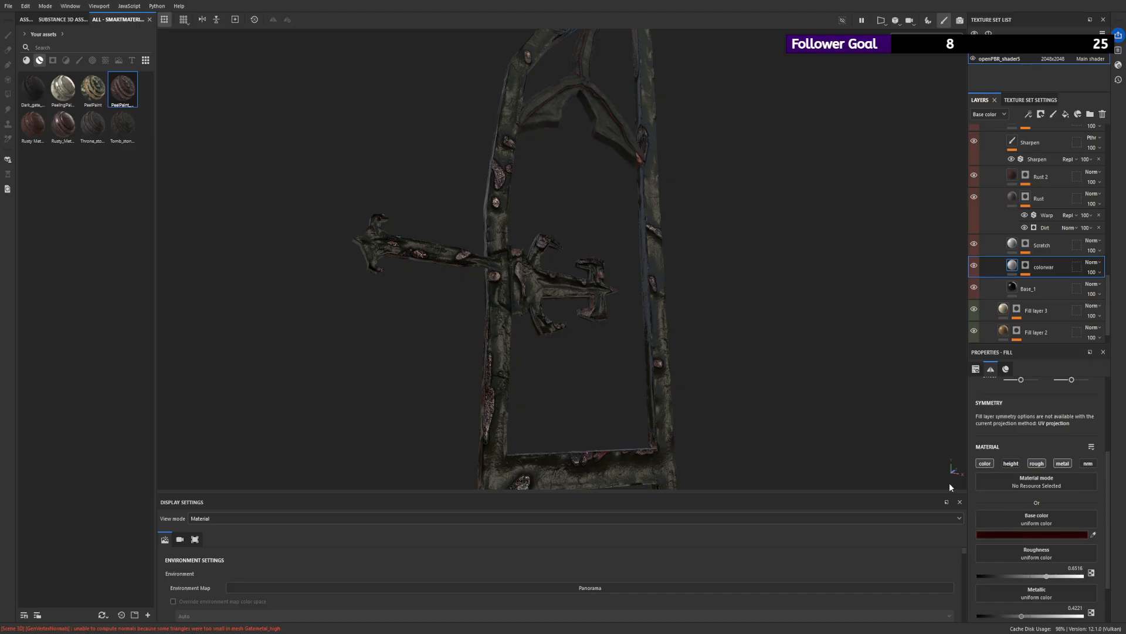
{"action": "scroll", "coordinate": [659, 157], "scroll_direction": "down", "scroll_amount": 5}
{"action": "left_click_drag", "start_coordinate": [658, 157], "coordinate": [558, 186], "text": "alt+shift"}
{"action": "scroll", "coordinate": [674, 189], "scroll_direction": "up", "scroll_amount": 5}
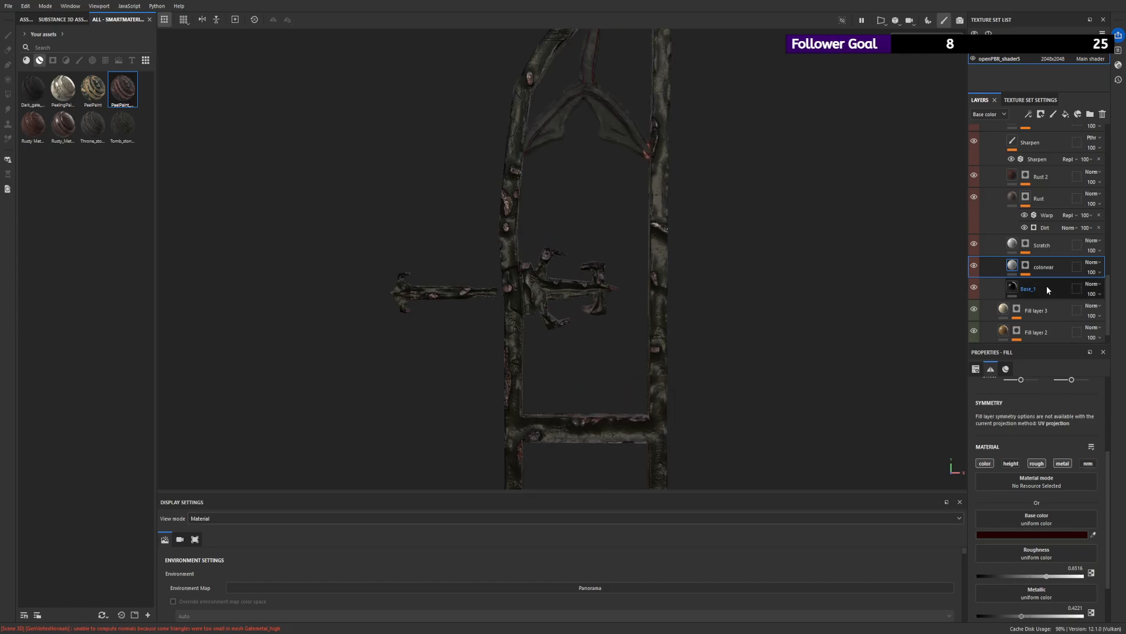
- Copy the tuned PeelPaint_RUSTED_1 group and replace the group of the same name in the arch brace's texture set with it
{"action": "left_click_drag", "start_coordinate": [1109, 322], "coordinate": [1116, 151]}
{"action": "left_click", "coordinate": [984, 134]}
{"action": "left_click", "coordinate": [1018, 139]}
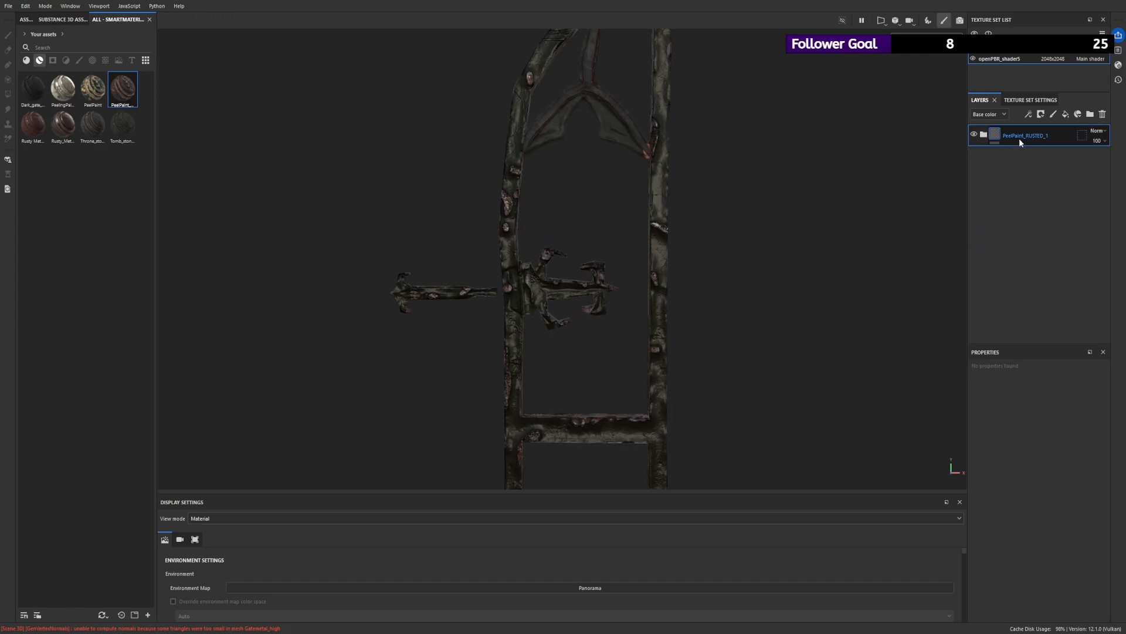
{"action": "key", "text": "ctrl+s"}
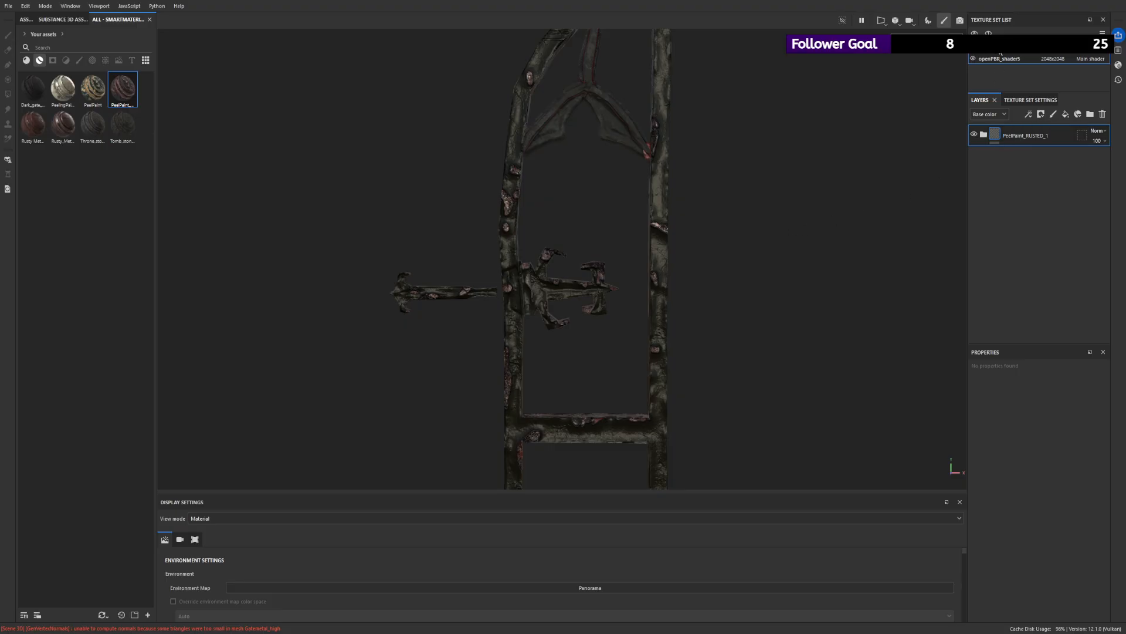
{"action": "left_click", "coordinate": [999, 48]}
{"action": "left_click", "coordinate": [983, 135]}
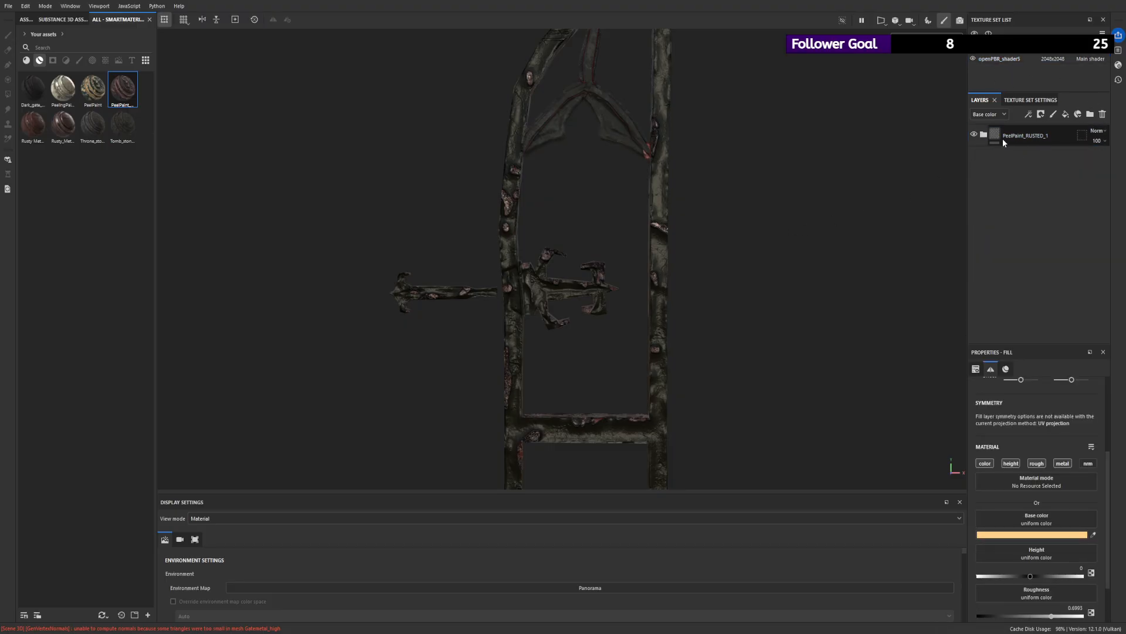
{"action": "left_click", "coordinate": [1006, 138]}
{"action": "key", "text": "Delete"}
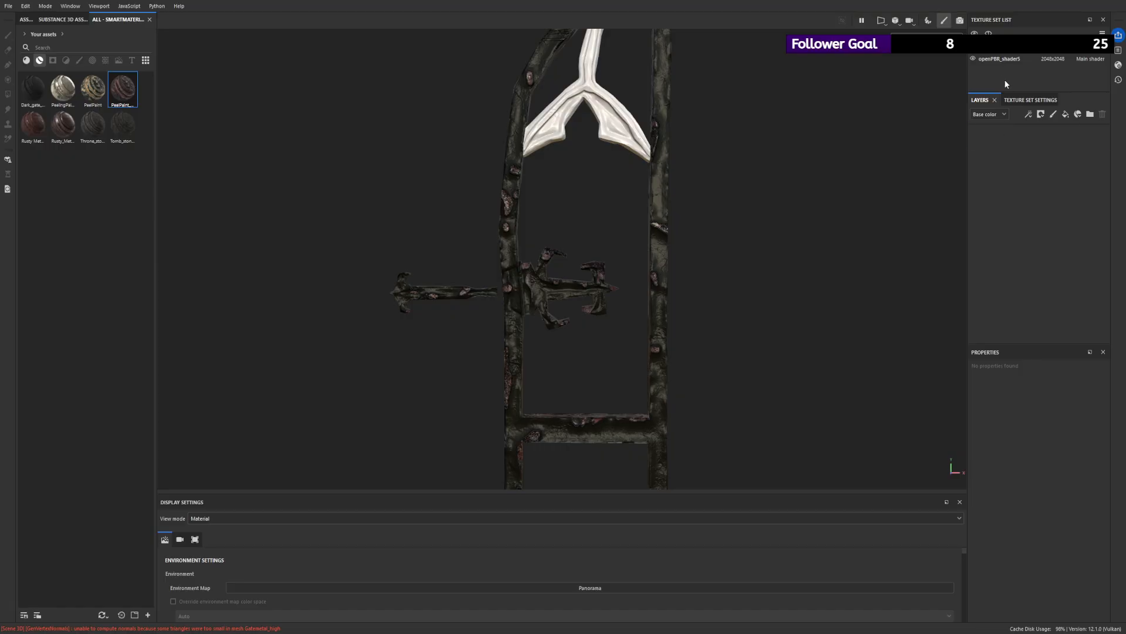
{"action": "key", "text": "ctrl+z"}
- Select PAINT HERE in the PaintLayer mask of the arch brace's material and paint over the patch edge on the brace's back
{"action": "left_click_drag", "start_coordinate": [763, 100], "coordinate": [1063, 130], "text": "alt"}
{"action": "scroll", "coordinate": [638, 58], "scroll_direction": "up", "scroll_amount": 3}
{"action": "left_click", "coordinate": [984, 134]}
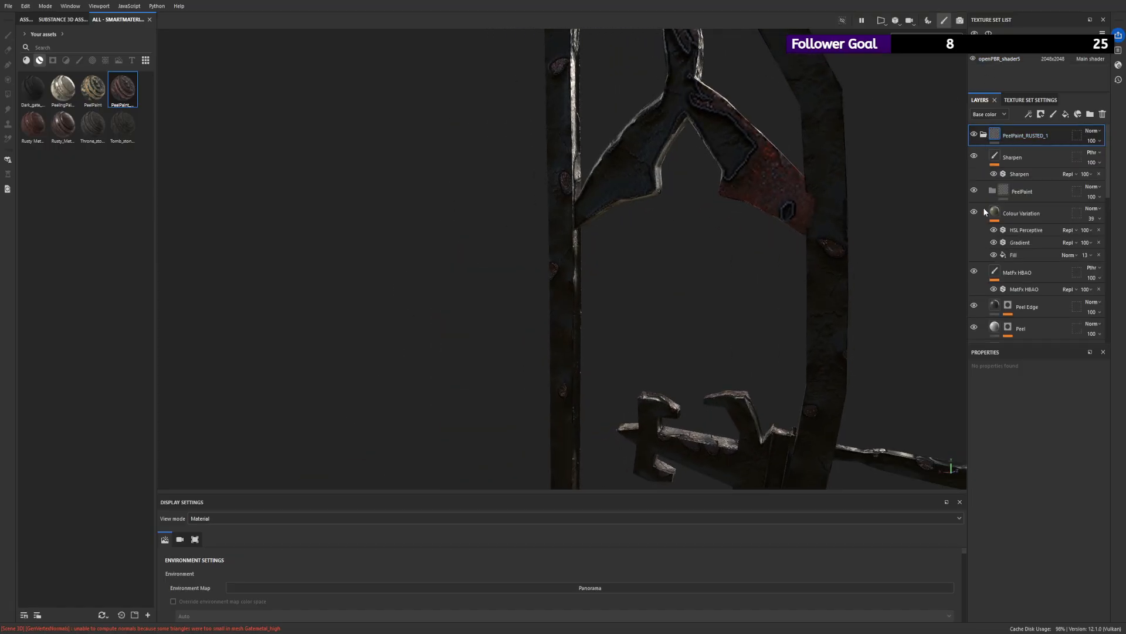
{"action": "scroll", "coordinate": [995, 239], "scroll_direction": "down", "scroll_amount": 1}
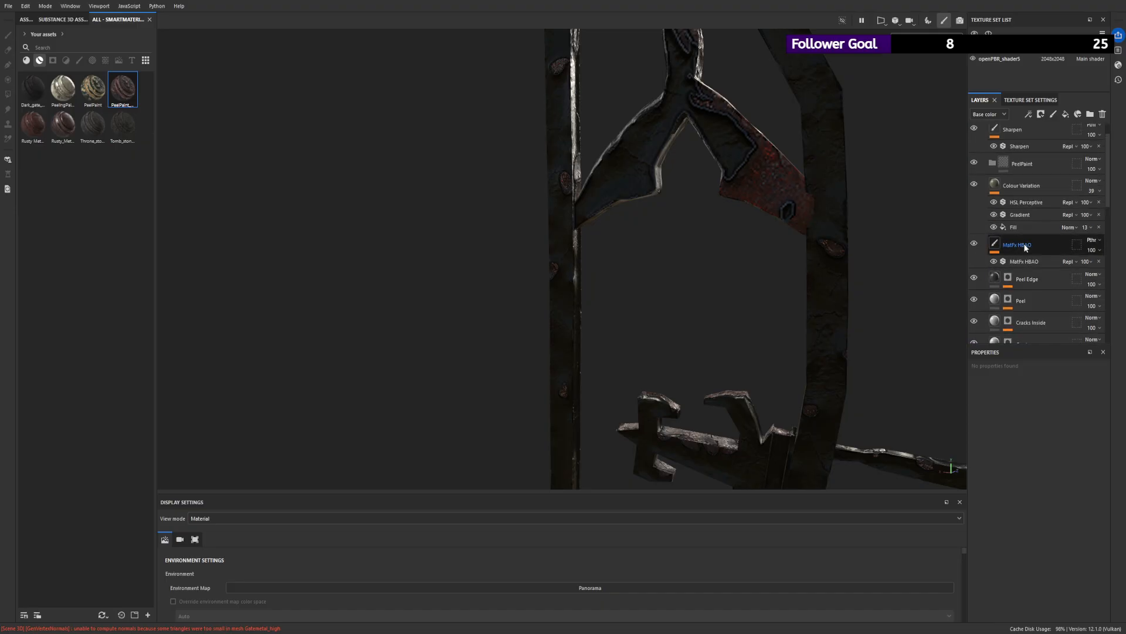
{"action": "scroll", "coordinate": [1024, 244], "scroll_direction": "down", "scroll_amount": 1}
{"action": "scroll", "coordinate": [1000, 274], "scroll_direction": "down", "scroll_amount": 1}
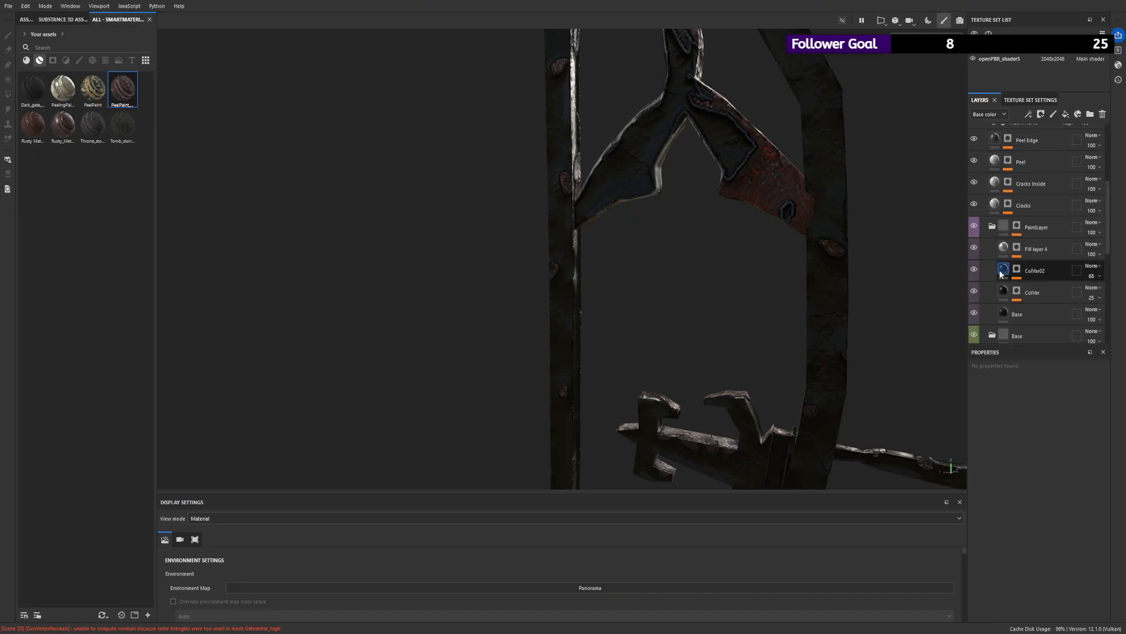
{"action": "left_click", "coordinate": [1017, 227]}
{"action": "scroll", "coordinate": [1030, 291], "scroll_direction": "down", "scroll_amount": 1}
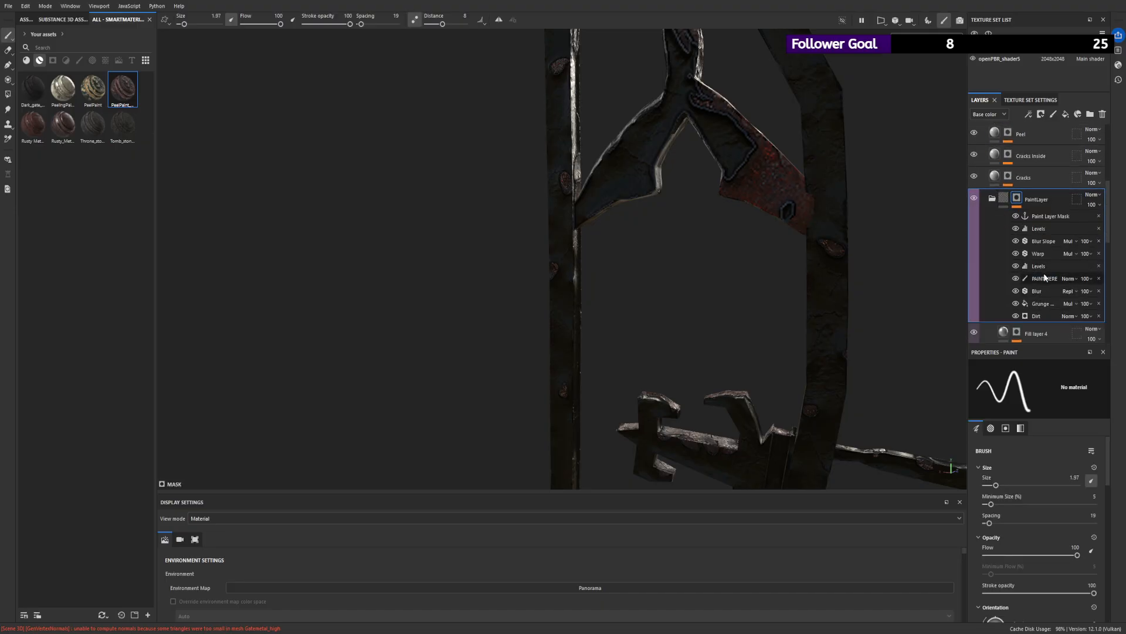
{"action": "double_click", "coordinate": [1045, 278]}
{"action": "left_click", "coordinate": [1030, 279]}
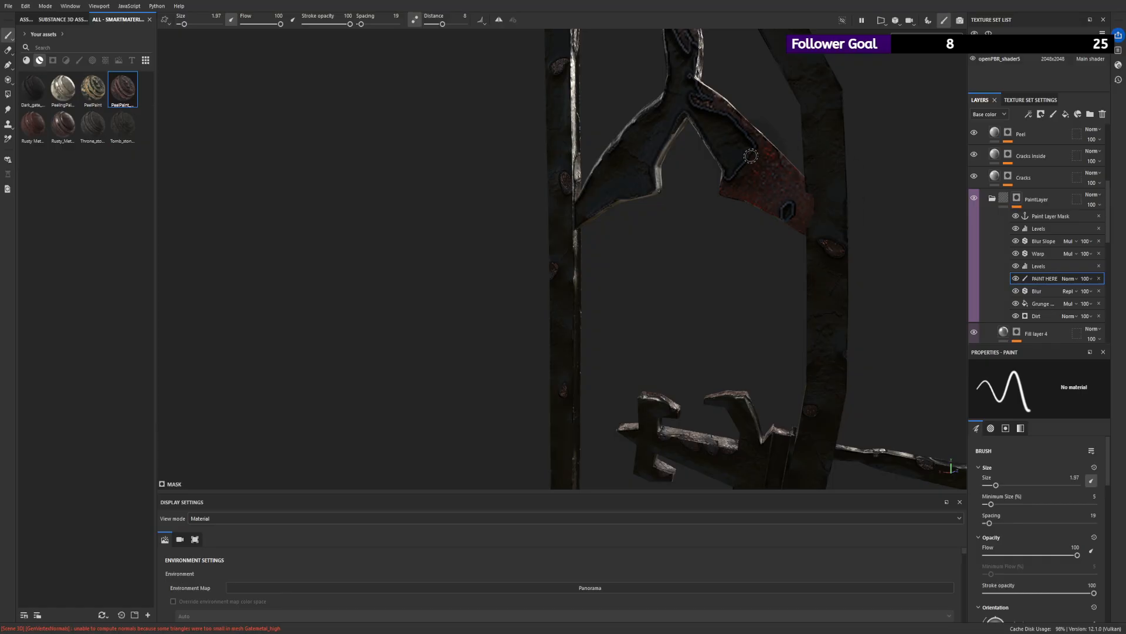
{"action": "mouse_move", "coordinate": [751, 164]}
{"action": "left_mouse_down"}
{"action": "mouse_move", "coordinate": [758, 175]}
{"action": "mouse_move", "coordinate": [734, 145]}
{"action": "left_mouse_up"}
- Set the brush size to 1.16 and paint peeled rust patches along the upper edge of the arch brace's left arm
{"action": "mouse_move", "coordinate": [280, 24]}
{"action": "left_mouse_down"}
{"action": "mouse_move", "coordinate": [262, 25]}
{"action": "mouse_move", "coordinate": [282, 25]}
{"action": "left_mouse_up"}
{"action": "left_click_drag", "start_coordinate": [184, 24], "coordinate": [195, 25]}
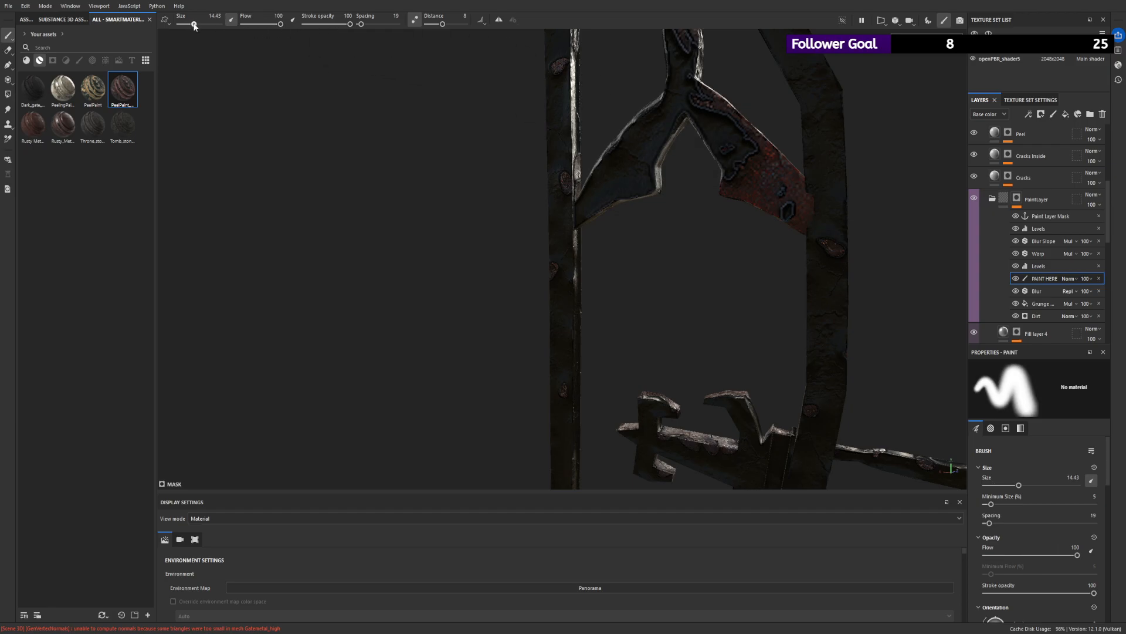
{"action": "mouse_move", "coordinate": [852, 234]}
{"action": "left_mouse_down", "text": "alt"}
{"action": "mouse_move", "coordinate": [563, 156]}
{"action": "mouse_move", "coordinate": [479, 176]}
{"action": "left_mouse_up", "text": "alt"}
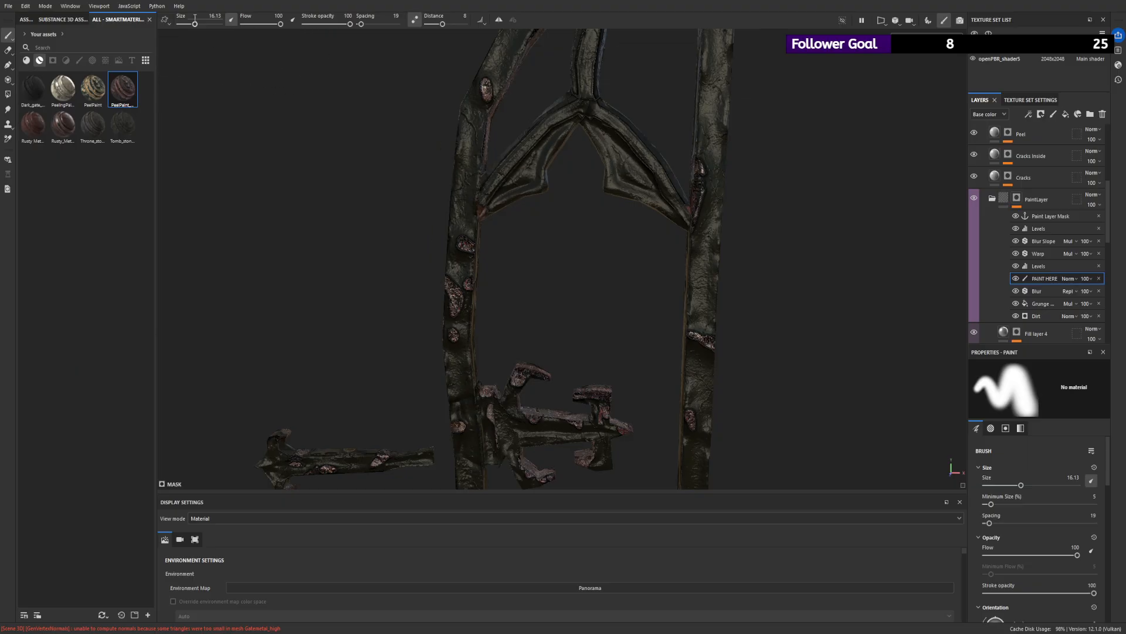
{"action": "left_click_drag", "start_coordinate": [195, 24], "coordinate": [183, 25]}
{"action": "scroll", "coordinate": [553, 139], "scroll_direction": "up", "scroll_amount": 3}
{"action": "left_click_drag", "start_coordinate": [553, 138], "coordinate": [648, 158], "text": "alt"}
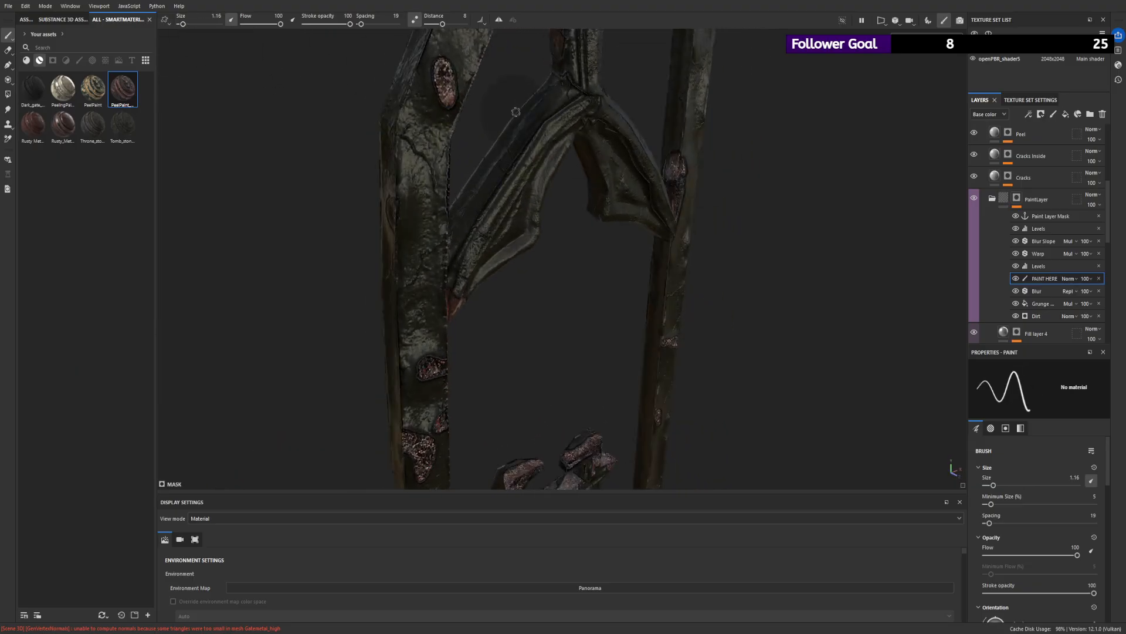
{"action": "mouse_move", "coordinate": [540, 105]}
{"action": "left_mouse_down"}
{"action": "mouse_move", "coordinate": [546, 116]}
{"action": "mouse_move", "coordinate": [456, 249]}
{"action": "left_mouse_up"}
{"action": "mouse_move", "coordinate": [533, 190]}
{"action": "left_mouse_down", "text": "alt"}
{"action": "mouse_move", "coordinate": [521, 119]}
{"action": "mouse_move", "coordinate": [528, 186]}
{"action": "mouse_move", "coordinate": [624, 192]}
{"action": "left_mouse_up", "text": "alt"}
{"action": "key", "text": "ctrl+z"}
{"action": "left_click_drag", "start_coordinate": [527, 99], "coordinate": [449, 257]}
{"action": "left_click", "coordinate": [459, 224]}
- Paint further peeled patches on the inner face and lower end of the arch brace's left arm
{"action": "left_click_drag", "start_coordinate": [524, 174], "coordinate": [460, 180], "text": "alt"}
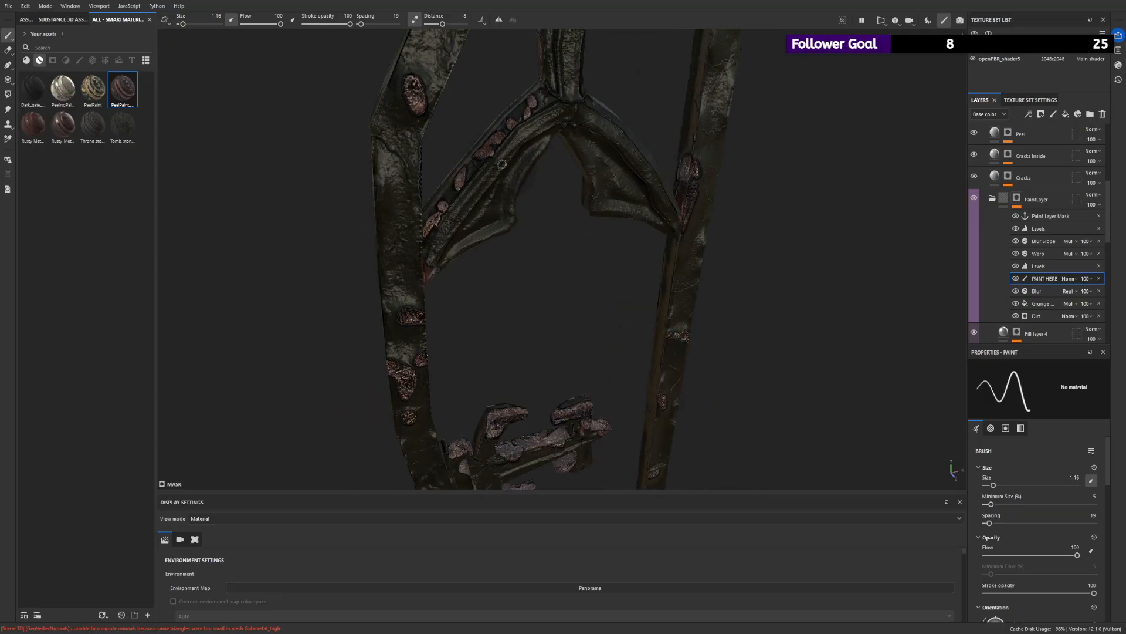
{"action": "left_click_drag", "start_coordinate": [520, 153], "coordinate": [527, 159]}
{"action": "left_click_drag", "start_coordinate": [489, 203], "coordinate": [473, 232]}
{"action": "left_click_drag", "start_coordinate": [453, 244], "coordinate": [447, 257]}
{"action": "left_click_drag", "start_coordinate": [575, 170], "coordinate": [423, 154], "text": "alt"}
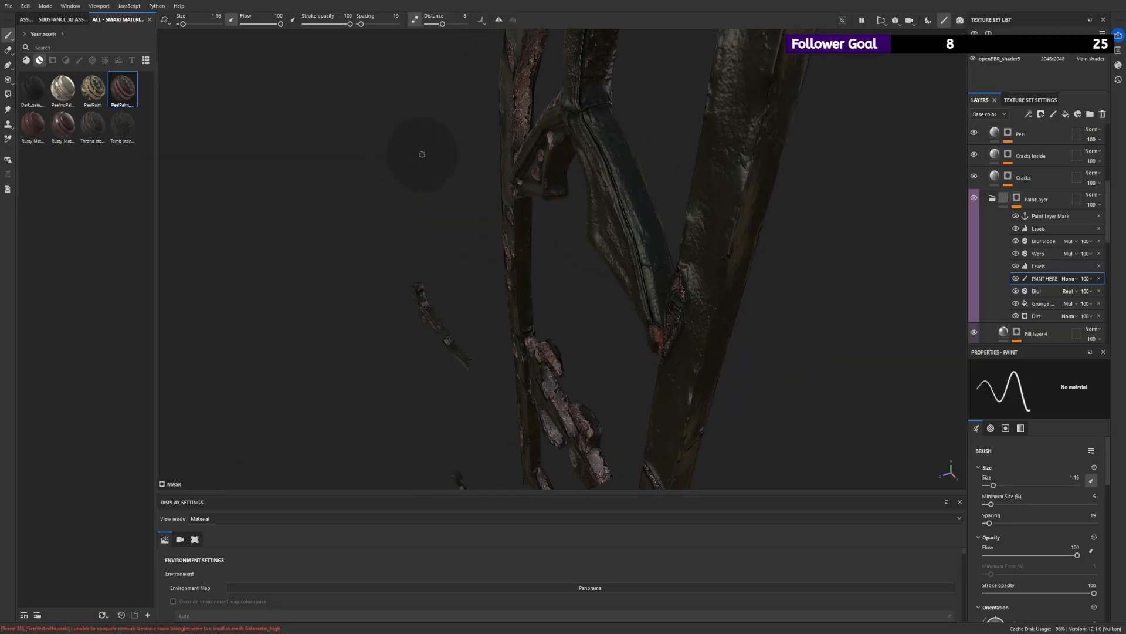
- Paint peeled rust patches along the upper edge of the arch brace's right arm and touch up the left arm's lower end
{"action": "left_click_drag", "start_coordinate": [596, 116], "coordinate": [597, 123]}
{"action": "left_click", "coordinate": [601, 159]}
{"action": "left_click_drag", "start_coordinate": [627, 212], "coordinate": [638, 216]}
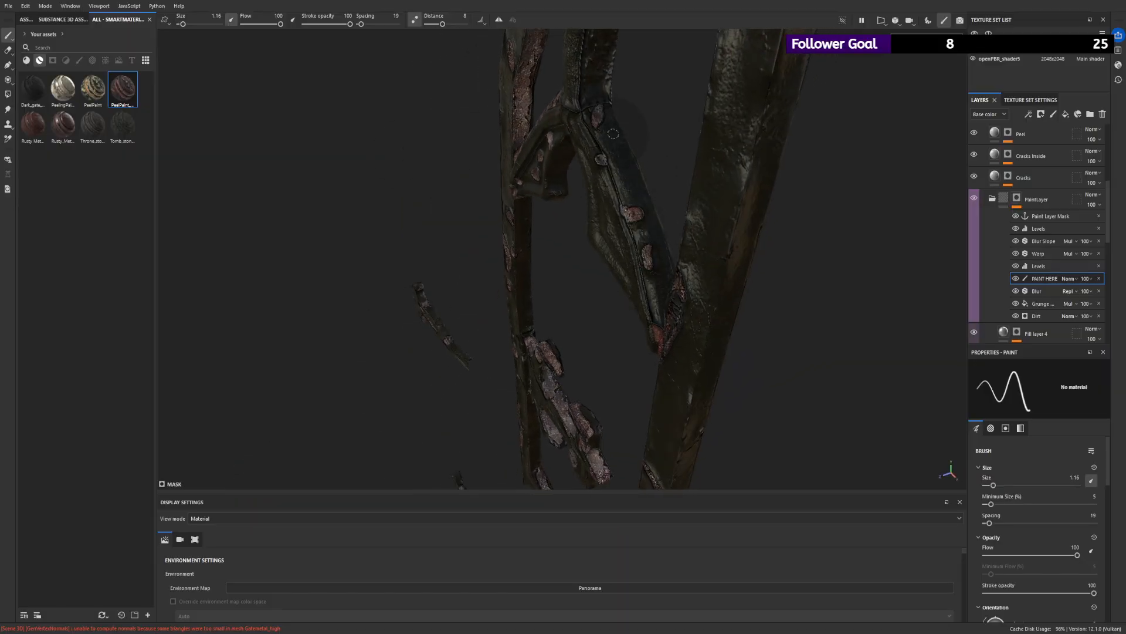
{"action": "left_click_drag", "start_coordinate": [613, 134], "coordinate": [603, 135]}
{"action": "left_click_drag", "start_coordinate": [642, 201], "coordinate": [630, 200]}
{"action": "mouse_move", "coordinate": [650, 234]}
{"action": "left_mouse_down"}
{"action": "mouse_move", "coordinate": [647, 264]}
{"action": "mouse_move", "coordinate": [496, 143]}
{"action": "mouse_move", "coordinate": [397, 234]}
{"action": "mouse_move", "coordinate": [479, 260]}
{"action": "left_mouse_up"}
{"action": "left_click_drag", "start_coordinate": [421, 287], "coordinate": [411, 295]}
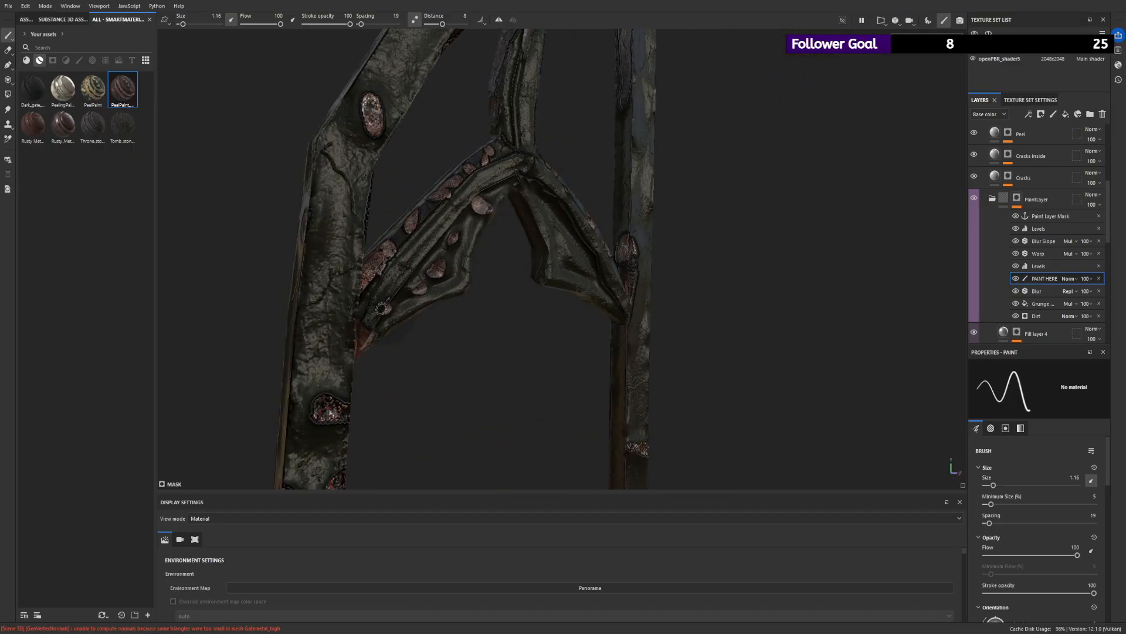
- Paint a peeled patch at the joint where the curved bar meets the peak of the arch brace
{"action": "left_click_drag", "start_coordinate": [469, 235], "coordinate": [522, 185], "text": "alt"}
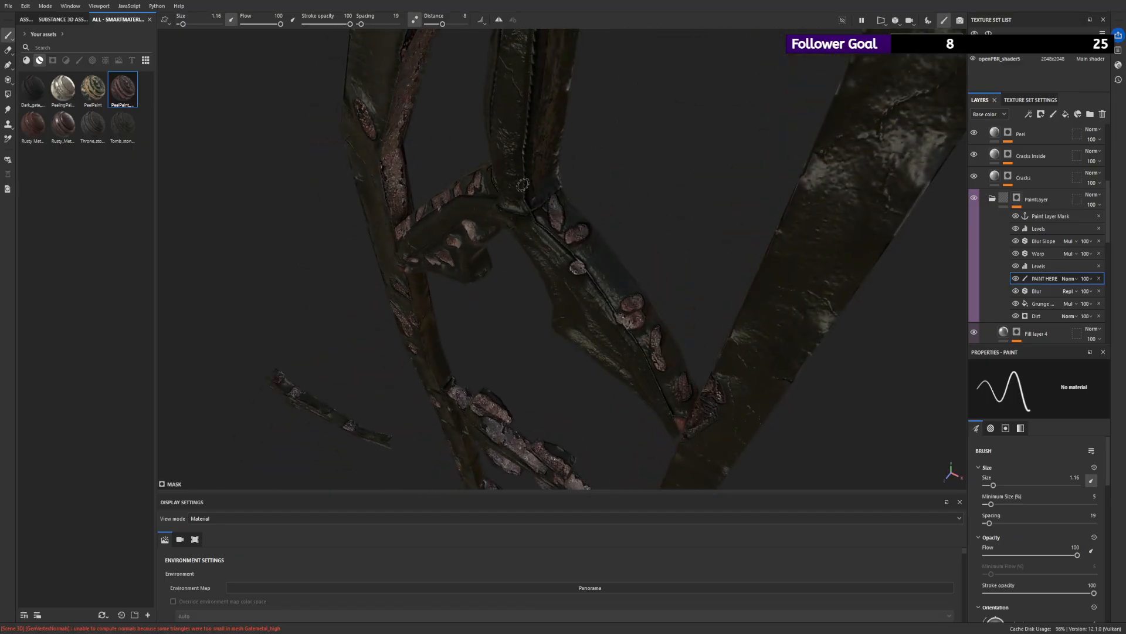
{"action": "mouse_move", "coordinate": [553, 222]}
{"action": "left_mouse_down"}
{"action": "mouse_move", "coordinate": [542, 160]}
{"action": "mouse_move", "coordinate": [564, 211]}
{"action": "mouse_move", "coordinate": [791, 194]}
{"action": "left_mouse_up"}
{"action": "left_click_drag", "start_coordinate": [451, 200], "coordinate": [487, 211]}
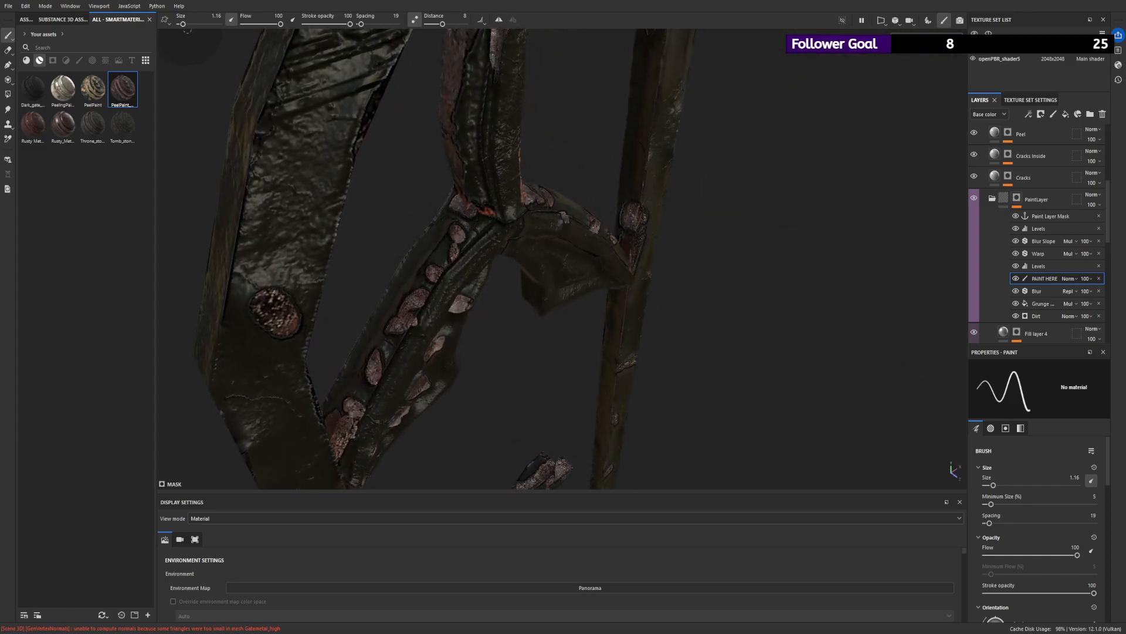
- Set the brush size to 12.82 and paint a large peeled area on the upper end of the curved bar
{"action": "left_click_drag", "start_coordinate": [184, 24], "coordinate": [193, 24]}
{"action": "mouse_move", "coordinate": [403, 252]}
{"action": "left_mouse_down"}
{"action": "mouse_move", "coordinate": [390, 397]}
{"action": "mouse_move", "coordinate": [441, 276]}
{"action": "mouse_move", "coordinate": [616, 156]}
{"action": "mouse_move", "coordinate": [846, 129]}
{"action": "left_mouse_up"}
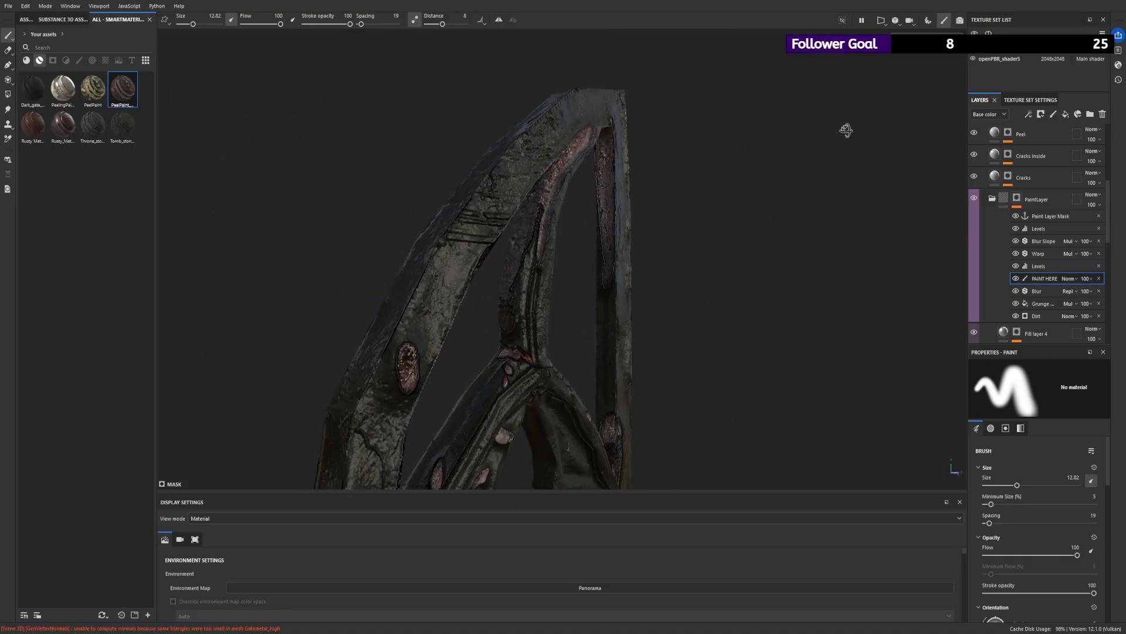
{"action": "mouse_move", "coordinate": [610, 146]}
{"action": "left_mouse_down", "text": "alt"}
{"action": "mouse_move", "coordinate": [264, 183]}
{"action": "mouse_move", "coordinate": [603, 191]}
{"action": "mouse_move", "coordinate": [623, 176]}
{"action": "left_mouse_up", "text": "alt"}
{"action": "left_click_drag", "start_coordinate": [623, 82], "coordinate": [608, 86]}
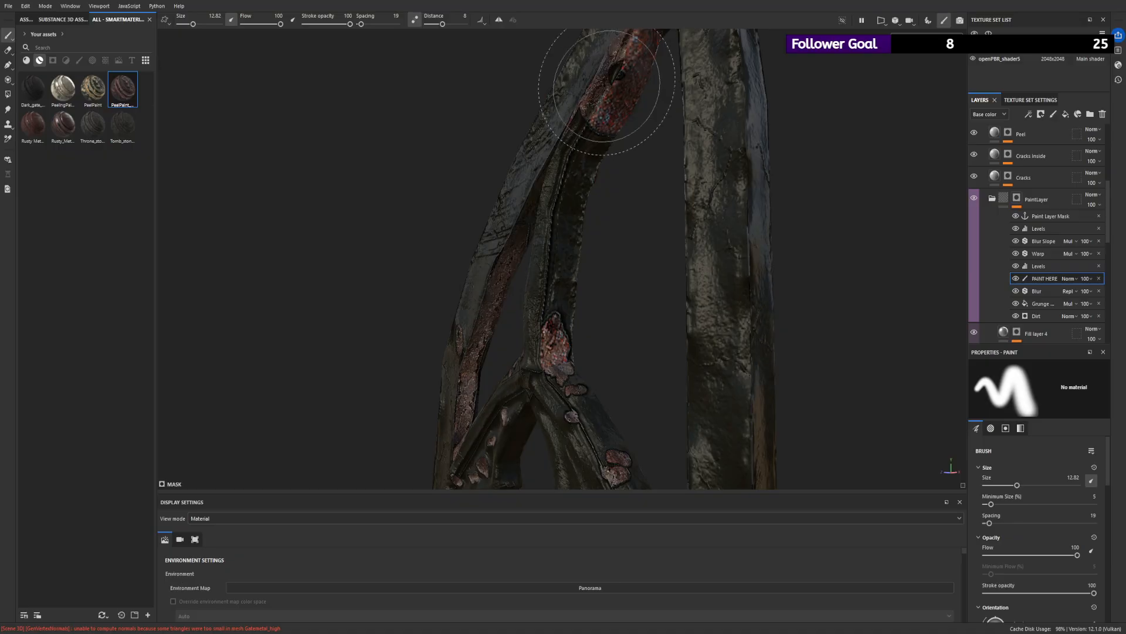
{"action": "left_click_drag", "start_coordinate": [659, 126], "coordinate": [271, 82], "text": "alt"}
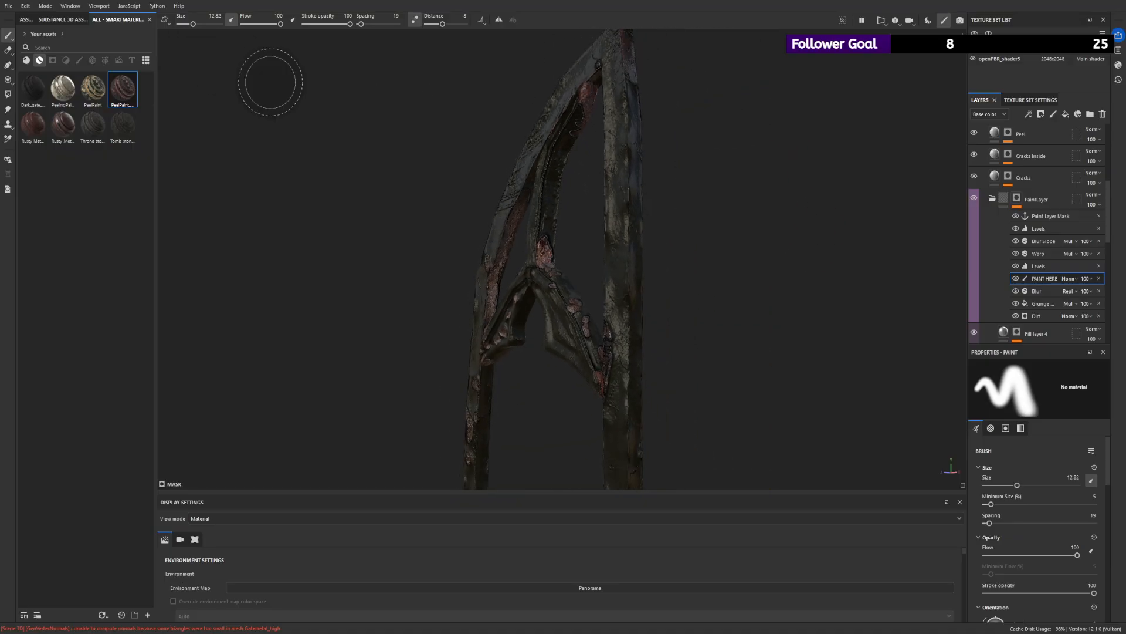
{"action": "right_click_drag", "start_coordinate": [270, 83], "coordinate": [205, 52], "text": "alt"}
{"action": "mouse_move", "coordinate": [205, 53]}
{"action": "left_mouse_down", "text": "alt"}
{"action": "mouse_move", "coordinate": [344, 131]}
{"action": "mouse_move", "coordinate": [556, 168]}
{"action": "left_mouse_up", "text": "alt"}
{"action": "right_click_drag", "start_coordinate": [620, 225], "coordinate": [836, 374], "text": "alt"}
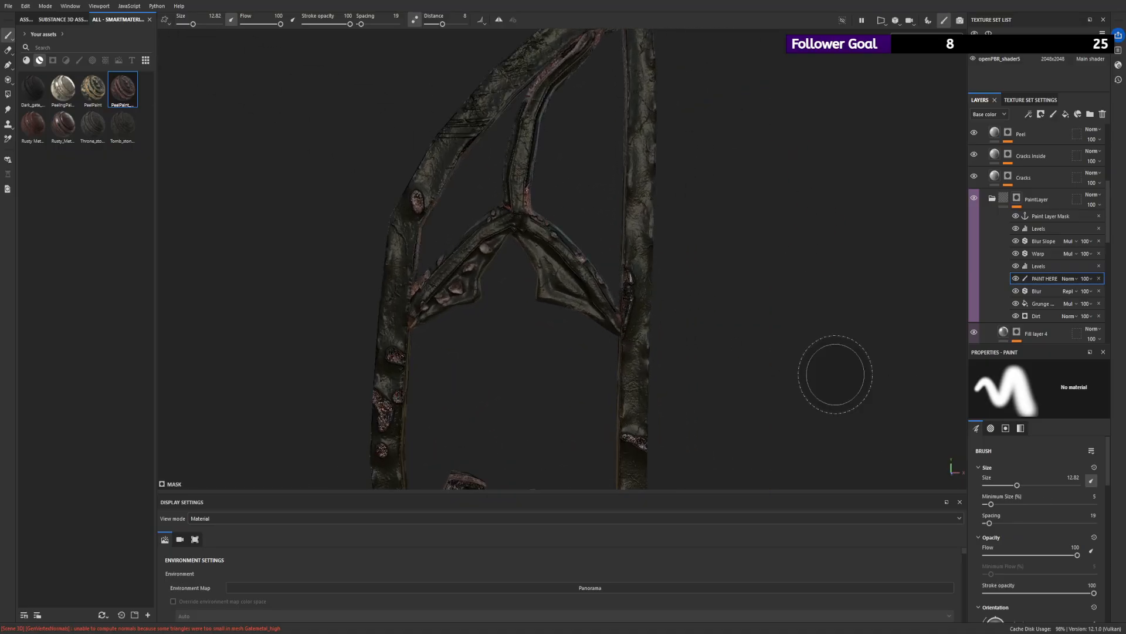
- Set the brush size to 1.16 and paint peeled patches on the brace's right arm and along the curved bar above it
{"action": "left_click_drag", "start_coordinate": [192, 24], "coordinate": [183, 24]}
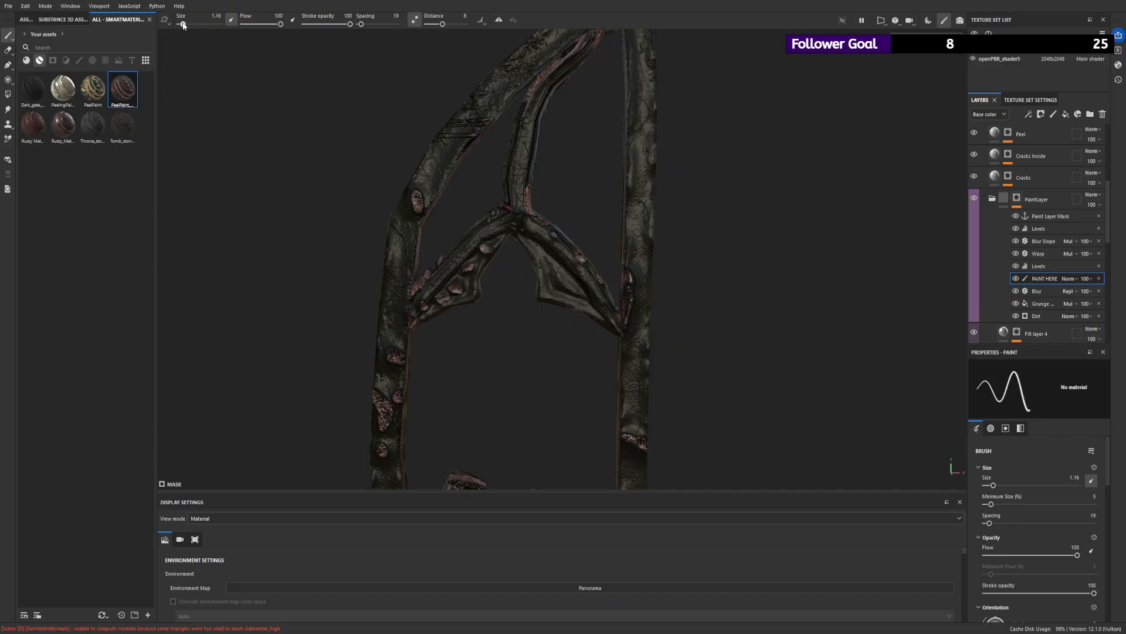
{"action": "scroll", "coordinate": [518, 215], "scroll_direction": "up", "scroll_amount": 2}
{"action": "left_click_drag", "start_coordinate": [582, 250], "coordinate": [593, 260]}
{"action": "right_click_drag", "start_coordinate": [617, 248], "coordinate": [445, 163], "text": "alt"}
{"action": "right_click_drag", "start_coordinate": [586, 211], "coordinate": [707, 285], "text": "alt"}
{"action": "left_click_drag", "start_coordinate": [707, 285], "coordinate": [448, 186], "text": "alt"}
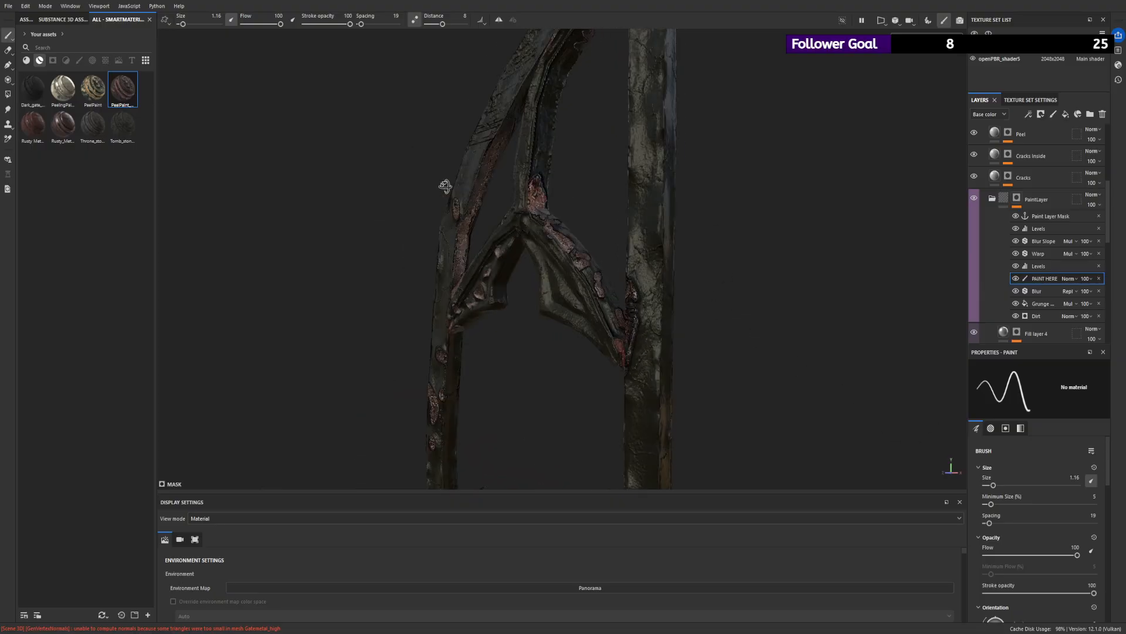
{"action": "left_click_drag", "start_coordinate": [540, 102], "coordinate": [532, 167]}
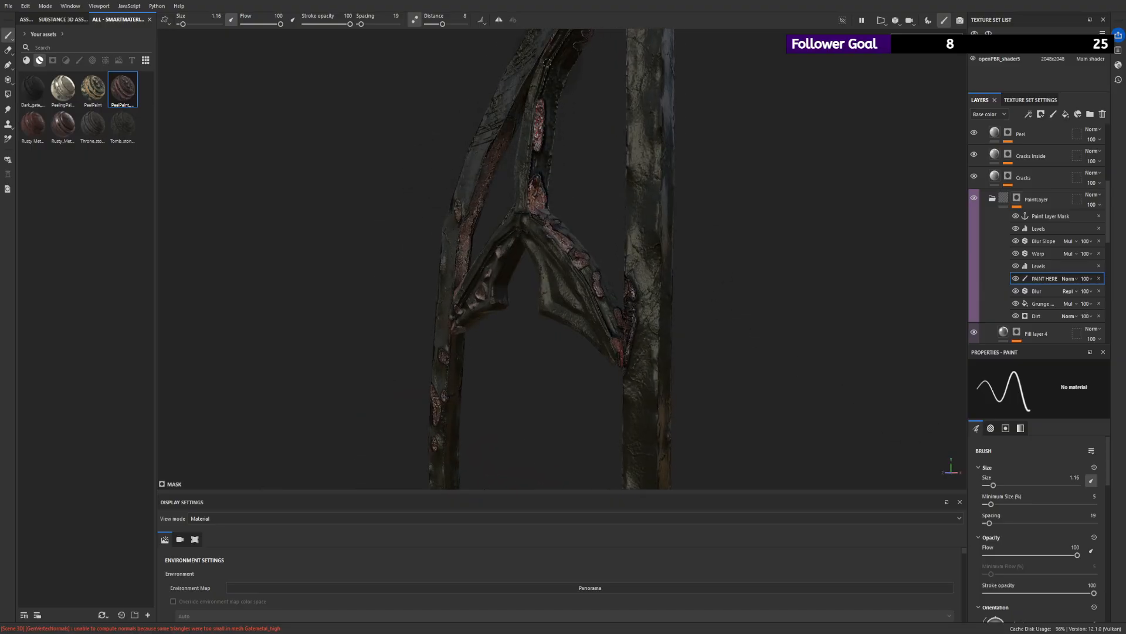
{"action": "mouse_move", "coordinate": [538, 114]}
{"action": "left_mouse_down"}
{"action": "mouse_move", "coordinate": [564, 35]}
{"action": "mouse_move", "coordinate": [538, 126]}
{"action": "left_mouse_up"}
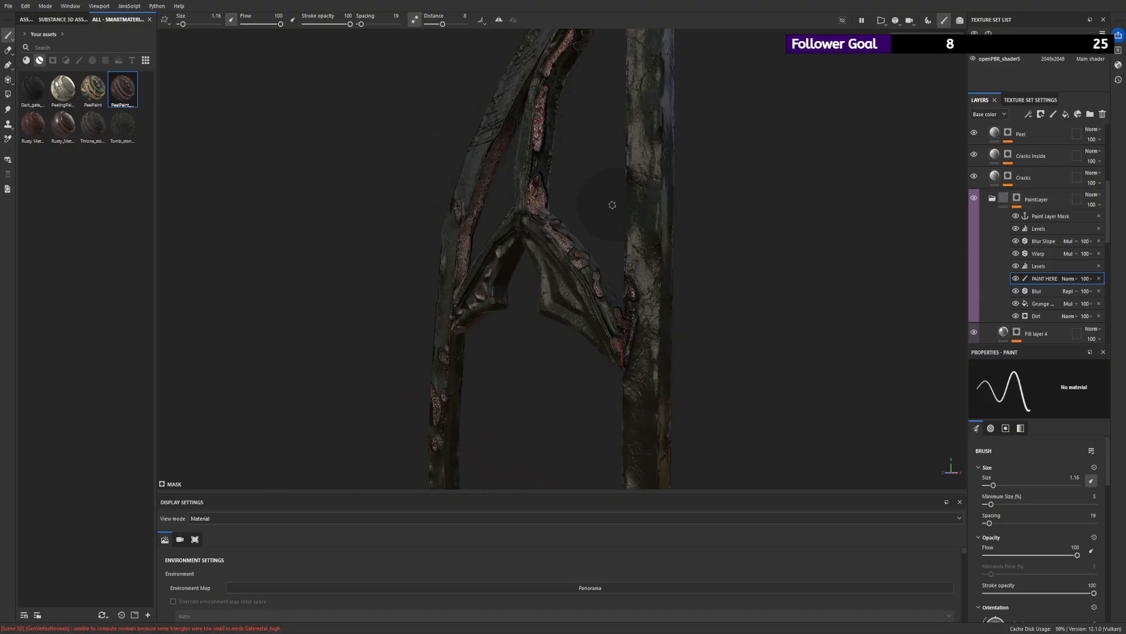
- Examine the painted arch brace and the whole window frame from several angles and distances
{"action": "right_click_drag", "start_coordinate": [611, 204], "coordinate": [516, 153], "text": "alt"}
{"action": "left_click_drag", "start_coordinate": [516, 152], "coordinate": [639, 178], "text": "alt"}
{"action": "right_click_drag", "start_coordinate": [639, 179], "coordinate": [319, 128], "text": "alt"}
{"action": "left_click_drag", "start_coordinate": [319, 128], "coordinate": [575, 217], "text": "alt"}
{"action": "mouse_move", "coordinate": [575, 217]}
{"action": "right_mouse_down", "text": "alt"}
{"action": "mouse_move", "coordinate": [640, 248]}
{"action": "mouse_move", "coordinate": [440, 161]}
{"action": "right_mouse_up", "text": "alt"}
{"action": "left_click_drag", "start_coordinate": [440, 161], "coordinate": [513, 194], "text": "alt"}
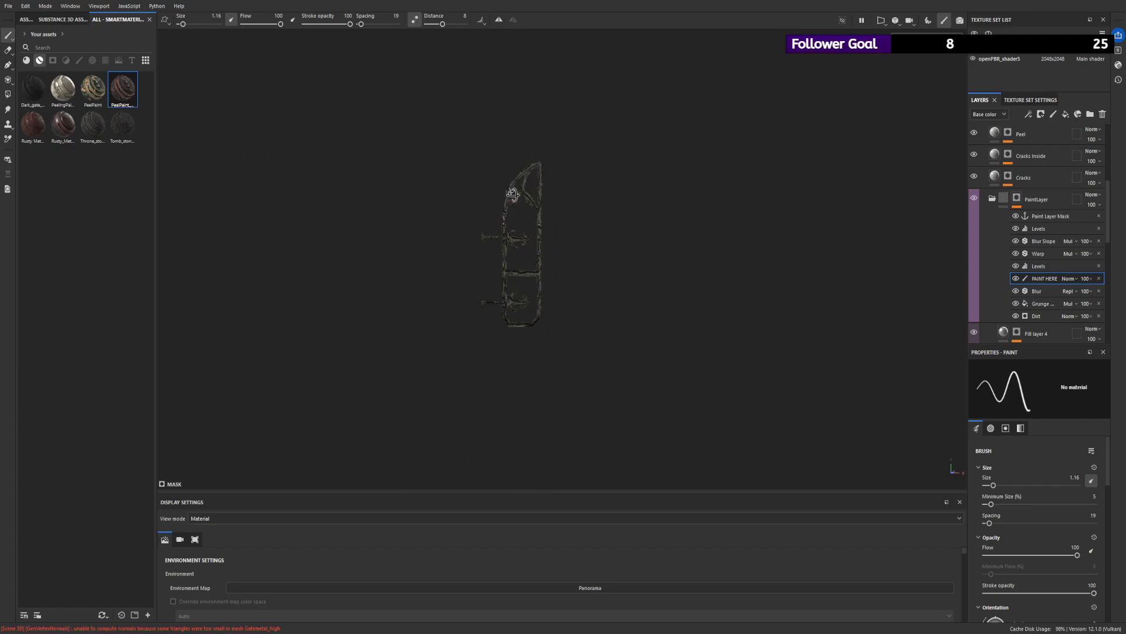
{"action": "right_click_drag", "start_coordinate": [515, 136], "coordinate": [537, 237], "text": "alt"}
{"action": "right_click_drag", "start_coordinate": [592, 270], "coordinate": [715, 387], "text": "alt"}
{"action": "left_click_drag", "start_coordinate": [639, 311], "coordinate": [626, 307], "text": "alt"}
{"action": "mouse_move", "coordinate": [626, 306]}
{"action": "right_mouse_down", "text": "shift"}
{"action": "mouse_move", "coordinate": [495, 279]}
{"action": "mouse_move", "coordinate": [505, 279]}
{"action": "right_mouse_up", "text": "shift"}
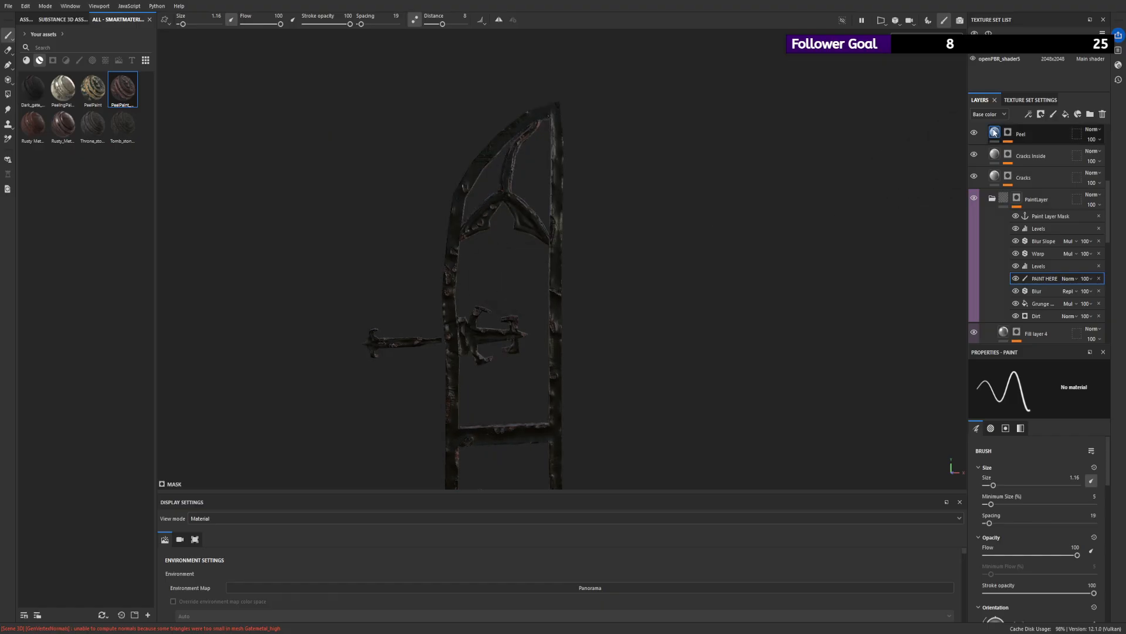
- Collapse the Rusty_Metal_1 group and change the ColVar layer's base color to a dark reddish brown
{"action": "scroll", "coordinate": [1005, 270], "scroll_direction": "down", "scroll_amount": 10}
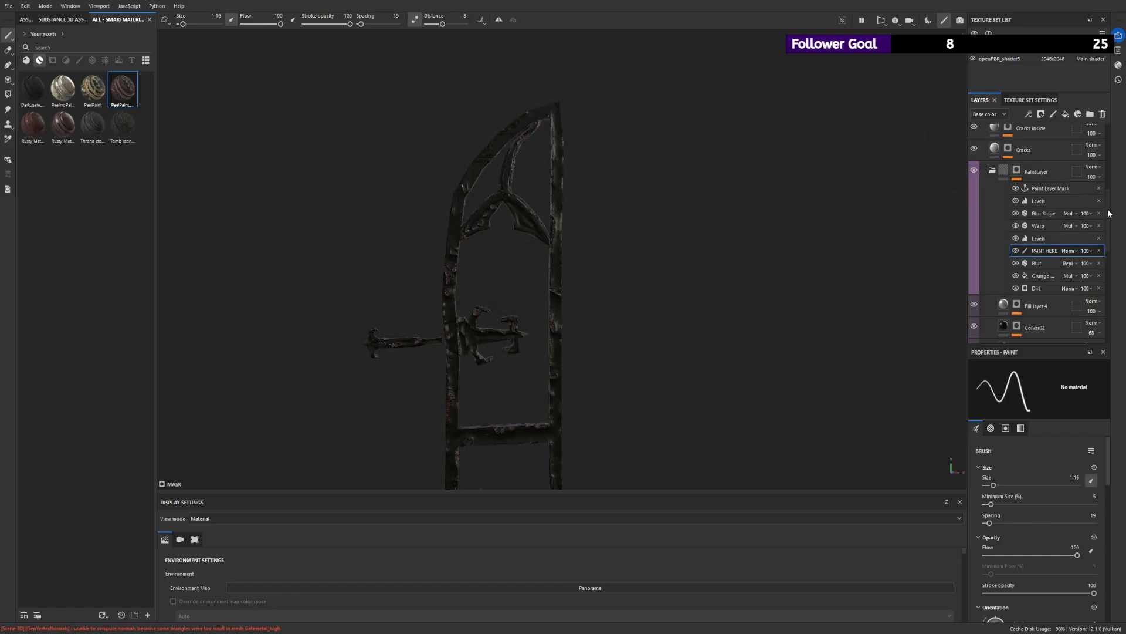
{"action": "scroll", "coordinate": [1091, 258], "scroll_direction": "up", "scroll_amount": 2}
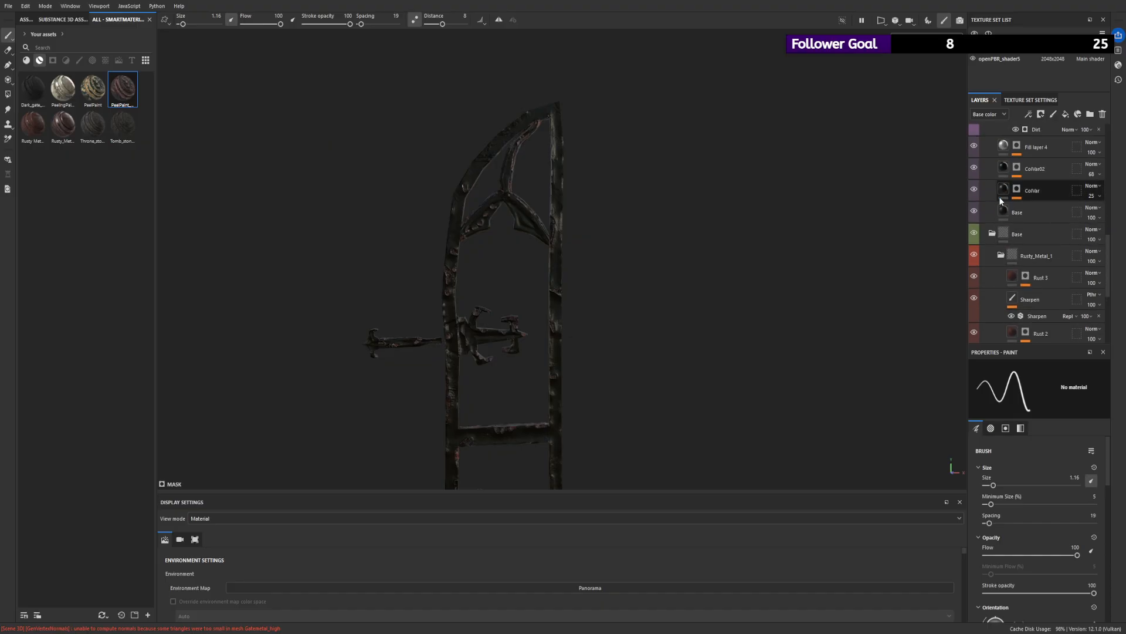
{"action": "left_click", "coordinate": [1032, 190]}
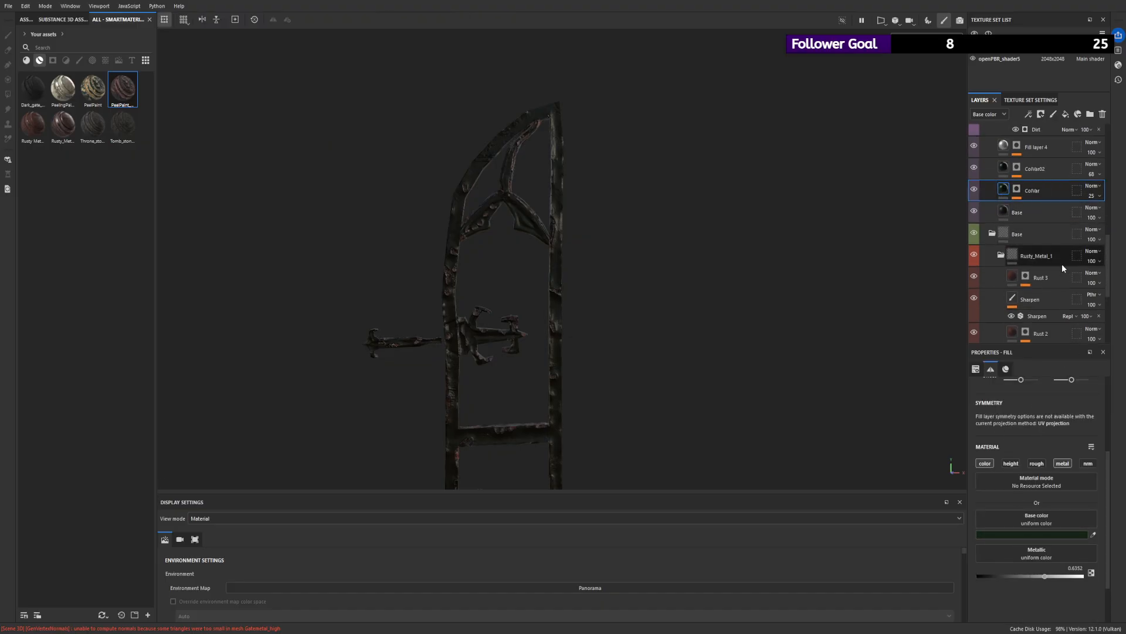
{"action": "scroll", "coordinate": [1041, 233], "scroll_direction": "down", "scroll_amount": 1}
{"action": "scroll", "coordinate": [1040, 234], "scroll_direction": "down", "scroll_amount": 2}
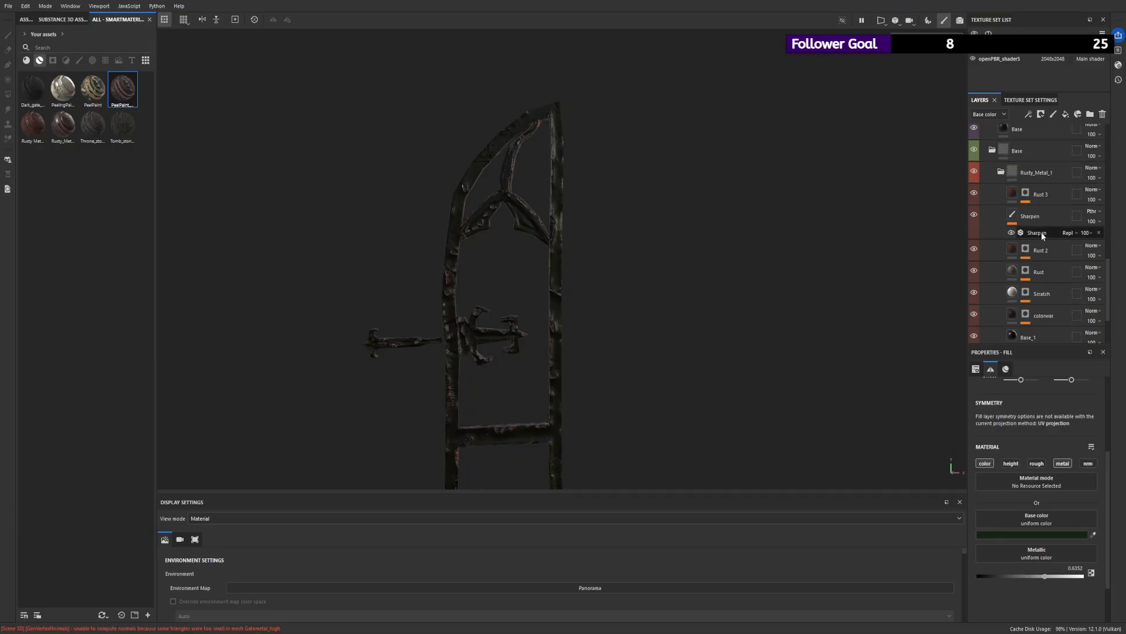
{"action": "left_click", "coordinate": [1001, 172]}
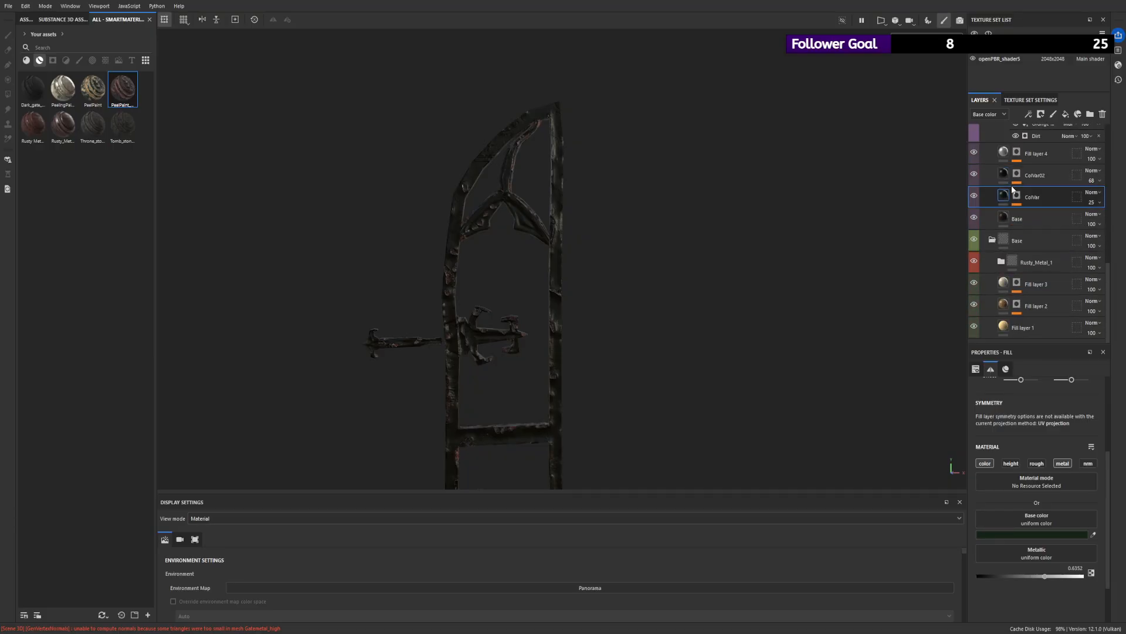
{"action": "left_click", "coordinate": [976, 224]}
{"action": "left_click", "coordinate": [975, 223]}
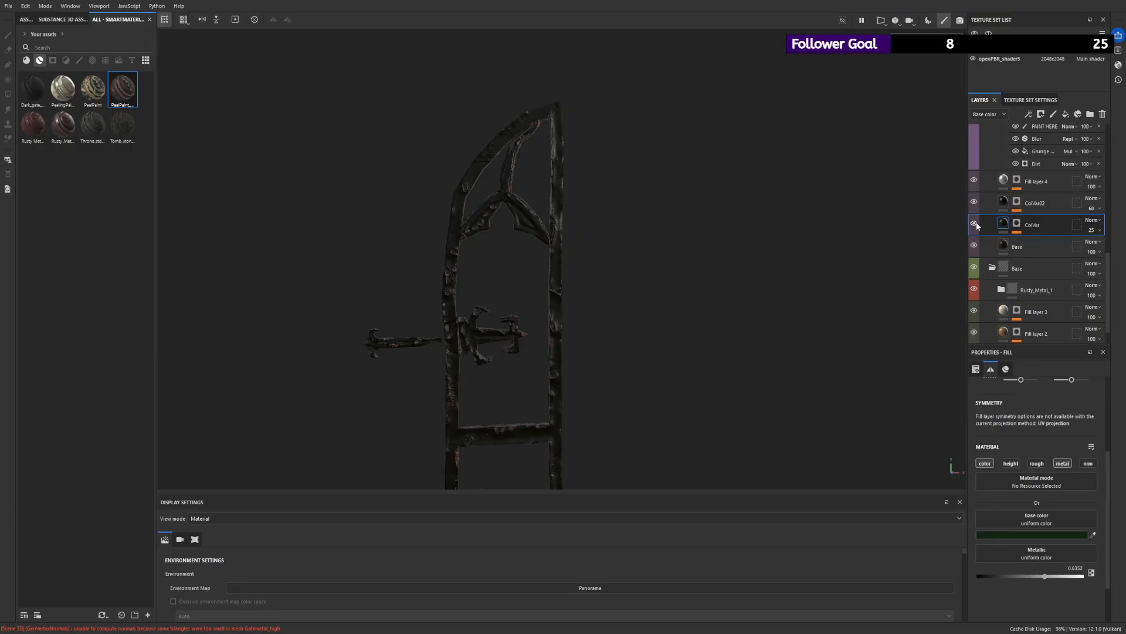
{"action": "right_click_drag", "start_coordinate": [868, 282], "coordinate": [1052, 359], "text": "alt"}
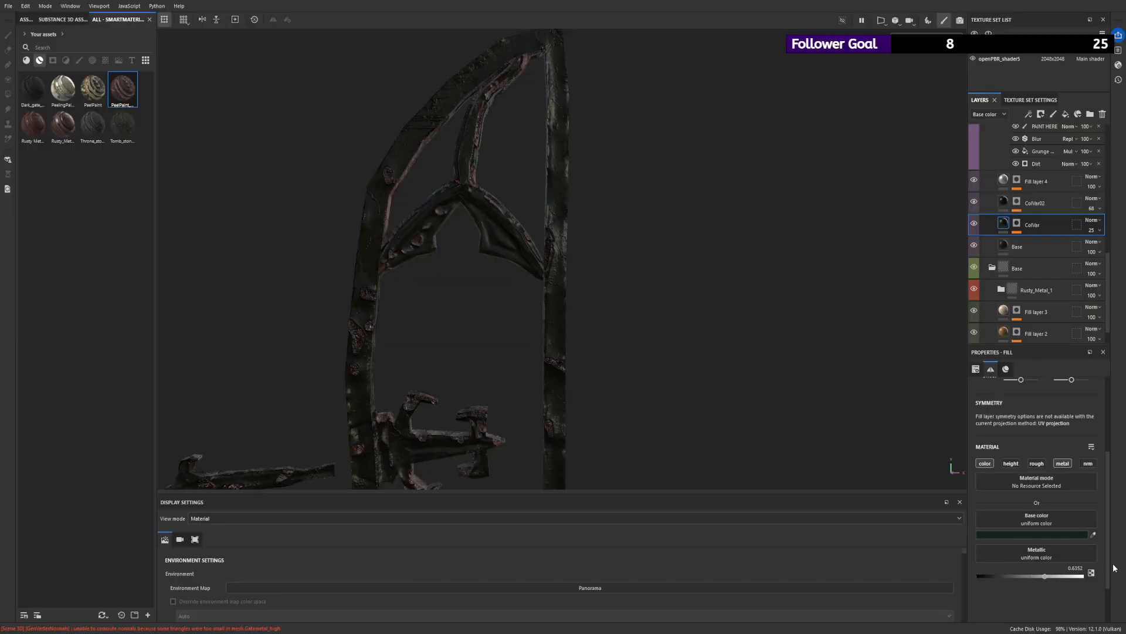
{"action": "left_click_drag", "start_coordinate": [1113, 565], "coordinate": [1114, 585]}
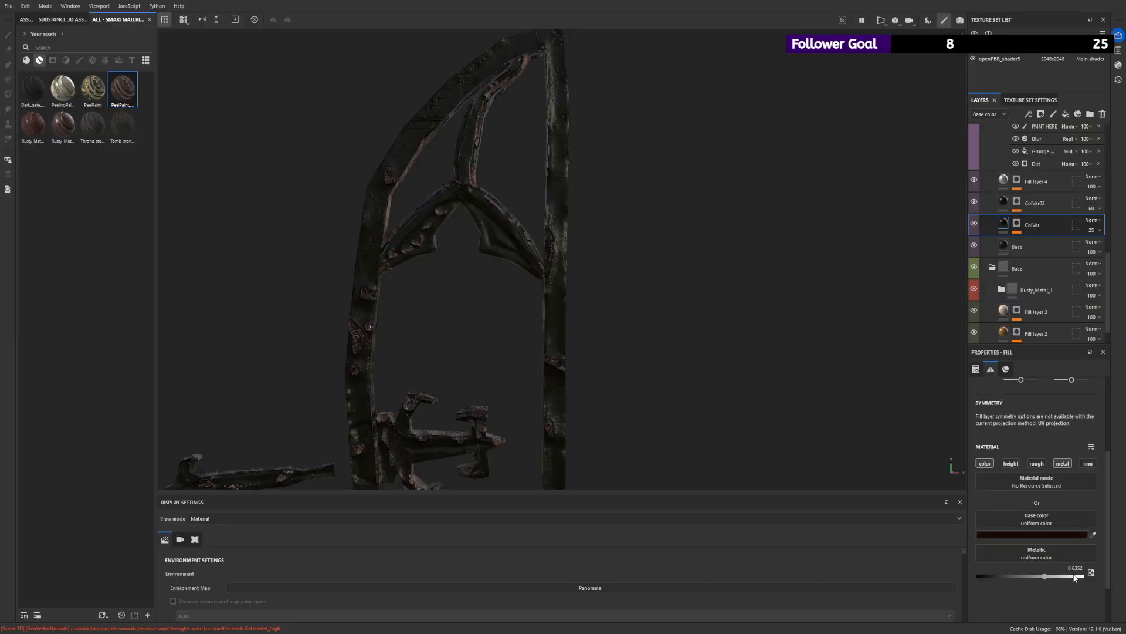
- Select the ColVar02 layer and toggle its visibility to compare its effect on the paint
{"action": "left_click", "coordinate": [978, 204]}
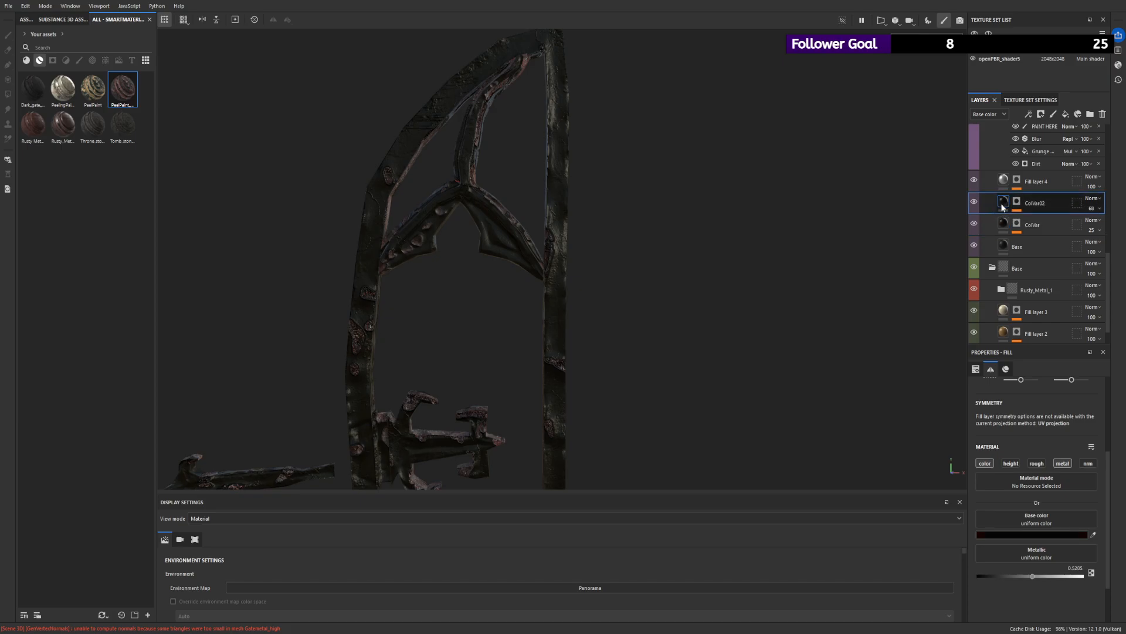
{"action": "left_click", "coordinate": [976, 202]}
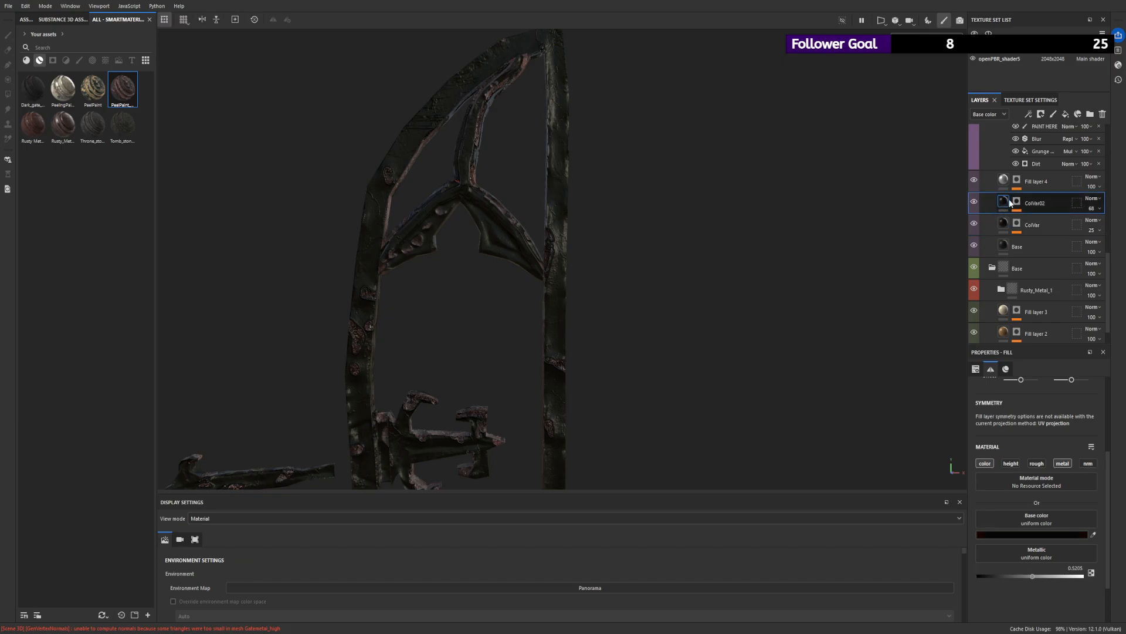
{"action": "left_click", "coordinate": [978, 201]}
{"action": "scroll", "coordinate": [1057, 223], "scroll_direction": "up", "scroll_amount": 4}
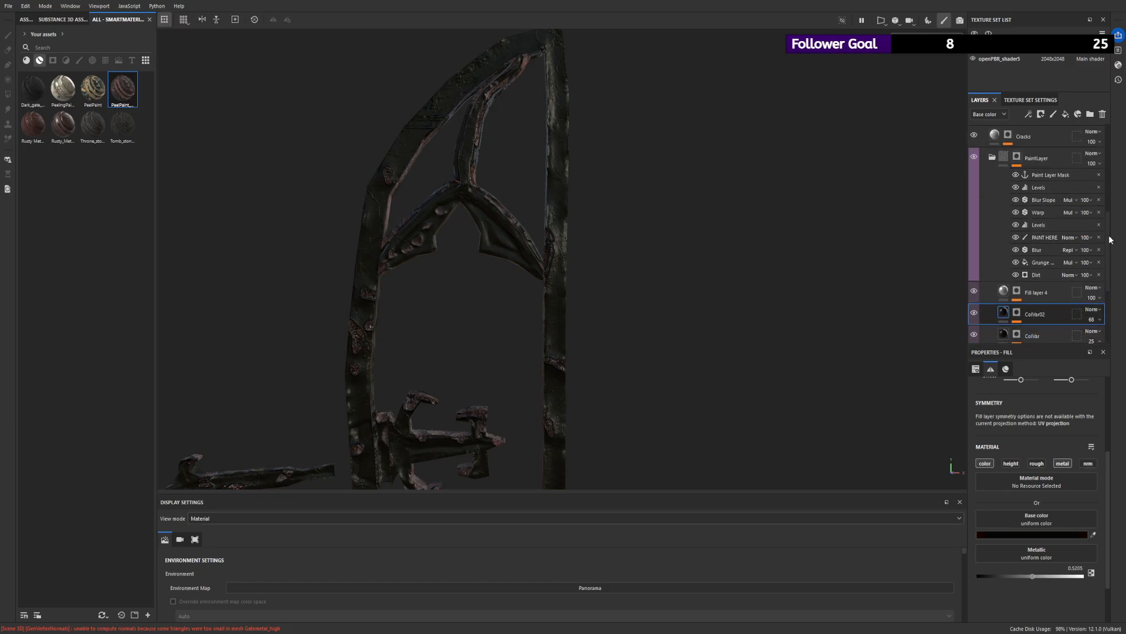
{"action": "left_click_drag", "start_coordinate": [1108, 226], "coordinate": [1100, 302]}
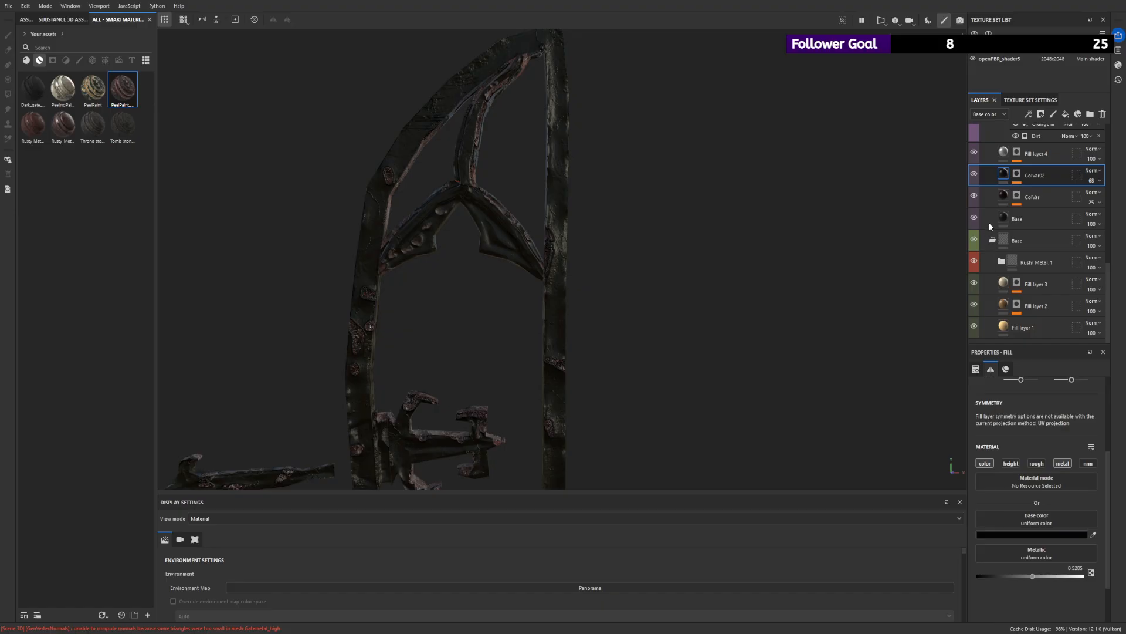
- Check the paint's Base fill layer by toggling its visibility and change its base color to a near-black with a reddish tint
{"action": "scroll", "coordinate": [990, 226], "scroll_direction": "up", "scroll_amount": 2}
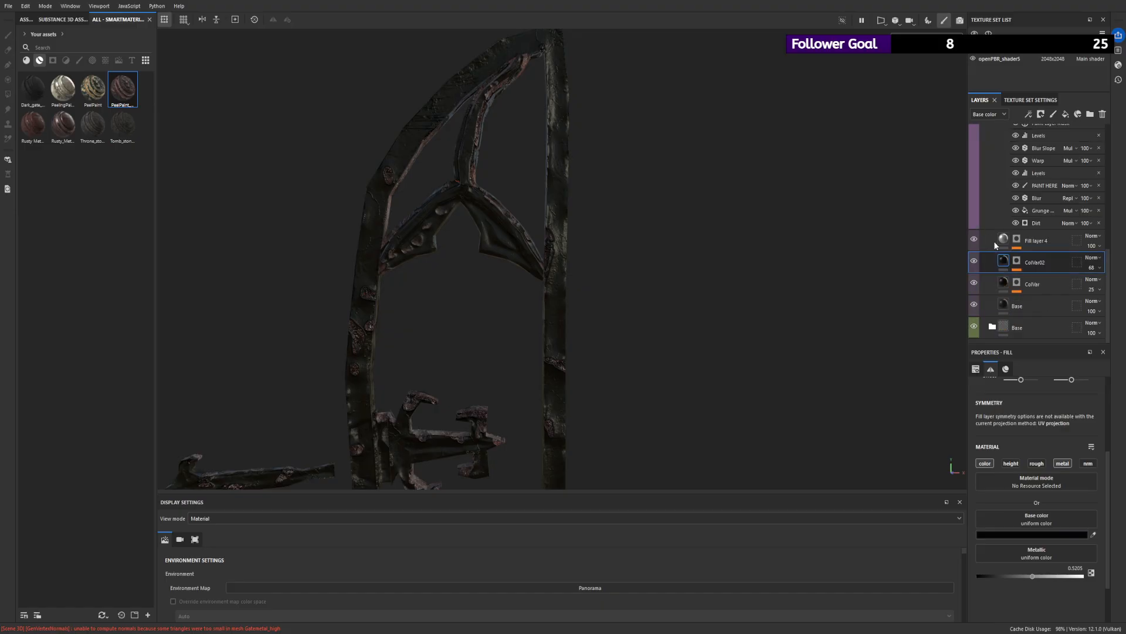
{"action": "left_click", "coordinate": [977, 308]}
{"action": "left_click", "coordinate": [992, 312]}
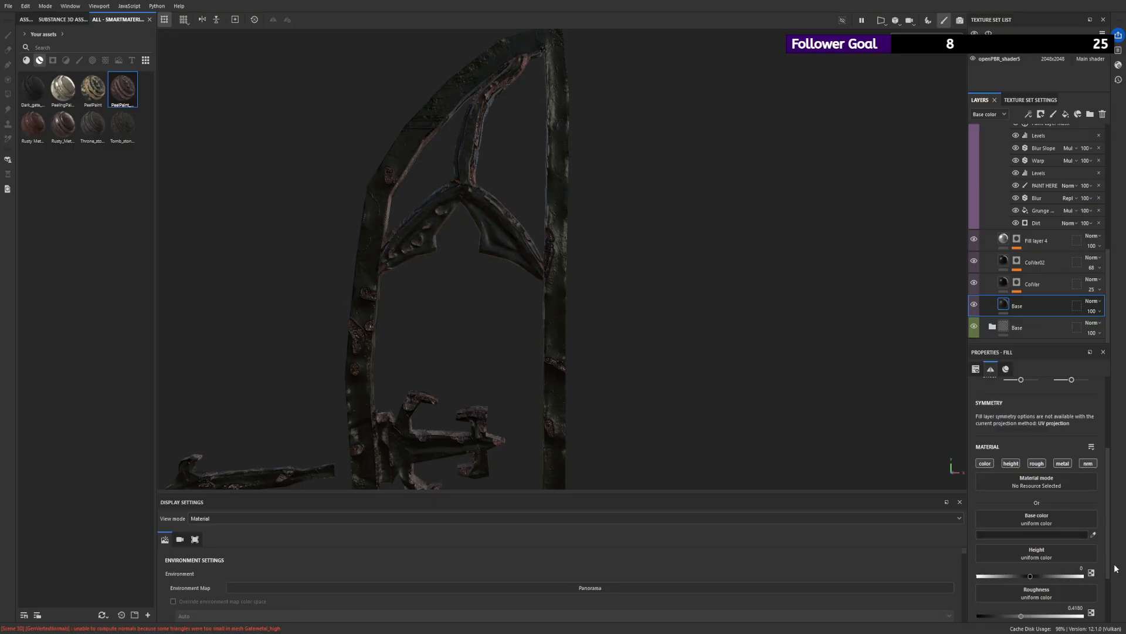
{"action": "left_click_drag", "start_coordinate": [1041, 562], "coordinate": [1100, 572]}
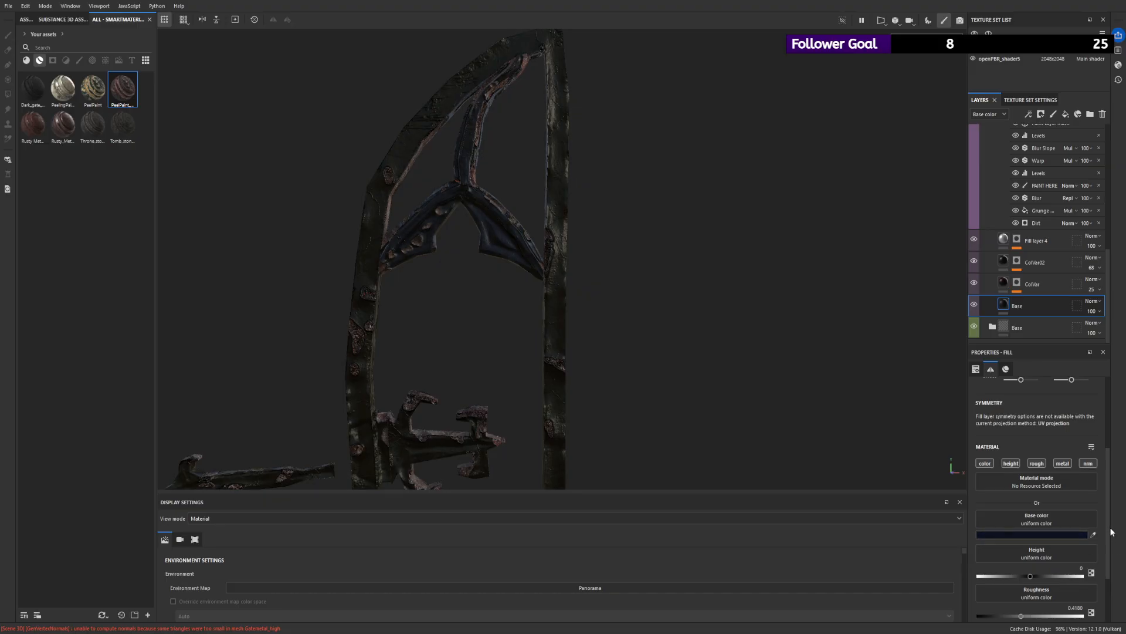
{"action": "mouse_move", "coordinate": [1052, 572]}
{"action": "left_mouse_down"}
{"action": "mouse_move", "coordinate": [1033, 574]}
{"action": "mouse_move", "coordinate": [1115, 575]}
{"action": "mouse_move", "coordinate": [1033, 570]}
{"action": "mouse_move", "coordinate": [1050, 578]}
{"action": "left_mouse_up"}
{"action": "right_click_drag", "start_coordinate": [757, 358], "coordinate": [704, 316], "text": "alt"}
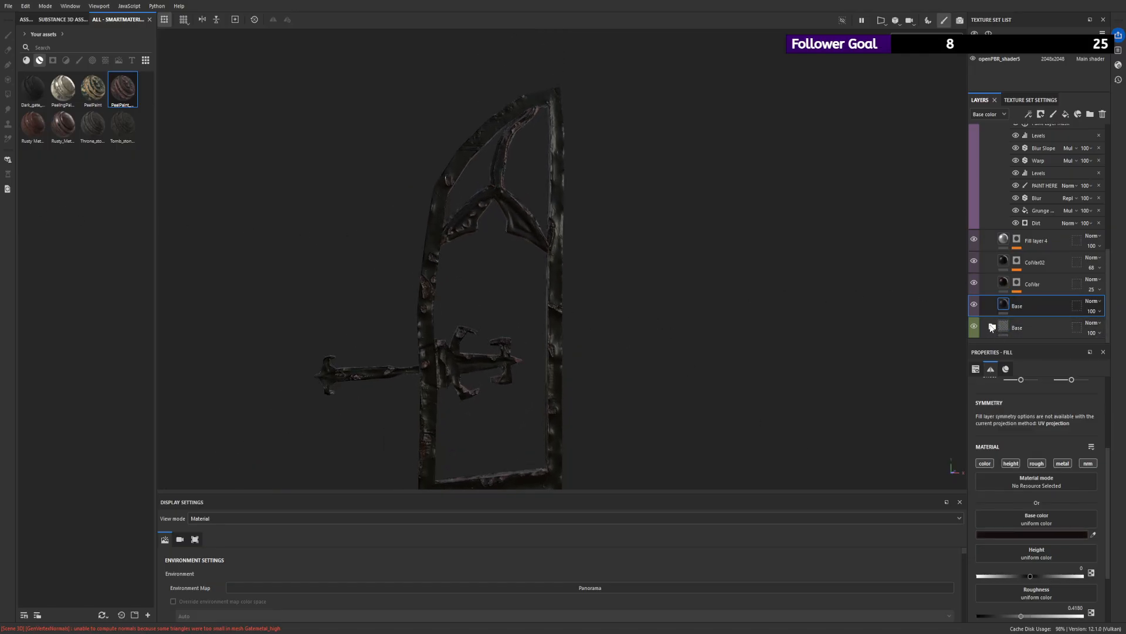
- Switch to the openPBR_shader5 texture set and change its Base fill layer's base color to a very dark red
{"action": "scroll", "coordinate": [1019, 329], "scroll_direction": "down", "scroll_amount": 2}
{"action": "scroll", "coordinate": [1000, 255], "scroll_direction": "up", "scroll_amount": 2}
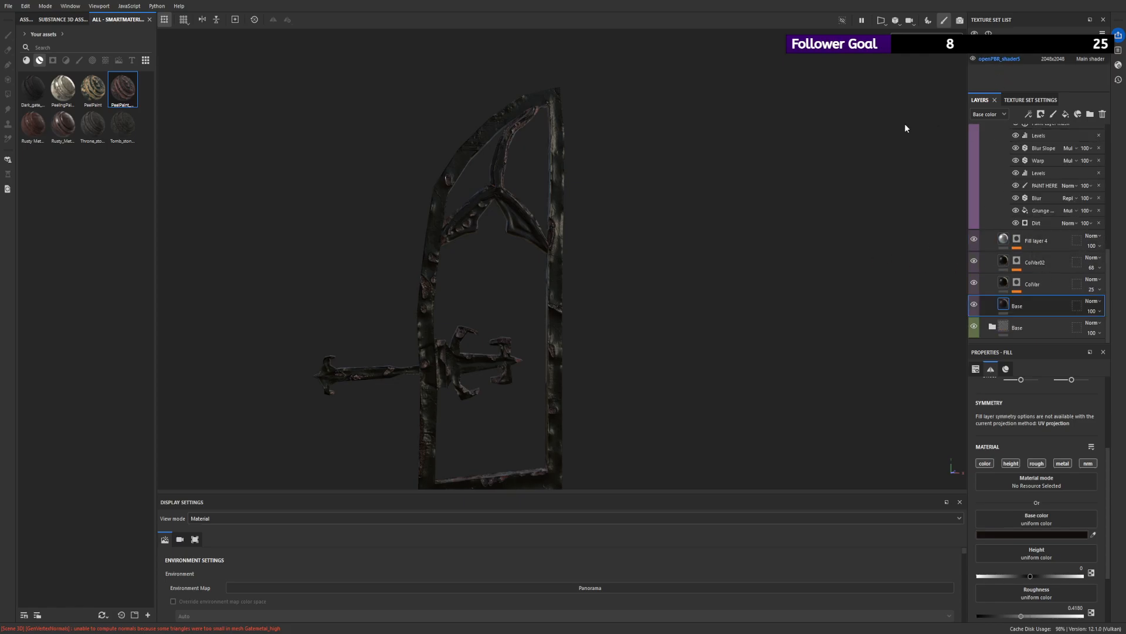
{"action": "left_click", "coordinate": [1000, 59]}
{"action": "scroll", "coordinate": [1020, 319], "scroll_direction": "down", "scroll_amount": 1}
{"action": "left_click", "coordinate": [1005, 298]}
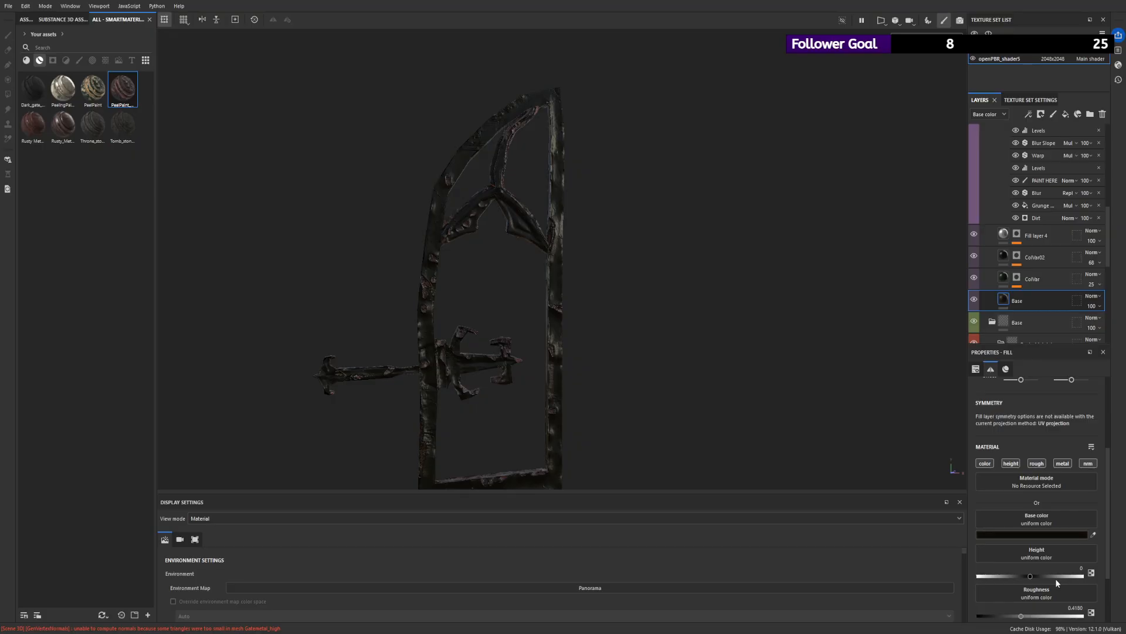
{"action": "scroll", "coordinate": [563, 334], "scroll_direction": "up", "scroll_amount": 4}
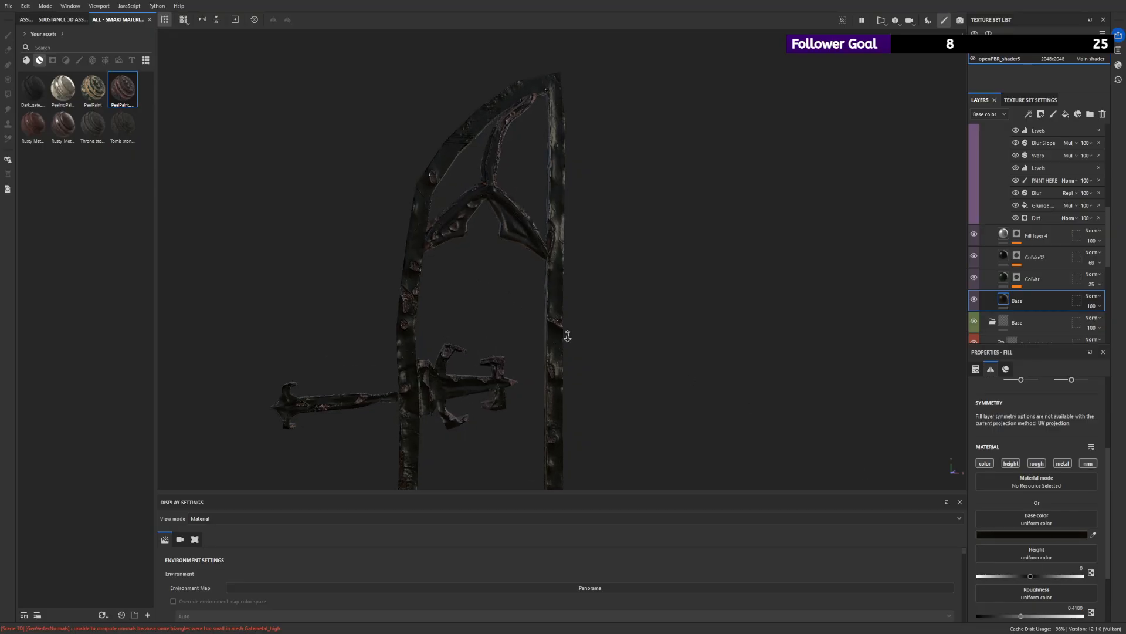
{"action": "mouse_move", "coordinate": [1058, 577]}
{"action": "left_mouse_down"}
{"action": "mouse_move", "coordinate": [1045, 574]}
{"action": "mouse_move", "coordinate": [1079, 578]}
{"action": "left_mouse_up"}
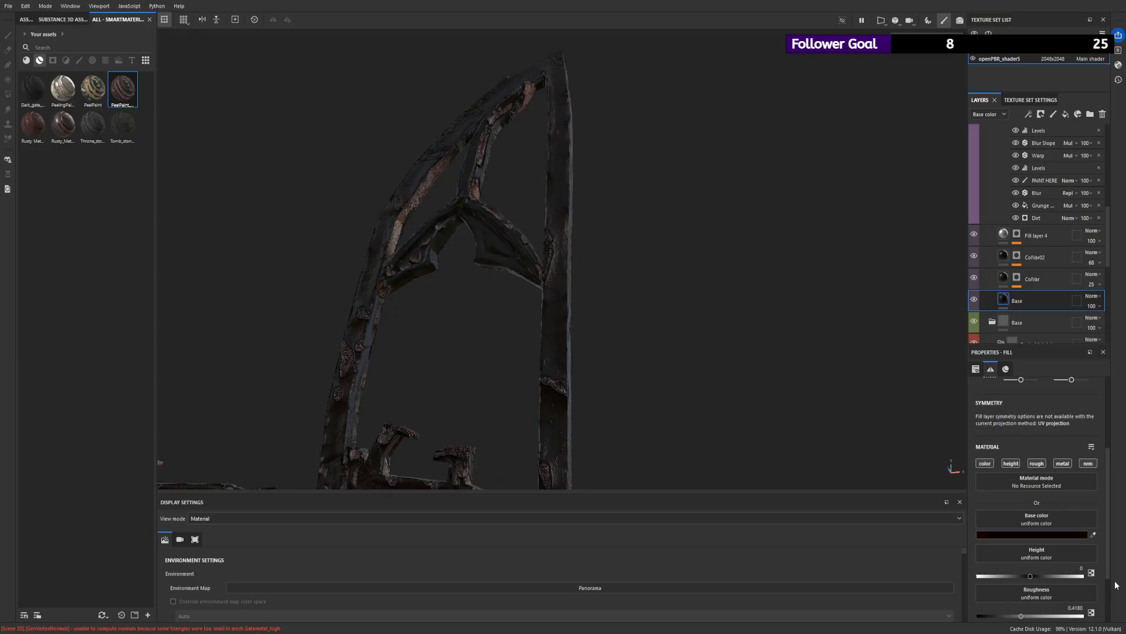
- Review the recolored window frame as a whole and save the project
{"action": "right_click_drag", "start_coordinate": [610, 352], "coordinate": [118, 183], "text": "alt"}
{"action": "left_click_drag", "start_coordinate": [516, 282], "coordinate": [550, 329], "text": "alt"}
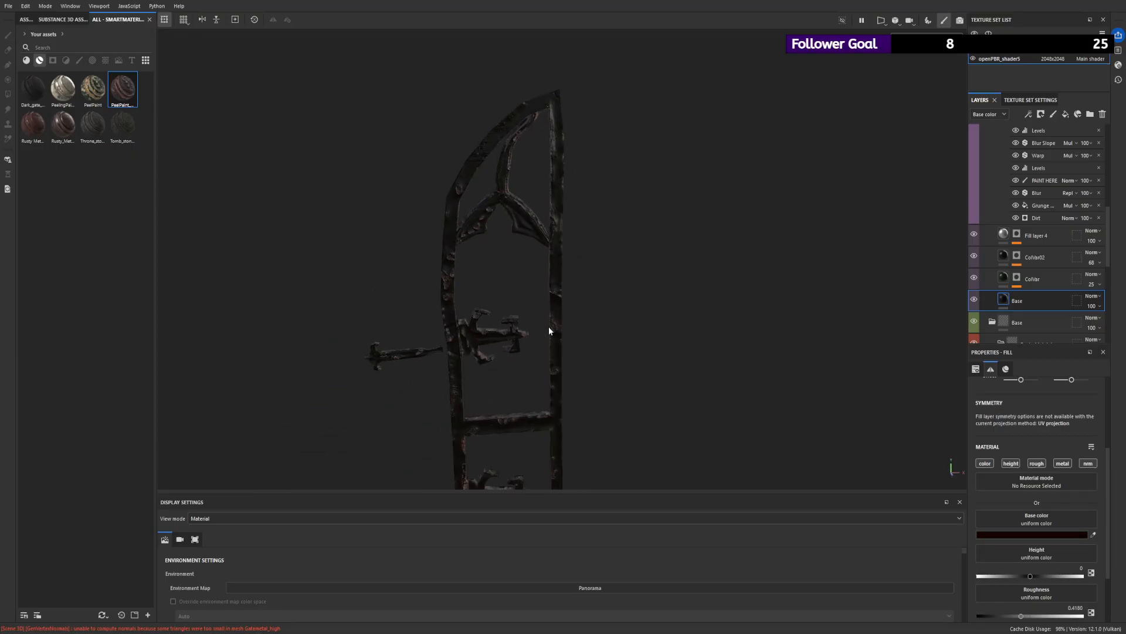
{"action": "right_click_drag", "start_coordinate": [551, 329], "coordinate": [44, 184], "text": "alt"}
{"action": "left_click_drag", "start_coordinate": [520, 284], "coordinate": [503, 244], "text": "alt"}
{"action": "key", "text": "ctrl+s"}
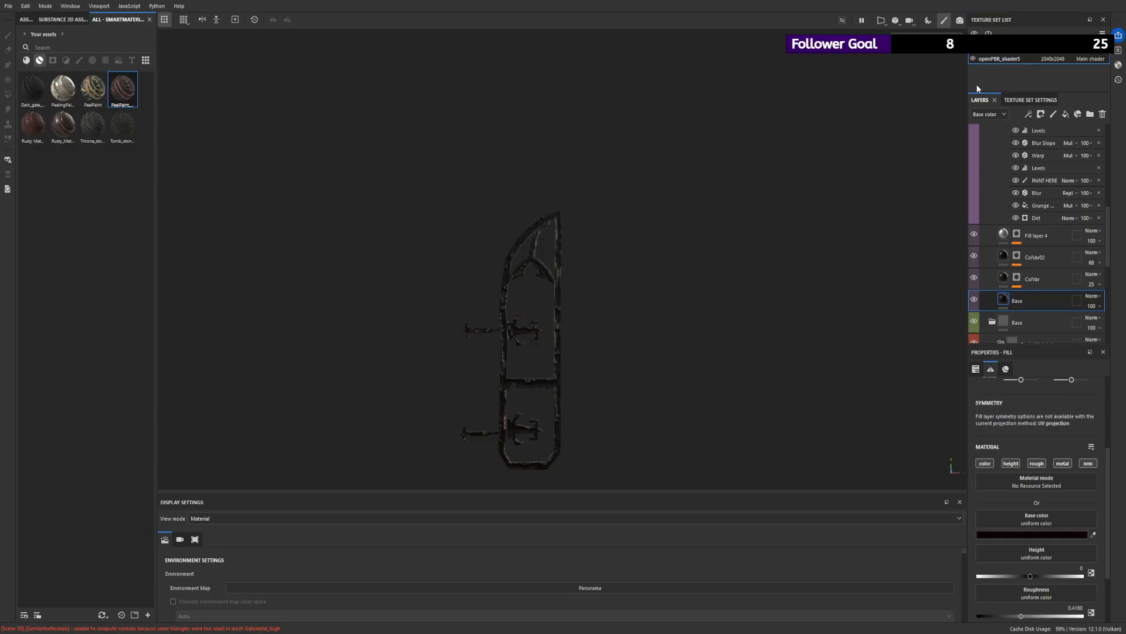
- Collapse the PeelPaint_RUSTED_1 group and save the project again
{"action": "scroll", "coordinate": [1038, 140], "scroll_direction": "up", "scroll_amount": 3}
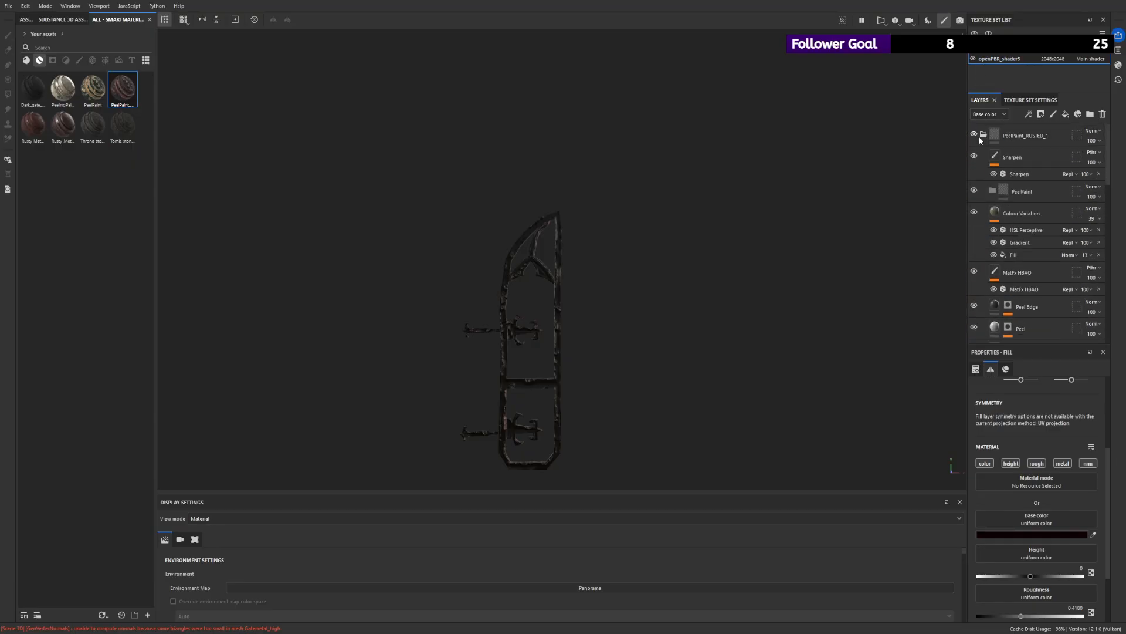
{"action": "left_click", "coordinate": [983, 135]}
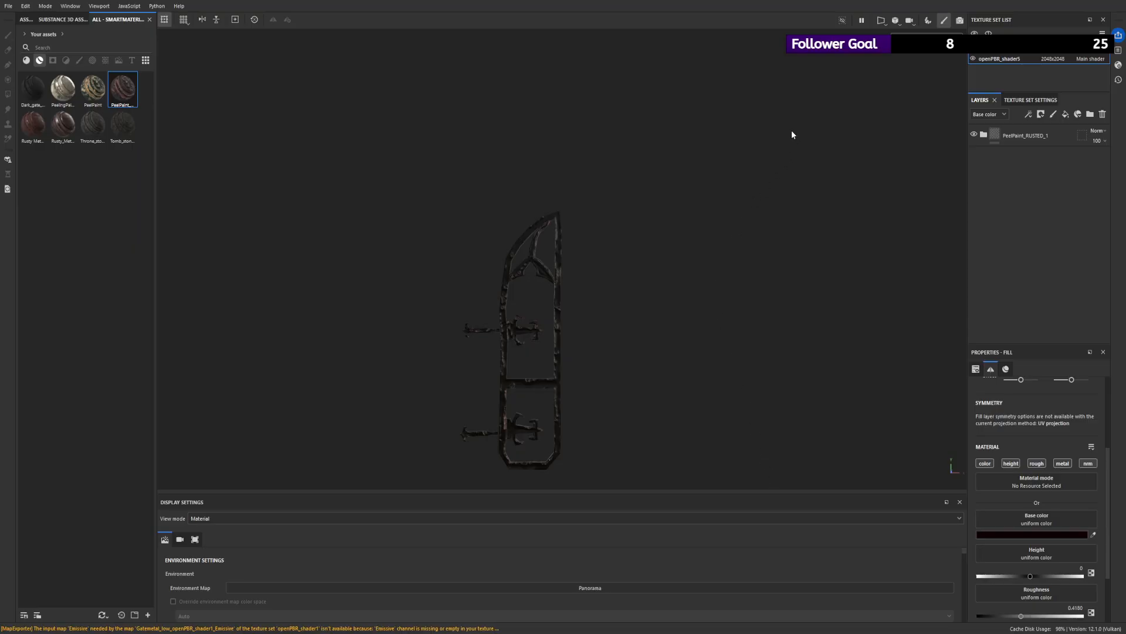
{"action": "left_click_drag", "start_coordinate": [575, 258], "coordinate": [352, 291], "text": "alt"}
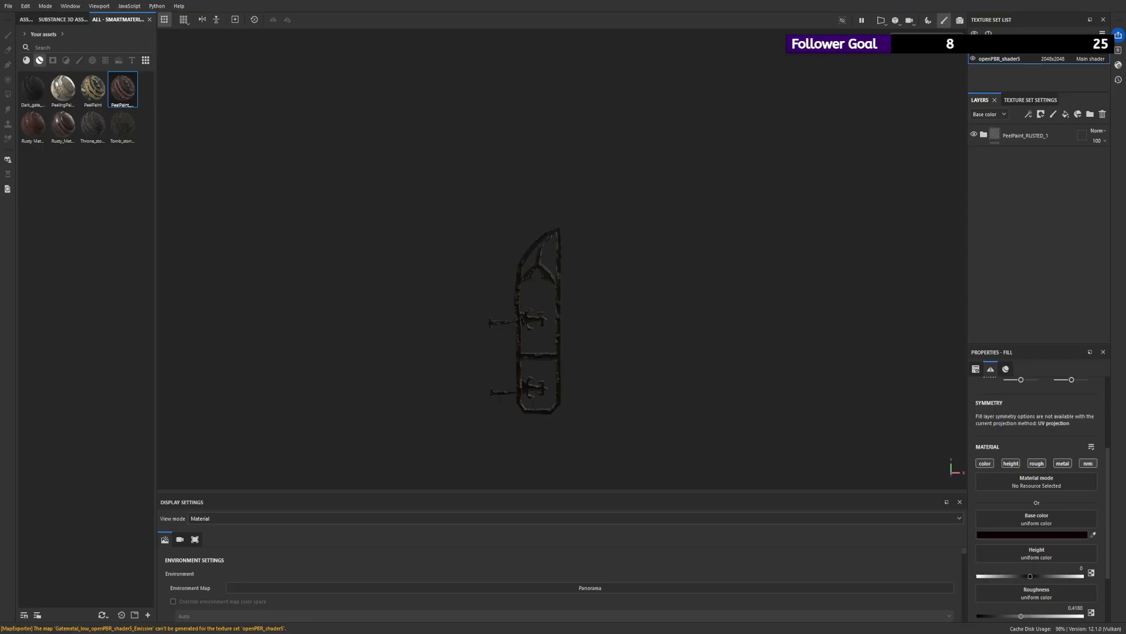
{"action": "key", "text": "ctrl+s"}
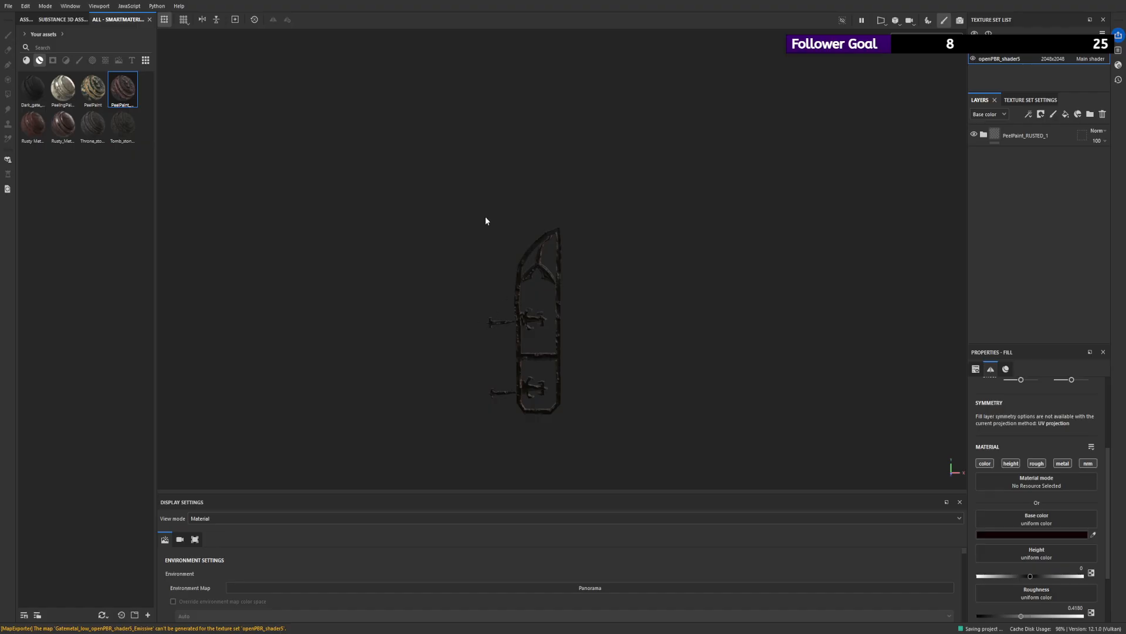
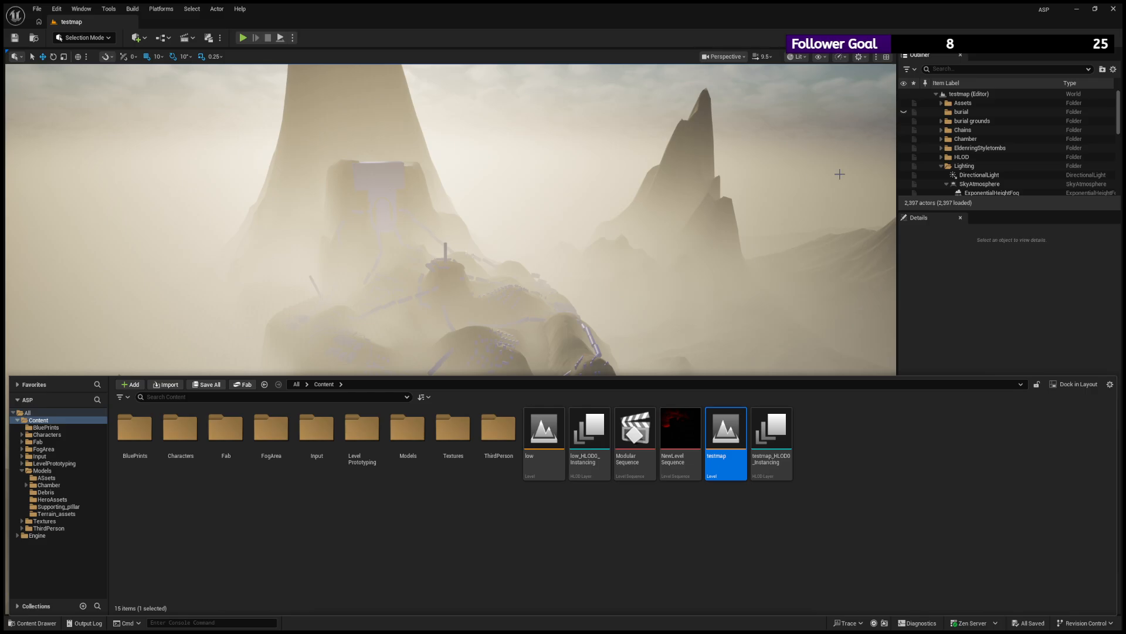
- Examine the blue gate blockout and the beam above its doorway on the mountain, from close up and from farther away
{"action": "left_click", "coordinate": [382, 171]}
{"action": "key", "text": "f"}
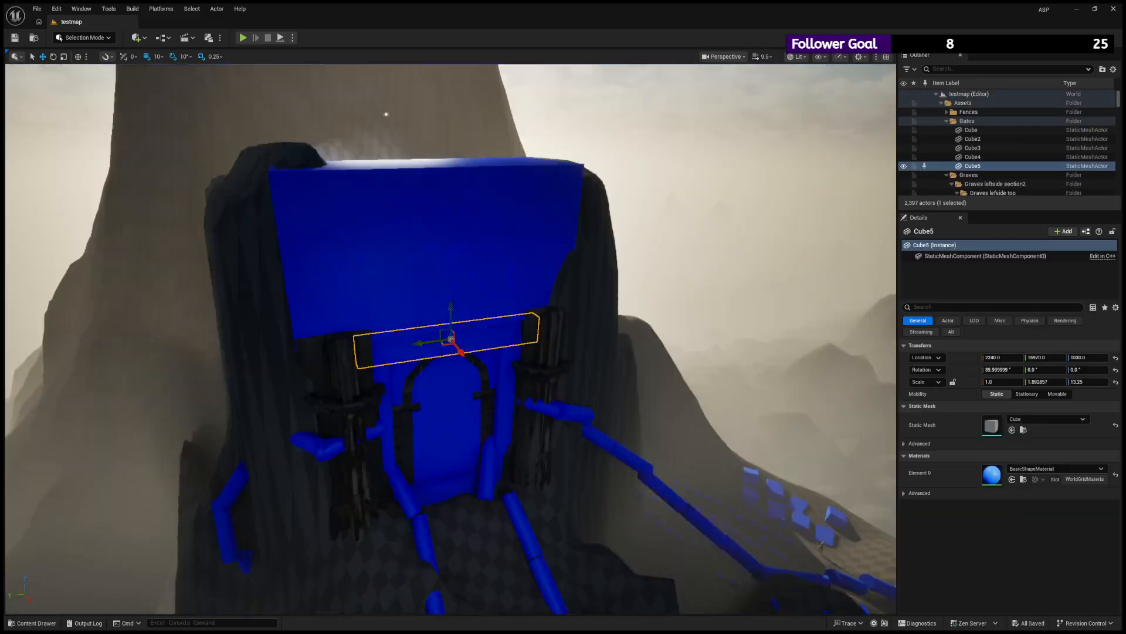
{"action": "scroll", "coordinate": [451, 339], "scroll_direction": "down", "scroll_amount": 10}
{"action": "left_click_drag", "start_coordinate": [860, 302], "coordinate": [664, 274], "text": "alt"}
{"action": "key", "text": "f"}
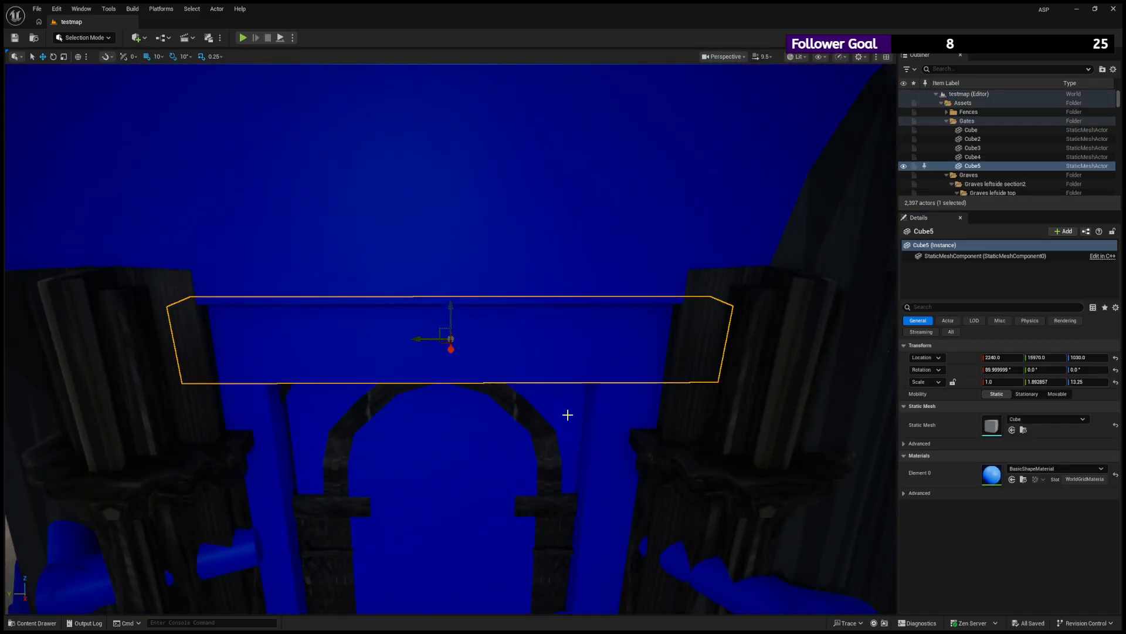
{"action": "scroll", "coordinate": [566, 415], "scroll_direction": "down", "scroll_amount": 5}
{"action": "left_click_drag", "start_coordinate": [565, 415], "coordinate": [587, 364], "text": "alt"}
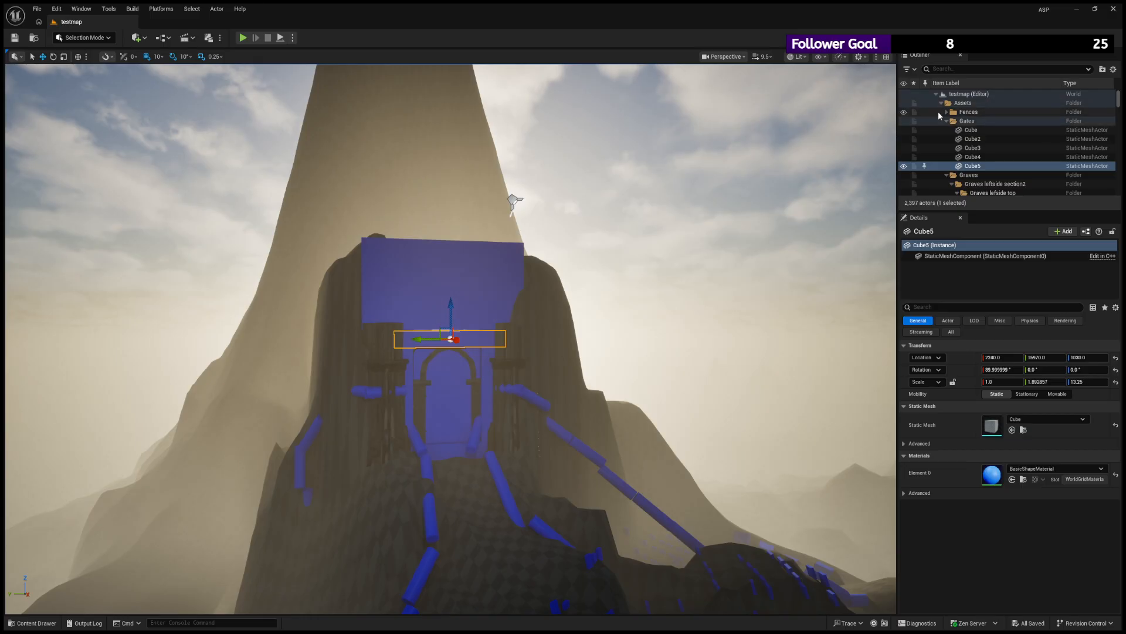
- Collapse the Assets actor folder and toggle the VolumetricCloud's visibility to check its effect on the scene
{"action": "left_click", "coordinate": [941, 102]}
{"action": "scroll", "coordinate": [962, 154], "scroll_direction": "down", "scroll_amount": 1}
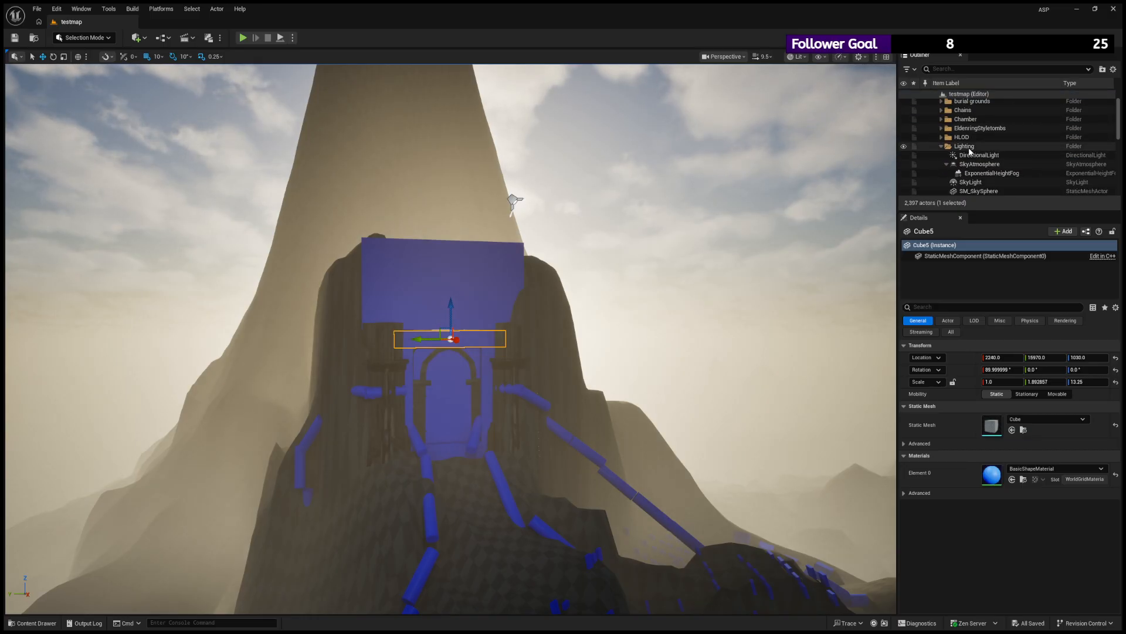
{"action": "scroll", "coordinate": [921, 164], "scroll_direction": "down", "scroll_amount": 2}
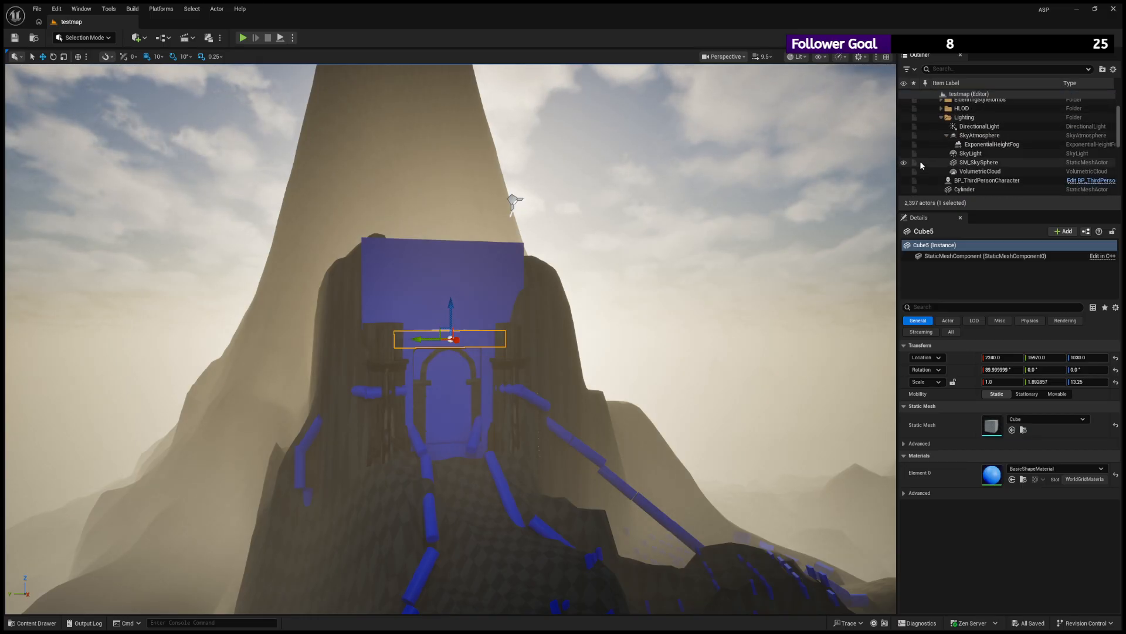
{"action": "left_click", "coordinate": [904, 171]}
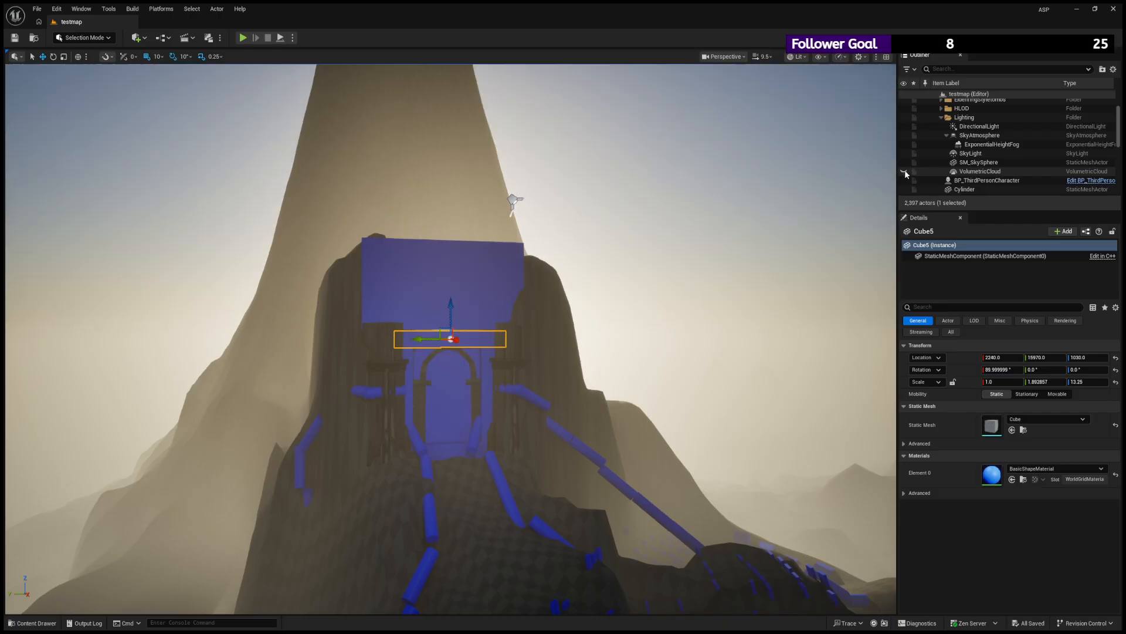
{"action": "left_click", "coordinate": [904, 171]}
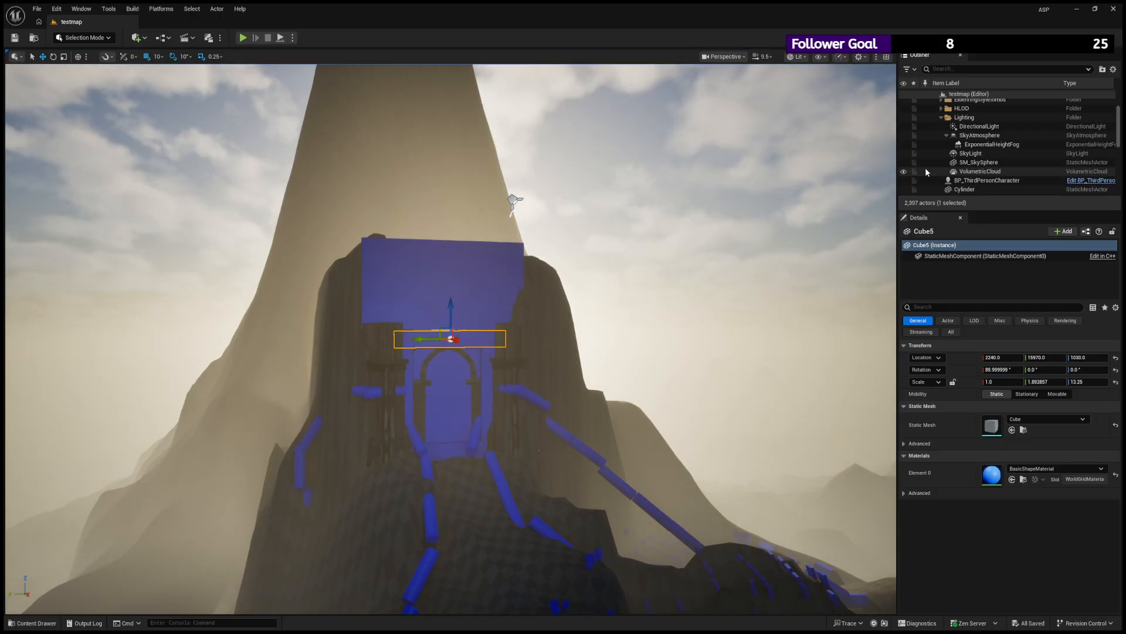
{"action": "scroll", "coordinate": [925, 167], "scroll_direction": "down", "scroll_amount": 2}
{"action": "scroll", "coordinate": [932, 170], "scroll_direction": "up", "scroll_amount": 2}
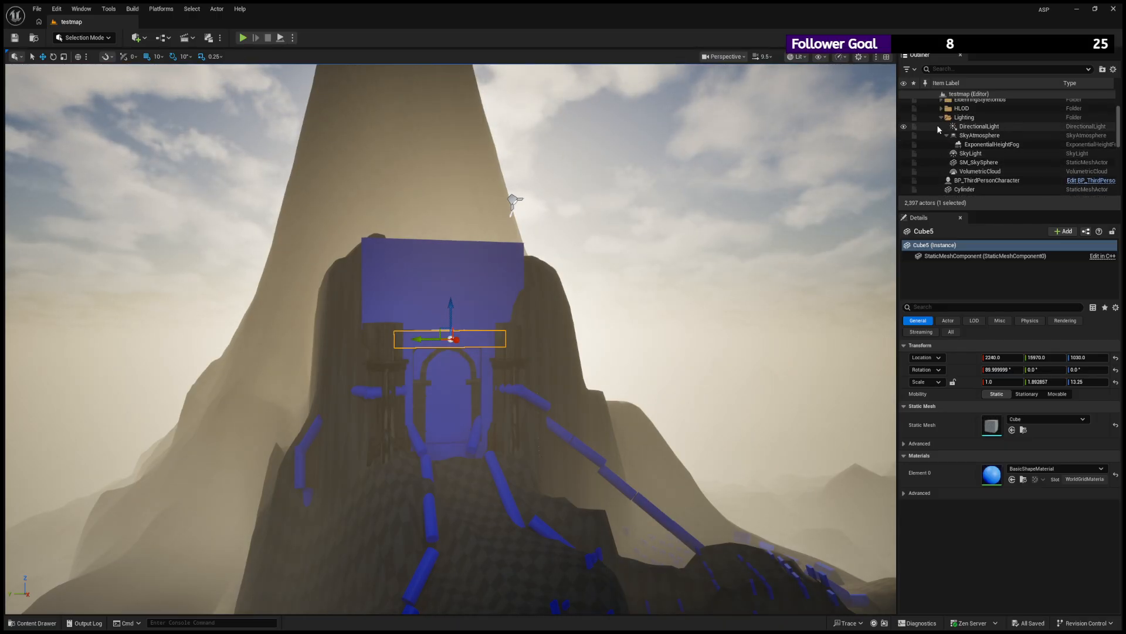
- Collapse the Lighting folder and hide the LocalFogVolume to clear the fog around the mountain
{"action": "left_click", "coordinate": [940, 117]}
{"action": "scroll", "coordinate": [941, 158], "scroll_direction": "down", "scroll_amount": 2}
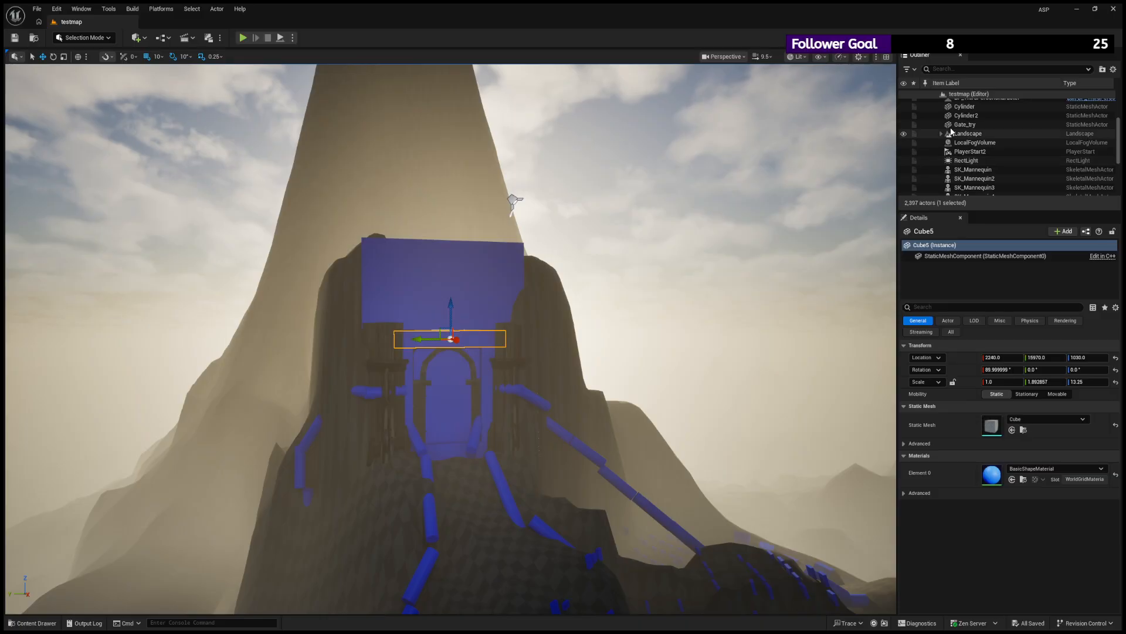
{"action": "scroll", "coordinate": [962, 132], "scroll_direction": "down", "scroll_amount": 1}
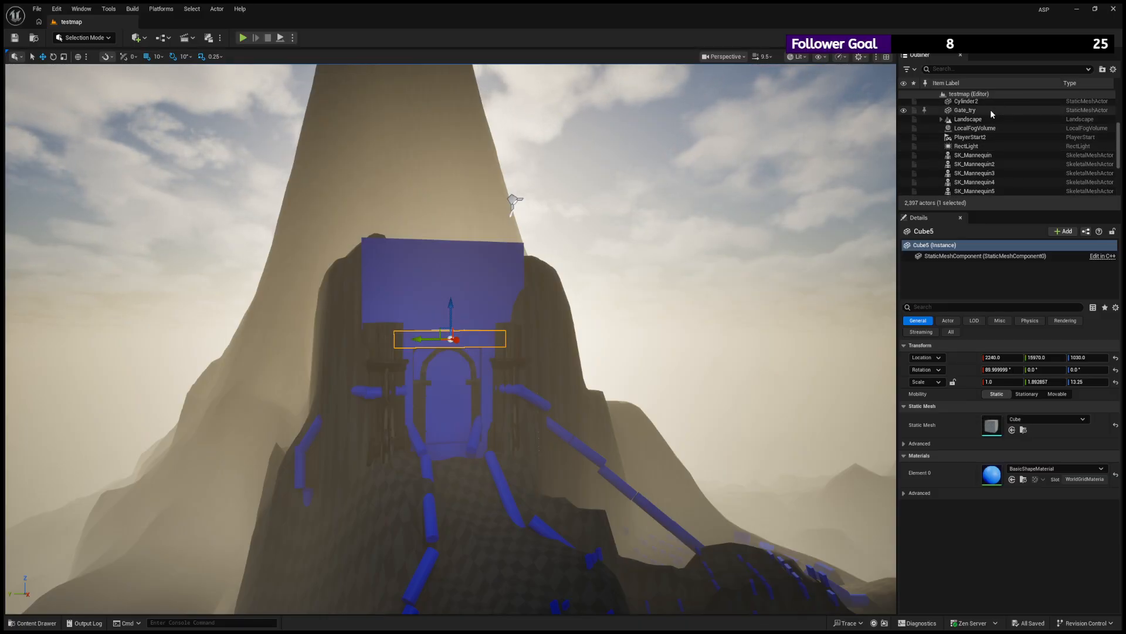
{"action": "left_click", "coordinate": [903, 128]}
{"action": "scroll", "coordinate": [807, 163], "scroll_direction": "down", "scroll_amount": 5}
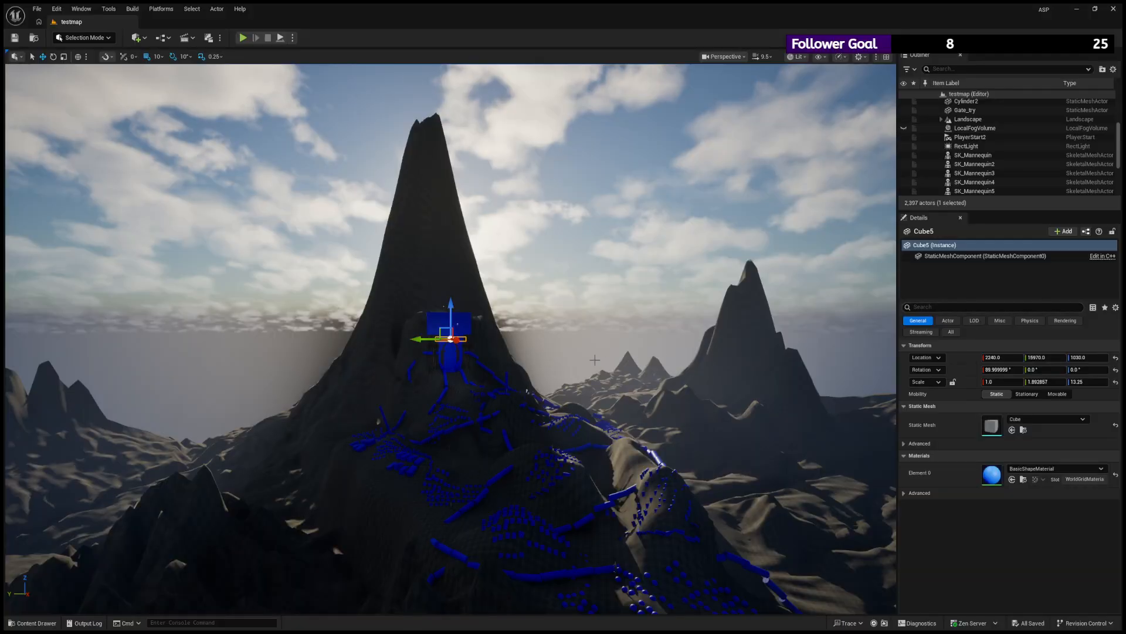
{"action": "scroll", "coordinate": [554, 377], "scroll_direction": "down", "scroll_amount": 3}
{"action": "left_click_drag", "start_coordinate": [553, 377], "coordinate": [539, 419], "text": "alt"}
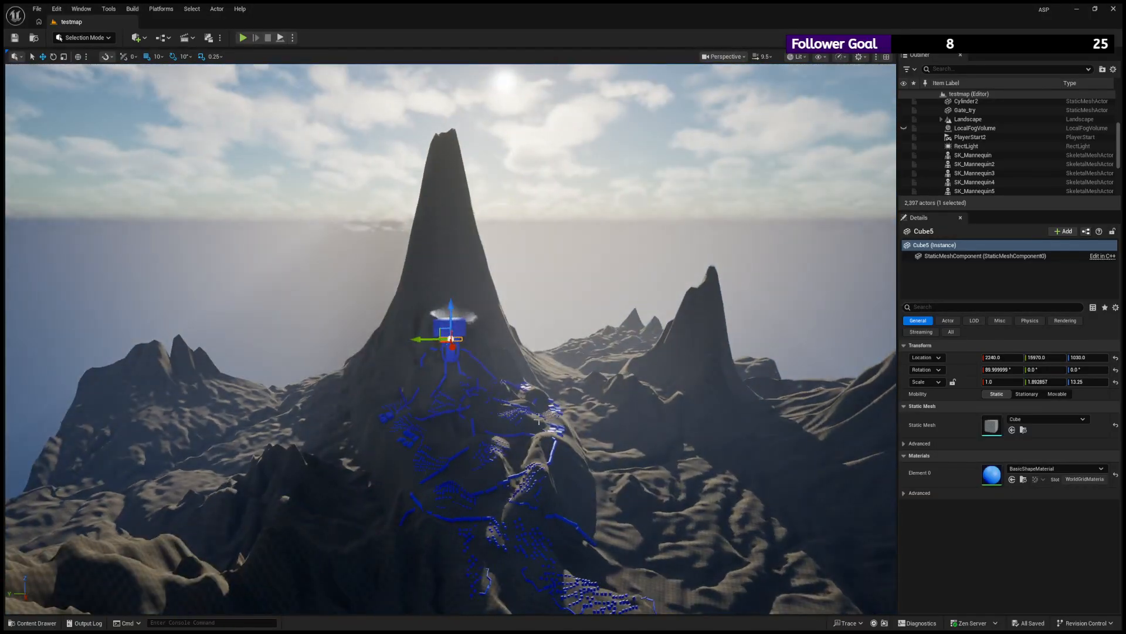
- Move the Gate_try mesh forward out of the blue doorway blockout to an X location of 2510
{"action": "left_click", "coordinate": [456, 357]}
{"action": "key", "text": "f"}
{"action": "scroll", "coordinate": [566, 402], "scroll_direction": "down", "scroll_amount": 5}
{"action": "left_click_drag", "start_coordinate": [642, 461], "coordinate": [664, 425], "text": "alt"}
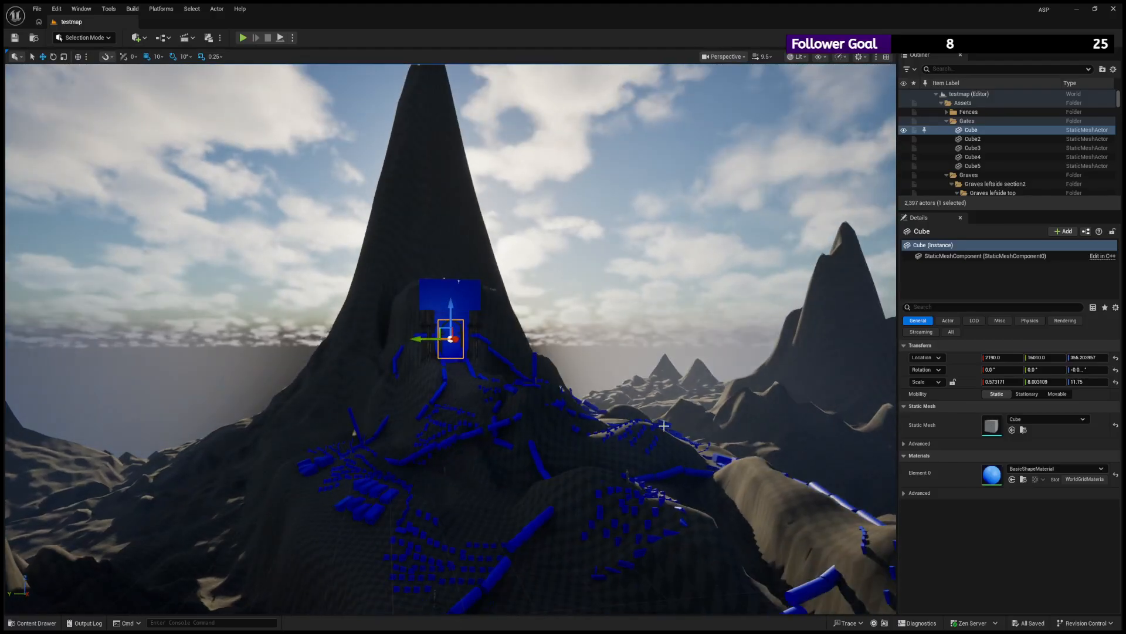
{"action": "scroll", "coordinate": [468, 181], "scroll_direction": "up", "scroll_amount": 6}
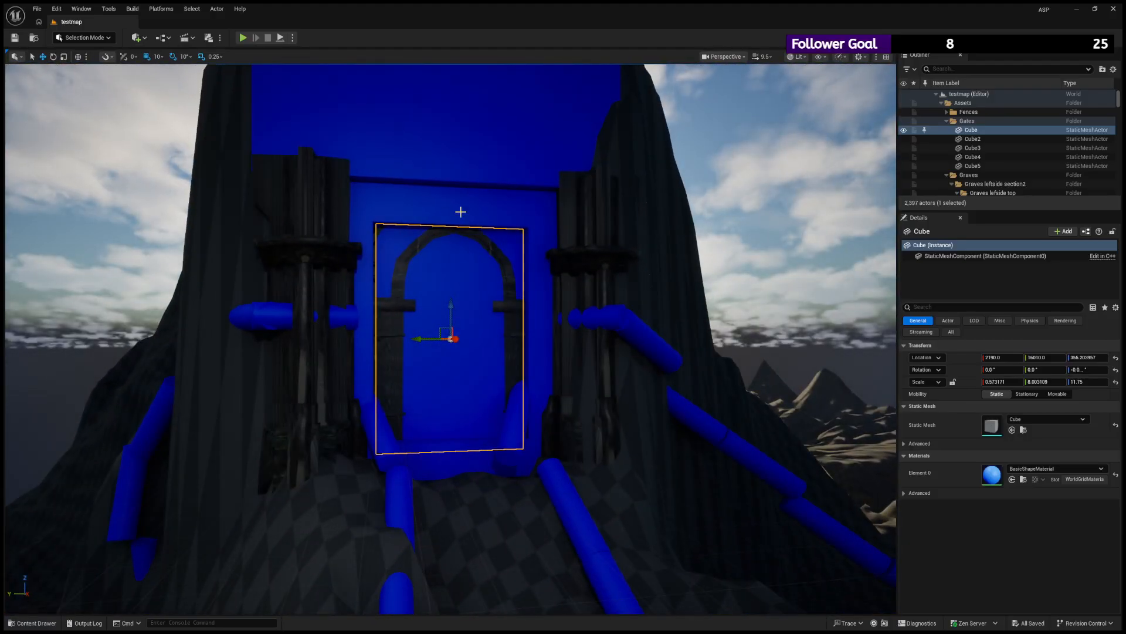
{"action": "left_click", "coordinate": [595, 215]}
{"action": "left_click_drag", "start_coordinate": [676, 217], "coordinate": [753, 240], "text": "alt"}
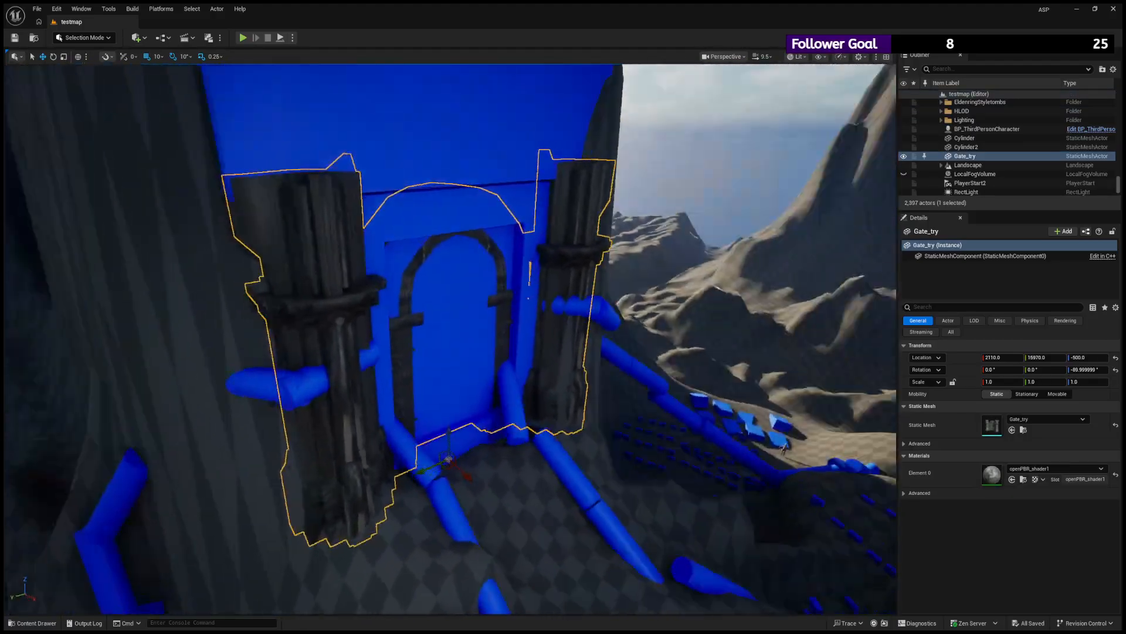
{"action": "left_click_drag", "start_coordinate": [484, 359], "coordinate": [508, 367], "text": "alt"}
{"action": "left_click_drag", "start_coordinate": [468, 471], "coordinate": [443, 487]}
{"action": "left_click_drag", "start_coordinate": [629, 419], "coordinate": [628, 393], "text": "alt"}
{"action": "left_click_drag", "start_coordinate": [667, 360], "coordinate": [480, 298], "text": "alt"}
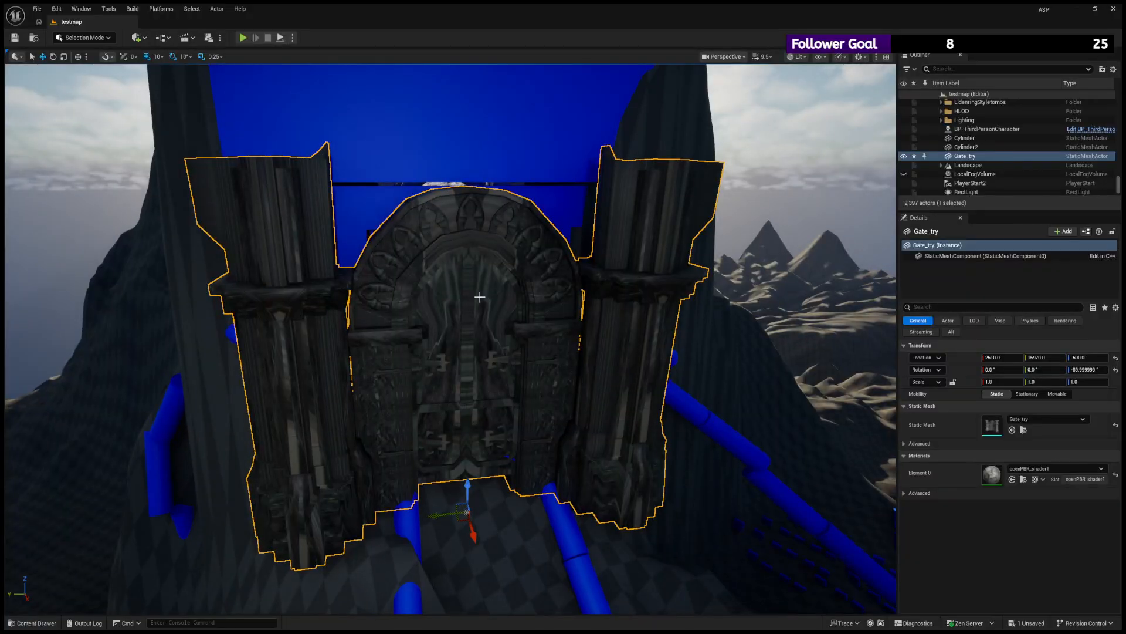
- Place the Gate_try actor in a new level folder named Gate, checking its visibility and leaving it shown
{"action": "key", "text": "h"}
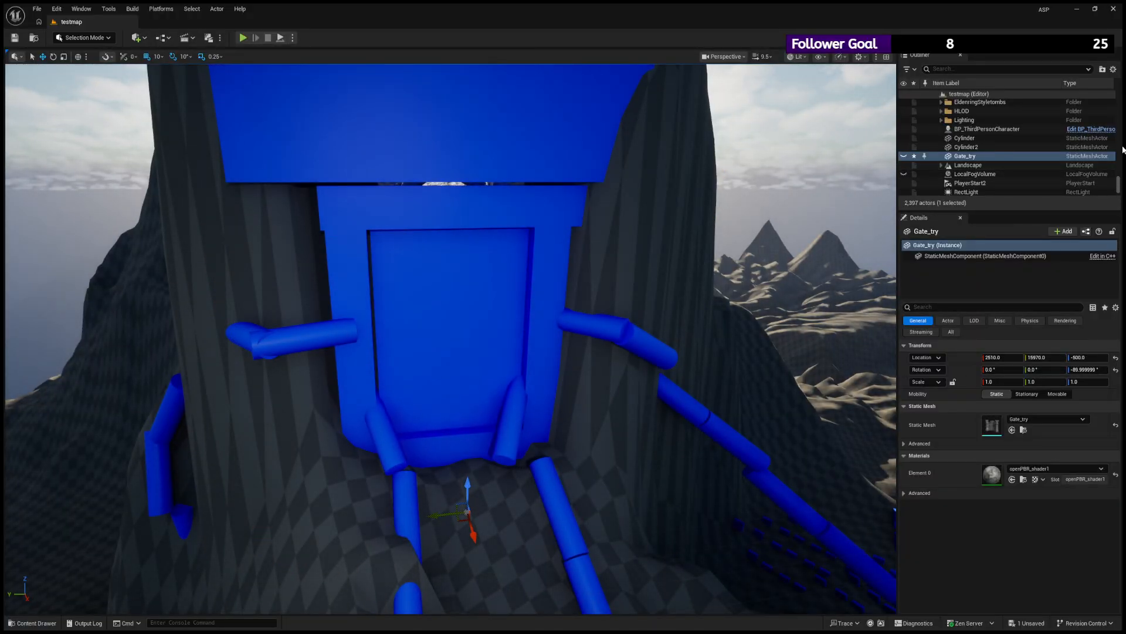
{"action": "left_click", "coordinate": [1104, 69]}
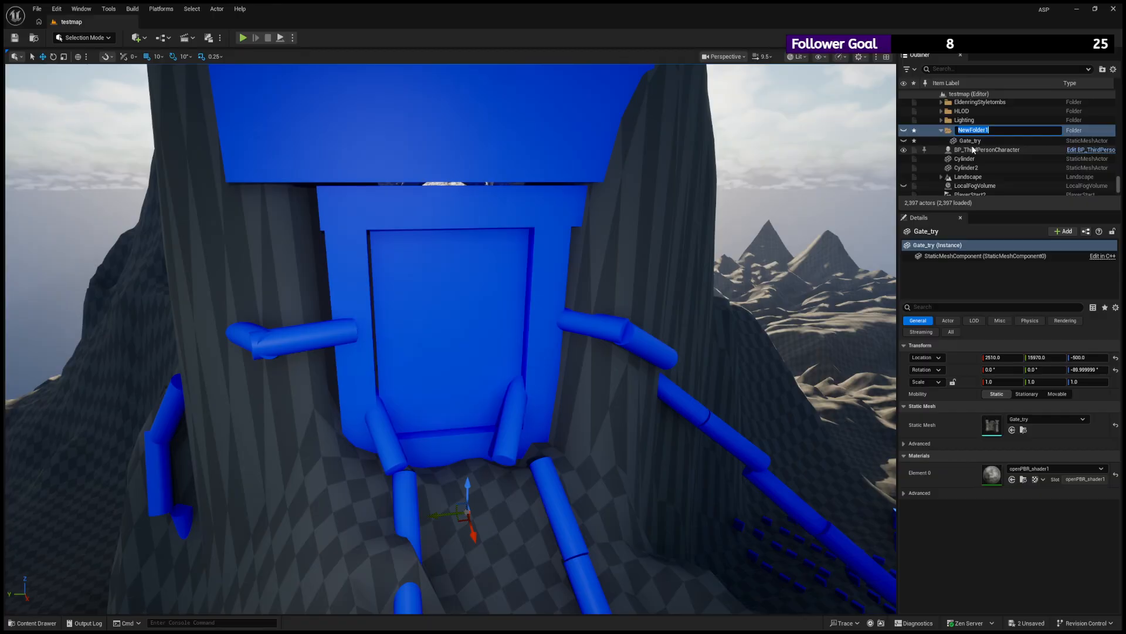
{"action": "type", "text": "Gate"}
{"action": "key", "text": "Return"}
{"action": "left_click", "coordinate": [905, 111]}
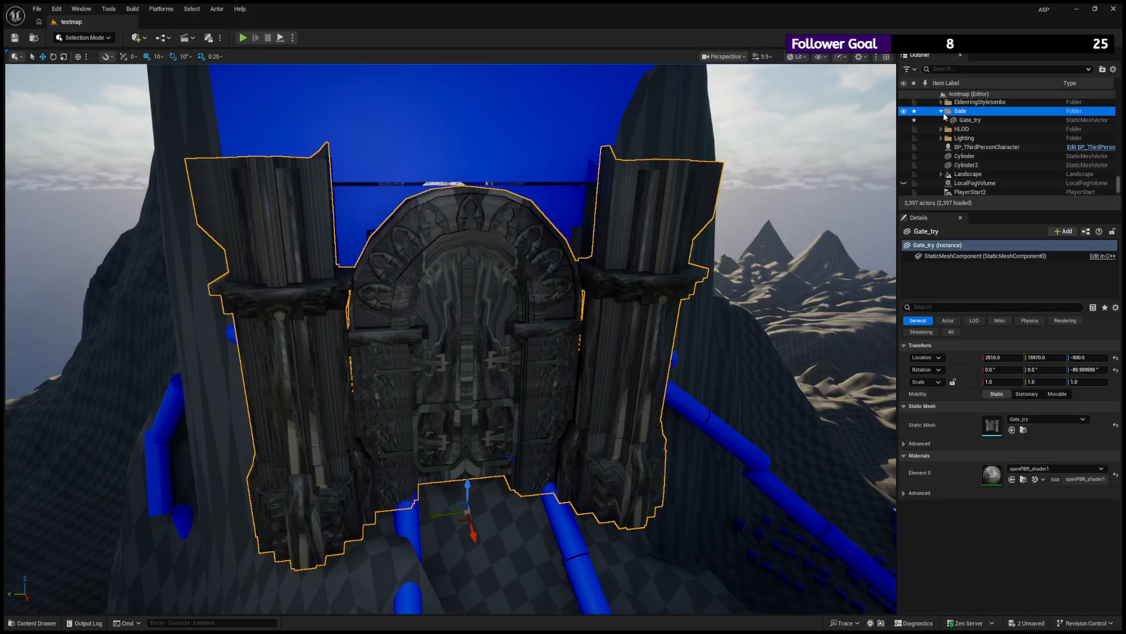
{"action": "left_click", "coordinate": [904, 120]}
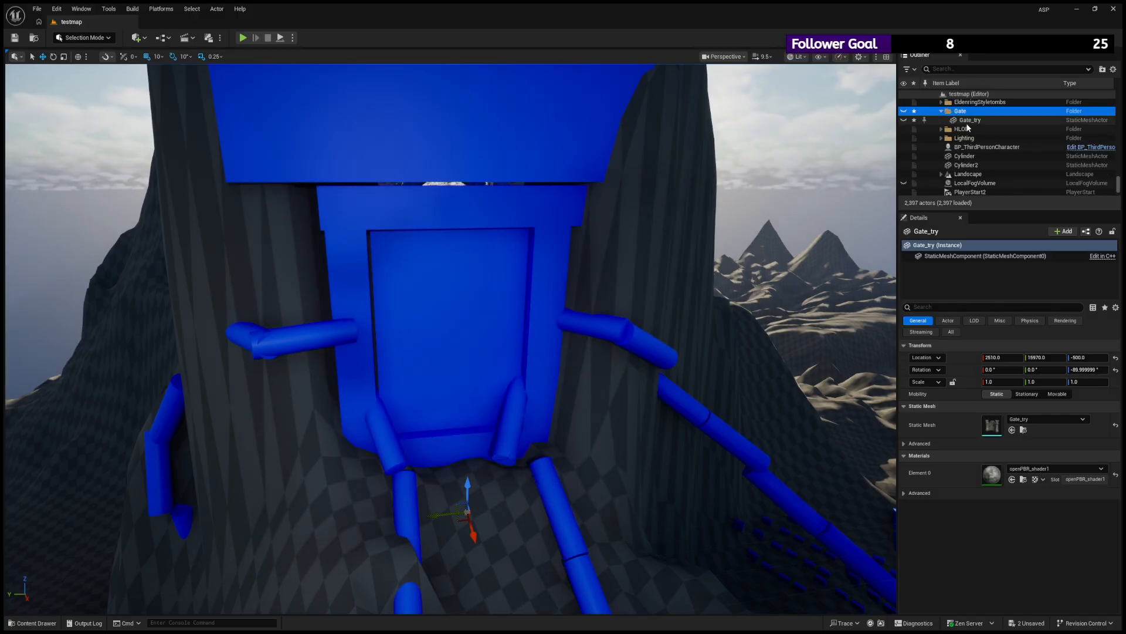
{"action": "left_click", "coordinate": [904, 119]}
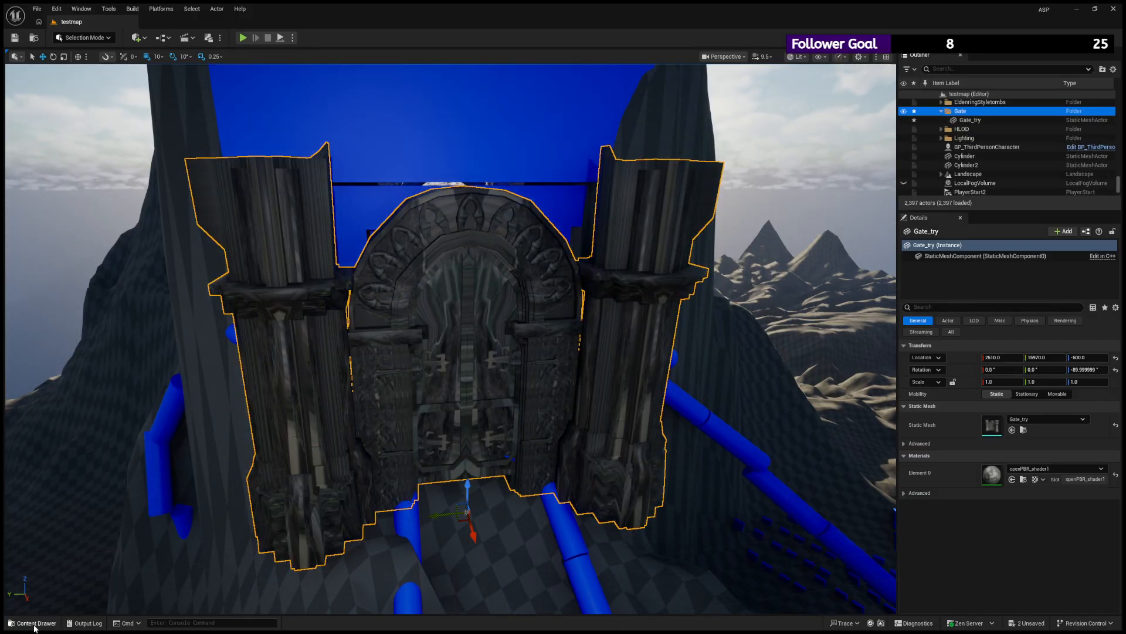
- Create a folder named Gate inside the project's Models/Assets content folder and open it
{"action": "left_click", "coordinate": [33, 623]}
{"action": "double_click", "coordinate": [408, 422]}
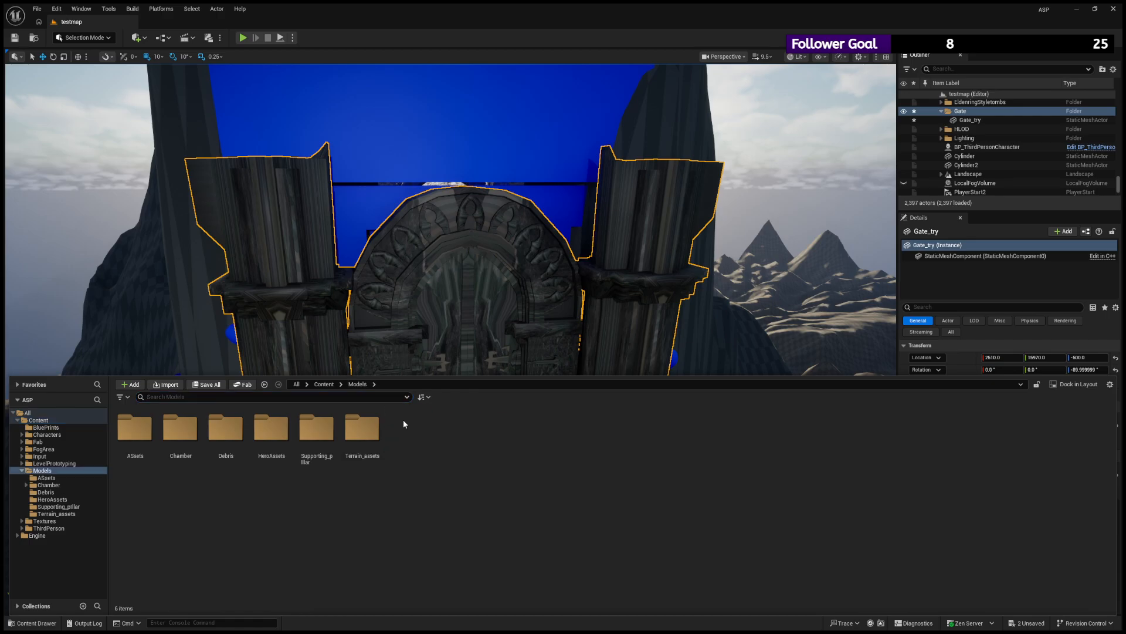
{"action": "double_click", "coordinate": [143, 434]}
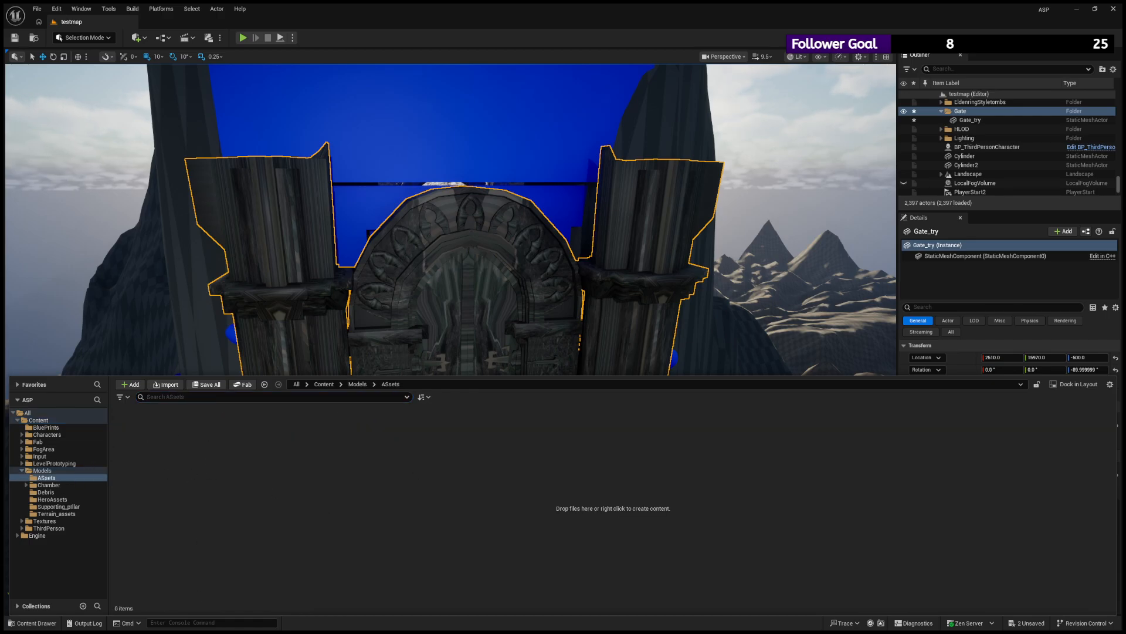
{"action": "left_click", "coordinate": [305, 186]}
{"action": "type", "text": "As"}
{"action": "type", "text": "t"}
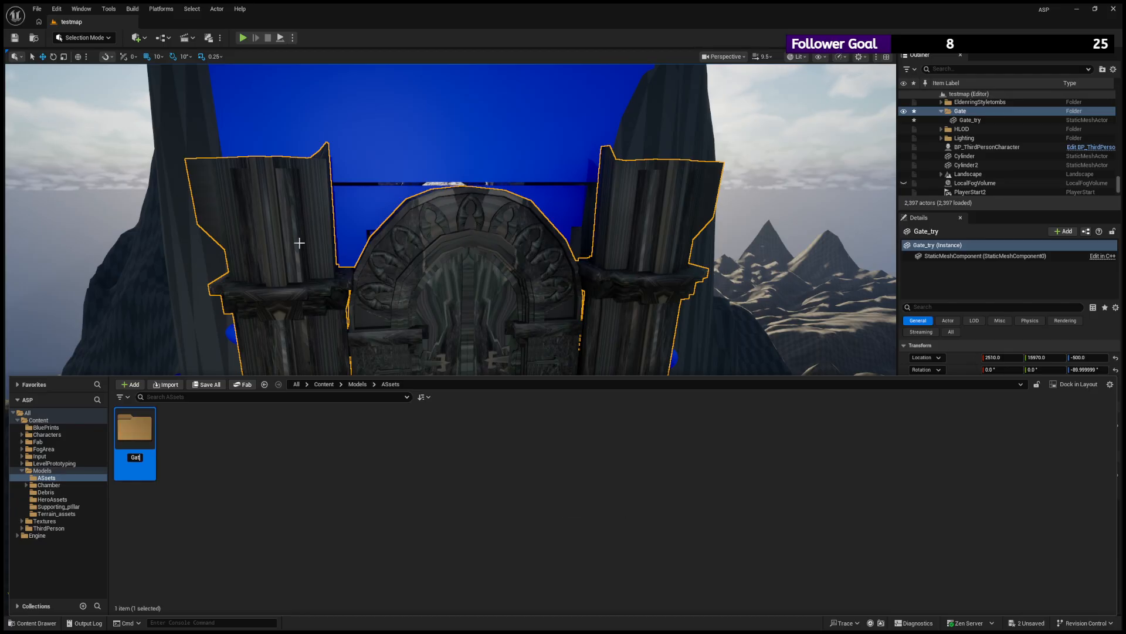
{"action": "type", "text": "e"}
{"action": "key", "text": "Return"}
{"action": "double_click", "coordinate": [155, 448]}
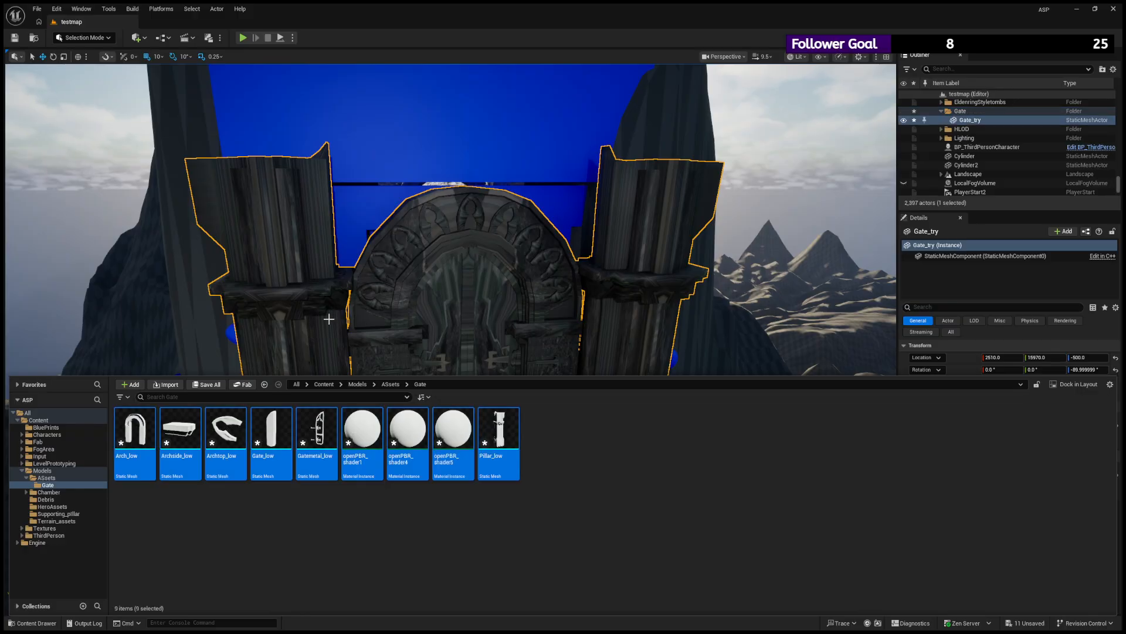
- Try swapping the Gate_try actor's static mesh for Pillar_low and inspect it in front of the doorway
{"action": "left_click", "coordinate": [512, 296]}
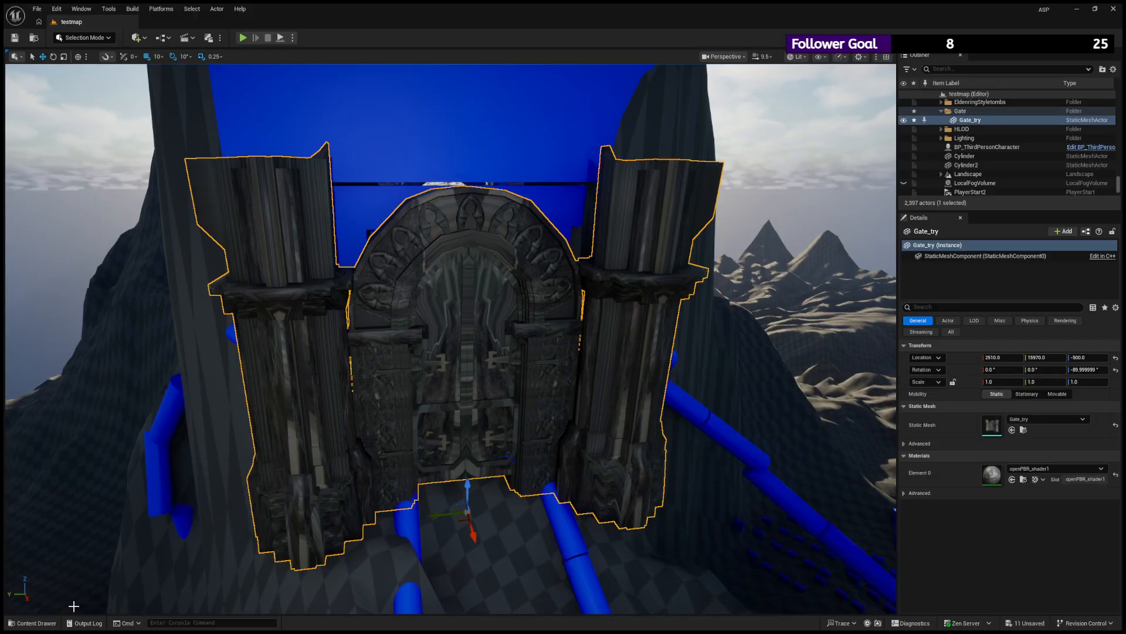
{"action": "left_click", "coordinate": [36, 622]}
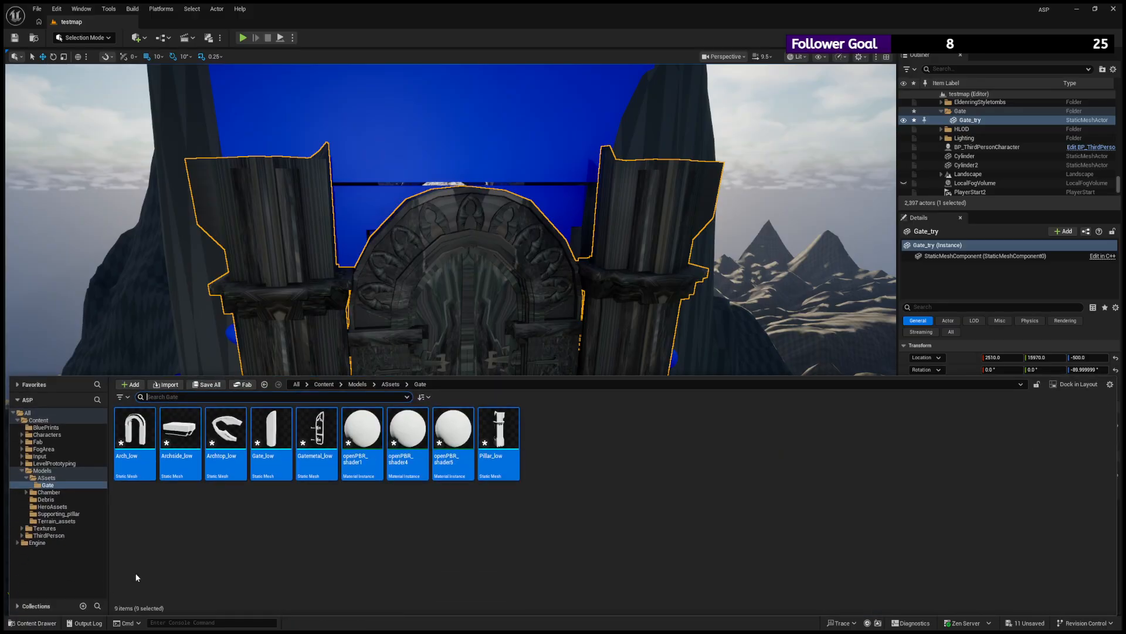
{"action": "left_click", "coordinate": [973, 121]}
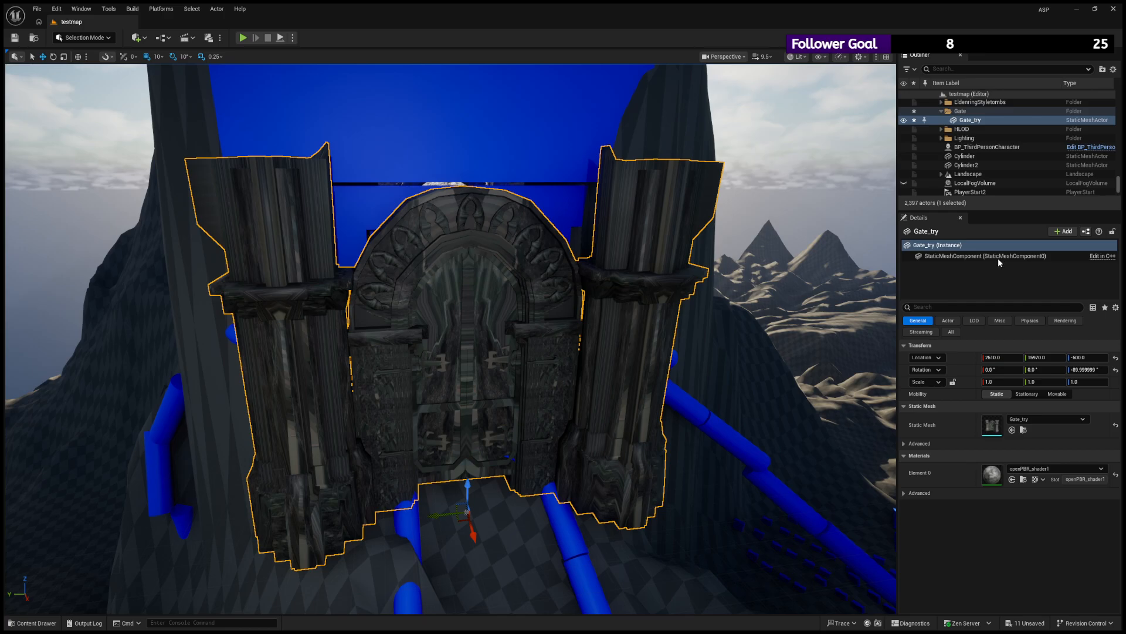
{"action": "key", "text": "ctrl+z"}
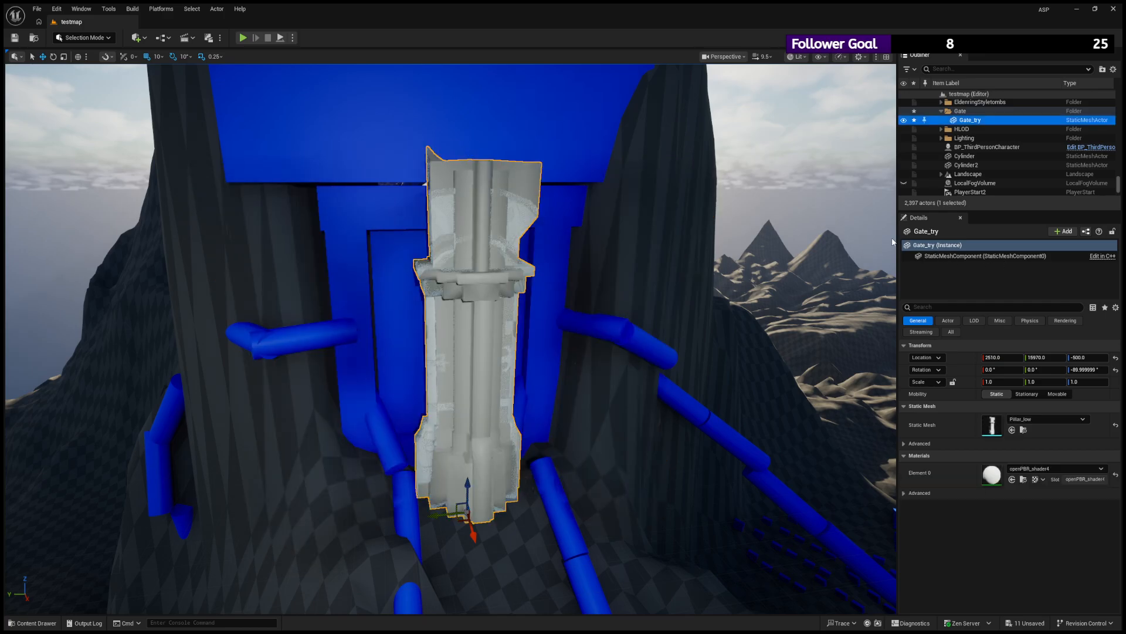
{"action": "mouse_move", "coordinate": [499, 294]}
{"action": "left_mouse_down", "text": "alt"}
{"action": "mouse_move", "coordinate": [405, 295]}
{"action": "mouse_move", "coordinate": [500, 293]}
{"action": "left_mouse_up", "text": "alt"}
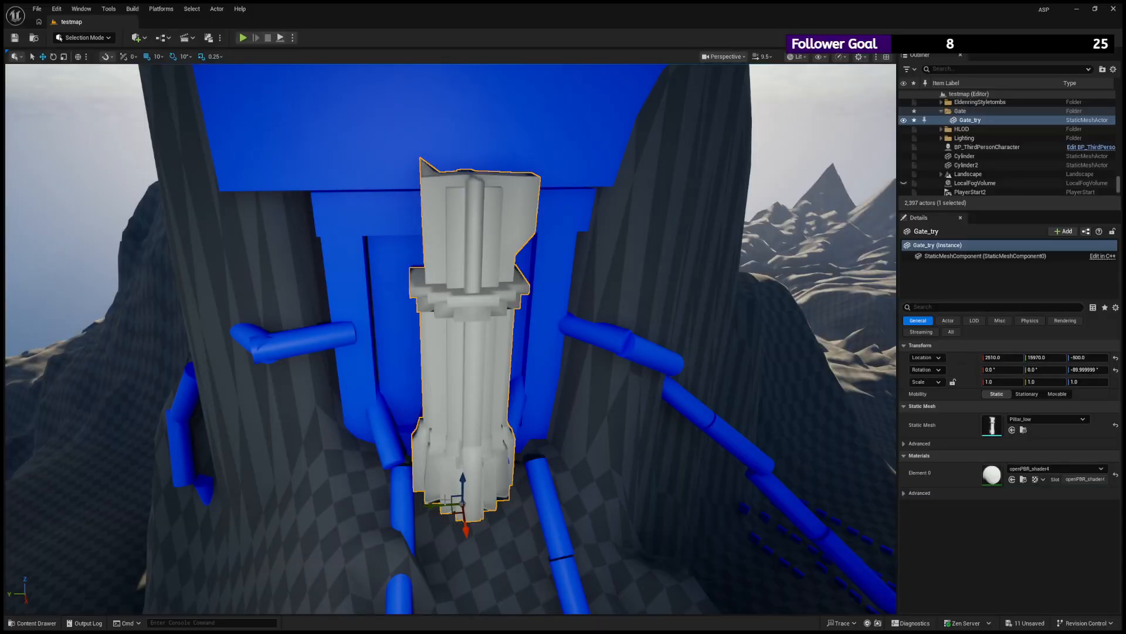
- Select the Arch_low and Archtop_low meshes in the Gate content folder, and delete the pillar actor from the level
{"action": "left_click", "coordinate": [32, 622]}
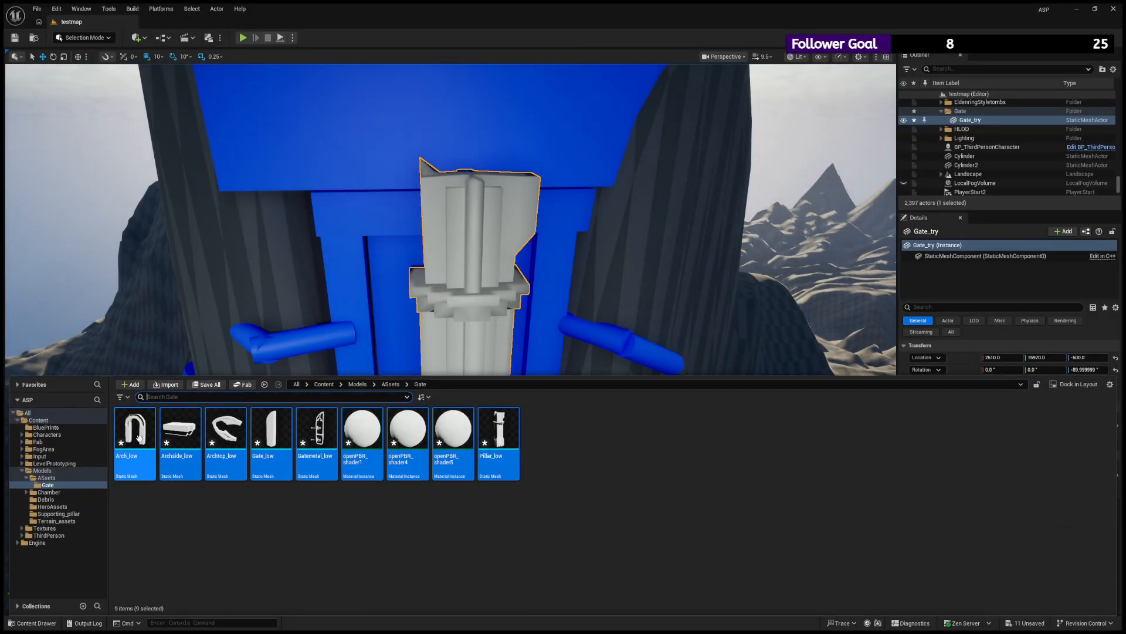
{"action": "left_click", "coordinate": [139, 437]}
{"action": "left_click", "coordinate": [222, 425], "text": "ctrl"}
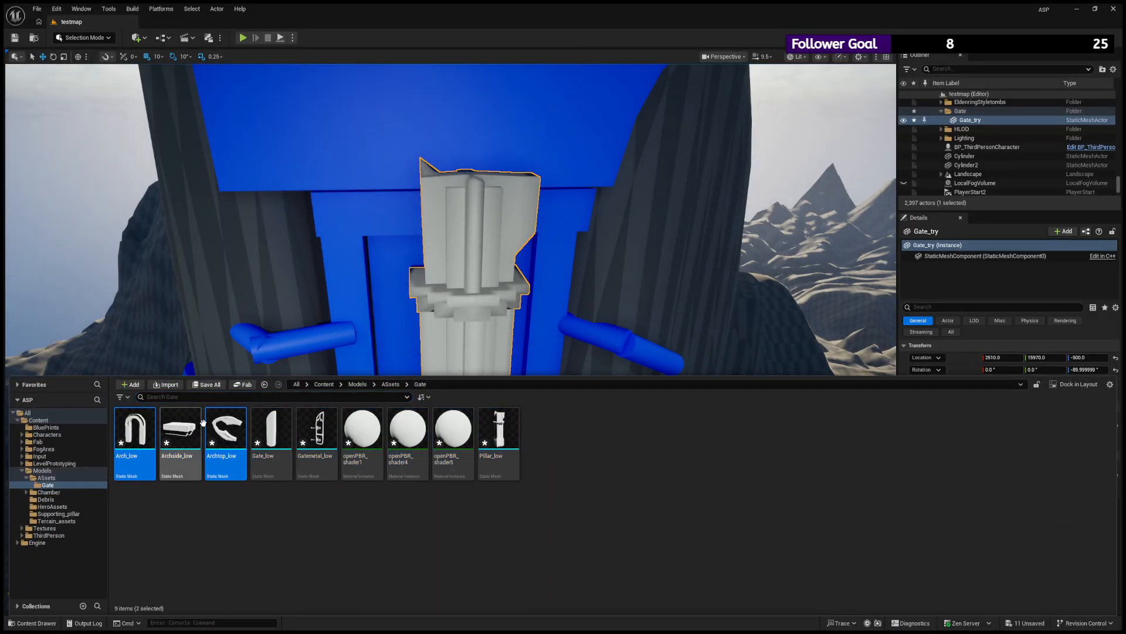
{"action": "left_click", "coordinate": [470, 241]}
{"action": "key", "text": "Delete"}
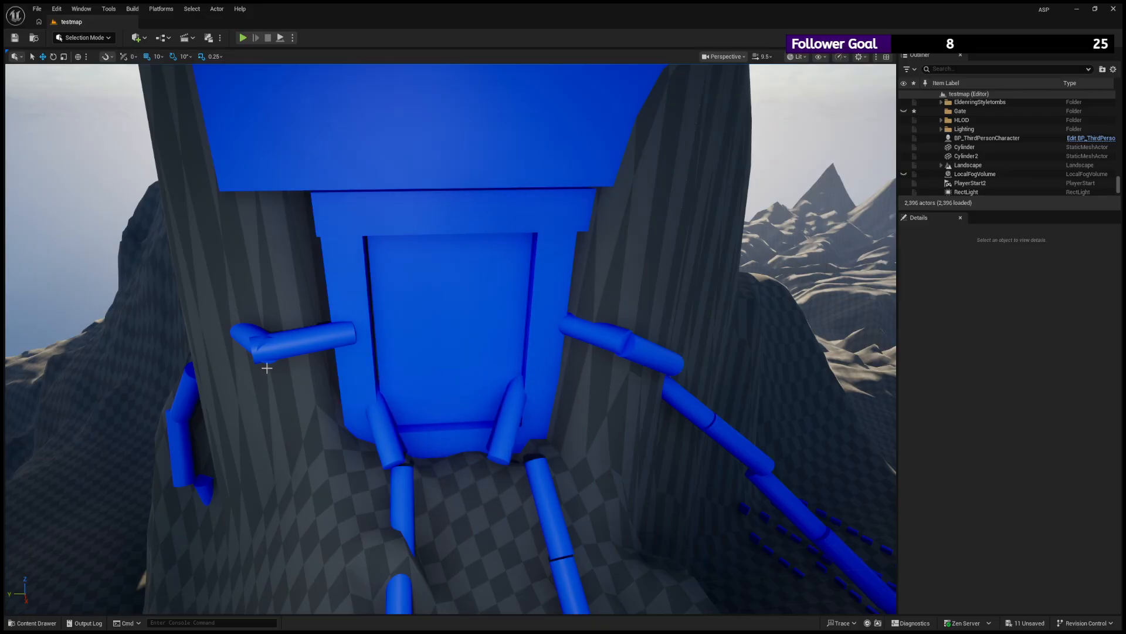
- Undo back to the original Gate_try actor and keep it hidden in the level
{"action": "key", "text": "ctrl+z"}
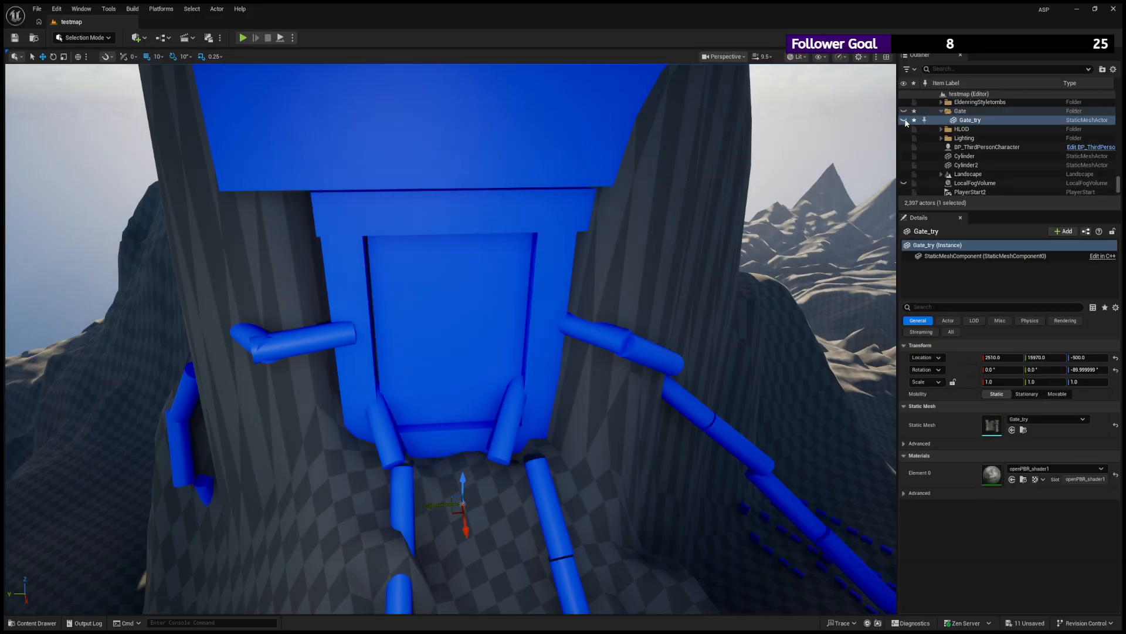
{"action": "left_click", "coordinate": [904, 120]}
{"action": "key", "text": "h"}
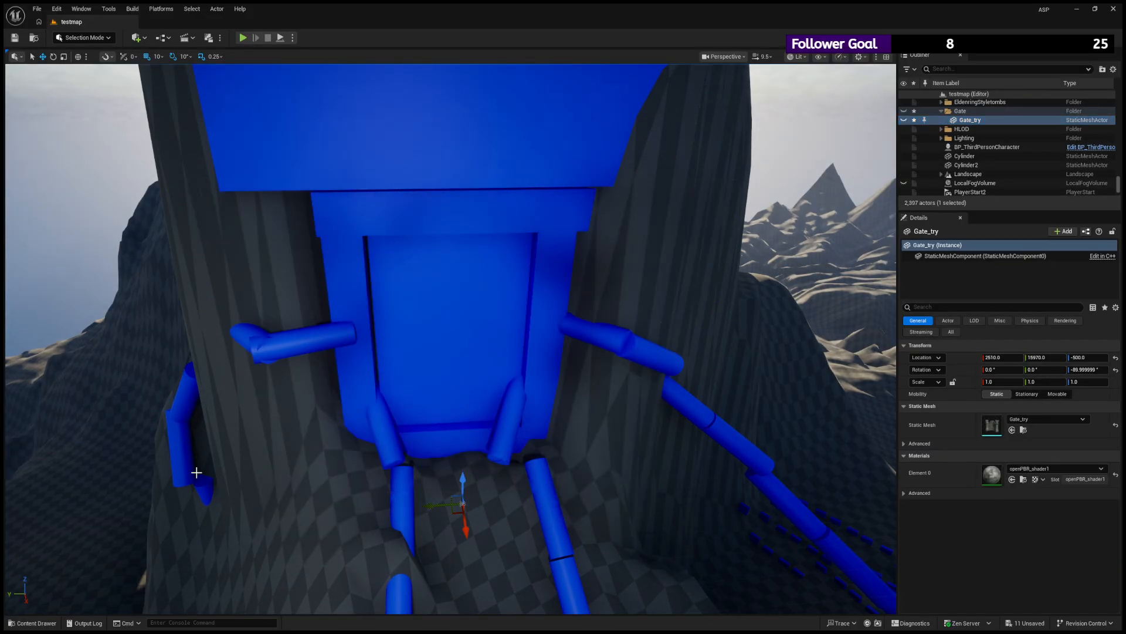
- Place the Arch_low, Archside_low, Archtop_low, Gate_low, Gatemetal_low and Pillar_low meshes together in front of the mountain doorway
{"action": "key", "text": "ctrl+space"}
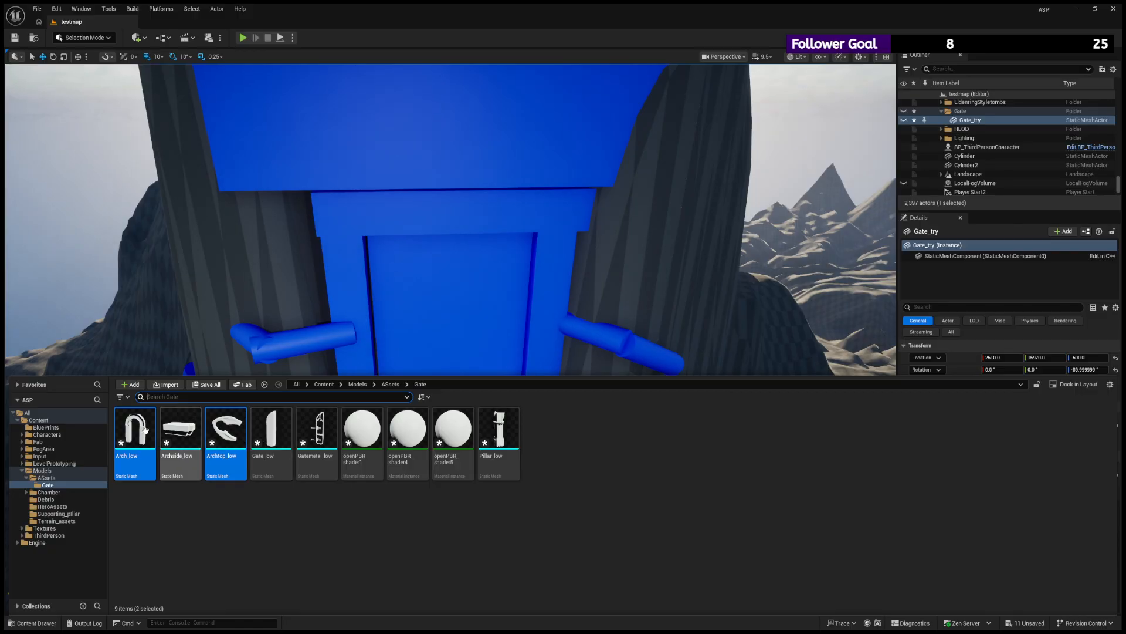
{"action": "left_click", "coordinate": [271, 428], "text": "ctrl"}
{"action": "left_click", "coordinate": [316, 428], "text": "ctrl"}
{"action": "left_click", "coordinate": [498, 428], "text": "ctrl"}
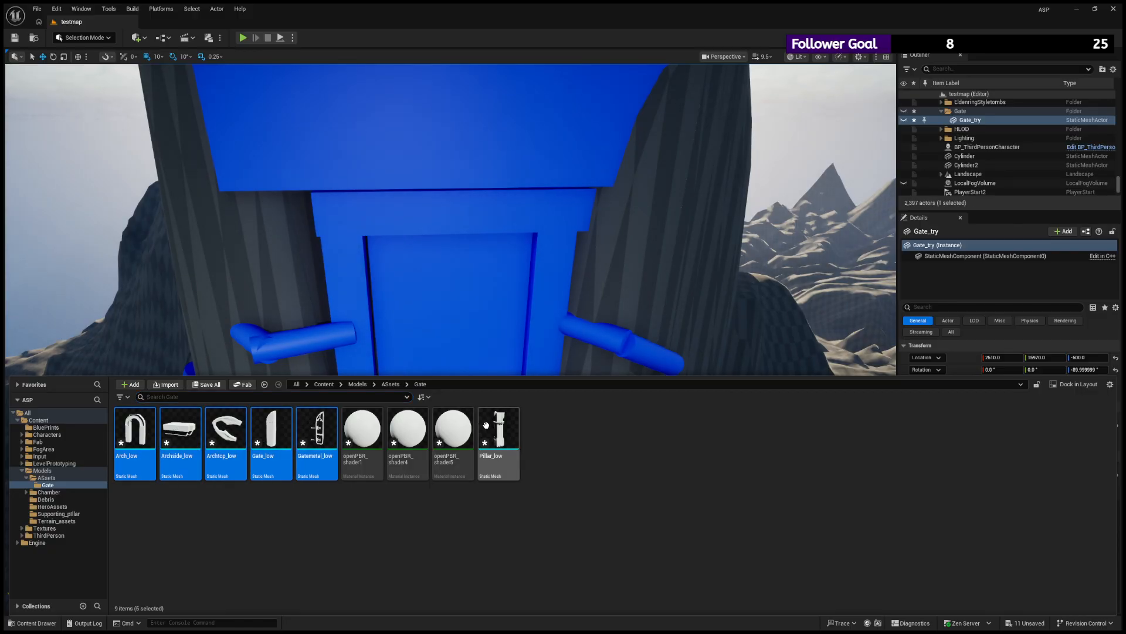
{"action": "left_click_drag", "start_coordinate": [134, 428], "coordinate": [364, 354]}
{"action": "scroll", "coordinate": [447, 386], "scroll_direction": "down", "scroll_amount": 5}
{"action": "scroll", "coordinate": [293, 376], "scroll_direction": "up", "scroll_amount": 4}
{"action": "scroll", "coordinate": [293, 375], "scroll_direction": "down", "scroll_amount": 4}
{"action": "key", "text": "w"}
{"action": "right_click_drag", "start_coordinate": [399, 422], "coordinate": [451, 419]}
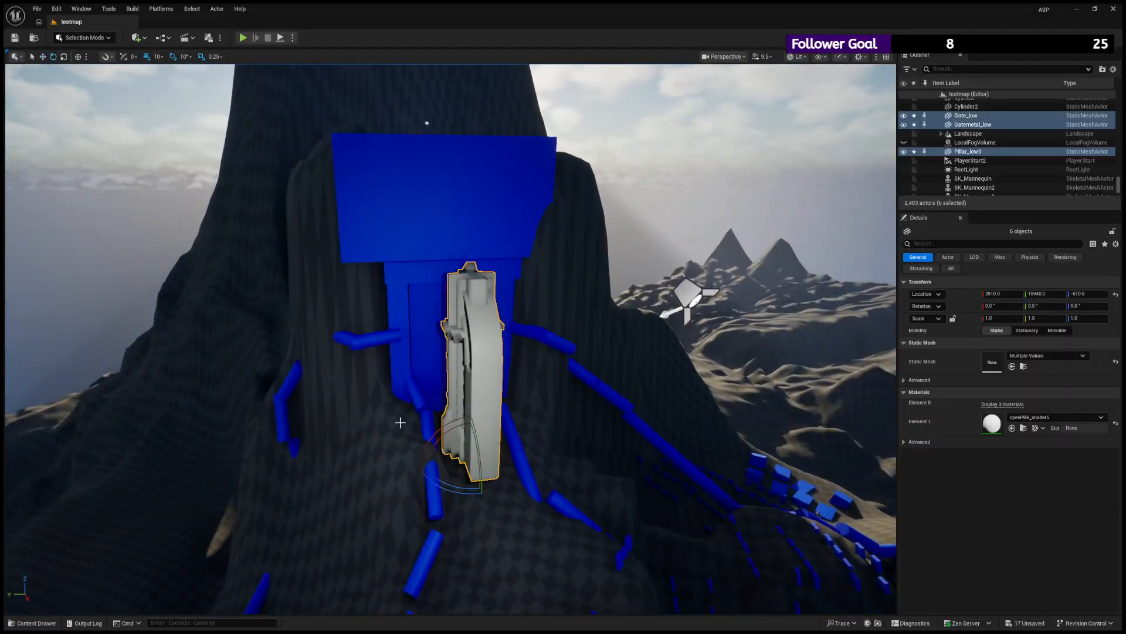
- Rotate the six placed gate parts -90° about Z, and move the pillar beside the arch to Y 15270
{"action": "key", "text": "e"}
{"action": "left_click_drag", "start_coordinate": [453, 488], "coordinate": [522, 454]}
{"action": "left_click", "coordinate": [509, 273]}
{"action": "key", "text": "w"}
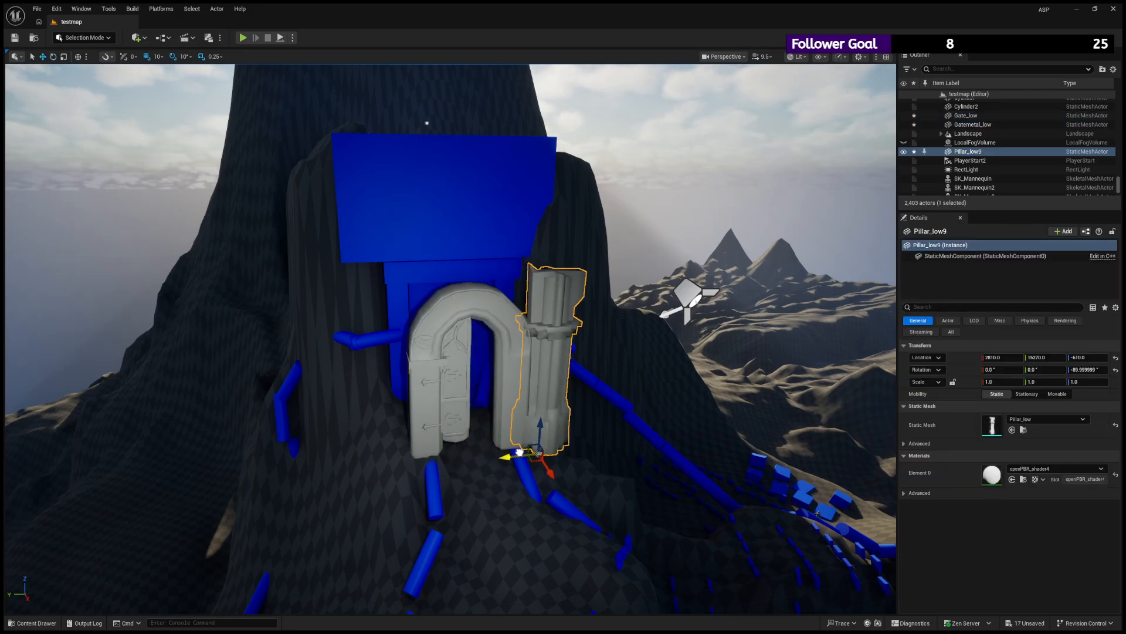
{"action": "scroll", "coordinate": [532, 447], "scroll_direction": "up", "scroll_amount": 3}
{"action": "scroll", "coordinate": [533, 446], "scroll_direction": "down", "scroll_amount": 4}
{"action": "right_click_drag", "start_coordinate": [532, 446], "coordinate": [537, 405]}
{"action": "key", "text": "w"}
- Try grouping Arch_low3, Archside_low and Archtop_low by attaching them to the Gate_try actor
{"action": "left_click", "coordinate": [357, 294]}
{"action": "left_click_drag", "start_coordinate": [354, 292], "coordinate": [493, 321], "text": "alt"}
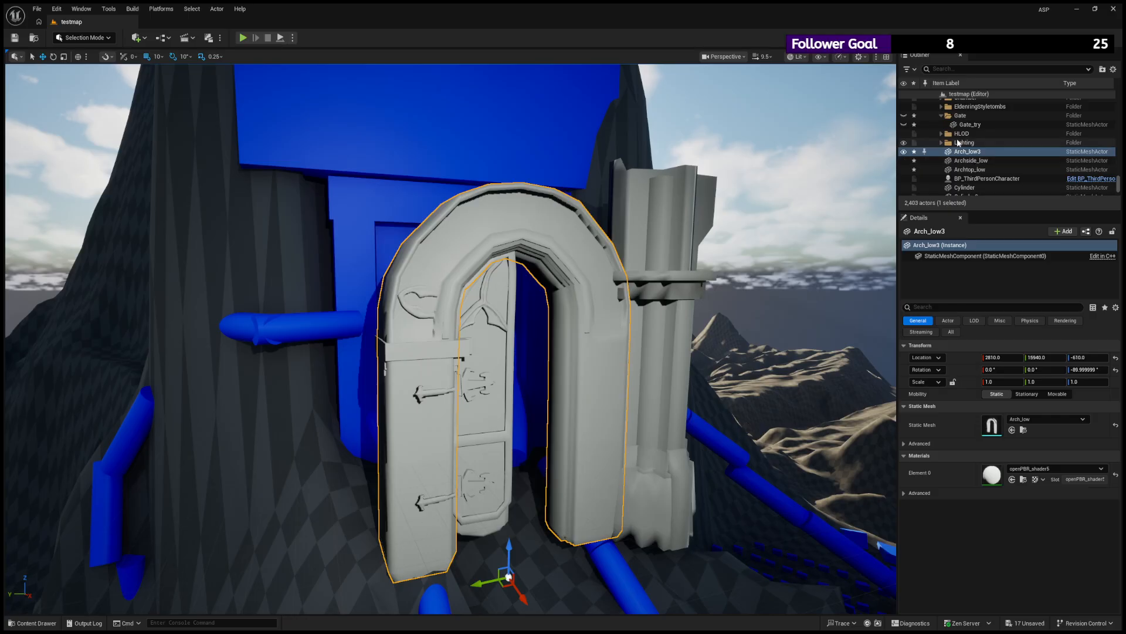
{"action": "left_click", "coordinate": [977, 169], "text": "shift"}
{"action": "left_click_drag", "start_coordinate": [995, 151], "coordinate": [965, 125]}
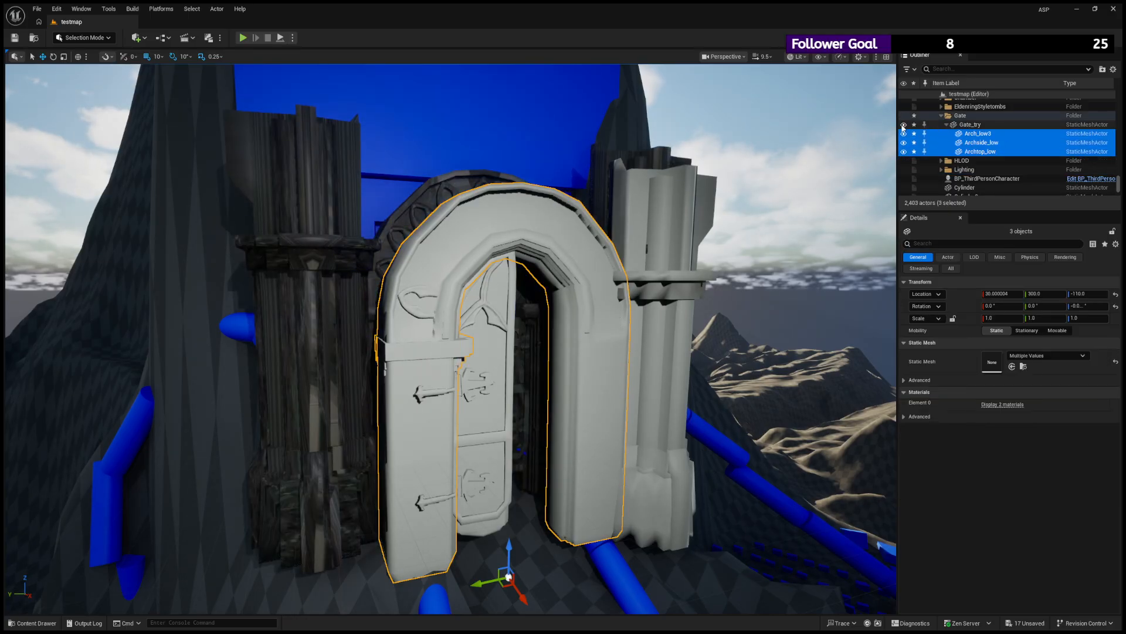
- Toggle the visibility of Gate_try and its attached arch parts to check how they hide relative to each other
{"action": "left_click", "coordinate": [937, 134]}
{"action": "left_click", "coordinate": [904, 134]}
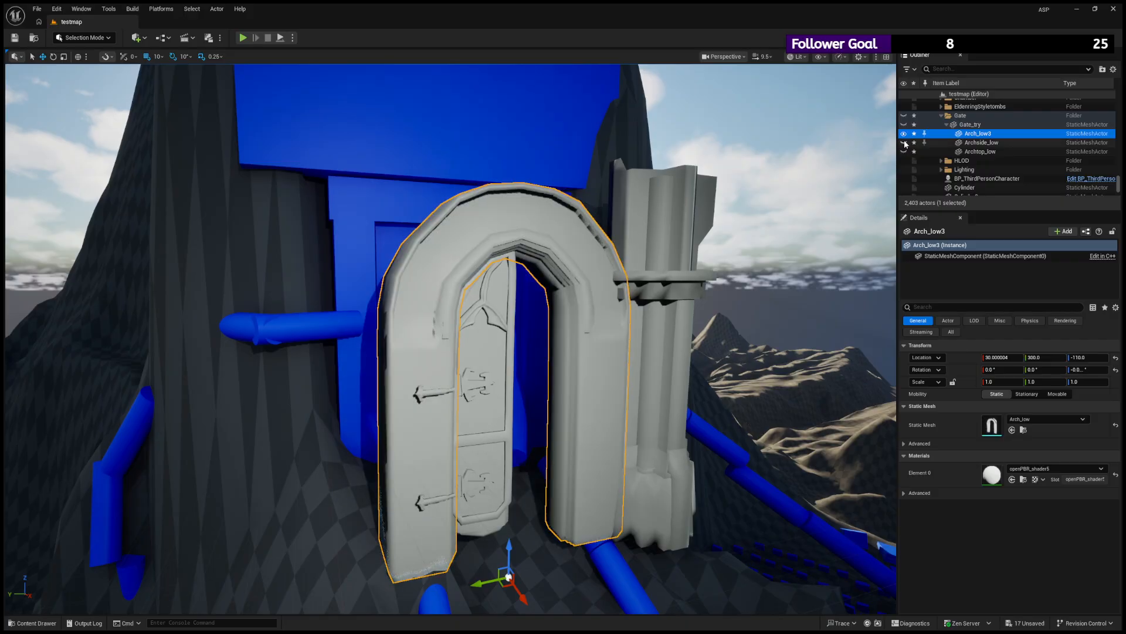
{"action": "left_click", "coordinate": [903, 151]}
{"action": "left_click", "coordinate": [904, 142]}
{"action": "left_click", "coordinate": [904, 134]}
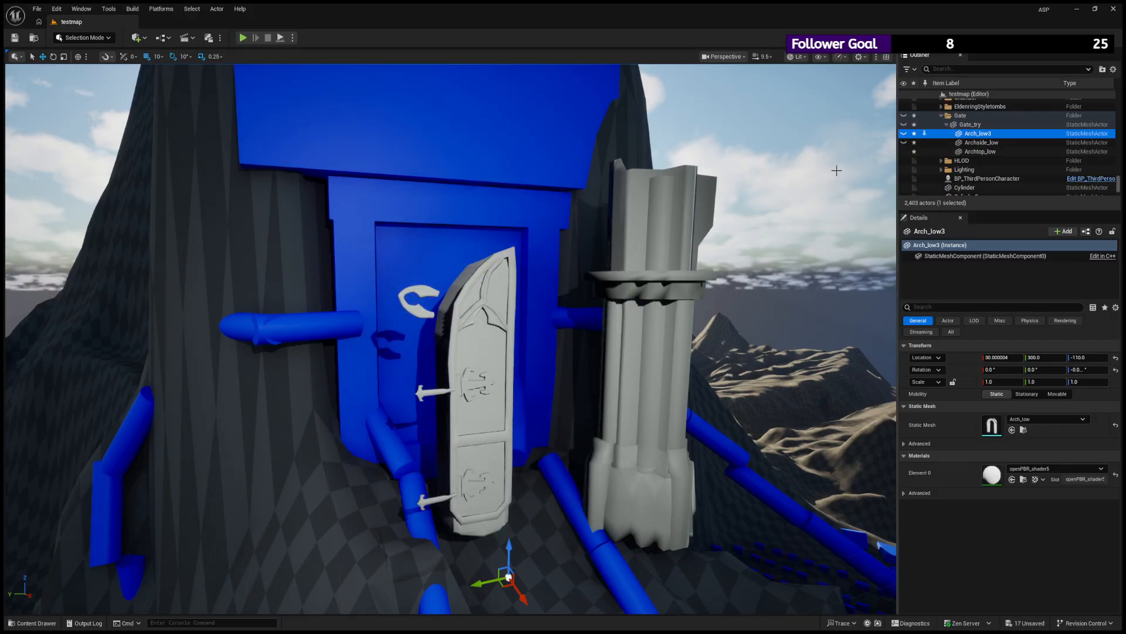
{"action": "scroll", "coordinate": [662, 235], "scroll_direction": "down", "scroll_amount": 5}
{"action": "scroll", "coordinate": [663, 235], "scroll_direction": "up", "scroll_amount": 3}
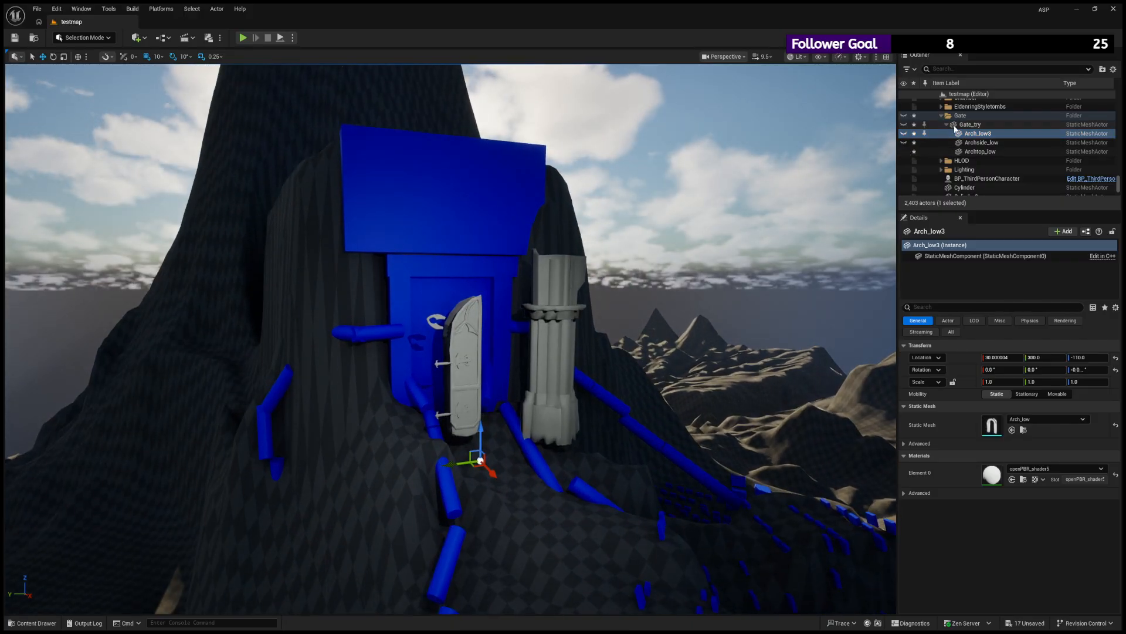
{"action": "left_click", "coordinate": [947, 125]}
{"action": "left_click", "coordinate": [947, 125]}
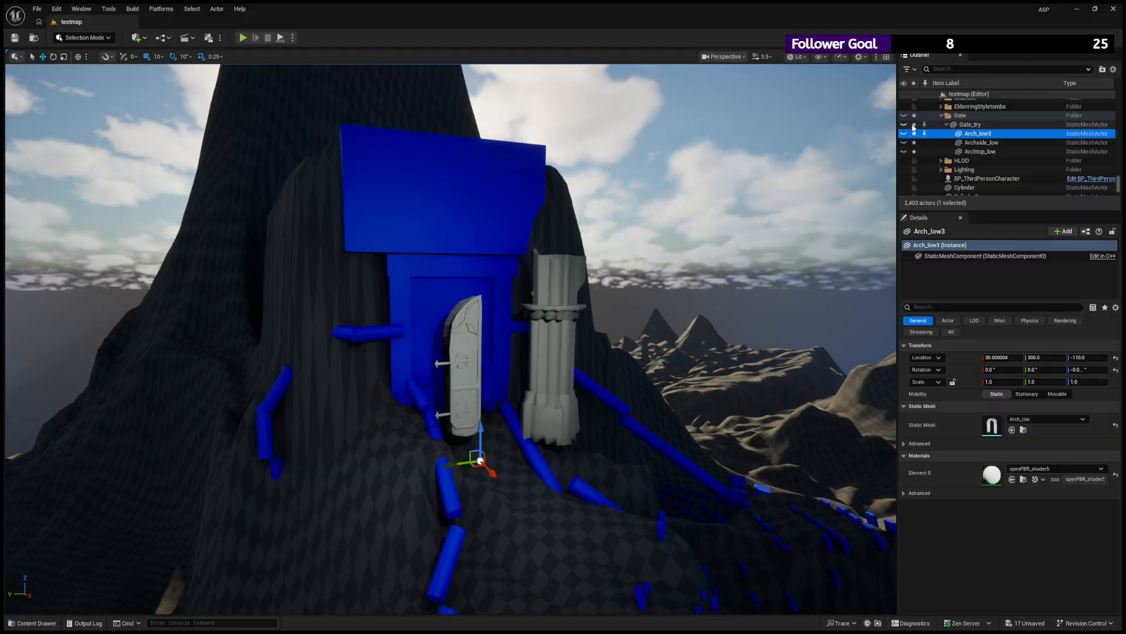
{"action": "left_click", "coordinate": [962, 125]}
{"action": "left_click", "coordinate": [904, 134]}
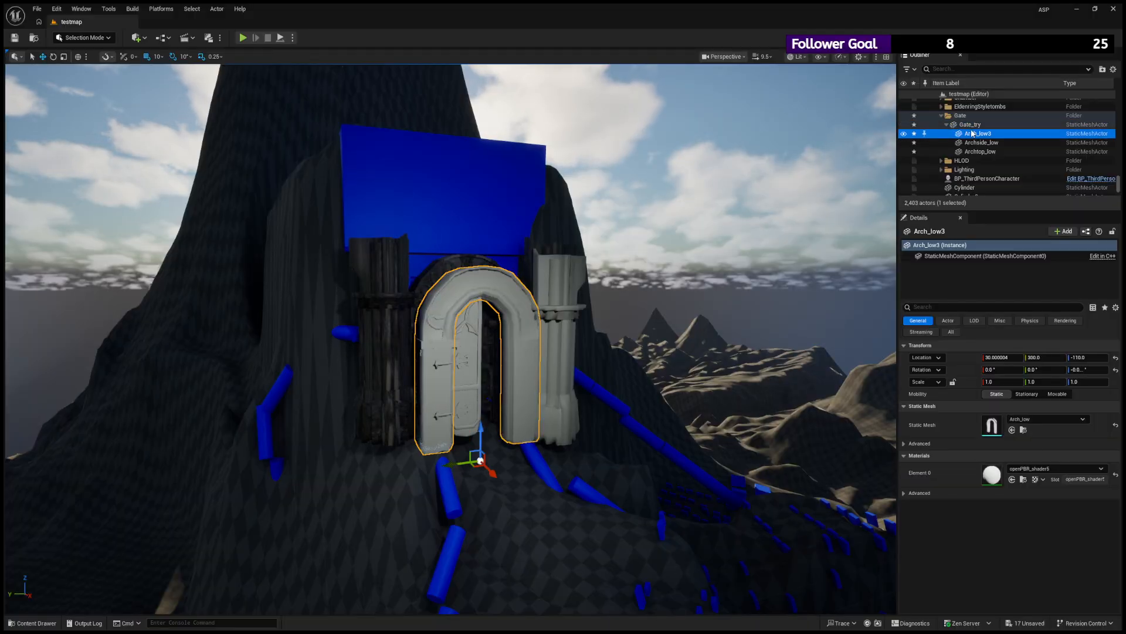
- Undo the visibility changes and the attachment of the three arch parts to Gate_try
{"action": "left_click", "coordinate": [972, 134]}
{"action": "key", "text": "ctrl+z"}
{"action": "key", "text": "ctrl+z"}
{"action": "key", "text": "ctrl+z"}
{"action": "key", "text": "ctrl+z"}
{"action": "key", "text": "ctrl+z"}
{"action": "key", "text": "ctrl+z"}
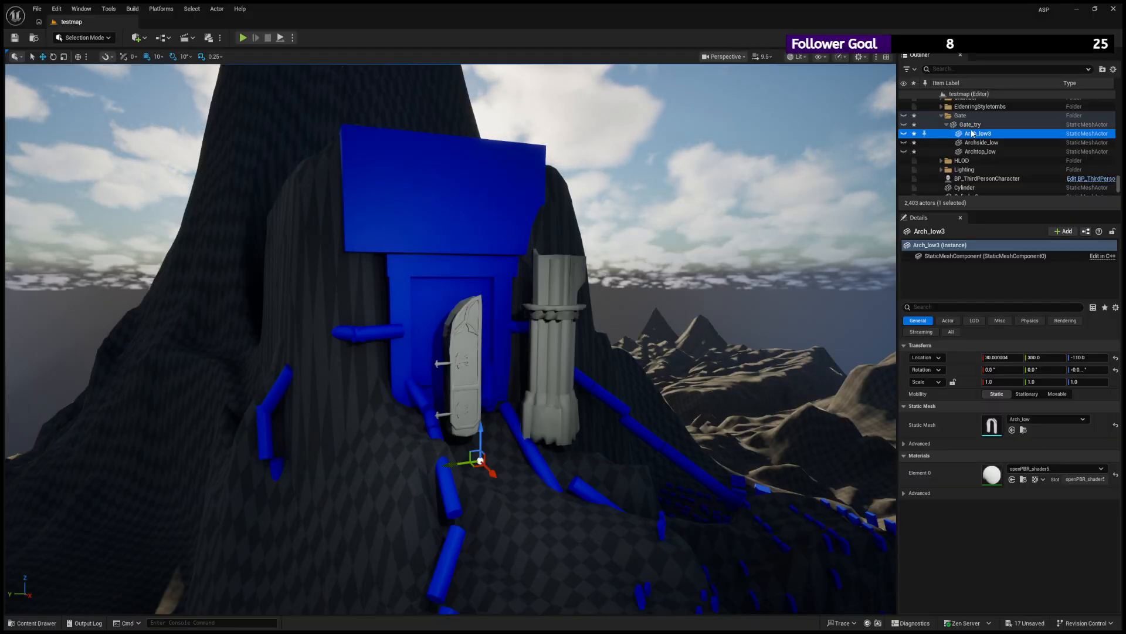
{"action": "key", "text": "ctrl+z"}
{"action": "key", "text": "ctrl+z"}
{"action": "key", "text": "ctrl+z"}
{"action": "key", "text": "ctrl+z"}
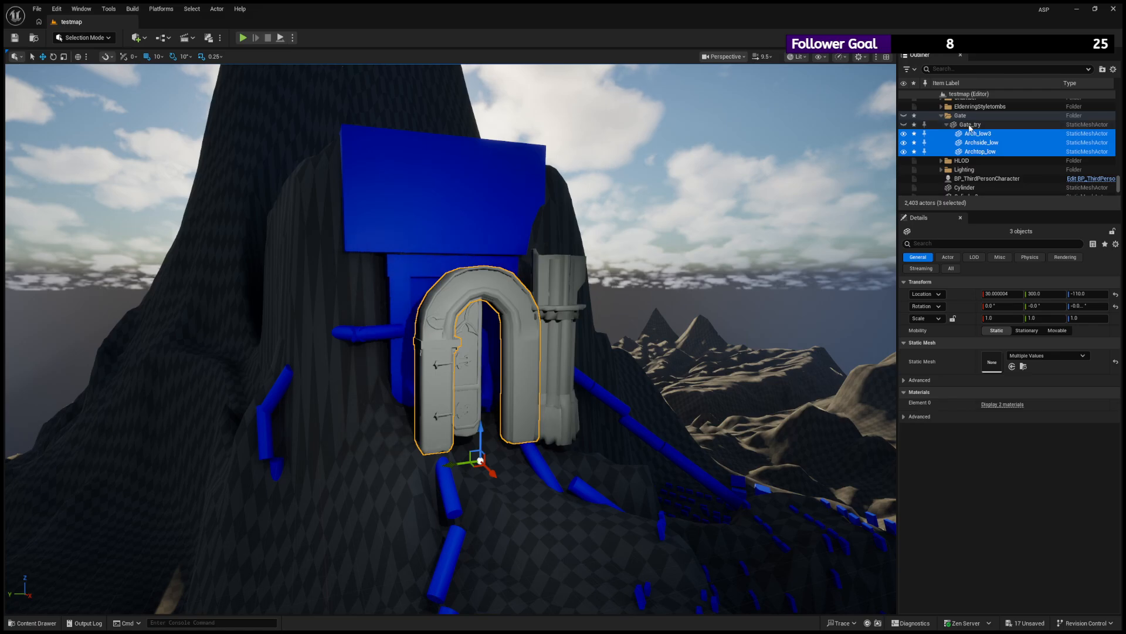
- Delete the trial Gate_try actor from the Gate folder of the level
{"action": "left_click", "coordinate": [969, 128]}
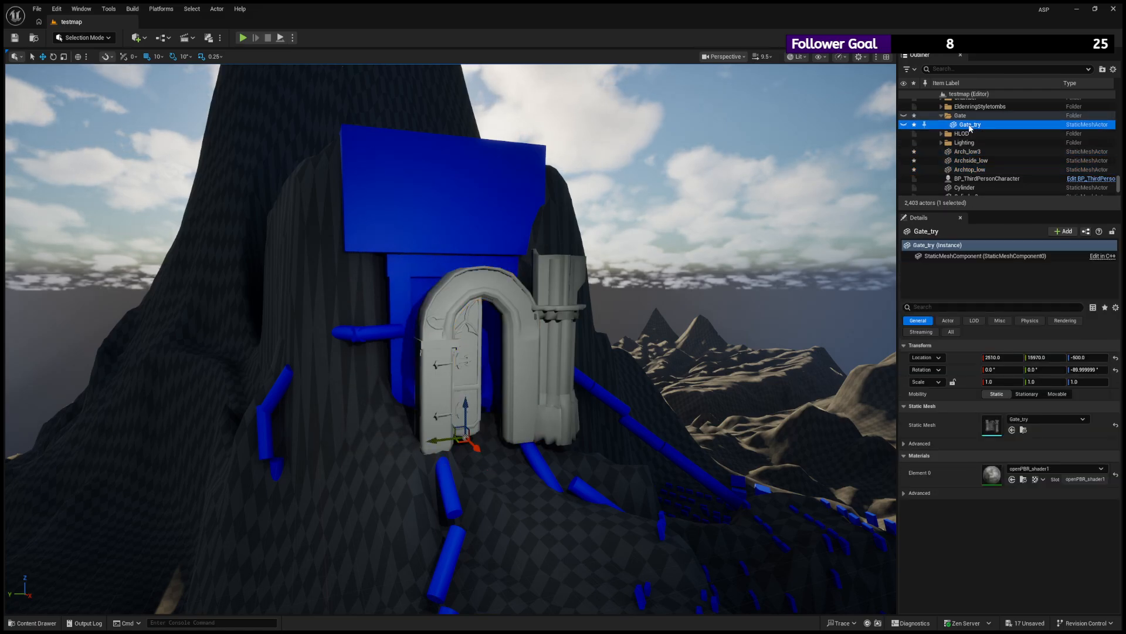
{"action": "left_click", "coordinate": [906, 126]}
{"action": "left_click", "coordinate": [905, 126]}
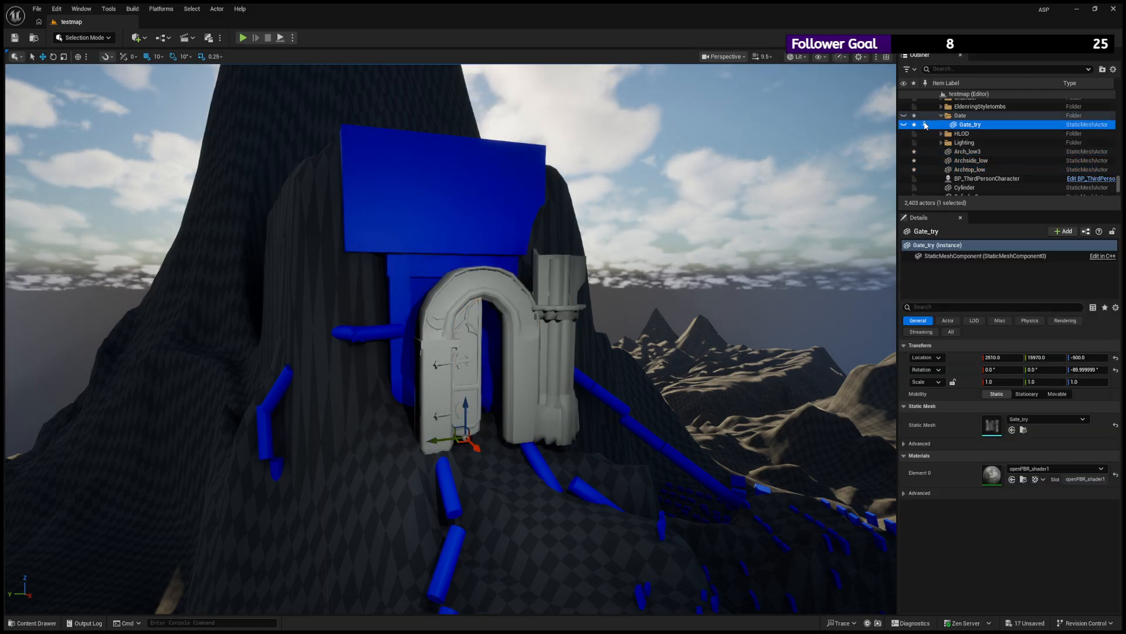
{"action": "left_click", "coordinate": [965, 127]}
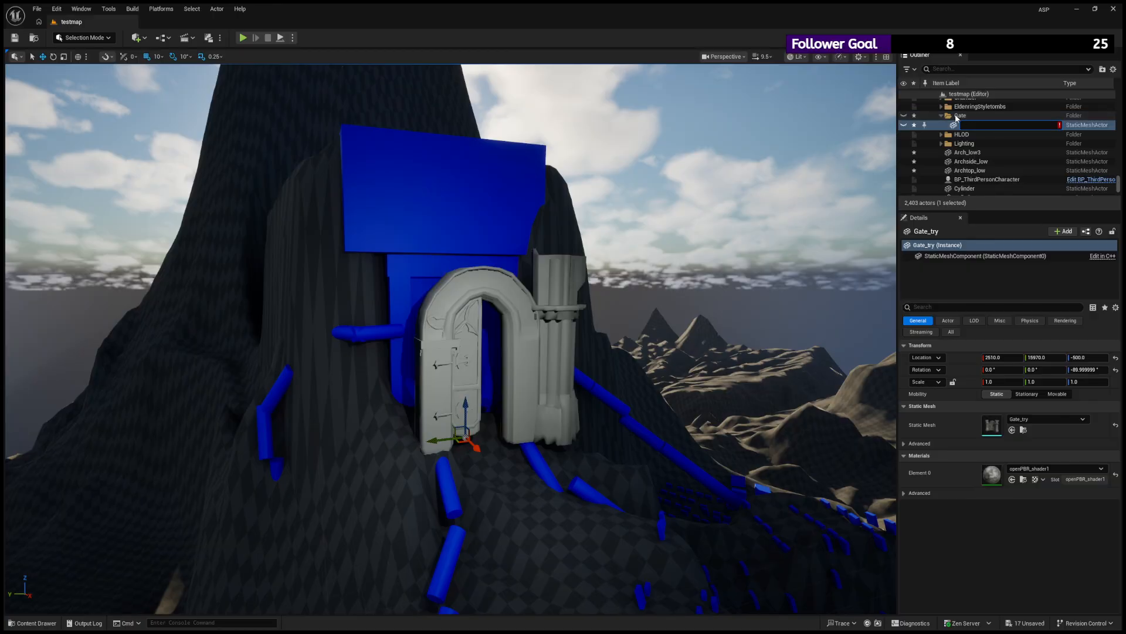
{"action": "left_click", "coordinate": [958, 117]}
{"action": "left_click", "coordinate": [958, 126]}
{"action": "key", "text": "Delete"}
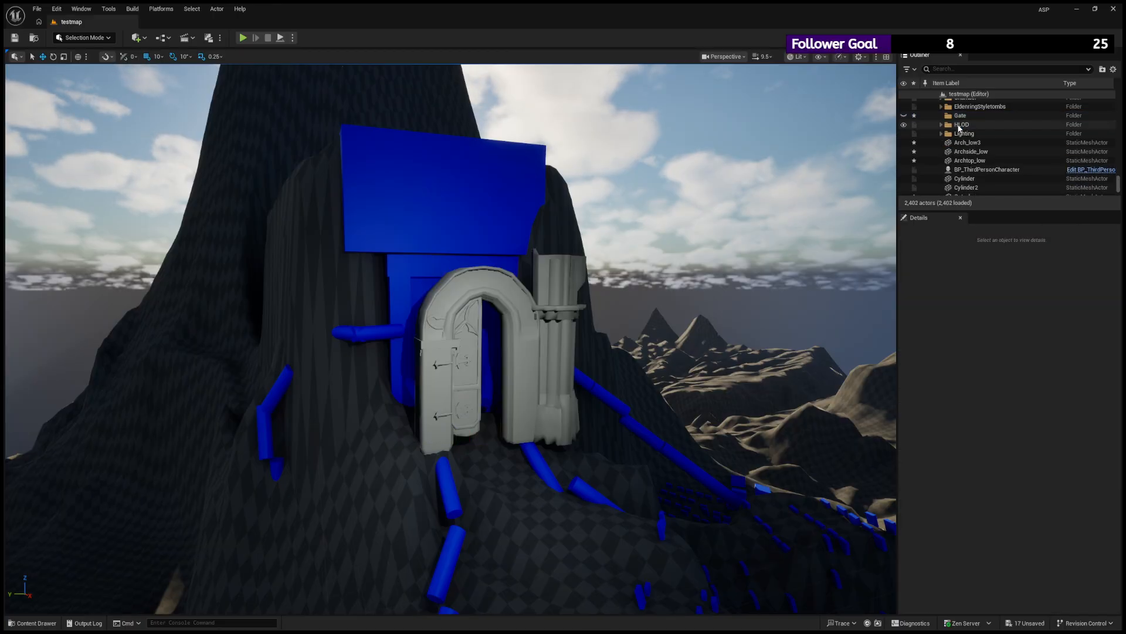
- Move Arch_low3, Archside_low and Archtop_low into the level's Gate folder and frame them in the view
{"action": "left_click", "coordinate": [974, 142]}
{"action": "left_click", "coordinate": [971, 160], "text": "shift"}
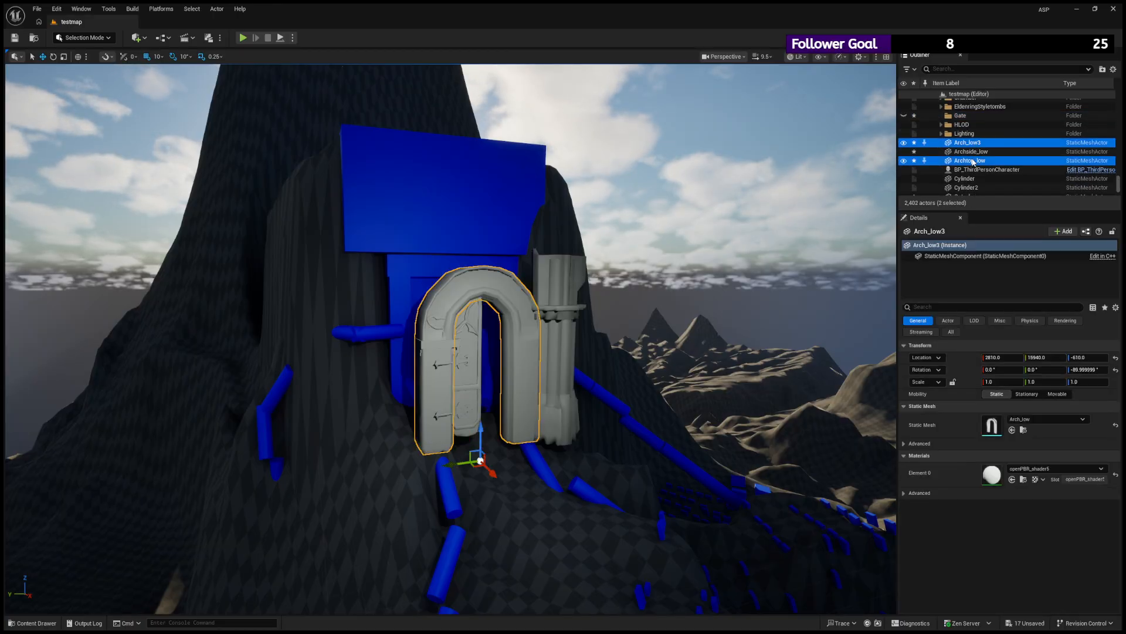
{"action": "left_click_drag", "start_coordinate": [964, 120], "coordinate": [960, 118]}
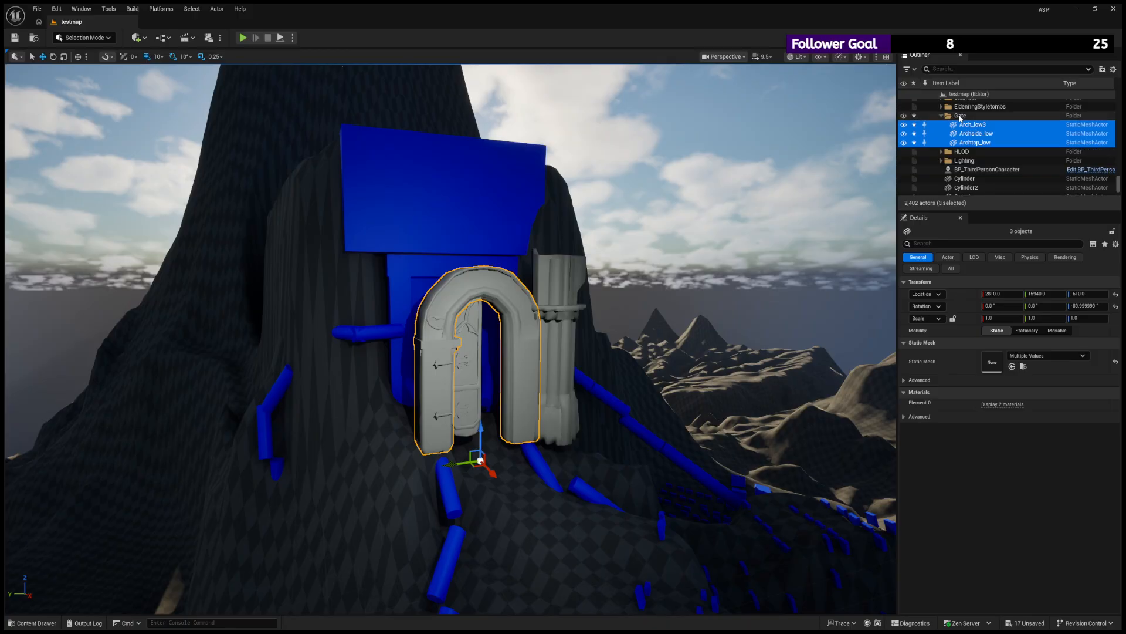
{"action": "key", "text": "f"}
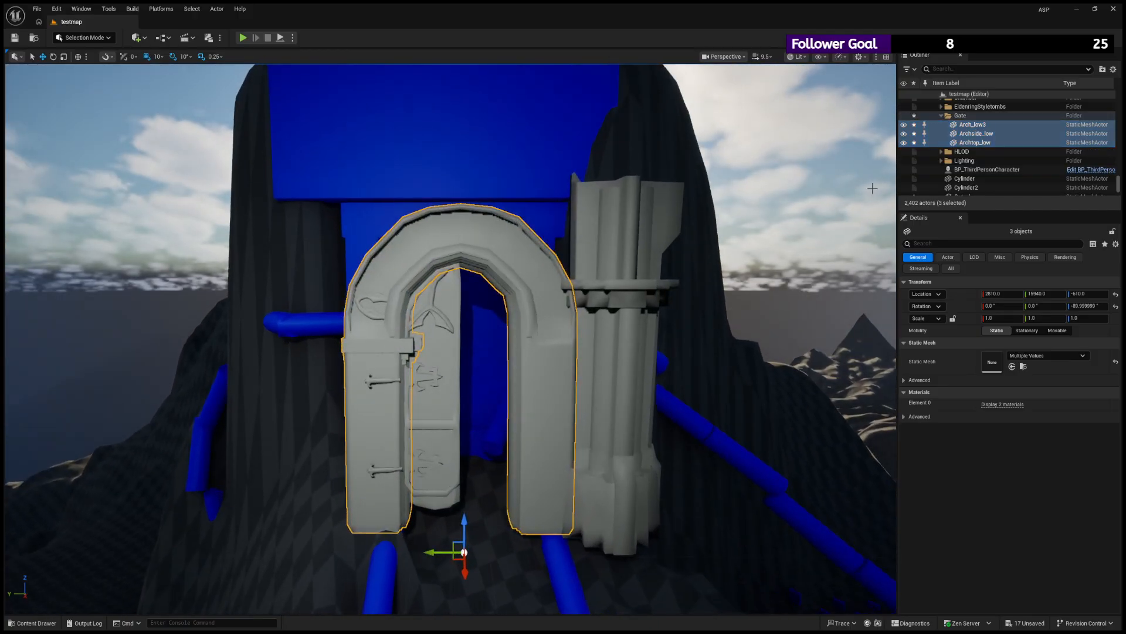
- Select the pillar beside the arch and locate its entry relative to the Gate folder in the Outliner
{"action": "scroll", "coordinate": [973, 166], "scroll_direction": "down", "scroll_amount": 1}
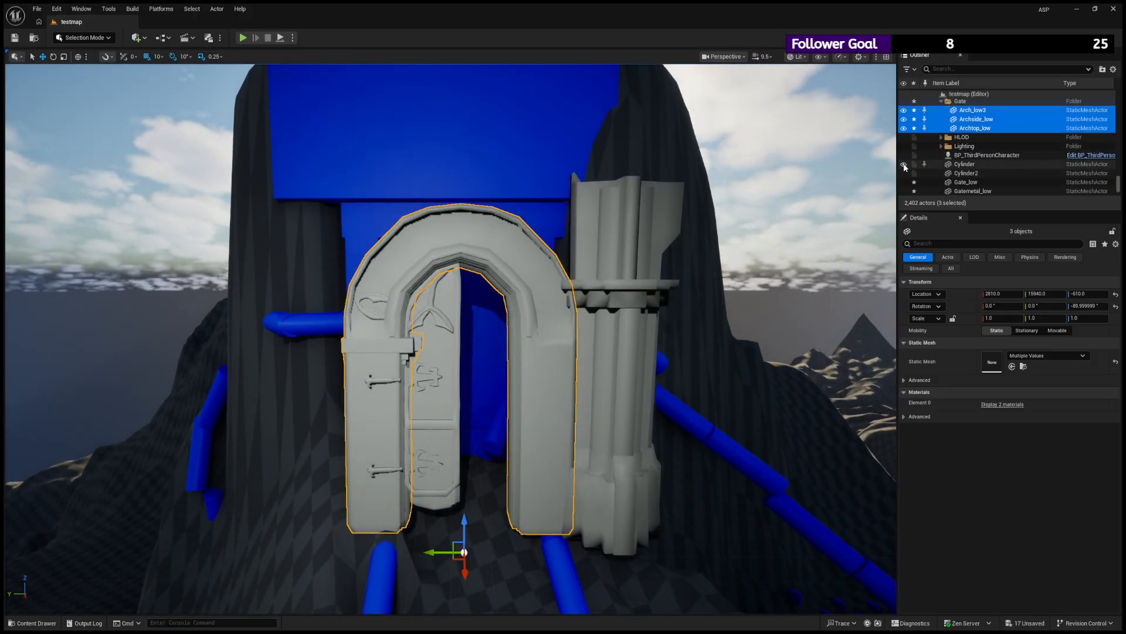
{"action": "left_click", "coordinate": [623, 352]}
{"action": "scroll", "coordinate": [942, 160], "scroll_direction": "up", "scroll_amount": 2}
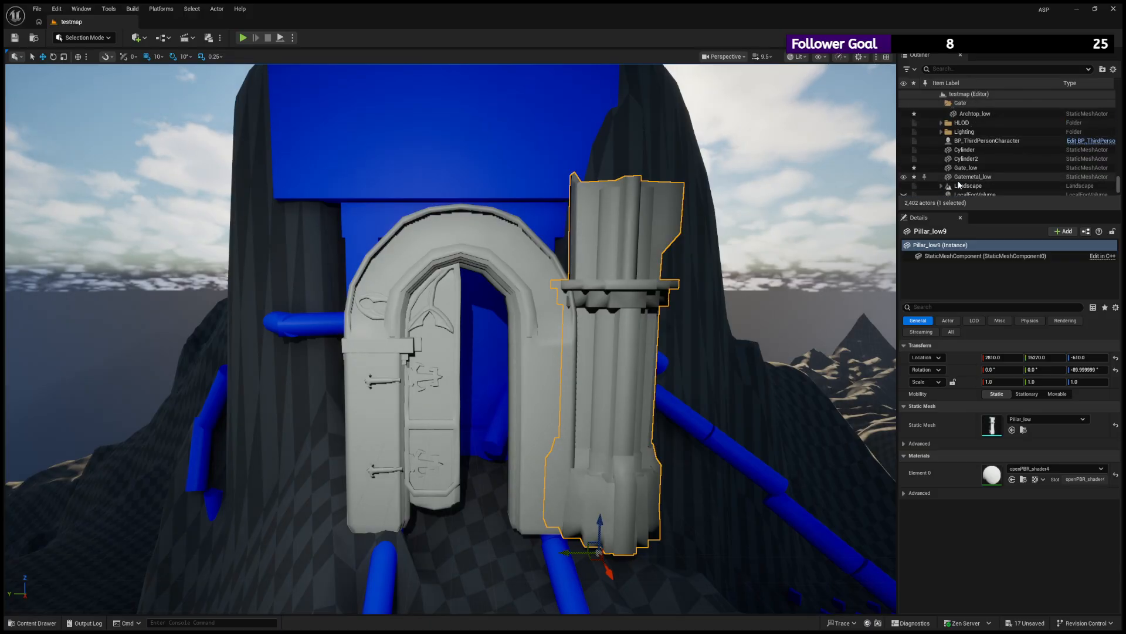
{"action": "scroll", "coordinate": [962, 183], "scroll_direction": "down", "scroll_amount": 3}
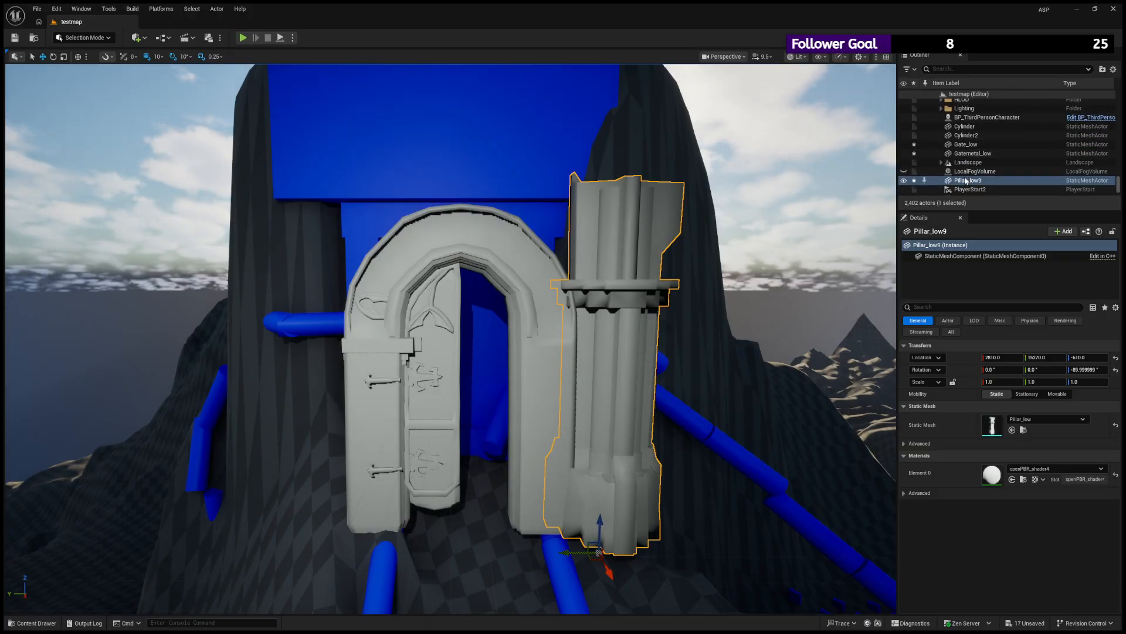
{"action": "scroll", "coordinate": [965, 181], "scroll_direction": "up", "scroll_amount": 3}
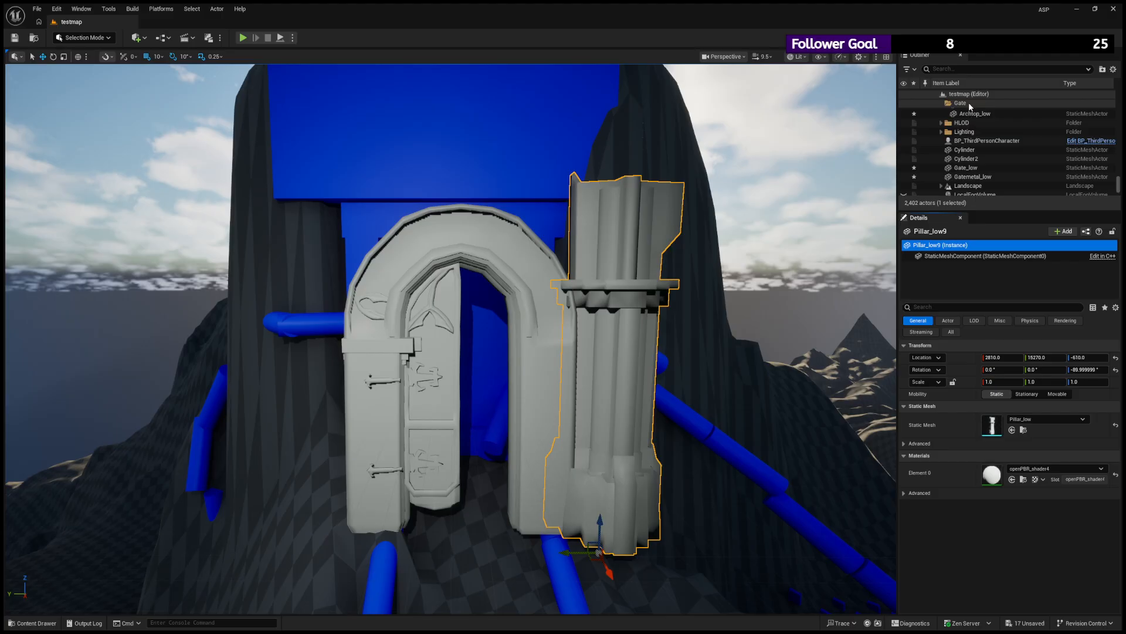
{"action": "scroll", "coordinate": [962, 153], "scroll_direction": "down", "scroll_amount": 3}
{"action": "left_click", "coordinate": [958, 166]}
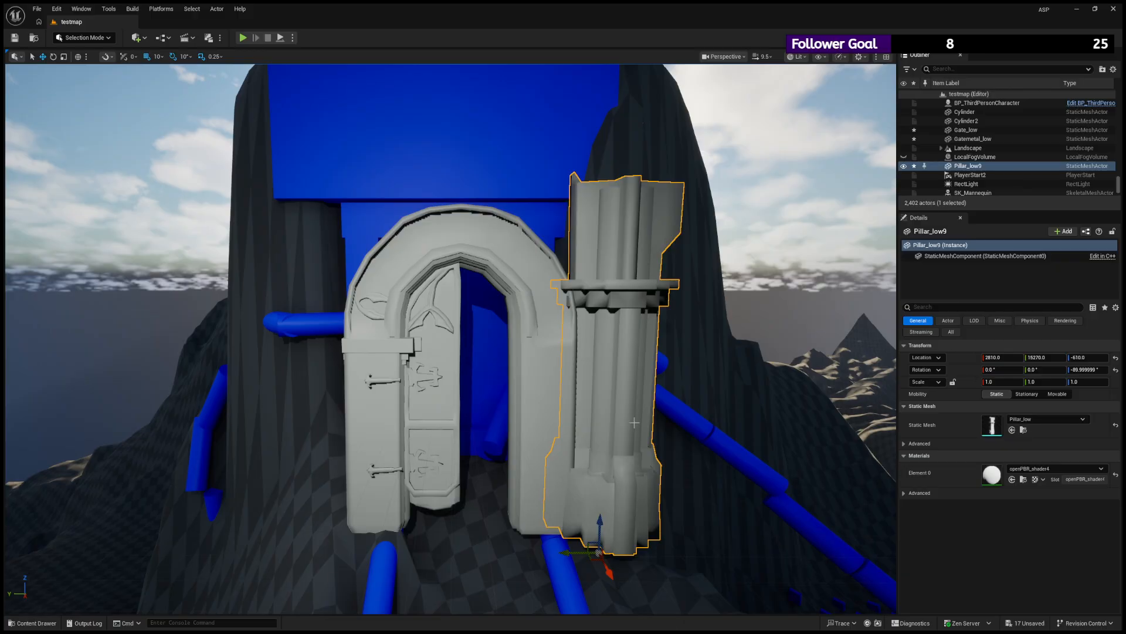
- Reselect the pillar beside the arch and collapse the Landscape actor's list of streaming proxies
{"action": "left_click", "coordinate": [844, 368]}
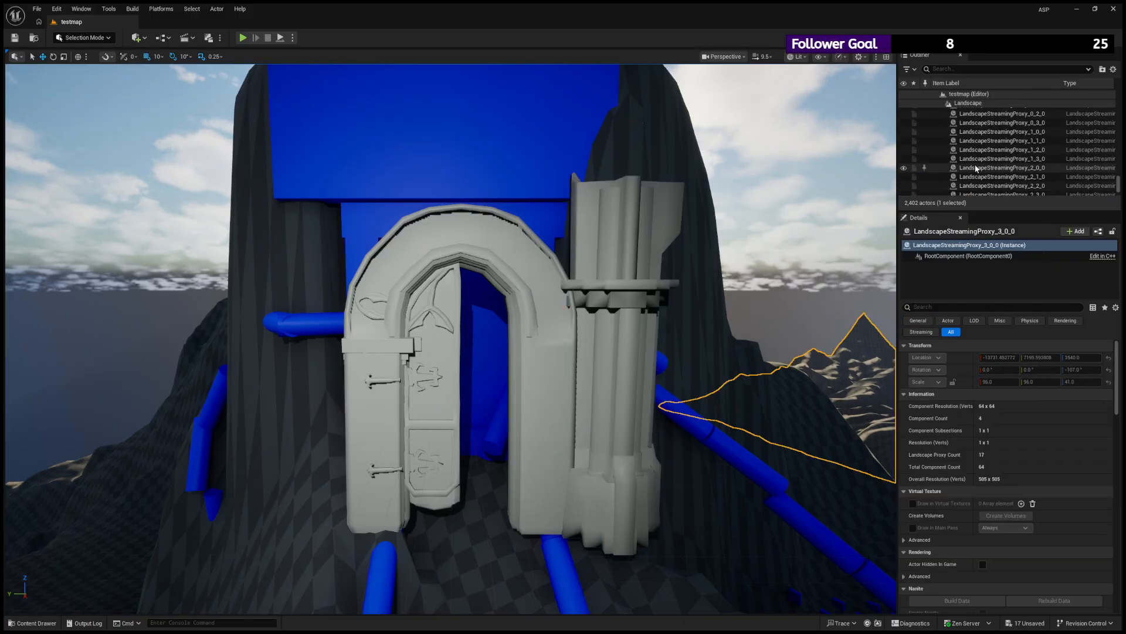
{"action": "scroll", "coordinate": [1121, 186], "scroll_direction": "down", "scroll_amount": 2}
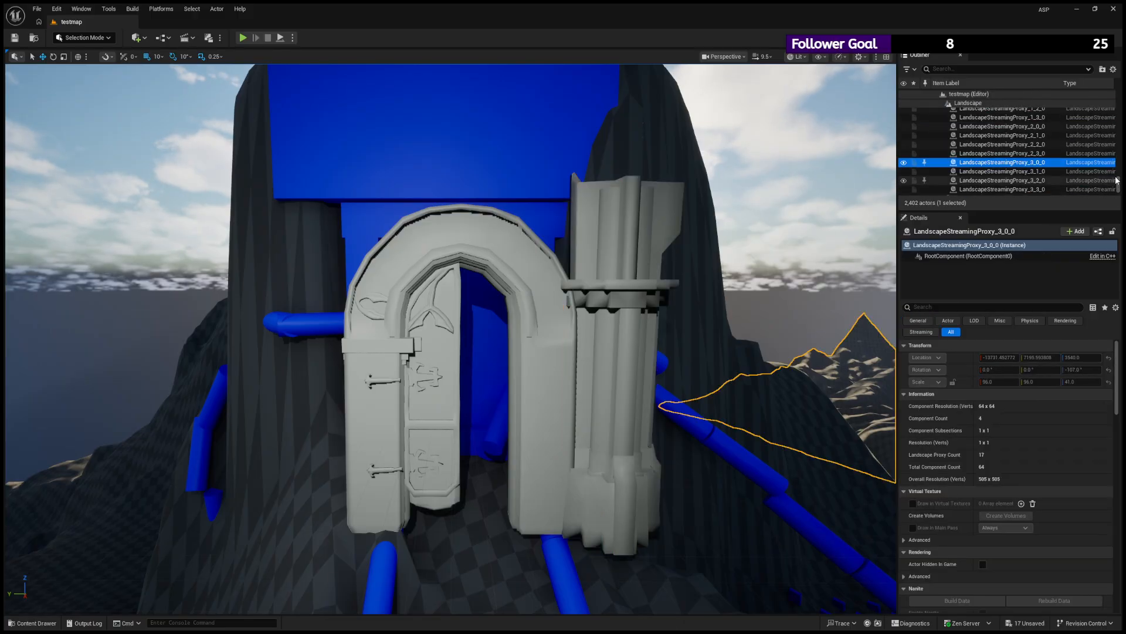
{"action": "left_click_drag", "start_coordinate": [1119, 187], "coordinate": [1118, 183]}
{"action": "left_click", "coordinate": [580, 289]}
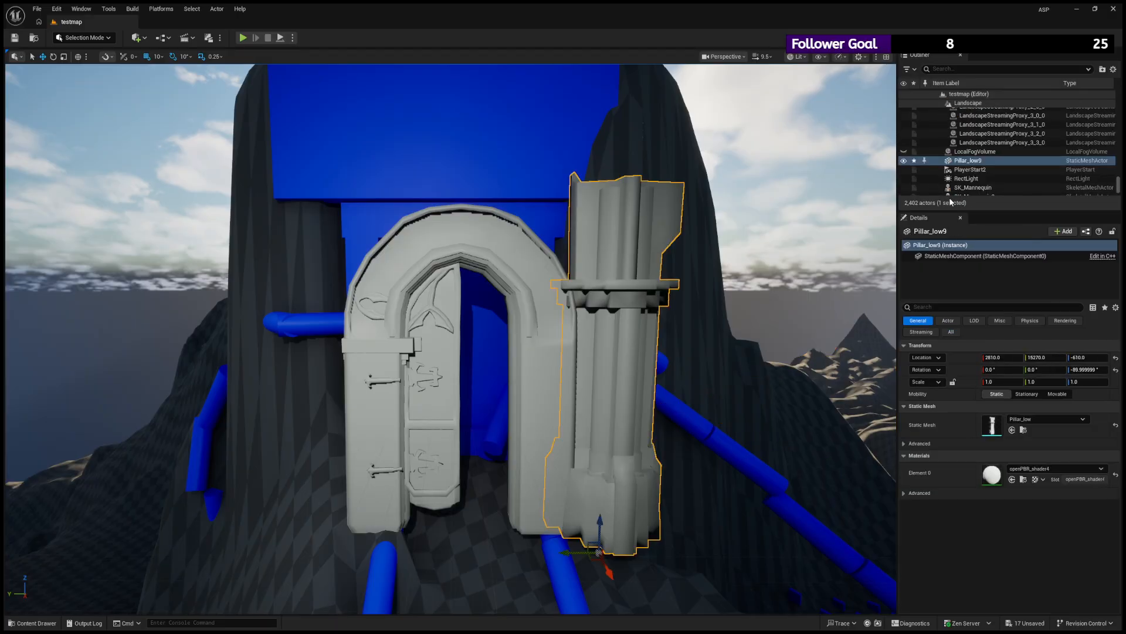
{"action": "scroll", "coordinate": [953, 158], "scroll_direction": "up", "scroll_amount": 1}
{"action": "scroll", "coordinate": [953, 159], "scroll_direction": "up", "scroll_amount": 5}
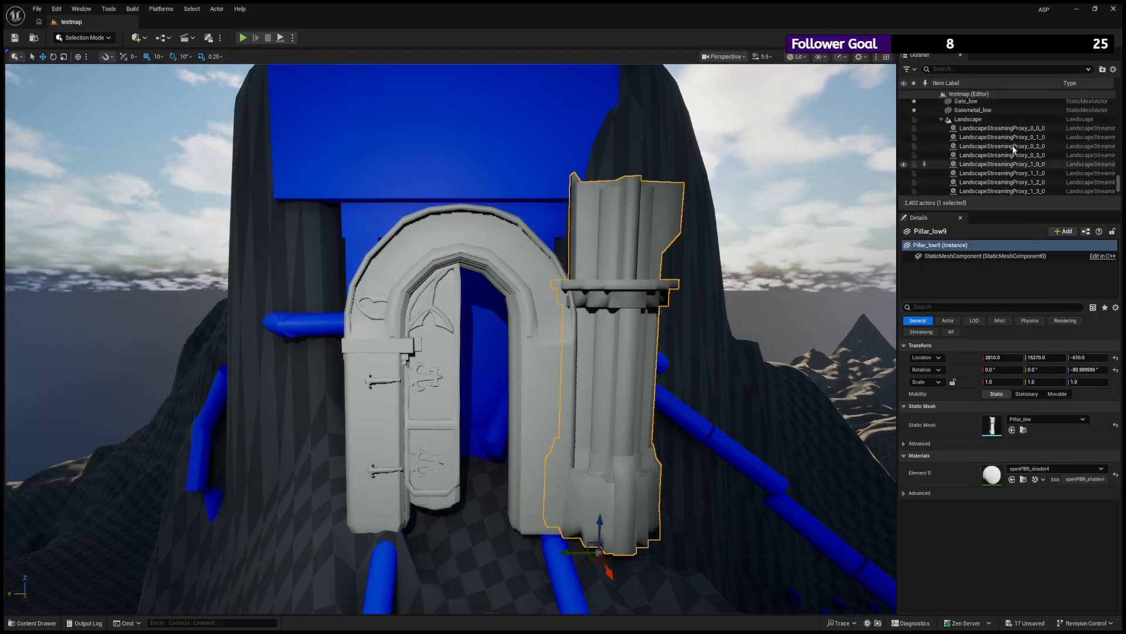
{"action": "left_click", "coordinate": [941, 119]}
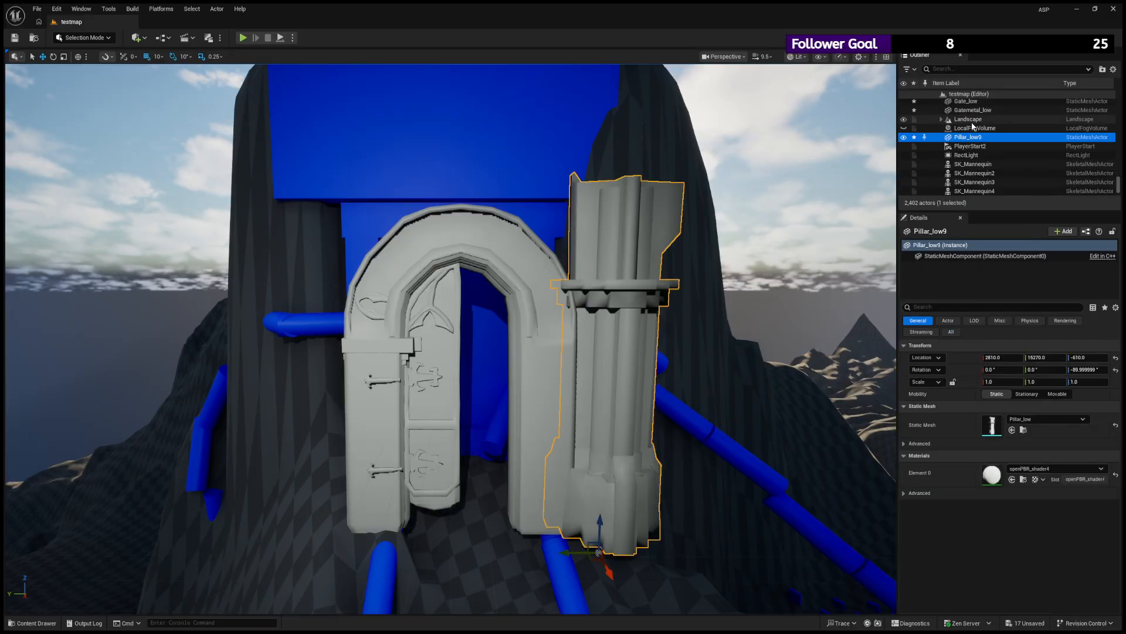
{"action": "scroll", "coordinate": [962, 135], "scroll_direction": "up", "scroll_amount": 4}
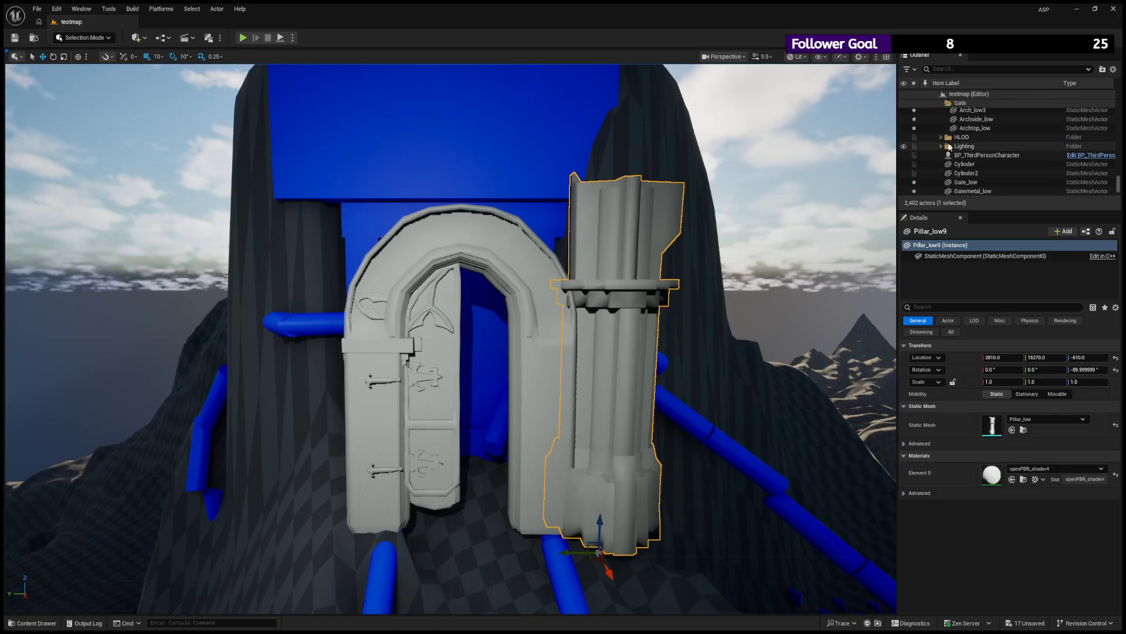
- Toggle the visibility of Gate_low and Gatemetal_low to check which parts of the gate they are
{"action": "left_click", "coordinate": [937, 164]}
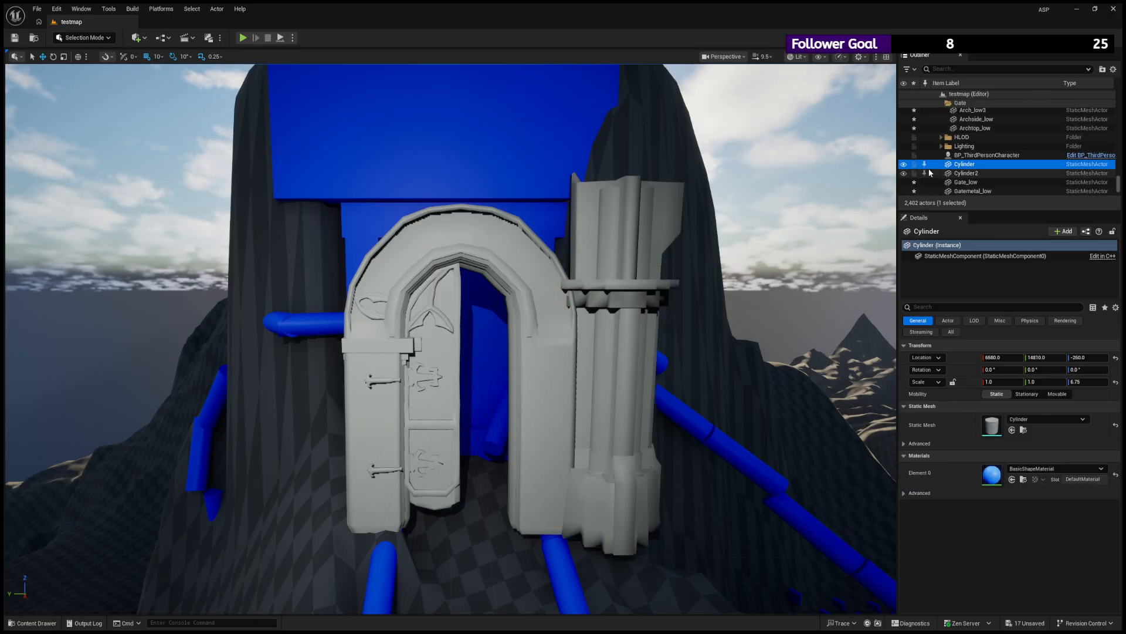
{"action": "scroll", "coordinate": [922, 168], "scroll_direction": "down", "scroll_amount": 1}
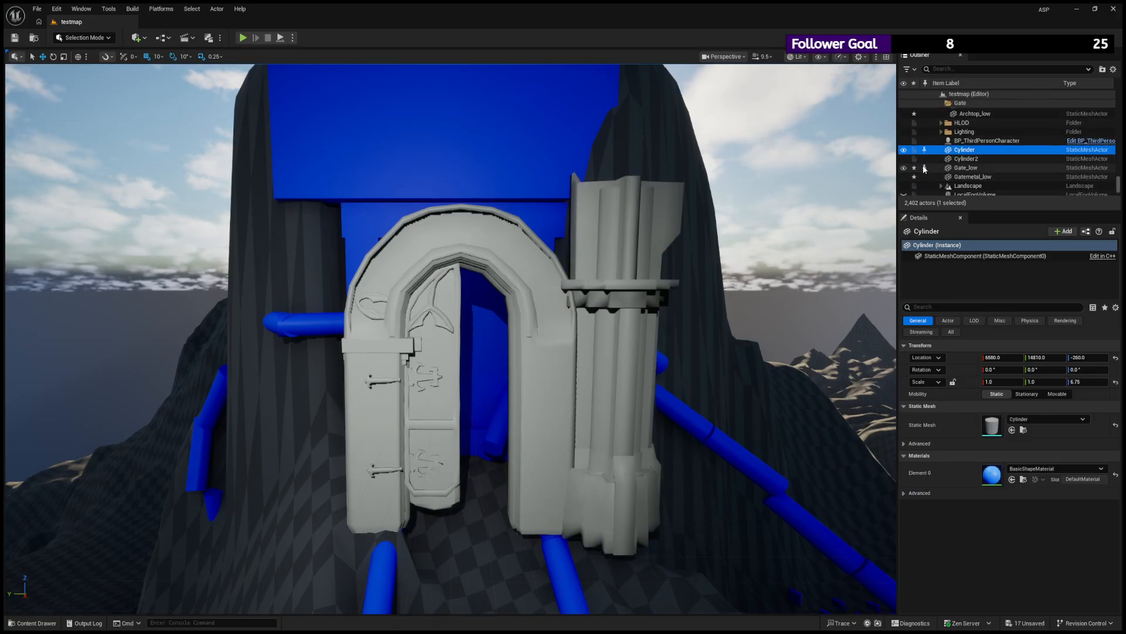
{"action": "left_click", "coordinate": [903, 168]}
{"action": "left_click", "coordinate": [903, 168]}
{"action": "left_click", "coordinate": [904, 168]}
{"action": "left_click", "coordinate": [904, 167]}
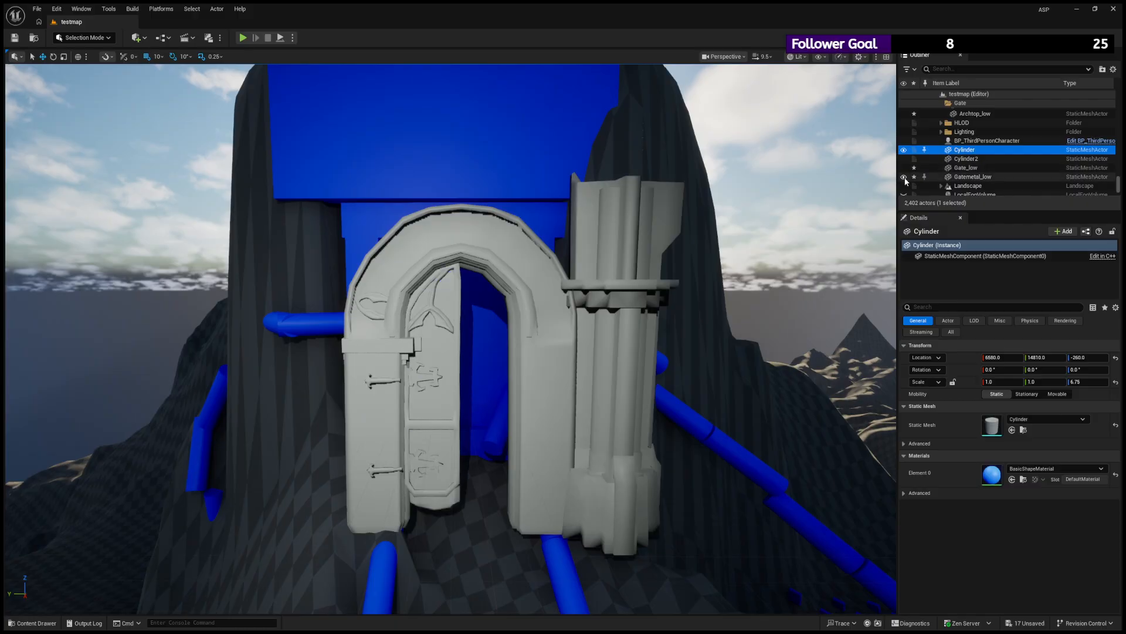
{"action": "left_click", "coordinate": [904, 176]}
{"action": "left_click", "coordinate": [904, 178]}
{"action": "left_click", "coordinate": [904, 178]}
- Move Gate_low and Gatemetal_low together into the level's Gate folder
{"action": "left_click", "coordinate": [976, 170]}
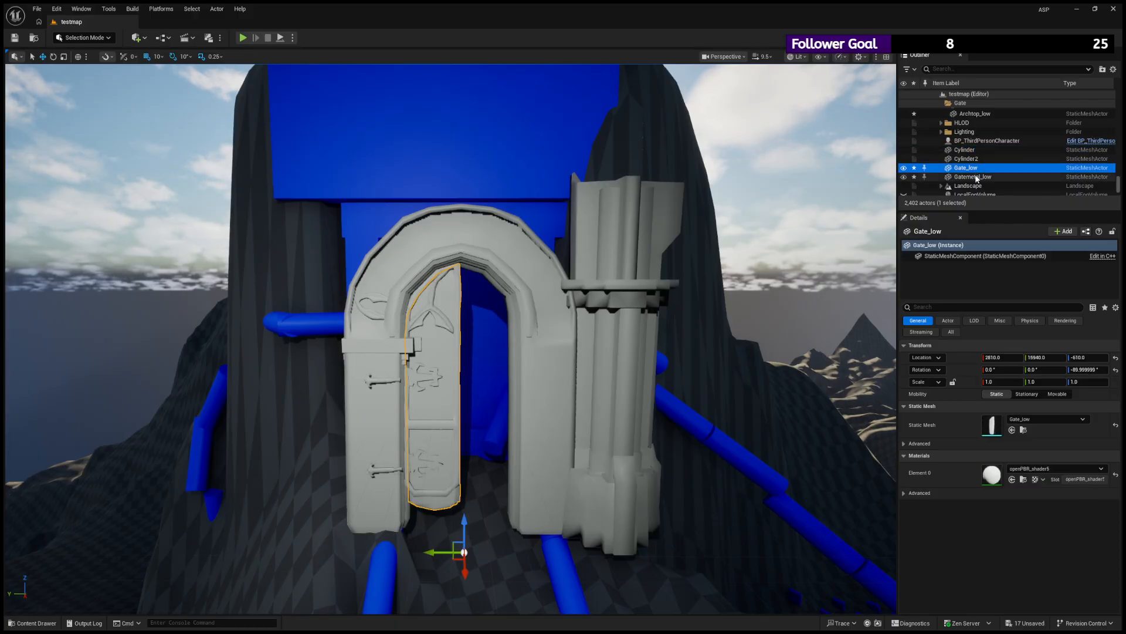
{"action": "left_click", "coordinate": [981, 177], "text": "shift"}
{"action": "scroll", "coordinate": [987, 174], "scroll_direction": "up", "scroll_amount": 1}
{"action": "scroll", "coordinate": [987, 172], "scroll_direction": "up", "scroll_amount": 1}
{"action": "scroll", "coordinate": [985, 173], "scroll_direction": "down", "scroll_amount": 1}
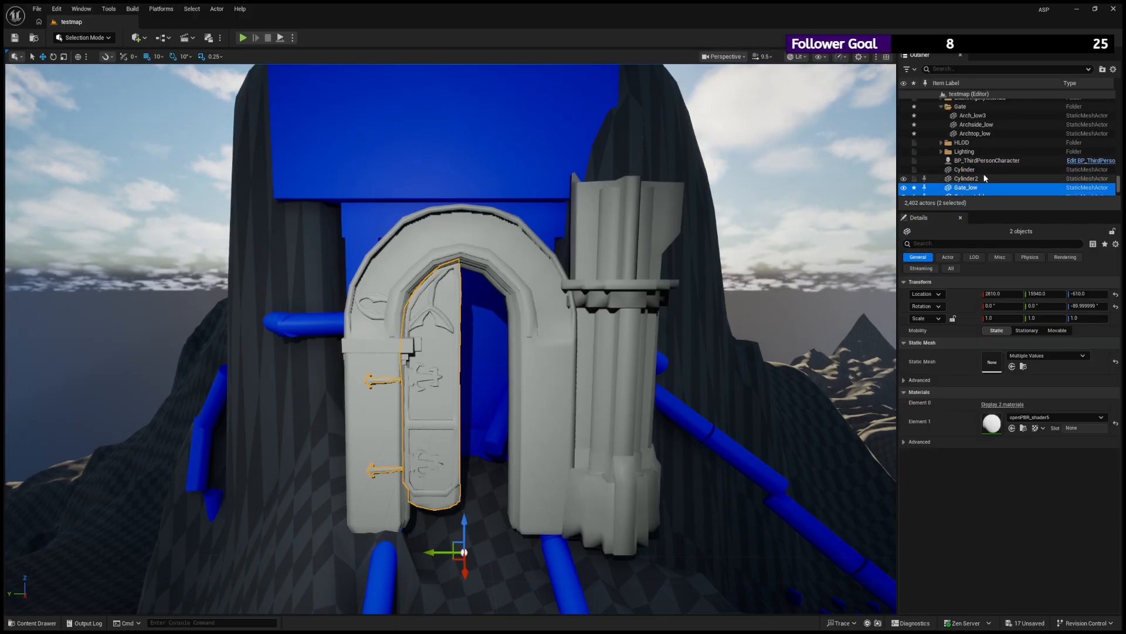
{"action": "left_click", "coordinate": [941, 107]}
{"action": "left_click_drag", "start_coordinate": [964, 160], "coordinate": [960, 108]}
{"action": "left_click", "coordinate": [941, 107]}
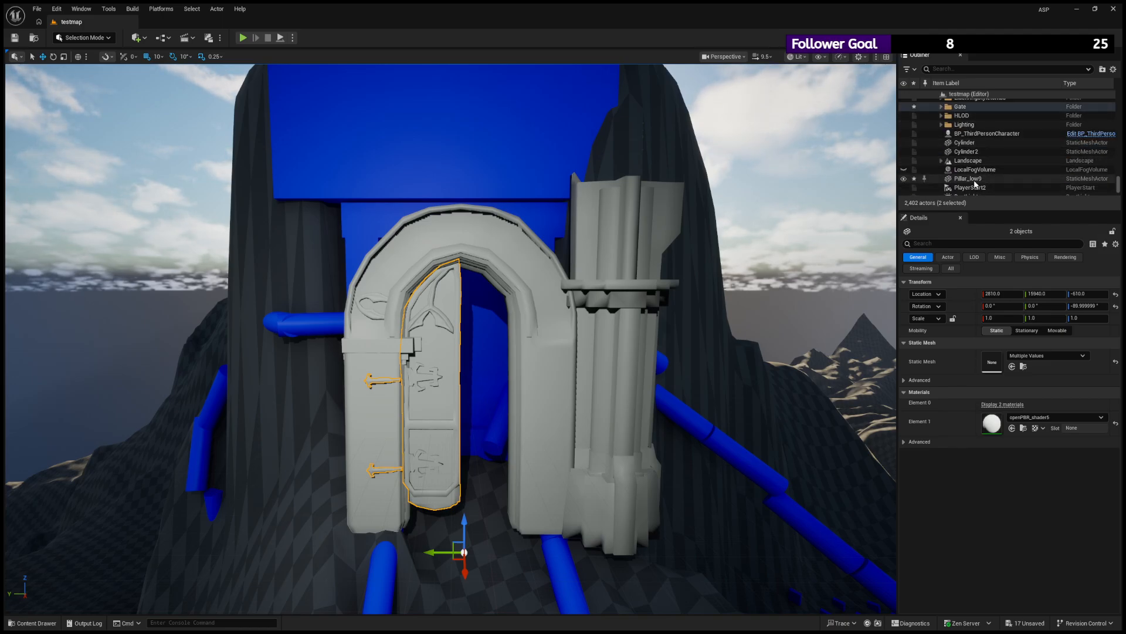
- Move Pillar_low9 into the Gate folder and check Arch_low3 and Archside_low by toggling their visibility
{"action": "left_click", "coordinate": [943, 179]}
{"action": "left_click_drag", "start_coordinate": [956, 179], "coordinate": [960, 108]}
{"action": "left_click", "coordinate": [904, 115]}
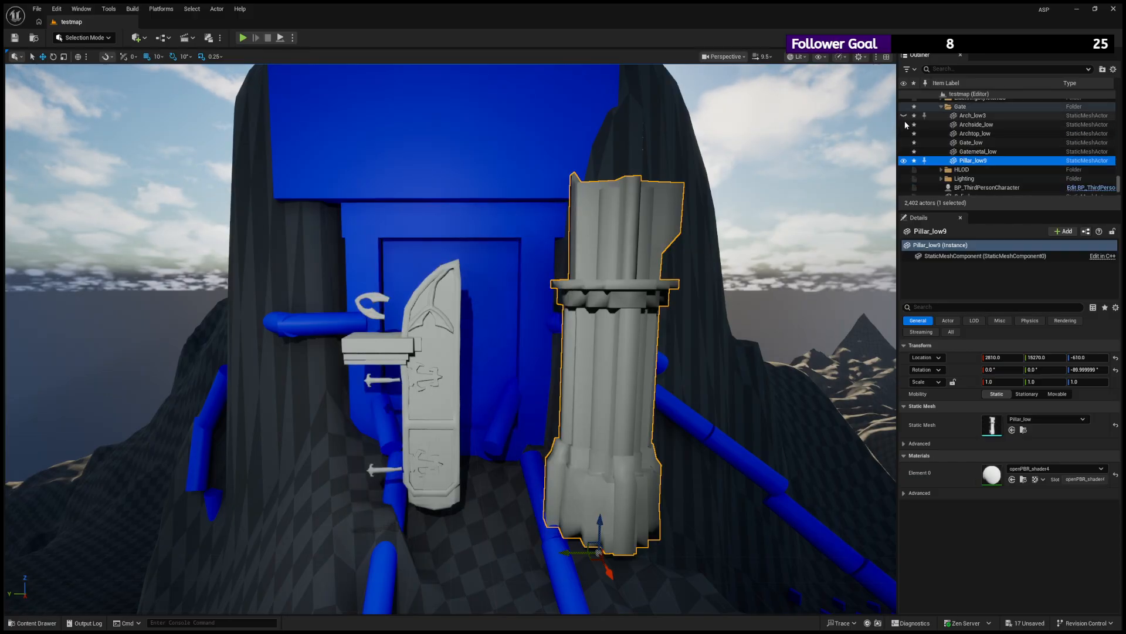
{"action": "left_click", "coordinate": [903, 124]}
{"action": "left_click", "coordinate": [904, 125]}
{"action": "left_click", "coordinate": [904, 115]}
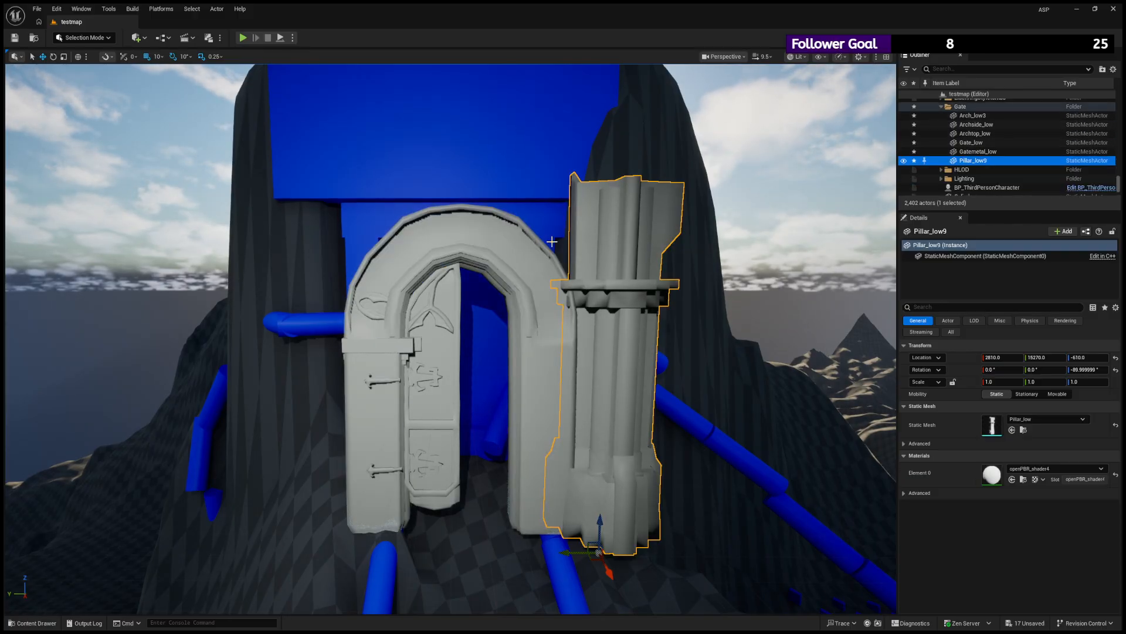
- Shift the pillar closer to the arch, to Y 15240, and inspect the fit from several angles
{"action": "key", "text": "w"}
{"action": "right_click_drag", "start_coordinate": [635, 332], "coordinate": [635, 333]}
{"action": "key", "text": "s"}
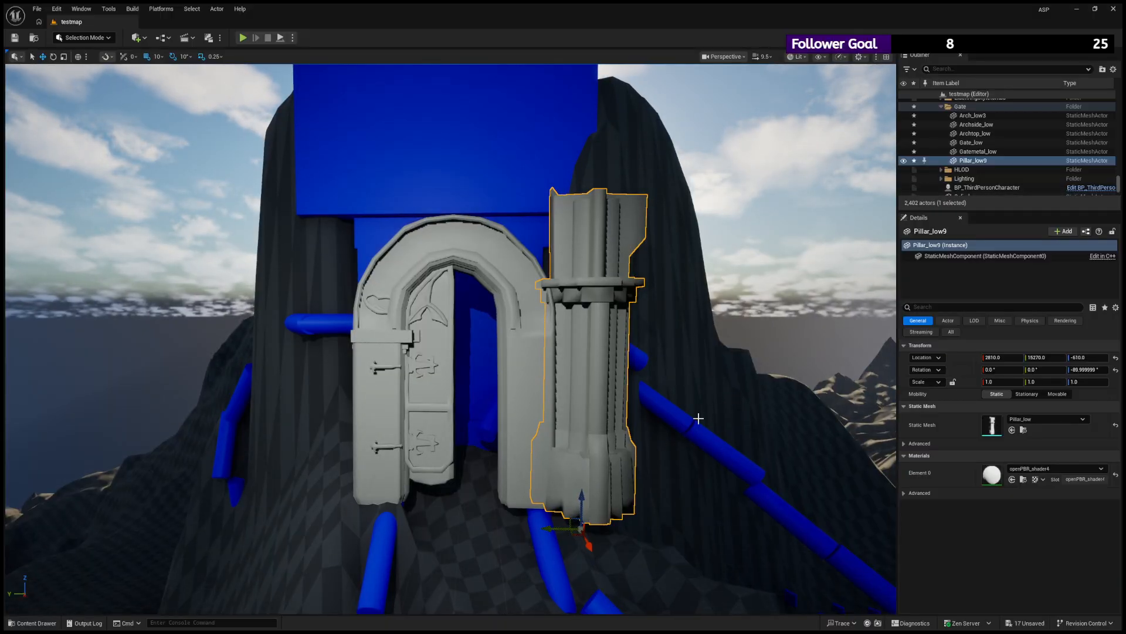
{"action": "mouse_move", "coordinate": [580, 510]}
{"action": "right_mouse_down"}
{"action": "mouse_move", "coordinate": [516, 529]}
{"action": "mouse_move", "coordinate": [586, 510]}
{"action": "right_mouse_up"}
{"action": "key", "text": "e"}
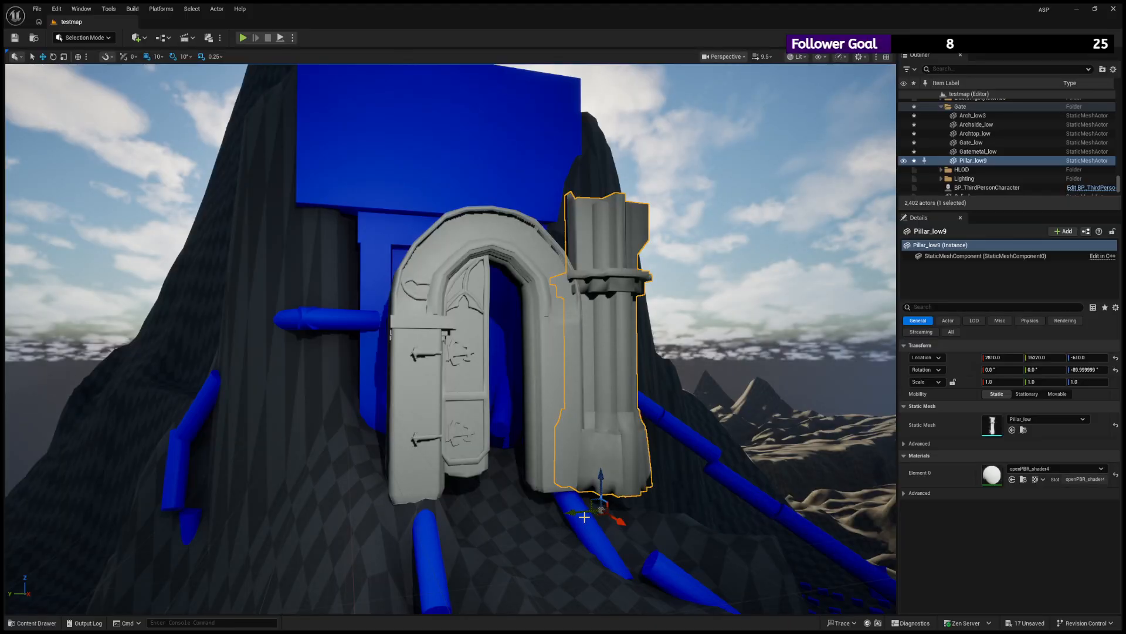
{"action": "left_click_drag", "start_coordinate": [587, 511], "coordinate": [596, 510]}
{"action": "key", "text": "s"}
{"action": "right_click_drag", "start_coordinate": [678, 485], "coordinate": [675, 465]}
{"action": "key", "text": "w"}
{"action": "left_click_drag", "start_coordinate": [608, 544], "coordinate": [601, 556]}
{"action": "key", "text": "d"}
{"action": "right_click_drag", "start_coordinate": [626, 531], "coordinate": [581, 528]}
{"action": "key", "text": "e"}
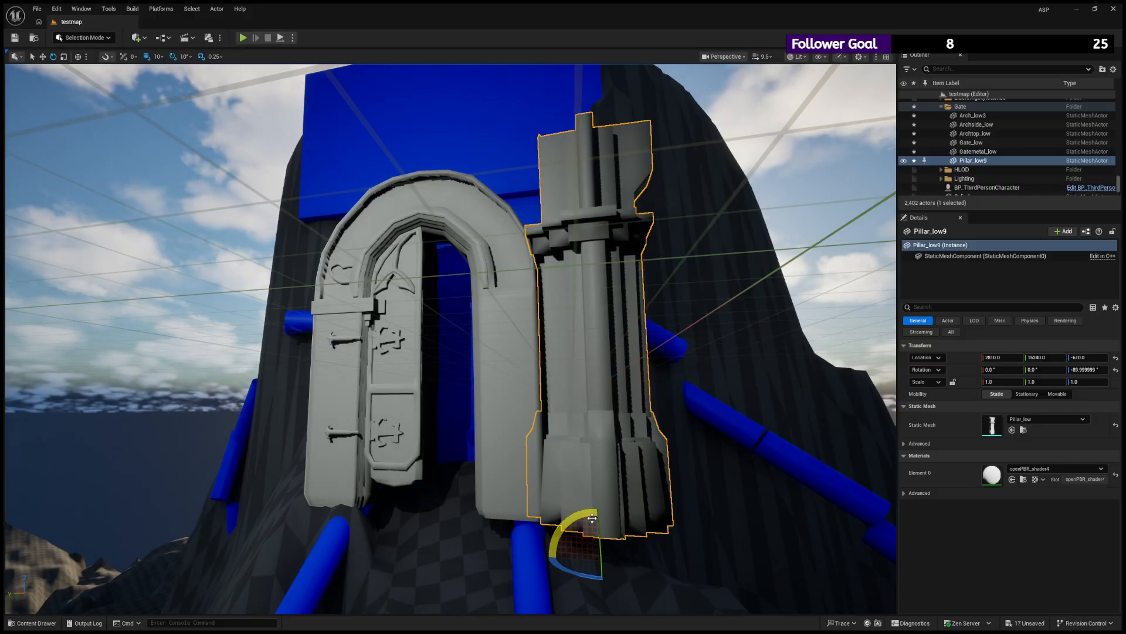
- Try repositioning the pillar against the arch's side at about X 2790 and Z -640
{"action": "mouse_move", "coordinate": [567, 523]}
{"action": "left_mouse_down"}
{"action": "mouse_move", "coordinate": [593, 523]}
{"action": "mouse_move", "coordinate": [569, 521]}
{"action": "mouse_move", "coordinate": [591, 480]}
{"action": "mouse_move", "coordinate": [581, 538]}
{"action": "left_mouse_up"}
{"action": "key", "text": "w"}
{"action": "key", "text": "e"}
{"action": "right_click_drag", "start_coordinate": [540, 453], "coordinate": [469, 546]}
{"action": "key", "text": "d"}
{"action": "mouse_move", "coordinate": [422, 597]}
{"action": "left_mouse_down"}
{"action": "mouse_move", "coordinate": [410, 603]}
{"action": "mouse_move", "coordinate": [428, 590]}
{"action": "left_mouse_up"}
{"action": "key", "text": "a"}
{"action": "right_click_drag", "start_coordinate": [452, 528], "coordinate": [527, 463]}
{"action": "key", "text": "q"}
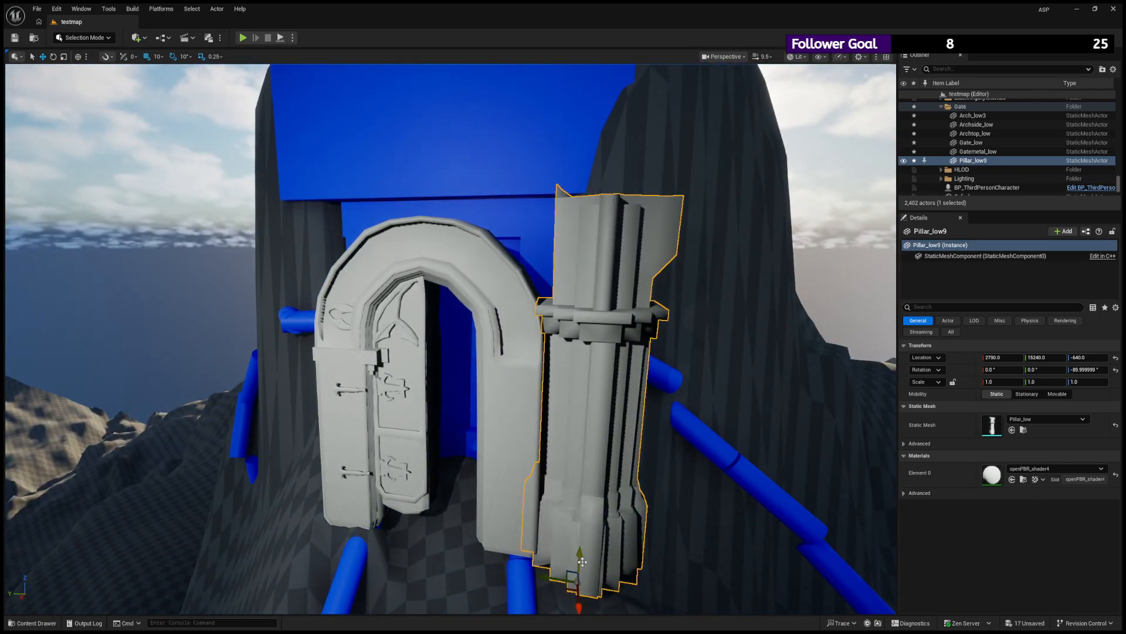
- Move the pillar to the hinge side of the arch, at Y 16730 and Z -610
{"action": "left_click_drag", "start_coordinate": [579, 561], "coordinate": [282, 527]}
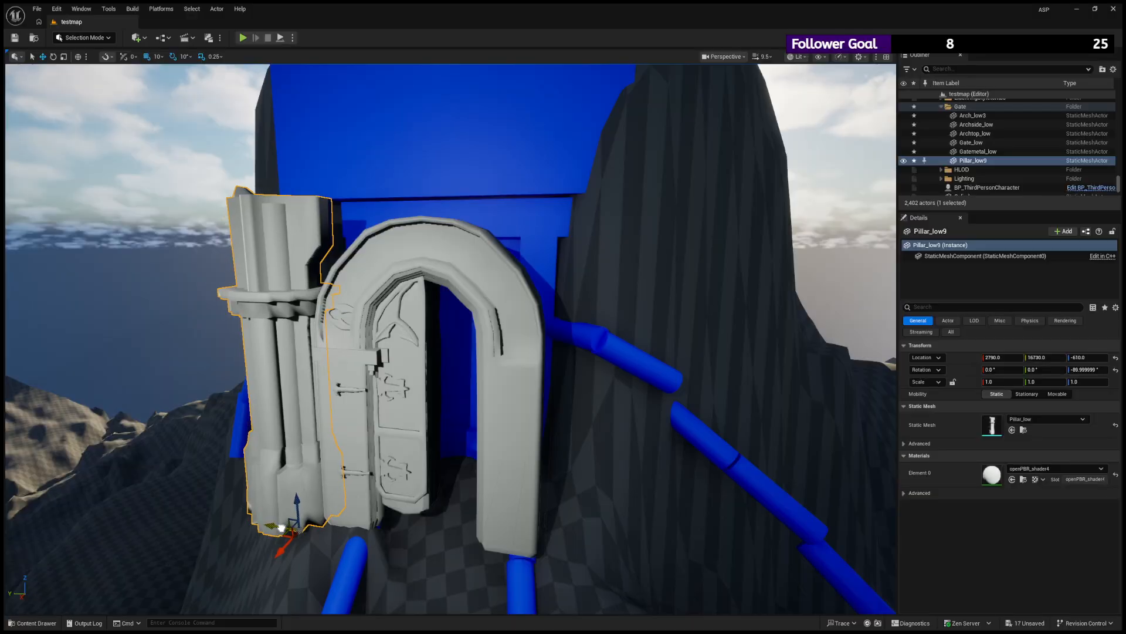
{"action": "key", "text": "a"}
{"action": "right_click_drag", "start_coordinate": [283, 527], "coordinate": [505, 478]}
{"action": "key", "text": "s"}
{"action": "key", "text": "e"}
{"action": "left_click_drag", "start_coordinate": [400, 489], "coordinate": [405, 490]}
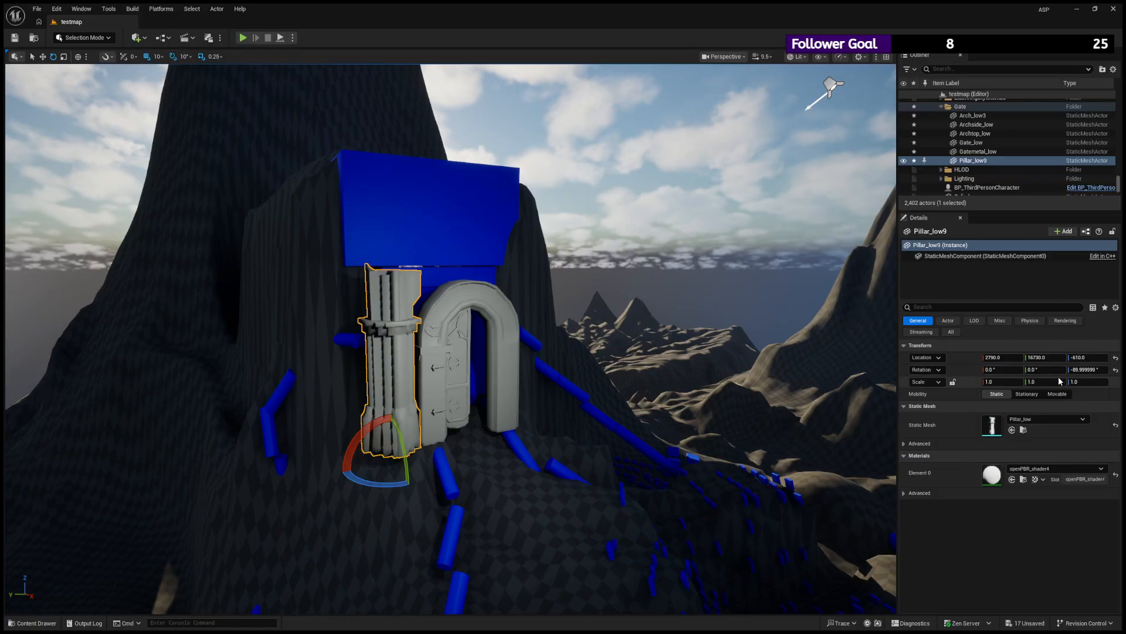
- Set the pillar's Z rotation to -90° and reposition it beside the arch at X 2840, Y 16710
{"action": "left_click", "coordinate": [1084, 370]}
{"action": "type", "text": "-90.0"}
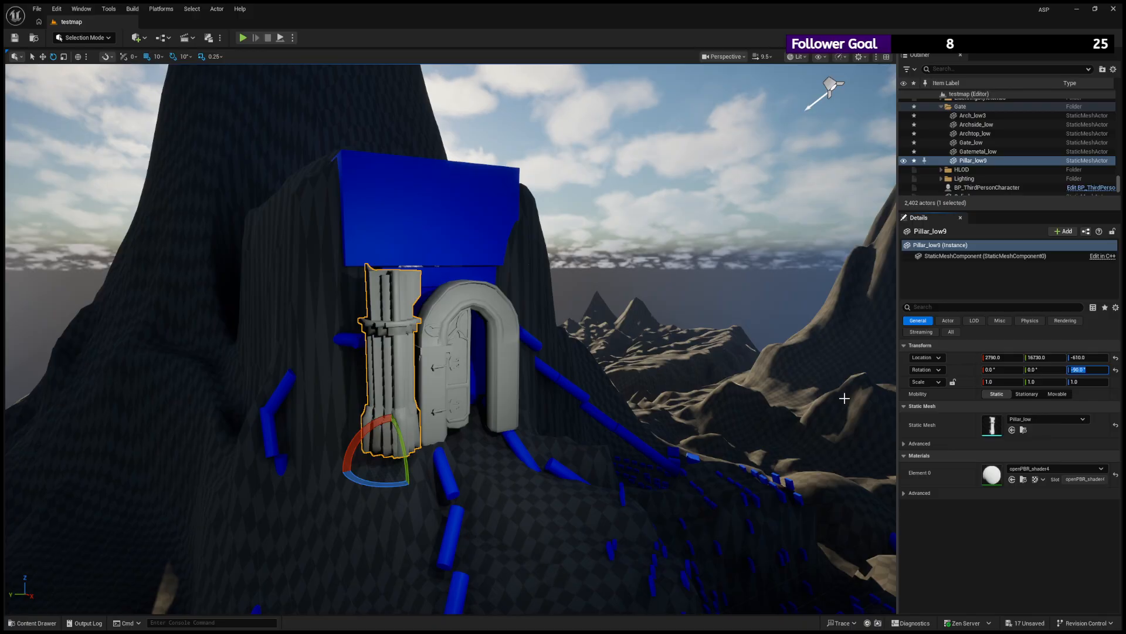
{"action": "key", "text": "w"}
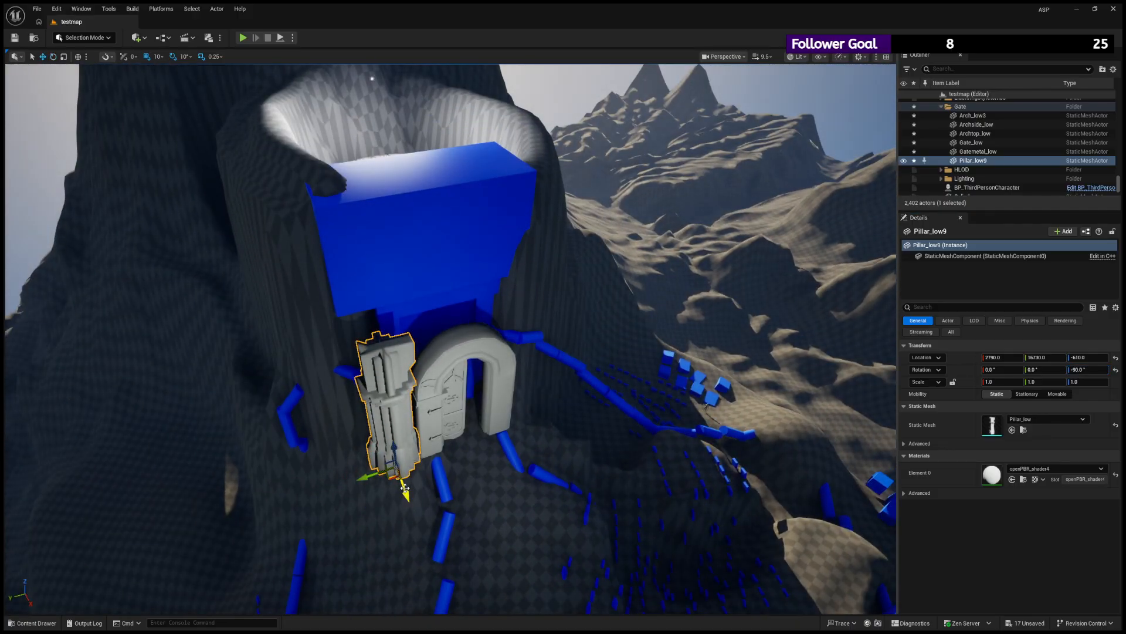
{"action": "left_click_drag", "start_coordinate": [400, 487], "coordinate": [404, 494]}
{"action": "key", "text": "w"}
{"action": "right_click_drag", "start_coordinate": [403, 494], "coordinate": [390, 423]}
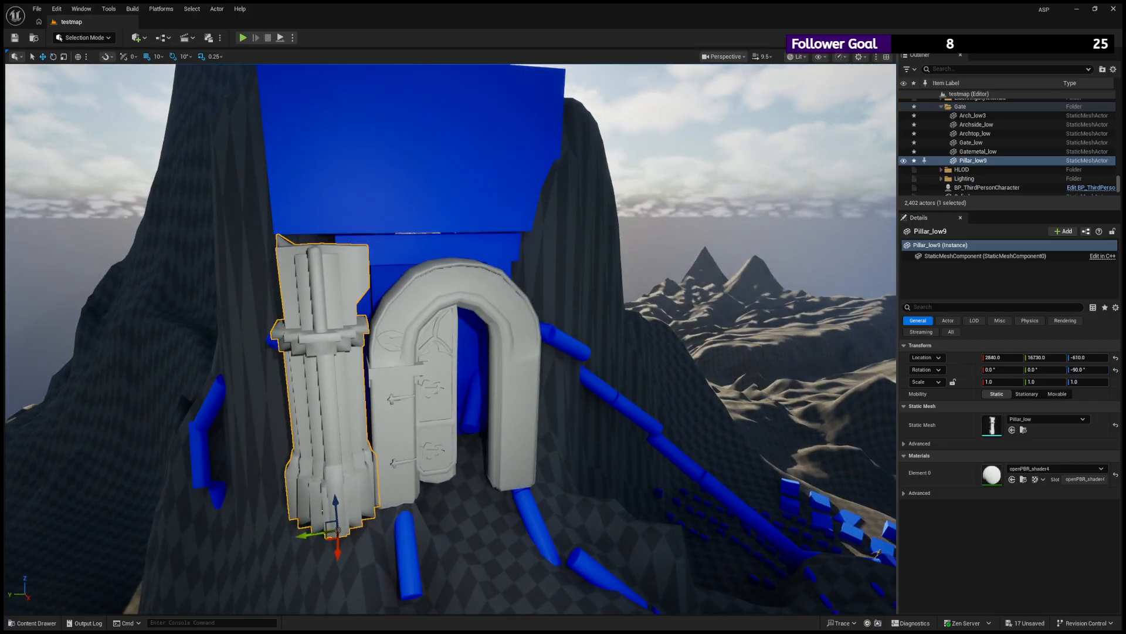
{"action": "left_click_drag", "start_coordinate": [316, 536], "coordinate": [320, 536]}
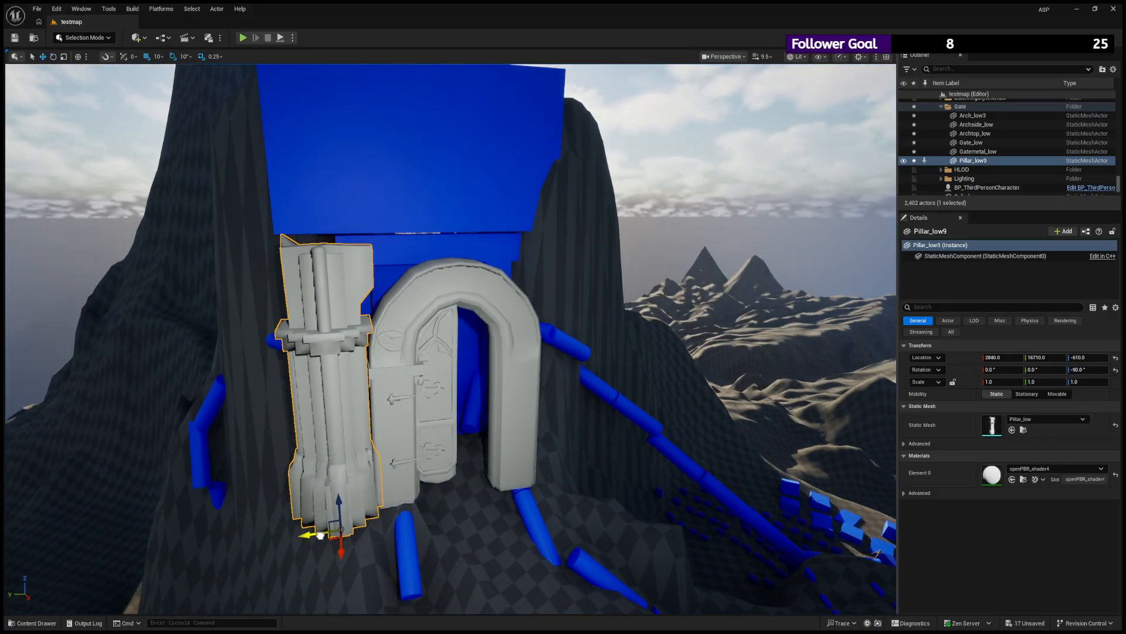
- Try Z rotations of -180° and 0° on the pillar
{"action": "left_click", "coordinate": [1089, 377]}
{"action": "type", "text": "-180"}
{"action": "key", "text": "Return"}
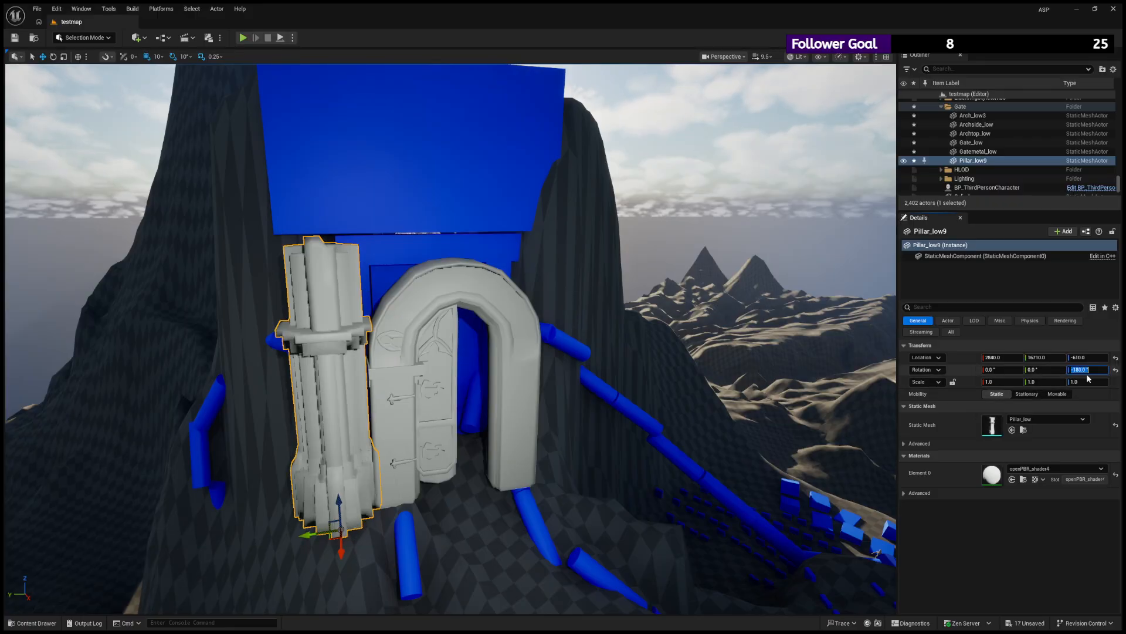
{"action": "left_click", "coordinate": [1097, 371]}
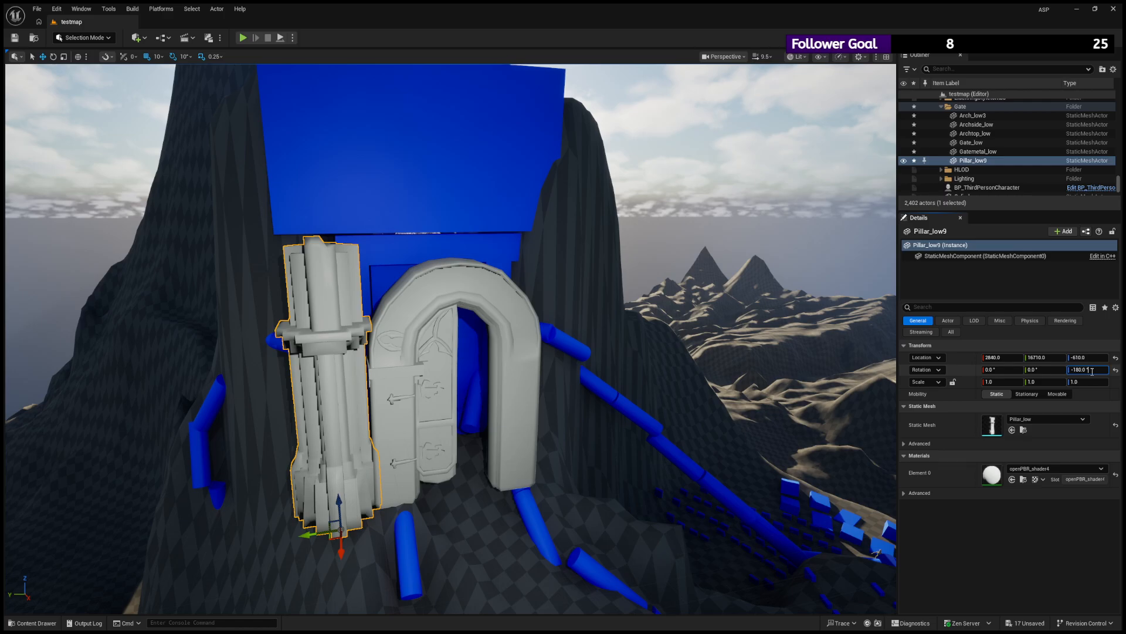
{"action": "left_click_drag", "start_coordinate": [1092, 371], "coordinate": [1068, 370]}
{"action": "type", "text": "0"}
{"action": "key", "text": "Return"}
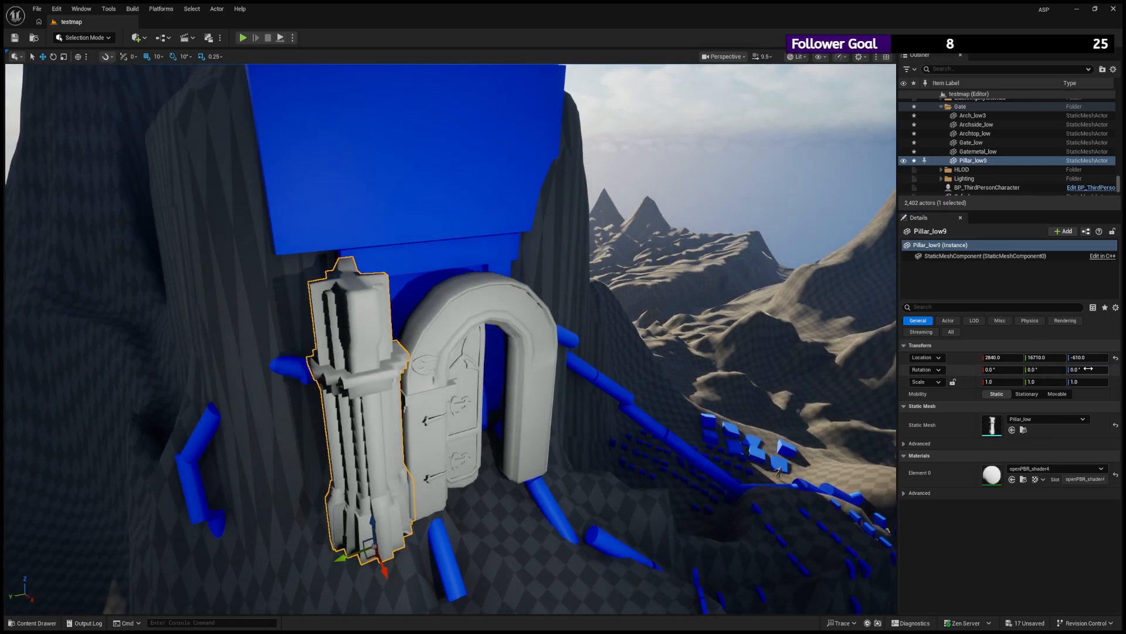
- Set the pillar's Z rotation to 90° and slide it against the arch to Y 16680
{"action": "left_click", "coordinate": [1089, 369]}
{"action": "type", "text": "90"}
{"action": "key", "text": "Return"}
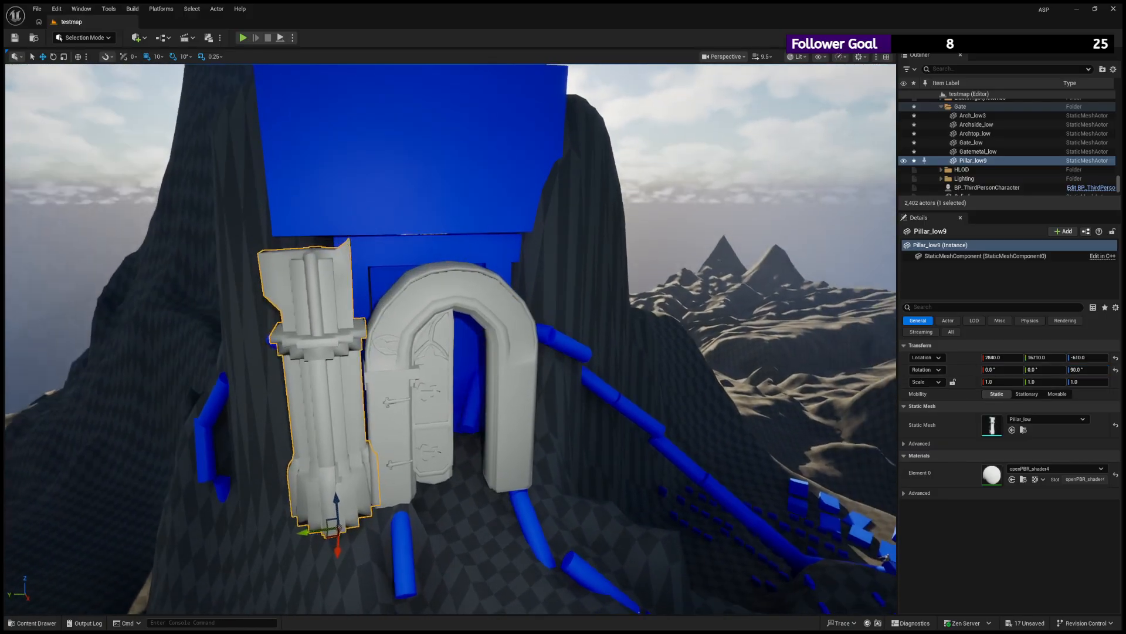
{"action": "right_click_drag", "start_coordinate": [465, 390], "coordinate": [480, 379]}
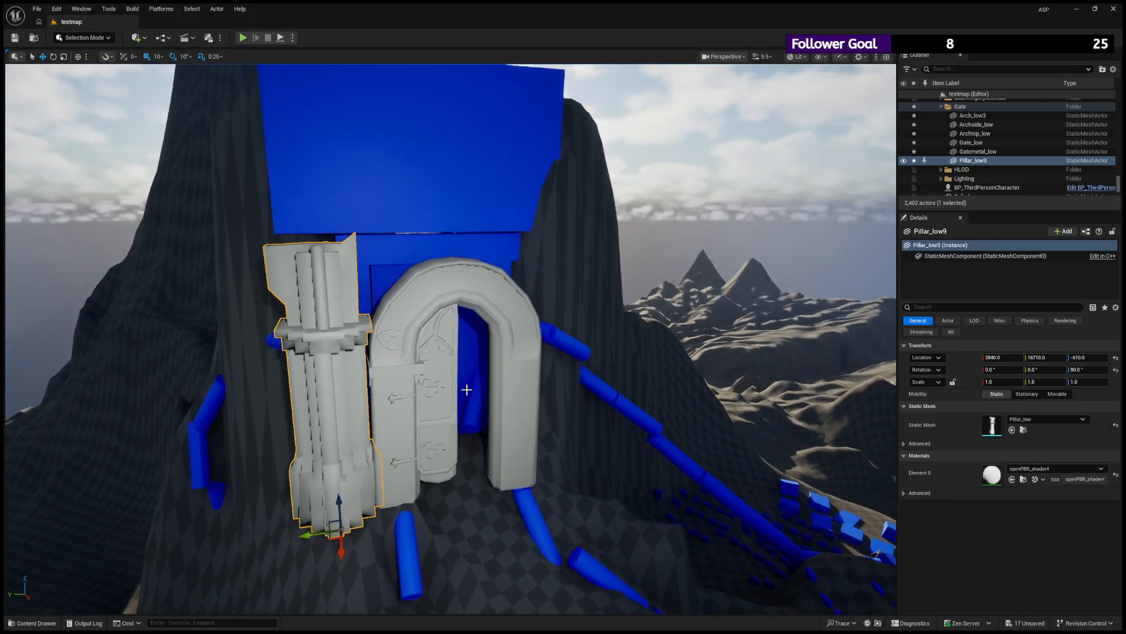
{"action": "left_click_drag", "start_coordinate": [319, 532], "coordinate": [323, 532]}
{"action": "right_click_drag", "start_coordinate": [396, 496], "coordinate": [358, 439]}
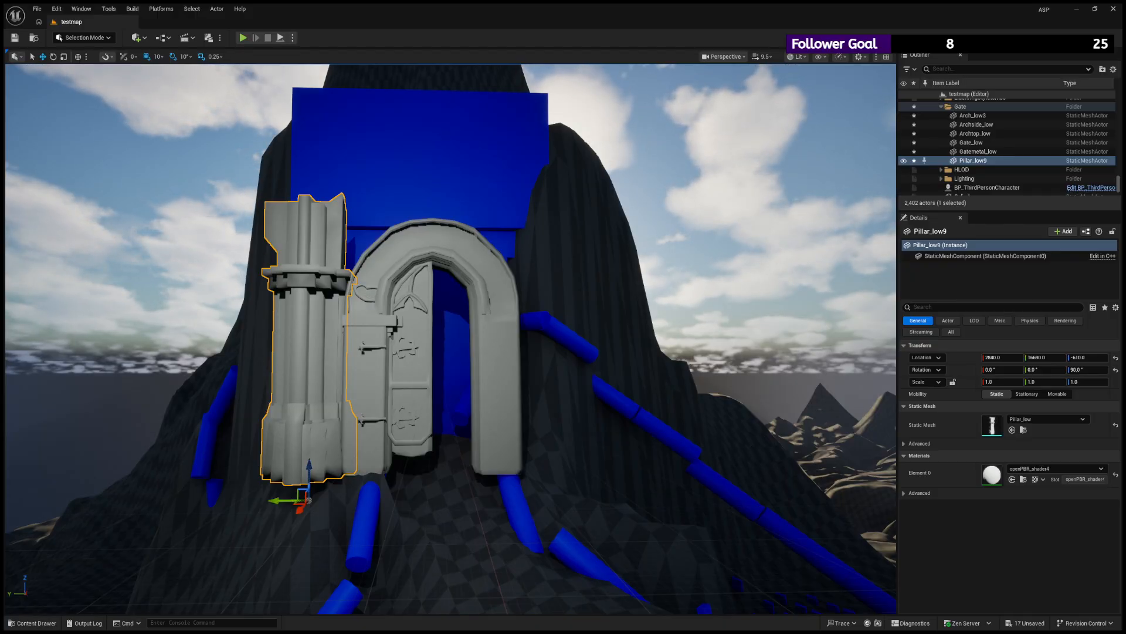
- Duplicate the pillar, place the copy on the opposite side of the arch near Y 15270, and set its Z rotation to -90°
{"action": "key", "text": "ctrl+d"}
{"action": "left_click_drag", "start_coordinate": [277, 500], "coordinate": [521, 499]}
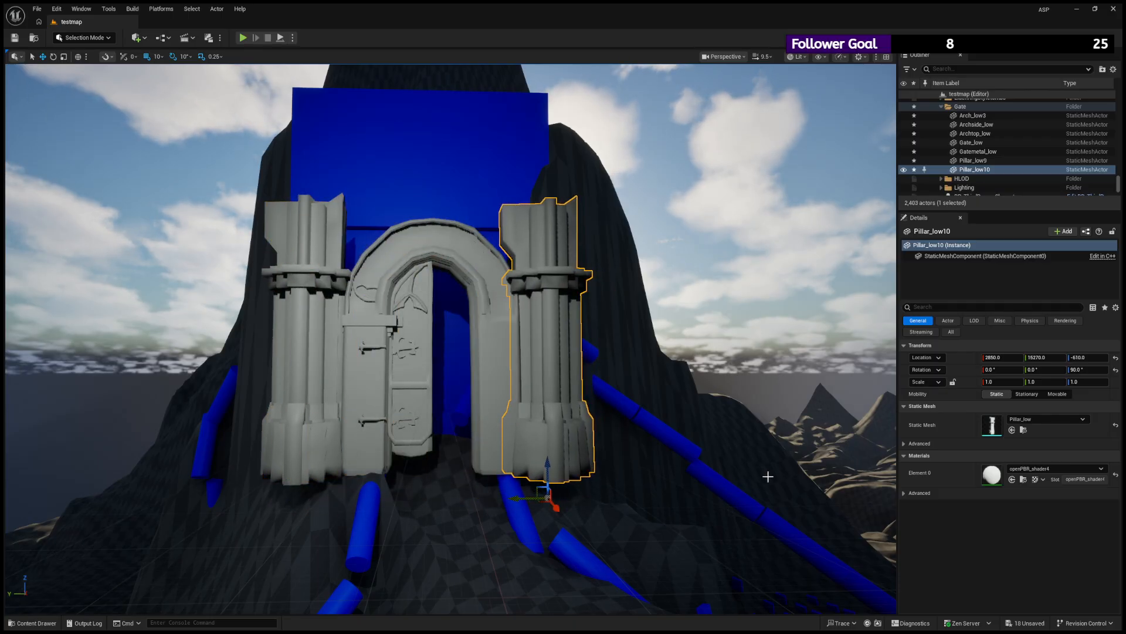
{"action": "left_click", "coordinate": [1094, 369]}
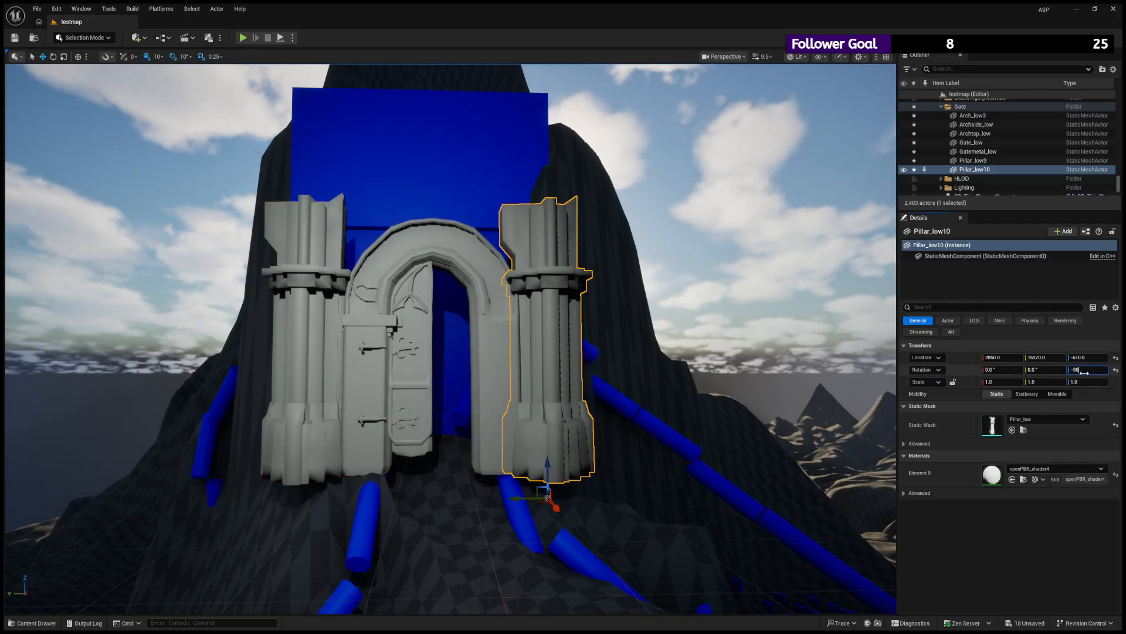
{"action": "key", "text": "Return"}
{"action": "right_click_drag", "start_coordinate": [581, 440], "coordinate": [581, 460]}
{"action": "left_click_drag", "start_coordinate": [522, 507], "coordinate": [556, 523]}
{"action": "key", "text": "s"}
{"action": "right_click_drag", "start_coordinate": [574, 473], "coordinate": [578, 564]}
{"action": "left_click_drag", "start_coordinate": [514, 467], "coordinate": [510, 453]}
- Select the door leaf Gate_low together with its metal fittings Gatemetal_low and duplicate both
{"action": "left_click", "coordinate": [434, 406]}
{"action": "key", "text": "f"}
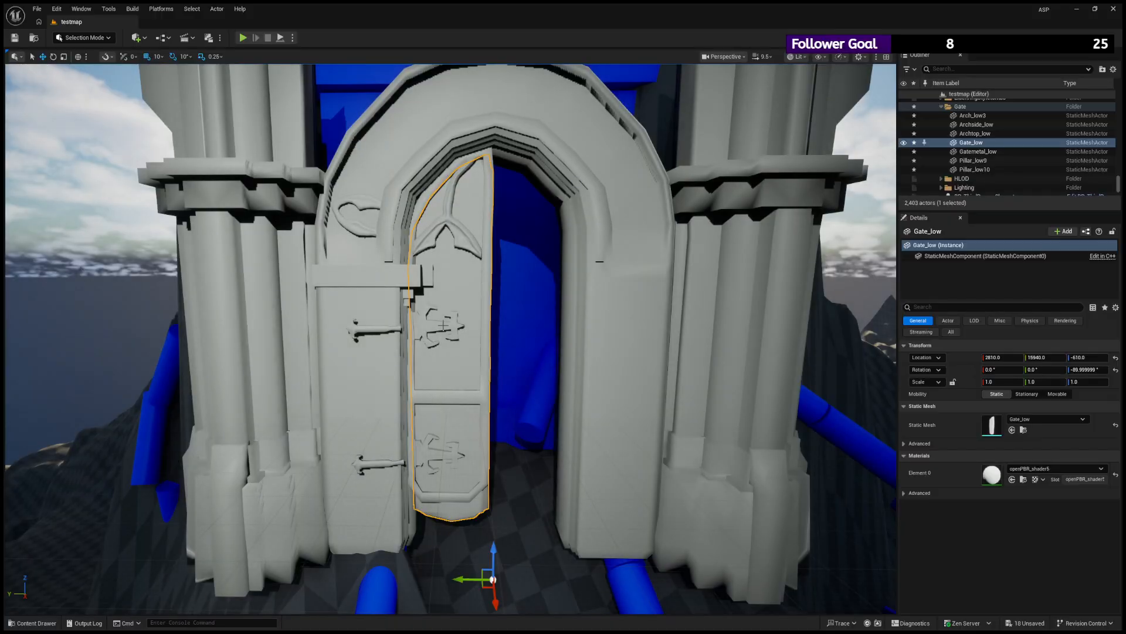
{"action": "left_click", "coordinate": [445, 315], "text": "ctrl"}
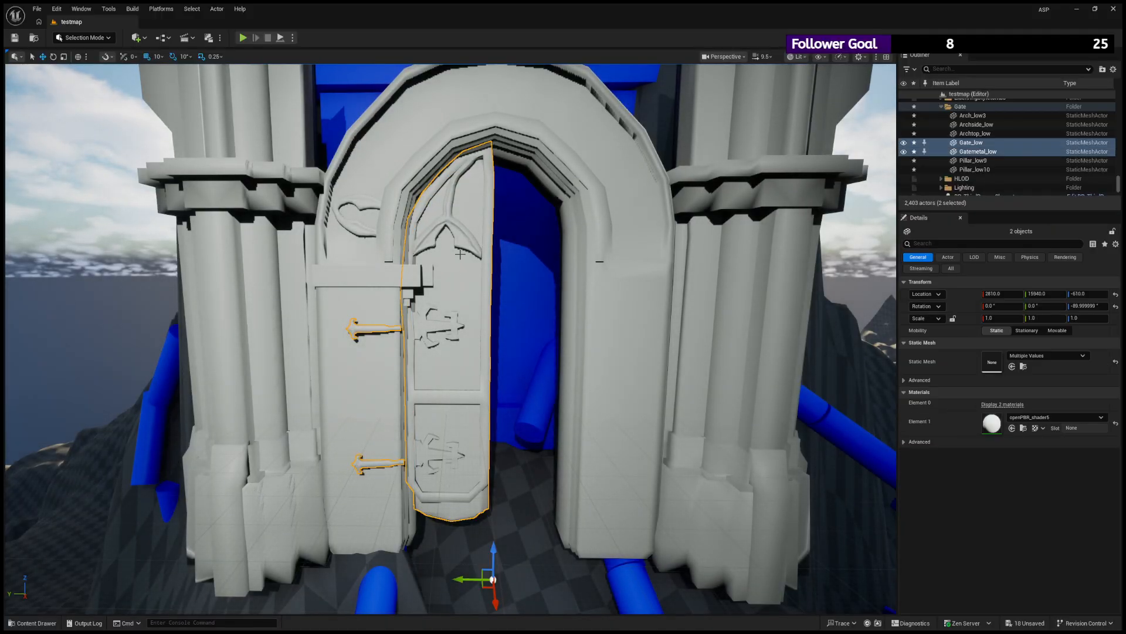
{"action": "left_click", "coordinate": [458, 236]}
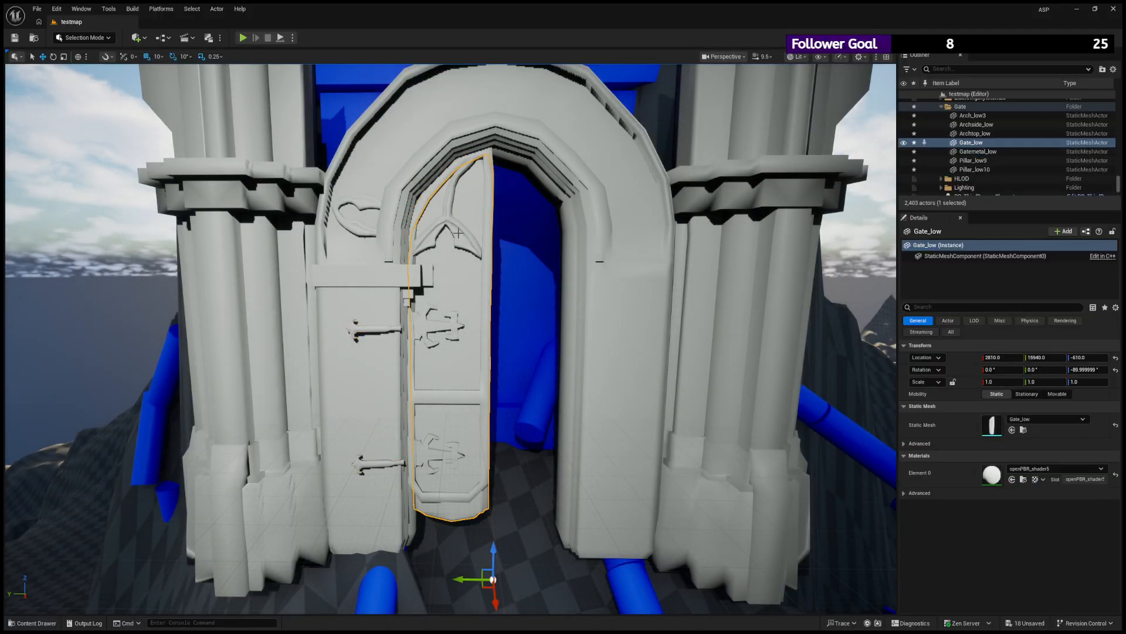
{"action": "left_click", "coordinate": [421, 205], "text": "ctrl"}
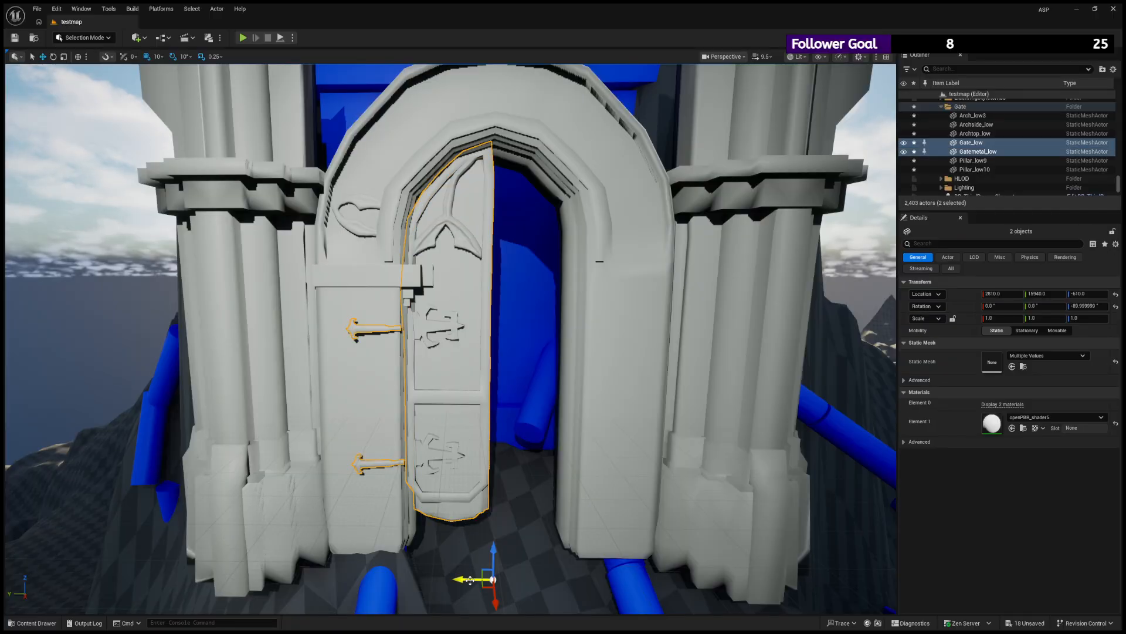
{"action": "left_click_drag", "start_coordinate": [470, 580], "coordinate": [514, 578]}
{"action": "key", "text": "ctrl+z"}
{"action": "key", "text": "ctrl+d"}
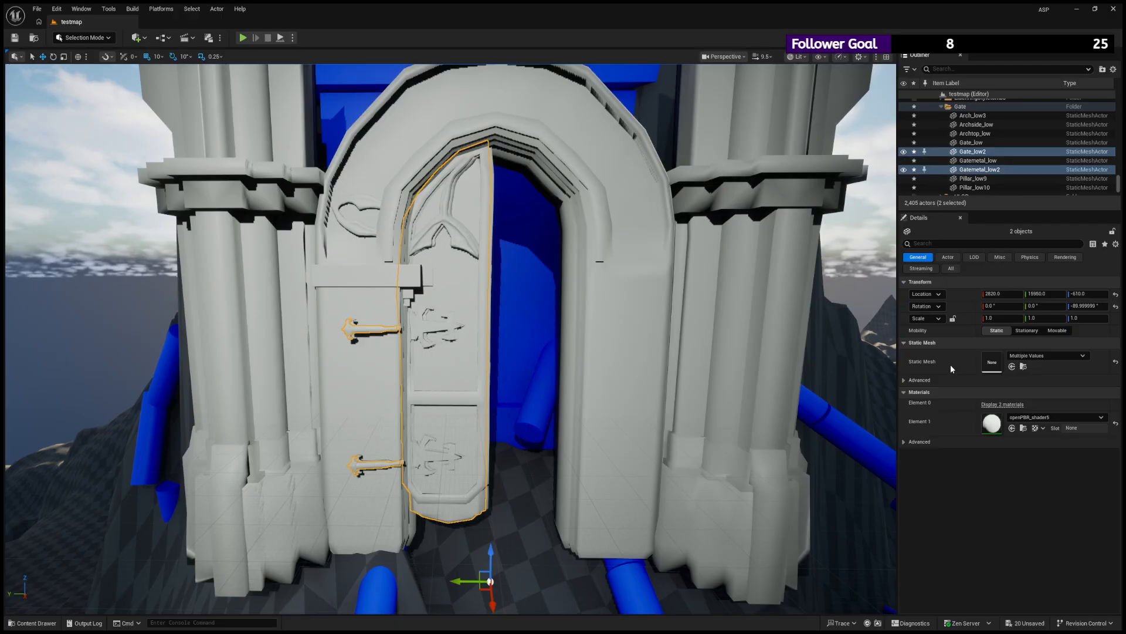
- Try X scale -1 with X rotation 180° and Z rotation 90° on the duplicated door leaf and fittings, and undo these flips
{"action": "left_click", "coordinate": [980, 145]}
{"action": "left_click", "coordinate": [978, 152]}
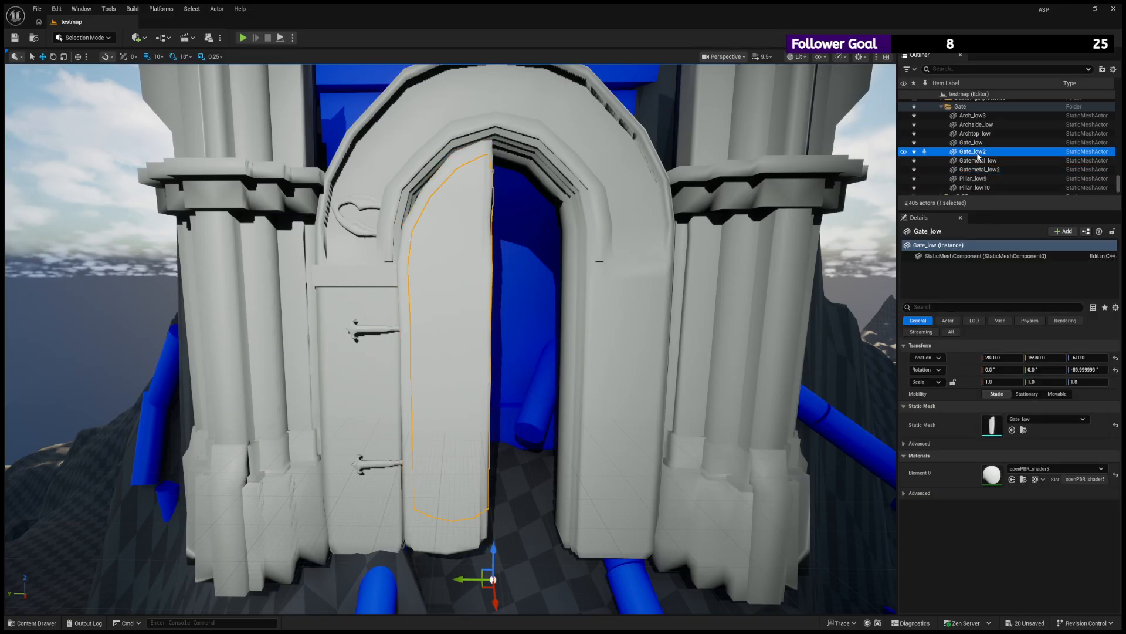
{"action": "left_click", "coordinate": [984, 145]}
{"action": "key", "text": "ctrl+z"}
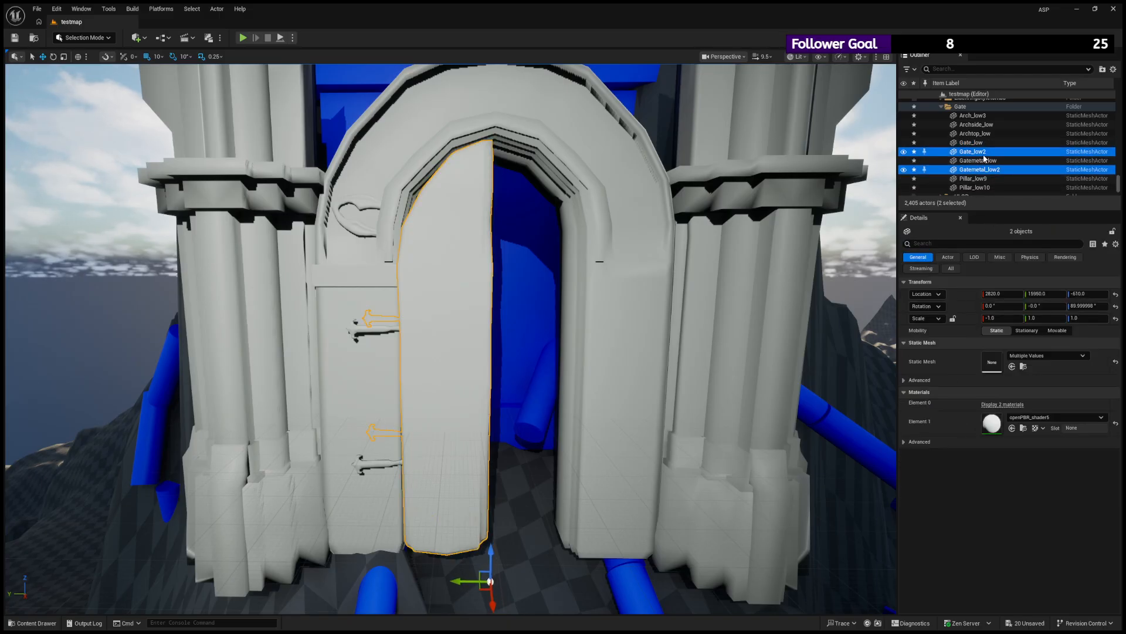
{"action": "key", "text": "ctrl+z"}
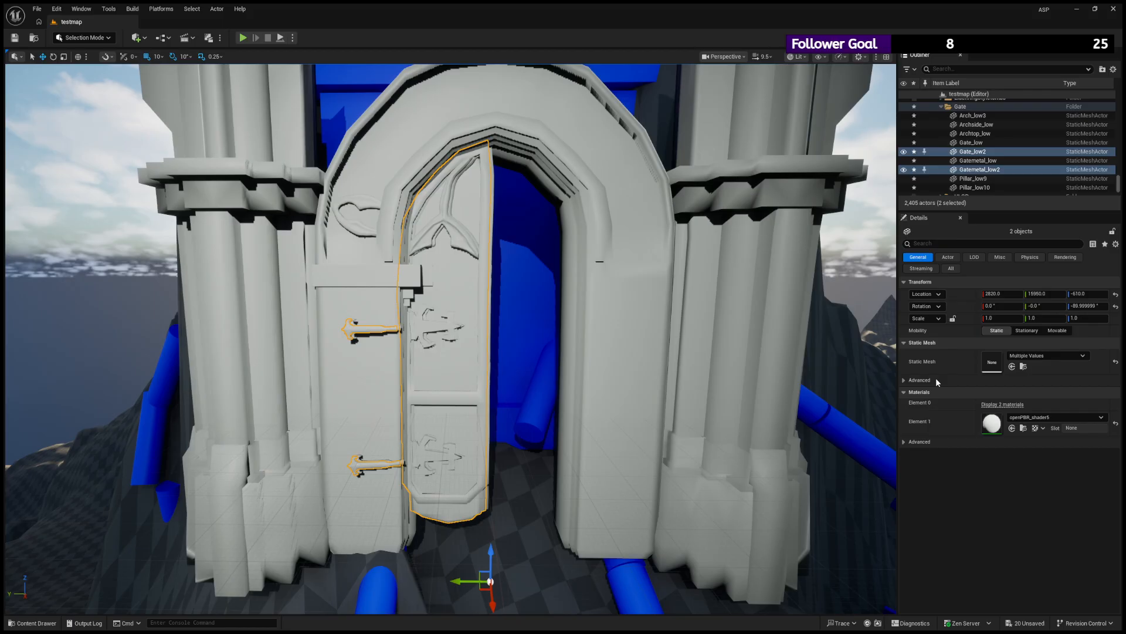
{"action": "scroll", "coordinate": [525, 443], "scroll_direction": "down", "scroll_amount": 8}
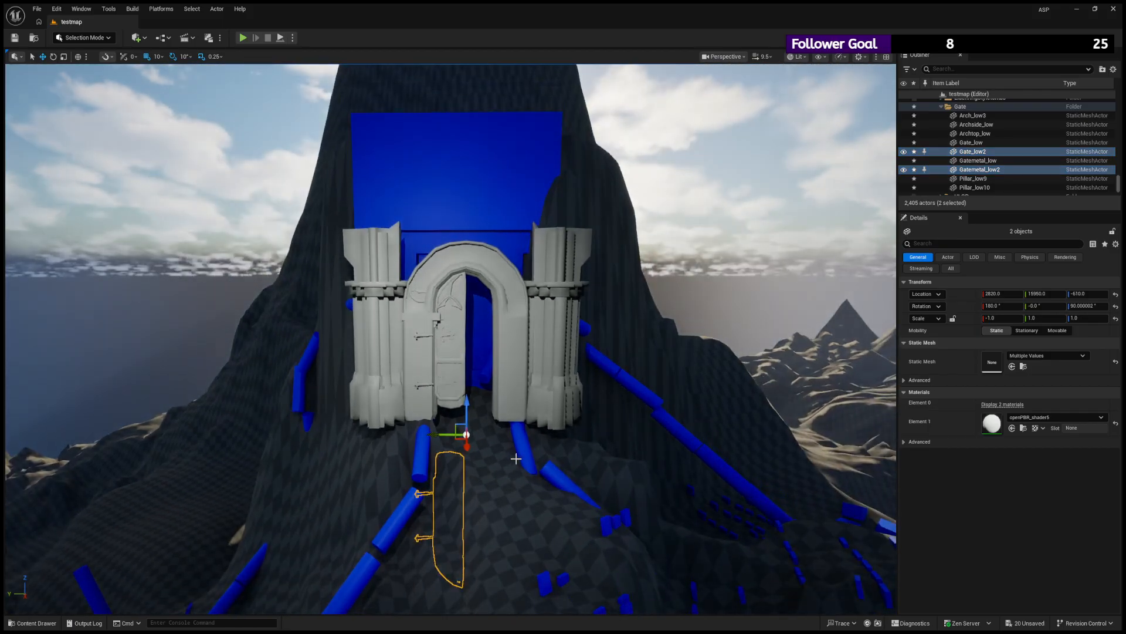
{"action": "key", "text": "ctrl+z"}
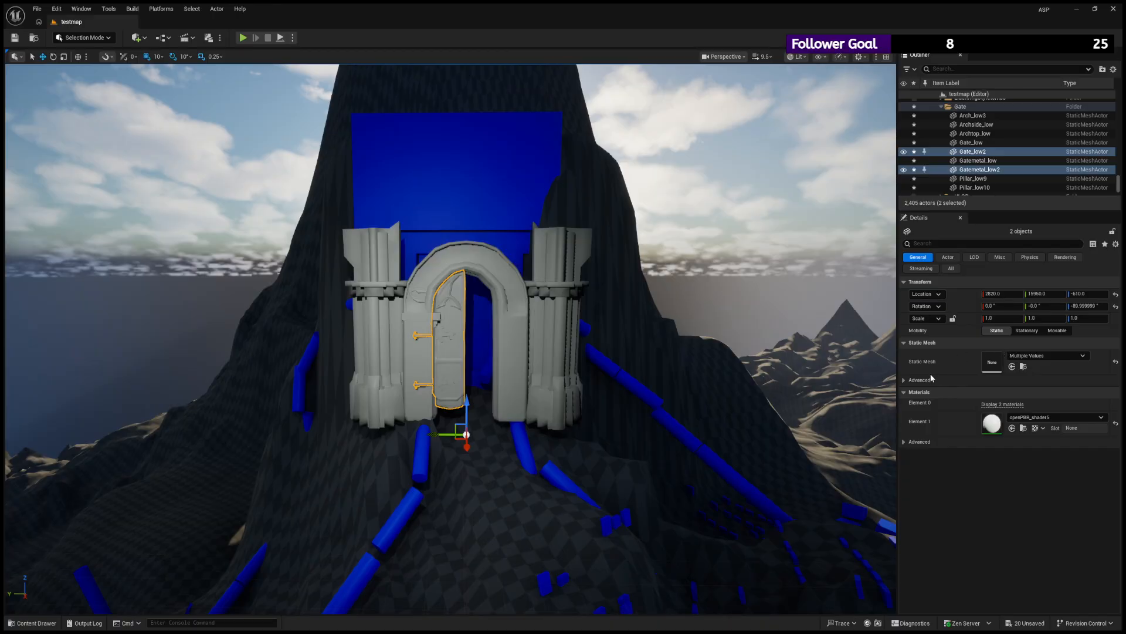
- Mirror the duplicated door leaf and its fittings with X scale -1 and Z rotation -90°, and slide them to Y 15980
{"action": "scroll", "coordinate": [441, 472], "scroll_direction": "up", "scroll_amount": 4}
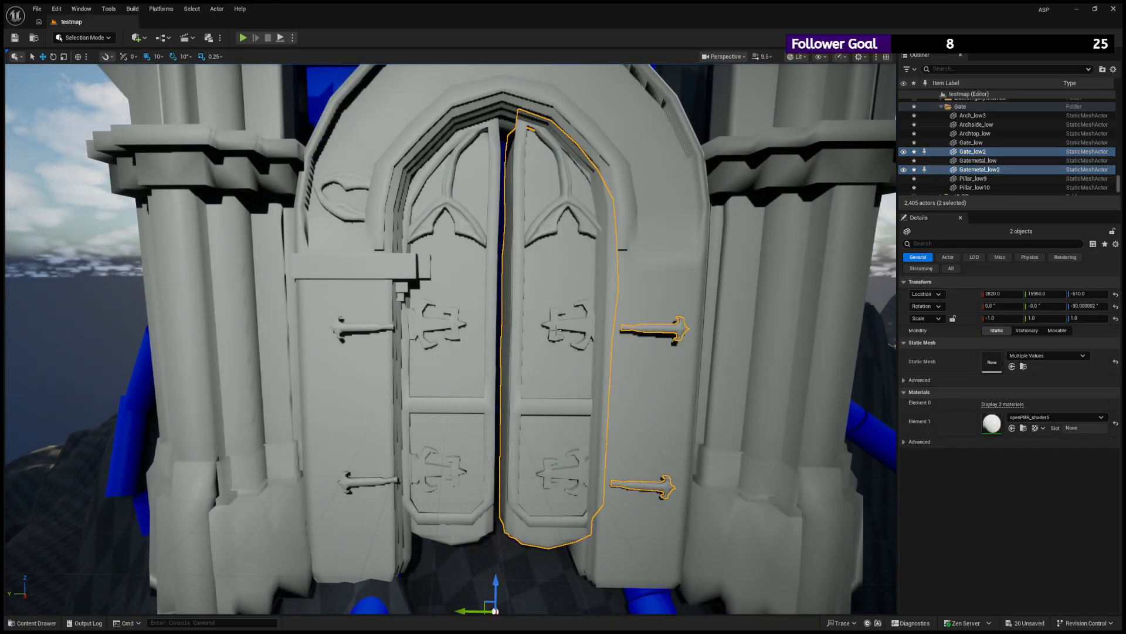
{"action": "scroll", "coordinate": [560, 331], "scroll_direction": "down", "scroll_amount": 6}
{"action": "scroll", "coordinate": [464, 489], "scroll_direction": "up", "scroll_amount": 4}
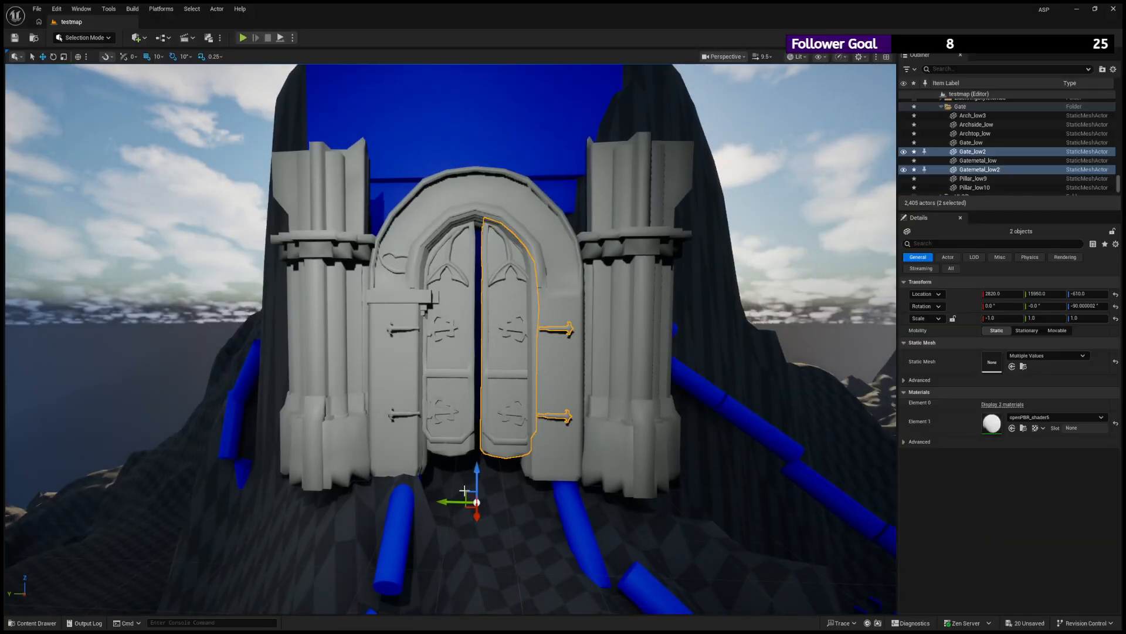
{"action": "left_click_drag", "start_coordinate": [455, 502], "coordinate": [448, 502]}
{"action": "scroll", "coordinate": [587, 381], "scroll_direction": "up", "scroll_amount": 4}
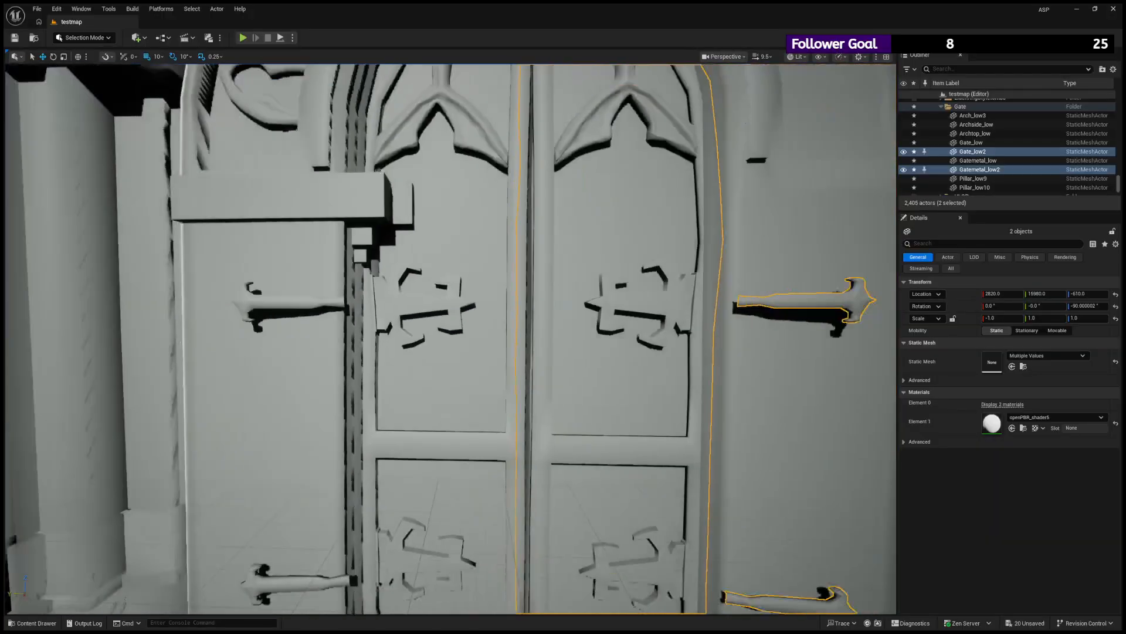
- Adjust the mirrored door leaf's depth in the archway to X 2810, aligning it with the original leaf
{"action": "scroll", "coordinate": [587, 381], "scroll_direction": "down", "scroll_amount": 2}
{"action": "right_click_drag", "start_coordinate": [587, 381], "coordinate": [704, 343]}
{"action": "left_click_drag", "start_coordinate": [704, 343], "coordinate": [633, 416], "text": "alt"}
{"action": "scroll", "coordinate": [501, 496], "scroll_direction": "down", "scroll_amount": 10}
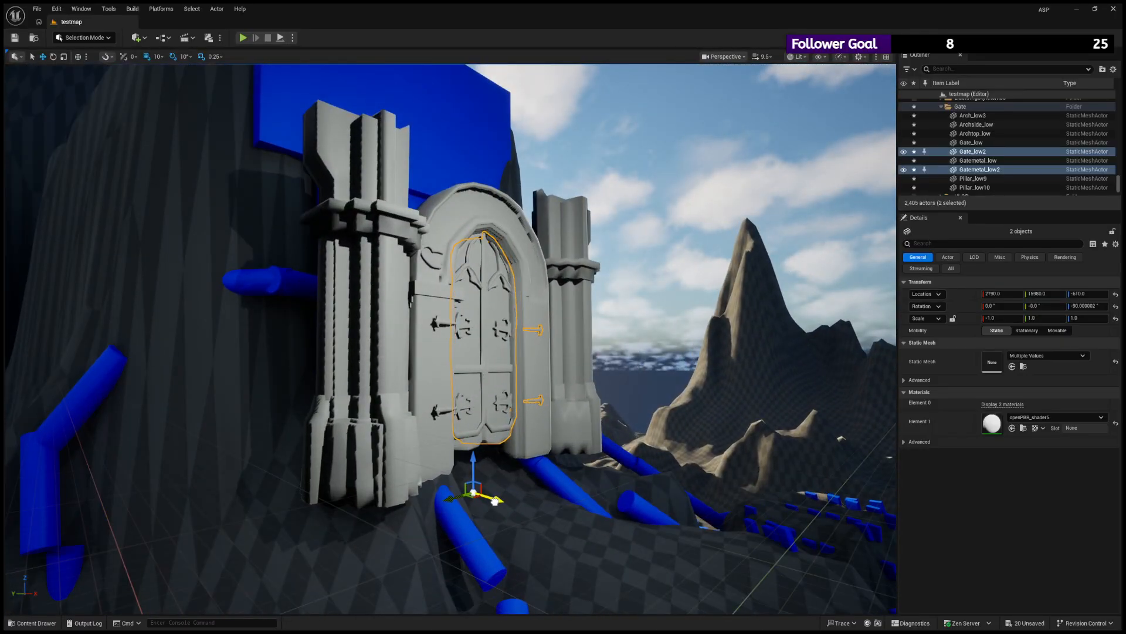
{"action": "scroll", "coordinate": [498, 503], "scroll_direction": "up", "scroll_amount": 5}
{"action": "left_click_drag", "start_coordinate": [497, 504], "coordinate": [422, 499], "text": "alt"}
{"action": "scroll", "coordinate": [469, 499], "scroll_direction": "down", "scroll_amount": 8}
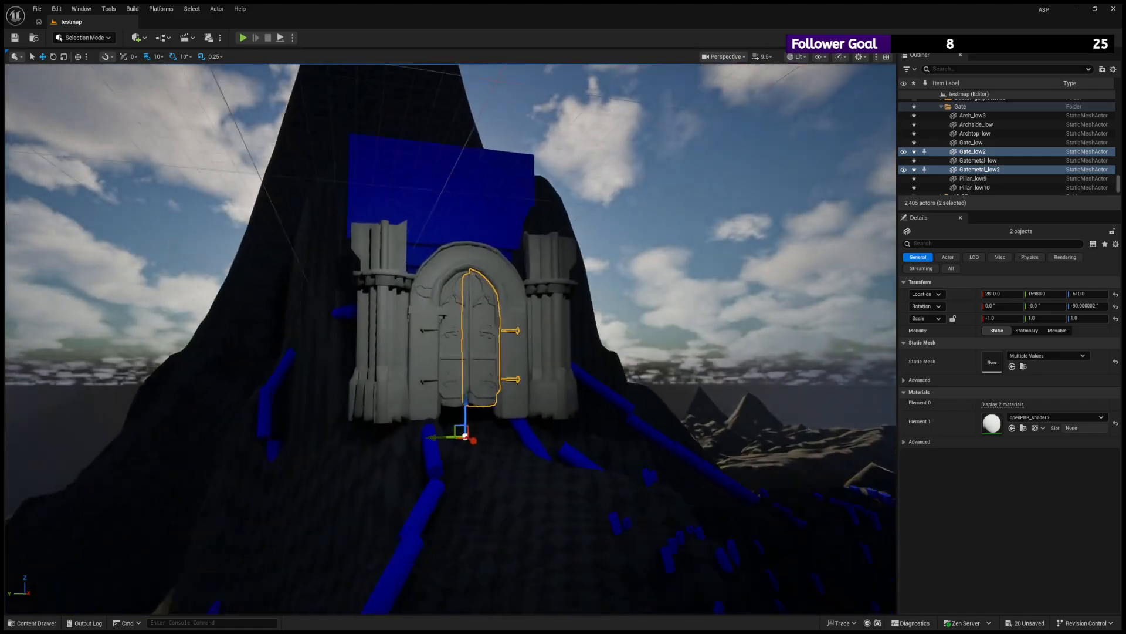
- Lower the mirrored door leaf and its metal fittings to Z -620
{"action": "scroll", "coordinate": [469, 499], "scroll_direction": "up", "scroll_amount": 3}
{"action": "key", "text": "w"}
{"action": "right_click_drag", "start_coordinate": [470, 352], "coordinate": [361, 382]}
{"action": "key", "text": "d"}
{"action": "left_click_drag", "start_coordinate": [451, 358], "coordinate": [483, 331], "text": "alt"}
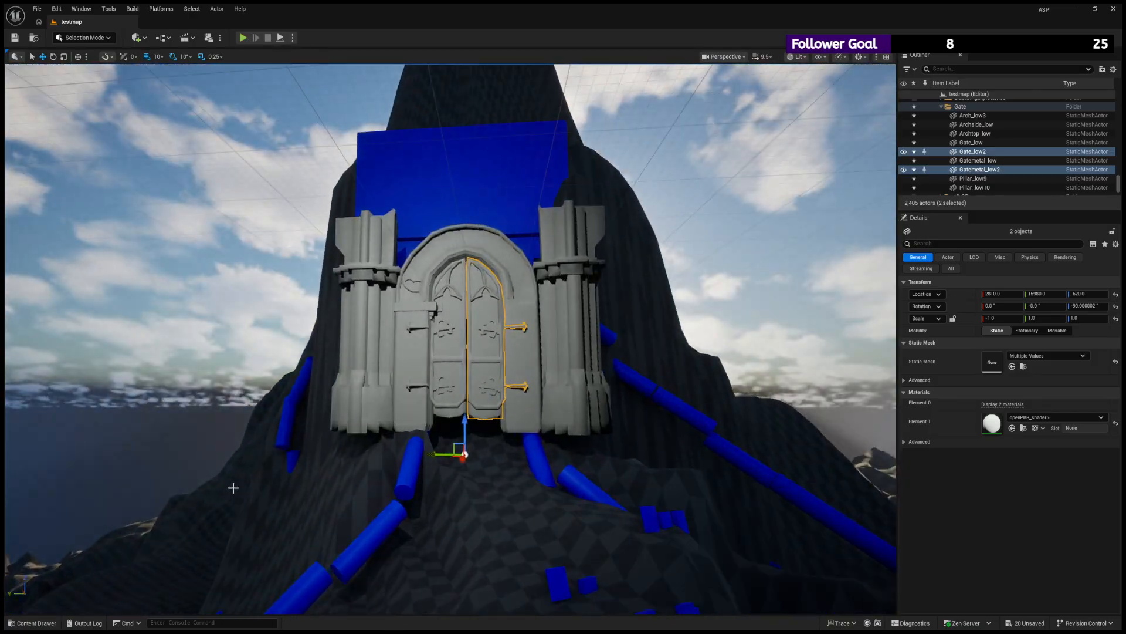
- Create a folder named M_gate inside the project's Textures/New_assets folder
{"action": "left_click", "coordinate": [34, 623]}
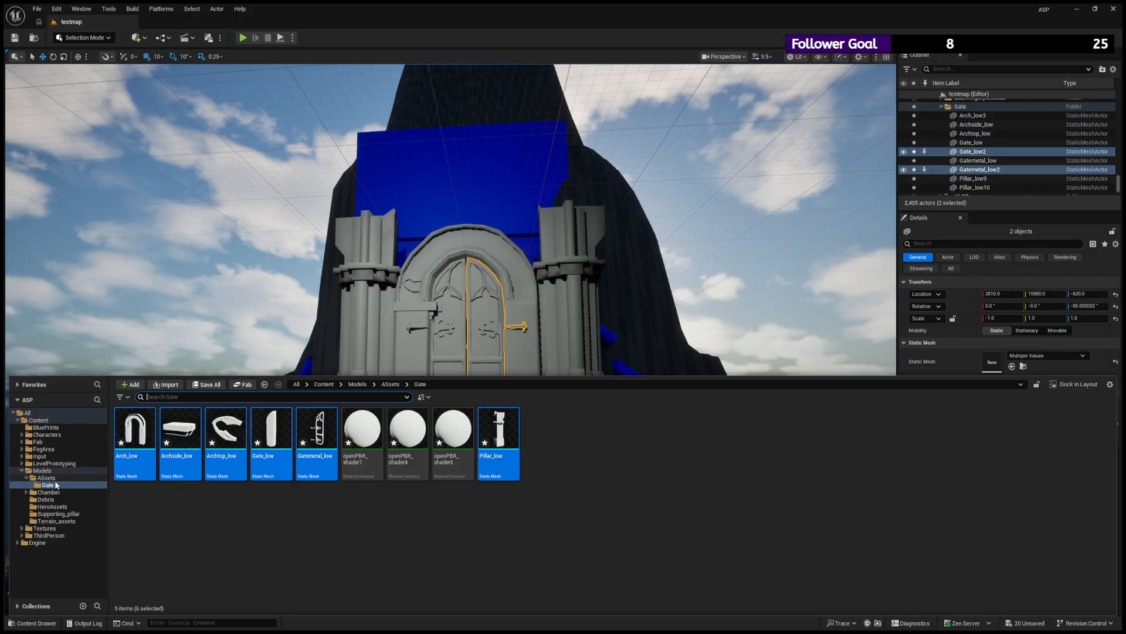
{"action": "left_click", "coordinate": [21, 528]}
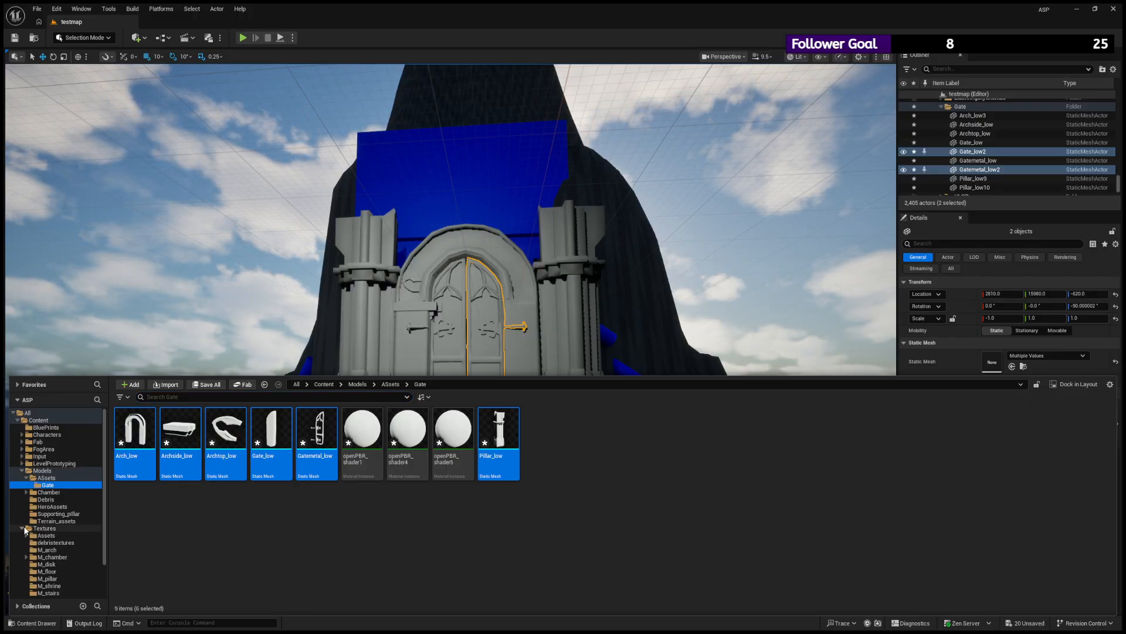
{"action": "scroll", "coordinate": [57, 531], "scroll_direction": "down", "scroll_amount": 3}
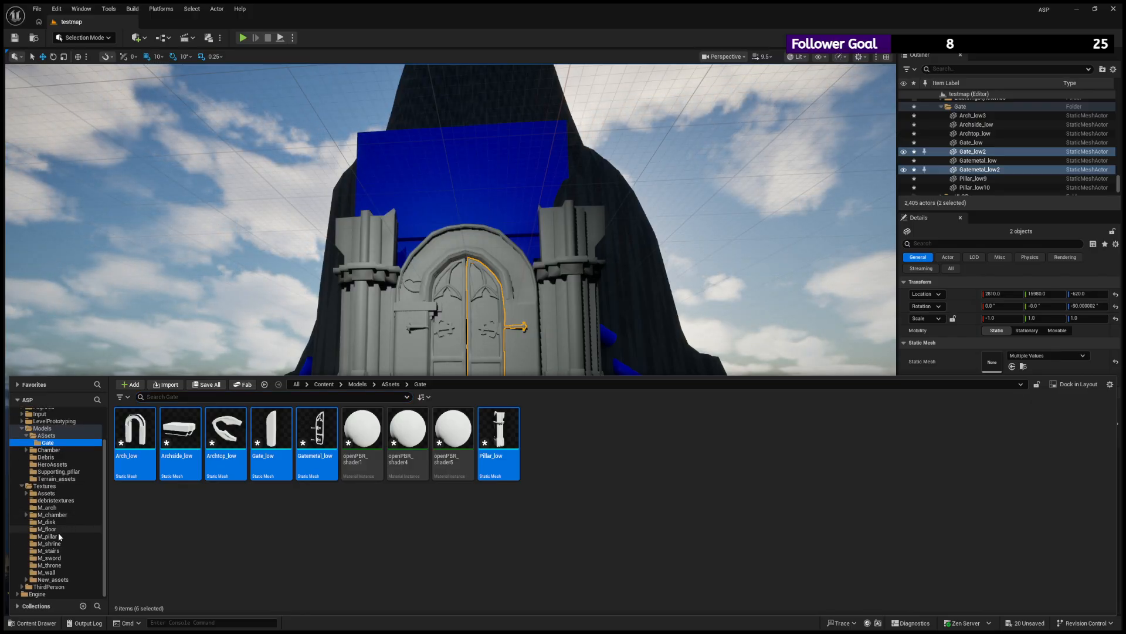
{"action": "left_click", "coordinate": [26, 579]}
{"action": "left_click", "coordinate": [54, 579]}
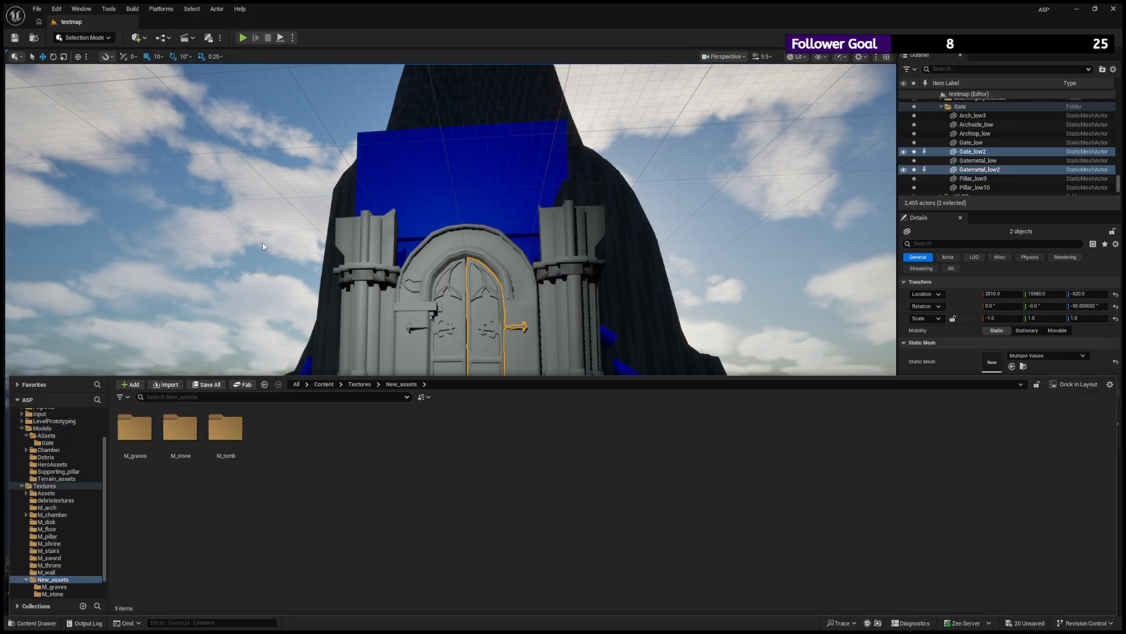
{"action": "key", "text": "ctrl+shift+n"}
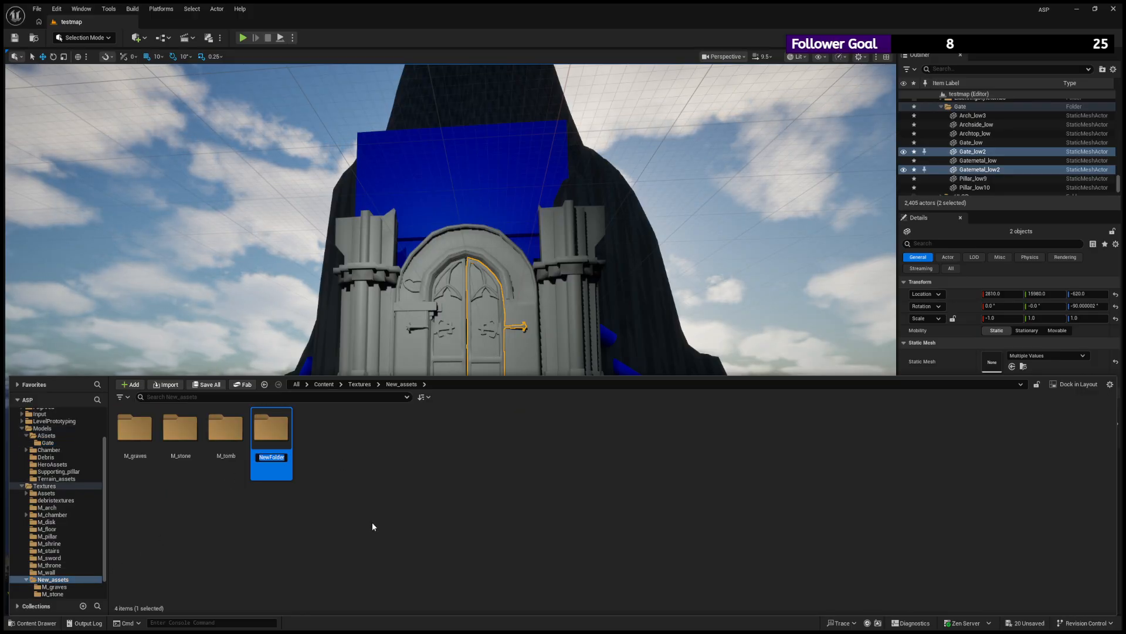
{"action": "type", "text": "M_gate"}
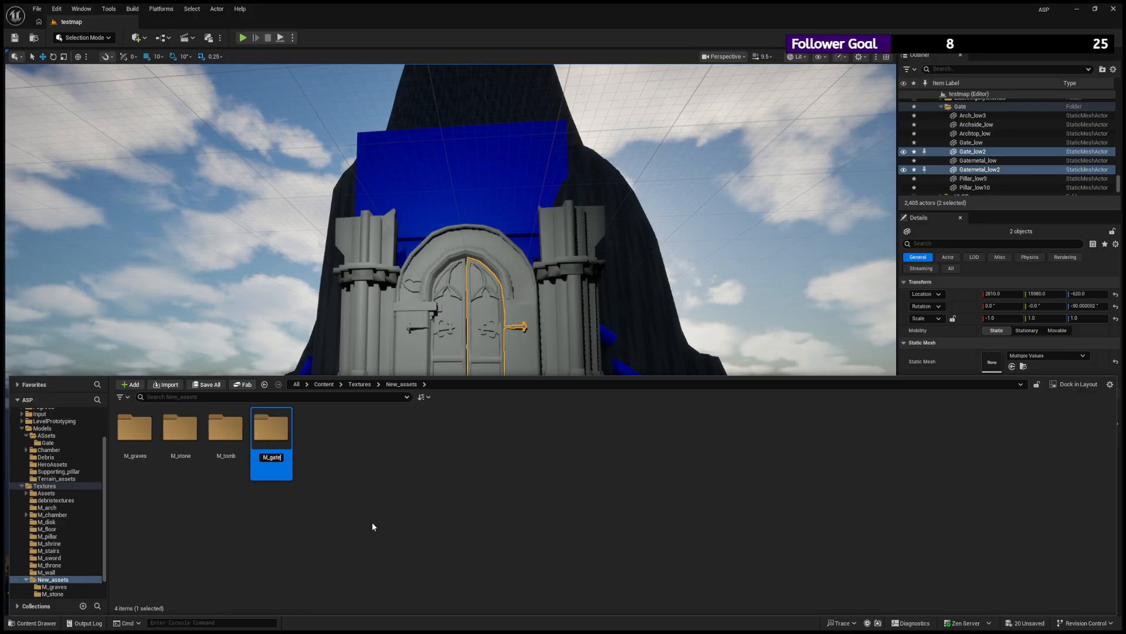
{"action": "key", "text": "Return"}
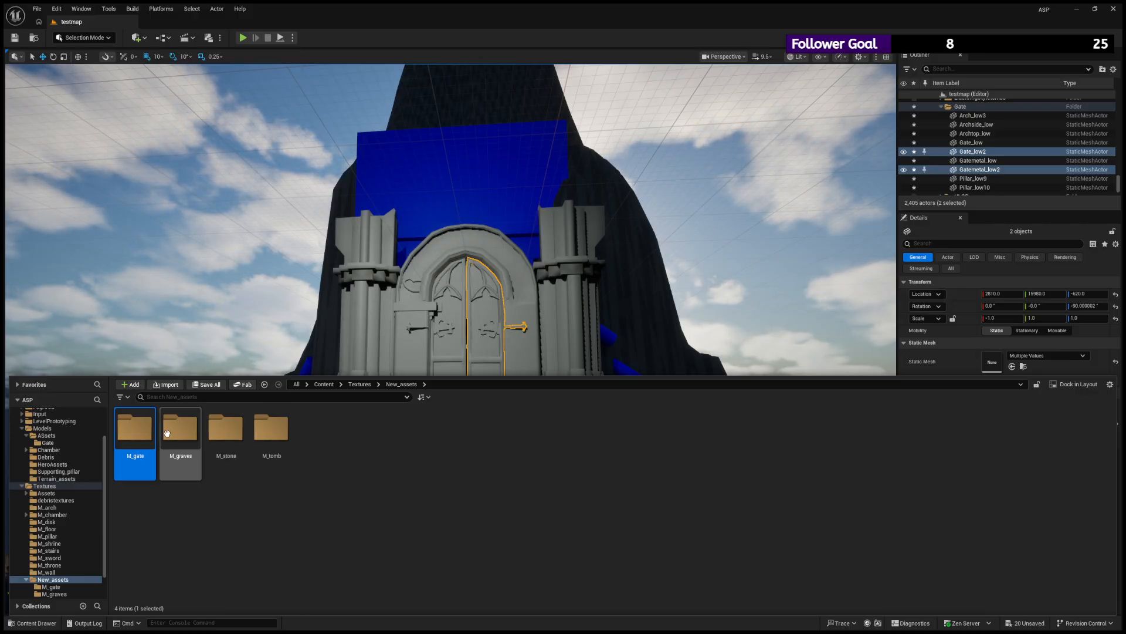
- Open M_gate, discard a trial subfolder and import the M_archtop, M_gate and M_pillar texture folders into it
{"action": "double_click", "coordinate": [140, 439]}
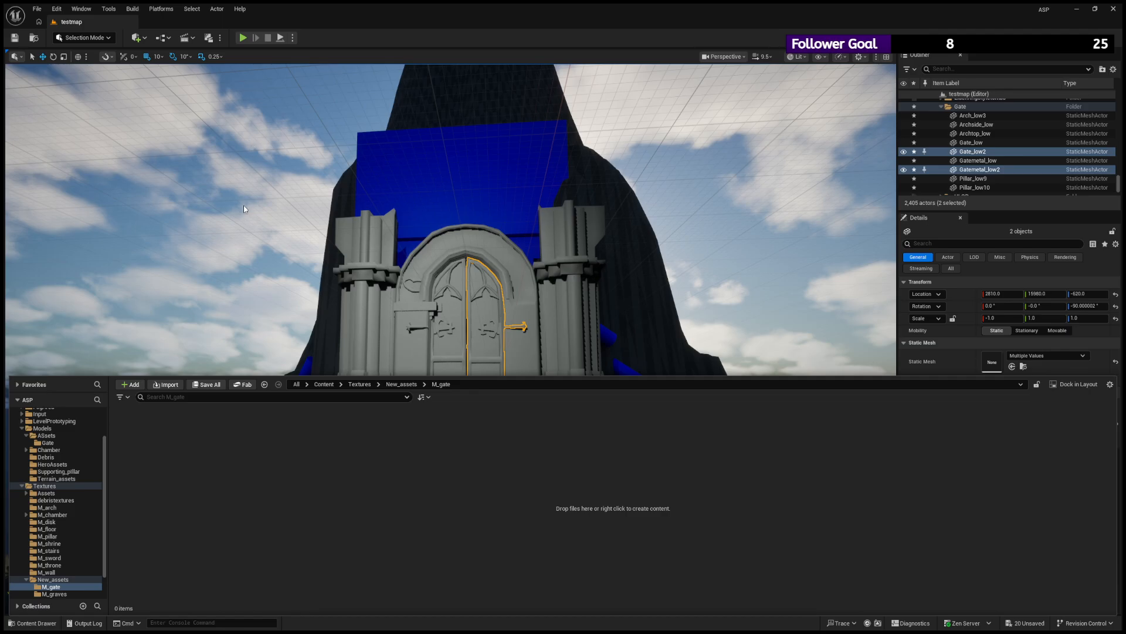
{"action": "left_click", "coordinate": [237, 133]}
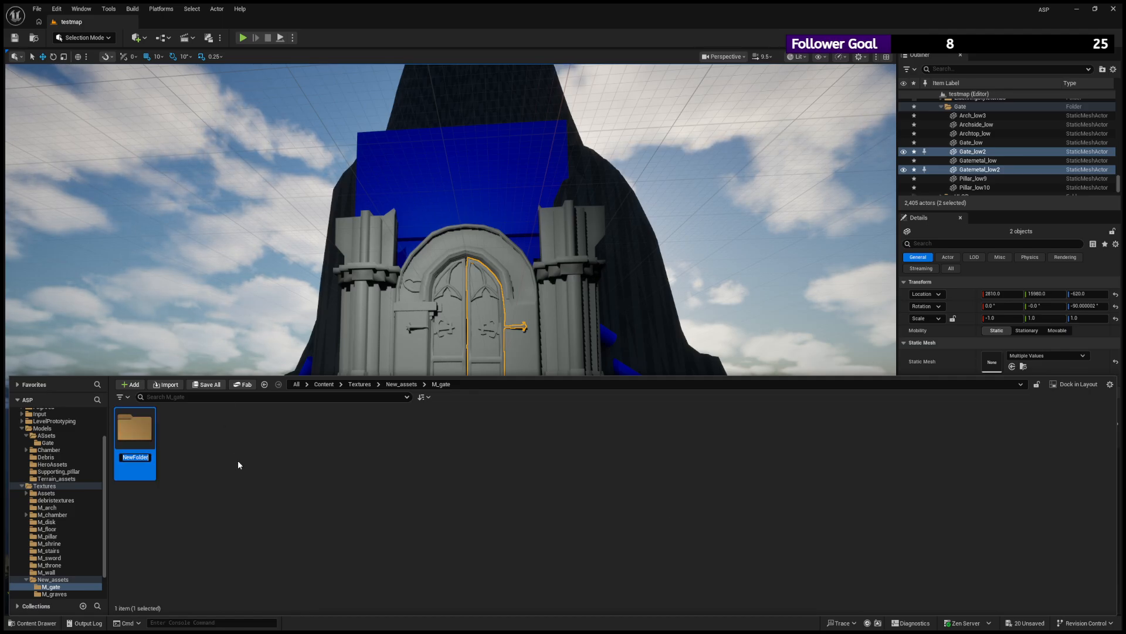
{"action": "key", "text": "Return"}
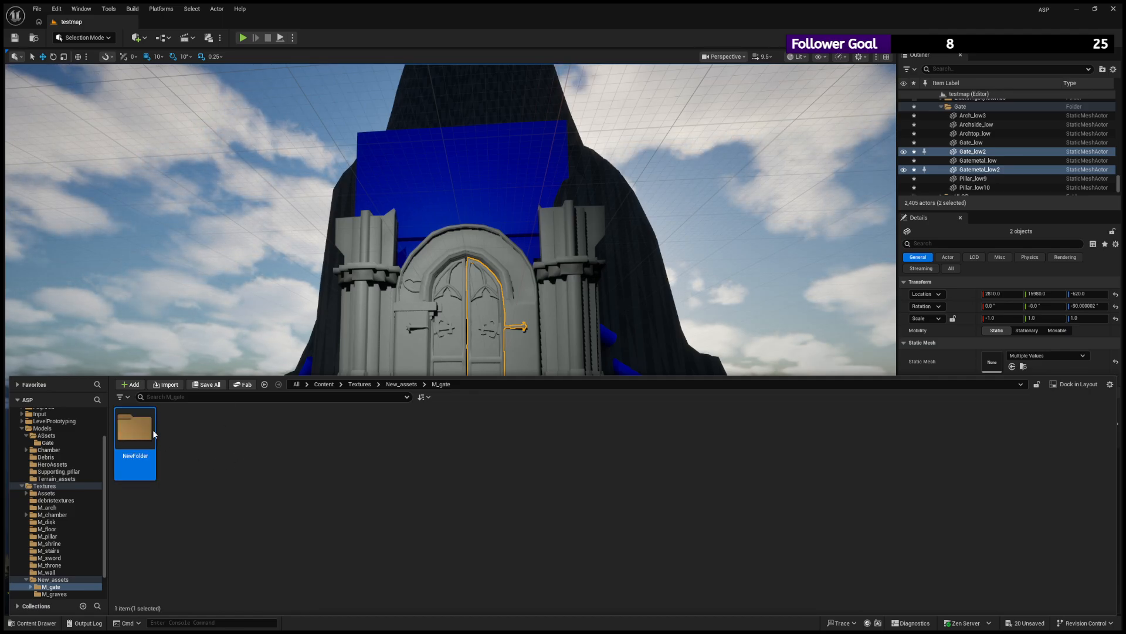
{"action": "key", "text": "Delete"}
{"action": "left_click", "coordinate": [180, 451]}
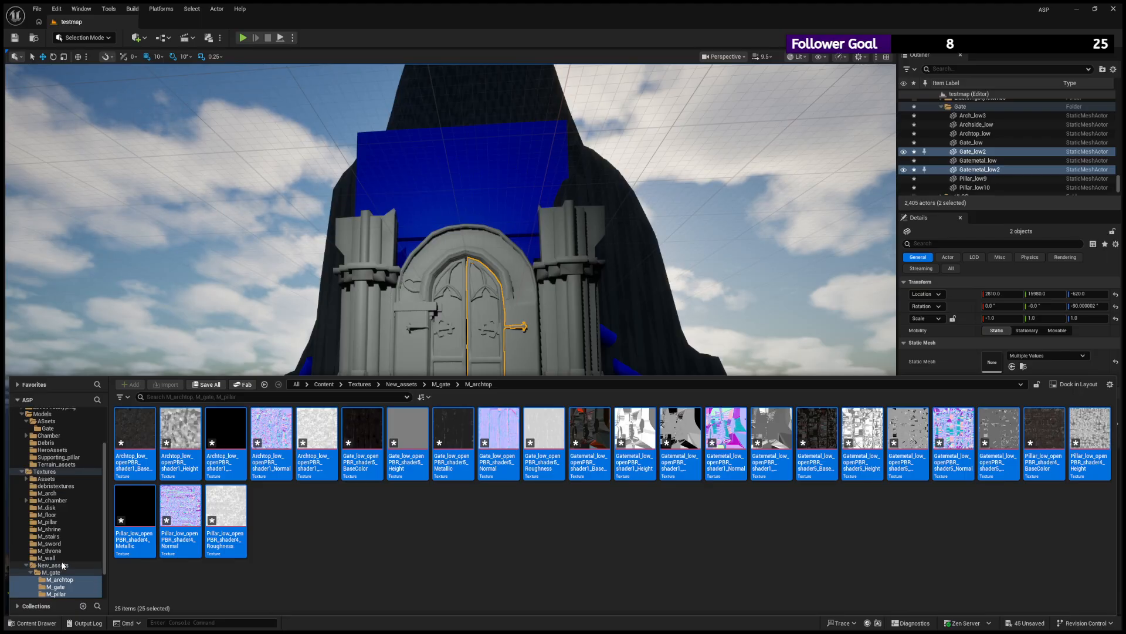
- Examine which texture maps the M_archtop, M_gate and M_pillar subfolders contain, comparing how the arch, gate, metal and pillar sets are sorted
{"action": "left_click", "coordinate": [58, 565]}
{"action": "left_click", "coordinate": [56, 572]}
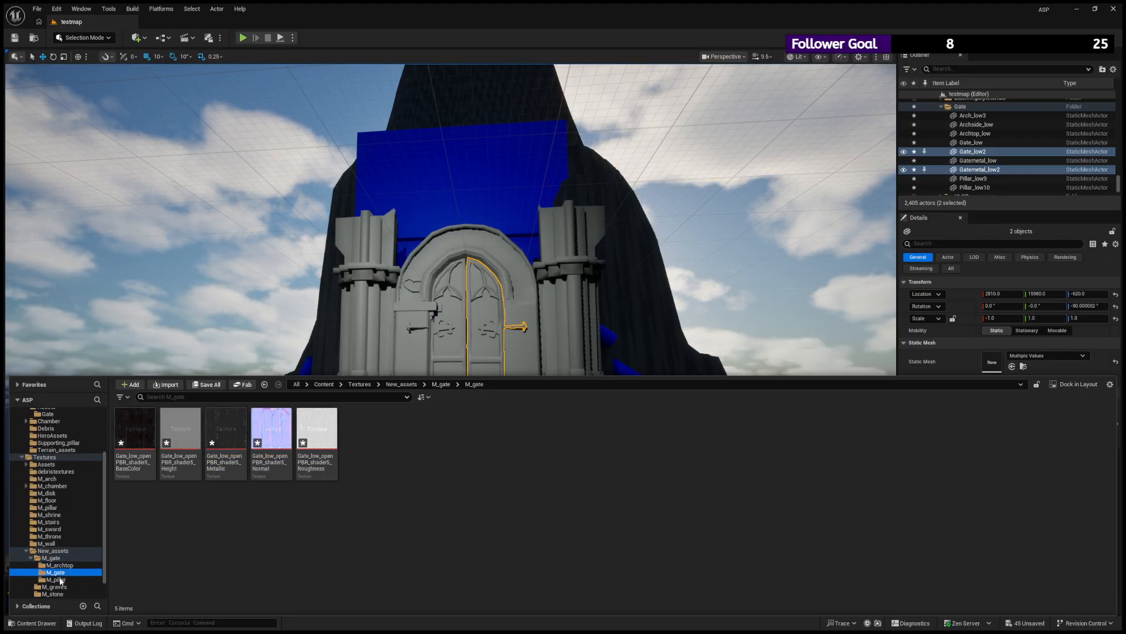
{"action": "left_click", "coordinate": [57, 579]}
{"action": "left_click", "coordinate": [59, 559]}
{"action": "left_click", "coordinate": [62, 565]}
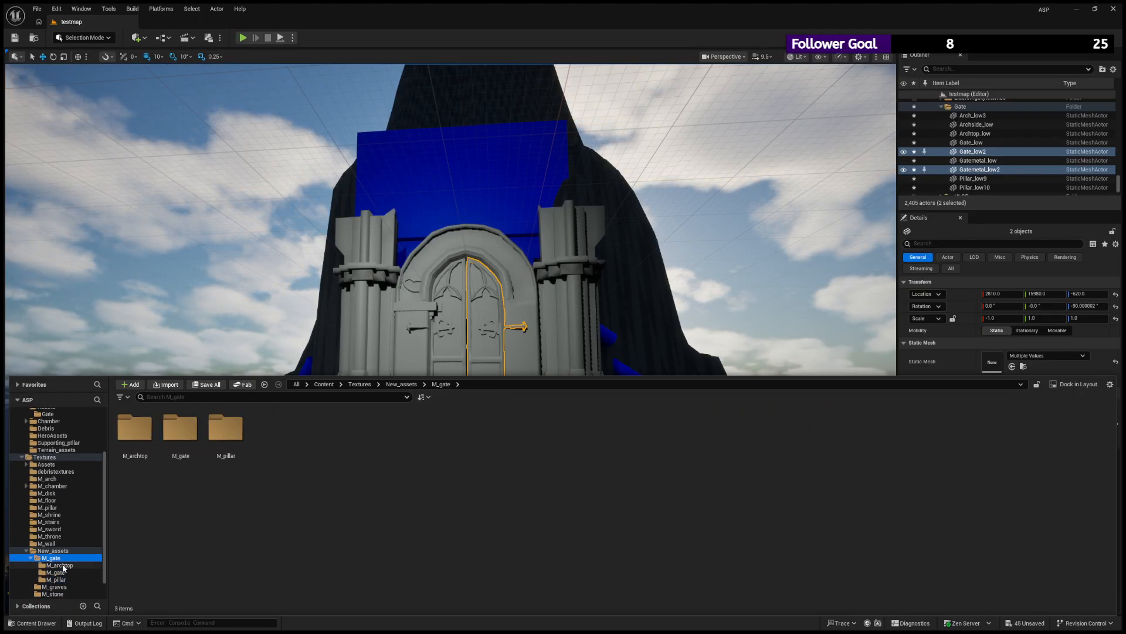
{"action": "scroll", "coordinate": [70, 575], "scroll_direction": "down", "scroll_amount": 1}
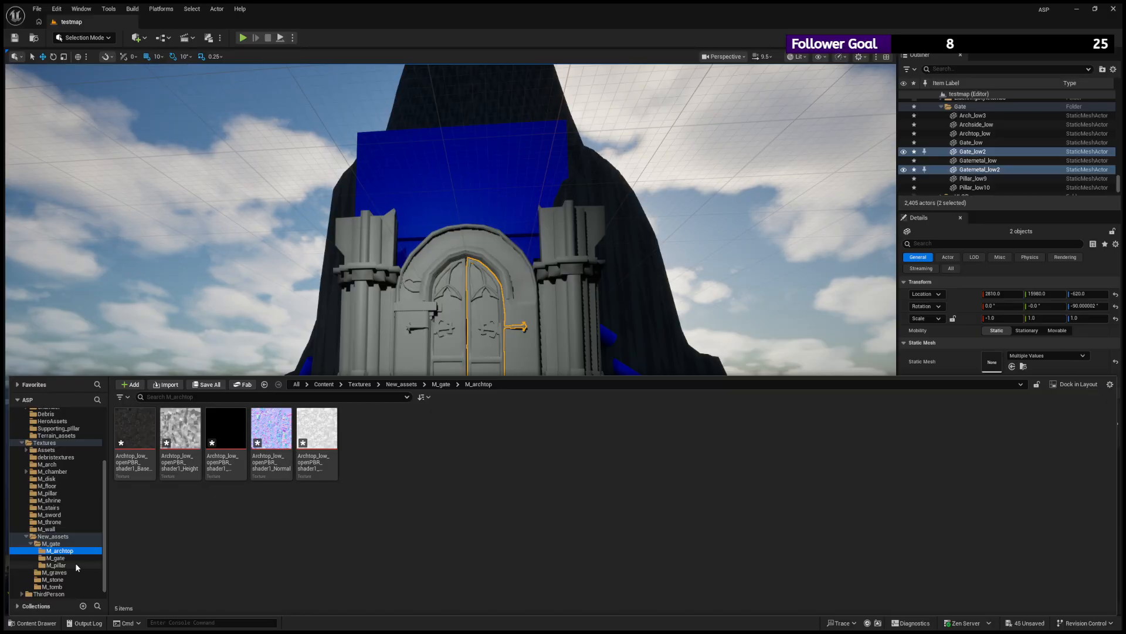
{"action": "left_click", "coordinate": [75, 560]}
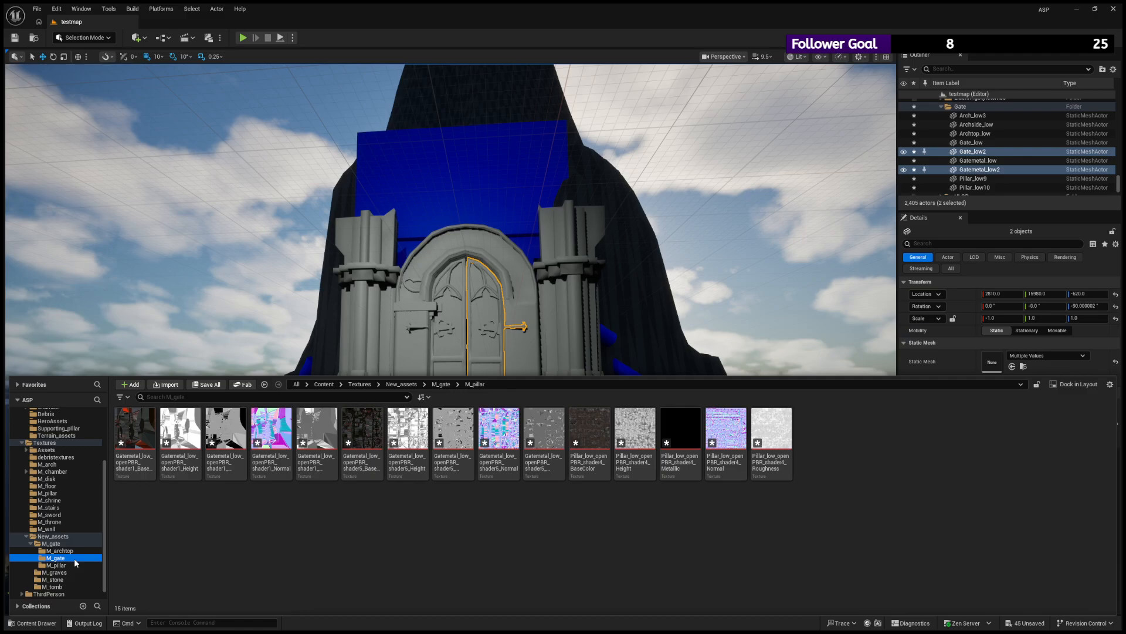
{"action": "left_click", "coordinate": [71, 551]}
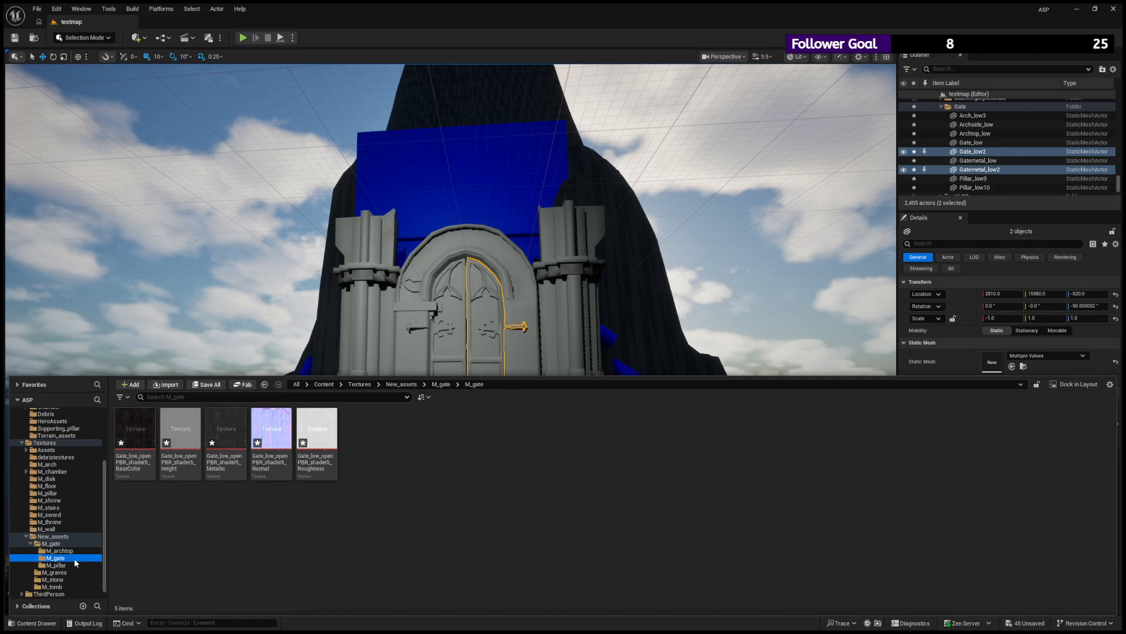
{"action": "left_click", "coordinate": [68, 565]}
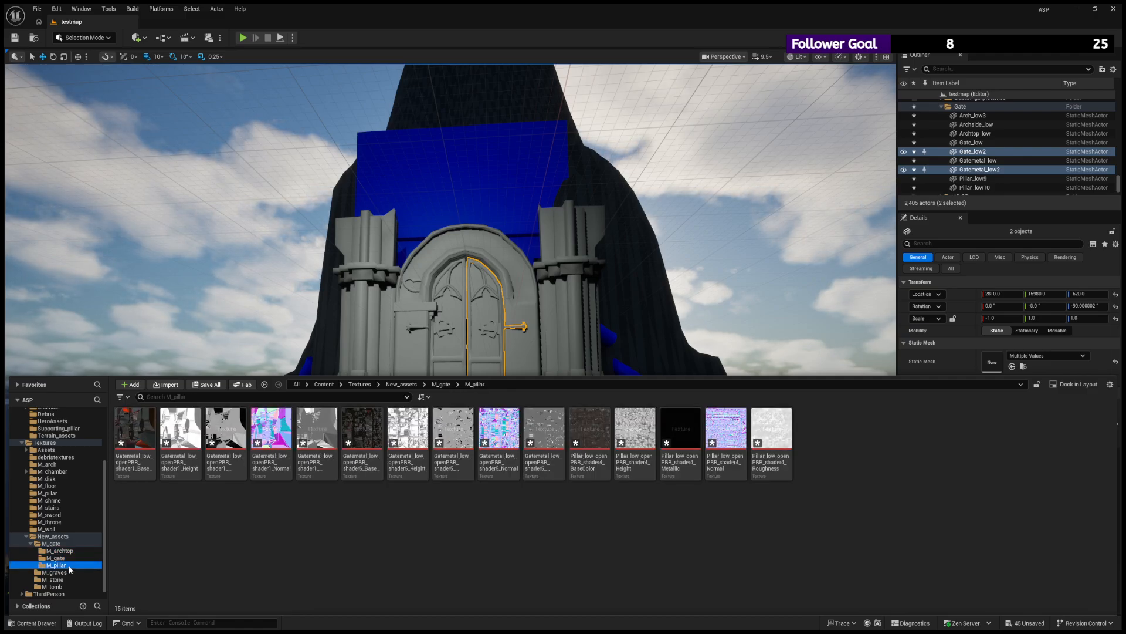
{"action": "left_click", "coordinate": [77, 551]}
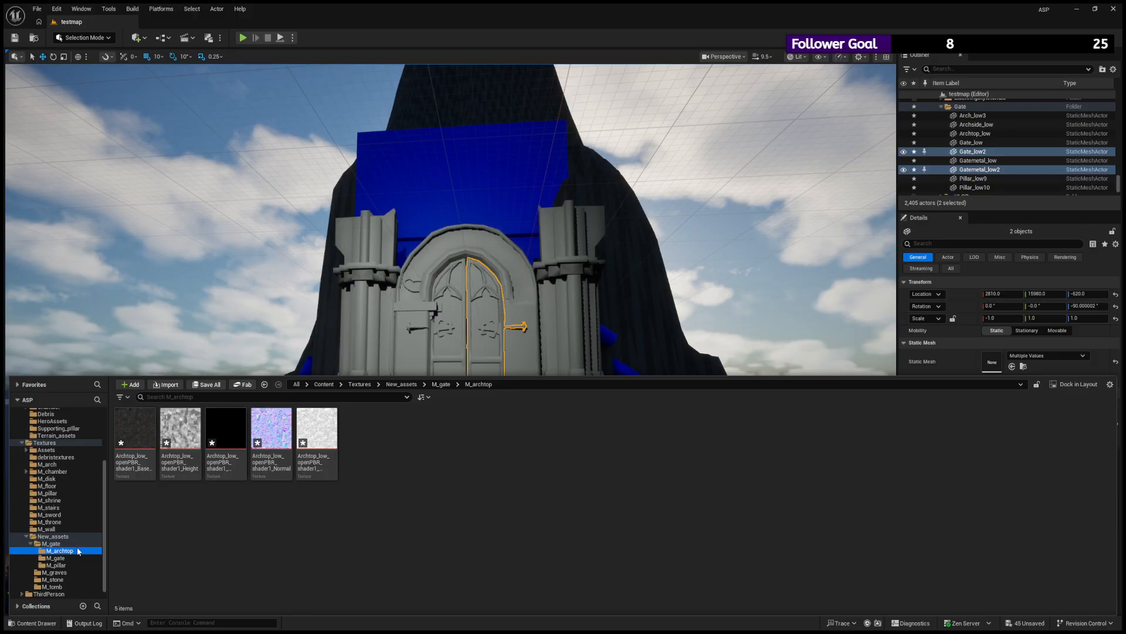
{"action": "left_click", "coordinate": [53, 544]}
{"action": "left_click", "coordinate": [65, 551]}
{"action": "left_click", "coordinate": [68, 558]}
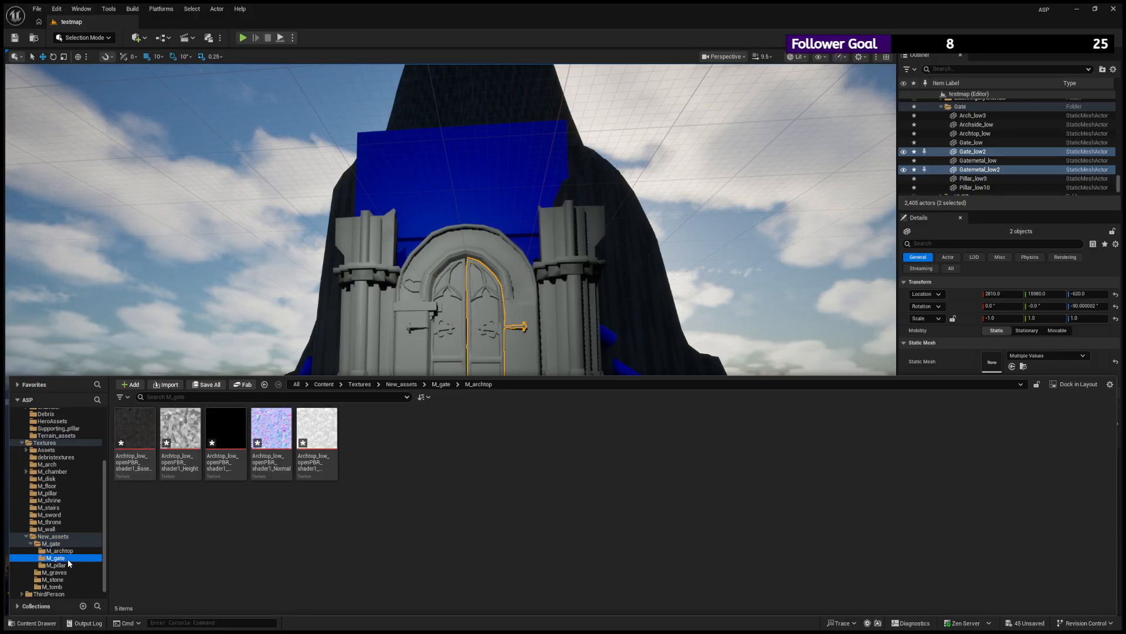
{"action": "left_click", "coordinate": [66, 565]}
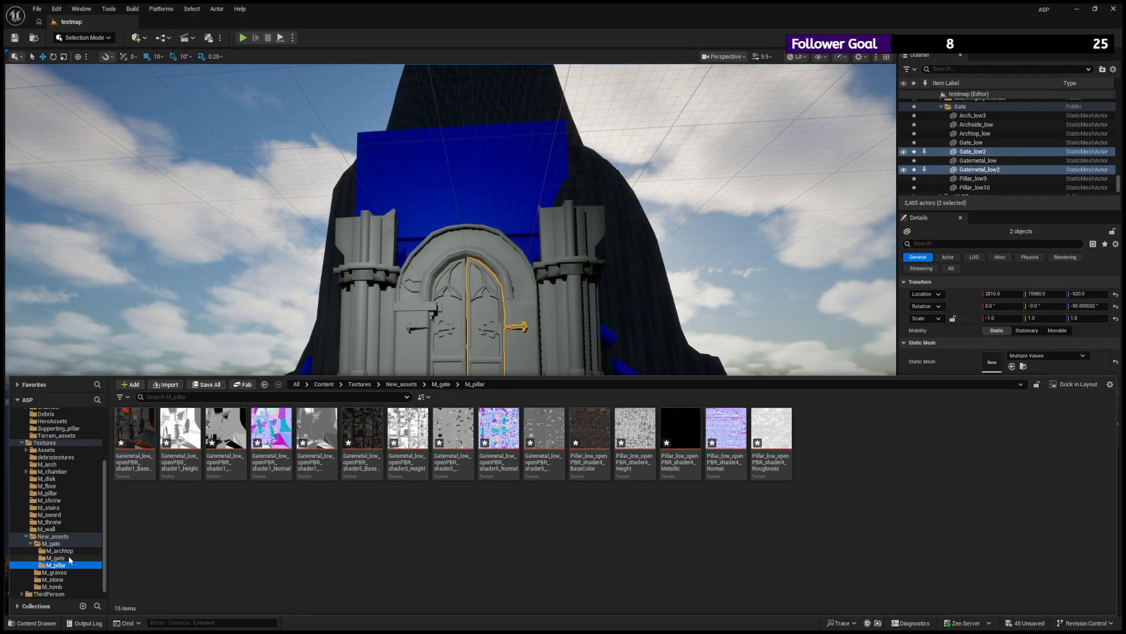
{"action": "left_click", "coordinate": [66, 551]}
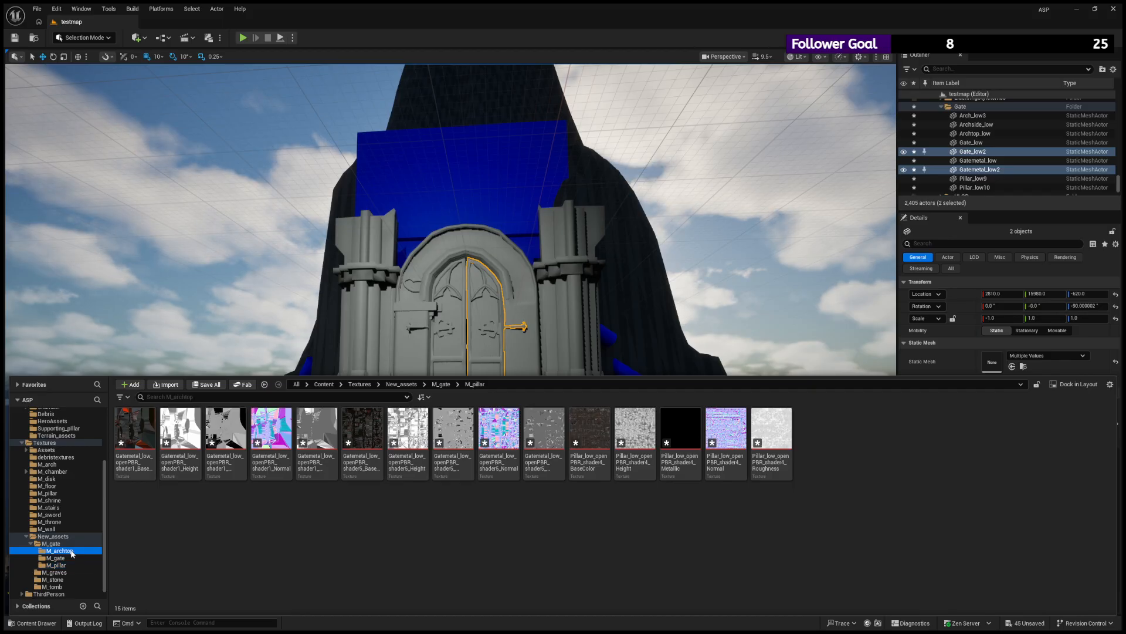
{"action": "left_click", "coordinate": [54, 543]}
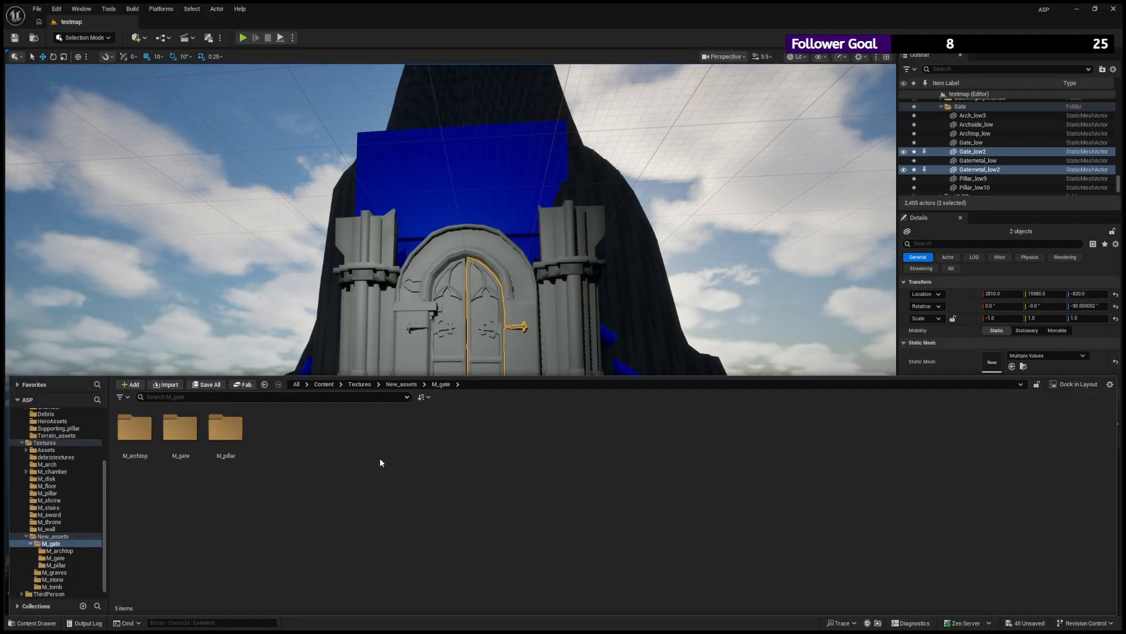
{"action": "double_click", "coordinate": [225, 428]}
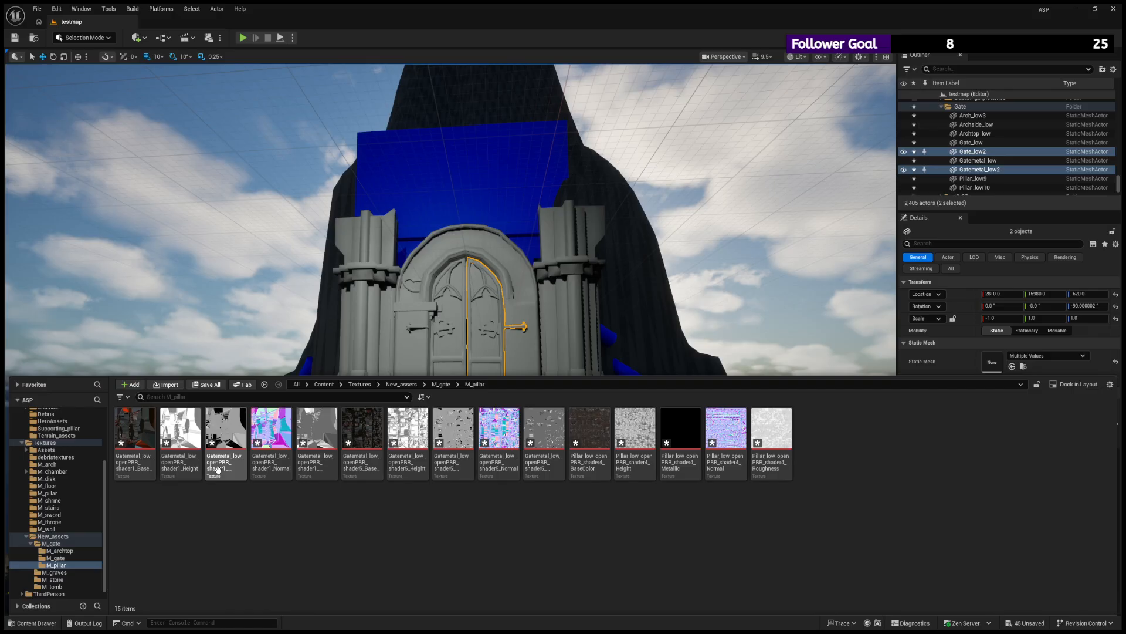
{"action": "left_click", "coordinate": [69, 545]}
{"action": "left_click", "coordinate": [59, 550]}
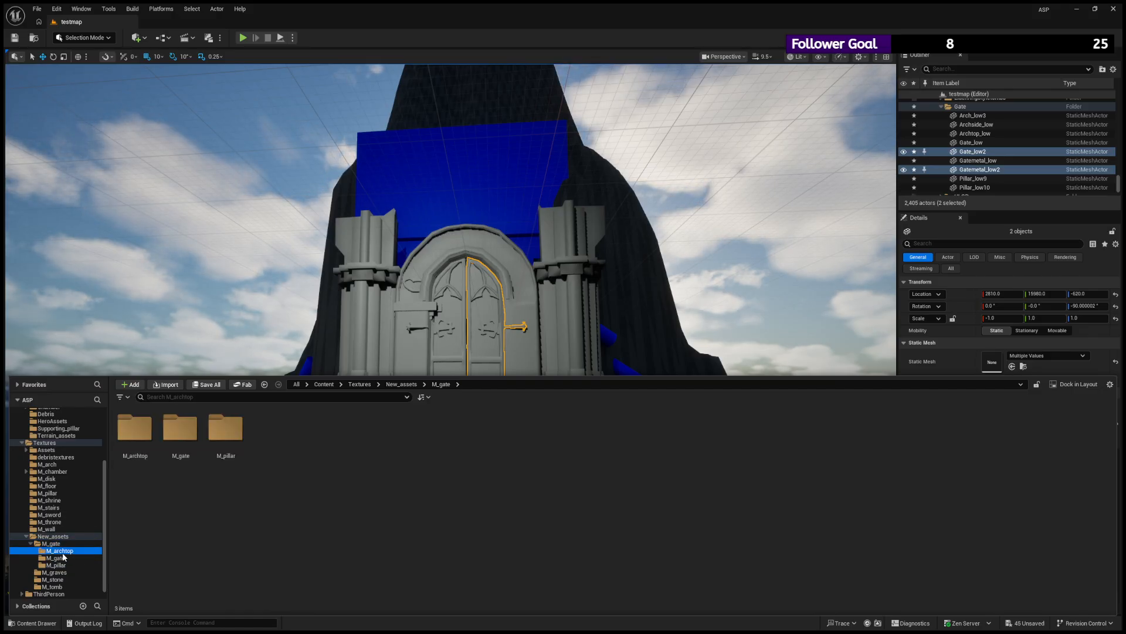
- Review the textures of all three M_gate subfolders together and compare them with the assembled gate model and neighbouring New_assets folders
{"action": "left_click", "coordinate": [57, 565], "text": "shift"}
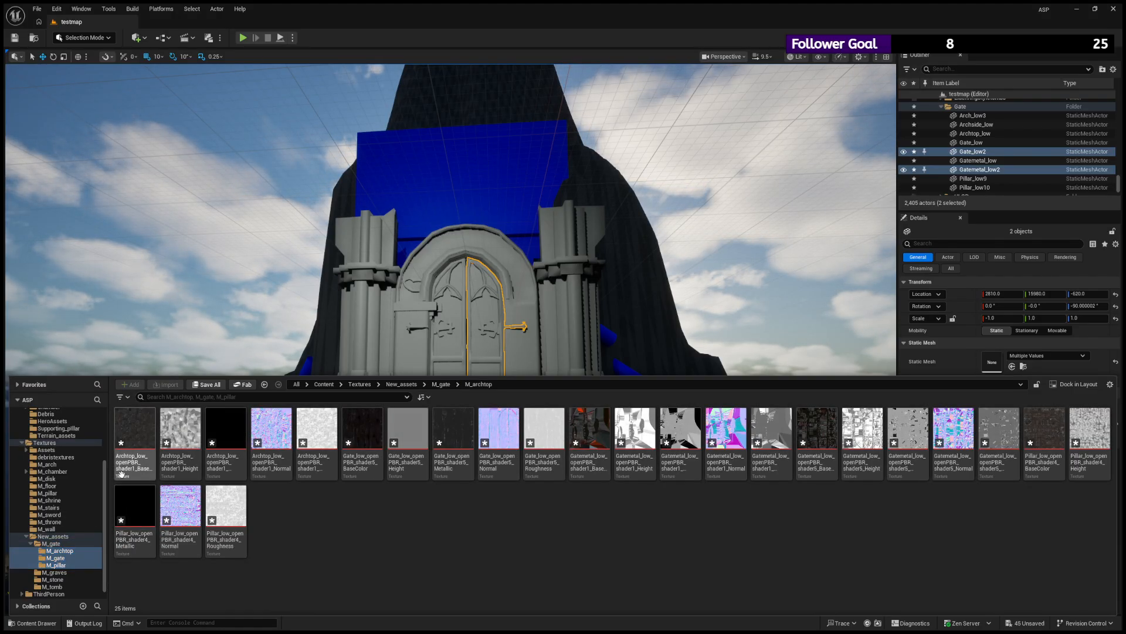
{"action": "left_click", "coordinate": [132, 575]}
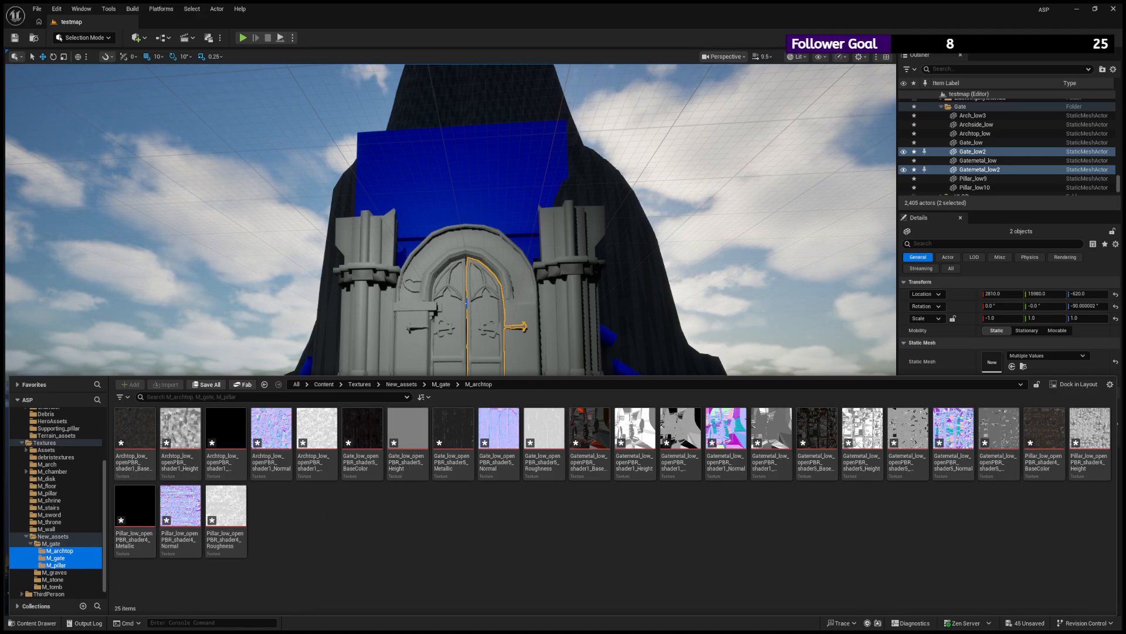
{"action": "left_click_drag", "start_coordinate": [452, 235], "coordinate": [423, 230], "text": "alt"}
{"action": "left_click", "coordinate": [38, 622]}
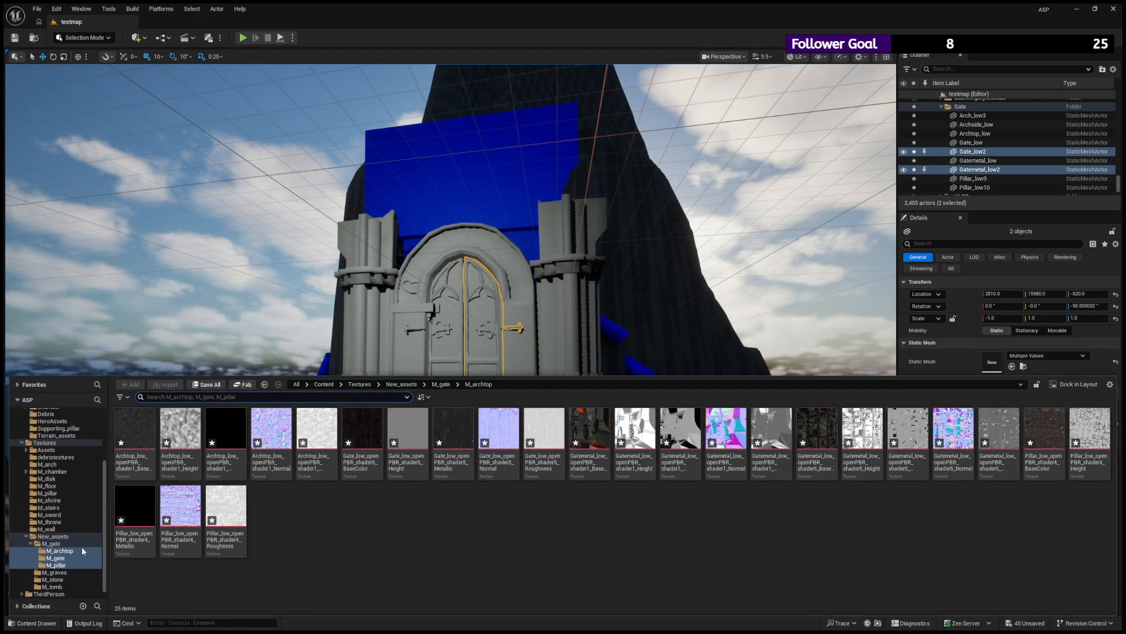
{"action": "left_click", "coordinate": [68, 543]}
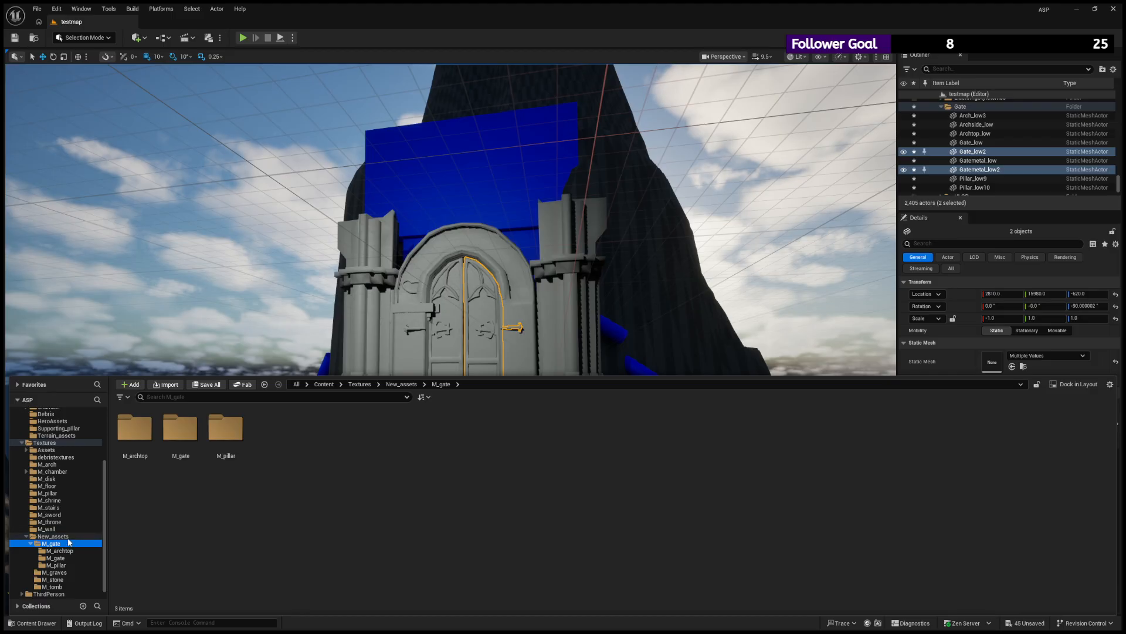
{"action": "left_click", "coordinate": [59, 536]}
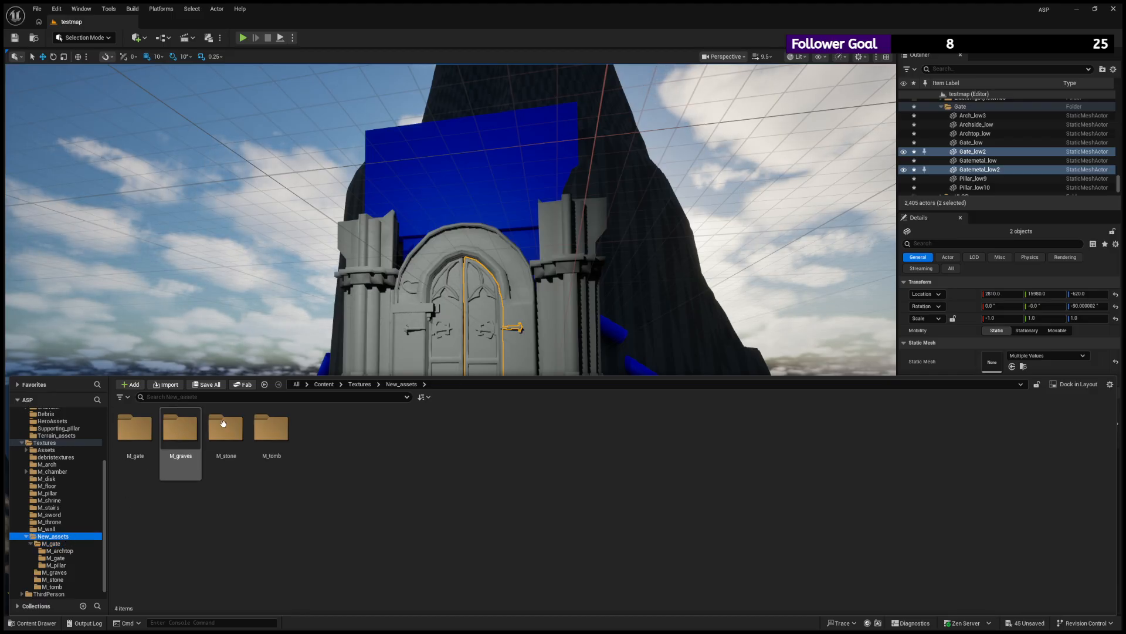
{"action": "left_click", "coordinate": [135, 431]}
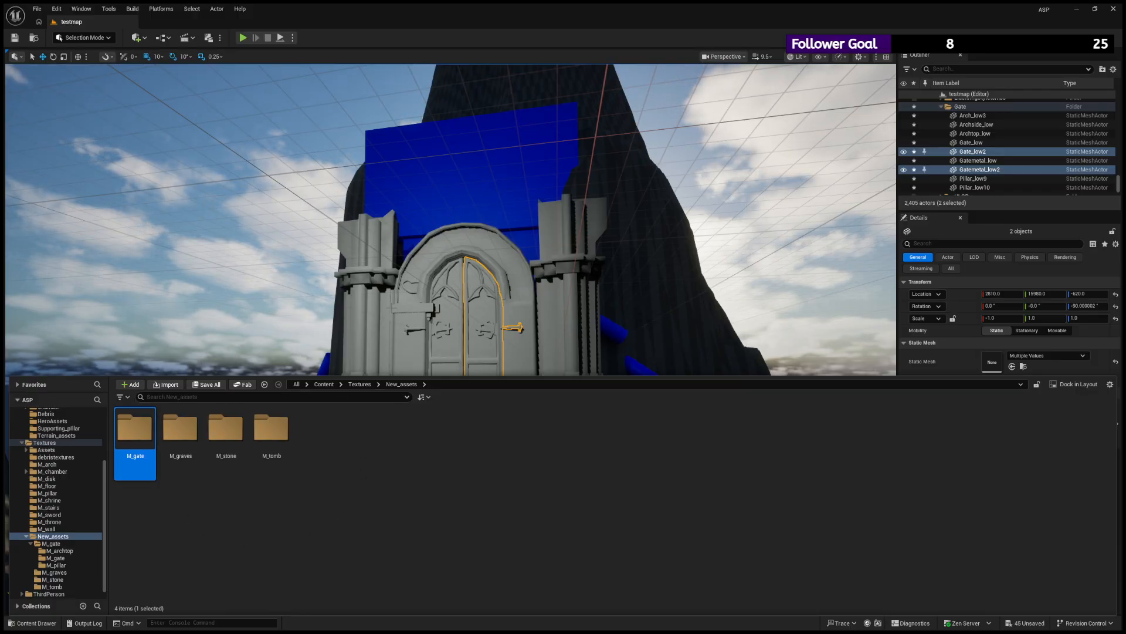
{"action": "mouse_move", "coordinate": [391, 275]}
{"action": "left_mouse_down", "text": "alt"}
{"action": "mouse_move", "coordinate": [352, 294]}
{"action": "mouse_move", "coordinate": [392, 275]}
{"action": "left_mouse_up", "text": "alt"}
{"action": "scroll", "coordinate": [391, 276], "scroll_direction": "up", "scroll_amount": 3}
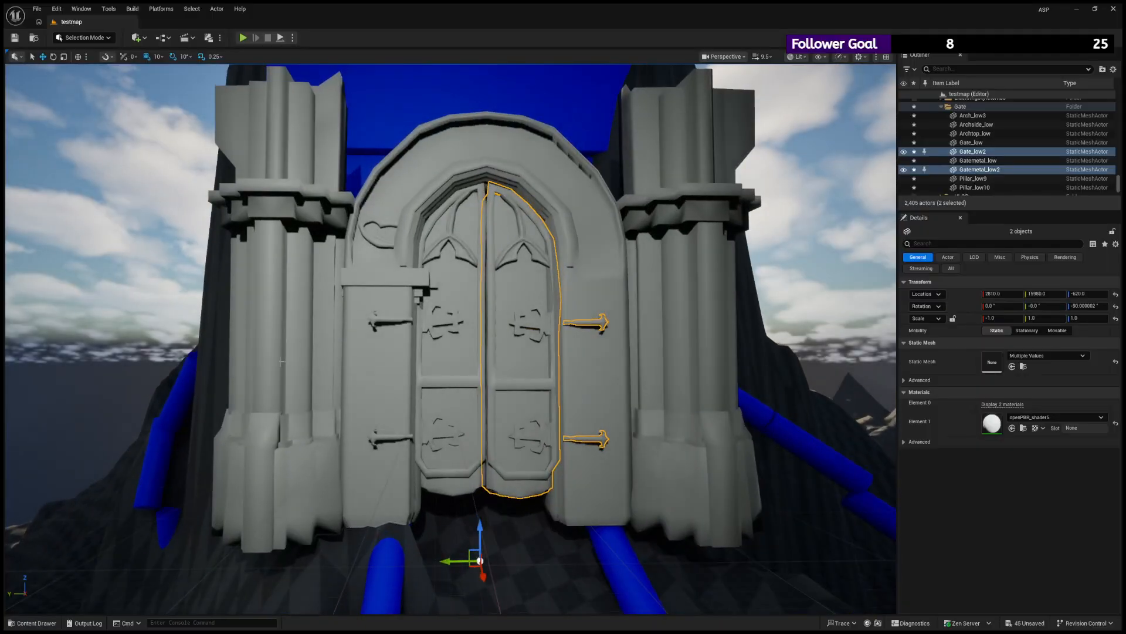
{"action": "left_click", "coordinate": [46, 621]}
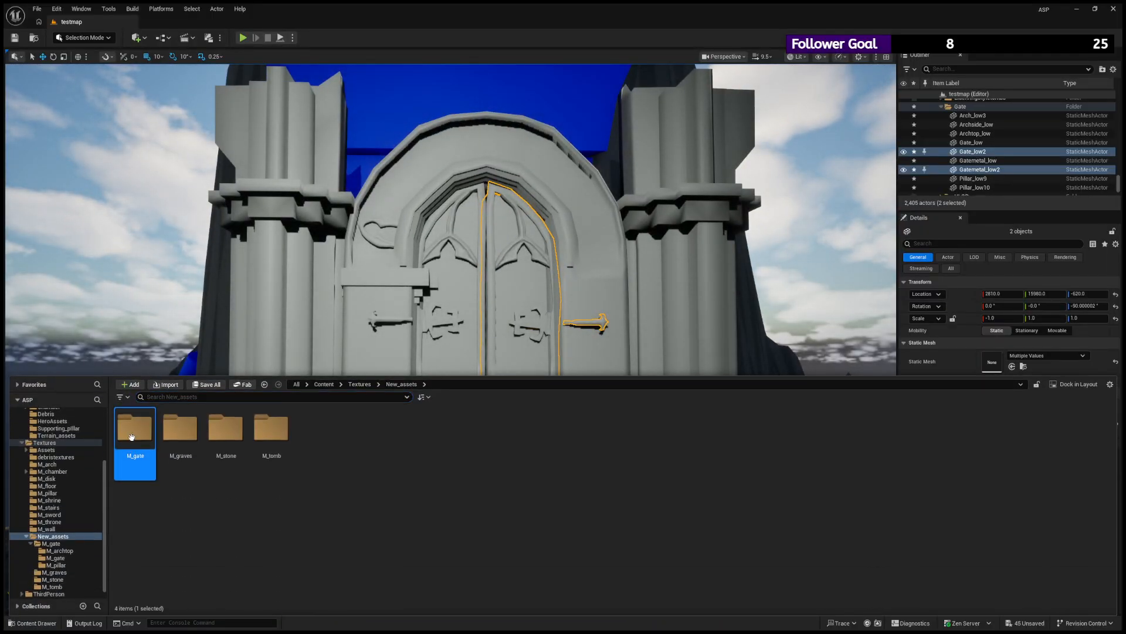
{"action": "left_click", "coordinate": [213, 504]}
- Create a new material named M_archtop inside the M_archtop subfolder of New_assets/M_gate
{"action": "double_click", "coordinate": [143, 441]}
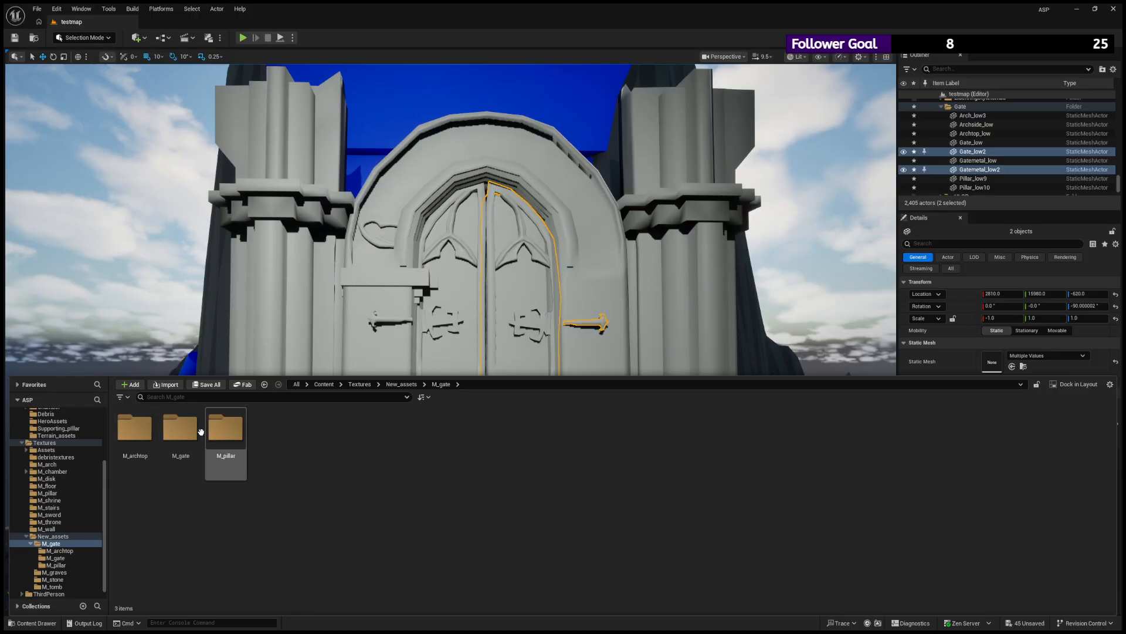
{"action": "double_click", "coordinate": [134, 428]}
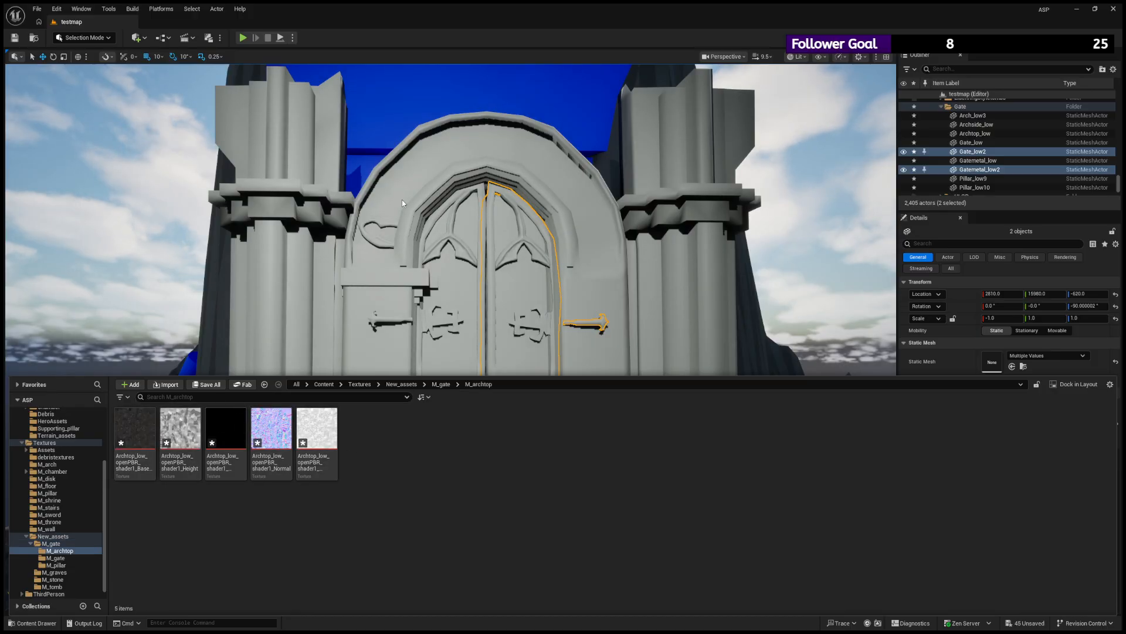
{"action": "left_click", "coordinate": [377, 215]}
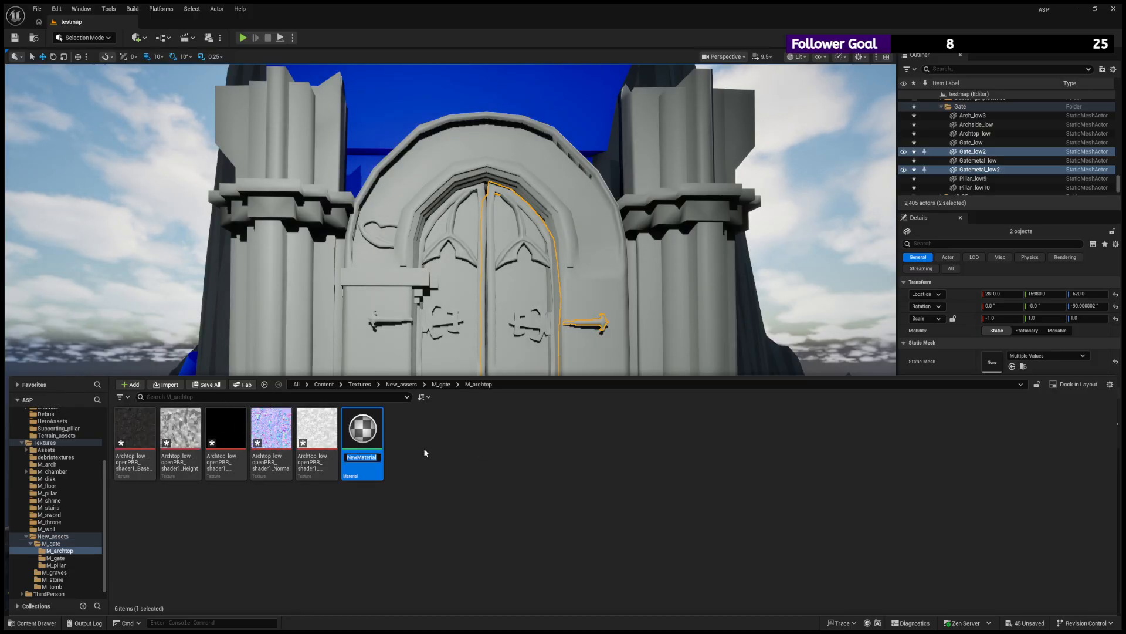
{"action": "type", "text": "M_arch"}
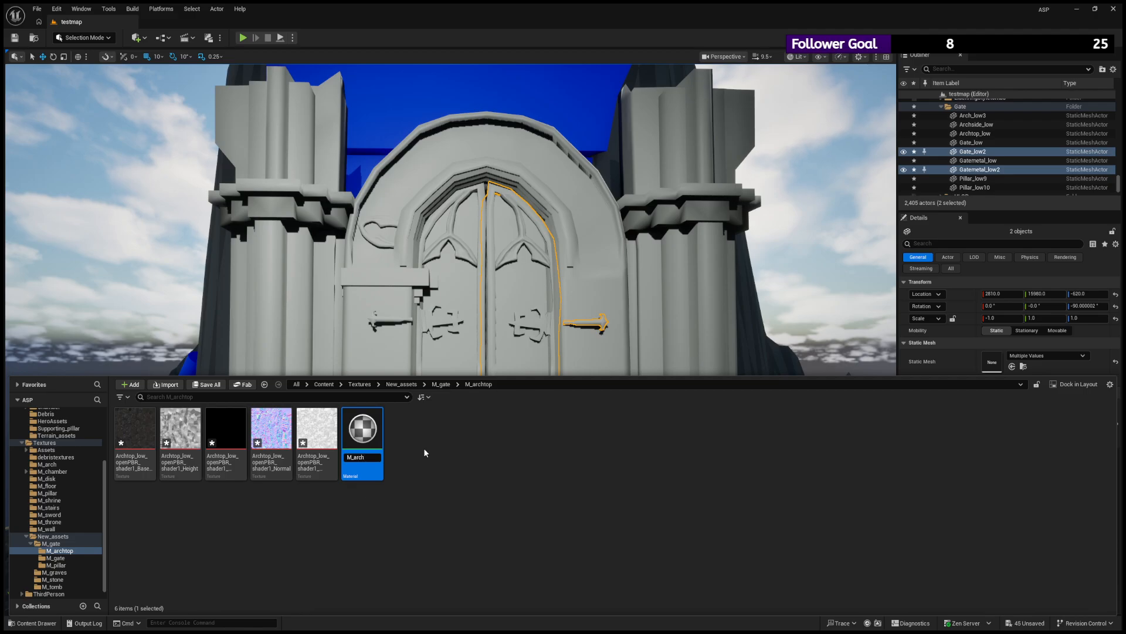
{"action": "type", "text": "top"}
{"action": "key", "text": "Return"}
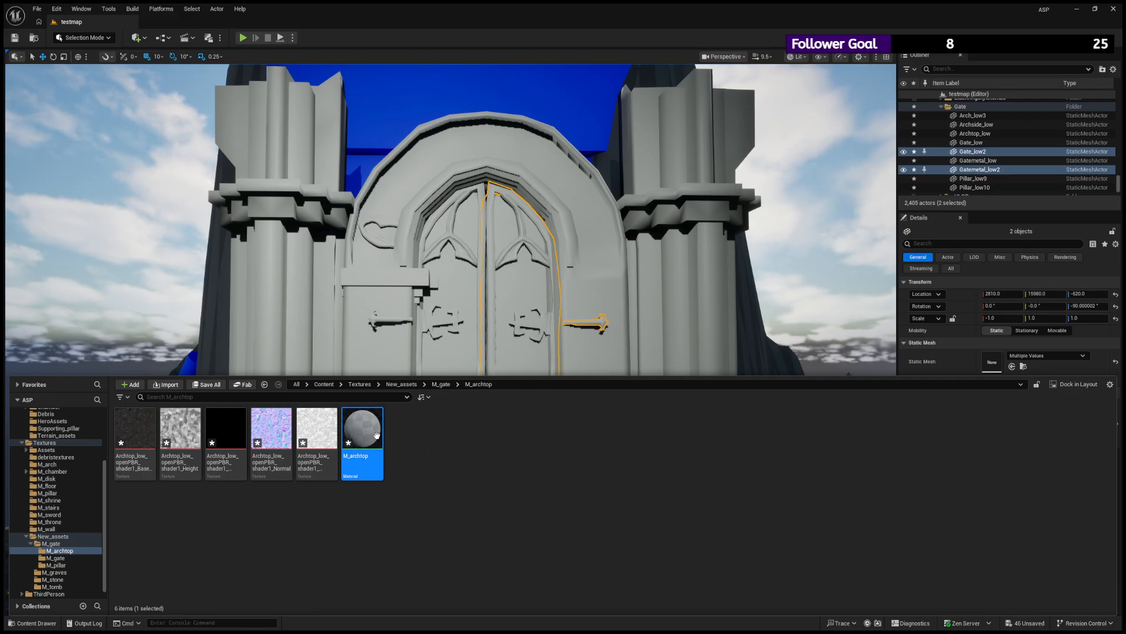
- Try to apply the M_archtop material to the curved ornament on the arch, undoing each attempt
{"action": "left_click", "coordinate": [45, 622]}
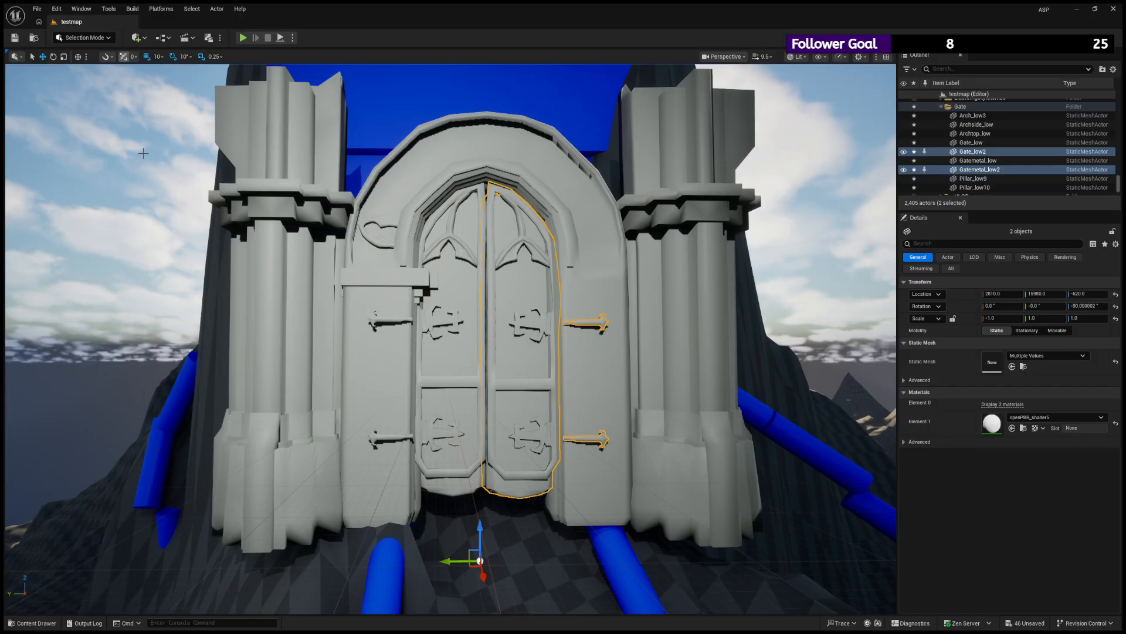
{"action": "left_click", "coordinate": [32, 623]}
{"action": "left_click_drag", "start_coordinate": [410, 355], "coordinate": [389, 240]}
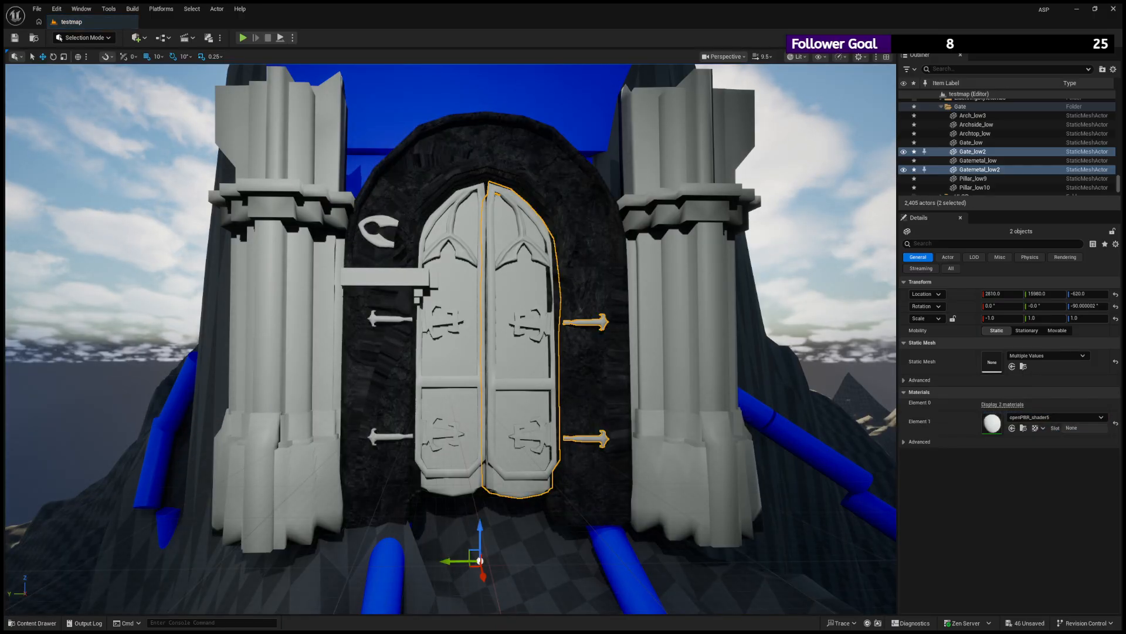
{"action": "scroll", "coordinate": [354, 244], "scroll_direction": "up", "scroll_amount": 5}
{"action": "key", "text": "ctrl+z"}
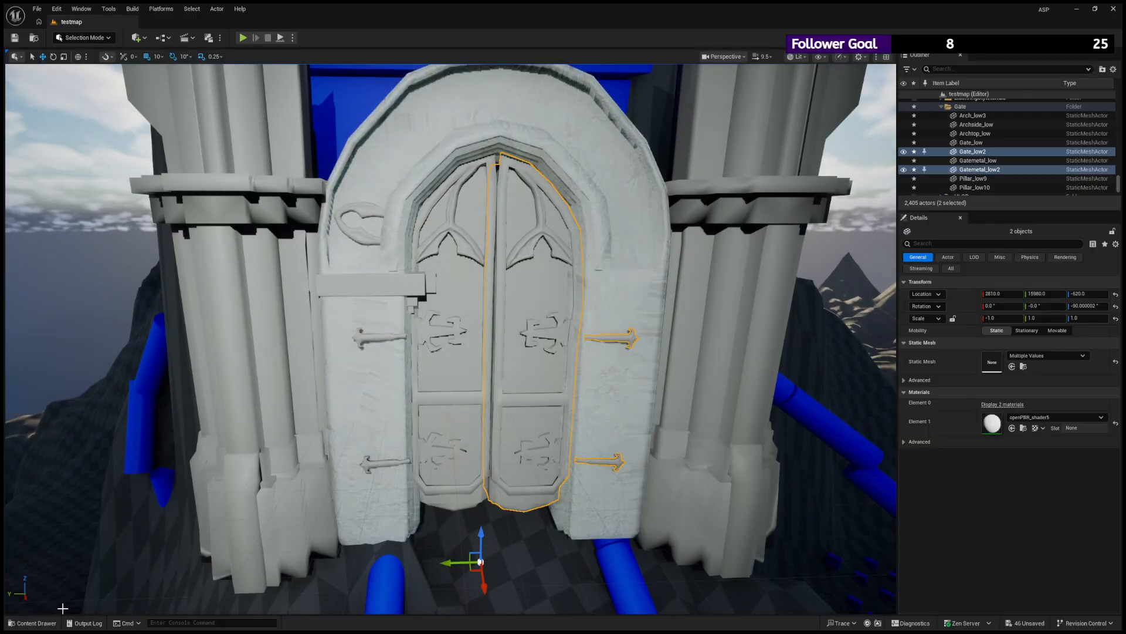
{"action": "left_click", "coordinate": [36, 623]}
{"action": "left_click_drag", "start_coordinate": [366, 435], "coordinate": [364, 208]}
{"action": "key", "text": "ctrl+z"}
- Select the curved Archtop_low ornament on the arch, focus on it and assign the M_archtop material to it
{"action": "left_click", "coordinate": [364, 209]}
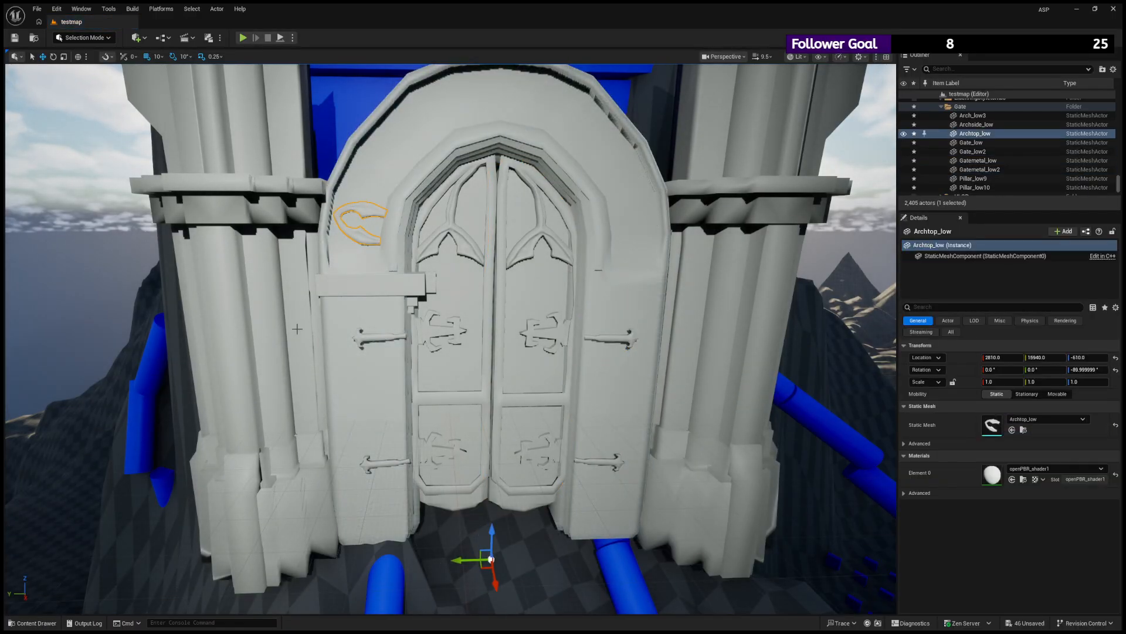
{"action": "left_click", "coordinate": [37, 623]}
{"action": "left_click_drag", "start_coordinate": [363, 438], "coordinate": [363, 210]}
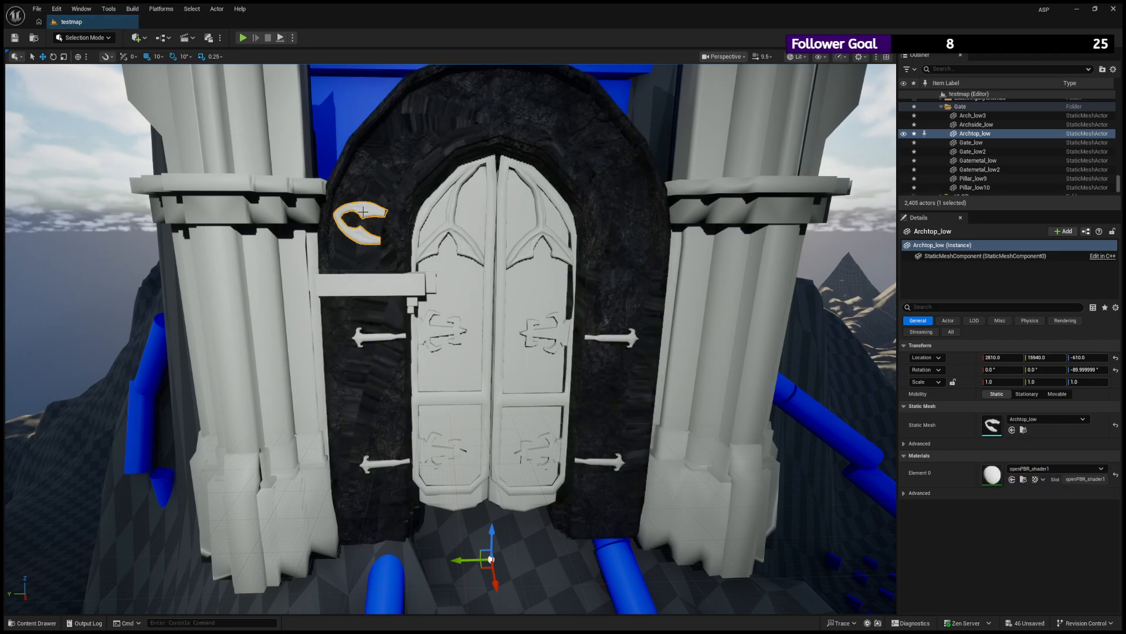
{"action": "scroll", "coordinate": [364, 210], "scroll_direction": "up", "scroll_amount": 5}
{"action": "scroll", "coordinate": [365, 209], "scroll_direction": "down", "scroll_amount": 1}
{"action": "key", "text": "ctrl+z"}
{"action": "key", "text": "f"}
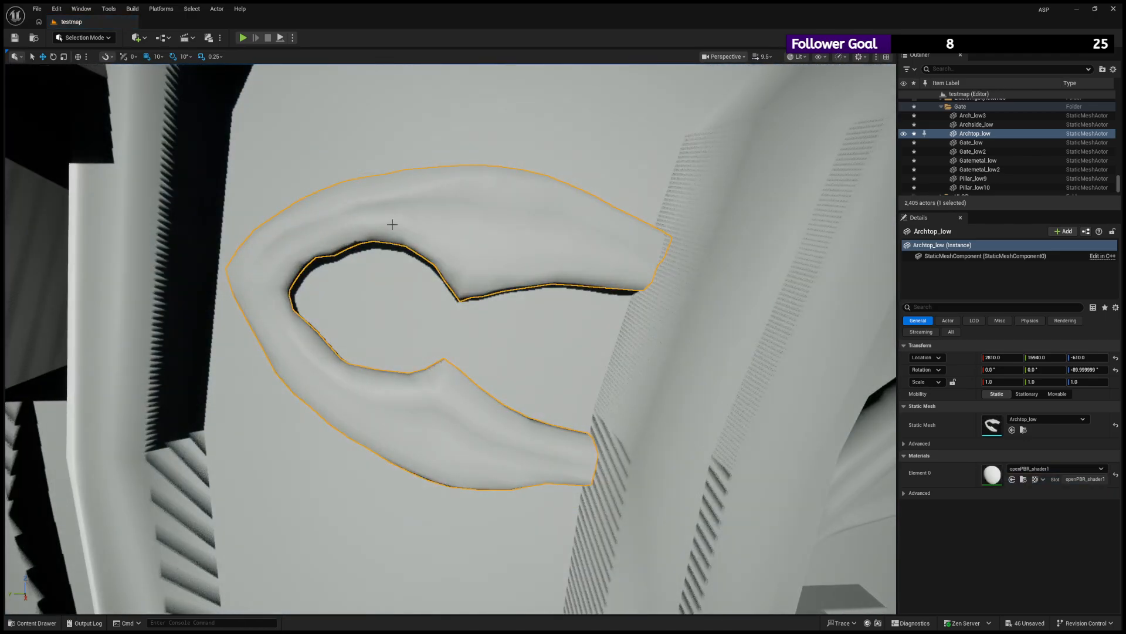
{"action": "left_click", "coordinate": [37, 623]}
{"action": "left_click_drag", "start_coordinate": [362, 437], "coordinate": [475, 231]}
{"action": "scroll", "coordinate": [475, 231], "scroll_direction": "down", "scroll_amount": 10}
{"action": "key", "text": "f"}
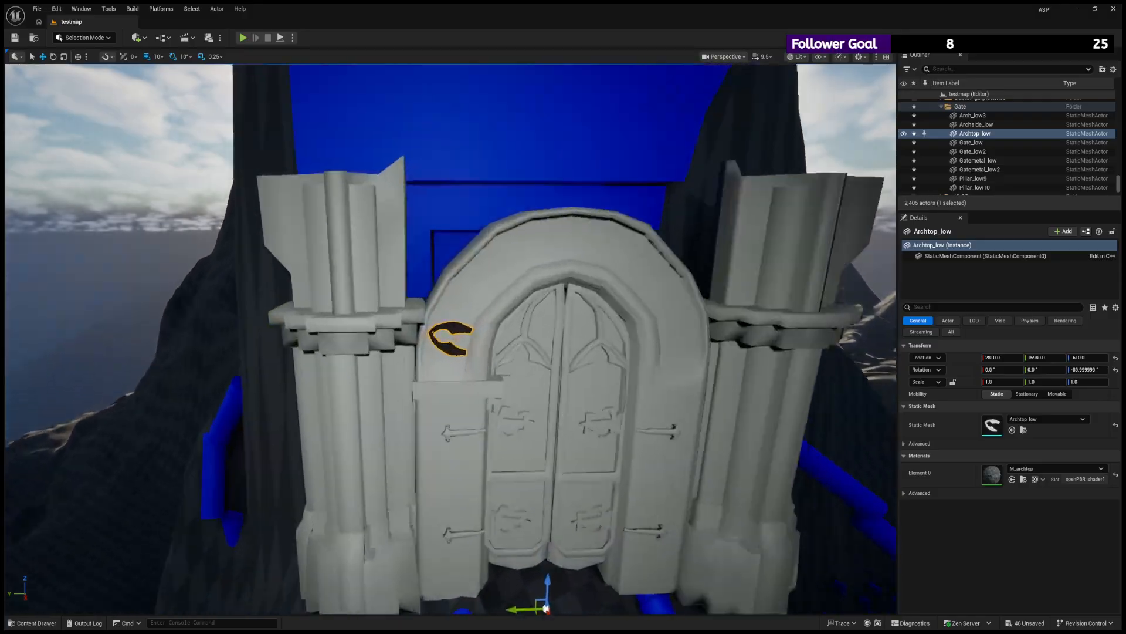
- Create a new material named M_gate inside the M_gate texture subfolder
{"action": "left_click", "coordinate": [36, 623]}
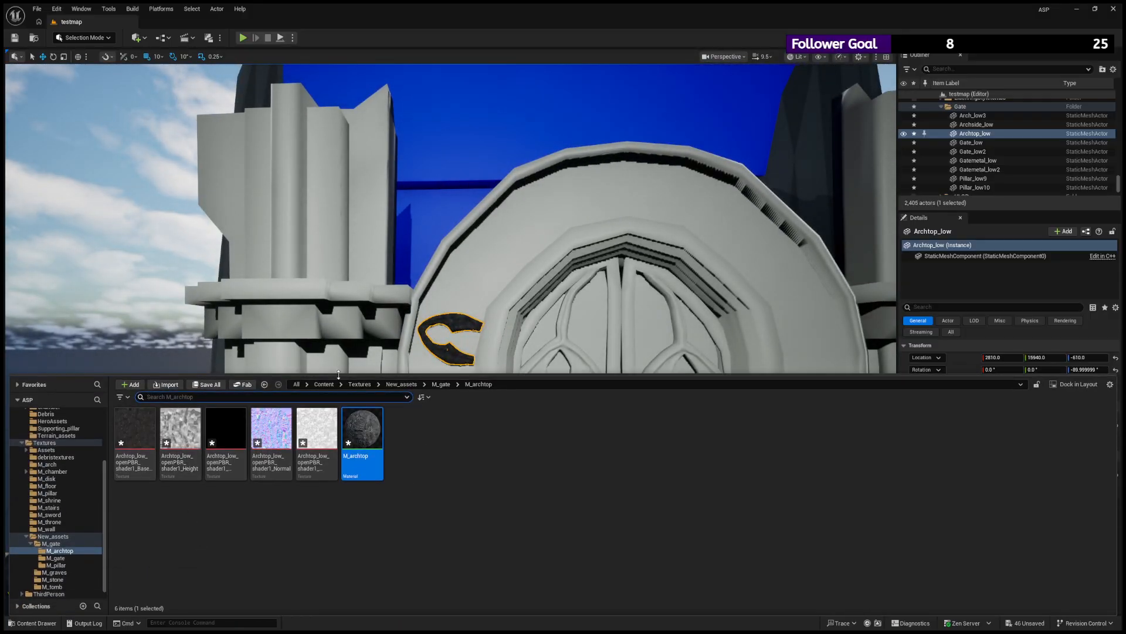
{"action": "left_click", "coordinate": [51, 543]}
{"action": "left_click", "coordinate": [61, 557]}
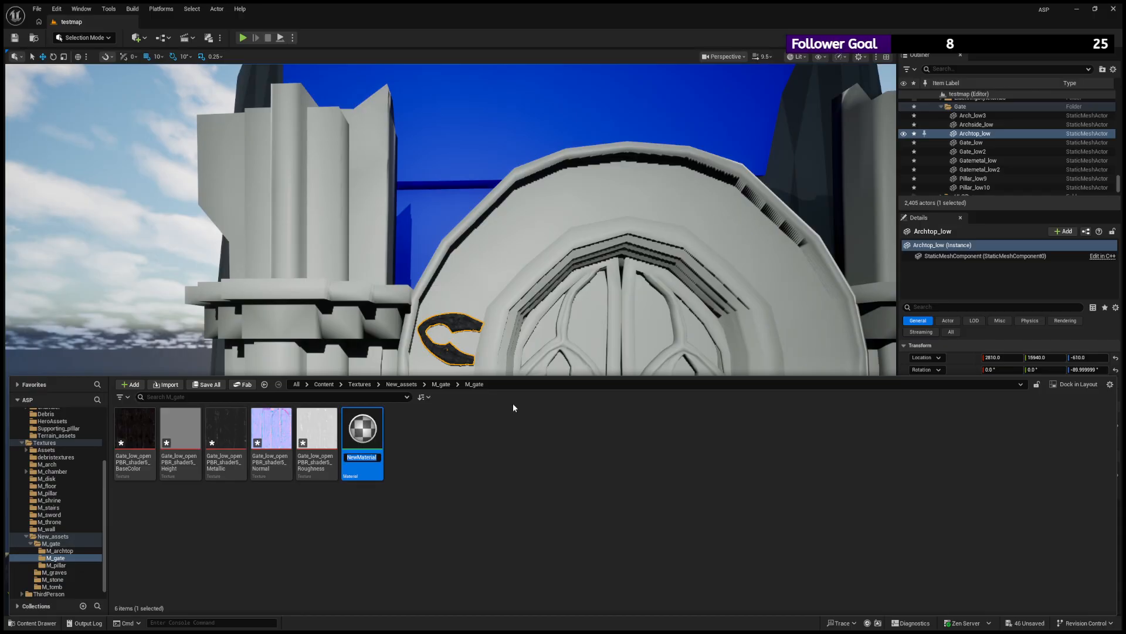
{"action": "type", "text": "M_gate"}
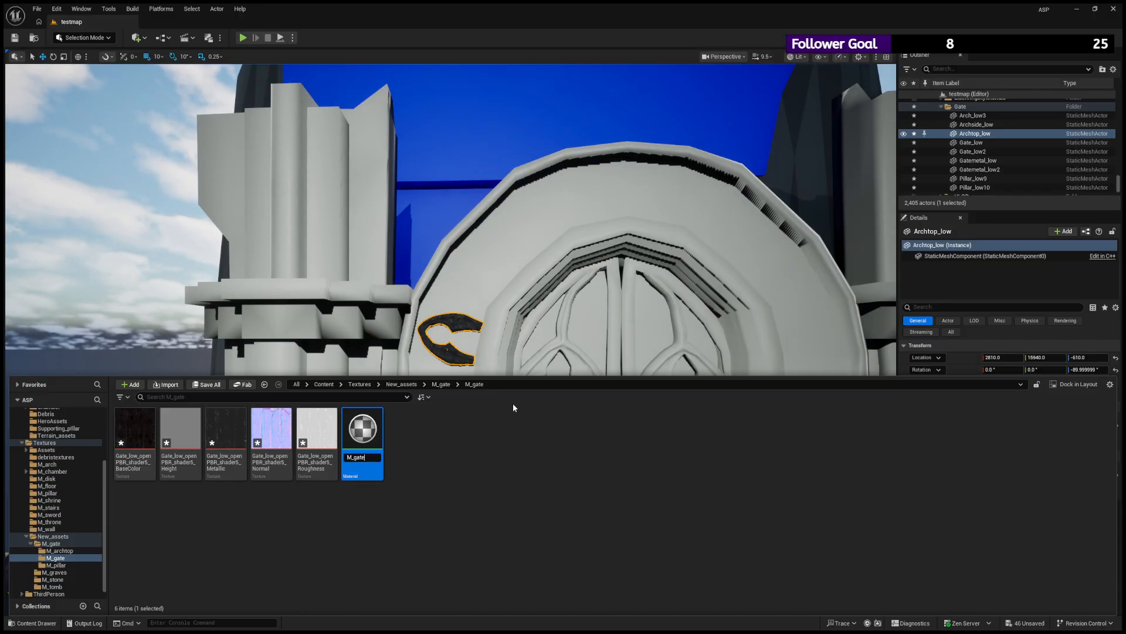
{"action": "key", "text": "Return"}
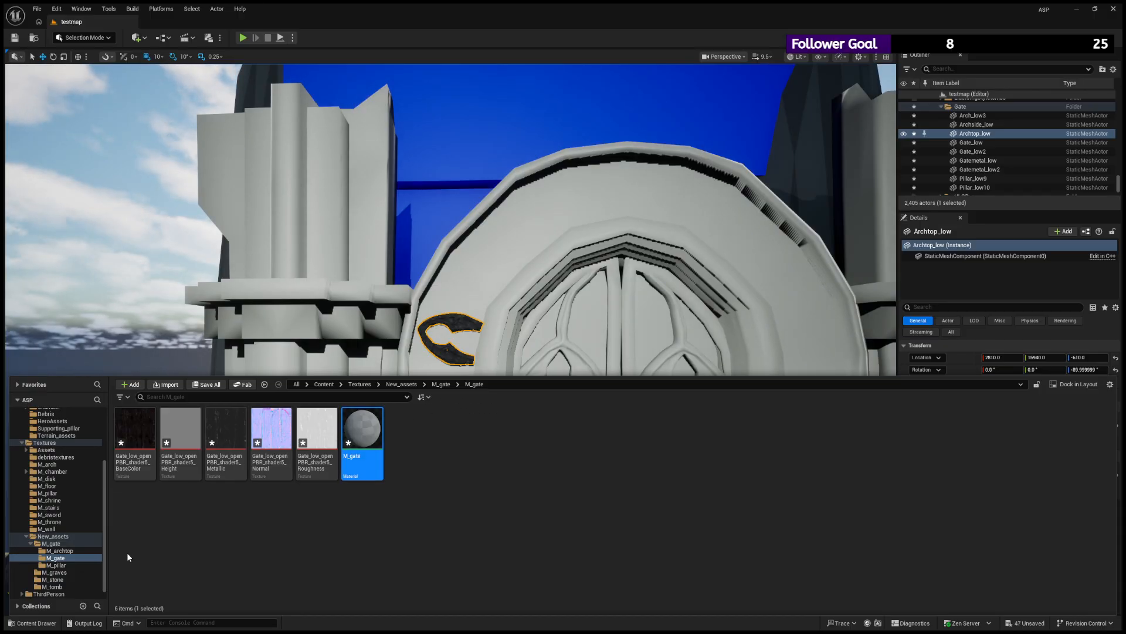
- Apply the M_gate material to the Gate_low door leaf
{"action": "left_click", "coordinate": [50, 621]}
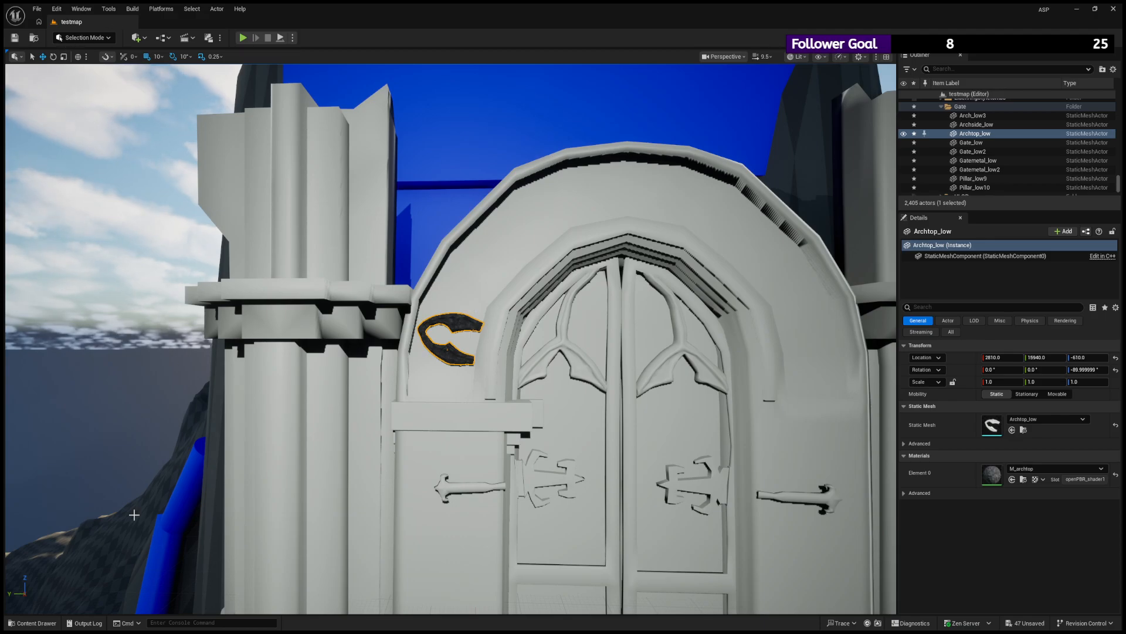
{"action": "left_click", "coordinate": [38, 623]}
{"action": "left_click_drag", "start_coordinate": [362, 428], "coordinate": [493, 258]}
{"action": "scroll", "coordinate": [587, 325], "scroll_direction": "up", "scroll_amount": 4}
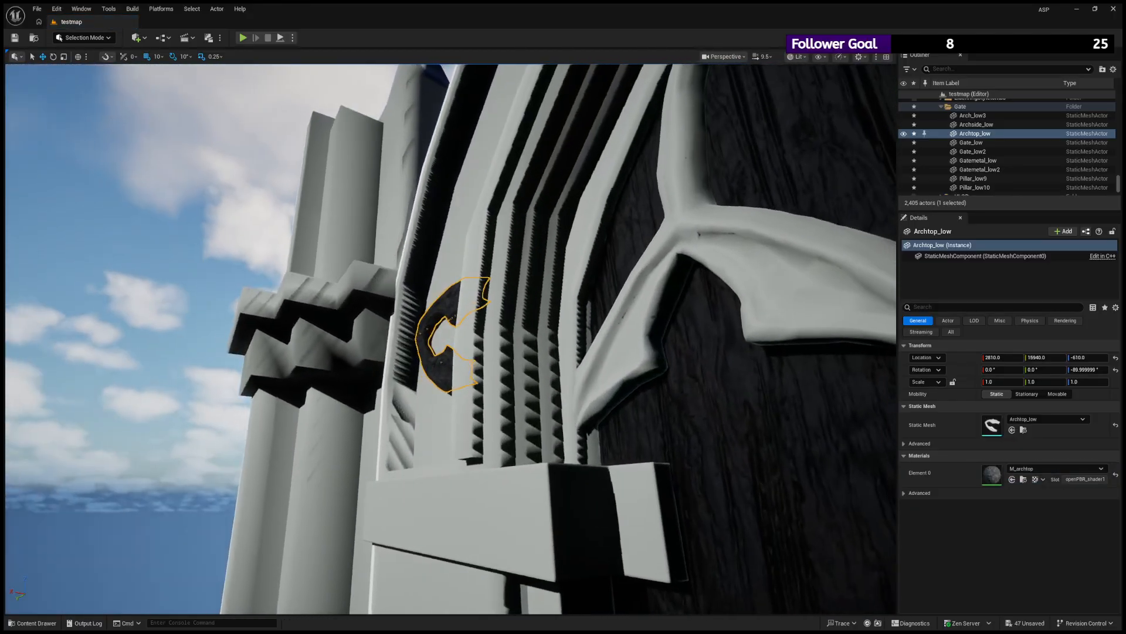
- Inspect the M_archtop material on the arch ornament and the M_gate wood on the Gate_low leaf, both up close and from afar
{"action": "key", "text": "s"}
{"action": "right_click_drag", "start_coordinate": [493, 258], "coordinate": [496, 320]}
{"action": "key", "text": "f"}
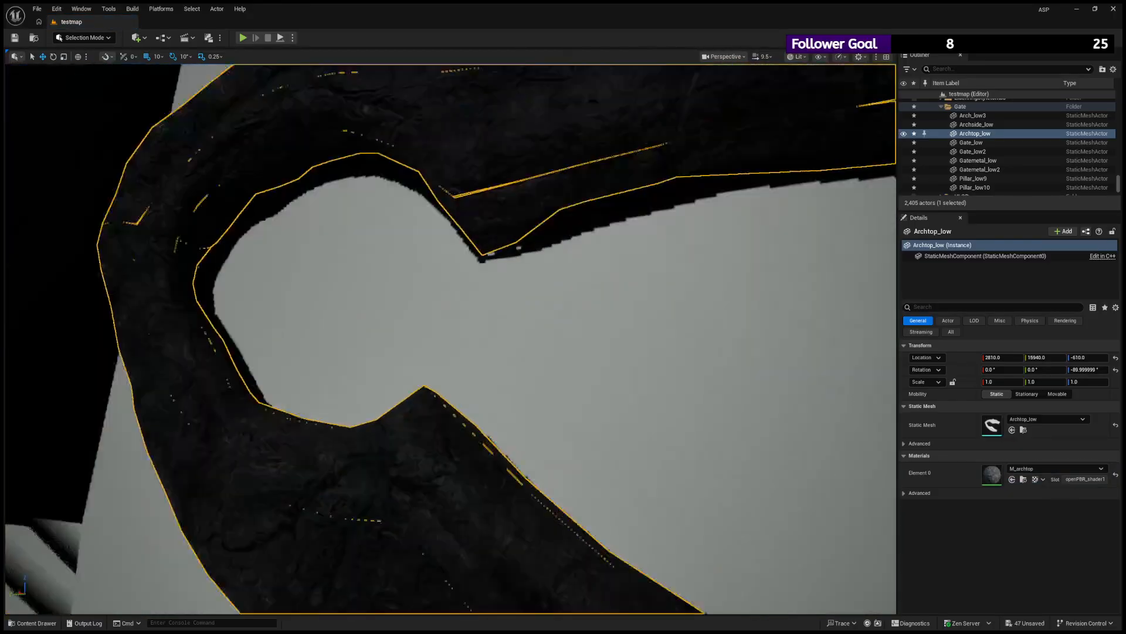
{"action": "right_click_drag", "start_coordinate": [500, 386], "coordinate": [411, 386], "text": "alt"}
{"action": "left_click", "coordinate": [500, 386]}
{"action": "key", "text": "f"}
{"action": "right_click_drag", "start_coordinate": [500, 386], "coordinate": [581, 386], "text": "alt"}
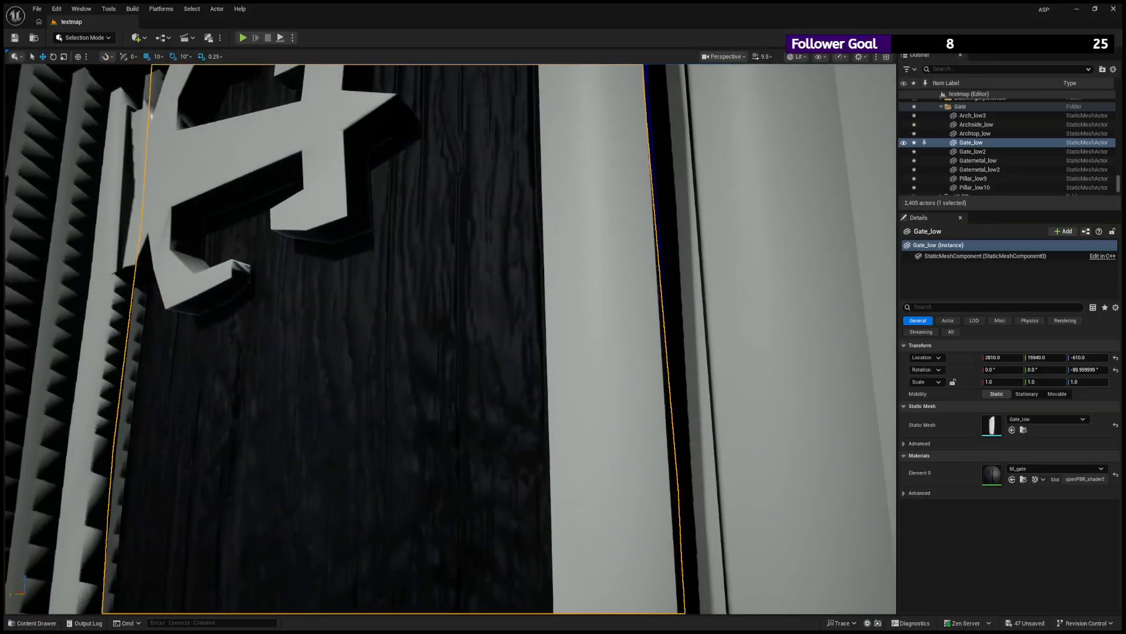
{"action": "left_click_drag", "start_coordinate": [563, 392], "coordinate": [593, 311], "text": "alt"}
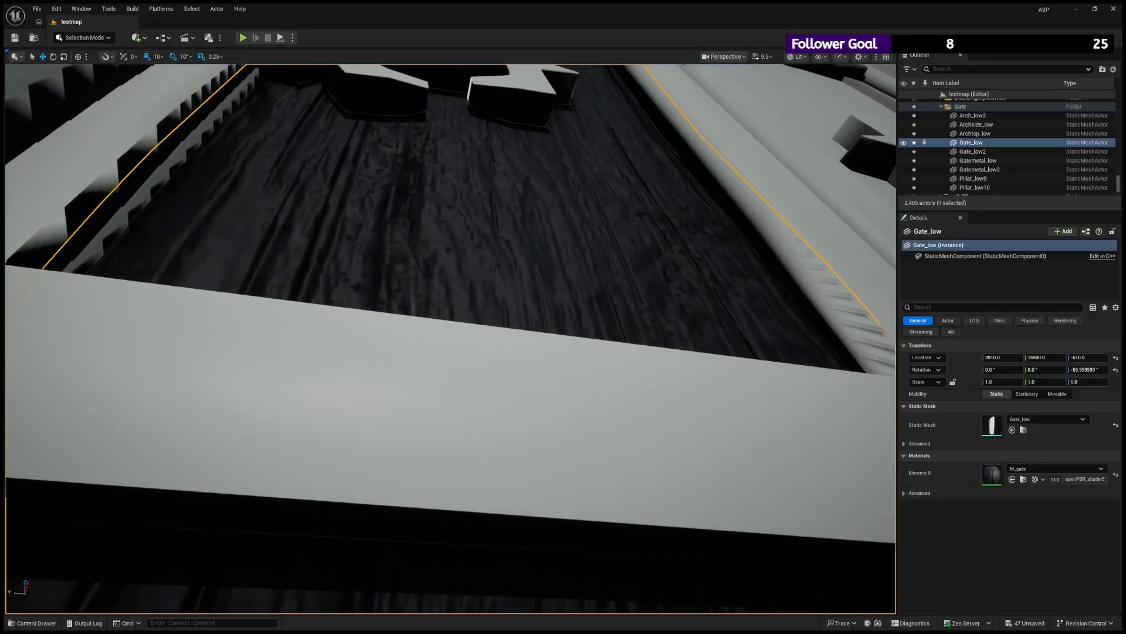
{"action": "right_click_drag", "start_coordinate": [593, 311], "coordinate": [498, 311], "text": "alt"}
{"action": "left_click_drag", "start_coordinate": [499, 311], "coordinate": [522, 399], "text": "alt"}
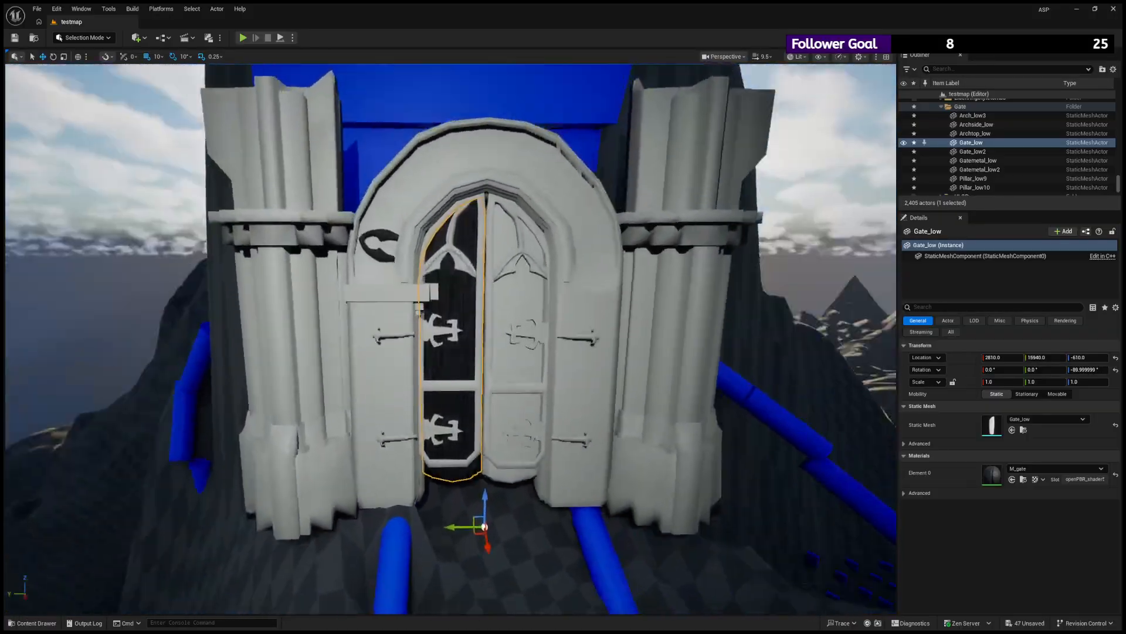
{"action": "right_click_drag", "start_coordinate": [522, 399], "coordinate": [545, 399], "text": "alt"}
{"action": "left_click_drag", "start_coordinate": [545, 399], "coordinate": [557, 376], "text": "alt"}
{"action": "right_click_drag", "start_coordinate": [557, 376], "coordinate": [616, 375], "text": "alt"}
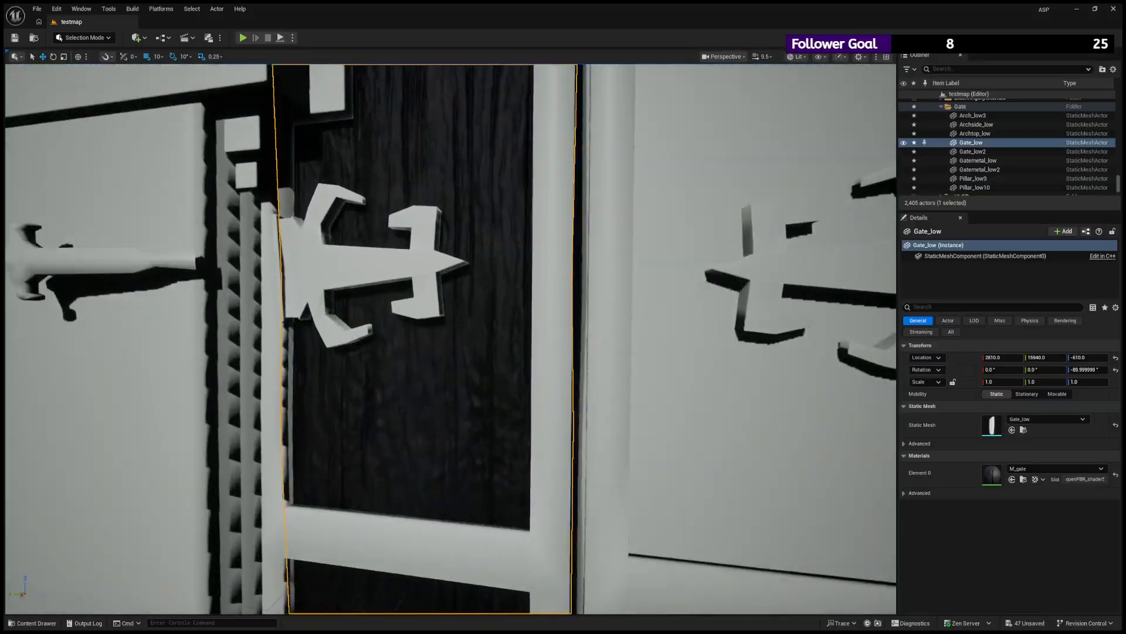
{"action": "right_click_drag", "start_coordinate": [263, 392], "coordinate": [281, 392], "text": "alt"}
- Review the M_gate material and check its wood surface on the Gate_low leaf against the metal fittings and surrounding gate
{"action": "left_click", "coordinate": [35, 627]}
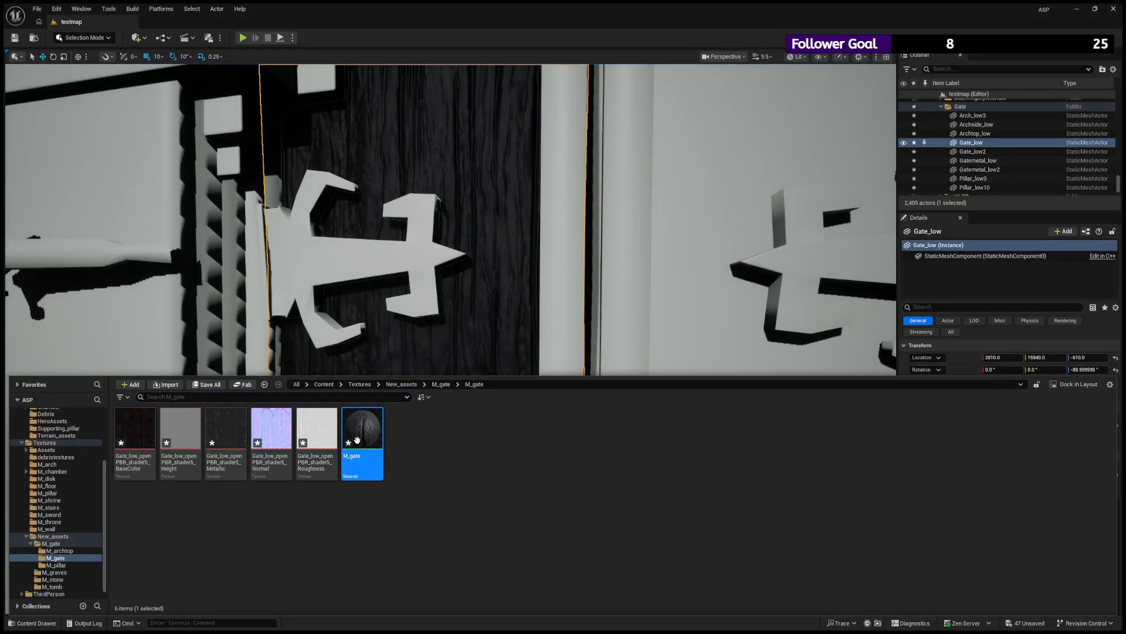
{"action": "left_click_drag", "start_coordinate": [357, 438], "coordinate": [399, 376]}
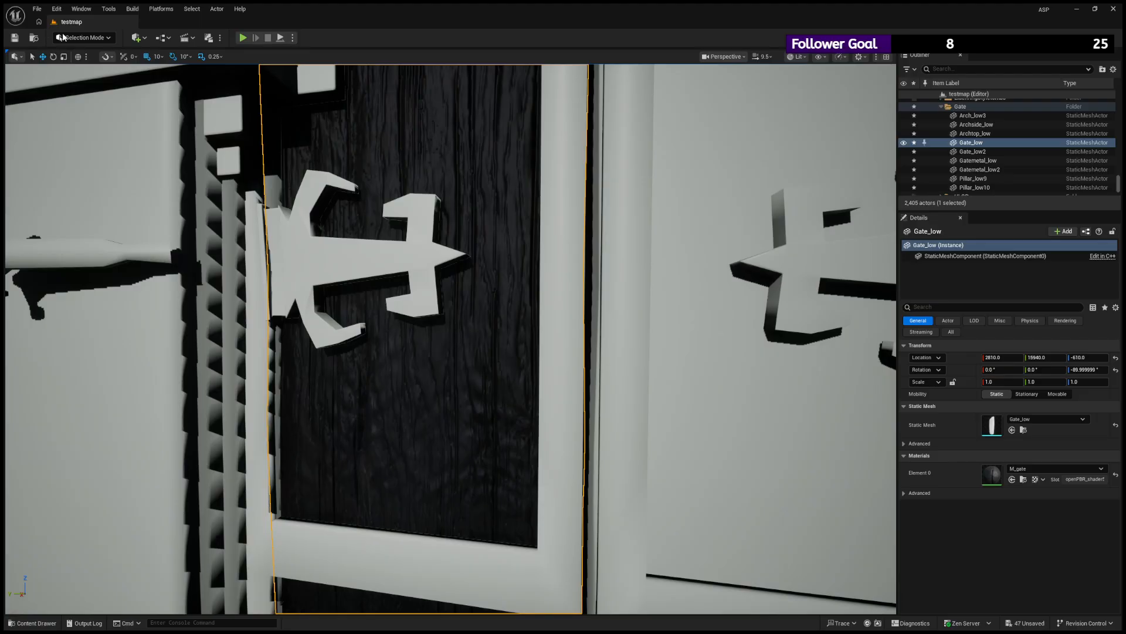
{"action": "key", "text": "f"}
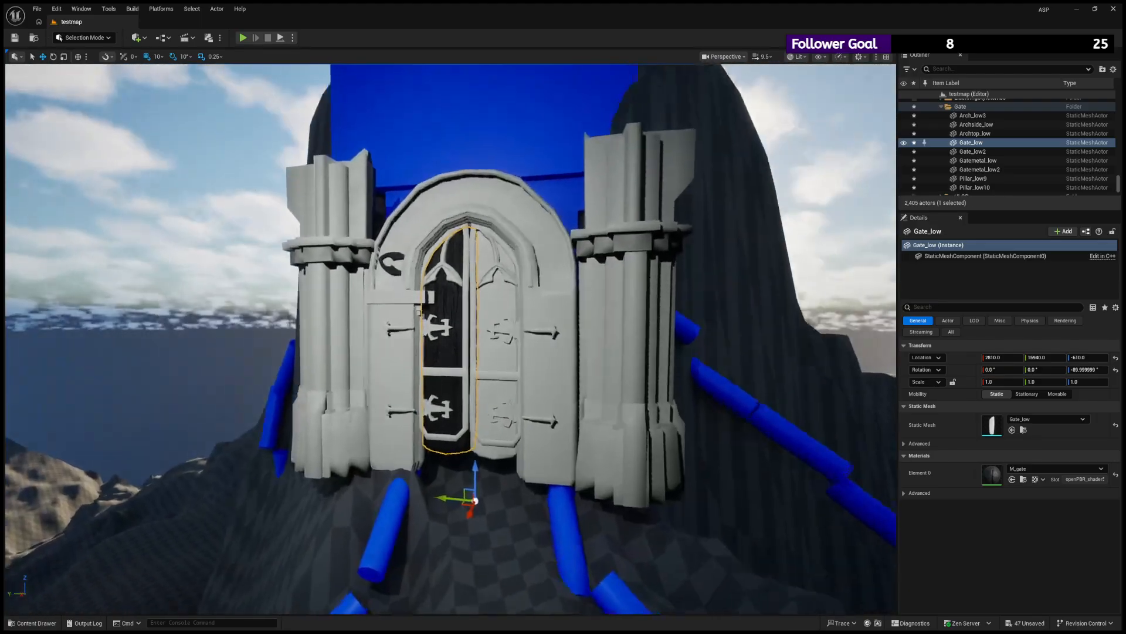
{"action": "mouse_move", "coordinate": [451, 339]}
{"action": "left_mouse_down", "text": "alt"}
{"action": "mouse_move", "coordinate": [440, 398]}
{"action": "mouse_move", "coordinate": [499, 446]}
{"action": "mouse_move", "coordinate": [451, 375]}
{"action": "mouse_move", "coordinate": [451, 339]}
{"action": "left_mouse_up", "text": "alt"}
{"action": "right_click_drag", "start_coordinate": [451, 340], "coordinate": [487, 339], "text": "alt"}
{"action": "left_click_drag", "start_coordinate": [486, 339], "coordinate": [449, 440], "text": "alt"}
{"action": "left_click_drag", "start_coordinate": [430, 269], "coordinate": [427, 258], "text": "alt"}
{"action": "right_click_drag", "start_coordinate": [430, 269], "coordinate": [346, 269], "text": "alt"}
{"action": "left_click_drag", "start_coordinate": [430, 269], "coordinate": [449, 337], "text": "alt"}
{"action": "right_click_drag", "start_coordinate": [449, 338], "coordinate": [528, 338], "text": "alt"}
{"action": "left_click_drag", "start_coordinate": [451, 339], "coordinate": [469, 399], "text": "alt"}
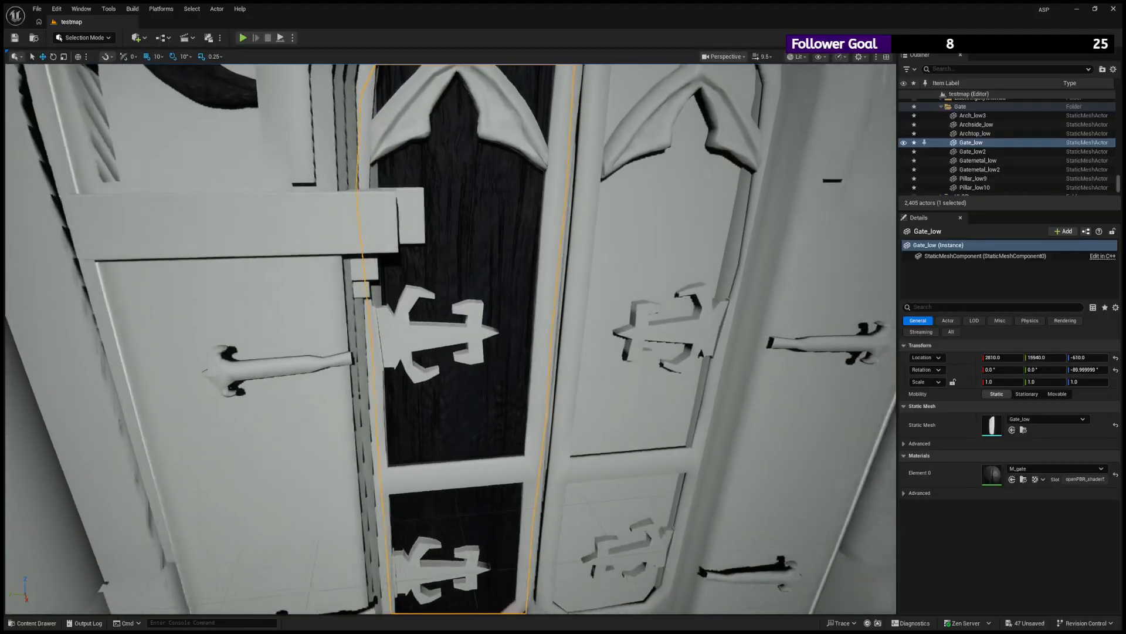
- Inspect the M_gate wood on the Gate_low leaf around the metal fittings, both up close and across the whole gate
{"action": "right_click_drag", "start_coordinate": [469, 399], "coordinate": [364, 399], "text": "alt"}
{"action": "right_click_drag", "start_coordinate": [447, 244], "coordinate": [592, 244], "text": "alt"}
{"action": "left_click_drag", "start_coordinate": [448, 244], "coordinate": [464, 293], "text": "alt"}
{"action": "left_click_drag", "start_coordinate": [570, 120], "coordinate": [516, 139], "text": "alt"}
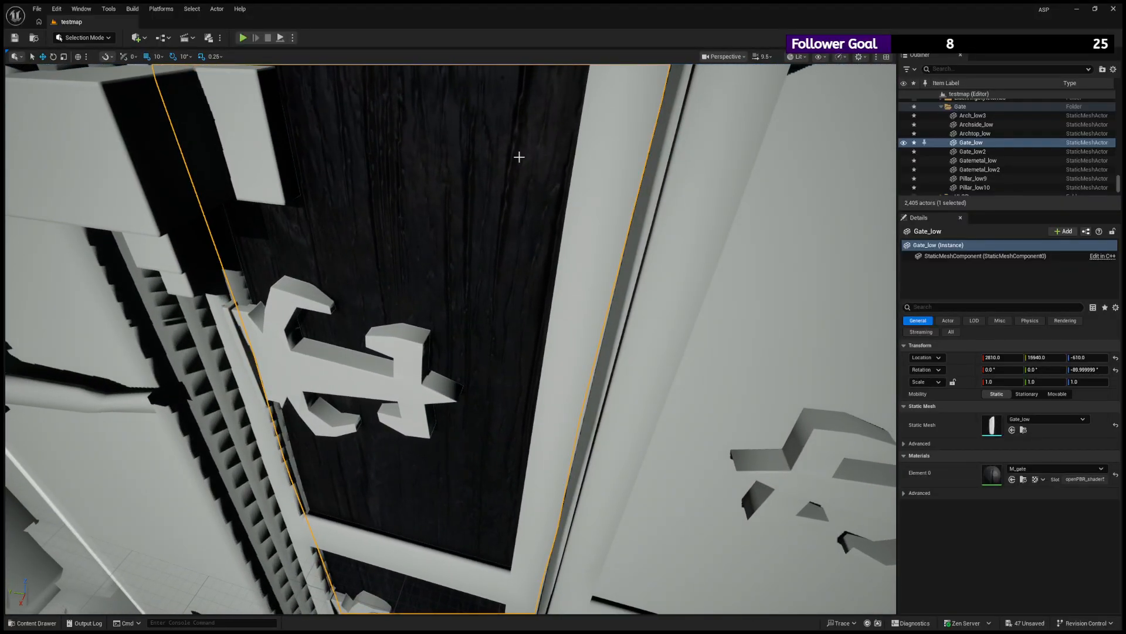
{"action": "left_click_drag", "start_coordinate": [419, 164], "coordinate": [422, 141], "text": "alt"}
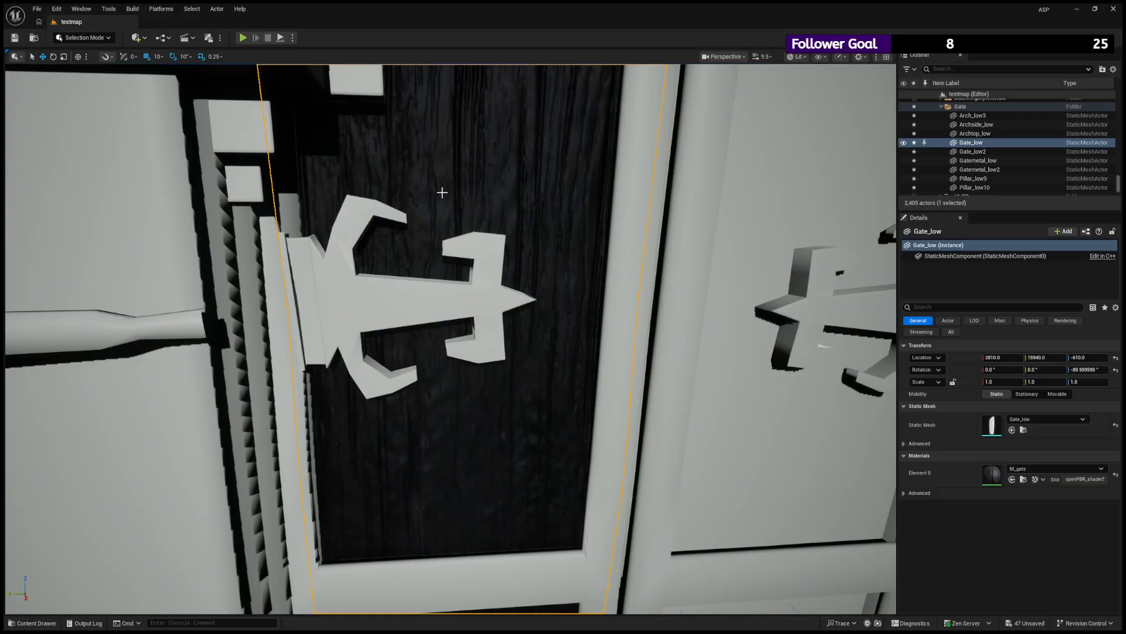
{"action": "mouse_move", "coordinate": [443, 192]}
{"action": "right_mouse_down", "text": "alt"}
{"action": "mouse_move", "coordinate": [358, 192]}
{"action": "mouse_move", "coordinate": [441, 192]}
{"action": "right_mouse_up", "text": "alt"}
{"action": "left_click_drag", "start_coordinate": [443, 193], "coordinate": [411, 235], "text": "alt"}
{"action": "right_click_drag", "start_coordinate": [426, 235], "coordinate": [347, 235], "text": "alt"}
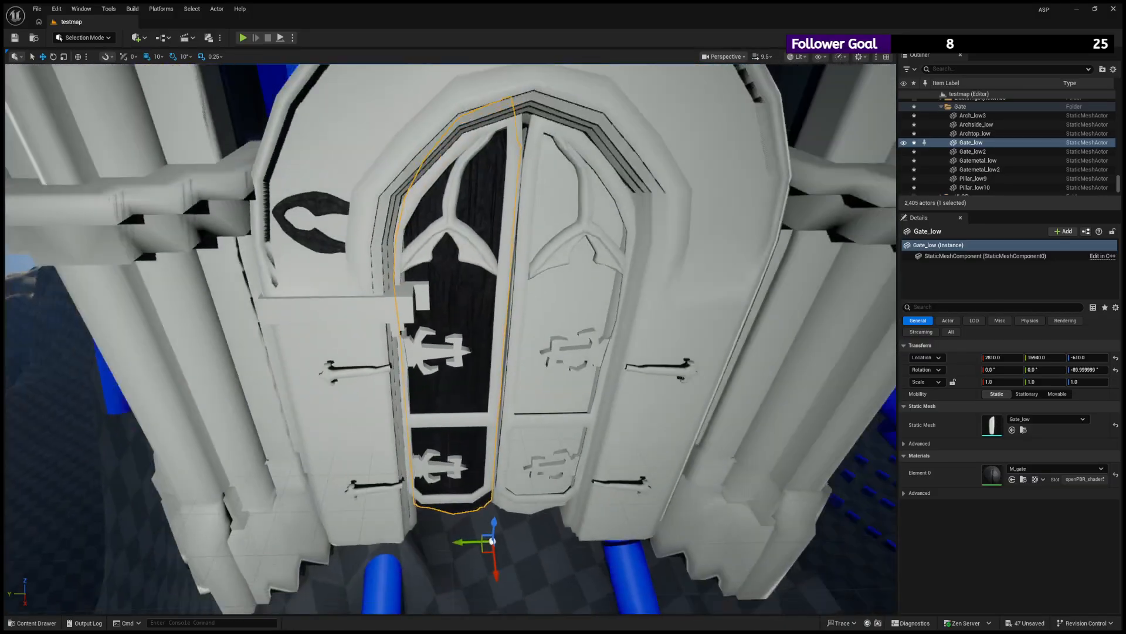
{"action": "left_click_drag", "start_coordinate": [411, 235], "coordinate": [416, 170], "text": "alt"}
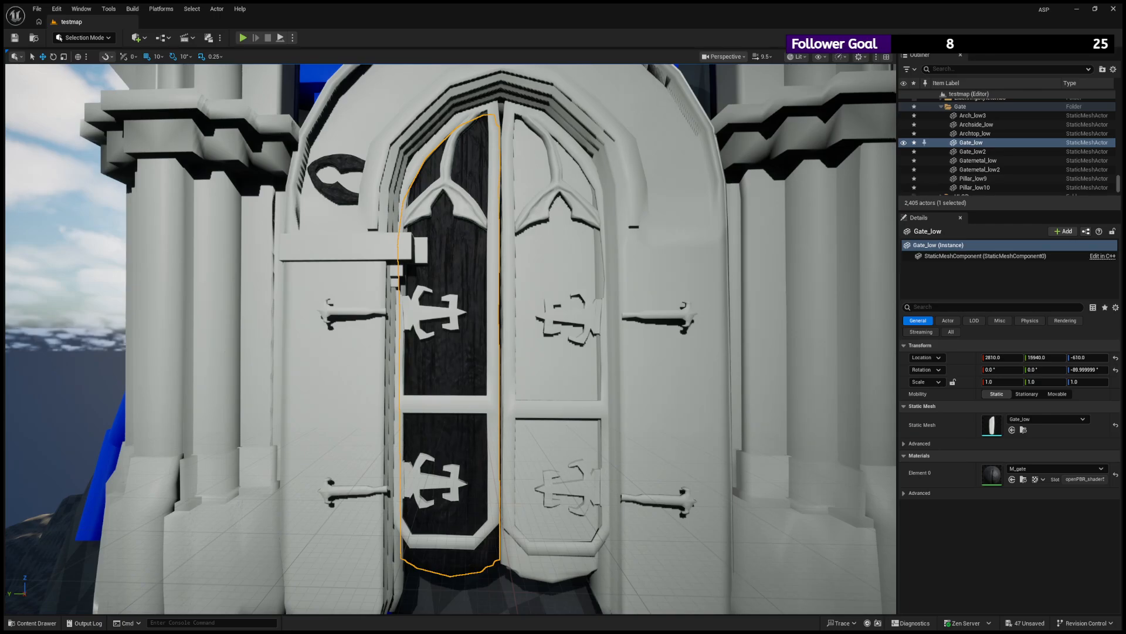
- Create a subfolder named M_metal inside the M_gate texture folder
{"action": "left_click", "coordinate": [32, 623]}
{"action": "left_click", "coordinate": [56, 565]}
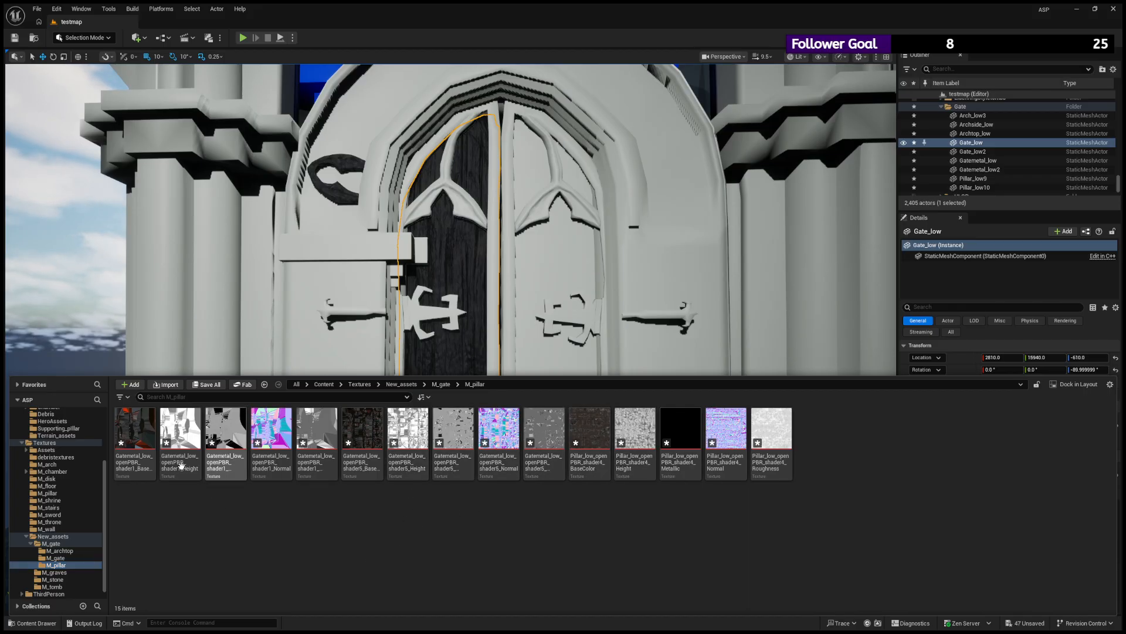
{"action": "left_click", "coordinate": [141, 425]}
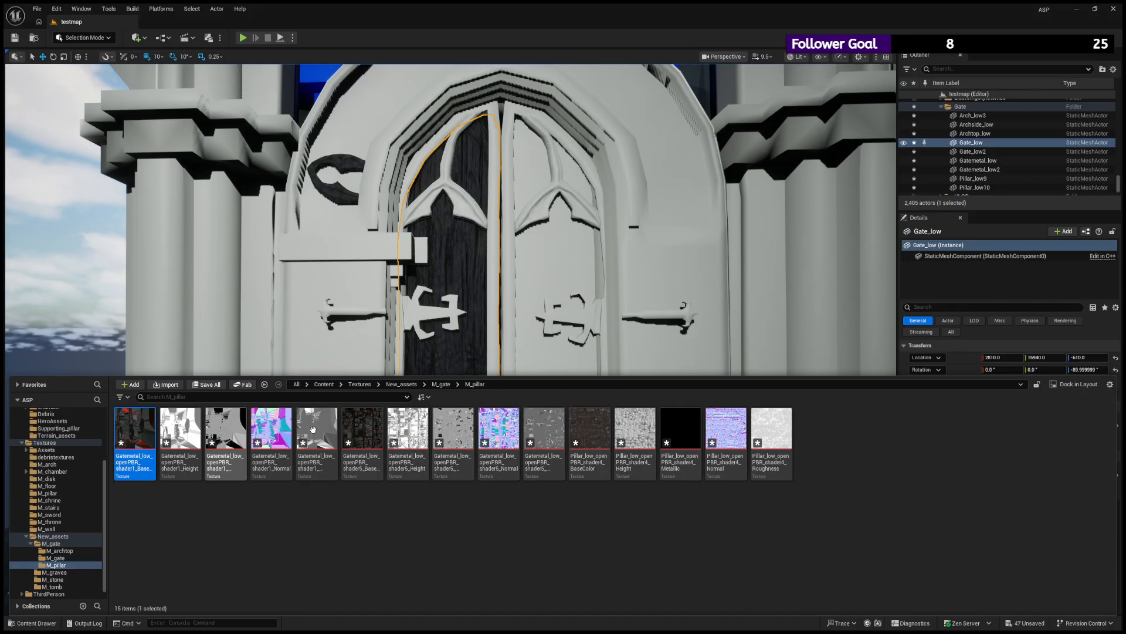
{"action": "left_click", "coordinate": [498, 432], "text": "shift"}
{"action": "left_click", "coordinate": [58, 544]}
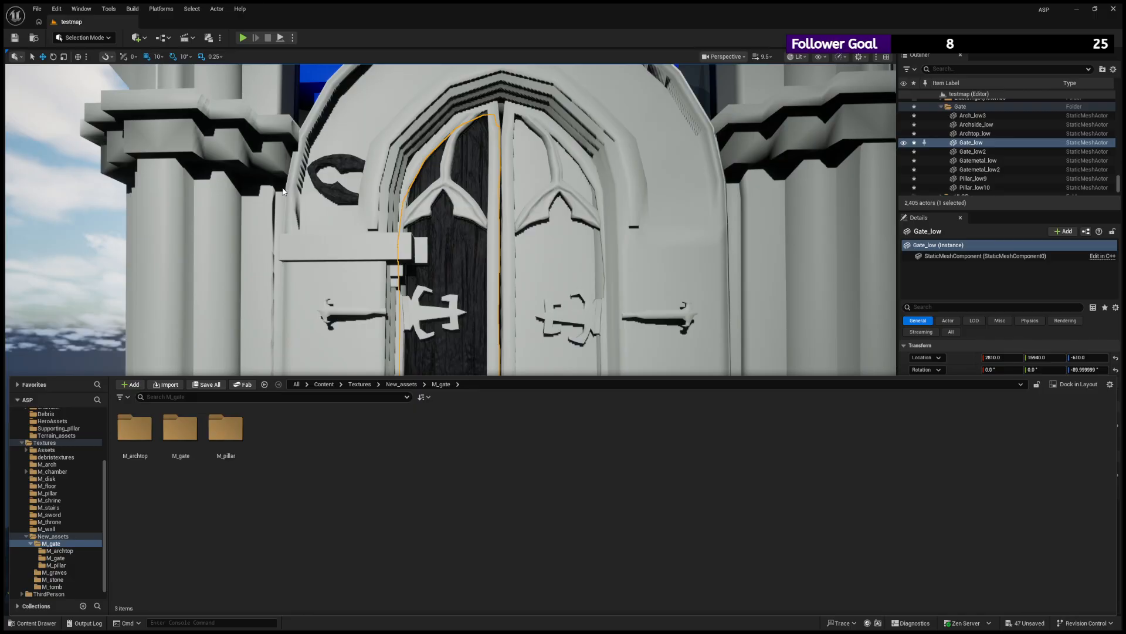
{"action": "key", "text": "ctrl+shift+n"}
{"action": "type", "text": "M_"}
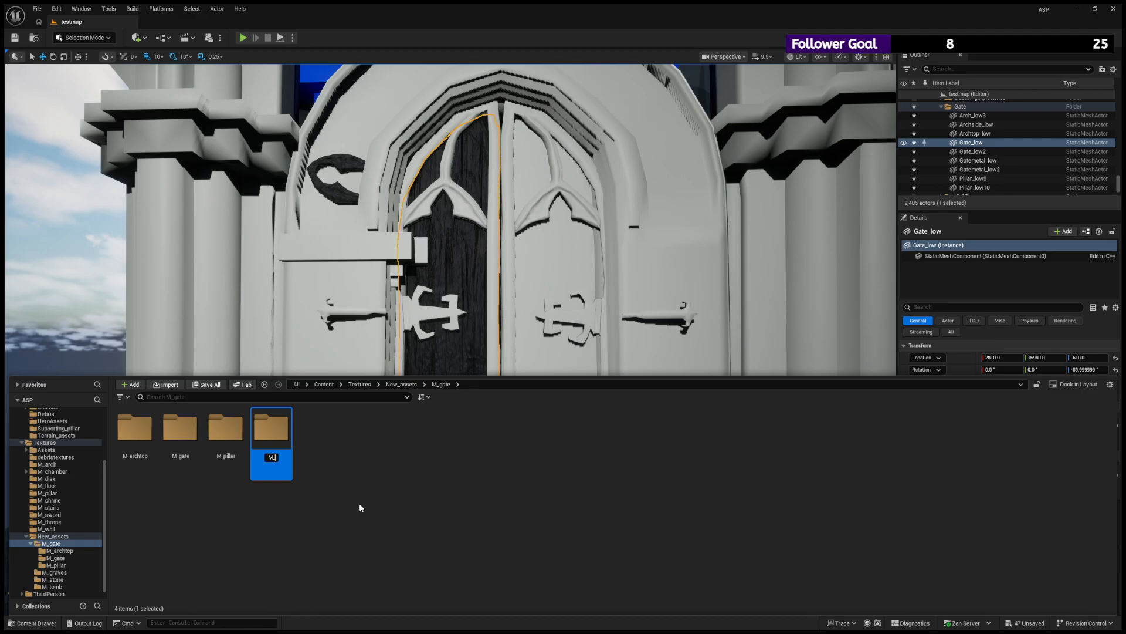
{"action": "type", "text": "metal"}
{"action": "key", "text": "Return"}
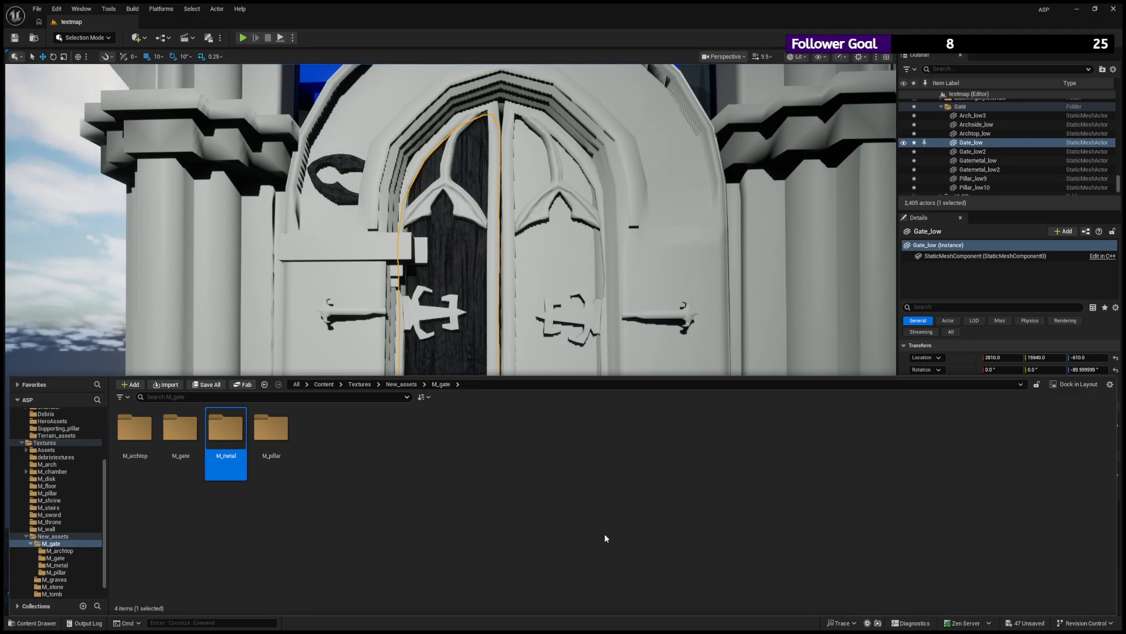
- Move the ten Gatemetal_low textures from the M_pillar folder into the M_metal folder
{"action": "double_click", "coordinate": [226, 441]}
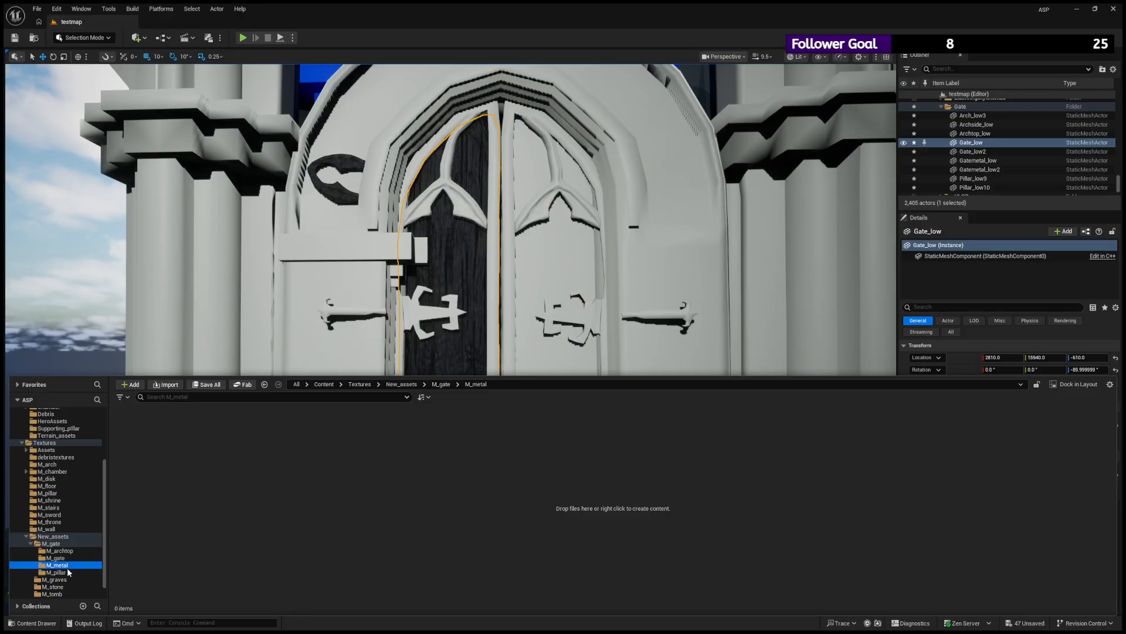
{"action": "left_click", "coordinate": [56, 572]}
{"action": "left_click", "coordinate": [148, 436]}
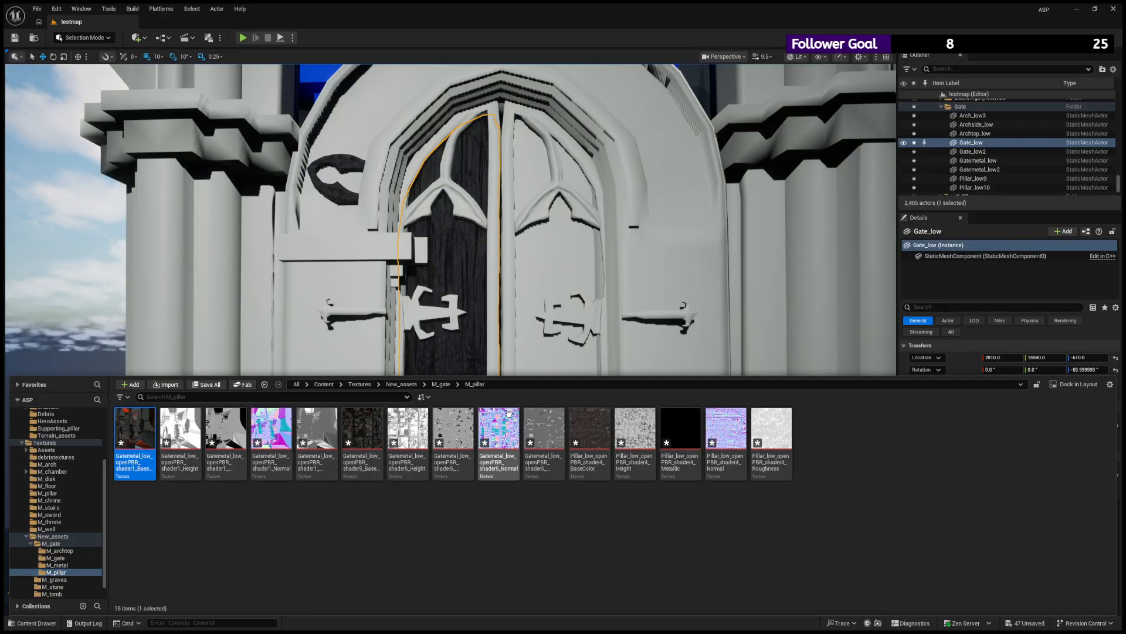
{"action": "left_click", "coordinate": [544, 434], "text": "shift"}
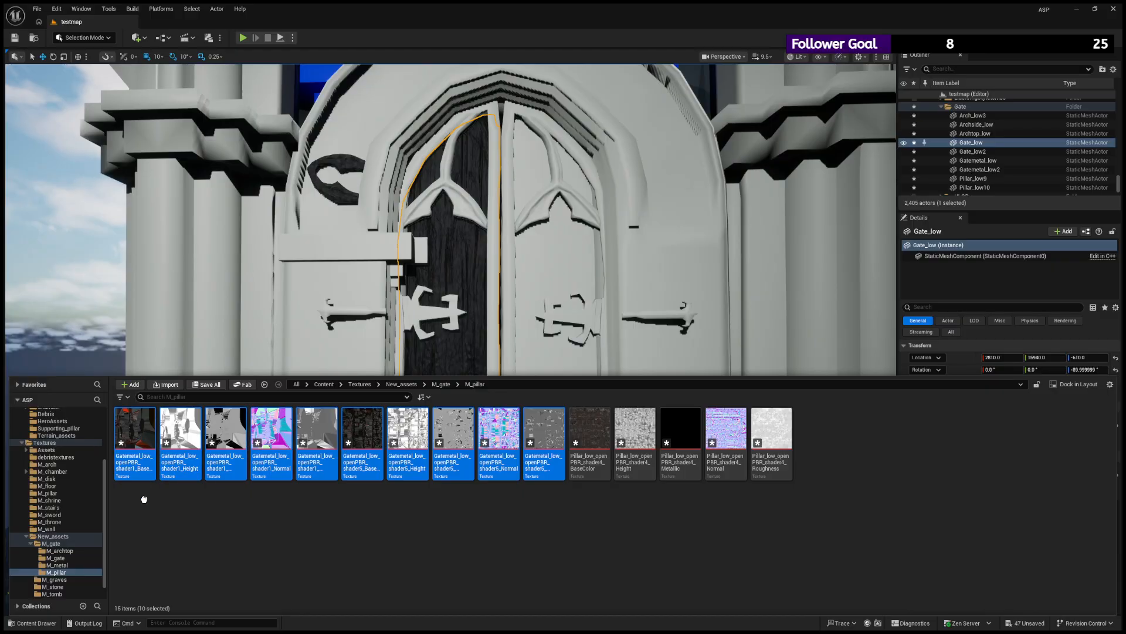
{"action": "left_click", "coordinate": [64, 571]}
{"action": "left_click", "coordinate": [86, 462]}
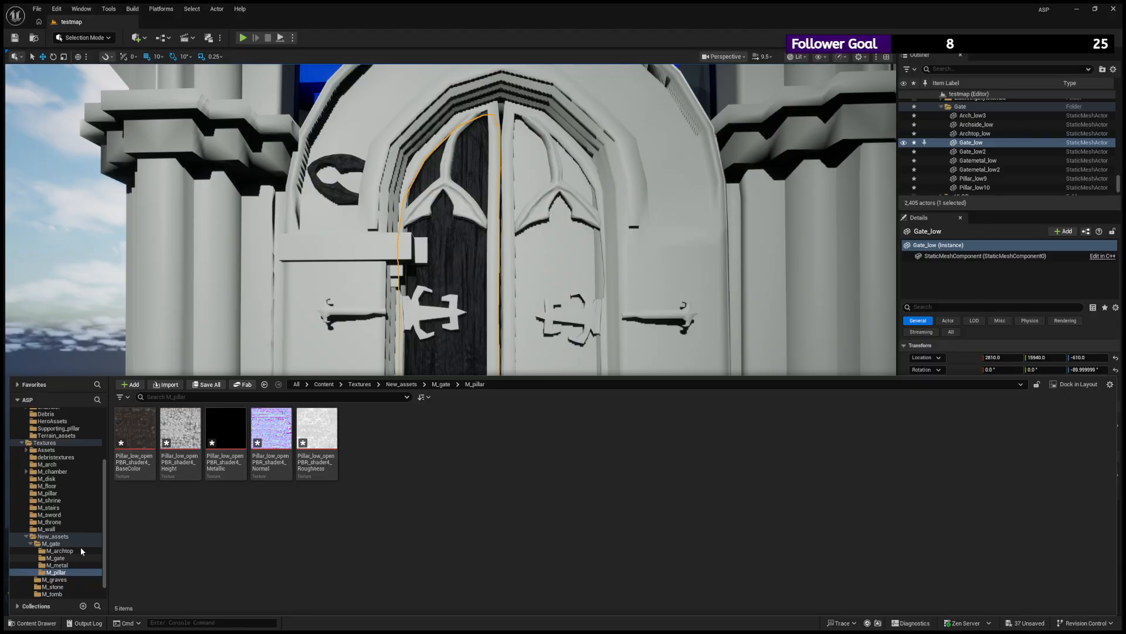
- Create a new material named M_pillar inside the M_pillar texture subfolder
{"action": "left_click", "coordinate": [425, 192]}
{"action": "type", "text": "M_pil"}
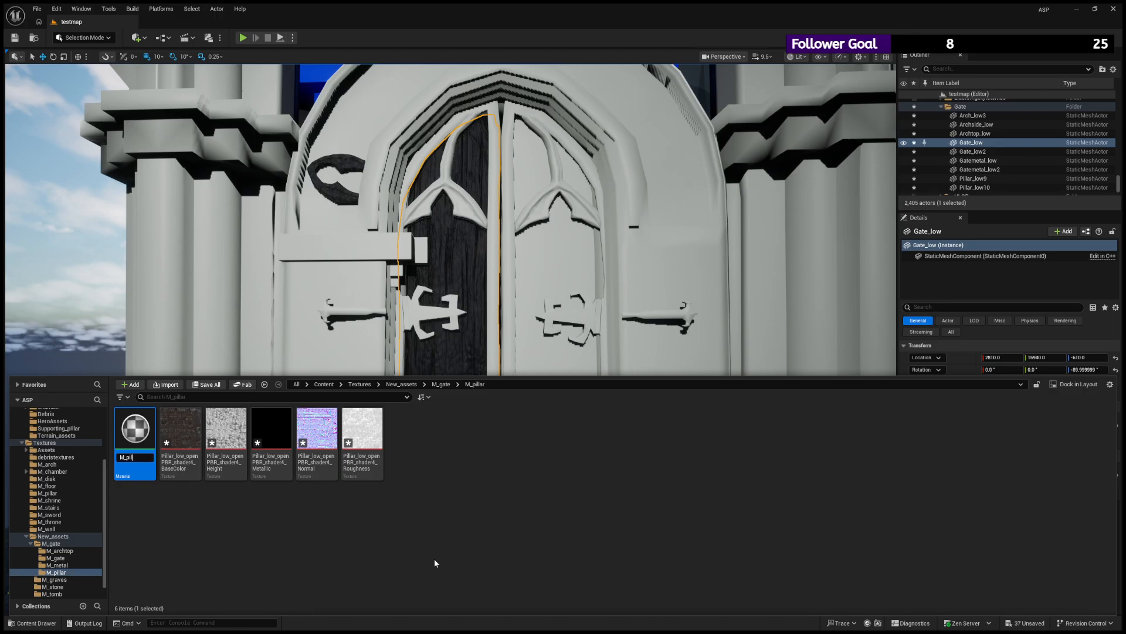
{"action": "type", "text": "lar"}
{"action": "key", "text": "Return"}
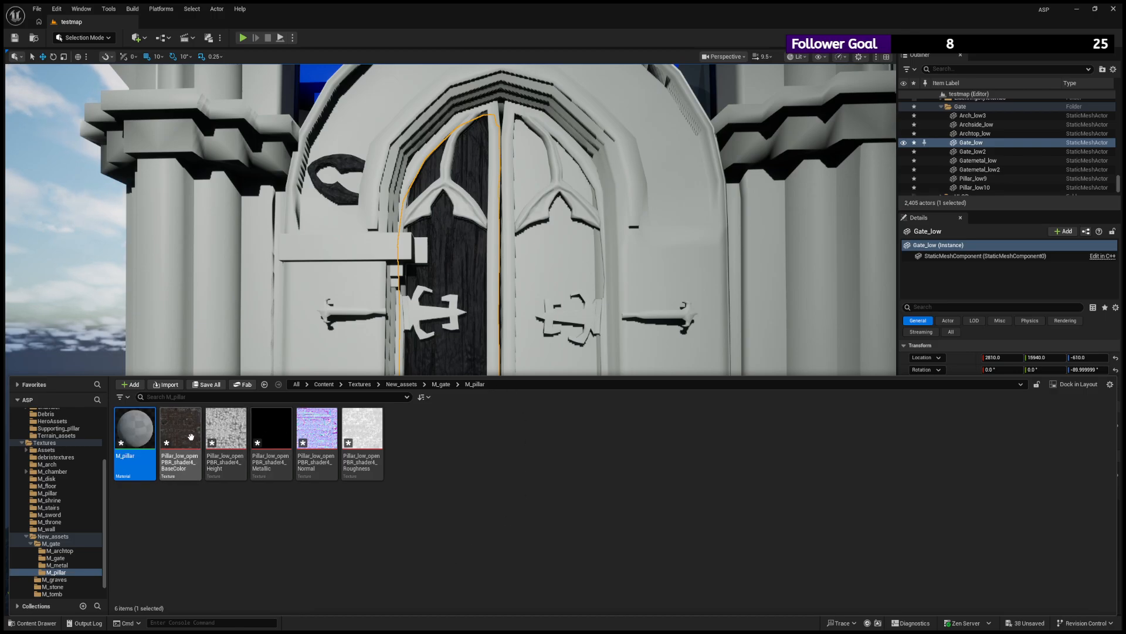
{"action": "left_click", "coordinate": [181, 434]}
{"action": "left_click", "coordinate": [50, 625]}
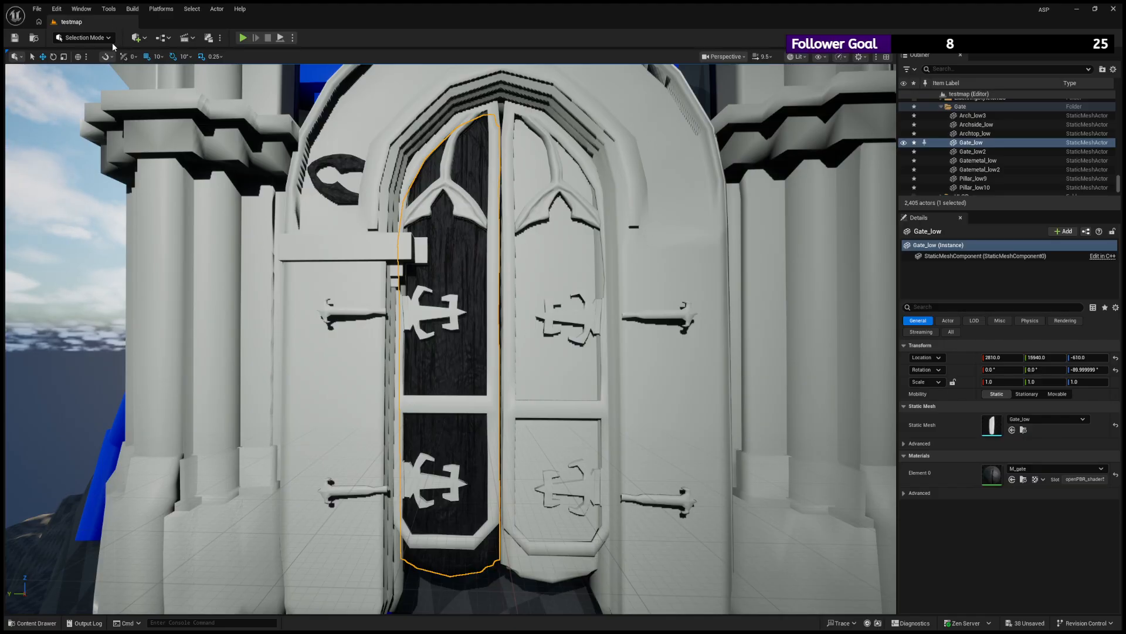
- Apply the M_pillar material to both pillars flanking the gate
{"action": "left_click", "coordinate": [42, 622]}
{"action": "left_click_drag", "start_coordinate": [137, 431], "coordinate": [226, 304]}
{"action": "scroll", "coordinate": [226, 304], "scroll_direction": "down", "scroll_amount": 5}
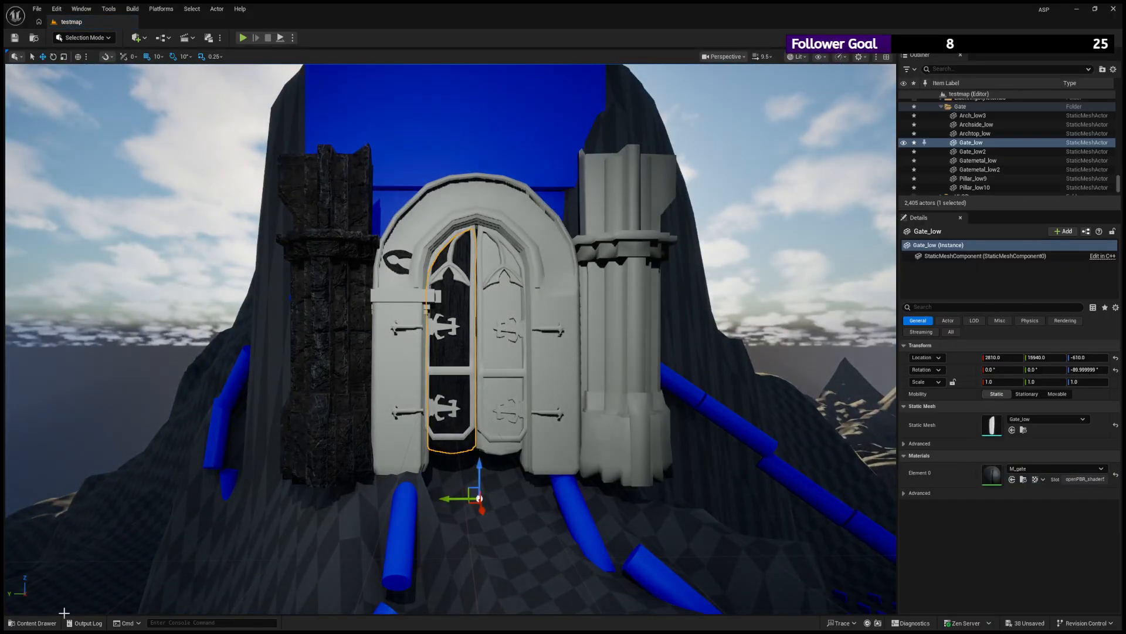
{"action": "left_click", "coordinate": [41, 623]}
{"action": "left_click_drag", "start_coordinate": [135, 434], "coordinate": [613, 305]}
- Inspect the M_pillar material on the two pillars from several distances and angles
{"action": "left_click_drag", "start_coordinate": [450, 338], "coordinate": [528, 316], "text": "alt"}
{"action": "scroll", "coordinate": [456, 340], "scroll_direction": "up", "scroll_amount": 2}
{"action": "scroll", "coordinate": [493, 337], "scroll_direction": "down", "scroll_amount": 5}
{"action": "scroll", "coordinate": [329, 337], "scroll_direction": "up", "scroll_amount": 2}
{"action": "scroll", "coordinate": [329, 337], "scroll_direction": "up", "scroll_amount": 4}
{"action": "scroll", "coordinate": [499, 315], "scroll_direction": "down", "scroll_amount": 5}
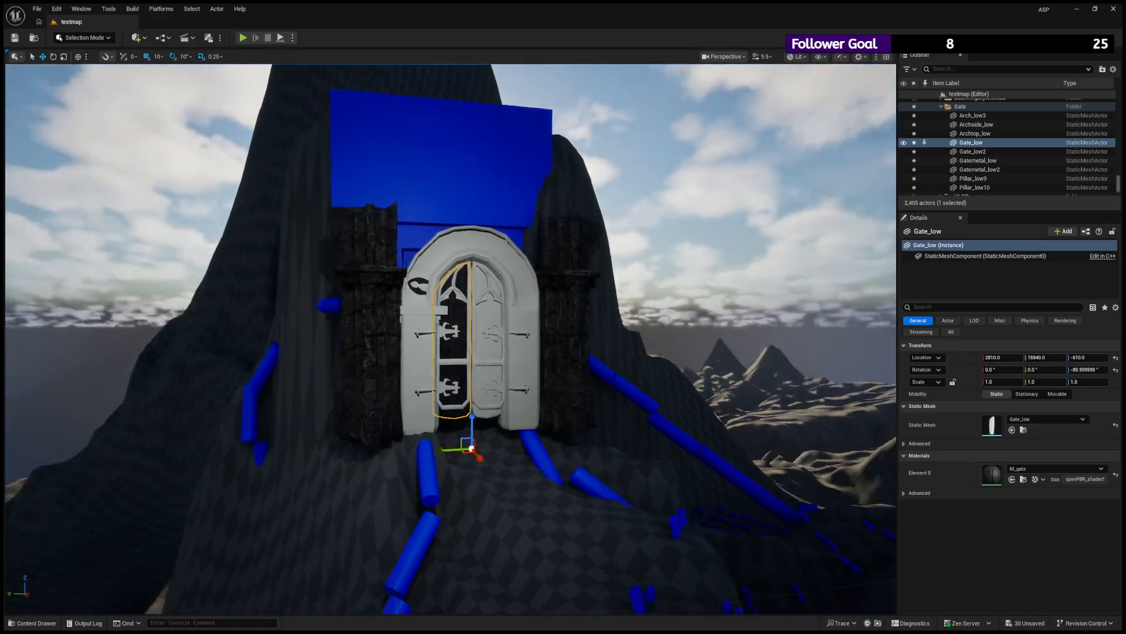
{"action": "left_click_drag", "start_coordinate": [297, 252], "coordinate": [170, 290], "text": "alt"}
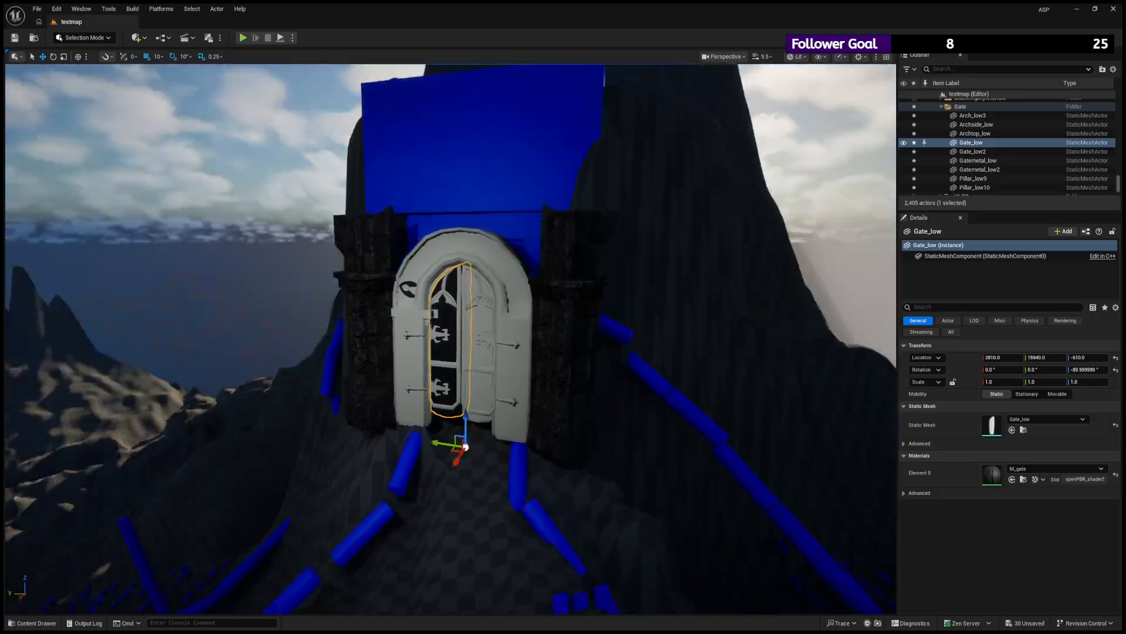
{"action": "right_click_drag", "start_coordinate": [170, 290], "coordinate": [217, 290], "text": "alt"}
- Apply the M_gate material from the M_gate texture subfolder to the second door leaf, Gate_low2
{"action": "left_click_drag", "start_coordinate": [492, 293], "coordinate": [569, 265], "text": "alt"}
{"action": "left_click", "coordinate": [492, 291]}
{"action": "scroll", "coordinate": [492, 292], "scroll_direction": "up", "scroll_amount": 3}
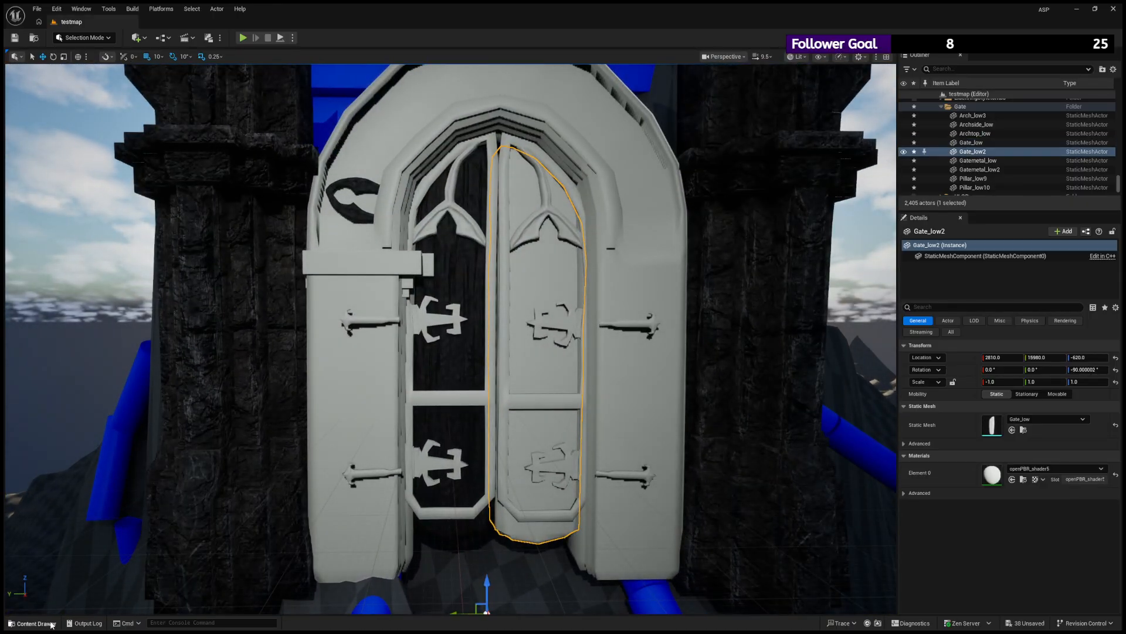
{"action": "left_click", "coordinate": [32, 623]}
{"action": "left_click", "coordinate": [59, 550]}
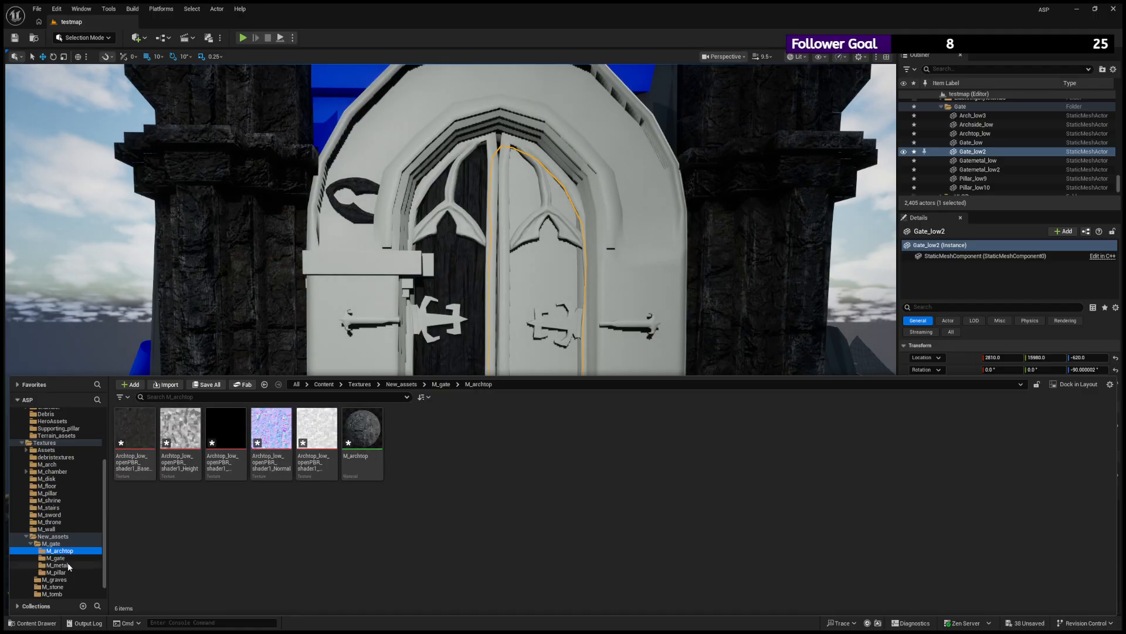
{"action": "left_click", "coordinate": [58, 557]}
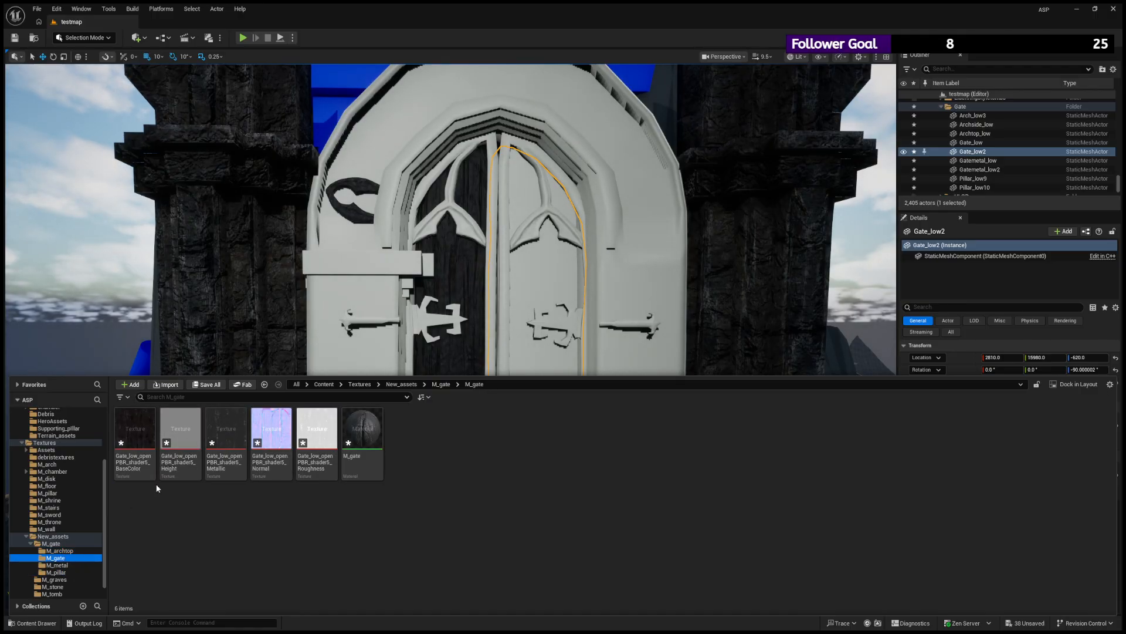
{"action": "left_click_drag", "start_coordinate": [379, 437], "coordinate": [543, 280]}
{"action": "mouse_move", "coordinate": [543, 280]}
{"action": "right_mouse_down"}
{"action": "mouse_move", "coordinate": [544, 267]}
{"action": "mouse_move", "coordinate": [538, 296]}
{"action": "right_mouse_up"}
- Select the Archtop_low ornament on the arch and save the level
{"action": "left_click", "coordinate": [324, 162]}
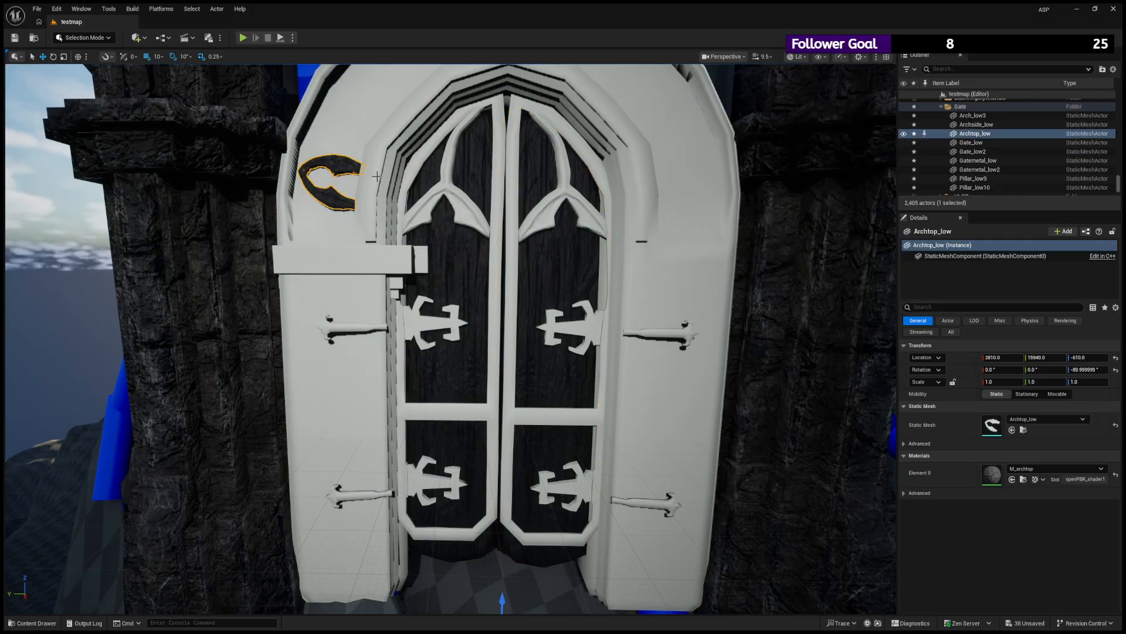
{"action": "right_click_drag", "start_coordinate": [373, 175], "coordinate": [379, 176]}
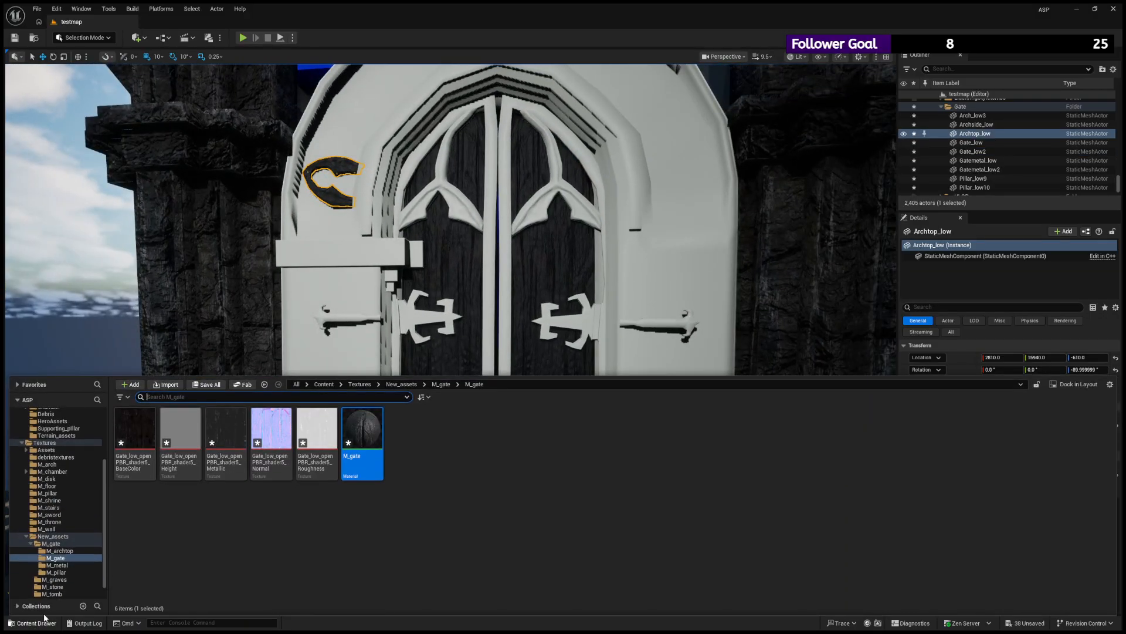
{"action": "left_click", "coordinate": [32, 623]}
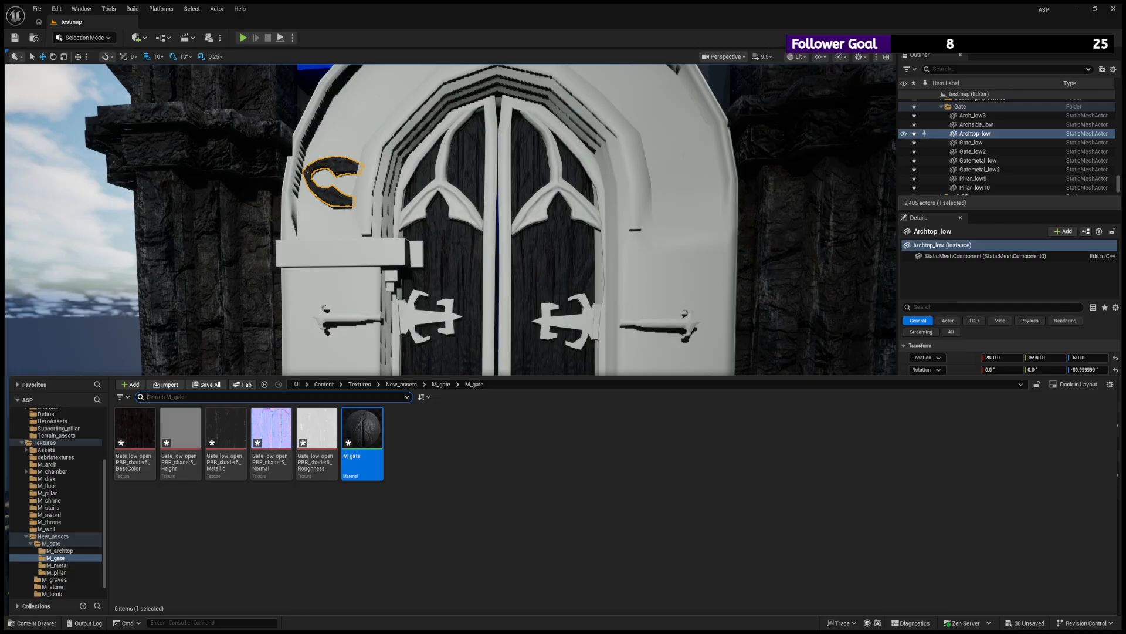
{"action": "left_click", "coordinate": [15, 38]}
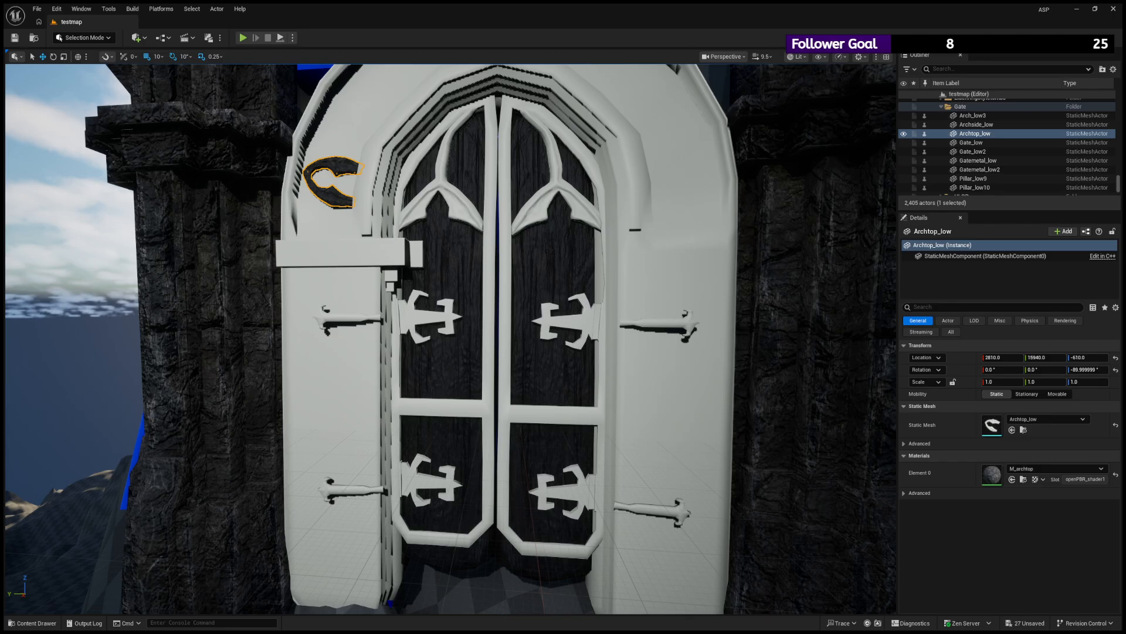
- Create a new material named M_arch inside the M_arch texture subfolder and open it
{"action": "left_click", "coordinate": [32, 623]}
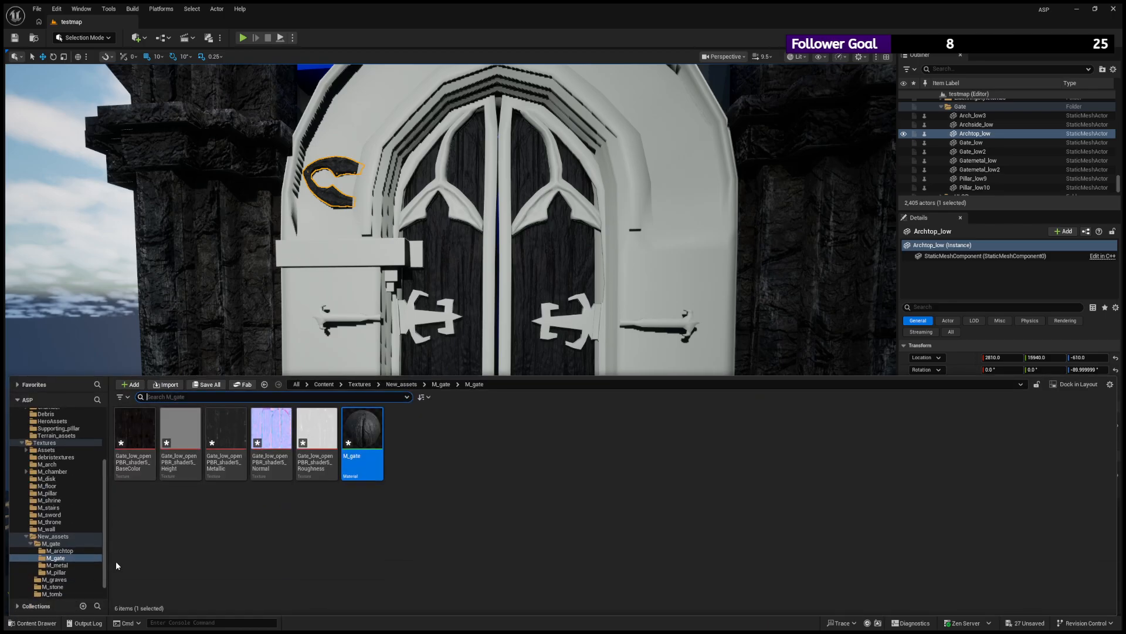
{"action": "left_click", "coordinate": [72, 543]}
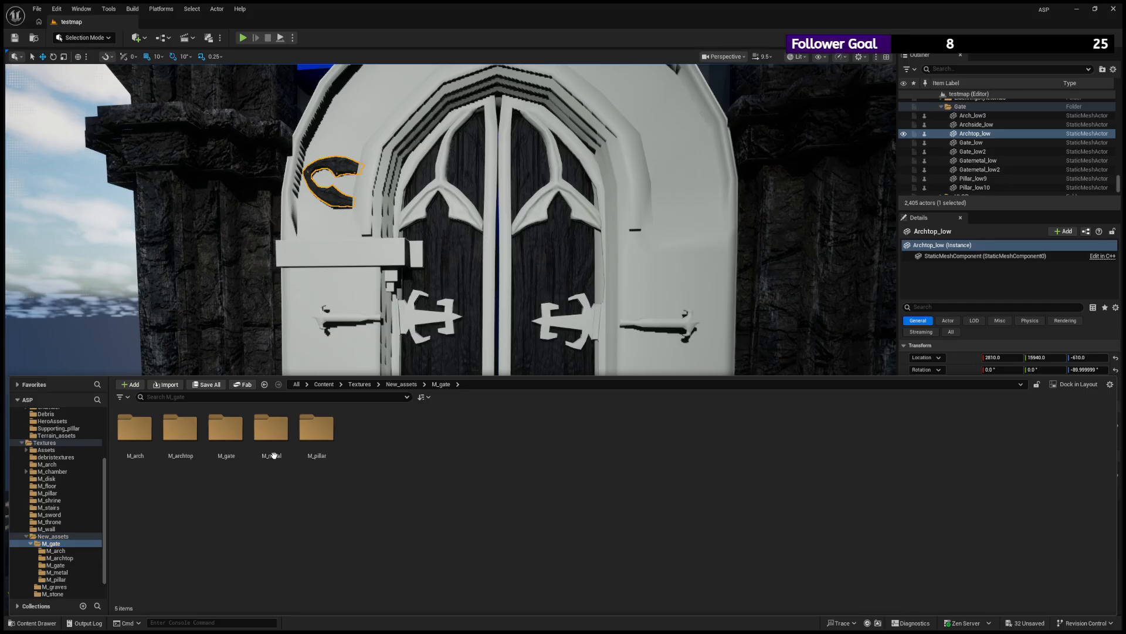
{"action": "double_click", "coordinate": [142, 433]}
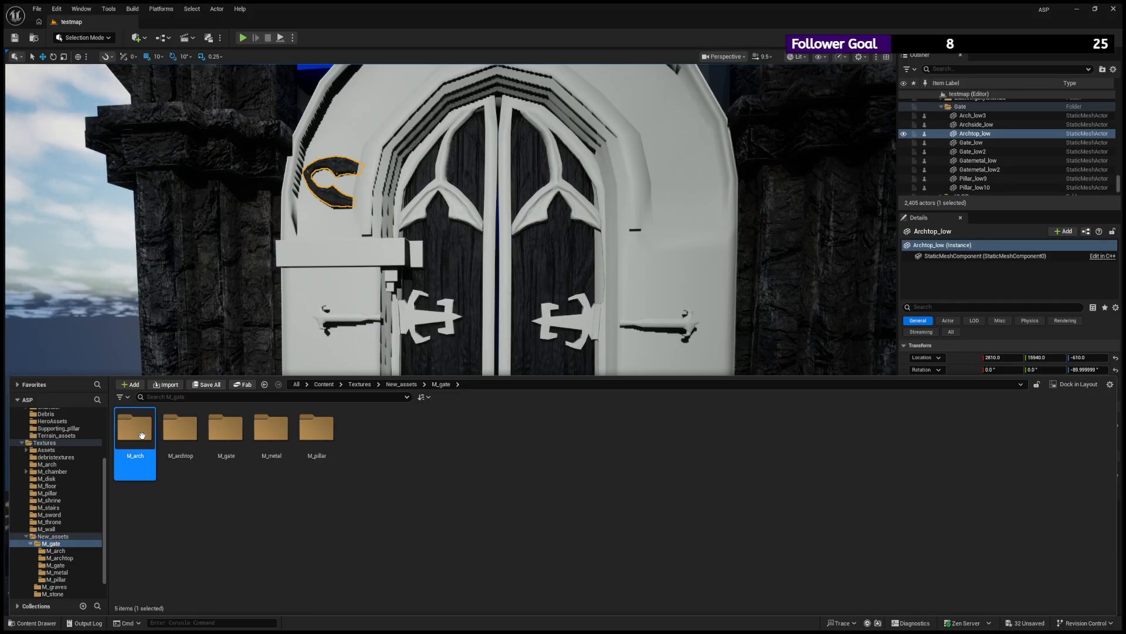
{"action": "left_click", "coordinate": [413, 227]}
{"action": "type", "text": "M_arch"}
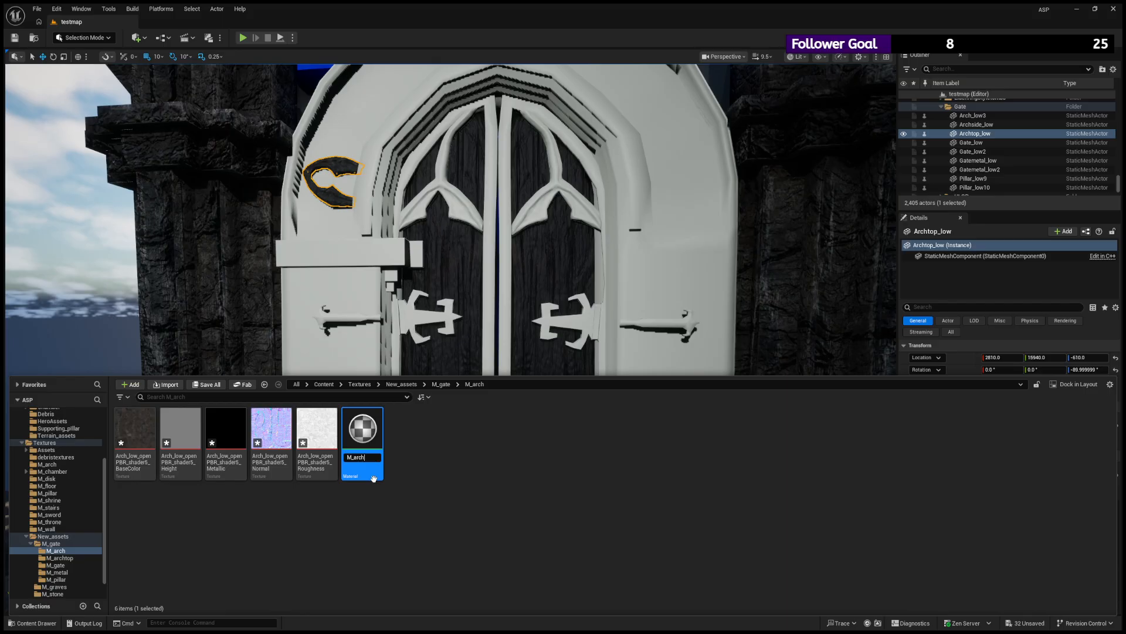
{"action": "key", "text": "Return"}
{"action": "double_click", "coordinate": [362, 427]}
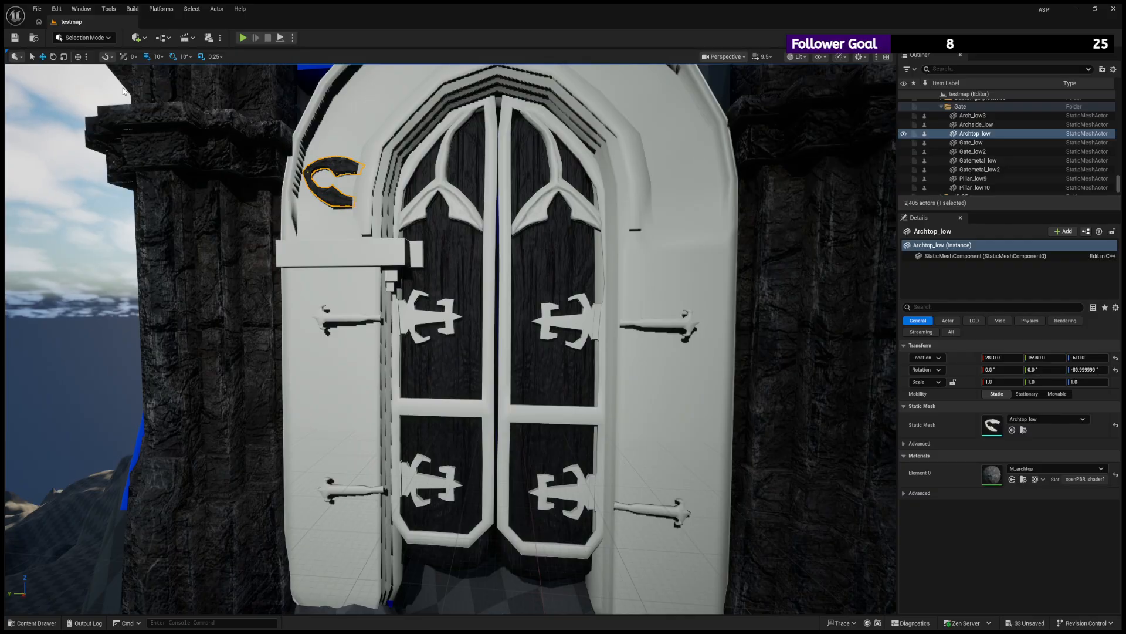
- Apply the M_arch material to the stone arch around the gate and check it from different angles
{"action": "left_click", "coordinate": [32, 623]}
{"action": "left_click_drag", "start_coordinate": [226, 446], "coordinate": [330, 252]}
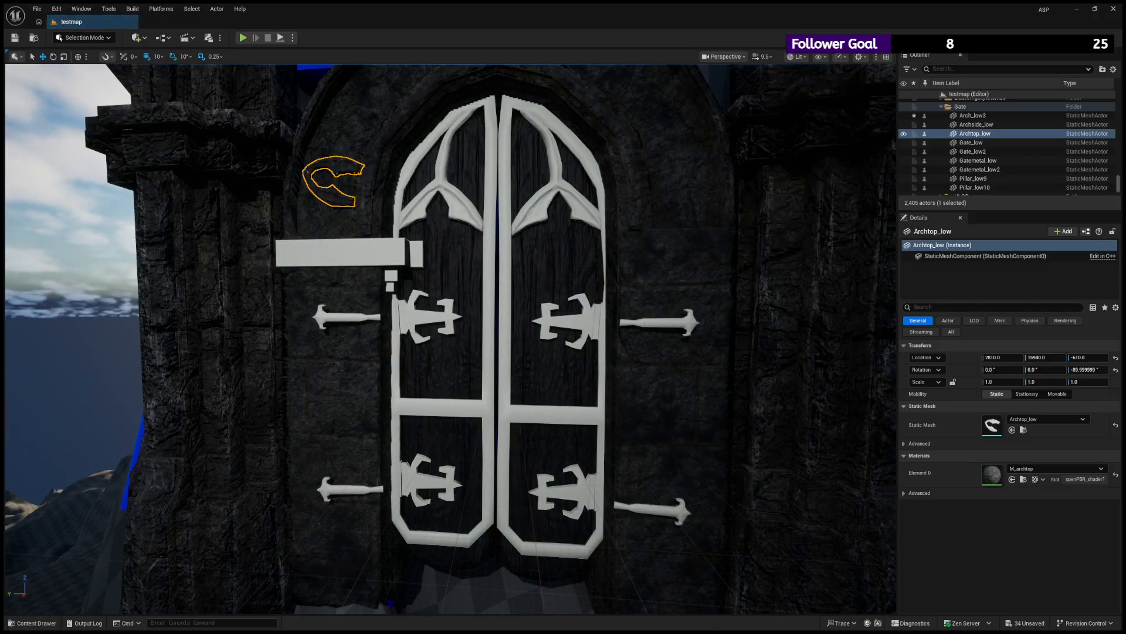
{"action": "scroll", "coordinate": [330, 253], "scroll_direction": "down", "scroll_amount": 6}
{"action": "scroll", "coordinate": [329, 252], "scroll_direction": "up", "scroll_amount": 8}
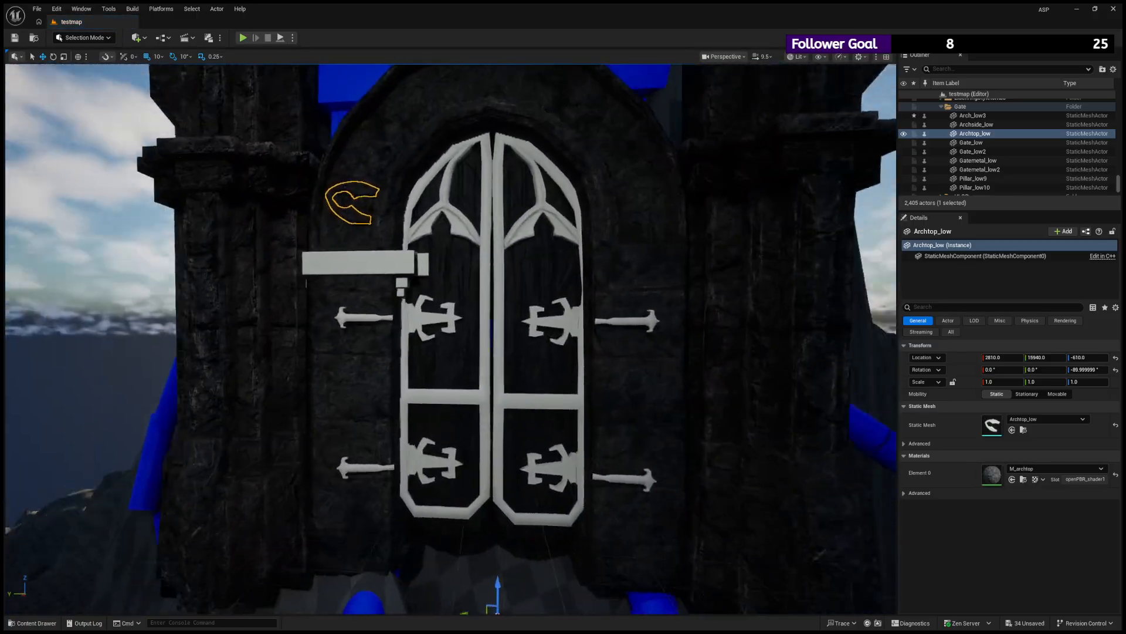
{"action": "right_click_drag", "start_coordinate": [437, 250], "coordinate": [437, 261]}
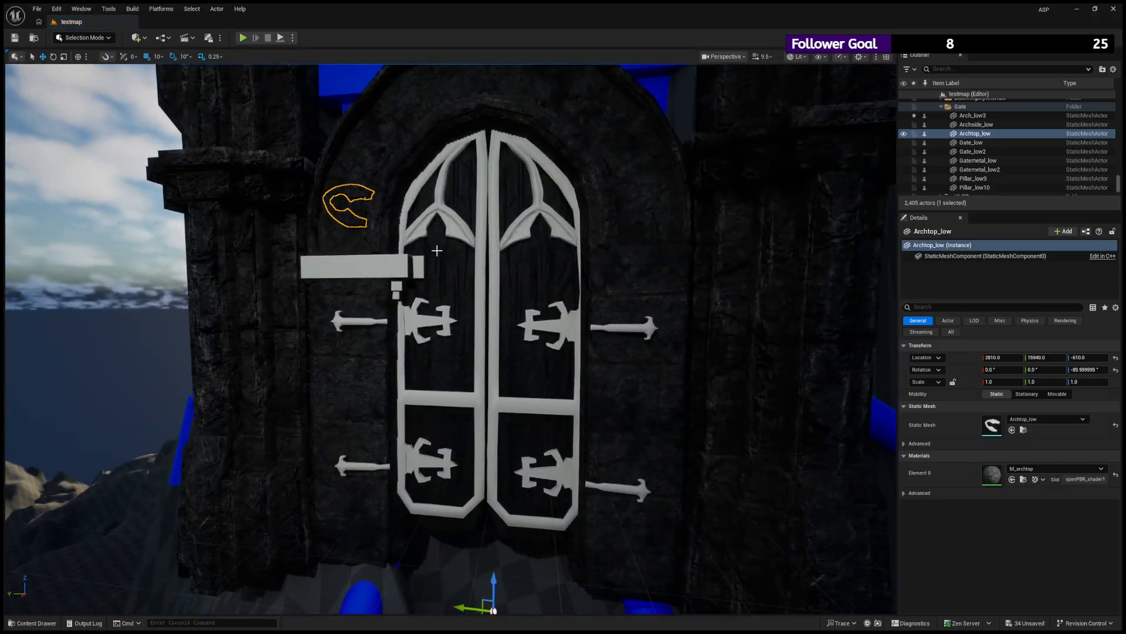
- Try to change the X scale of the Archtop_low ornament
{"action": "left_click", "coordinate": [418, 235]}
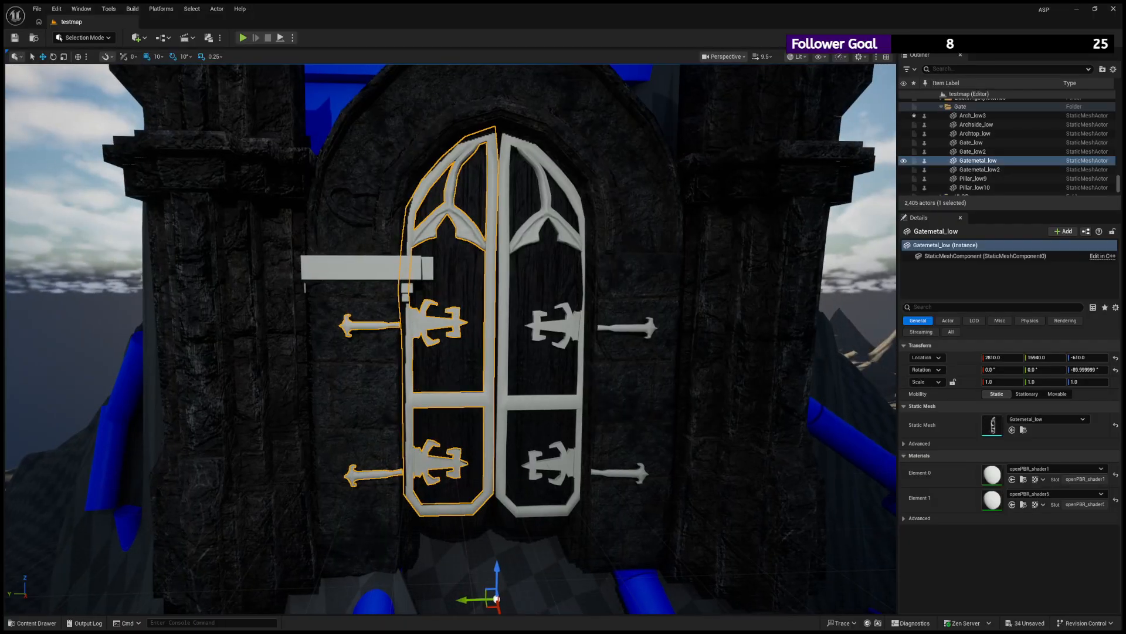
{"action": "left_click", "coordinate": [346, 197]}
{"action": "mouse_move", "coordinate": [346, 197]}
{"action": "left_mouse_down", "text": "alt"}
{"action": "mouse_move", "coordinate": [384, 258]}
{"action": "mouse_move", "coordinate": [358, 258]}
{"action": "mouse_move", "coordinate": [362, 205]}
{"action": "mouse_move", "coordinate": [352, 191]}
{"action": "left_mouse_up", "text": "alt"}
{"action": "scroll", "coordinate": [351, 200], "scroll_direction": "down", "scroll_amount": 4}
{"action": "scroll", "coordinate": [477, 486], "scroll_direction": "up", "scroll_amount": 3}
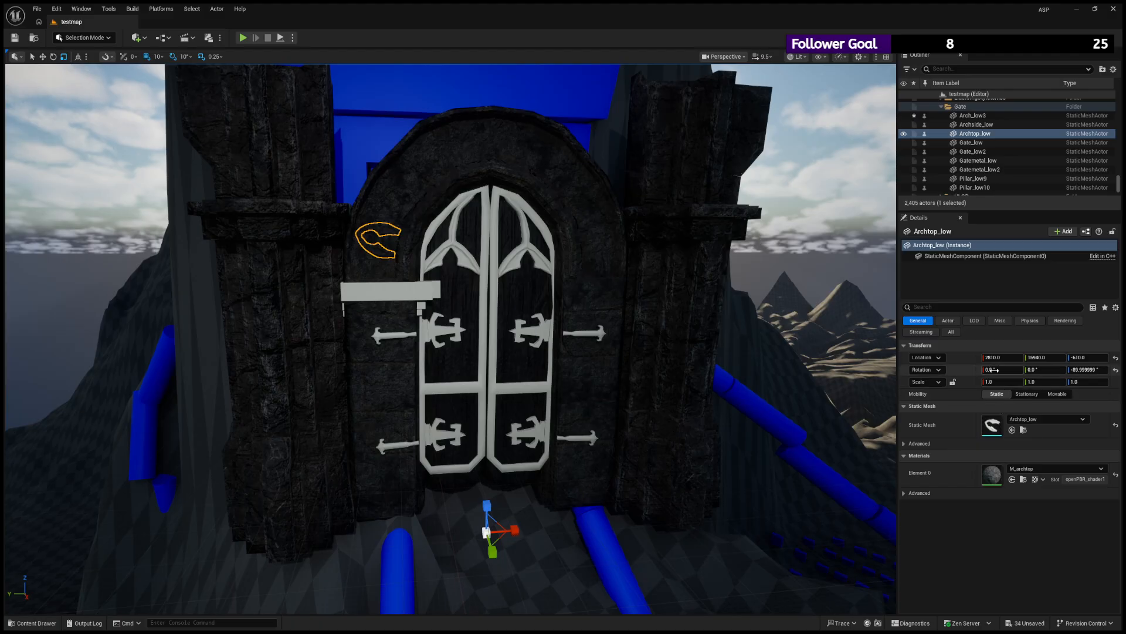
{"action": "left_click_drag", "start_coordinate": [1002, 381], "coordinate": [1004, 381]}
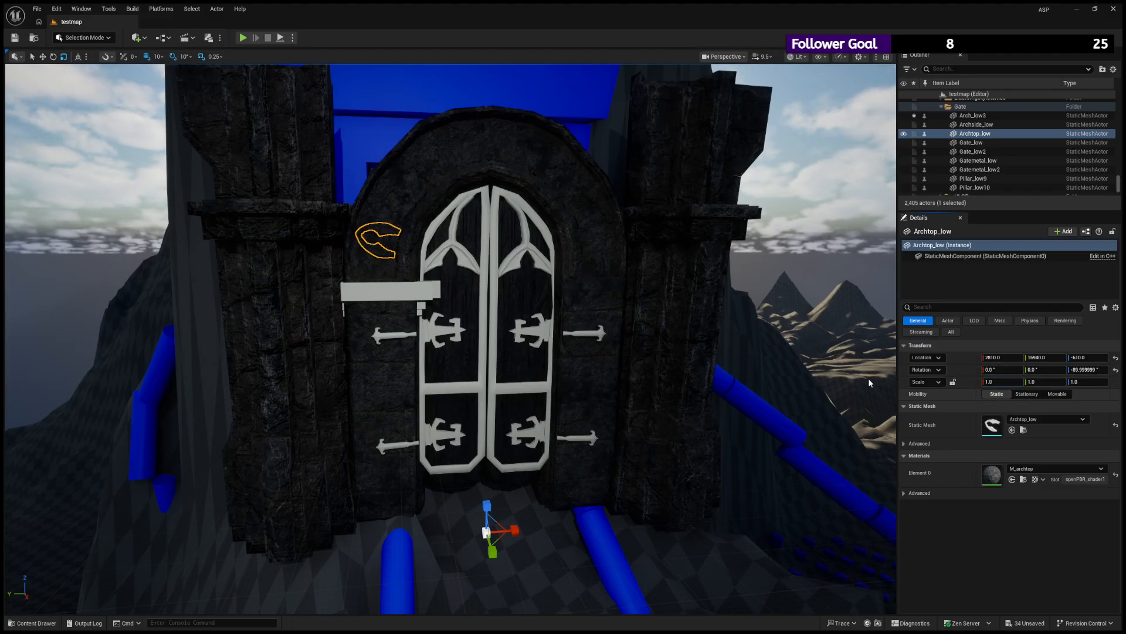
{"action": "scroll", "coordinate": [809, 358], "scroll_direction": "down", "scroll_amount": 6}
{"action": "key", "text": "ctrl+z"}
{"action": "key", "text": "ctrl+z"}
{"action": "scroll", "coordinate": [352, 181], "scroll_direction": "up", "scroll_amount": 5}
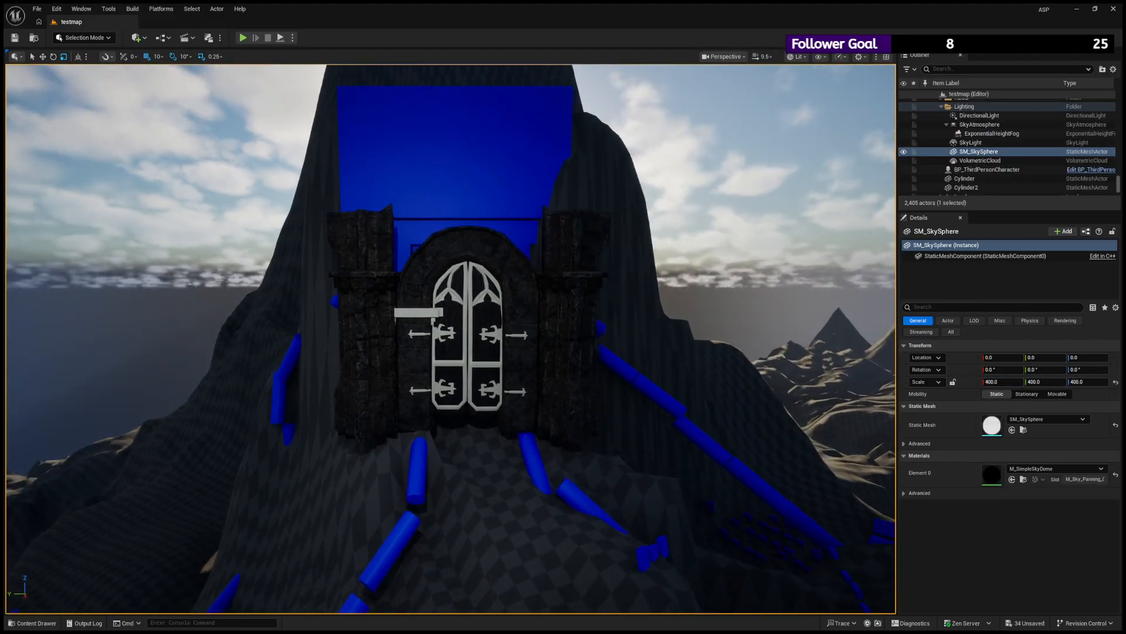
- Examine the Archtop_low ornament on the arch up close and check how its material blends with the surrounding stone
{"action": "left_click", "coordinate": [352, 181]}
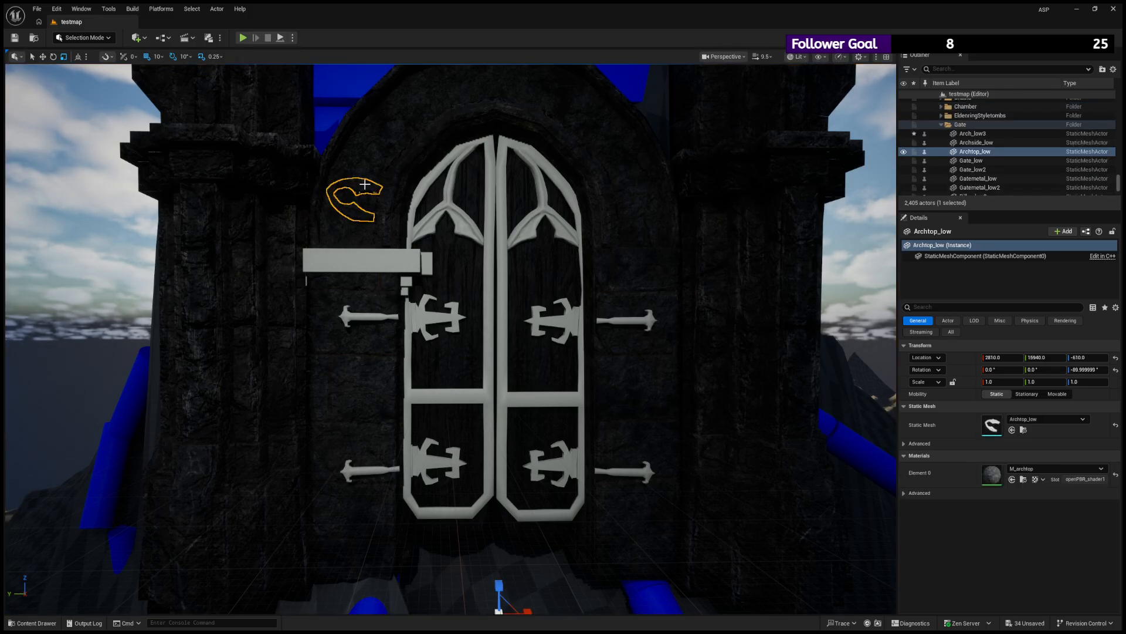
{"action": "key", "text": "f"}
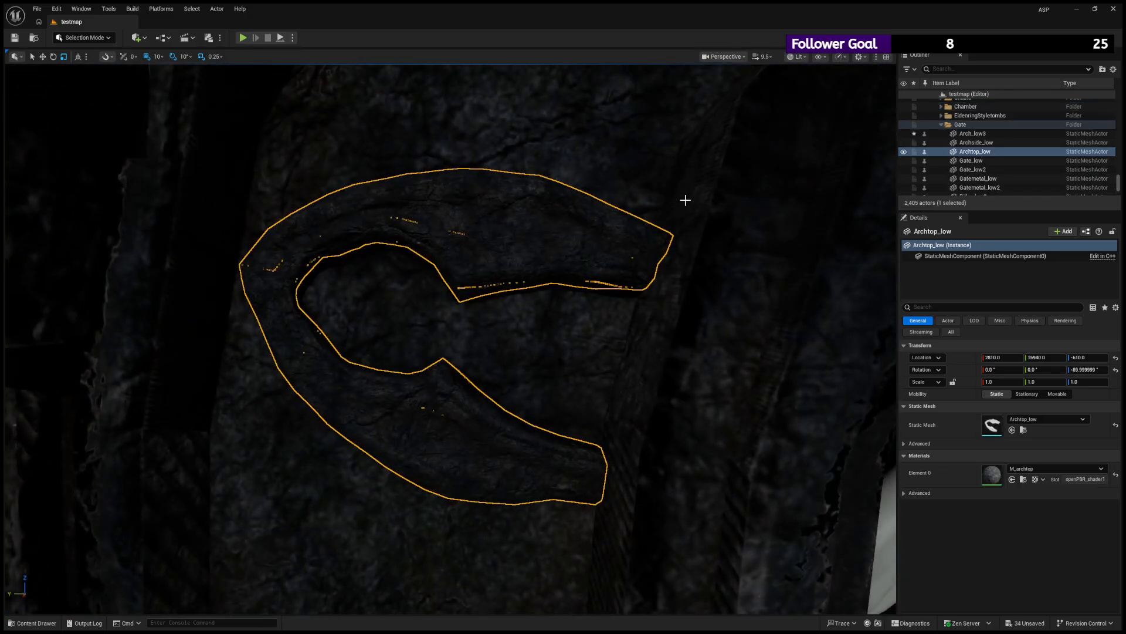
{"action": "scroll", "coordinate": [684, 199], "scroll_direction": "down", "scroll_amount": 4}
{"action": "scroll", "coordinate": [575, 359], "scroll_direction": "up", "scroll_amount": 3}
{"action": "left_click_drag", "start_coordinate": [575, 360], "coordinate": [538, 376], "text": "alt"}
{"action": "left_click", "coordinate": [435, 247]}
{"action": "left_click_drag", "start_coordinate": [449, 281], "coordinate": [410, 298], "text": "alt"}
{"action": "left_click", "coordinate": [470, 302]}
{"action": "key", "text": "f"}
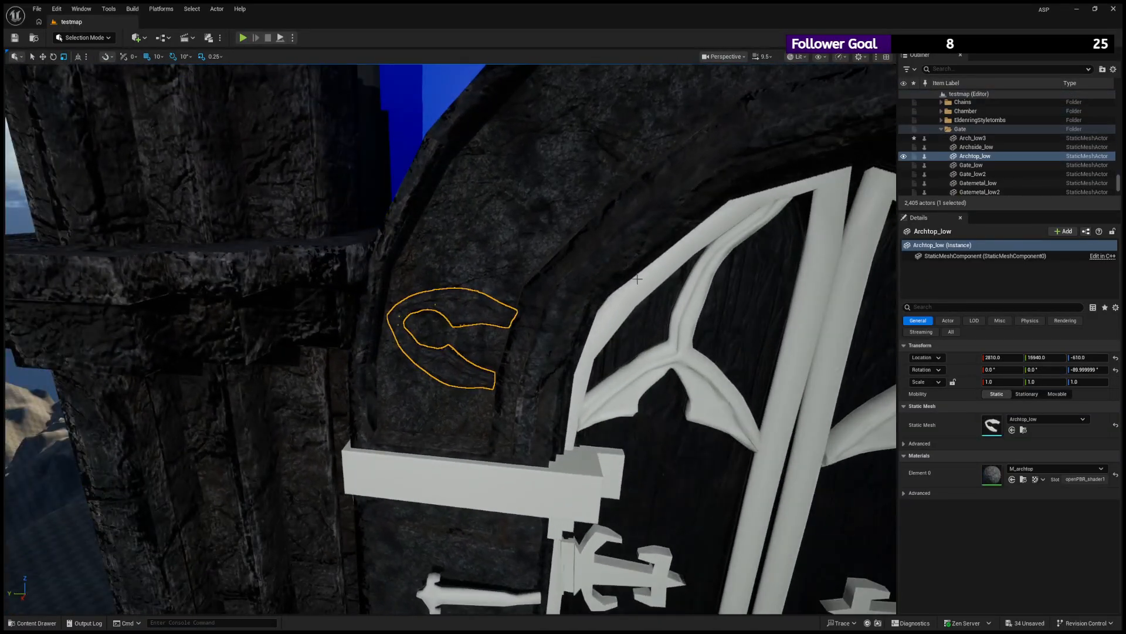
- Select the first door leaf's metal fittings, Gatemetal_low, and open the M_metal texture subfolder
{"action": "left_click", "coordinate": [630, 274]}
{"action": "key", "text": "f"}
{"action": "left_click_drag", "start_coordinate": [631, 274], "coordinate": [631, 226], "text": "alt"}
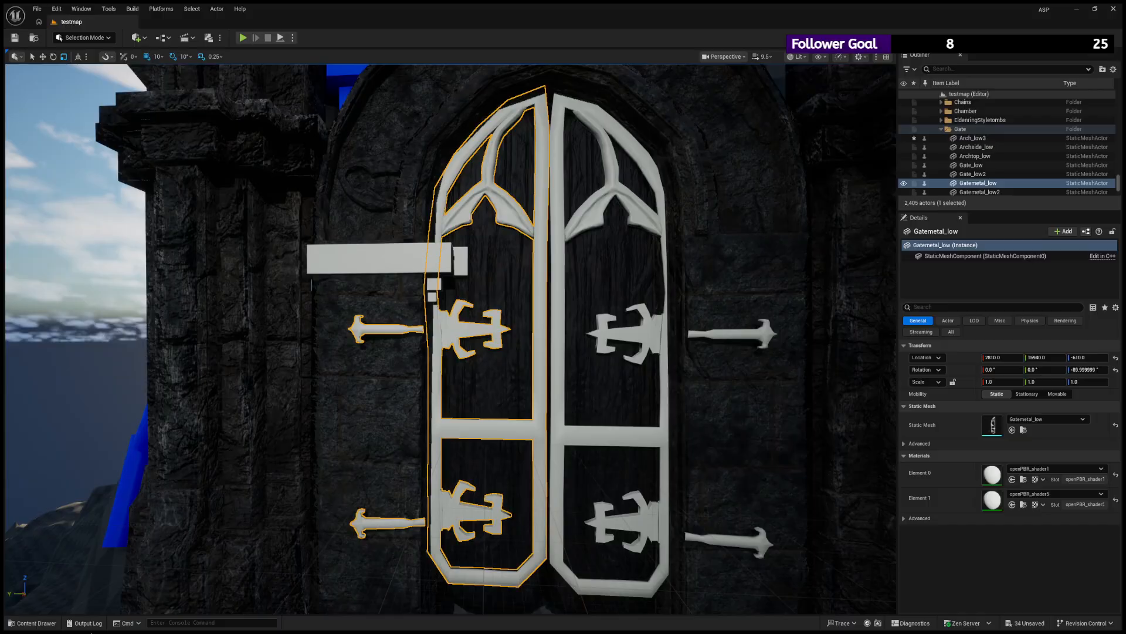
{"action": "left_click", "coordinate": [56, 622]}
{"action": "left_click", "coordinate": [80, 570]}
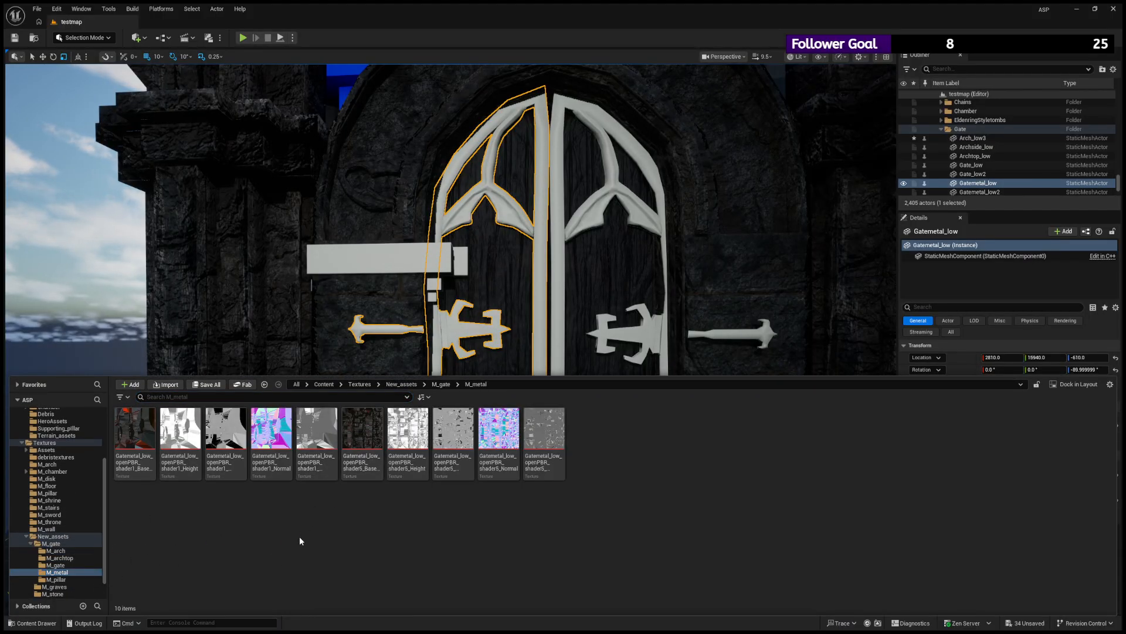
- Create a new material named M_metal inside the M_metal texture subfolder
{"action": "left_click", "coordinate": [346, 301]}
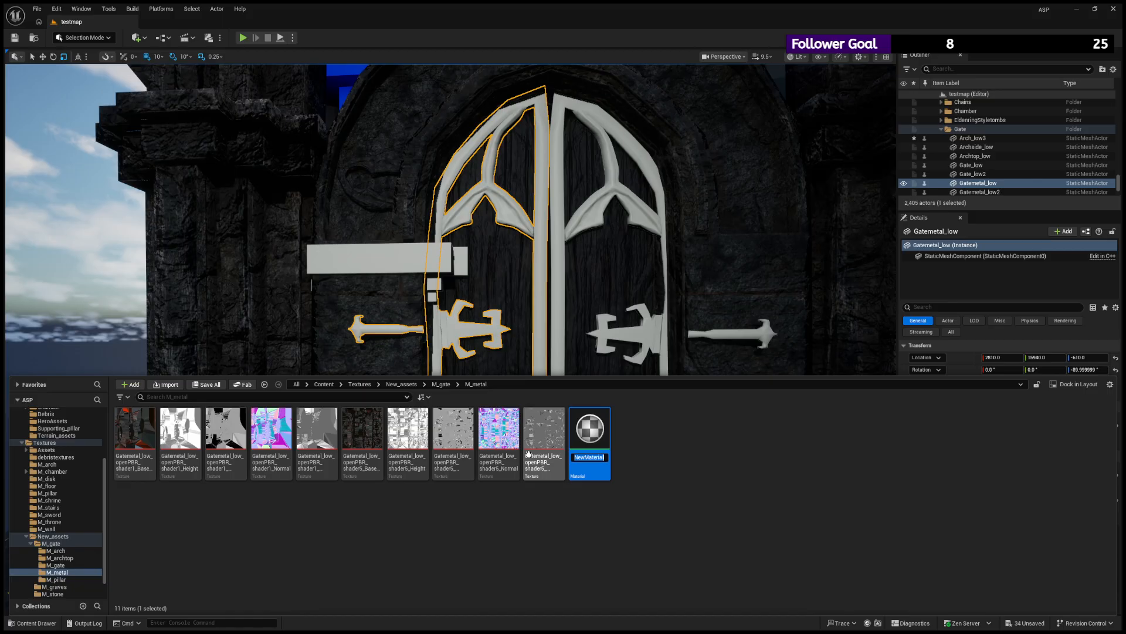
{"action": "type", "text": "M_gate"}
{"action": "key", "text": "Return"}
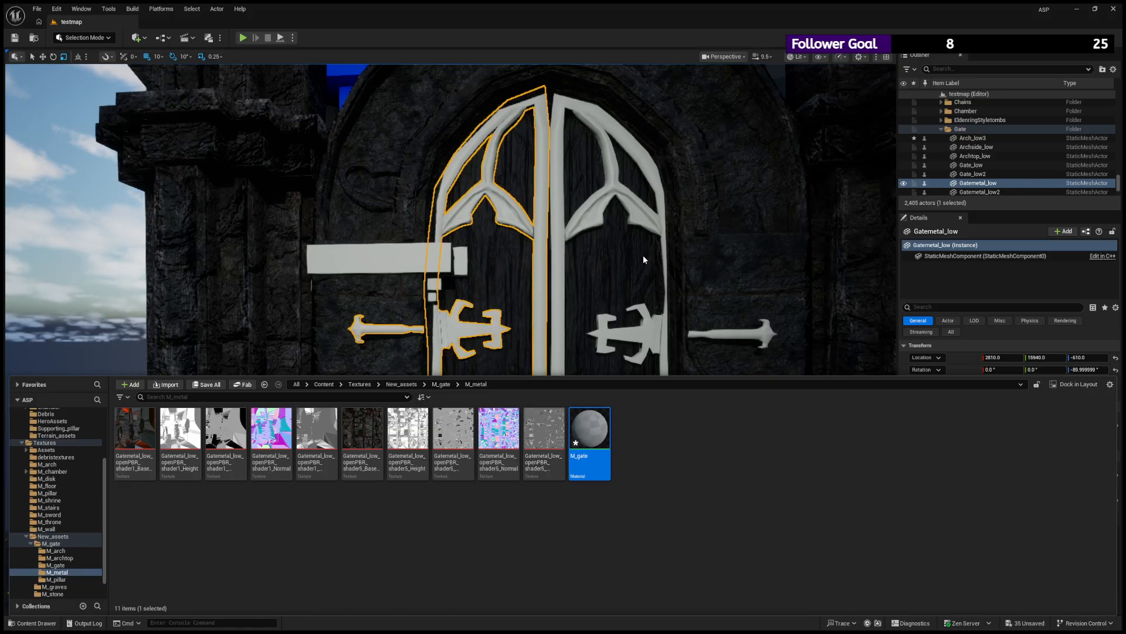
{"action": "left_click", "coordinate": [529, 467]}
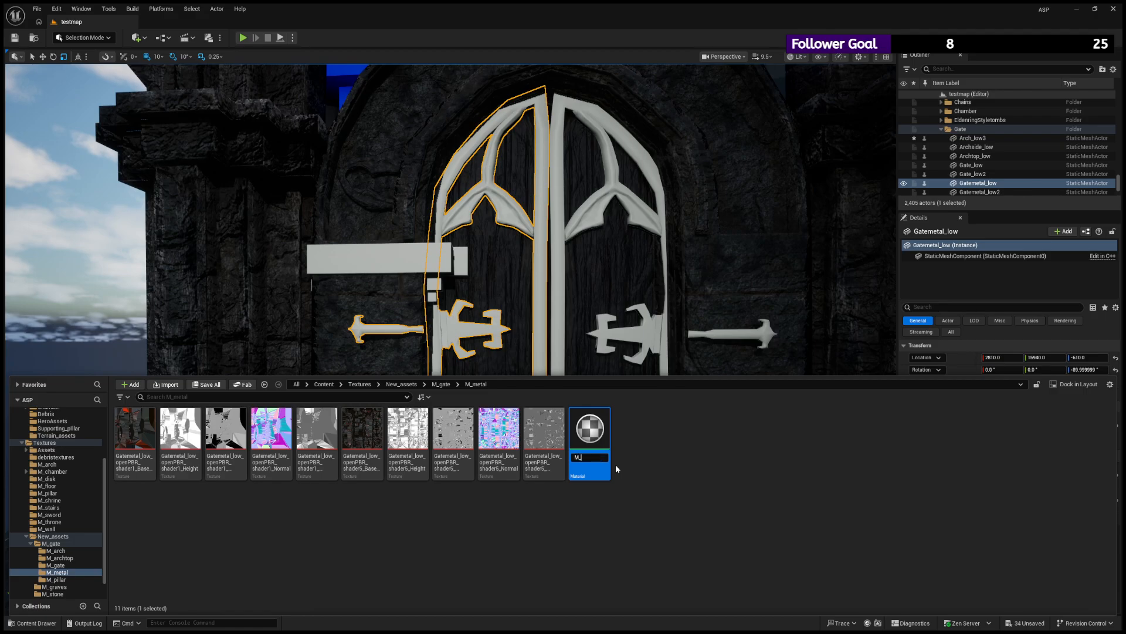
{"action": "type", "text": "metal"}
{"action": "key", "text": "Return"}
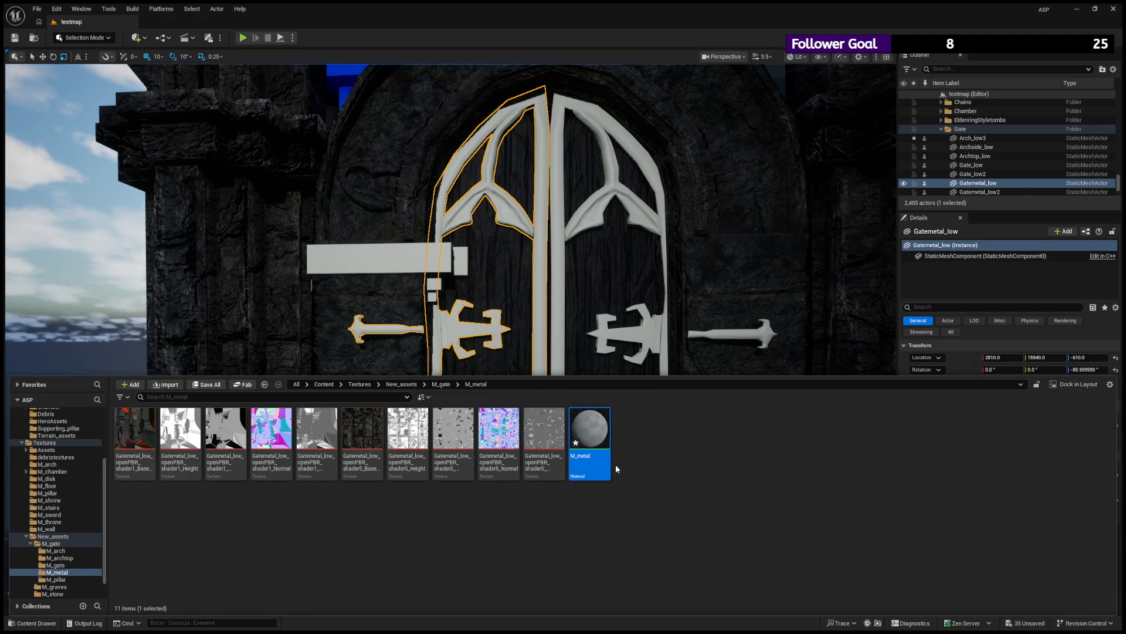
- Try the M_metal material on the first wooden door leaf, Gate_low
{"action": "left_click", "coordinate": [36, 623]}
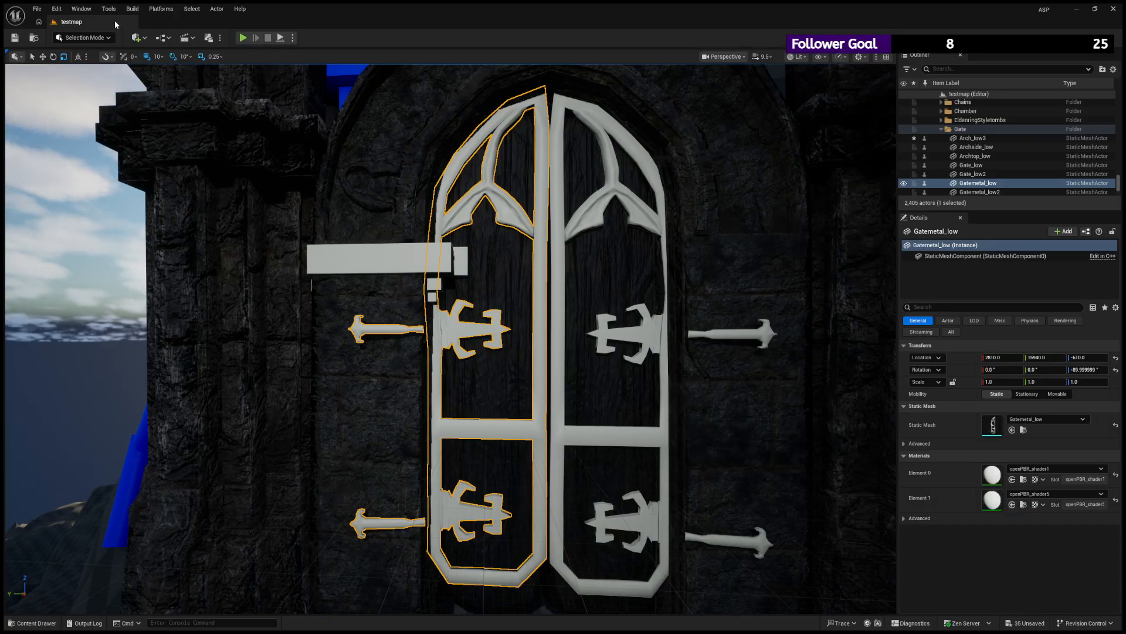
{"action": "left_click", "coordinate": [34, 622]}
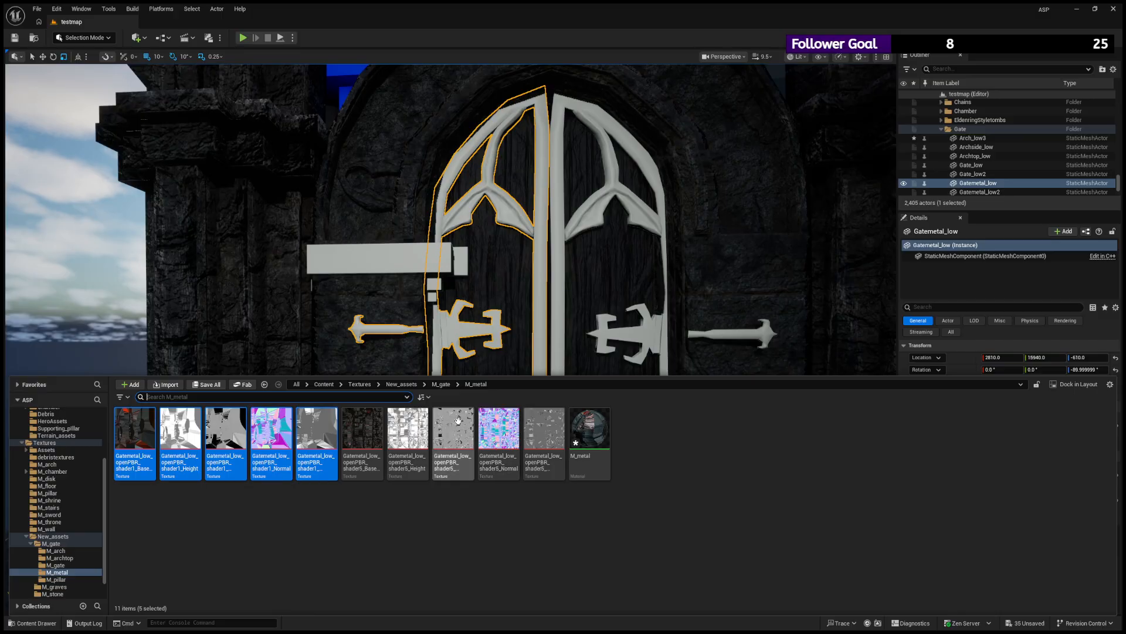
{"action": "left_click_drag", "start_coordinate": [589, 429], "coordinate": [522, 226]}
{"action": "scroll", "coordinate": [550, 265], "scroll_direction": "up", "scroll_amount": 5}
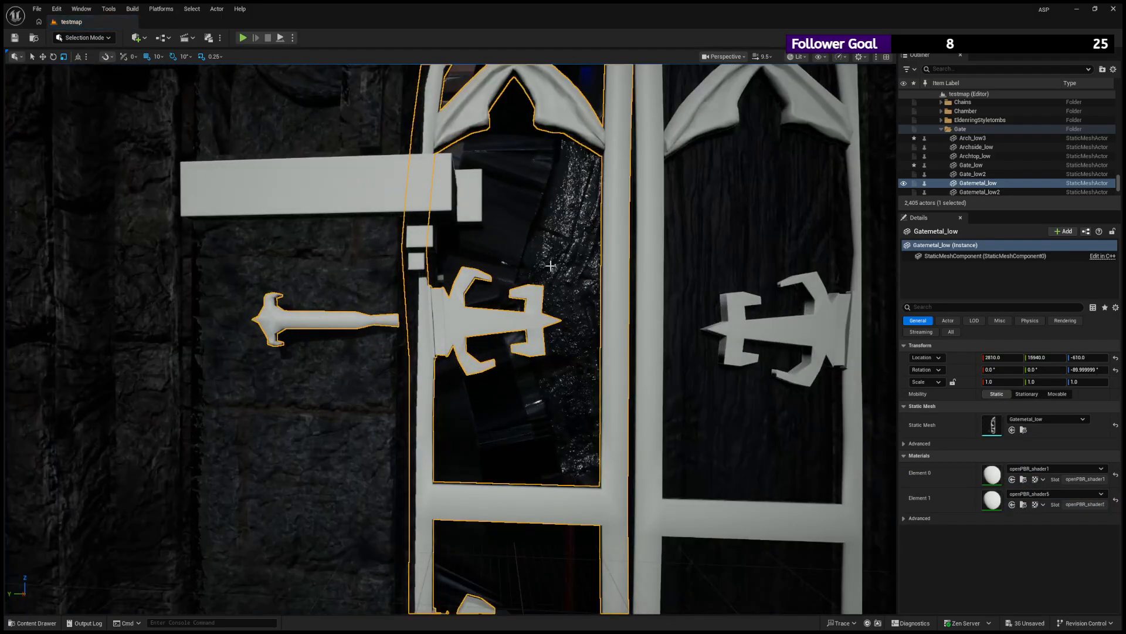
- Try the M_metal material on Element 1 of Gatemetal_low, the frame and hinges, and undo the assignment
{"action": "left_click", "coordinate": [33, 622]}
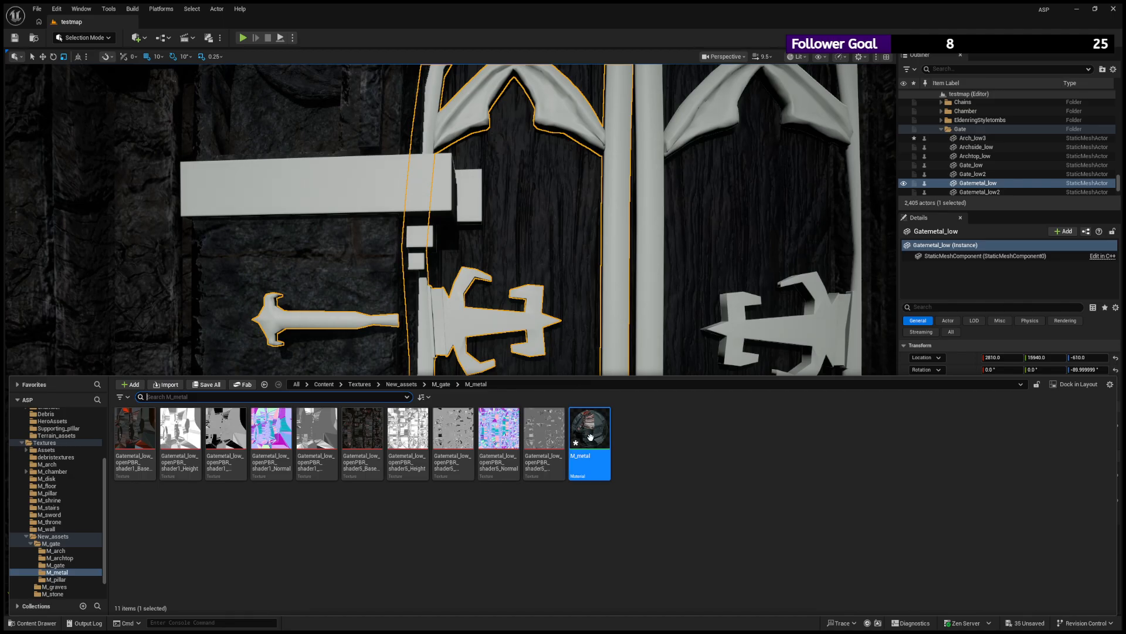
{"action": "left_click_drag", "start_coordinate": [590, 437], "coordinate": [604, 150]}
{"action": "scroll", "coordinate": [604, 151], "scroll_direction": "down", "scroll_amount": 5}
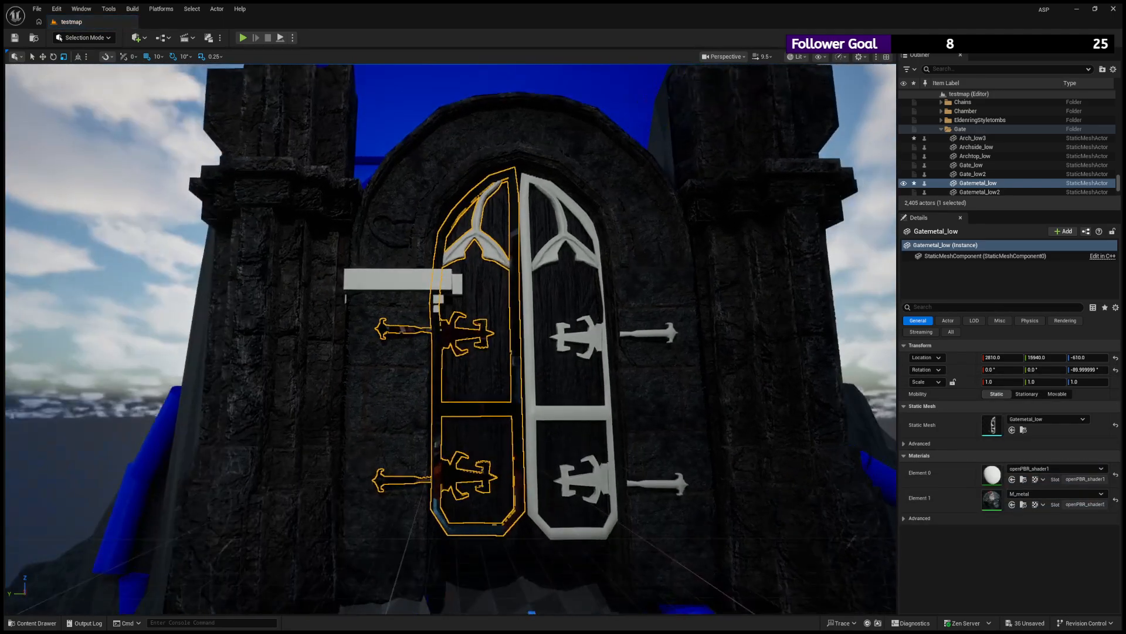
{"action": "scroll", "coordinate": [563, 287], "scroll_direction": "up", "scroll_amount": 5}
{"action": "scroll", "coordinate": [563, 287], "scroll_direction": "down", "scroll_amount": 3}
{"action": "right_click_drag", "start_coordinate": [563, 287], "coordinate": [546, 299]}
{"action": "key", "text": "ctrl+z"}
{"action": "scroll", "coordinate": [563, 287], "scroll_direction": "down", "scroll_amount": 5}
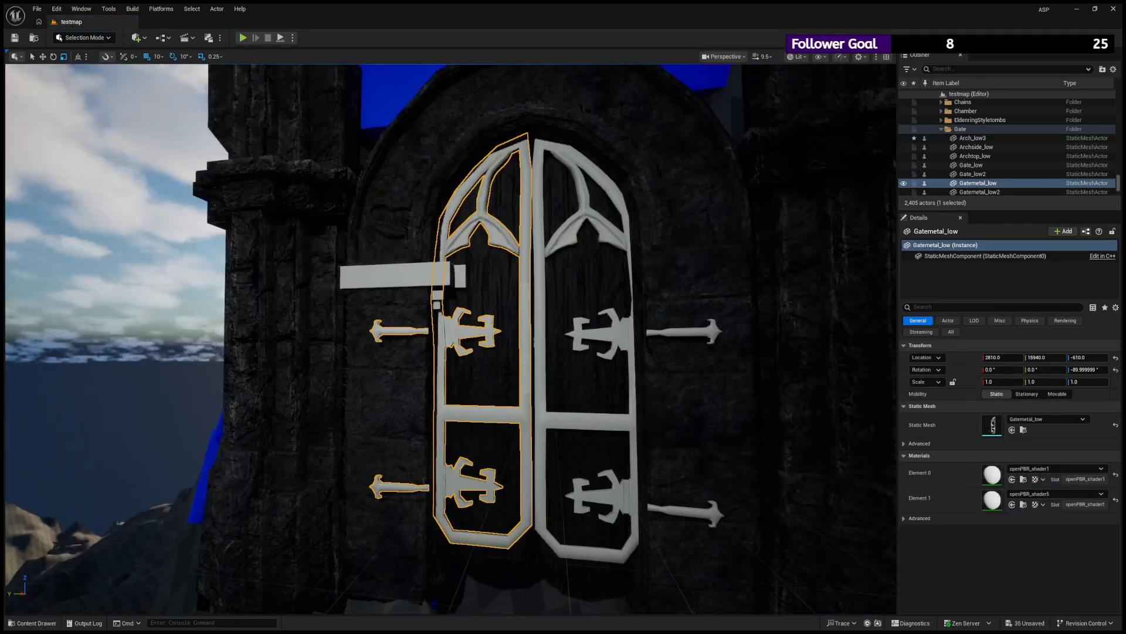
- Apply the M_metal material to Element 0 of Gatemetal_low, the pointed tracery, and check it from different angles
{"action": "left_click_drag", "start_coordinate": [547, 275], "coordinate": [537, 308], "text": "alt"}
{"action": "left_click", "coordinate": [33, 623]}
{"action": "left_click_drag", "start_coordinate": [592, 431], "coordinate": [498, 227]}
{"action": "scroll", "coordinate": [520, 211], "scroll_direction": "up", "scroll_amount": 6}
{"action": "scroll", "coordinate": [520, 211], "scroll_direction": "down", "scroll_amount": 3}
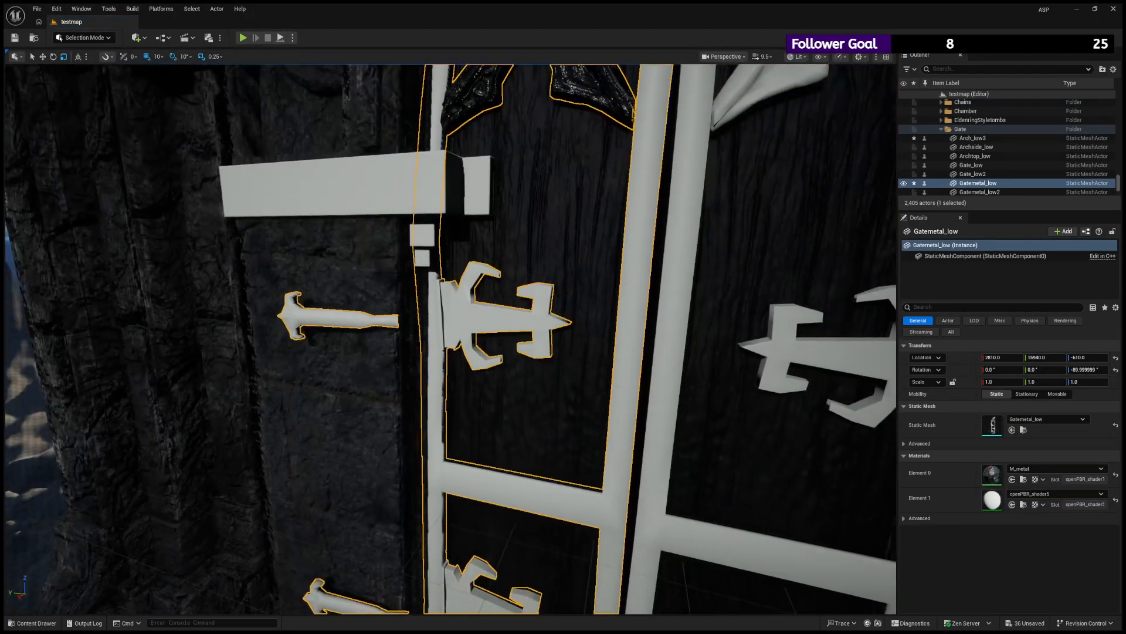
{"action": "key", "text": "s"}
{"action": "right_click_drag", "start_coordinate": [520, 211], "coordinate": [470, 228]}
{"action": "key", "text": "w"}
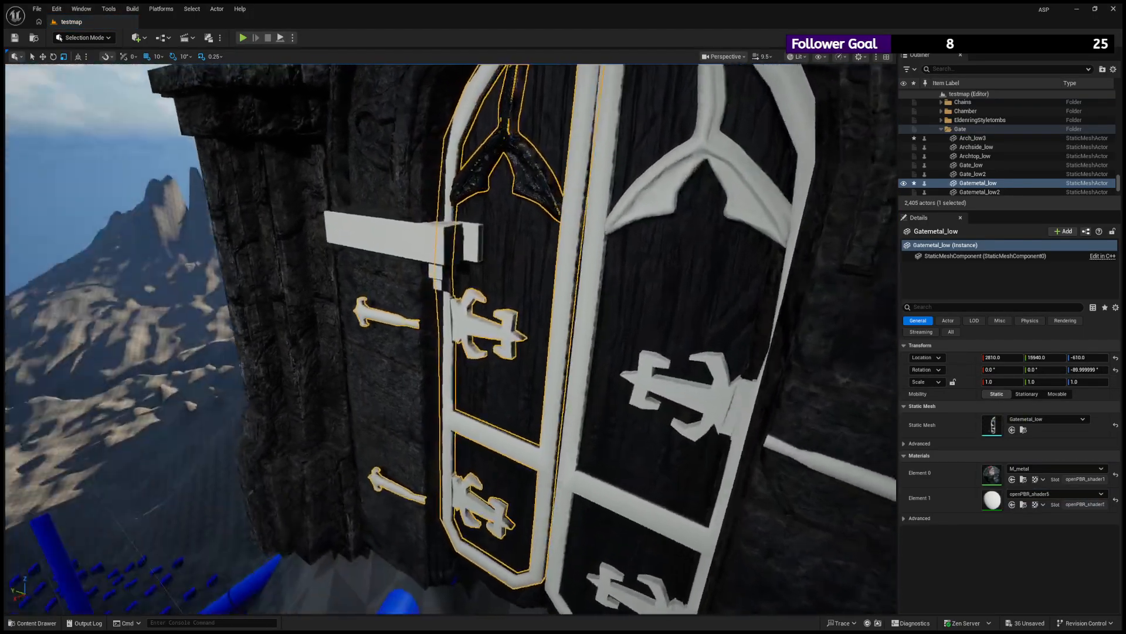
{"action": "left_click_drag", "start_coordinate": [469, 229], "coordinate": [503, 206], "text": "alt"}
{"action": "scroll", "coordinate": [503, 205], "scroll_direction": "up", "scroll_amount": 3}
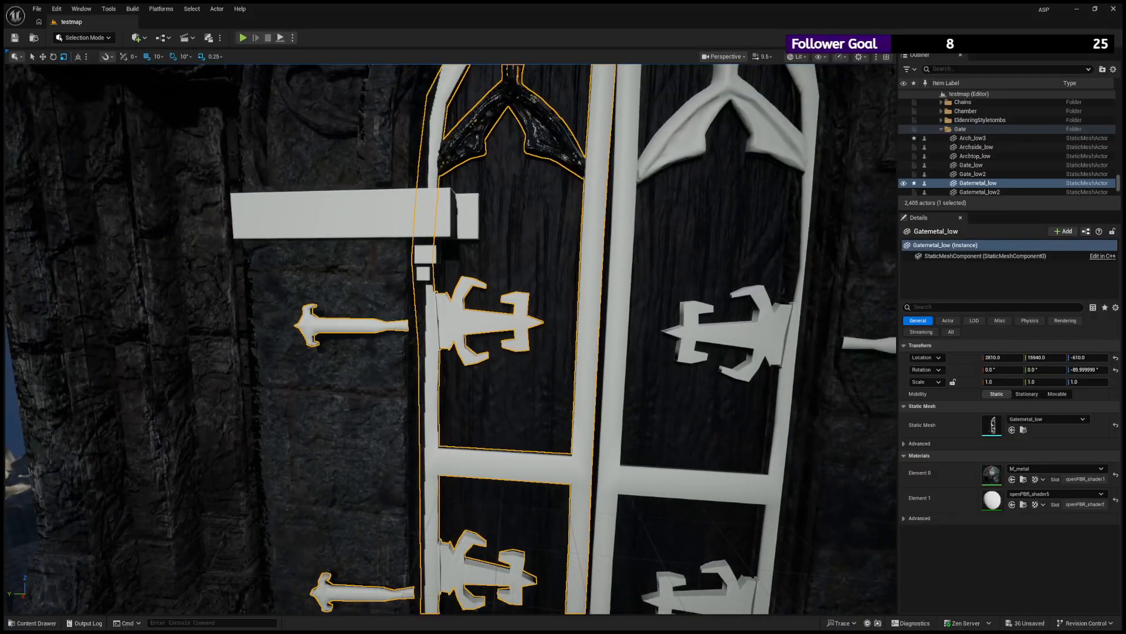
- Create a second material named M_metalb inside the M_metal texture subfolder
{"action": "left_click", "coordinate": [32, 623]}
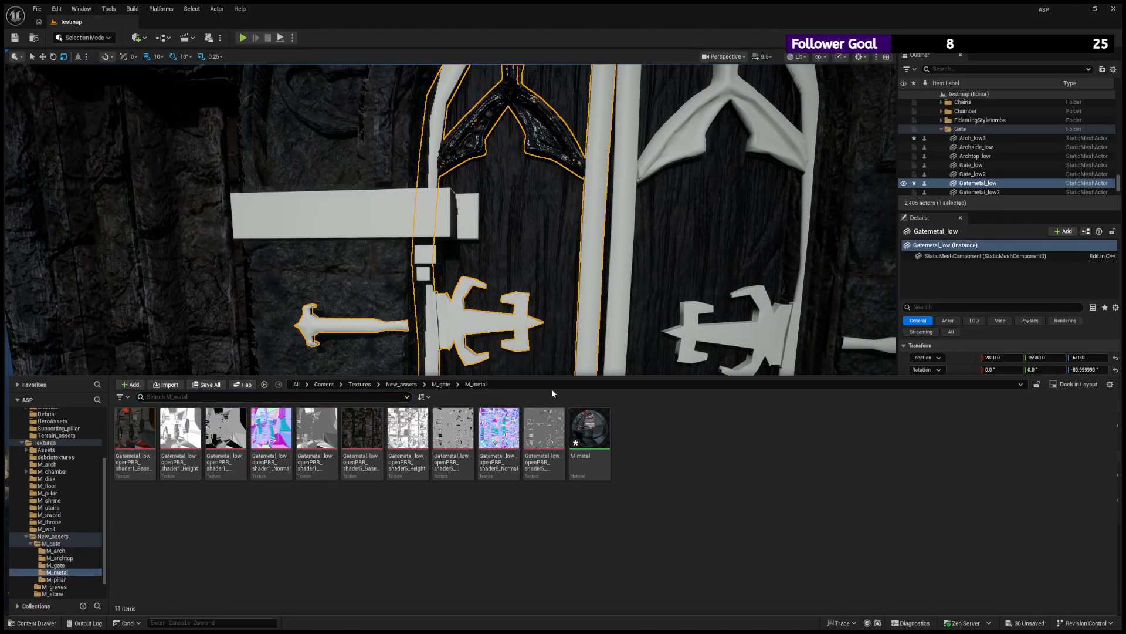
{"action": "left_click", "coordinate": [566, 356]}
{"action": "type", "text": "M"}
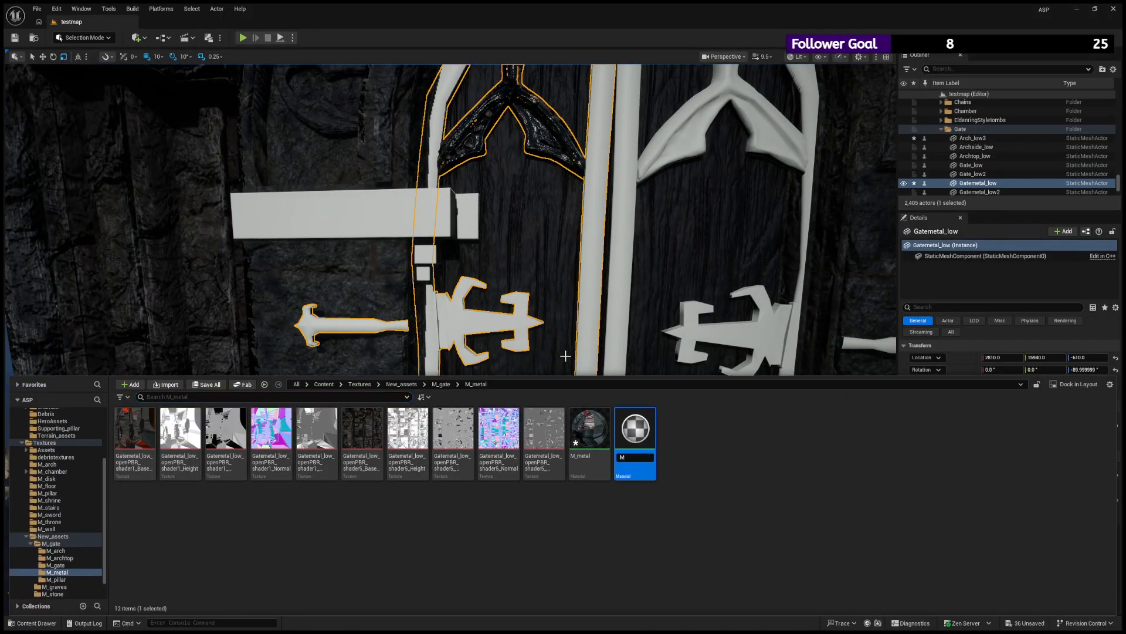
{"action": "type", "text": "_metalb"}
{"action": "key", "text": "Return"}
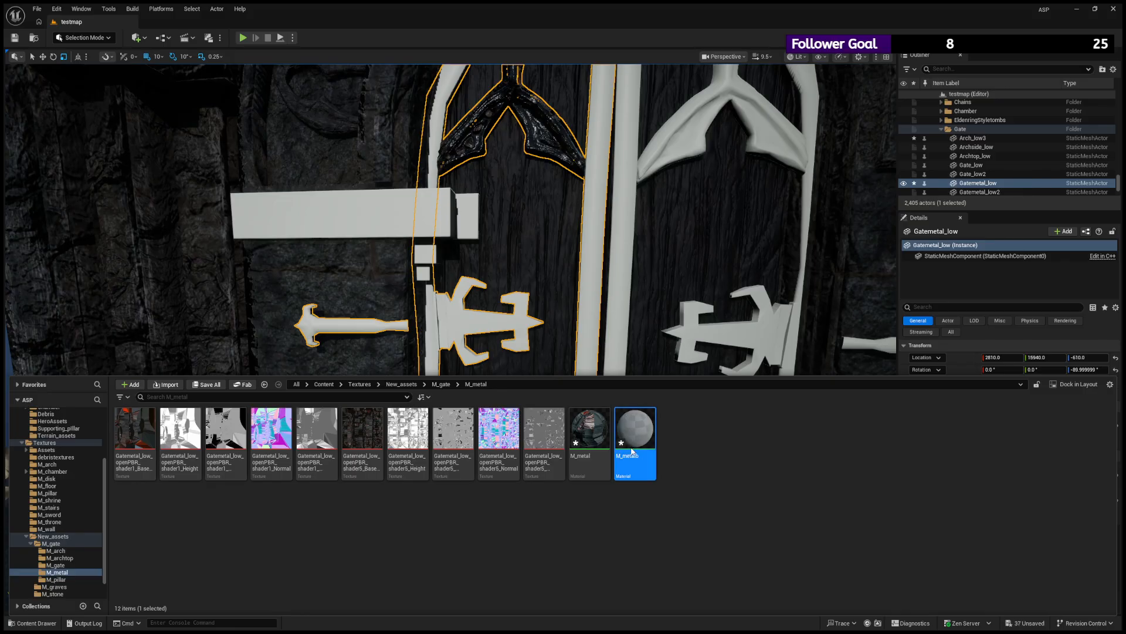
- Apply the M_metalb material to Element 1 of Gatemetal_low, covering its frame and hinges
{"action": "left_click", "coordinate": [49, 616]}
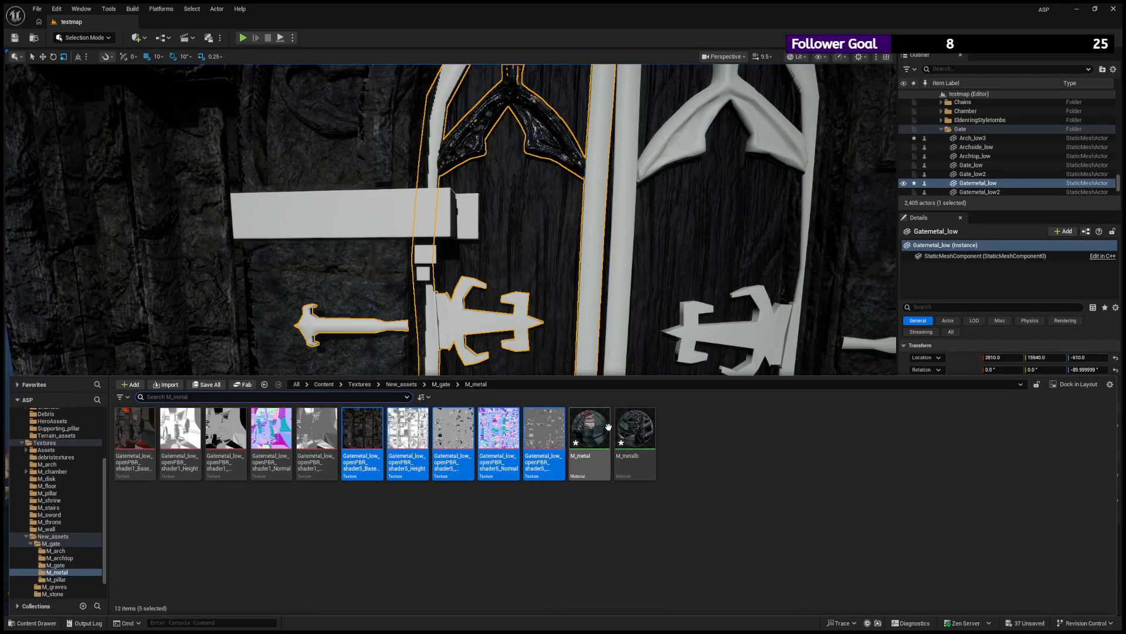
{"action": "left_click_drag", "start_coordinate": [638, 430], "coordinate": [589, 283]}
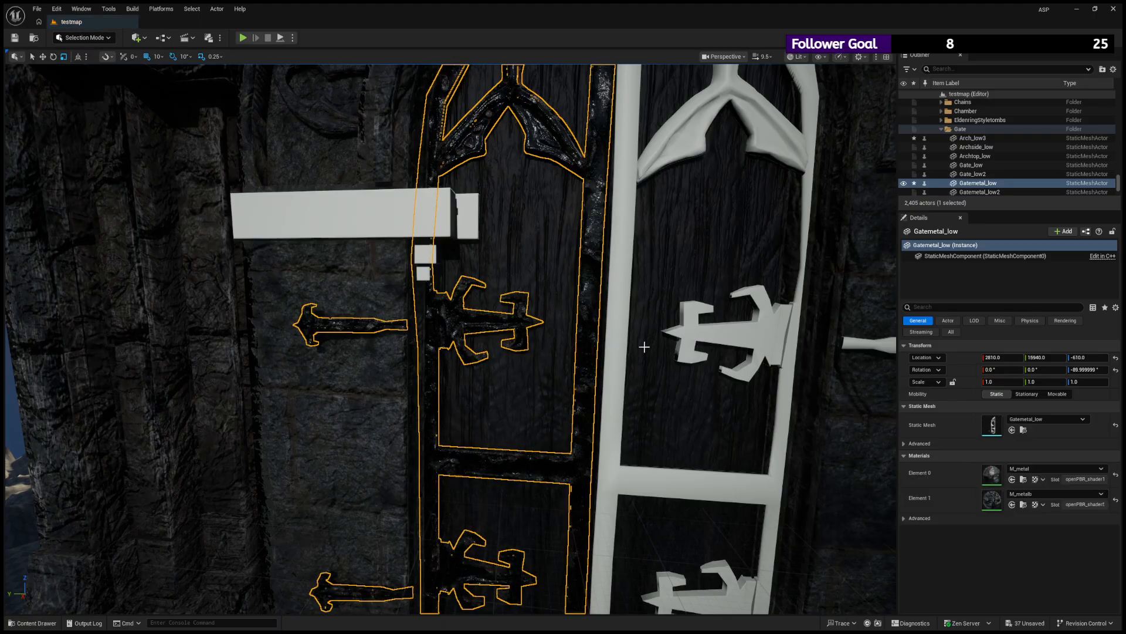
{"action": "mouse_move", "coordinate": [352, 471]}
{"action": "left_mouse_down", "text": "alt"}
{"action": "mouse_move", "coordinate": [287, 471]}
{"action": "mouse_move", "coordinate": [352, 471]}
{"action": "left_mouse_up", "text": "alt"}
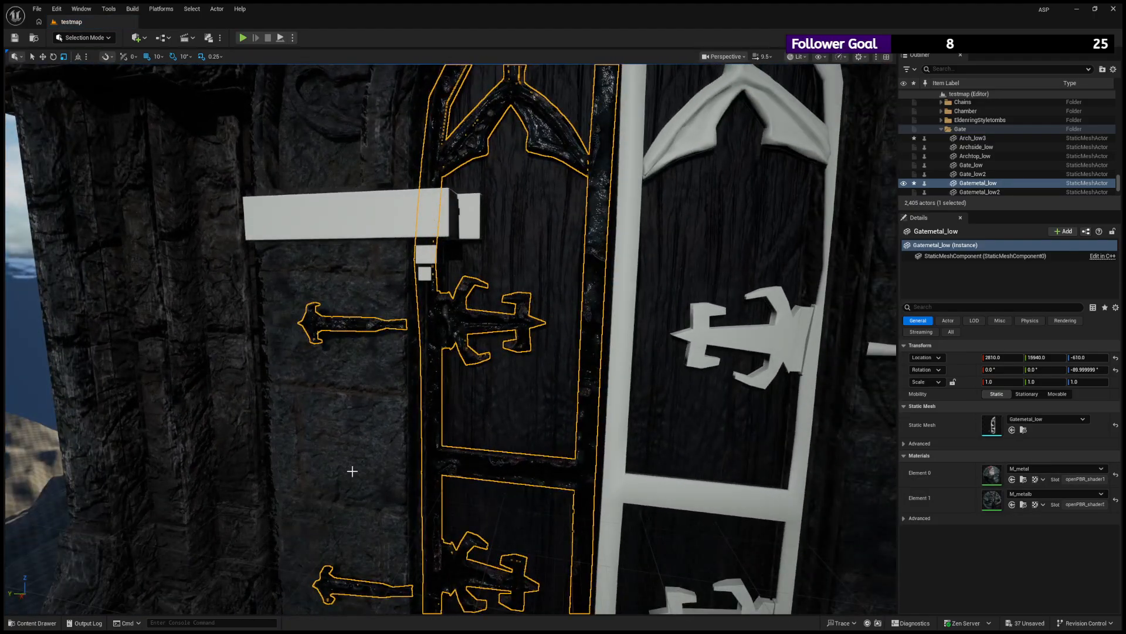
- Apply the metal materials to the second door leaf's fittings, Gatemetal_low2, with M_metalb on the frame and hinges, and cover its tracery too
{"action": "left_click", "coordinate": [42, 625]}
{"action": "left_click_drag", "start_coordinate": [647, 414], "coordinate": [628, 270]}
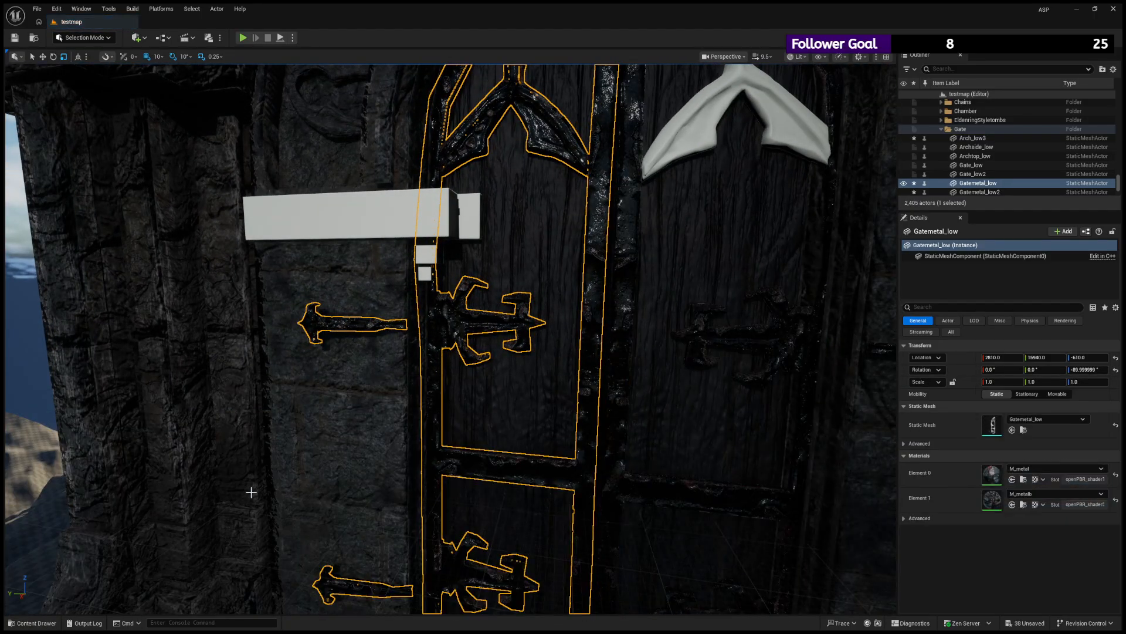
{"action": "left_click", "coordinate": [35, 623]}
{"action": "left_click_drag", "start_coordinate": [639, 426], "coordinate": [707, 184]}
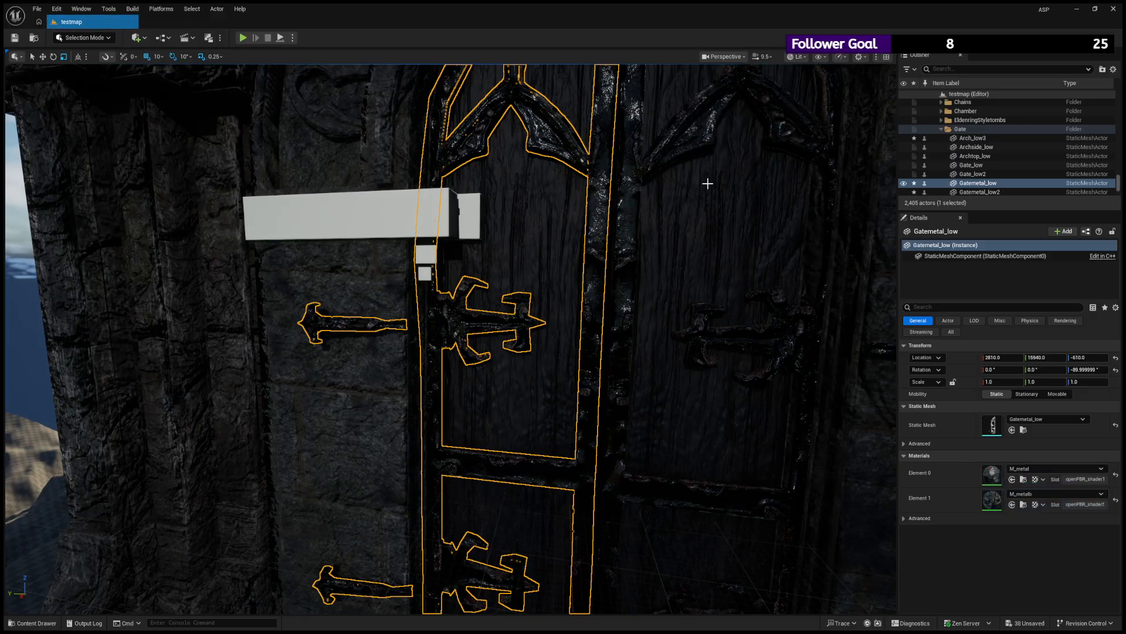
- Inspect the textured gate, its door leaves and metal fittings from near and far and from different angles
{"action": "scroll", "coordinate": [704, 211], "scroll_direction": "down", "scroll_amount": 5}
{"action": "left_click", "coordinate": [831, 254]}
{"action": "left_click_drag", "start_coordinate": [610, 241], "coordinate": [651, 239], "text": "alt"}
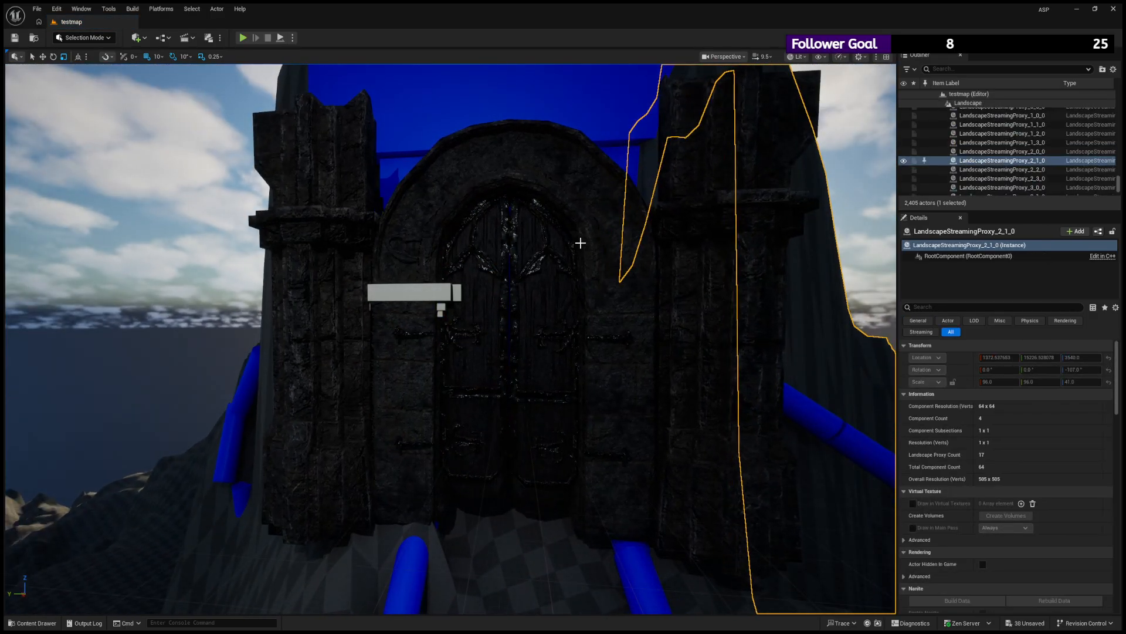
{"action": "scroll", "coordinate": [580, 242], "scroll_direction": "down", "scroll_amount": 4}
{"action": "scroll", "coordinate": [580, 243], "scroll_direction": "up", "scroll_amount": 8}
{"action": "right_click_drag", "start_coordinate": [580, 243], "coordinate": [634, 241]}
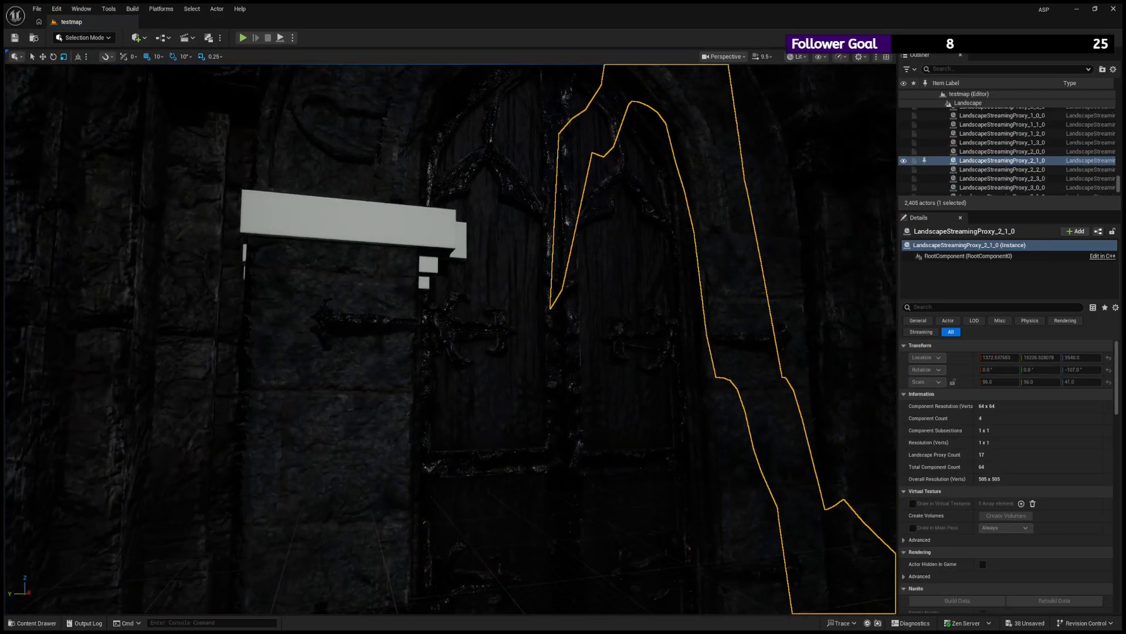
{"action": "scroll", "coordinate": [580, 243], "scroll_direction": "down", "scroll_amount": 8}
{"action": "left_click_drag", "start_coordinate": [580, 243], "coordinate": [504, 249], "text": "alt"}
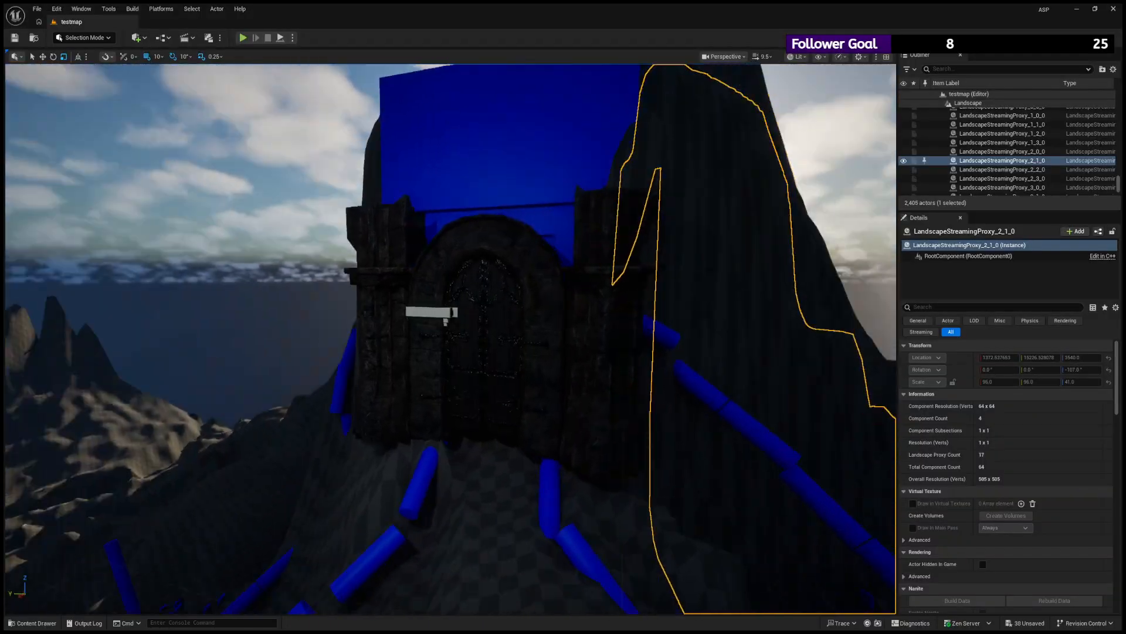
{"action": "left_click_drag", "start_coordinate": [446, 322], "coordinate": [490, 297], "text": "alt"}
{"action": "left_click", "coordinate": [490, 297]}
{"action": "key", "text": "f"}
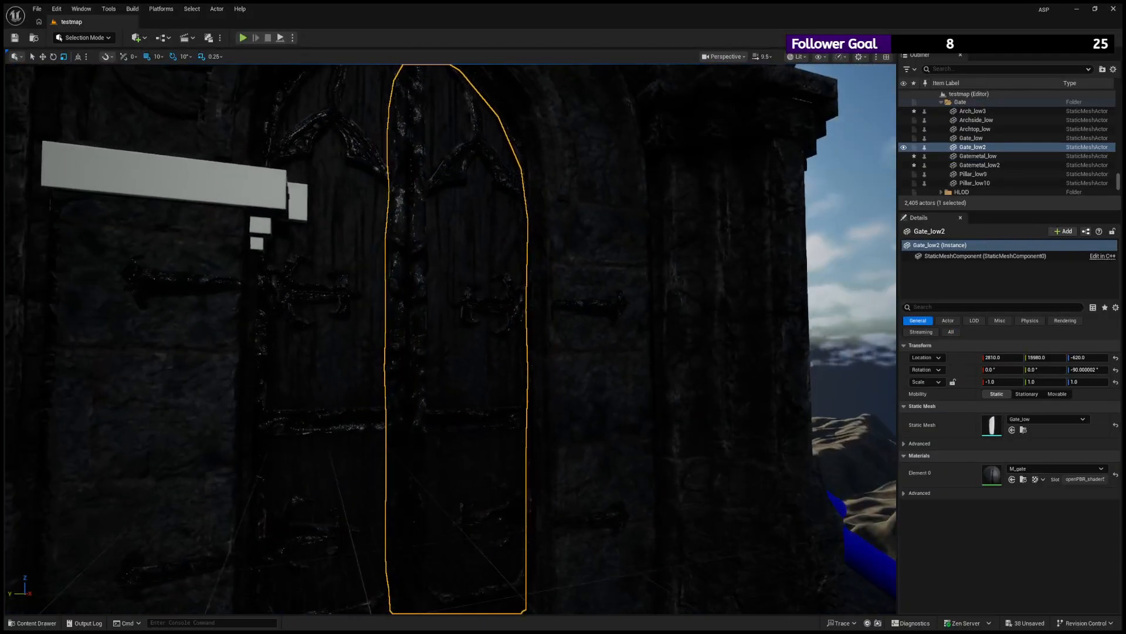
{"action": "scroll", "coordinate": [515, 297], "scroll_direction": "down", "scroll_amount": 10}
{"action": "scroll", "coordinate": [515, 297], "scroll_direction": "up", "scroll_amount": 5}
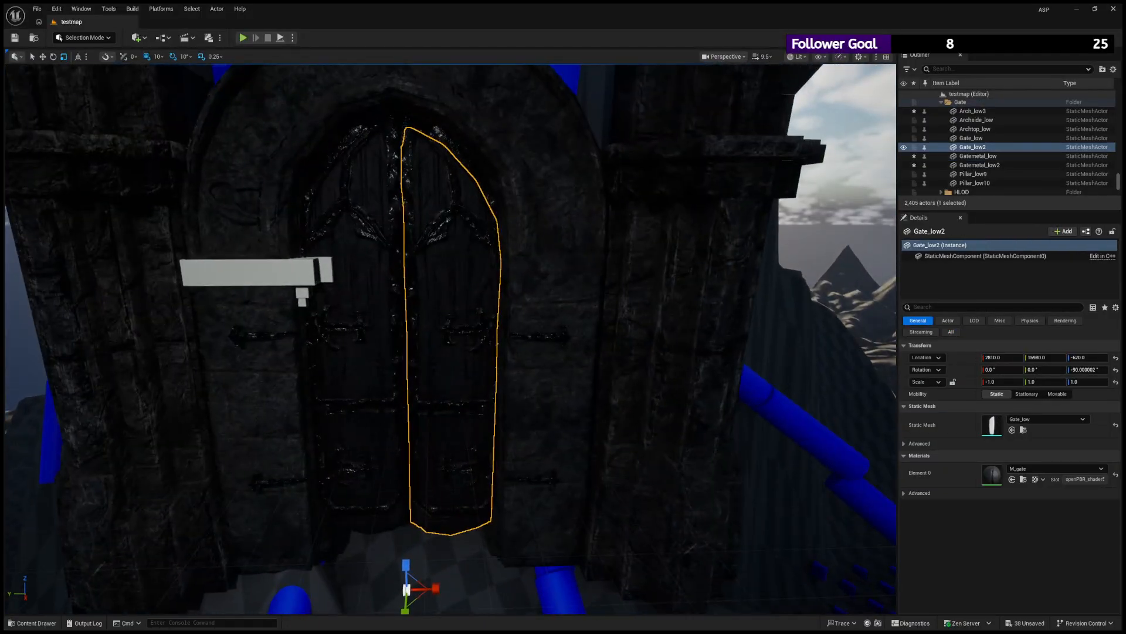
- Reapply the M_metalb material from the M_metal texture folder to the hinges of Gatemetal_low2, the second door leaf's fittings
{"action": "left_click_drag", "start_coordinate": [515, 297], "coordinate": [567, 294], "text": "alt"}
{"action": "left_click_drag", "start_coordinate": [727, 259], "coordinate": [455, 246], "text": "alt"}
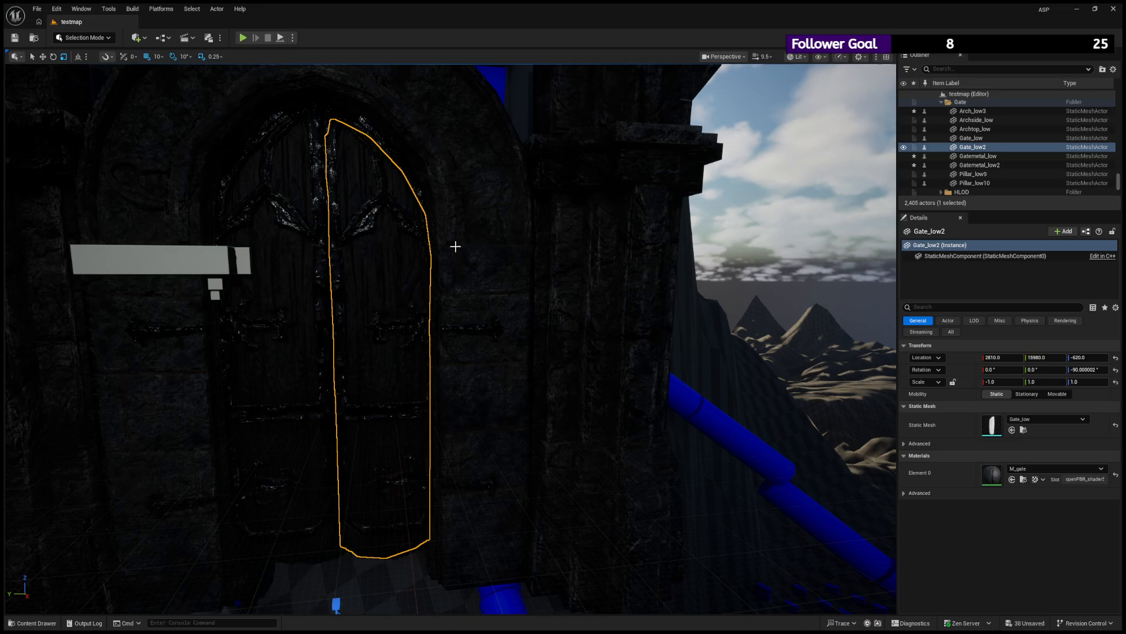
{"action": "left_click", "coordinate": [363, 216]}
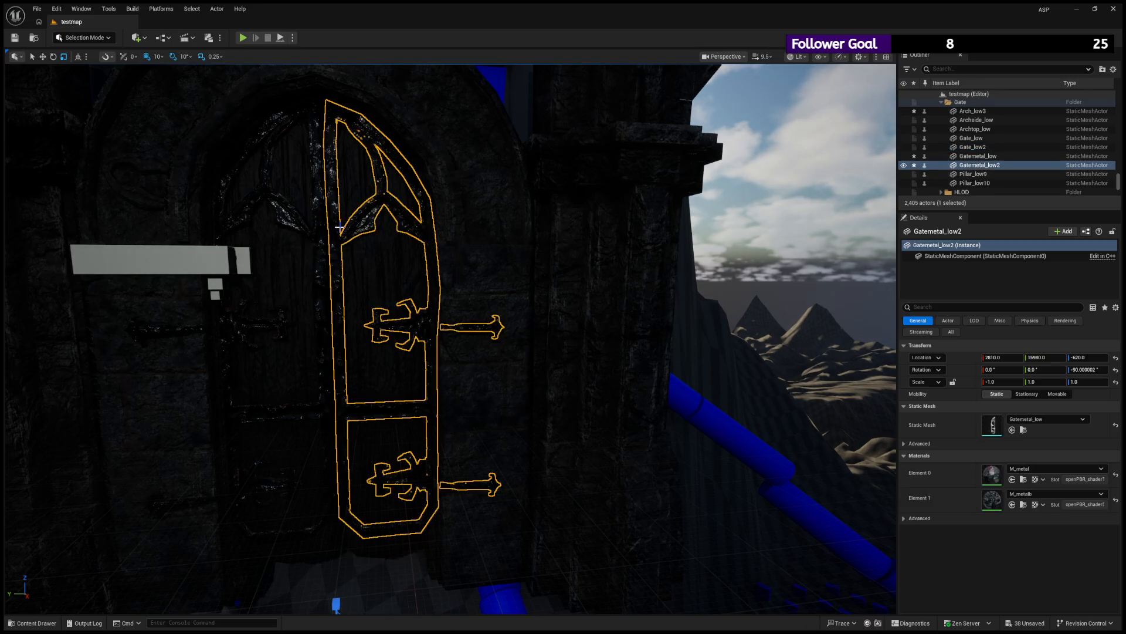
{"action": "left_click", "coordinate": [36, 623]}
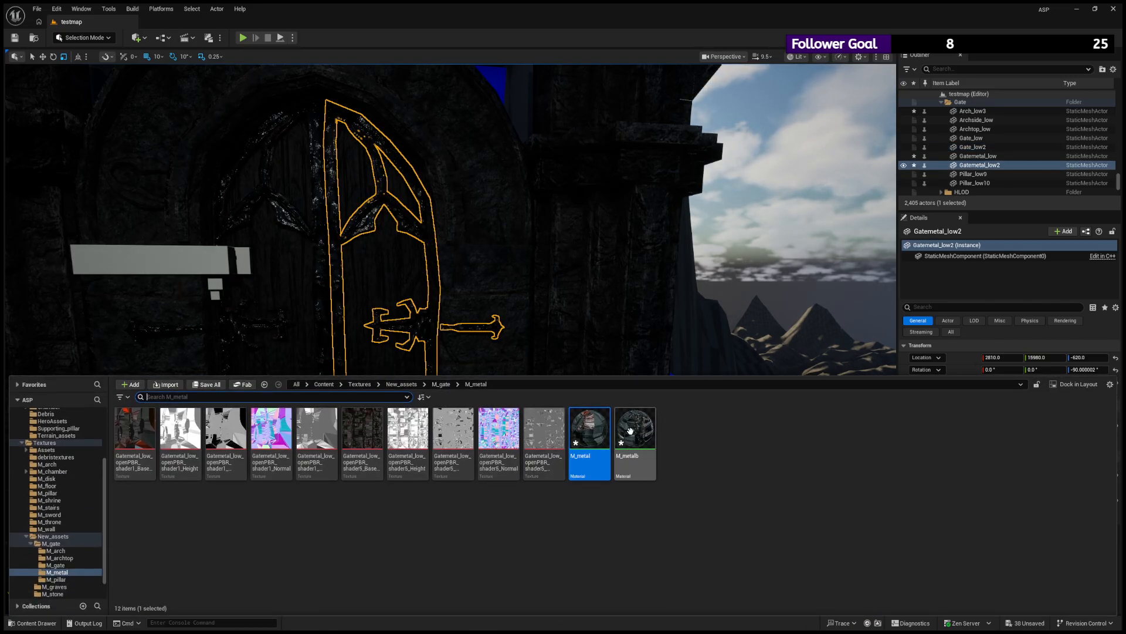
{"action": "left_click_drag", "start_coordinate": [630, 431], "coordinate": [476, 326]}
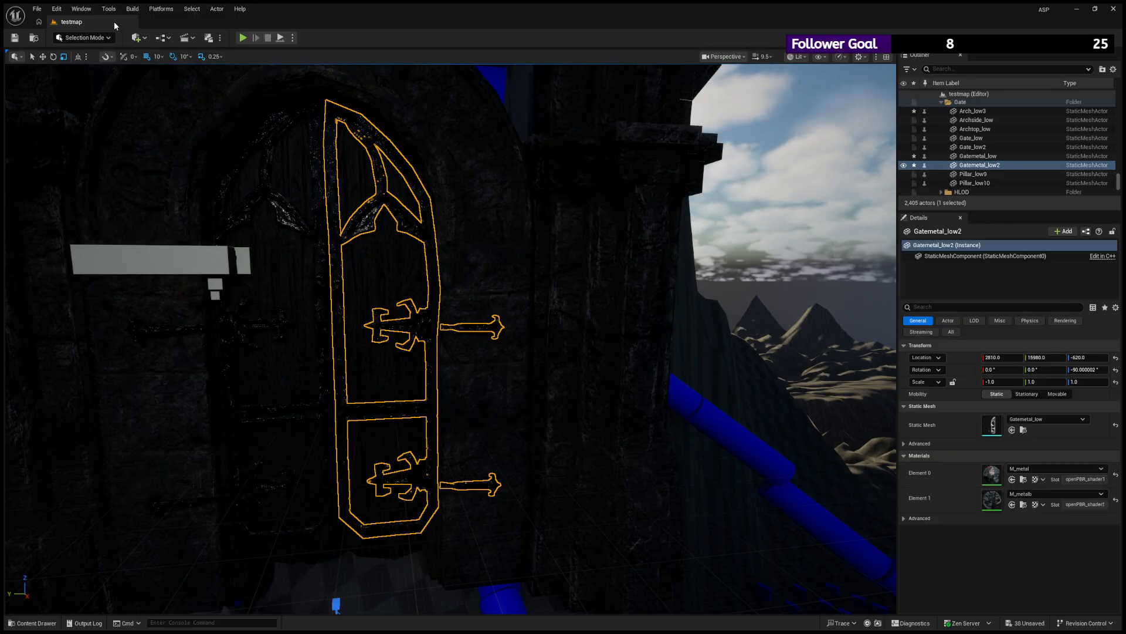
- Inspect the whole gate from farther away, checking the pillars, doors and the untextured bar in front of them
{"action": "left_click_drag", "start_coordinate": [329, 184], "coordinate": [305, 175], "text": "alt"}
{"action": "left_click", "coordinate": [538, 222]}
{"action": "key", "text": "w"}
{"action": "right_click_drag", "start_coordinate": [538, 222], "coordinate": [601, 206]}
{"action": "key", "text": "s"}
{"action": "key", "text": "w"}
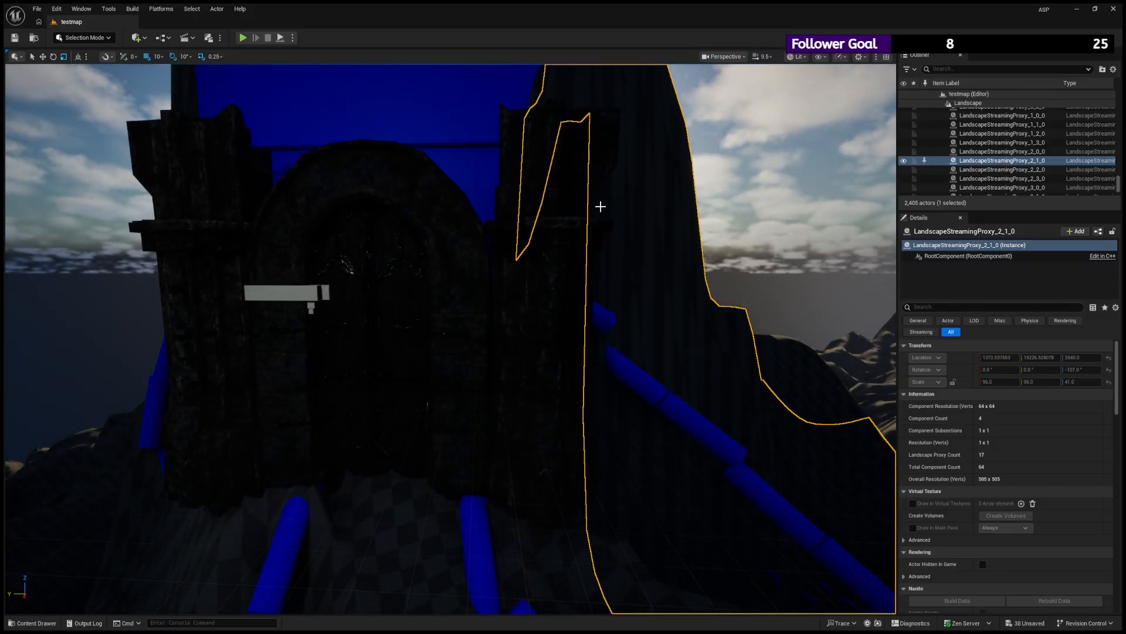
{"action": "left_click_drag", "start_coordinate": [452, 200], "coordinate": [300, 269], "text": "alt"}
{"action": "left_click", "coordinate": [279, 290]}
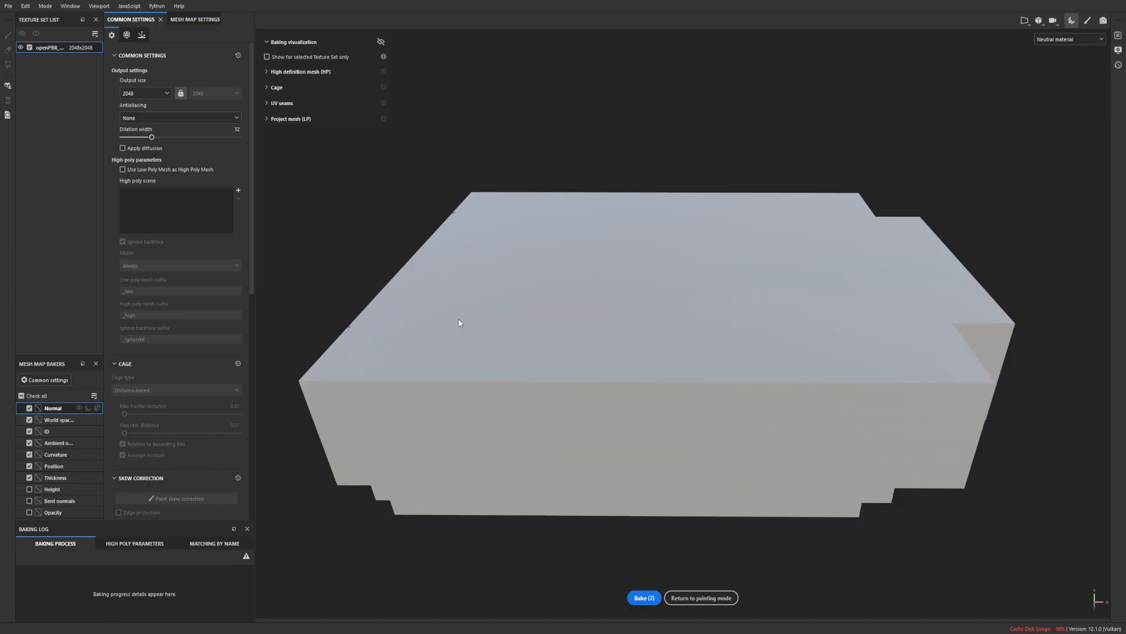
- In Substance 3D Painter, remove the high-poly scene from the mesh map baking settings and undo its removal
{"action": "left_click_drag", "start_coordinate": [493, 334], "coordinate": [456, 284], "text": "alt"}
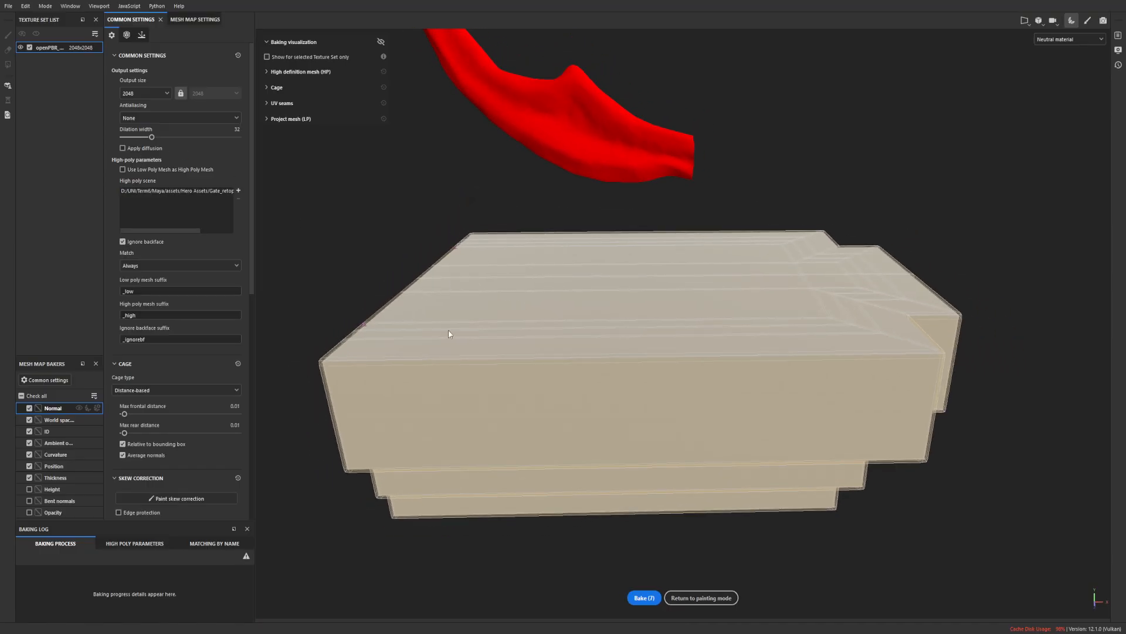
{"action": "left_click", "coordinate": [228, 193]}
{"action": "left_click", "coordinate": [238, 198]}
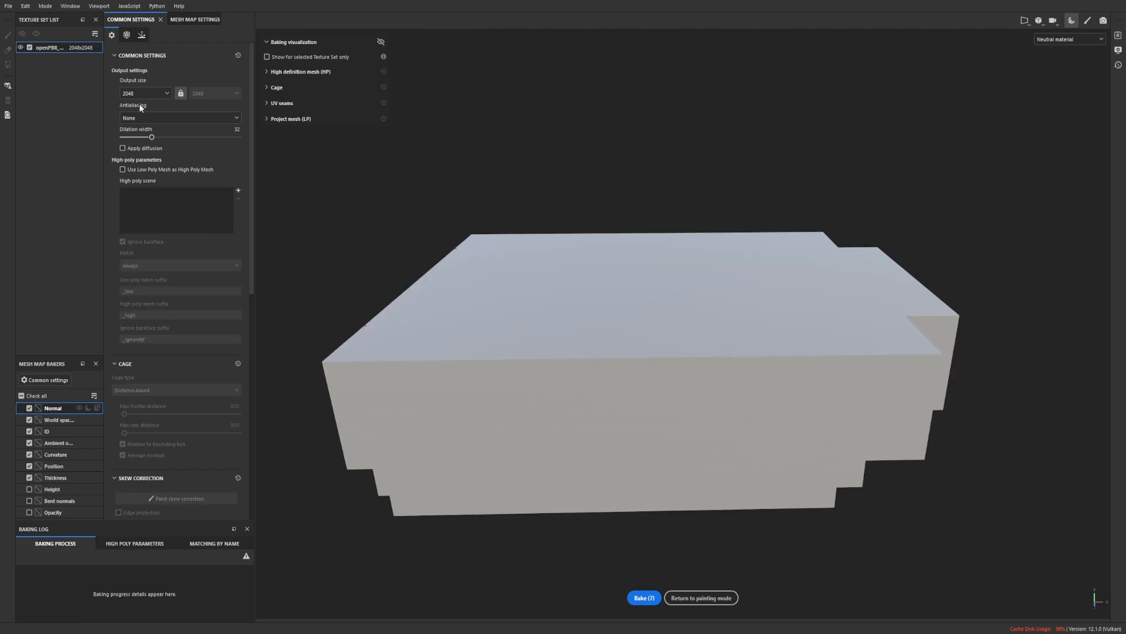
{"action": "key", "text": "ctrl+z"}
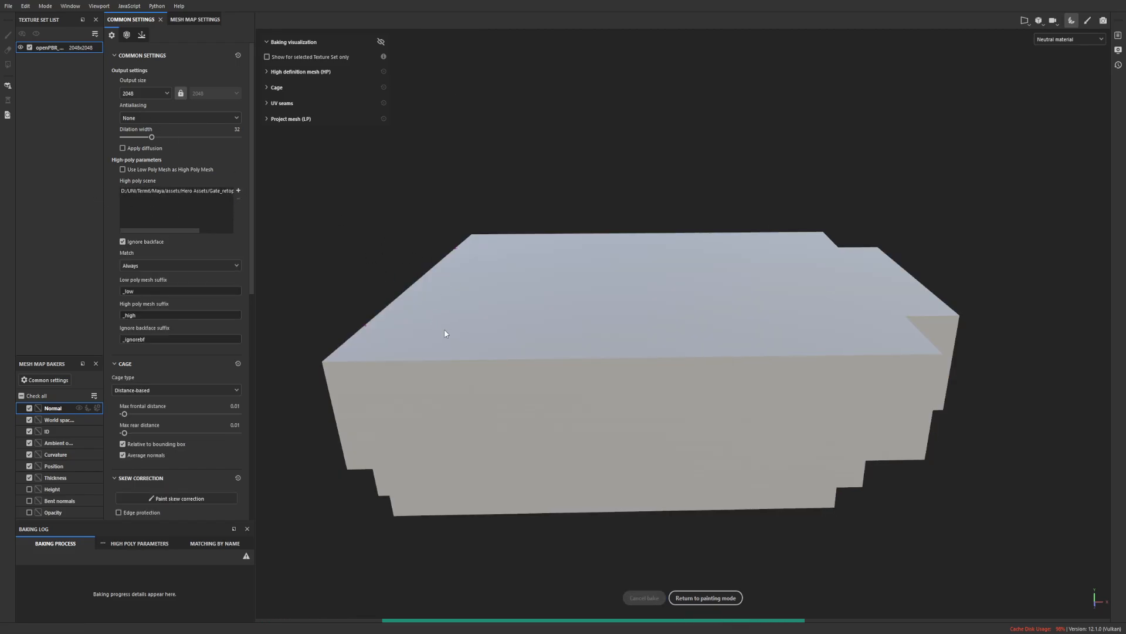
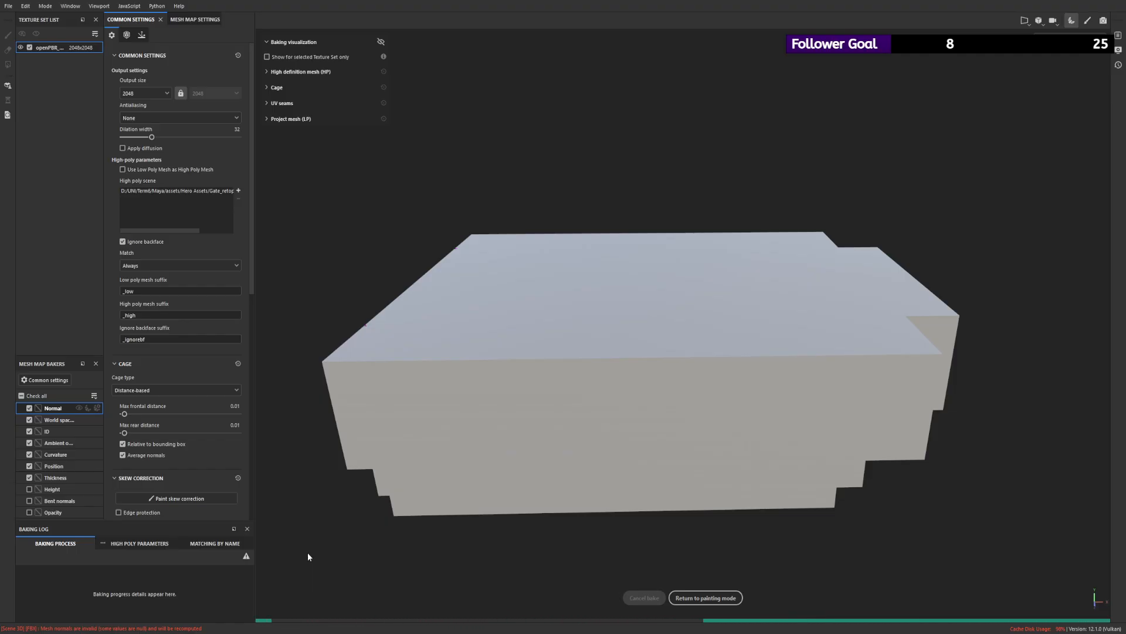
- Re-enter baking mode and try a distance-based cage with the max frontal distance raised to 0.092
{"action": "left_click", "coordinate": [705, 597]}
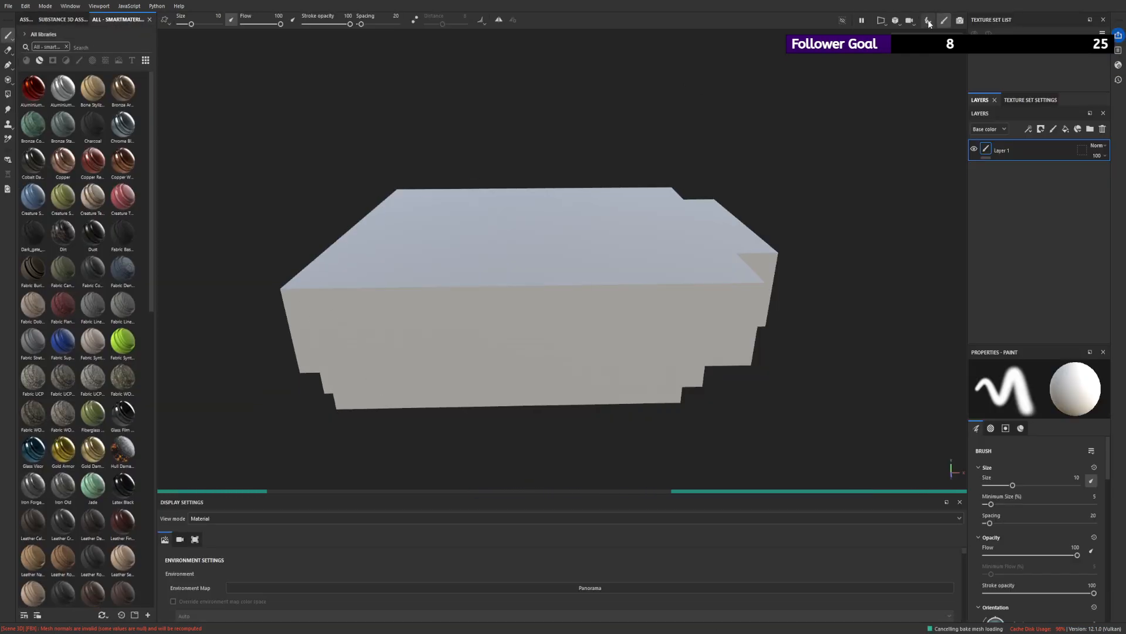
{"action": "left_click", "coordinate": [928, 21]}
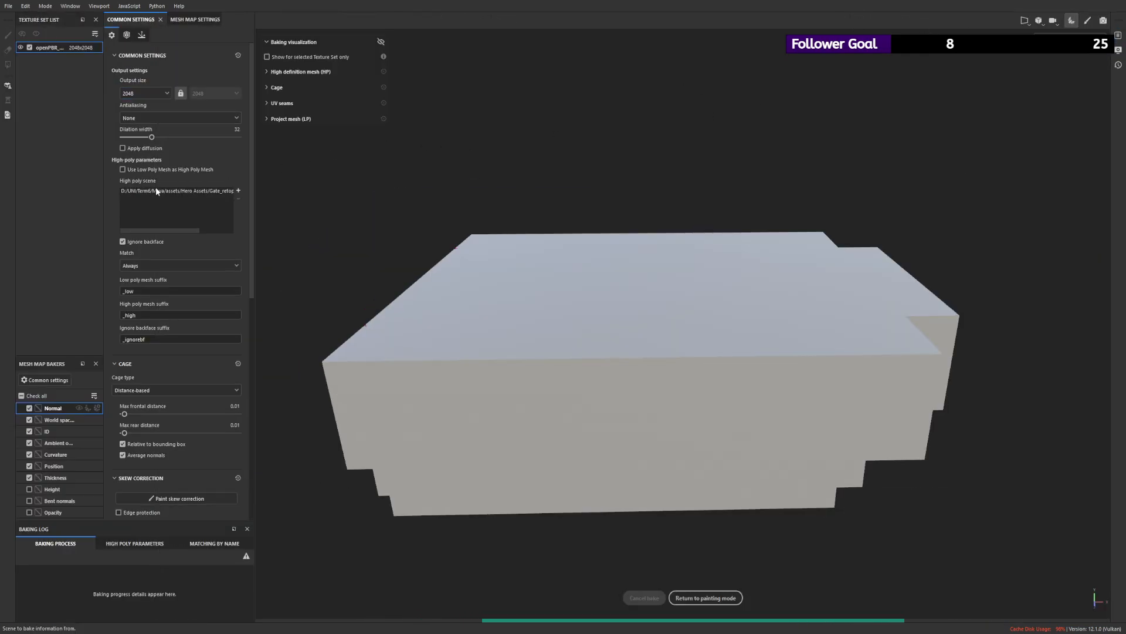
{"action": "left_click", "coordinate": [214, 194]}
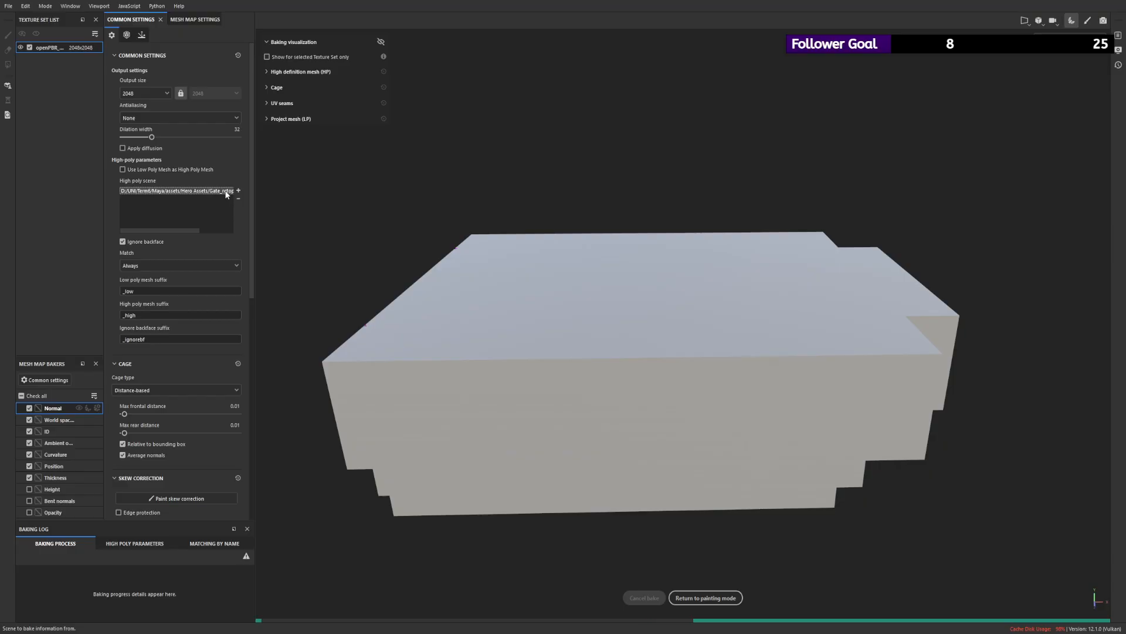
{"action": "left_click", "coordinate": [144, 156]}
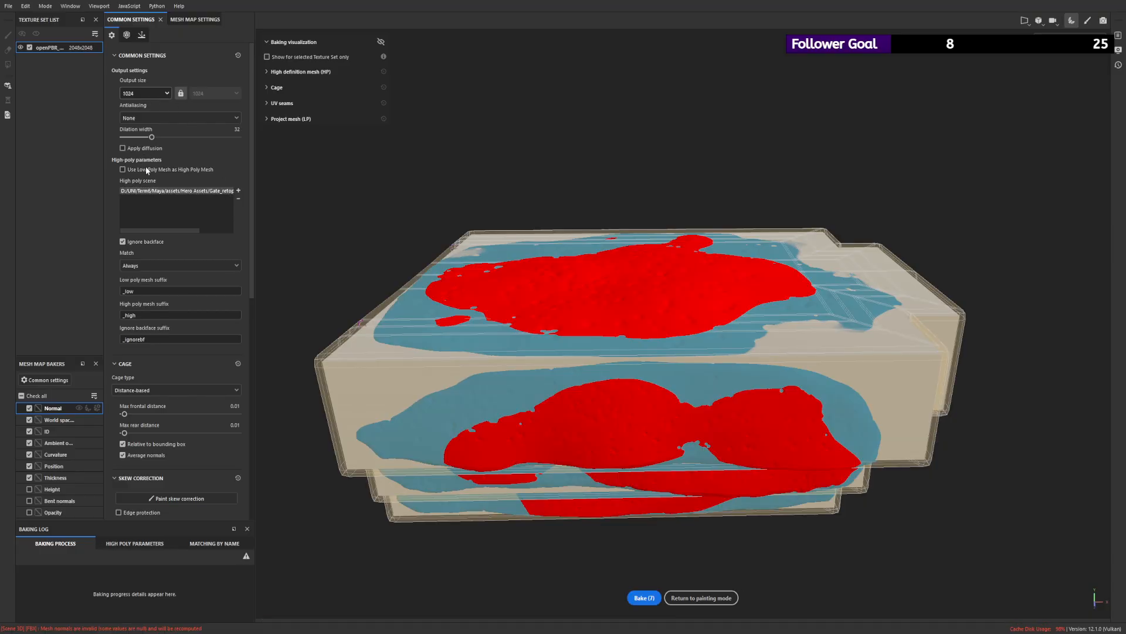
{"action": "left_click", "coordinate": [146, 171]}
{"action": "left_click_drag", "start_coordinate": [124, 413], "coordinate": [127, 414]}
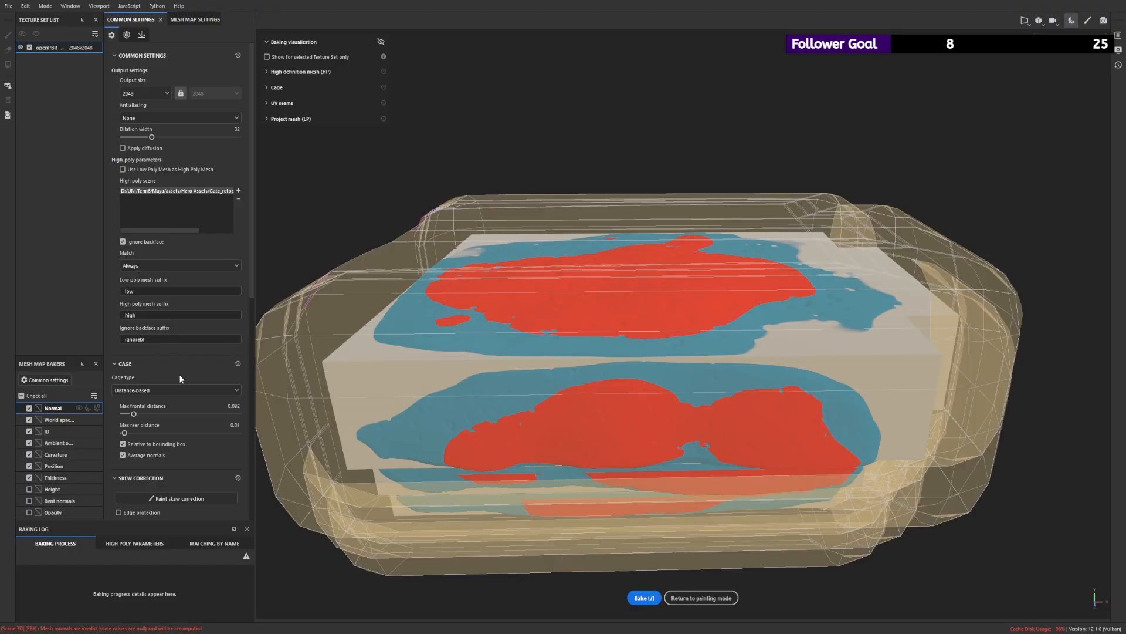
- Set the cage type to Automatic (experimental), bake the seven checked mesh maps and return to painting mode
{"action": "left_click", "coordinate": [145, 407]}
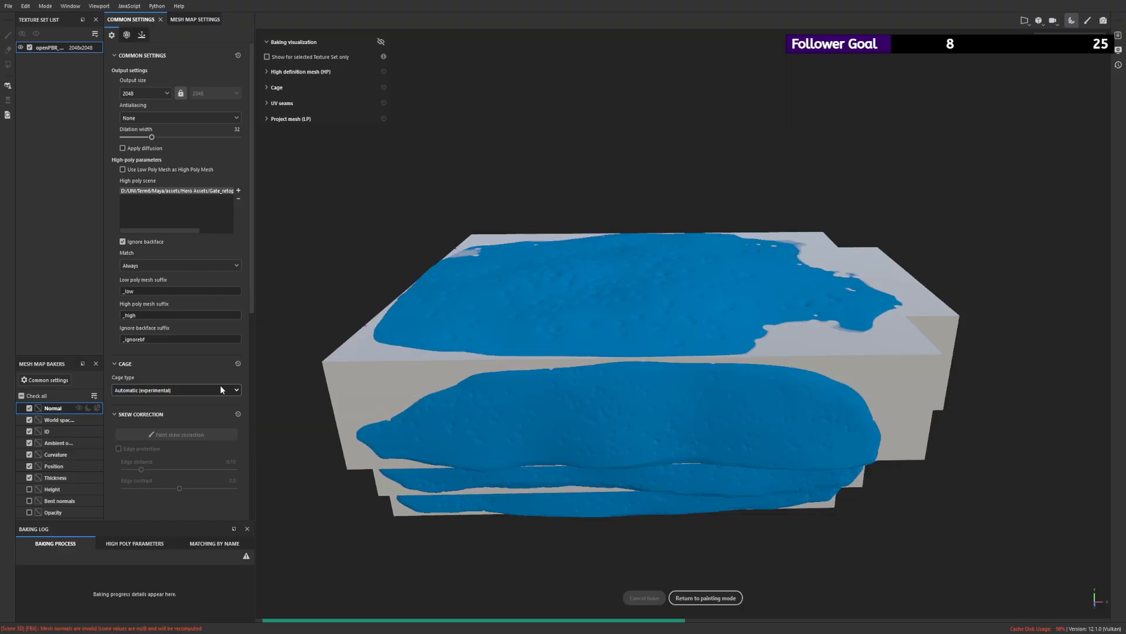
{"action": "left_click", "coordinate": [659, 597]}
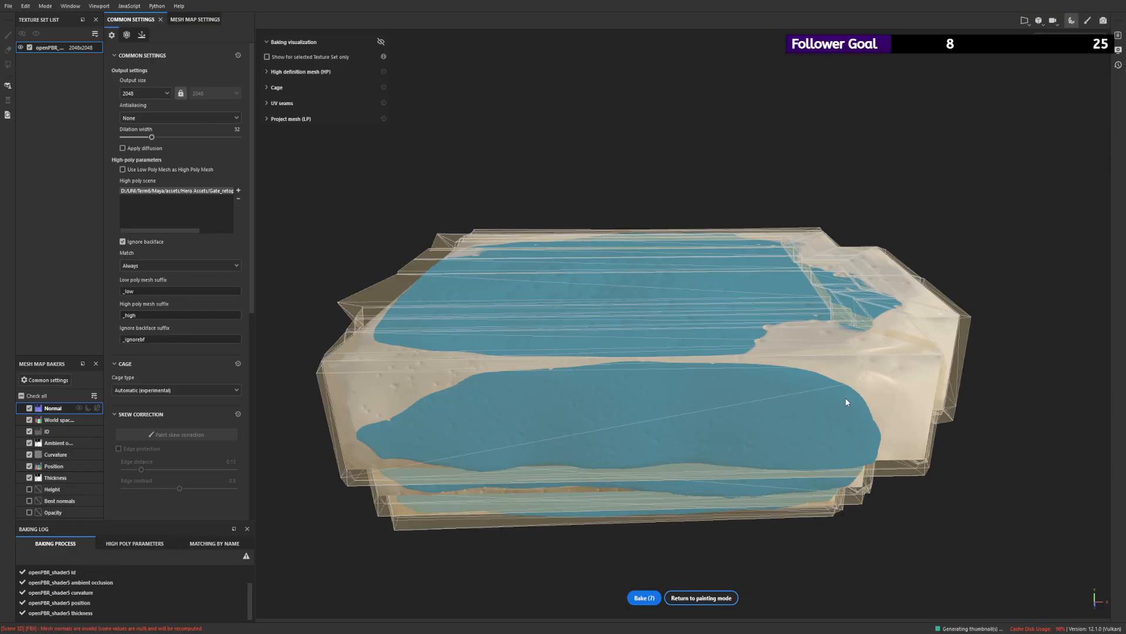
{"action": "left_click", "coordinate": [701, 597]}
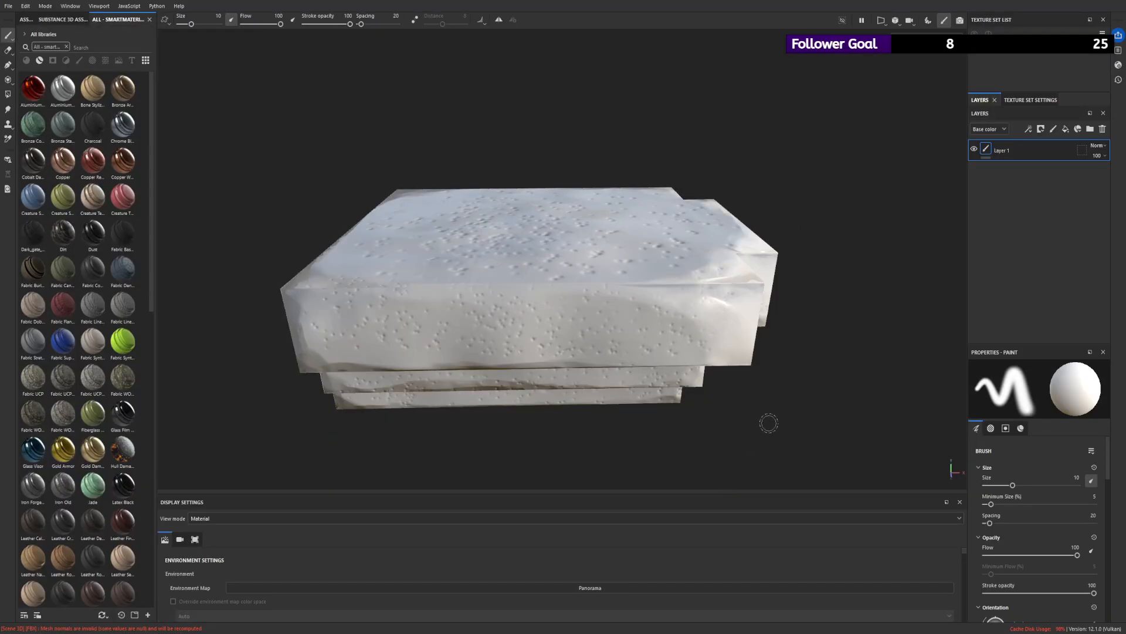
- Inspect the baked surface detail of the stepped stone block from its sides, corners and top
{"action": "left_click_drag", "start_coordinate": [807, 354], "coordinate": [596, 275], "text": "alt"}
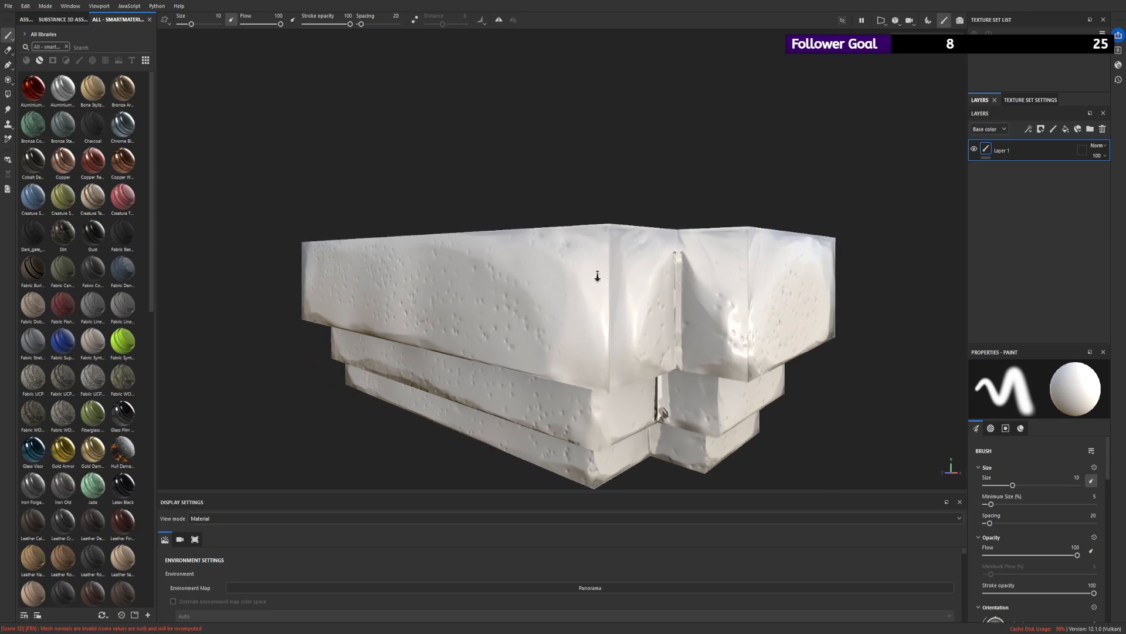
{"action": "right_click_drag", "start_coordinate": [596, 275], "coordinate": [223, 155], "text": "alt"}
{"action": "left_click_drag", "start_coordinate": [399, 154], "coordinate": [967, 398], "text": "alt"}
{"action": "left_click_drag", "start_coordinate": [622, 281], "coordinate": [725, 382], "text": "alt"}
{"action": "scroll", "coordinate": [622, 236], "scroll_direction": "down", "scroll_amount": 5}
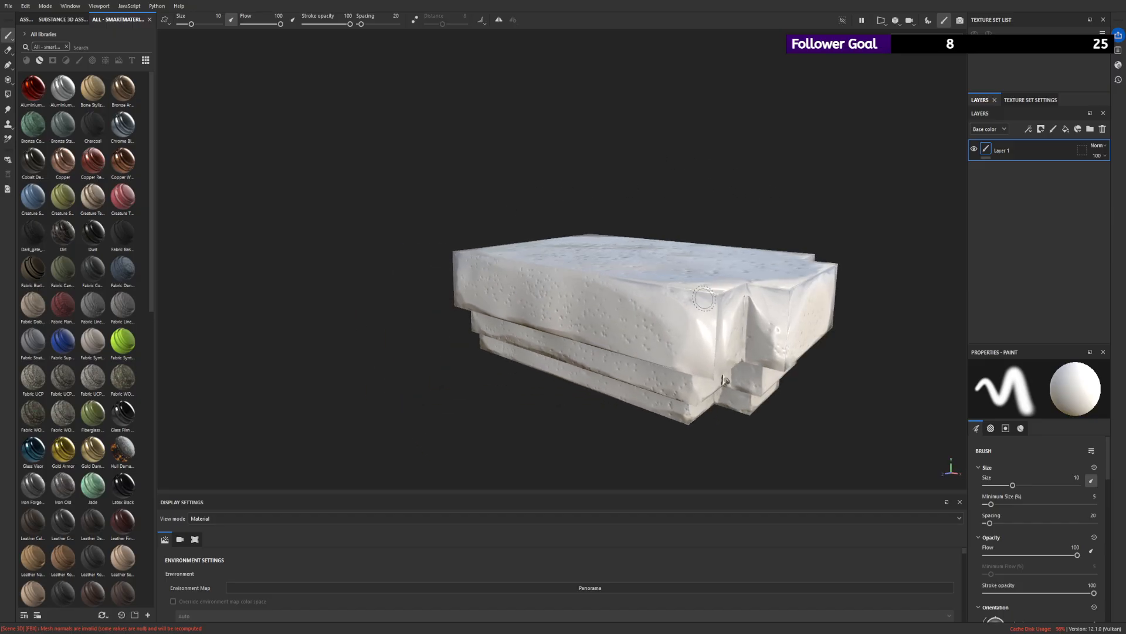
{"action": "left_click_drag", "start_coordinate": [704, 299], "coordinate": [625, 305], "text": "alt"}
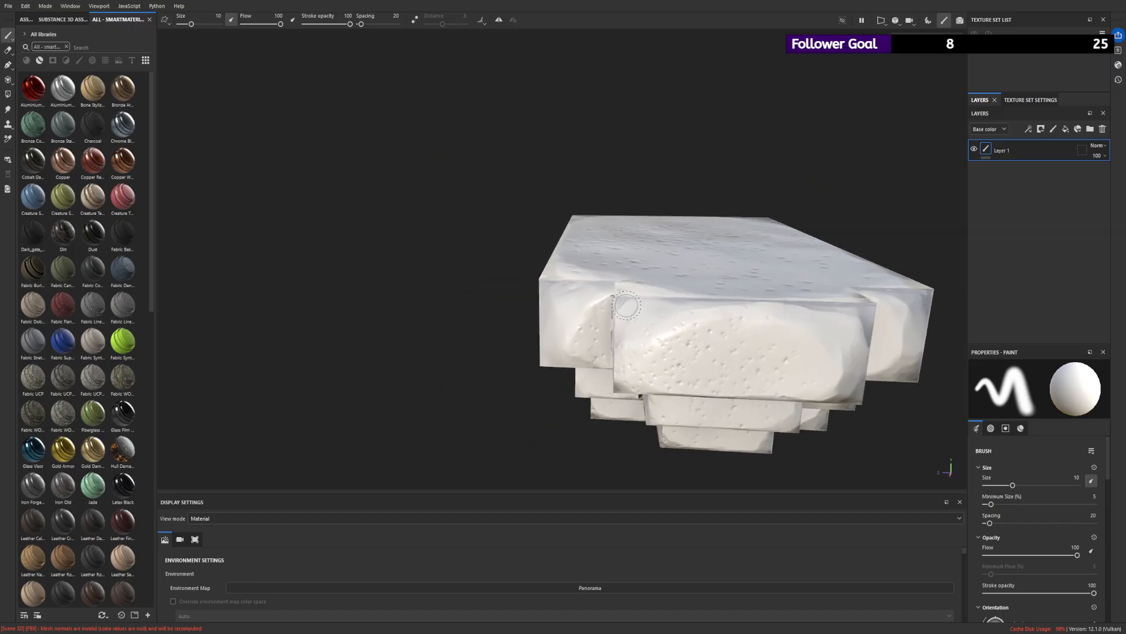
{"action": "left_click_drag", "start_coordinate": [879, 305], "coordinate": [563, 258], "text": "alt"}
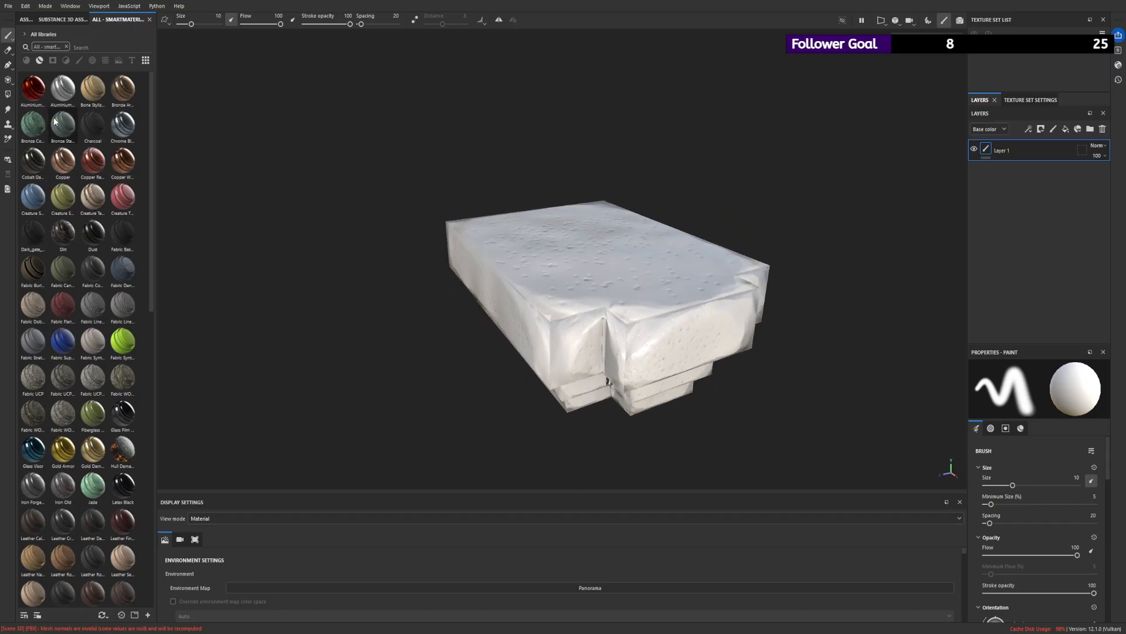
- Find the Tomb_stone_2 smart material by searching all libraries for "tomb", apply it to the stone block, and delete Layer 1
{"action": "left_click", "coordinate": [67, 45]}
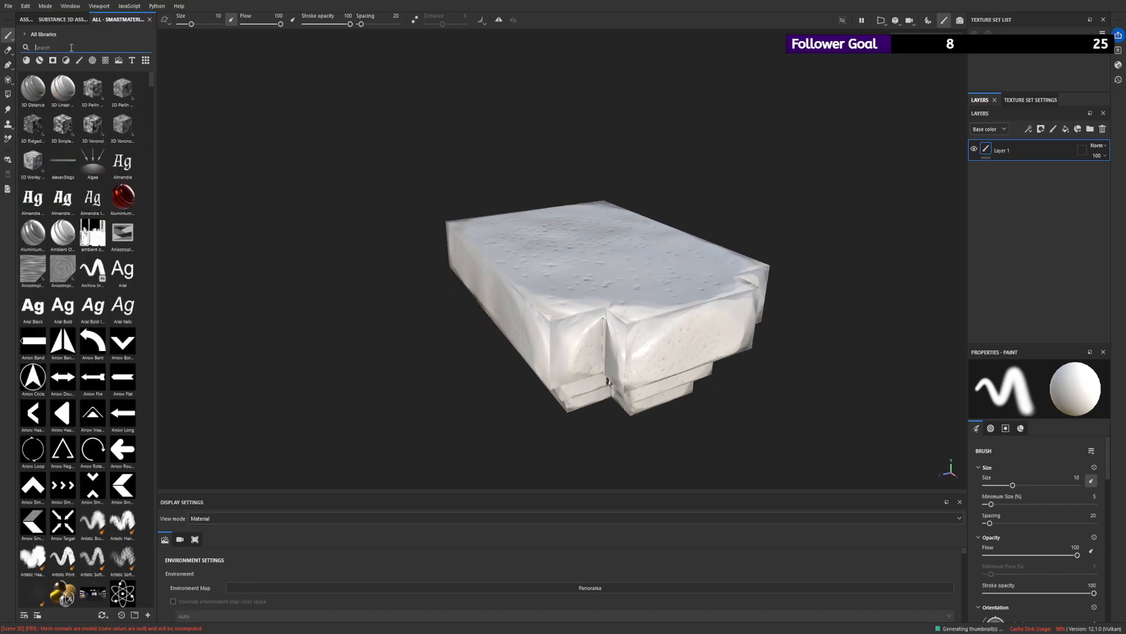
{"action": "type", "text": "tomb"}
{"action": "left_click_drag", "start_coordinate": [63, 125], "coordinate": [479, 248]}
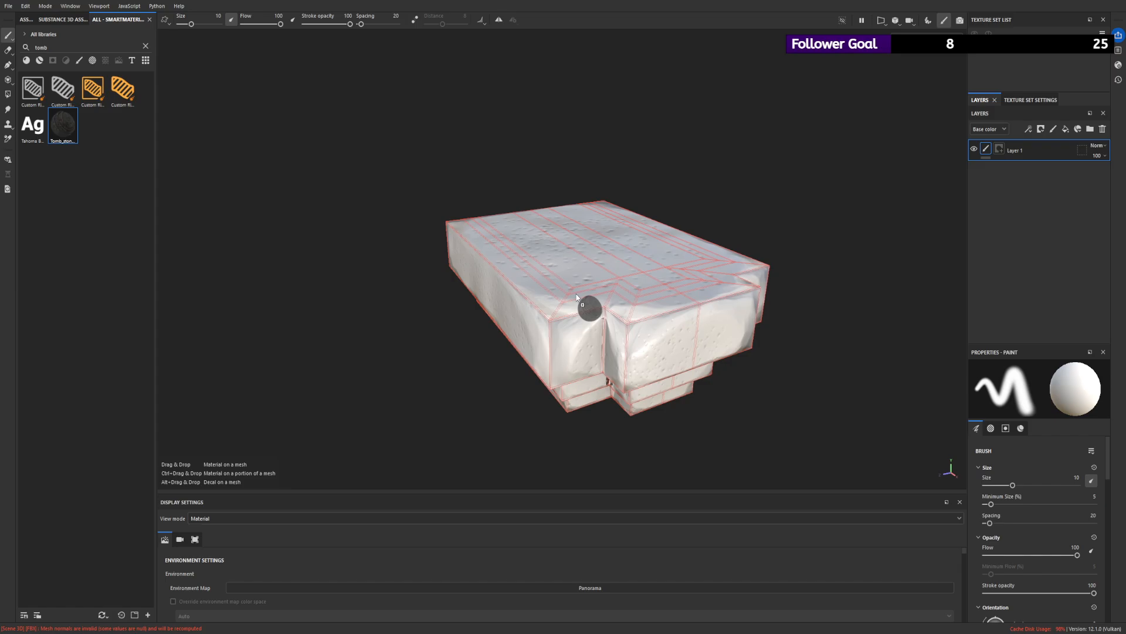
{"action": "left_click_drag", "start_coordinate": [576, 297], "coordinate": [577, 297]}
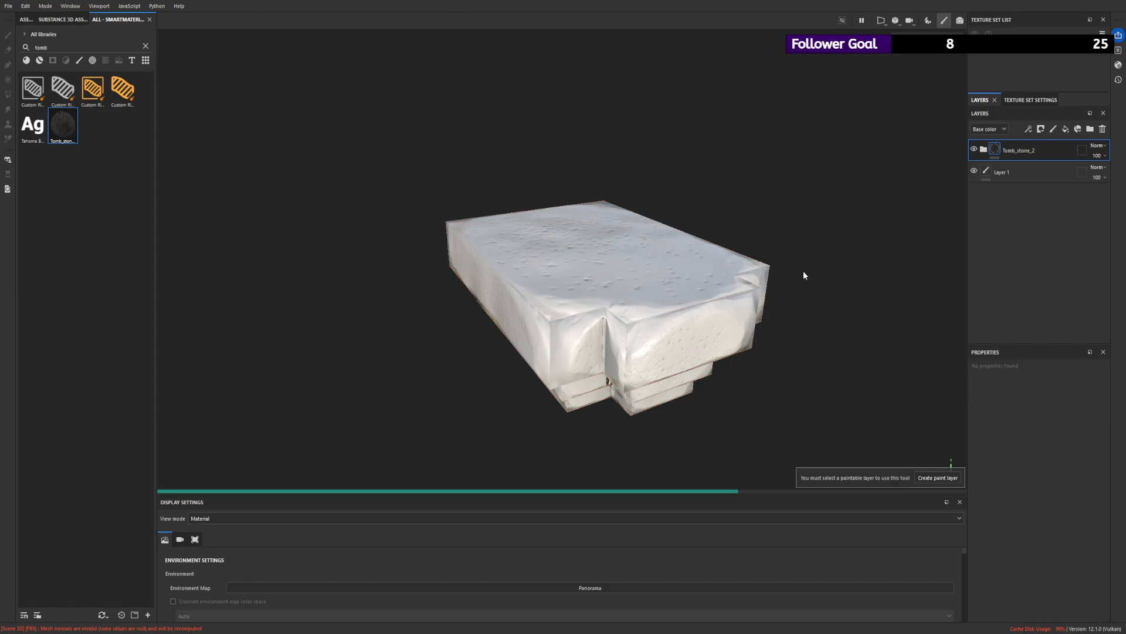
{"action": "left_click_drag", "start_coordinate": [802, 274], "coordinate": [833, 423], "text": "alt"}
{"action": "scroll", "coordinate": [645, 289], "scroll_direction": "up", "scroll_amount": 2}
{"action": "left_click", "coordinate": [1021, 176]}
{"action": "key", "text": "Delete"}
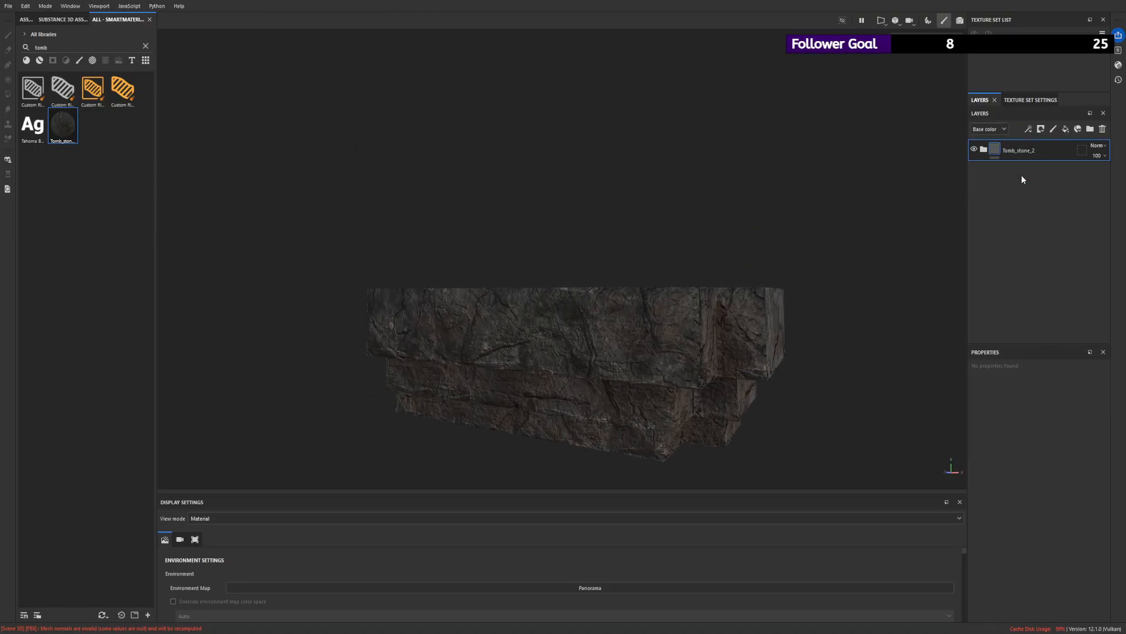
- Compare the stone block with the Tomb_stone_2 material hidden and shown
{"action": "left_click_drag", "start_coordinate": [446, 275], "coordinate": [578, 305], "text": "alt"}
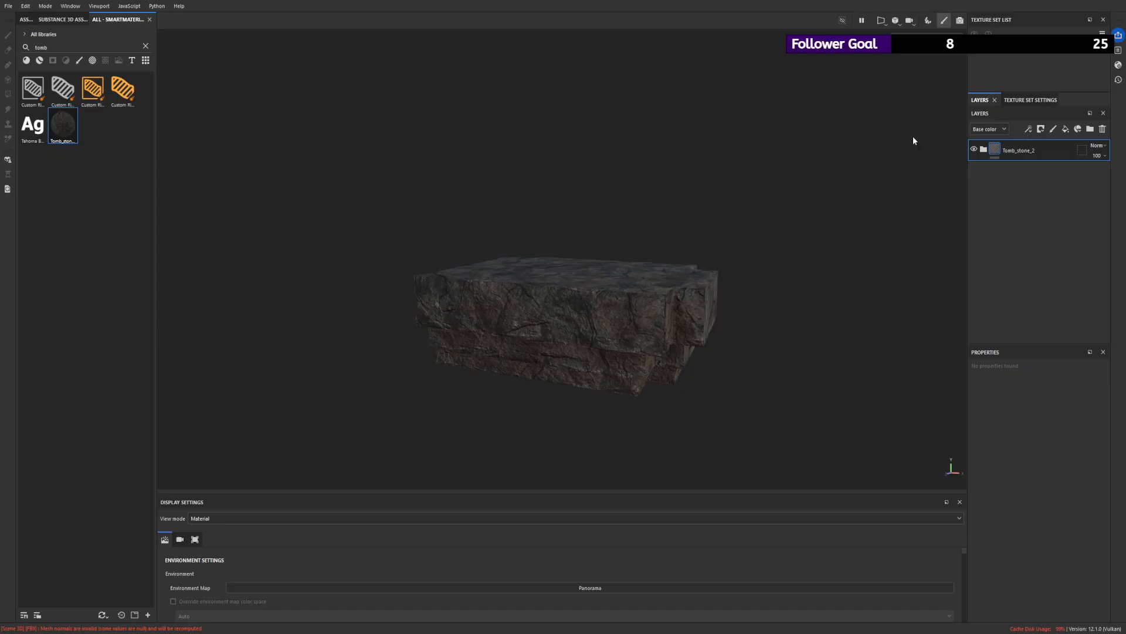
{"action": "left_click", "coordinate": [973, 148]}
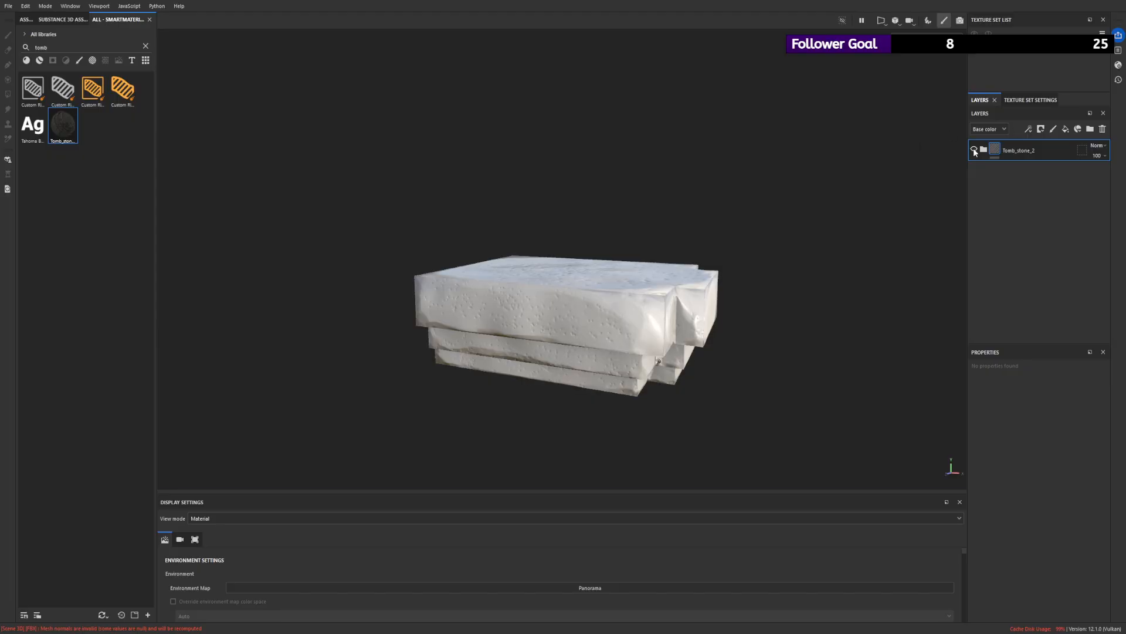
{"action": "left_click", "coordinate": [973, 148]}
{"action": "left_click_drag", "start_coordinate": [867, 206], "coordinate": [708, 206], "text": "alt"}
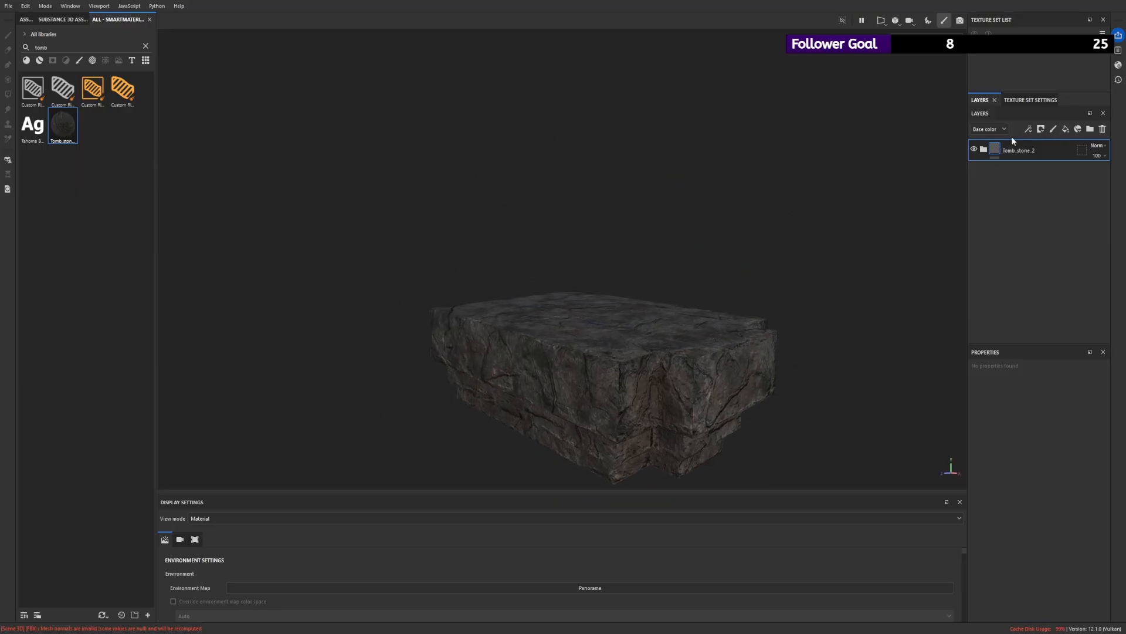
- Show the Stylized Black Ink Marble layer inside Tomb_stone_2 and fill its mask white over the stone block's tiers with Polygon Fill
{"action": "left_click", "coordinate": [983, 149]}
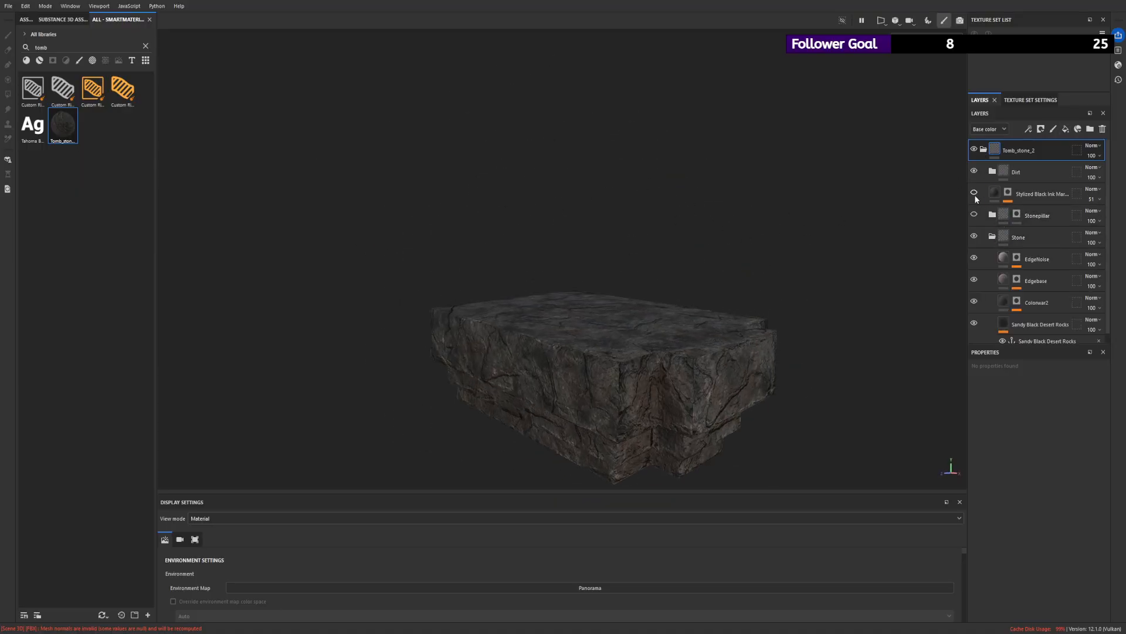
{"action": "left_click_drag", "start_coordinate": [763, 350], "coordinate": [810, 287], "text": "alt"}
{"action": "left_click", "coordinate": [1008, 192]}
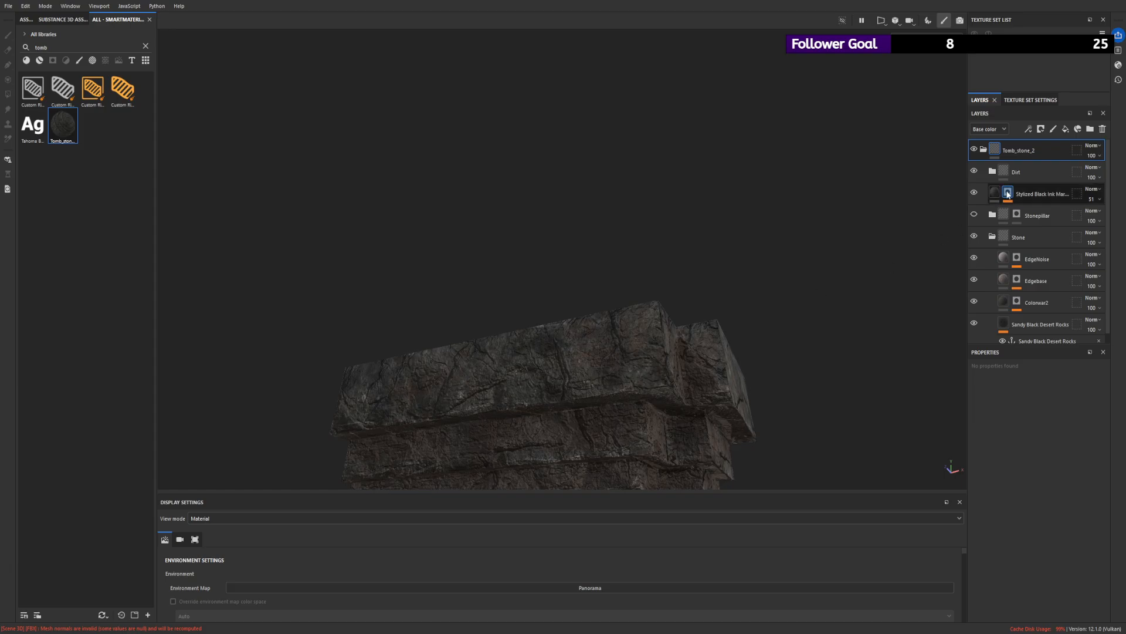
{"action": "left_click_drag", "start_coordinate": [666, 290], "coordinate": [738, 142], "text": "alt"}
{"action": "left_click", "coordinate": [9, 93]}
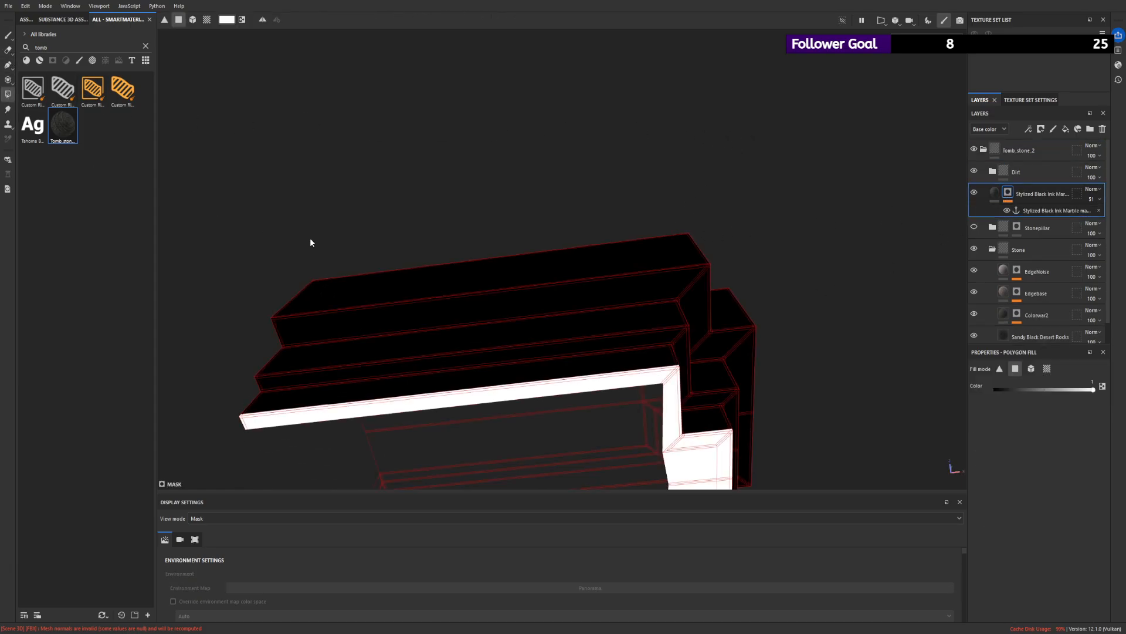
{"action": "left_click_drag", "start_coordinate": [311, 244], "coordinate": [249, 289], "text": "alt"}
{"action": "key", "text": "x"}
{"action": "left_click_drag", "start_coordinate": [260, 228], "coordinate": [707, 423]}
{"action": "key", "text": "x"}
{"action": "left_click_drag", "start_coordinate": [359, 298], "coordinate": [789, 319]}
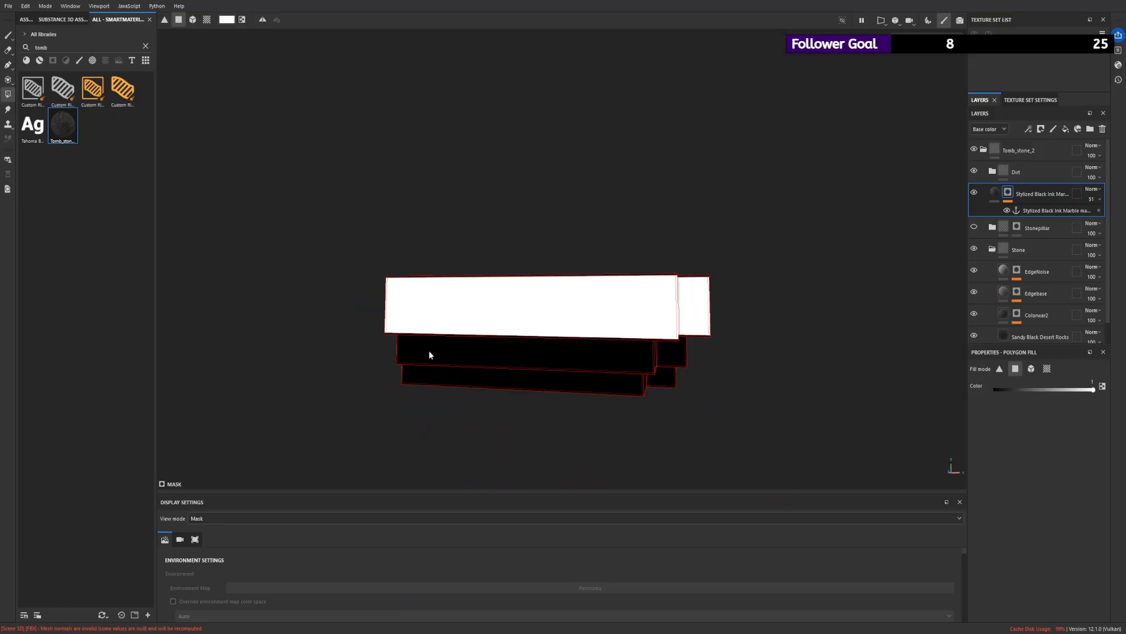
{"action": "left_click_drag", "start_coordinate": [380, 342], "coordinate": [747, 353]}
{"action": "left_click_drag", "start_coordinate": [545, 347], "coordinate": [721, 373], "text": "alt"}
{"action": "mouse_move", "coordinate": [760, 364]}
{"action": "left_mouse_down", "text": "alt"}
{"action": "mouse_move", "coordinate": [420, 356]}
{"action": "mouse_move", "coordinate": [693, 361]}
{"action": "mouse_move", "coordinate": [679, 327]}
{"action": "mouse_move", "coordinate": [755, 358]}
{"action": "left_mouse_up", "text": "alt"}
- Compare the stone block with the Stylized Black Ink Marble layer hidden and shown
{"action": "left_click", "coordinate": [994, 192]}
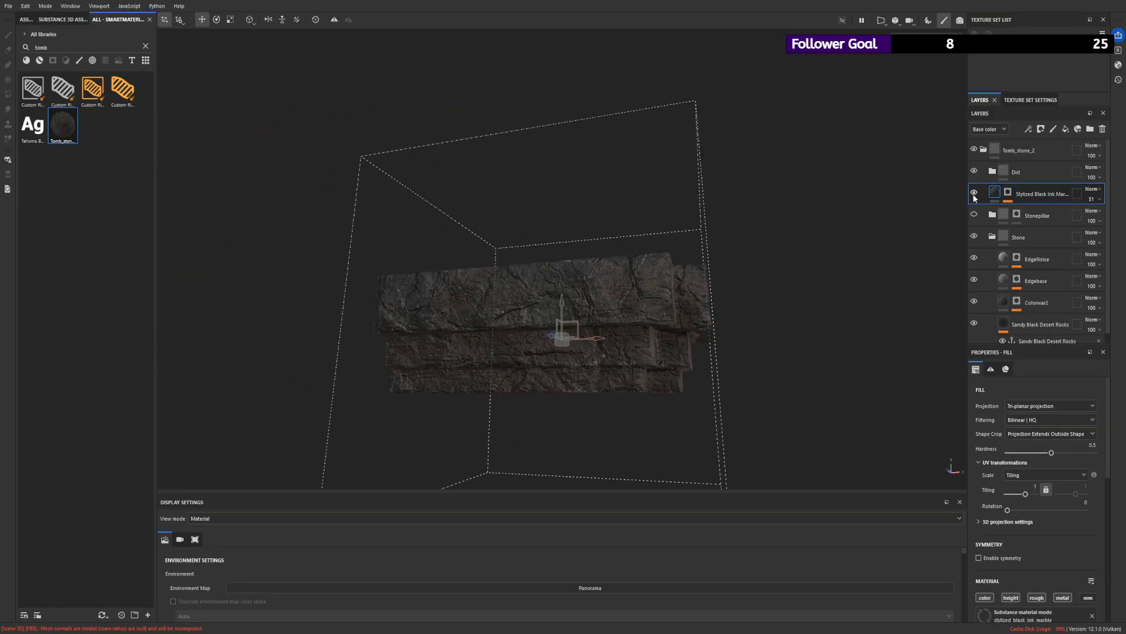
{"action": "left_click_drag", "start_coordinate": [745, 243], "coordinate": [596, 249], "text": "alt"}
{"action": "left_click", "coordinate": [974, 192]}
{"action": "left_click", "coordinate": [974, 192]}
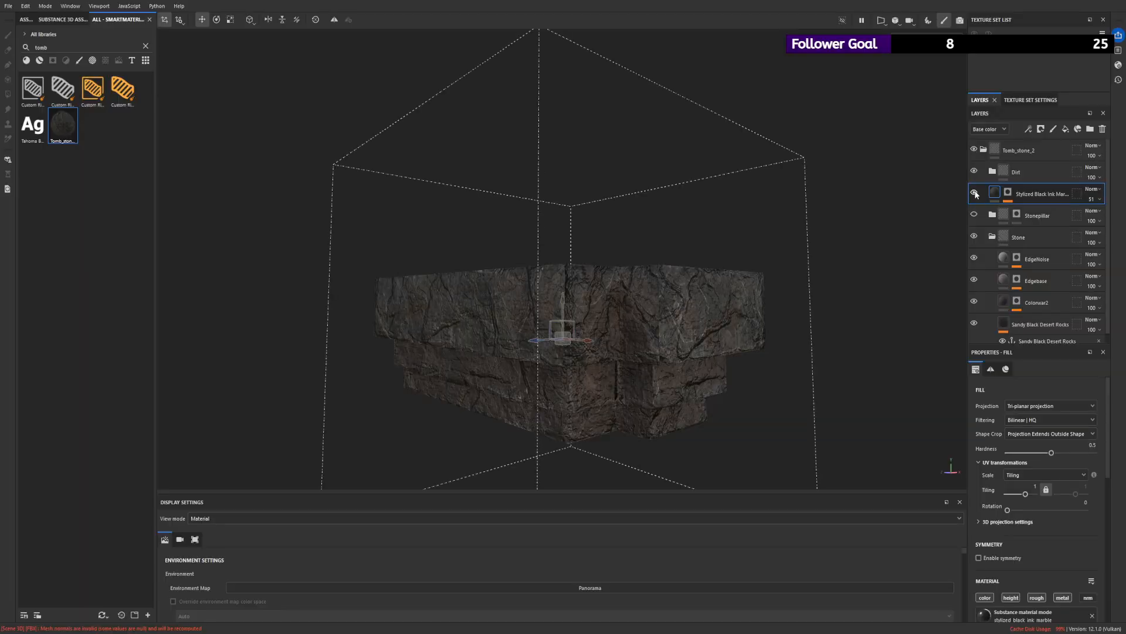
{"action": "left_click", "coordinate": [975, 192]}
{"action": "left_click", "coordinate": [975, 193]}
{"action": "left_click_drag", "start_coordinate": [816, 228], "coordinate": [851, 252], "text": "alt"}
- Set the Stylized Black Ink Marble layer's veins color to dark brown and its marble rock density to 0.44
{"action": "left_click", "coordinate": [1008, 192]}
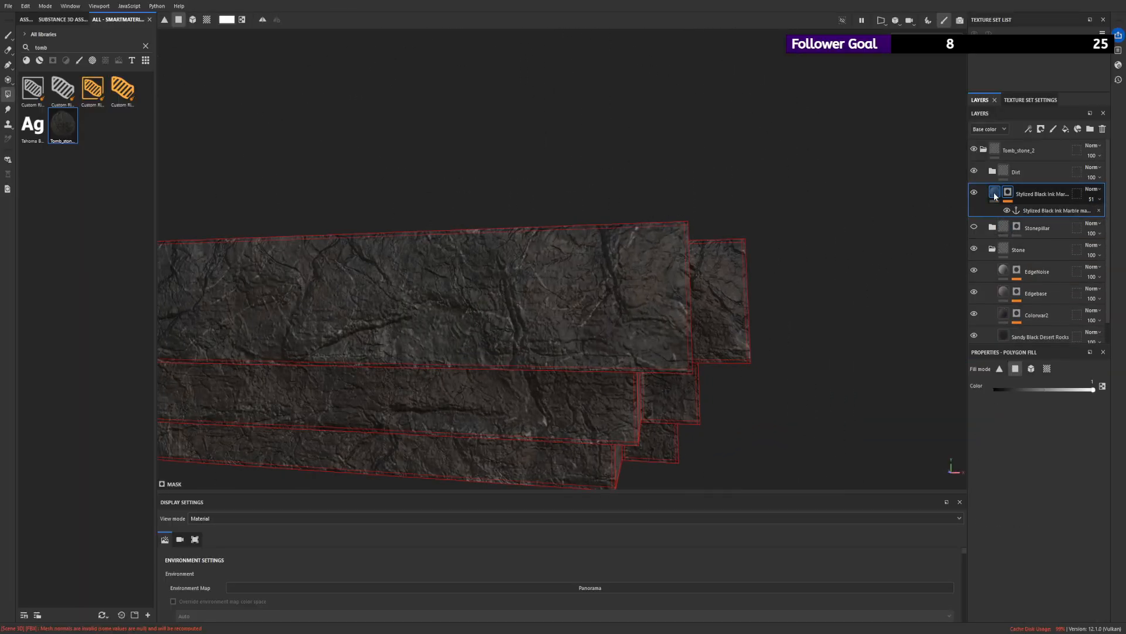
{"action": "left_click", "coordinate": [995, 192]}
{"action": "scroll", "coordinate": [1008, 510], "scroll_direction": "down", "scroll_amount": 5}
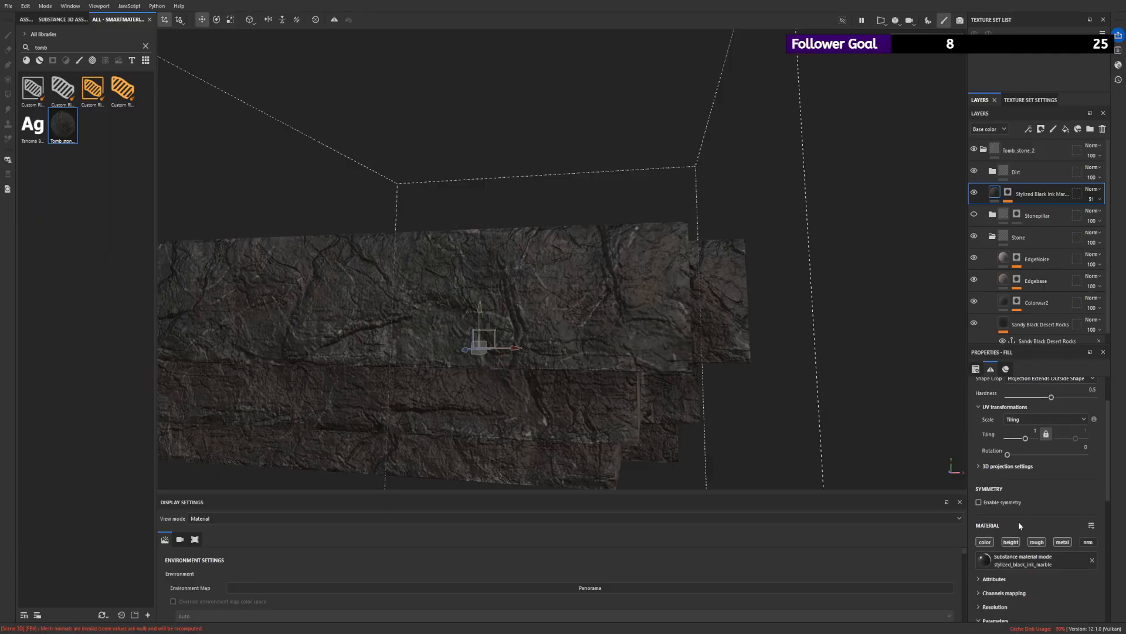
{"action": "scroll", "coordinate": [1049, 483], "scroll_direction": "down", "scroll_amount": 4}
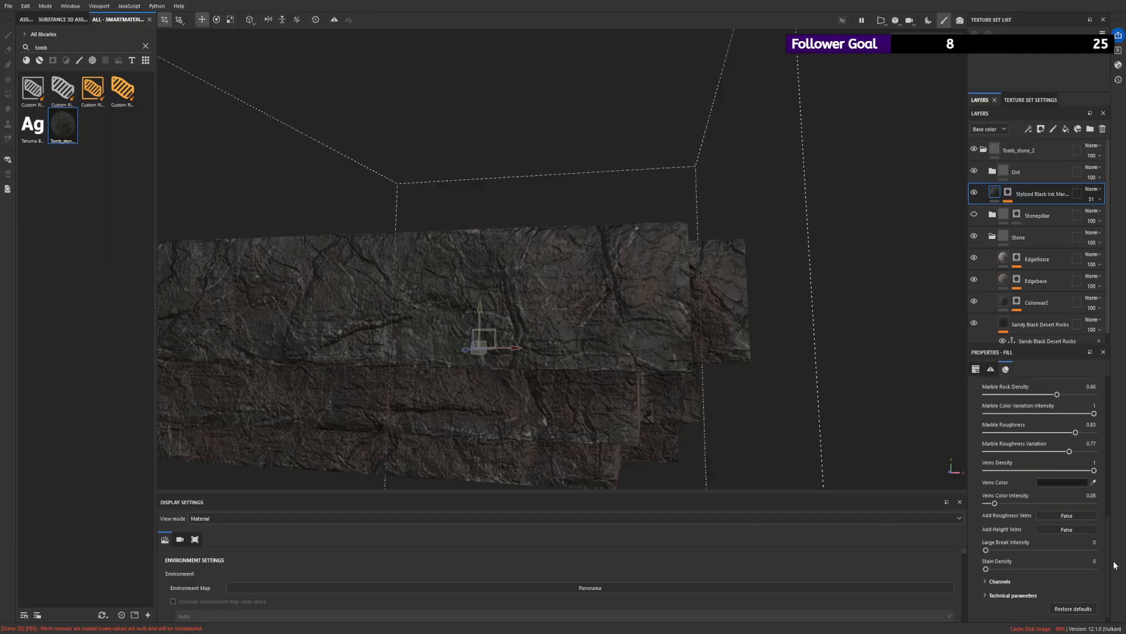
{"action": "left_click_drag", "start_coordinate": [953, 561], "coordinate": [1023, 569]}
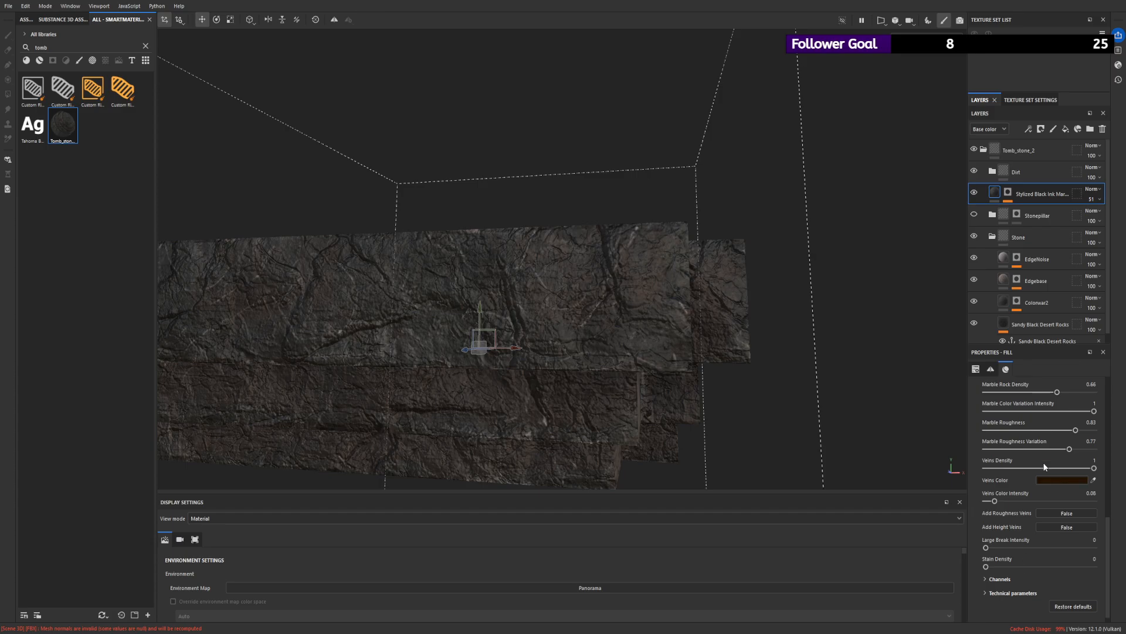
{"action": "scroll", "coordinate": [1031, 458], "scroll_direction": "up", "scroll_amount": 3}
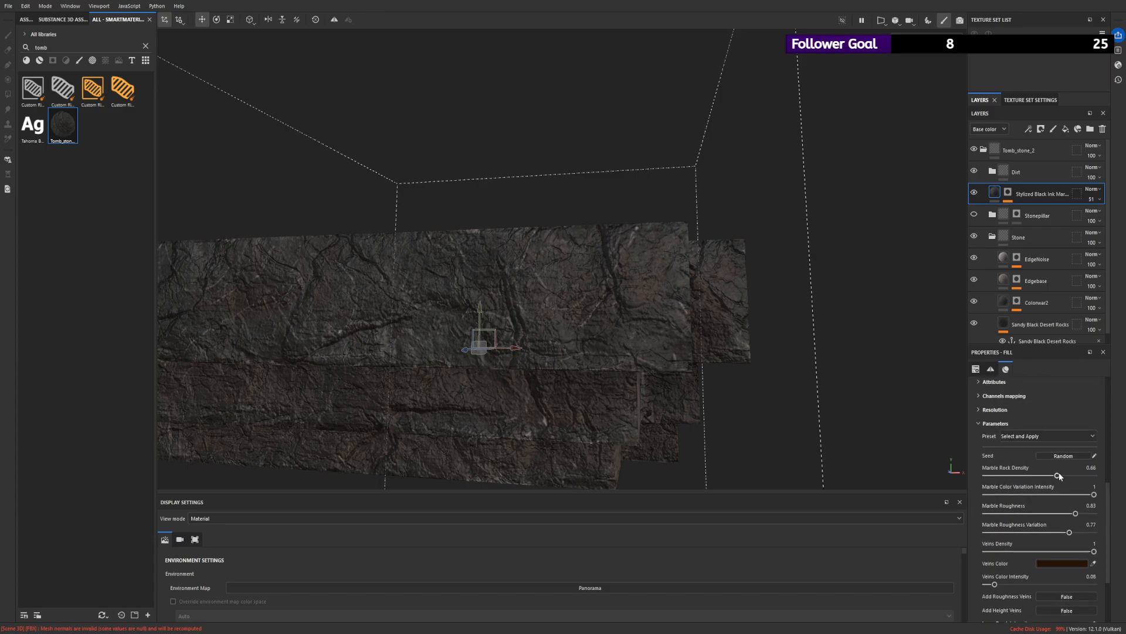
{"action": "left_click_drag", "start_coordinate": [1018, 479], "coordinate": [1034, 476]}
{"action": "left_click_drag", "start_coordinate": [712, 364], "coordinate": [869, 235], "text": "alt"}
{"action": "key", "text": "ctrl+z"}
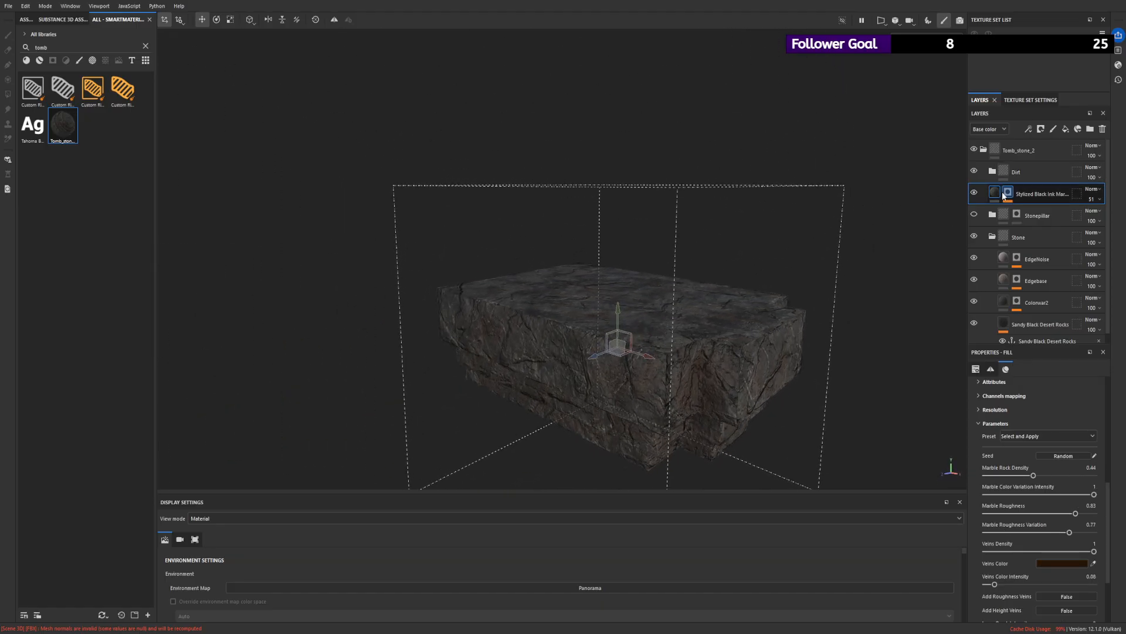
- Expand the Dirt folder inside Tomb_stone_2, select the Tomb_stone_2 folder, and save the project
{"action": "left_click", "coordinate": [992, 171]}
{"action": "left_click", "coordinate": [996, 150]}
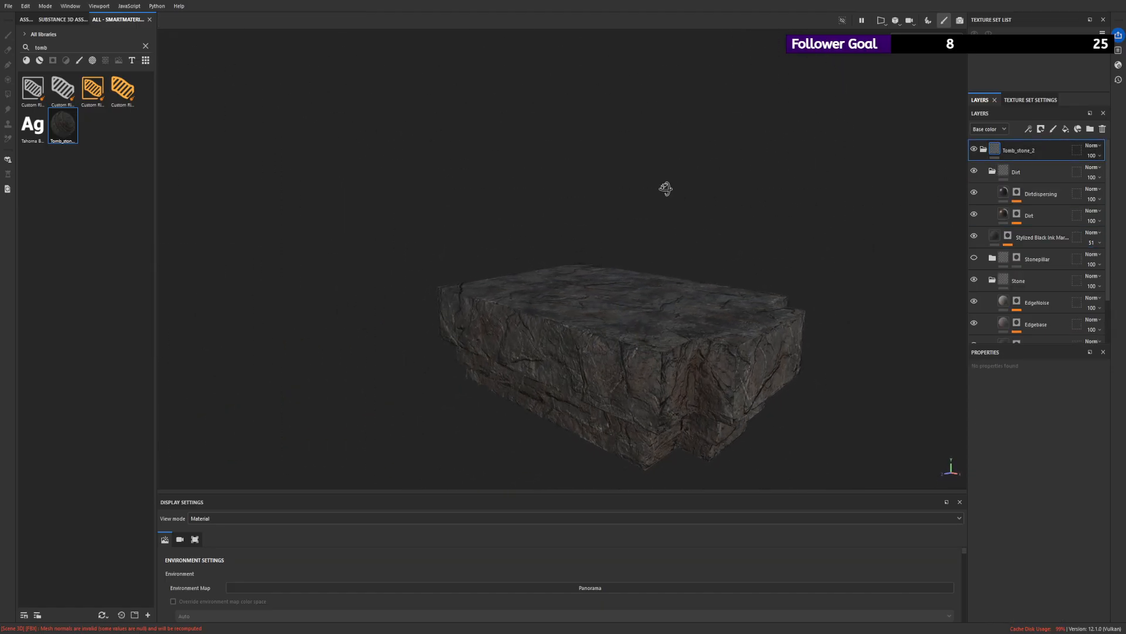
{"action": "left_click_drag", "start_coordinate": [666, 188], "coordinate": [505, 175], "text": "alt"}
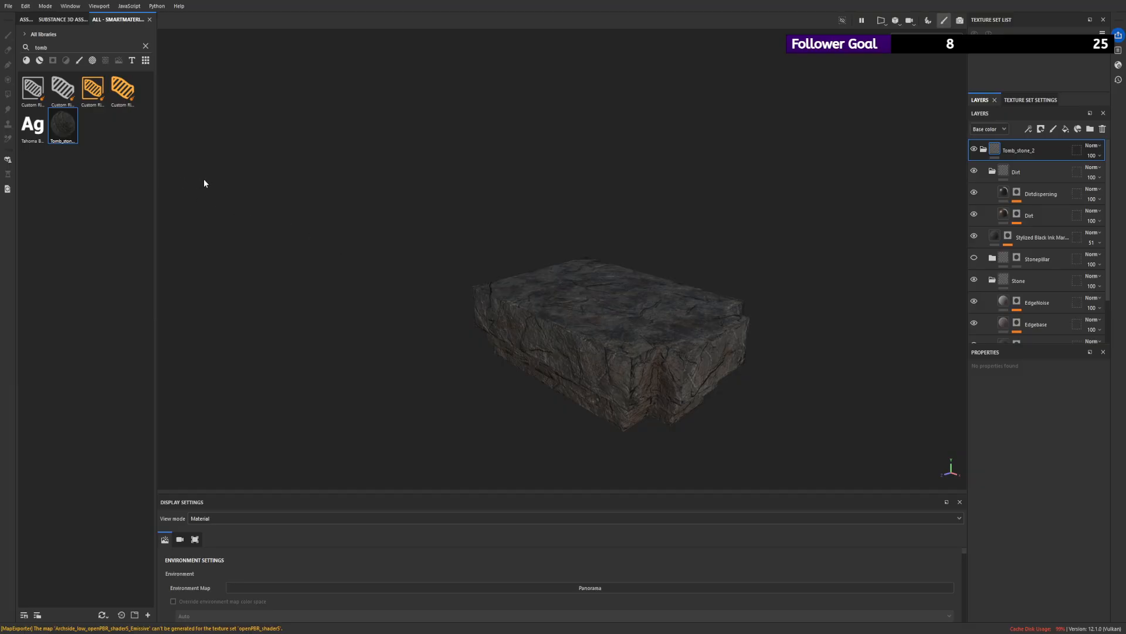
{"action": "key", "text": "ctrl+s"}
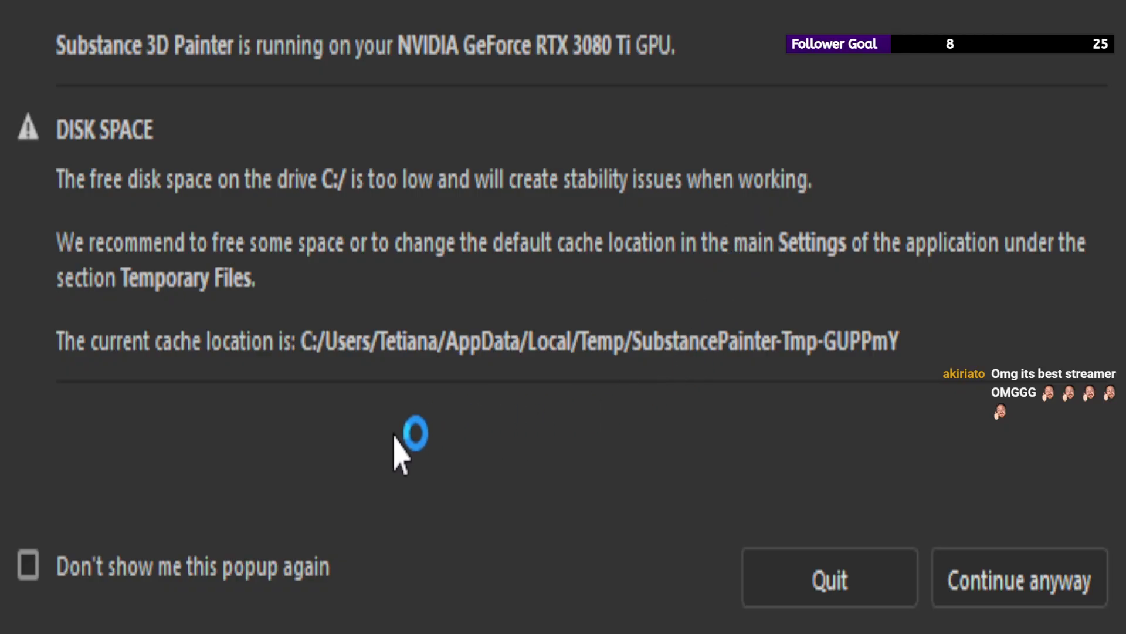
- Continue past the low disk space warning while Substance 3D Painter starts up
{"action": "left_click", "coordinate": [994, 593]}
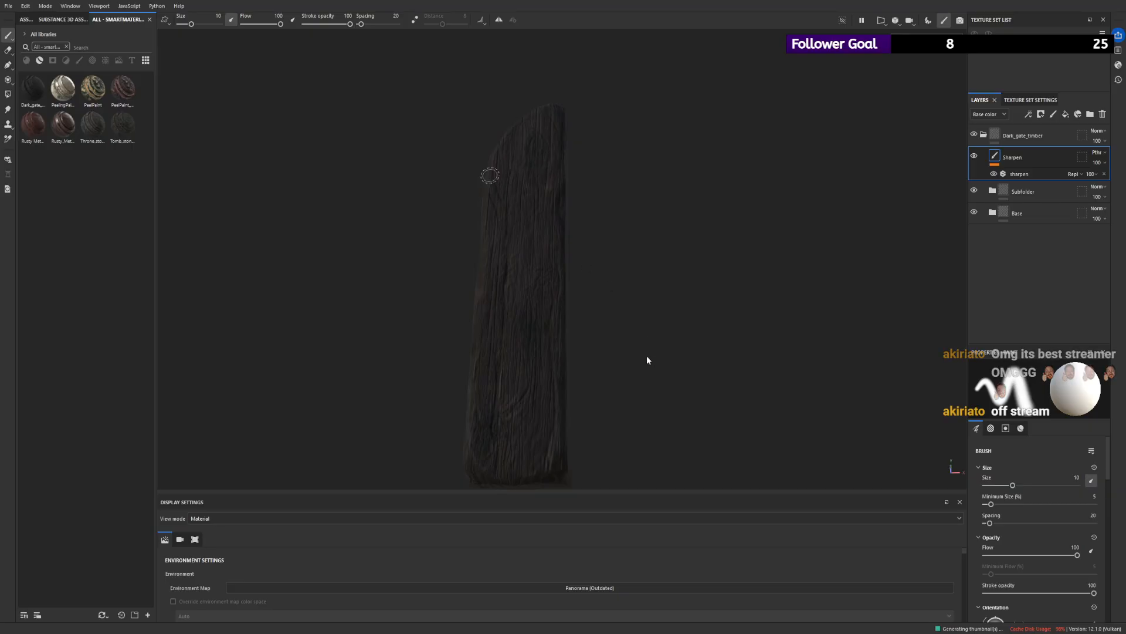
- Inspect the dark timber plank from several angles and compare it with the Base folder hidden and shown
{"action": "mouse_move", "coordinate": [637, 356]}
{"action": "left_mouse_down", "text": "alt"}
{"action": "mouse_move", "coordinate": [571, 319]}
{"action": "mouse_move", "coordinate": [619, 311]}
{"action": "mouse_move", "coordinate": [598, 294]}
{"action": "left_mouse_up", "text": "alt"}
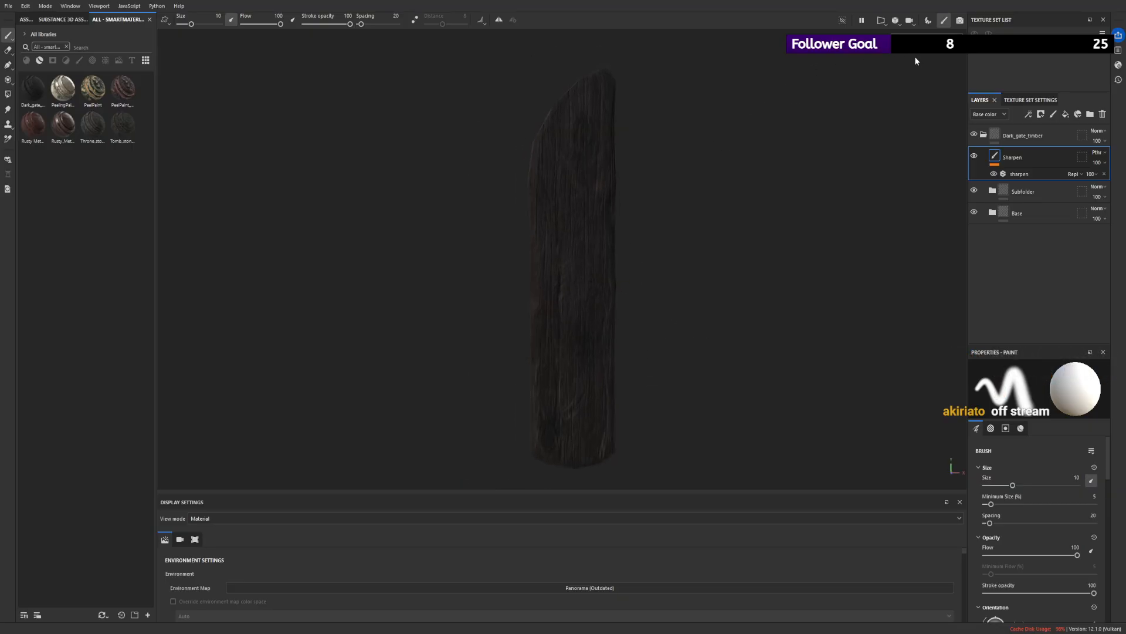
{"action": "right_click_drag", "start_coordinate": [645, 197], "coordinate": [291, 297], "text": "alt"}
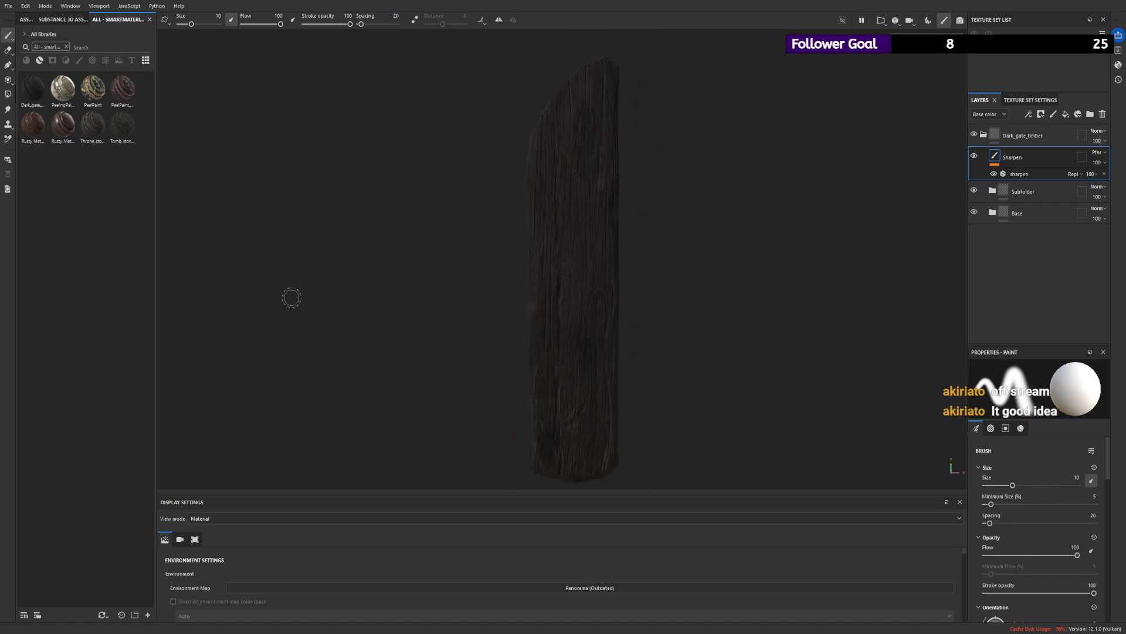
{"action": "left_click_drag", "start_coordinate": [543, 265], "coordinate": [571, 259], "text": "alt"}
{"action": "left_click", "coordinate": [975, 212]}
{"action": "left_click", "coordinate": [975, 211]}
- Expand the Base folder inside Dark_gate_timber and set the Colorvar layer's base color to a muted dark reddish brown
{"action": "left_click", "coordinate": [992, 213]}
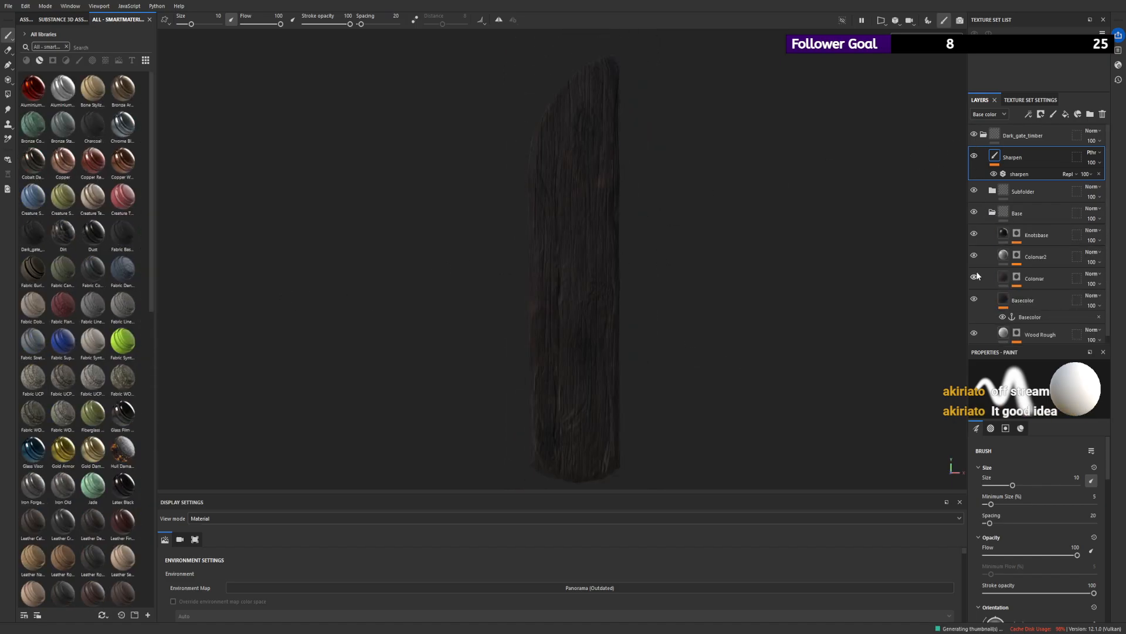
{"action": "left_click", "coordinate": [975, 298]}
{"action": "left_click", "coordinate": [975, 298]}
{"action": "left_click", "coordinate": [1004, 278]}
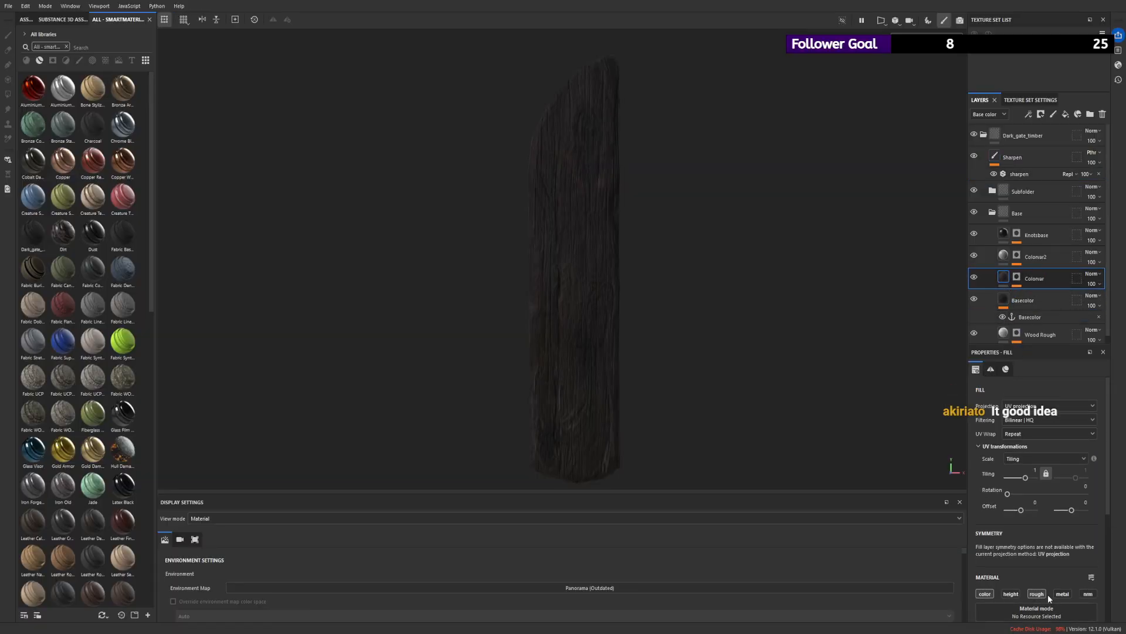
{"action": "scroll", "coordinate": [1049, 590], "scroll_direction": "down", "scroll_amount": 3}
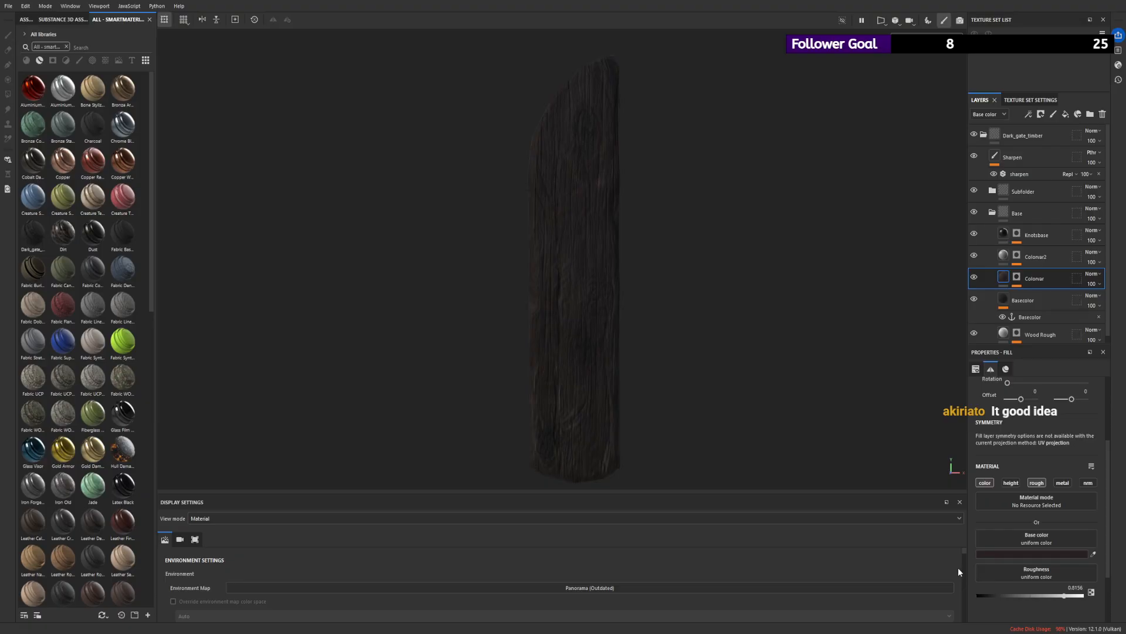
{"action": "left_click_drag", "start_coordinate": [958, 567], "coordinate": [956, 556]}
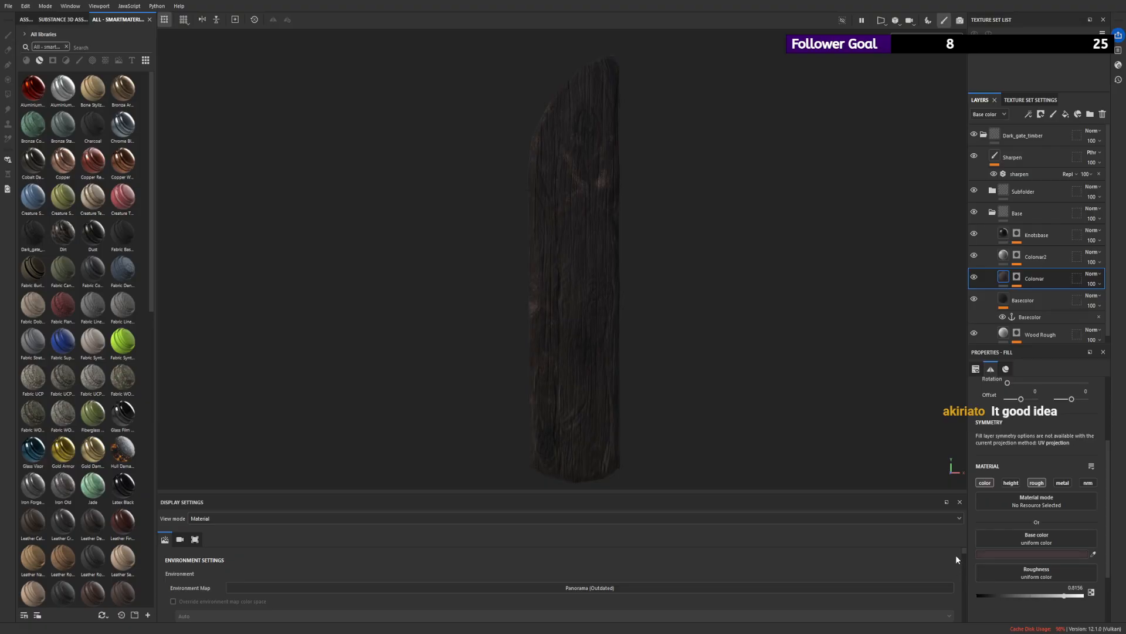
- Set the Basecolor layer's base color to near-black and the Colorvar2 layer's base color to pale pink
{"action": "left_click", "coordinate": [995, 305]}
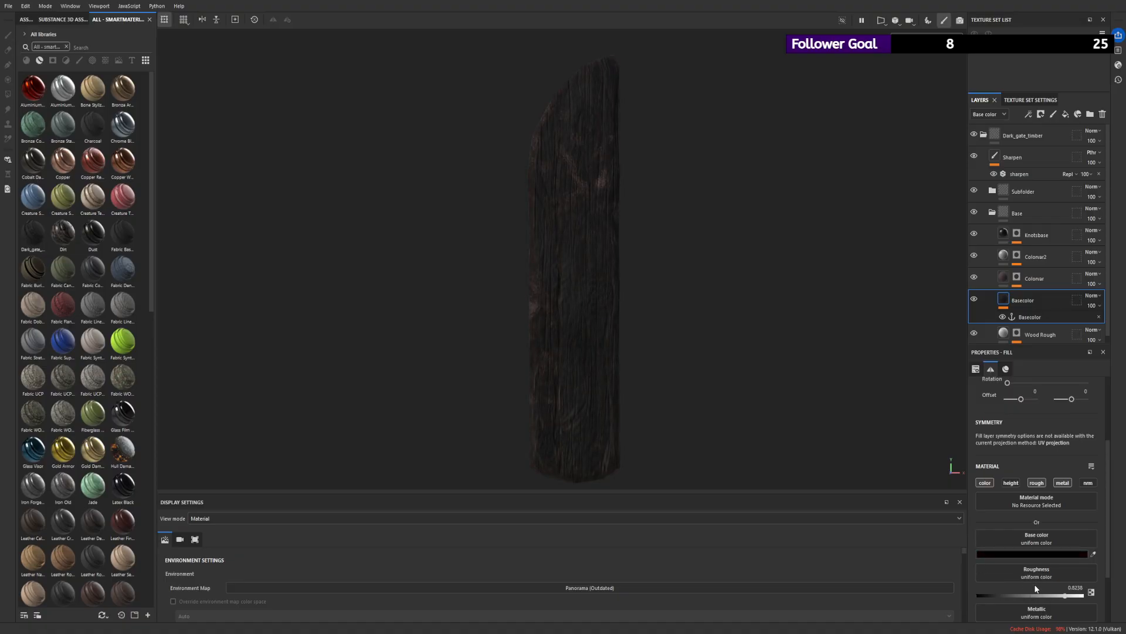
{"action": "scroll", "coordinate": [1027, 325], "scroll_direction": "down", "scroll_amount": 1}
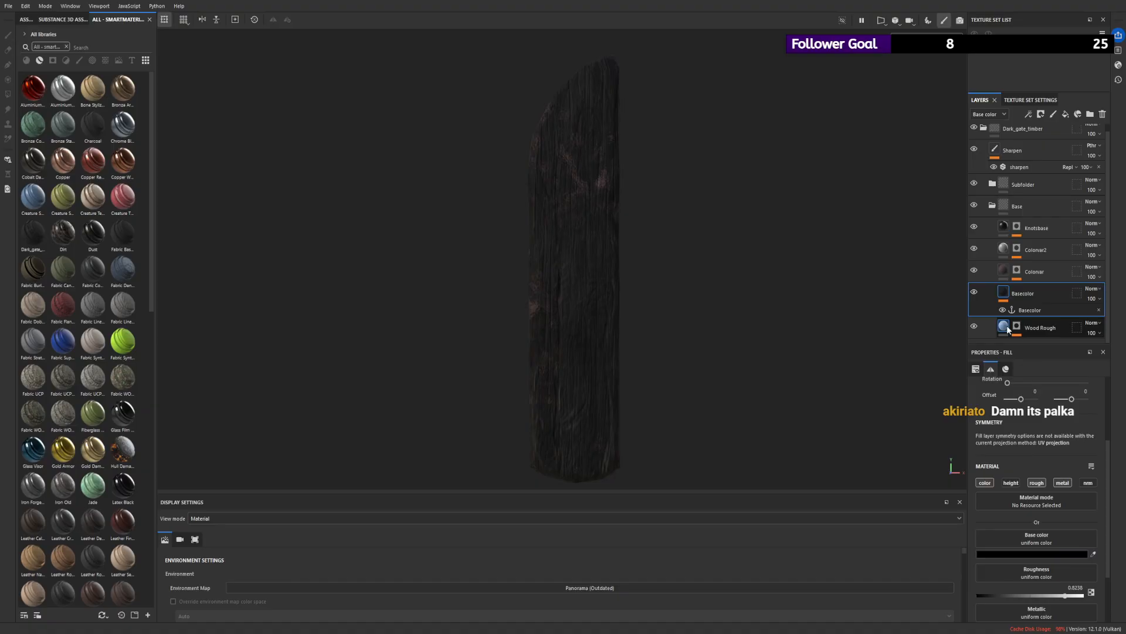
{"action": "left_click", "coordinate": [1035, 250]}
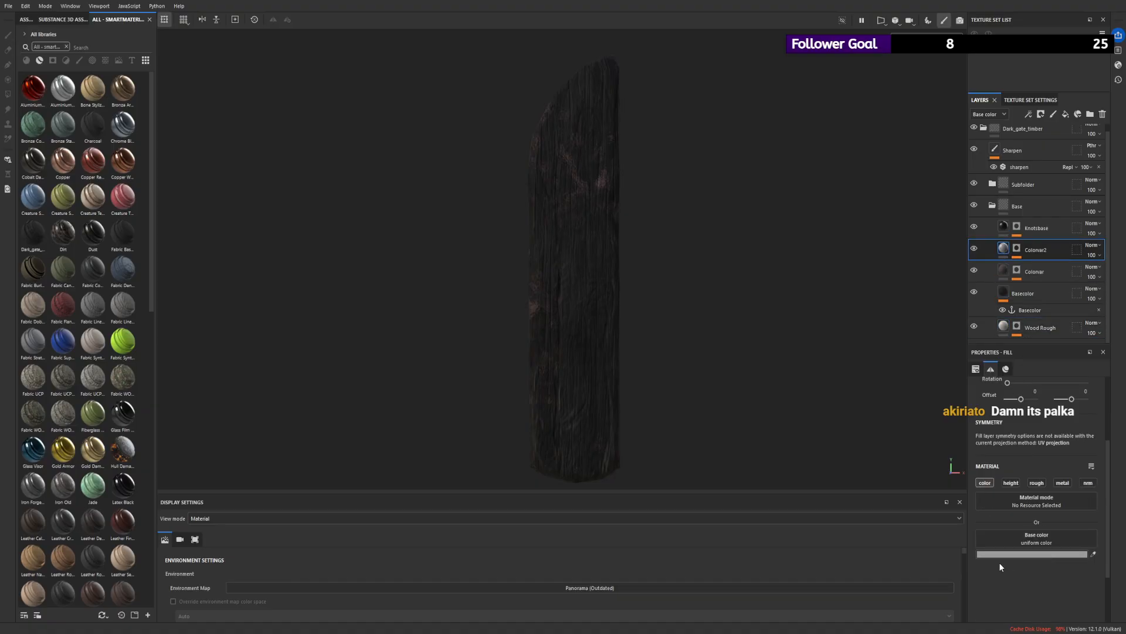
{"action": "mouse_move", "coordinate": [939, 518]}
{"action": "left_mouse_down"}
{"action": "mouse_move", "coordinate": [957, 491]}
{"action": "mouse_move", "coordinate": [950, 500]}
{"action": "left_mouse_up"}
{"action": "left_click", "coordinate": [949, 495]}
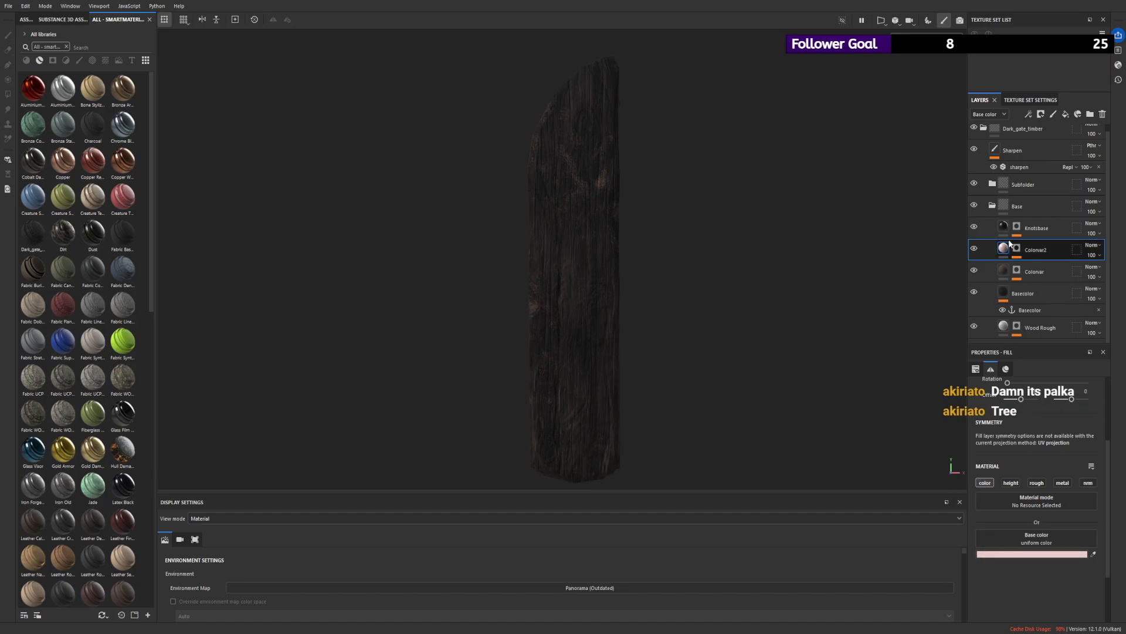
- Set the Knotsbase layer's base color to a near-black red and the Basecolor layer's base color to dark reddish brown
{"action": "left_click", "coordinate": [1044, 229]}
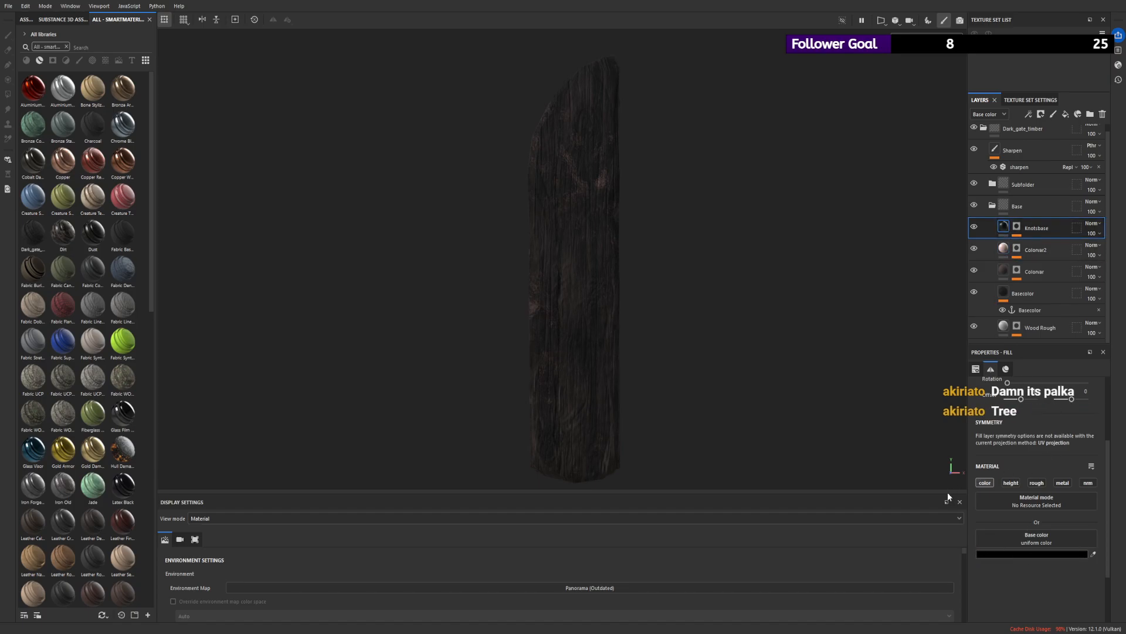
{"action": "left_click_drag", "start_coordinate": [1029, 577], "coordinate": [1026, 561]}
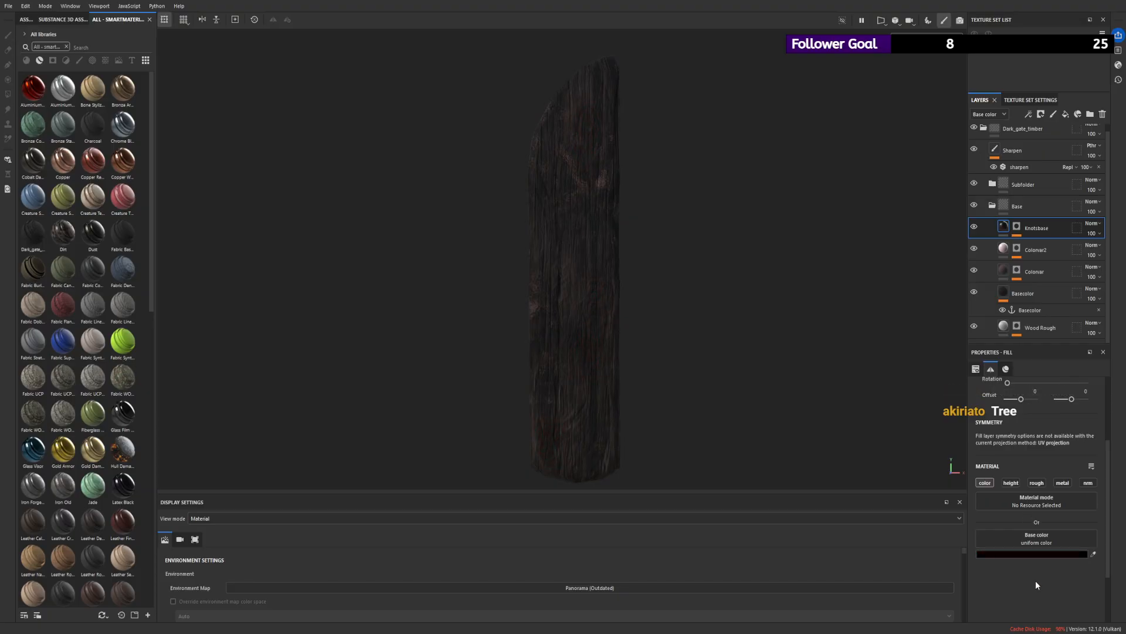
{"action": "left_click", "coordinate": [1012, 290]}
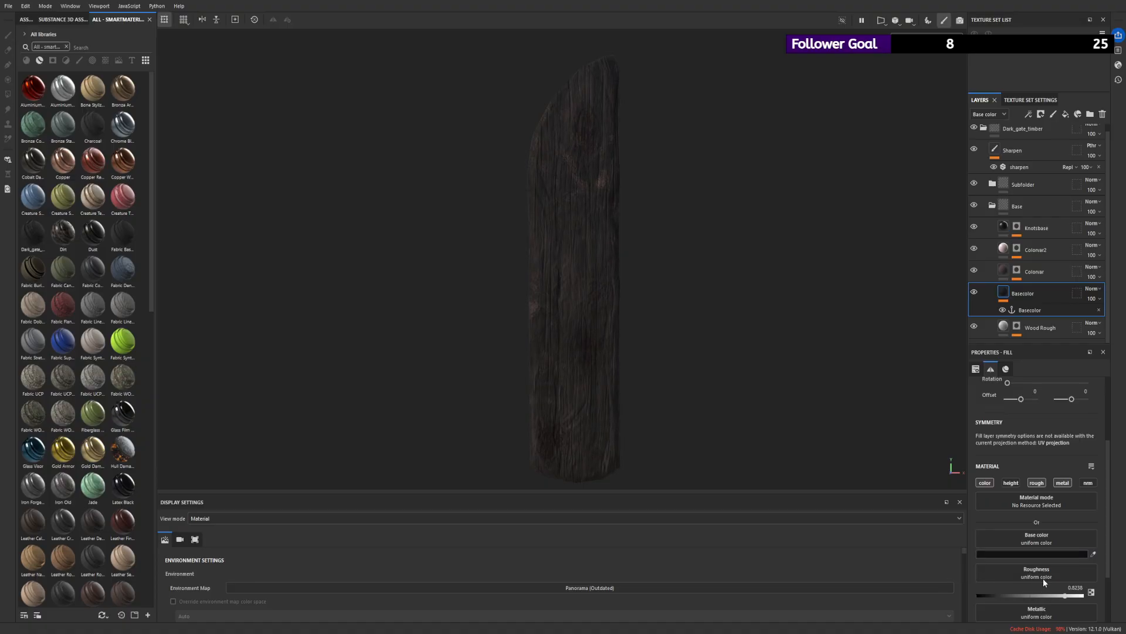
{"action": "mouse_move", "coordinate": [959, 568]}
{"action": "left_mouse_down"}
{"action": "mouse_move", "coordinate": [1054, 582]}
{"action": "mouse_move", "coordinate": [934, 569]}
{"action": "mouse_move", "coordinate": [945, 574]}
{"action": "left_mouse_up"}
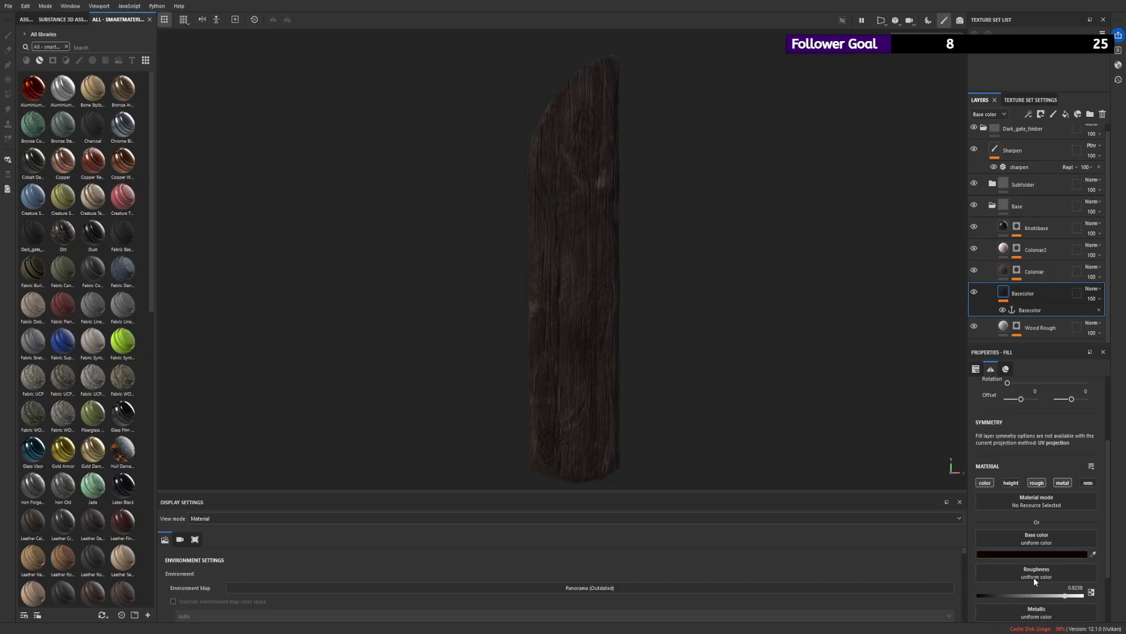
{"action": "left_click_drag", "start_coordinate": [745, 348], "coordinate": [745, 312], "text": "alt"}
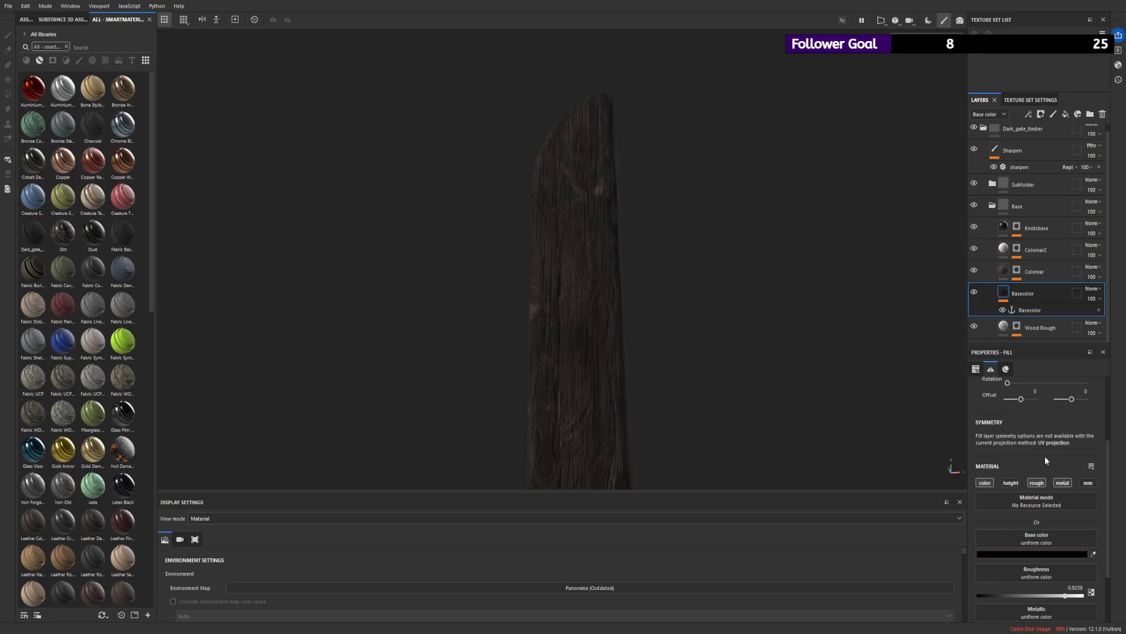
{"action": "left_click_drag", "start_coordinate": [763, 405], "coordinate": [759, 372], "text": "alt"}
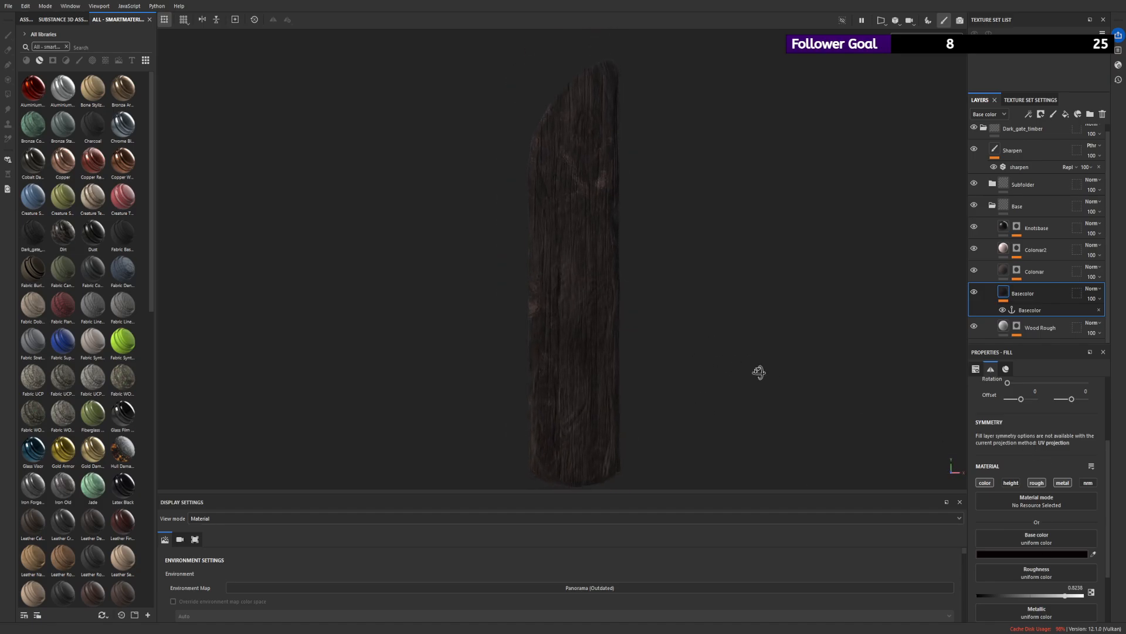
{"action": "right_click_drag", "start_coordinate": [758, 372], "coordinate": [615, 342], "text": "alt"}
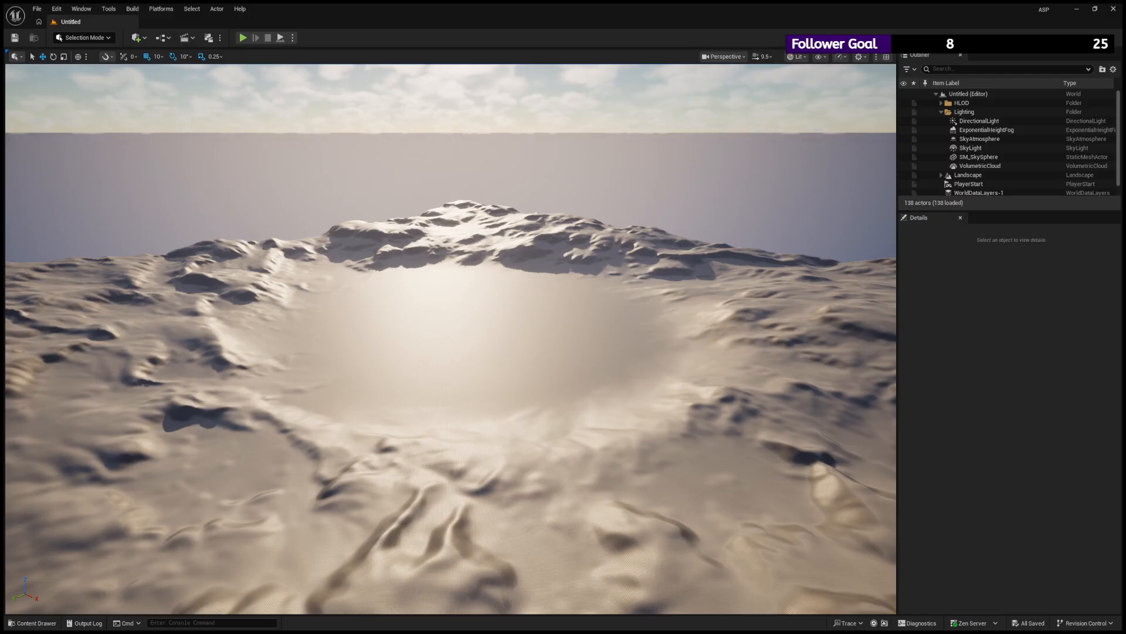
- Switch to Unreal Editor and open the testmap level from the project's Content folder
{"action": "key", "text": "ctrl+space"}
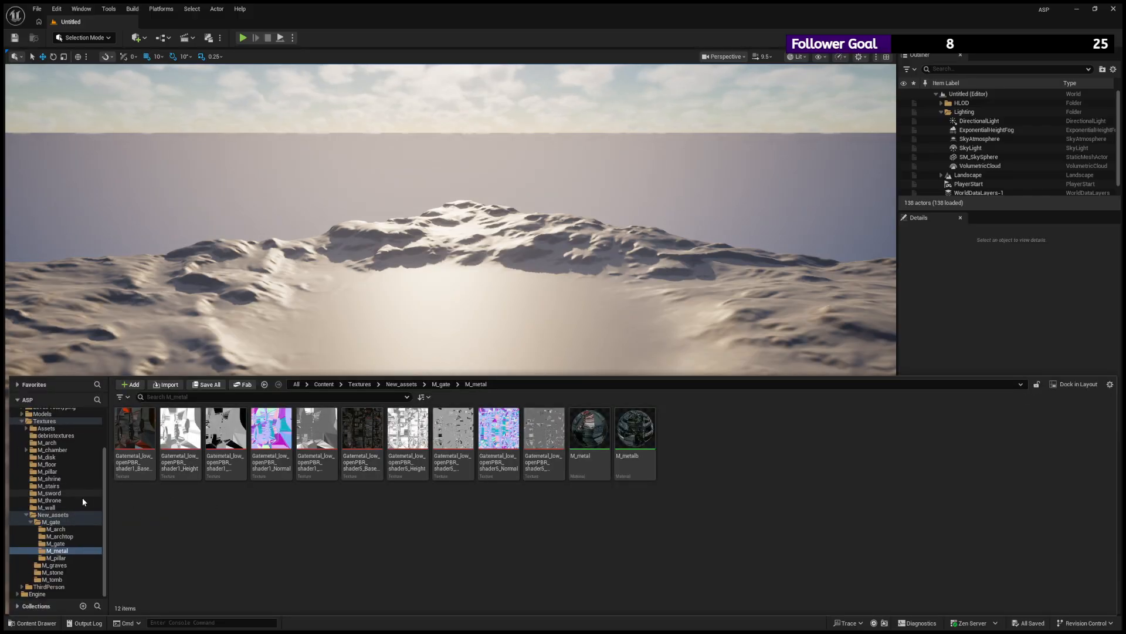
{"action": "scroll", "coordinate": [76, 440], "scroll_direction": "up", "scroll_amount": 3}
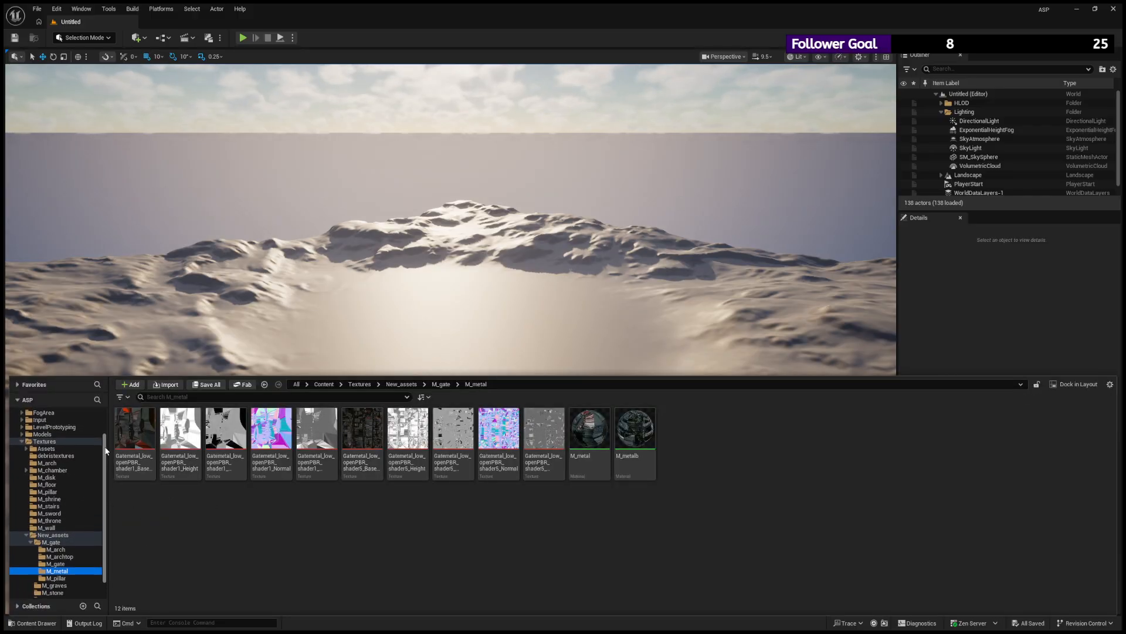
{"action": "scroll", "coordinate": [54, 421], "scroll_direction": "up", "scroll_amount": 2}
{"action": "left_click", "coordinate": [54, 421]}
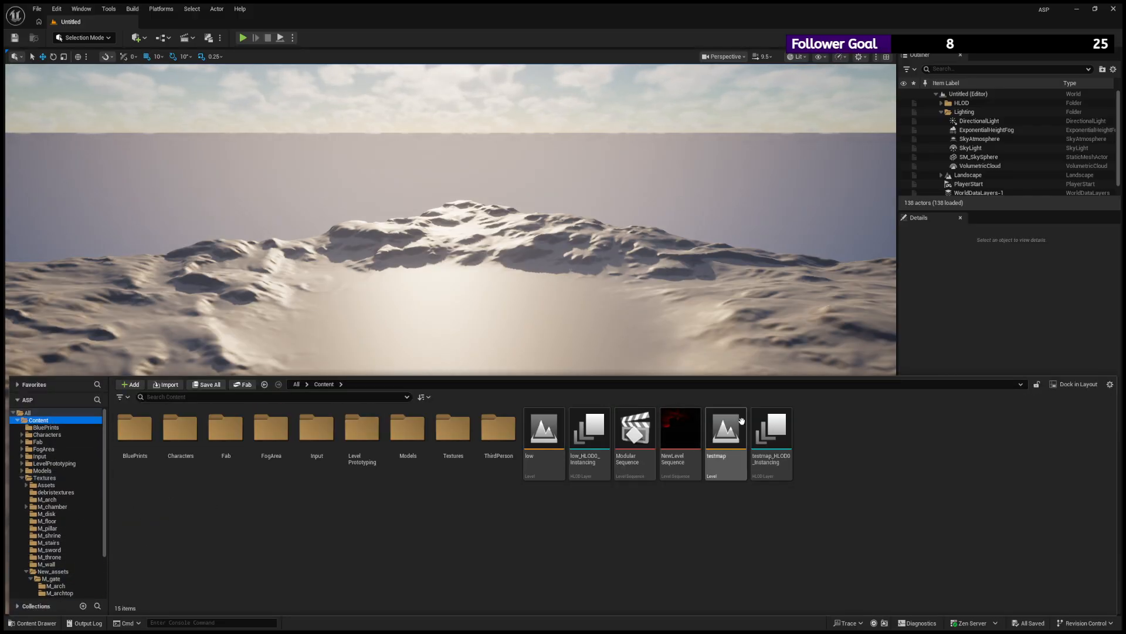
{"action": "left_click", "coordinate": [741, 421]}
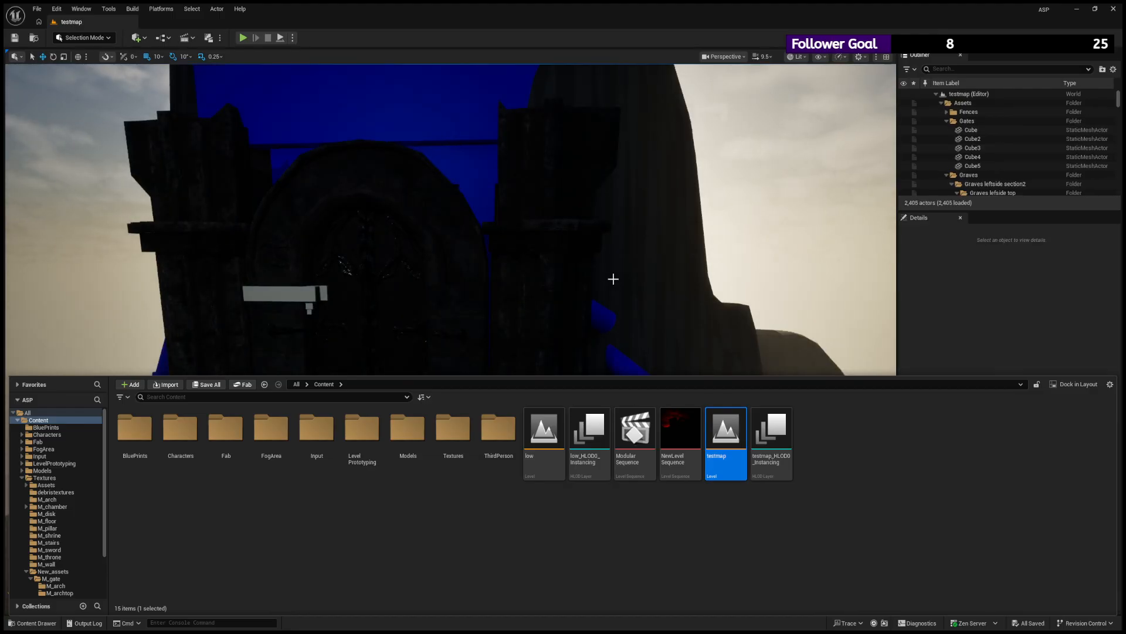
- Select and frame the gate's metalwork, Gatemetal_low2, and view the whole gate around it
{"action": "left_click", "coordinate": [385, 302]}
{"action": "key", "text": "f"}
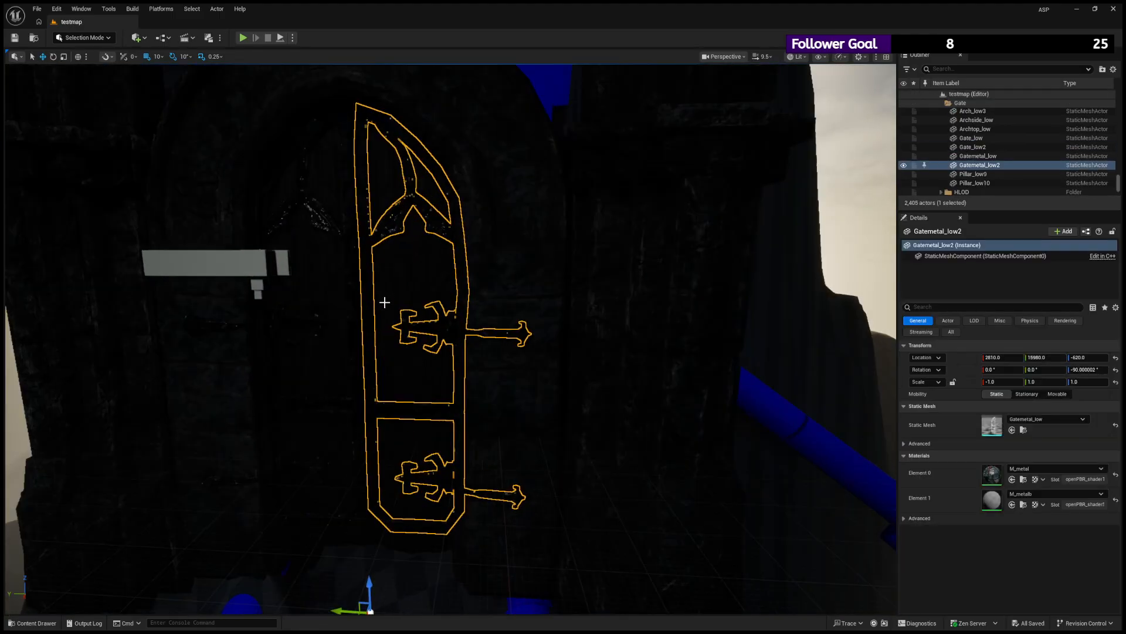
{"action": "scroll", "coordinate": [385, 302], "scroll_direction": "down", "scroll_amount": 5}
{"action": "left_click_drag", "start_coordinate": [385, 301], "coordinate": [425, 299], "text": "alt"}
{"action": "key", "text": "w"}
{"action": "right_click_drag", "start_coordinate": [364, 362], "coordinate": [364, 362]}
{"action": "key", "text": "s"}
- Open the M_gate texture folder inside Textures/New_assets/M_gate
{"action": "left_click", "coordinate": [32, 623]}
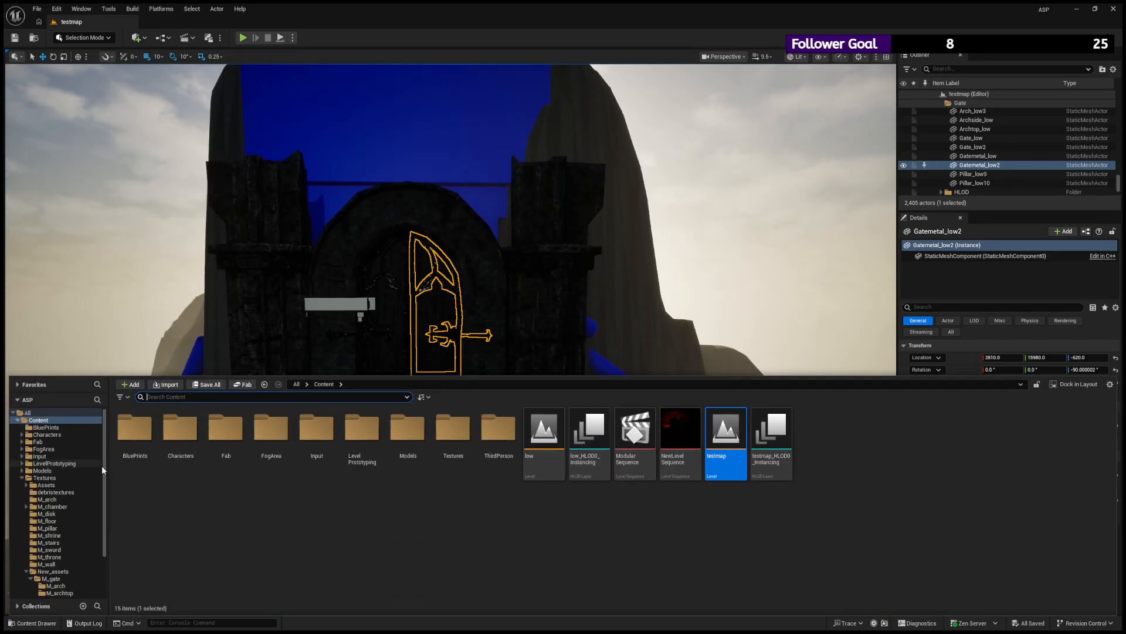
{"action": "scroll", "coordinate": [101, 469], "scroll_direction": "down", "scroll_amount": 3}
{"action": "left_click", "coordinate": [61, 520]}
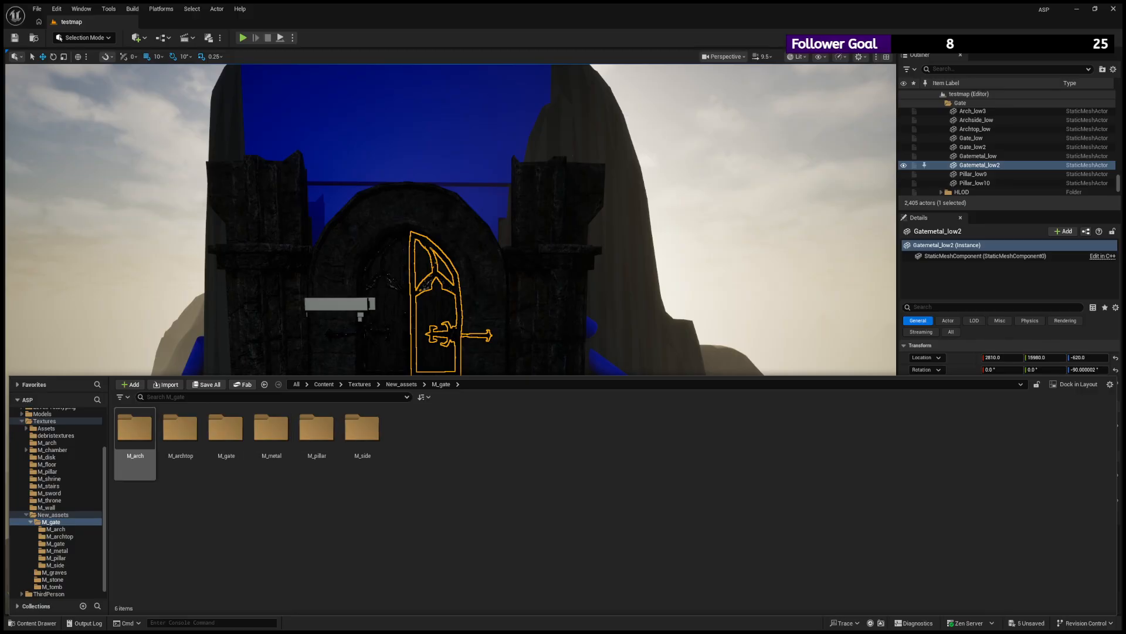
{"action": "left_click", "coordinate": [271, 431]}
{"action": "left_click", "coordinate": [225, 430]}
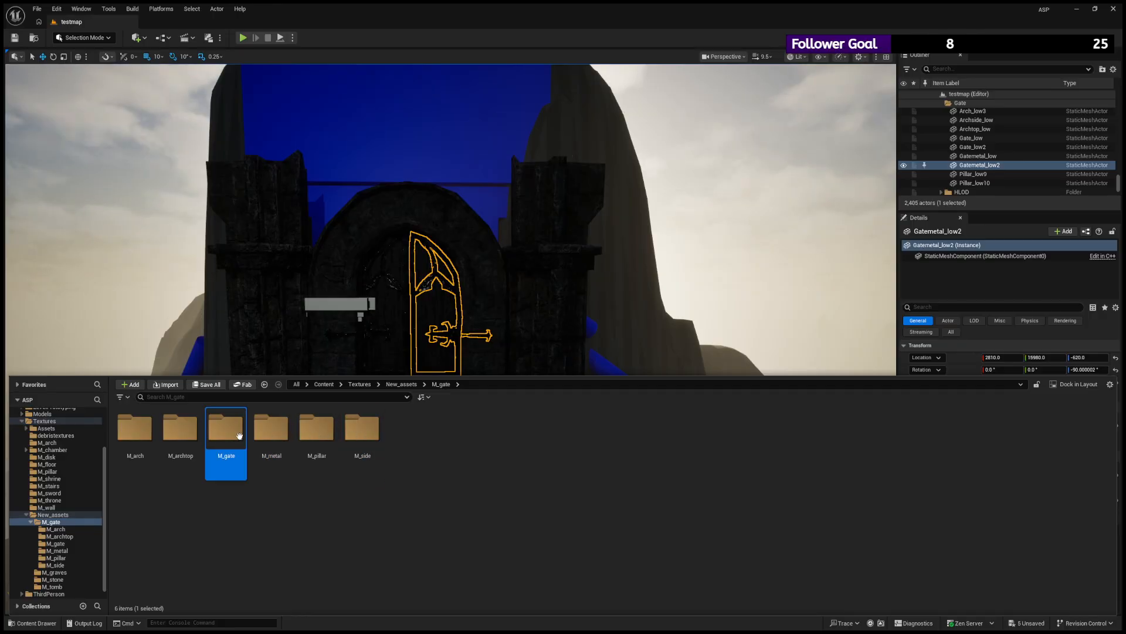
{"action": "double_click", "coordinate": [225, 429]}
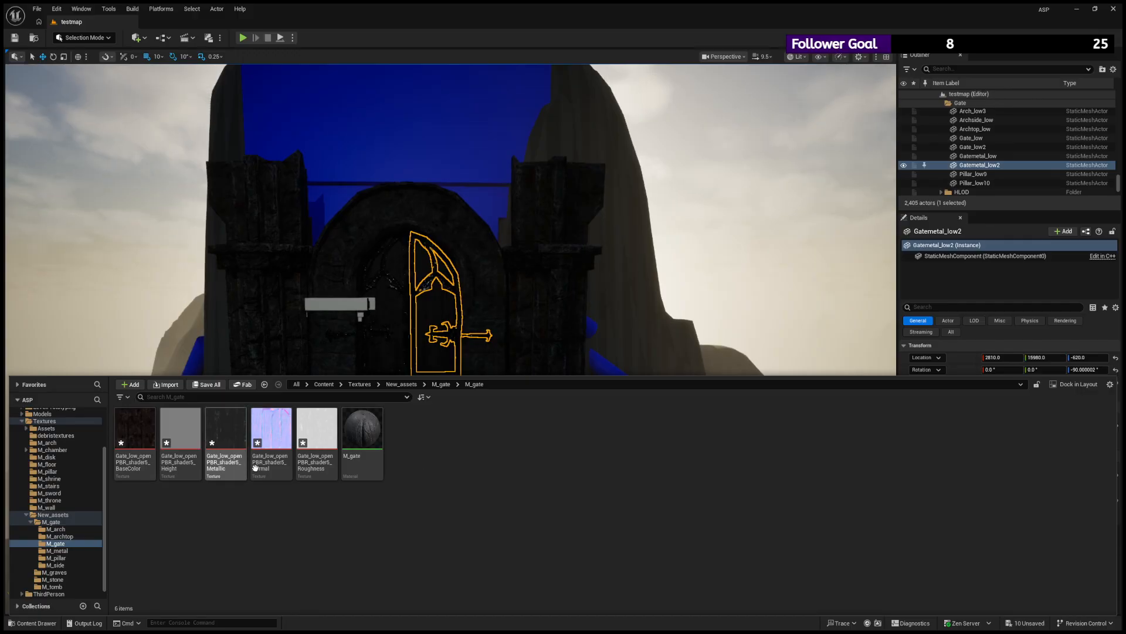
- Examine the gate doors and the surrounding stonework in the level from the front and from an angle
{"action": "right_click_drag", "start_coordinate": [415, 294], "coordinate": [469, 287]}
{"action": "key", "text": "w"}
{"action": "key", "text": "s"}
{"action": "mouse_move", "coordinate": [469, 288]}
{"action": "left_mouse_down", "text": "alt"}
{"action": "mouse_move", "coordinate": [449, 294]}
{"action": "mouse_move", "coordinate": [460, 302]}
{"action": "mouse_move", "coordinate": [416, 300]}
{"action": "mouse_move", "coordinate": [487, 299]}
{"action": "mouse_move", "coordinate": [460, 298]}
{"action": "left_mouse_up", "text": "alt"}
{"action": "scroll", "coordinate": [460, 302], "scroll_direction": "down", "scroll_amount": 3}
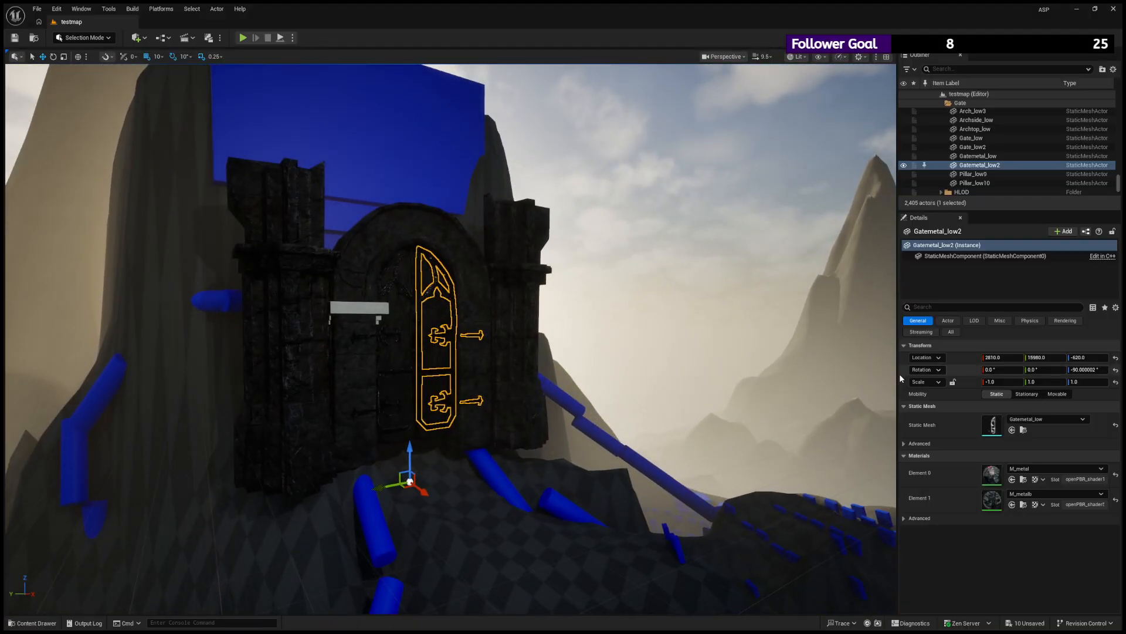
{"action": "mouse_move", "coordinate": [521, 259]}
{"action": "left_mouse_down", "text": "alt"}
{"action": "mouse_move", "coordinate": [454, 261]}
{"action": "mouse_move", "coordinate": [509, 259]}
{"action": "left_mouse_up", "text": "alt"}
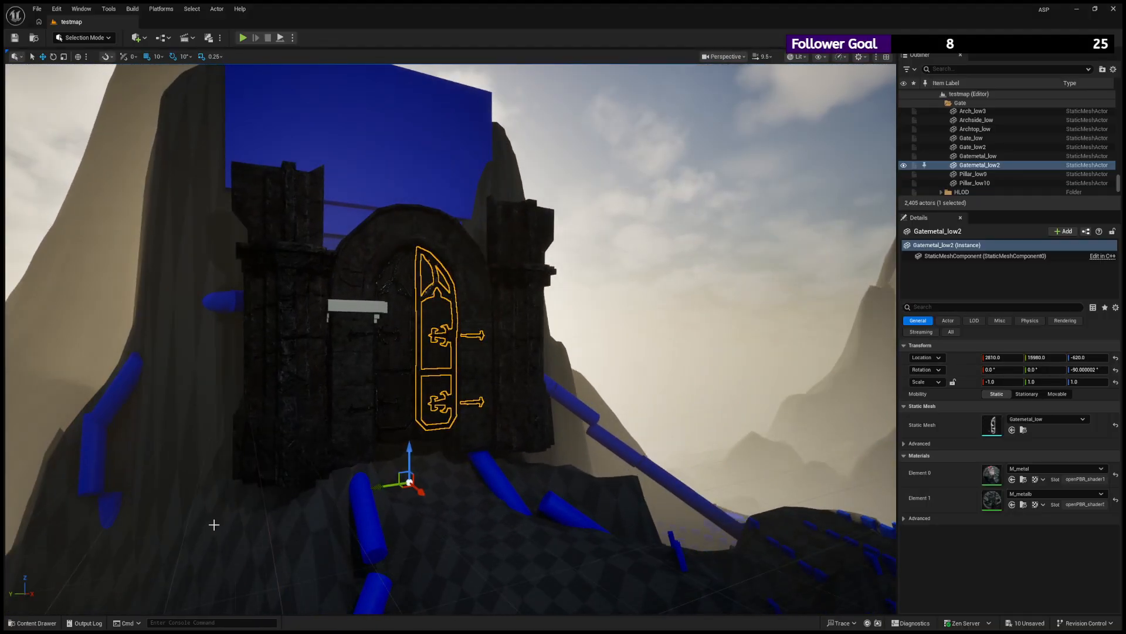
- Create a material named M_side in the M_side folder under Textures/New_assets/M_gate
{"action": "left_click", "coordinate": [29, 625]}
{"action": "left_click", "coordinate": [71, 549]}
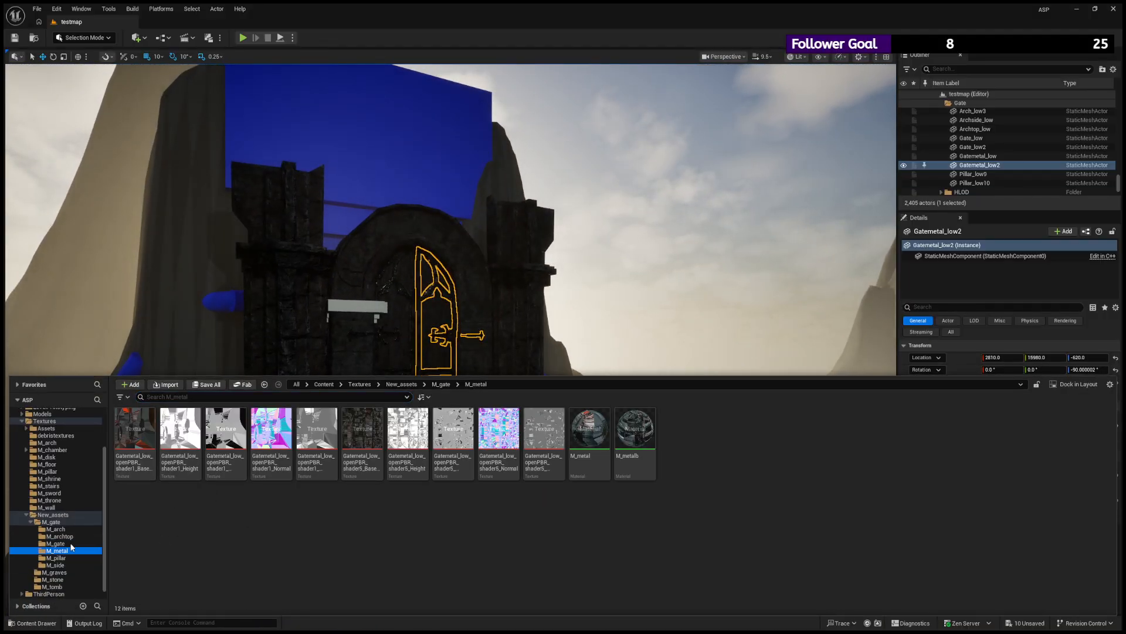
{"action": "left_click", "coordinate": [69, 557]}
{"action": "left_click", "coordinate": [69, 564]}
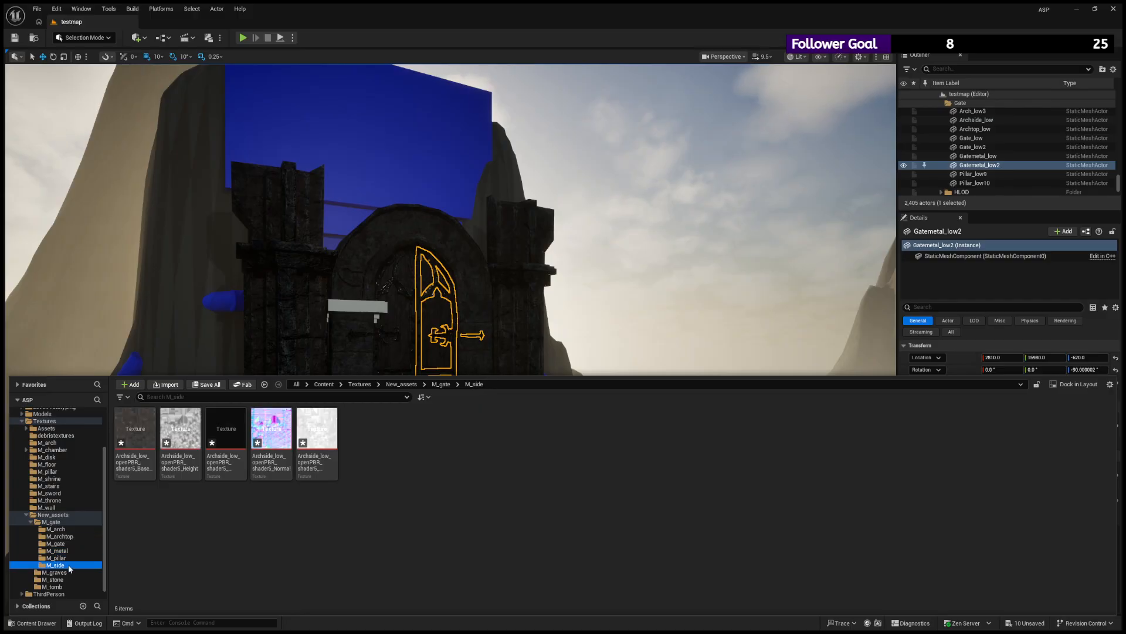
{"action": "left_click", "coordinate": [404, 239]}
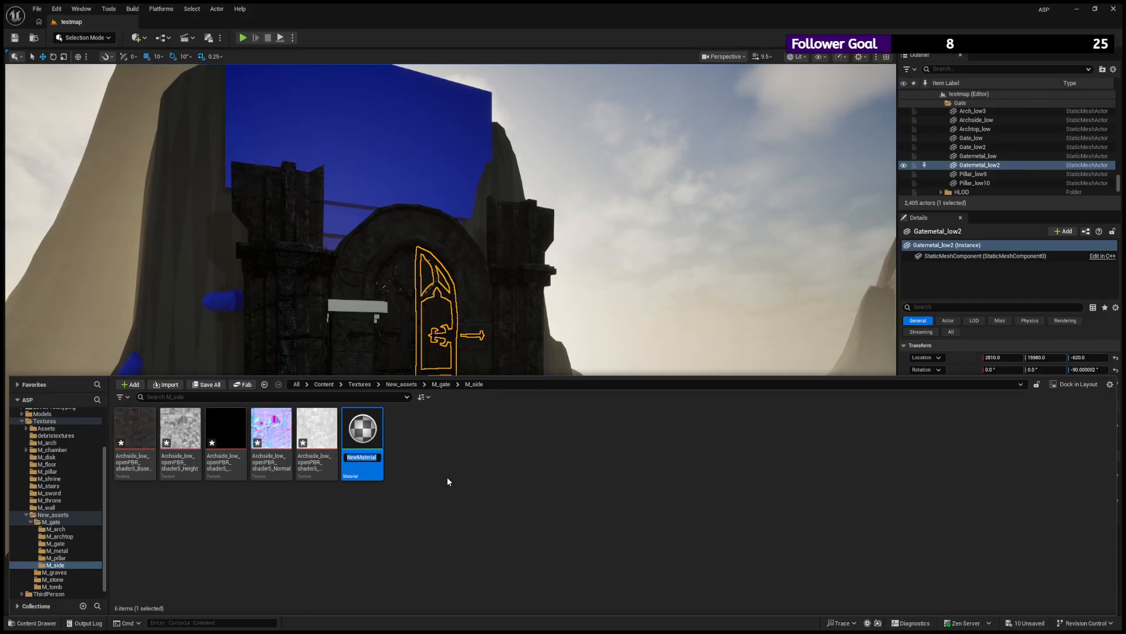
{"action": "type", "text": "M_side"}
{"action": "key", "text": "Return"}
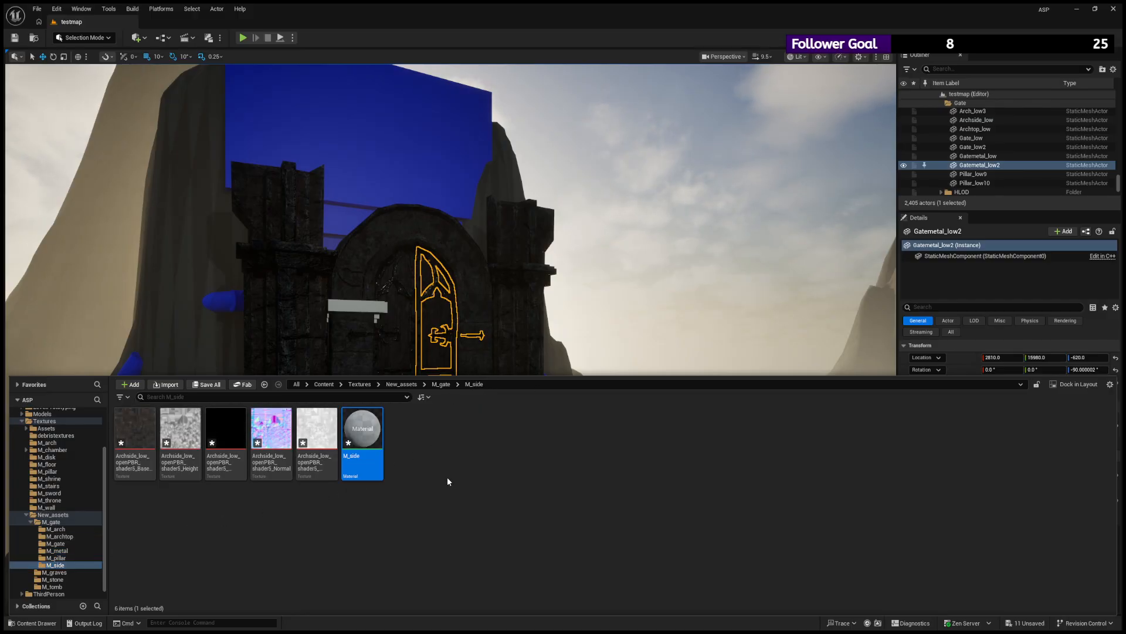
- Try to apply the M_side material to the pale untextured block beside the gate's arch
{"action": "left_click", "coordinate": [49, 621]}
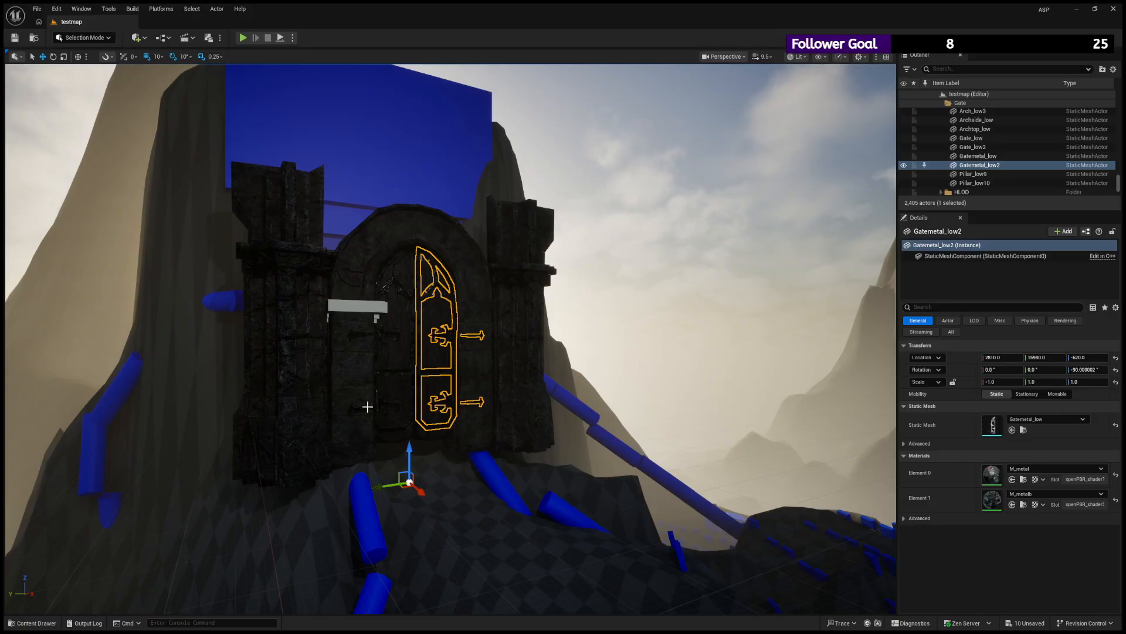
{"action": "left_click", "coordinate": [32, 622]}
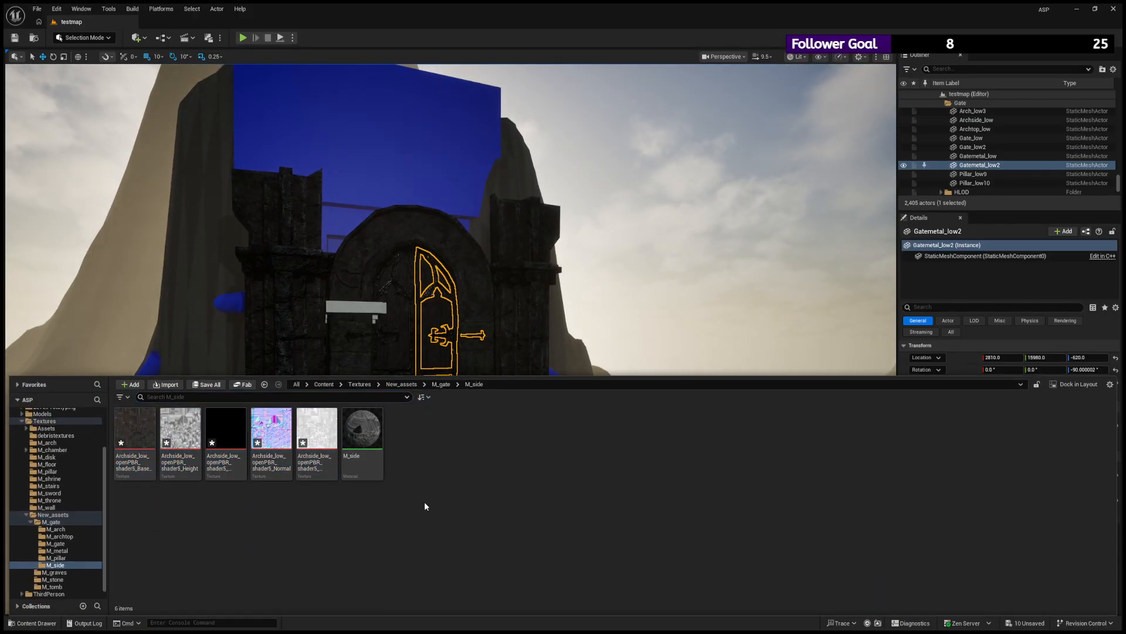
{"action": "left_click_drag", "start_coordinate": [376, 444], "coordinate": [345, 306]}
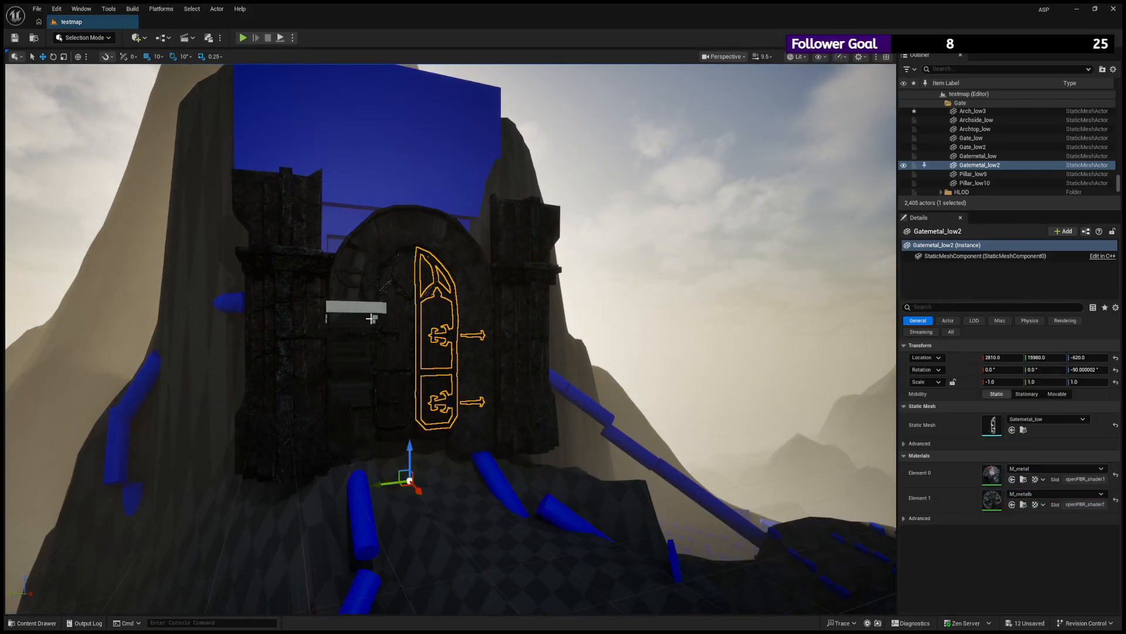
- Undo the misplaced material assignment and apply M_side to the pale Archside_low block beside the arch
{"action": "key", "text": "ctrl+z"}
{"action": "scroll", "coordinate": [370, 319], "scroll_direction": "up", "scroll_amount": 3}
{"action": "left_click", "coordinate": [325, 292]}
{"action": "key", "text": "f"}
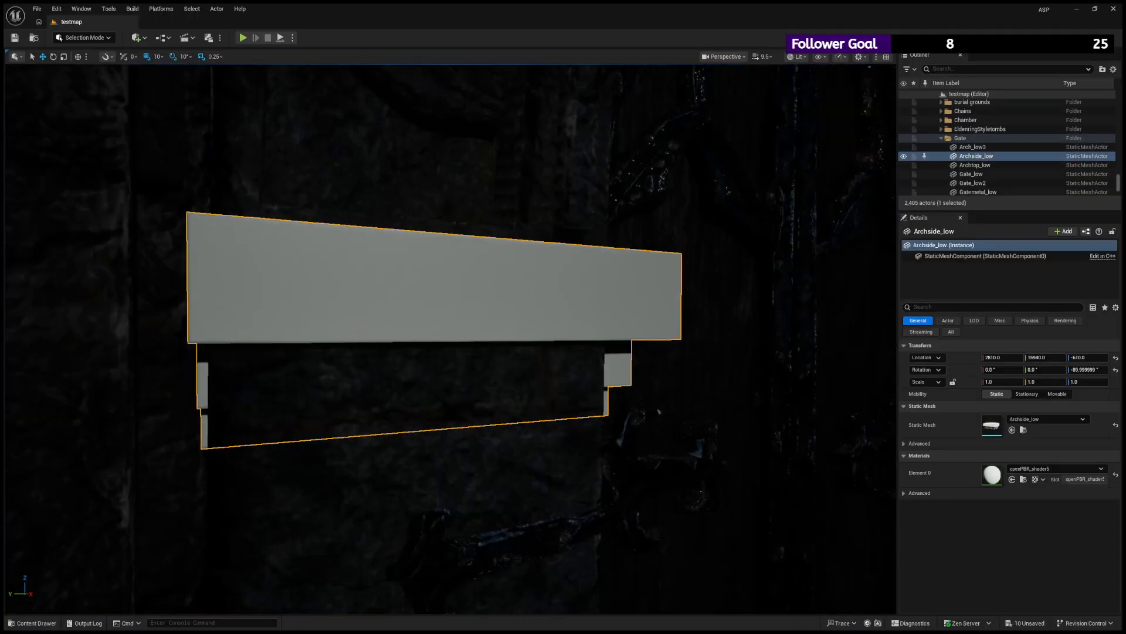
{"action": "left_click", "coordinate": [32, 623]}
{"action": "left_click_drag", "start_coordinate": [376, 445], "coordinate": [363, 315]}
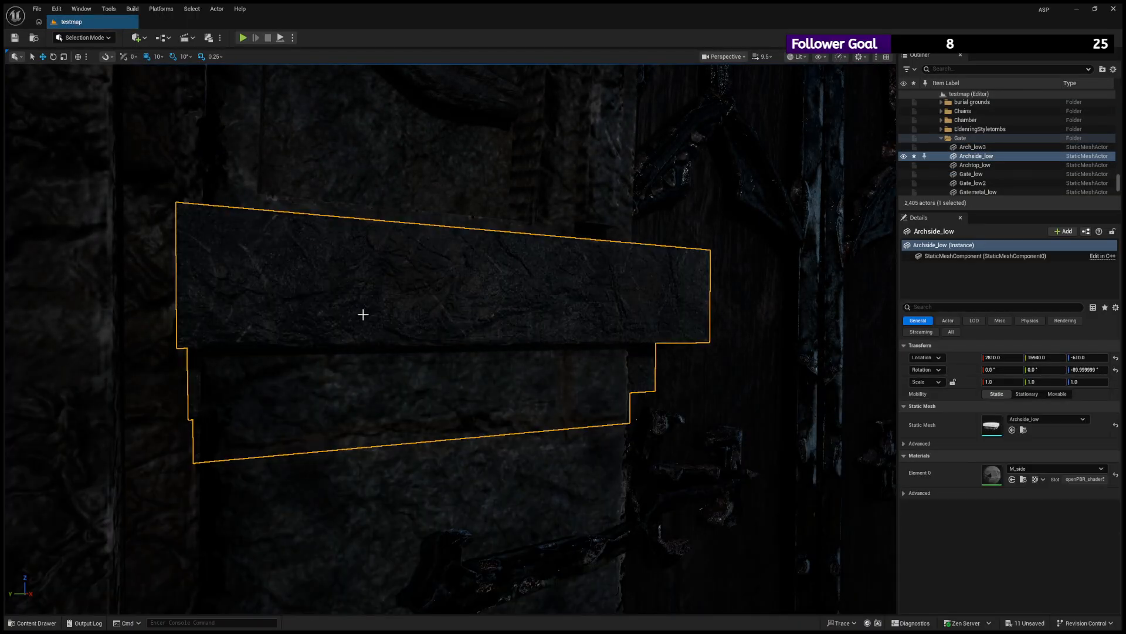
- Move the Archside_low block forward from the gate to X location 2860.0 and check its fit from the front
{"action": "scroll", "coordinate": [364, 314], "scroll_direction": "down", "scroll_amount": 6}
{"action": "left_click_drag", "start_coordinate": [552, 358], "coordinate": [513, 462], "text": "alt"}
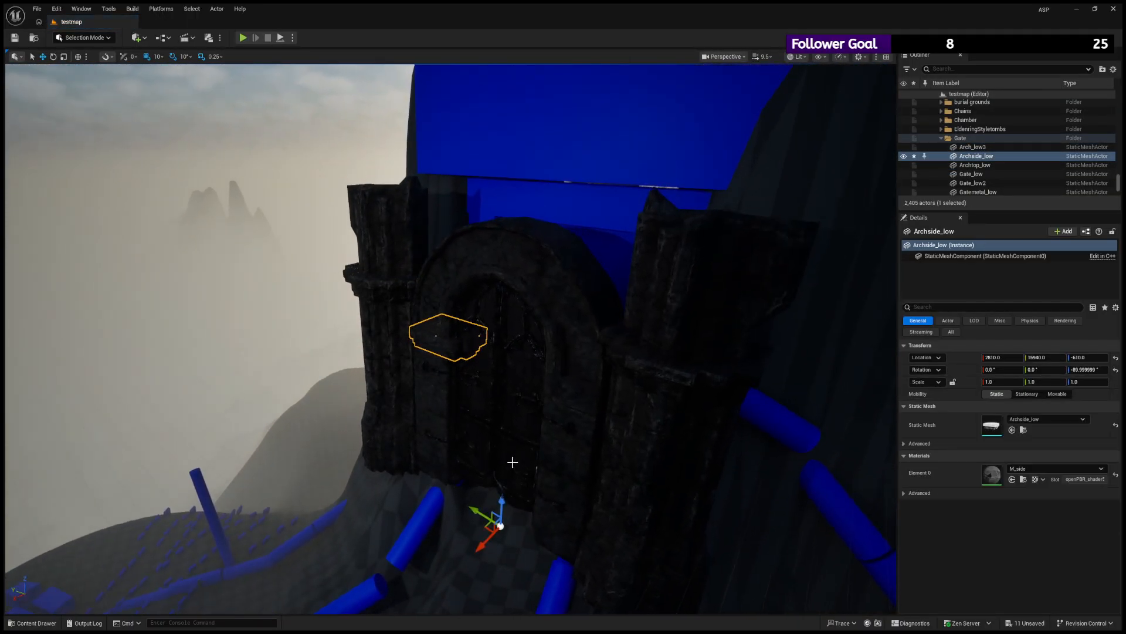
{"action": "left_click_drag", "start_coordinate": [482, 547], "coordinate": [474, 554]}
{"action": "left_click_drag", "start_coordinate": [558, 406], "coordinate": [607, 375], "text": "alt"}
{"action": "left_click", "coordinate": [746, 329]}
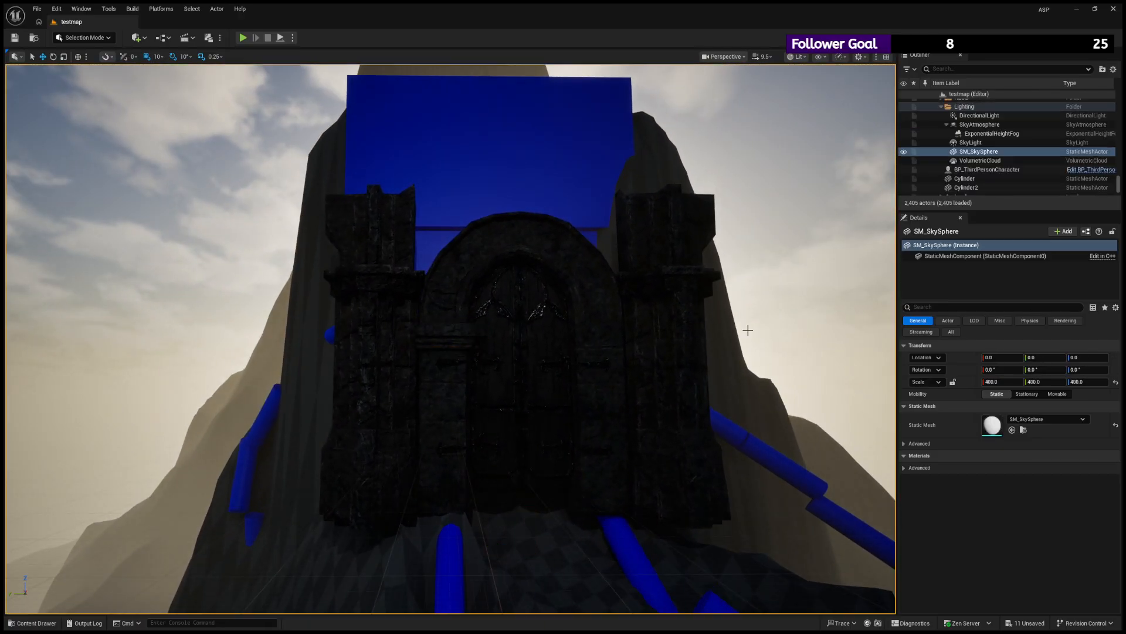
{"action": "right_click_drag", "start_coordinate": [747, 329], "coordinate": [780, 329], "text": "alt"}
{"action": "left_click", "coordinate": [440, 332]}
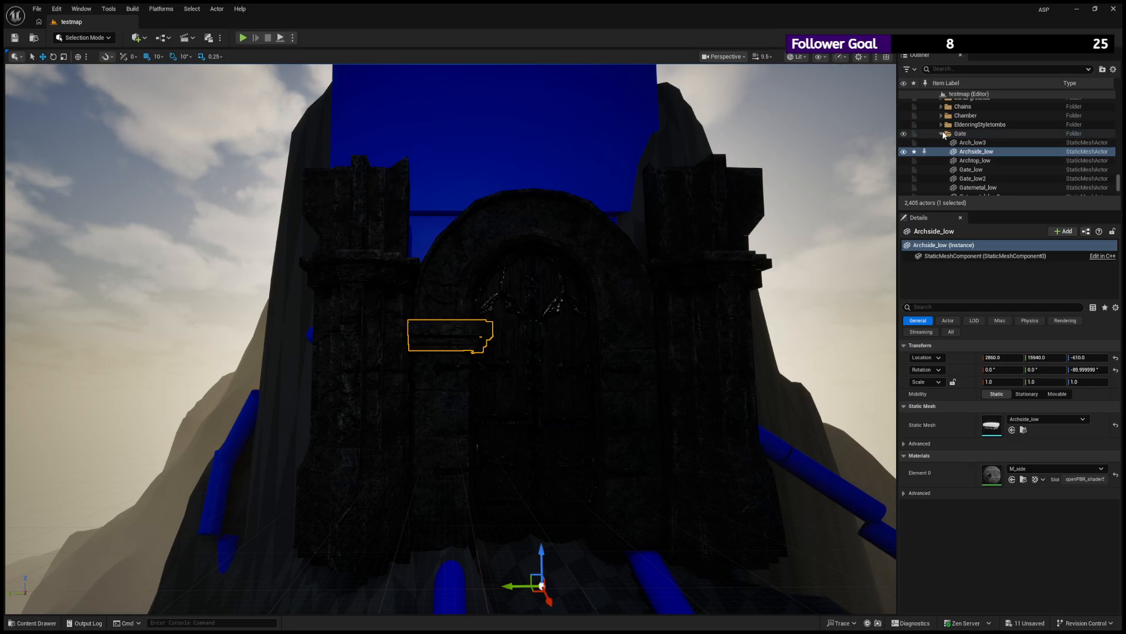
- Duplicate Archside_low and mirror the copy onto the opposite side of the arch with an X scale of -1.0
{"action": "left_click", "coordinate": [974, 154]}
{"action": "right_click", "coordinate": [973, 153]}
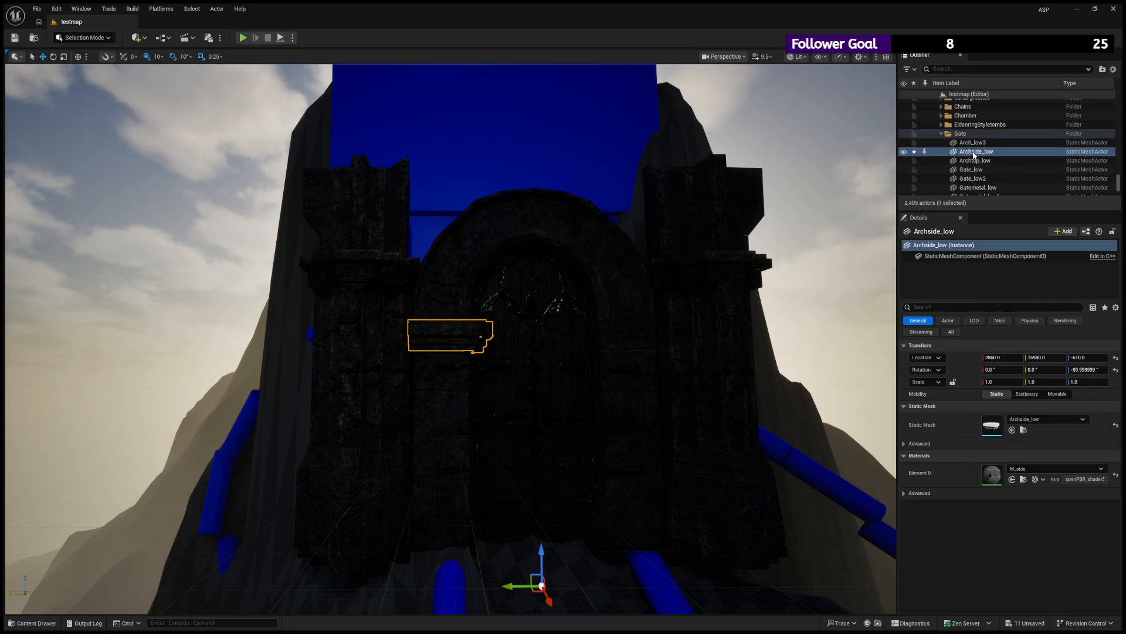
{"action": "left_click", "coordinate": [972, 154]}
{"action": "key", "text": "ctrl+d"}
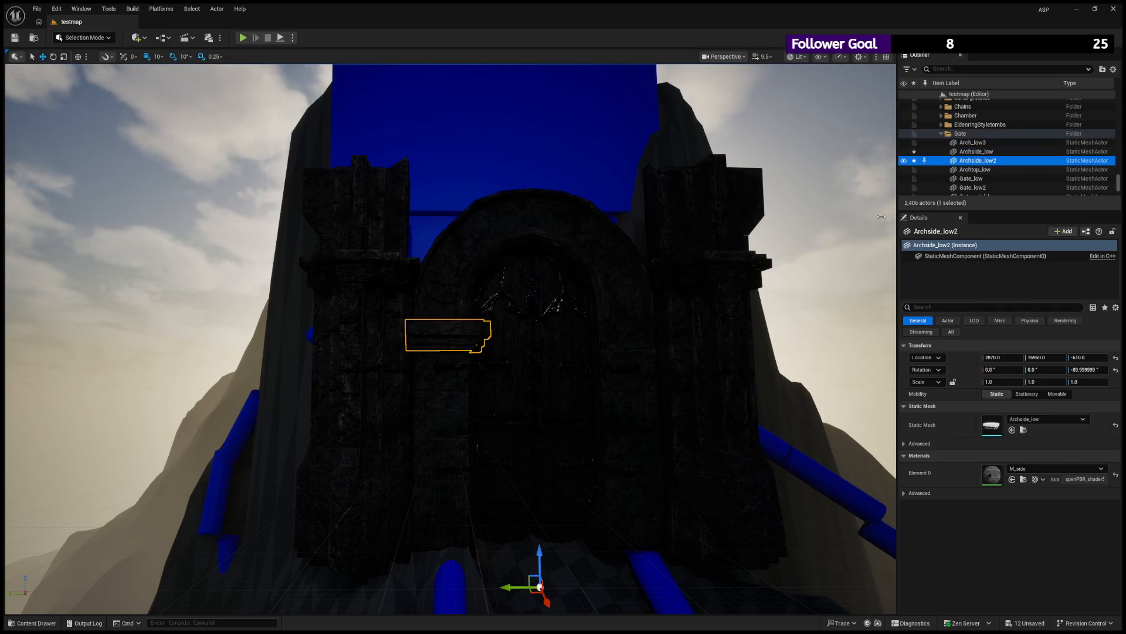
{"action": "right_click", "coordinate": [965, 162]}
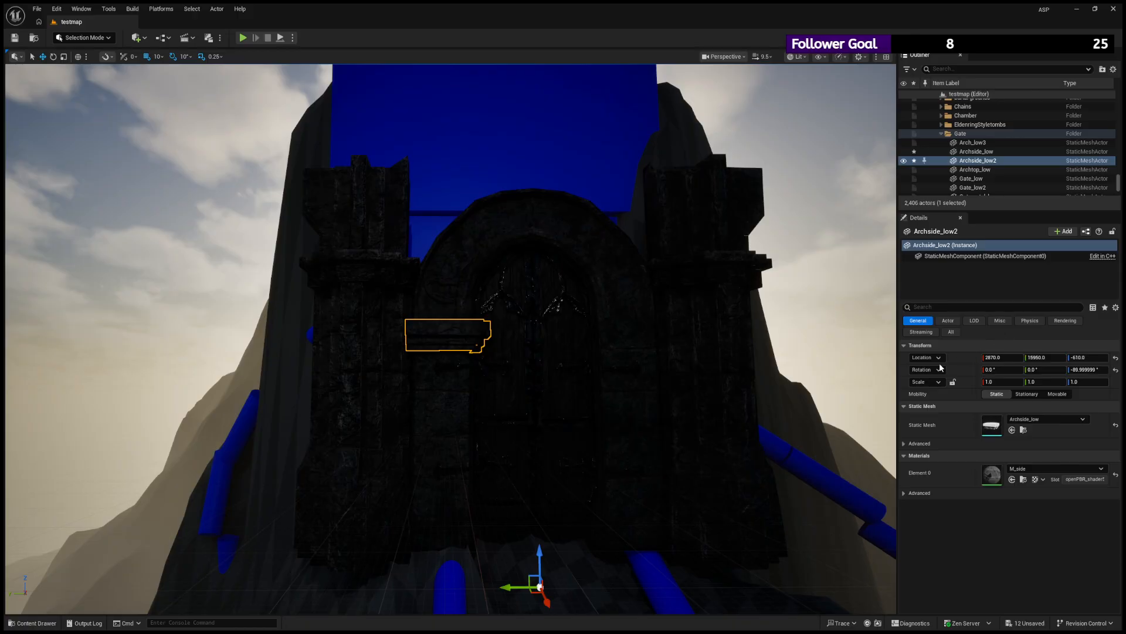
{"action": "key", "text": "ctrl+z"}
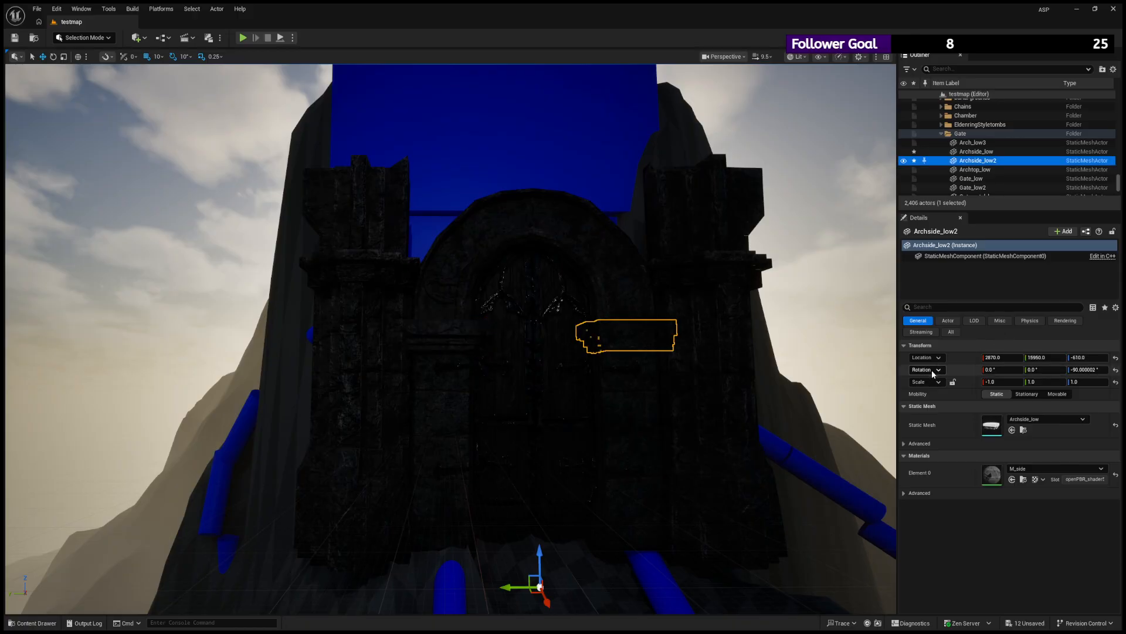
{"action": "mouse_move", "coordinate": [674, 390]}
{"action": "left_mouse_down", "text": "alt"}
{"action": "mouse_move", "coordinate": [640, 392]}
{"action": "mouse_move", "coordinate": [621, 431]}
{"action": "mouse_move", "coordinate": [674, 405]}
{"action": "left_mouse_up", "text": "alt"}
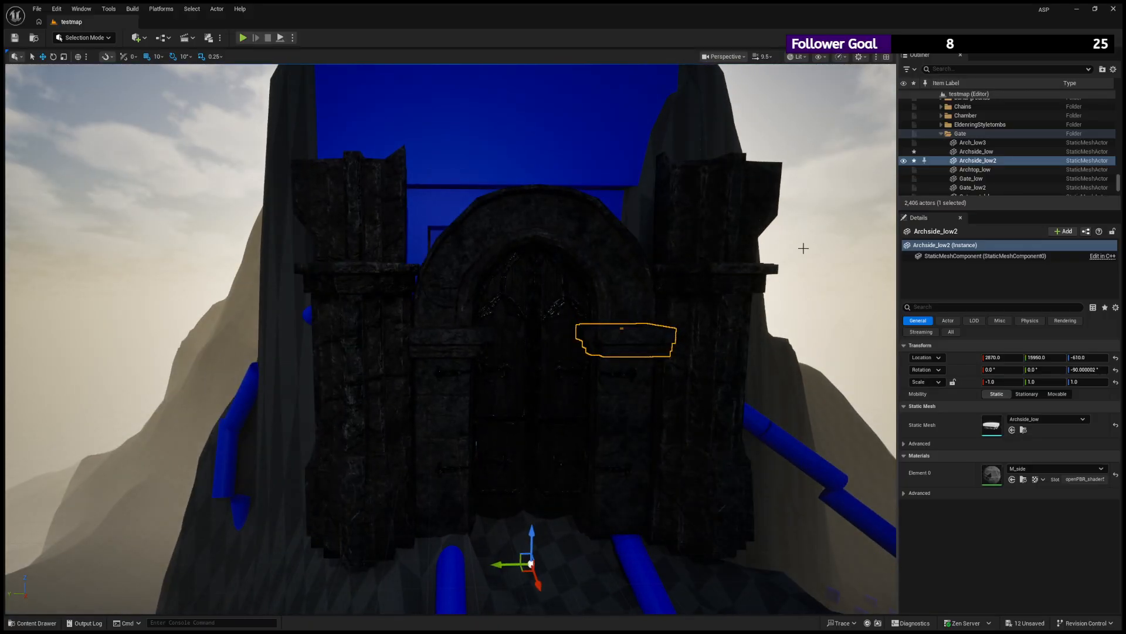
- Place a spot light in the level above and in front of the gate's left pillar
{"action": "scroll", "coordinate": [608, 263], "scroll_direction": "down", "scroll_amount": 5}
{"action": "left_click_drag", "start_coordinate": [568, 259], "coordinate": [613, 263], "text": "alt"}
{"action": "scroll", "coordinate": [623, 254], "scroll_direction": "down", "scroll_amount": 3}
{"action": "scroll", "coordinate": [770, 239], "scroll_direction": "up", "scroll_amount": 3}
{"action": "left_click", "coordinate": [770, 240]}
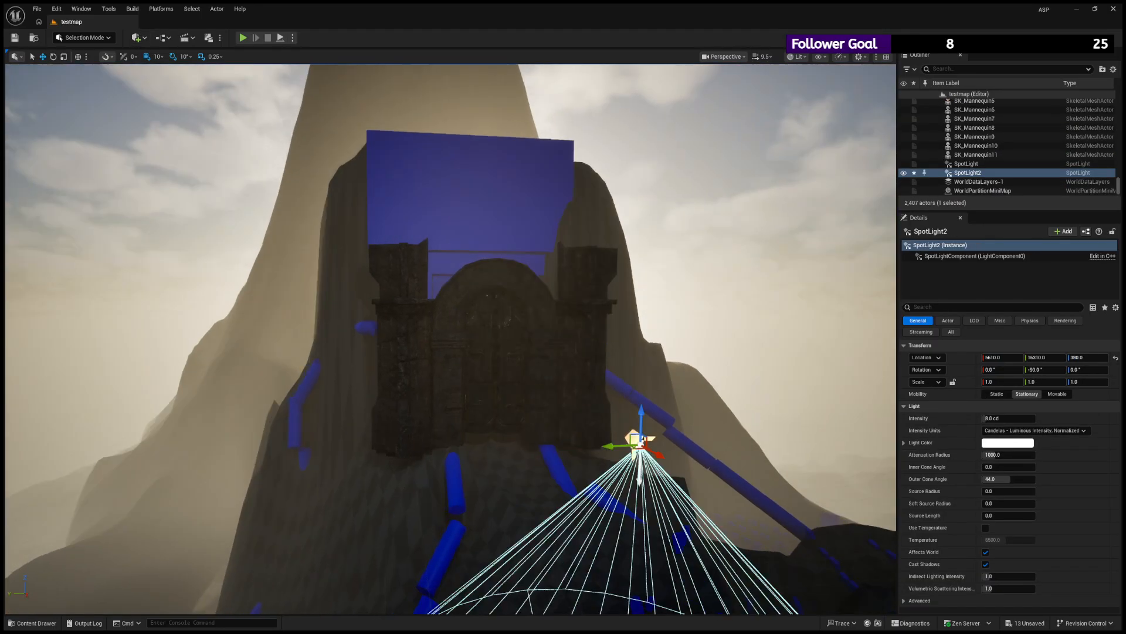
{"action": "right_click_drag", "start_coordinate": [667, 443], "coordinate": [679, 463]}
{"action": "left_click_drag", "start_coordinate": [681, 473], "coordinate": [398, 195]}
- Rotate and reposition the new spot light so that its cone shines down onto the front of the gate
{"action": "key", "text": "e"}
{"action": "right_click_drag", "start_coordinate": [390, 189], "coordinate": [396, 188]}
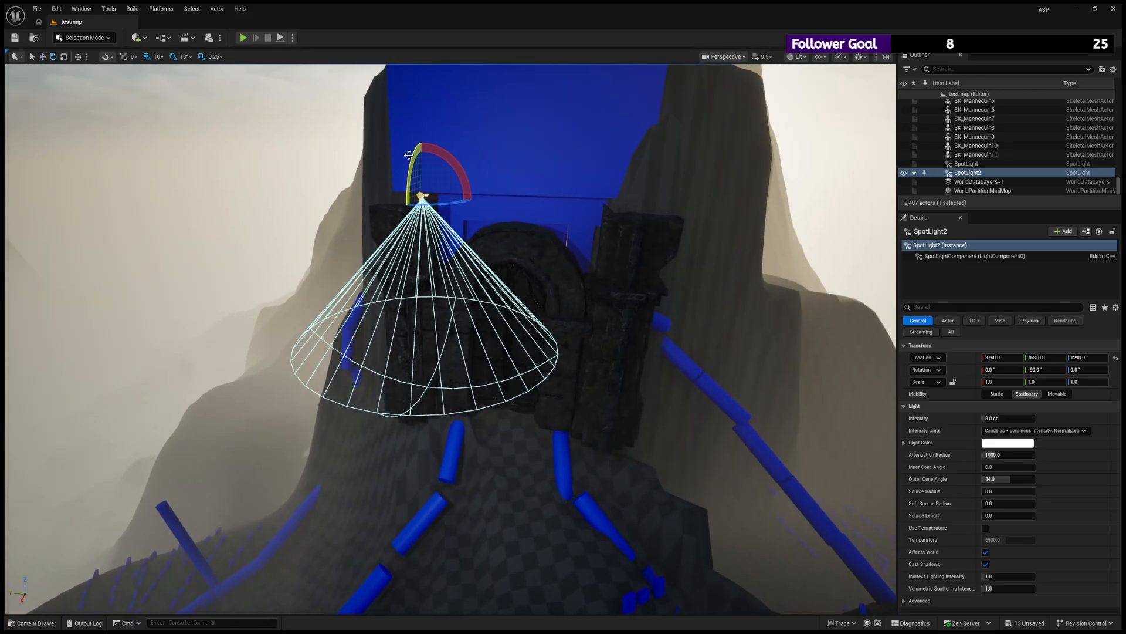
{"action": "left_click_drag", "start_coordinate": [411, 166], "coordinate": [424, 207]}
{"action": "key", "text": "w"}
{"action": "right_click_drag", "start_coordinate": [525, 264], "coordinate": [526, 285]}
{"action": "mouse_move", "coordinate": [414, 263]}
{"action": "left_mouse_down"}
{"action": "mouse_move", "coordinate": [386, 264]}
{"action": "mouse_move", "coordinate": [415, 274]}
{"action": "left_mouse_up"}
{"action": "key", "text": "e"}
{"action": "key", "text": "w"}
{"action": "right_click_drag", "start_coordinate": [403, 246], "coordinate": [403, 250]}
{"action": "left_click_drag", "start_coordinate": [403, 230], "coordinate": [409, 249]}
{"action": "left_click_drag", "start_coordinate": [414, 210], "coordinate": [414, 229]}
{"action": "right_click_drag", "start_coordinate": [512, 229], "coordinate": [512, 225]}
- Set the spot light's intensity to about 4.67 cd, attenuation radius to about 3188.8 and outer cone to about 52.19, and raise it to Z 1180.0
{"action": "left_click_drag", "start_coordinate": [995, 418], "coordinate": [988, 418]}
{"action": "left_click_drag", "start_coordinate": [996, 478], "coordinate": [1041, 456]}
{"action": "right_click_drag", "start_coordinate": [450, 339], "coordinate": [499, 287]}
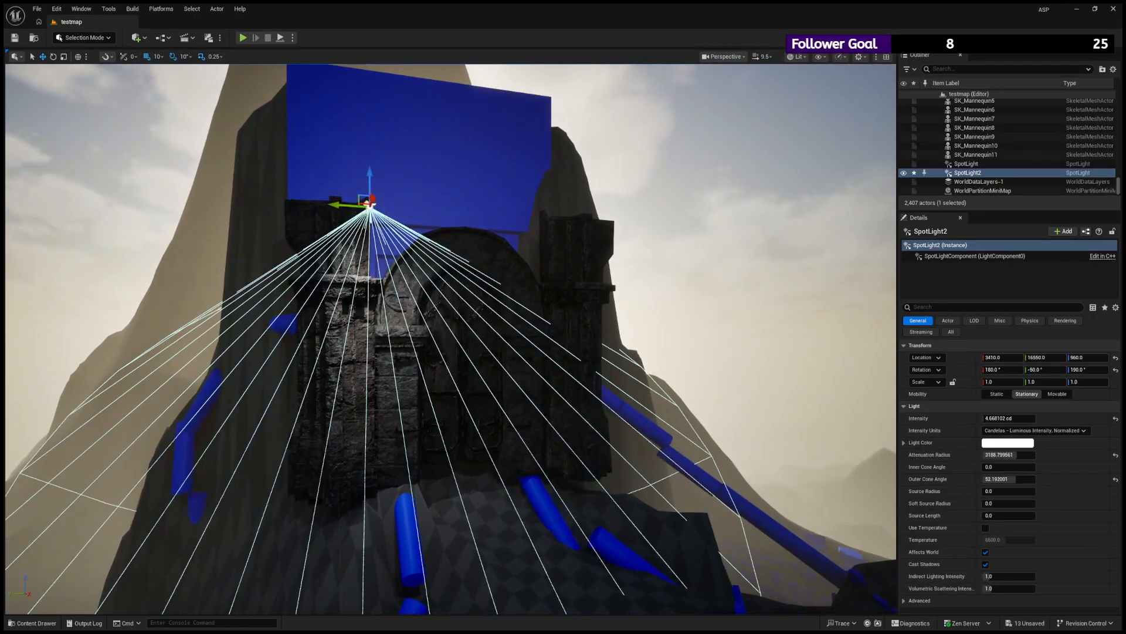
{"action": "left_click_drag", "start_coordinate": [368, 187], "coordinate": [368, 137]}
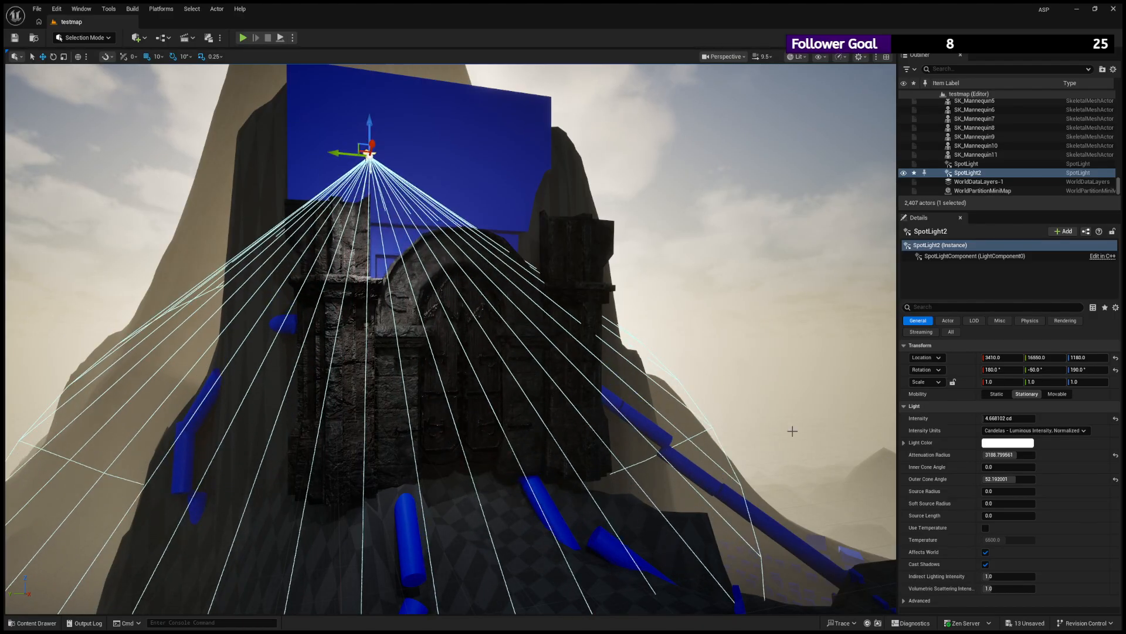
- Give the spot light a grey colour, EV intensity units, an attenuation radius of about 2838.3 and an intensity of about 4.78 EV
{"action": "left_click_drag", "start_coordinate": [938, 483], "coordinate": [938, 453]}
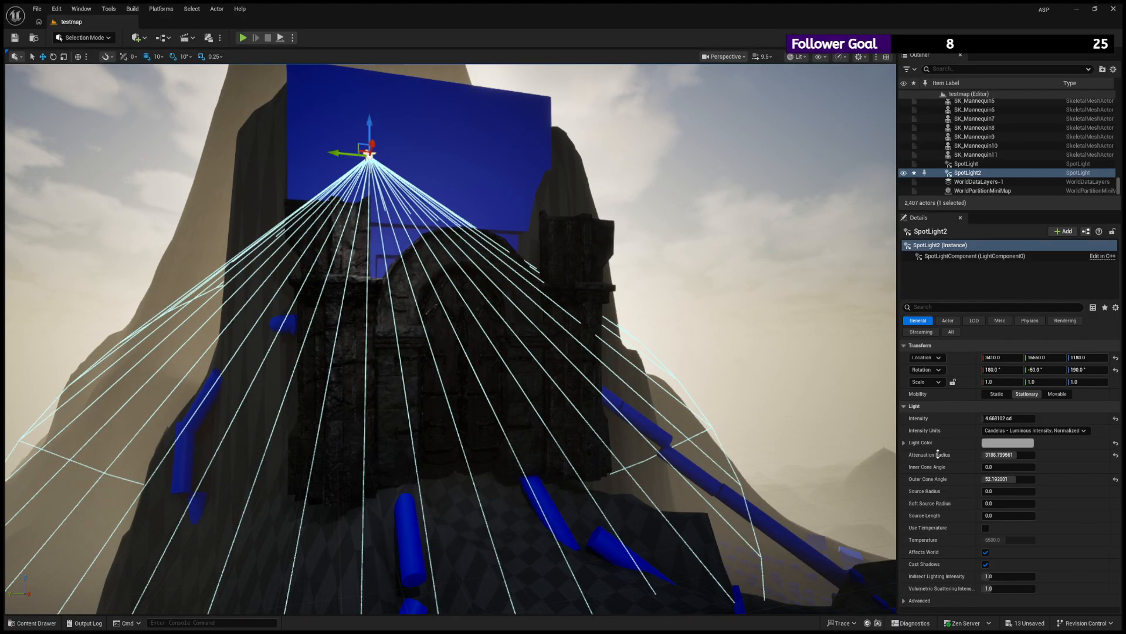
{"action": "left_click", "coordinate": [1093, 463]}
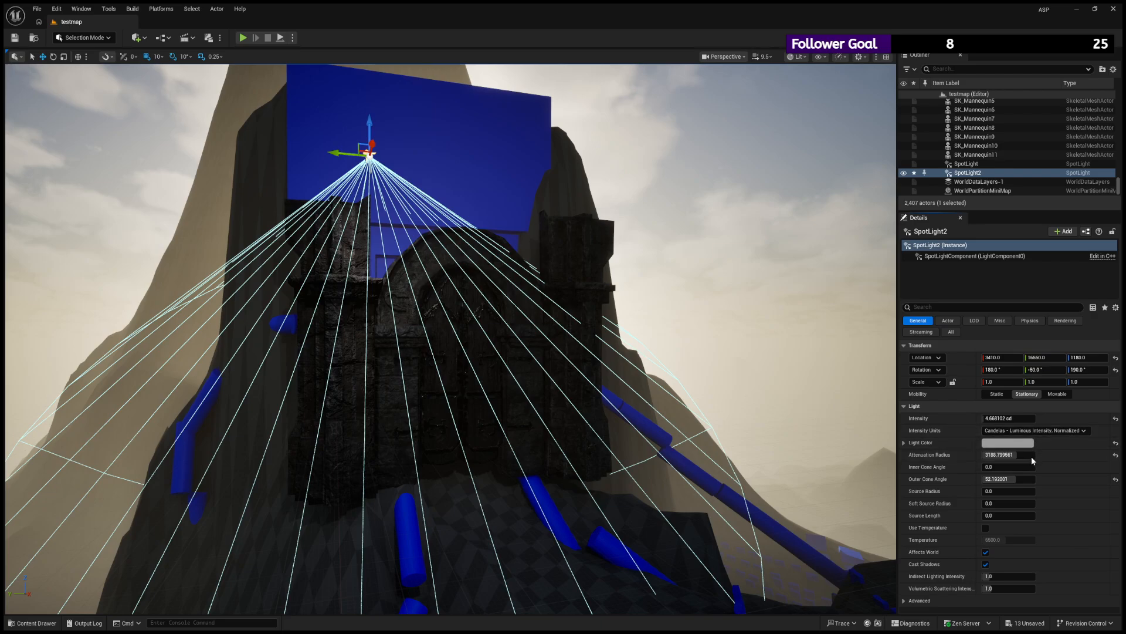
{"action": "left_click", "coordinate": [1030, 457]}
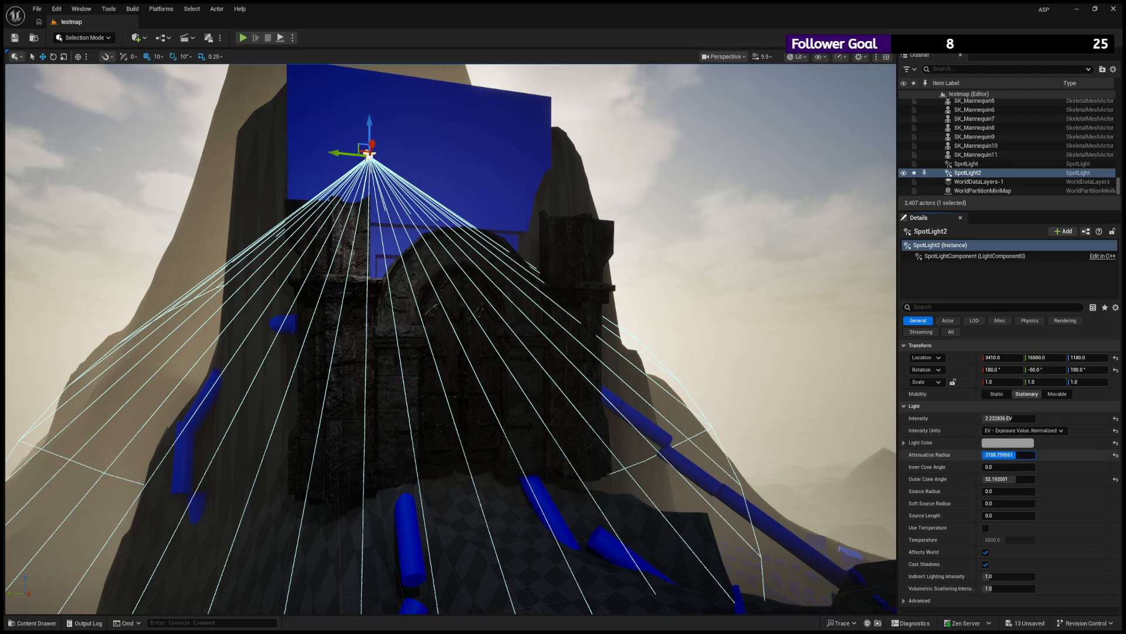
{"action": "left_click_drag", "start_coordinate": [1016, 455], "coordinate": [1012, 419]}
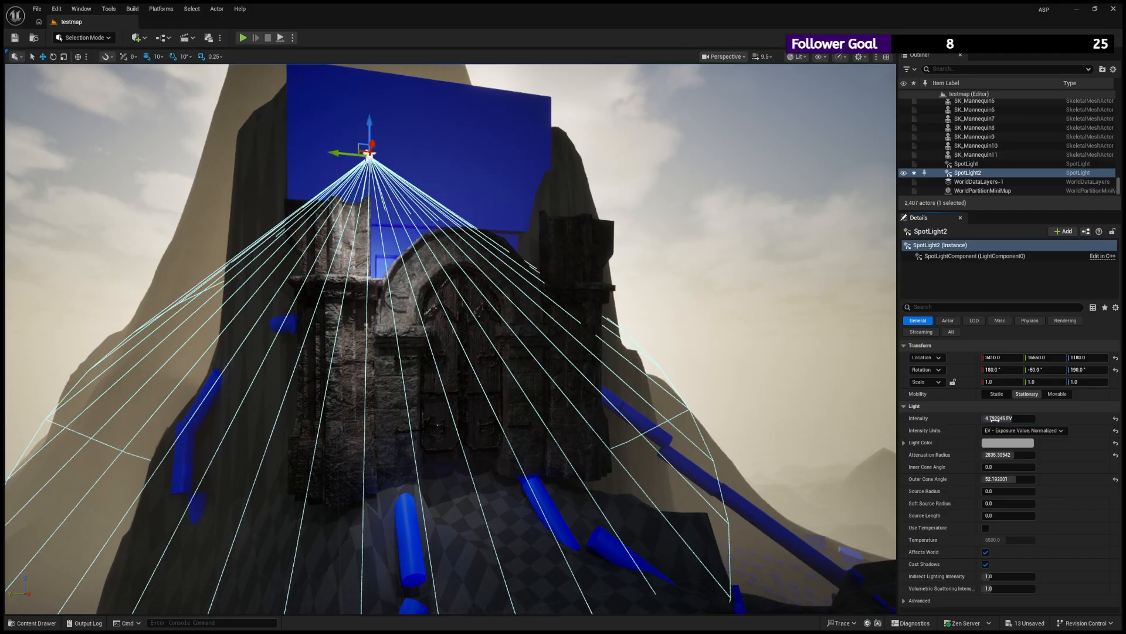
- Duplicate the spot light, aim the copy at the gate from the opposite side and move it out to X 4750.0
{"action": "left_click_drag", "start_coordinate": [371, 161], "coordinate": [768, 194], "text": "alt"}
{"action": "key", "text": "e"}
{"action": "key", "text": "w"}
{"action": "key", "text": "f"}
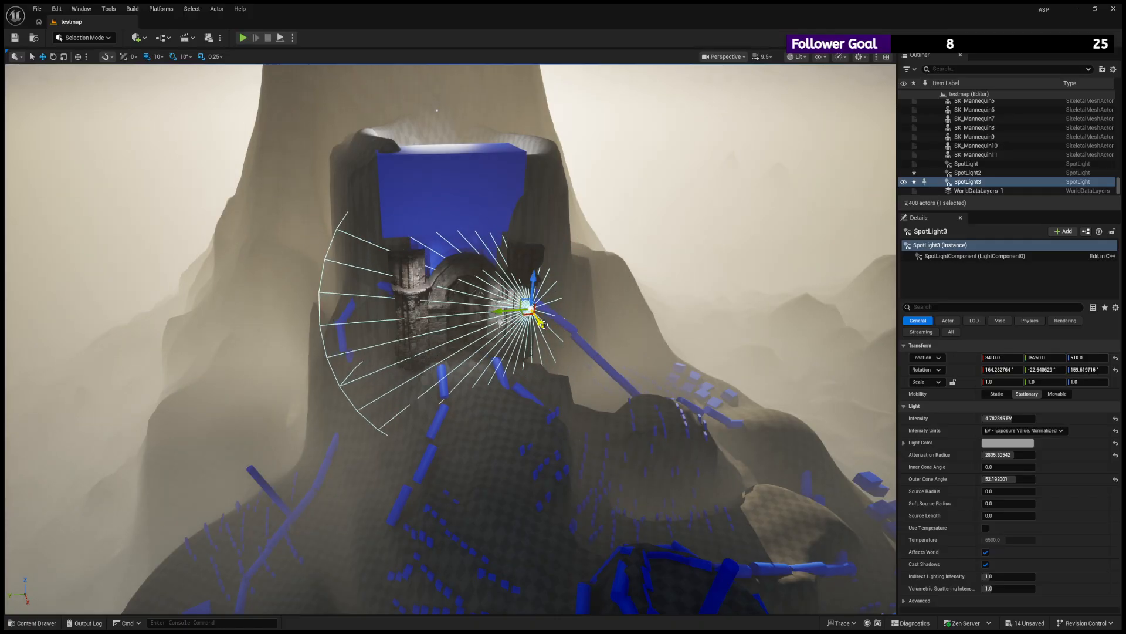
{"action": "left_click_drag", "start_coordinate": [543, 324], "coordinate": [592, 405]}
{"action": "key", "text": "f"}
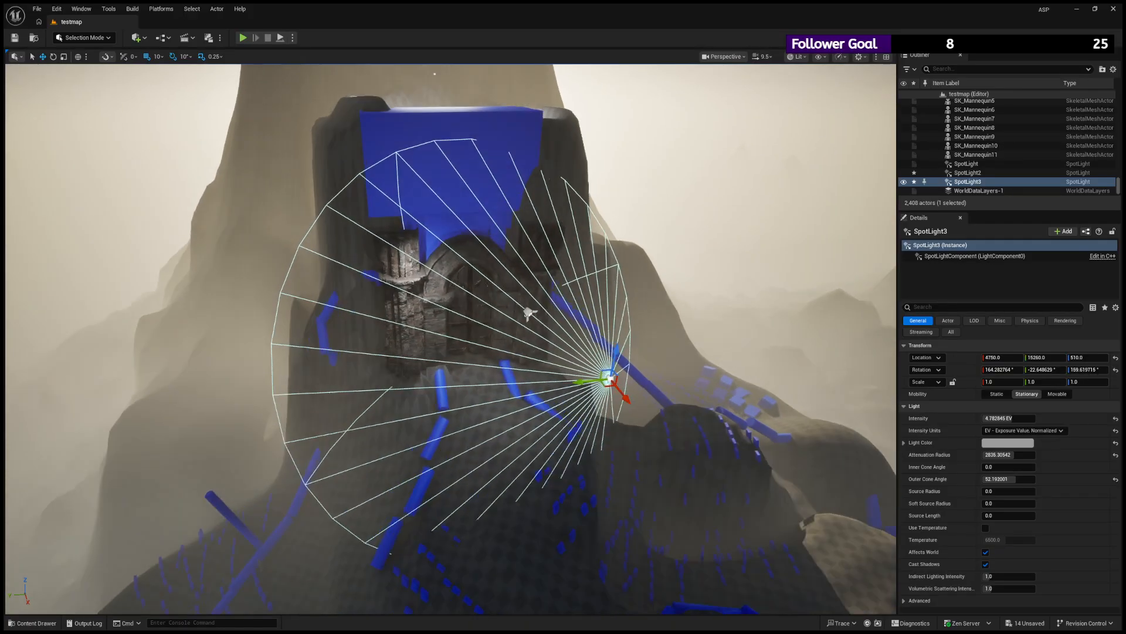
- Adjust the second spot light's intensity and set its attenuation radius to about 9661.5 and inner and outer cones to about 39.55 and 40.81
{"action": "left_click", "coordinate": [1014, 417]}
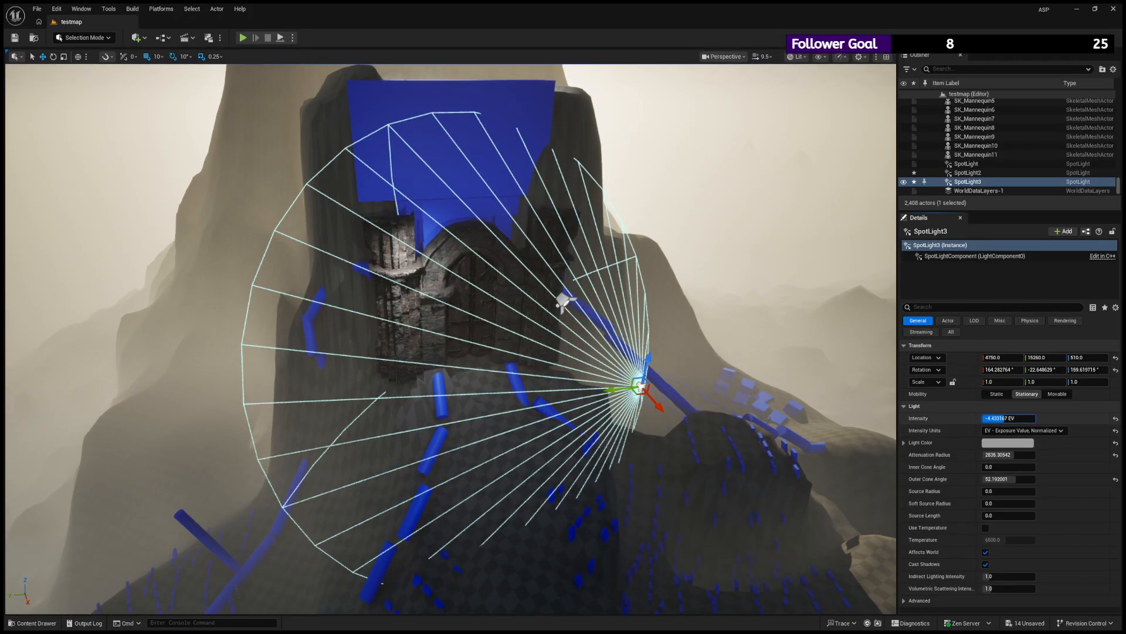
{"action": "mouse_move", "coordinate": [1010, 467]}
{"action": "left_mouse_down"}
{"action": "mouse_move", "coordinate": [1037, 467]}
{"action": "mouse_move", "coordinate": [971, 479]}
{"action": "mouse_move", "coordinate": [1019, 455]}
{"action": "left_mouse_up"}
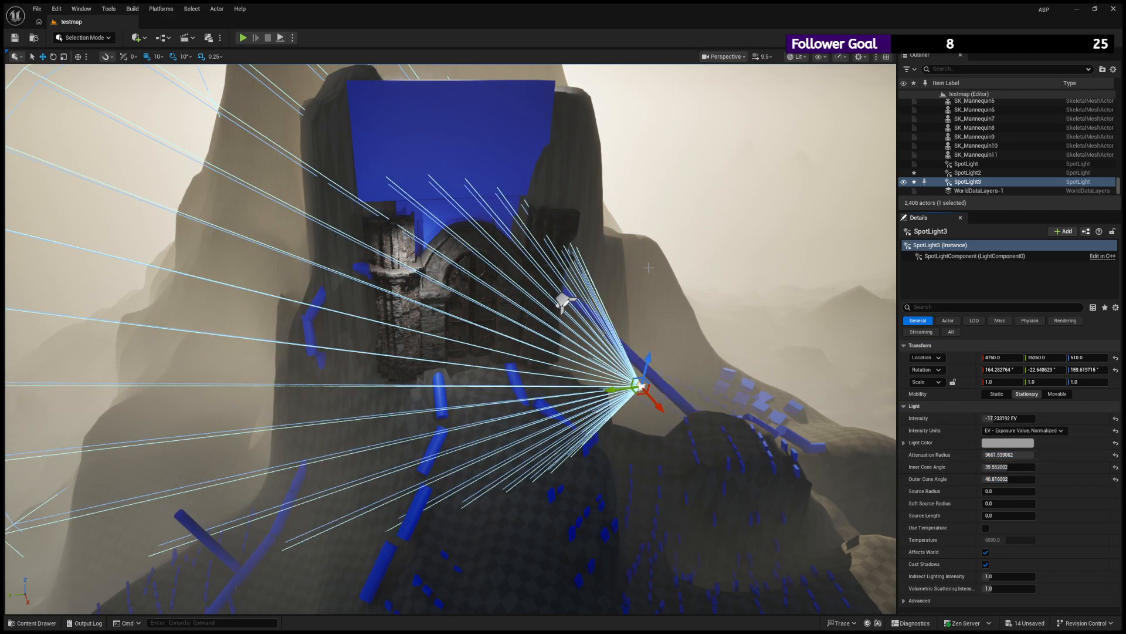
{"action": "key", "text": "w"}
{"action": "right_click_drag", "start_coordinate": [587, 352], "coordinate": [568, 327]}
{"action": "mouse_move", "coordinate": [993, 418]}
{"action": "left_mouse_down"}
{"action": "mouse_move", "coordinate": [1019, 418]}
{"action": "mouse_move", "coordinate": [1001, 418]}
{"action": "left_mouse_up"}
{"action": "key", "text": "s"}
{"action": "right_click_drag", "start_coordinate": [607, 299], "coordinate": [591, 284]}
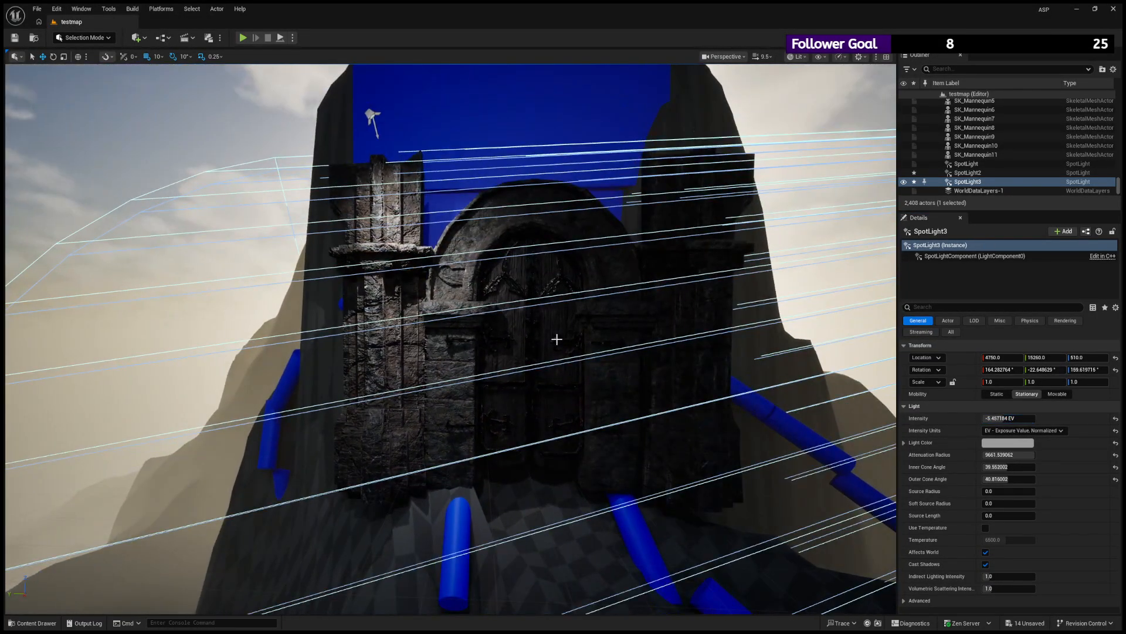
- Lower the first spot light above the gate to Z 910.0 and shift it toward the arch
{"action": "left_click", "coordinate": [560, 268]}
{"action": "key", "text": "f"}
{"action": "scroll", "coordinate": [508, 229], "scroll_direction": "down", "scroll_amount": 6}
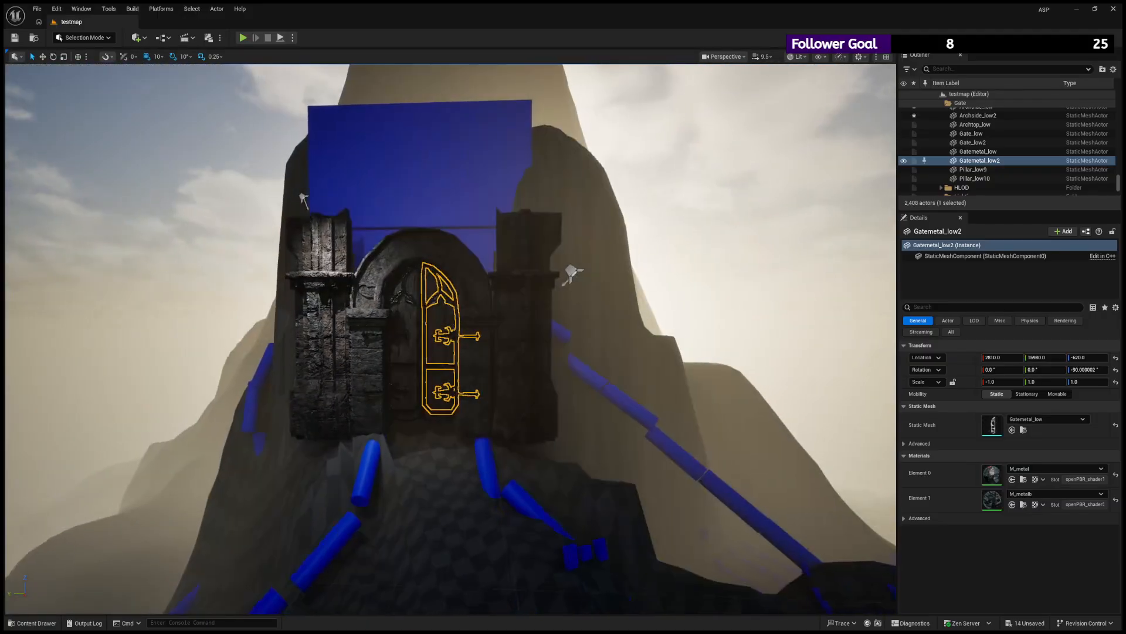
{"action": "left_click_drag", "start_coordinate": [302, 188], "coordinate": [326, 189], "text": "alt"}
{"action": "right_click_drag", "start_coordinate": [302, 189], "coordinate": [350, 189]}
{"action": "left_click", "coordinate": [303, 189]}
{"action": "key", "text": "w"}
{"action": "key", "text": "s"}
{"action": "key", "text": "s"}
{"action": "left_click", "coordinate": [279, 171]}
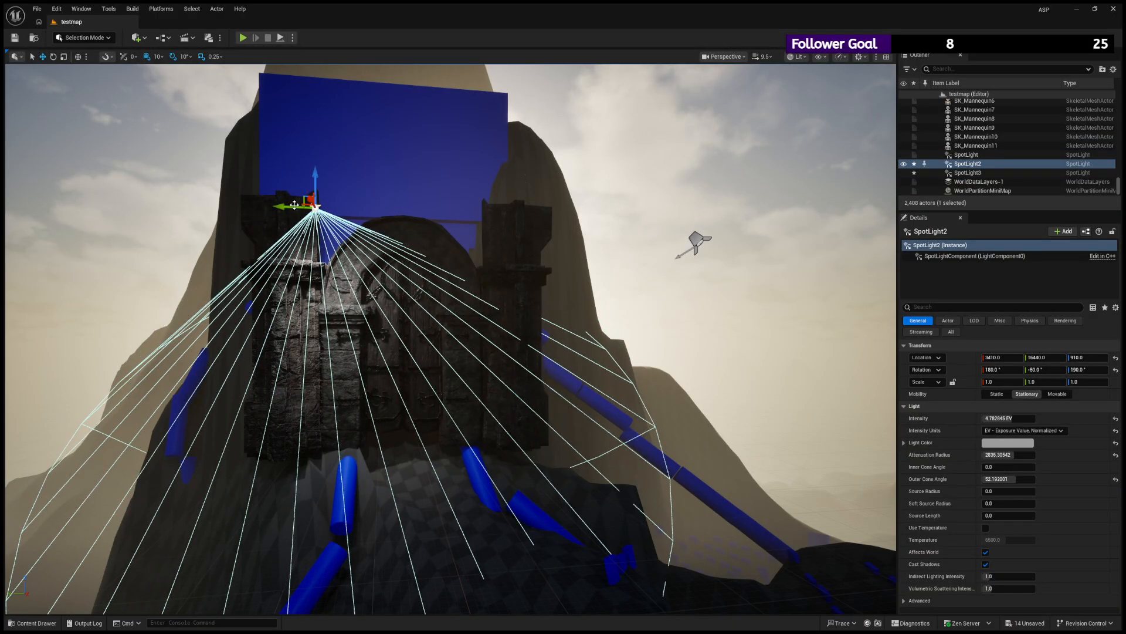
{"action": "key", "text": "f"}
{"action": "right_click_drag", "start_coordinate": [366, 240], "coordinate": [383, 259]}
- Examine the lit doors, metal fittings, arch and pillars of the gate up close and from several angles
{"action": "left_click", "coordinate": [415, 245]}
{"action": "key", "text": "f"}
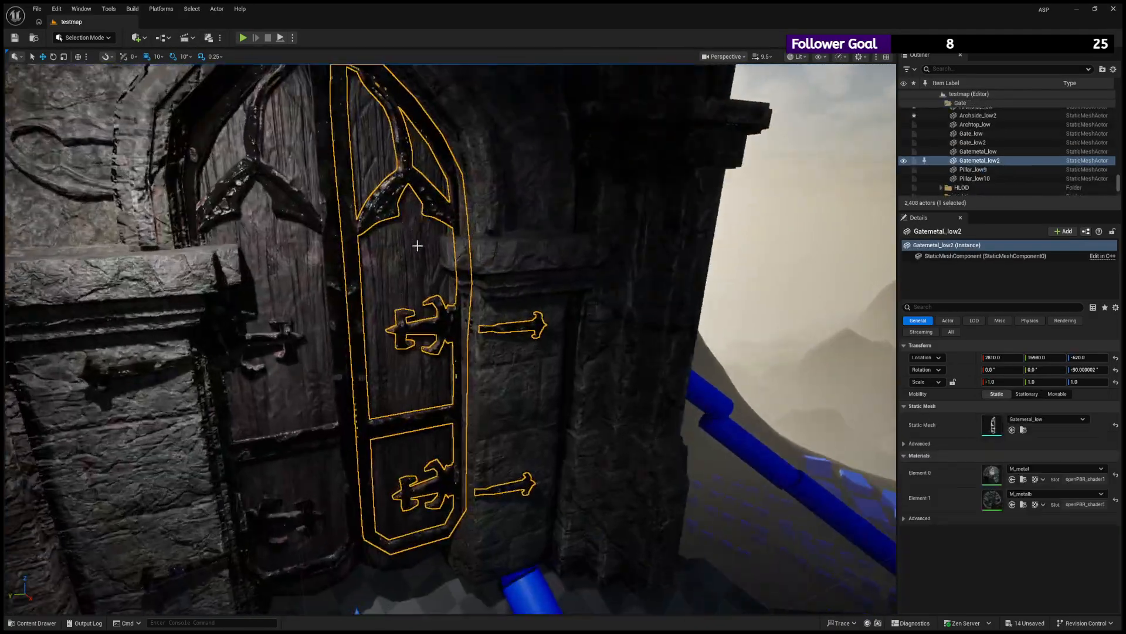
{"action": "scroll", "coordinate": [417, 244], "scroll_direction": "down", "scroll_amount": 5}
{"action": "left_click_drag", "start_coordinate": [417, 244], "coordinate": [403, 242], "text": "alt"}
{"action": "scroll", "coordinate": [403, 244], "scroll_direction": "up", "scroll_amount": 4}
{"action": "left_click", "coordinate": [619, 188]}
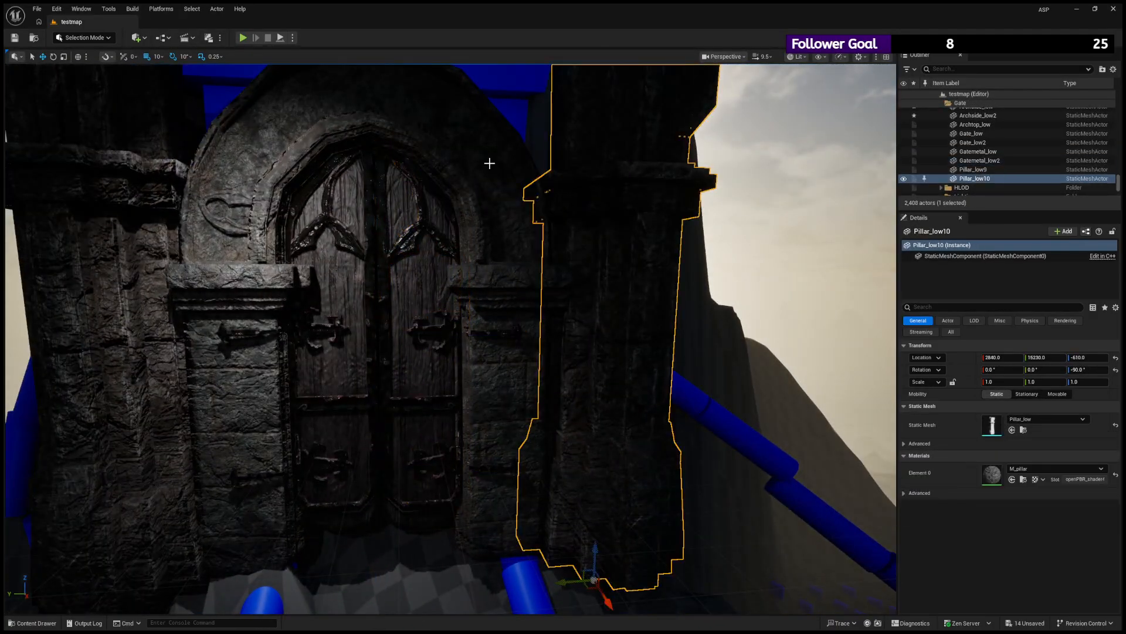
{"action": "mouse_move", "coordinate": [490, 164]}
{"action": "left_mouse_down", "text": "alt"}
{"action": "mouse_move", "coordinate": [453, 152]}
{"action": "mouse_move", "coordinate": [485, 153]}
{"action": "left_mouse_up", "text": "alt"}
{"action": "left_click", "coordinate": [619, 212]}
{"action": "left_click_drag", "start_coordinate": [618, 212], "coordinate": [583, 211], "text": "alt"}
{"action": "scroll", "coordinate": [599, 210], "scroll_direction": "down", "scroll_amount": 5}
{"action": "left_click_drag", "start_coordinate": [337, 206], "coordinate": [348, 232], "text": "alt"}
- Select the left pillar, the arch, both gate doors and both door metalwork meshes together and inspect them up close
{"action": "left_click", "coordinate": [307, 357]}
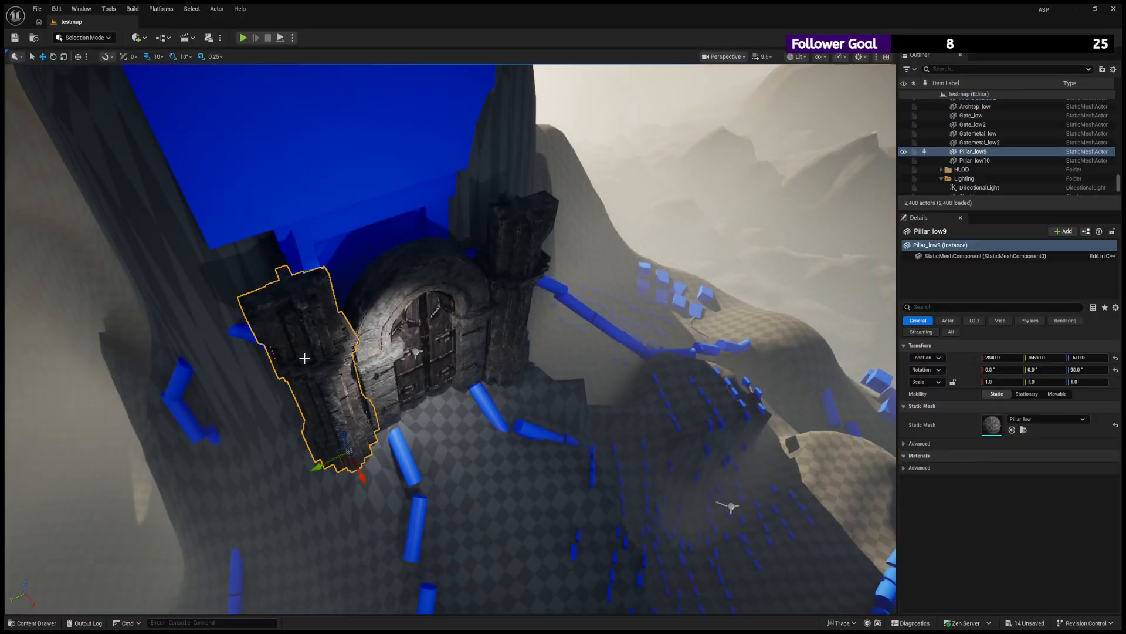
{"action": "left_click", "coordinate": [372, 340], "text": "ctrl"}
{"action": "left_click", "coordinate": [415, 321], "text": "ctrl"}
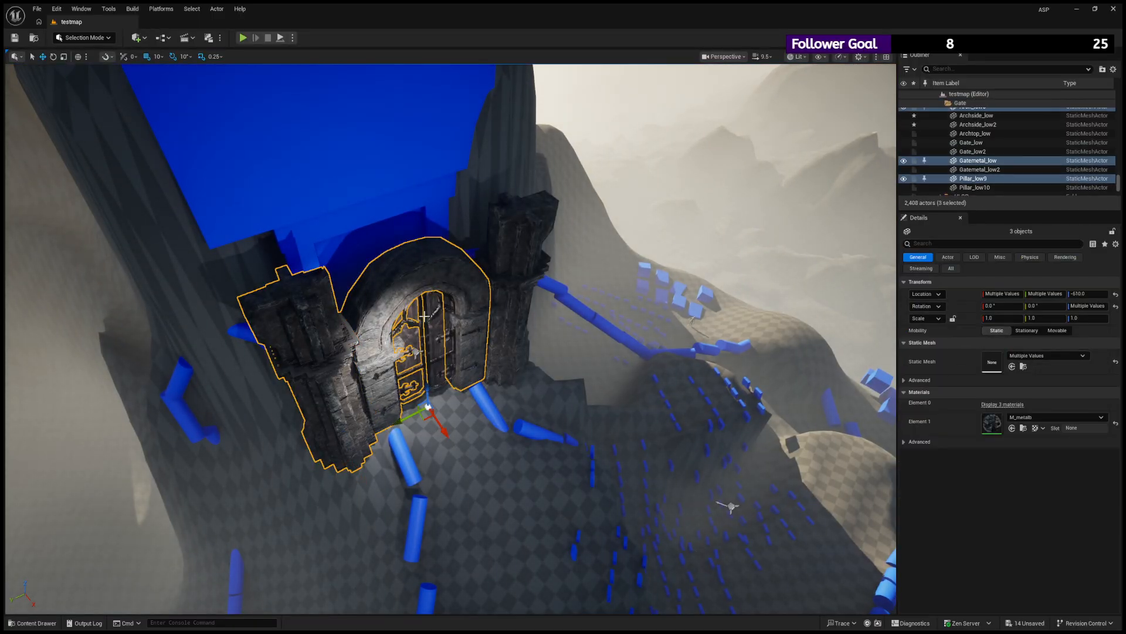
{"action": "left_click", "coordinate": [423, 311], "text": "ctrl"}
{"action": "left_click", "coordinate": [416, 315], "text": "ctrl"}
{"action": "left_click", "coordinate": [415, 315], "text": "ctrl"}
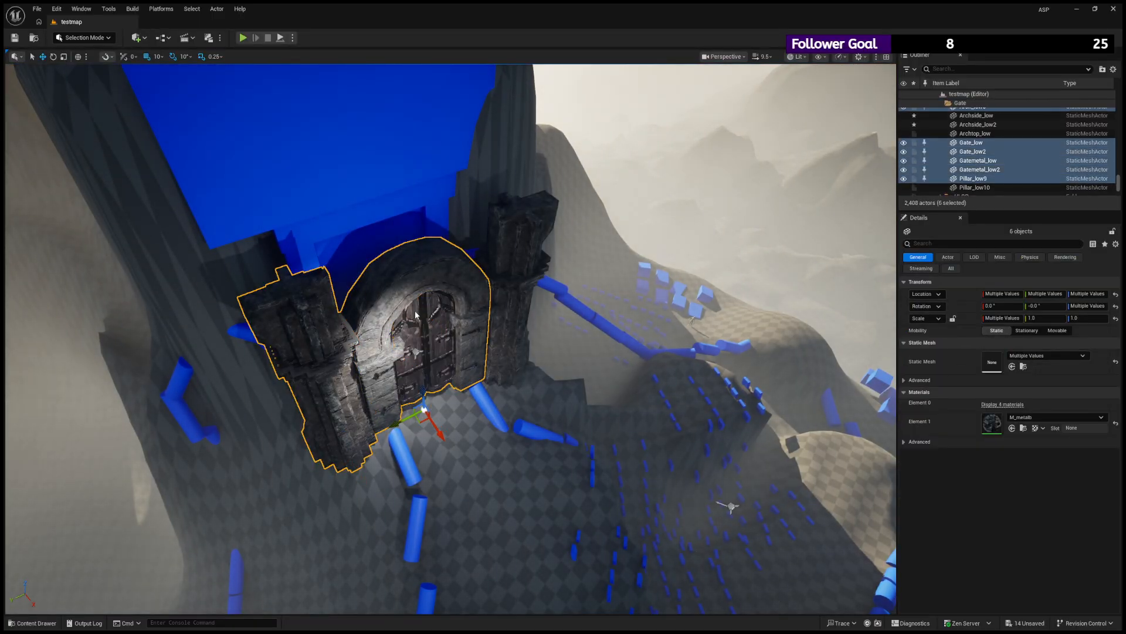
{"action": "key", "text": "f"}
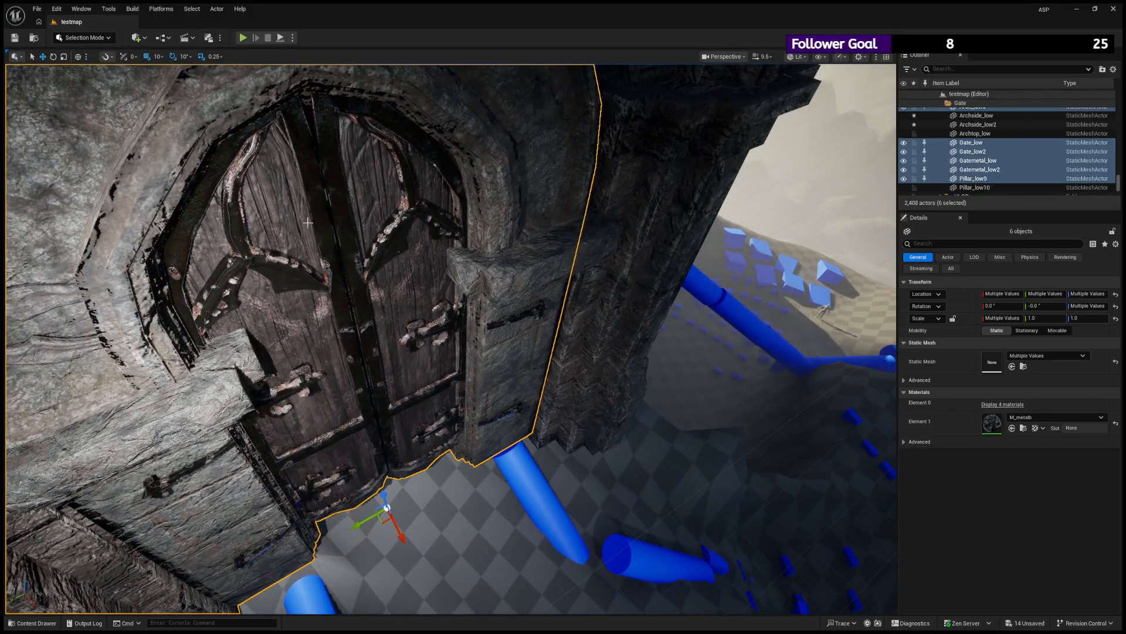
{"action": "mouse_move", "coordinate": [308, 223]}
{"action": "right_mouse_down"}
{"action": "mouse_move", "coordinate": [296, 254]}
{"action": "mouse_move", "coordinate": [326, 233]}
{"action": "right_mouse_up"}
{"action": "left_click_drag", "start_coordinate": [338, 204], "coordinate": [349, 230], "text": "alt"}
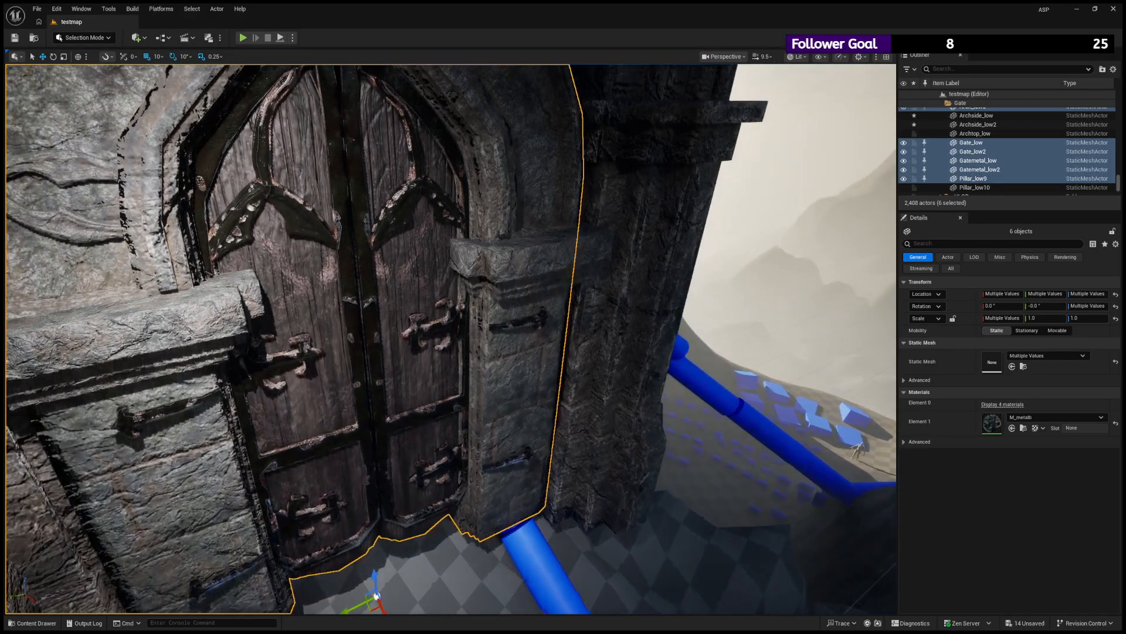
{"action": "right_click_drag", "start_coordinate": [349, 230], "coordinate": [543, 203], "text": "alt"}
- Add the right pillar and both Archside blocks to the gate selection, undoing the trial move of the group
{"action": "left_click", "coordinate": [580, 279], "text": "ctrl"}
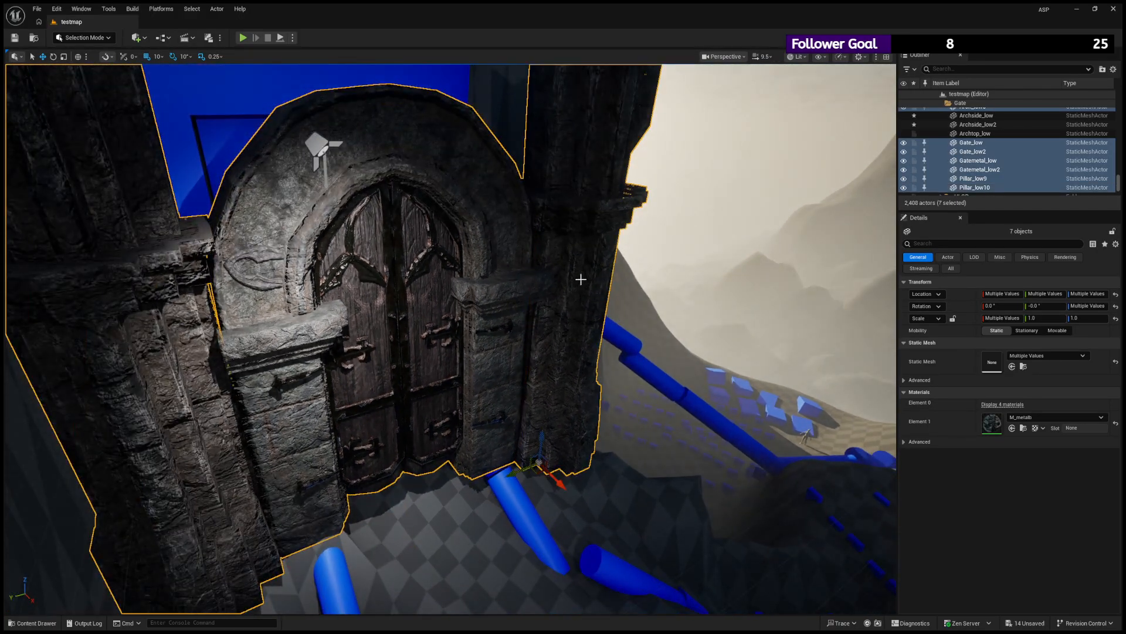
{"action": "key", "text": "f"}
{"action": "left_click_drag", "start_coordinate": [581, 279], "coordinate": [557, 319], "text": "alt"}
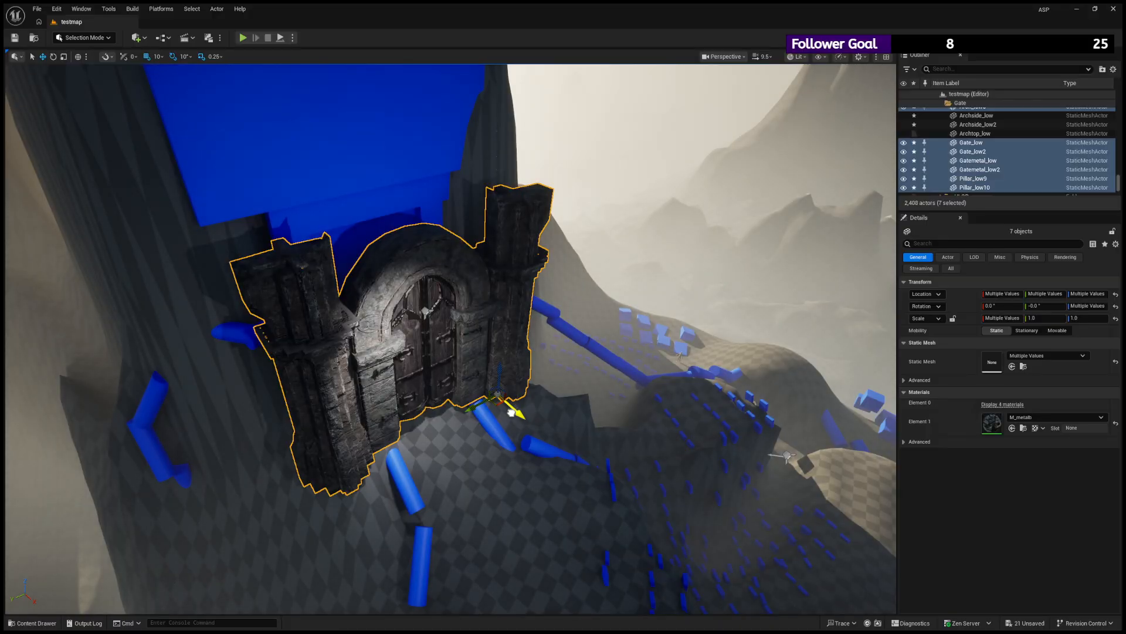
{"action": "left_click_drag", "start_coordinate": [512, 412], "coordinate": [498, 399]}
{"action": "key", "text": "ctrl+z"}
{"action": "left_click", "coordinate": [377, 351], "text": "ctrl"}
{"action": "left_click", "coordinate": [494, 364], "text": "ctrl"}
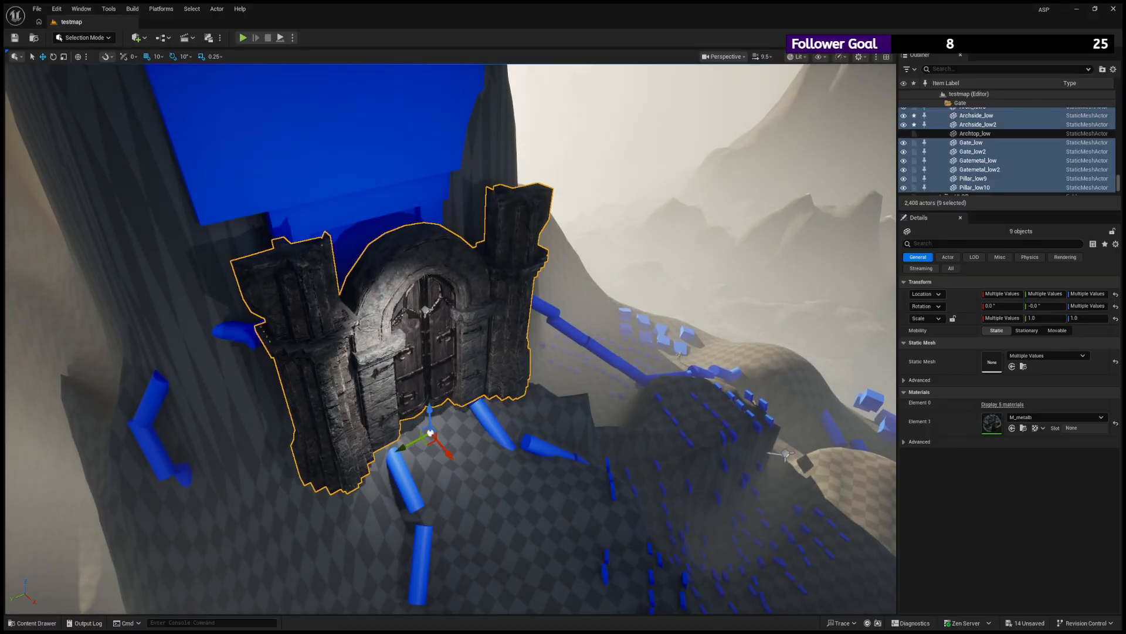
- Add the Archtop to the gate selection and push the whole gate group back into the mountainside
{"action": "left_click", "coordinate": [373, 340], "text": "ctrl"}
{"action": "left_click_drag", "start_coordinate": [437, 432], "coordinate": [397, 402]}
{"action": "key", "text": "f"}
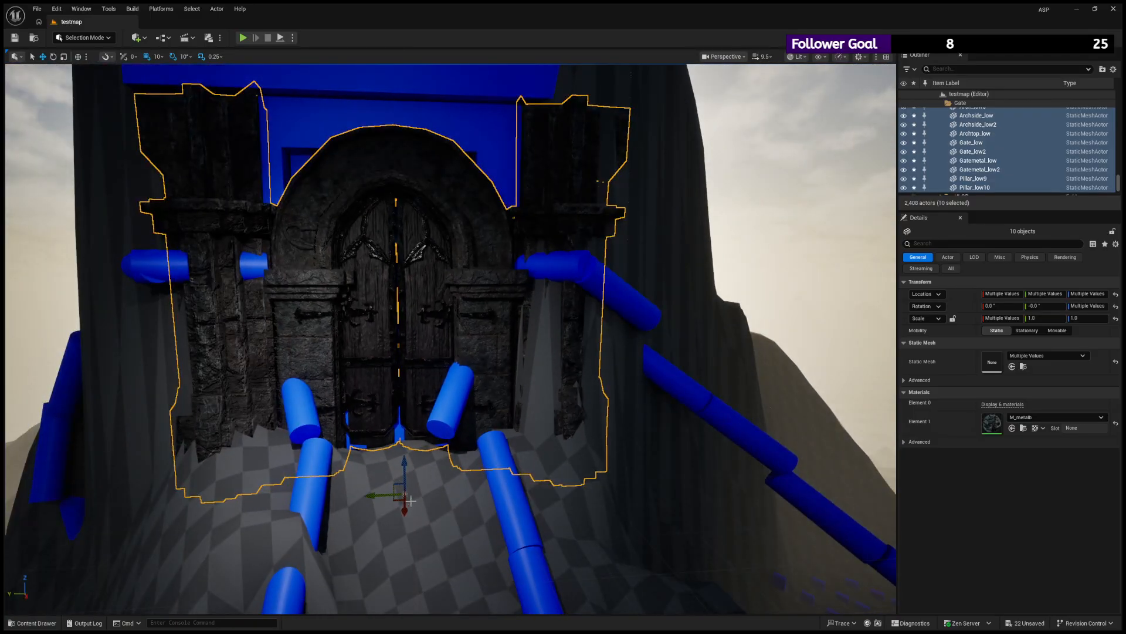
- Fine-tune the gate group's placement against the rock face and ledge, adjusting its depth, height, sideways position and rotation
{"action": "left_click_drag", "start_coordinate": [409, 500], "coordinate": [406, 515]}
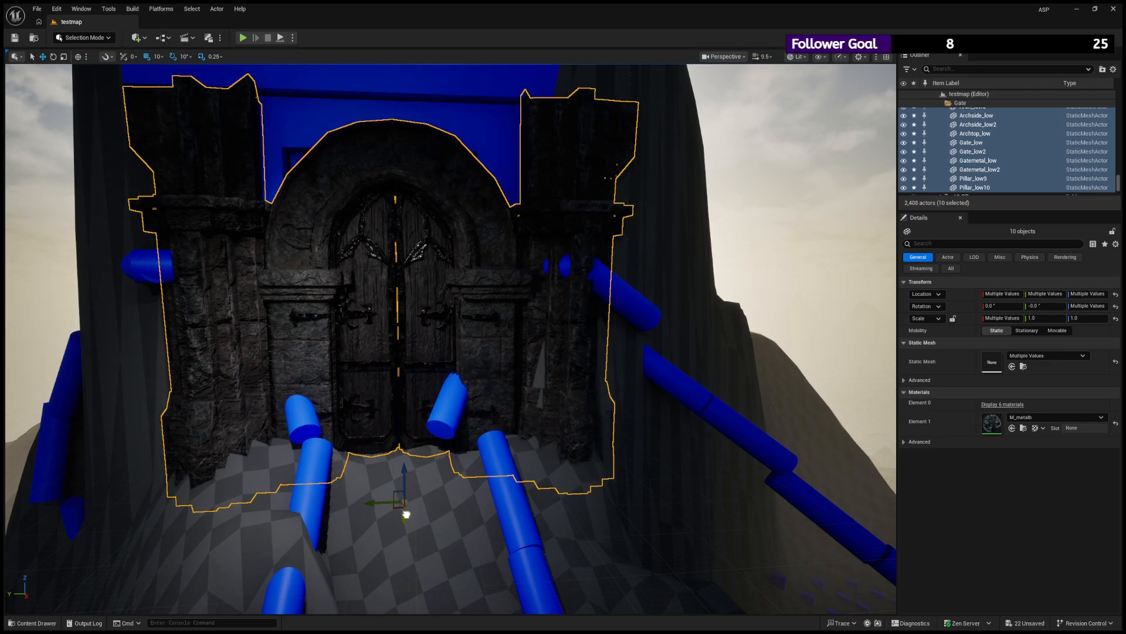
{"action": "mouse_move", "coordinate": [406, 476]}
{"action": "left_mouse_down"}
{"action": "mouse_move", "coordinate": [399, 437]}
{"action": "mouse_move", "coordinate": [390, 440]}
{"action": "mouse_move", "coordinate": [404, 468]}
{"action": "left_mouse_up"}
{"action": "right_click_drag", "start_coordinate": [404, 468], "coordinate": [449, 469]}
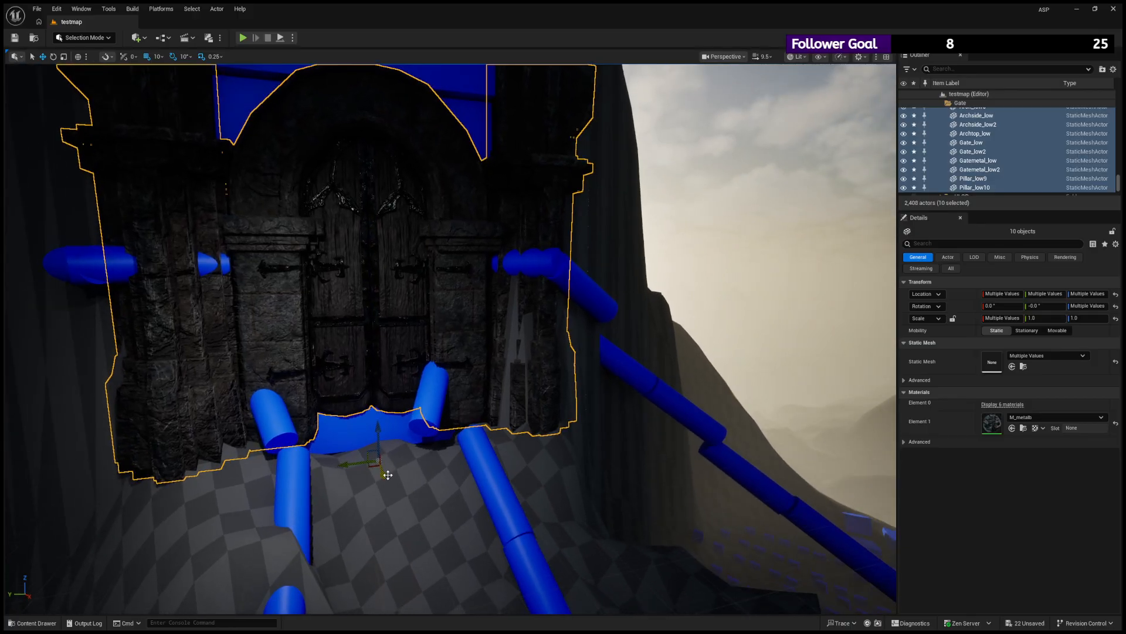
{"action": "mouse_move", "coordinate": [387, 473]}
{"action": "left_mouse_down"}
{"action": "mouse_move", "coordinate": [390, 488]}
{"action": "mouse_move", "coordinate": [386, 474]}
{"action": "left_mouse_up"}
{"action": "right_click_drag", "start_coordinate": [386, 474], "coordinate": [367, 462]}
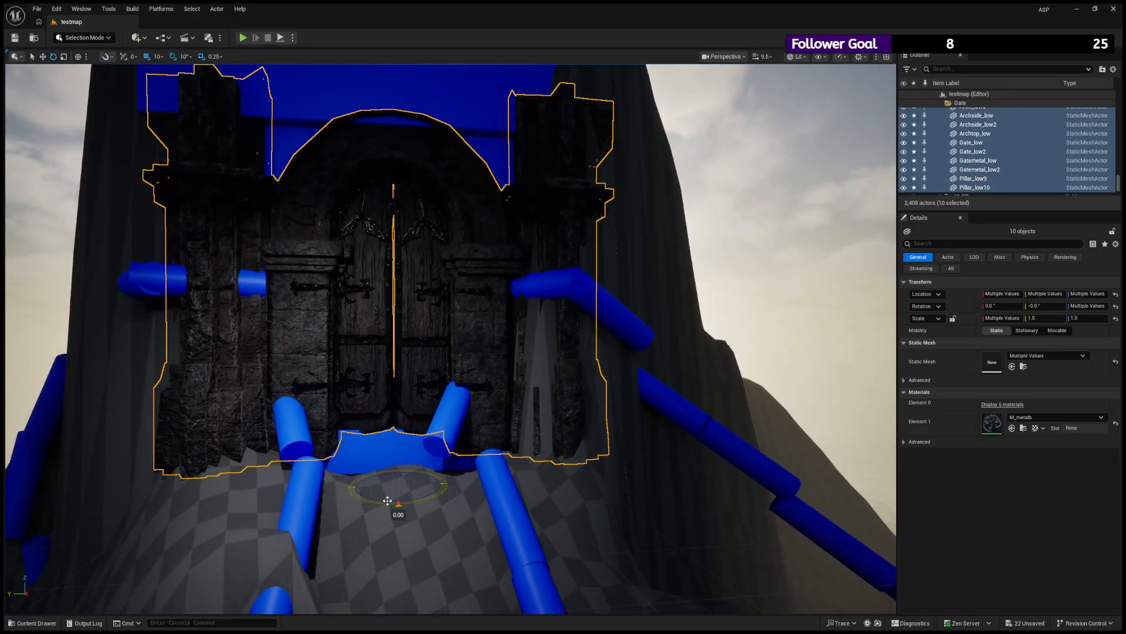
{"action": "mouse_move", "coordinate": [387, 500]}
{"action": "left_mouse_down"}
{"action": "mouse_move", "coordinate": [405, 502]}
{"action": "mouse_move", "coordinate": [372, 486]}
{"action": "left_mouse_up"}
{"action": "scroll", "coordinate": [403, 335], "scroll_direction": "down", "scroll_amount": 4}
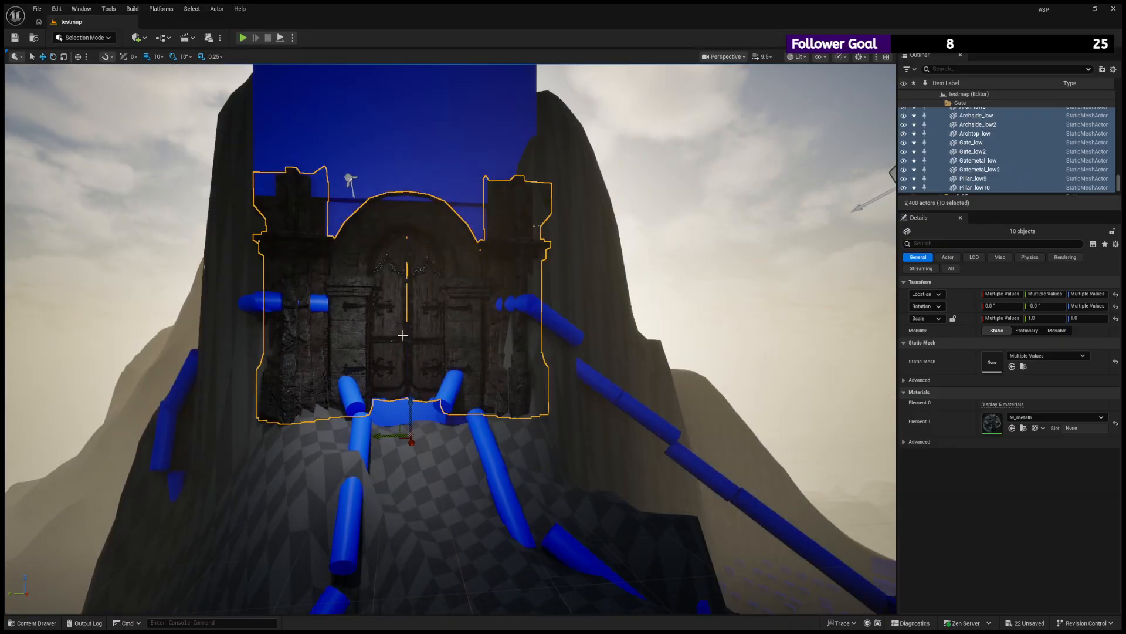
- Inspect how the gate group sits against the mountain from the side and the front
{"action": "right_click_drag", "start_coordinate": [402, 335], "coordinate": [457, 331]}
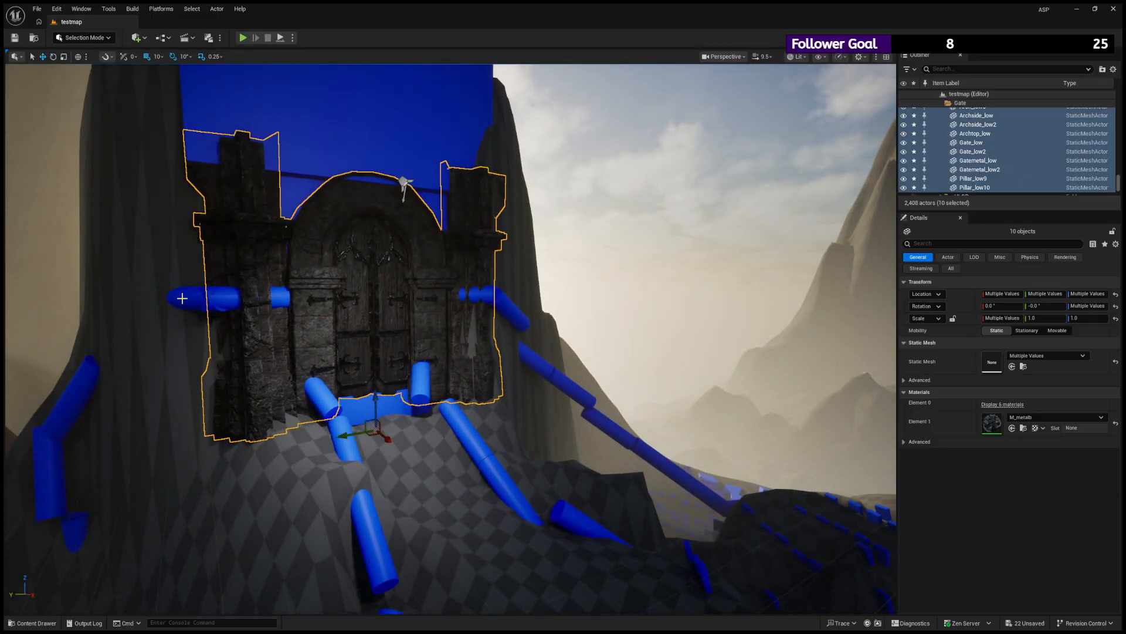
{"action": "right_click_drag", "start_coordinate": [164, 254], "coordinate": [147, 229]}
{"action": "mouse_move", "coordinate": [276, 225]}
{"action": "right_mouse_down"}
{"action": "mouse_move", "coordinate": [199, 229]}
{"action": "mouse_move", "coordinate": [293, 220]}
{"action": "right_mouse_up"}
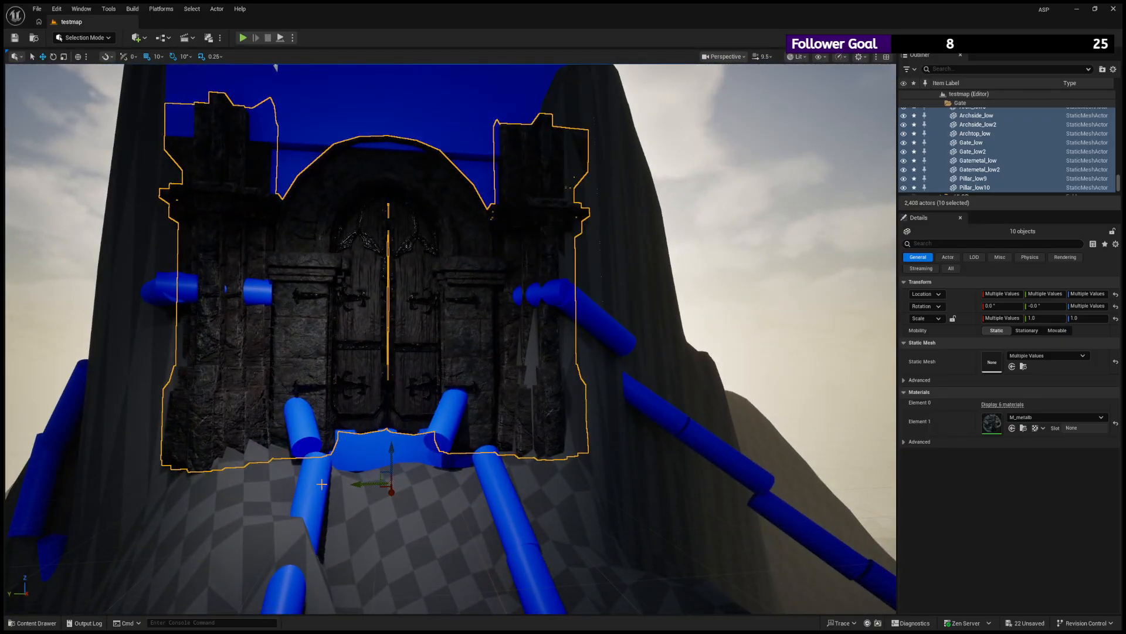
{"action": "right_click_drag", "start_coordinate": [393, 345], "coordinate": [258, 387]}
{"action": "key", "text": "f"}
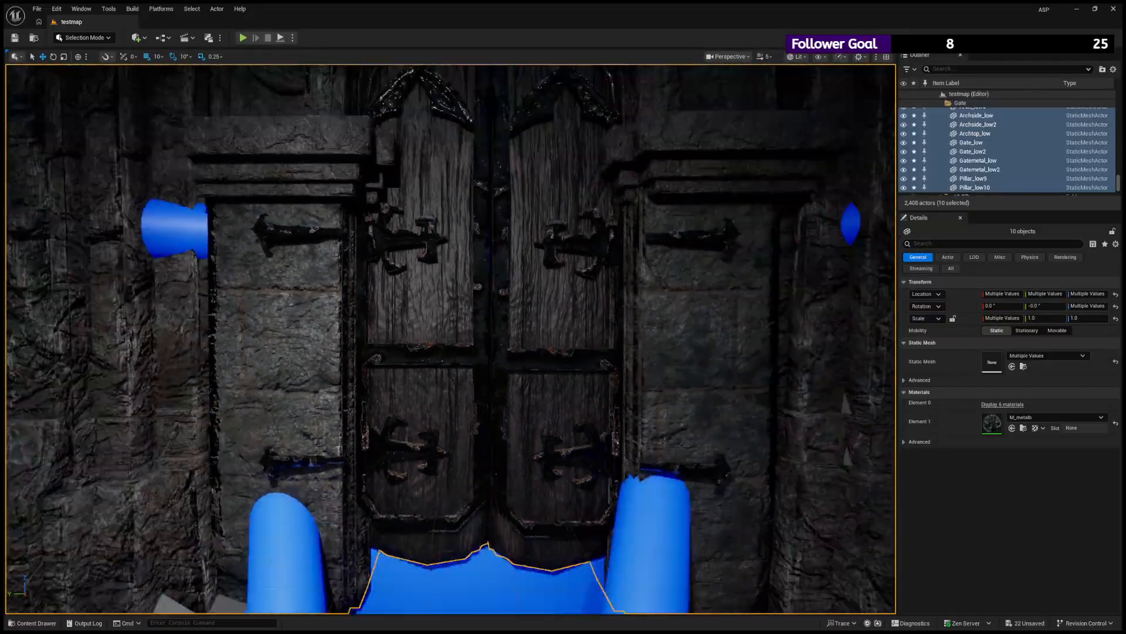
- Examine the door wood and rusty metal fittings up close, and view the whole selected gate from a distance
{"action": "right_click_drag", "start_coordinate": [451, 339], "coordinate": [499, 305]}
{"action": "key", "text": "w"}
{"action": "key", "text": "a"}
{"action": "key", "text": "s"}
{"action": "mouse_move", "coordinate": [450, 340]}
{"action": "right_mouse_down"}
{"action": "mouse_move", "coordinate": [452, 299]}
{"action": "mouse_move", "coordinate": [431, 308]}
{"action": "mouse_move", "coordinate": [458, 338]}
{"action": "mouse_move", "coordinate": [443, 339]}
{"action": "mouse_move", "coordinate": [499, 342]}
{"action": "mouse_move", "coordinate": [426, 341]}
{"action": "mouse_move", "coordinate": [454, 339]}
{"action": "right_mouse_up"}
{"action": "key", "text": "w"}
{"action": "key", "text": "s"}
{"action": "key", "text": "w"}
{"action": "key", "text": "a"}
{"action": "key", "text": "d"}
{"action": "key", "text": "w"}
{"action": "key", "text": "w"}
{"action": "scroll", "coordinate": [450, 339], "scroll_direction": "down", "scroll_amount": 1}
{"action": "scroll", "coordinate": [454, 339], "scroll_direction": "up", "scroll_amount": 1}
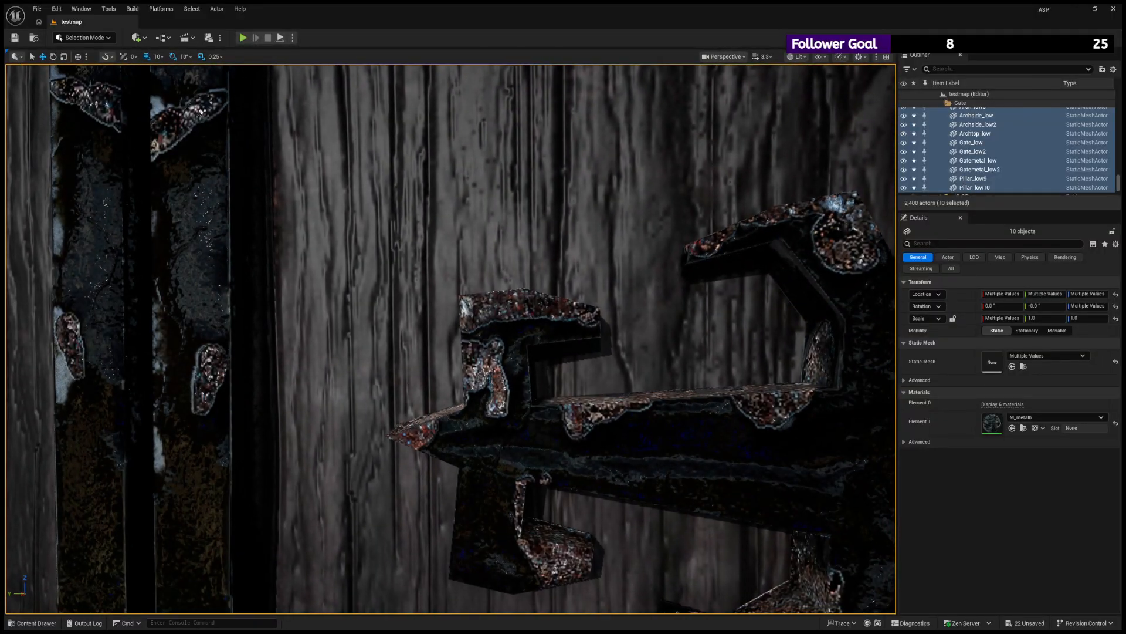
{"action": "key", "text": "f"}
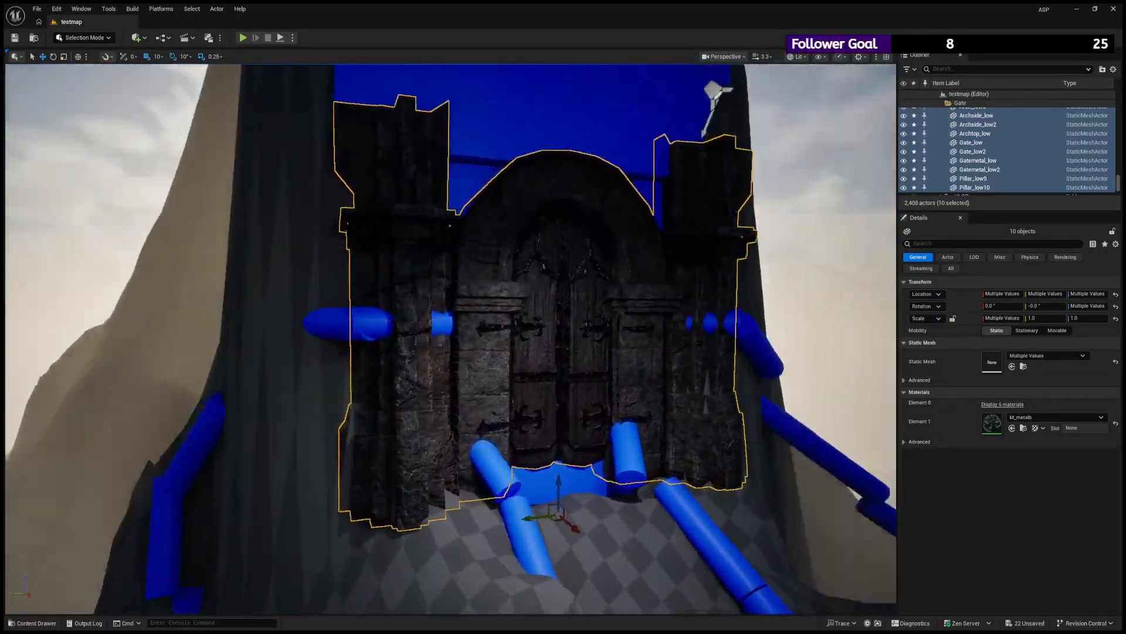
{"action": "key", "text": "s"}
{"action": "right_click_drag", "start_coordinate": [845, 148], "coordinate": [878, 148]}
{"action": "key", "text": "w"}
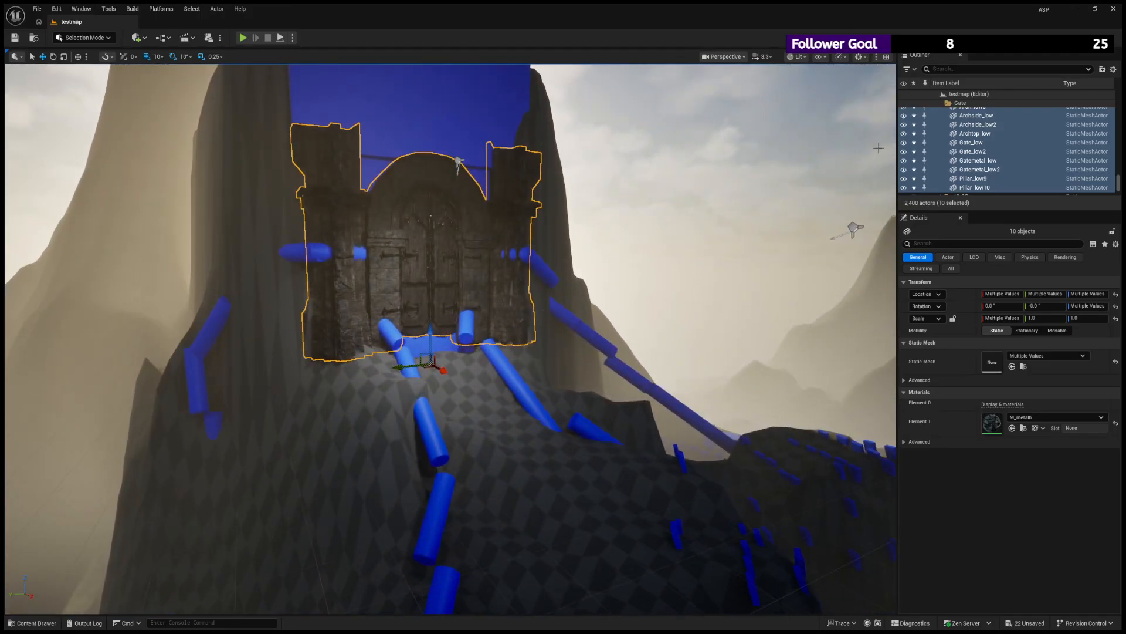
- Collapse the Gate folder and hide the LocalFogVolume, keeping the VolumetricCloud visible after a trial hide
{"action": "left_click", "coordinate": [943, 104]}
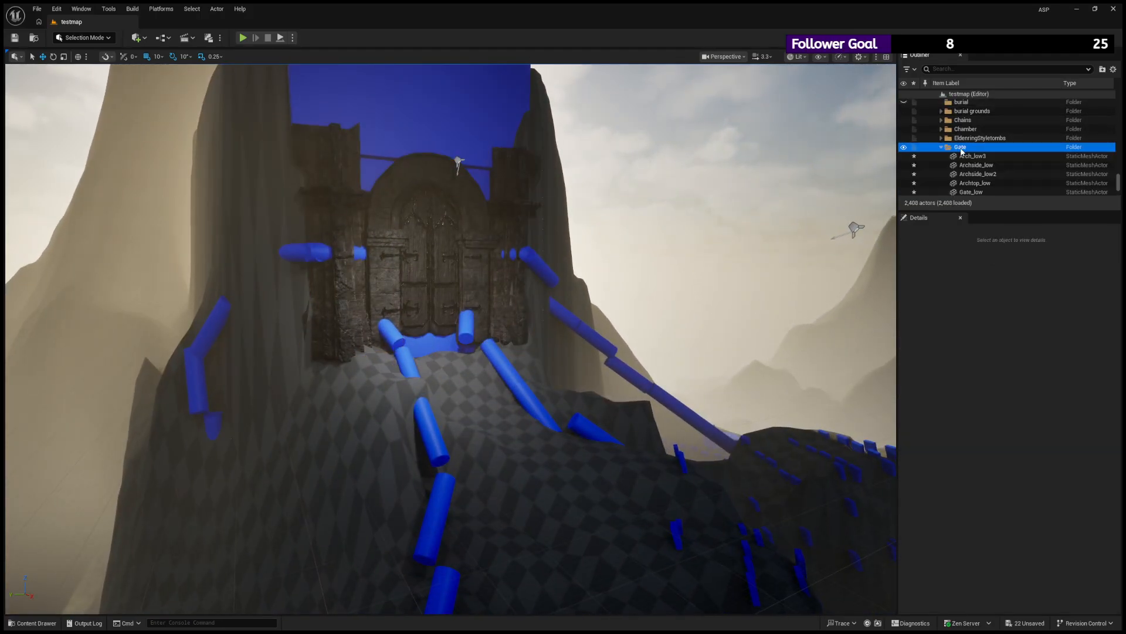
{"action": "left_click", "coordinate": [942, 147]}
{"action": "scroll", "coordinate": [946, 159], "scroll_direction": "down", "scroll_amount": 2}
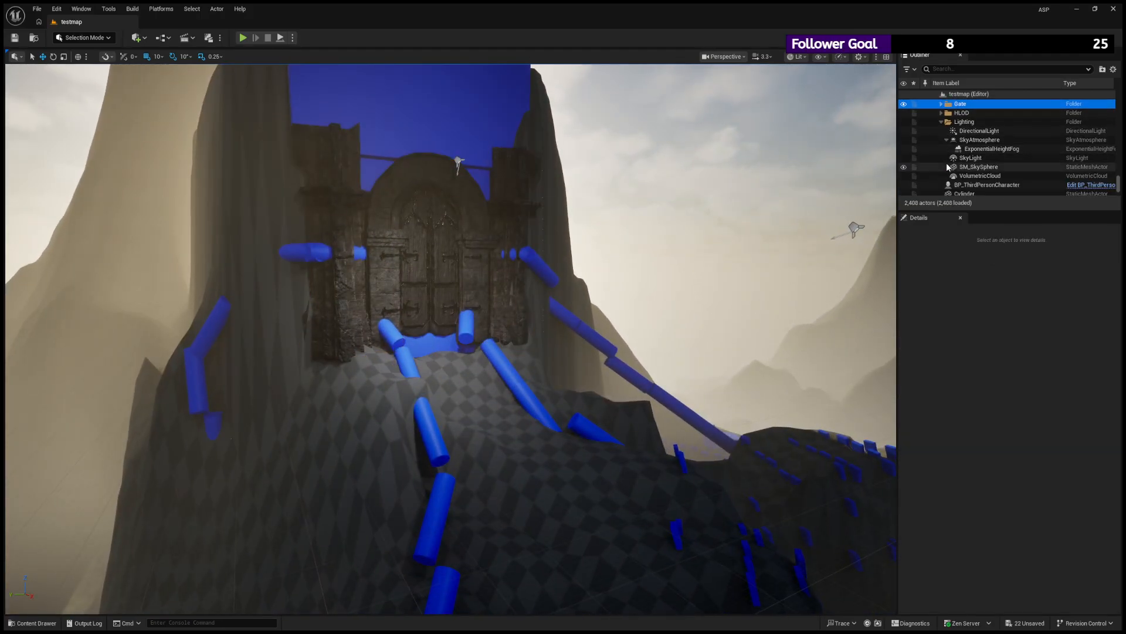
{"action": "scroll", "coordinate": [947, 168], "scroll_direction": "down", "scroll_amount": 1}
{"action": "left_click", "coordinate": [903, 155]}
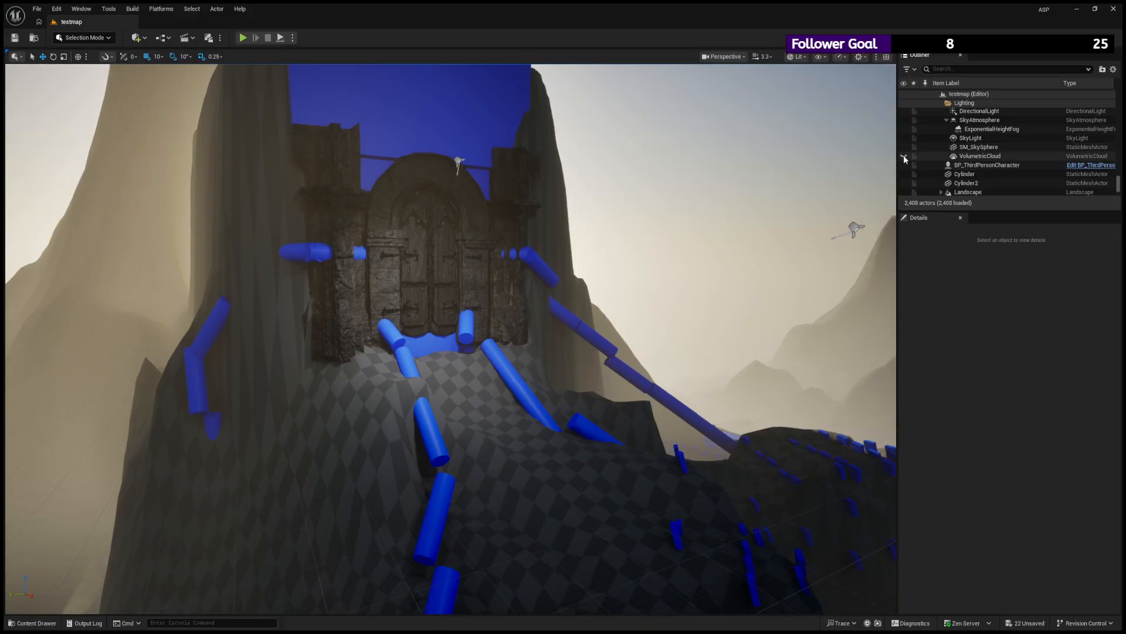
{"action": "left_click", "coordinate": [904, 155]}
{"action": "scroll", "coordinate": [909, 185], "scroll_direction": "down", "scroll_amount": 1}
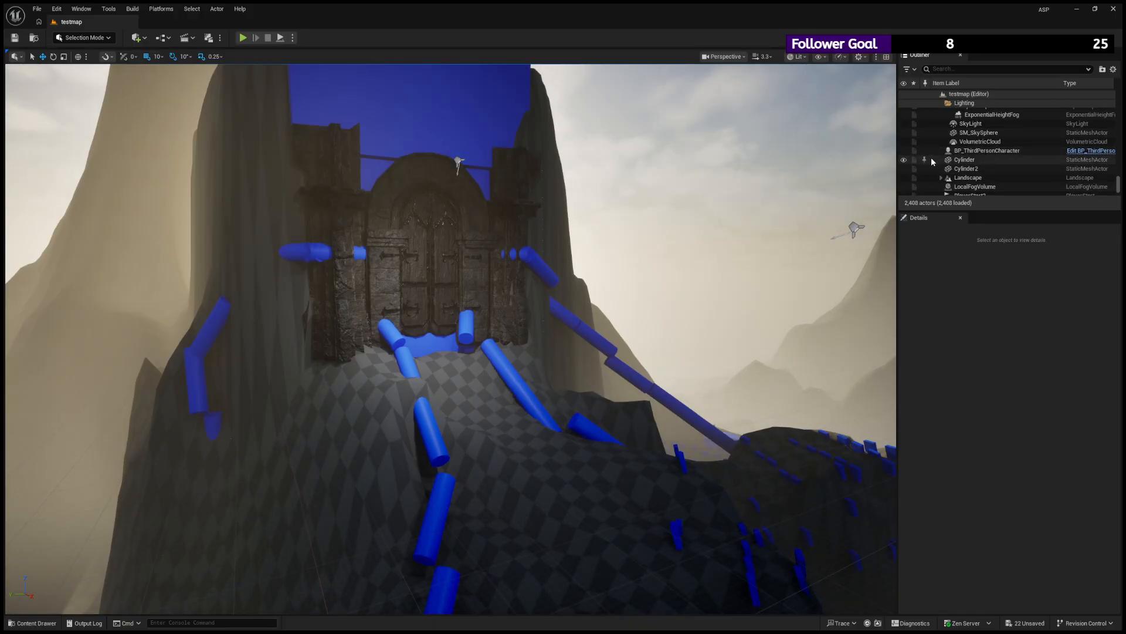
{"action": "scroll", "coordinate": [912, 155], "scroll_direction": "down", "scroll_amount": 2}
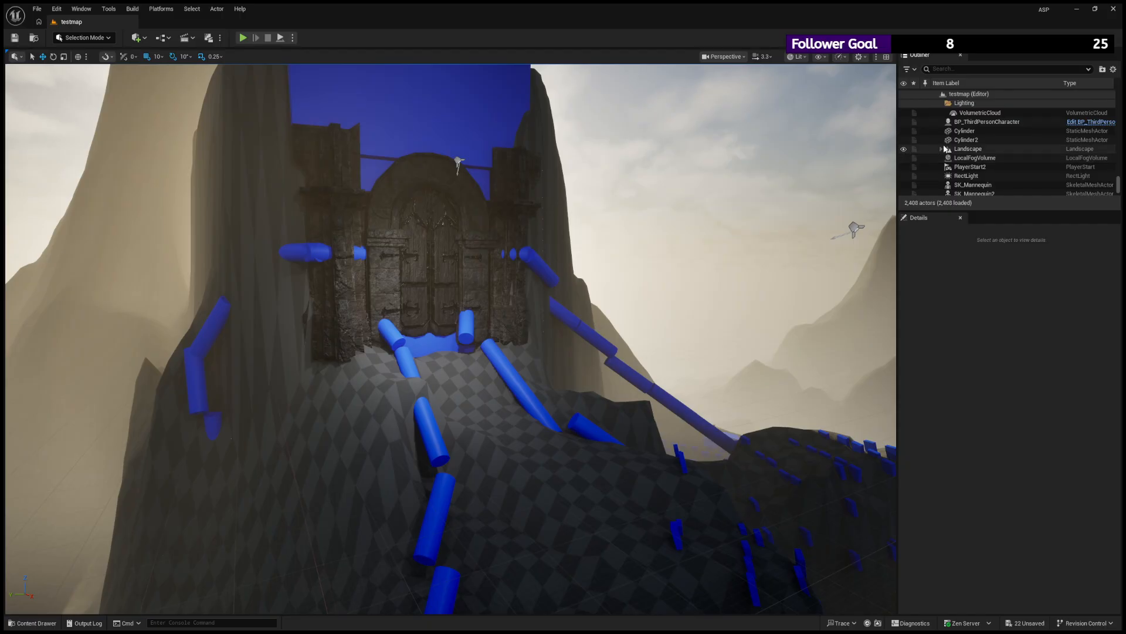
{"action": "left_click", "coordinate": [904, 159]}
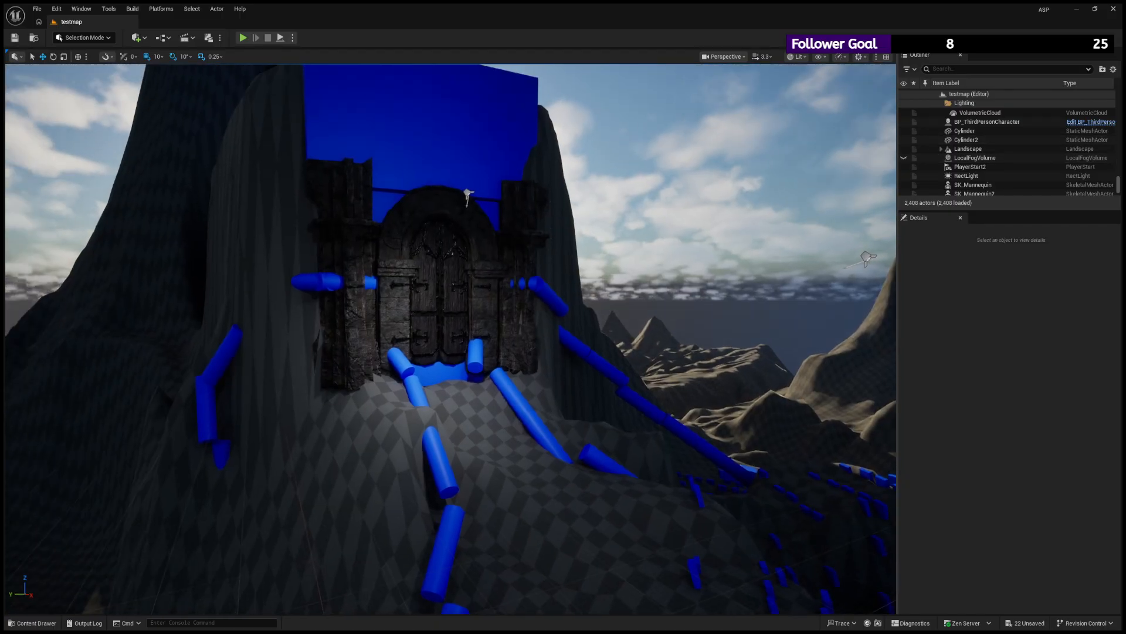
- Examine the gate without fog up close and from the approach path across the valley and grave terrain
{"action": "key", "text": "w"}
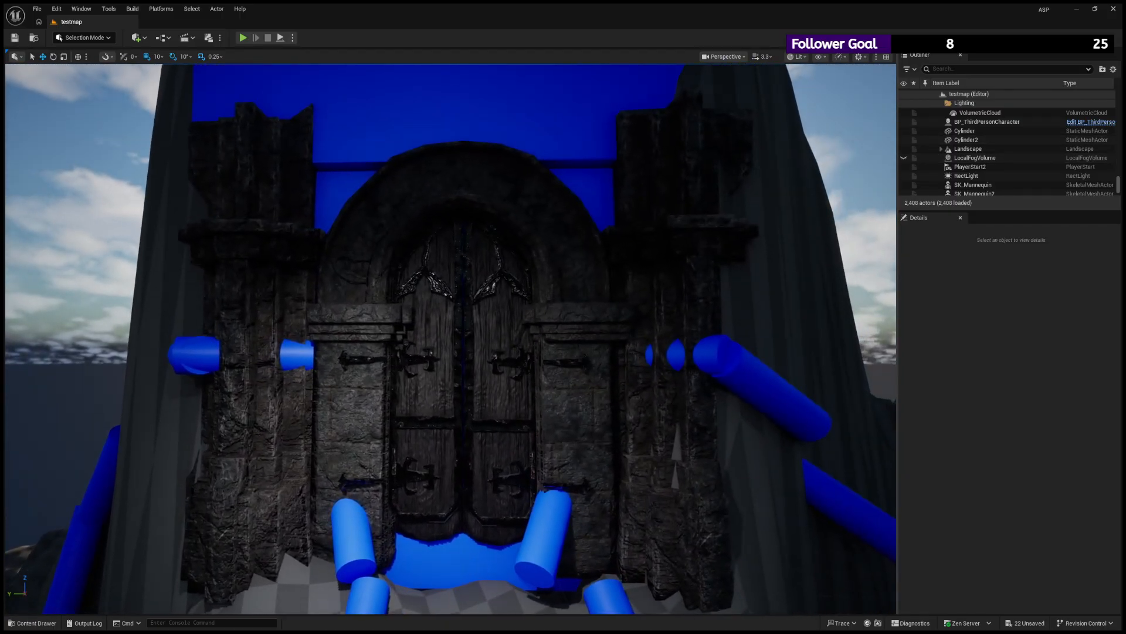
{"action": "key", "text": "a"}
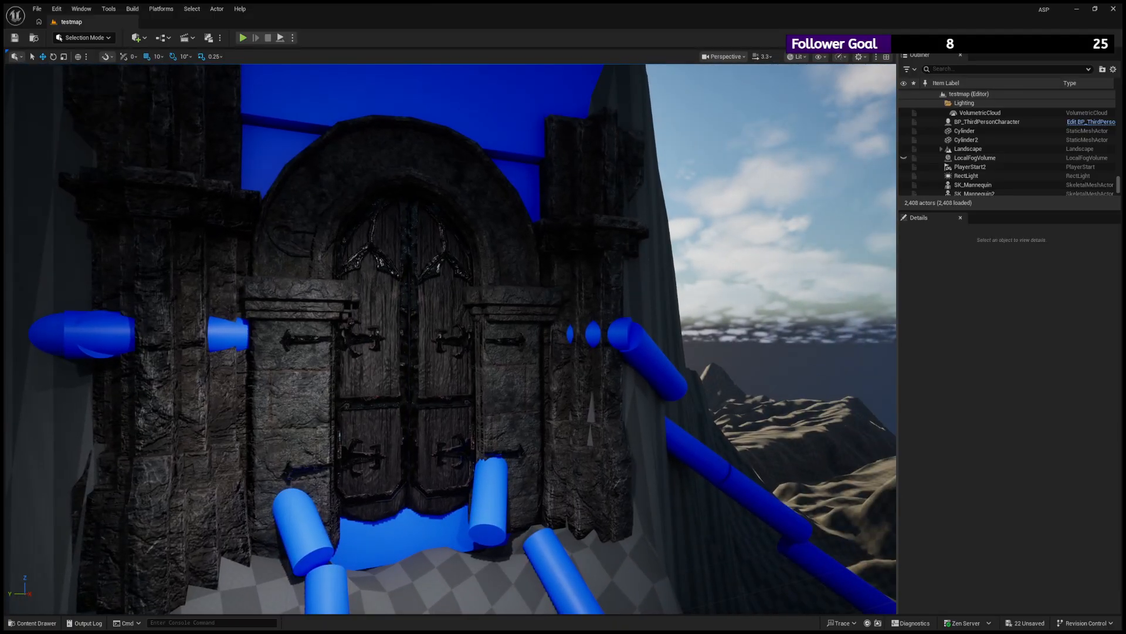
{"action": "key", "text": "d"}
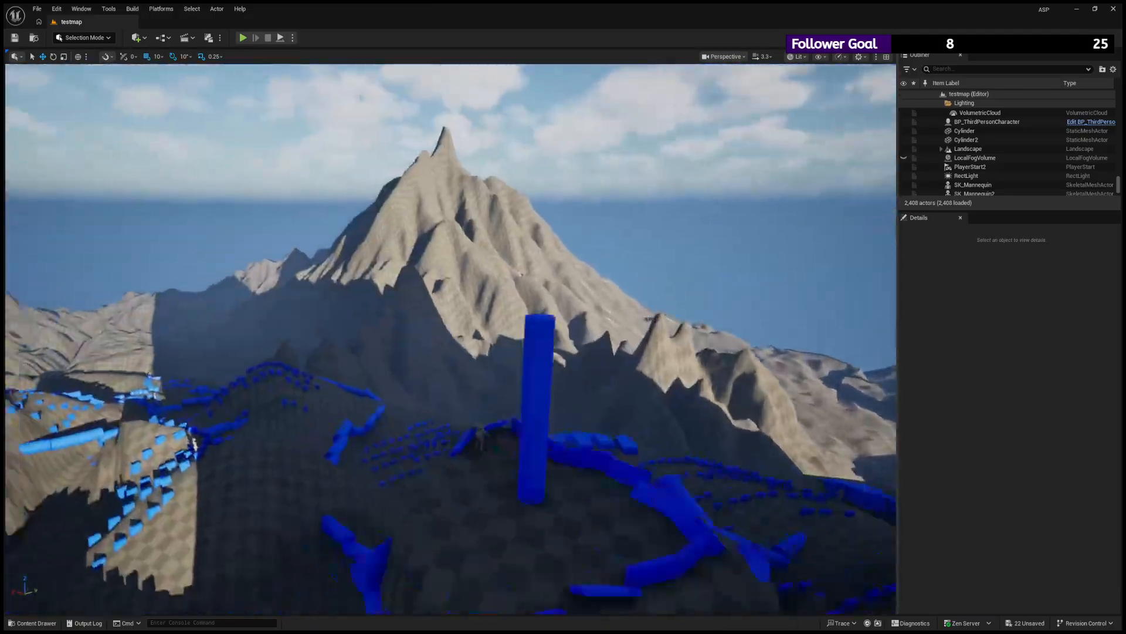
{"action": "key", "text": "w"}
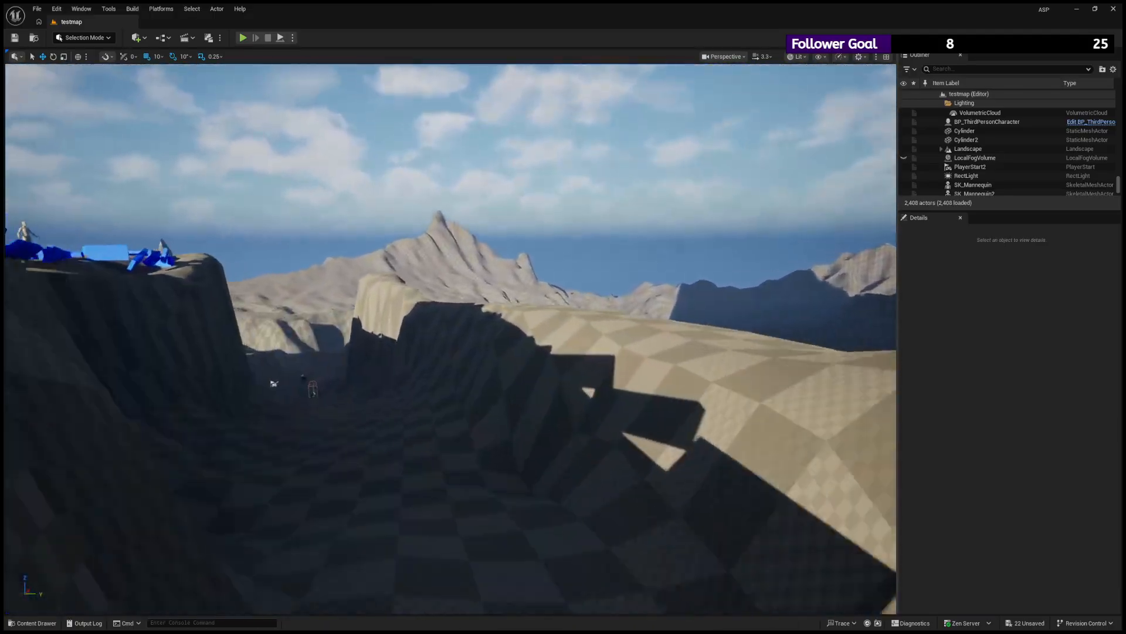
{"action": "key", "text": "w"}
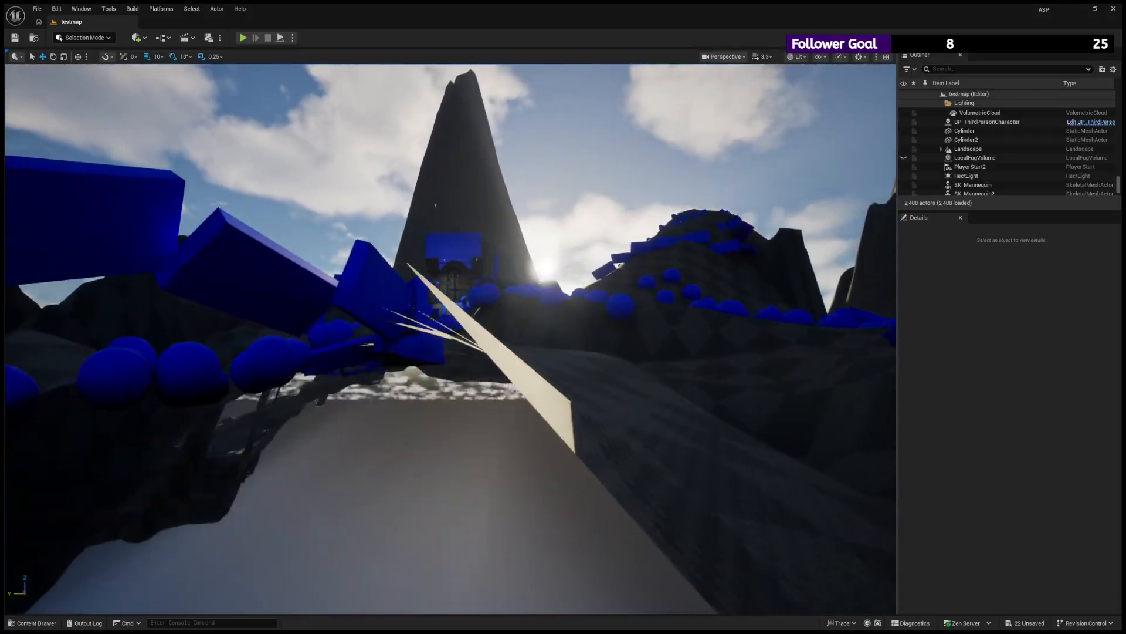
{"action": "key", "text": "w"}
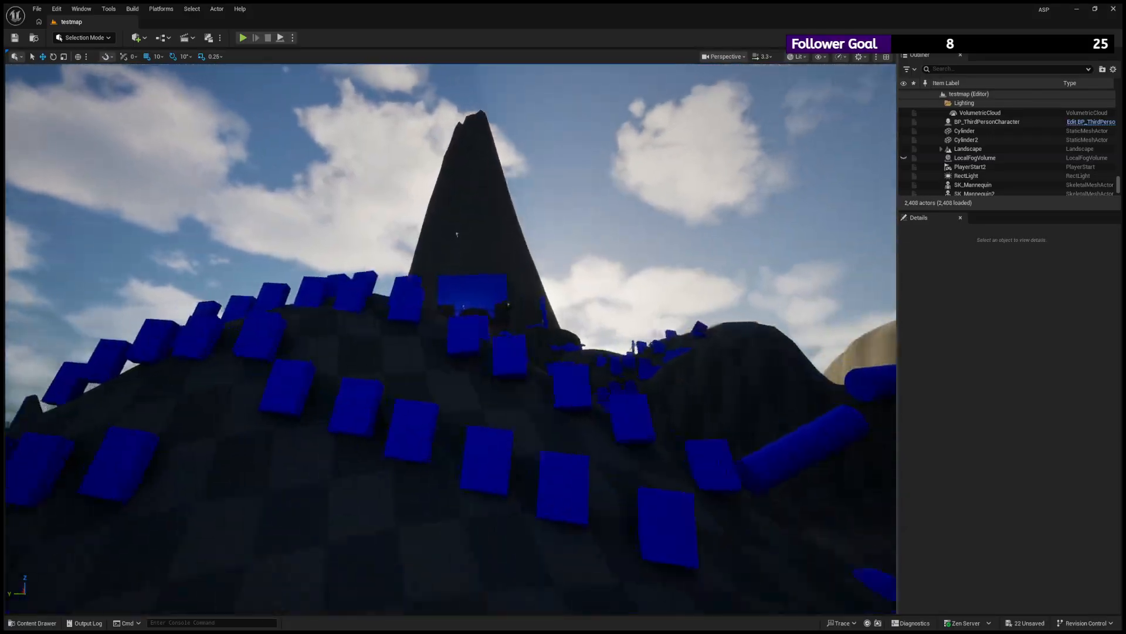
{"action": "key", "text": "w"}
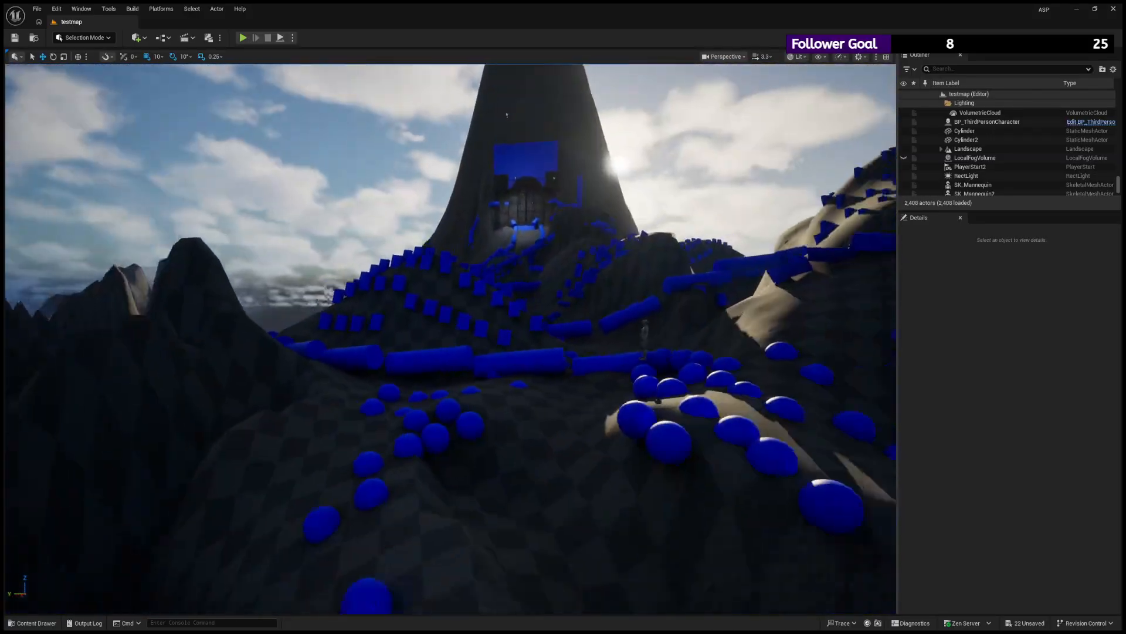
{"action": "key", "text": "s"}
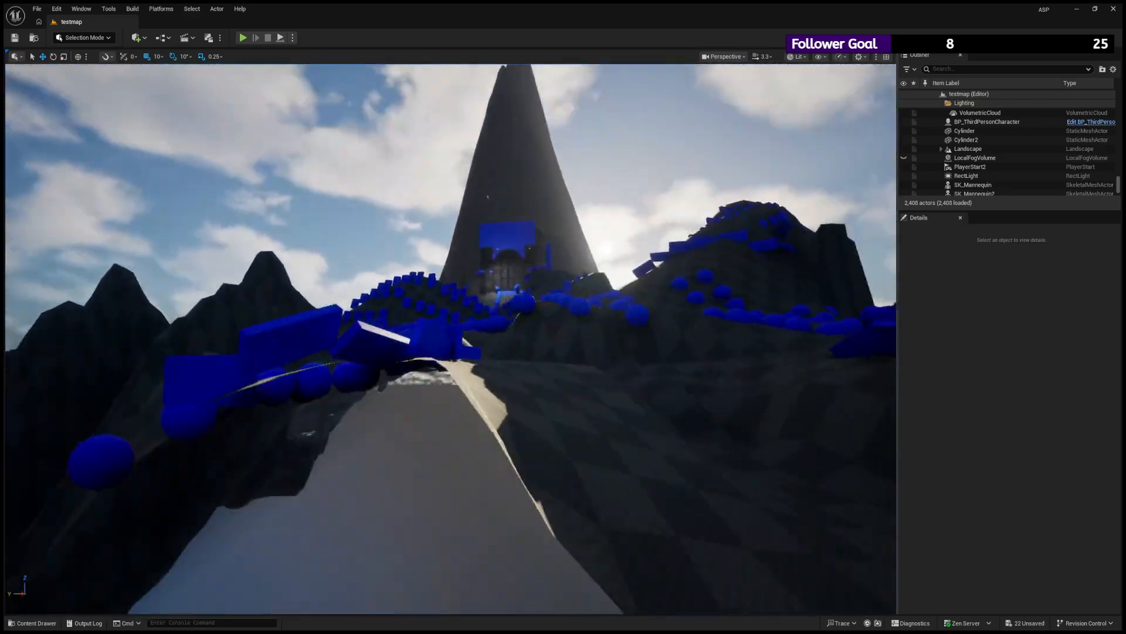
{"action": "key", "text": "s"}
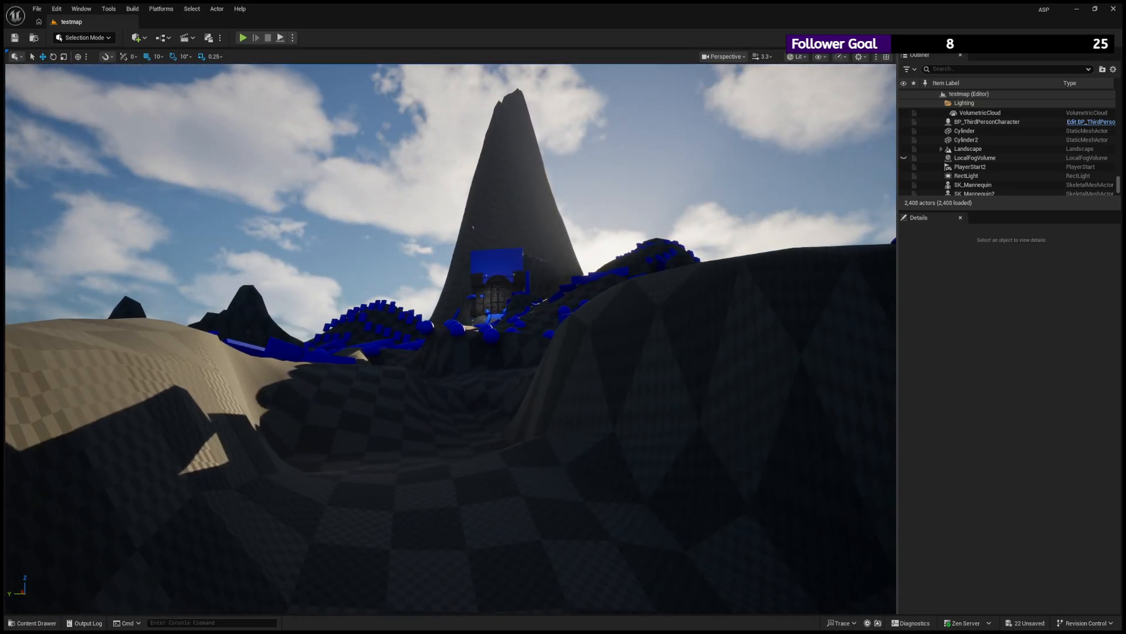
{"action": "key", "text": "w"}
{"action": "key", "text": "s"}
{"action": "key", "text": "w"}
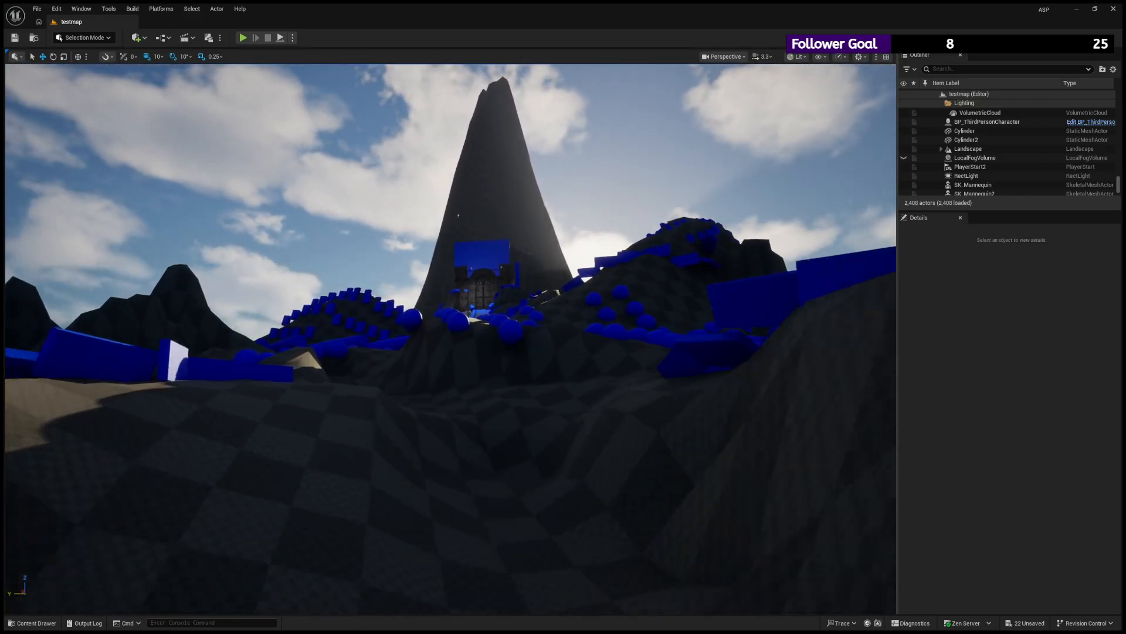
{"action": "key", "text": "s"}
- Find the folder containing the blue spheres on the approach, collapse it with Assets, and hide the burial grounds folder
{"action": "left_click", "coordinate": [507, 330]}
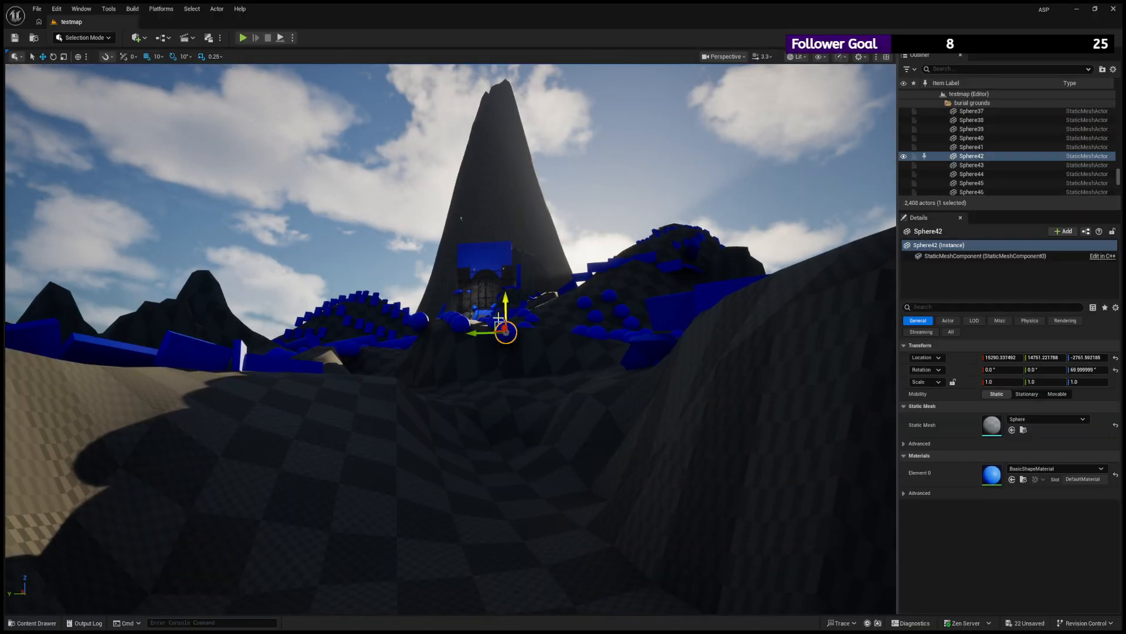
{"action": "left_click_drag", "start_coordinate": [1119, 176], "coordinate": [1123, 94]}
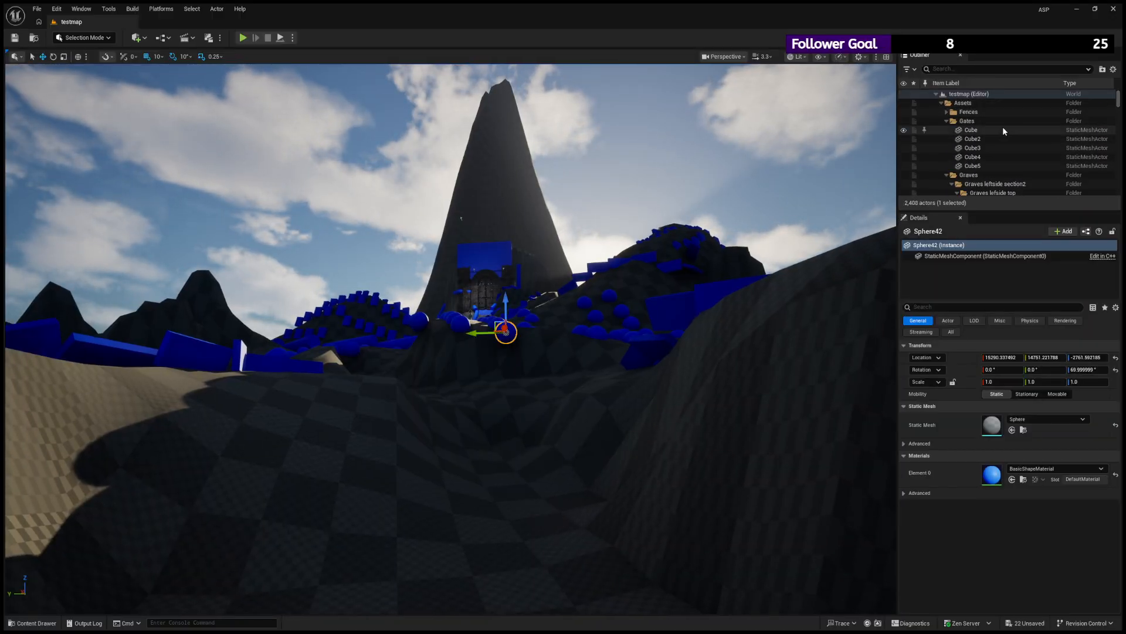
{"action": "left_click", "coordinate": [942, 103]}
{"action": "double_click", "coordinate": [939, 121]}
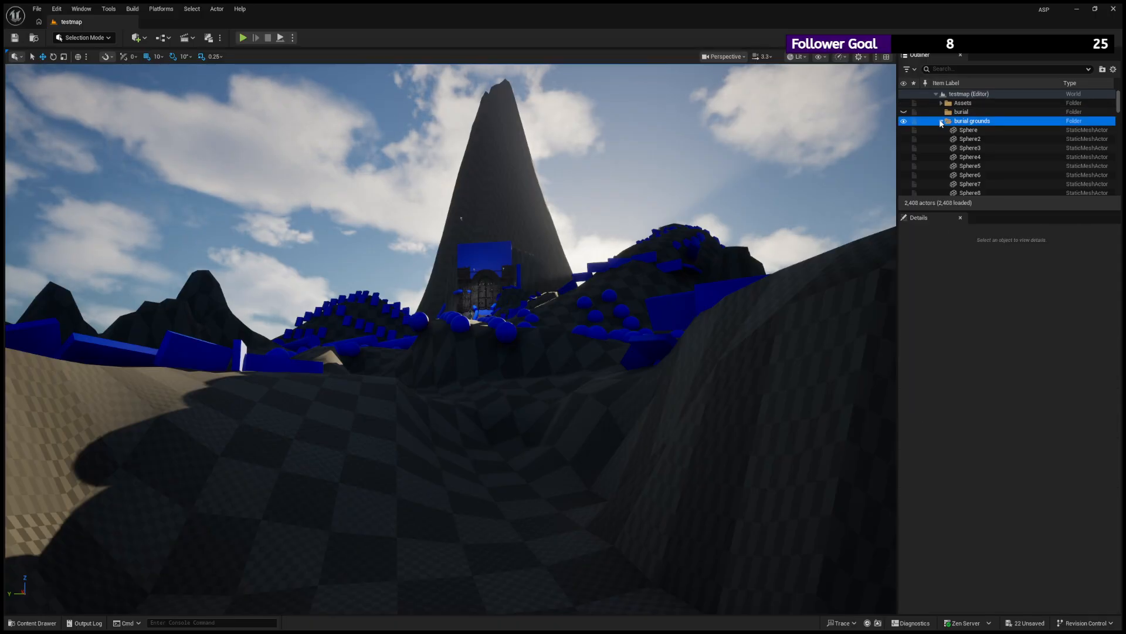
{"action": "left_click", "coordinate": [904, 122]}
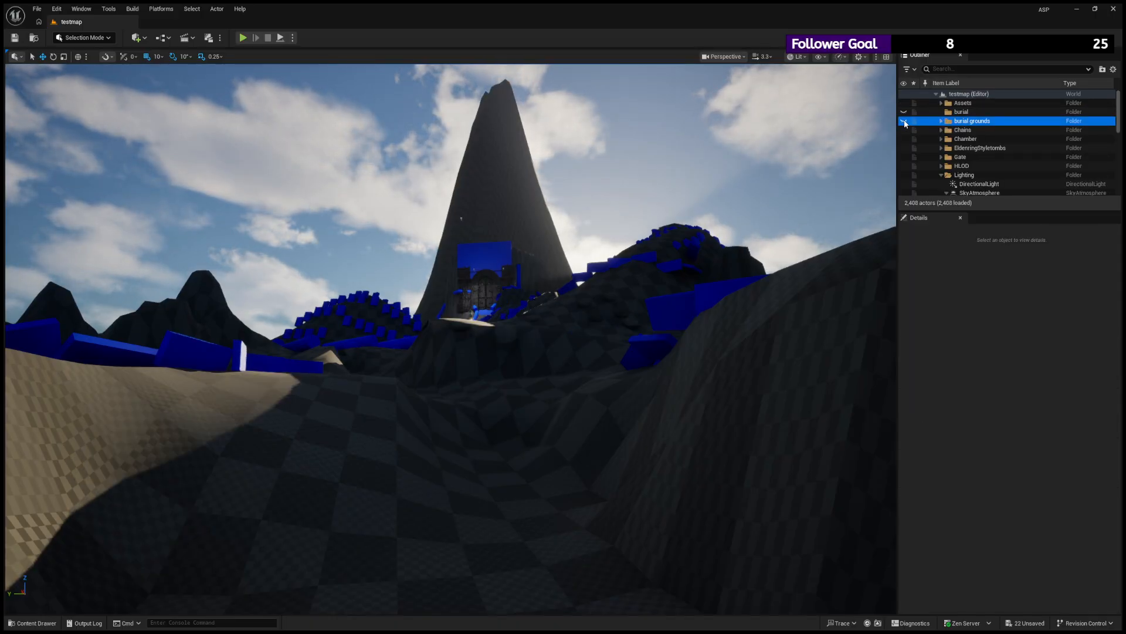
- Hide the Chains folder and check the contents of the Assets folder, leaving it collapsed
{"action": "left_click", "coordinate": [904, 131]}
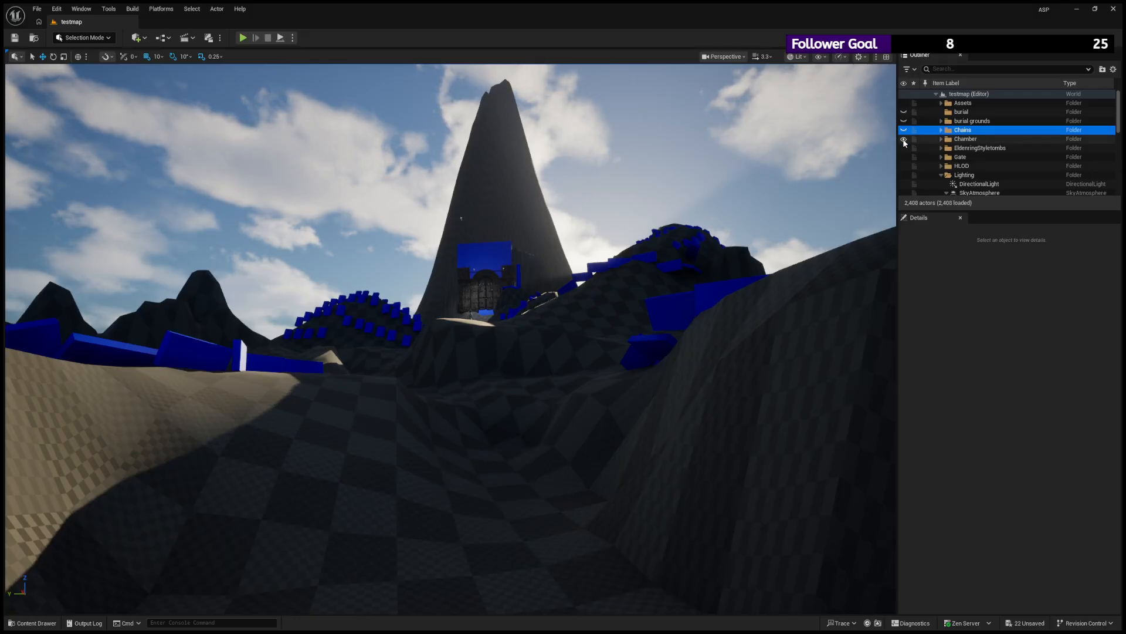
{"action": "left_click", "coordinate": [904, 139]}
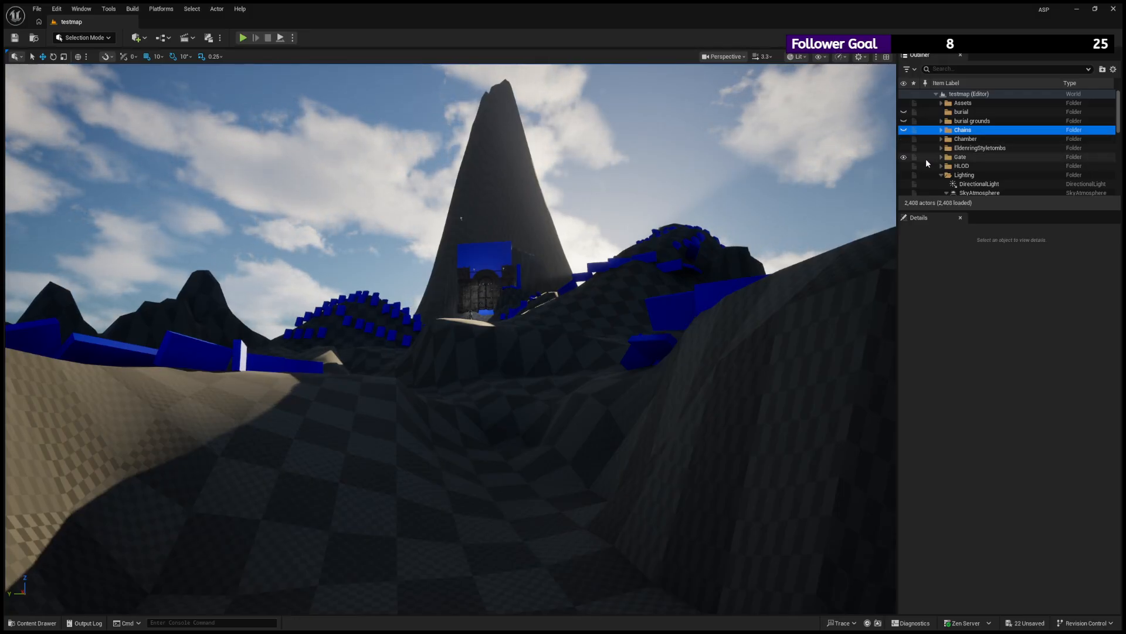
{"action": "left_click", "coordinate": [941, 104]}
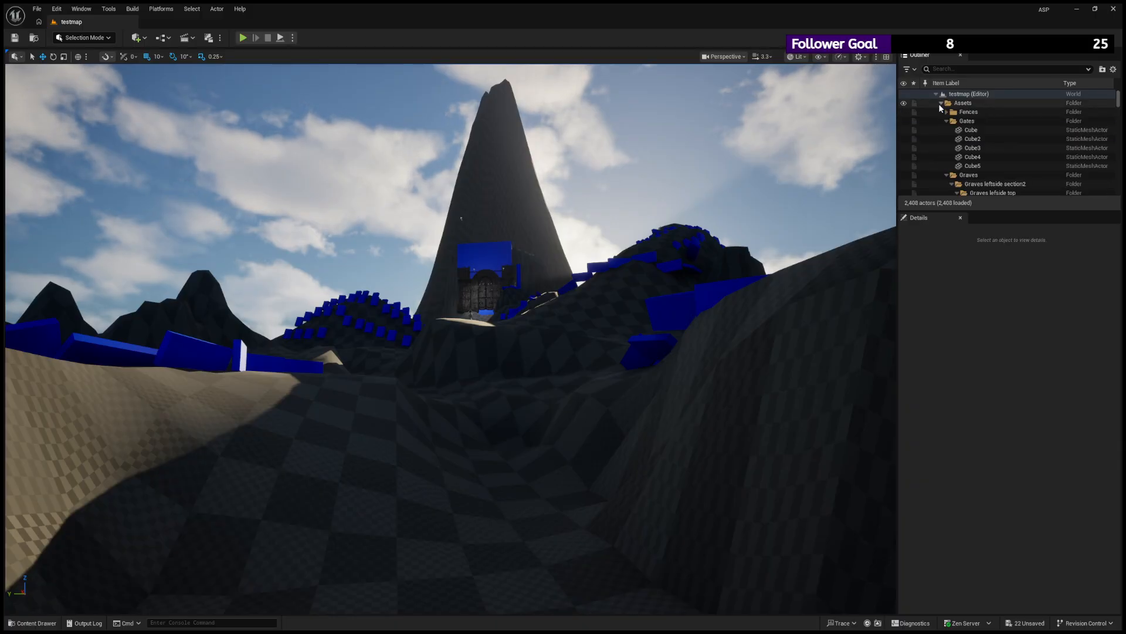
{"action": "left_click", "coordinate": [941, 103]}
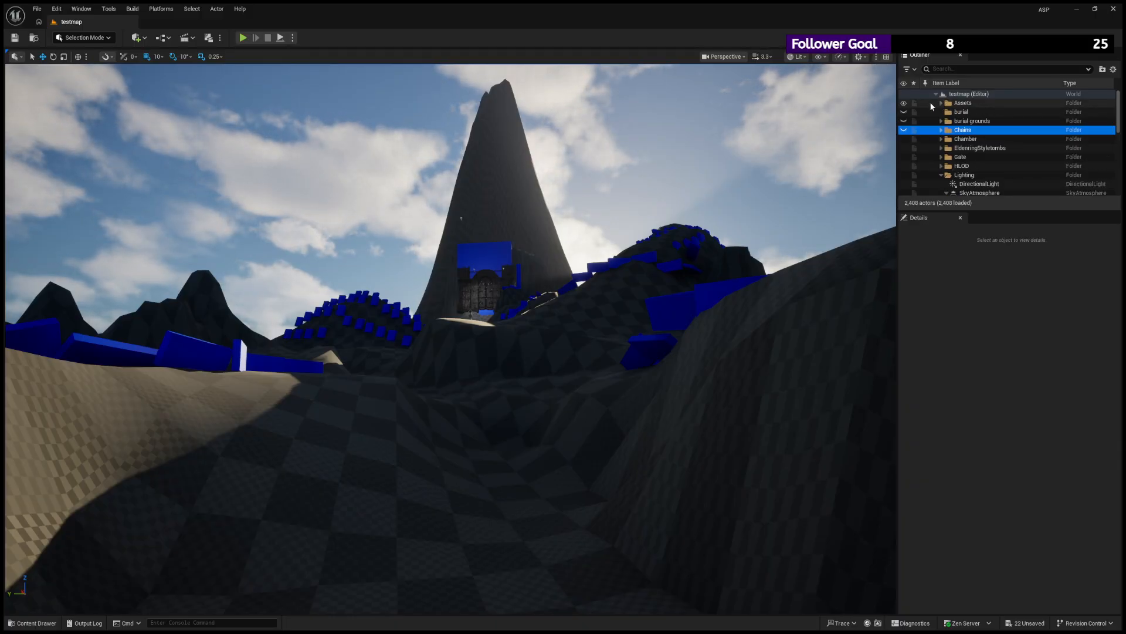
- Expand the Assets folder and toggle the Fences and Gates folders off and on to identify the placeholders they contain
{"action": "left_click", "coordinate": [942, 104]}
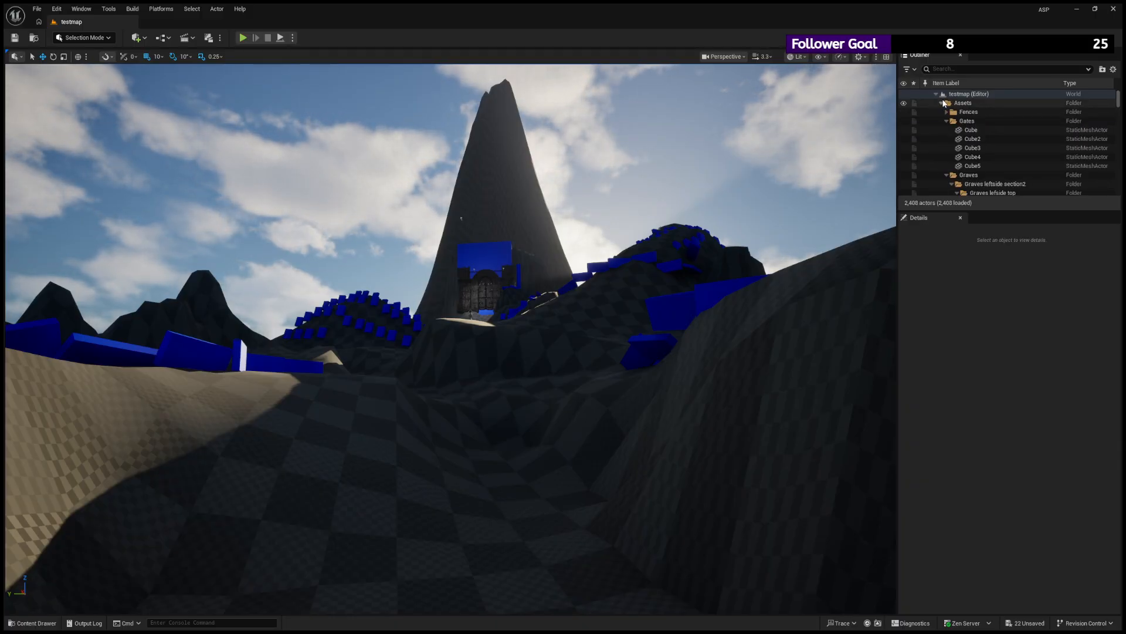
{"action": "left_click", "coordinate": [904, 112]}
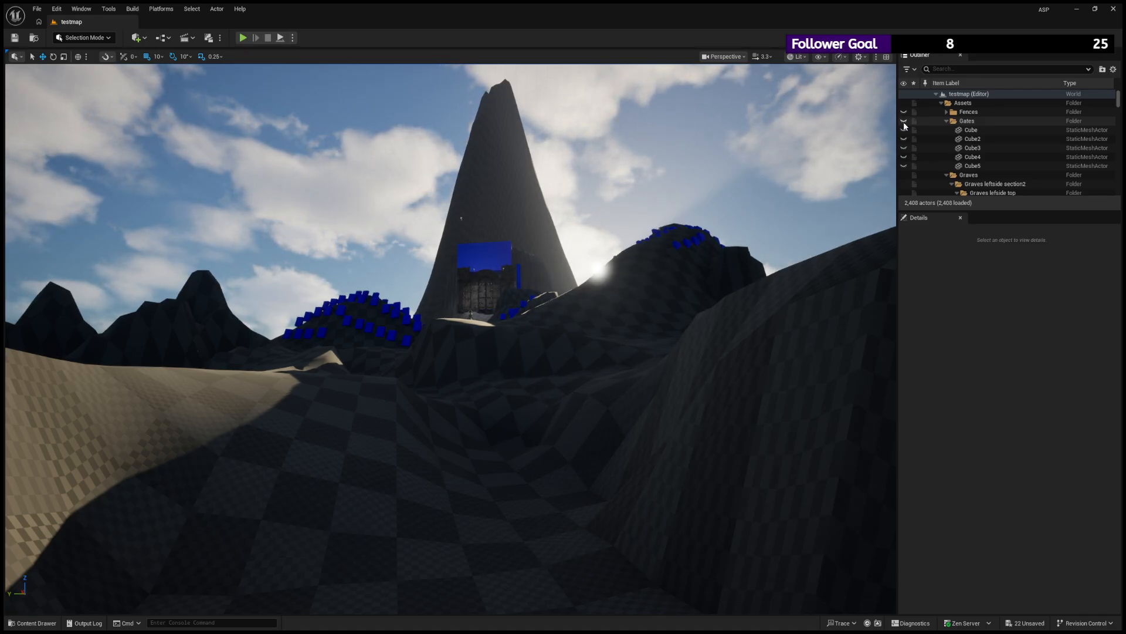
{"action": "left_click", "coordinate": [904, 122]}
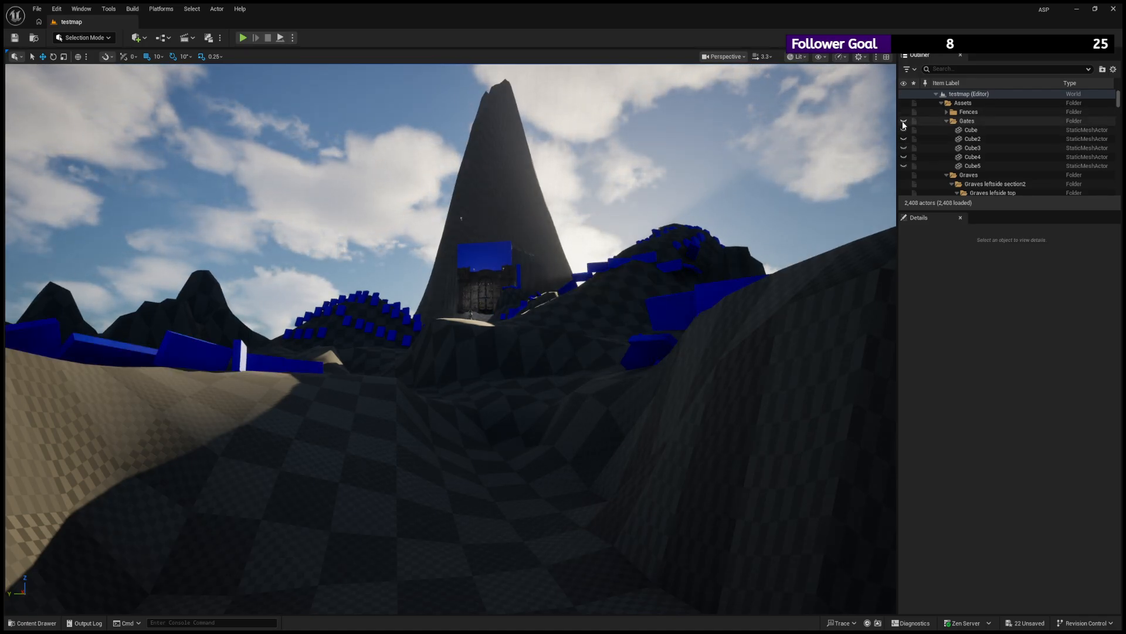
{"action": "left_click", "coordinate": [904, 123]}
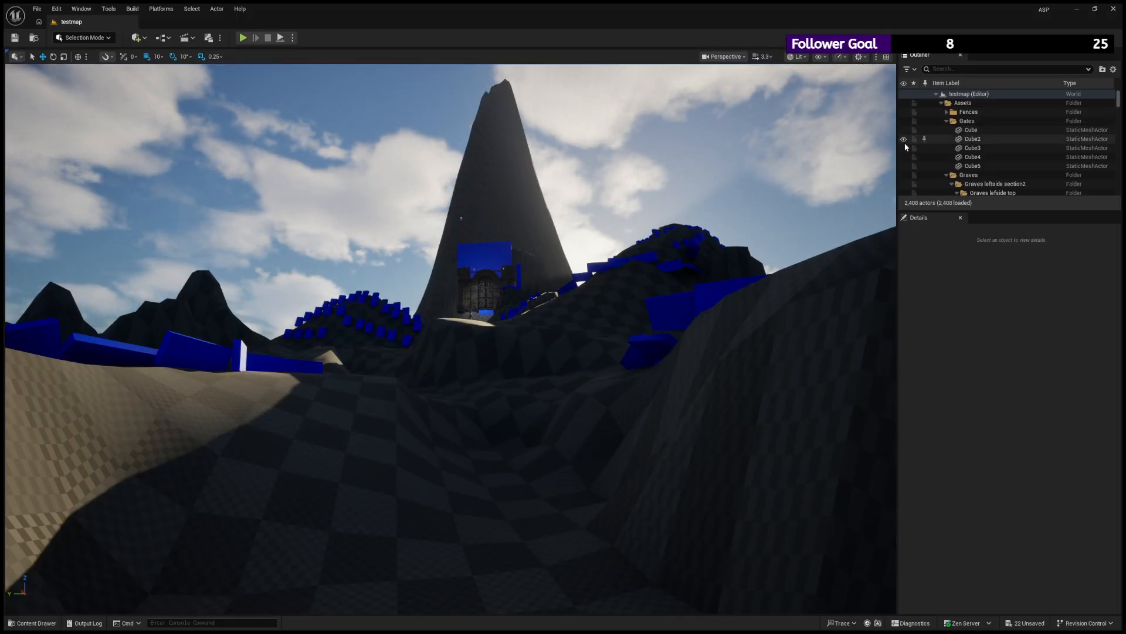
{"action": "scroll", "coordinate": [906, 170], "scroll_direction": "down", "scroll_amount": 1}
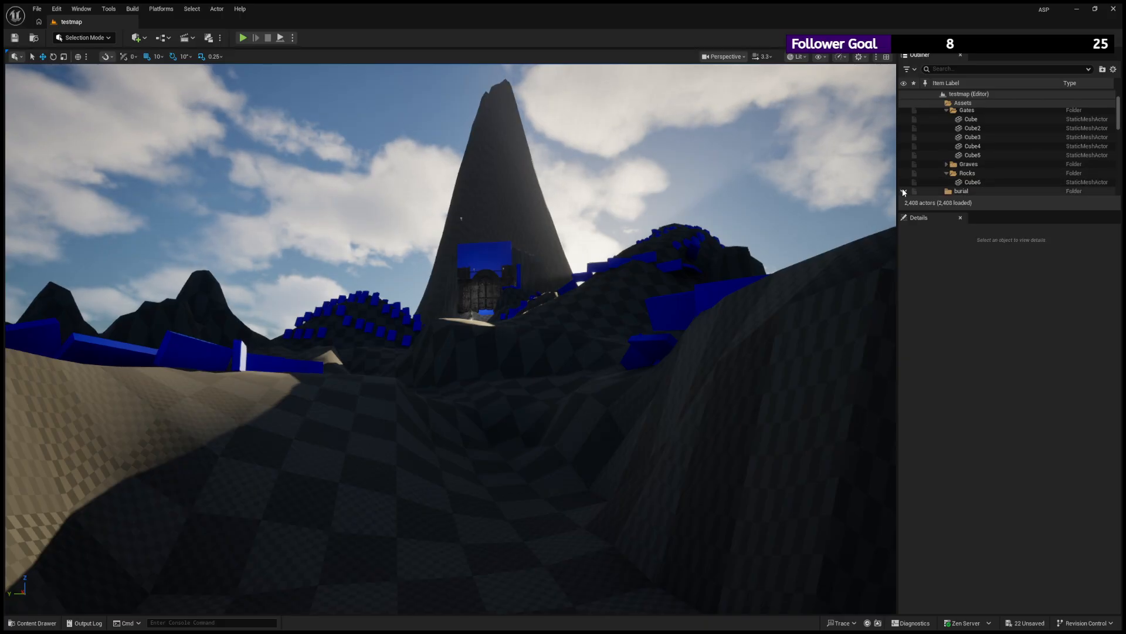
{"action": "scroll", "coordinate": [927, 166], "scroll_direction": "down", "scroll_amount": 2}
{"action": "scroll", "coordinate": [927, 167], "scroll_direction": "down", "scroll_amount": 2}
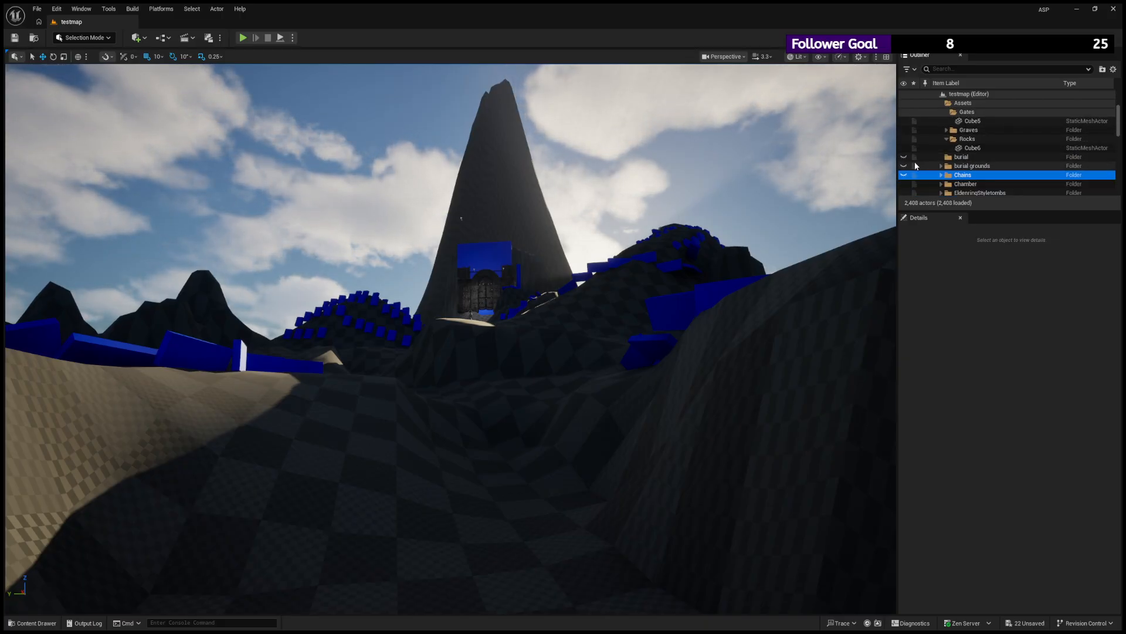
- Make the burial grounds and Chains folders visible again, leaving the burial folder hidden
{"action": "left_click", "coordinate": [904, 175]}
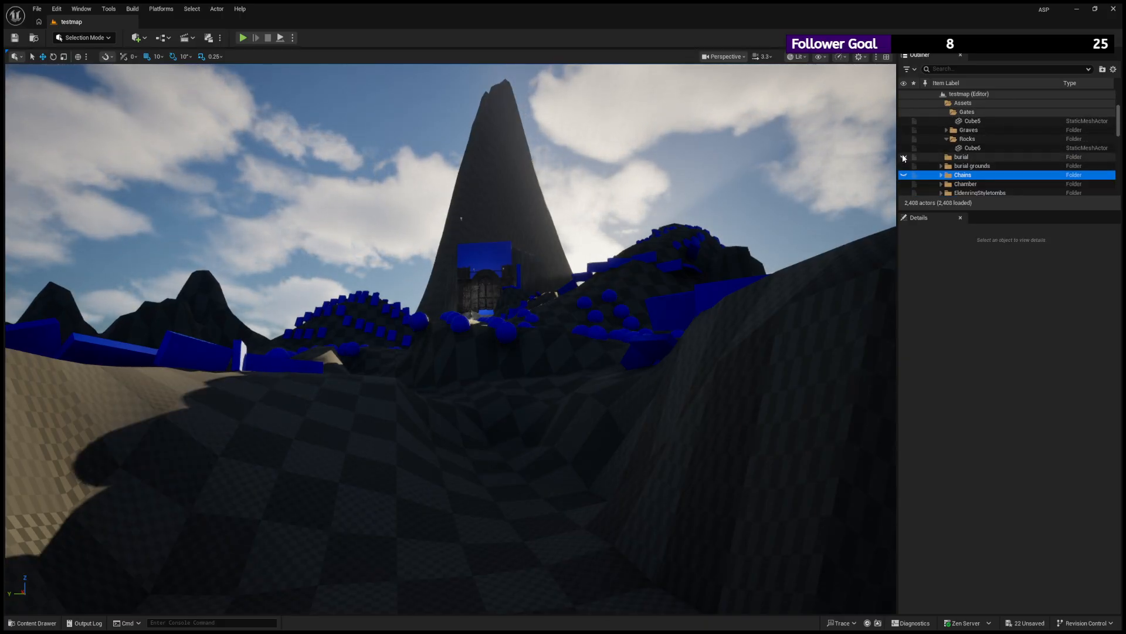
{"action": "left_click", "coordinate": [904, 156]}
{"action": "scroll", "coordinate": [917, 173], "scroll_direction": "down", "scroll_amount": 3}
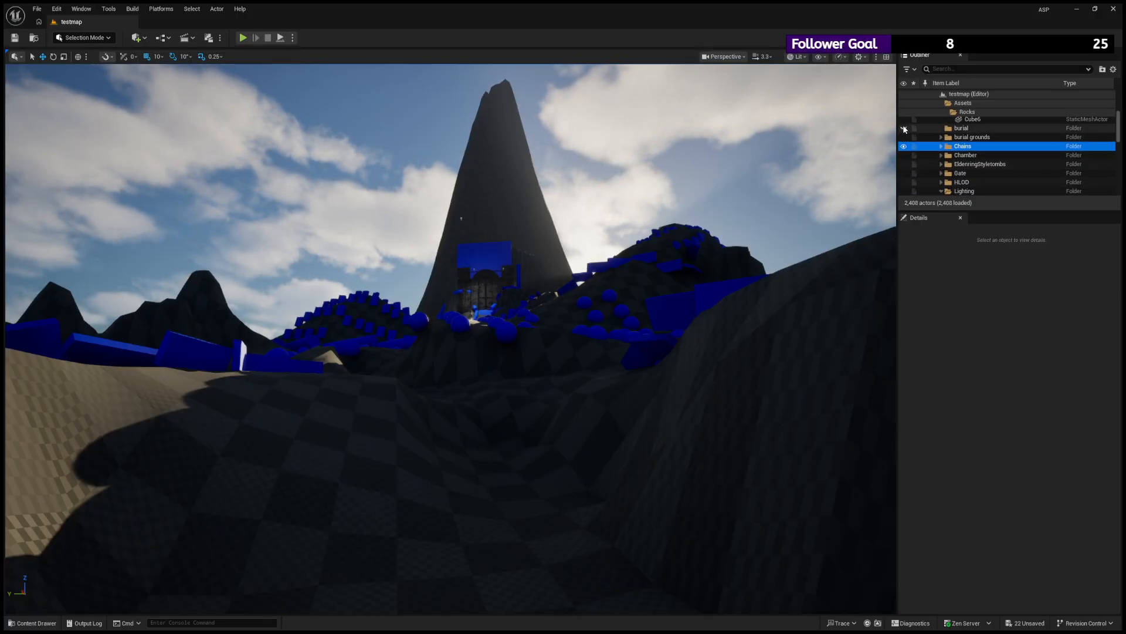
{"action": "left_click", "coordinate": [939, 128]}
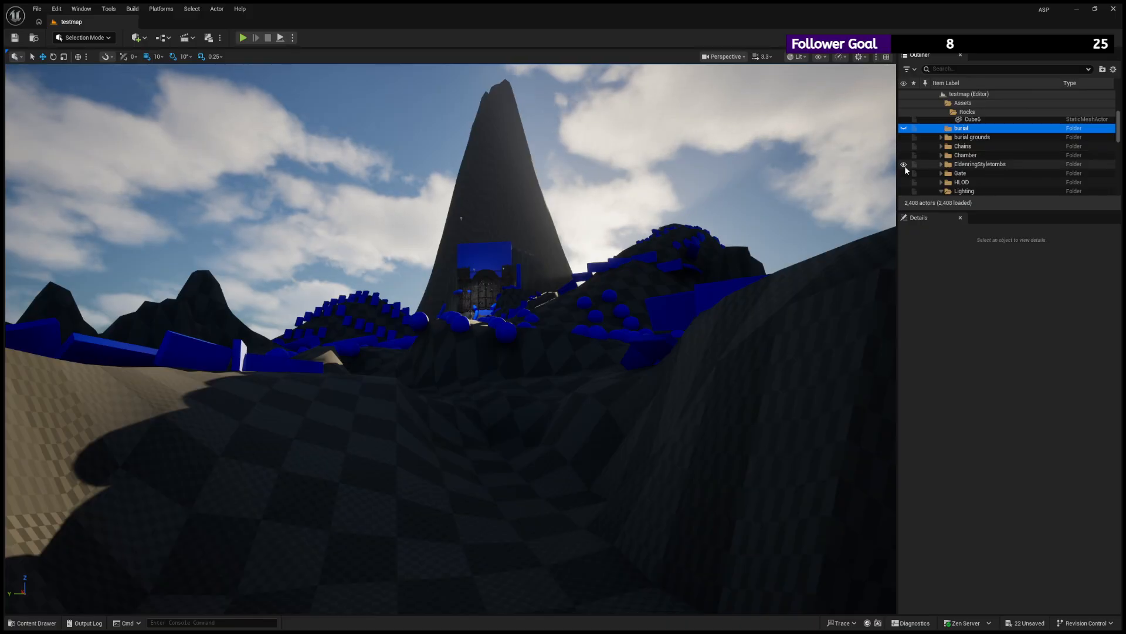
{"action": "scroll", "coordinate": [905, 177], "scroll_direction": "down", "scroll_amount": 3}
{"action": "scroll", "coordinate": [907, 173], "scroll_direction": "up", "scroll_amount": 8}
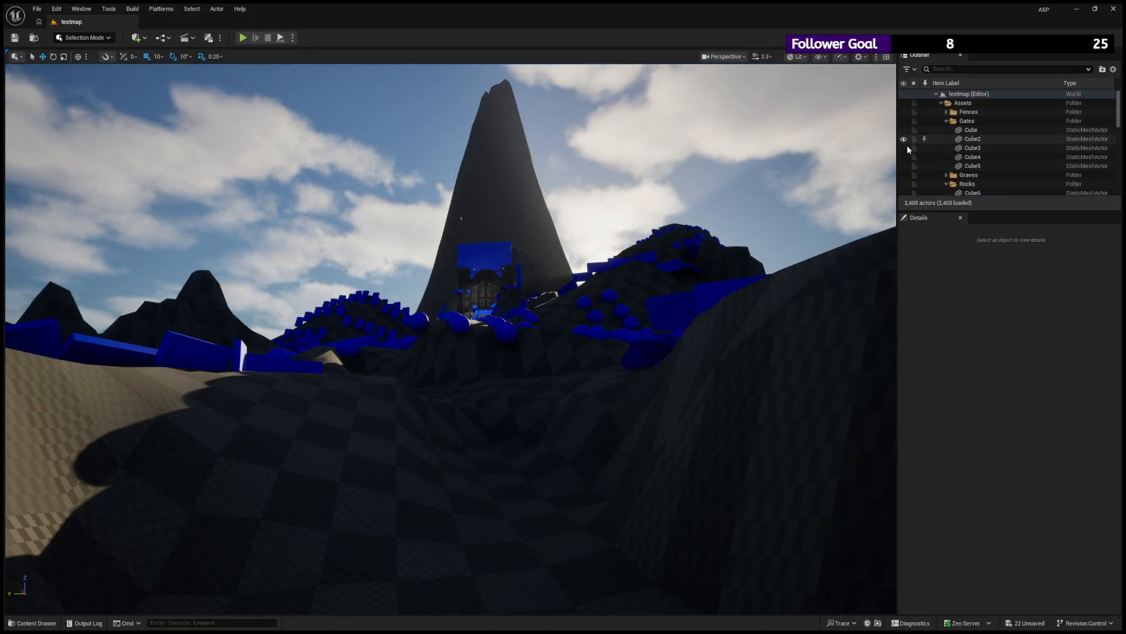
- Examine the gate up close, the blue block behind it, and the chamber interior with its support pillars and RectLight
{"action": "key", "text": "w"}
{"action": "mouse_move", "coordinate": [451, 339]}
{"action": "right_mouse_down"}
{"action": "mouse_move", "coordinate": [447, 319]}
{"action": "mouse_move", "coordinate": [476, 329]}
{"action": "mouse_move", "coordinate": [467, 337]}
{"action": "mouse_move", "coordinate": [484, 346]}
{"action": "mouse_move", "coordinate": [469, 375]}
{"action": "mouse_move", "coordinate": [452, 355]}
{"action": "mouse_move", "coordinate": [466, 343]}
{"action": "mouse_move", "coordinate": [444, 340]}
{"action": "mouse_move", "coordinate": [485, 319]}
{"action": "mouse_move", "coordinate": [460, 346]}
{"action": "right_mouse_up"}
{"action": "key", "text": "s"}
{"action": "key", "text": "w"}
{"action": "key", "text": "s"}
{"action": "right_click_drag", "start_coordinate": [451, 339], "coordinate": [450, 388]}
{"action": "key", "text": "w"}
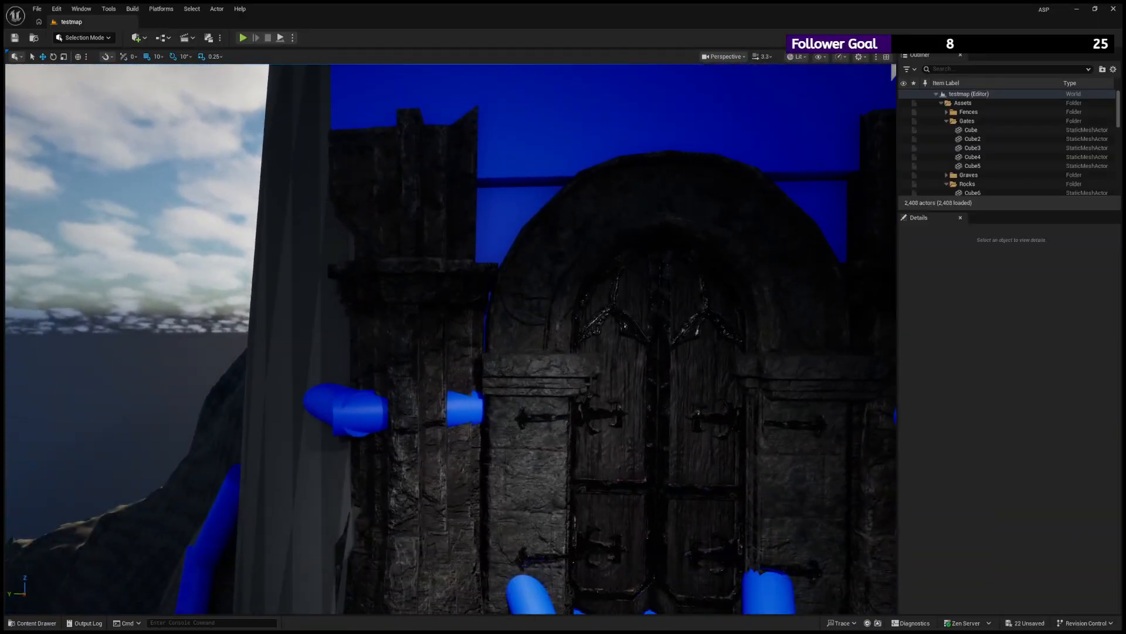
{"action": "left_click", "coordinate": [505, 200]}
{"action": "left_click", "coordinate": [526, 193]}
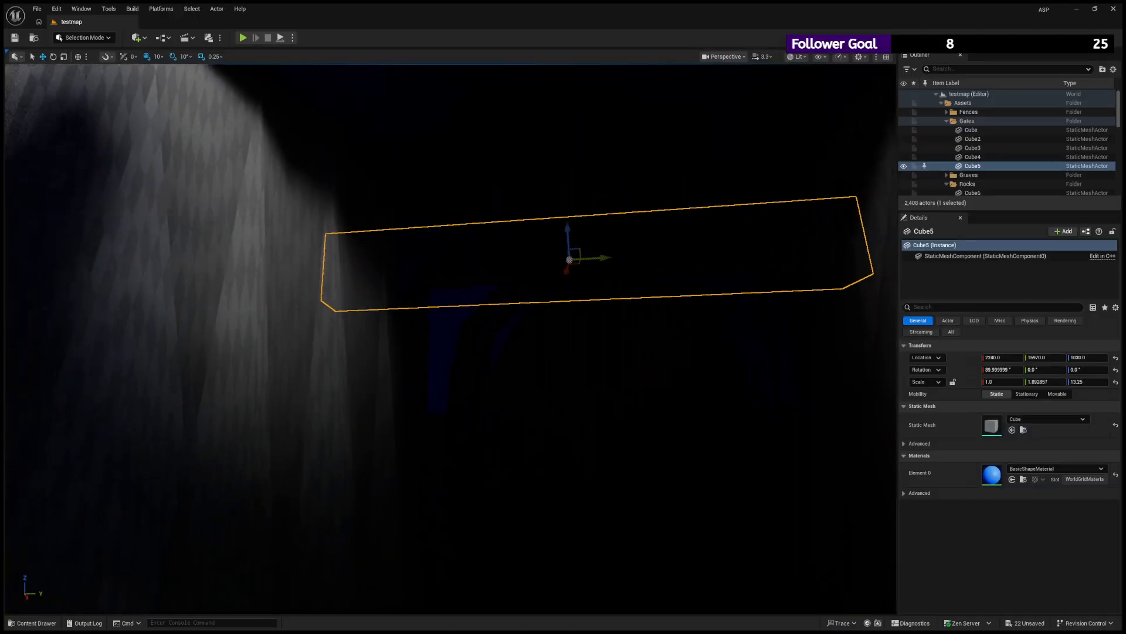
{"action": "key", "text": "w"}
{"action": "right_click_drag", "start_coordinate": [451, 339], "coordinate": [763, 322]}
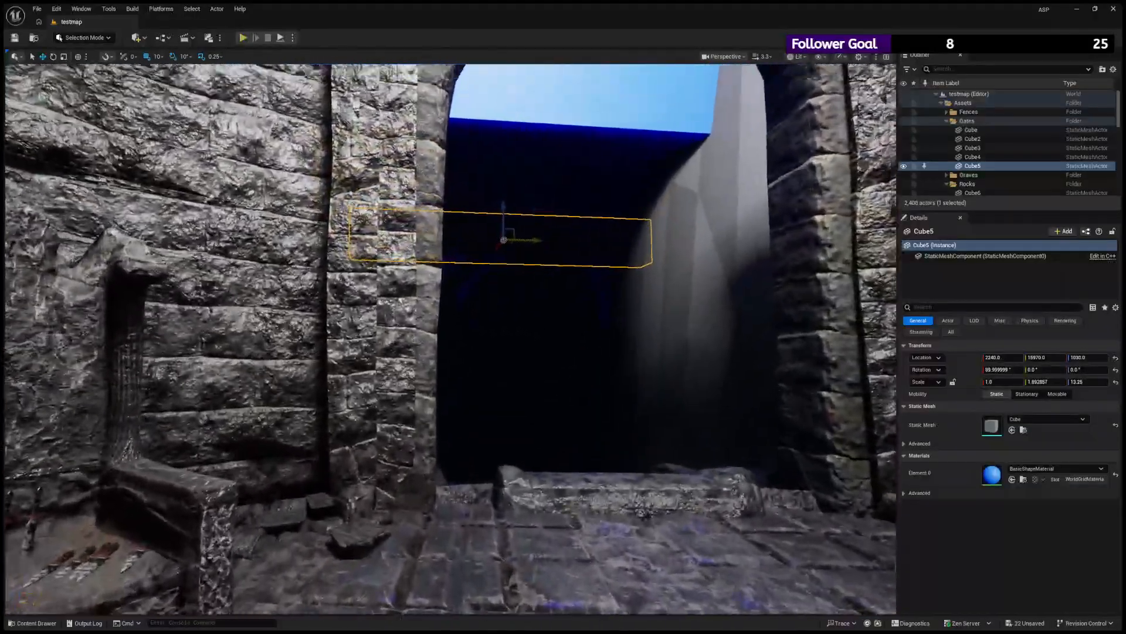
{"action": "left_click", "coordinate": [231, 215]}
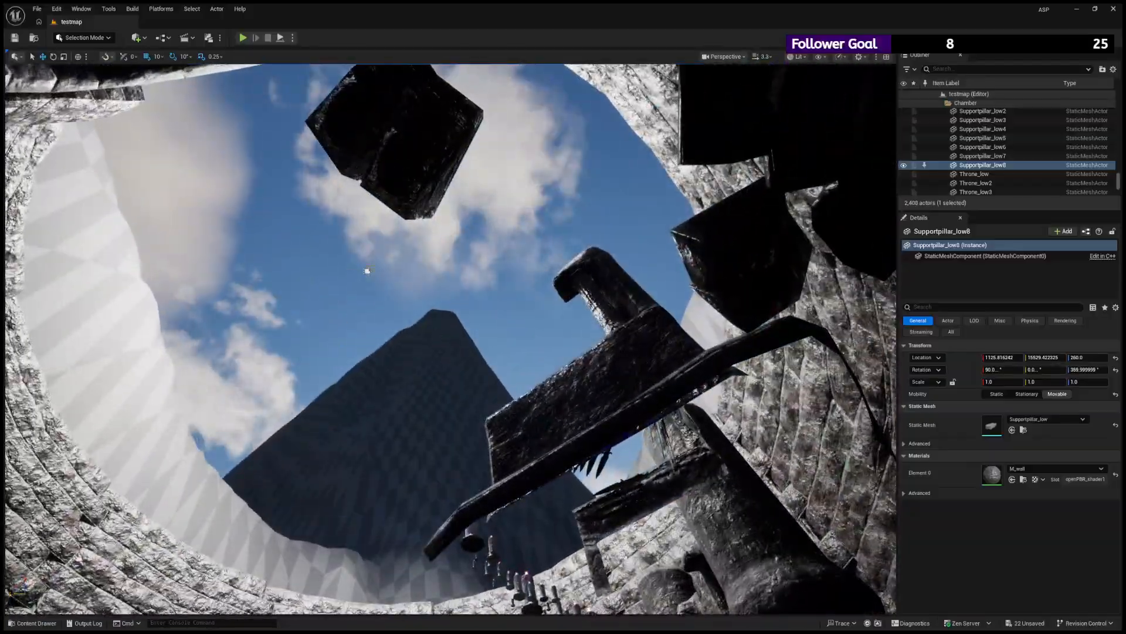
{"action": "left_click", "coordinate": [368, 270]}
{"action": "right_click_drag", "start_coordinate": [368, 270], "coordinate": [311, 317]}
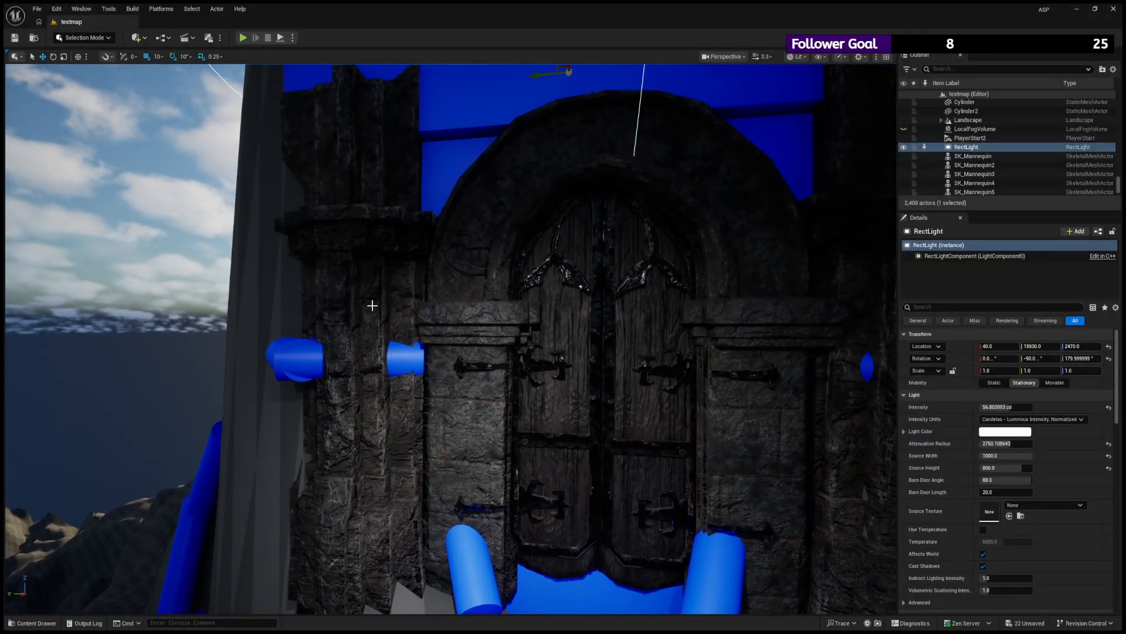
- Inspect the gate's stone pillar and arch side ledge up close, selecting each piece to check its material
{"action": "left_click", "coordinate": [370, 304]}
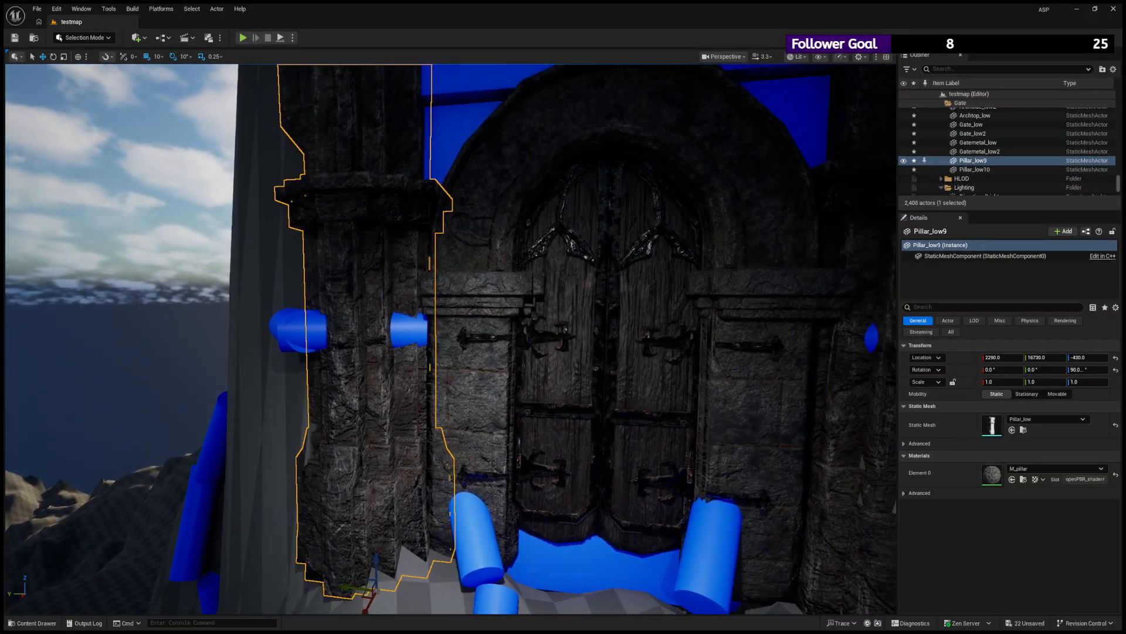
{"action": "key", "text": "s"}
{"action": "right_click_drag", "start_coordinate": [369, 304], "coordinate": [414, 294]}
{"action": "key", "text": "d"}
{"action": "key", "text": "w"}
{"action": "key", "text": "s"}
{"action": "key", "text": "w"}
{"action": "left_click", "coordinate": [322, 307]}
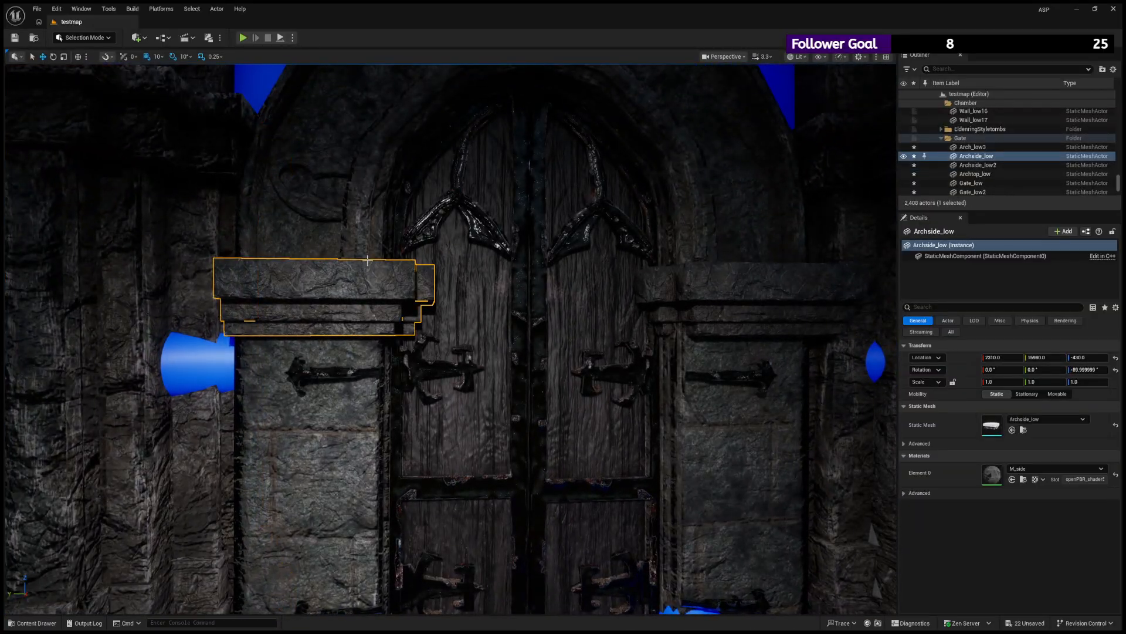
{"action": "mouse_move", "coordinate": [323, 307]}
{"action": "right_mouse_down"}
{"action": "mouse_move", "coordinate": [281, 305]}
{"action": "mouse_move", "coordinate": [314, 311]}
{"action": "mouse_move", "coordinate": [320, 299]}
{"action": "right_mouse_up"}
{"action": "key", "text": "s"}
{"action": "key", "text": "w"}
{"action": "key", "text": "w"}
{"action": "right_click_drag", "start_coordinate": [456, 268], "coordinate": [454, 269]}
{"action": "key", "text": "s"}
{"action": "key", "text": "w"}
- Inspect the metal fittings on the gate door up close, and check the whole gate against the mountain from farther back
{"action": "left_click", "coordinate": [390, 359]}
{"action": "key", "text": "s"}
{"action": "mouse_move", "coordinate": [390, 359]}
{"action": "right_mouse_down"}
{"action": "mouse_move", "coordinate": [449, 356]}
{"action": "mouse_move", "coordinate": [370, 361]}
{"action": "right_mouse_up"}
{"action": "key", "text": "a"}
{"action": "key", "text": "s"}
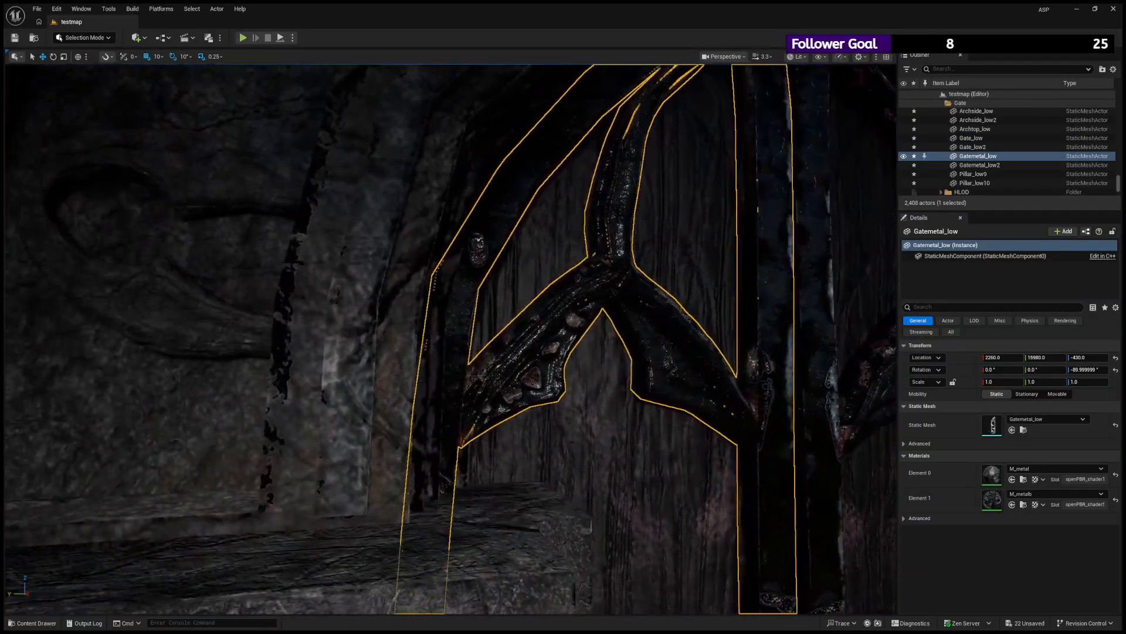
{"action": "key", "text": "s"}
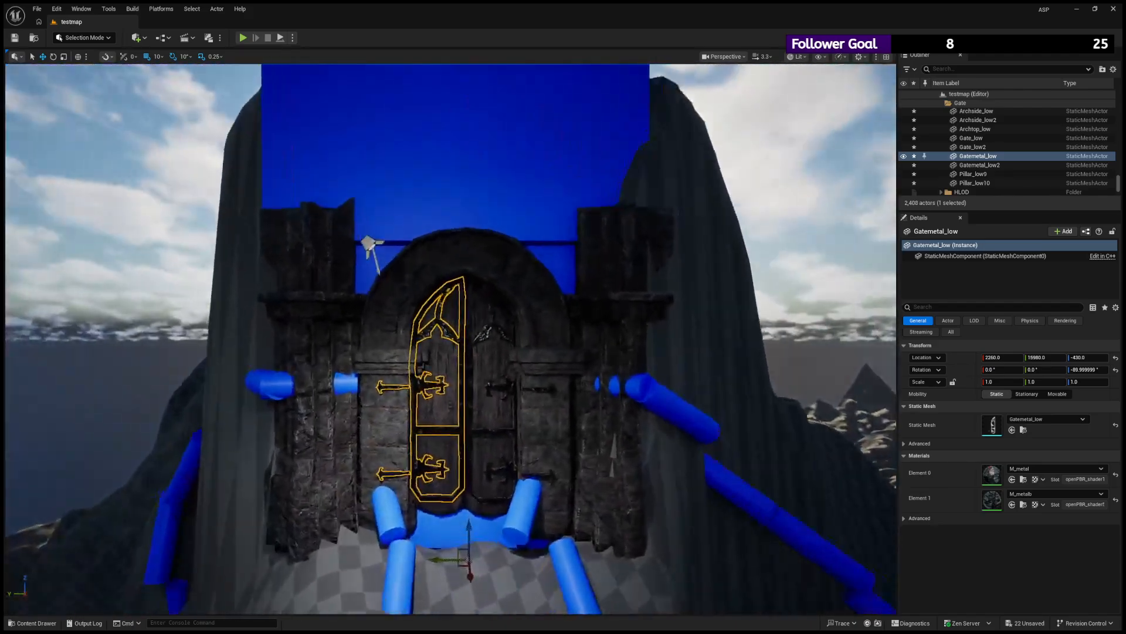
{"action": "key", "text": "w"}
{"action": "left_click", "coordinate": [855, 250]}
{"action": "right_click_drag", "start_coordinate": [856, 249], "coordinate": [824, 247]}
{"action": "key", "text": "s"}
{"action": "key", "text": "s"}
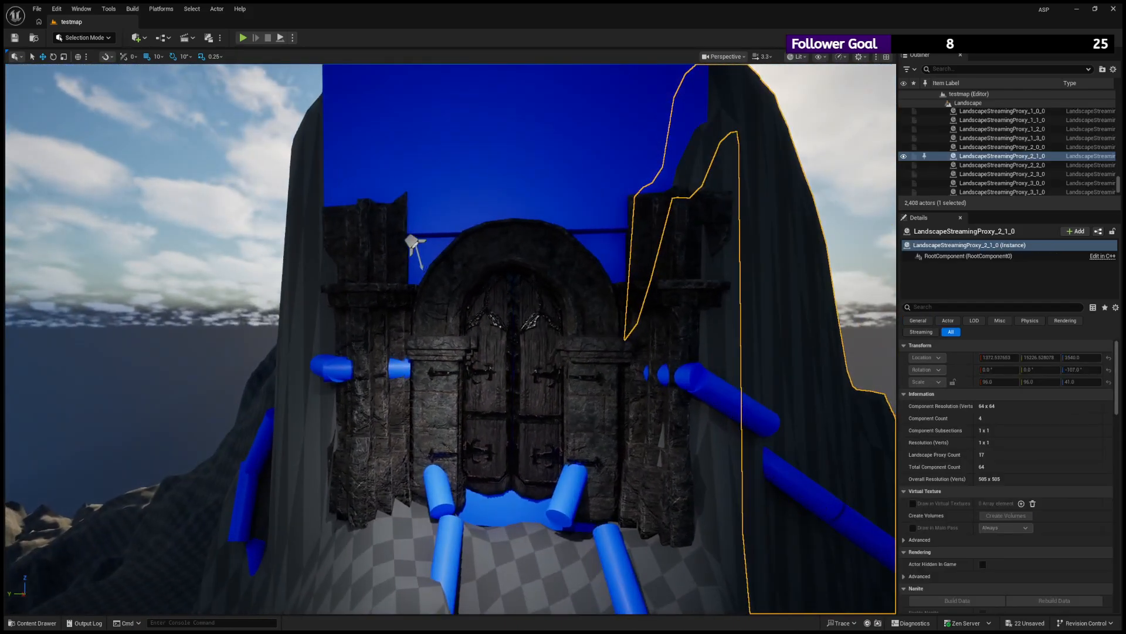
- Check the settings and coverage of SpotLight2 and SpotLight3, the two lights aimed at the gate
{"action": "left_click", "coordinate": [411, 234]}
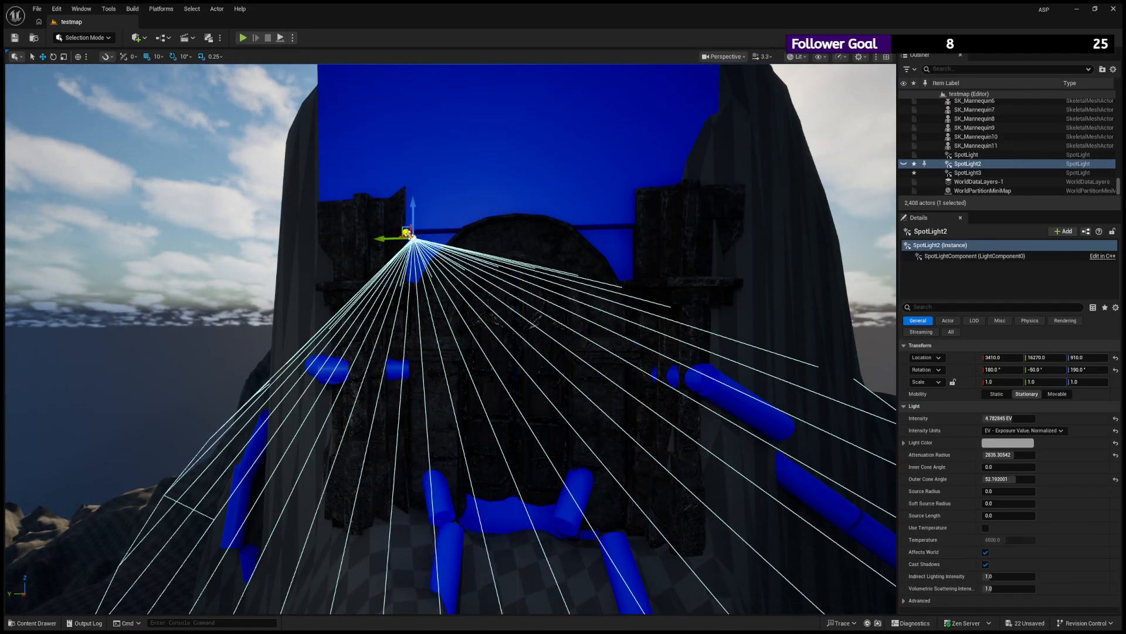
{"action": "key", "text": "w"}
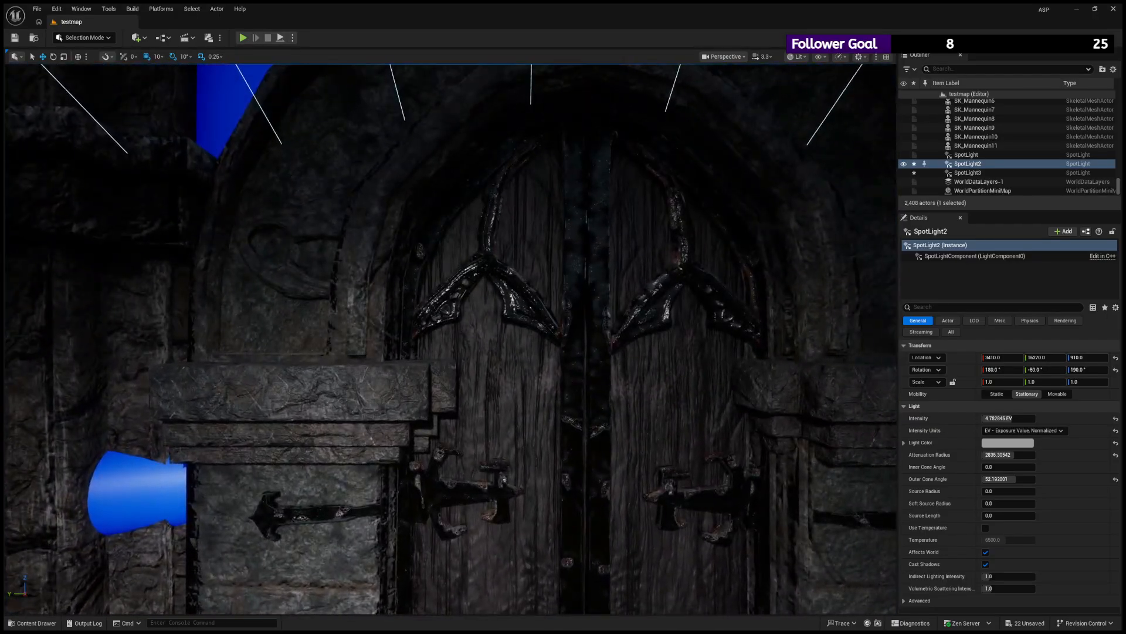
{"action": "key", "text": "s"}
{"action": "right_click_drag", "start_coordinate": [410, 270], "coordinate": [778, 258]}
{"action": "left_click", "coordinate": [792, 269]}
{"action": "key", "text": "d"}
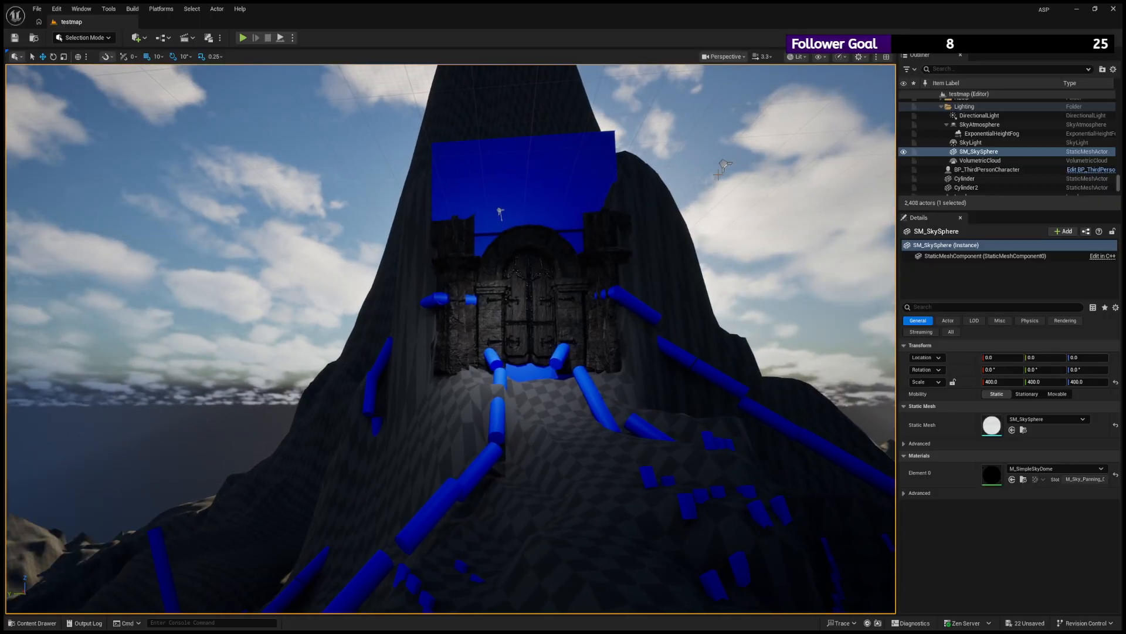
{"action": "left_click", "coordinate": [720, 165]}
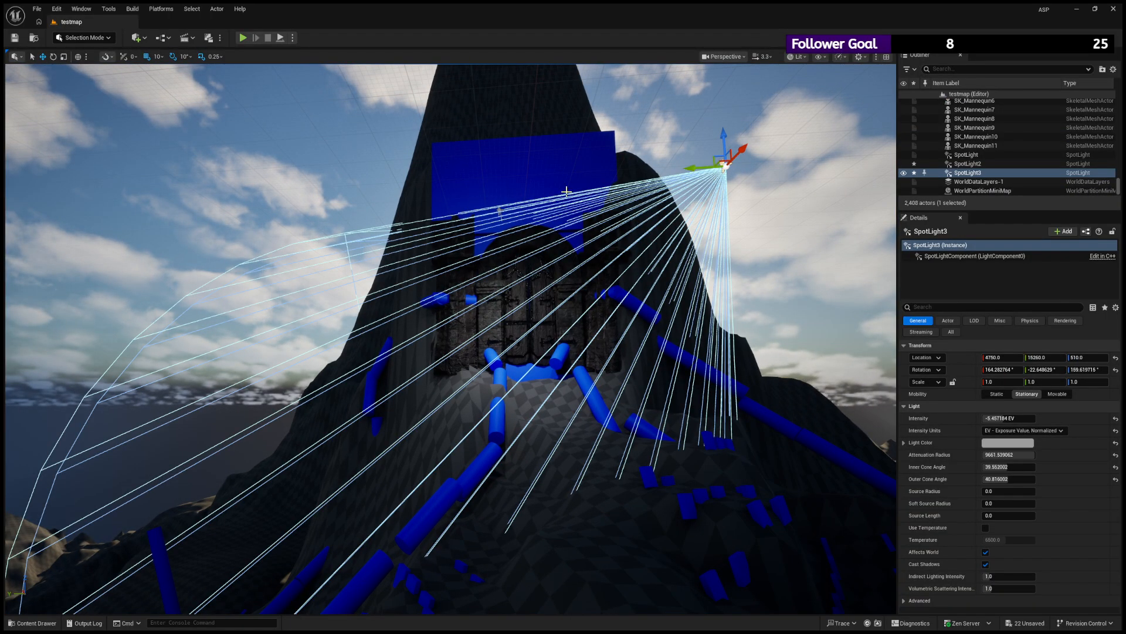
- Switch SpotLight2's intensity units to Lumens, raise its intensity to about 2010 lm, and check the door surface up close
{"action": "left_click", "coordinate": [500, 210]}
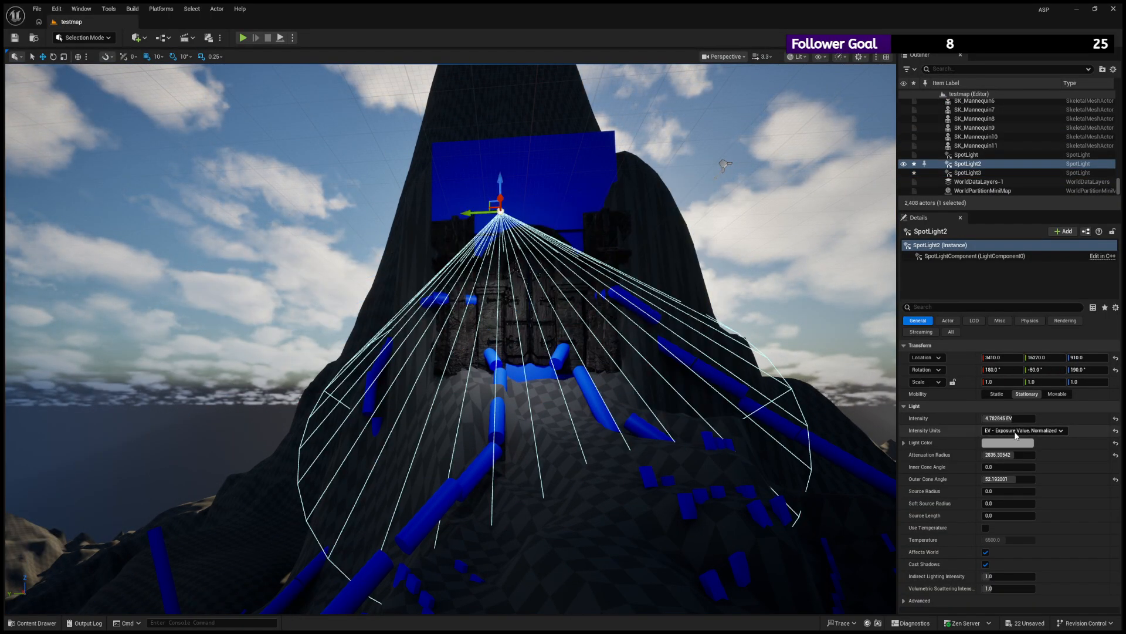
{"action": "left_click", "coordinate": [1012, 459]}
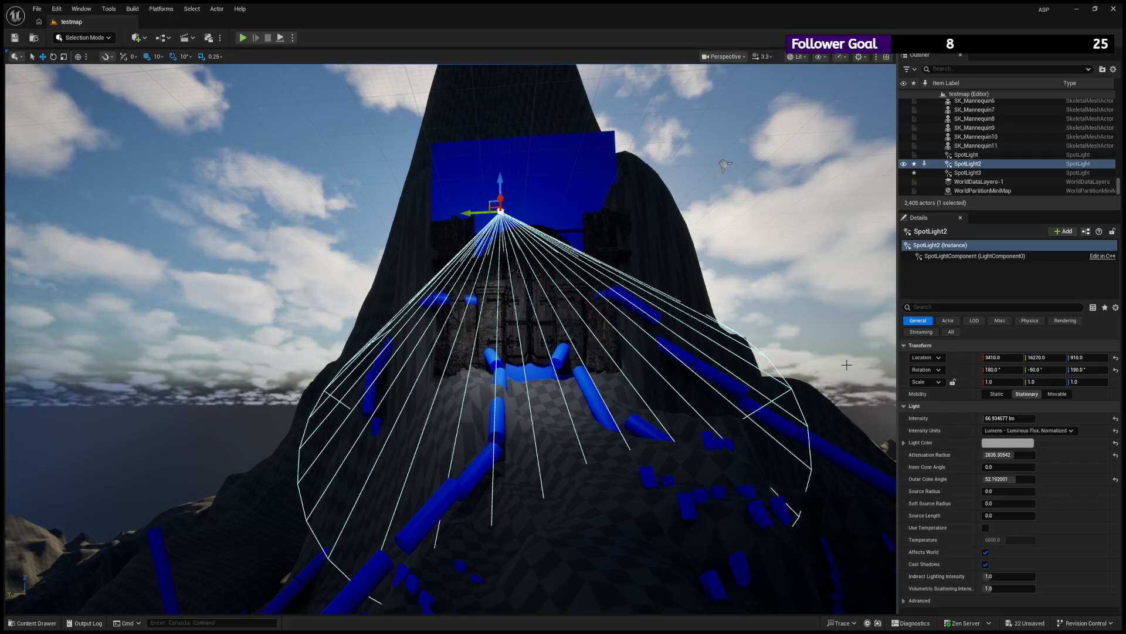
{"action": "left_click_drag", "start_coordinate": [1003, 418], "coordinate": [1035, 419]}
{"action": "key", "text": "w"}
{"action": "right_click_drag", "start_coordinate": [793, 511], "coordinate": [793, 543]}
{"action": "key", "text": "w"}
{"action": "key", "text": "w"}
{"action": "key", "text": "s"}
{"action": "key", "text": "w"}
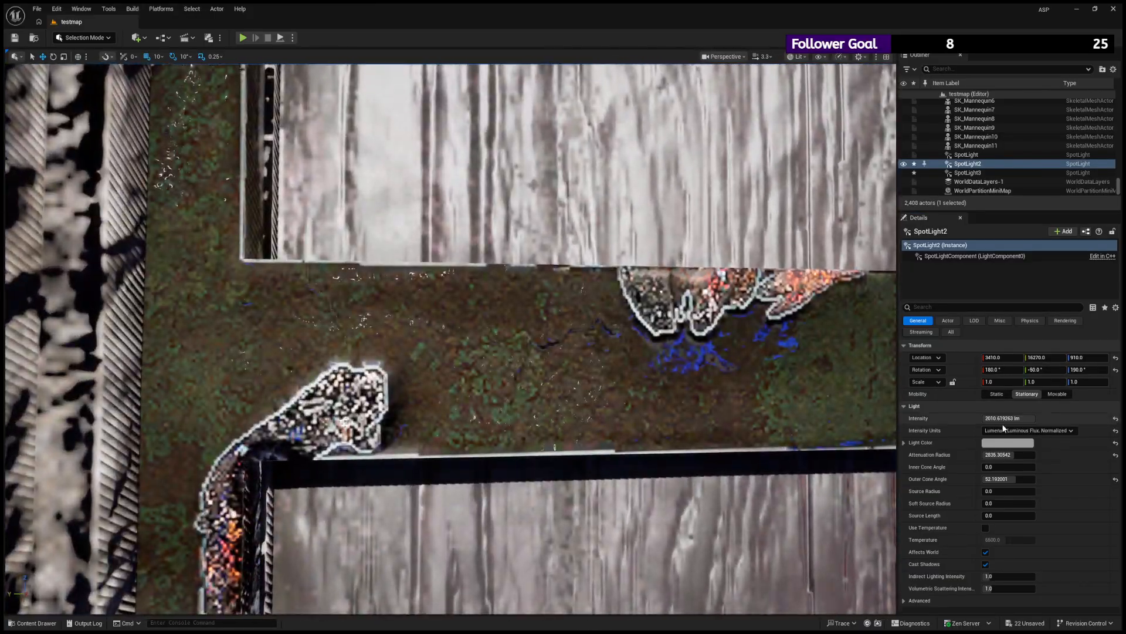
- Reduce SpotLight2's intensity to about 57 lm while checking the lighting on the gate doors
{"action": "mouse_move", "coordinate": [1004, 419]}
{"action": "left_mouse_down"}
{"action": "mouse_move", "coordinate": [986, 419]}
{"action": "mouse_move", "coordinate": [1003, 419]}
{"action": "left_mouse_up"}
{"action": "right_click_drag", "start_coordinate": [793, 516], "coordinate": [799, 521]}
{"action": "key", "text": "s"}
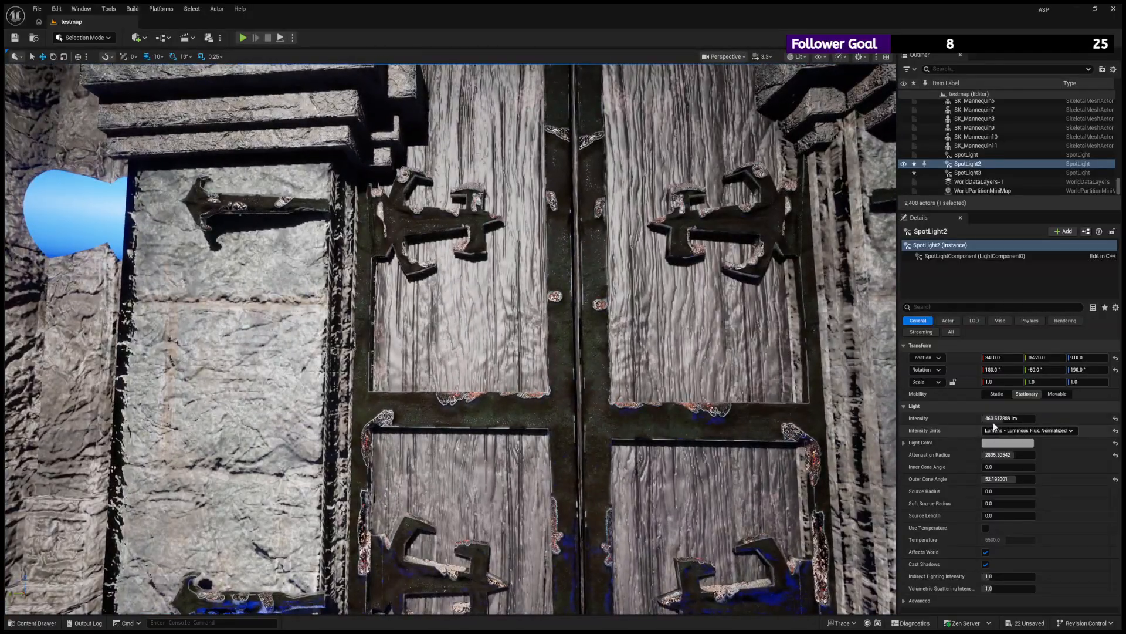
{"action": "left_click_drag", "start_coordinate": [995, 420], "coordinate": [986, 419]}
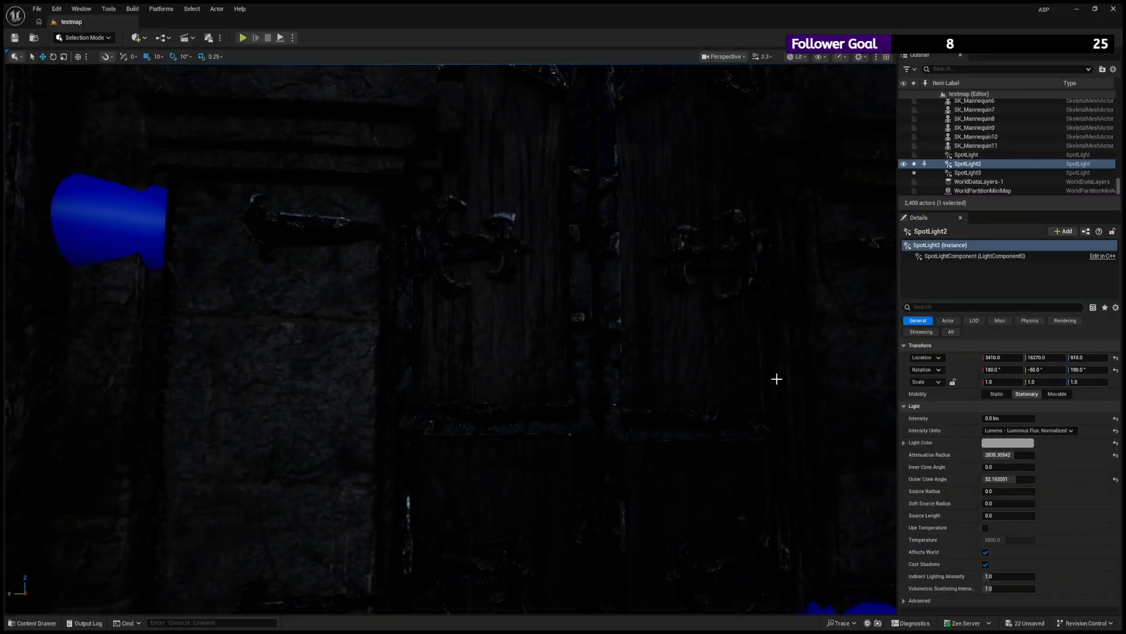
{"action": "mouse_move", "coordinate": [1022, 422]}
{"action": "left_mouse_down"}
{"action": "mouse_move", "coordinate": [1064, 422]}
{"action": "mouse_move", "coordinate": [1000, 421]}
{"action": "left_mouse_up"}
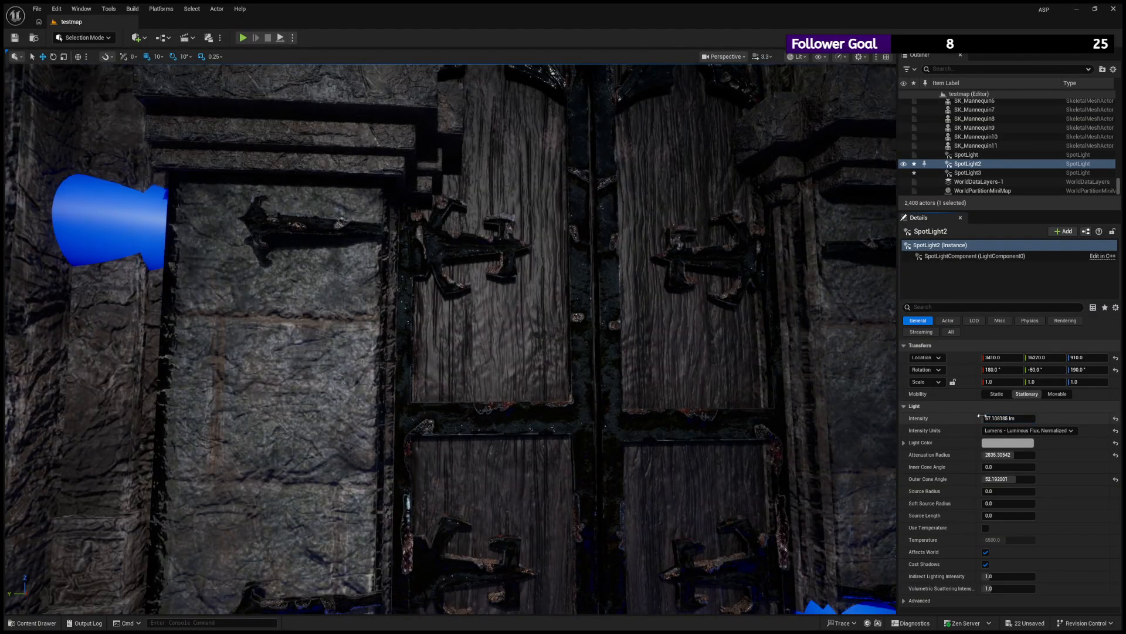
- Examine the gate under the dimmed SpotLight2 from close range and from farther down the slope
{"action": "key", "text": "s"}
{"action": "right_click_drag", "start_coordinate": [888, 418], "coordinate": [998, 417]}
{"action": "key", "text": "w"}
{"action": "key", "text": "s"}
{"action": "key", "text": "w"}
{"action": "key", "text": "s"}
{"action": "key", "text": "w"}
{"action": "key", "text": "w"}
{"action": "key", "text": "s"}
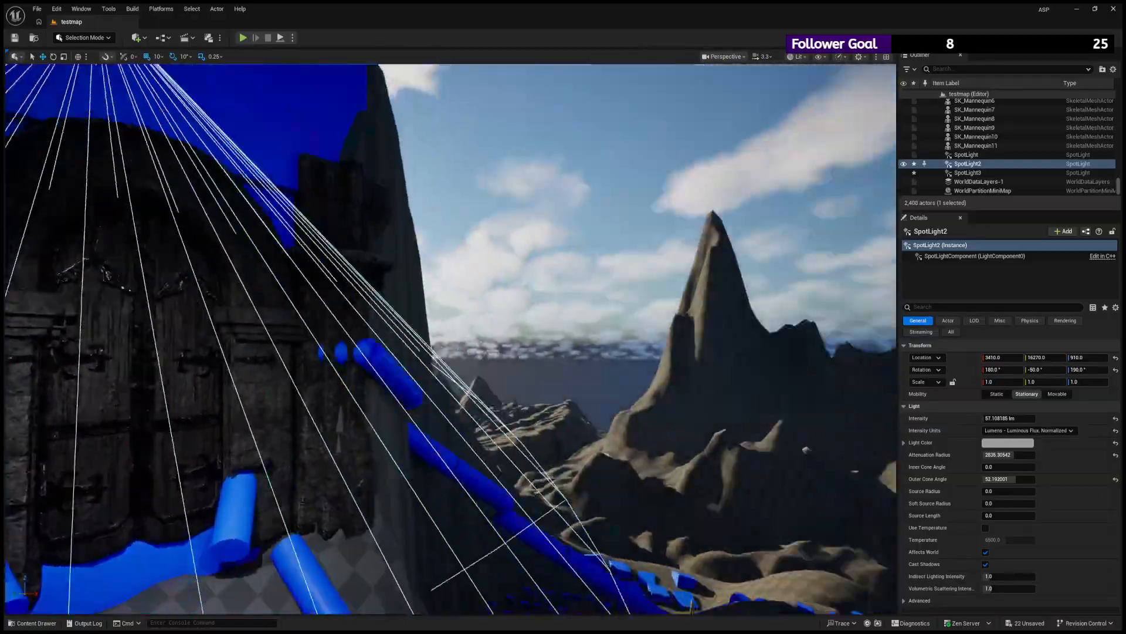
{"action": "key", "text": "f"}
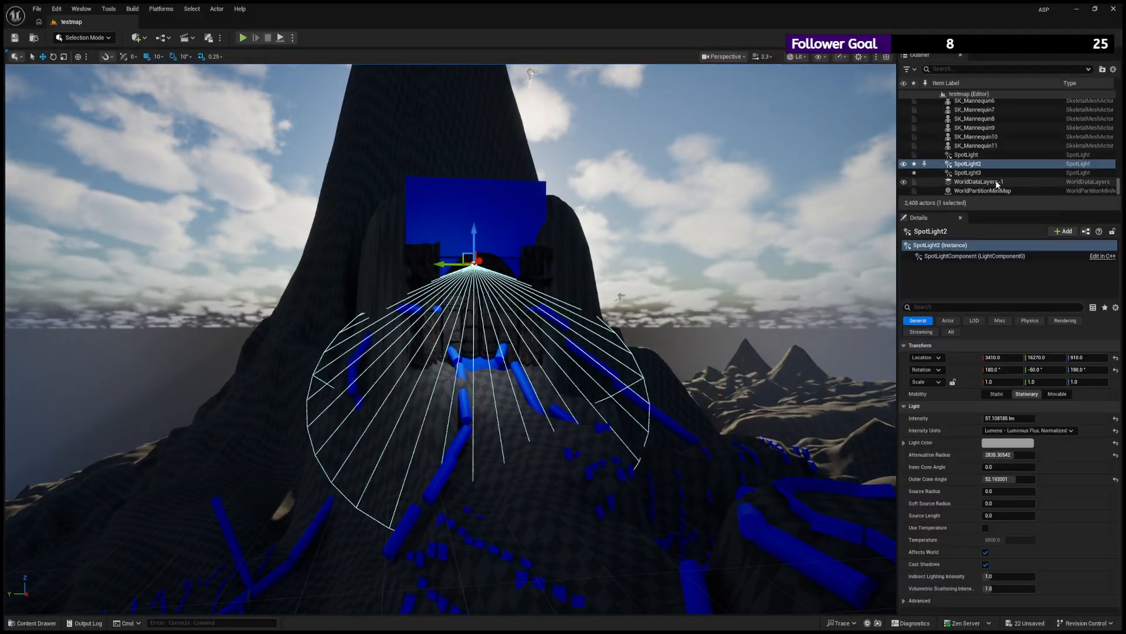
- Make the LocalFogVolume visible again and view the gate through the fog
{"action": "scroll", "coordinate": [971, 175], "scroll_direction": "up", "scroll_amount": 3}
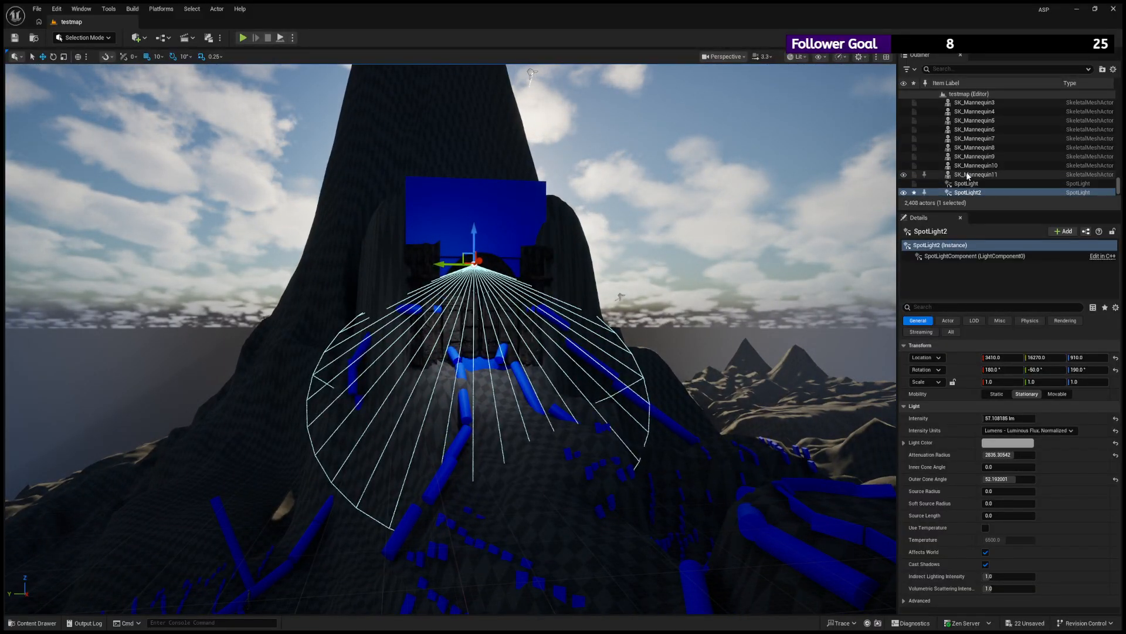
{"action": "scroll", "coordinate": [972, 171], "scroll_direction": "up", "scroll_amount": 3}
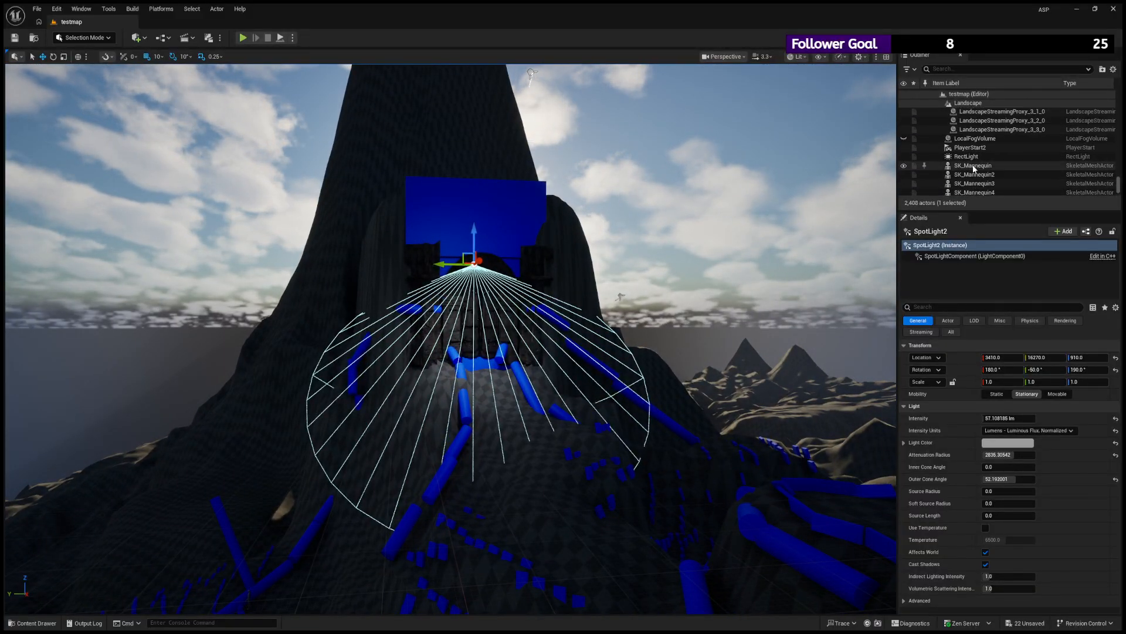
{"action": "left_click", "coordinate": [903, 139]}
{"action": "right_click_drag", "start_coordinate": [733, 282], "coordinate": [753, 281]}
{"action": "key", "text": "w"}
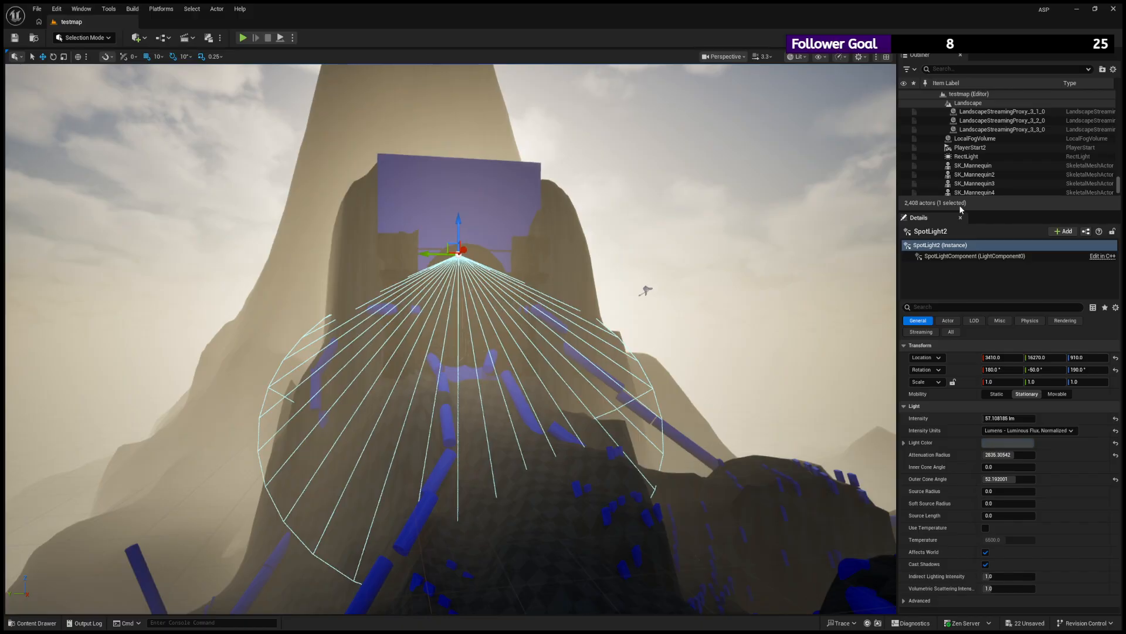
- Select the LocalFogVolume and darken its Fog Albedo to a muted blue-grey
{"action": "left_click", "coordinate": [975, 138]}
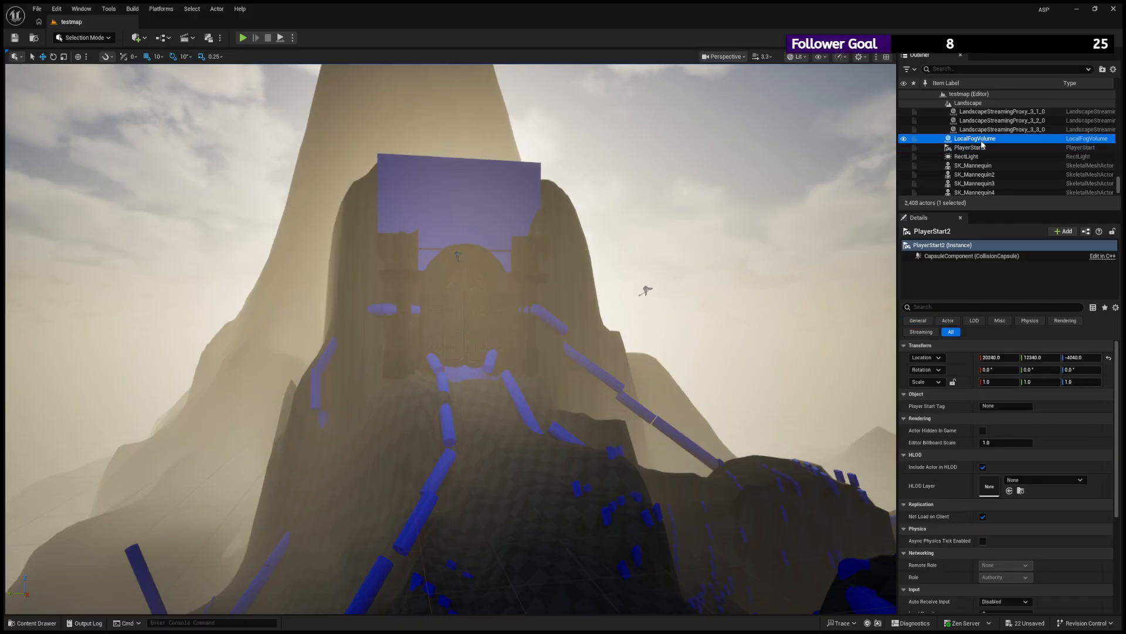
{"action": "left_click", "coordinate": [951, 331]}
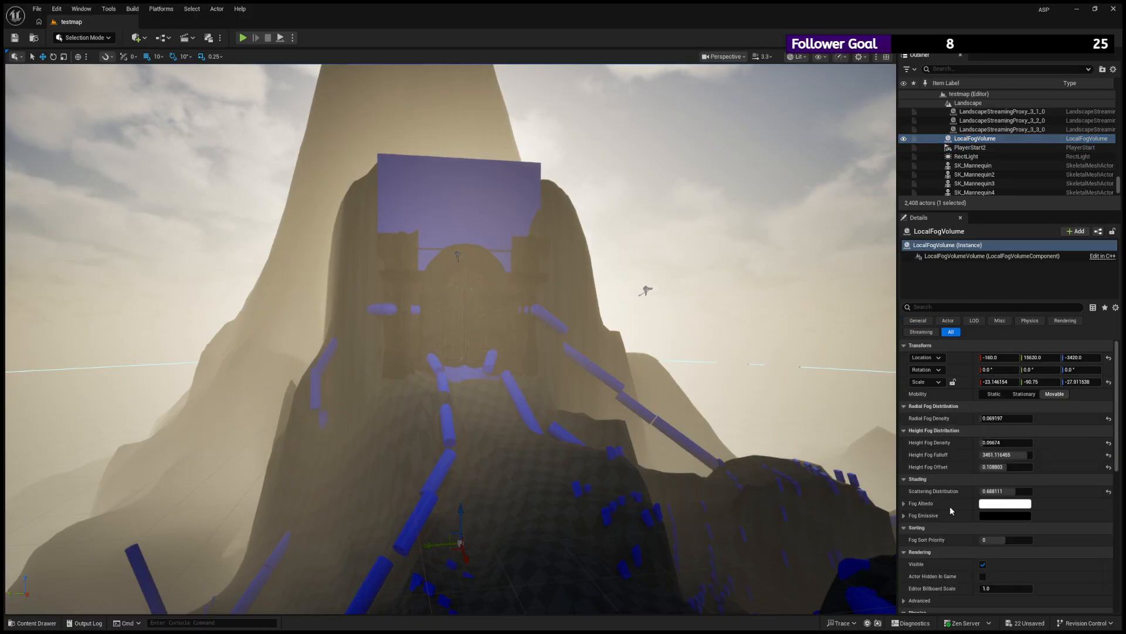
{"action": "left_click_drag", "start_coordinate": [950, 506], "coordinate": [926, 517]}
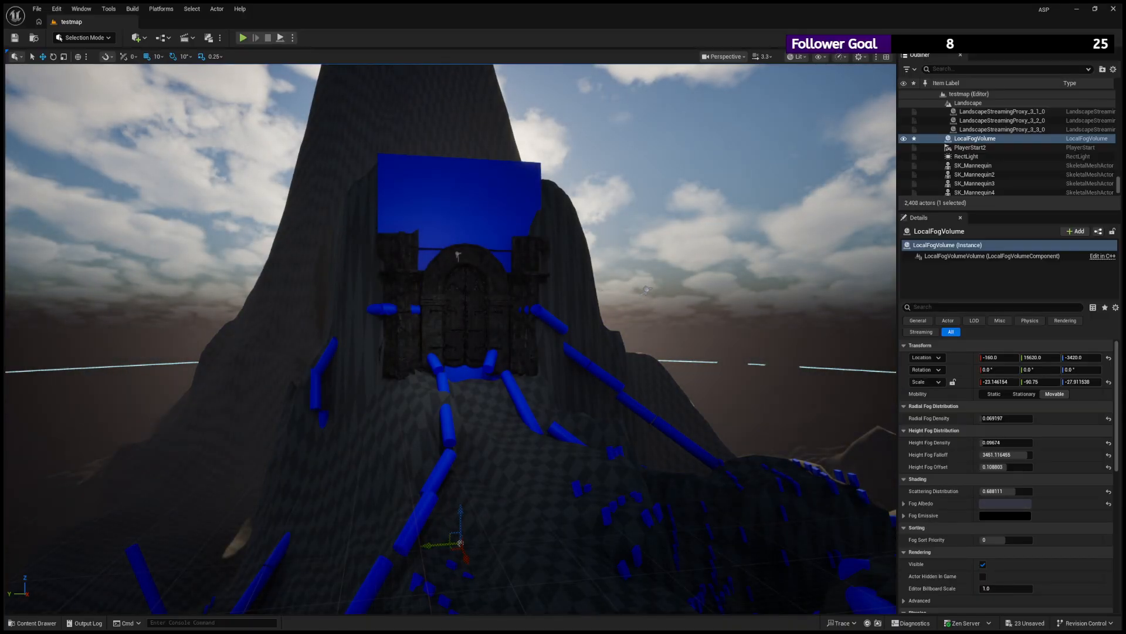
{"action": "left_click_drag", "start_coordinate": [945, 478], "coordinate": [942, 471]}
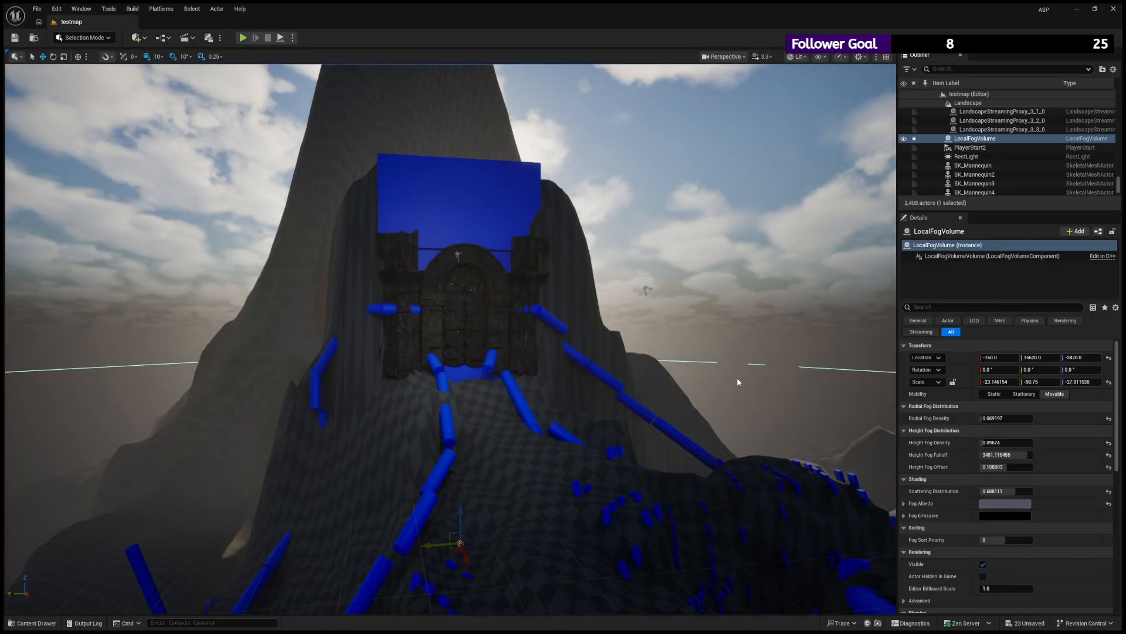
- Examine the mountain and gate through the darkened fog from farther away across the level
{"action": "key", "text": "s"}
{"action": "right_click_drag", "start_coordinate": [738, 382], "coordinate": [74, 370]}
{"action": "key", "text": "w"}
{"action": "key", "text": "w"}
{"action": "key", "text": "s"}
{"action": "key", "text": "w"}
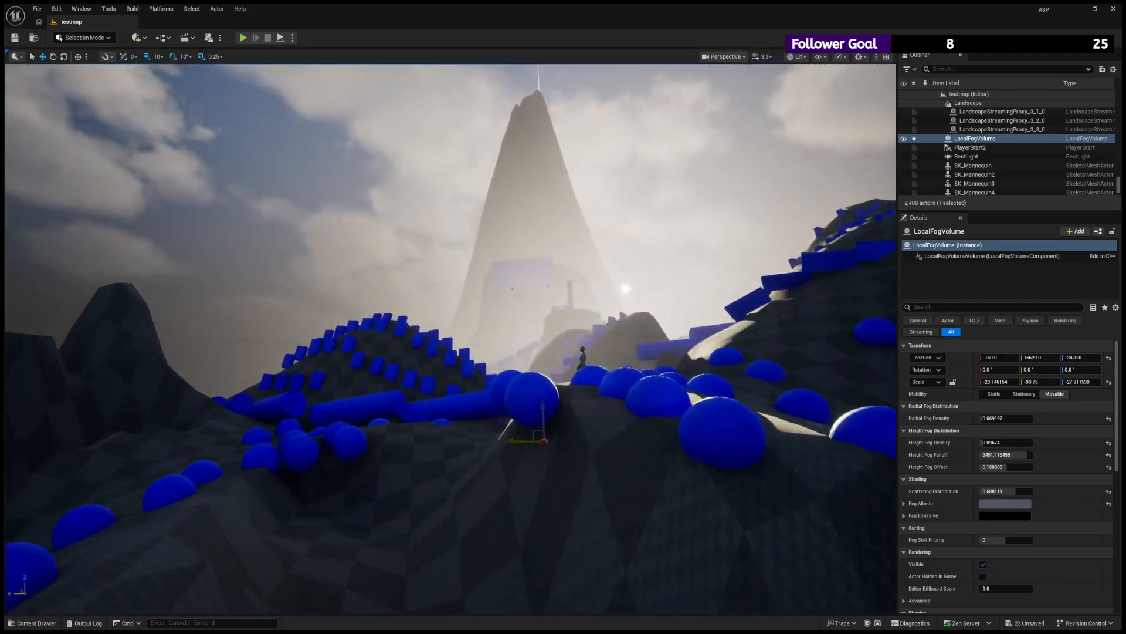
{"action": "key", "text": "s"}
{"action": "mouse_move", "coordinate": [503, 329]}
{"action": "right_mouse_down"}
{"action": "mouse_move", "coordinate": [501, 307]}
{"action": "mouse_move", "coordinate": [489, 322]}
{"action": "right_mouse_up"}
{"action": "key", "text": "w"}
{"action": "key", "text": "w"}
- Lower the LocalFogVolume's Radial Fog Density to about 0.0675 and its Scattering Distribution to about 0.14
{"action": "left_click", "coordinate": [1043, 429]}
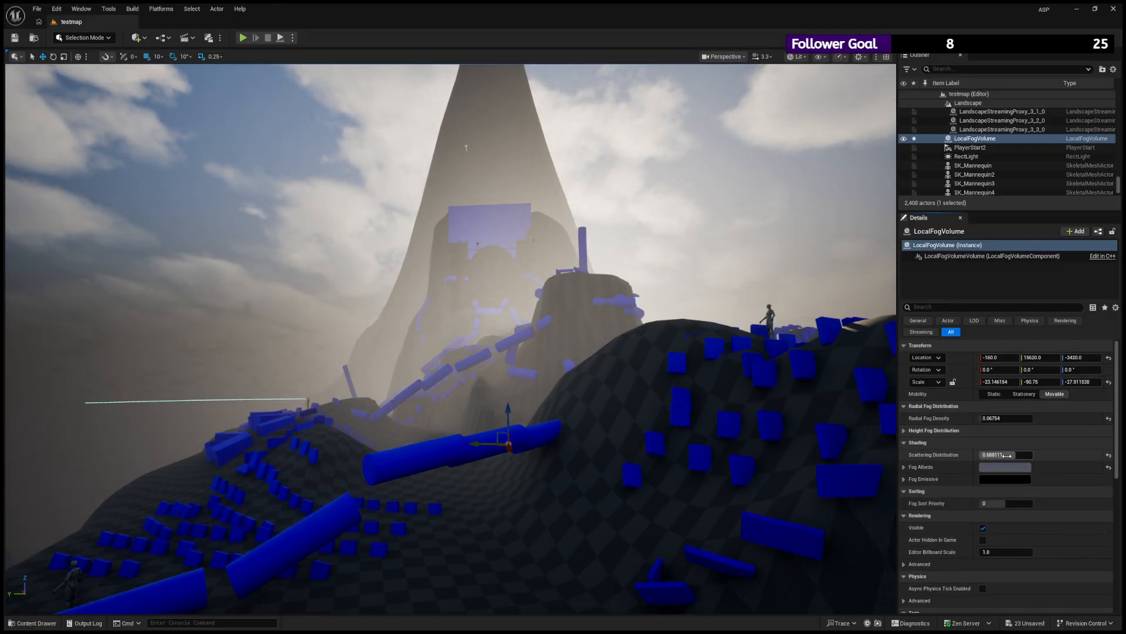
{"action": "left_click_drag", "start_coordinate": [1006, 454], "coordinate": [996, 454]}
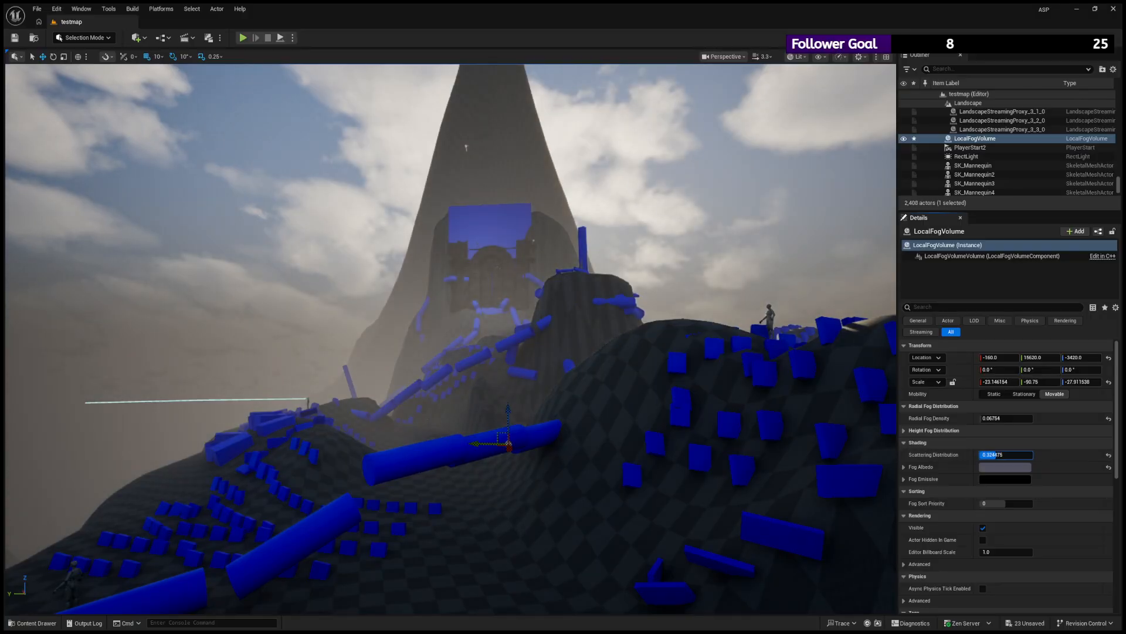
{"action": "type", "text": "05"}
{"action": "key", "text": "Return"}
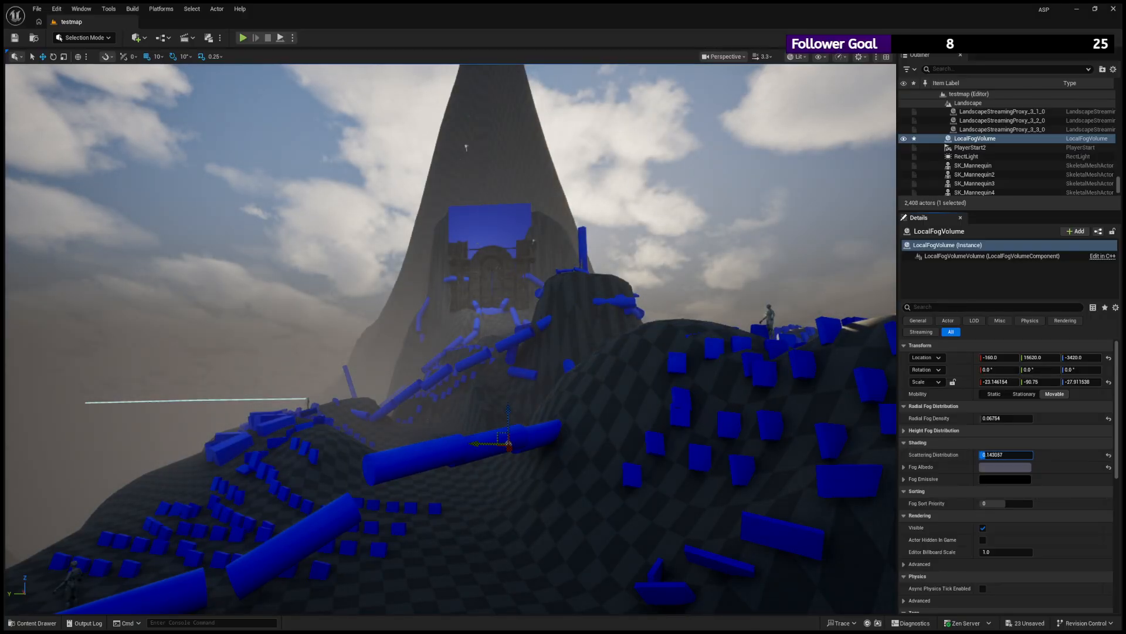
- Check the adjusted fog around the mountain from other viewpoints and start playing the level in the editor
{"action": "key", "text": "w"}
{"action": "mouse_move", "coordinate": [450, 339]}
{"action": "right_mouse_down"}
{"action": "mouse_move", "coordinate": [645, 352]}
{"action": "mouse_move", "coordinate": [733, 341]}
{"action": "mouse_move", "coordinate": [457, 339]}
{"action": "right_mouse_up"}
{"action": "key", "text": "s"}
{"action": "right_click_drag", "start_coordinate": [679, 322], "coordinate": [444, 186]}
{"action": "key", "text": "w"}
{"action": "key", "text": "w"}
{"action": "key", "text": "w"}
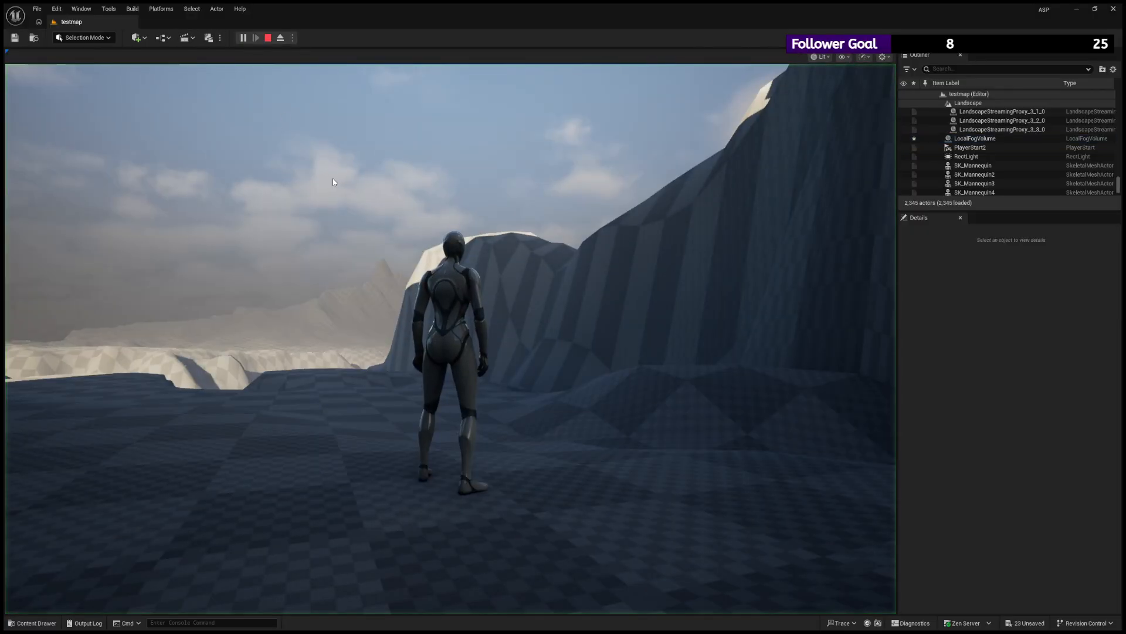
- Run the character from the start area past the boulders and pipes toward the mountain, judging the fog in play
{"action": "key", "text": "w"}
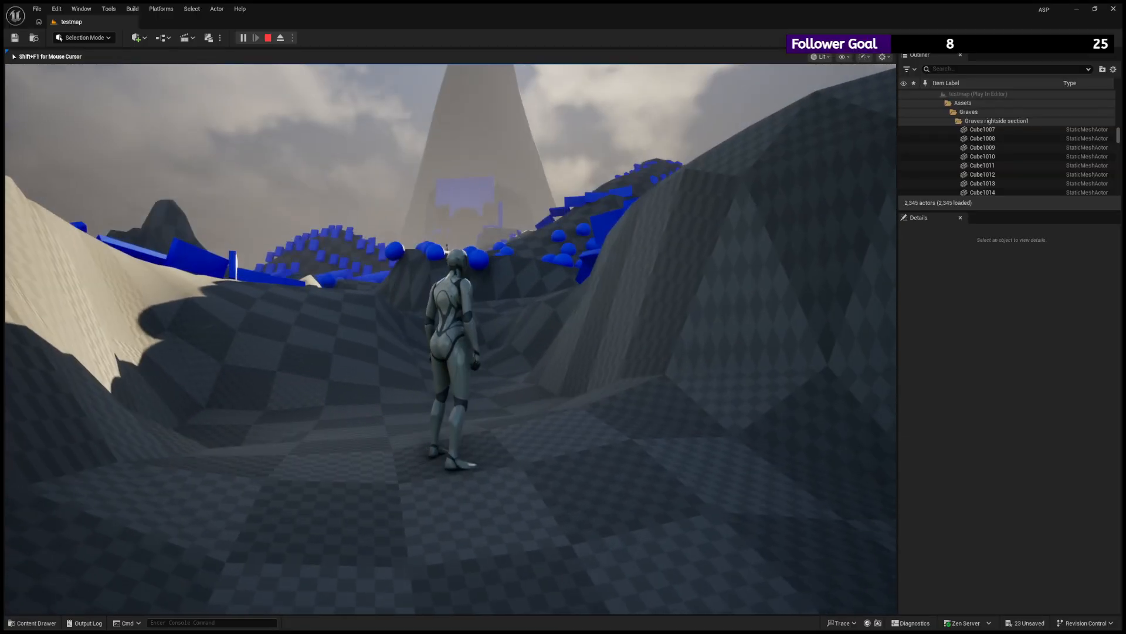
{"action": "key", "text": "w"}
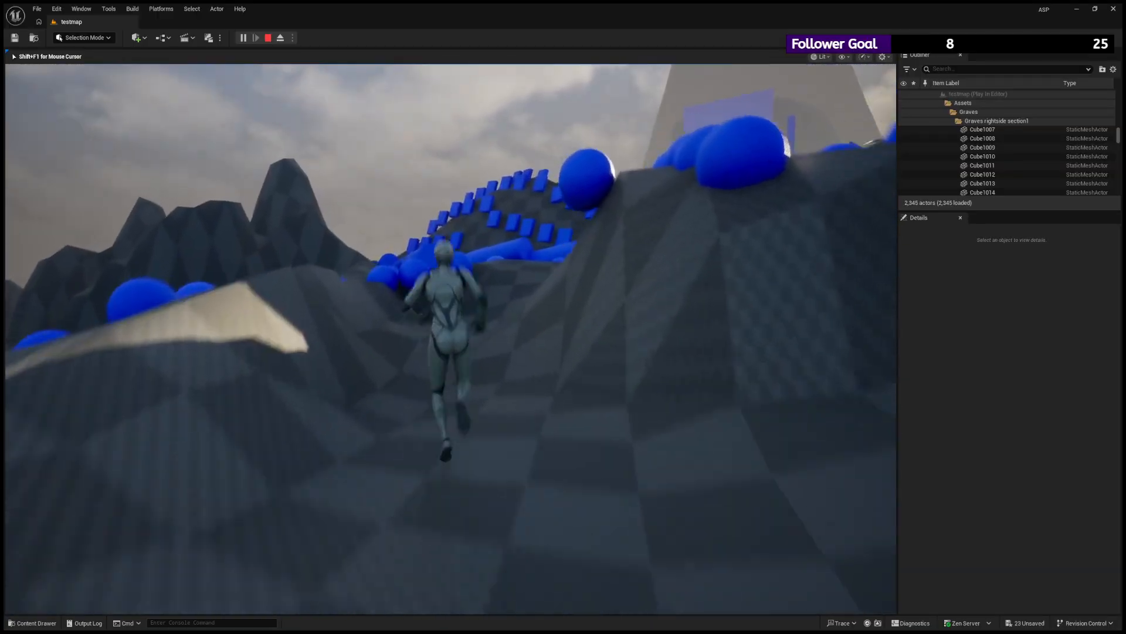
{"action": "key", "text": "space"}
{"action": "key", "text": "space"}
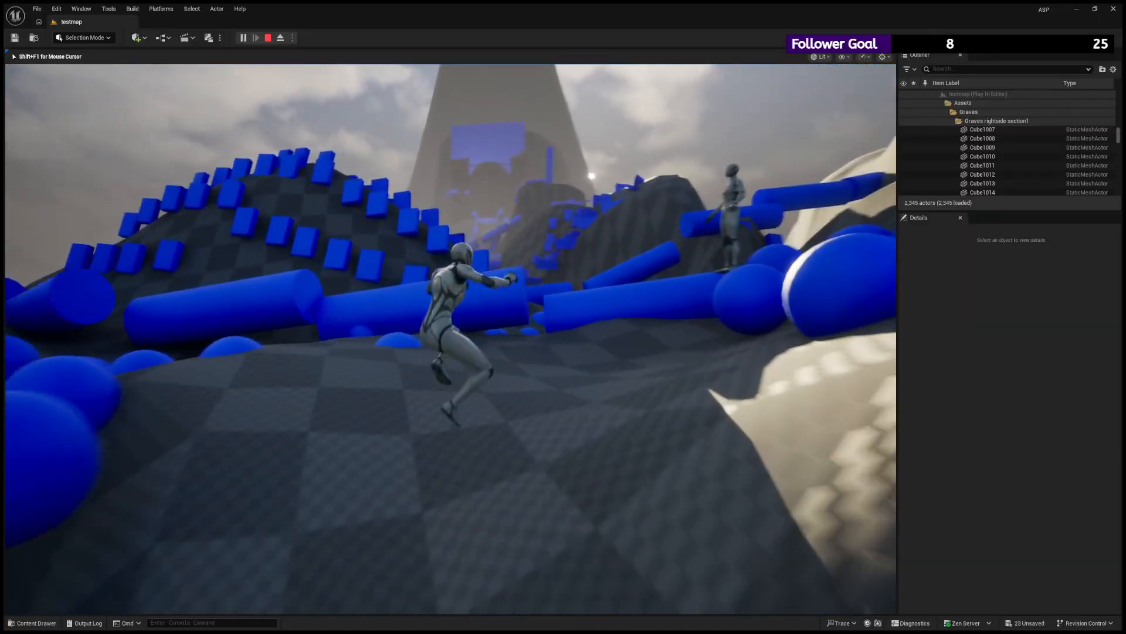
{"action": "key", "text": "space"}
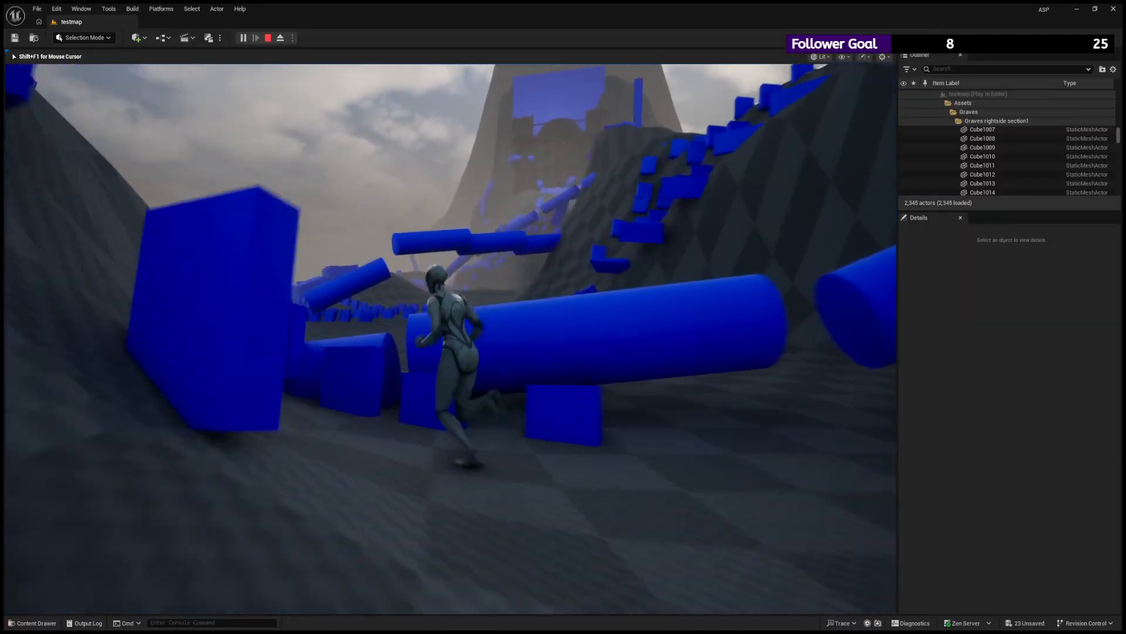
{"action": "key", "text": "space"}
{"action": "key", "text": "space"}
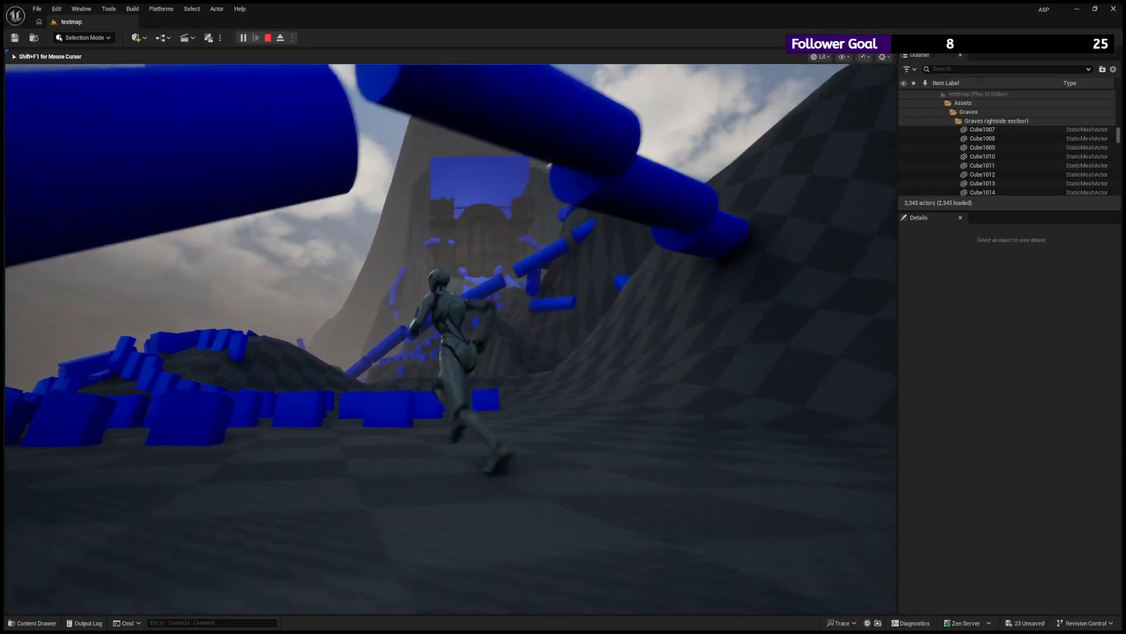
{"action": "key", "text": "space"}
{"action": "key", "text": "space"}
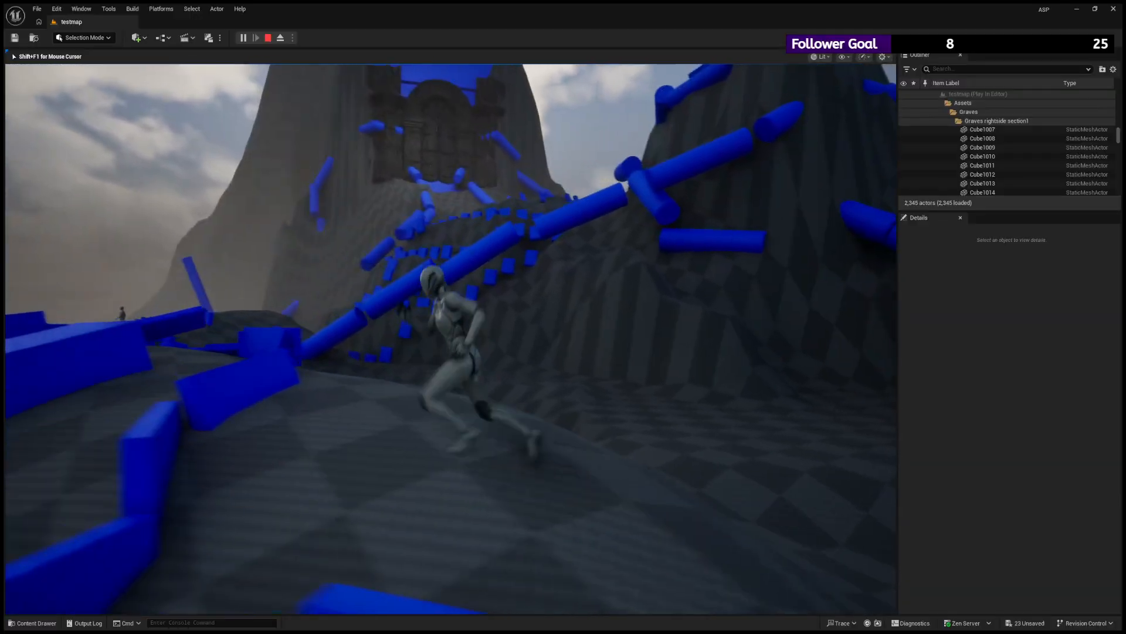
- Pause the character on the hill facing the mountain and examine the gate's visibility through the fog
{"action": "key", "text": "d"}
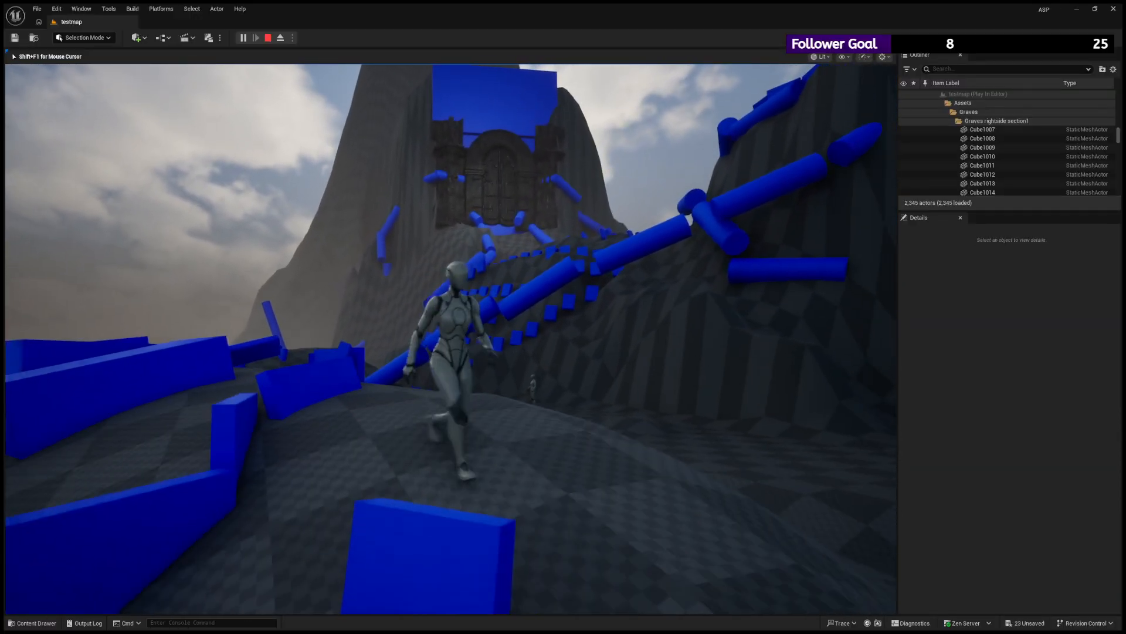
{"action": "key", "text": "w"}
{"action": "key", "text": "s"}
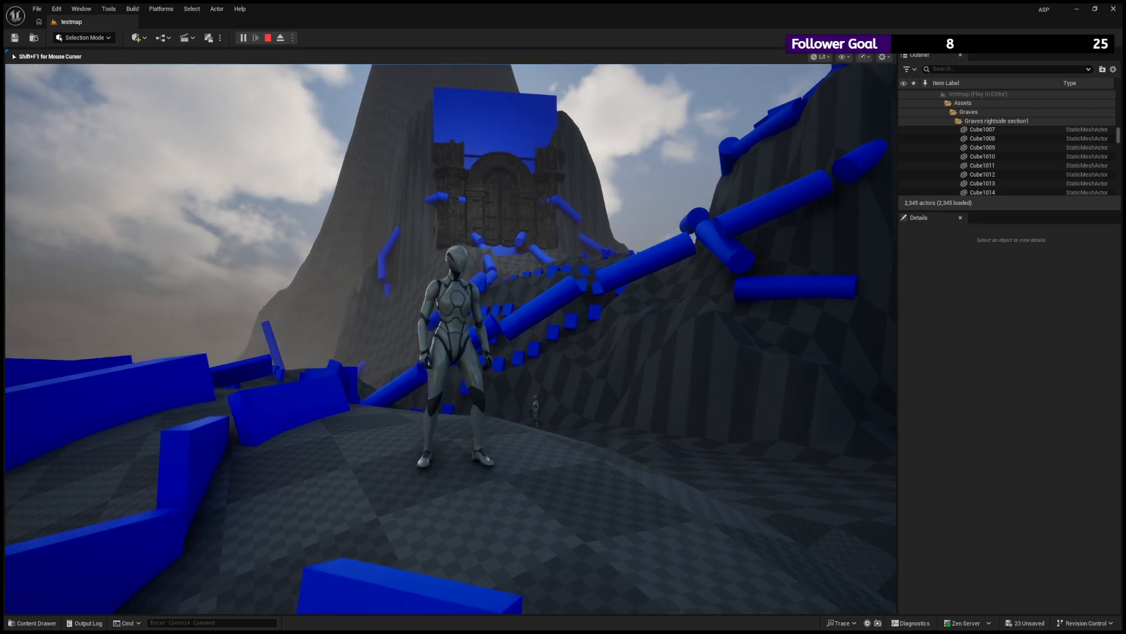
{"action": "key", "text": "w"}
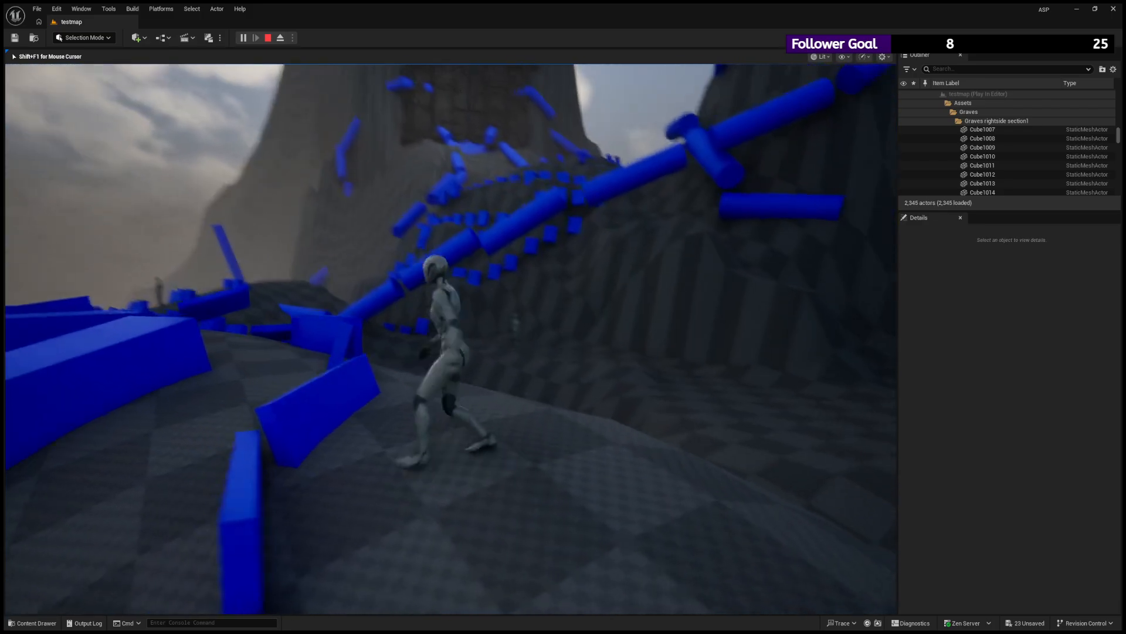
{"action": "key", "text": "s"}
{"action": "key", "text": "w"}
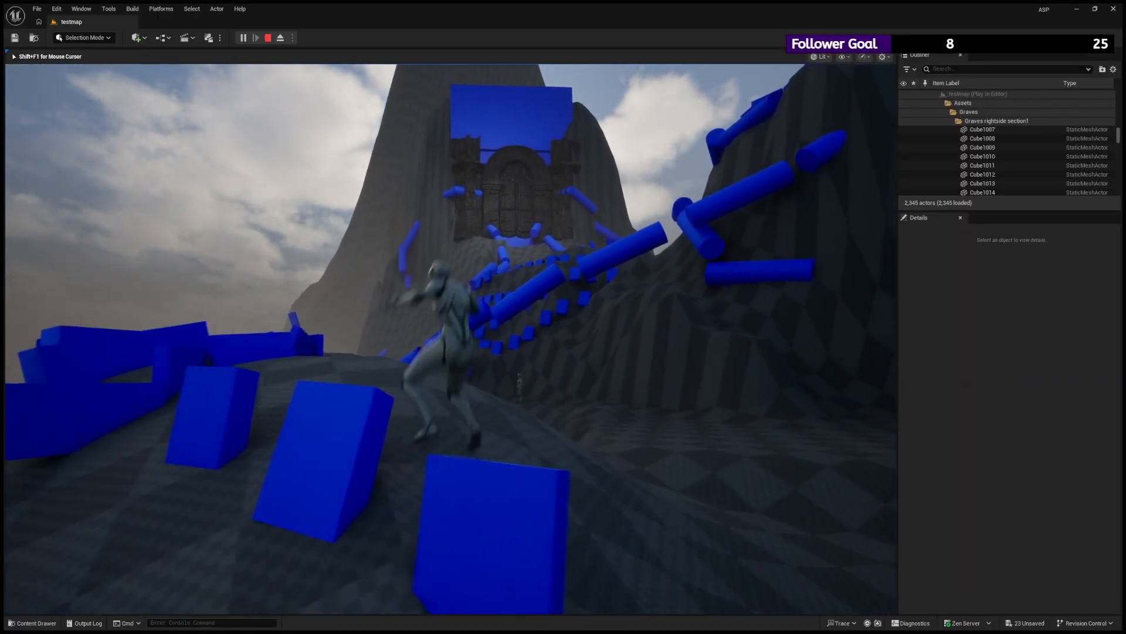
- Jump the character across the blocks on the graveyard hill and view the gate from different angles
{"action": "key", "text": "space"}
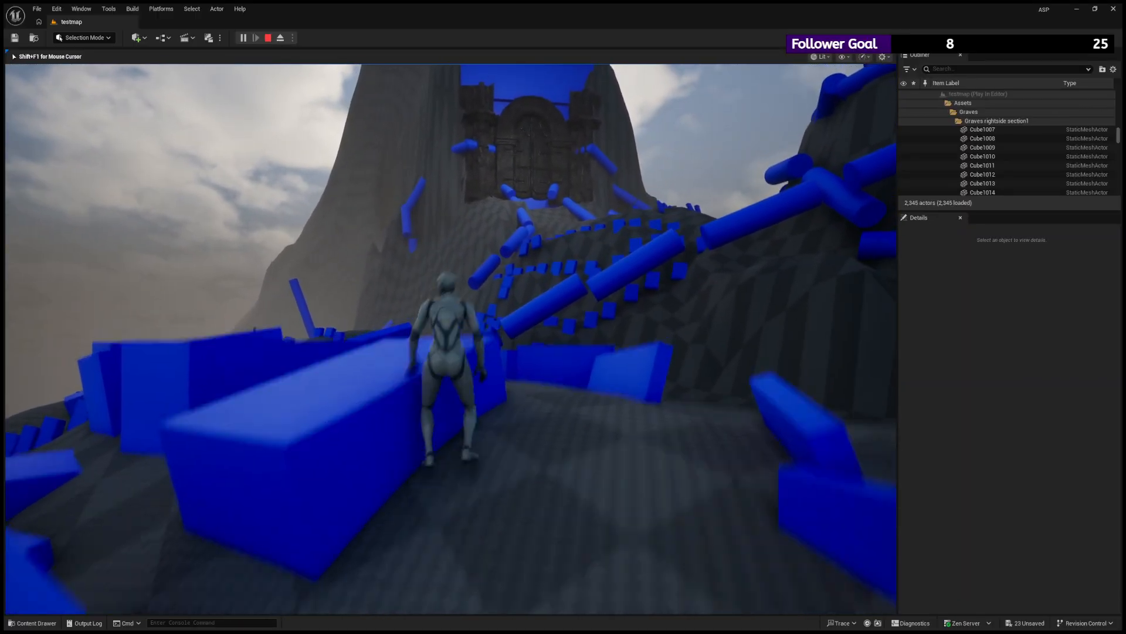
{"action": "key", "text": "space"}
{"action": "key", "text": "space"}
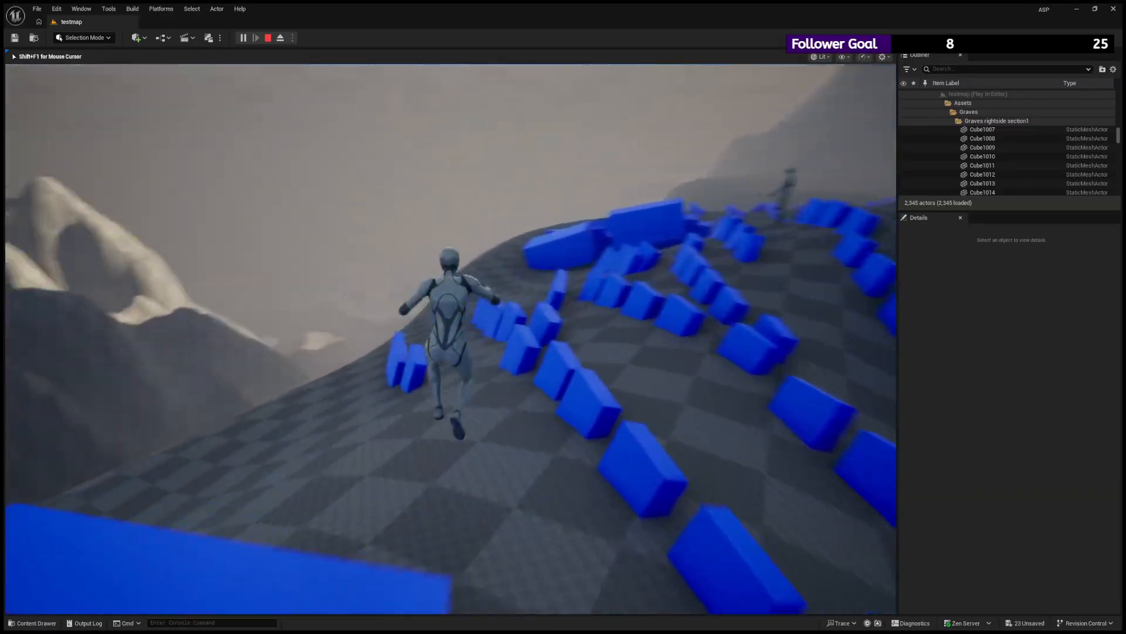
{"action": "key", "text": "space"}
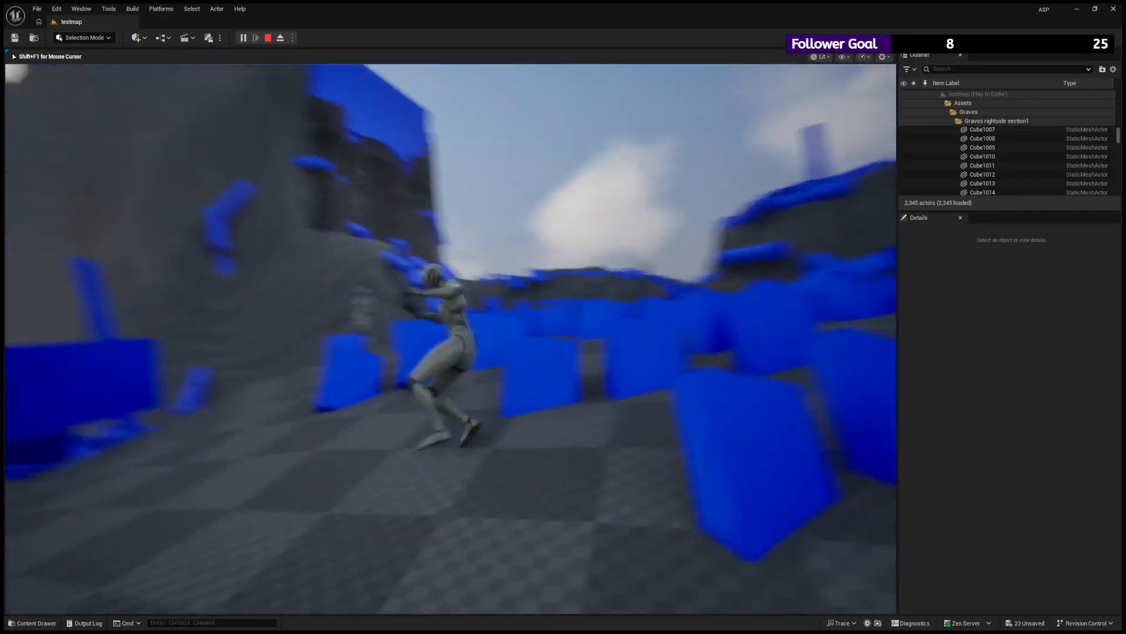
{"action": "key", "text": "space"}
{"action": "key", "text": "space"}
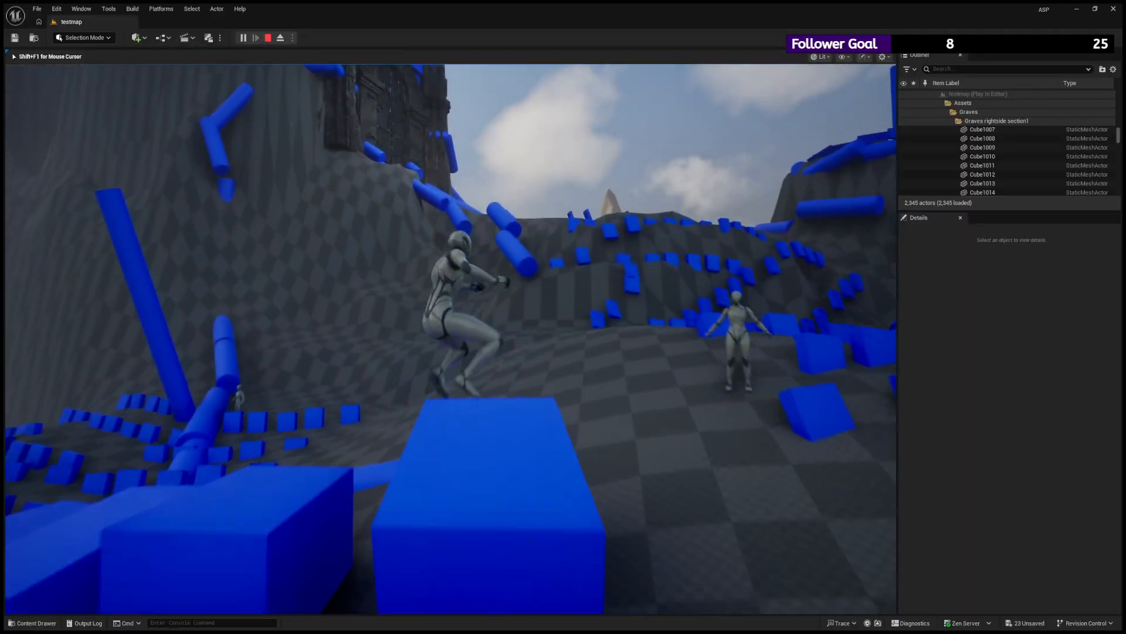
{"action": "key", "text": "space"}
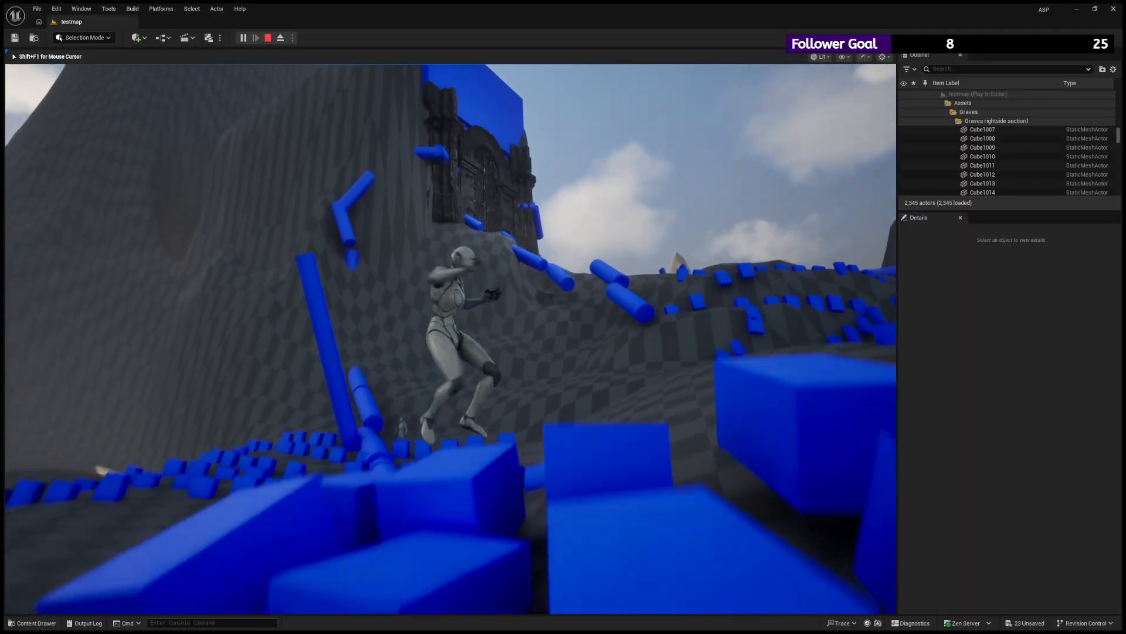
{"action": "key", "text": "space"}
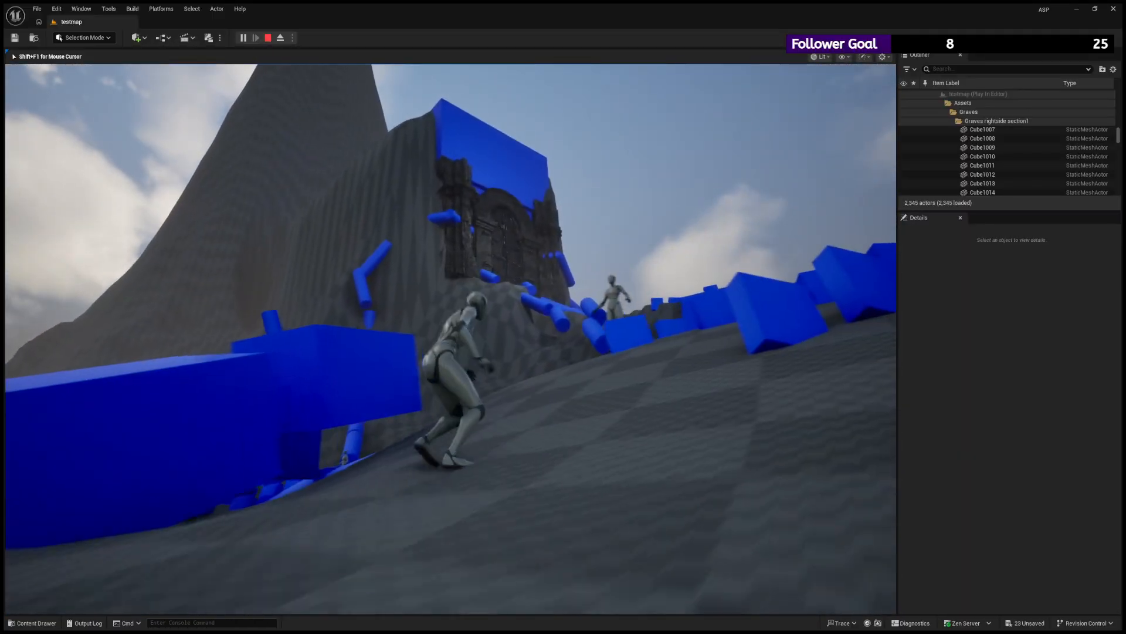
{"action": "key", "text": "space"}
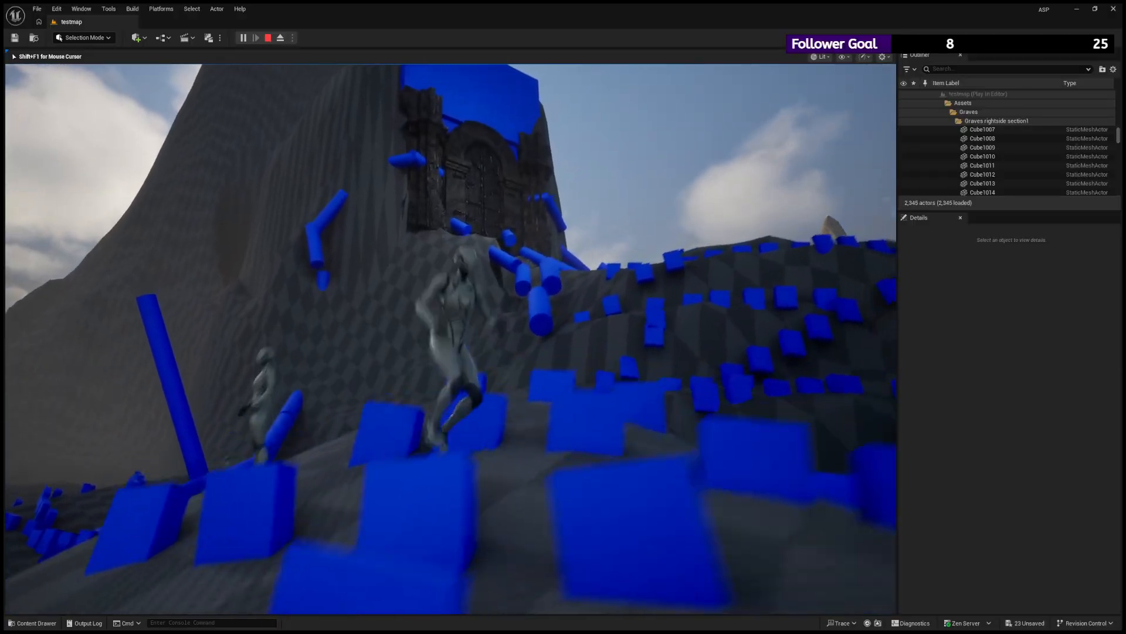
{"action": "key", "text": "space"}
{"action": "key", "text": "space"}
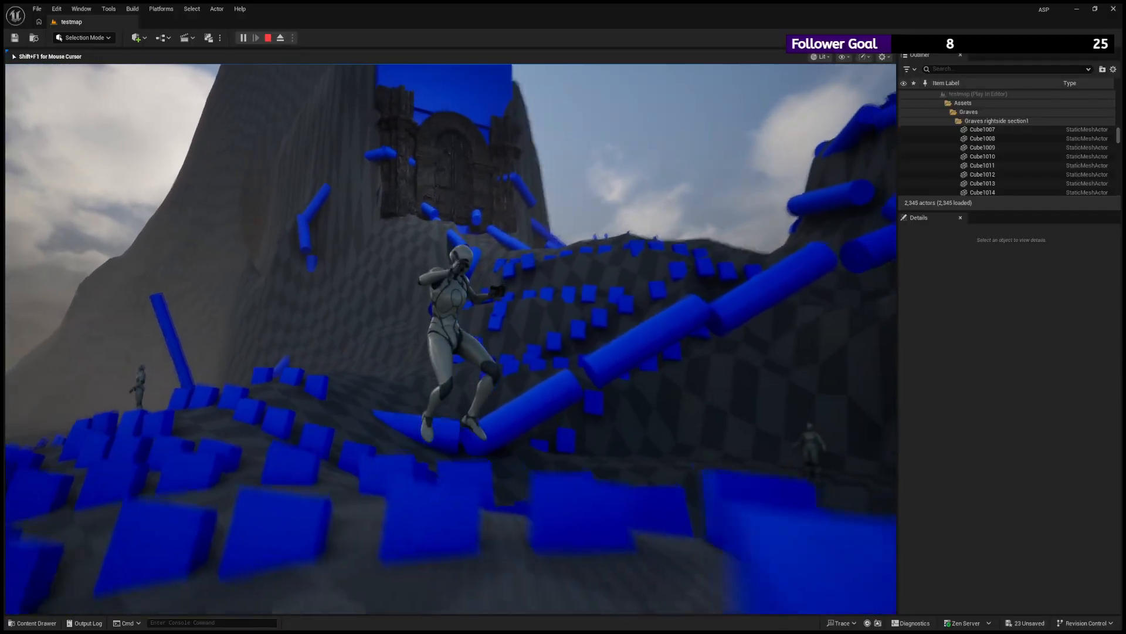
{"action": "key", "text": "space"}
{"action": "key", "text": "space"}
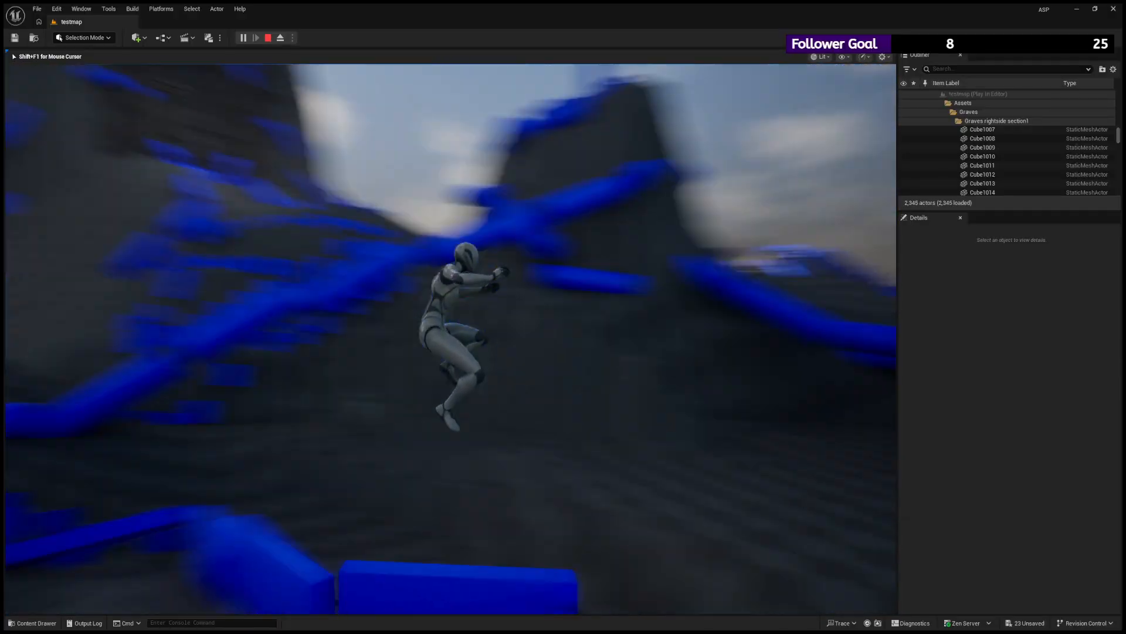
- Climb the ridge with the character and run up to the gate doors to check their lighting up close
{"action": "key", "text": "w"}
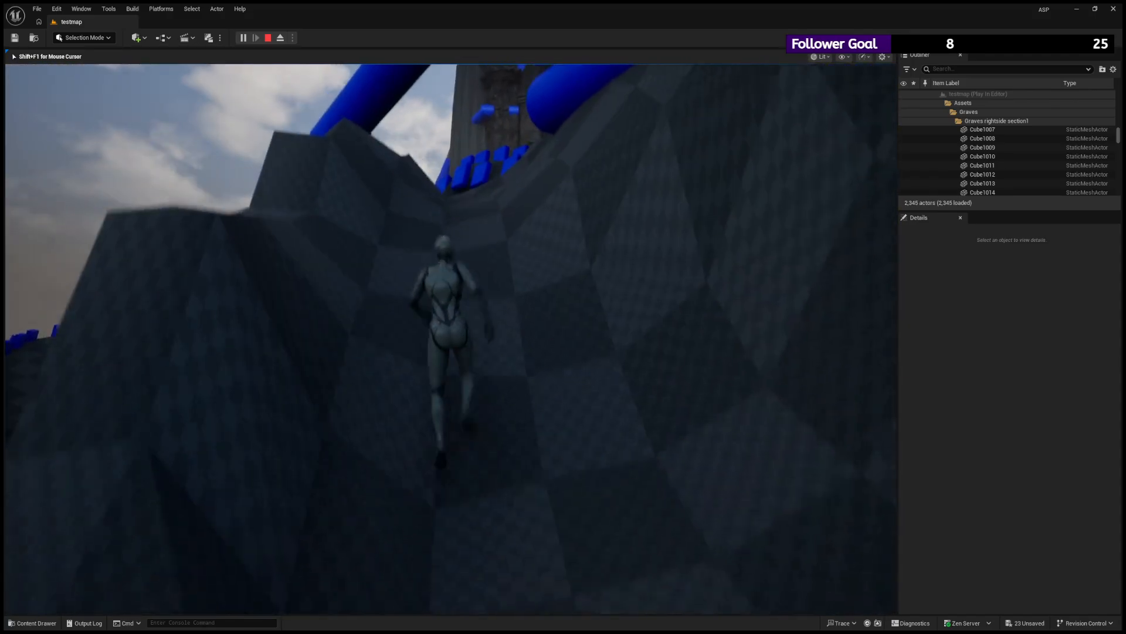
{"action": "key", "text": "space"}
{"action": "key", "text": "space"}
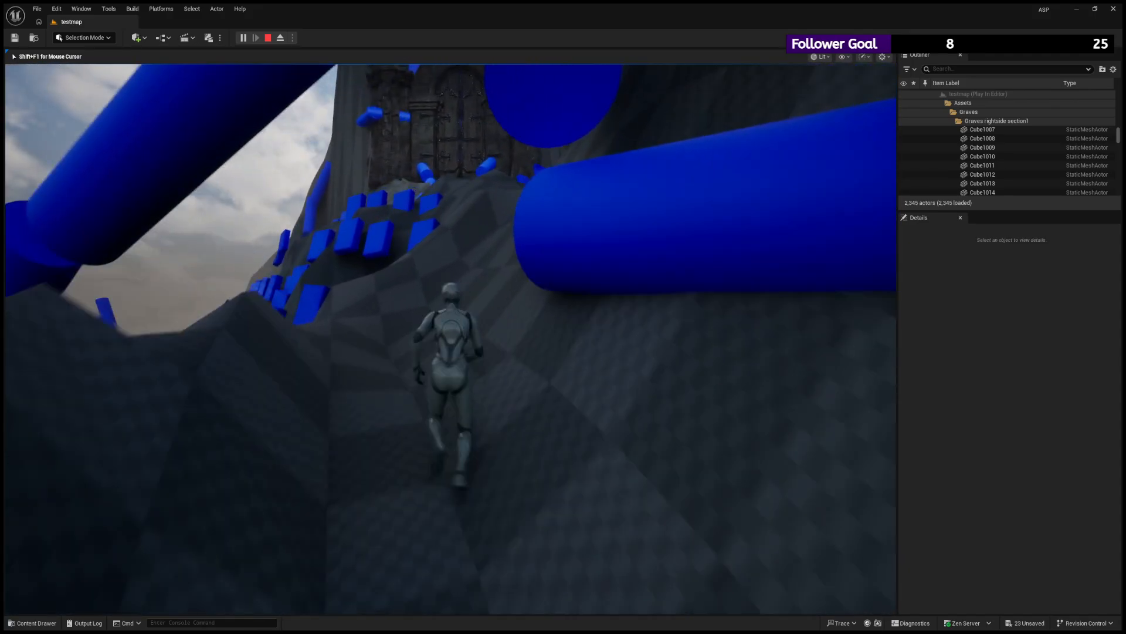
{"action": "key", "text": "space"}
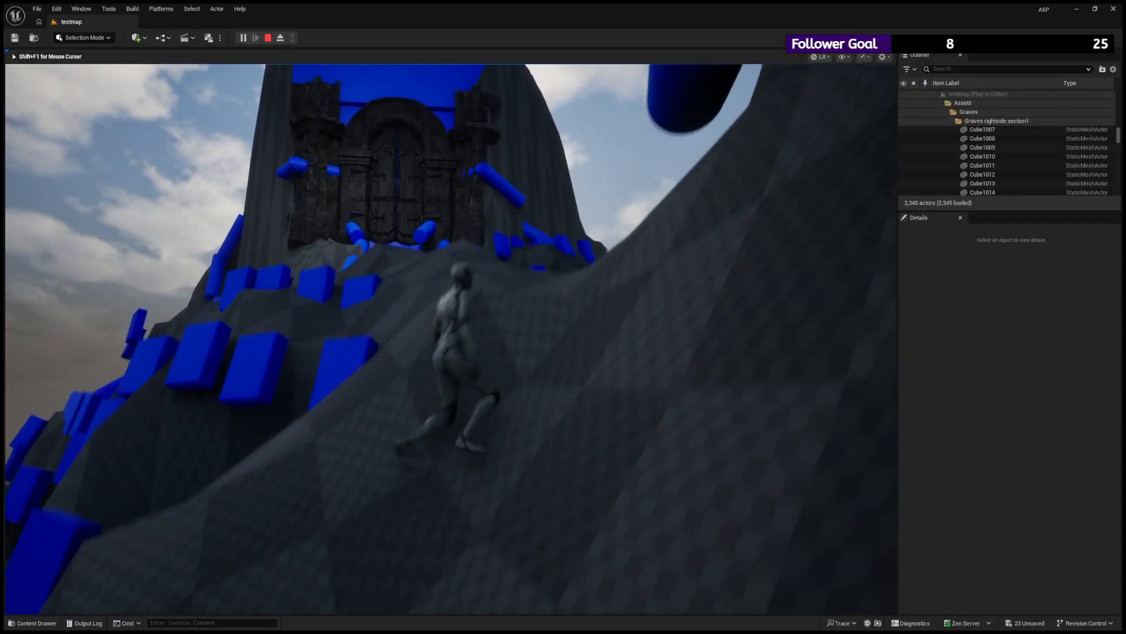
{"action": "key", "text": "space"}
{"action": "key", "text": "space"}
{"action": "key", "text": "w"}
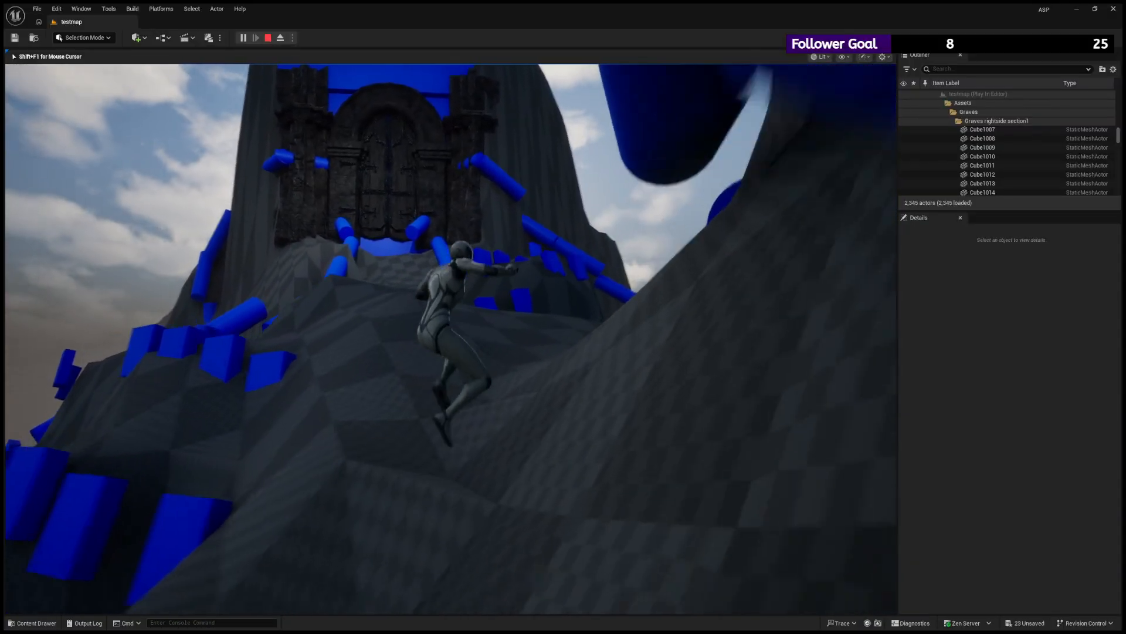
{"action": "key", "text": "w"}
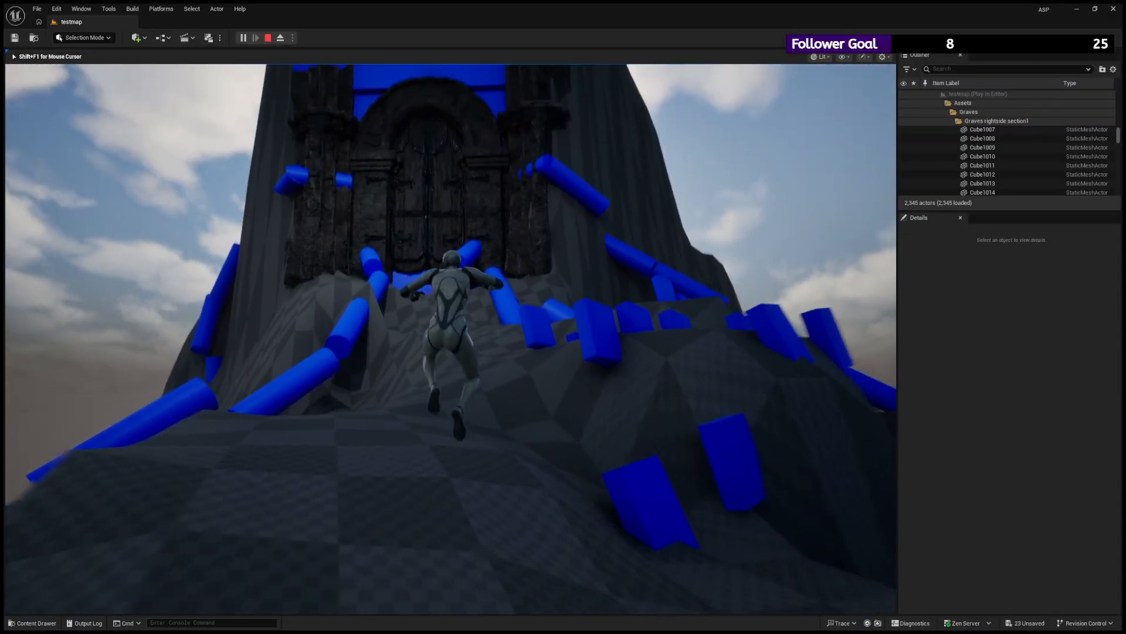
{"action": "key", "text": "w"}
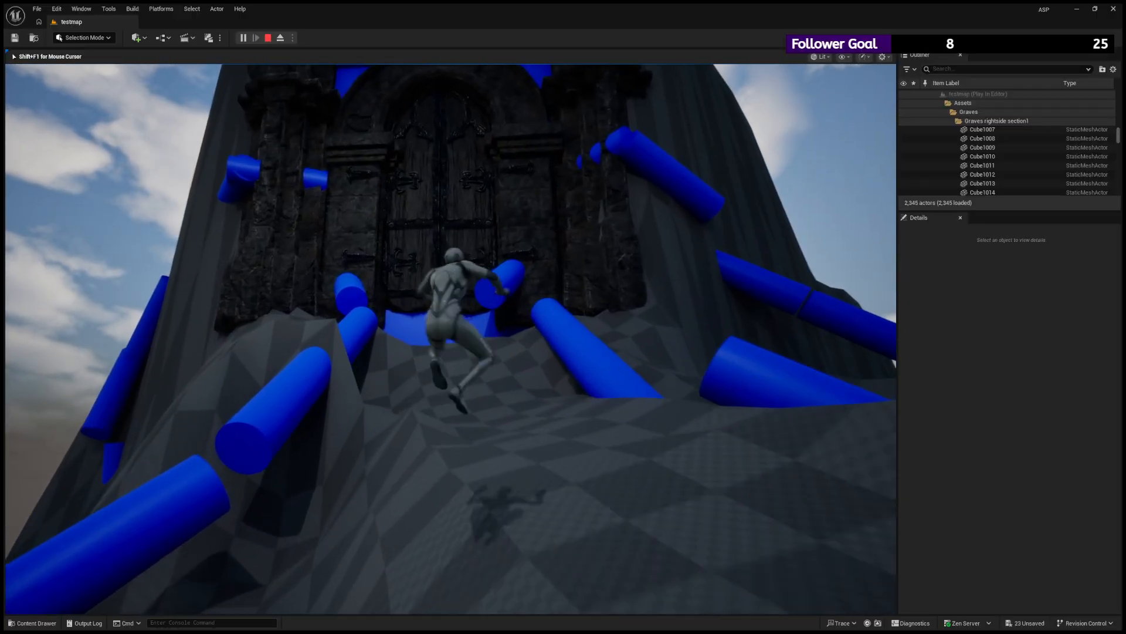
{"action": "key", "text": "space"}
{"action": "key", "text": "w"}
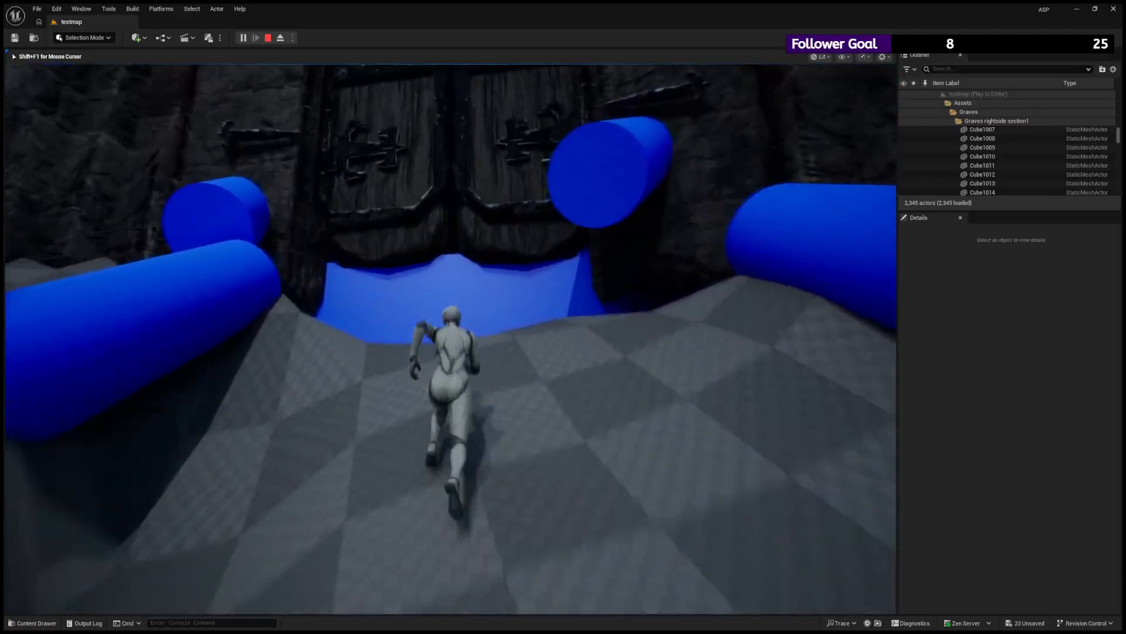
- Move and jump the character around the foot of the gate doors, viewing their lighting from several angles
{"action": "key", "text": "space"}
{"action": "key", "text": "s"}
{"action": "key", "text": "w"}
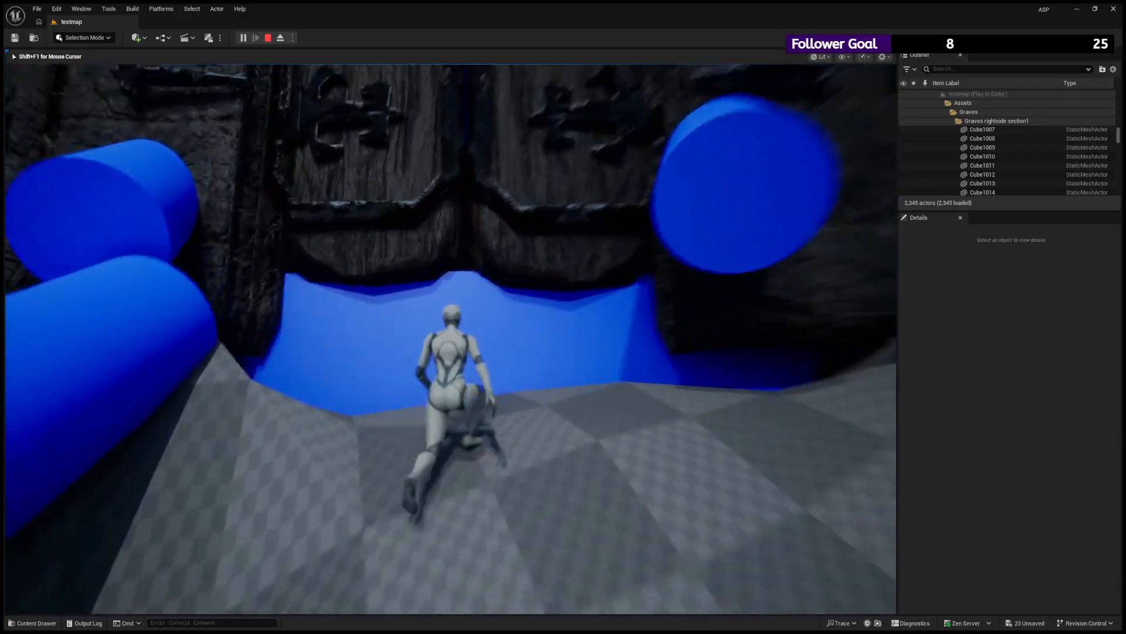
{"action": "key", "text": "a"}
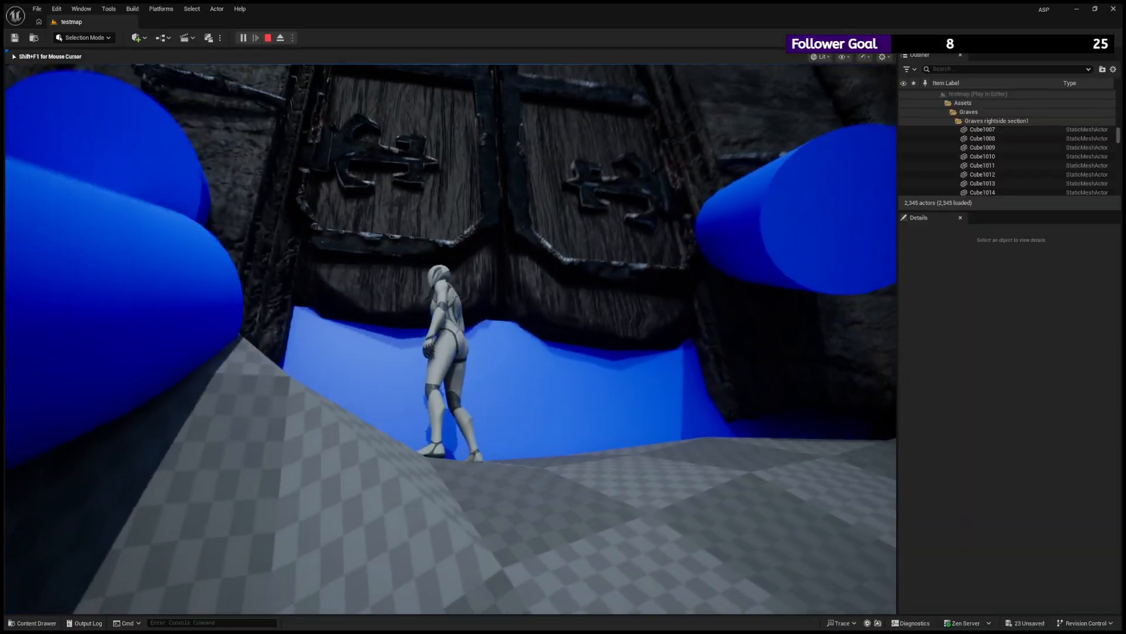
{"action": "key", "text": "a"}
{"action": "key", "text": "space"}
{"action": "key", "text": "s"}
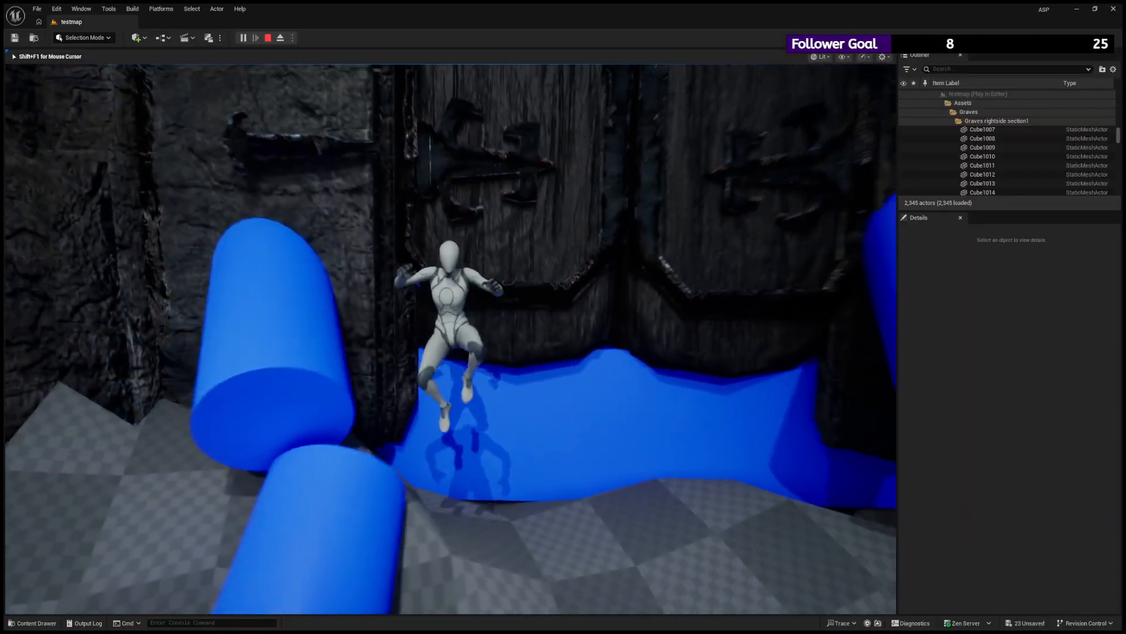
{"action": "key", "text": "d"}
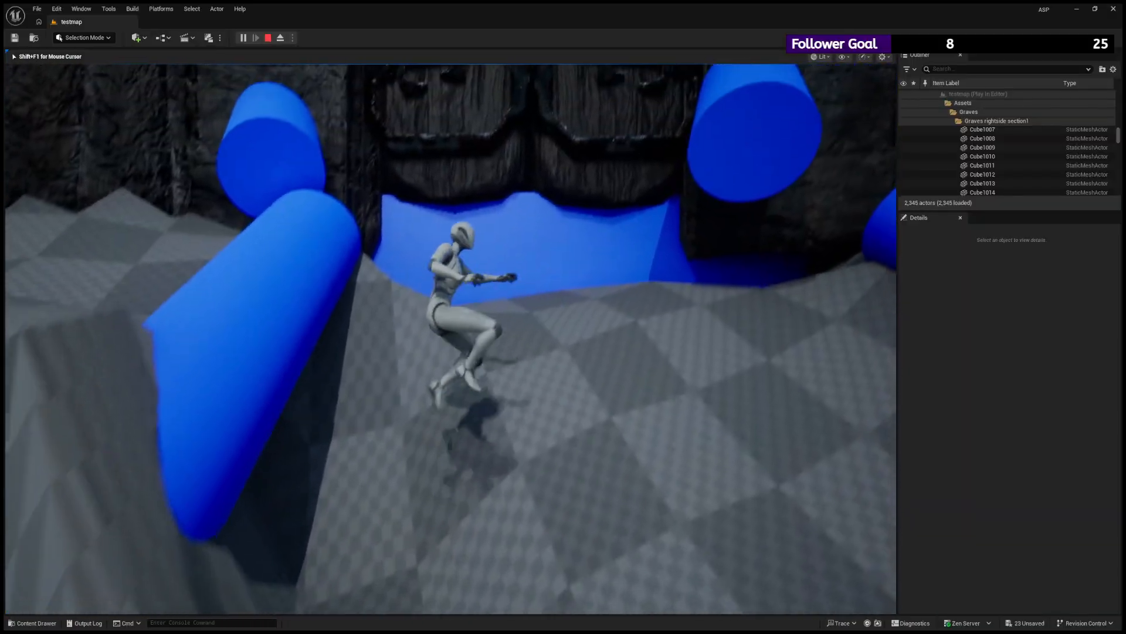
{"action": "key", "text": "w"}
{"action": "key", "text": "space"}
{"action": "key", "text": "d"}
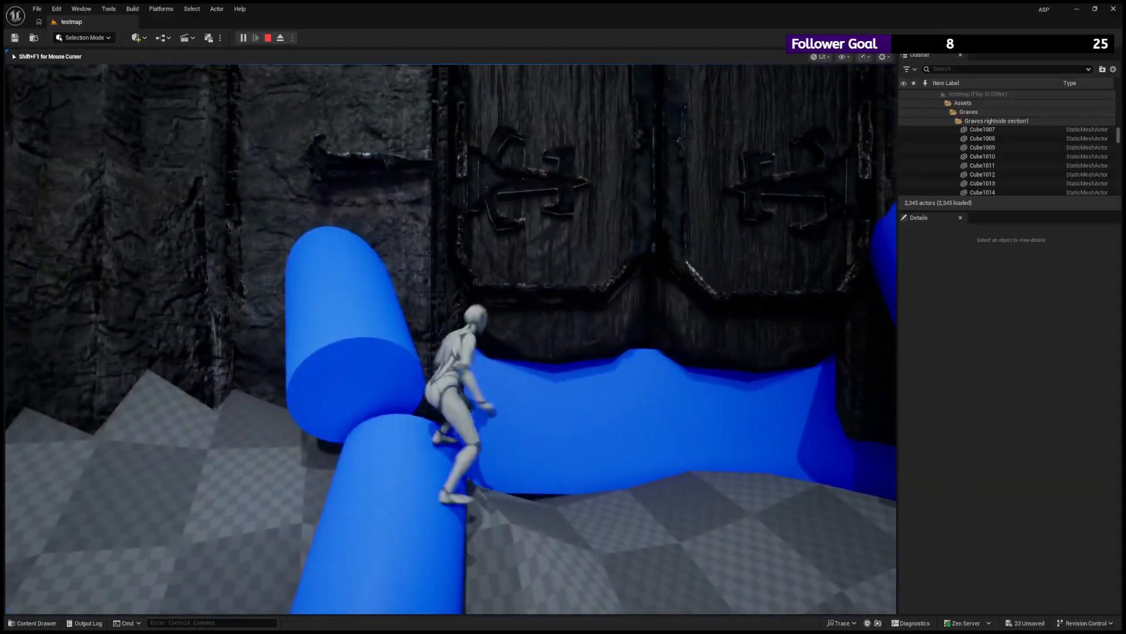
- Jump the character onto the pipes beside the gate and examine the stone frame and door hinges up close
{"action": "key", "text": "w"}
{"action": "key", "text": "space"}
{"action": "key", "text": "a"}
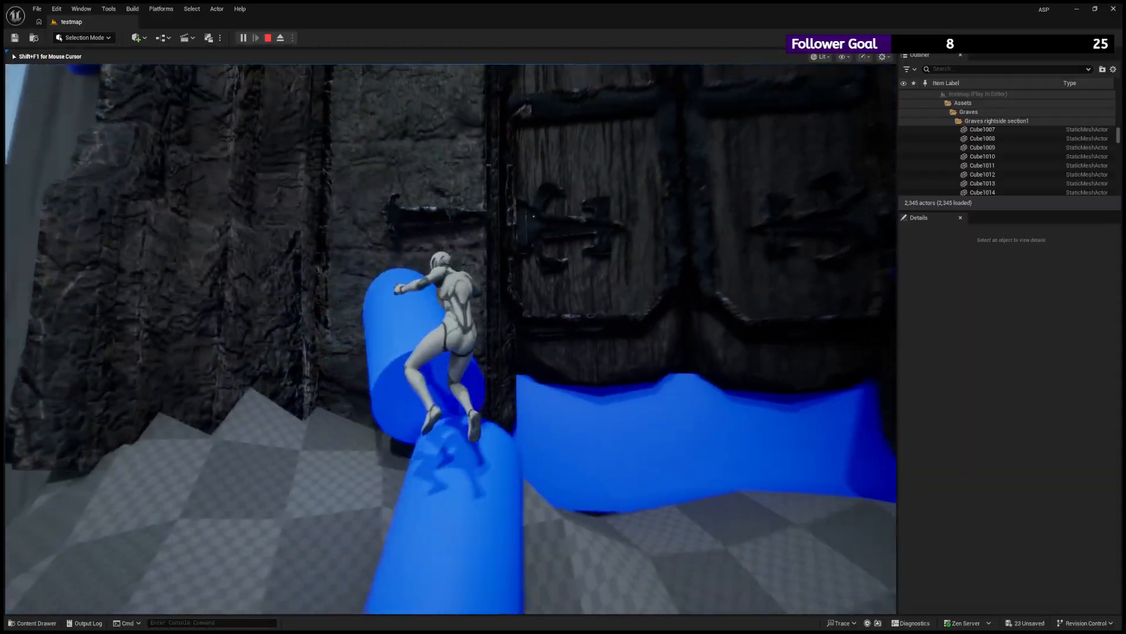
{"action": "key", "text": "s"}
{"action": "key", "text": "w"}
{"action": "key", "text": "space"}
{"action": "key", "text": "d"}
{"action": "key", "text": "w"}
{"action": "key", "text": "space"}
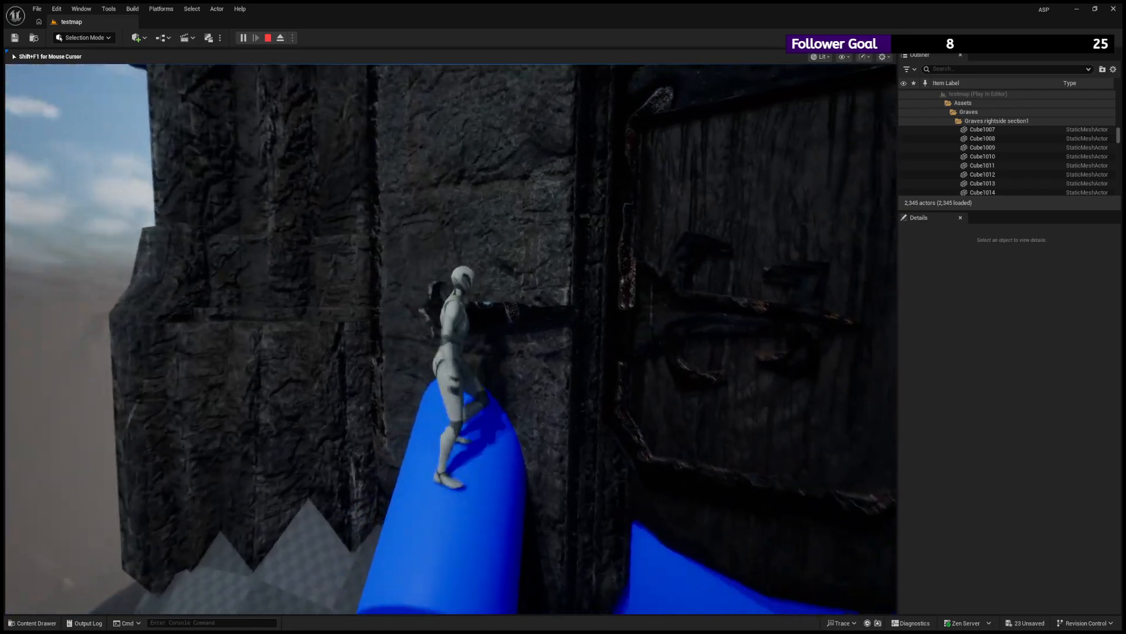
{"action": "key", "text": "s"}
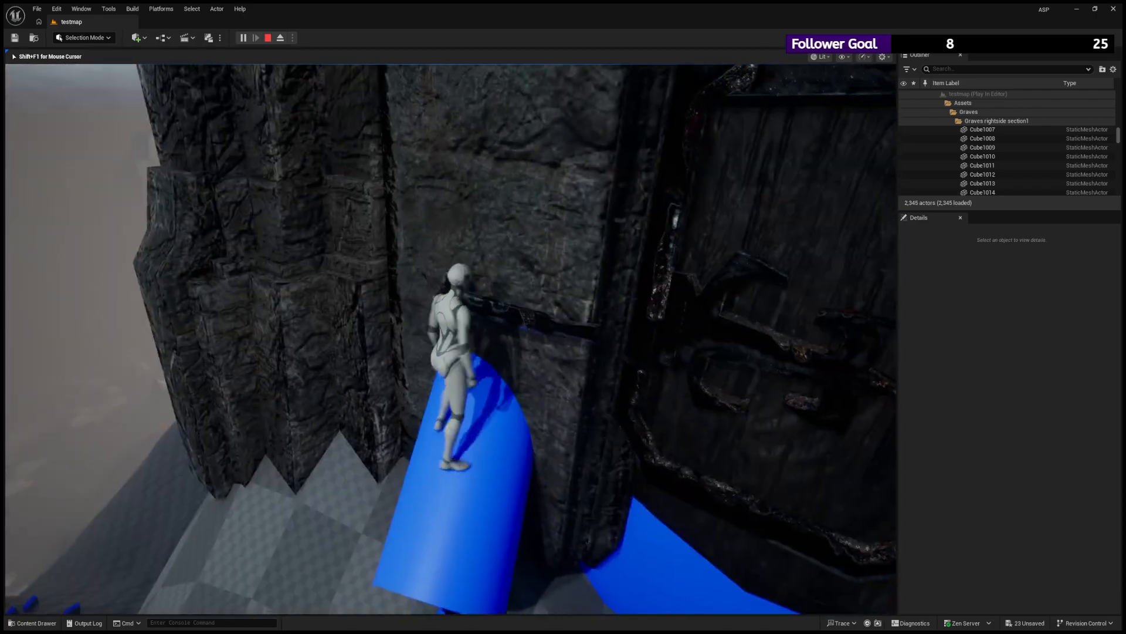
{"action": "key", "text": "a"}
{"action": "key", "text": "space"}
{"action": "key", "text": "w"}
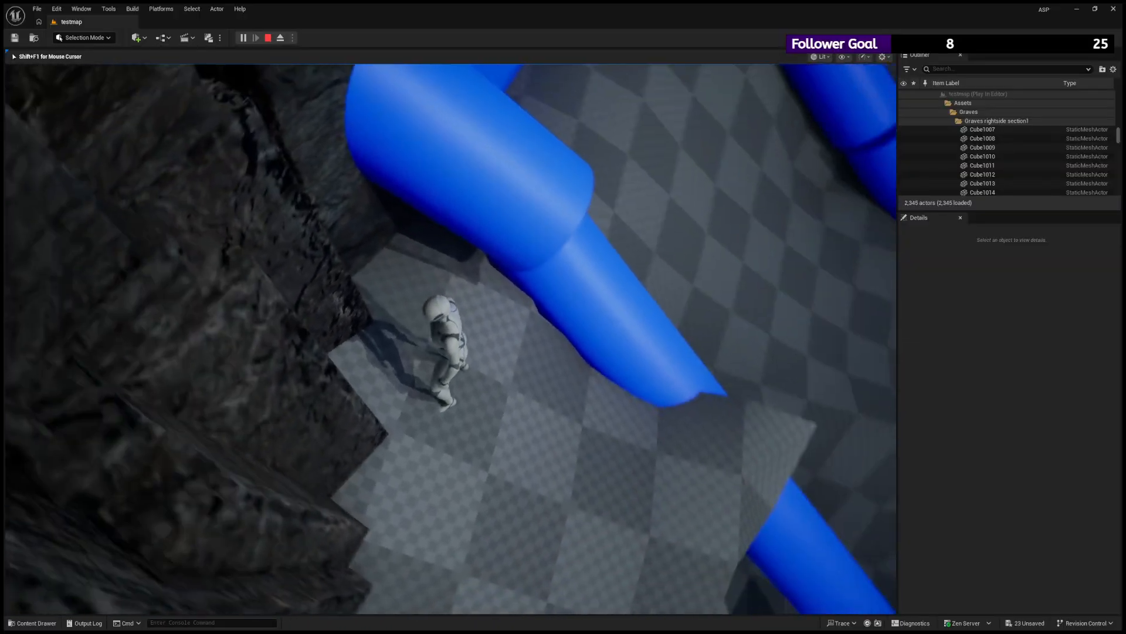
- Jump the character along the rocks beside the gate and down to the path below it
{"action": "key", "text": "space"}
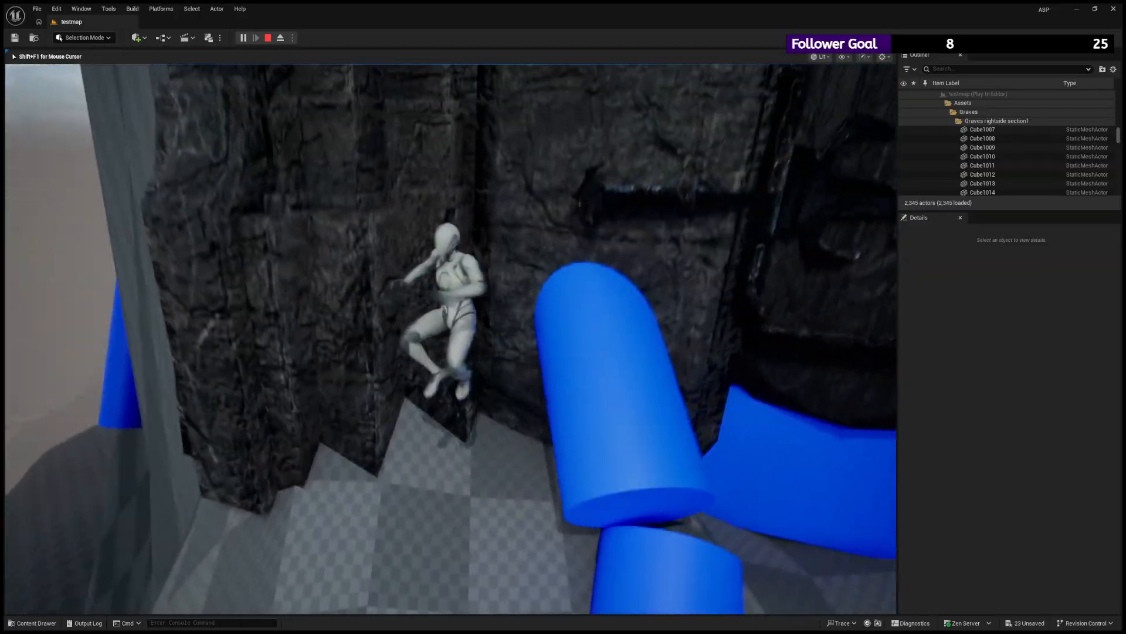
{"action": "key", "text": "d"}
{"action": "key", "text": "s"}
{"action": "key", "text": "space"}
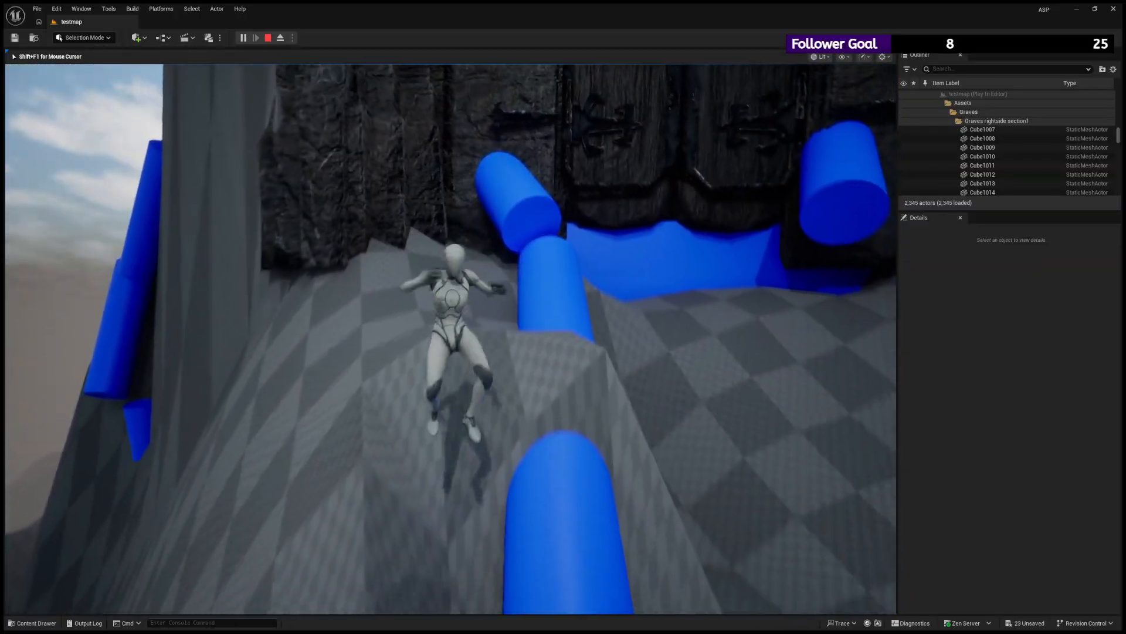
{"action": "key", "text": "w"}
{"action": "key", "text": "d"}
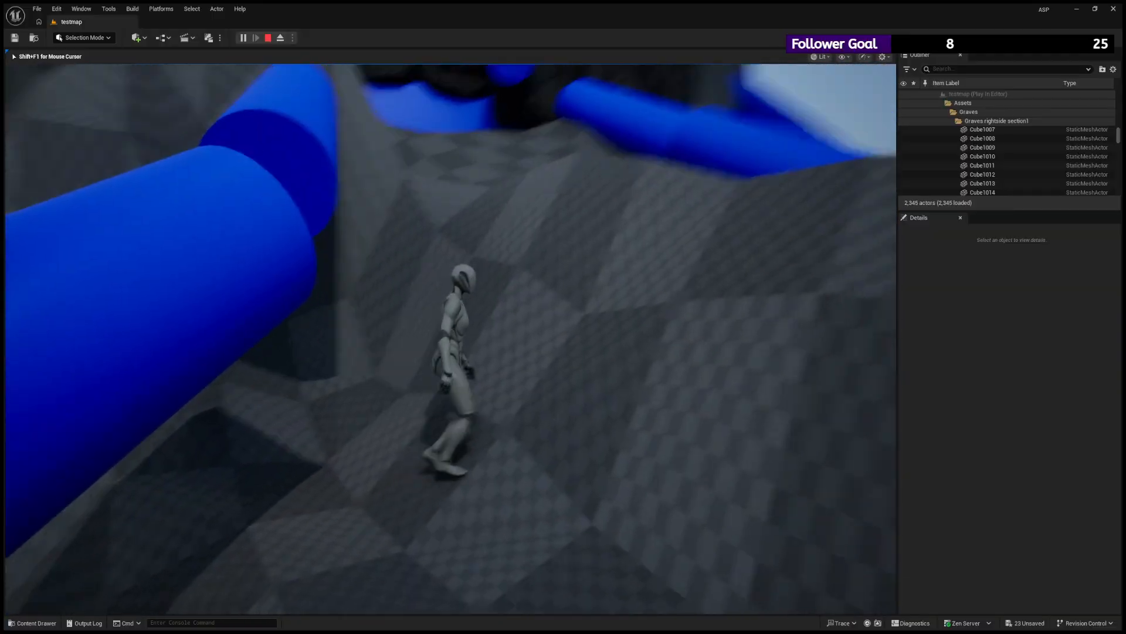
{"action": "key", "text": "w"}
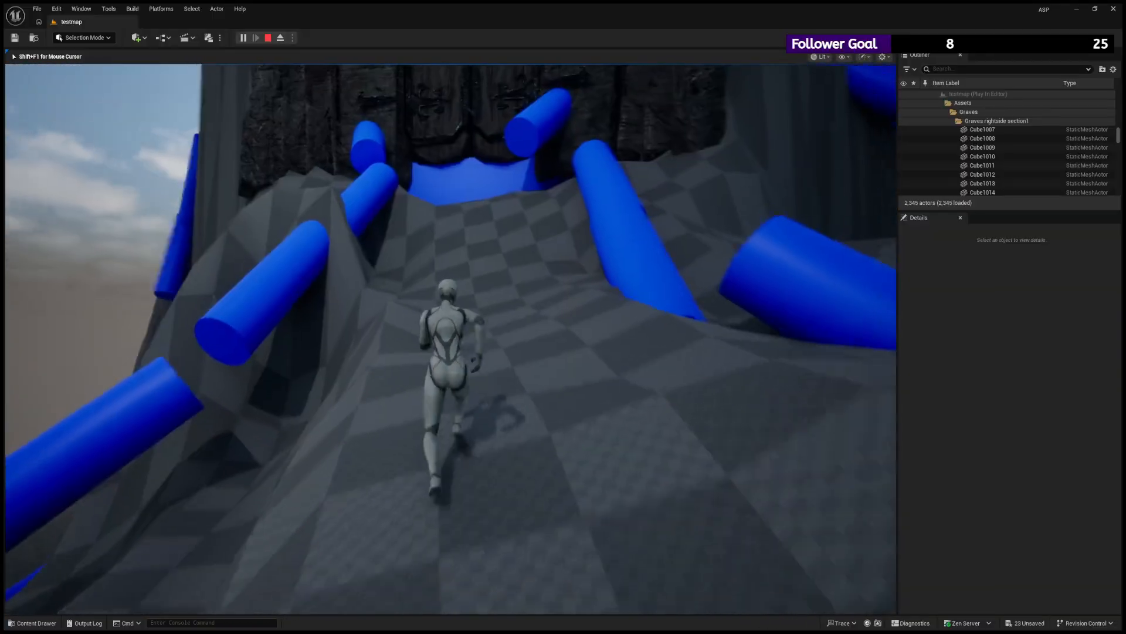
- Run the character back up the path to the gate's side wall and retreat down facing away from the doors
{"action": "key", "text": "space"}
{"action": "key", "text": "w"}
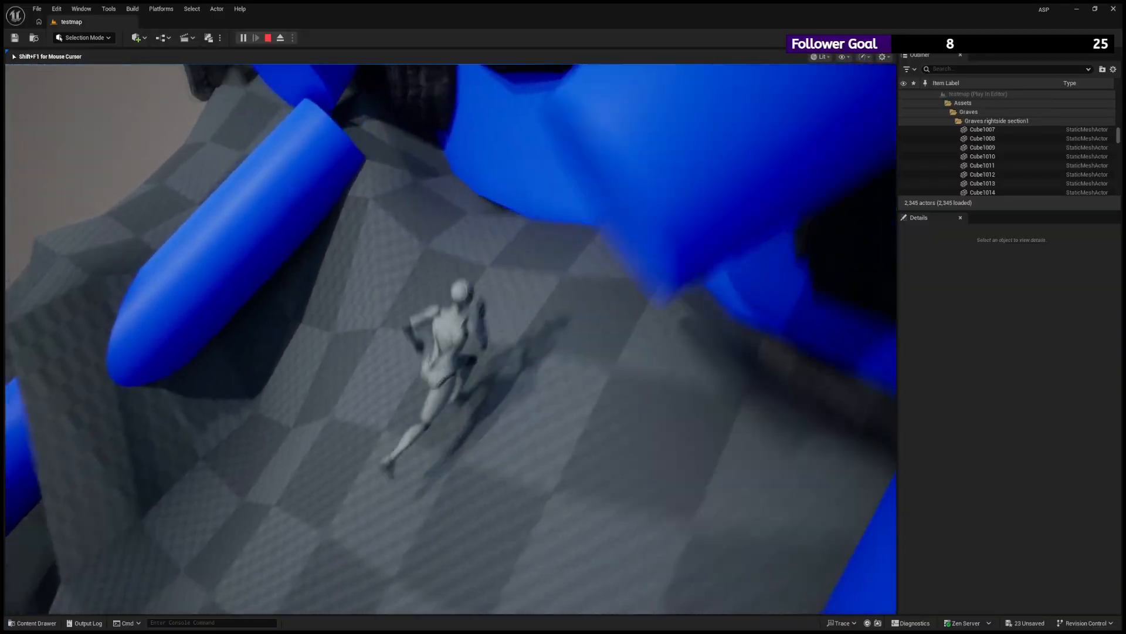
{"action": "key", "text": "space"}
{"action": "key", "text": "d"}
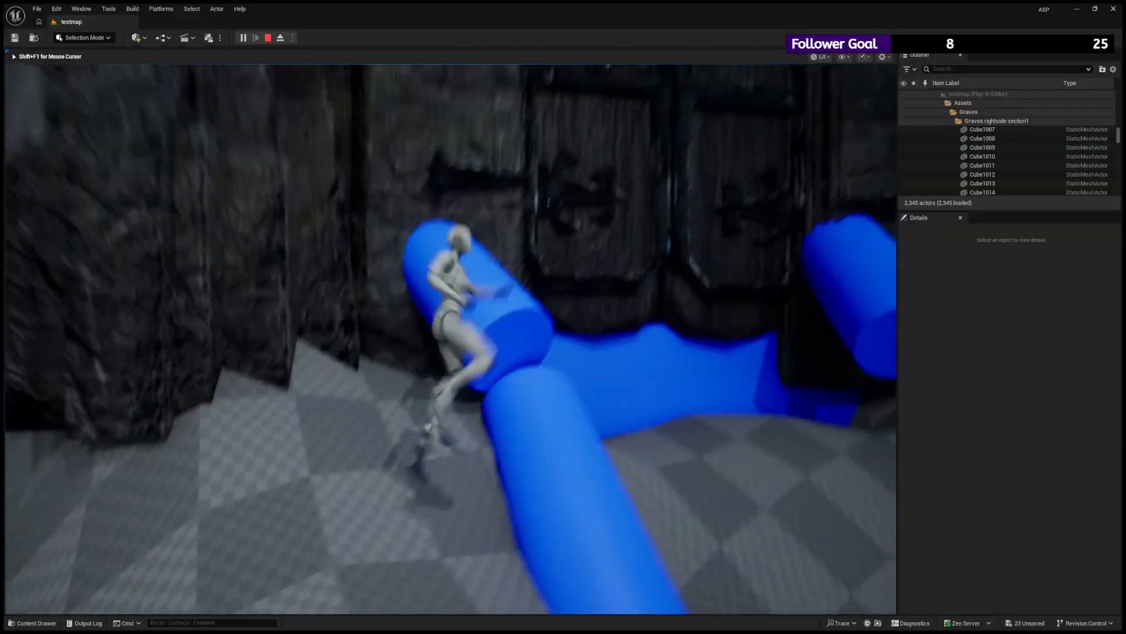
{"action": "key", "text": "space"}
{"action": "key", "text": "s"}
{"action": "key", "text": "space"}
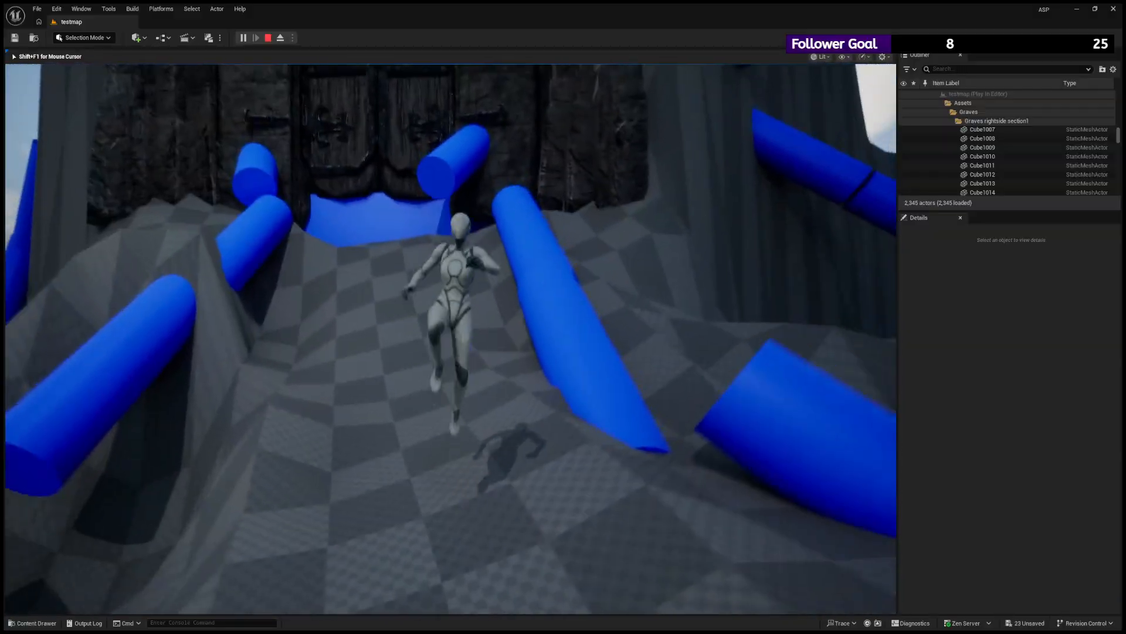
- Lead the character down the ridge to the graveyard blocks, checking the gate and surroundings from farther away
{"action": "key", "text": "a"}
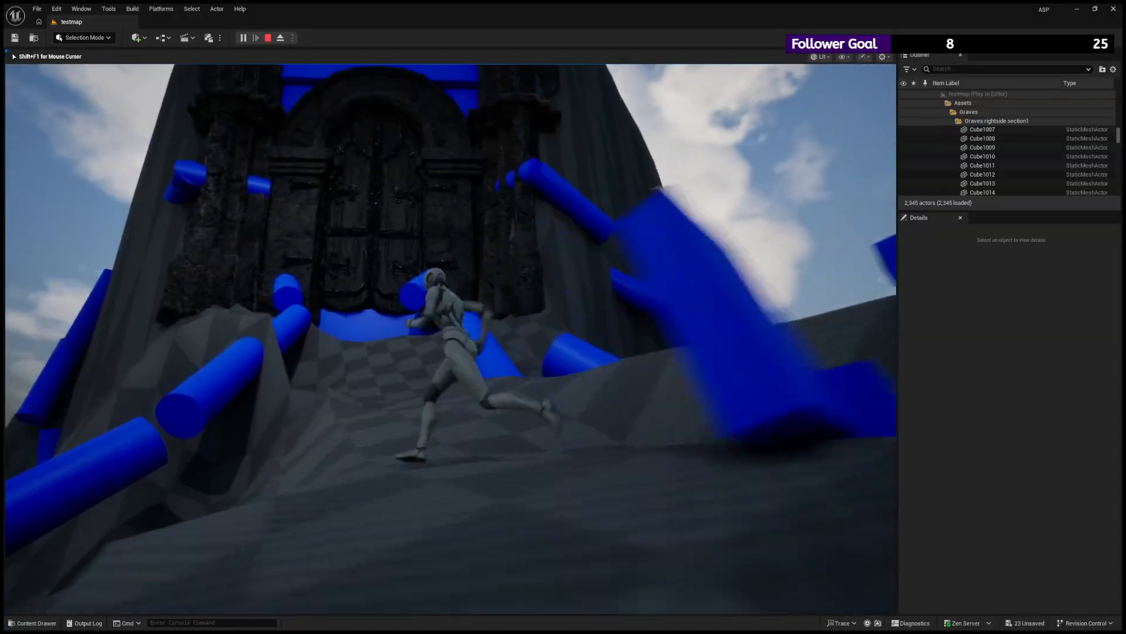
{"action": "key", "text": "space"}
{"action": "key", "text": "s"}
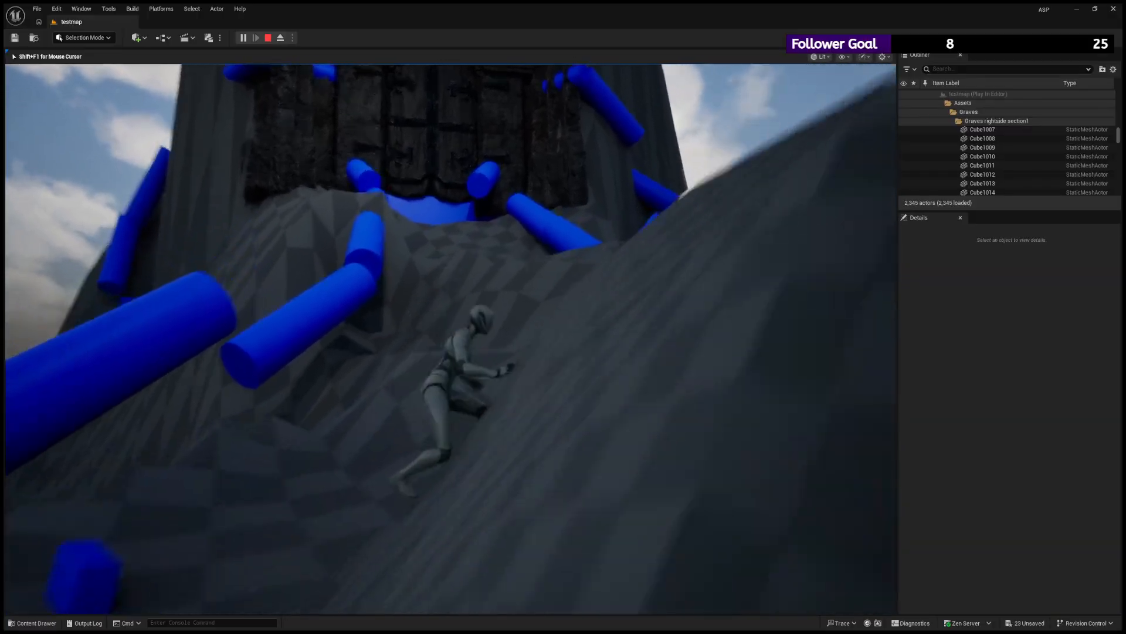
{"action": "key", "text": "space"}
{"action": "key", "text": "s"}
{"action": "key", "text": "space"}
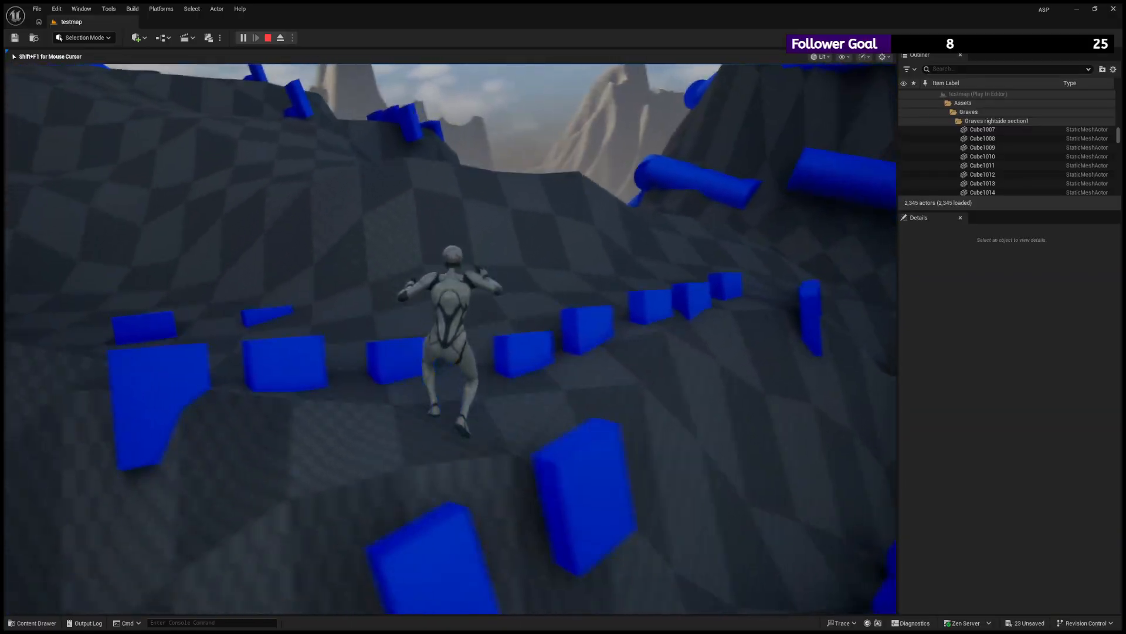
{"action": "key", "text": "d"}
{"action": "key", "text": "space"}
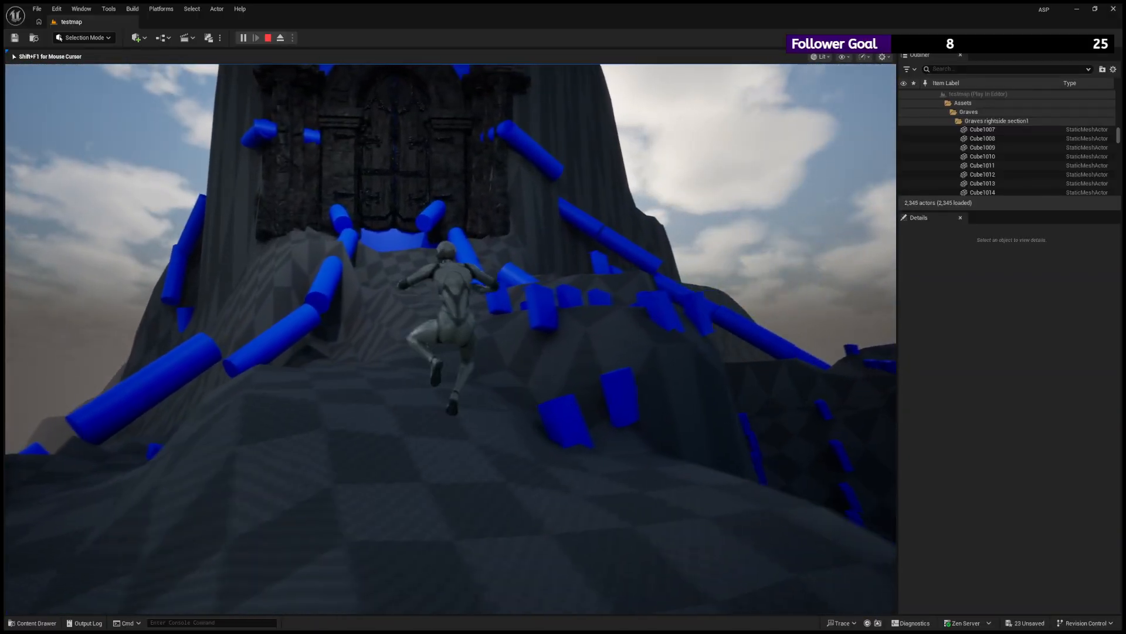
- View the whole gate from the lower hill, run the character down among the graveyard blocks and end the playtest
{"action": "key", "text": "a"}
{"action": "key", "text": "space"}
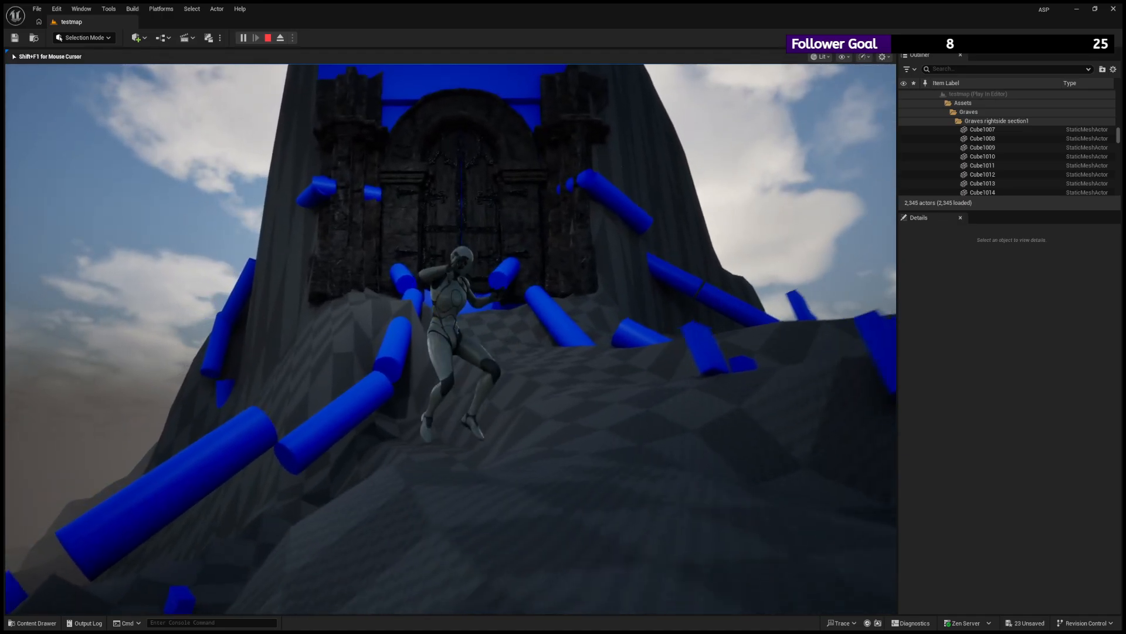
{"action": "key", "text": "w"}
{"action": "key", "text": "space"}
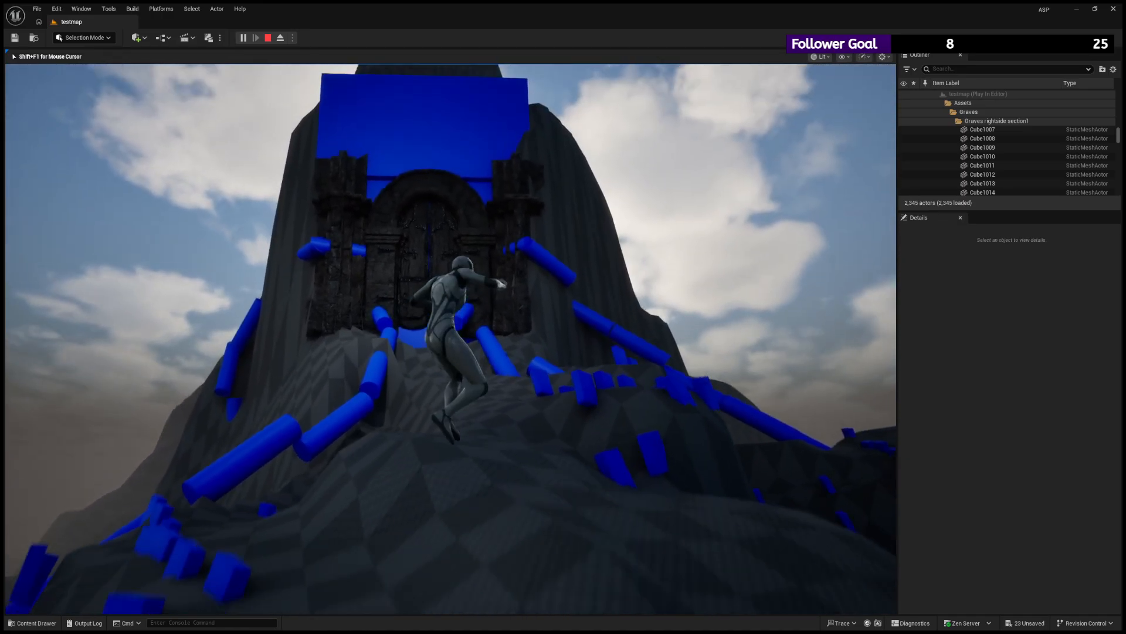
{"action": "key", "text": "w"}
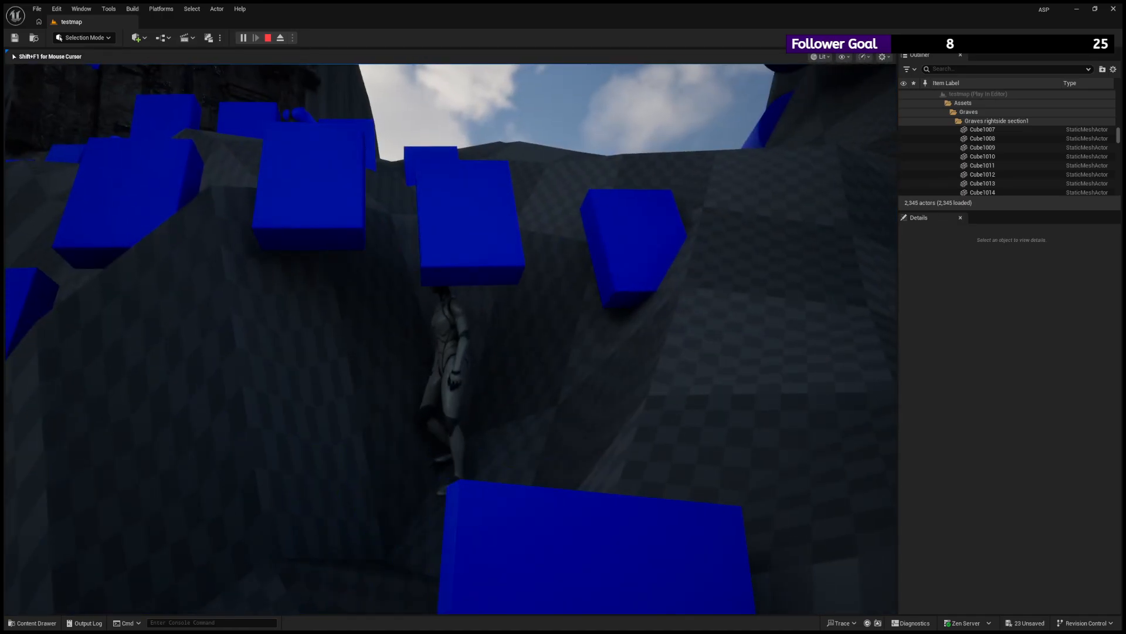
{"action": "key", "text": "w"}
{"action": "key", "text": "Escape"}
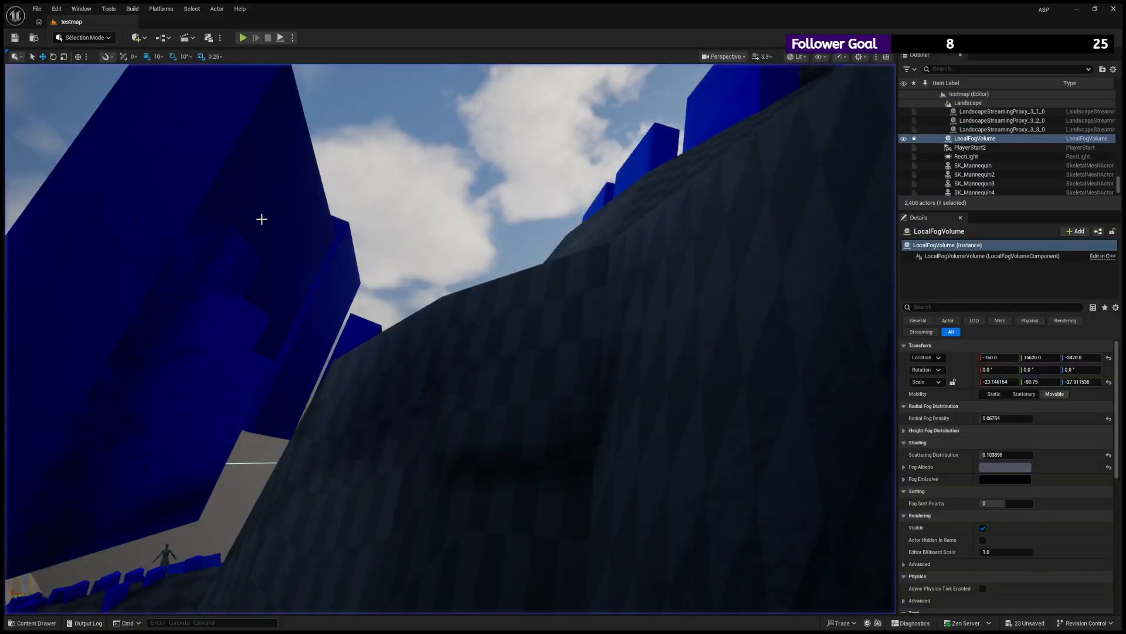
- Fly the view into the chamber and inspect the glowing sword in the central bowl
{"action": "left_click", "coordinate": [489, 222]}
{"action": "key", "text": "w"}
{"action": "right_click_drag", "start_coordinate": [489, 223], "coordinate": [508, 296]}
{"action": "key", "text": "w"}
{"action": "key", "text": "s"}
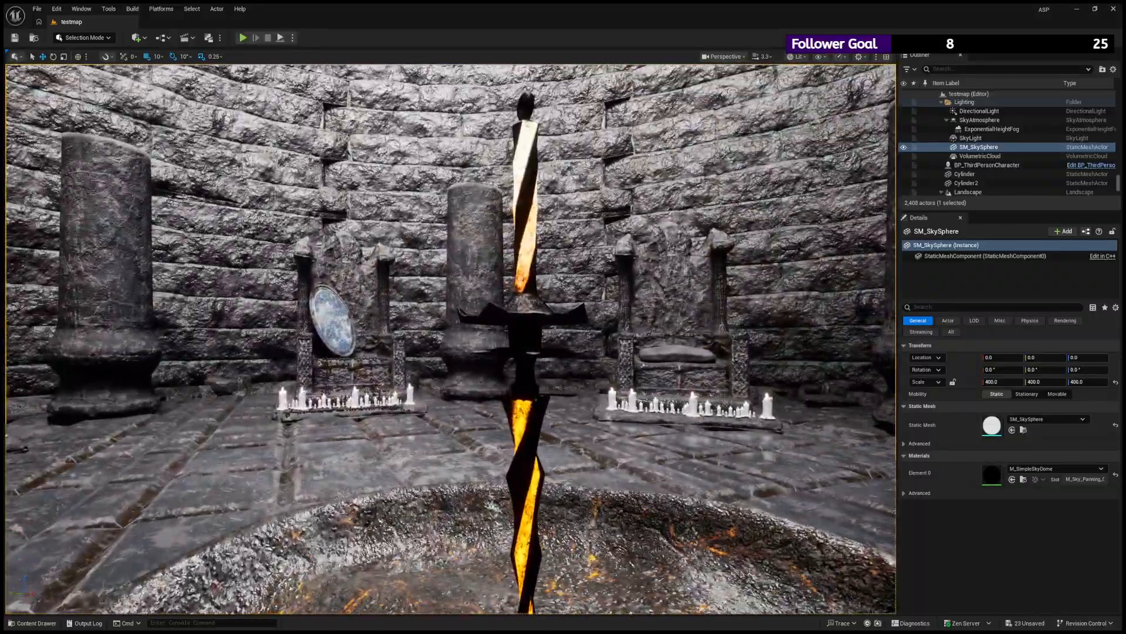
{"action": "left_click", "coordinate": [524, 317]}
{"action": "right_click_drag", "start_coordinate": [524, 317], "coordinate": [531, 328]}
{"action": "key", "text": "w"}
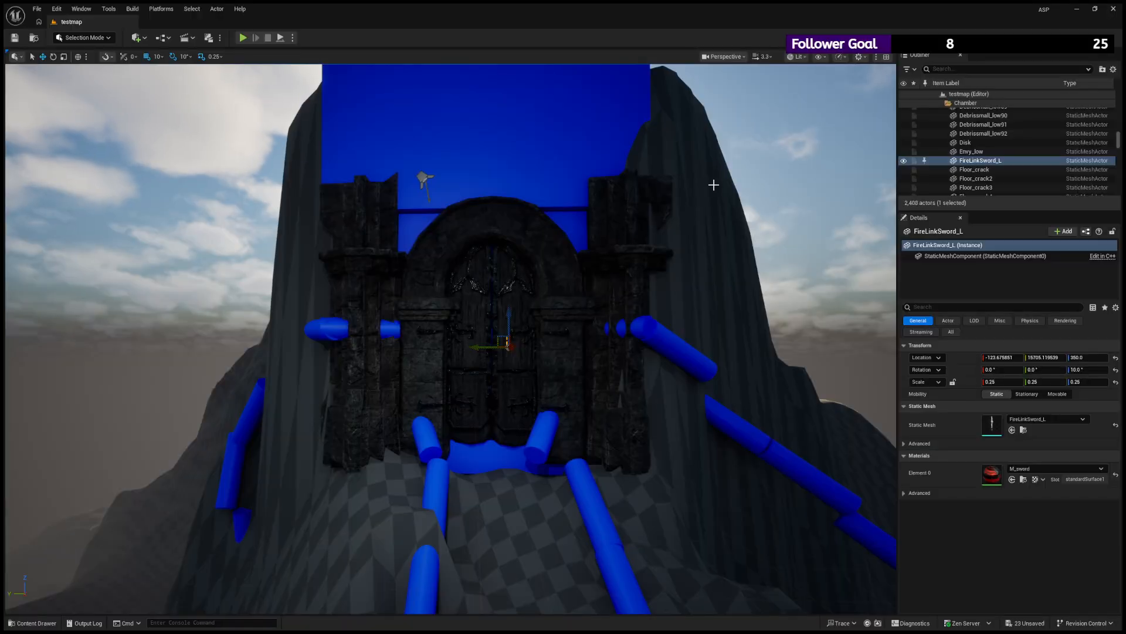
- Tour the chamber's interior, examining the oval mirror, arch, pillars, thrones and walls
{"action": "left_click", "coordinate": [714, 185]}
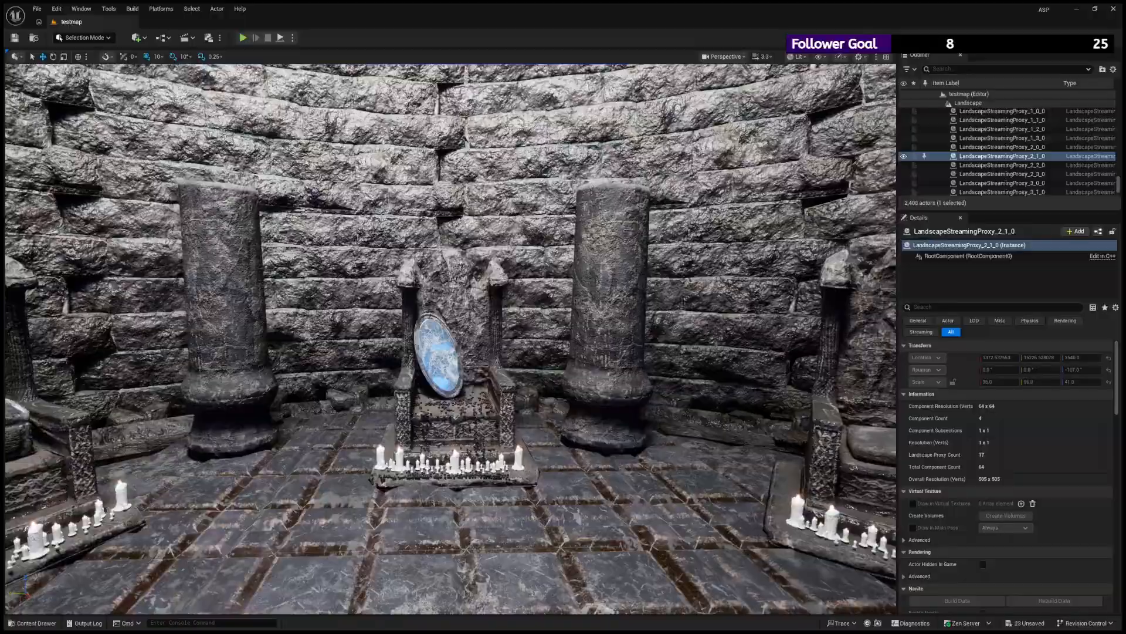
{"action": "left_click", "coordinate": [464, 293]}
{"action": "right_click_drag", "start_coordinate": [463, 293], "coordinate": [463, 229]}
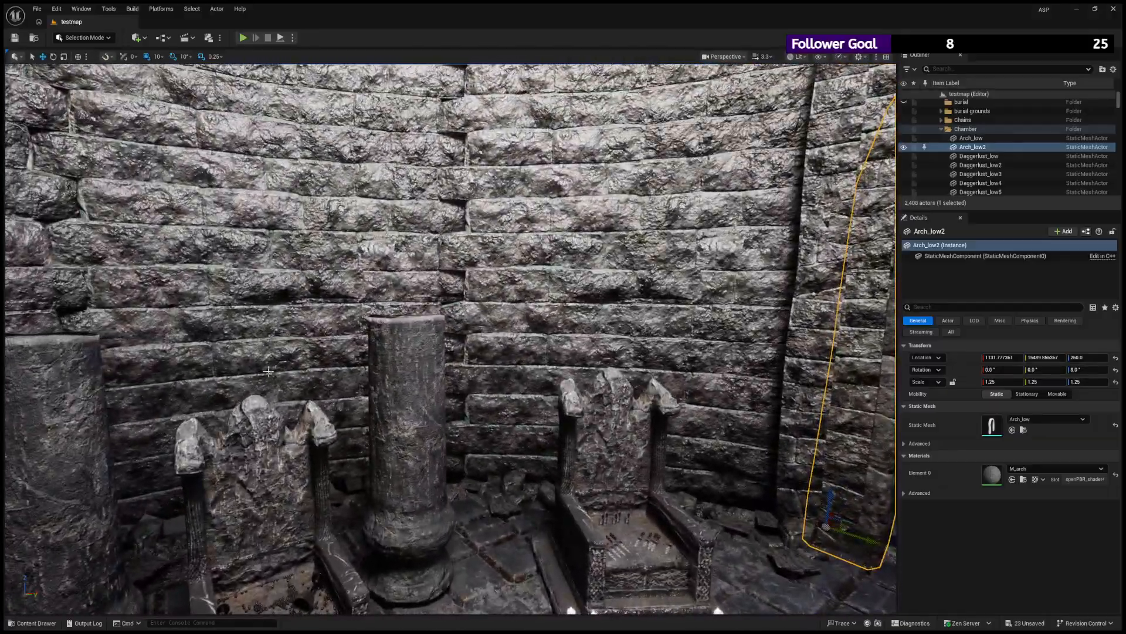
{"action": "left_click", "coordinate": [404, 389]}
{"action": "right_click_drag", "start_coordinate": [404, 389], "coordinate": [409, 424]}
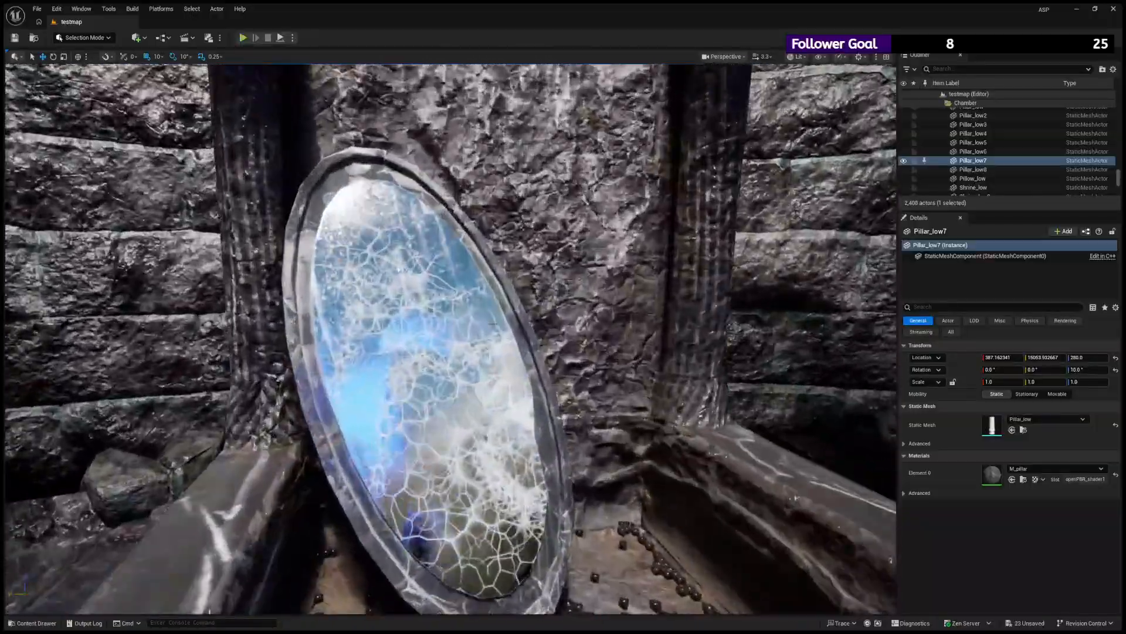
{"action": "scroll", "coordinate": [493, 323], "scroll_direction": "up", "scroll_amount": 1}
{"action": "left_click", "coordinate": [493, 324]}
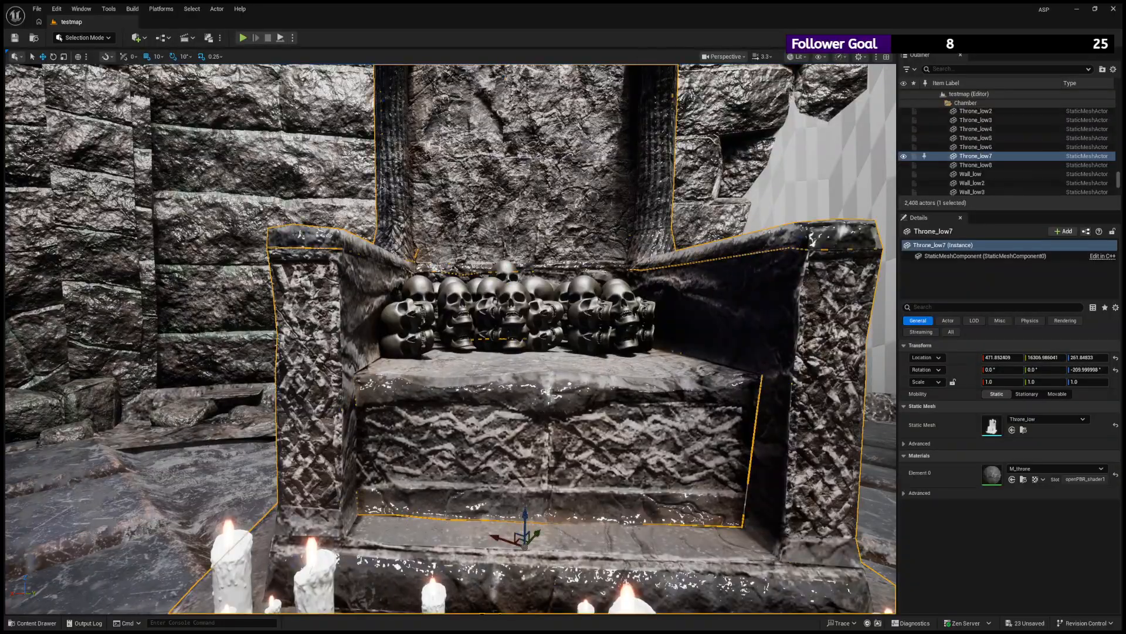
- Examine the skulls on the candlelit throne and fly back out to an overview of the graveyard and gate
{"action": "left_click", "coordinate": [512, 308]}
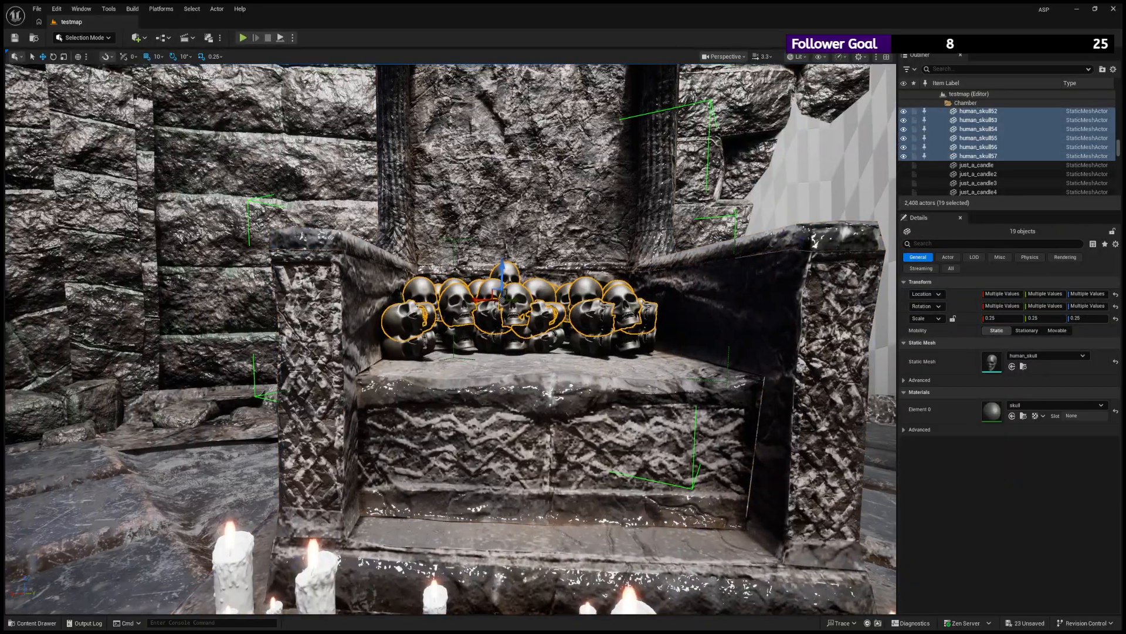
{"action": "right_click_drag", "start_coordinate": [511, 308], "coordinate": [349, 341]}
{"action": "key", "text": "s"}
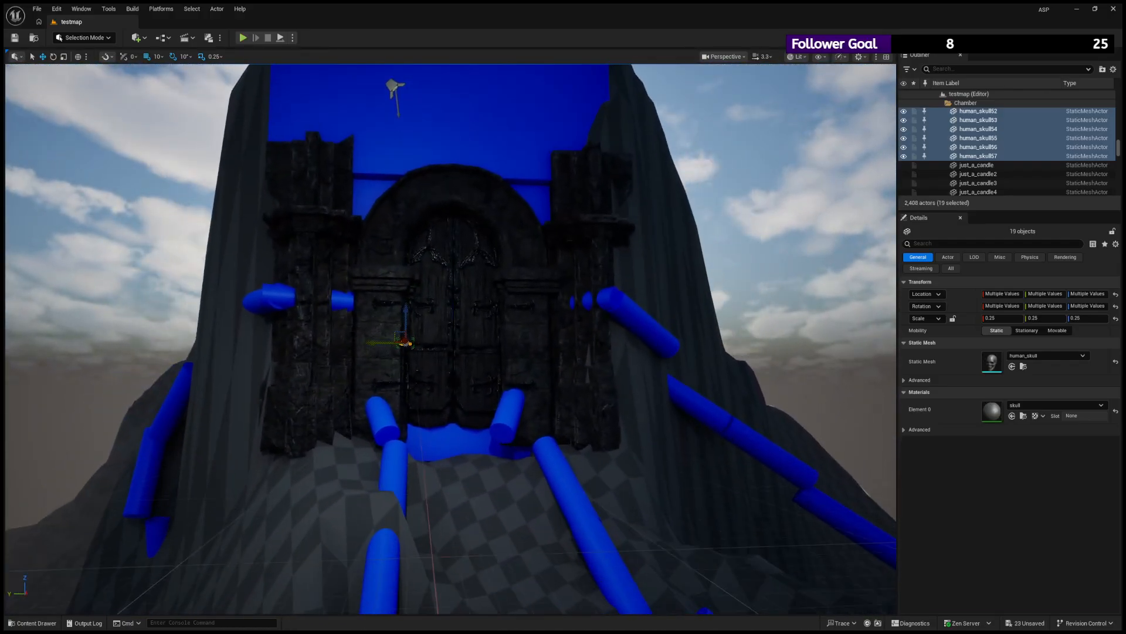
{"action": "left_click", "coordinate": [812, 210]}
{"action": "right_click_drag", "start_coordinate": [813, 210], "coordinate": [586, 190]}
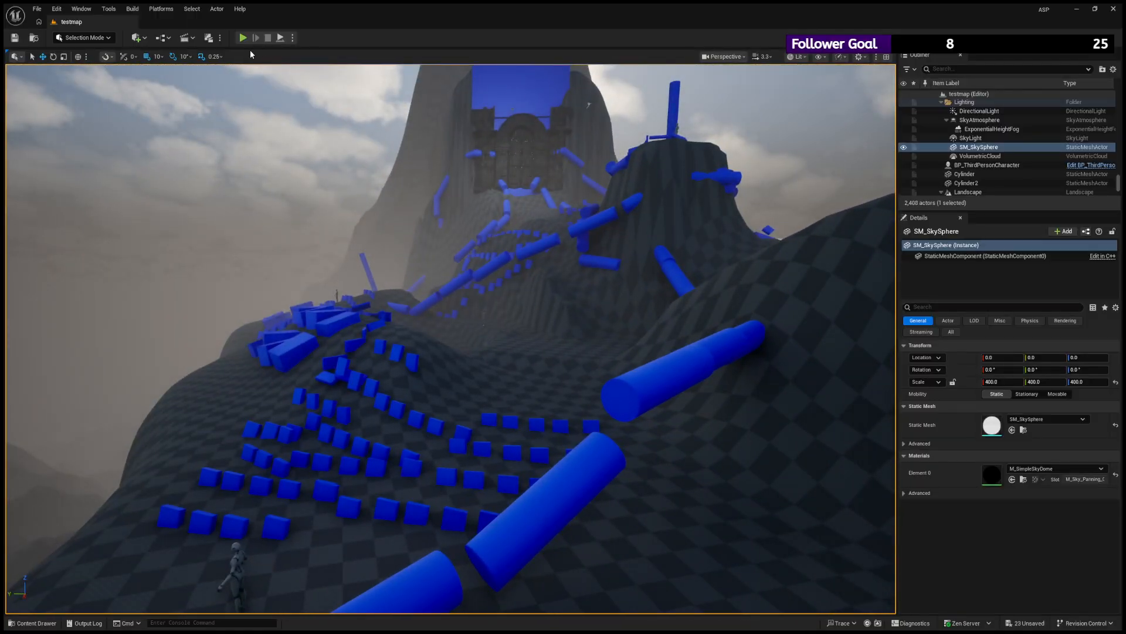
- Playtest the level, running the character up the valley to the ridge to view the gate, and end the playtest
{"action": "left_click", "coordinate": [242, 38]}
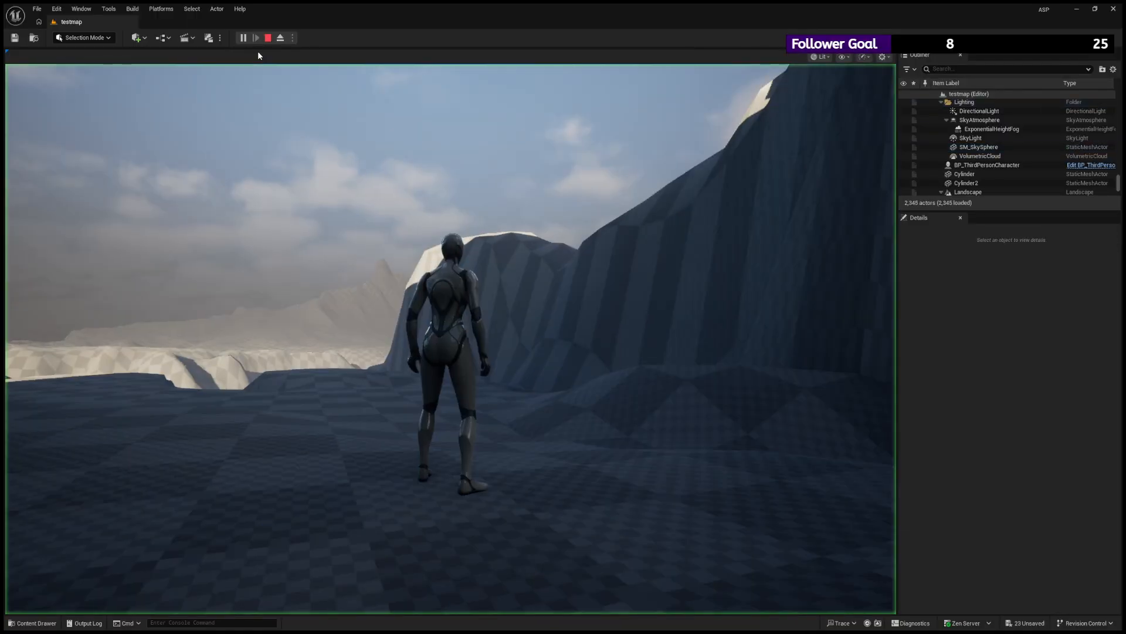
{"action": "left_click", "coordinate": [258, 54]}
{"action": "key", "text": "w"}
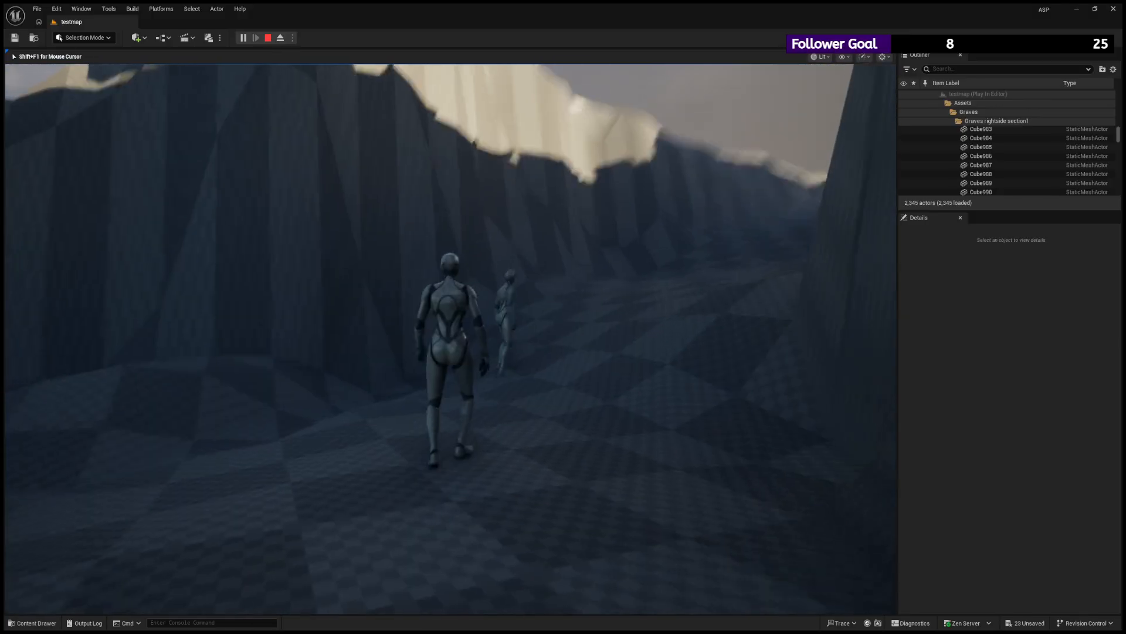
{"action": "key", "text": "w"}
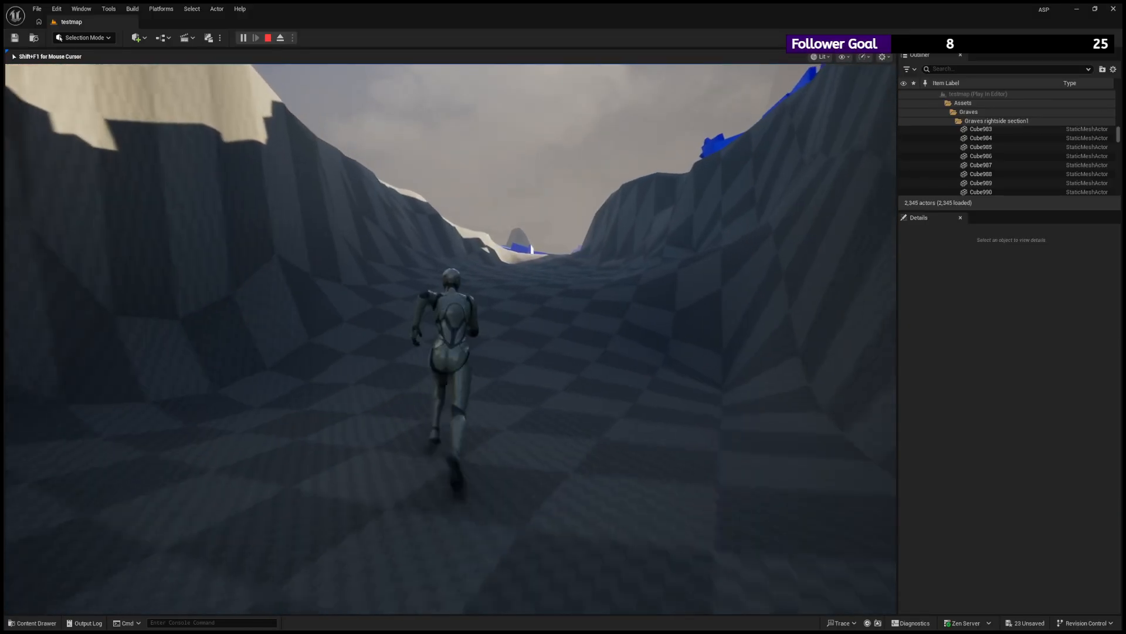
{"action": "key", "text": "w"}
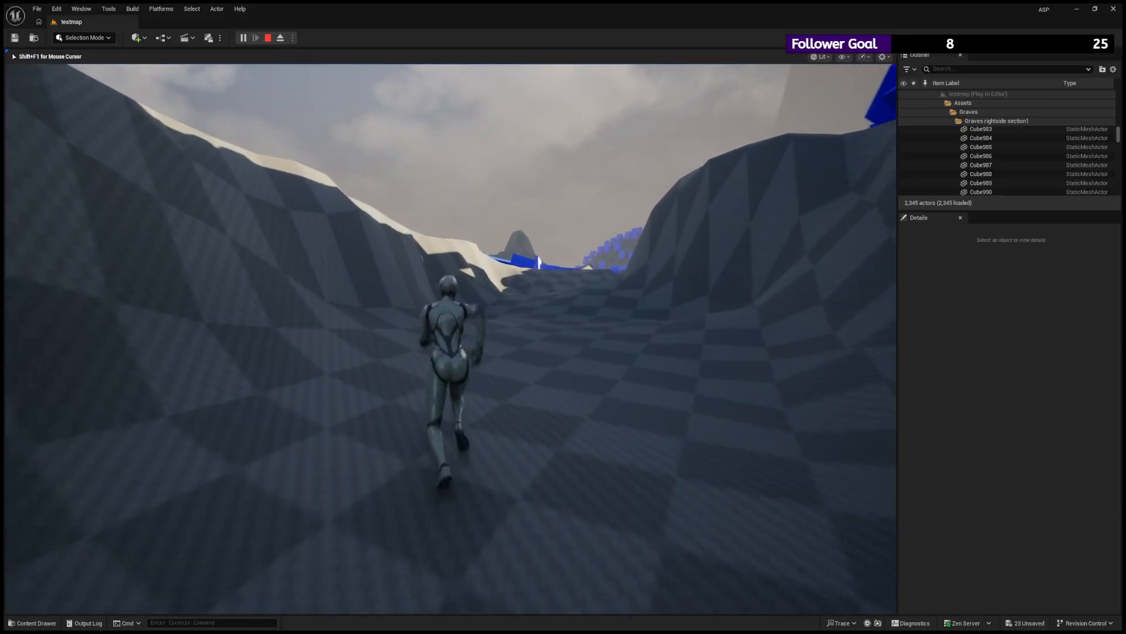
{"action": "key", "text": "w"}
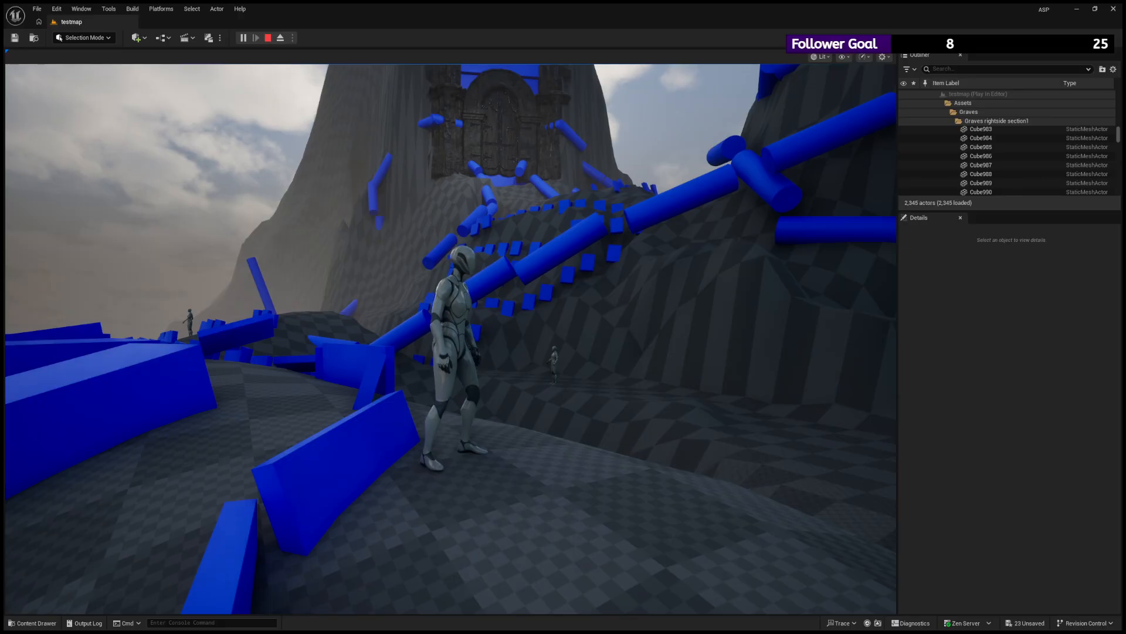
{"action": "left_click", "coordinate": [451, 338]}
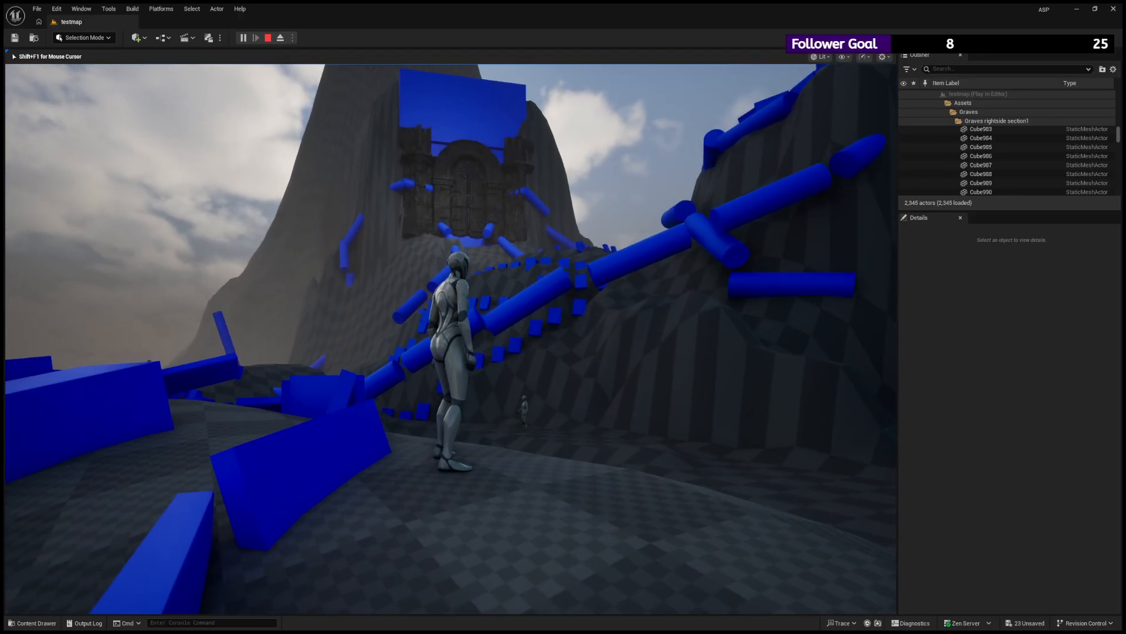
{"action": "key", "text": "Escape"}
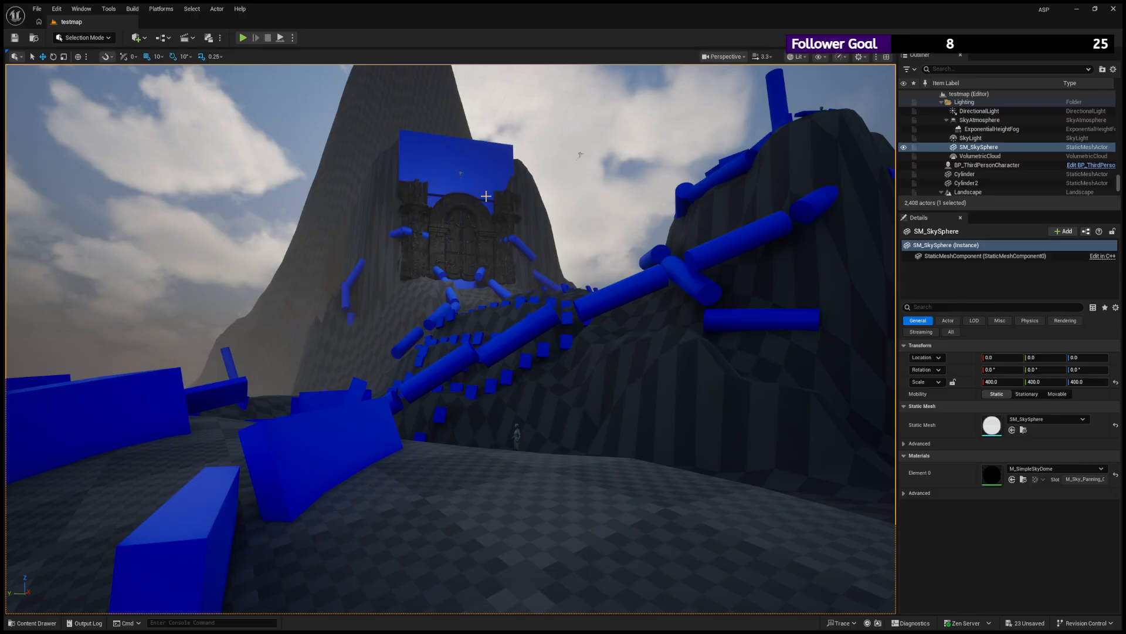
- Fly the view up to the mountain gate and examine it from the front and from the side
{"action": "key", "text": "w"}
{"action": "right_click_drag", "start_coordinate": [486, 196], "coordinate": [469, 176]}
{"action": "right_click_drag", "start_coordinate": [469, 227], "coordinate": [471, 199]}
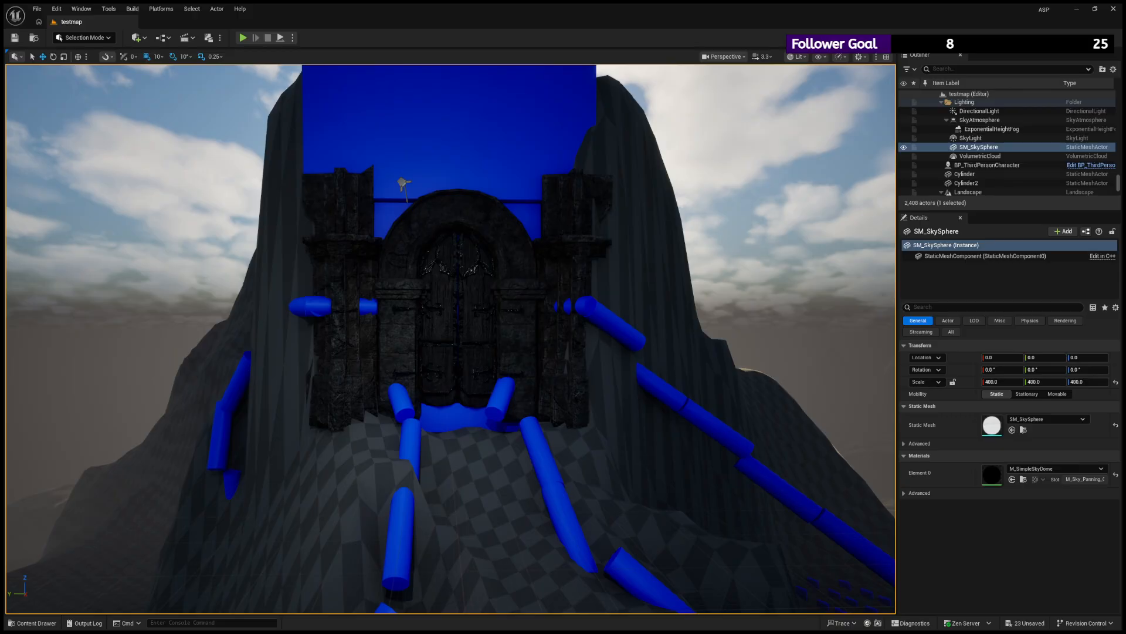
{"action": "right_click_drag", "start_coordinate": [451, 340], "coordinate": [595, 336]}
{"action": "key", "text": "w"}
{"action": "key", "text": "s"}
{"action": "key", "text": "a"}
{"action": "key", "text": "s"}
{"action": "key", "text": "d"}
{"action": "key", "text": "w"}
{"action": "key", "text": "s"}
{"action": "key", "text": "a"}
{"action": "key", "text": "s"}
{"action": "key", "text": "w"}
{"action": "key", "text": "s"}
{"action": "key", "text": "s"}
{"action": "key", "text": "w"}
{"action": "key", "text": "s"}
{"action": "key", "text": "w"}
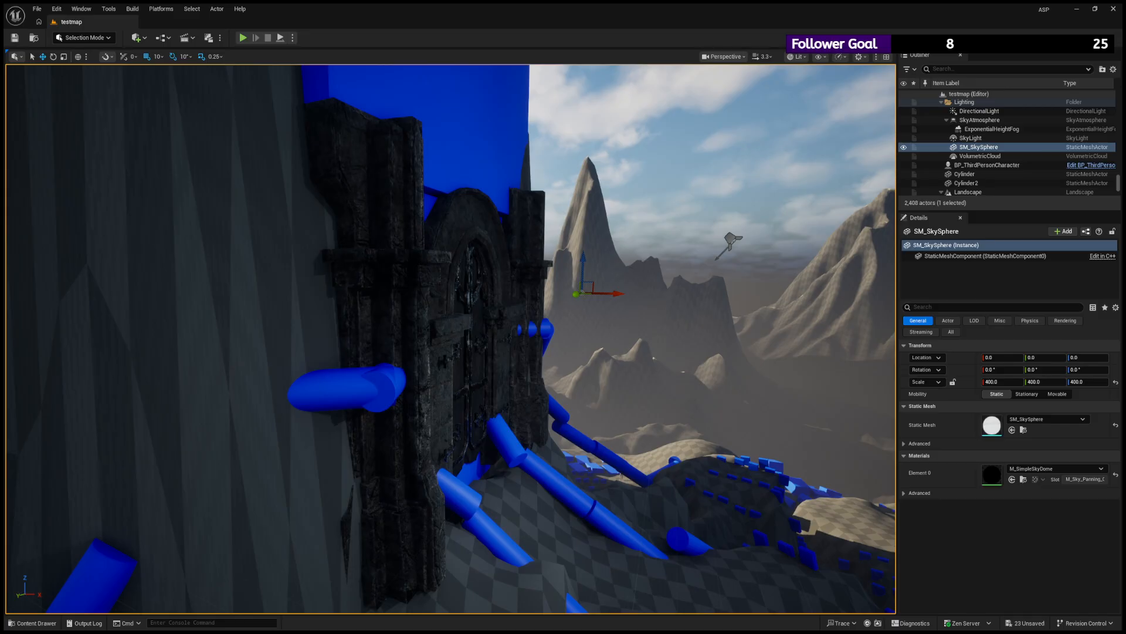
- Inspect the chain cylinders around the gate, selecting segments on the slope, the cliff and beside the pillar
{"action": "left_click", "coordinate": [625, 527]}
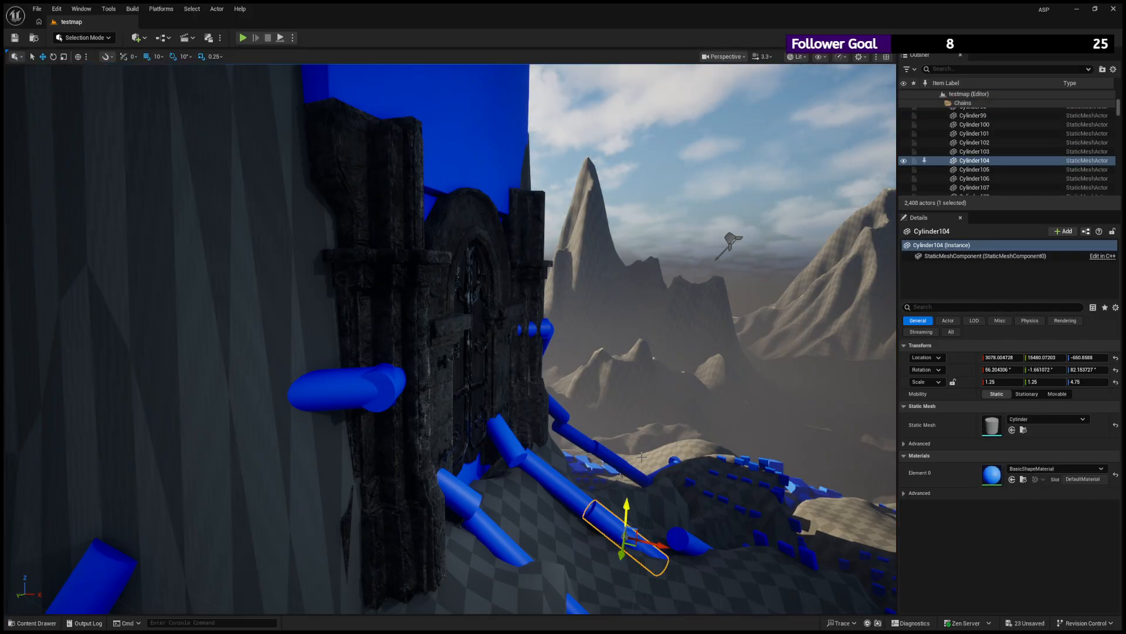
{"action": "right_click_drag", "start_coordinate": [625, 527], "coordinate": [258, 569]}
{"action": "key", "text": "s"}
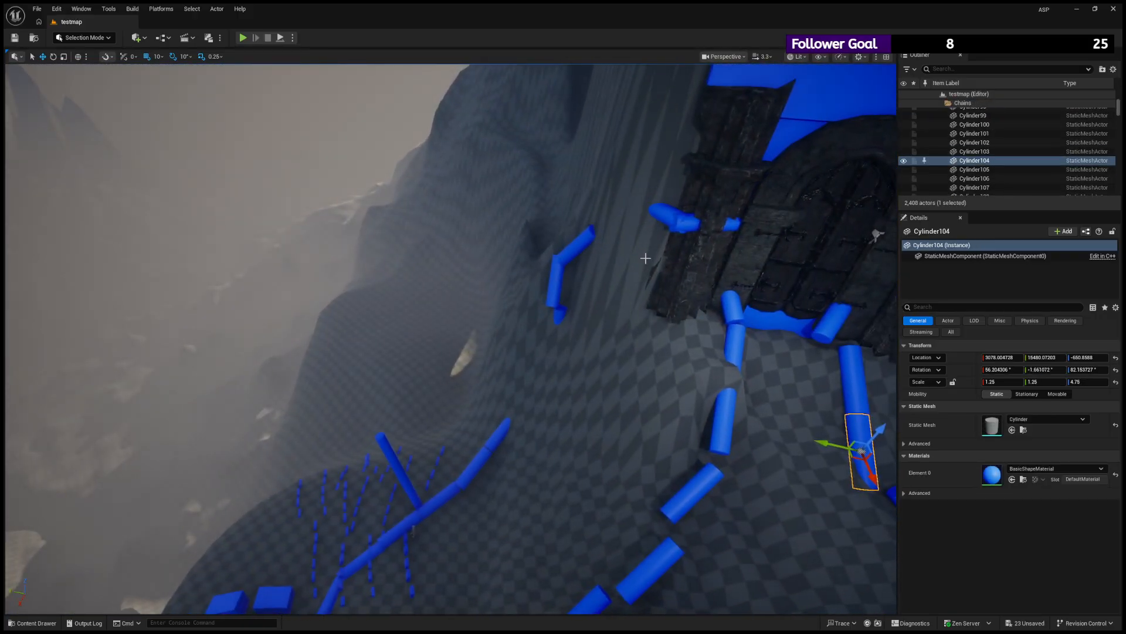
{"action": "left_click", "coordinate": [578, 243]}
{"action": "left_click", "coordinate": [558, 277]}
{"action": "left_click", "coordinate": [665, 212]}
{"action": "left_click", "coordinate": [696, 222]}
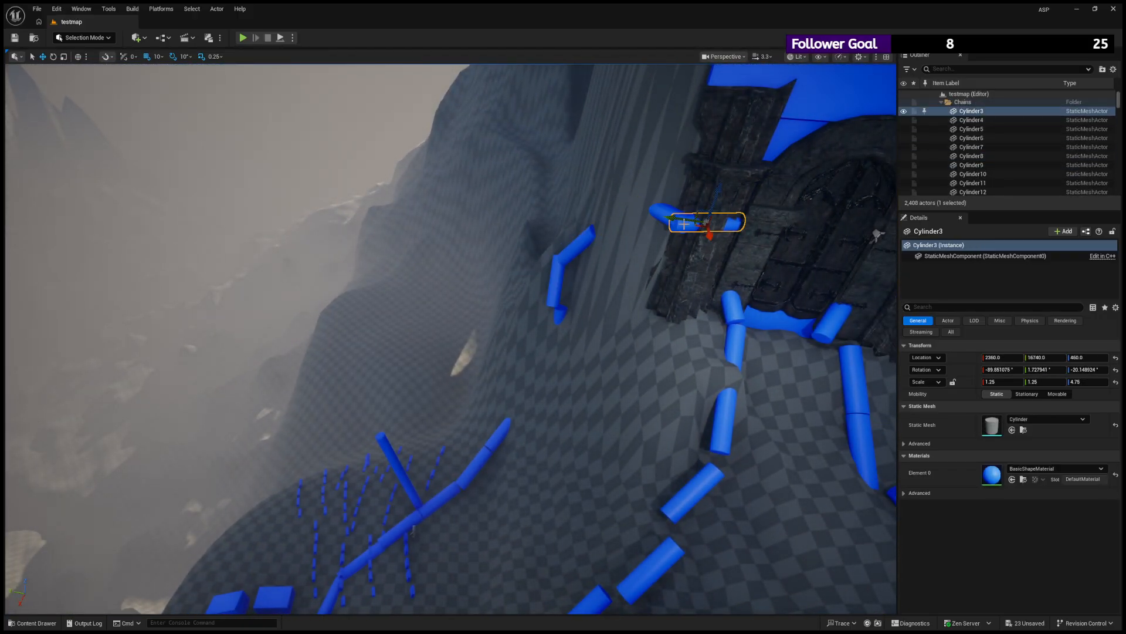
- View the whole mountain with its chains and graves from above and return to the front of the gate
{"action": "right_click_drag", "start_coordinate": [696, 223], "coordinate": [812, 170]}
{"action": "key", "text": "w"}
{"action": "key", "text": "s"}
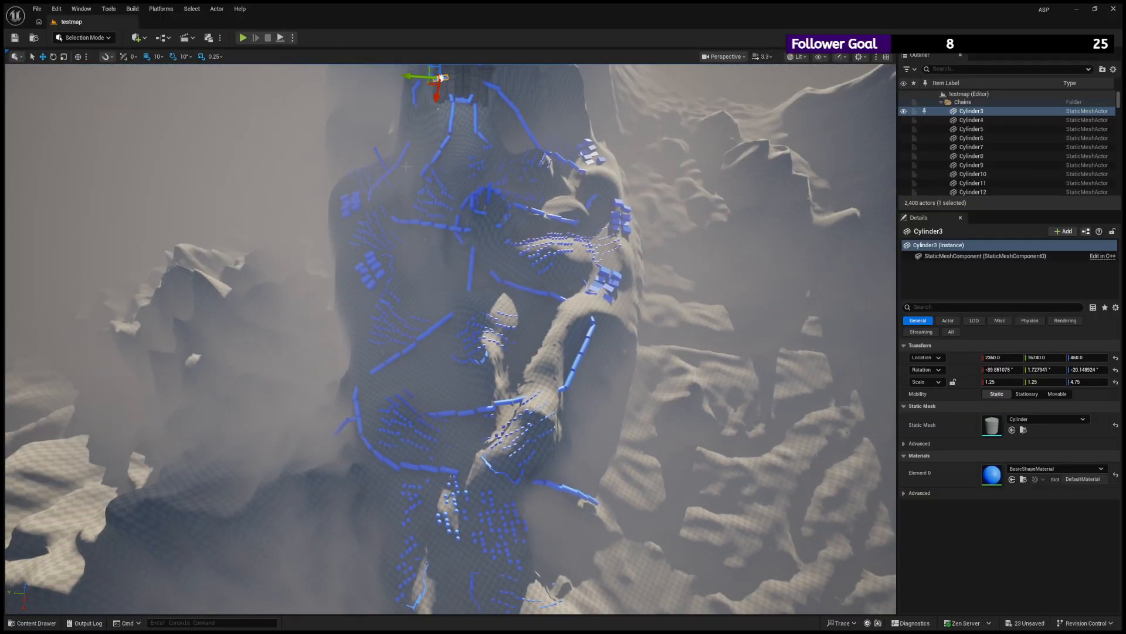
{"action": "mouse_move", "coordinate": [514, 115]}
{"action": "right_mouse_down"}
{"action": "mouse_move", "coordinate": [508, 81]}
{"action": "mouse_move", "coordinate": [506, 104]}
{"action": "mouse_move", "coordinate": [566, 109]}
{"action": "mouse_move", "coordinate": [499, 79]}
{"action": "mouse_move", "coordinate": [512, 66]}
{"action": "mouse_move", "coordinate": [478, 62]}
{"action": "mouse_move", "coordinate": [508, 112]}
{"action": "right_mouse_up"}
{"action": "key", "text": "w"}
{"action": "key", "text": "w"}
{"action": "key", "text": "d"}
{"action": "left_click", "coordinate": [514, 115]}
{"action": "key", "text": "w"}
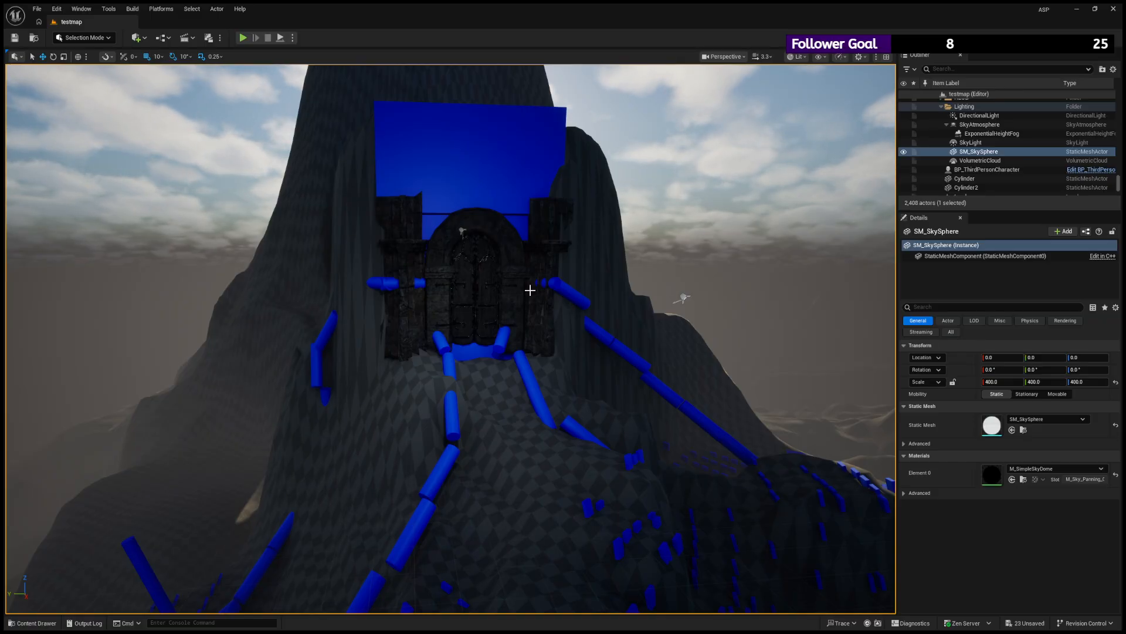
- Select the stone pillar beside the gate and examine it up close and from a distance
{"action": "scroll", "coordinate": [528, 288], "scroll_direction": "up", "scroll_amount": 8}
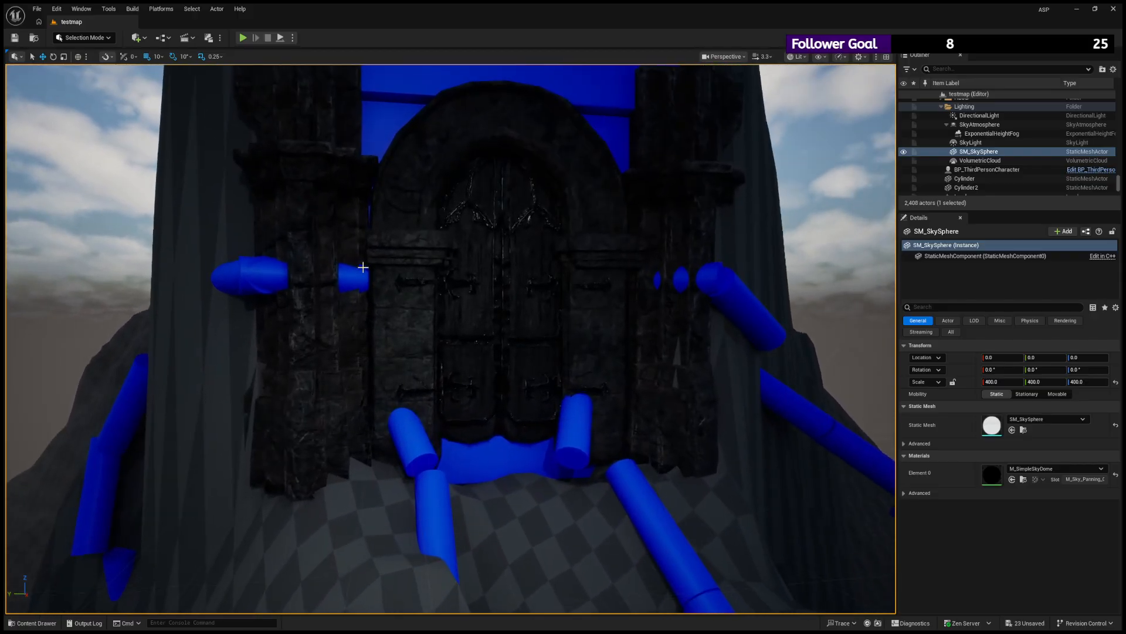
{"action": "left_click", "coordinate": [330, 215]}
{"action": "key", "text": "s"}
{"action": "right_click_drag", "start_coordinate": [322, 204], "coordinate": [328, 169]}
{"action": "key", "text": "w"}
{"action": "key", "text": "s"}
{"action": "key", "text": "w"}
{"action": "key", "text": "s"}
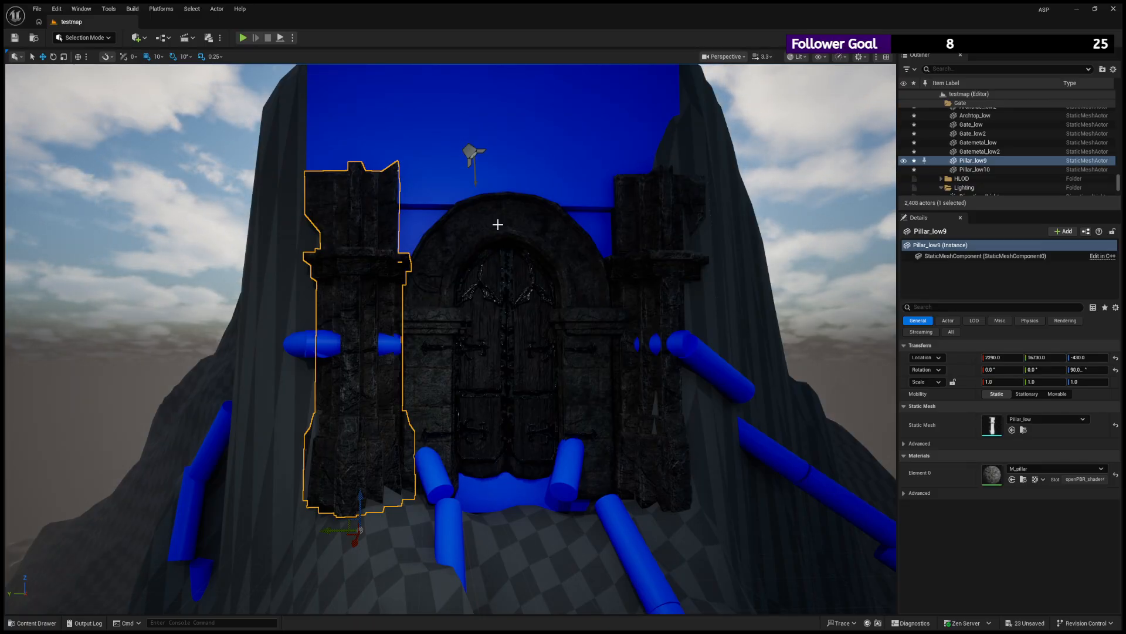
- Select the arch top piece, focus the view on it and examine its stone texture
{"action": "scroll", "coordinate": [497, 224], "scroll_direction": "up", "scroll_amount": 6}
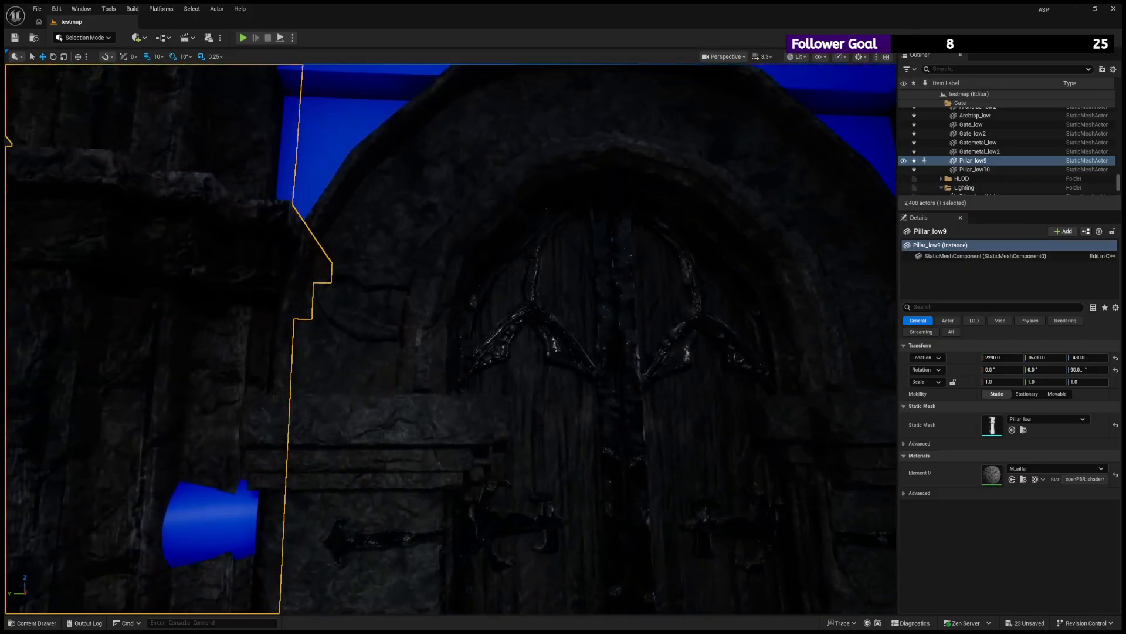
{"action": "left_click", "coordinate": [402, 232]}
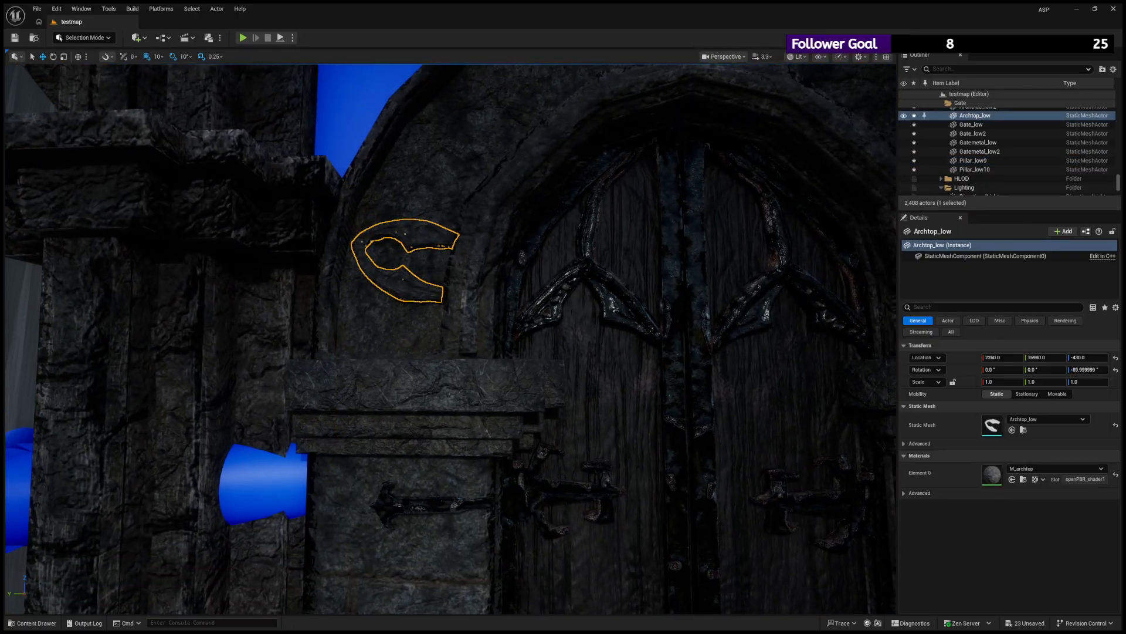
{"action": "key", "text": "f"}
{"action": "right_click_drag", "start_coordinate": [402, 233], "coordinate": [406, 267]}
{"action": "key", "text": "w"}
{"action": "key", "text": "s"}
{"action": "key", "text": "w"}
{"action": "key", "text": "s"}
- Select a gate door leaf, examine it closely and fly back out to view the whole gate
{"action": "left_click", "coordinate": [450, 308]}
{"action": "mouse_move", "coordinate": [450, 307]}
{"action": "right_mouse_down"}
{"action": "mouse_move", "coordinate": [428, 321]}
{"action": "mouse_move", "coordinate": [459, 316]}
{"action": "mouse_move", "coordinate": [434, 311]}
{"action": "right_mouse_up"}
{"action": "key", "text": "w"}
{"action": "left_click", "coordinate": [449, 307]}
{"action": "key", "text": "w"}
{"action": "key", "text": "s"}
{"action": "key", "text": "w"}
{"action": "key", "text": "s"}
{"action": "key", "text": "s"}
{"action": "key", "text": "w"}
{"action": "key", "text": "a"}
{"action": "key", "text": "w"}
{"action": "key", "text": "s"}
{"action": "key", "text": "w"}
{"action": "key", "text": "s"}
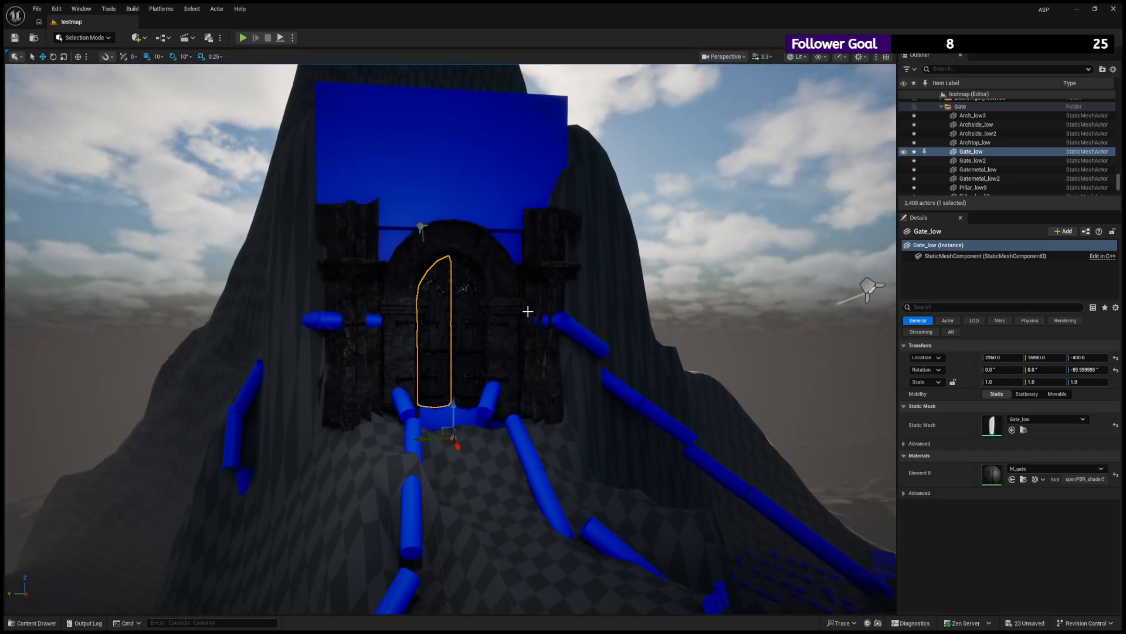